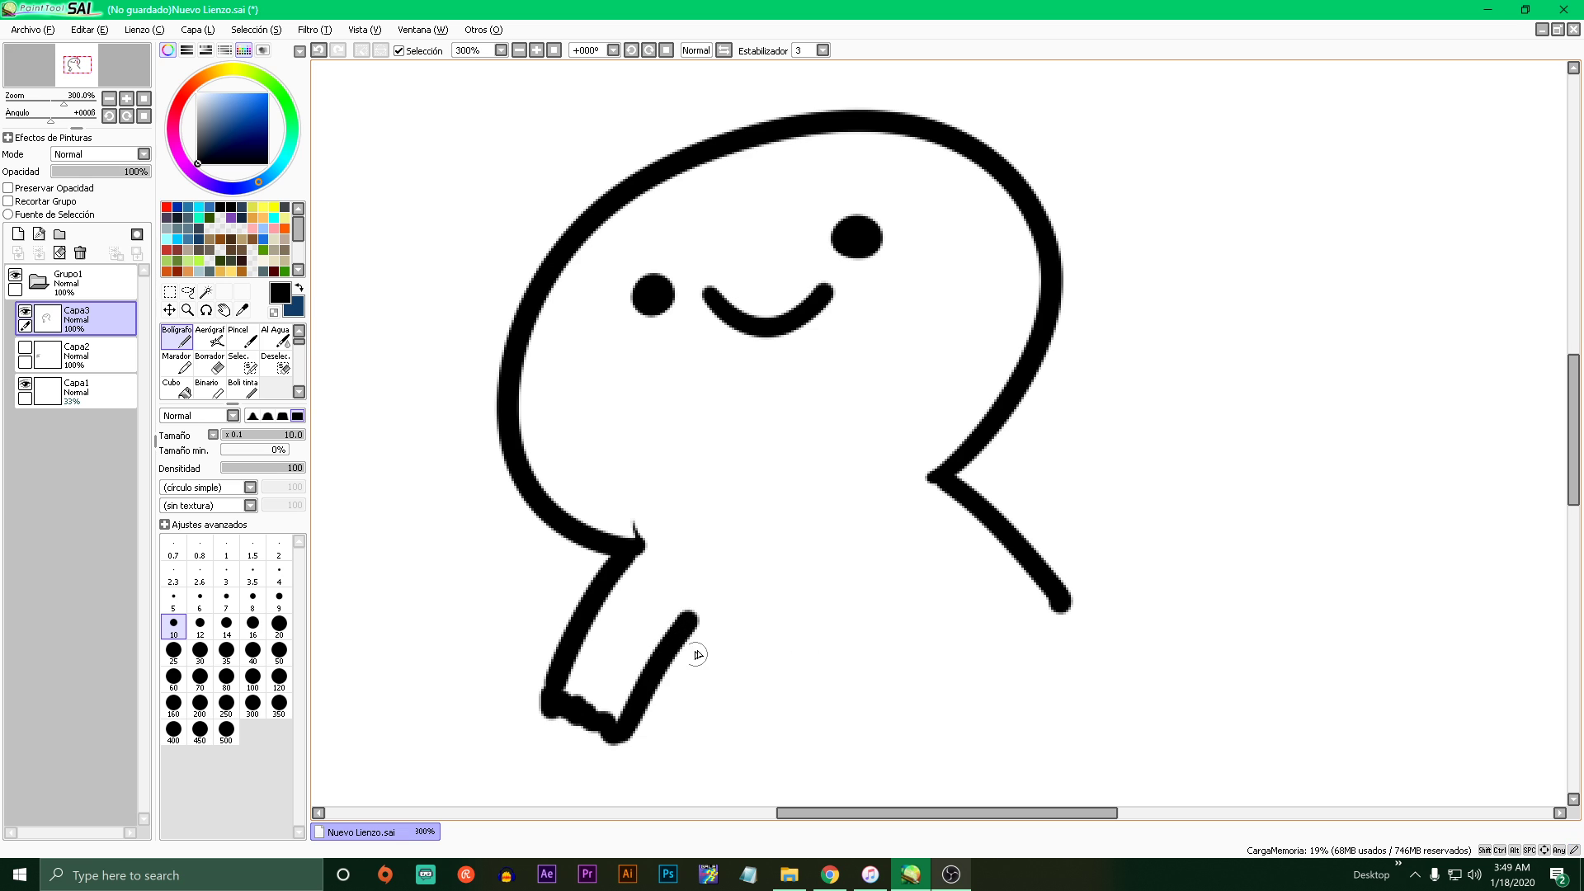
- Draw the smiling character's remaining arm, hand and body sides in black, and erase the stray spike at its neck with transparent colour
mouse_move(932, 546)
left_mouse_down()
mouse_move(959, 713)
mouse_move(1057, 605)
left_mouse_up()
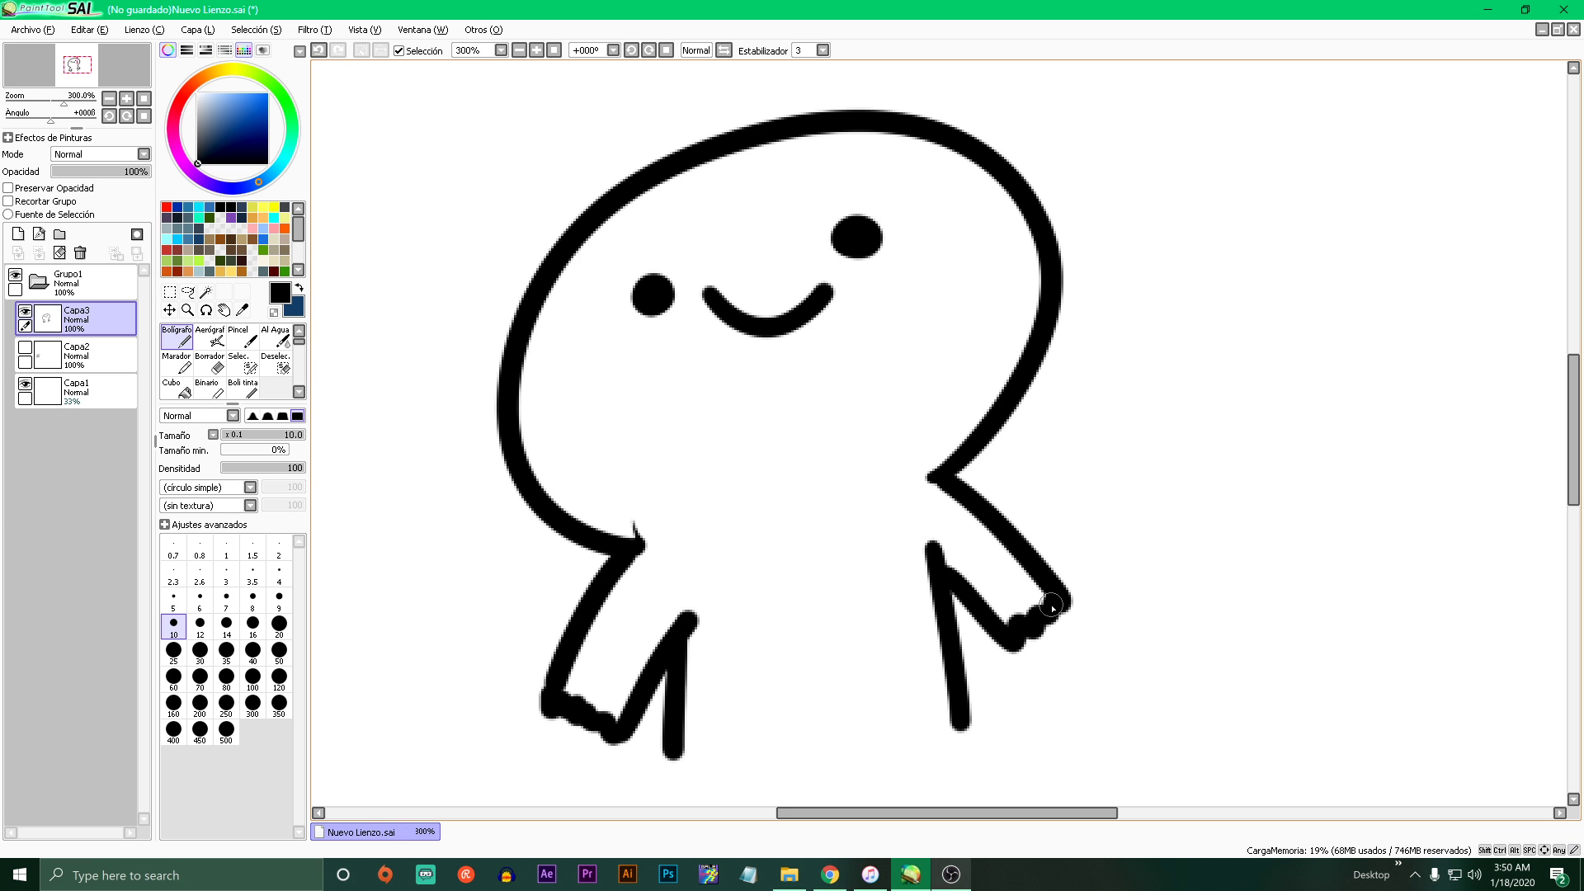
scroll(698, 550, "down", 3)
scroll(722, 458, "up", 4)
left_click(274, 313)
scroll(821, 459, "down", 4)
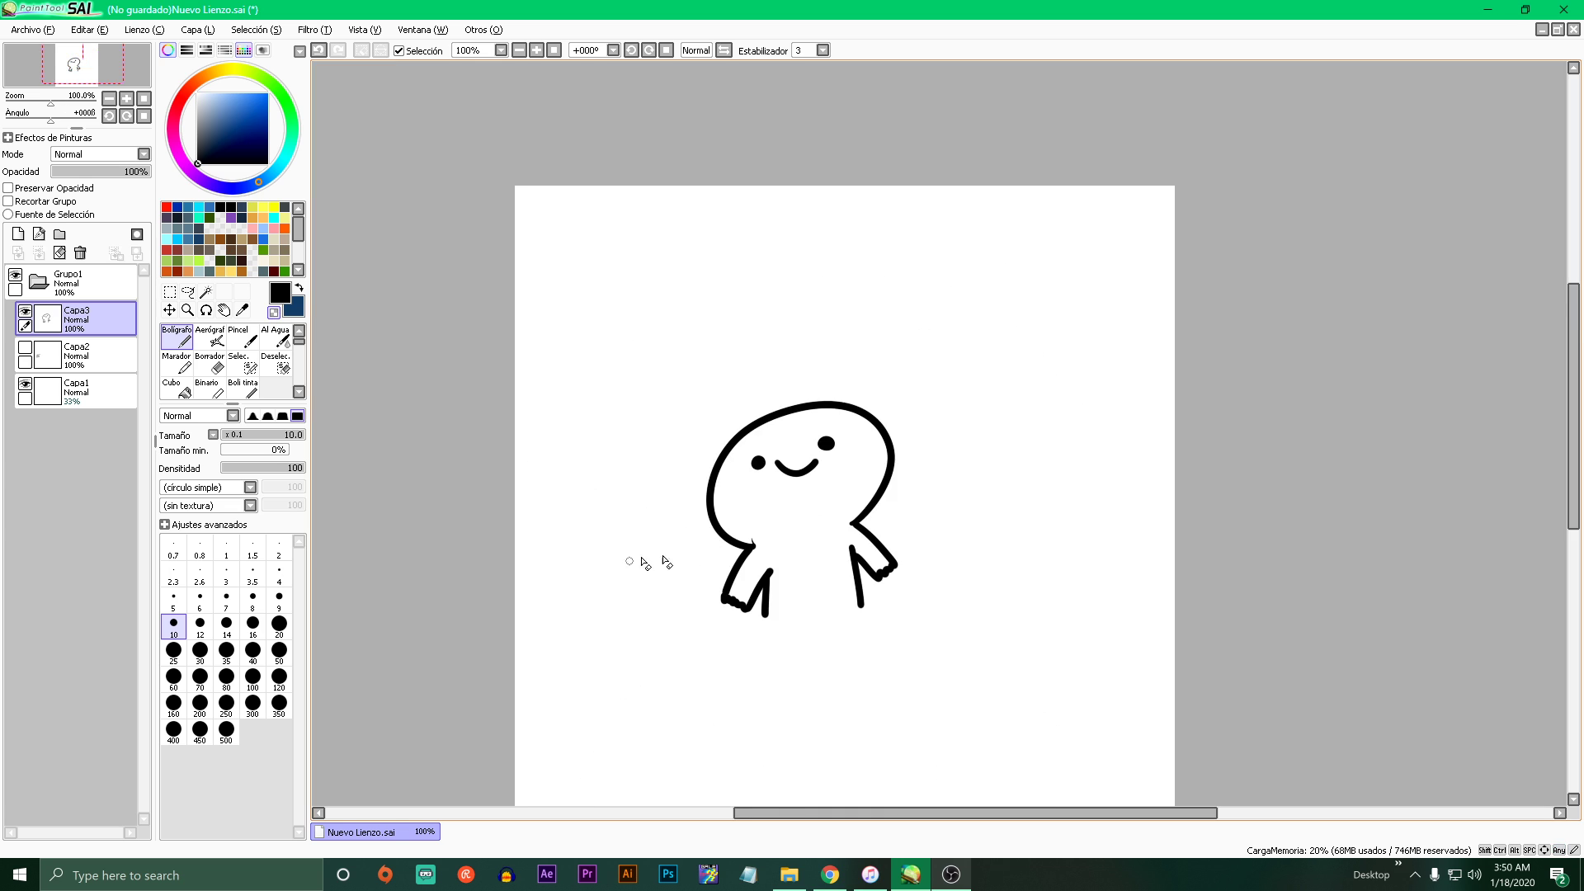
scroll(814, 506, "up", 4)
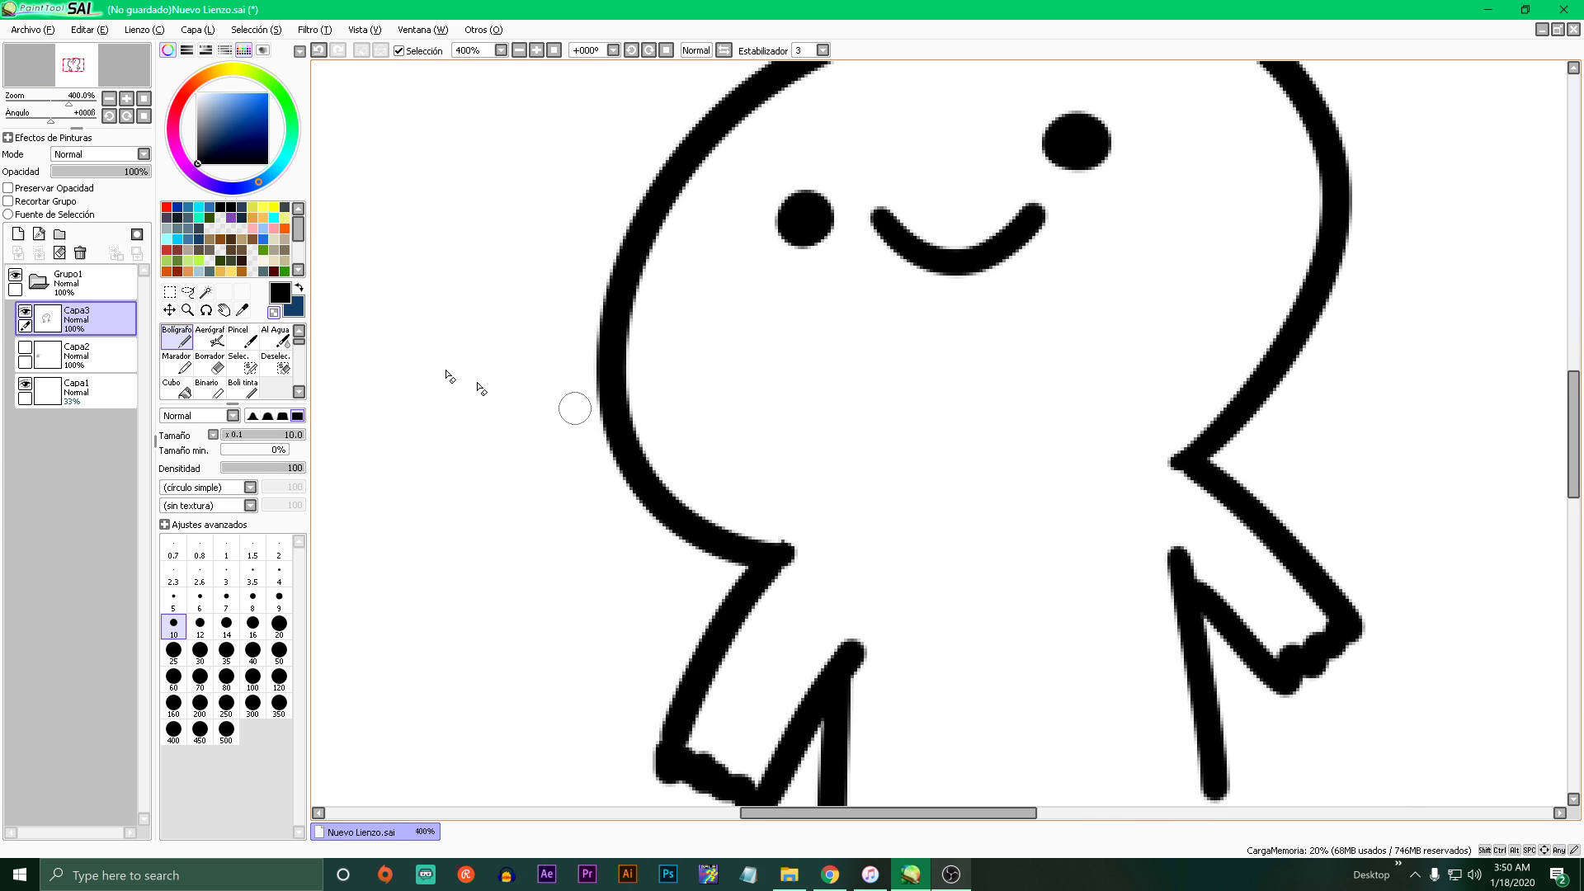
- Scribble a band of spiky black hair along the top of the smiling character's head
scroll(784, 346, "down", 4)
scroll(896, 278, "up", 3)
mouse_move(657, 398)
left_mouse_down()
mouse_move(638, 460)
mouse_move(680, 400)
mouse_move(745, 362)
mouse_move(838, 353)
mouse_move(932, 315)
mouse_move(1011, 363)
left_mouse_up()
scroll(914, 427, "down", 5)
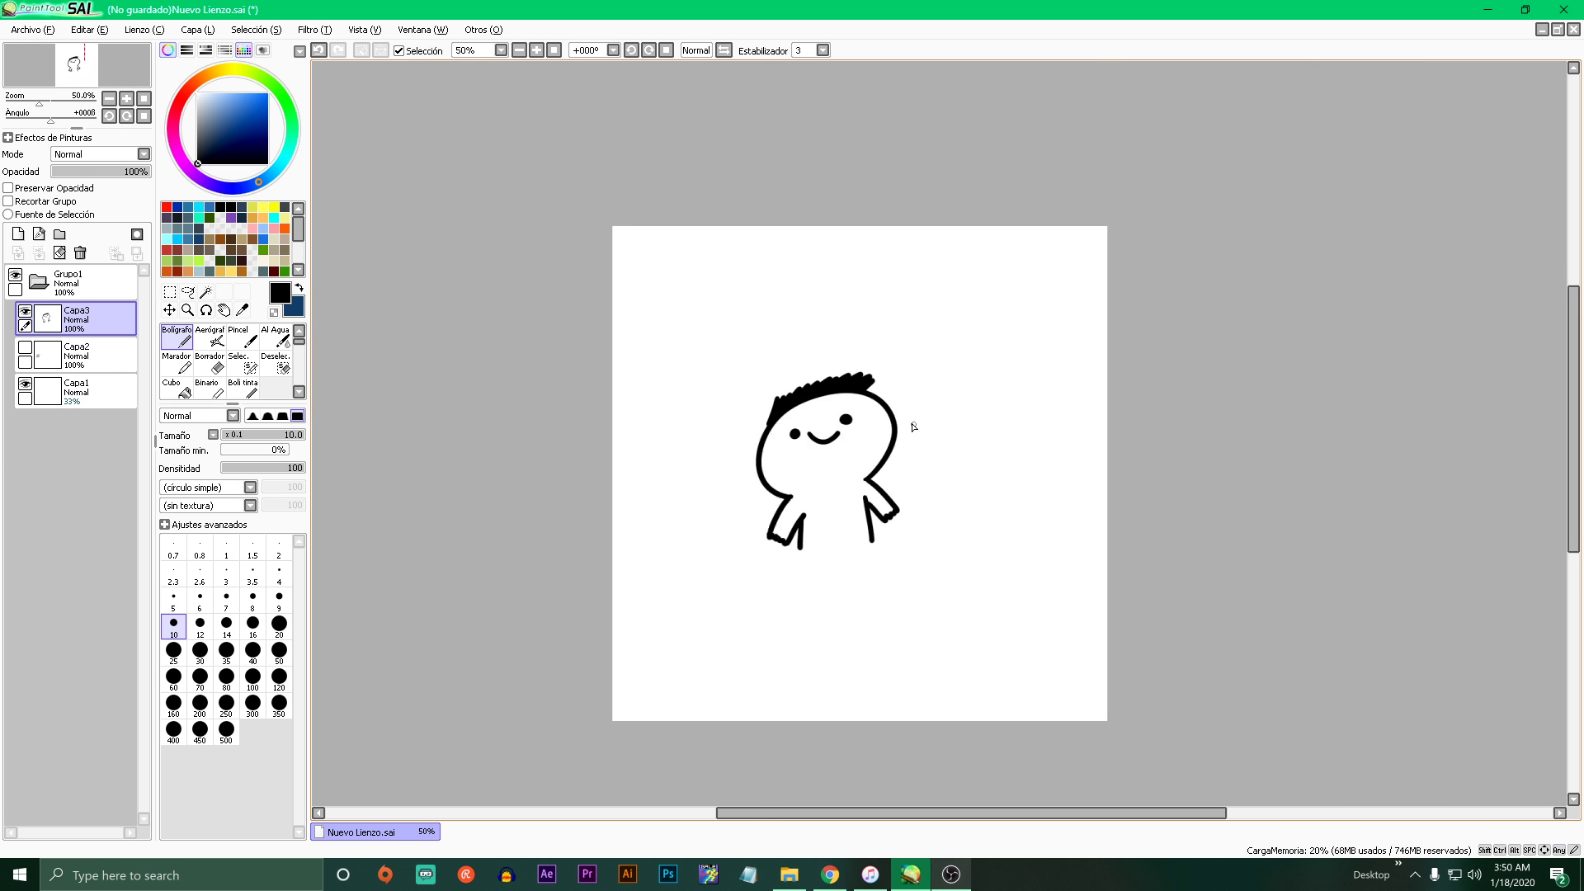
scroll(914, 426, "up", 3)
left_click(169, 293)
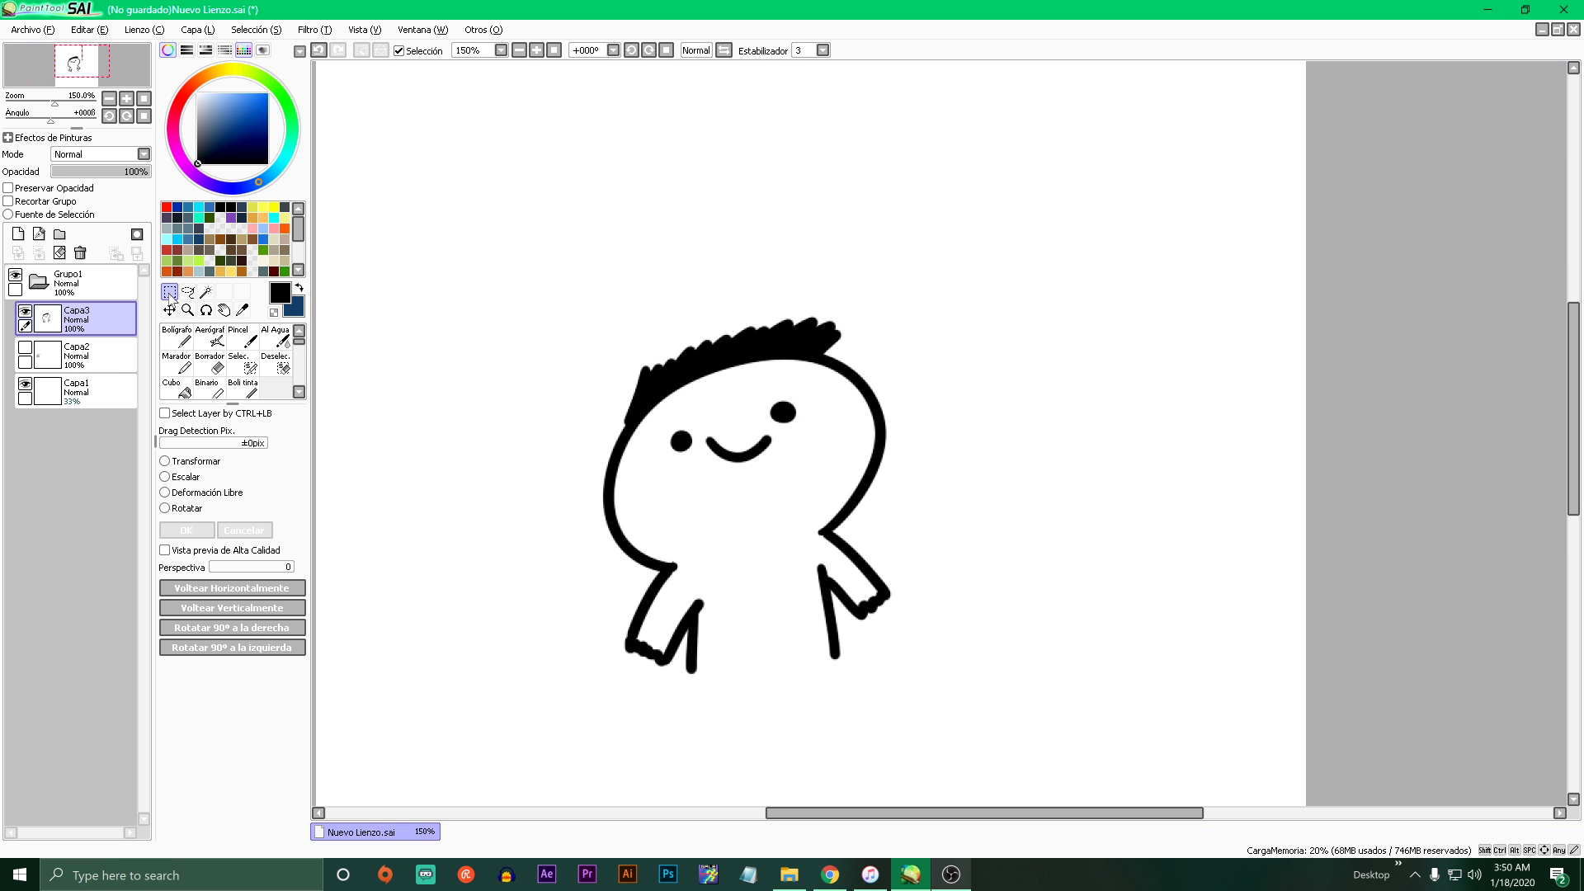
left_click_drag(552, 215, 1028, 730)
left_click(1020, 721)
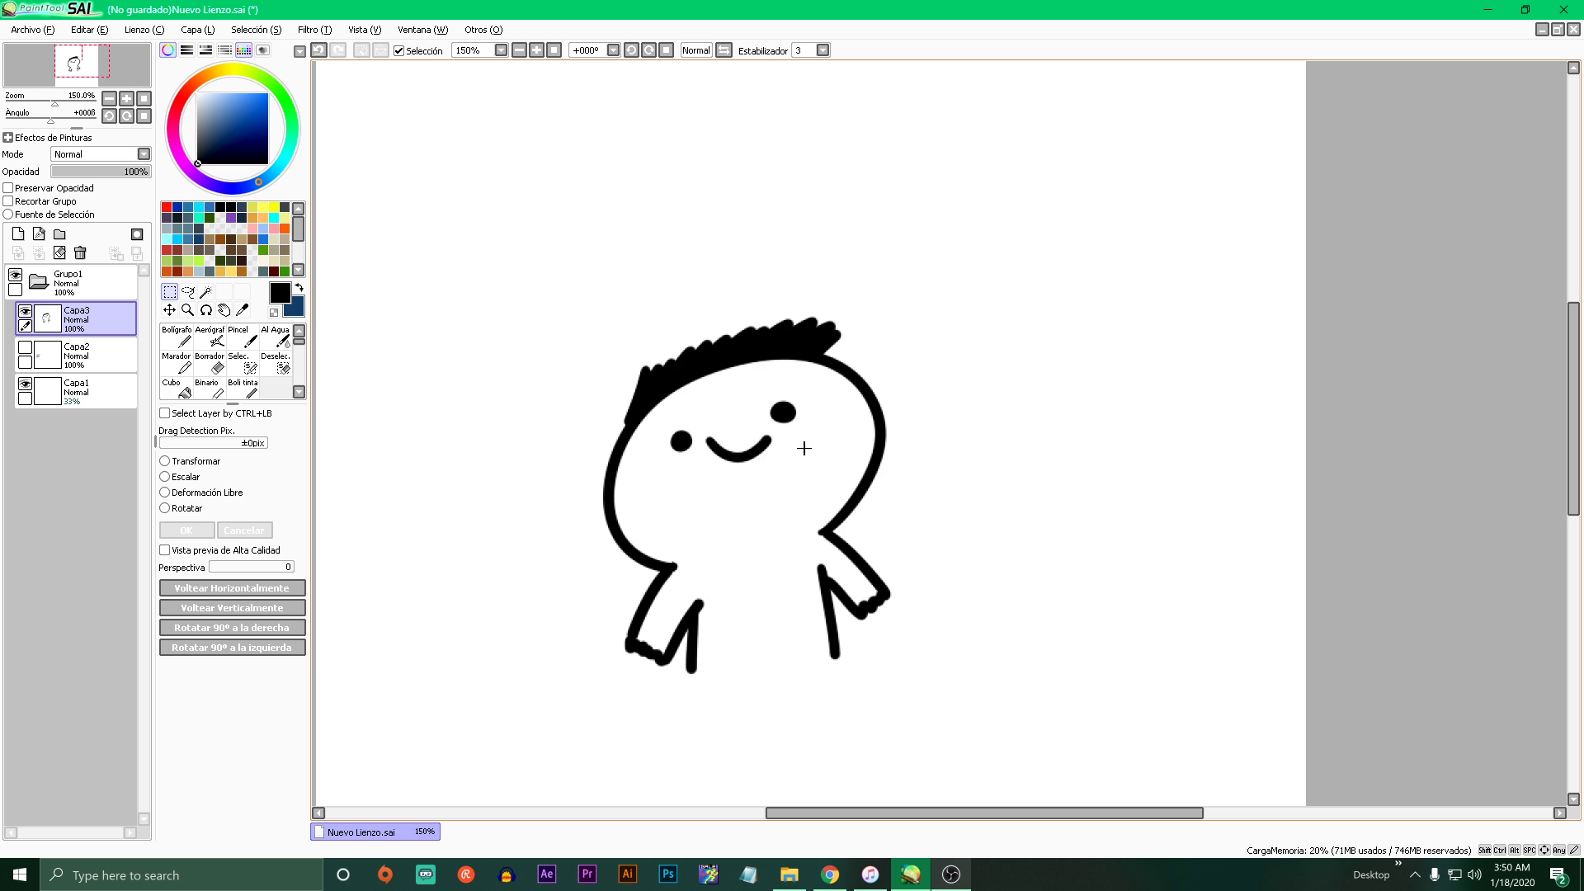
scroll(781, 450, "up", 1)
scroll(781, 450, "down", 2)
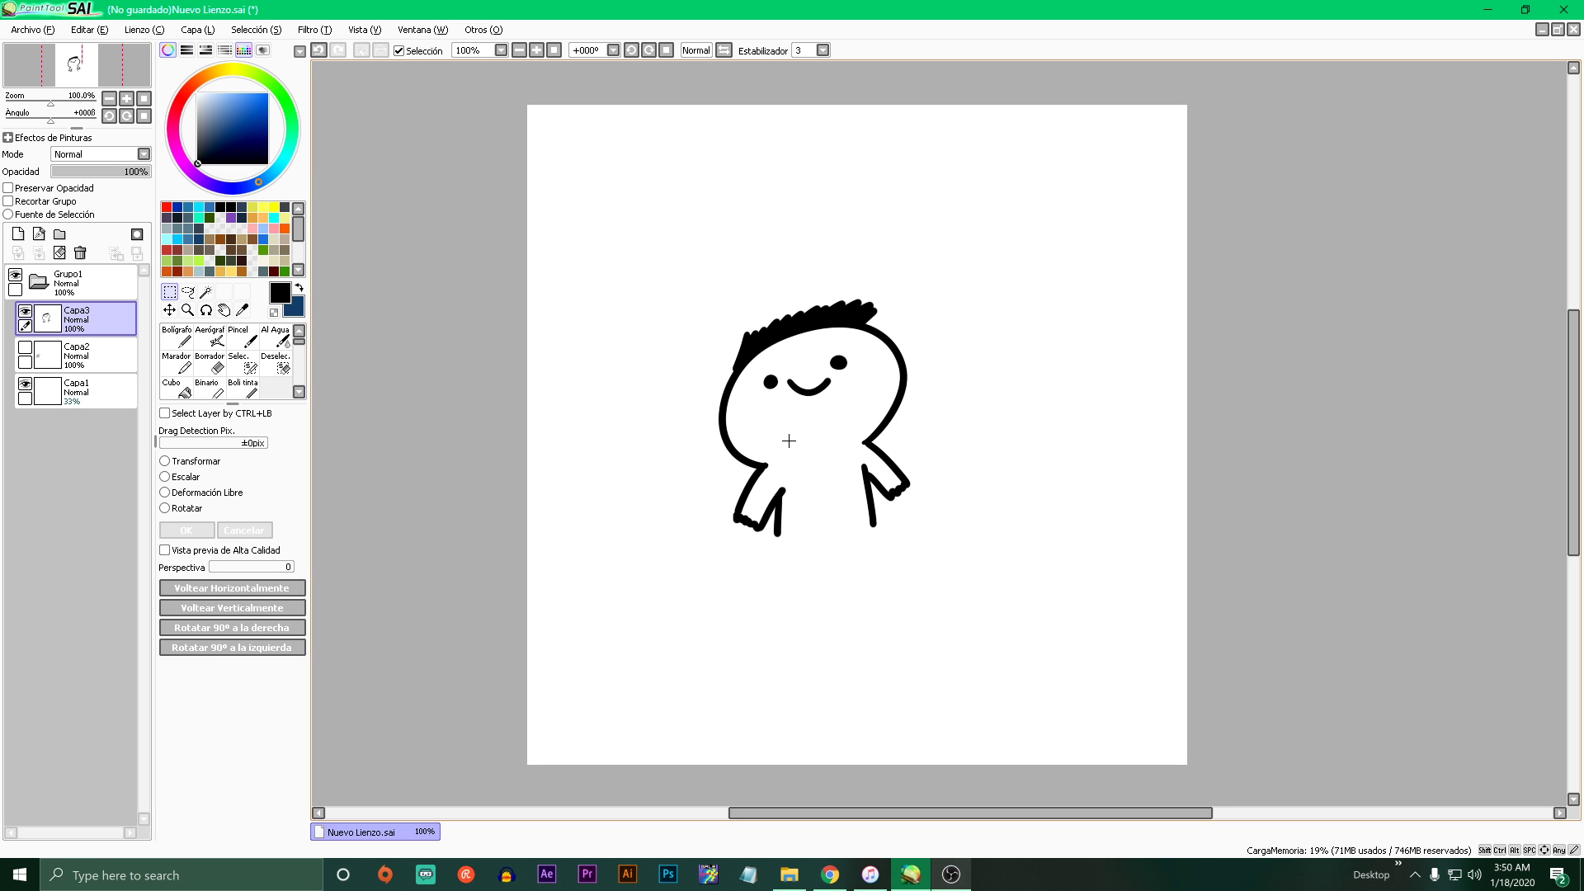
scroll(847, 484, "down", 4)
scroll(848, 444, "up", 4)
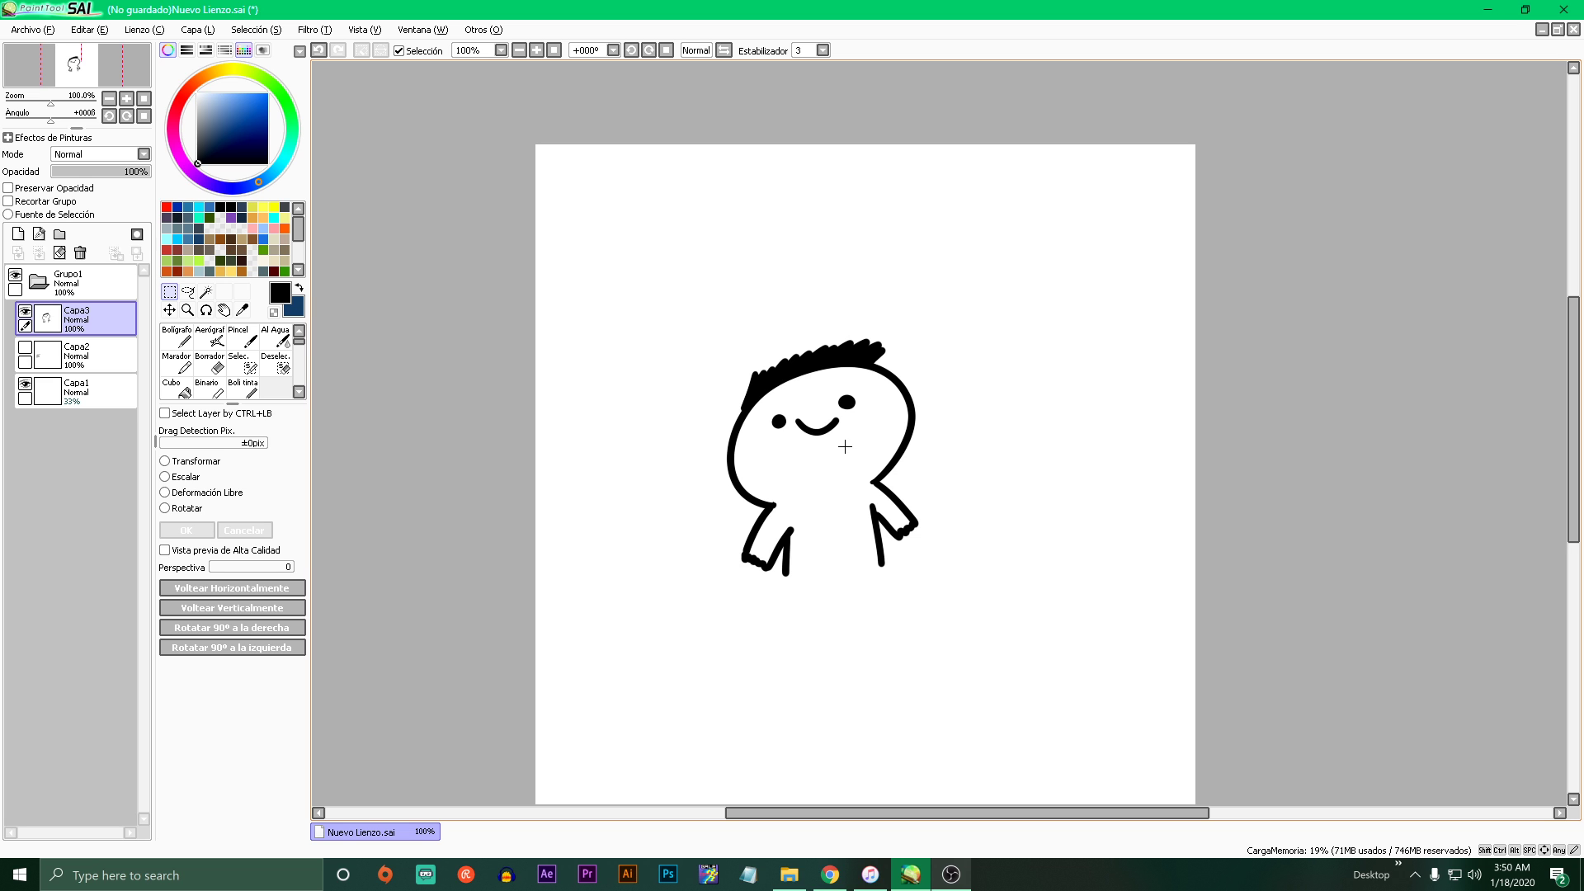
- Show the Capa2 layer with the handwritten list and move the smiling character on Capa3 just to the right of that list
left_click_drag(647, 309, 1053, 657)
mouse_move(880, 460)
left_mouse_down("ctrl")
mouse_move(915, 562)
mouse_move(918, 519)
left_mouse_up("ctrl")
left_click_drag(701, 336, 1037, 699)
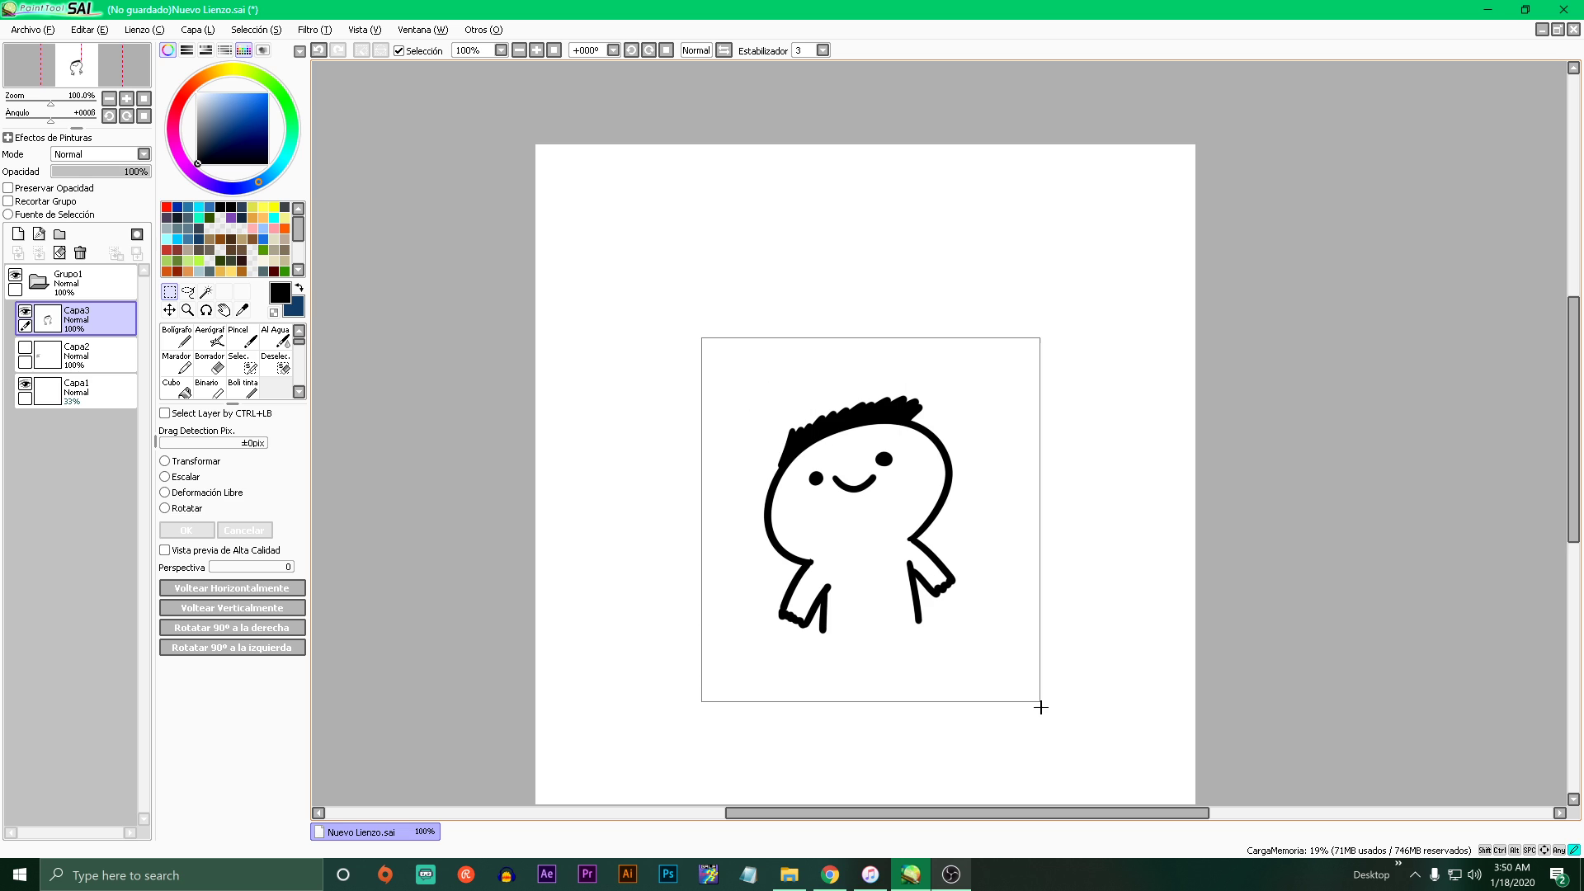
key("ctrl+d")
mouse_move(937, 629)
left_mouse_down("ctrl")
mouse_move(725, 573)
mouse_move(753, 629)
mouse_move(740, 627)
left_mouse_up("ctrl")
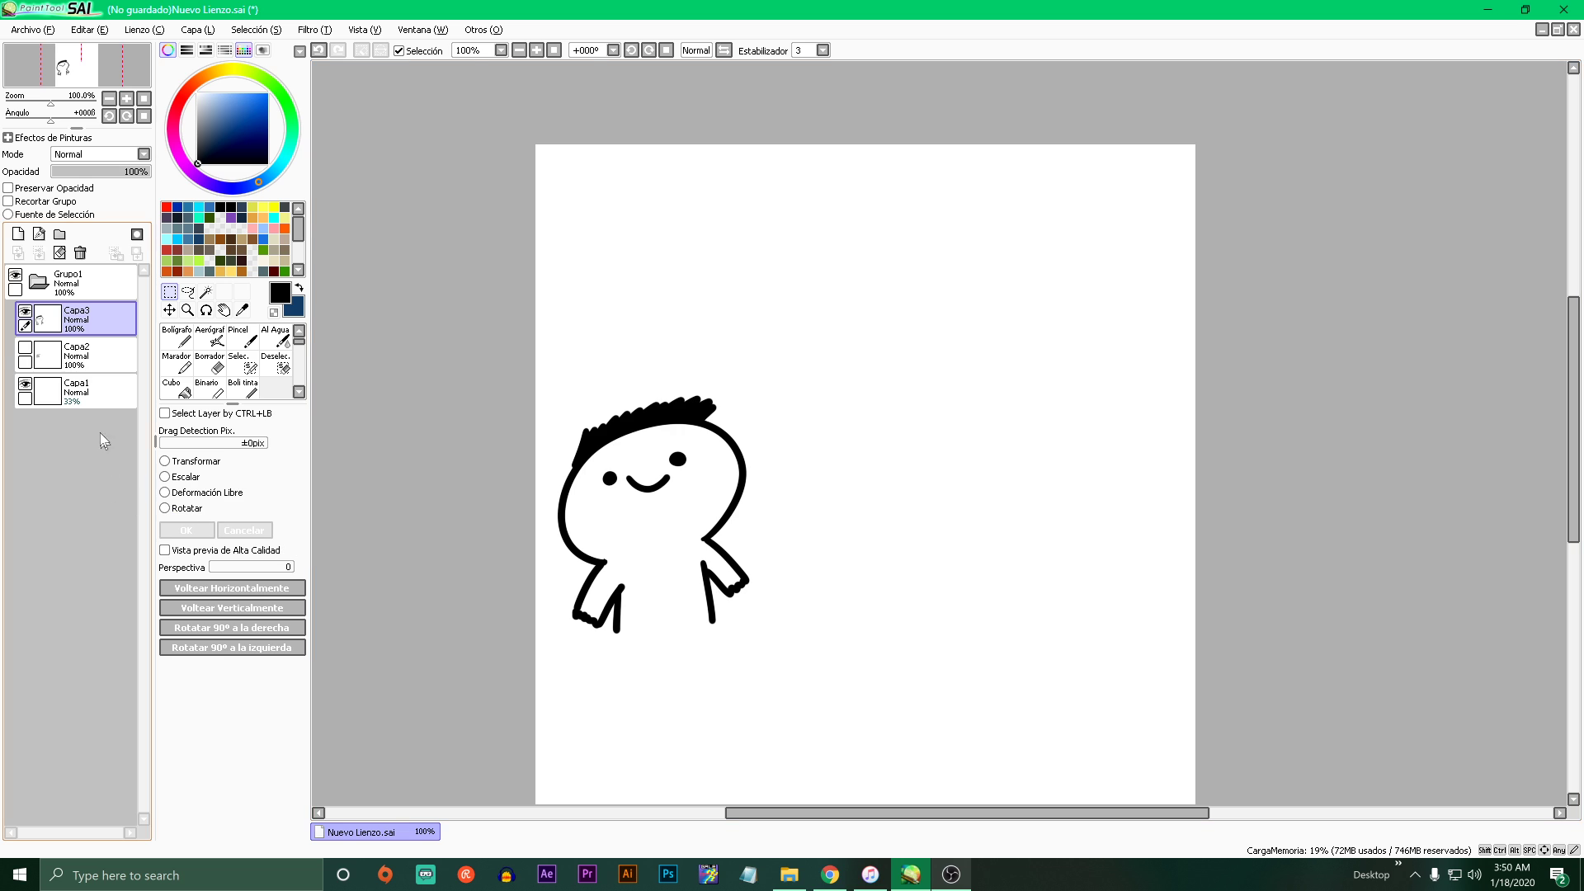
left_click(25, 347)
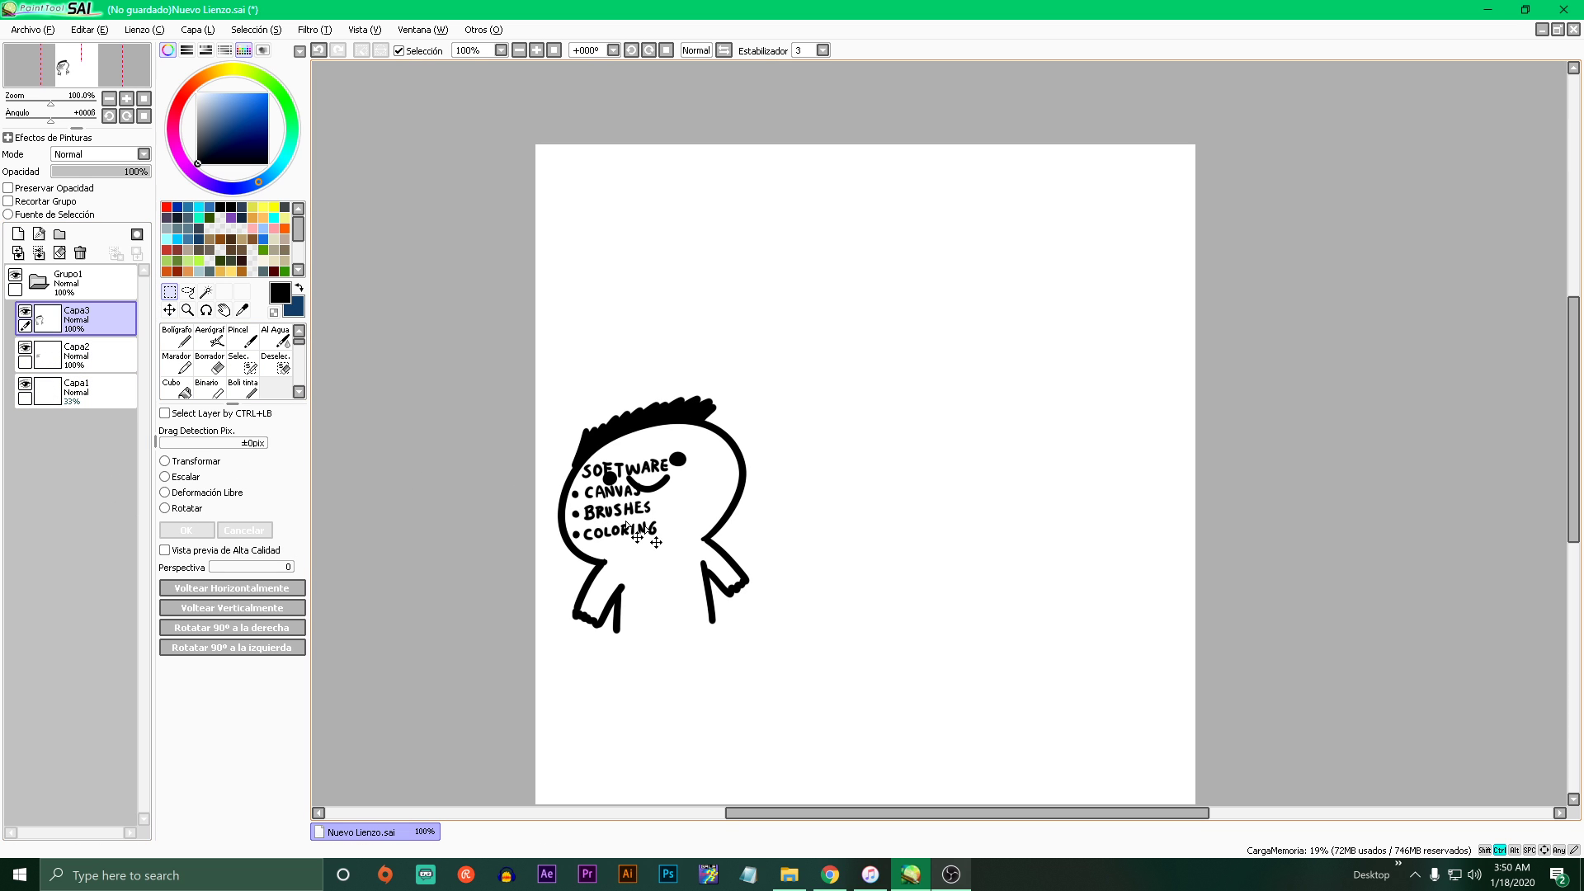
left_click_drag(756, 564, 899, 539, "ctrl")
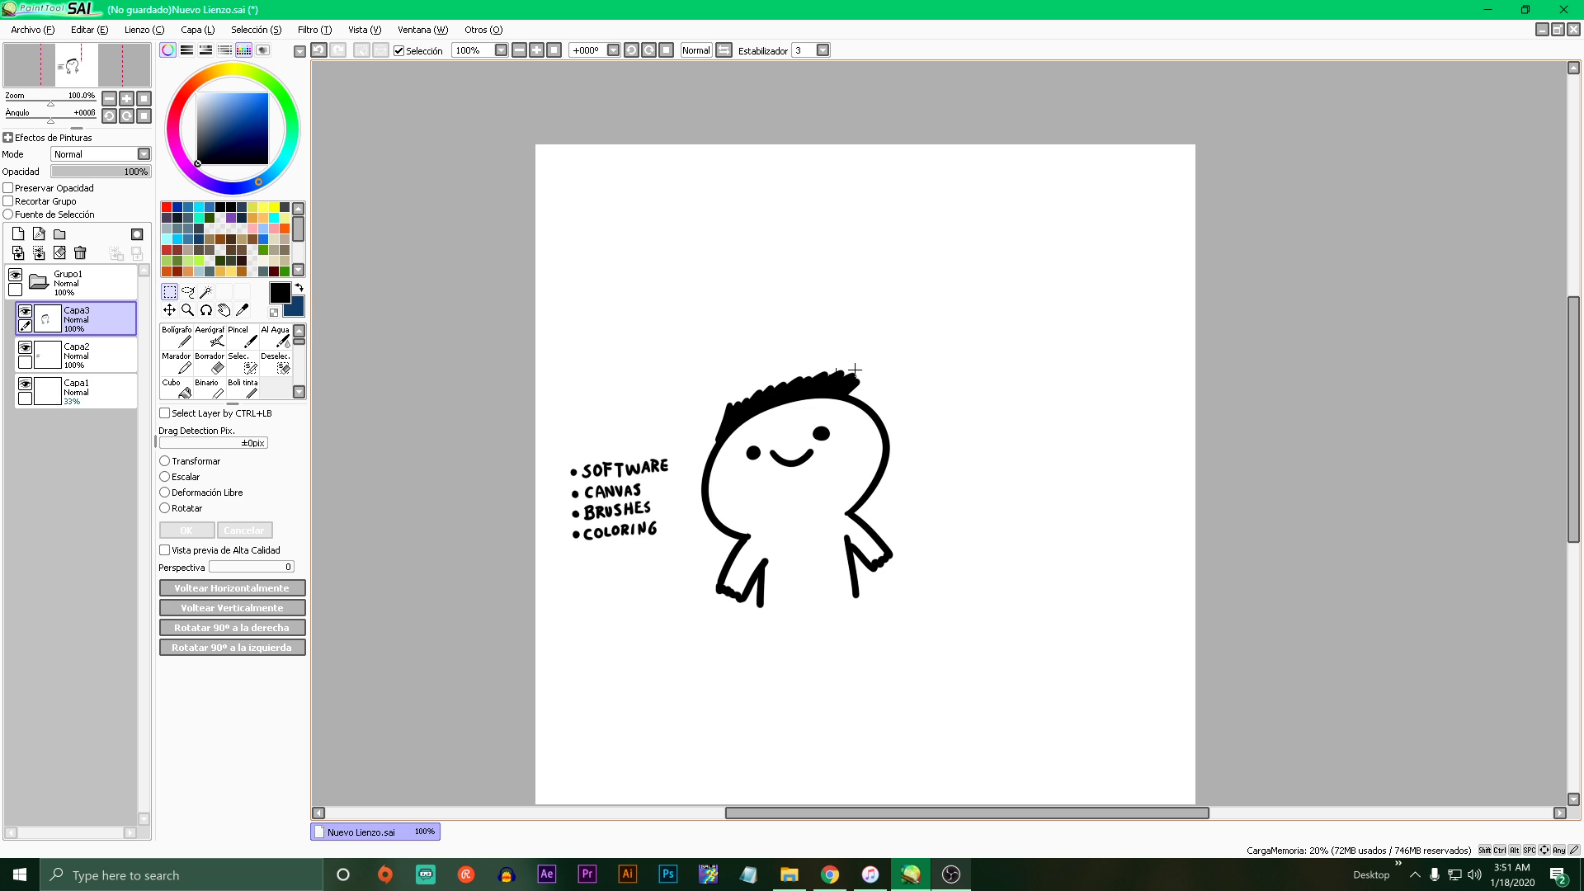
left_click(177, 337)
left_click_drag(710, 318, 944, 302)
key("ctrl+z")
scroll(830, 336, "down", 3)
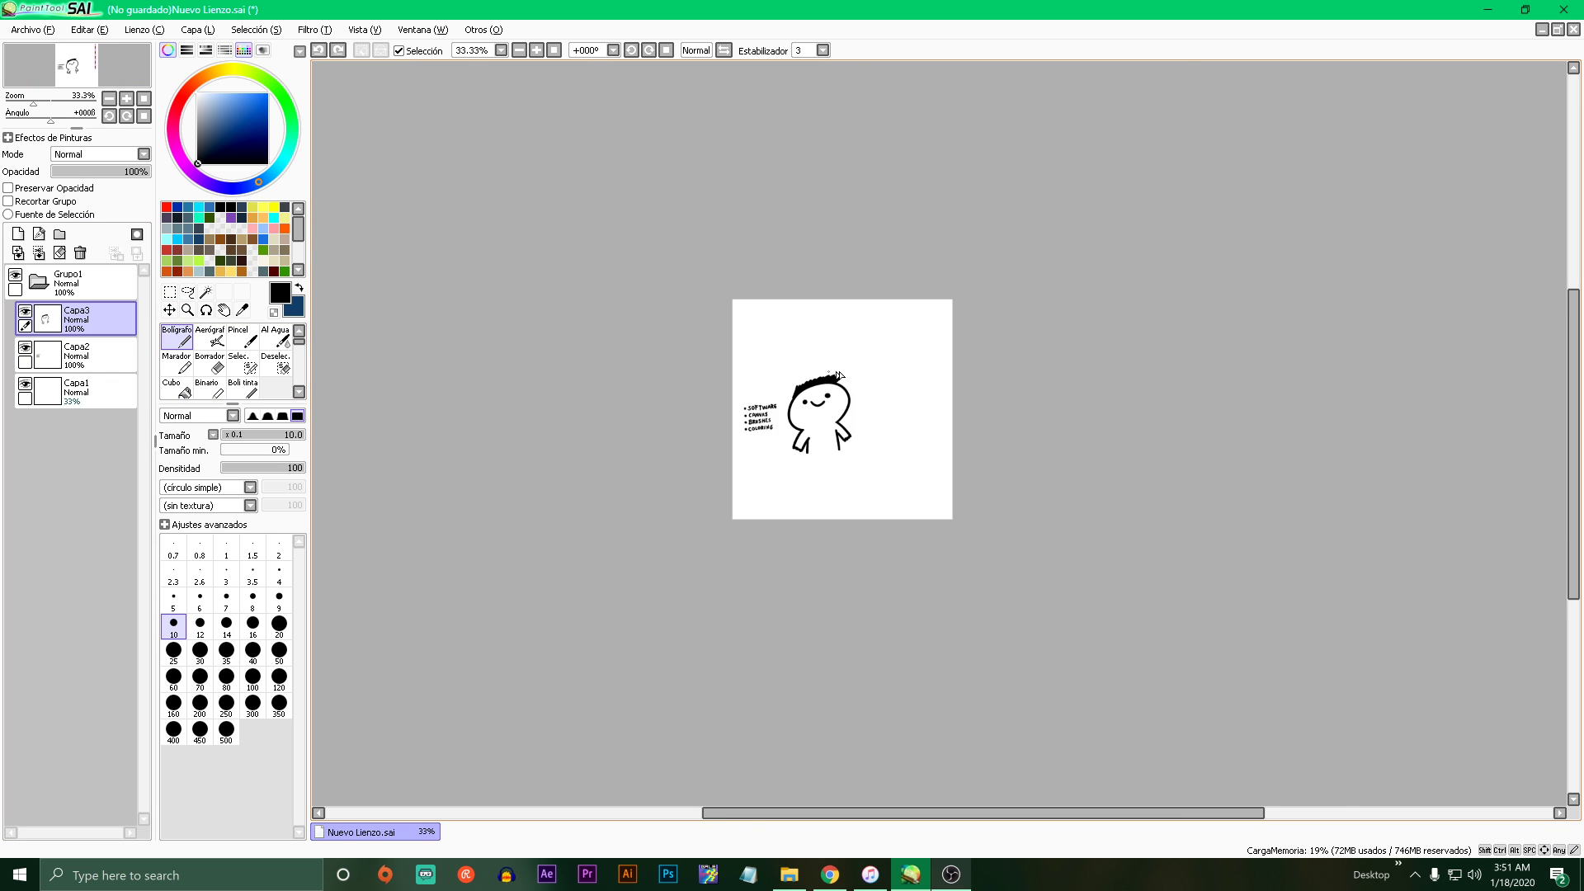
scroll(831, 336, "up", 4)
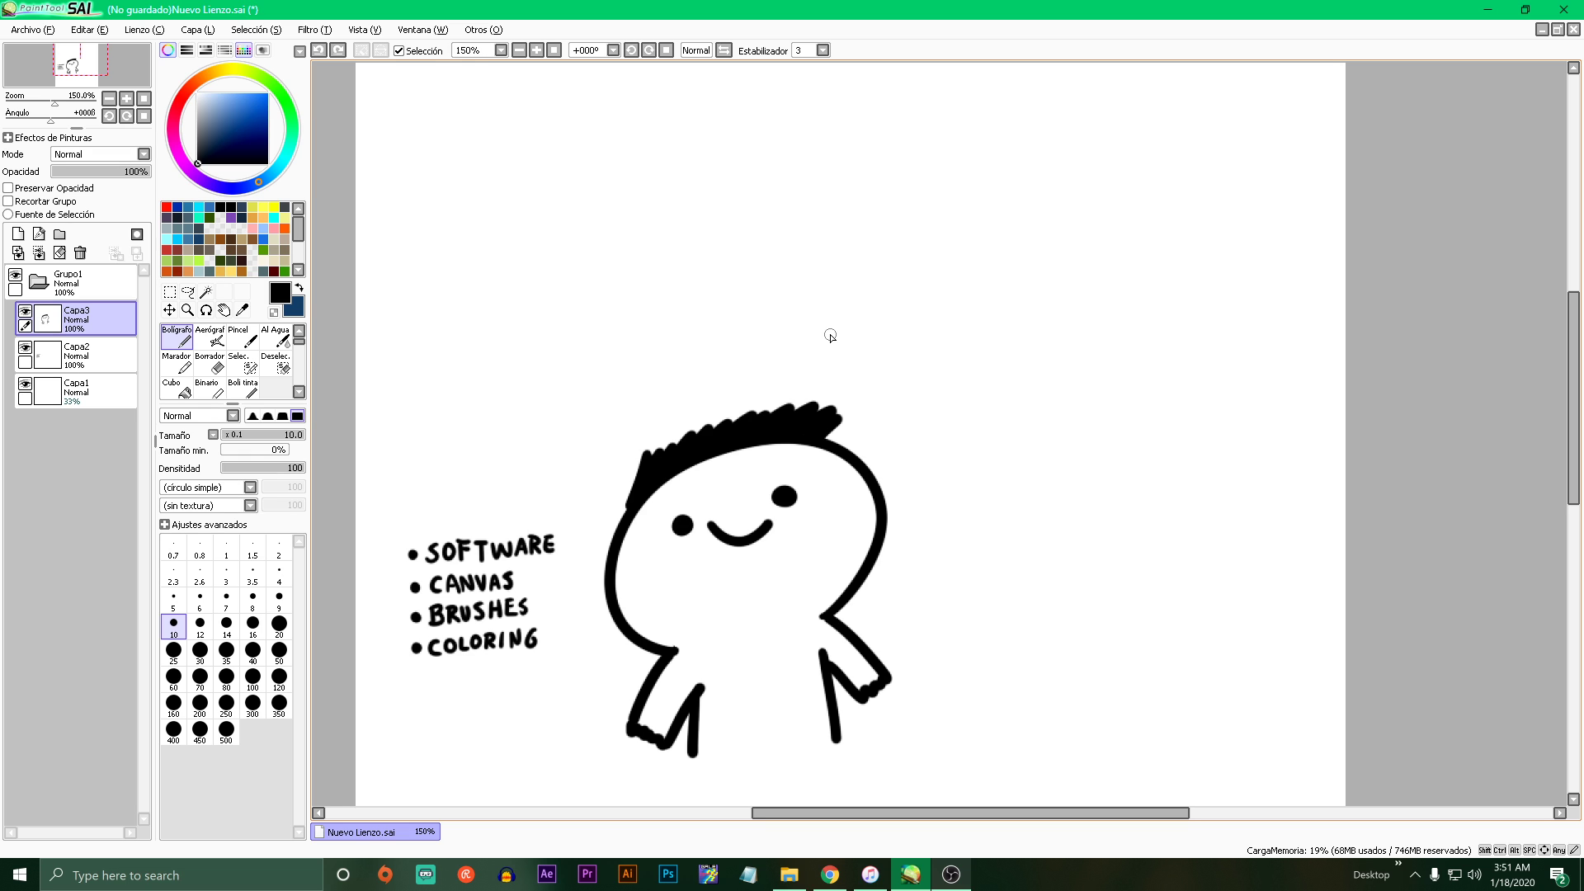
mouse_move(966, 325)
left_mouse_down()
mouse_move(949, 530)
mouse_move(1016, 522)
left_mouse_up()
key("ctrl+z")
scroll(862, 536, "down", 5)
scroll(890, 541, "up", 4)
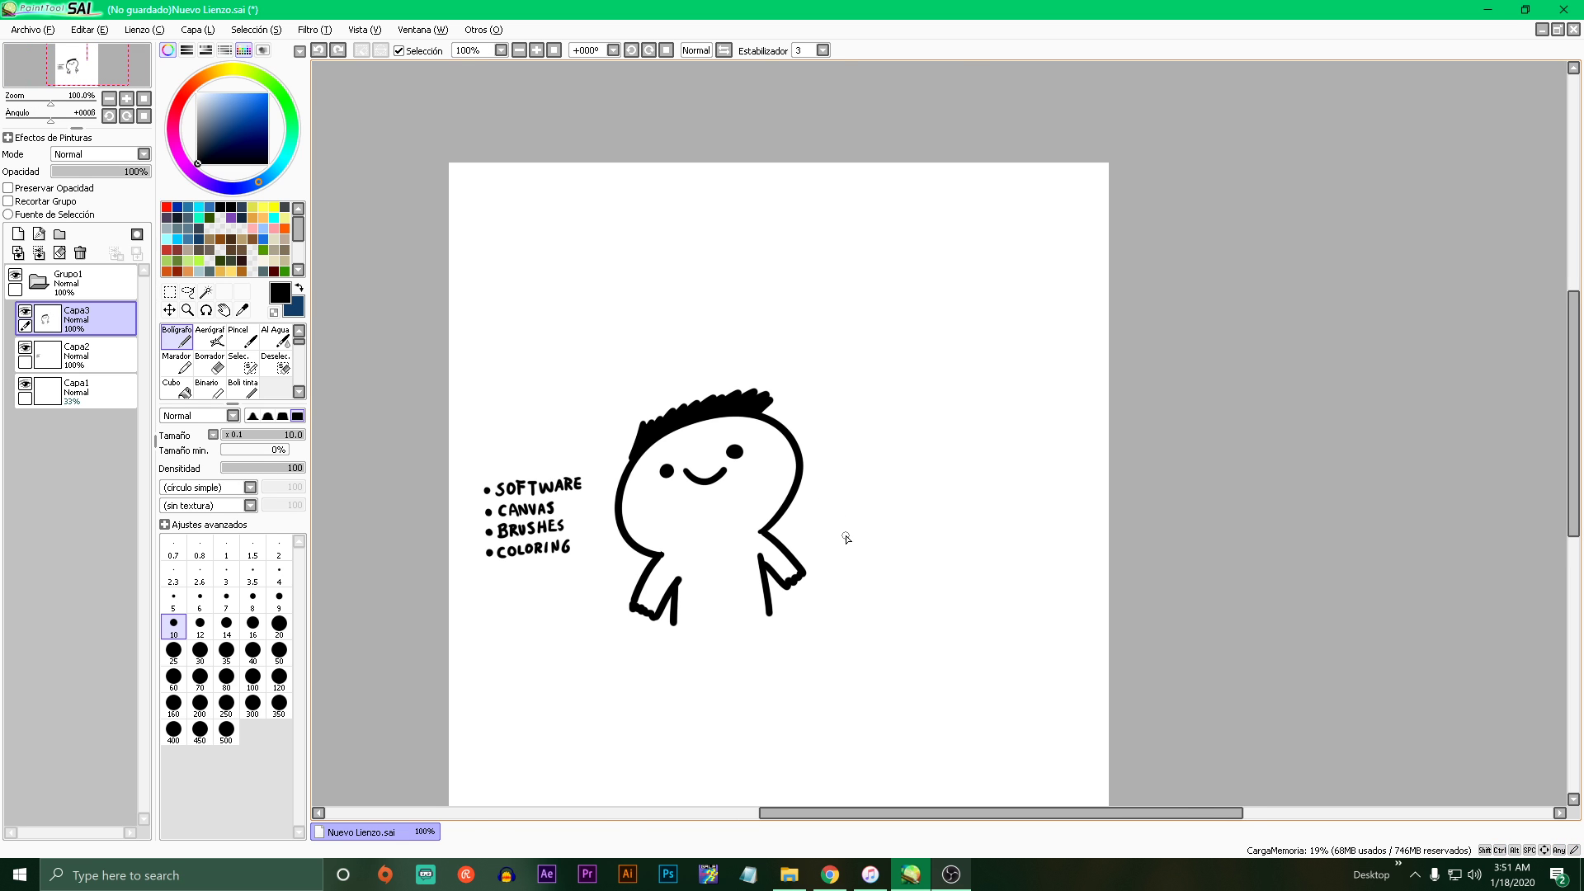
- Draw a smaller second head outline to the right of the smiling character, with two slanted angry eyebrows, using the size 10 black pen
scroll(847, 538, "up", 5)
mouse_move(947, 517)
left_mouse_down()
mouse_move(855, 403)
mouse_move(778, 636)
left_mouse_up()
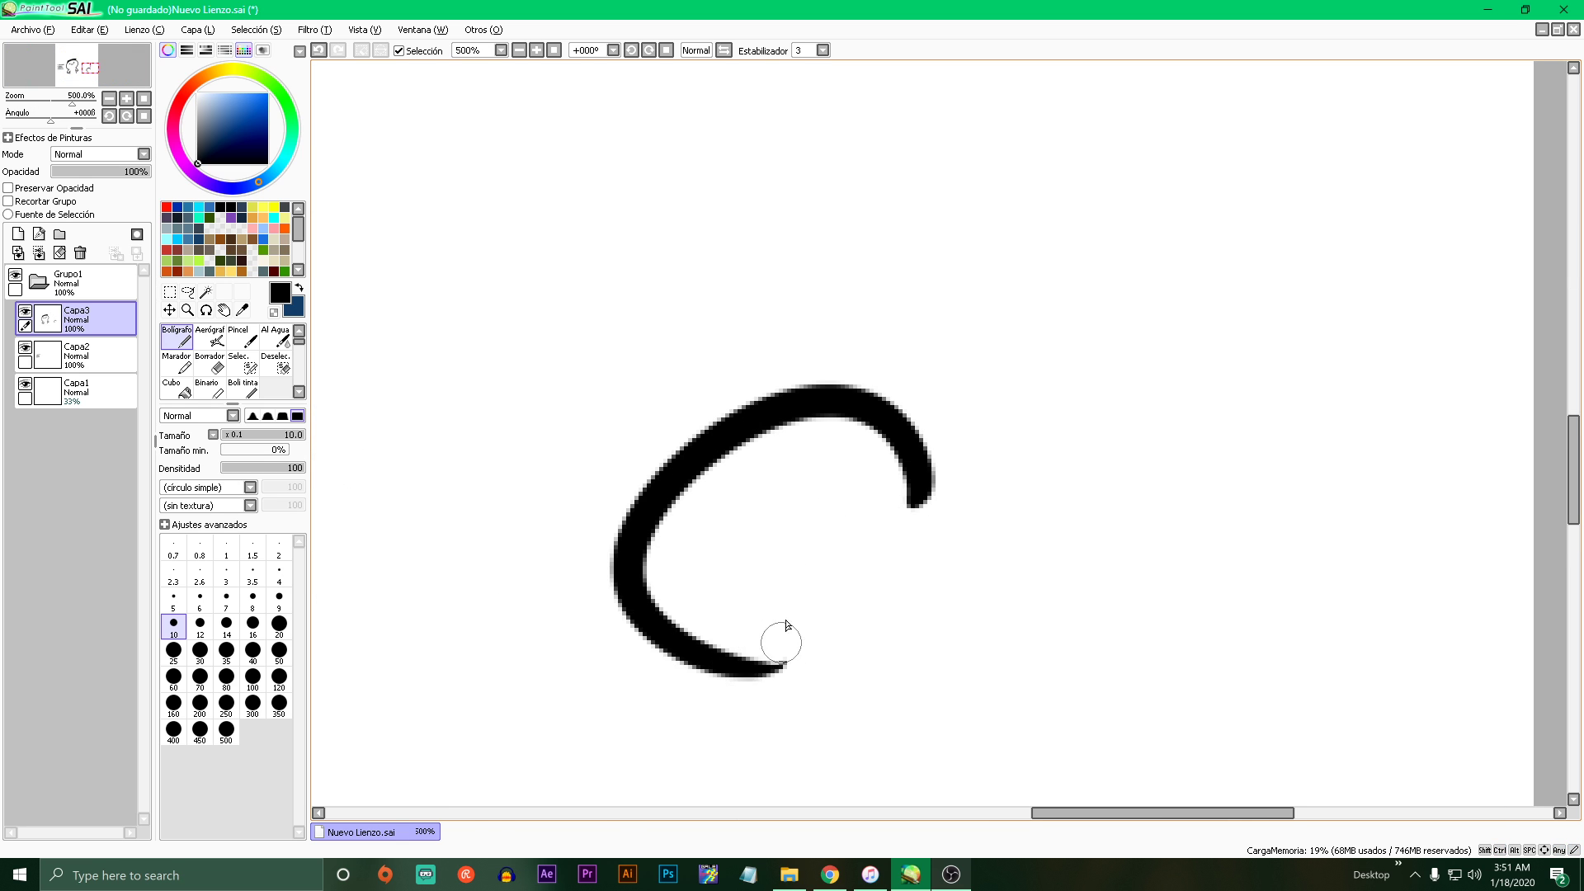
key("ctrl+z")
mouse_move(948, 558)
left_mouse_down()
mouse_move(572, 453)
mouse_move(677, 660)
left_mouse_up()
mouse_move(594, 464)
left_mouse_down()
mouse_move(702, 479)
mouse_move(827, 425)
left_mouse_up()
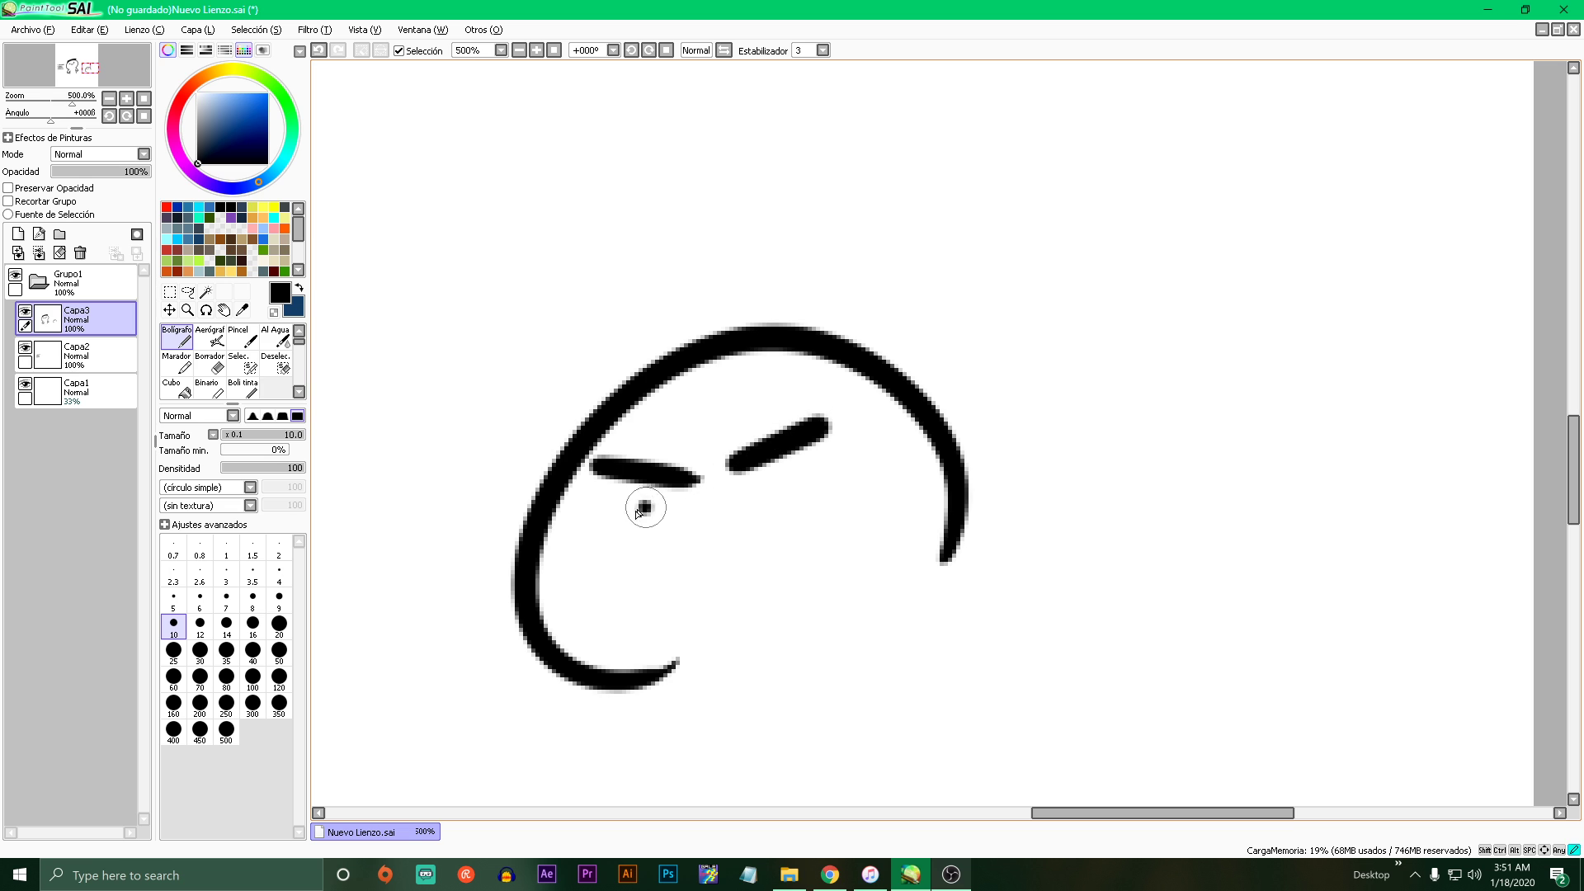
- Draw two dot eyes and a downturned mouth on the small character's face
left_click_drag(637, 505, 644, 515)
left_click_drag(784, 483, 791, 489)
left_click_drag(649, 545, 575, 585)
left_click_drag(714, 528, 843, 569)
scroll(767, 567, "down", 4)
scroll(753, 611, "up", 4)
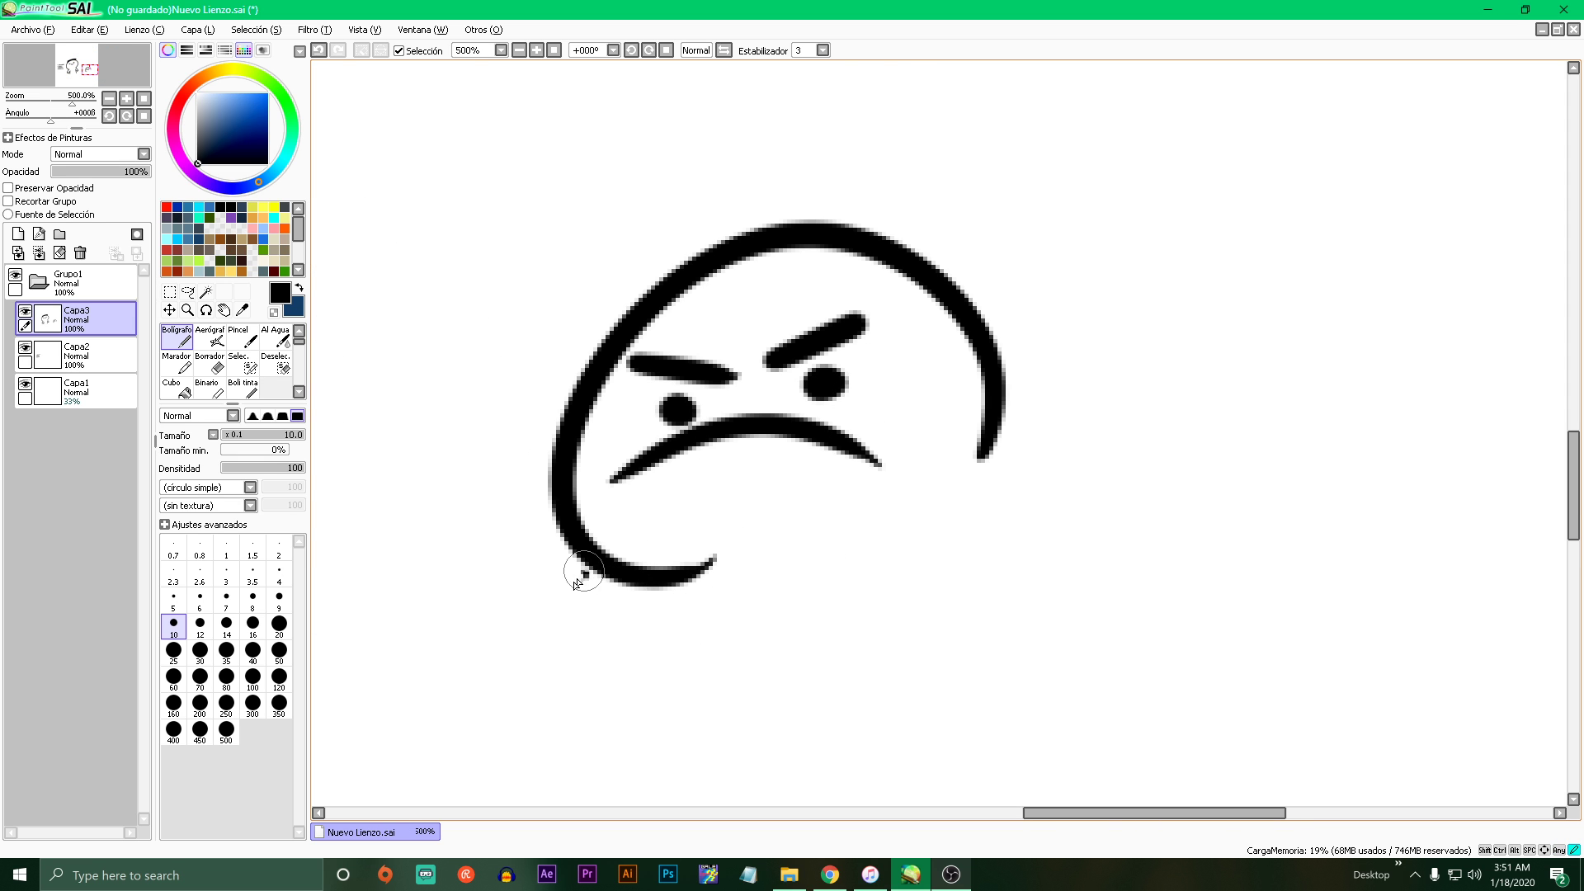
- Draw the small character's shoulders and bent forearms with hands meeting in front, and join the head outline to the right shoulder
mouse_move(586, 571)
left_mouse_down()
mouse_move(755, 695)
mouse_move(725, 635)
left_mouse_up()
key("ctrl+z")
mouse_move(599, 565)
left_mouse_down()
mouse_move(487, 706)
mouse_move(741, 729)
mouse_move(753, 660)
mouse_move(649, 640)
mouse_move(675, 596)
left_mouse_up()
mouse_move(984, 483)
left_mouse_down()
mouse_move(1084, 665)
mouse_move(839, 688)
mouse_move(830, 626)
mouse_move(952, 574)
mouse_move(917, 556)
mouse_move(1055, 598)
left_mouse_up()
scroll(1027, 575, "down", 5)
scroll(1028, 575, "up", 5)
left_click_drag(986, 514, 1006, 452)
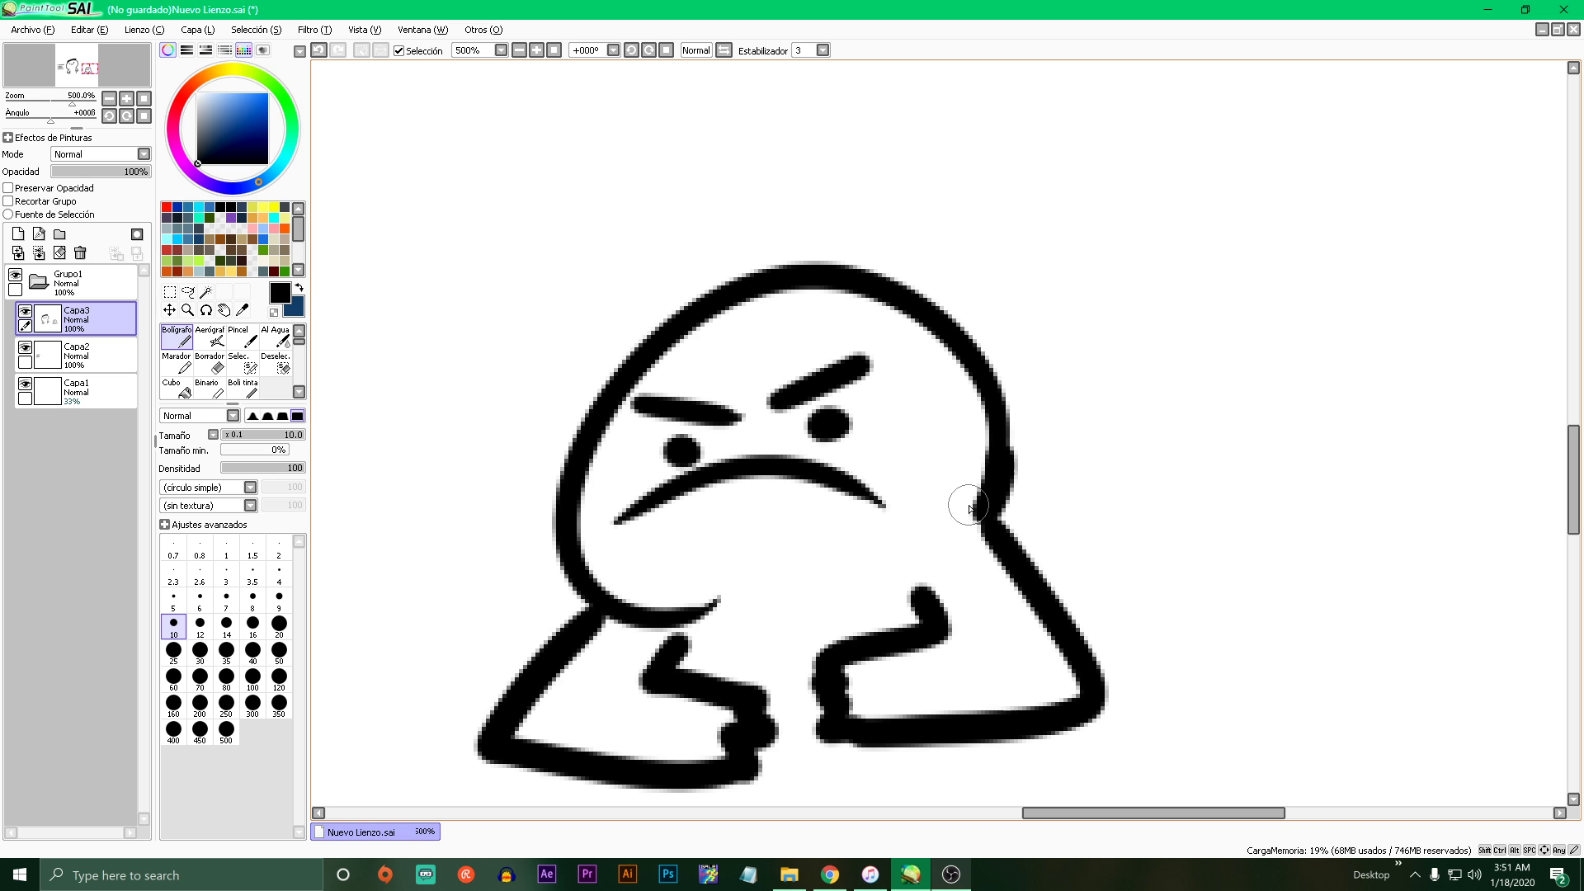
left_click_drag(981, 386, 990, 491)
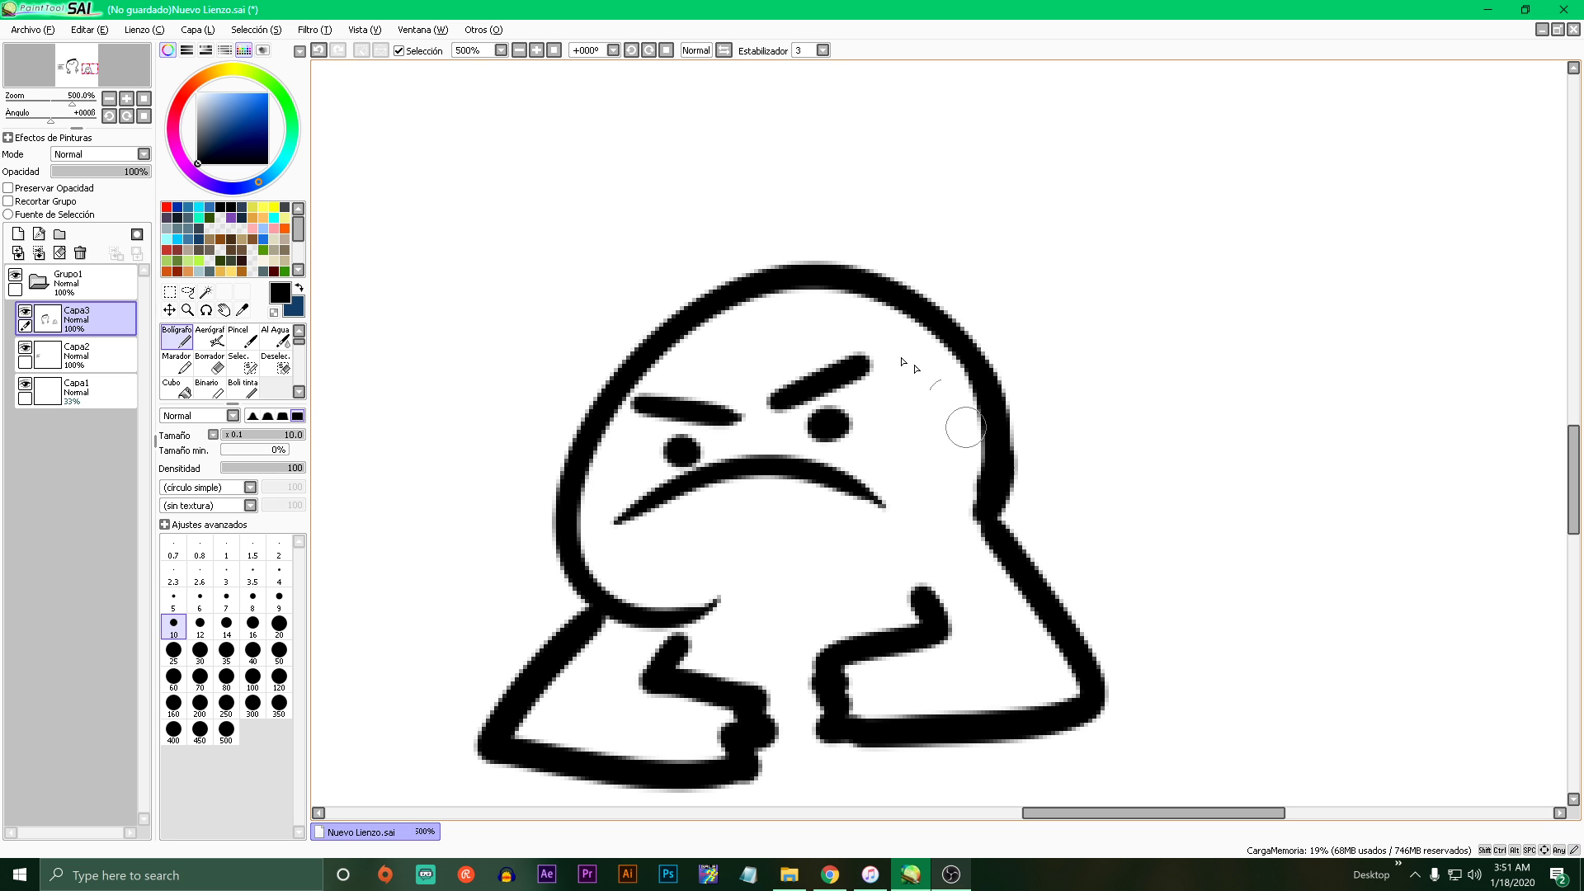
- Fill in spiky black hair across the top of the angry character's head and touch up its hands
mouse_move(593, 354)
left_mouse_down()
mouse_move(605, 286)
mouse_move(700, 289)
mouse_move(773, 234)
mouse_move(910, 282)
mouse_move(930, 337)
left_mouse_up()
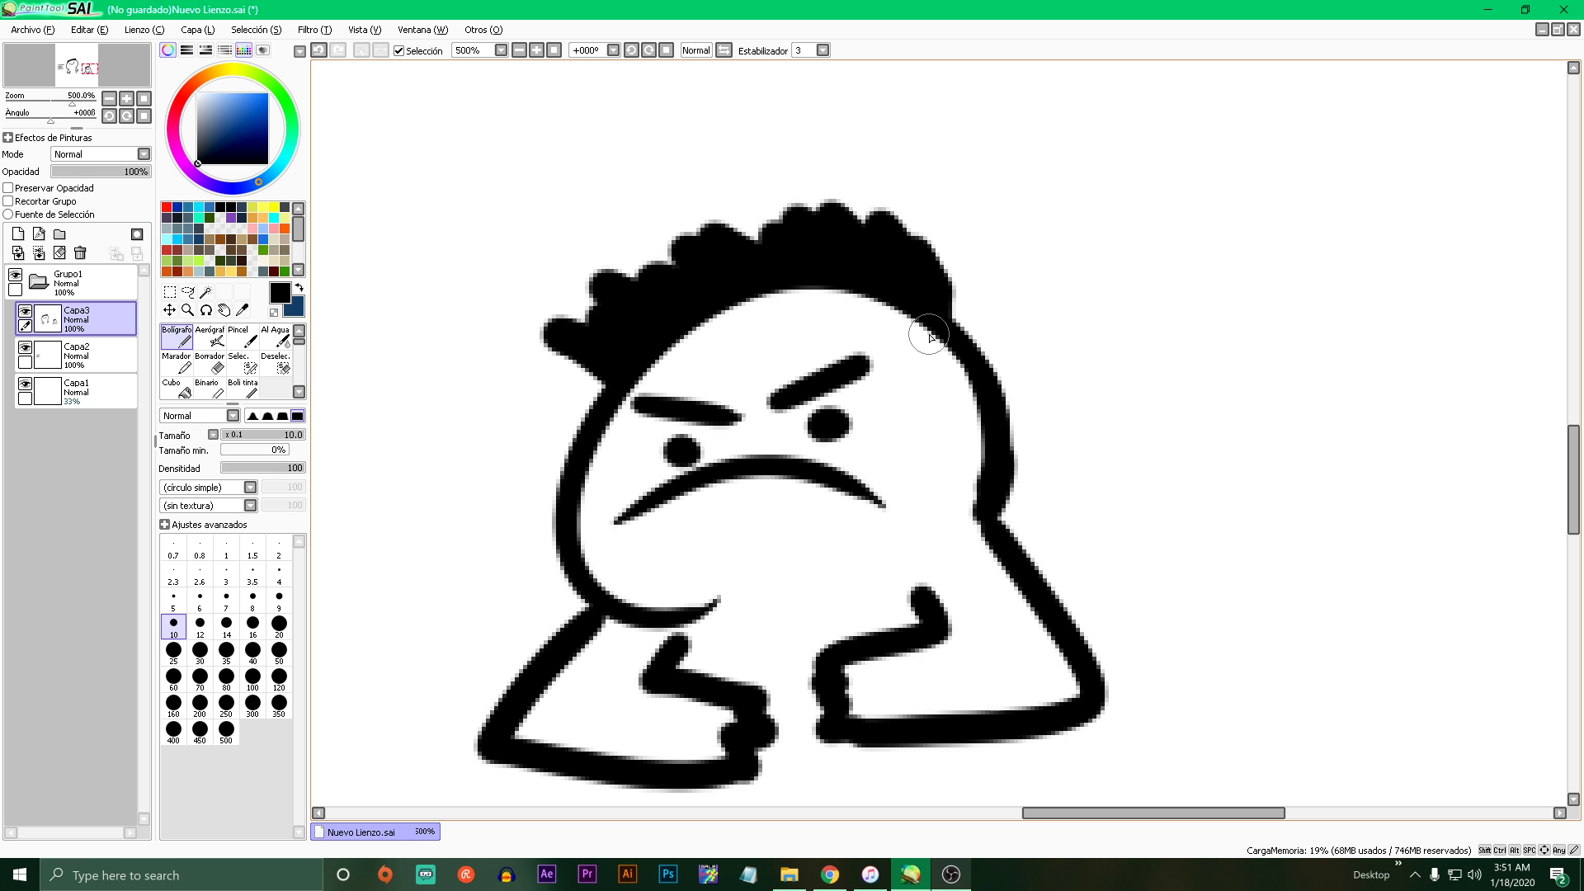
scroll(914, 485, "down", 3)
scroll(843, 588, "up", 2)
mouse_move(854, 586)
left_mouse_down()
mouse_move(855, 515)
mouse_move(867, 588)
left_mouse_up()
scroll(878, 580, "down", 5)
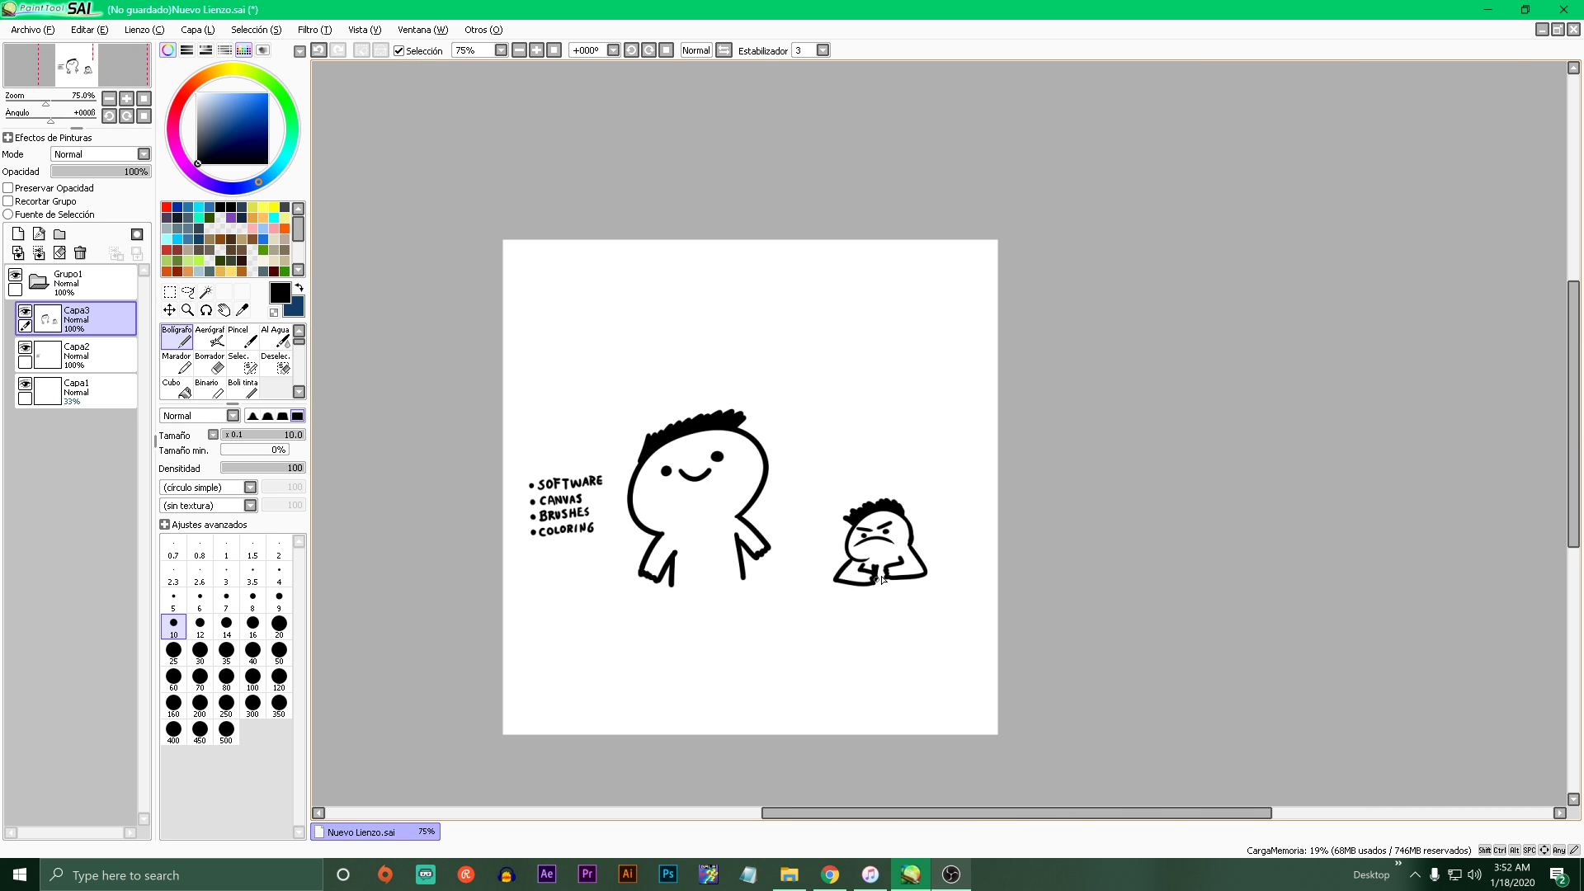
scroll(863, 542, "up", 2)
scroll(1031, 289, "down", 5)
scroll(838, 651, "up", 3)
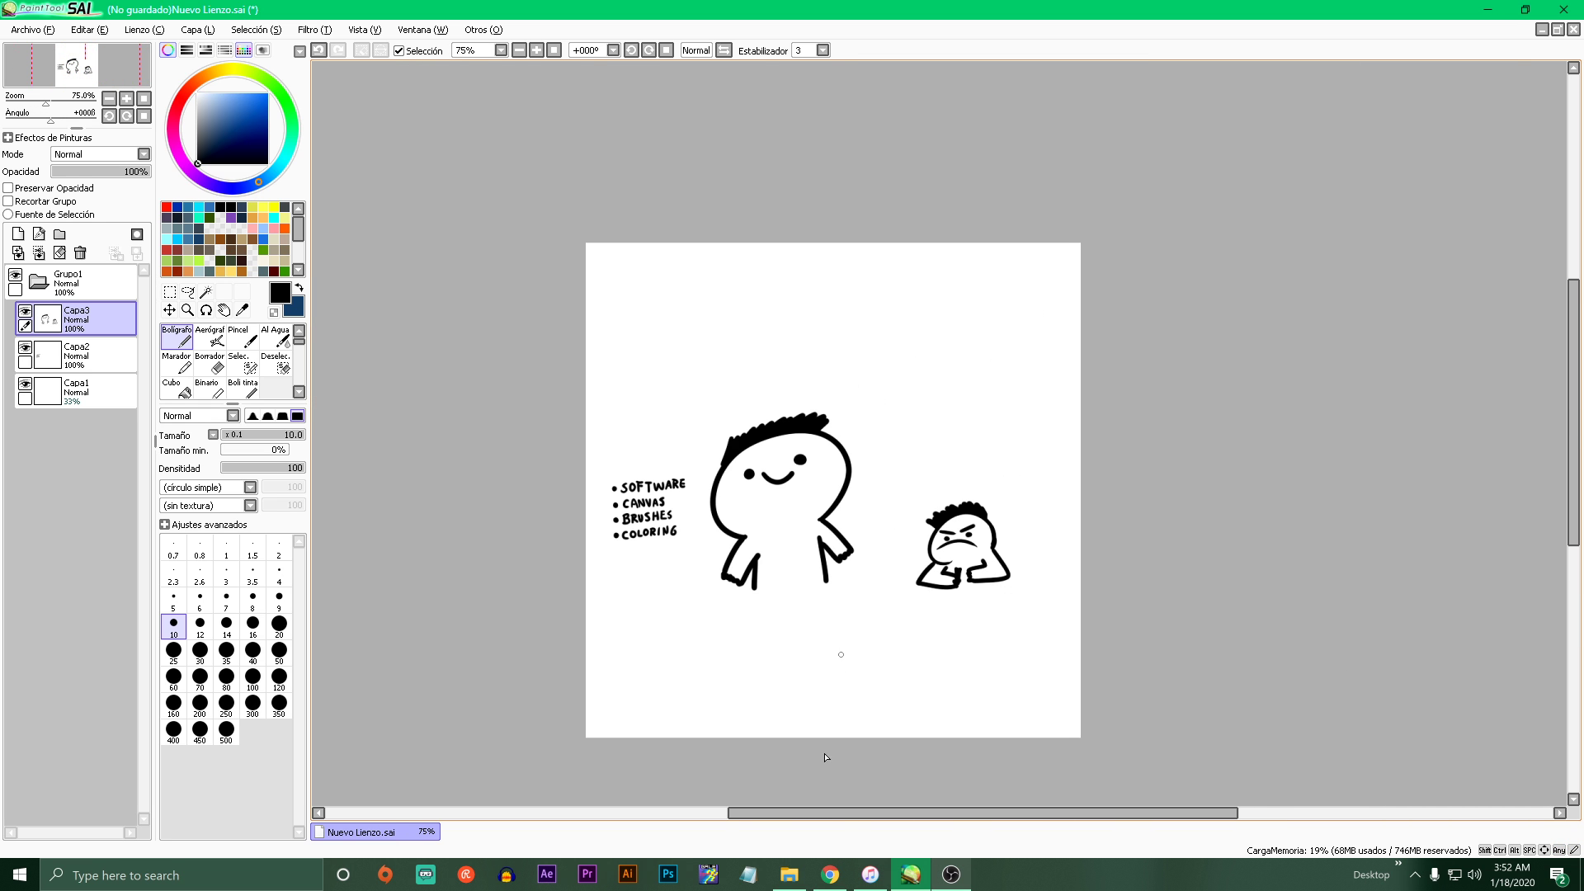
- Switch to Chrome to examine the r/chloe posts and the Chloe drawing practice artwork on pixiv, and return to PaintTool SAI
left_click(838, 887)
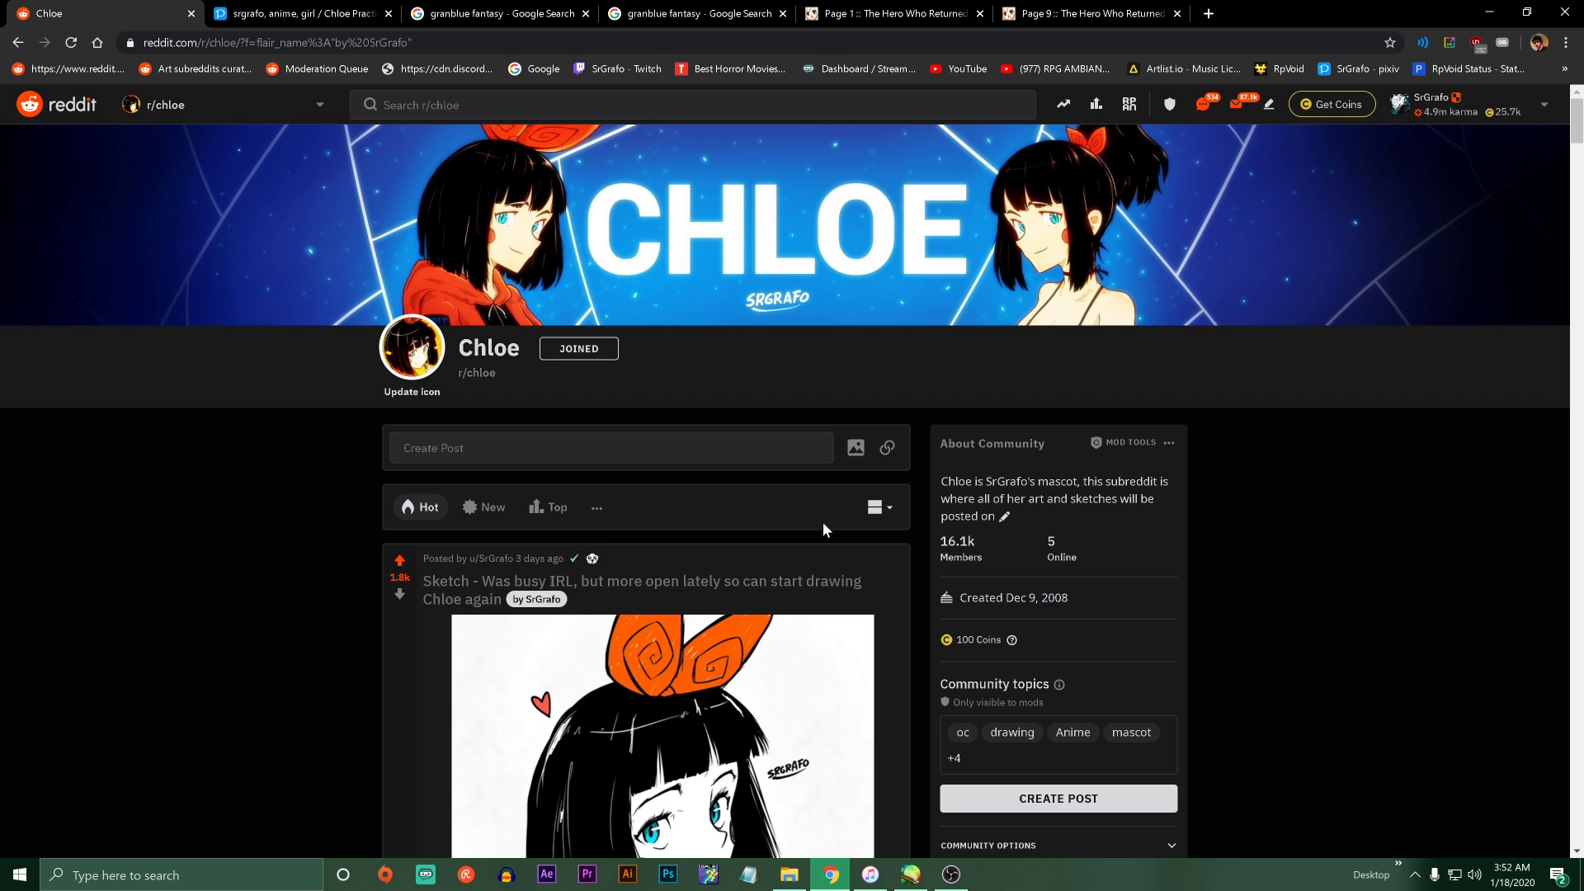
scroll(502, 396, "down", 20)
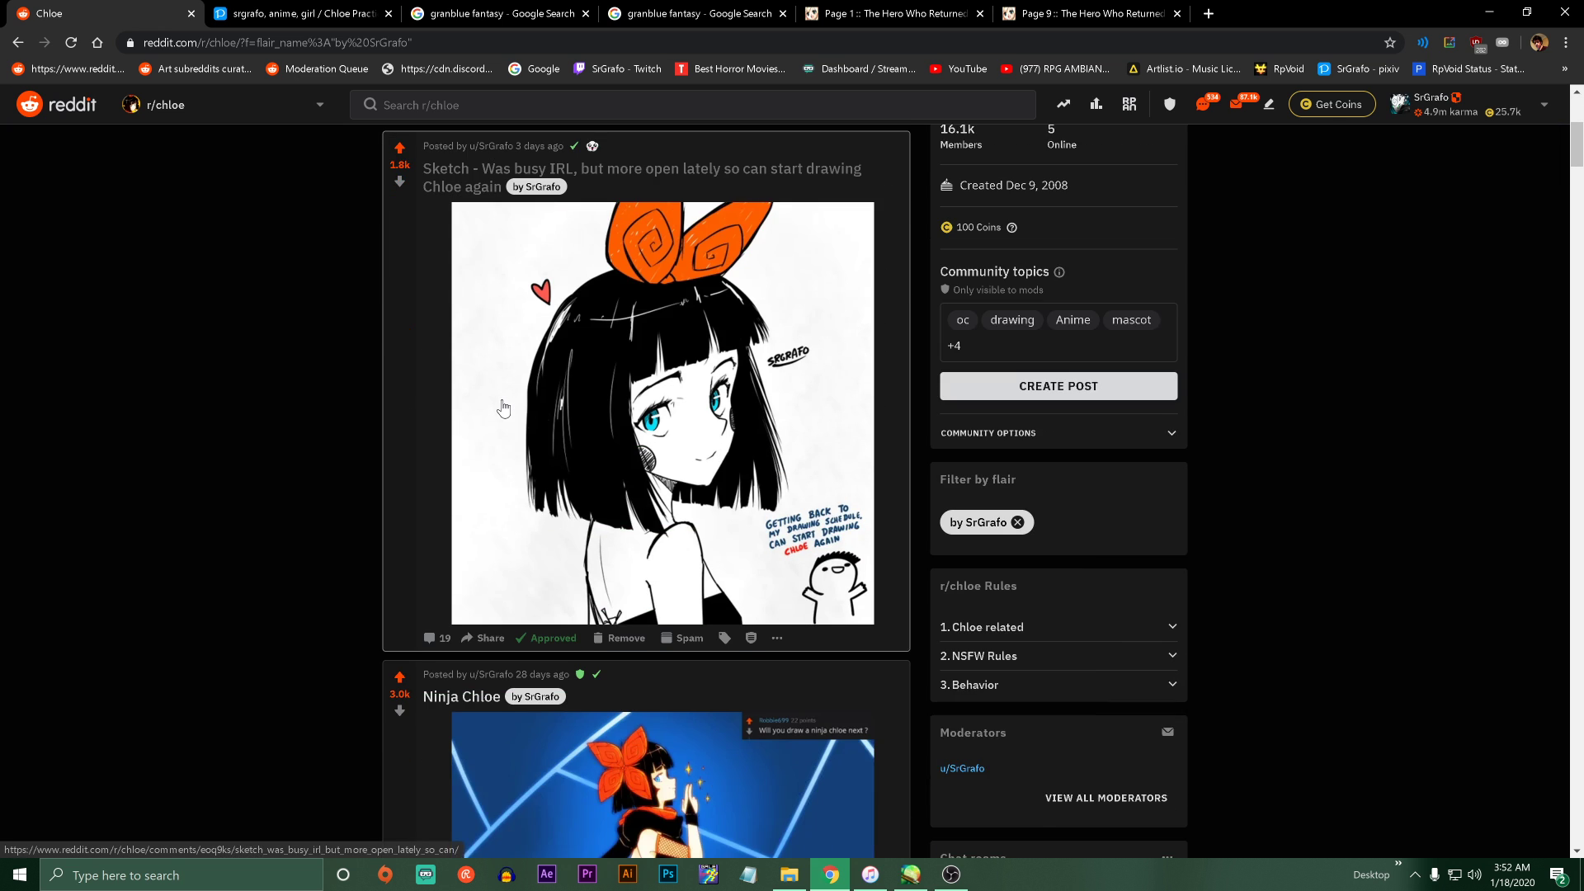
left_click(330, 13)
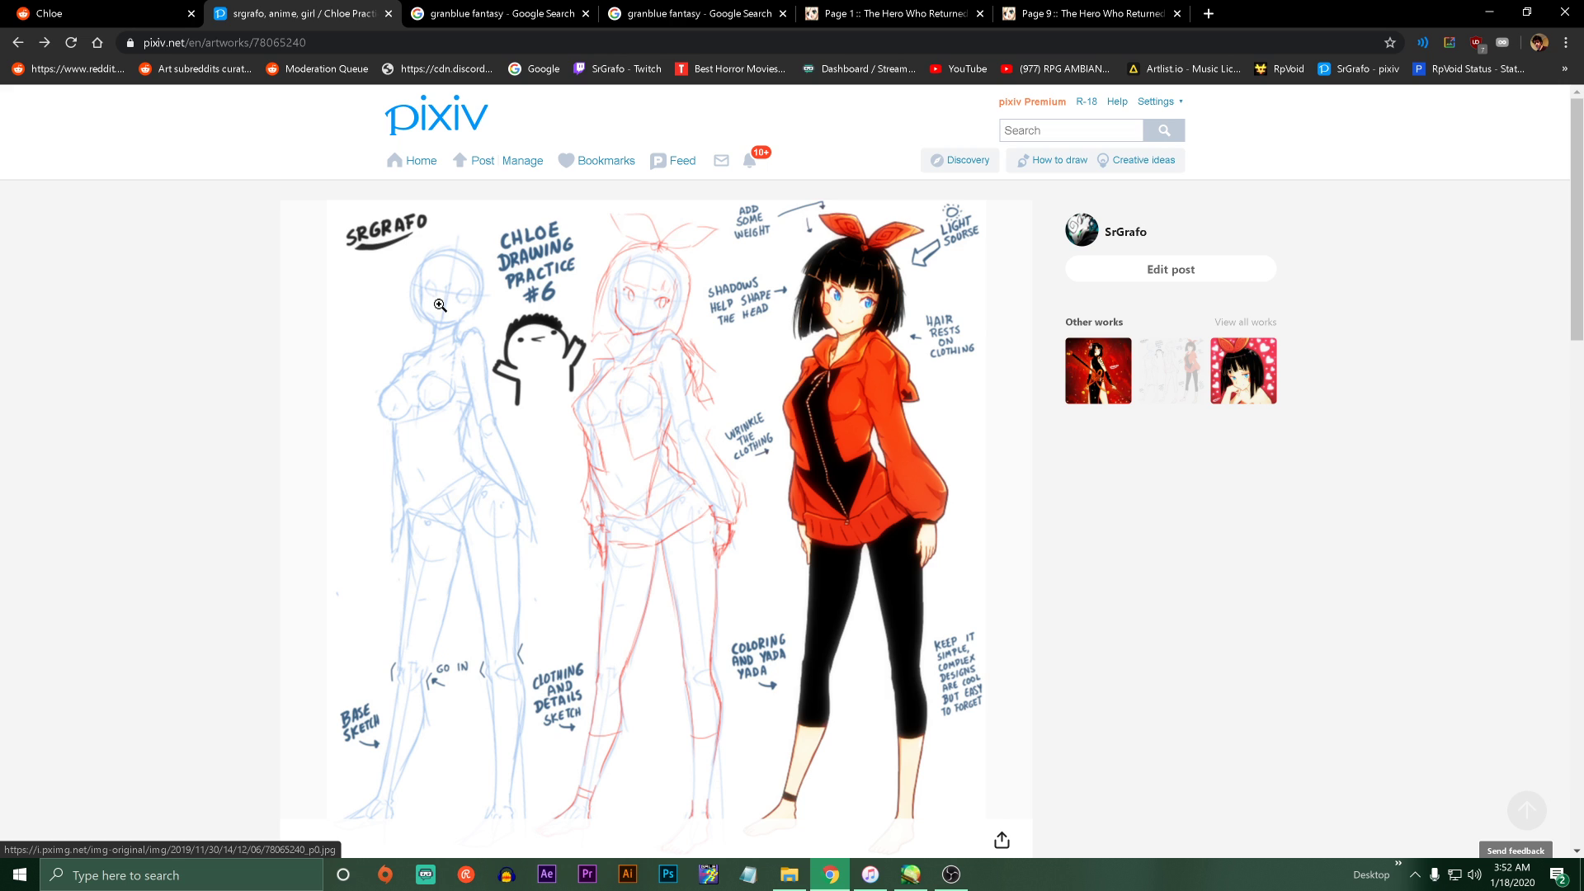
scroll(376, 425, "down", 1)
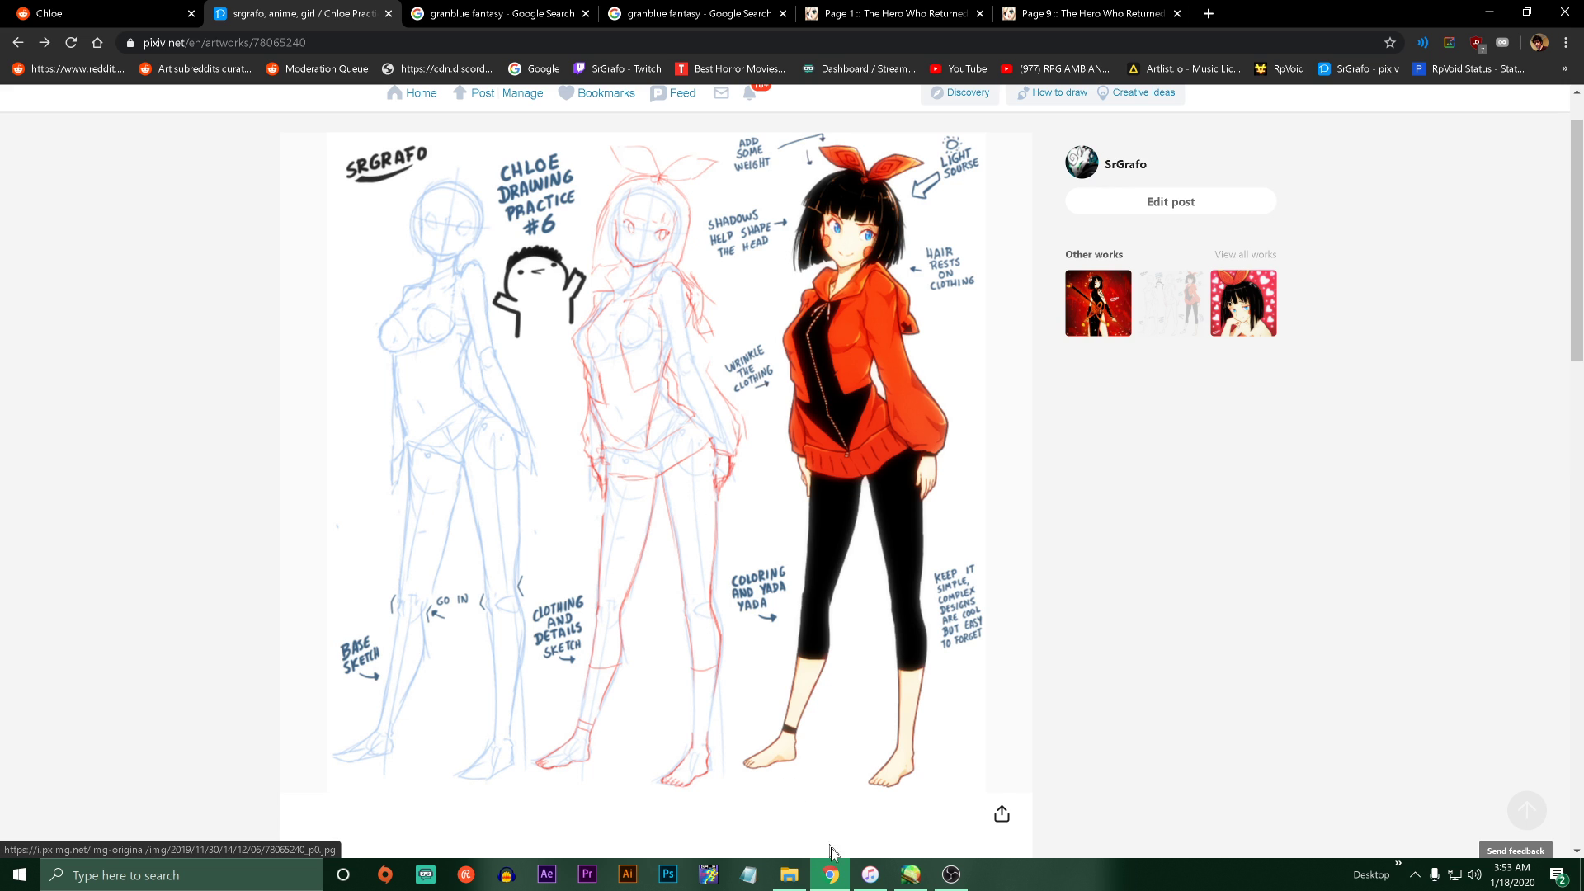
left_click(914, 877)
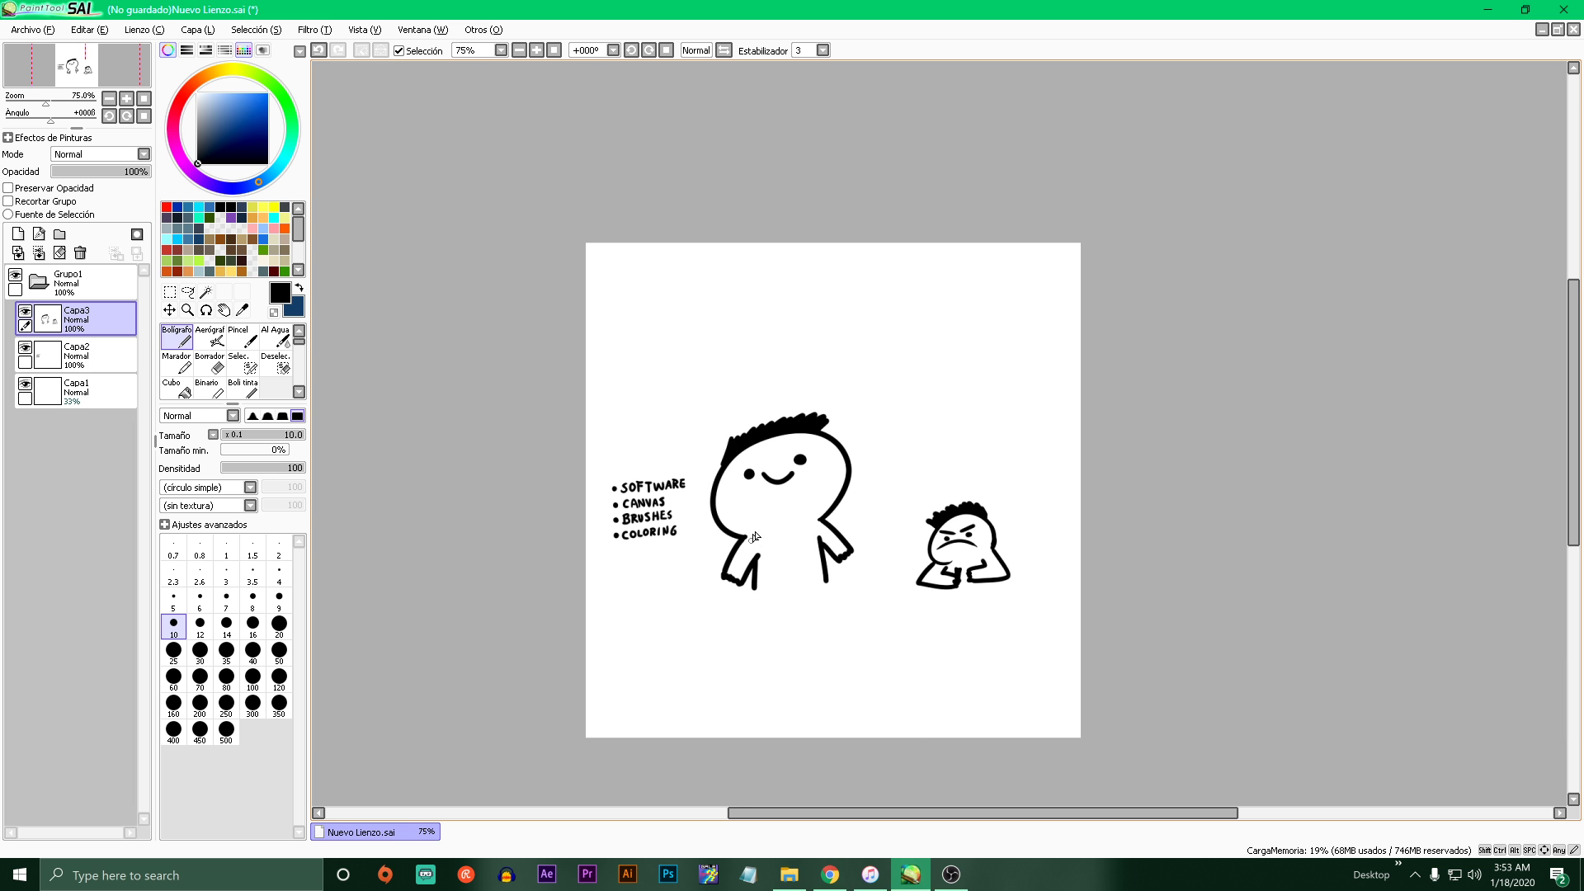
- Set the pen colour to red and try a line across the SOFTWARE entry of the list
scroll(756, 537, "up", 2)
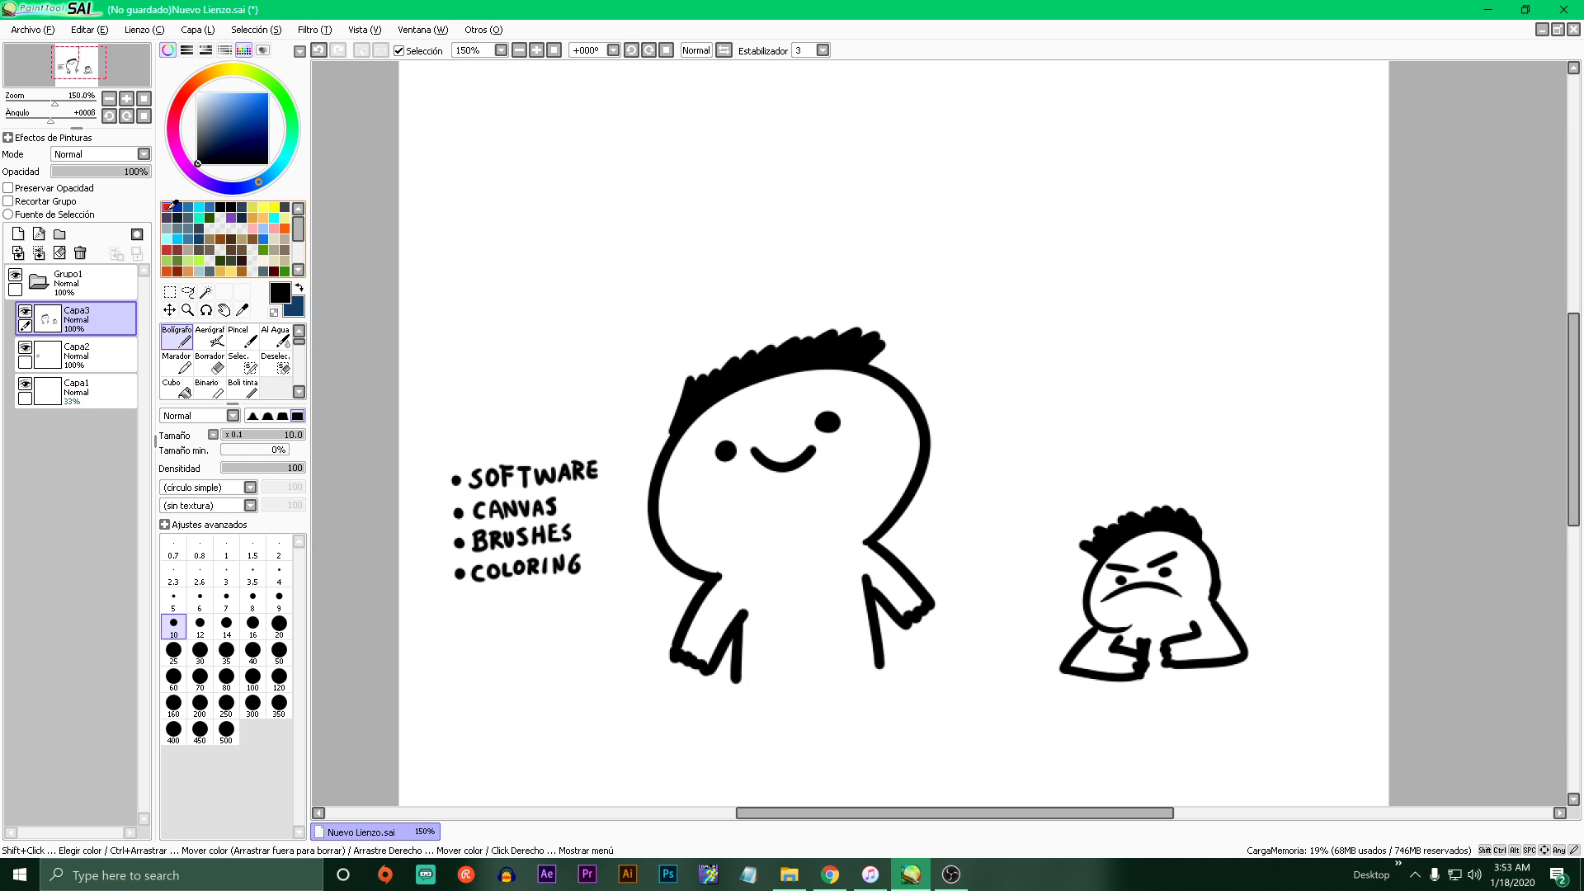
left_click(170, 206)
left_click_drag(431, 463, 654, 478)
key("ctrl+z")
left_click_drag(435, 460, 608, 474)
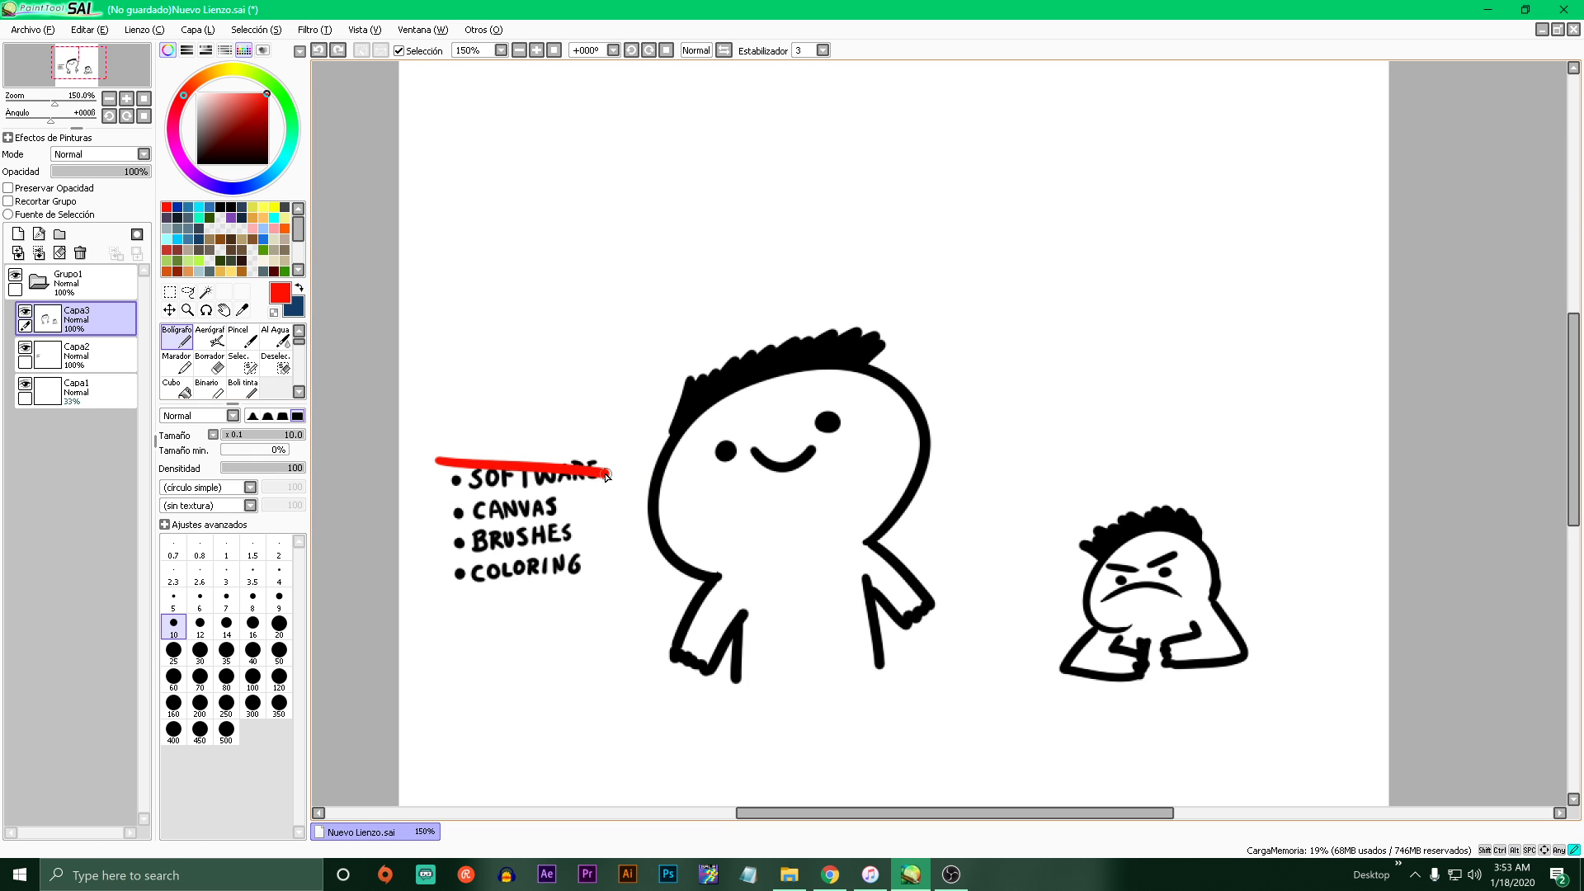
key("ctrl+z")
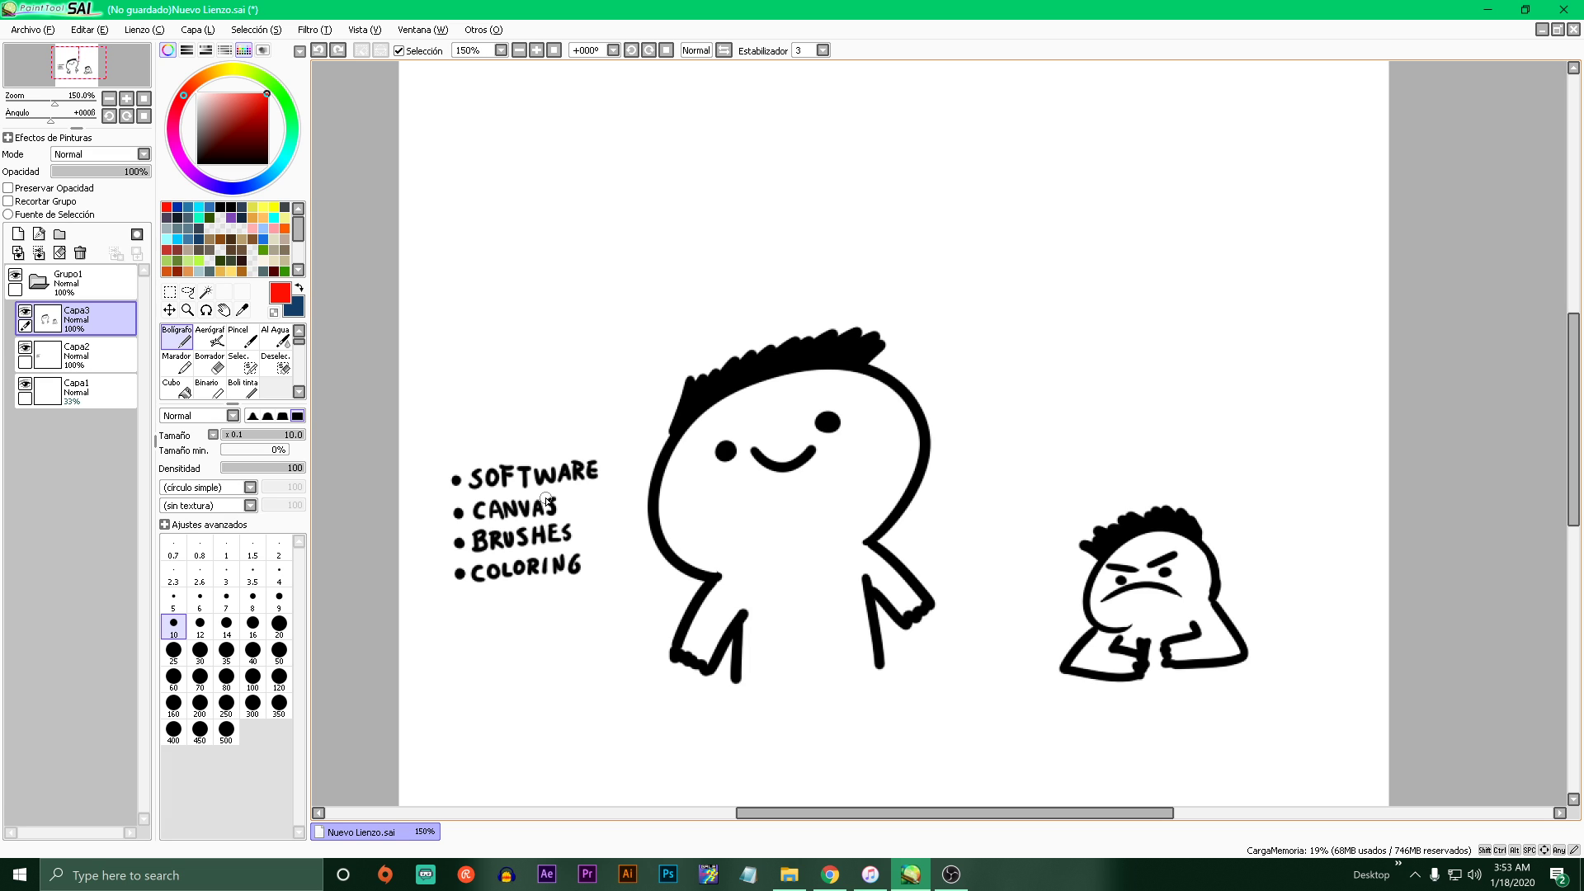
- Reduce the pen size to 4.1 and try red test strokes in the empty area below the list
left_click_drag(615, 626, 553, 720)
key("ctrl+z")
left_click(263, 436)
left_click_drag(262, 435, 255, 435)
left_click_drag(576, 625, 623, 742)
key("ctrl+z")
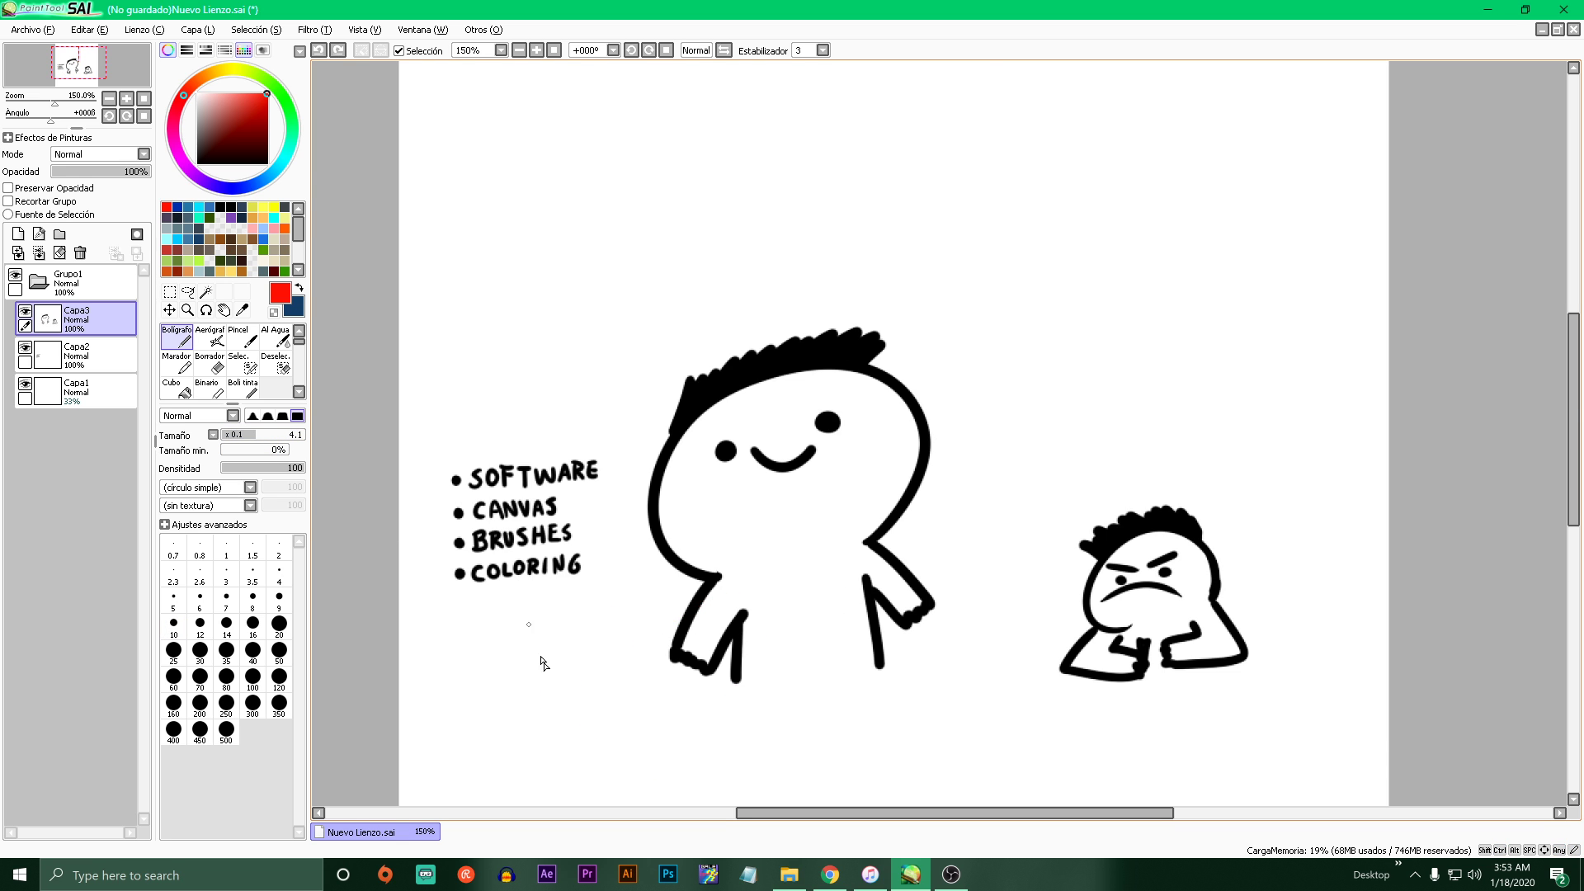
scroll(575, 645, "up", 3)
mouse_move(550, 583)
left_mouse_down()
mouse_move(660, 608)
mouse_move(536, 718)
left_mouse_up()
key("ctrl+z")
scroll(596, 601, "down", 6)
scroll(658, 524, "up", 3)
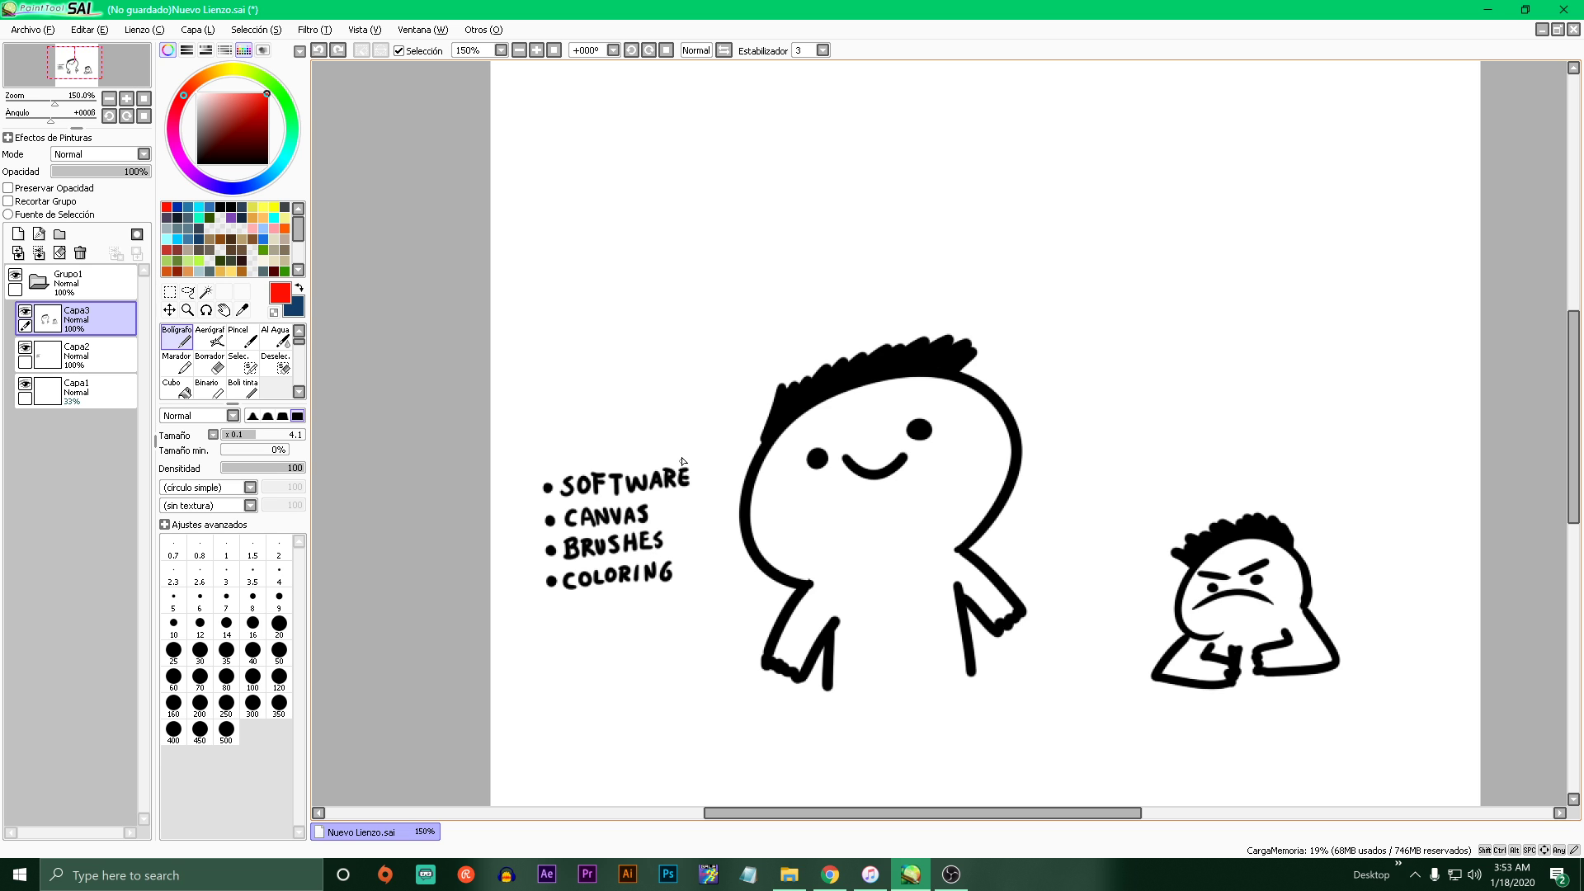
- Write 800x800 in red above the happy character
scroll(682, 462, "down", 6)
scroll(676, 492, "up", 7)
left_click_drag(685, 516, 660, 546)
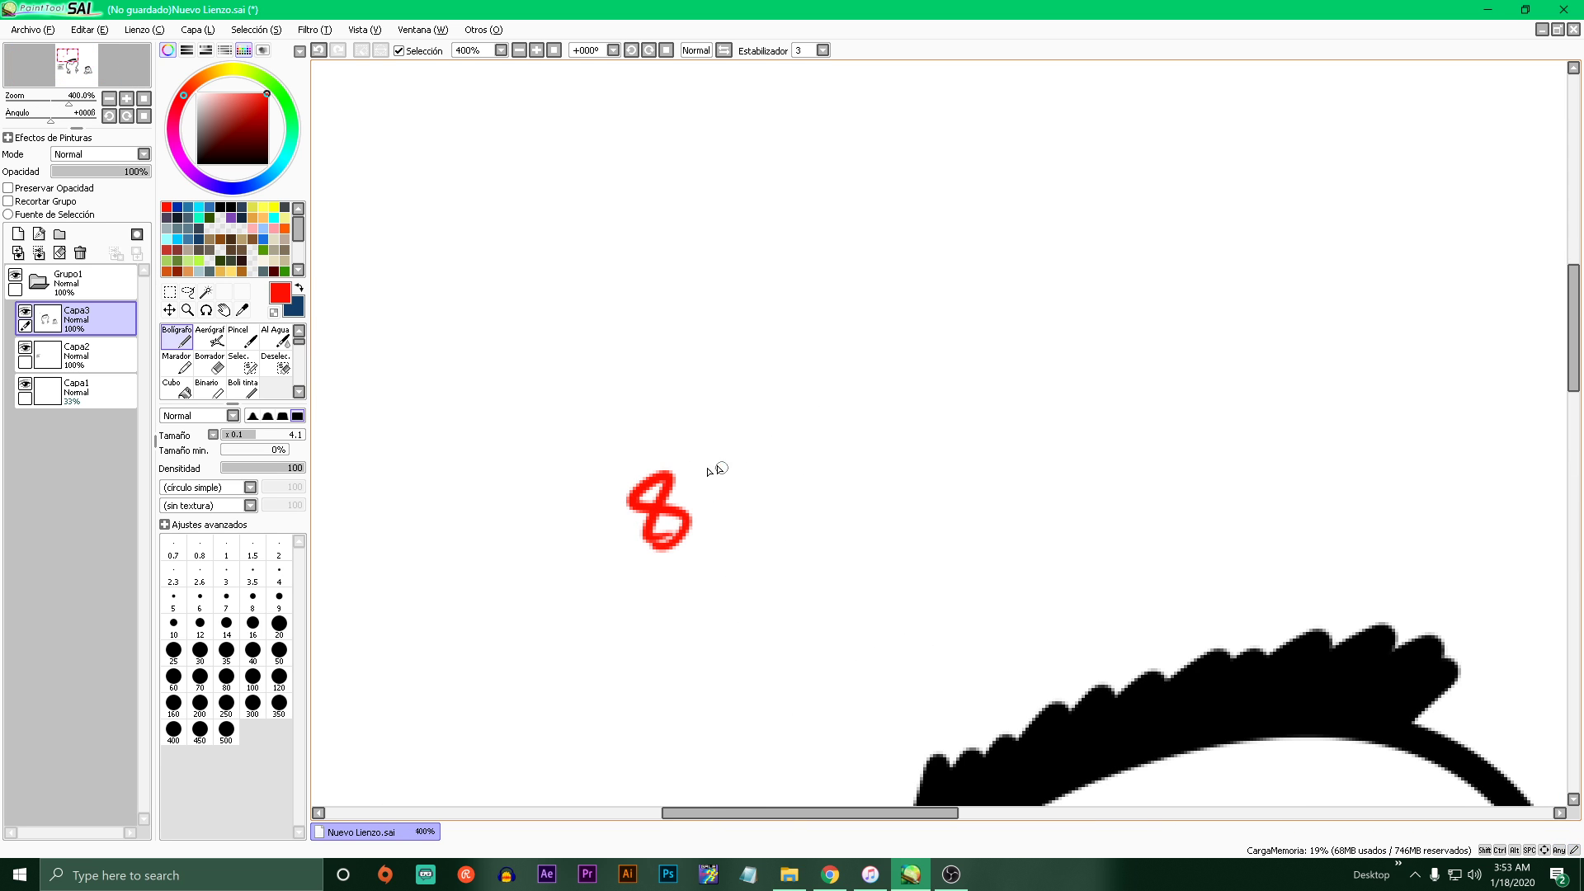
mouse_move(720, 469)
left_mouse_down()
mouse_move(775, 449)
mouse_move(887, 466)
left_mouse_up()
left_click_drag(879, 434, 851, 477)
left_click_drag(932, 403, 932, 463)
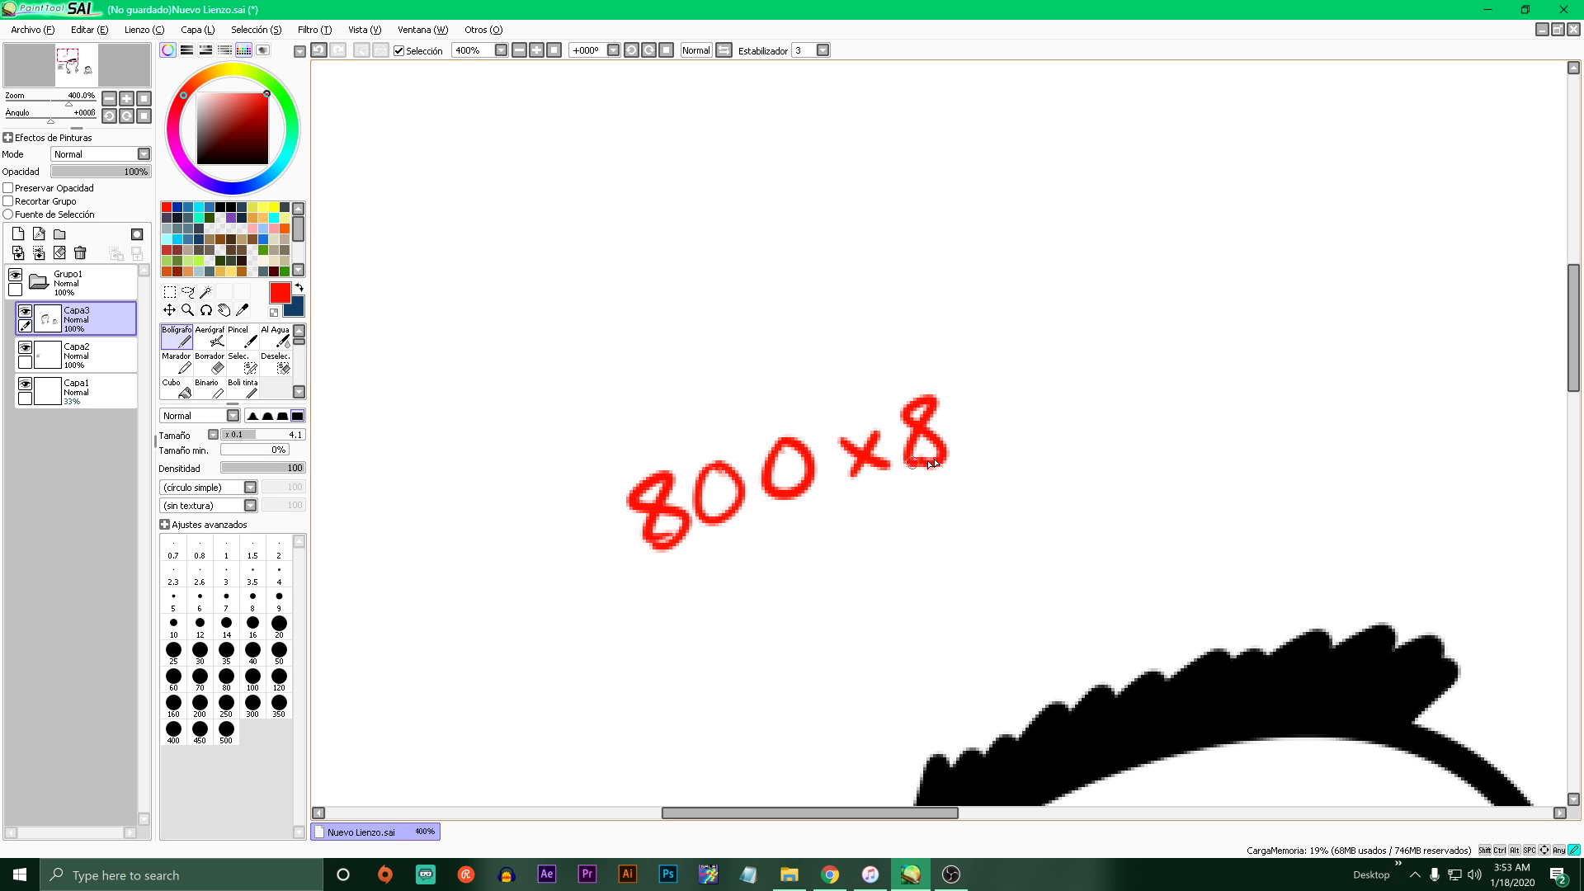
left_click_drag(987, 401, 1029, 418)
scroll(1040, 485, "down", 4)
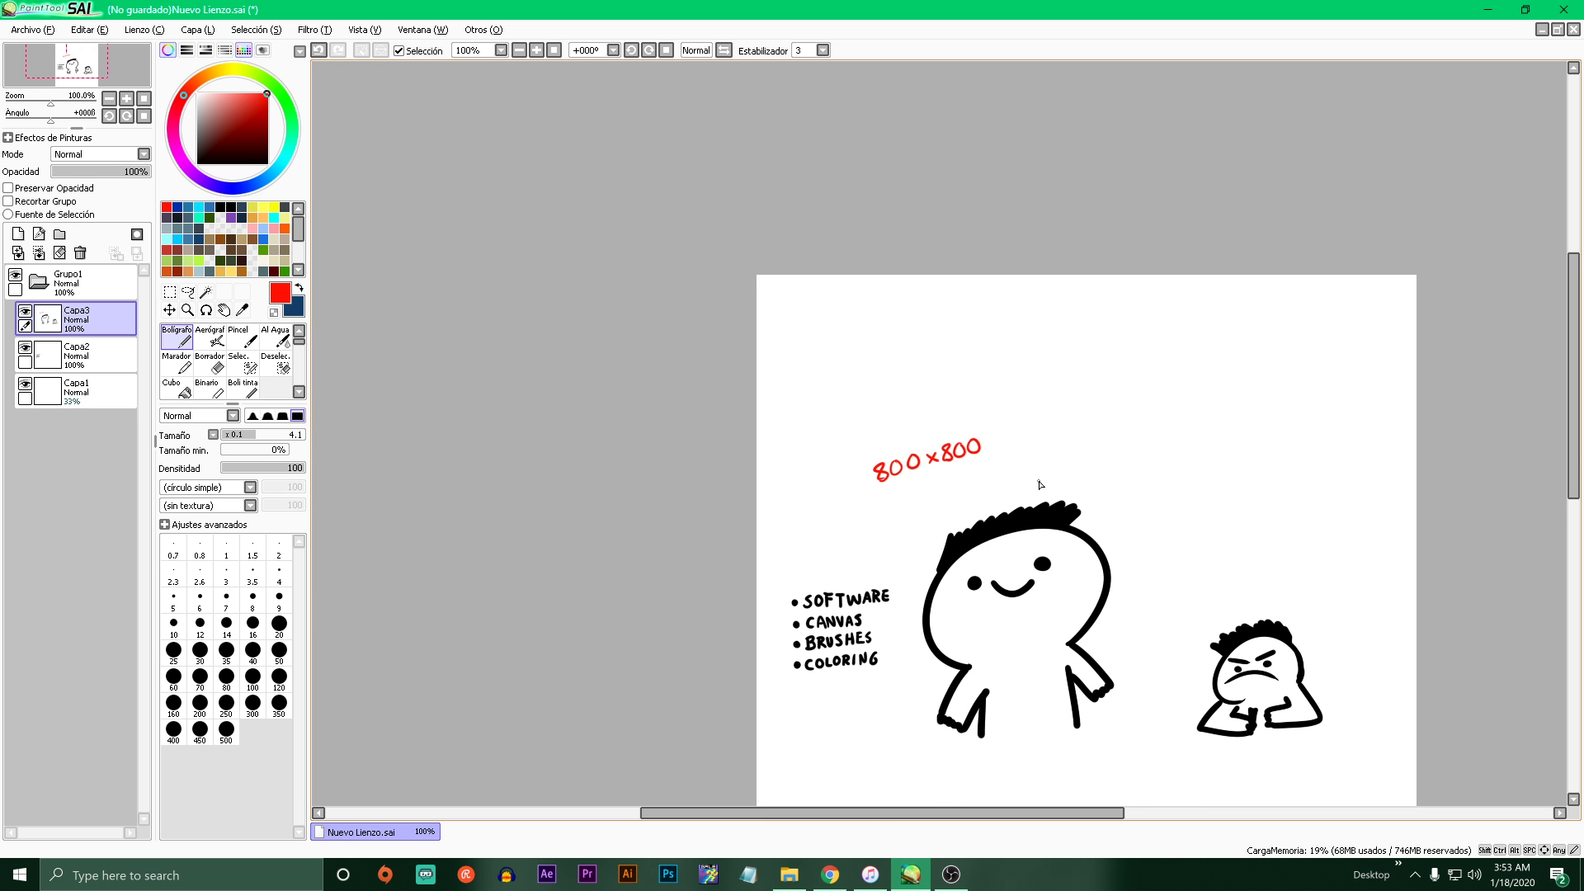
- Examine the strokes of the red 800x800 note up close and compared with the whole drawing
scroll(828, 519, "up", 4)
scroll(827, 520, "down", 6)
scroll(828, 520, "up", 5)
mouse_move(755, 482)
left_mouse_down()
mouse_move(949, 376)
mouse_move(1073, 549)
mouse_move(1355, 407)
mouse_move(821, 495)
left_mouse_up()
key("ctrl+z")
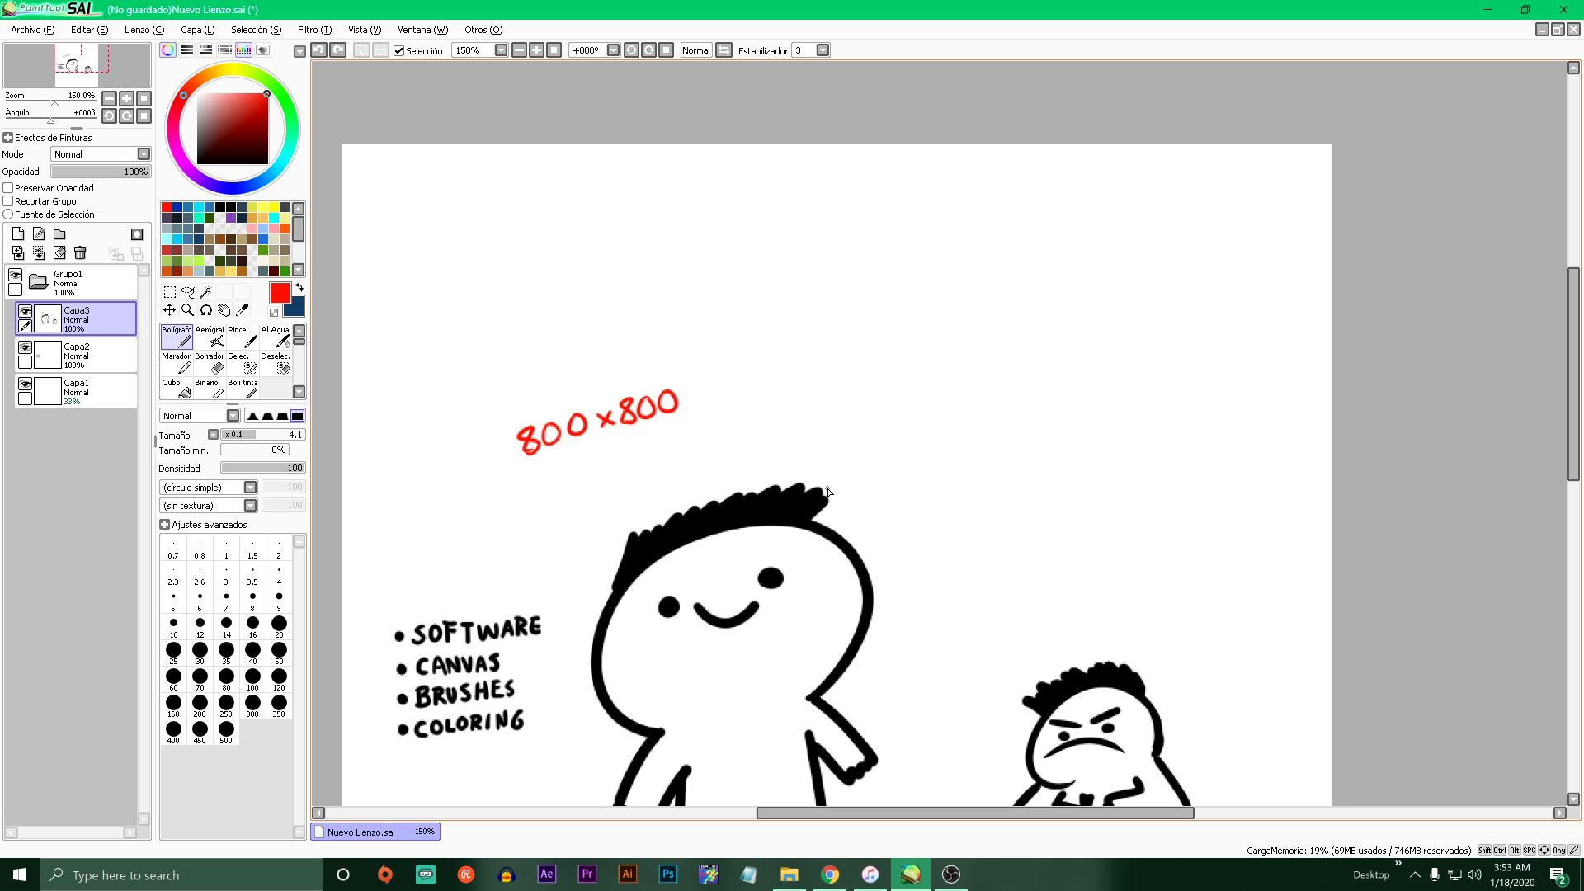
scroll(536, 445, "up", 6)
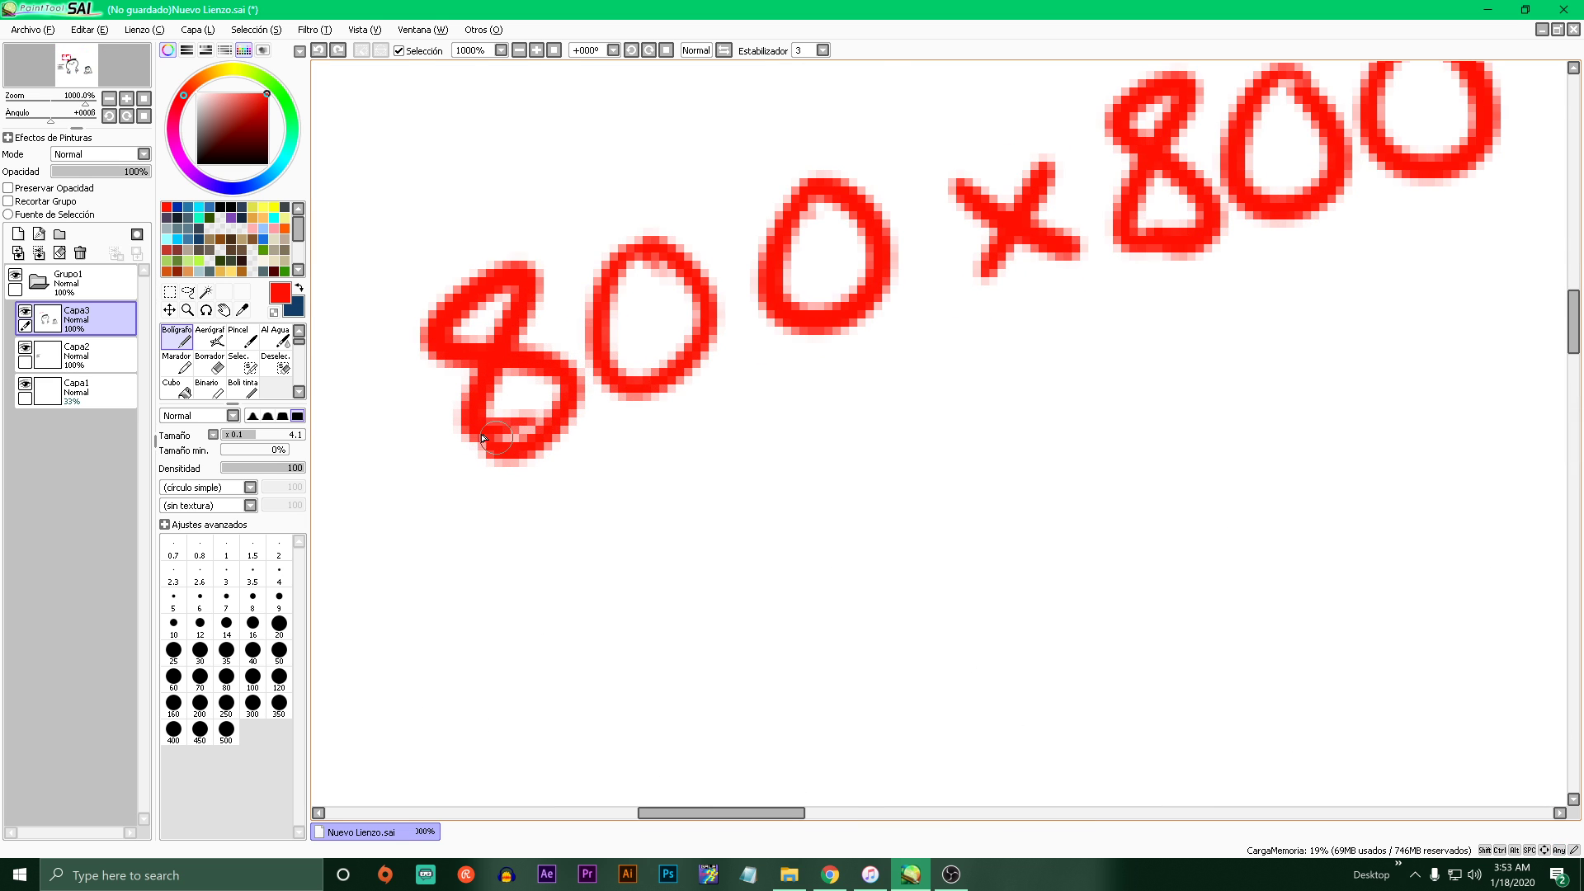
scroll(545, 429, "down", 6)
scroll(540, 422, "up", 4)
scroll(540, 421, "down", 1)
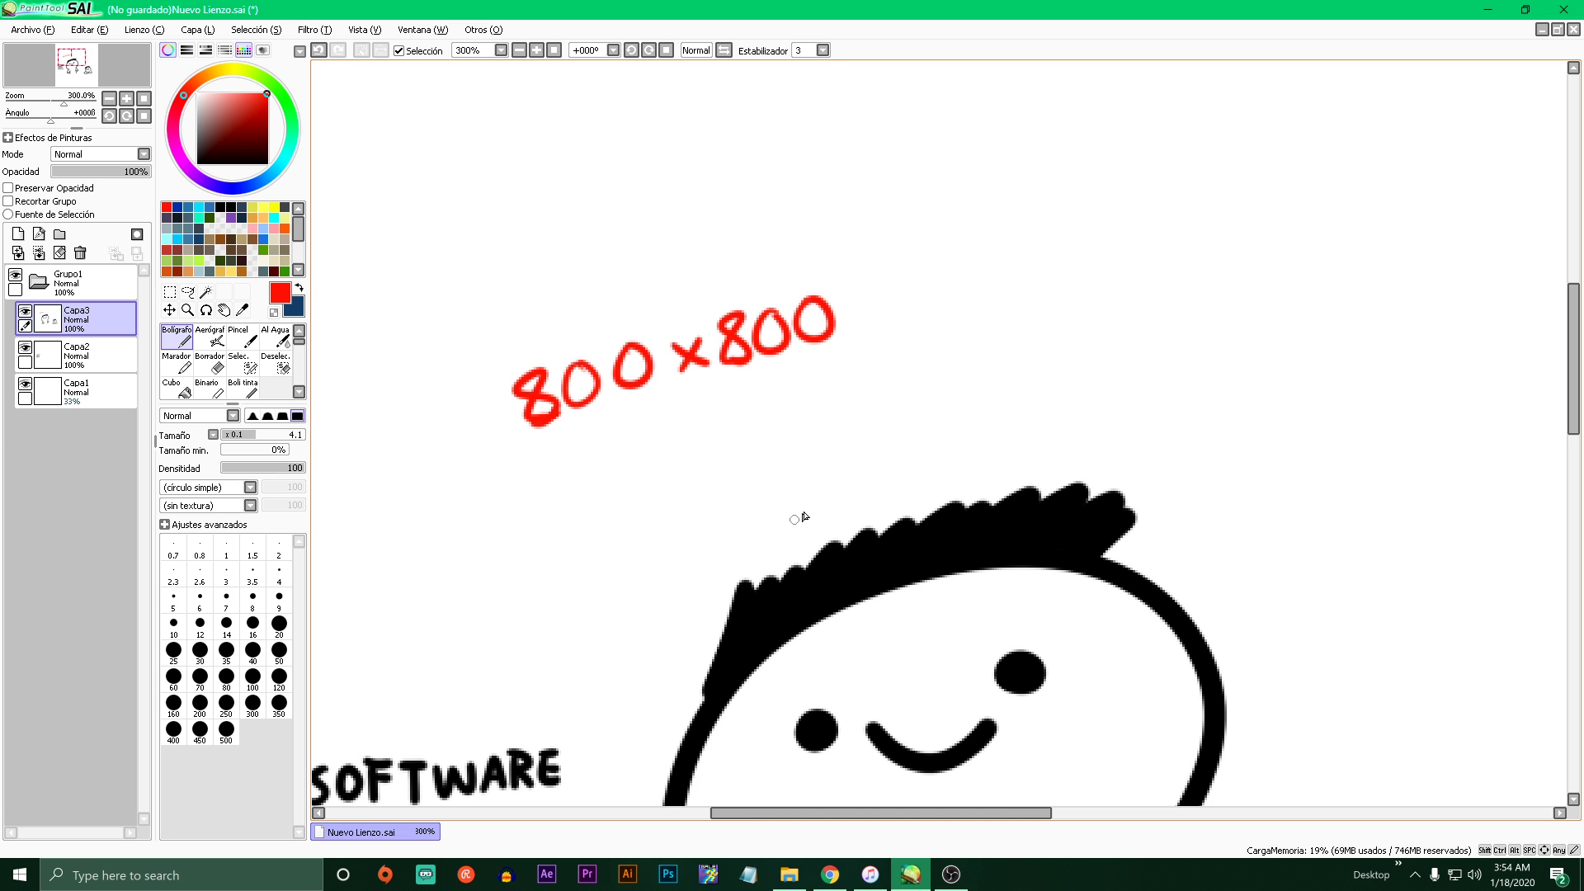
scroll(803, 516, "down", 4)
scroll(833, 438, "up", 2)
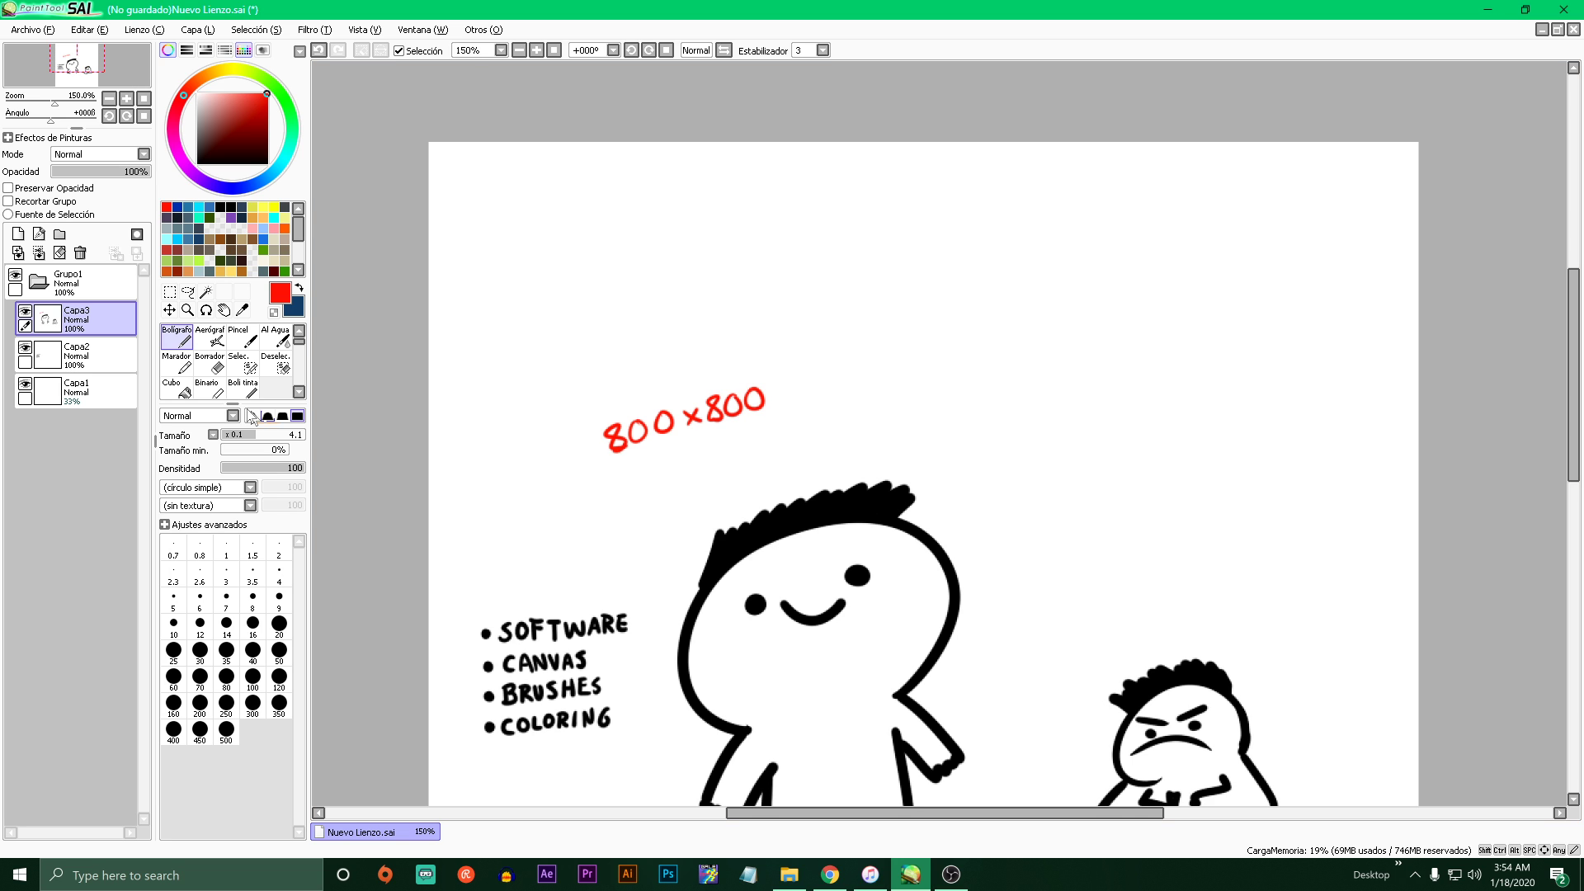
- Switch the pen to dark red and write 3000 x 3000 beside the 800x800 note
mouse_move(872, 425)
left_mouse_down()
mouse_move(939, 435)
mouse_move(874, 410)
mouse_move(854, 440)
left_mouse_up()
scroll(903, 419, "up", 2)
left_click_drag(961, 367, 961, 368)
mouse_move(1032, 357)
left_mouse_down()
mouse_move(1026, 417)
mouse_move(1035, 363)
left_mouse_up()
mouse_move(1086, 345)
left_mouse_down()
mouse_move(1177, 368)
mouse_move(1229, 329)
mouse_move(1266, 378)
mouse_move(1325, 314)
mouse_move(1383, 359)
mouse_move(1459, 312)
left_mouse_up()
scroll(1457, 313, "down", 4)
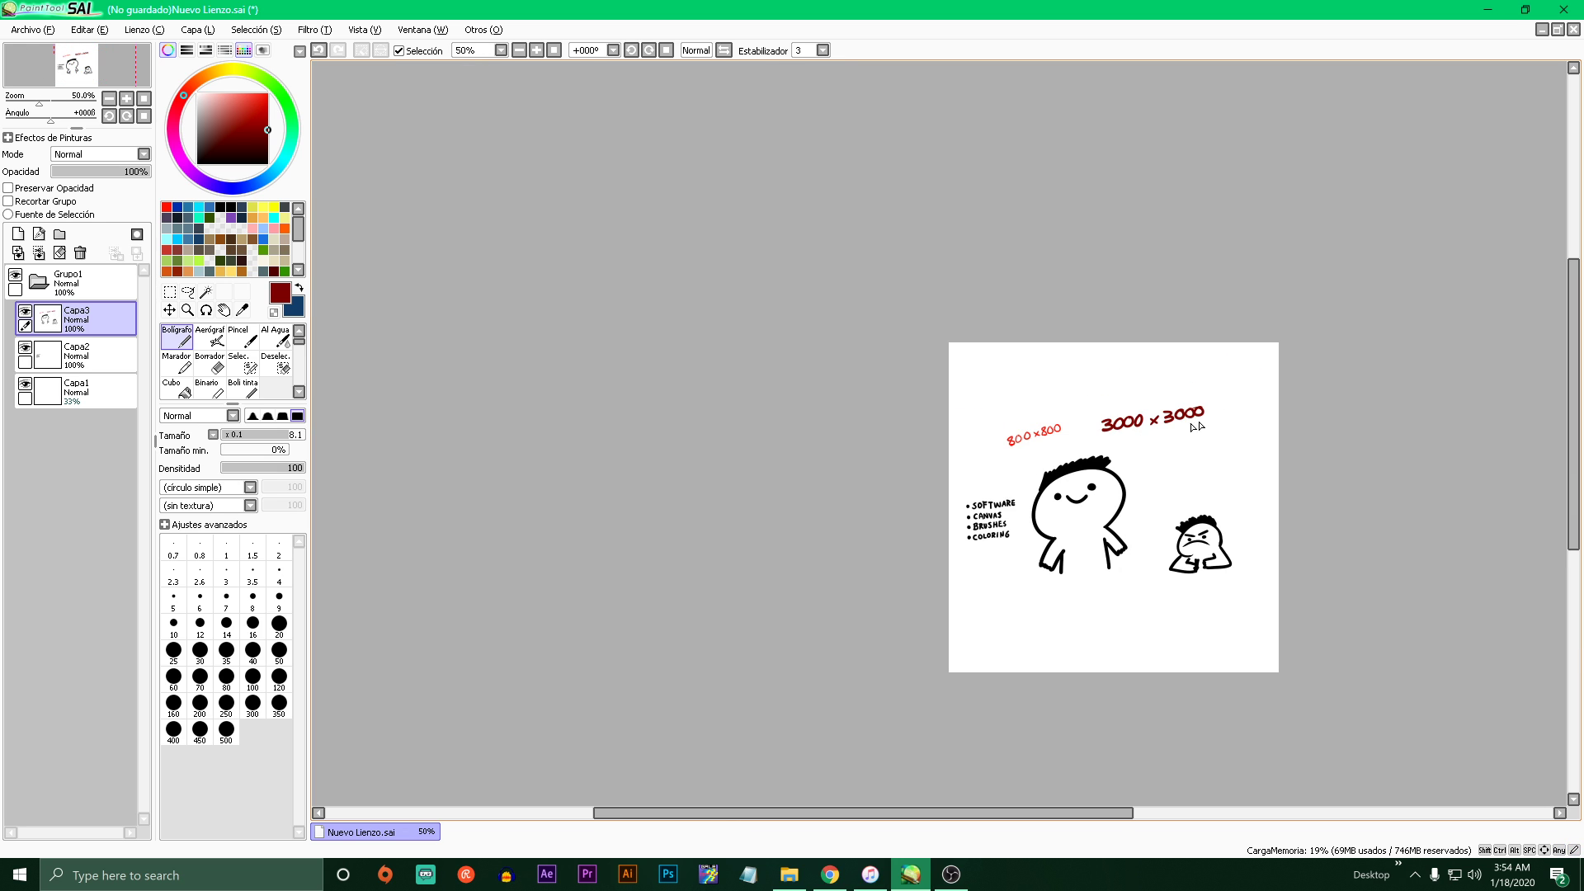
- Draw a dark red arrow with a filled head leading from the 800x800 note to 3000 x 3000
scroll(1457, 314, "up", 3)
mouse_move(542, 473)
left_mouse_down()
mouse_move(741, 471)
mouse_move(713, 463)
mouse_move(746, 470)
left_mouse_up()
mouse_move(707, 466)
left_mouse_down()
mouse_move(741, 465)
mouse_move(726, 437)
mouse_move(735, 475)
left_mouse_up()
key("ctrl+z")
key("ctrl+z")
left_click_drag(563, 472, 725, 455)
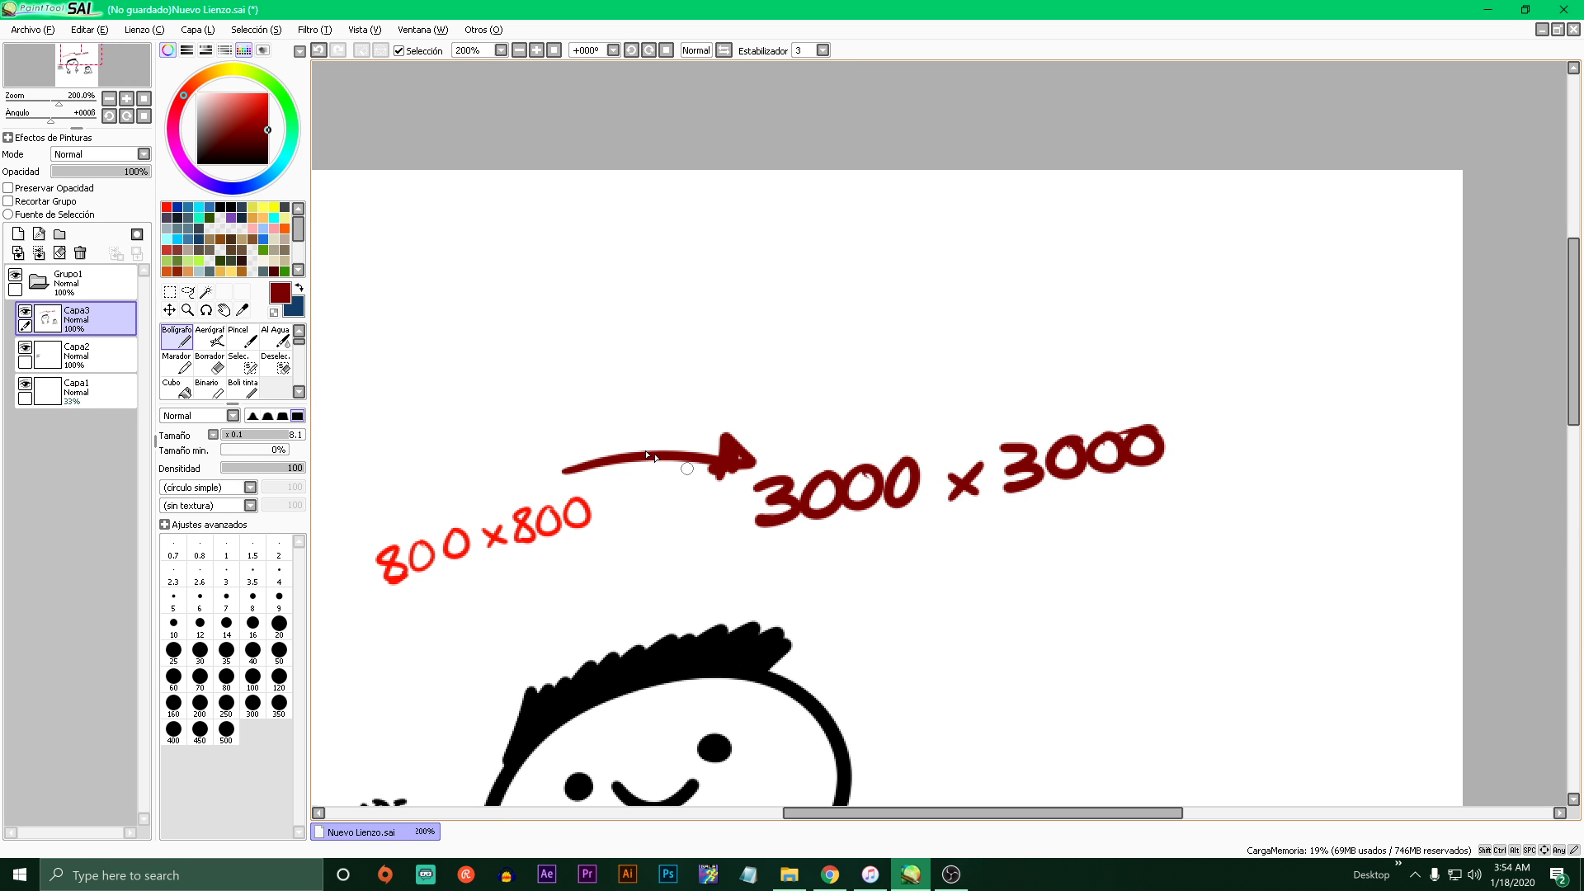
- Change the pen colour to black and write 900x900 above the 800x800 note
key("d")
left_click_drag(423, 410, 410, 458)
mouse_move(454, 417)
left_mouse_down()
mouse_move(448, 449)
mouse_move(515, 434)
left_mouse_up()
mouse_move(514, 417)
left_mouse_down()
mouse_move(496, 437)
mouse_move(525, 433)
left_mouse_up()
mouse_move(564, 395)
left_mouse_down()
mouse_move(549, 423)
mouse_move(566, 396)
left_mouse_up()
left_click_drag(590, 381, 587, 385)
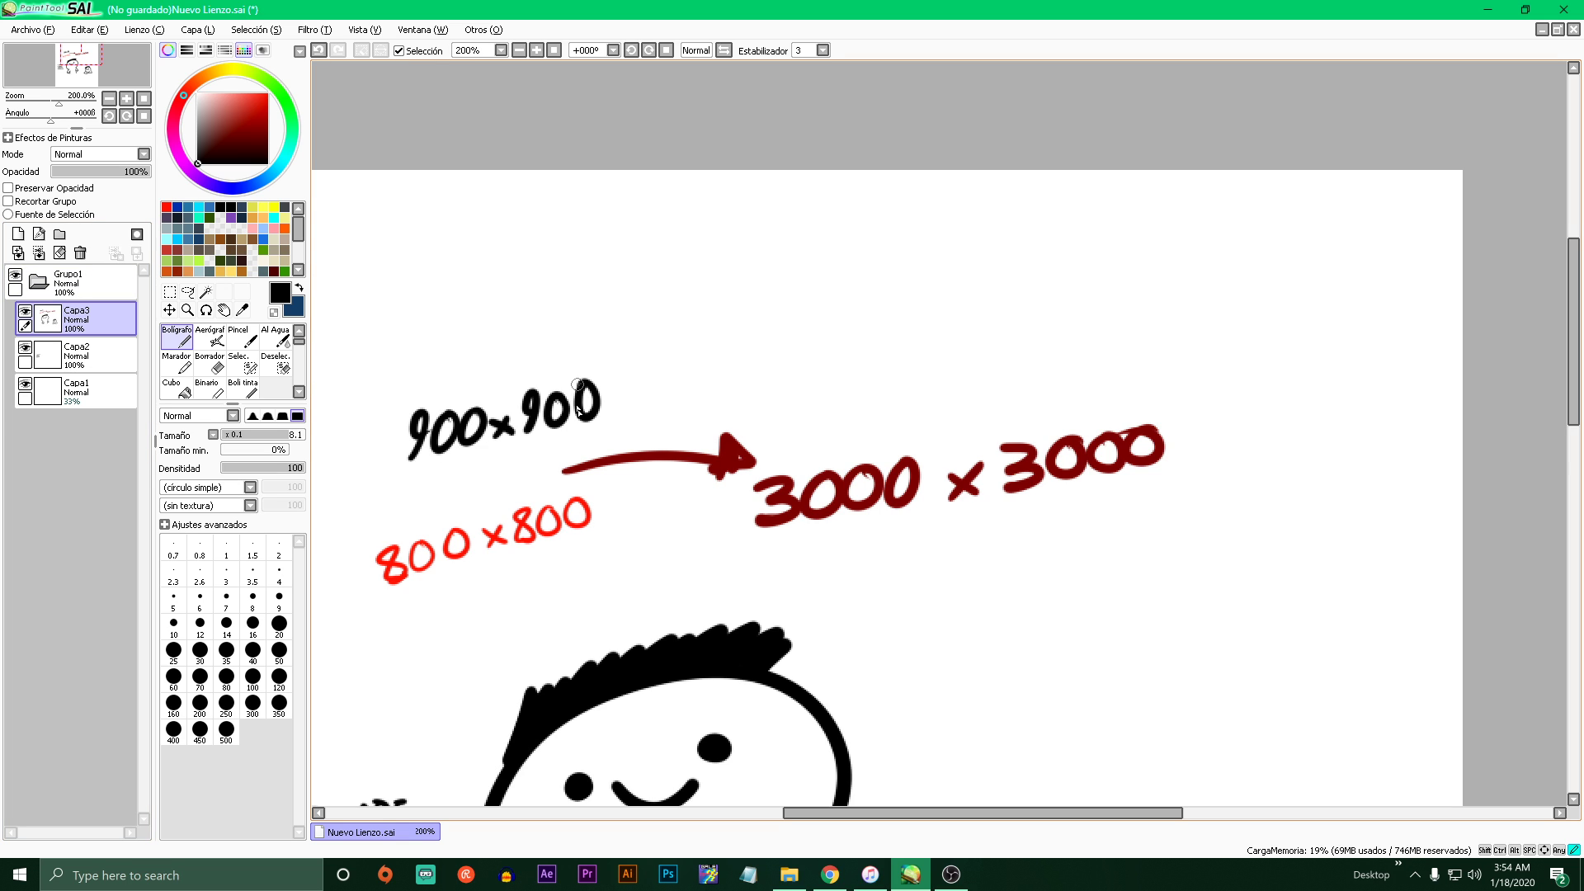
- Write 1000x1000 in black above the 900x900 note, and 1100 0 above that
left_click_drag(470, 334, 474, 373)
mouse_move(503, 335)
left_mouse_down()
mouse_move(539, 345)
mouse_move(566, 328)
mouse_move(599, 353)
left_mouse_up()
left_click_drag(599, 329, 580, 355)
left_click_drag(615, 298, 609, 343)
mouse_move(640, 304)
left_mouse_down()
mouse_move(668, 327)
mouse_move(698, 295)
left_mouse_up()
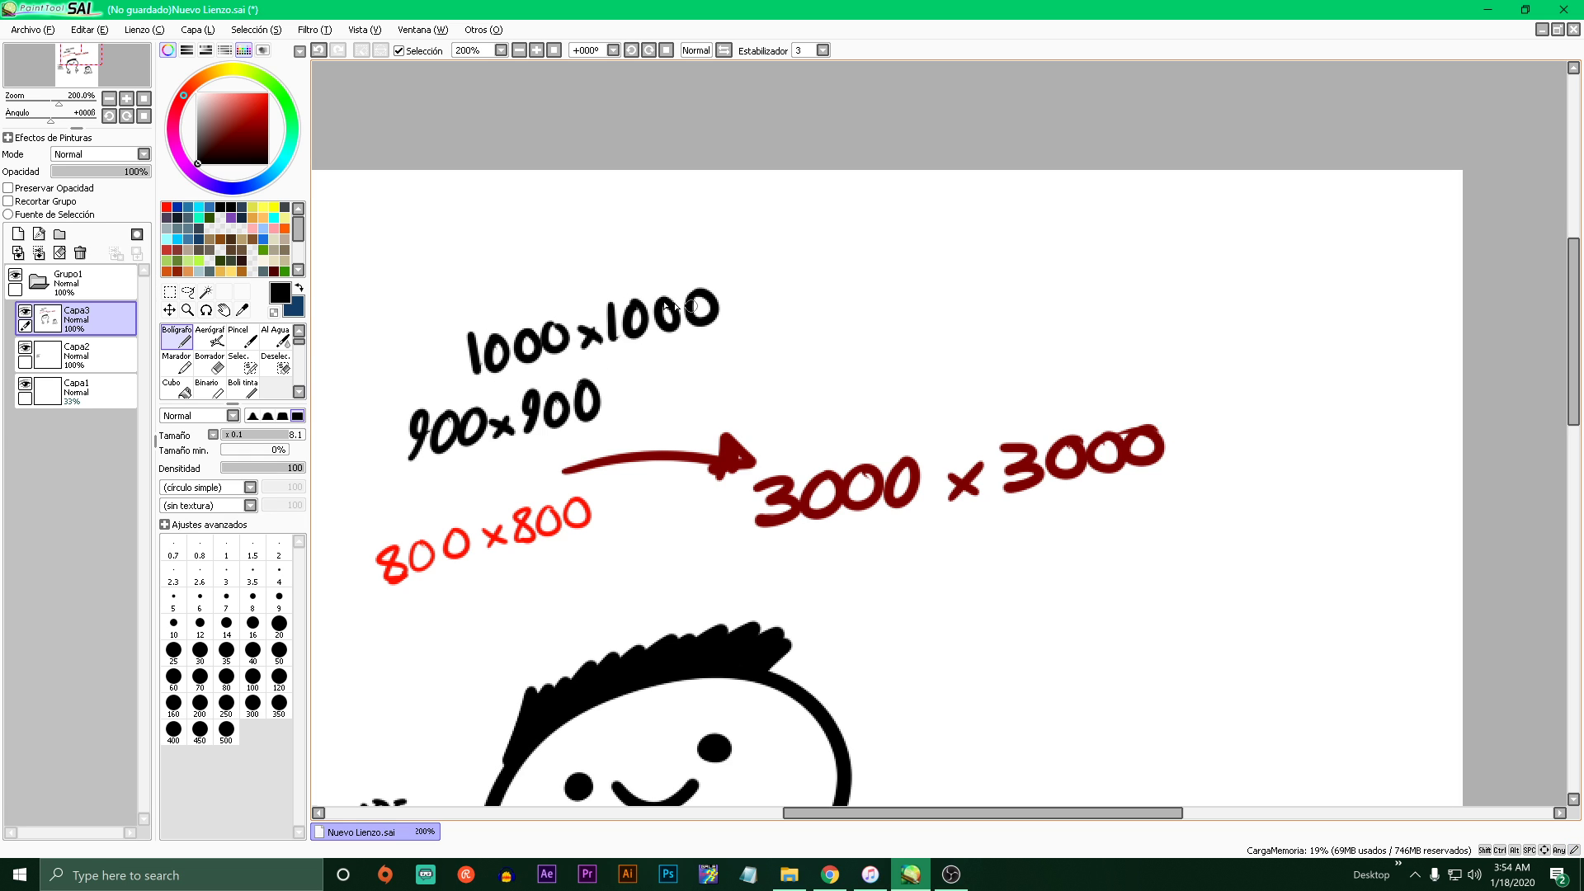
mouse_move(525, 270)
left_mouse_down()
mouse_move(528, 316)
mouse_move(550, 311)
left_mouse_up()
left_click_drag(580, 273, 650, 258)
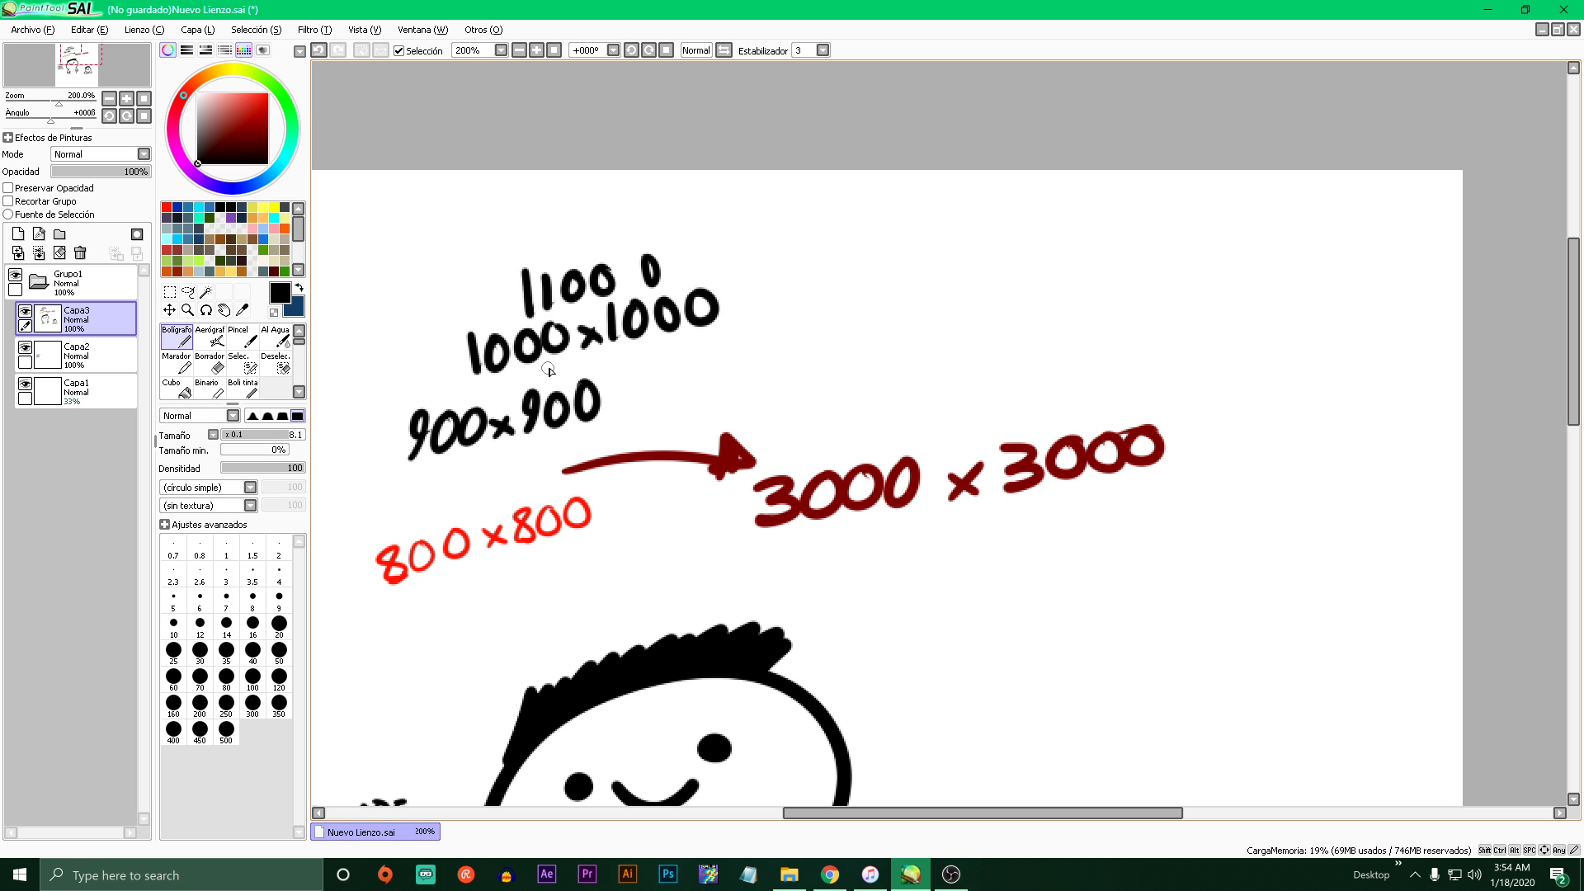
- Draw a black rectangular frame around the red 800x800 note and undo the extra stroke beside it
scroll(845, 443, "down", 5)
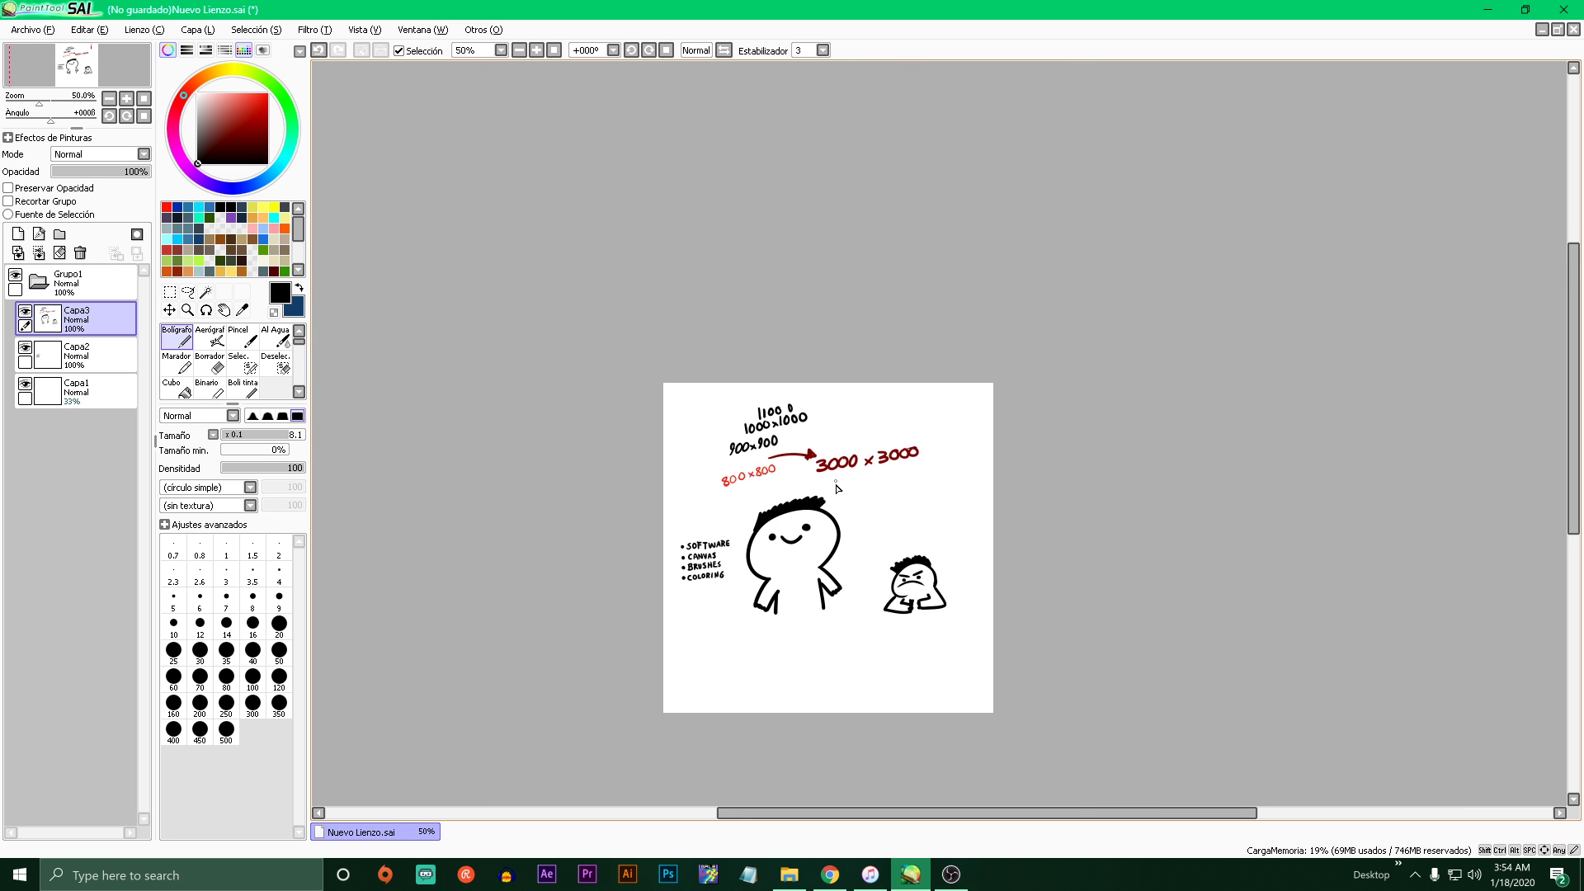
scroll(834, 462, "up", 3)
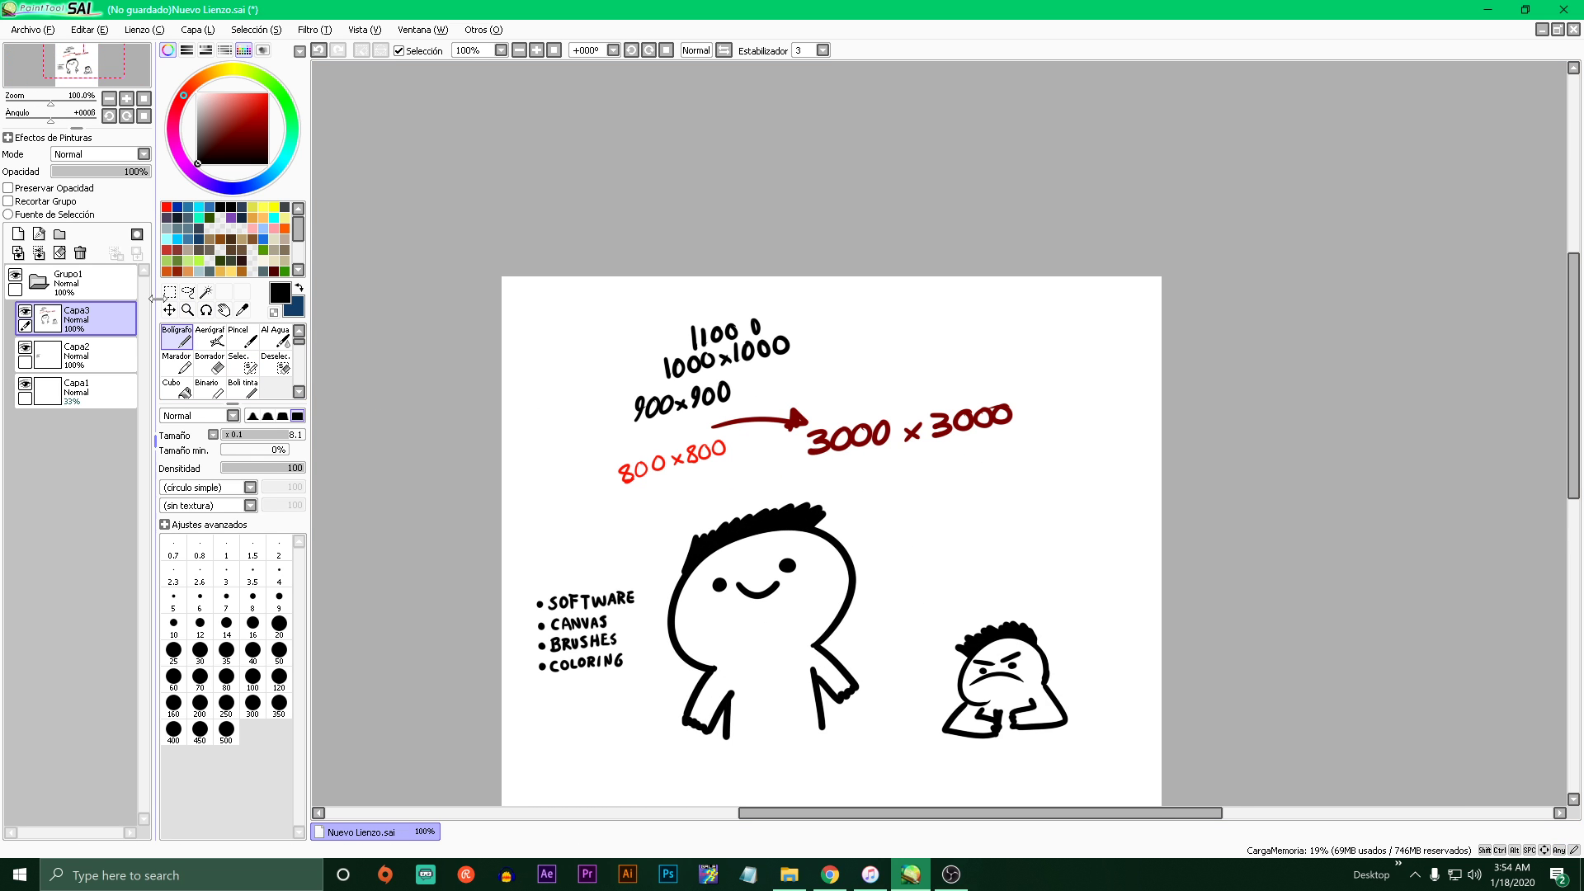
scroll(801, 454, "up", 1)
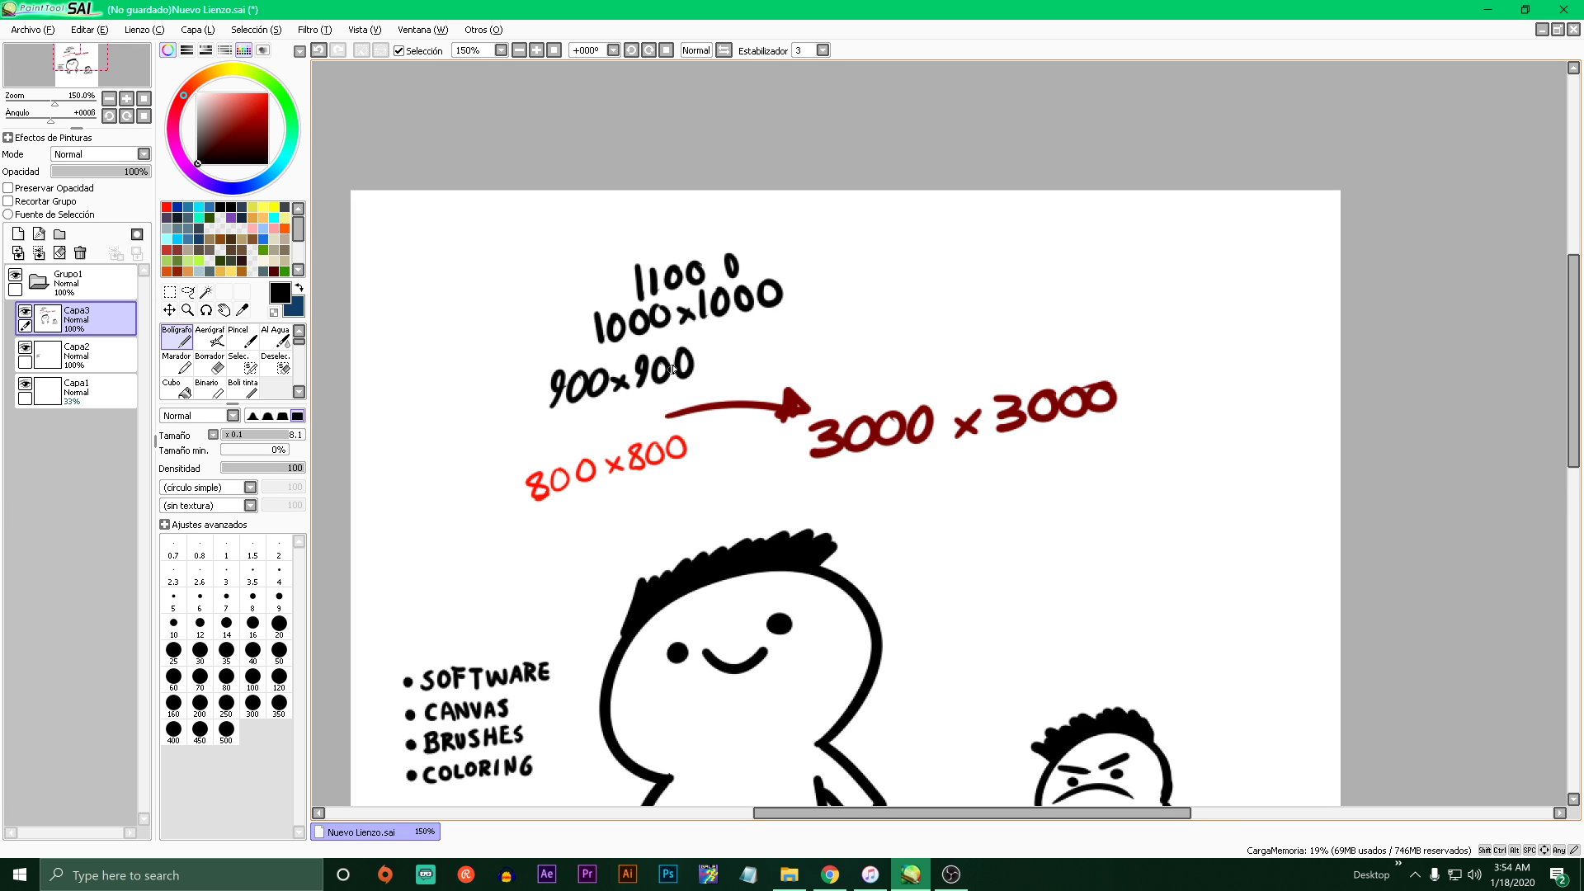
mouse_move(536, 520)
left_mouse_down()
mouse_move(711, 469)
mouse_move(708, 421)
mouse_move(499, 455)
mouse_move(500, 517)
left_mouse_up()
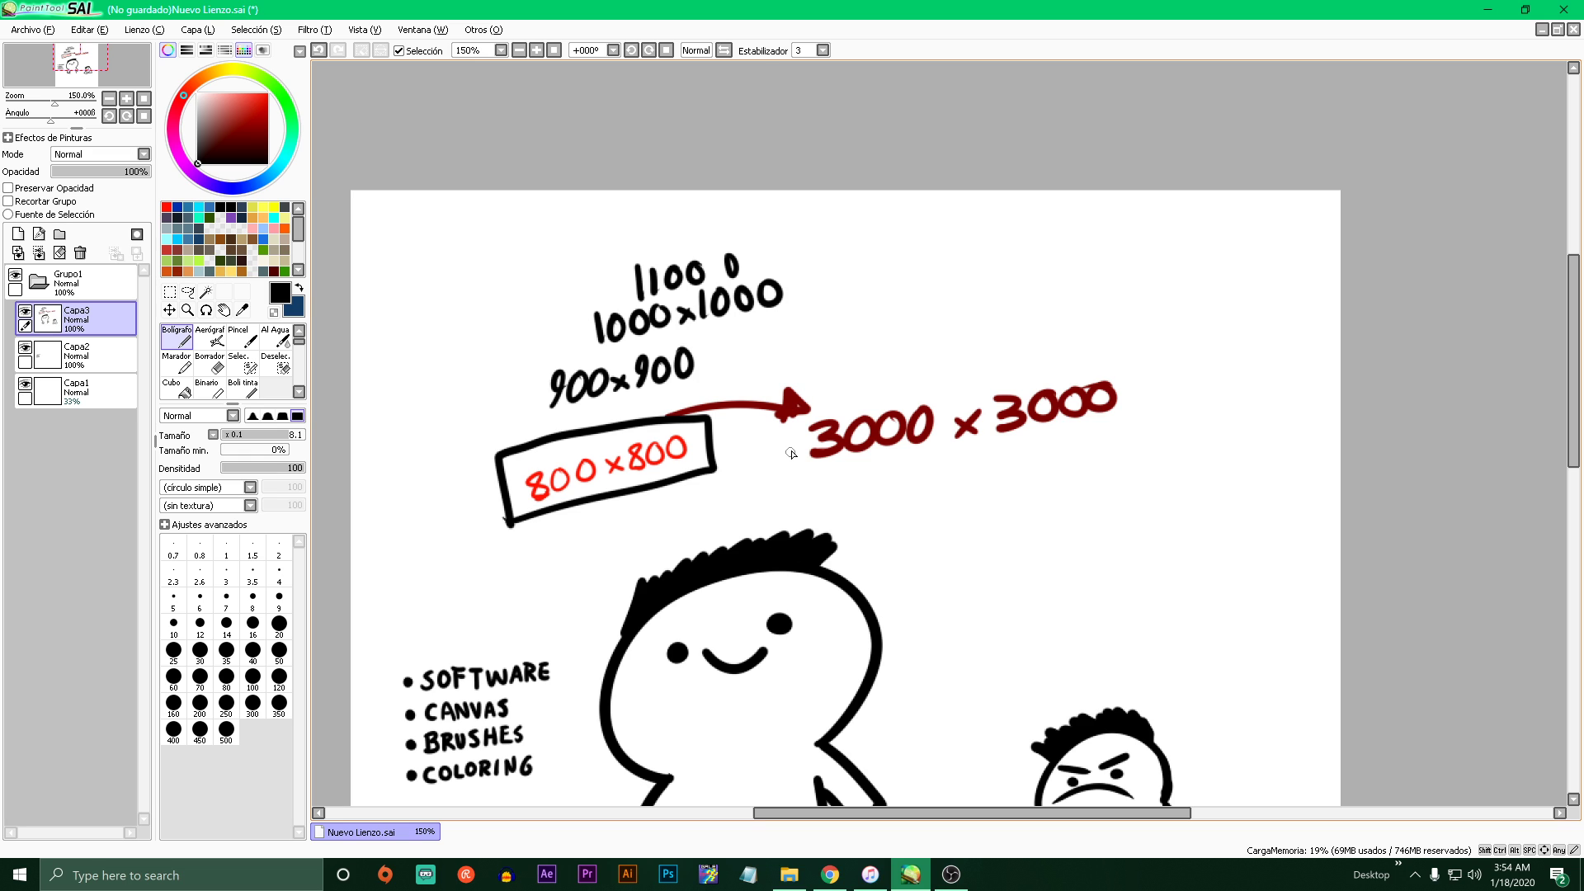
mouse_move(786, 425)
left_mouse_down()
mouse_move(793, 490)
mouse_move(1137, 482)
mouse_move(1138, 340)
mouse_move(776, 358)
mouse_move(781, 439)
left_mouse_up()
key("ctrl+z")
- Try black pen strokes in the empty area below the topic list and undo each one
scroll(595, 504, "down", 2)
scroll(578, 684, "up", 5)
mouse_move(552, 541)
left_mouse_down()
mouse_move(543, 664)
mouse_move(656, 524)
left_mouse_up()
scroll(605, 571, "down", 4)
scroll(536, 627, "up", 2)
key("ctrl+z")
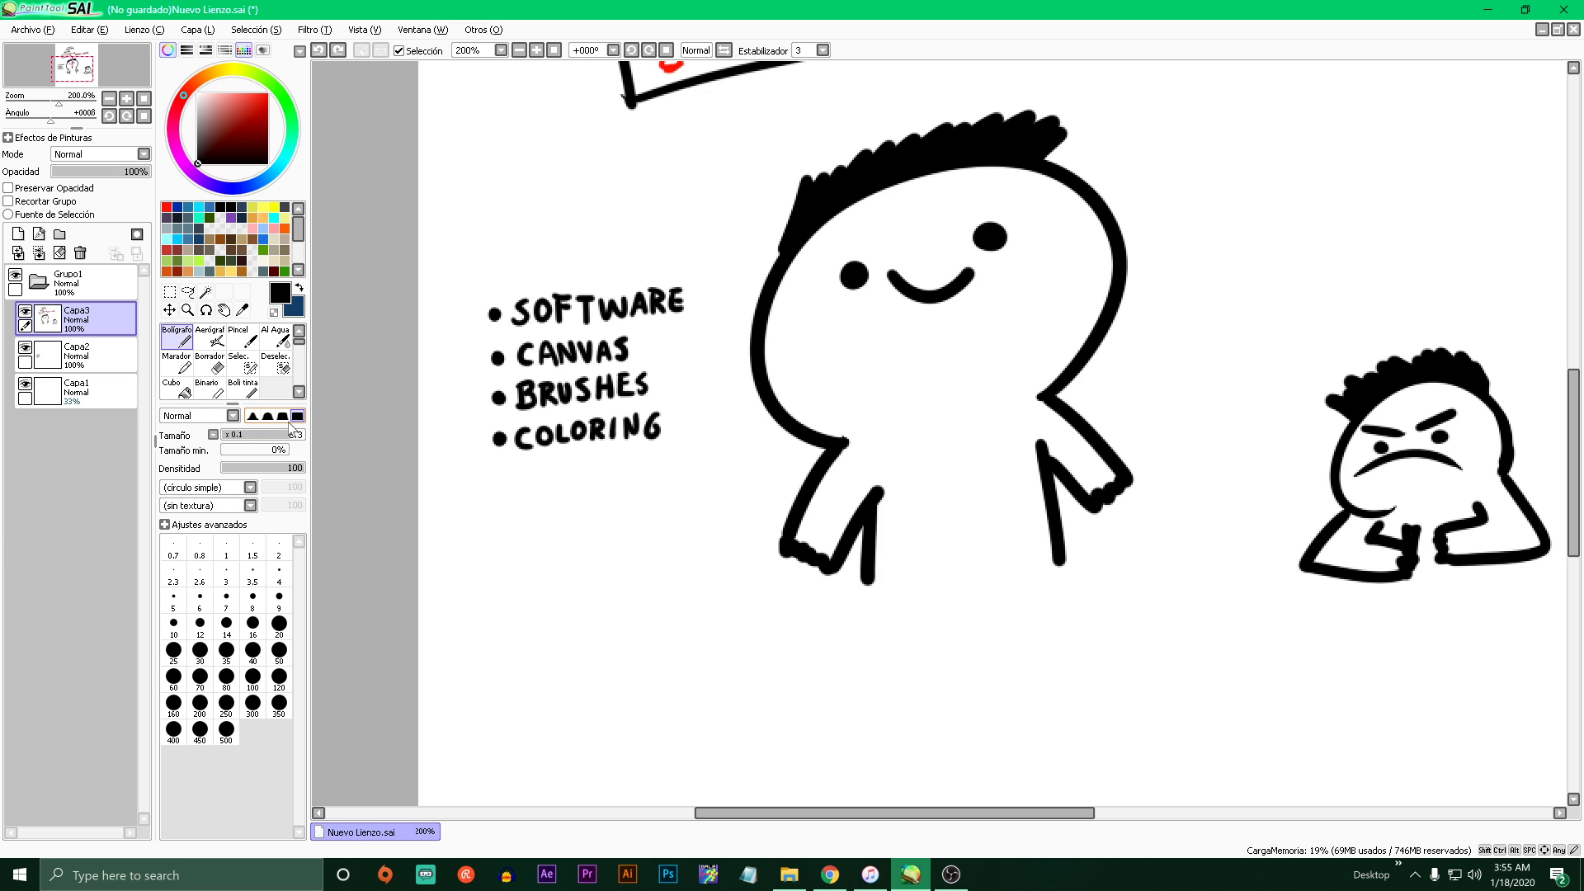
mouse_move(498, 520)
left_mouse_down()
mouse_move(587, 596)
mouse_move(693, 545)
left_mouse_up()
key("ctrl+z")
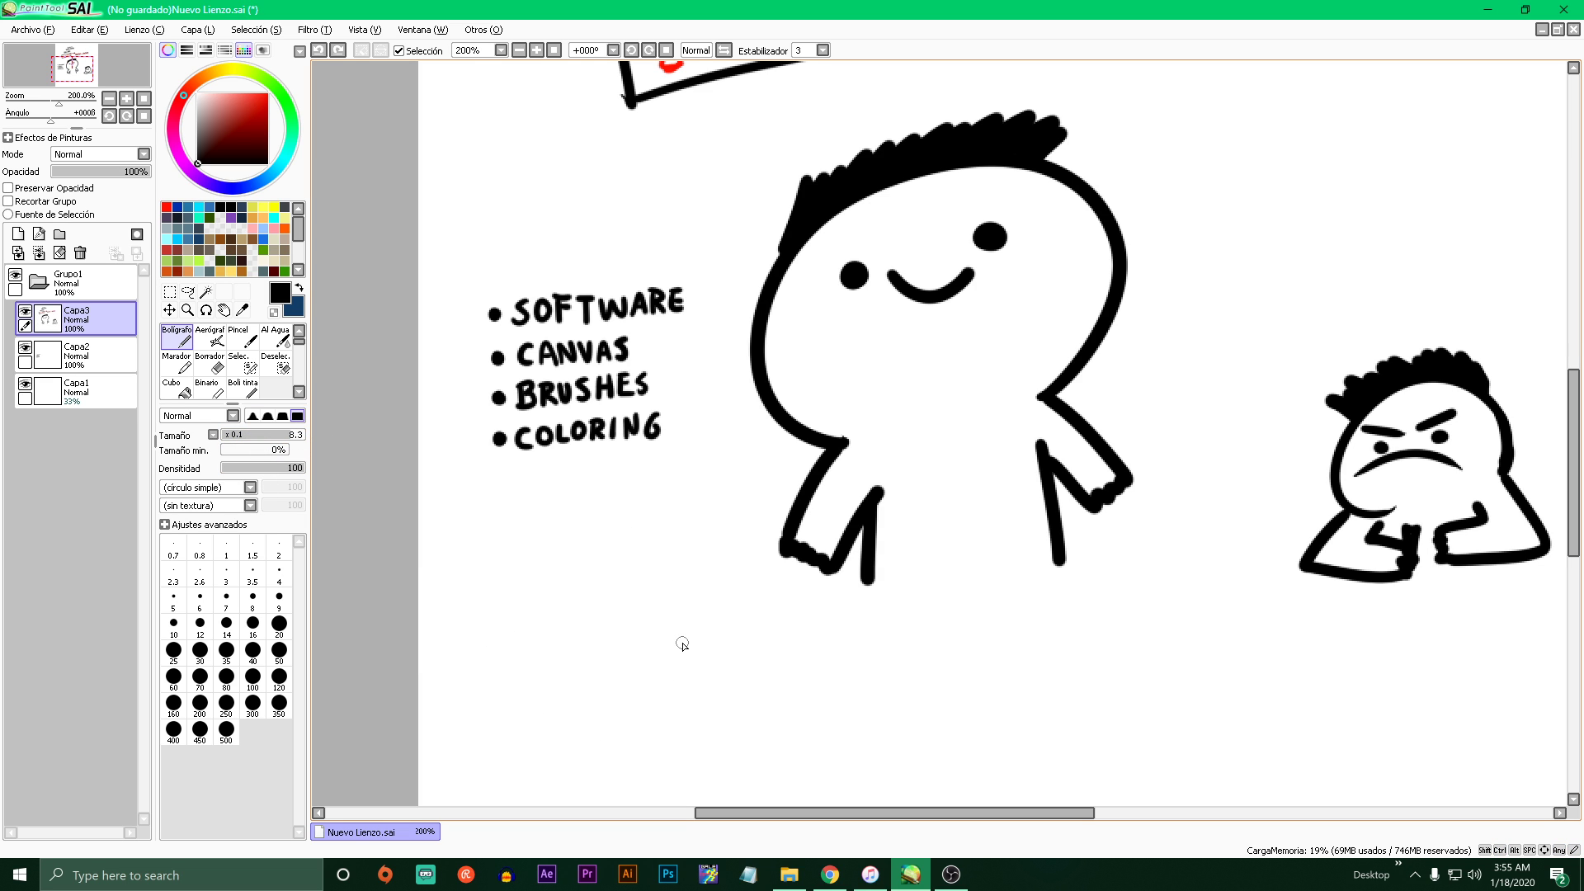
mouse_move(581, 477)
left_mouse_down()
mouse_move(505, 608)
mouse_move(665, 621)
left_mouse_up()
key("ctrl+z")
- Compare the softest and hardest pen edge shapes with test strokes below the list, and undo all of them
scroll(524, 607, "up", 2)
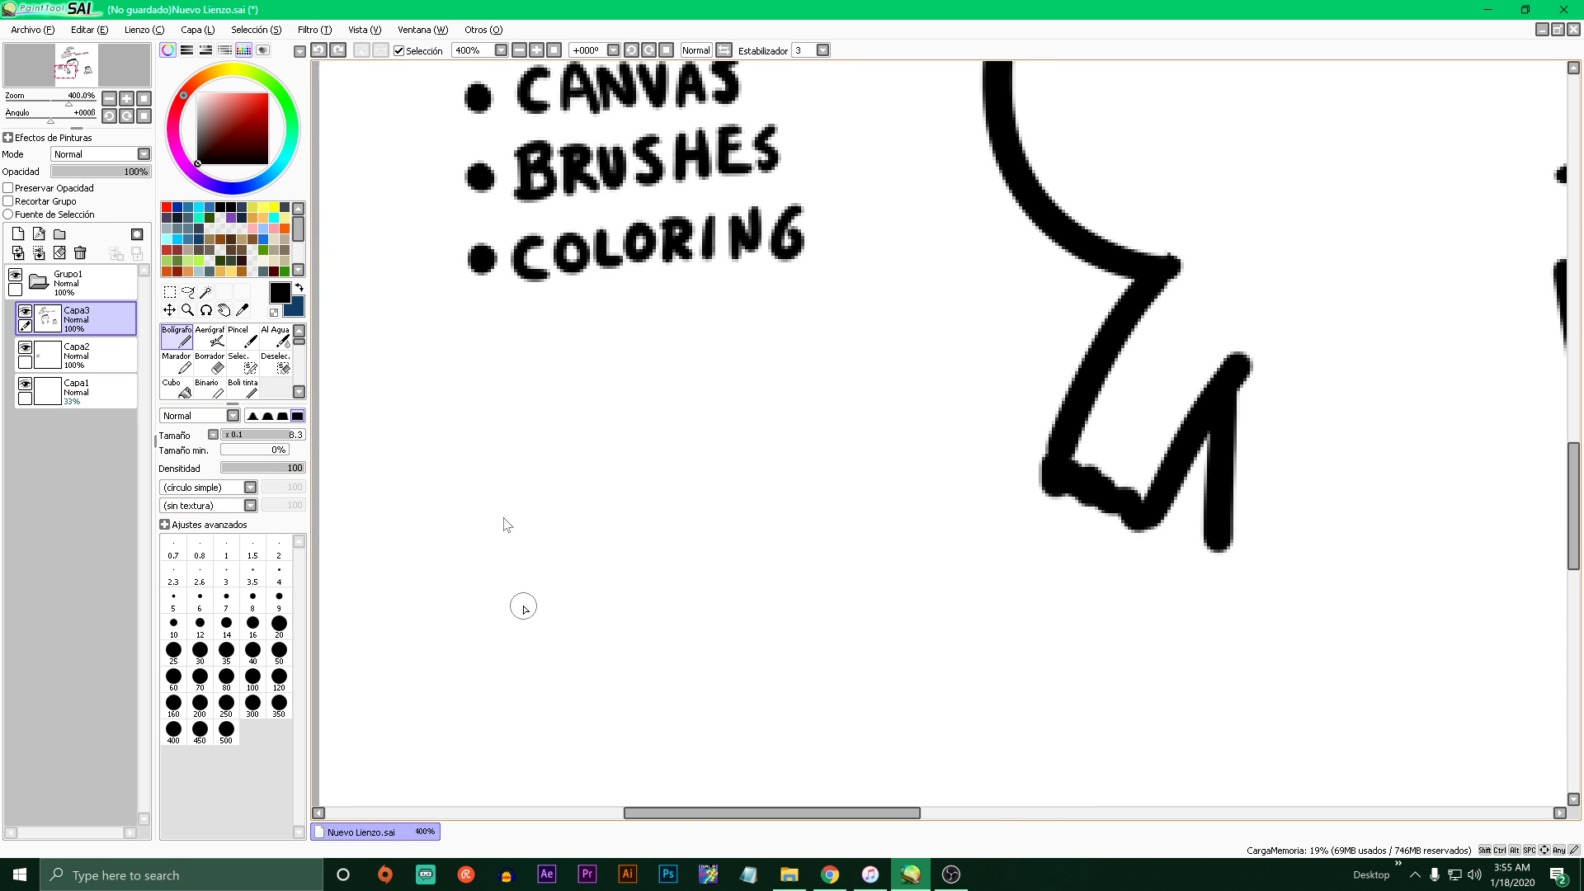
left_click(252, 415)
mouse_move(444, 674)
left_mouse_down()
mouse_move(596, 519)
mouse_move(764, 412)
mouse_move(884, 363)
left_mouse_up()
left_click(282, 415)
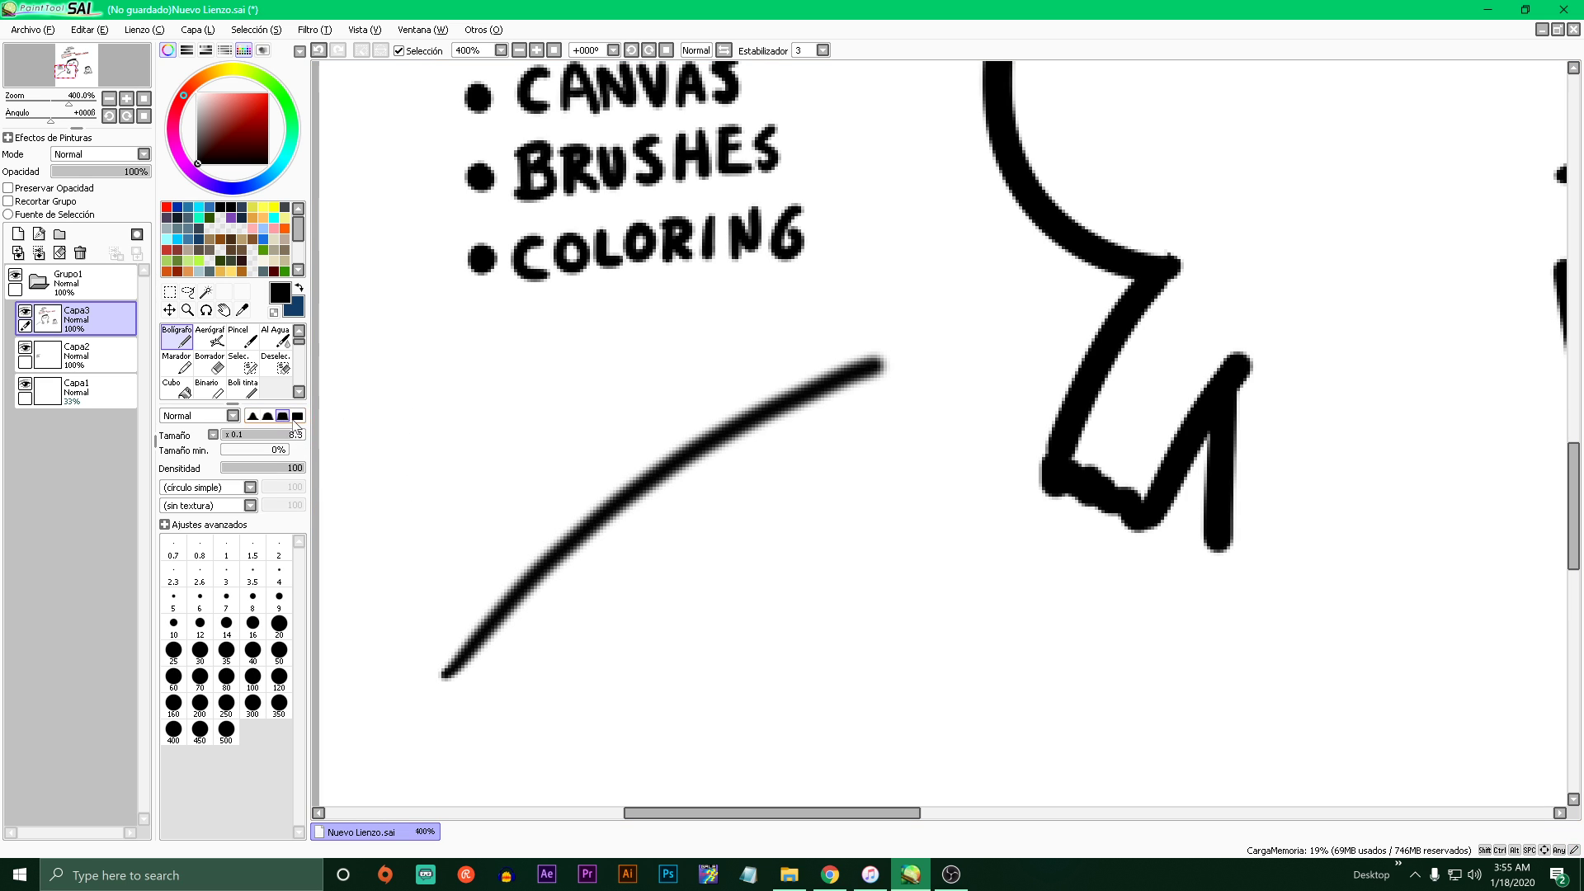
left_click(297, 416)
mouse_move(510, 758)
left_mouse_down()
mouse_move(701, 597)
mouse_move(958, 463)
left_mouse_up()
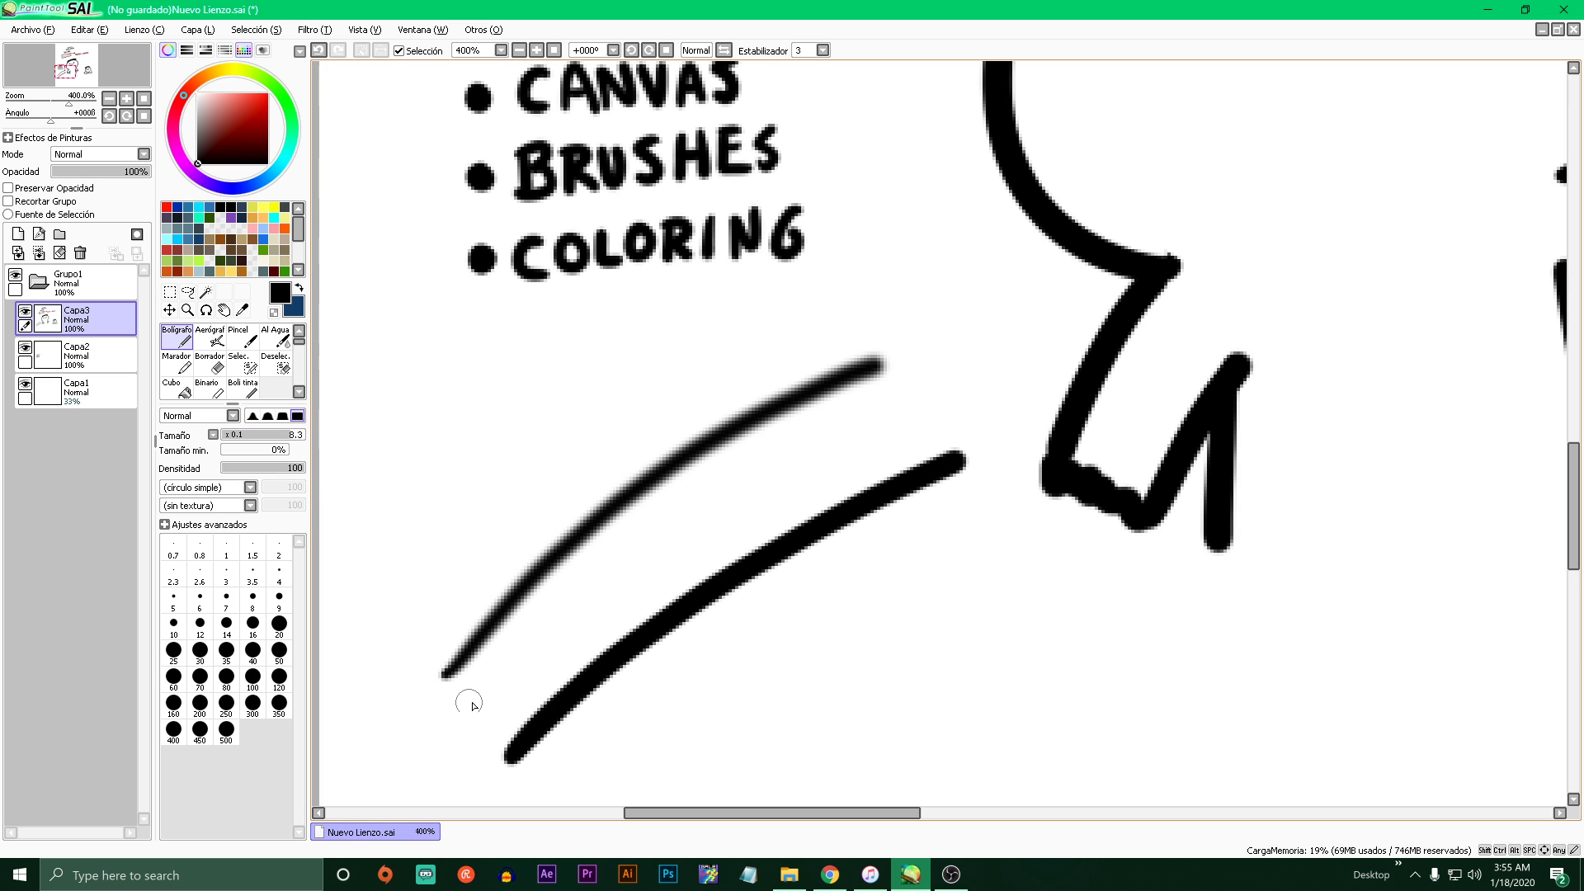
left_click_drag(473, 701, 903, 410)
left_click_drag(652, 364, 774, 720)
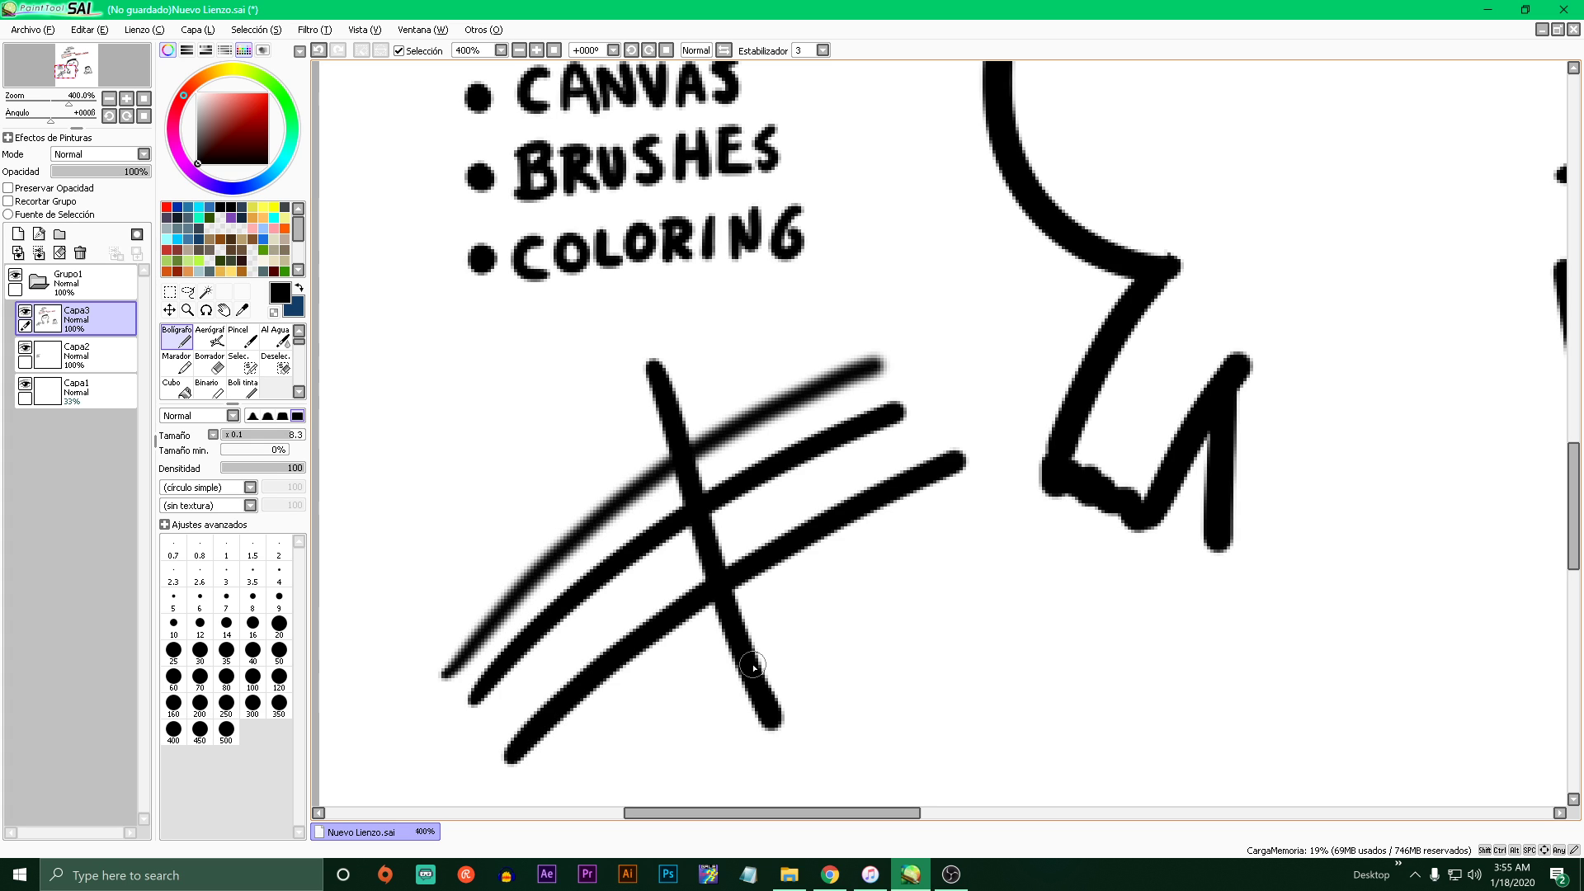
key("ctrl+z")
key("ctrl+z")
key("ctrl+z")
key("ctrl+z")
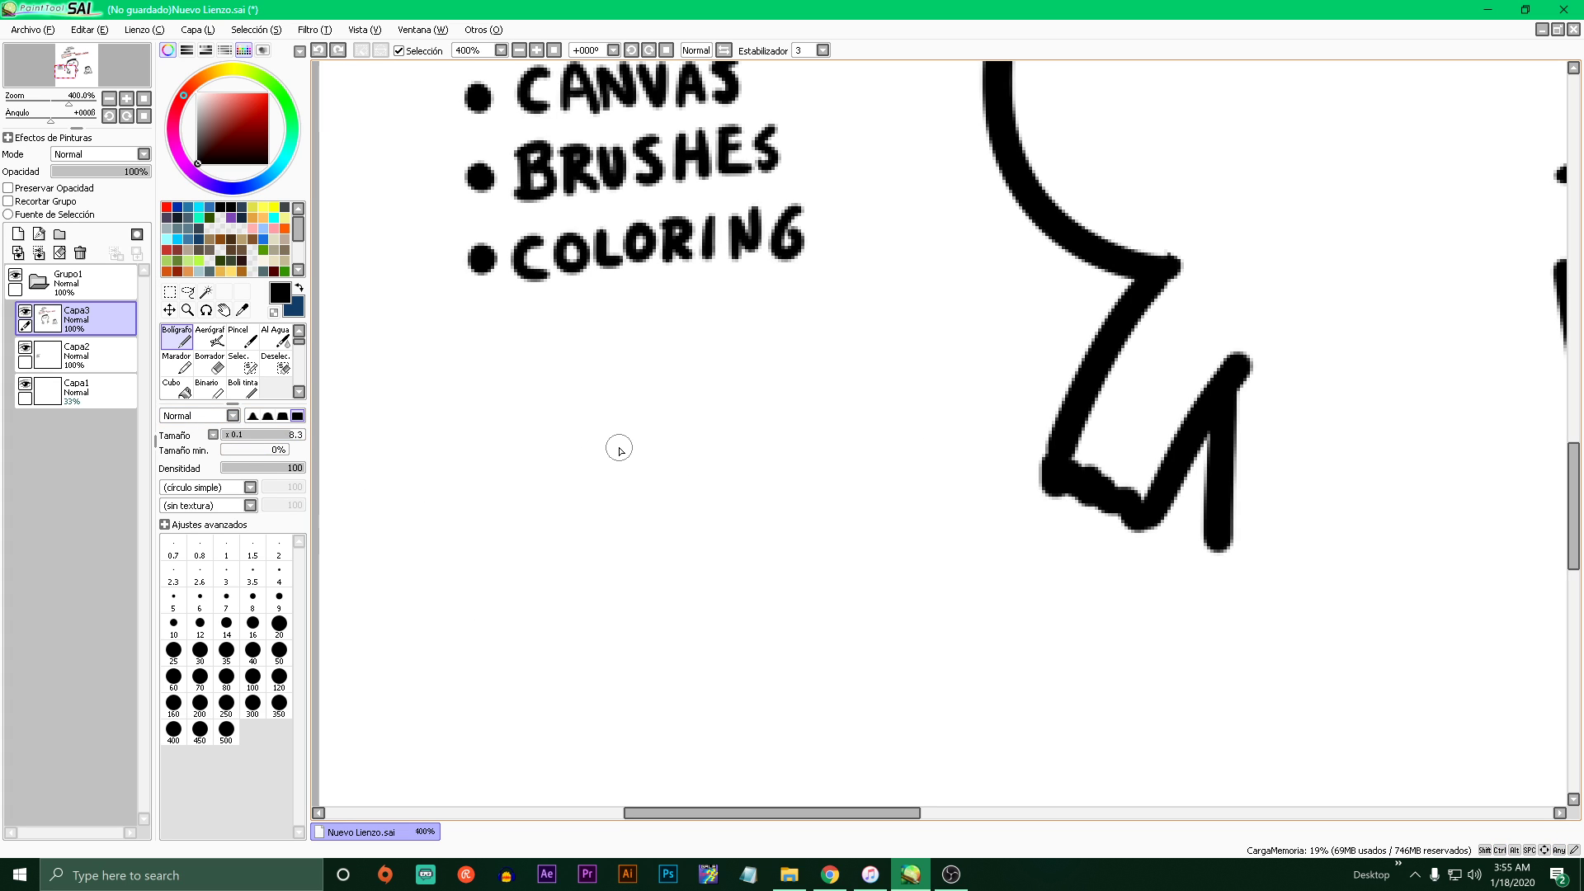
- Switch to Chrome to examine the Chloe drawing practice artwork on pixiv, and return to PaintTool SAI
scroll(619, 449, "down", 10)
scroll(584, 555, "up", 5)
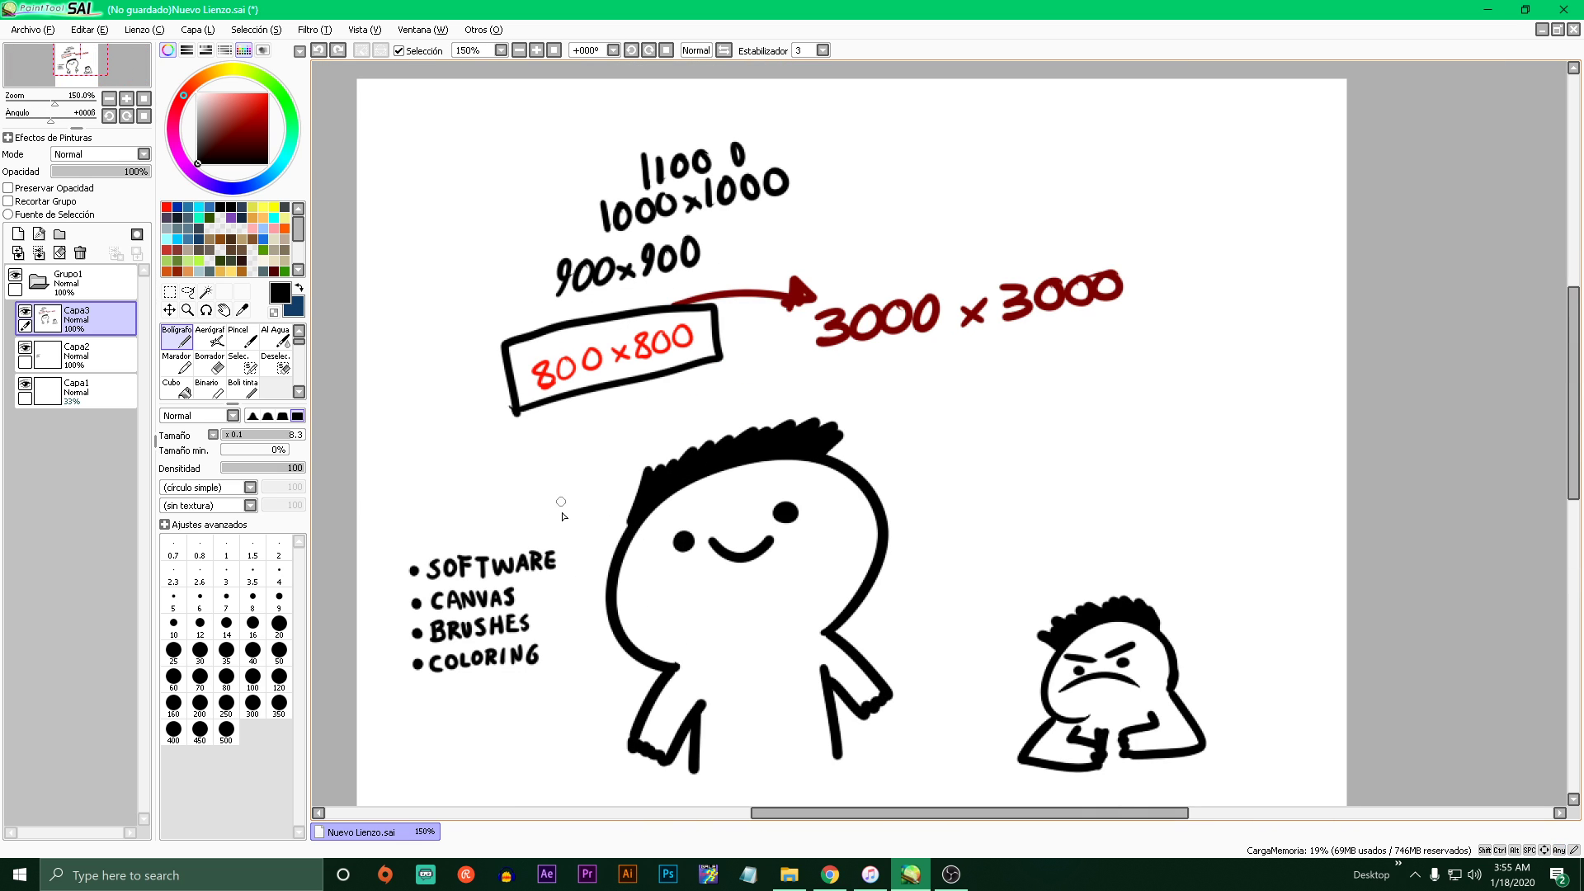
scroll(595, 566, "down", 1)
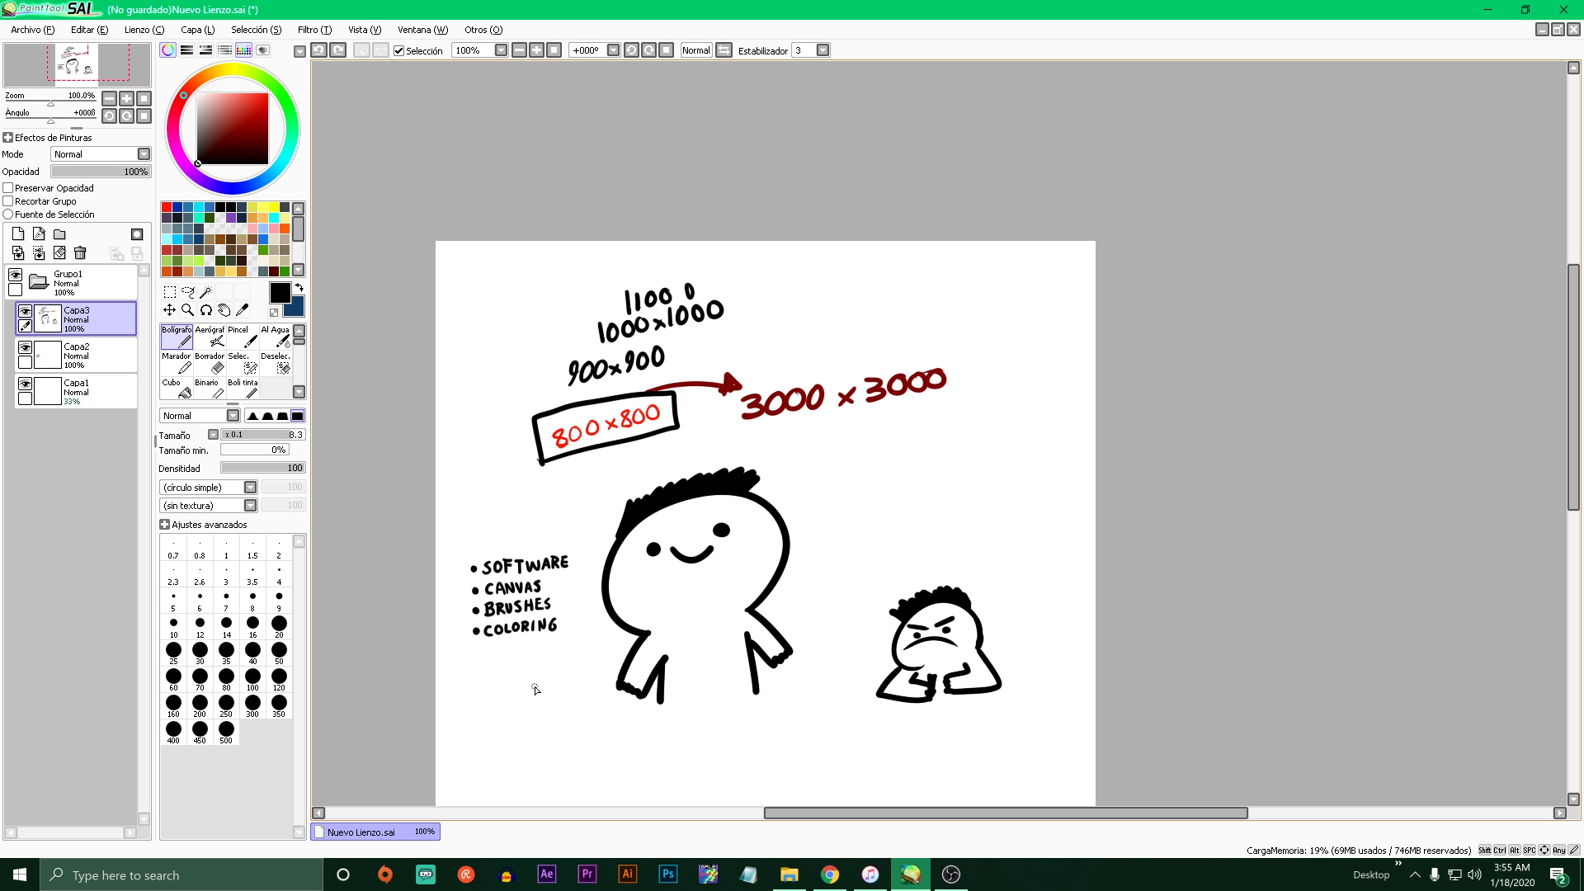
left_click(830, 874)
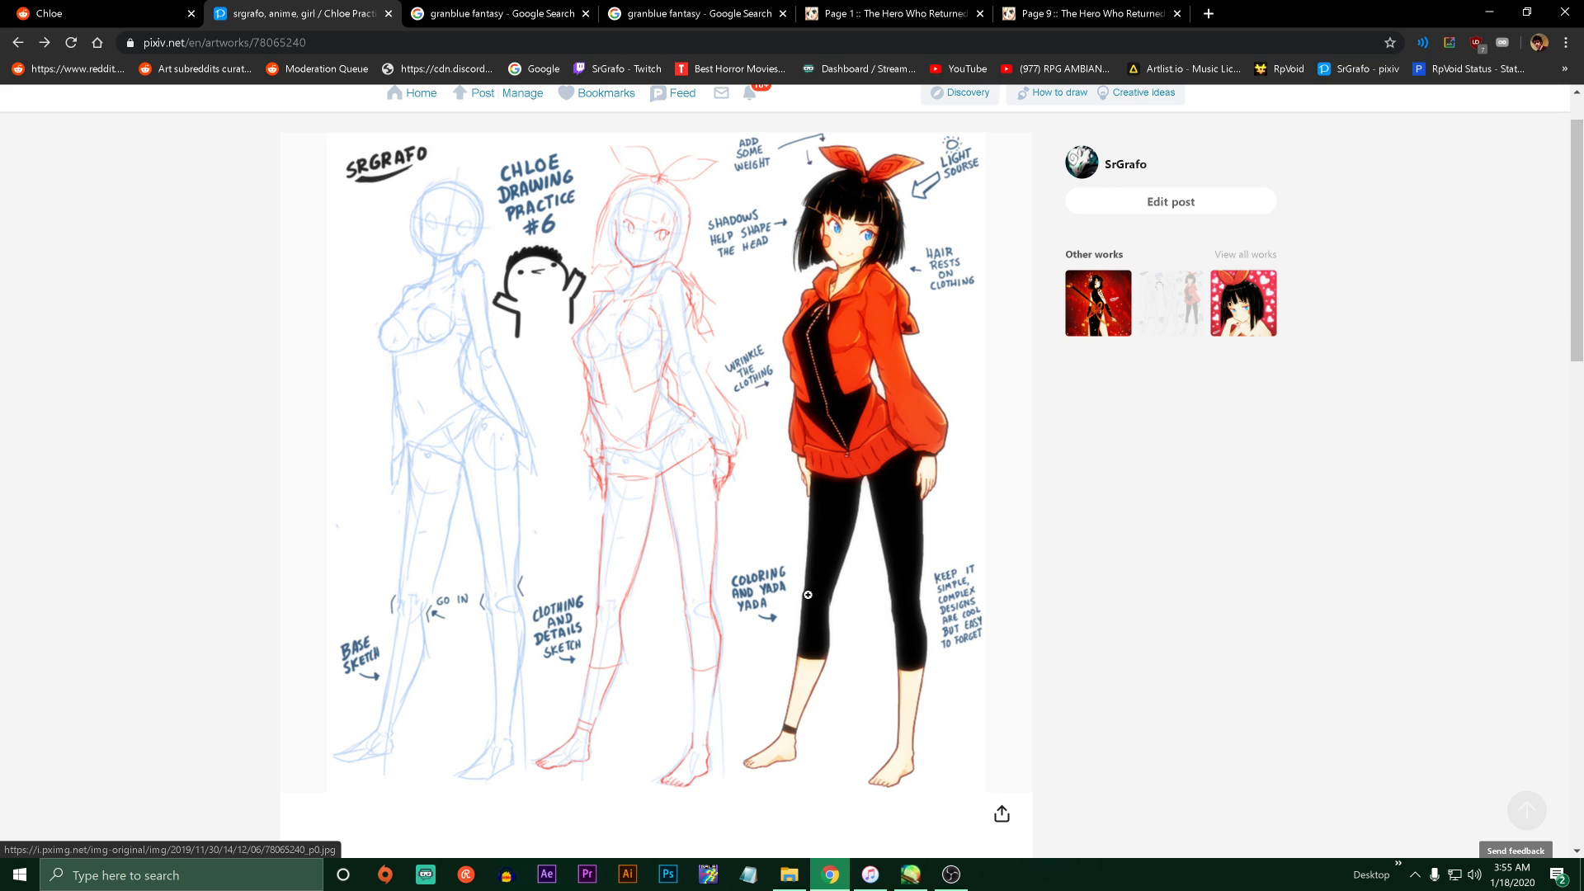
key("alt+Tab")
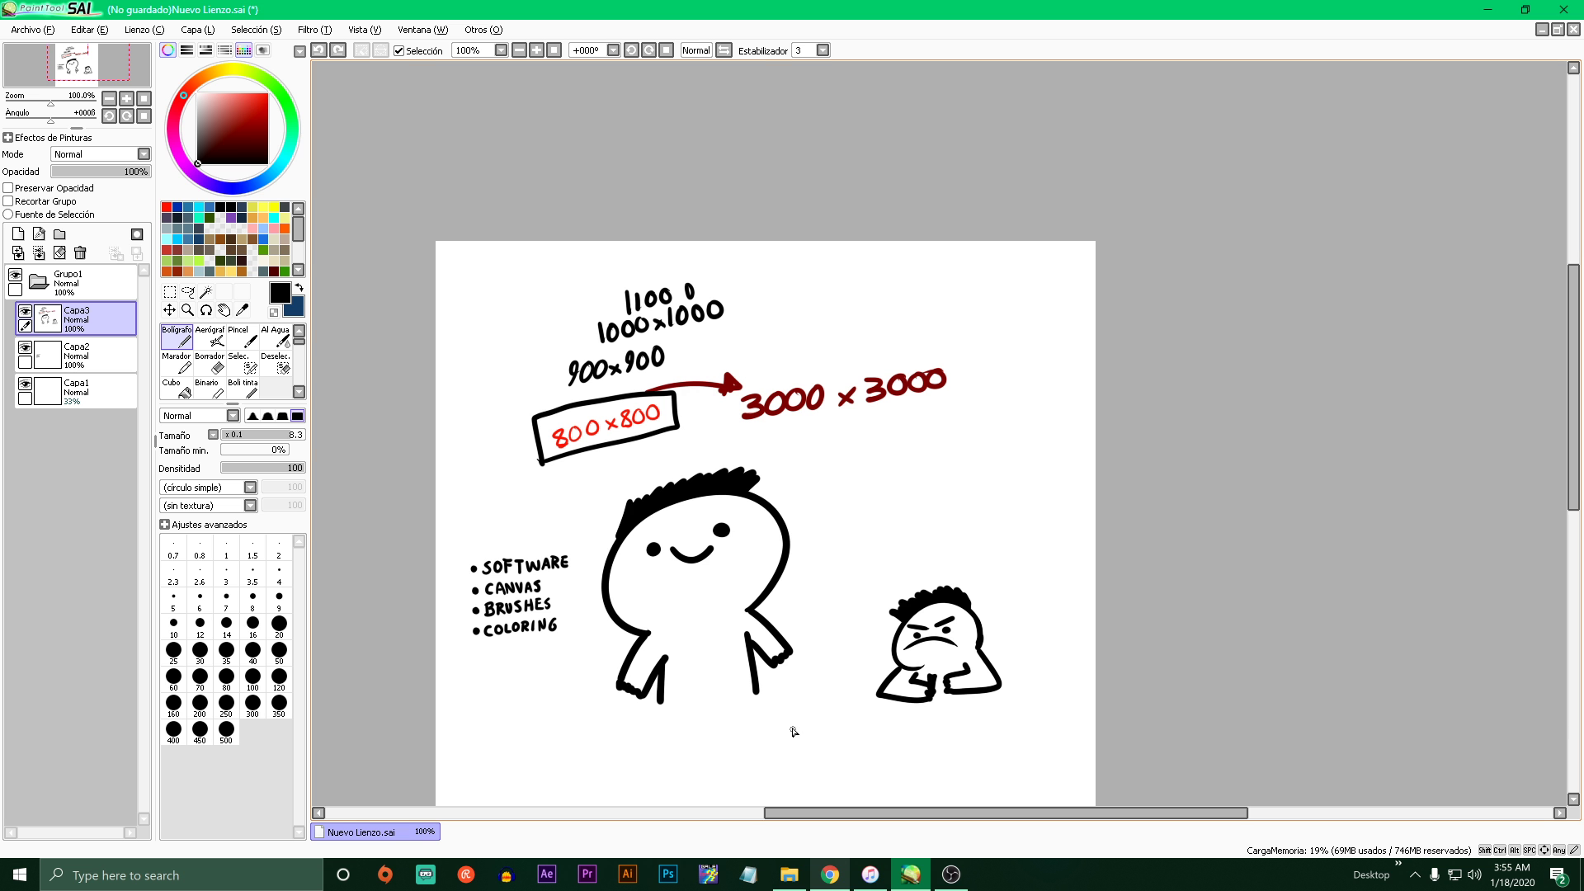
- Select and cut the canvas size notes, the arrow and the frame from above the happy character
left_click(169, 292)
left_click_drag(436, 241, 1060, 456)
key("ctrl+x")
left_click_drag(468, 397, 619, 487)
key("ctrl+x")
- Merge Capa3 into Capa2, and select and cut the topic list and both characters
left_click_drag(436, 515, 592, 660)
left_click_drag(543, 462, 566, 484)
left_click(39, 252)
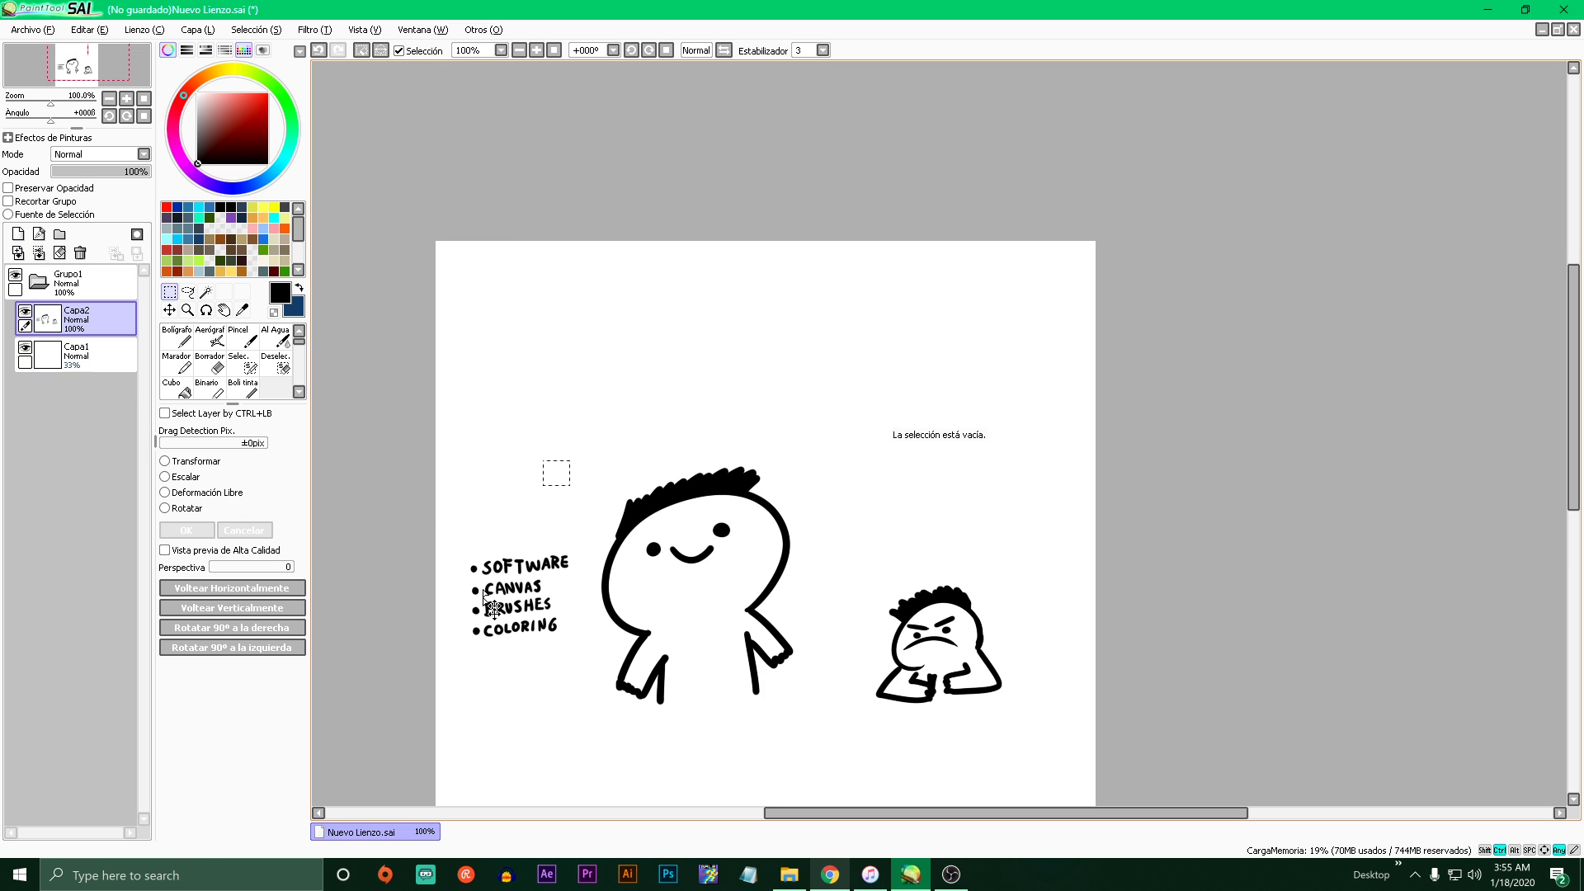
left_click_drag(452, 509, 587, 658)
key("x")
left_click_drag(436, 446, 1082, 745)
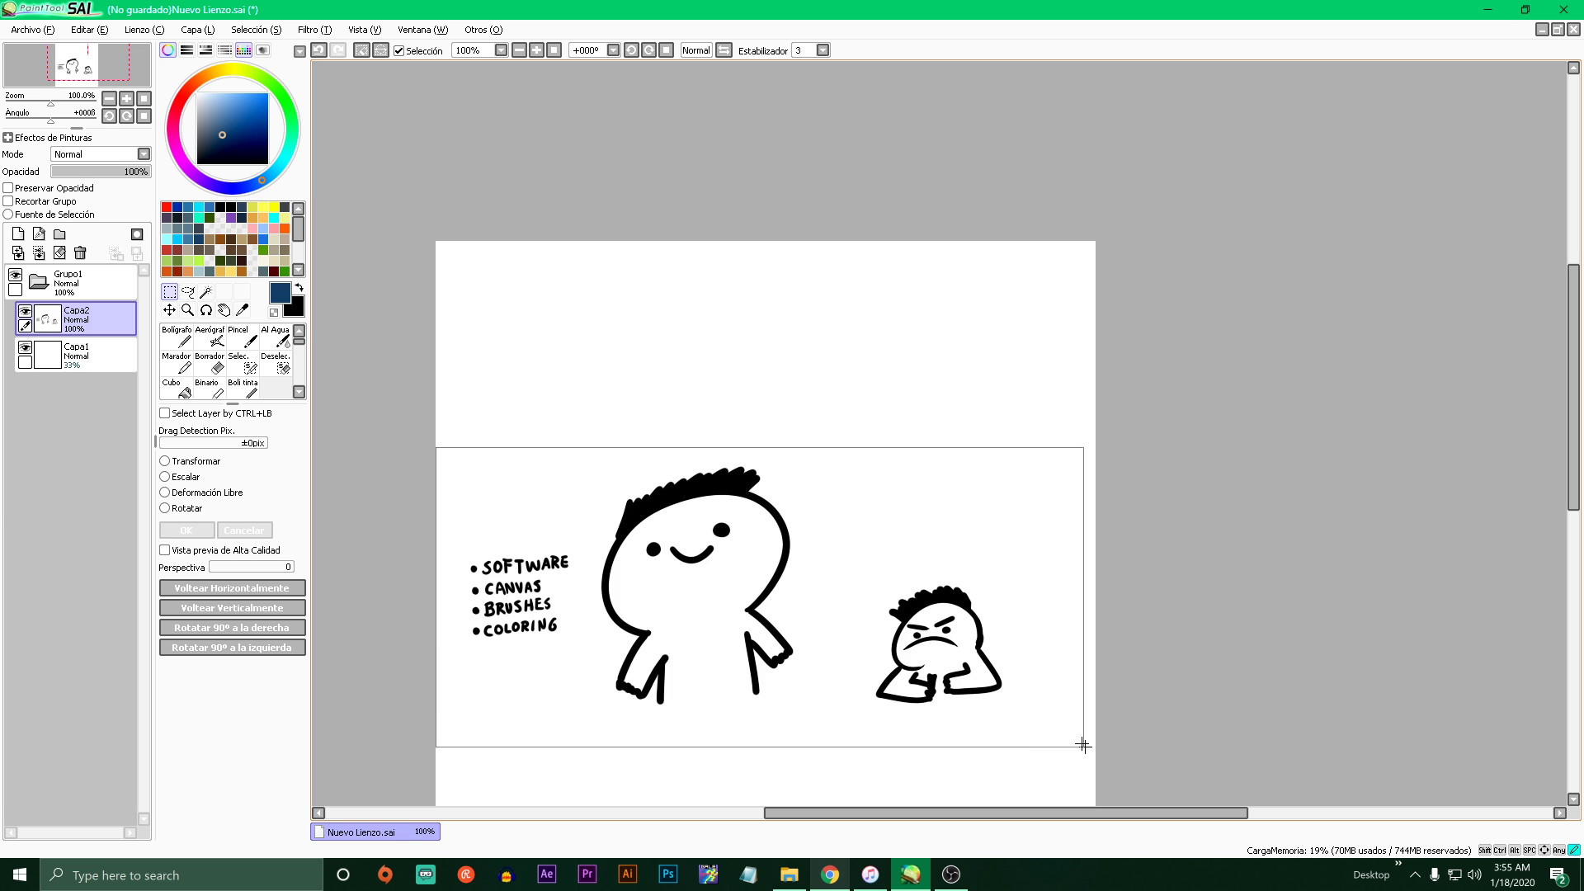
key("ctrl+x")
- Try a looping black pen stroke on the empty canvas and undo it
key("x")
left_click_drag(449, 449, 689, 530)
key("ctrl+z")
left_click(176, 338)
left_click_drag(550, 381, 708, 531)
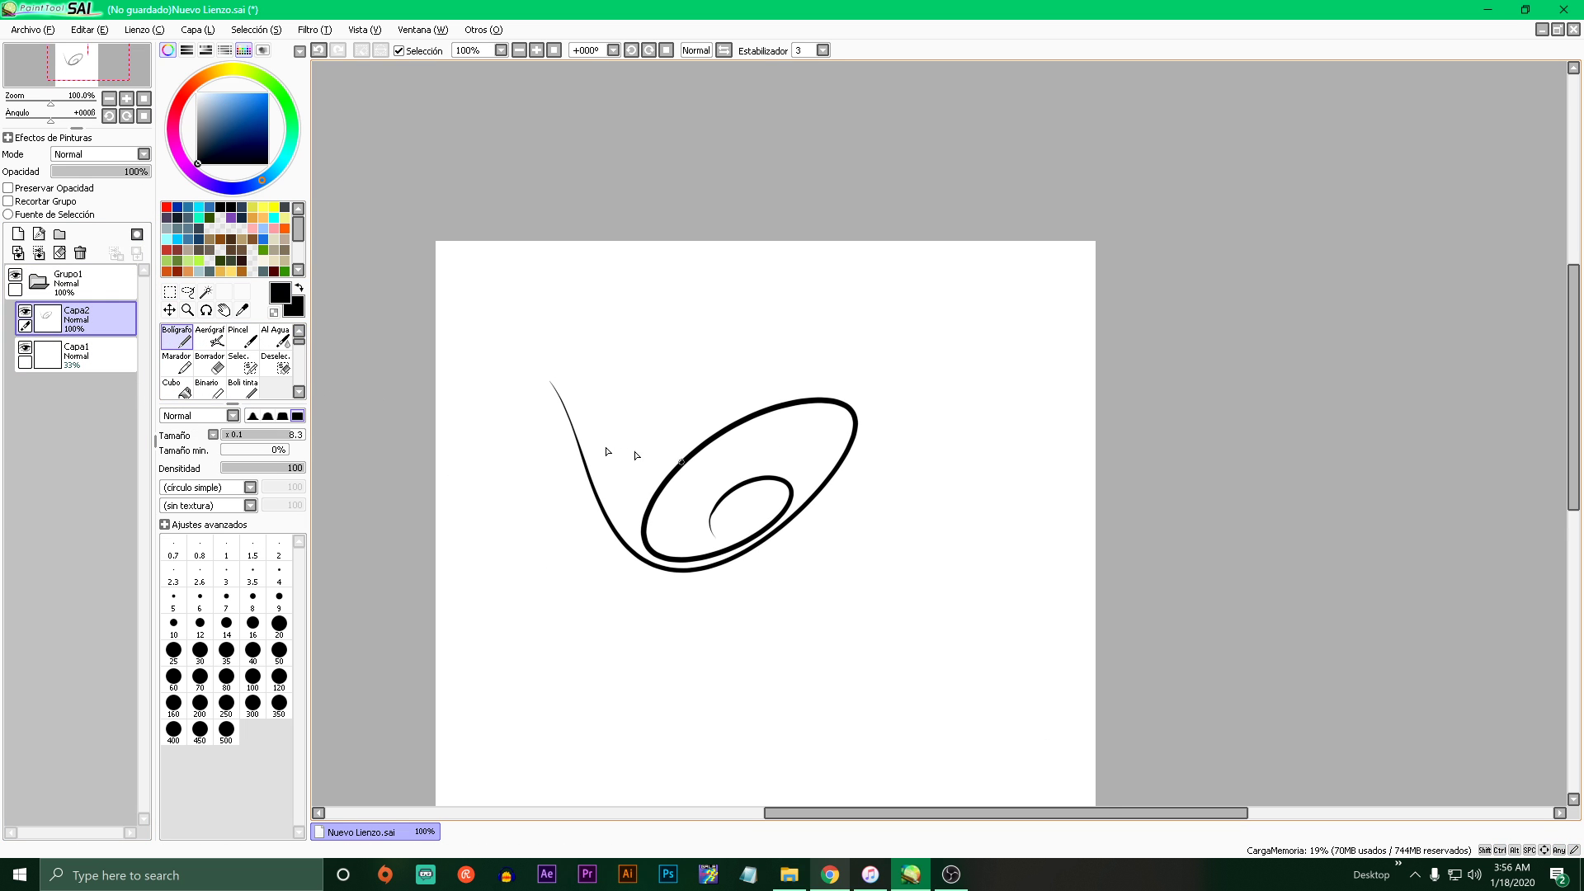
key("ctrl+z")
- Set Capa2's opacity to 34%, choose a blue pen colour and try a stroke on the canvas before undoing it
left_click(85, 171)
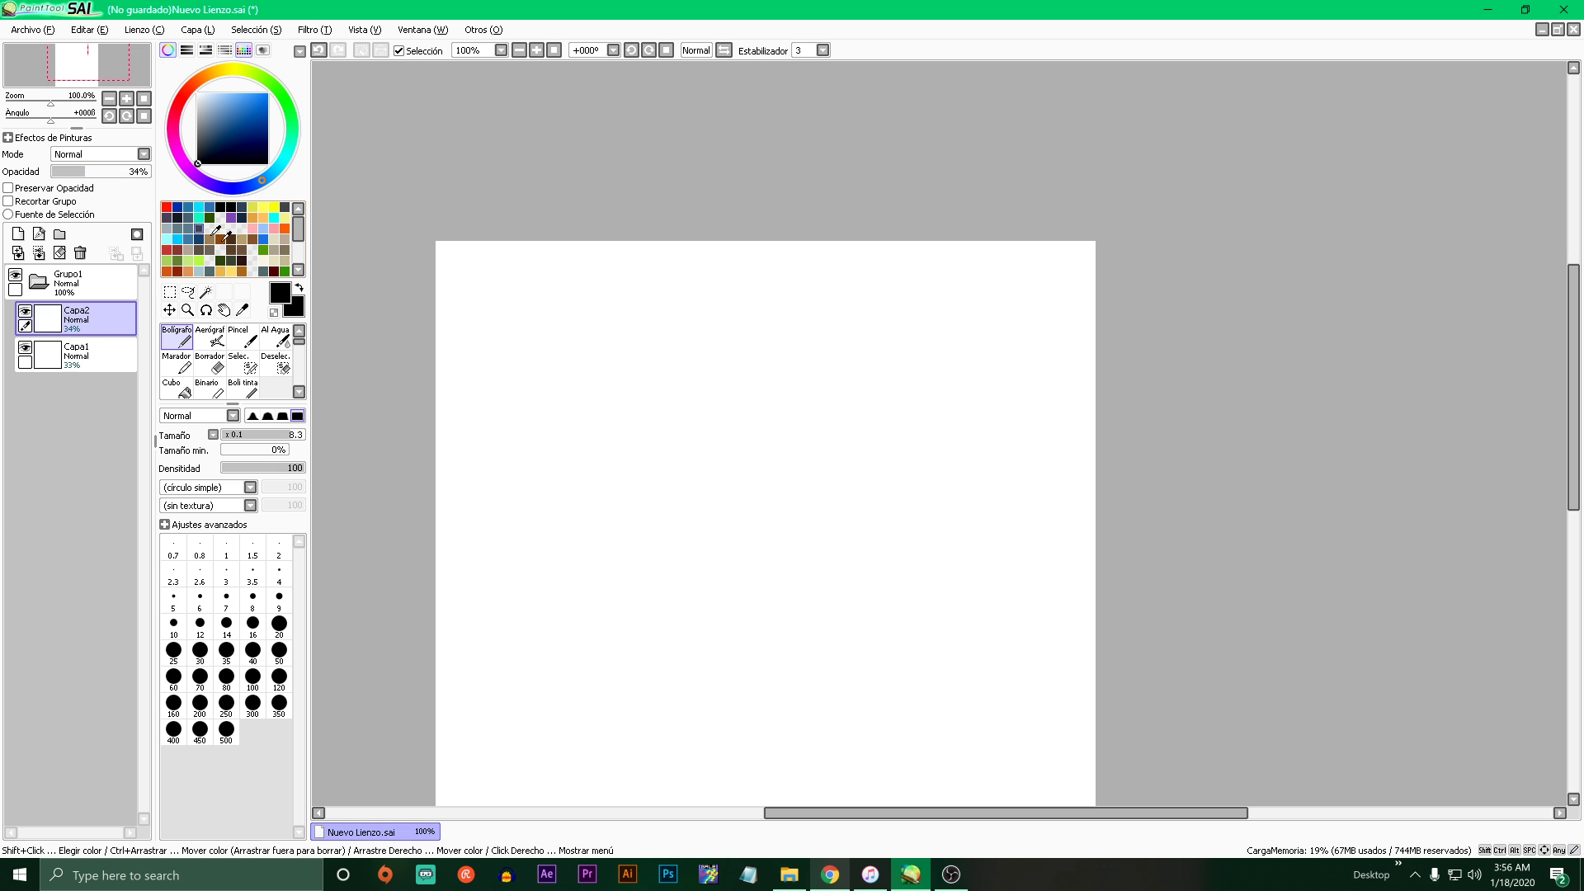
left_click(264, 239)
mouse_move(474, 410)
left_mouse_down()
mouse_move(640, 704)
mouse_move(709, 697)
left_mouse_up()
key("ctrl+z")
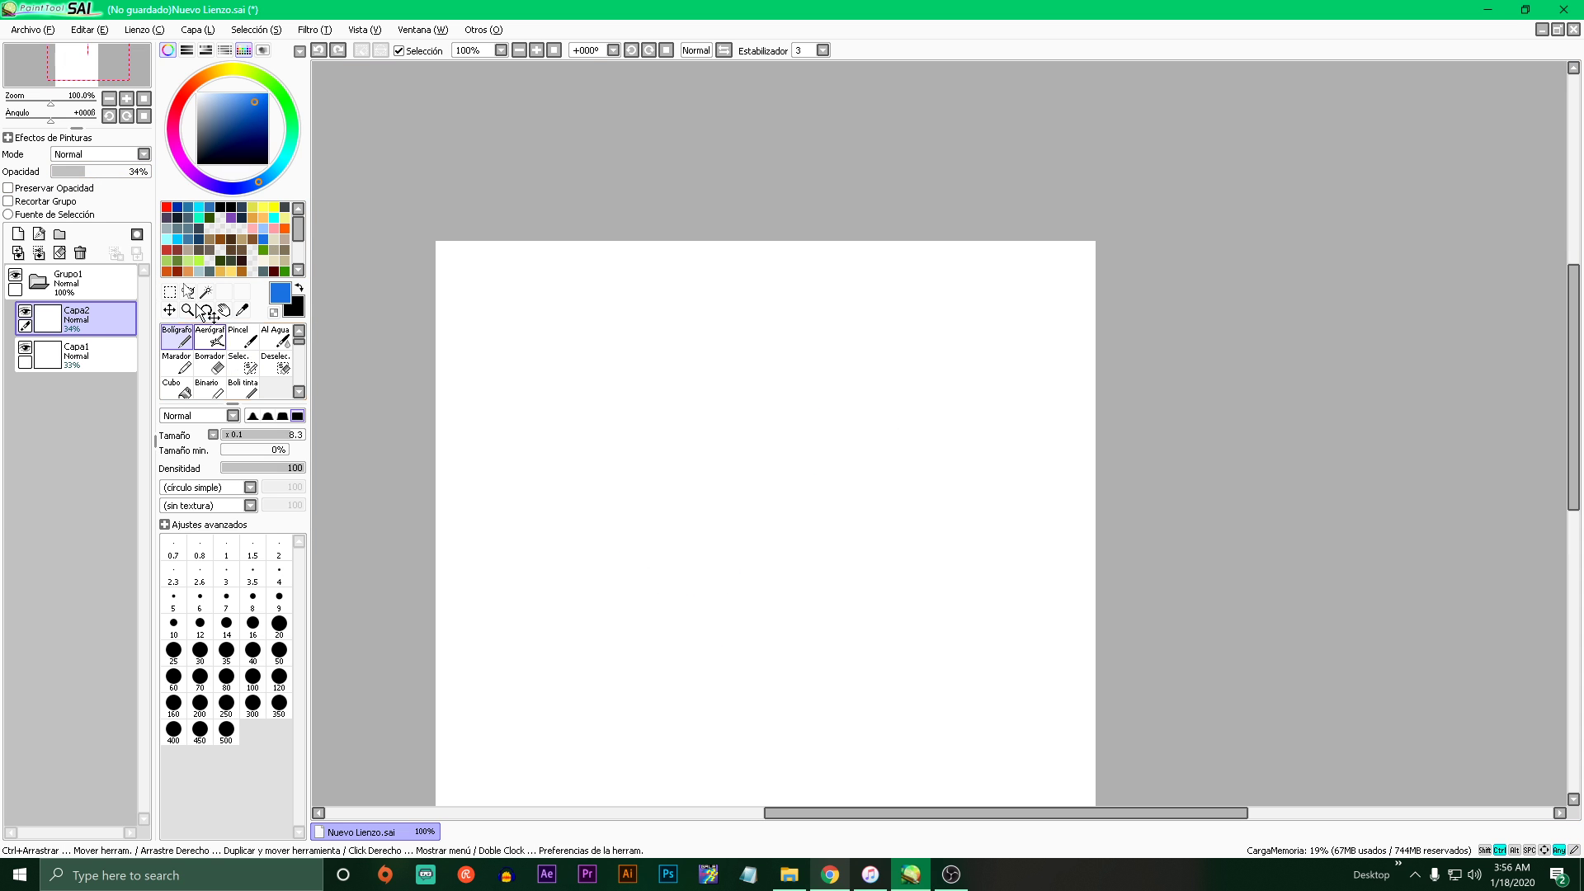
- Set Capa2's opacity to 100% and the pen size to 5.7, and try a blue stroke before undoing it
left_click(148, 172)
left_click(269, 435)
mouse_move(453, 488)
left_mouse_down()
mouse_move(740, 559)
mouse_move(775, 551)
left_mouse_up()
key("ctrl+z")
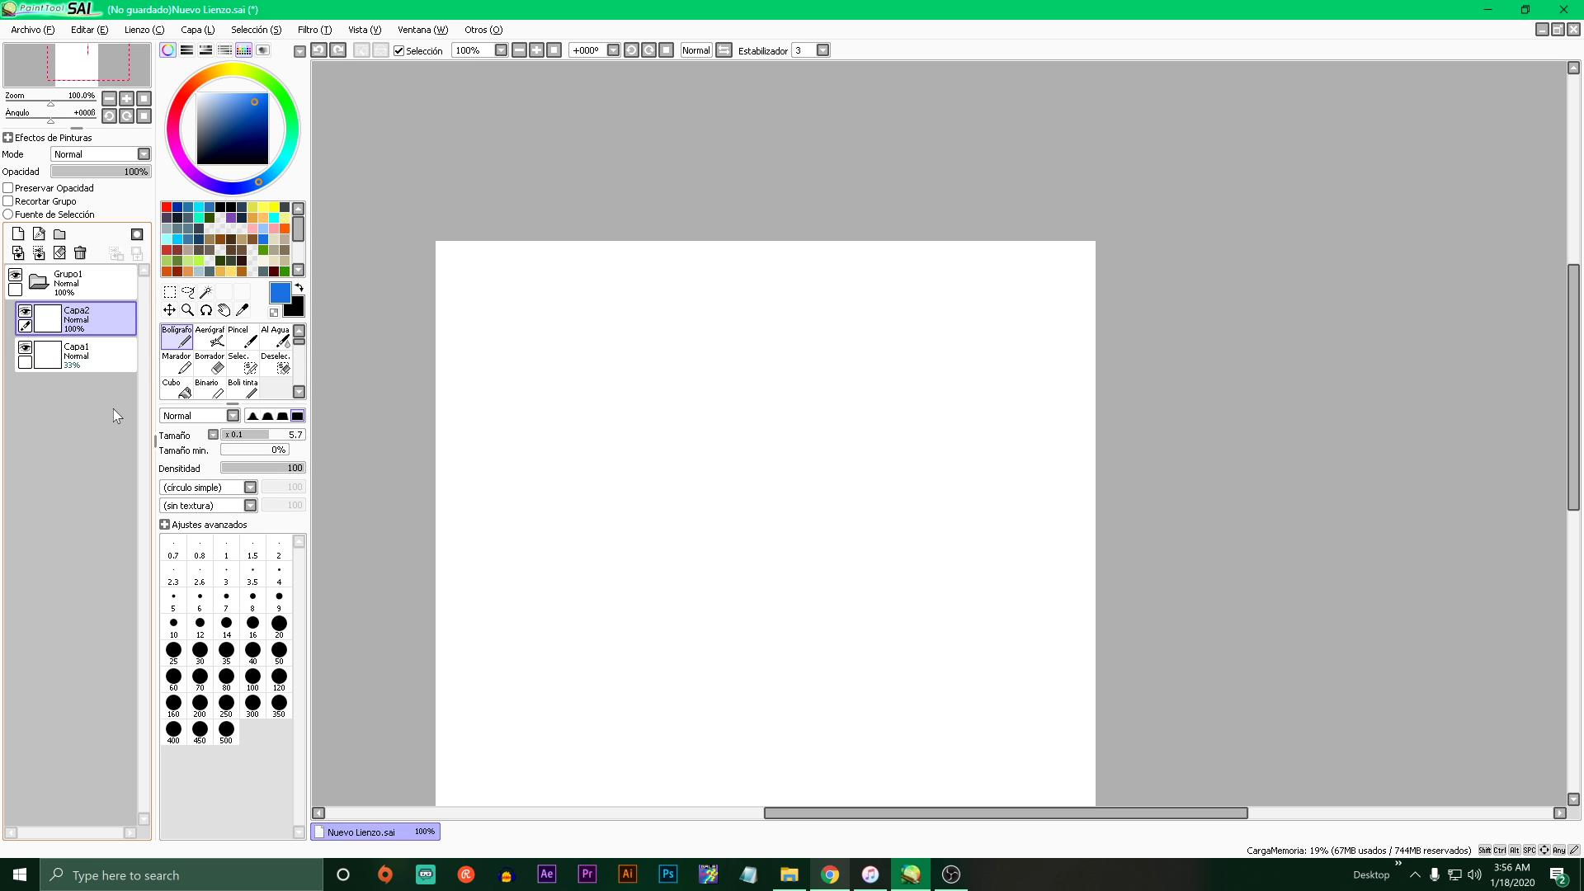
- Delete the Capa1 layer and rename the Capa2 layer as SKETCH
left_click(110, 357, "ctrl")
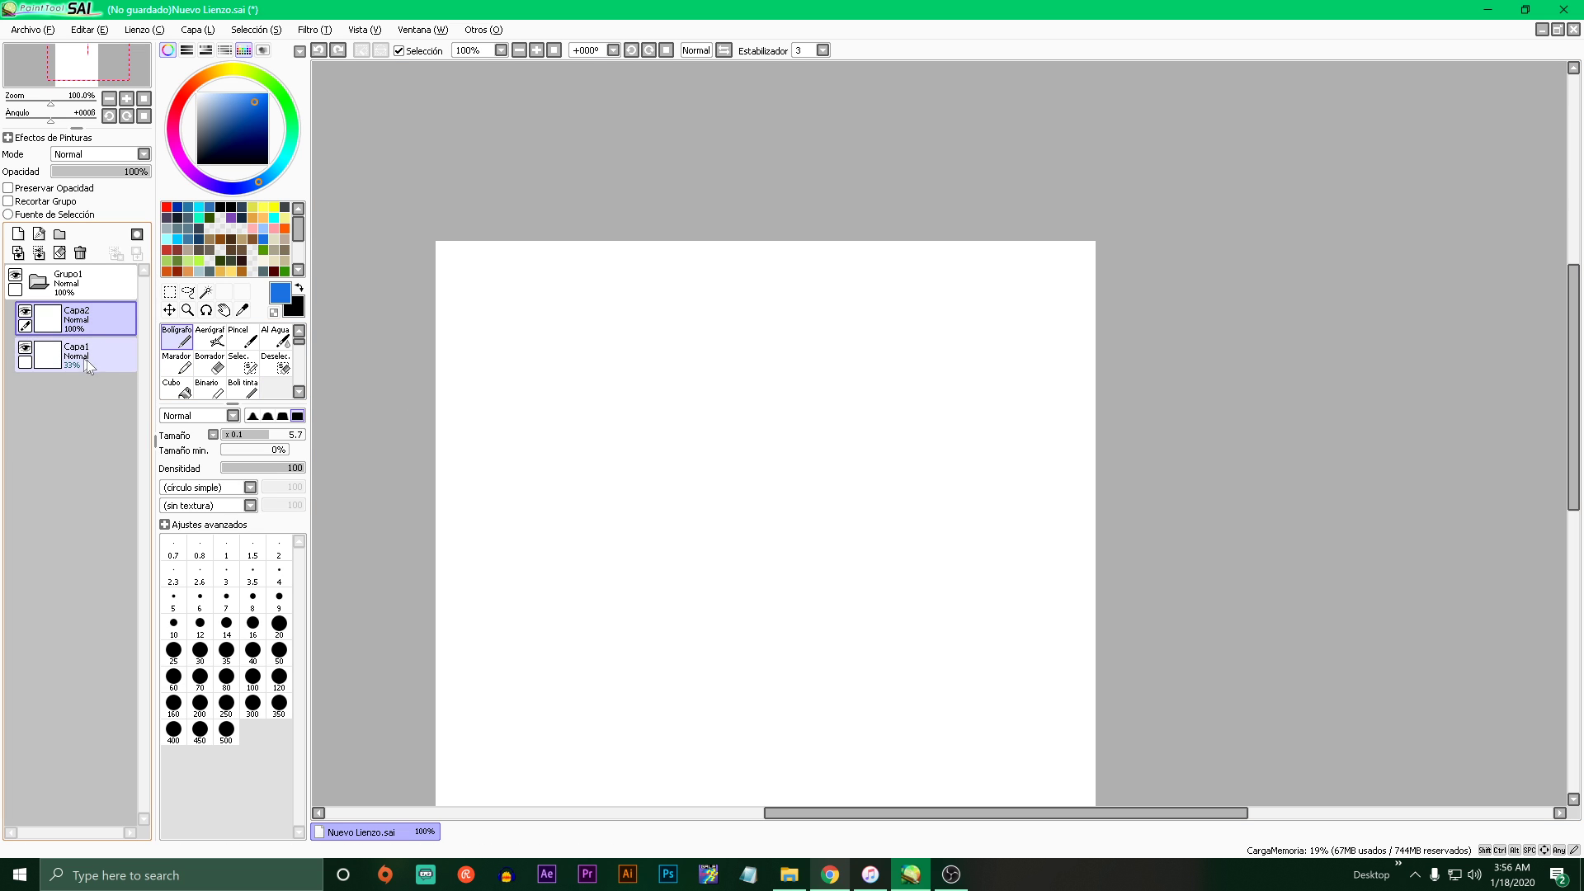
left_click(80, 253)
double_click(95, 320)
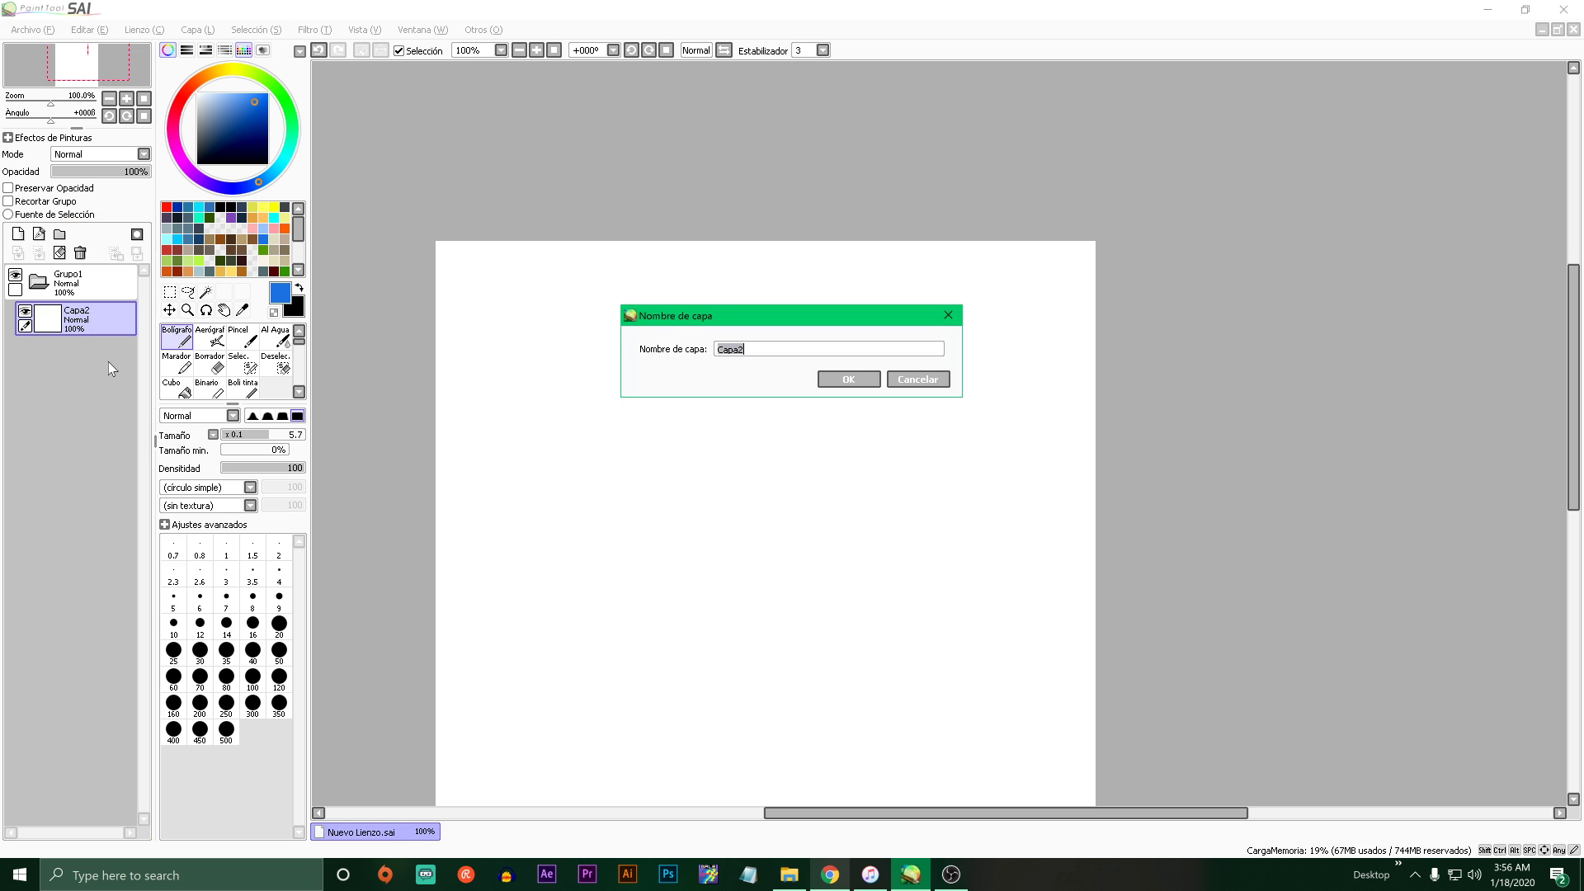
type("SKETCH")
key("Return")
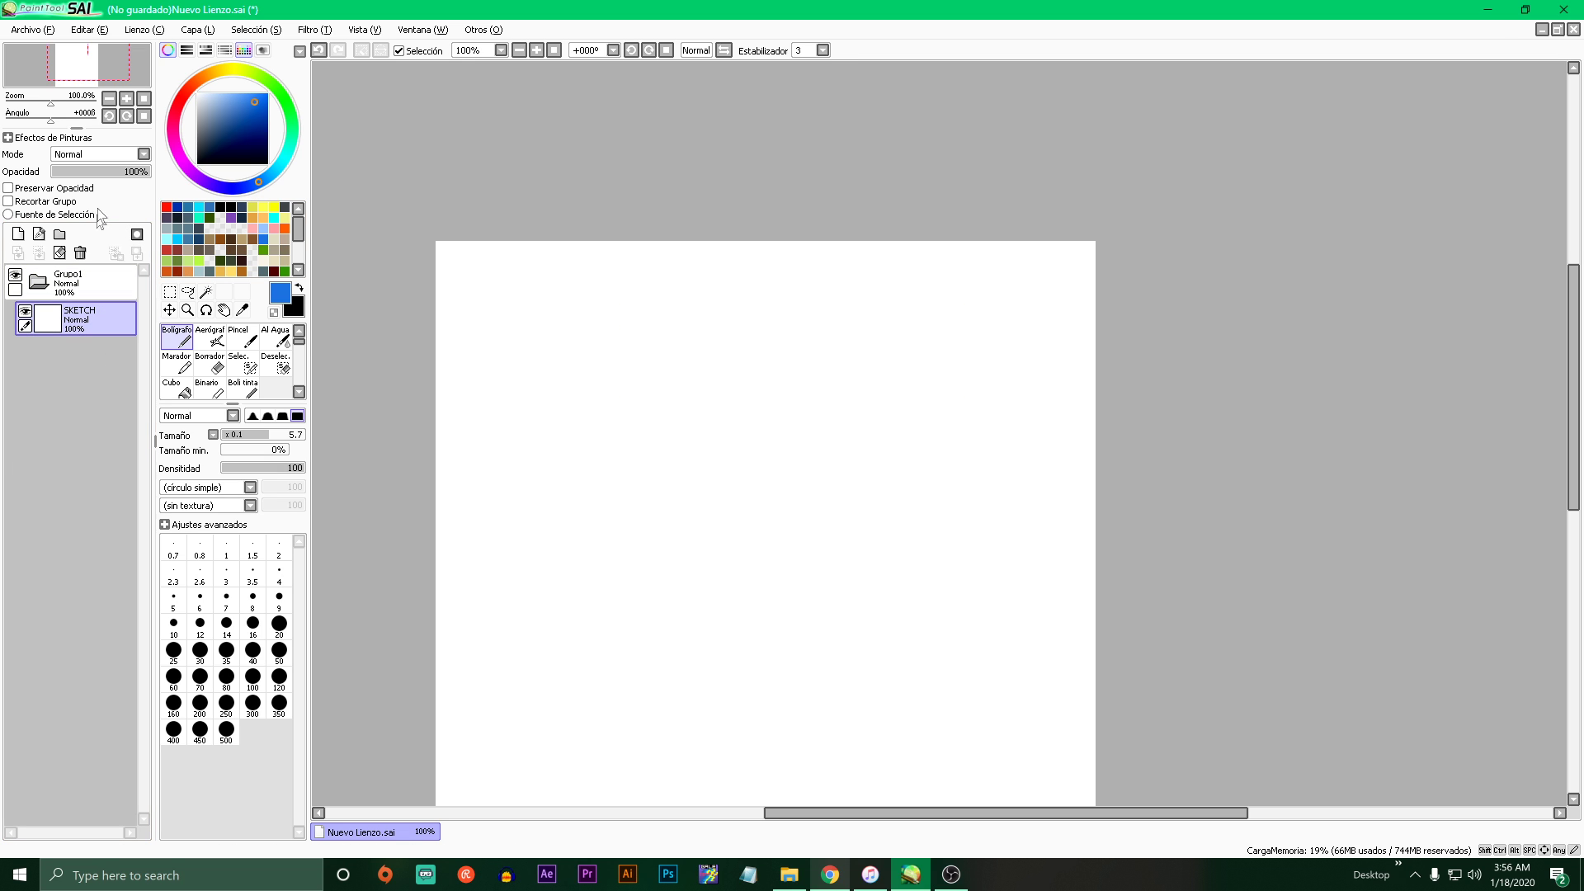
- Set the SKETCH layer's opacity to 44% and try blue pen strokes on the canvas before undoing them
mouse_move(145, 172)
left_mouse_down()
mouse_move(82, 175)
mouse_move(124, 174)
mouse_move(95, 175)
left_mouse_up()
mouse_move(661, 478)
left_mouse_down()
mouse_move(902, 470)
mouse_move(510, 481)
left_mouse_up()
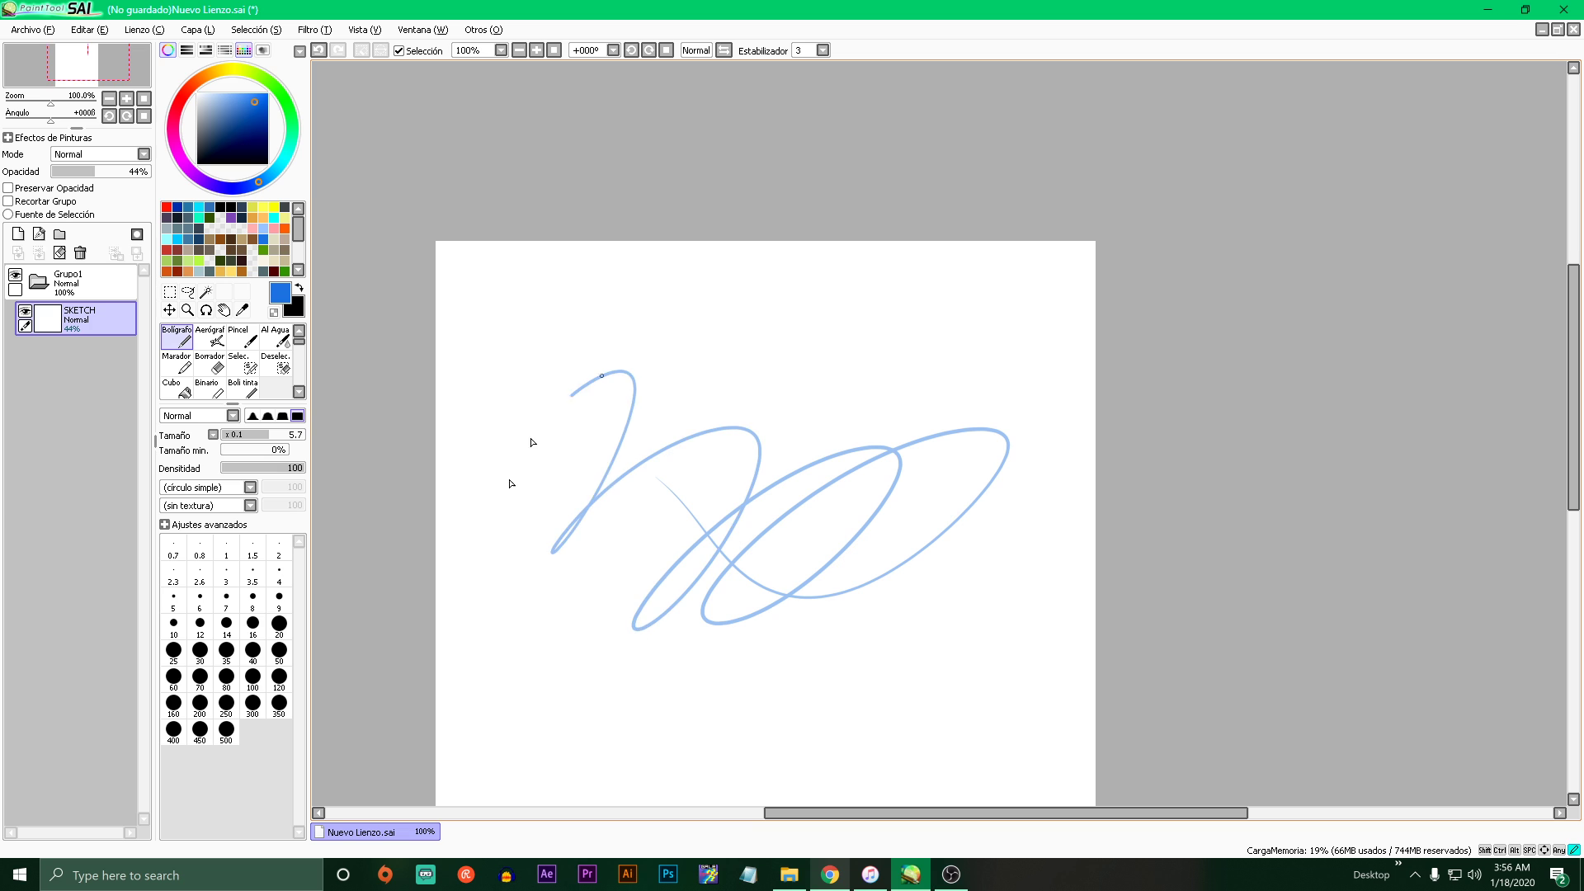
key("ctrl+z")
scroll(715, 572, "up", 2)
mouse_move(765, 427)
left_mouse_down()
mouse_move(593, 658)
mouse_move(806, 360)
mouse_move(789, 523)
mouse_move(730, 462)
left_mouse_up()
key("ctrl+z")
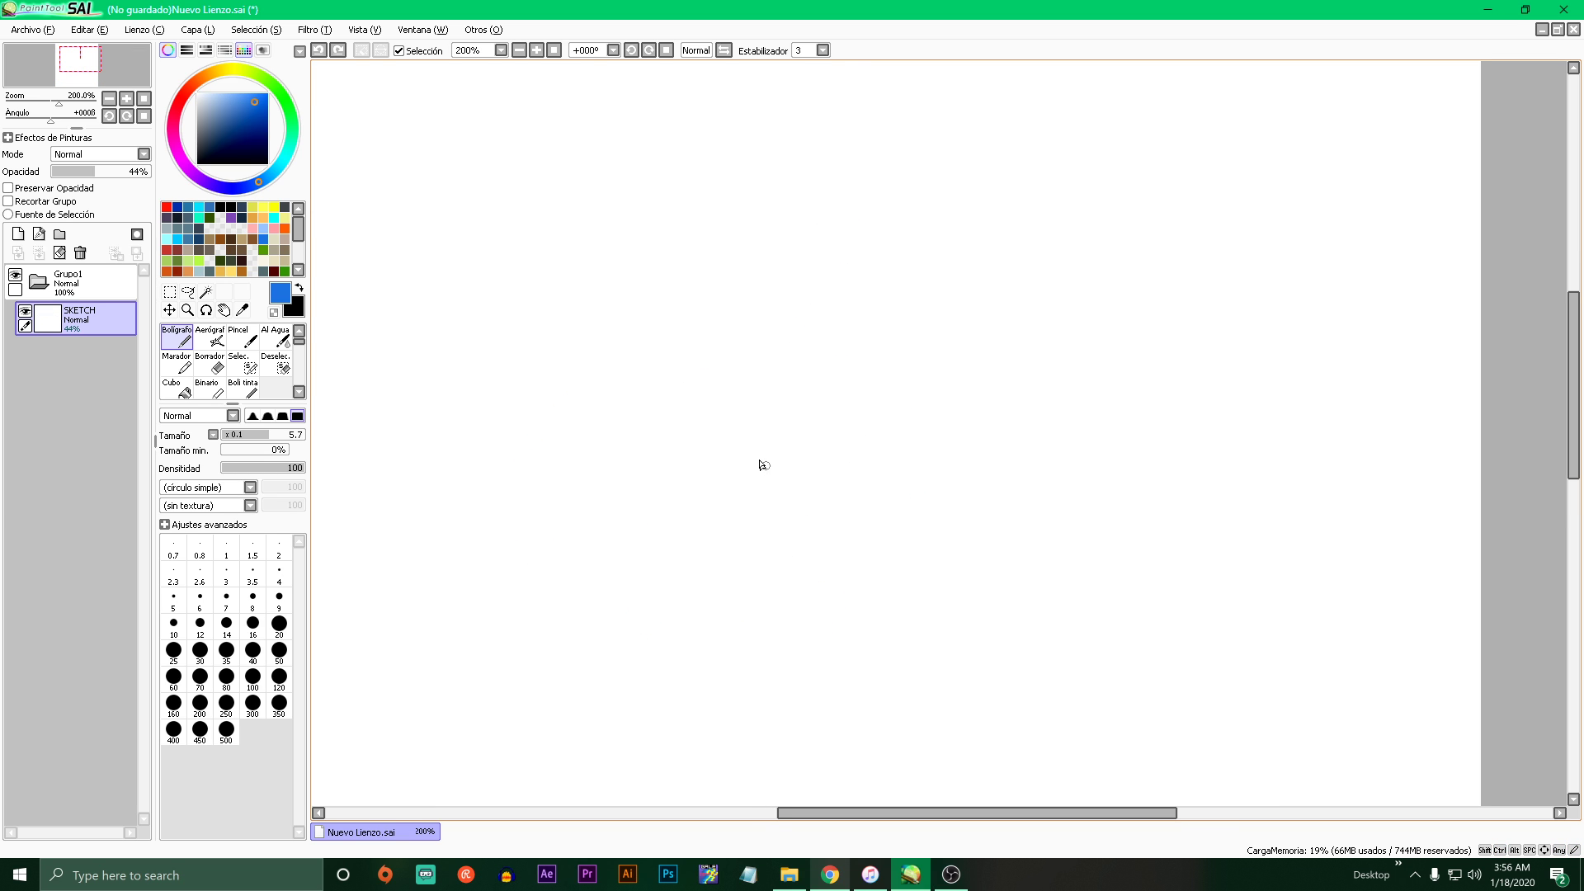
- Sketch a rough blue figure with a round head, crossed face guidelines, shoulder lines, body and arms
mouse_move(752, 298)
left_mouse_down()
mouse_move(683, 407)
mouse_move(881, 332)
mouse_move(693, 372)
left_mouse_up()
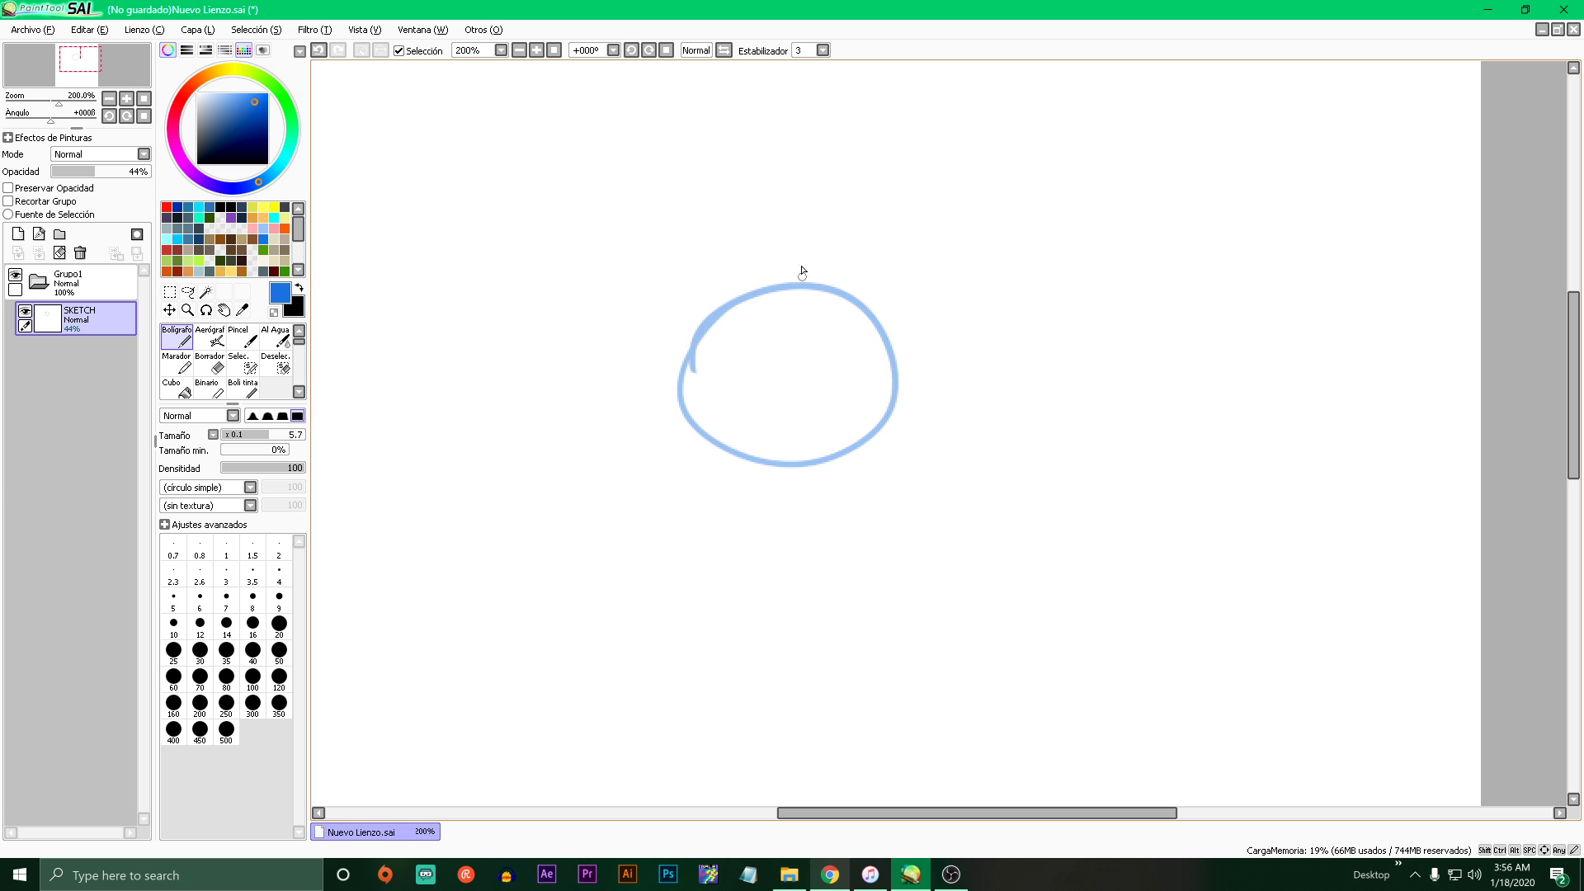
left_click_drag(802, 266, 807, 513)
left_click_drag(649, 403, 957, 373)
left_click_drag(805, 486, 812, 493)
mouse_move(687, 512)
left_mouse_down()
mouse_move(803, 489)
mouse_move(835, 537)
mouse_move(813, 689)
mouse_move(788, 559)
mouse_move(790, 700)
mouse_move(632, 602)
mouse_move(632, 648)
left_mouse_up()
left_click_drag(889, 521, 917, 590)
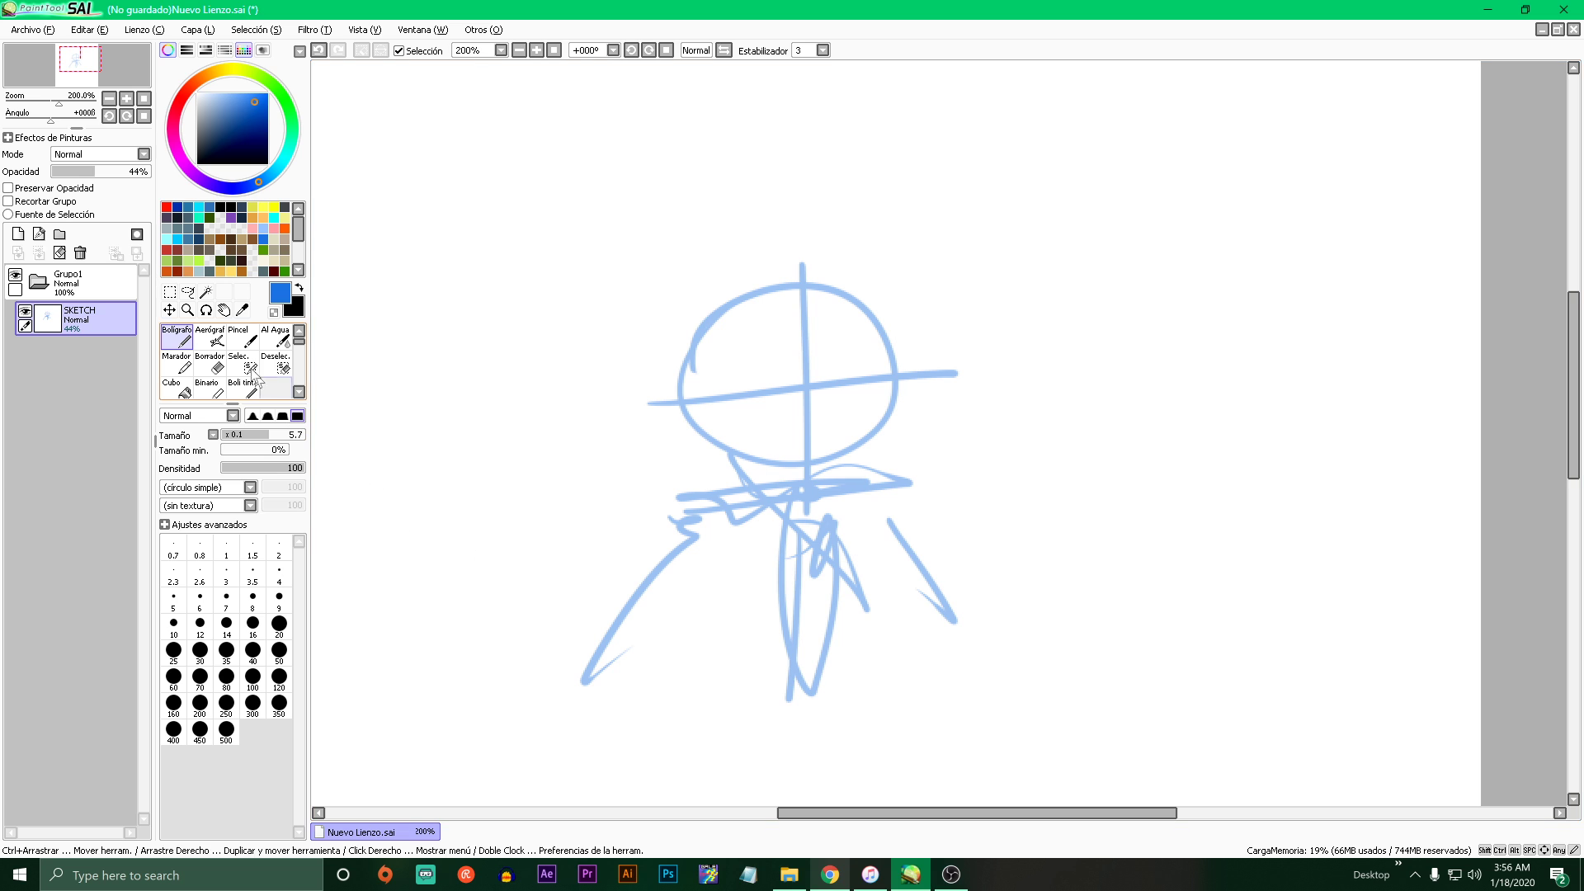
- Add a new layer above SKETCH and name it INK
left_click(18, 235)
double_click(90, 334)
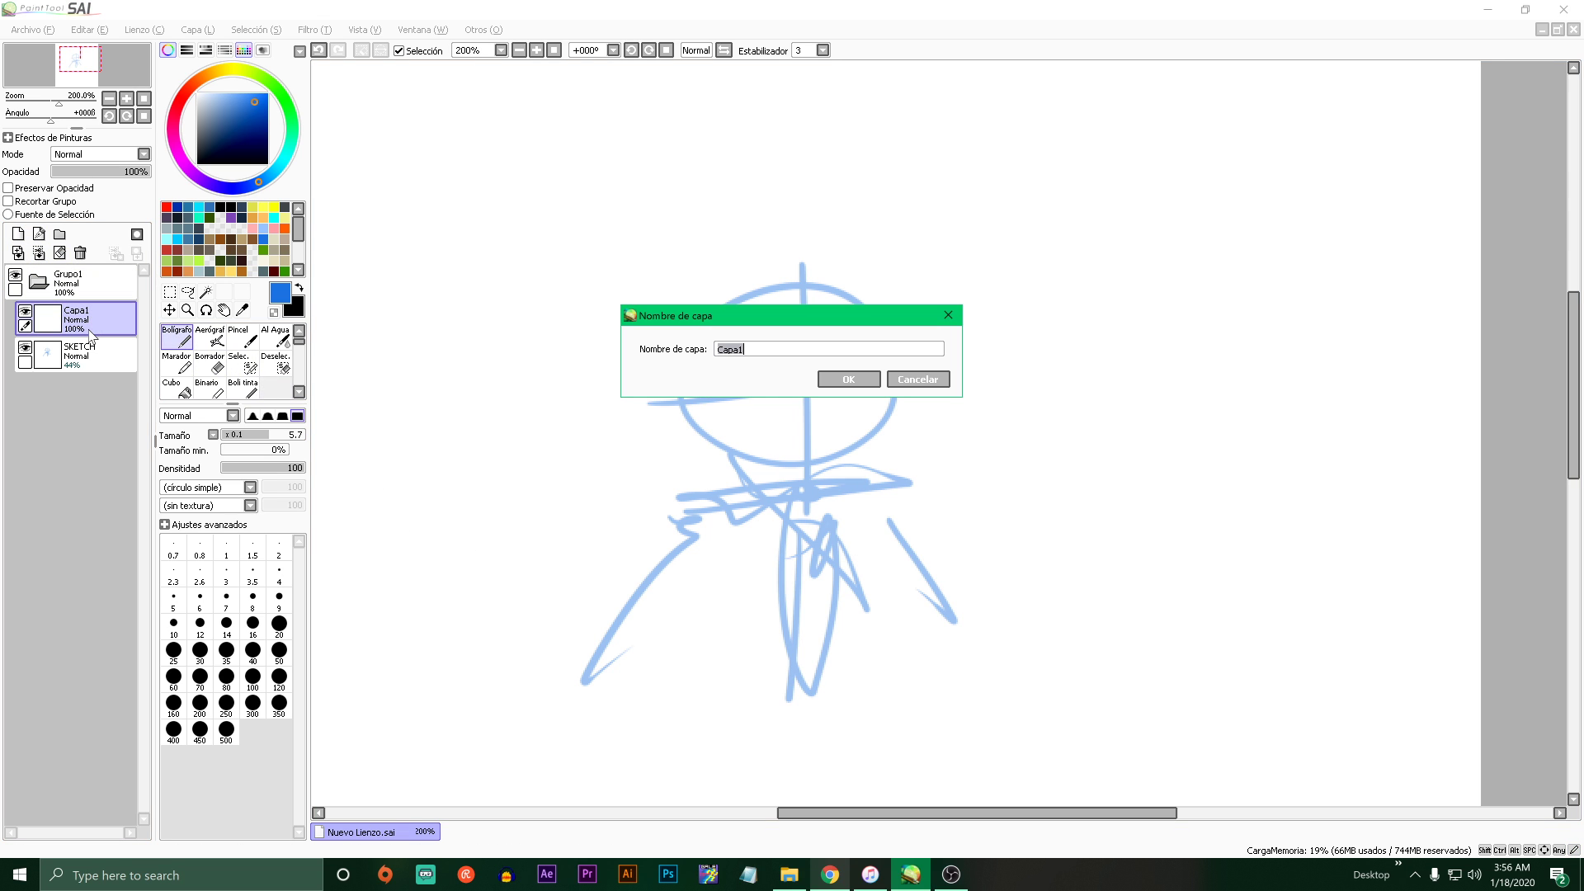
type("INK")
key("Return")
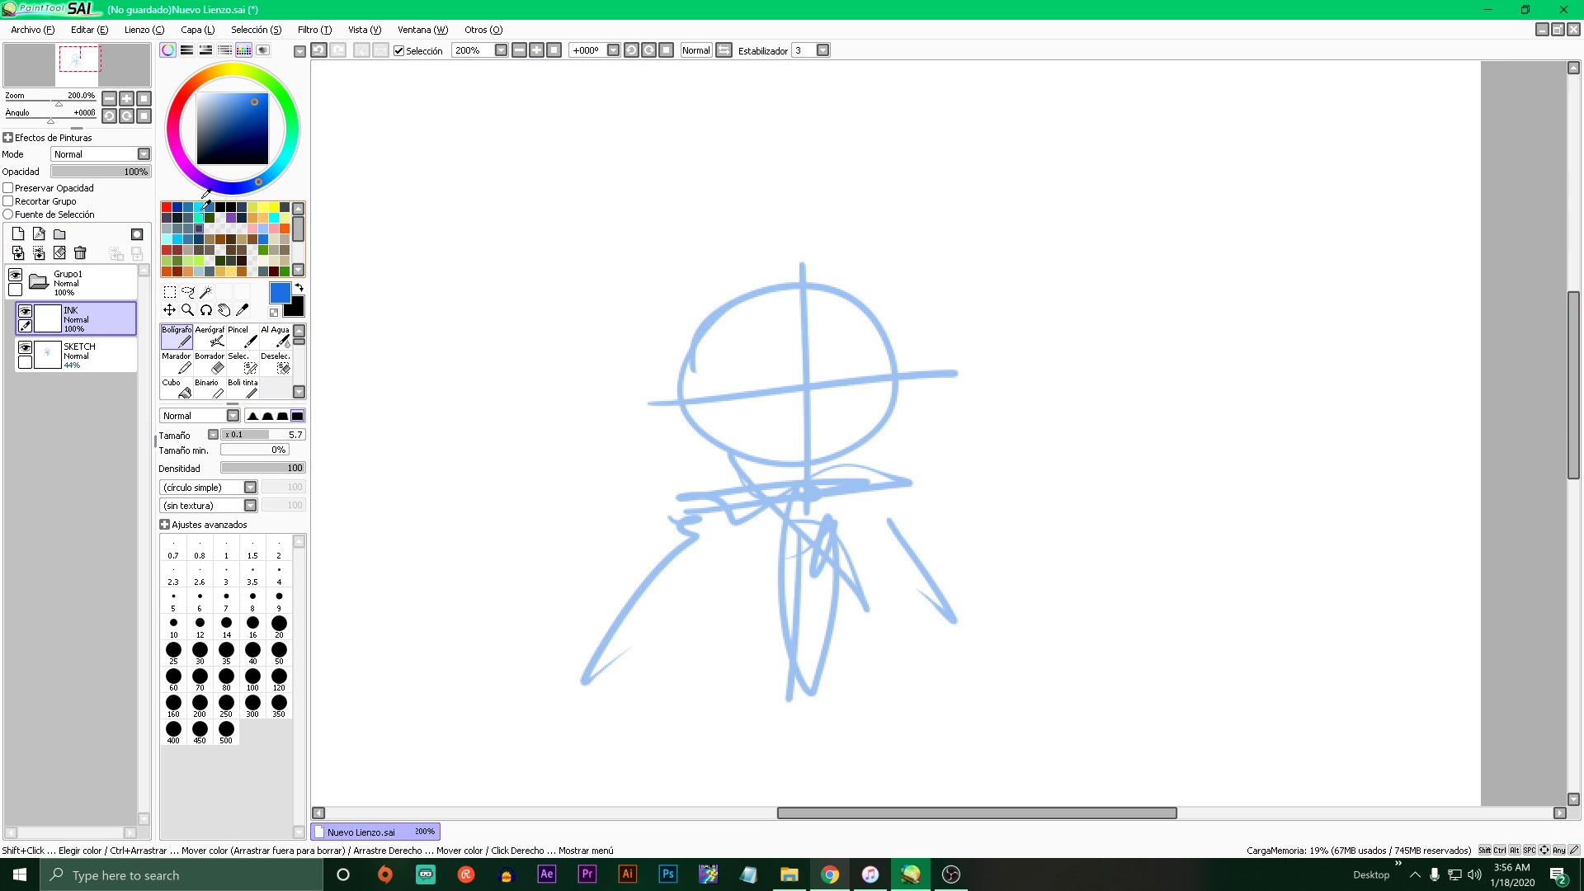
- Set the pen colour to black and try strokes over the sketch before undoing them
left_click(198, 162)
left_click_drag(658, 554, 949, 456)
left_click_drag(1015, 392, 718, 541)
key("ctrl+z")
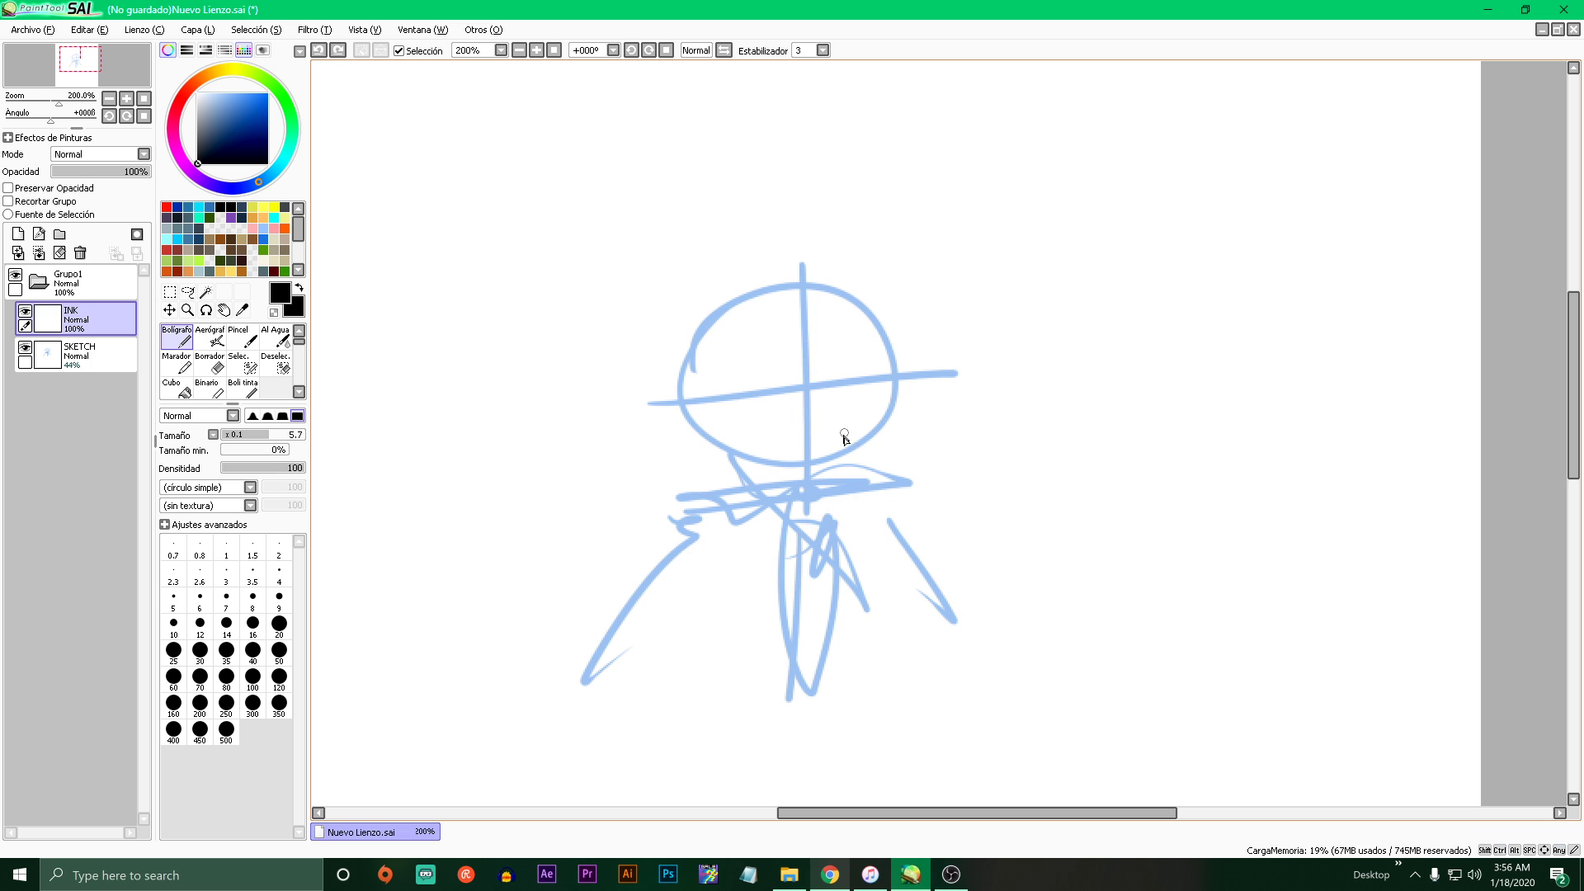
- Ink the figure's head, body, arms and smiling face in black over the sketch, and hide the SKETCH layer
mouse_move(853, 453)
left_mouse_down()
mouse_move(894, 341)
mouse_move(691, 320)
mouse_move(747, 469)
left_mouse_up()
mouse_move(723, 471)
left_mouse_down()
mouse_move(661, 528)
mouse_move(645, 626)
mouse_move(757, 507)
mouse_move(714, 697)
left_mouse_up()
left_click_drag(871, 530, 874, 682)
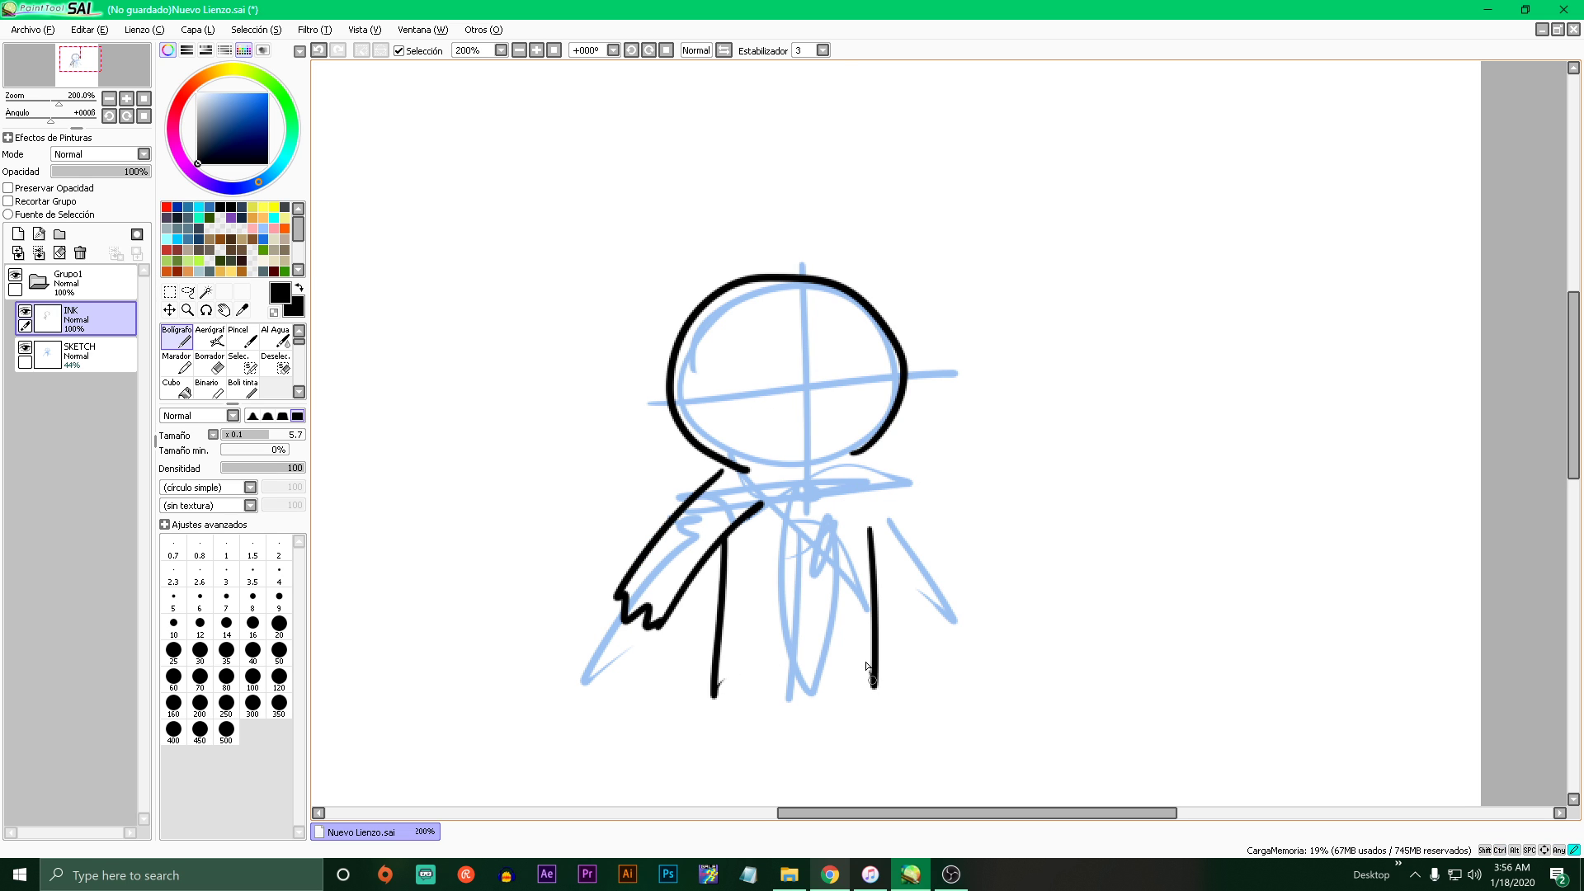
left_click_drag(873, 467, 957, 629)
left_click_drag(877, 562, 930, 645)
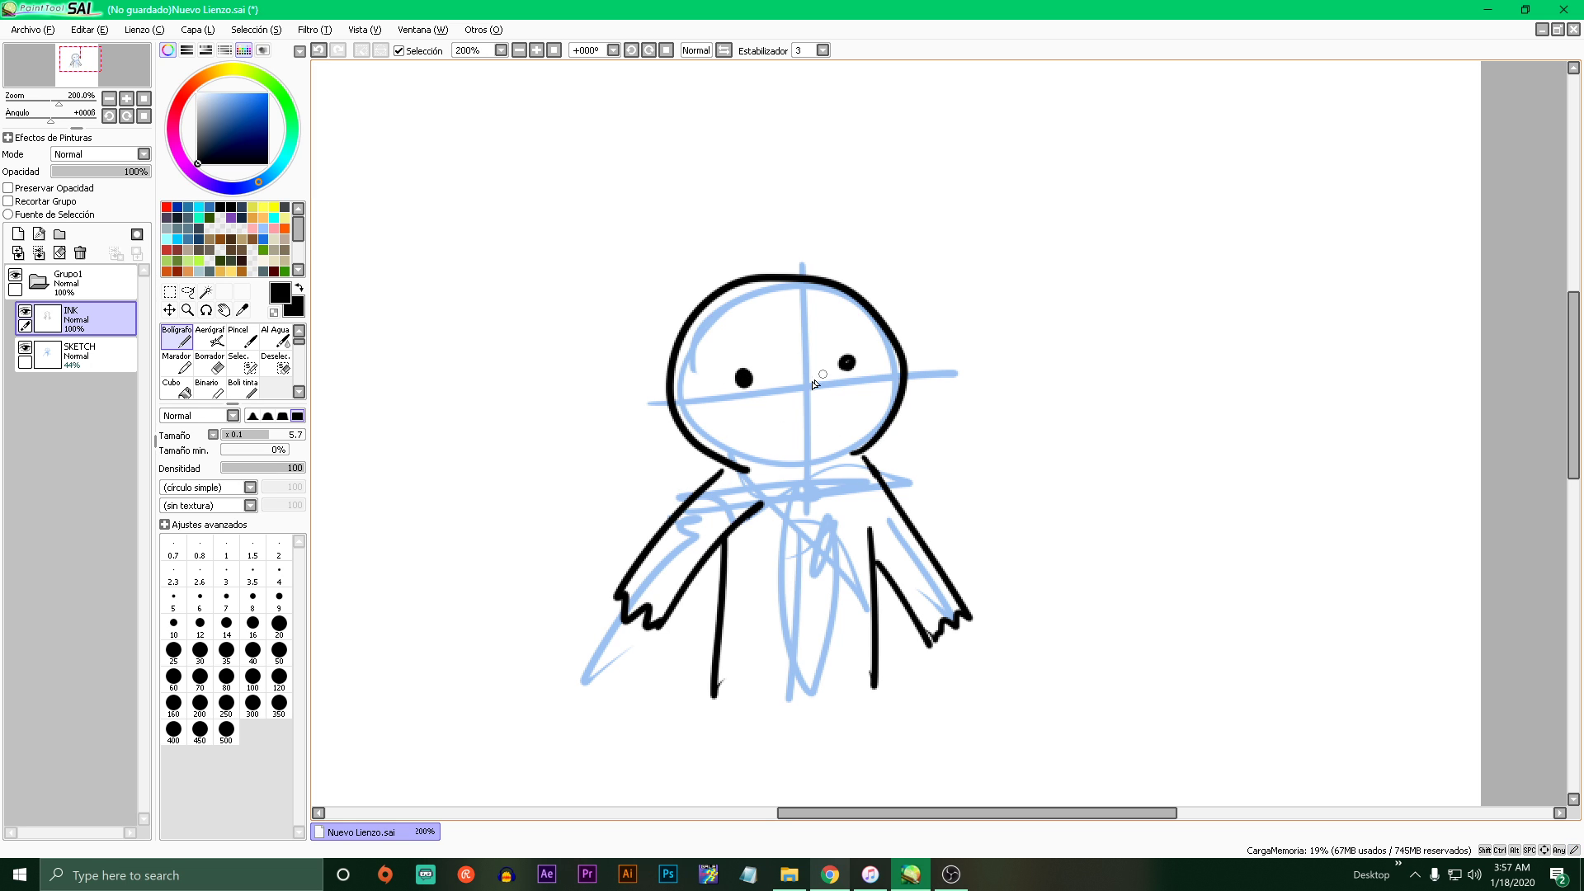
left_click_drag(771, 373, 817, 378)
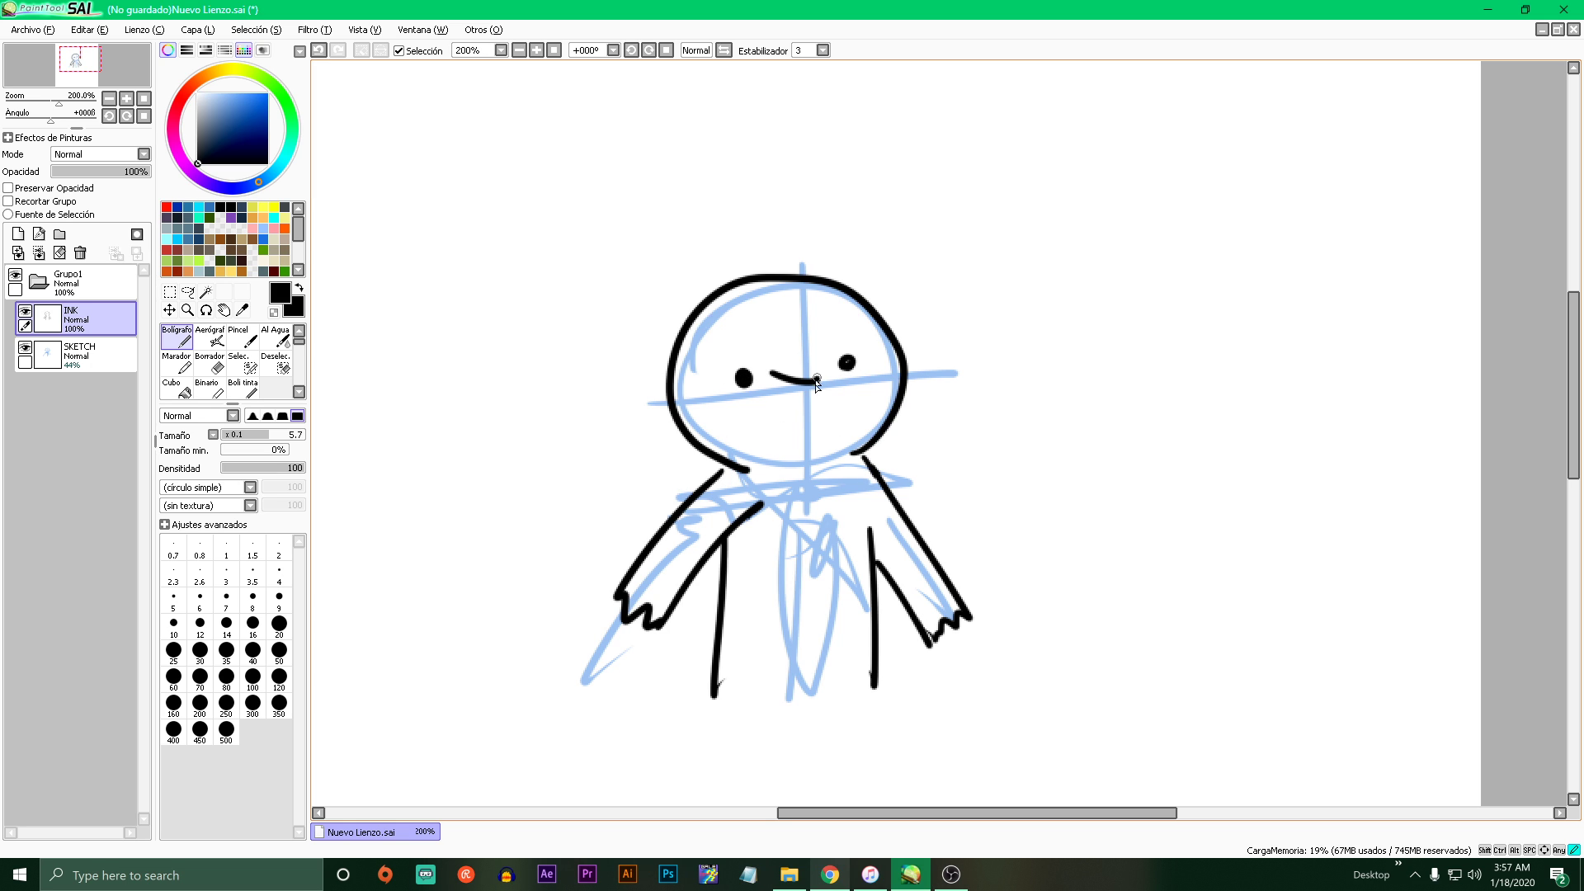
left_click(24, 347)
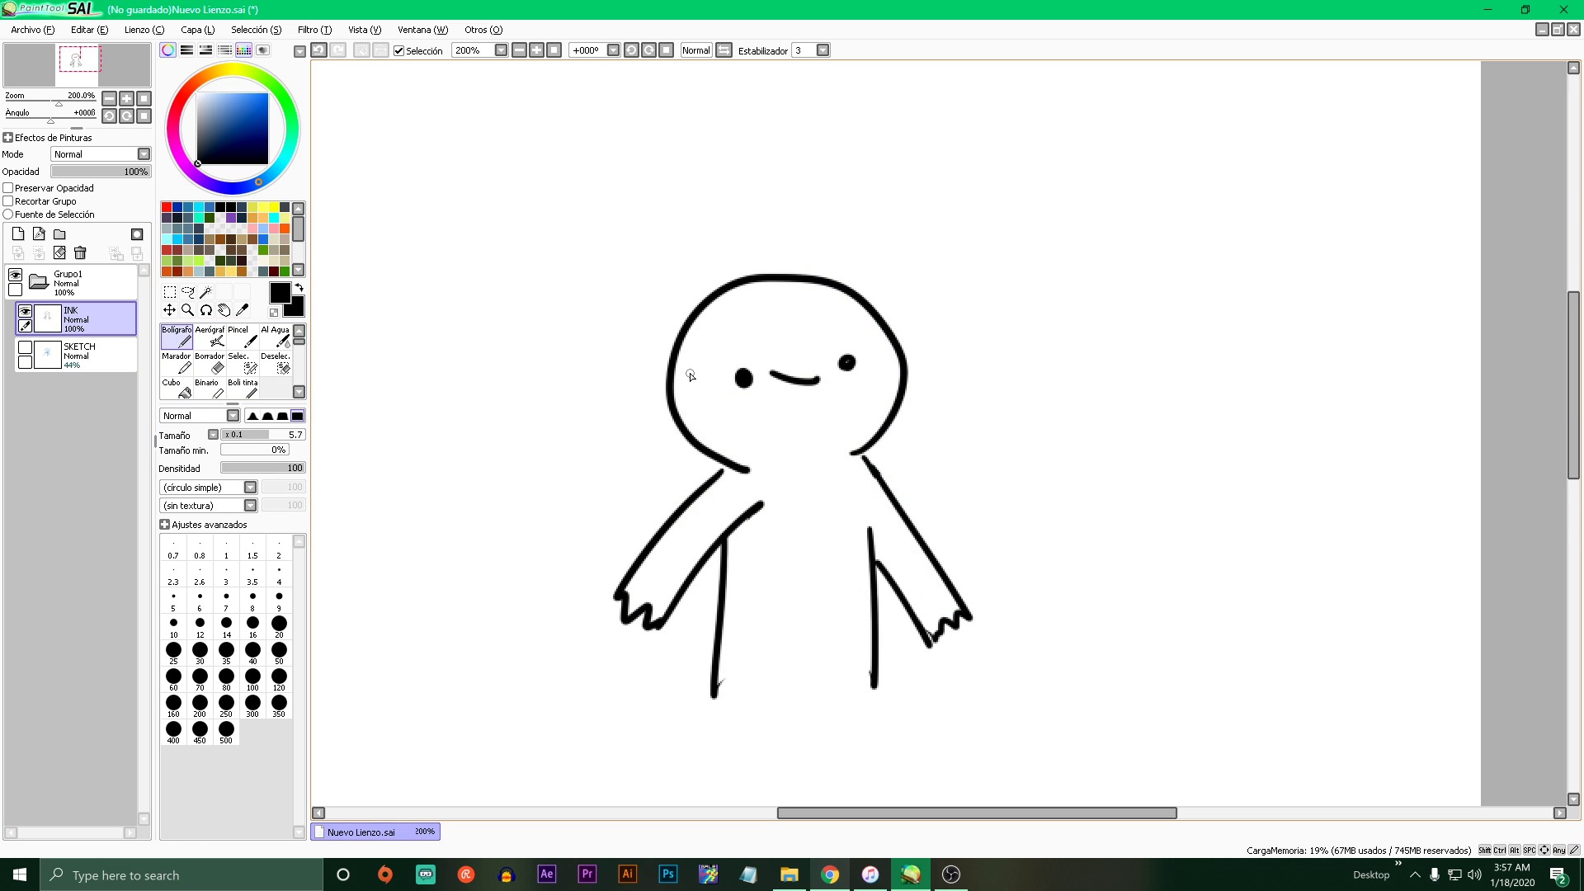
- Cut all artwork from the INK layer, and show the SKETCH layer to cut its contents as well
key("ctrl+a")
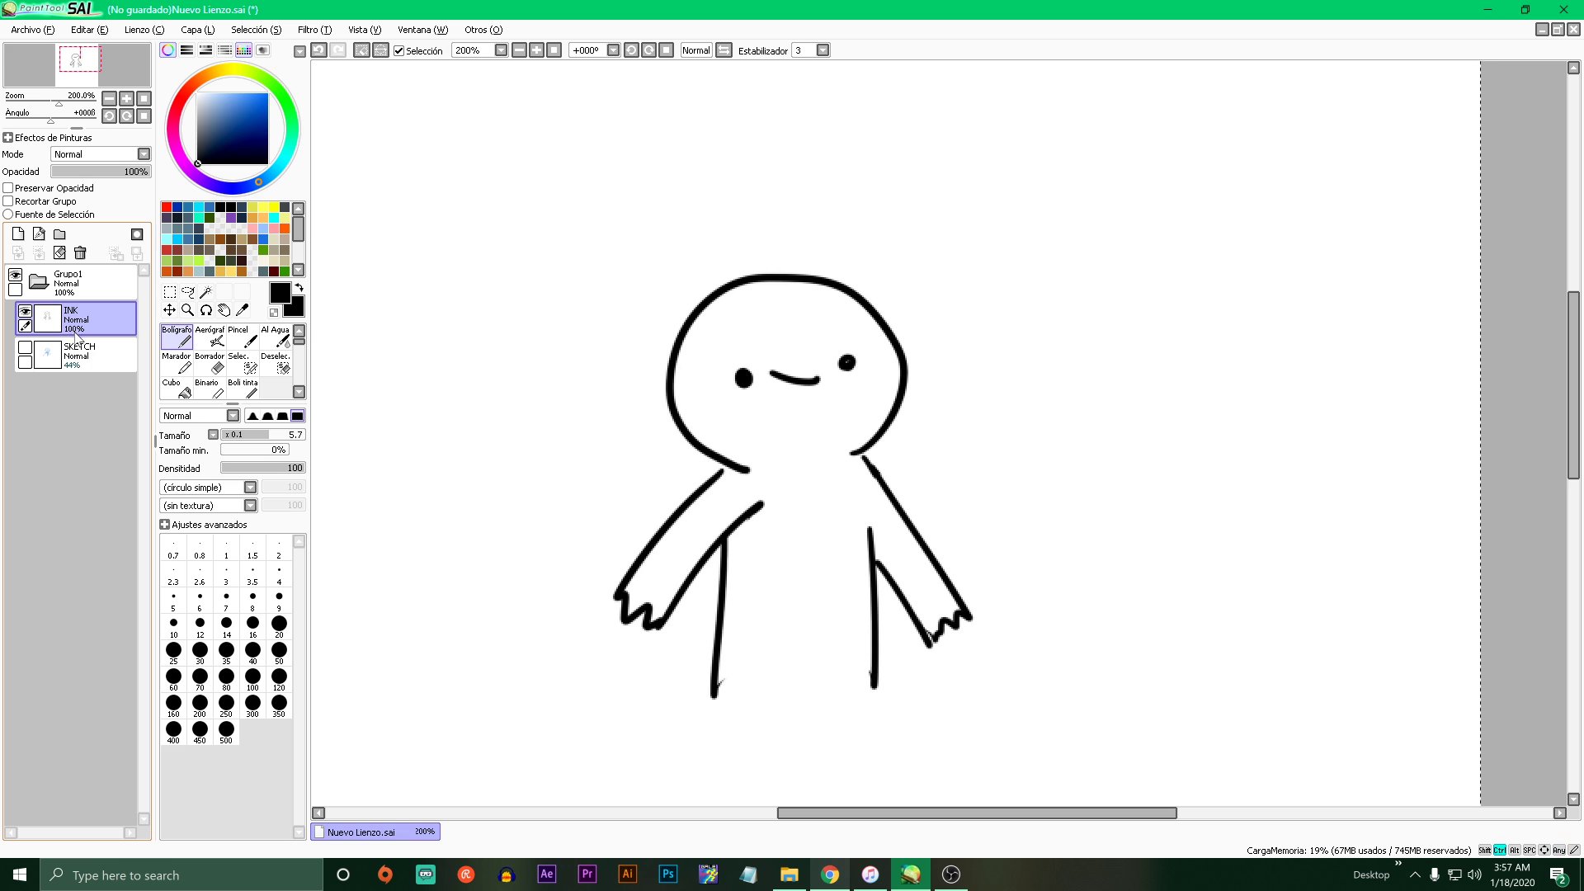
key("ctrl+x")
left_click(77, 351)
left_click(25, 348)
key("ctrl+a")
key("ctrl+x")
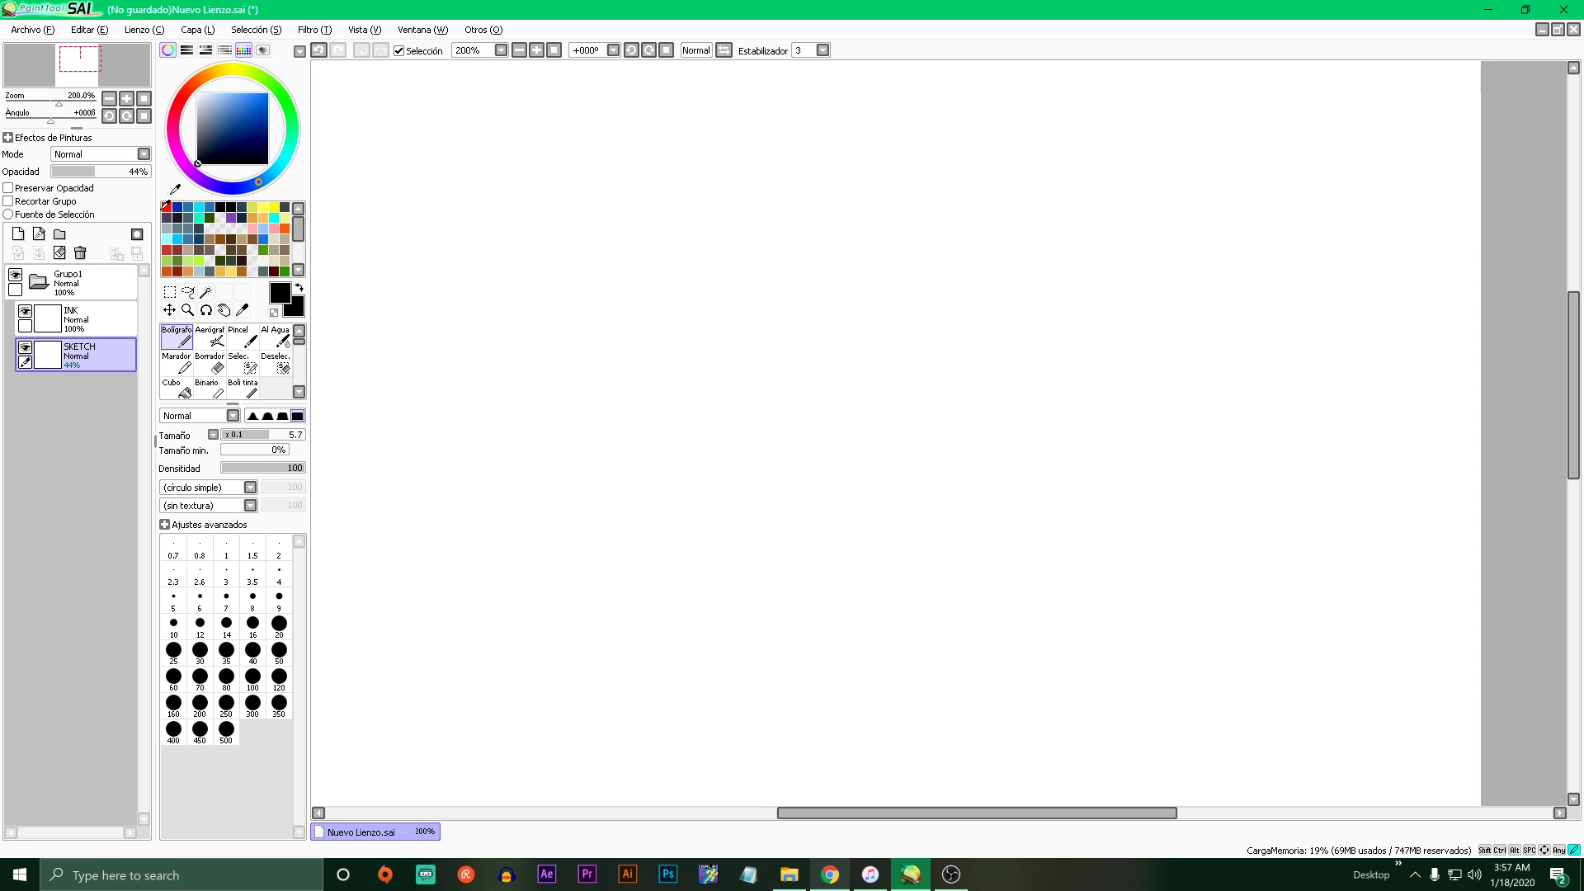
- Try a black stroke on the SKETCH layer and another on the INK layer, undoing each
left_click_drag(518, 465, 672, 485)
key("ctrl+z")
left_click(110, 330)
mouse_move(436, 421)
left_mouse_down()
mouse_move(730, 535)
mouse_move(822, 409)
left_mouse_up()
key("ctrl+z")
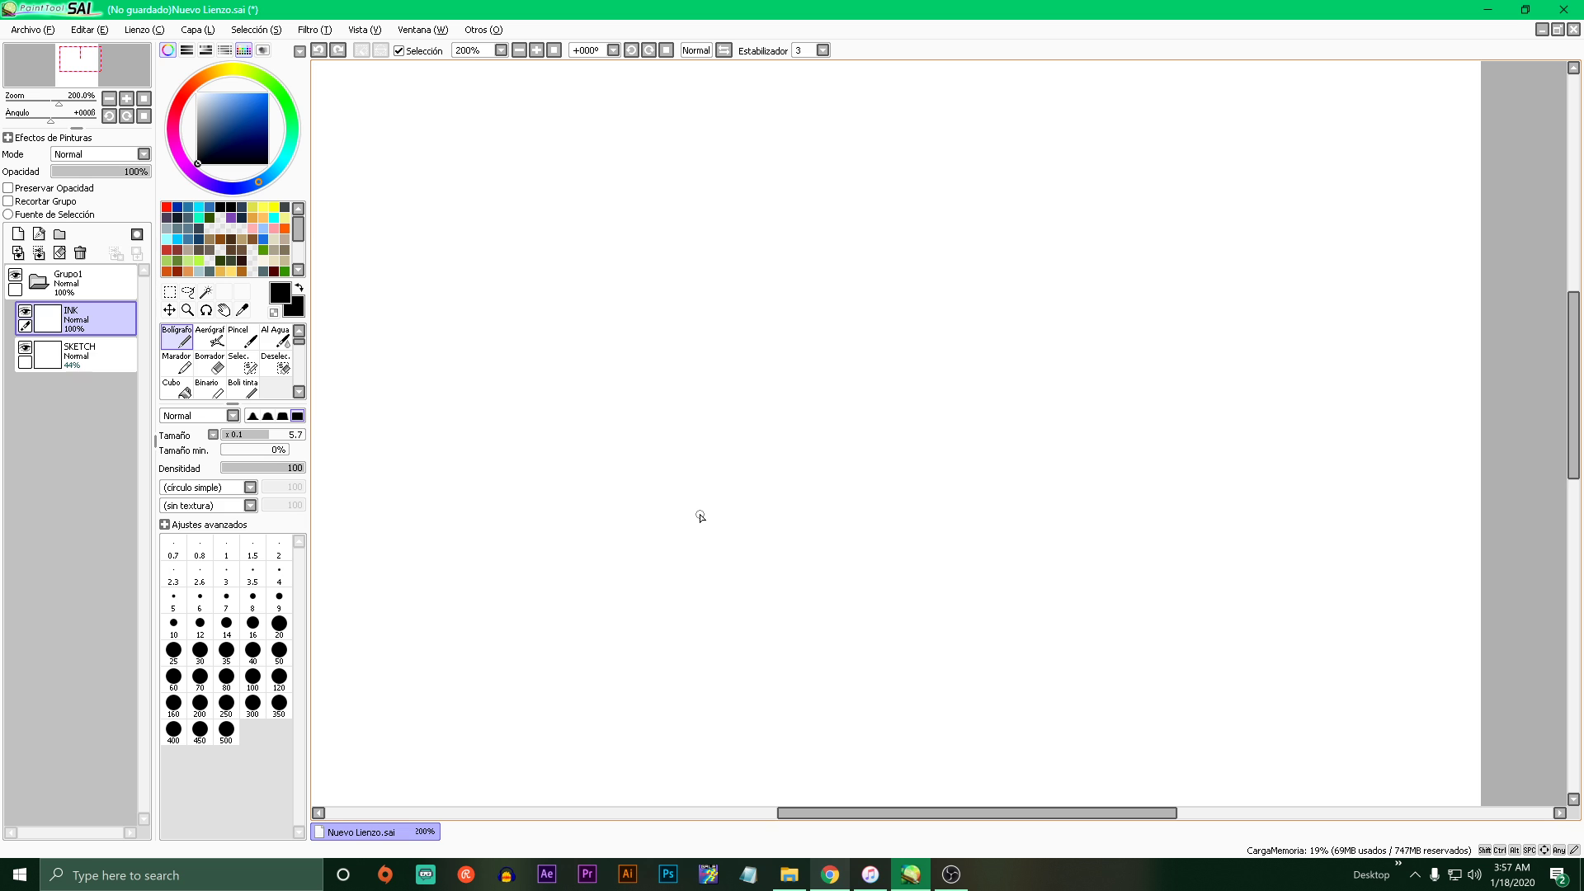
- Draw a small round black face with two dot eyes and a smile on the INK layer
mouse_move(551, 388)
left_mouse_down()
mouse_move(562, 381)
mouse_move(564, 425)
left_mouse_up()
scroll(578, 400, "up", 3)
key("ctrl+z")
left_click_drag(713, 411, 723, 416)
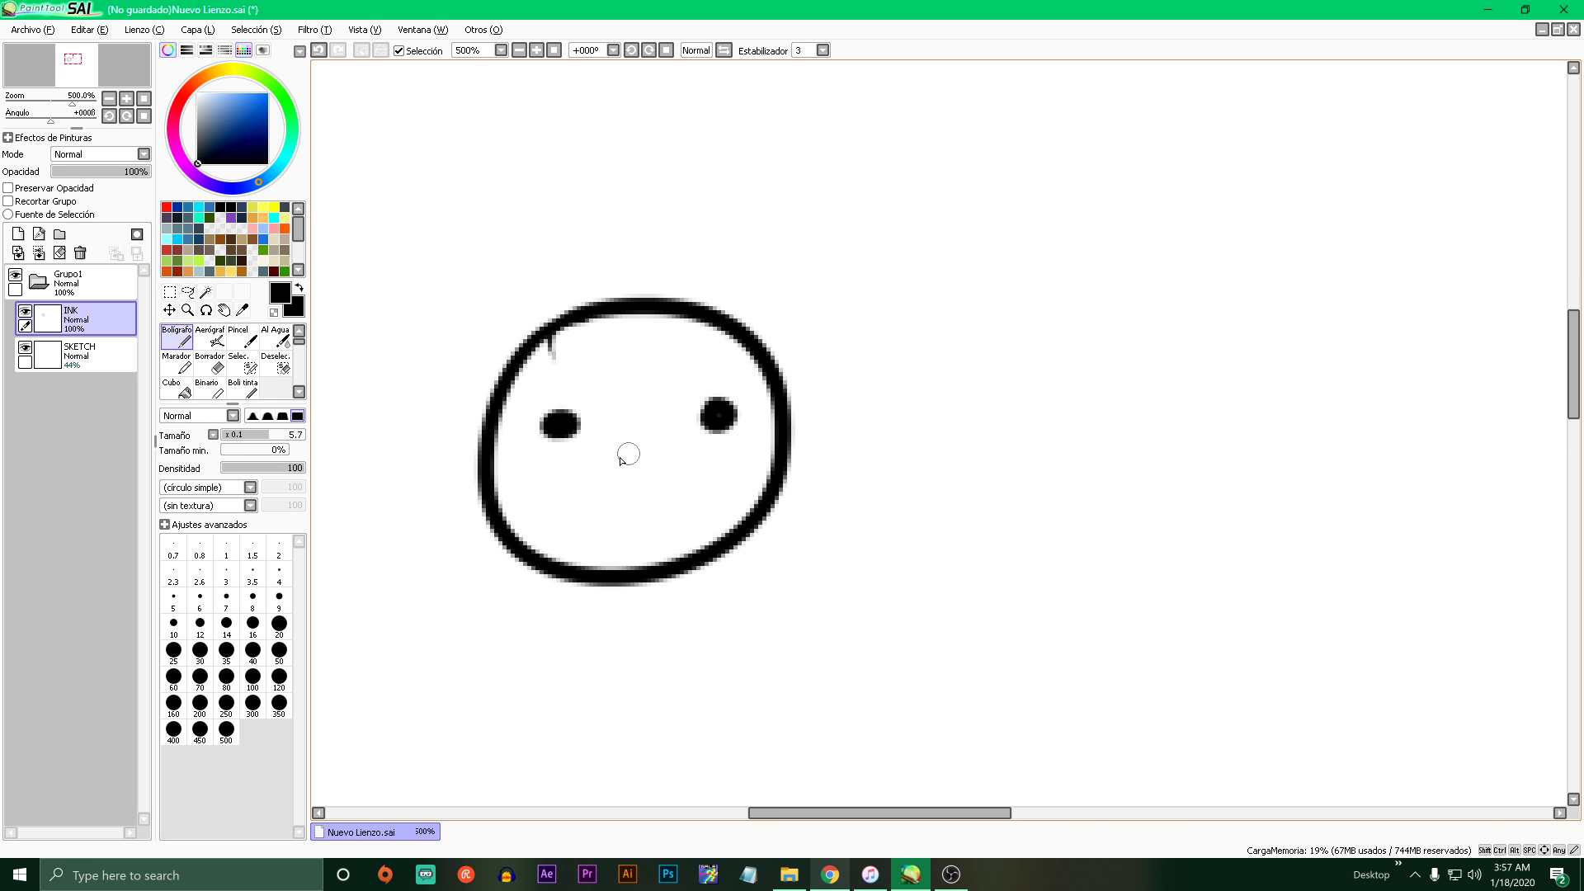
left_click_drag(598, 446, 774, 476)
scroll(671, 451, "down", 4)
scroll(650, 472, "up", 7)
key("ctrl+z")
scroll(748, 499, "down", 9)
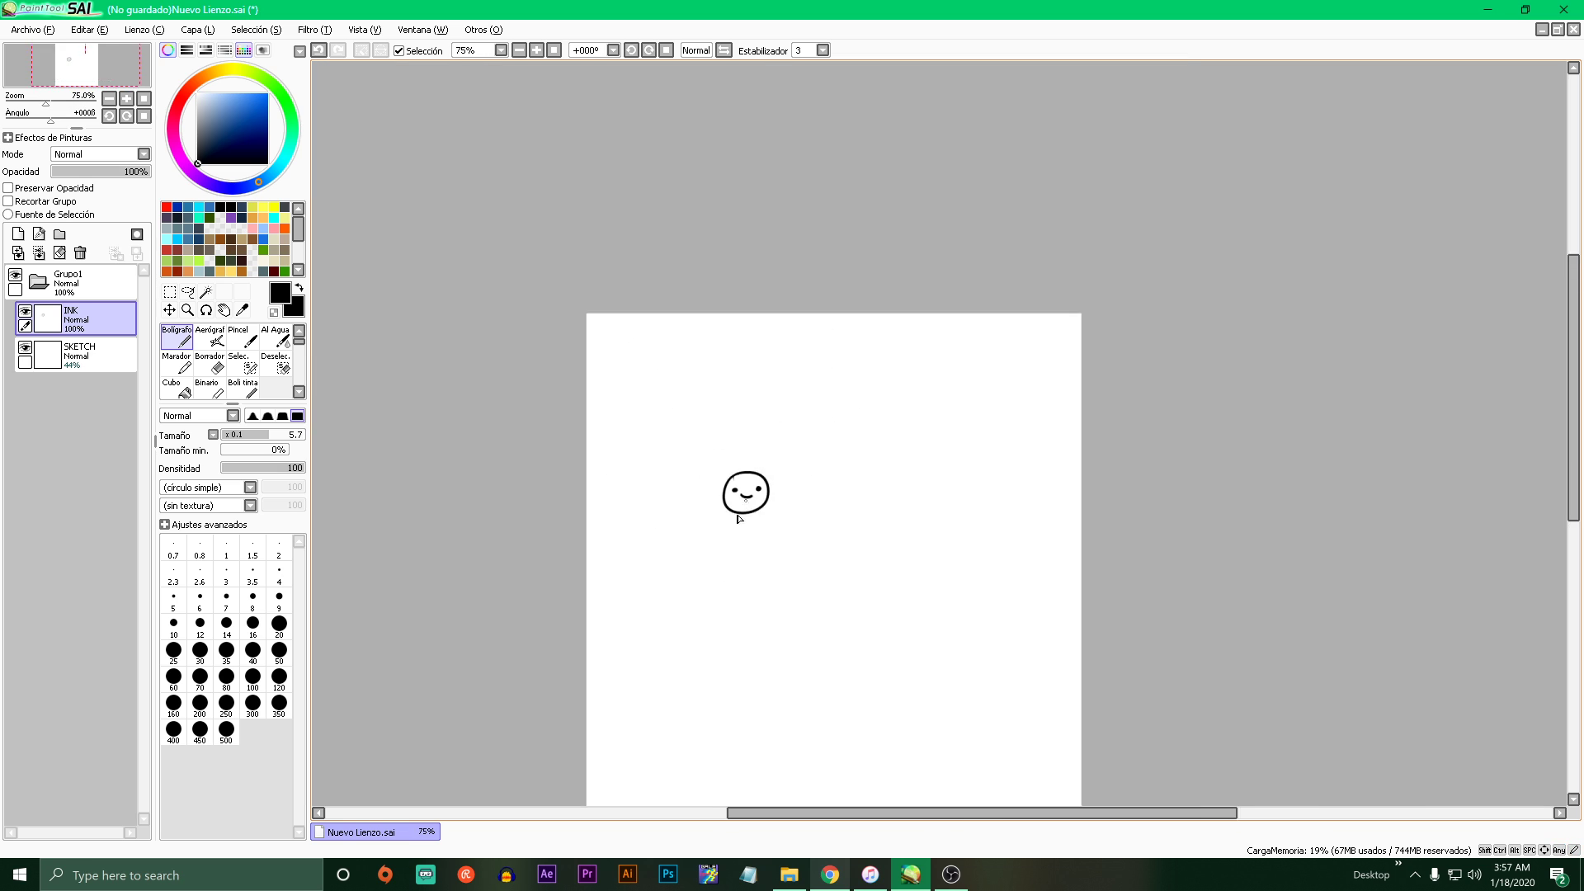
- Scribble short black hair across the top of the round face, undoing the unwanted strokes
scroll(745, 496, "up", 5)
mouse_move(678, 381)
left_mouse_down()
mouse_move(625, 451)
mouse_move(676, 391)
mouse_move(647, 410)
mouse_move(651, 449)
mouse_move(654, 389)
mouse_move(600, 495)
mouse_move(640, 432)
mouse_move(786, 375)
mouse_move(821, 378)
mouse_move(805, 423)
mouse_move(847, 416)
left_mouse_up()
key("ctrl+z")
key("ctrl+z")
scroll(837, 425, "down", 4)
scroll(933, 474, "up", 3)
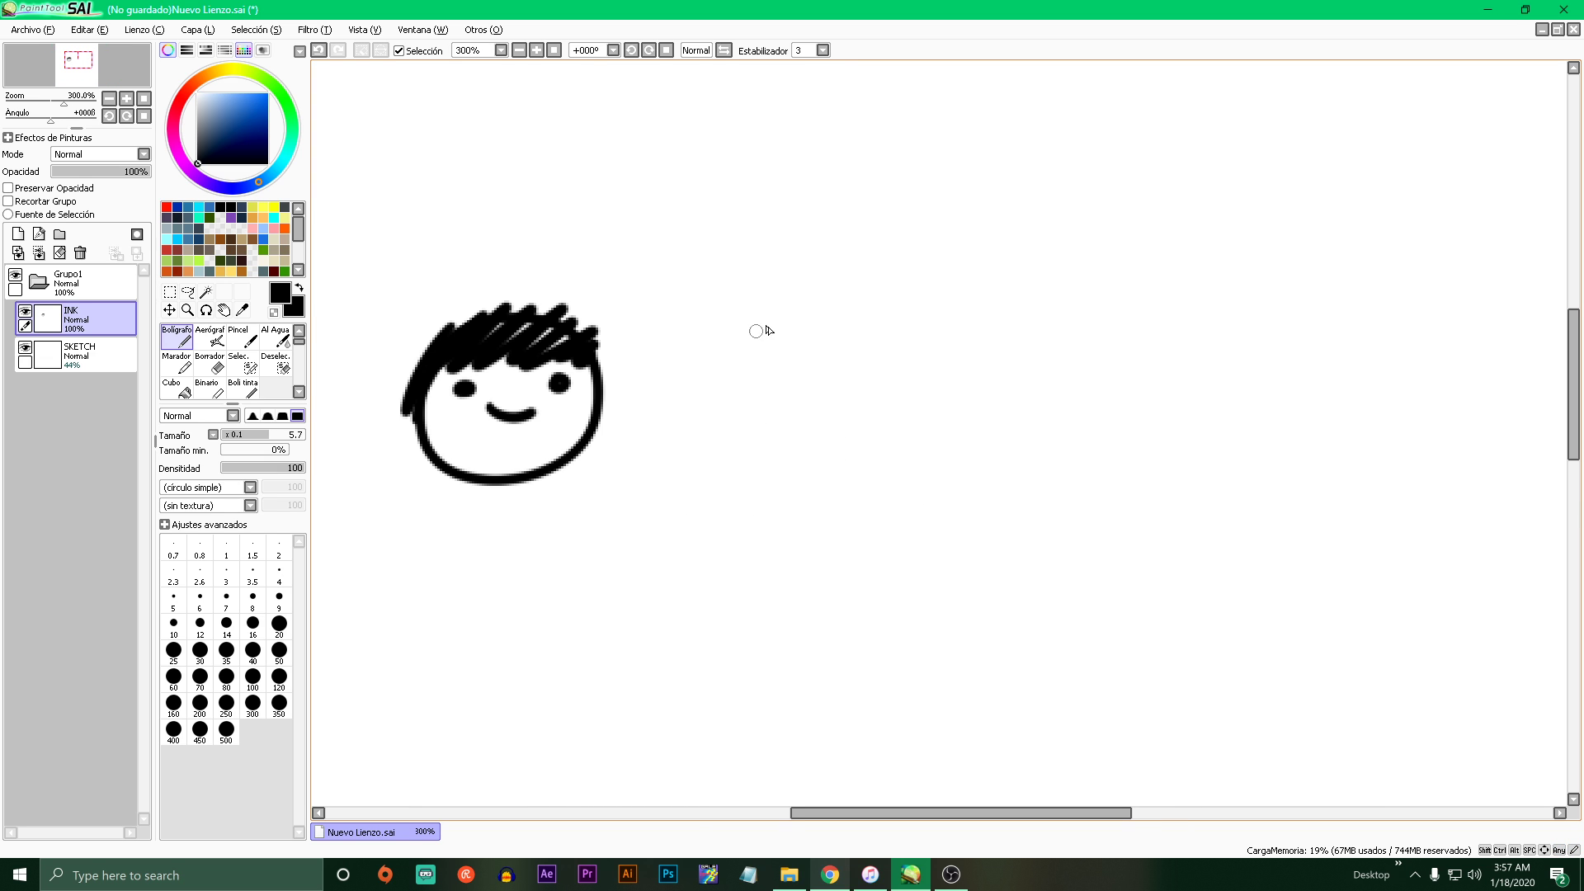
- Draw a blocky torso with a two-segment left arm, a waist block and hips to the right of the face
mouse_move(834, 256)
left_mouse_down()
mouse_move(938, 361)
mouse_move(818, 245)
mouse_move(755, 342)
mouse_move(799, 367)
mouse_move(807, 334)
left_mouse_up()
mouse_move(840, 378)
left_mouse_down()
mouse_move(842, 431)
mouse_move(947, 463)
left_mouse_up()
left_click_drag(945, 357, 951, 459)
- Draw the body's left leg as two box segments below the hips, undoing the first leg attempt
mouse_move(842, 474)
left_mouse_down()
mouse_move(912, 502)
mouse_move(832, 485)
mouse_move(807, 636)
left_mouse_up()
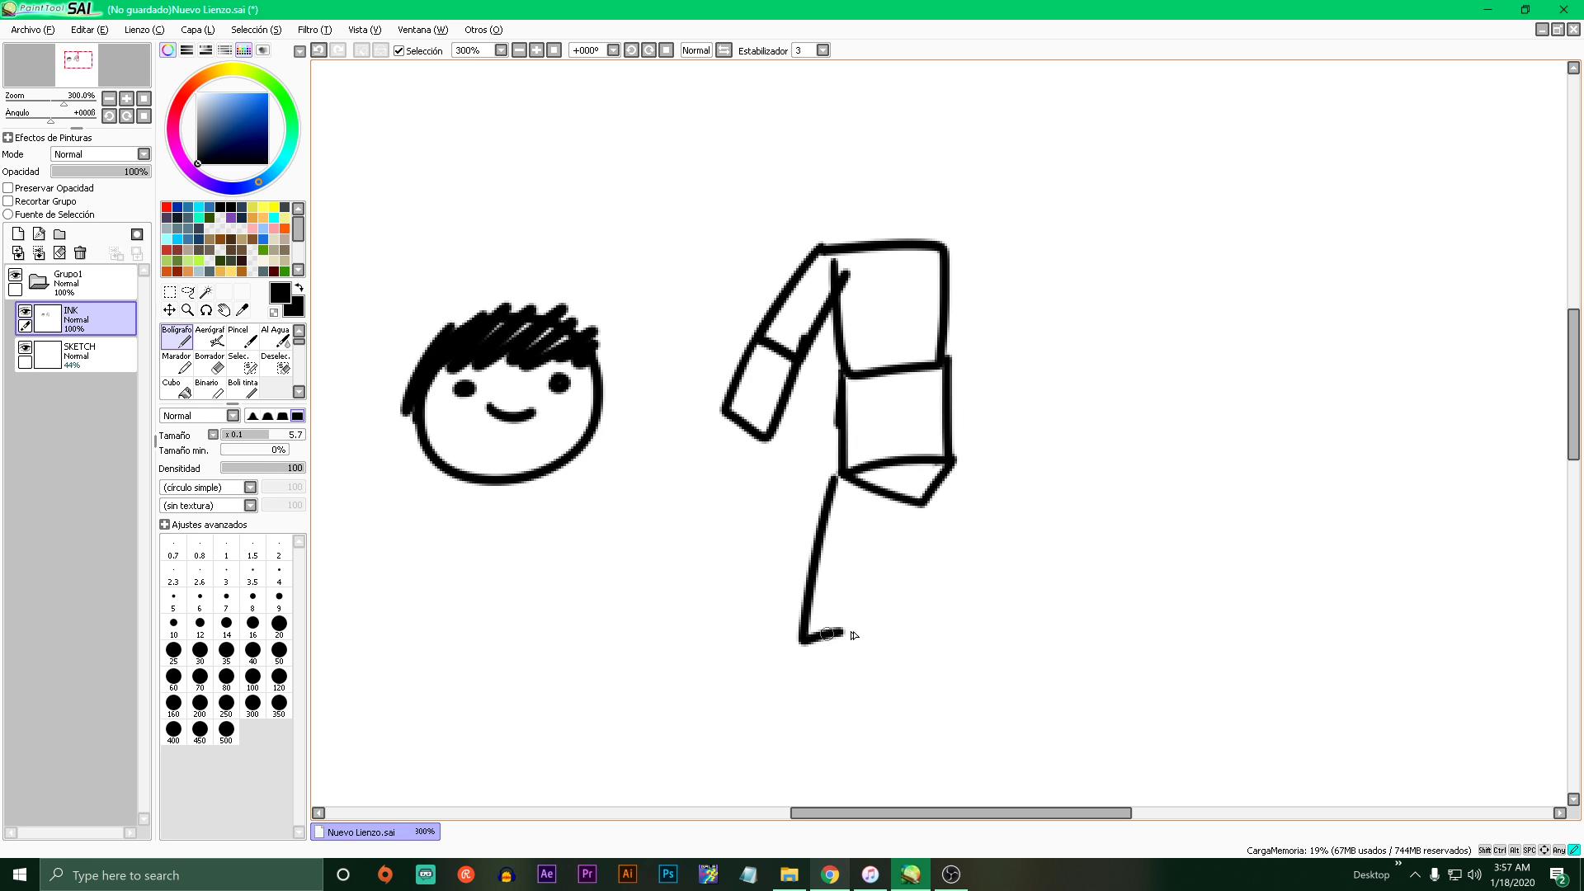
key("ctrl+z")
left_click_drag(844, 480, 819, 588)
left_click_drag(861, 590, 891, 487)
left_click_drag(817, 590, 794, 685)
left_click_drag(828, 692, 850, 596)
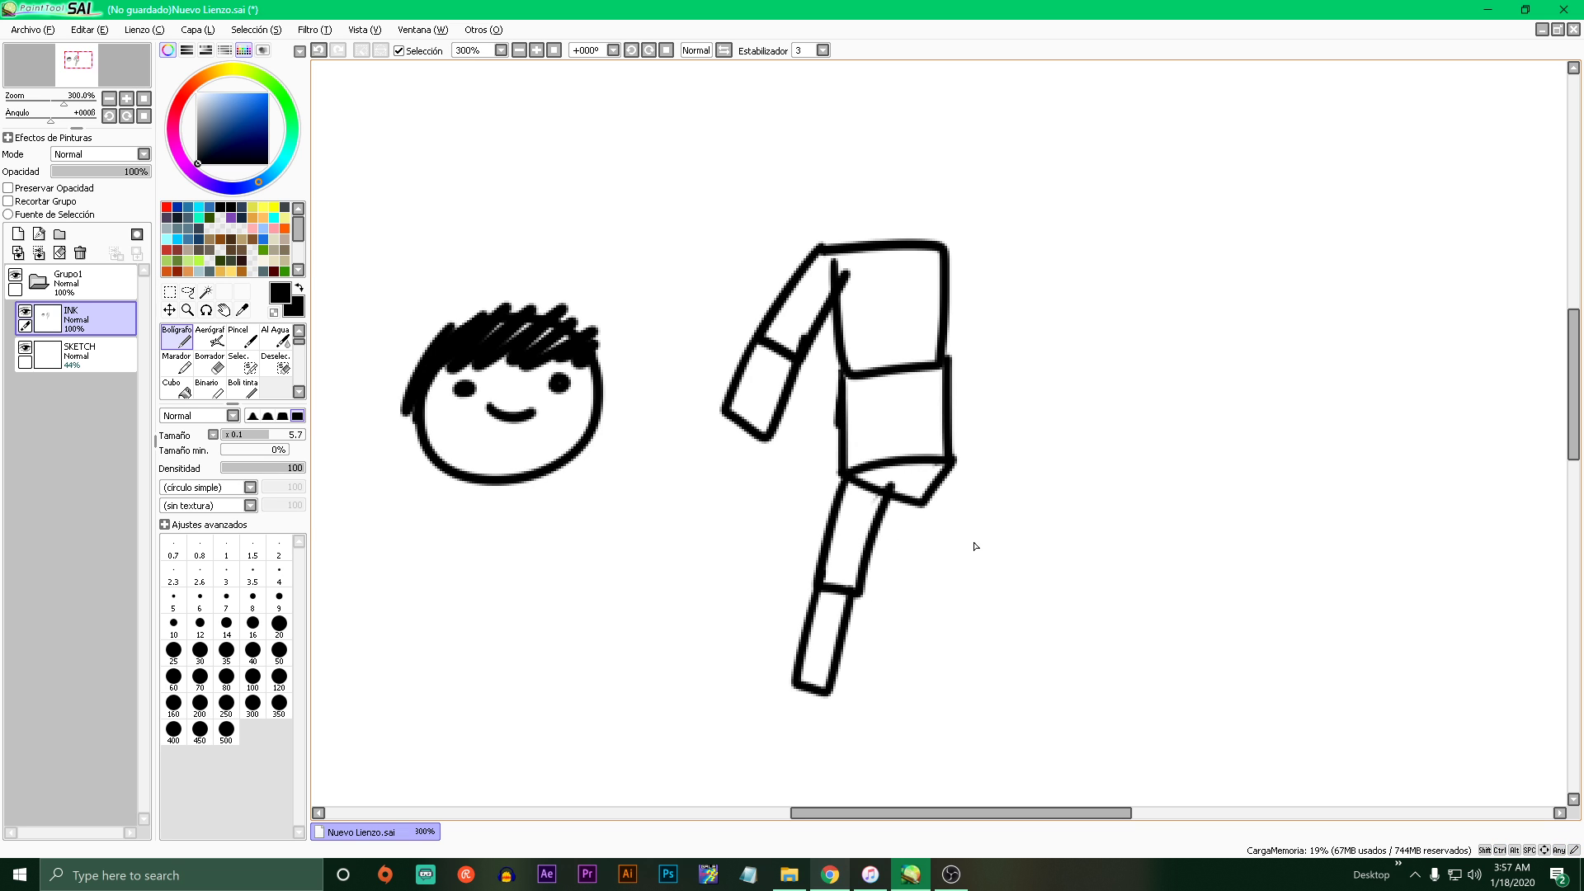
- Draw the body's right leg and right arm, each as two box segments
mouse_move(917, 505)
left_mouse_down()
mouse_move(944, 611)
mouse_move(982, 599)
left_mouse_up()
mouse_move(953, 462)
left_mouse_down()
mouse_move(994, 647)
mouse_move(982, 601)
left_mouse_up()
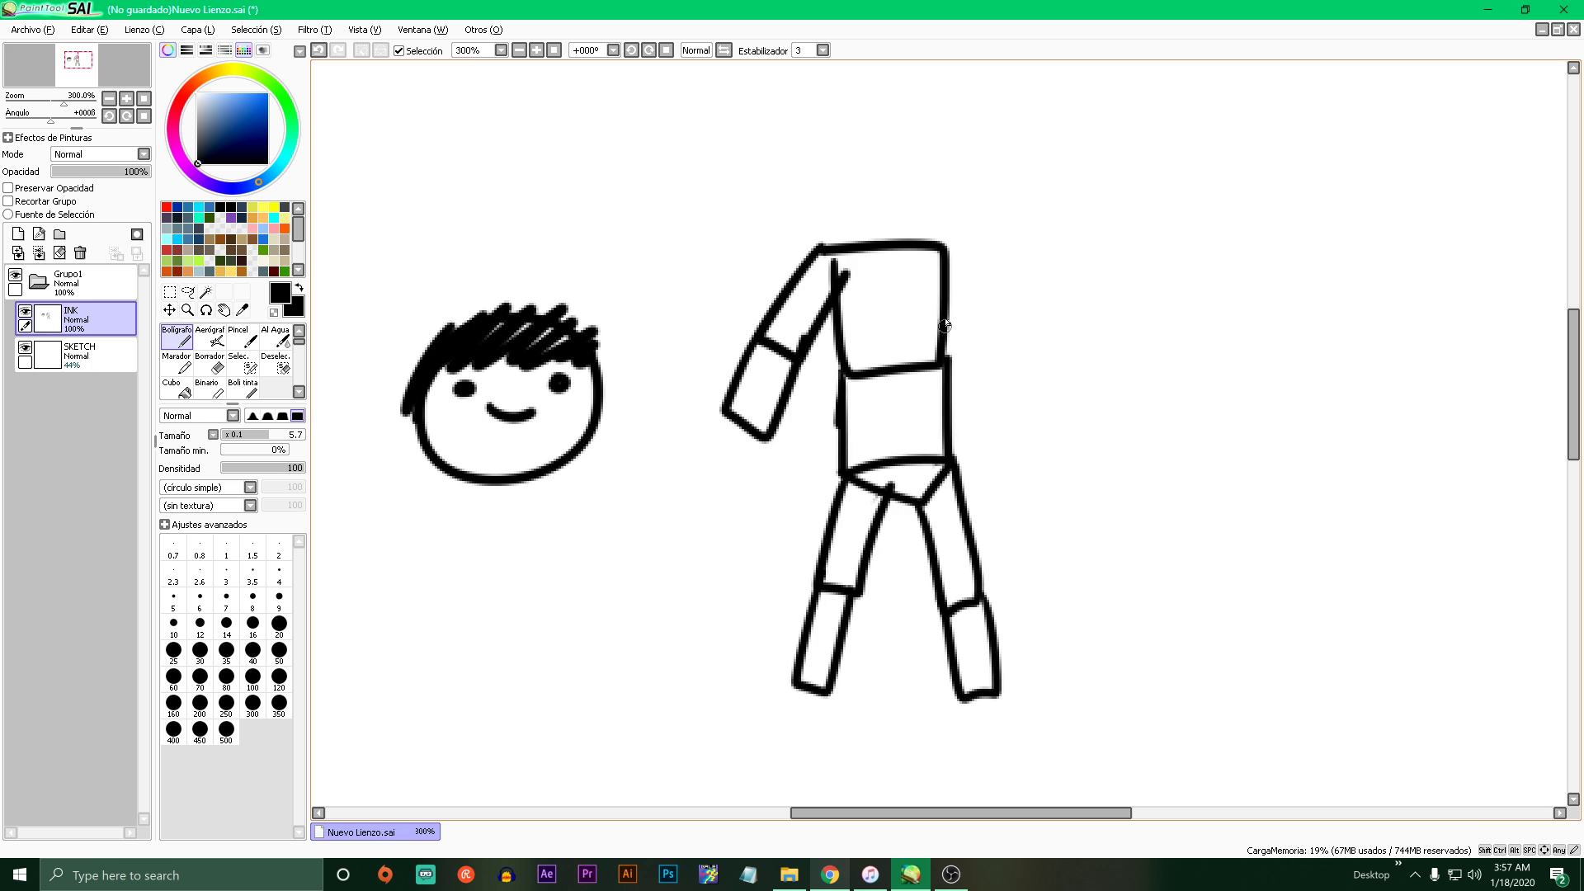
mouse_move(946, 307)
left_mouse_down()
mouse_move(994, 341)
mouse_move(937, 254)
left_mouse_up()
mouse_move(974, 347)
left_mouse_down()
mouse_move(987, 413)
mouse_move(1005, 343)
left_mouse_up()
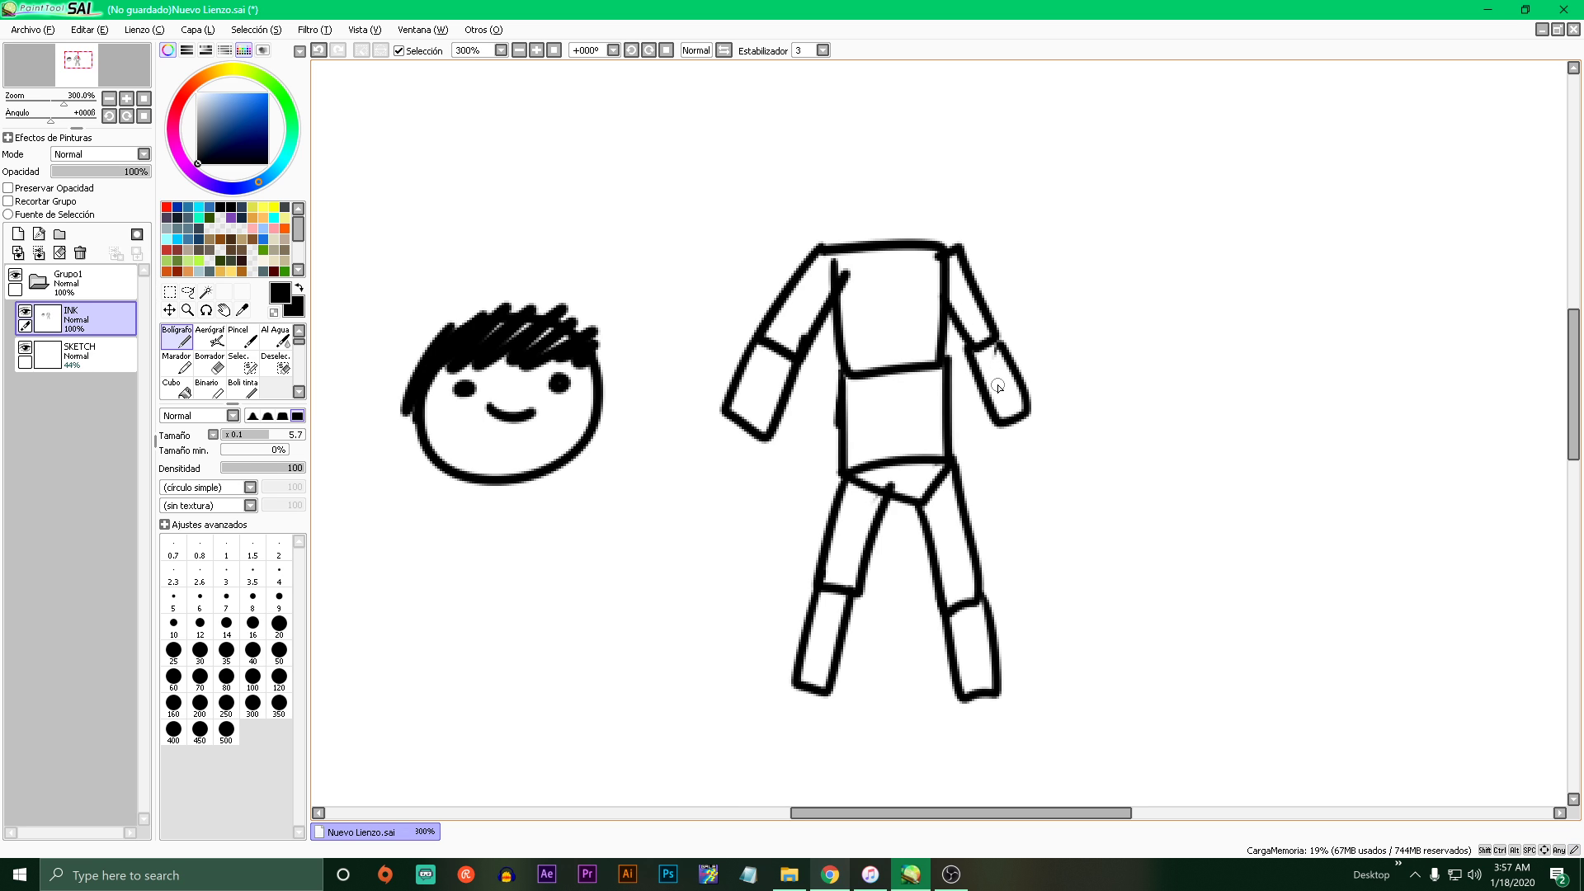
scroll(750, 448, "down", 5)
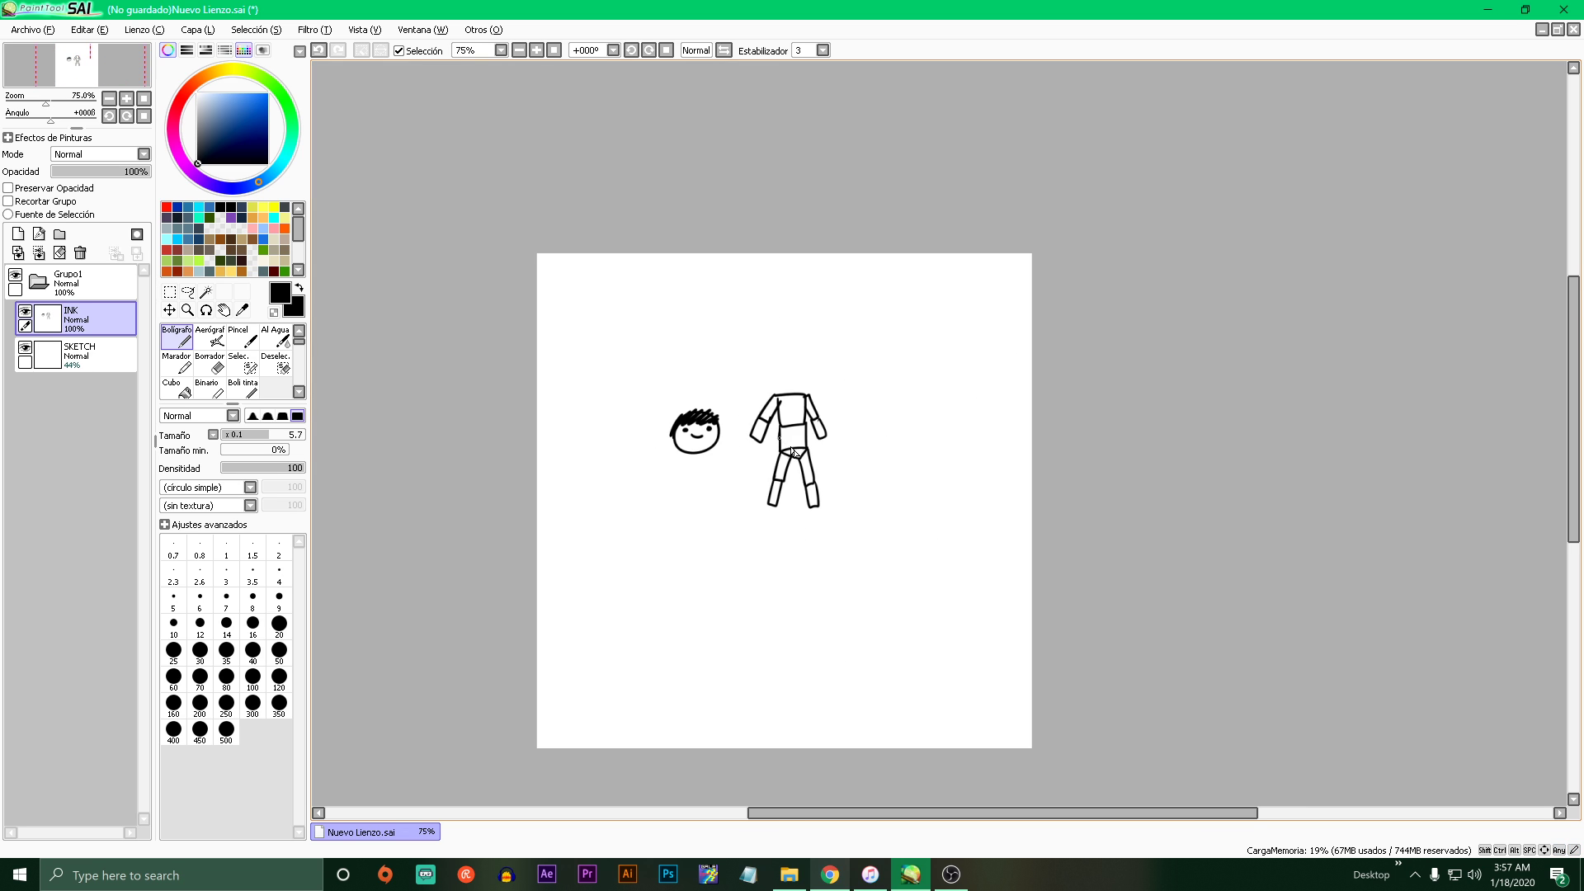
- Draw two square hands with four short fingers and a thumb each, to the right of the body
scroll(839, 429, "up", 6)
mouse_move(918, 345)
left_mouse_down()
mouse_move(915, 424)
mouse_move(911, 299)
left_mouse_up()
mouse_move(943, 334)
left_mouse_down()
mouse_move(945, 299)
mouse_move(972, 304)
left_mouse_up()
left_click_drag(997, 330, 1008, 298)
mouse_move(1000, 397)
left_mouse_down()
mouse_move(1136, 408)
mouse_move(1093, 328)
mouse_move(1082, 339)
mouse_move(1118, 293)
left_mouse_up()
mouse_move(1142, 330)
left_mouse_down()
mouse_move(1146, 297)
mouse_move(1170, 299)
left_mouse_up()
left_click_drag(1056, 373, 1071, 404)
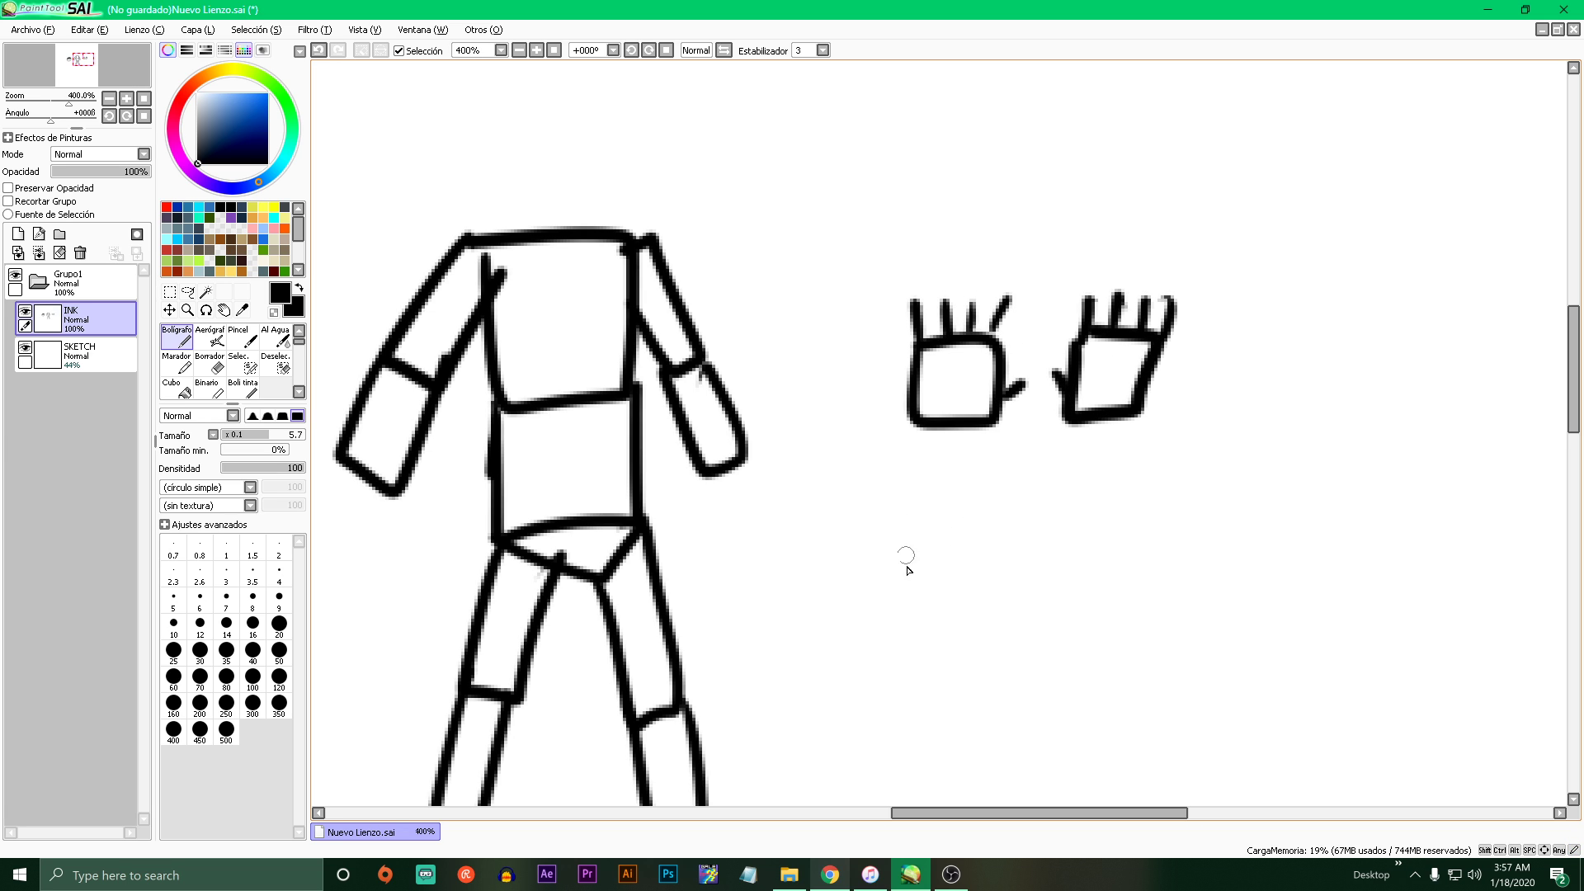
- Draw a slanted box-shaped foot with a wedge and short toes below the left hand
mouse_move(904, 548)
left_mouse_down()
mouse_move(1022, 538)
mouse_move(1016, 485)
left_mouse_up()
left_click_drag(896, 551, 906, 533)
mouse_move(999, 488)
left_mouse_down()
mouse_move(1031, 497)
mouse_move(1016, 545)
left_mouse_up()
mouse_move(1001, 495)
left_mouse_down()
mouse_move(1020, 478)
mouse_move(1031, 495)
left_mouse_up()
left_click_drag(1011, 518, 1037, 507)
- Draw a second box-shaped foot with short toes and a triangular heel below the right hand
mouse_move(1017, 533)
left_mouse_down()
mouse_move(1041, 518)
mouse_move(1107, 623)
left_mouse_up()
left_click_drag(1107, 623, 1182, 609)
left_click_drag(1130, 479, 1182, 609)
mouse_move(1070, 505)
left_mouse_down()
mouse_move(1132, 478)
mouse_move(1065, 477)
left_mouse_up()
left_click_drag(1083, 503, 1084, 485)
left_click_drag(1096, 495, 1100, 464)
left_click_drag(1129, 482, 1123, 461)
mouse_move(887, 506)
left_mouse_down()
mouse_move(969, 509)
mouse_move(906, 551)
left_mouse_up()
left_click_drag(1163, 545, 1208, 564)
left_click_drag(1208, 564, 1159, 595)
scroll(1180, 580, "down", 1)
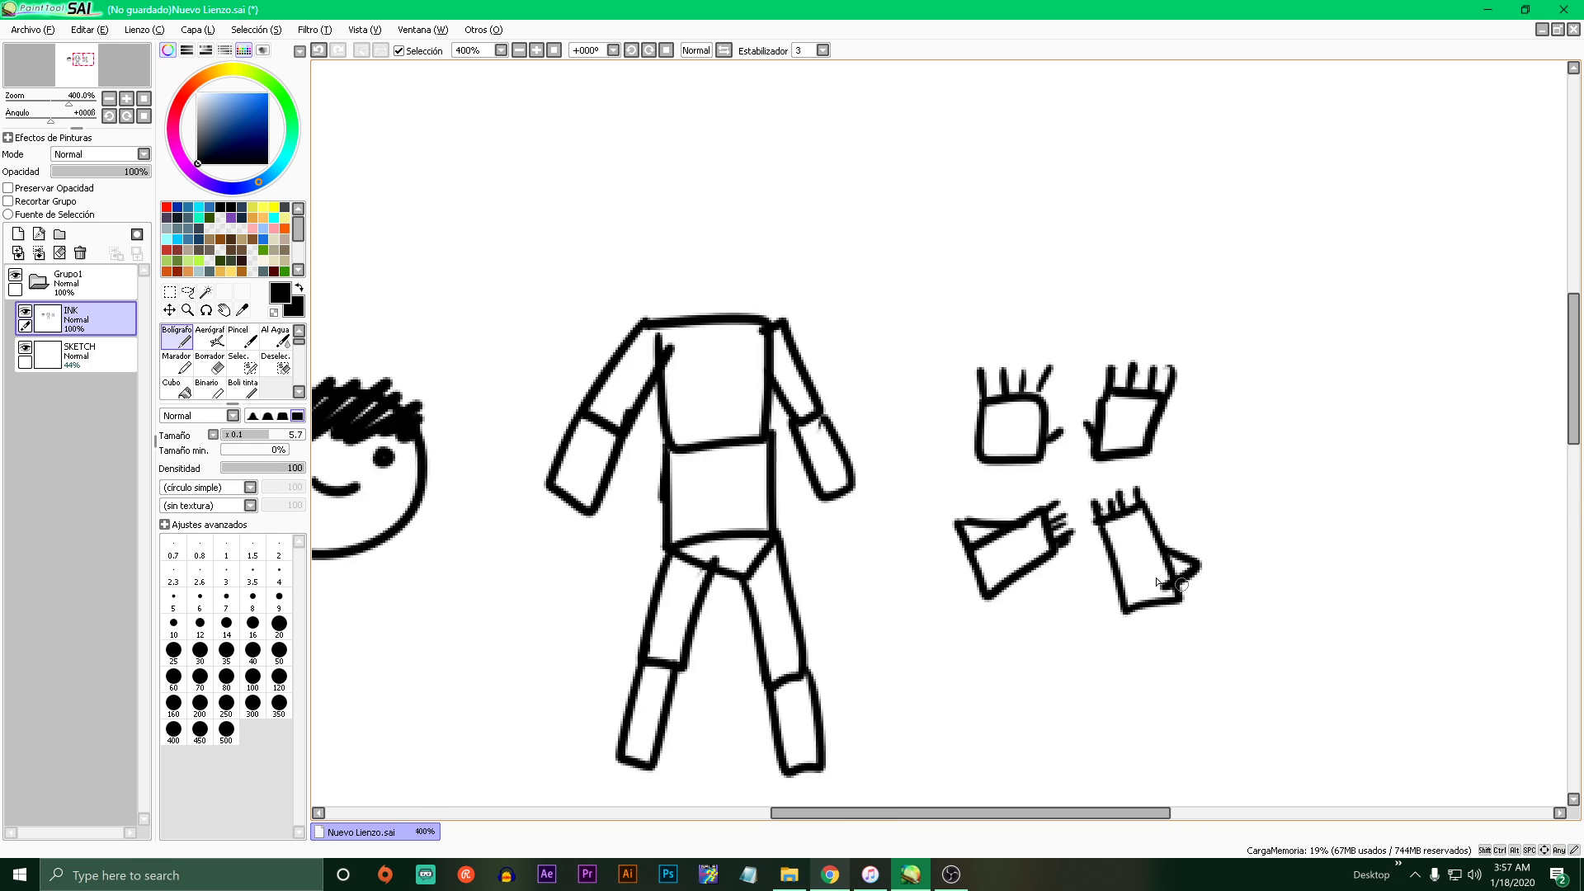
scroll(1158, 582, "down", 3)
scroll(1073, 576, "up", 1)
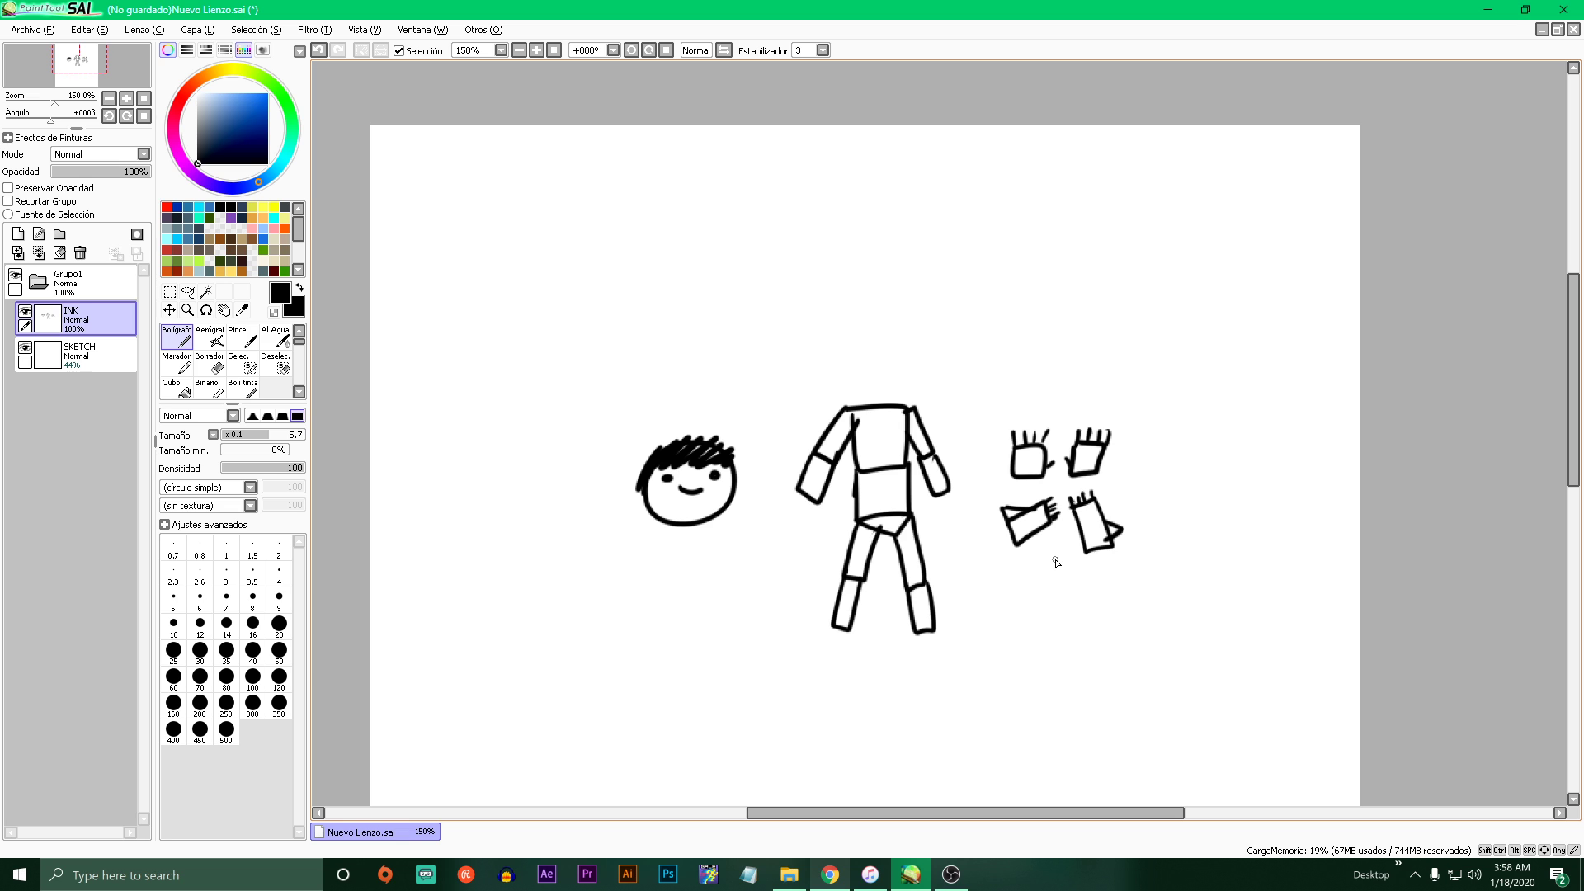
- Switch to the browser to view the Chloe drawing practice artwork on pixiv, and return to PaintTool SAI
left_click(913, 879)
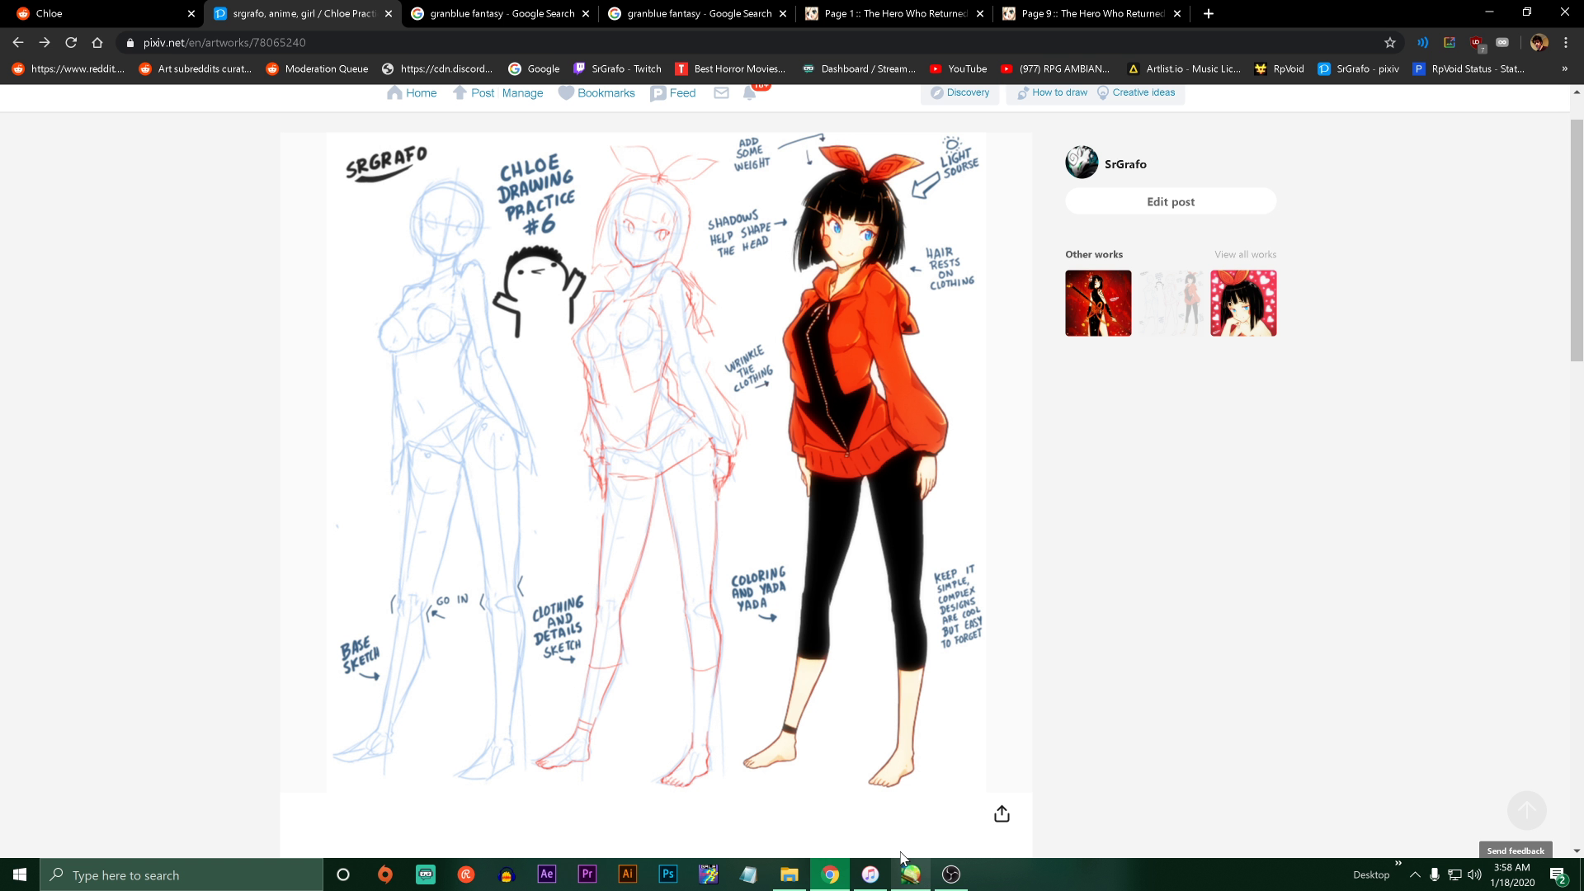
left_click(903, 859)
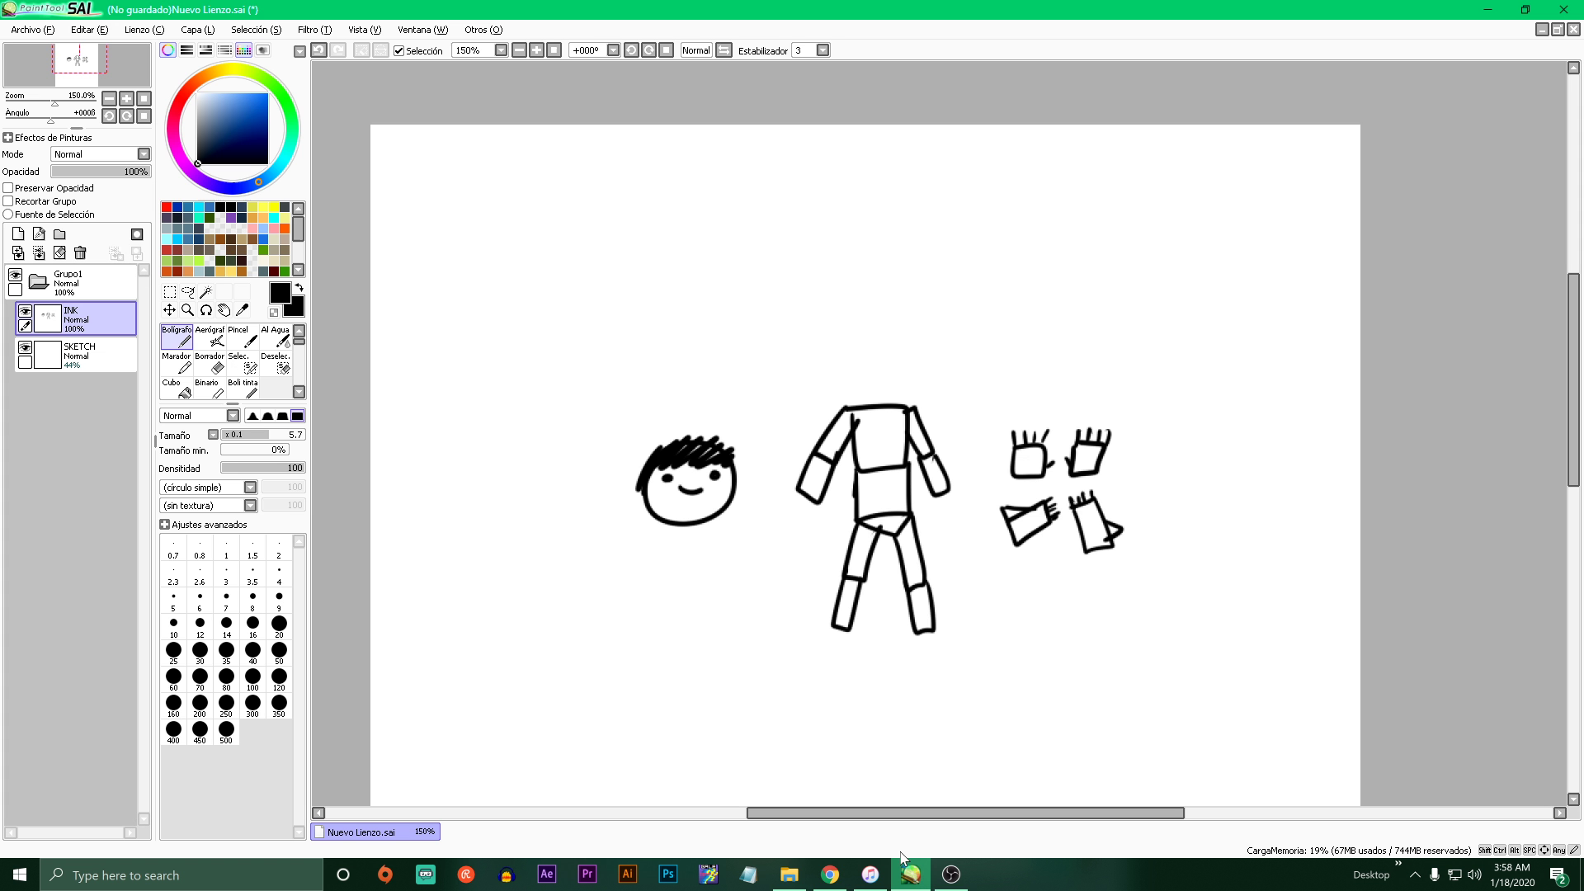
- Set the pen colour to a bright blue and try strokes around the face, body and hands, undoing each
left_click(178, 208)
left_click_drag(629, 339, 771, 471)
key("ctrl+z")
left_click_drag(231, 92, 249, 86)
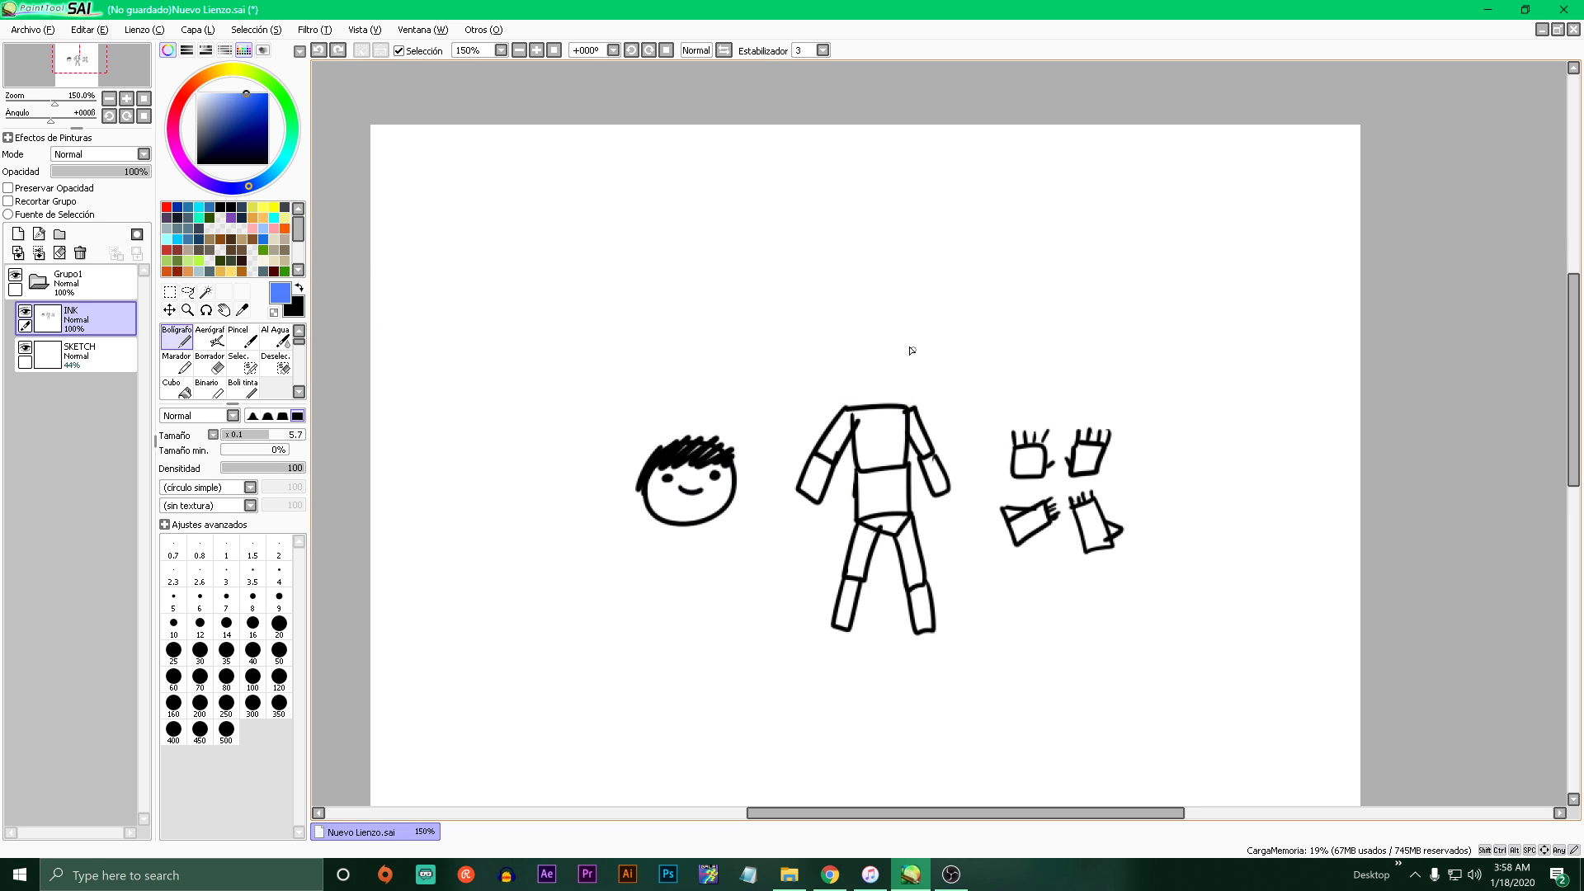
mouse_move(912, 350)
left_mouse_down()
mouse_move(891, 693)
mouse_move(850, 462)
mouse_move(907, 578)
mouse_move(875, 660)
left_mouse_up()
key("ctrl+z")
mouse_move(1108, 414)
left_mouse_down()
mouse_move(1065, 495)
mouse_move(1130, 578)
left_mouse_up()
key("ctrl+z")
- Draw a blue square frame around the face
mouse_move(758, 400)
left_mouse_down()
mouse_move(603, 405)
mouse_move(700, 560)
mouse_move(776, 400)
left_mouse_up()
scroll(967, 518, "up", 1)
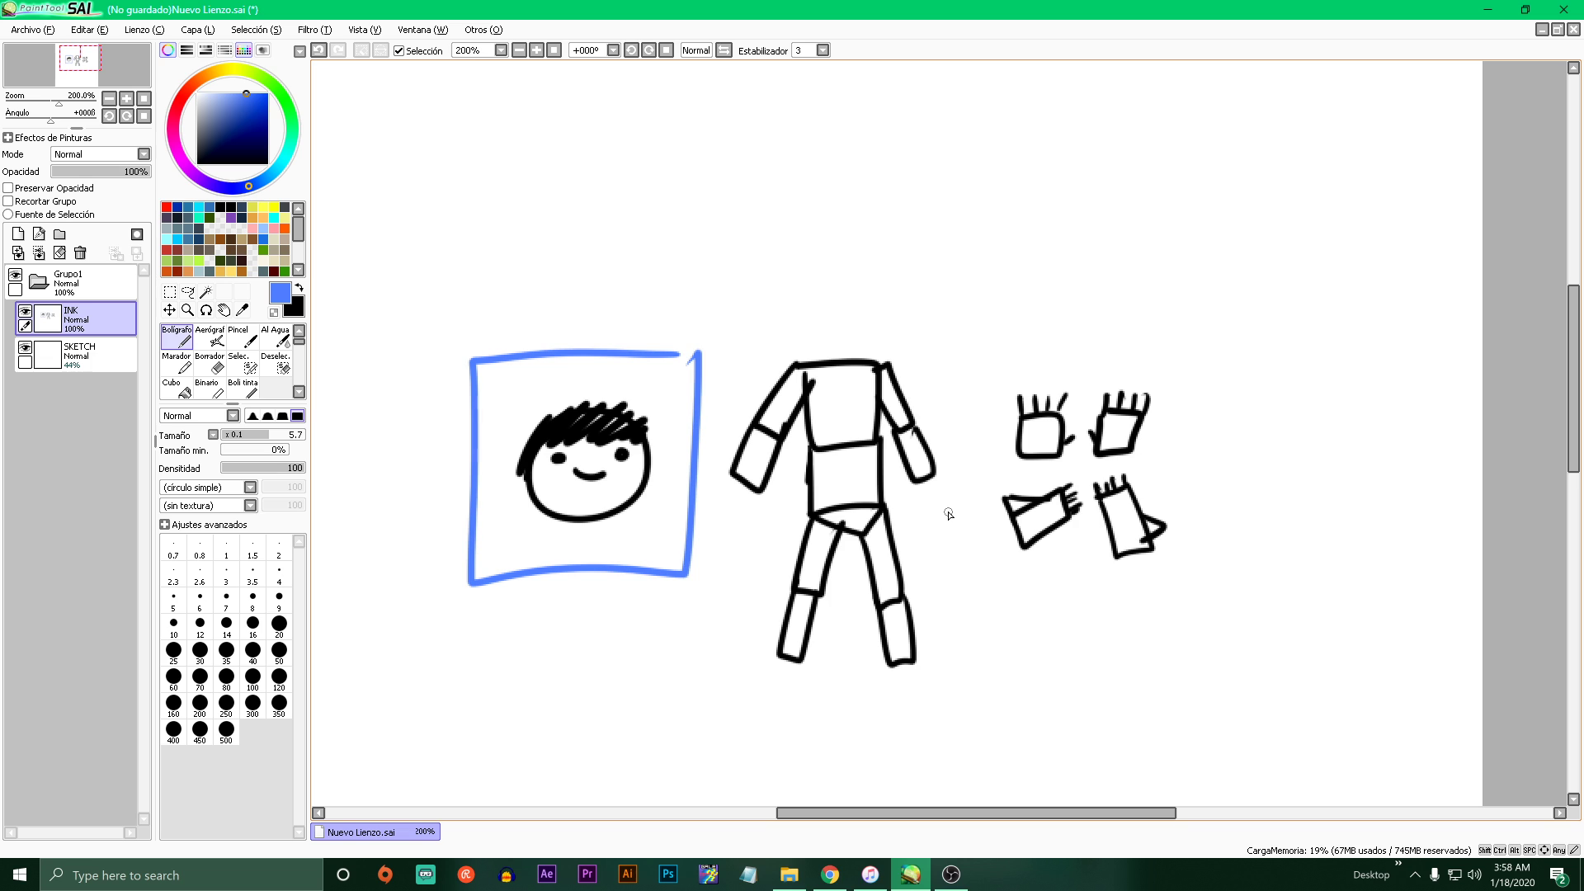
- Cut all the drawings from the INK layer and set the pen colour to dark blue
scroll(843, 402, "down", 5)
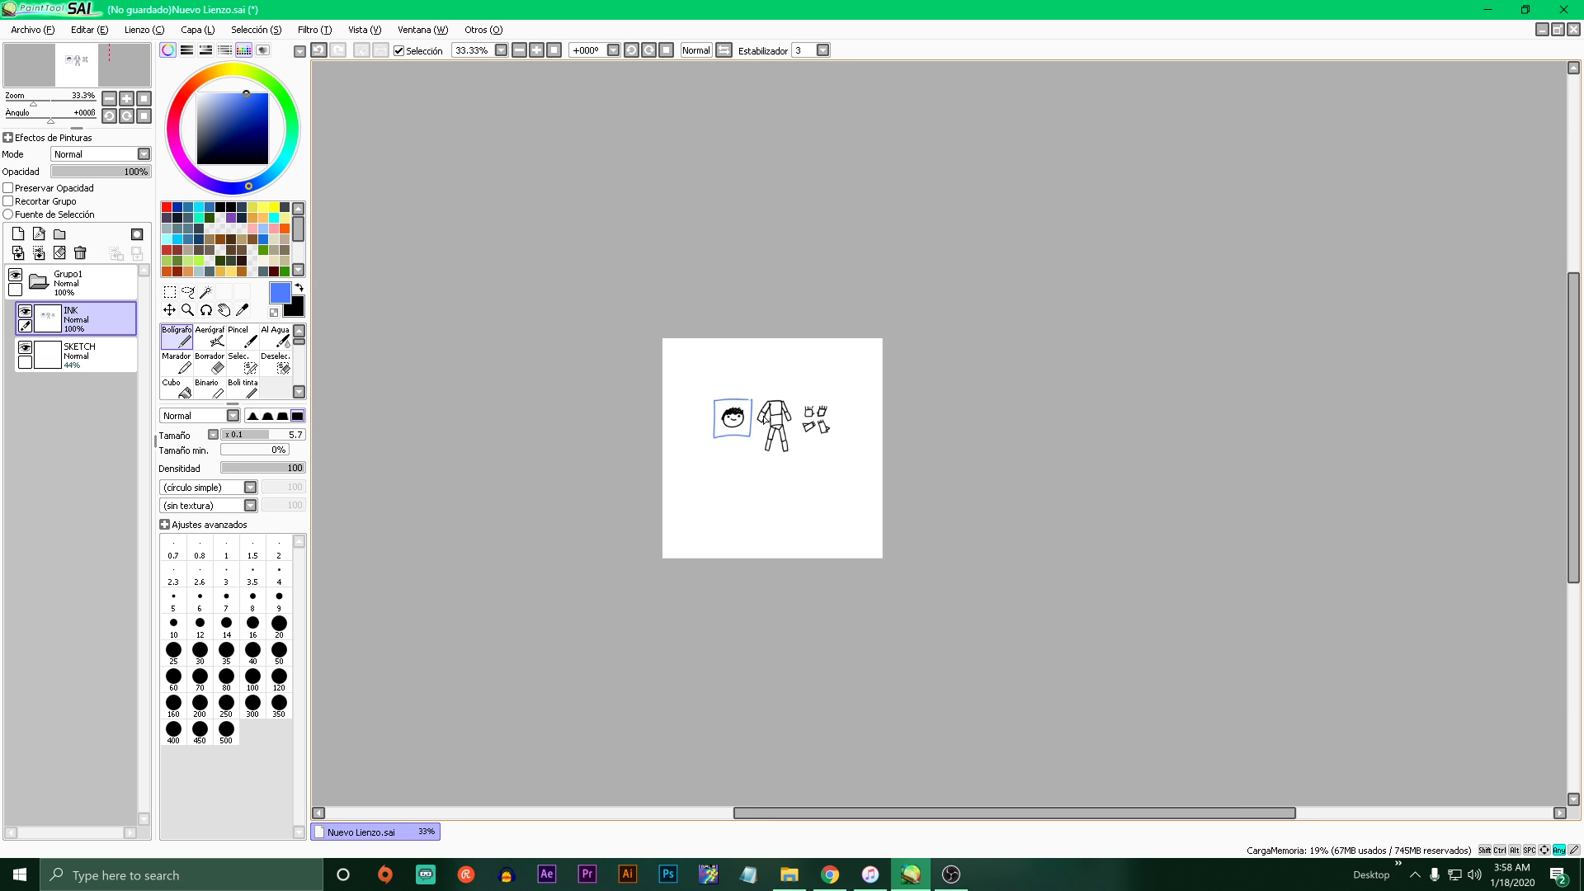
key("ctrl+x")
left_click(200, 238)
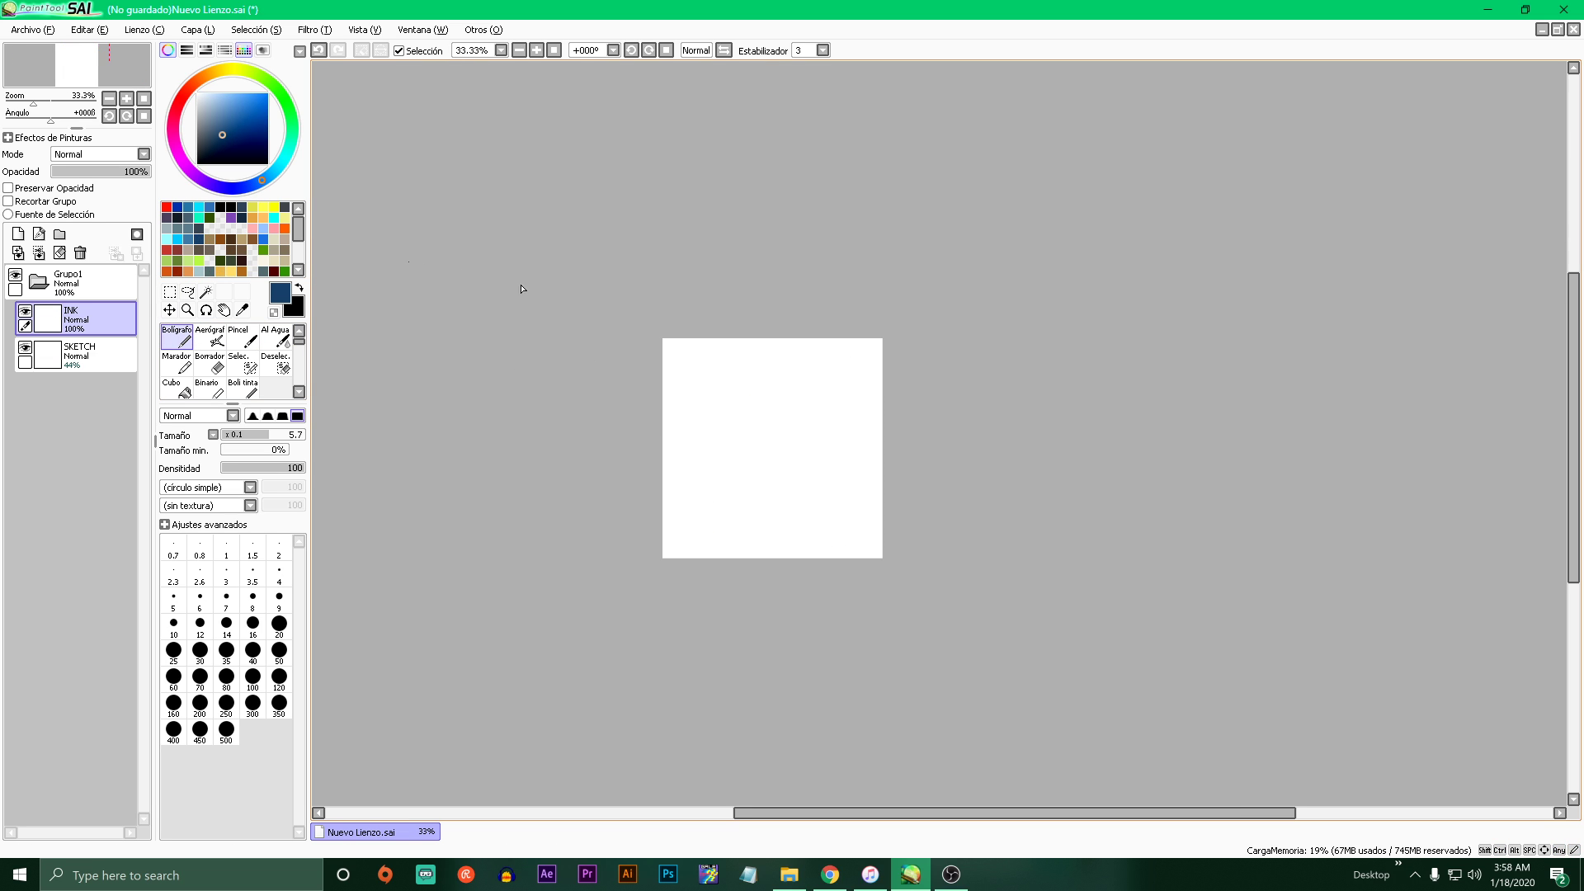
- Try dark blue pen strokes on the empty canvas and undo them
left_click_drag(652, 387, 732, 429)
scroll(732, 430, "up", 4)
key("ctrl+z")
scroll(798, 377, "up", 1)
mouse_move(752, 283)
left_mouse_down()
mouse_move(728, 414)
mouse_move(755, 284)
left_mouse_up()
key("ctrl+z")
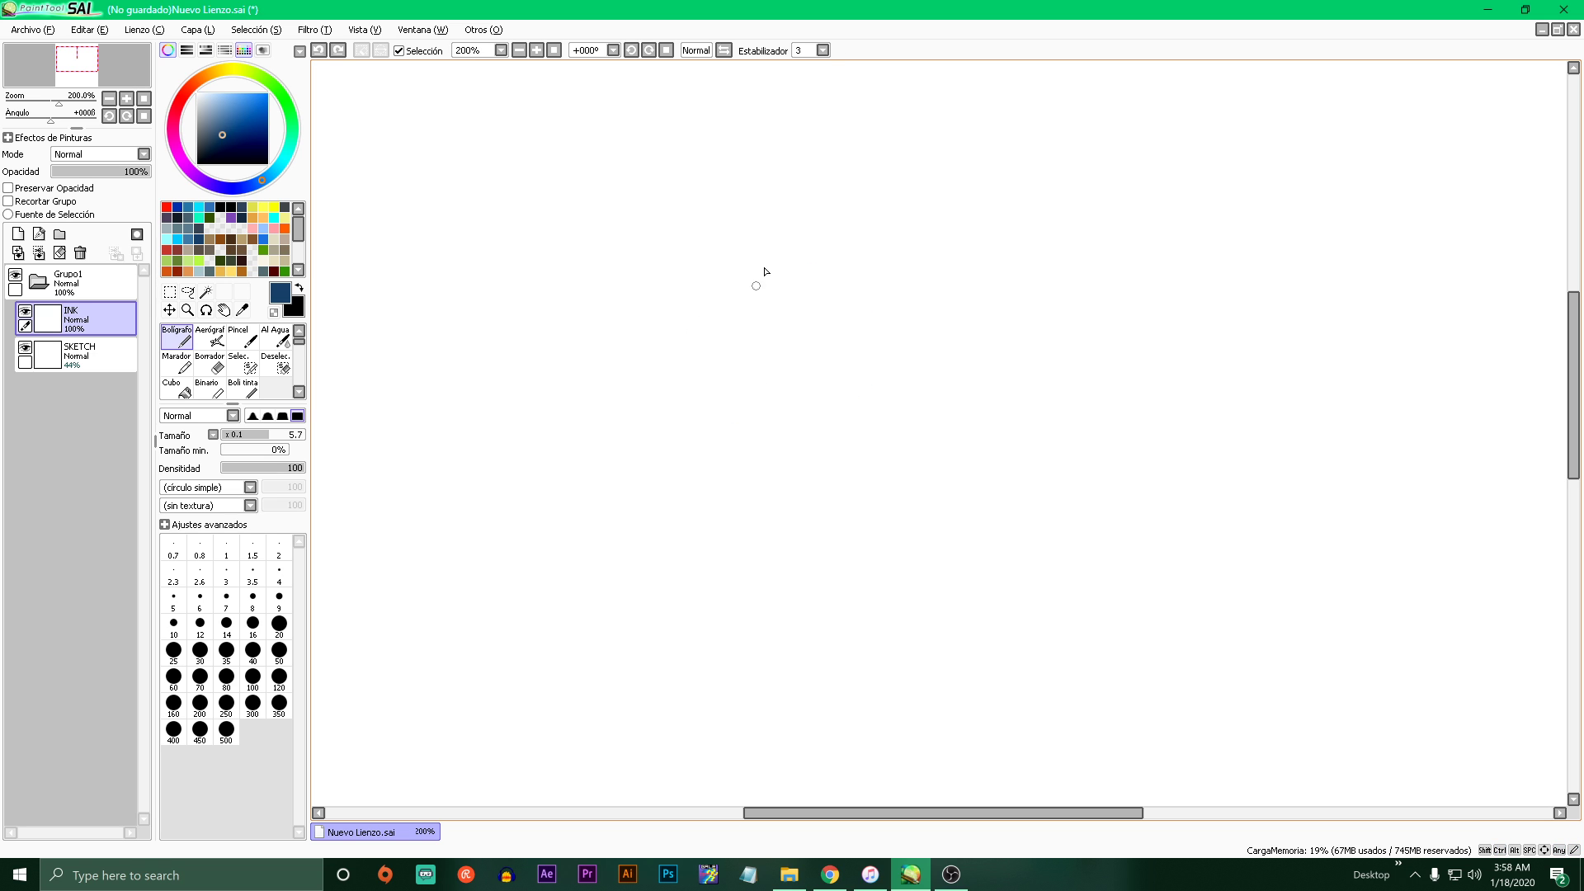
- Draw a dark blue circle for the head with a short neck line beneath it
left_click_drag(760, 249, 772, 244)
mouse_move(779, 355)
left_mouse_down()
mouse_move(786, 400)
mouse_move(776, 374)
left_mouse_up()
key("ctrl+z")
left_click_drag(899, 235, 917, 232)
left_click_drag(901, 233, 904, 334)
key("ctrl+z")
key("ctrl+z")
key("ctrl+z")
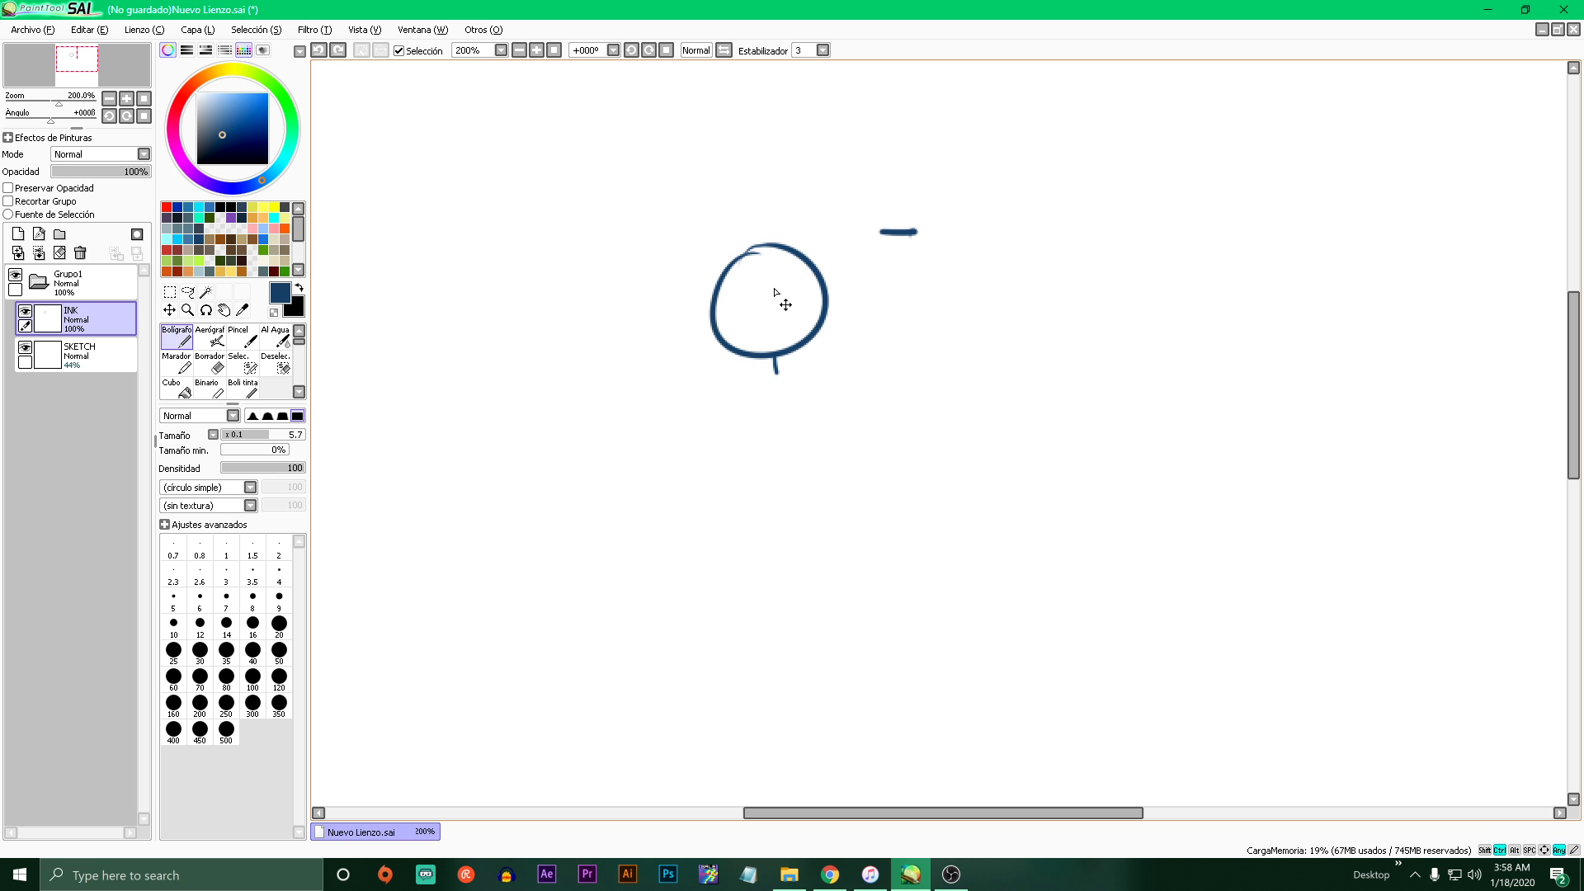
- Thicken the head circle's outline and draw a vertical head-height measuring bar with end caps to its right
mouse_move(764, 252)
left_mouse_down()
mouse_move(770, 357)
mouse_move(752, 244)
mouse_move(834, 336)
mouse_move(775, 368)
mouse_move(774, 333)
left_mouse_up()
key("ctrl+z")
key("ctrl+z")
left_click_drag(768, 246, 779, 360)
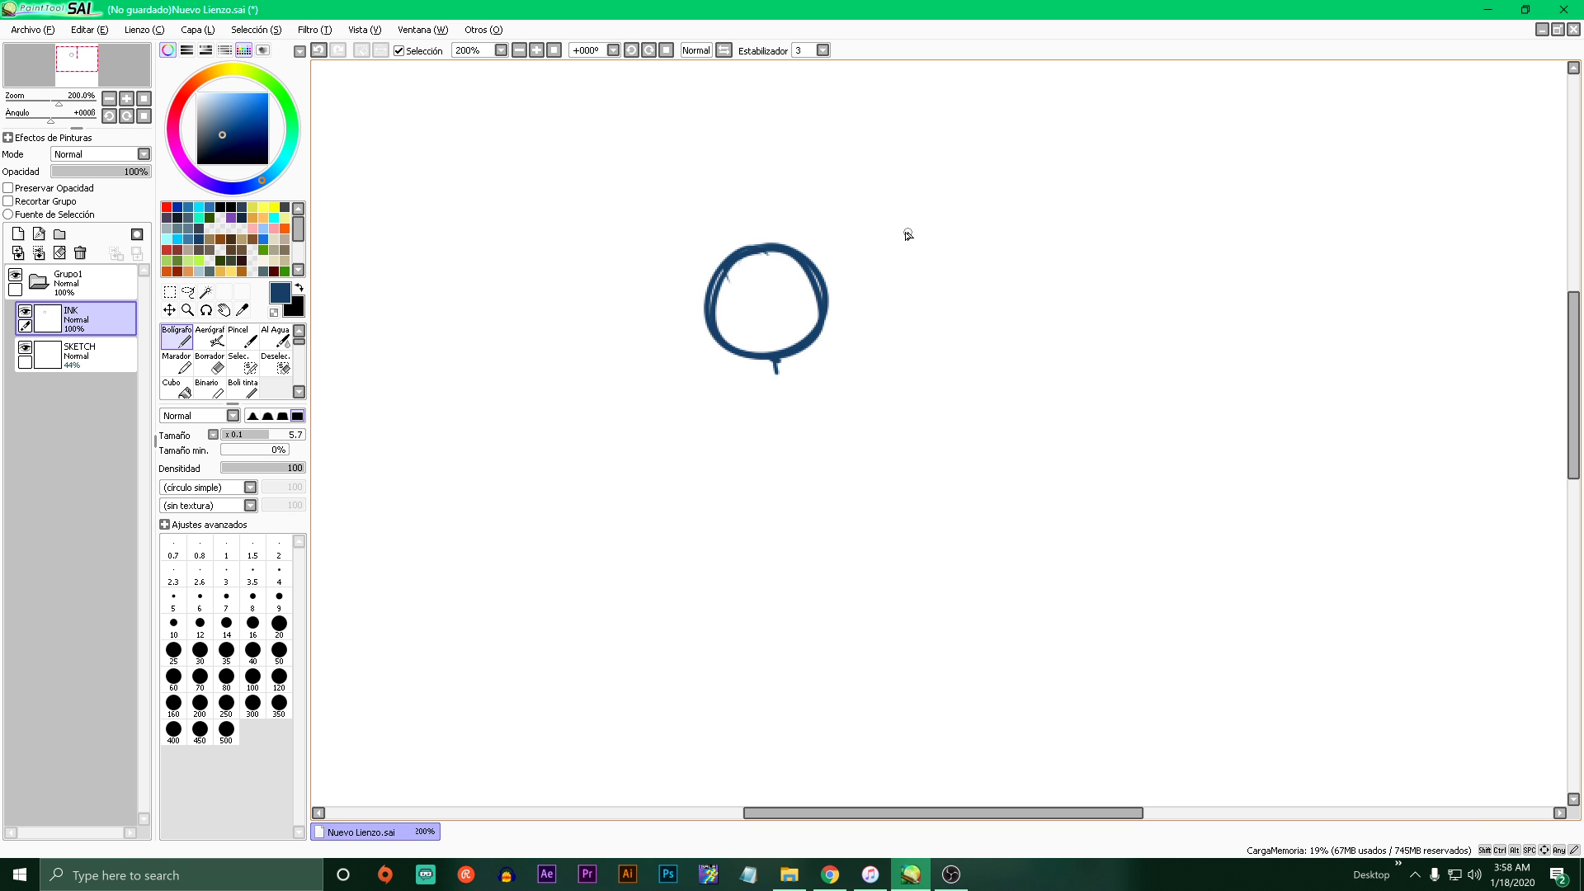
left_click_drag(911, 240, 909, 335)
- Copy the measuring bar and stack four pasted copies end to end below the original
key("m")
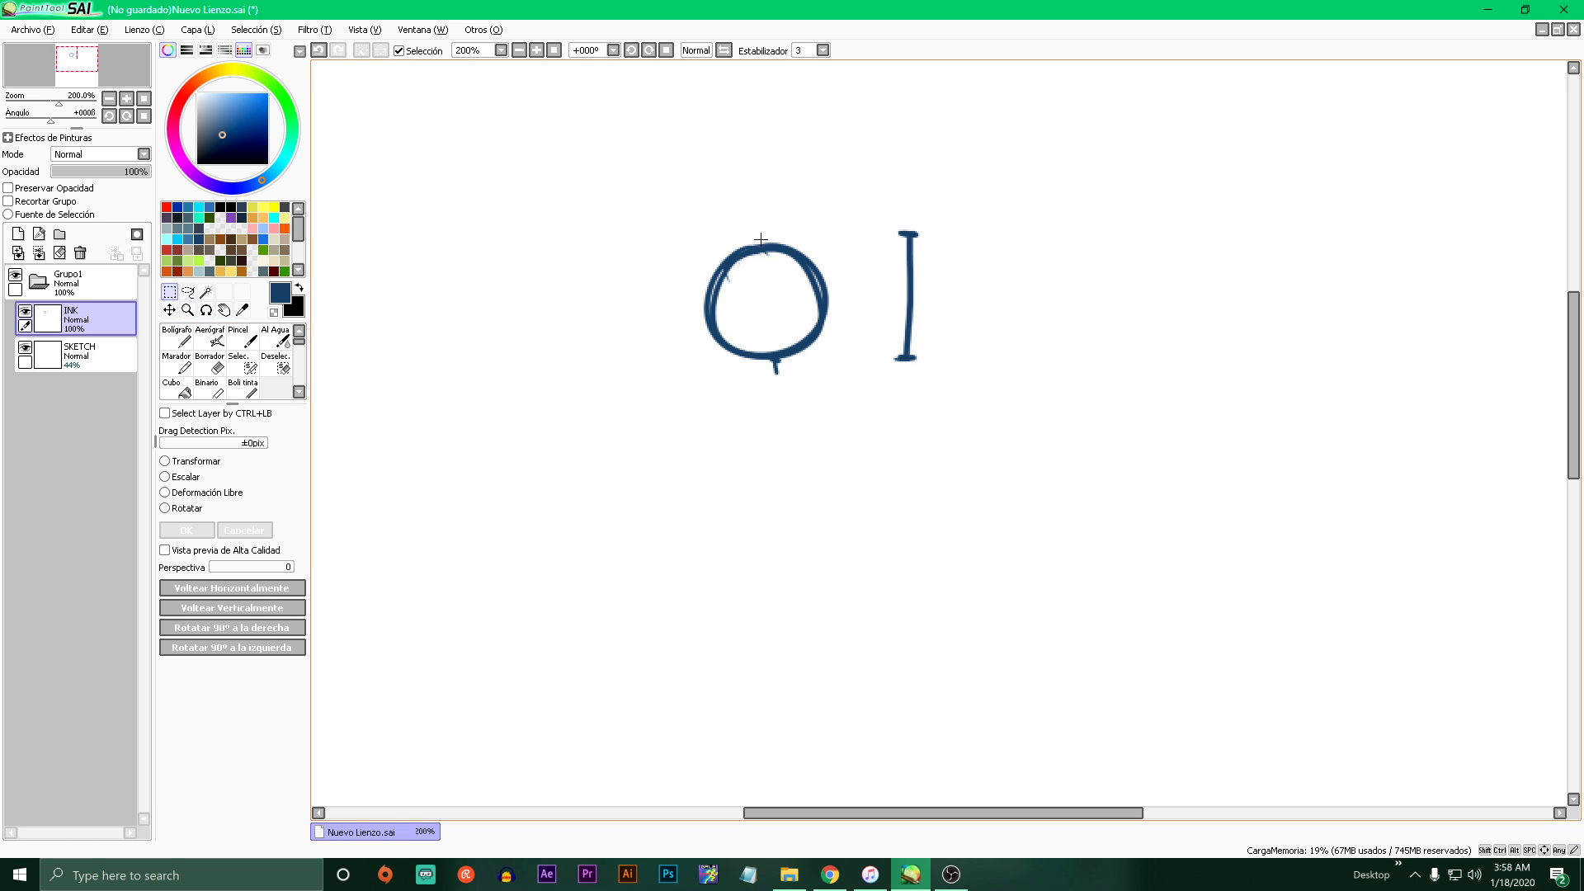
left_click_drag(760, 240, 947, 353)
left_click_drag(879, 206, 1013, 409)
mouse_move(943, 364)
left_mouse_down()
mouse_move(1026, 364)
mouse_move(989, 457)
mouse_move(987, 640)
mouse_move(1008, 595)
left_mouse_up()
key("ctrl+c")
key("ctrl+v")
key("ctrl+d")
key("ctrl+v")
key("ctrl+v")
mouse_move(991, 525)
left_mouse_down()
mouse_move(994, 657)
mouse_move(1005, 623)
mouse_move(940, 433)
left_mouse_up()
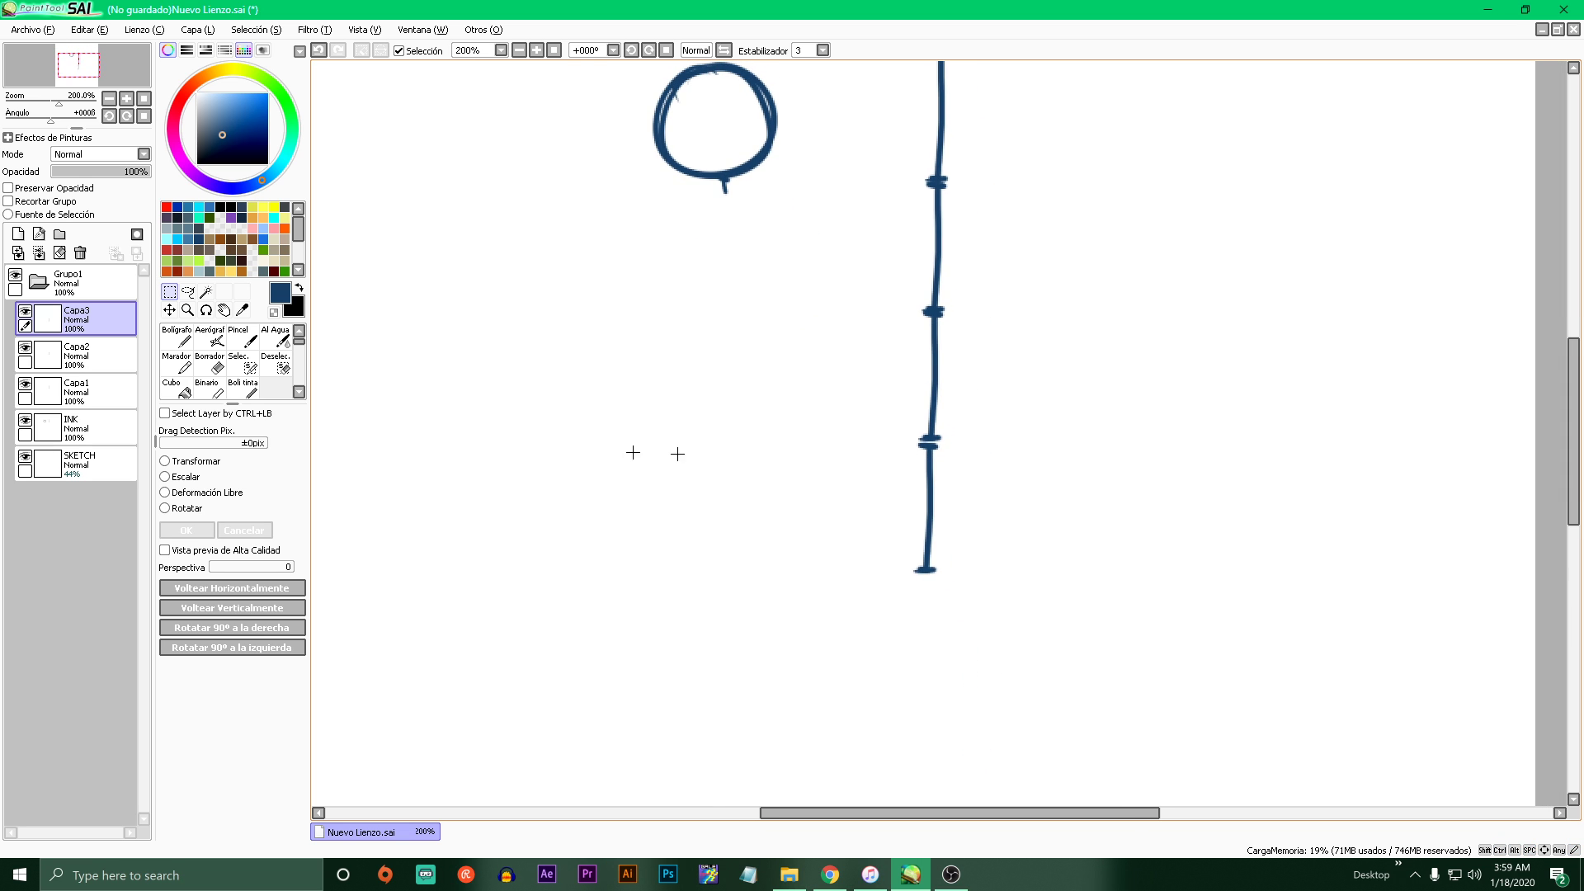
key("ctrl+v")
mouse_move(973, 136)
left_mouse_down()
mouse_move(1008, 549)
mouse_move(942, 690)
left_mouse_up()
mouse_move(936, 445)
left_mouse_down()
mouse_move(947, 426)
mouse_move(995, 524)
left_mouse_up()
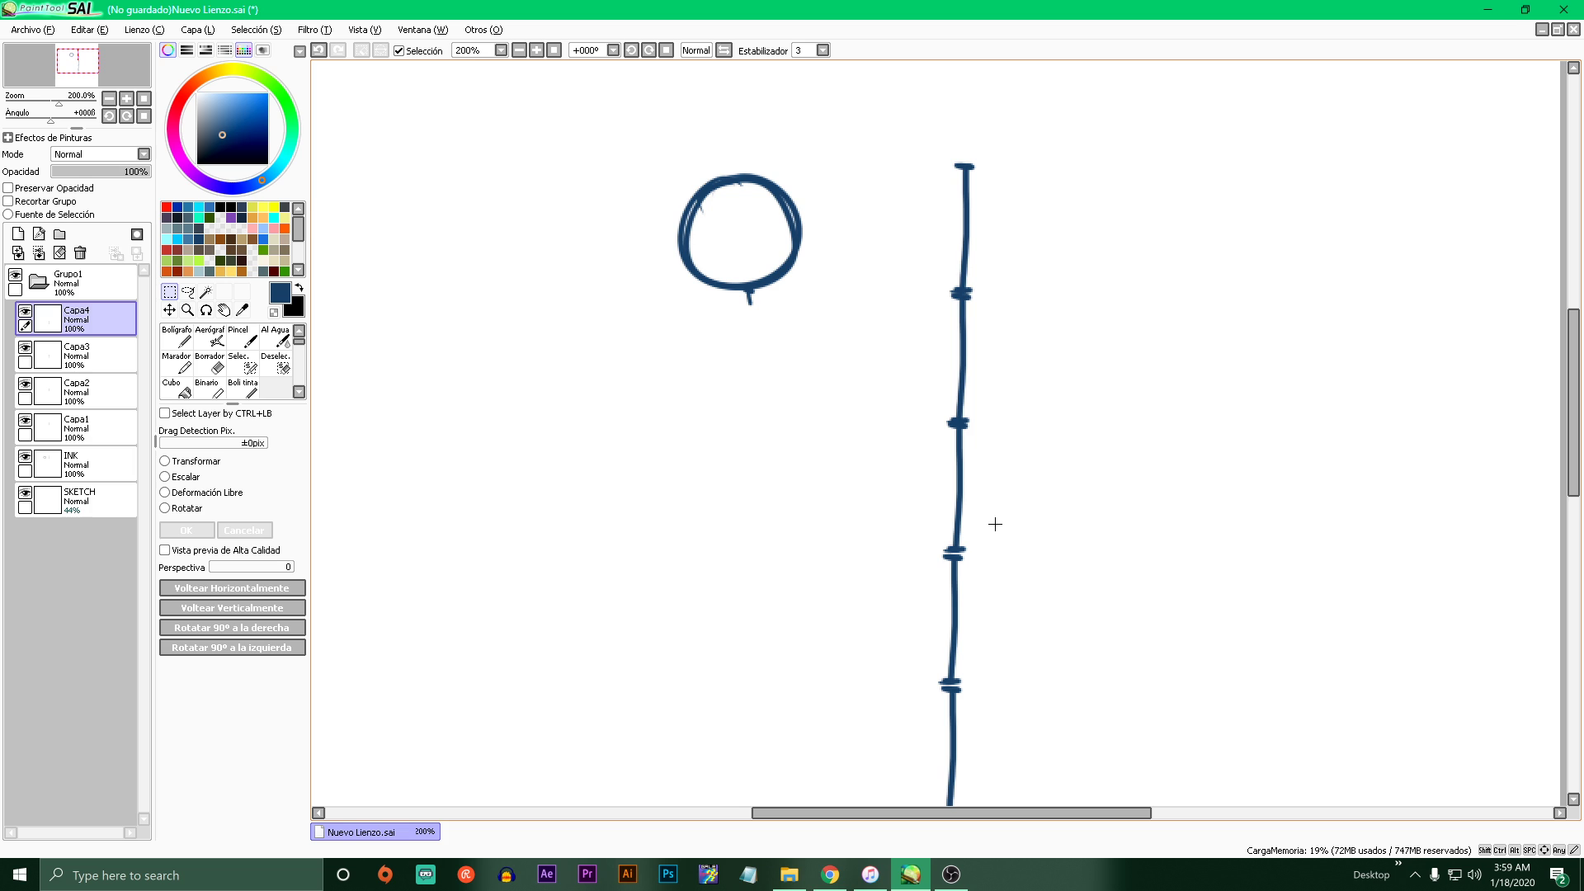
- Try freehand pen strokes beside the measuring bars, undo them, and set the pen size to 2.1
left_click(176, 337)
left_click_drag(1054, 374, 1065, 498)
key("ctrl+z")
mouse_move(1180, 487)
left_mouse_down()
mouse_move(1186, 442)
mouse_move(1106, 505)
left_mouse_up()
left_click_drag(1357, 87, 1440, 260)
key("ctrl+z")
key("ctrl+z")
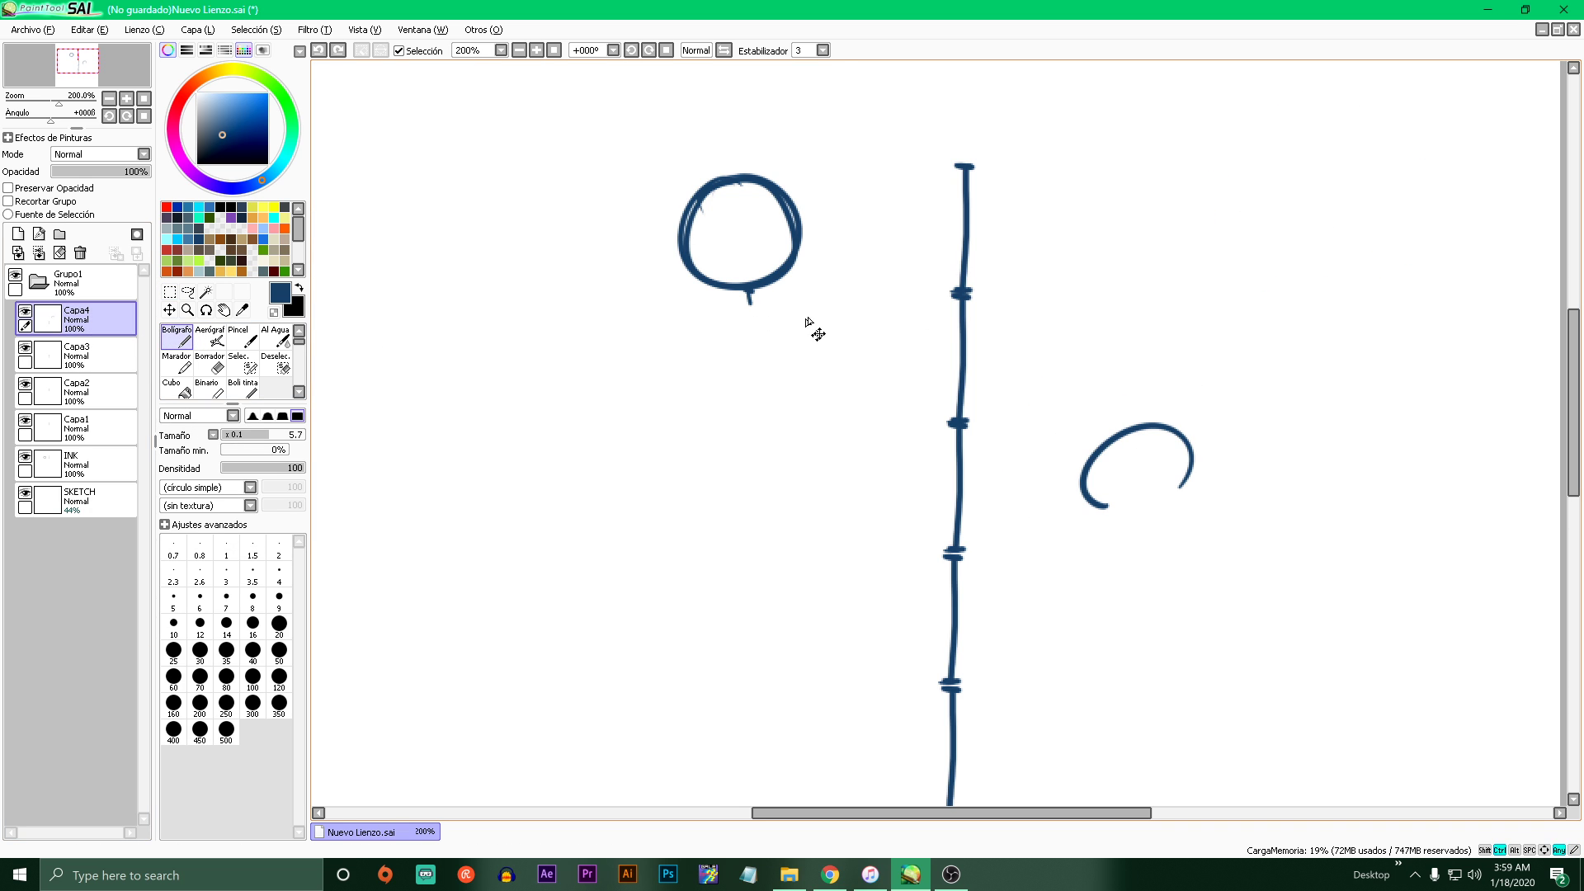
scroll(790, 290, "up", 1)
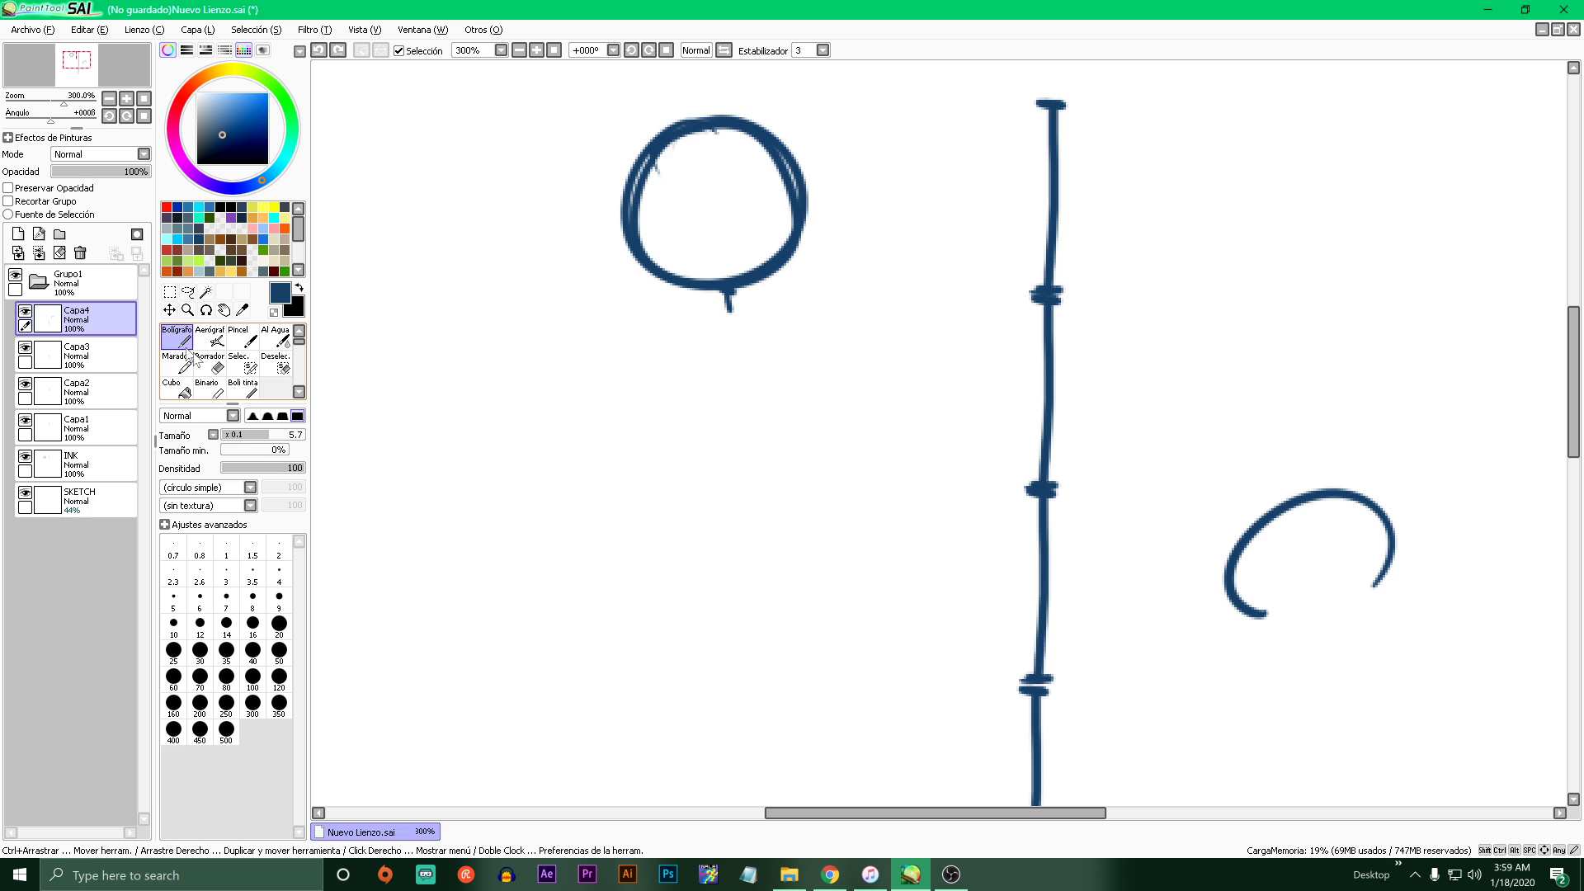
left_click(239, 435)
key("ctrl+z")
- Merge the pasted bar layers into the single layer Capa1, keeping it separate from the INK layer
left_click(38, 254)
left_click(39, 253)
left_click(39, 253)
left_click(39, 253)
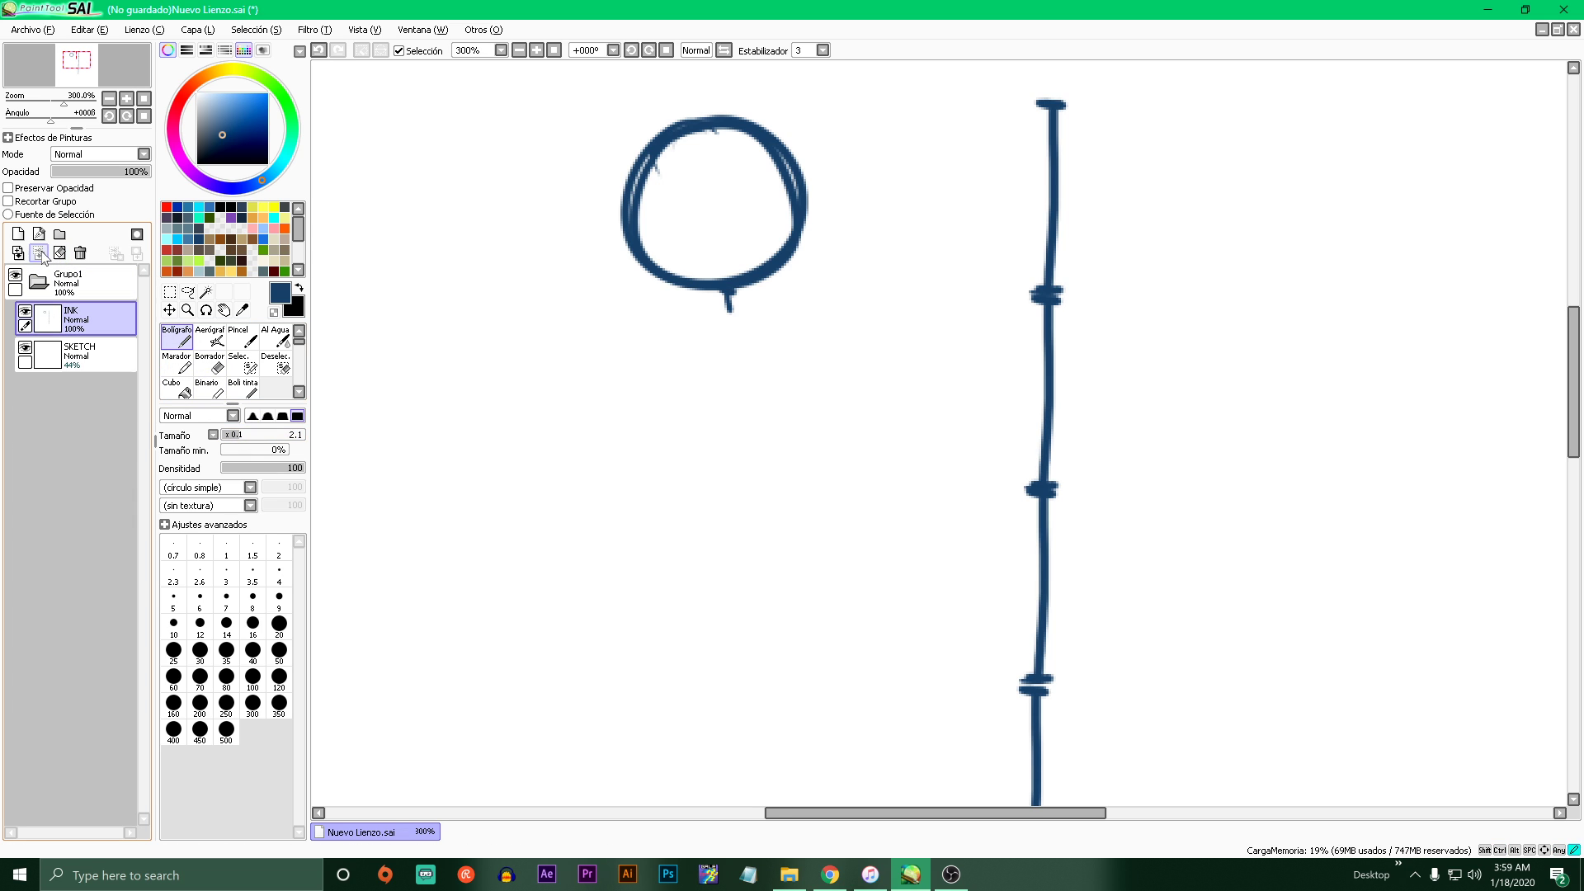
scroll(736, 472, "down", 5)
key("ctrl+z")
scroll(693, 470, "up", 3)
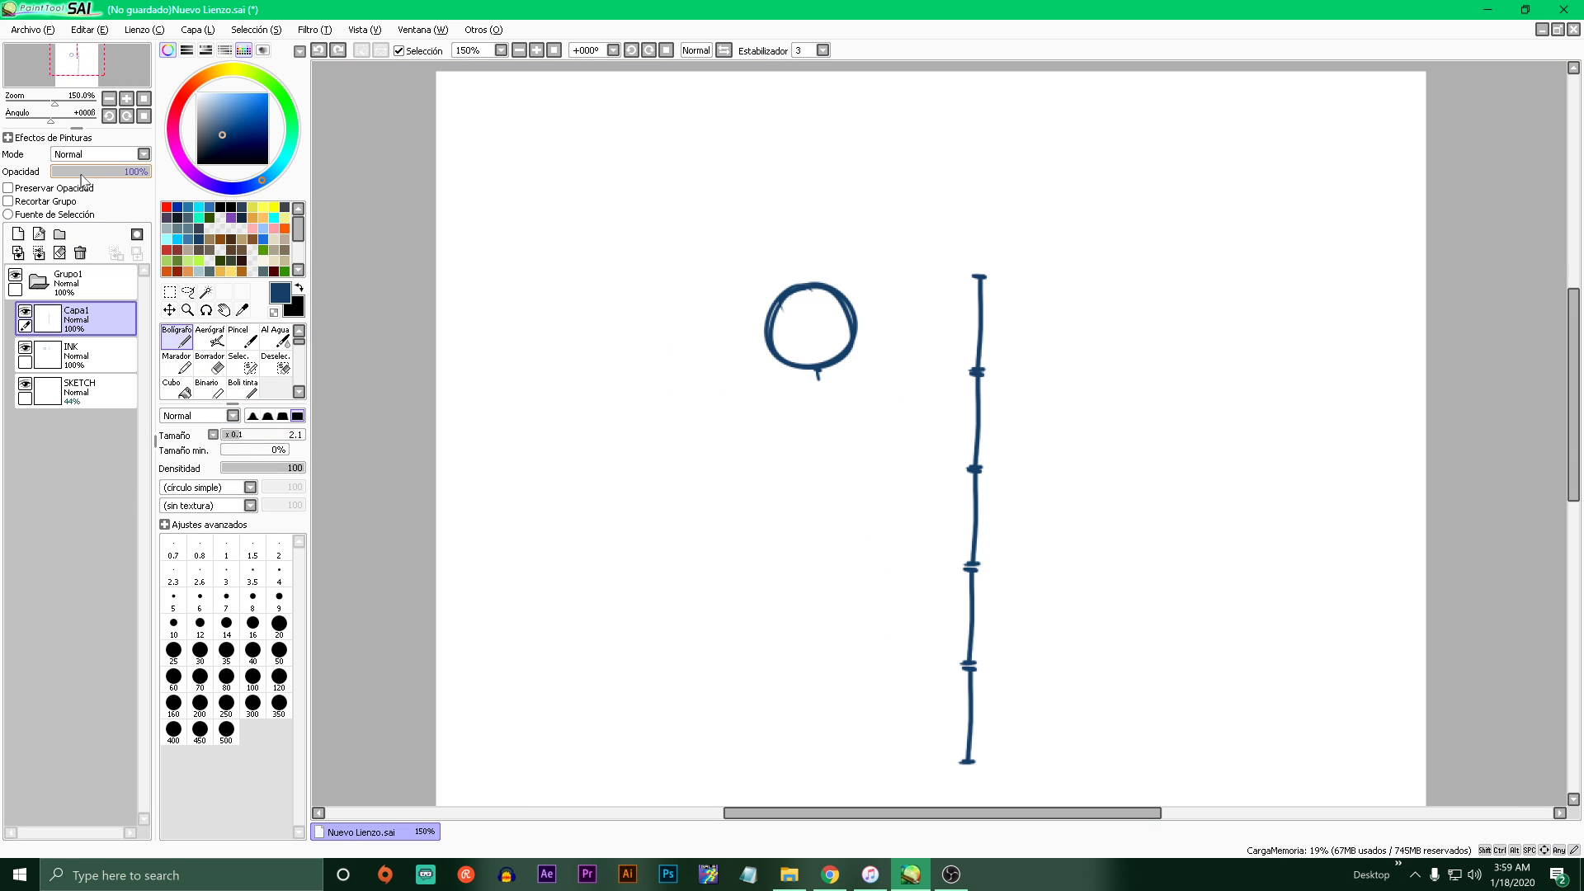
- Lower the opacity of layer Capa1 to 21% and try a faint stroke on it, undoing the stroke
left_click_drag(82, 172, 72, 171)
left_click_drag(902, 455, 586, 488)
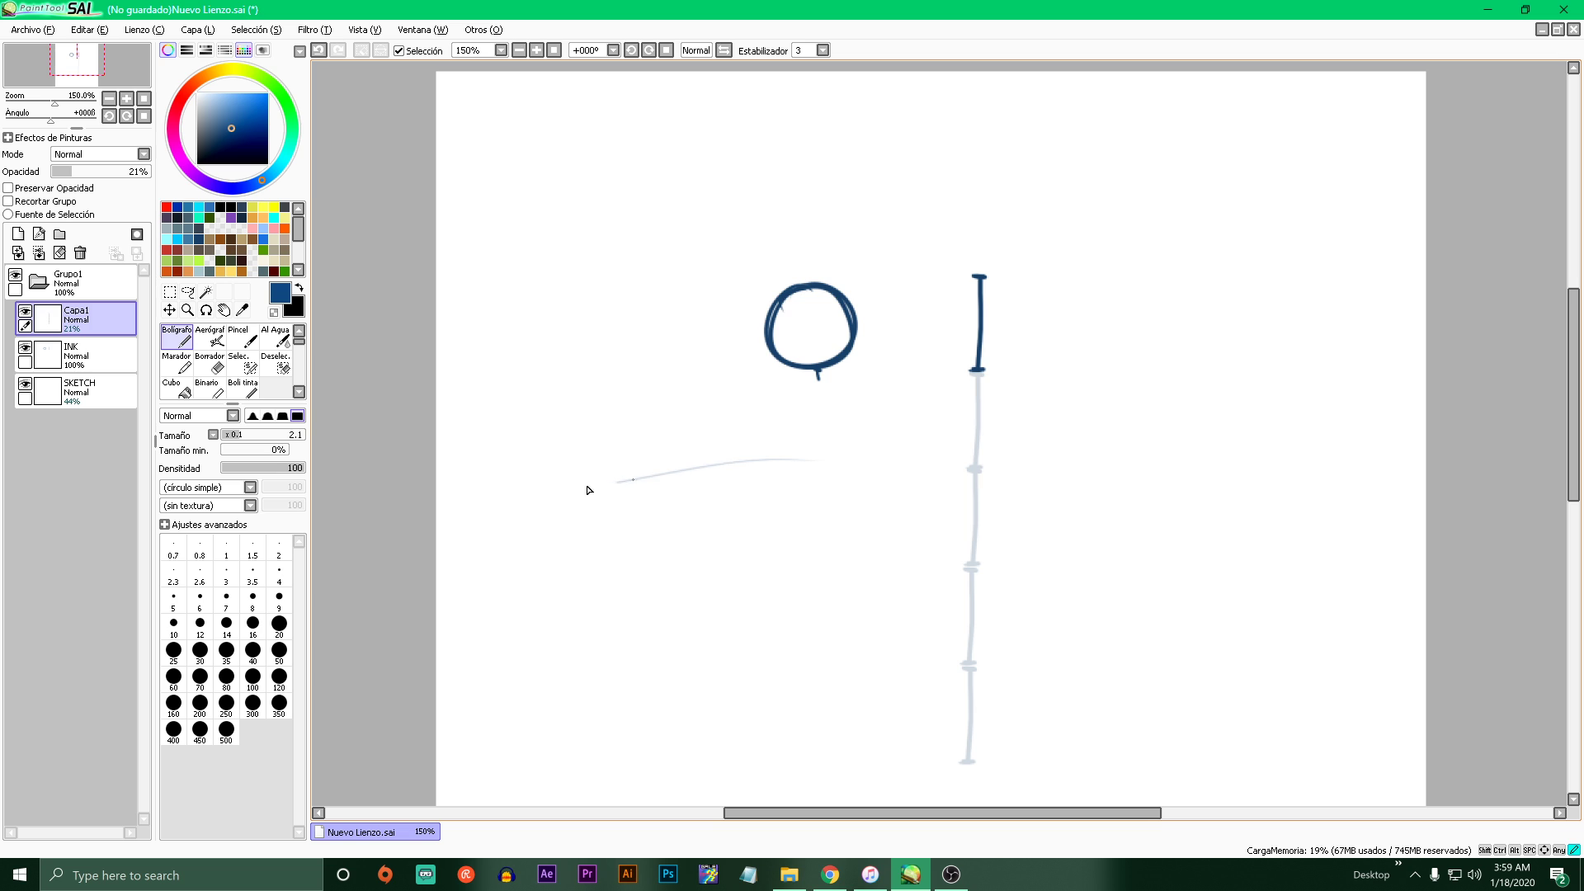
key("ctrl+z")
- Sketch a column of five head-sized circles beside the measuring bars and undo them all
left_click_drag(1042, 369, 1035, 365)
left_click_drag(1028, 290, 1024, 371)
mouse_move(1073, 482)
left_mouse_down()
mouse_move(1079, 548)
mouse_move(1052, 468)
left_mouse_up()
mouse_move(1041, 577)
left_mouse_down()
mouse_move(1063, 584)
mouse_move(1041, 577)
left_mouse_up()
left_click_drag(1042, 660, 1032, 662)
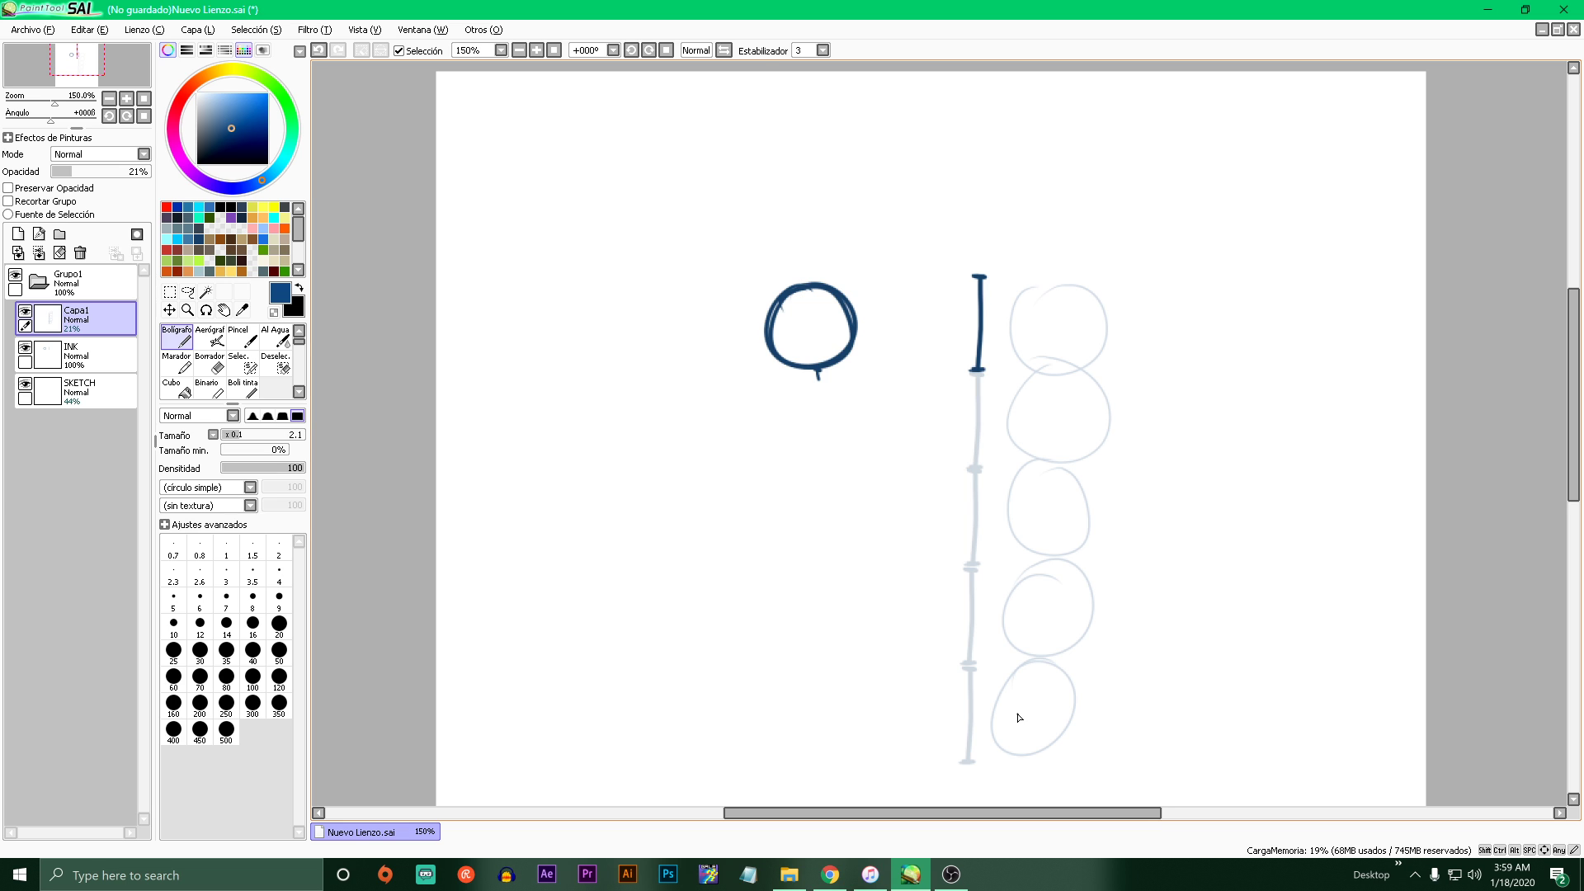
key("ctrl+z")
key("ctrl+z")
key("ctrl+z")
key("ctrl+z")
key("ctrl+z")
key("ctrl+z")
key("ctrl+z")
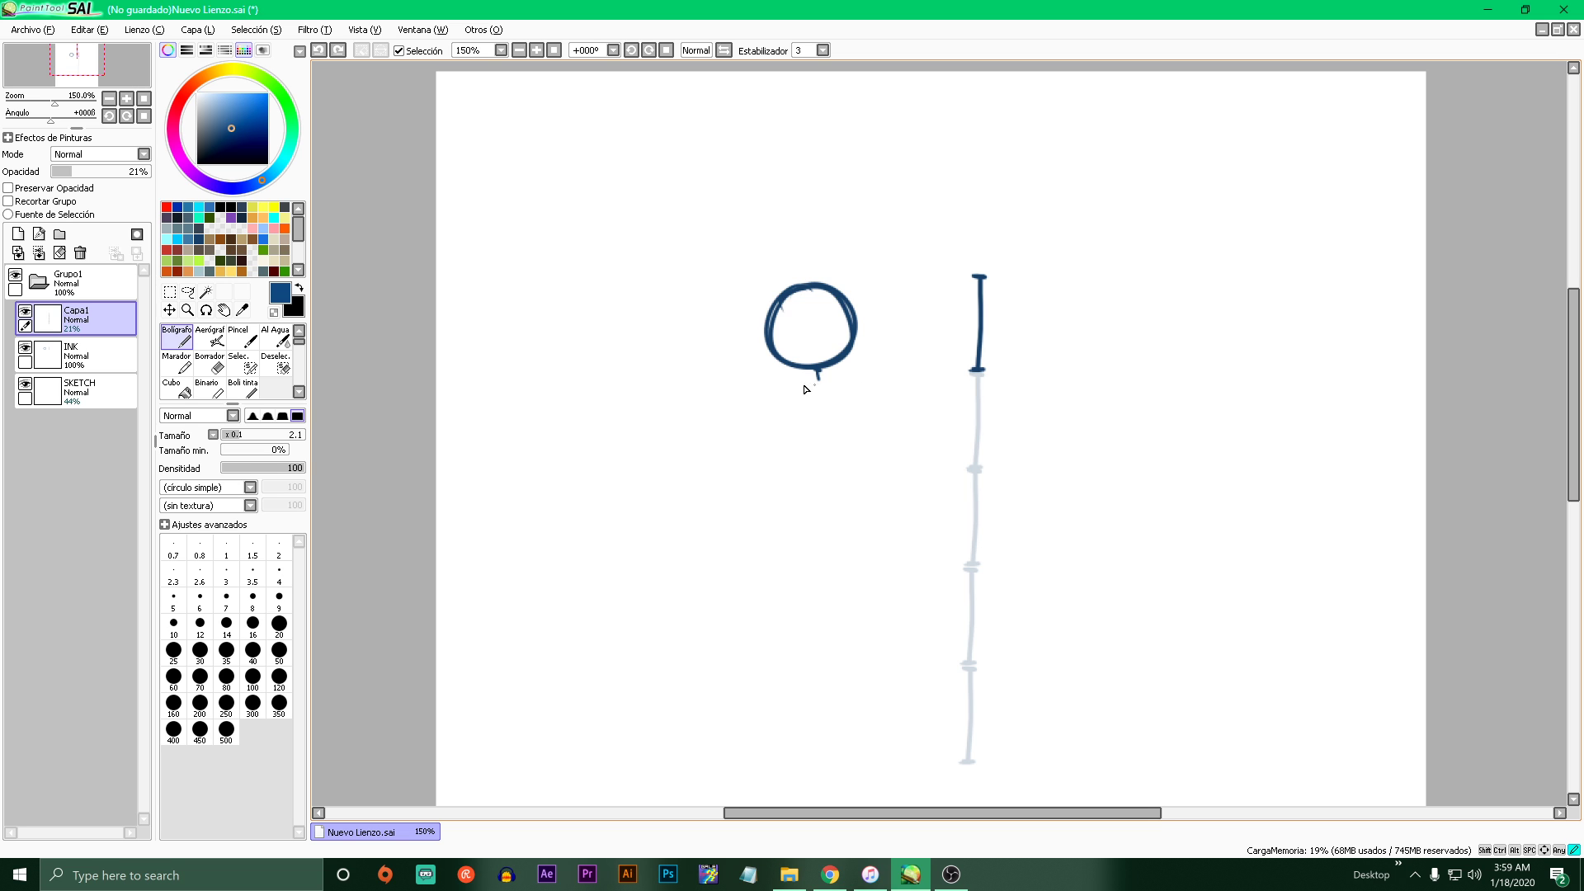
- Sketch a faint chest circle directly below the neck line and frame it with a square
left_click_drag(859, 435, 860, 433)
key("ctrl+z")
left_click_drag(813, 380, 844, 453)
scroll(805, 431, "up", 2)
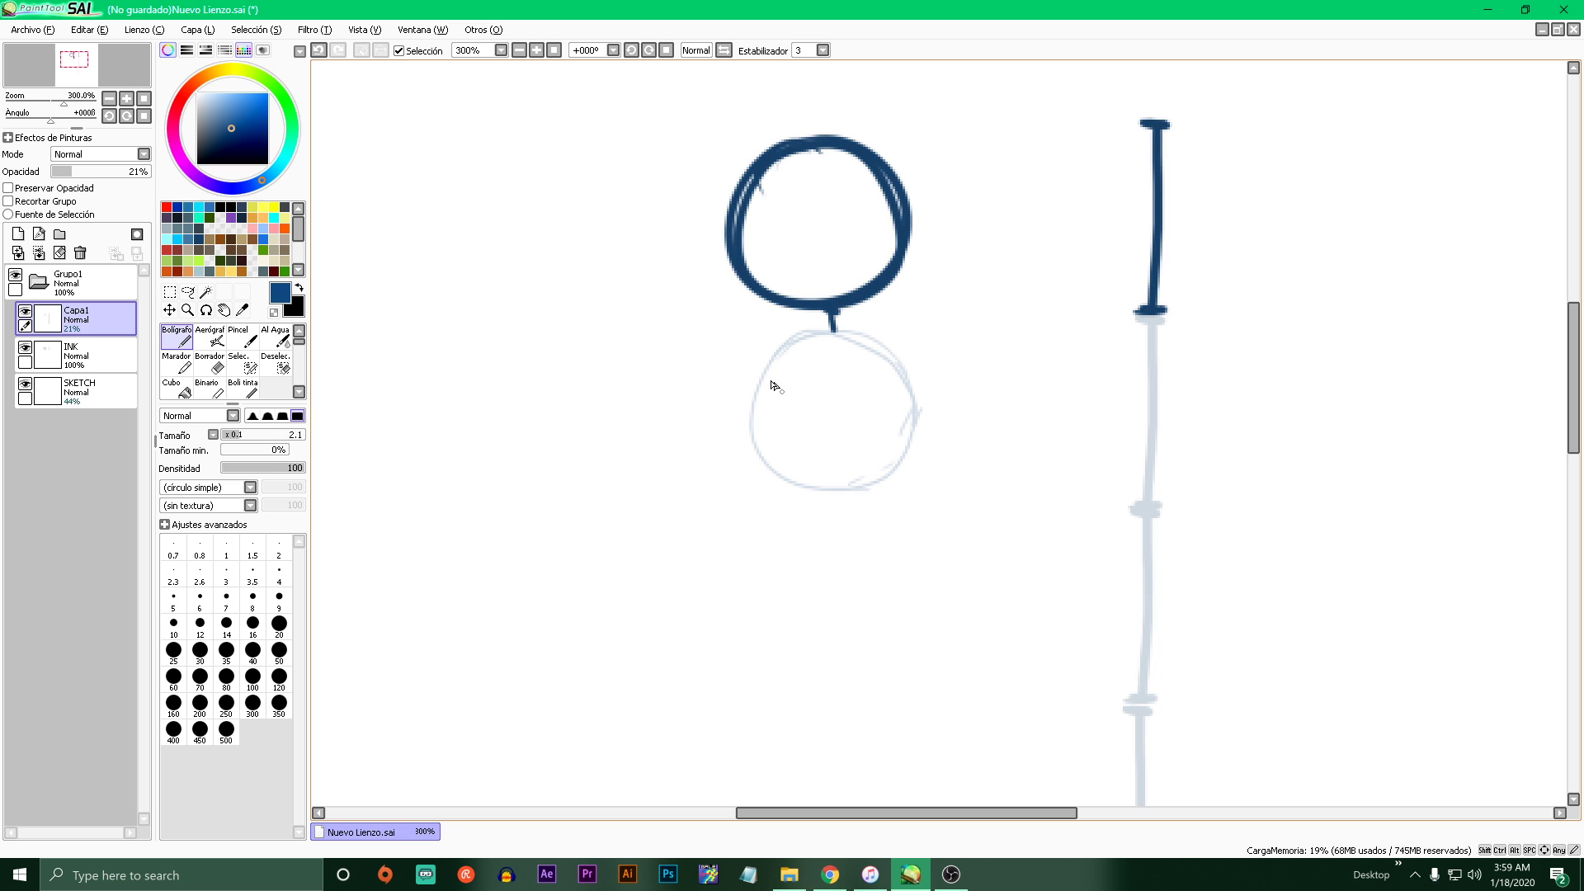
mouse_move(746, 337)
left_mouse_down()
mouse_move(753, 498)
mouse_move(913, 500)
mouse_move(919, 364)
mouse_move(771, 333)
left_mouse_up()
- Sketch a second faint circle below the chest square and box its upper half
mouse_move(916, 463)
left_mouse_down()
mouse_move(747, 498)
mouse_move(760, 569)
mouse_move(905, 654)
mouse_move(750, 555)
mouse_move(920, 612)
mouse_move(916, 631)
left_mouse_up()
scroll(916, 636, "down", 2)
scroll(916, 636, "up", 4)
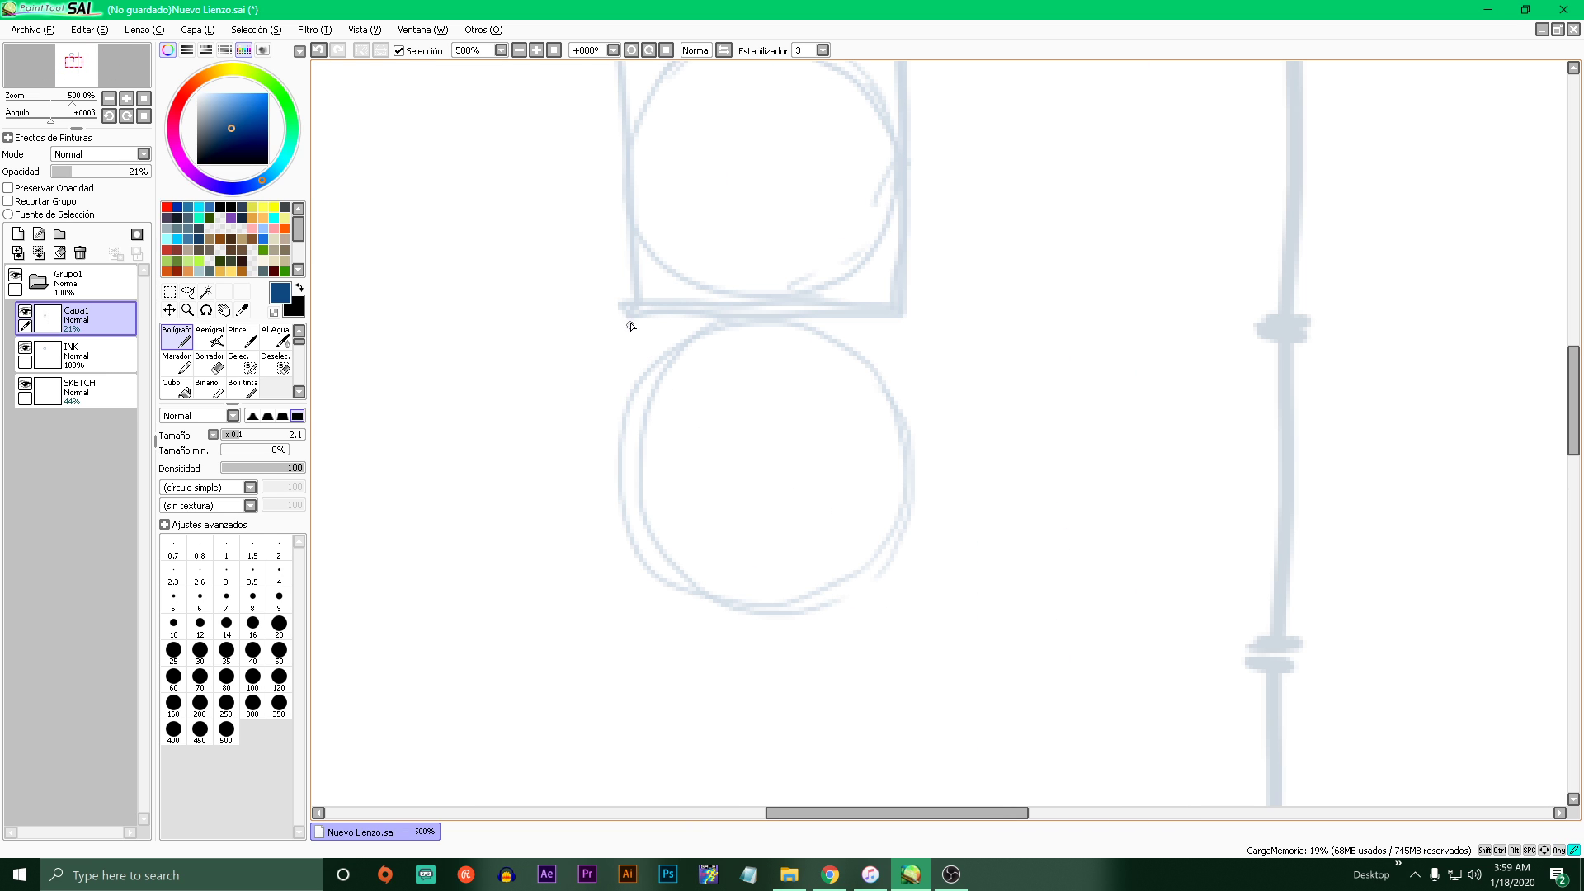
mouse_move(630, 326)
left_mouse_down()
mouse_move(628, 455)
mouse_move(912, 467)
mouse_move(912, 294)
left_mouse_up()
mouse_move(912, 294)
left_mouse_down()
mouse_move(911, 454)
mouse_move(621, 452)
left_mouse_up()
- Sketch a third faint circle beneath the second one and box its upper half for the pelvis
scroll(683, 520, "down", 4)
scroll(696, 502, "up", 3)
scroll(701, 311, "down", 3)
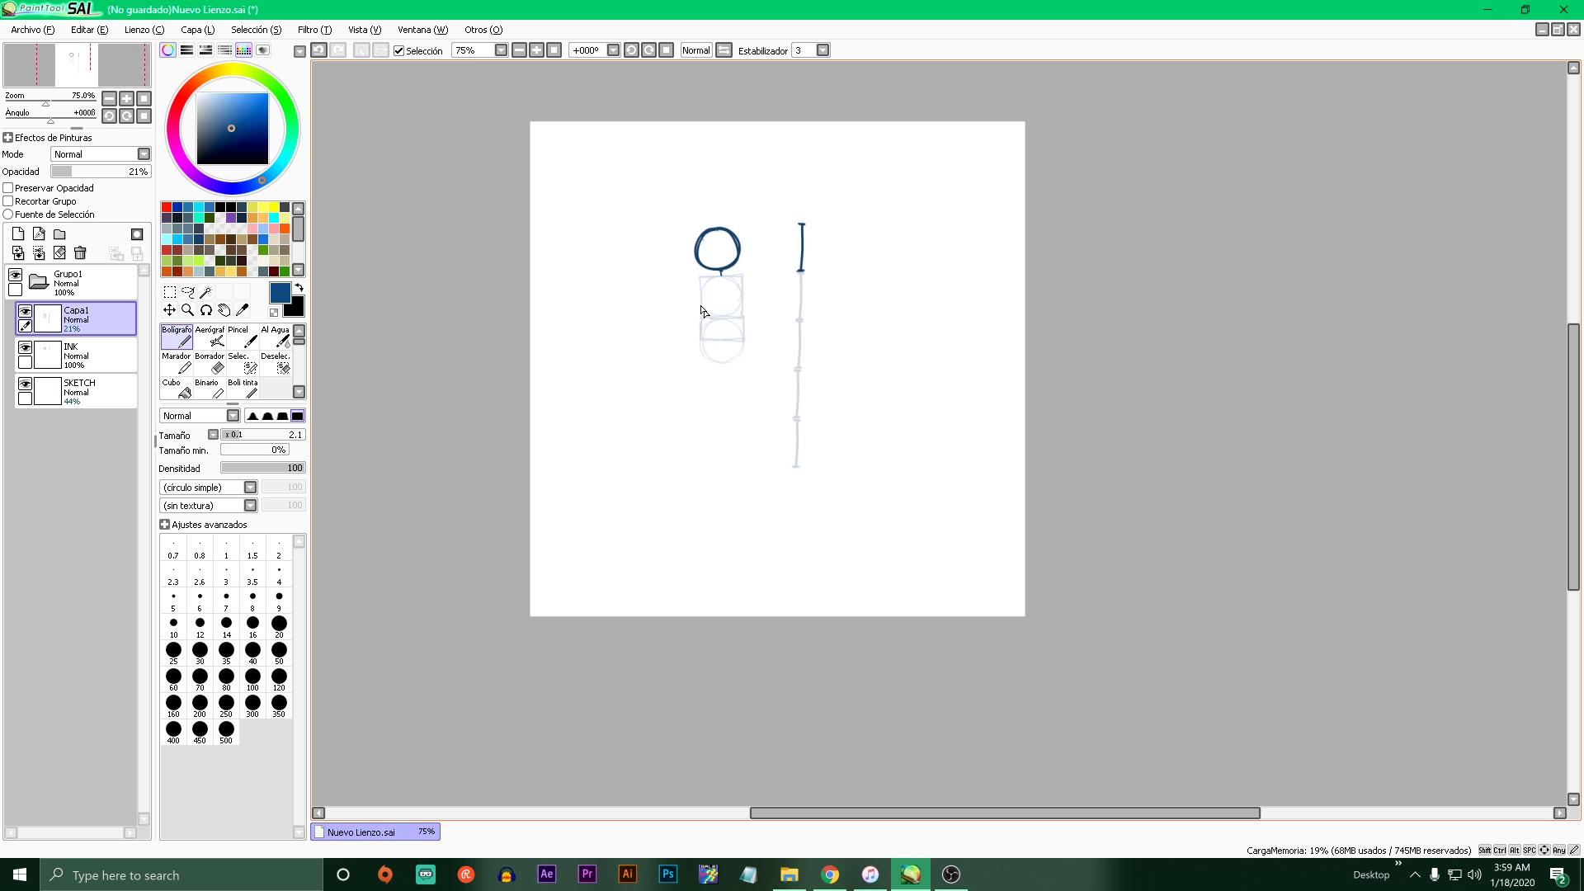
scroll(702, 311, "up", 3)
mouse_move(718, 515)
left_mouse_down()
mouse_move(701, 566)
mouse_move(794, 520)
mouse_move(718, 519)
left_mouse_up()
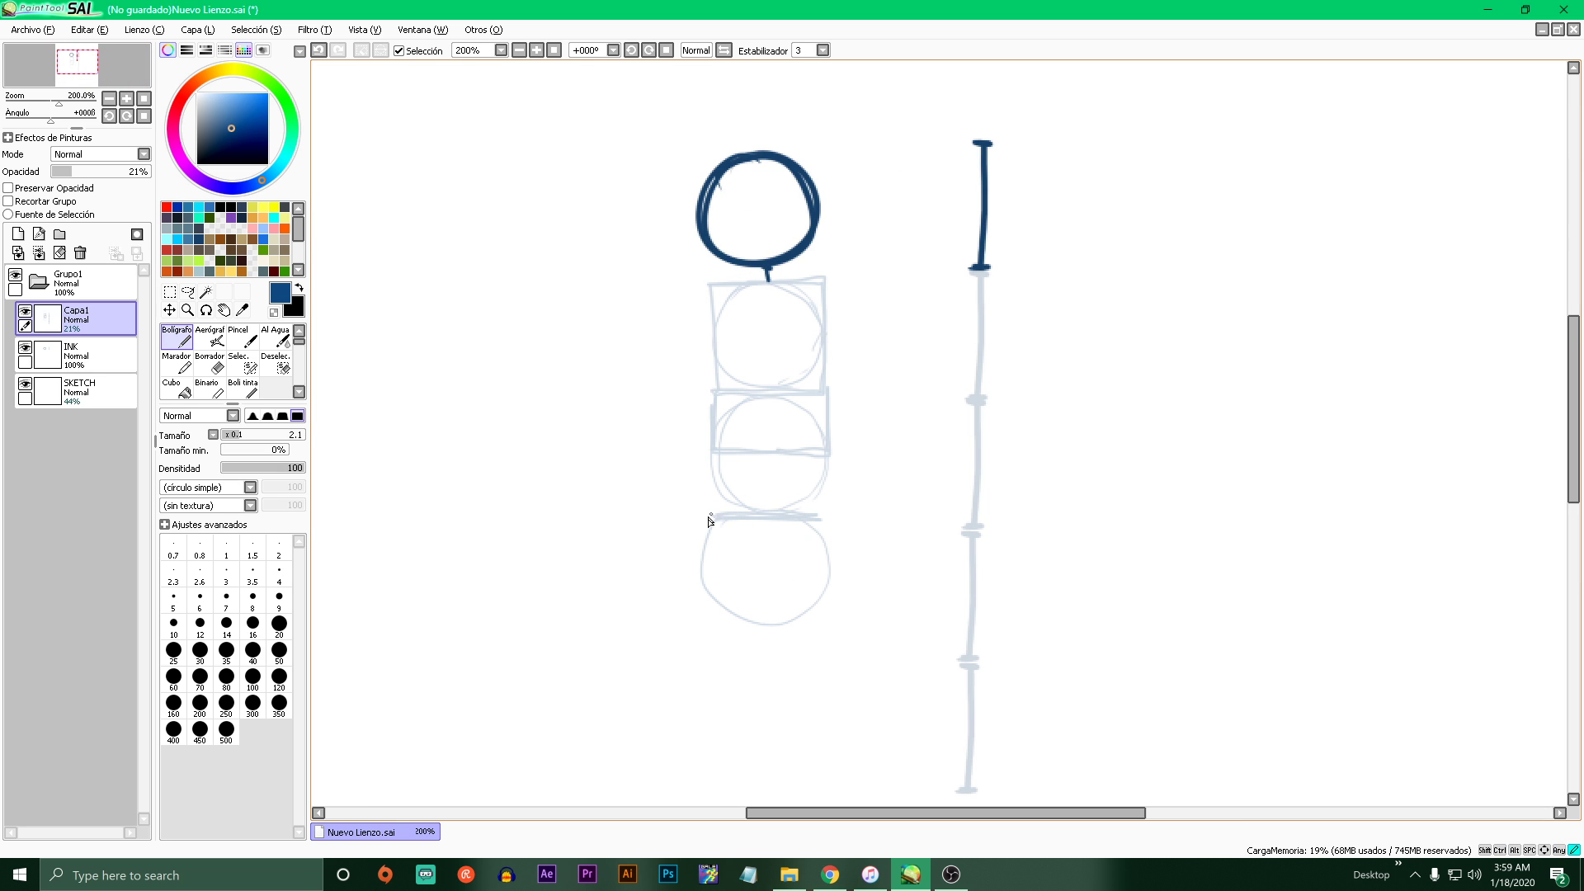
left_click_drag(718, 575, 832, 566)
scroll(831, 564, "down", 3)
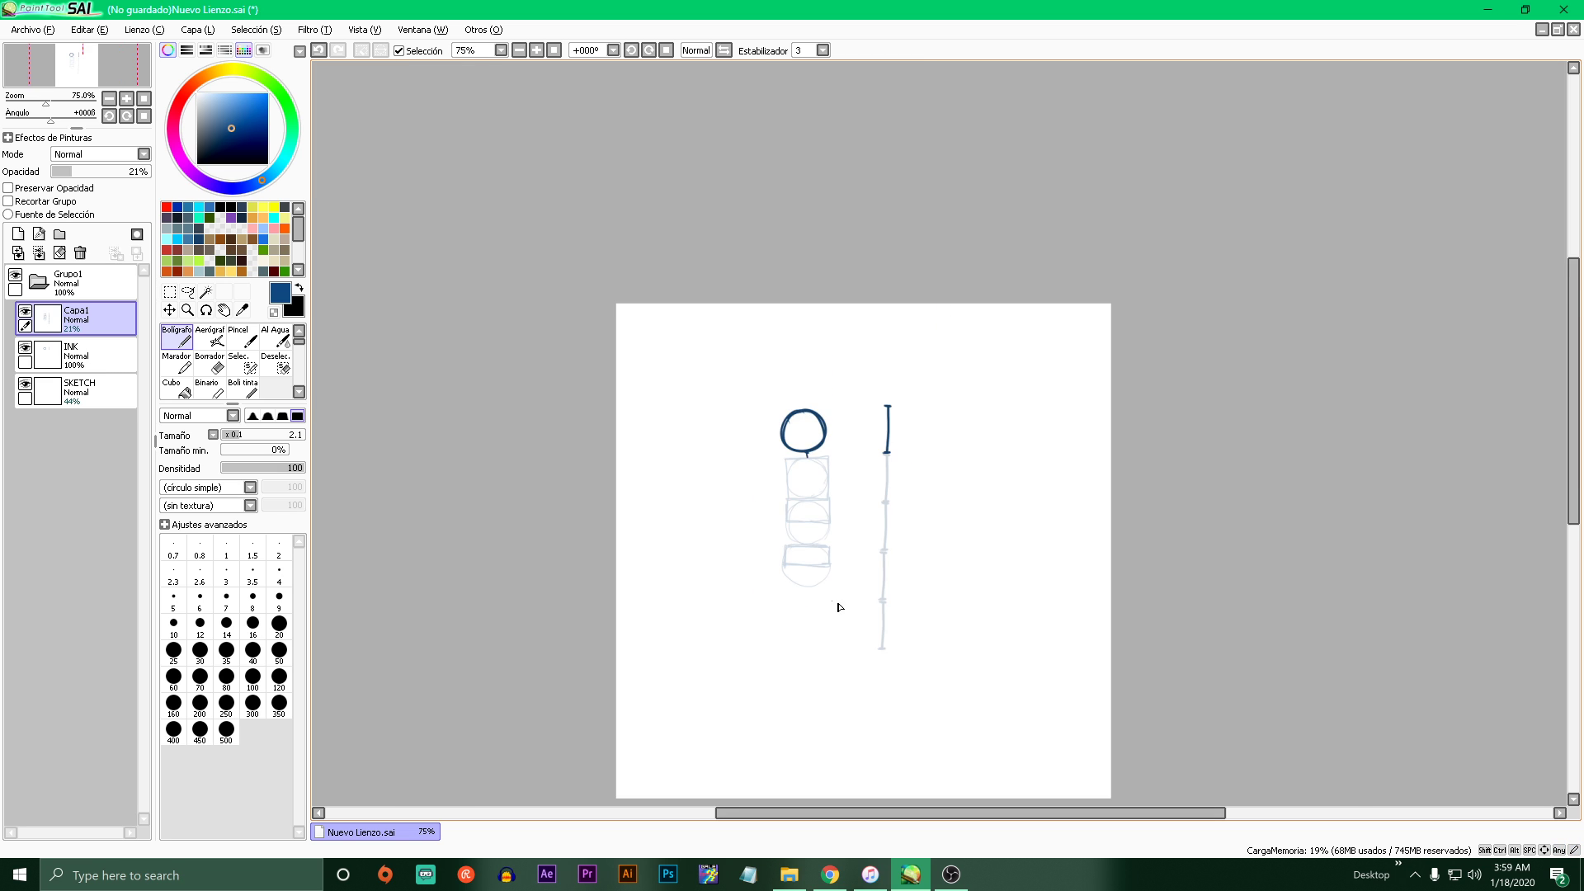
- Create a new layer above Capa1 and draw a navy V shape and corner marks over the pelvis box
scroll(831, 586, "up", 4)
left_click(246, 141)
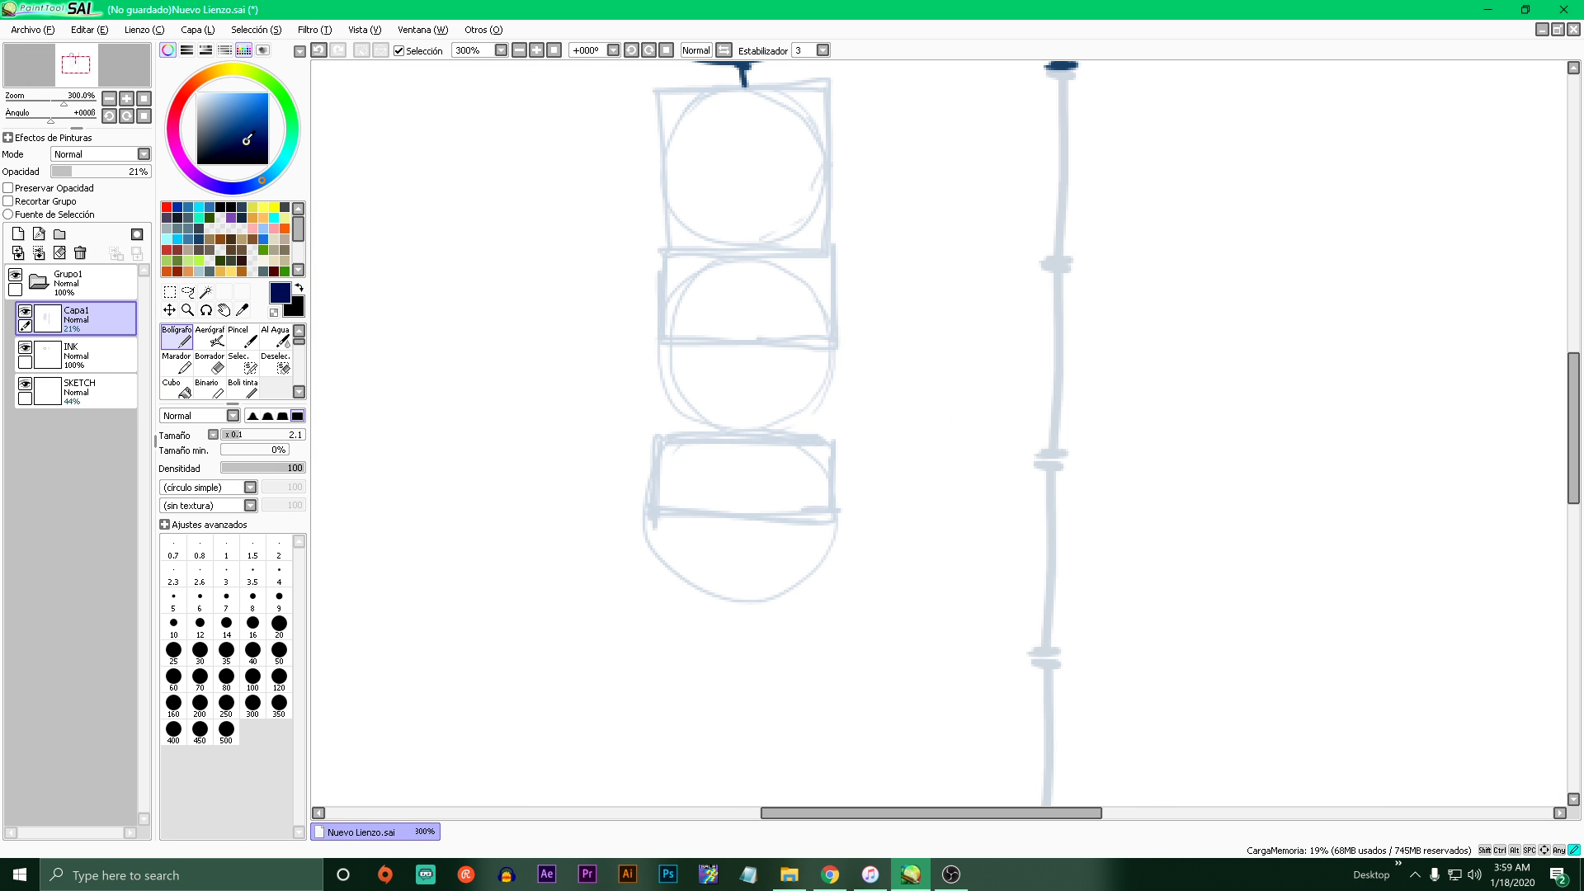
left_click(18, 233)
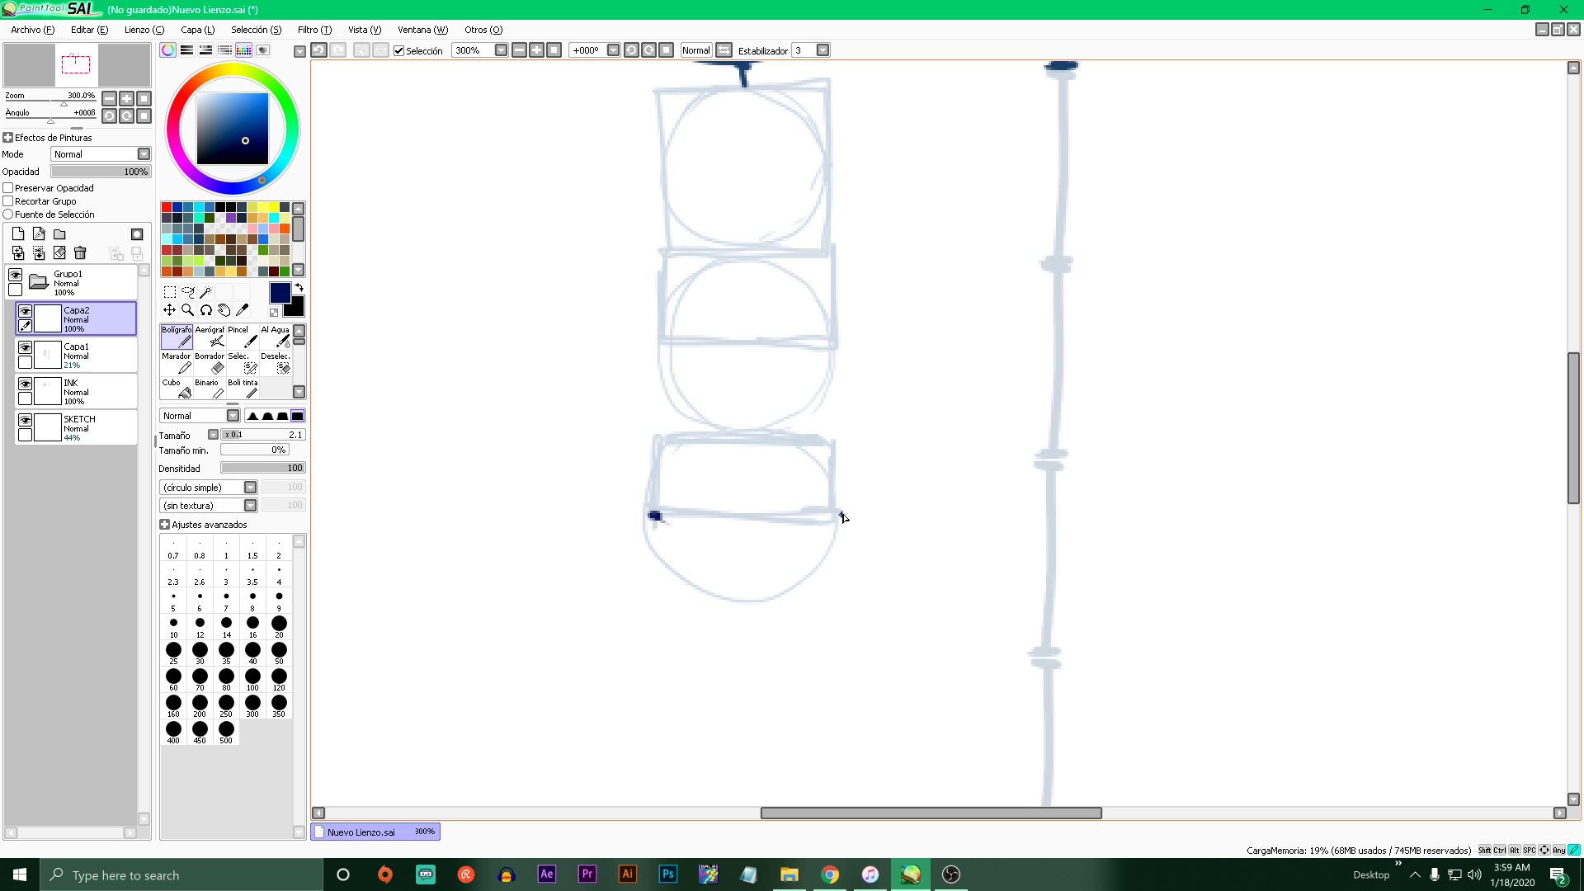
mouse_move(661, 422)
left_mouse_down()
mouse_move(755, 508)
mouse_move(848, 423)
left_mouse_up()
key("ctrl+0")
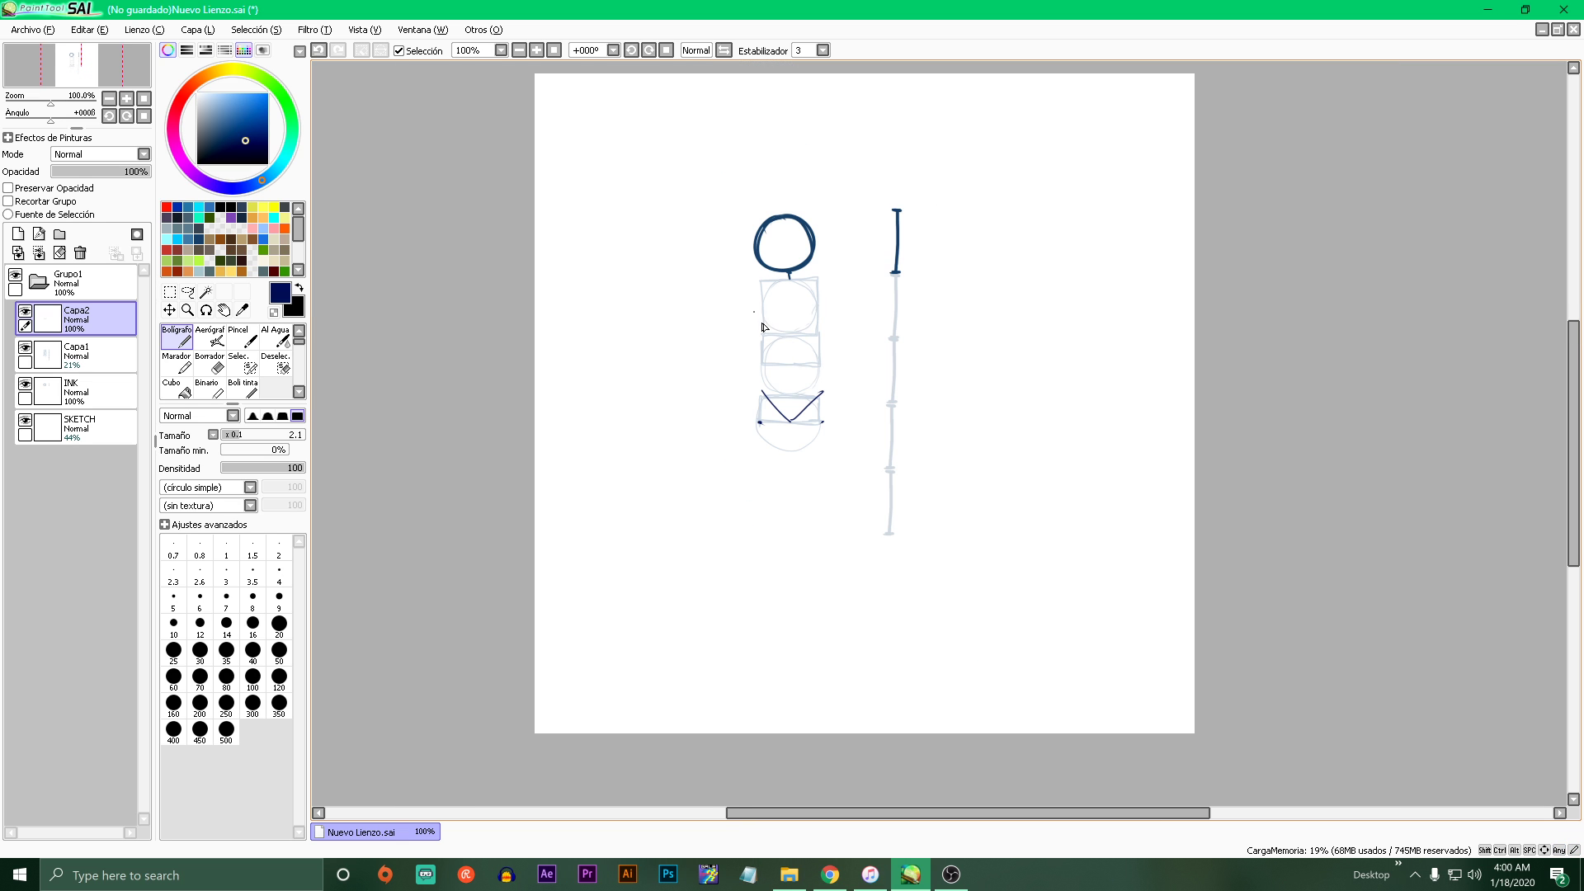
- Draw navy contour lines down both sides of the torso, narrowing at the waist
scroll(762, 327, "up", 4)
mouse_move(733, 277)
left_mouse_down()
mouse_move(758, 419)
mouse_move(737, 586)
left_mouse_up()
mouse_move(969, 259)
left_mouse_down()
mouse_move(941, 430)
mouse_move(984, 625)
mouse_move(975, 558)
left_mouse_up()
scroll(972, 586, "down", 4)
- Try a navy outer thigh curve from the left hip and undo it
scroll(904, 647, "up", 4)
left_click_drag(935, 416, 961, 768)
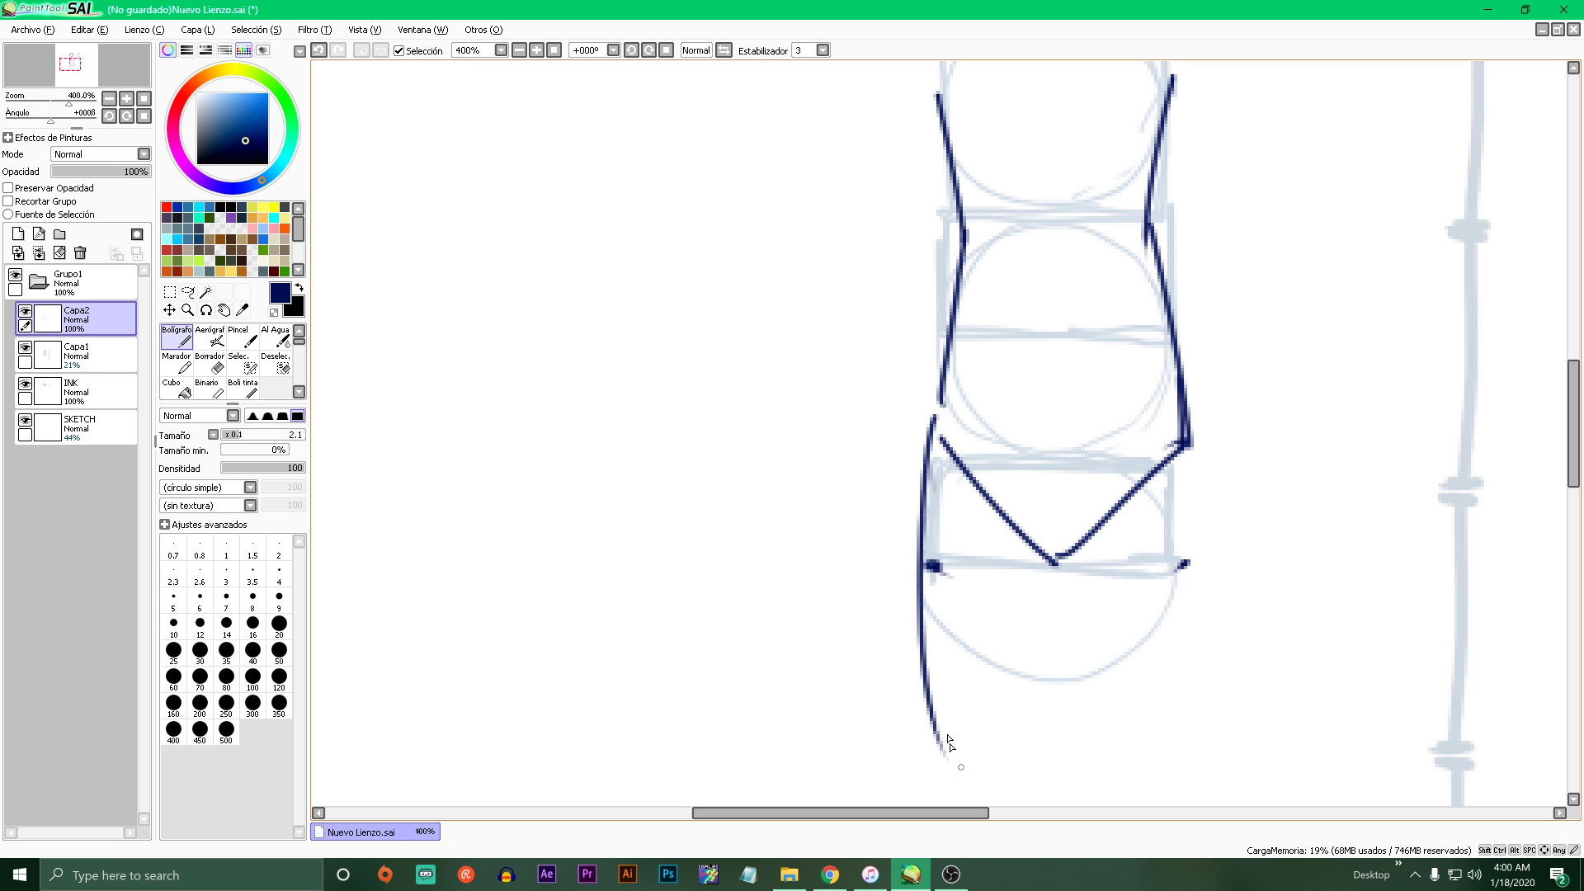
key("ctrl+z")
left_click_drag(936, 424, 912, 623)
key("ctrl+z")
scroll(913, 463, "down", 1)
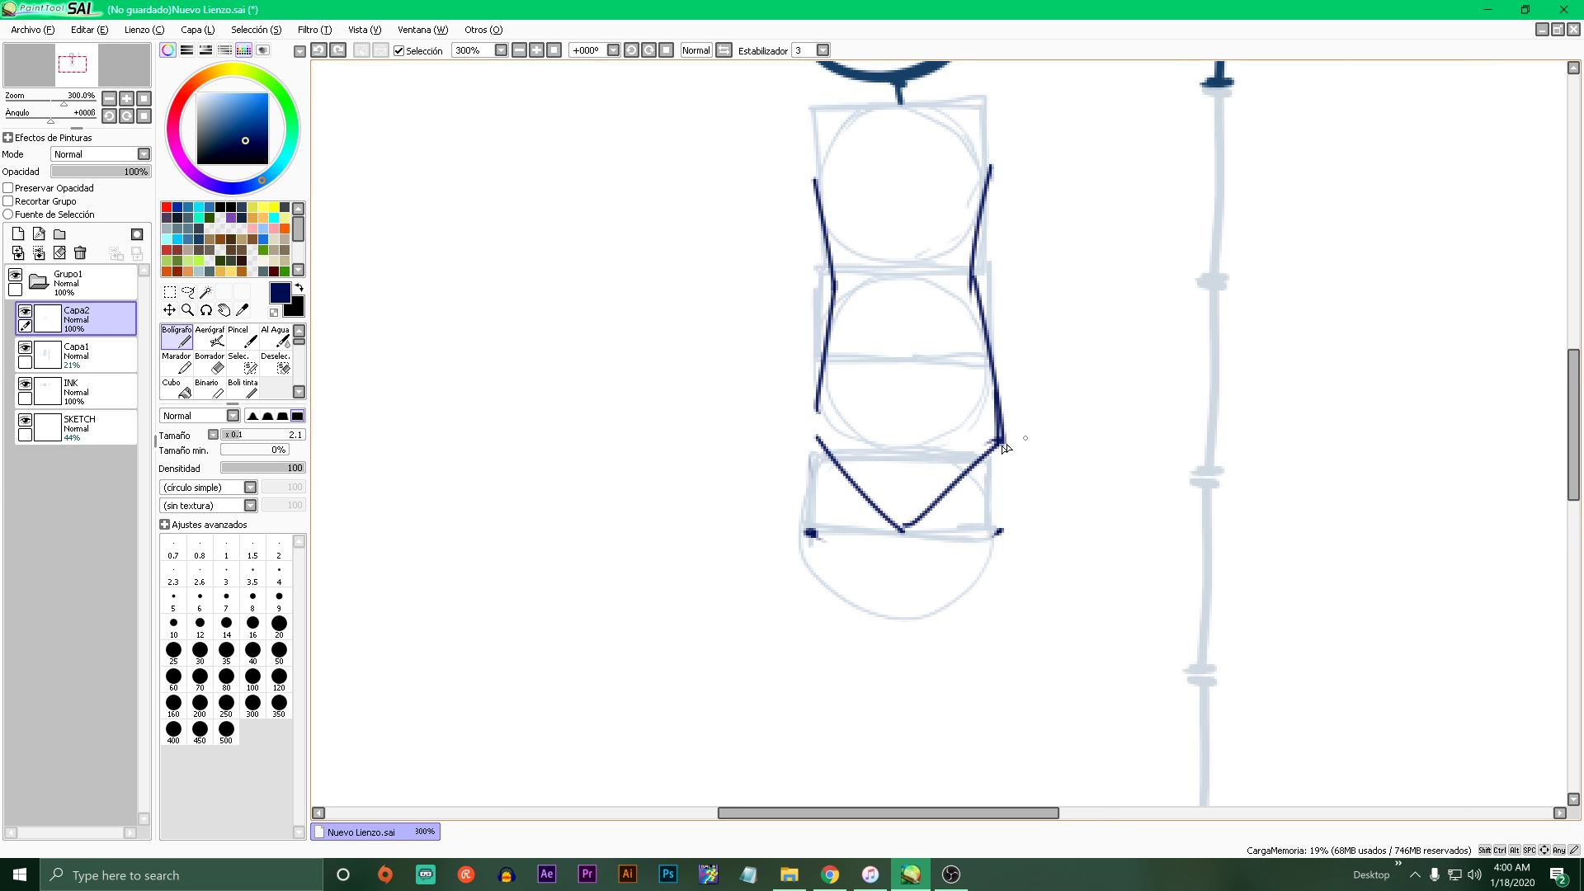
- Sketch two large bright blue hip circles on layer Capa1, one on each side of the pelvis
left_click(264, 238)
left_click(75, 355)
left_click_drag(631, 500, 1040, 446)
key("ctrl+z")
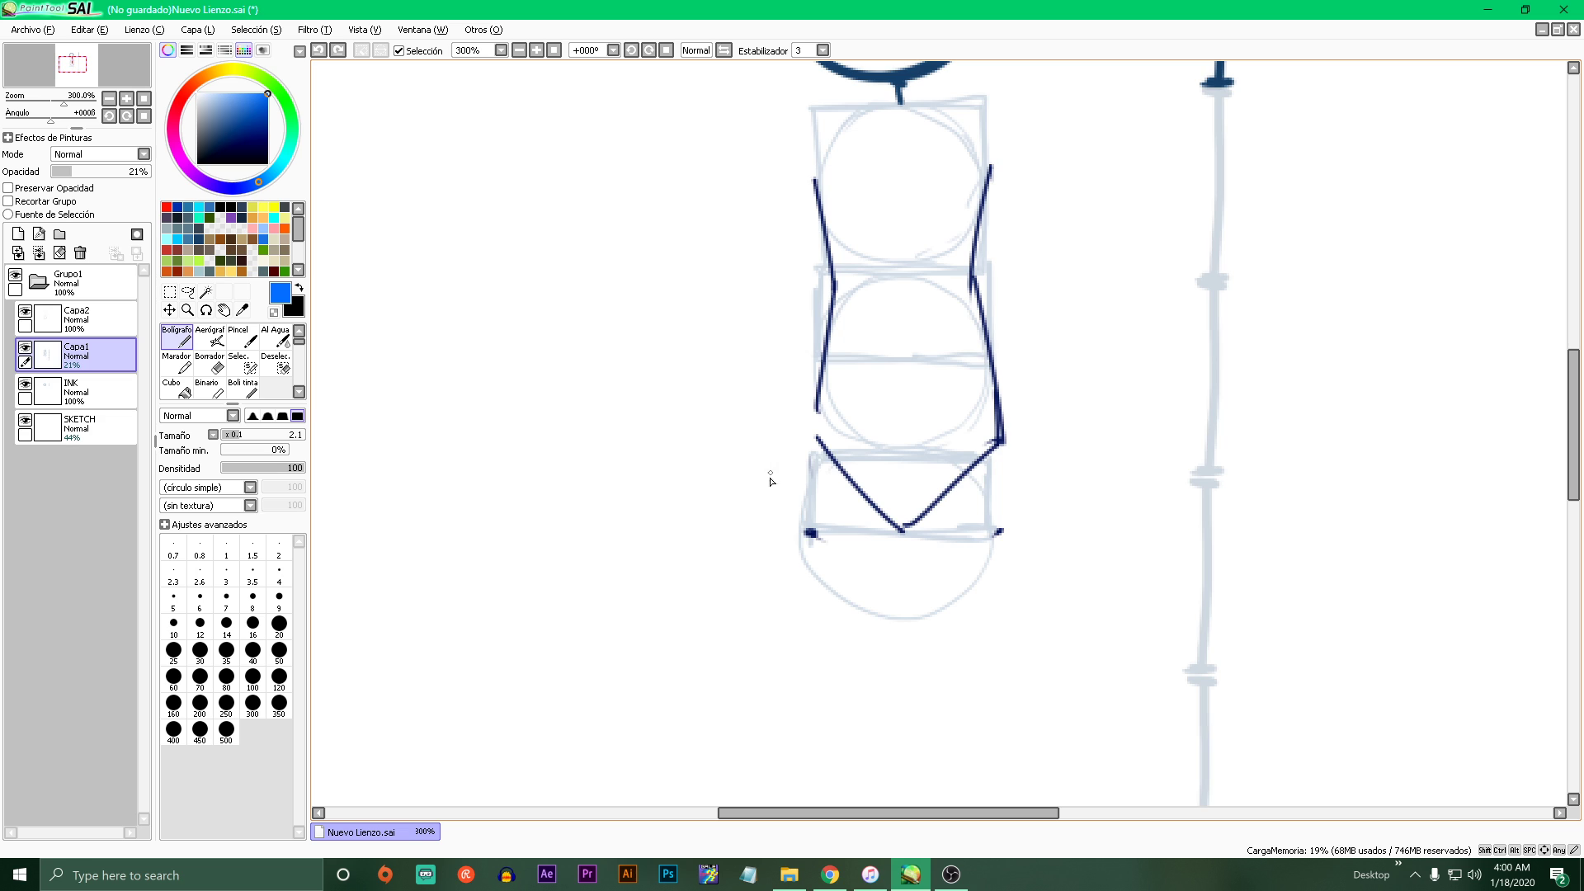
scroll(769, 483, "down", 2)
scroll(769, 483, "up", 2)
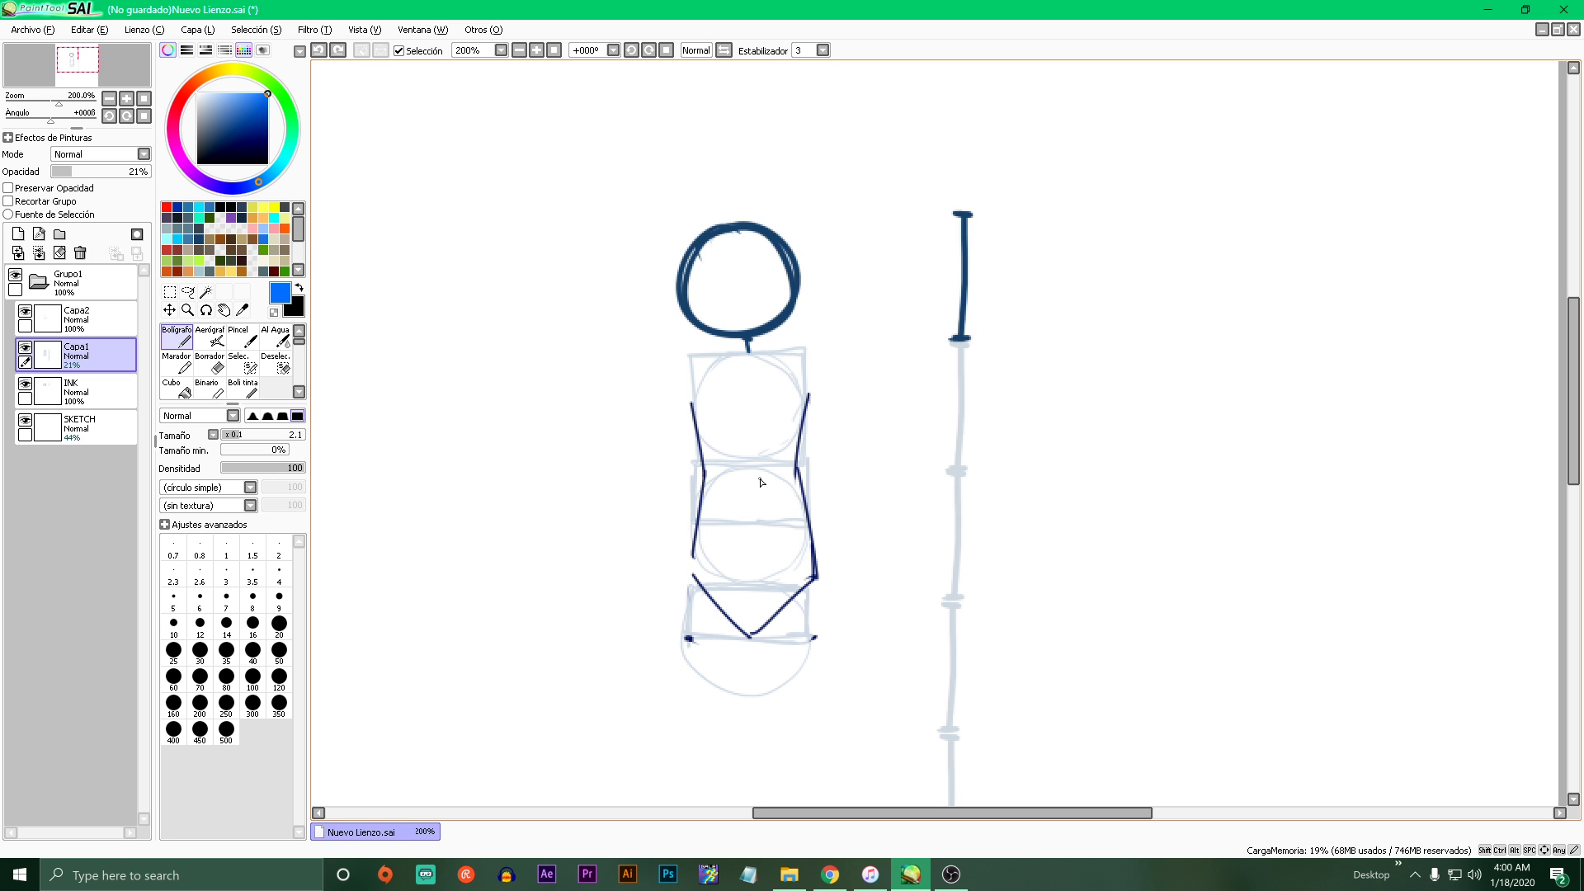
scroll(698, 627, "down", 4)
scroll(701, 619, "up", 4)
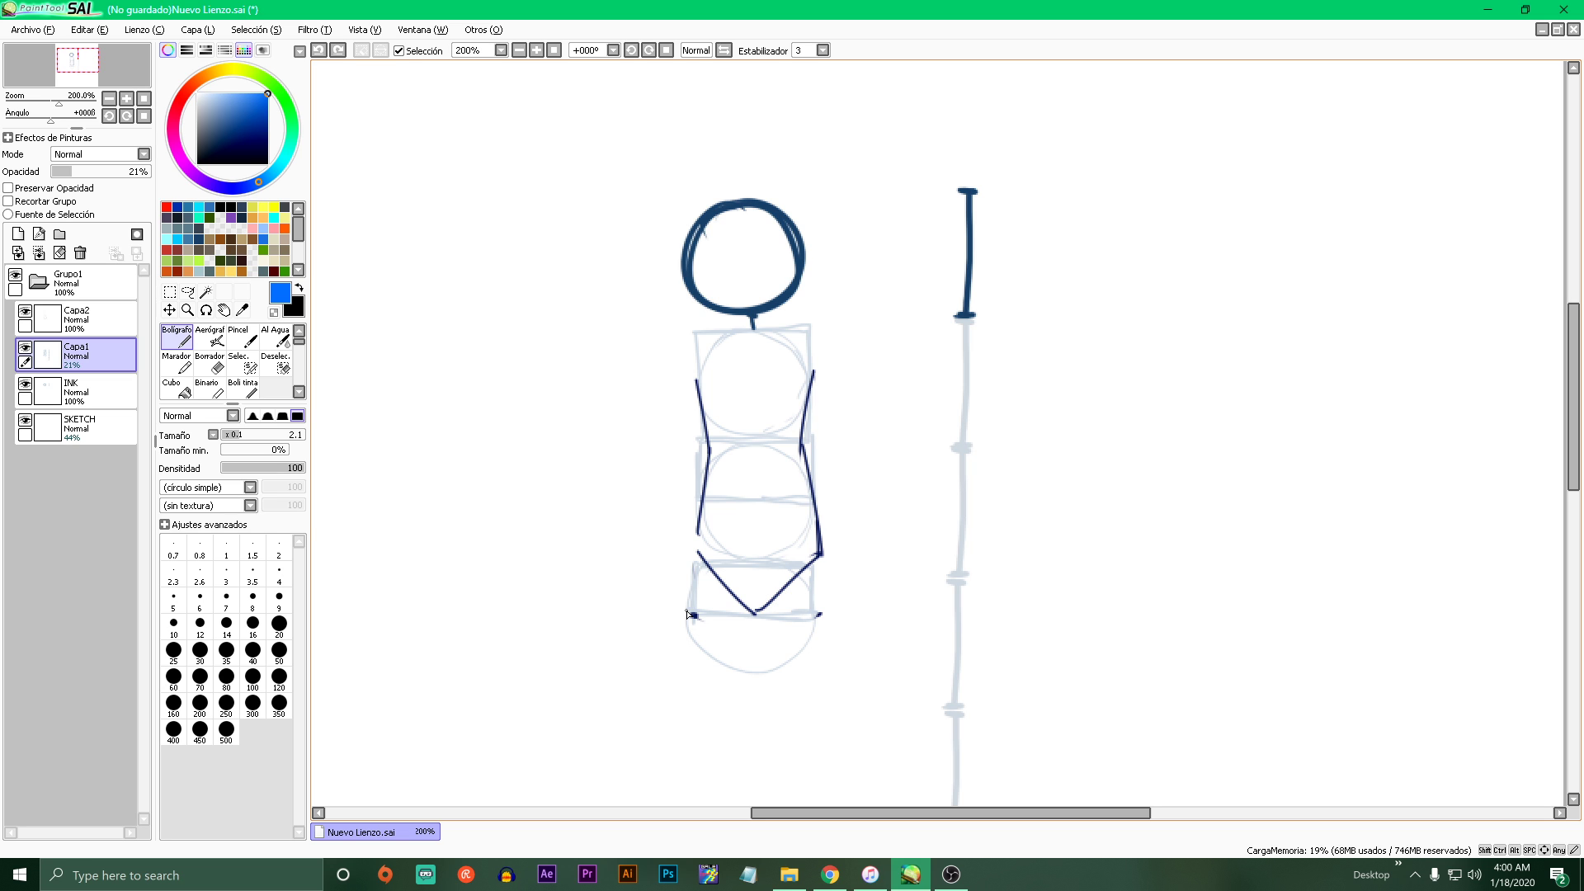
scroll(689, 615, "up", 2)
mouse_move(588, 370)
left_mouse_down()
mouse_move(487, 450)
mouse_move(672, 577)
mouse_move(595, 348)
mouse_move(607, 618)
left_mouse_up()
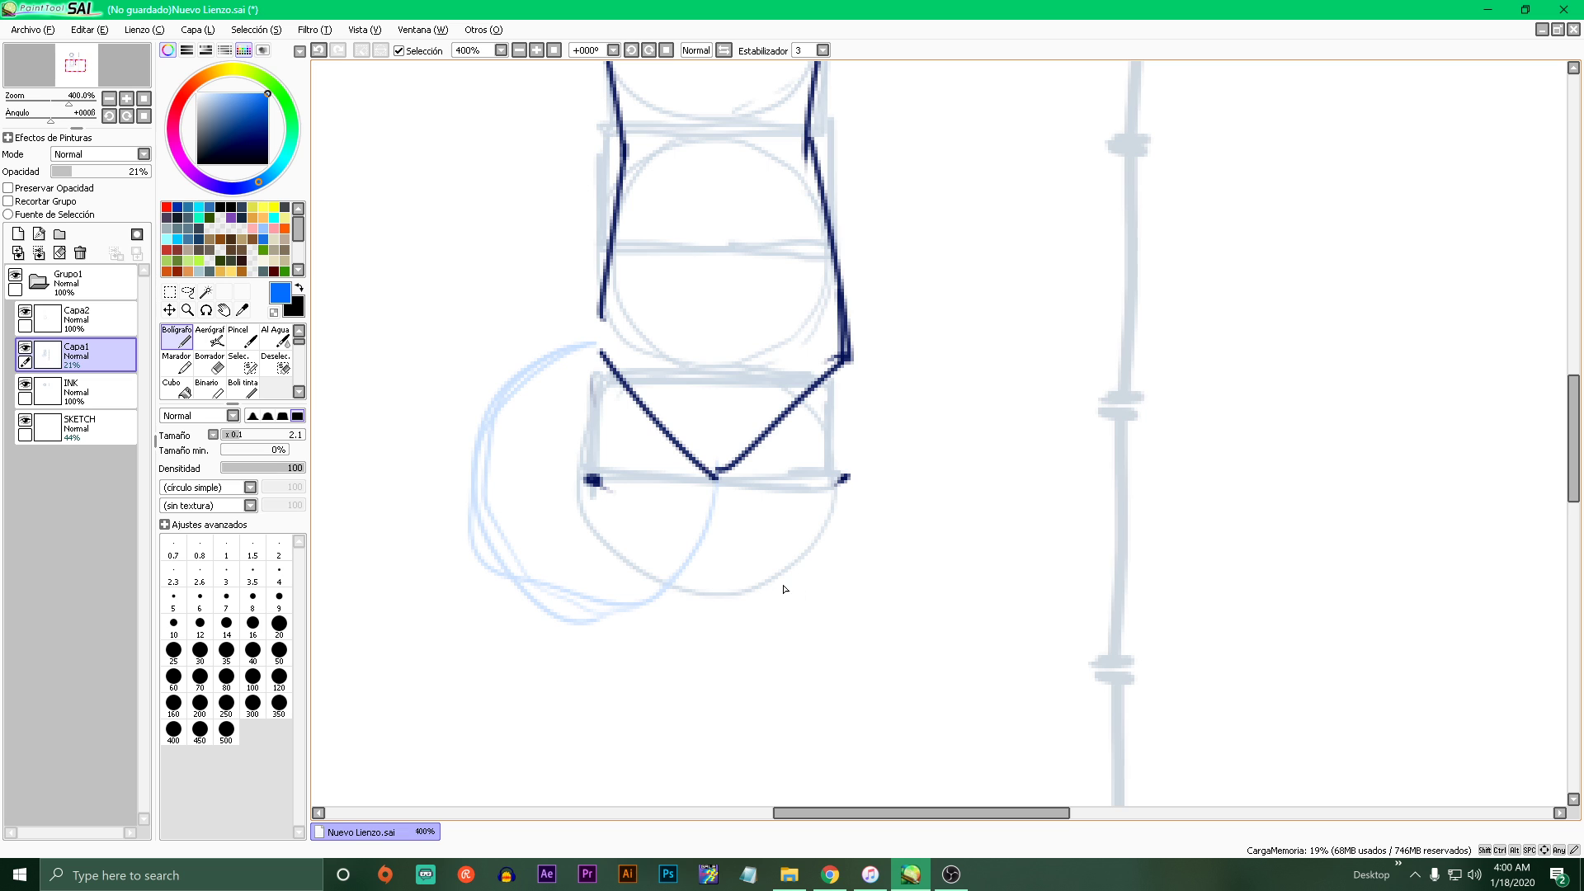
mouse_move(713, 504)
left_mouse_down()
mouse_move(804, 624)
mouse_move(948, 456)
mouse_move(805, 377)
mouse_move(800, 622)
left_mouse_up()
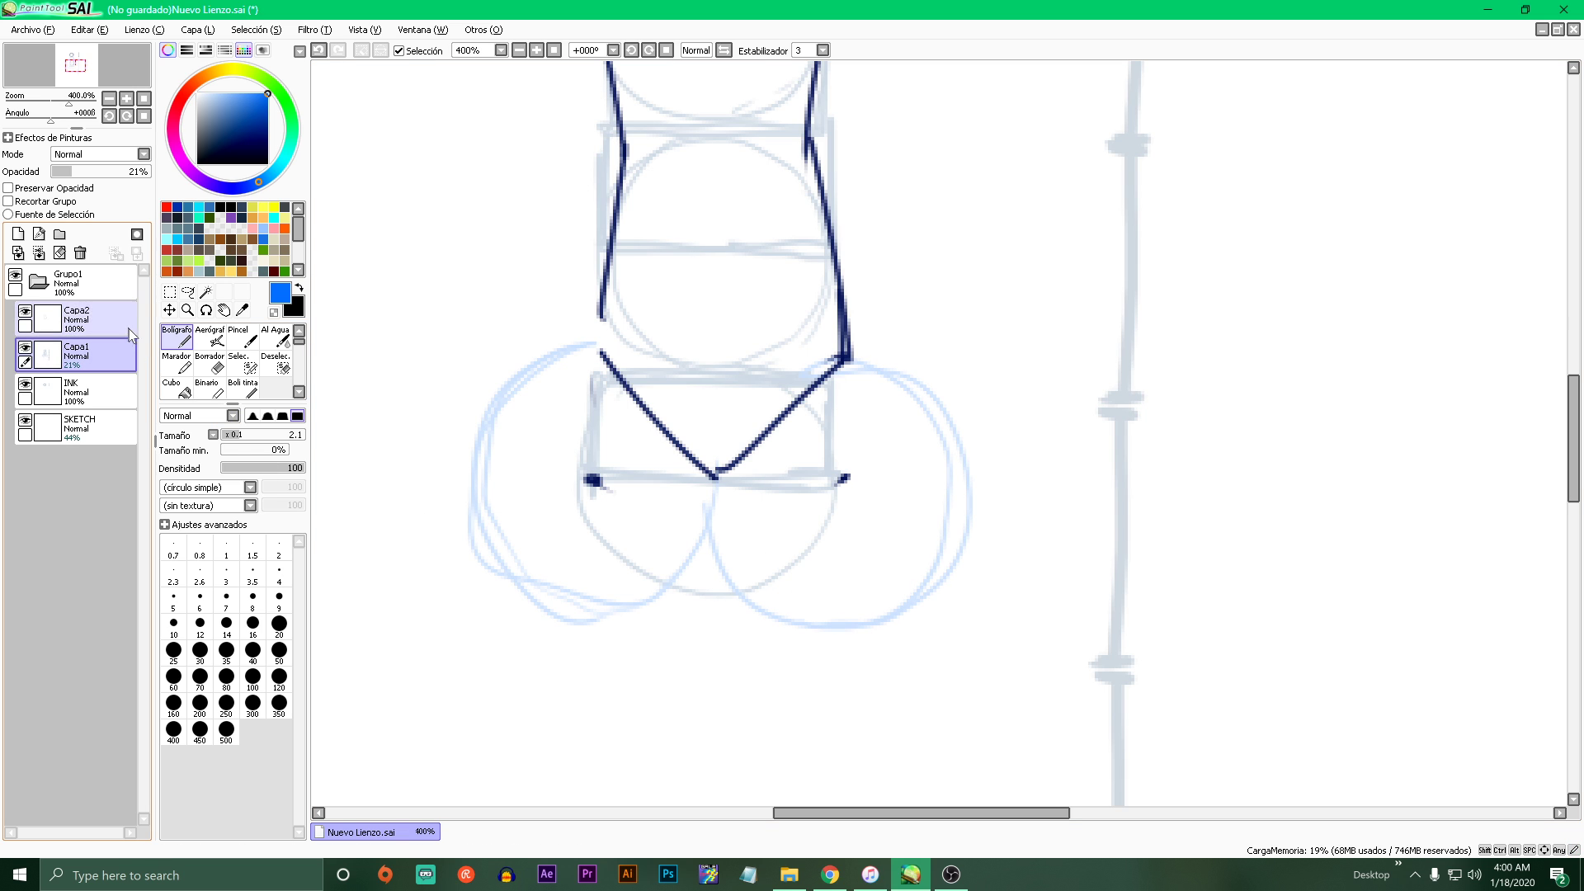
- Draw the left hip and outer thigh contour in black on layer Capa2, following the blue circle
left_click(102, 321)
left_click(224, 264)
left_click_drag(421, 334, 592, 418)
key("ctrl+z")
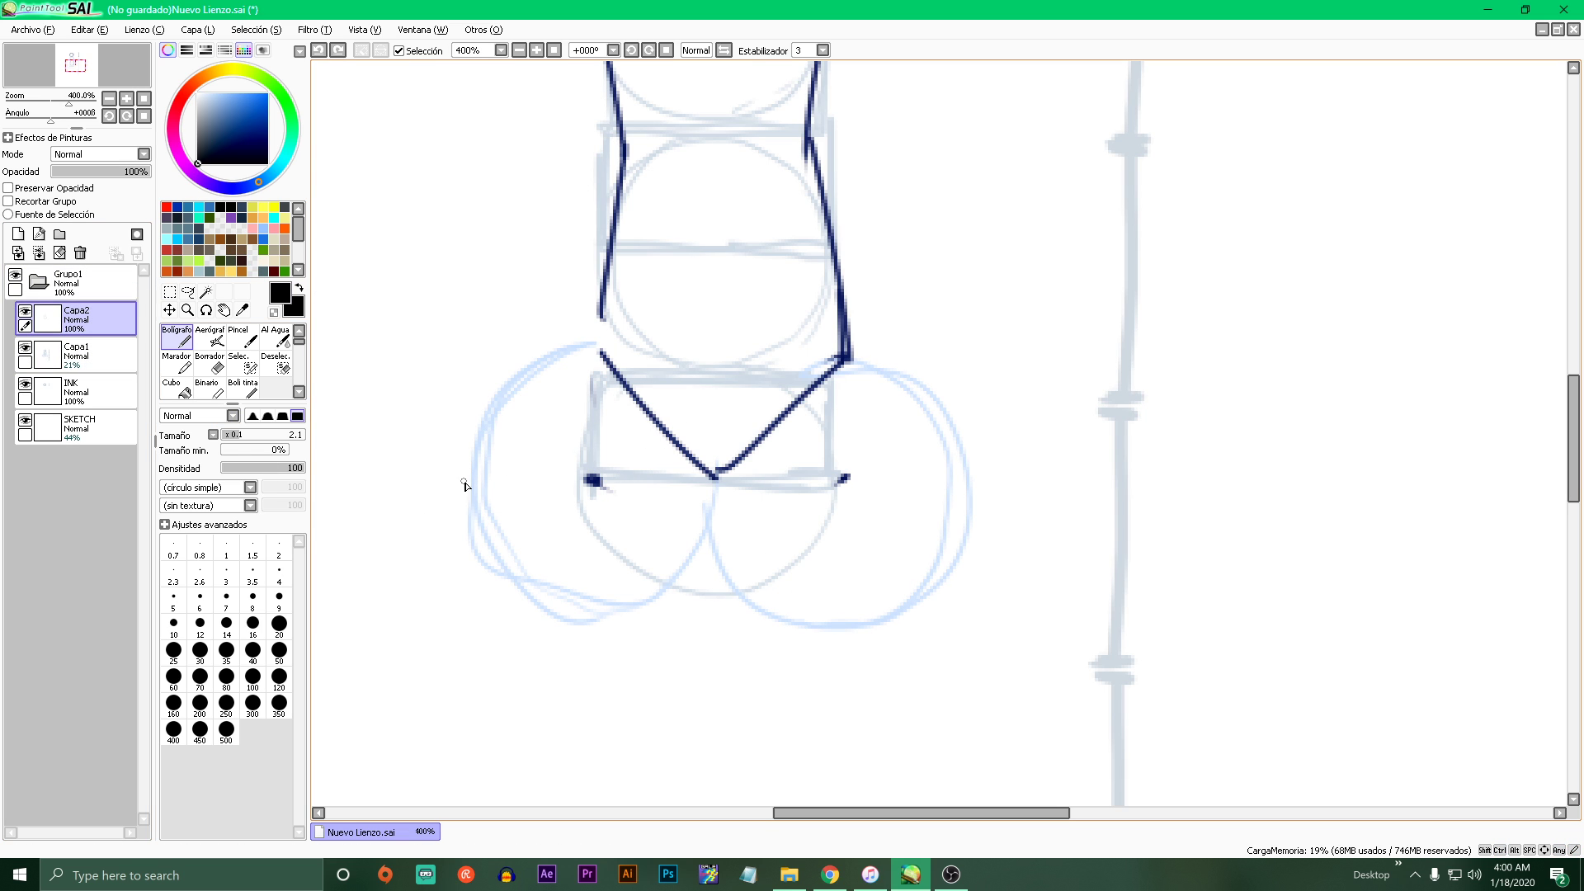
left_click_drag(594, 289, 508, 476)
left_click_drag(587, 333, 495, 487)
key("ctrl+z")
key("ctrl+z")
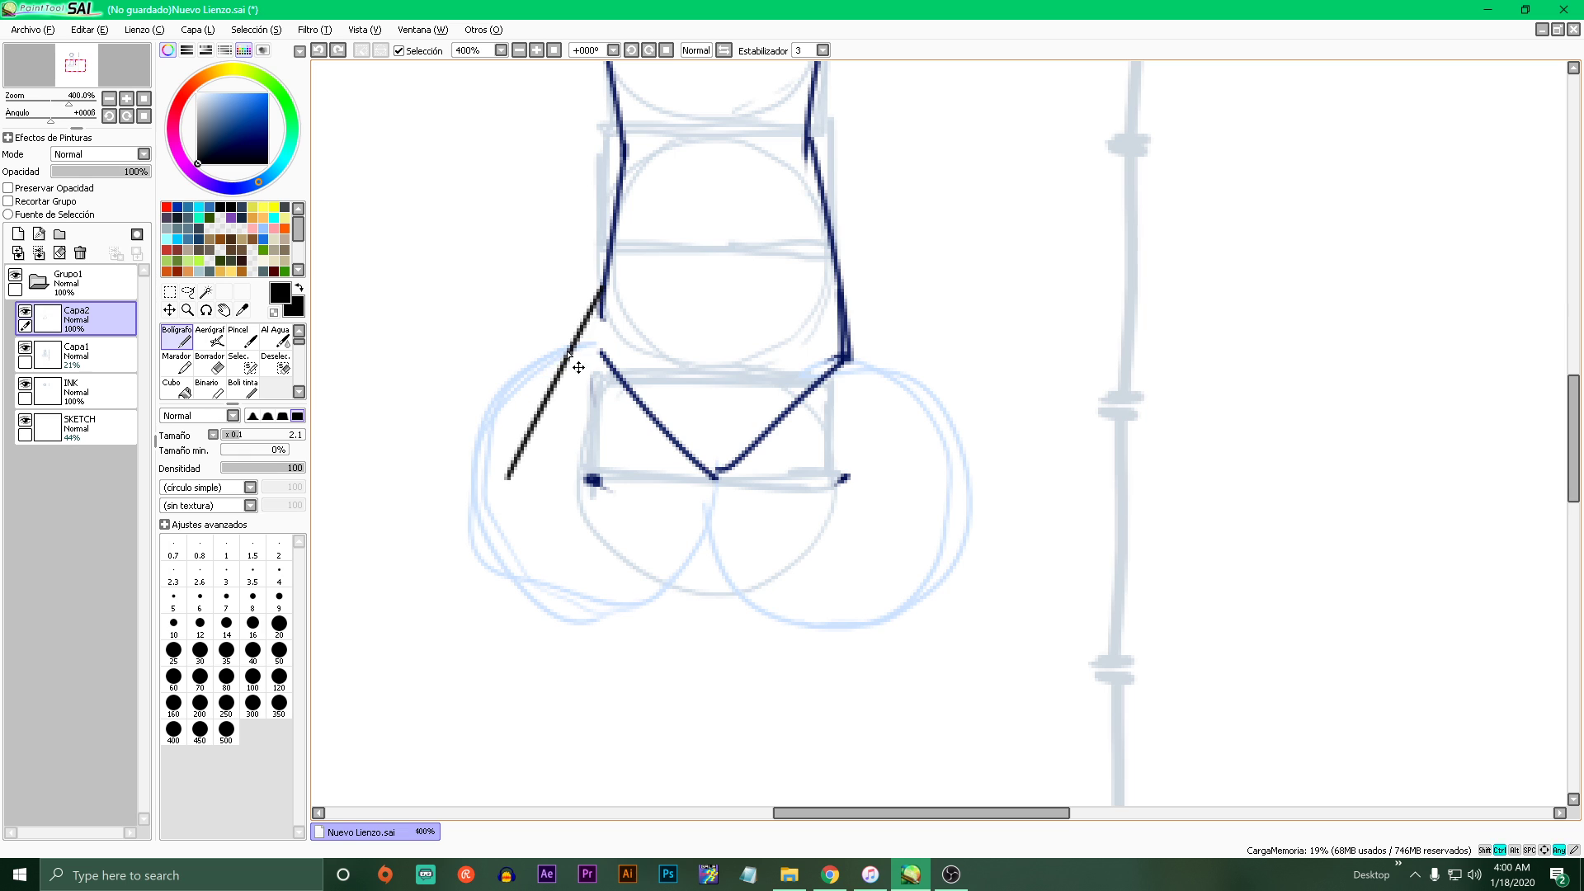
left_click_drag(600, 294, 530, 397)
key("ctrl+z")
key("ctrl+z")
left_click_drag(600, 291, 490, 498)
mouse_move(566, 345)
left_mouse_down()
mouse_move(526, 410)
mouse_move(515, 722)
left_mouse_up()
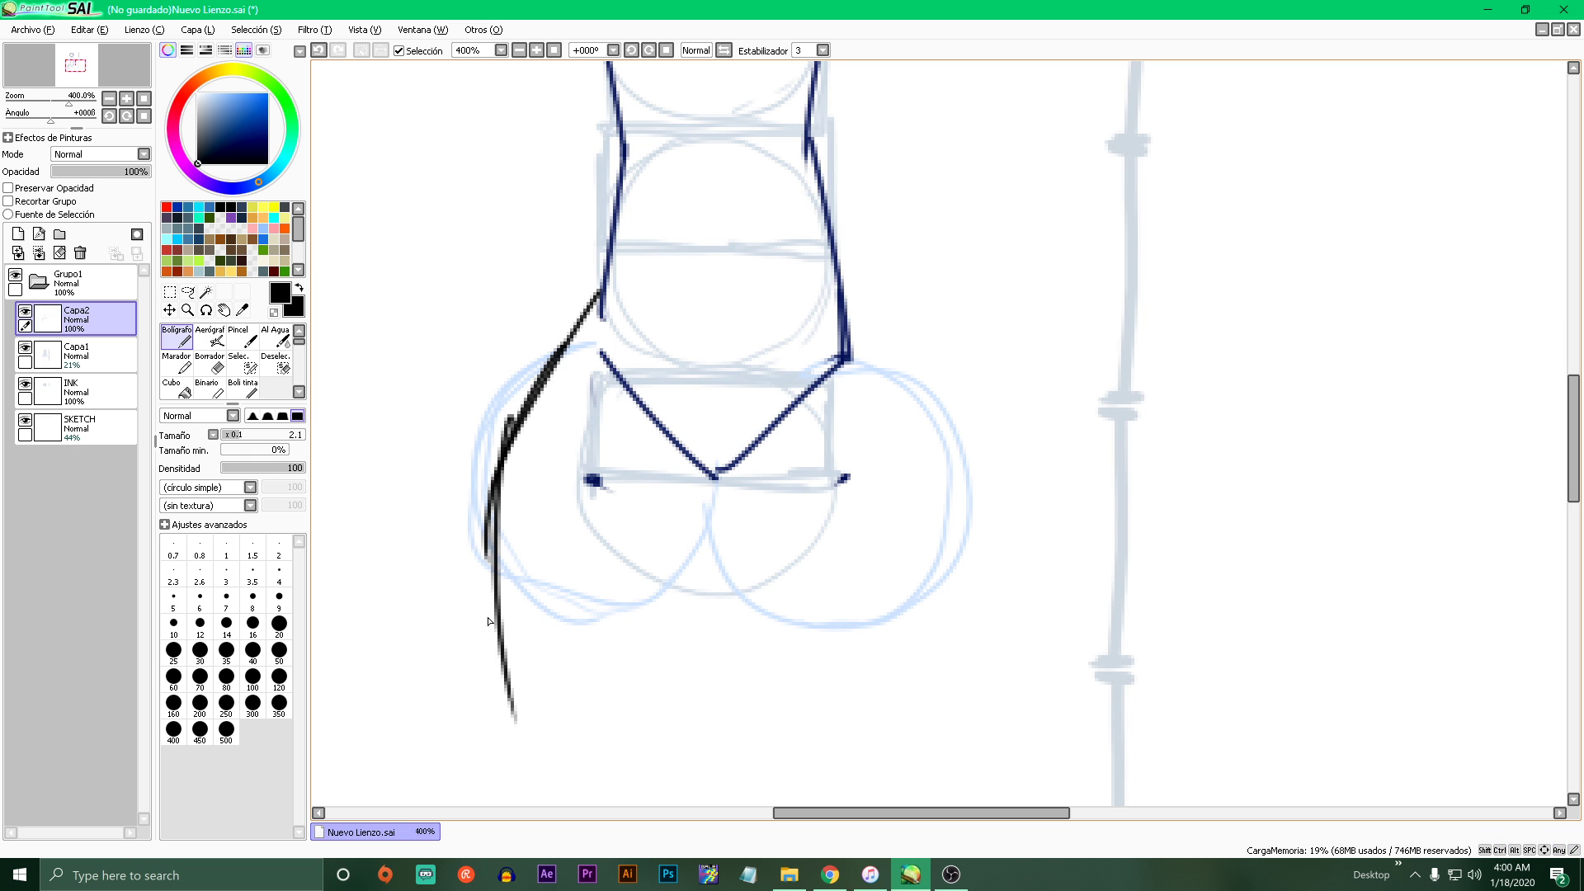
- Draw the matching black hip and outer thigh contour on the right side of the figure
scroll(627, 500, "down", 1)
left_click_drag(794, 363, 879, 488)
left_click_drag(830, 403, 881, 497)
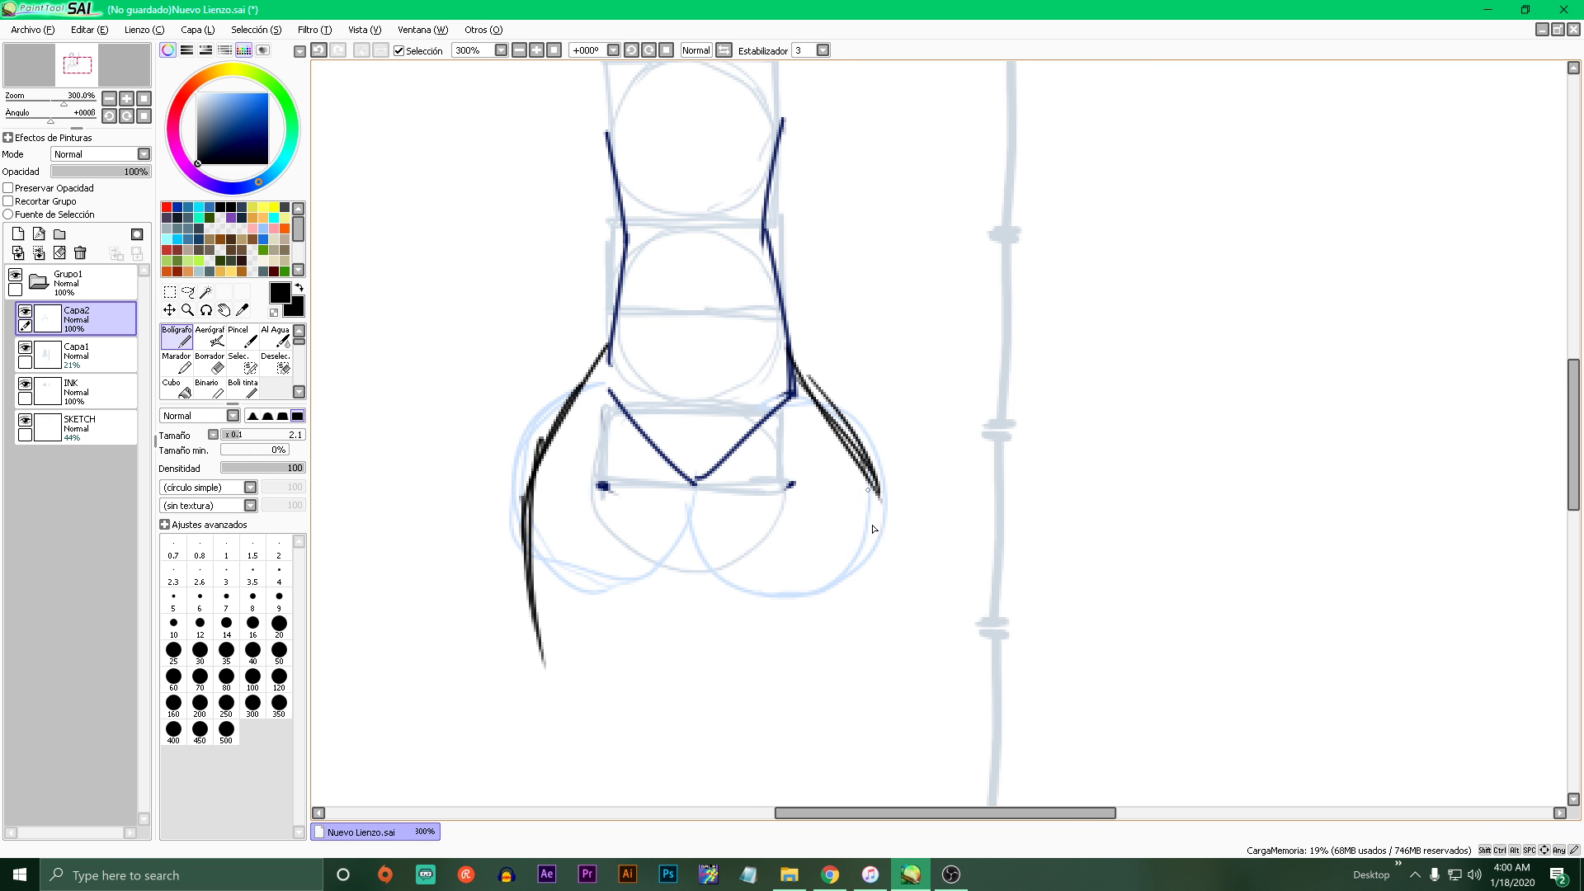
key("ctrl+z")
key("ctrl+z")
key("ctrl+z")
left_click_drag(791, 355, 894, 549)
left_click_drag(839, 431, 874, 664)
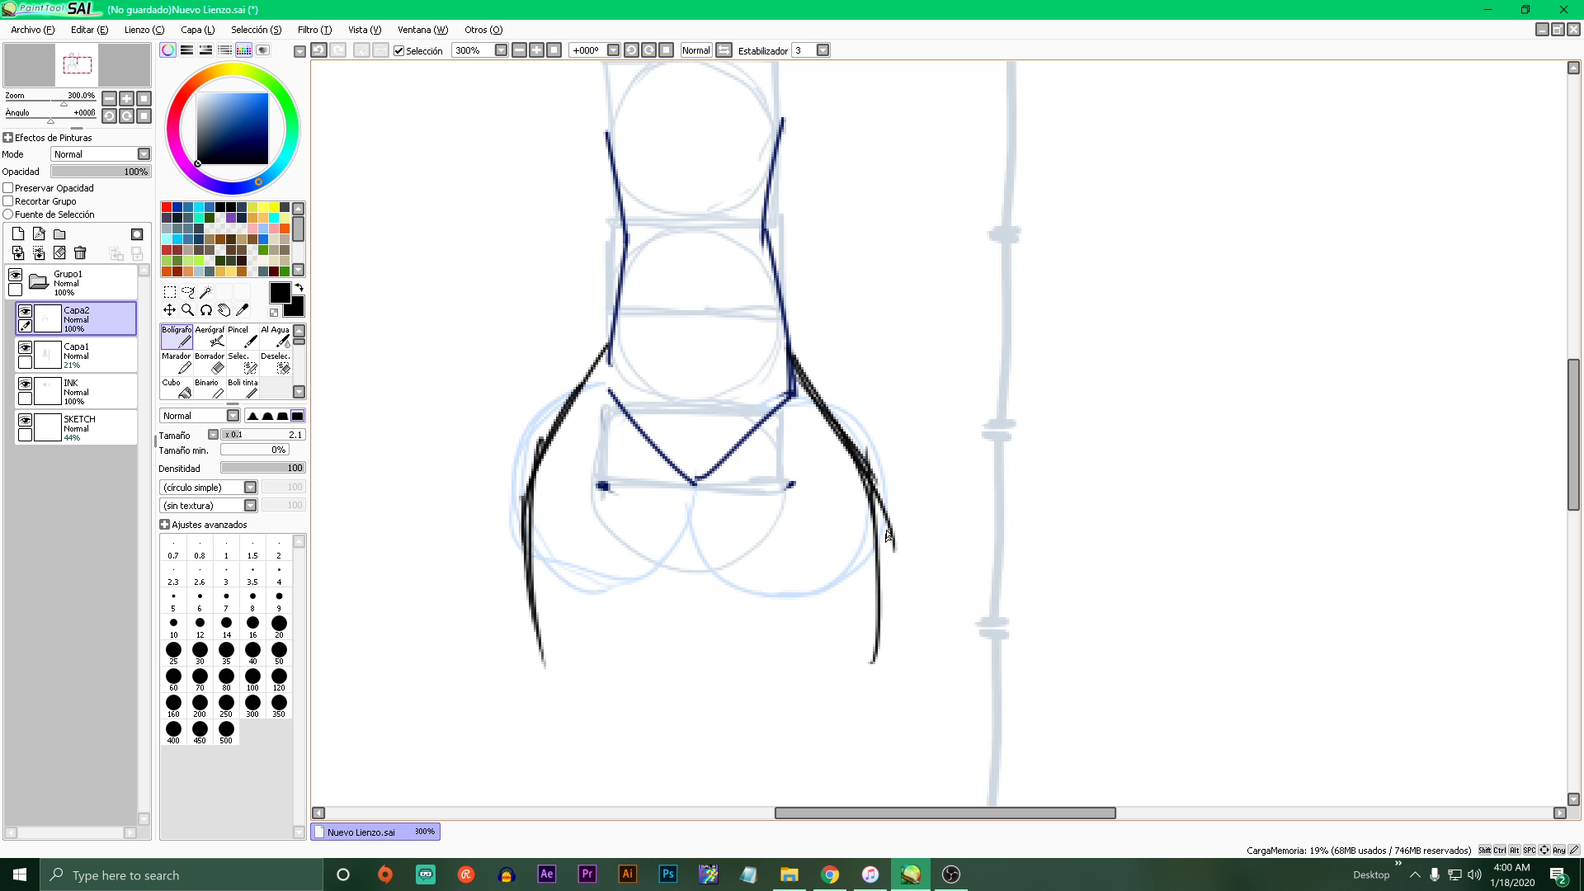
left_click_drag(887, 532, 880, 672)
- Draw the two black inner thigh lines spreading downward from the crotch
mouse_move(696, 550)
left_mouse_down()
mouse_move(756, 746)
mouse_move(651, 704)
mouse_move(652, 736)
left_mouse_up()
key("ctrl+z")
scroll(648, 610, "down", 2)
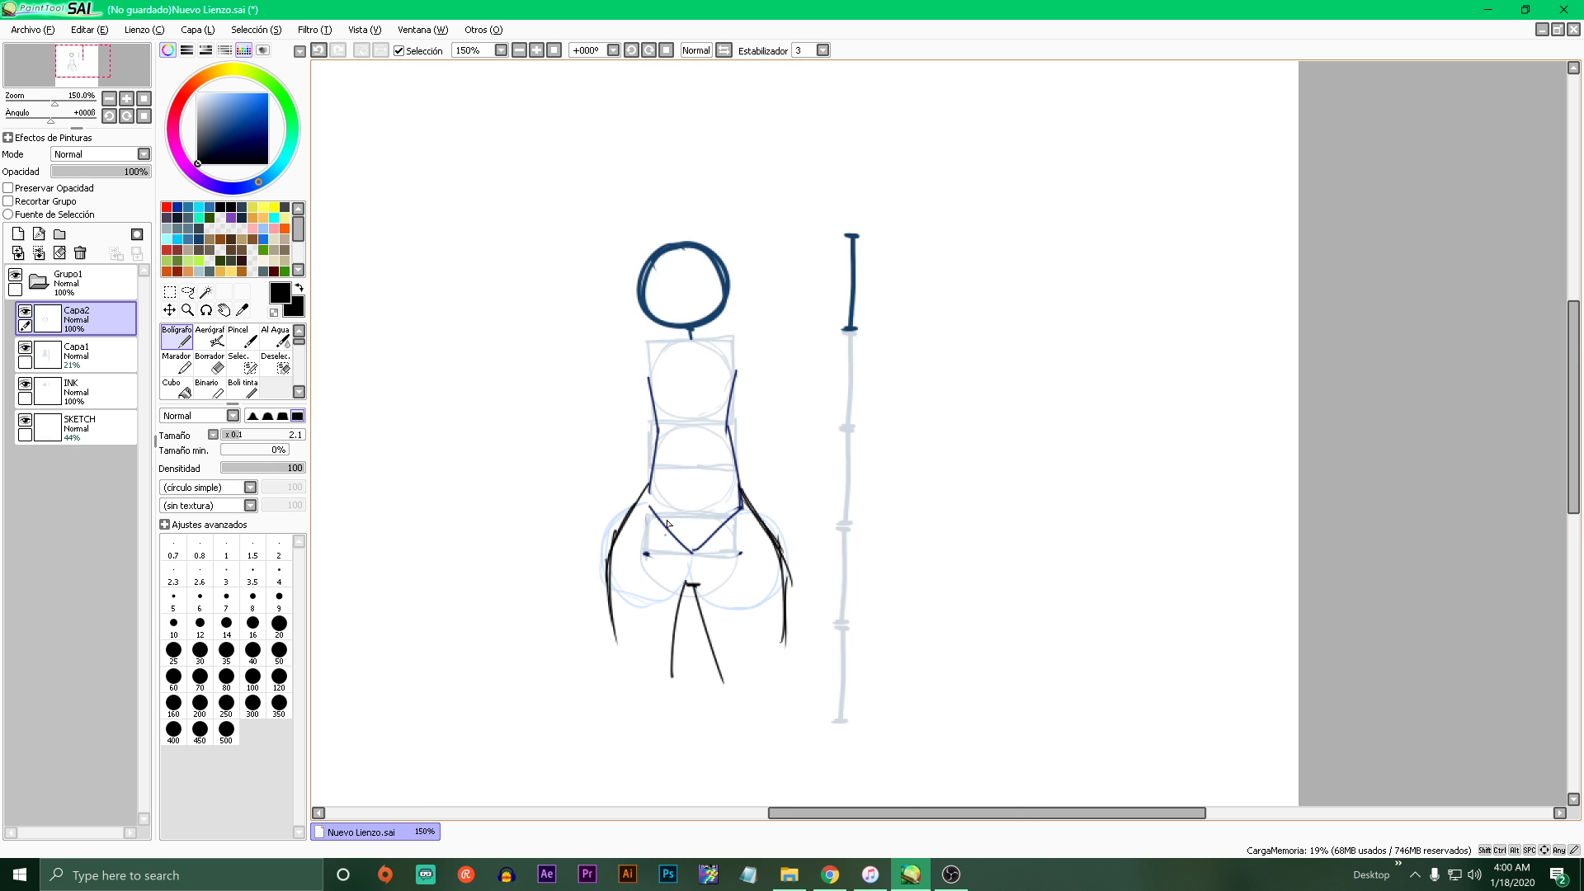
- Draw a small black shoulder circle at each upper corner of the torso and switch to the rectangular selection tool
scroll(648, 610, "up", 2)
left_click_drag(659, 307, 615, 420)
key("ctrl+z")
mouse_move(625, 234)
left_mouse_down()
mouse_move(594, 263)
mouse_move(608, 239)
left_mouse_up()
left_click_drag(812, 217, 808, 219)
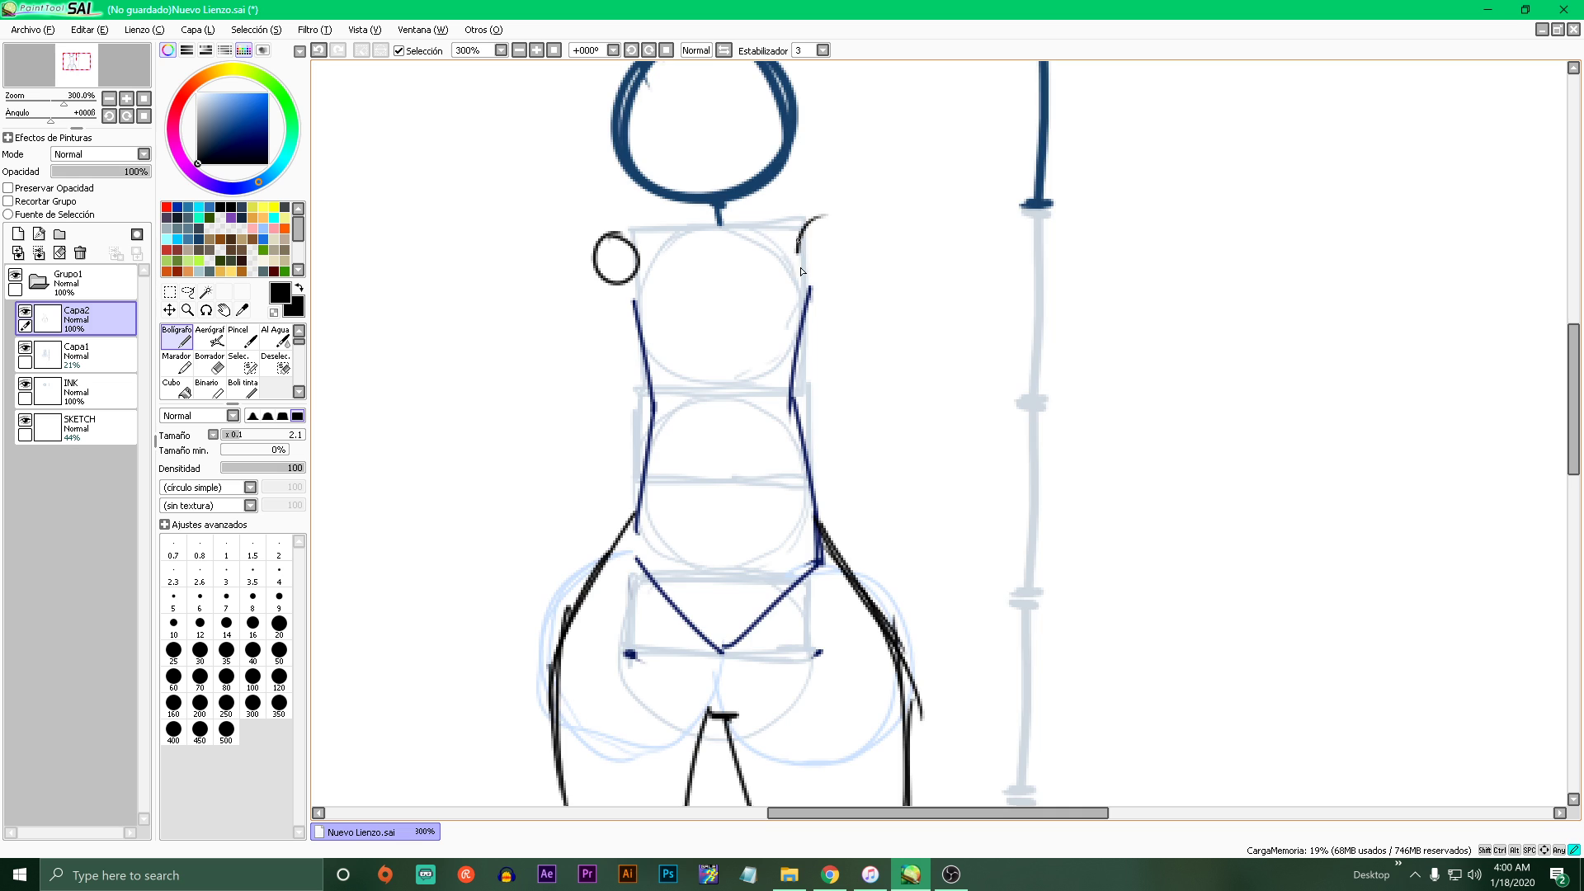
scroll(559, 319, "down", 4)
scroll(558, 319, "up", 3)
left_click(170, 293)
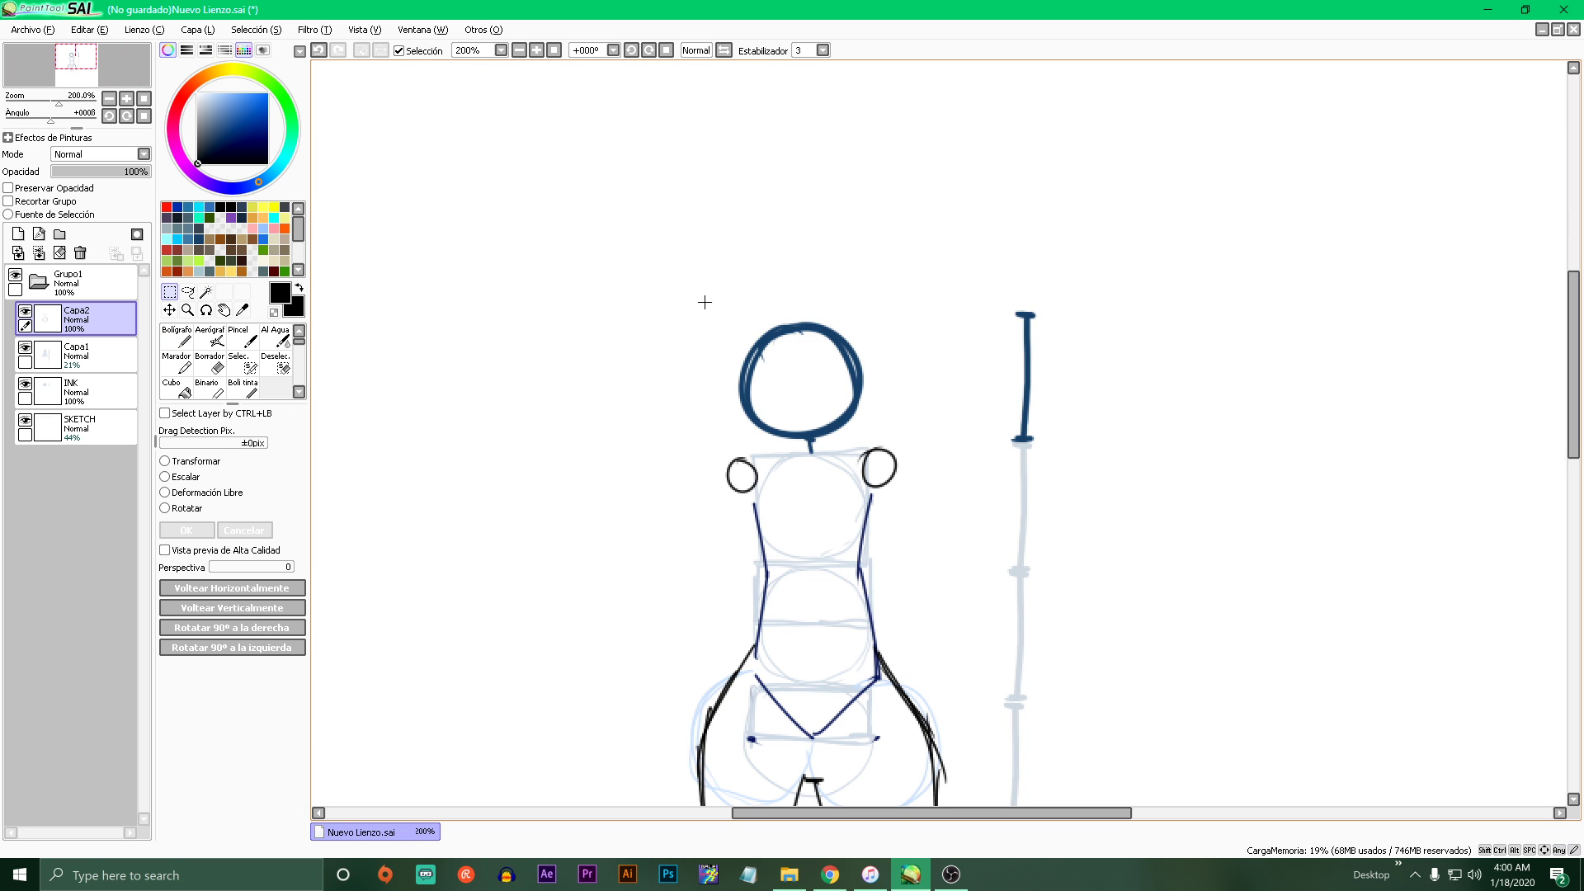
left_click_drag(705, 301, 876, 457)
left_click_drag(857, 430, 853, 417)
scroll(833, 432, "down", 3)
key("ctrl+d")
scroll(850, 470, "up", 3)
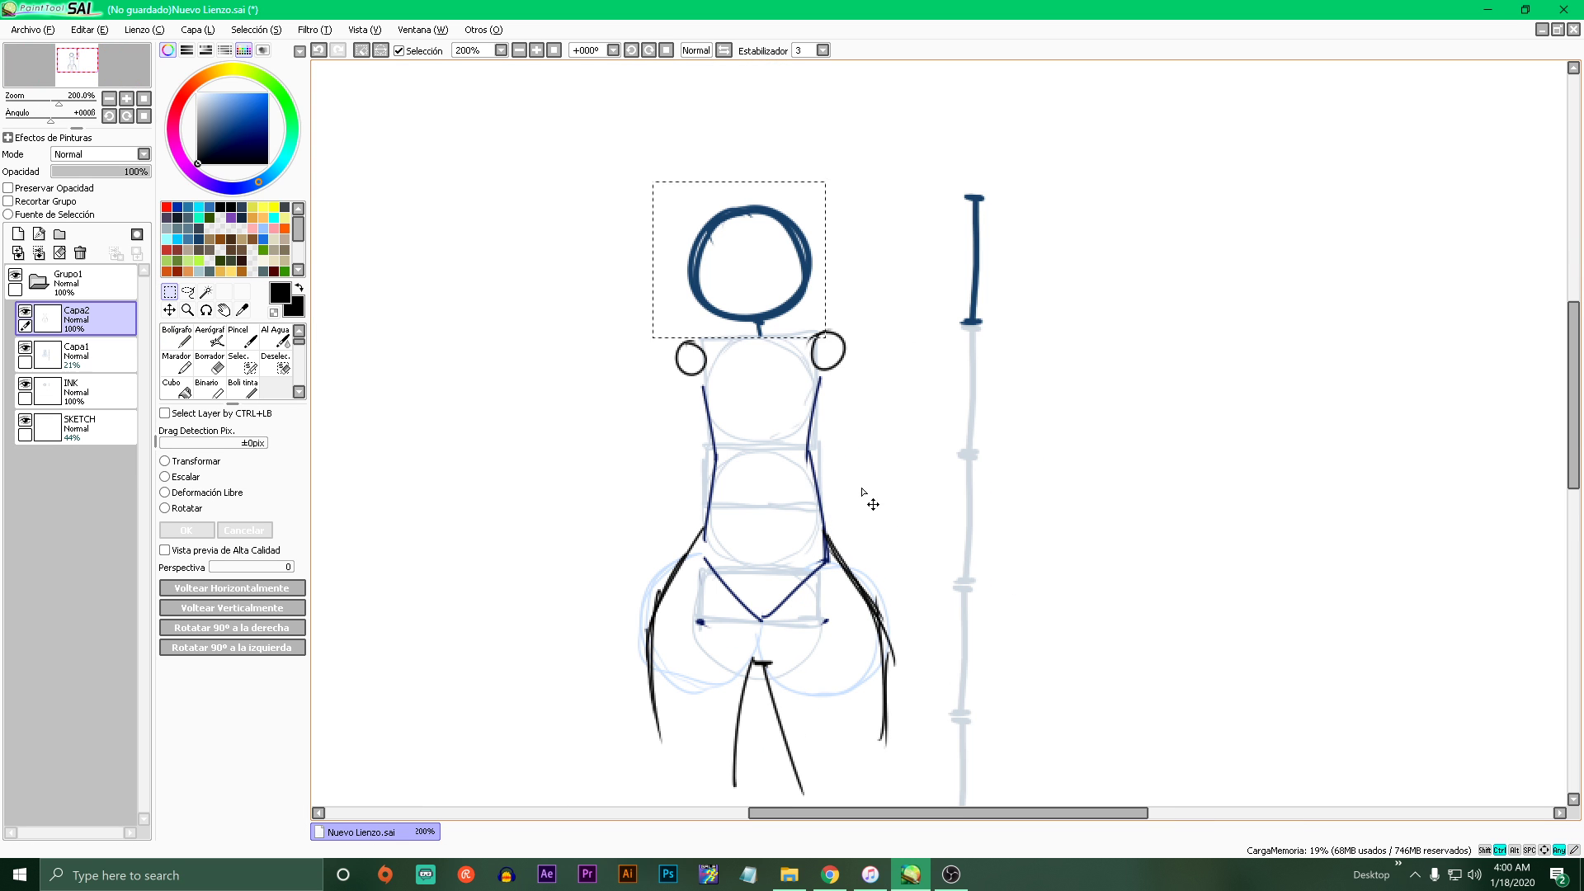
scroll(849, 498, "down", 4)
scroll(825, 457, "up", 3)
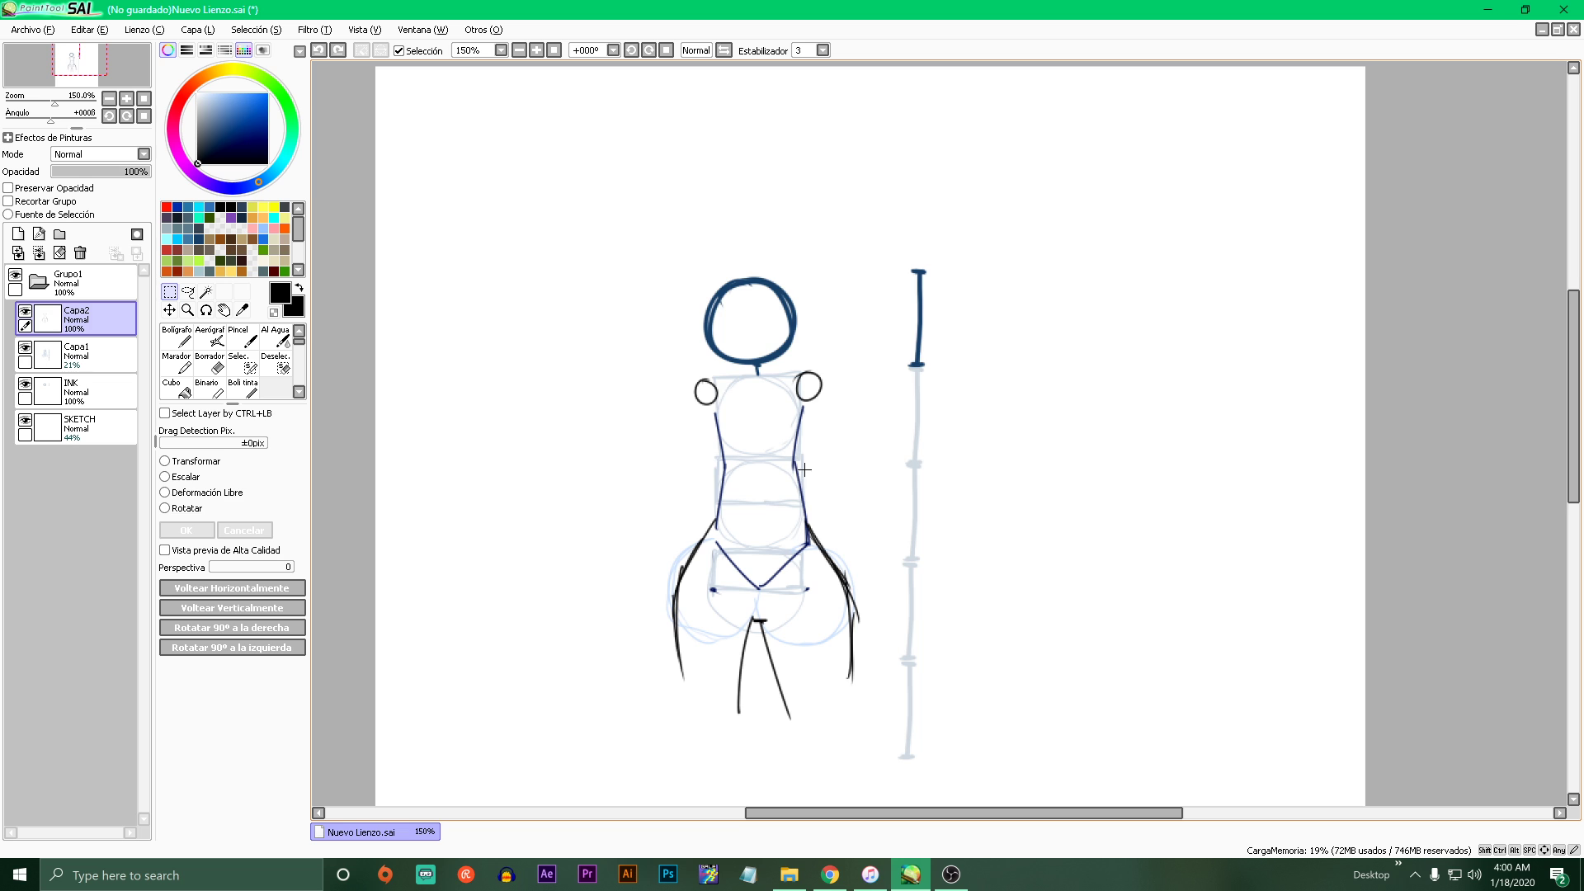
- Switch to the Bolígrafo pen and merge Capa2, Capa1 and INK down into the SKETCH layer
left_click(177, 337)
left_click(39, 253)
left_click(39, 254)
left_click(39, 253)
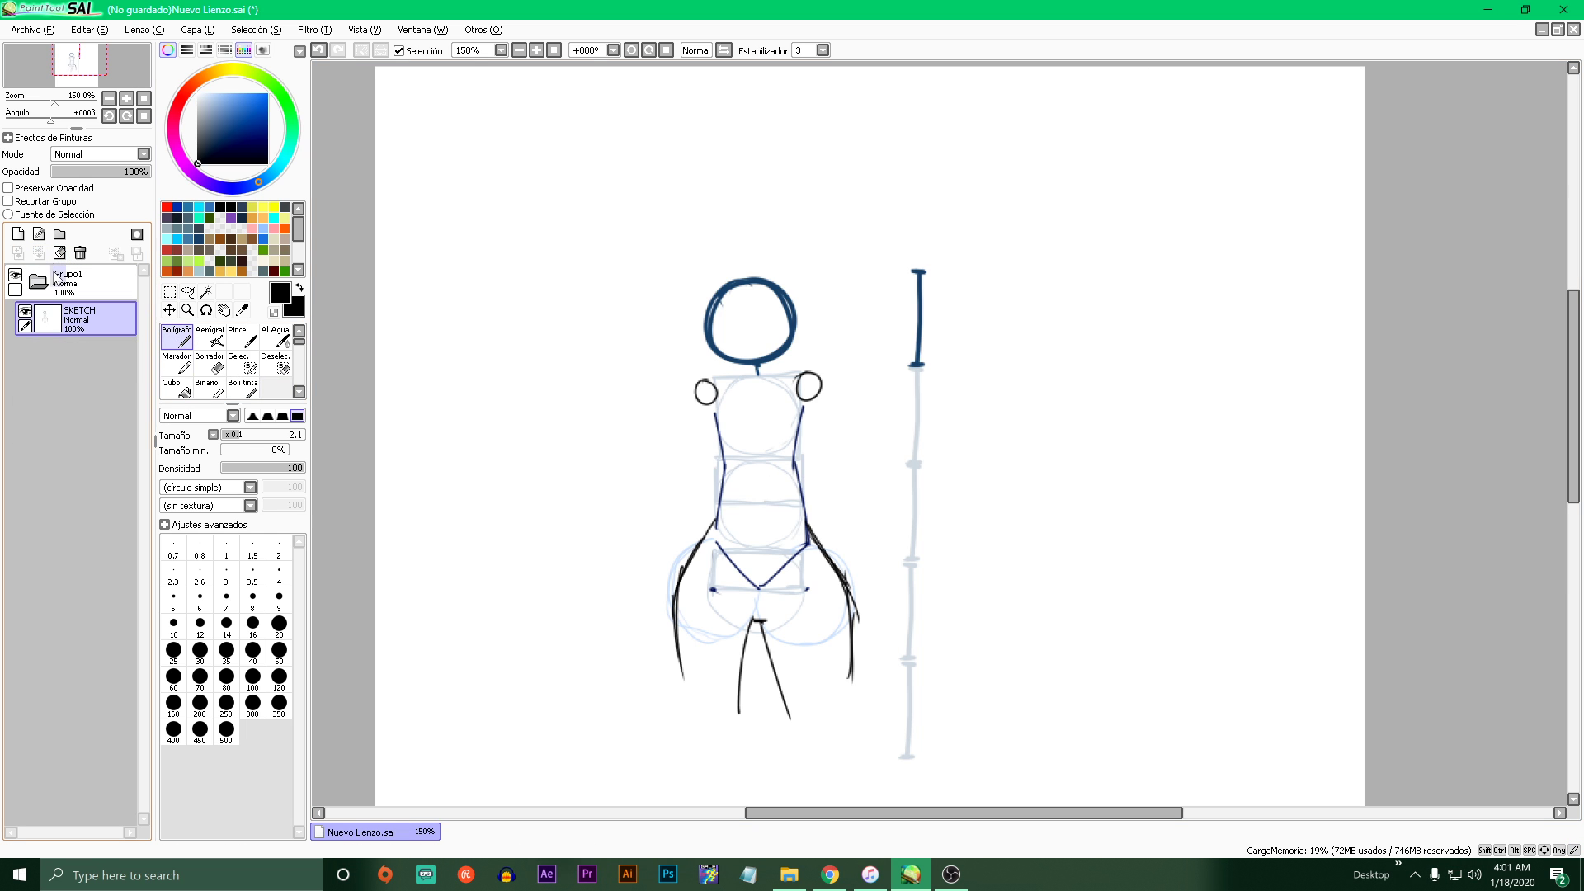
- Clear the whole drawing from the SKETCH layer and leave nothing selected
key("ctrl+a")
key("Delete")
key("ctrl+d")
left_click_drag(495, 343, 836, 396)
key("ctrl+z")
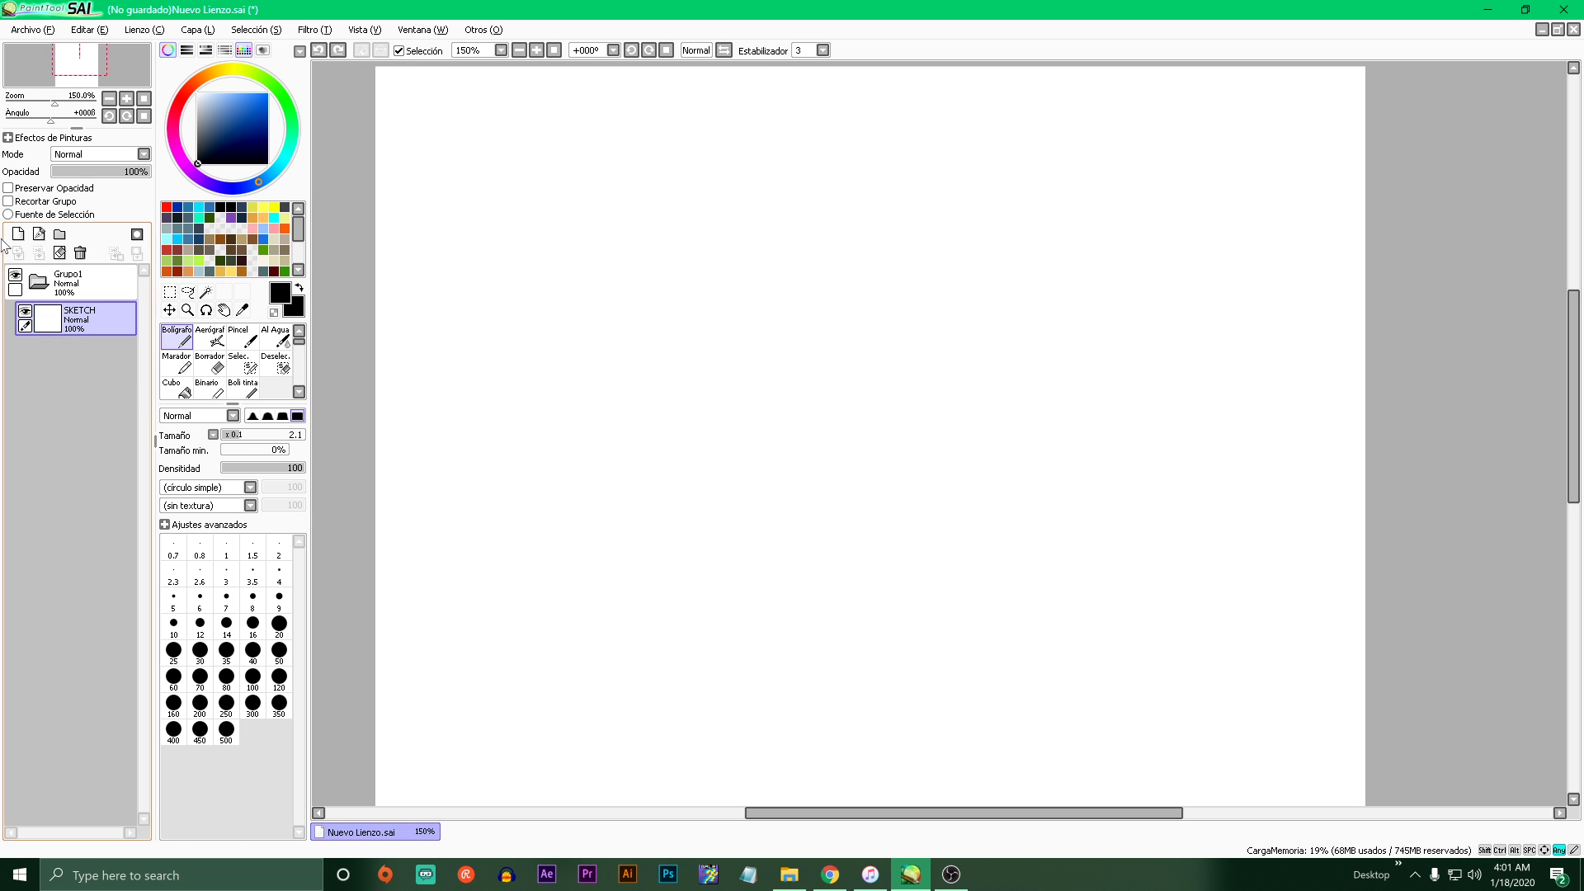
- Create a new layer above SKETCH and set the pen size to 6
left_click(18, 233)
left_click(200, 600)
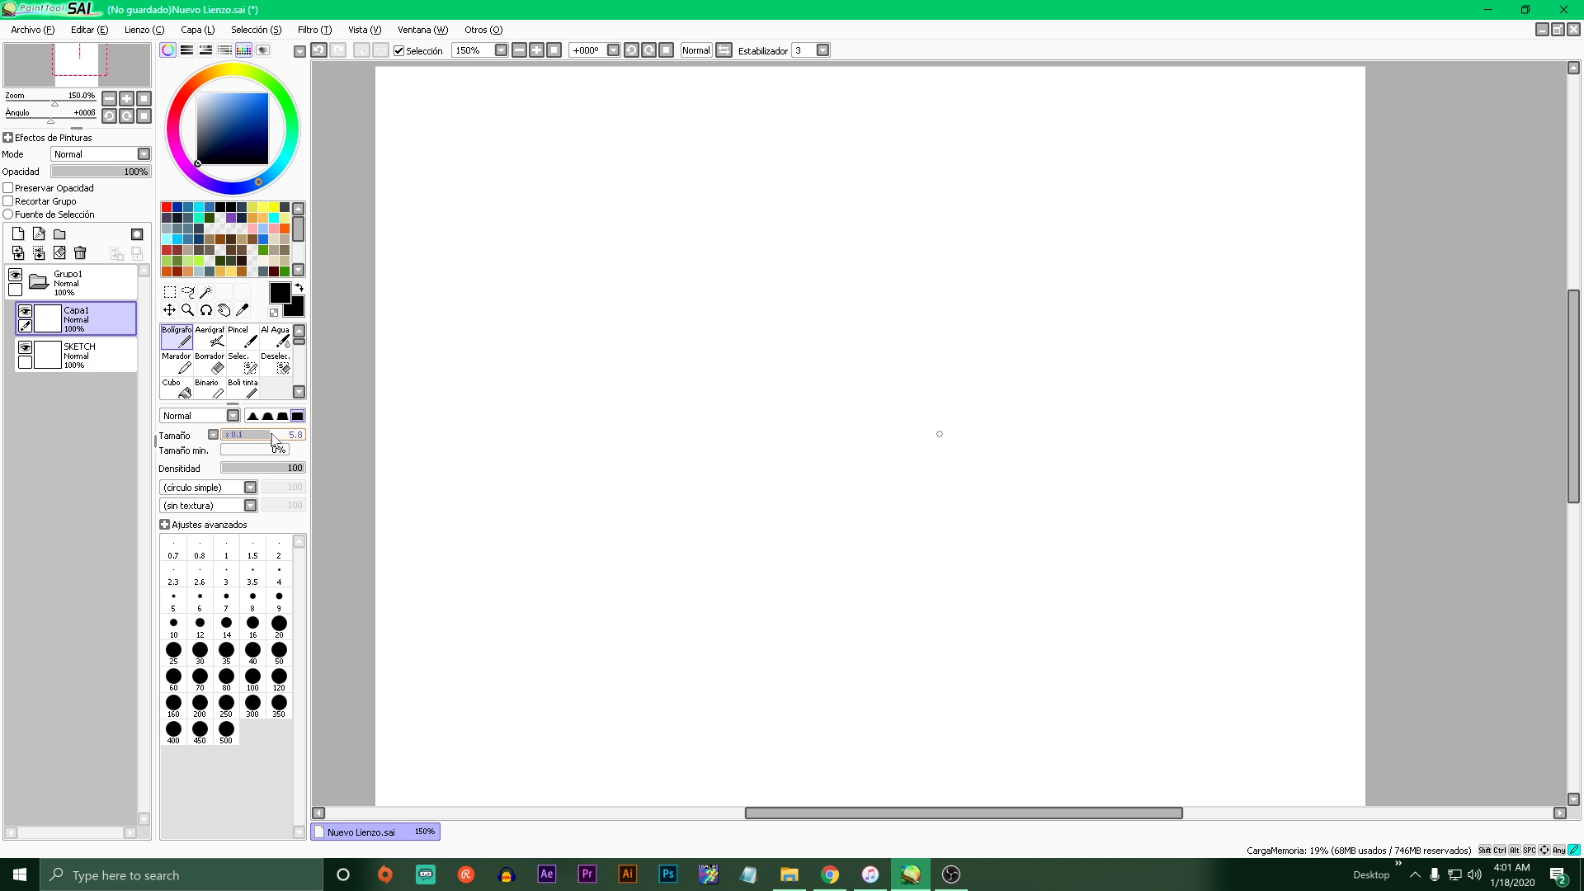
left_click_drag(634, 450, 778, 433)
key("ctrl+z")
- Draw a simple black stick figure with a round head, a spine line, two straight arms and two straight legs
scroll(772, 381, "up", 3)
mouse_move(746, 325)
left_mouse_down()
mouse_move(799, 474)
mouse_move(733, 324)
left_mouse_up()
scroll(772, 479, "down", 2)
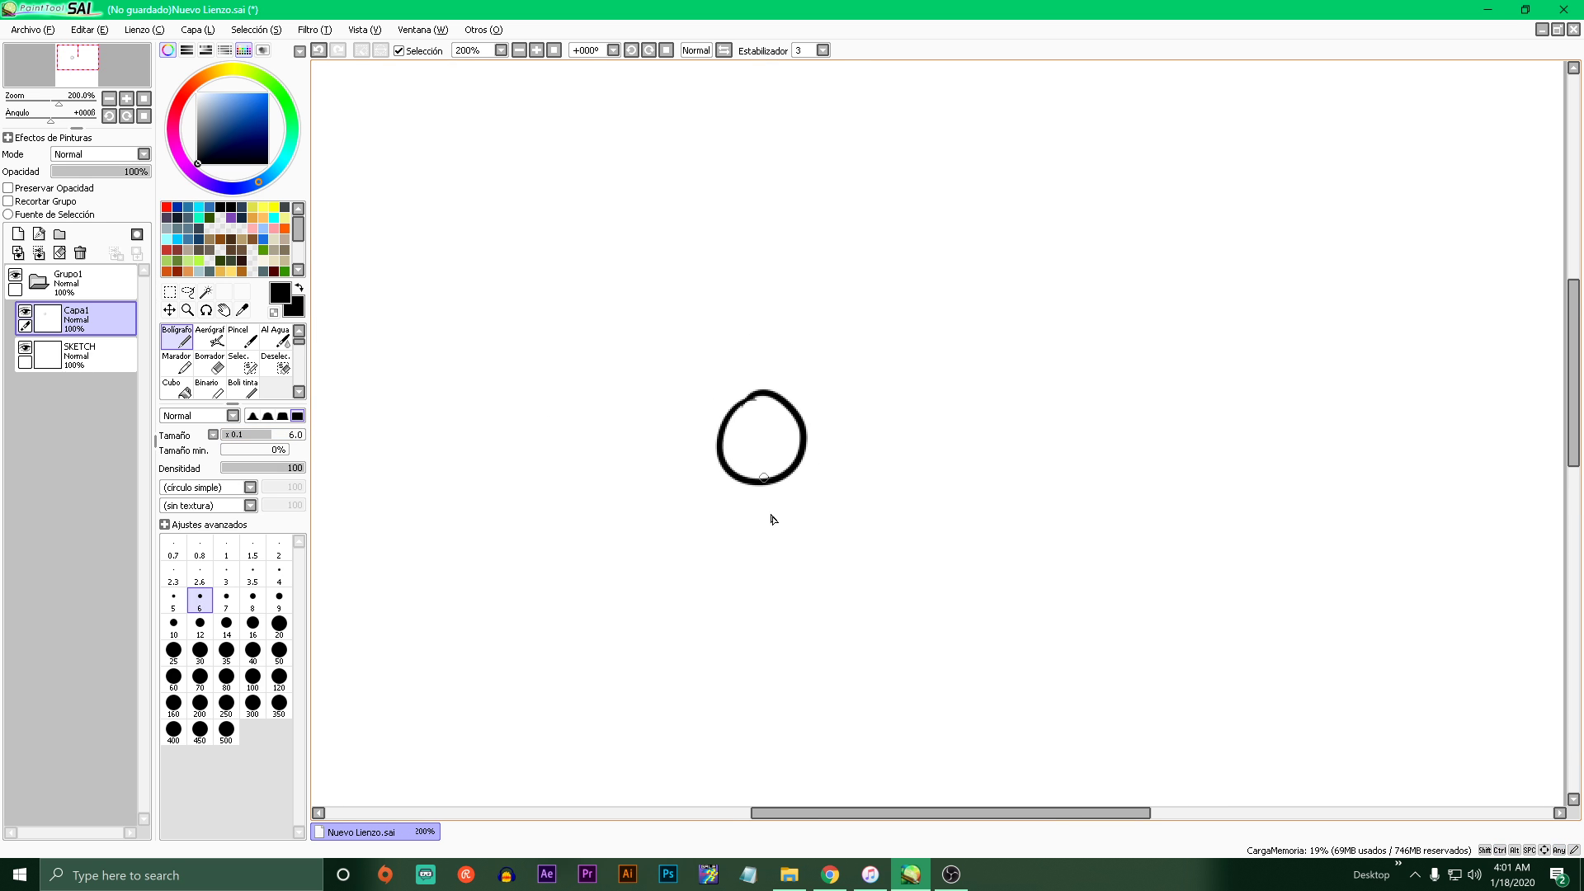
scroll(775, 516, "up", 2)
left_click_drag(763, 450, 797, 606)
mouse_move(701, 553)
left_mouse_down()
mouse_move(760, 452)
mouse_move(876, 518)
left_mouse_up()
mouse_move(800, 609)
left_mouse_down()
mouse_move(761, 731)
mouse_move(880, 727)
left_mouse_up()
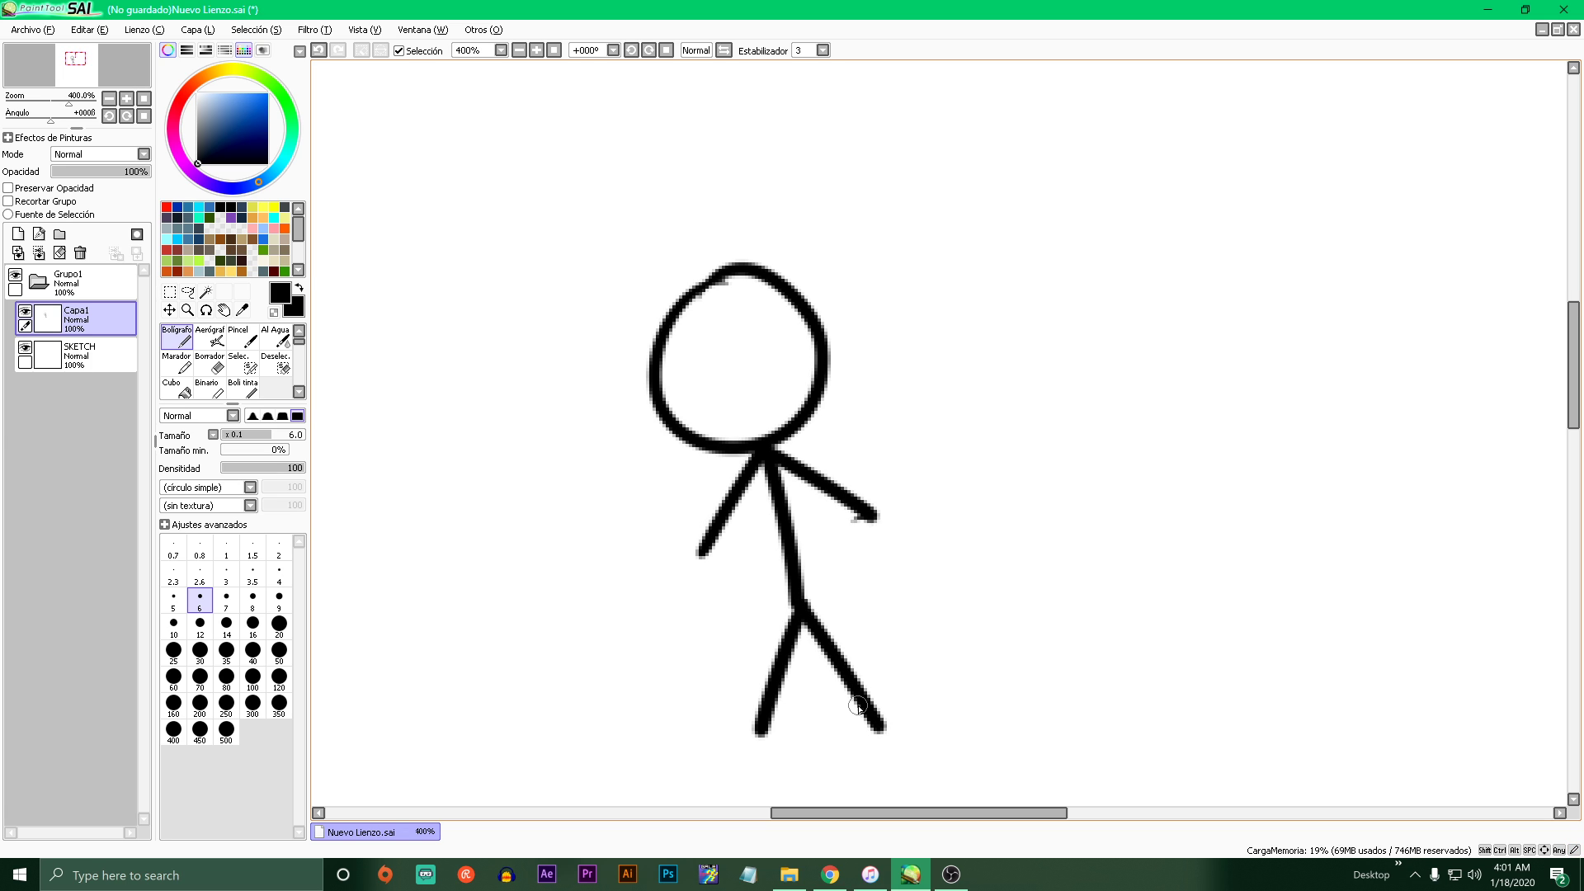
scroll(859, 705, "down", 2)
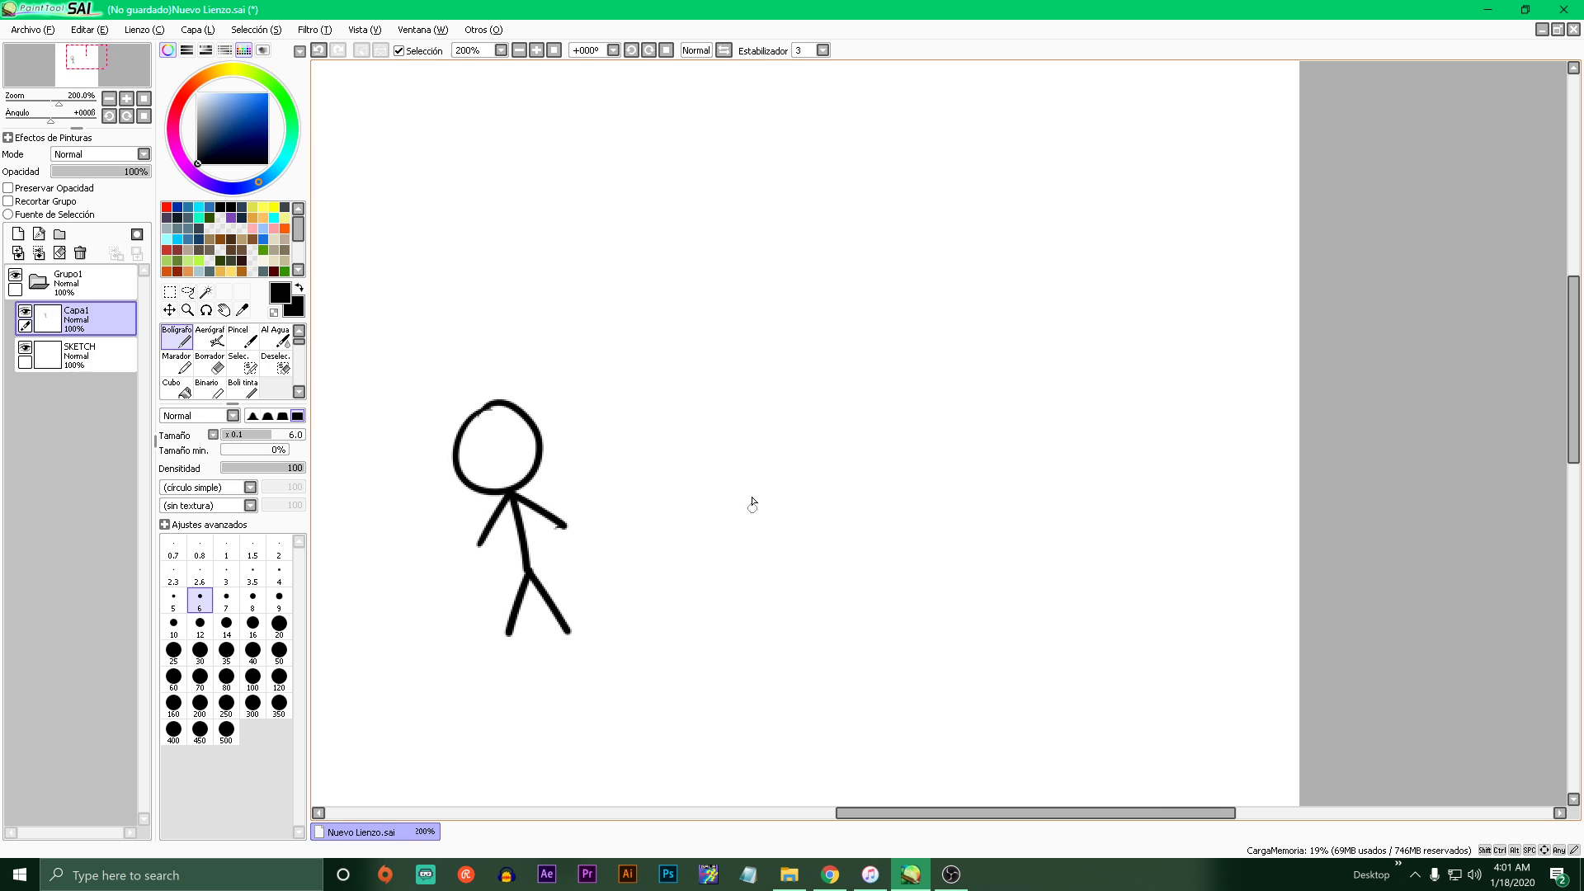
- Set the pen size to 5.6 and draw a smaller stick figure with outstretched arms and simple hands left of the first one
left_click(268, 438)
scroll(655, 499, "down", 1)
scroll(654, 486, "up", 1)
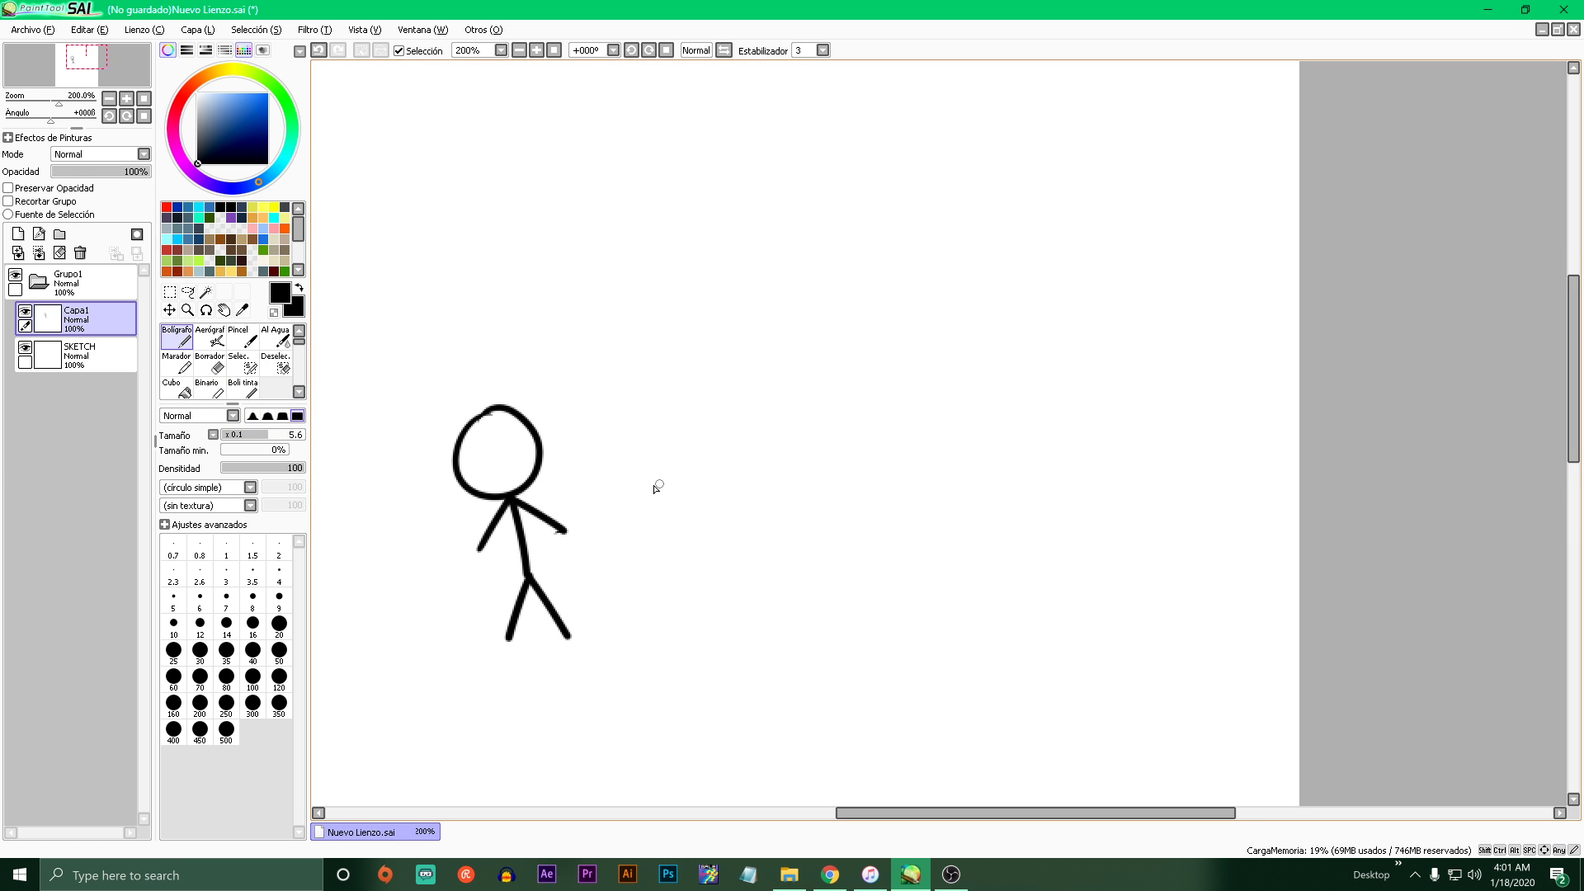
scroll(511, 511, "up", 1)
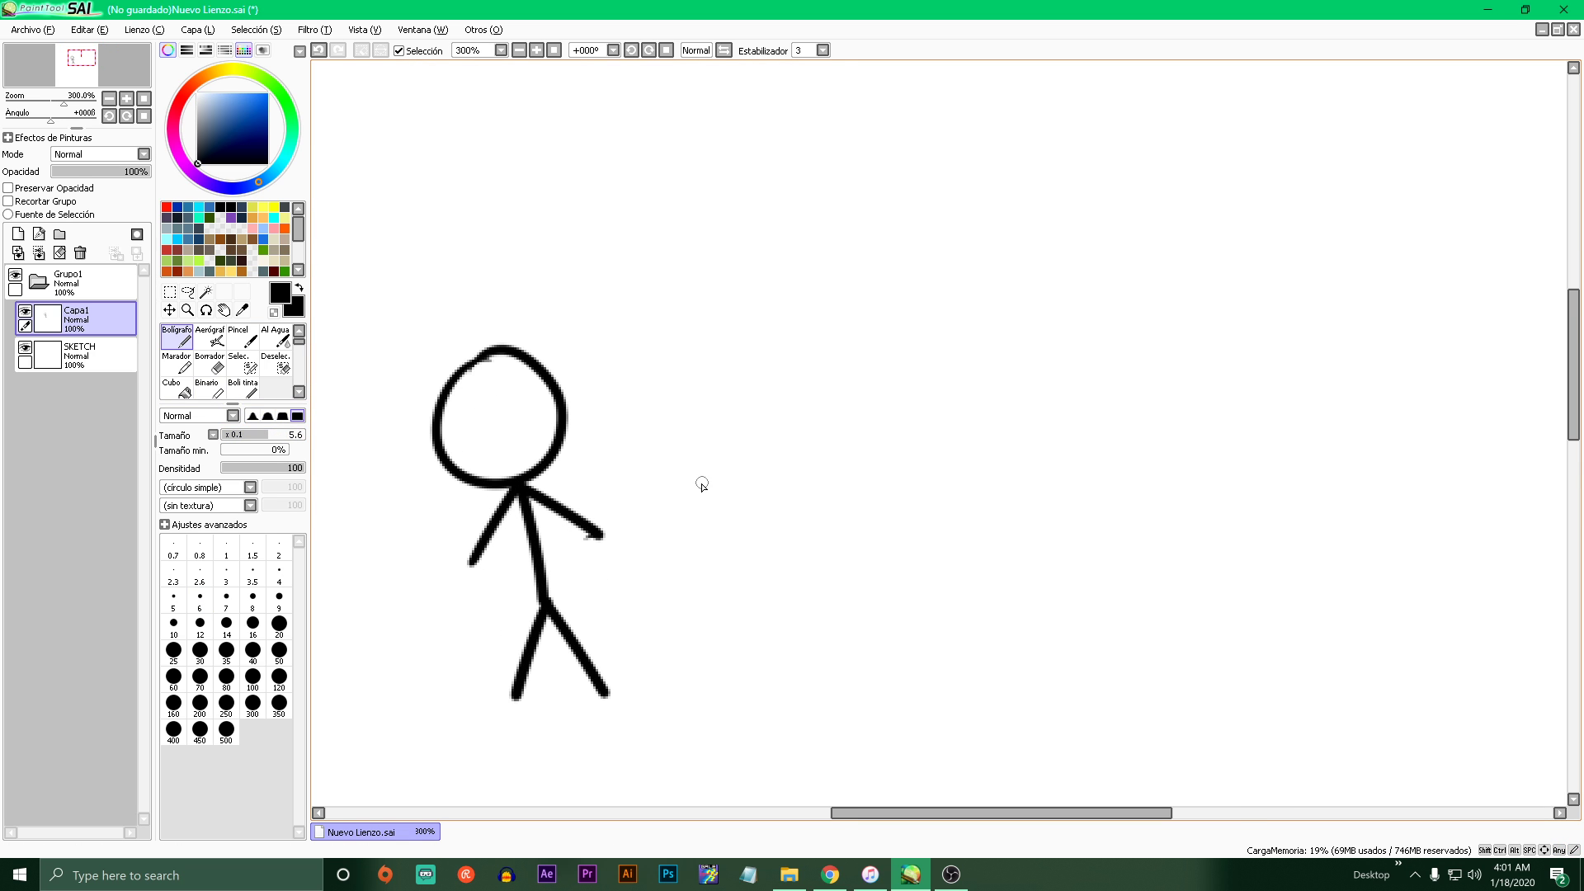
mouse_move(805, 313)
left_mouse_down()
mouse_move(750, 362)
mouse_move(826, 444)
mouse_move(876, 340)
left_mouse_up()
key("ctrl+z")
scroll(529, 395, "down", 3)
scroll(473, 488, "up", 4)
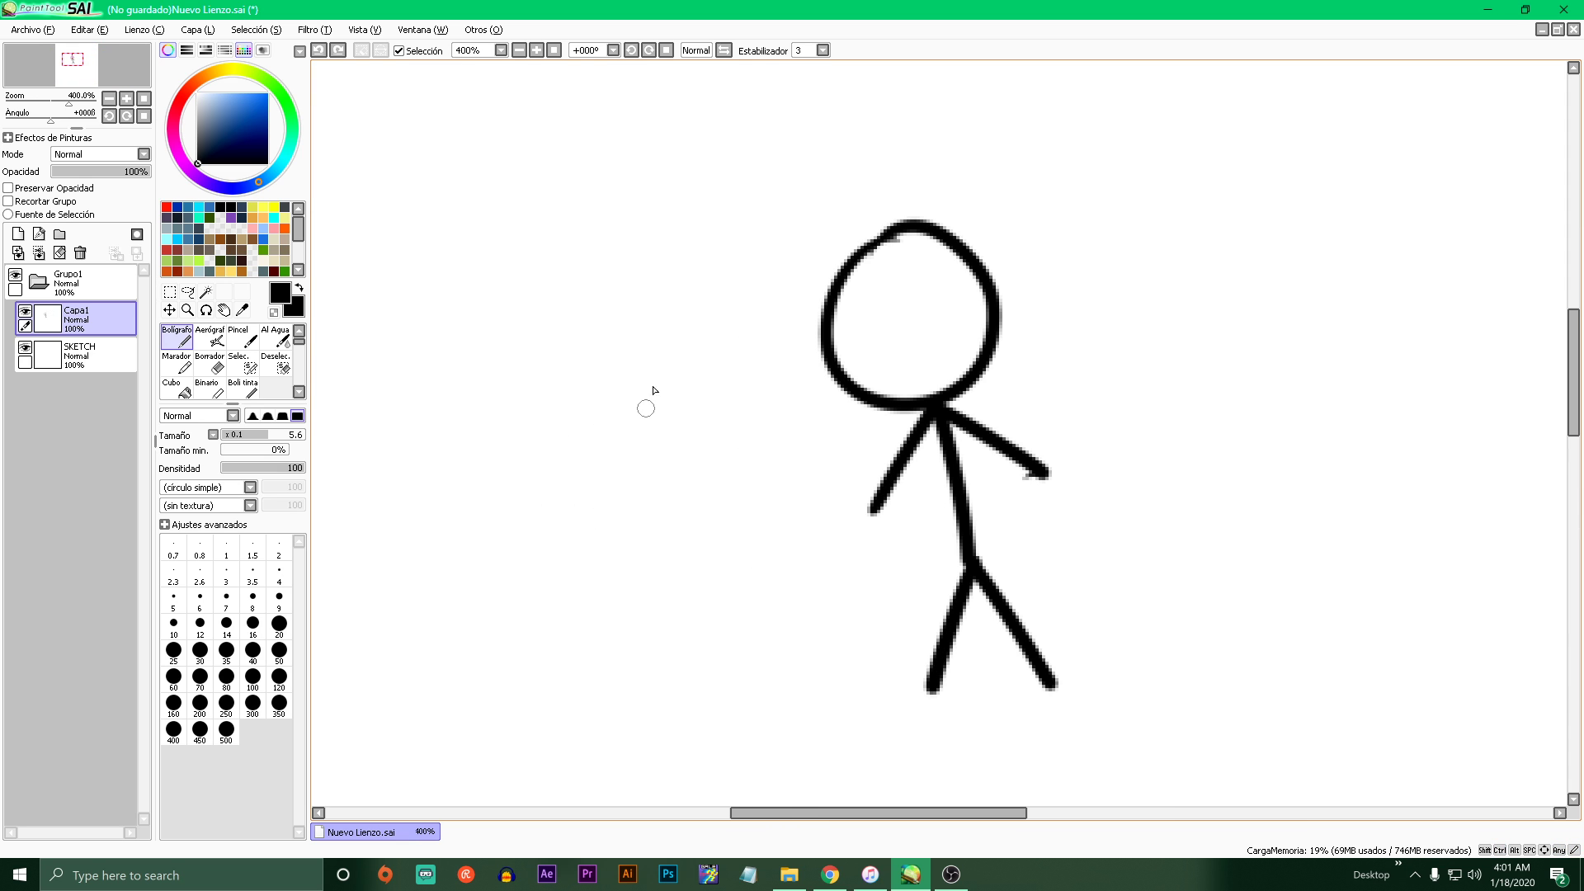
mouse_move(642, 358)
left_mouse_down()
mouse_move(660, 354)
mouse_move(625, 375)
left_mouse_up()
mouse_move(660, 498)
left_mouse_down()
mouse_move(678, 646)
mouse_move(647, 730)
left_mouse_up()
left_click_drag(676, 646, 743, 704)
mouse_move(595, 546)
left_mouse_down()
mouse_move(731, 519)
mouse_move(746, 552)
mouse_move(578, 534)
mouse_move(582, 568)
left_mouse_up()
scroll(581, 561, "down", 4)
scroll(573, 582, "up", 1)
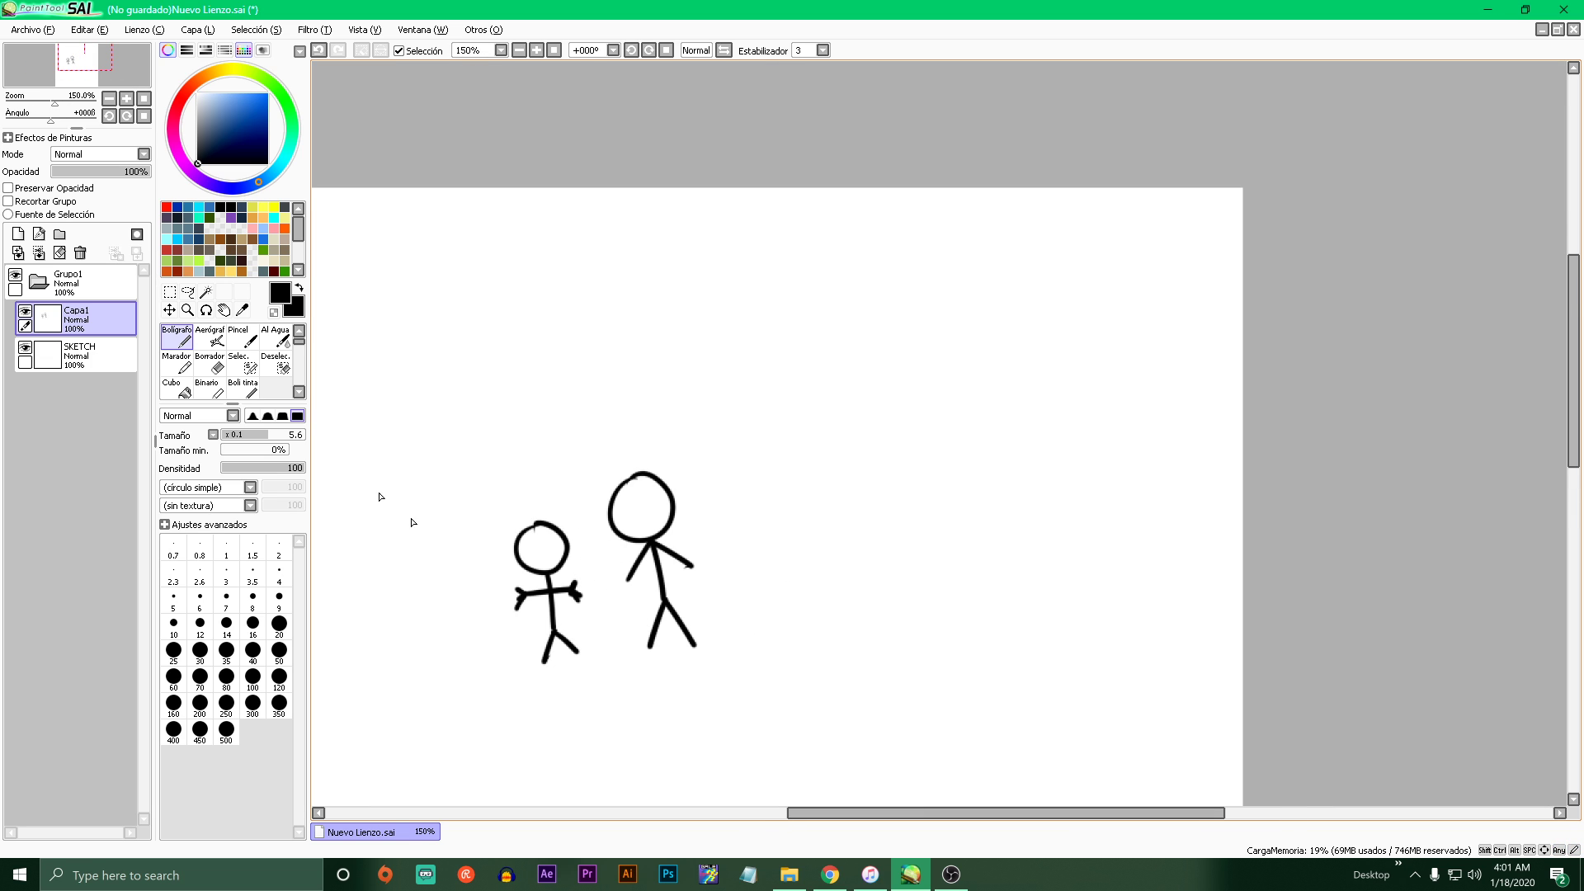
- Enlarge the pen and draw a bigger figure's round head and short neck to the right of the two stick figures
left_click(289, 440)
scroll(731, 589, "up", 1)
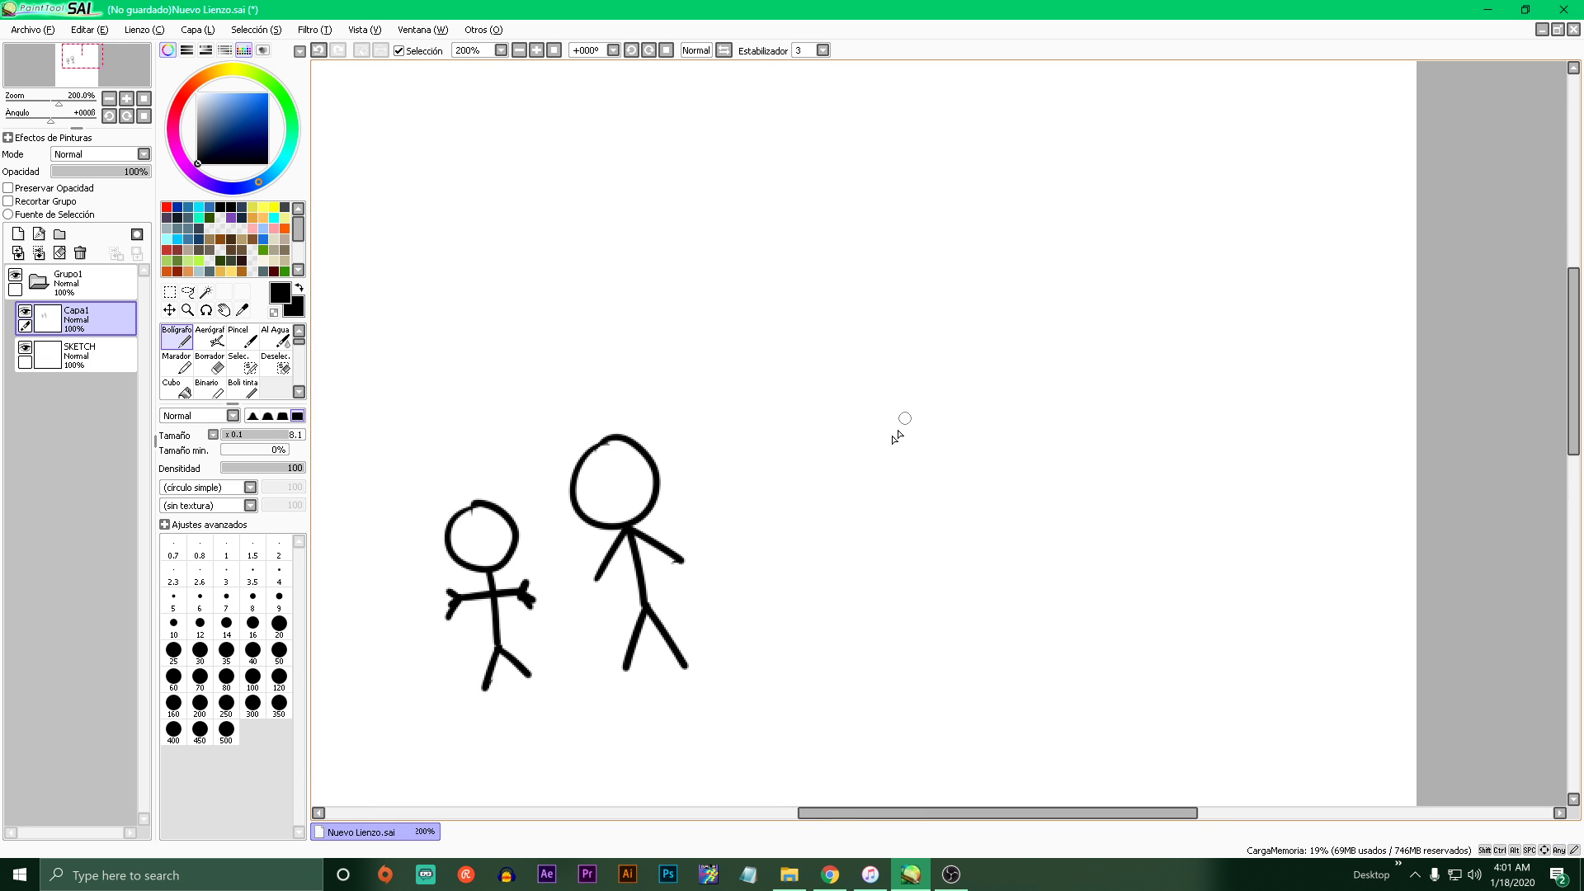
scroll(896, 412, "up", 1)
mouse_move(875, 327)
left_mouse_down()
mouse_move(839, 339)
mouse_move(808, 411)
mouse_move(861, 472)
mouse_move(972, 436)
mouse_move(961, 341)
mouse_move(863, 320)
left_mouse_up()
left_click_drag(903, 484, 905, 518)
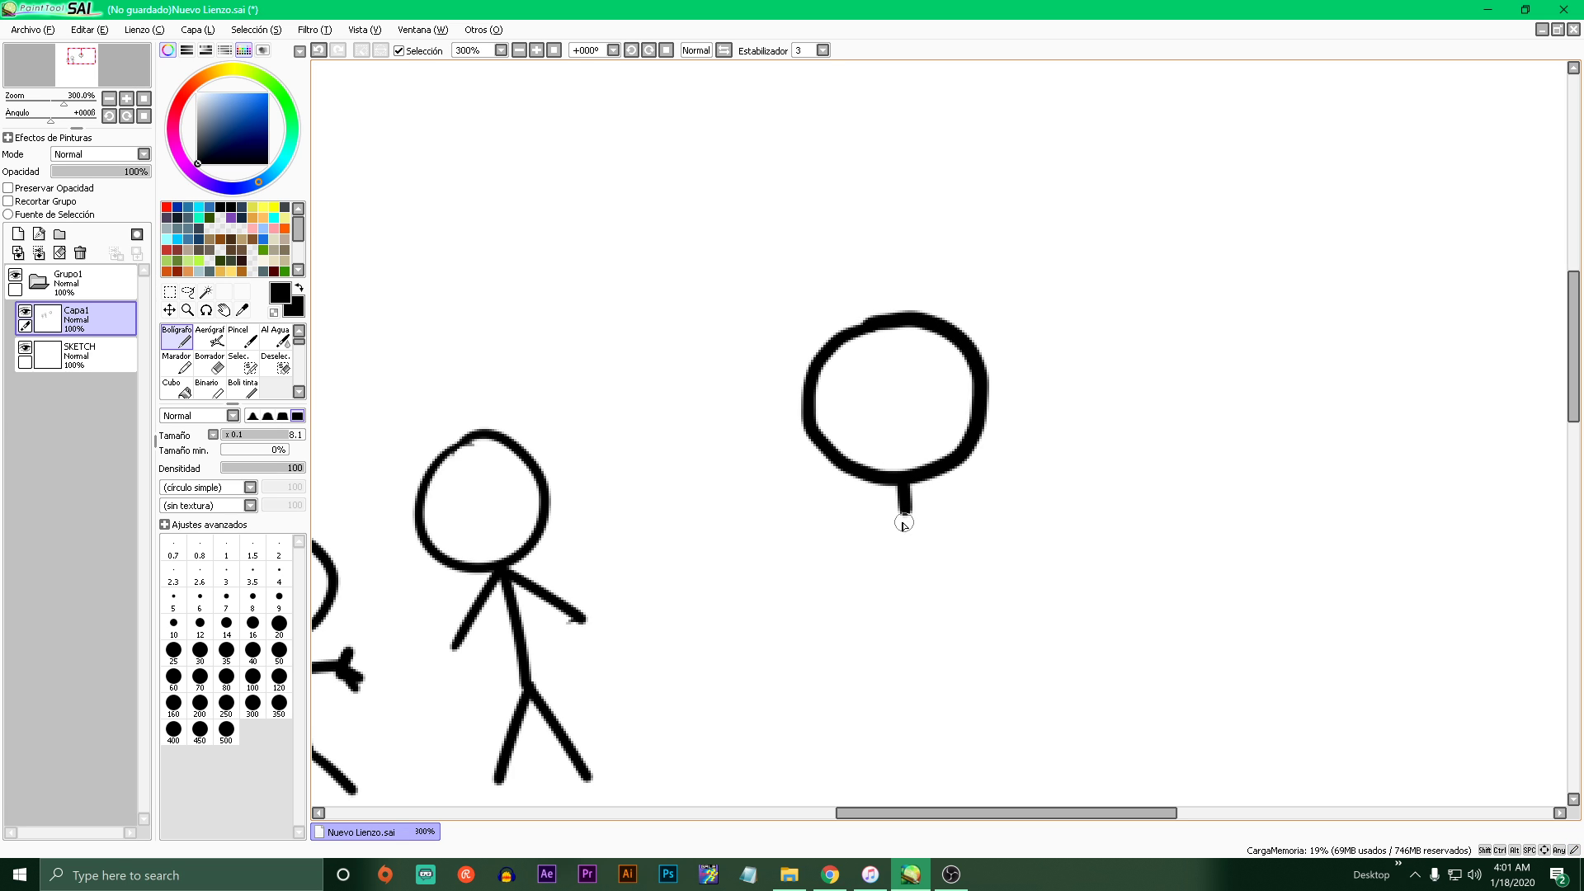
- Draw the larger figure's long spine line below the neck, with a joint mark where the two meet
left_click_drag(905, 516, 927, 728)
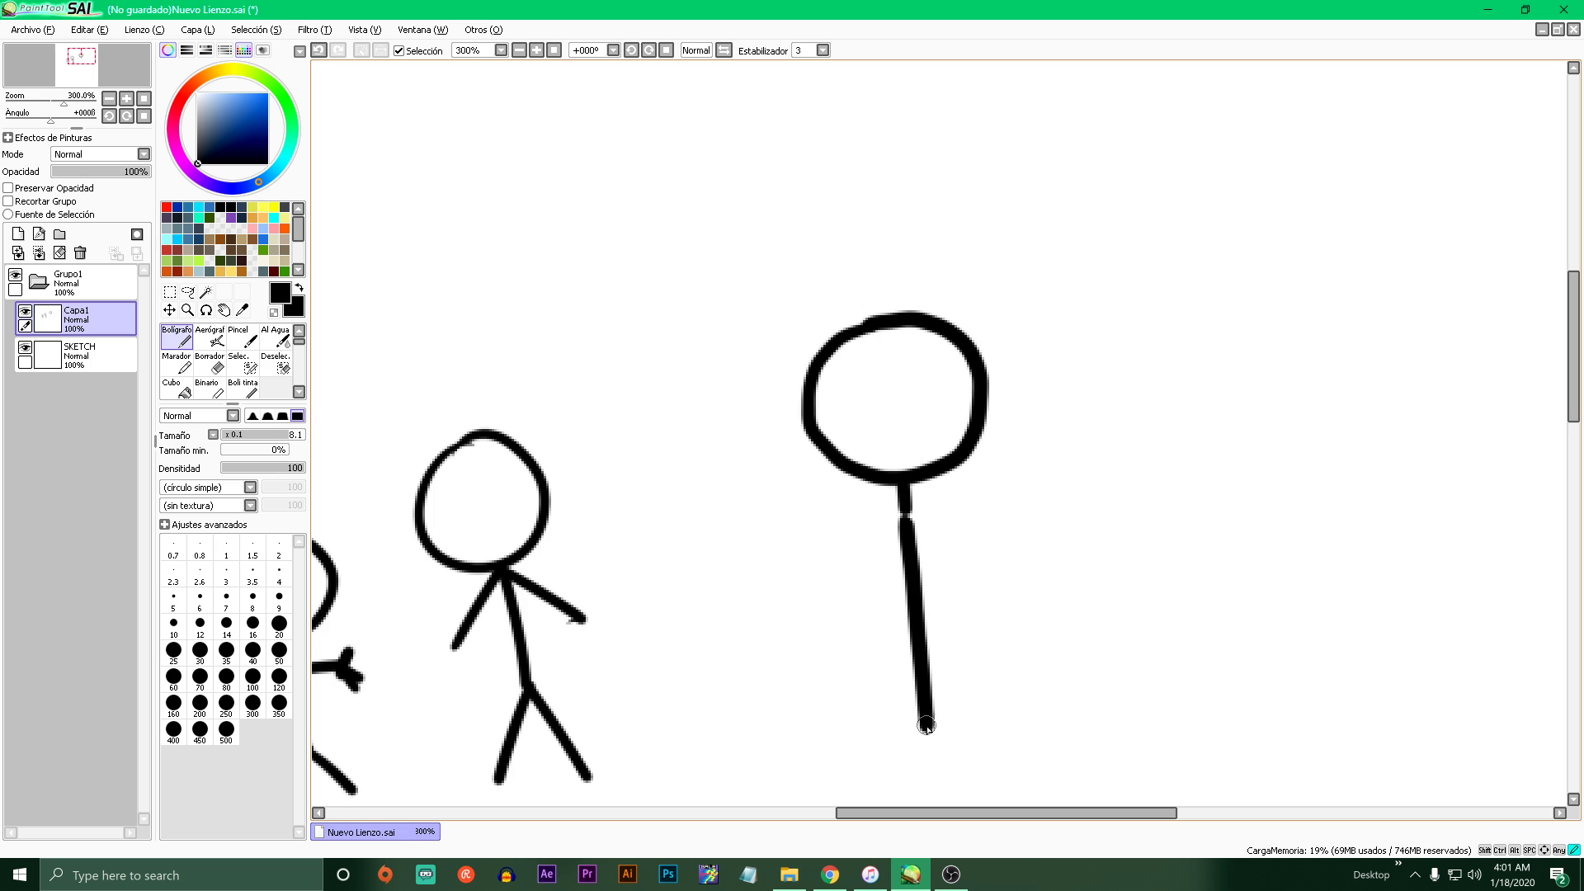
scroll(929, 717, "down", 1)
scroll(930, 708, "up", 1)
key("ctrl+z")
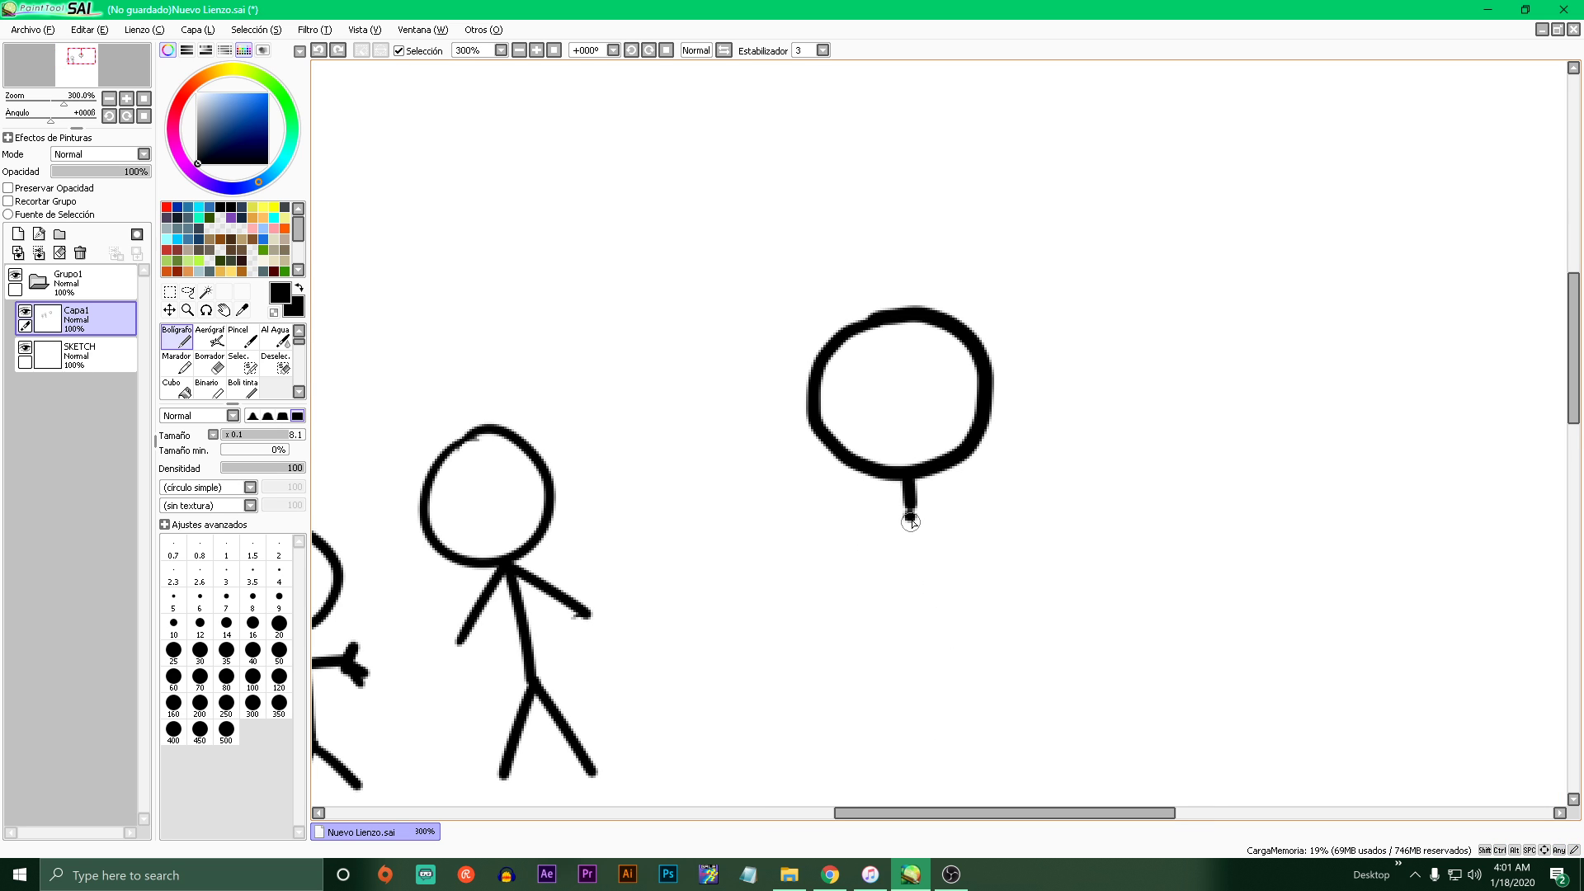
left_click_drag(906, 513, 930, 755)
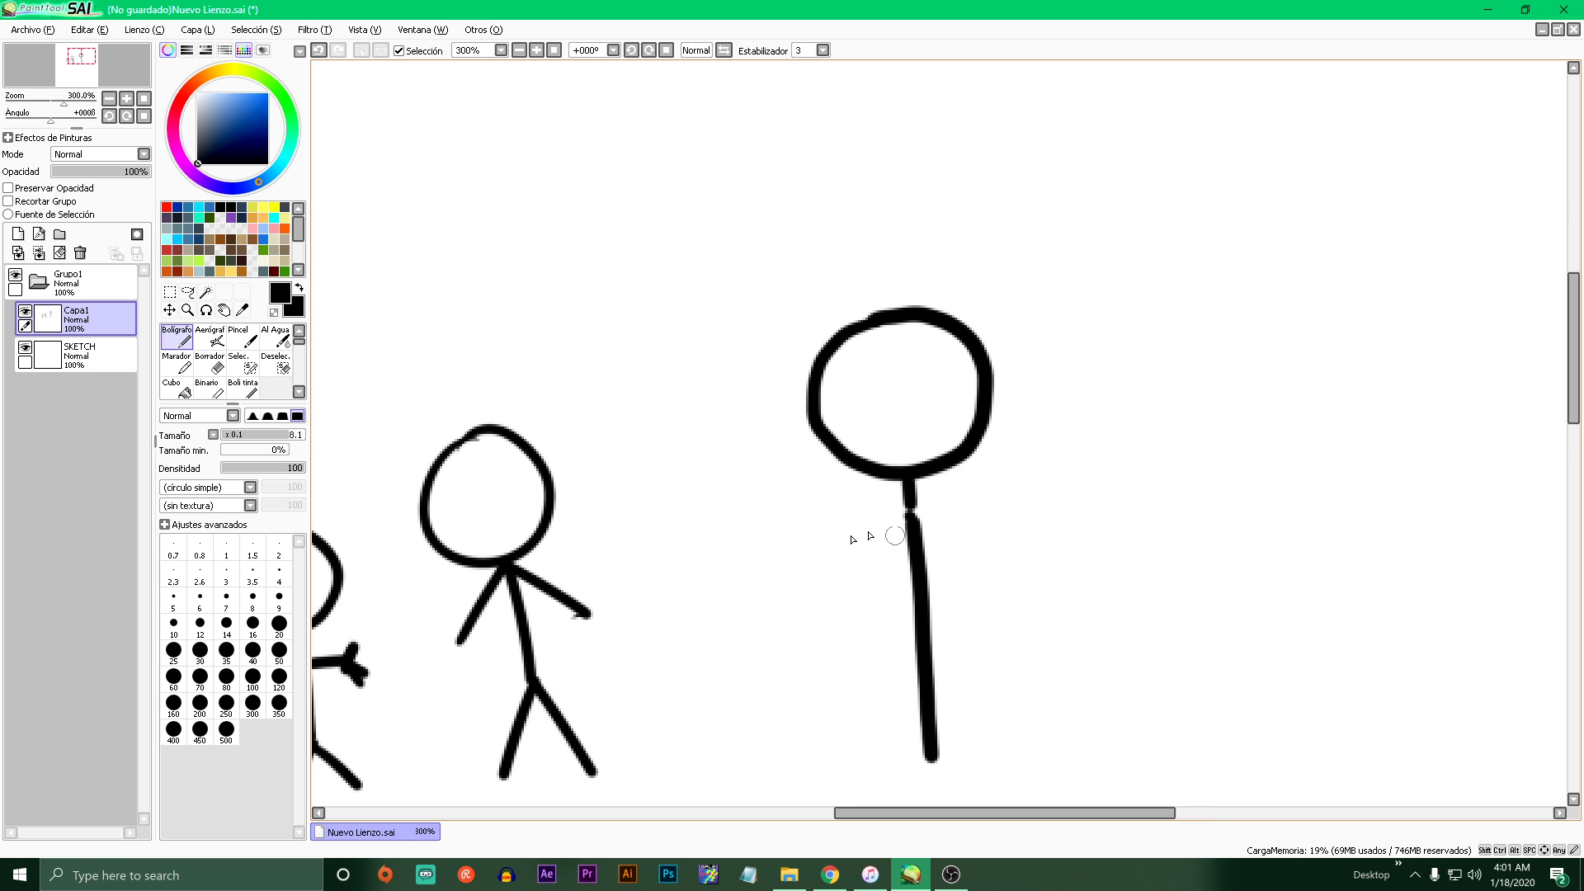
mouse_move(901, 508)
left_mouse_down()
mouse_move(914, 515)
mouse_move(904, 488)
left_mouse_up()
key("ctrl+z")
scroll(916, 547, "up", 2)
scroll(905, 533, "down", 7)
scroll(905, 581, "up", 5)
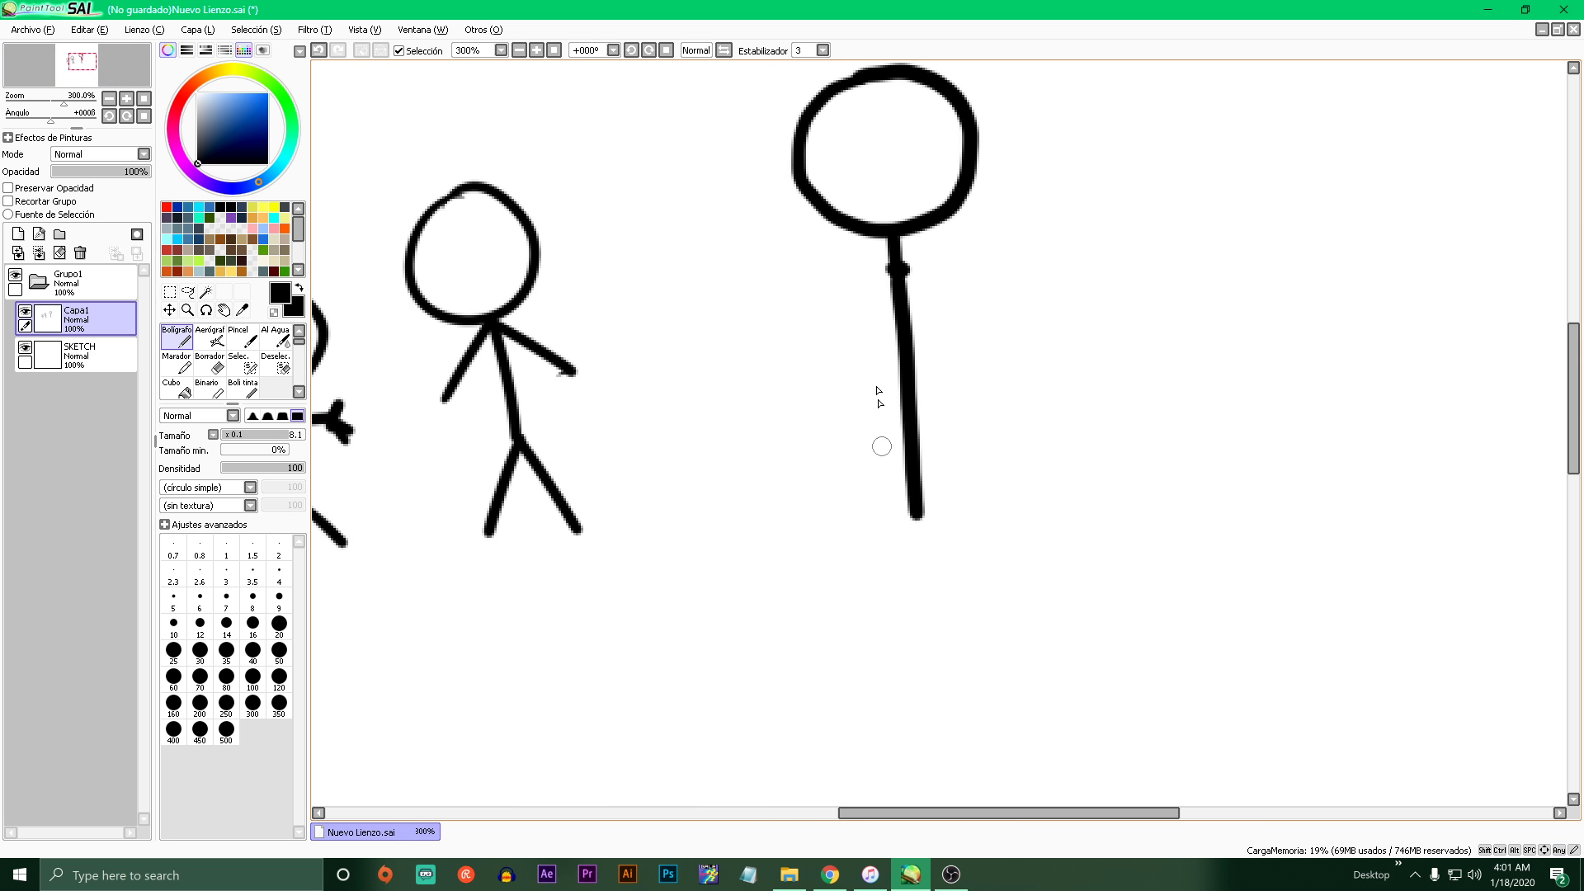
- Draw both arms of the larger figure, each as separate upper arm and forearm segments
left_click_drag(878, 265, 811, 406)
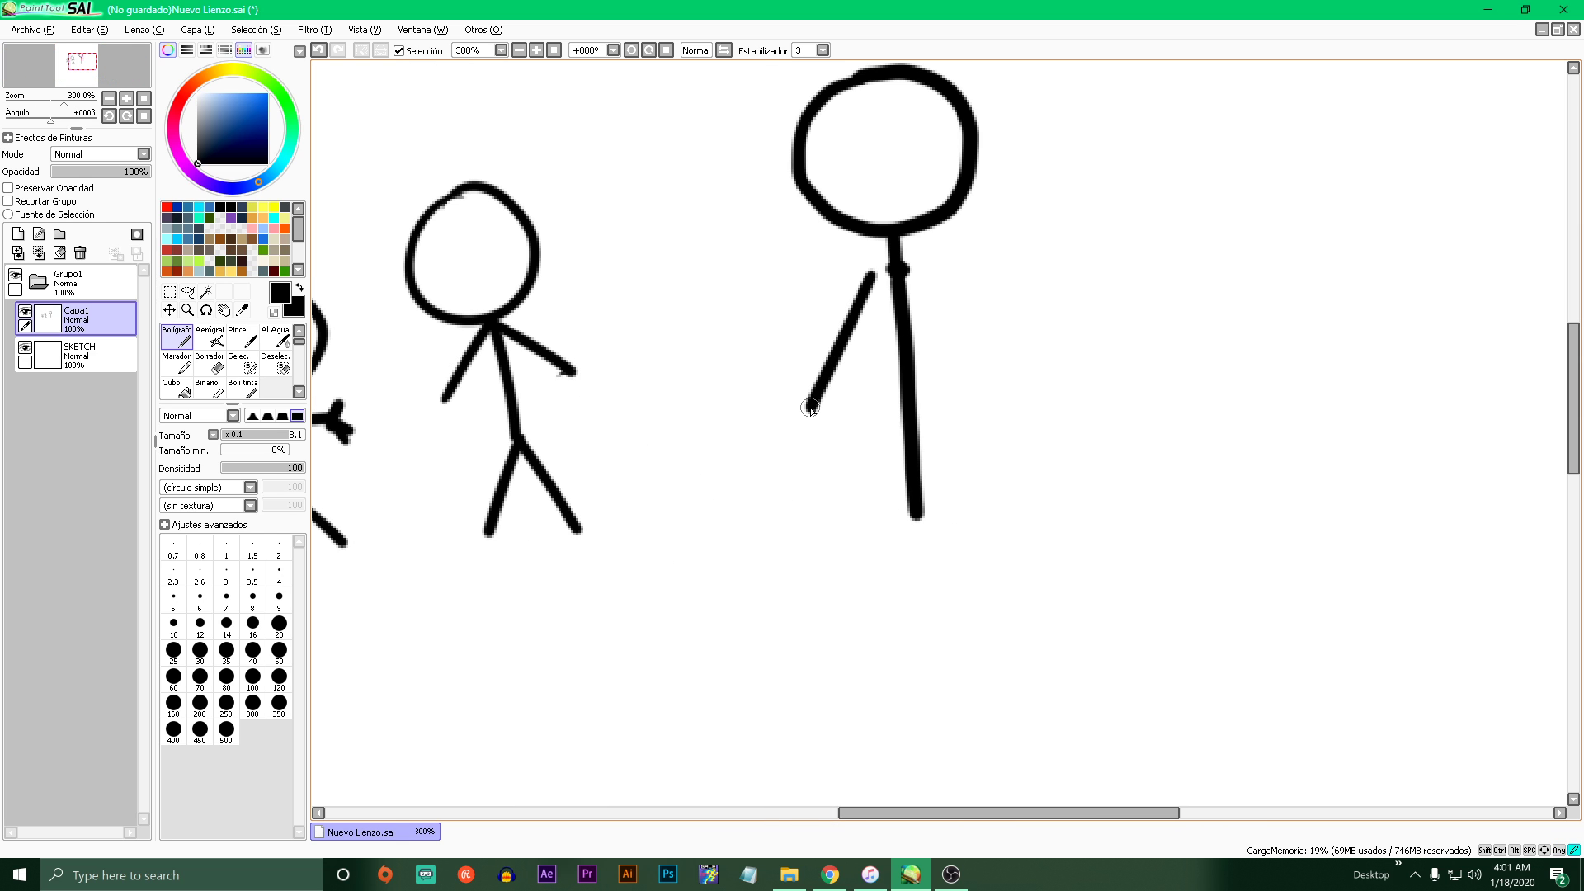
key("ctrl+z")
left_click_drag(879, 272, 764, 494)
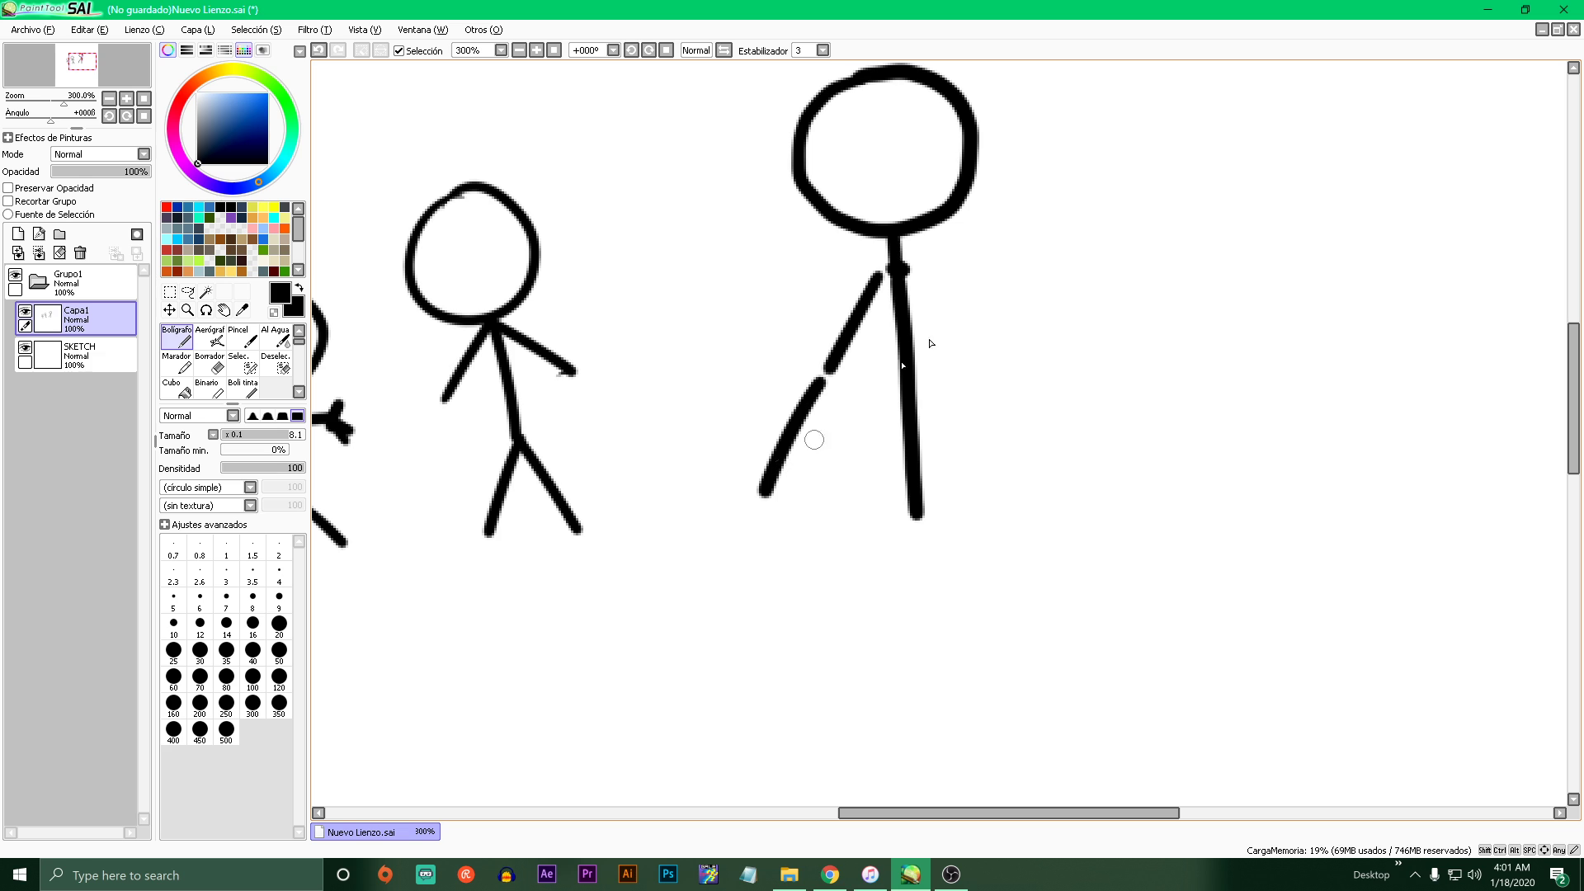
mouse_move(925, 272)
left_mouse_down()
mouse_move(993, 344)
mouse_move(1048, 446)
left_mouse_up()
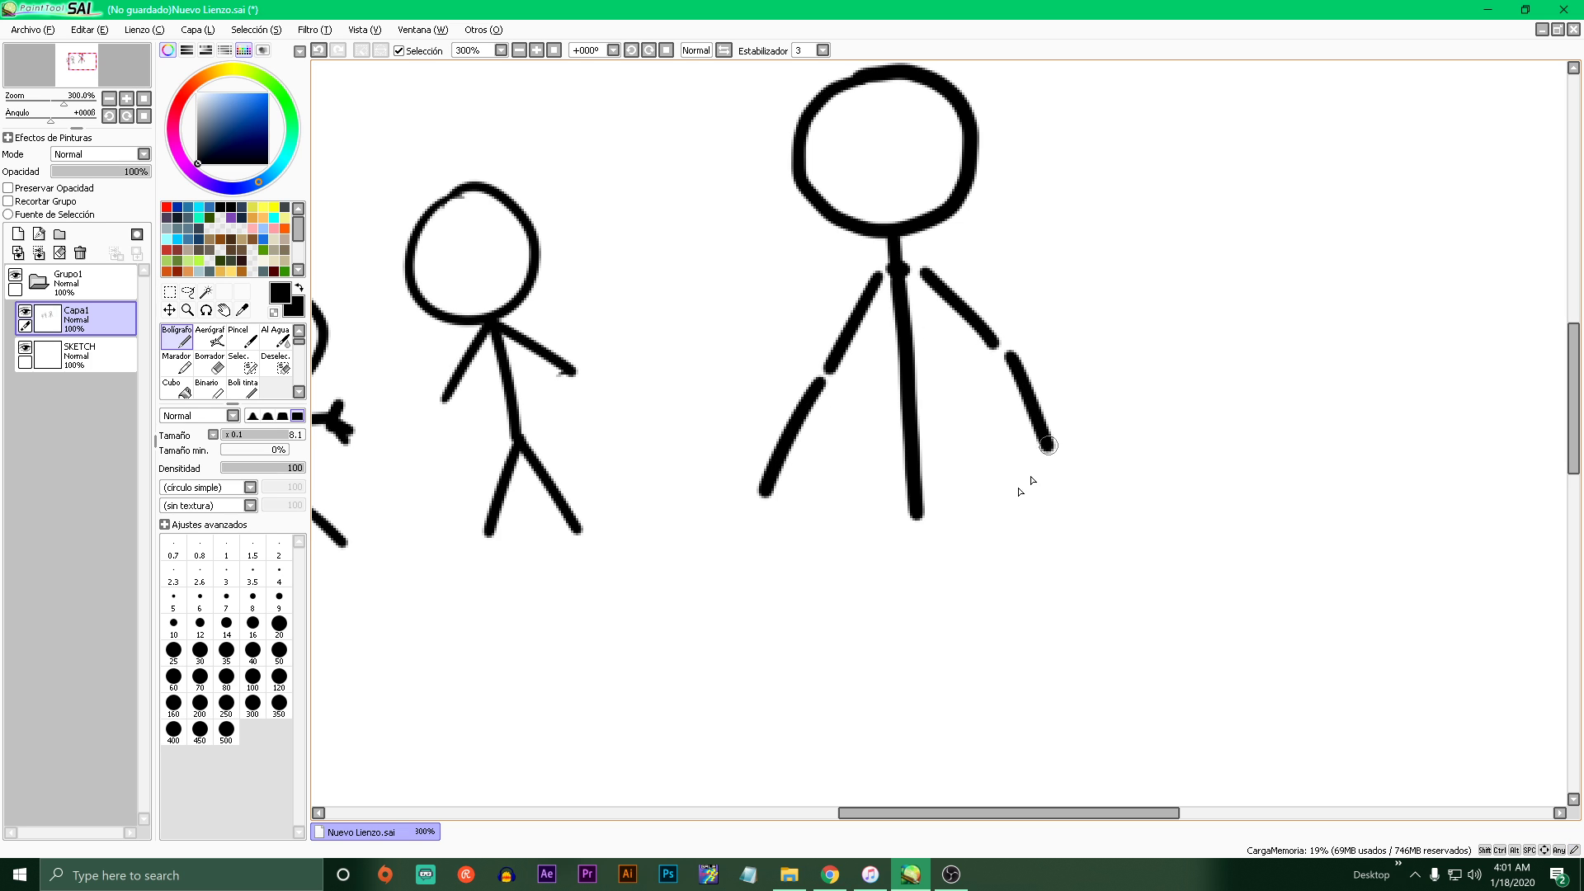
left_click_drag(812, 363, 808, 358)
key("ctrl+z")
left_click_drag(982, 350, 986, 343)
key("ctrl+z")
key("ctrl+z")
- Add a horizontal shoulder line and a hip line to the larger figure, with a thigh segment descending from each hip end
mouse_move(878, 261)
left_mouse_down()
mouse_move(863, 276)
mouse_move(936, 266)
left_mouse_up()
mouse_move(920, 532)
left_mouse_down()
mouse_move(948, 516)
mouse_move(880, 531)
mouse_move(864, 646)
left_mouse_up()
left_click_drag(976, 519, 994, 645)
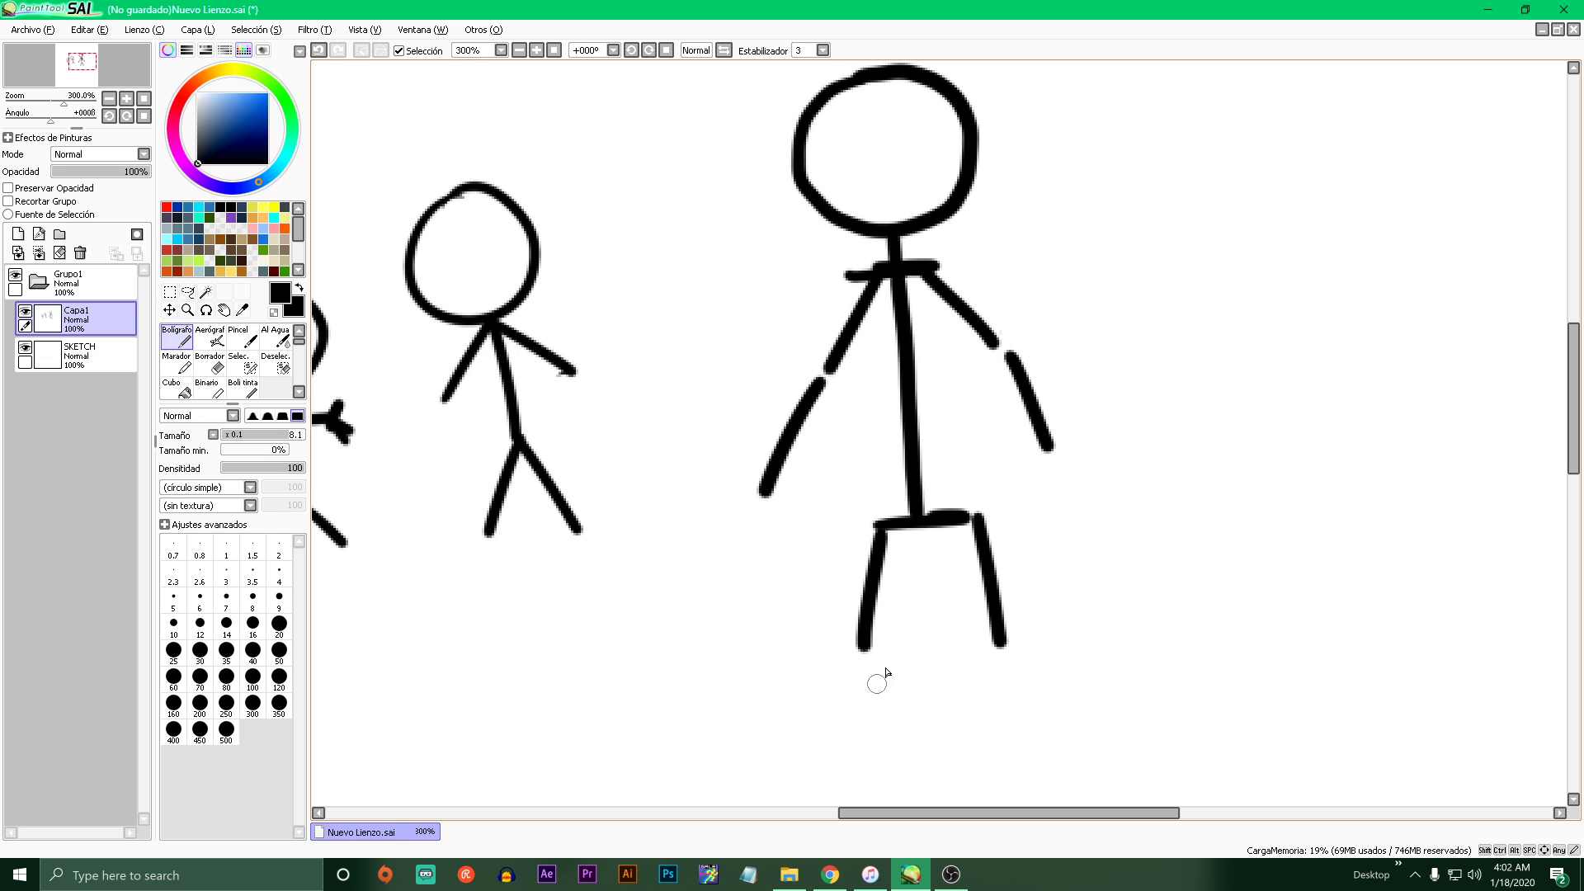
- Draw the larger figure's lower leg segments below the thighs and a short horizontal foot under each one
left_click_drag(866, 652, 852, 800)
scroll(920, 588, "down", 4)
scroll(934, 660, "up", 4)
left_click_drag(880, 489, 898, 639)
left_click_drag(693, 660, 720, 661)
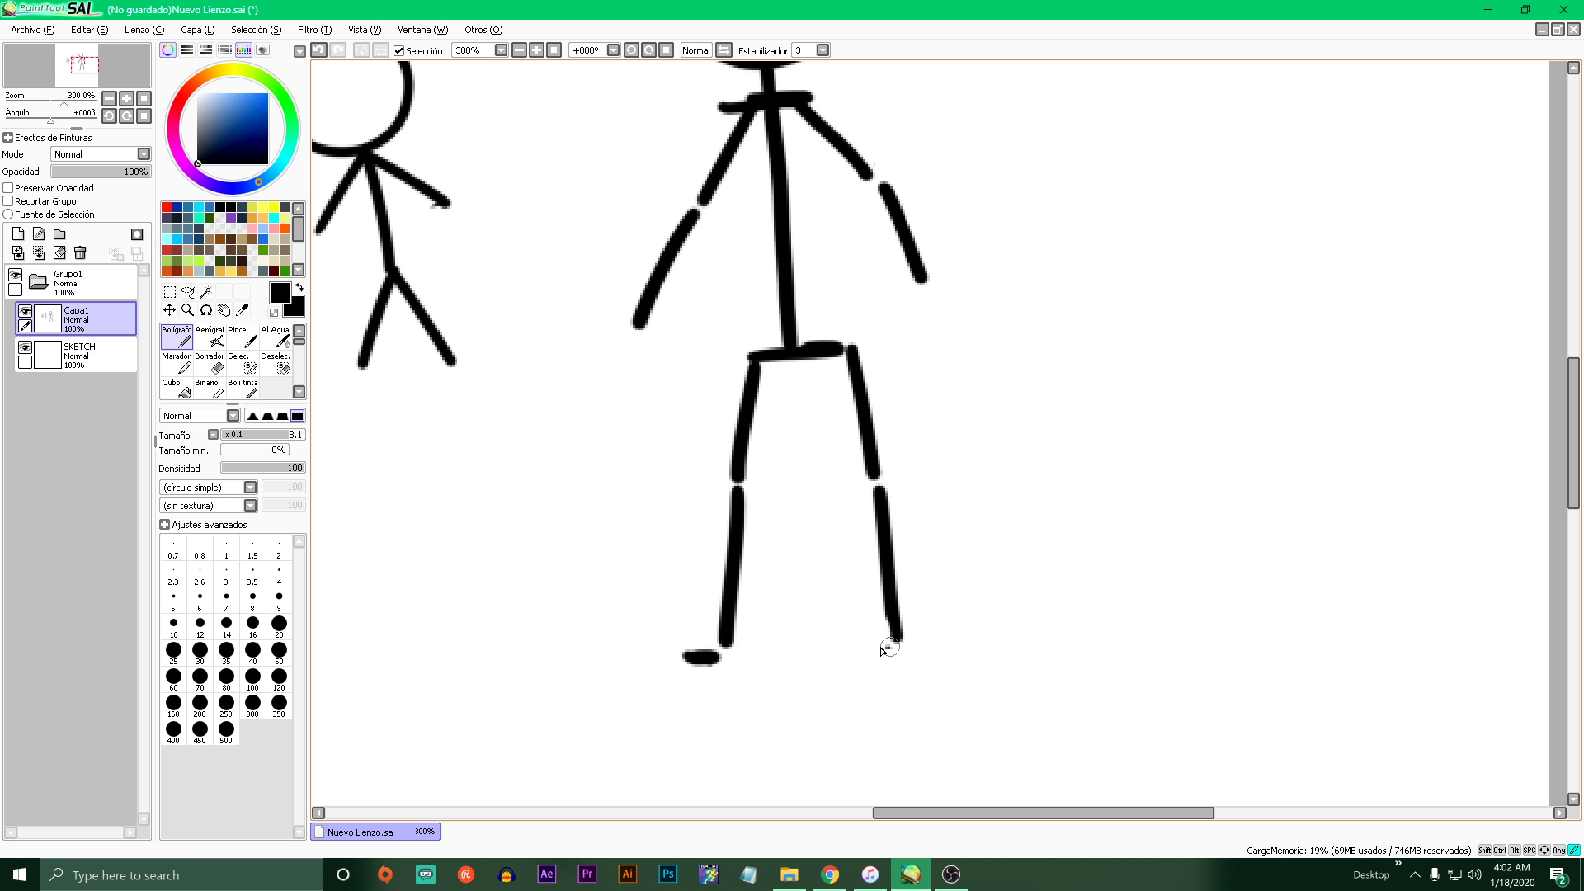
left_click_drag(878, 651, 906, 652)
- Add a small hand mark at the end of the larger figure's left forearm
scroll(884, 652, "down", 5)
scroll(847, 619, "up", 4)
scroll(743, 548, "up", 3)
left_click_drag(742, 548, 771, 545)
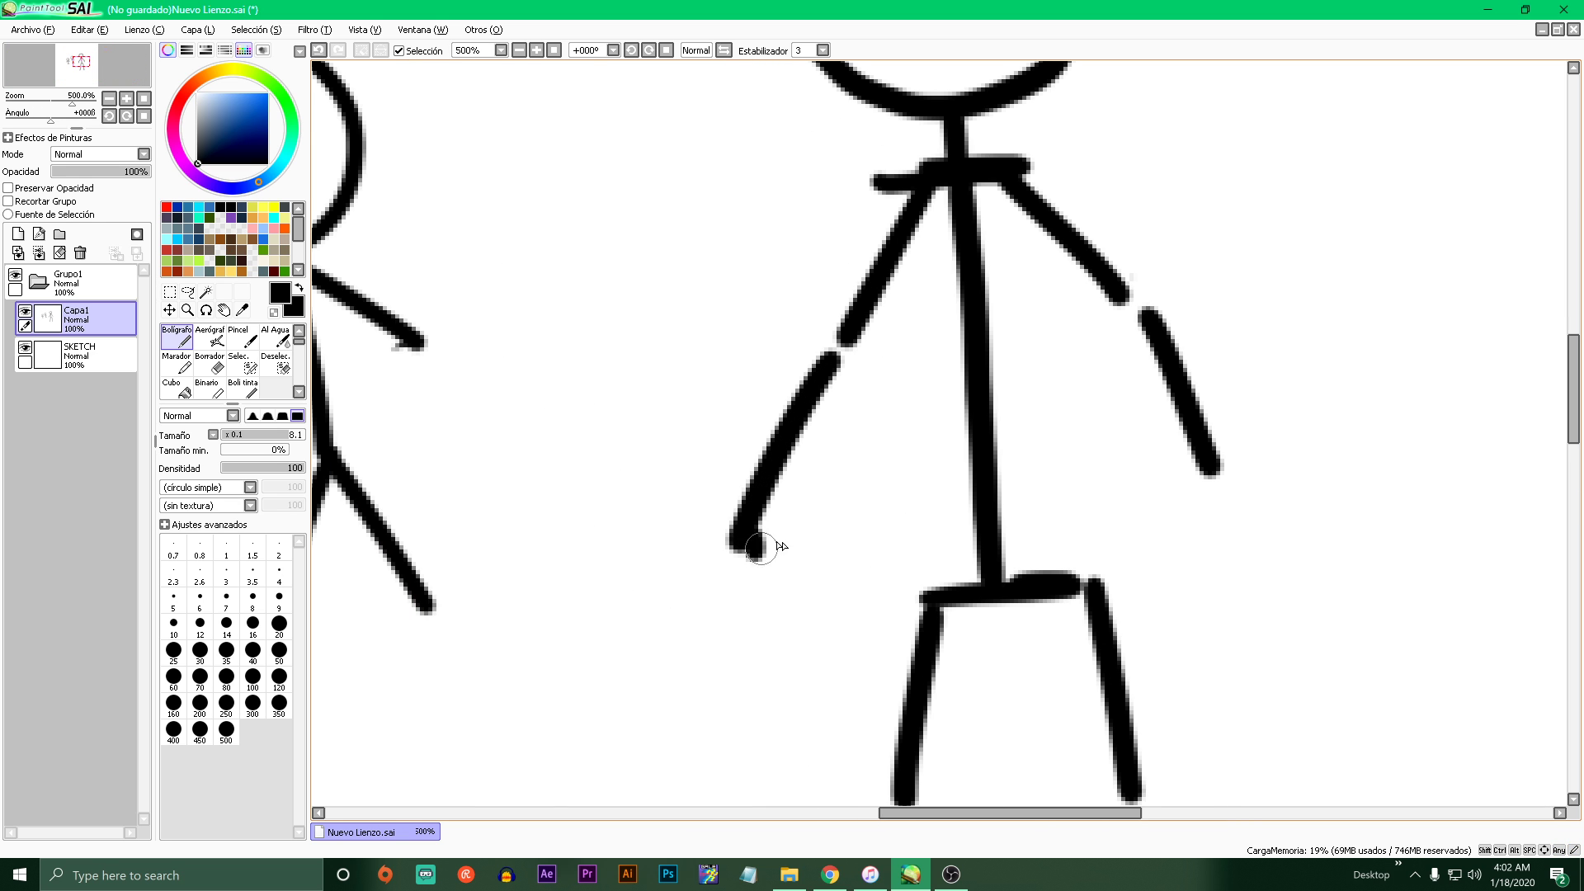
scroll(799, 548, "down", 2)
scroll(908, 570, "down", 5)
scroll(908, 572, "up", 3)
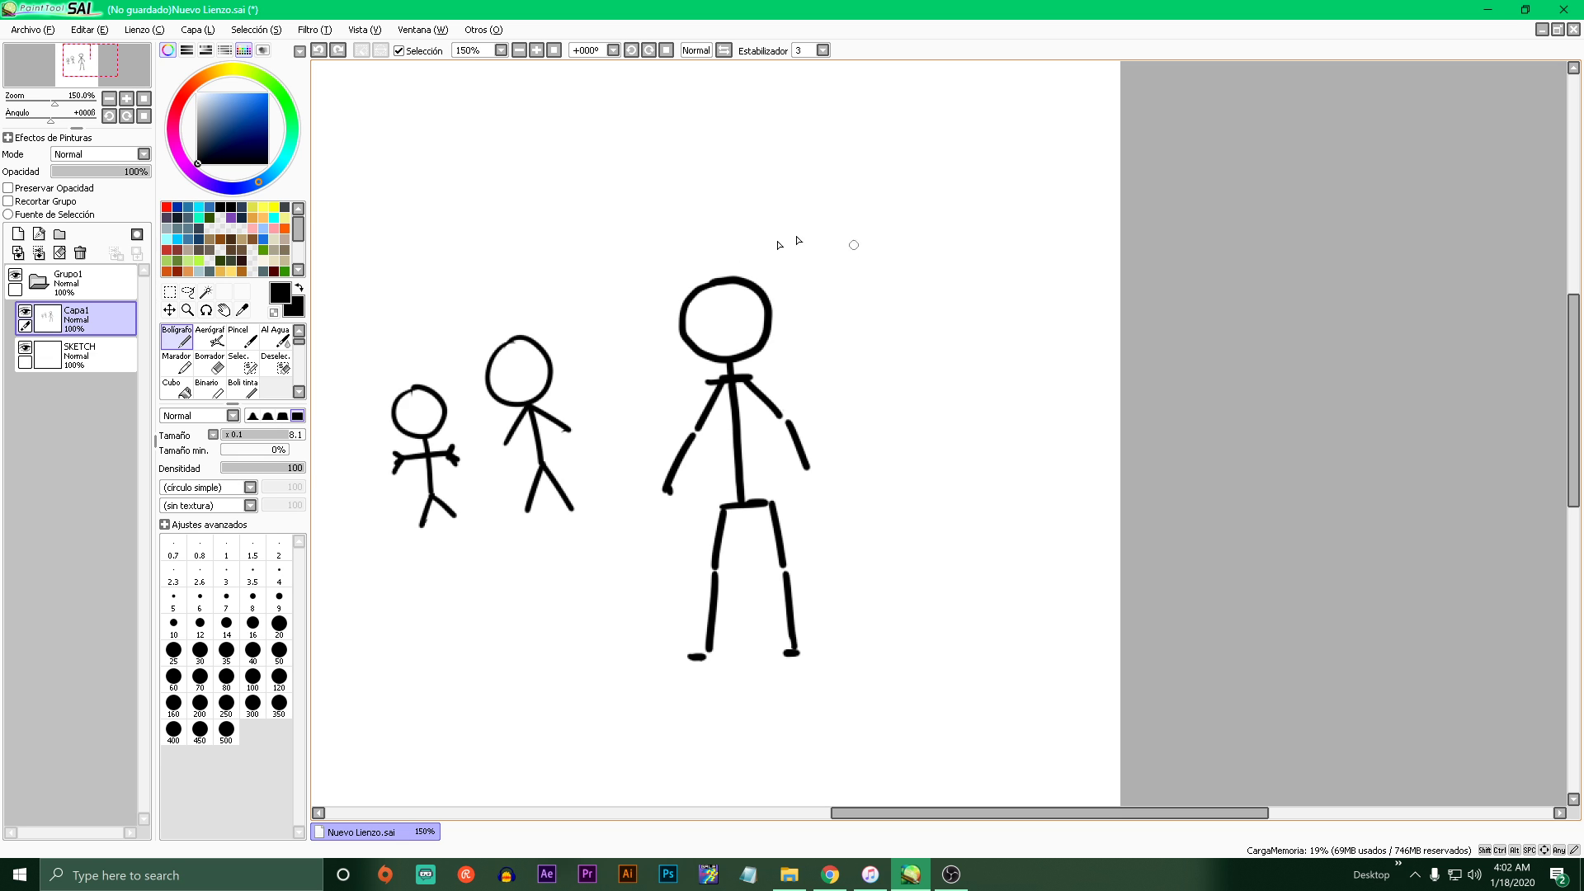
- Draw the round head, short shoulder line and slanted torso line of a running figure right of the large one
scroll(934, 396, "up", 3)
mouse_move(1003, 312)
left_mouse_down()
mouse_move(1079, 343)
mouse_move(986, 307)
left_mouse_up()
mouse_move(951, 486)
left_mouse_down()
mouse_move(1052, 482)
mouse_move(926, 640)
left_mouse_up()
scroll(933, 652, "down", 5)
scroll(938, 676, "up", 3)
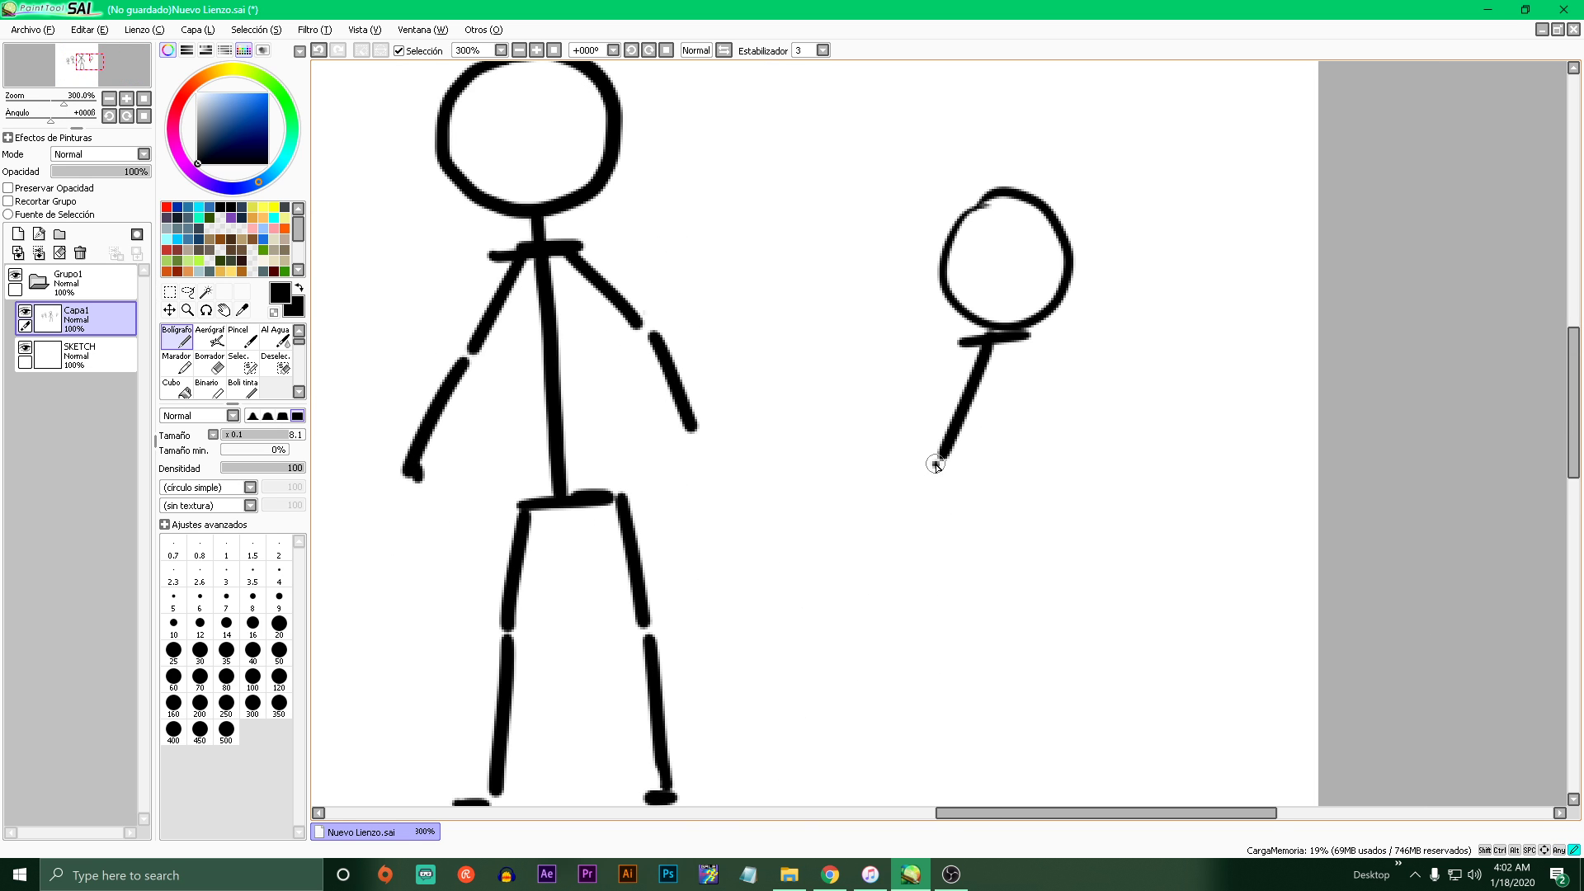
- Draw the running figure's segmented legs with small feet, one leg supporting and the other kicked back from the knee
key("ctrl+z")
left_click_drag(935, 464, 879, 631)
mouse_move(945, 493)
left_mouse_down()
mouse_move(1008, 602)
mouse_move(1113, 542)
mouse_move(1153, 583)
mouse_move(1132, 608)
left_mouse_up()
left_click(1026, 607)
left_click(1046, 596)
scroll(1129, 548, "down", 5)
scroll(1073, 581, "up", 3)
scroll(1152, 583, "up", 3)
scroll(1132, 608, "down", 3)
scroll(1039, 480, "up", 2)
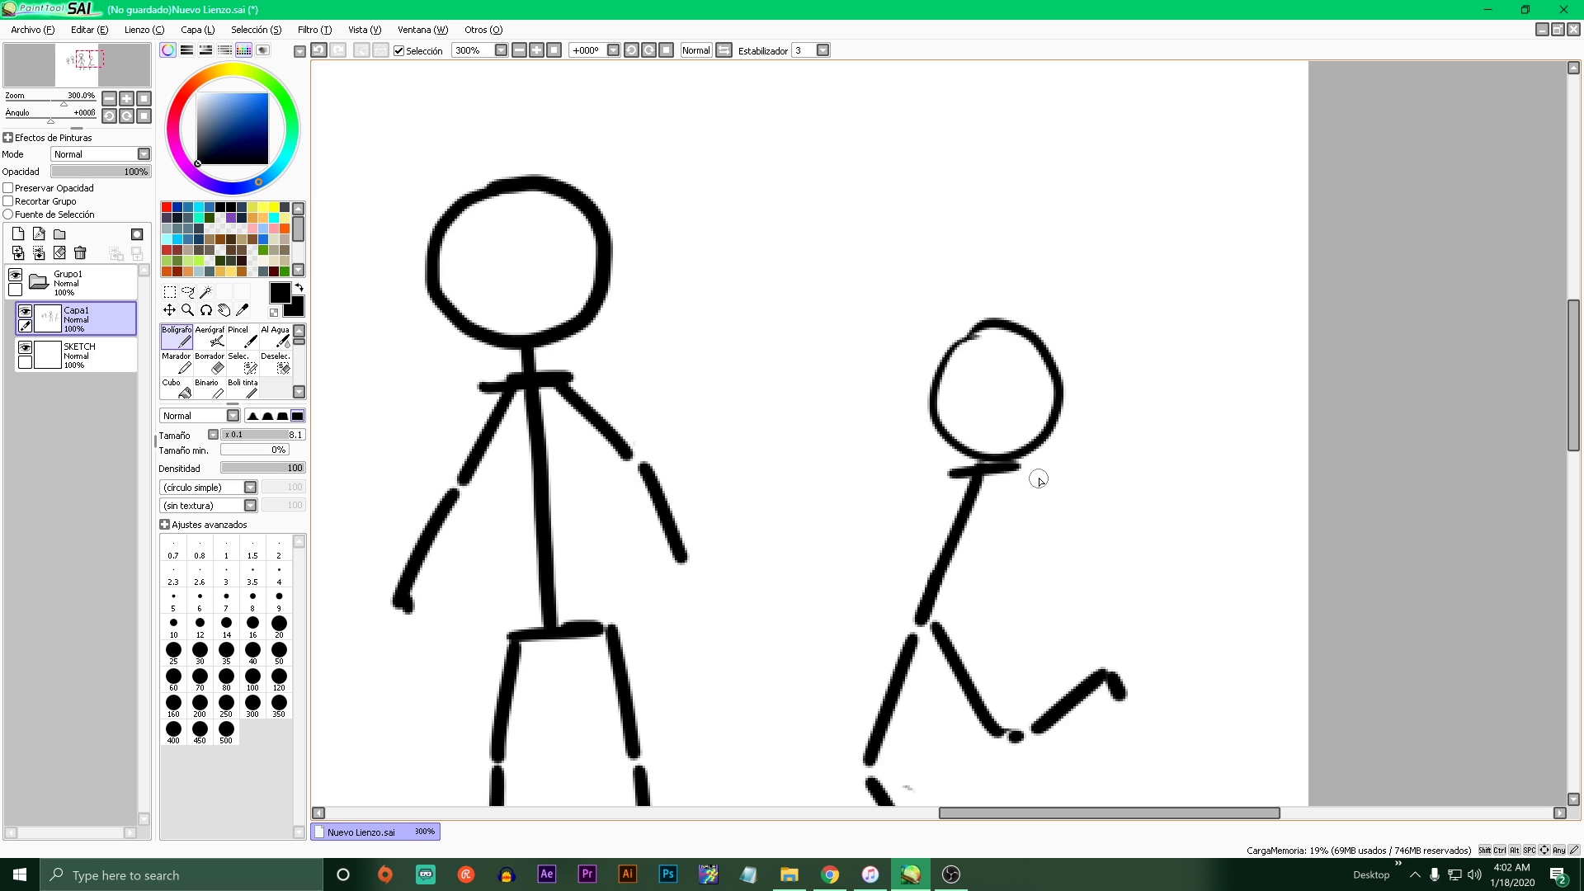
- Draw the running figure's two segmented arms, angled down and outward from the ends of the shoulder line
left_click_drag(1020, 467, 1155, 495)
key("ctrl+z")
left_click_drag(1019, 467, 1147, 549)
left_click(1093, 505)
key("ctrl+z")
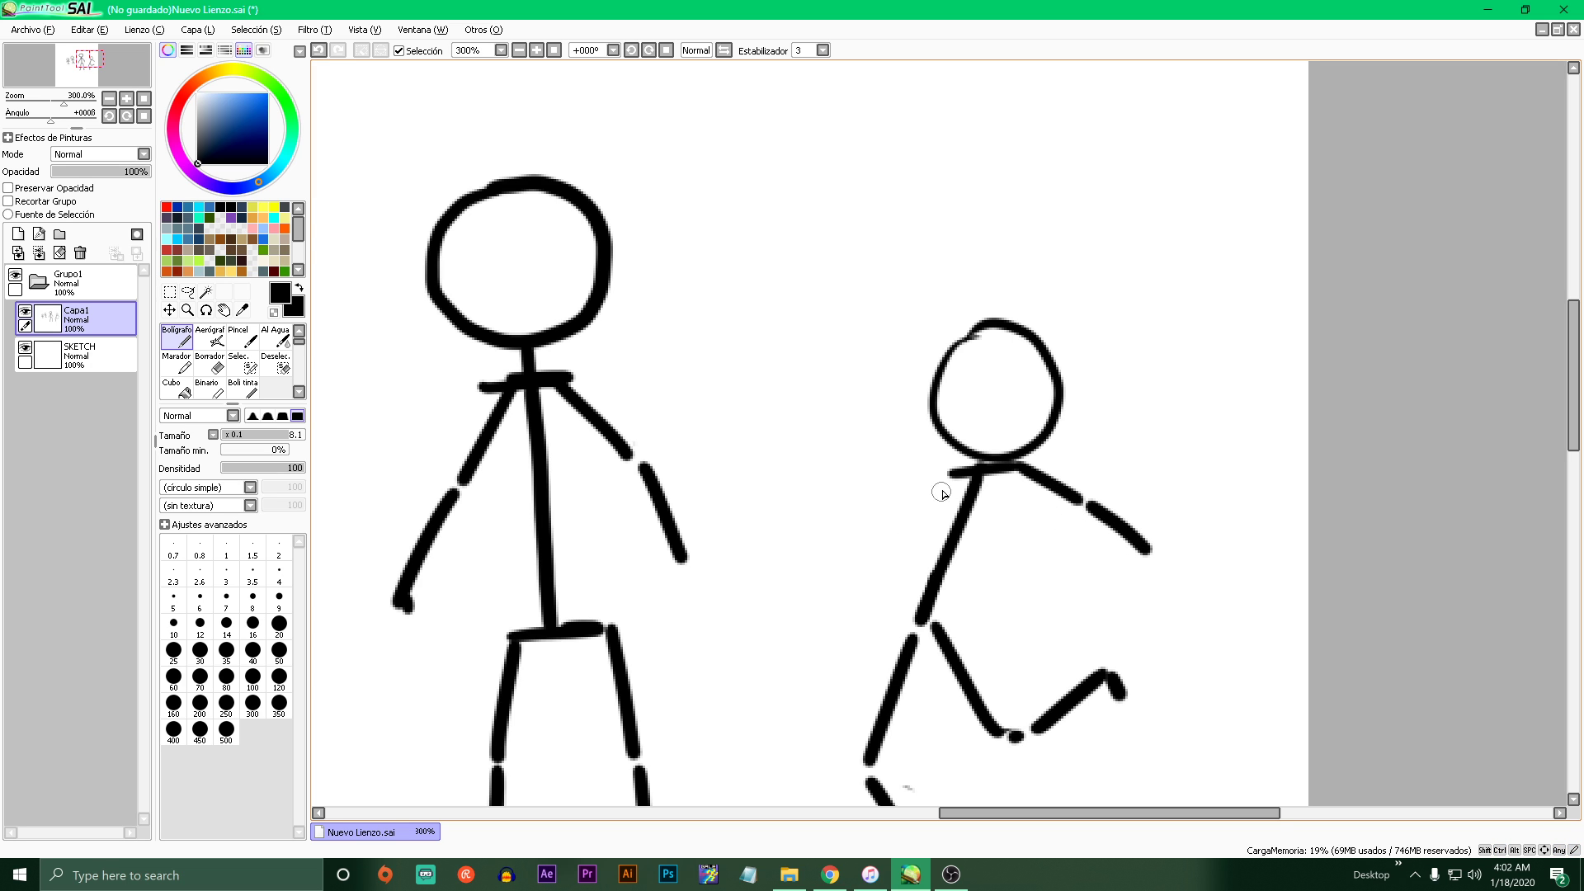
left_click_drag(947, 484, 850, 556)
scroll(850, 555, "down", 4)
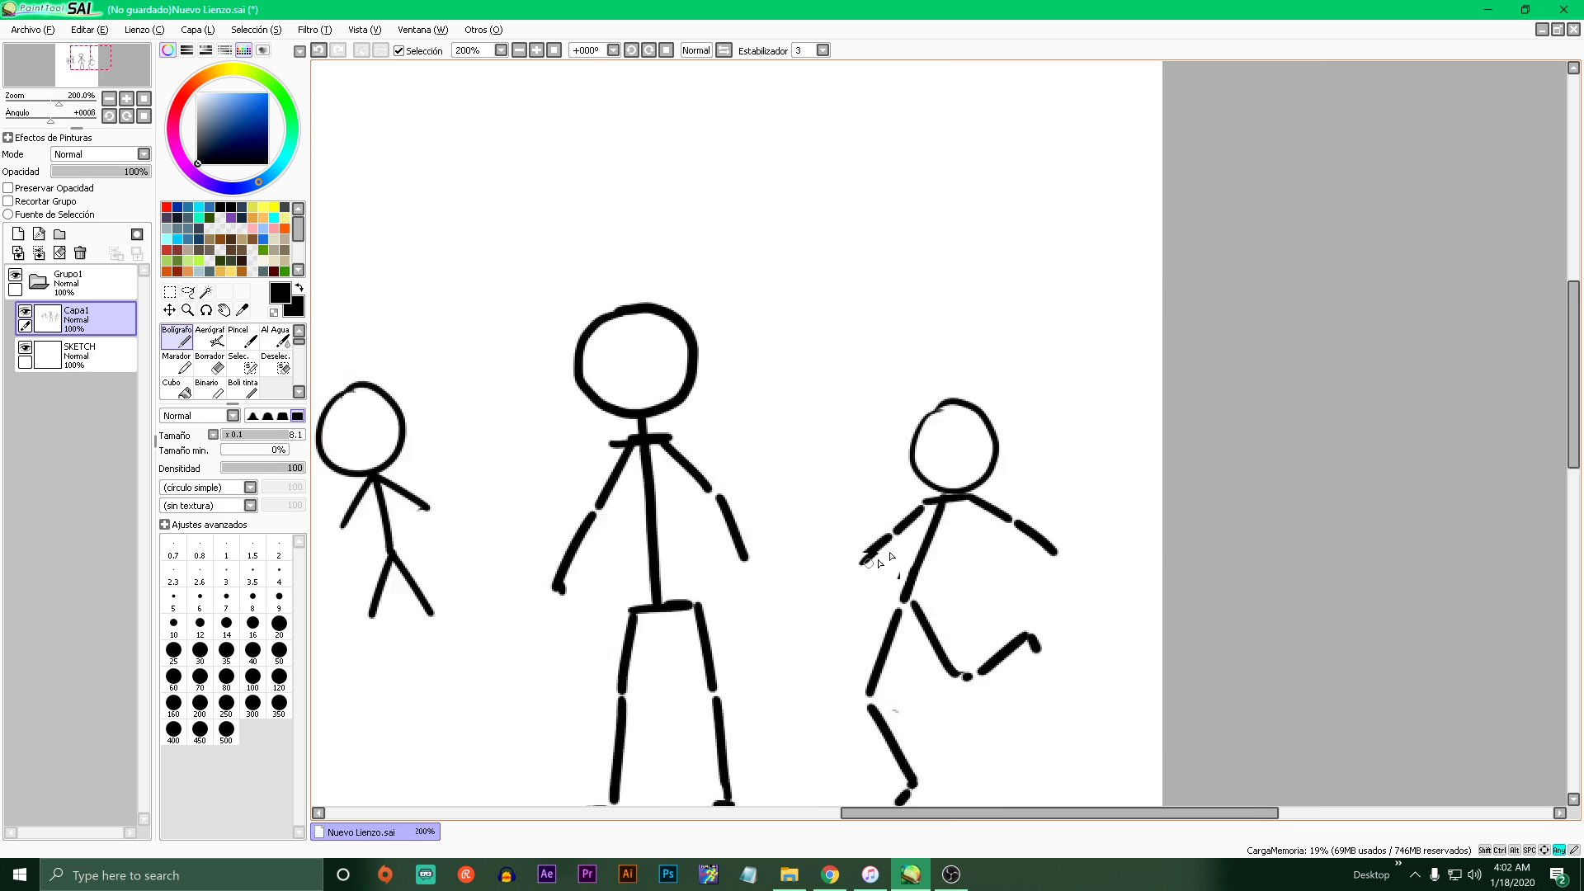
- Lower the opacity of Capa1 to 30% and create a new layer above it
scroll(941, 411, "up", 5)
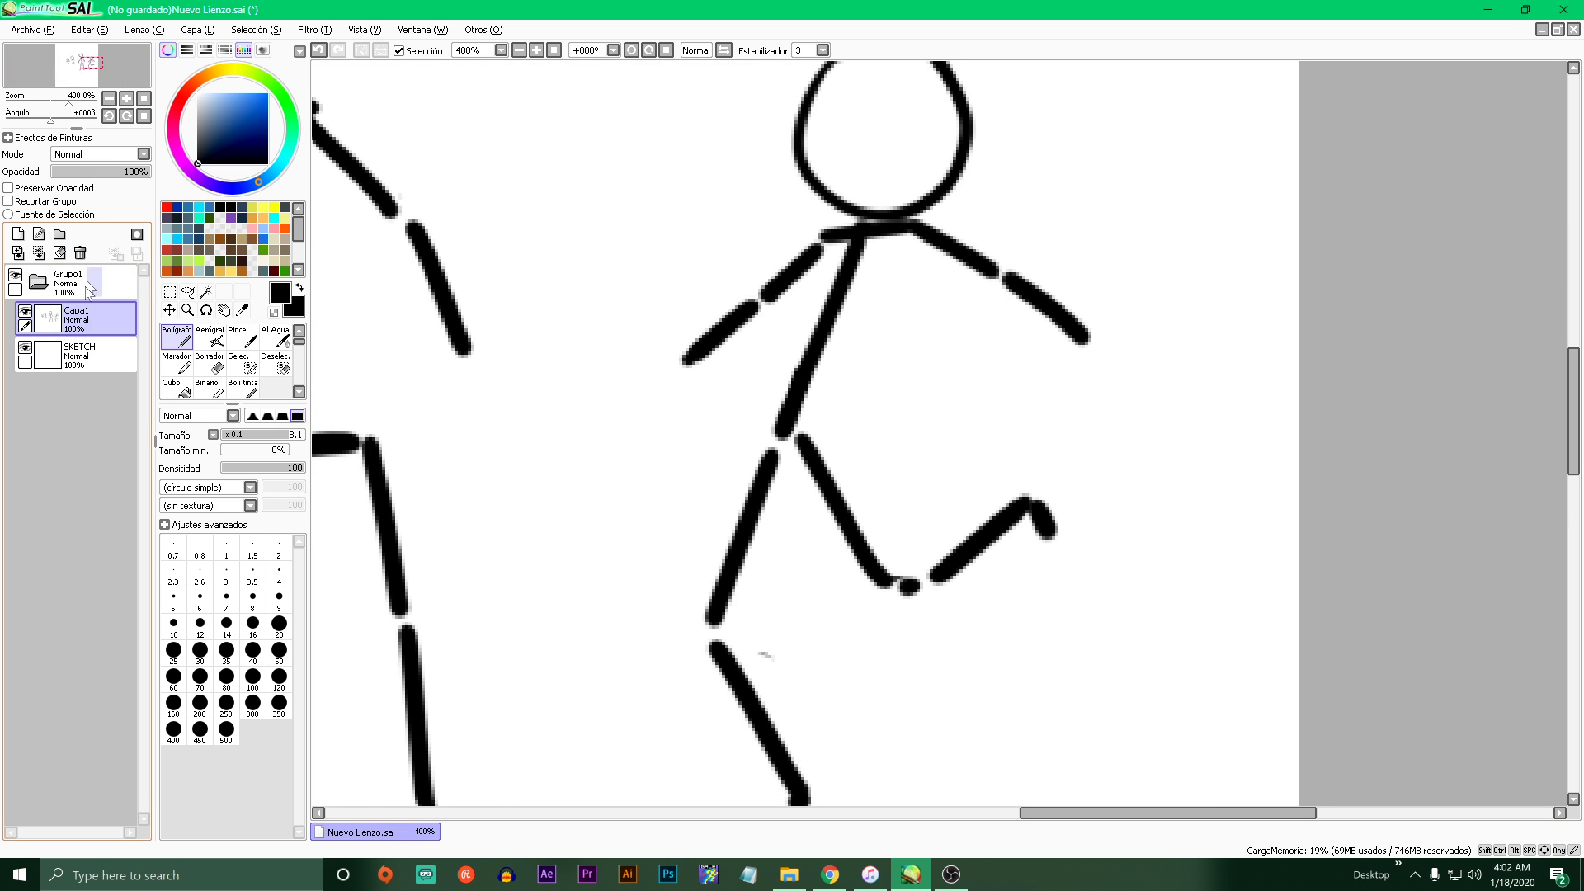
left_click(80, 171)
left_click(18, 233)
left_click_drag(198, 183, 189, 194)
- Set the pen size to 5.2 and sketch the running figure's torso over the faded skeleton with side contours and cross lines
left_click(265, 436)
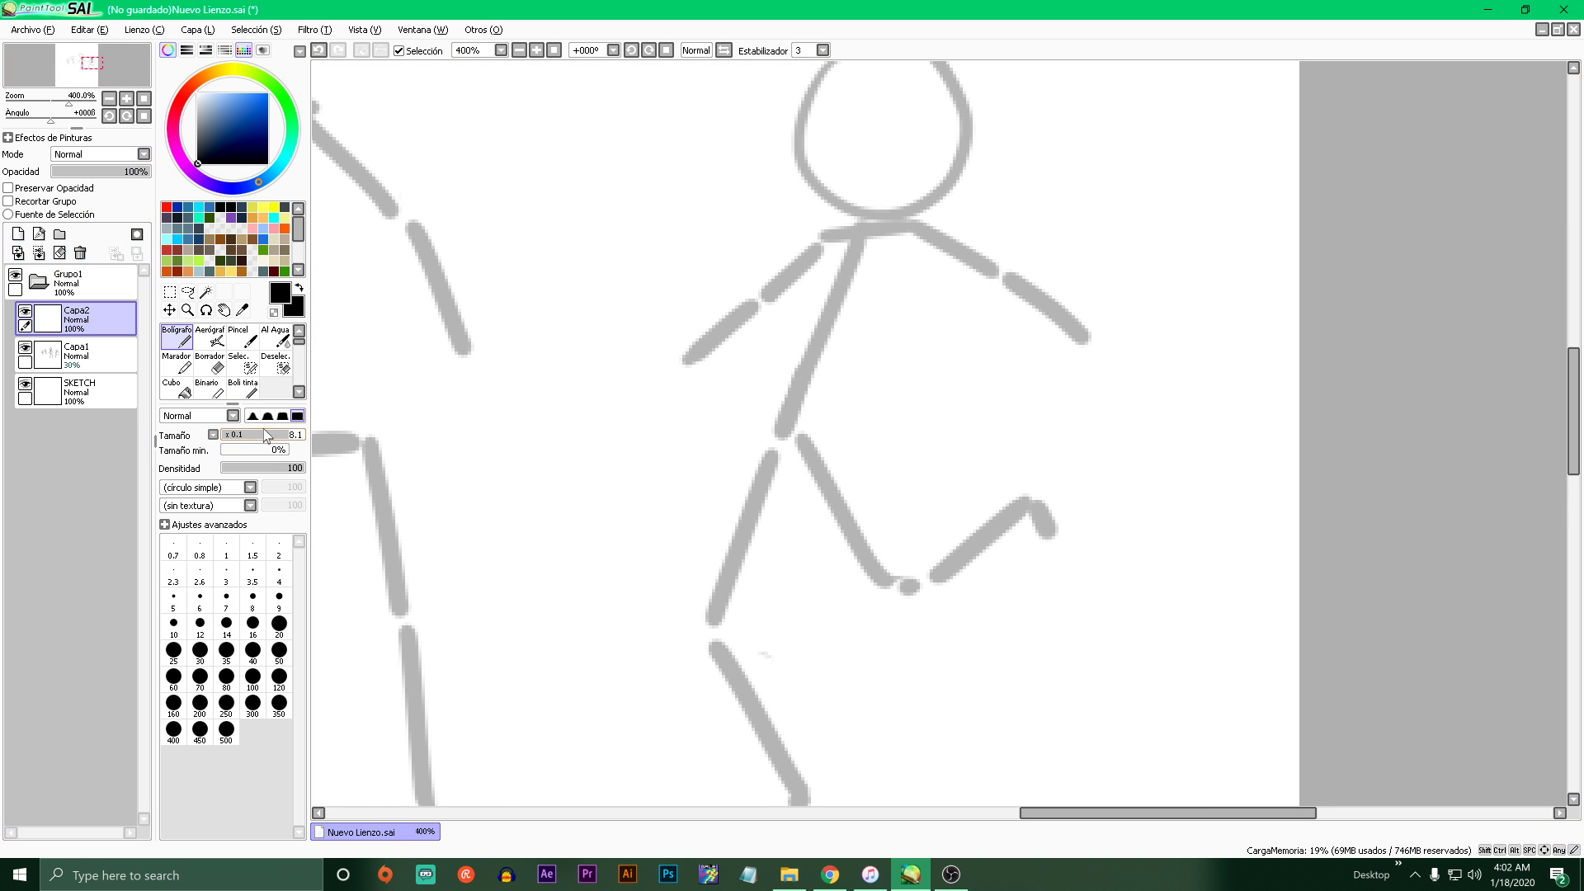
left_click_drag(810, 231, 776, 264)
mouse_move(777, 274)
left_mouse_down()
mouse_move(749, 405)
mouse_move(906, 295)
mouse_move(869, 344)
mouse_move(875, 325)
left_mouse_up()
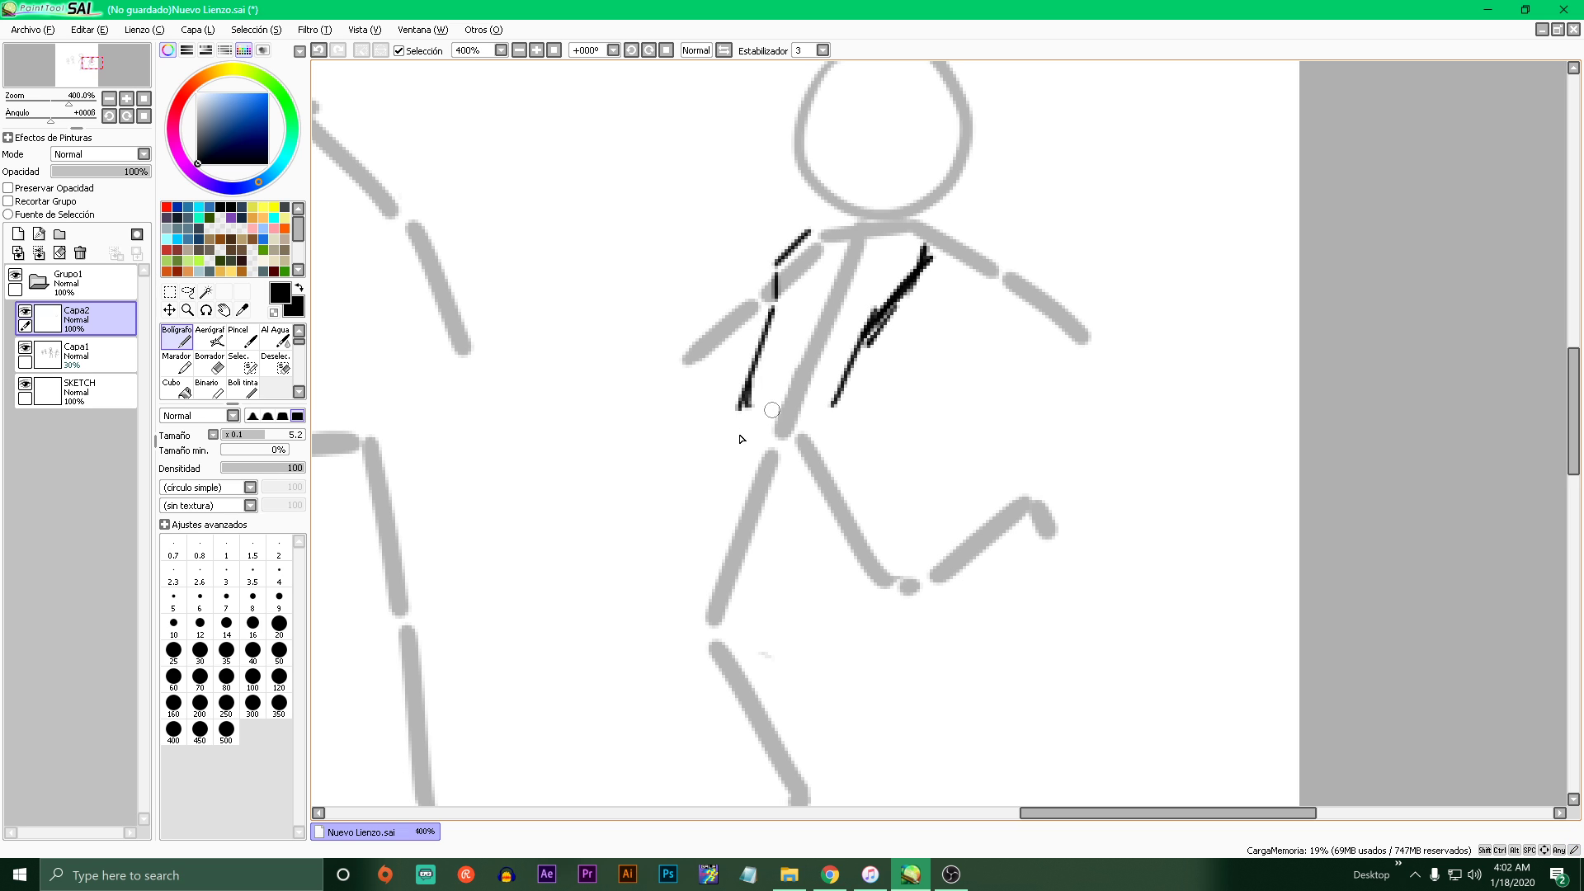
mouse_move(754, 341)
left_mouse_down()
mouse_move(873, 327)
mouse_move(705, 426)
left_mouse_up()
mouse_move(774, 294)
left_mouse_down()
mouse_move(928, 261)
mouse_move(875, 334)
left_mouse_up()
- Draw the running figure's pelvis as a downward-pointing triangle below the waist line
left_click_drag(720, 423, 808, 489)
left_click_drag(799, 486, 860, 419)
key("ctrl+z")
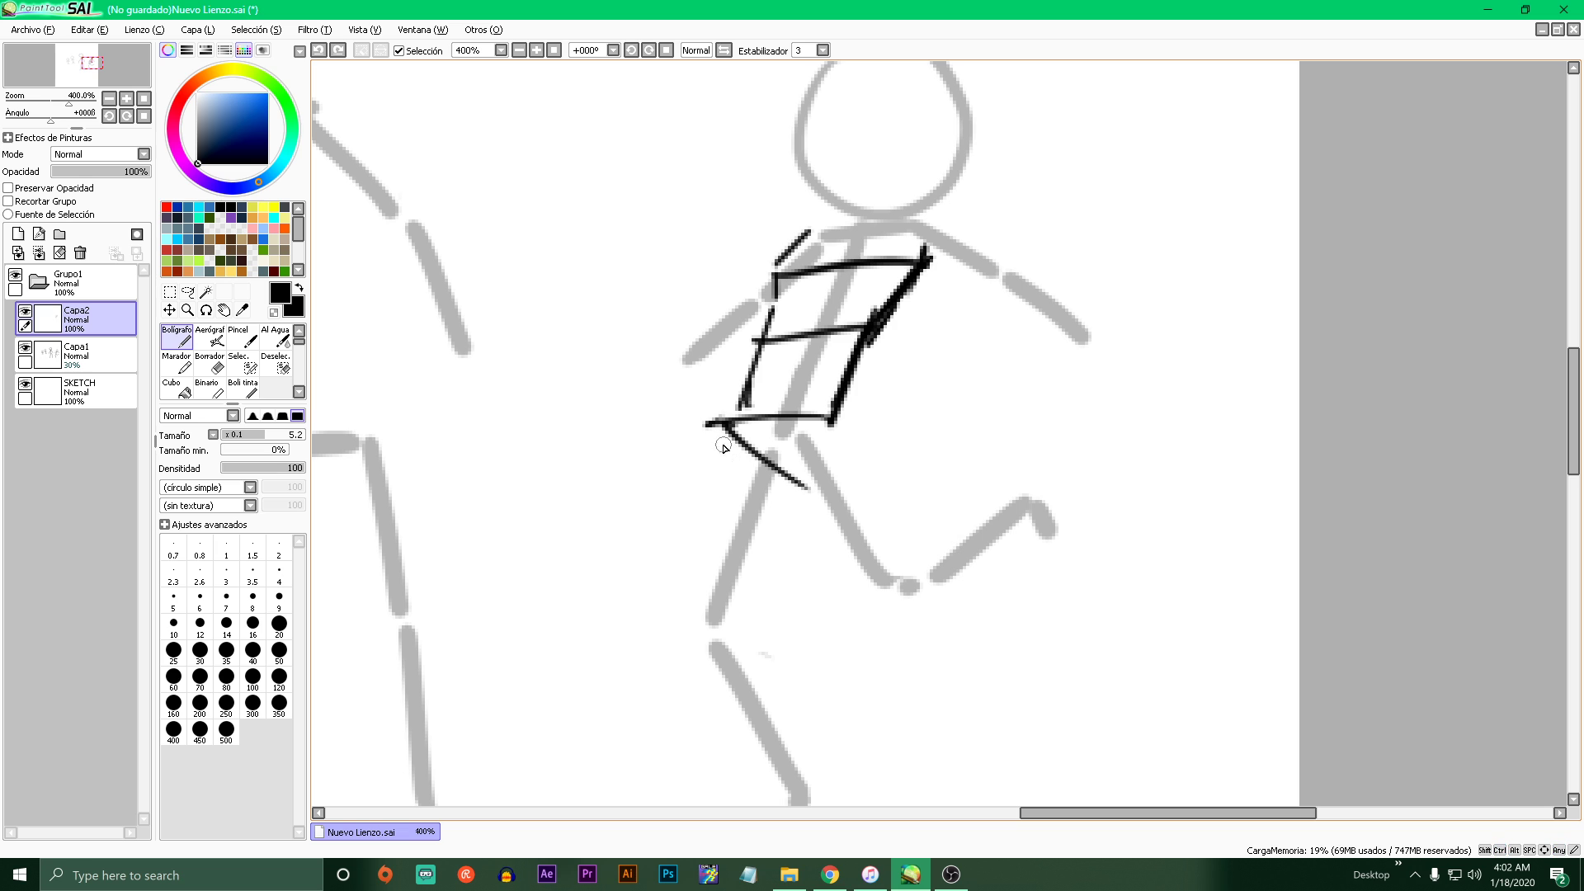
left_click_drag(722, 425, 776, 475)
left_click_drag(776, 476, 846, 421)
- Draw the running figure's thigh contour lines below the pelvis and merge Capa2 down into Capa1
left_click_drag(709, 425, 670, 635)
mouse_move(779, 475)
left_mouse_down()
mouse_move(729, 637)
mouse_move(836, 590)
left_mouse_up()
scroll(836, 581, "down", 5)
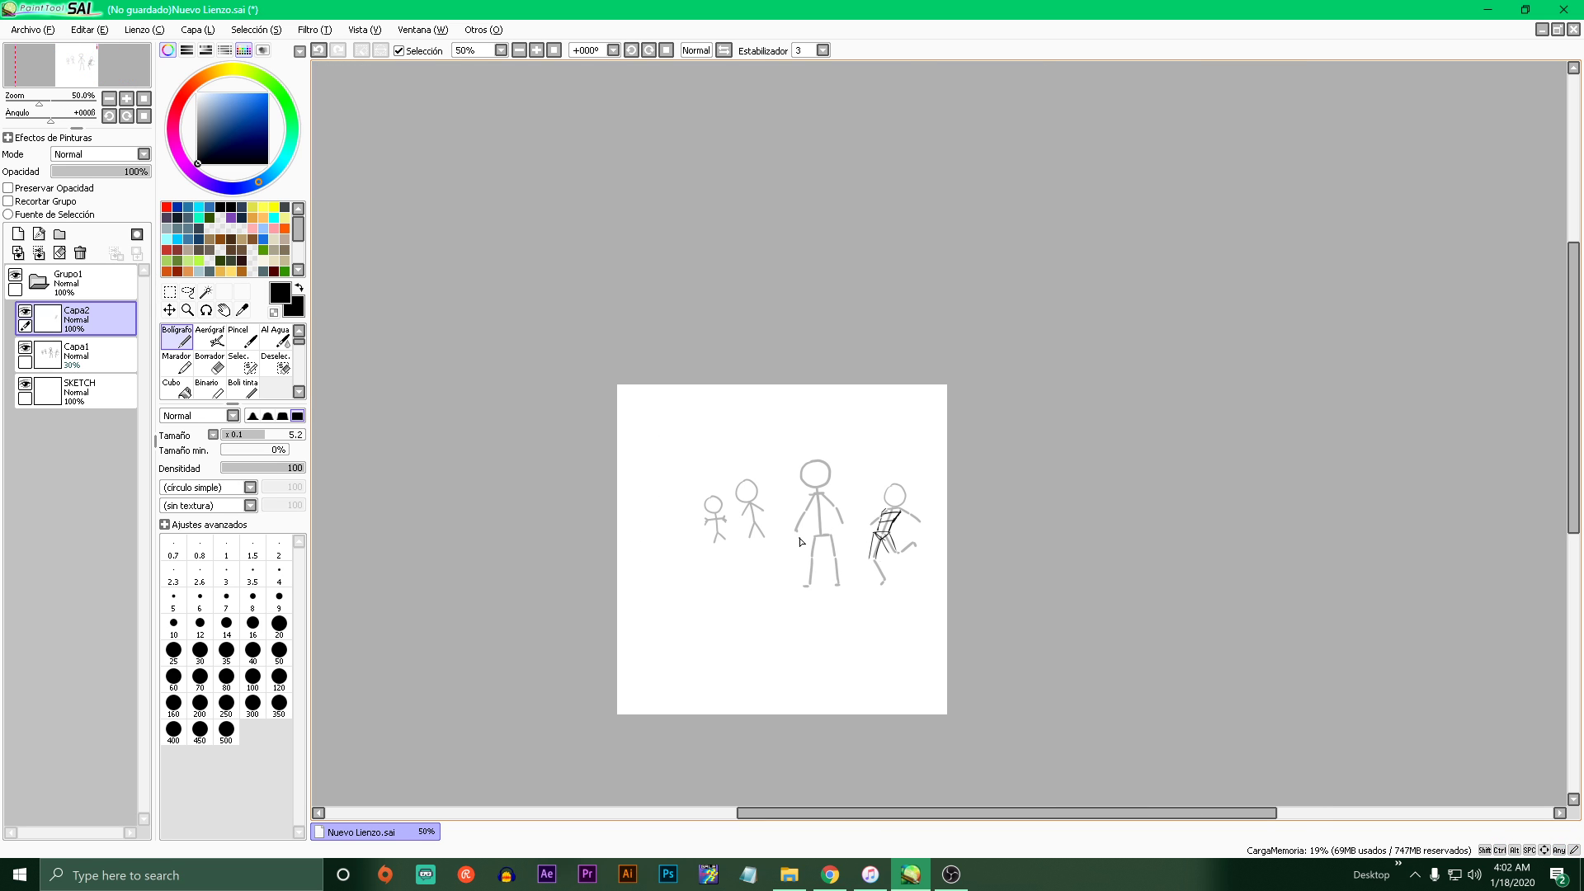
left_click(39, 254)
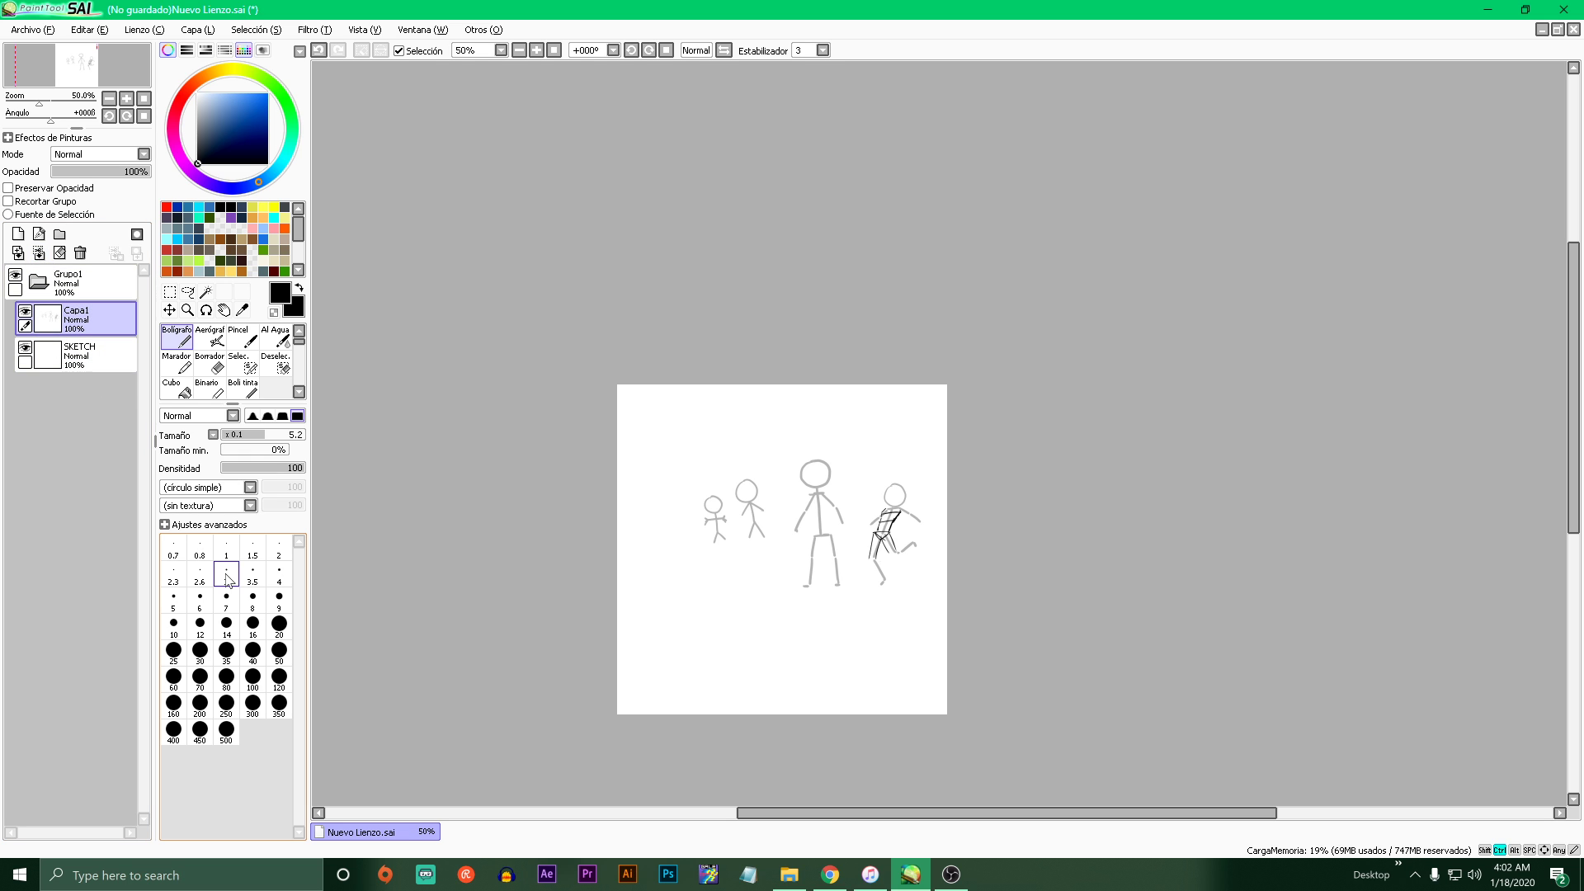
- Clear all the stick figures from Capa1 and set the drawing colour to blue
key("Delete")
scroll(717, 685, "up", 1)
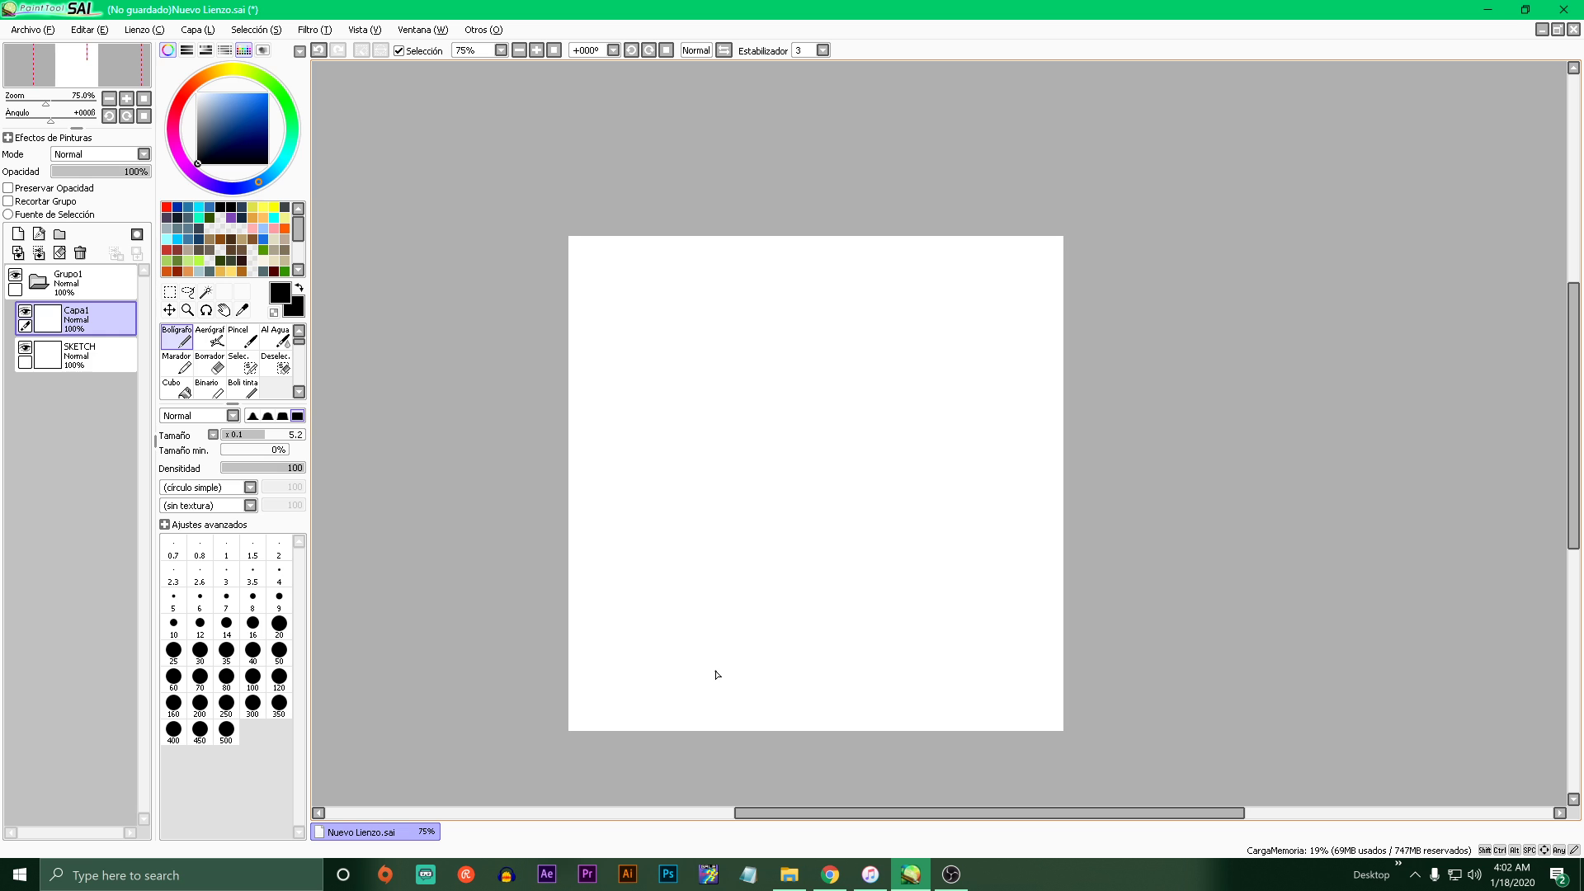
left_click(262, 238)
mouse_move(567, 355)
left_mouse_down()
mouse_move(849, 523)
mouse_move(717, 514)
left_mouse_up()
key("ctrl+z")
scroll(753, 465, "up", 2)
left_click_drag(757, 413, 710, 520)
key("ctrl+z")
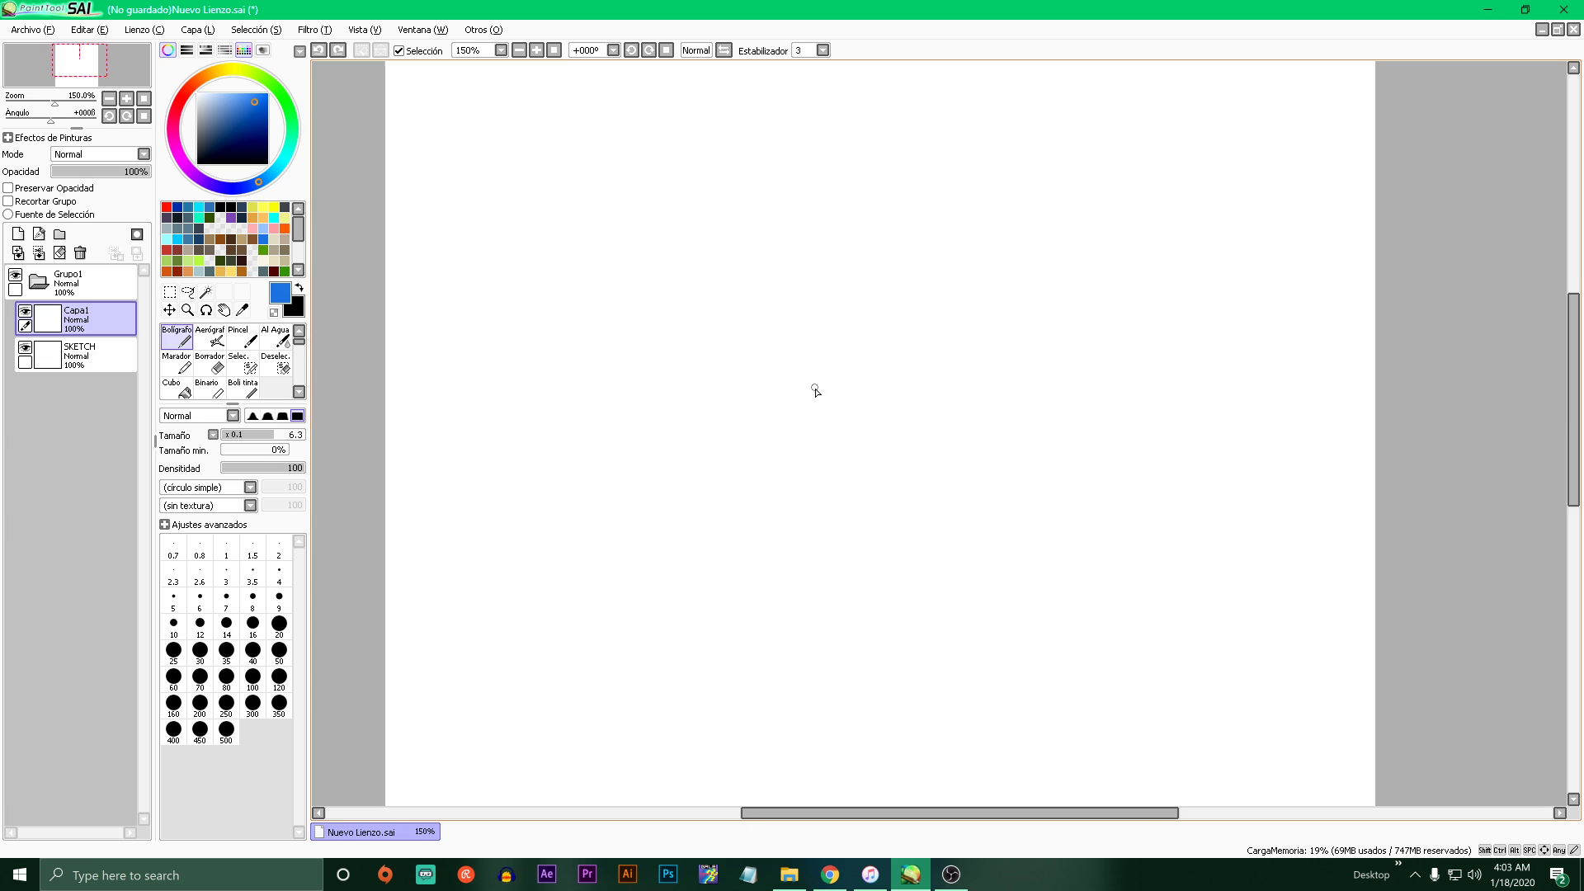
scroll(815, 387, "up", 2)
mouse_move(804, 331)
left_mouse_down()
mouse_move(726, 449)
mouse_move(937, 542)
mouse_move(966, 363)
mouse_move(920, 330)
left_mouse_up()
key("ctrl+z")
mouse_move(828, 299)
left_mouse_down()
mouse_move(732, 361)
mouse_move(817, 583)
mouse_move(1040, 511)
left_mouse_up()
key("ctrl+z")
- Lower the opacity of Capa1 to 39% and the opacity of the SKETCH layer to 52%
left_click_drag(140, 171, 98, 178)
left_click(79, 355)
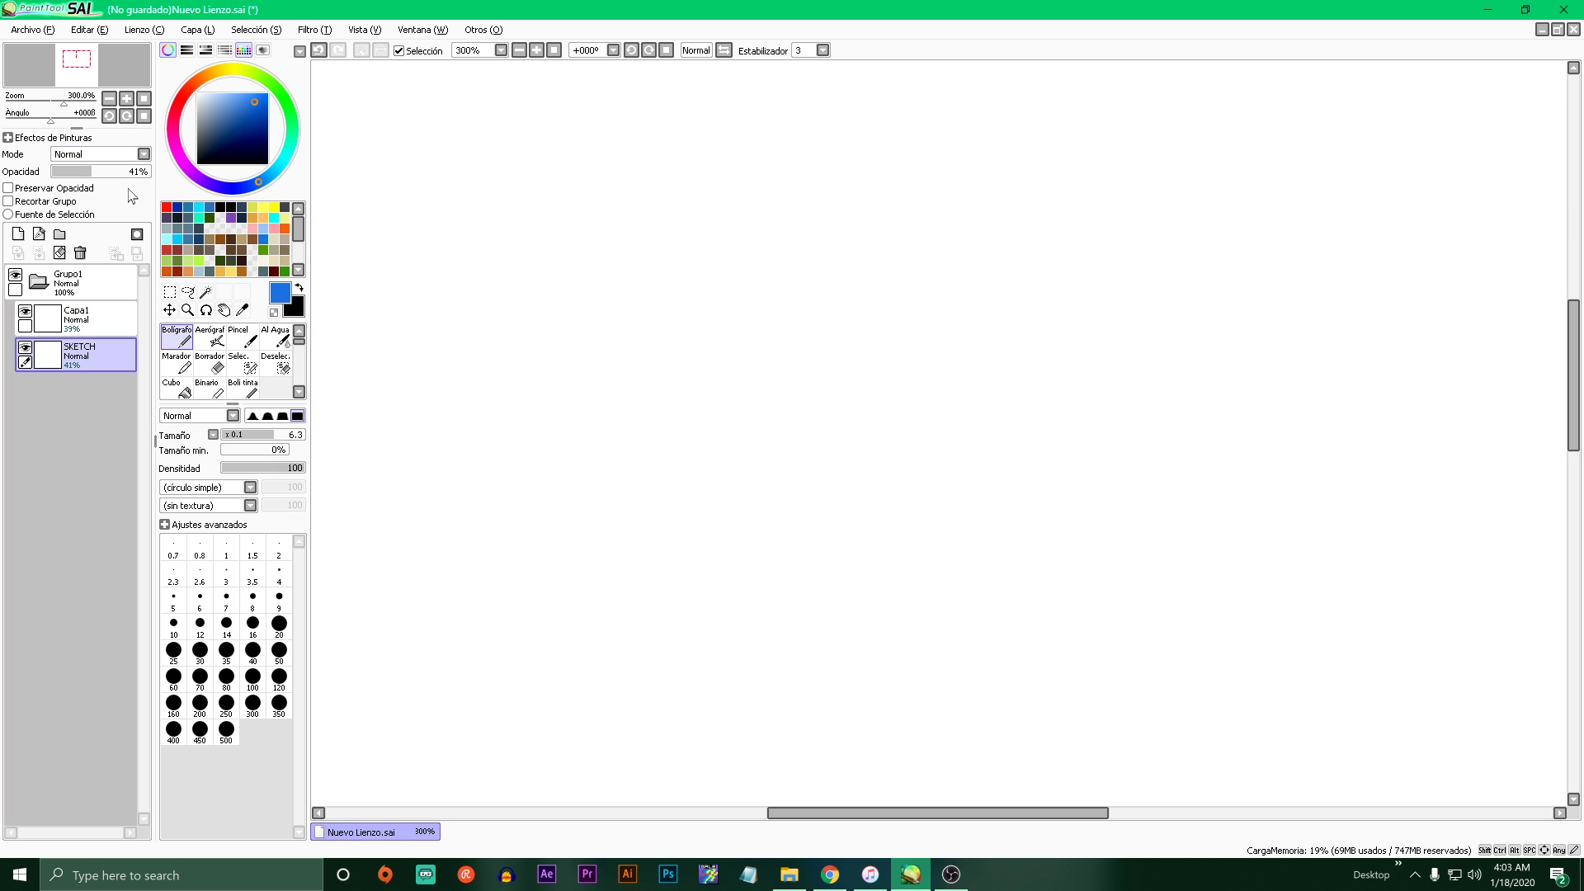
left_click(101, 170)
- Draw a large blue head circle on the SKETCH layer and cross its centre with horizontal and vertical guide lines
mouse_move(726, 313)
left_mouse_down()
mouse_move(625, 404)
mouse_move(646, 517)
mouse_move(737, 582)
mouse_move(871, 564)
mouse_move(940, 445)
left_mouse_up()
key("ctrl+z")
mouse_move(808, 299)
left_mouse_down()
mouse_move(777, 279)
mouse_move(667, 336)
mouse_move(637, 462)
mouse_move(706, 568)
mouse_move(811, 598)
mouse_move(904, 559)
mouse_move(951, 494)
mouse_move(963, 423)
mouse_move(948, 355)
mouse_move(884, 295)
mouse_move(772, 275)
left_mouse_up()
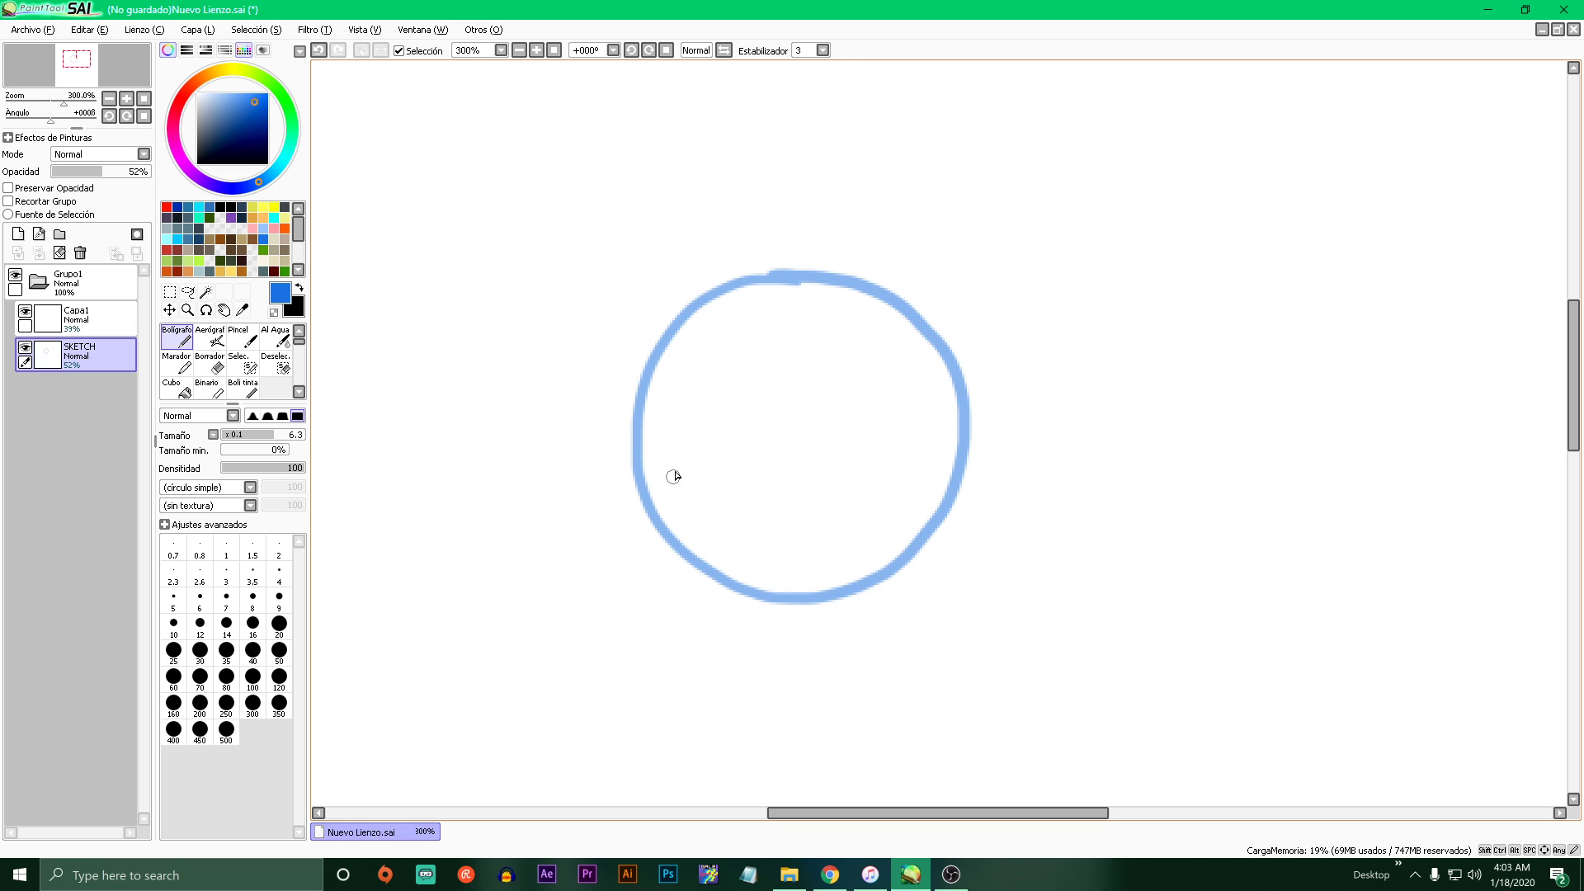
left_click_drag(589, 444, 1021, 441)
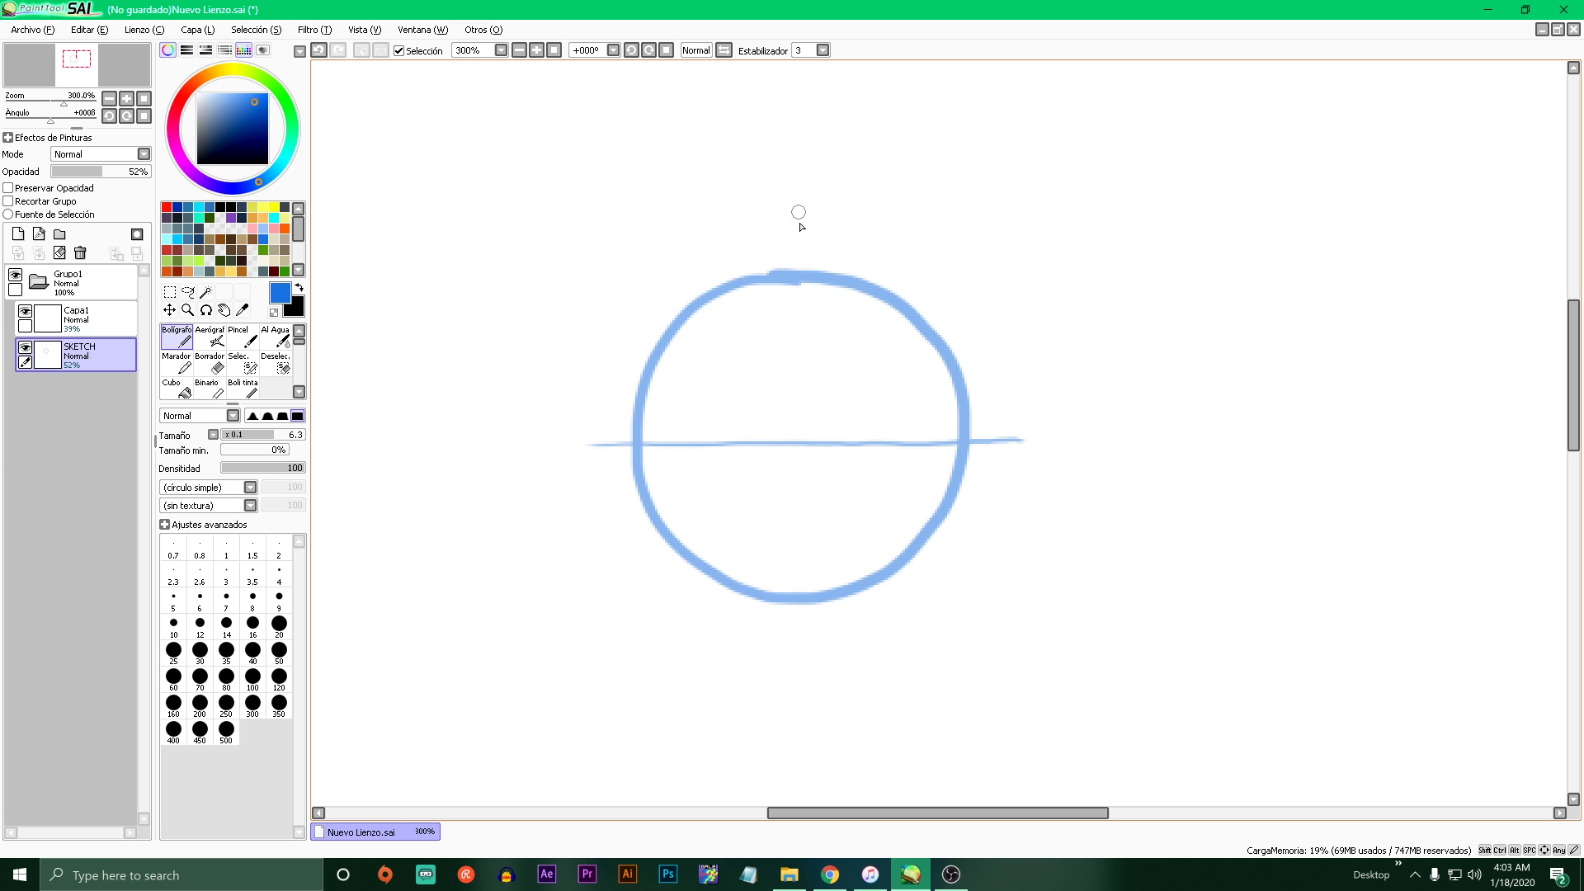
left_click_drag(800, 240, 814, 675)
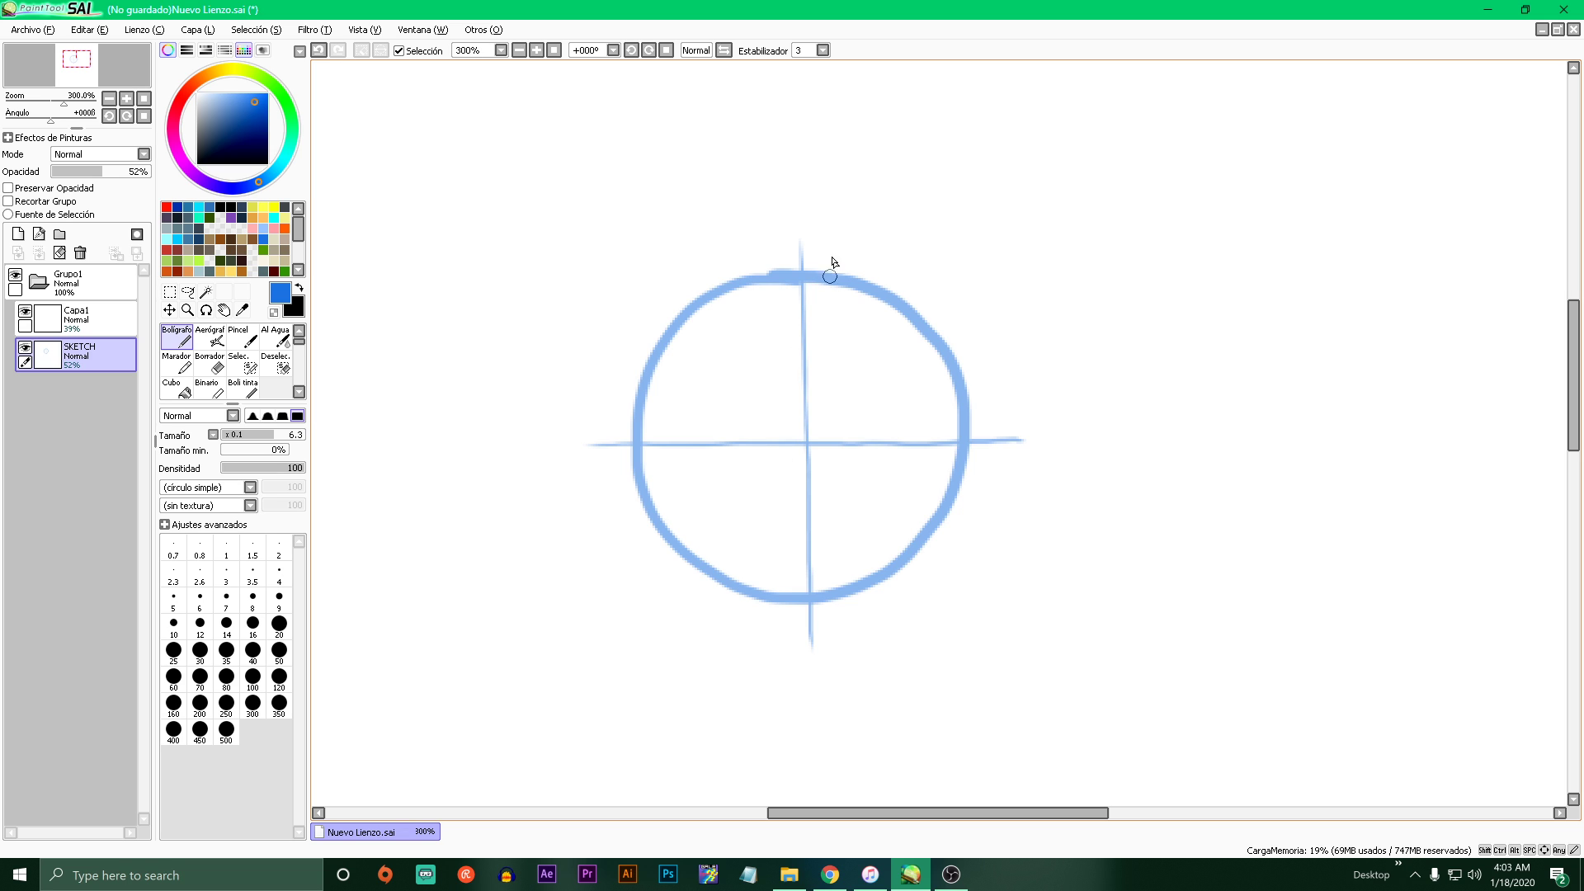
- Extend the vertical and horizontal guide lines well beyond the head circle on all four sides
left_click_drag(800, 231, 801, 272)
left_click_drag(812, 600, 807, 696)
key("ctrl+z")
left_click_drag(812, 608, 815, 797)
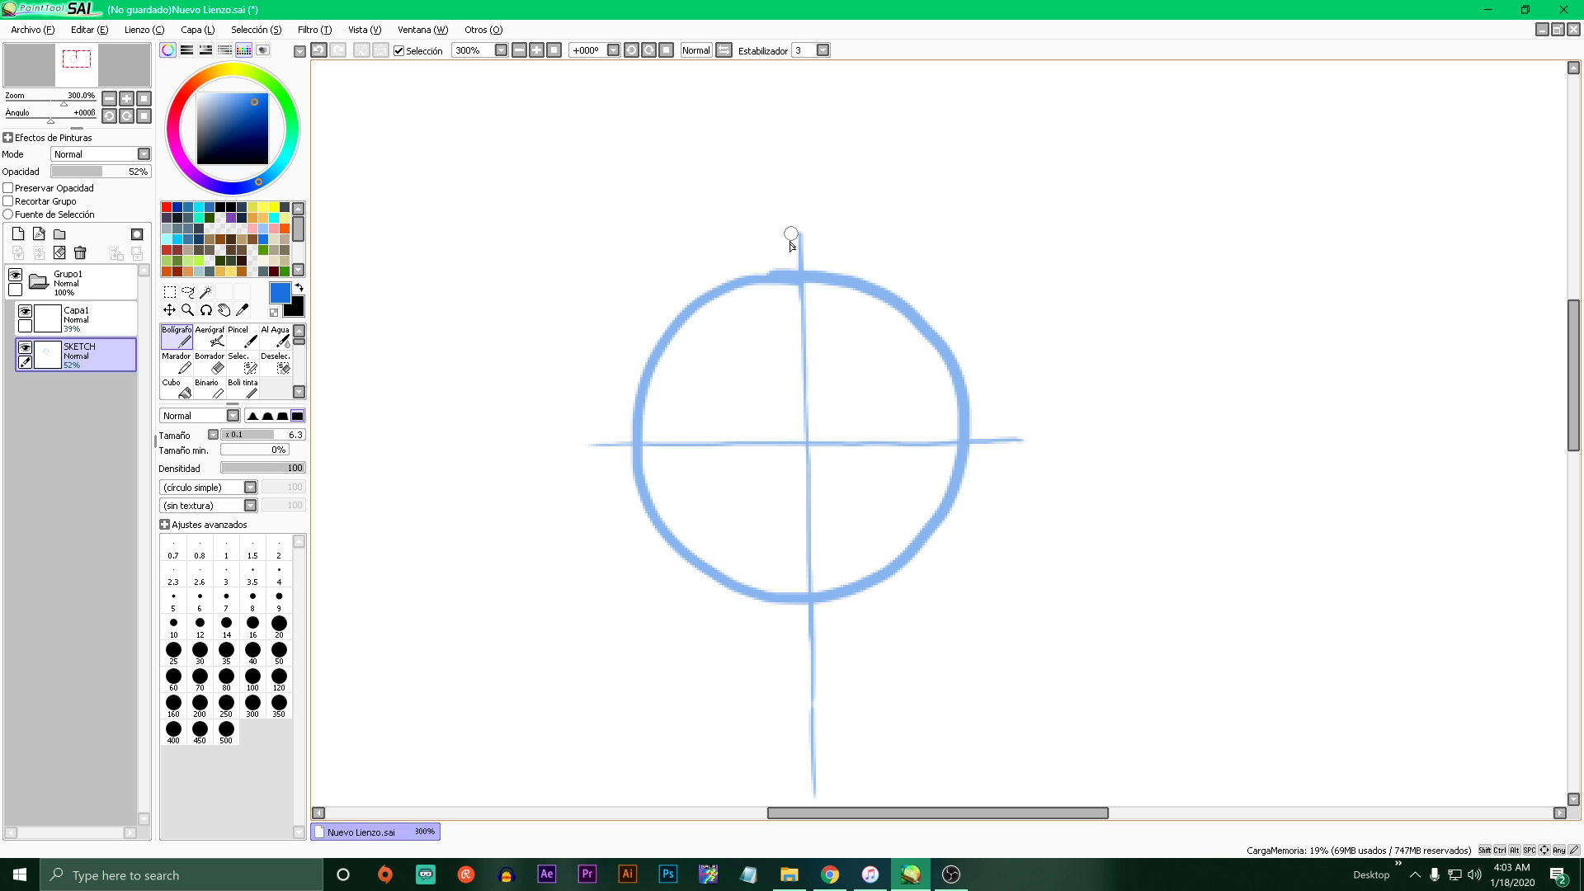
left_click_drag(801, 271, 794, 95)
left_click_drag(533, 452, 627, 446)
key("ctrl+z")
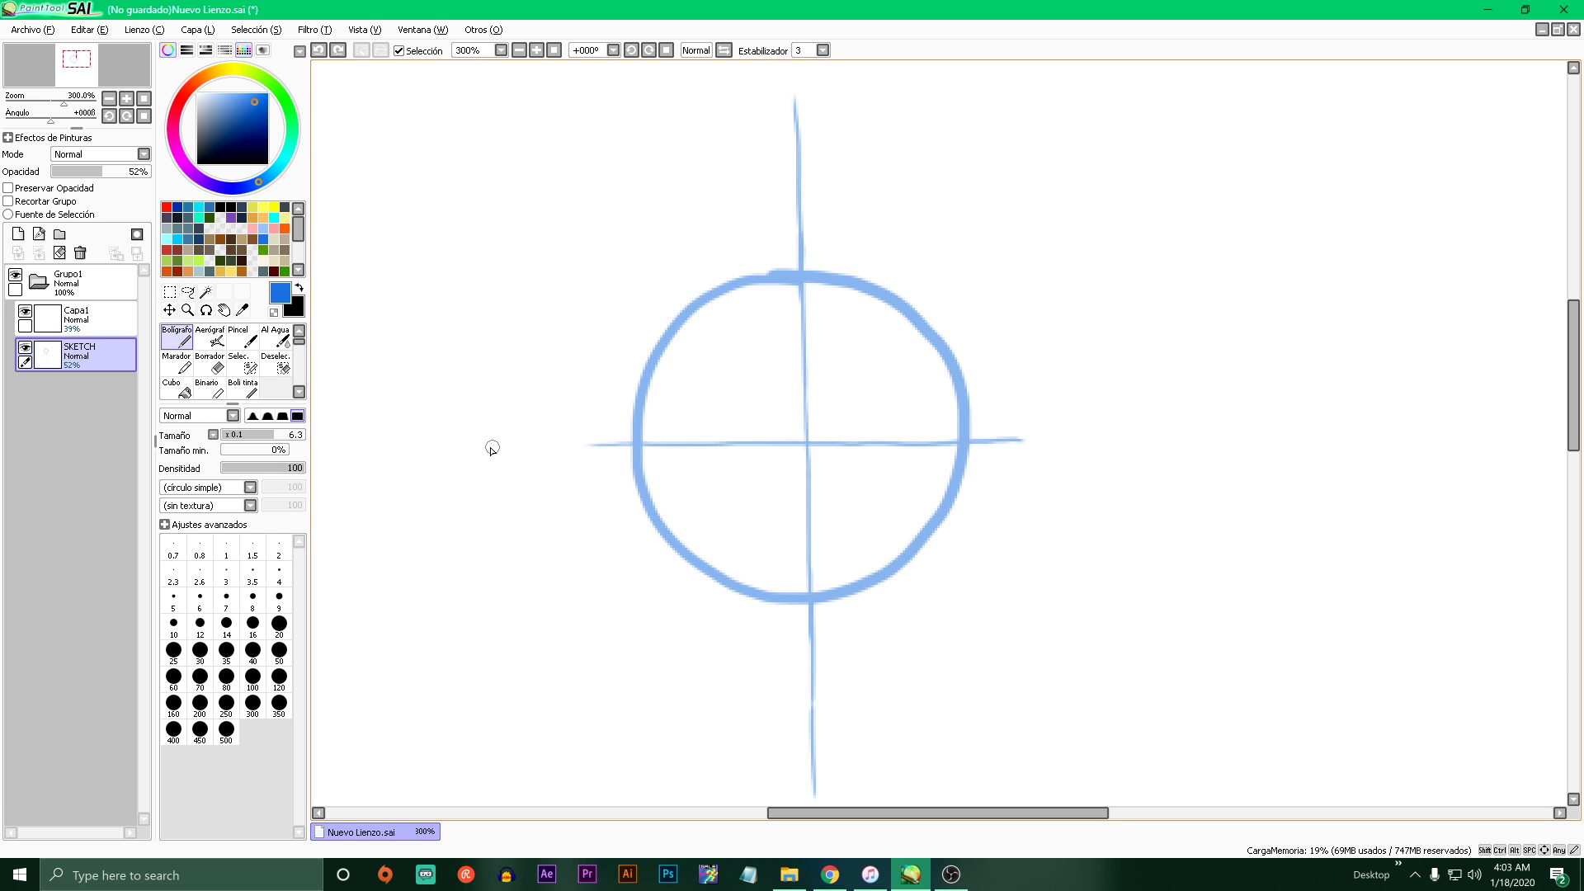
left_click_drag(485, 443, 594, 443)
left_click_drag(1001, 437, 1147, 433)
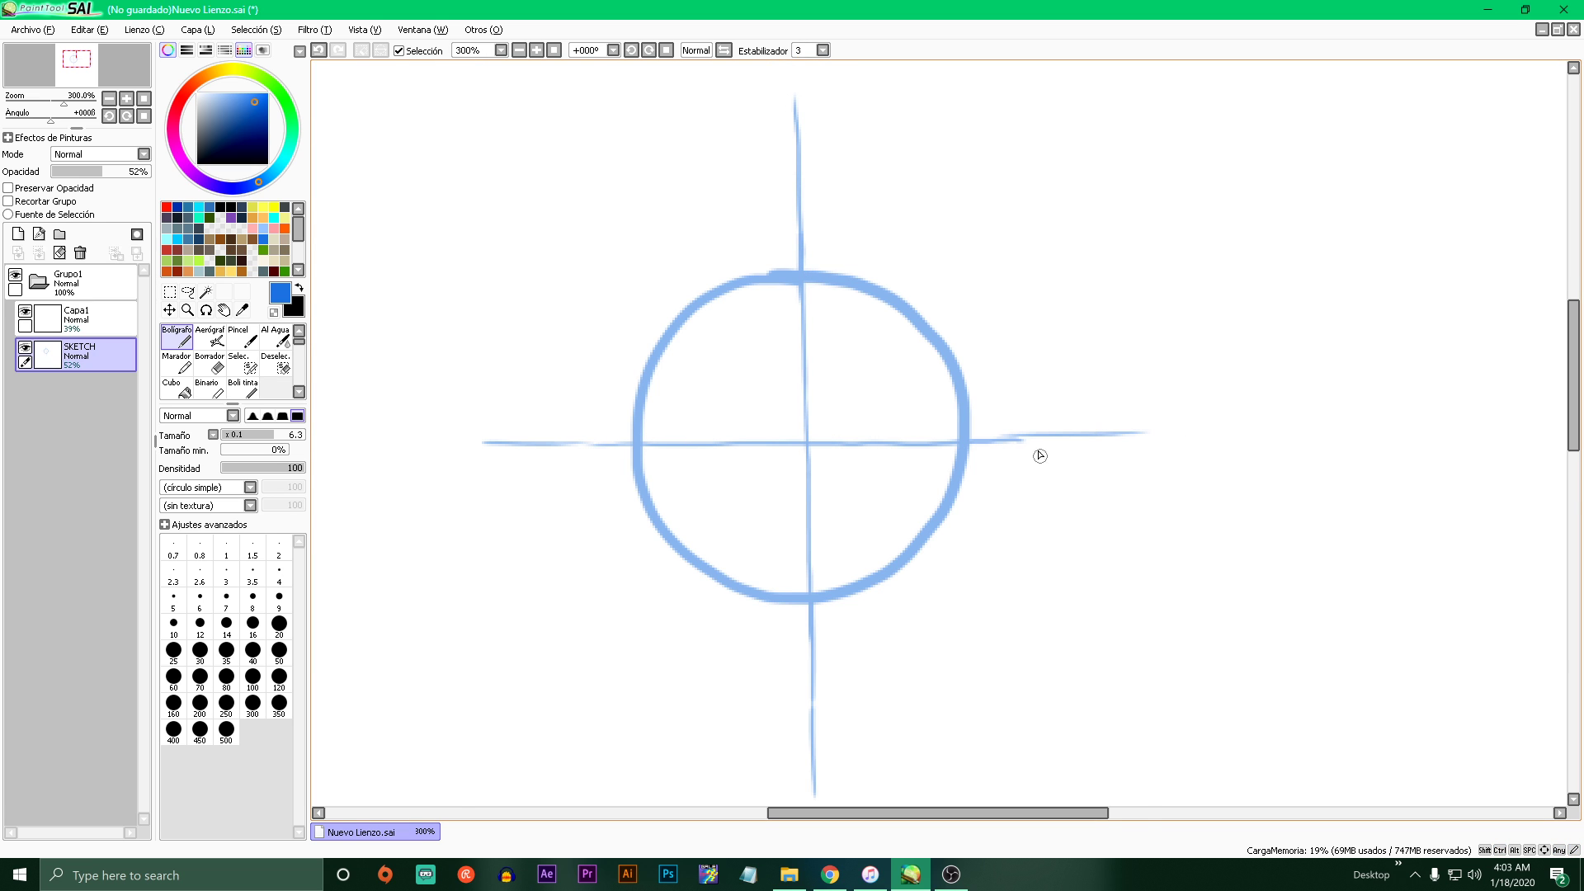
scroll(923, 368, "down", 3)
scroll(912, 467, "up", 5)
scroll(873, 481, "down", 6)
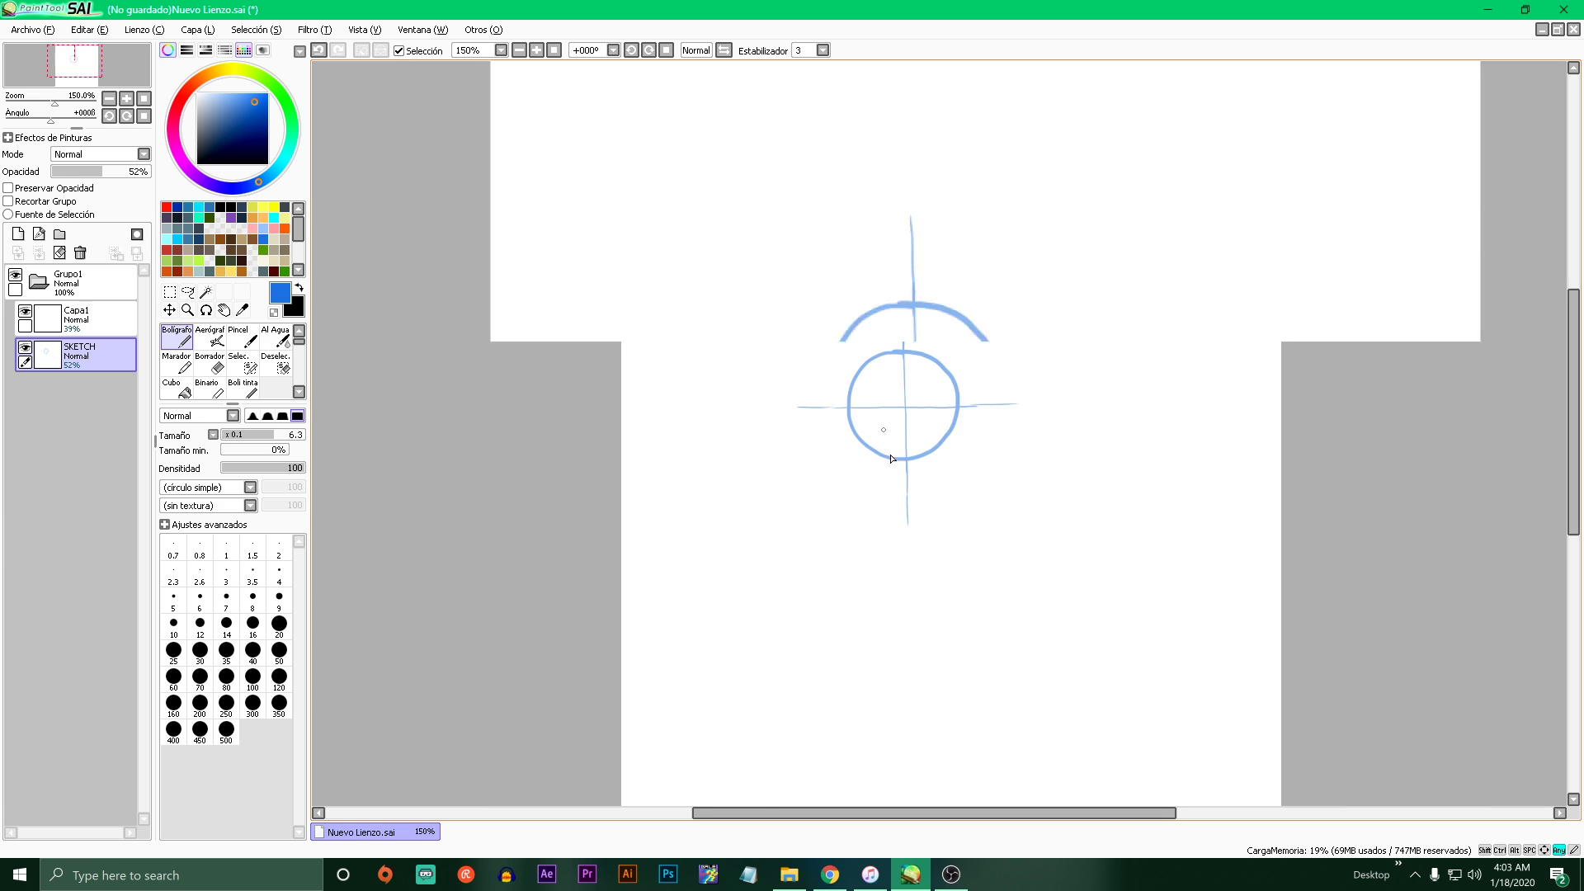
scroll(925, 402, "up", 3)
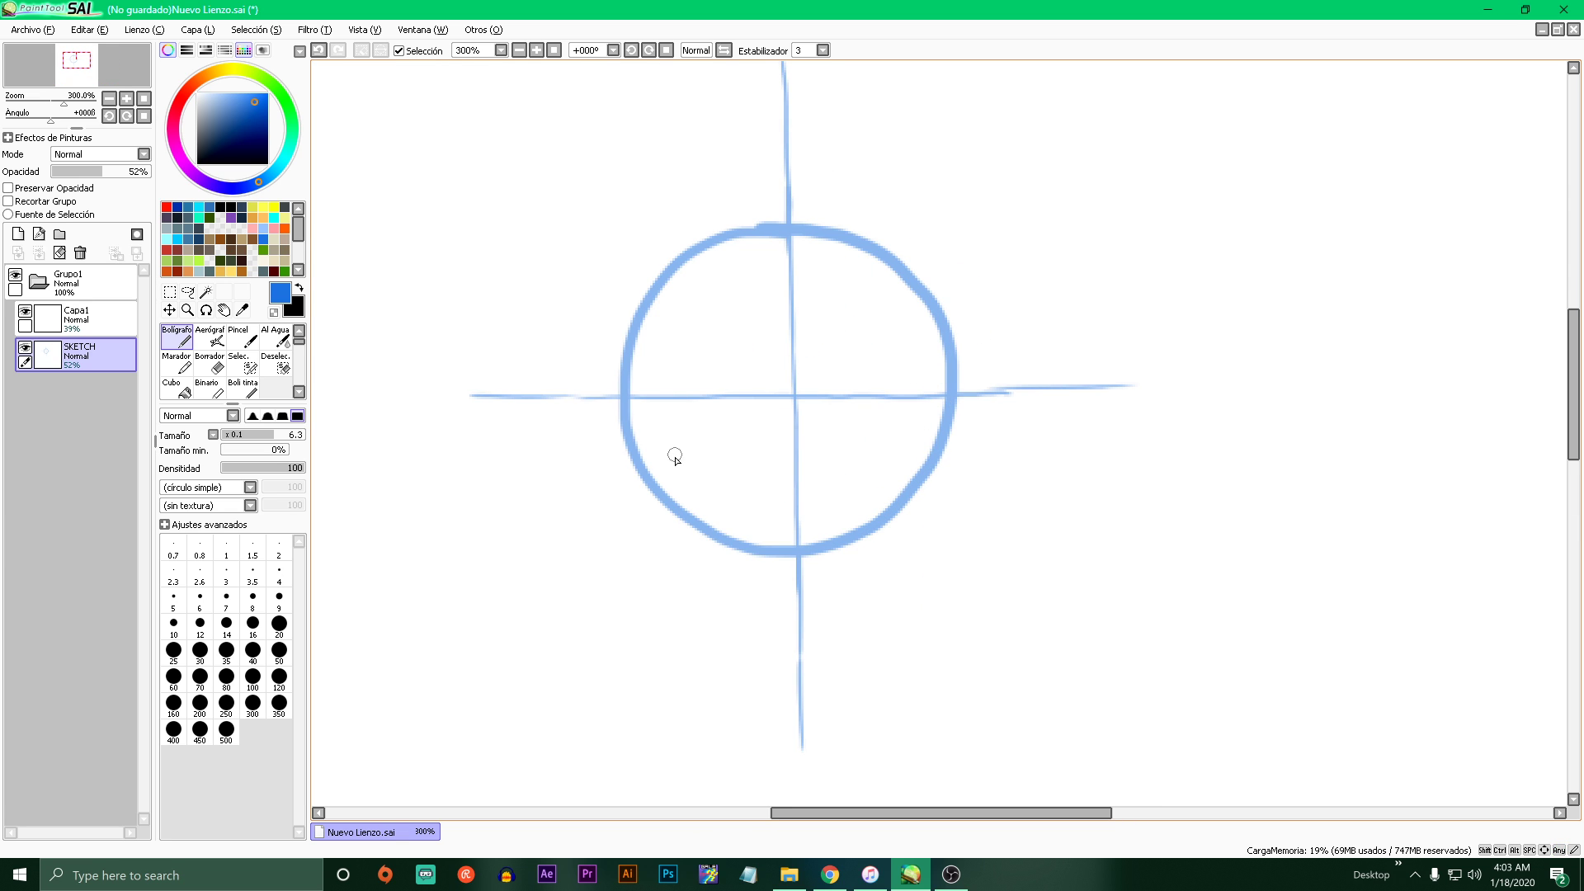
left_click_drag(741, 382, 701, 510)
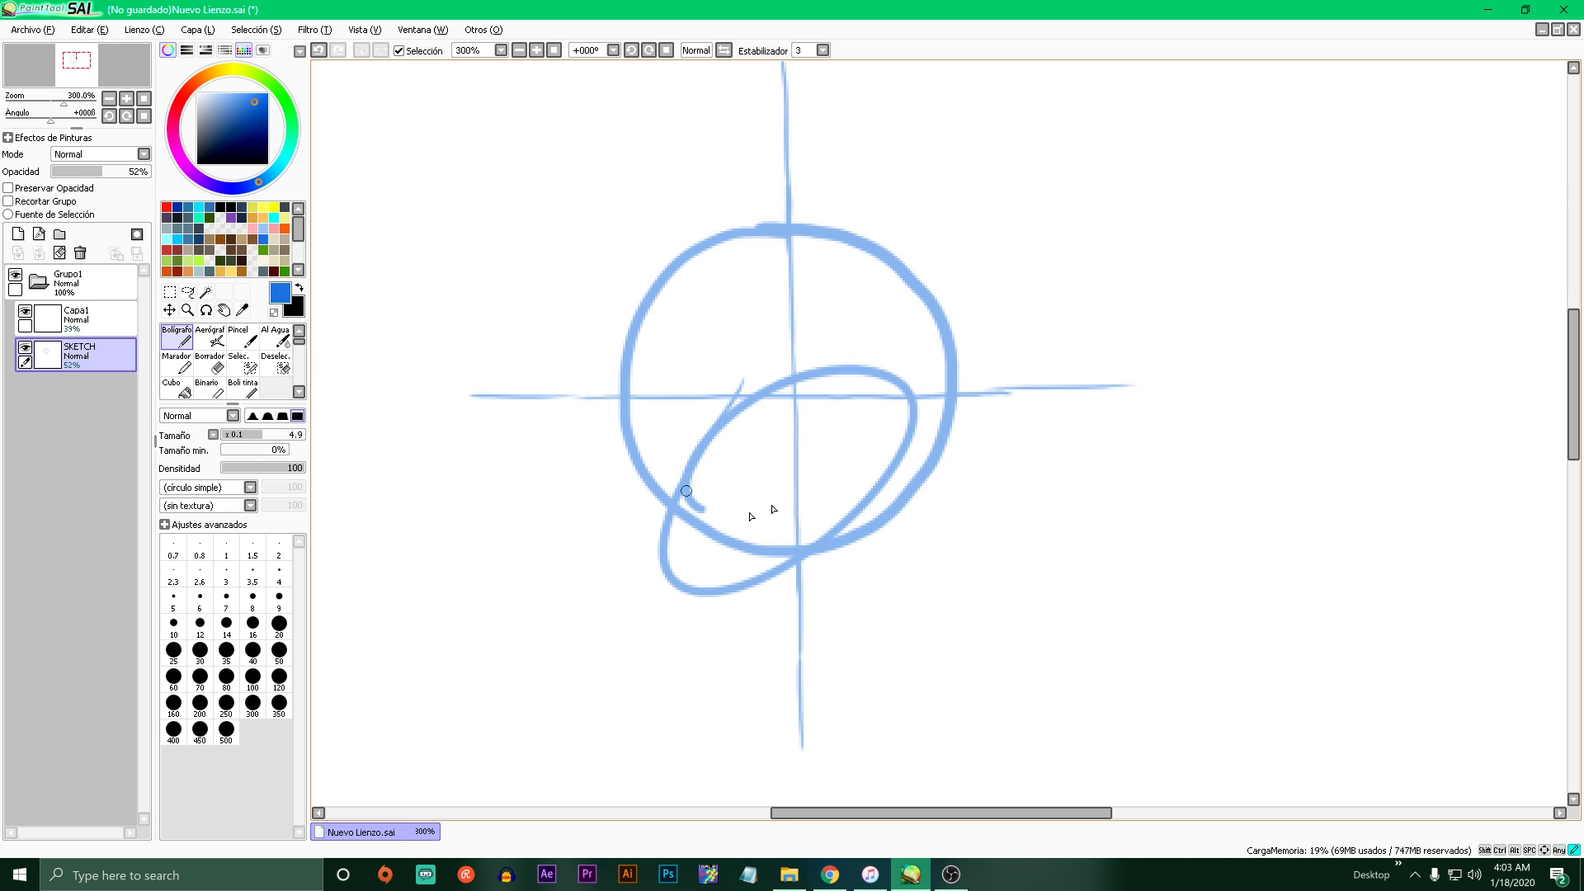
key("ctrl+z")
scroll(891, 399, "down", 4)
scroll(842, 357, "up", 2)
scroll(668, 287, "down", 2)
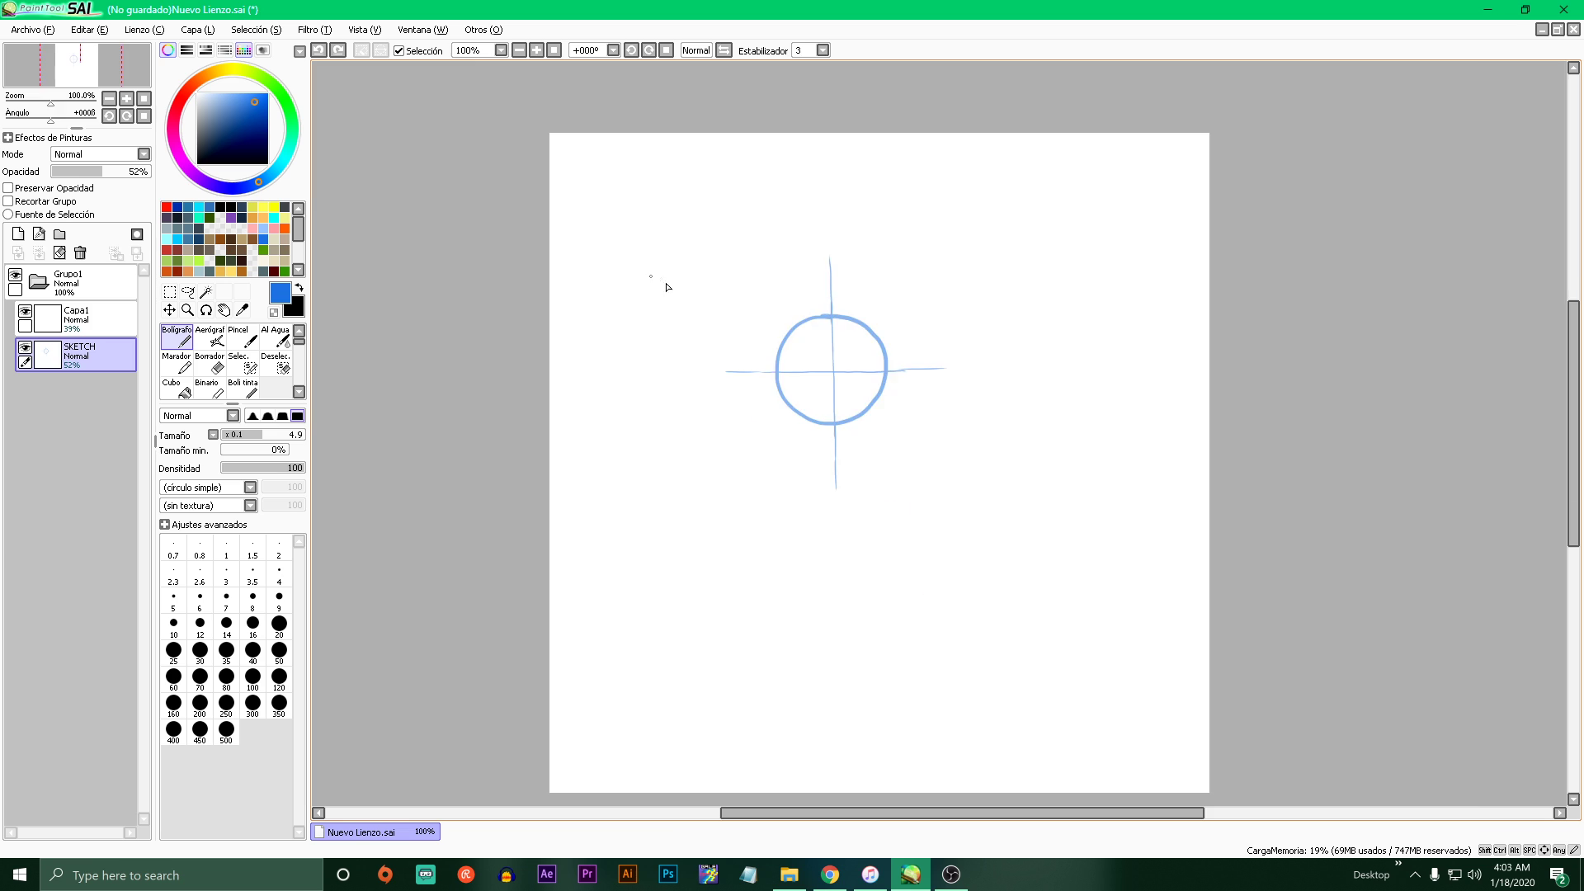
scroll(667, 287, "up", 4)
scroll(760, 358, "down", 3)
scroll(883, 448, "up", 4)
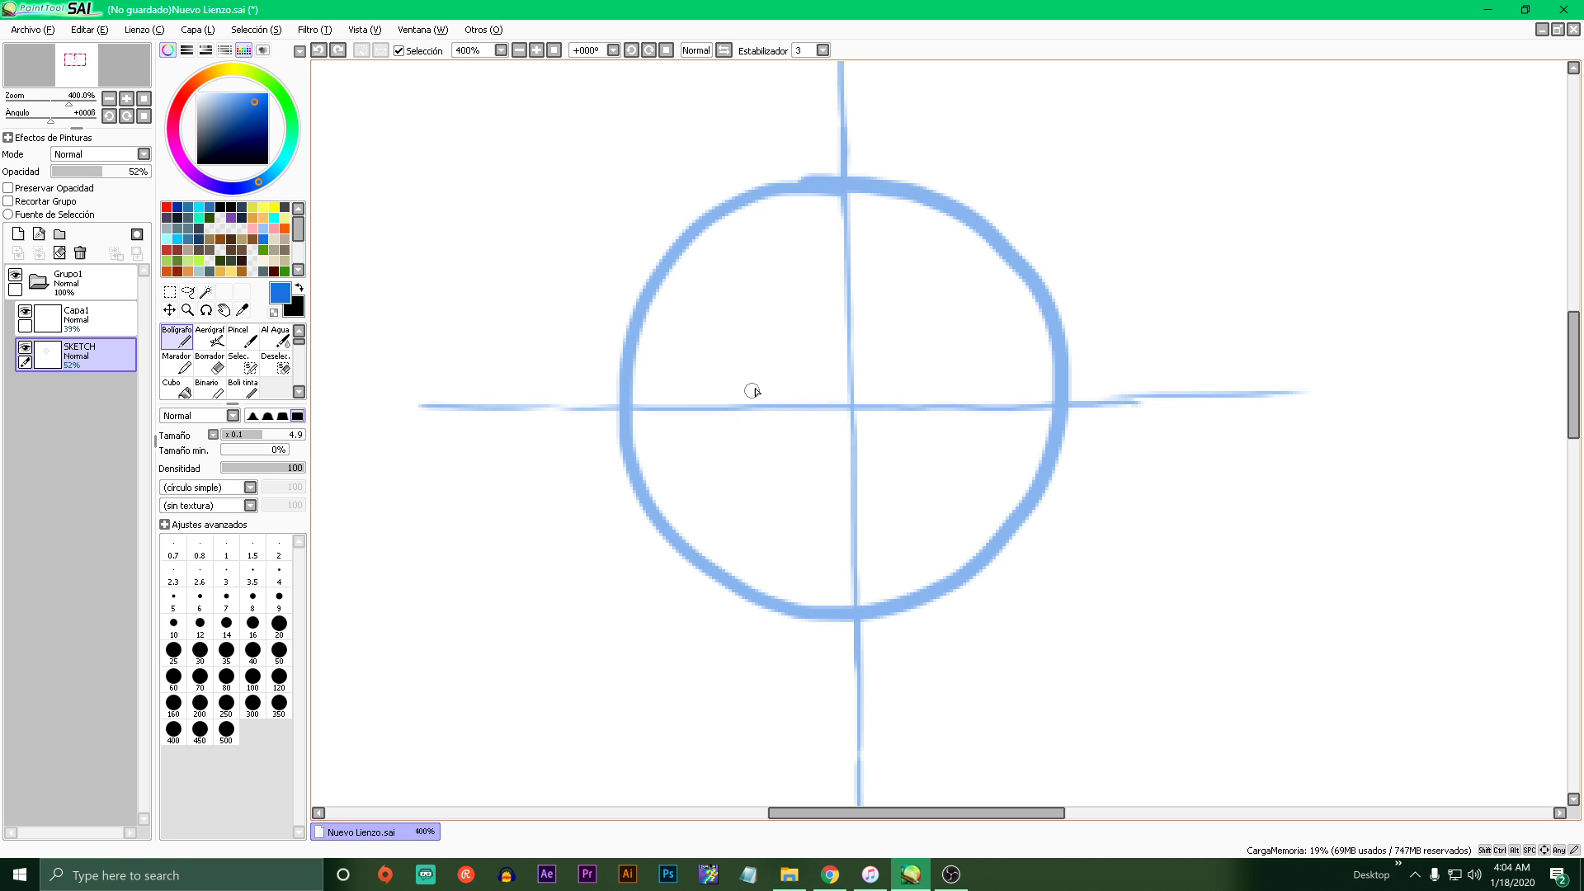
scroll(741, 406, "up", 1)
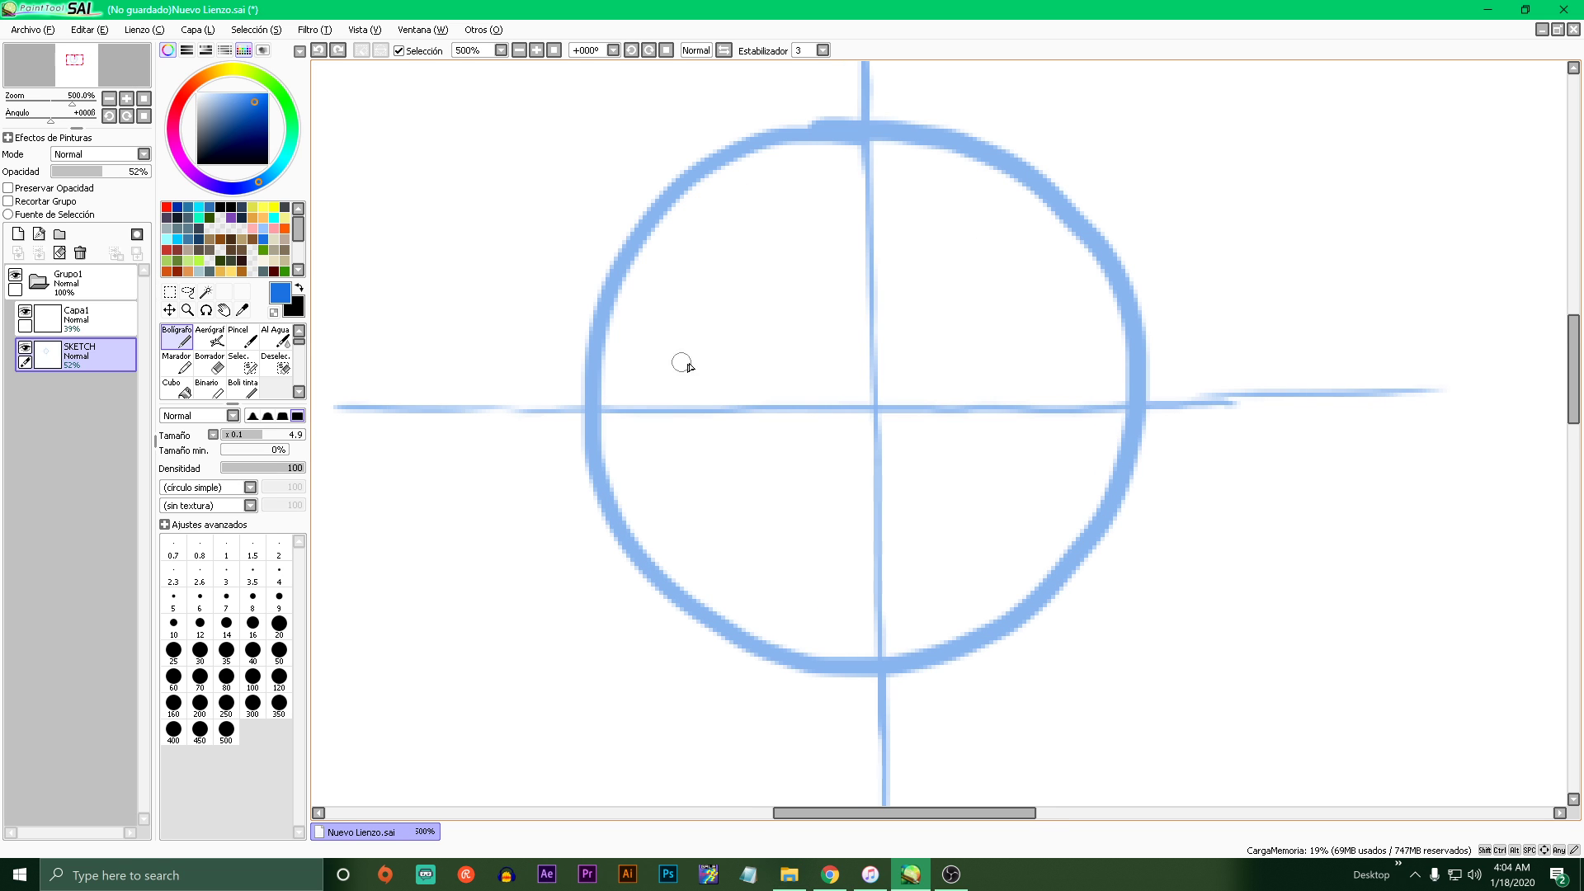
mouse_move(694, 334)
left_mouse_down()
mouse_move(675, 502)
mouse_move(806, 409)
mouse_move(657, 343)
left_mouse_up()
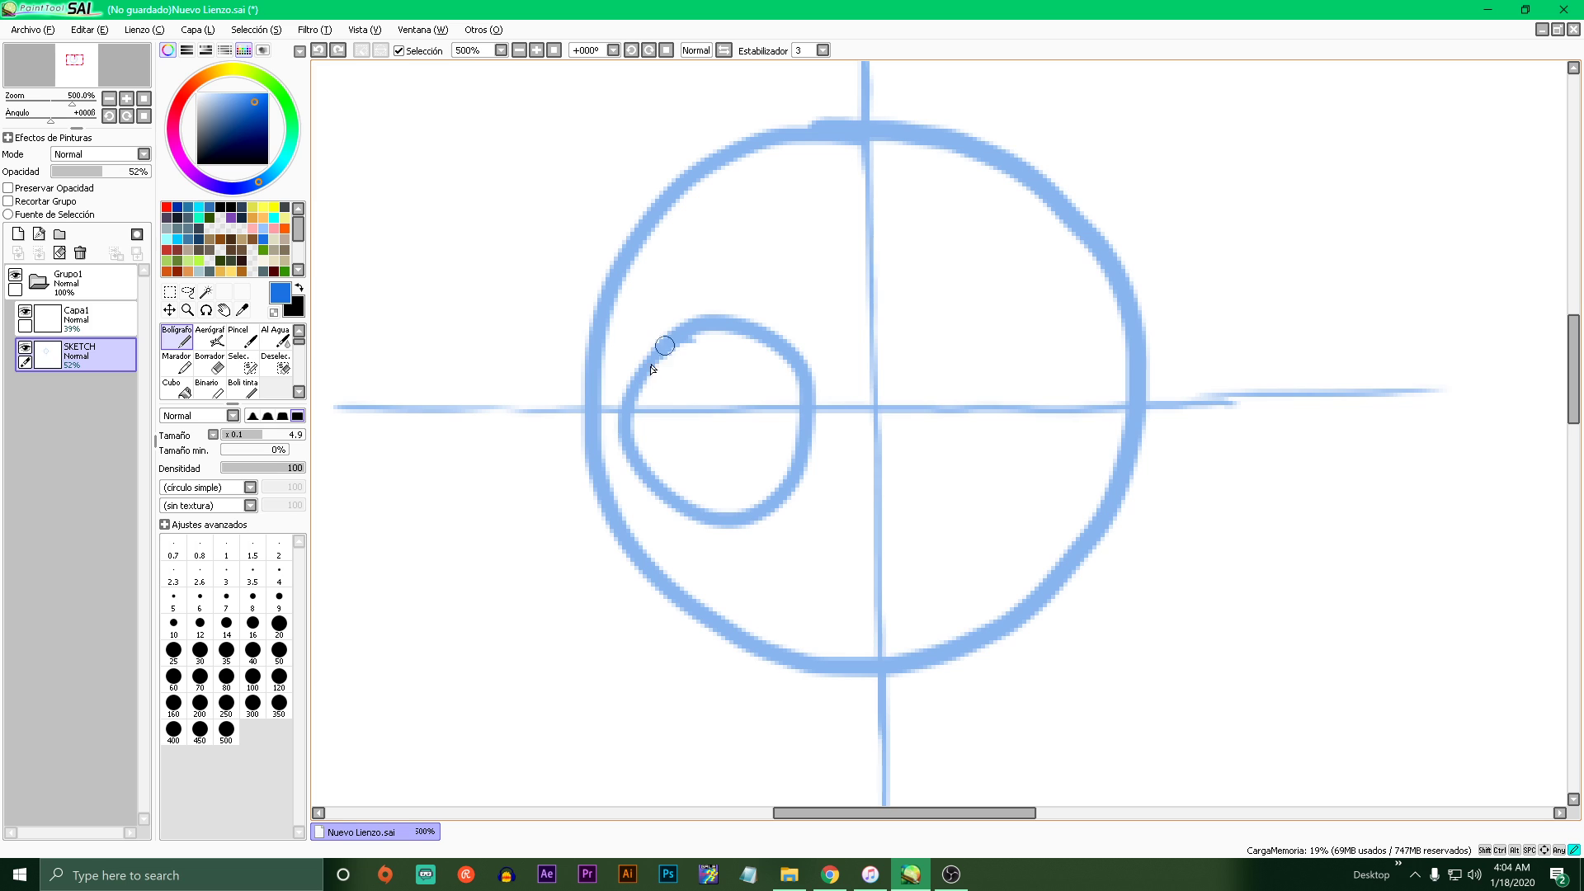
mouse_move(1011, 342)
left_mouse_down()
mouse_move(1044, 352)
mouse_move(1008, 339)
left_mouse_up()
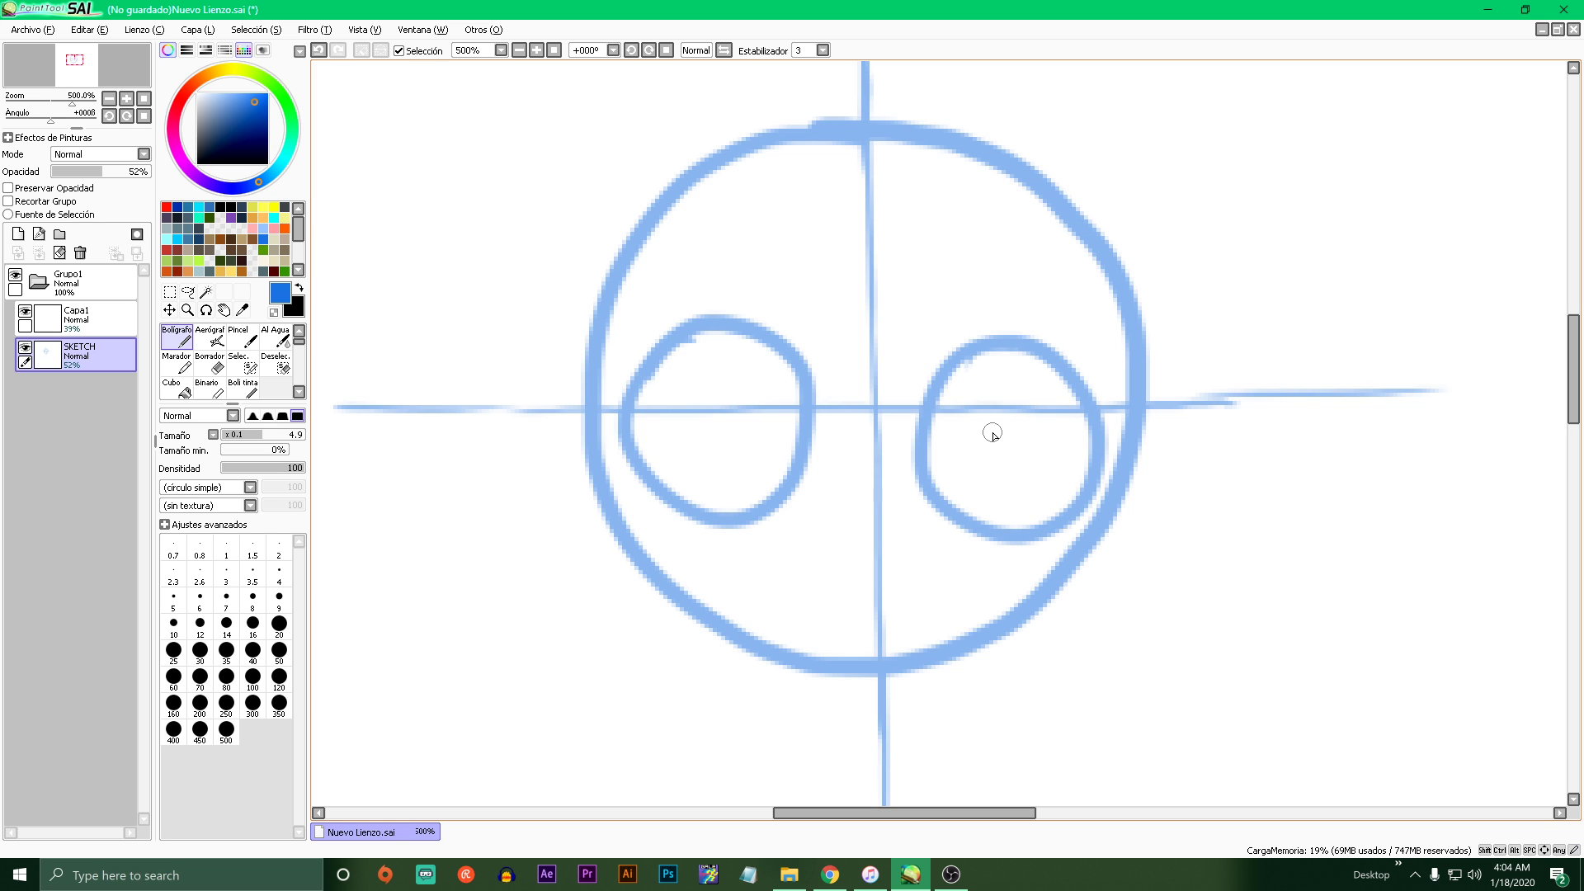
key("ctrl+z")
key("ctrl+z")
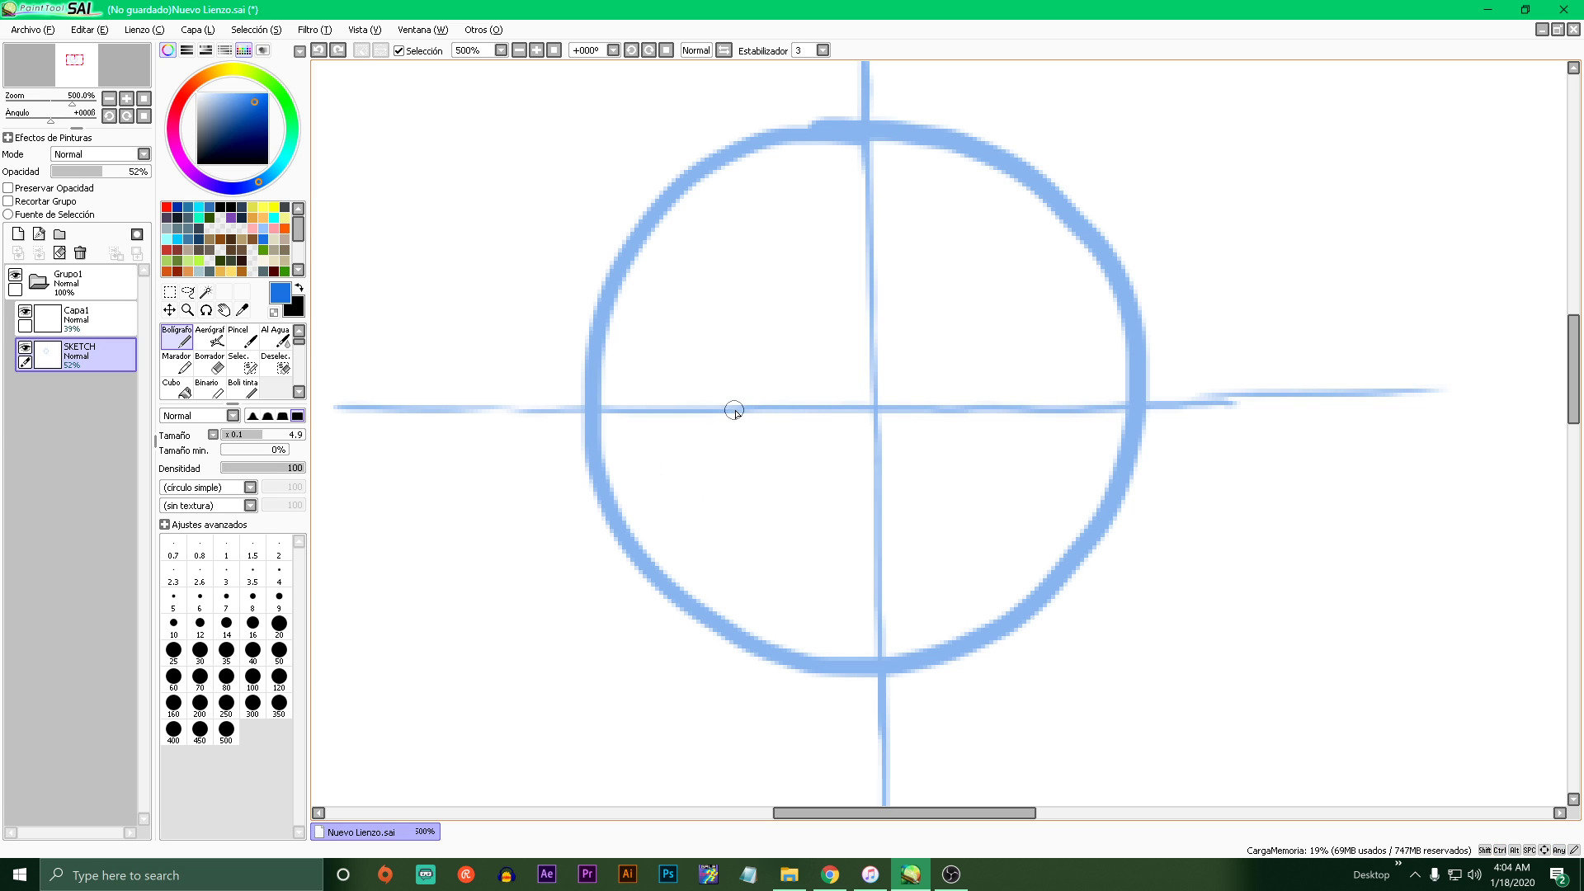
- Mark a dot on the horizontal guide line in the head's left half and draw a small eye circle around it
left_click(732, 407)
left_click_drag(720, 349, 681, 419)
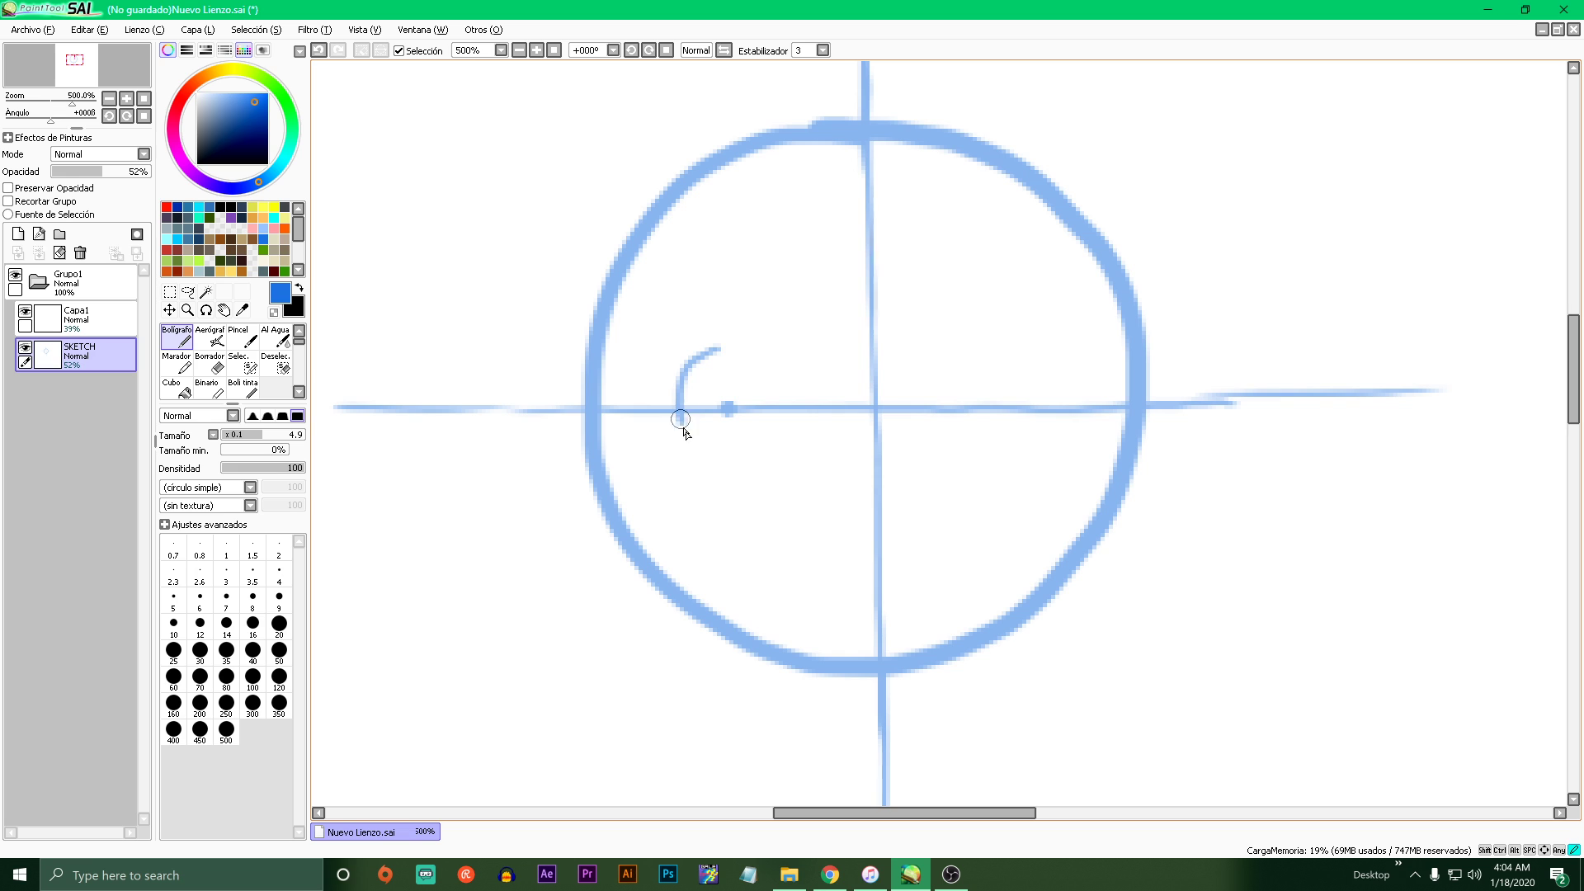
key("ctrl+z")
mouse_move(723, 349)
left_mouse_down()
mouse_move(679, 403)
mouse_move(709, 457)
mouse_move(766, 462)
mouse_move(792, 429)
mouse_move(791, 382)
mouse_move(759, 350)
mouse_move(708, 350)
mouse_move(677, 395)
mouse_move(704, 457)
mouse_move(748, 469)
mouse_move(788, 432)
mouse_move(793, 386)
mouse_move(755, 343)
mouse_move(688, 366)
left_mouse_up()
left_click_drag(680, 406, 715, 468)
scroll(716, 464, "down", 5)
scroll(737, 459, "up", 5)
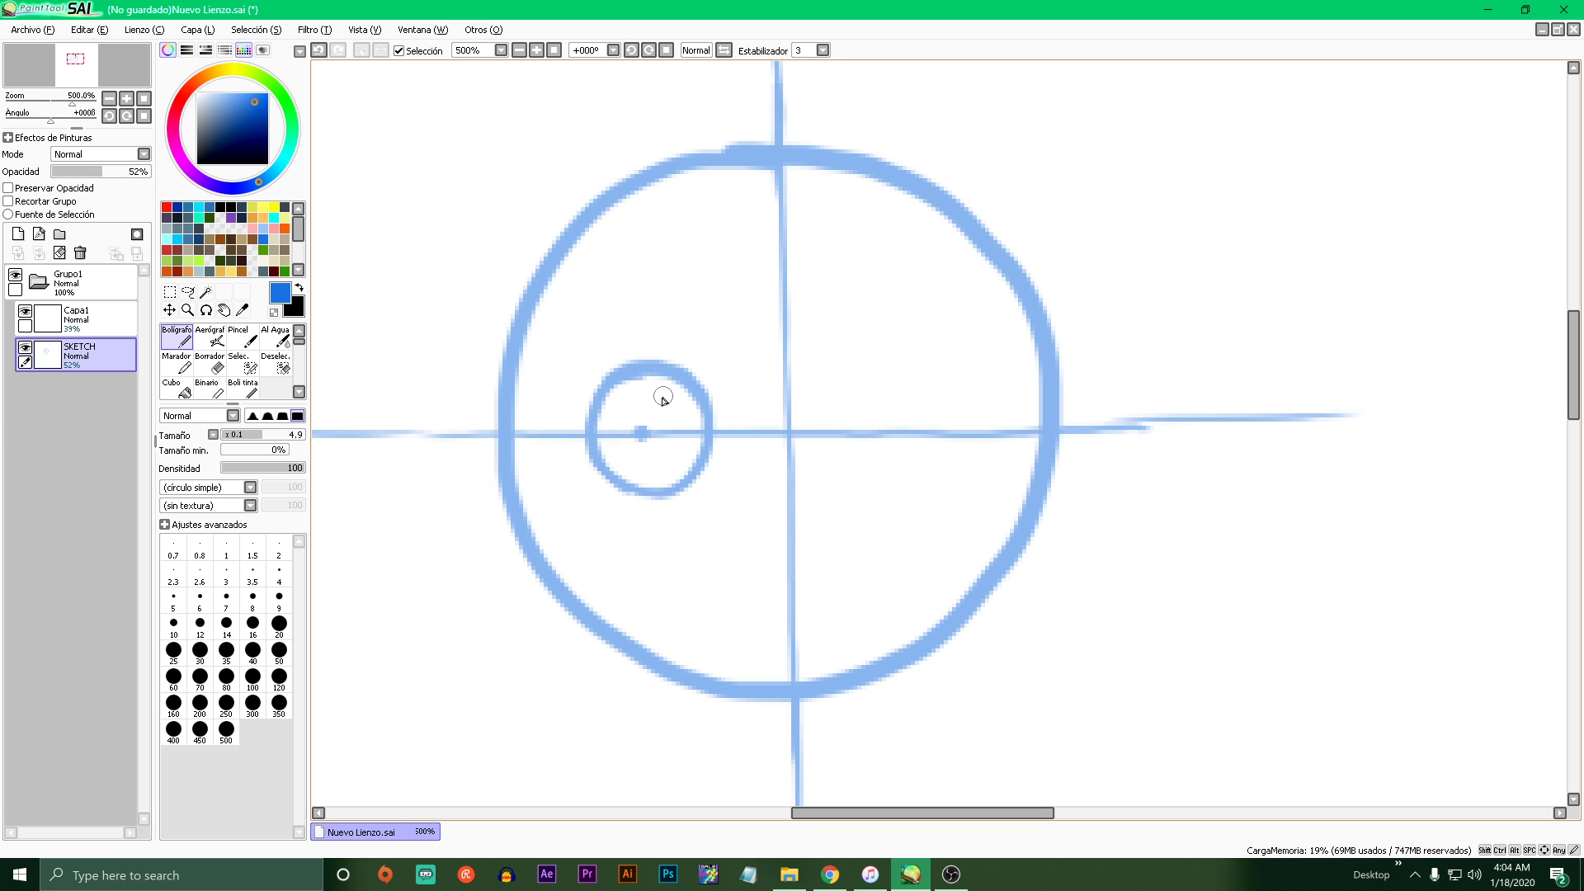
- Erase the dot inside the left eye circle with the transparent colour, then restore the blue colour
left_click(274, 312)
left_click(642, 432)
left_click(273, 312)
scroll(760, 431, "down", 4)
scroll(799, 471, "up", 4)
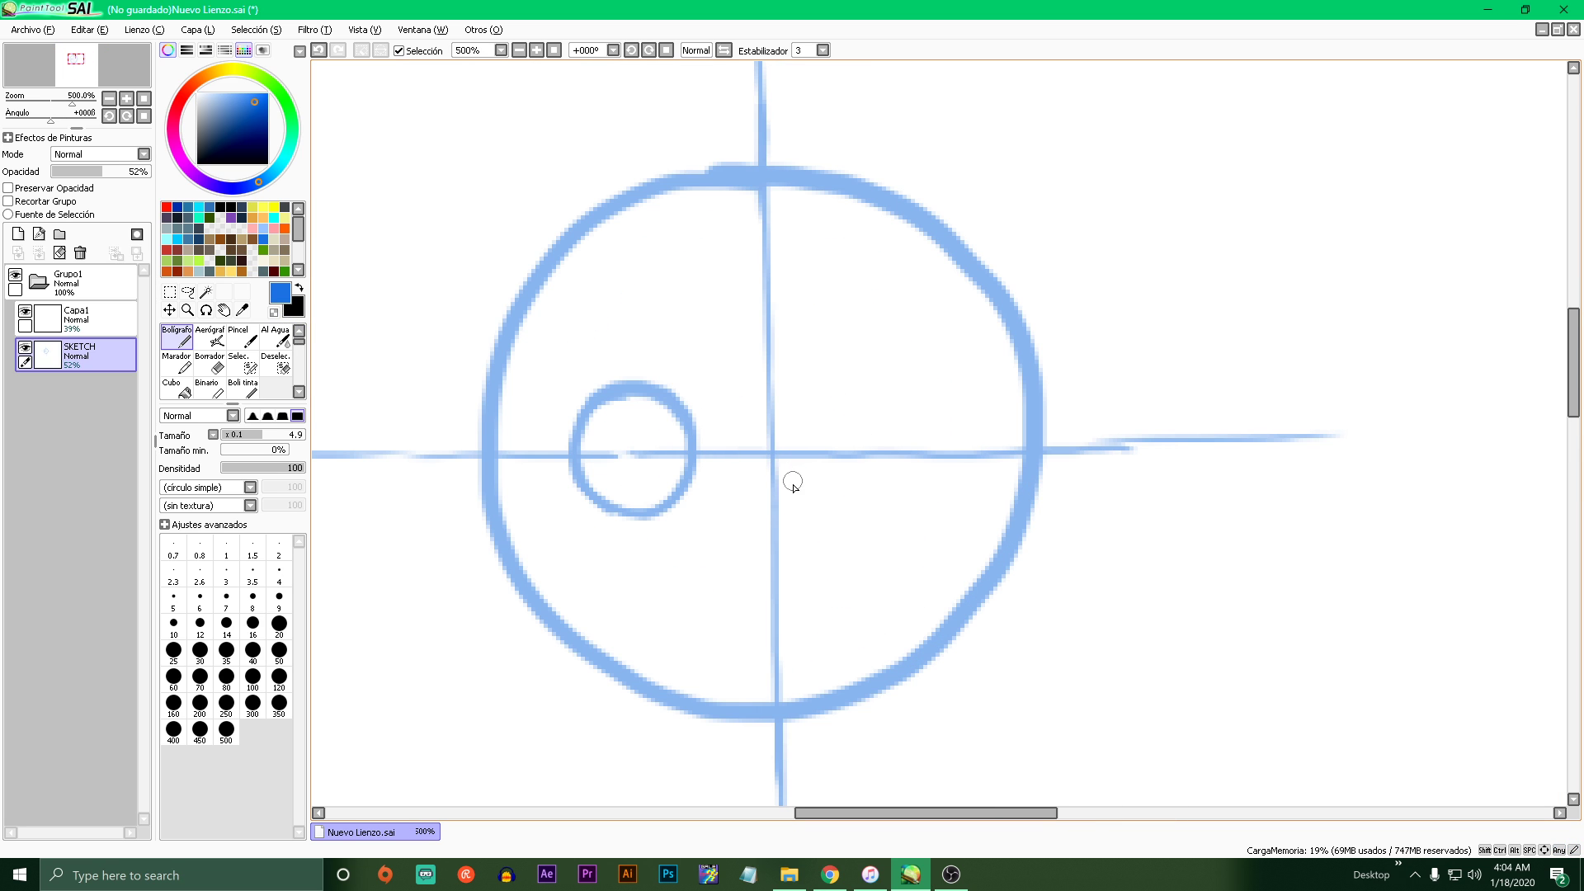
- Create a layer above SKETCH at 46% opacity and set a red pen of size 2.2
left_click(166, 207)
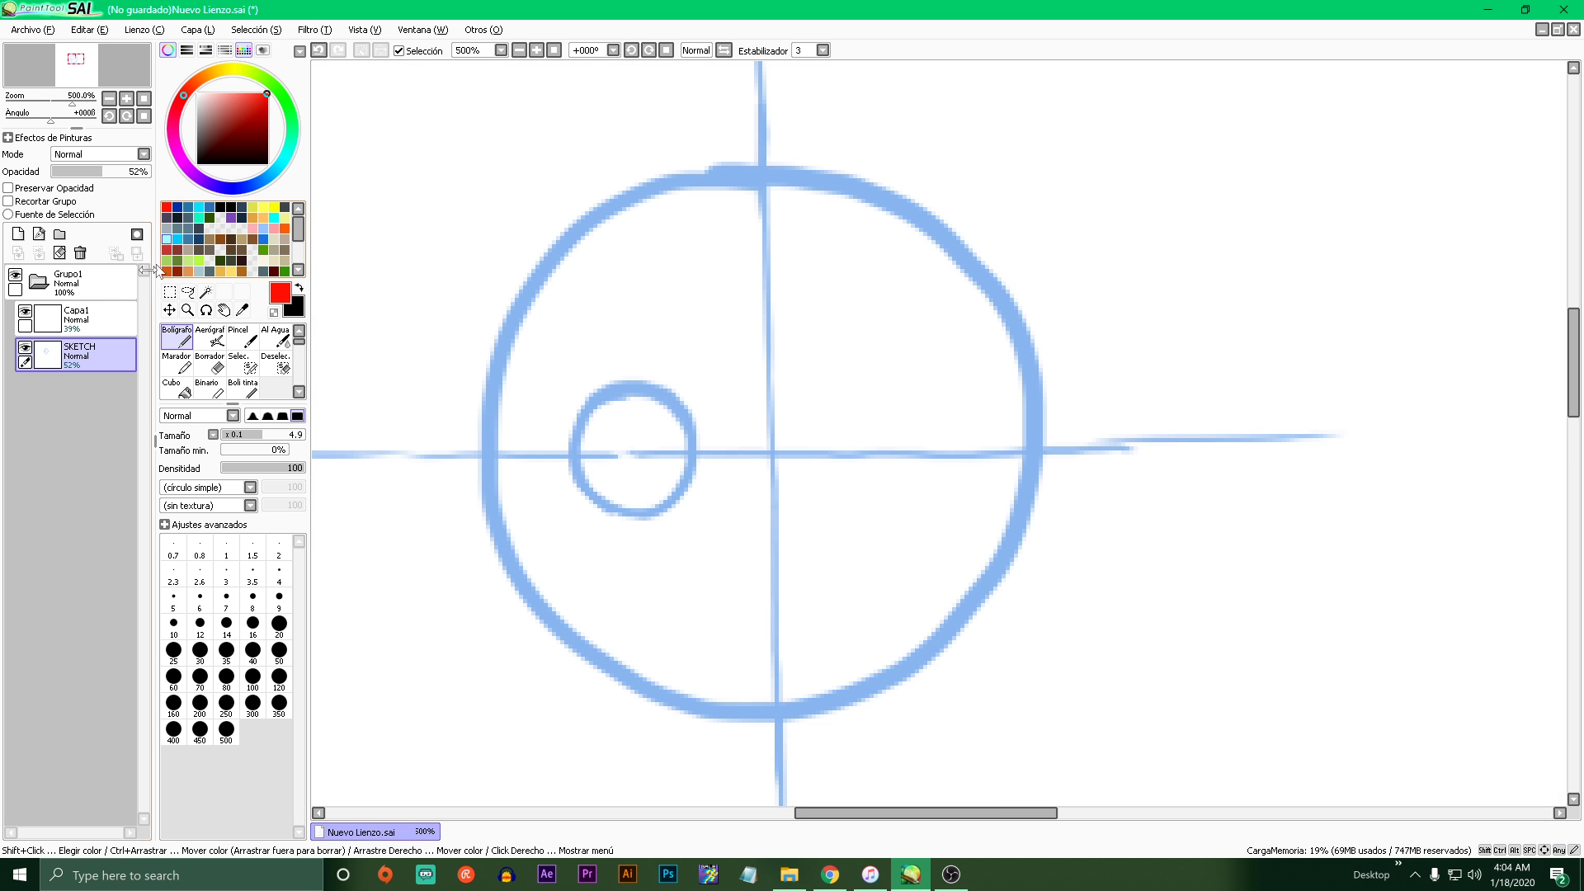
left_click(17, 233)
left_click_drag(140, 172, 97, 171)
left_click(245, 436)
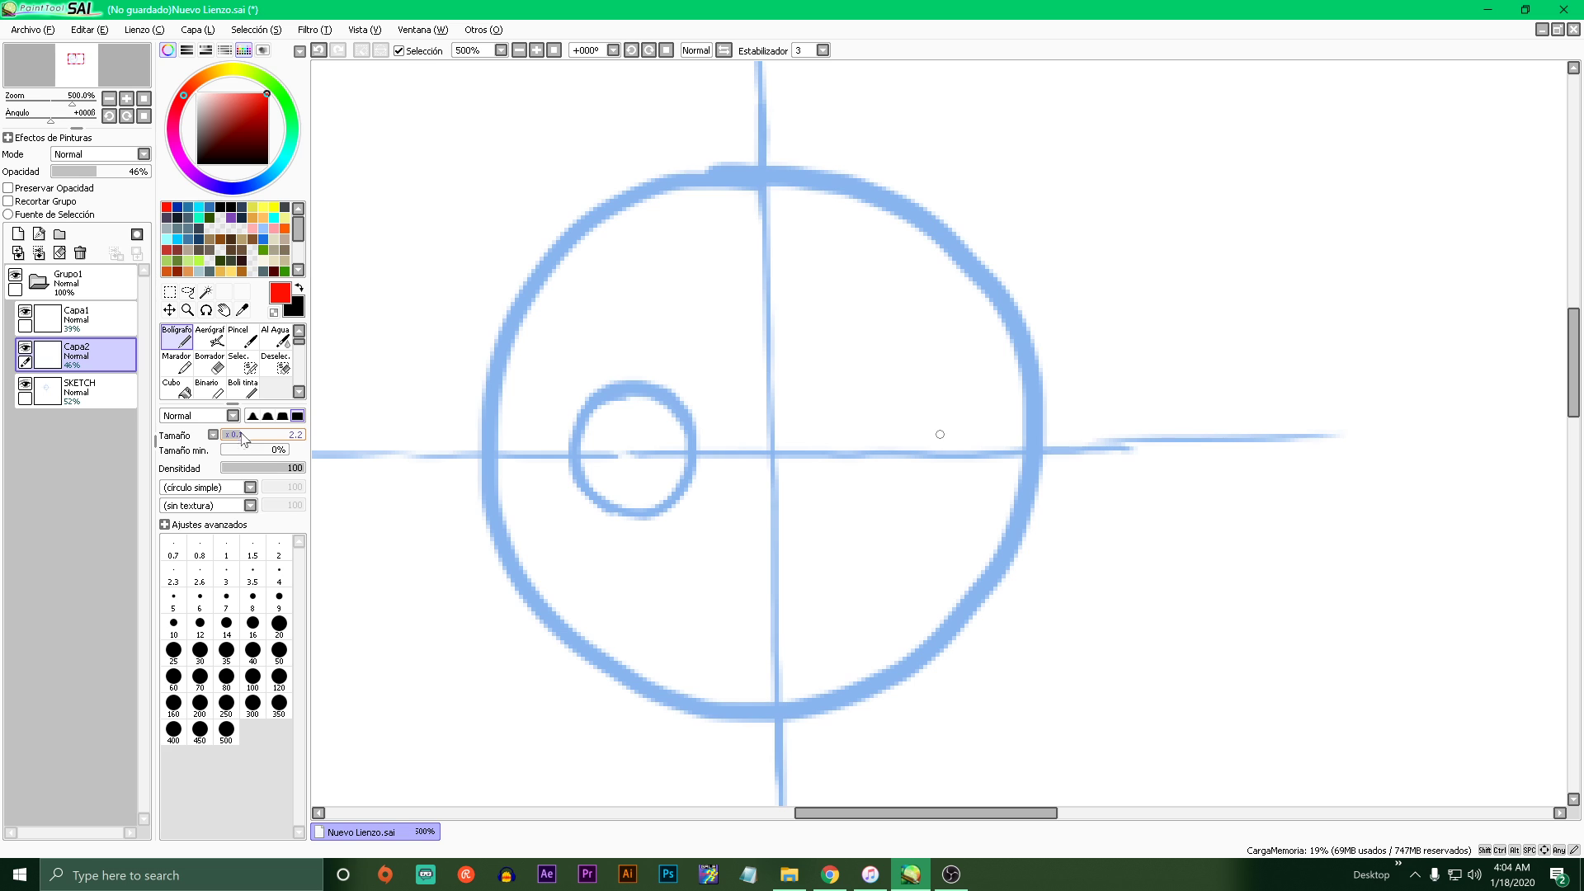
- Draw a red horizontal measuring line with end ticks above the left eye and label it A
mouse_move(565, 359)
left_mouse_down()
mouse_move(700, 348)
mouse_move(716, 373)
mouse_move(734, 512)
left_mouse_up()
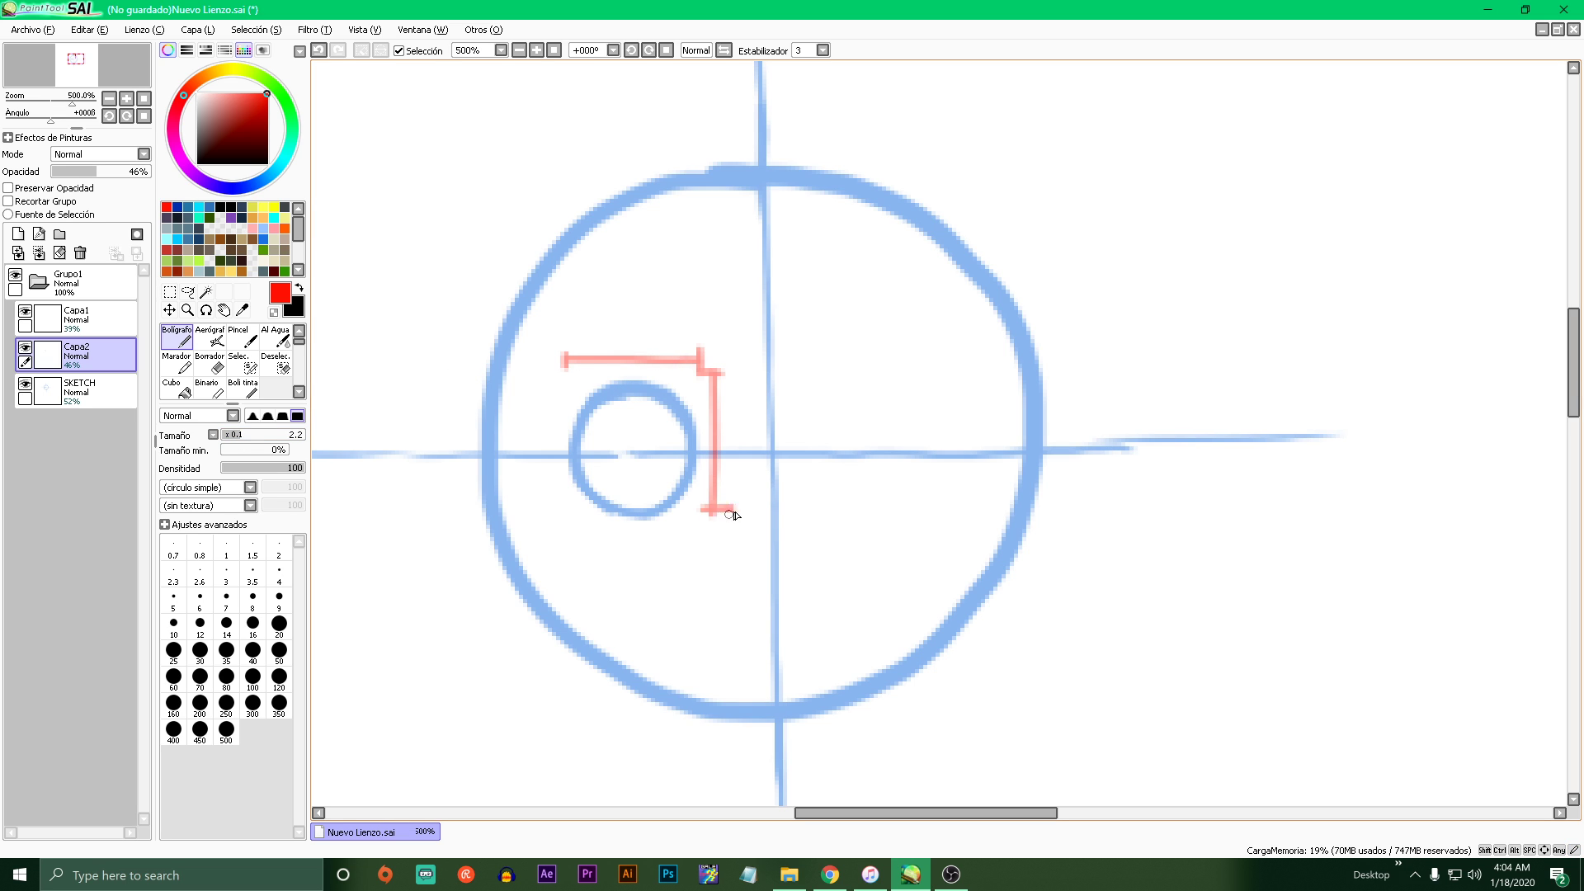
key("ctrl+z")
key("ctrl+z")
key("ctrl+z")
left_click_drag(561, 345, 561, 368)
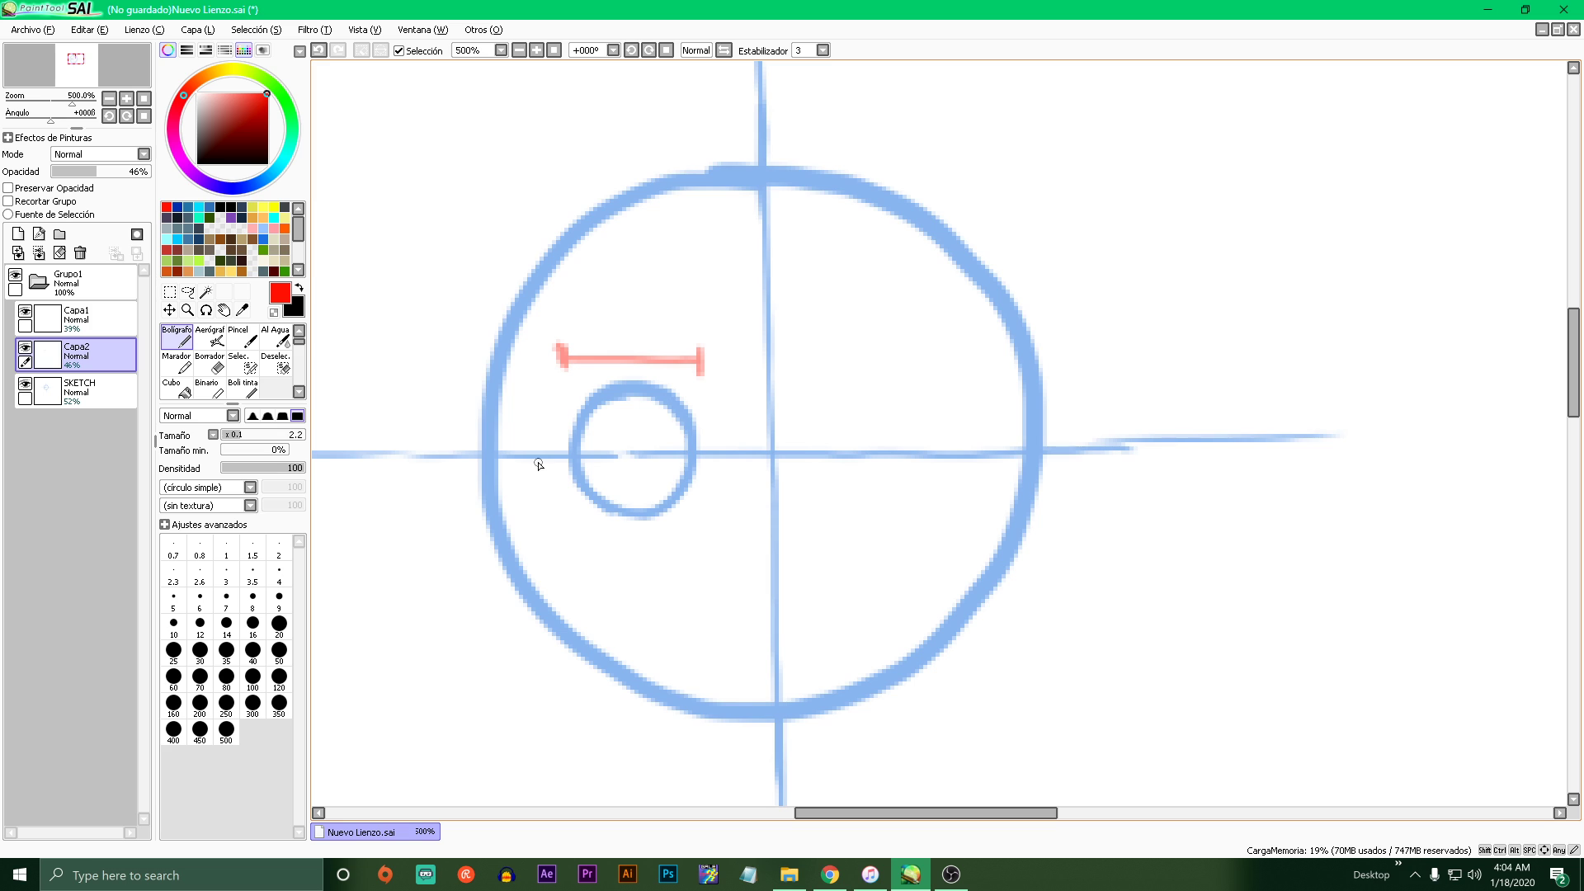
left_click_drag(563, 347, 562, 373)
mouse_move(617, 328)
left_mouse_down()
mouse_move(652, 329)
mouse_move(648, 314)
left_mouse_up()
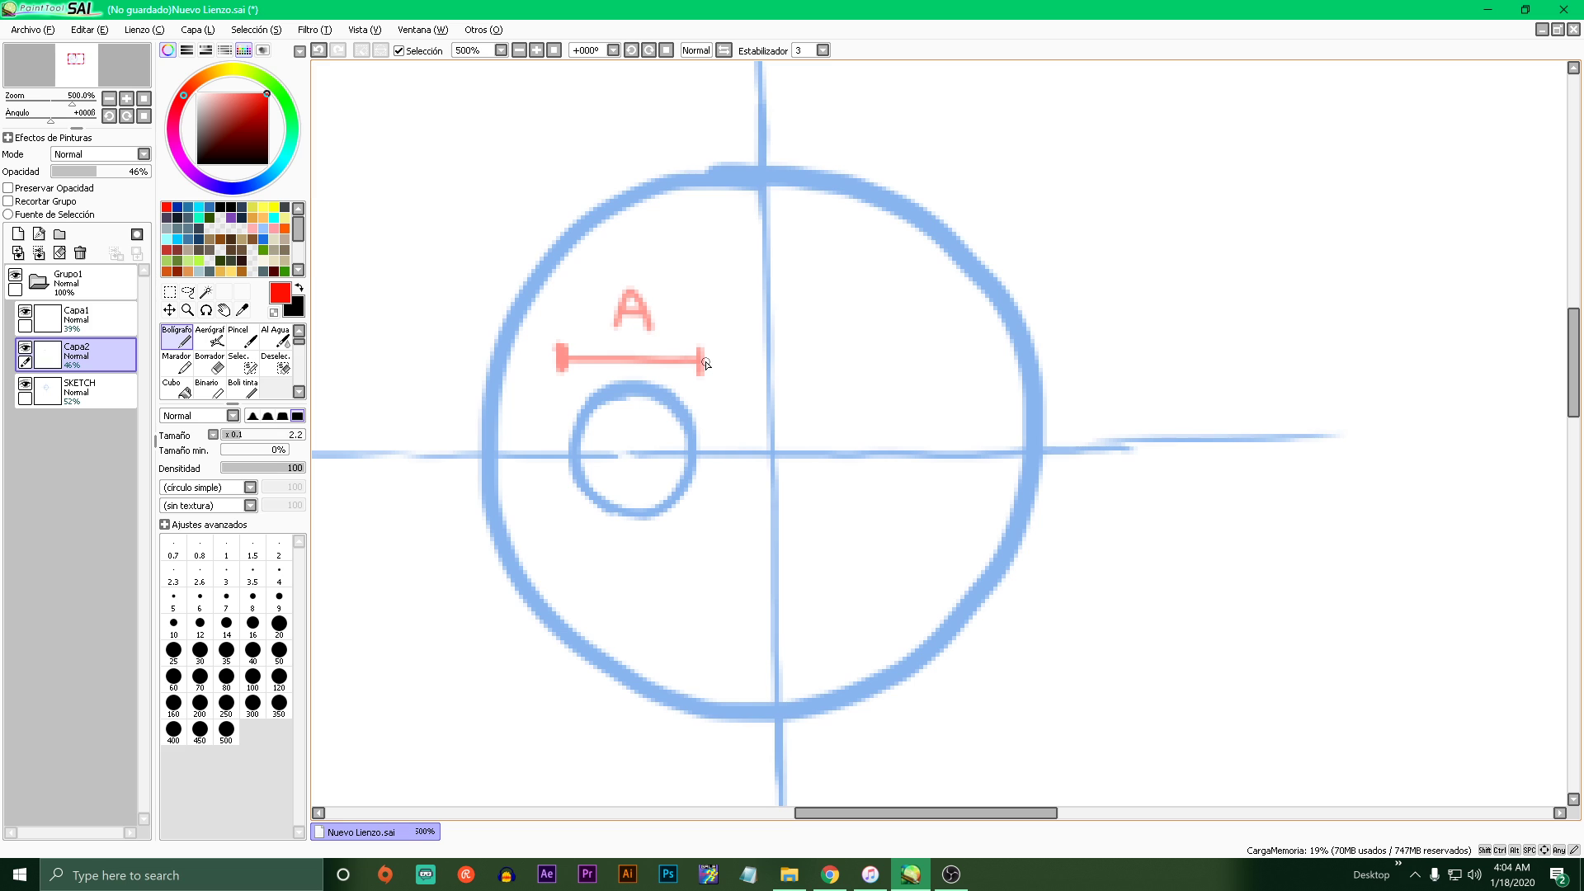
- Extend the red measuring line with two more ticked, eye-width segments and label each one A
left_click_drag(705, 361, 820, 373)
mouse_move(748, 326)
left_mouse_down()
mouse_move(761, 288)
mouse_move(773, 324)
left_mouse_up()
left_click_drag(753, 312, 767, 311)
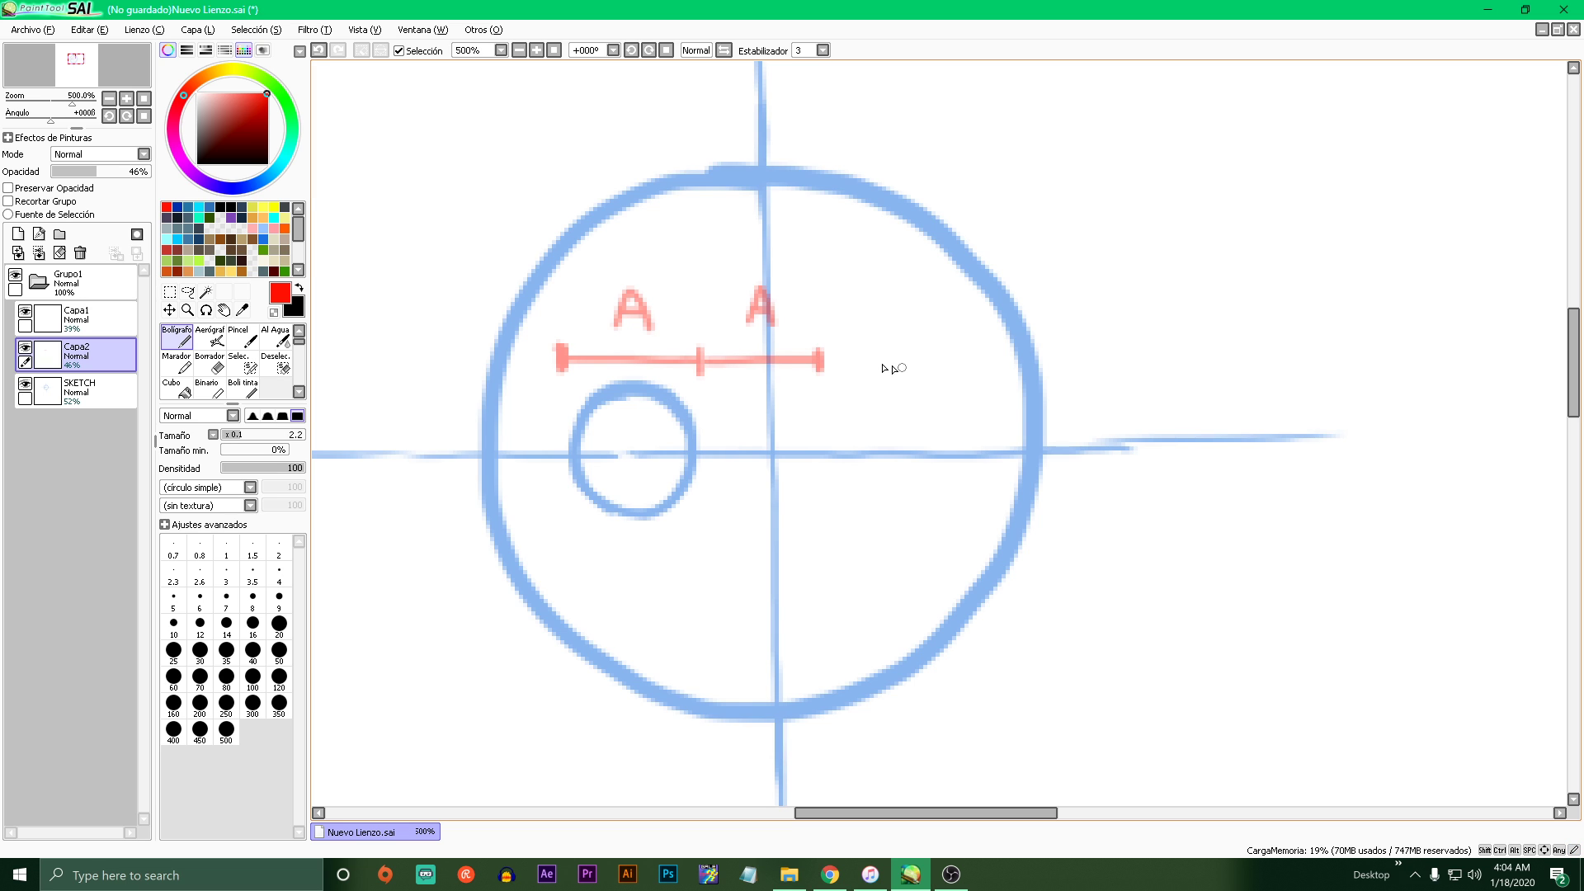
left_click_drag(820, 361, 948, 368)
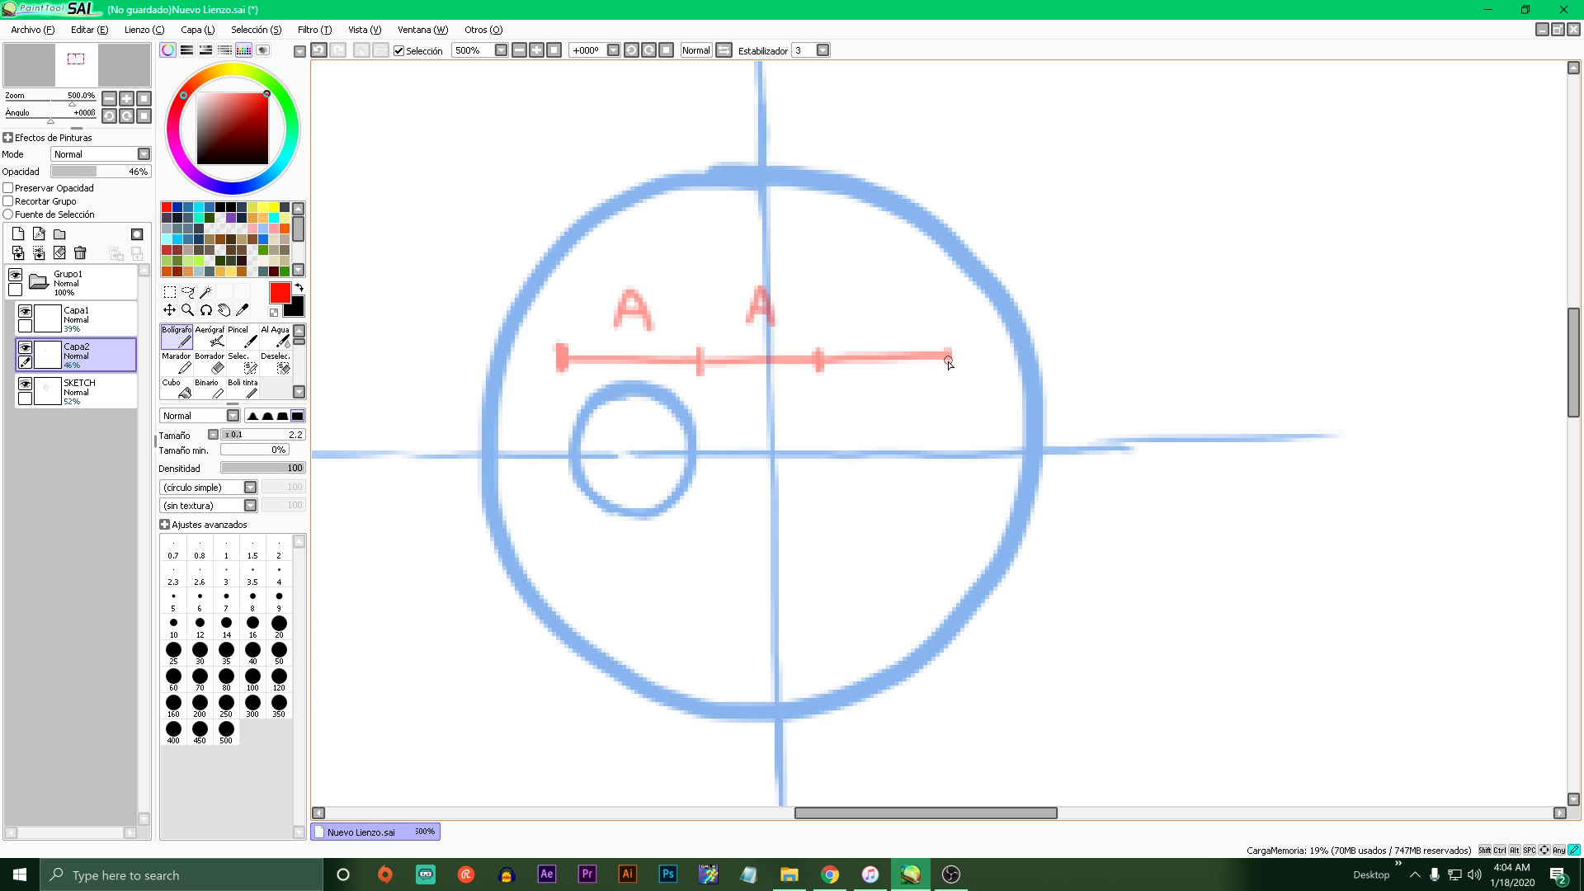
mouse_move(882, 289)
left_mouse_down()
mouse_move(873, 321)
mouse_move(894, 309)
left_mouse_up()
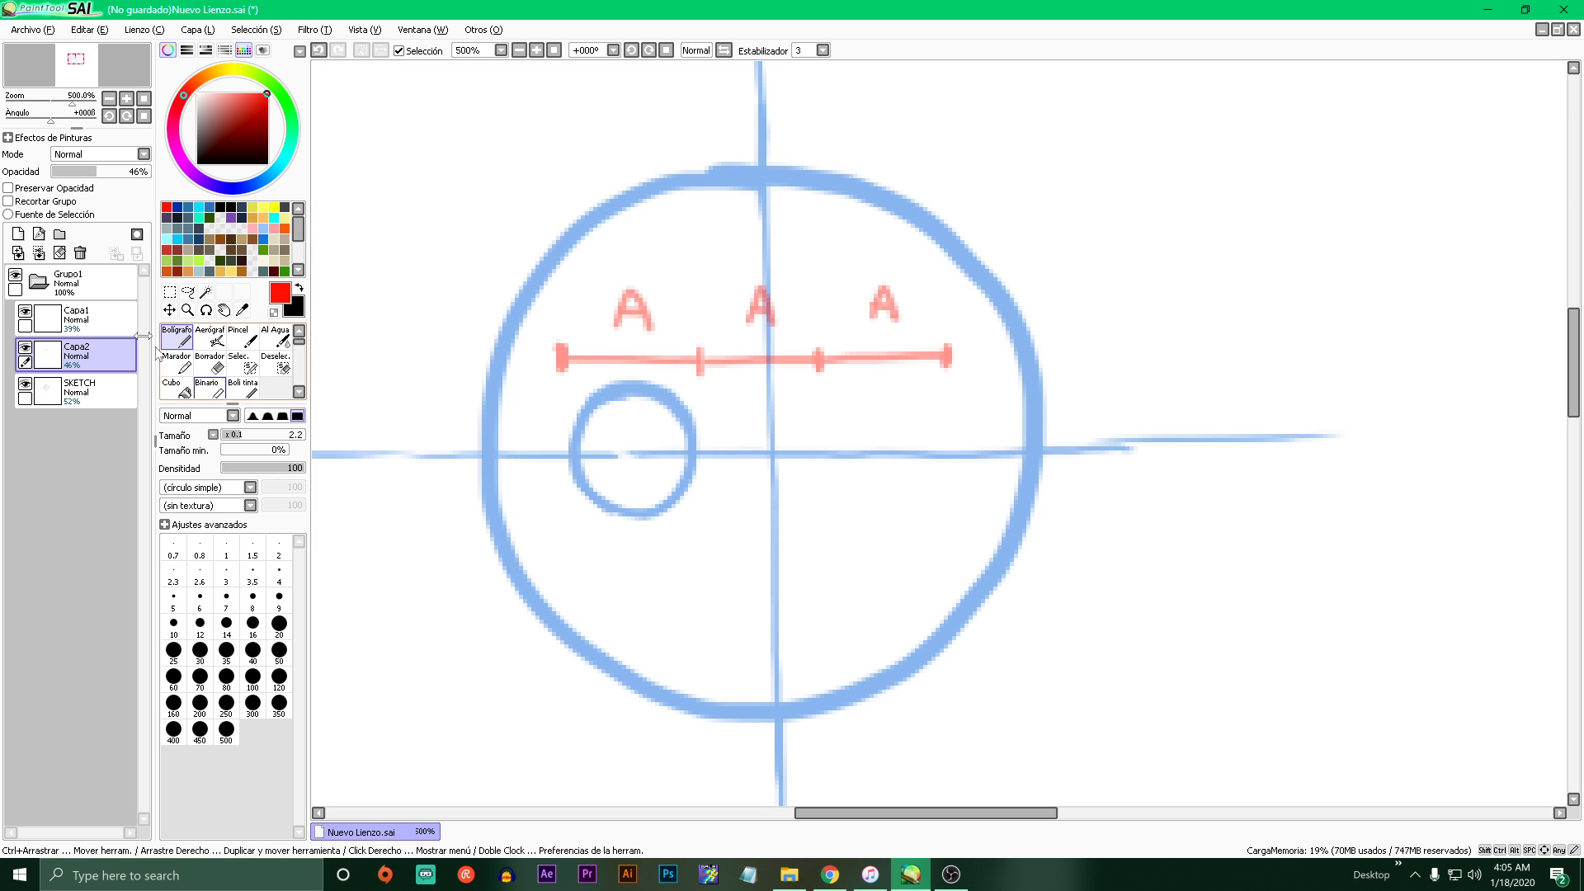
- Draw the right eye circle in blue on Capa2, below the third A segment
left_click(262, 238)
left_click_drag(776, 390, 815, 493)
key("ctrl+z")
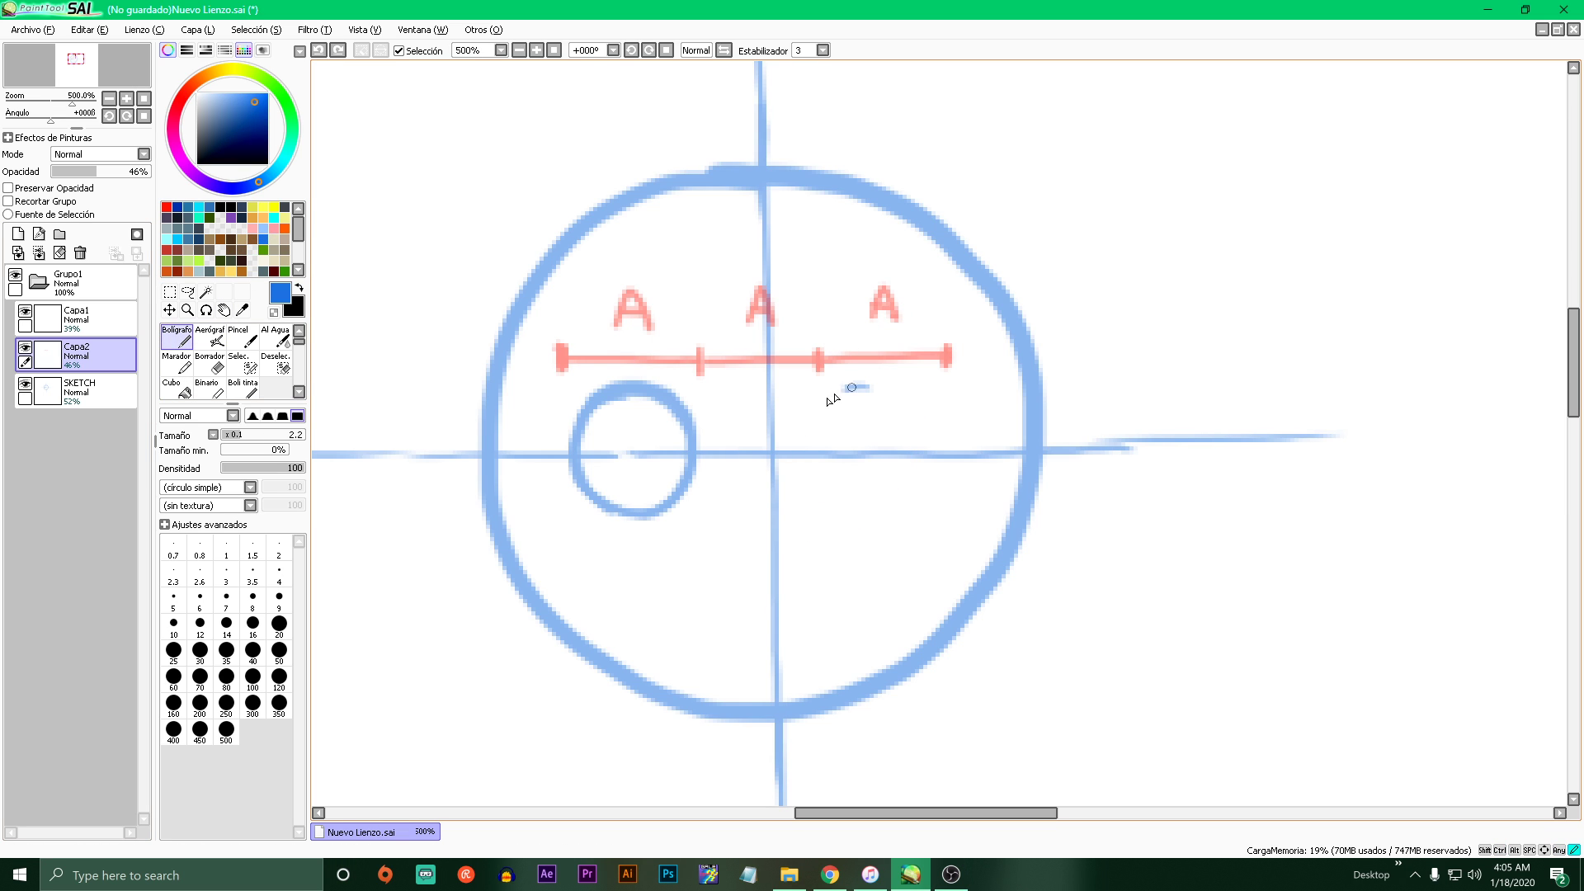
mouse_move(873, 388)
left_mouse_down()
mouse_move(827, 489)
mouse_move(944, 462)
mouse_move(872, 387)
mouse_move(877, 503)
mouse_move(929, 413)
mouse_move(837, 495)
mouse_move(933, 422)
mouse_move(849, 491)
mouse_move(926, 406)
mouse_move(830, 481)
mouse_move(875, 511)
left_mouse_up()
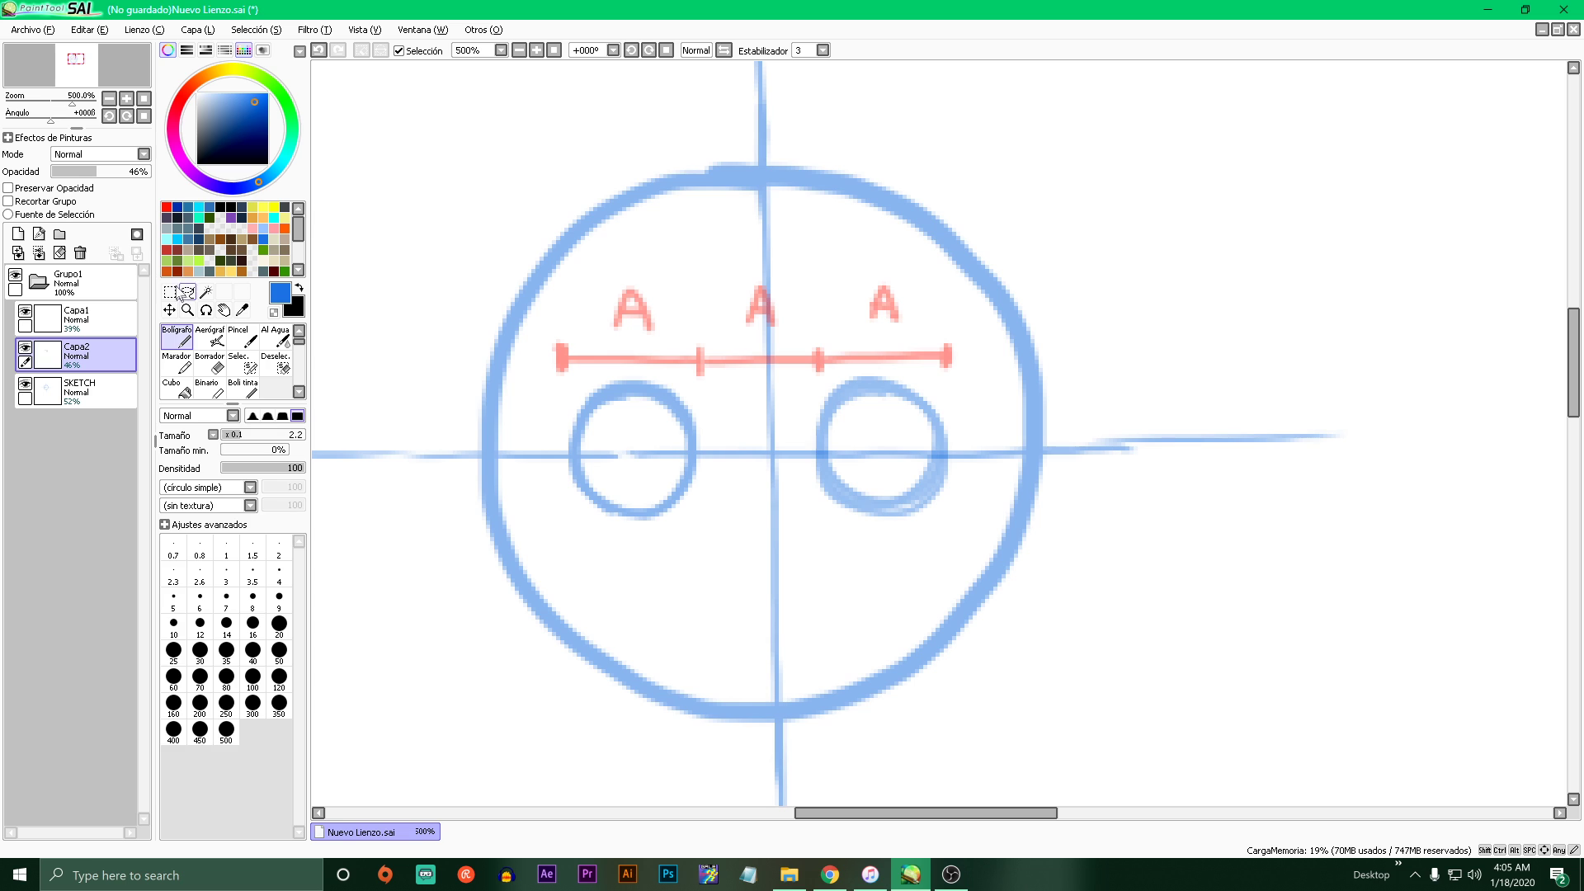
left_click(169, 291)
mouse_move(543, 280)
left_mouse_down()
mouse_move(701, 488)
mouse_move(704, 541)
mouse_move(665, 509)
left_mouse_up()
key("ctrl+z")
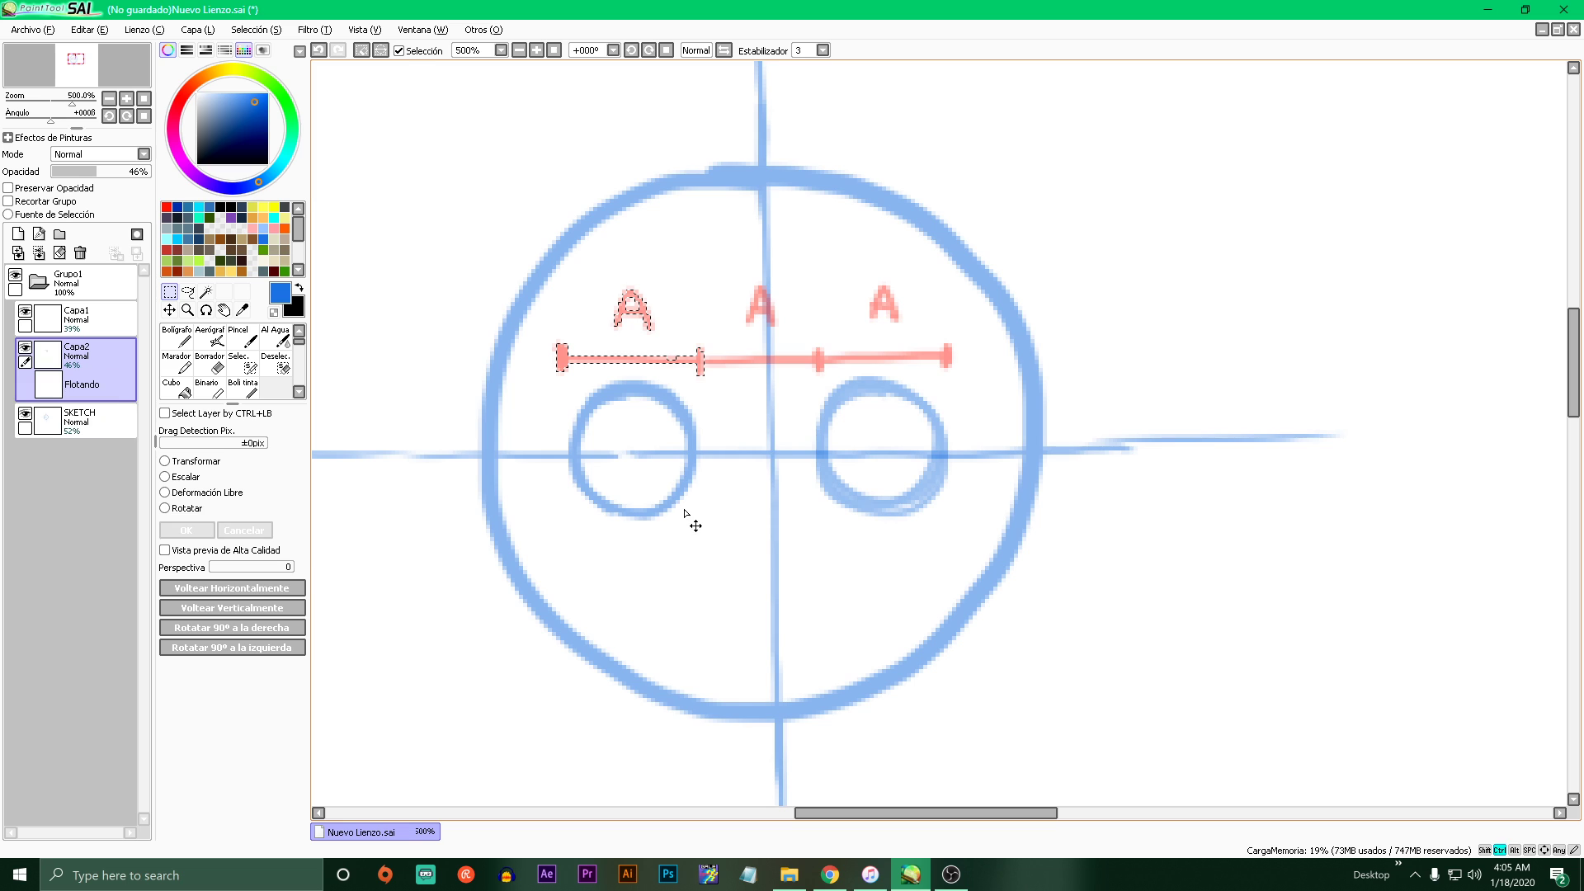
- Cut the right end of the red measuring line and paste it as a new layer
left_click_drag(878, 335, 979, 373)
key("ctrl+x")
key("ctrl+v")
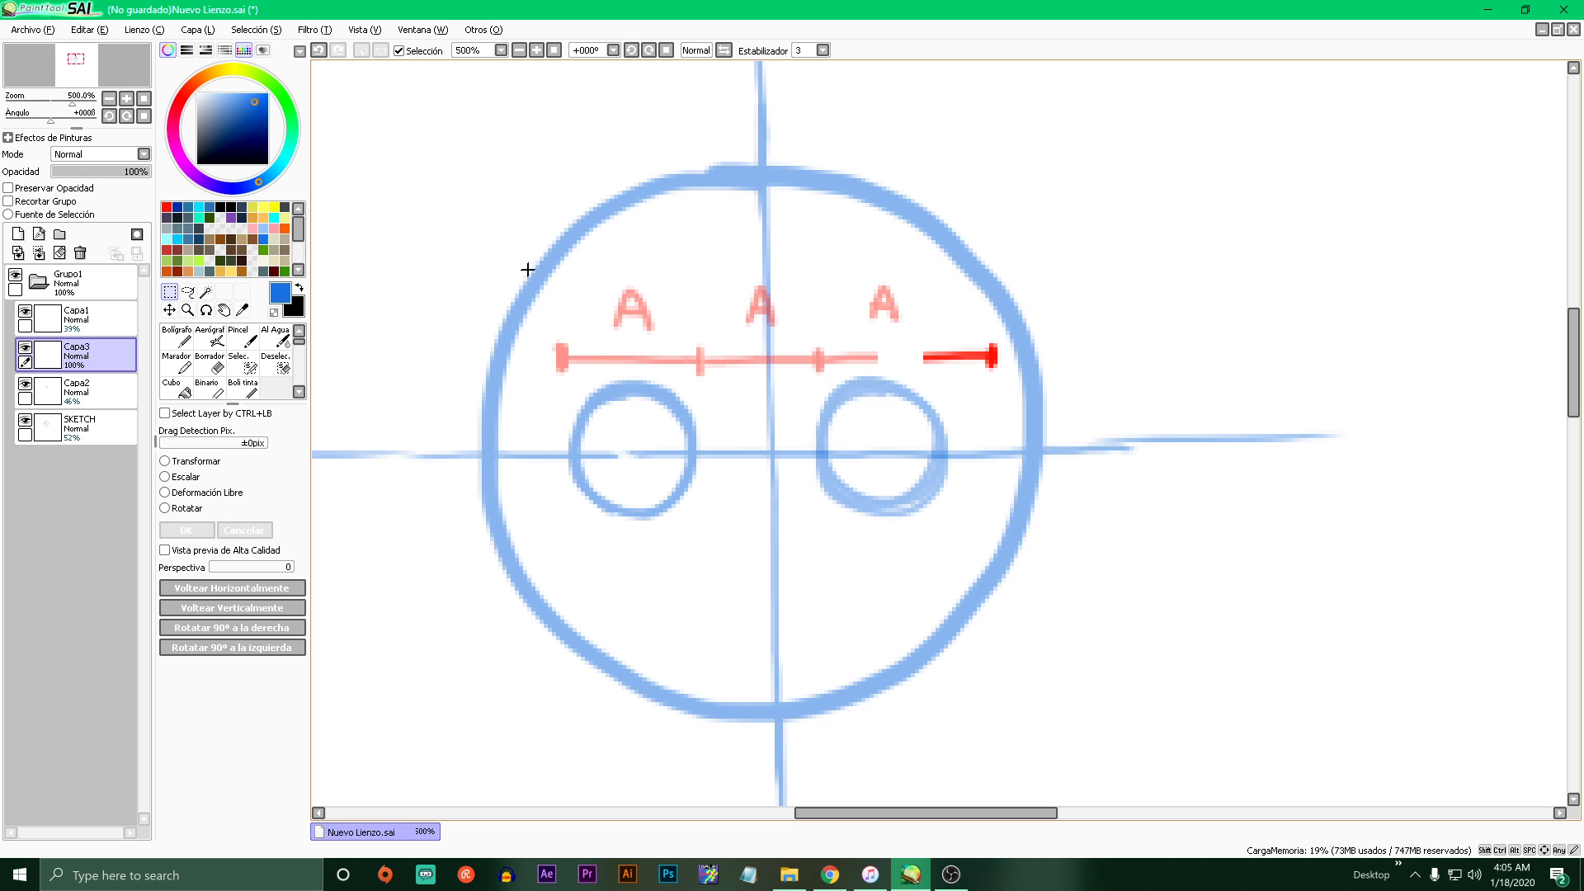
- Nudge the pasted line end slightly left, deselect it and activate the SKETCH layer
left_click_drag(528, 269, 1032, 395)
left_click(964, 373, "ctrl")
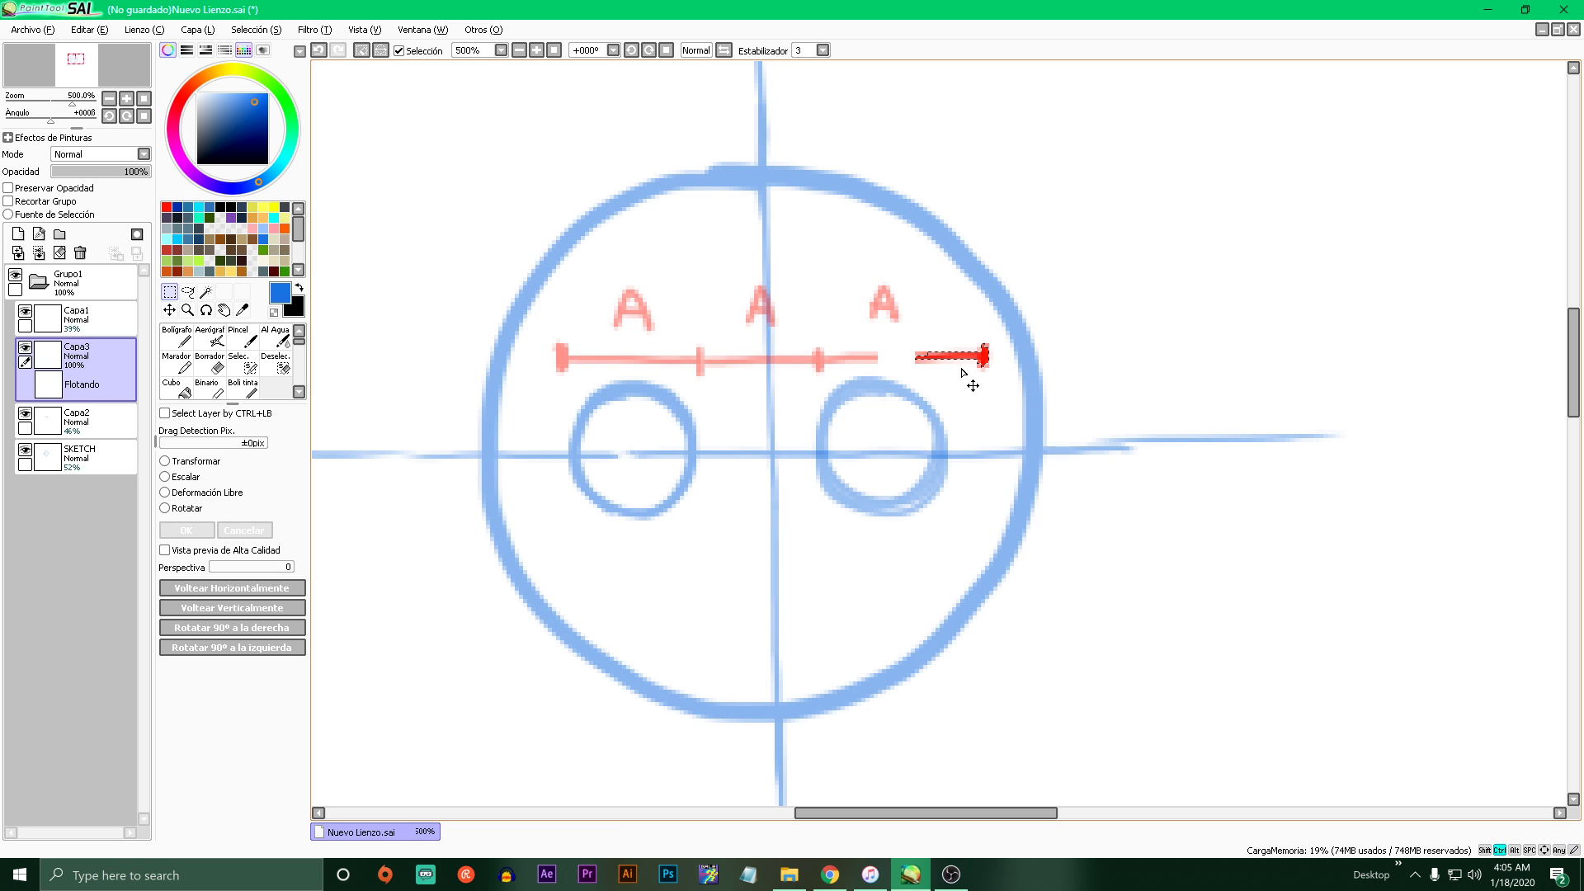
key("ctrl+d")
left_click(77, 392)
left_click(80, 429)
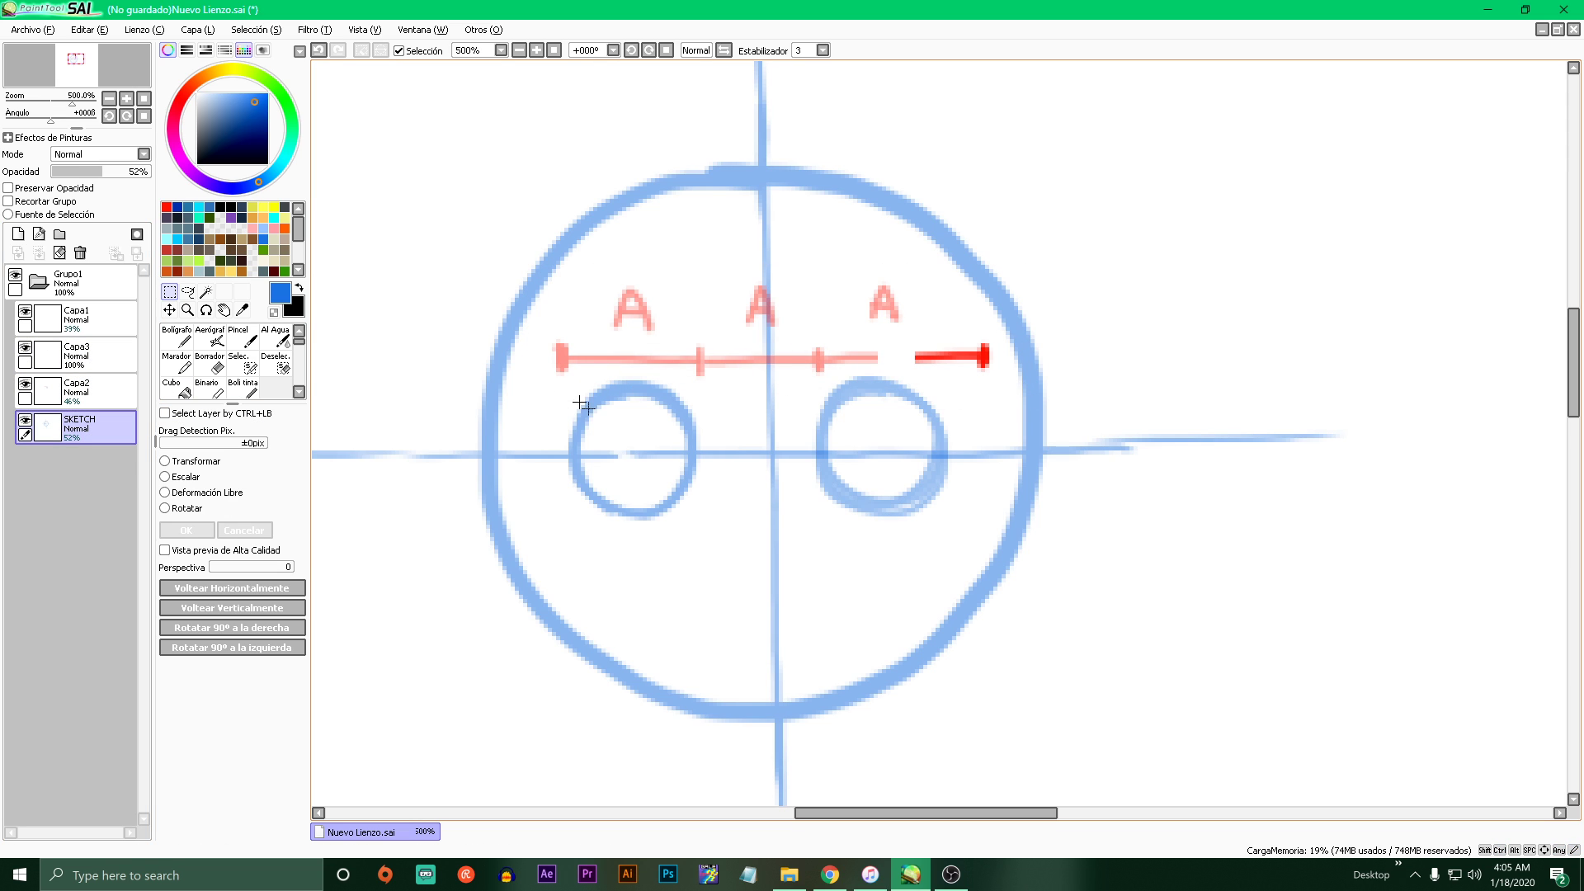
- Move the left eye circle slightly left on SKETCH and the right eye circle slightly right on Capa2
left_click_drag(548, 373, 679, 506)
key("ctrl+d")
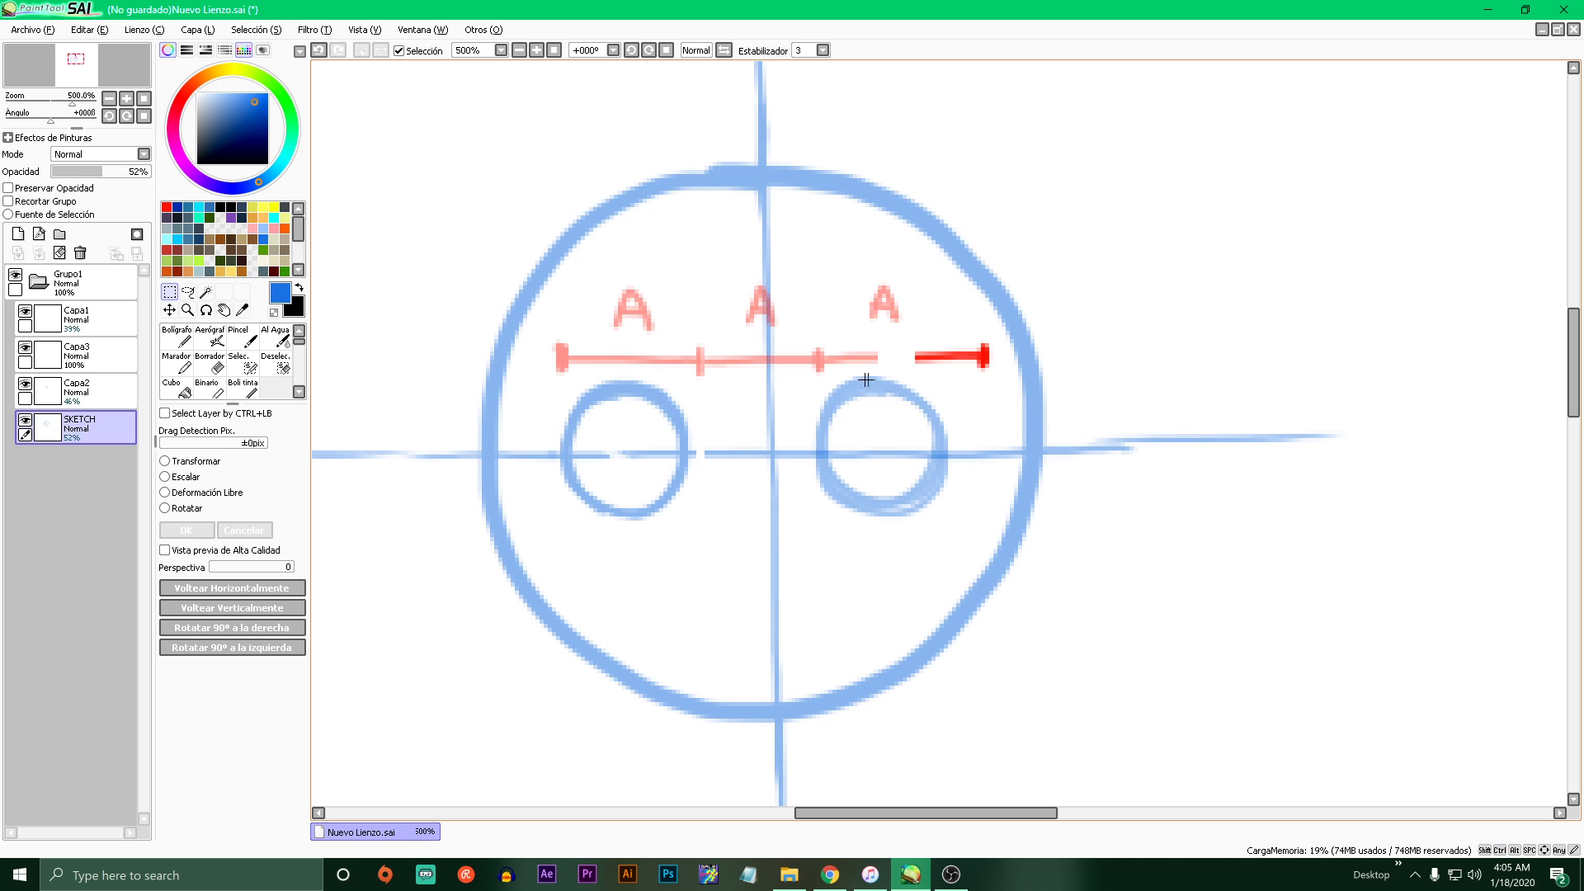
mouse_move(817, 372)
left_mouse_down()
mouse_move(959, 522)
mouse_move(966, 492)
left_mouse_up()
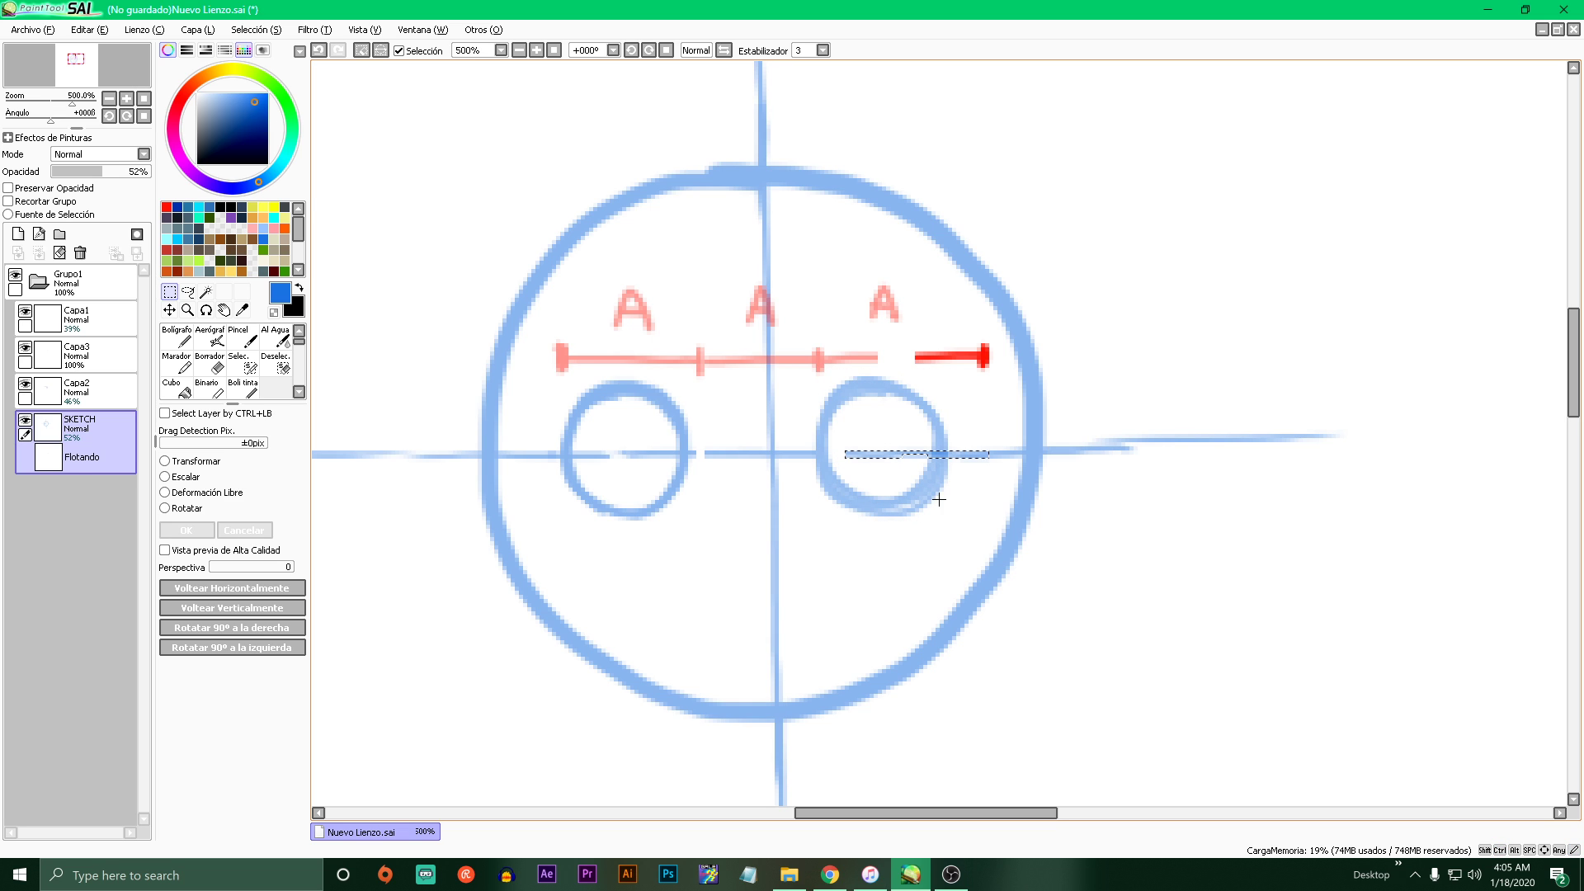
key("ctrl+d")
left_click(76, 388)
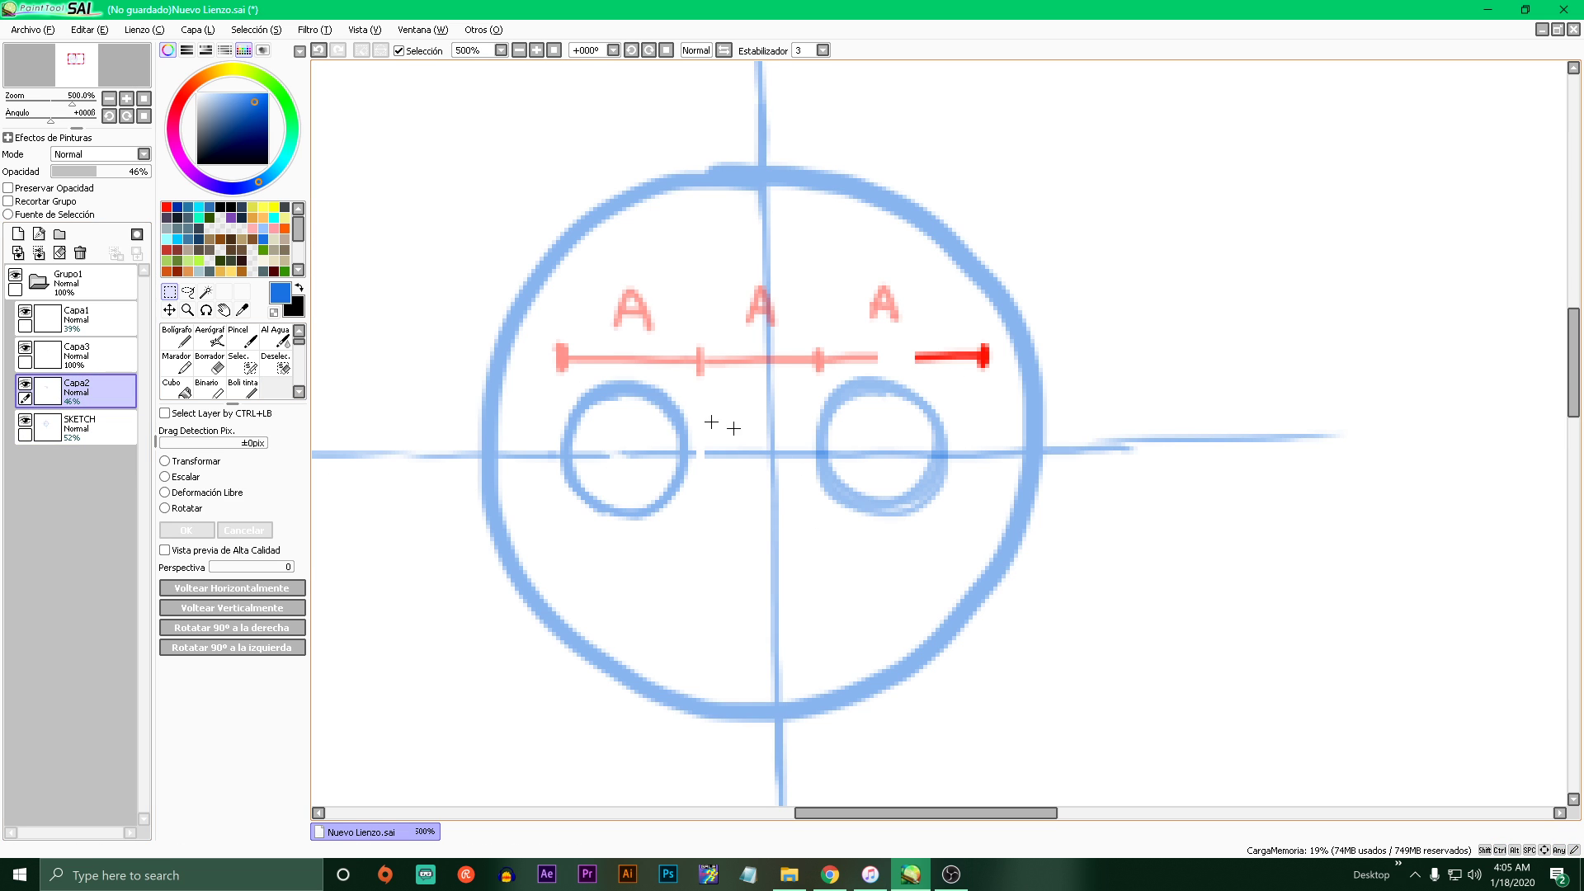
mouse_move(811, 535)
left_mouse_down()
mouse_move(955, 399)
mouse_move(968, 433)
mouse_move(949, 431)
left_mouse_up()
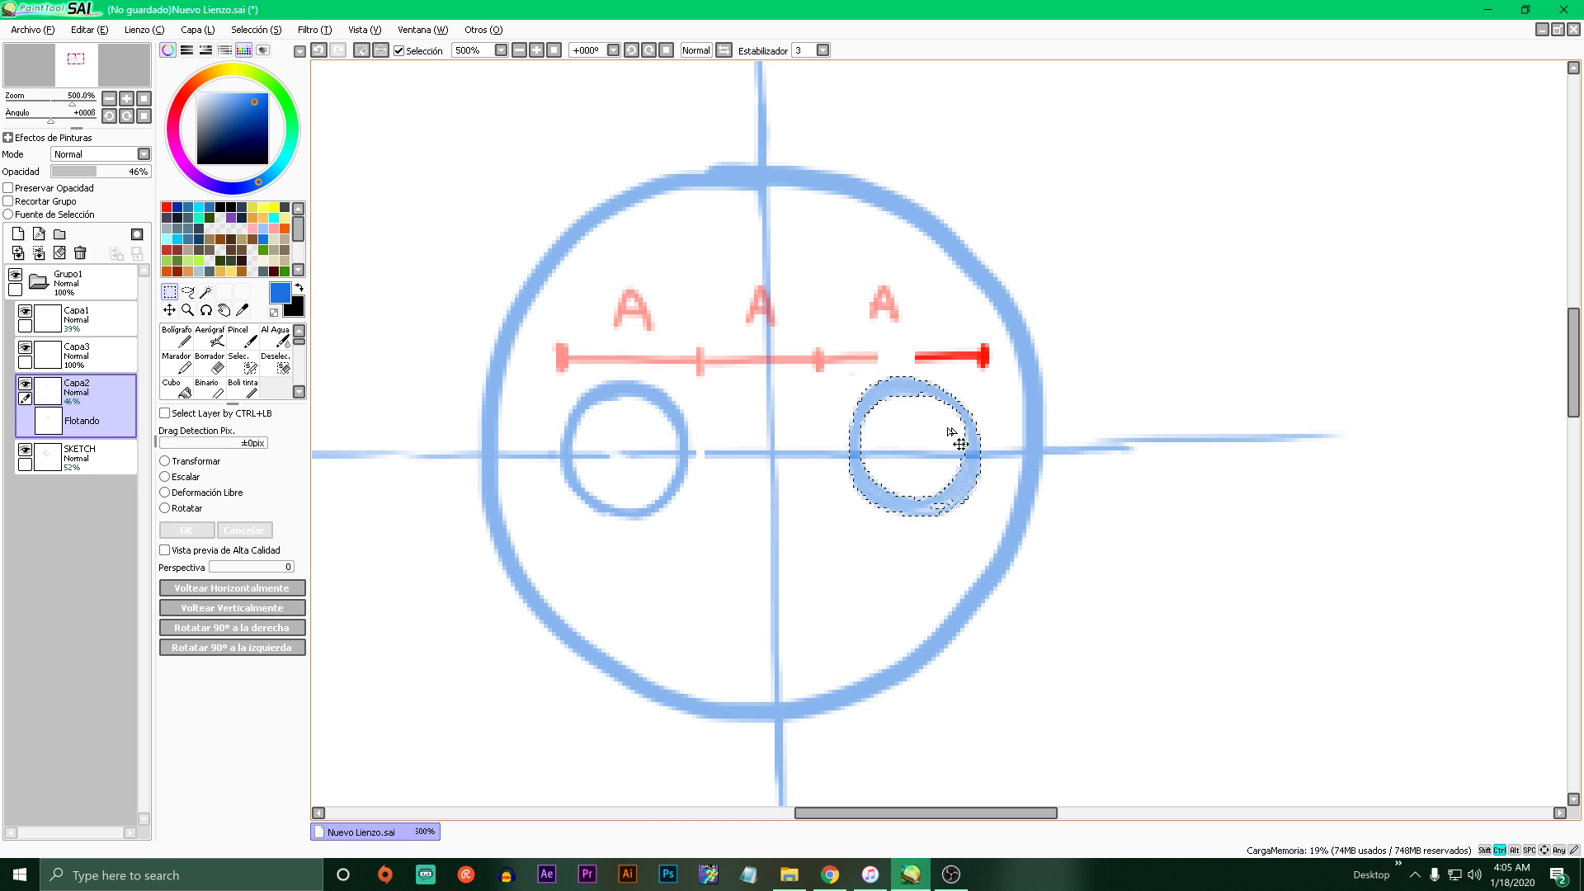
key("ctrl+d")
left_click(25, 384)
left_click(25, 384)
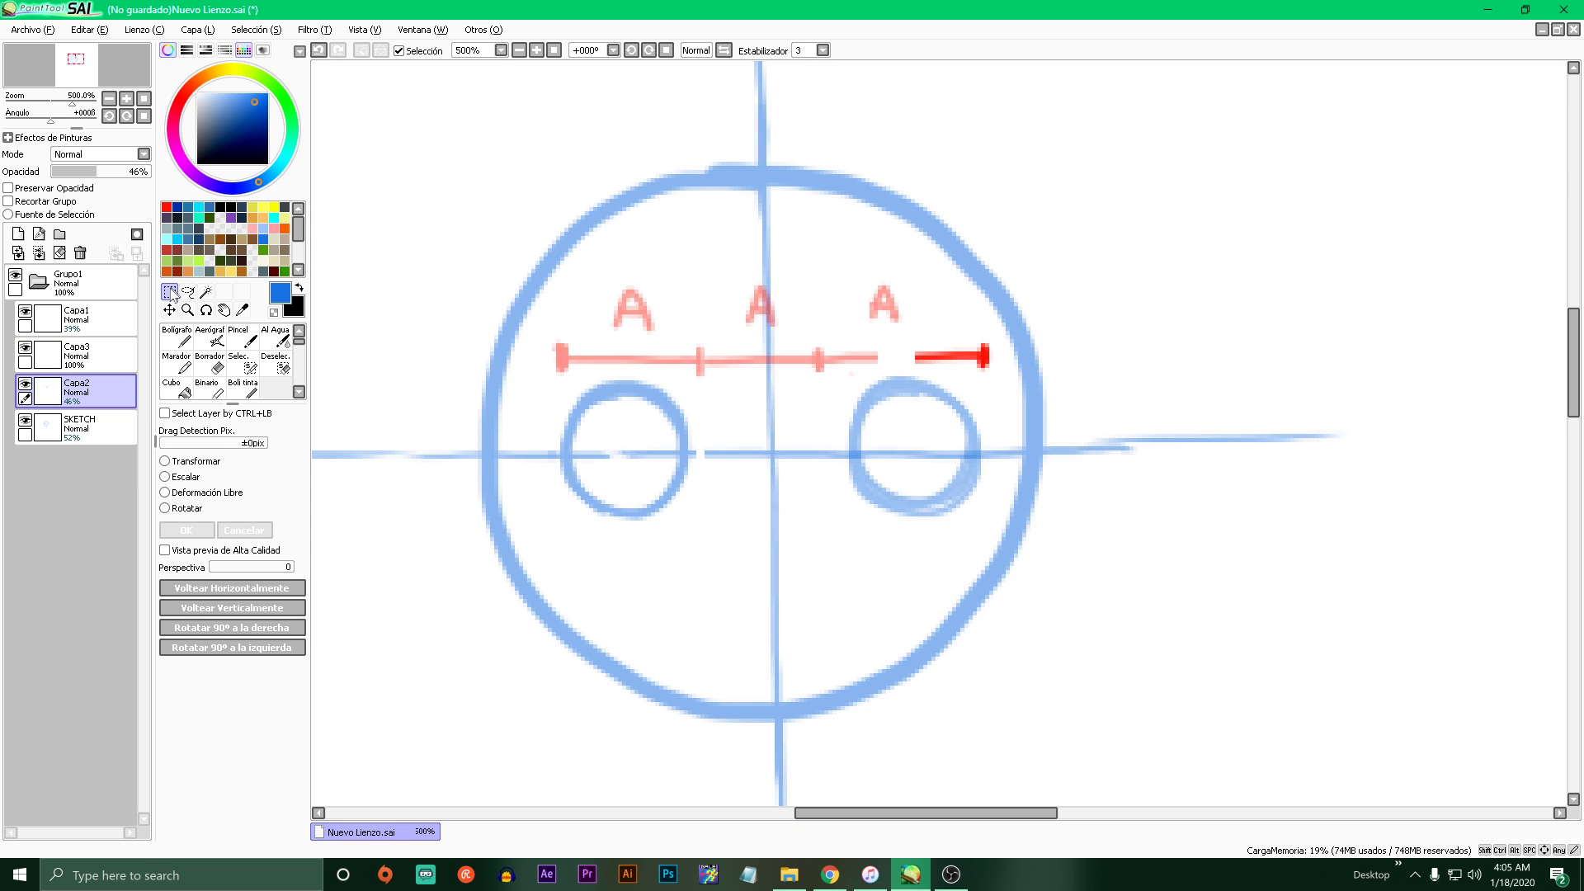
- Cut the red measuring line and its three A labels out of Capa2
mouse_move(477, 227)
left_mouse_down()
mouse_move(1061, 347)
mouse_move(1121, 377)
left_mouse_up()
key("ctrl+x")
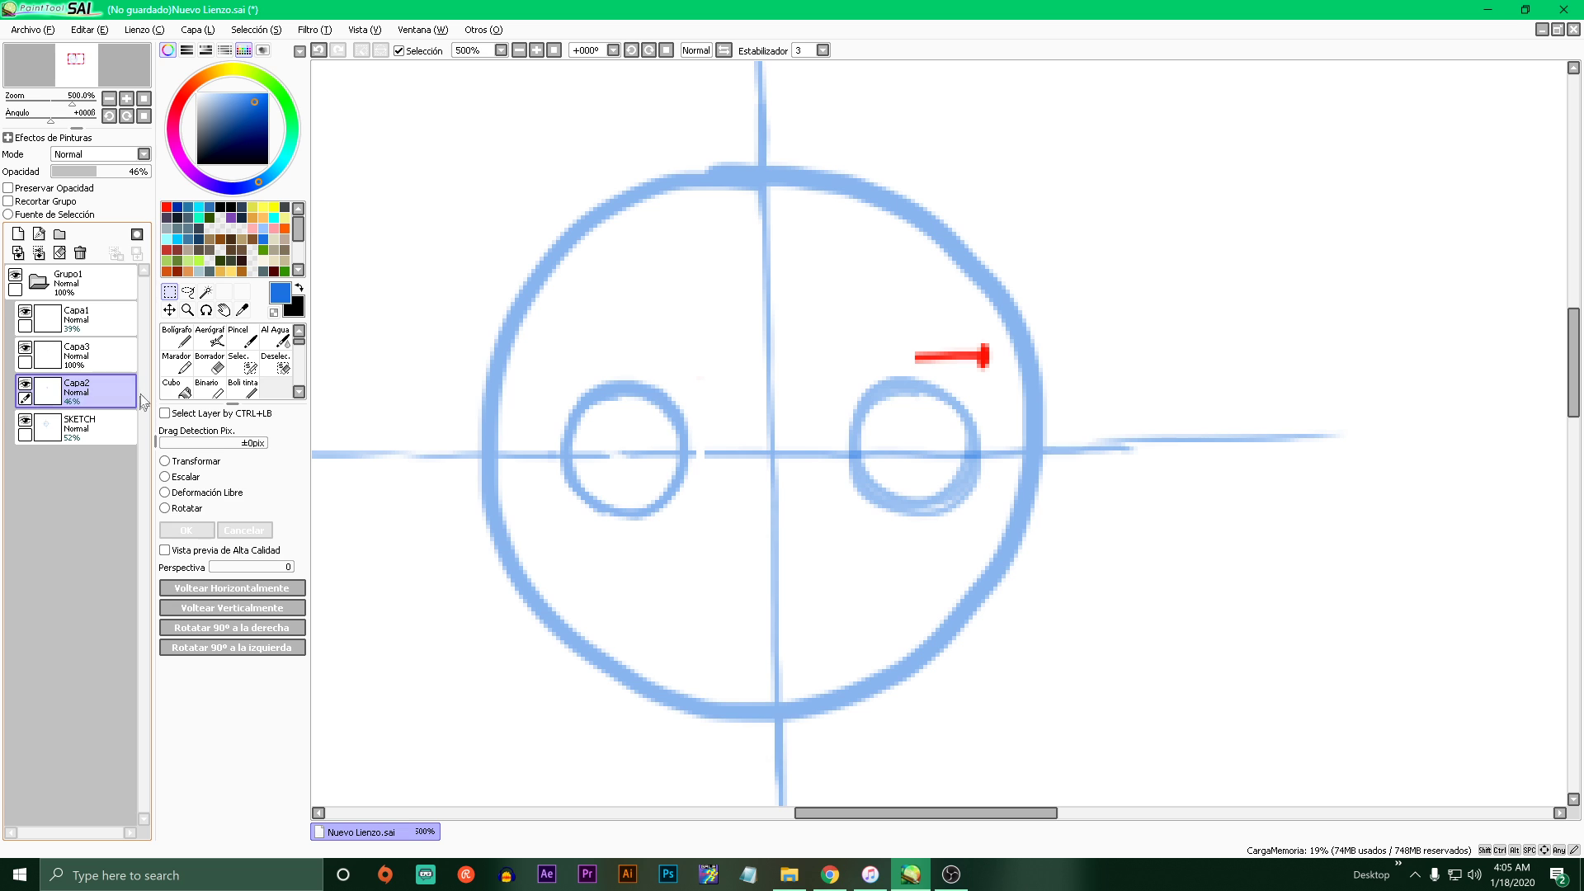
left_click(101, 365)
left_click(70, 421)
left_click(27, 422)
left_click(26, 422)
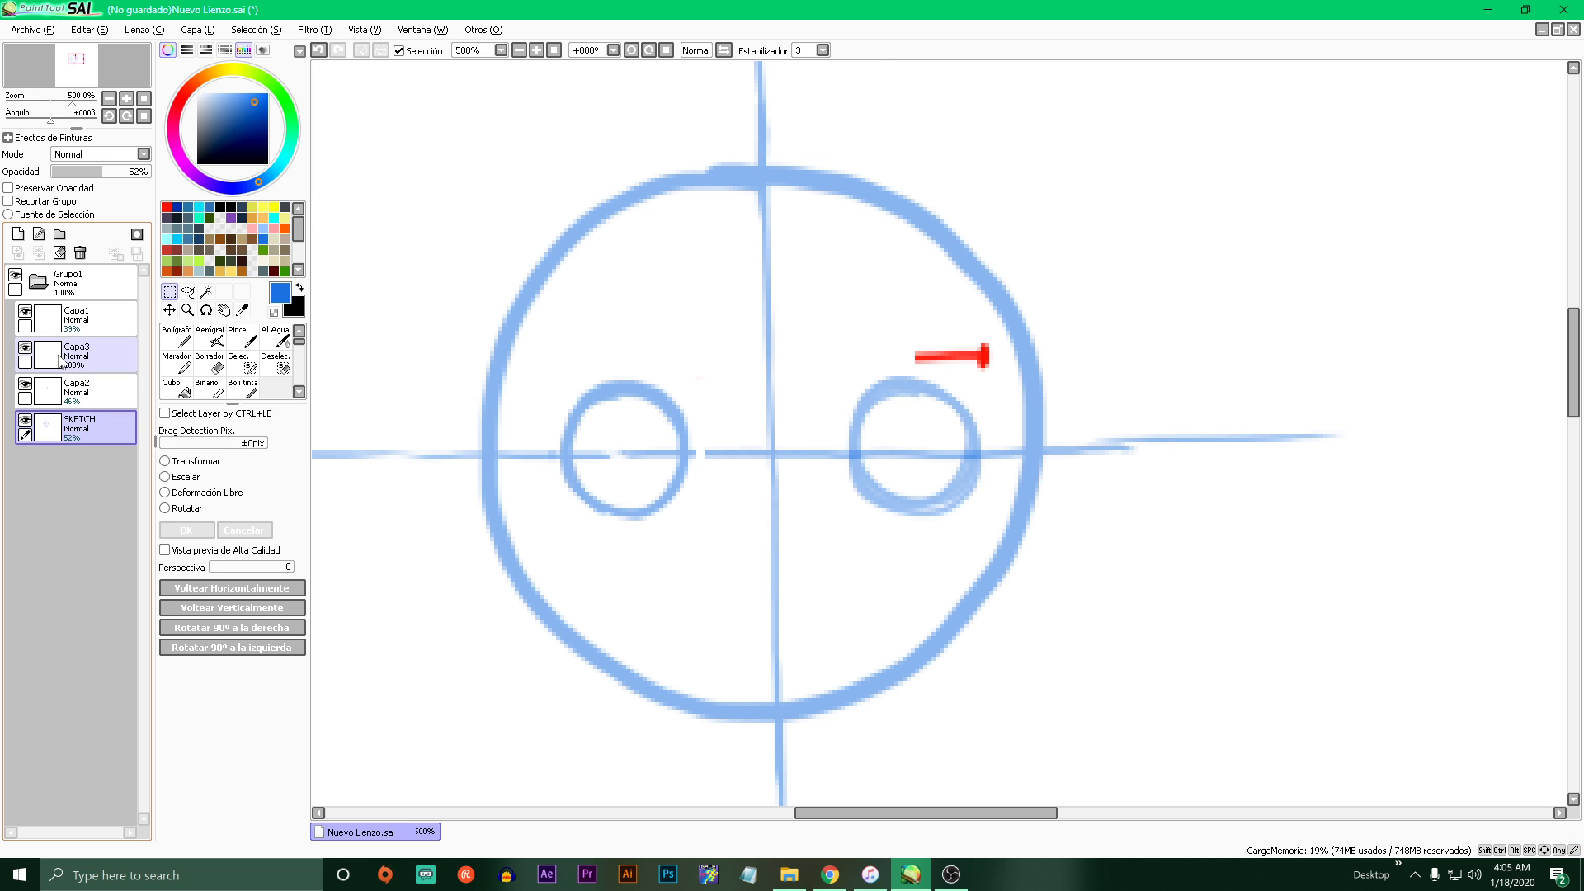
- Cut the leftover red line end from Capa3 and set the Bolígrafo's colour to red
left_click(56, 356)
left_click(25, 348)
left_click(26, 348)
left_click_drag(897, 324, 997, 374)
key("ctrl+x")
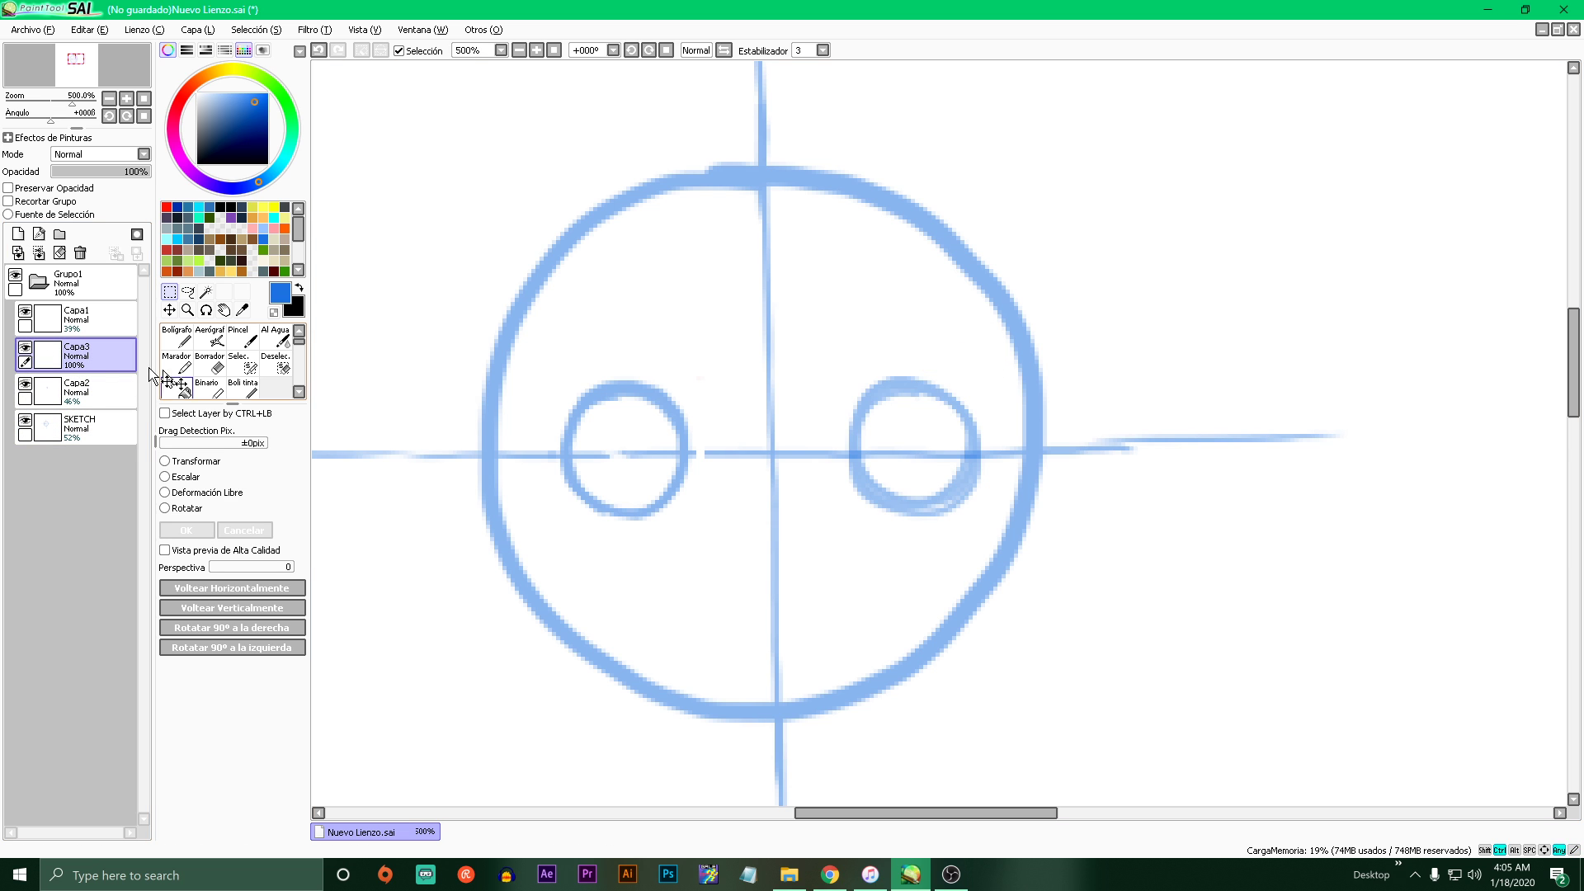
left_click(175, 337)
left_click(166, 206)
- Try to draw a segmented red measuring line above the eyes on Capa3, and clear it from the layer
mouse_move(462, 425)
left_mouse_down()
mouse_move(683, 388)
mouse_move(590, 363)
mouse_move(817, 358)
left_mouse_up()
key("ctrl+z")
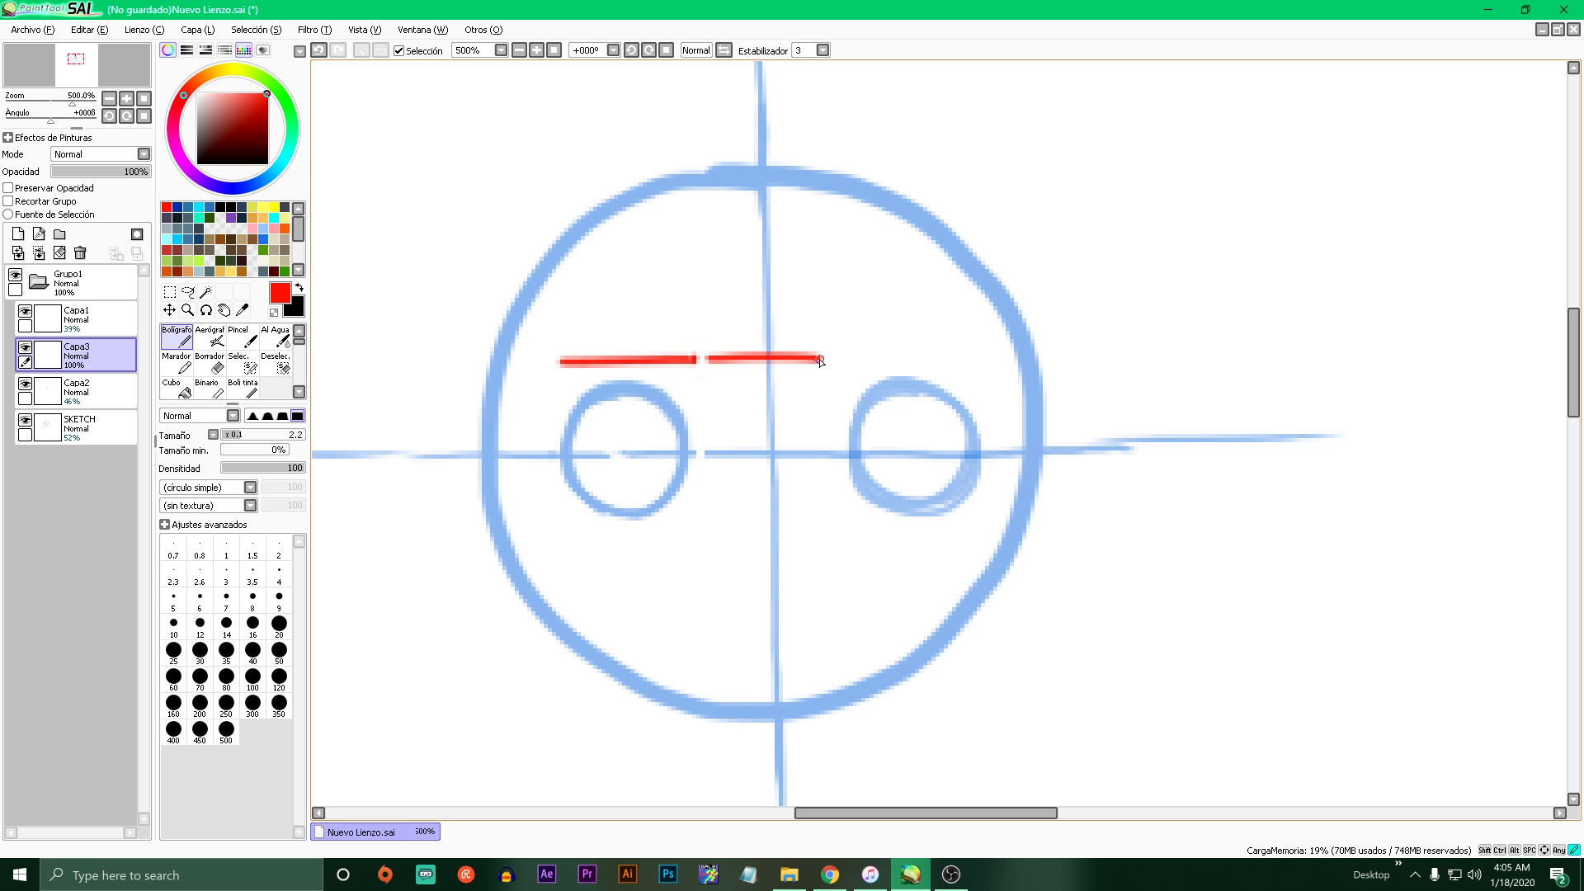
key("ctrl+z")
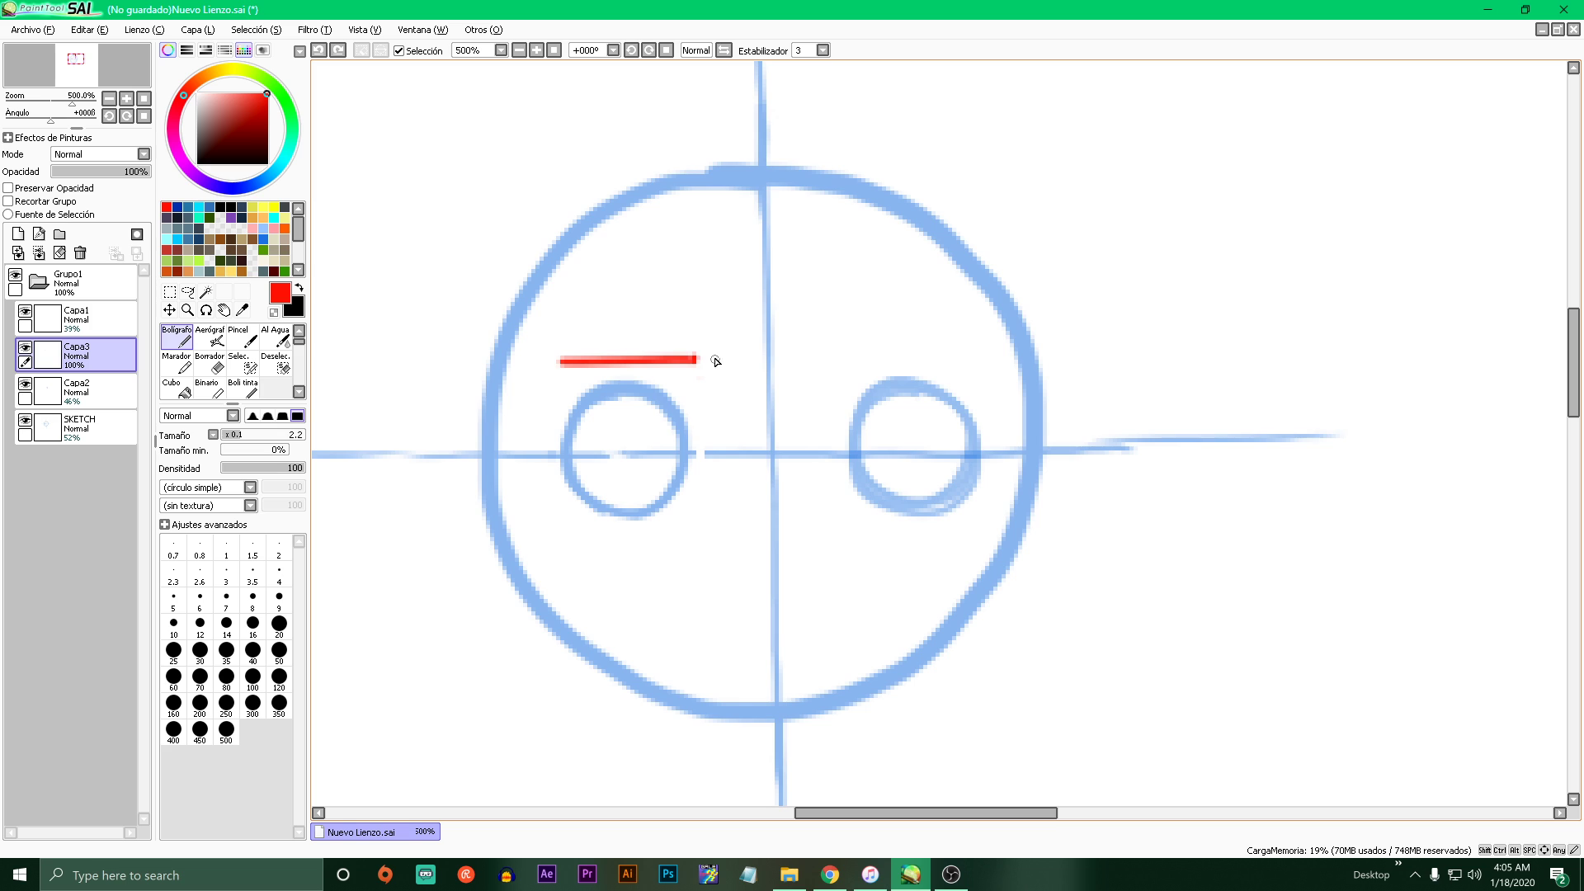
left_click_drag(699, 360, 859, 363)
left_click(798, 361)
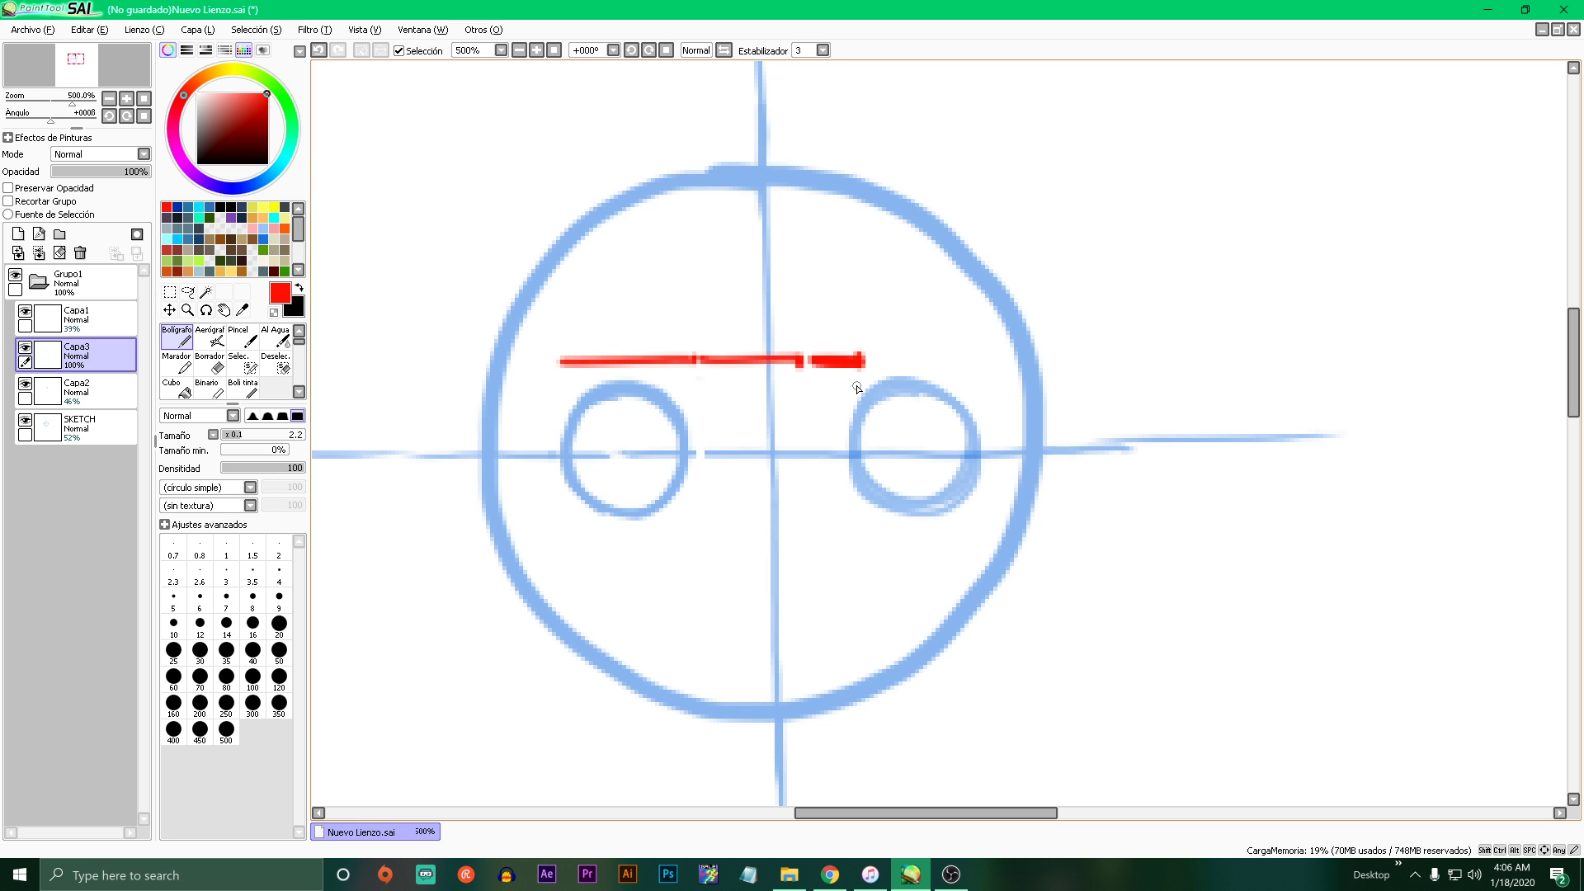
key("ctrl+a")
key("ctrl+x")
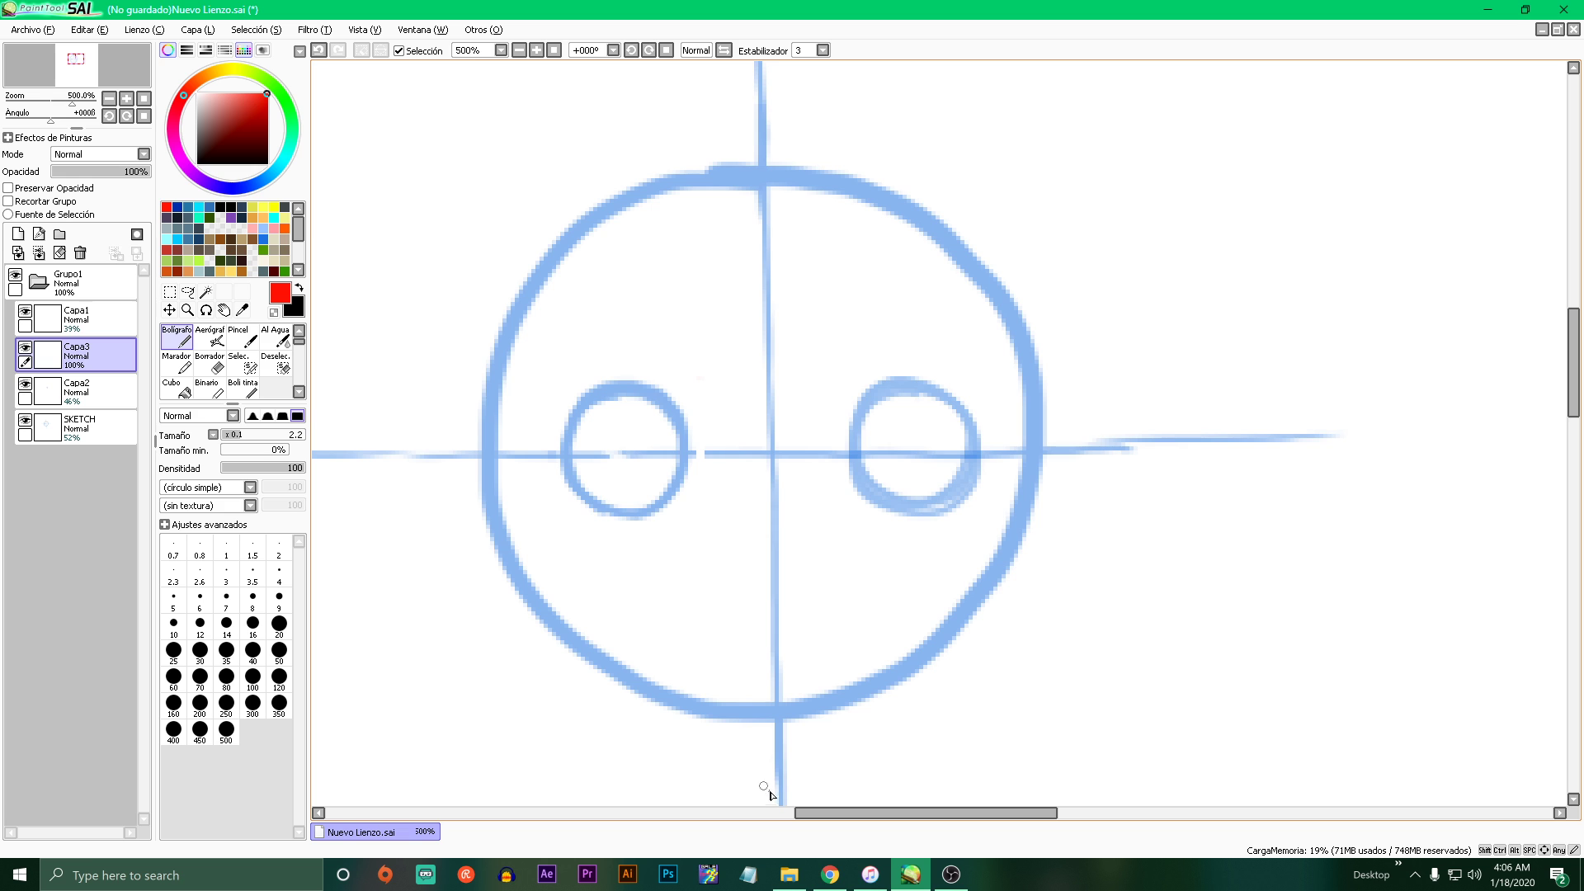
- Switch to Chrome to examine the faces on the manga's Chapter 6 opening page, and return to PaintTool SAI
right_click(831, 883)
left_click(833, 881)
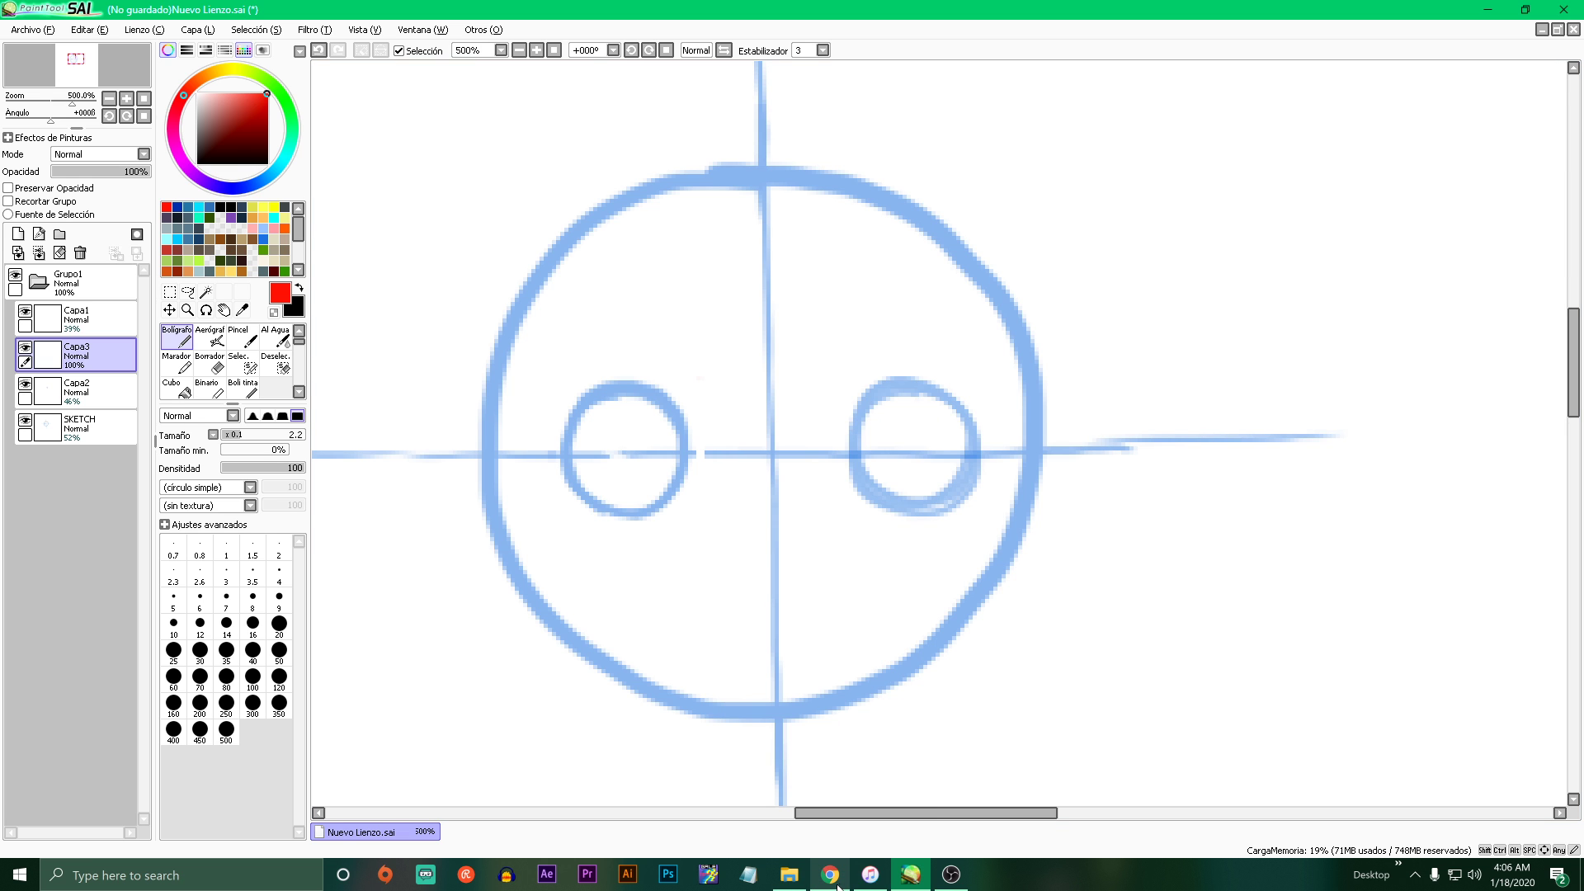
left_click(838, 886)
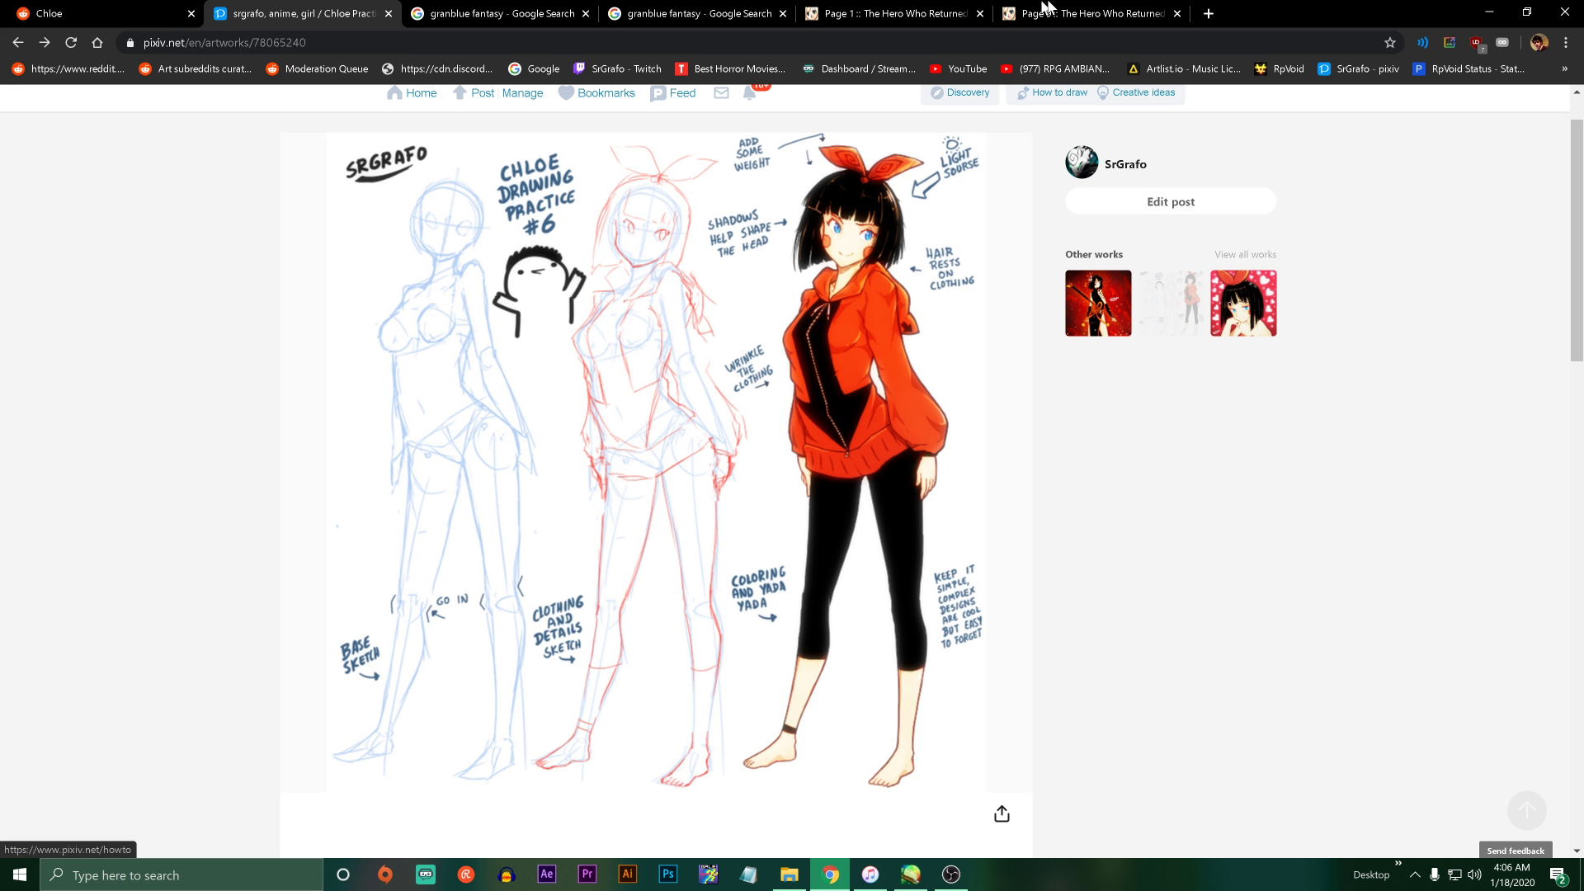
left_click(879, 8)
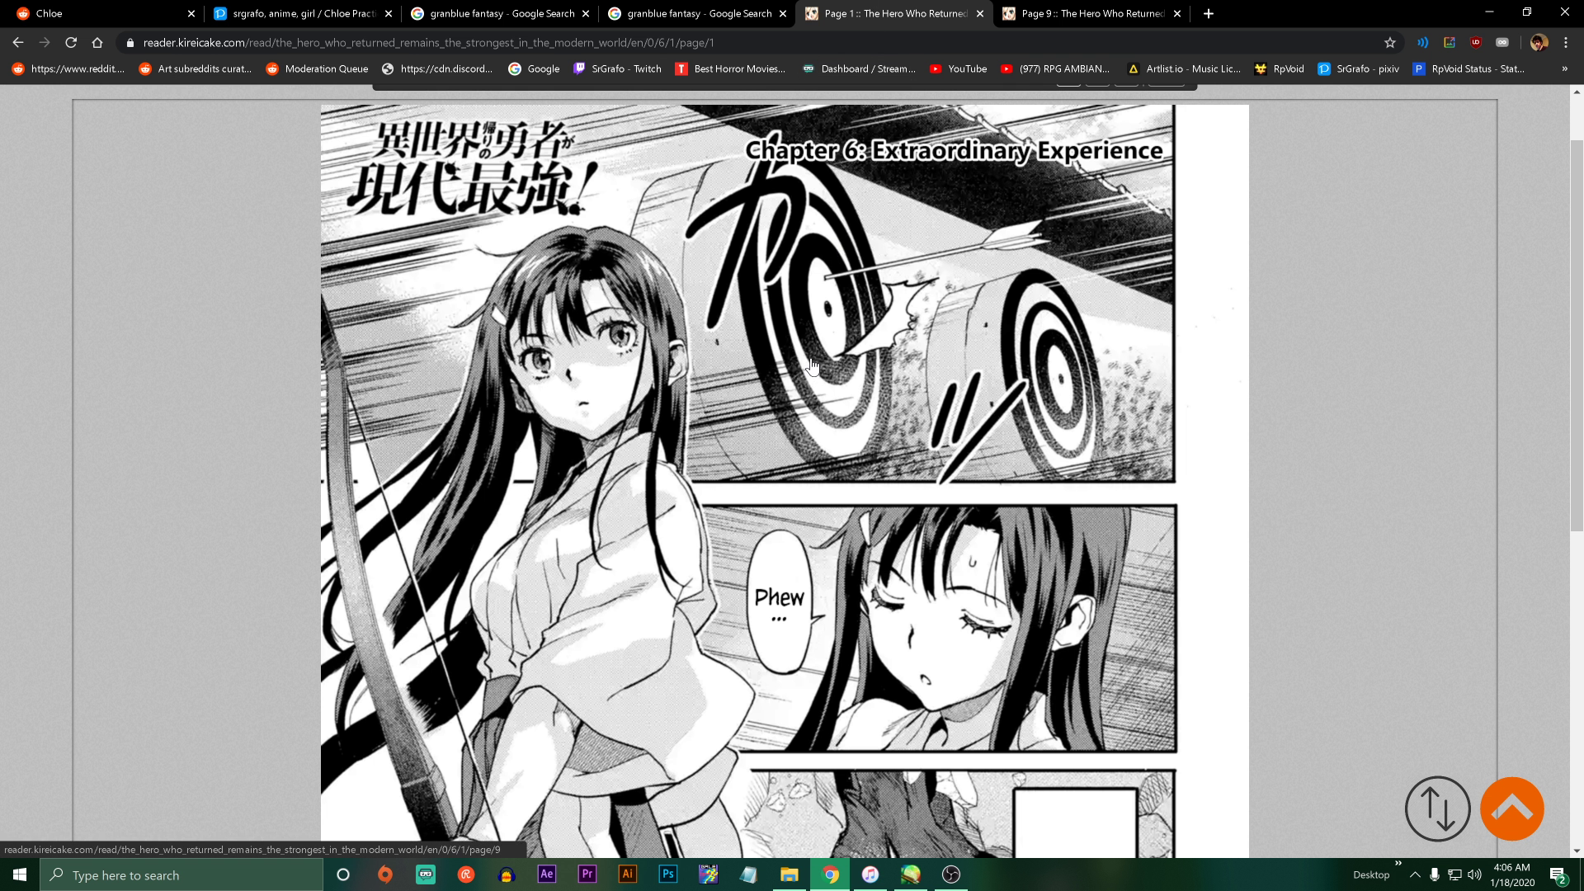
scroll(811, 372, "down", 6)
scroll(813, 366, "up", 6)
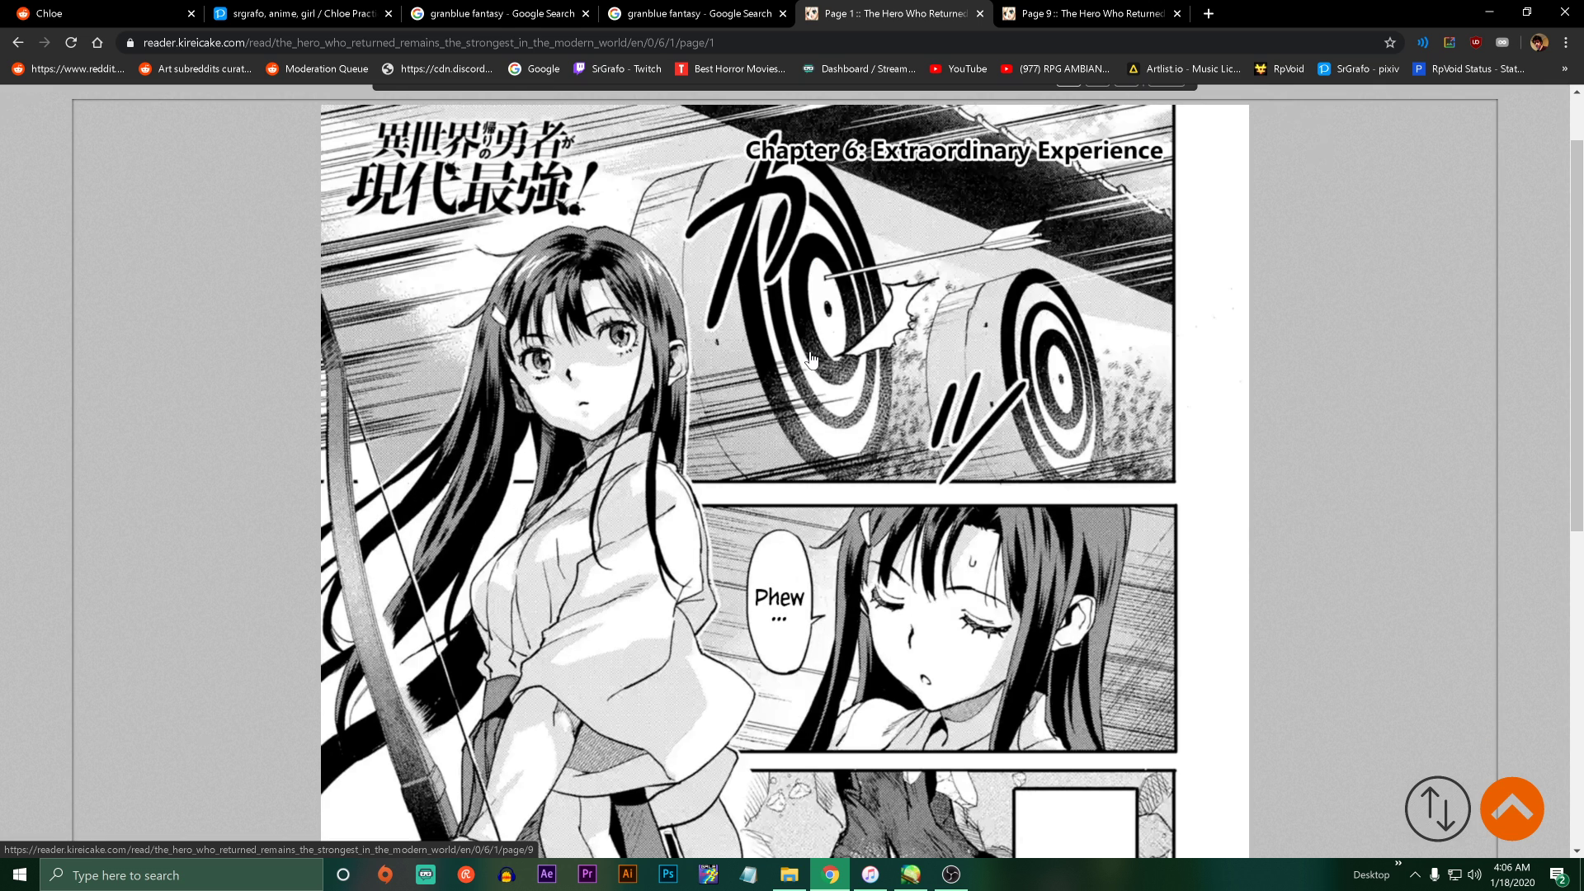
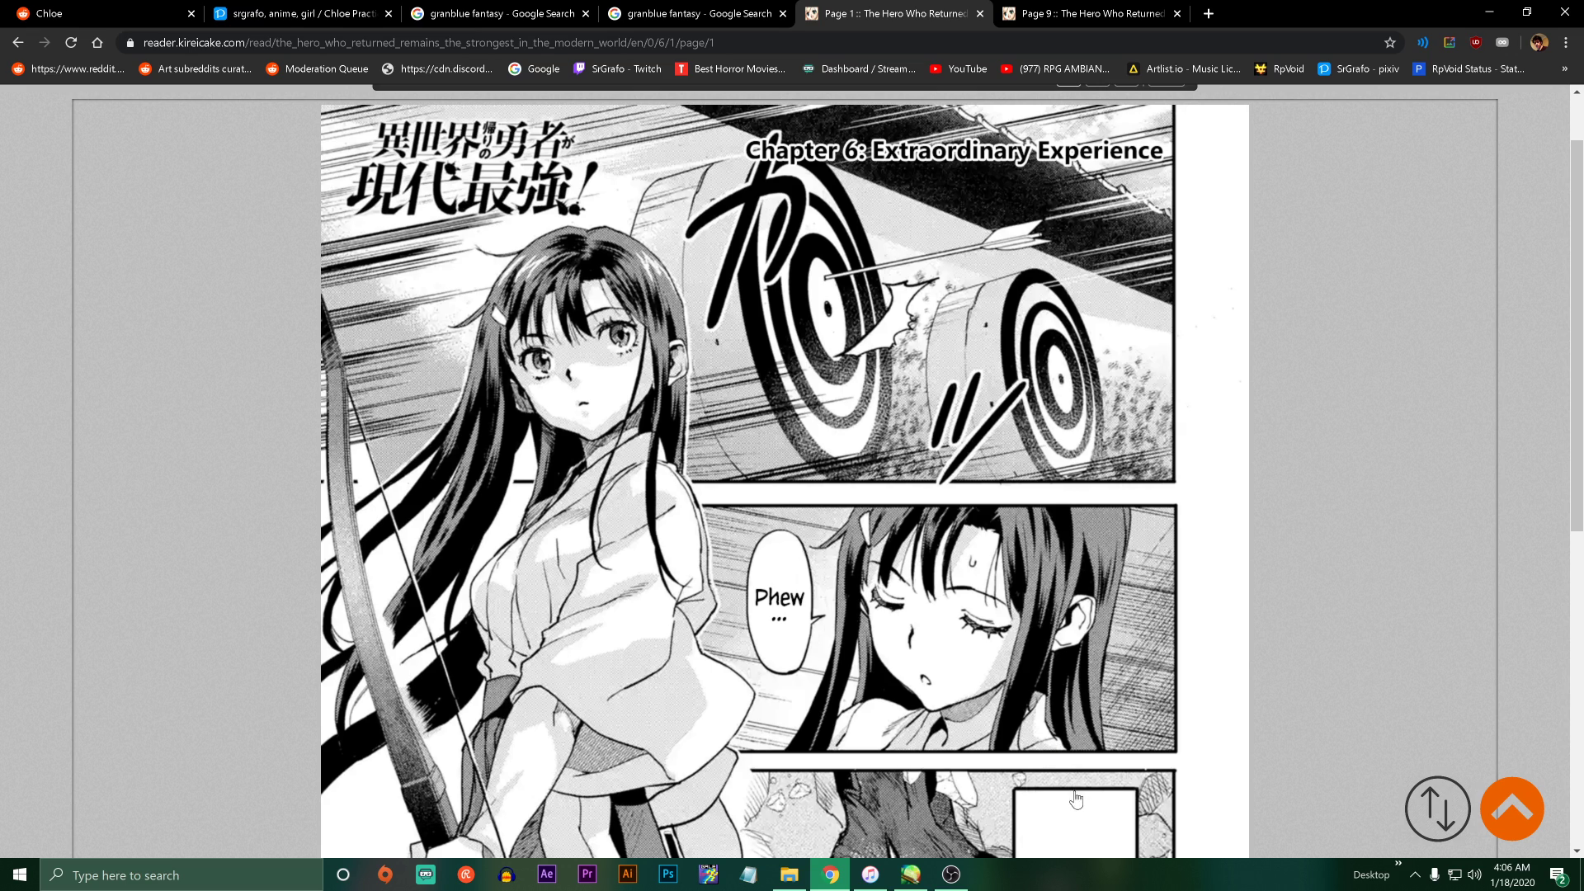
left_click(911, 874)
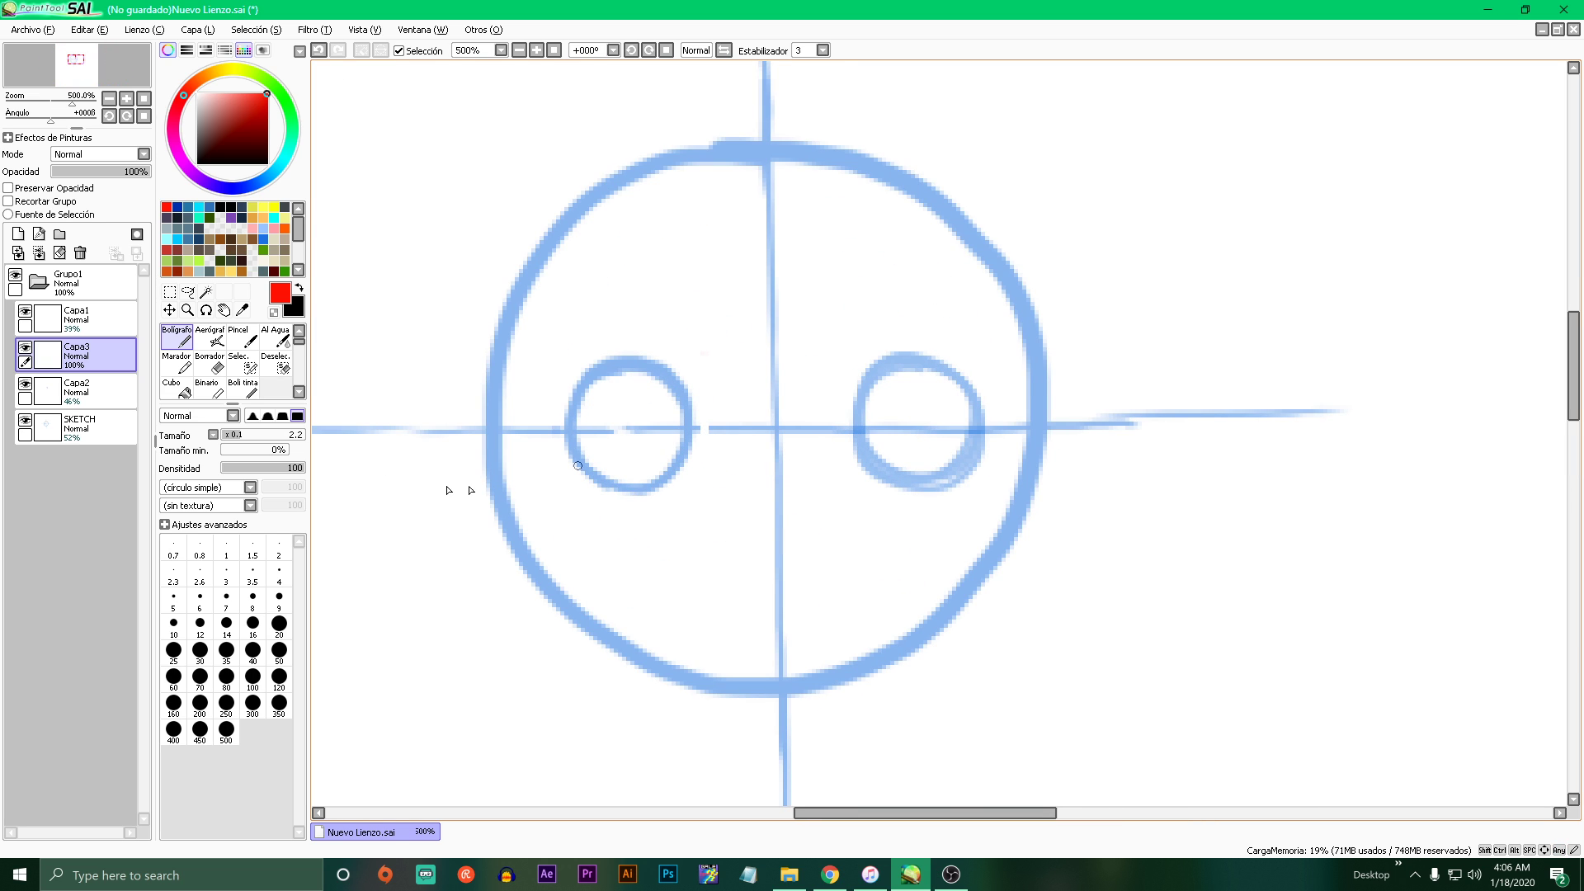
- Try to mark the left eye's width with a ticked red line and extend it across to the right eye
left_click_drag(584, 384, 624, 450)
key("ctrl+z")
left_click_drag(566, 332, 694, 347)
left_click_drag(574, 321, 570, 339)
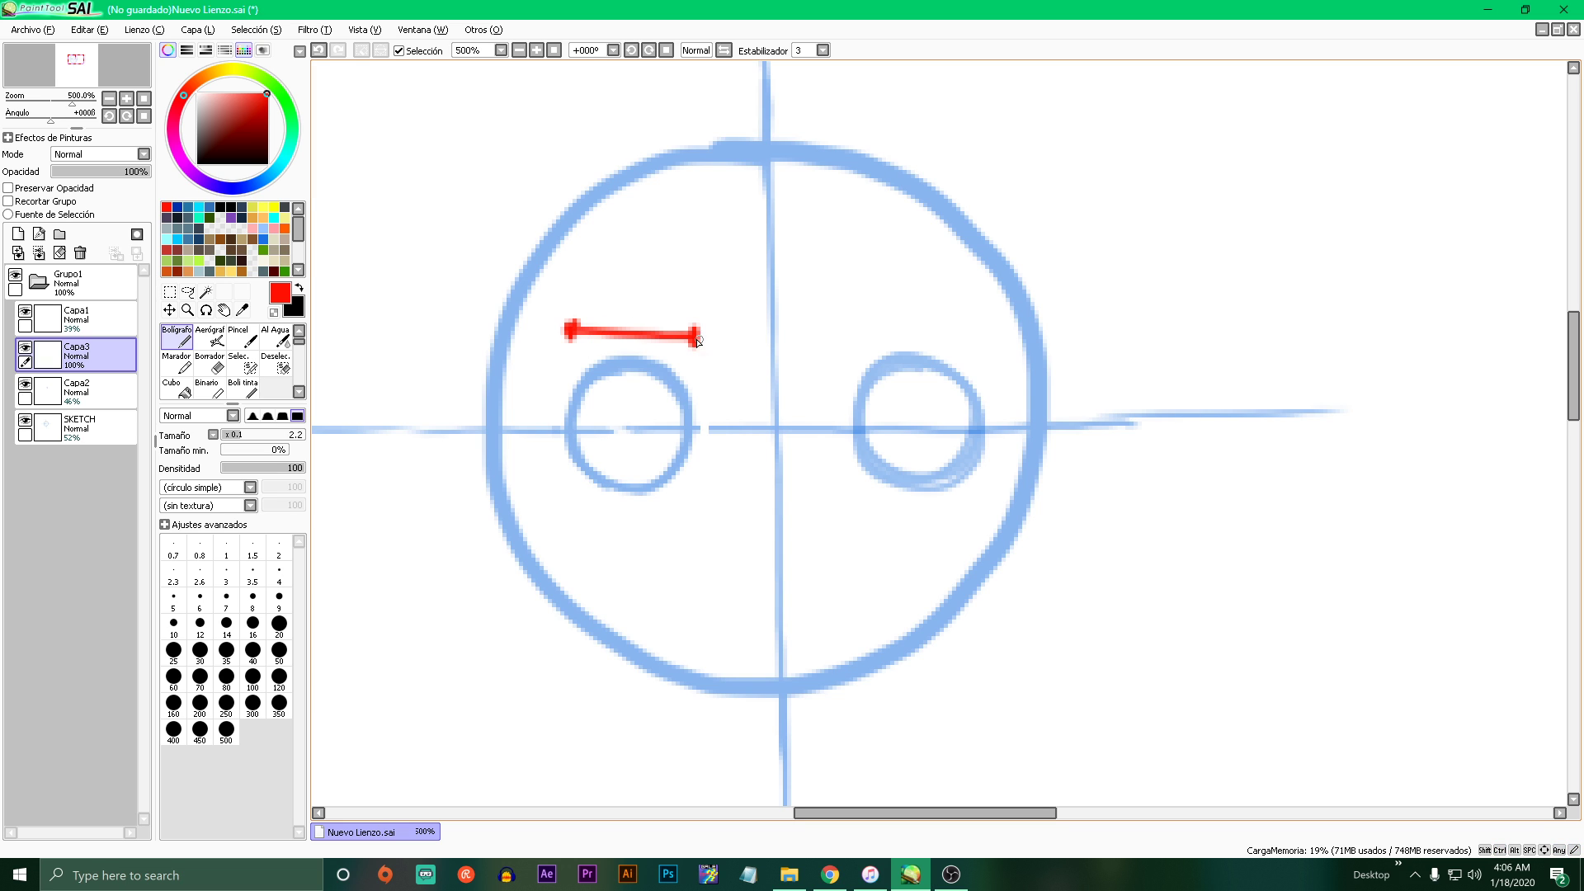
left_click_drag(697, 336, 982, 350)
- Undo the red measuring strokes above the eyes
key("ctrl+z")
key("ctrl+z")
key("ctrl+z")
key("ctrl+z")
key("ctrl+z")
key("ctrl+z")
key("ctrl+z")
key("ctrl+z")
key("ctrl+z")
key("ctrl+z")
key("ctrl+z")
key("ctrl+y")
key("ctrl+y")
key("ctrl+y")
key("ctrl+y")
key("ctrl+z")
key("ctrl+z")
mouse_move(673, 325)
left_mouse_down()
mouse_move(798, 332)
mouse_move(801, 346)
mouse_move(853, 347)
mouse_move(855, 333)
left_mouse_up()
scroll(784, 373, "down", 2)
key("ctrl+z")
key("ctrl+z")
key("ctrl+z")
key("ctrl+z")
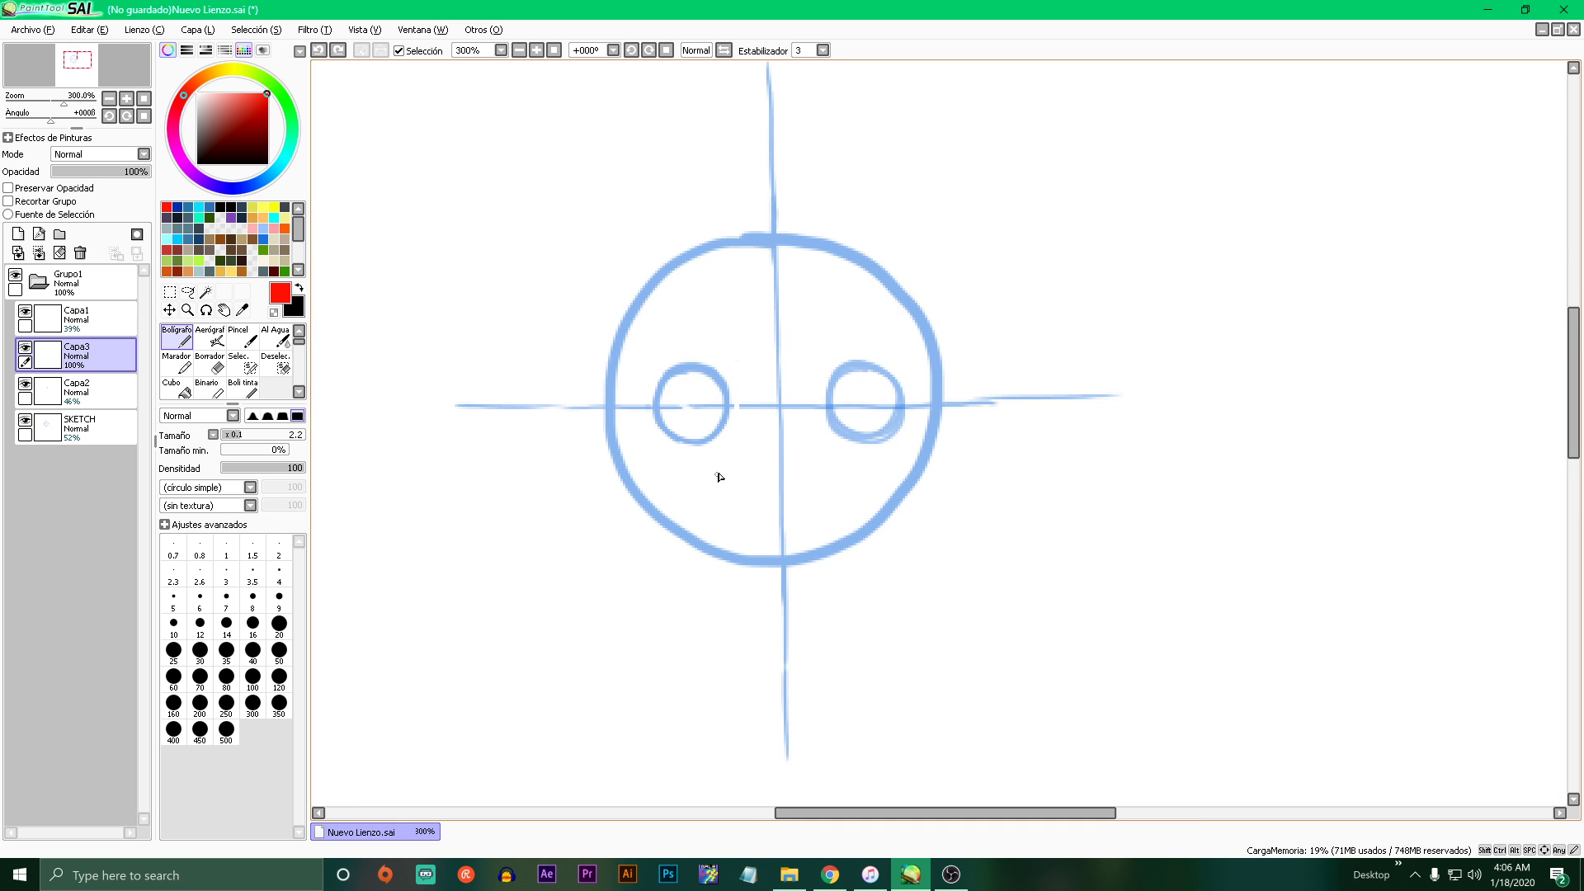
- Draw two stacked, eye-sized red circles with a vertical centre line below the left eye, and fade Capa3 to 10% opacity
scroll(716, 477, "up", 1)
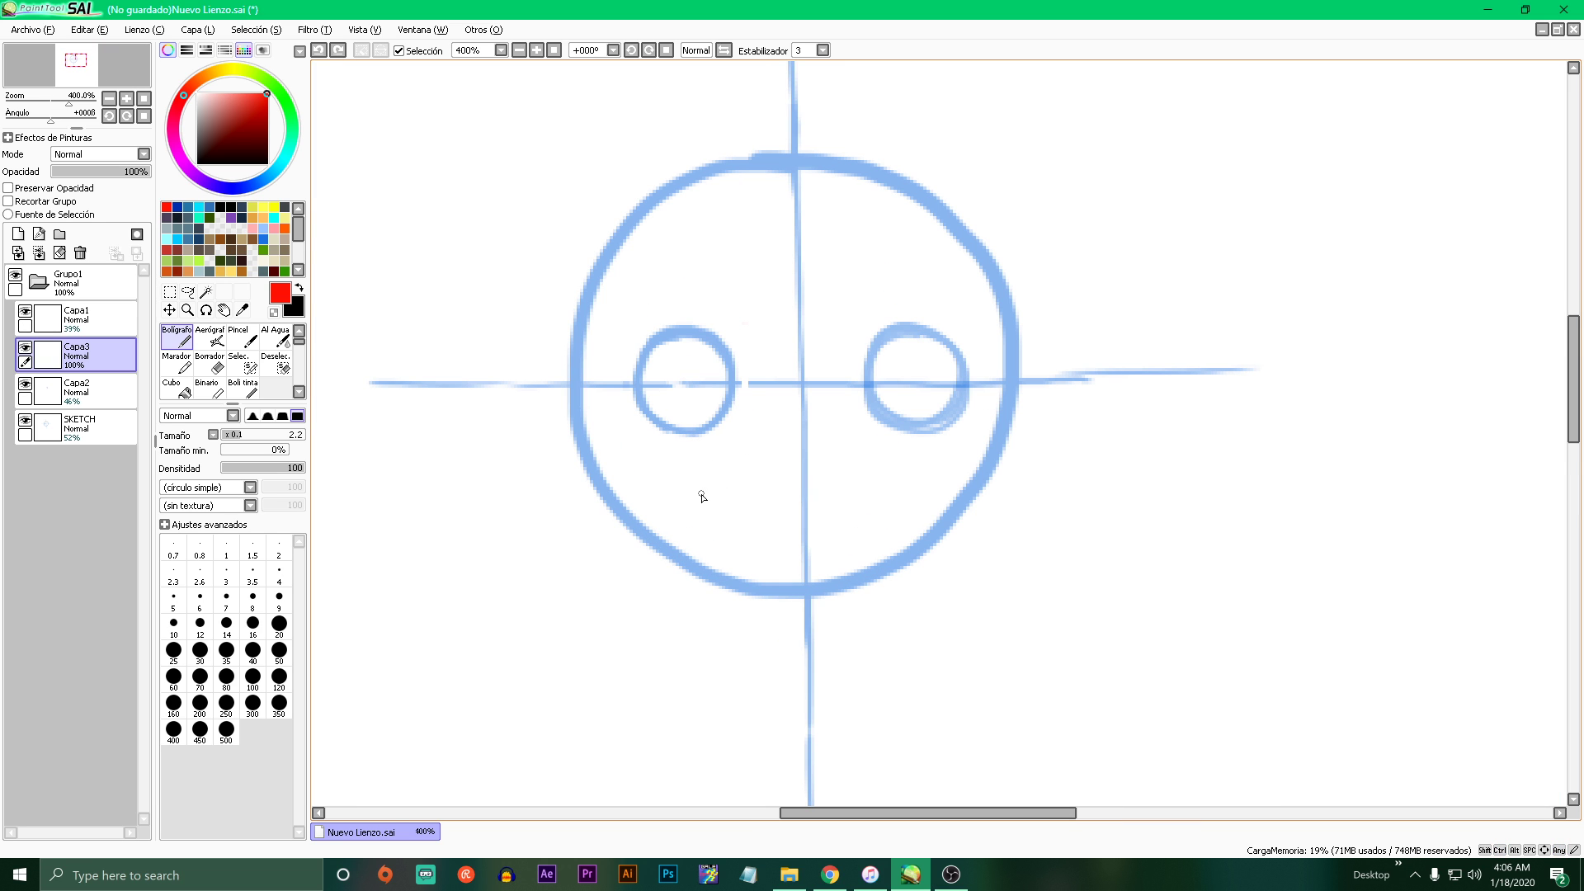
left_click(685, 437)
key("ctrl+z")
left_click(685, 434)
left_click_drag(685, 436, 685, 535)
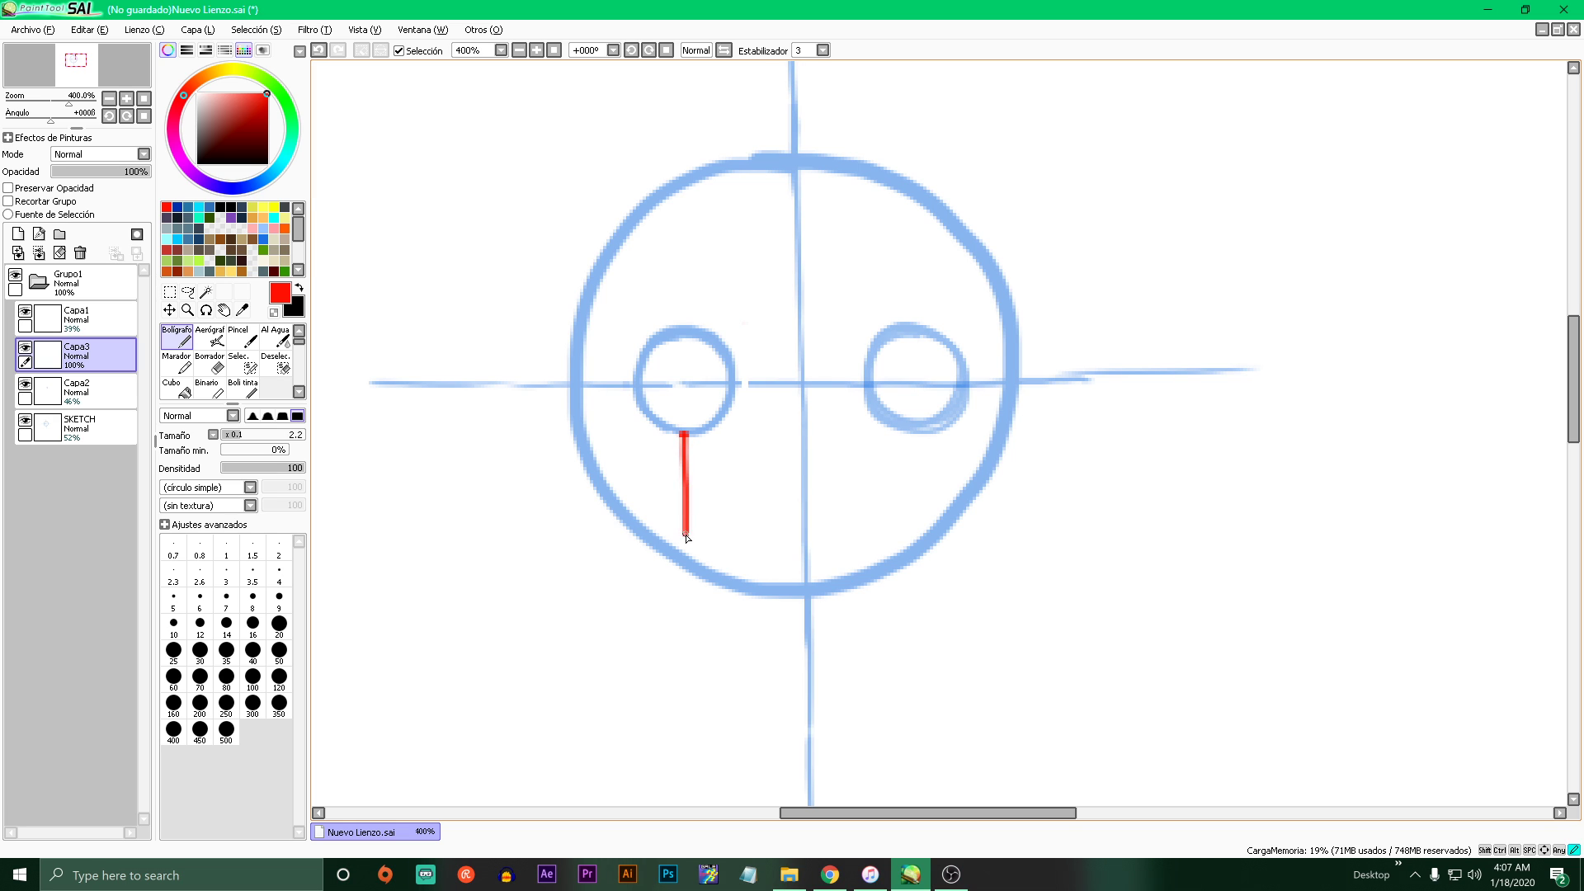
key("ctrl+z")
left_click_drag(683, 435, 683, 520)
mouse_move(673, 430)
left_mouse_down()
mouse_move(637, 486)
mouse_move(721, 527)
mouse_move(734, 467)
mouse_move(651, 434)
mouse_move(670, 515)
mouse_move(733, 479)
mouse_move(688, 429)
mouse_move(638, 474)
mouse_move(685, 520)
mouse_move(723, 502)
mouse_move(644, 542)
mouse_move(668, 608)
mouse_move(723, 593)
mouse_move(711, 524)
mouse_move(731, 574)
left_mouse_up()
key("ctrl+z")
key("ctrl+z")
left_click_drag(684, 522, 687, 615)
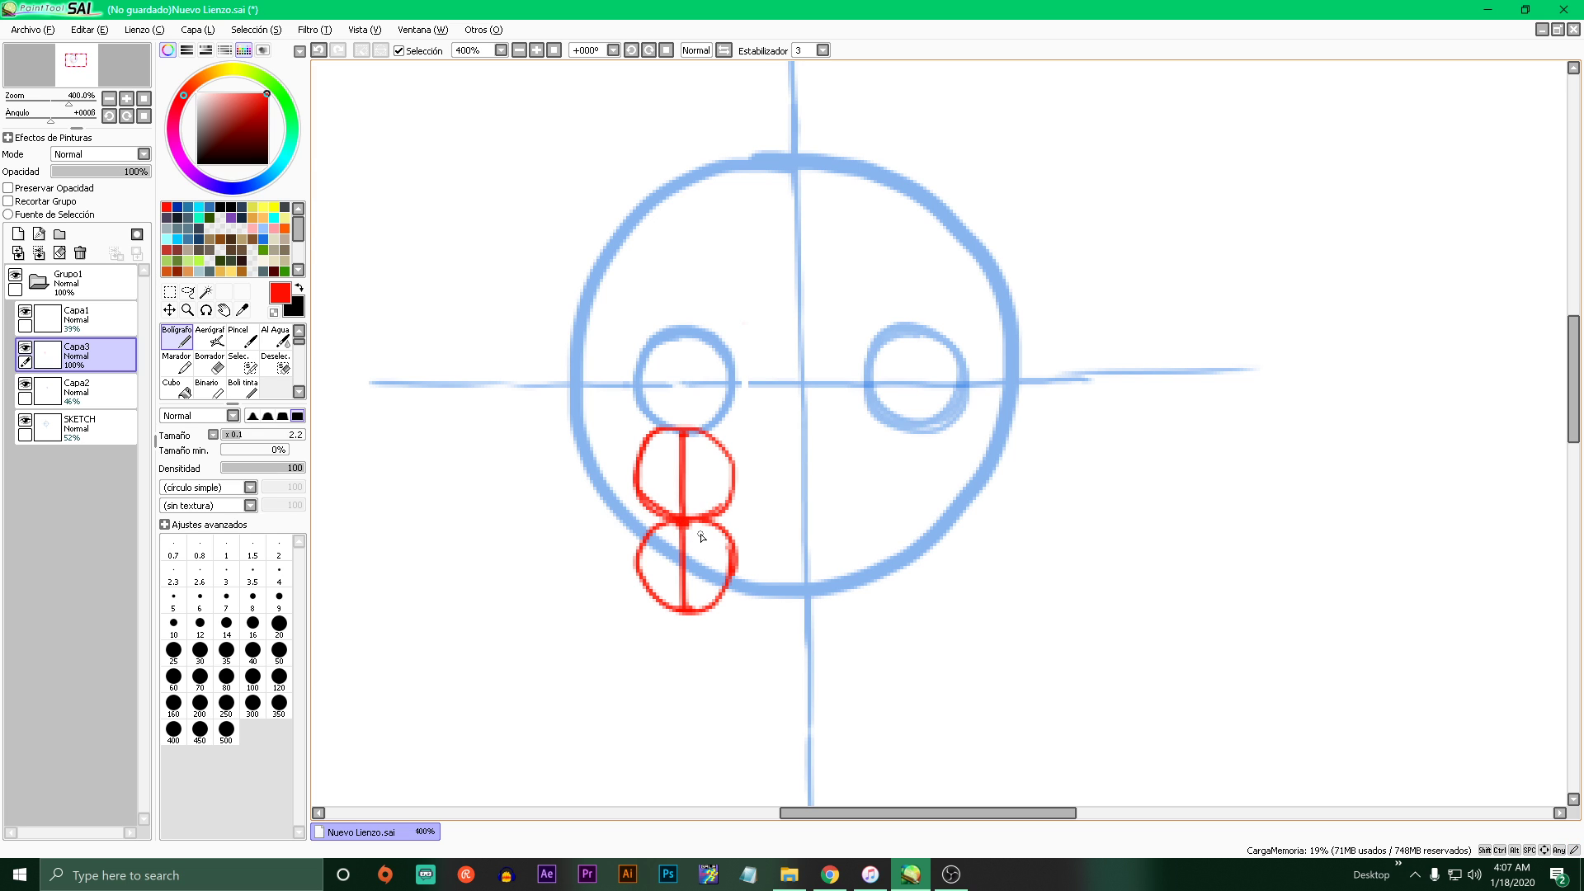
left_click(59, 172)
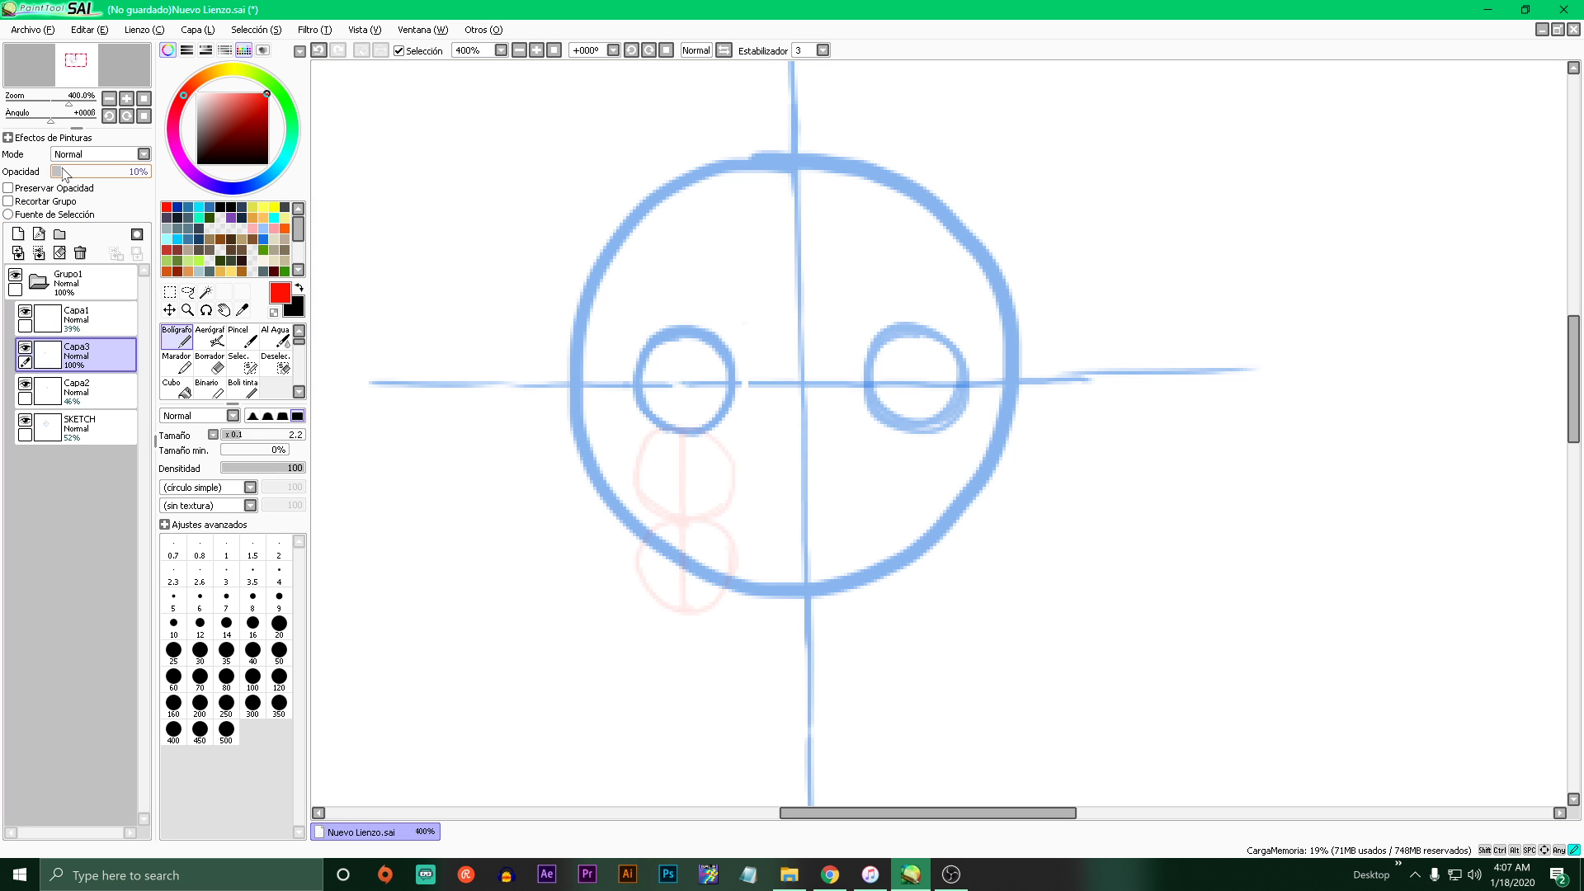
- On a new layer, dot the left eye's top and bottom and both lower circles' bottoms in red, and hide Capa3
left_click(17, 234)
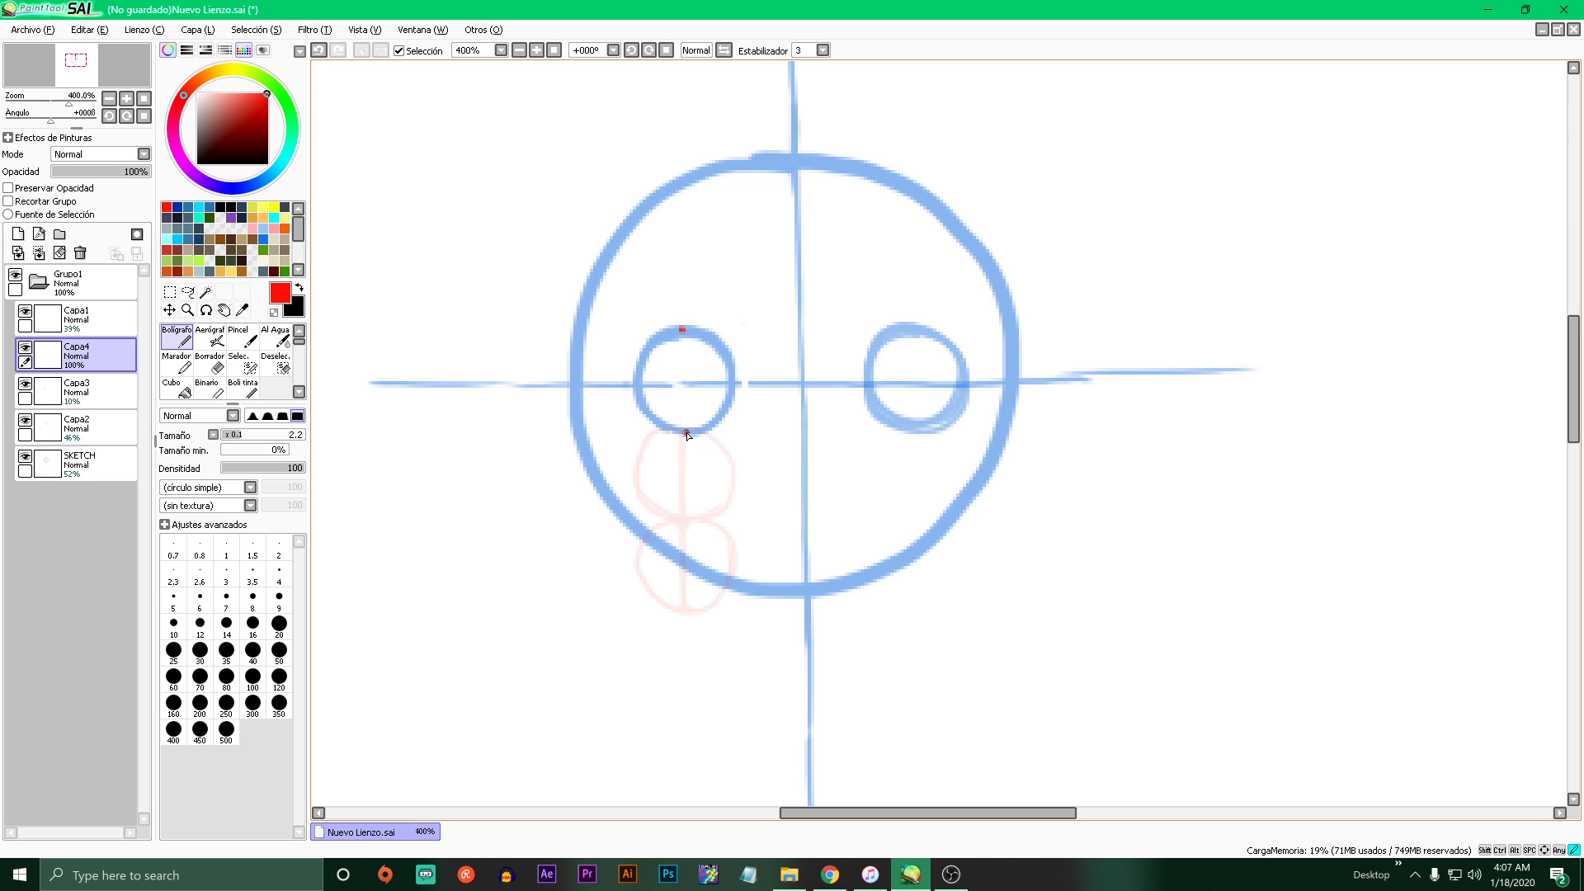
left_click(685, 518)
left_click(685, 613)
scroll(687, 448, "up", 1)
left_click(687, 421)
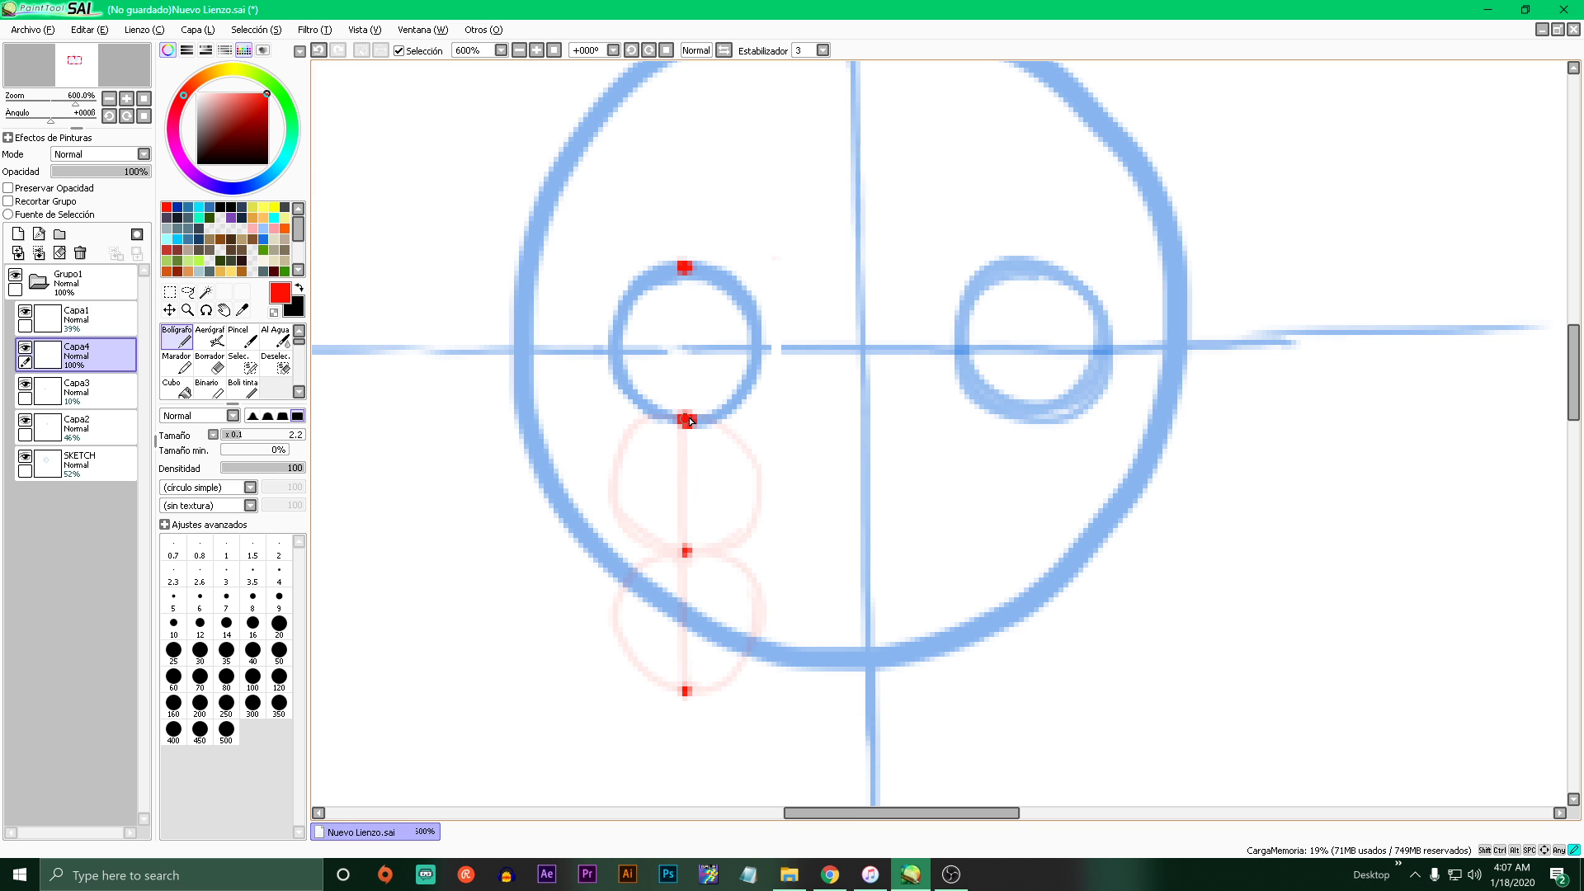
left_click(685, 550)
left_click(685, 693)
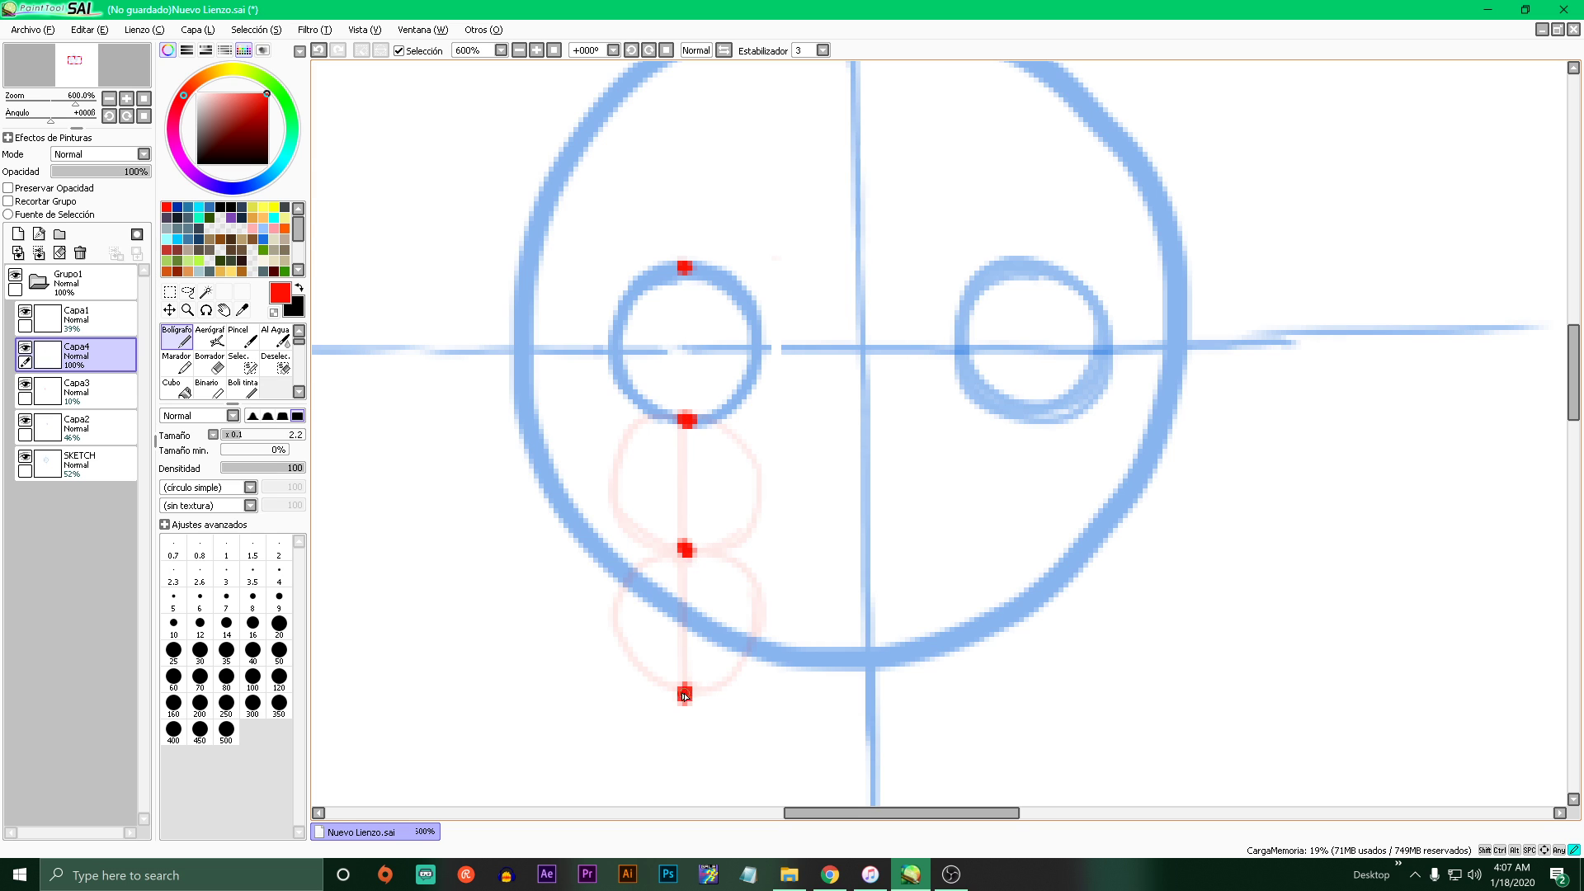
left_click(25, 384)
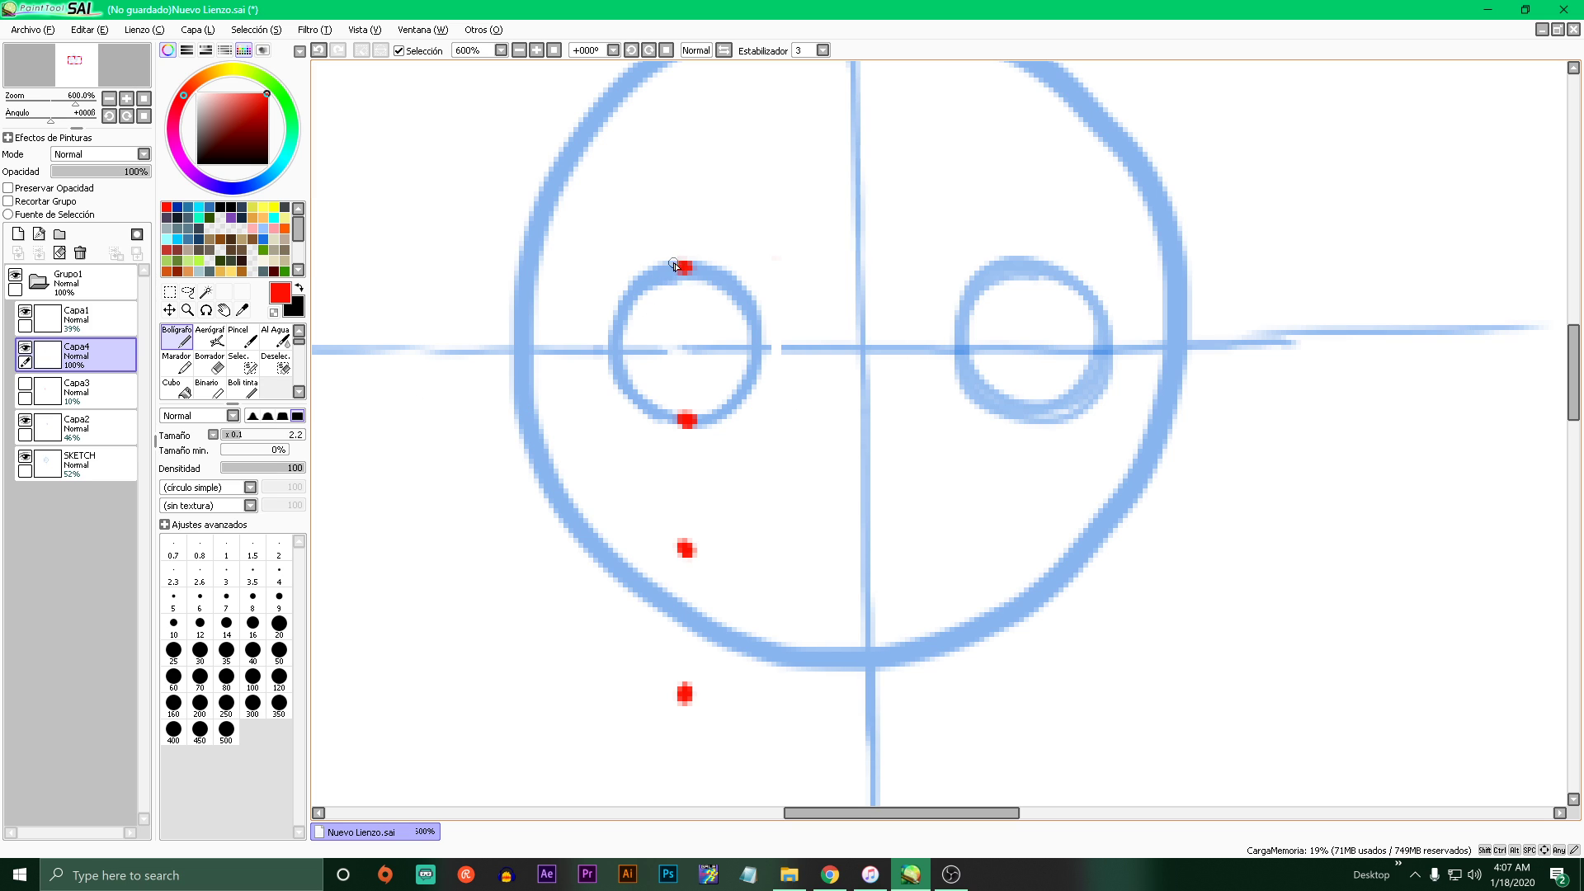
- Place four matching red dots at the right eye's top and bottom and at the two eye-height intervals below it
left_click(1035, 267)
left_click(1037, 416)
left_click(1030, 541)
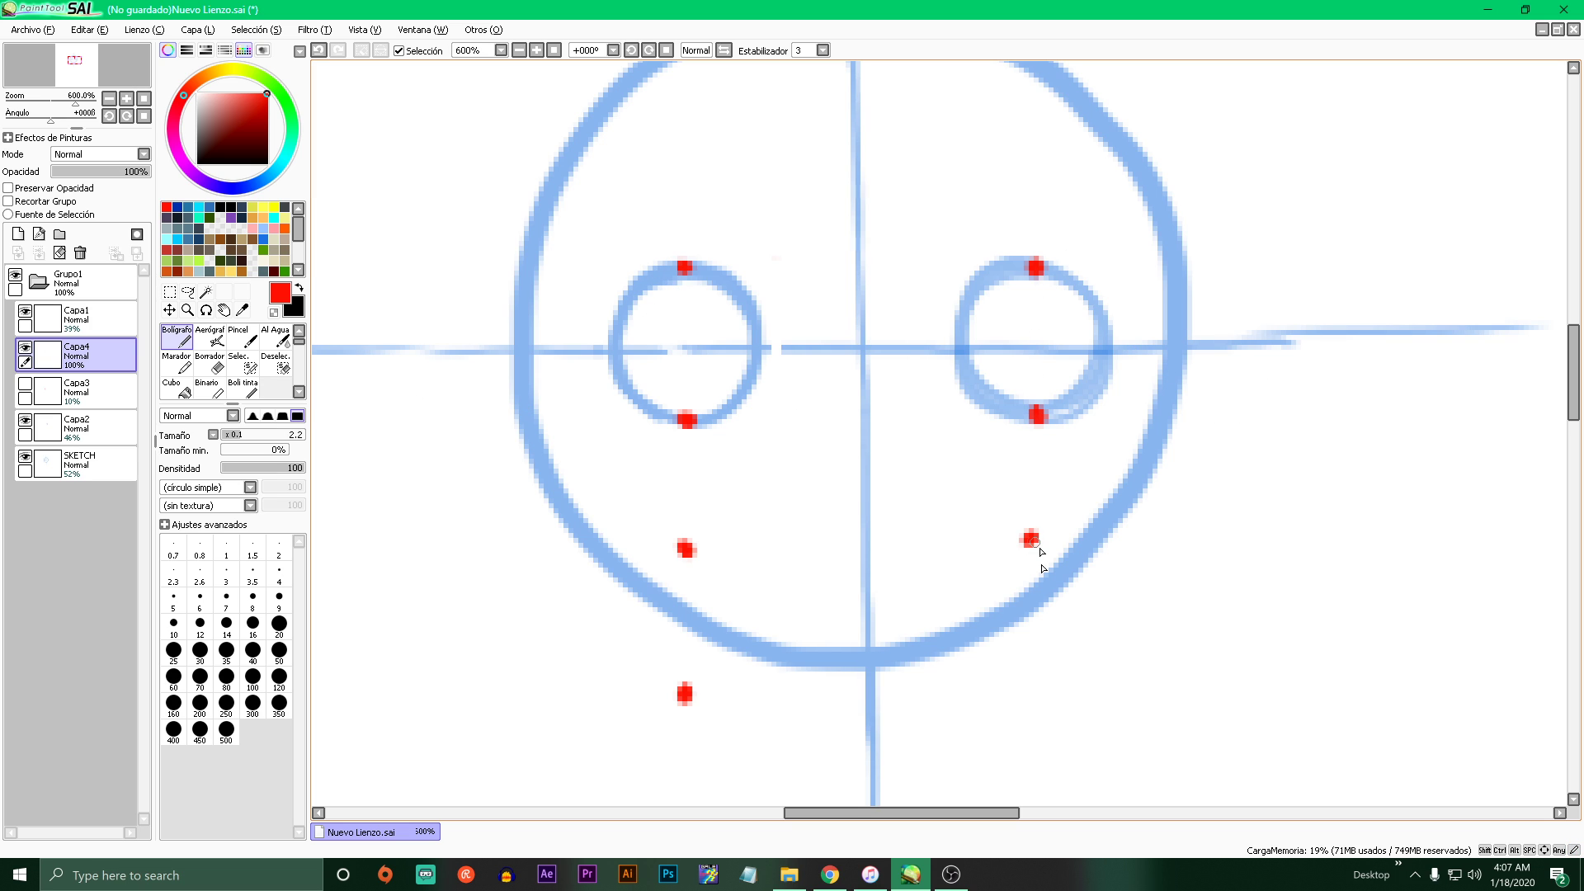
left_click(1037, 681)
- Draw a ticked red bar as tall as the right eye, compare it with the dot spacing below, and undo it
left_click_drag(1124, 257, 1154, 257)
mouse_move(1143, 259)
left_mouse_down()
mouse_move(1143, 415)
mouse_move(1159, 416)
left_mouse_up()
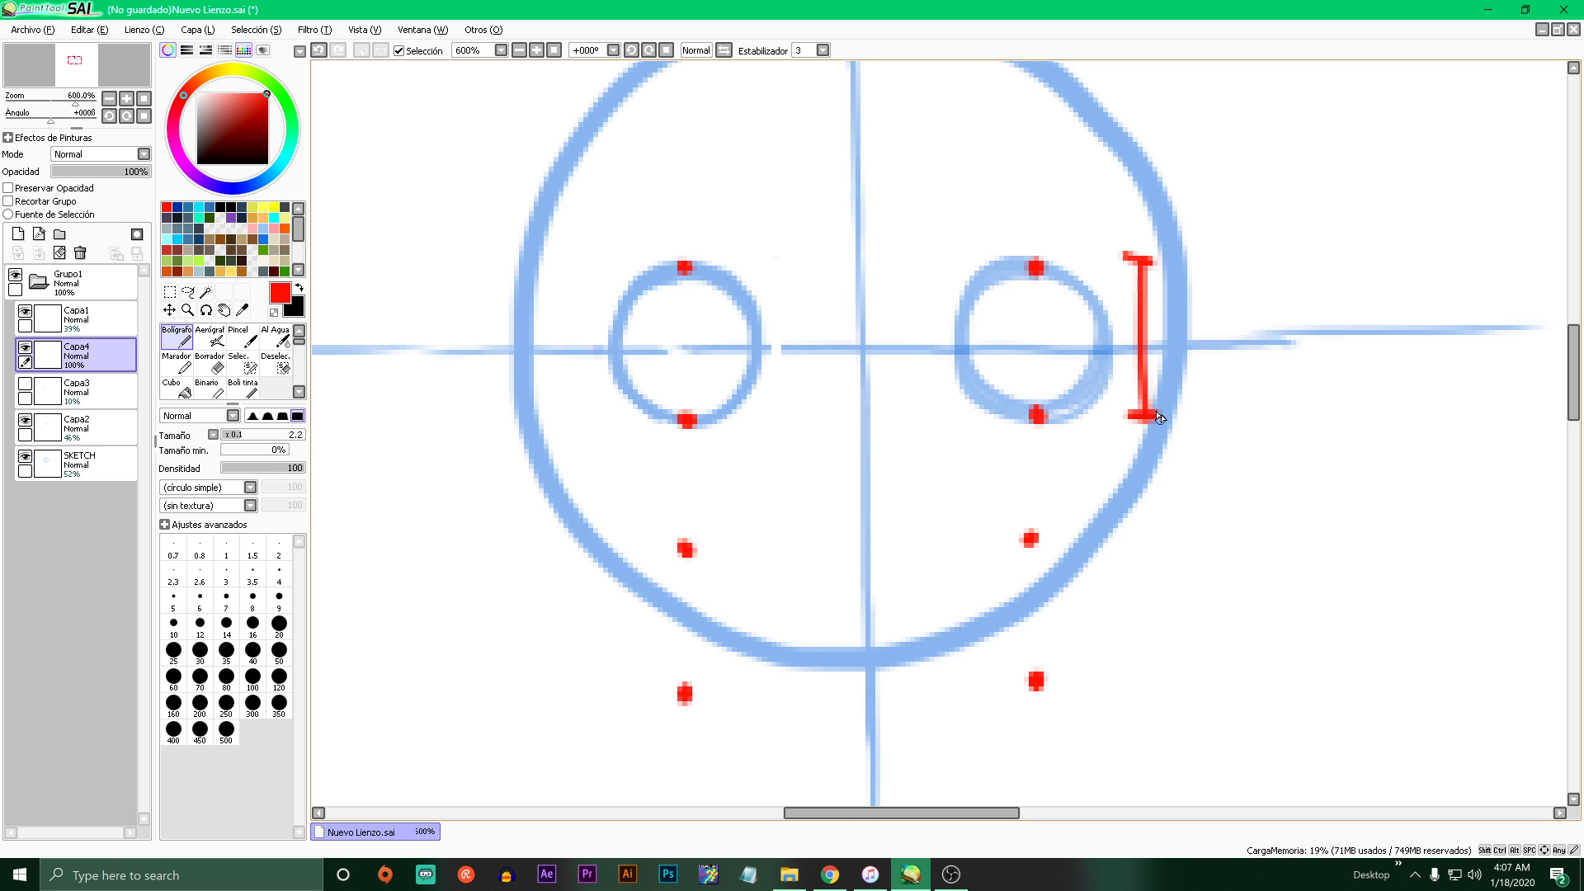
key("ctrl+t")
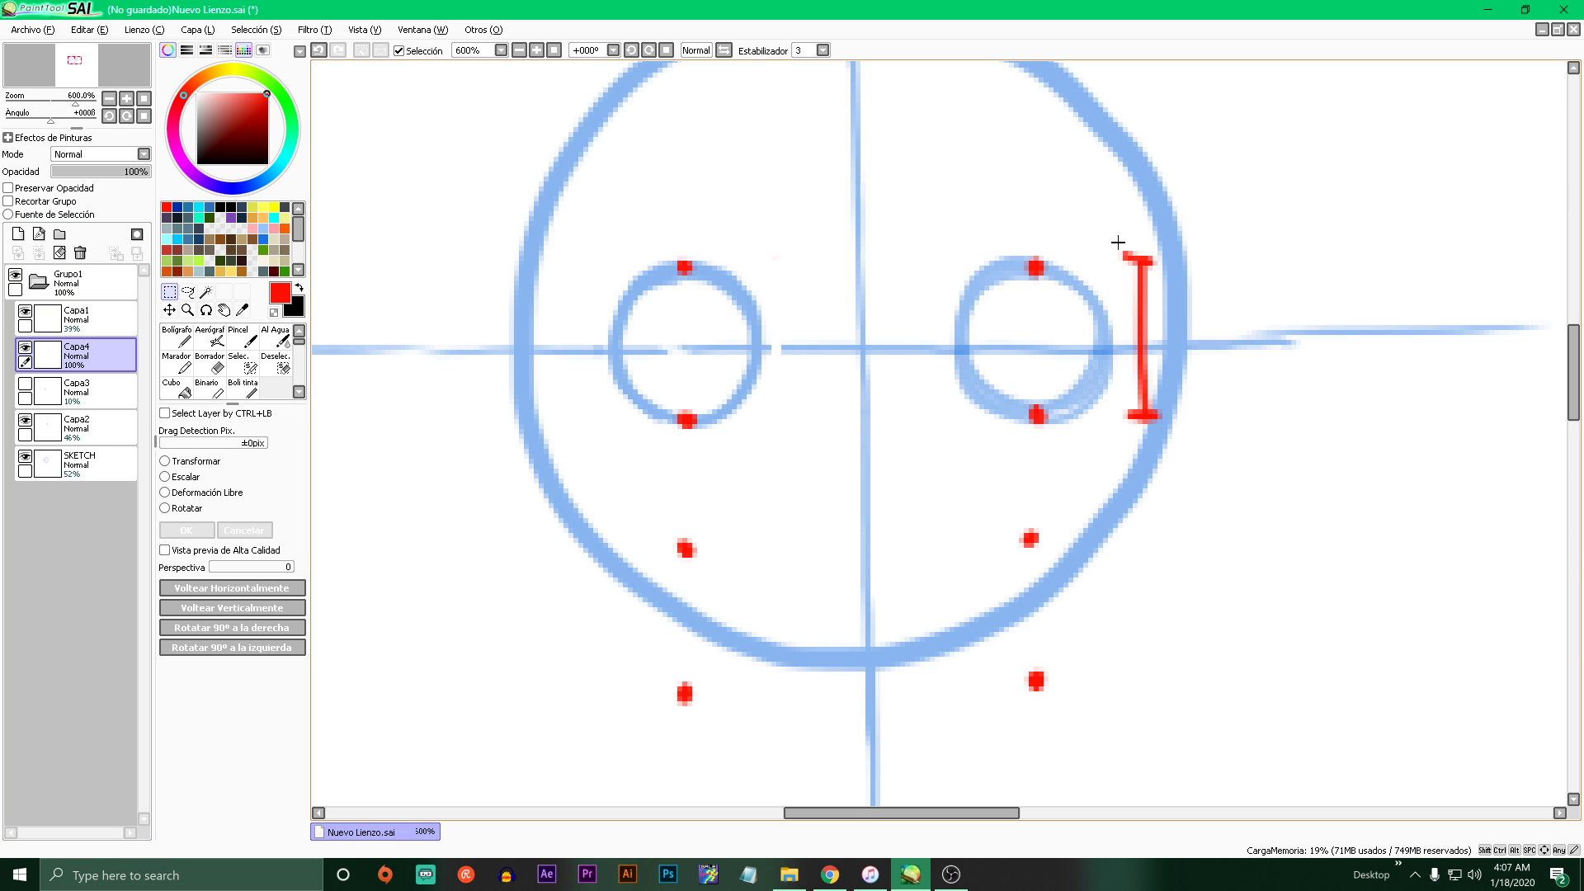
left_click_drag(1238, 421, 1133, 551)
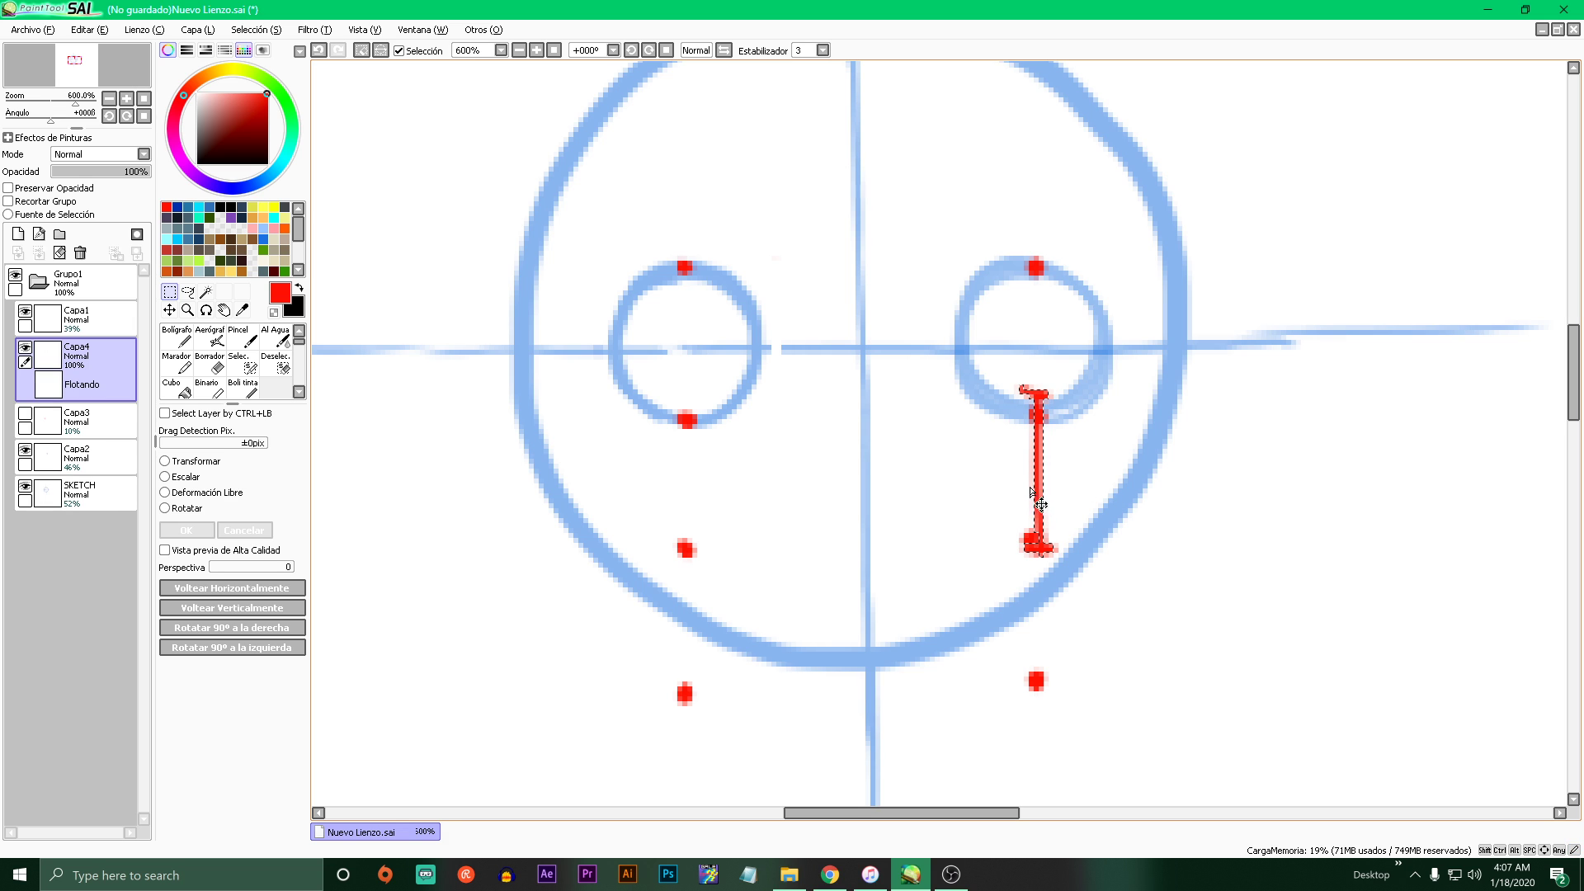
mouse_move(1035, 384)
left_mouse_down()
mouse_move(1049, 447)
mouse_move(1046, 414)
left_mouse_up()
key("Return")
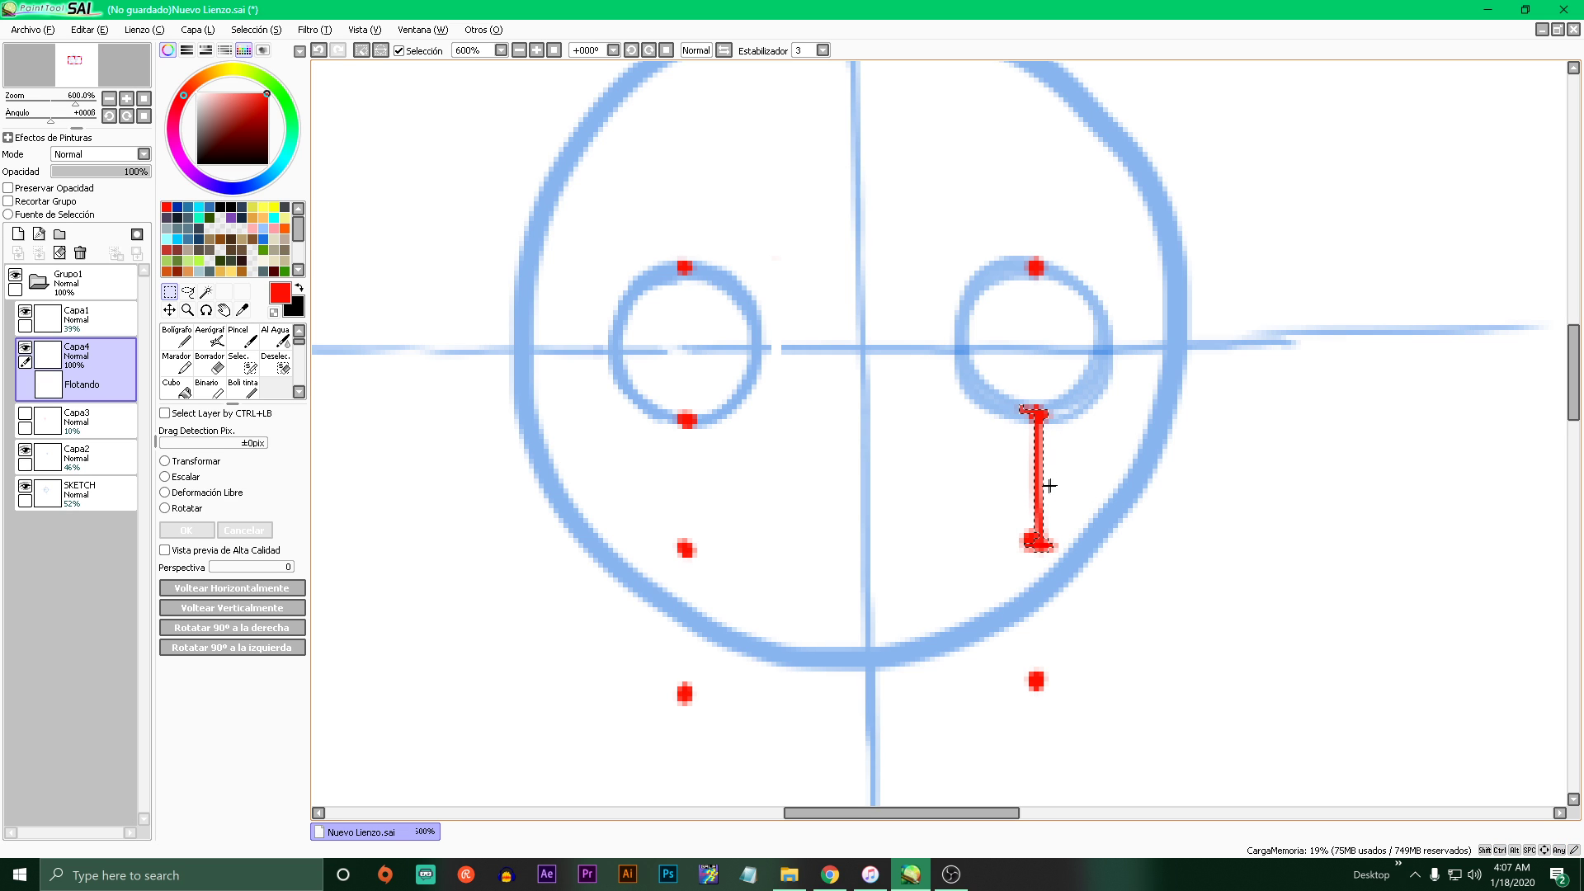
left_click_drag(1051, 494, 1174, 487)
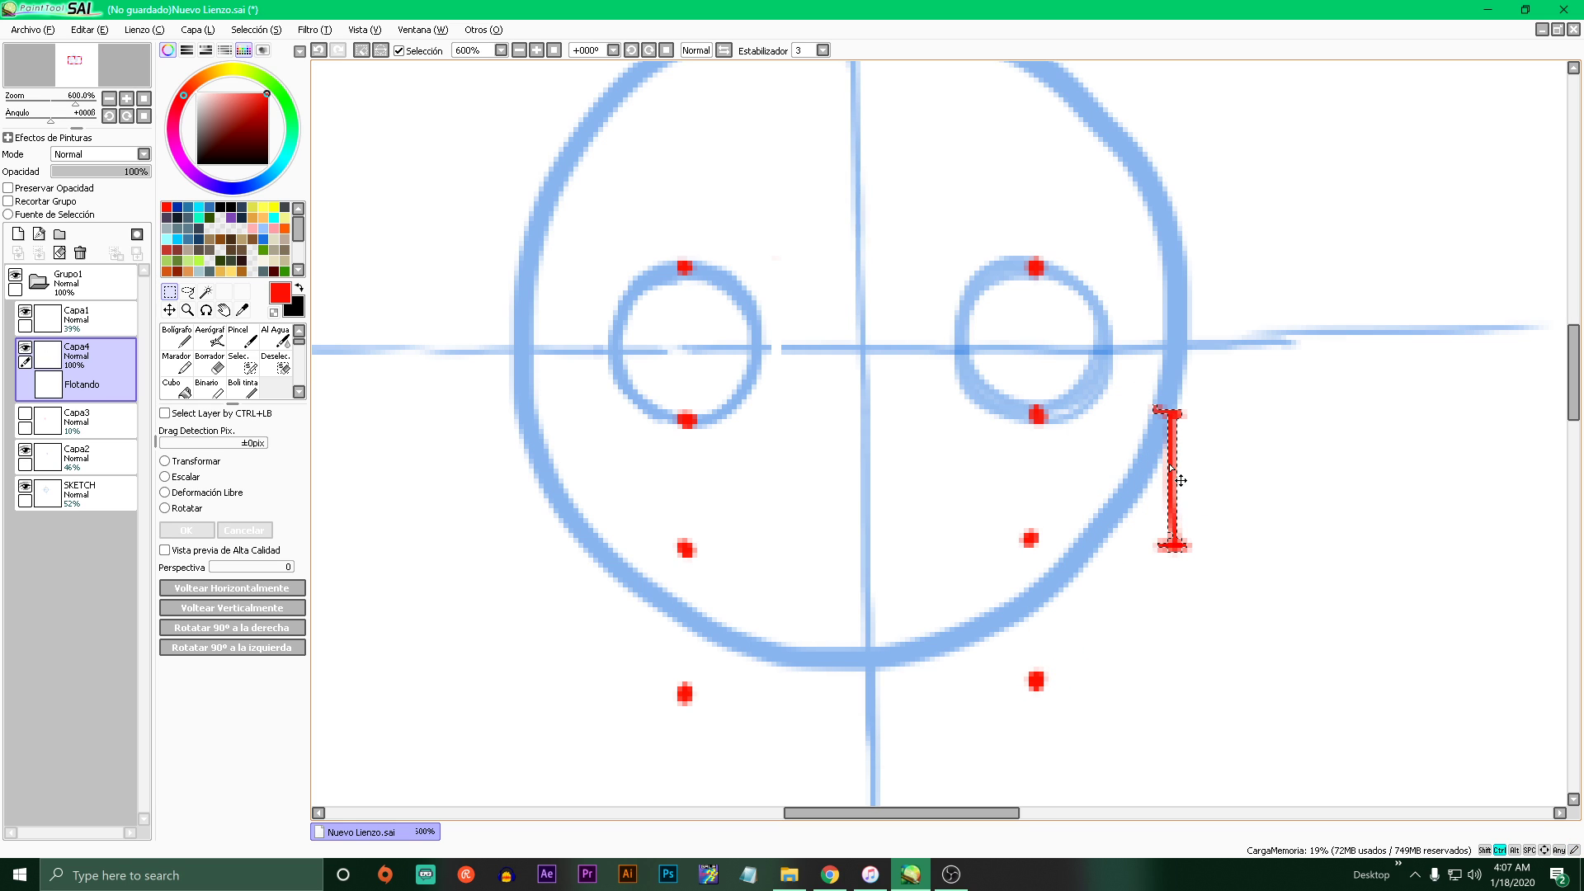
key("ctrl+z")
left_click(180, 336)
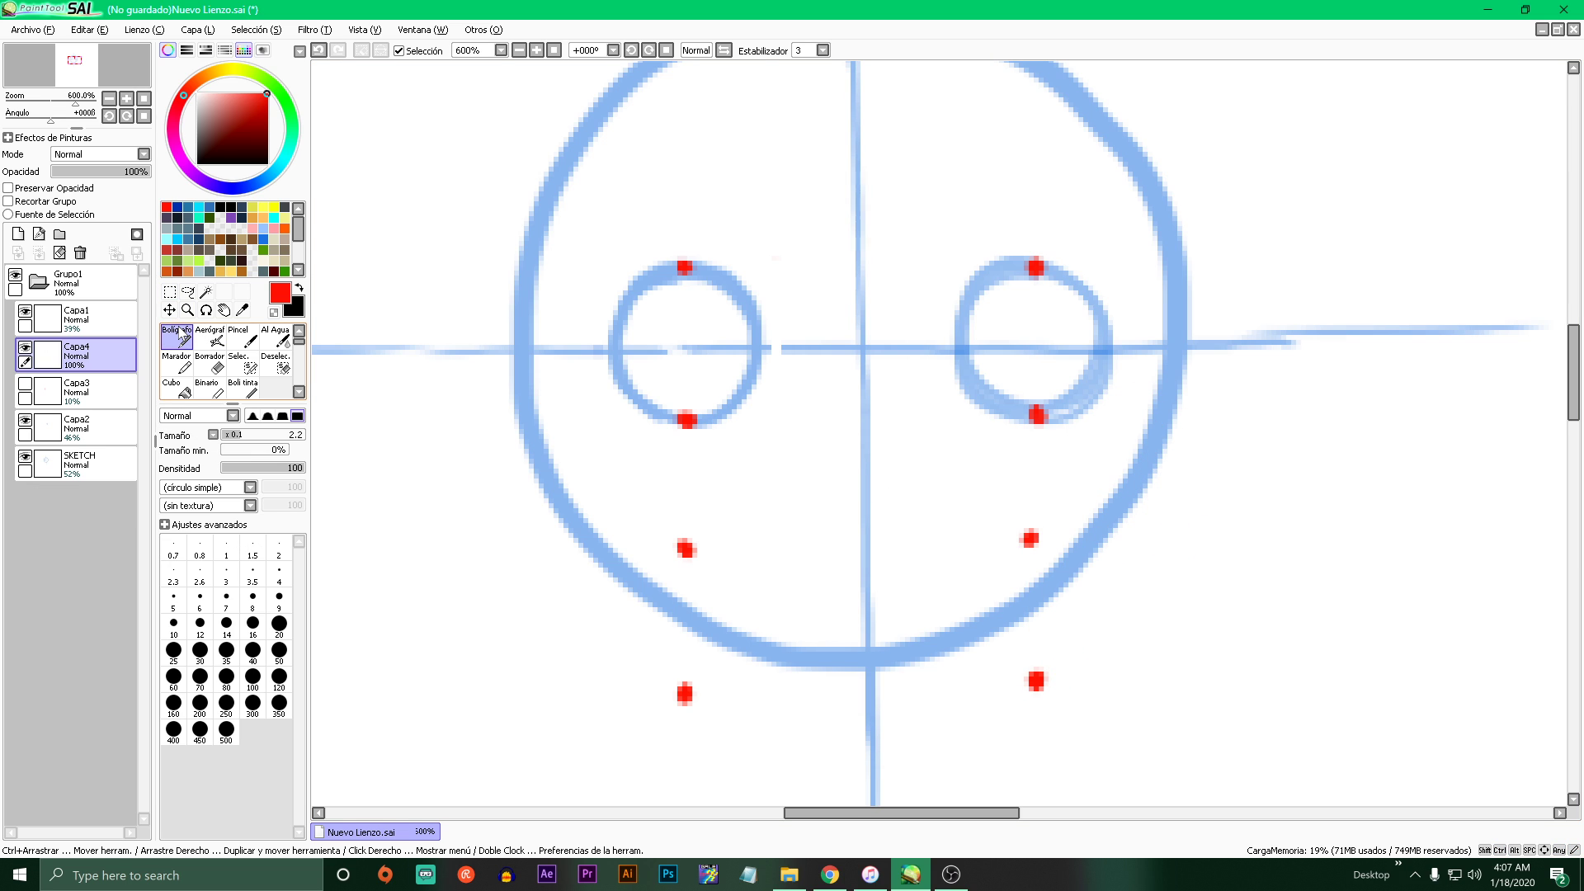
left_click(232, 435)
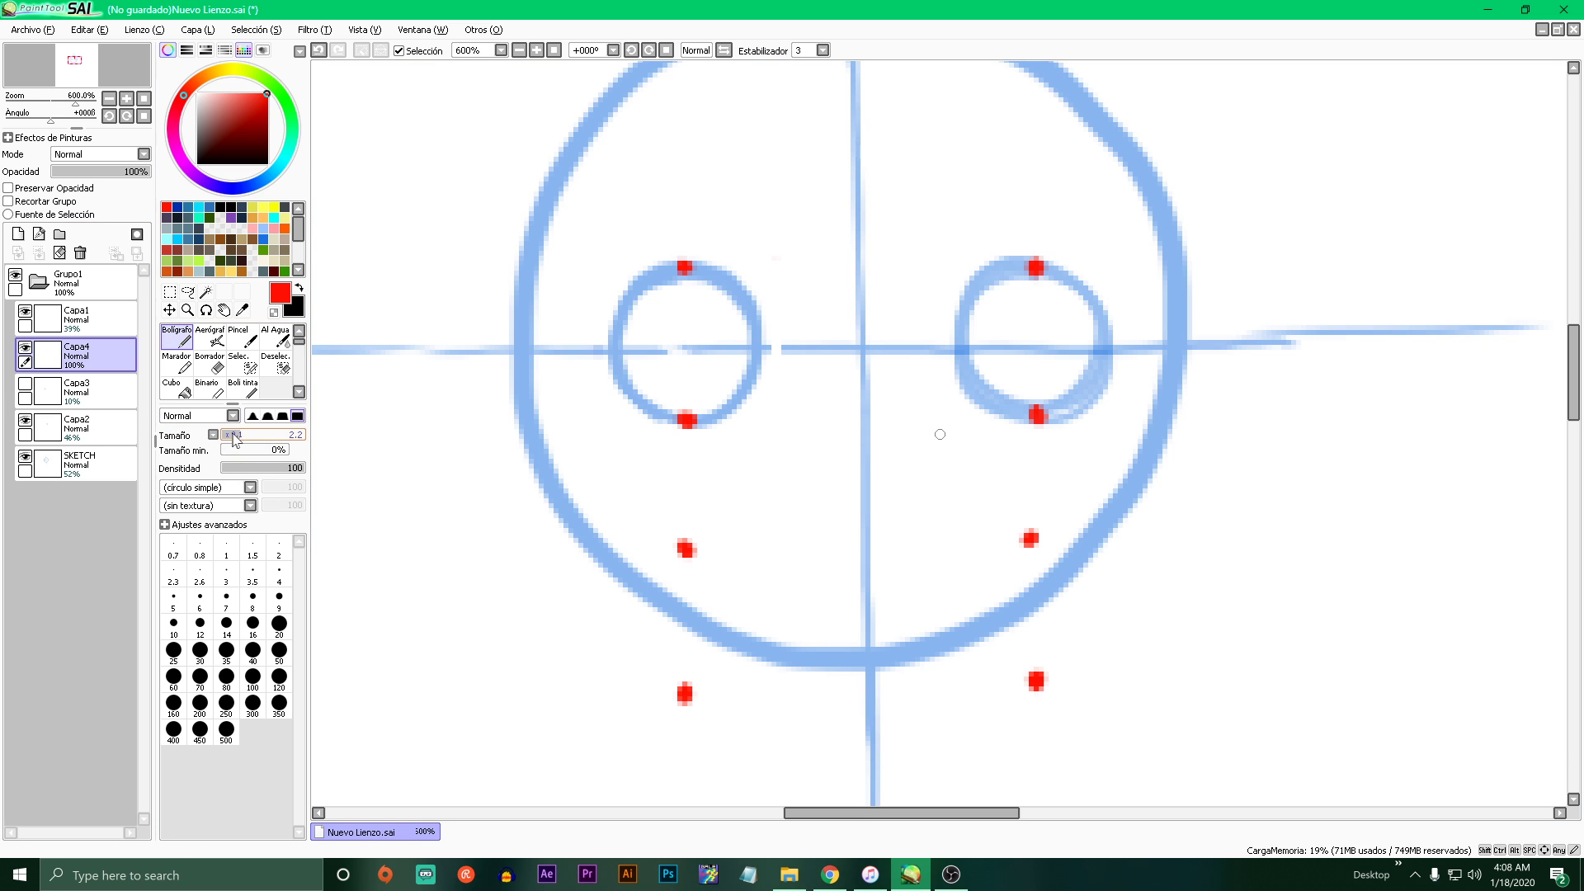
left_click_drag(608, 647, 995, 615)
key("ctrl+z")
- Switch the drawing colour to green for marking the lower face
left_click(246, 435)
left_click(235, 435)
left_click_drag(291, 161, 279, 93)
left_click(242, 110)
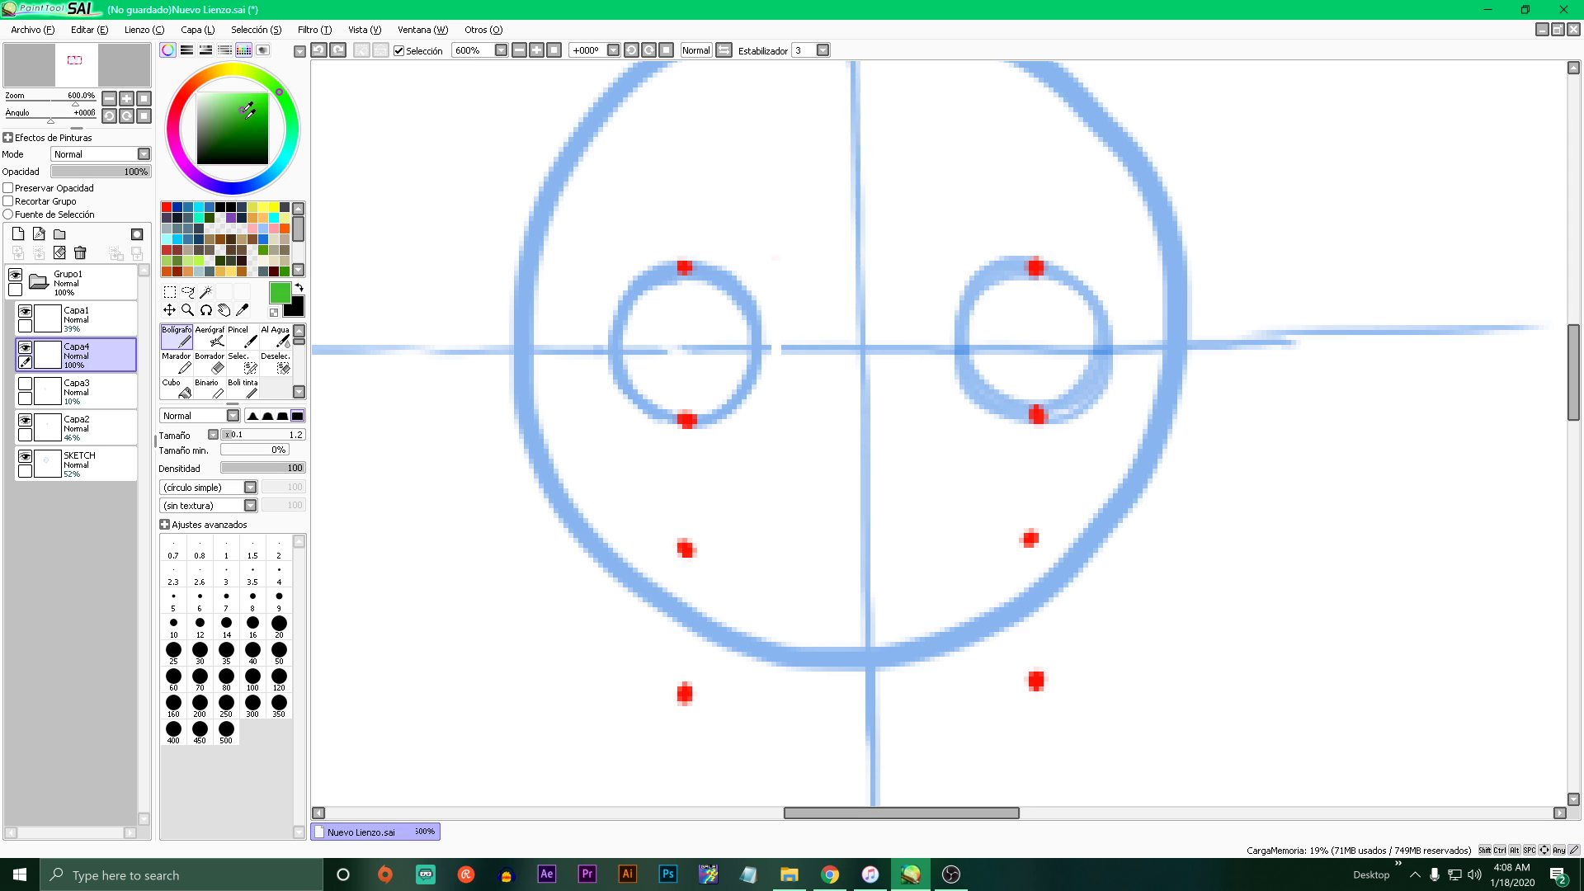
- Ring the four lower red dots in green at brush size 6.2, reduce the brush to 2.9, and undo the rings
left_click(272, 435)
mouse_move(688, 510)
left_mouse_down()
mouse_move(652, 557)
mouse_move(697, 499)
left_mouse_up()
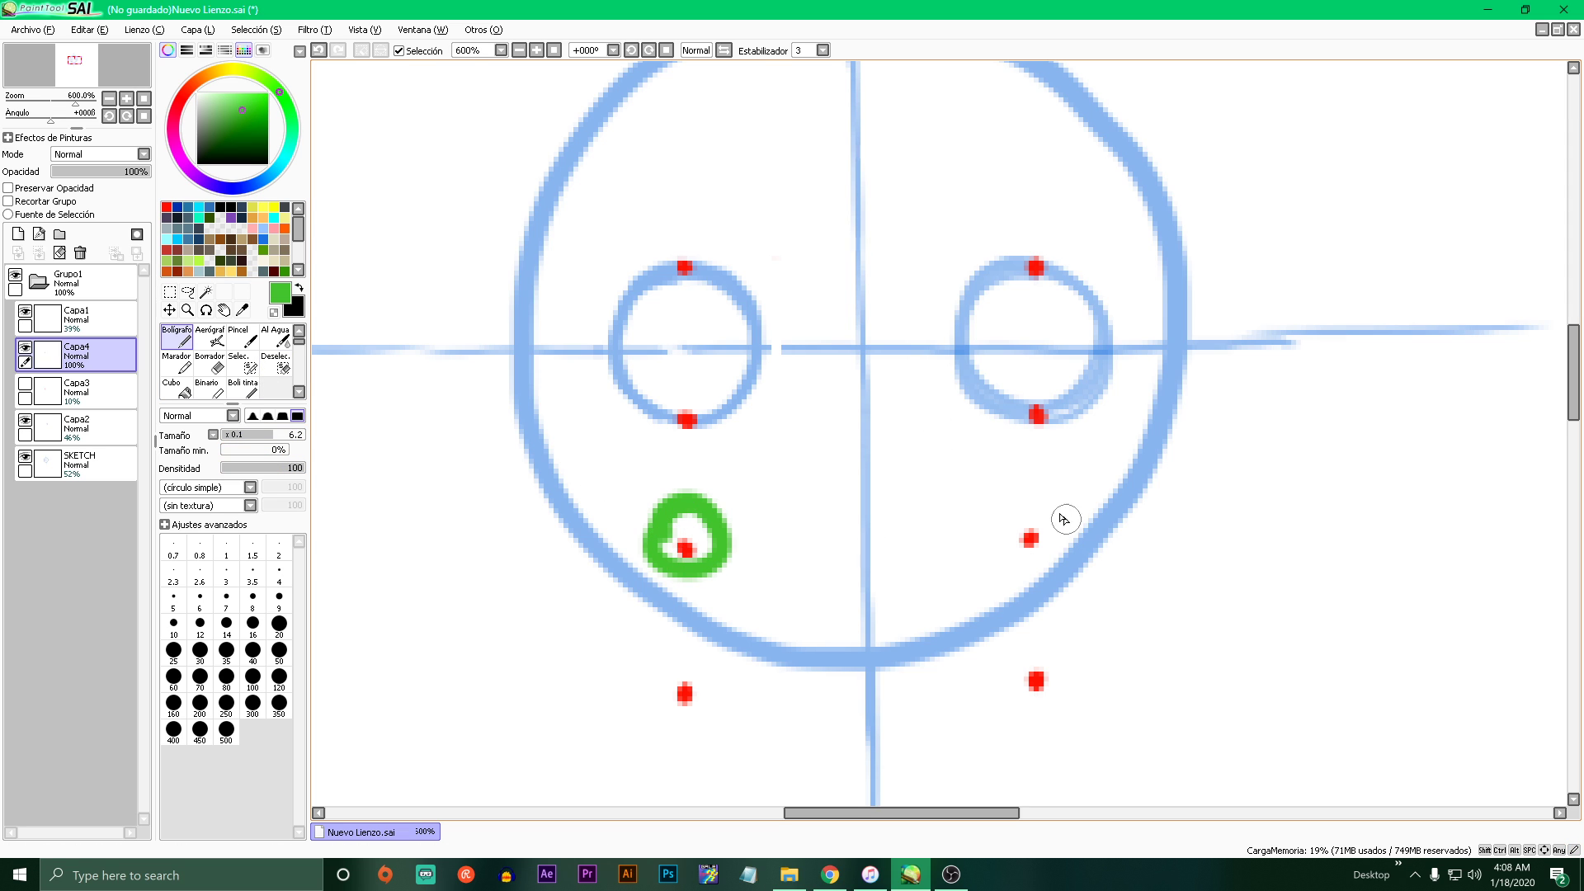
left_click_drag(1064, 518, 1037, 540)
mouse_move(1044, 661)
left_mouse_down()
mouse_move(1024, 709)
mouse_move(1047, 673)
left_mouse_up()
mouse_move(673, 664)
left_mouse_down()
mouse_move(643, 704)
mouse_move(684, 711)
left_mouse_up()
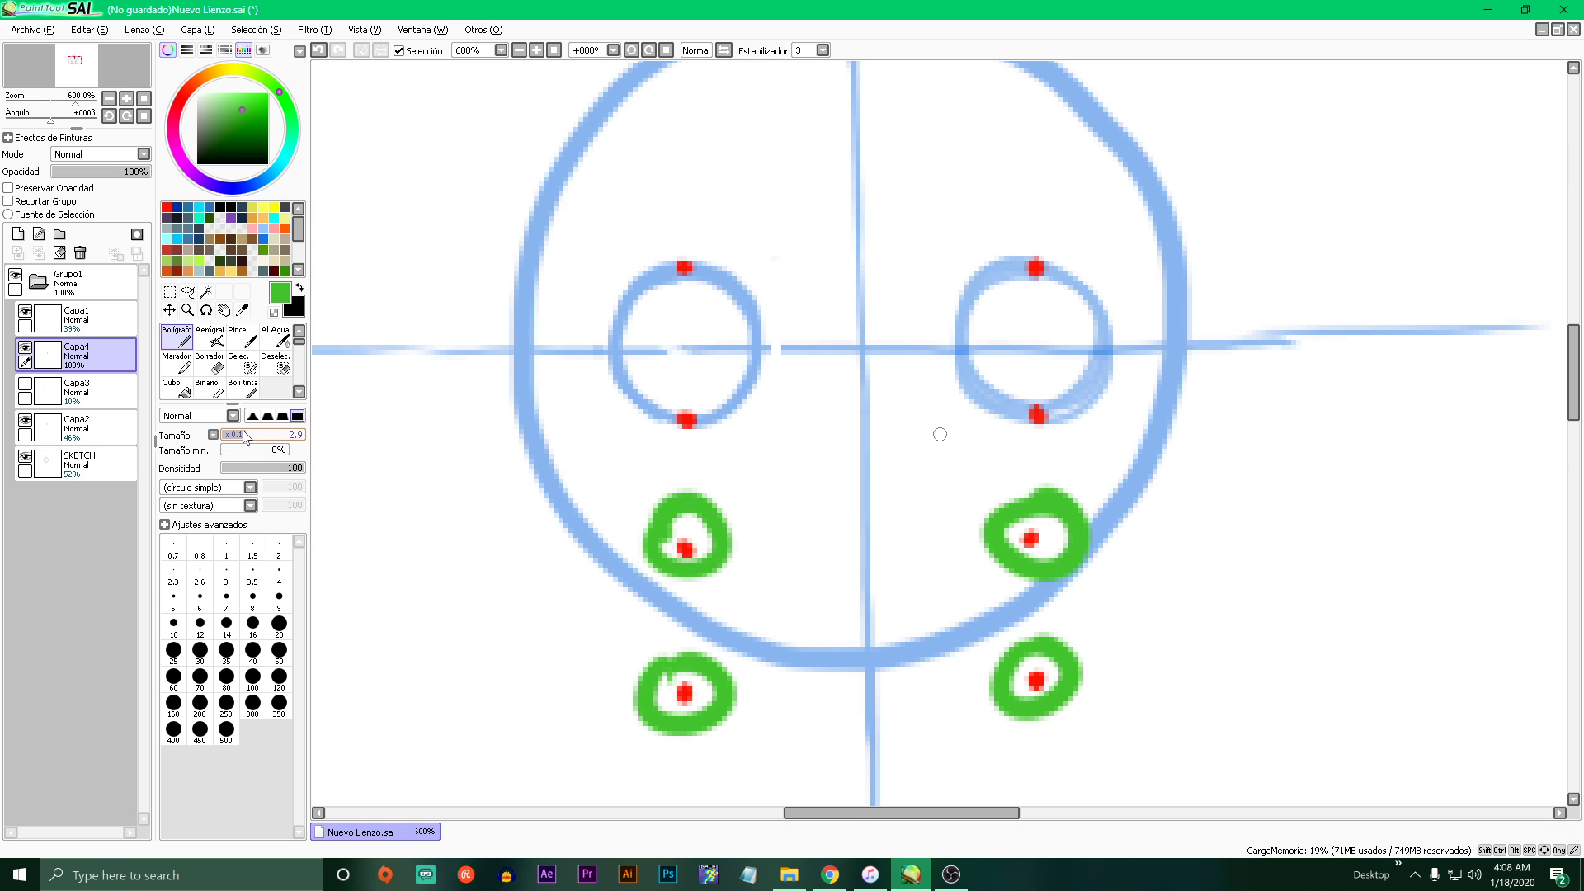
key("ctrl+z")
key("ctrl+z")
key("ctrl+z")
key("ctrl+z")
key("ctrl+z")
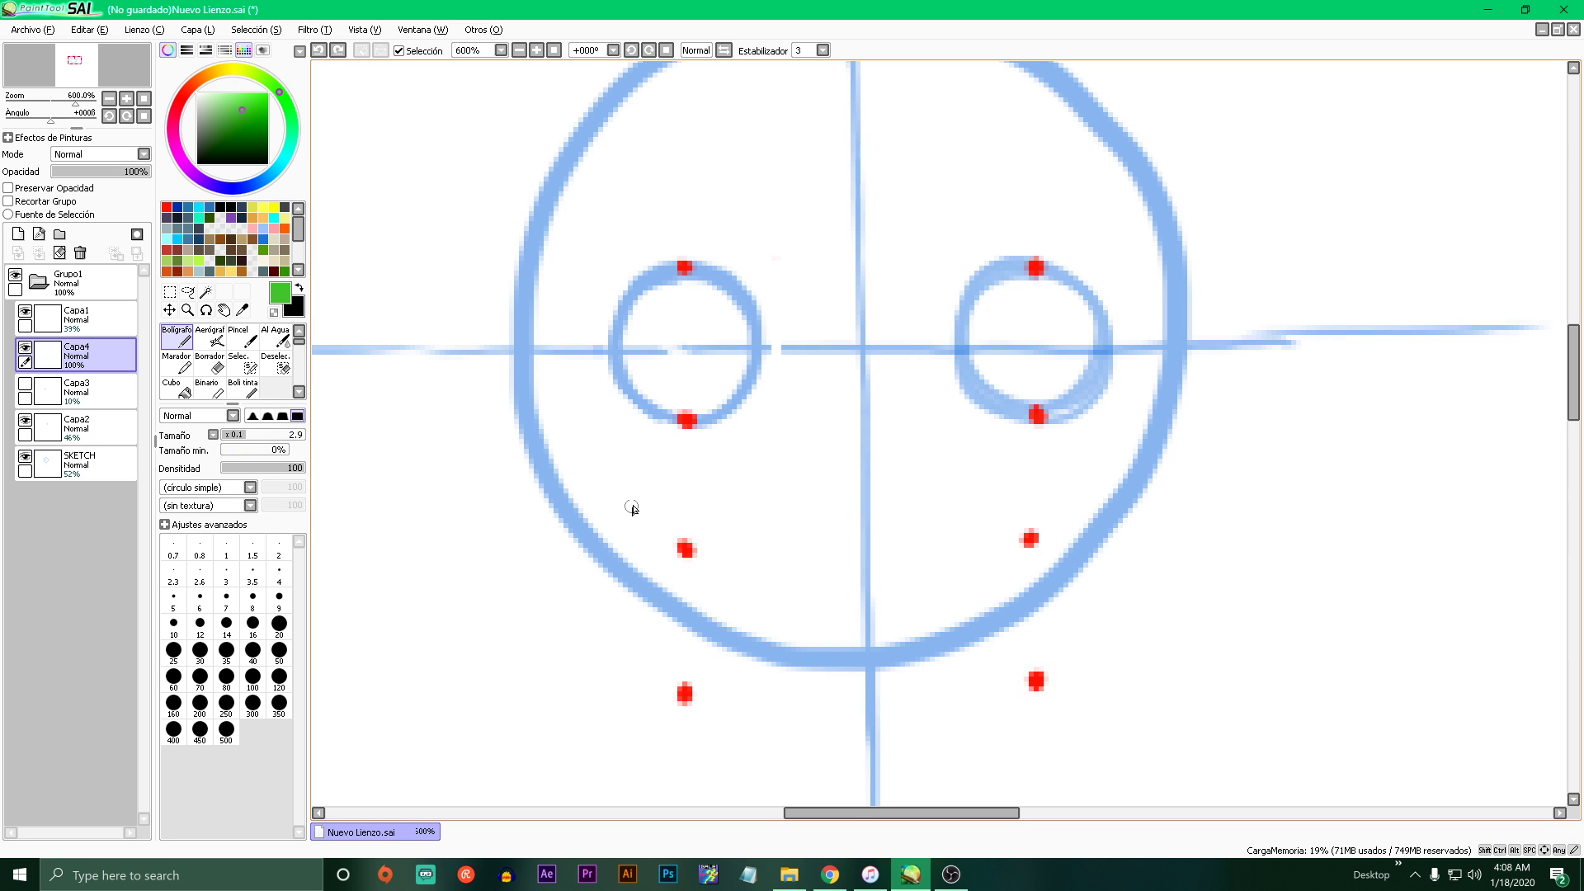
- Join each side's two lower dots with a vertical green line and mark its crossing with the head circle with a red X
mouse_move(685, 549)
left_mouse_down()
mouse_move(683, 678)
mouse_move(684, 561)
left_mouse_up()
left_click_drag(1031, 541, 1037, 668)
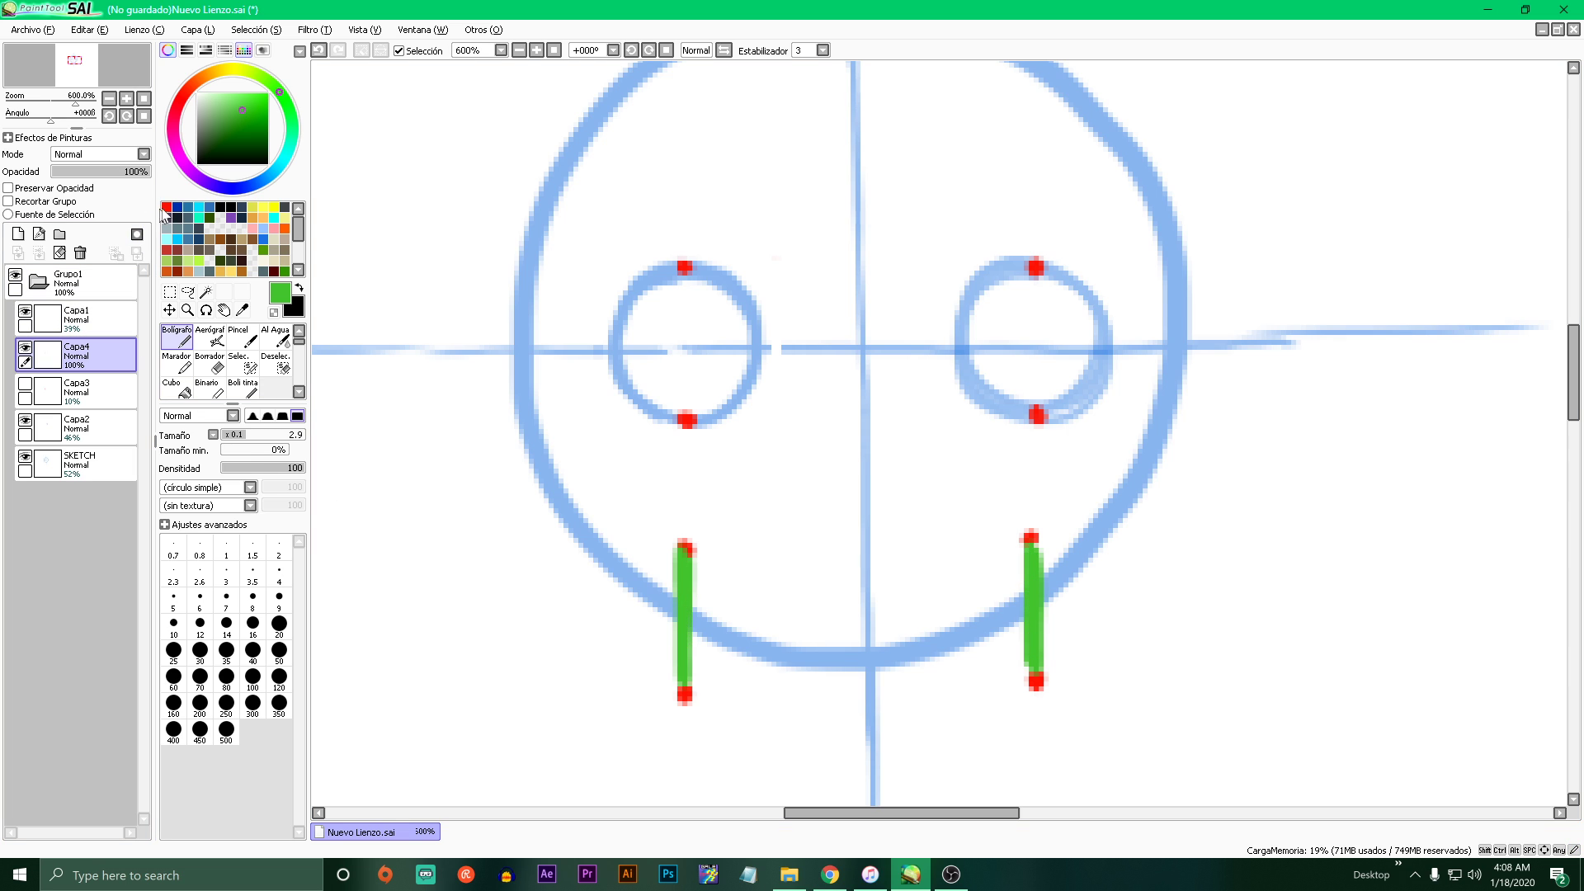
left_click(168, 208)
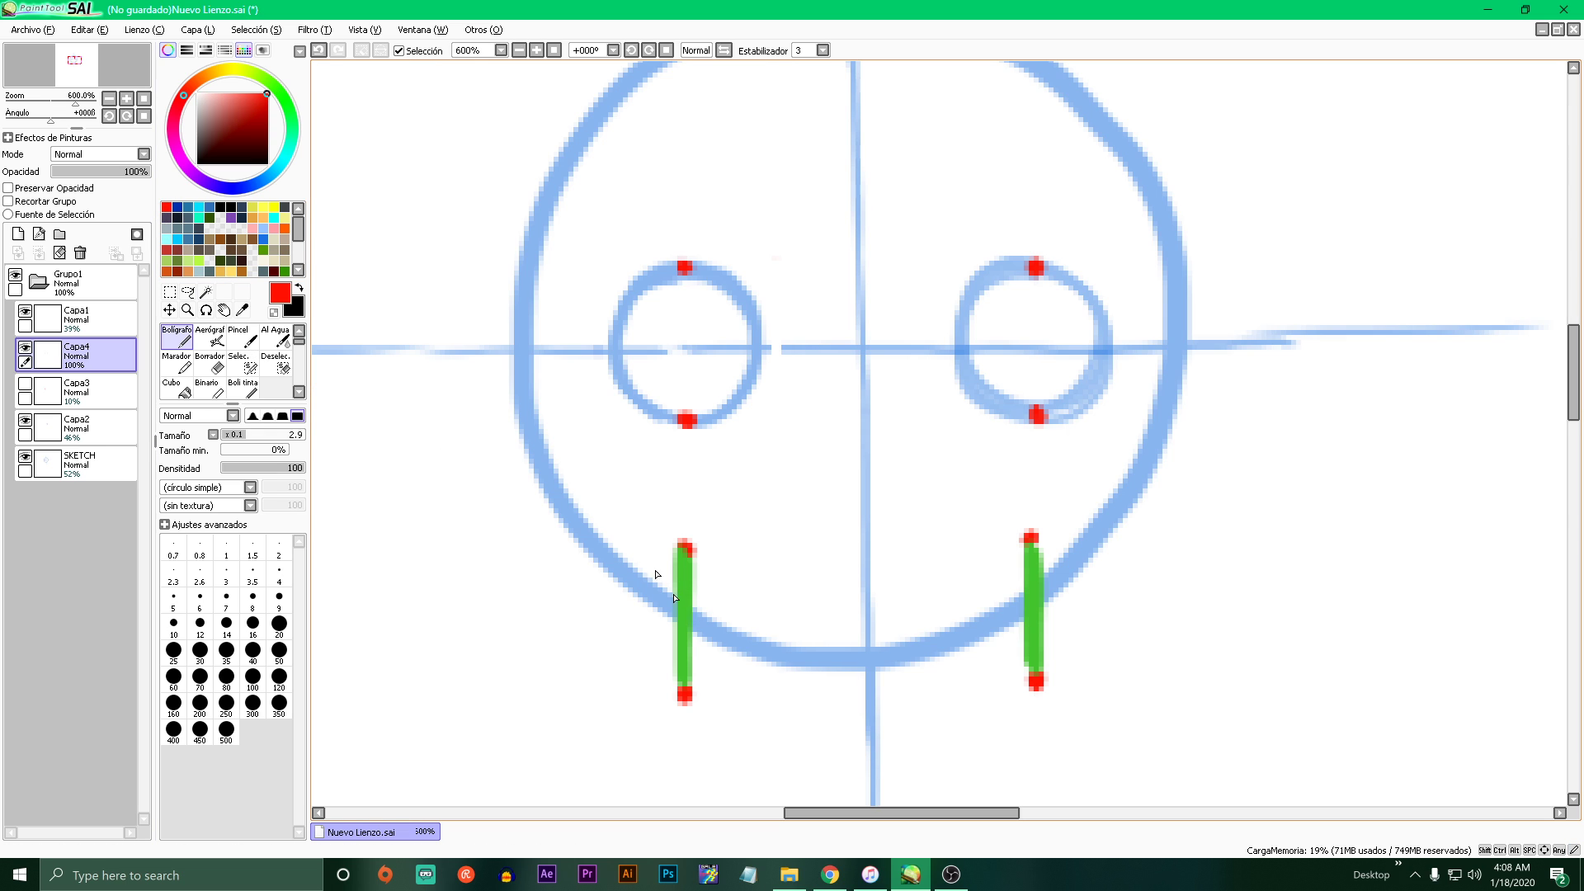
mouse_move(665, 600)
left_mouse_down()
mouse_move(703, 640)
mouse_move(707, 595)
left_mouse_up()
key("ctrl+z")
key("ctrl+z")
mouse_move(1015, 588)
left_mouse_down()
mouse_move(1041, 622)
mouse_move(1059, 590)
left_mouse_up()
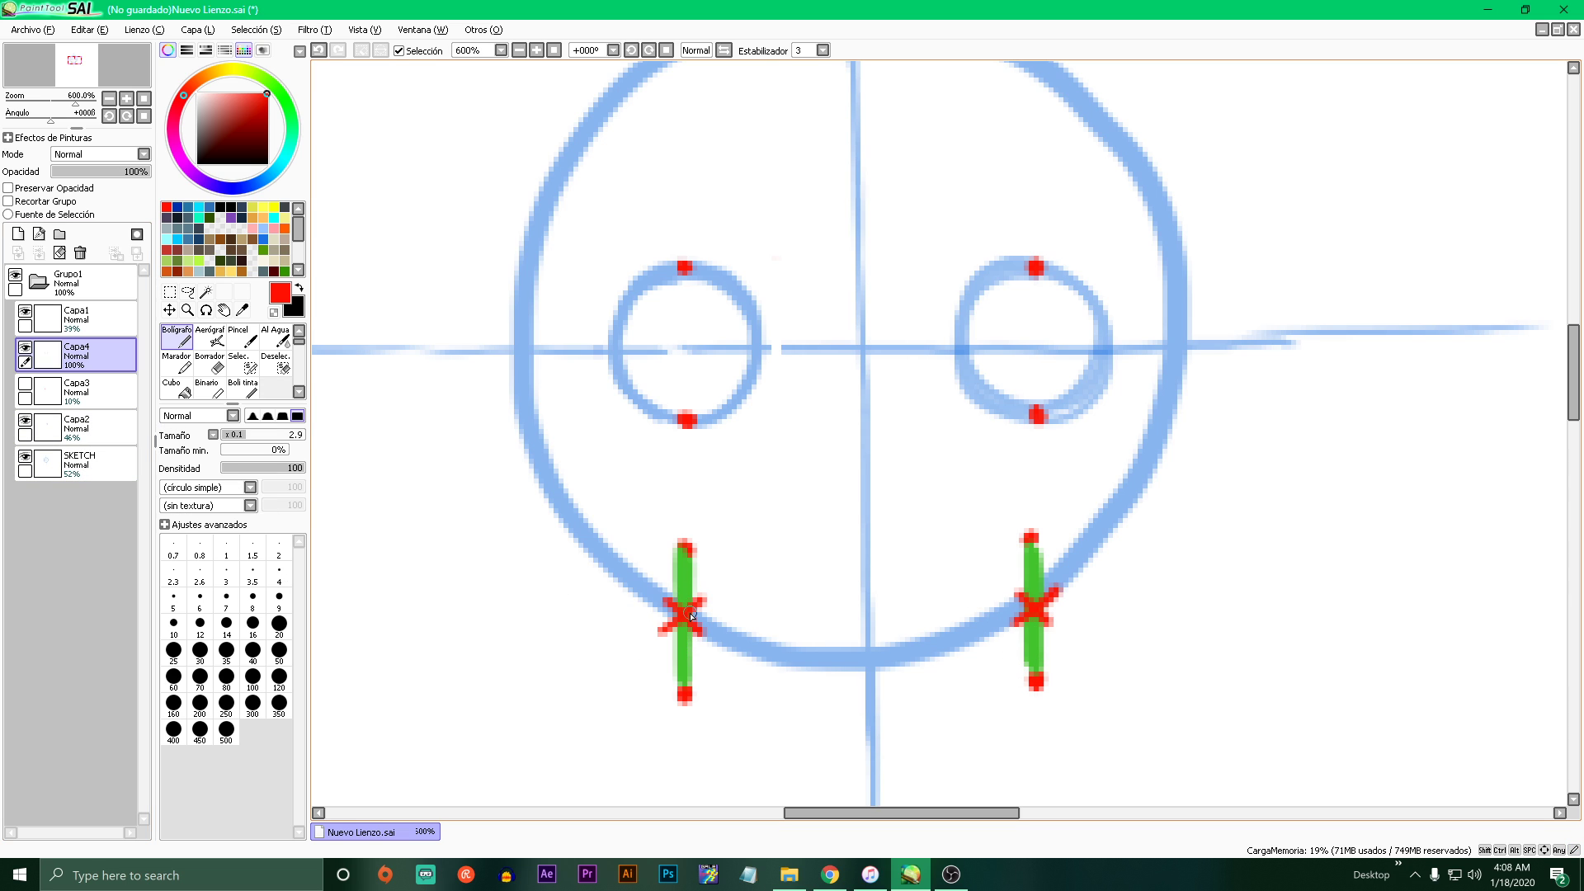
- Fade Capa4 to 54% opacity and add a new layer above it
left_click(86, 172)
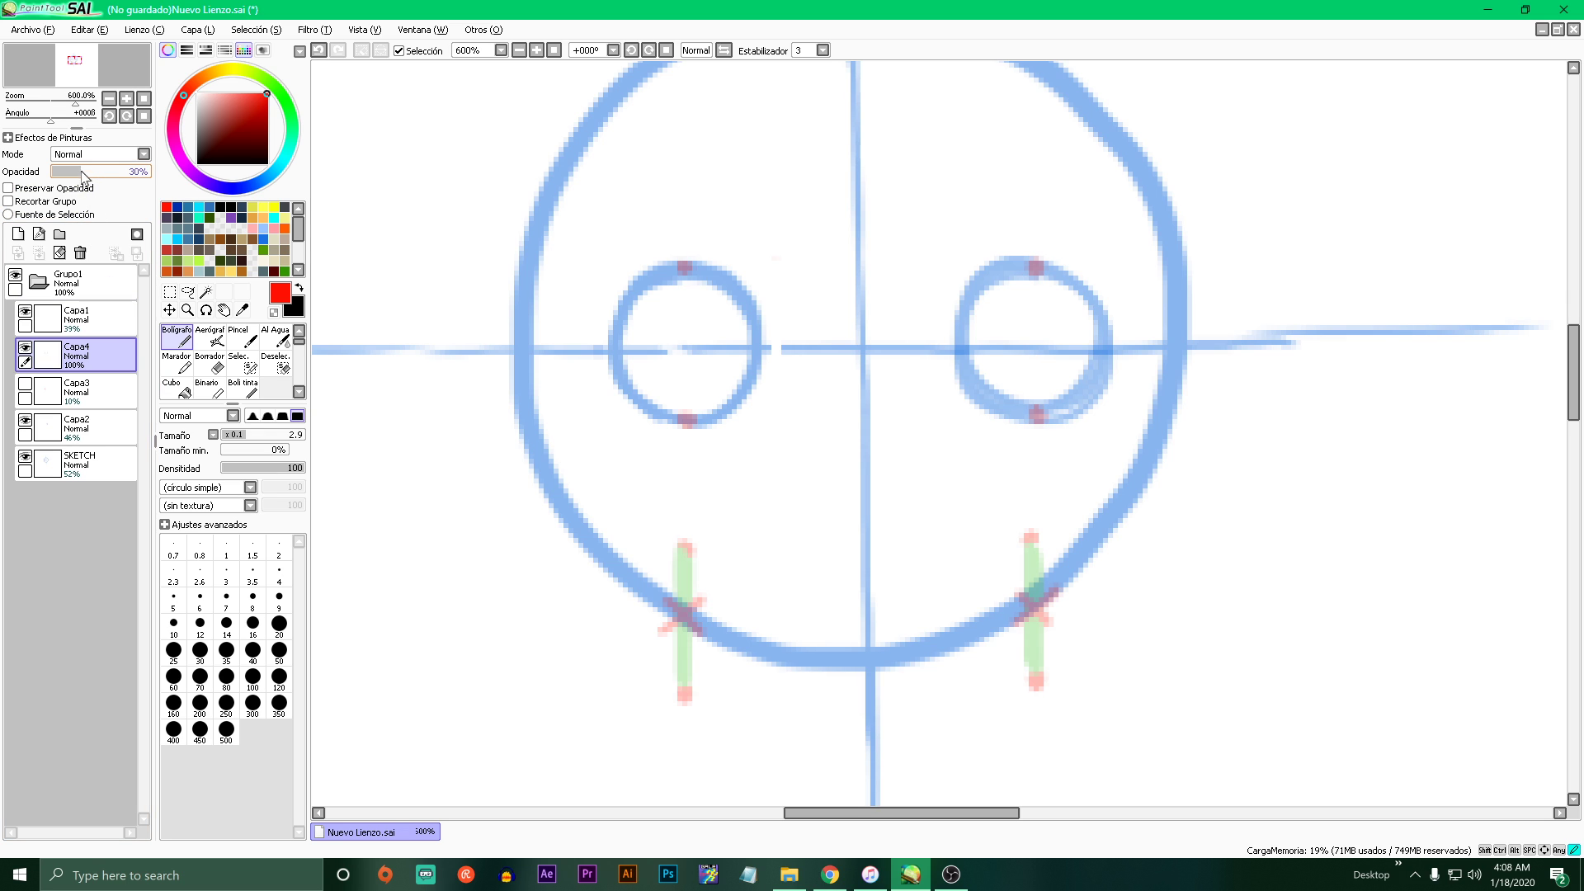
left_click_drag(91, 176, 105, 173)
left_click(17, 233)
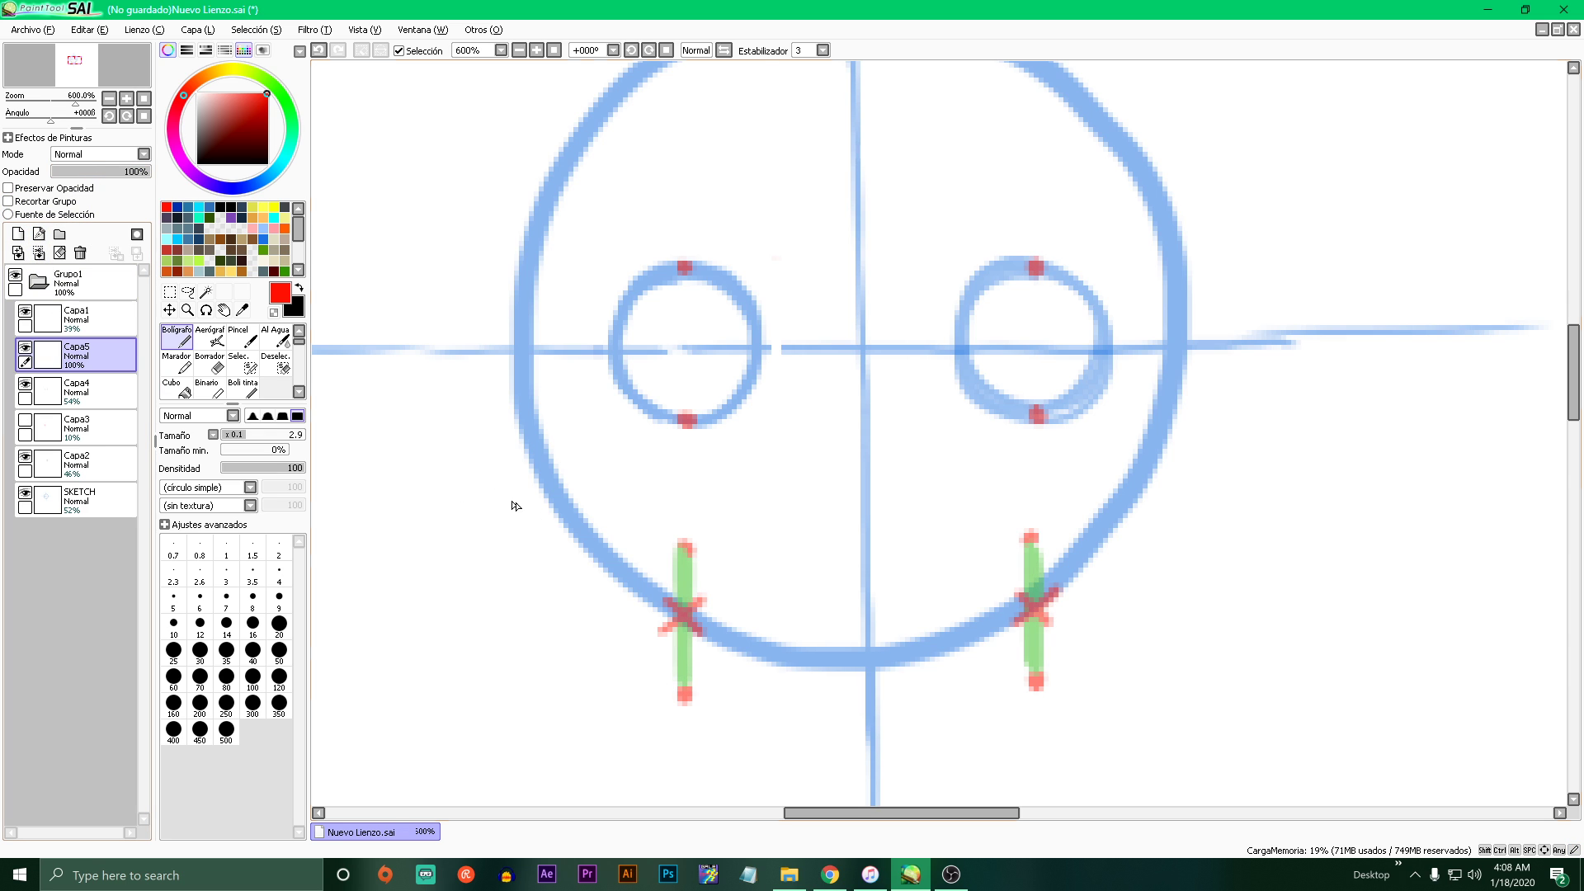
- Try a red jaw stroke past the right marker on the new layer, undo it, and restore Capa4 to 100% opacity
left_click_drag(1064, 505, 898, 687)
key("ctrl+z")
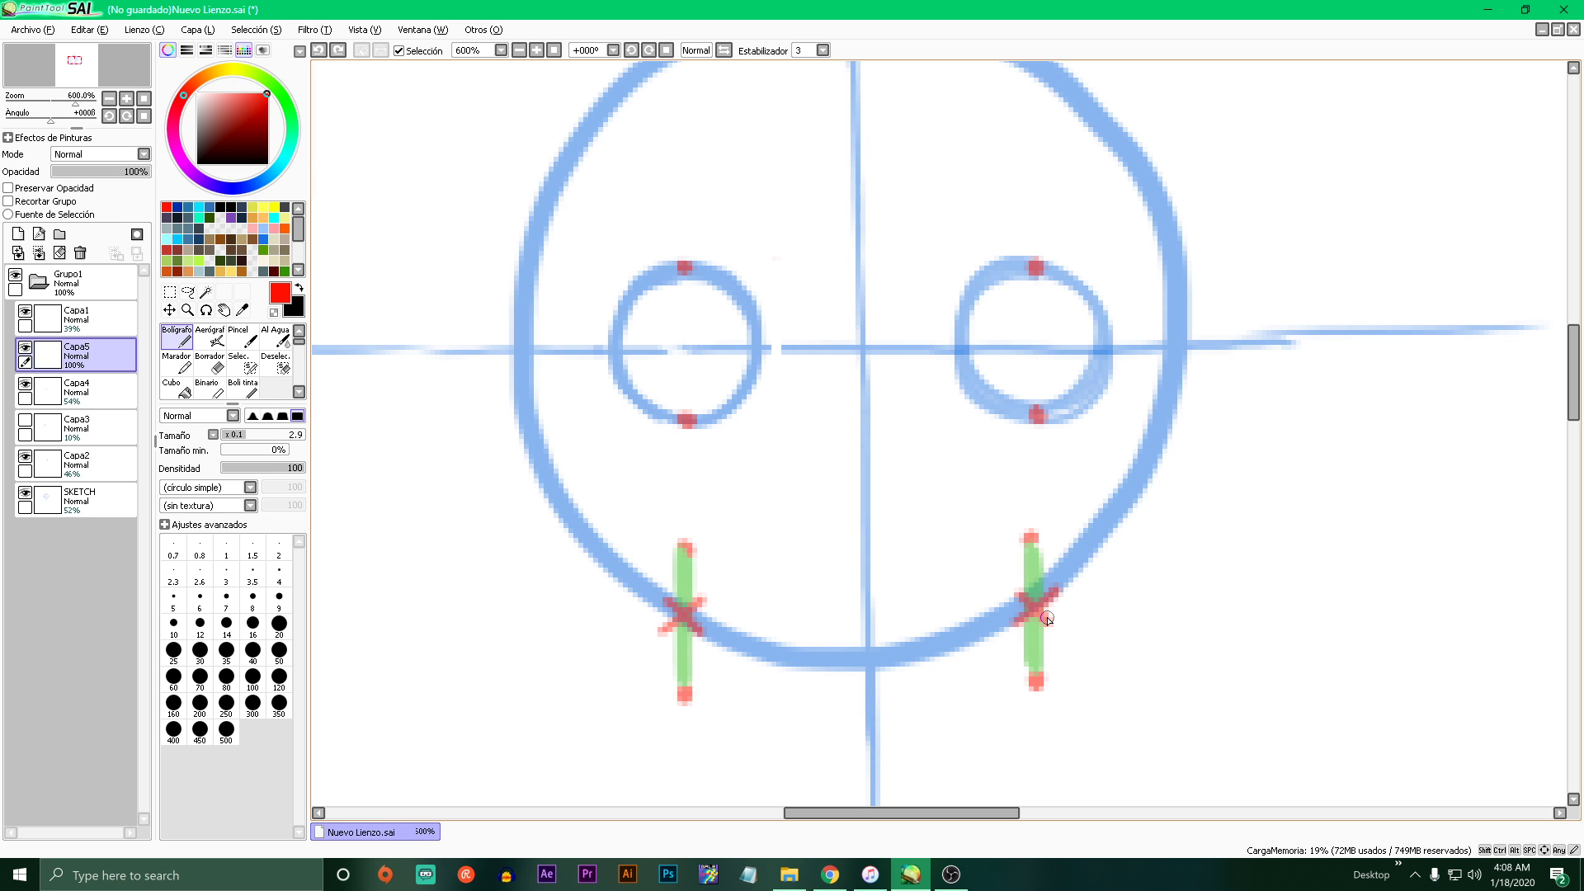
left_click(131, 384)
left_click_drag(120, 172, 152, 171)
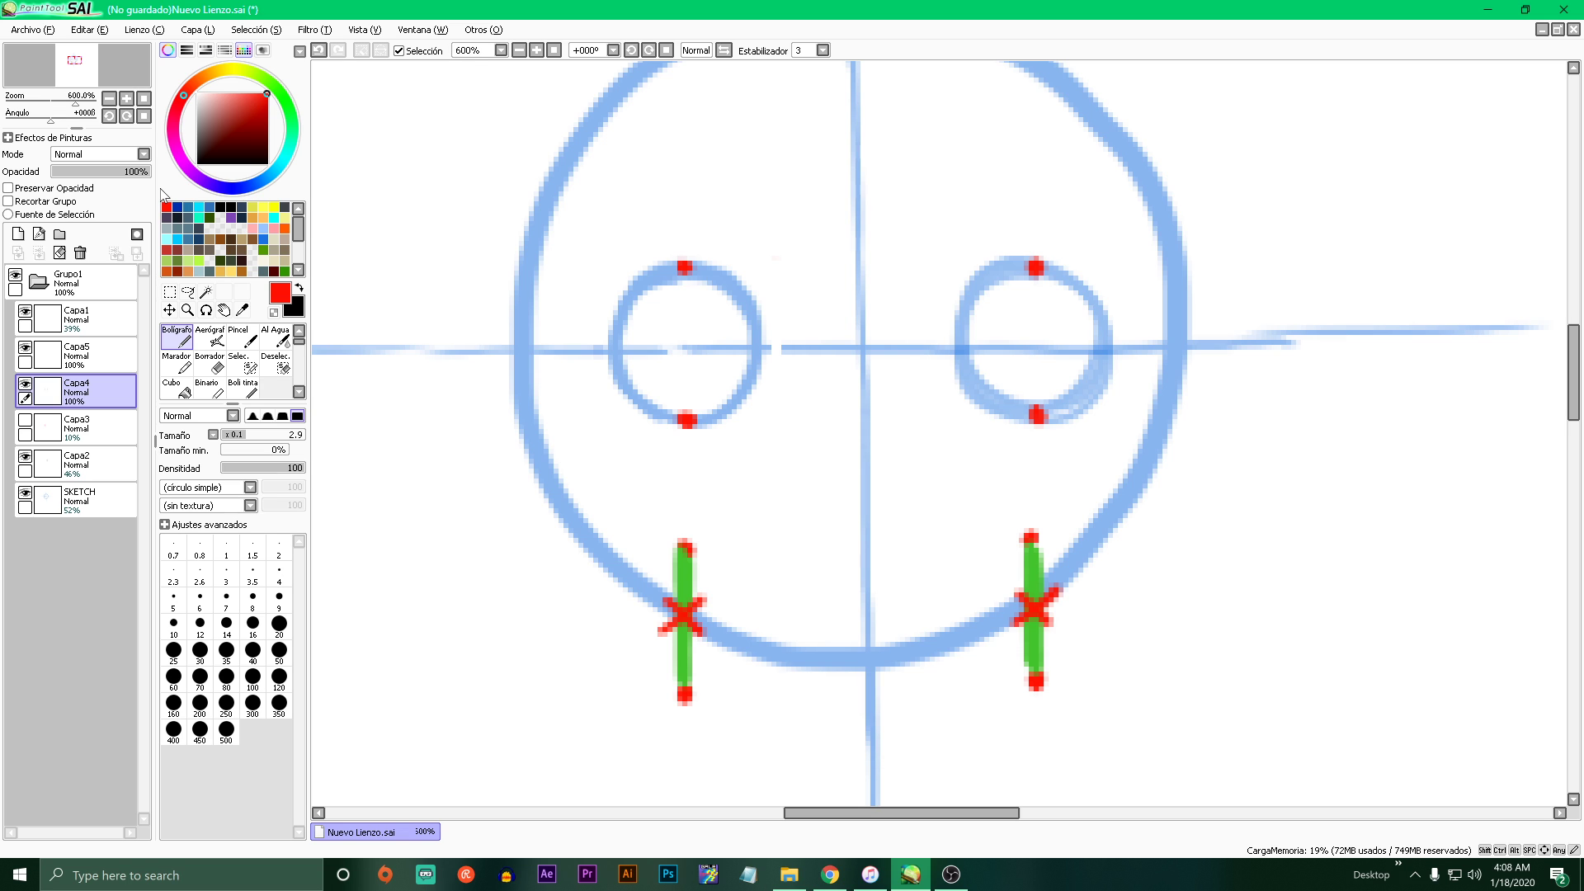
- Sketch a loose black face contour and an angular stroke below the right eye on Capa5, and undo them
left_click(79, 355)
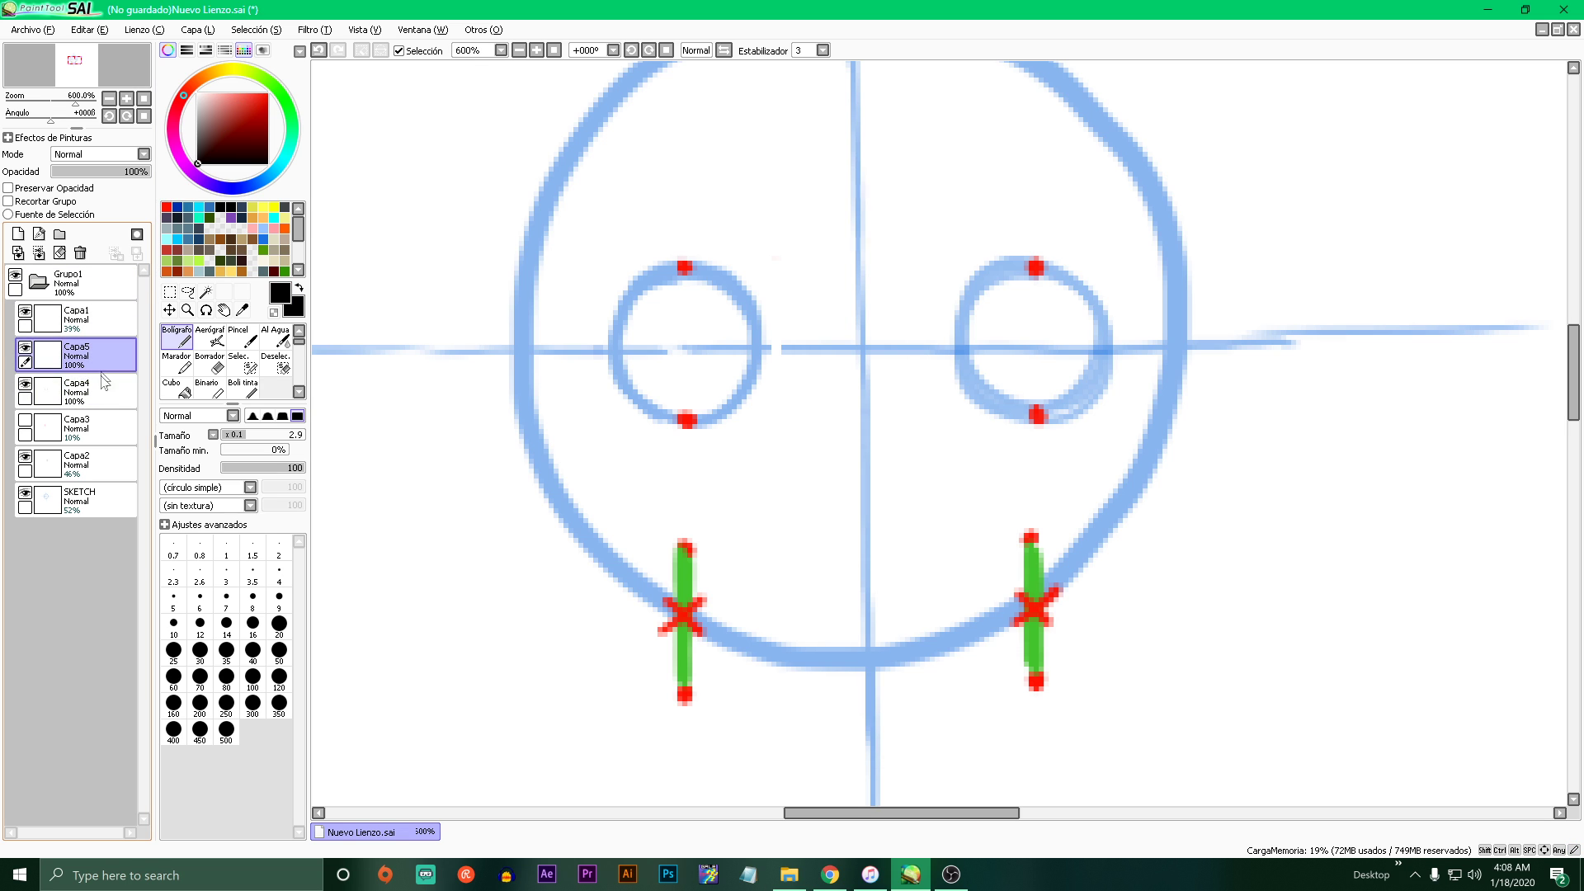
mouse_move(558, 273)
left_mouse_down()
mouse_move(689, 607)
mouse_move(1228, 453)
mouse_move(1114, 203)
left_mouse_up()
left_click_drag(743, 380, 1055, 526)
key("ctrl+z")
left_click_drag(949, 462, 970, 536)
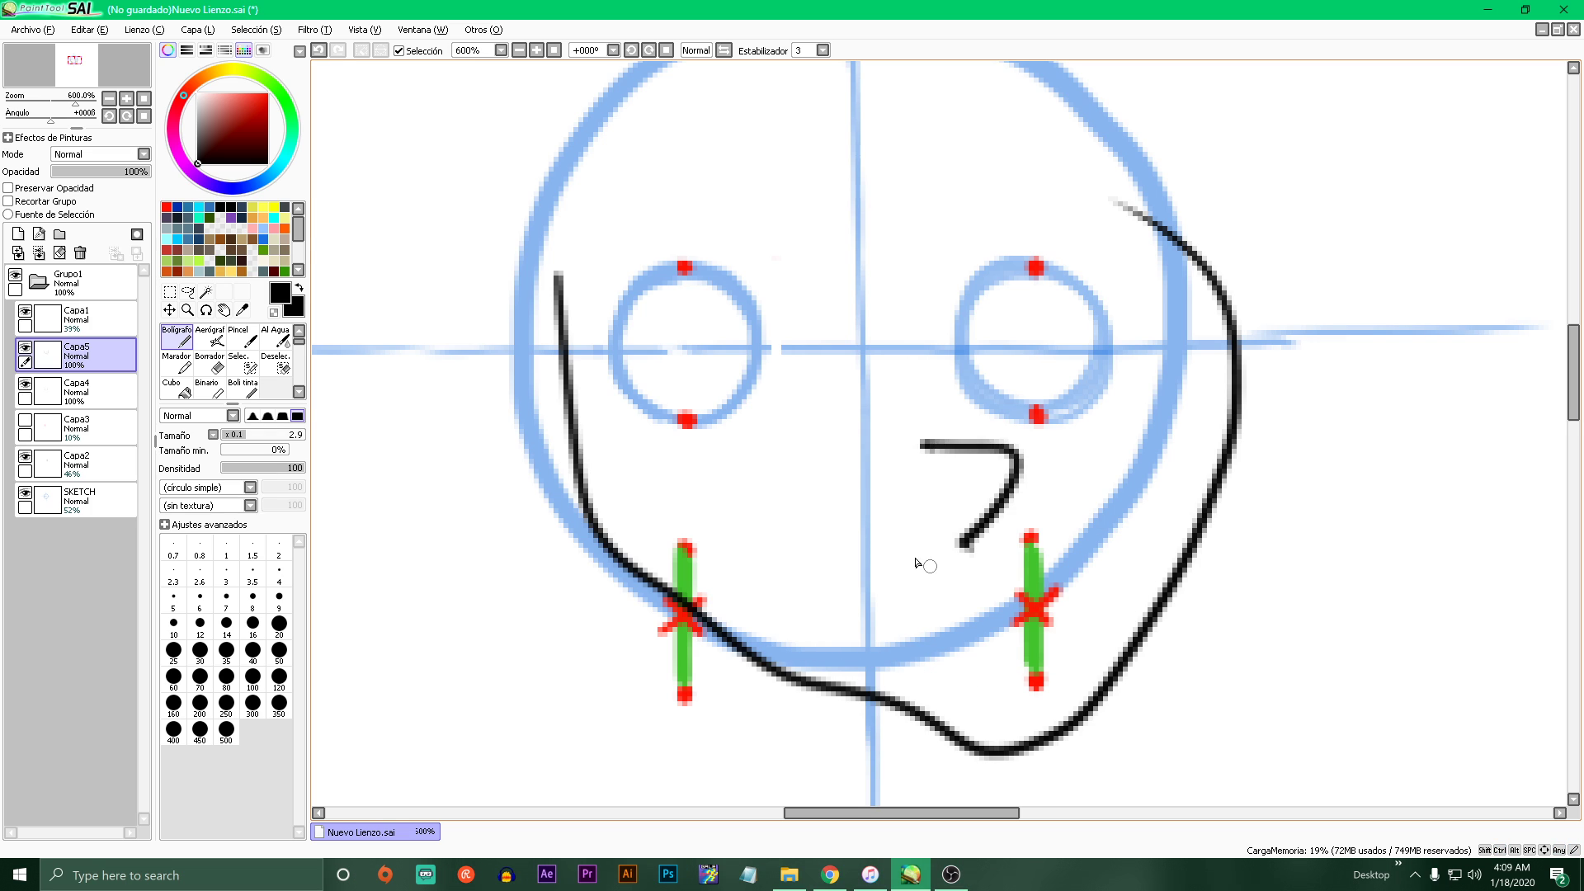
key("ctrl+z")
key("ctrl+z")
key("ctrl+z")
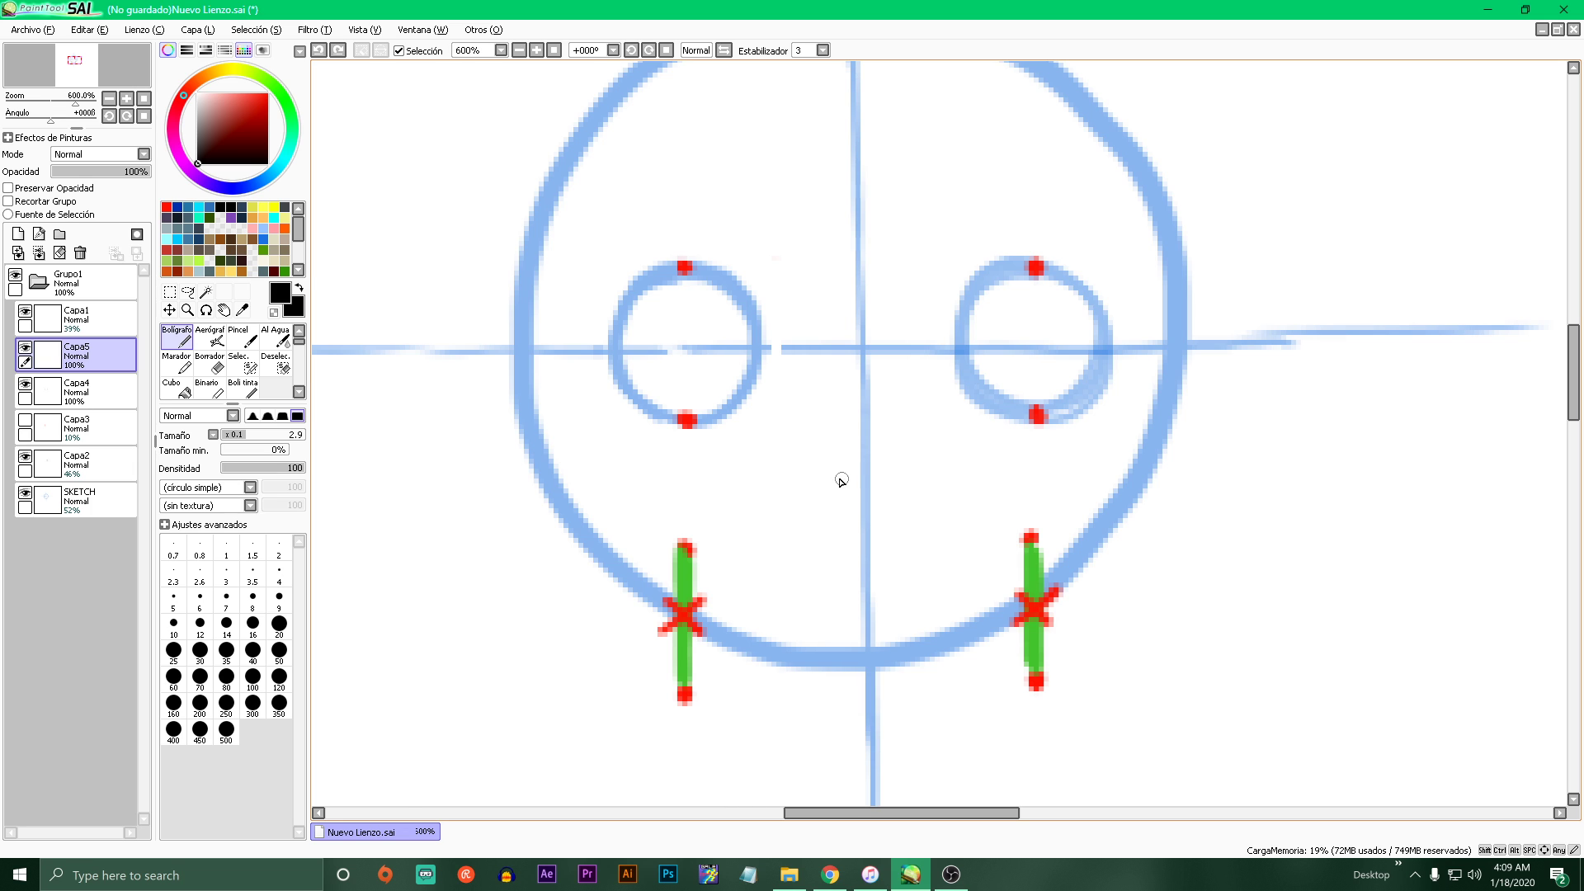
- Choose blue on layer Capa2, try a loose curved stroke below the head, and undo it
scroll(842, 481, "down", 4)
scroll(949, 528, "up", 3)
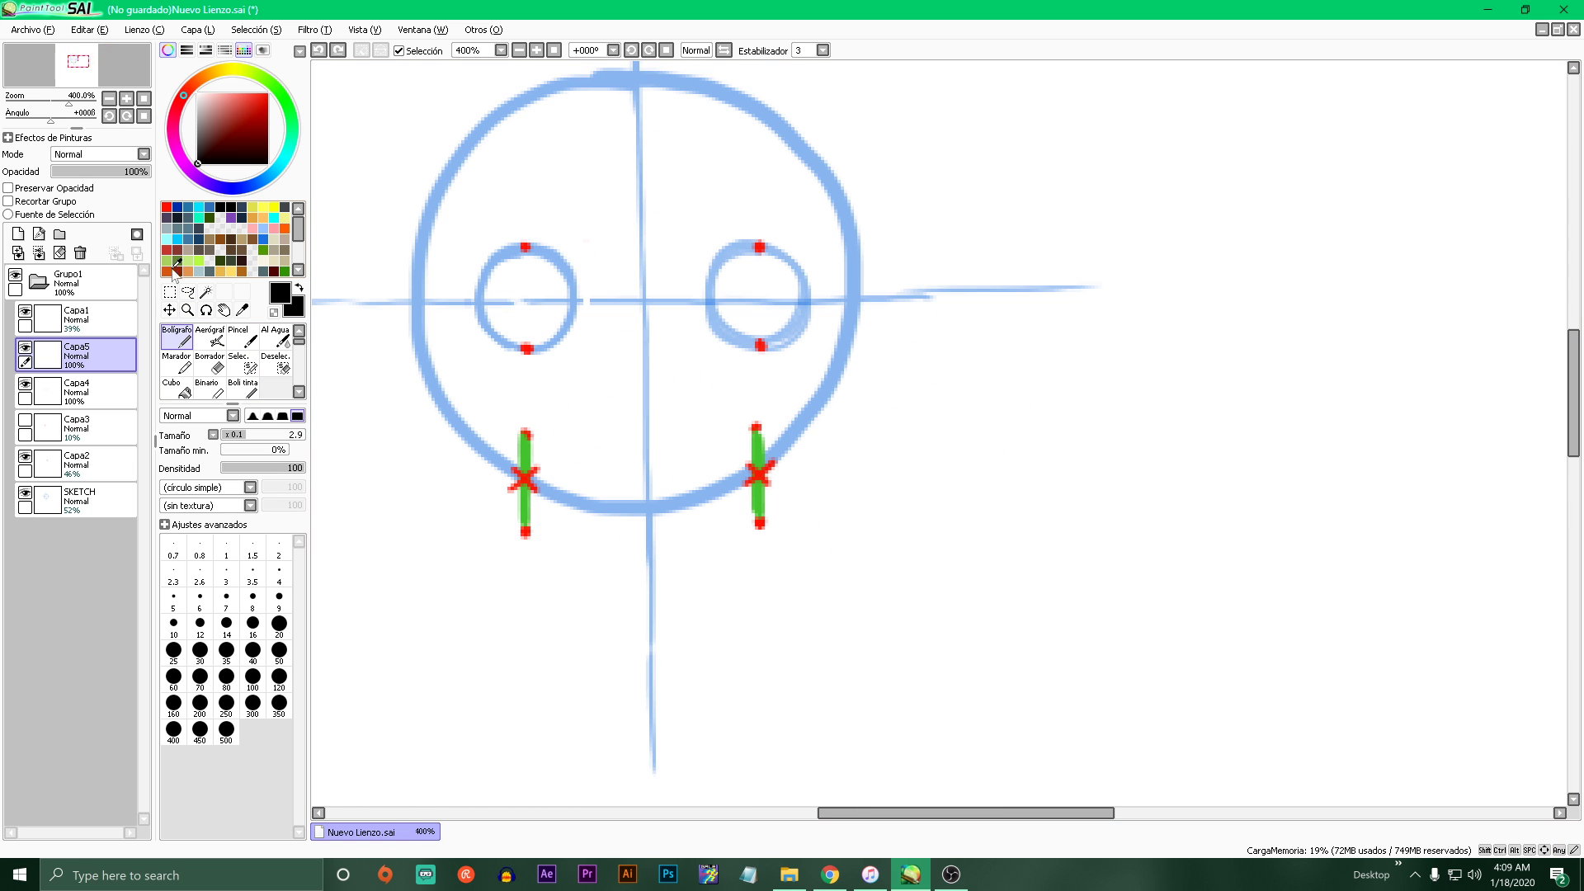
left_click(263, 239)
left_click(124, 462)
left_click_drag(608, 530, 939, 592)
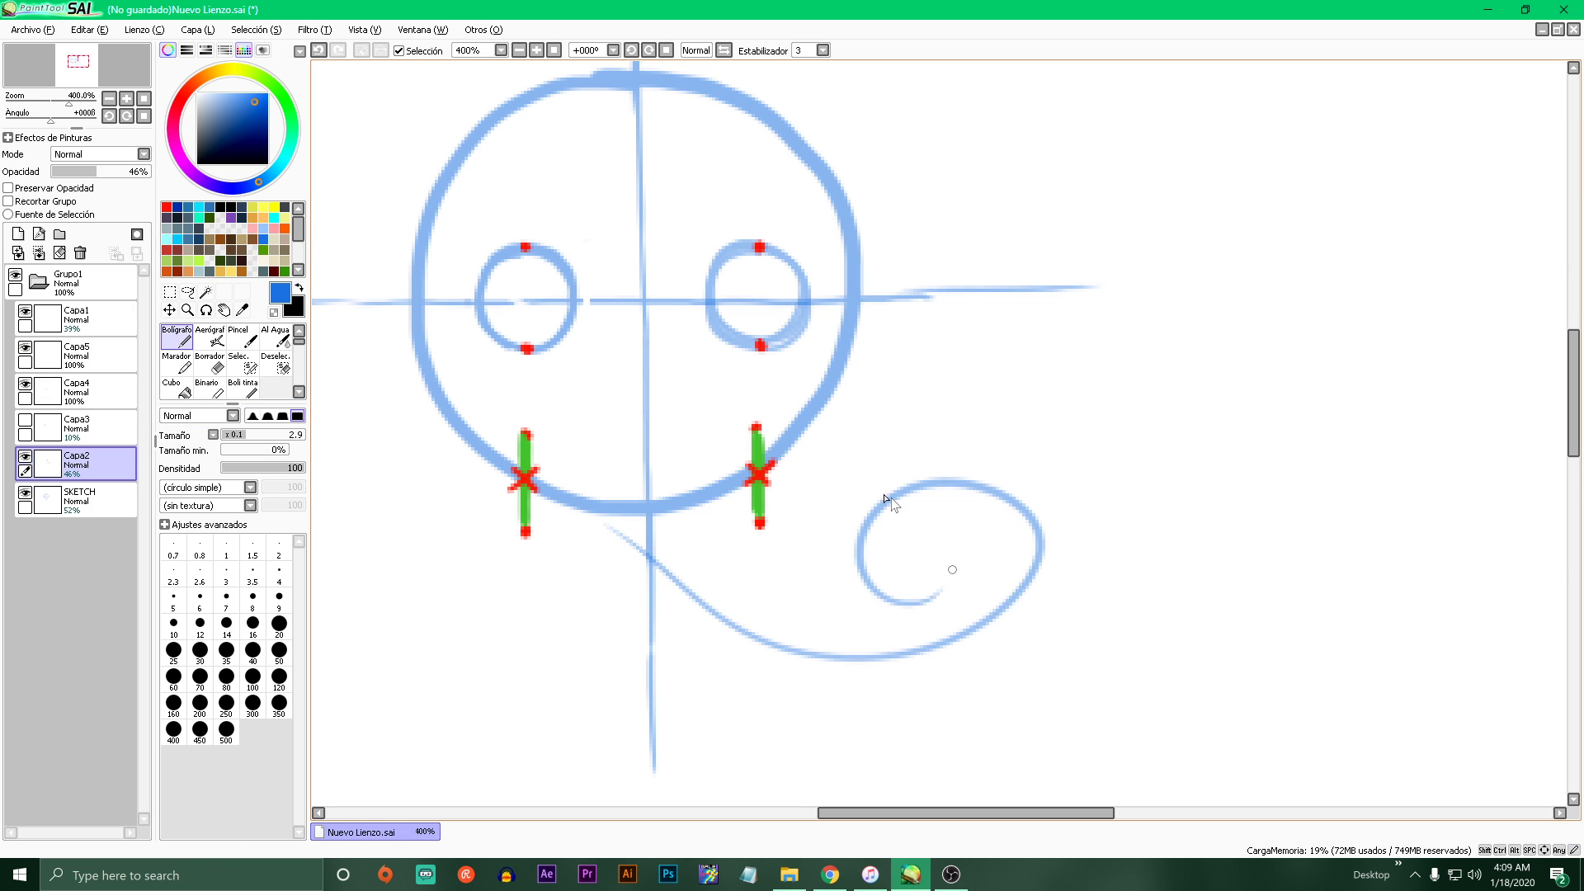
key("ctrl+z")
- Draw a separate blue circle to the lower right of the front-view head at brush size 4.8
left_click(260, 435)
scroll(908, 450, "down", 3)
scroll(817, 474, "up", 4)
mouse_move(949, 372)
left_mouse_down()
mouse_move(867, 377)
mouse_move(821, 562)
left_mouse_up()
key("ctrl+z")
mouse_move(1024, 388)
left_mouse_down()
mouse_move(930, 440)
mouse_move(939, 593)
mouse_move(1076, 644)
mouse_move(1213, 413)
left_mouse_up()
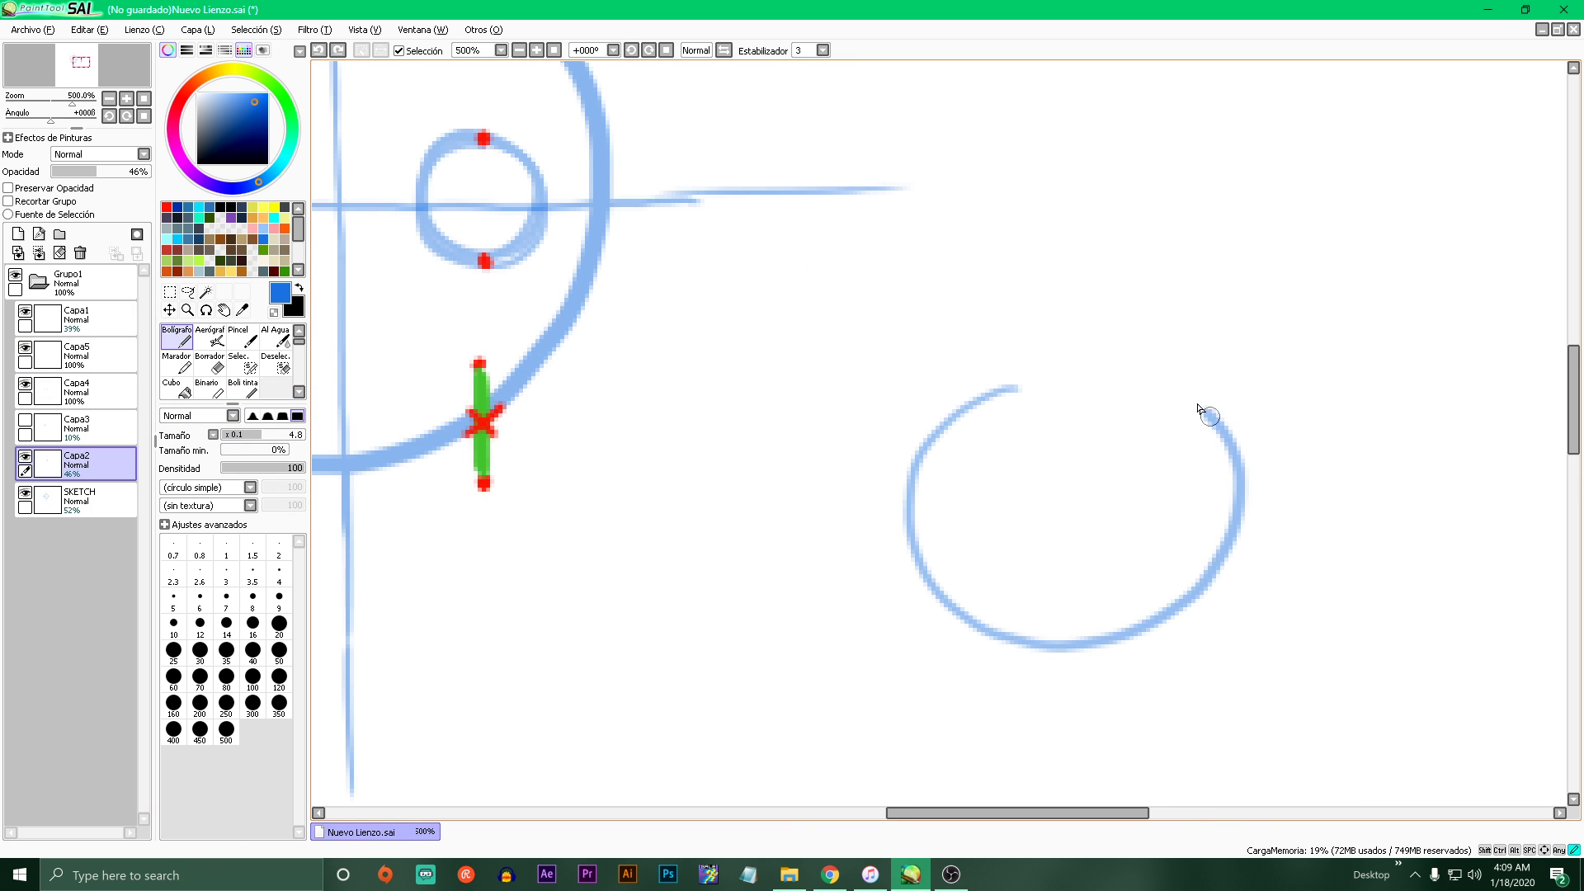
key("ctrl+z")
mouse_move(1038, 353)
left_mouse_down()
mouse_move(982, 364)
mouse_move(1125, 642)
mouse_move(1171, 406)
mouse_move(948, 389)
mouse_move(902, 453)
left_mouse_up()
- Draw a curved, slanted centre line and a tilted eye line across the new circle for a turned head
scroll(916, 561, "down", 3)
scroll(928, 458, "up", 2)
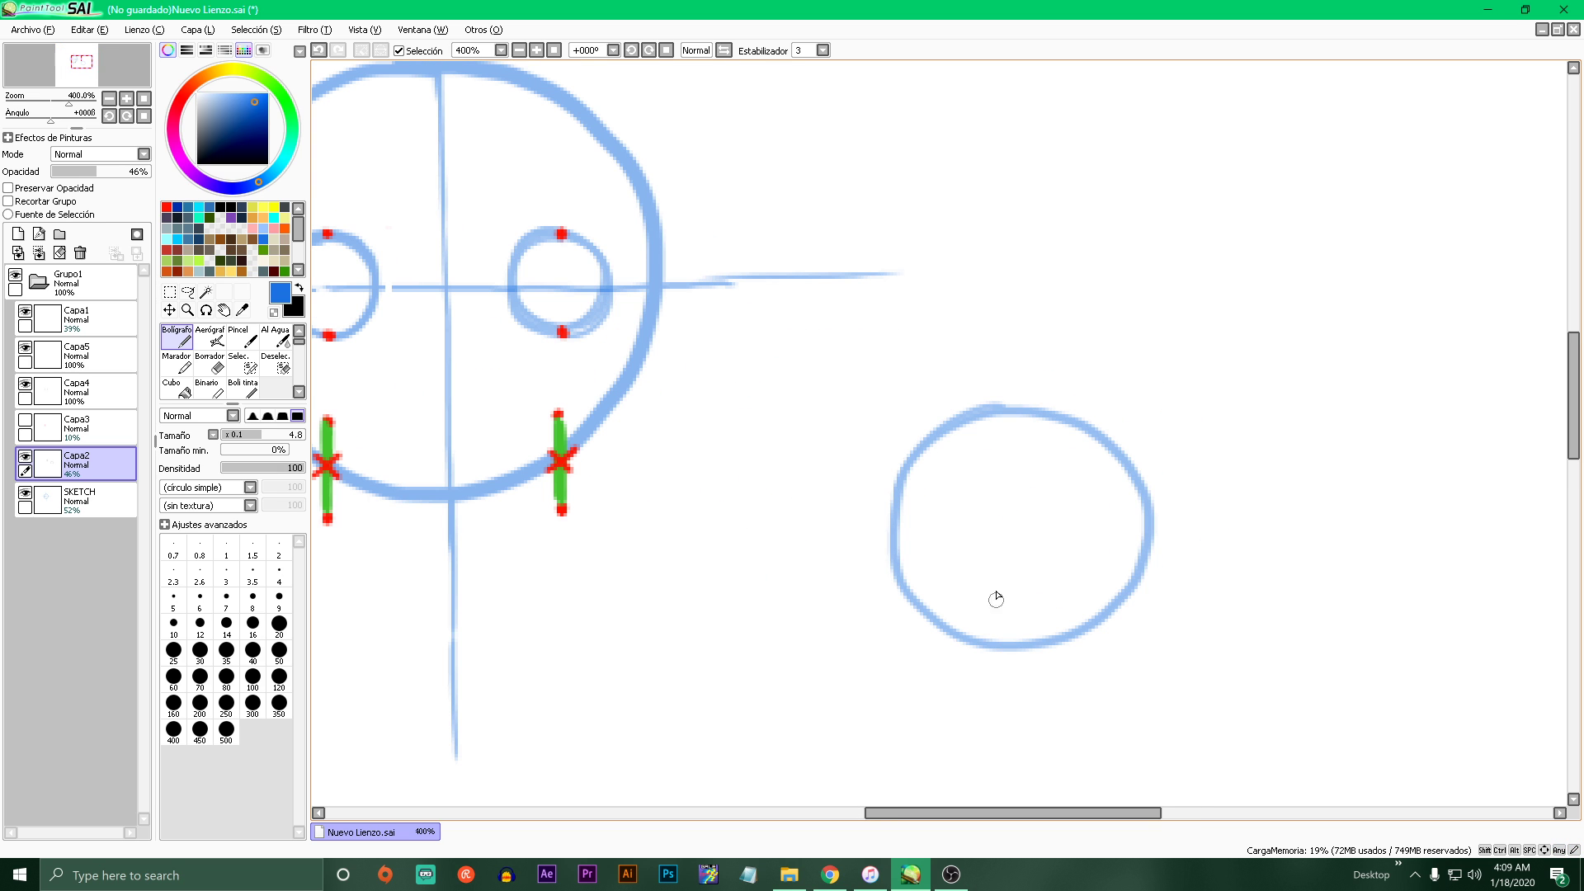
scroll(991, 483, "up", 1)
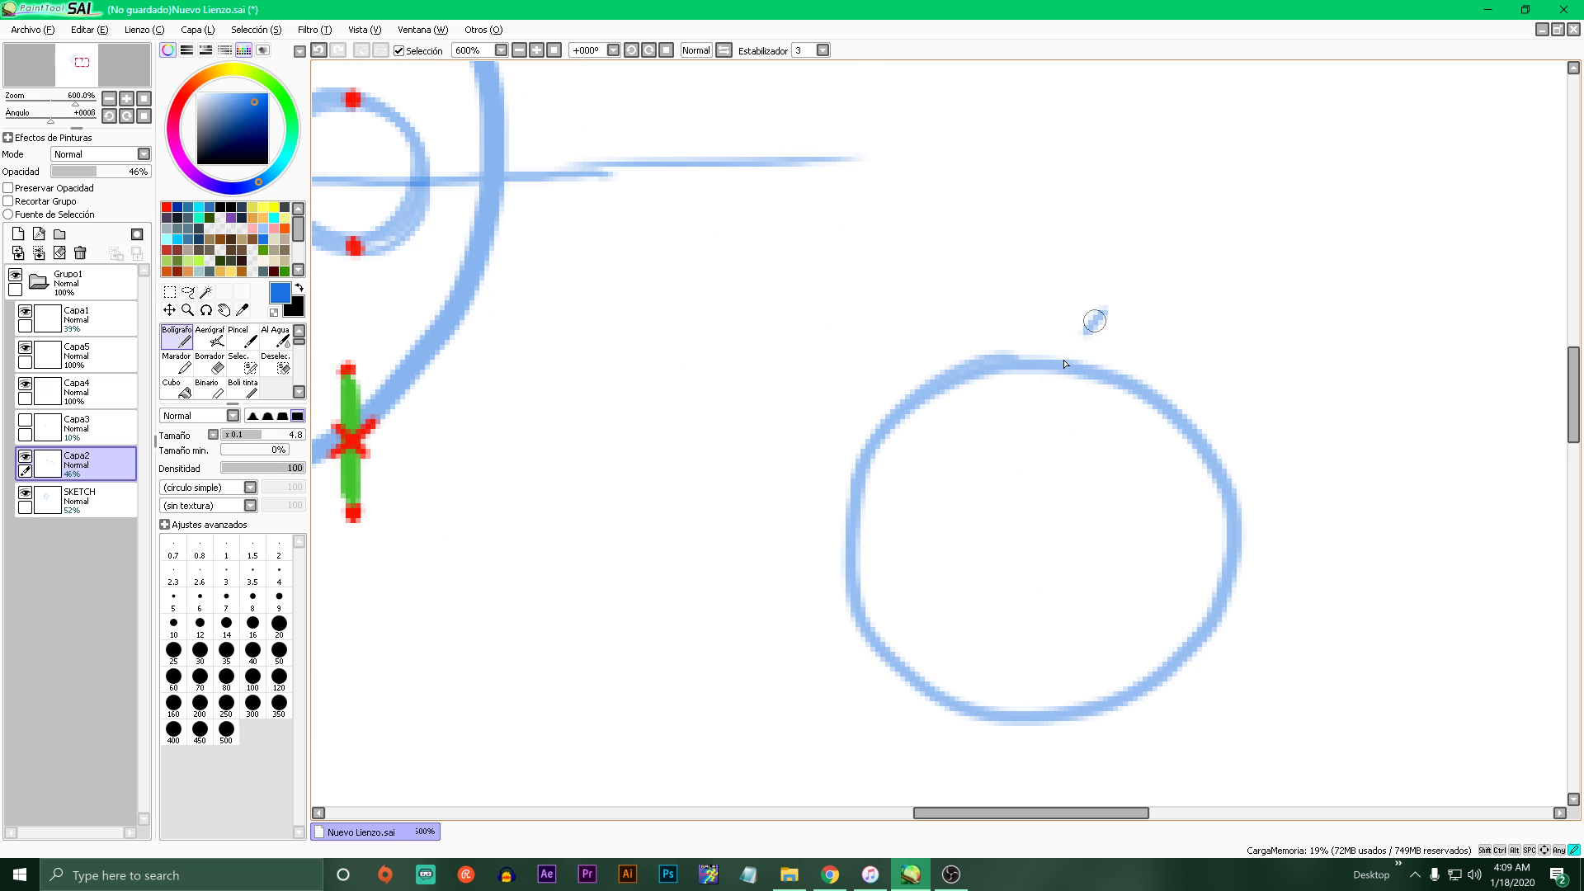
left_click_drag(1104, 311, 877, 776)
key("ctrl+z")
mouse_move(1102, 274)
left_mouse_down()
mouse_move(916, 656)
mouse_move(909, 735)
left_mouse_up()
key("ctrl+z")
mouse_move(1071, 283)
left_mouse_down()
mouse_move(934, 499)
mouse_move(882, 764)
left_mouse_up()
left_click_drag(867, 471, 1299, 609)
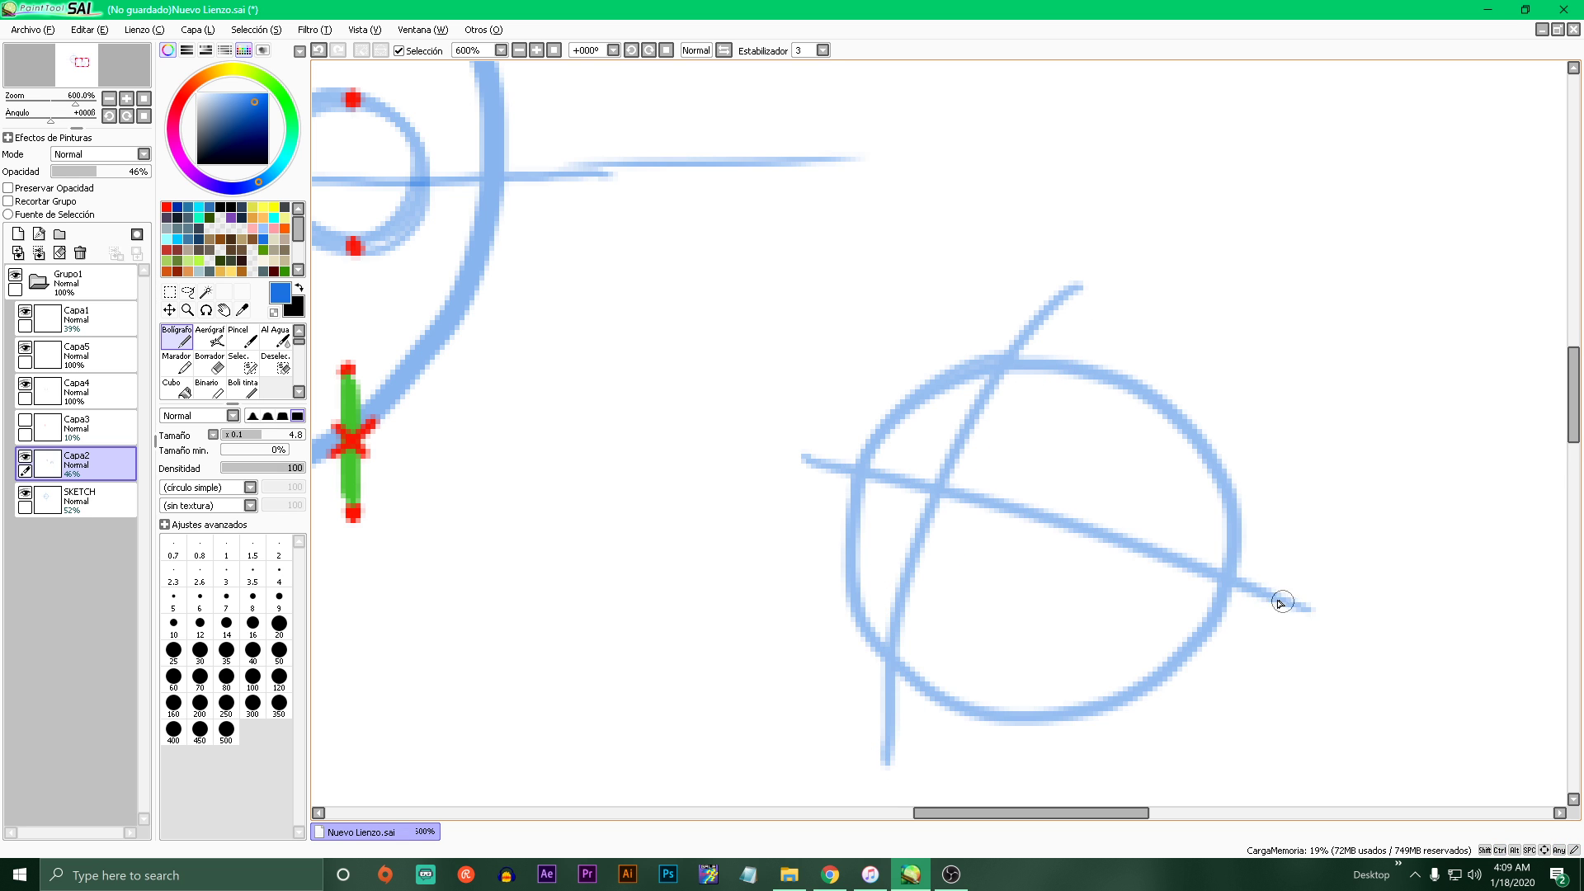
- Draw a straight slanted cross over the turned head to compare with its curved guides, and undo both lines
scroll(1049, 498, "down", 3)
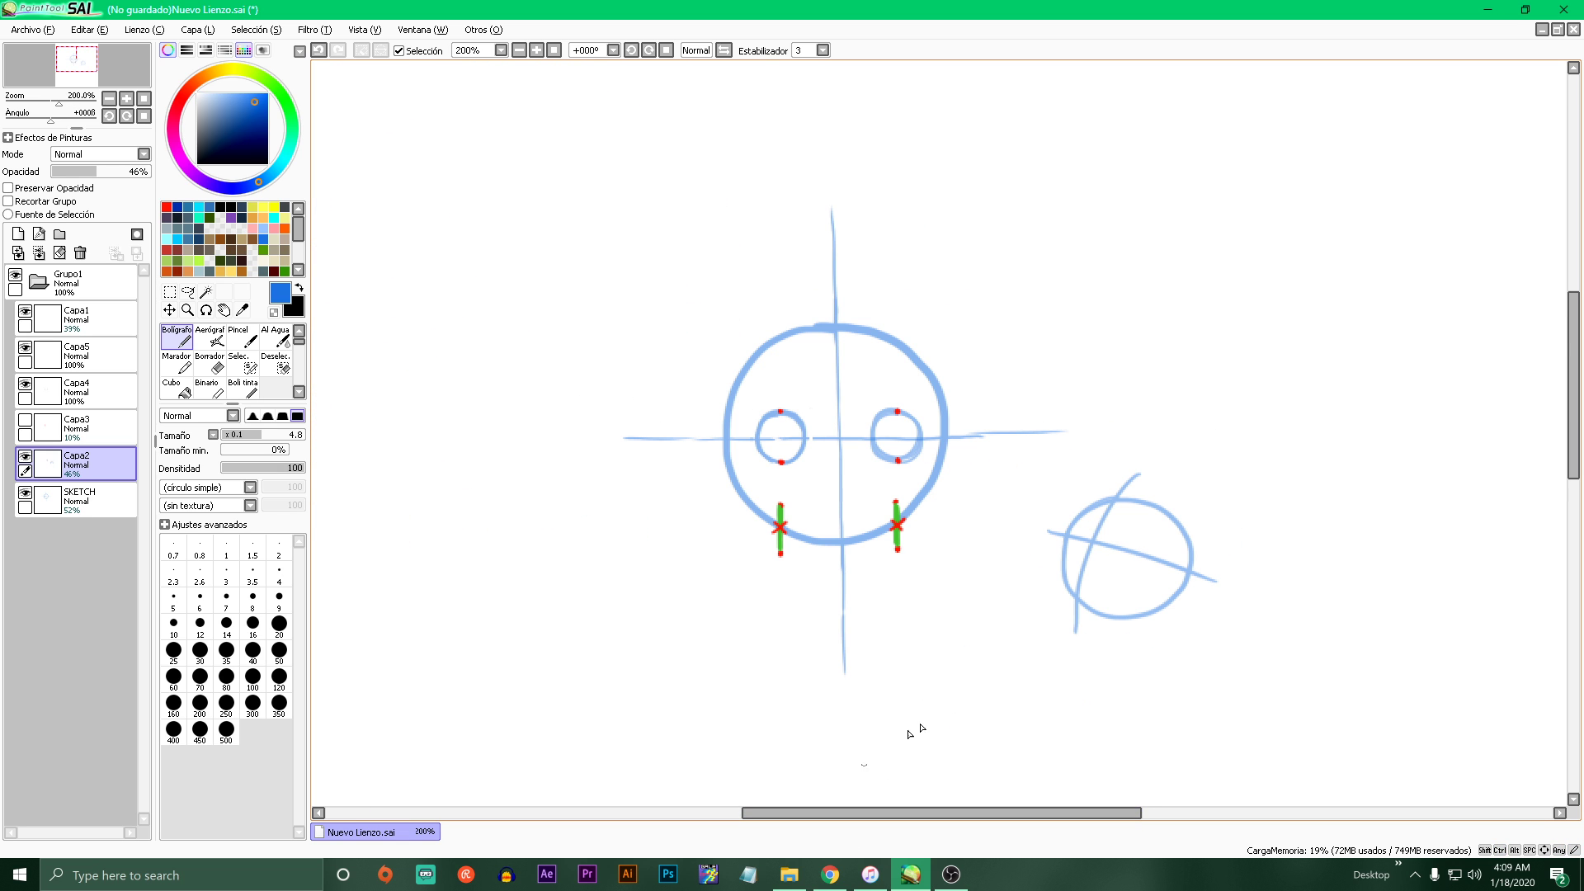
scroll(1220, 654, "up", 3)
left_click_drag(1027, 158, 774, 672)
left_click_drag(634, 309, 1114, 496)
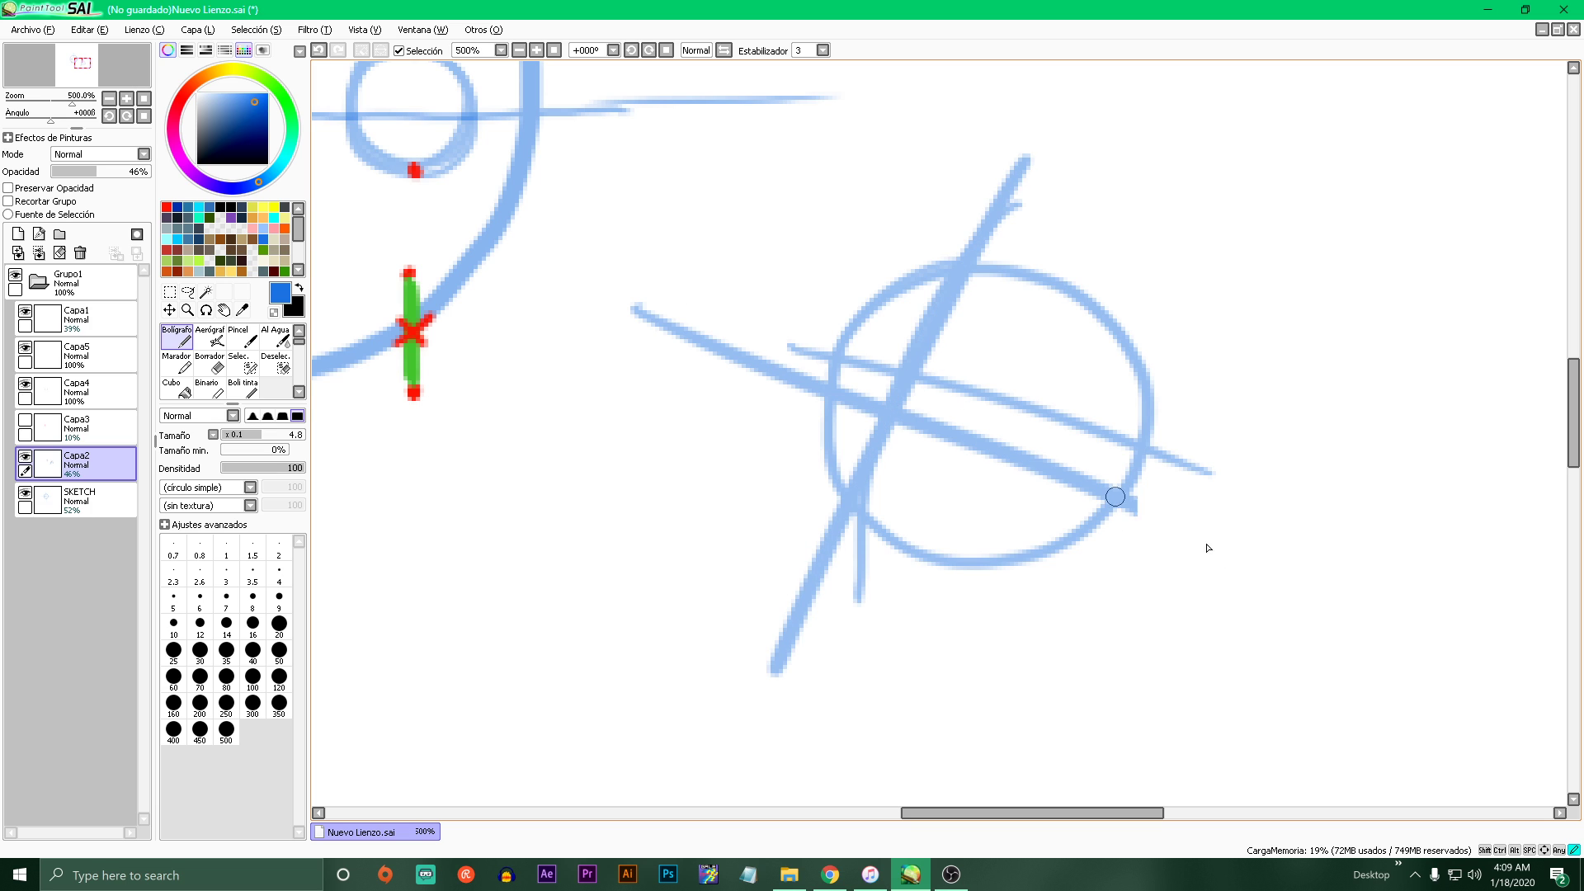
key("ctrl+z")
key("ctrl+z")
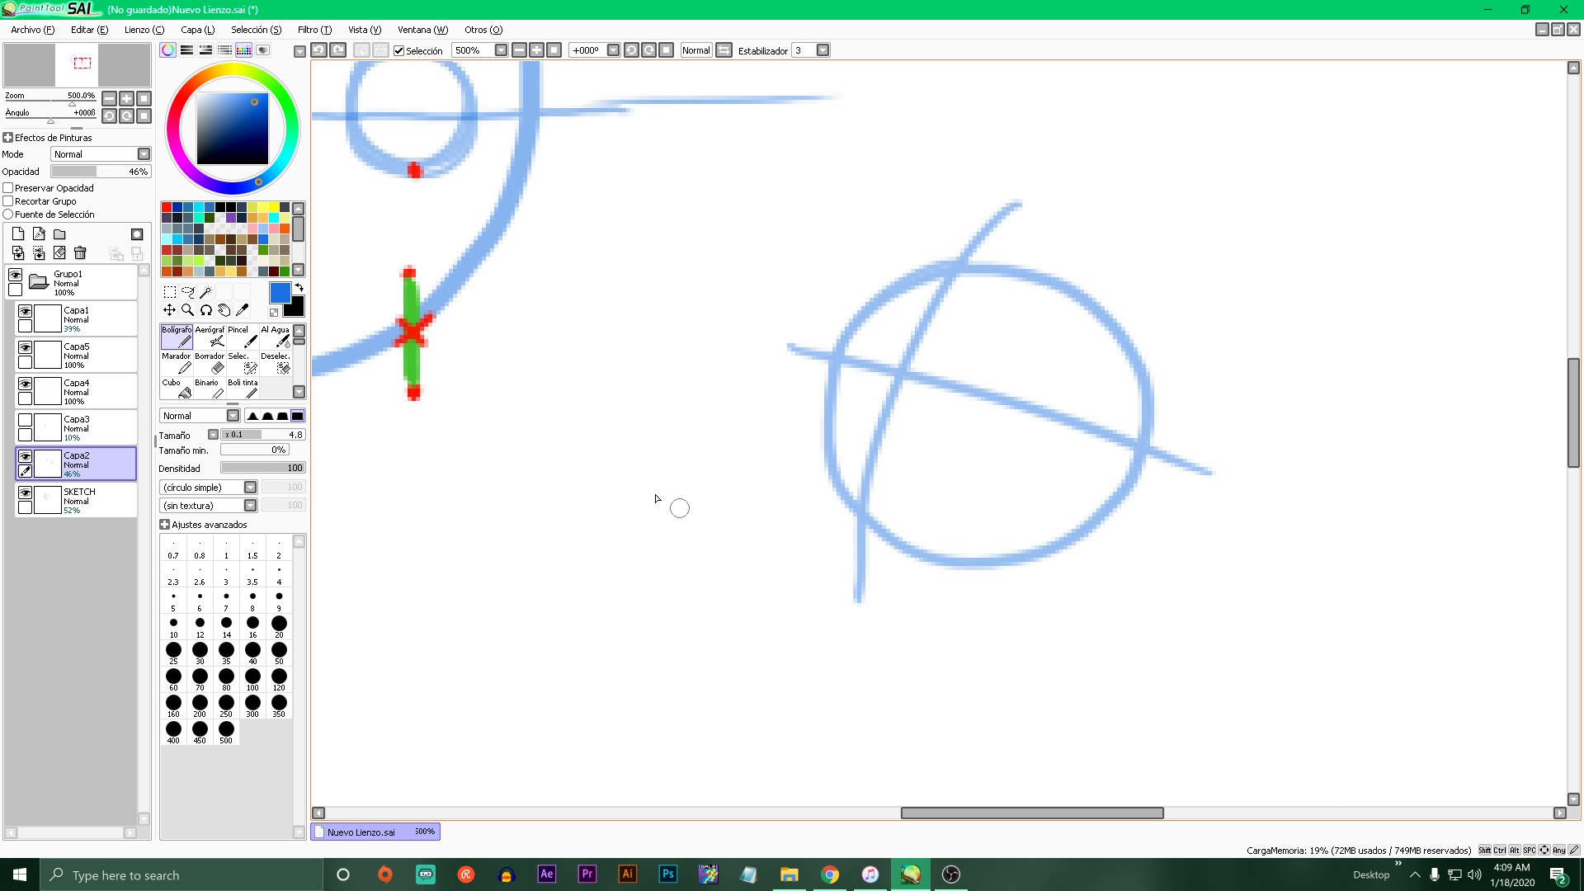
- Draw a round near eye and a narrow oval far eye on the tilted eye line at brush size 2.9
scroll(545, 392, "down", 3)
scroll(460, 335, "up", 2)
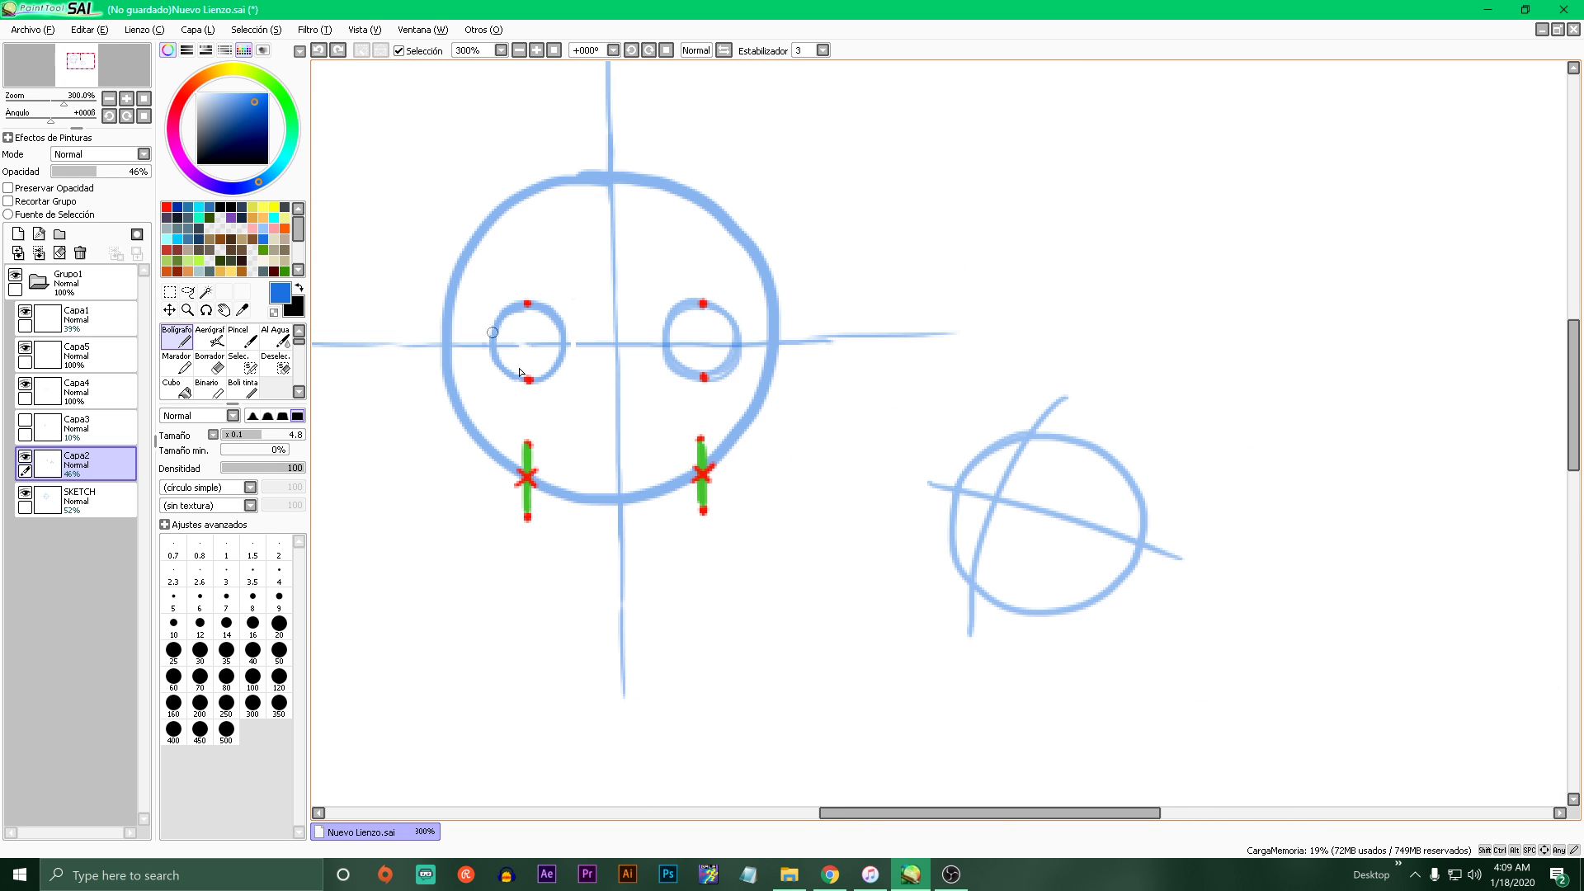
scroll(1031, 607, "up", 2)
scroll(1037, 431, "up", 2)
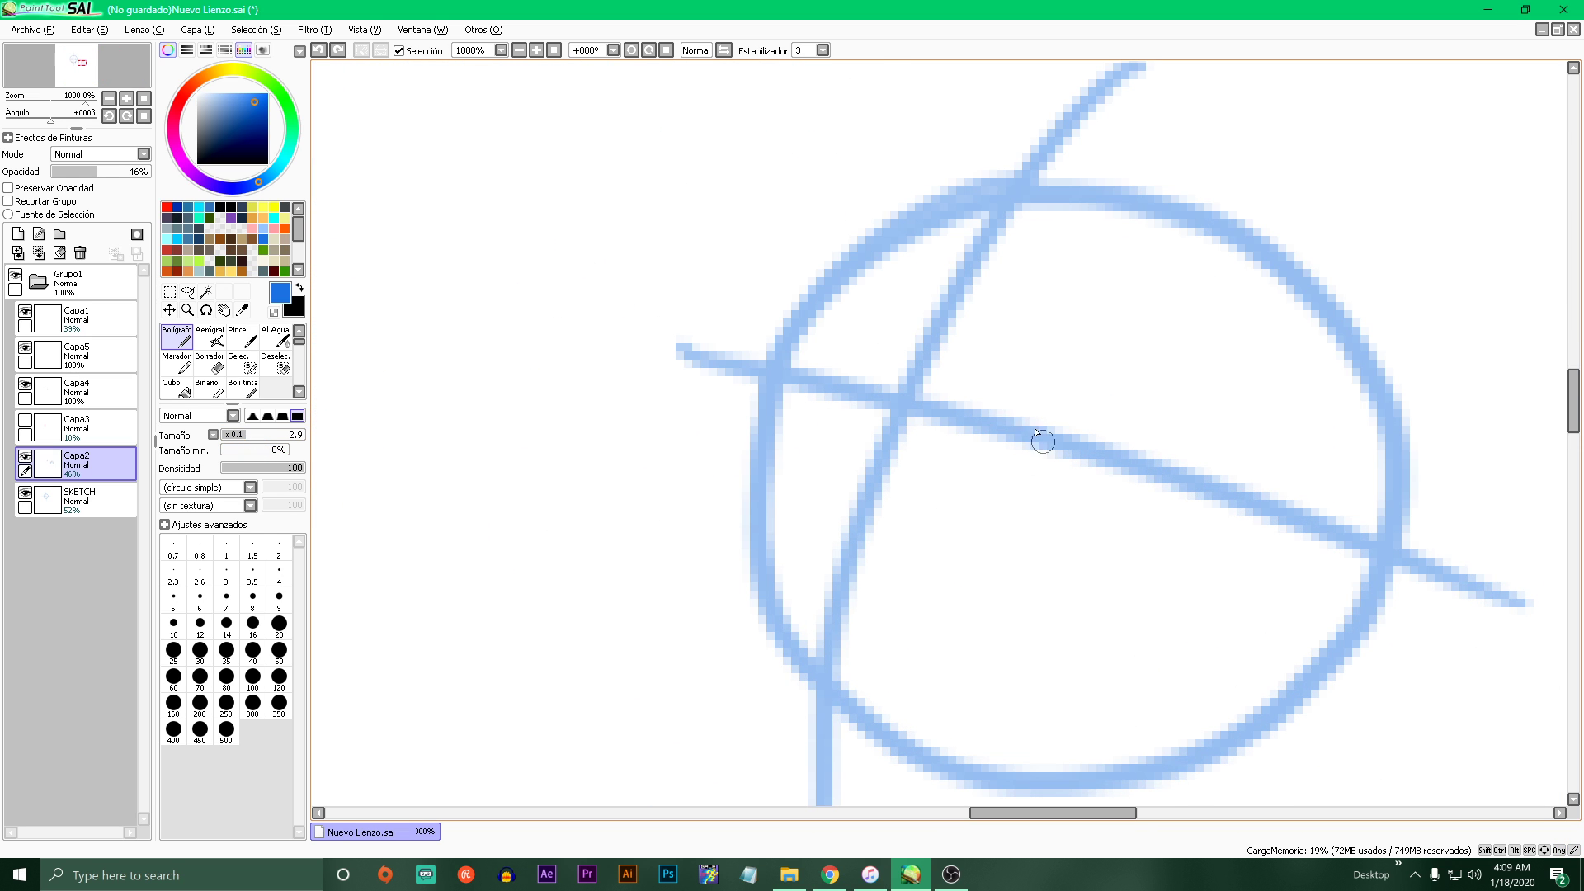
mouse_move(1037, 430)
left_mouse_down()
mouse_move(1009, 397)
mouse_move(1039, 490)
mouse_move(1096, 426)
mouse_move(1034, 377)
mouse_move(1017, 458)
left_mouse_up()
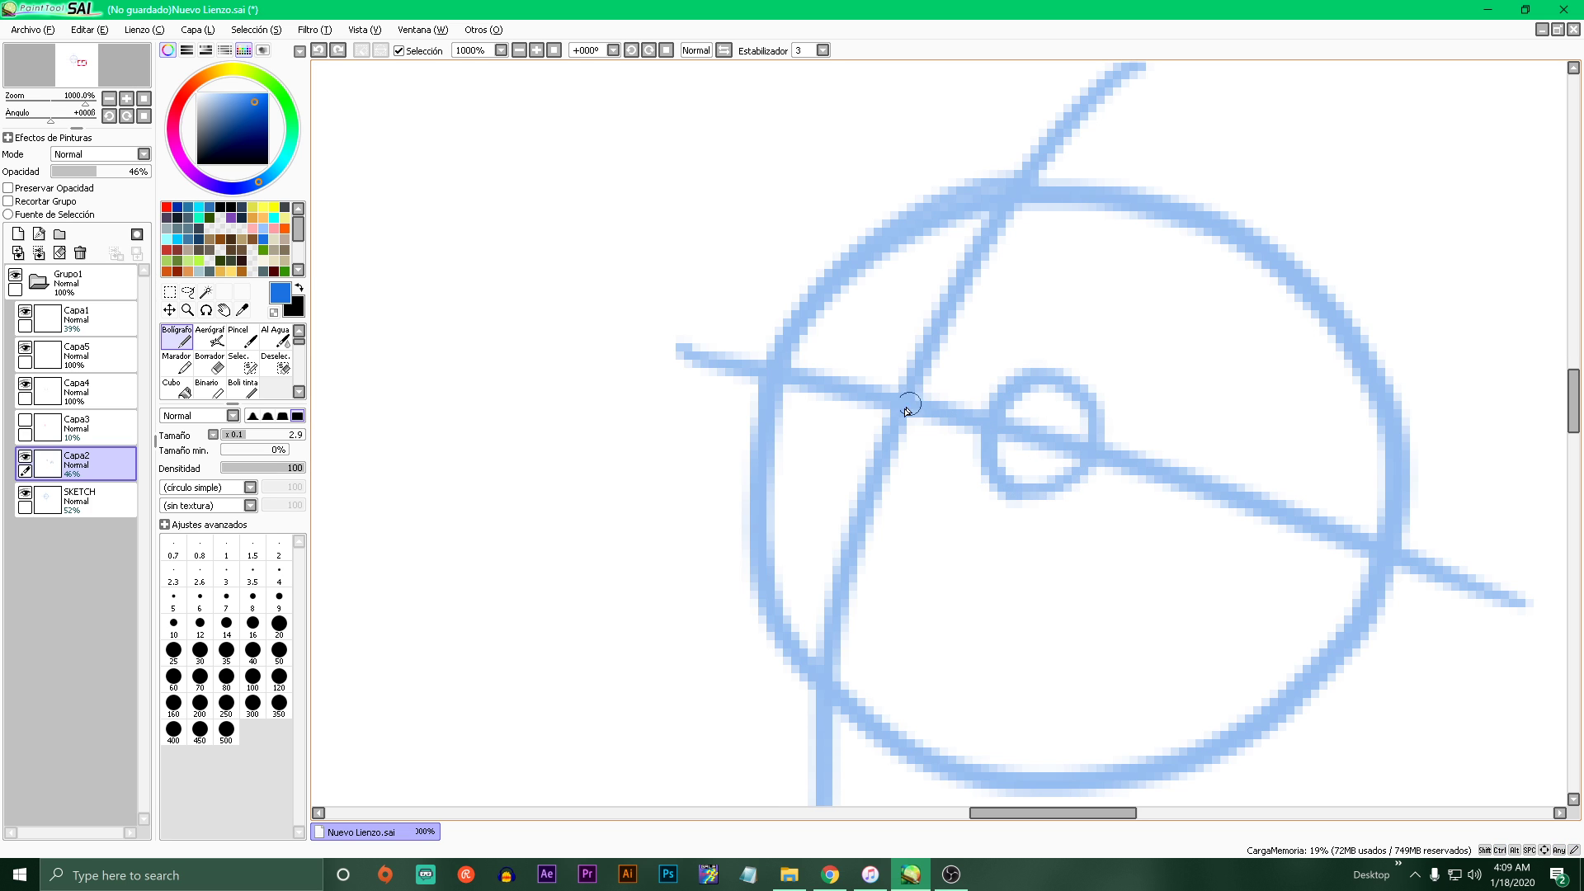
left_click(911, 385)
left_click(865, 383)
left_click(846, 322)
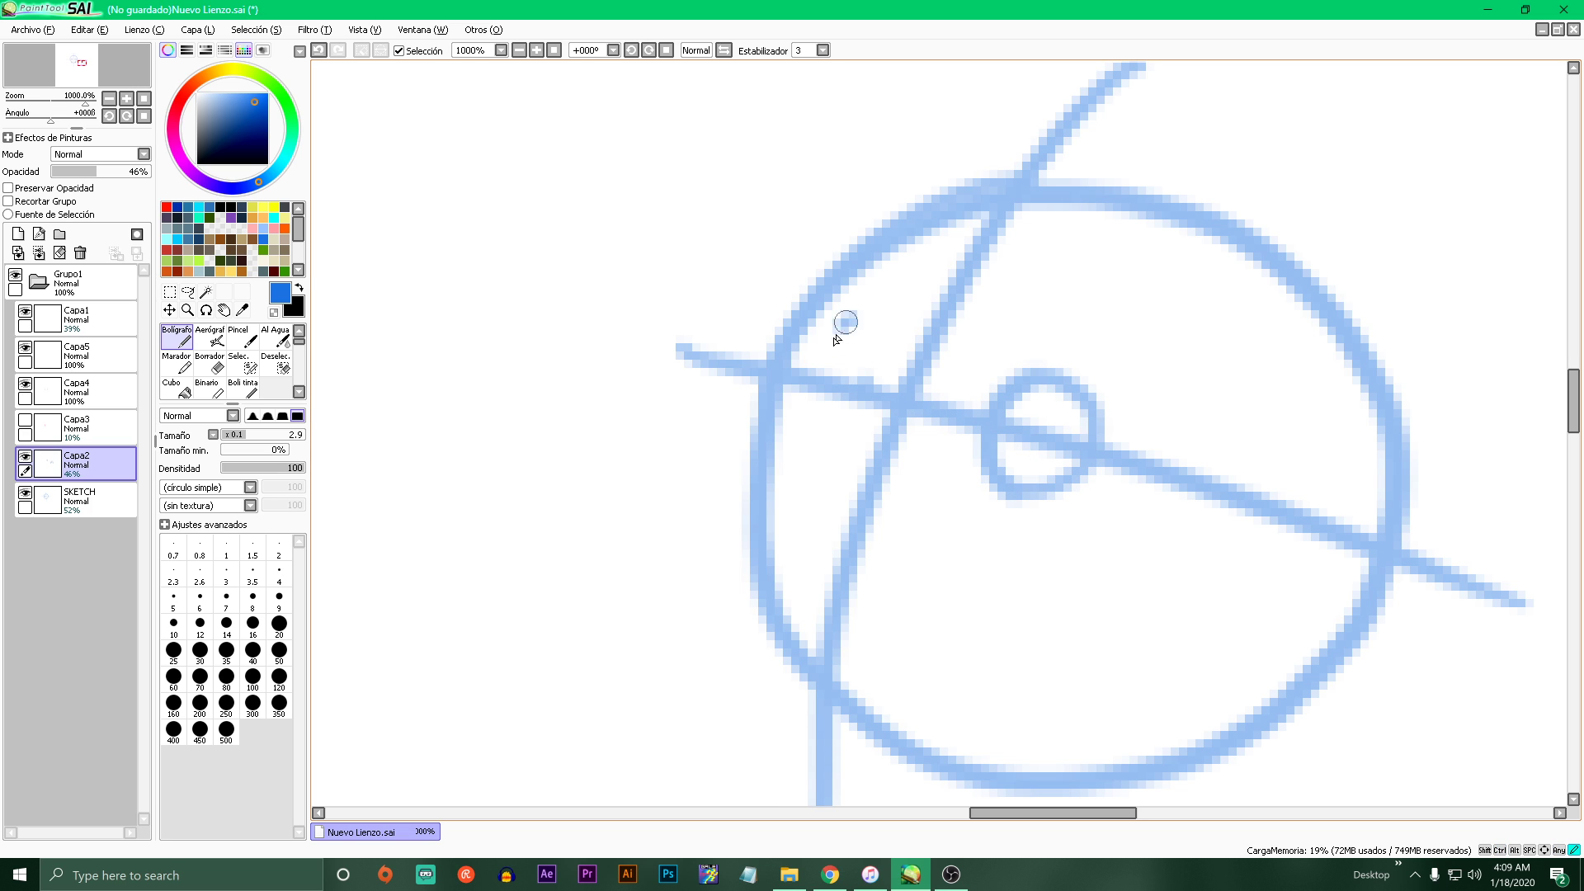
mouse_move(846, 322)
left_mouse_down()
mouse_move(835, 424)
mouse_move(878, 341)
mouse_move(853, 316)
mouse_move(838, 338)
mouse_move(851, 403)
mouse_move(864, 331)
left_mouse_up()
key("ctrl+z")
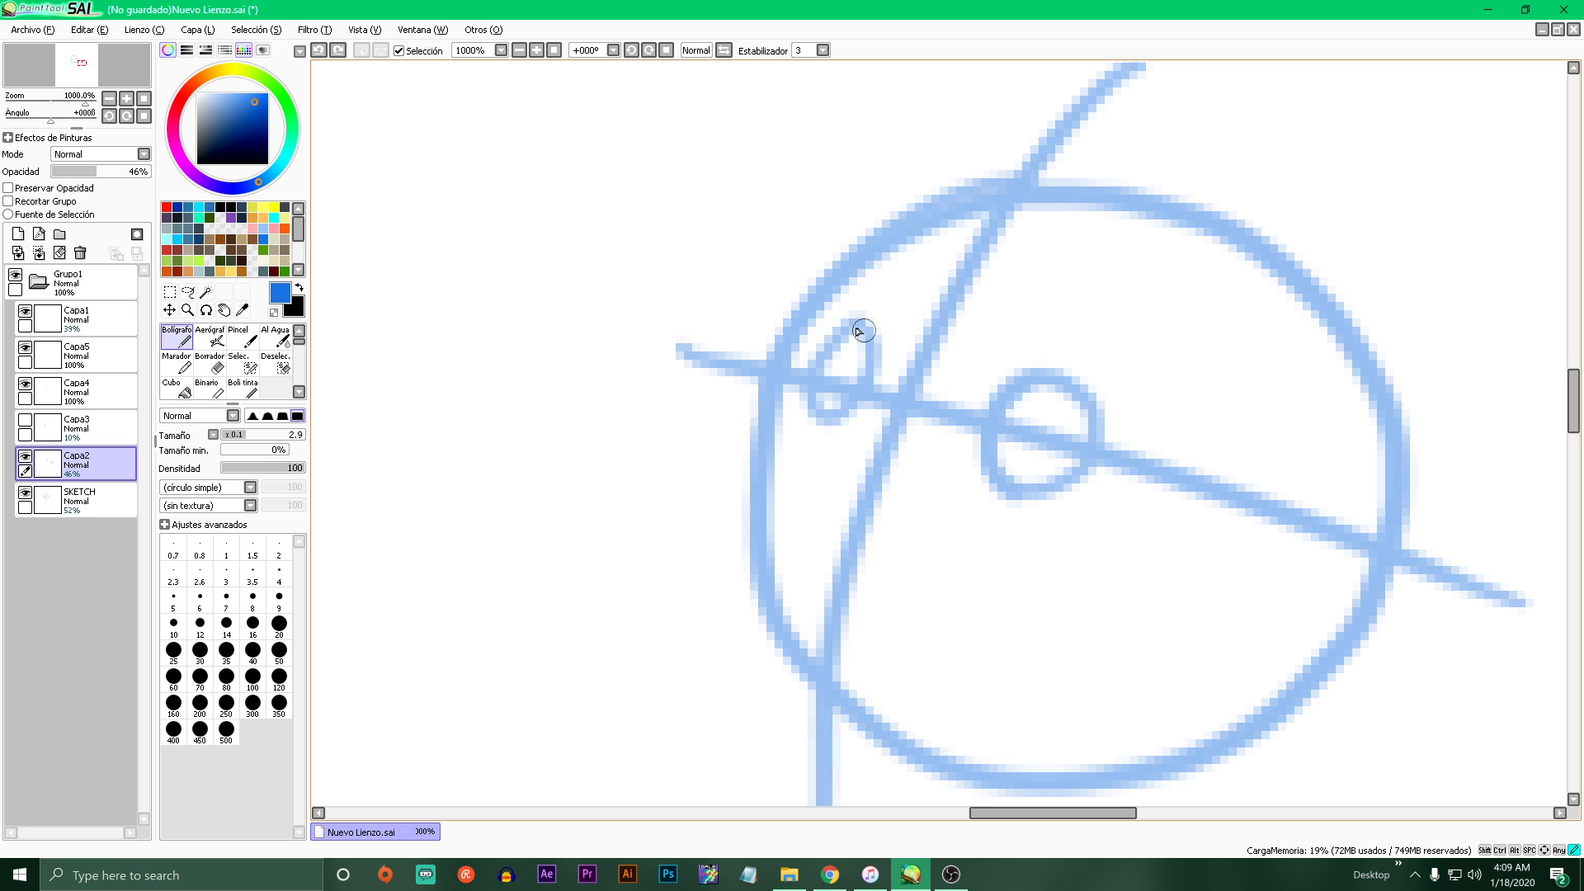
- Dot each turned-head eye's top and bottom in red, plus the two eye-height intervals below it along the tilt
scroll(858, 331, "down", 5)
scroll(833, 385, "up", 2)
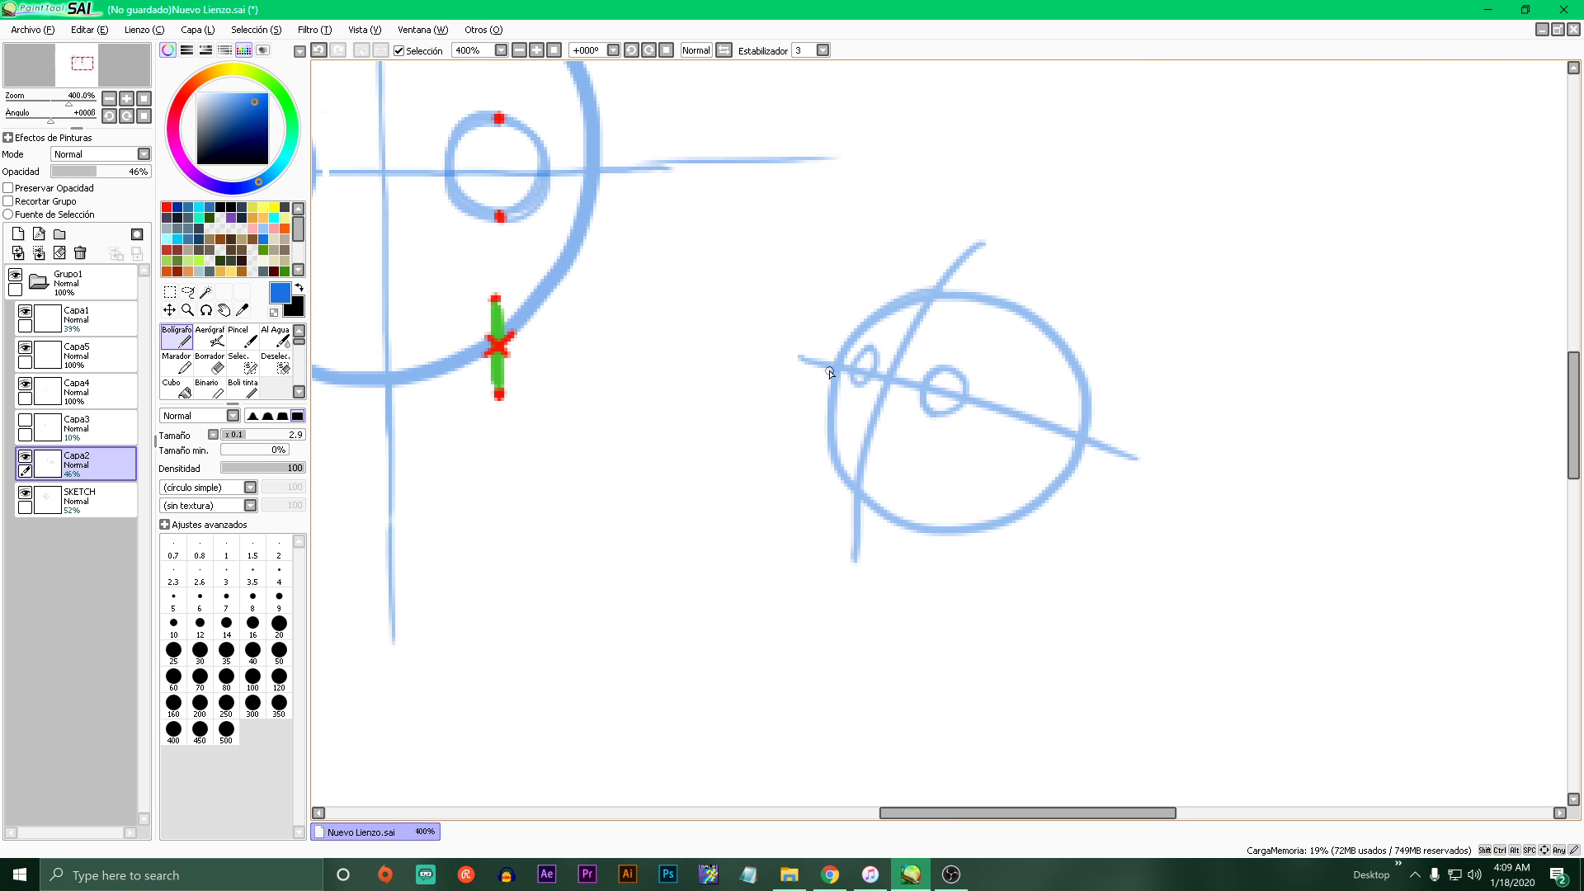
left_click(166, 206)
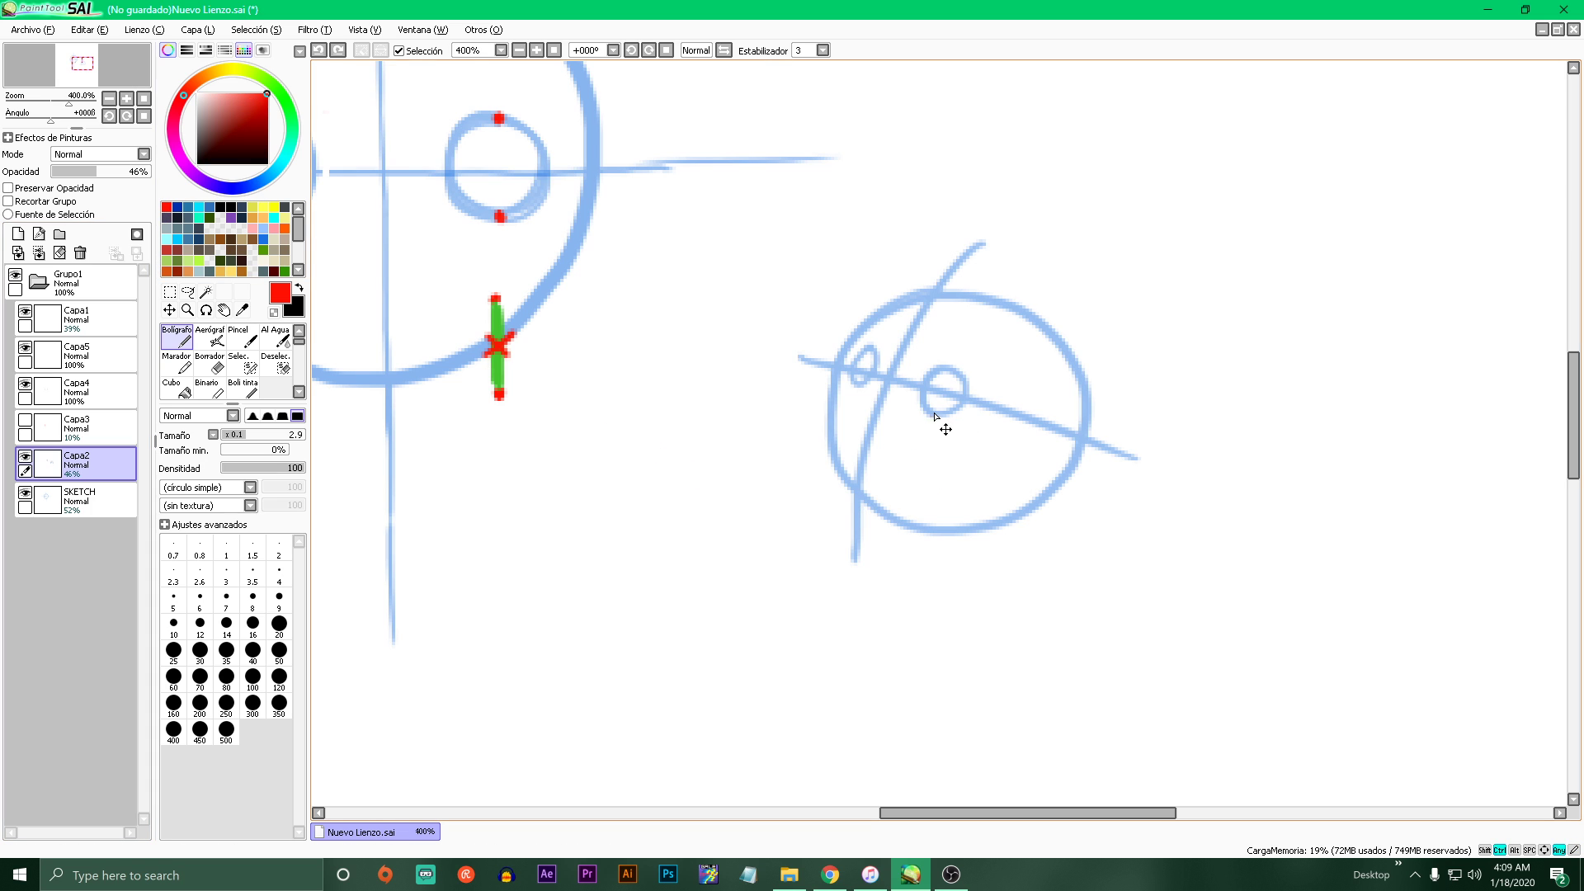
scroll(945, 413, "up", 2)
left_click(963, 353)
left_click(915, 449)
left_click(873, 527)
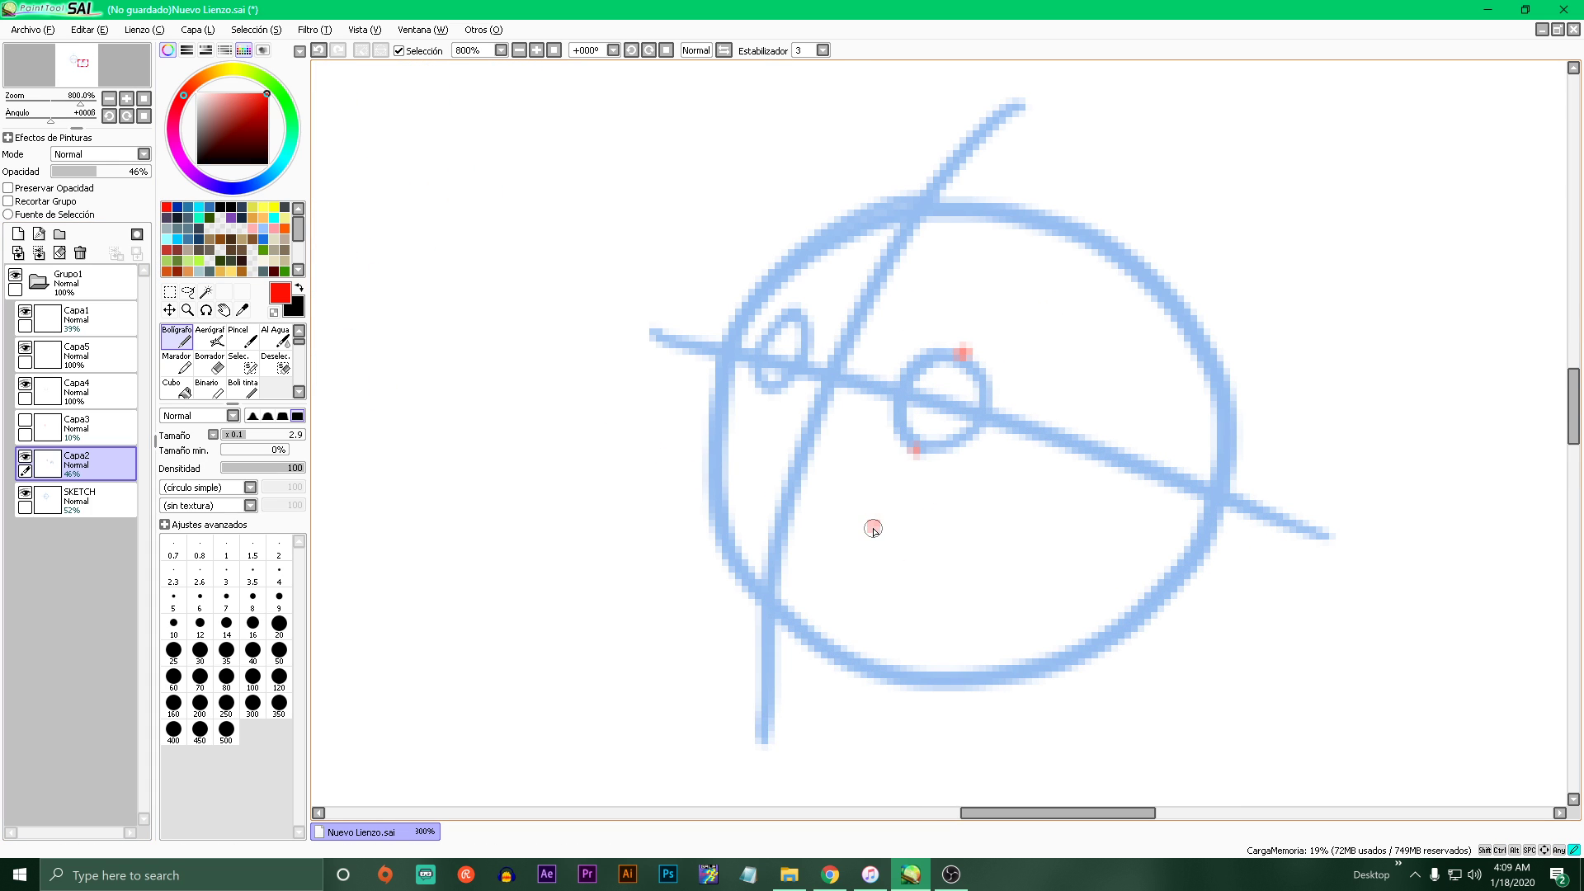
left_click(826, 608)
left_click(797, 312)
left_click(759, 387)
left_click(726, 456)
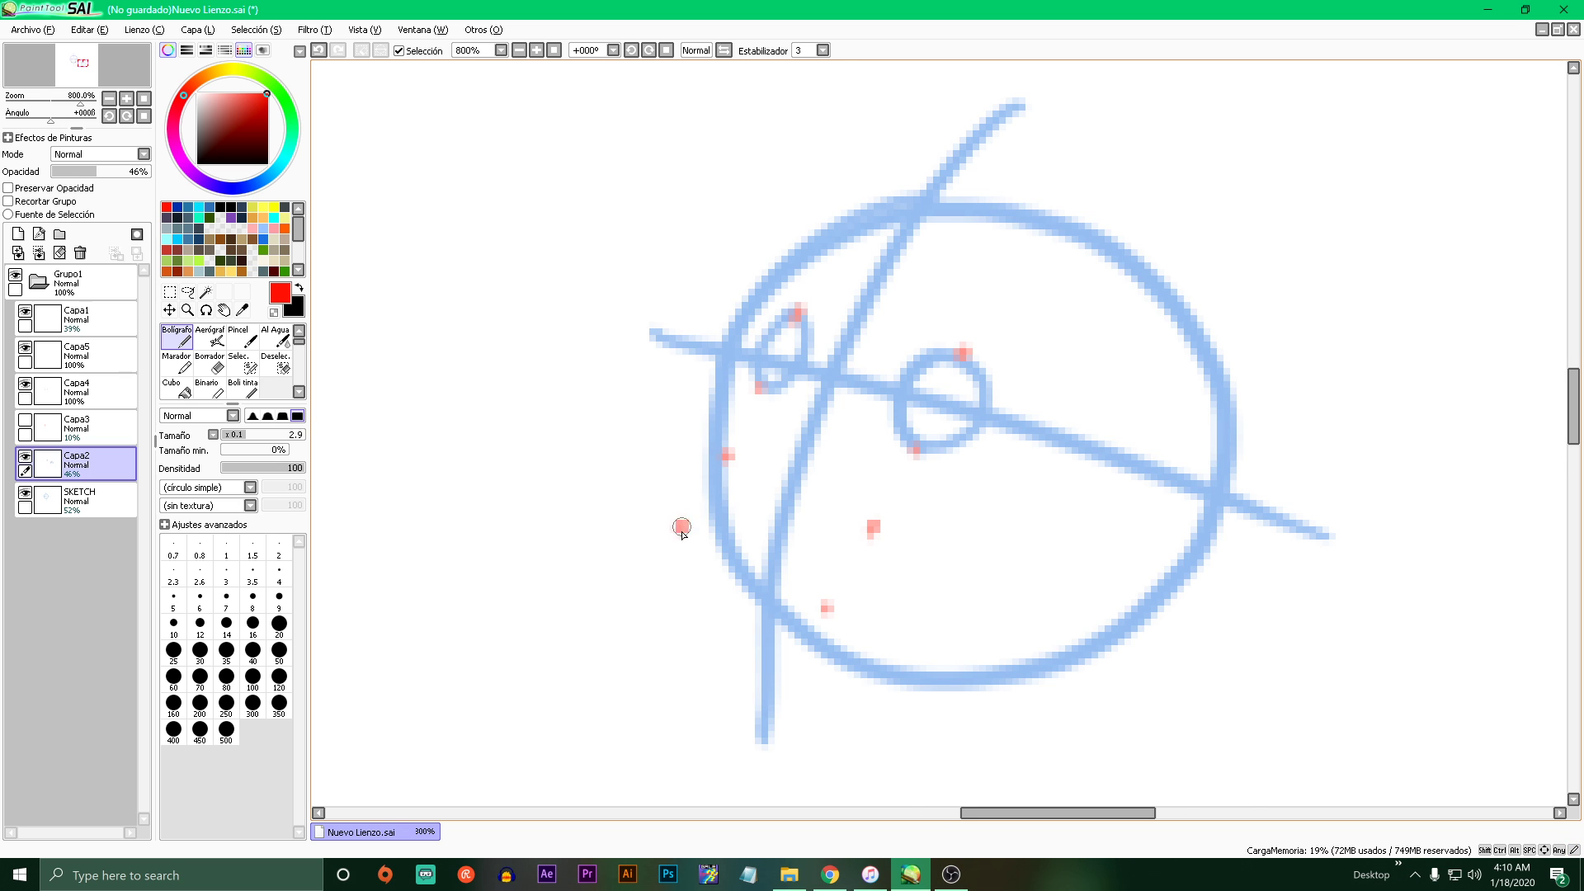
- Trace the front-view head's lower-left edge in red from the eye line to just past the cross, and undo the stroke
scroll(689, 503, "down", 8)
scroll(677, 492, "up", 4)
scroll(676, 493, "up", 1)
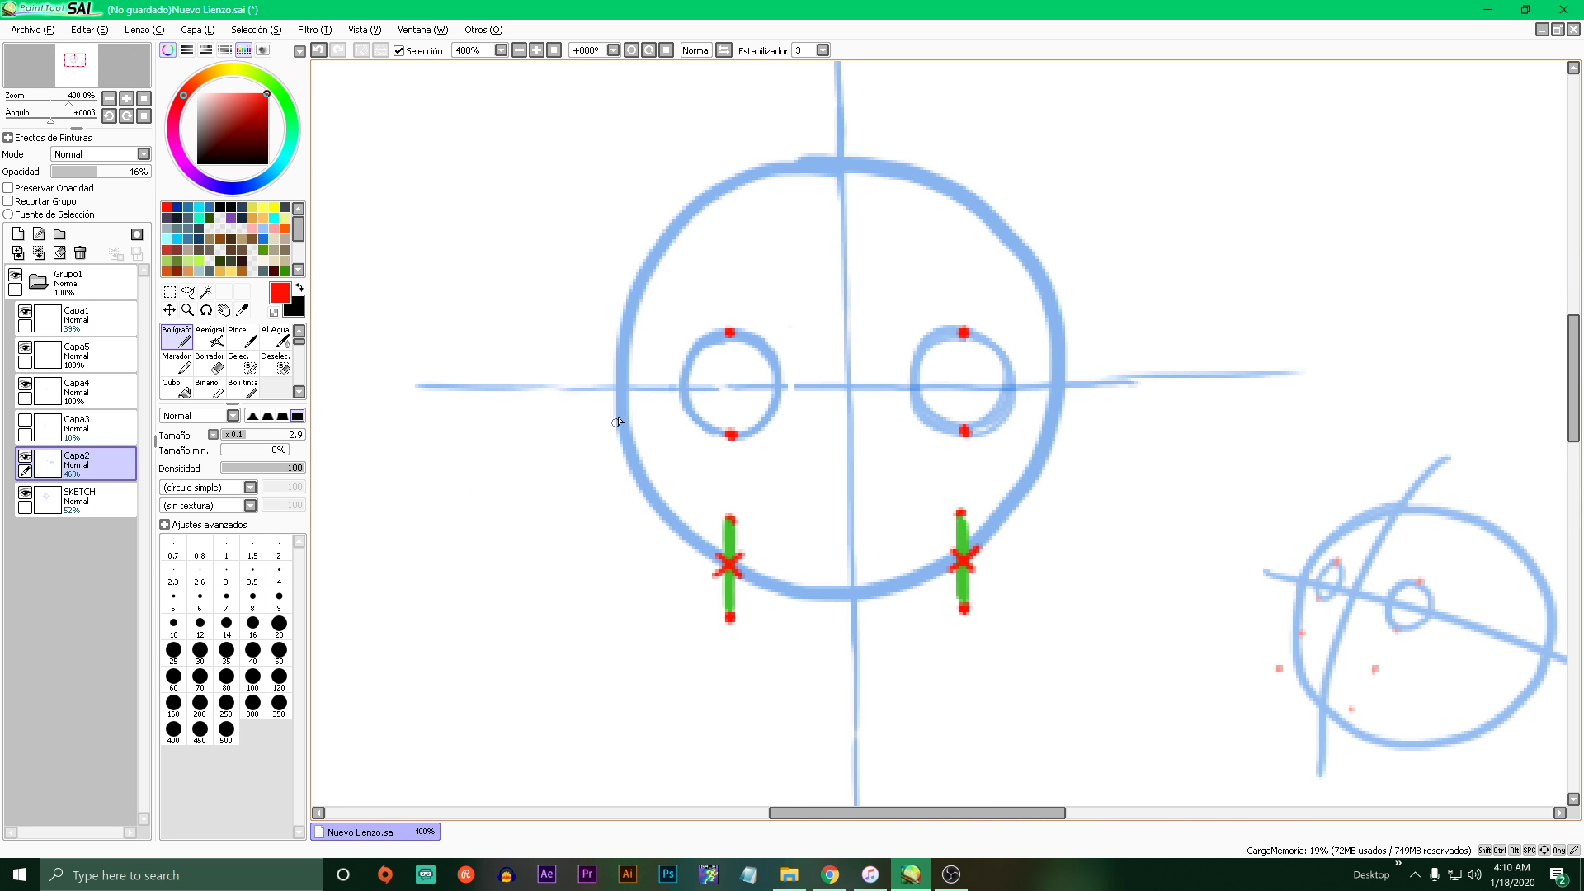
mouse_move(620, 395)
left_mouse_down()
mouse_move(652, 501)
mouse_move(777, 589)
left_mouse_up()
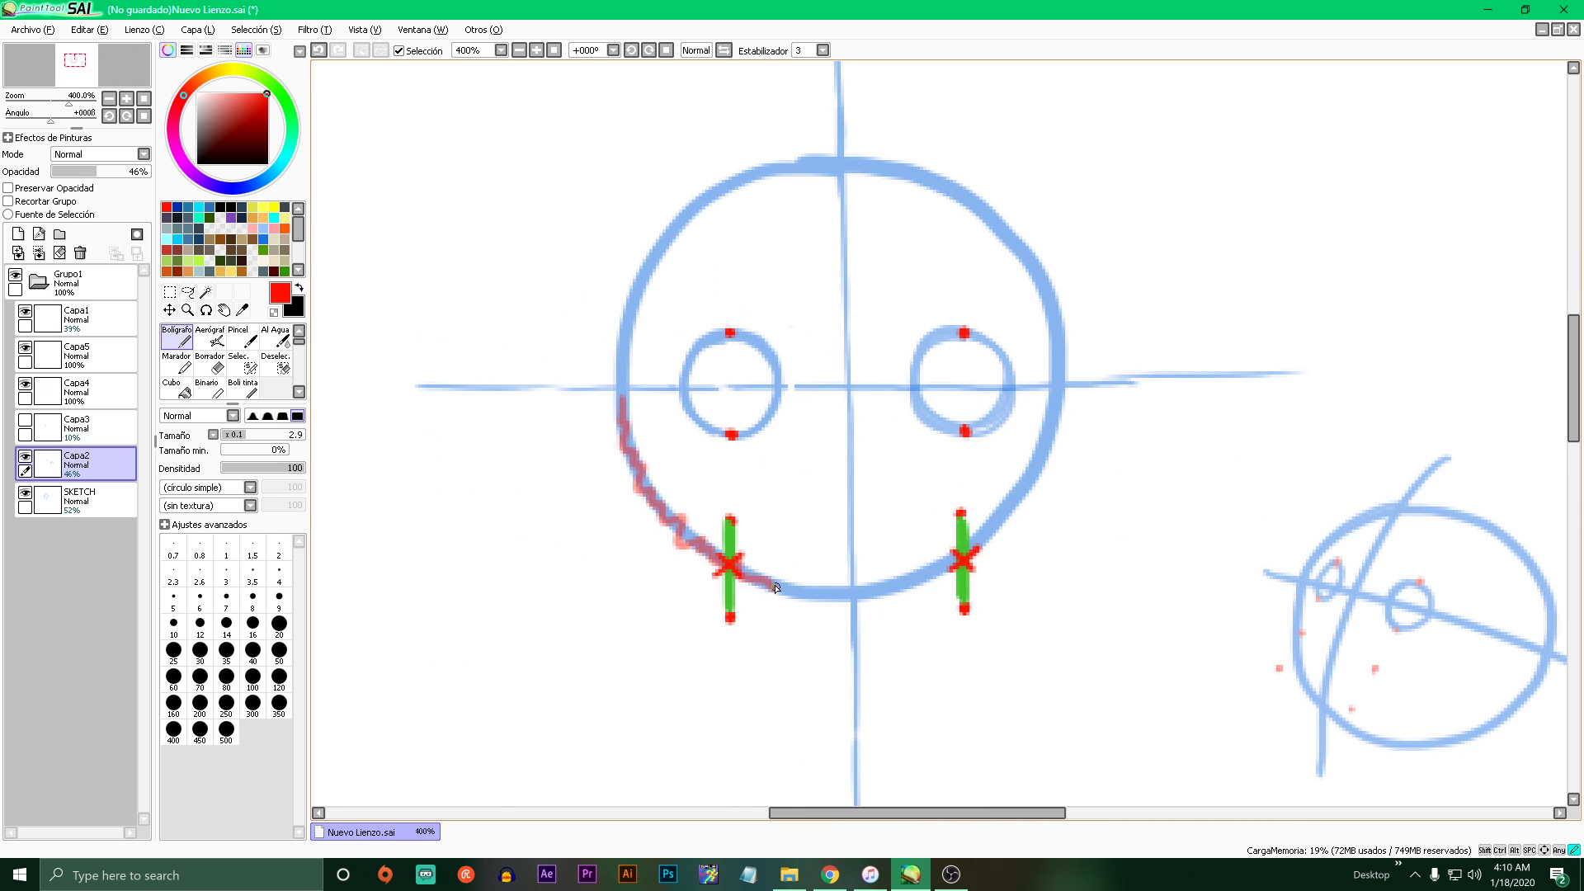
scroll(772, 587, "down", 4)
key("ctrl+z")
- Trace the turned head's lower-left edge in red from the far eye to the chin and undo it, then re-dot the far eye's lowest marker
scroll(949, 609, "up", 5)
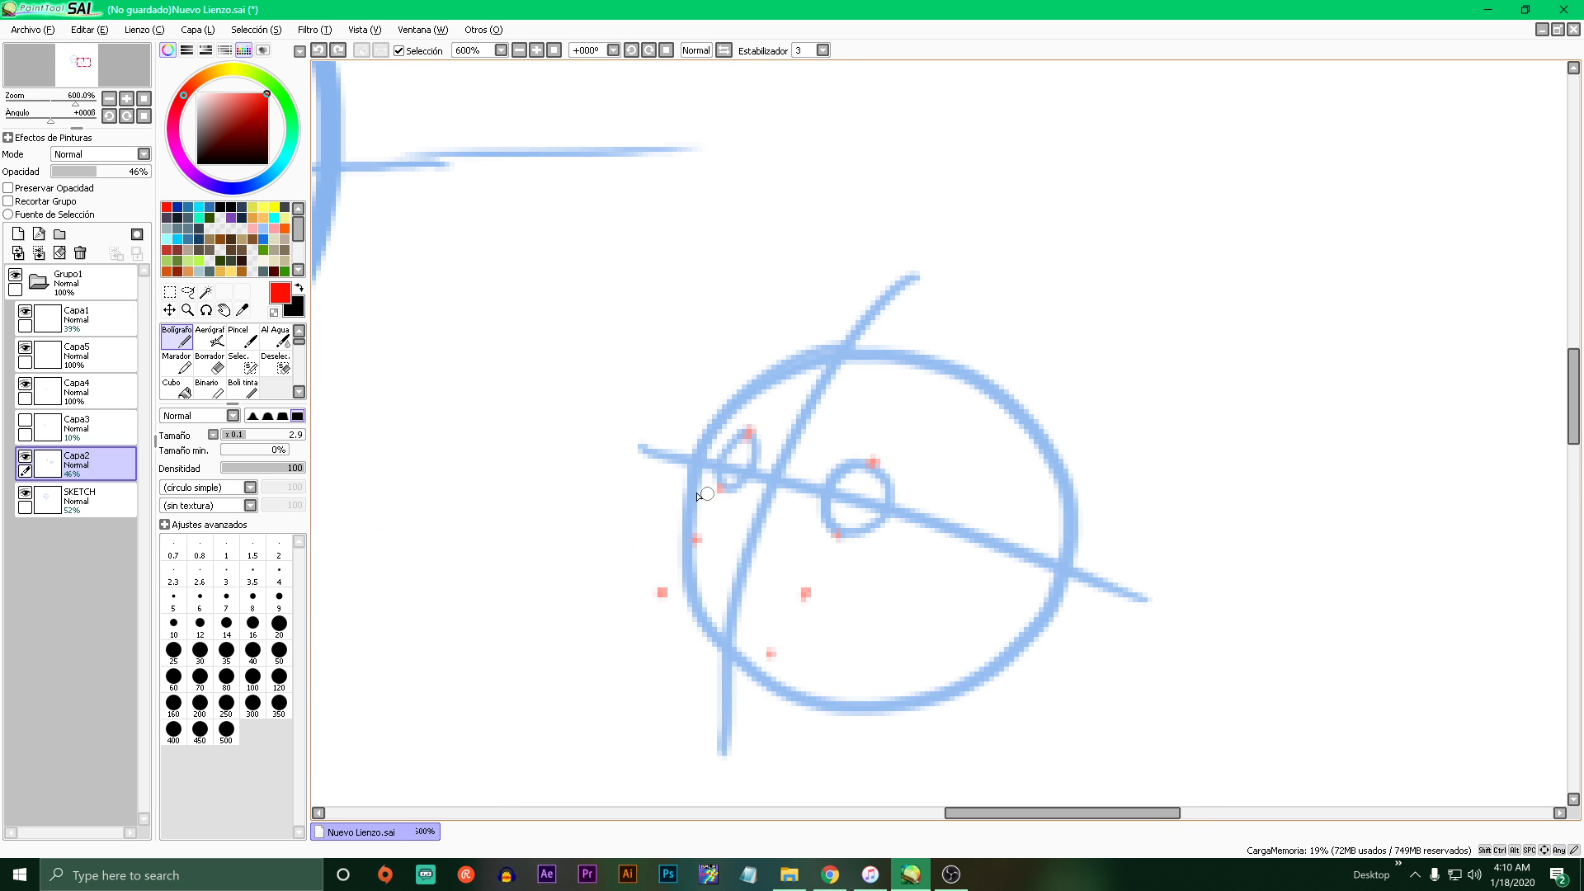
mouse_move(693, 485)
left_mouse_down()
mouse_move(701, 618)
mouse_move(734, 665)
mouse_move(822, 714)
mouse_move(957, 703)
left_mouse_up()
key("ctrl+z")
left_click(665, 596)
left_click(228, 207)
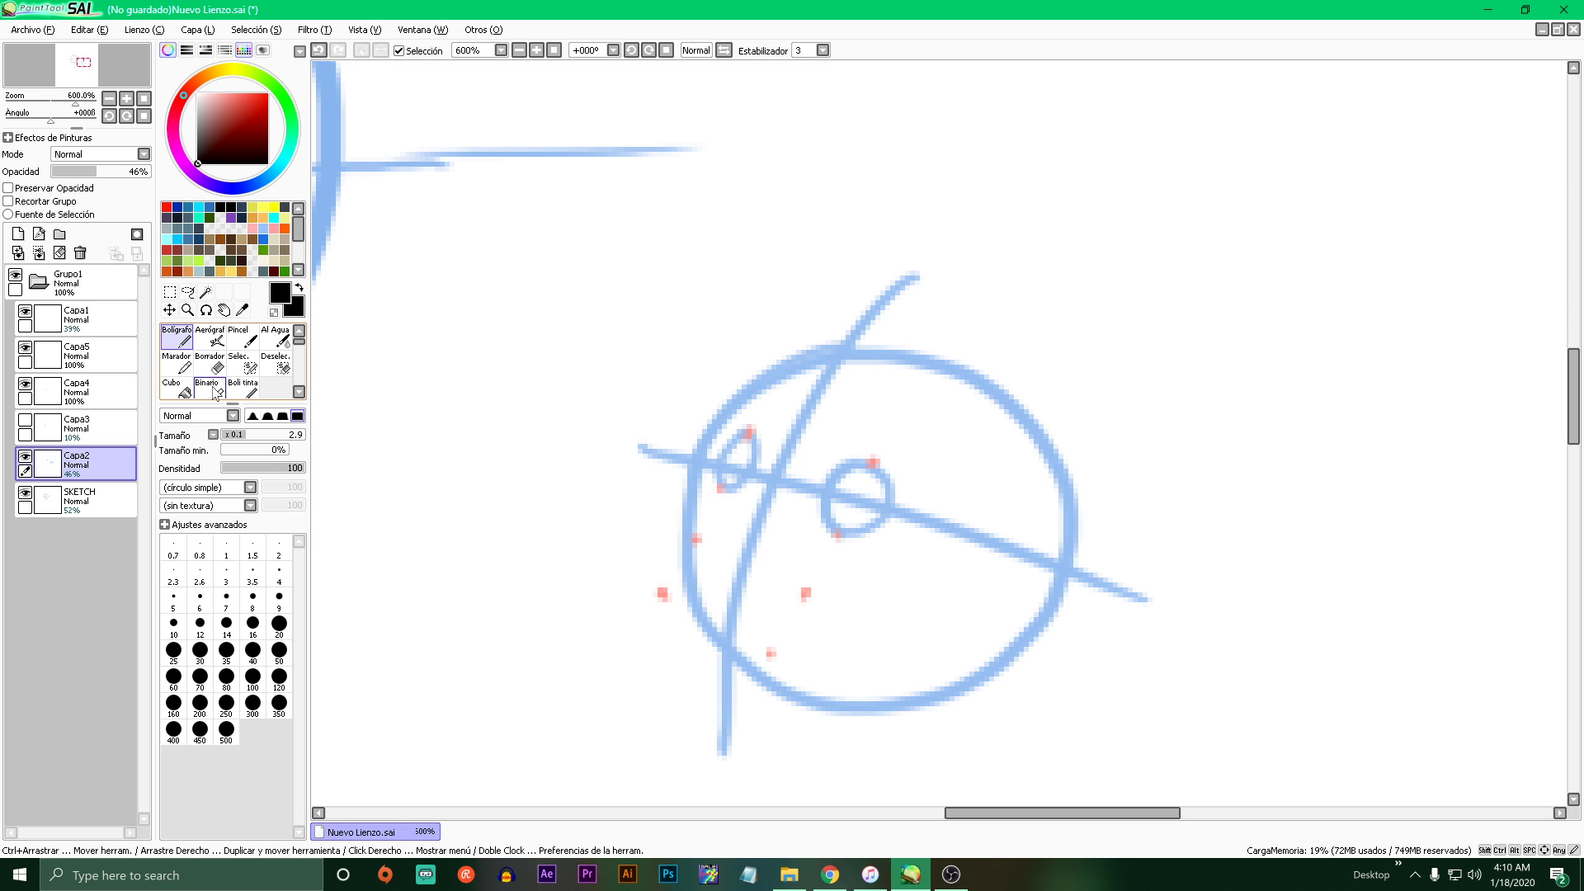
scroll(788, 519, "down", 7)
scroll(653, 486, "up", 5)
scroll(950, 534, "down", 4)
scroll(1155, 578, "up", 4)
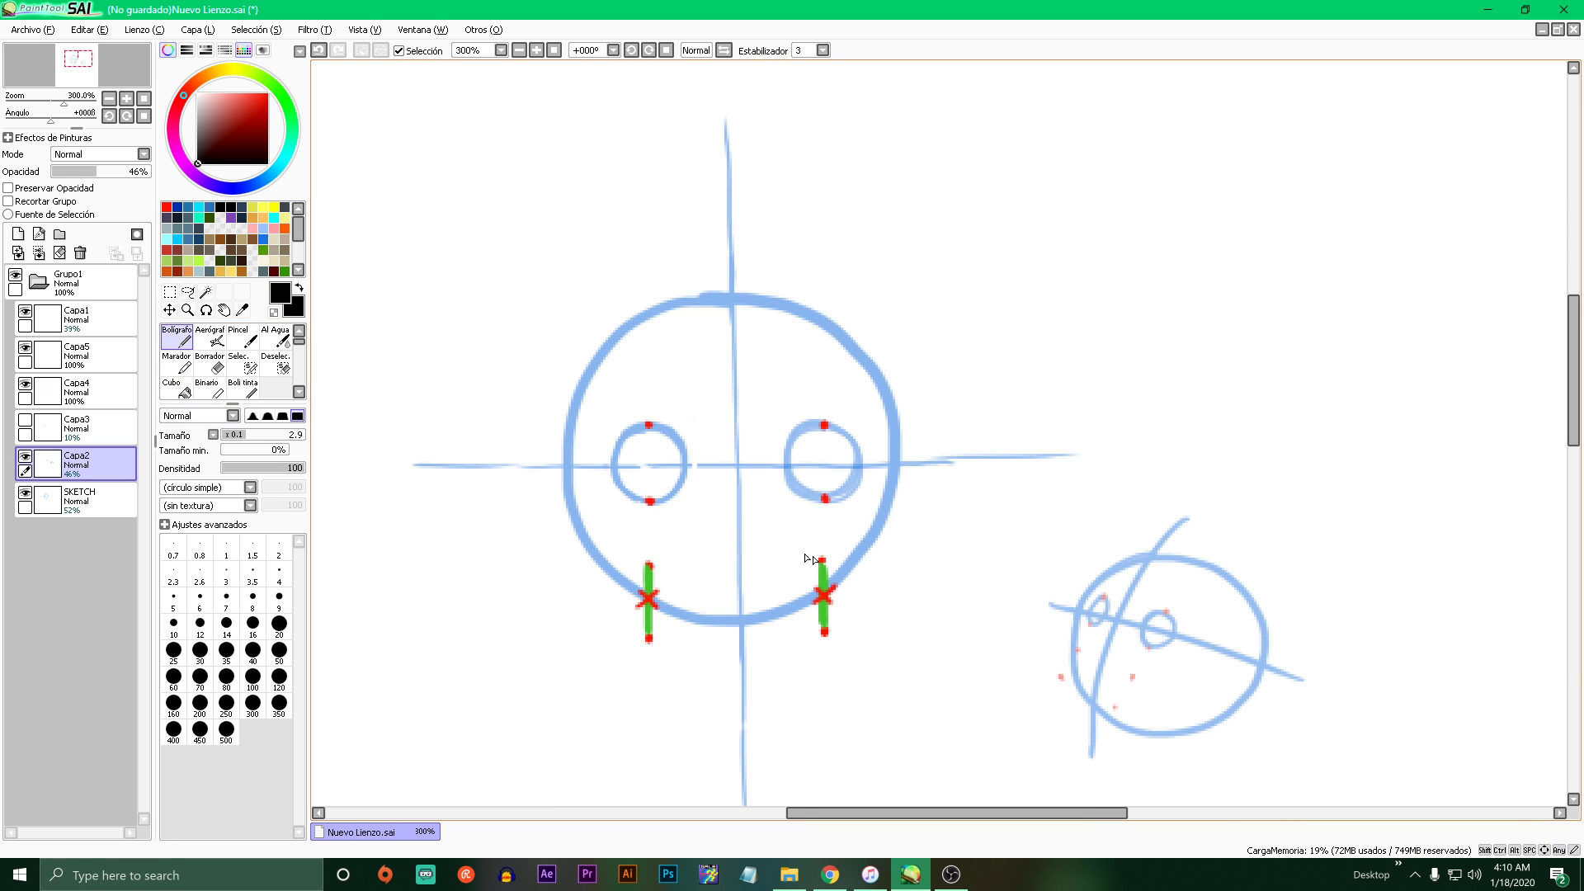
scroll(807, 559, "up", 3)
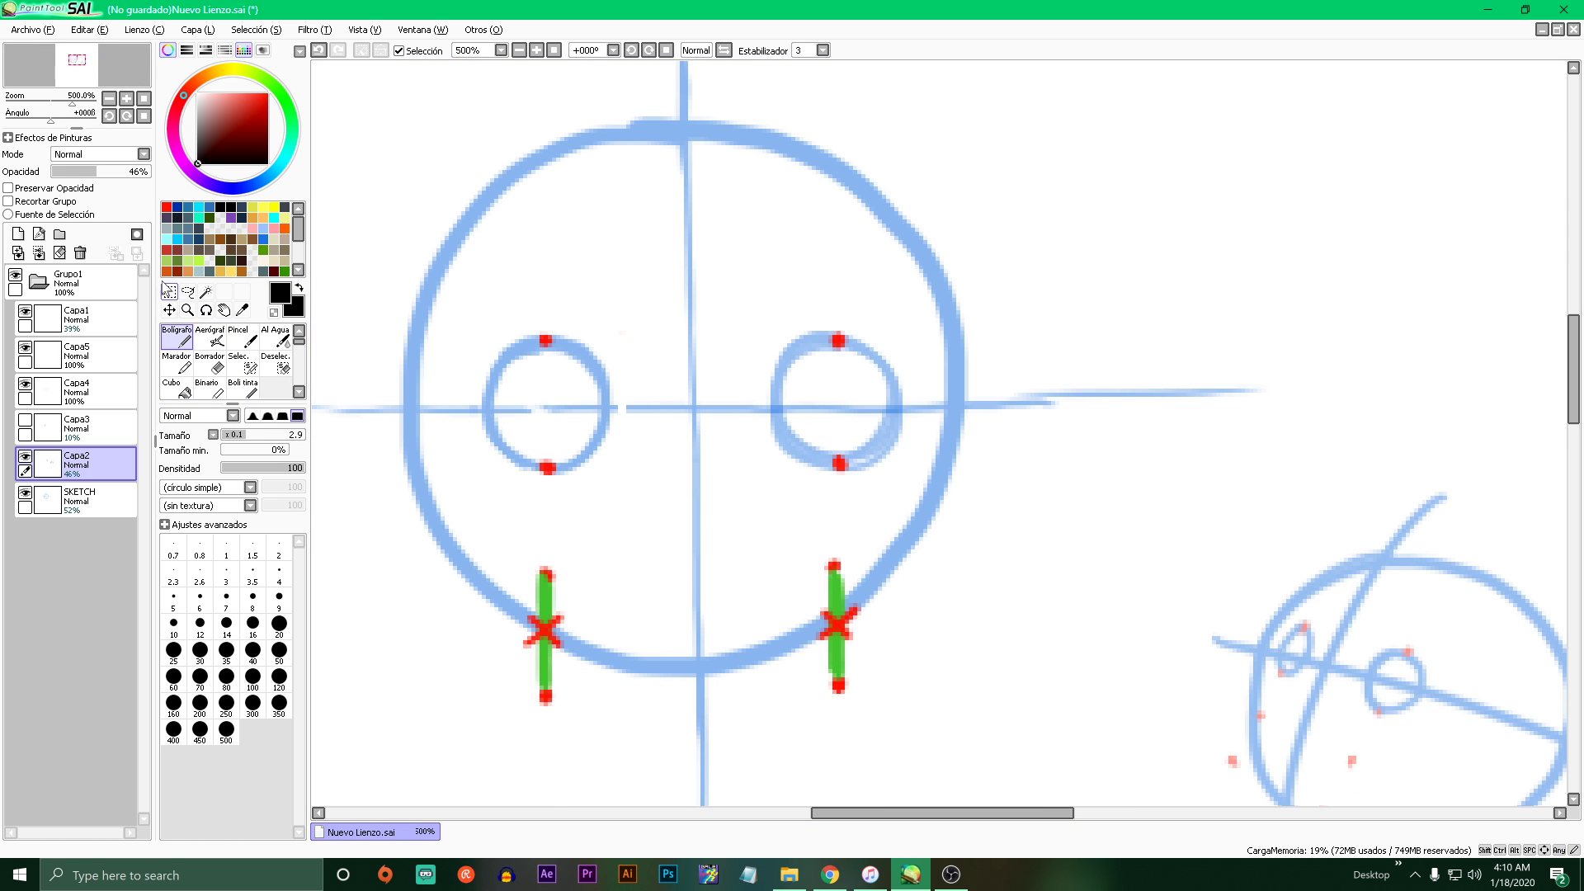
- Mark red bars on the front-view eye line, one from each eye outward to or past the circle's edge, and undo both
left_click(167, 208)
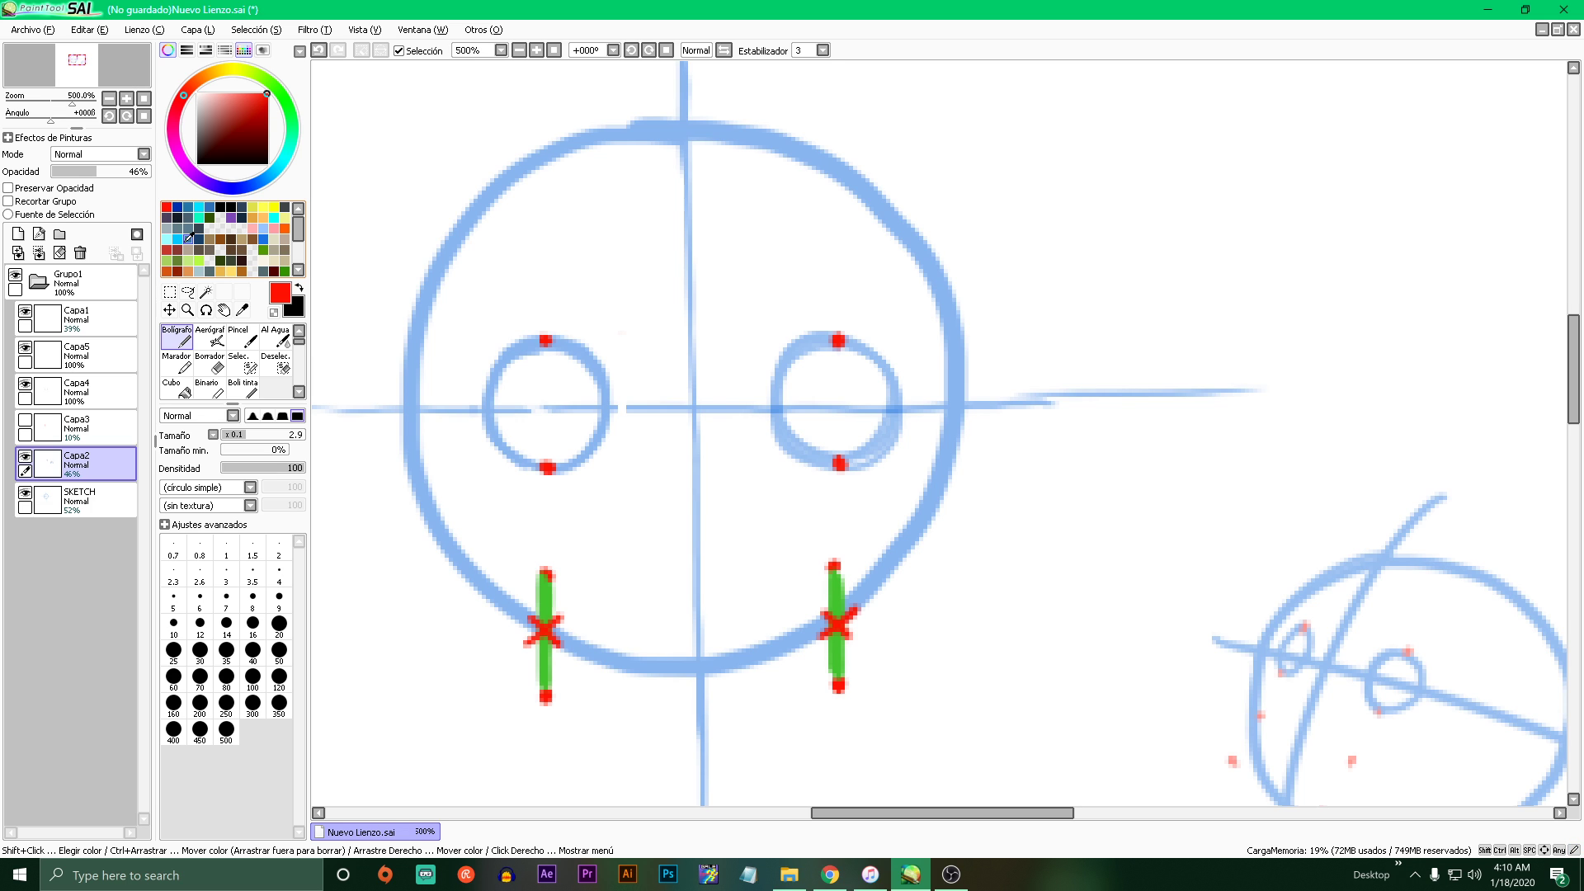
scroll(671, 545, "down", 3)
scroll(655, 468, "up", 3)
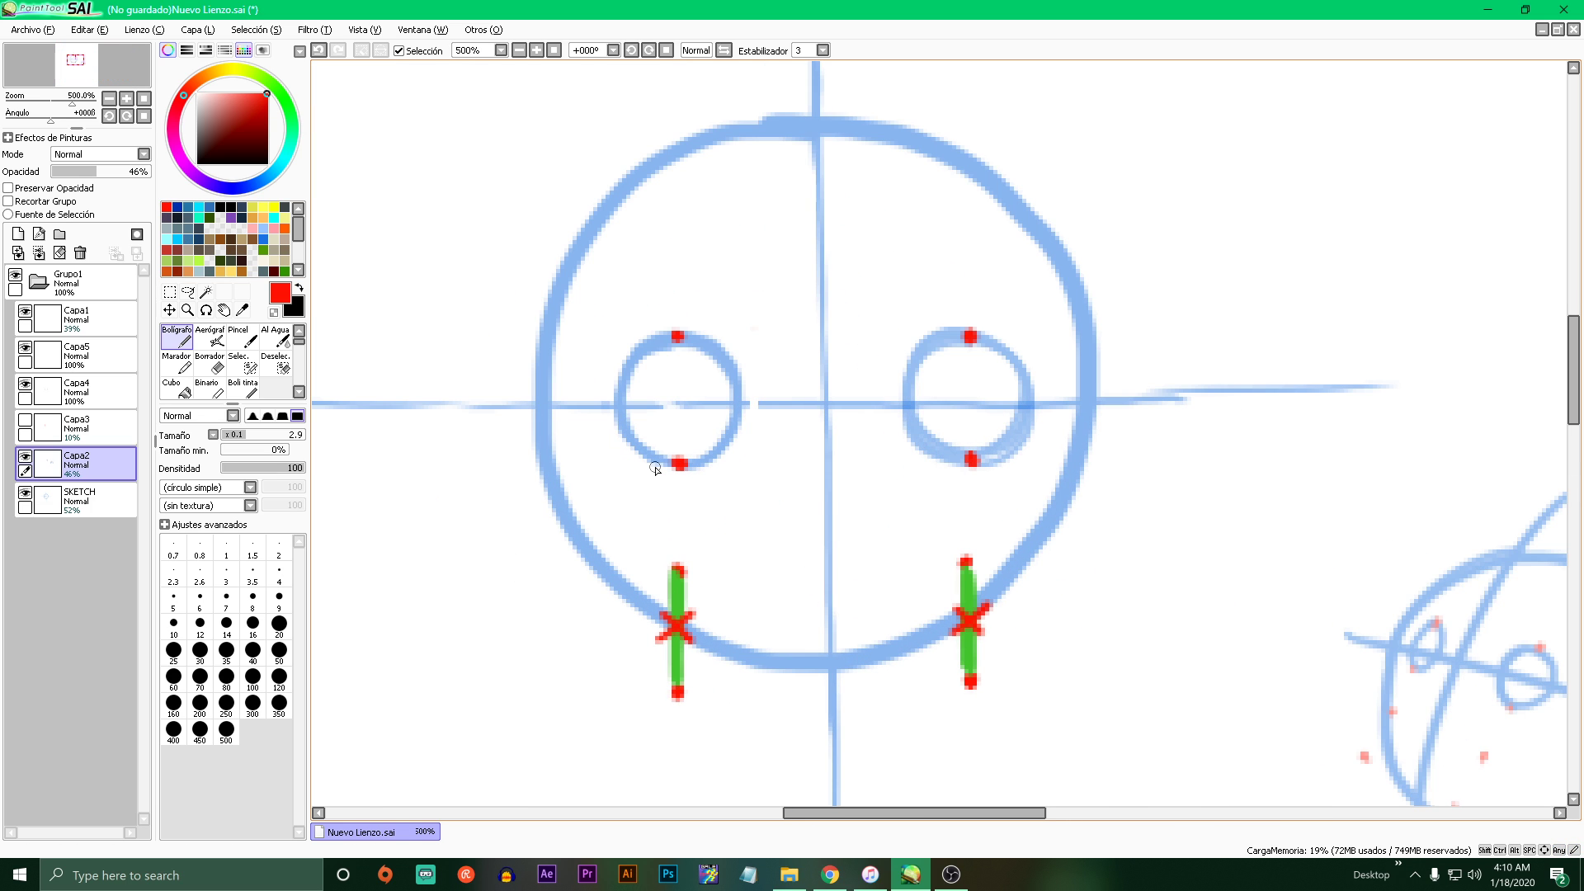
left_click_drag(536, 403, 609, 407)
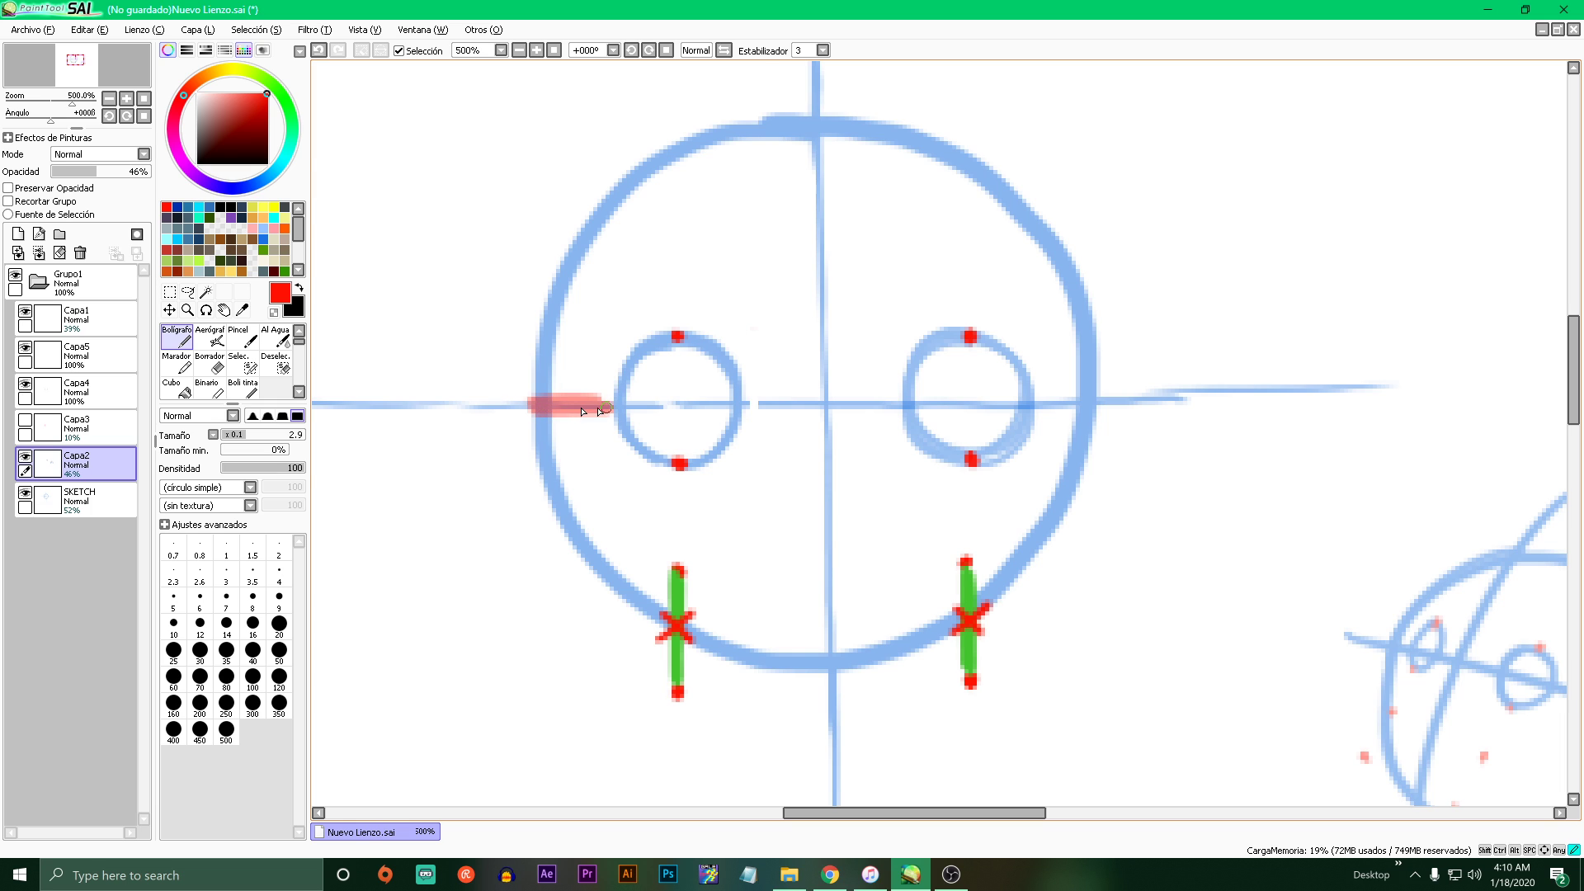
left_click_drag(1028, 408, 1170, 407)
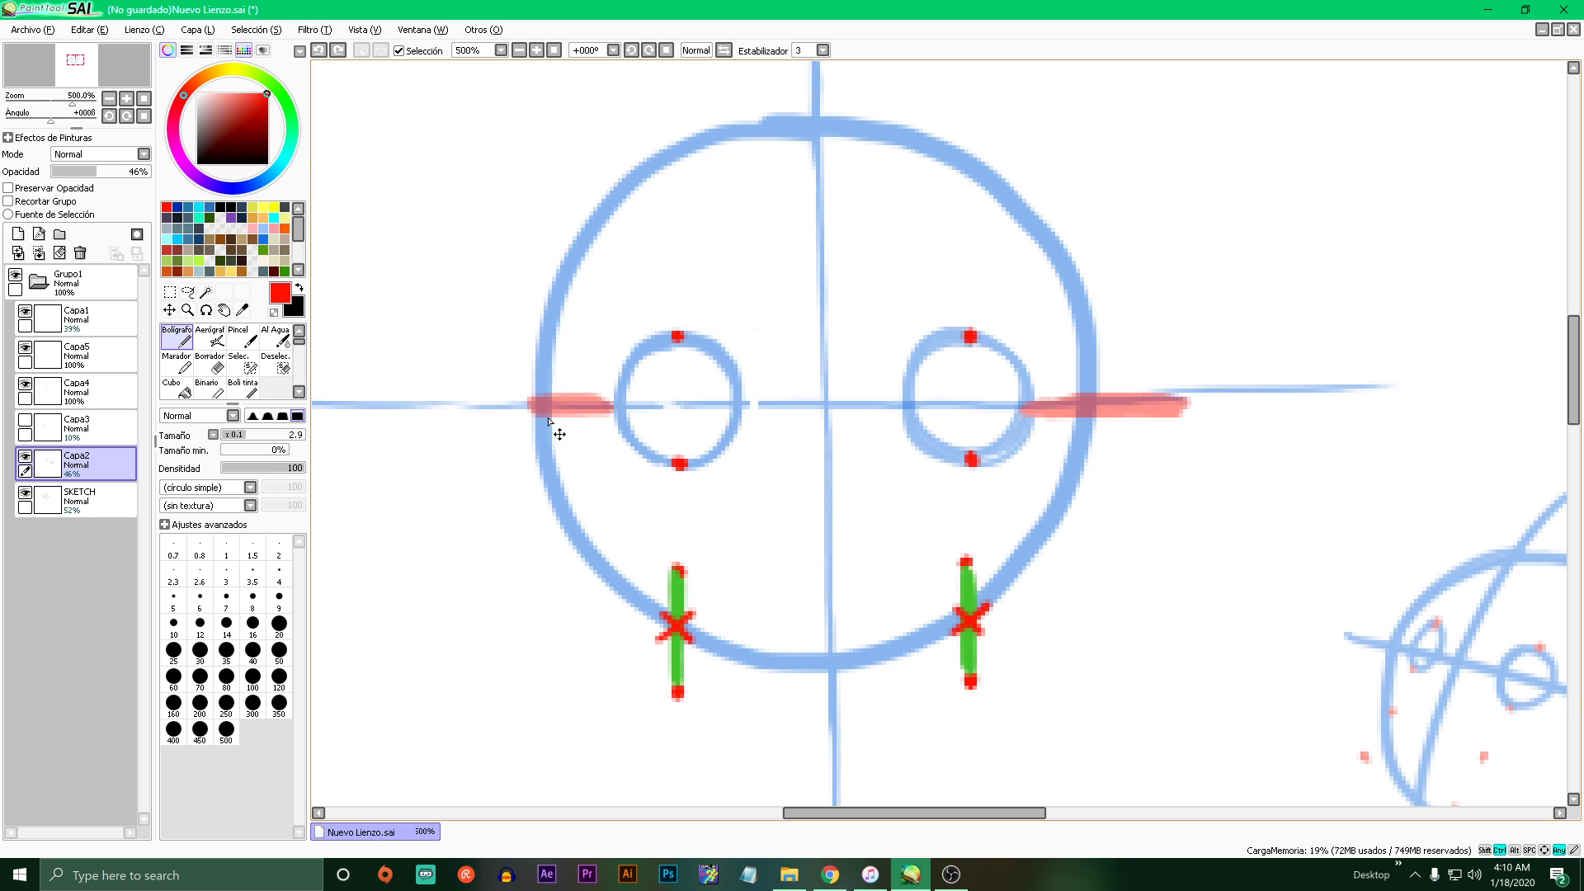
key("ctrl+z")
key("ctrl+z")
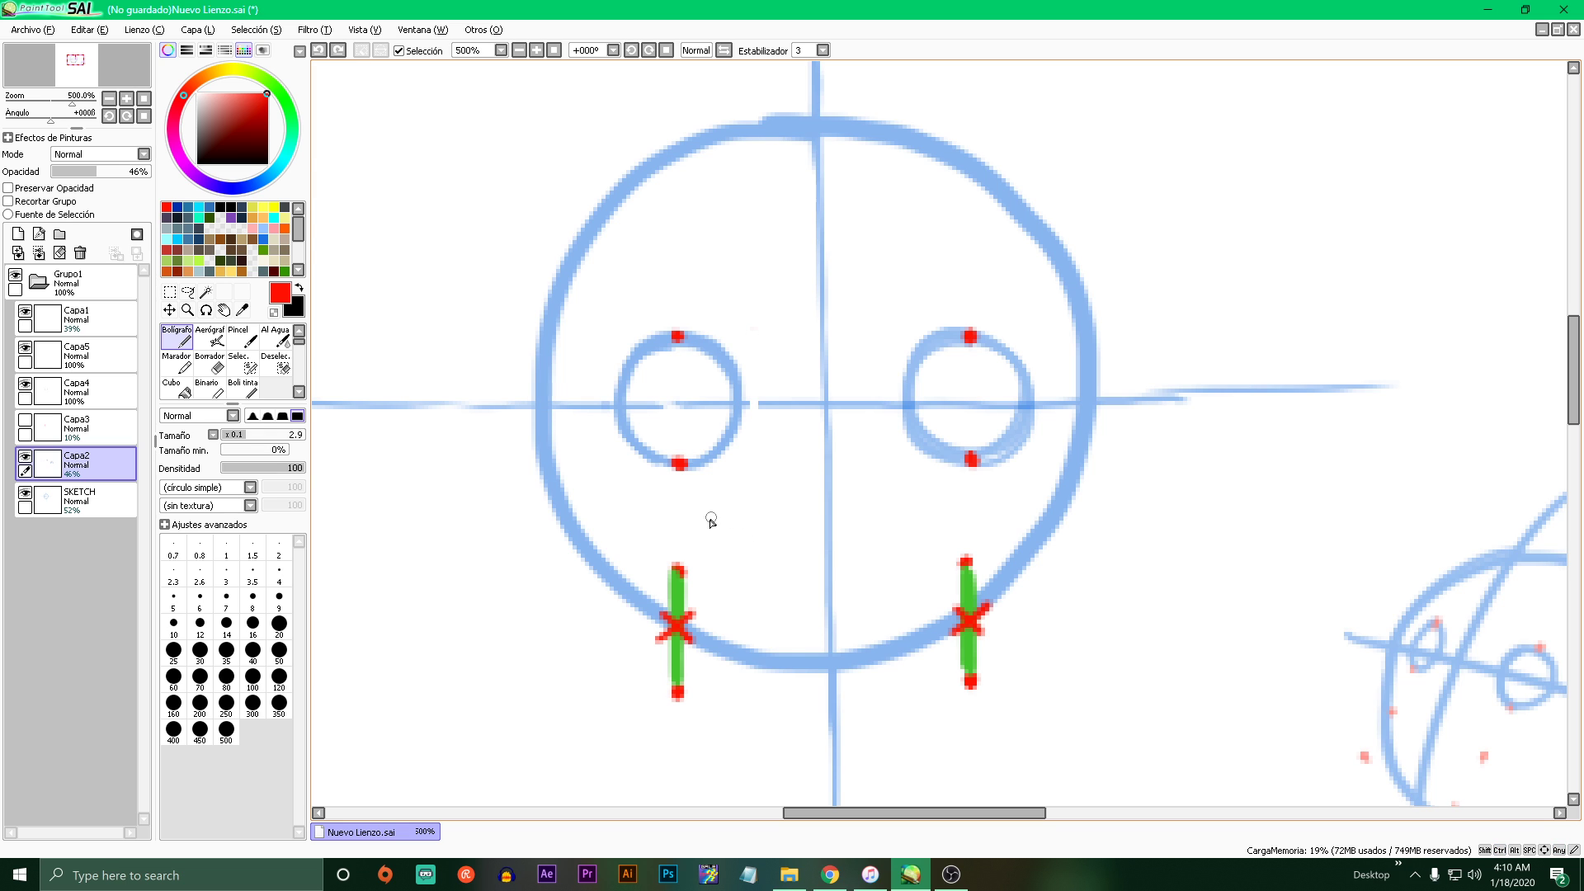
- Copy the front-view head's left eye from the SKETCH layer and paste it beside the original, across the circle's edge, at 100% opacity
left_click(673, 337)
left_click(169, 291)
left_click(66, 504)
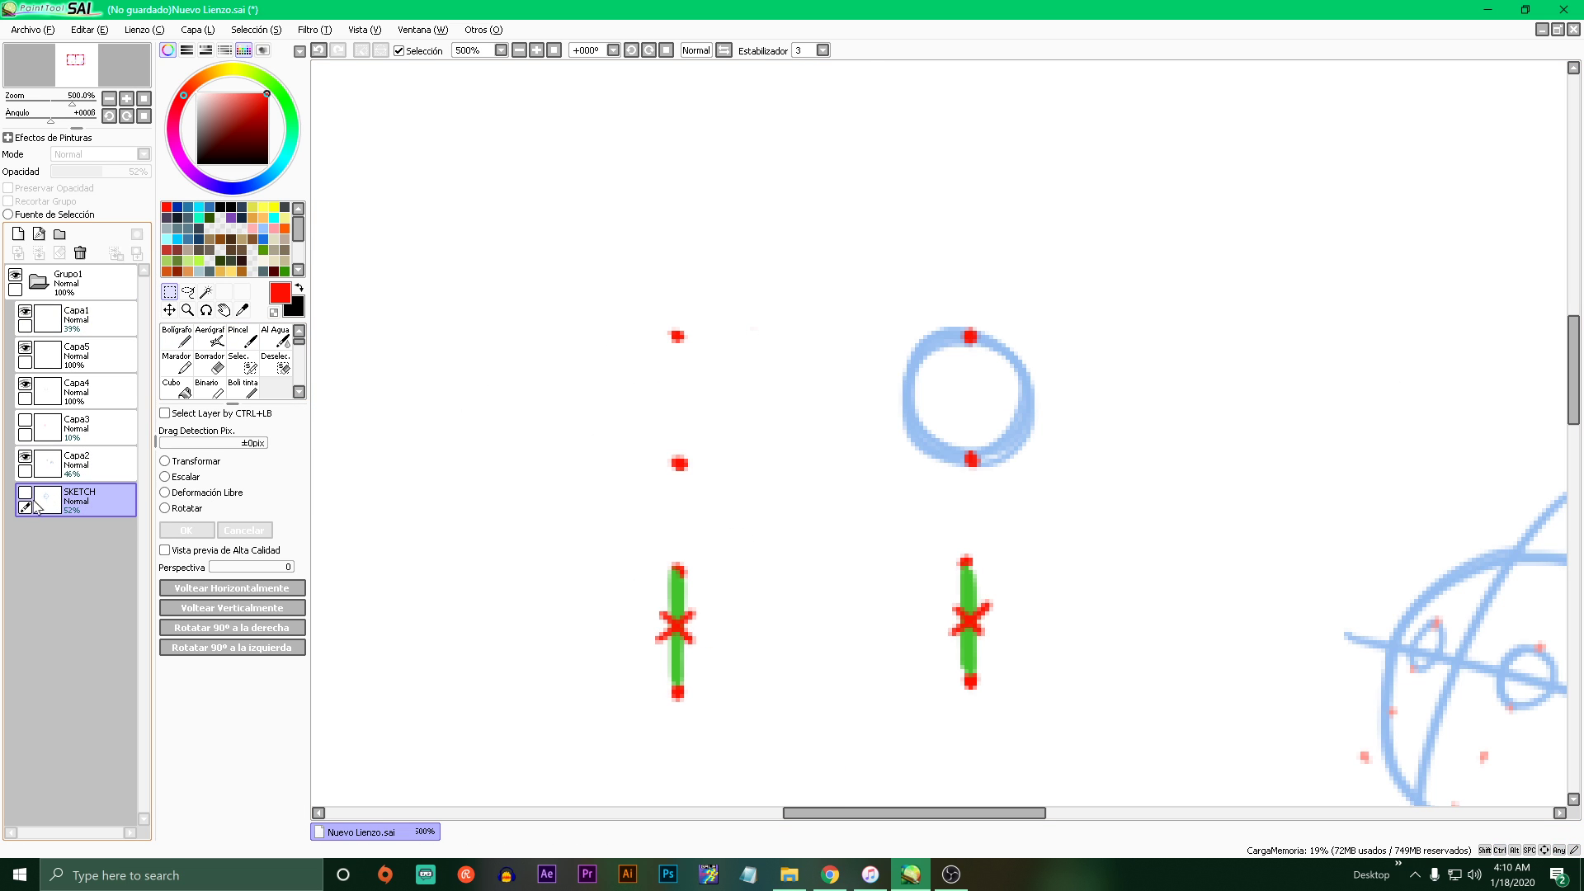
left_click_drag(614, 327, 758, 483)
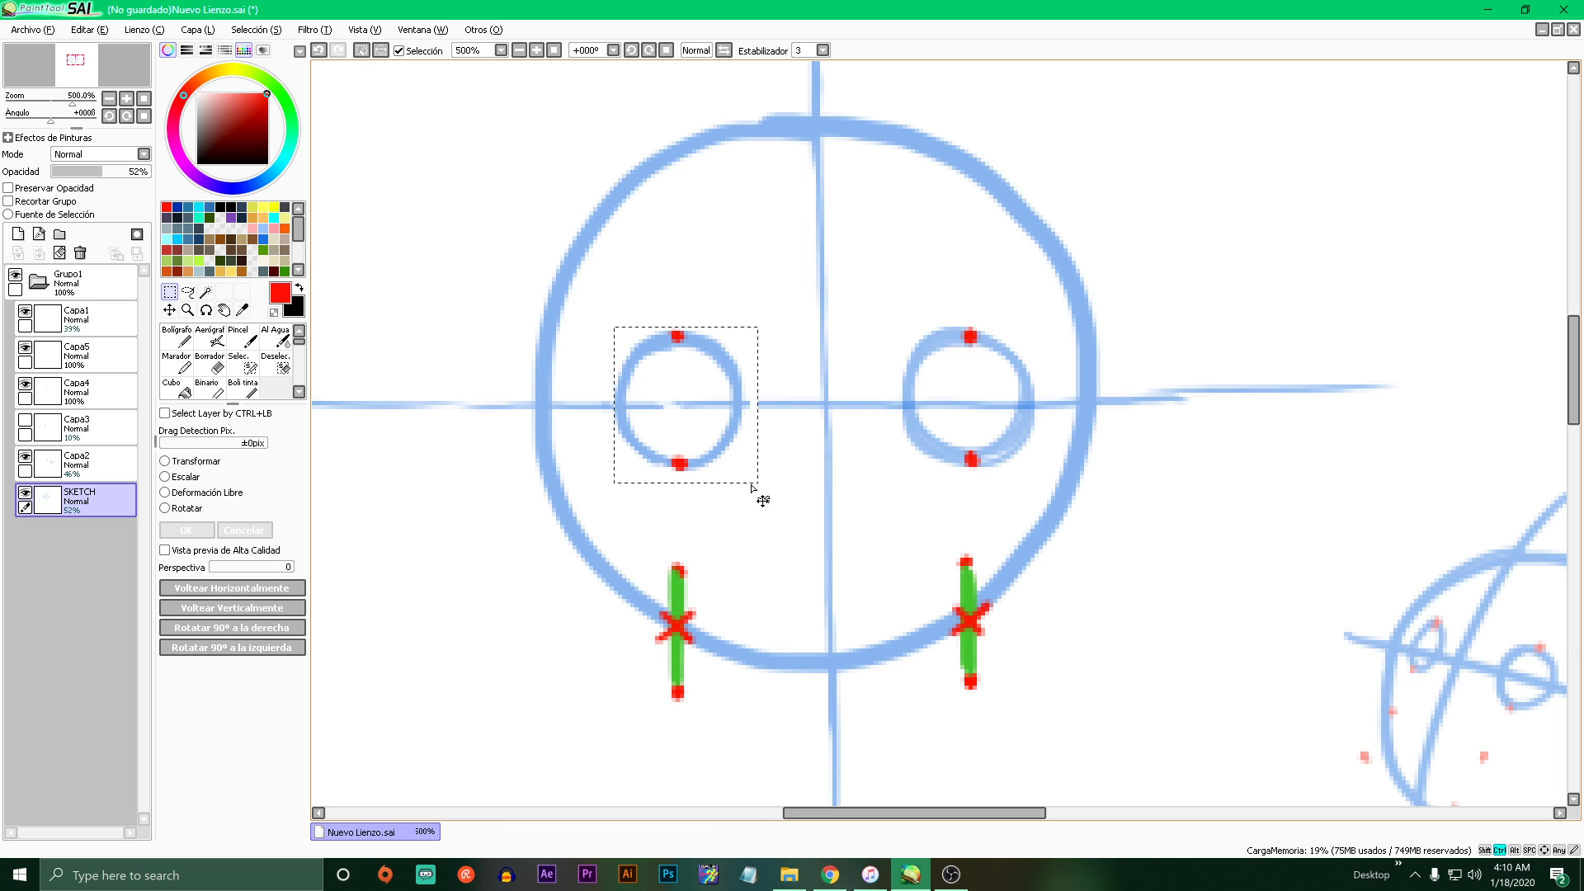
key("ctrl+c")
key("ctrl+v")
left_click_drag(693, 435, 536, 432)
left_click_drag(82, 172, 173, 175)
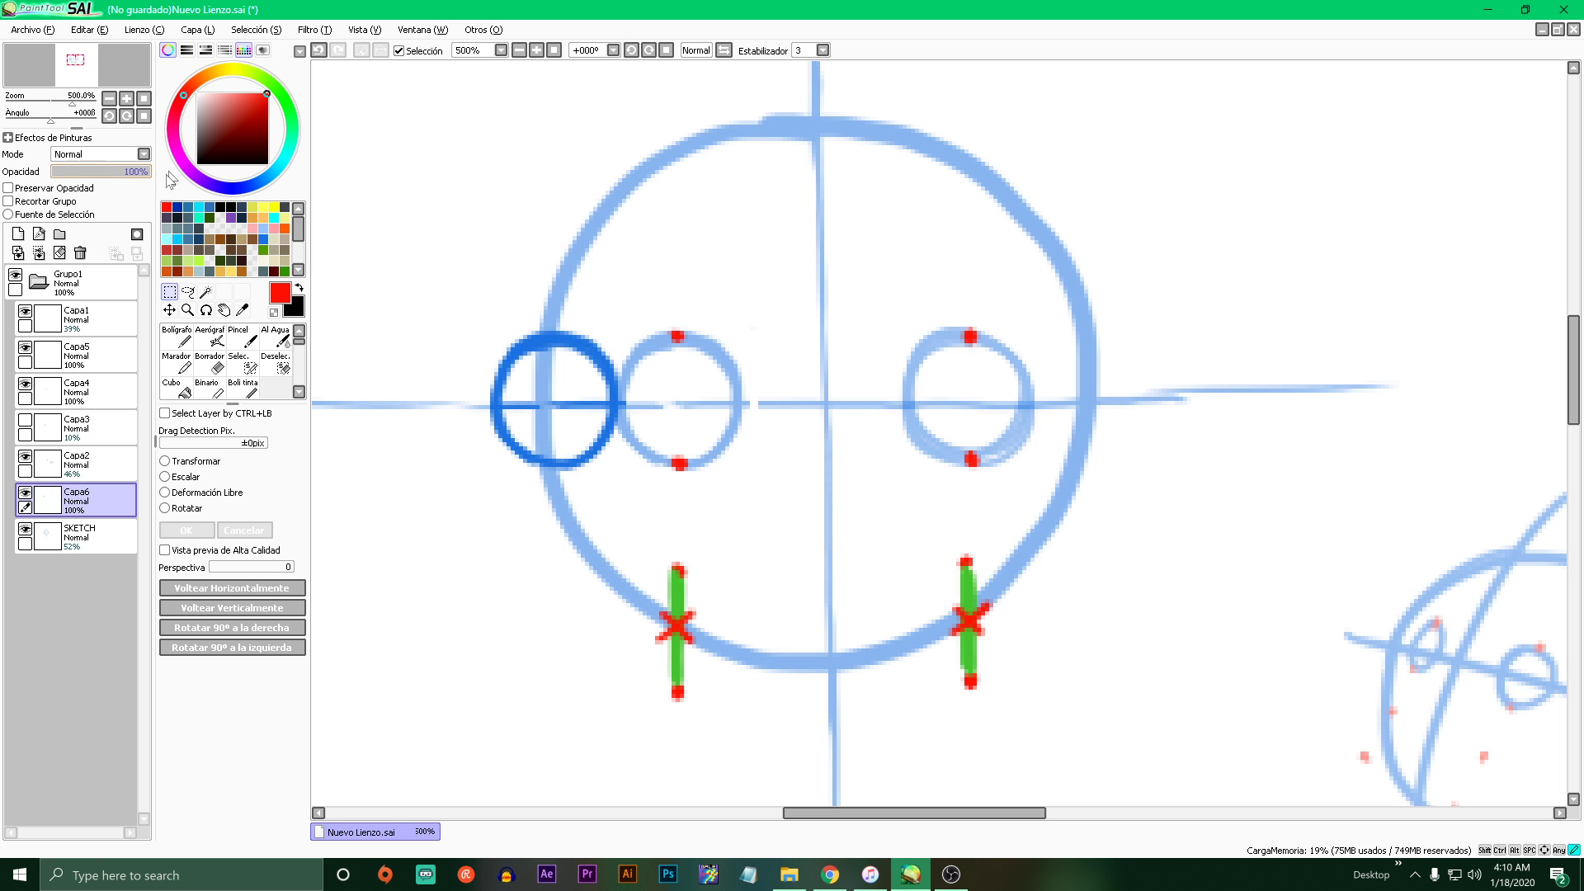
- Hide the pasted eye's layer, and try a red pen stroke from the circle's edge across the left eye on Capa2, undoing the stroke
left_click(25, 493)
left_click(176, 339)
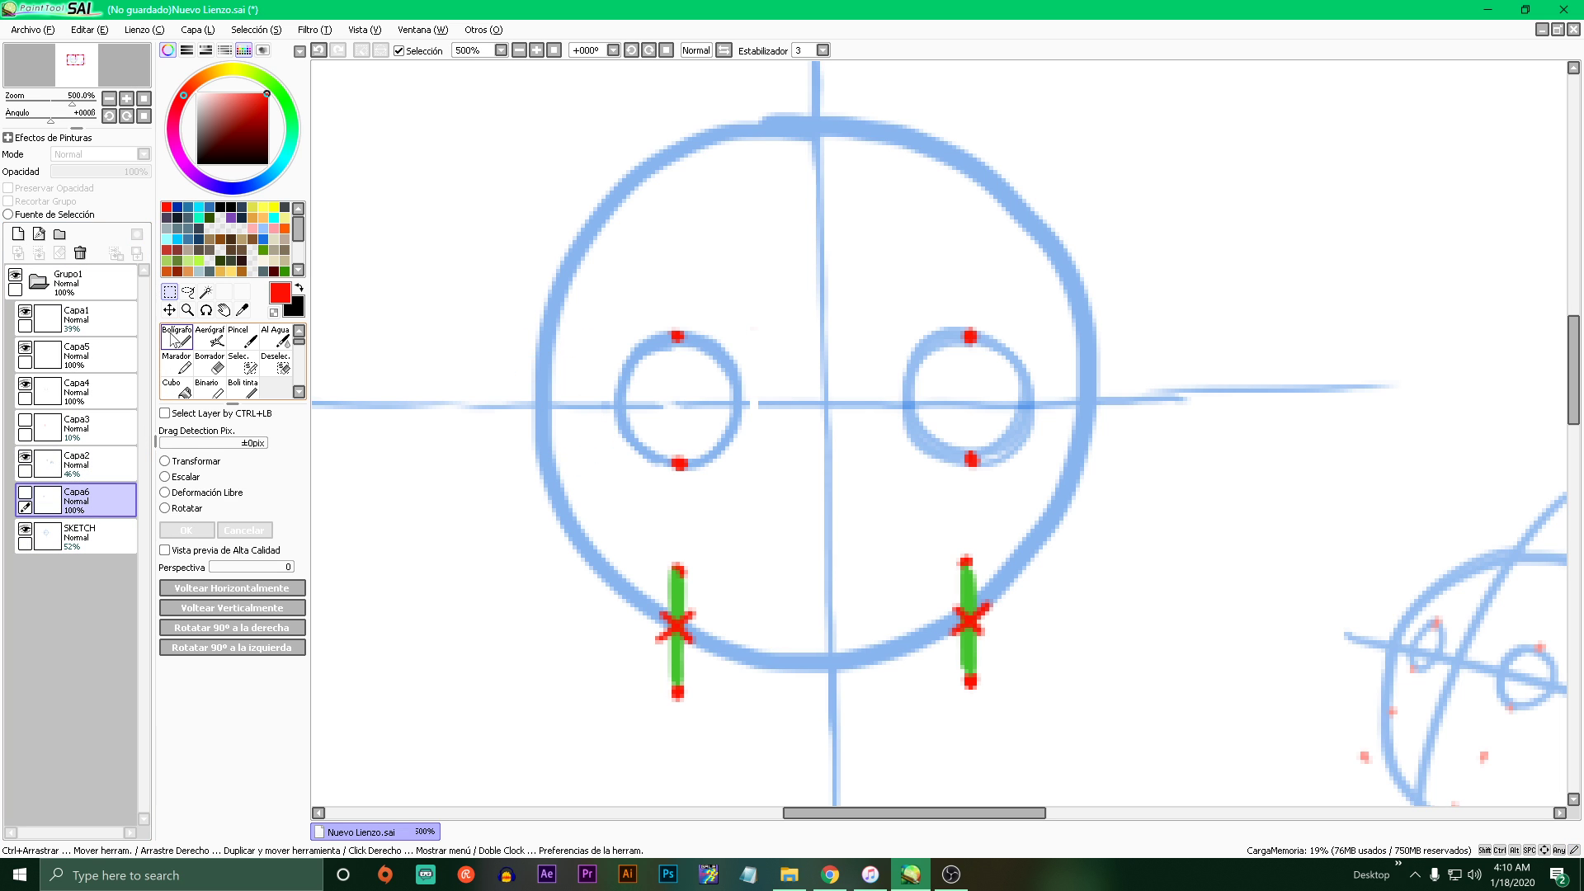
left_click(78, 462)
left_click_drag(561, 446, 718, 355)
key("ctrl+z")
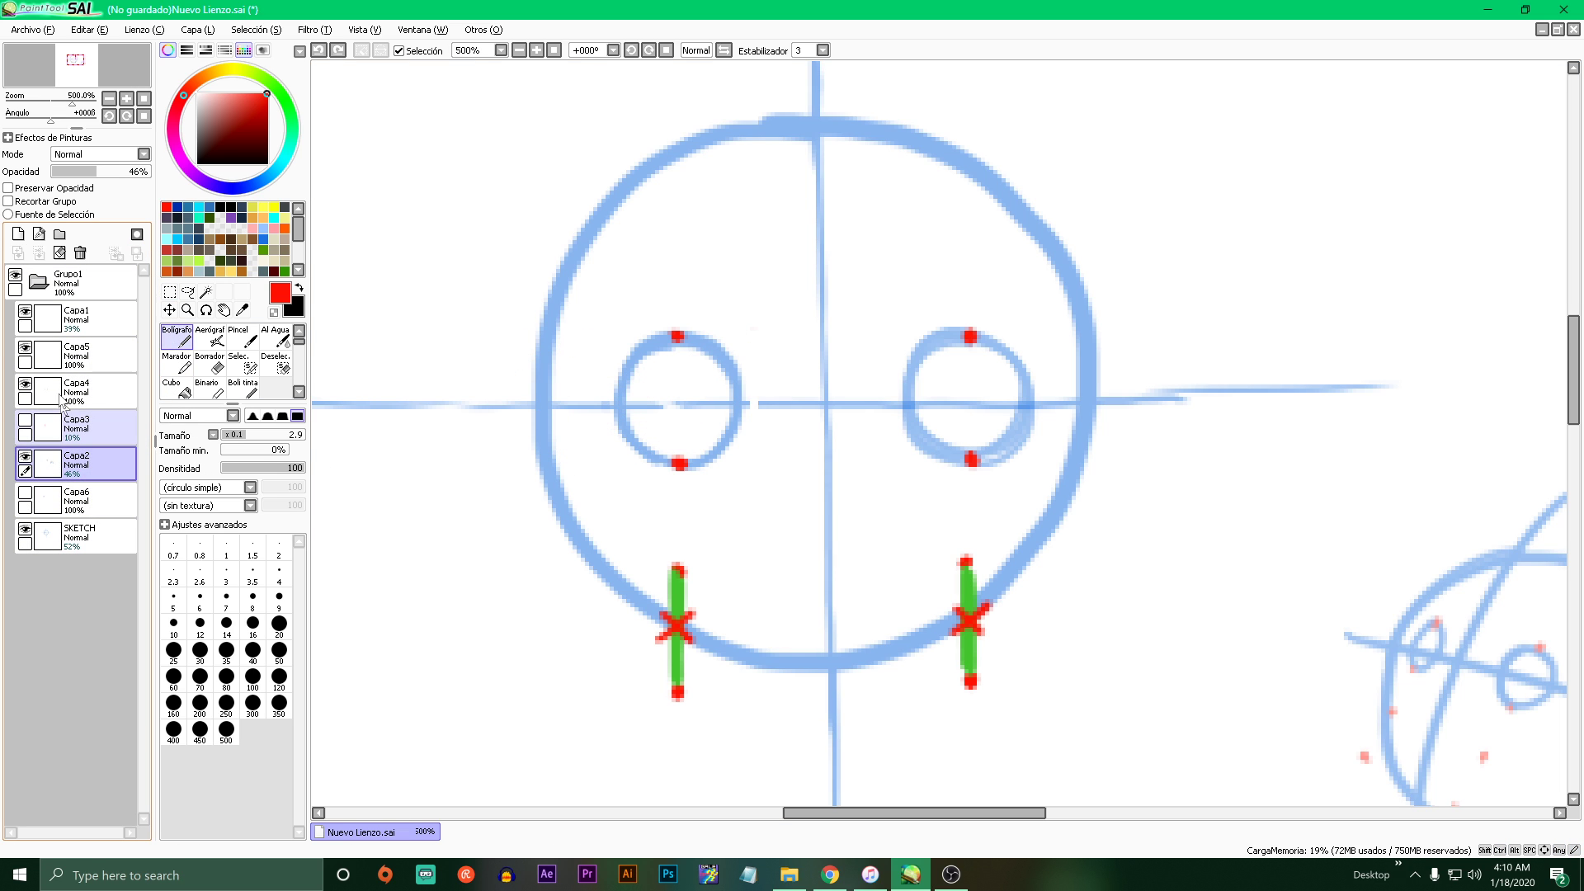
- Add a new layer above Capa2 and try a red pen stroke from outside the circle into the left eye, undoing the stroke
left_click(18, 234)
left_click_drag(449, 441, 660, 347)
key("ctrl+z")
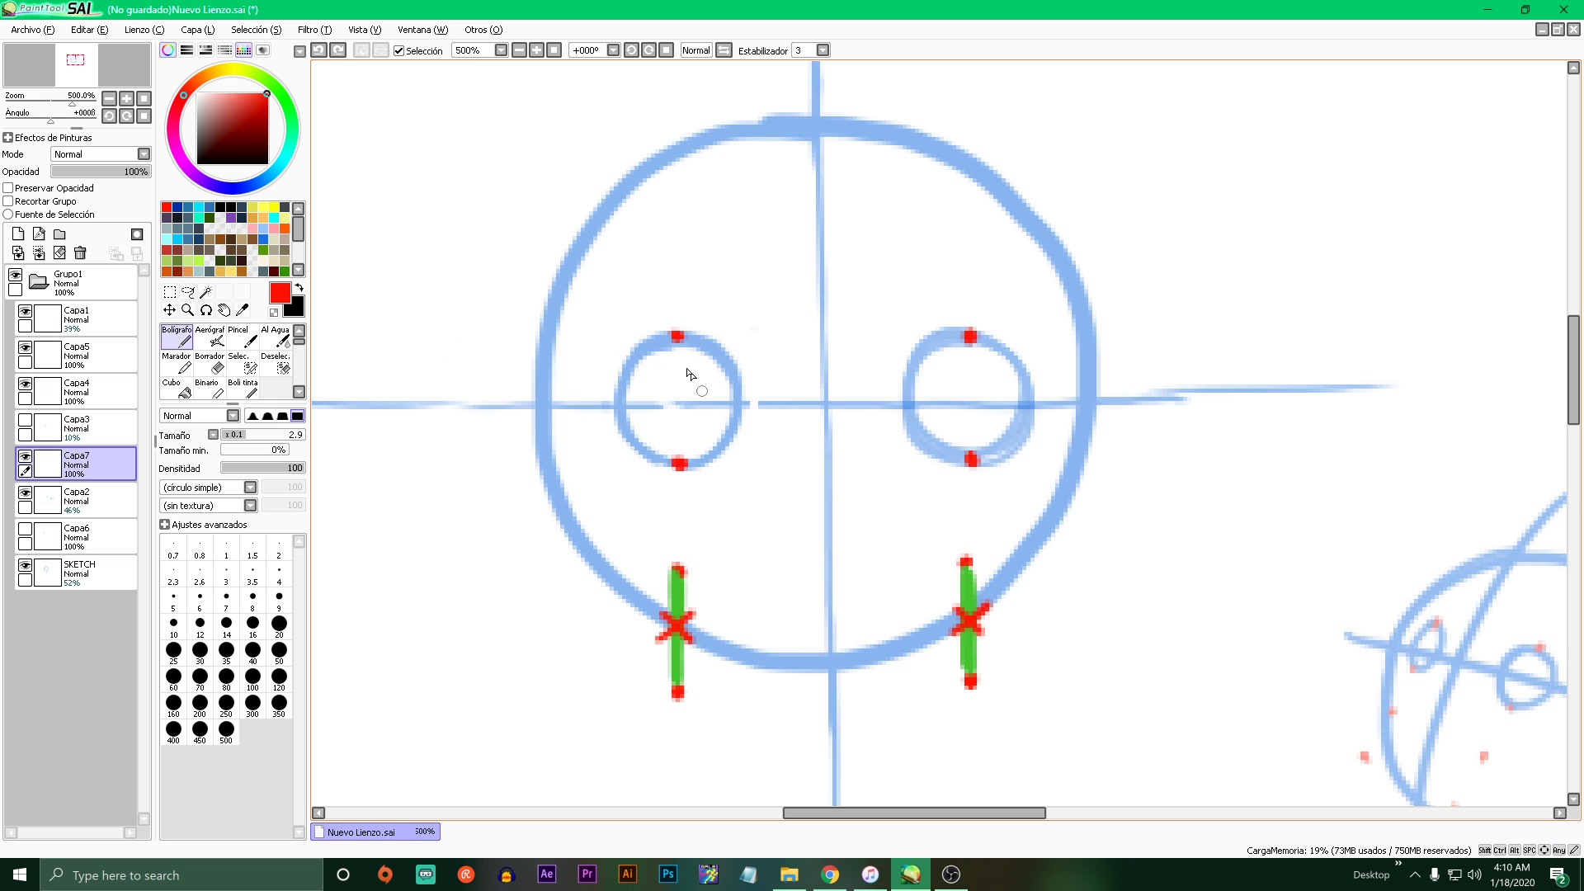
- Draw short red horizontal marks along the front head's eye line between each eye and the head outline
left_click_drag(678, 335, 684, 402)
key("ctrl+z")
mouse_move(564, 406)
left_mouse_down()
mouse_move(618, 403)
mouse_move(570, 405)
left_mouse_up()
mouse_move(1056, 406)
left_mouse_down()
mouse_move(1027, 406)
mouse_move(1071, 406)
left_mouse_up()
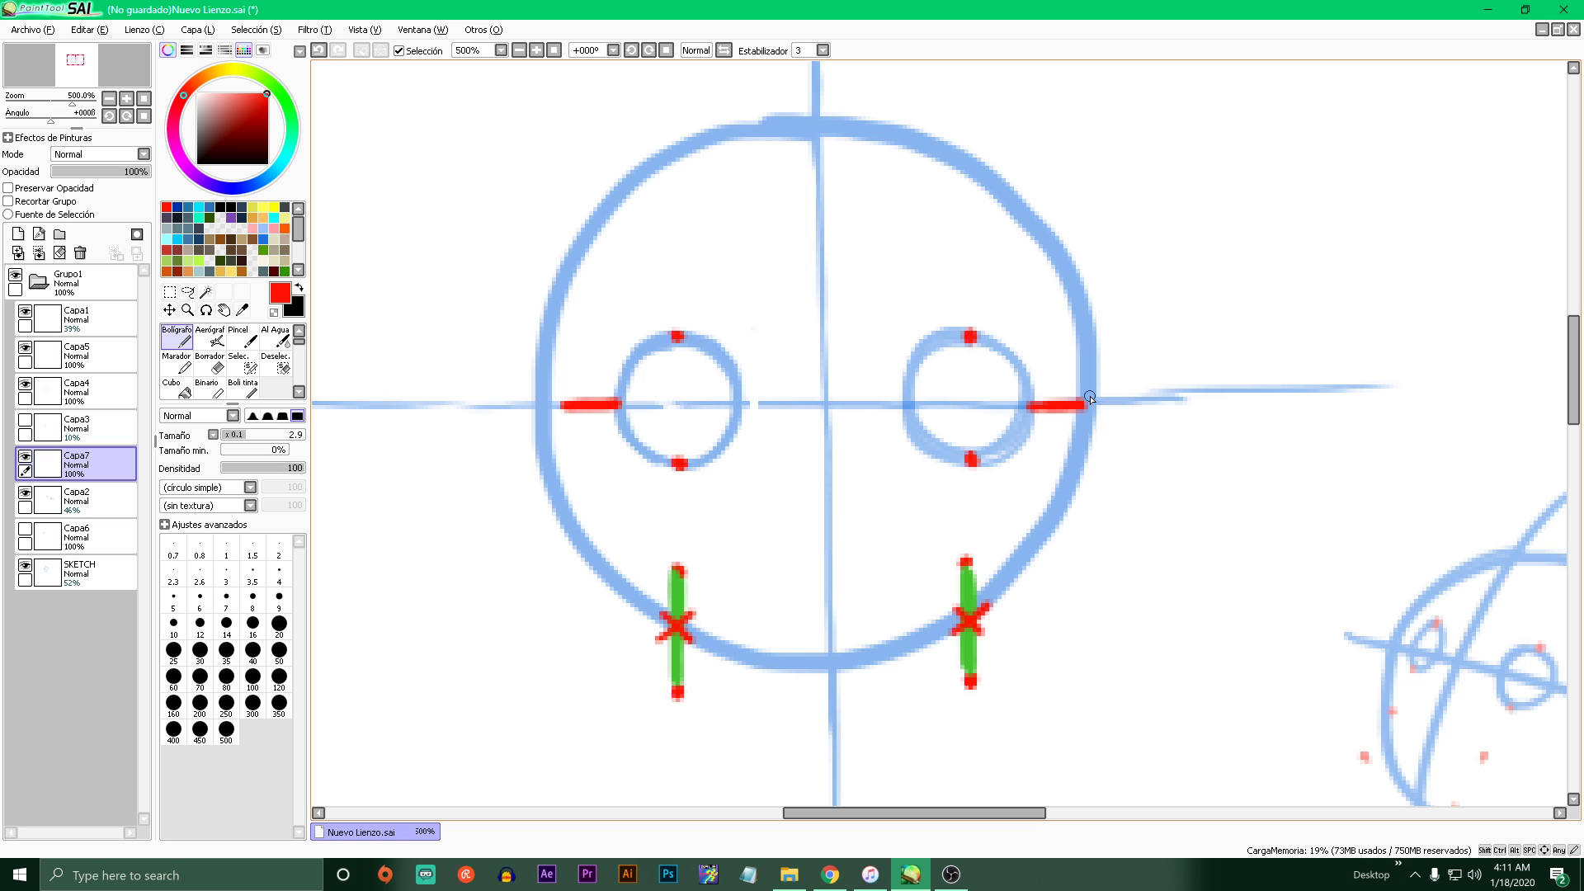
- Draw matching short red marks on the tilted head's eye line, outward from each eye
scroll(666, 458, "down", 9)
scroll(724, 494, "up", 5)
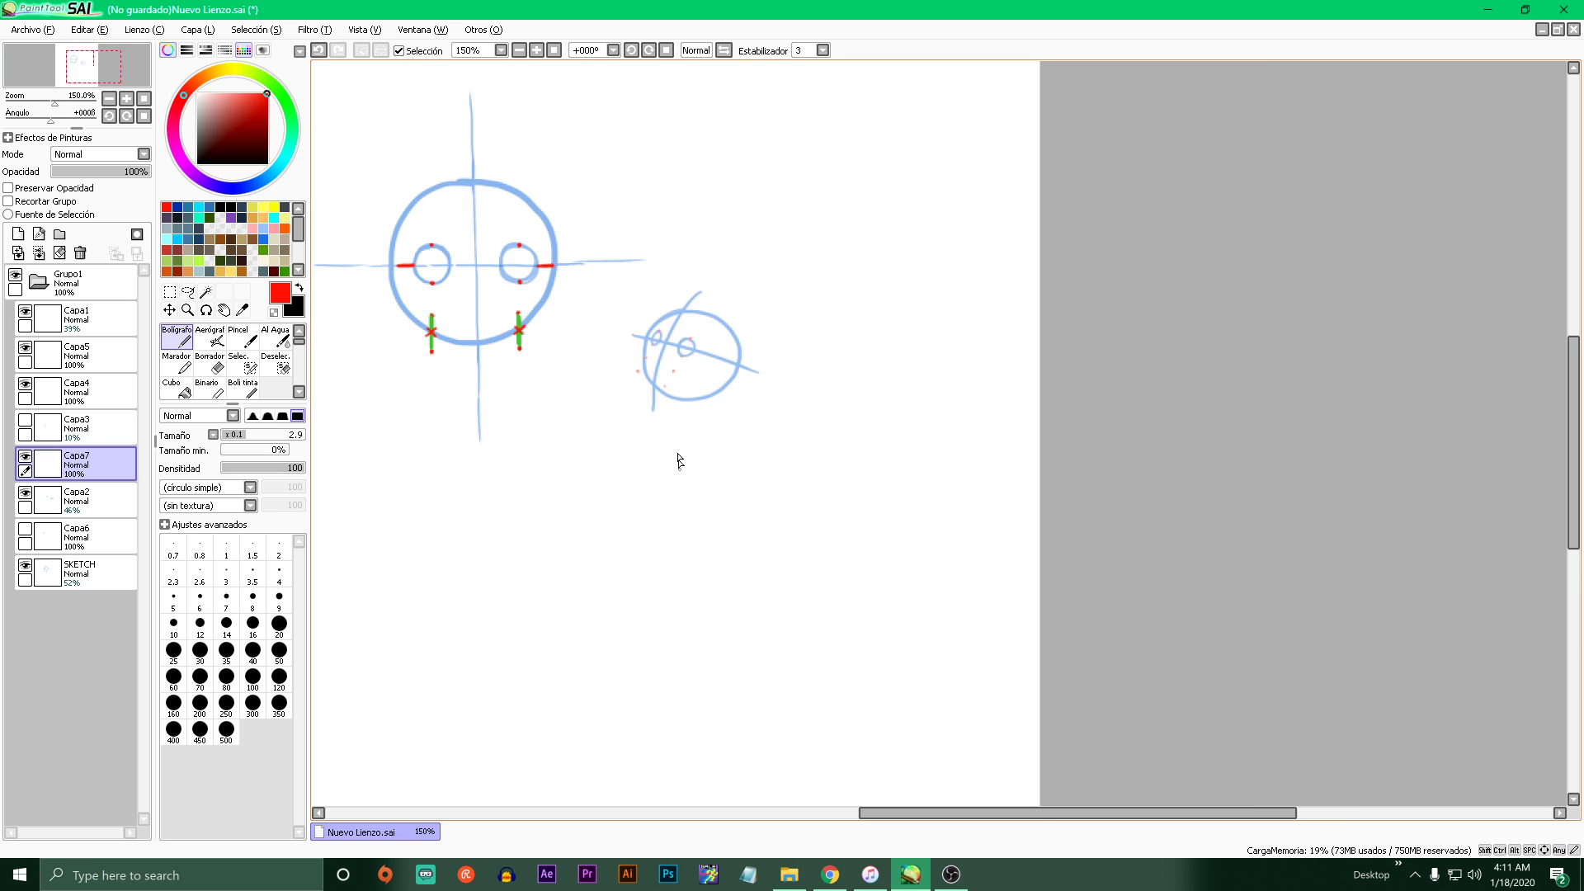
scroll(689, 332, "up", 3)
left_click_drag(713, 350, 737, 361)
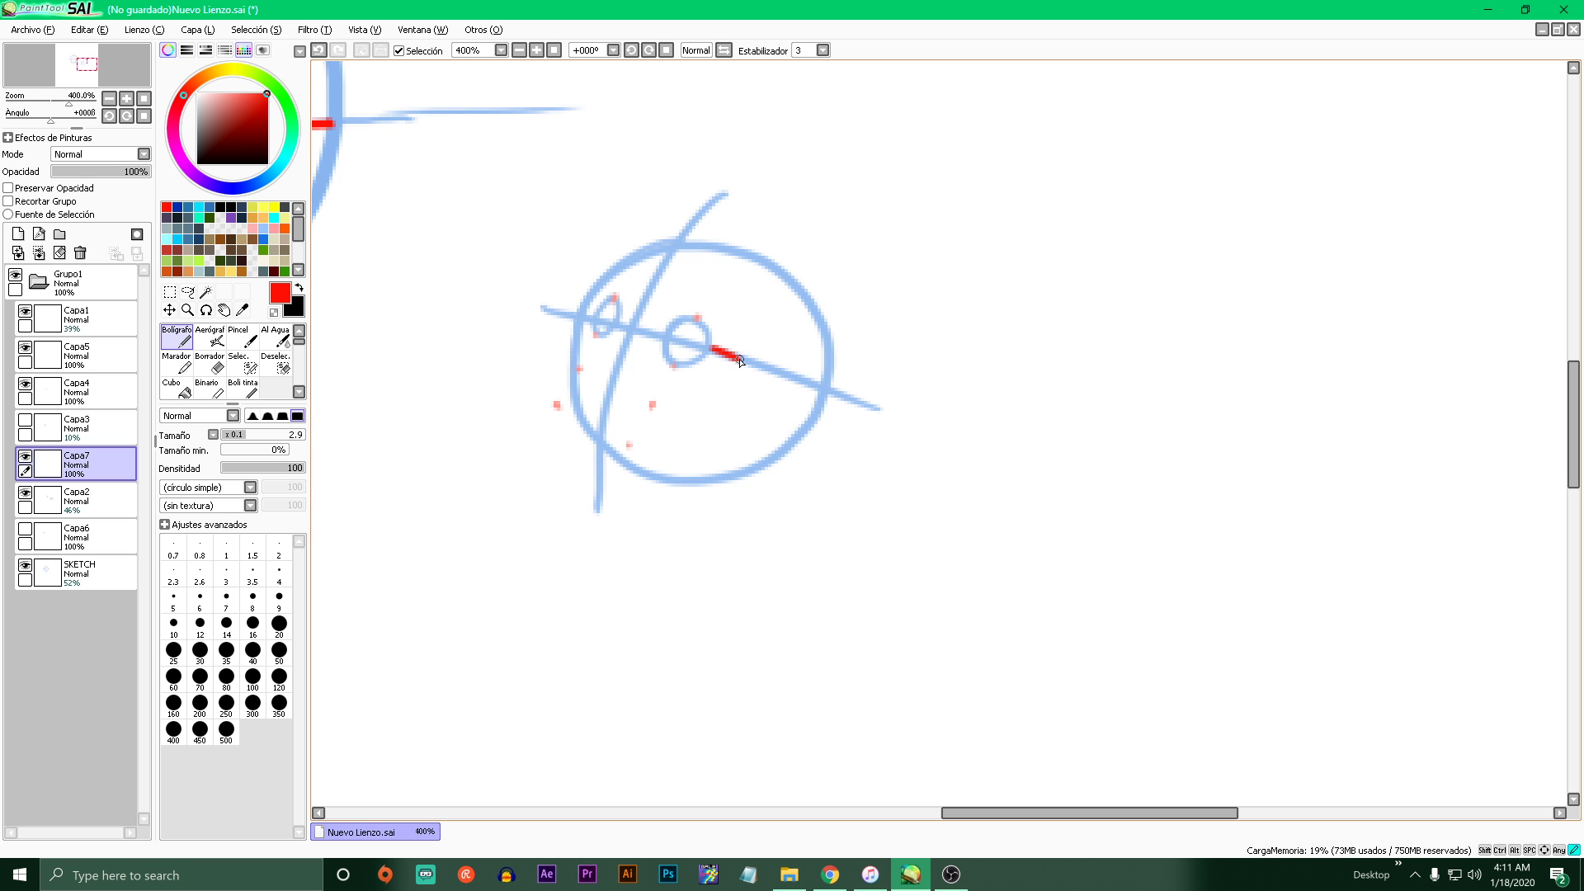
scroll(658, 420, "down", 5)
scroll(541, 391, "up", 4)
scroll(984, 408, "up", 3)
left_click_drag(962, 385, 971, 389)
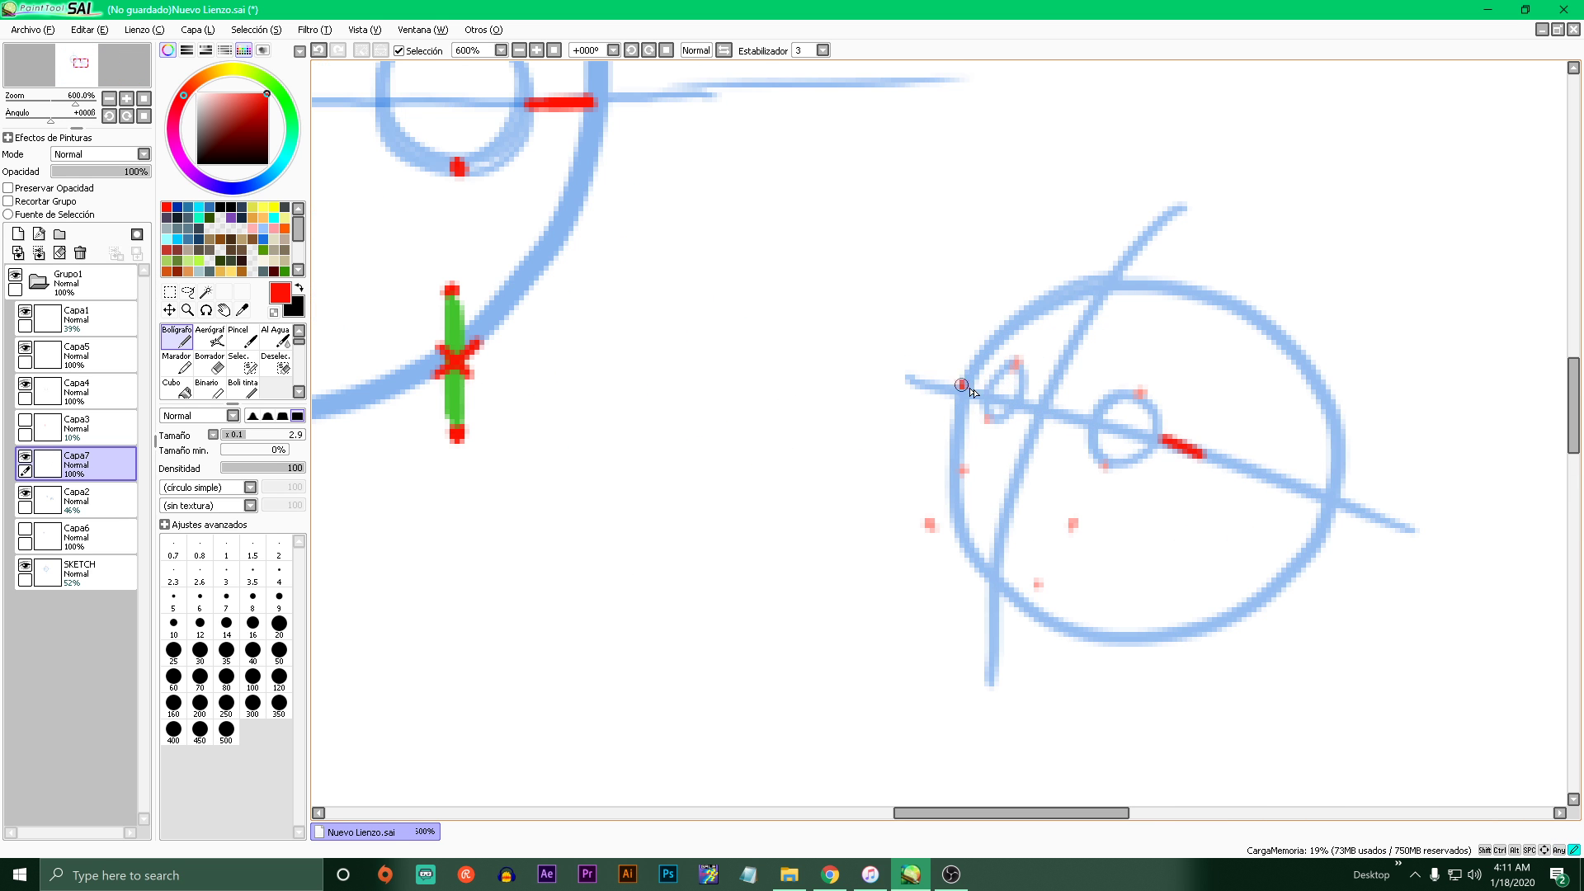
scroll(970, 392, "down", 4)
scroll(689, 314, "up", 3)
left_click_drag(685, 380, 726, 482)
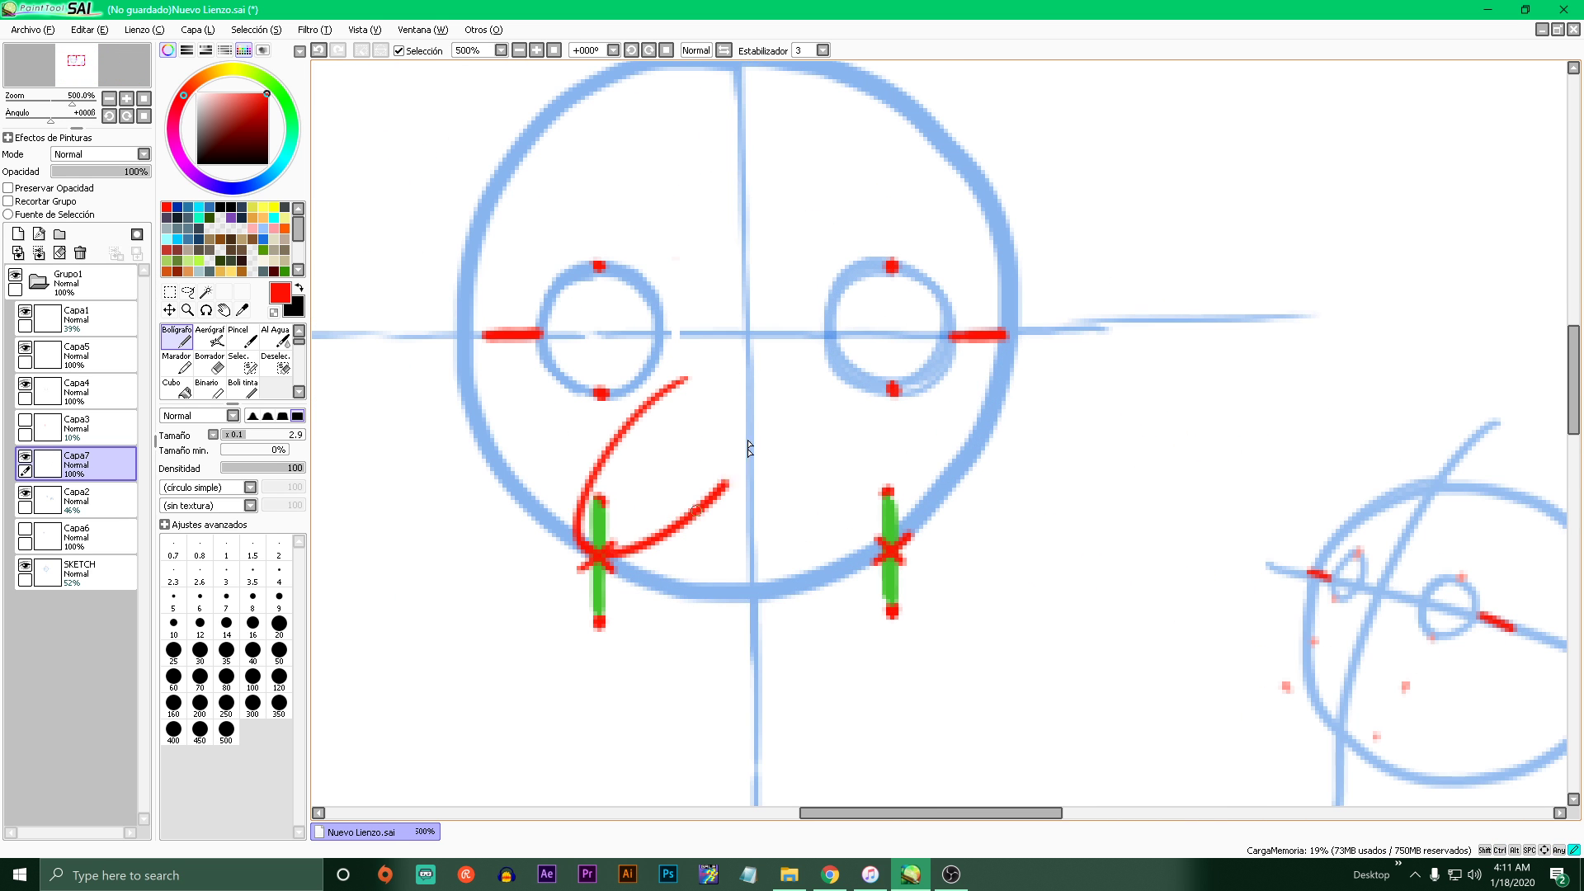
key("ctrl+z")
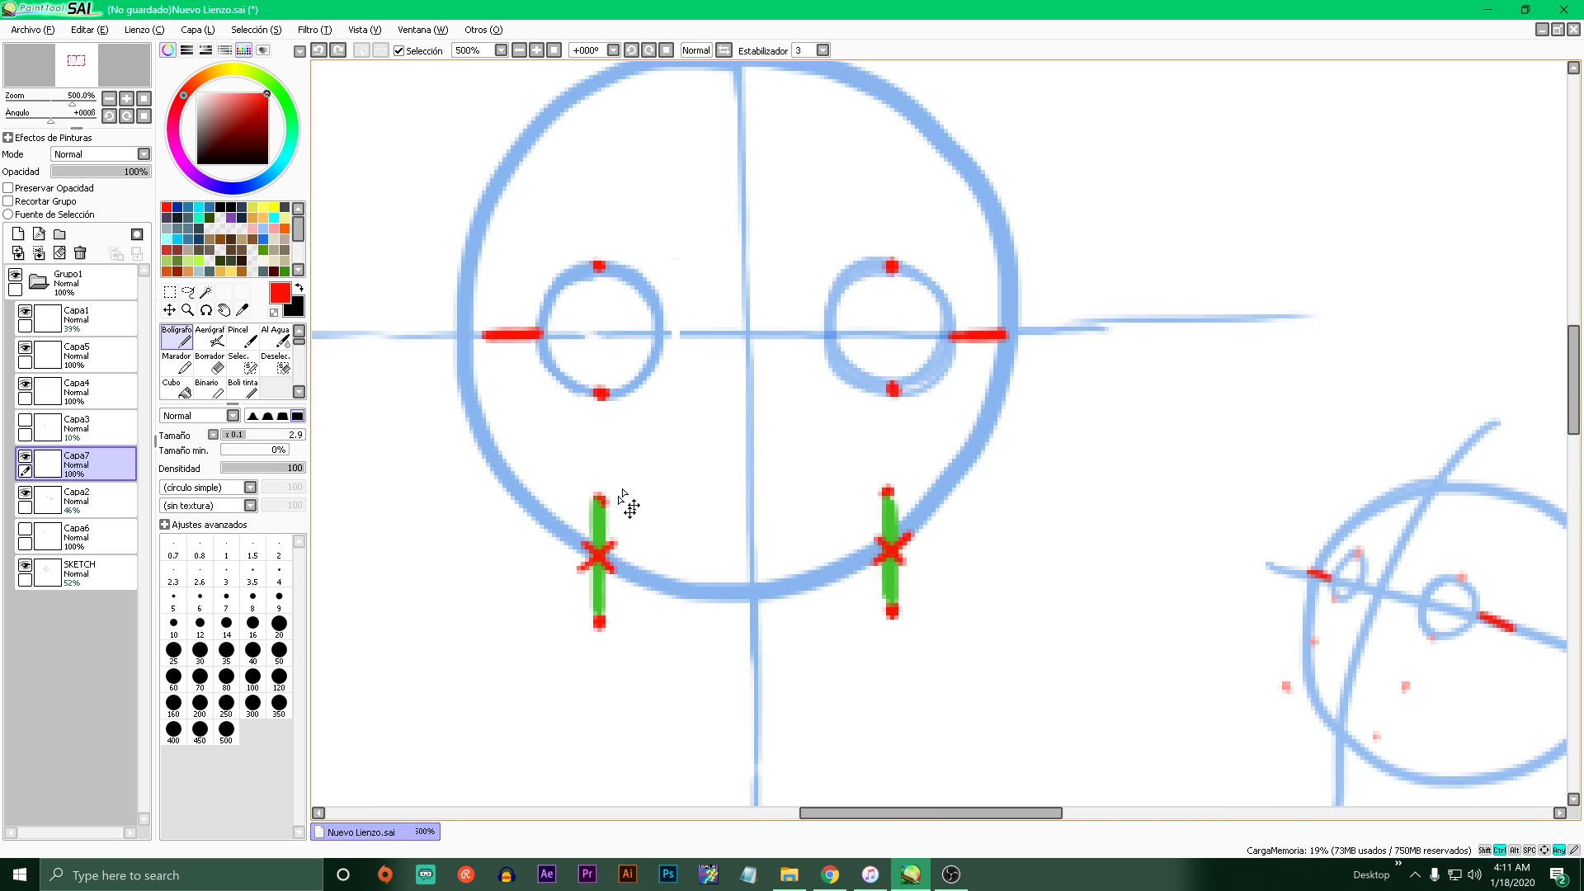
- Draw three thin red horizontal lines joining the middles, tops and bottoms of the green chin marks with a 0.9 brush
left_click(230, 435)
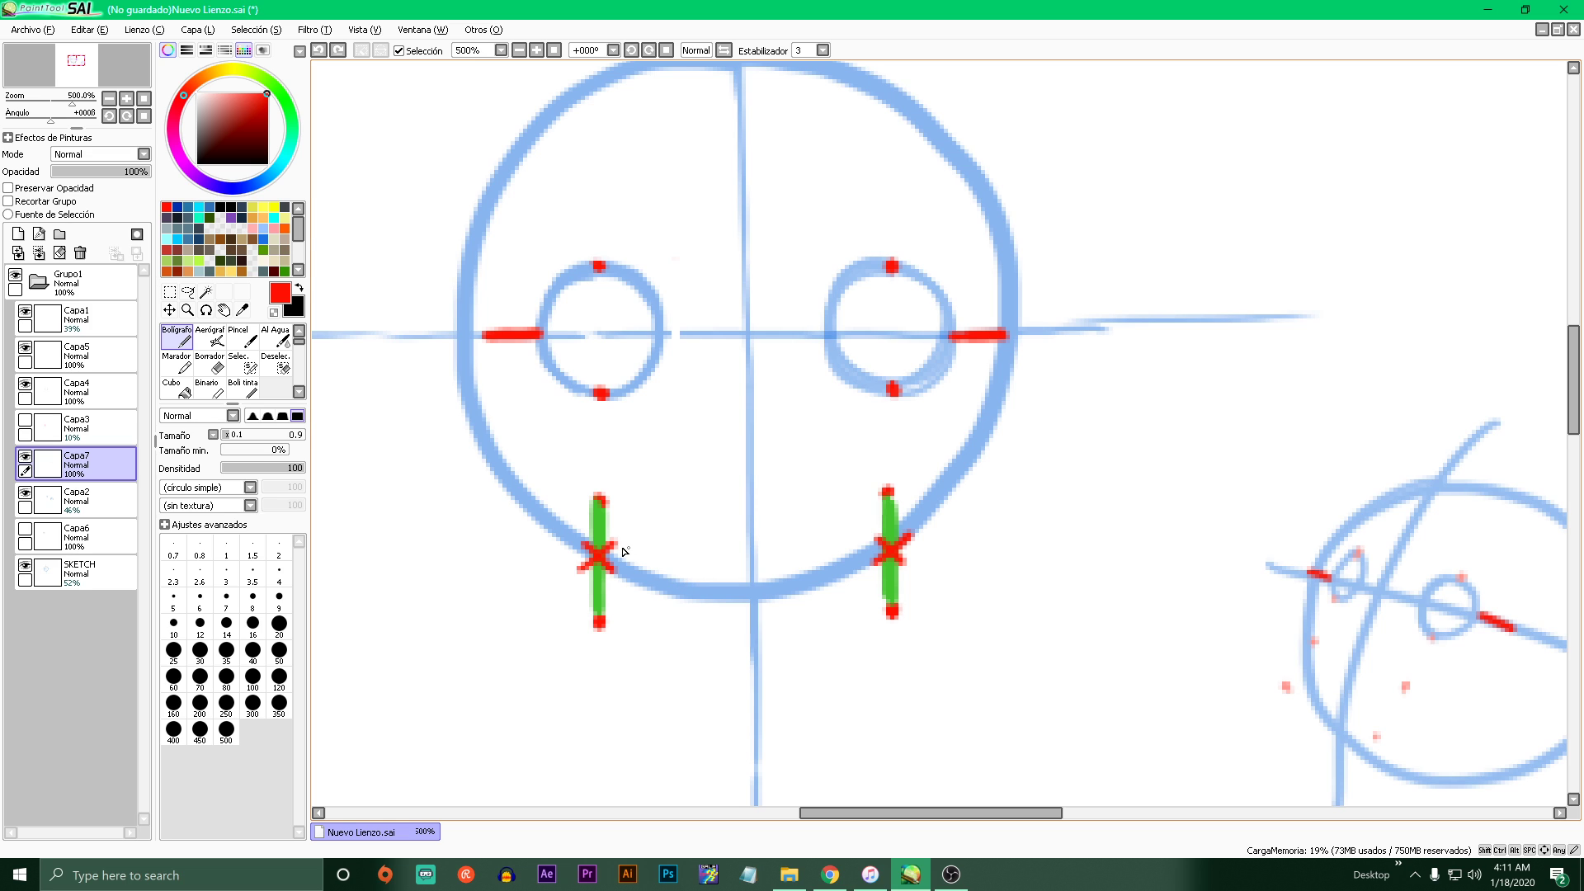
left_click_drag(619, 559, 892, 559)
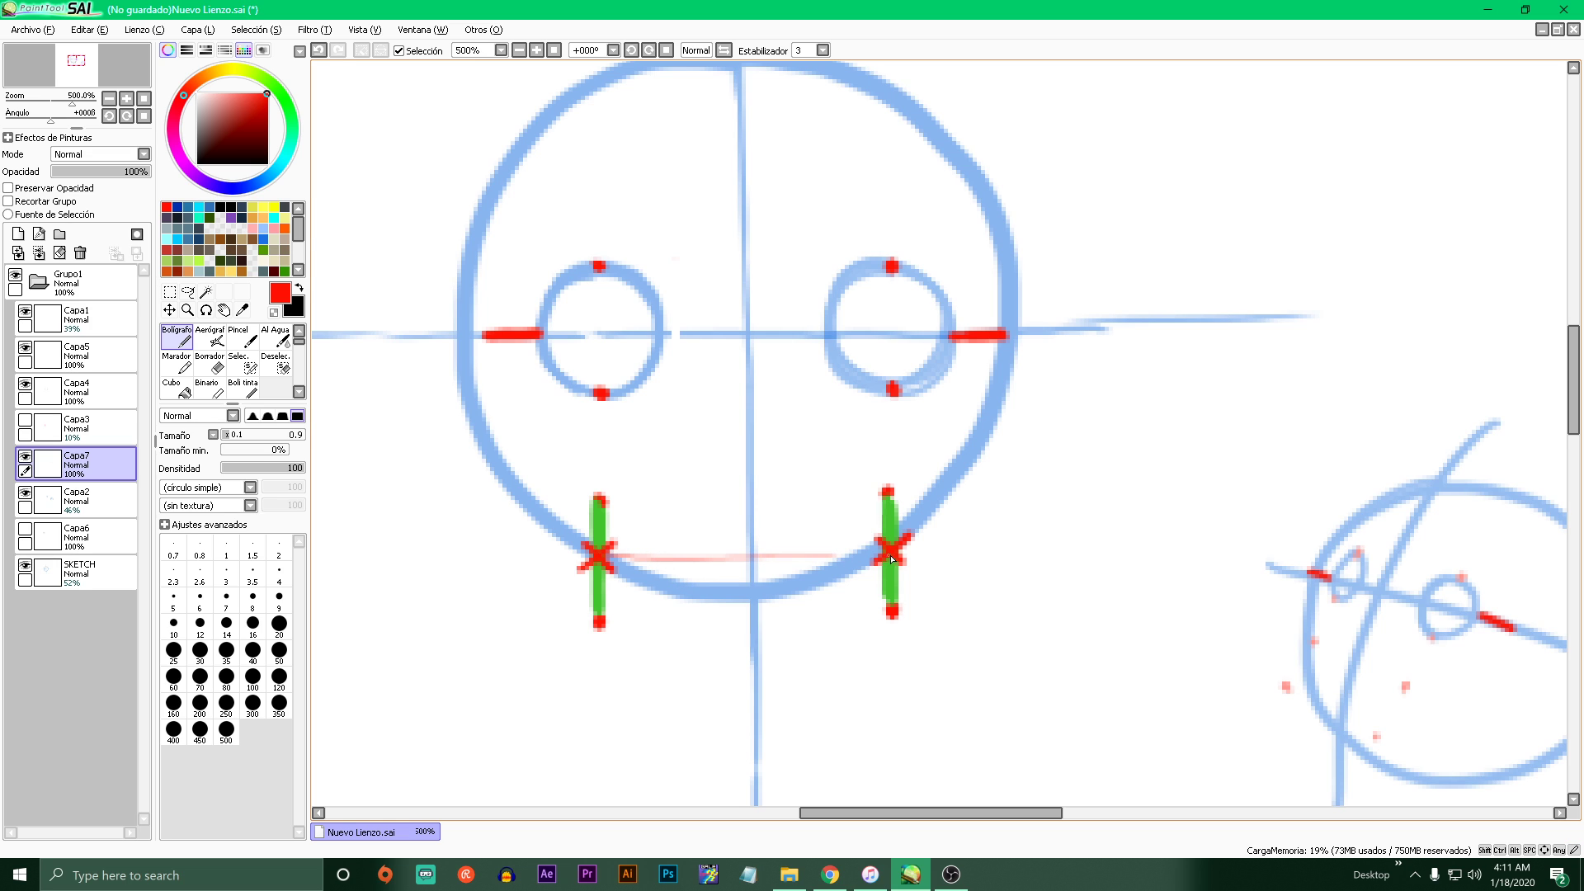
left_click_drag(602, 492, 887, 492)
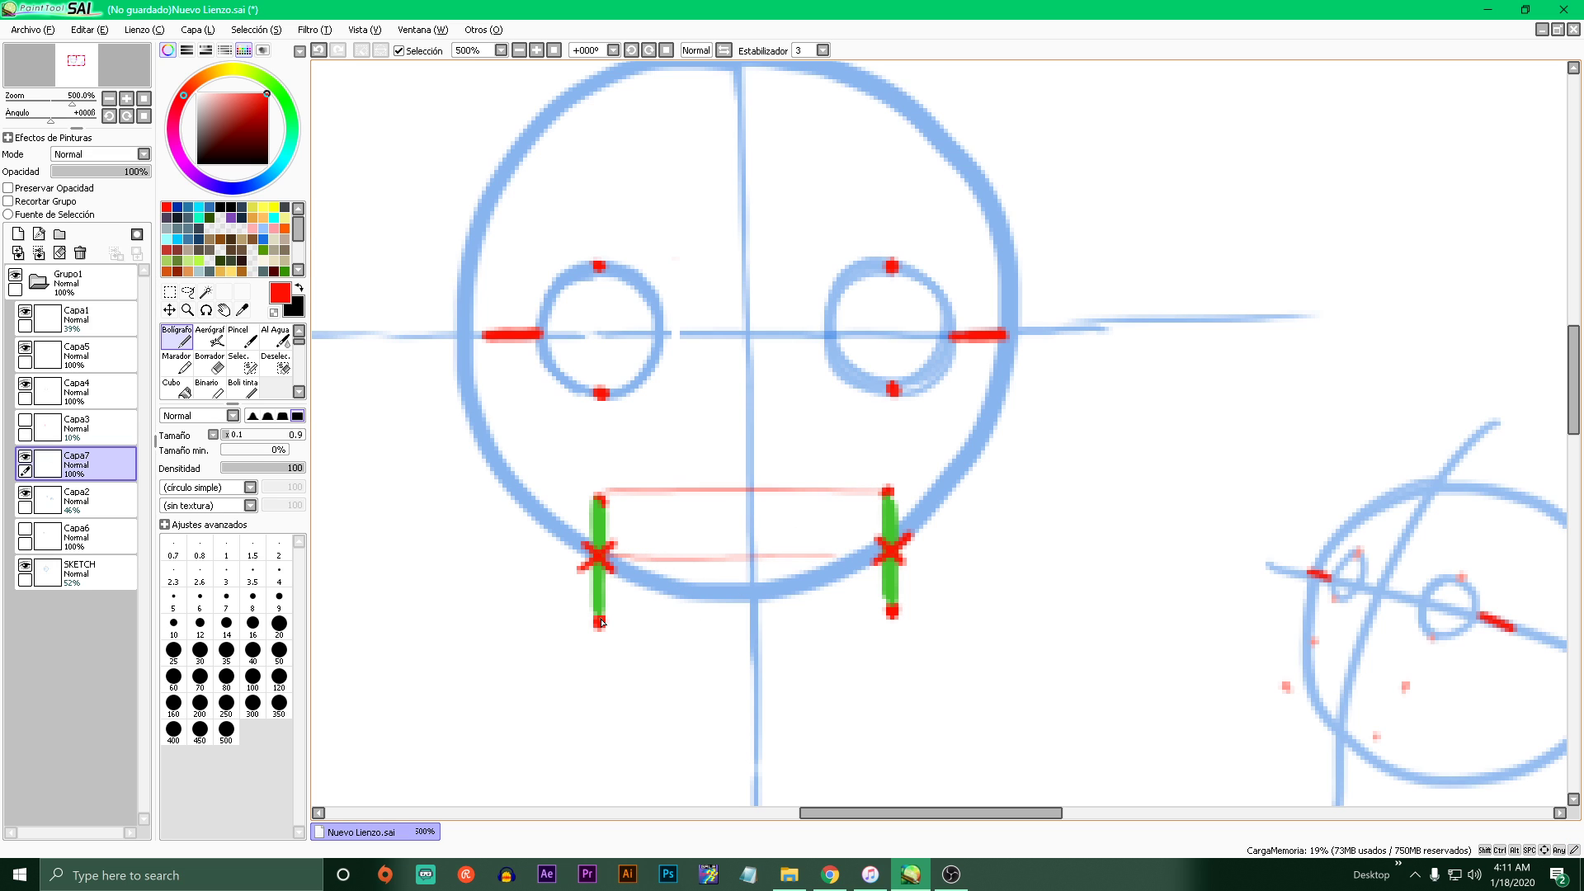
left_click_drag(601, 623, 883, 629)
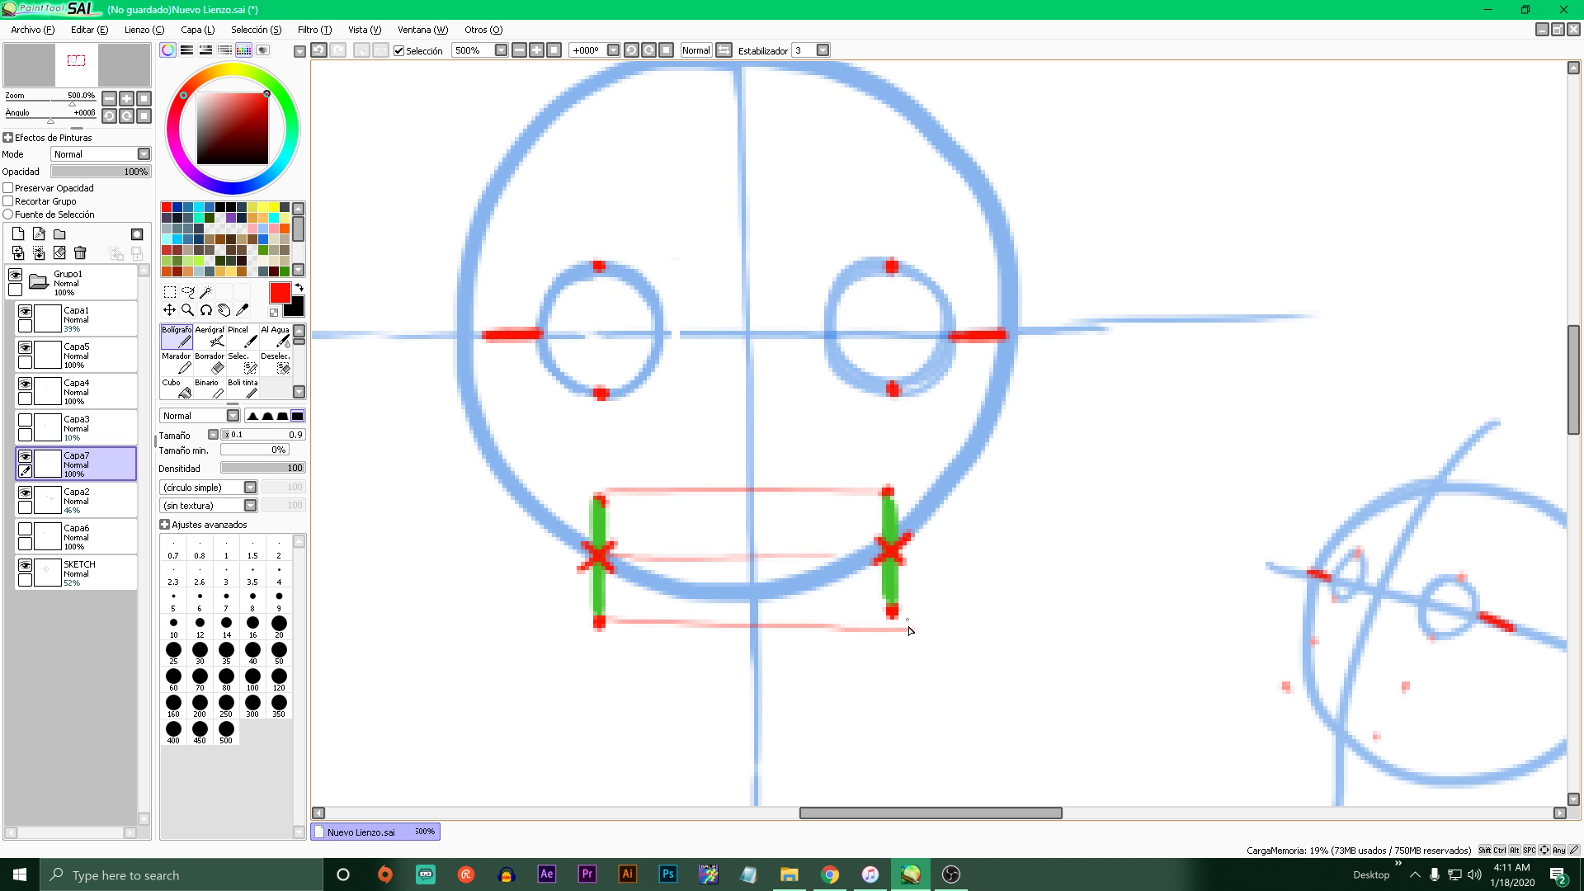
- Try vertical red guides from the eyes down to the chin marks, and undo the three horizontal lines
scroll(909, 630, "down", 2)
scroll(825, 643, "up", 3)
mouse_move(817, 570)
left_mouse_down()
mouse_move(813, 661)
mouse_move(743, 627)
left_mouse_up()
key("ctrl+z")
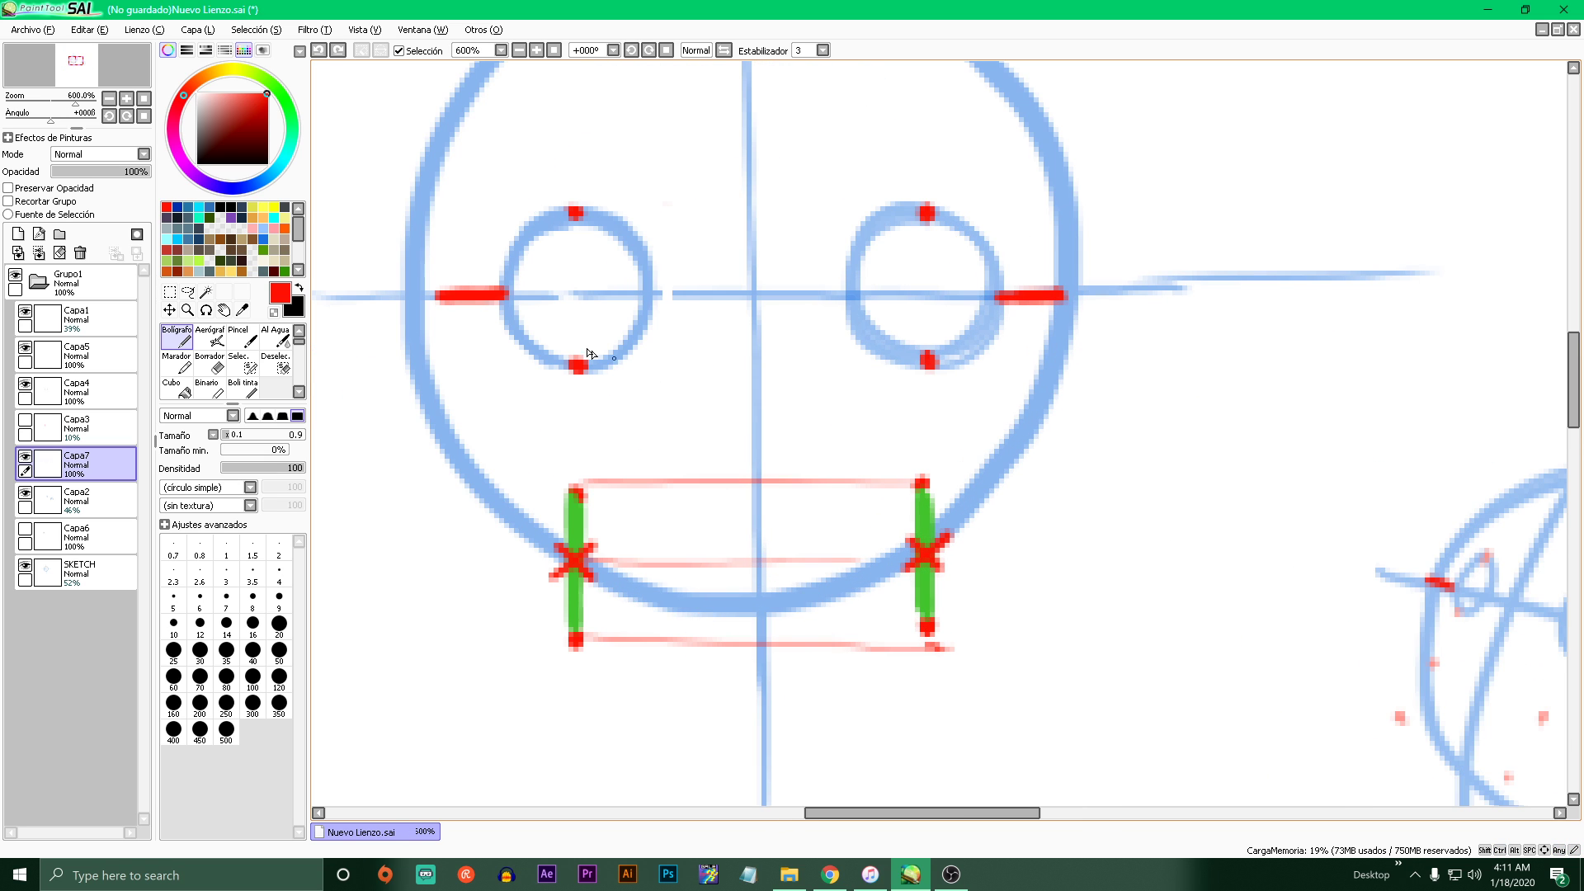
left_click_drag(573, 216, 575, 361)
key("ctrl+z")
left_click_drag(575, 218, 587, 520)
key("ctrl+z")
left_click_drag(924, 216, 922, 479)
key("ctrl+z")
key("ctrl+z")
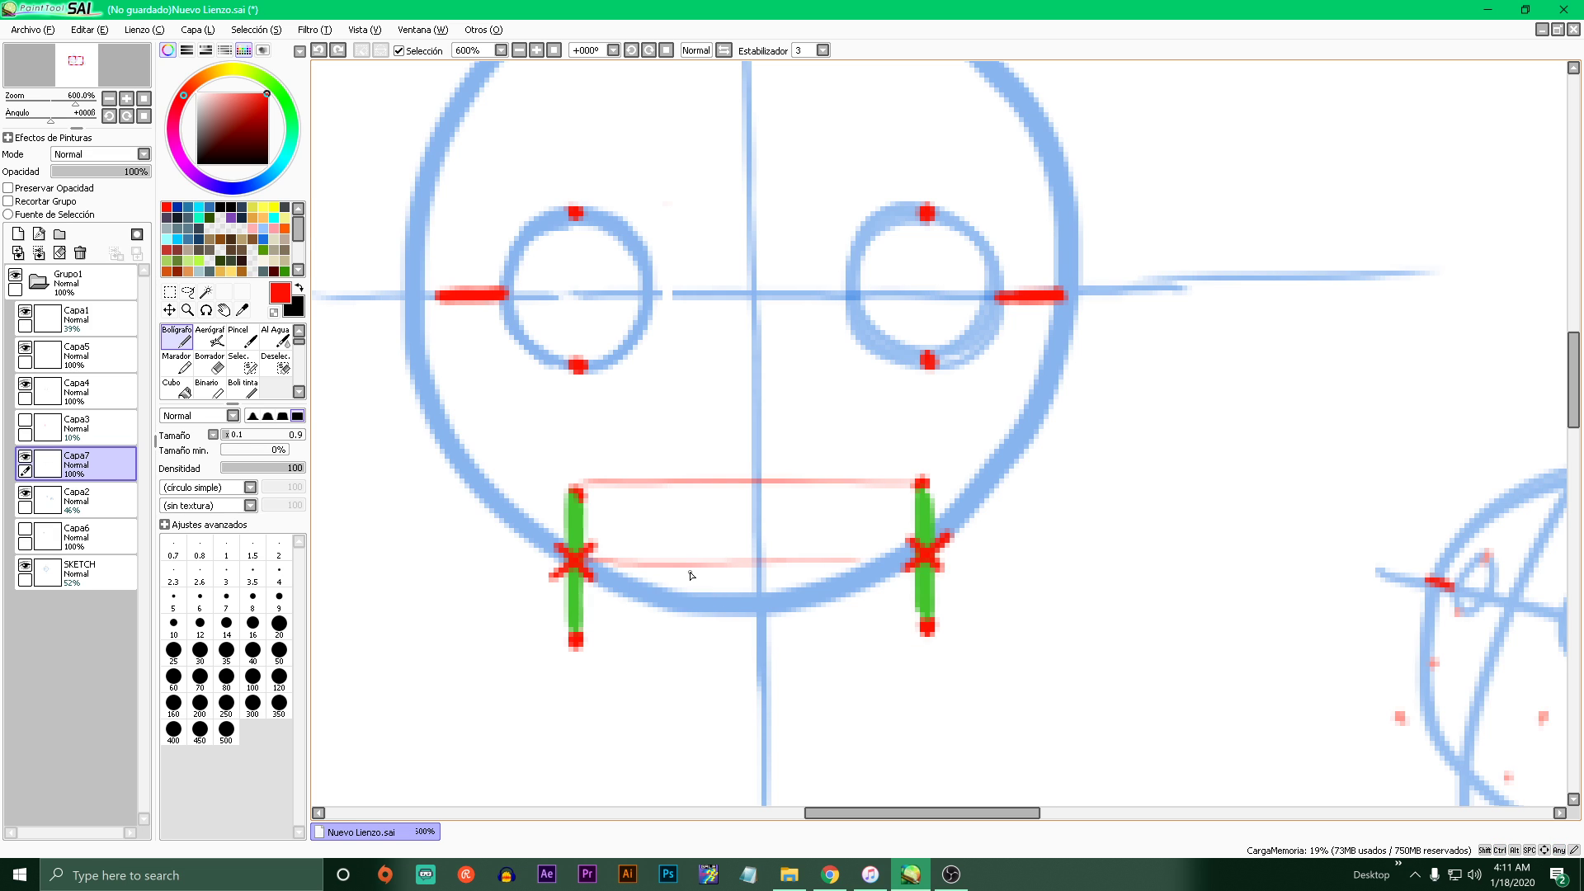
key("ctrl+z")
key("ctrl+z")
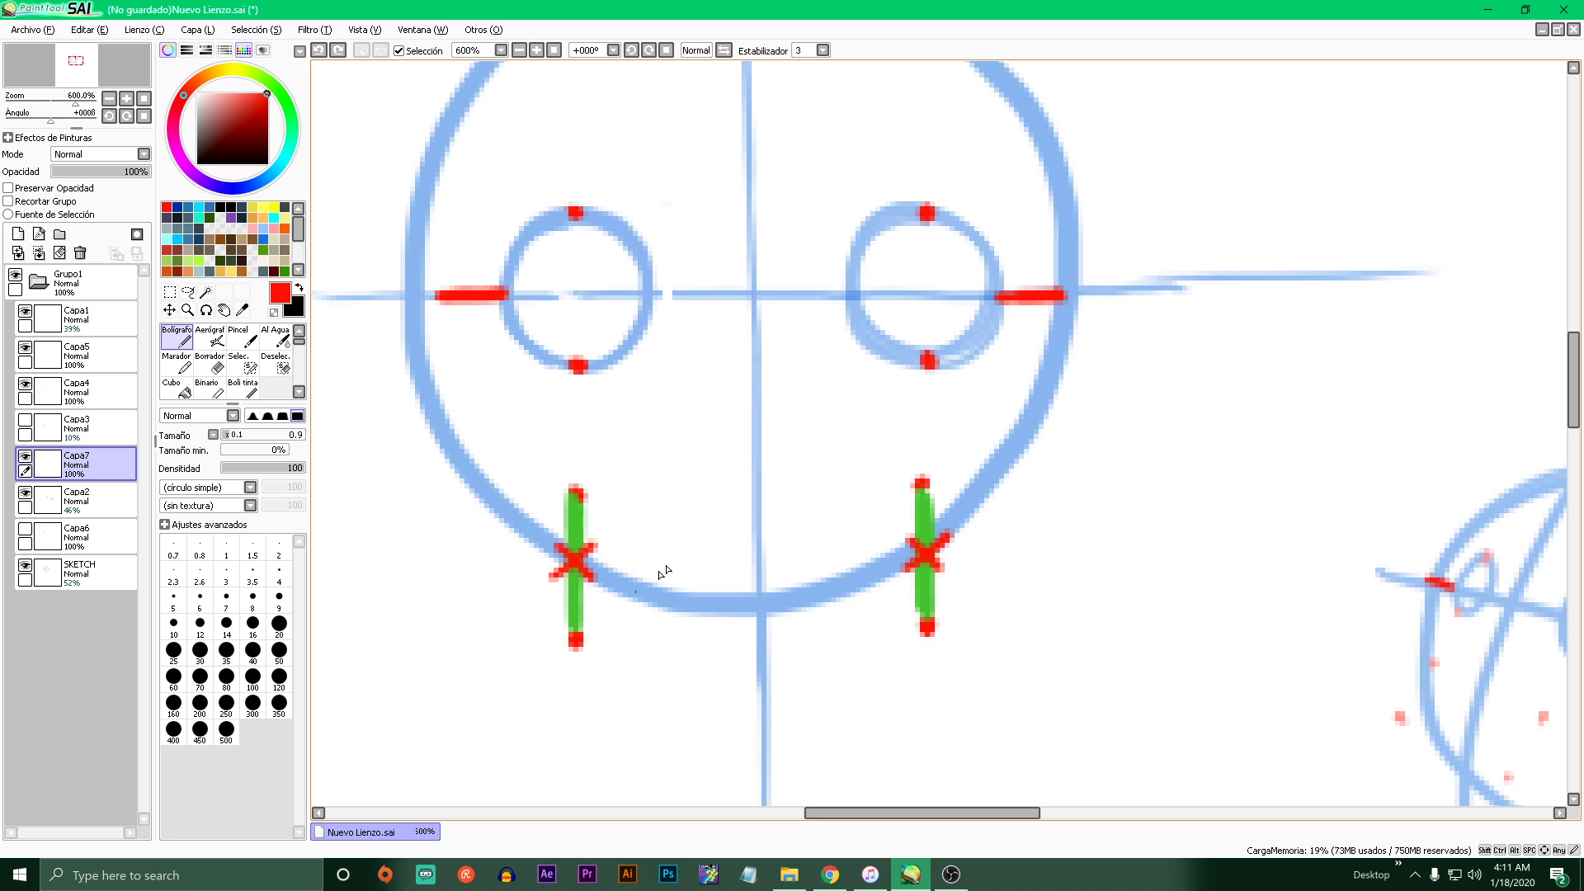
- Try straight red lines between the X marks and between the upper ends of the green chin marks
left_click_drag(588, 556, 914, 562)
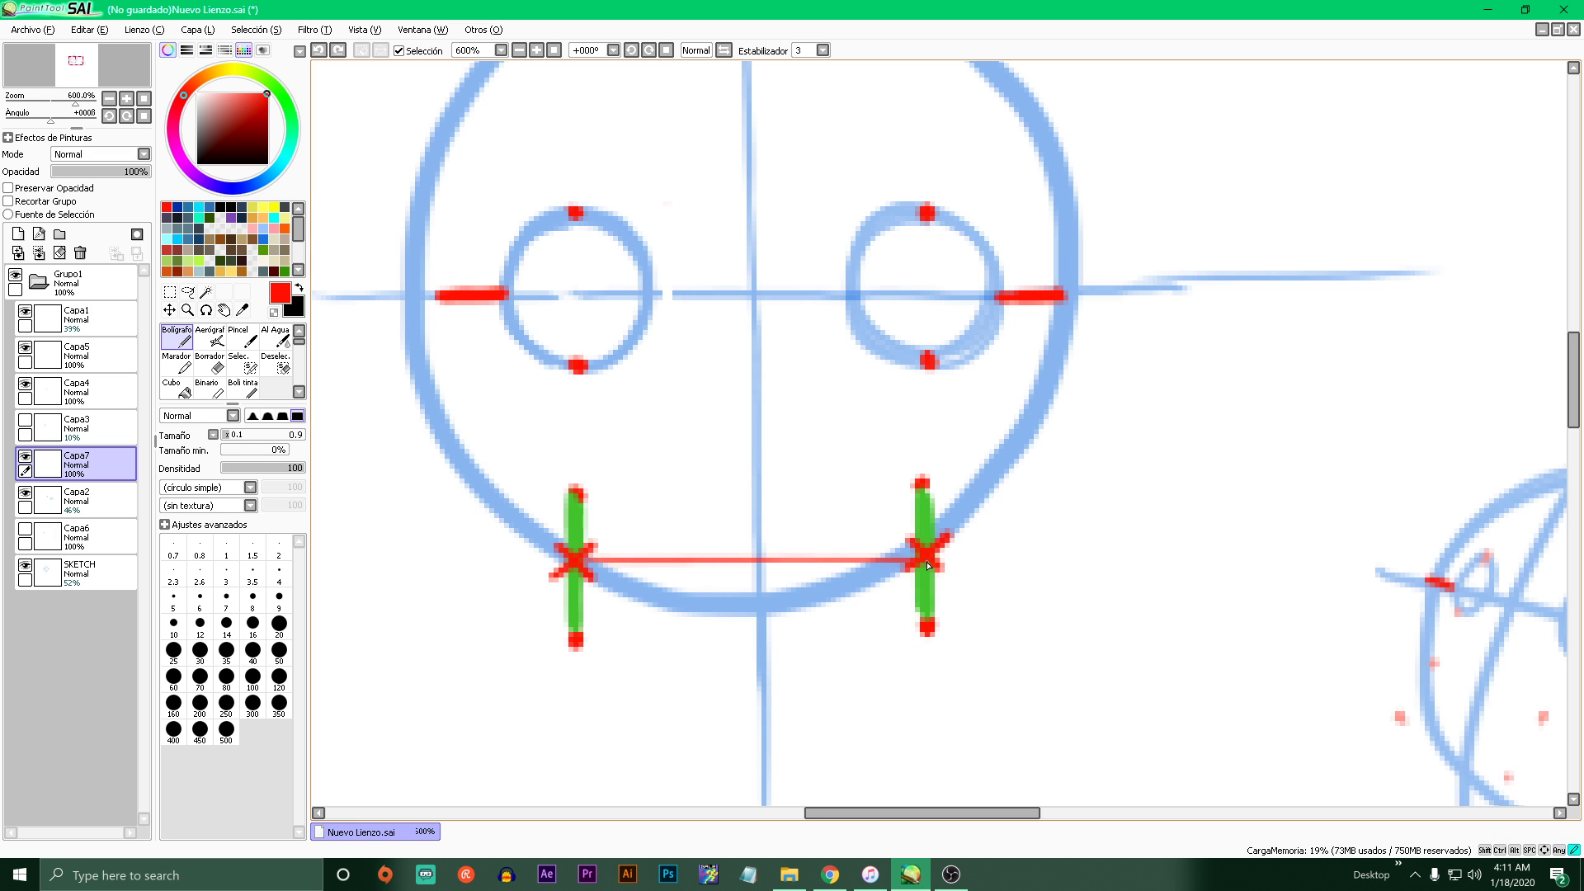
key("ctrl+z")
left_click_drag(576, 486, 921, 485)
key("ctrl+z")
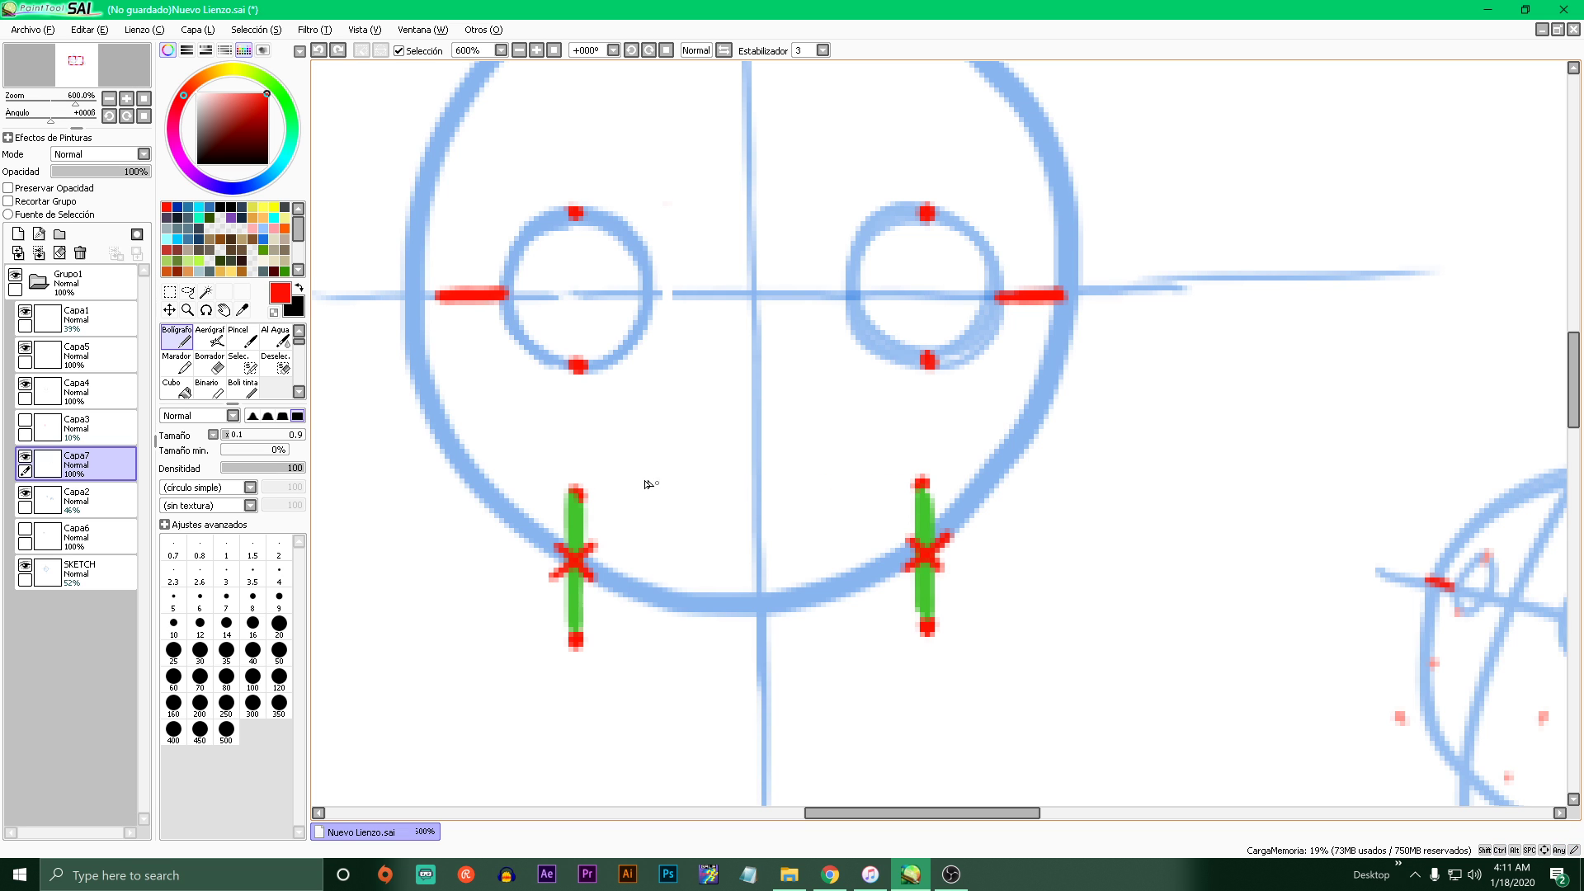
left_click_drag(576, 485, 886, 486)
key("ctrl+z")
scroll(703, 554, "down", 4)
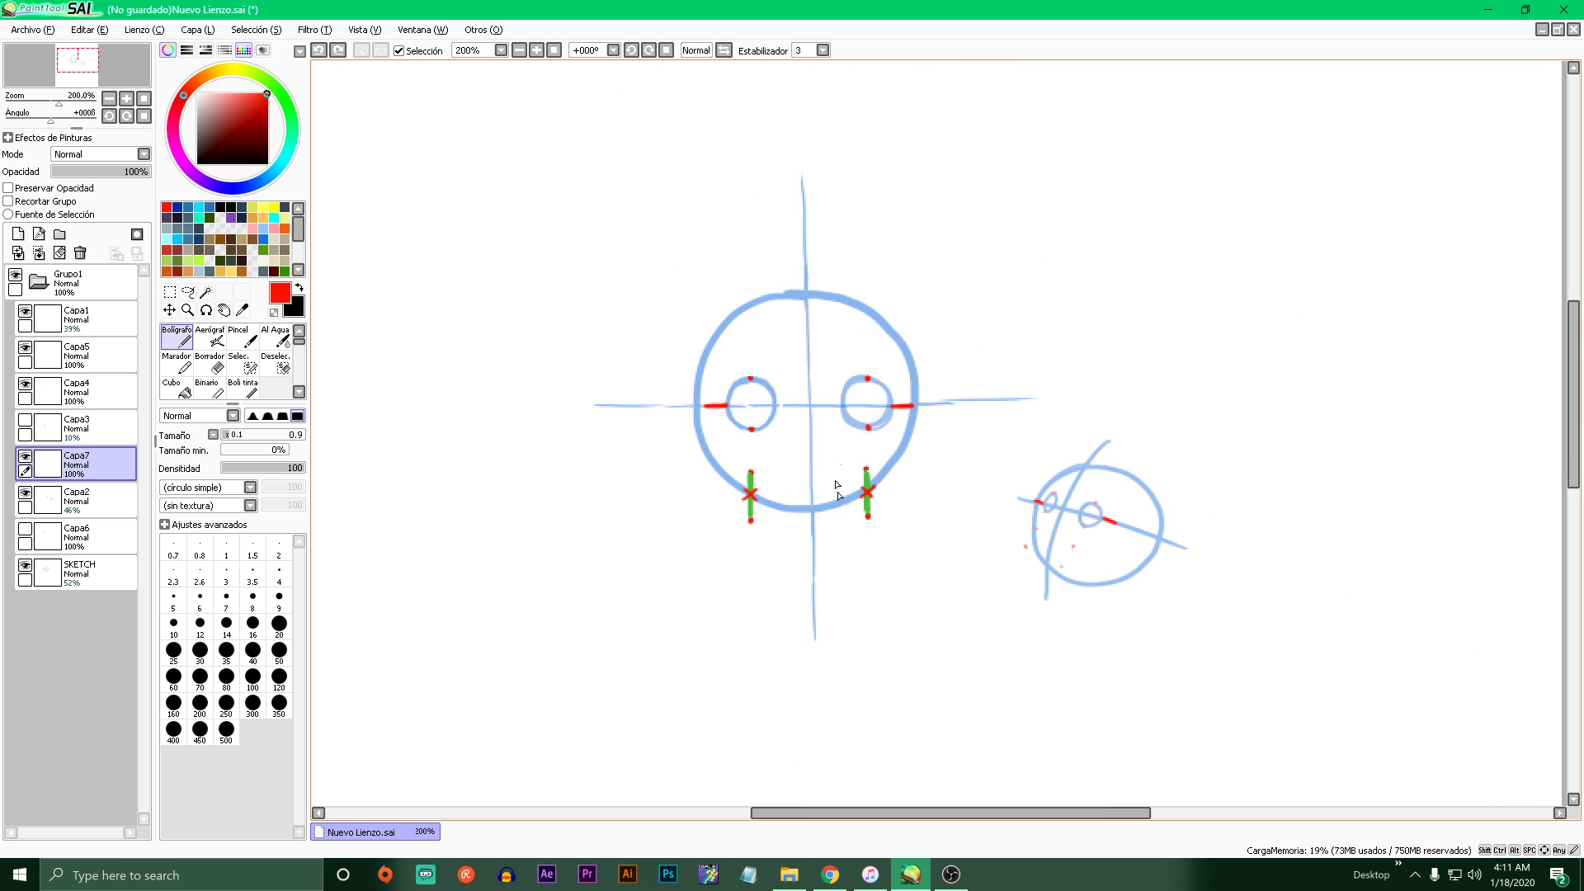
scroll(820, 525, "up", 3)
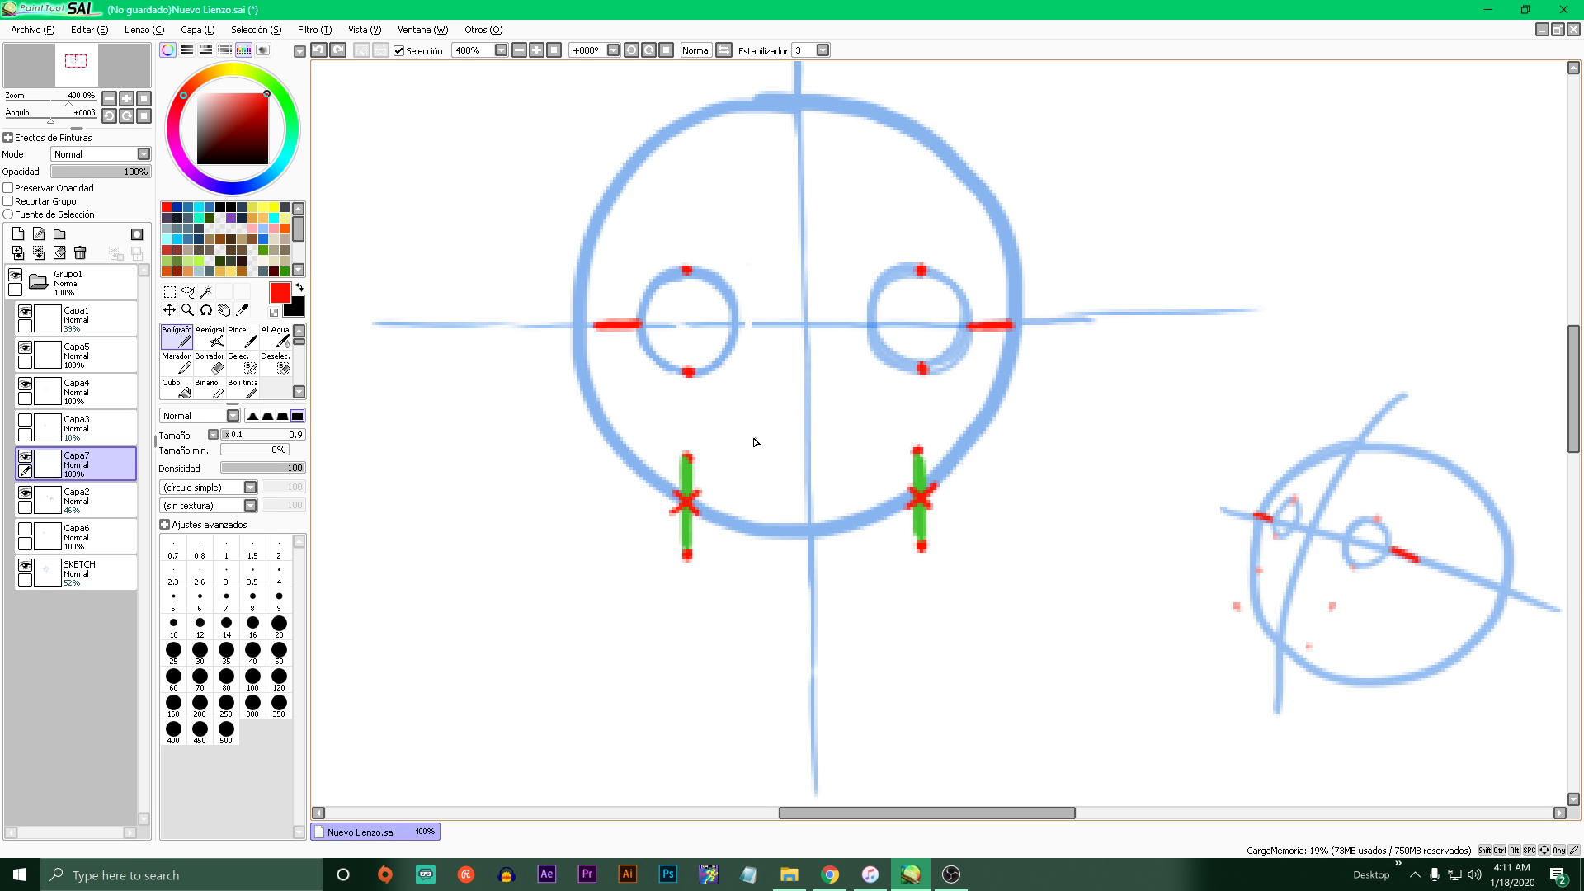
mouse_move(703, 569)
left_mouse_down()
mouse_move(754, 651)
mouse_move(582, 764)
left_mouse_up()
key("ctrl+z")
- Write "CHIN = AGE" in red below the front head with a brush size of 7.9
left_click(288, 435)
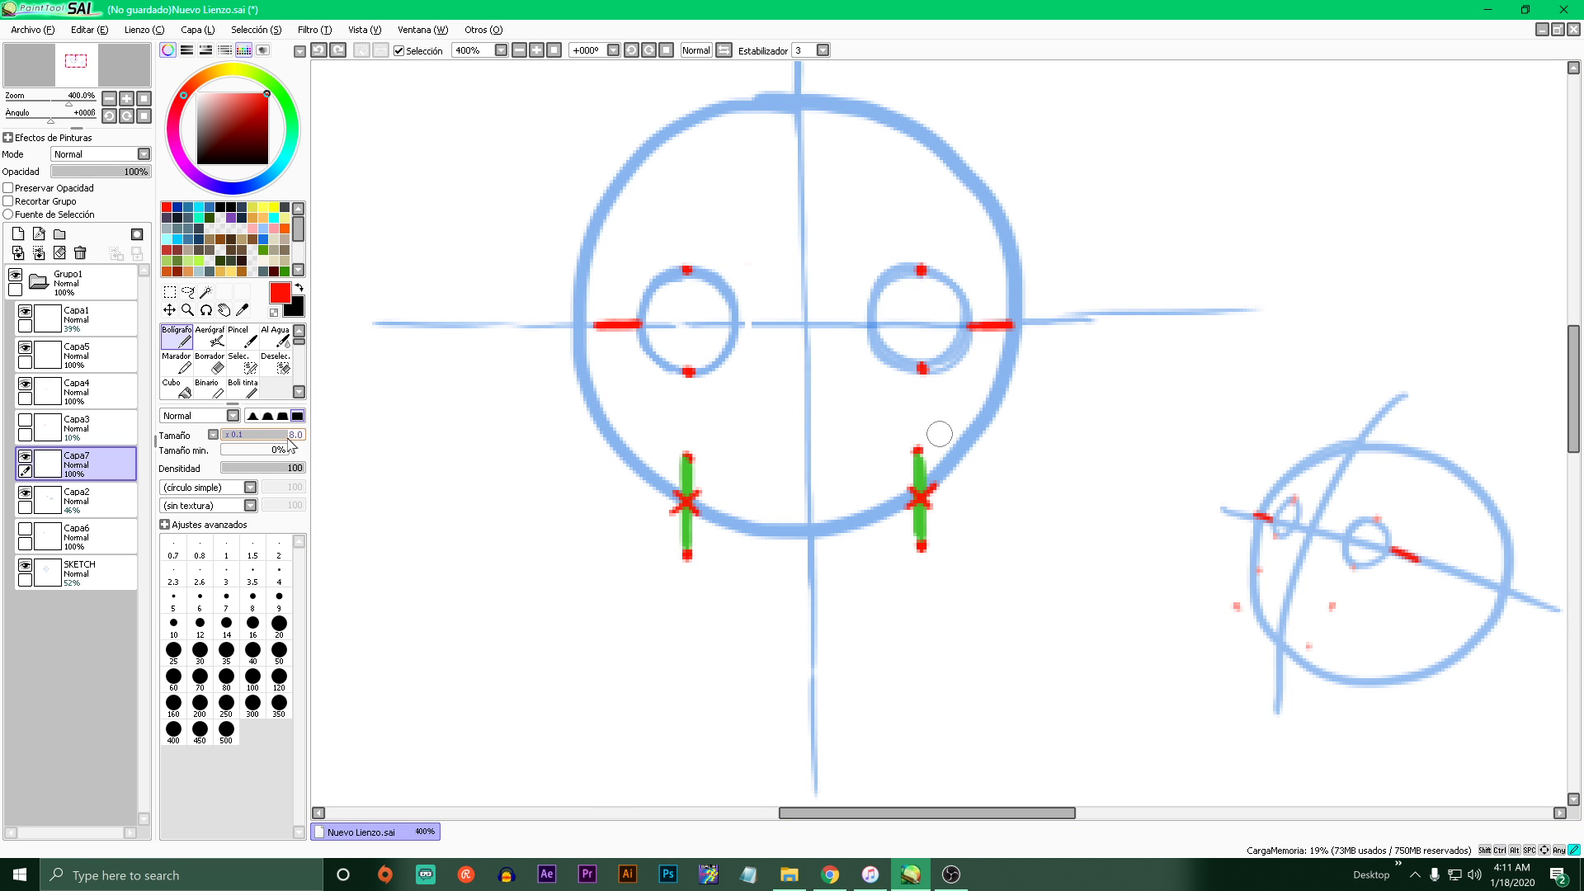
scroll(695, 456, "down", 6)
scroll(661, 531, "up", 5)
left_click_drag(622, 446, 637, 500)
mouse_move(660, 436)
left_mouse_down()
mouse_move(660, 505)
mouse_move(694, 471)
left_mouse_up()
mouse_move(694, 429)
left_mouse_down()
mouse_move(695, 499)
mouse_move(714, 495)
left_mouse_up()
mouse_move(737, 495)
left_mouse_down()
mouse_move(784, 445)
mouse_move(782, 418)
mouse_move(850, 427)
mouse_move(852, 452)
left_mouse_up()
mouse_move(874, 473)
left_mouse_down()
mouse_move(929, 470)
mouse_move(910, 450)
left_mouse_up()
mouse_move(983, 402)
left_mouse_down()
mouse_move(972, 464)
mouse_move(984, 458)
left_mouse_up()
mouse_move(1003, 406)
left_mouse_down()
mouse_move(1029, 457)
mouse_move(1027, 427)
left_mouse_up()
left_click_drag(997, 402, 1033, 398)
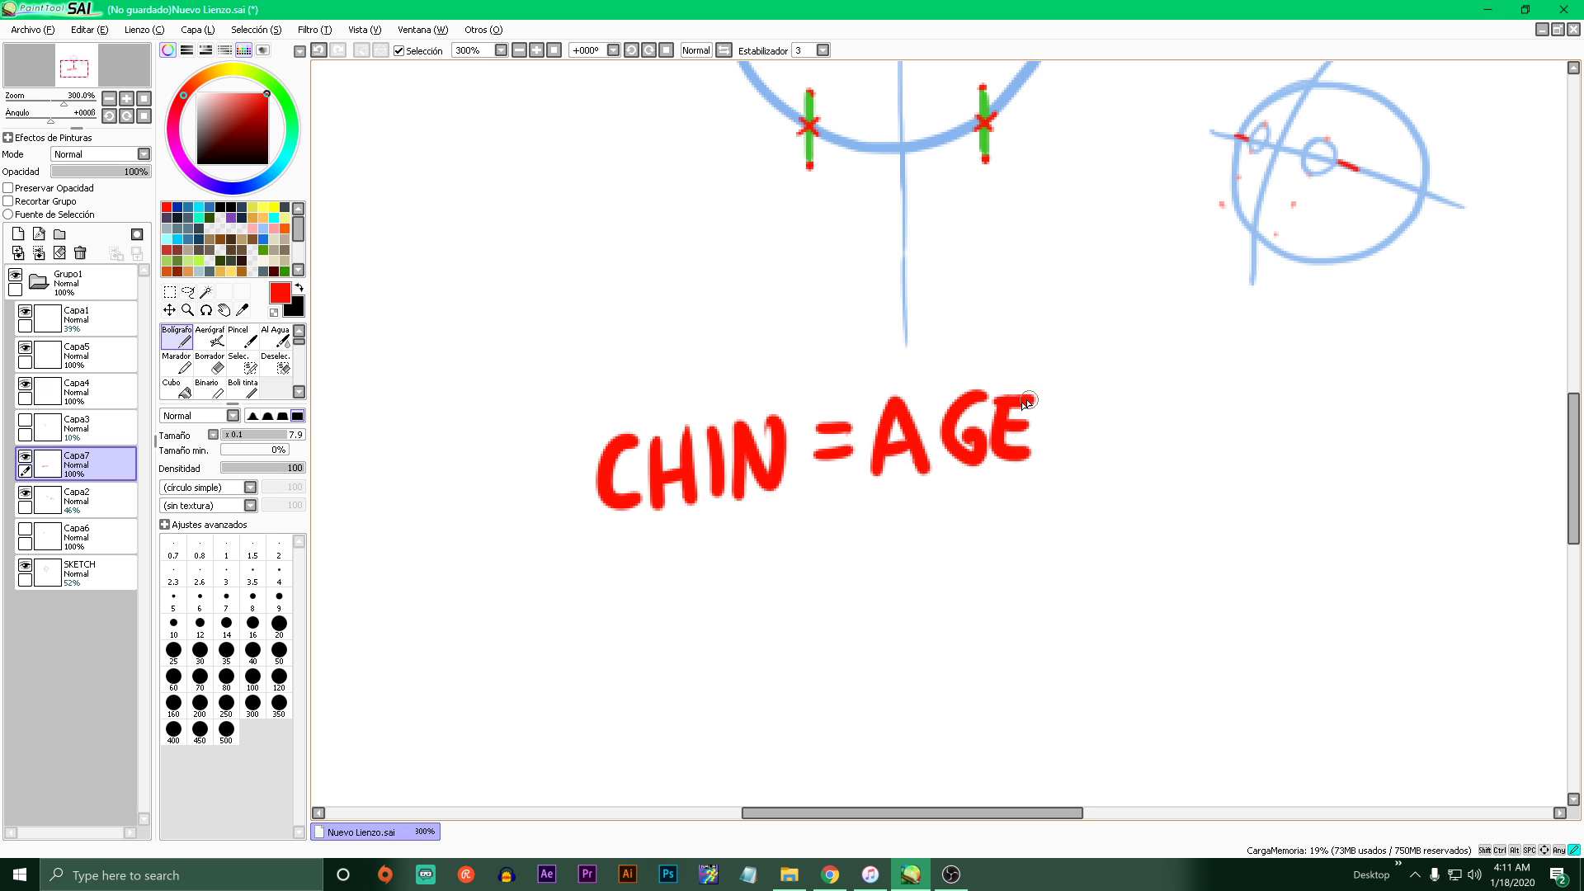
scroll(885, 414, "down", 3)
scroll(925, 419, "up", 3)
scroll(924, 359, "down", 7)
scroll(918, 254, "up", 6)
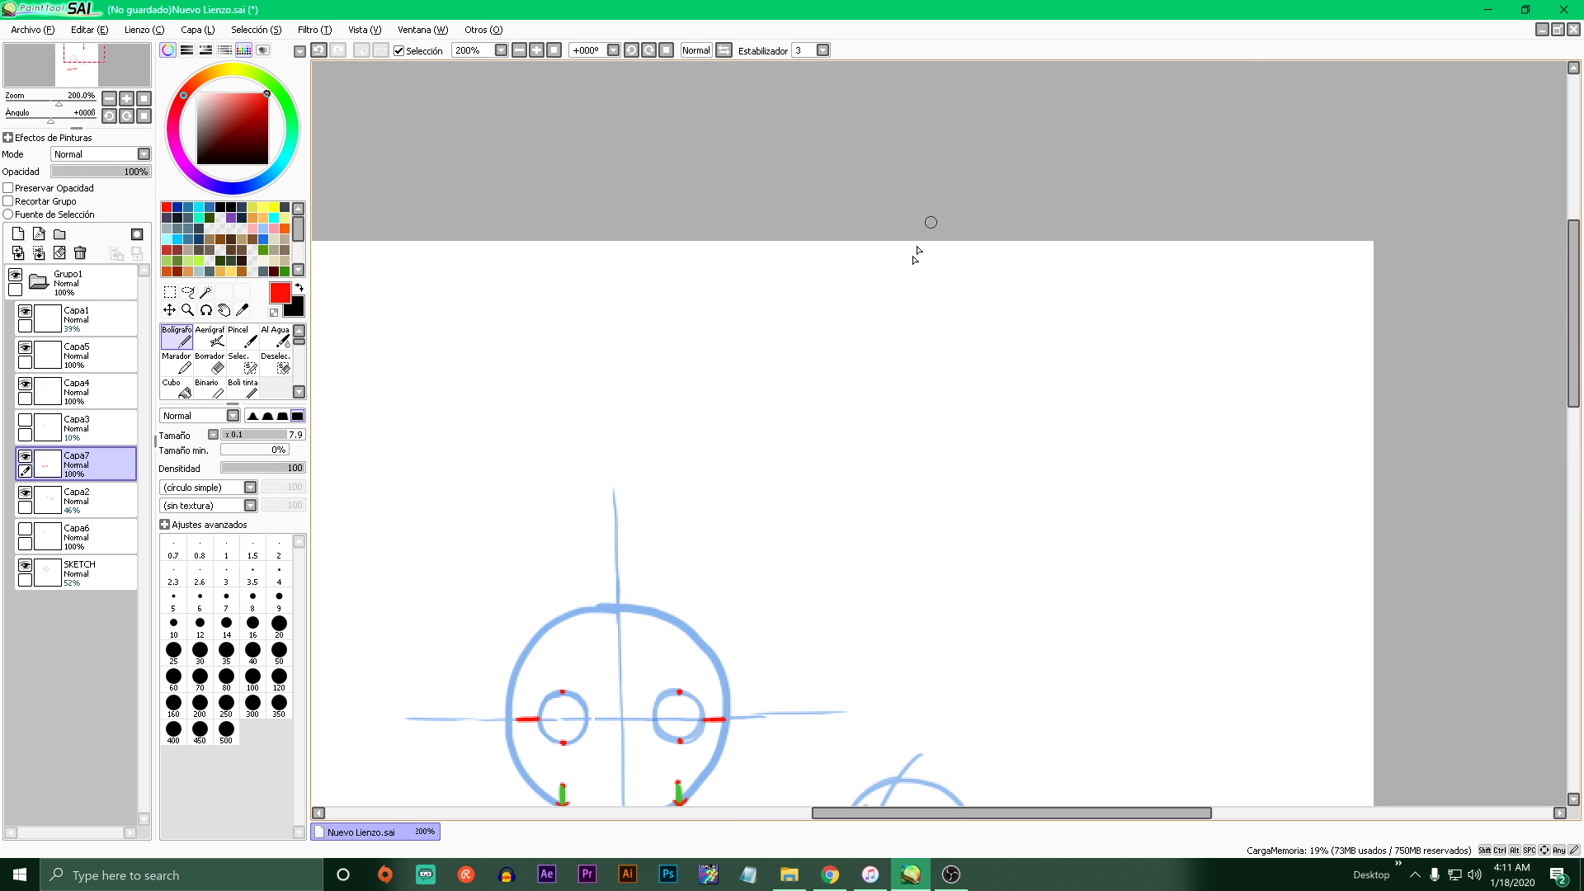
scroll(796, 453, "down", 3)
scroll(749, 609, "up", 3)
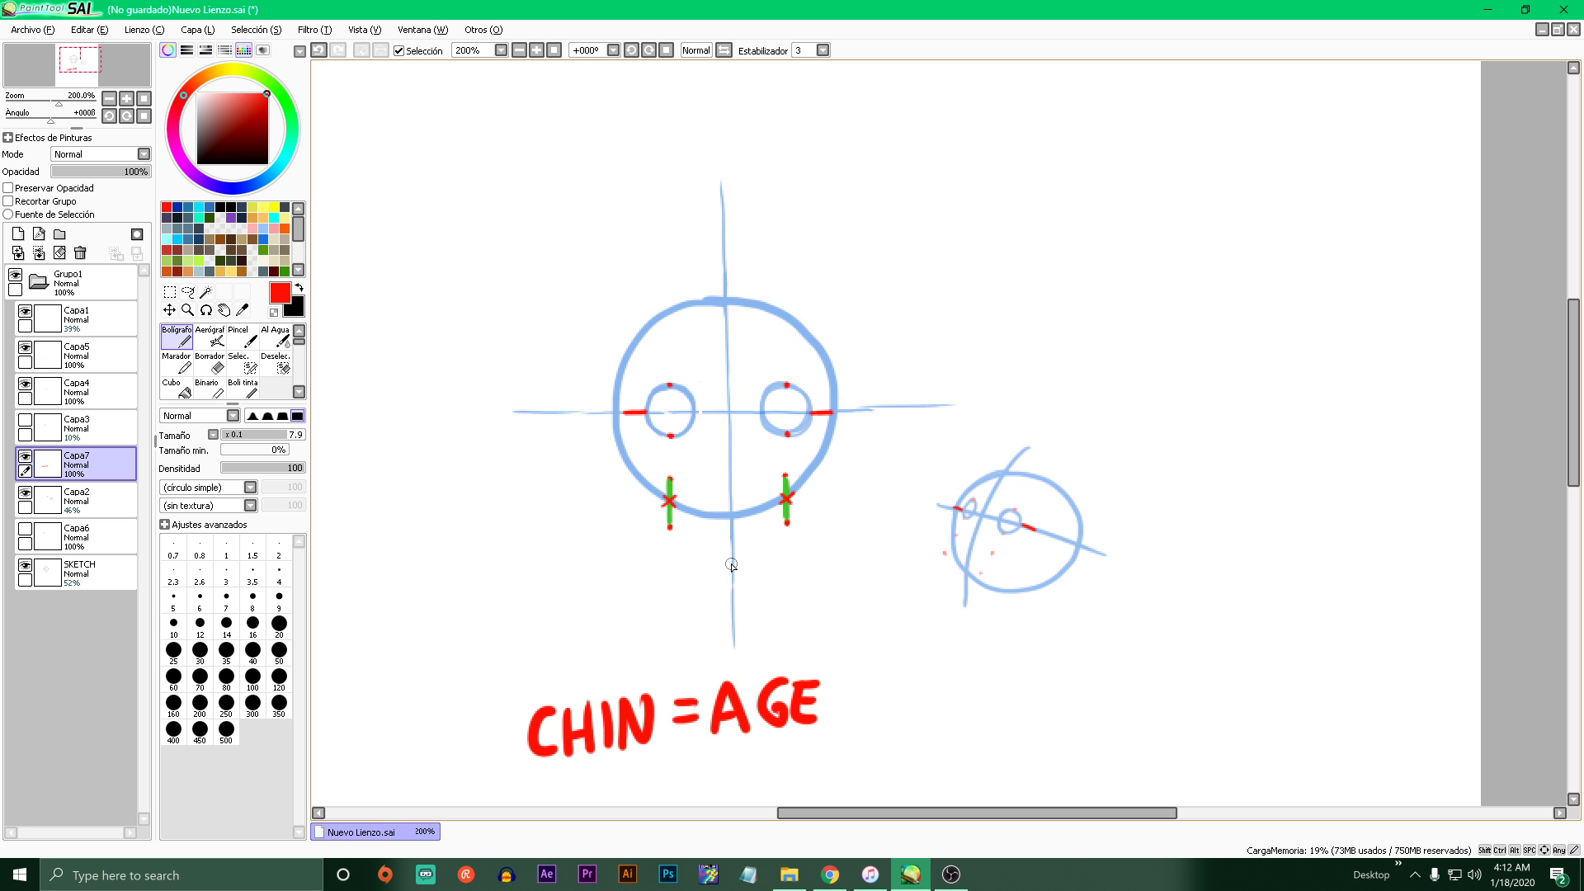
left_click(255, 435)
left_click_drag(670, 503, 786, 501)
key("ctrl+z")
scroll(696, 524, "up", 1)
left_click(246, 435)
scroll(692, 472, "up", 2)
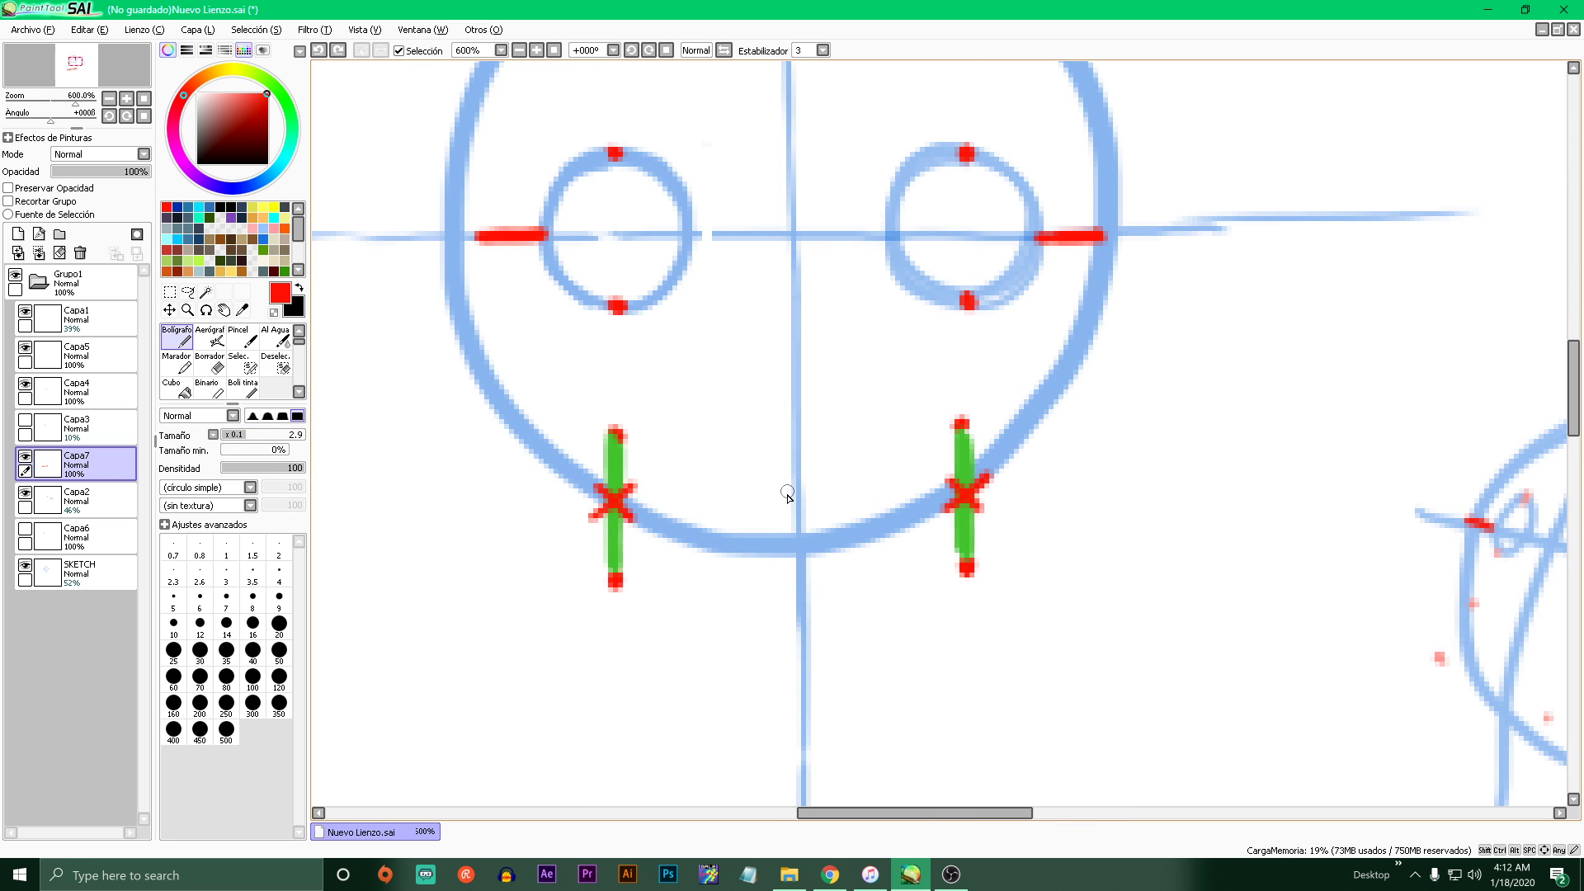
- Join the two X marks with a red line at brush size 1.4 and place a dot where it crosses the vertical axis
left_click(229, 434)
left_click_drag(629, 501, 920, 508)
key("ctrl+z")
left_click_drag(631, 502, 949, 505)
key("ctrl+z")
left_click_drag(632, 502, 926, 499)
left_click(794, 496)
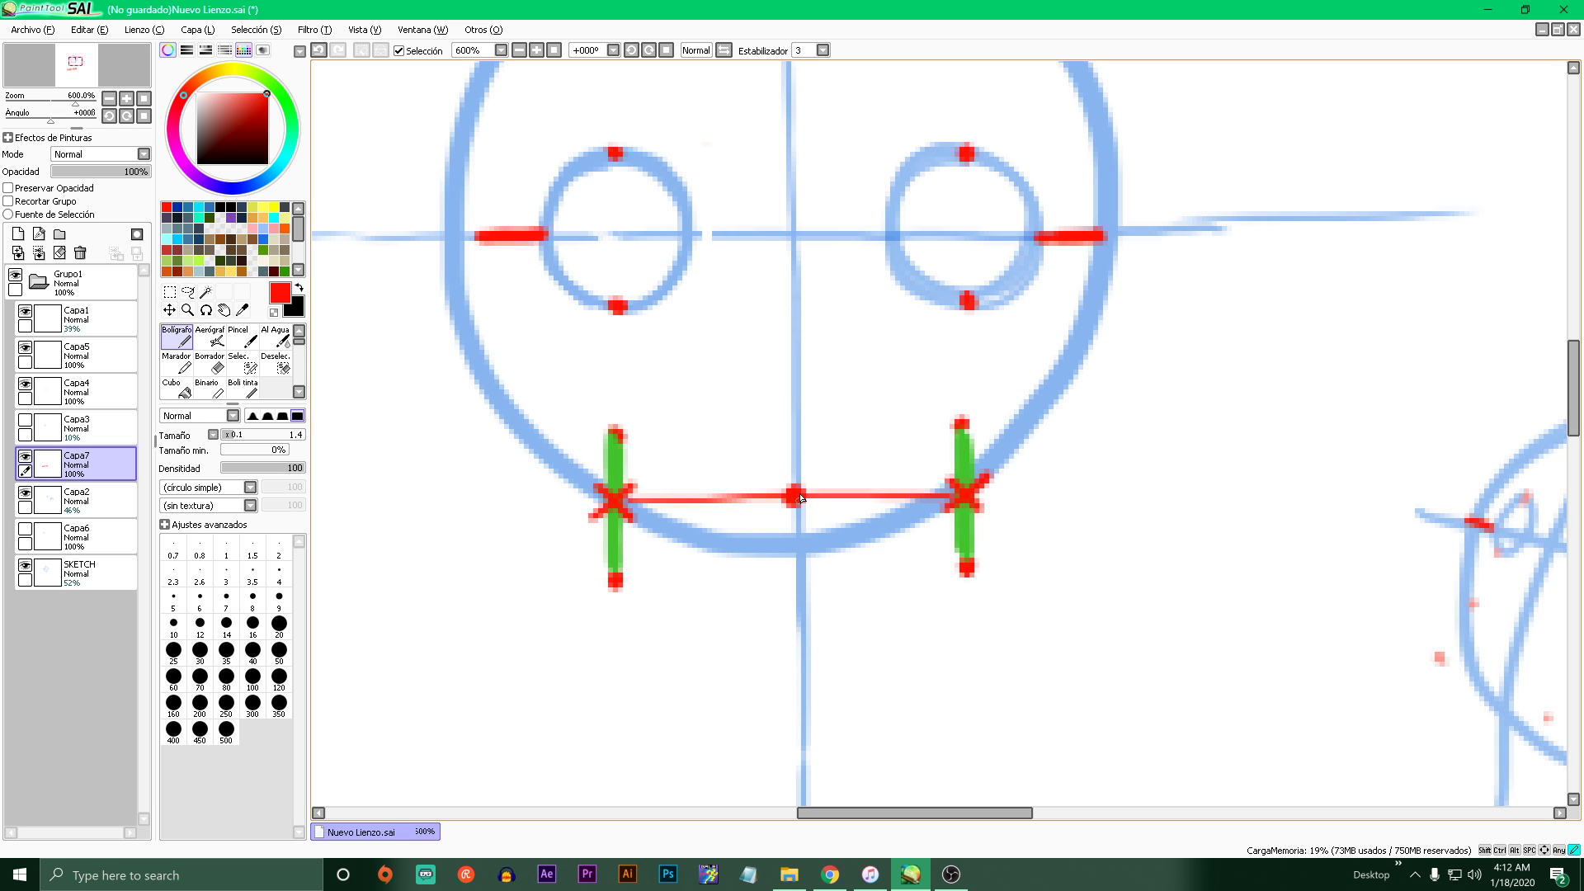
- Draw two long thin red vertical guides through the outer ends of the front head's red eye-line marks
scroll(799, 502, "down", 1)
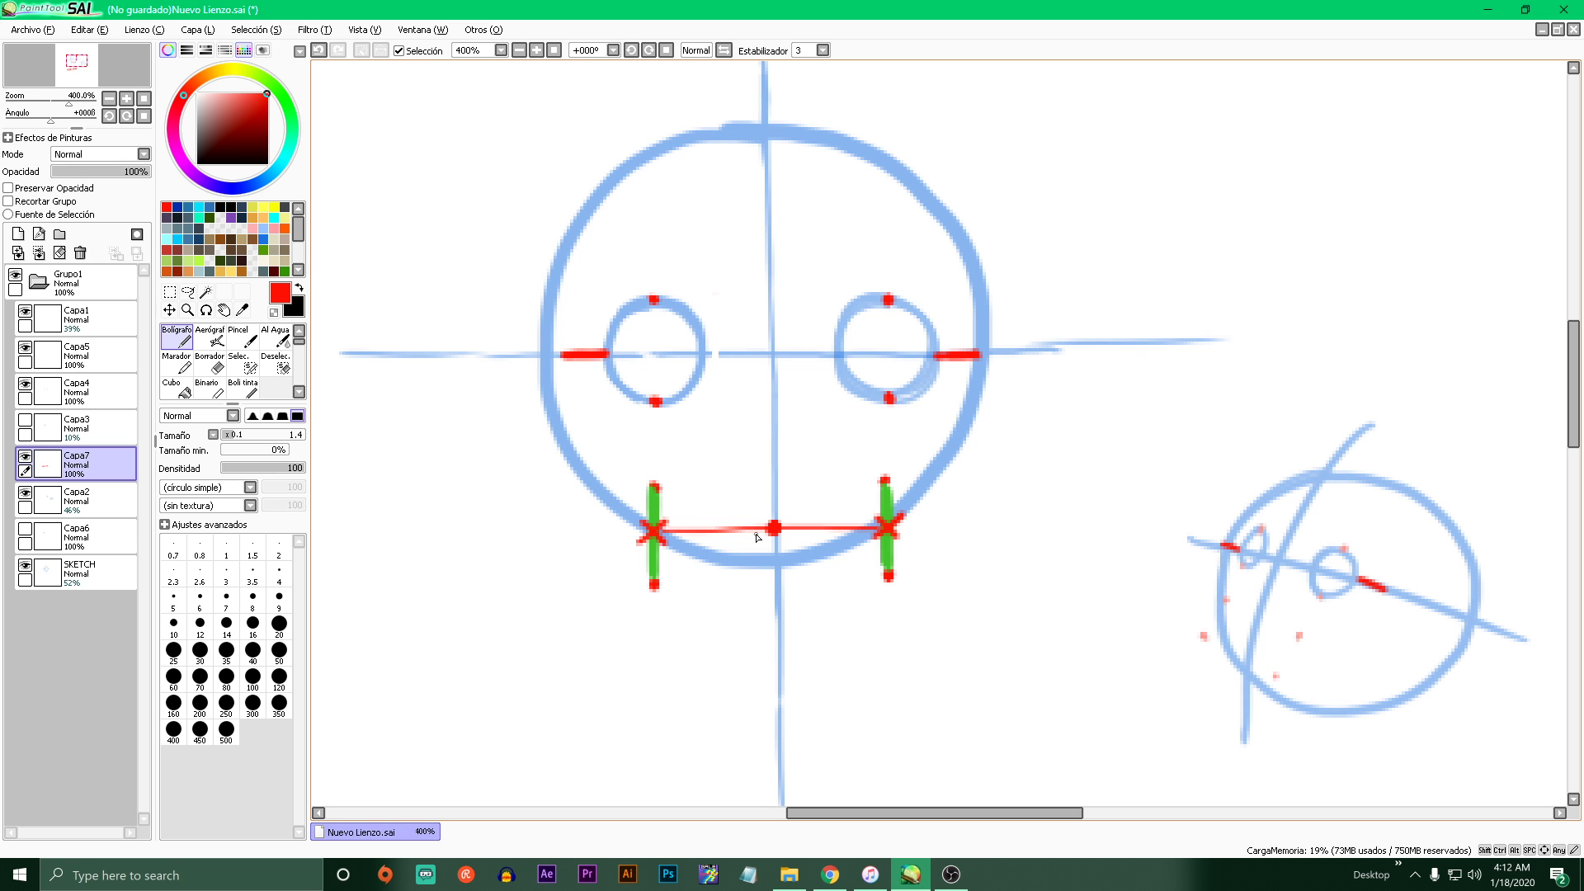
scroll(623, 448, "down", 4)
scroll(647, 442, "up", 4)
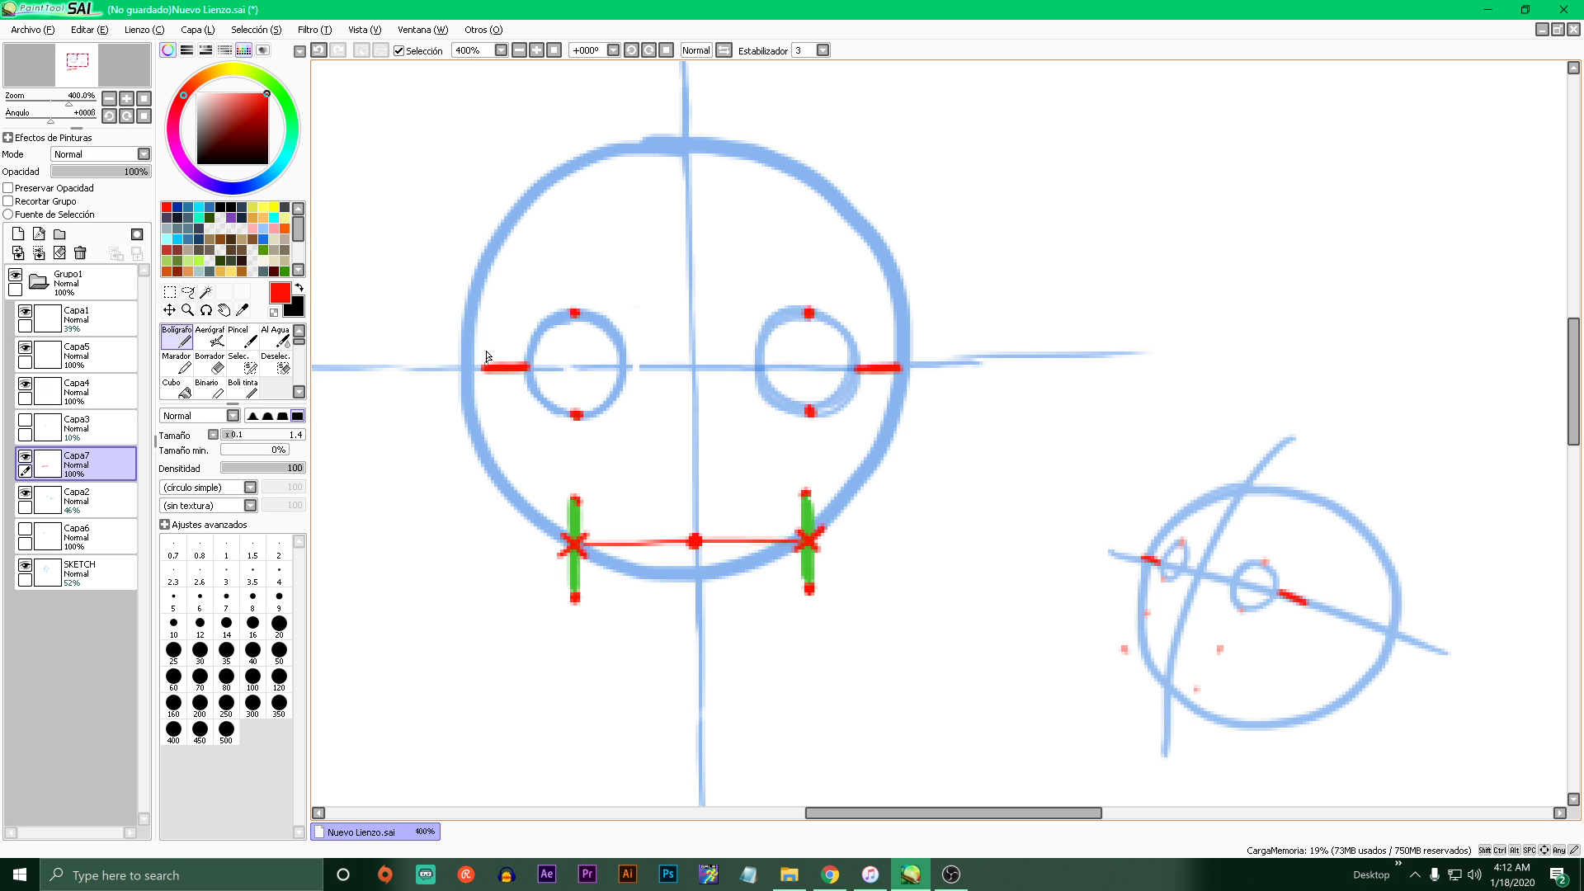
left_click_drag(486, 211, 484, 589)
key("ctrl+z")
left_click_drag(482, 181, 483, 610)
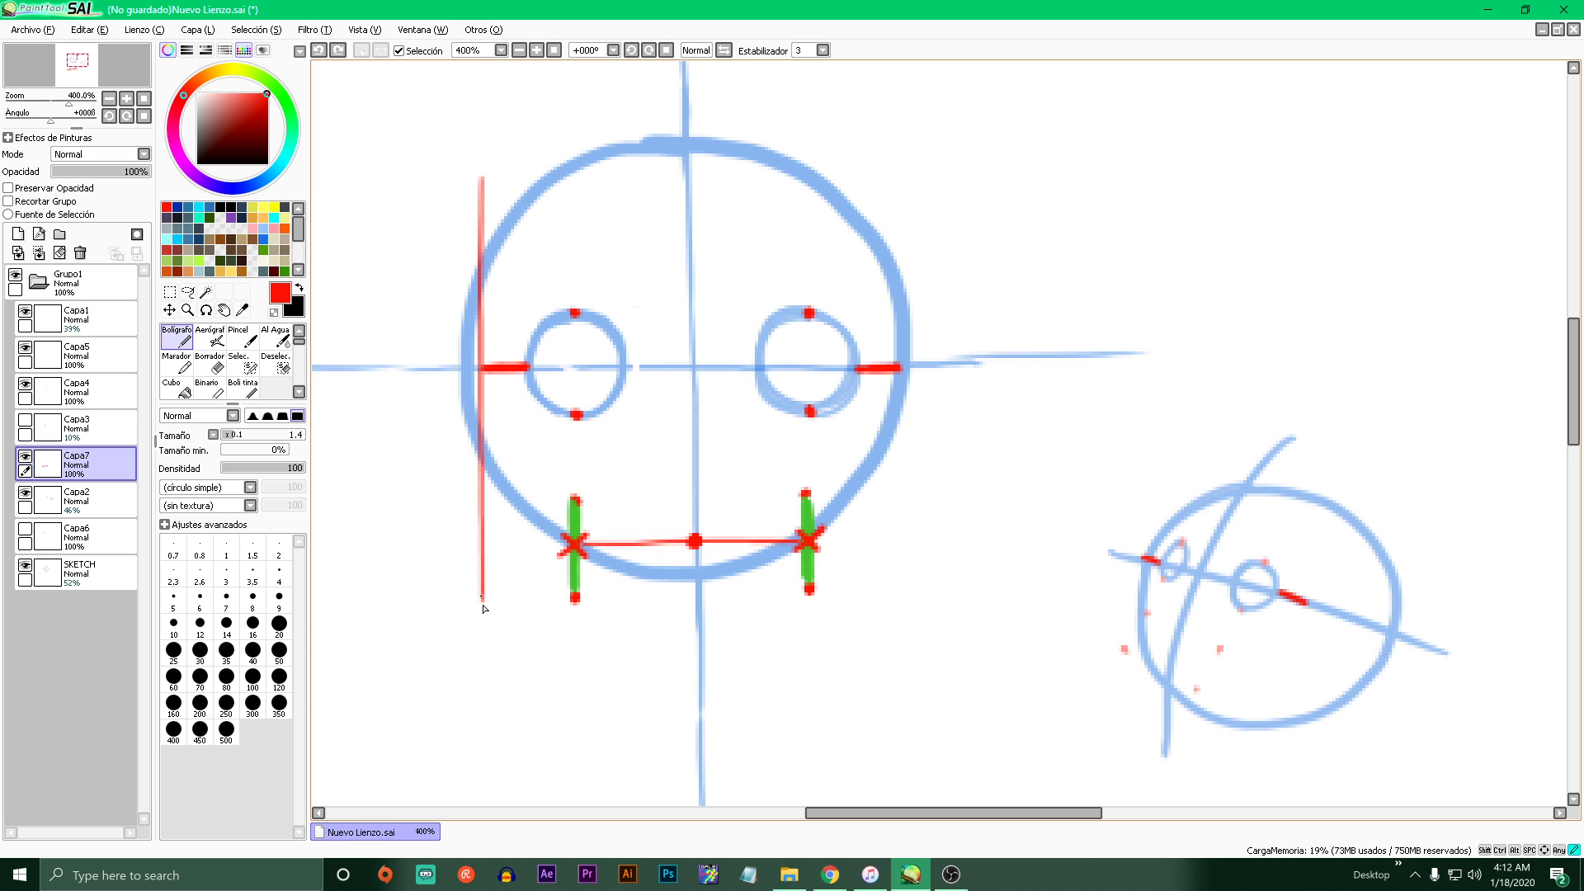
left_click_drag(900, 164, 896, 625)
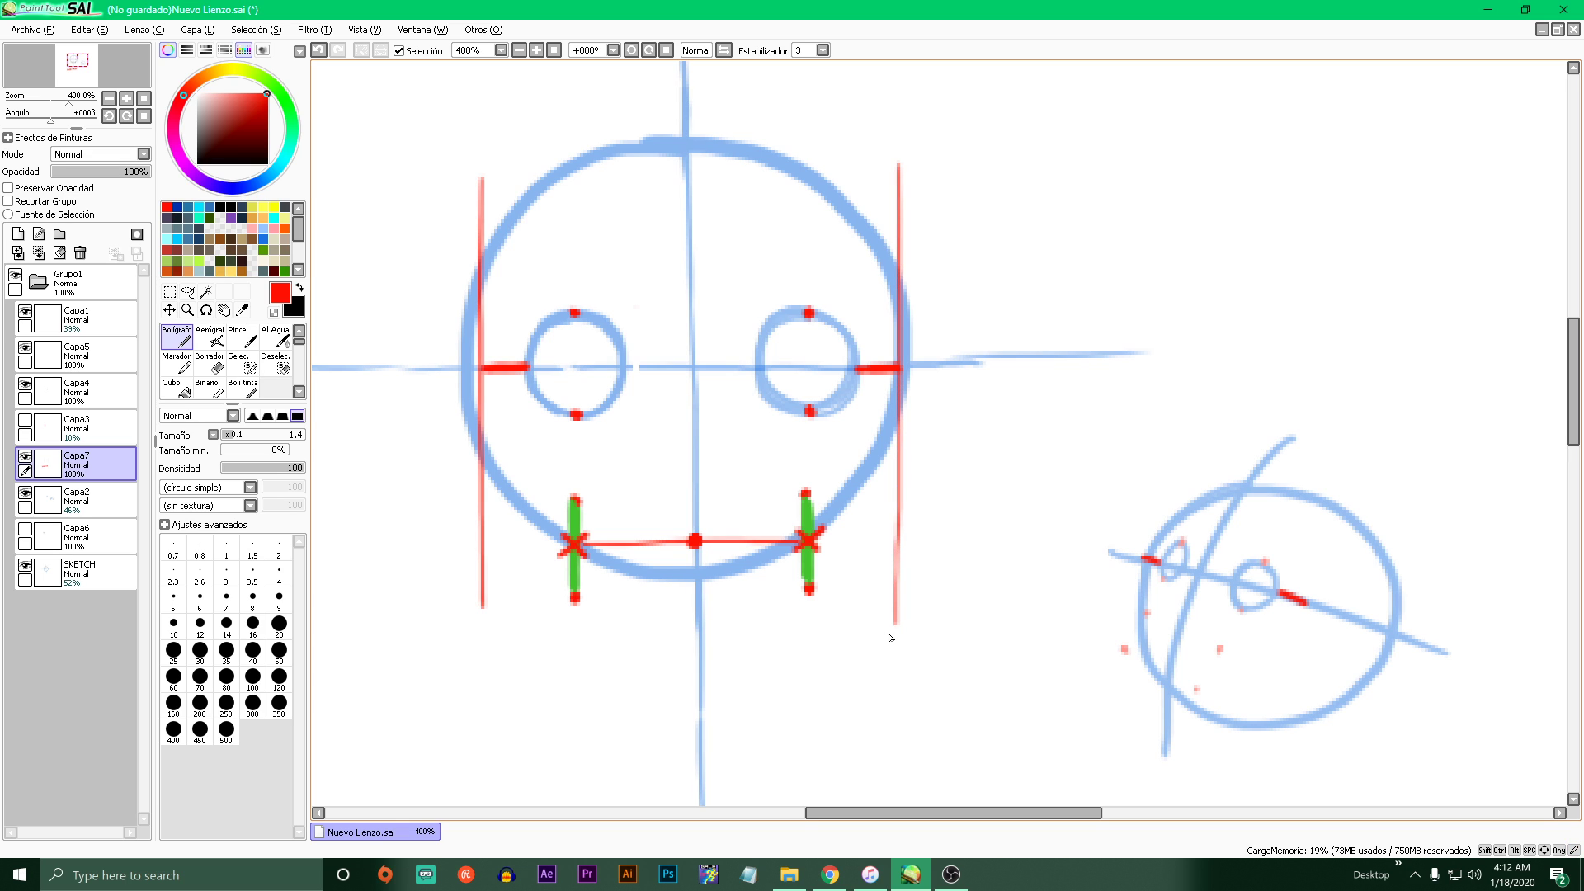
key("ctrl+z")
scroll(631, 428, "down", 3)
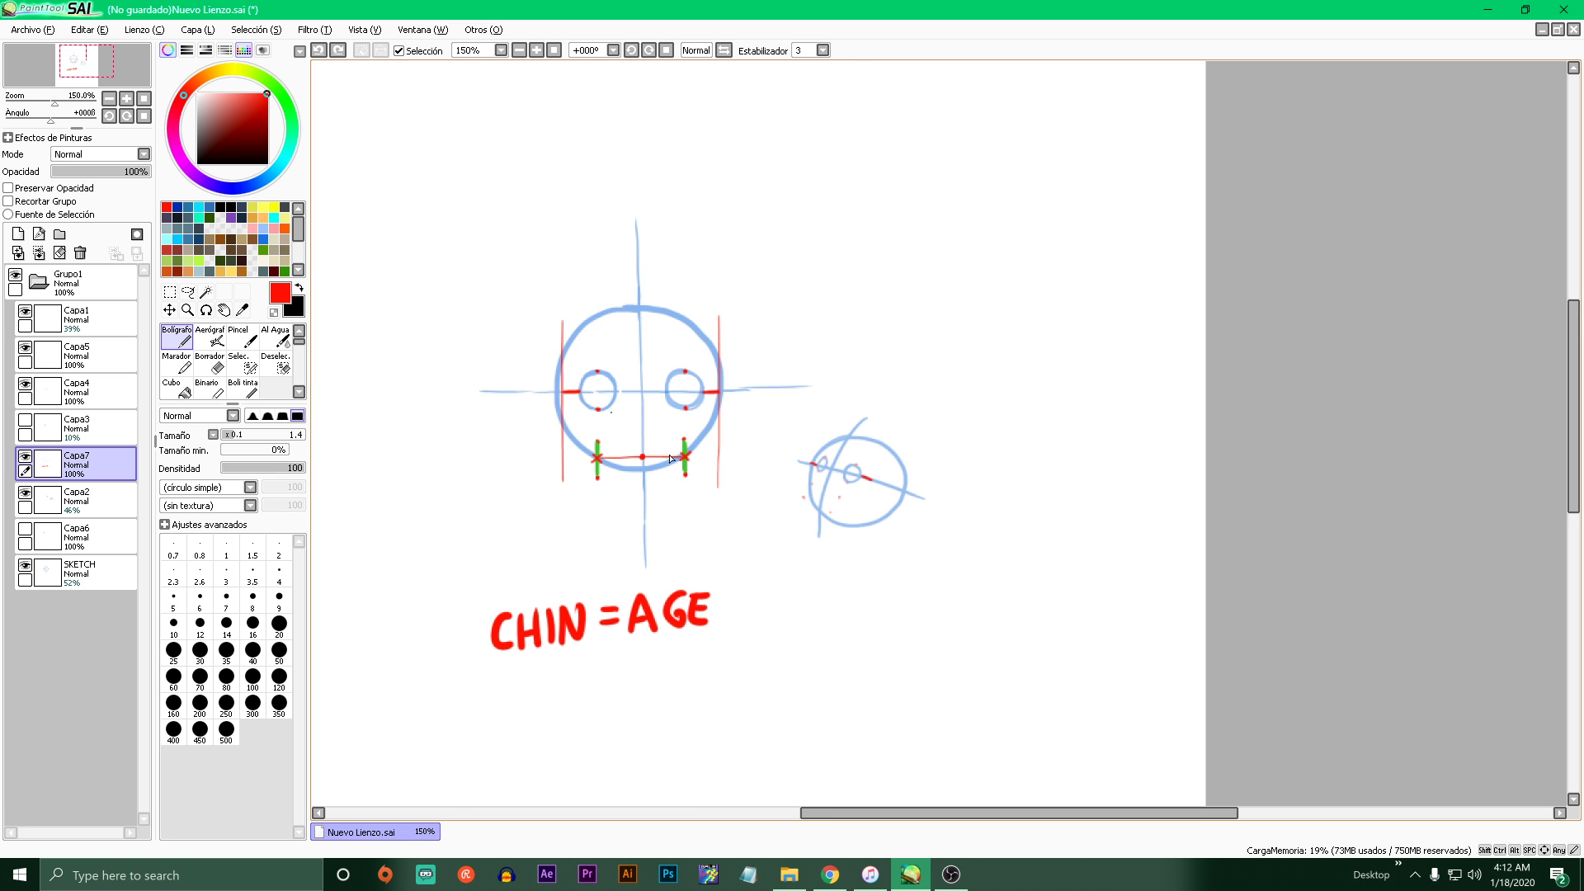
- Examine the eye and chin guide marks on the tilted head and the front head
scroll(842, 459, "up", 4)
left_click(859, 438)
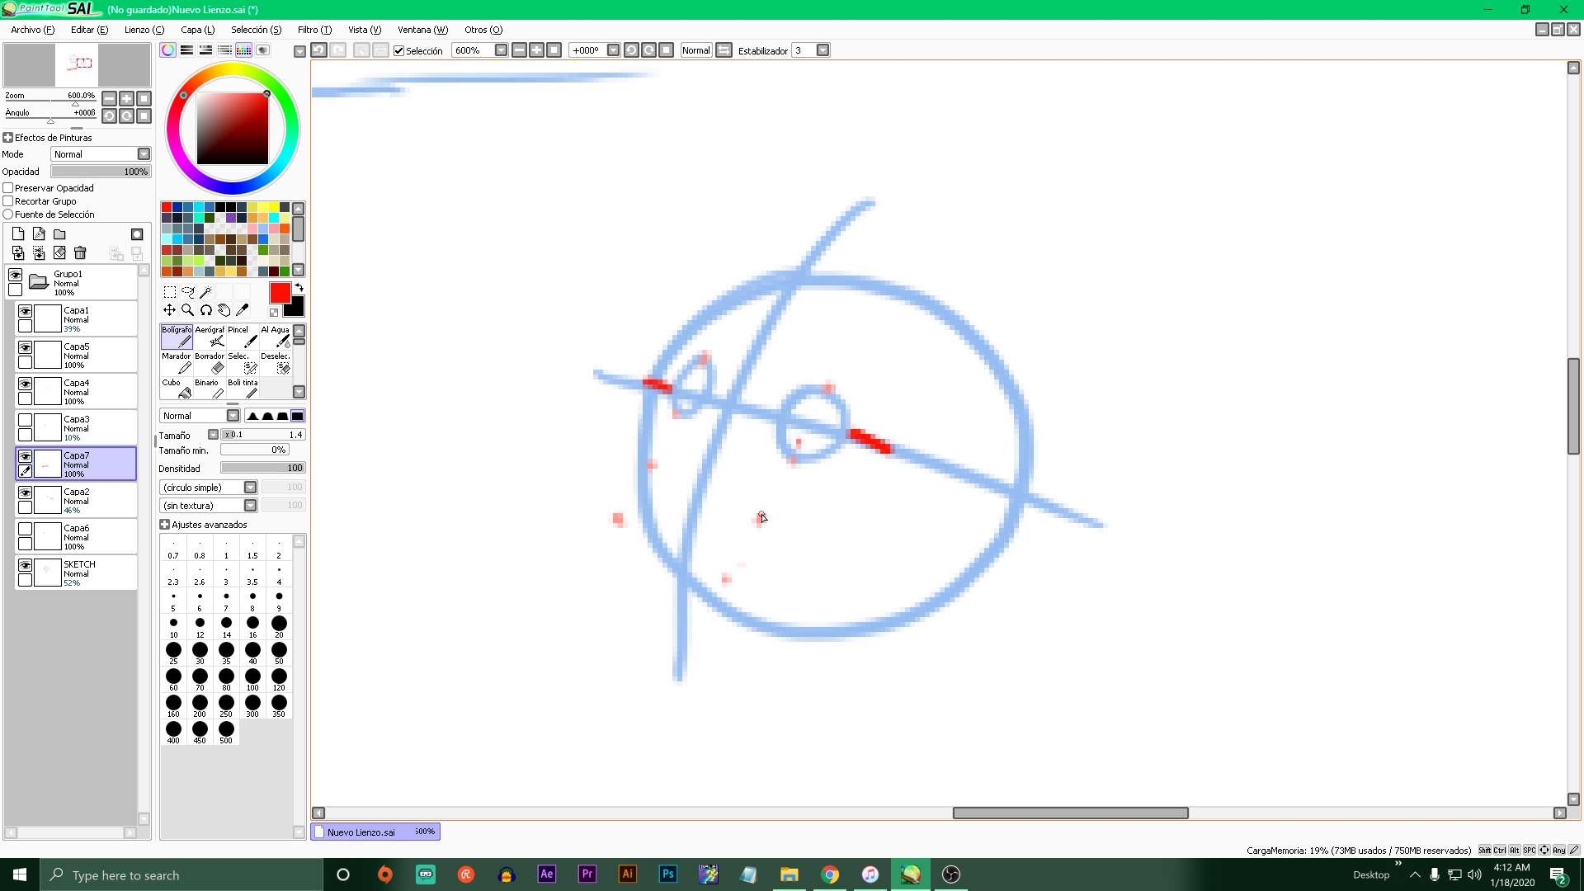
scroll(762, 517, "down", 5)
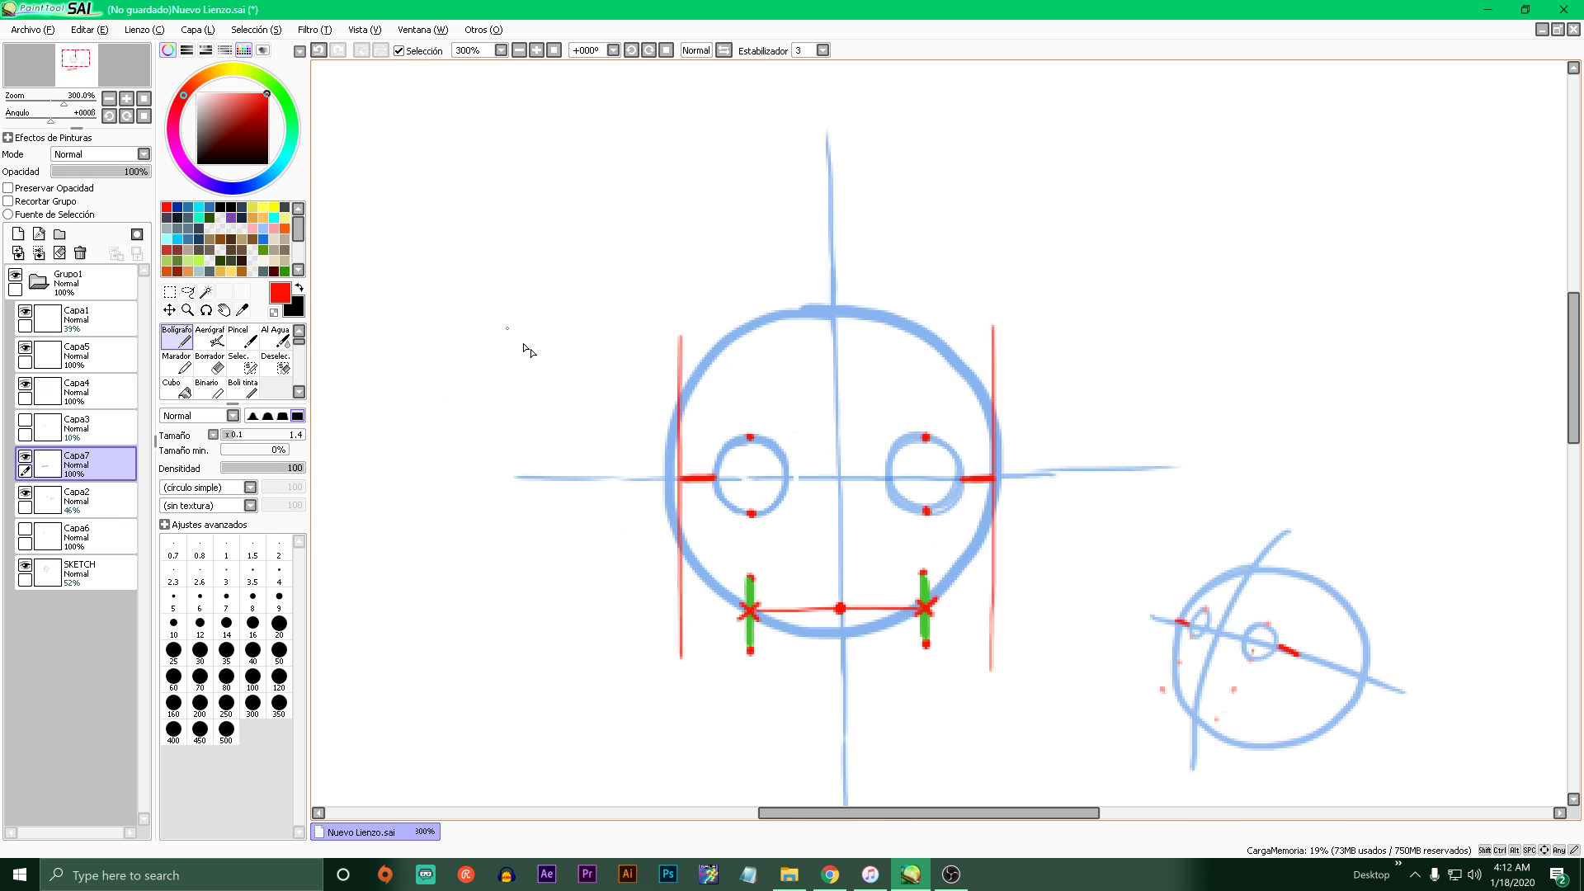
scroll(790, 547, "up", 3)
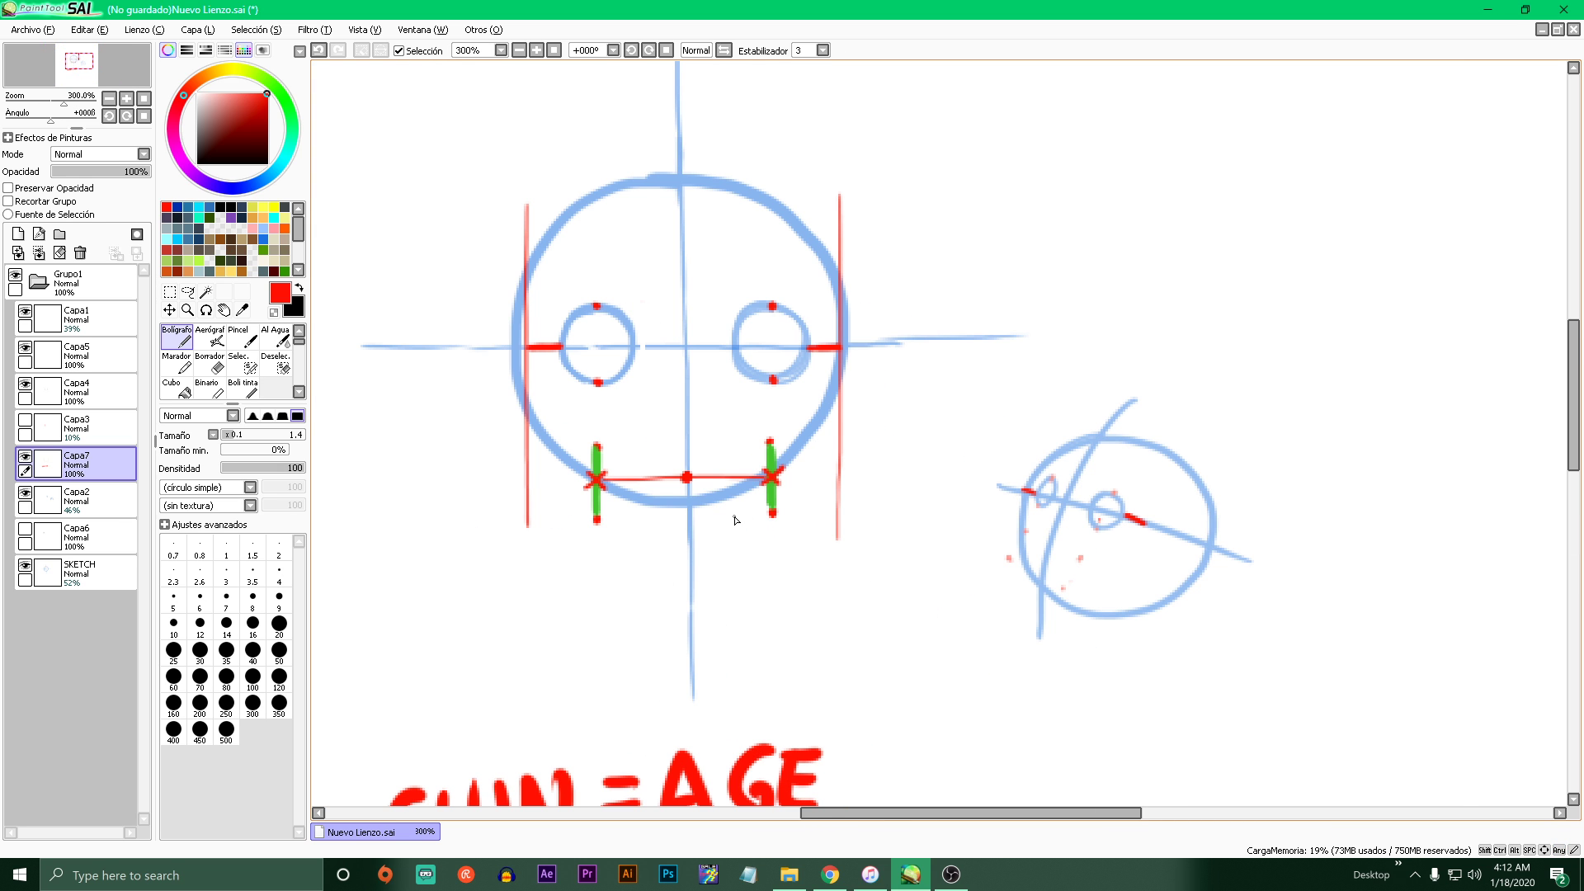
scroll(736, 520, "down", 3)
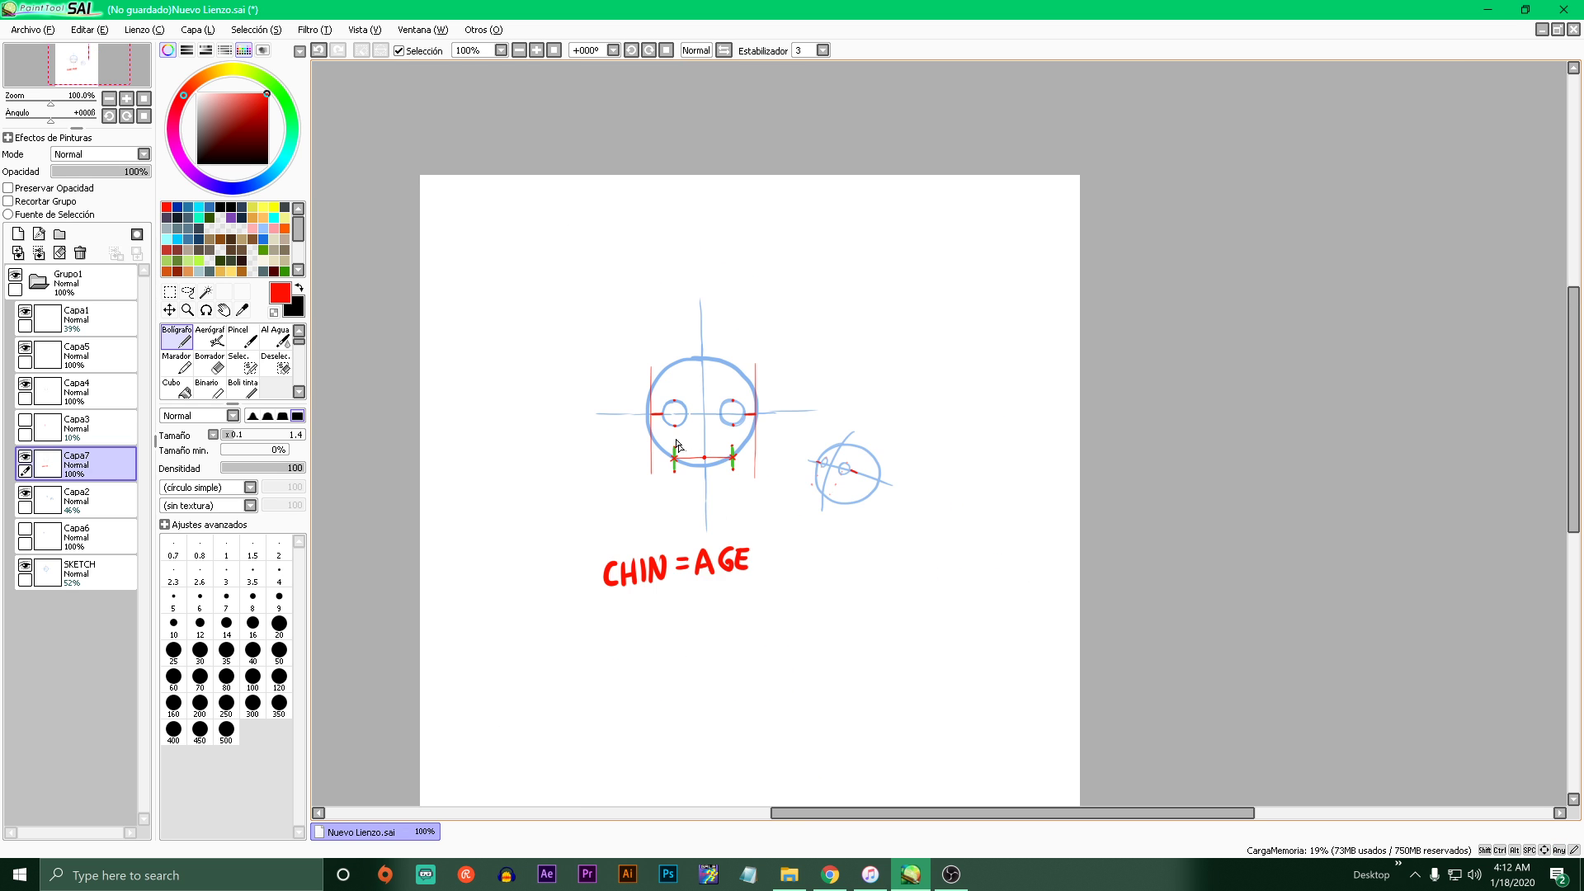
scroll(708, 470, "up", 4)
scroll(701, 483, "down", 1)
scroll(697, 487, "up", 2)
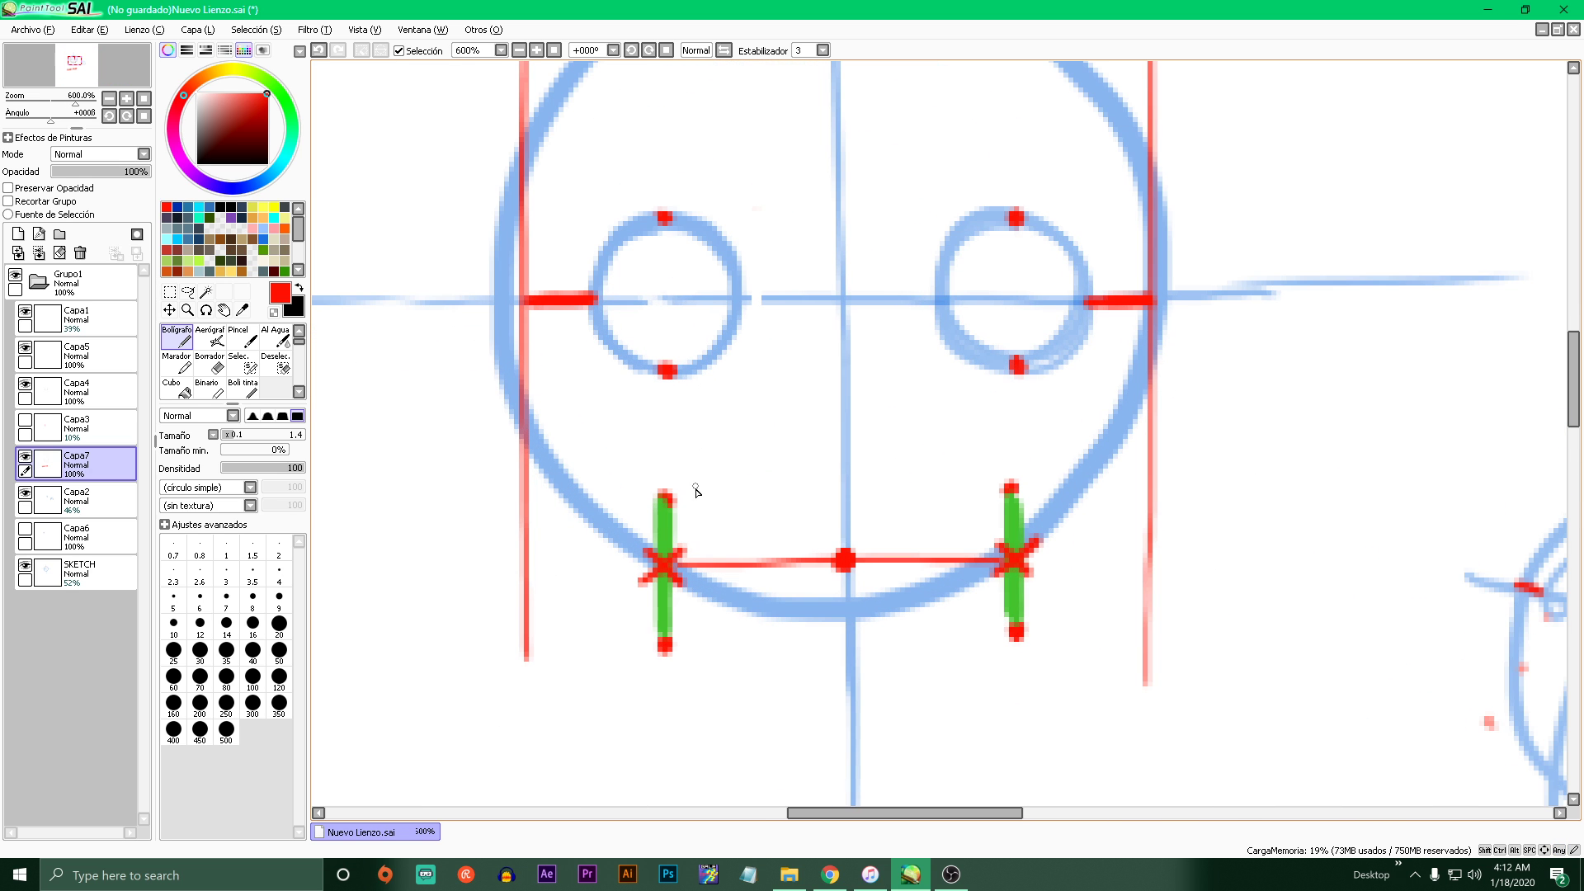
- Lower the Grupo1 layer group's opacity to 39% and add a new layer above it
left_click(93, 288)
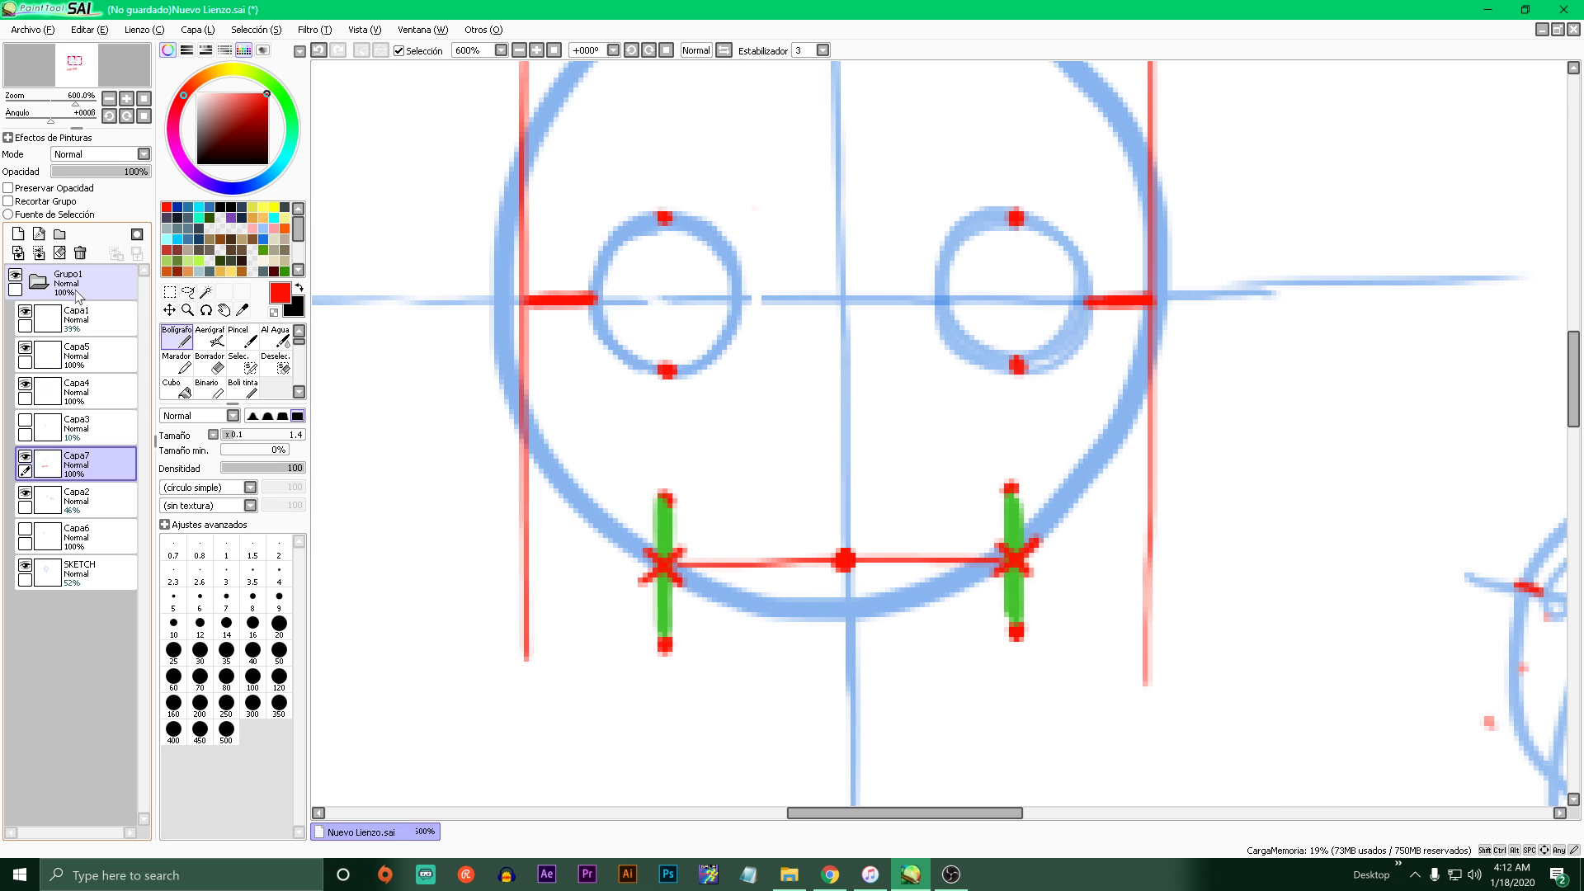
left_click(90, 171)
left_click(17, 234)
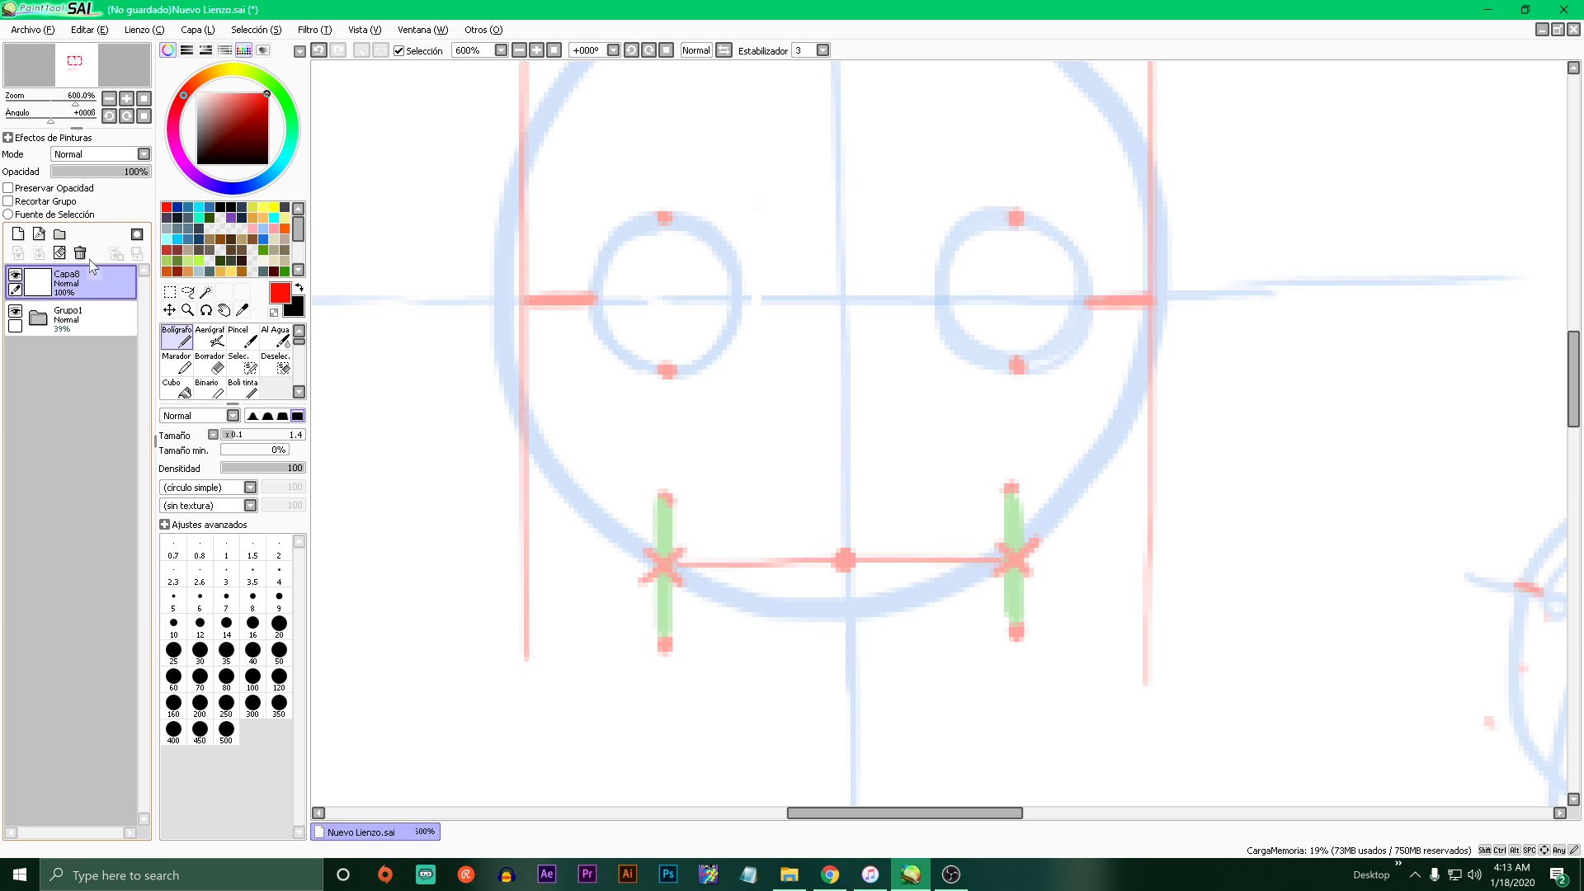
- Set the pen colour to black and the brush size to 2.7 for drawing over the front head guides
left_click(231, 206)
mouse_move(433, 341)
left_mouse_down()
mouse_move(799, 368)
mouse_move(813, 396)
mouse_move(941, 435)
left_mouse_up()
key("ctrl+z")
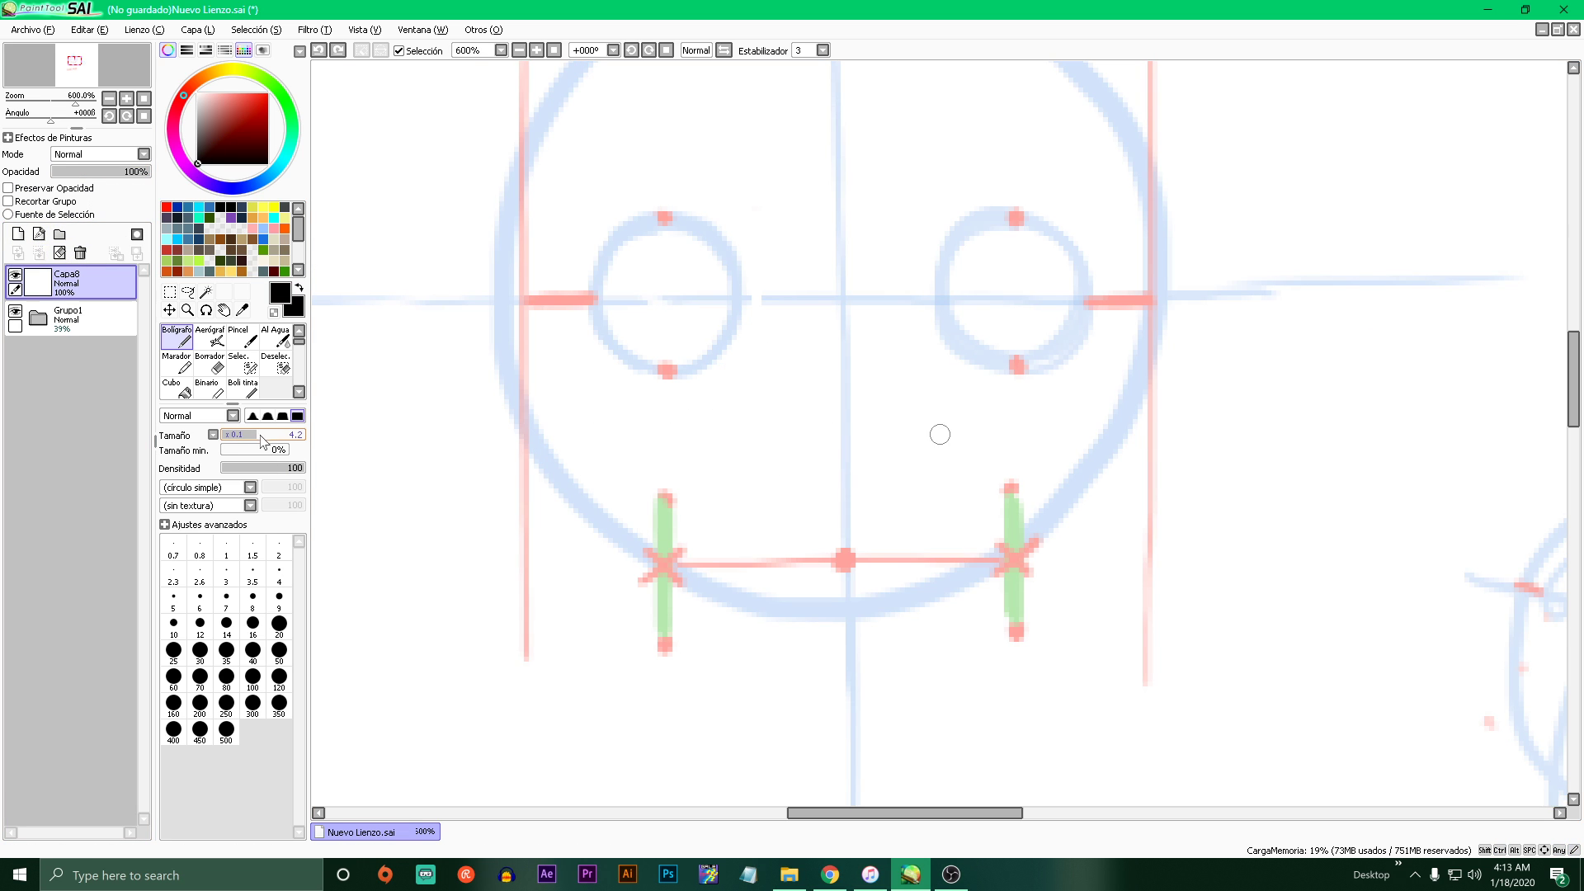
left_click_drag(491, 491, 698, 527)
key("ctrl+z")
left_click_drag(545, 446, 634, 435)
key("ctrl+z")
scroll(596, 473, "down", 2)
scroll(631, 464, "up", 1)
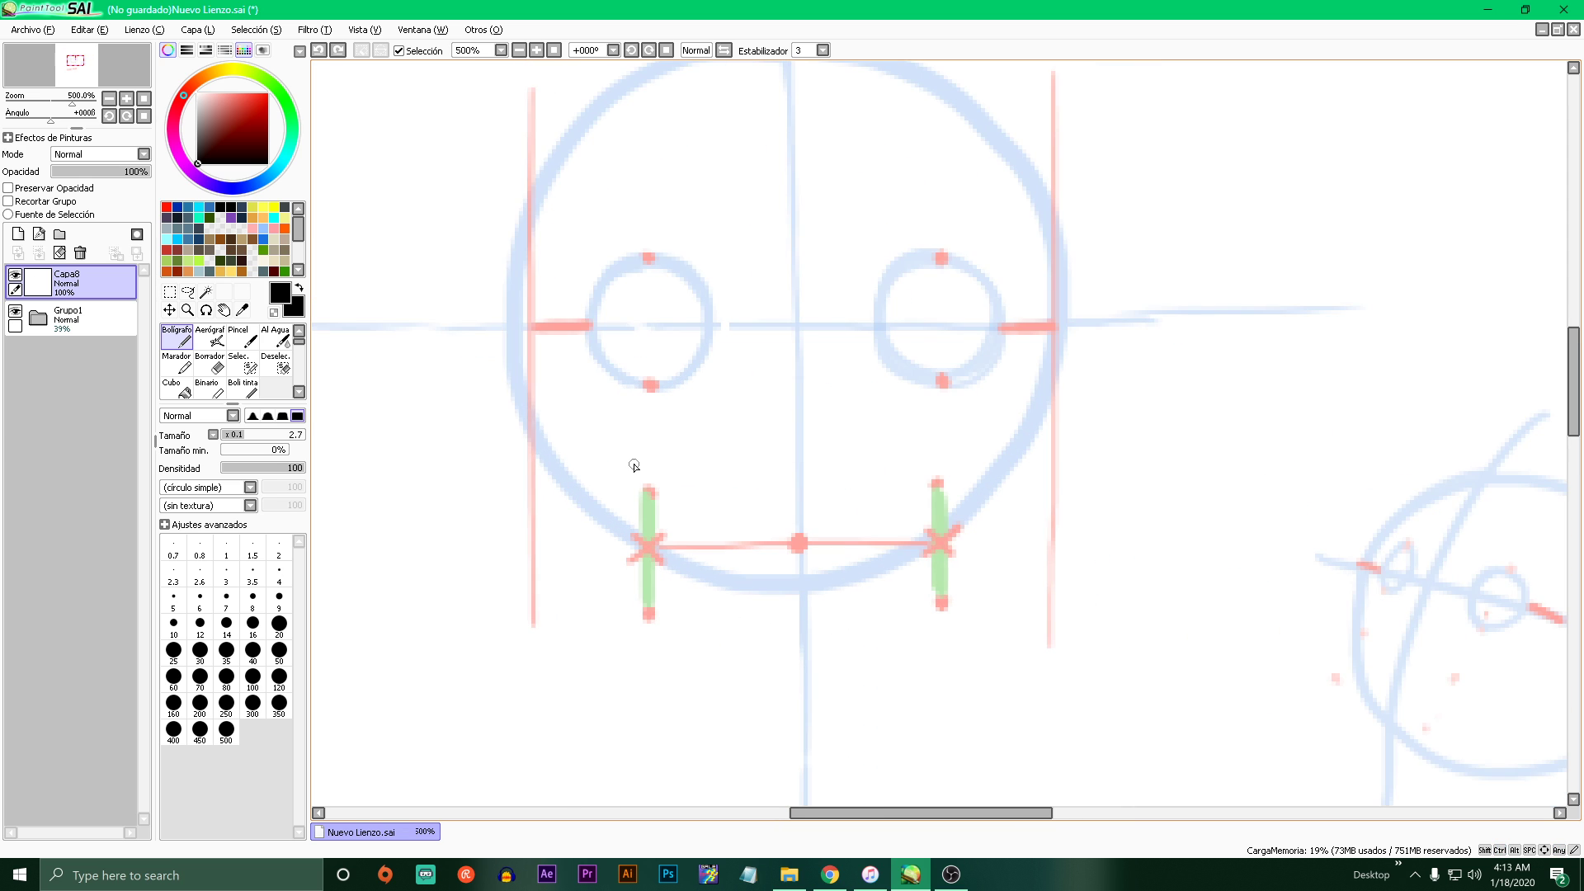
scroll(636, 462, "down", 1)
scroll(641, 438, "up", 2)
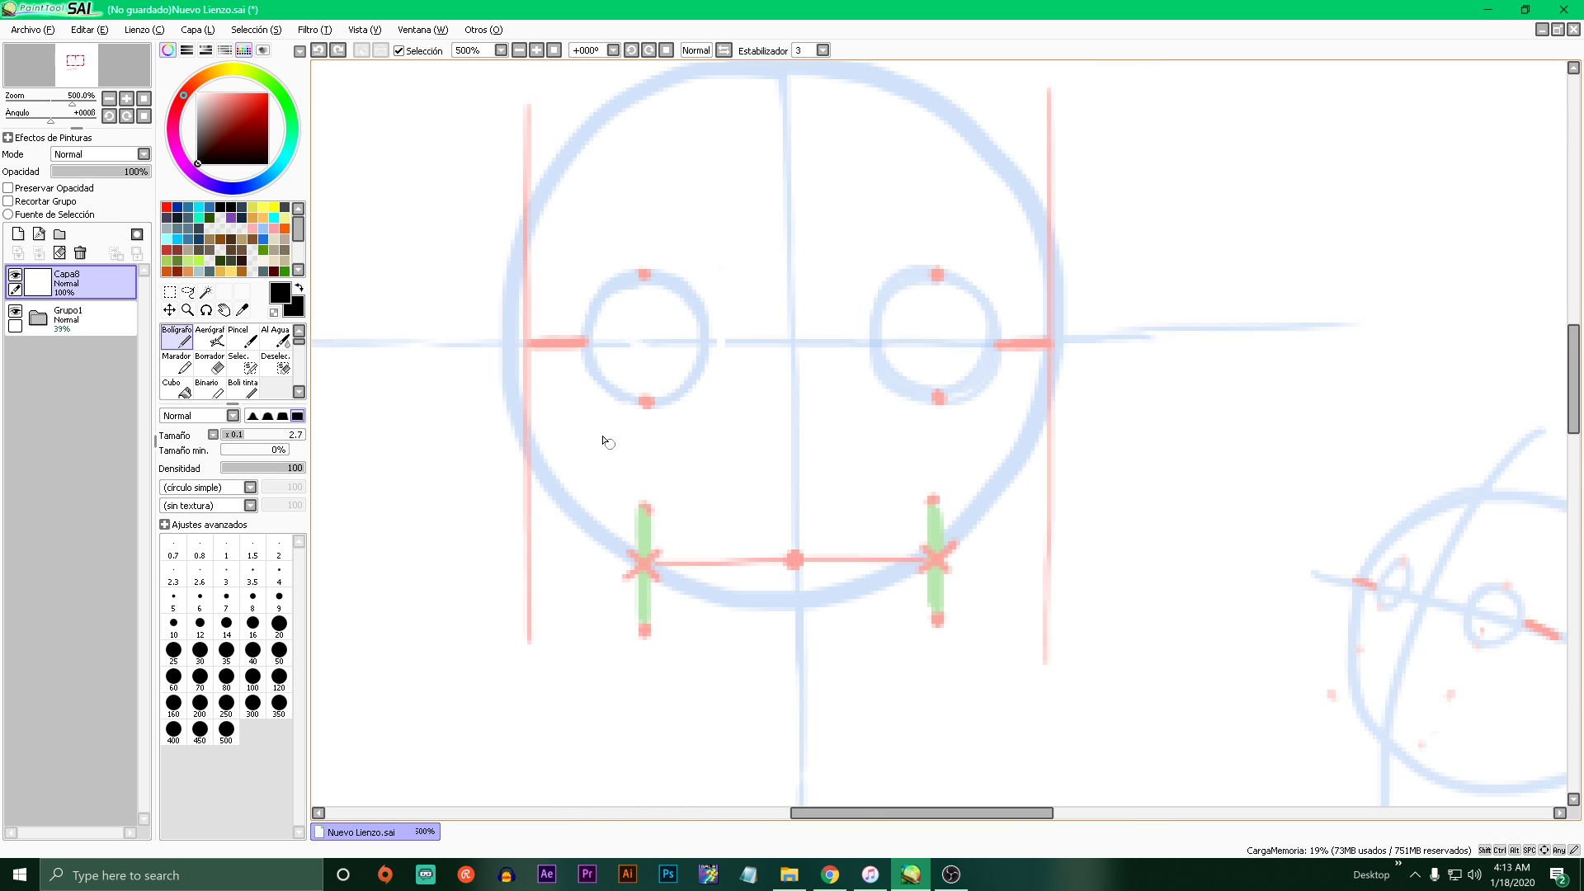
- Mark the outer end of the front head's left eye-line mark and draw a straight jaw line through the left X past the axis
left_click(529, 341)
left_click(644, 564)
key("ctrl+z")
left_click_drag(595, 529, 772, 661)
key("ctrl+z")
left_click_drag(598, 532, 686, 590)
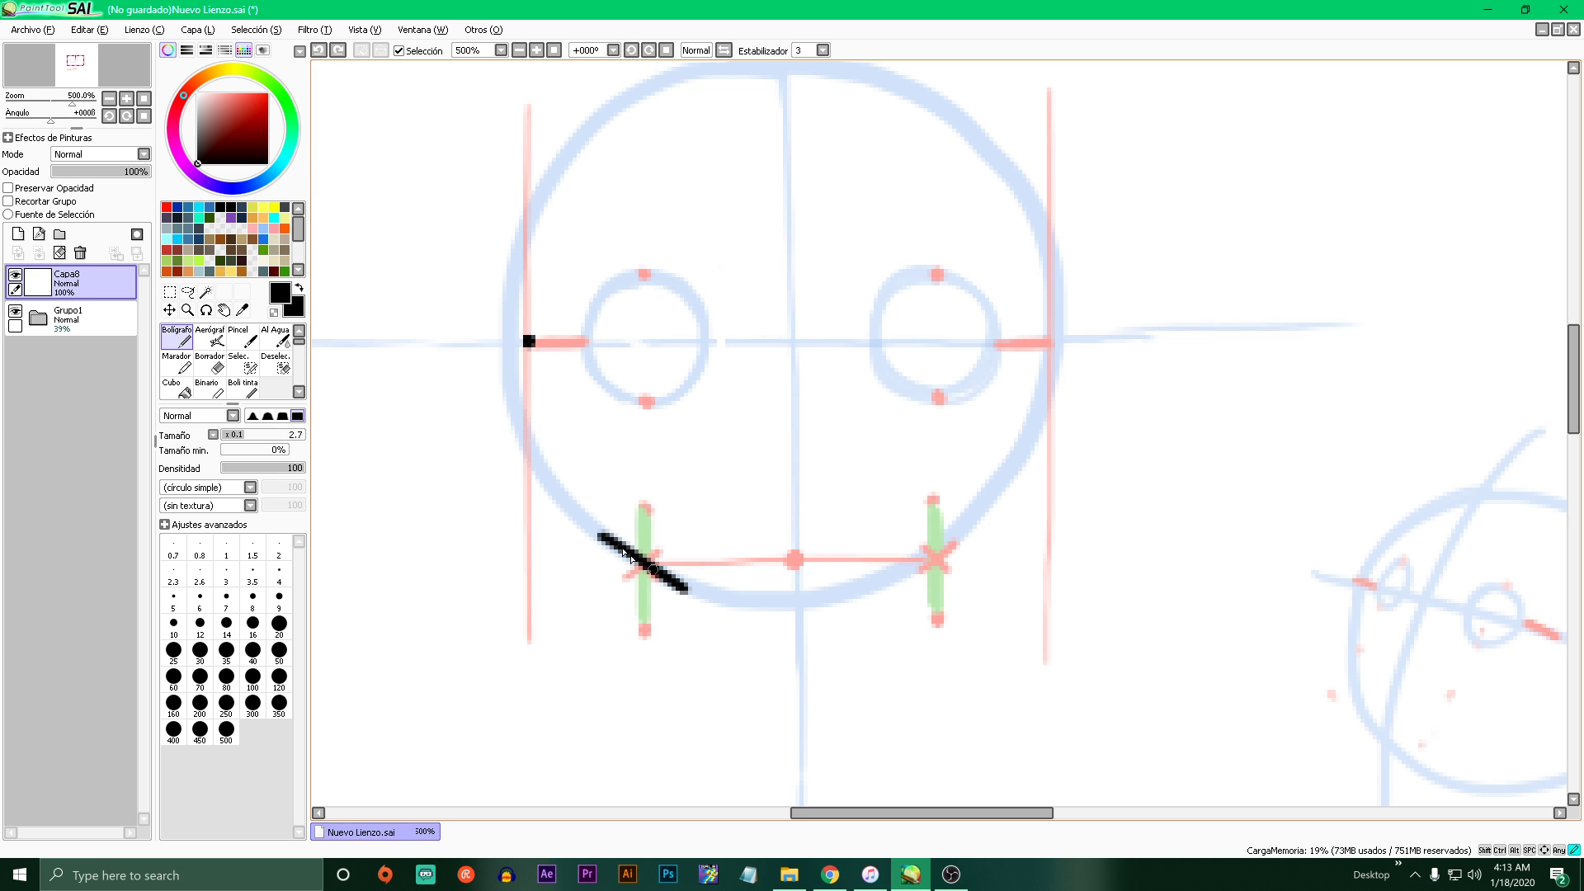
key("ctrl+z")
left_click_drag(596, 526, 835, 698)
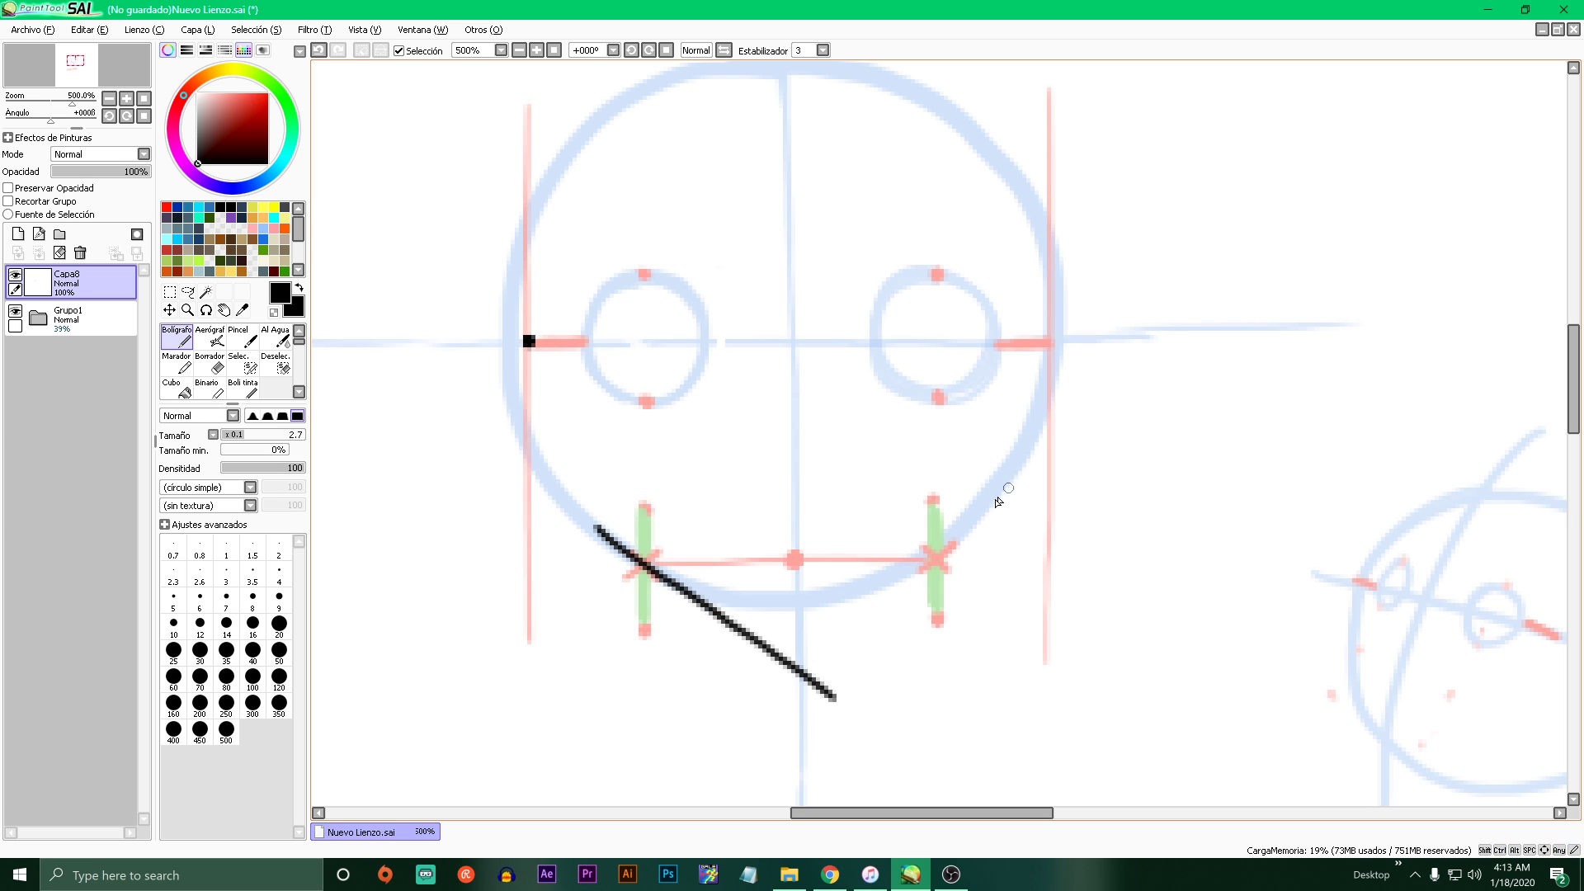
- Draw the opposite jaw line through the right X to cross the first near the vertical axis, then clear the trial lines
mouse_move(1000, 500)
left_mouse_down()
mouse_move(735, 696)
mouse_move(993, 518)
left_mouse_up()
key("ctrl+z")
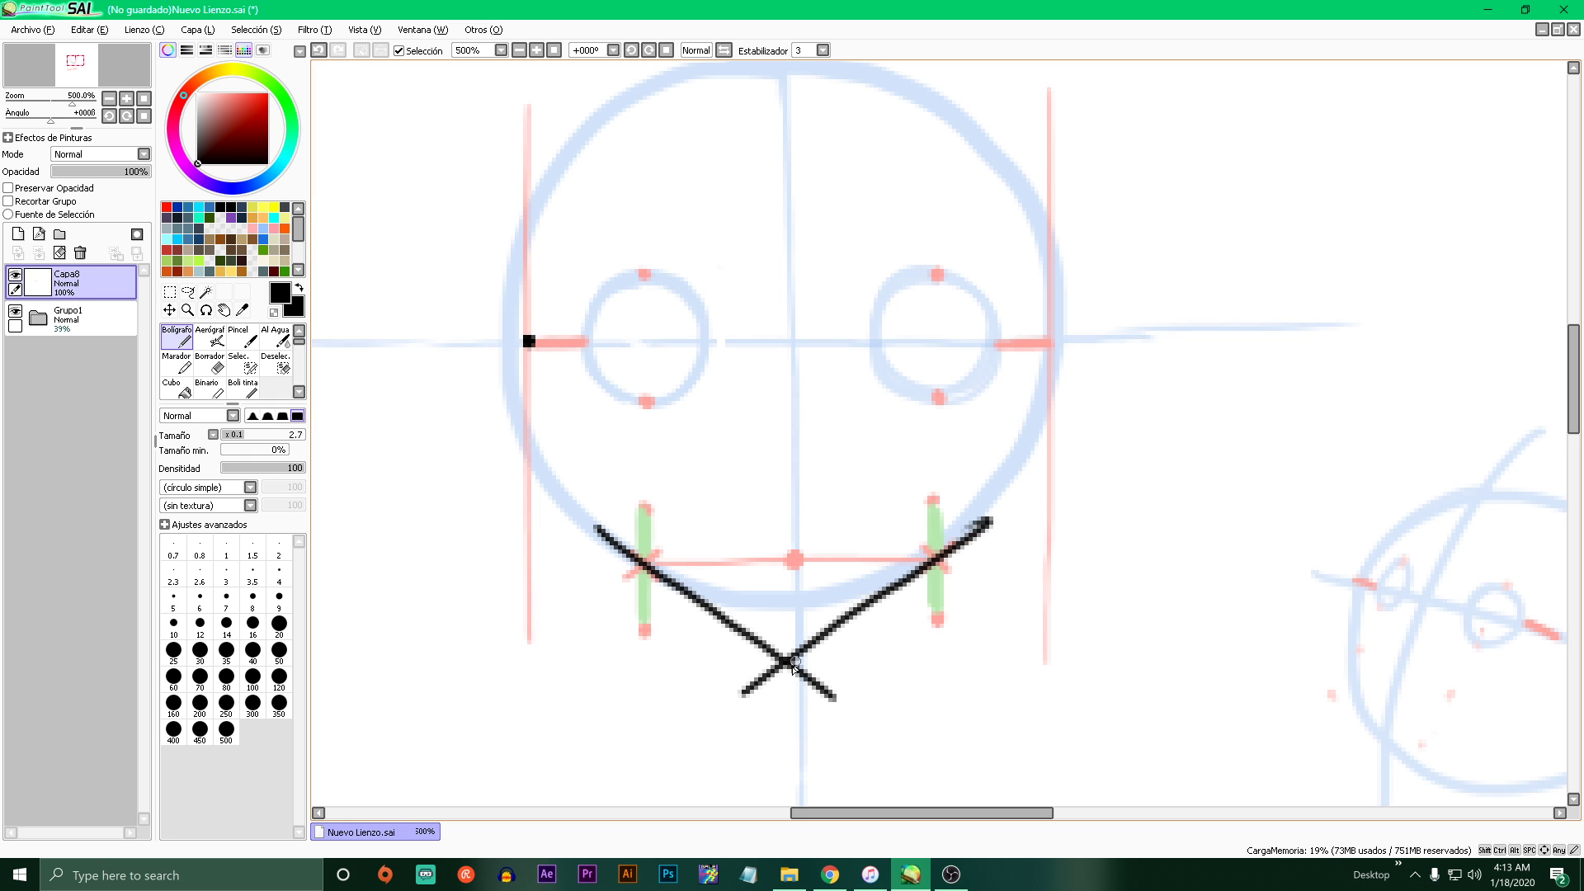
left_click_drag(794, 661, 811, 659)
key("ctrl+a")
key("ctrl+x")
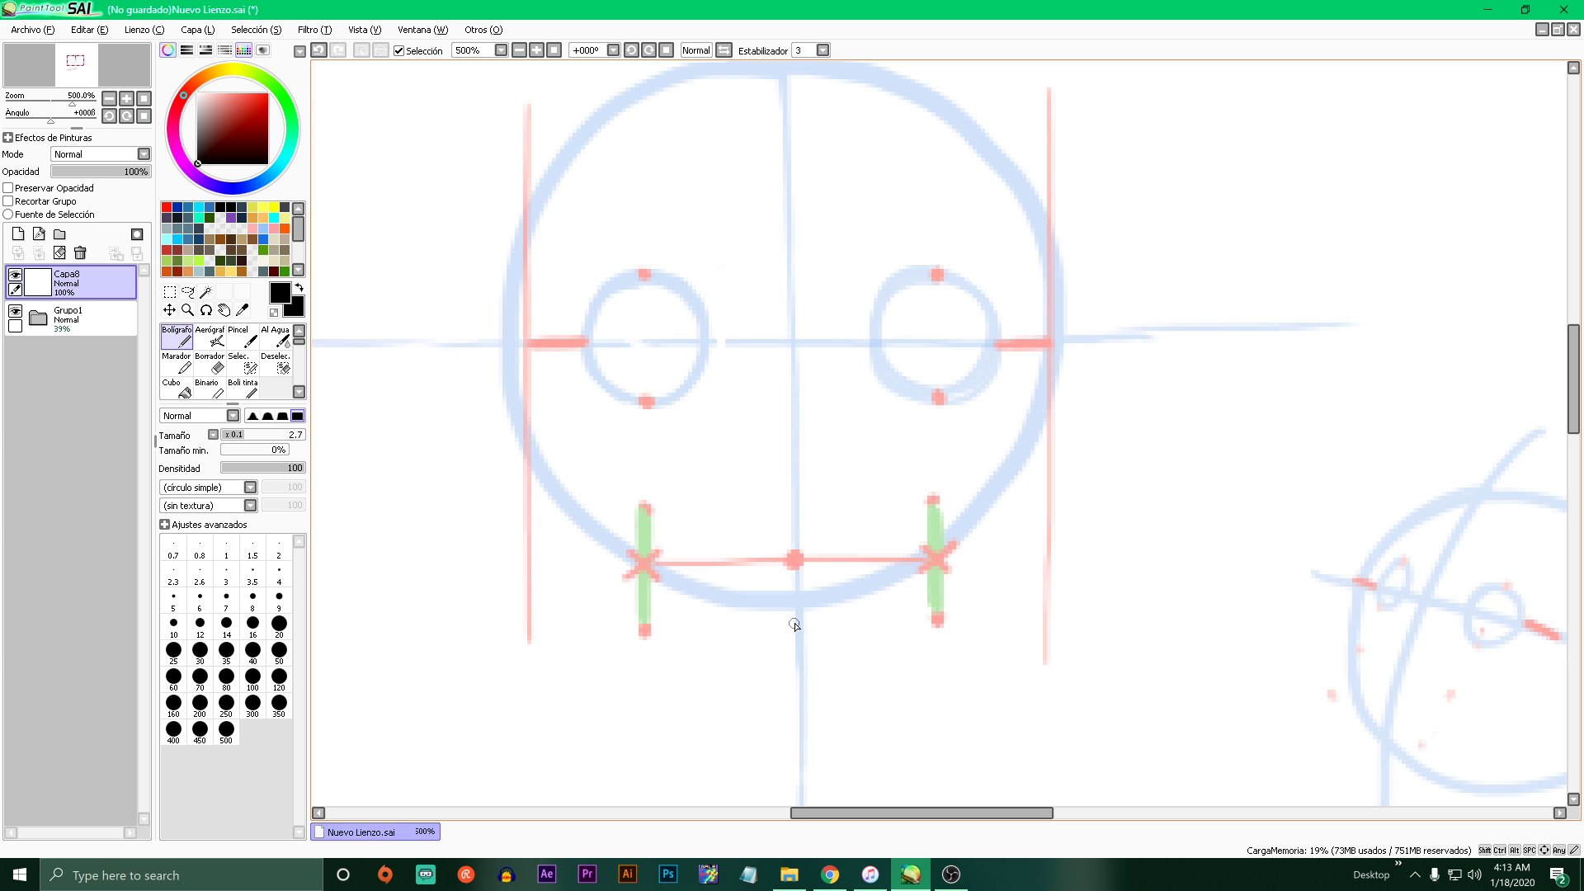
- Try a shallow chin point just below the front head's circle, joined by lines through both X marks, then clear it
left_click_drag(792, 618, 794, 618)
mouse_move(595, 540)
left_mouse_down()
mouse_move(801, 626)
mouse_move(999, 526)
left_mouse_up()
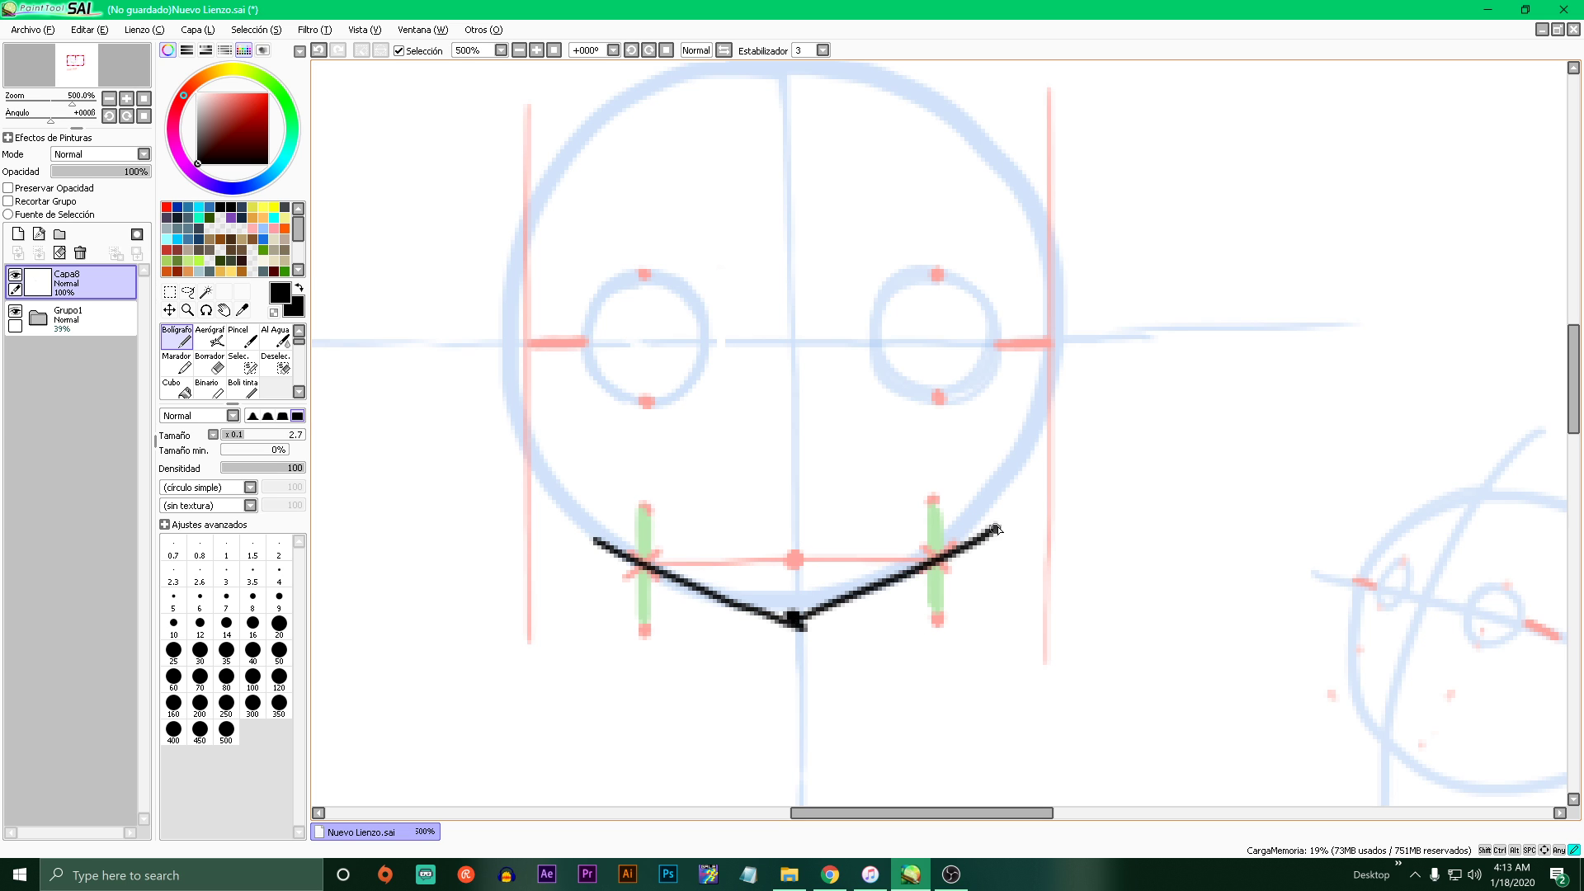
key("ctrl+a")
key("ctrl+x")
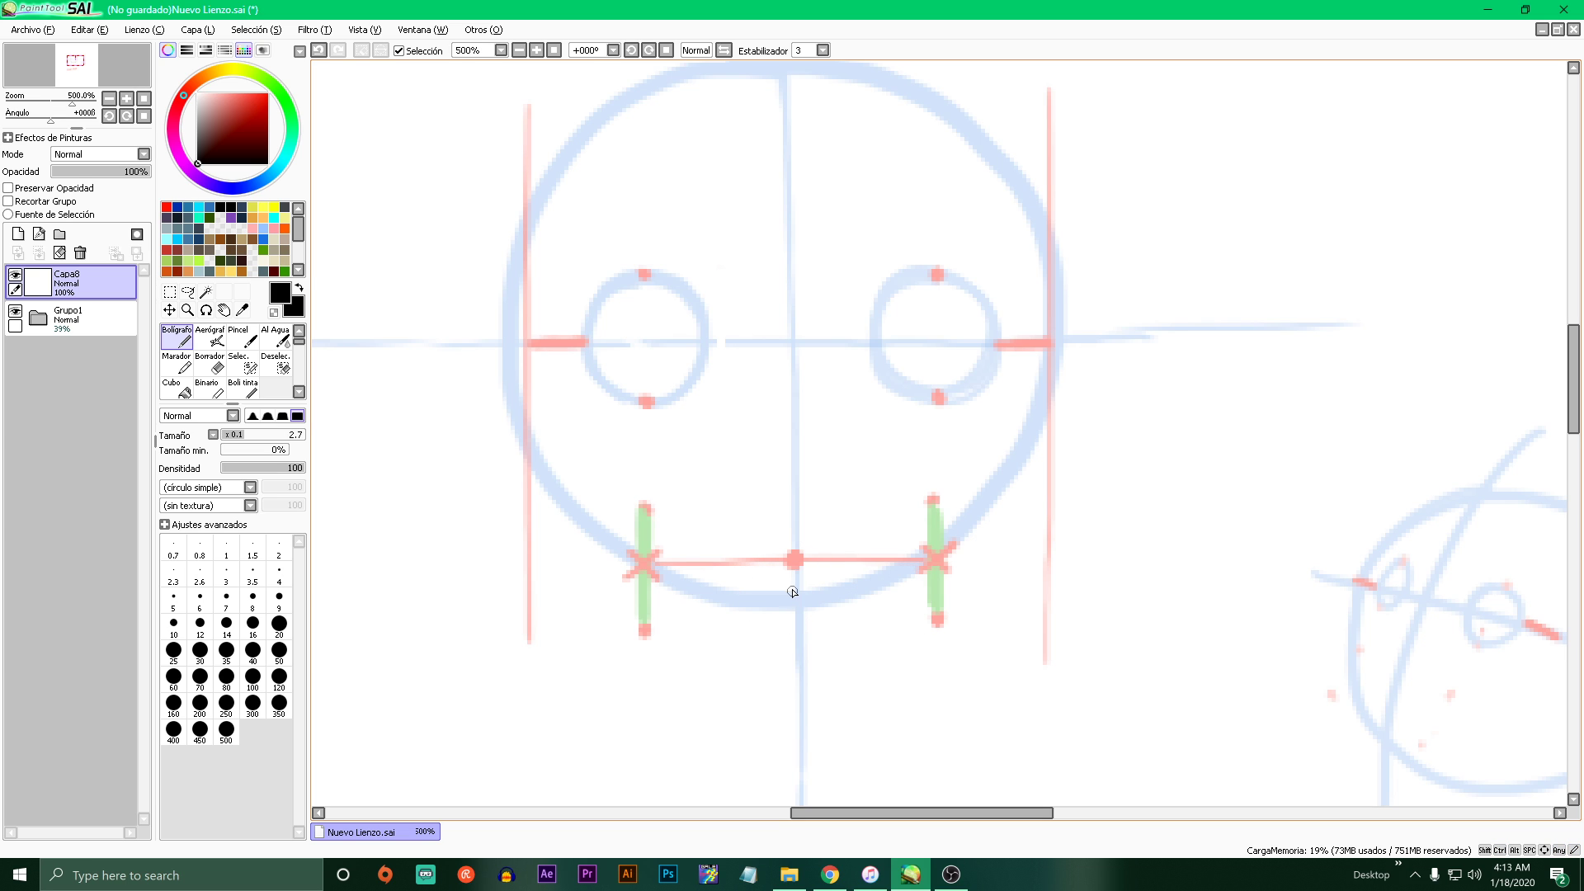
- Try a chin point on the lower edge of the front head's circle with a line through the left X mark, then clear it
left_click_drag(793, 589, 791, 589)
left_click_drag(613, 541, 795, 590)
key("ctrl+z")
mouse_move(615, 541)
left_mouse_down()
mouse_move(795, 591)
mouse_move(891, 574)
mouse_move(1002, 494)
mouse_move(585, 504)
mouse_move(634, 552)
left_mouse_up()
key("ctrl+z")
key("ctrl+a")
key("ctrl+x")
- Try a long pointed chin well below the front head's circle with jaw lines through both X marks, then clear it
left_click_drag(796, 714, 796, 716)
left_click_drag(581, 511, 747, 683)
key("ctrl+z")
left_click_drag(583, 507, 748, 681)
left_click_drag(598, 536, 769, 698)
mouse_move(737, 675)
left_mouse_down()
mouse_move(790, 707)
mouse_move(791, 748)
mouse_move(797, 713)
mouse_move(773, 699)
mouse_move(838, 697)
mouse_move(864, 654)
mouse_move(823, 702)
mouse_move(1011, 465)
left_mouse_up()
key("ctrl+z")
key("ctrl+z")
left_click(798, 715)
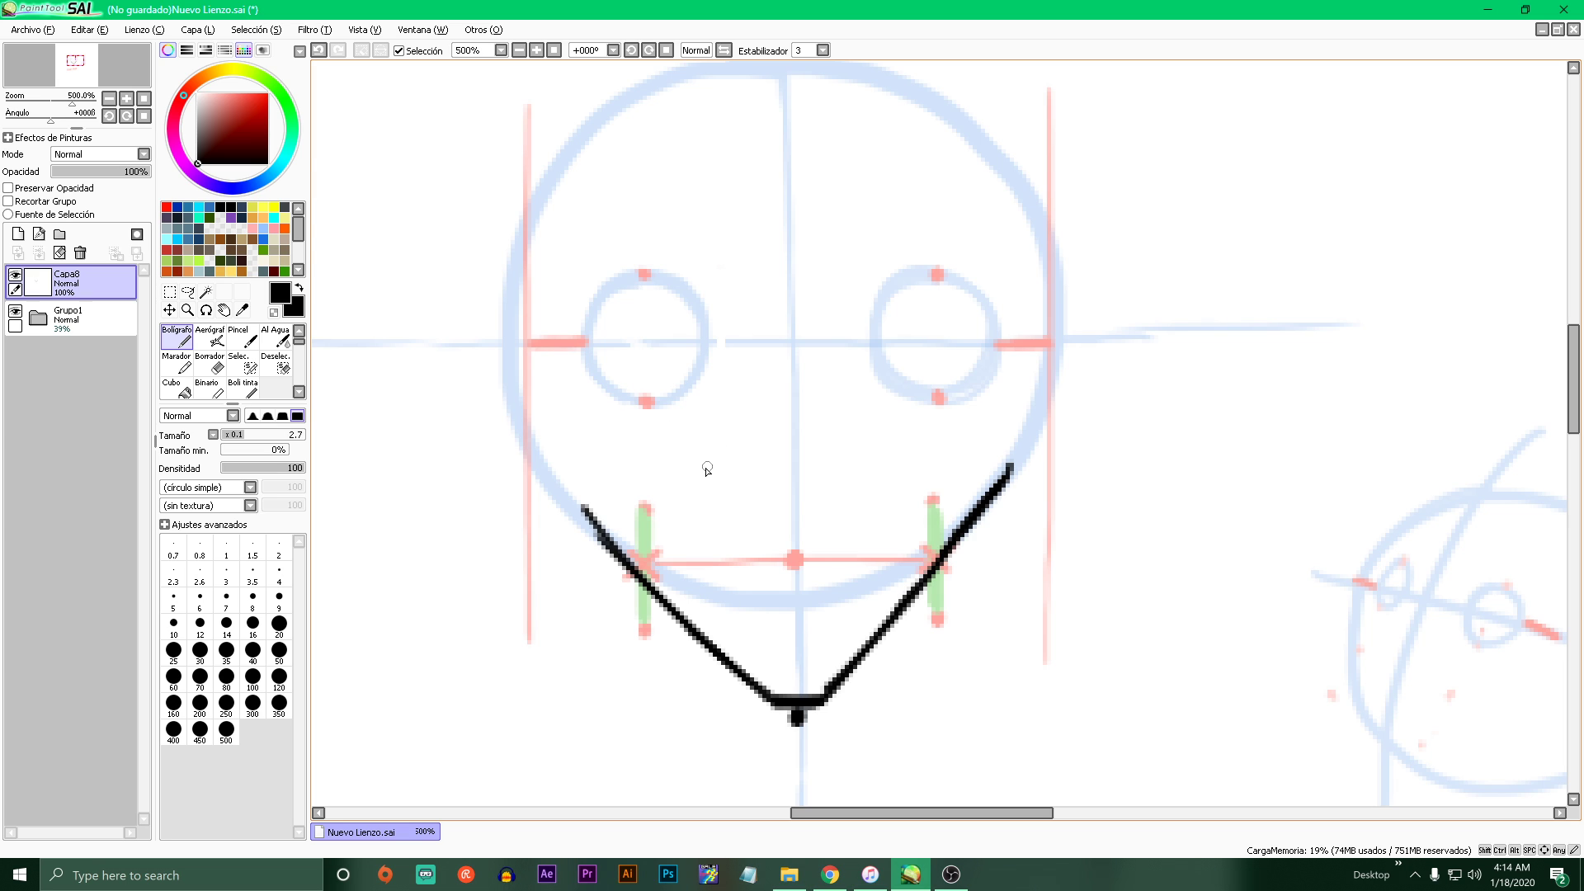
key("Delete")
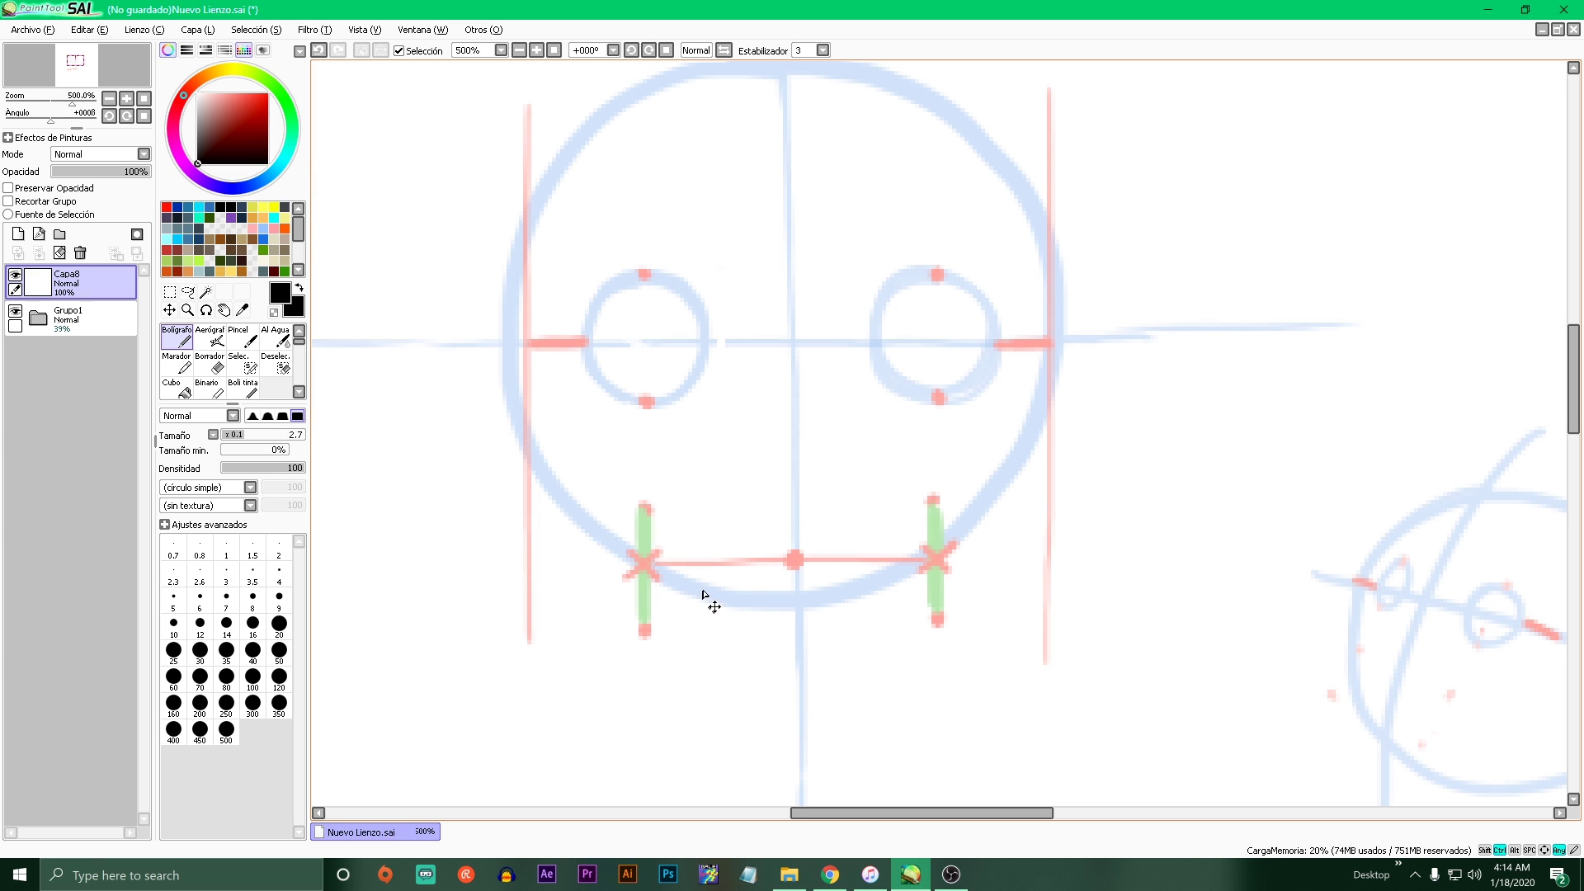
- Try chin-point dots and height strokes around the vertical axis below the front head's circle, then remove them
left_click(797, 640)
left_click(795, 689)
key("ctrl+z")
key("ctrl+z")
left_click_drag(823, 623, 826, 516)
mouse_move(813, 543)
left_mouse_down()
mouse_move(829, 511)
mouse_move(846, 545)
left_mouse_up()
left_click_drag(763, 584, 763, 672)
left_click_drag(763, 673, 778, 653)
key("ctrl+z")
key("ctrl+z")
key("ctrl+z")
key("ctrl+z")
key("ctrl+z")
key("ctrl+z")
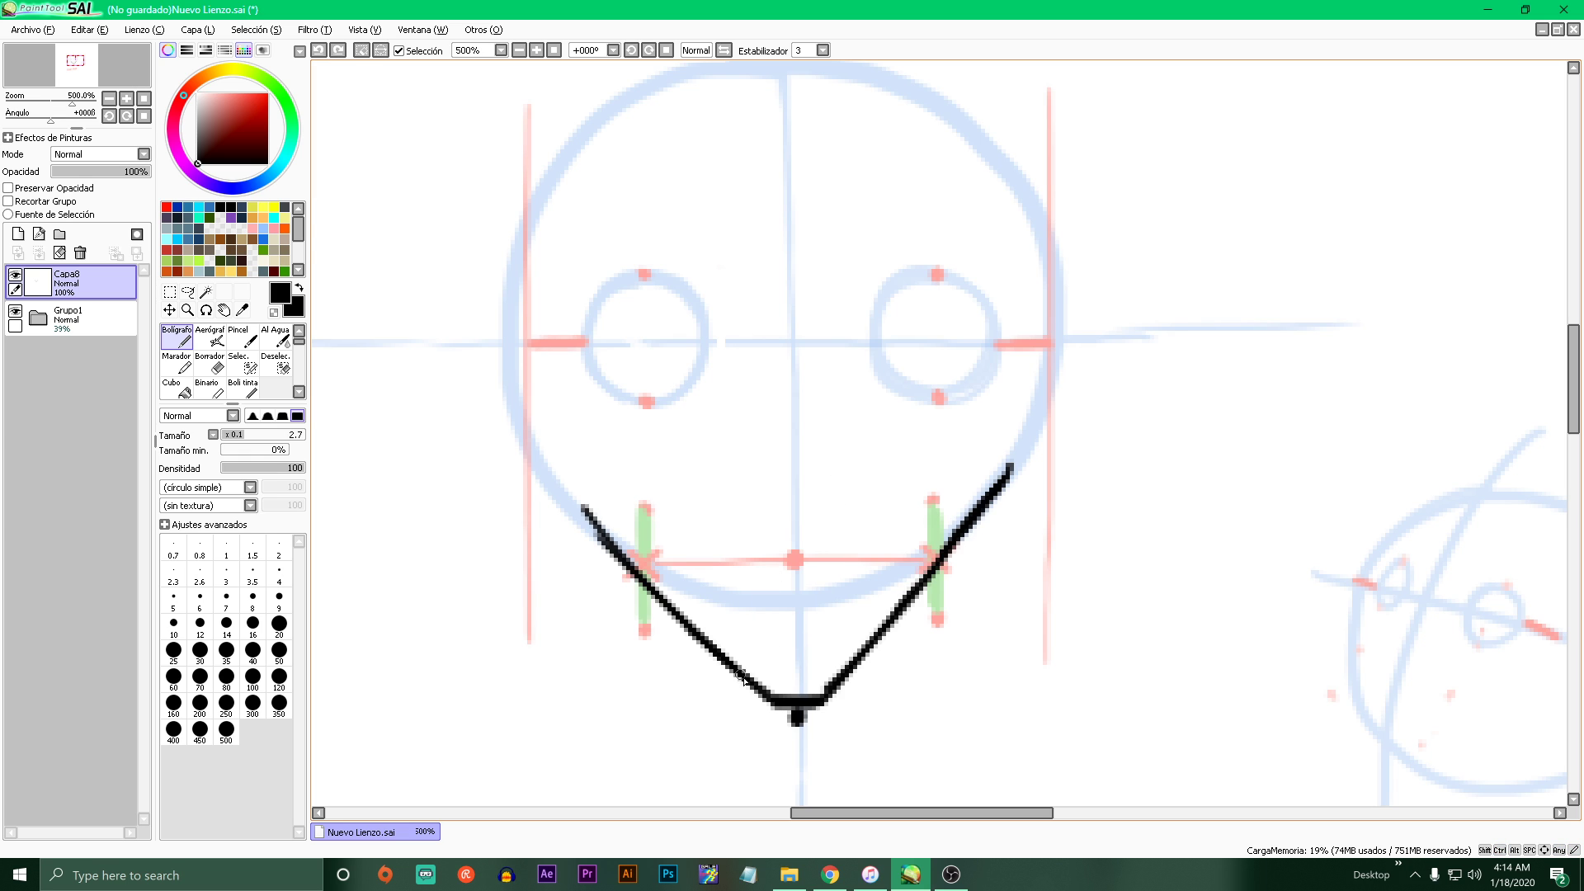
key("ctrl+y")
key("ctrl+y")
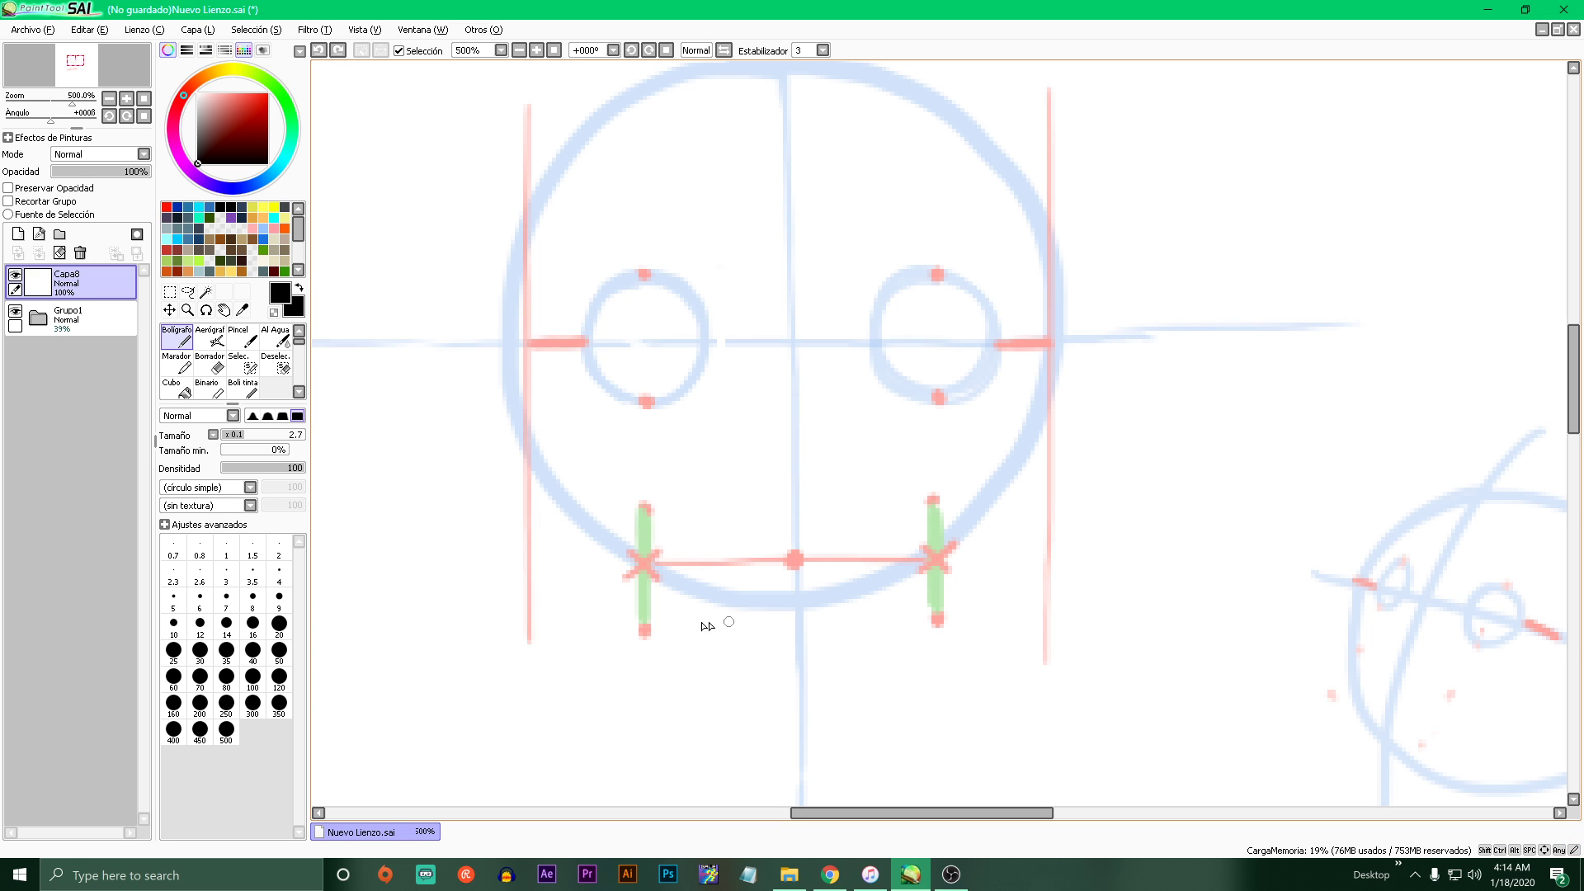
- Draw a black jaw line through the front head's left X mark to a chin point on the vertical axis just below the circle
left_click_drag(615, 619, 984, 623)
key("ctrl+z")
left_click_drag(594, 530, 747, 629)
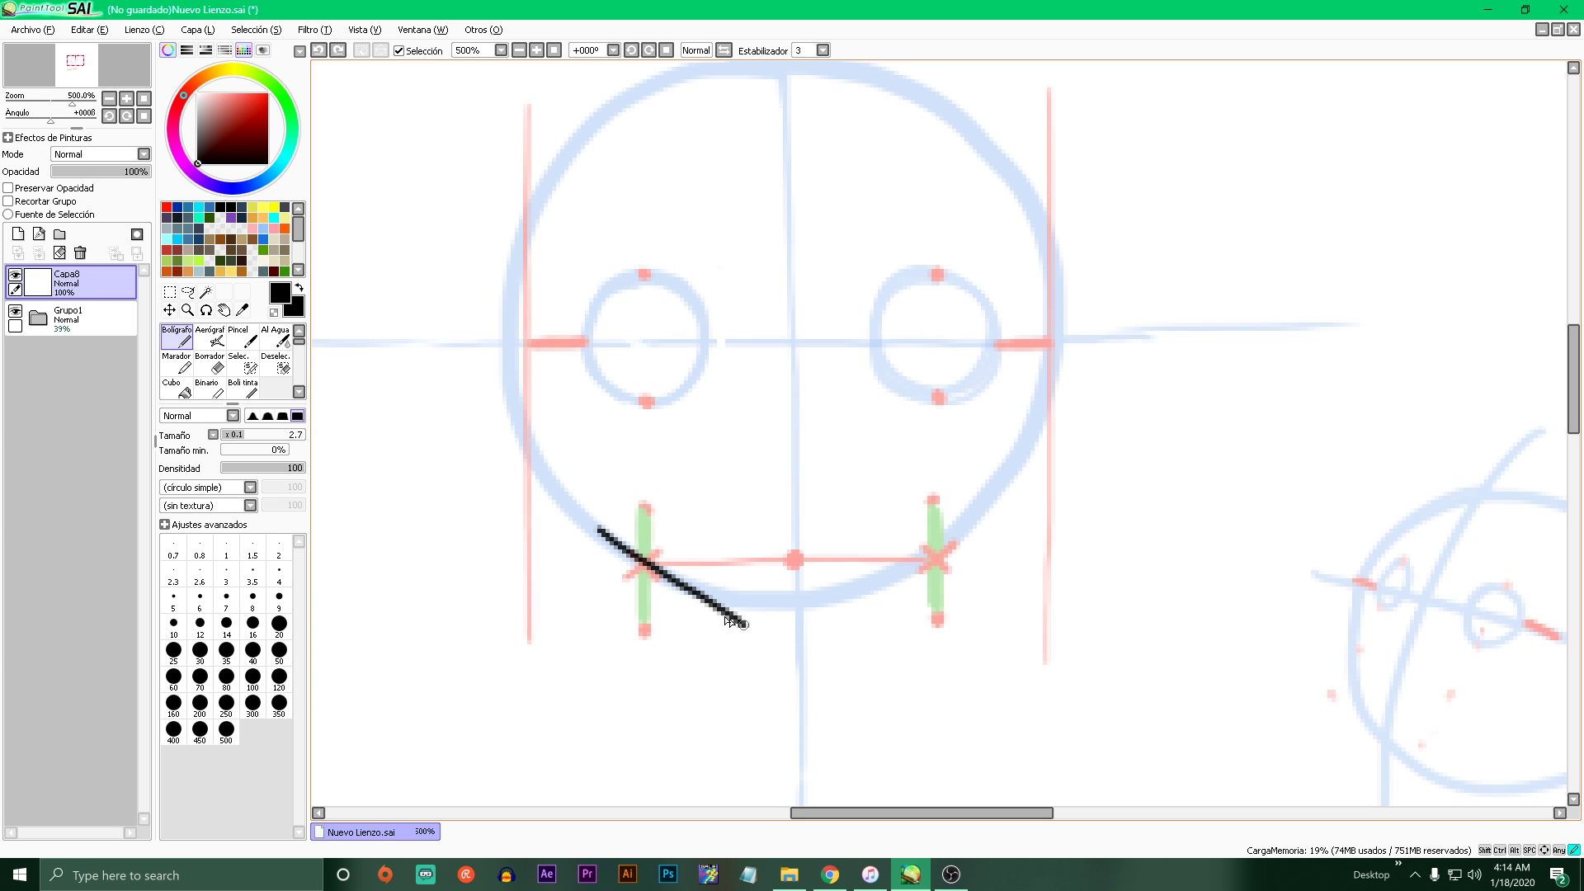
key("ctrl+z")
left_click_drag(594, 532, 774, 638)
key("ctrl+z")
left_click_drag(597, 537, 793, 641)
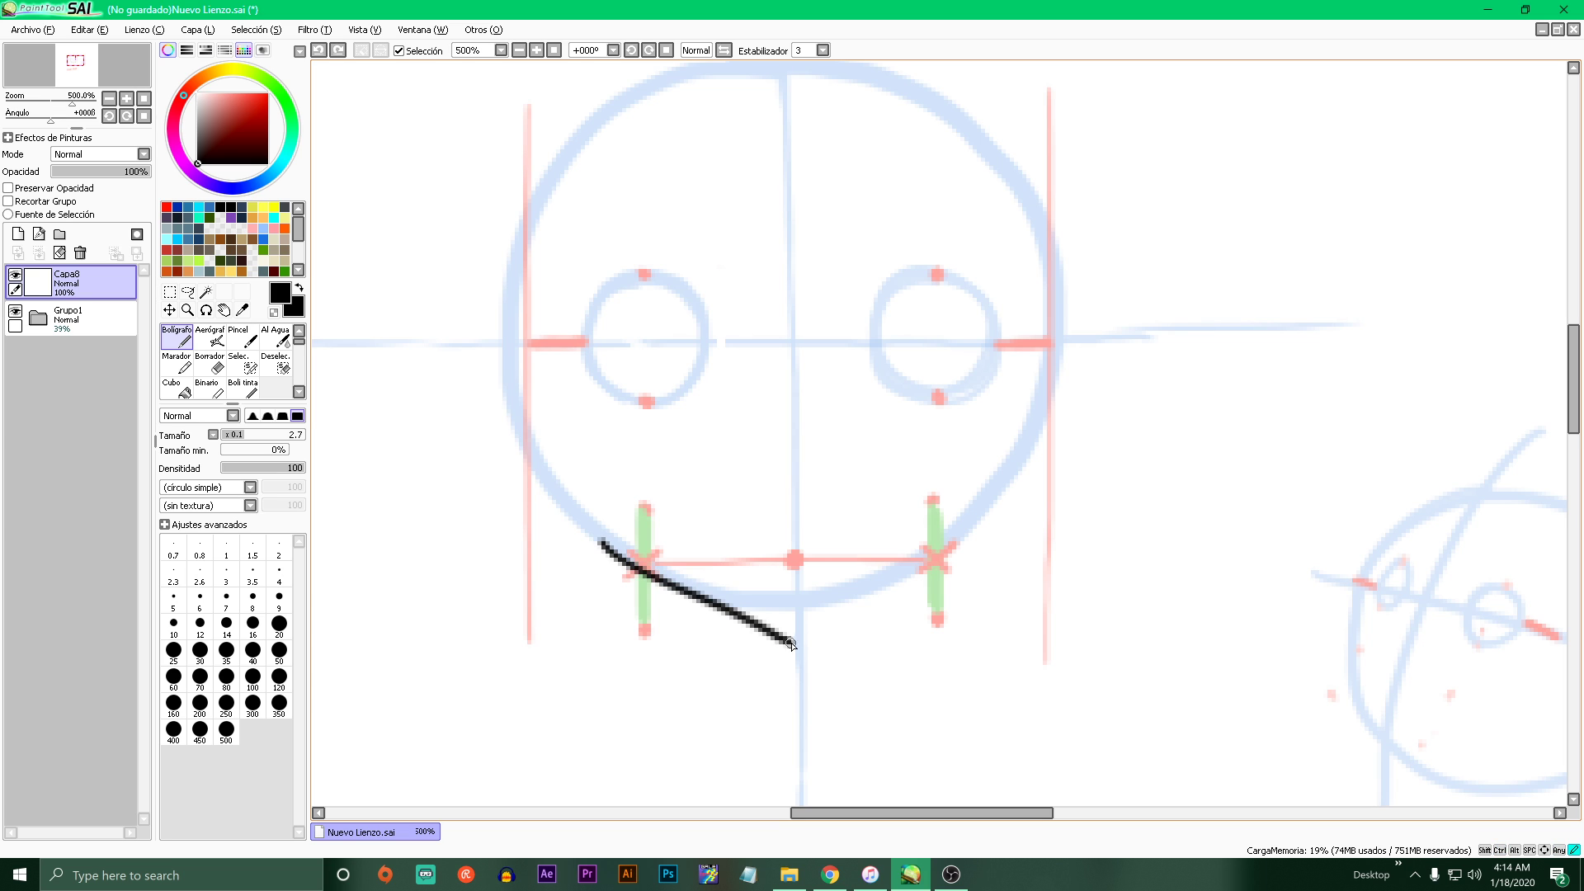
key("ctrl+z")
left_click_drag(586, 526, 790, 635)
key("ctrl+z")
left_click_drag(598, 531, 803, 647)
key("ctrl+z")
- Draw the matching jaw line through the front head's right X mark so both lines meet at the chin point
mouse_move(688, 587)
left_mouse_down()
mouse_move(805, 649)
mouse_move(994, 509)
mouse_move(920, 568)
left_mouse_up()
mouse_move(990, 506)
left_mouse_down()
mouse_move(810, 639)
mouse_move(914, 555)
left_mouse_up()
key("ctrl+z")
key("ctrl+z")
left_click_drag(799, 644, 924, 551)
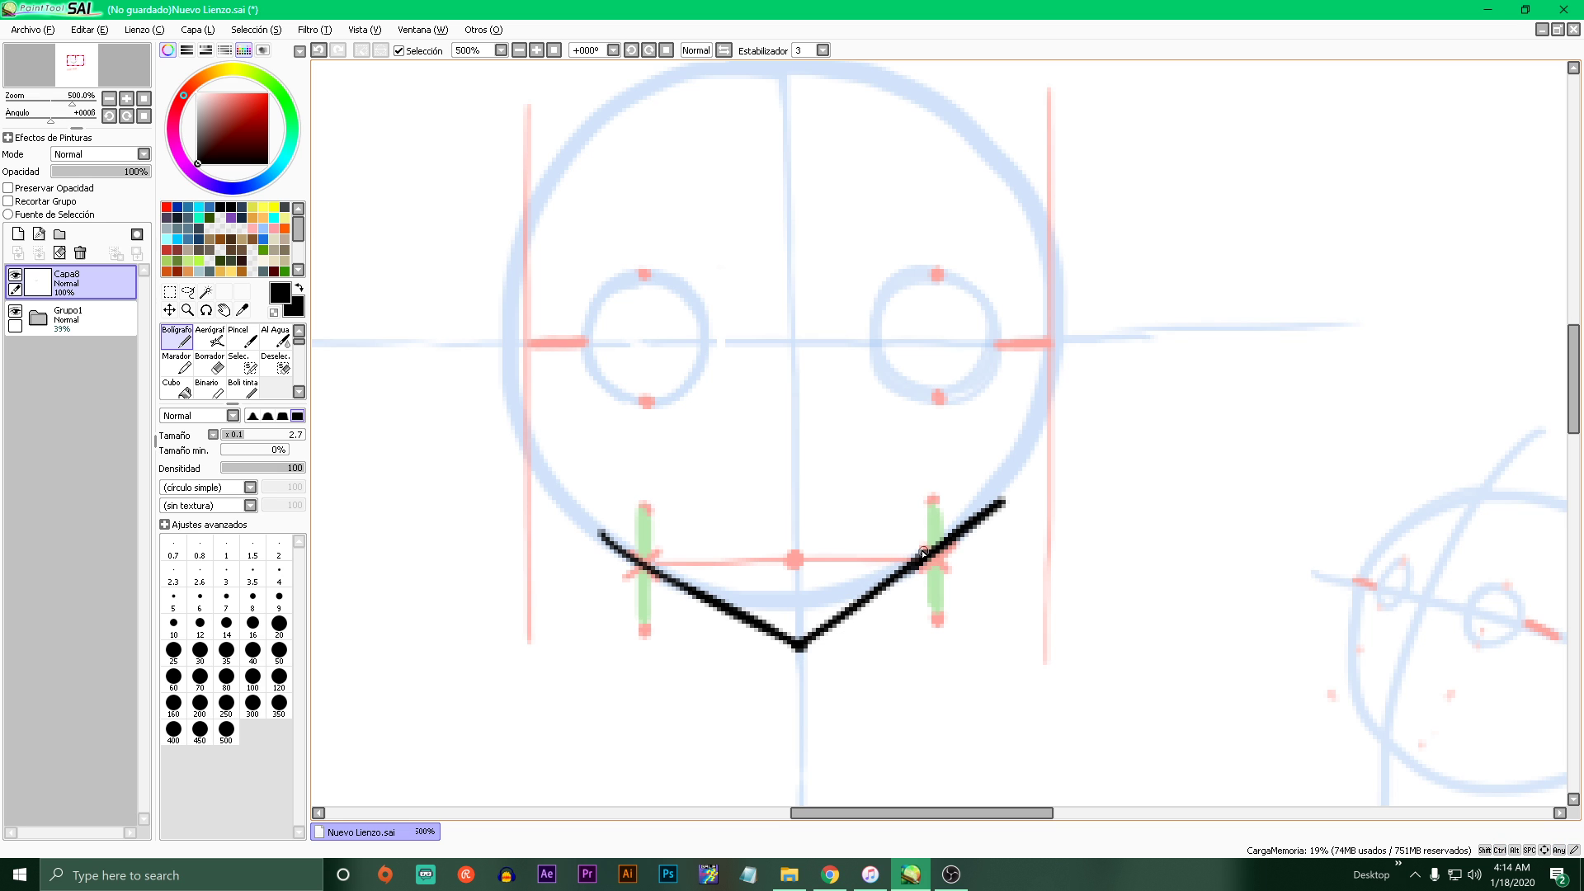
scroll(925, 551, "down", 3)
scroll(818, 634, "up", 2)
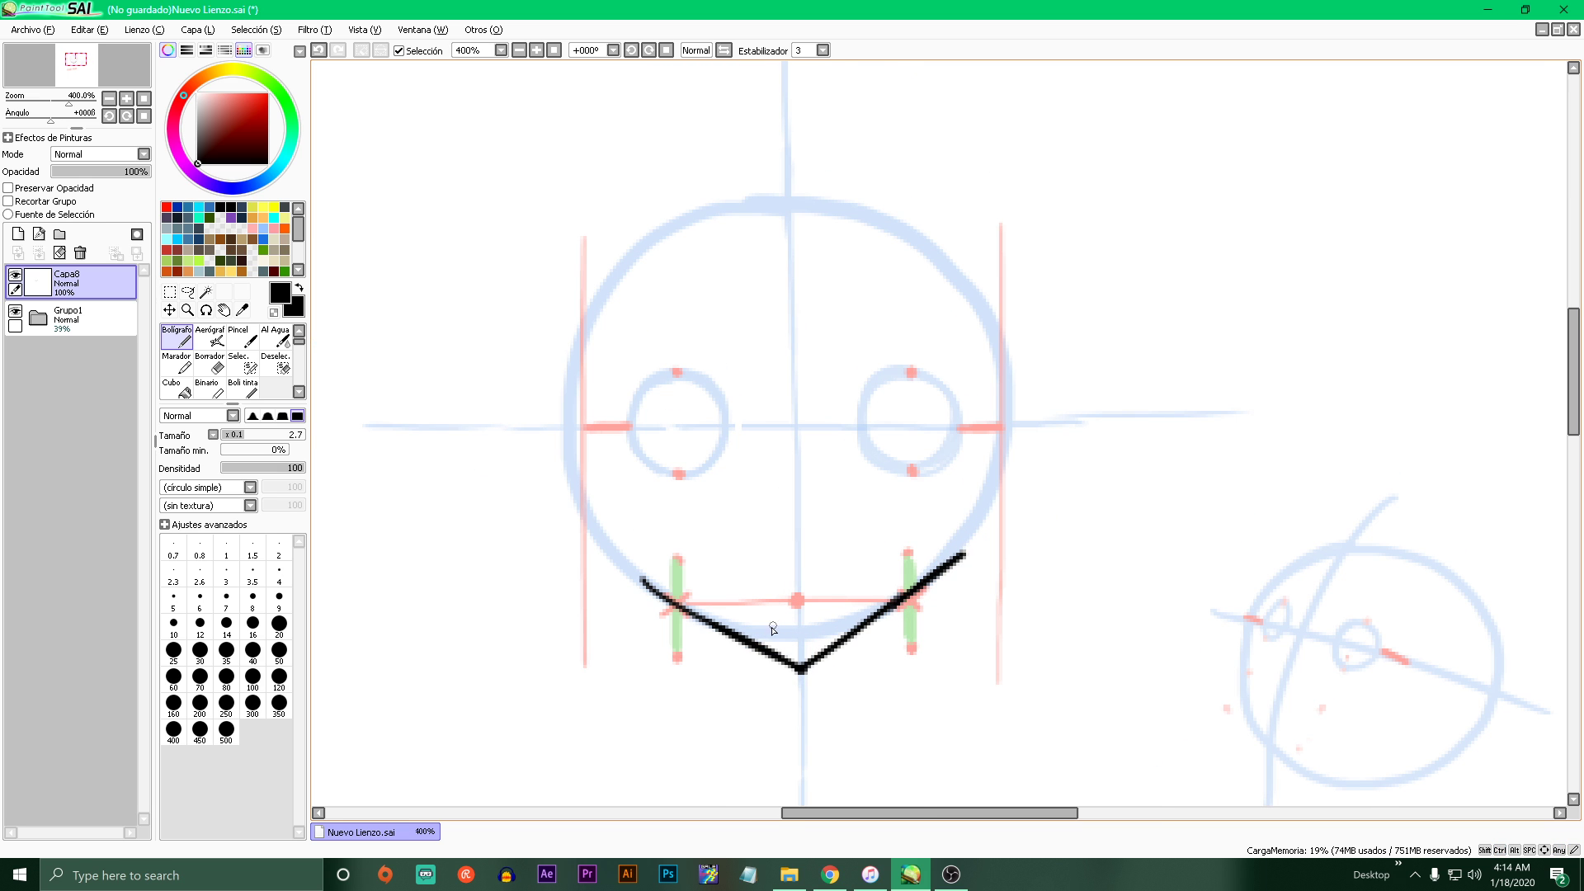
left_click_drag(637, 579, 746, 646)
key("ctrl+z")
- Circle the red end dots of the left green chin mark, then undo the circles
scroll(660, 572, "up", 1)
scroll(660, 572, "up", 1)
mouse_move(693, 516)
left_mouse_down()
mouse_move(695, 588)
mouse_move(697, 518)
left_mouse_up()
left_click_drag(706, 744, 703, 725)
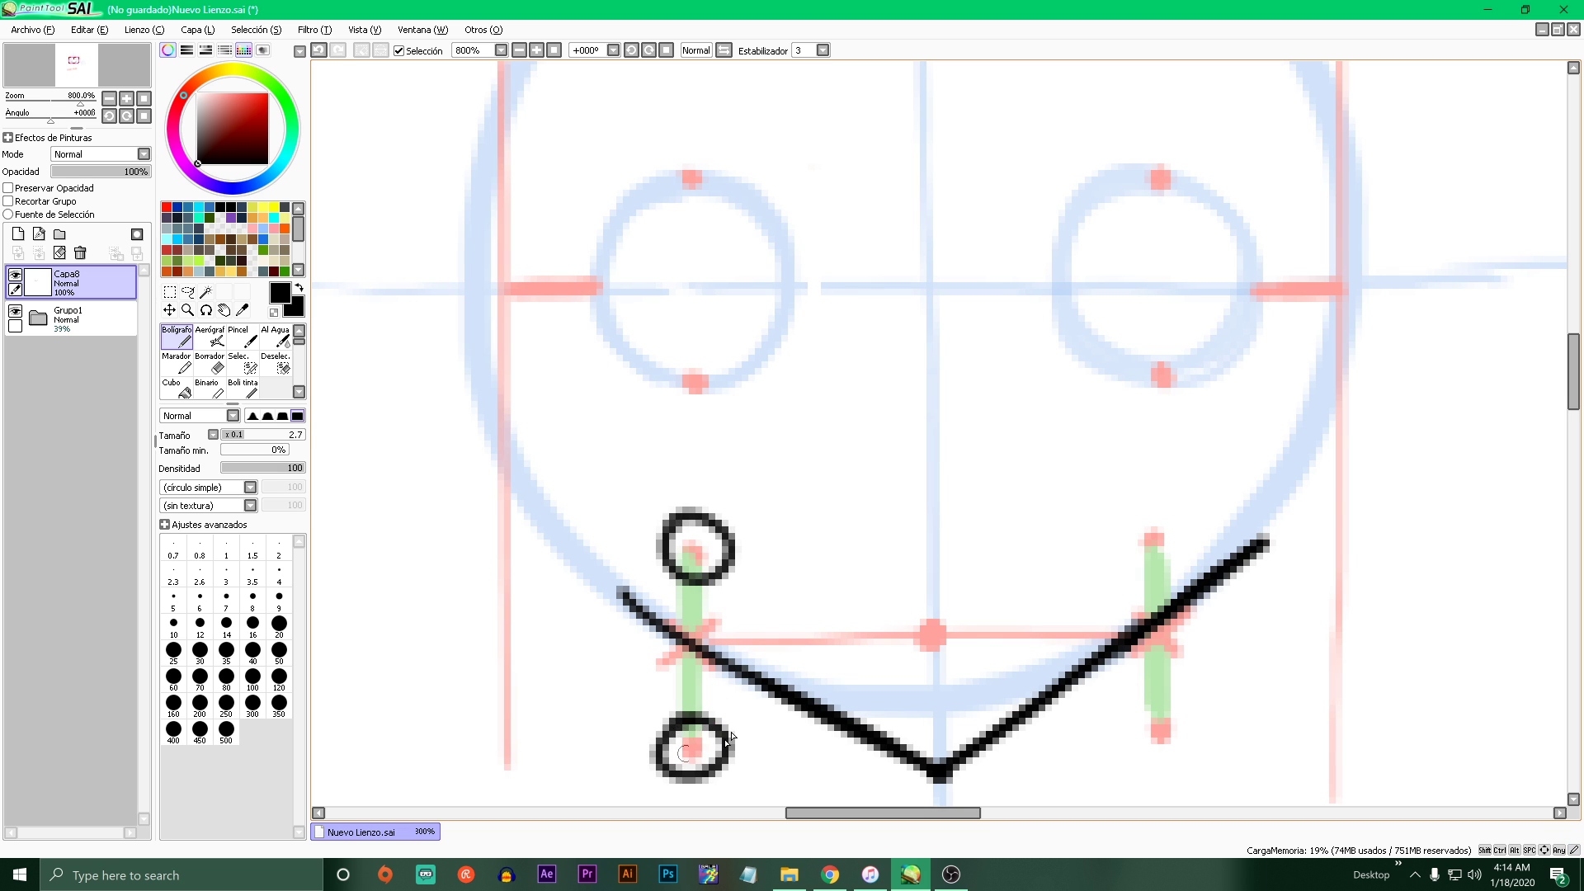
key("ctrl+z")
key("ctrl+z")
mouse_move(670, 620)
left_mouse_down()
mouse_move(710, 666)
mouse_move(718, 620)
left_mouse_up()
key("ctrl+z")
key("ctrl+z")
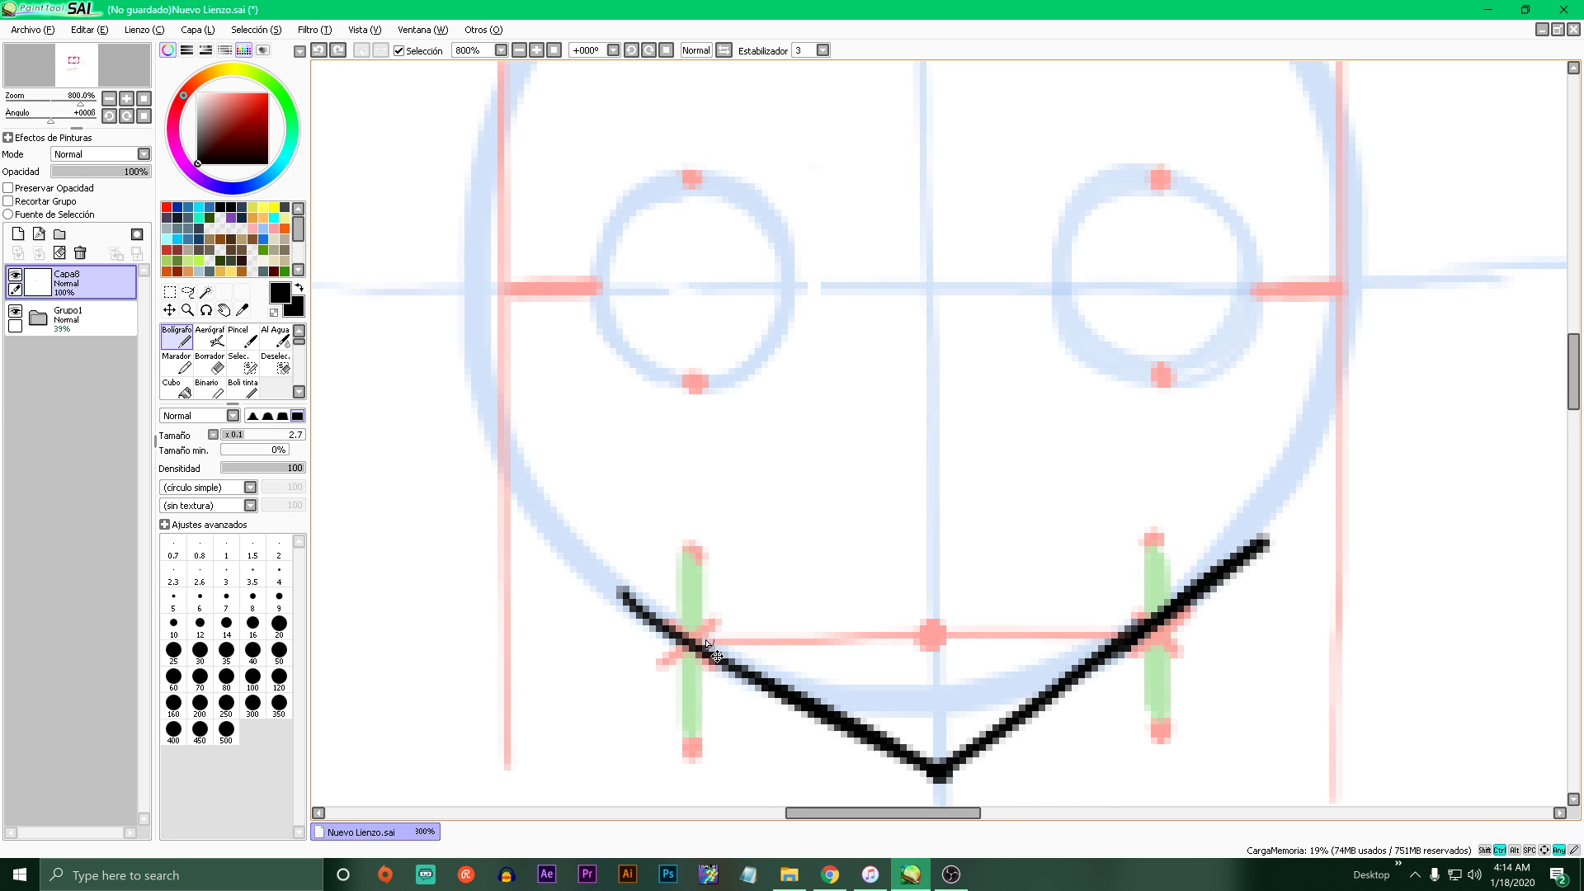
- Draw a cheek line from the left eye-line mark's outer end down to the jaw line, then remove the trial face outline
scroll(713, 637, "down", 3)
scroll(763, 642, "up", 2)
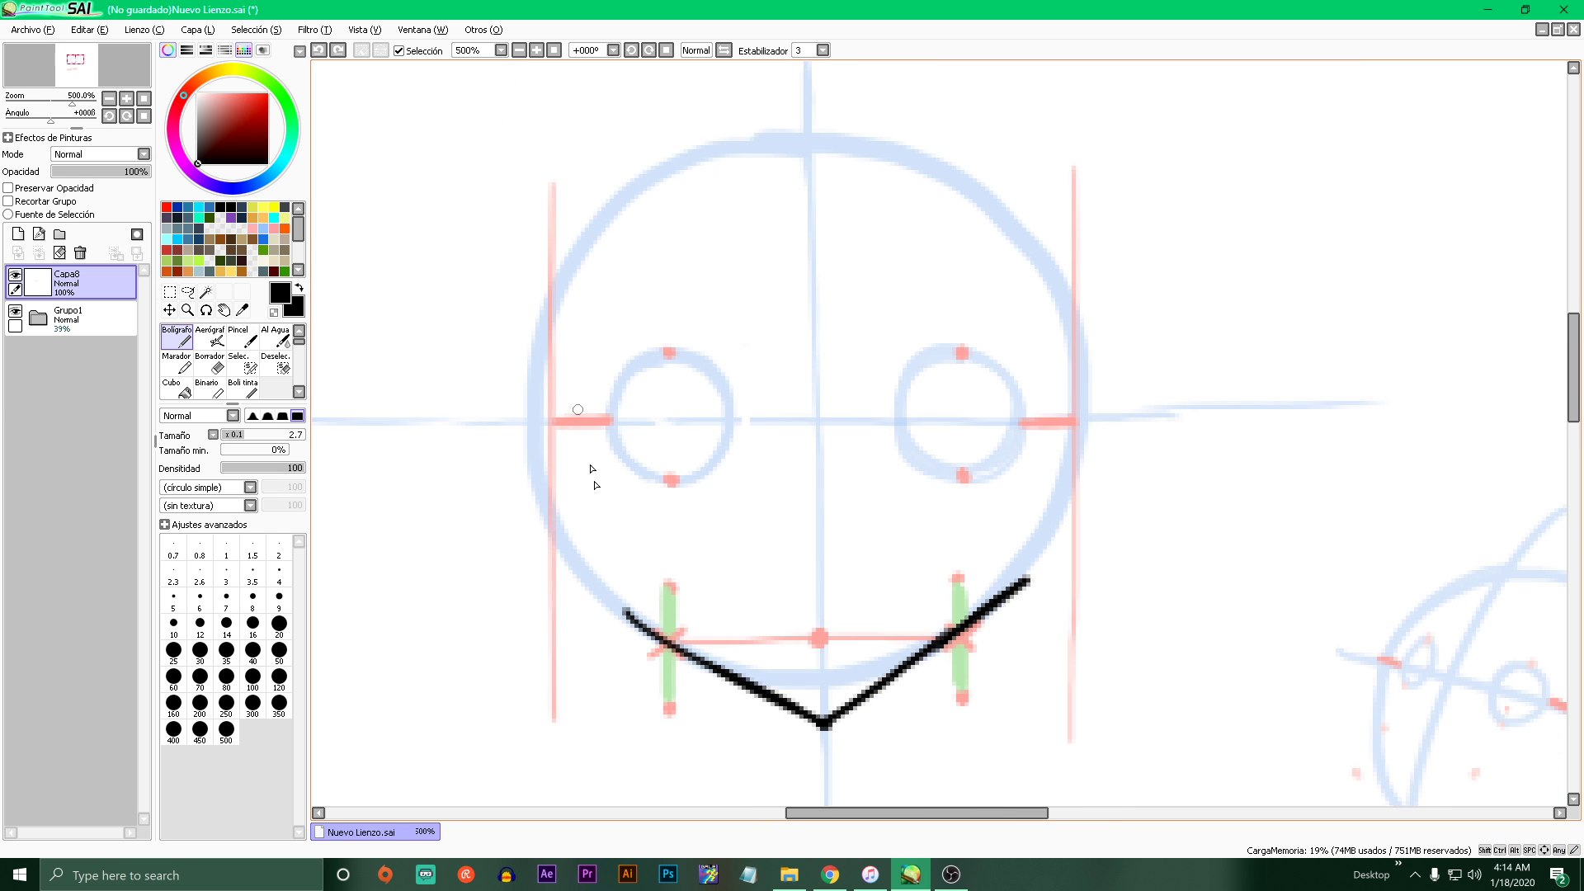
left_click(559, 422)
mouse_move(558, 422)
left_mouse_down()
mouse_move(614, 587)
mouse_move(587, 530)
mouse_move(637, 621)
left_mouse_up()
key("ctrl+z")
key("ctrl+z")
scroll(643, 624, "down", 4)
scroll(643, 628, "up", 3)
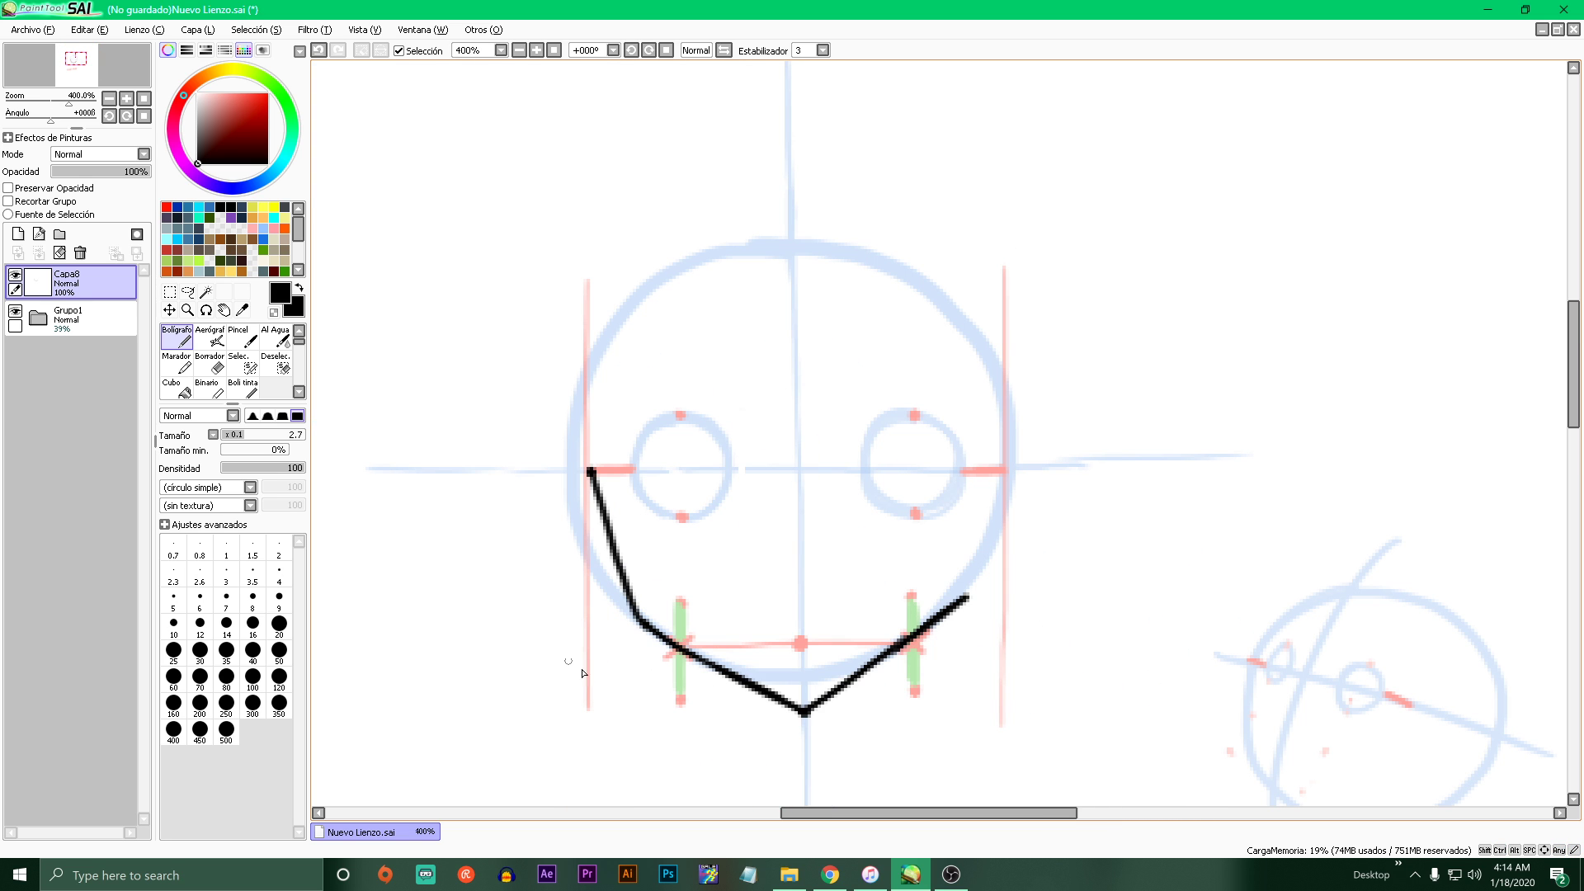
key("ctrl+z")
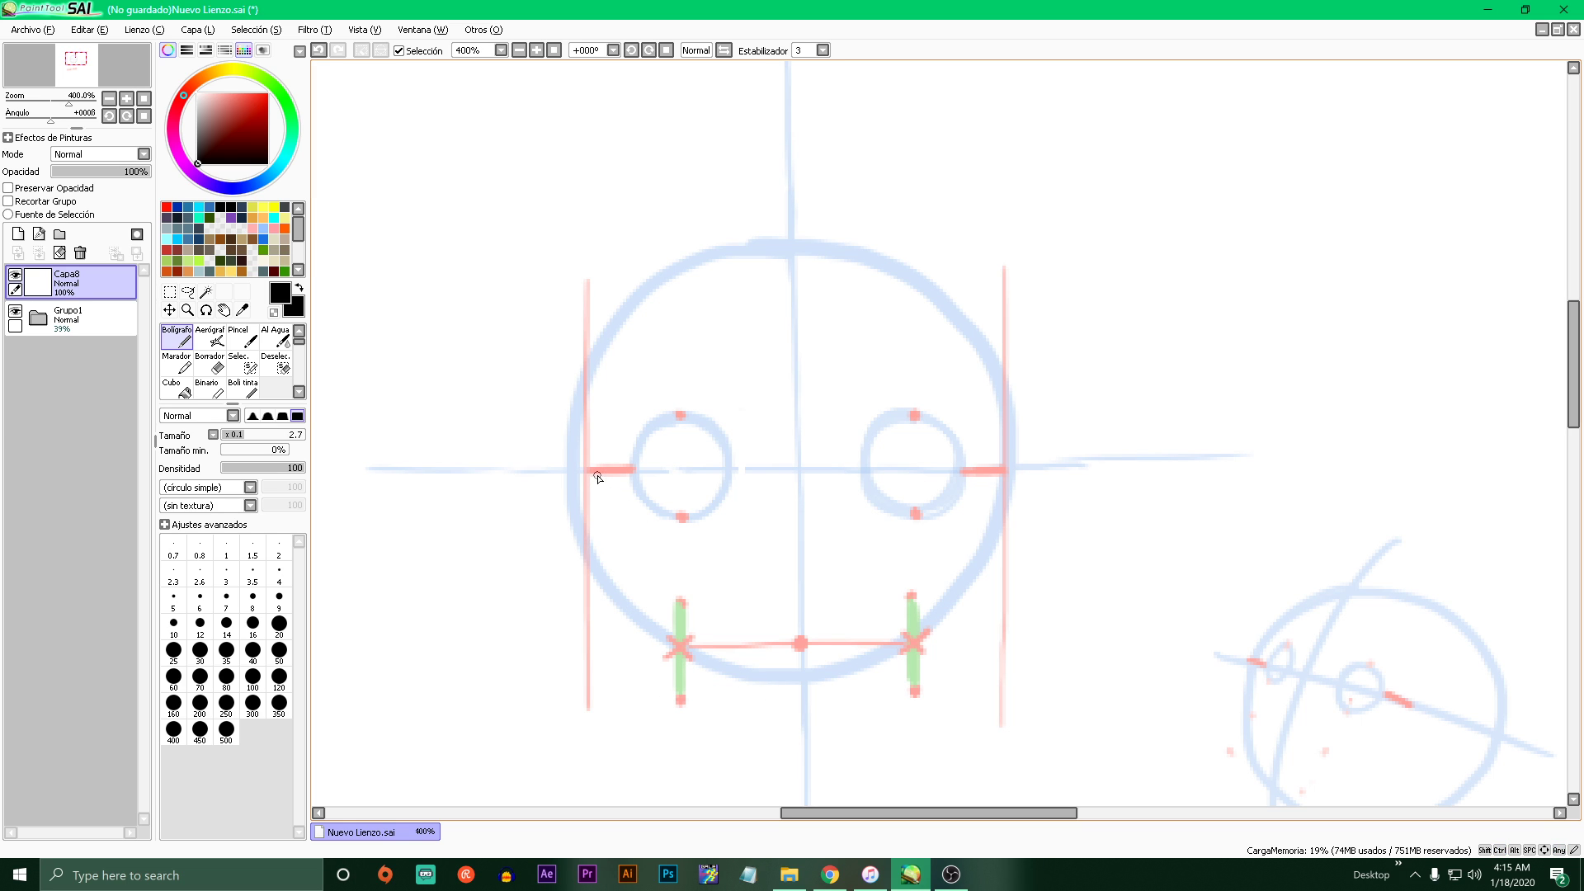
- Try a left face outline with a low jaw corner and a flatter chin line, then undo it
mouse_move(592, 473)
left_mouse_down()
mouse_move(604, 559)
mouse_move(708, 660)
mouse_move(807, 726)
left_mouse_up()
key("ctrl+z")
key("ctrl+z")
mouse_move(594, 474)
left_mouse_down()
mouse_move(621, 636)
mouse_move(804, 688)
left_mouse_up()
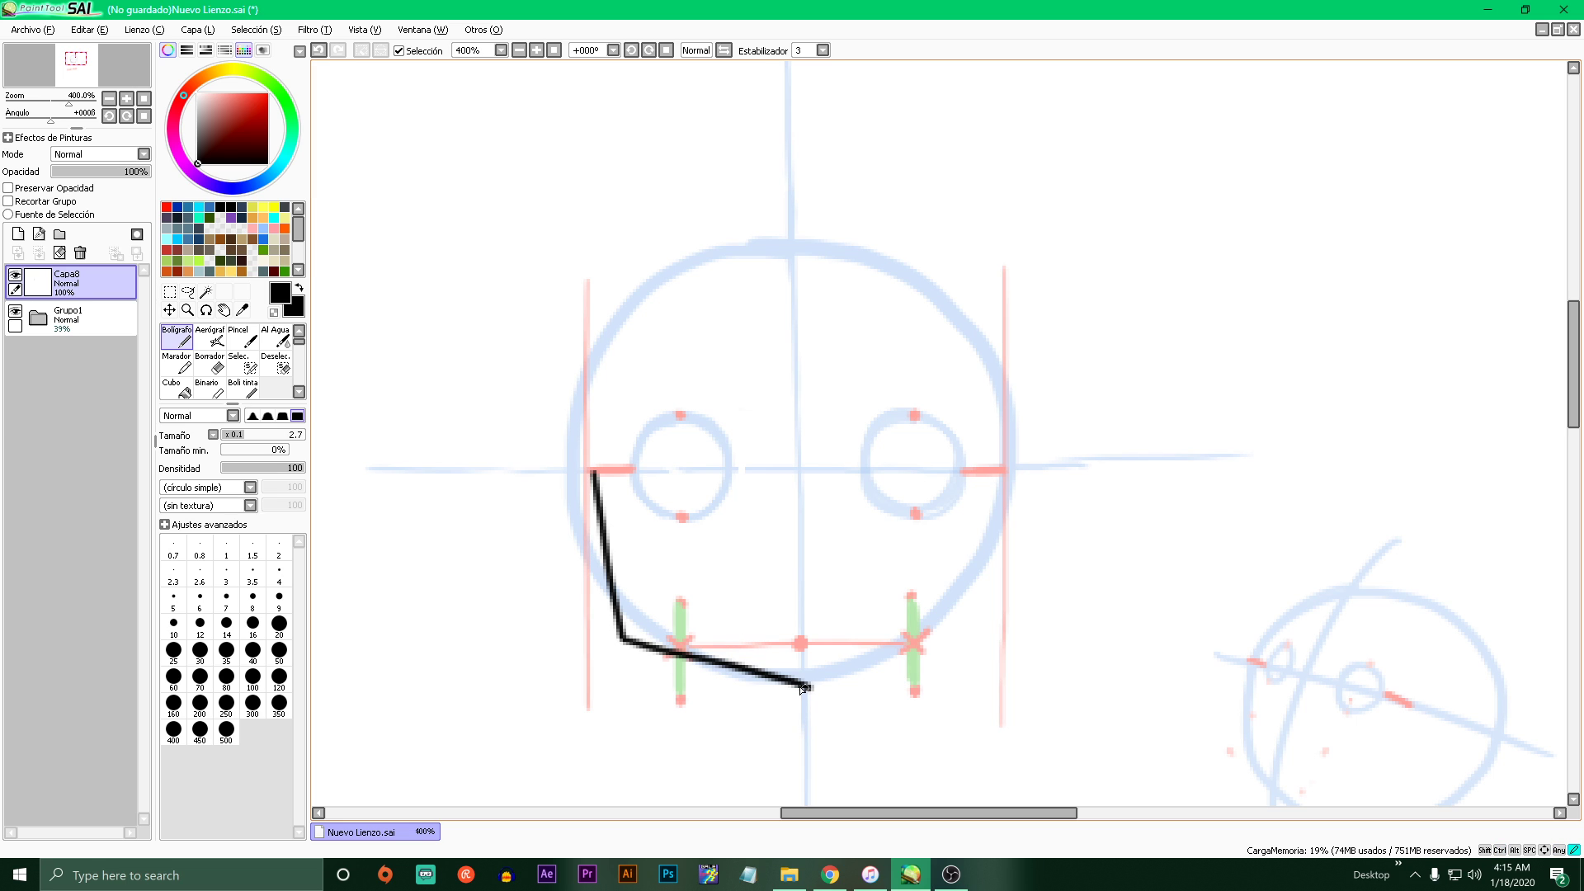
key("ctrl+z")
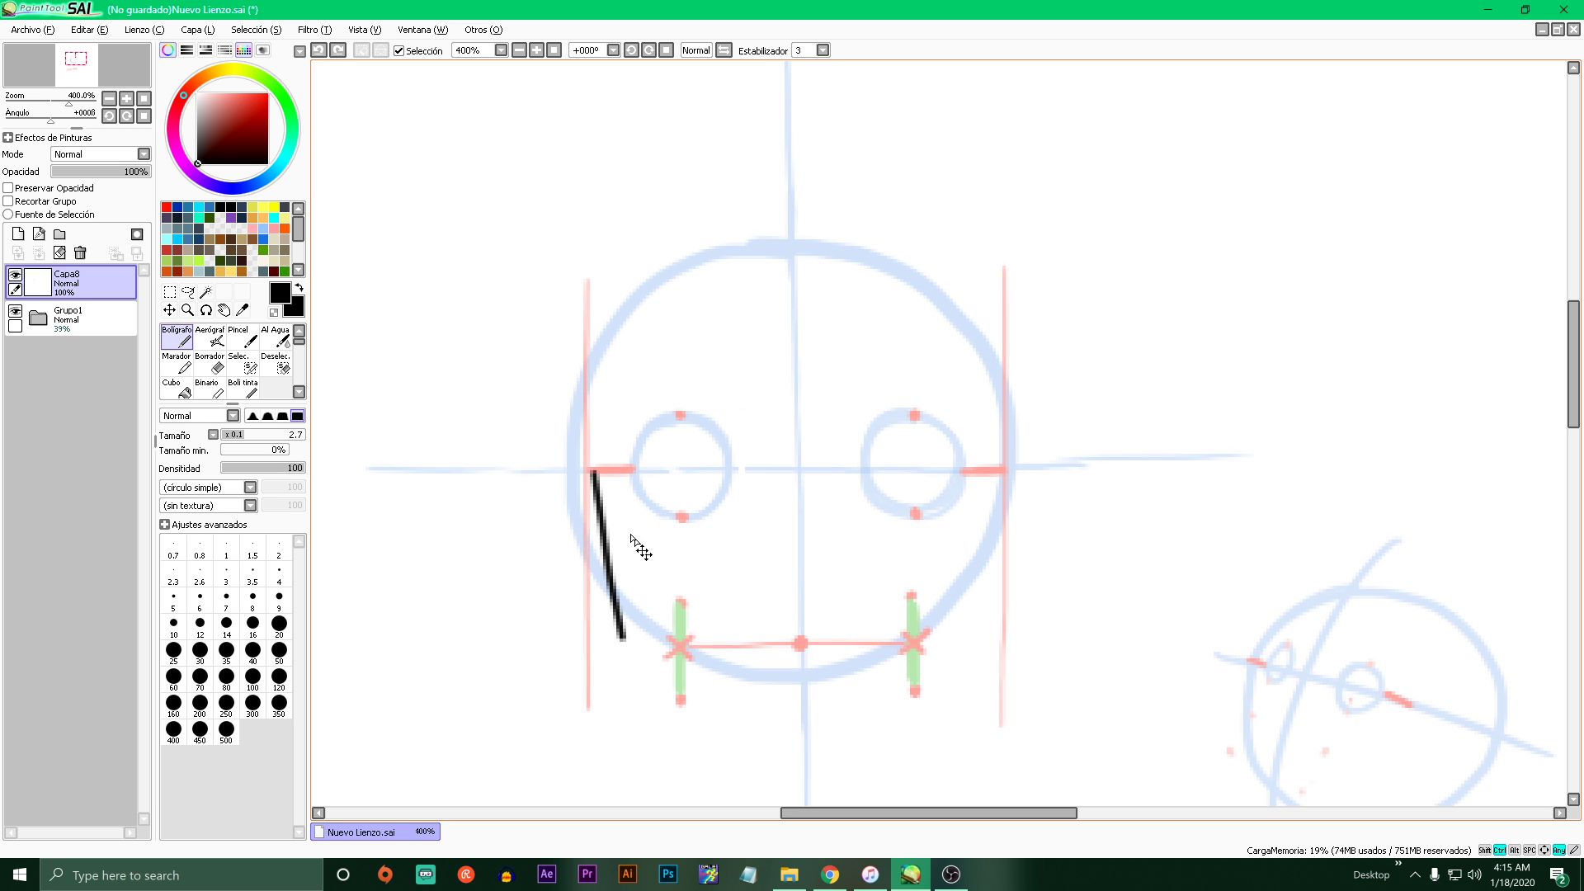
key("ctrl+z")
- Try chin-point dots at different heights on the front head's vertical axis, then undo them
left_click(805, 708)
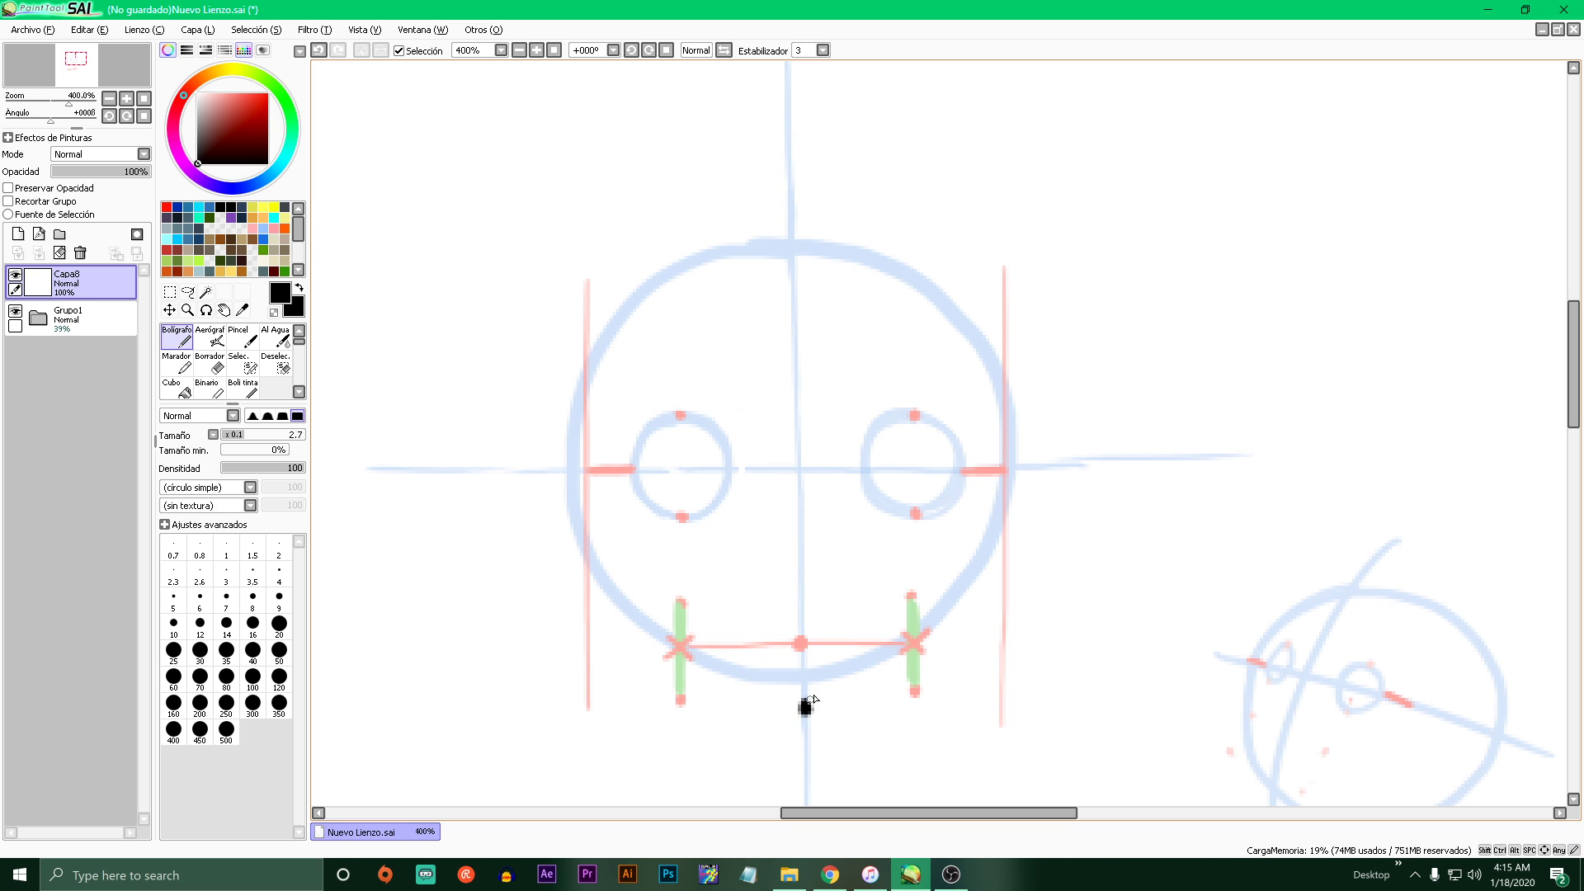
left_click(799, 677)
key("ctrl+z")
key("ctrl+z")
left_click(803, 715)
key("ctrl+z")
- Draw the front head's left face outline from the eye-line mark's outer end through the left X to a chin point below the circle
left_click_drag(593, 477, 620, 604)
key("ctrl+z")
left_click_drag(504, 554, 1362, 575)
key("ctrl+z")
left_click_drag(587, 472, 622, 611)
key("ctrl+z")
mouse_move(589, 474)
left_mouse_down()
mouse_move(609, 580)
mouse_move(659, 633)
mouse_move(802, 717)
left_mouse_up()
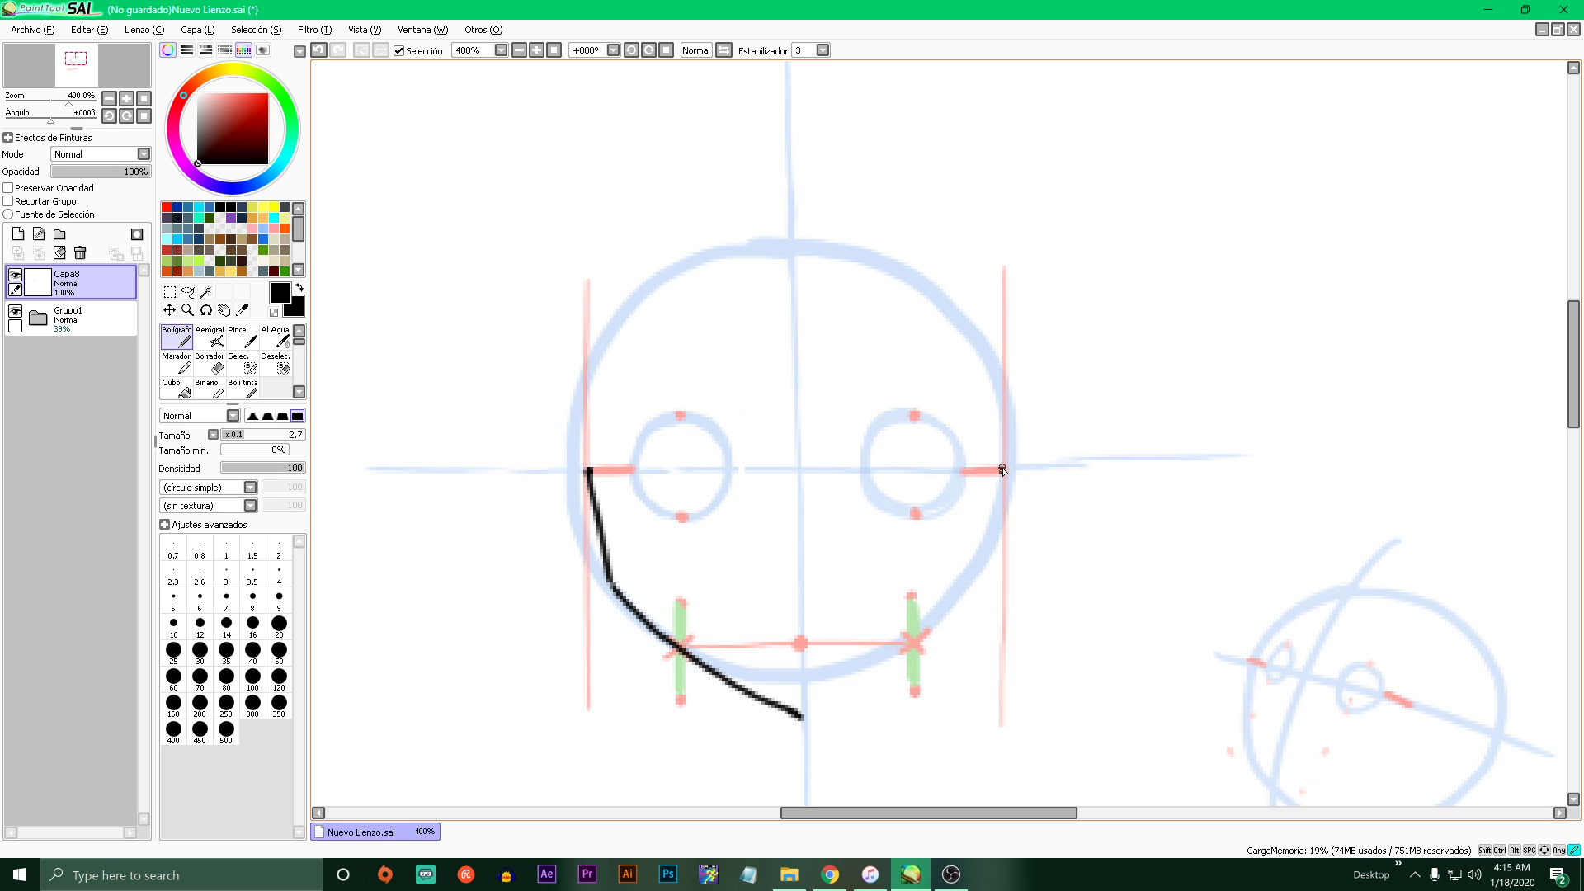
- Draw the front head's right face outline from the eye-line mark's outer end through the right X to the chin point
left_click_drag(1007, 470, 973, 569)
key("ctrl+z")
left_click_drag(1006, 469, 977, 583)
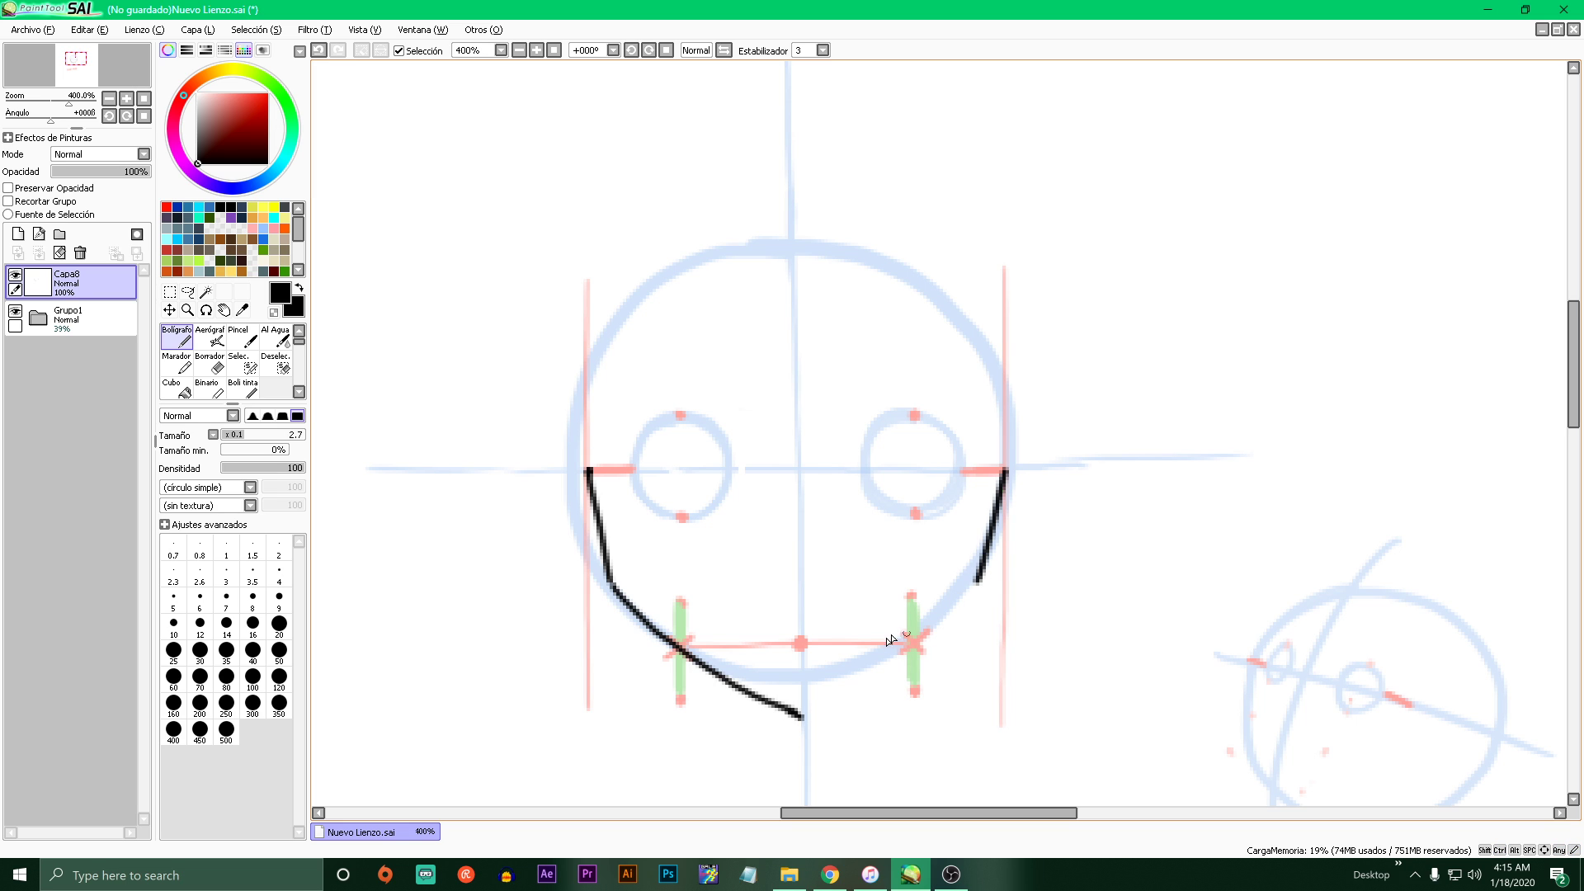
mouse_move(801, 716)
left_mouse_down()
mouse_move(960, 621)
mouse_move(970, 610)
mouse_move(848, 688)
mouse_move(965, 593)
left_mouse_up()
key("ctrl+z")
scroll(959, 600, "down", 6)
scroll(957, 601, "up", 7)
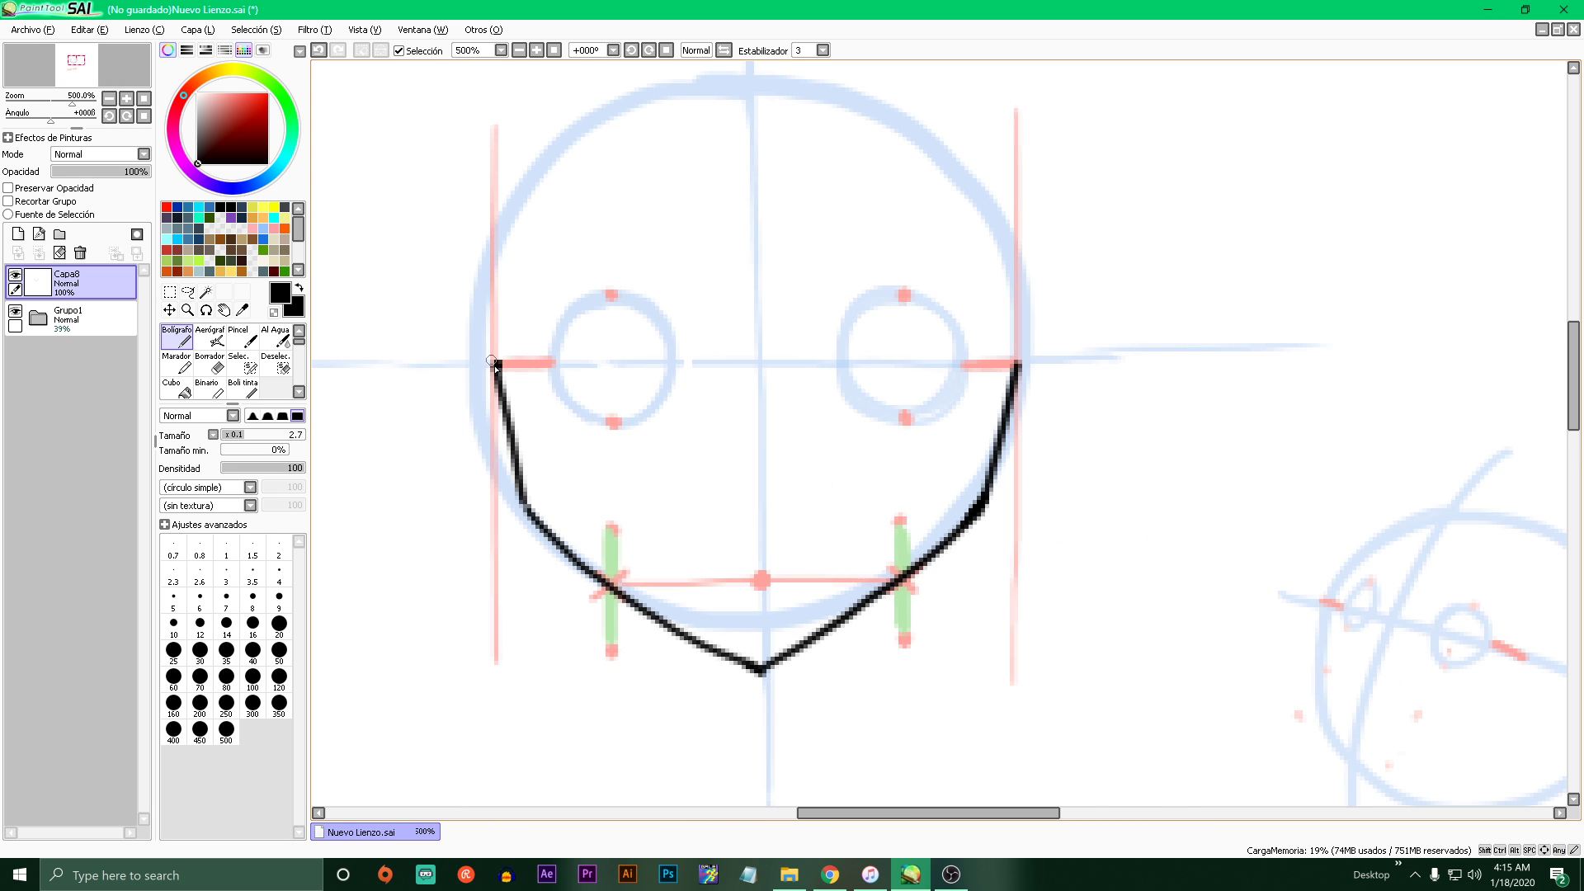
- Retrace the front head's left cheek line from the eye line down to the jaw corner
left_click_drag(491, 361, 505, 424)
key("ctrl+z")
left_click_drag(496, 357, 531, 513)
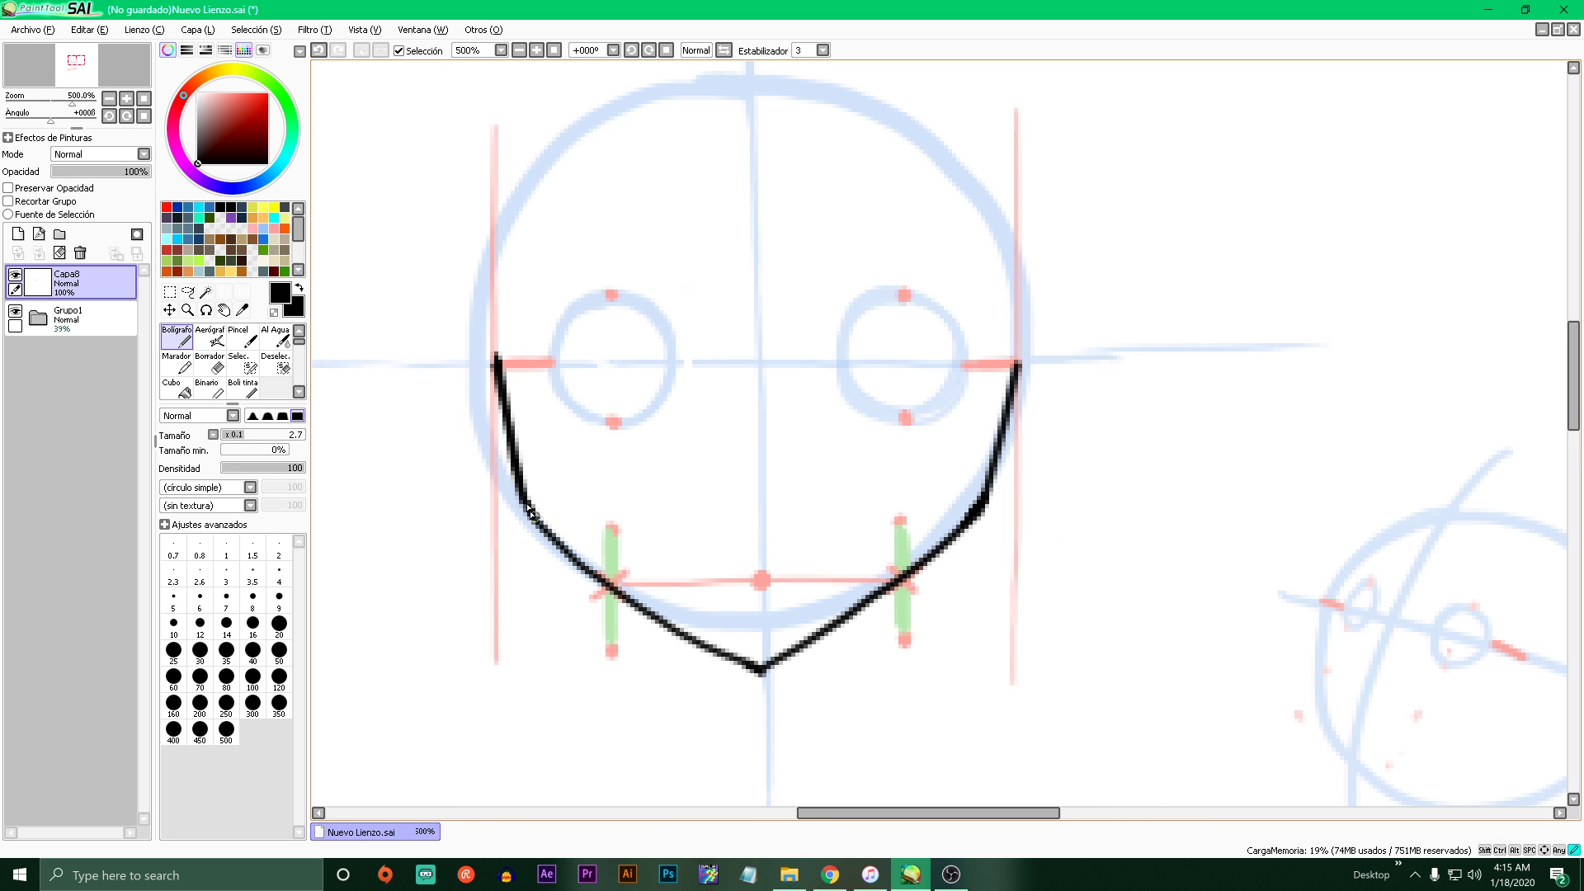
scroll(531, 514, "down", 2)
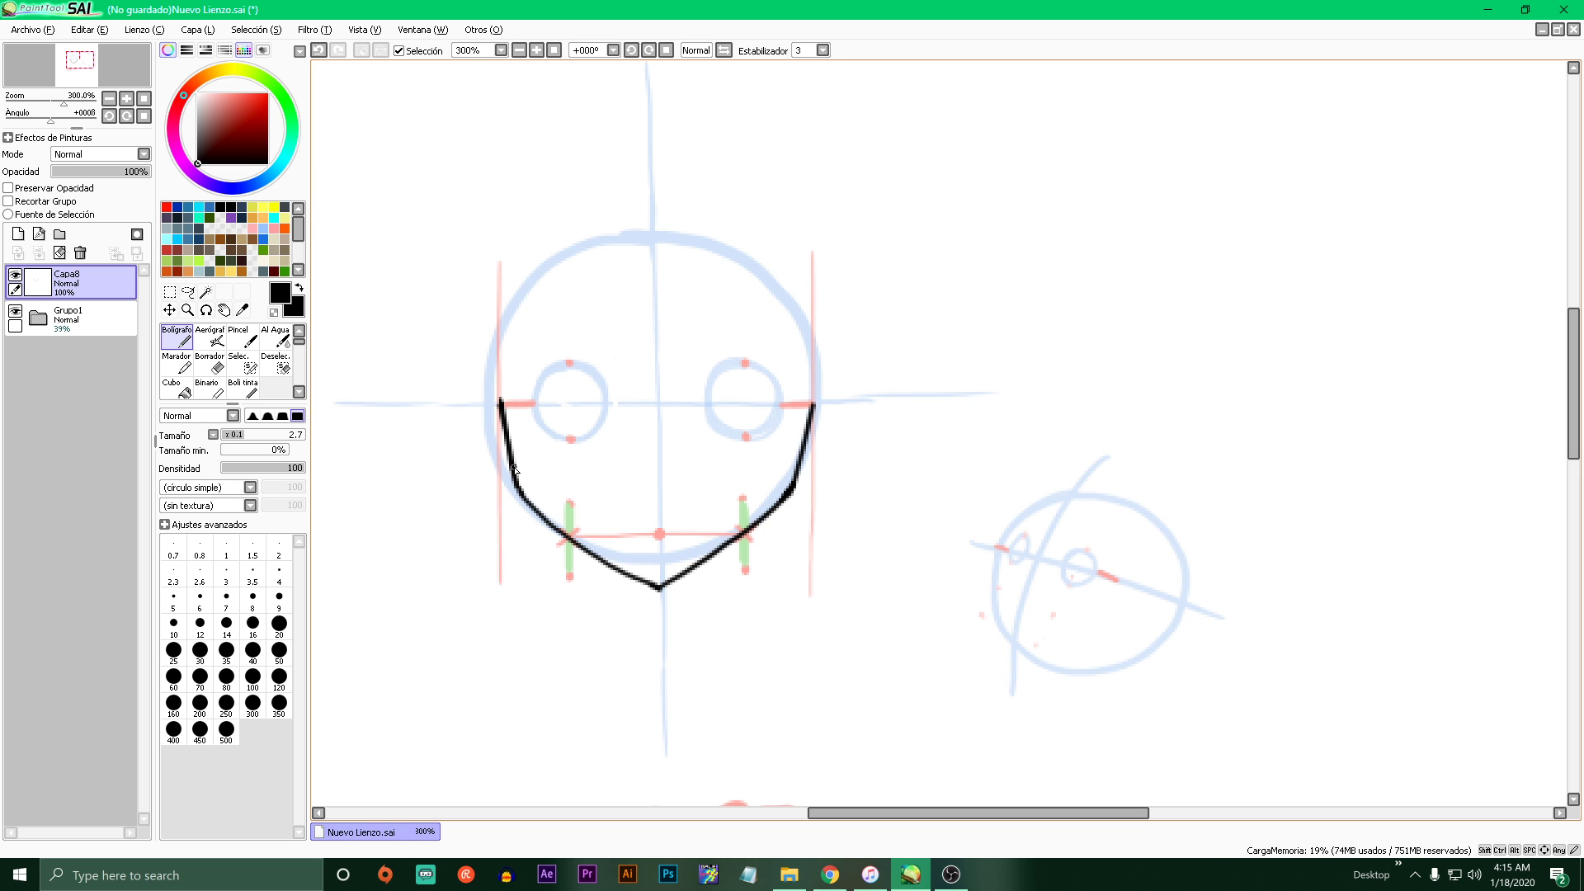
scroll(757, 515, "up", 1)
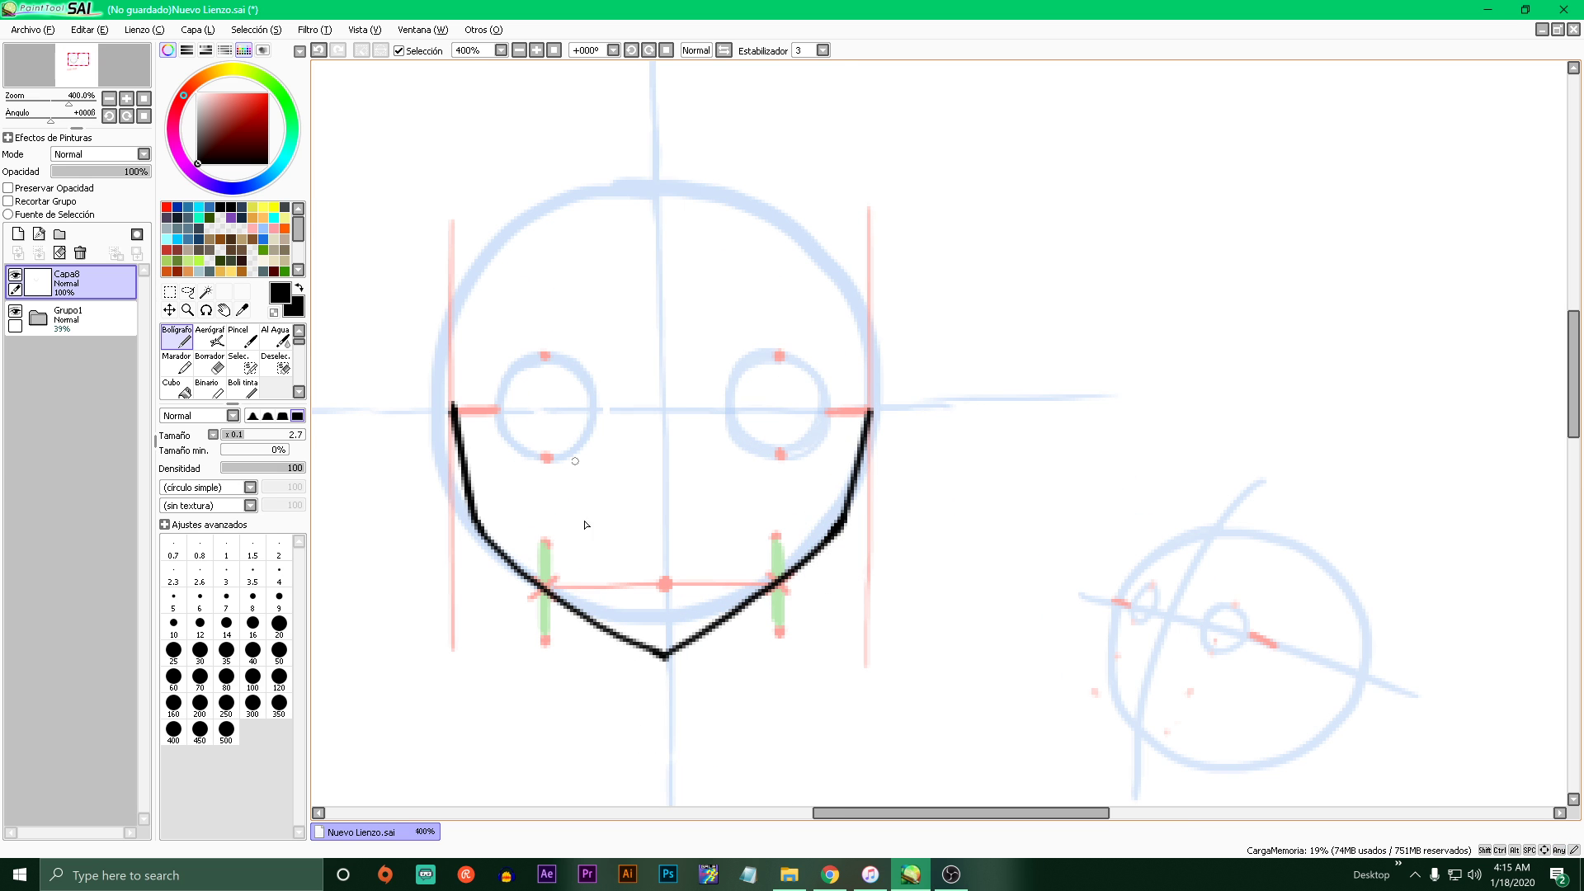
- Place black dots on the outer ends of the tilted head's two red eye-line marks
scroll(738, 468, "down", 2)
scroll(1027, 592, "up", 3)
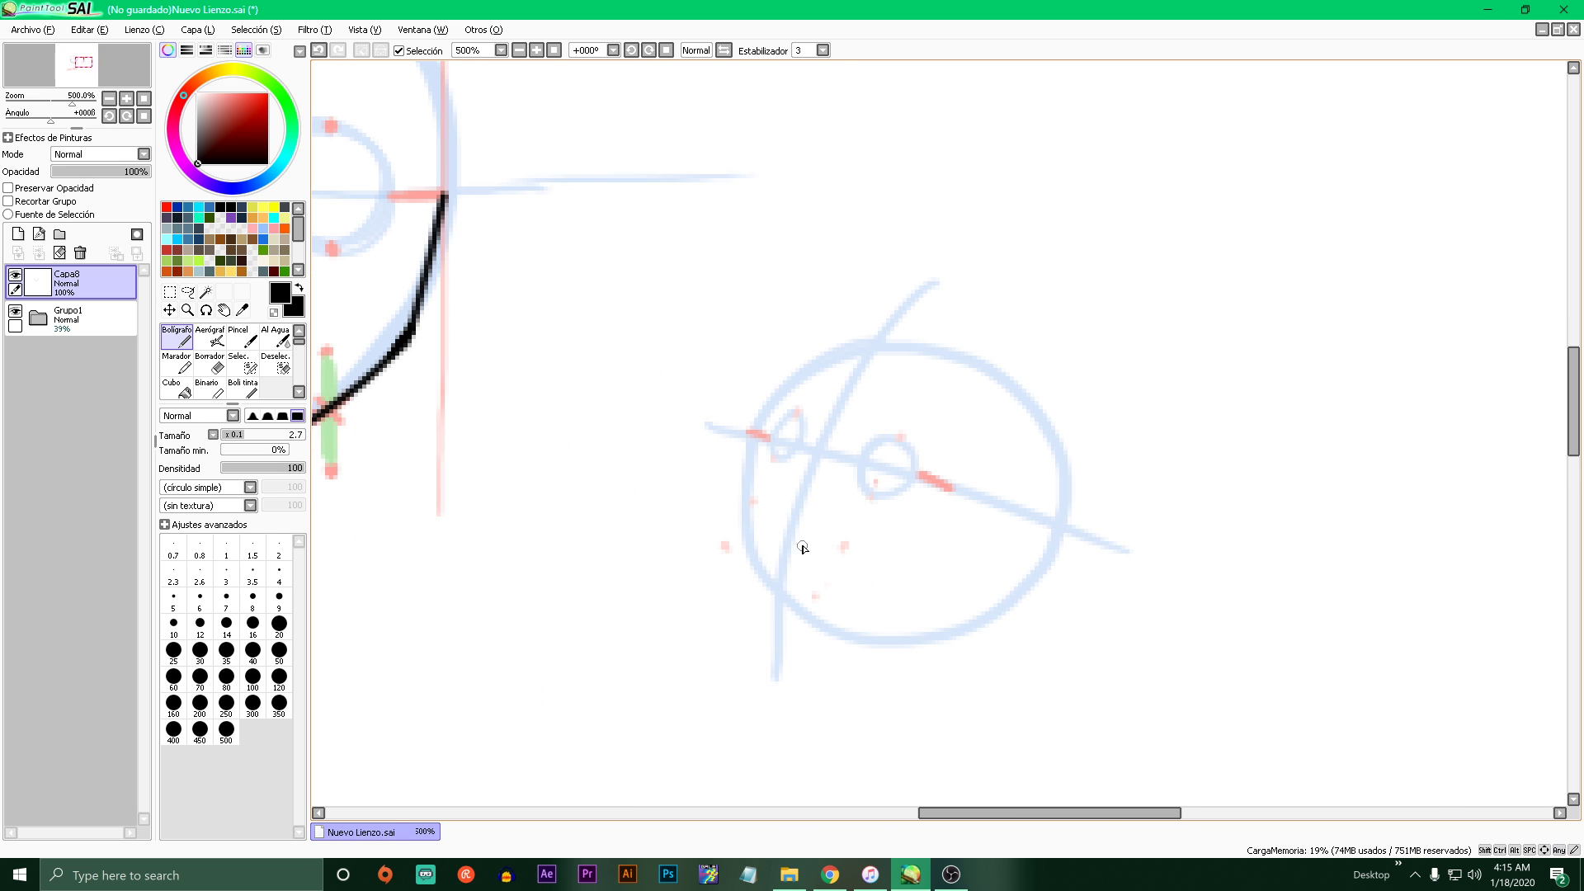
scroll(792, 504, "up", 1)
left_click(753, 425)
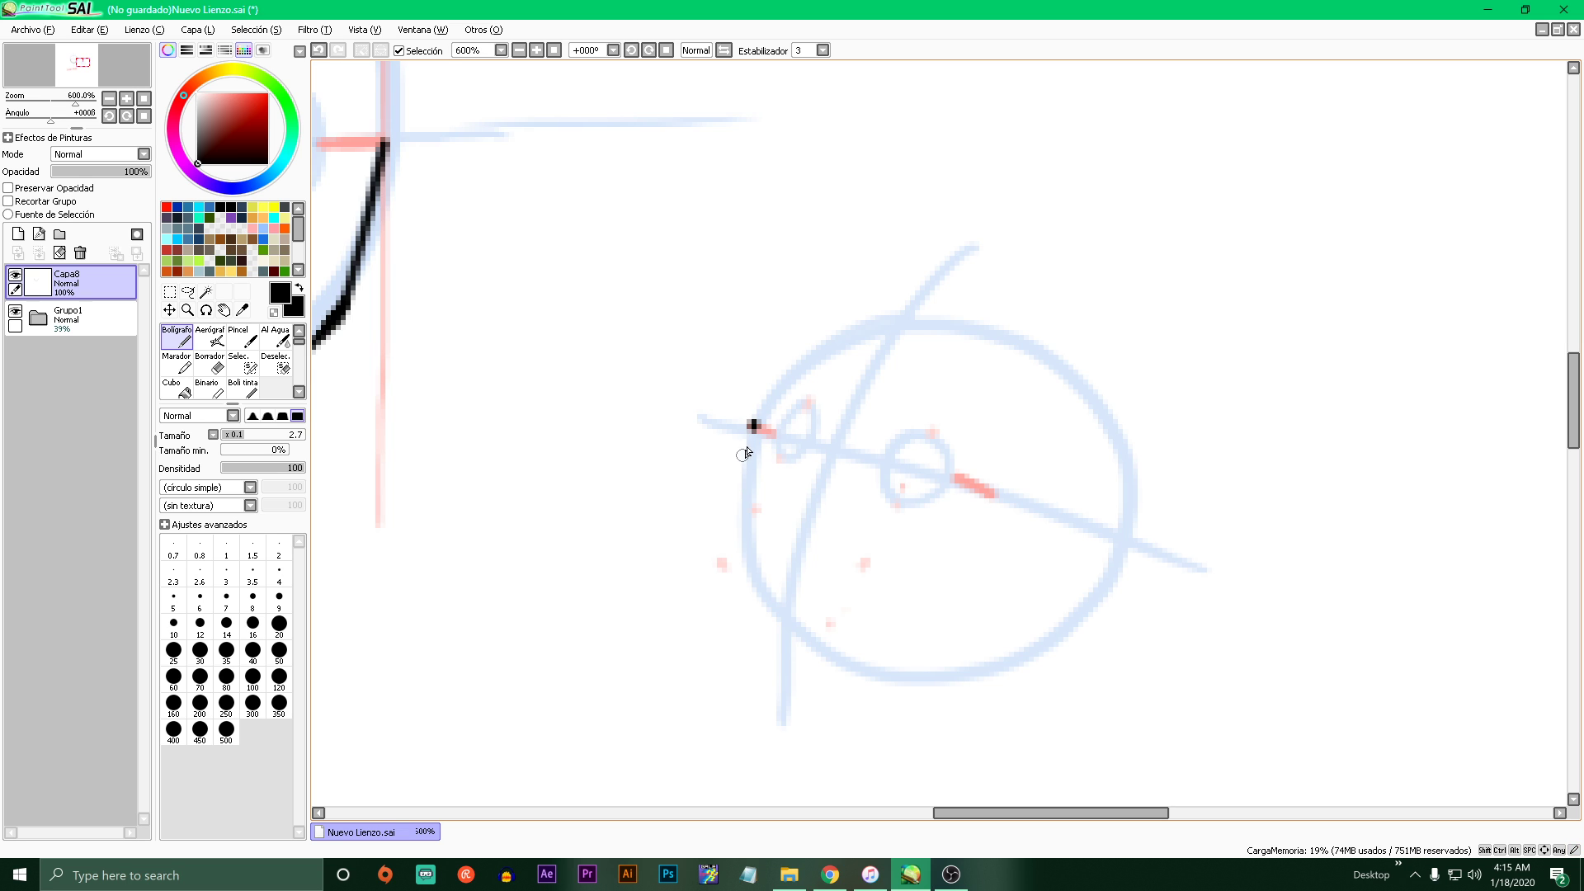
left_click(984, 494)
- Draw the tilted head's far cheek as a short line slanting down and outward from the left black dot
mouse_move(754, 400)
left_mouse_down()
mouse_move(748, 451)
mouse_move(753, 435)
mouse_move(706, 507)
left_mouse_up()
key("ctrl+z")
key("ctrl+z")
mouse_move(752, 425)
left_mouse_down()
mouse_move(708, 488)
mouse_move(771, 608)
left_mouse_up()
key("ctrl+z")
key("ctrl+z")
mouse_move(752, 425)
left_mouse_down()
mouse_move(726, 499)
mouse_move(763, 610)
left_mouse_up()
key("ctrl+z")
left_click_drag(726, 500, 766, 631)
key("ctrl+z")
key("ctrl+z")
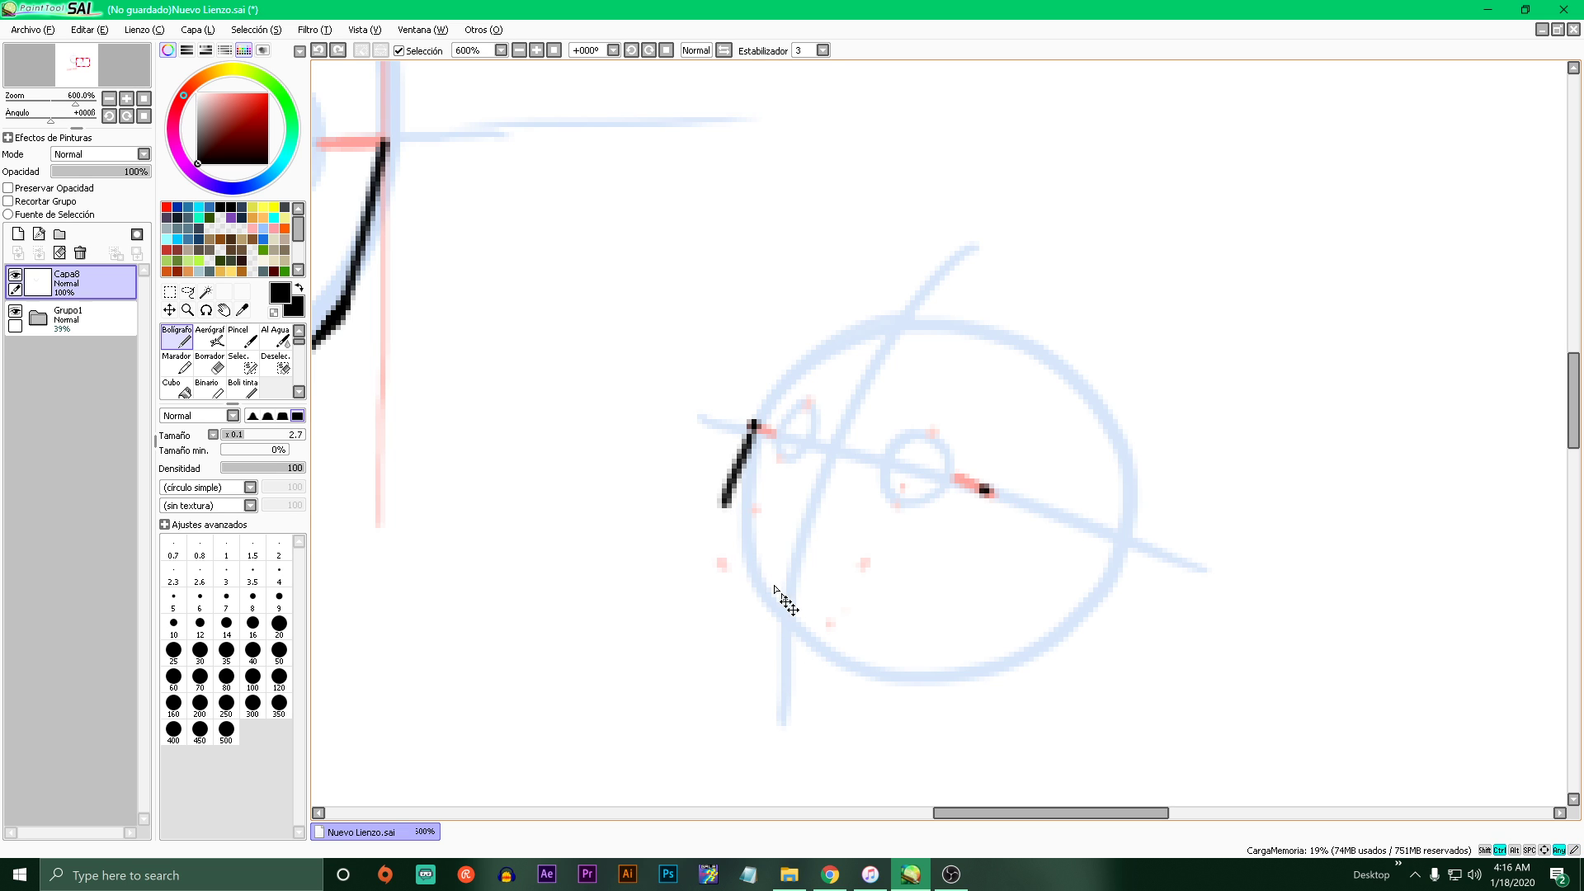
- Extend the tilted head's far cheek with a straight line slanting down and inward to the chin corner
left_click_drag(725, 499, 763, 620)
mouse_move(834, 576)
left_mouse_down()
mouse_move(867, 609)
mouse_move(835, 607)
mouse_move(932, 596)
left_mouse_up()
key("ctrl+z")
key("ctrl+z")
key("ctrl+z")
key("ctrl+z")
- Draw the tilted head's jaw line from the chin corner across the face, curving up at the near jaw
left_click_drag(760, 612, 897, 595)
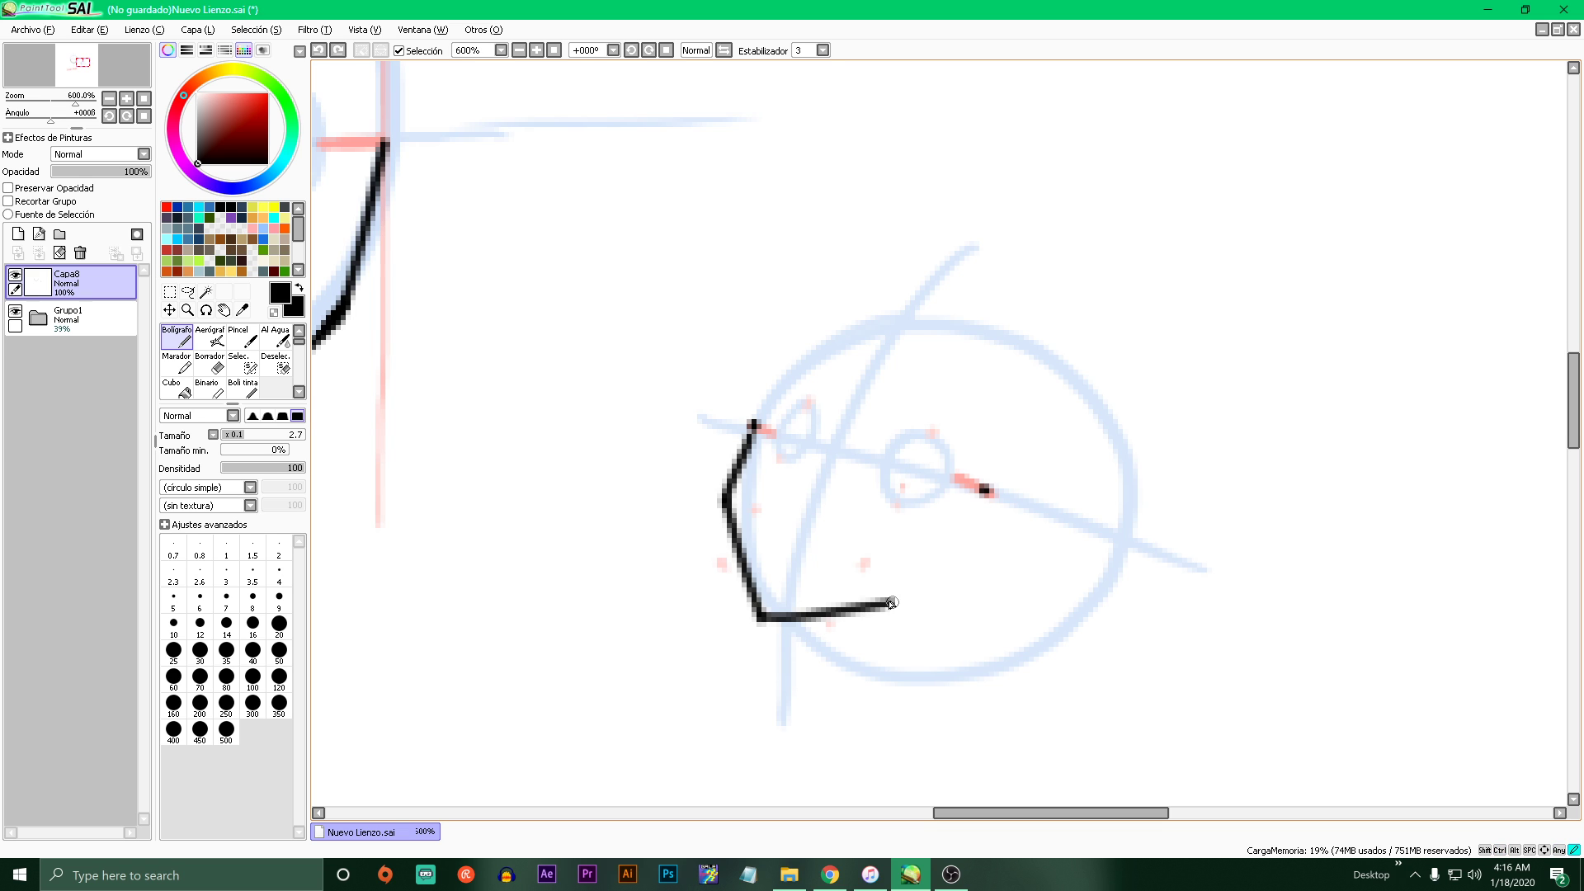
key("ctrl+z")
left_click_drag(764, 615, 907, 602)
key("ctrl+z")
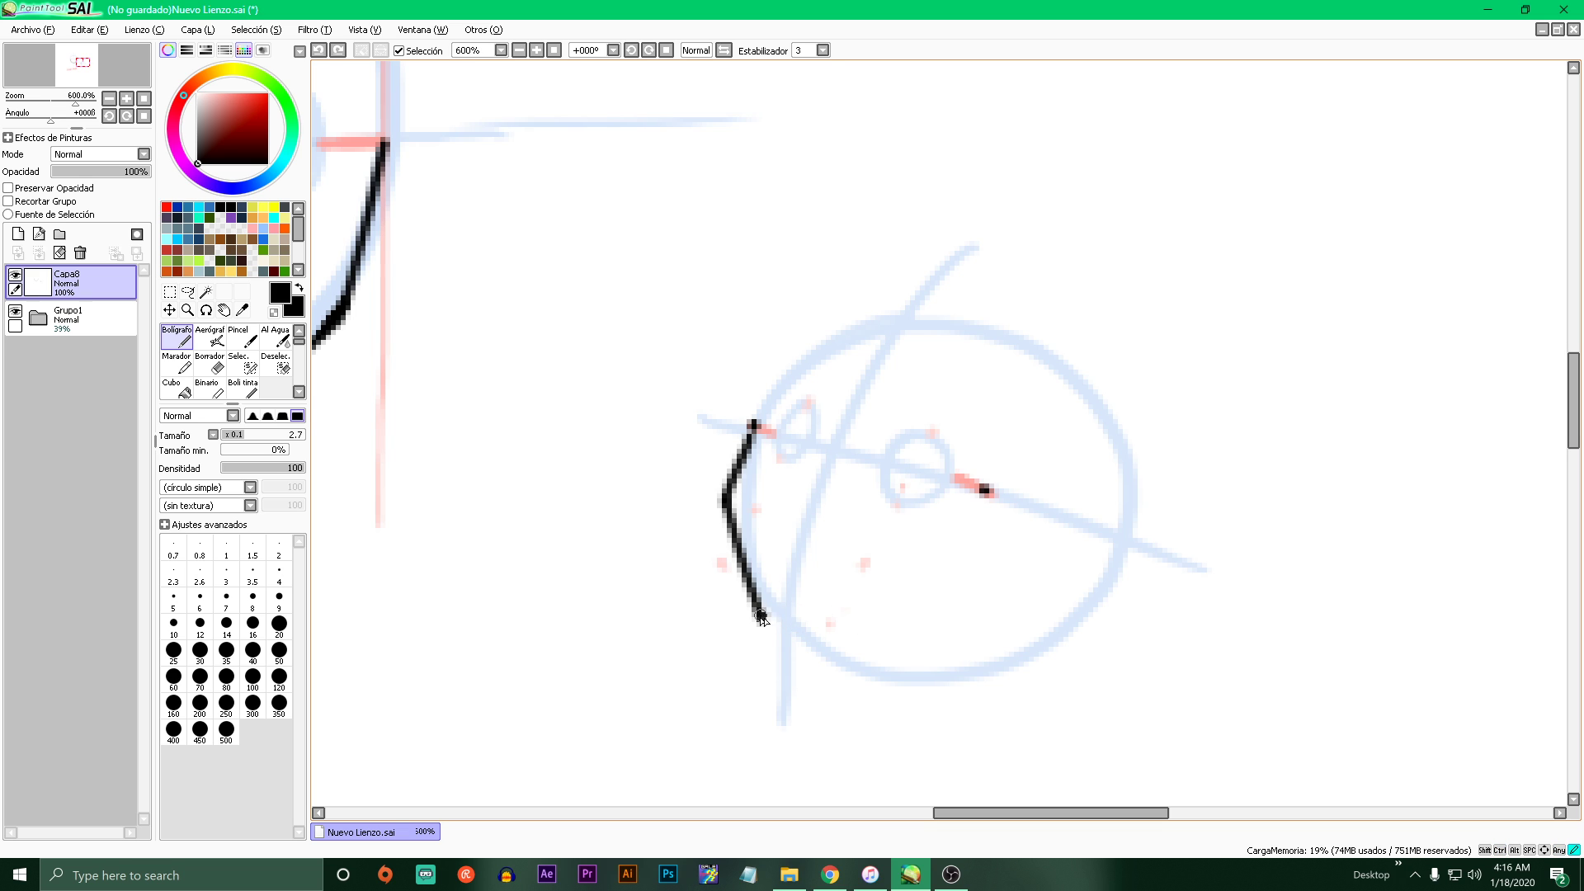
left_click_drag(760, 617, 907, 609)
key("ctrl+z")
key("ctrl+z")
mouse_move(760, 617)
left_mouse_down()
mouse_move(912, 609)
mouse_move(955, 570)
left_mouse_up()
key("ctrl+z")
mouse_move(760, 605)
left_mouse_down()
mouse_move(899, 597)
mouse_move(955, 560)
left_mouse_up()
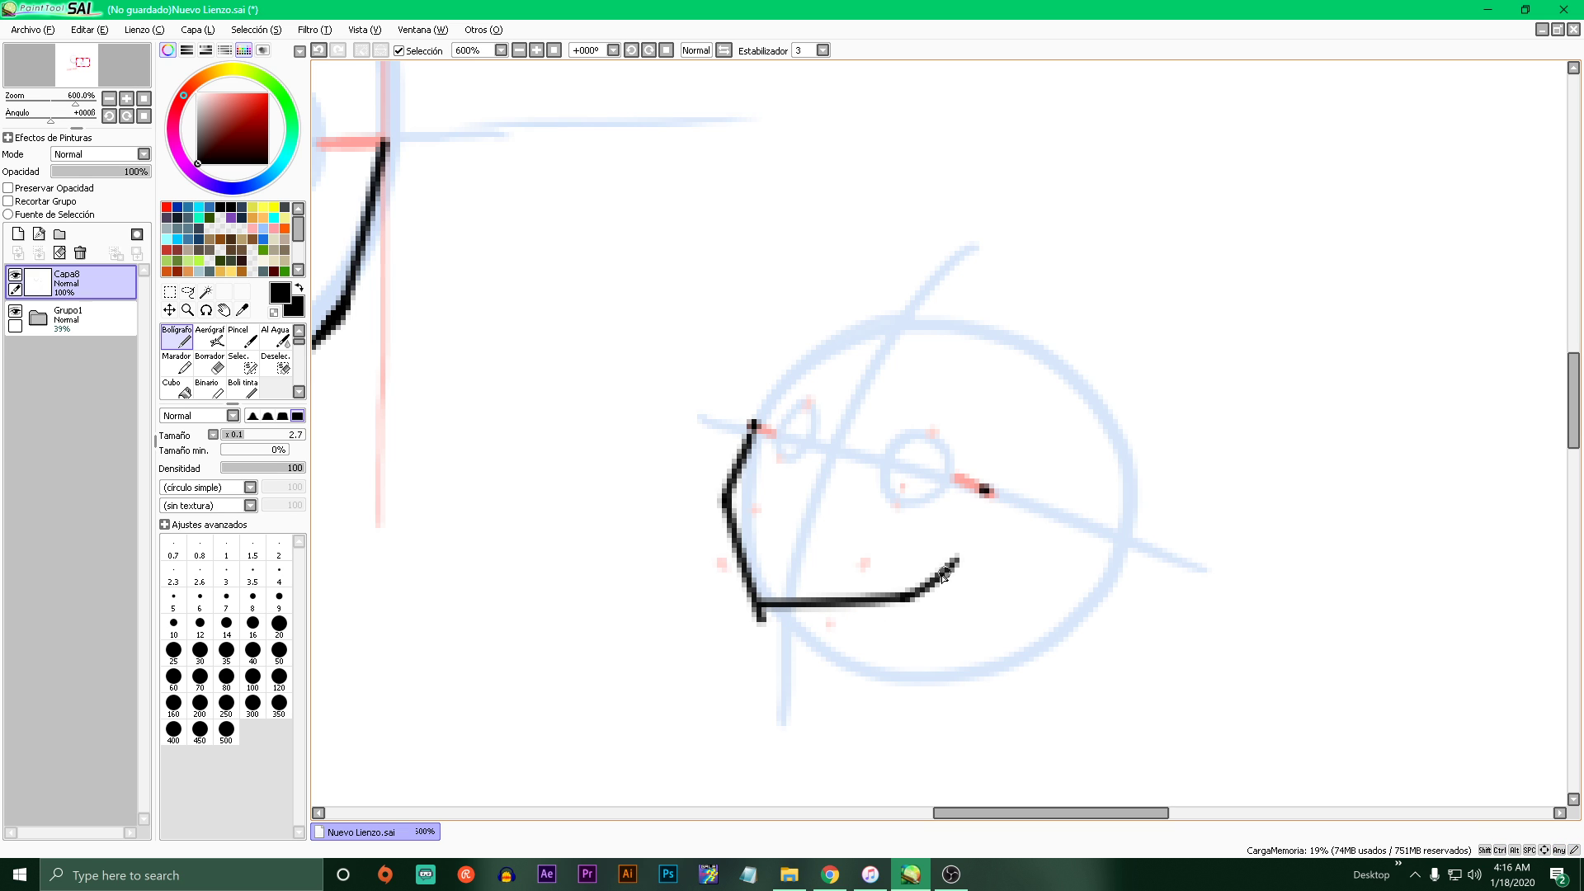
- Erase the stub of line below the tilted head's chin corner and restore black as the drawing colour
left_click(274, 313)
left_click_drag(772, 637, 765, 620)
left_click(274, 312)
scroll(898, 544, "down", 3)
scroll(904, 518, "up", 3)
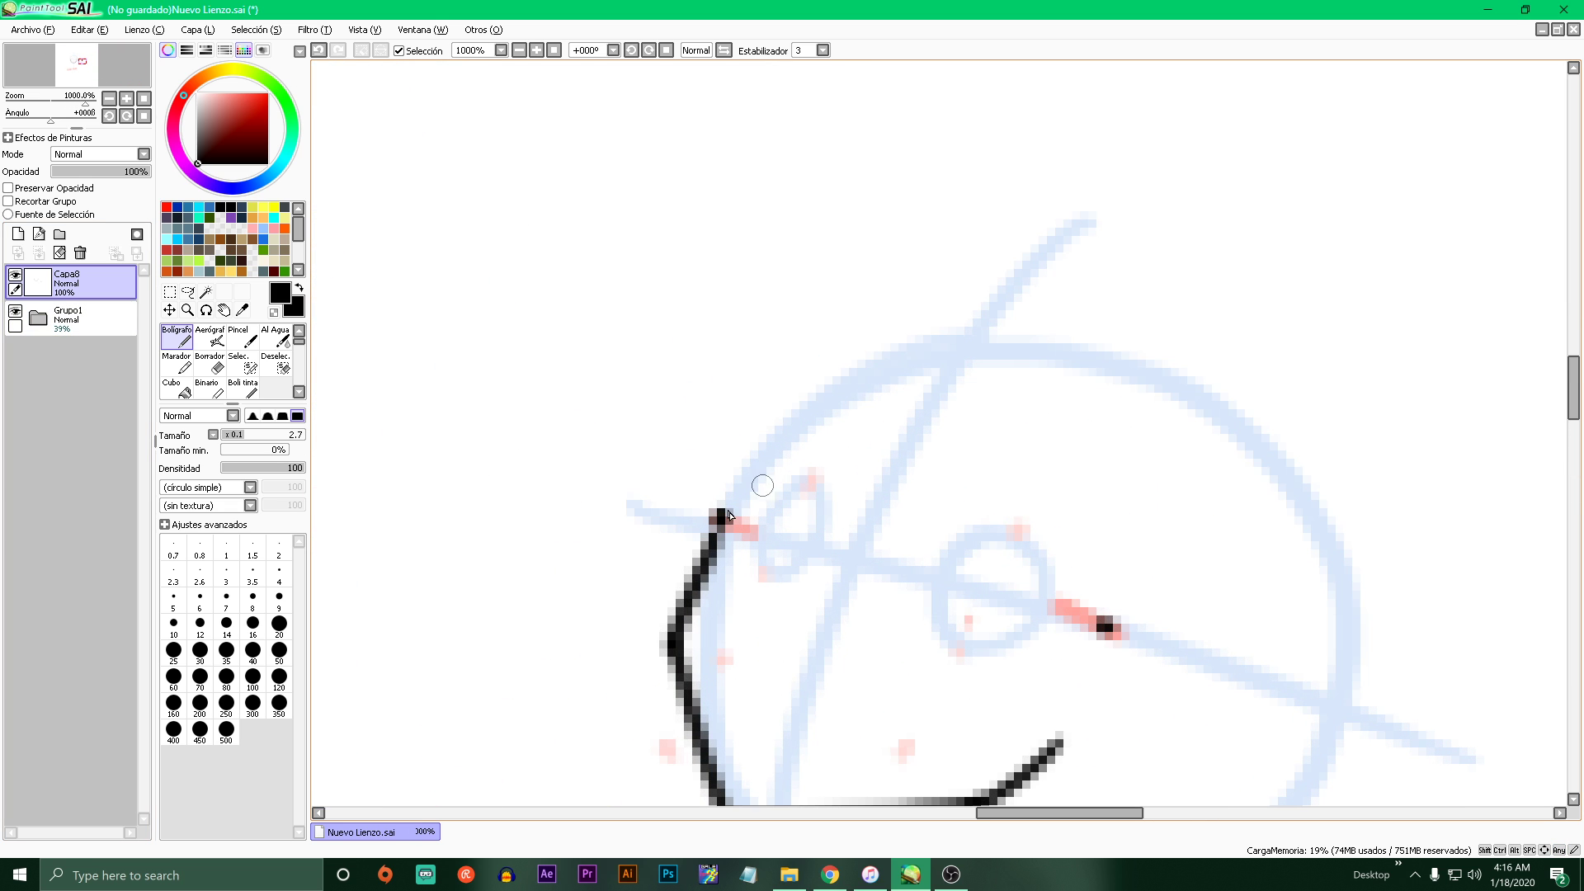
scroll(685, 517, "down", 3)
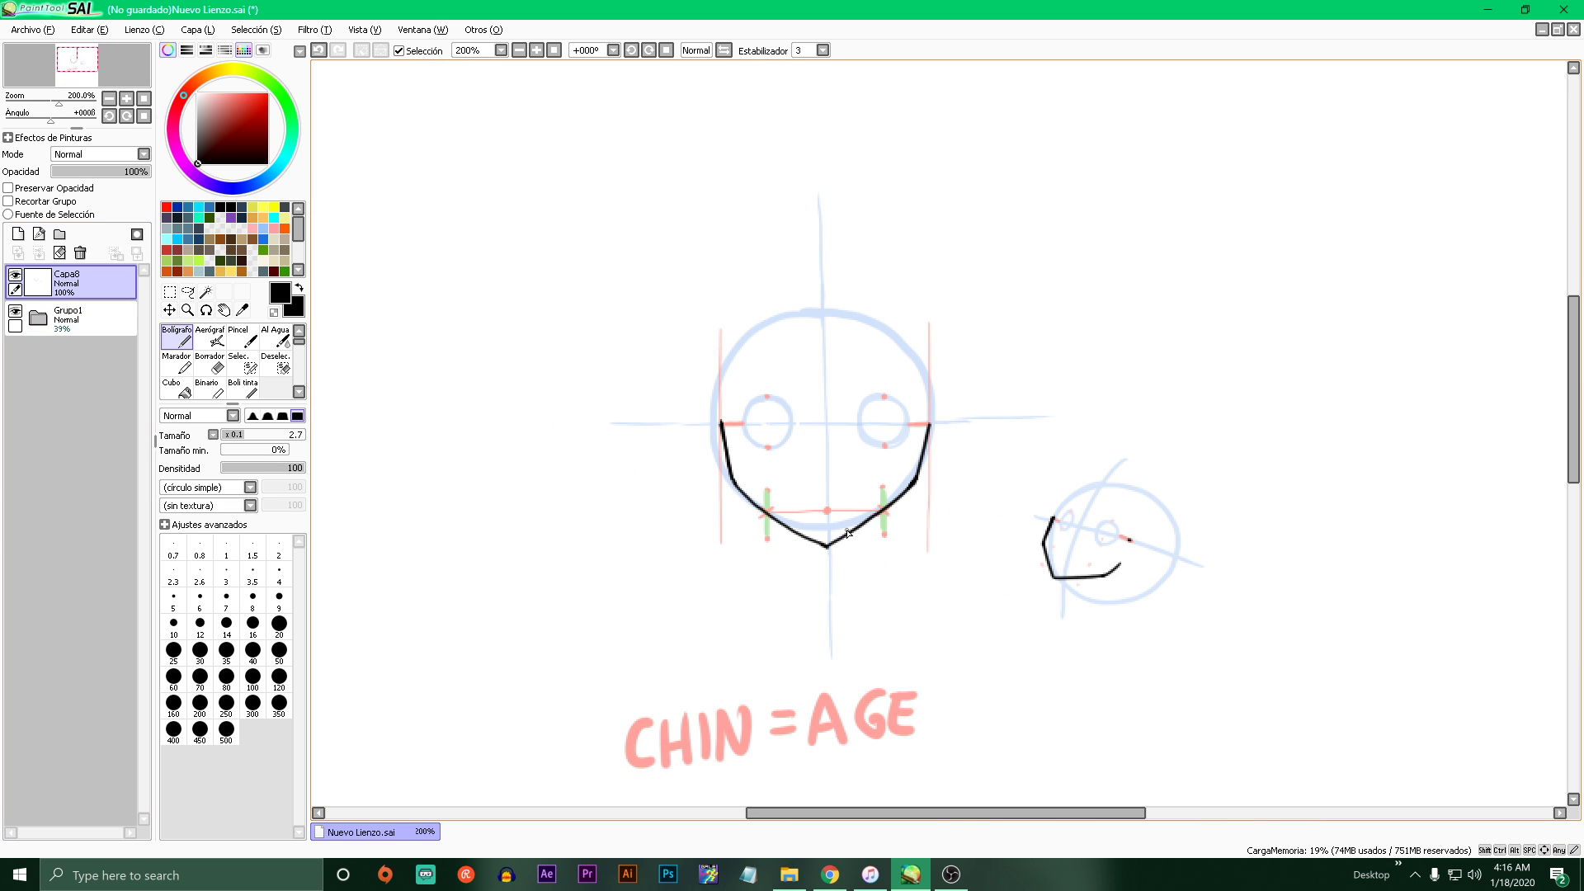
scroll(734, 513, "down", 3)
scroll(718, 537, "up", 5)
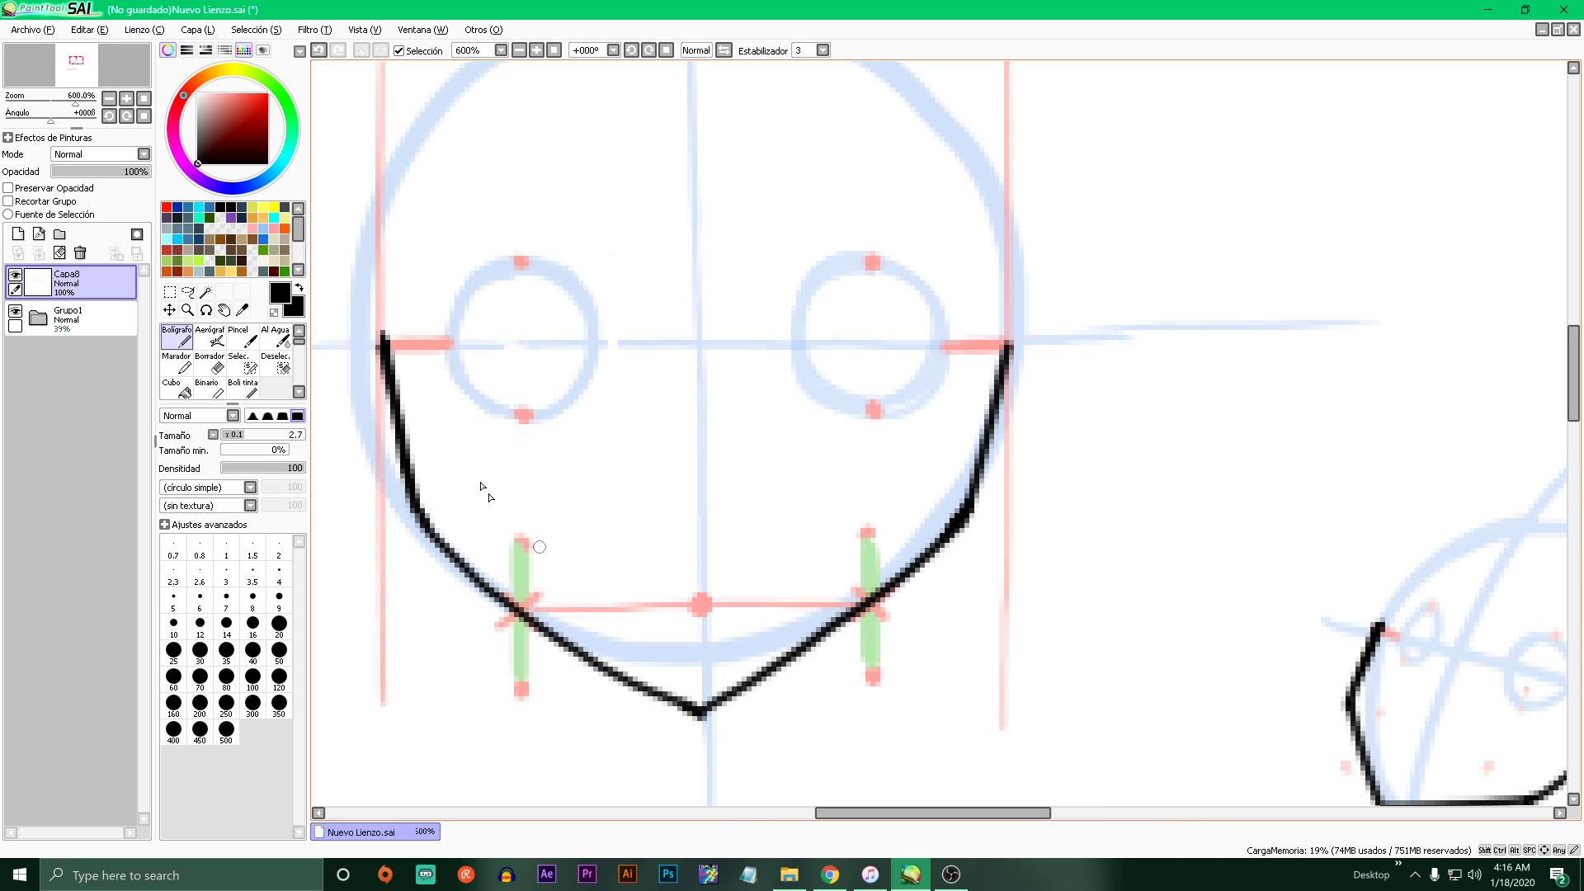
scroll(540, 544, "down", 2)
scroll(670, 542, "up", 3)
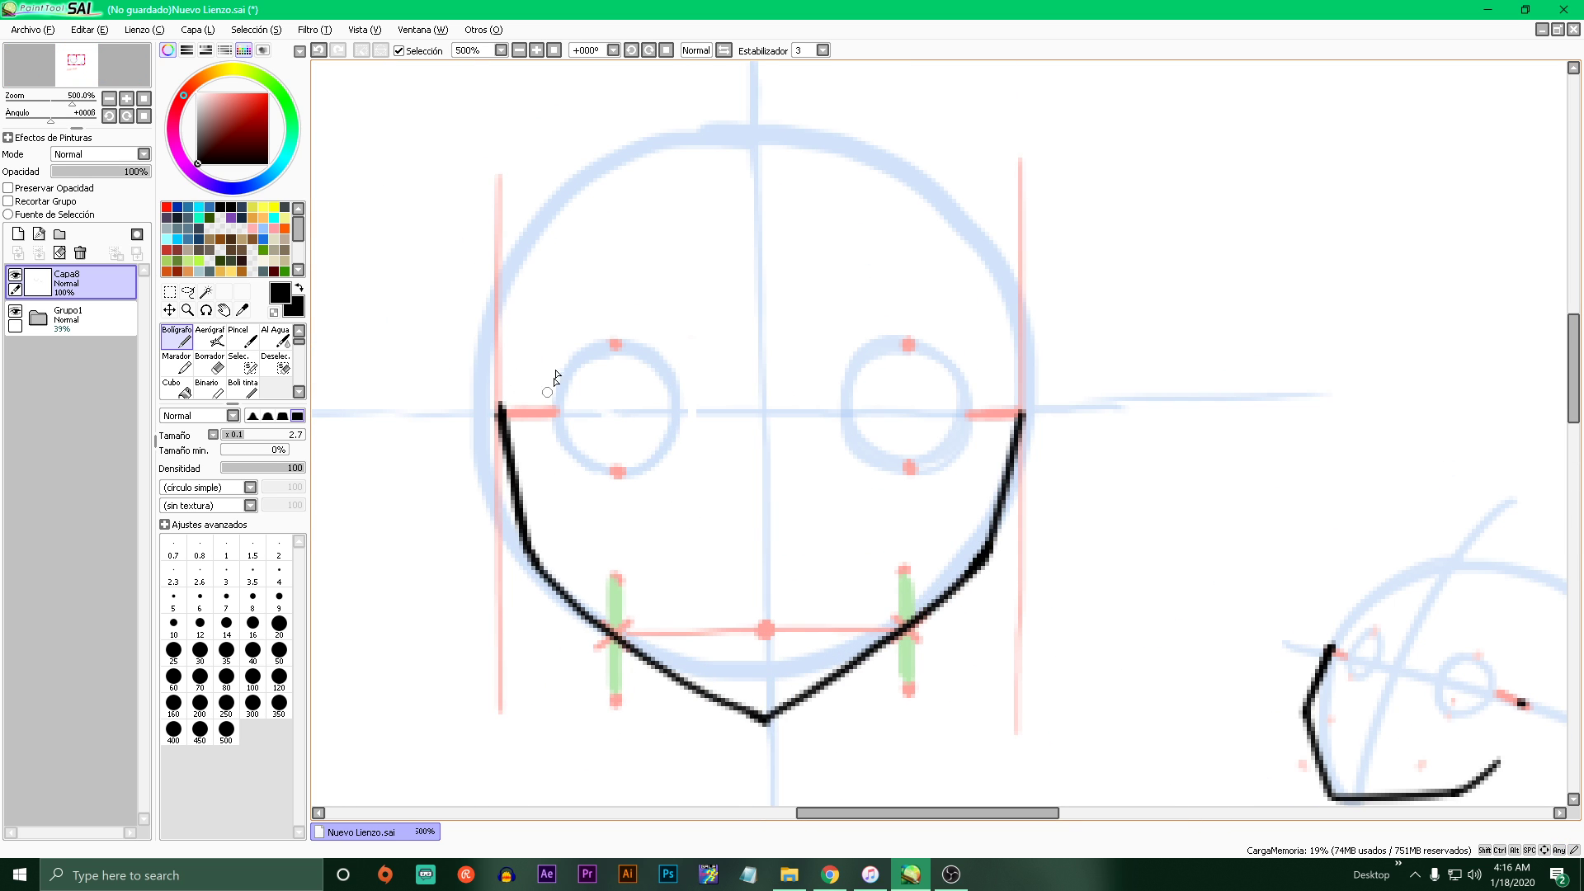
scroll(554, 363, "down", 5)
scroll(559, 334, "up", 4)
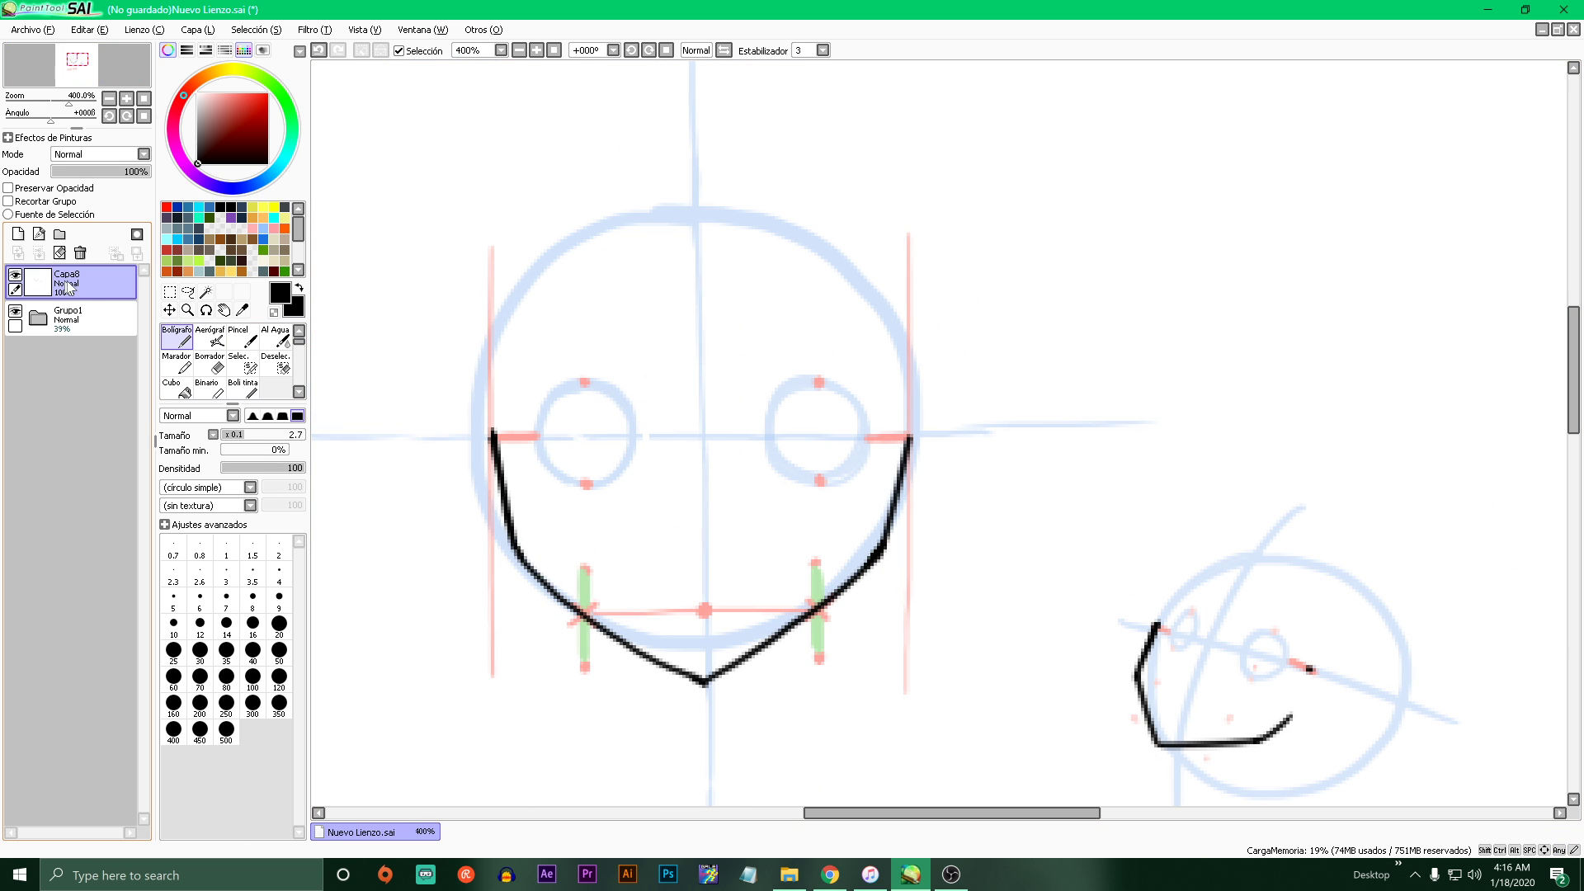
- Create a new layer between Capa8 and Grupo1, outside the group, and choose blue as the drawing colour
mouse_move(620, 376)
left_mouse_down()
mouse_move(615, 434)
mouse_move(678, 487)
left_mouse_up()
key("ctrl+z")
left_click(38, 318)
left_click(82, 355)
left_click(20, 234)
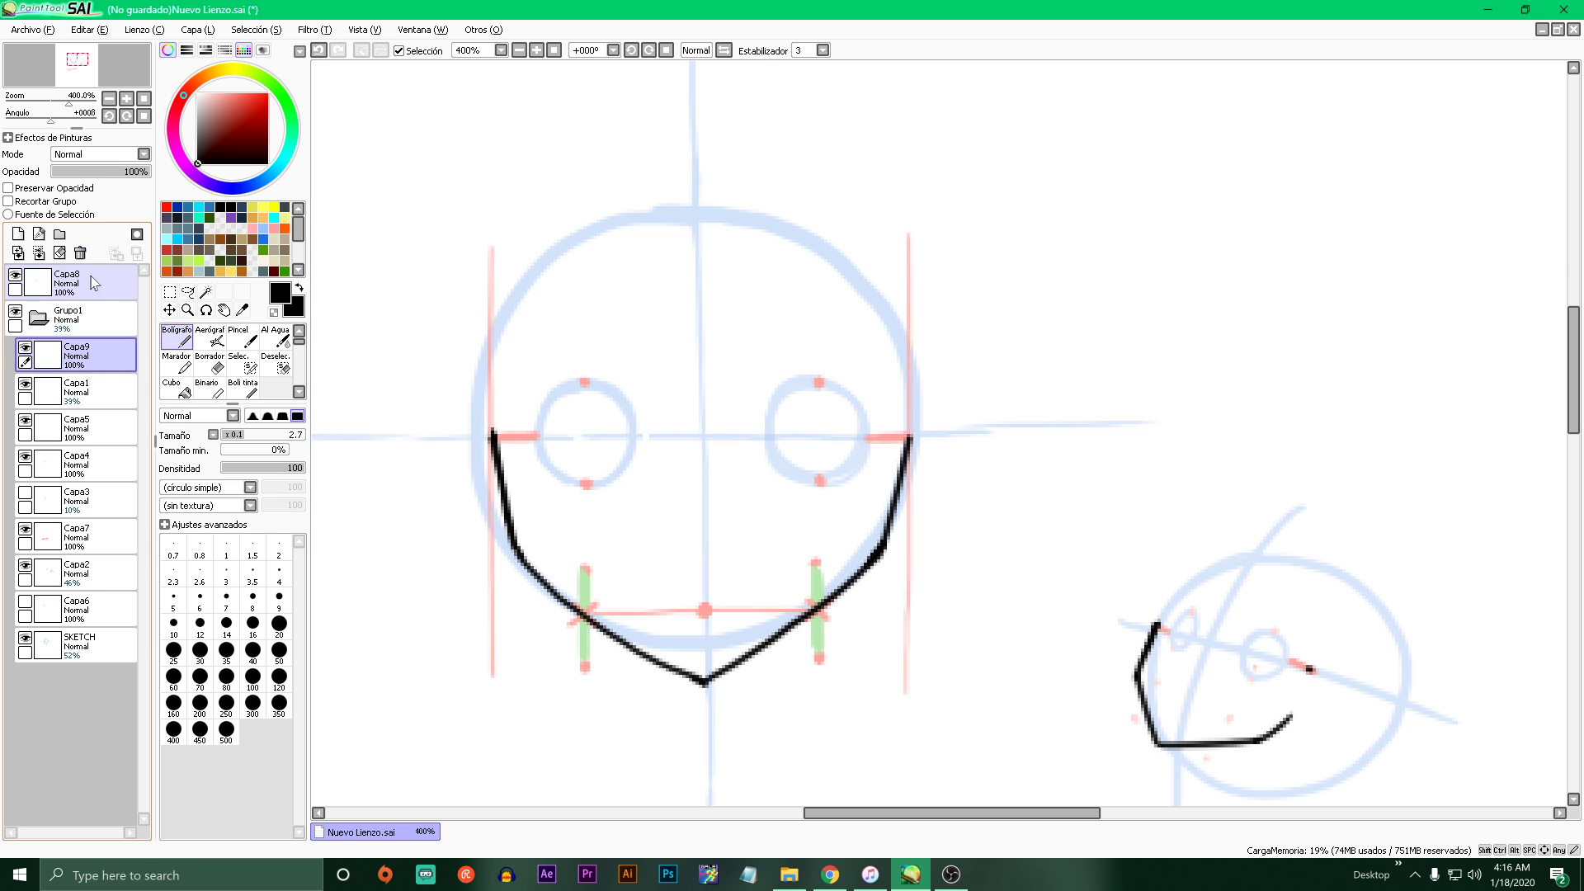
left_click_drag(95, 351, 100, 307)
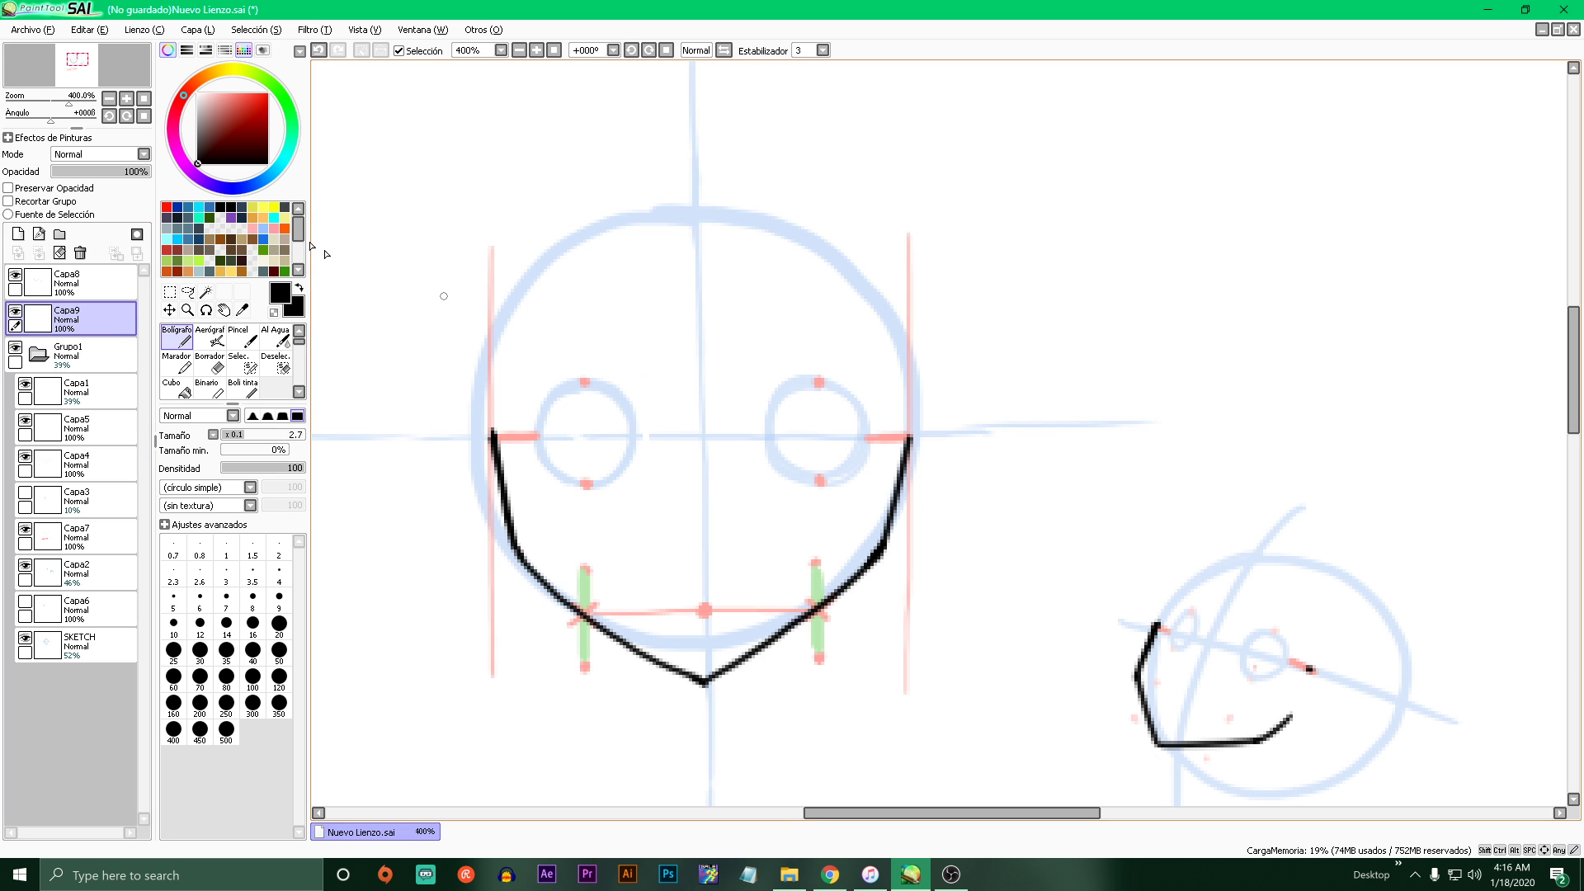
left_click(263, 239)
- Try rounded blue iris outlines inside the front head's left eye circle
scroll(590, 430, "up", 4)
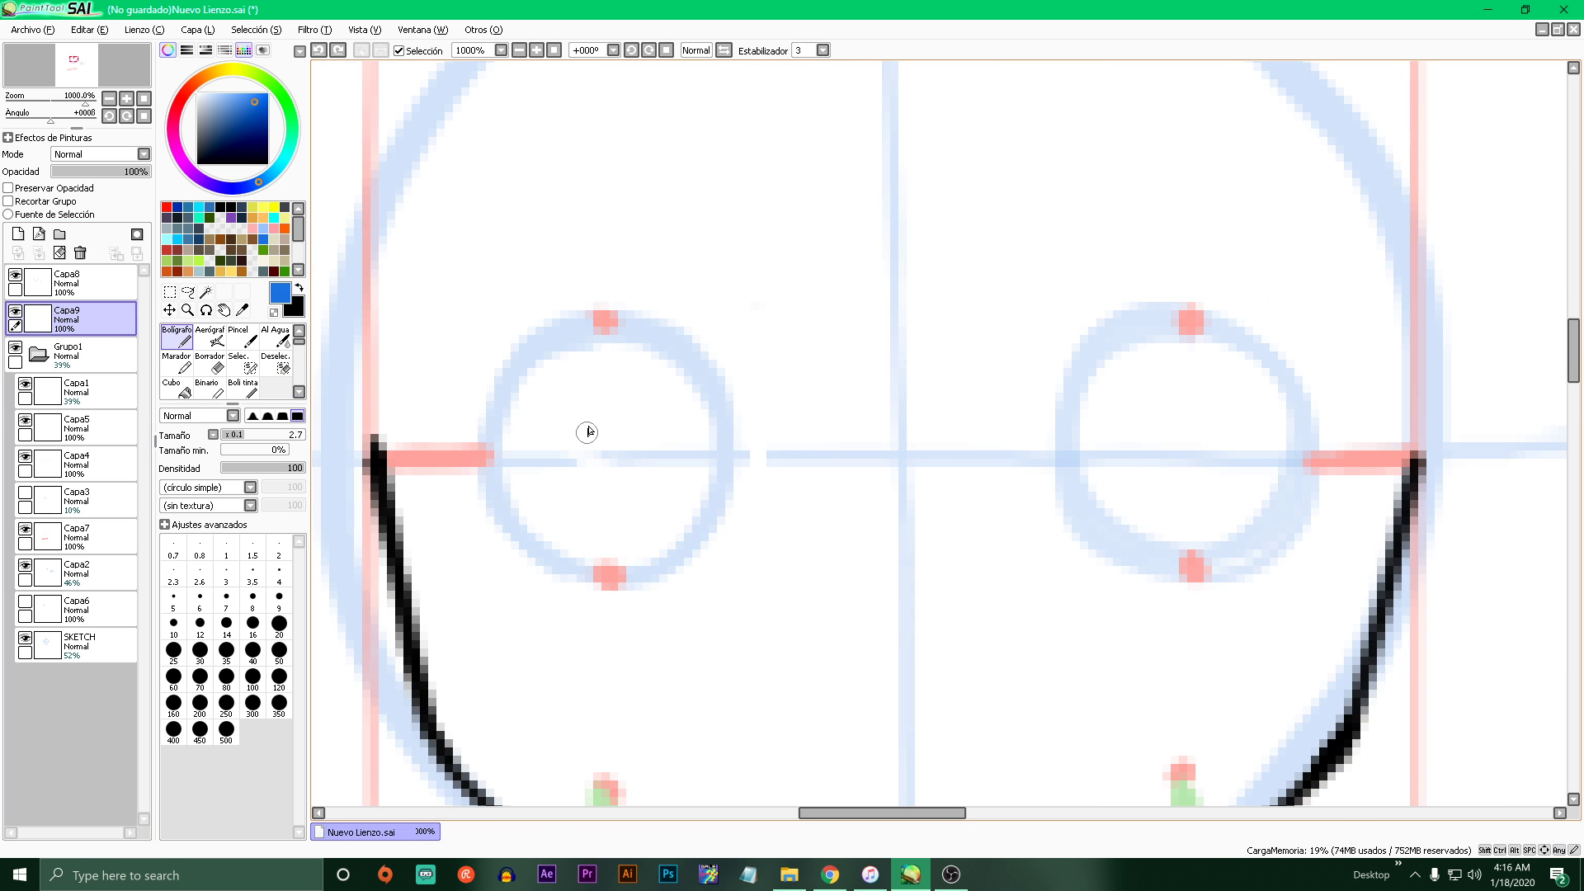
mouse_move(602, 346)
left_mouse_down()
mouse_move(545, 482)
mouse_move(623, 532)
left_mouse_up()
key("ctrl+z")
mouse_move(615, 346)
left_mouse_down()
mouse_move(531, 466)
mouse_move(512, 462)
mouse_move(596, 523)
left_mouse_up()
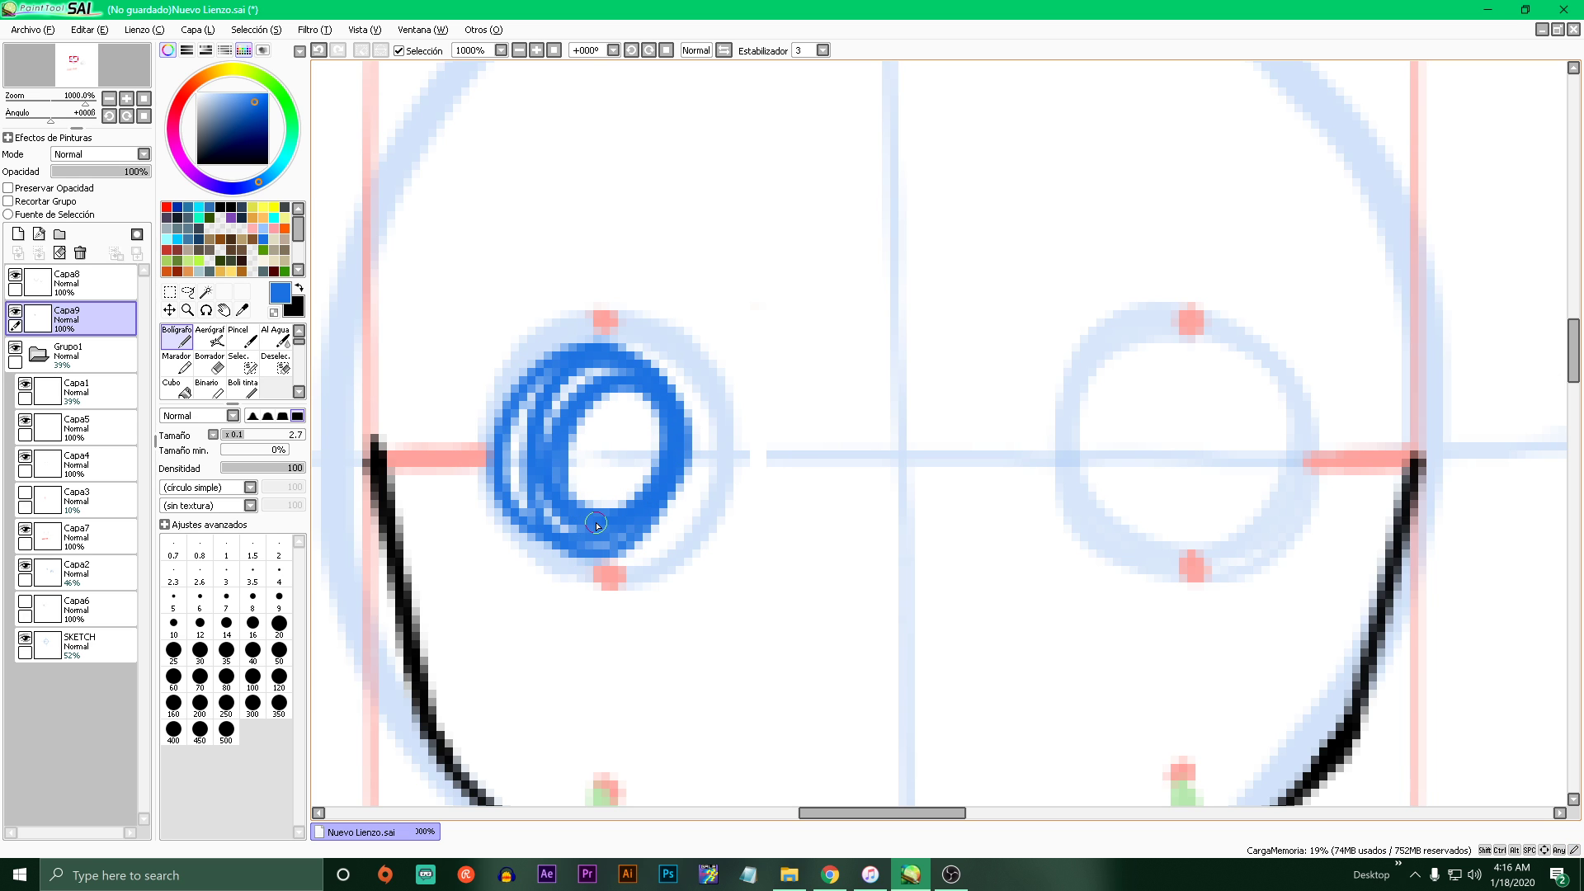
scroll(615, 439, "down", 5)
scroll(579, 441, "up", 5)
key("ctrl+z")
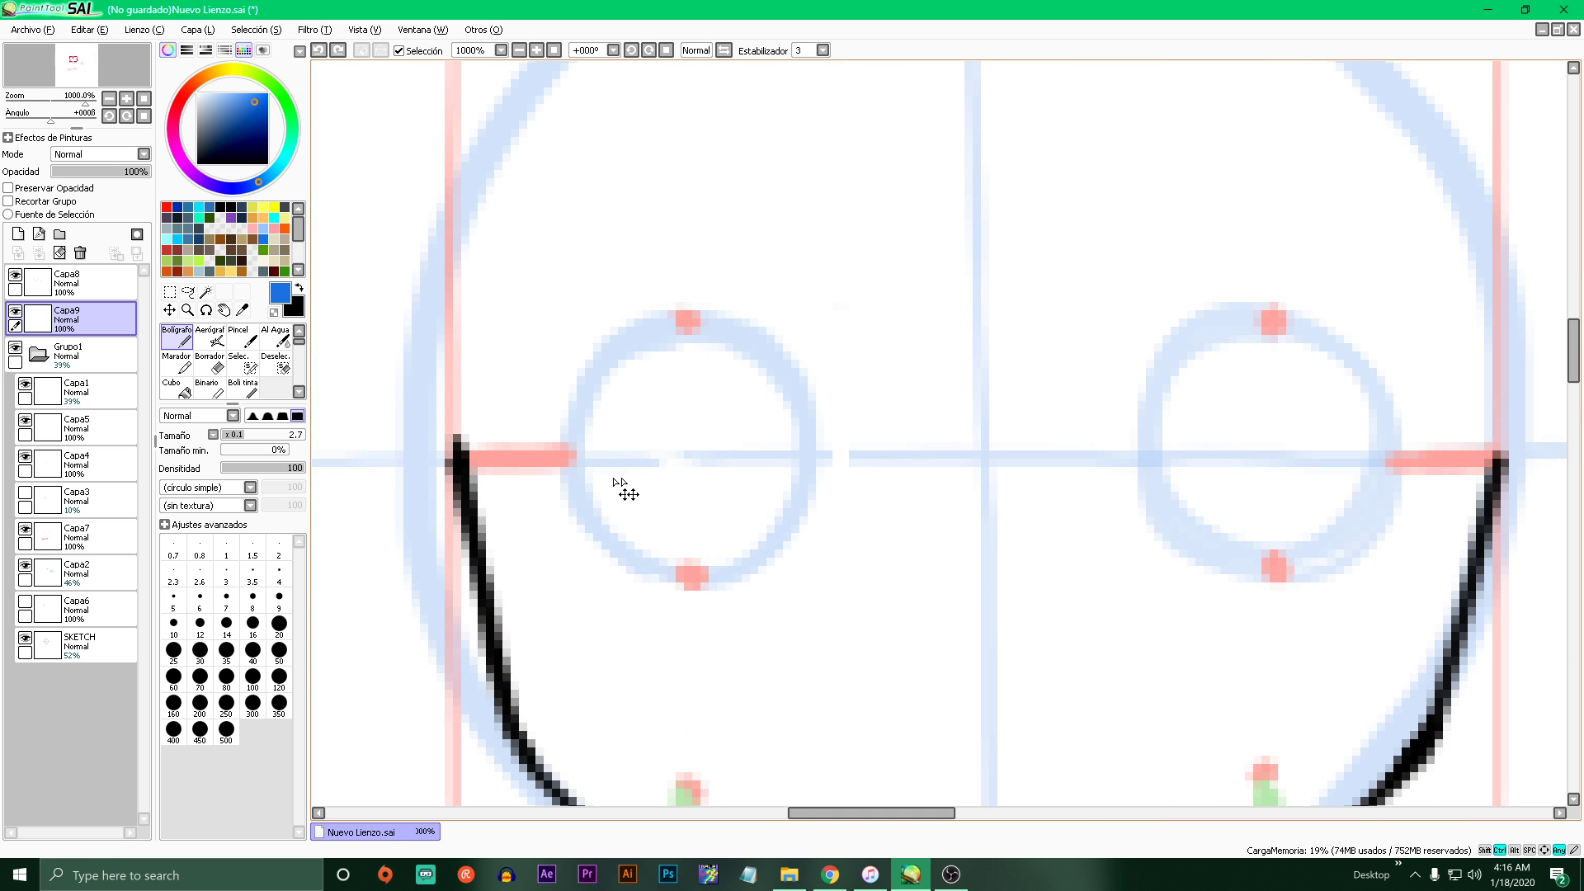
mouse_move(700, 366)
left_mouse_down()
mouse_move(657, 368)
mouse_move(746, 447)
left_mouse_up()
scroll(693, 469, "down", 2)
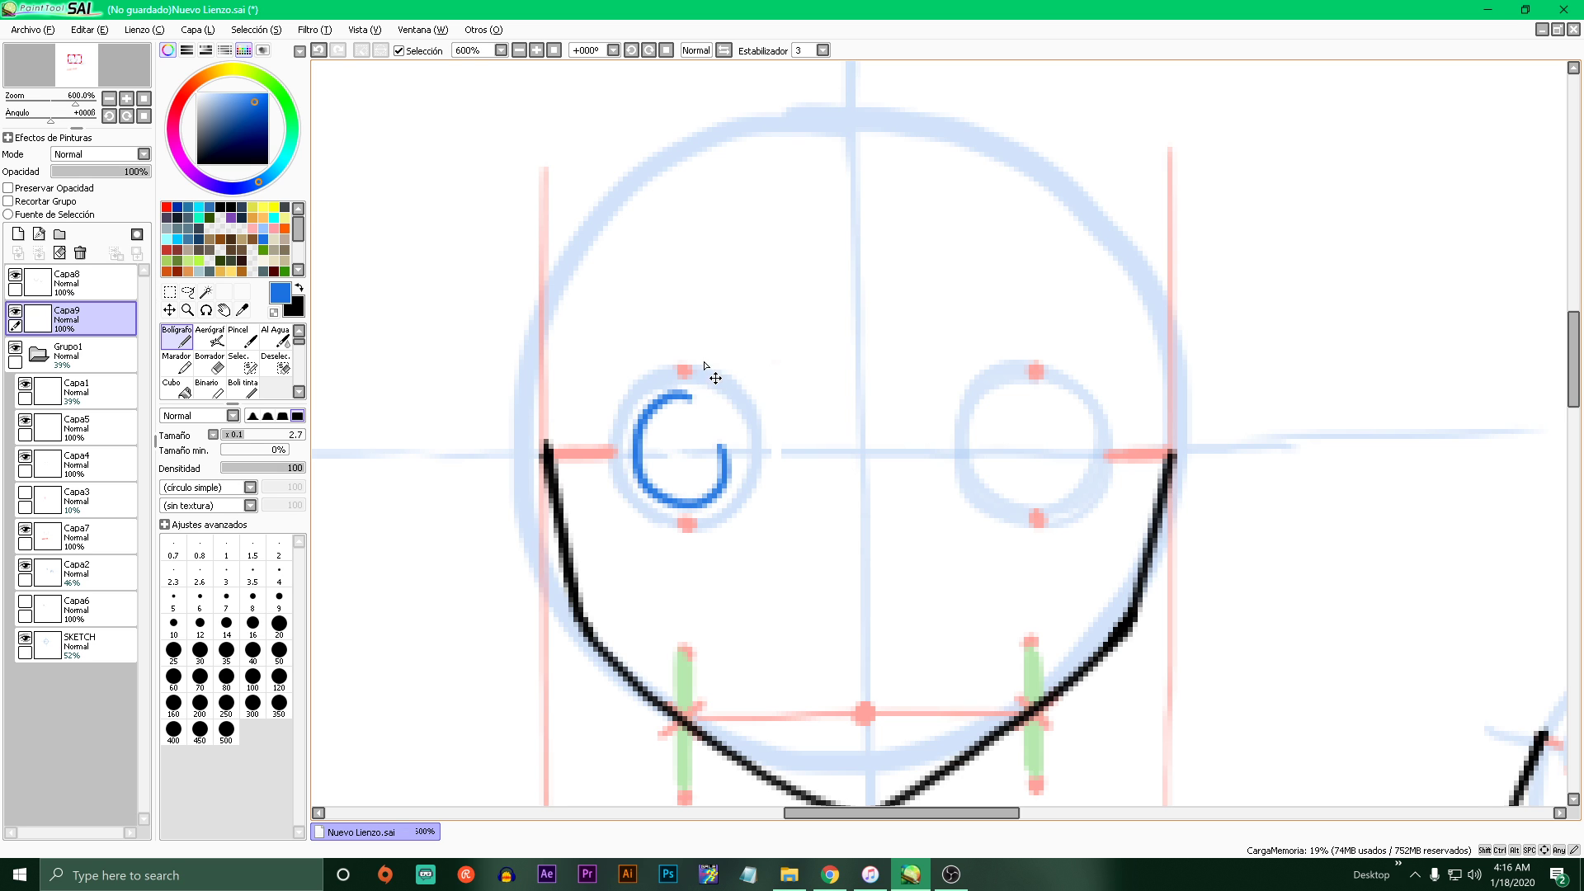
key("ctrl+z")
- Try a tall blue oval overlapping the inner edge of the front head's left eye circle
mouse_move(732, 382)
left_mouse_down()
mouse_move(651, 562)
mouse_move(780, 413)
mouse_move(696, 422)
mouse_move(755, 394)
left_mouse_up()
key("ctrl+z")
scroll(777, 395, "down", 5)
scroll(777, 394, "up", 2)
scroll(777, 394, "up", 4)
scroll(757, 418, "up", 3)
key("ctrl+z")
mouse_move(739, 340)
left_mouse_down()
mouse_move(687, 571)
mouse_move(753, 342)
mouse_move(716, 363)
mouse_move(658, 528)
mouse_move(710, 592)
mouse_move(737, 594)
left_mouse_up()
scroll(739, 430, "down", 5)
scroll(740, 425, "up", 4)
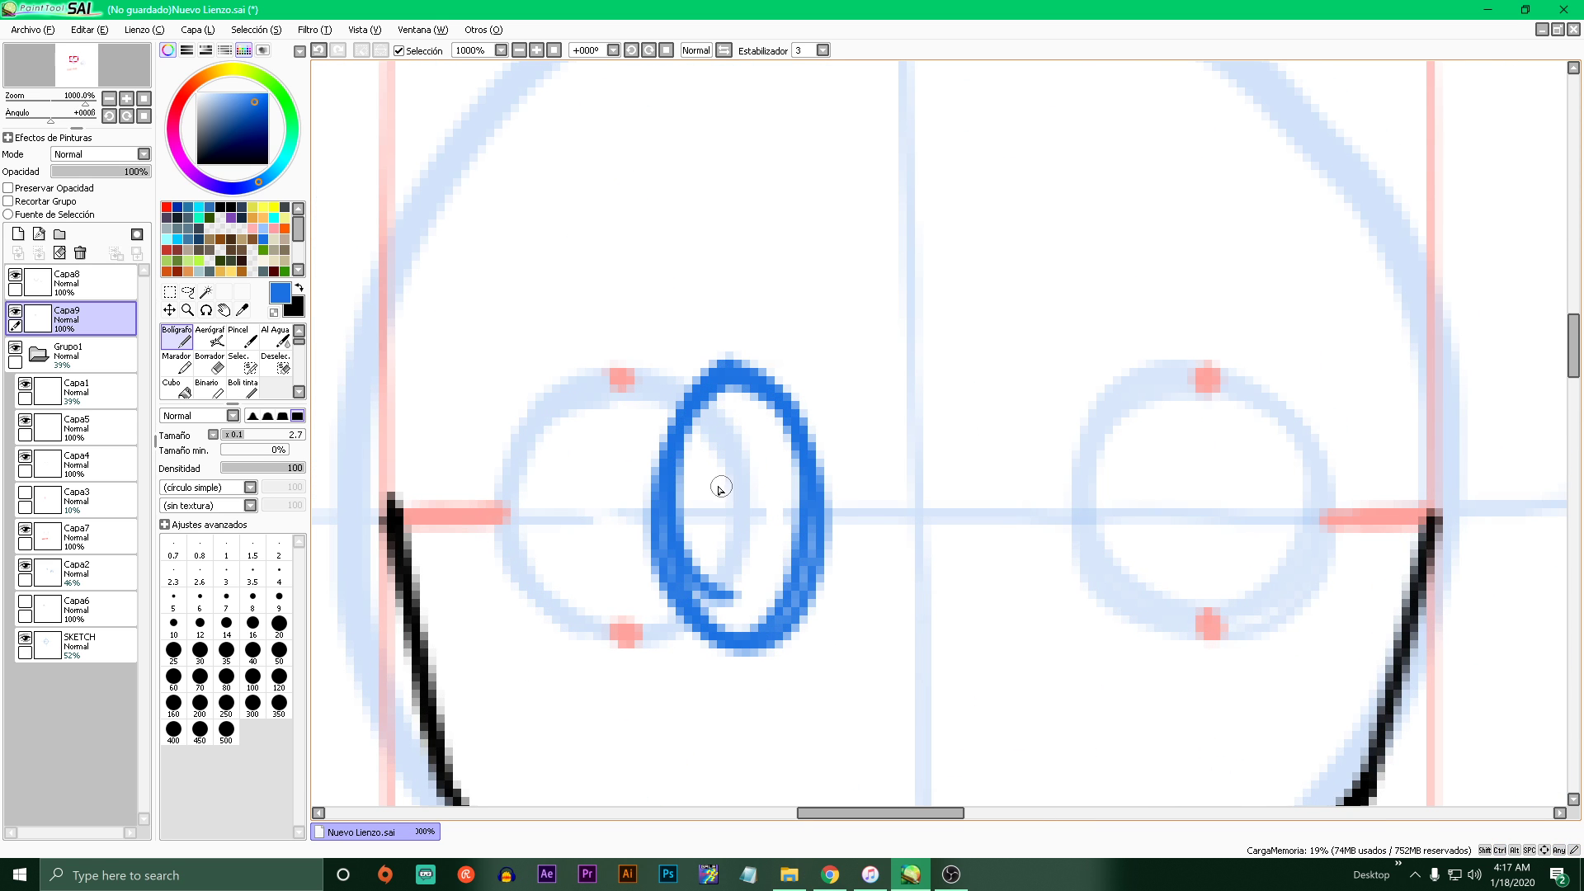
key("ctrl+z")
scroll(742, 499, "down", 6)
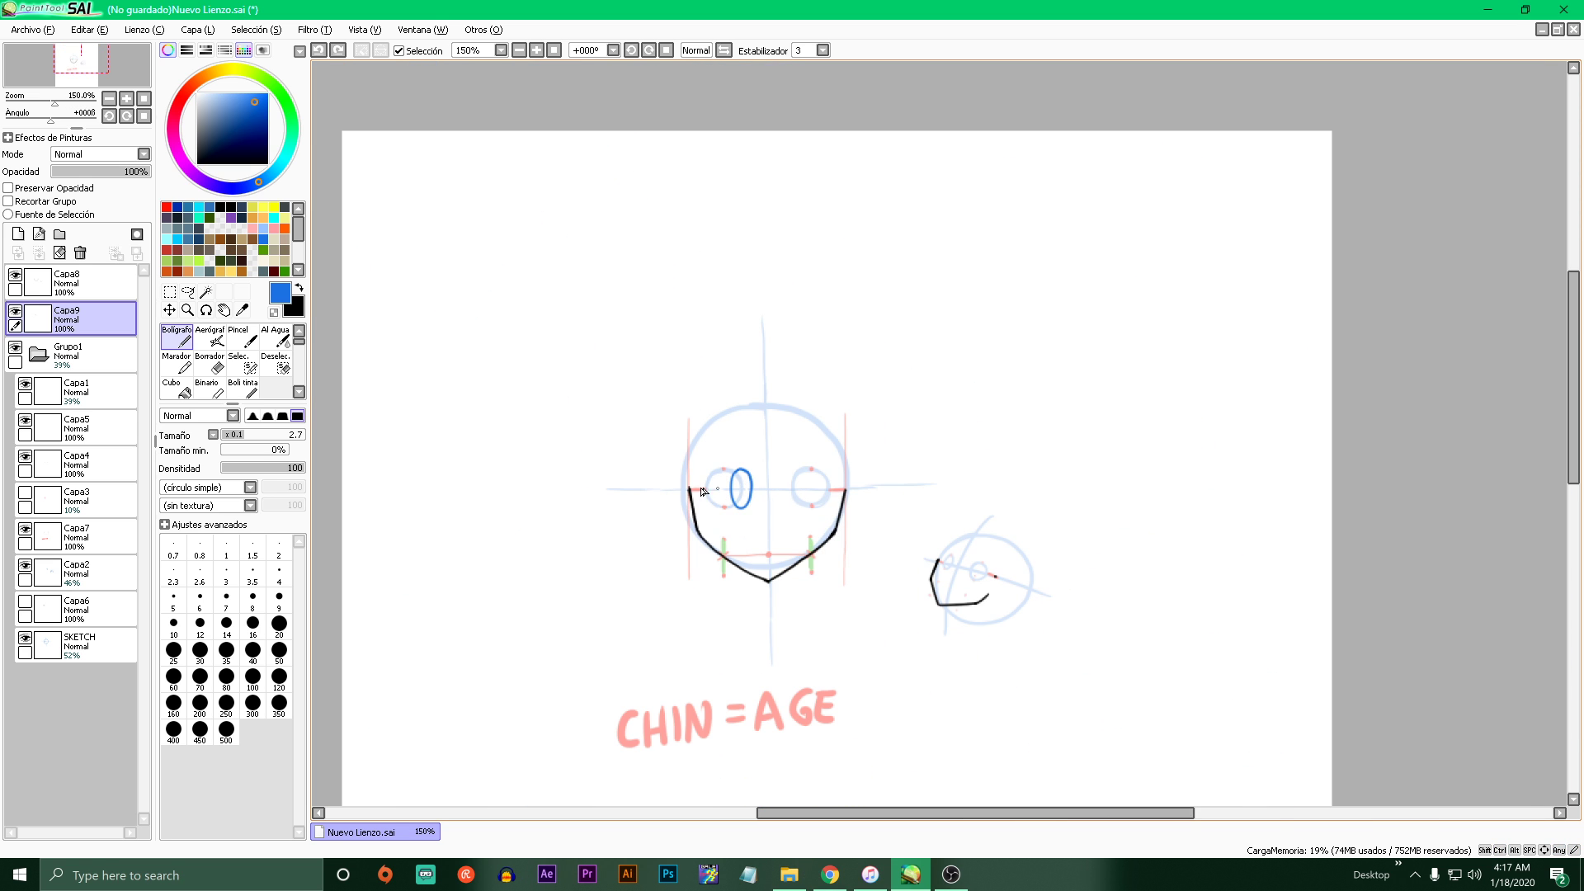
scroll(713, 456, "up", 4)
key("ctrl+z")
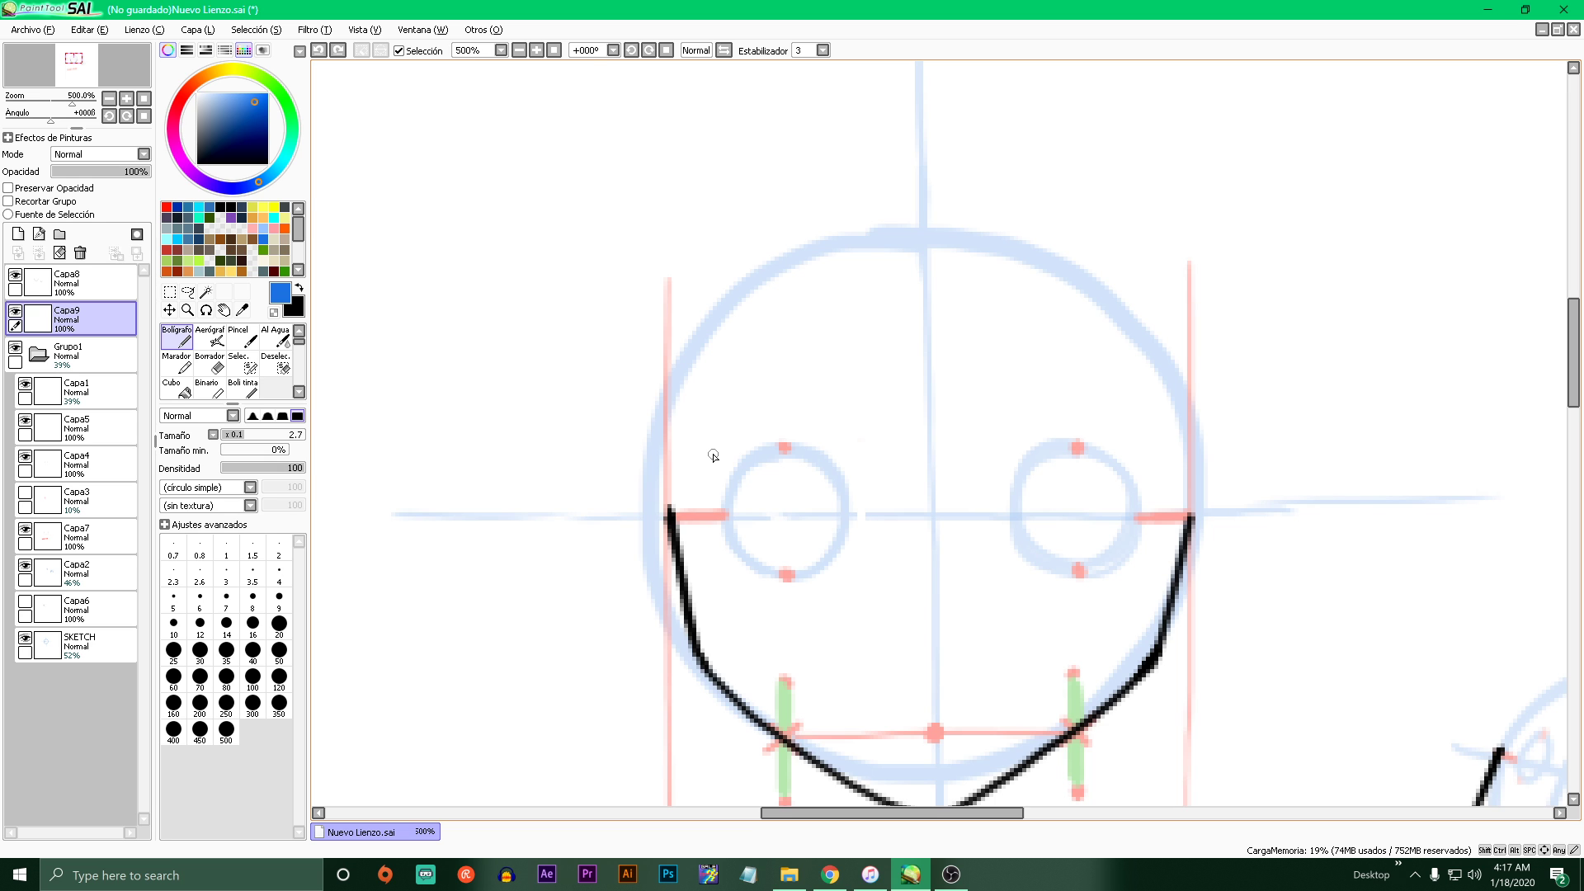
- Try a large rounded blue outline in the empty area beside the front head
scroll(489, 404, "up", 2)
mouse_move(511, 372)
left_mouse_down()
mouse_move(654, 363)
mouse_move(537, 350)
left_mouse_up()
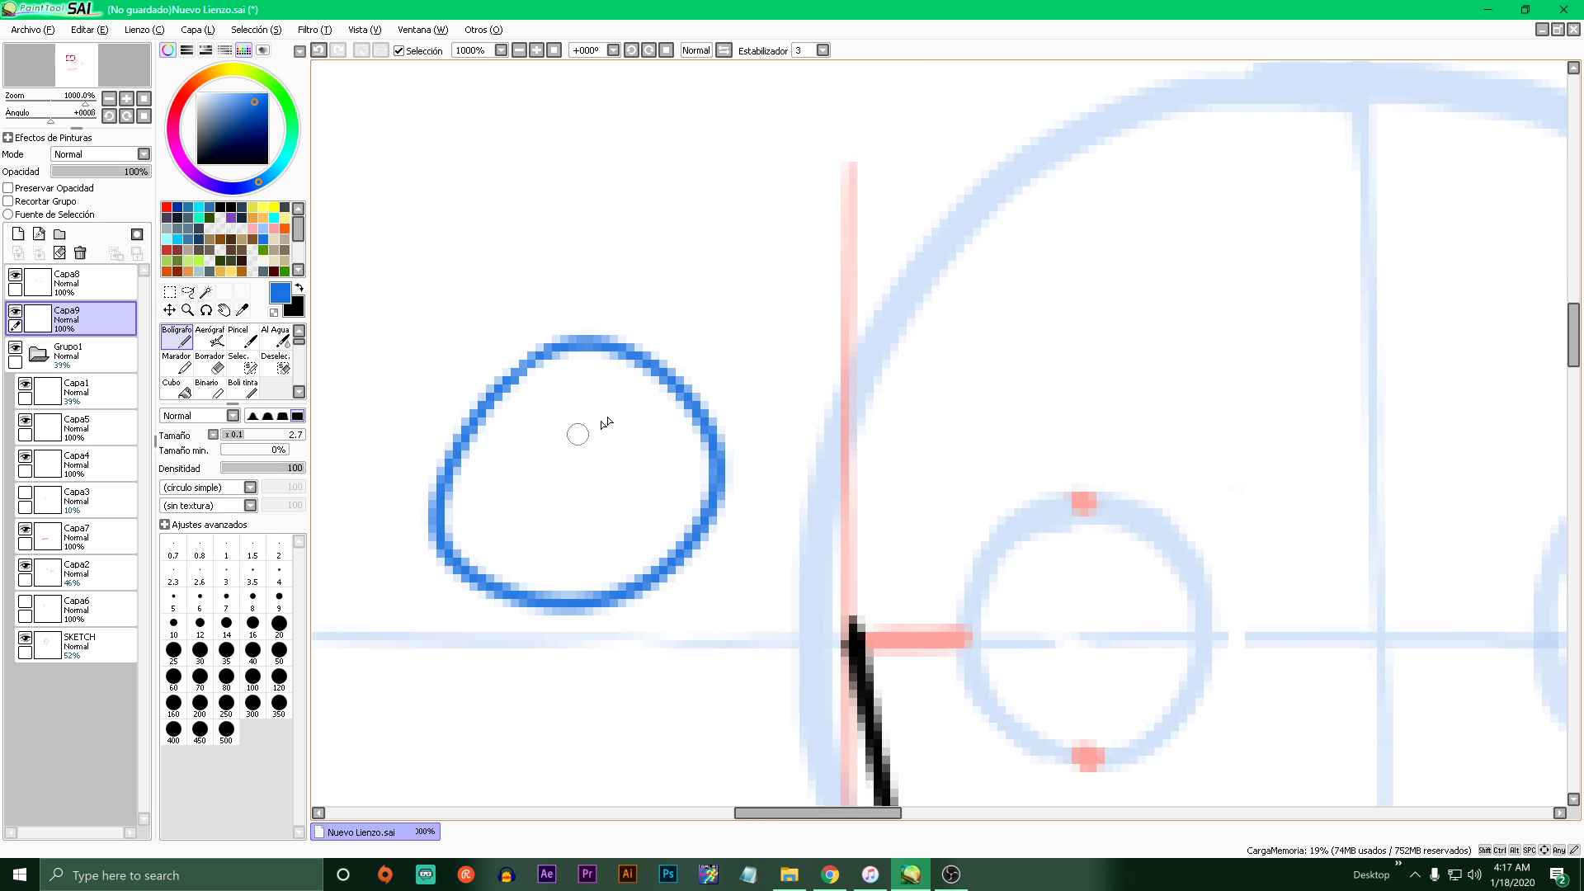
left_click_drag(774, 262, 775, 264)
key("ctrl+z")
scroll(608, 396, "down", 4)
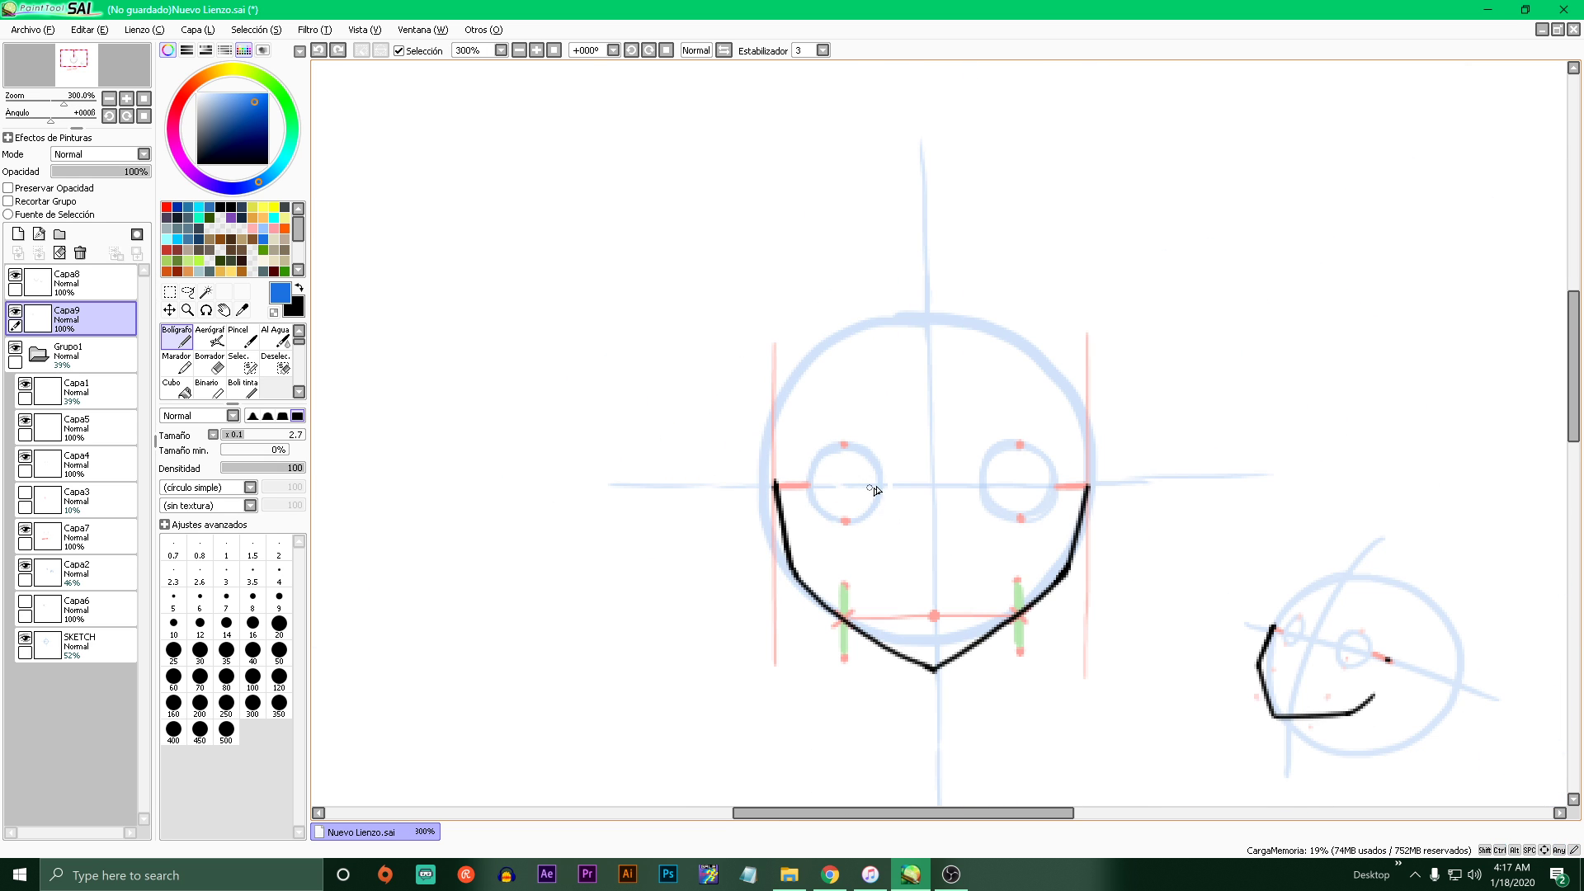
- Trace the front head's two eye circles with blue outlines
scroll(863, 504, "up", 2)
scroll(863, 507, "up", 1)
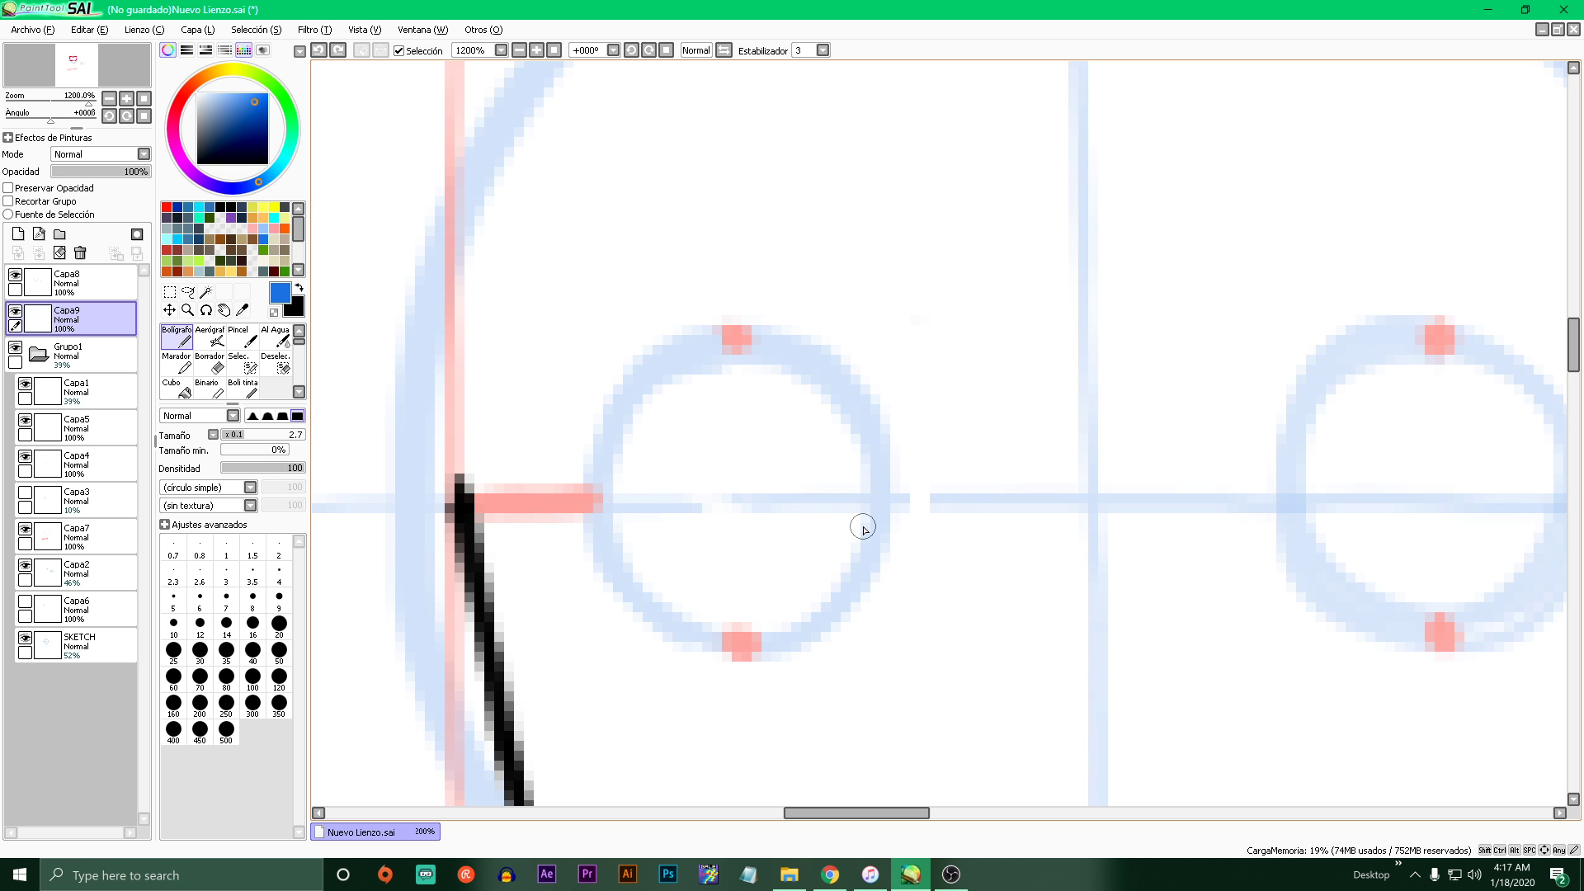
scroll(715, 500, "down", 1)
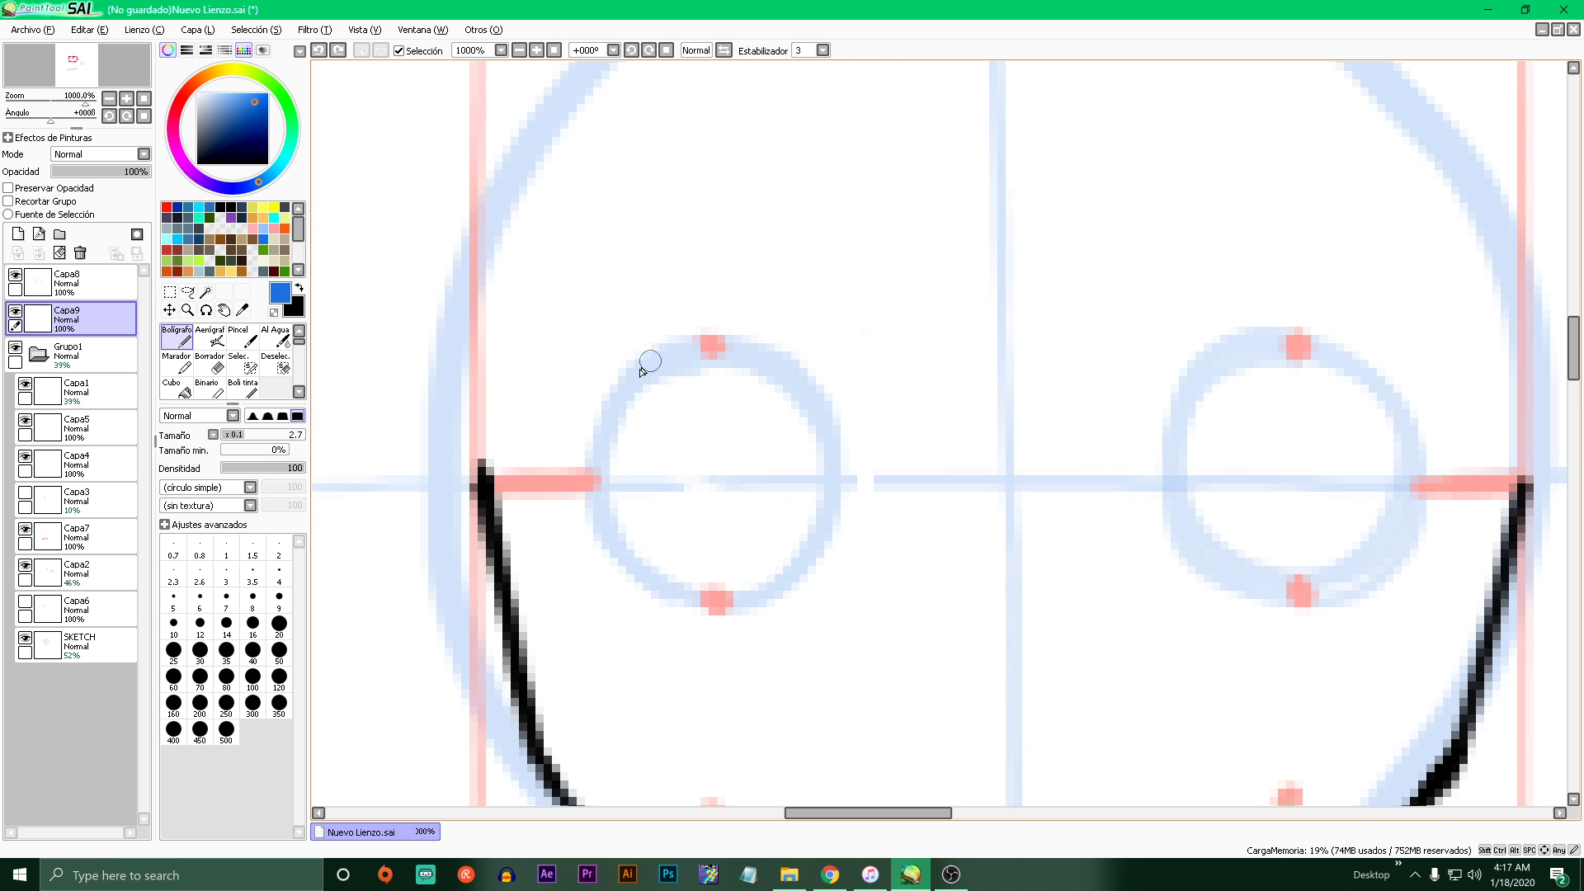
mouse_move(685, 340)
left_mouse_down()
mouse_move(584, 512)
mouse_move(718, 622)
mouse_move(861, 498)
mouse_move(701, 332)
mouse_move(652, 367)
mouse_move(652, 350)
mouse_move(612, 555)
mouse_move(833, 537)
mouse_move(680, 350)
mouse_move(621, 556)
left_mouse_up()
key("ctrl+z")
scroll(729, 608, "down", 4)
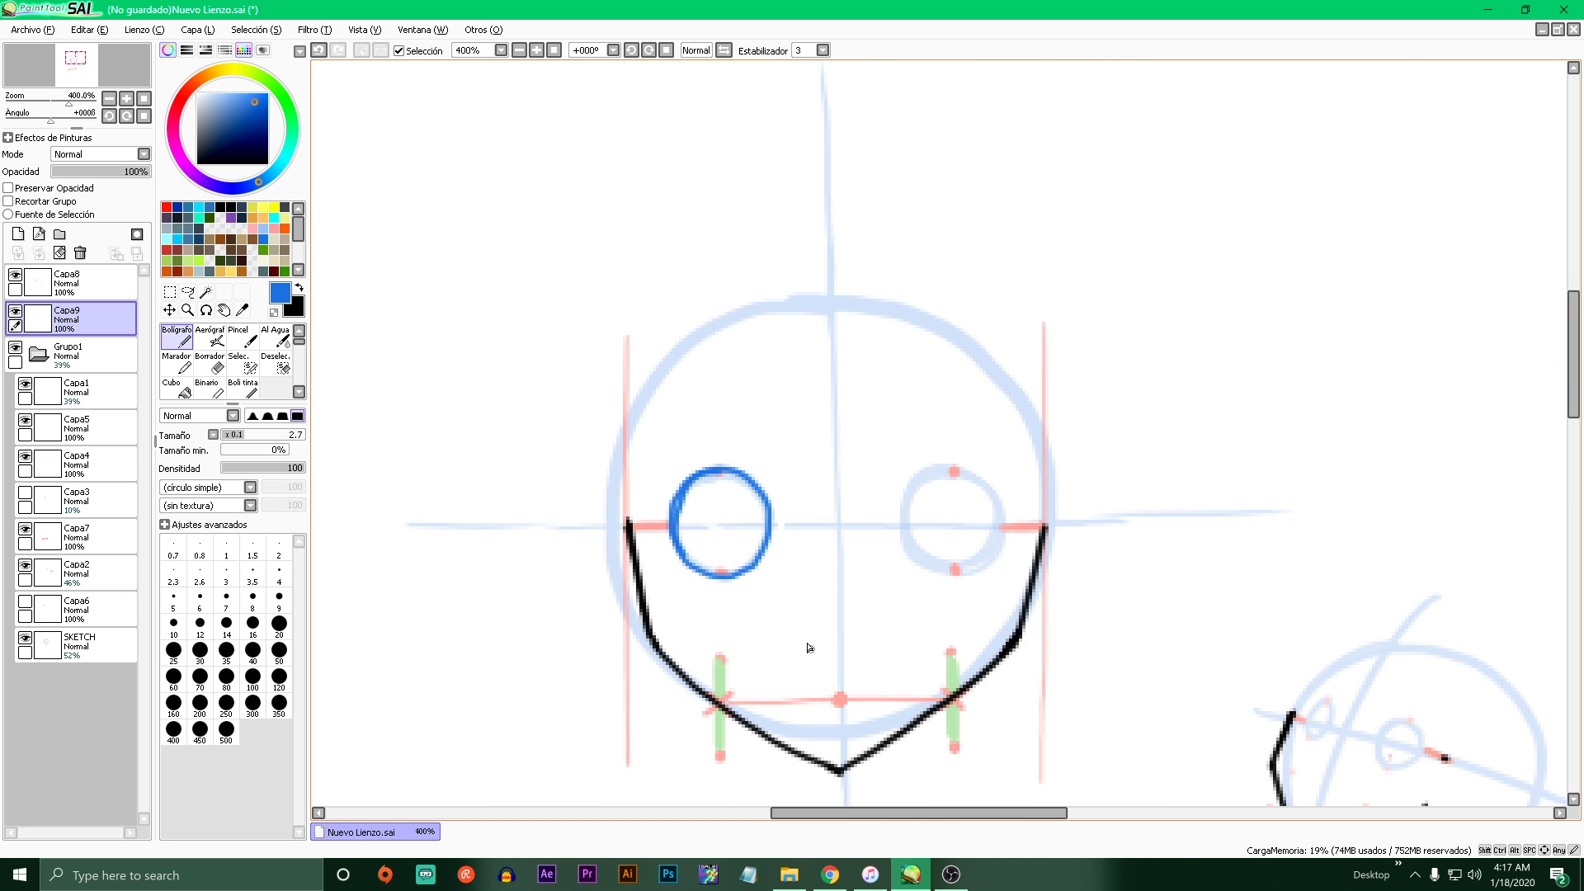
mouse_move(954, 472)
left_mouse_down()
mouse_move(946, 582)
mouse_move(1003, 516)
mouse_move(906, 546)
mouse_move(999, 551)
mouse_move(964, 471)
left_mouse_up()
key("ctrl+z")
- Sketch two small nostrils and a jagged skull-like mouth in blue, and hatch both eye circles solid
scroll(838, 606, "up", 2)
mouse_move(822, 568)
left_mouse_down()
mouse_move(810, 597)
mouse_move(812, 572)
mouse_move(876, 573)
left_mouse_up()
mouse_move(652, 639)
left_mouse_down()
mouse_move(731, 710)
mouse_move(821, 741)
mouse_move(887, 722)
mouse_move(964, 648)
mouse_move(1027, 631)
left_mouse_up()
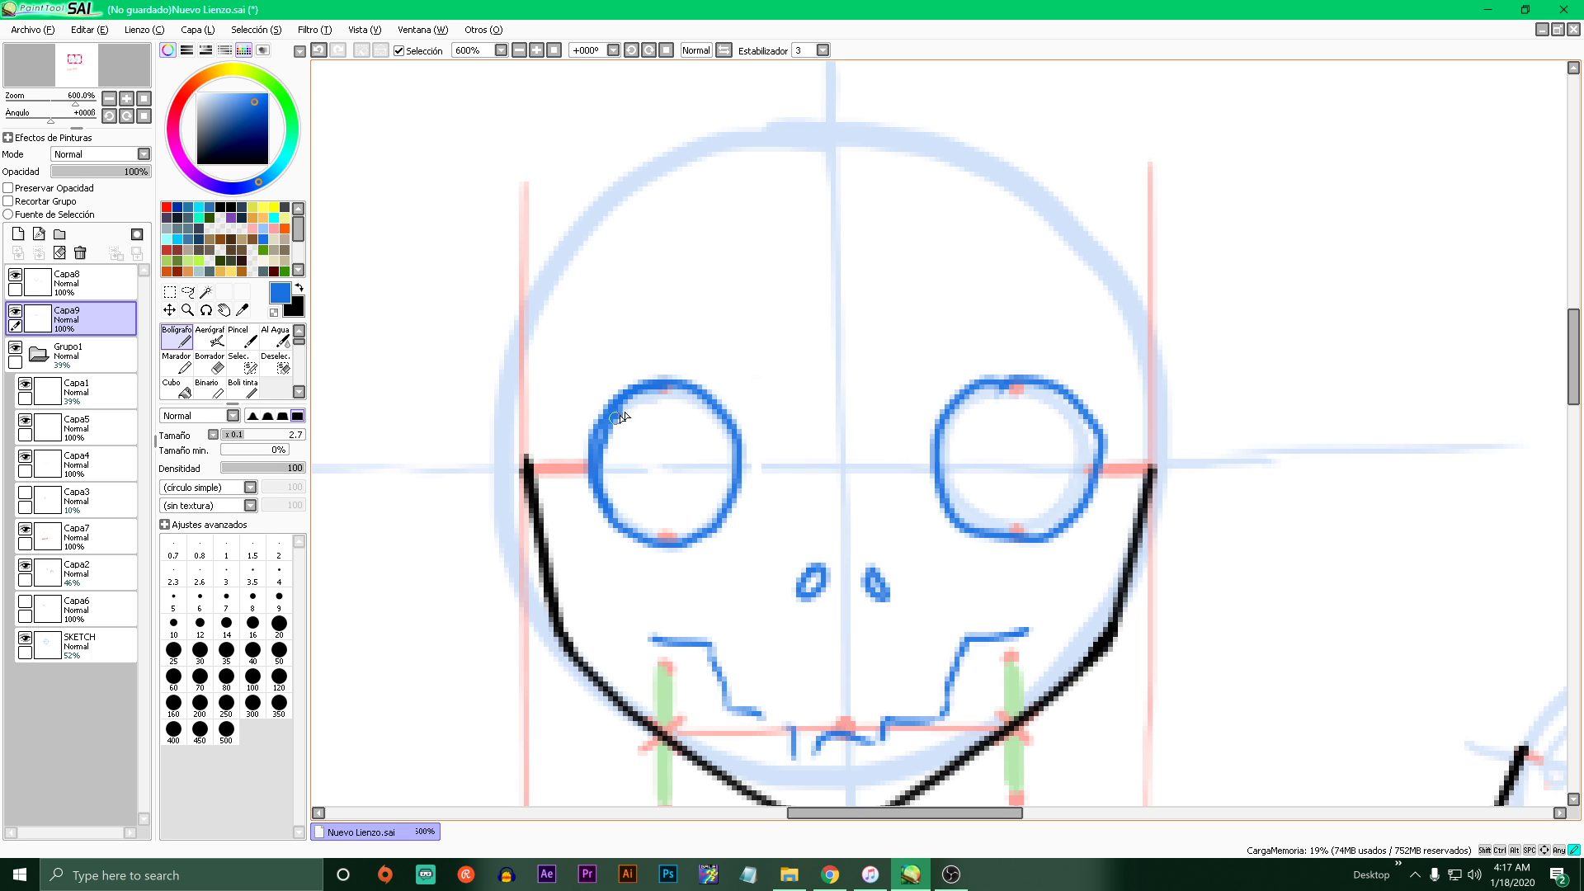
mouse_move(621, 417)
left_mouse_down()
mouse_move(671, 402)
mouse_move(601, 492)
mouse_move(703, 440)
mouse_move(667, 509)
mouse_move(693, 545)
left_mouse_up()
mouse_move(957, 429)
left_mouse_down()
mouse_move(1029, 423)
mouse_move(974, 493)
mouse_move(1070, 464)
mouse_move(1060, 536)
left_mouse_up()
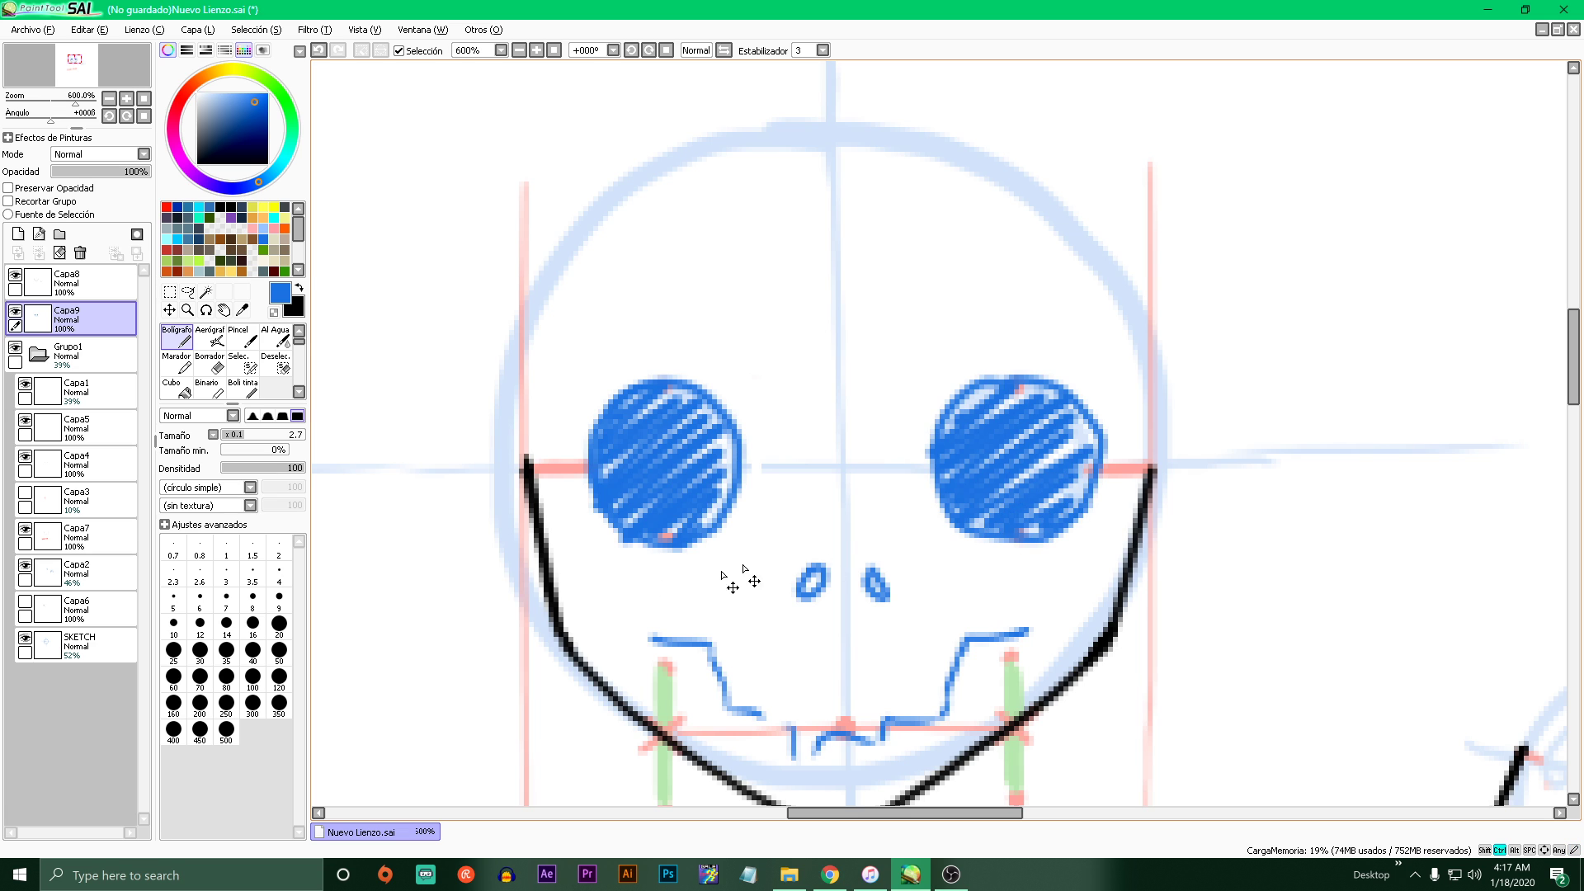
- Clear the entire blue skull sketch from the current layer and remove the selection
key("ctrl+a")
key("Delete")
key("ctrl+d")
left_click_drag(763, 457, 718, 593)
key("ctrl+z")
- Draw an upright narrow blue oval inside each of the front head's two eye circles
scroll(649, 439, "up", 2)
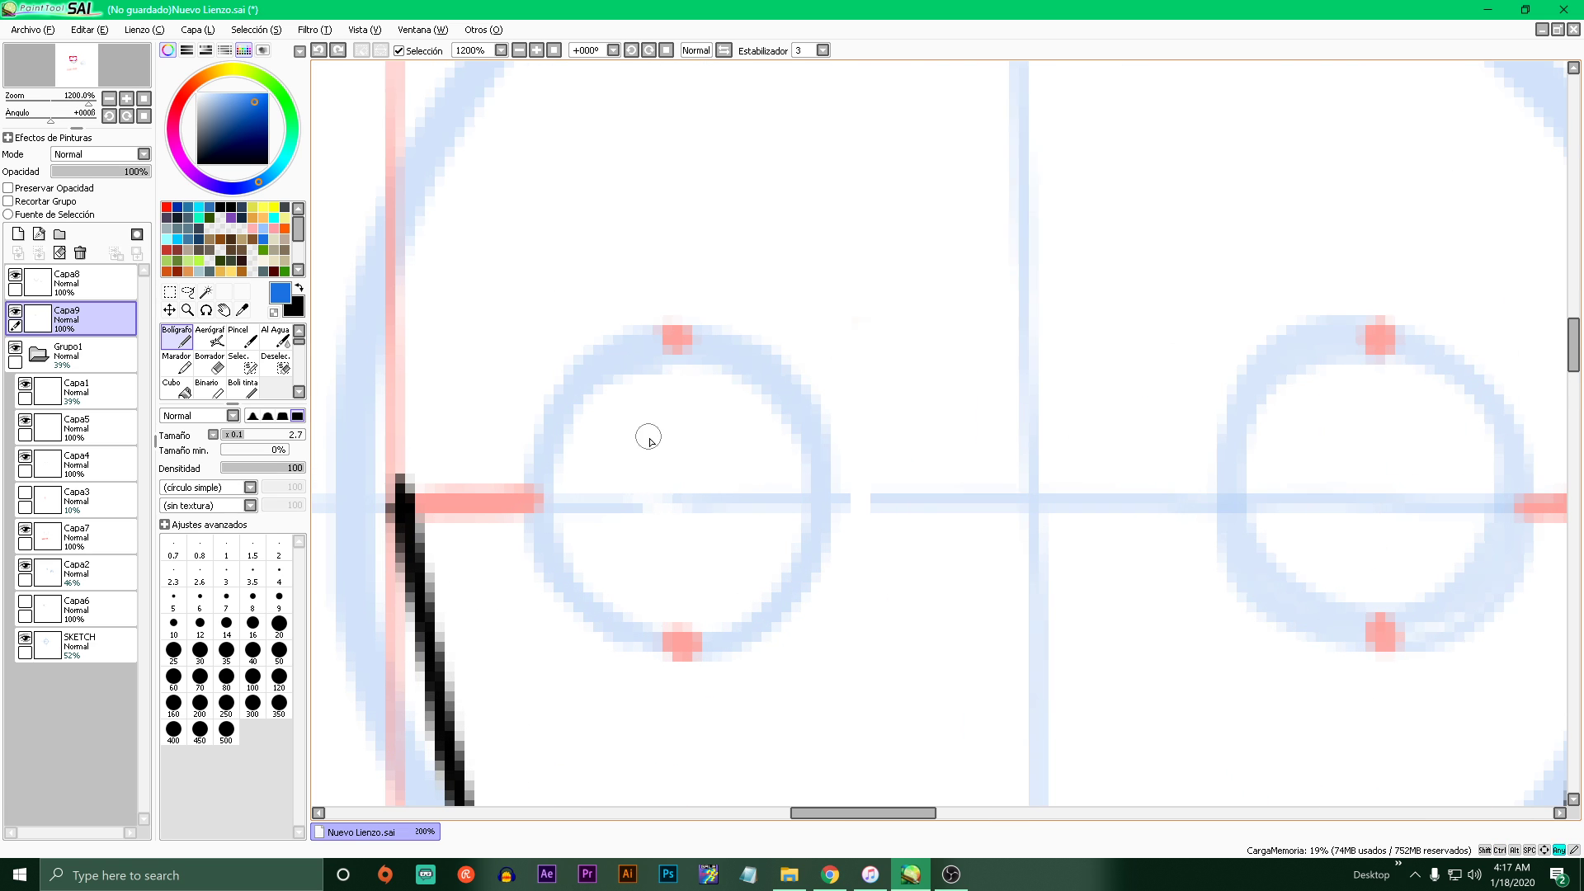
mouse_move(679, 360)
left_mouse_down()
mouse_move(604, 442)
mouse_move(602, 516)
mouse_move(628, 585)
mouse_move(695, 622)
mouse_move(752, 578)
mouse_move(758, 499)
mouse_move(642, 371)
mouse_move(611, 510)
mouse_move(655, 594)
mouse_move(739, 590)
mouse_move(765, 492)
mouse_move(750, 410)
mouse_move(698, 350)
left_mouse_up()
key("ctrl+z")
scroll(667, 456, "down", 2)
scroll(949, 462, "up", 1)
mouse_move(1038, 380)
left_mouse_down()
mouse_move(984, 504)
mouse_move(1030, 556)
mouse_move(1072, 524)
mouse_move(1079, 454)
mouse_move(1015, 382)
left_mouse_up()
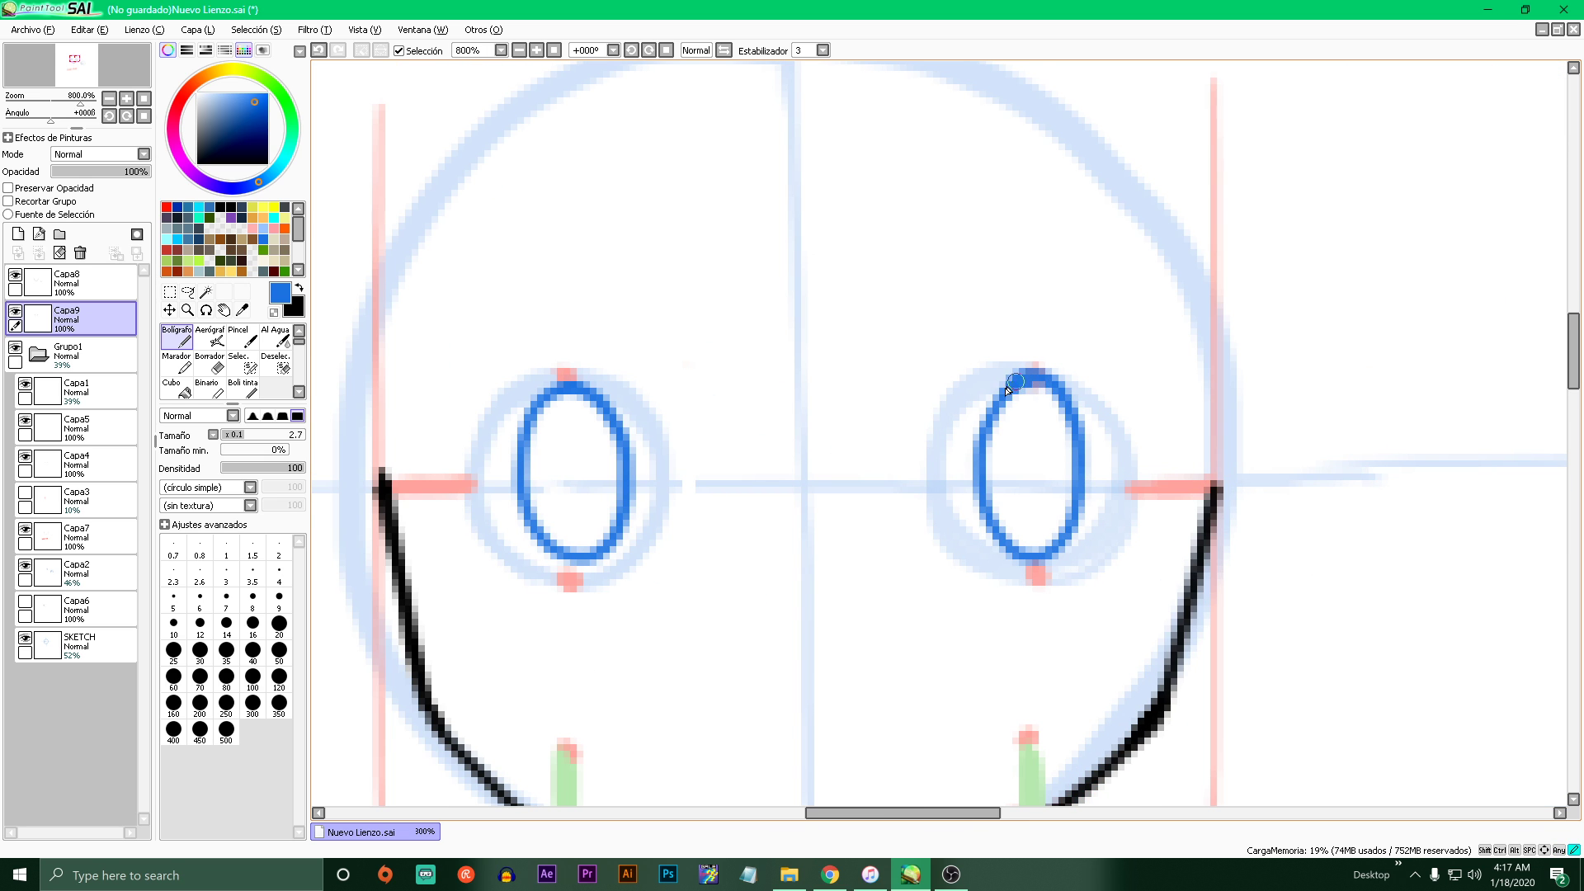
scroll(1009, 388, "down", 2)
scroll(1015, 454, "up", 1)
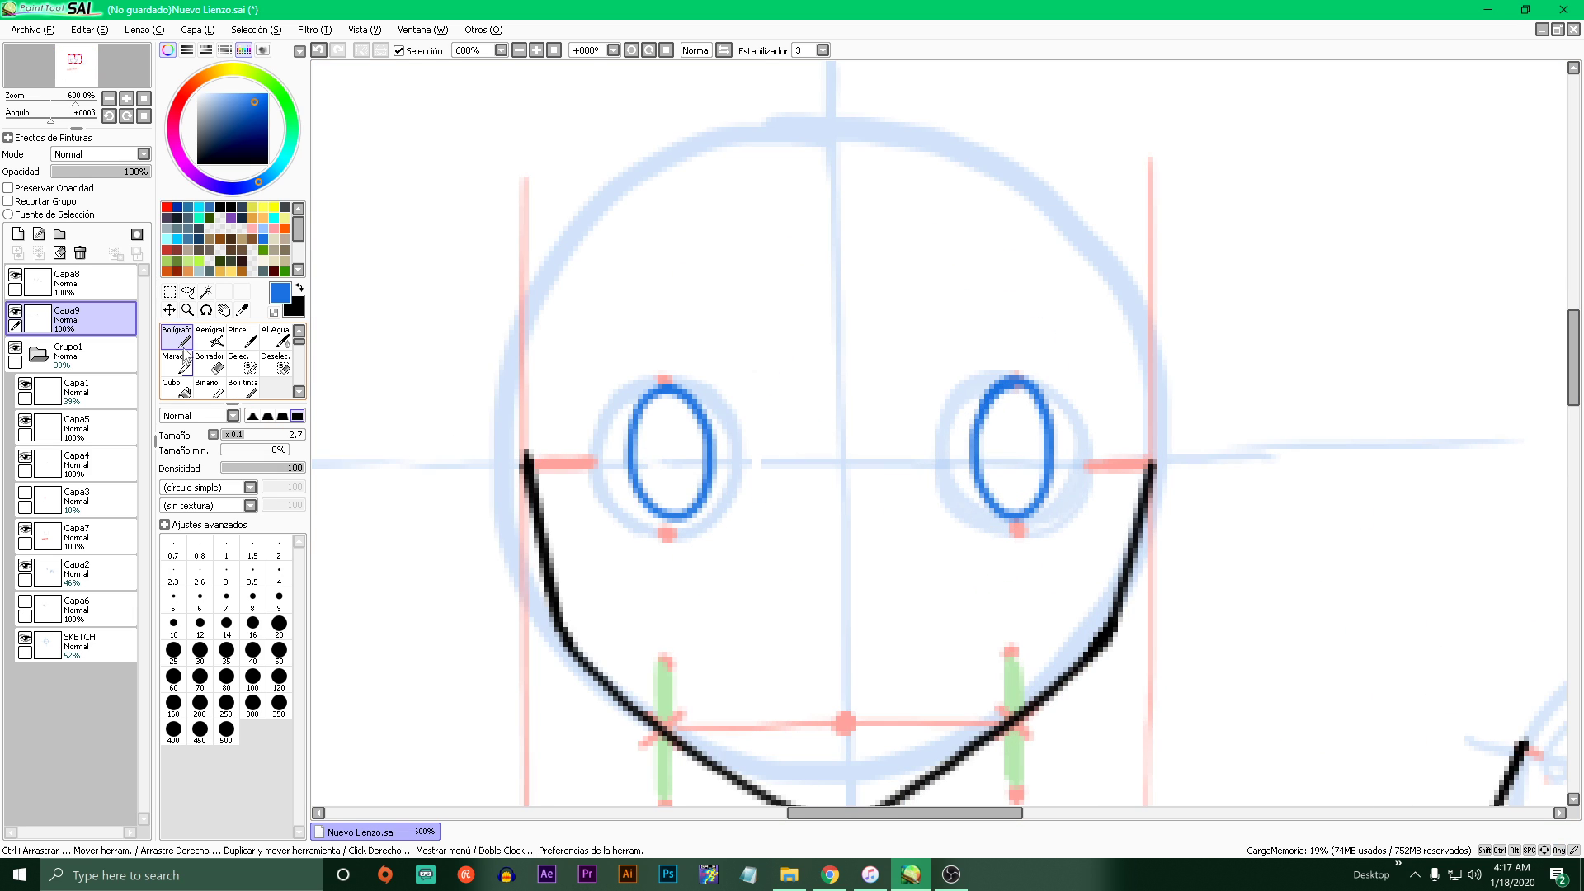
- Select the right blue oval and transform it to match the left oval's height, then deselect
left_click(169, 292)
left_click_drag(940, 345, 1084, 552)
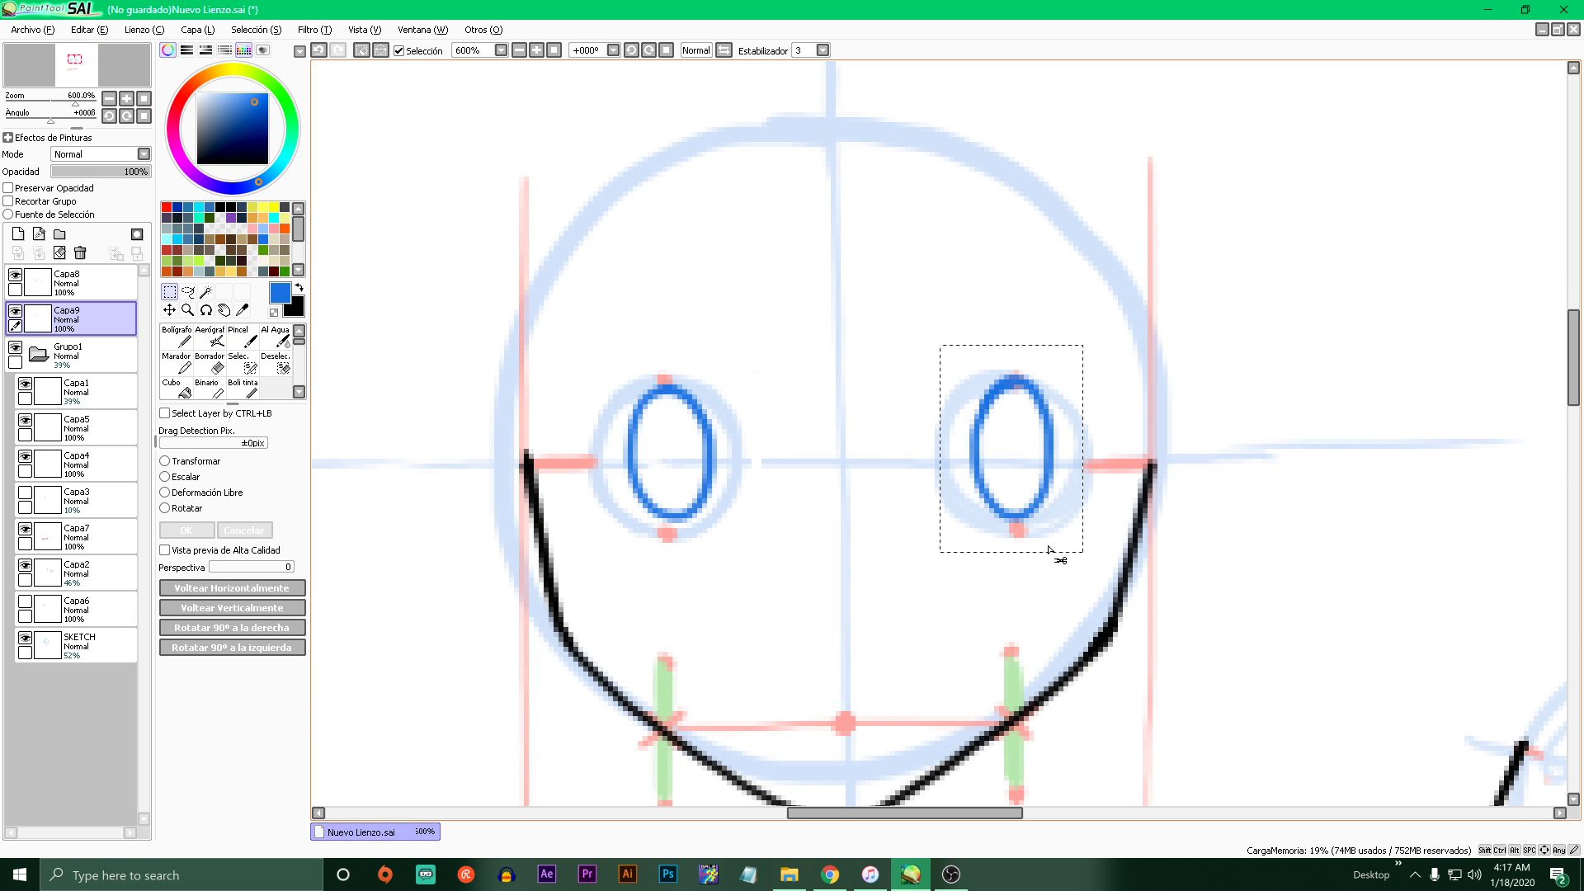
key("ctrl+t")
key("Return")
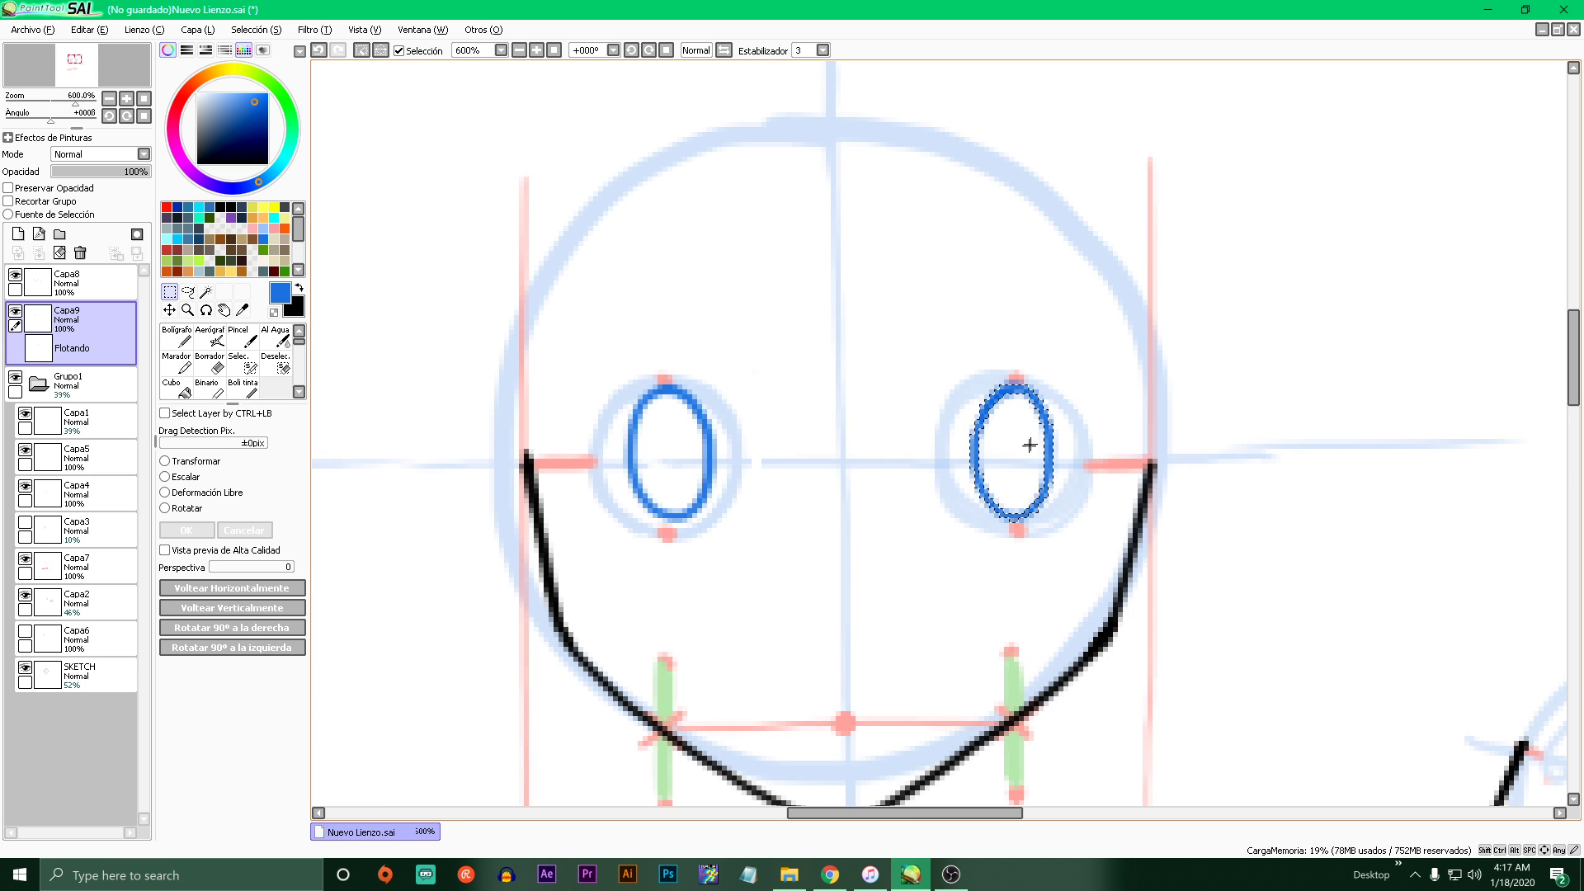
key("ctrl+d")
- Select both blue ovals and move them together so they sit centred on the eye line, then deselect
left_click_drag(599, 351, 1015, 547)
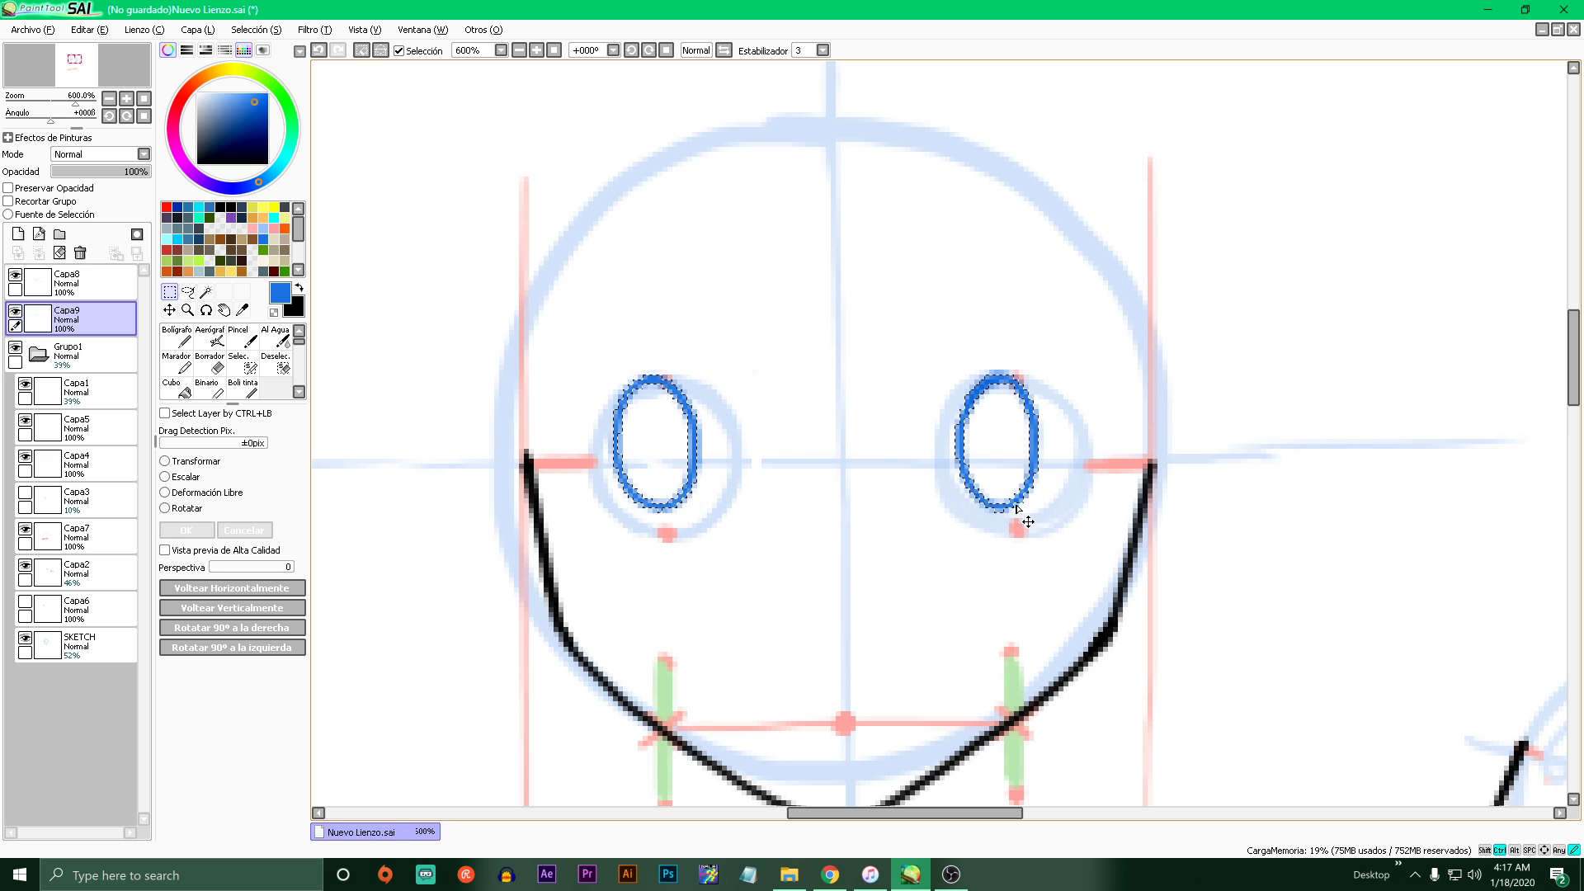
left_click_drag(1013, 550, 1023, 533)
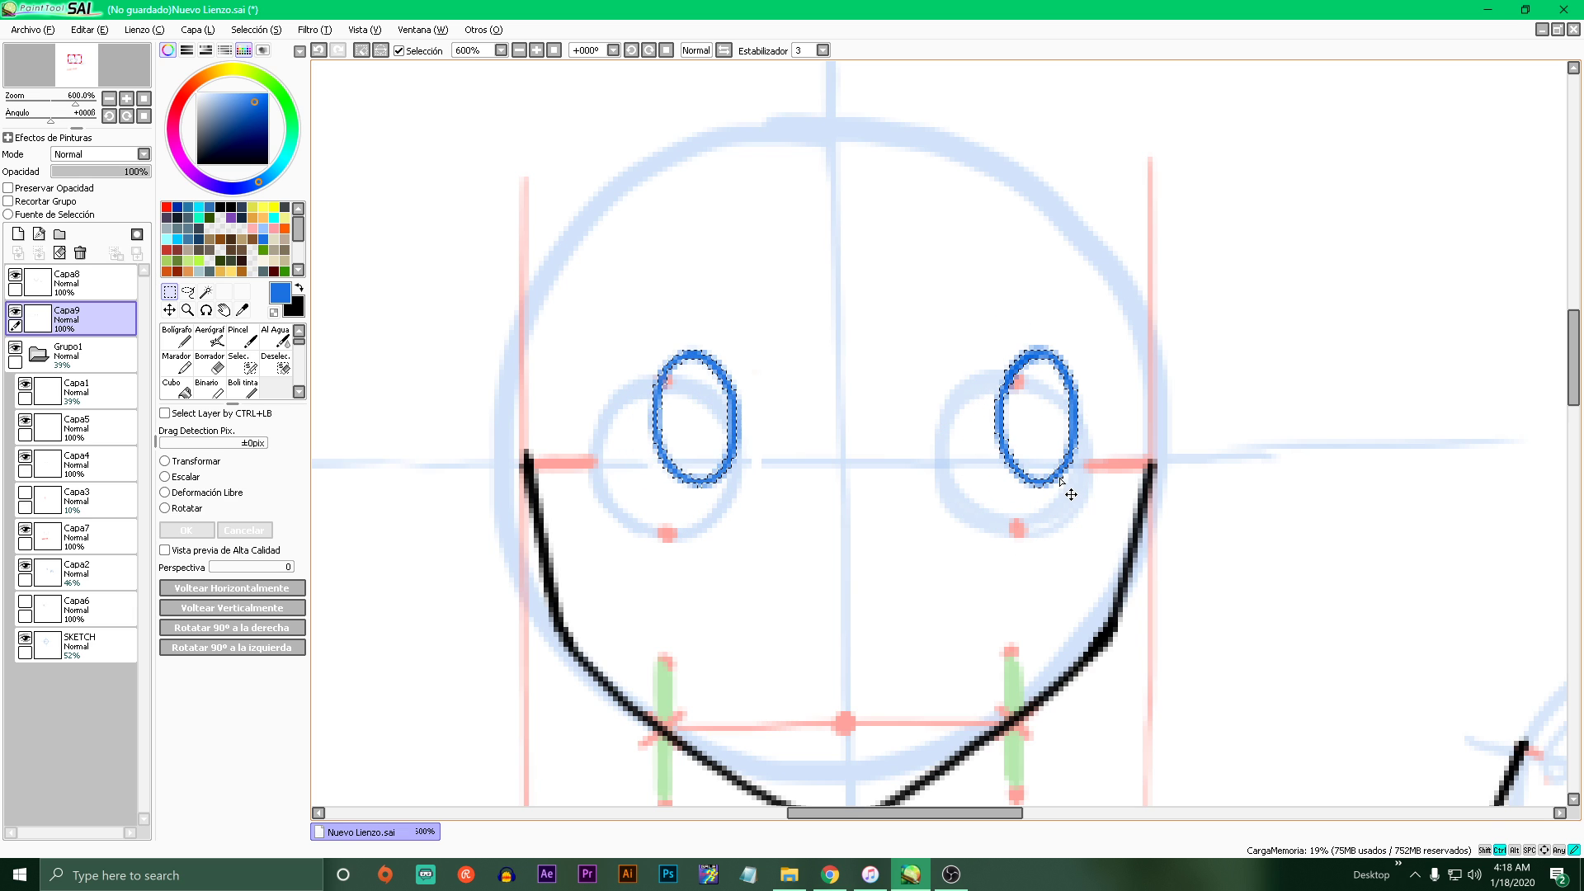
key("Right")
key("Up")
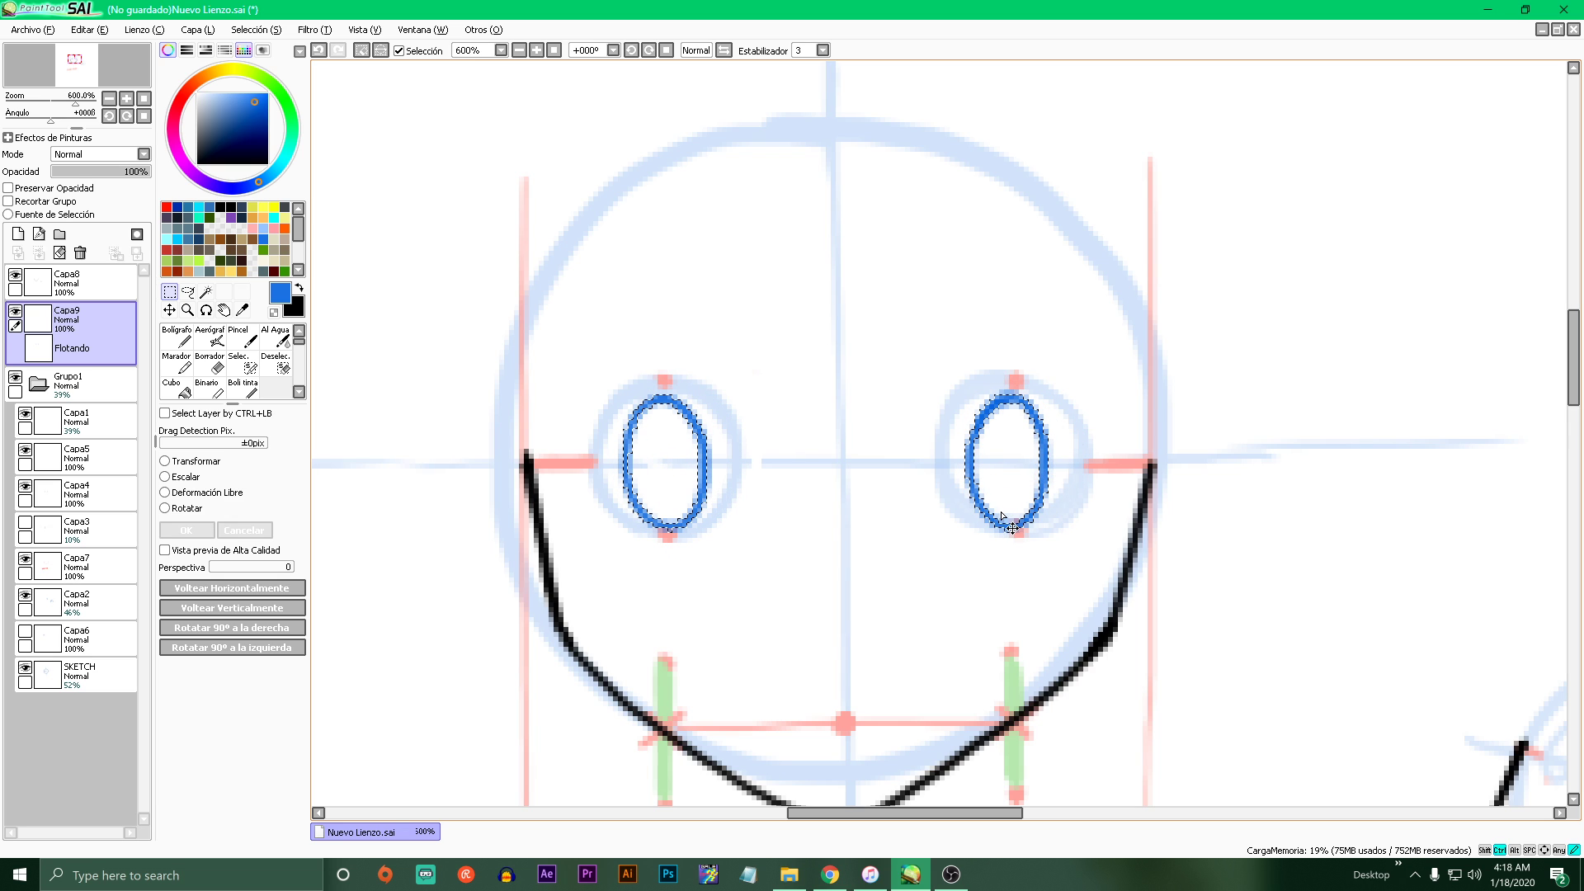
key("ctrl+d")
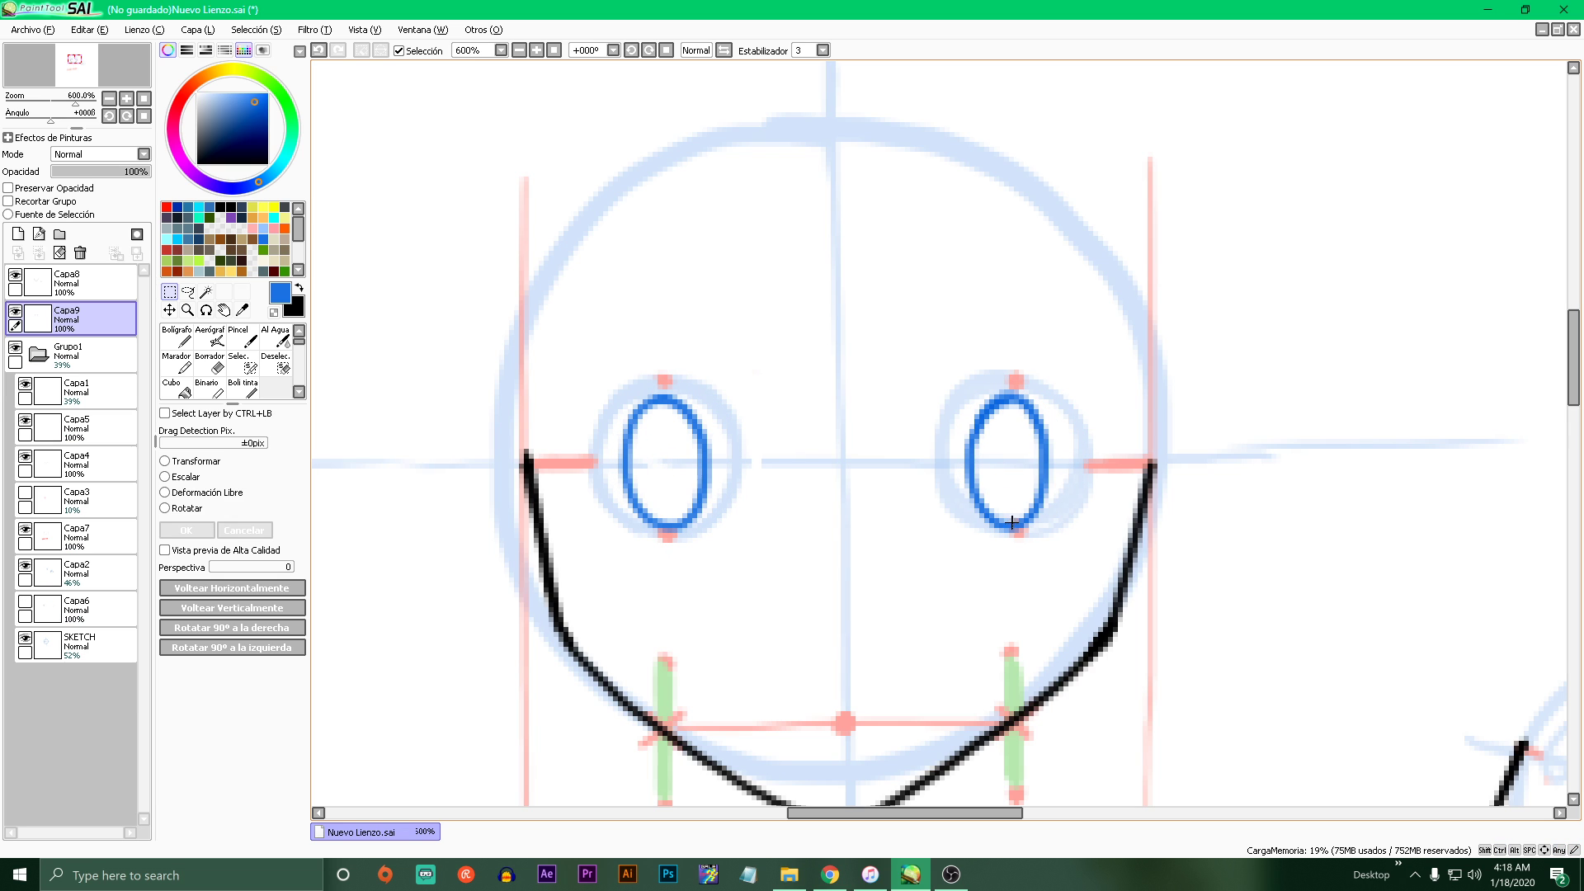
- Select both blue ovals together and nudge their position on the eye line, then deselect and return to the pen
left_click_drag(1123, 349, 500, 632)
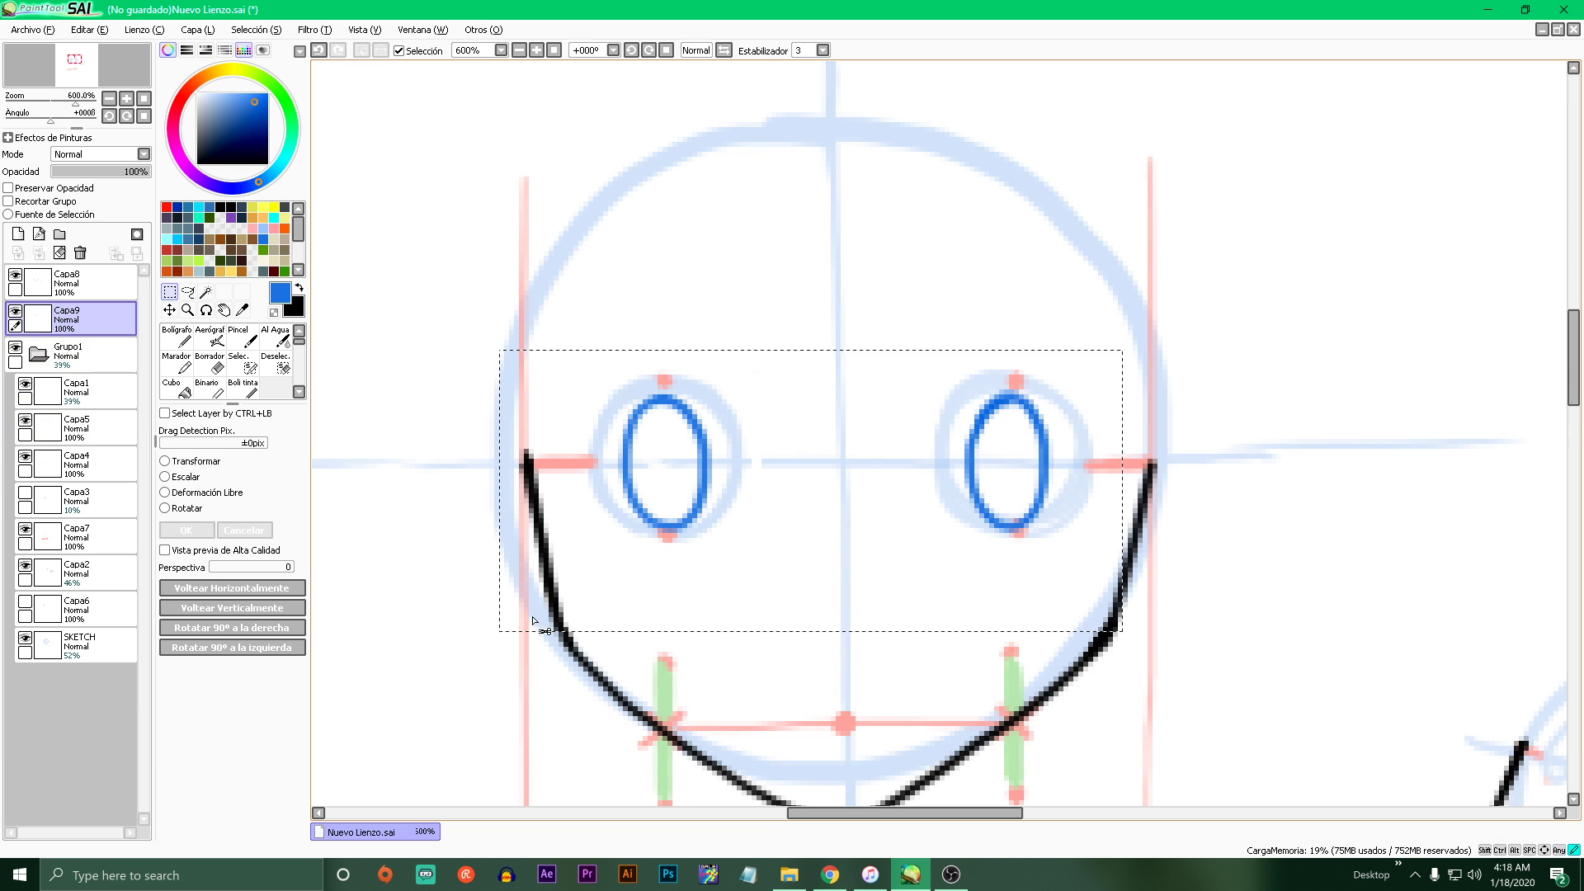
left_click_drag(853, 526, 896, 491)
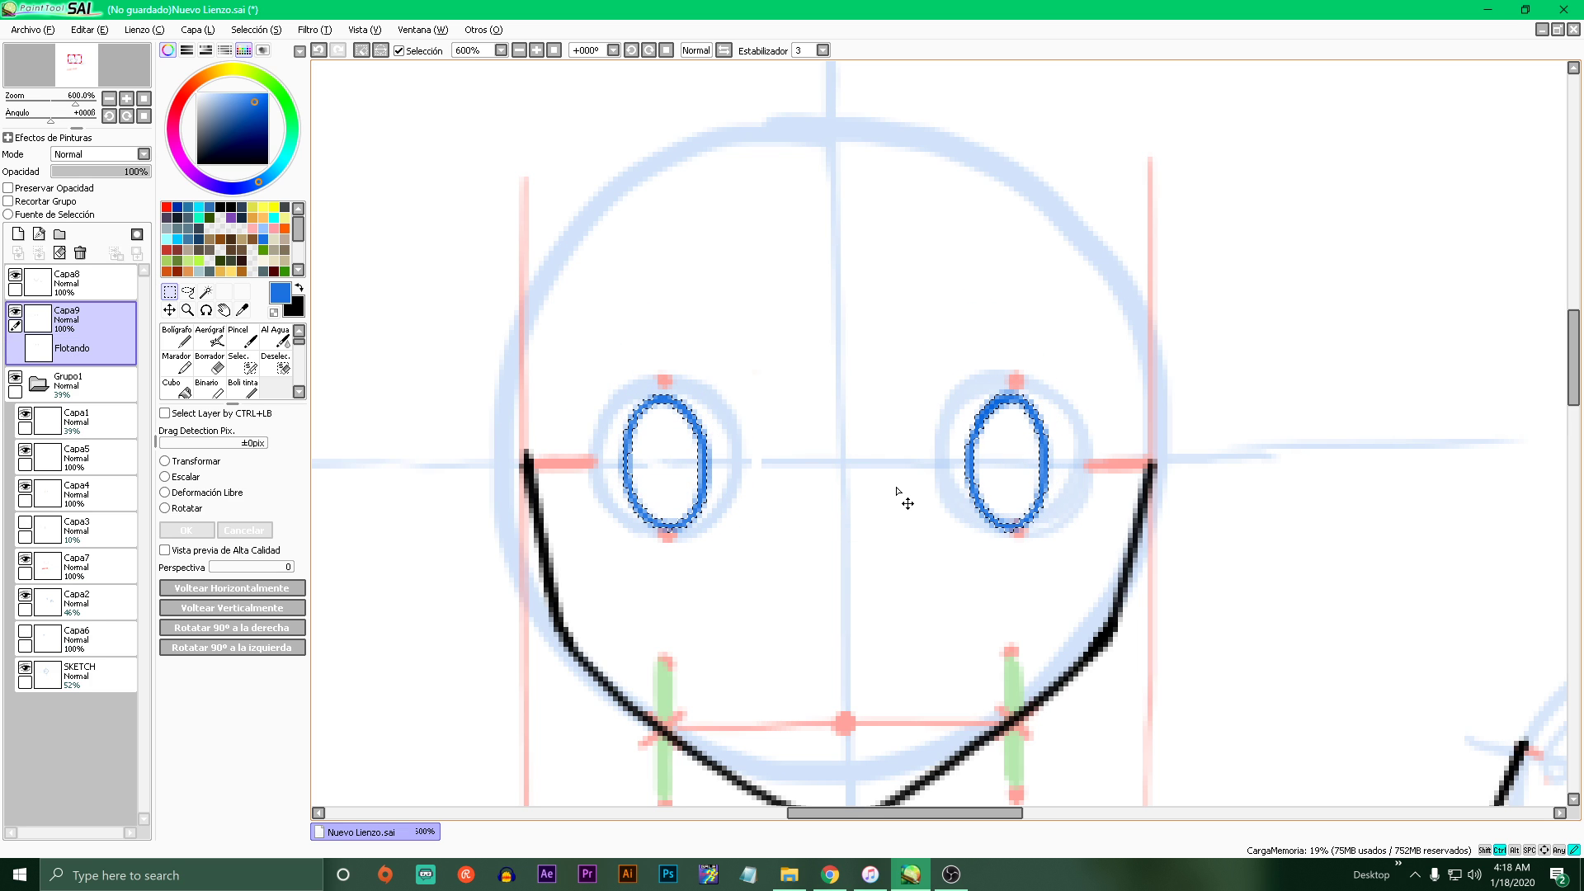
key("ctrl+d")
left_click(177, 339)
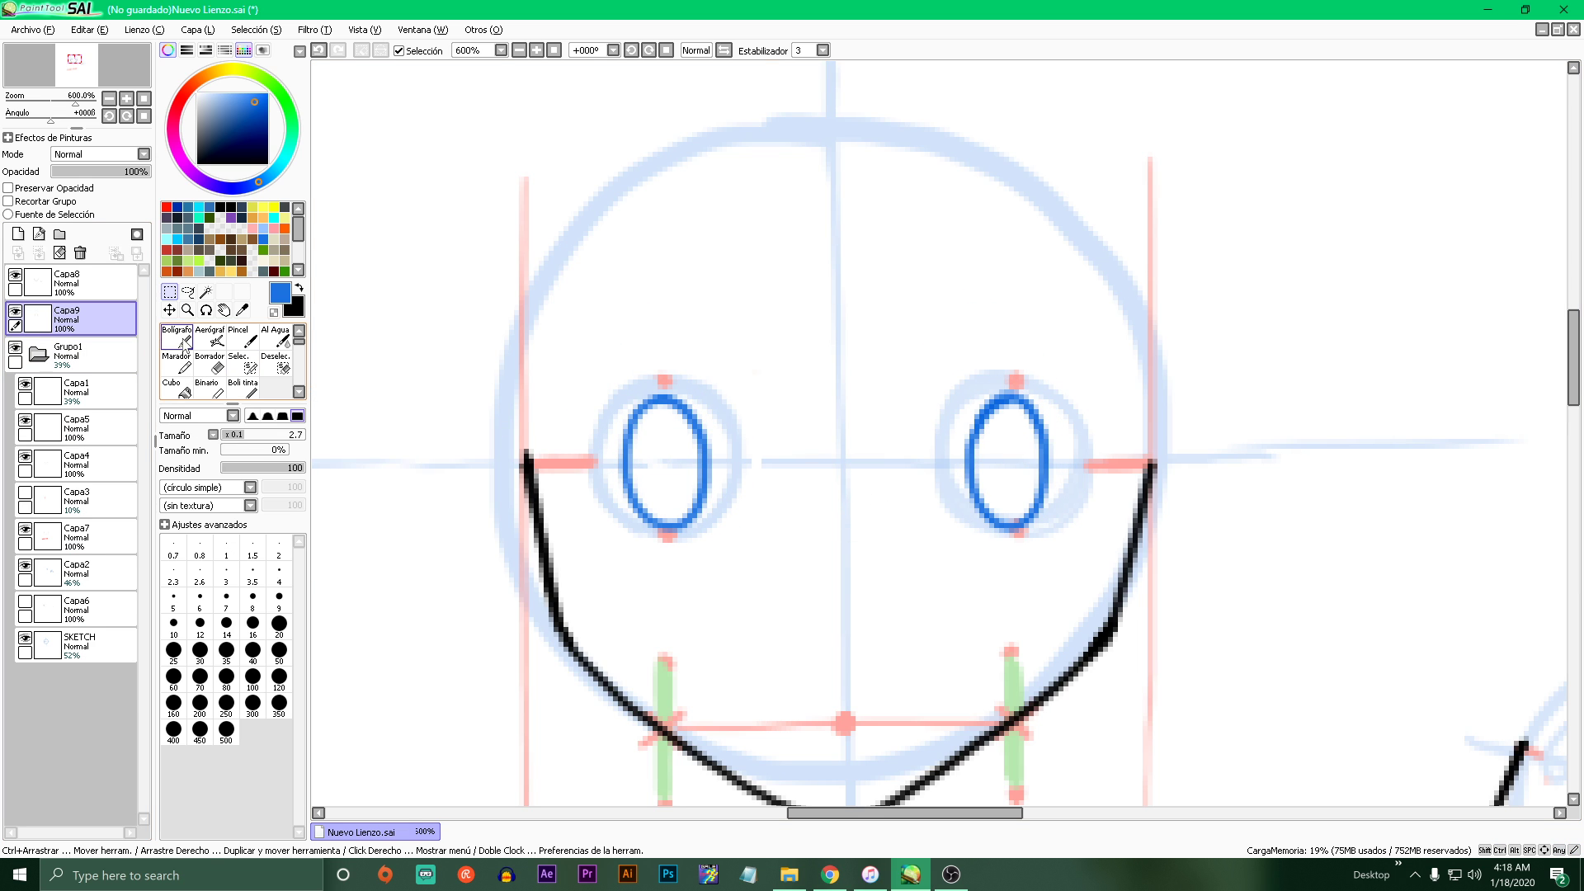
- Hide the blue oval layer Capa9 and add a new empty layer above it
left_click(15, 313)
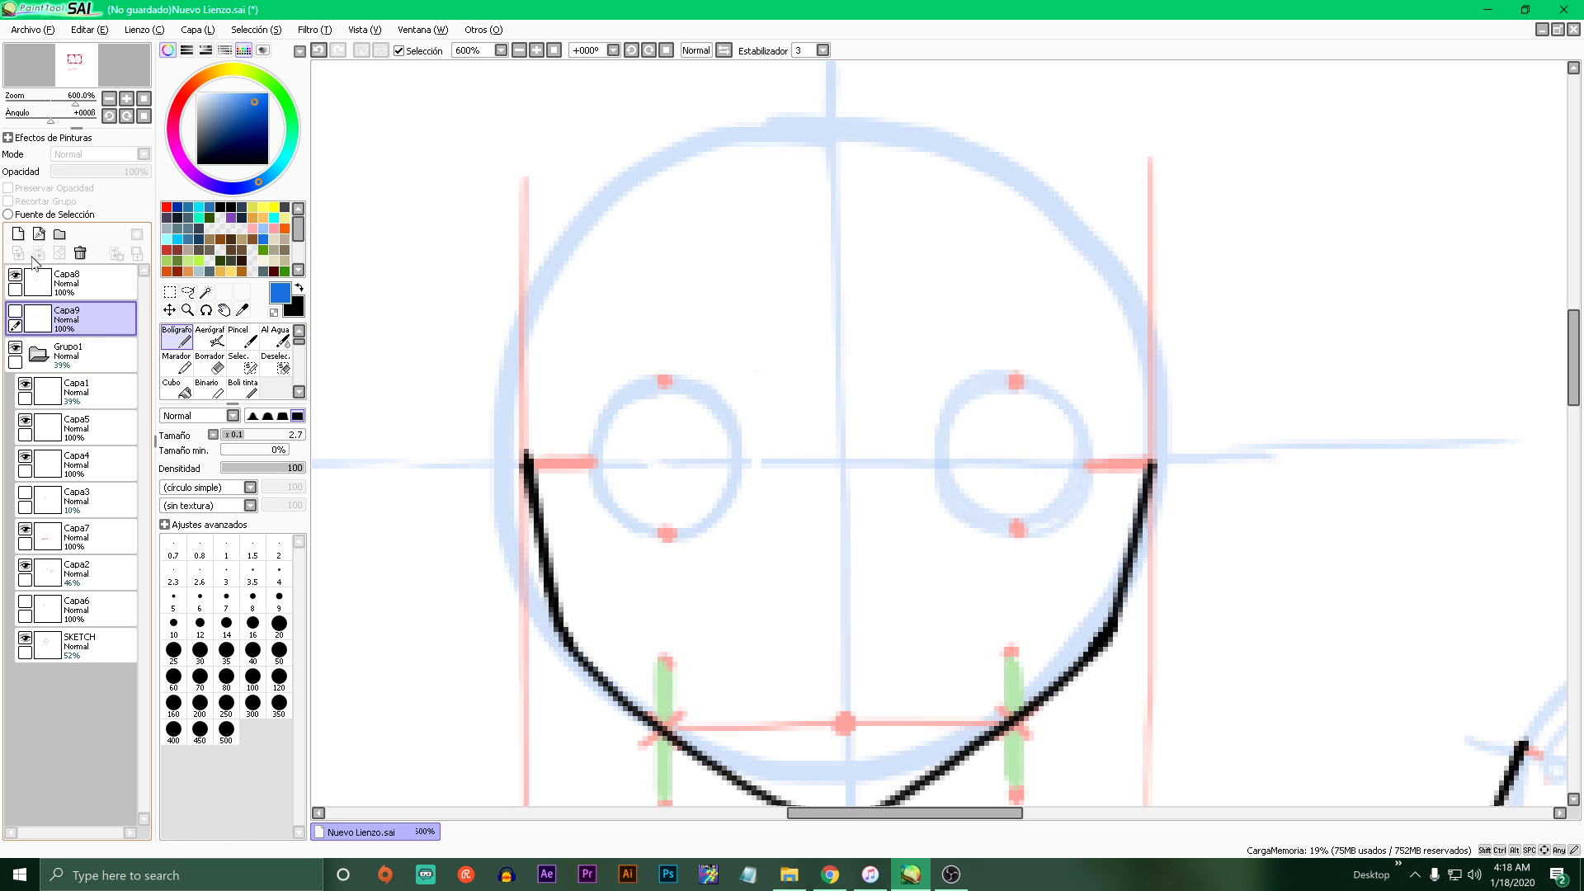
left_click(17, 235)
scroll(767, 429, "up", 2)
mouse_move(755, 340)
left_mouse_down()
mouse_move(619, 532)
mouse_move(740, 634)
mouse_move(821, 543)
mouse_move(813, 391)
mouse_move(724, 341)
mouse_move(647, 405)
mouse_move(622, 491)
mouse_move(642, 584)
mouse_move(715, 637)
mouse_move(805, 561)
left_mouse_up()
key("ctrl+z")
mouse_move(623, 421)
left_mouse_down()
mouse_move(639, 528)
mouse_move(636, 425)
mouse_move(607, 509)
mouse_move(648, 484)
mouse_move(625, 435)
left_mouse_up()
scroll(625, 435, "down", 3)
key("ctrl+z")
scroll(611, 445, "up", 1)
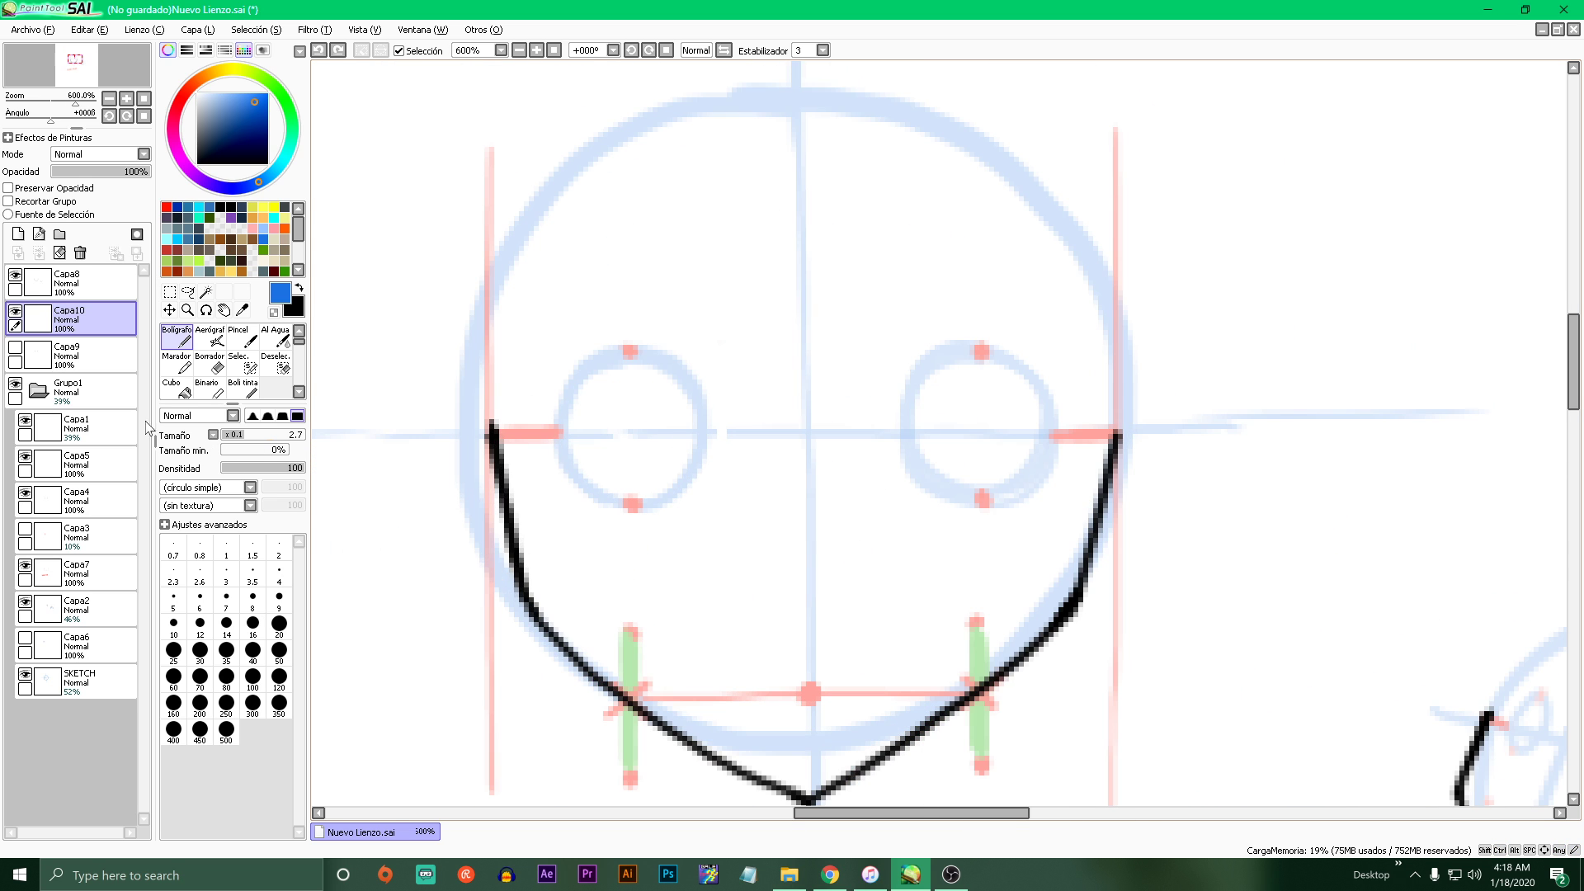
- Show the blue oval layer Capa9 again and clear the whole-canvas selection
left_click(16, 348)
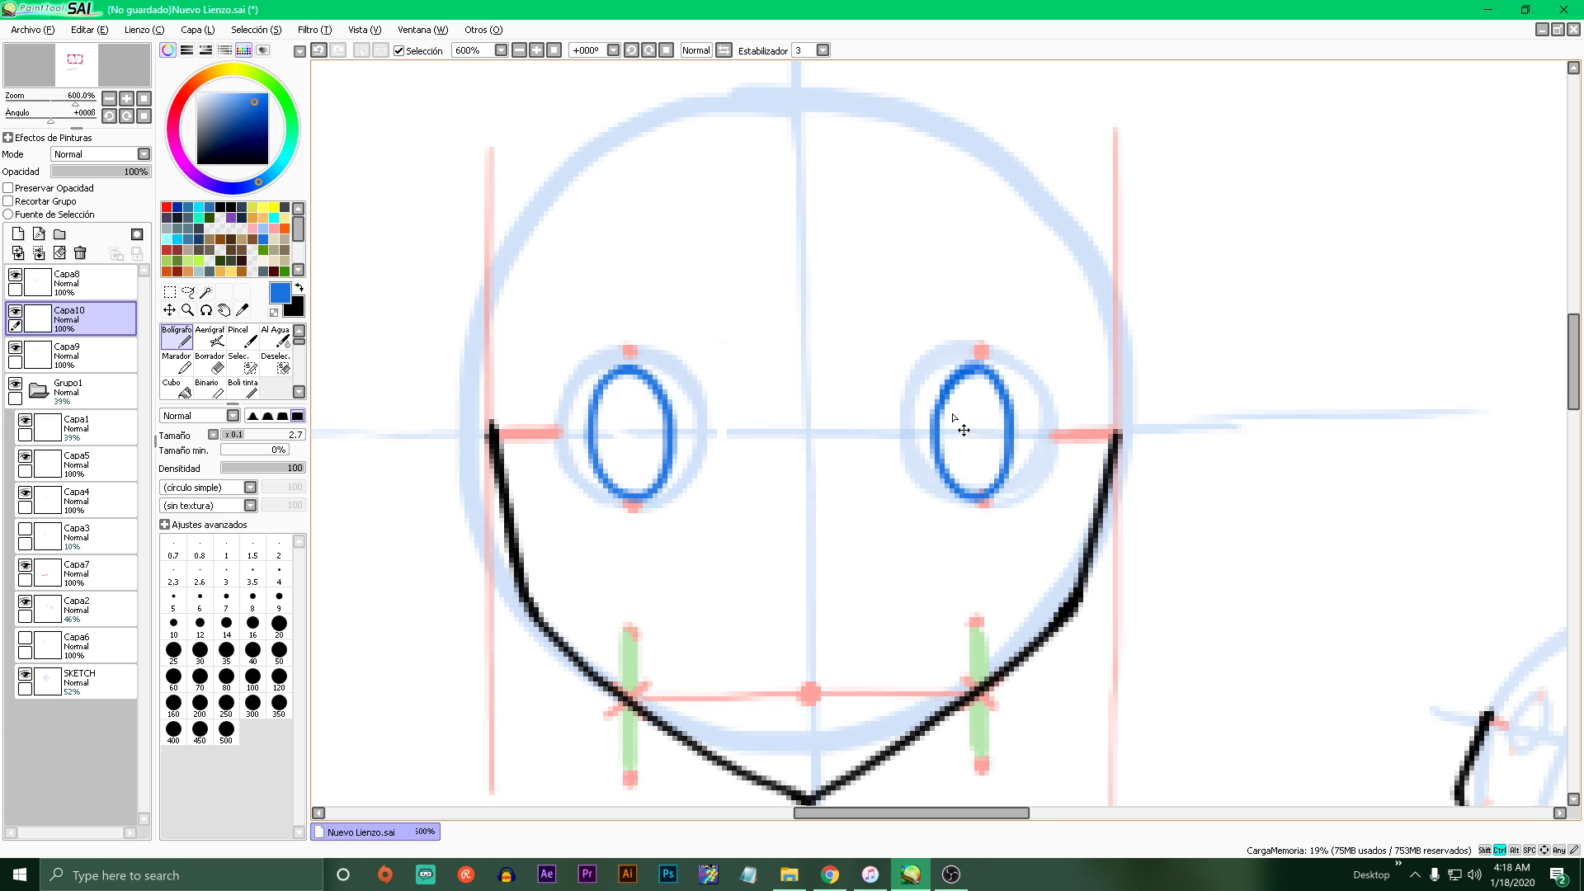
key("a")
key("ctrl+a")
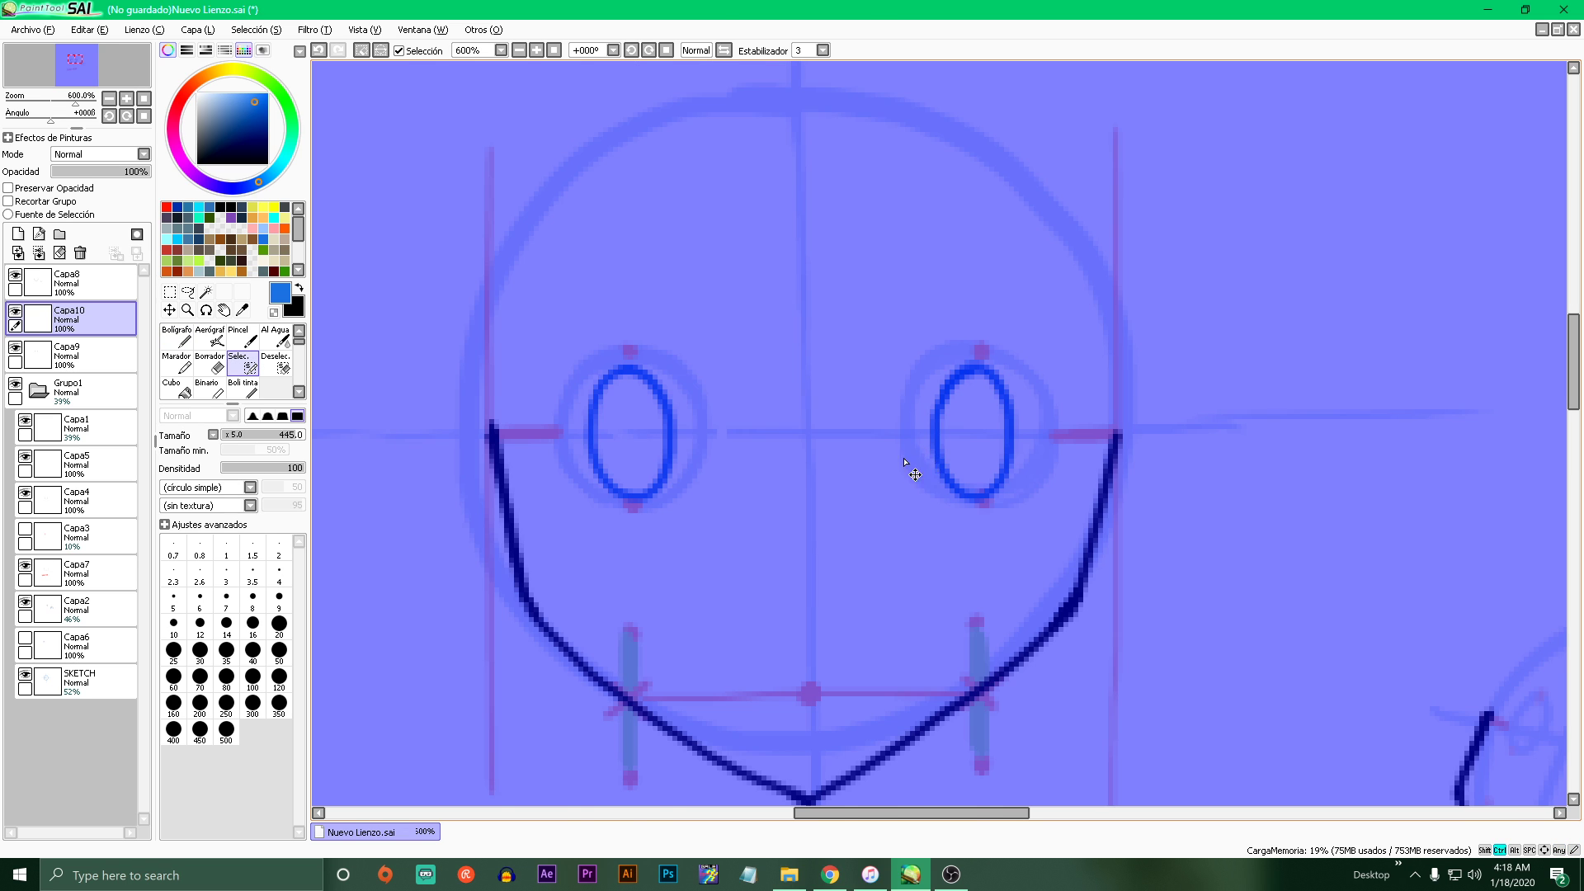
key("ctrl+d")
key("n")
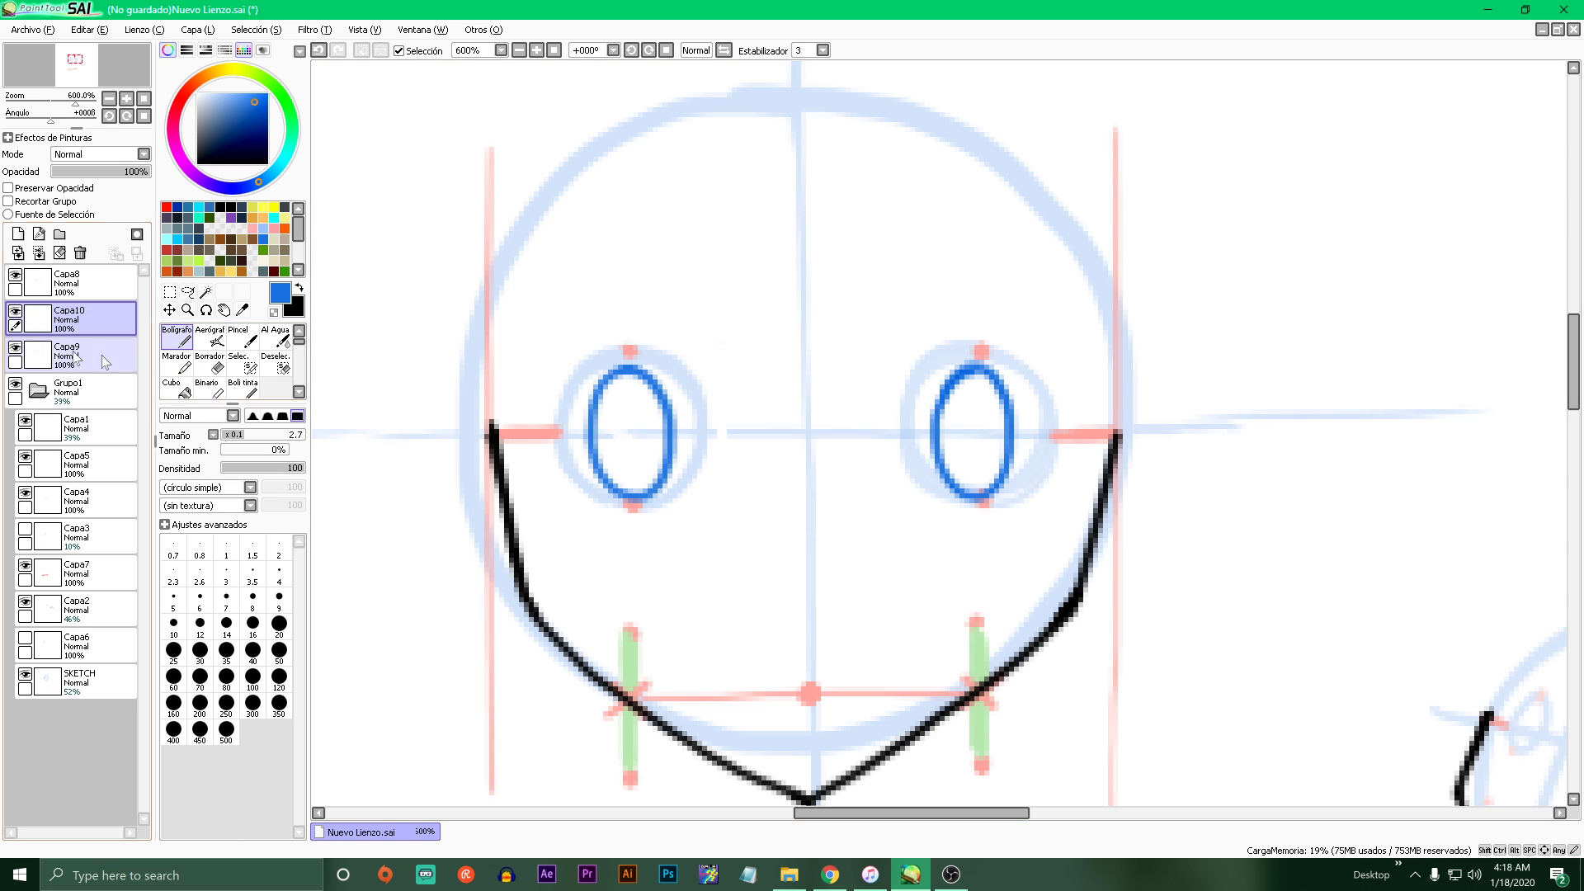
- On layer Capa9, select both blue ovals and shift them toward the right side of their eye circles, then deselect
left_click(17, 347)
left_click(17, 348)
left_click(73, 354)
mouse_move(784, 492)
left_mouse_down()
mouse_move(833, 505)
mouse_move(733, 445)
mouse_move(838, 495)
mouse_move(770, 555)
mouse_move(777, 494)
left_mouse_up()
left_click(169, 291)
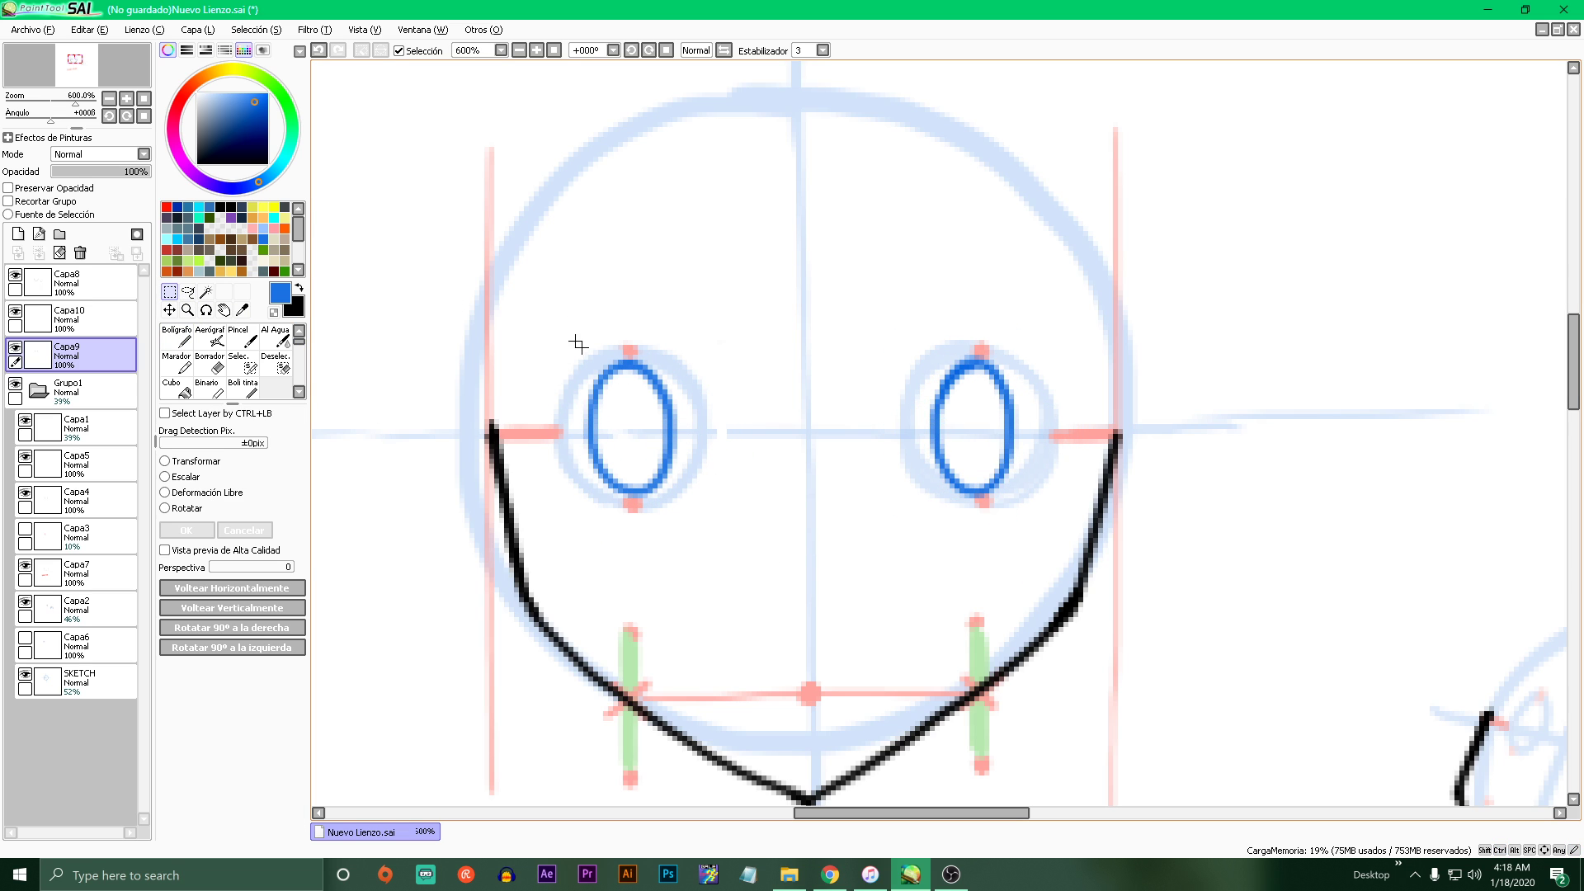
left_click_drag(564, 306, 1048, 538)
left_click_drag(892, 454, 974, 460)
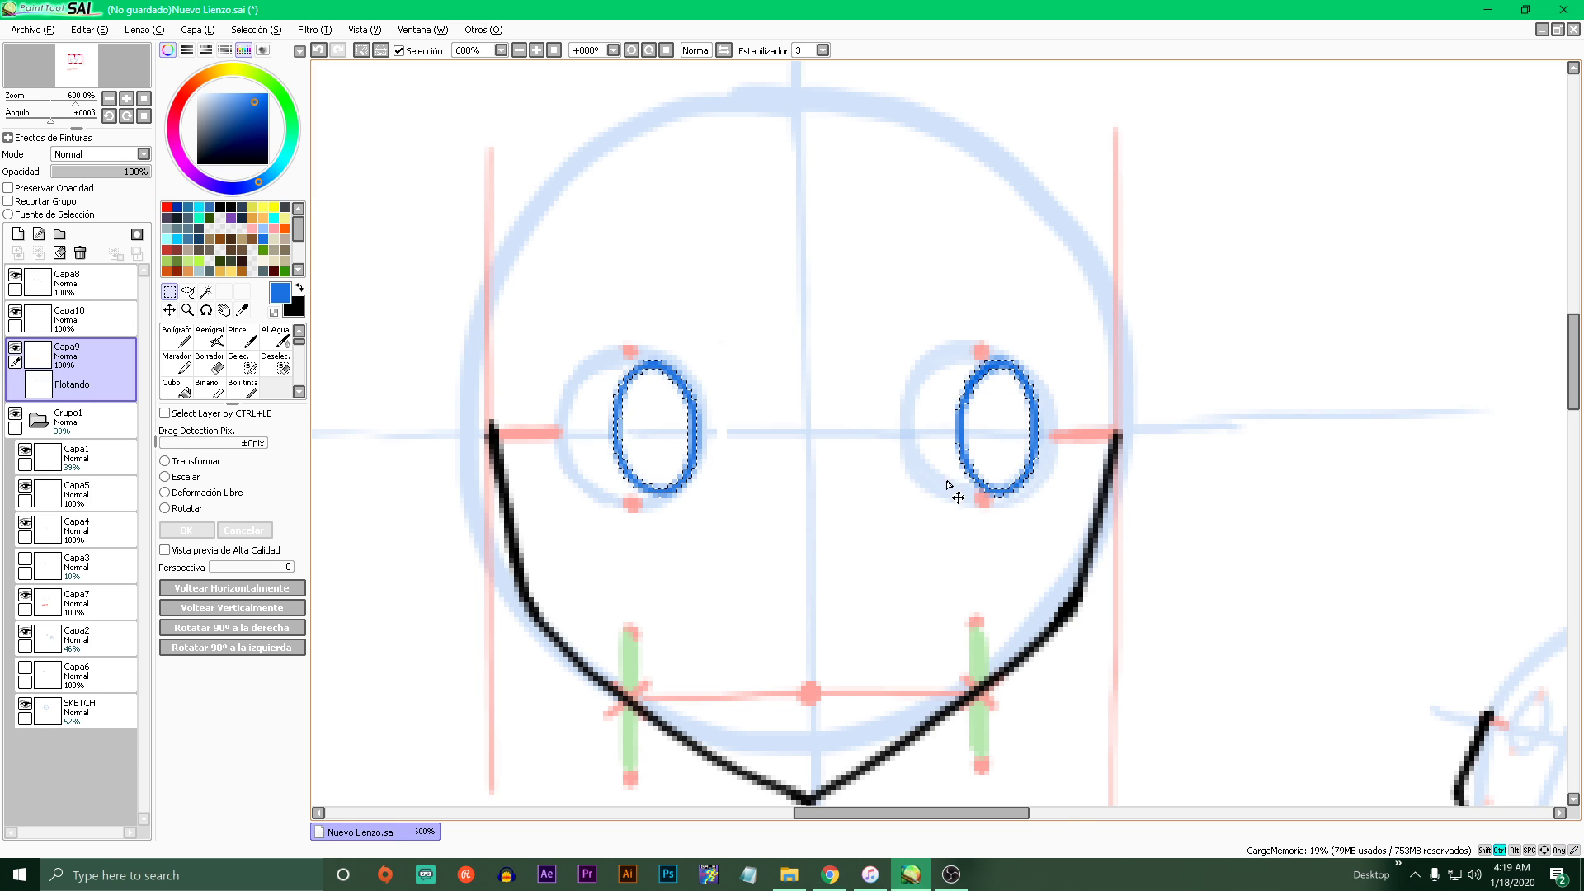
key("ctrl+d")
left_click(180, 336)
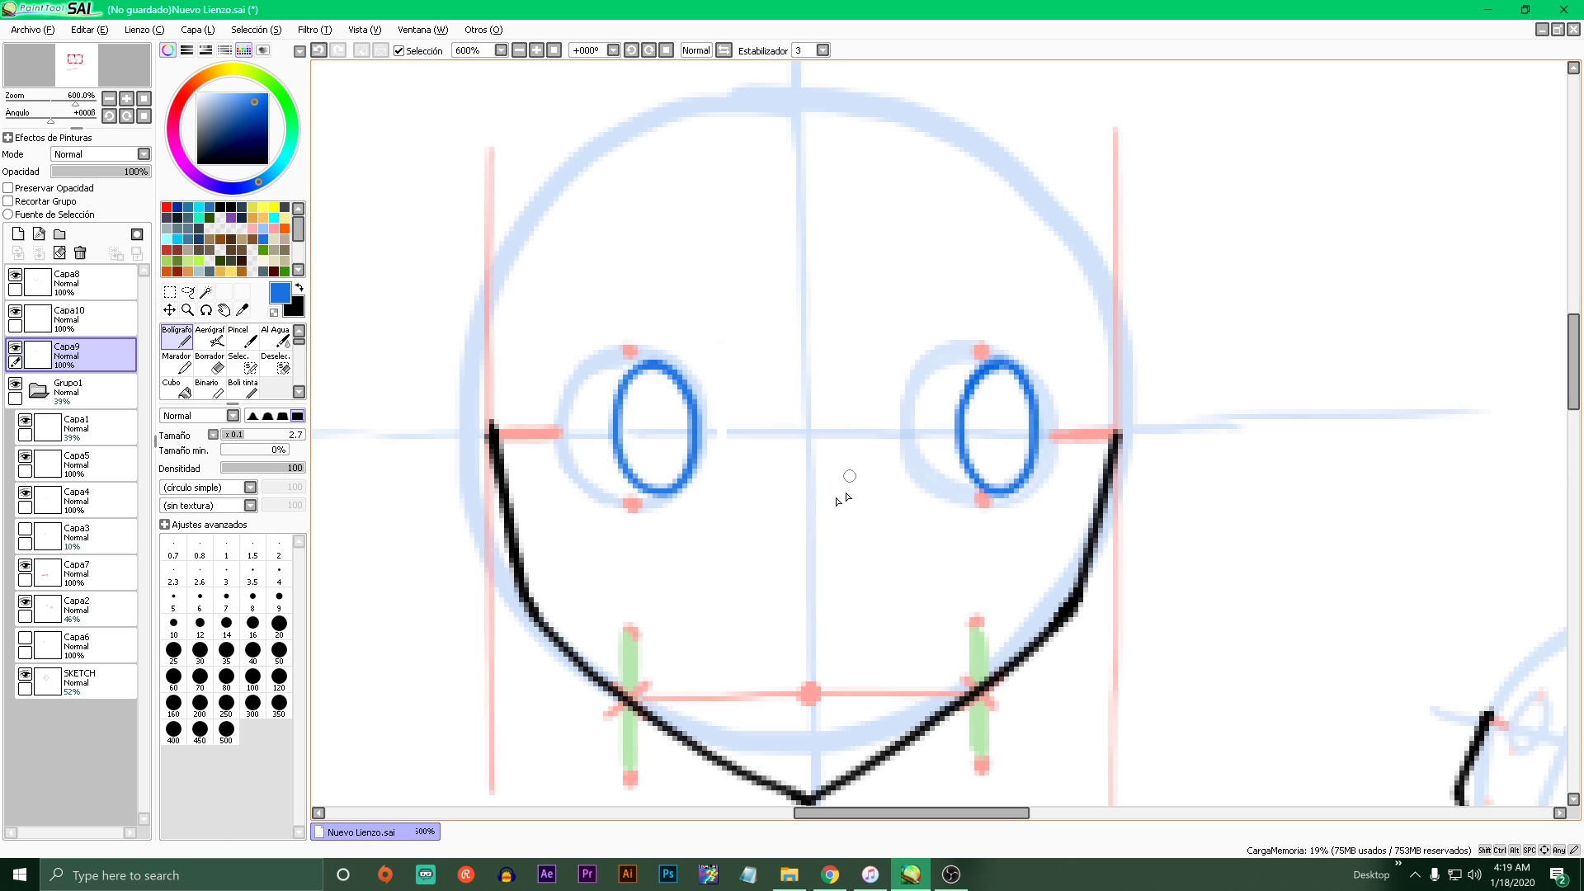
- Draw a short vertical blue pupil line in the centre of each blue oval
scroll(739, 453, "up", 2)
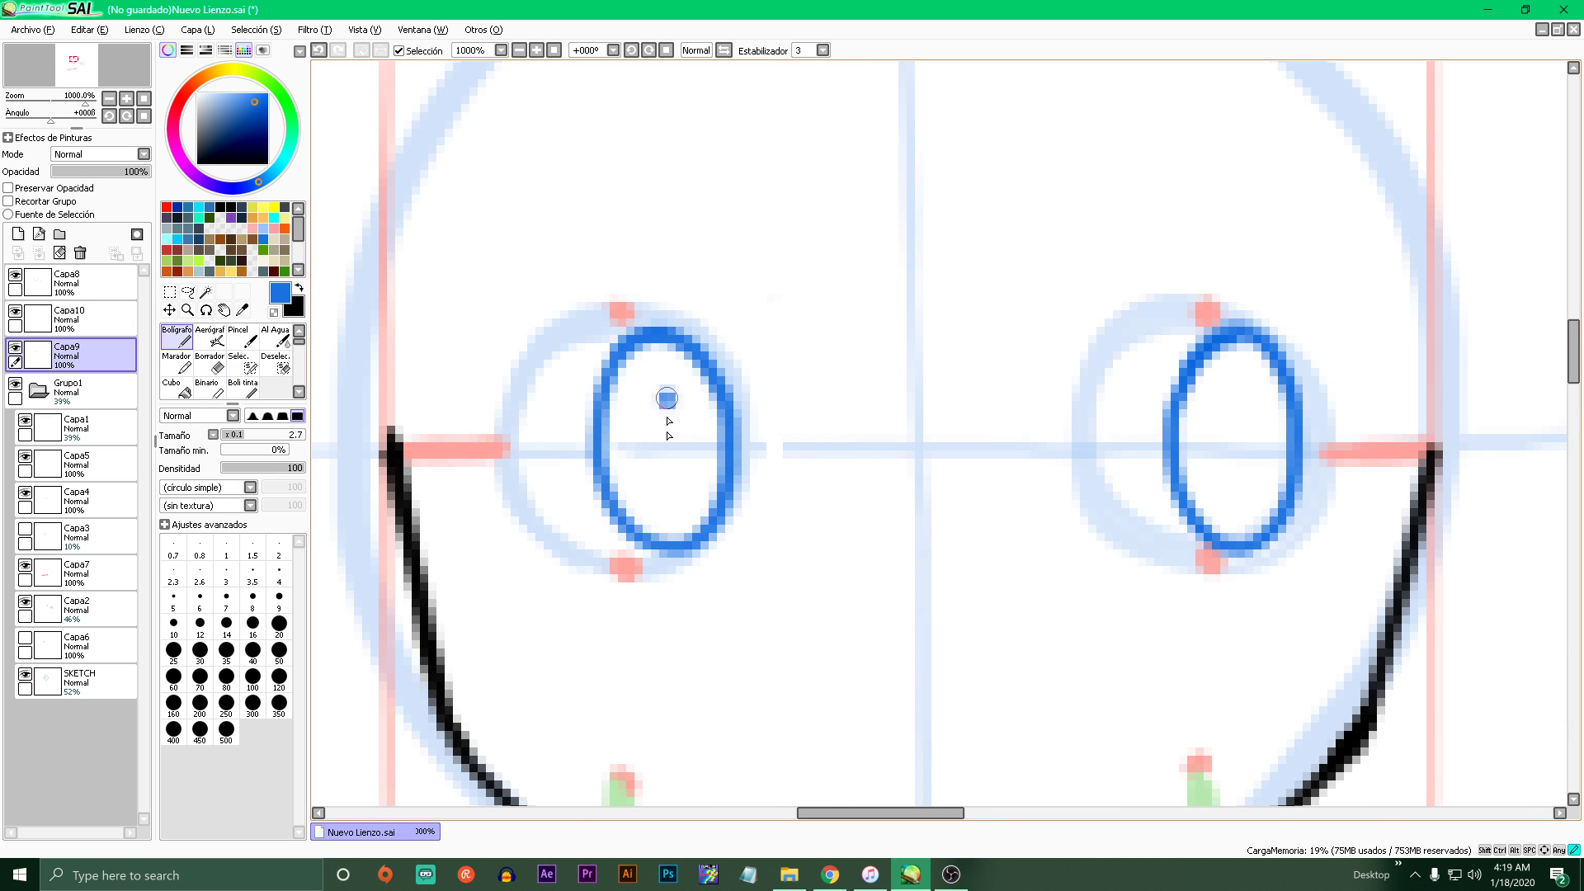
left_click_drag(667, 398, 666, 501)
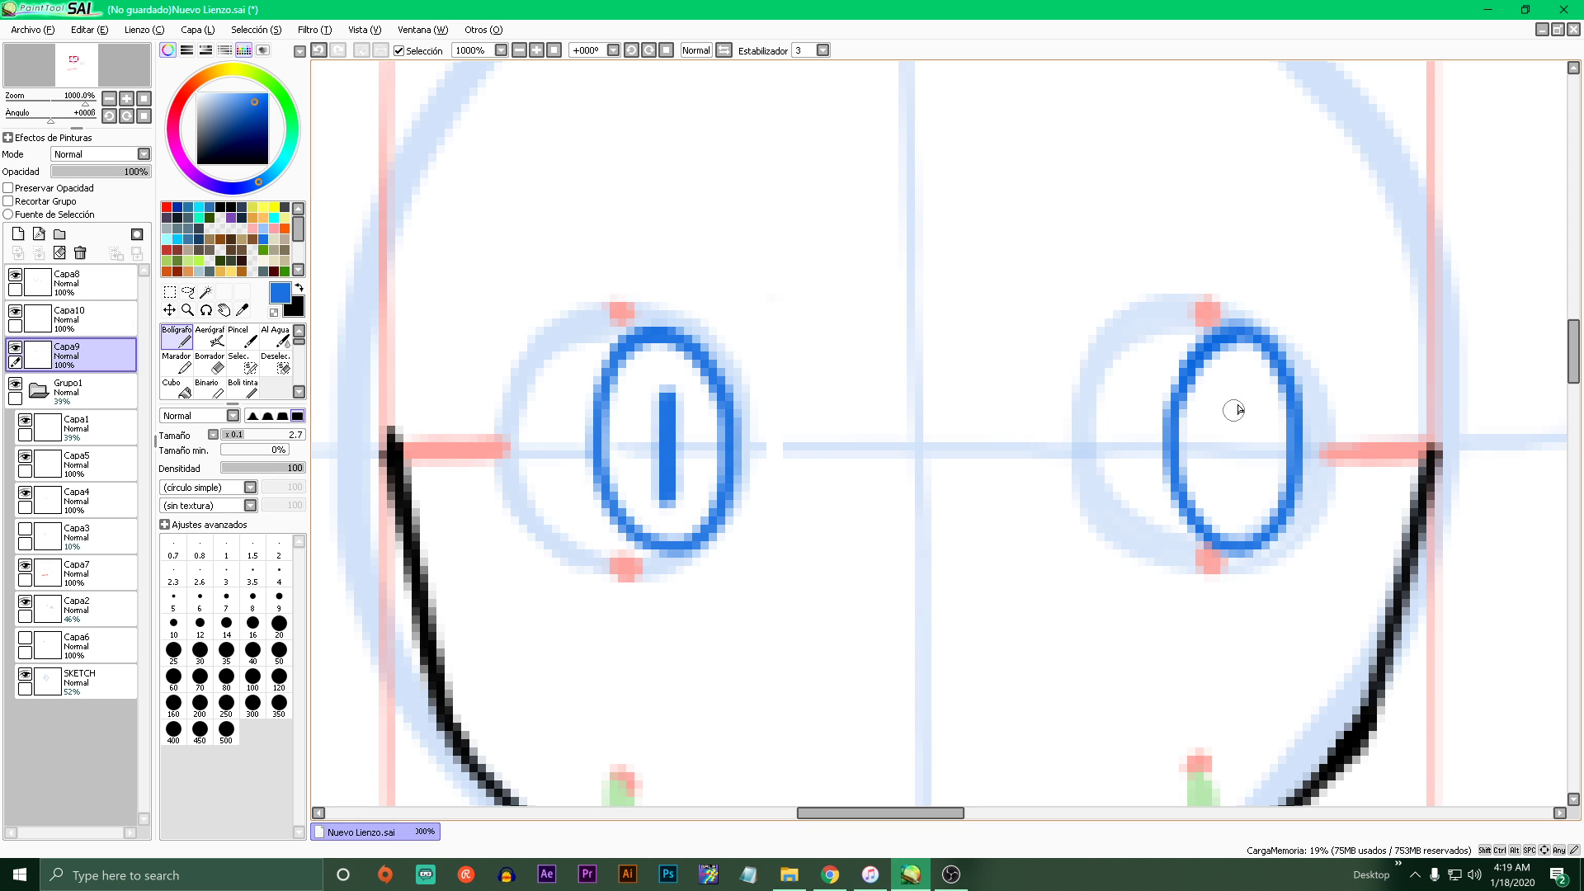
left_click_drag(1236, 392, 1238, 494)
key("ctrl+z")
left_click_drag(1236, 391, 1237, 490)
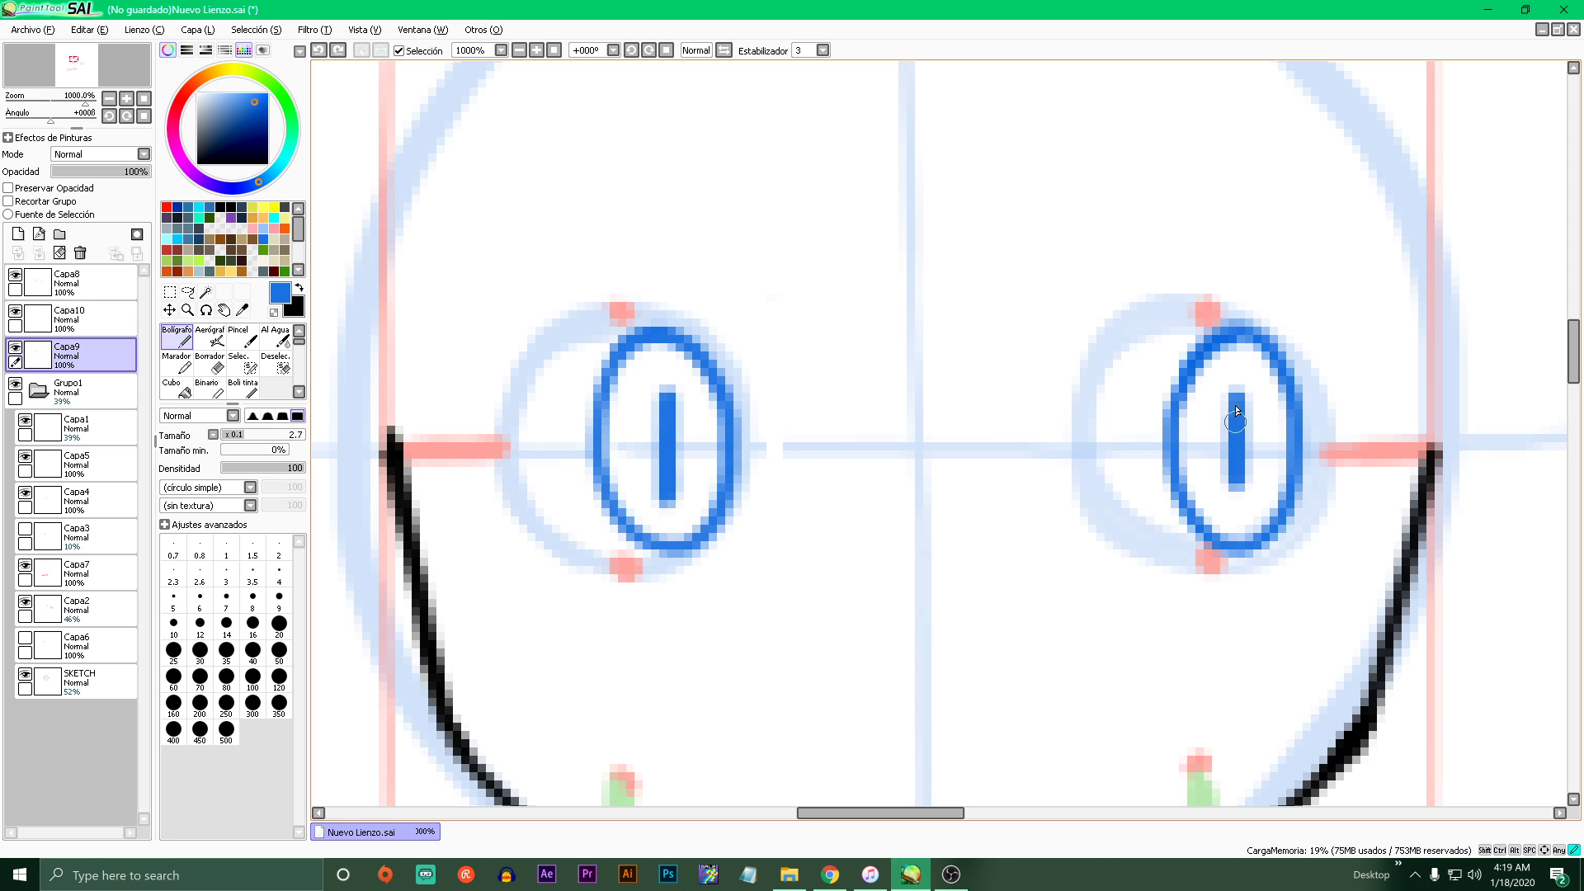
left_click_drag(1236, 413, 1235, 393)
mouse_move(713, 189)
left_mouse_down()
mouse_move(668, 287)
mouse_move(724, 278)
left_mouse_up()
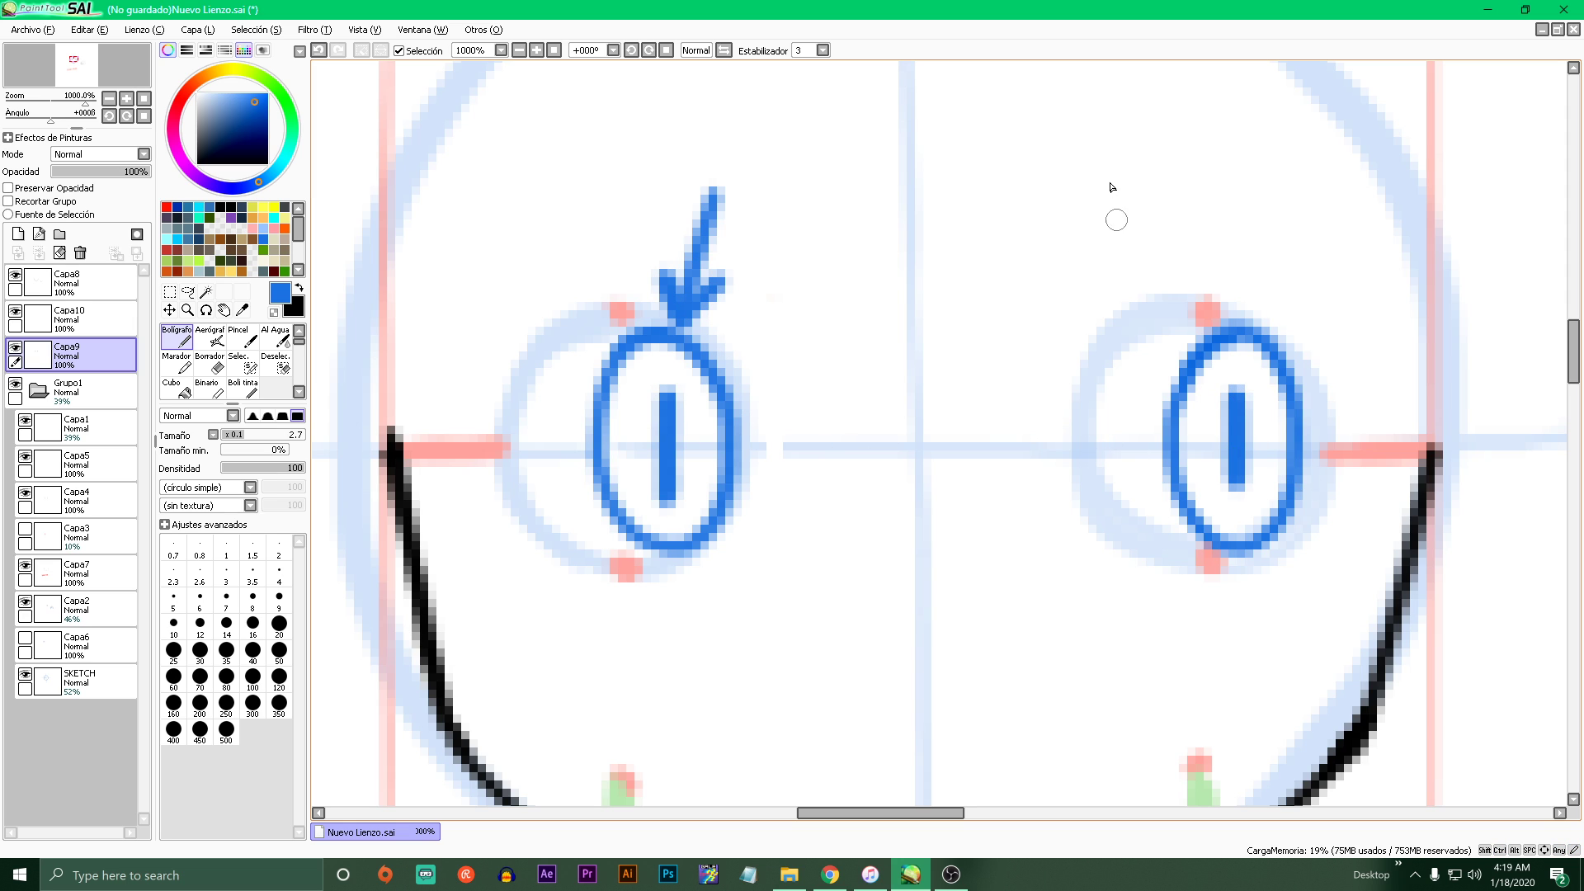
mouse_move(1110, 175)
left_mouse_down()
mouse_move(1132, 272)
mouse_move(1201, 256)
left_mouse_up()
key("ctrl+z")
key("ctrl+z")
scroll(1089, 324, "down", 2)
scroll(1114, 319, "up", 1)
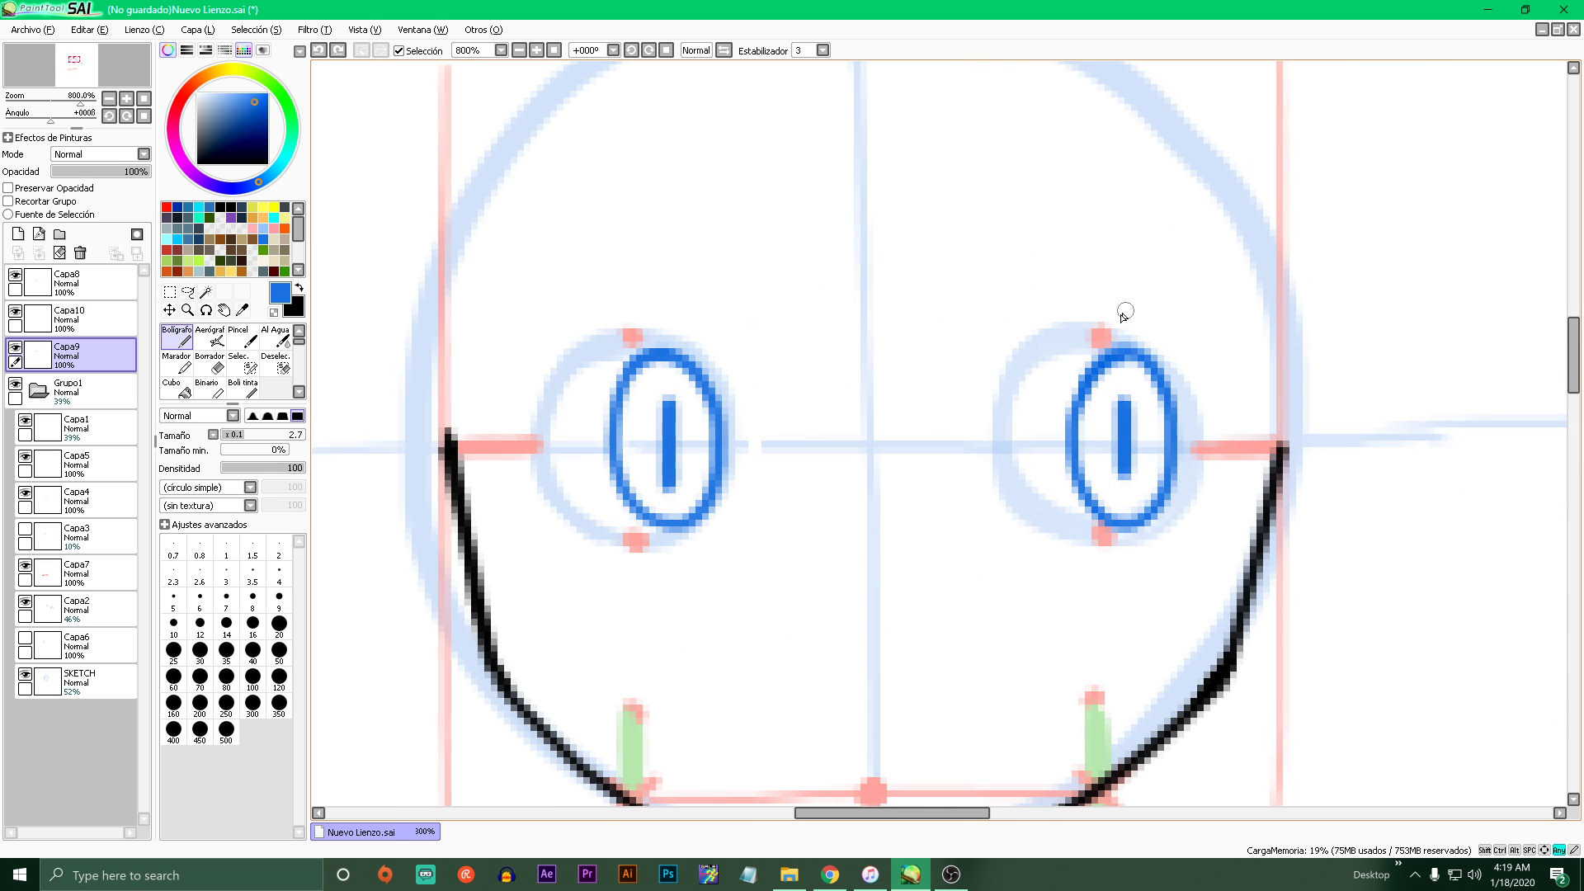
scroll(1083, 334, "down", 2)
scroll(904, 347, "up", 2)
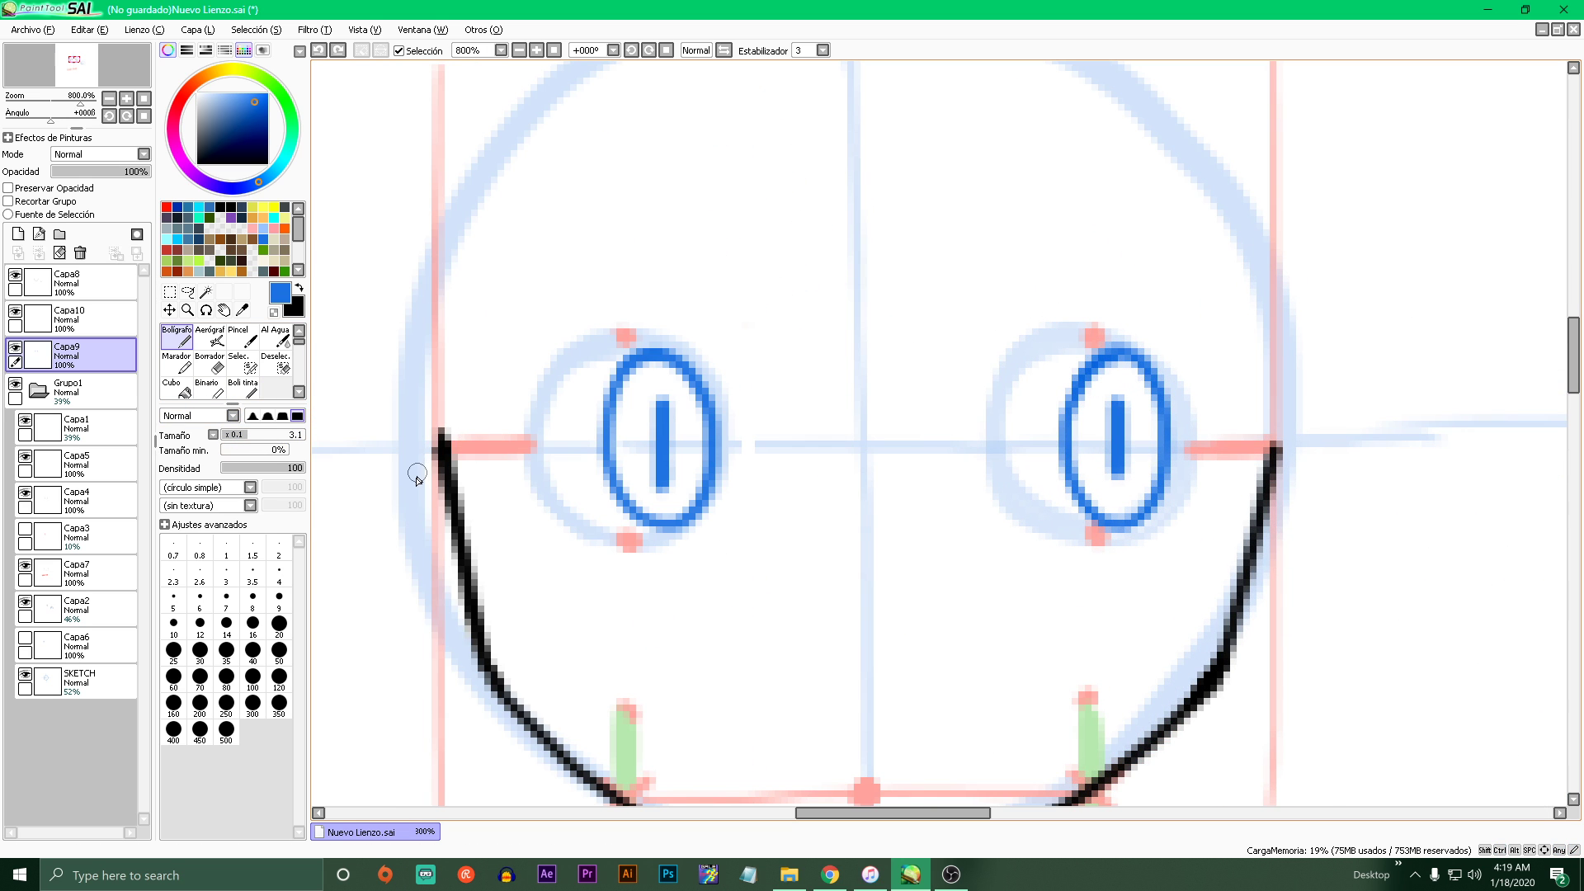
- Set the drawing colour to black and the opacity of the sketch group Grupo1 to 48%
left_click_drag(219, 110, 197, 163)
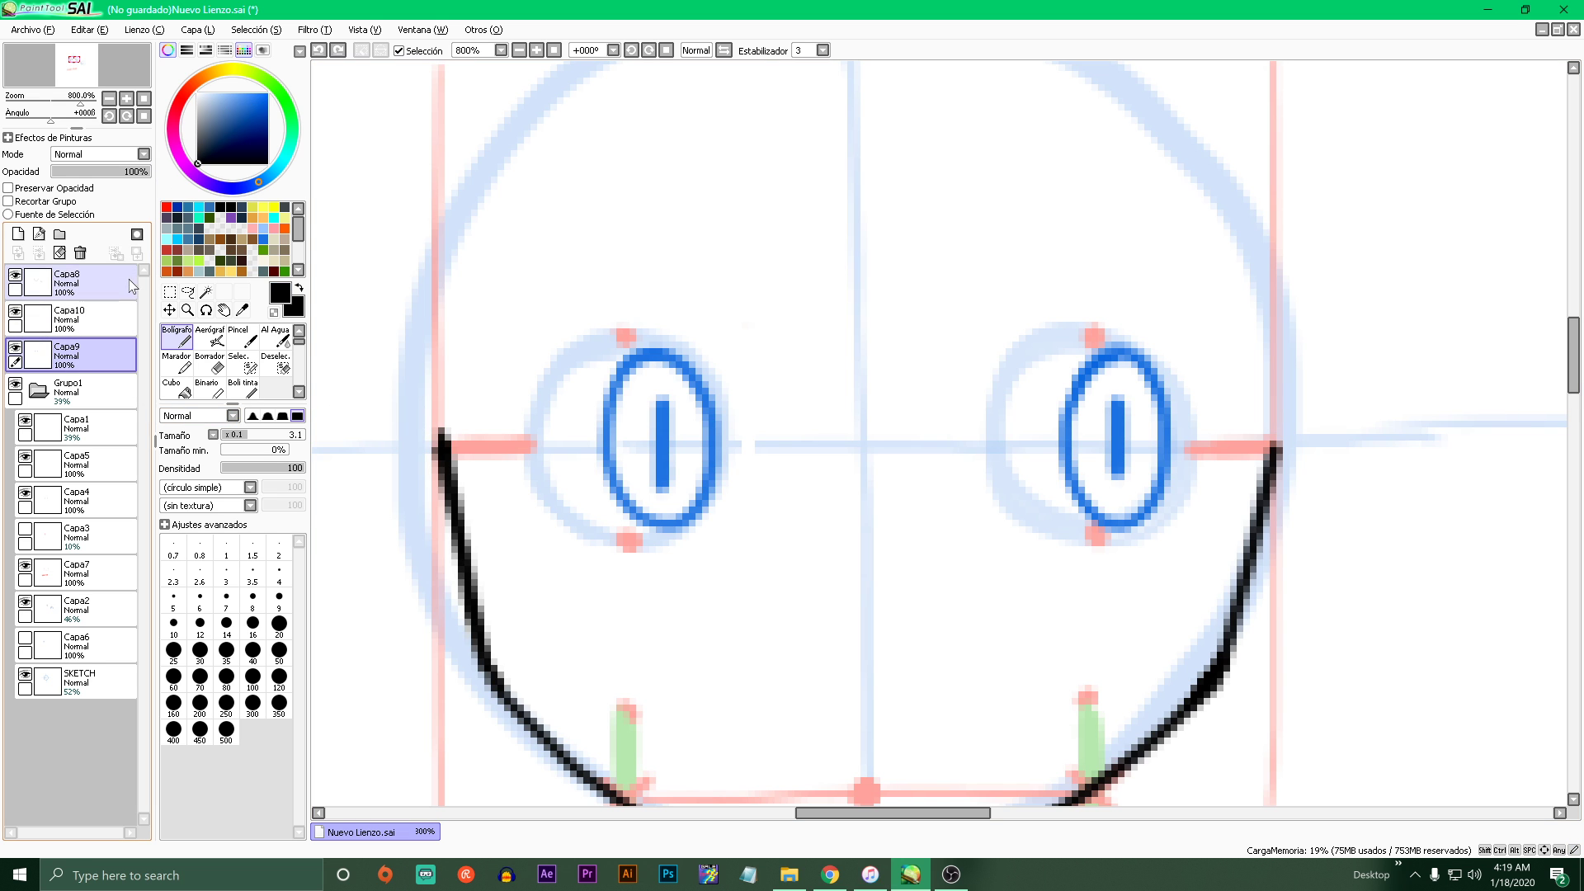
mouse_move(528, 294)
left_mouse_down()
mouse_move(749, 305)
mouse_move(614, 405)
left_mouse_up()
scroll(615, 405, "up", 1)
key("ctrl+z")
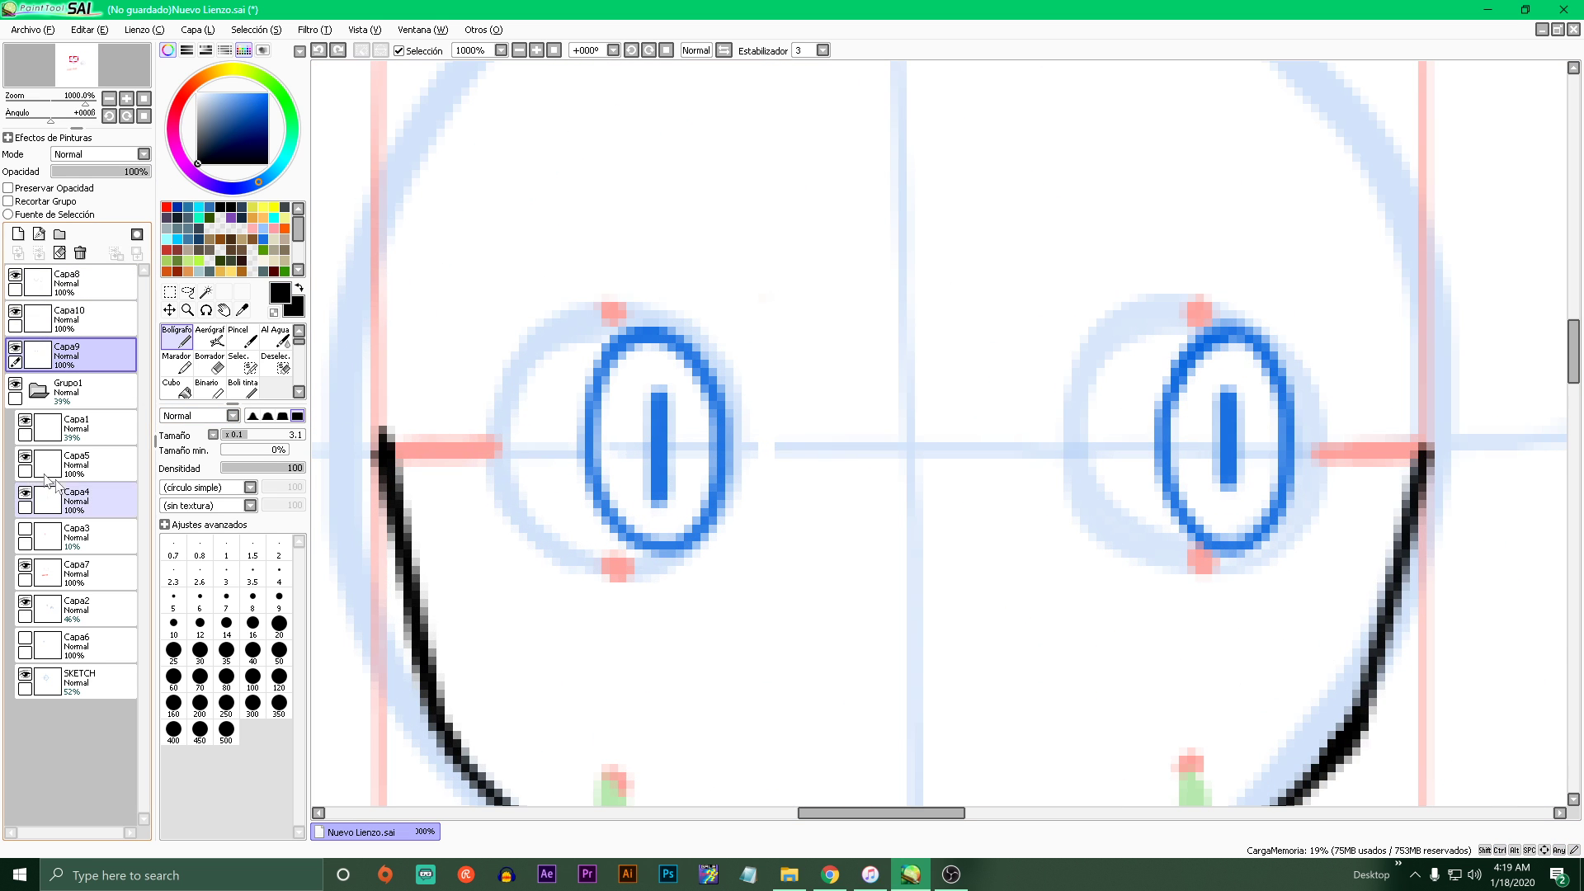
left_click(97, 392)
mouse_move(115, 177)
left_mouse_down()
mouse_move(145, 172)
mouse_move(70, 171)
mouse_move(144, 172)
mouse_move(97, 175)
mouse_move(124, 174)
mouse_move(97, 189)
mouse_move(118, 194)
left_mouse_up()
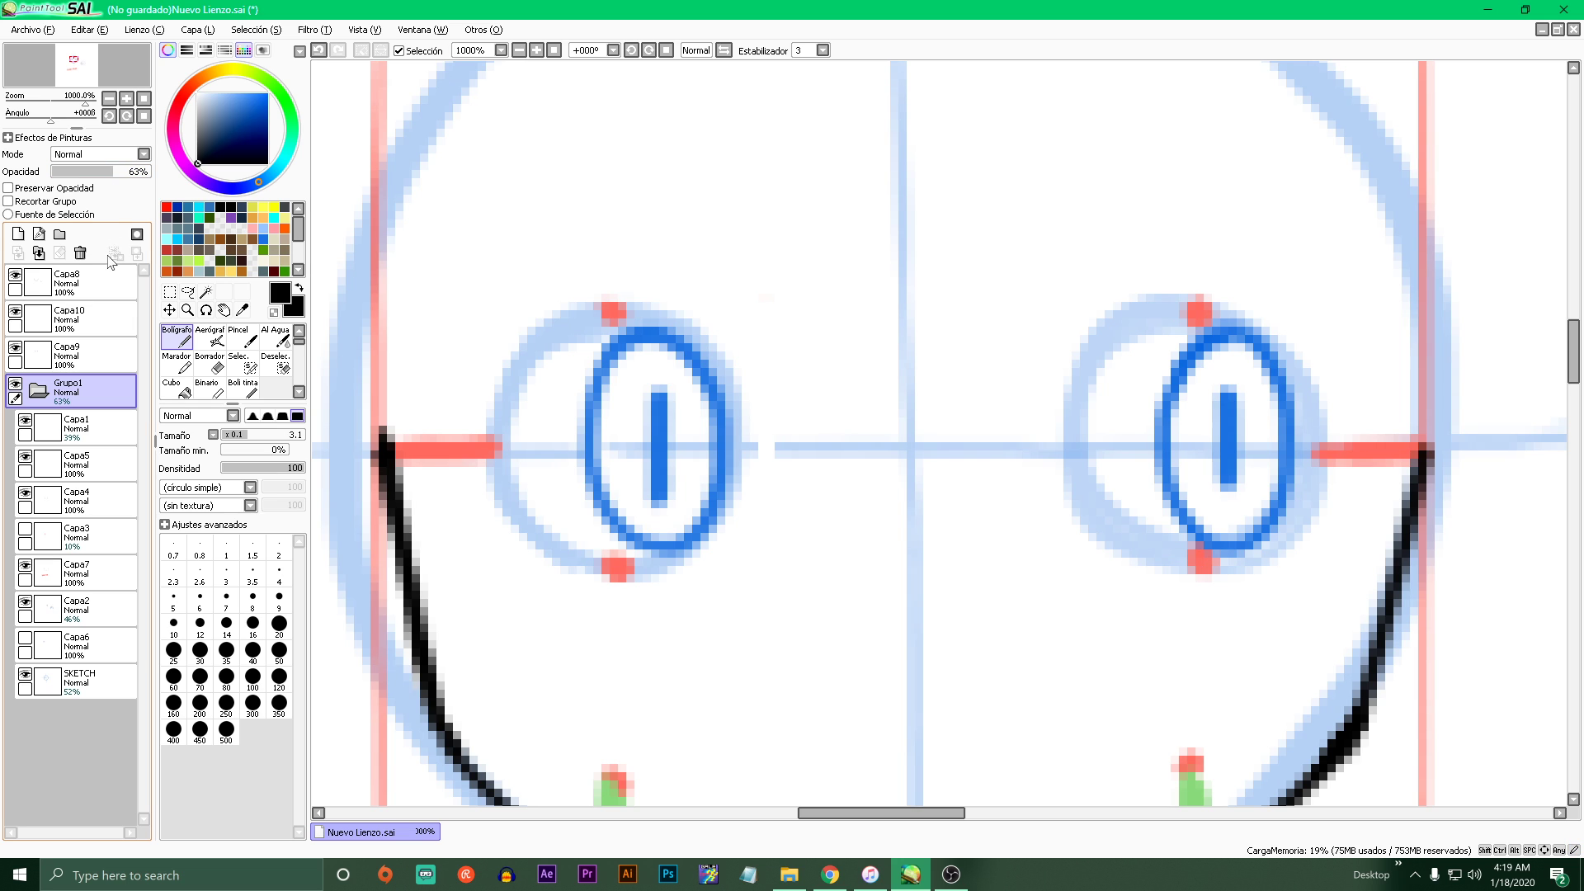
left_click(100, 173)
- Make the blue oval layer Capa9 active and set the pen size to 3.6
left_click(70, 355)
left_click_drag(407, 443, 726, 256)
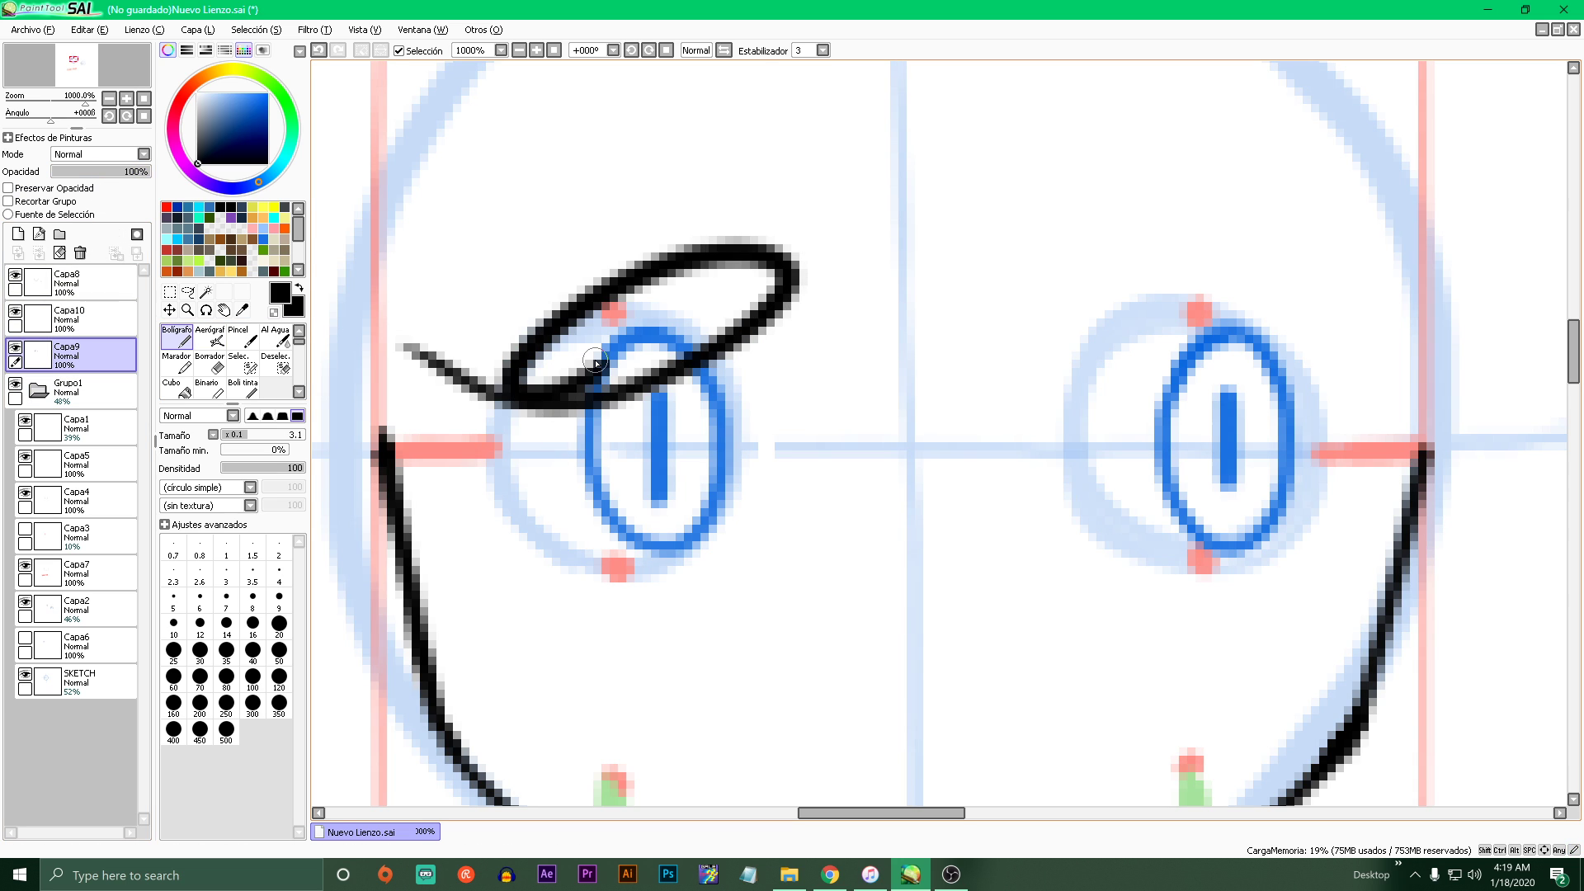
key("ctrl+z")
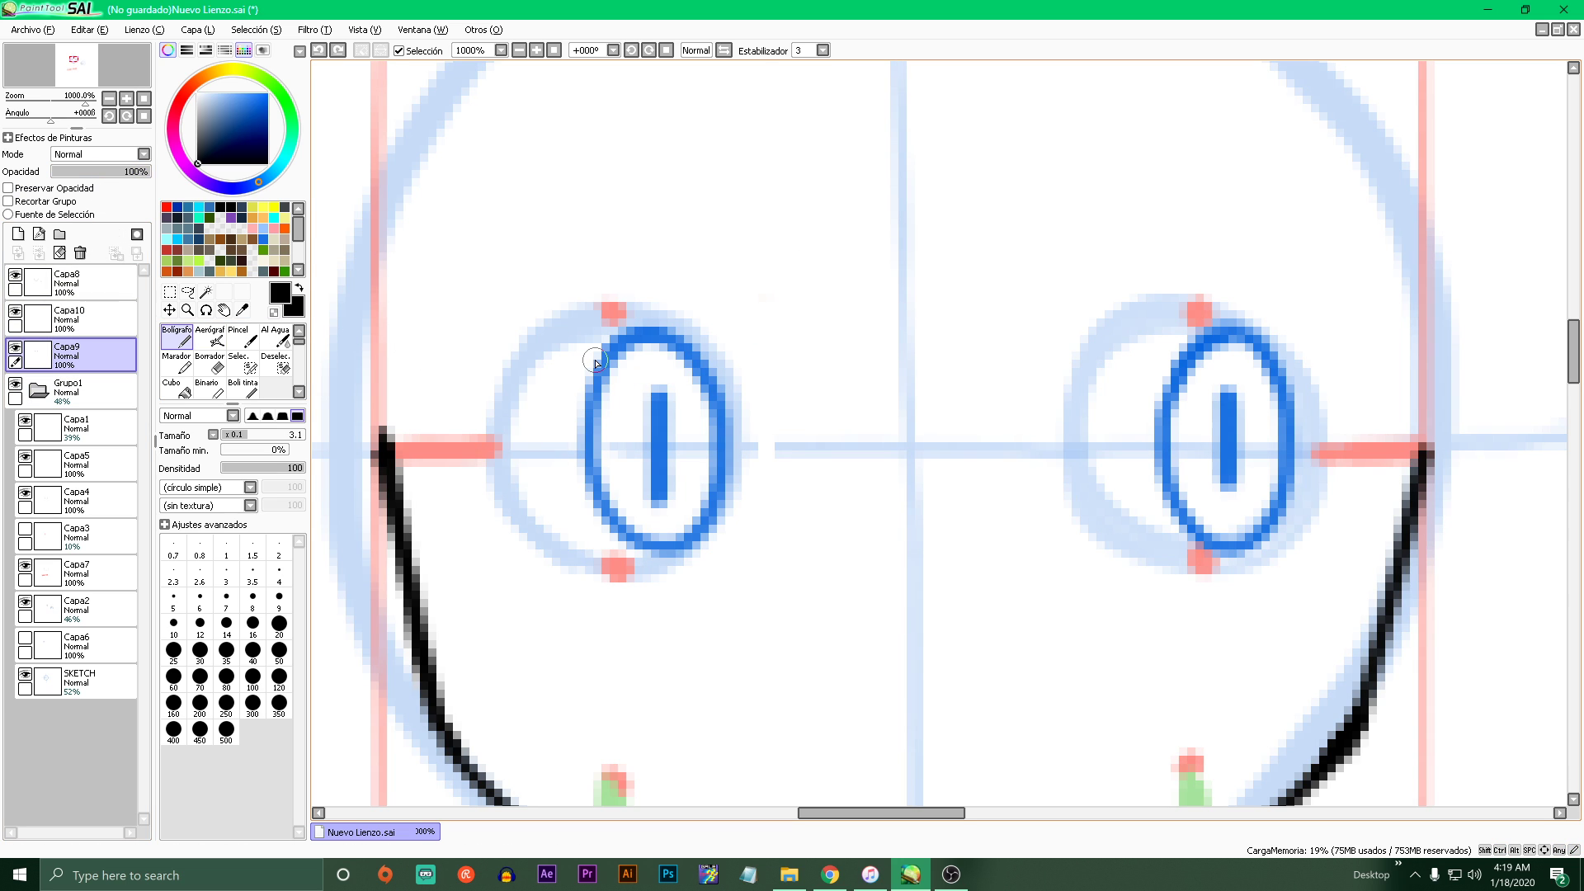
scroll(543, 446, "down", 4)
scroll(548, 458, "up", 2)
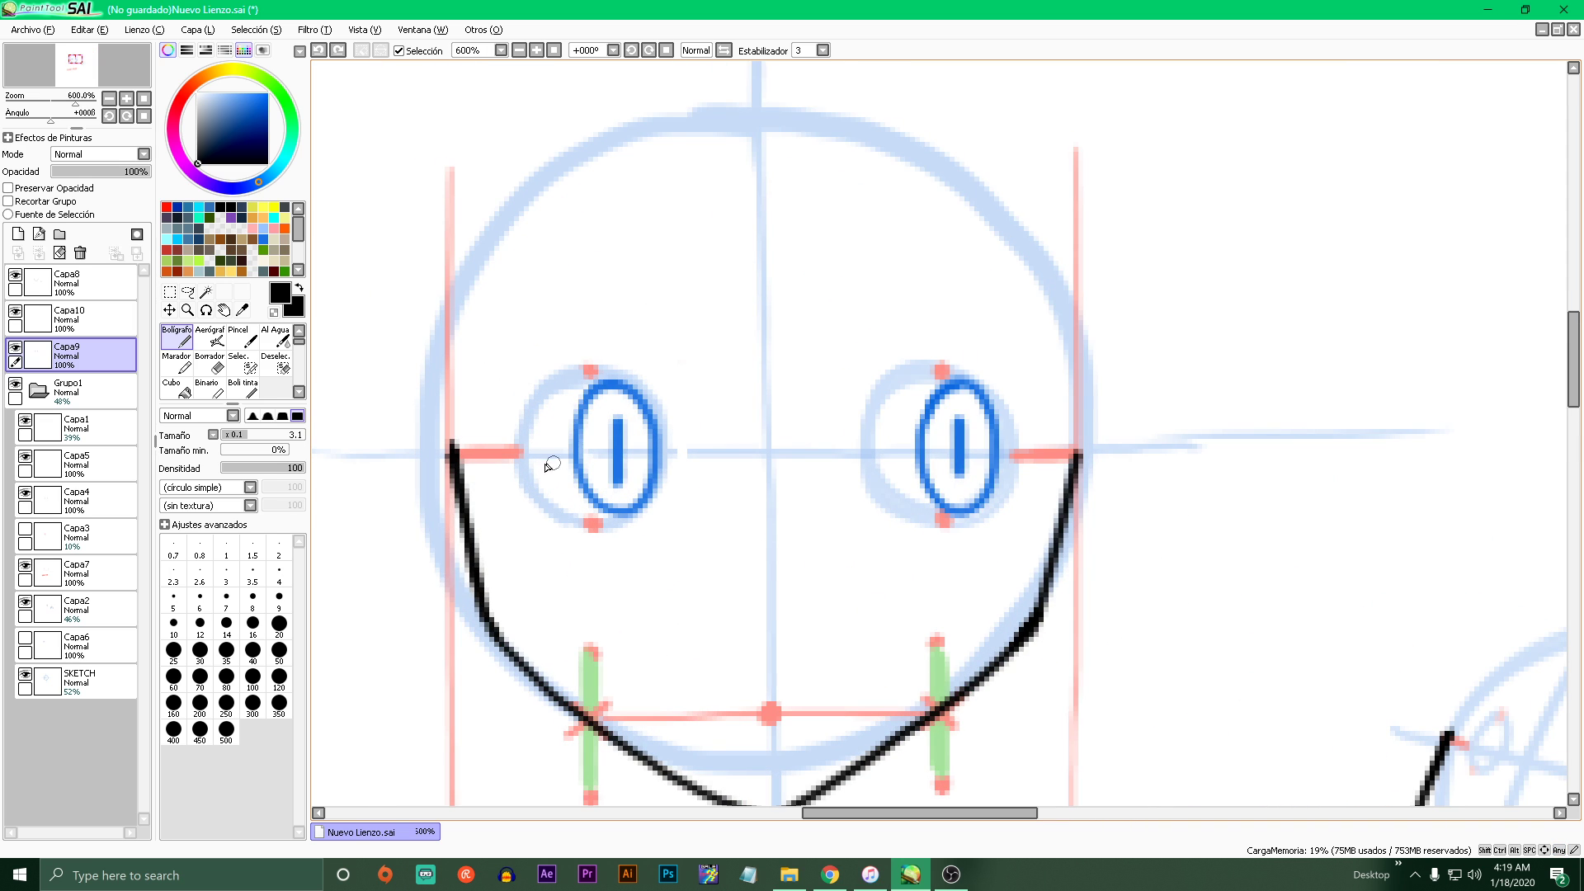
scroll(507, 442, "up", 3)
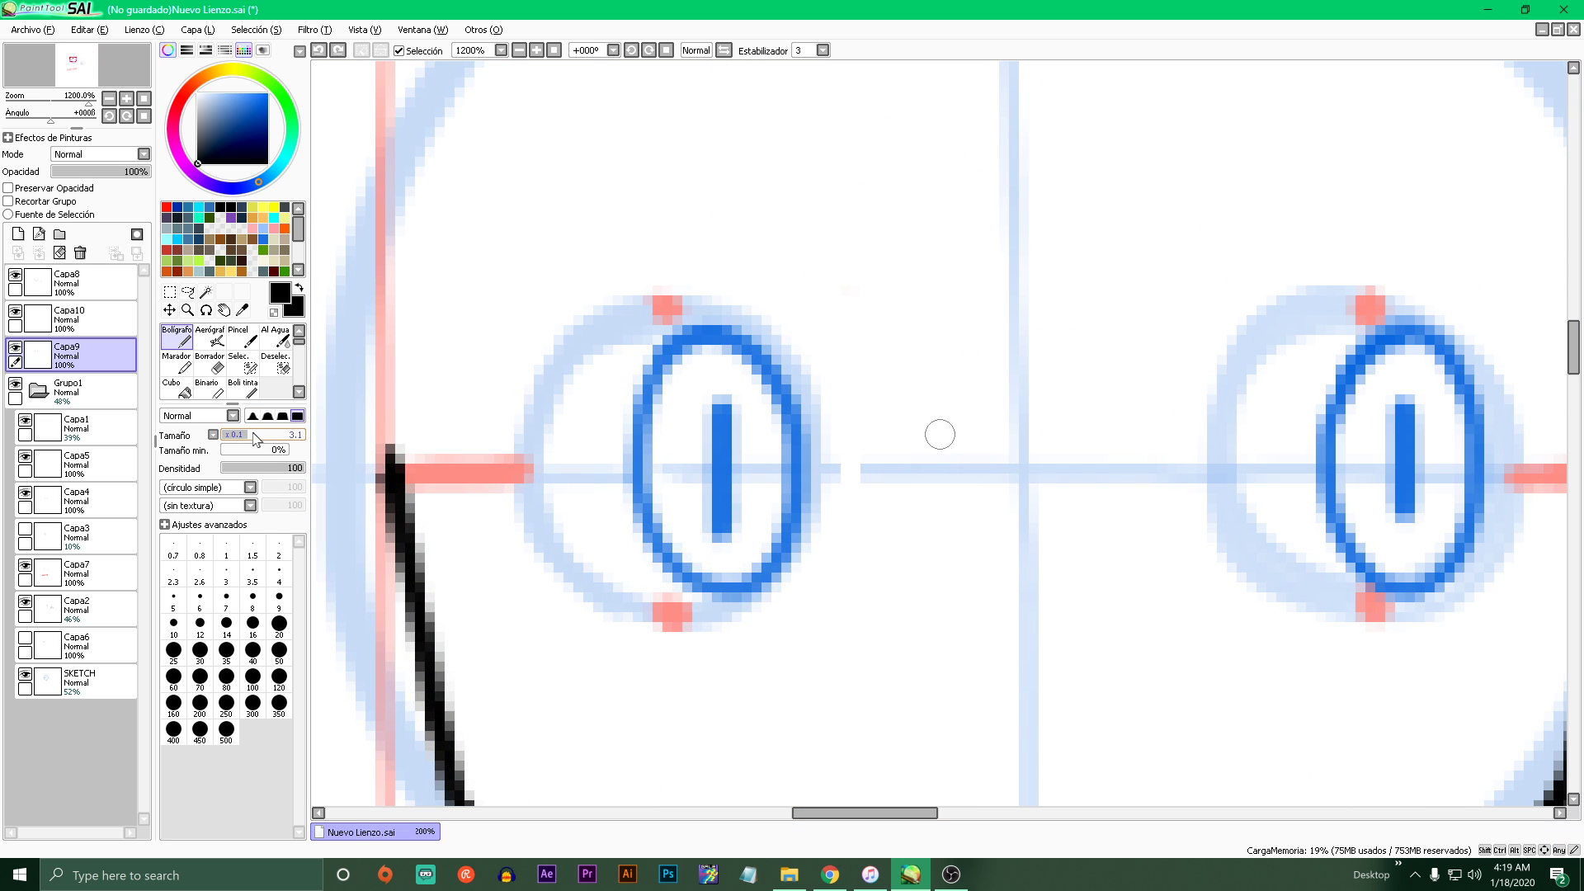
left_click_drag(256, 439, 261, 439)
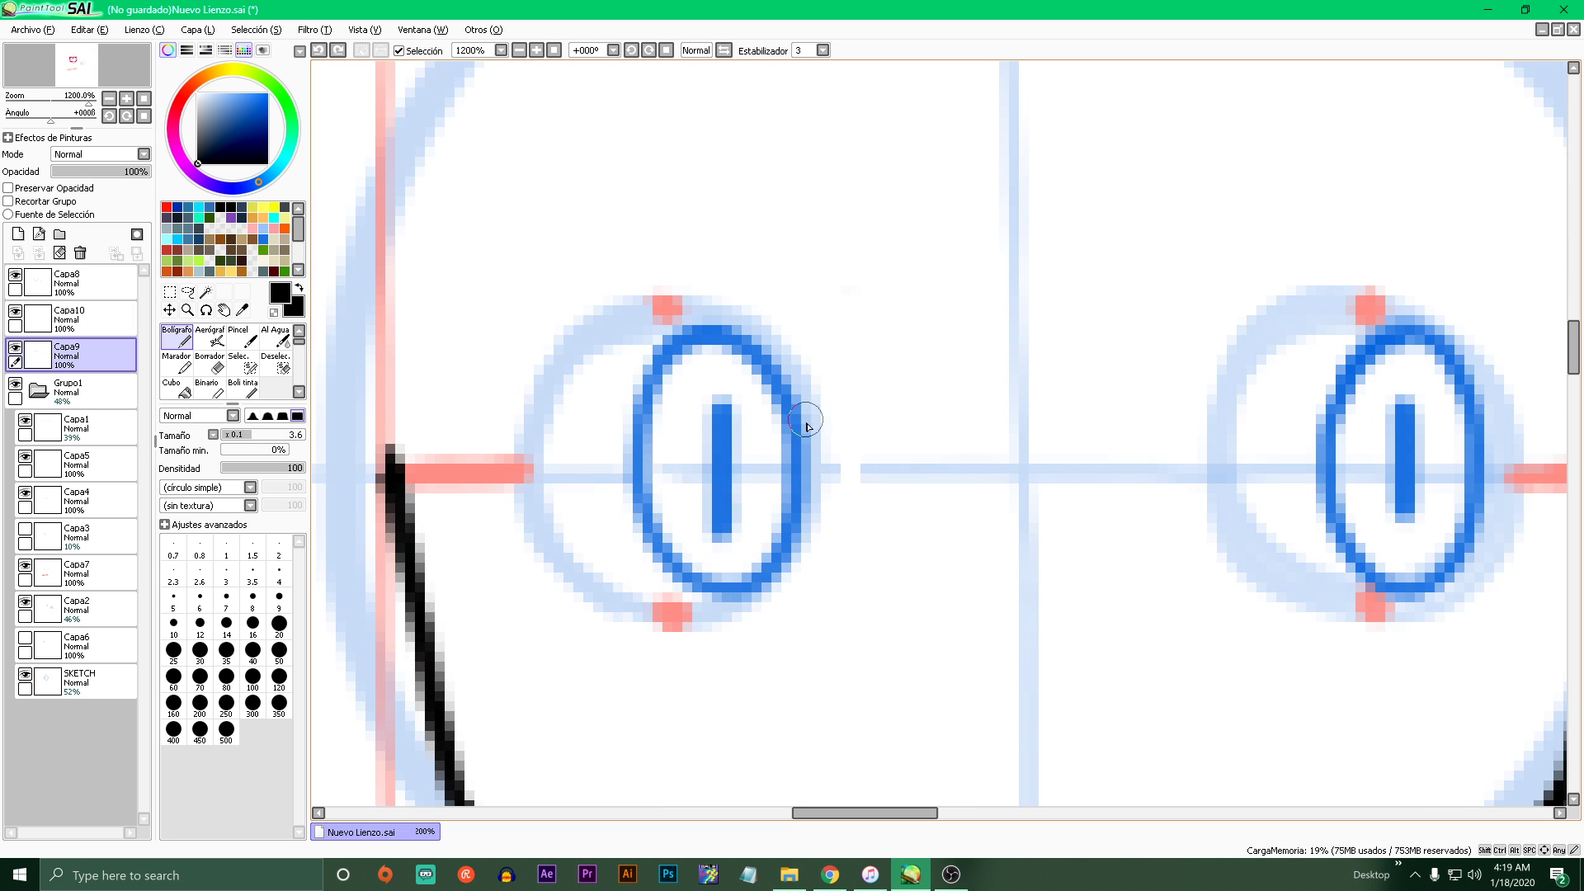
- Try a thick black upper lid arc along the upper half of each of the front head's eye circles
mouse_move(806, 446)
left_mouse_down()
mouse_move(788, 367)
mouse_move(739, 314)
mouse_move(631, 291)
mouse_move(551, 366)
left_mouse_up()
key("ctrl+z")
mouse_move(808, 450)
left_mouse_down()
mouse_move(738, 330)
mouse_move(611, 302)
mouse_move(524, 446)
mouse_move(549, 367)
mouse_move(710, 301)
mouse_move(813, 412)
mouse_move(796, 456)
left_mouse_up()
scroll(797, 456, "down", 2)
scroll(958, 420, "up", 3)
mouse_move(1200, 477)
left_mouse_down()
mouse_move(1163, 381)
mouse_move(1073, 342)
mouse_move(978, 404)
mouse_move(958, 489)
left_mouse_up()
scroll(957, 489, "down", 3)
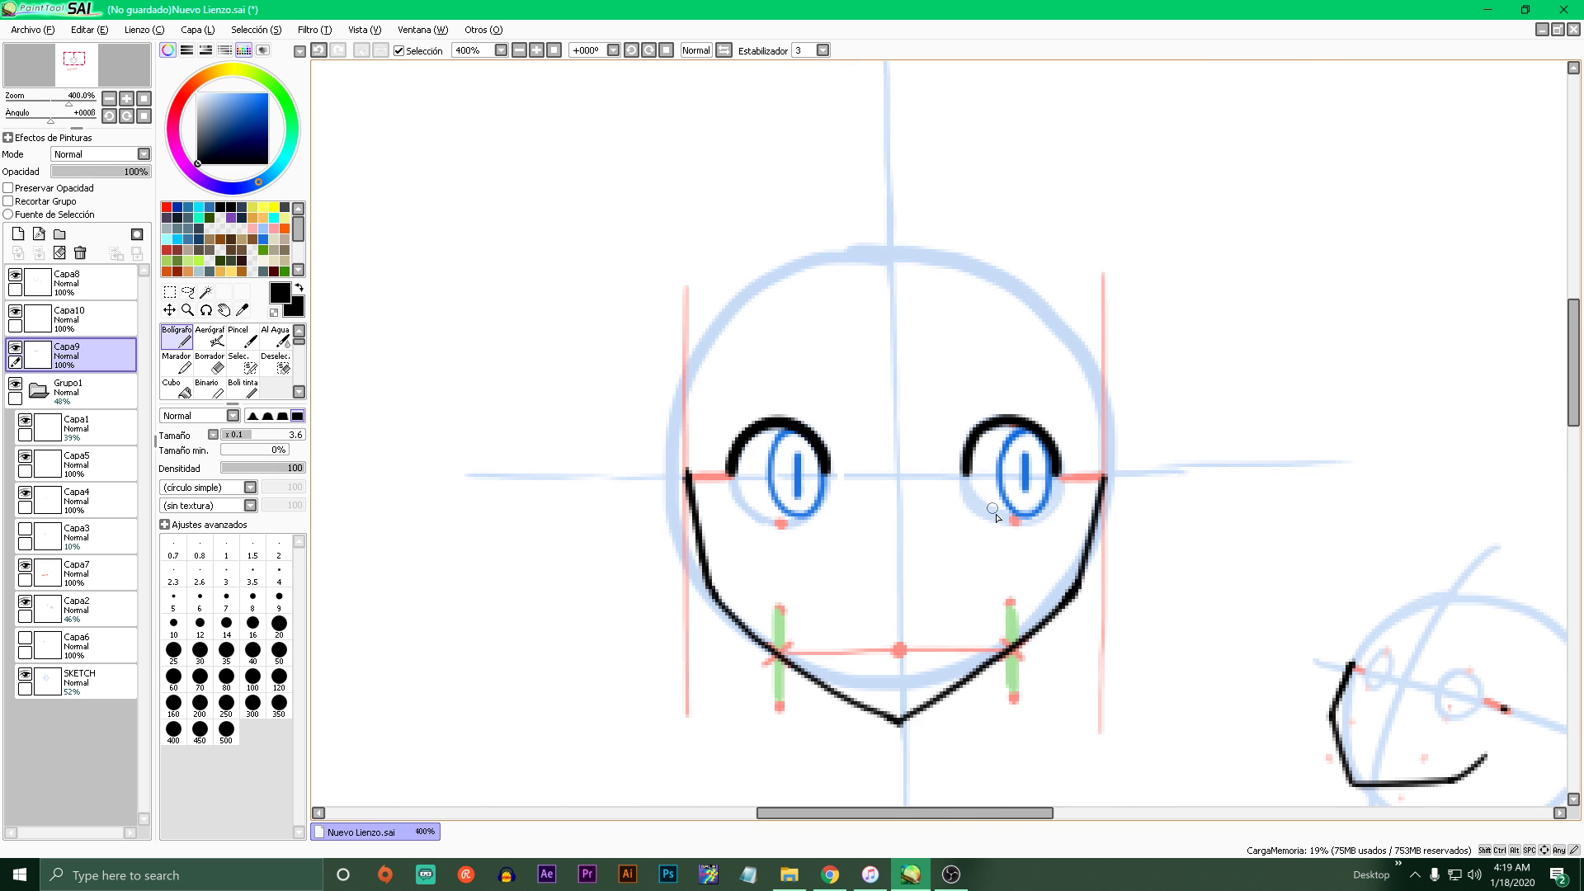
scroll(976, 511, "up", 3)
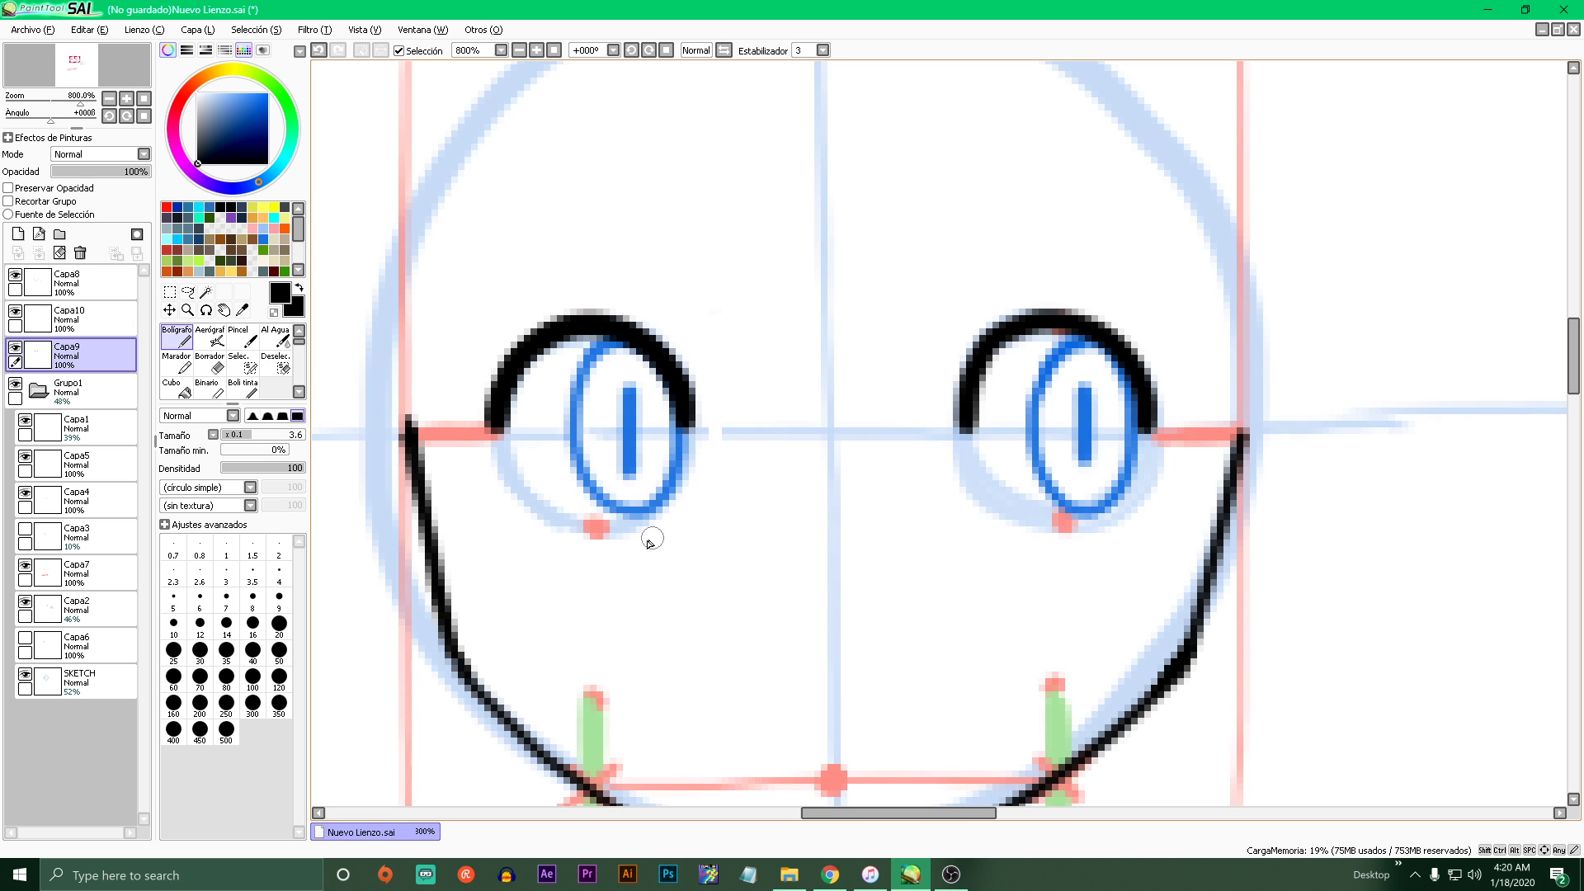
left_click_drag(538, 501, 607, 537)
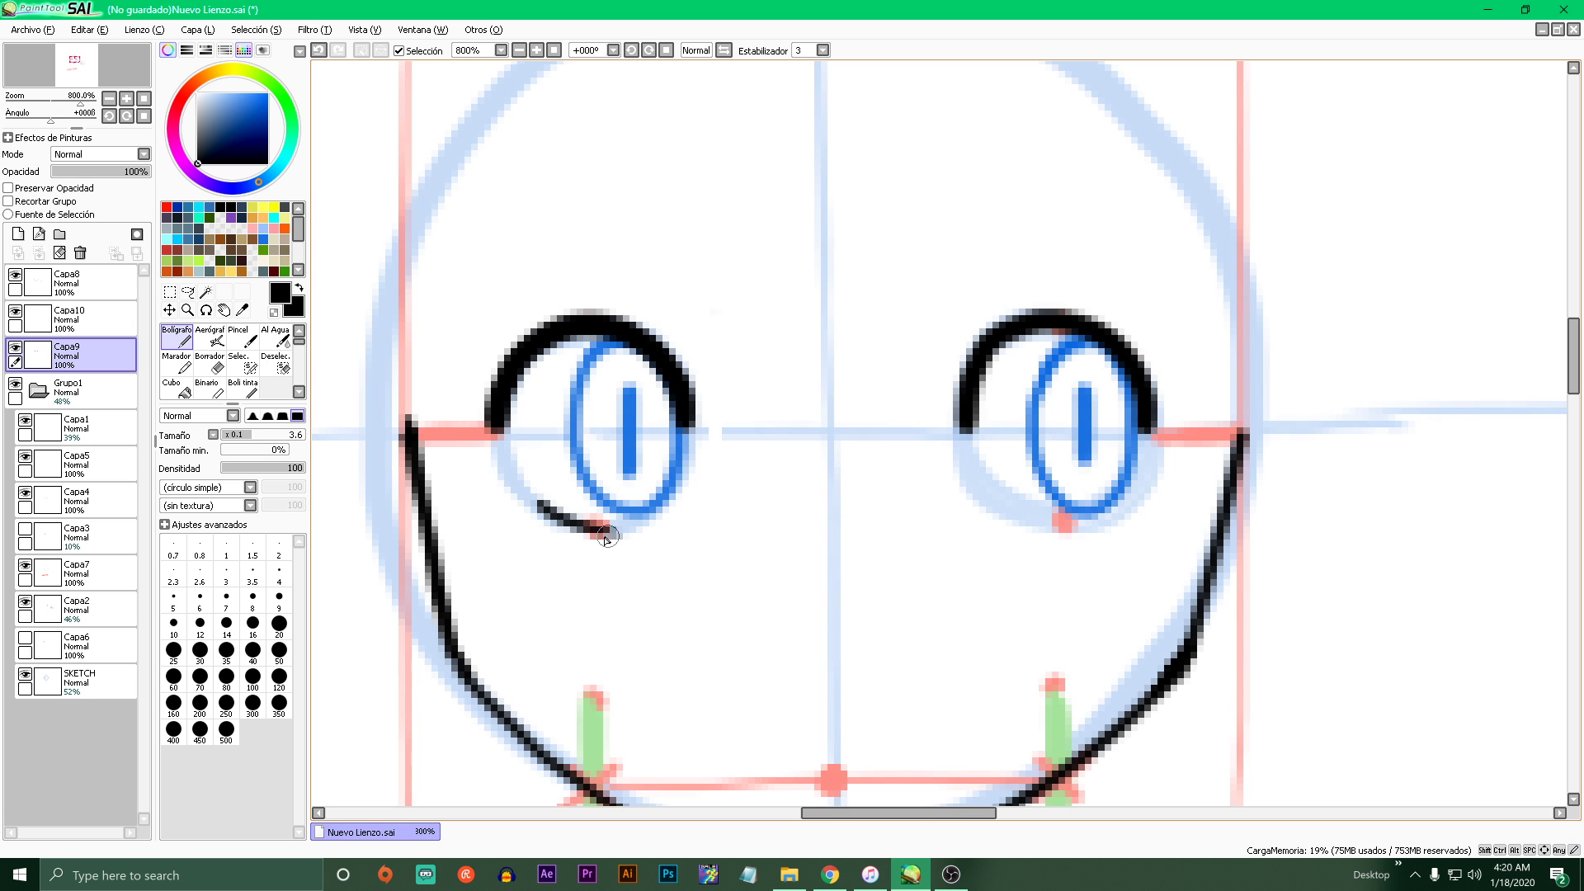
key("ctrl+z")
left_click_drag(1038, 534, 1086, 529)
scroll(1079, 516, "up", 1)
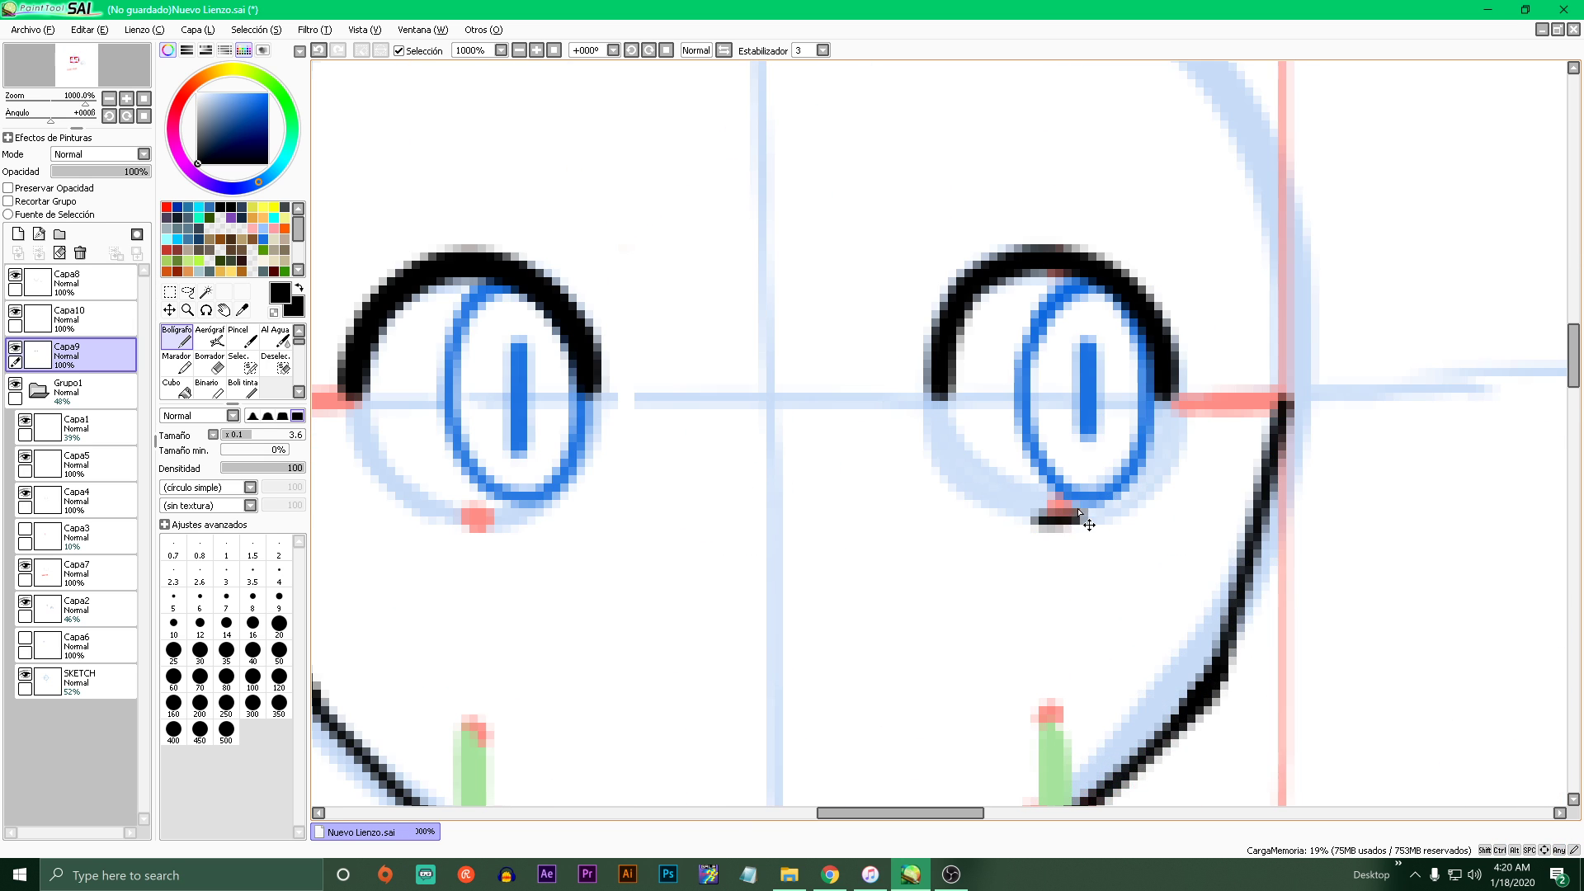
key("ctrl+z")
scroll(1078, 512, "down", 2)
scroll(1036, 510, "up", 1)
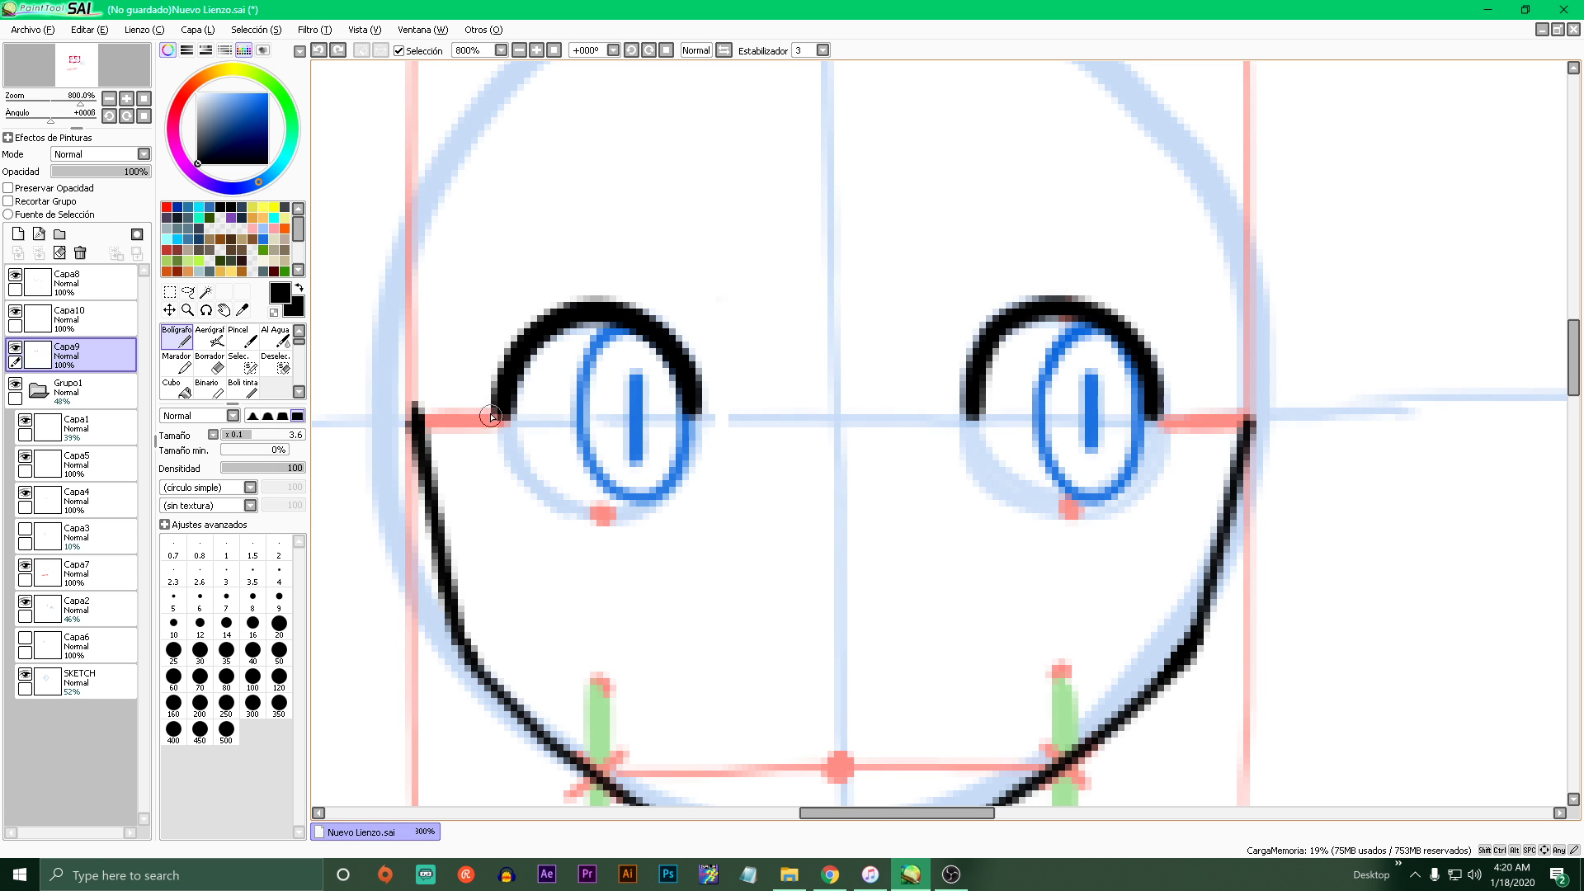
- Try a small black lash stroke at the outer corner of each upper lid, then undo both strokes
left_click_drag(481, 397, 512, 434)
left_click_drag(1169, 415, 1158, 431)
scroll(1147, 446, "down", 5)
scroll(1143, 452, "up", 4)
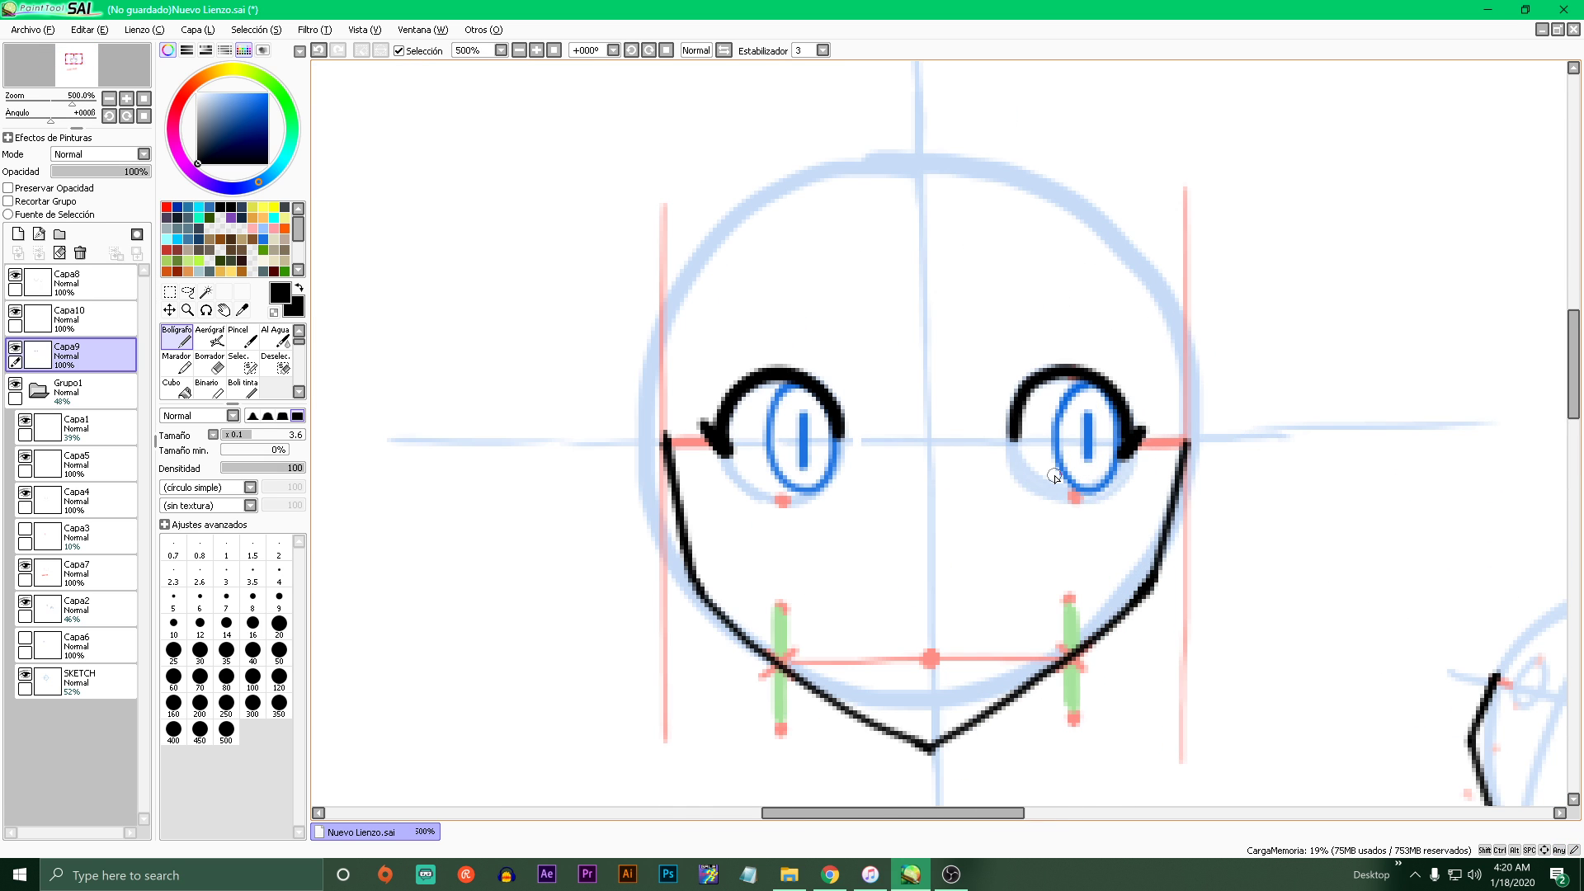
key("ctrl+z")
key("ctrl+z")
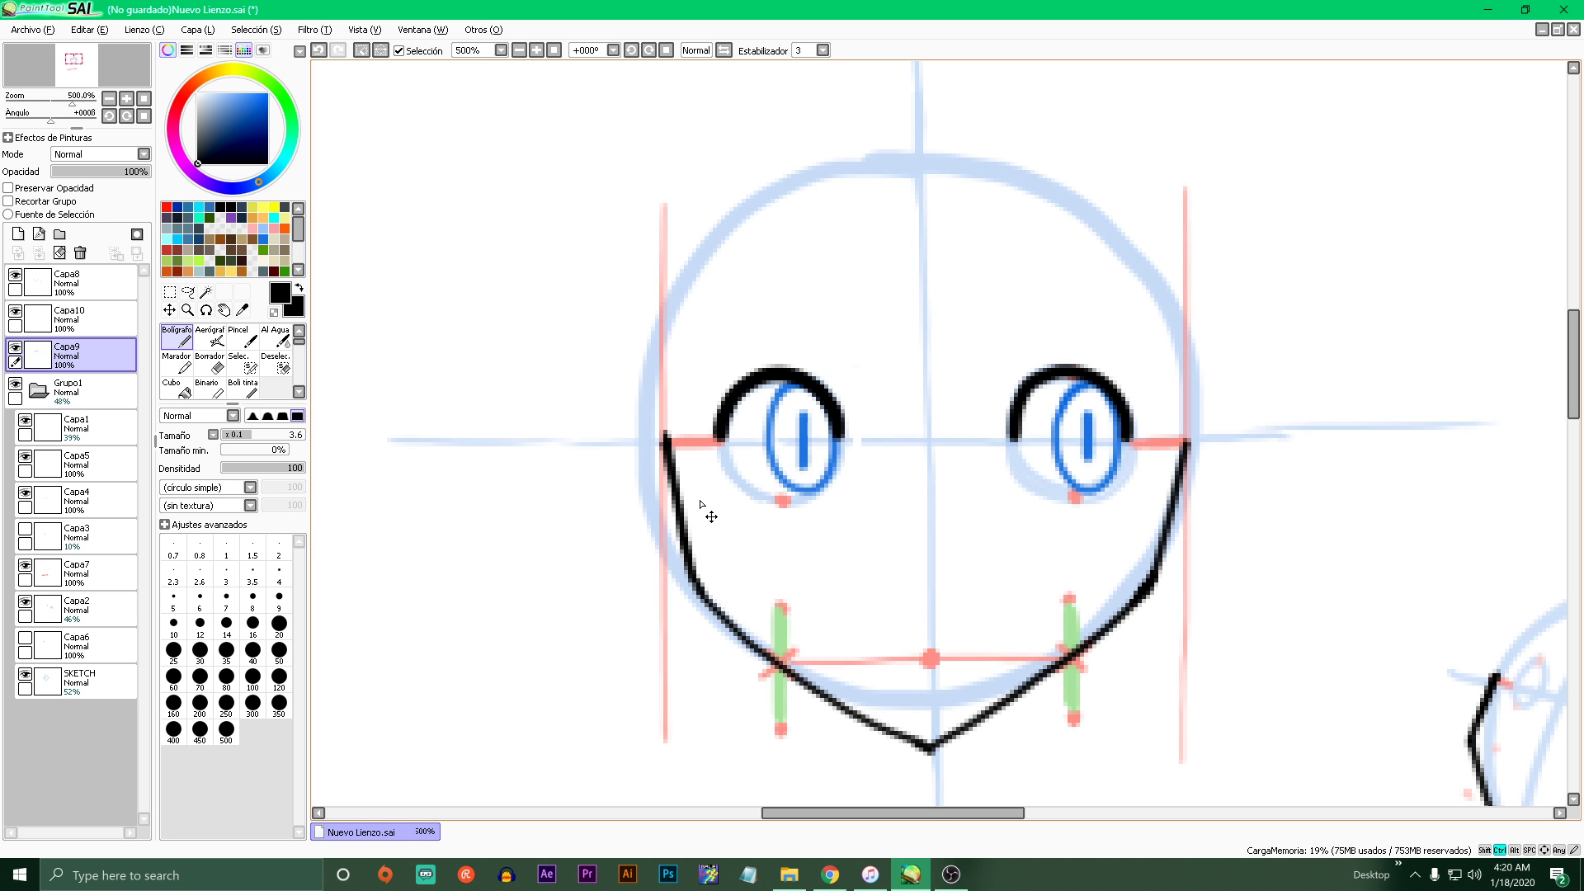
- Undo the black upper lid arcs on both eyes, keeping the blue ovals and pupil lines
key("ctrl+z")
key("ctrl+z")
key("ctrl+y")
key("ctrl+y")
key("ctrl+z")
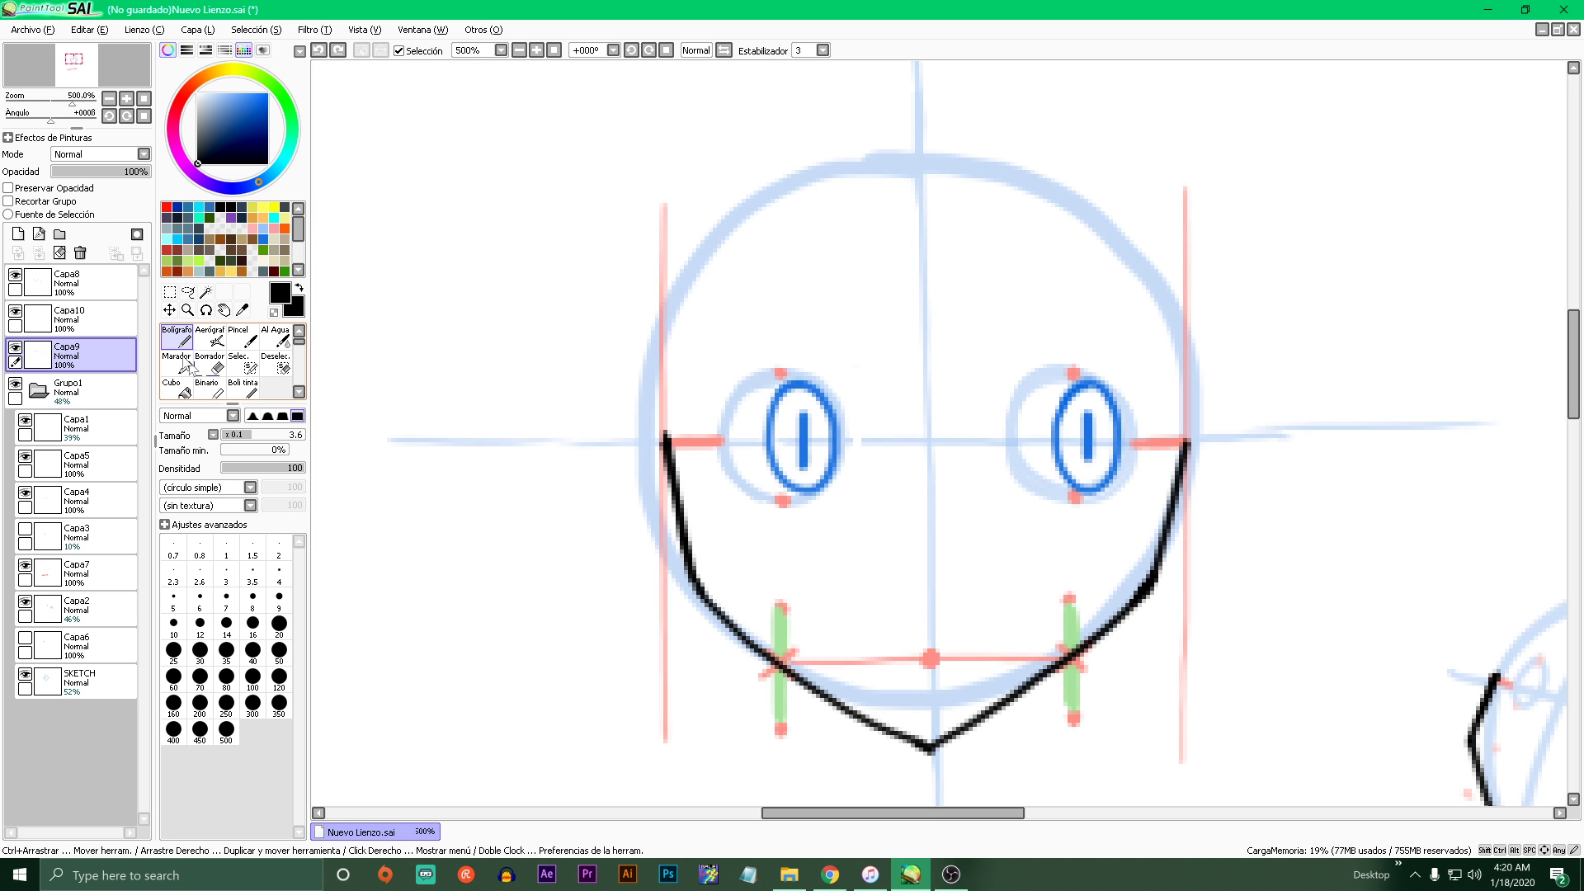
scroll(689, 489, "down", 2)
scroll(856, 446, "up", 4)
scroll(855, 445, "down", 2)
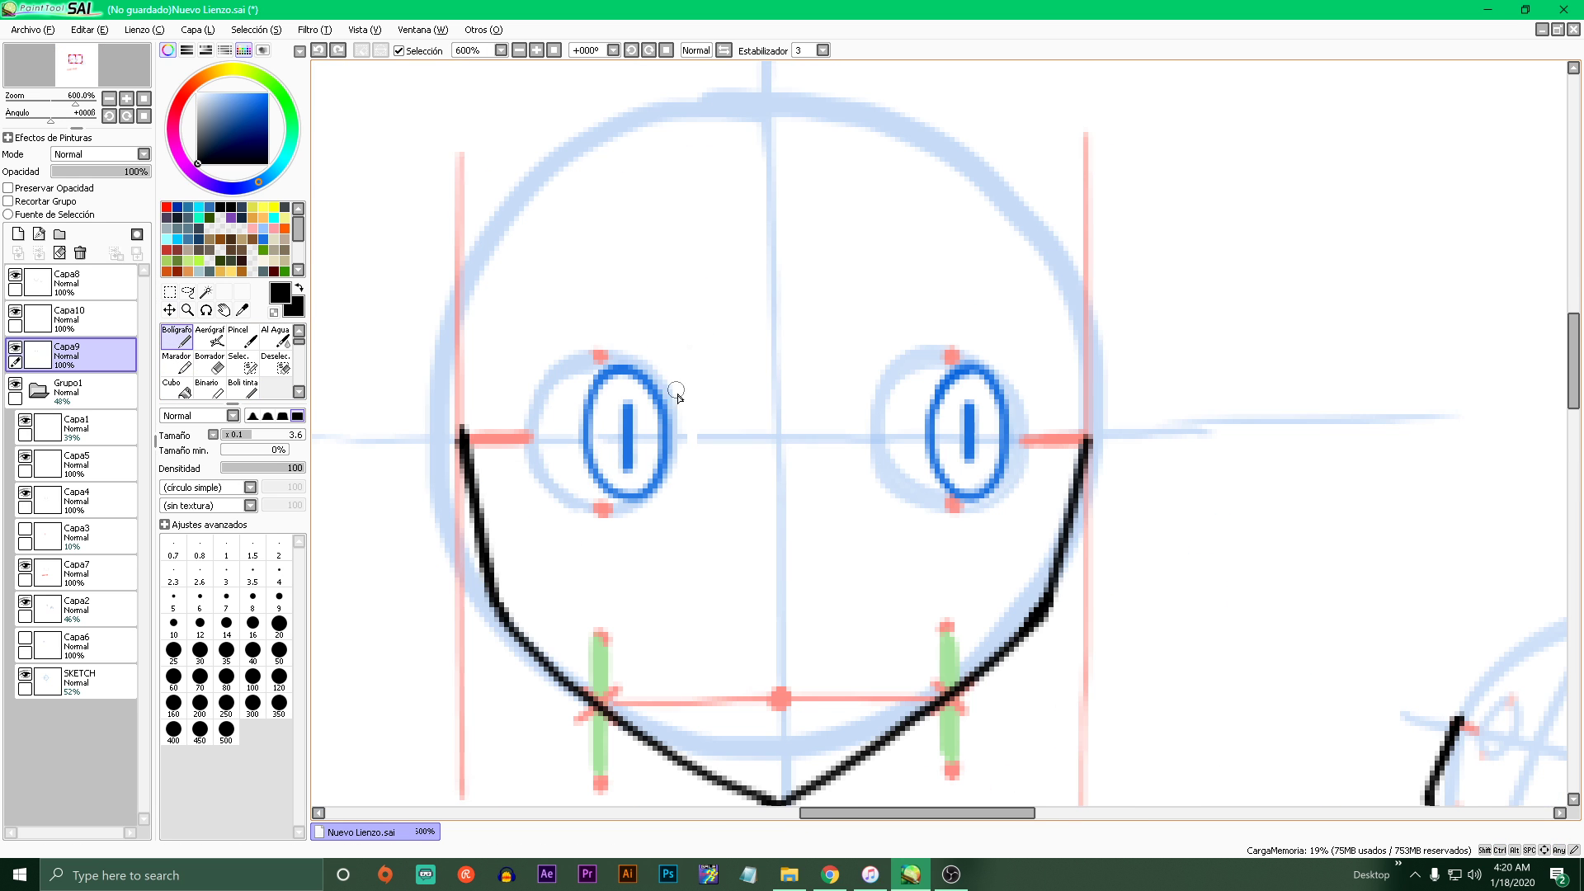
scroll(639, 409, "up", 1)
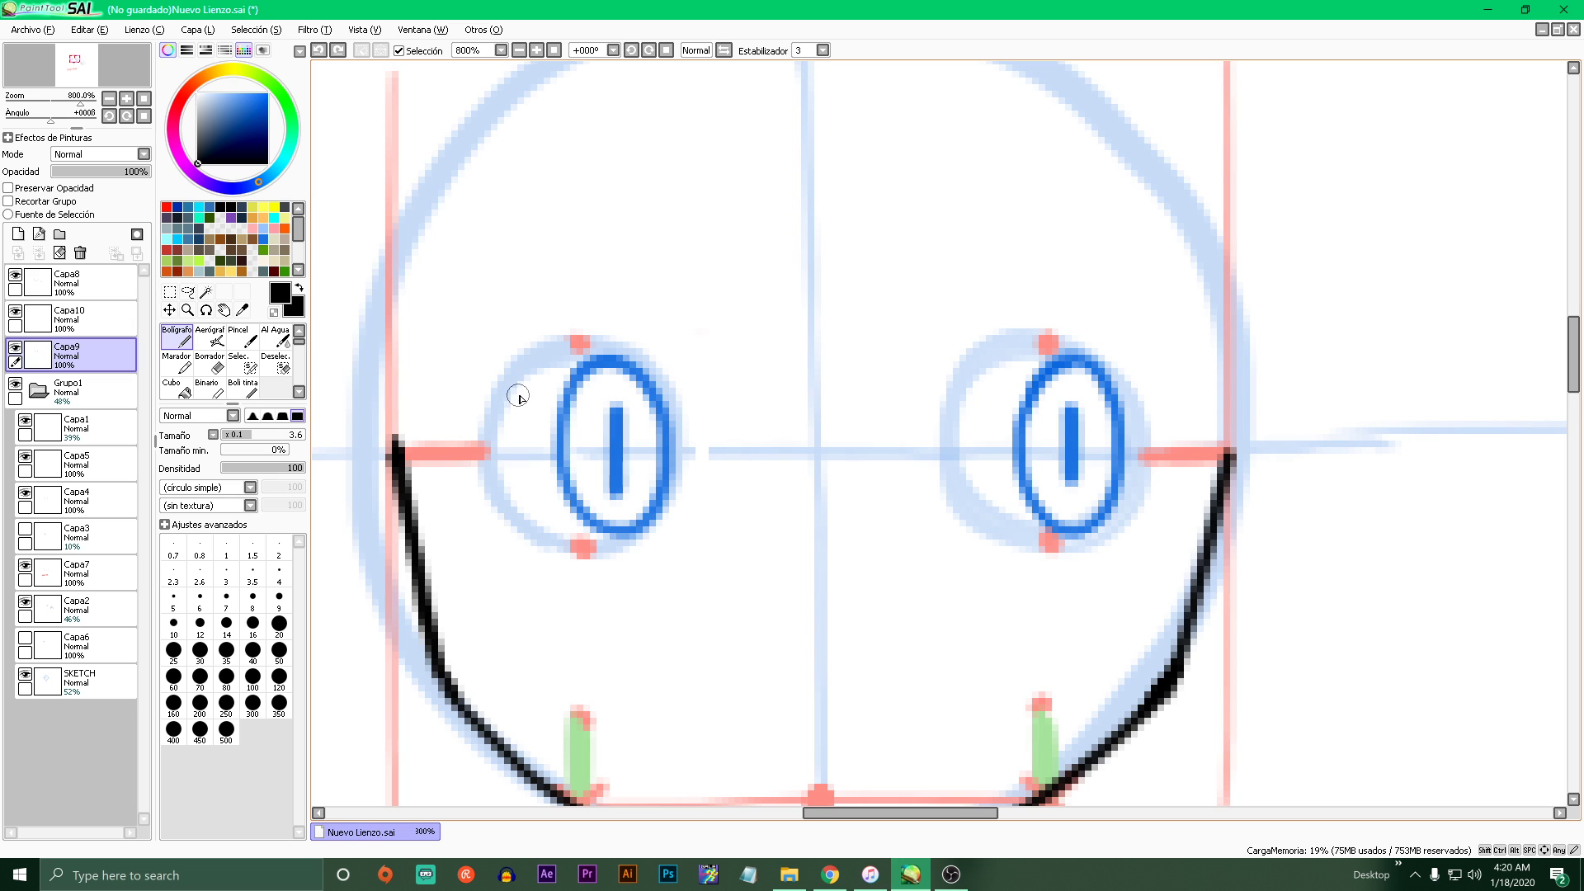
- Try nearly flat black upper lid lines across both of the front head's eyes, each with a short downward stroke at the outer corner
left_click_drag(492, 387, 677, 429)
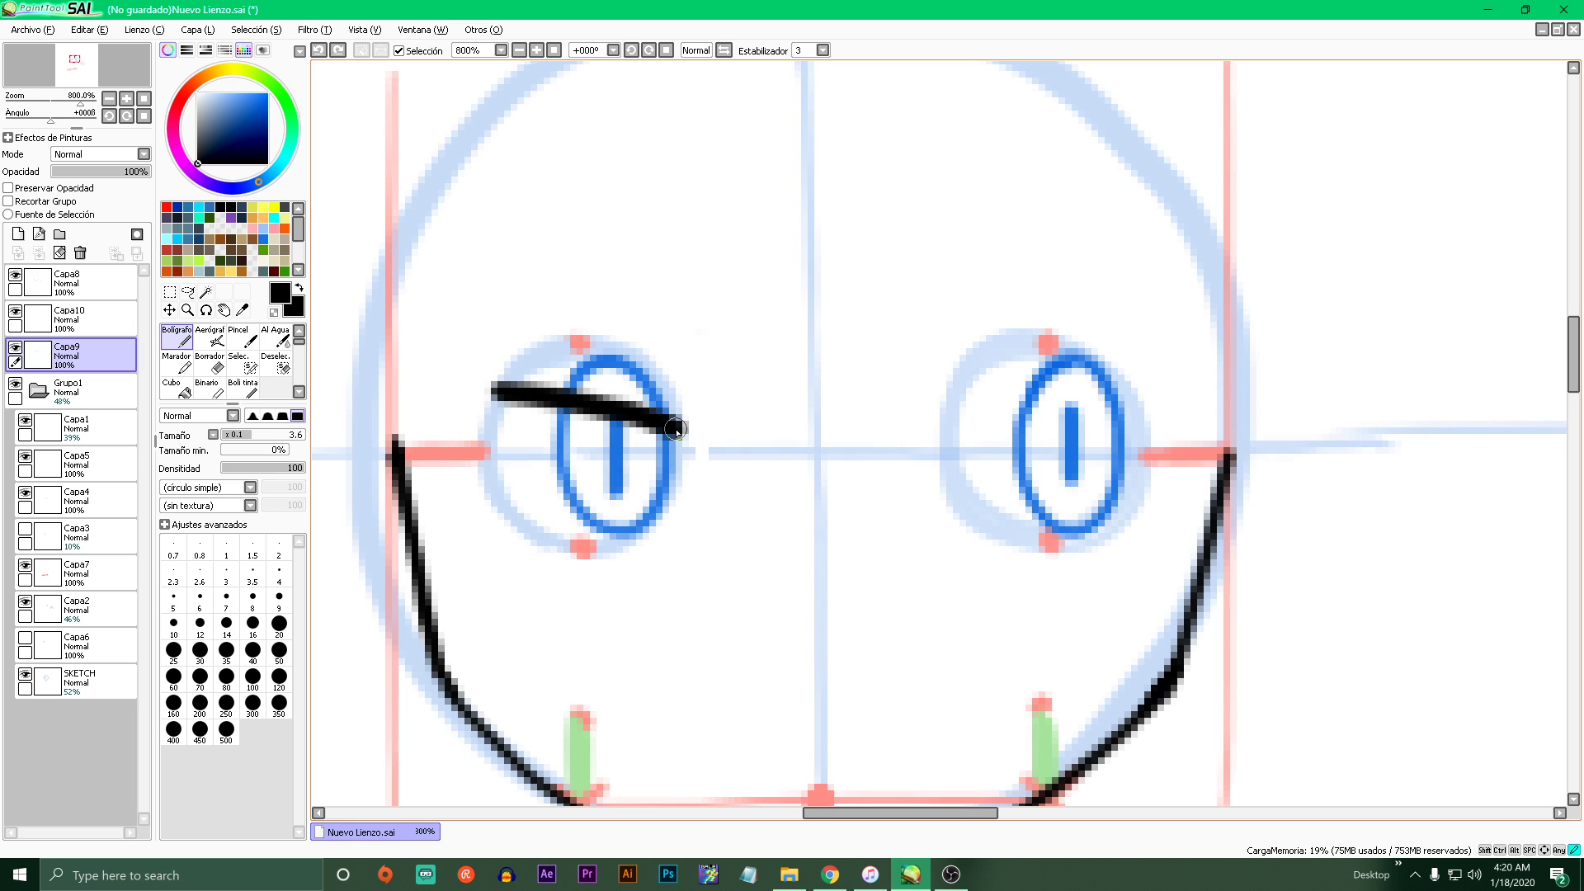
left_click_drag(945, 432, 1142, 399)
key("ctrl+z")
mouse_move(526, 384)
left_mouse_down()
mouse_move(539, 352)
mouse_move(623, 552)
mouse_move(592, 330)
mouse_move(603, 545)
mouse_move(528, 375)
mouse_move(611, 512)
mouse_move(491, 394)
mouse_move(495, 456)
left_mouse_up()
key("ctrl+z")
left_click_drag(1141, 398, 1129, 458)
scroll(1129, 458, "down", 2)
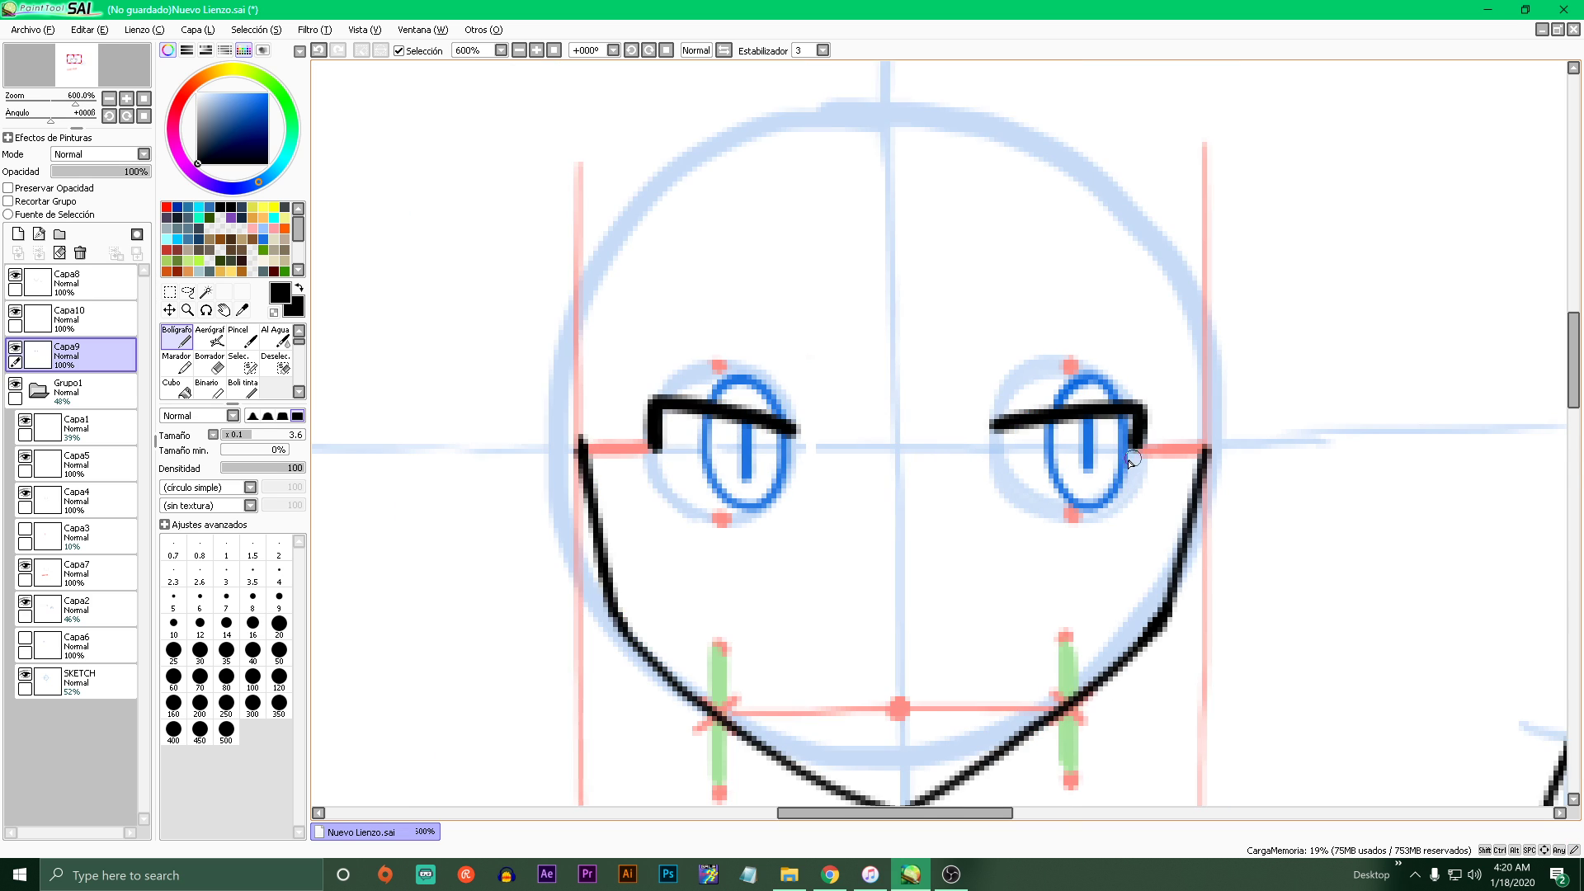
scroll(1107, 448, "up", 1)
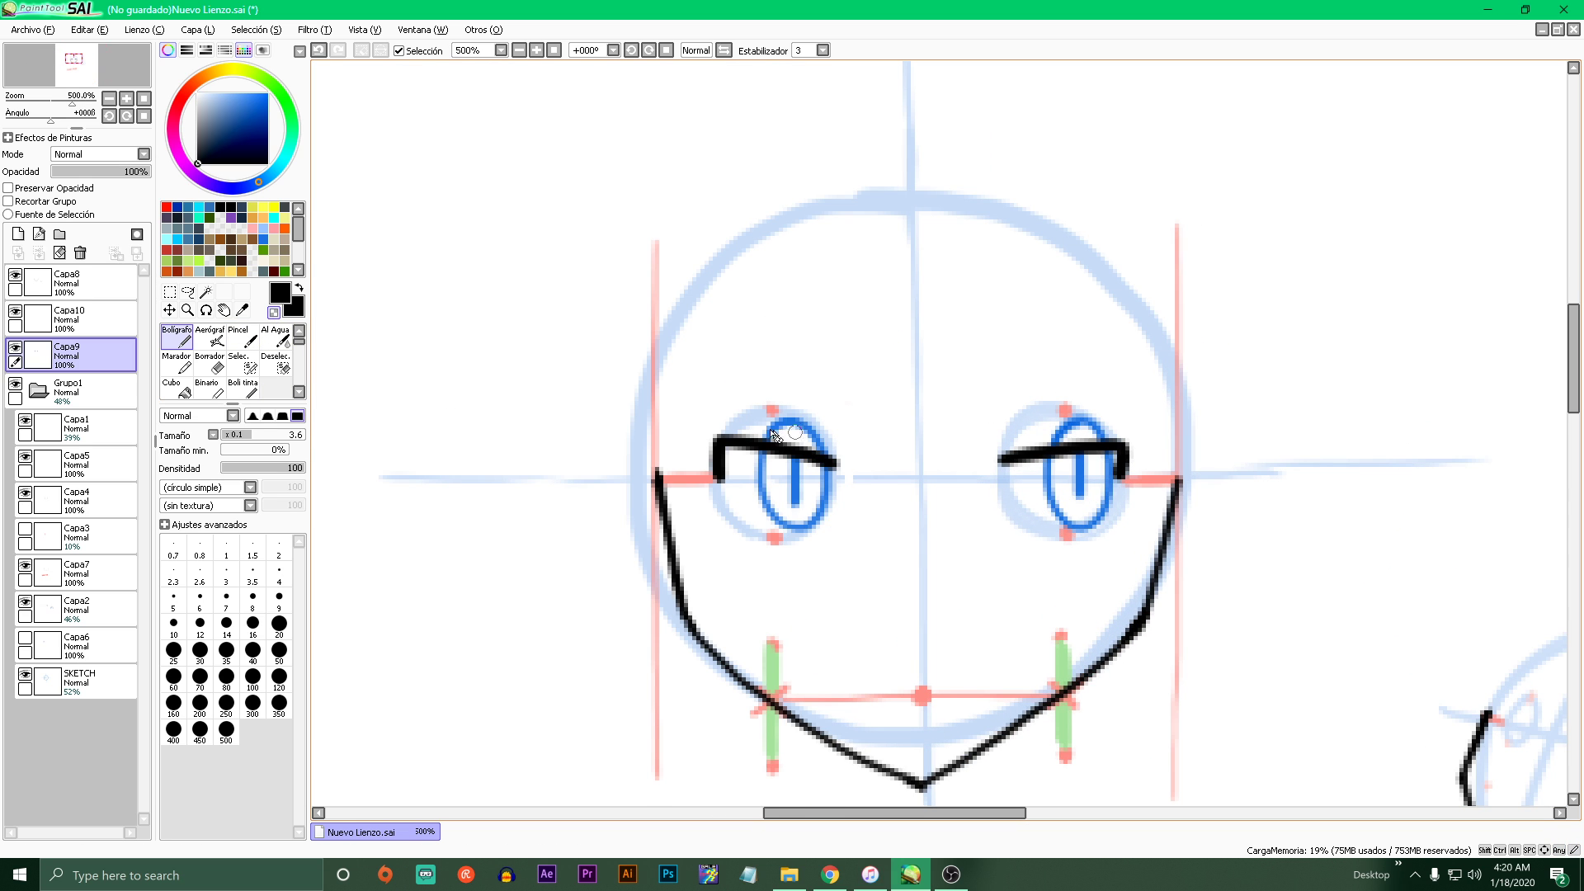
- Try erasing the parts of both blue irises above the flat lids, then undo the erasing and the lid lines
left_click_drag(799, 437, 836, 442)
mouse_move(1052, 431)
left_mouse_down()
mouse_move(1106, 419)
mouse_move(1120, 435)
left_mouse_up()
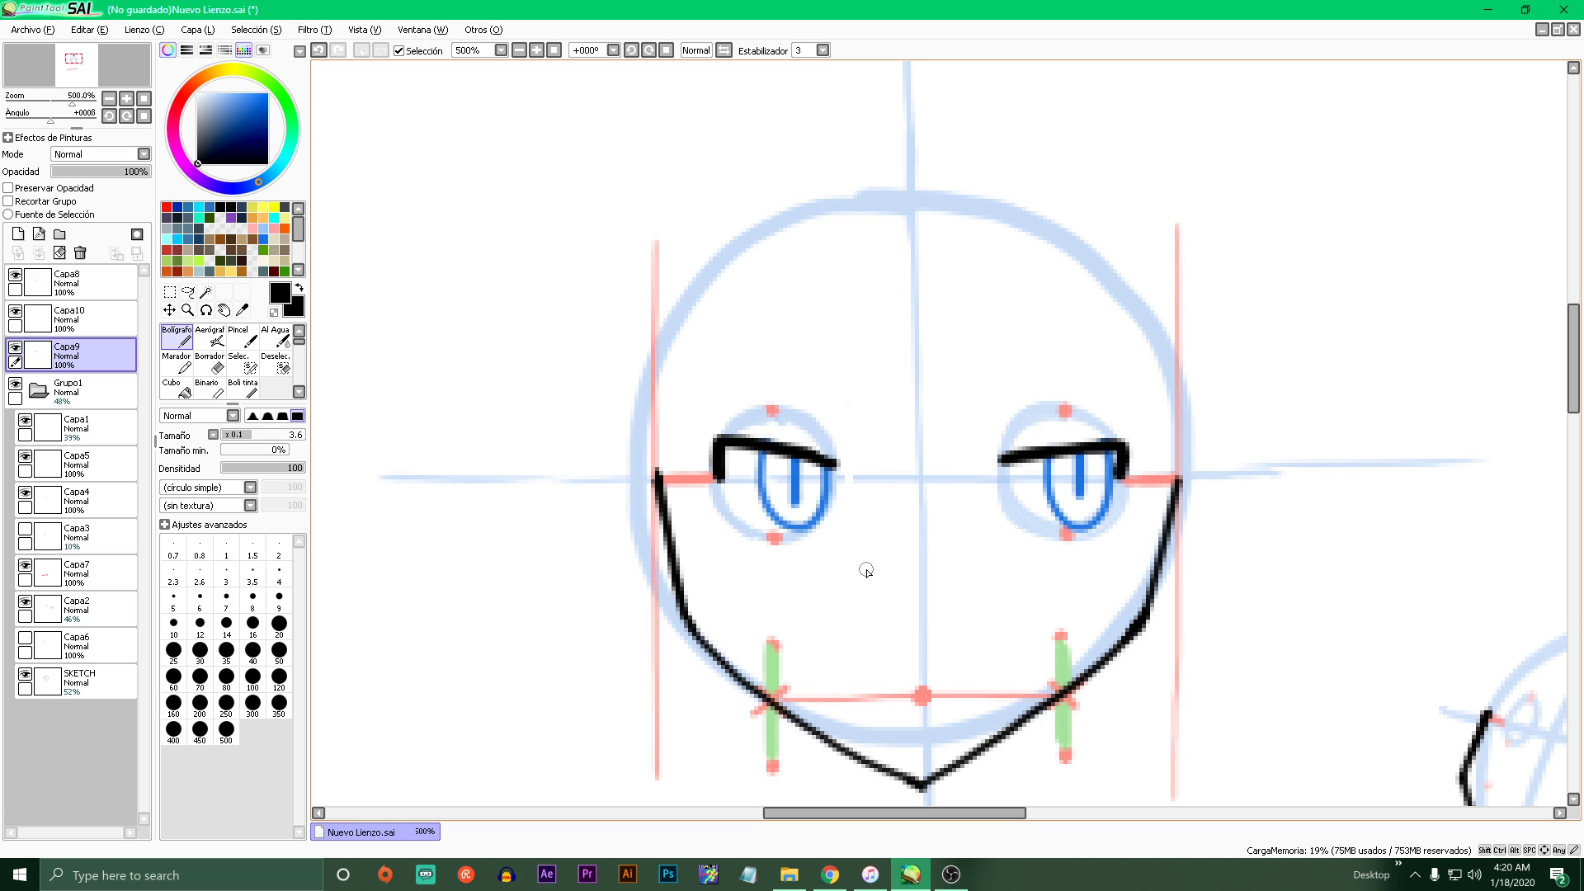
key("ctrl+z")
key("ctrl+z")
key("ctrl+z")
key("ctrl+z")
key("ctrl+z")
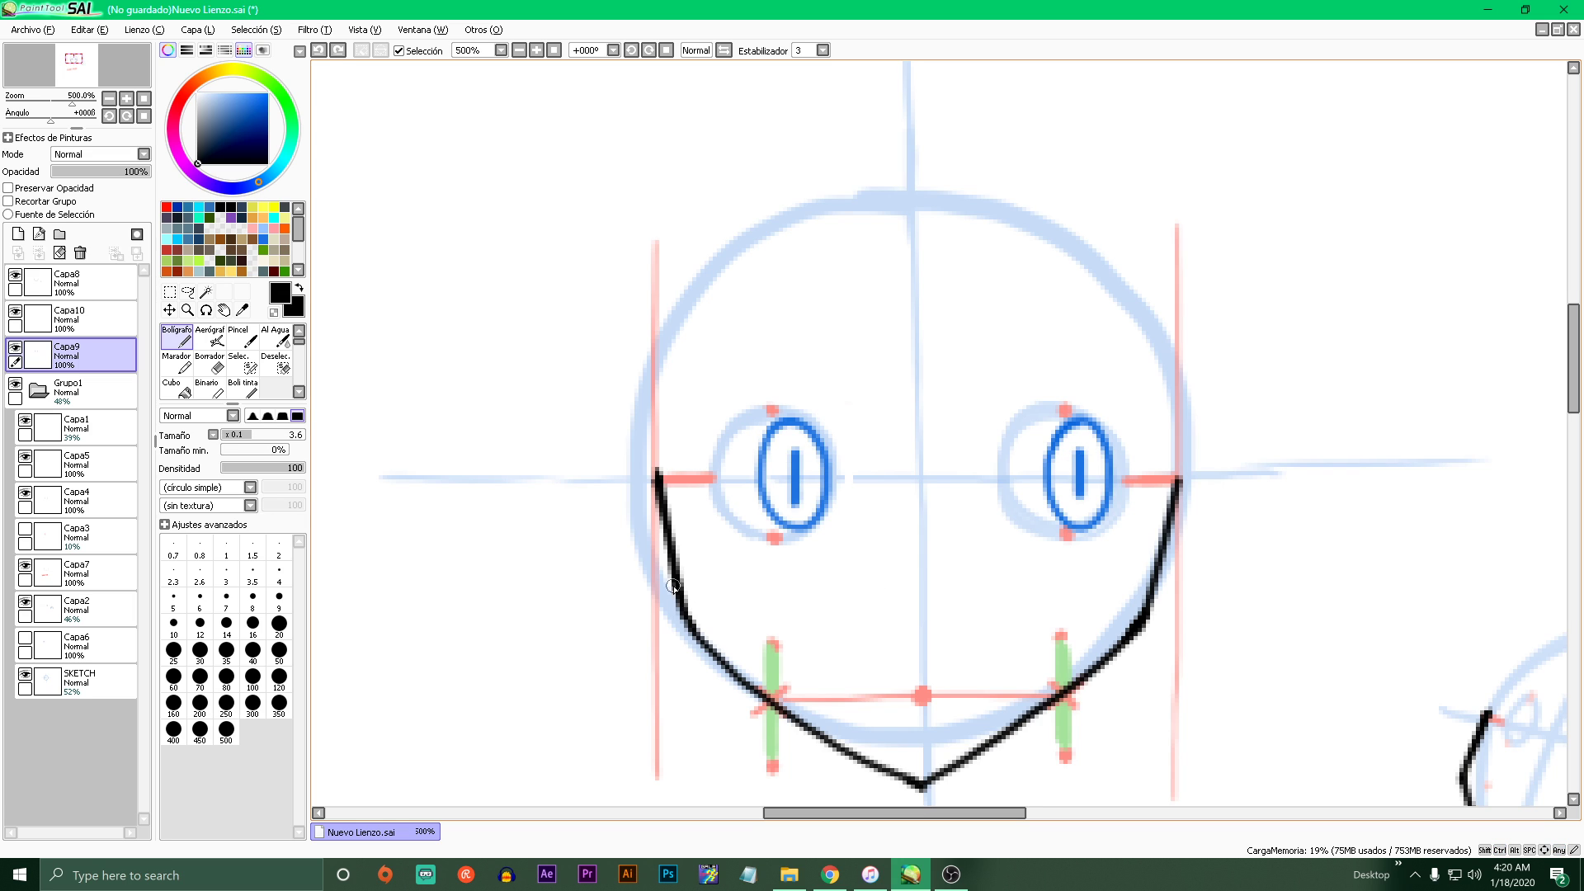
- Set the pen size to 4.3
left_click_drag(800, 437, 867, 462)
key("ctrl+z")
left_click_drag(249, 437, 257, 448)
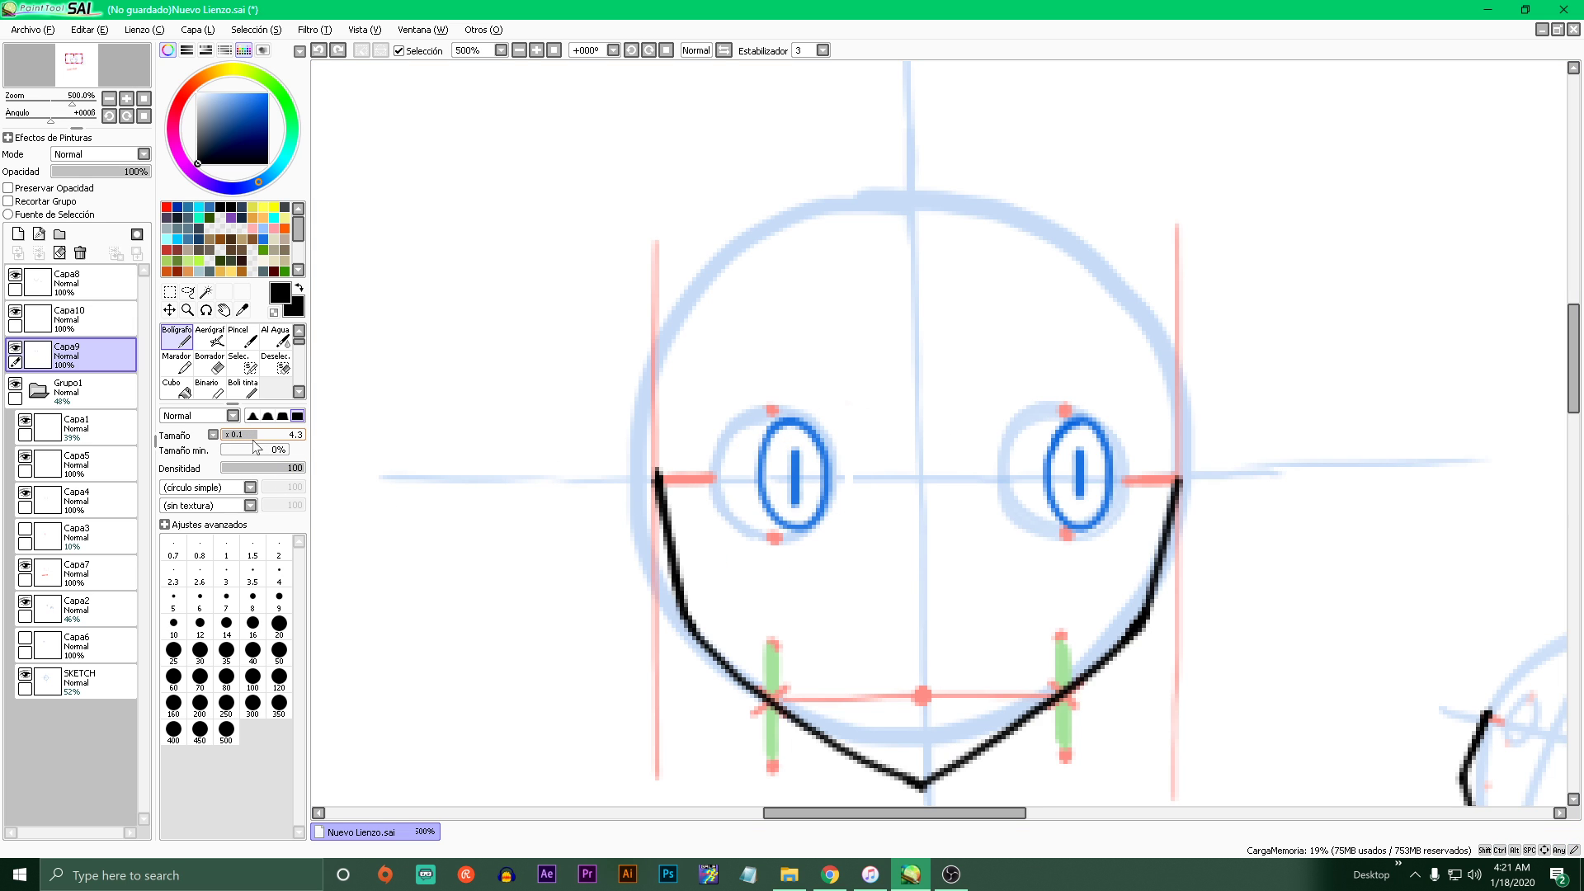
- Try slanted black upper lids that rise to a pointed outer corner above each of the front head's eyes, then undo them
scroll(859, 452, "up", 1)
mouse_move(846, 450)
left_mouse_down()
mouse_move(701, 370)
mouse_move(688, 446)
left_mouse_up()
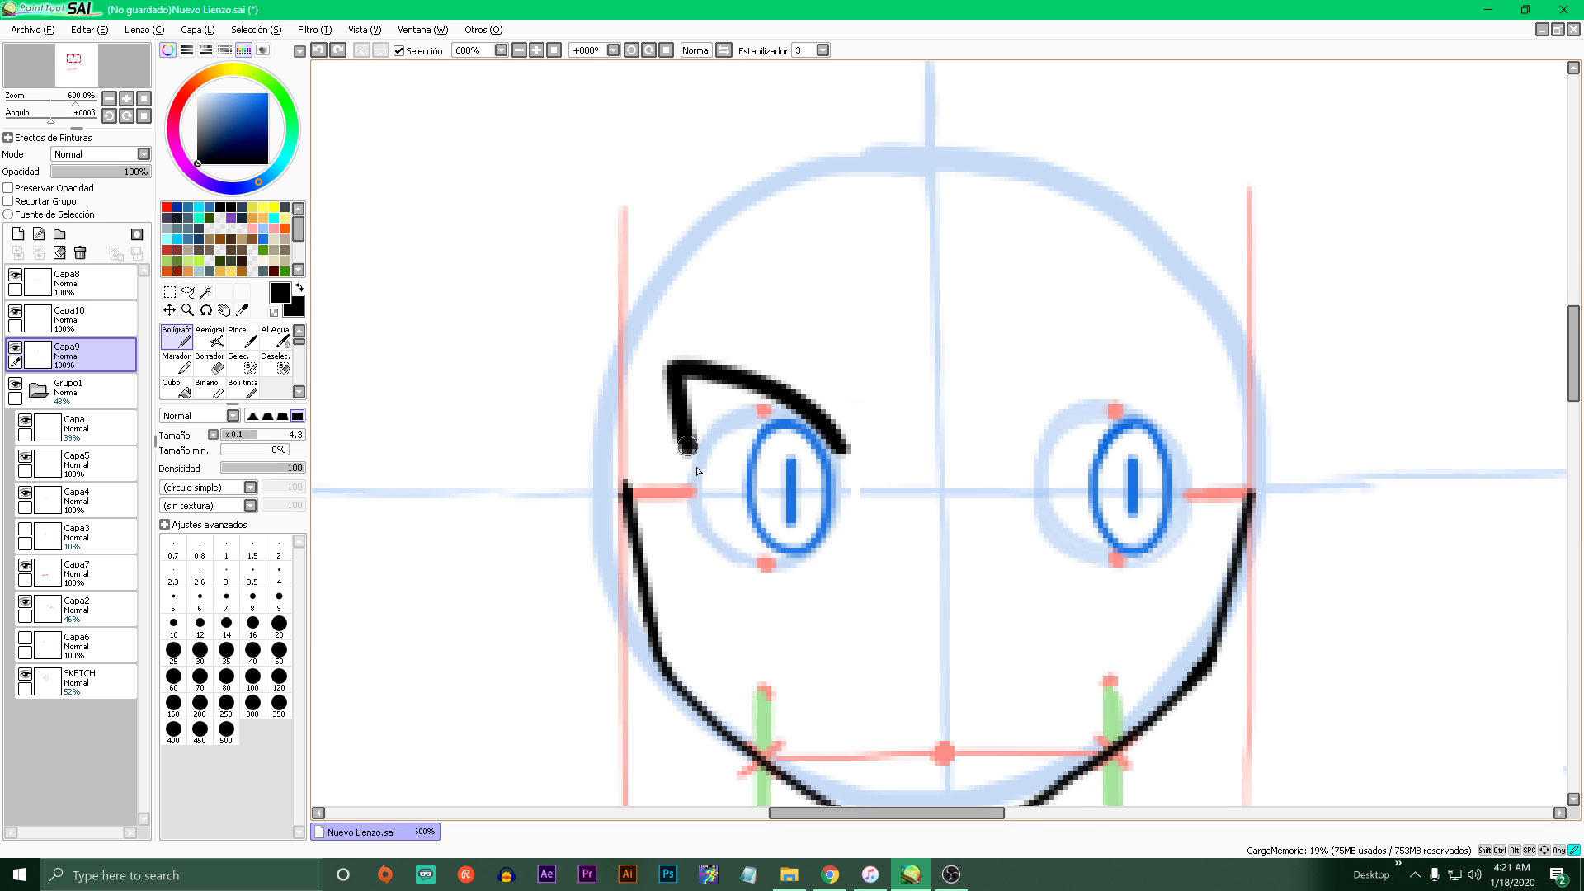
mouse_move(1035, 470)
left_mouse_down()
mouse_move(1199, 369)
mouse_move(1198, 415)
mouse_move(1118, 377)
mouse_move(1203, 377)
mouse_move(1048, 473)
mouse_move(1193, 378)
mouse_move(1192, 422)
left_mouse_up()
key("ctrl+z")
key("ctrl+z")
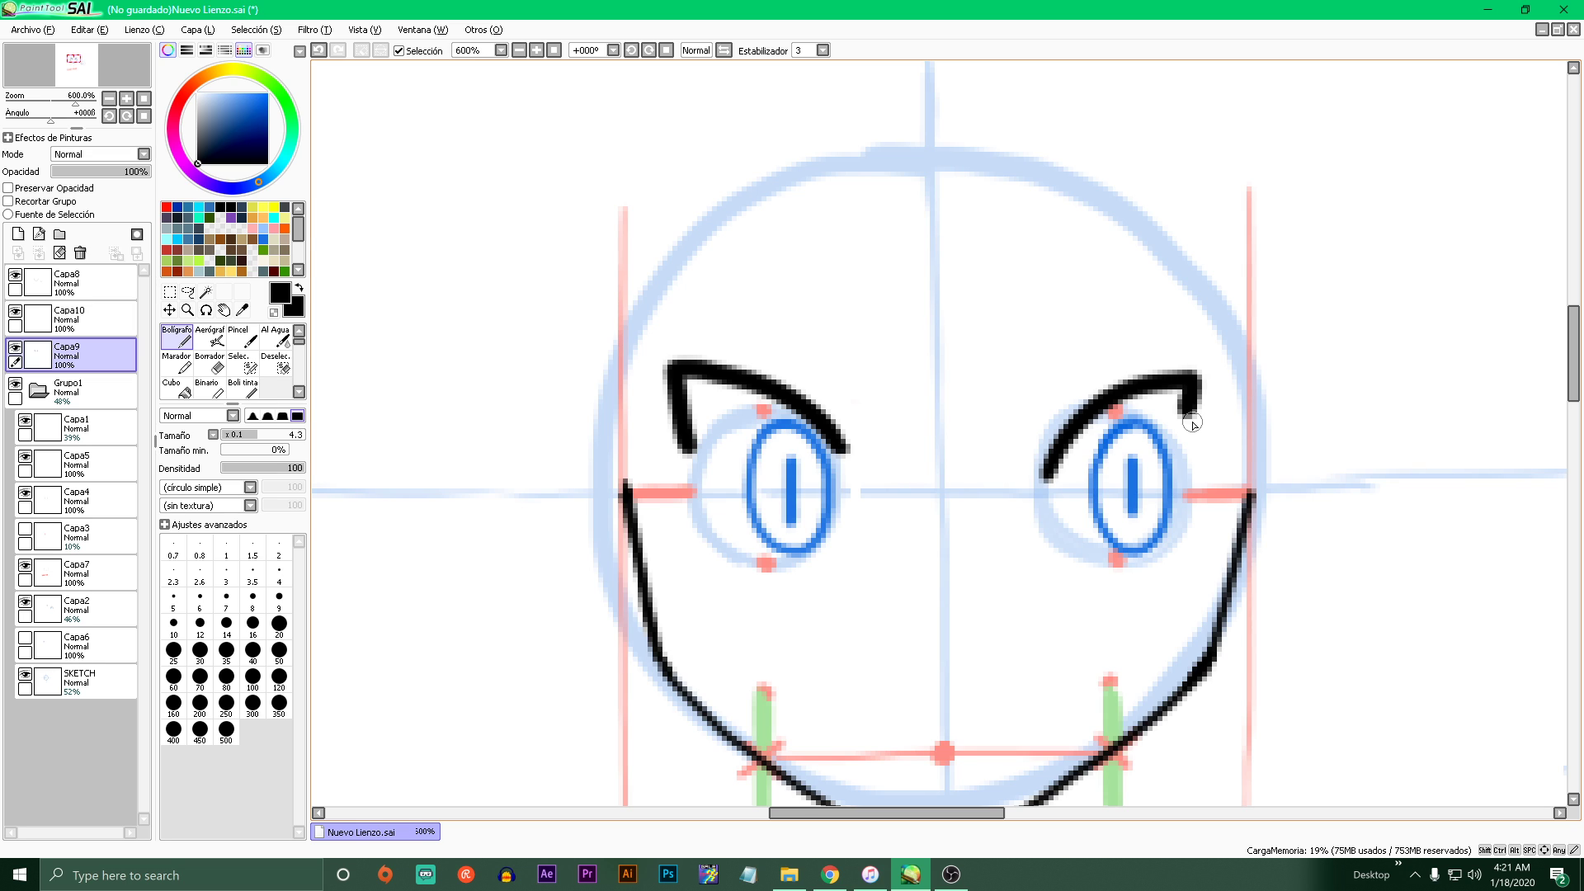
key("ctrl+z")
key("ctrl+z")
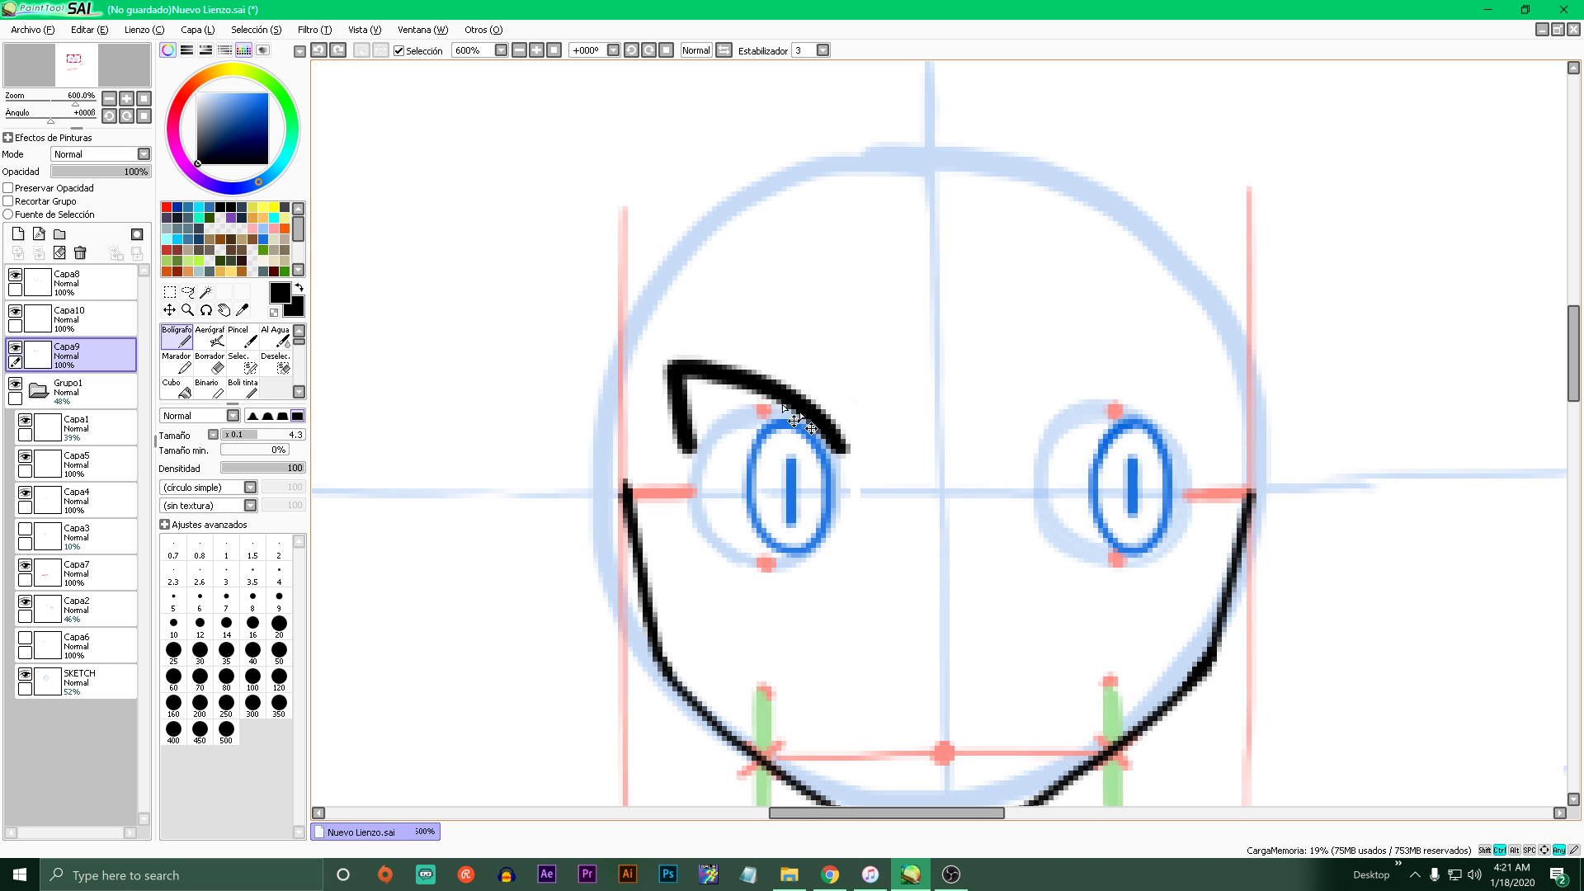
- Try the slanted black upper lids again slightly lower on both eyes, closing each outer corner with a downward stroke
mouse_move(843, 472)
left_mouse_down()
mouse_move(781, 404)
mouse_move(680, 373)
mouse_move(700, 491)
left_mouse_up()
key("ctrl+z")
key("ctrl+z")
mouse_move(840, 469)
left_mouse_down()
mouse_move(809, 422)
mouse_move(681, 384)
mouse_move(687, 474)
left_mouse_up()
mouse_move(1036, 444)
left_mouse_down()
mouse_move(1201, 386)
mouse_move(1191, 464)
left_mouse_up()
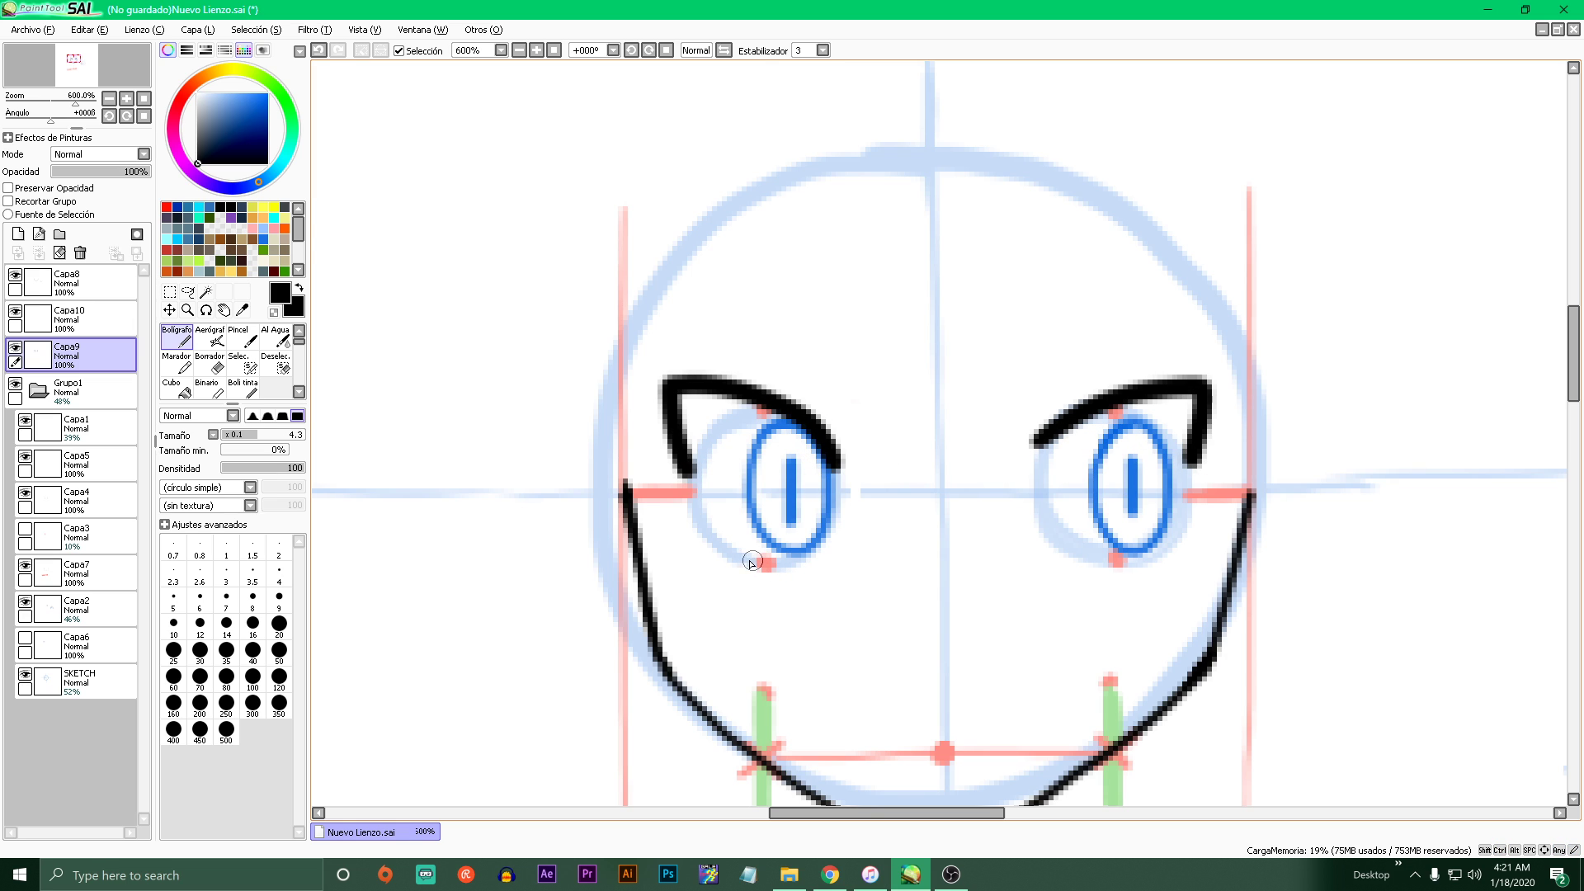
- Try a short lower lid stroke under one eye, then undo it together with the slanted upper lids on both eyes
mouse_move(723, 544)
left_mouse_down()
mouse_move(792, 566)
mouse_move(770, 570)
mouse_move(725, 543)
mouse_move(784, 563)
left_mouse_up()
key("ctrl+z")
key("ctrl+z")
key("ctrl+z")
scroll(1097, 550, "down", 5)
scroll(908, 462, "up", 4)
key("ctrl+z")
key("ctrl+z")
key("ctrl+z")
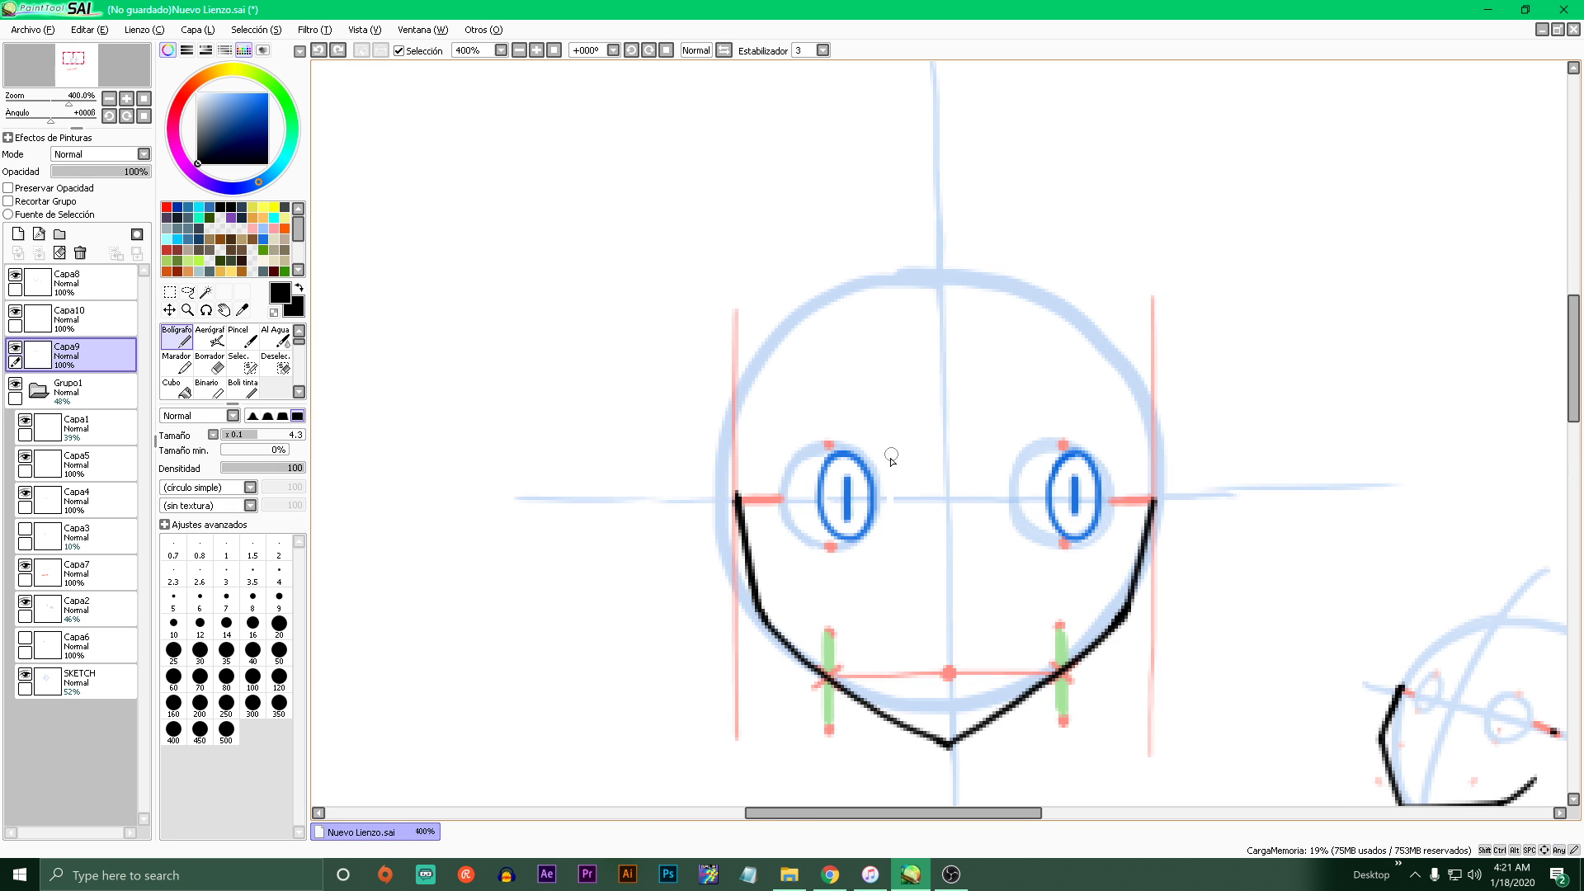
- Draw a thick rounded black upper lid along the upper half of each eye circle, with a short lash stroke at the outer corner
scroll(891, 458, "up", 3)
mouse_move(853, 474)
left_mouse_down()
mouse_move(837, 430)
mouse_move(774, 386)
mouse_move(852, 499)
mouse_move(830, 431)
mouse_move(772, 386)
mouse_move(704, 383)
mouse_move(638, 435)
mouse_move(623, 510)
left_mouse_up()
key("ctrl+z")
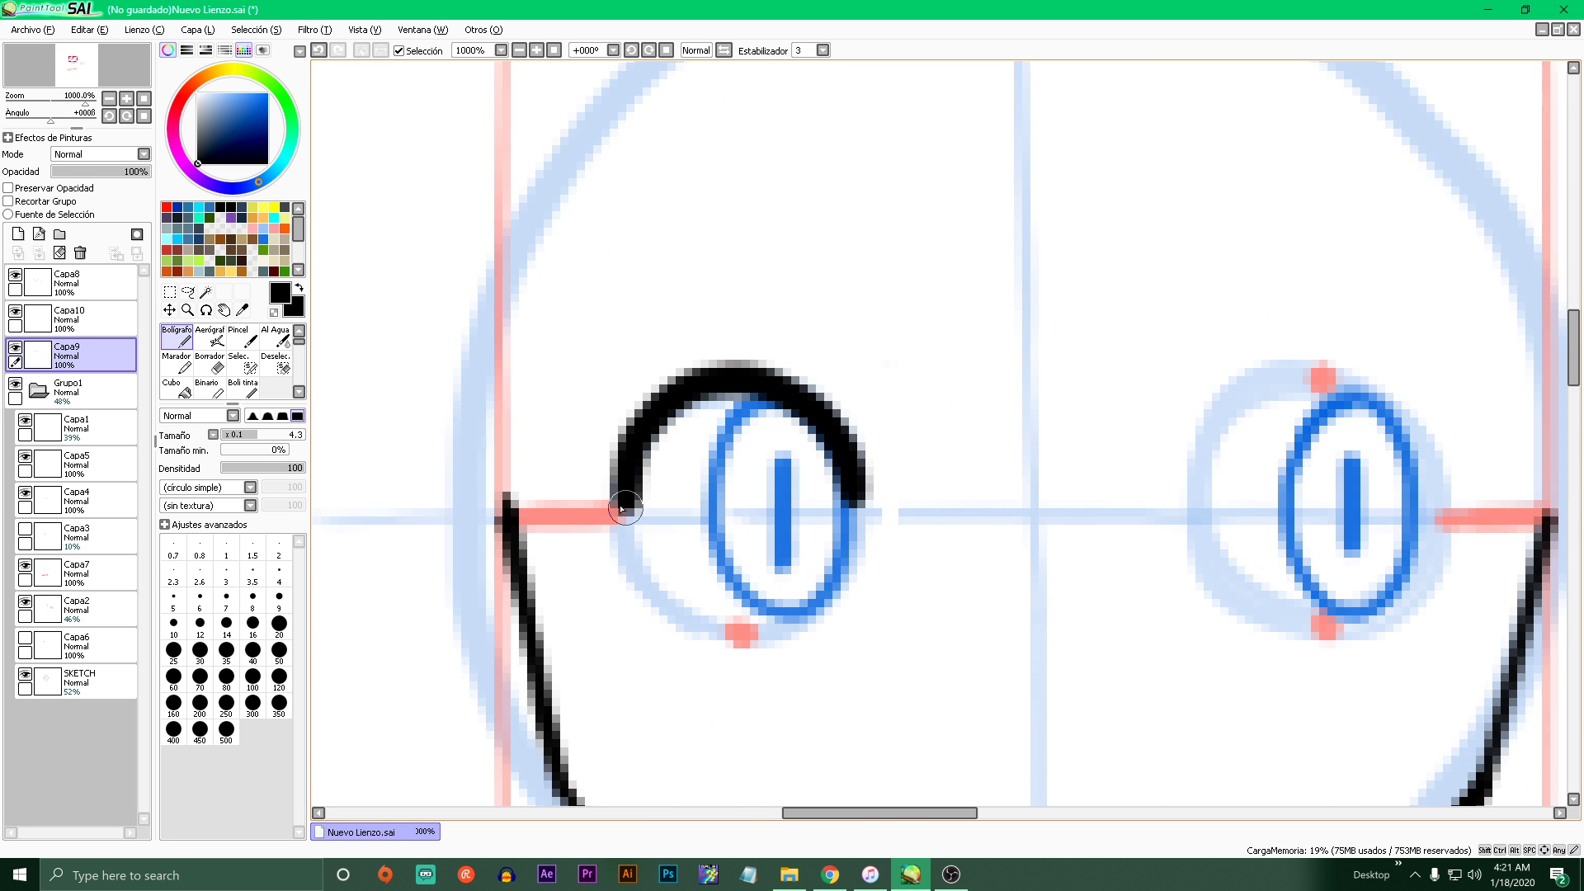
scroll(623, 509, "down", 2)
mouse_move(862, 528)
left_mouse_down()
mouse_move(825, 461)
mouse_move(743, 456)
left_mouse_up()
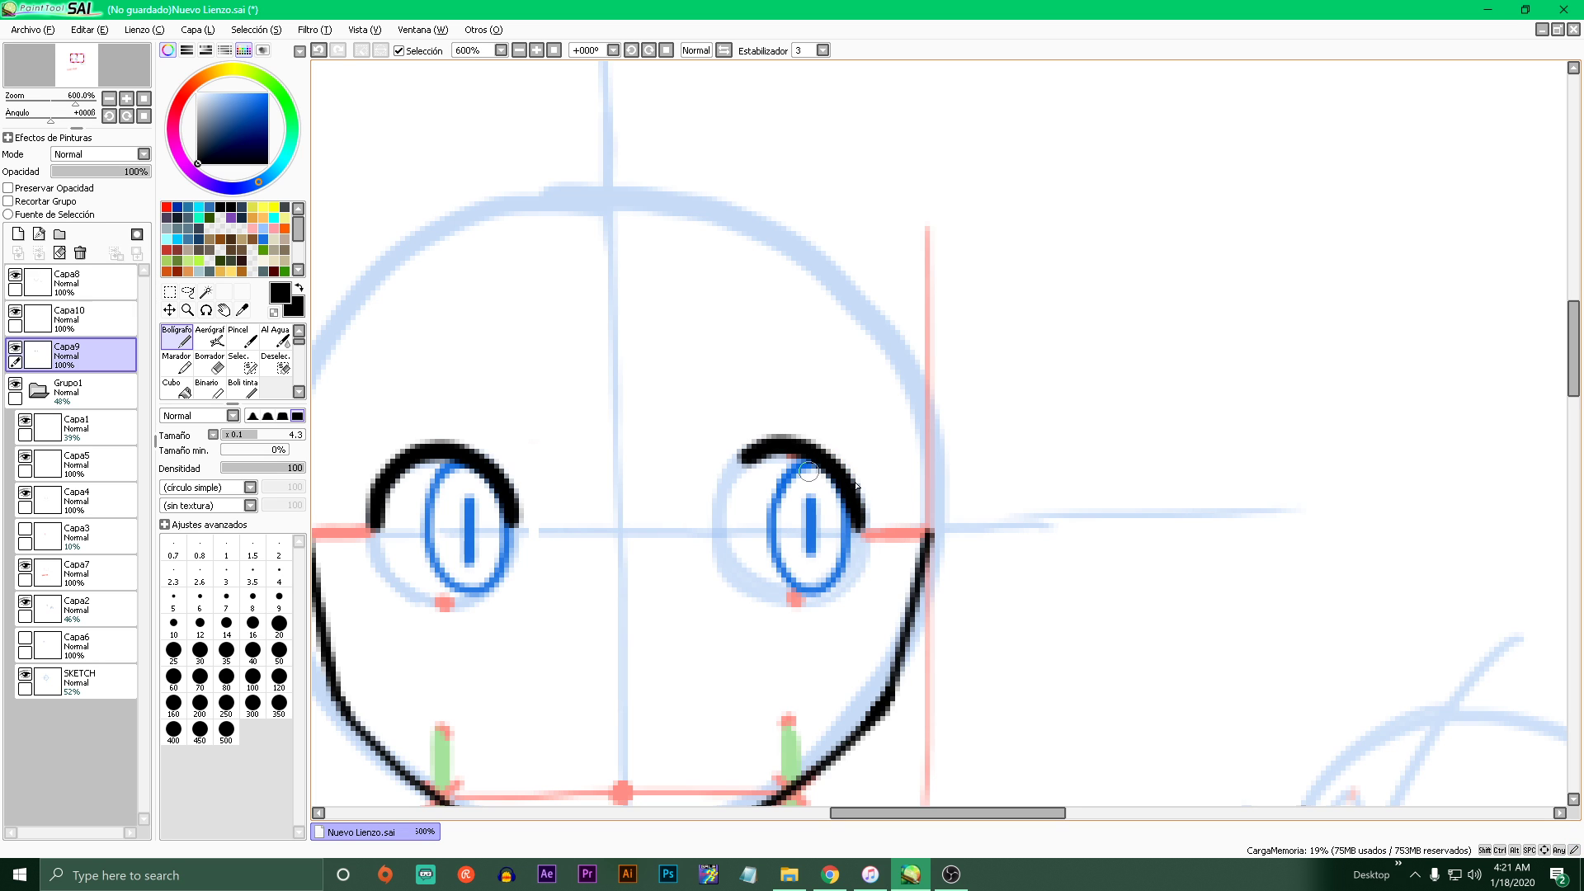
key("ctrl+z")
mouse_move(864, 532)
left_mouse_down()
mouse_move(817, 453)
mouse_move(758, 450)
mouse_move(717, 526)
left_mouse_up()
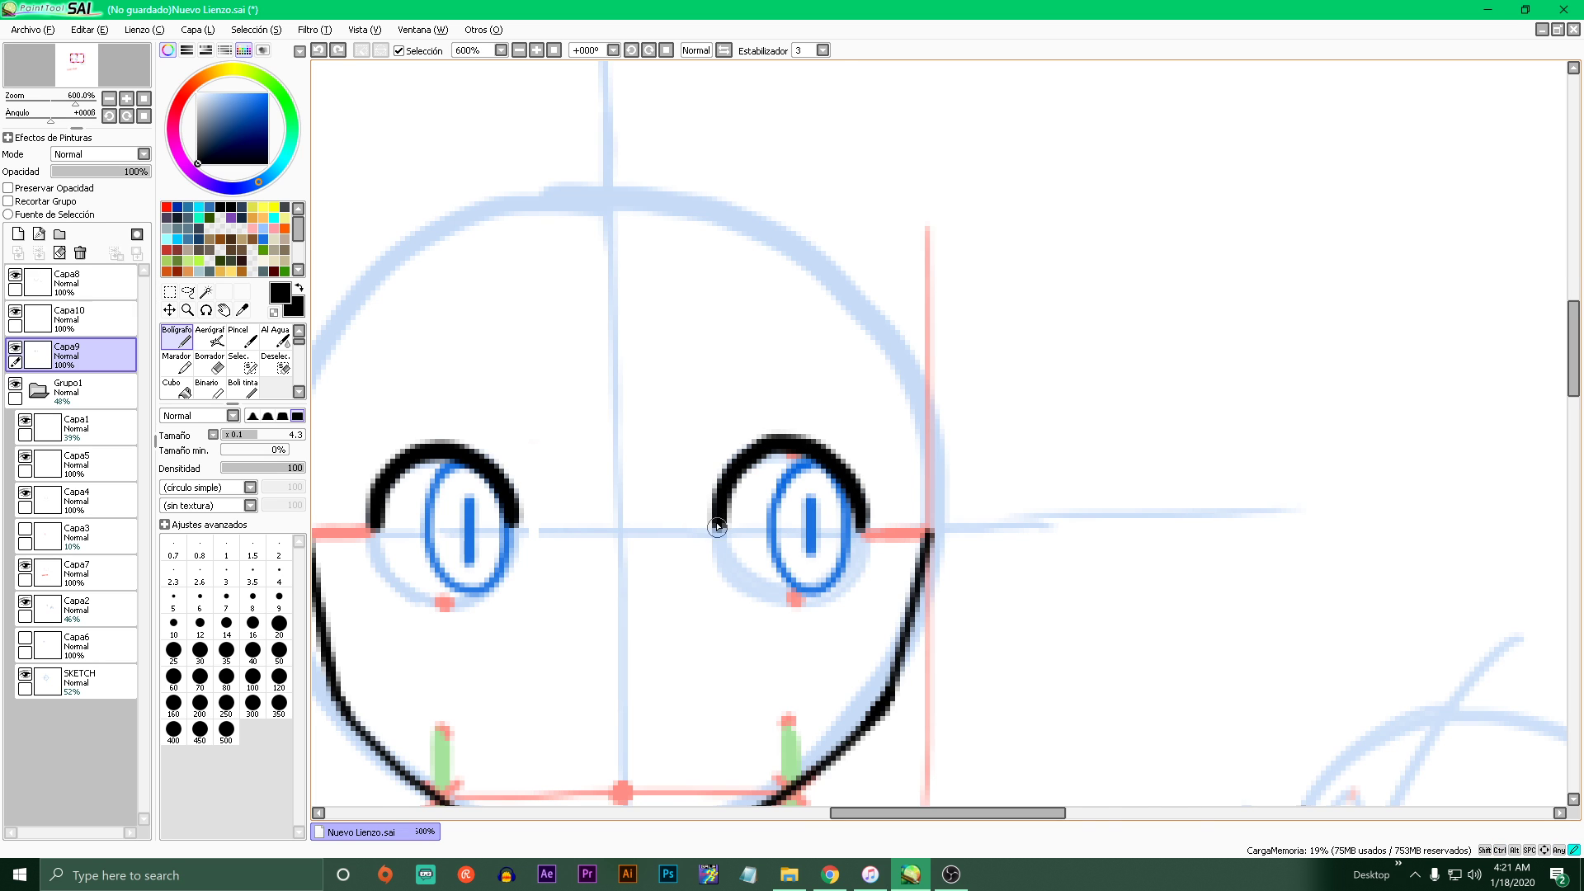
scroll(717, 526, "down", 1)
scroll(496, 524, "up", 1)
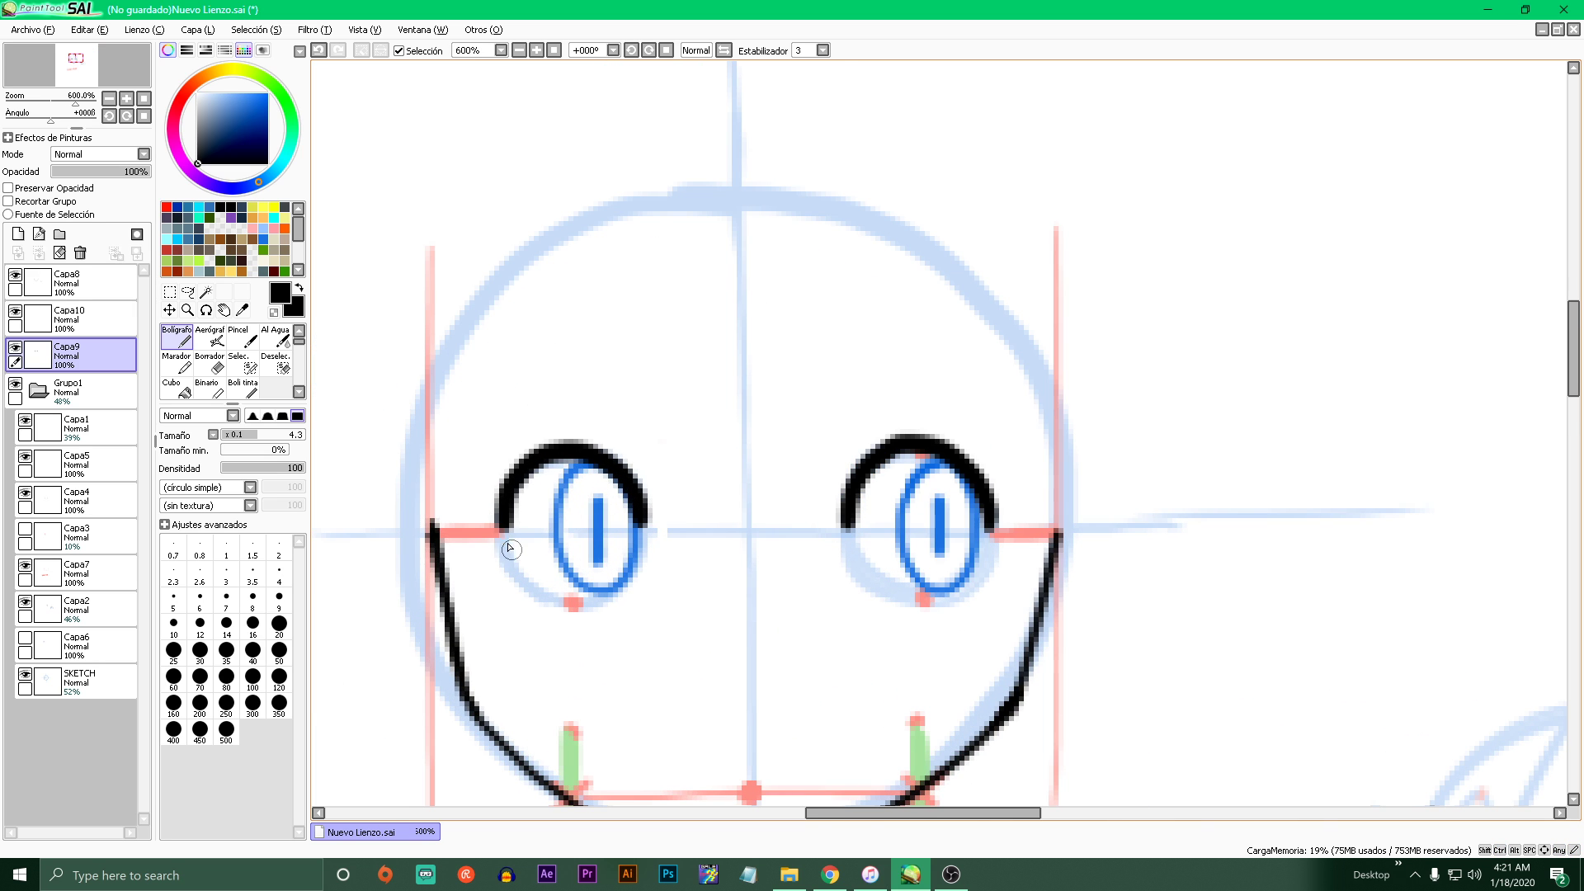
left_click_drag(473, 509, 500, 527)
mouse_move(1021, 513)
left_mouse_down()
mouse_move(997, 529)
mouse_move(1023, 509)
left_mouse_up()
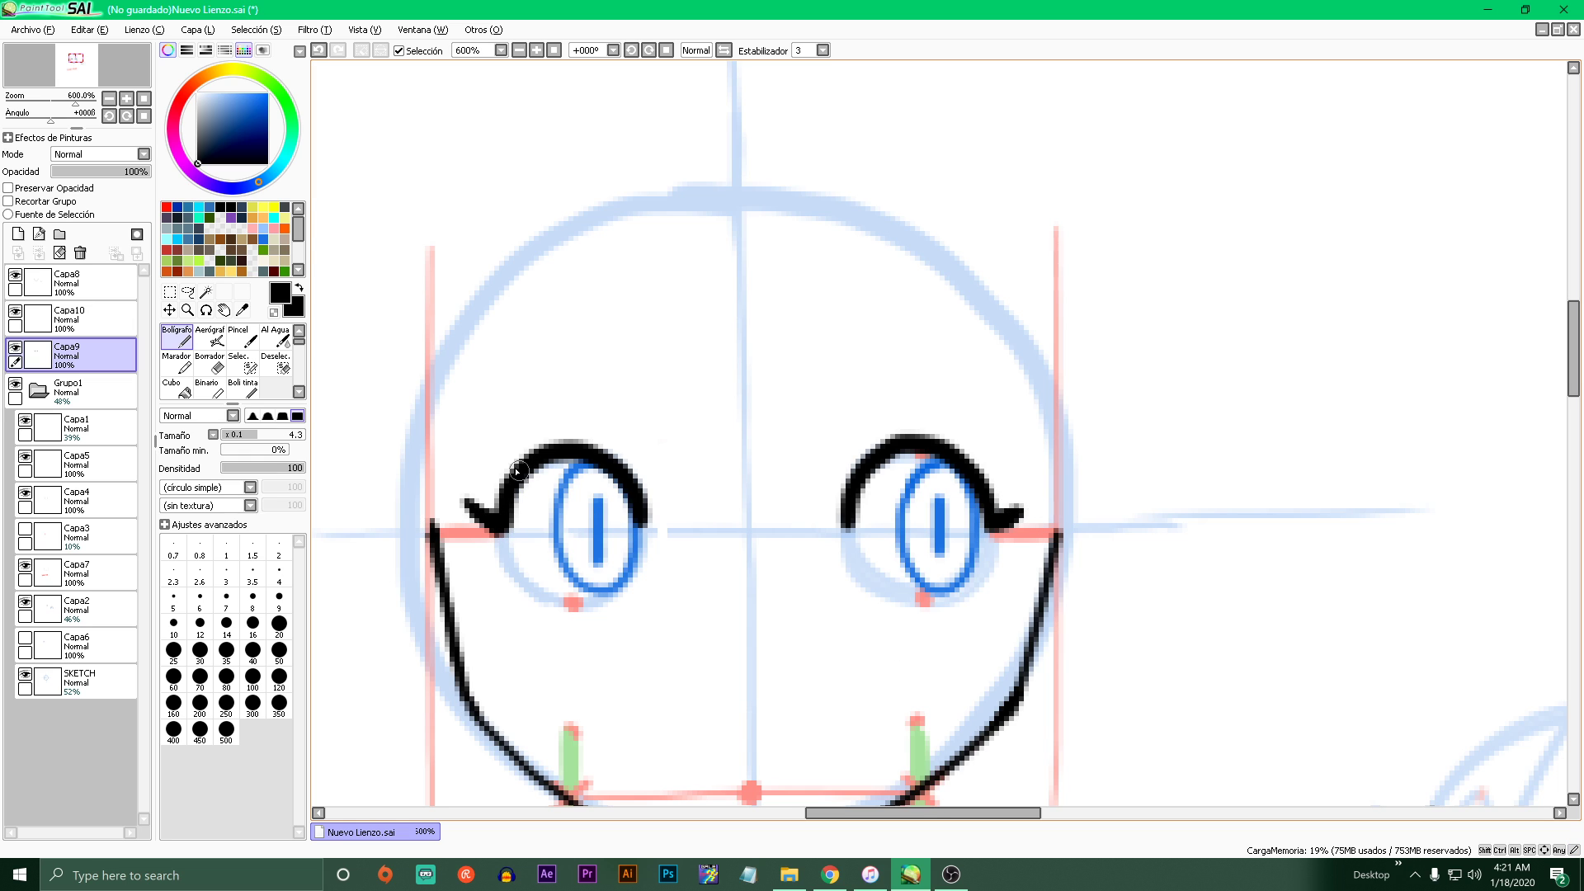
- Try small separate lashes along the top of both upper lids, then undo them
mouse_move(513, 467)
left_mouse_down()
mouse_move(498, 456)
mouse_move(531, 430)
mouse_move(575, 426)
left_mouse_up()
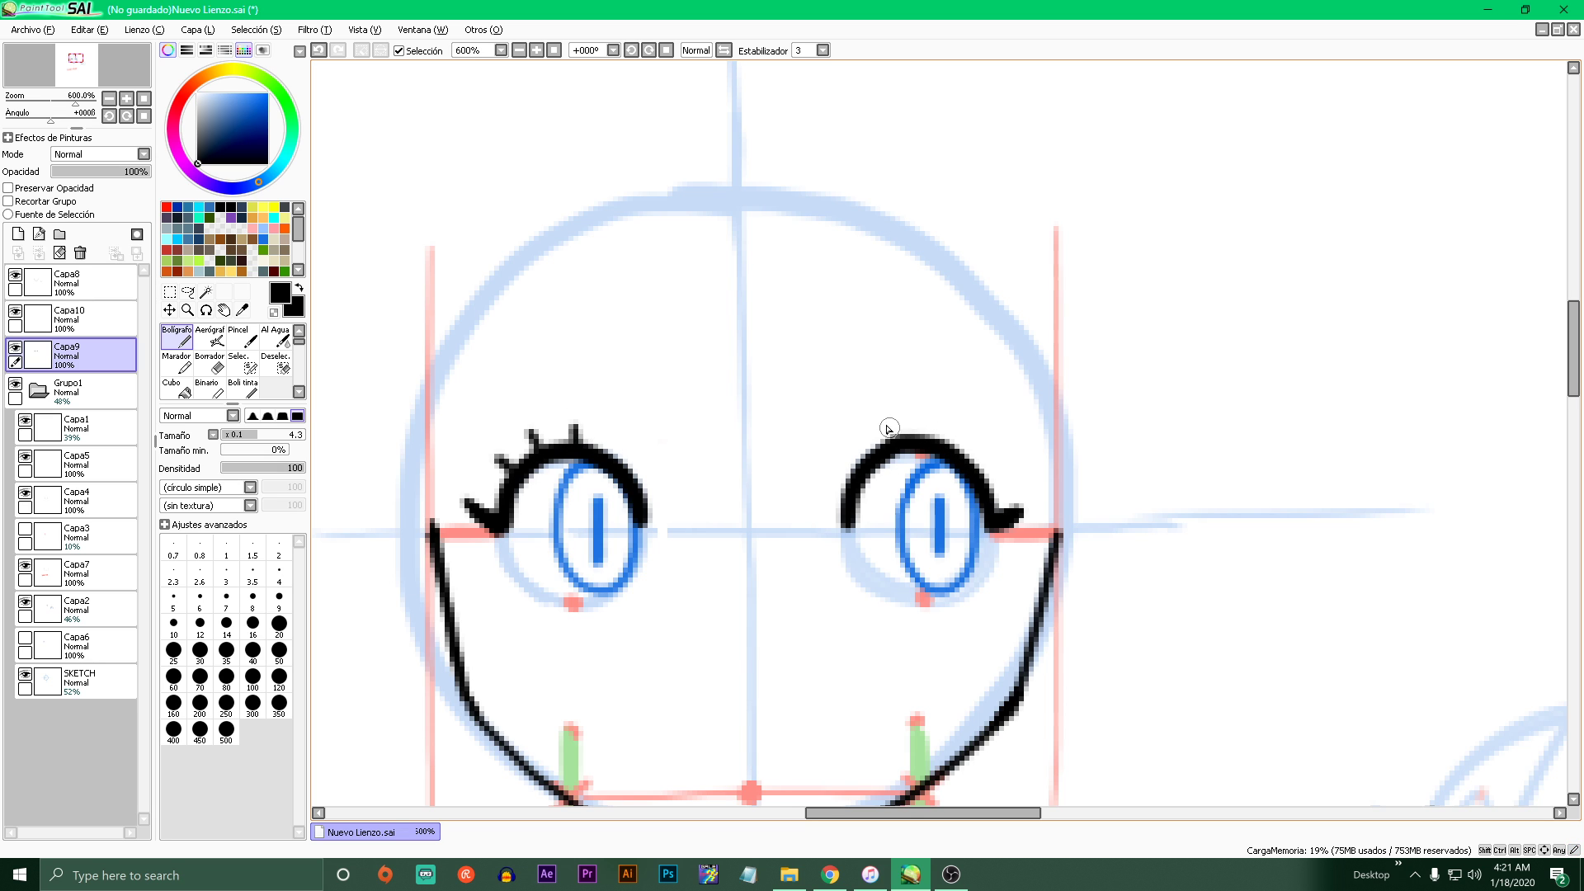
left_click_drag(885, 424, 891, 444)
mouse_move(930, 424)
left_mouse_down()
mouse_move(930, 445)
mouse_move(971, 457)
left_mouse_up()
scroll(995, 505, "down", 3)
scroll(1041, 536, "up", 2)
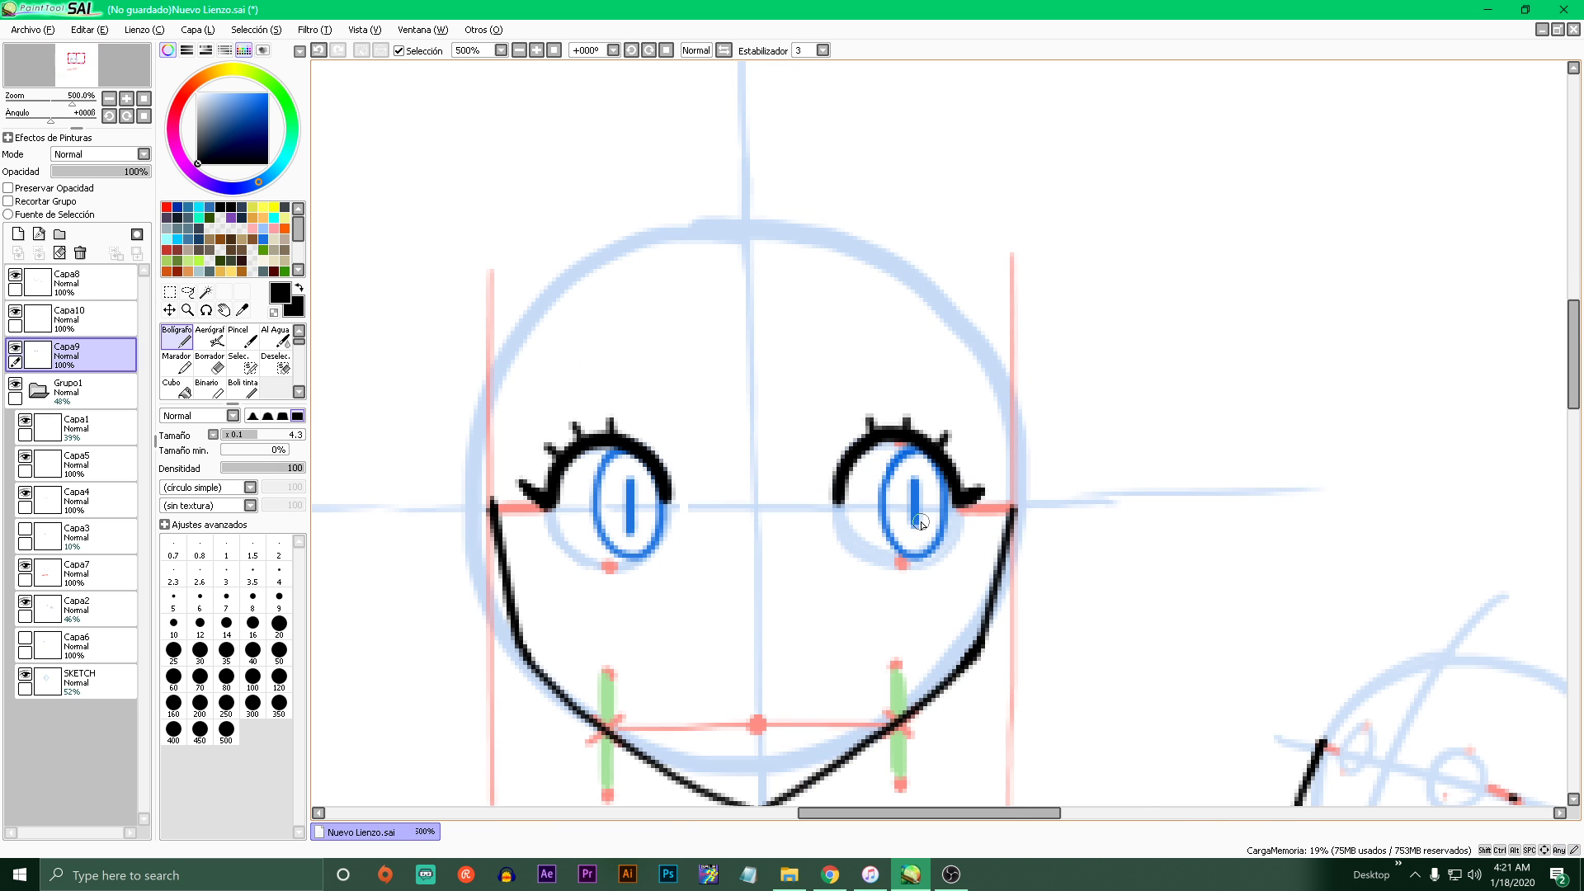
key("ctrl+z")
key("ctrl+z")
key("ctrl+z")
key("ctrl+z")
key("ctrl+z")
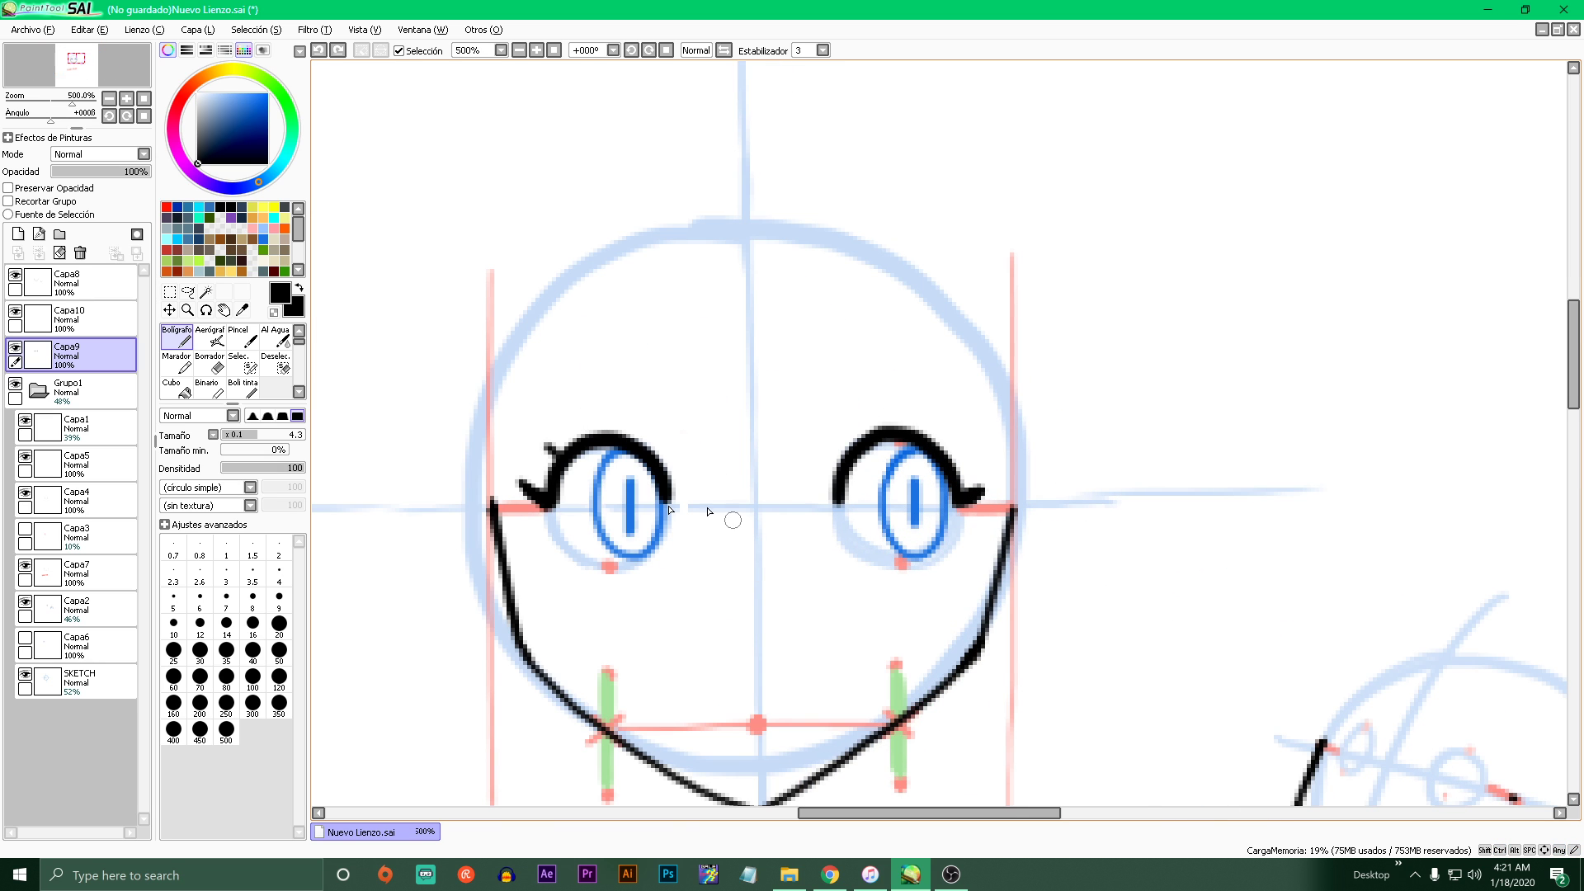
key("ctrl+z")
- Thicken the join between the outer corner lash and the upper lid on both eyes
left_click_drag(544, 501, 551, 495)
left_click_drag(968, 503, 962, 501)
scroll(964, 503, "down", 4)
scroll(907, 578, "up", 4)
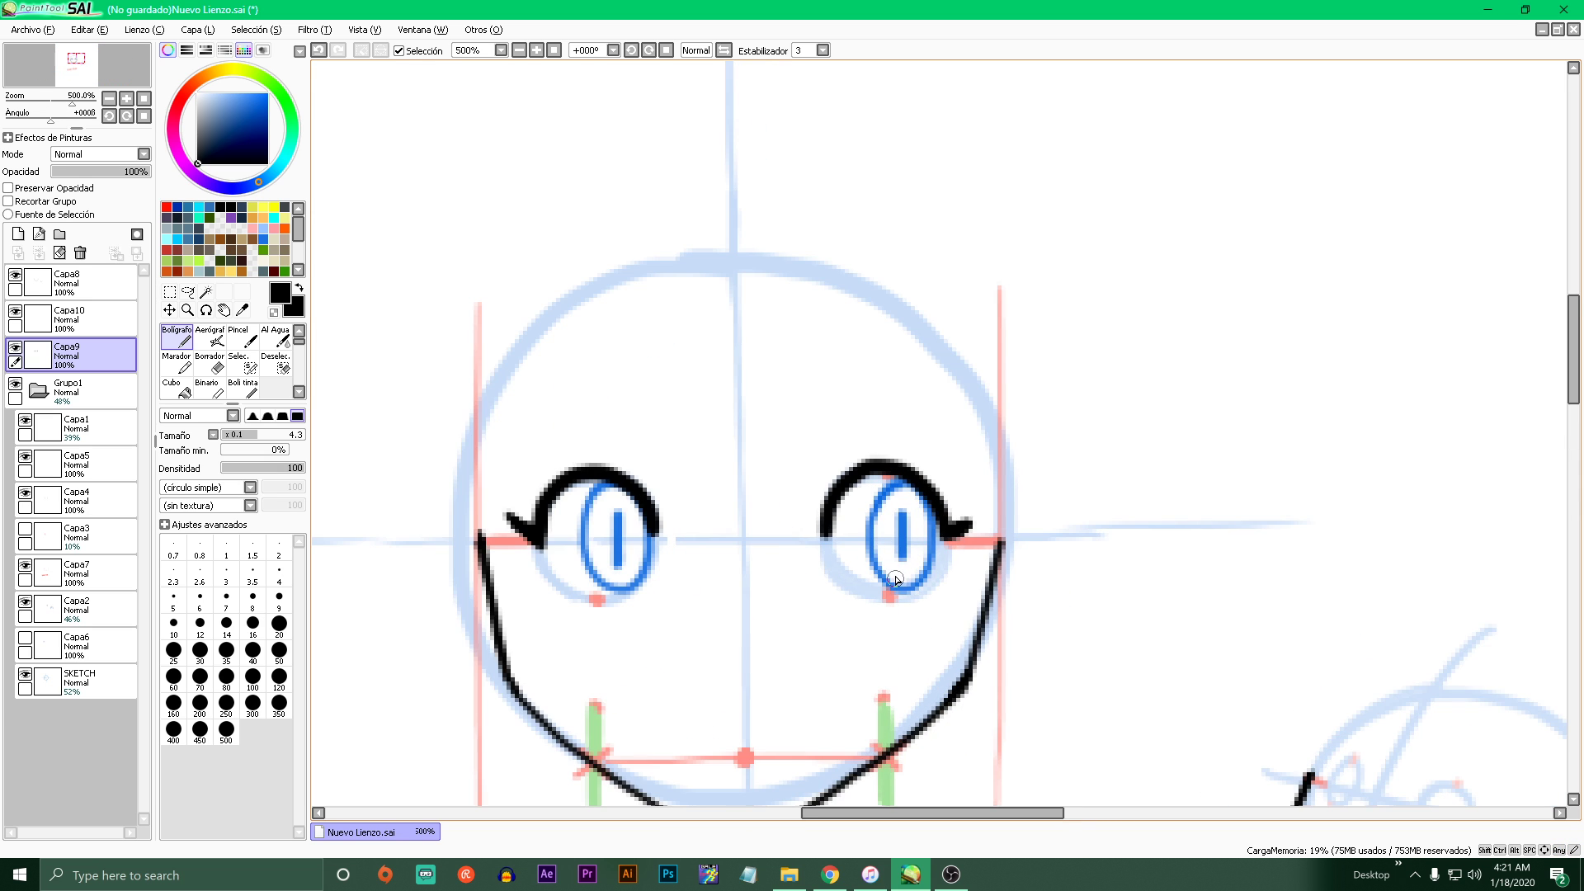
scroll(885, 634, "down", 1)
scroll(870, 577, "up", 1)
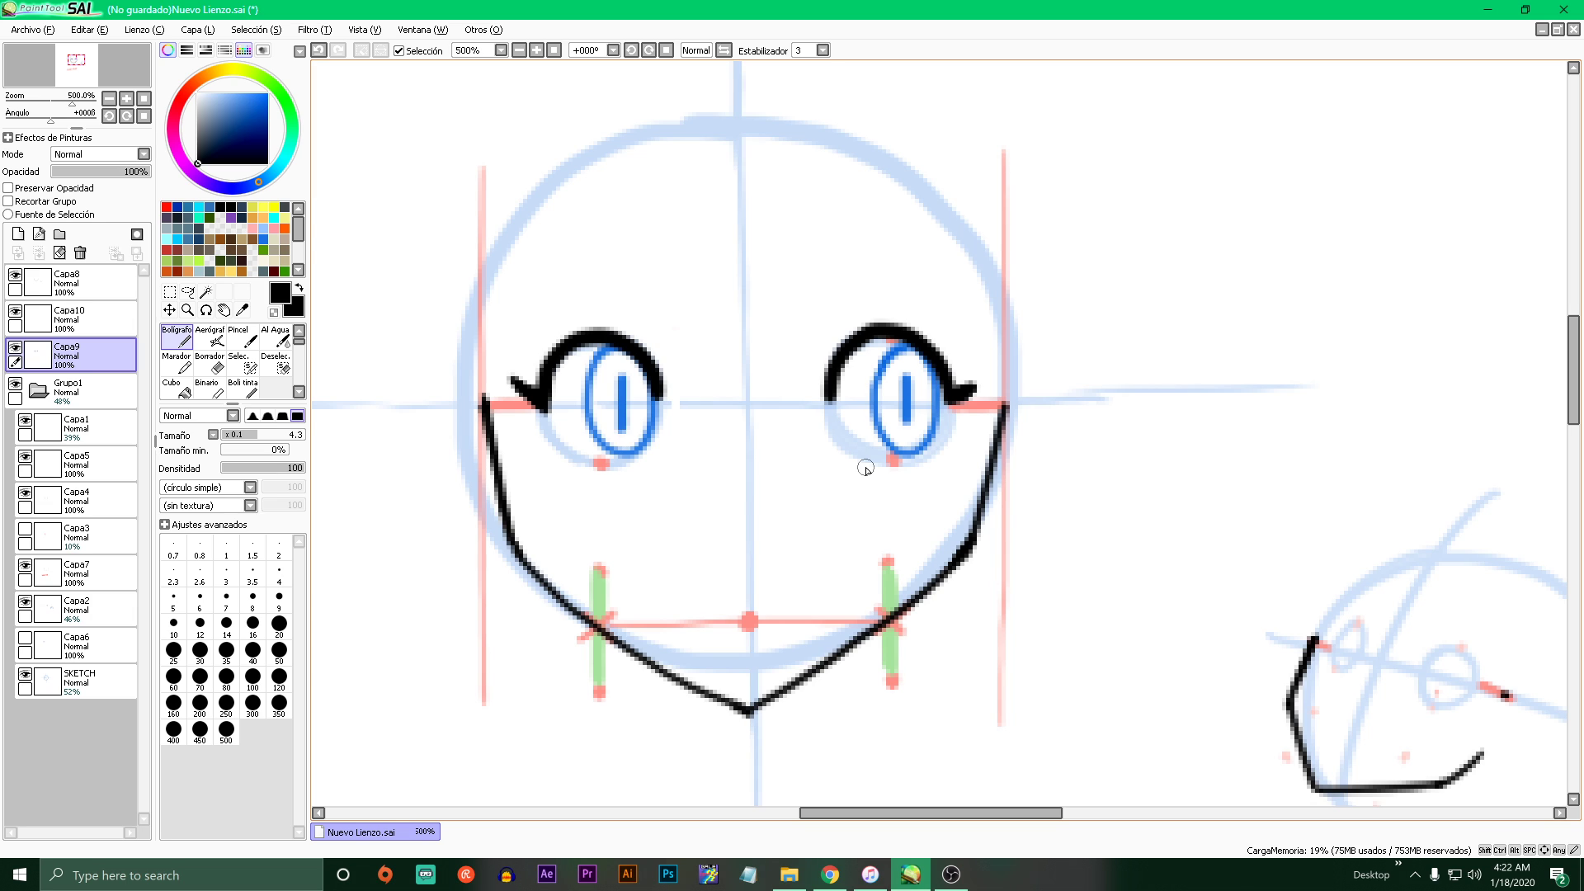
- Try several black mouth strokes between the green guide marks below the eyes, undoing each one
left_click_drag(652, 555, 779, 582)
key("ctrl+z")
left_click_drag(650, 557, 845, 569)
key("ctrl+z")
left_click_drag(600, 563, 777, 597)
key("ctrl+z")
- Try mouth corner dots at the upper ends of the green guide marks and wide mouth lines between them, then undo them all
left_click(601, 568)
left_click(888, 560)
key("ctrl+z")
key("ctrl+z")
left_click_drag(591, 567, 884, 561)
key("ctrl+z")
mouse_move(591, 567)
left_mouse_down()
mouse_move(871, 551)
mouse_move(609, 562)
mouse_move(882, 556)
mouse_move(893, 612)
mouse_move(599, 624)
mouse_move(893, 622)
left_mouse_up()
key("ctrl+z")
key("ctrl+z")
key("ctrl+z")
key("ctrl+z")
key("ctrl+z")
- Set the pen size to 2.6 and draw a short, slightly curved black mouth line just above the red dot on the centre line
left_click(244, 435)
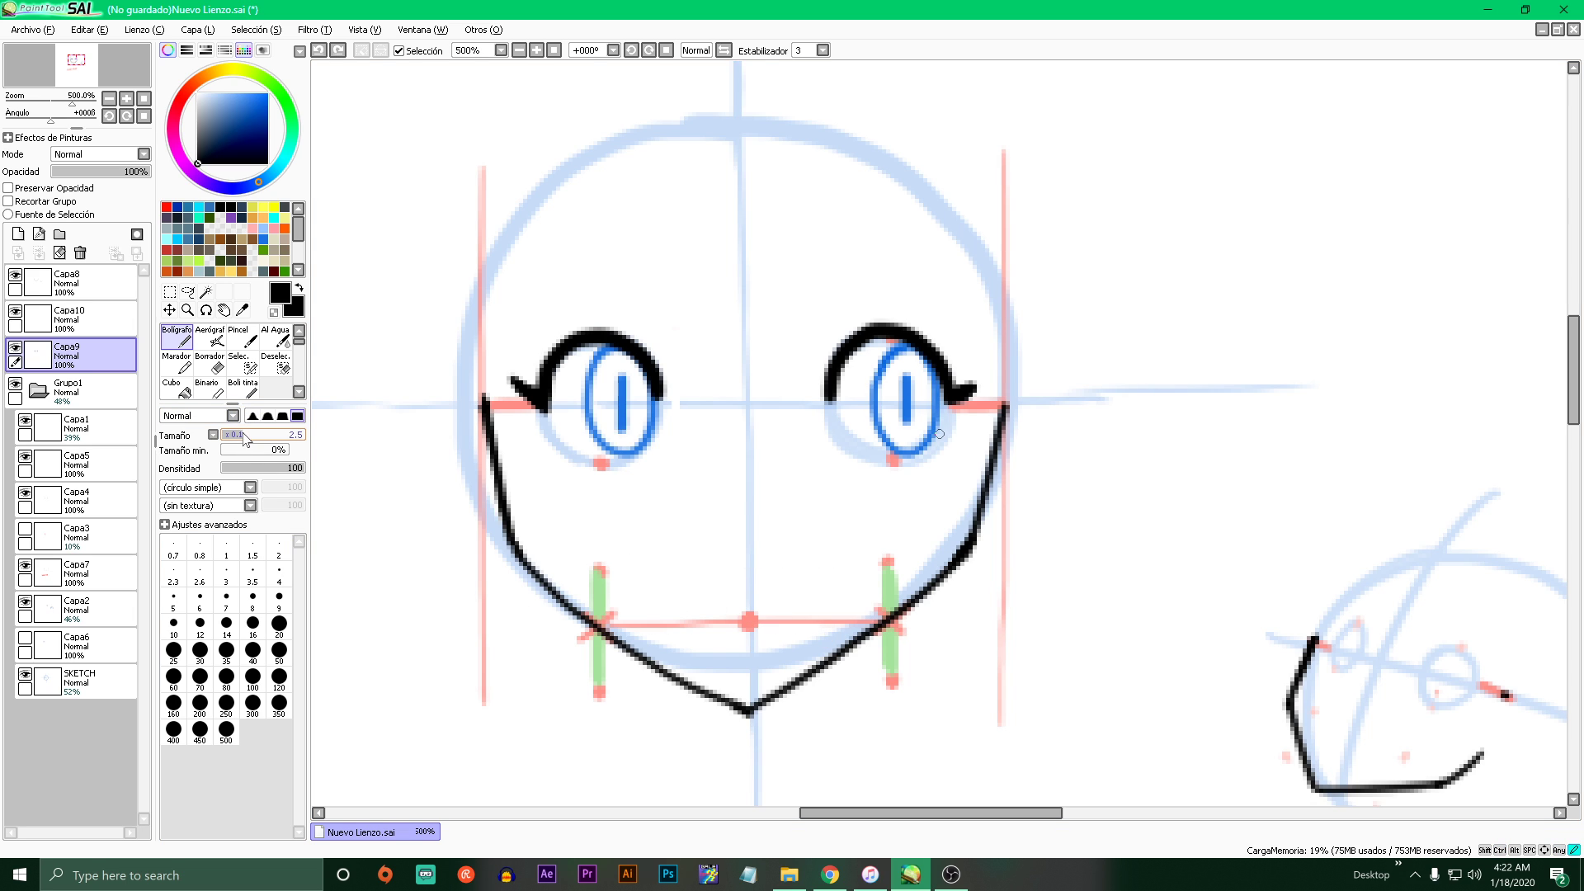
left_click_drag(244, 438, 245, 437)
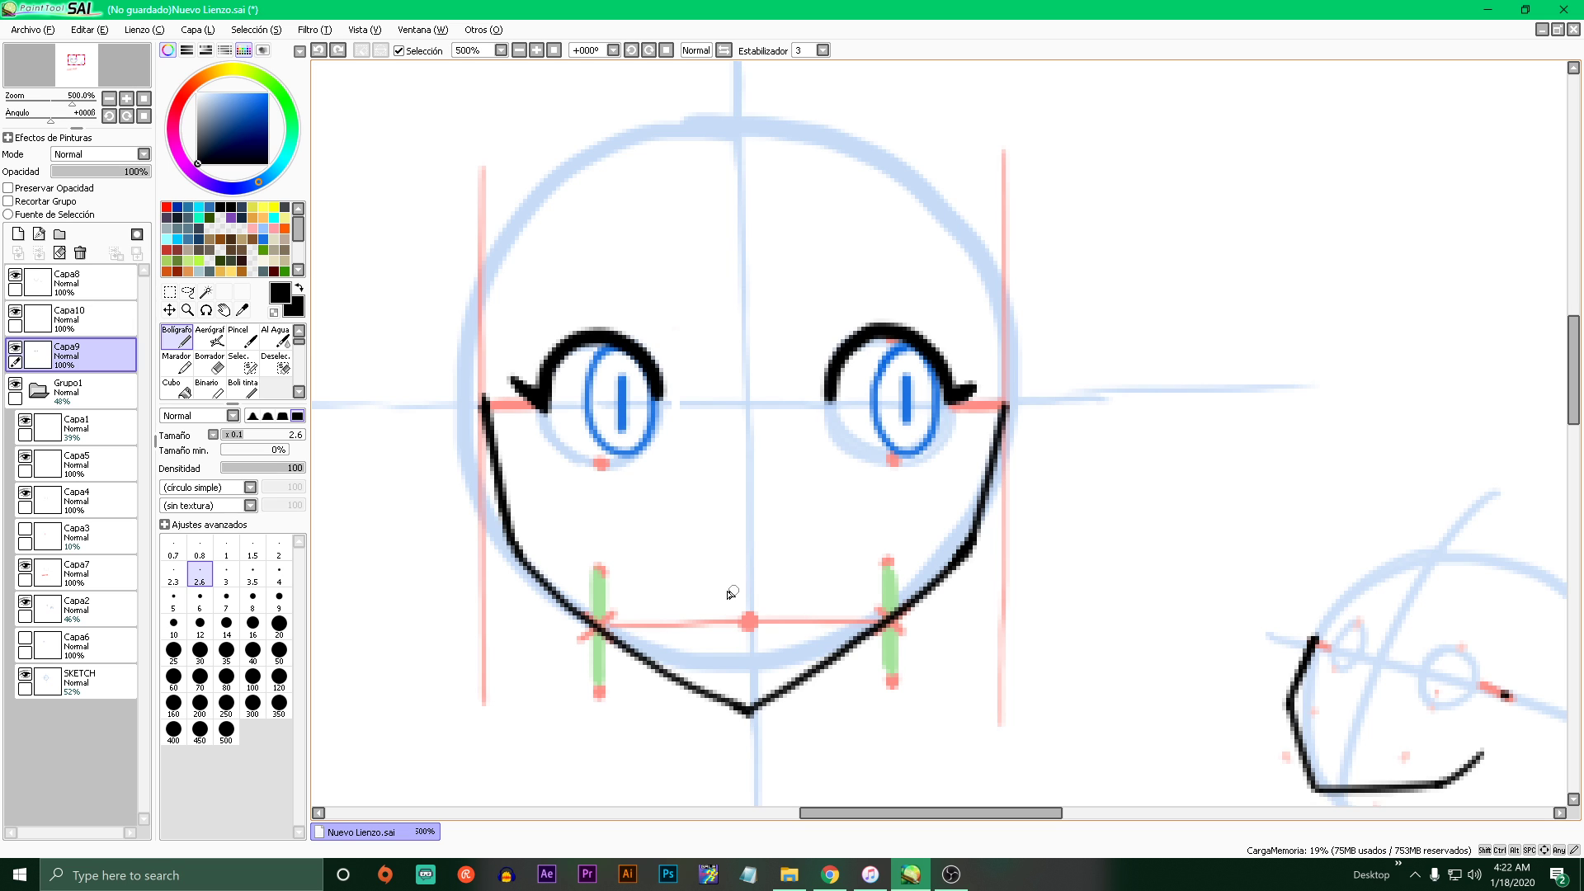
left_click_drag(692, 586, 784, 586)
scroll(788, 610, "down", 3)
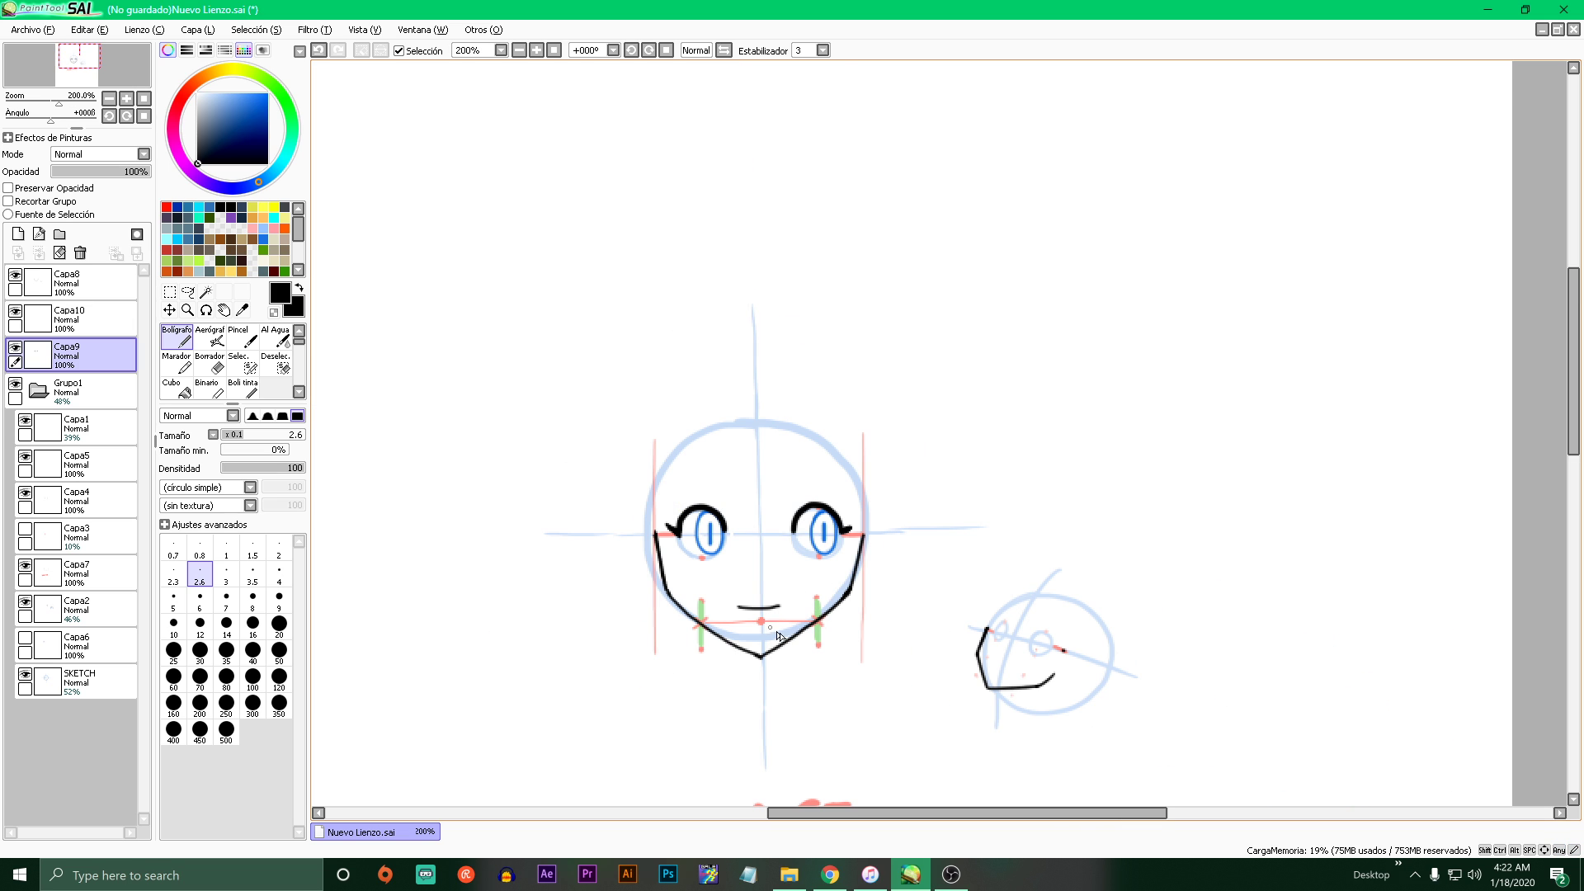
scroll(790, 641, "up", 2)
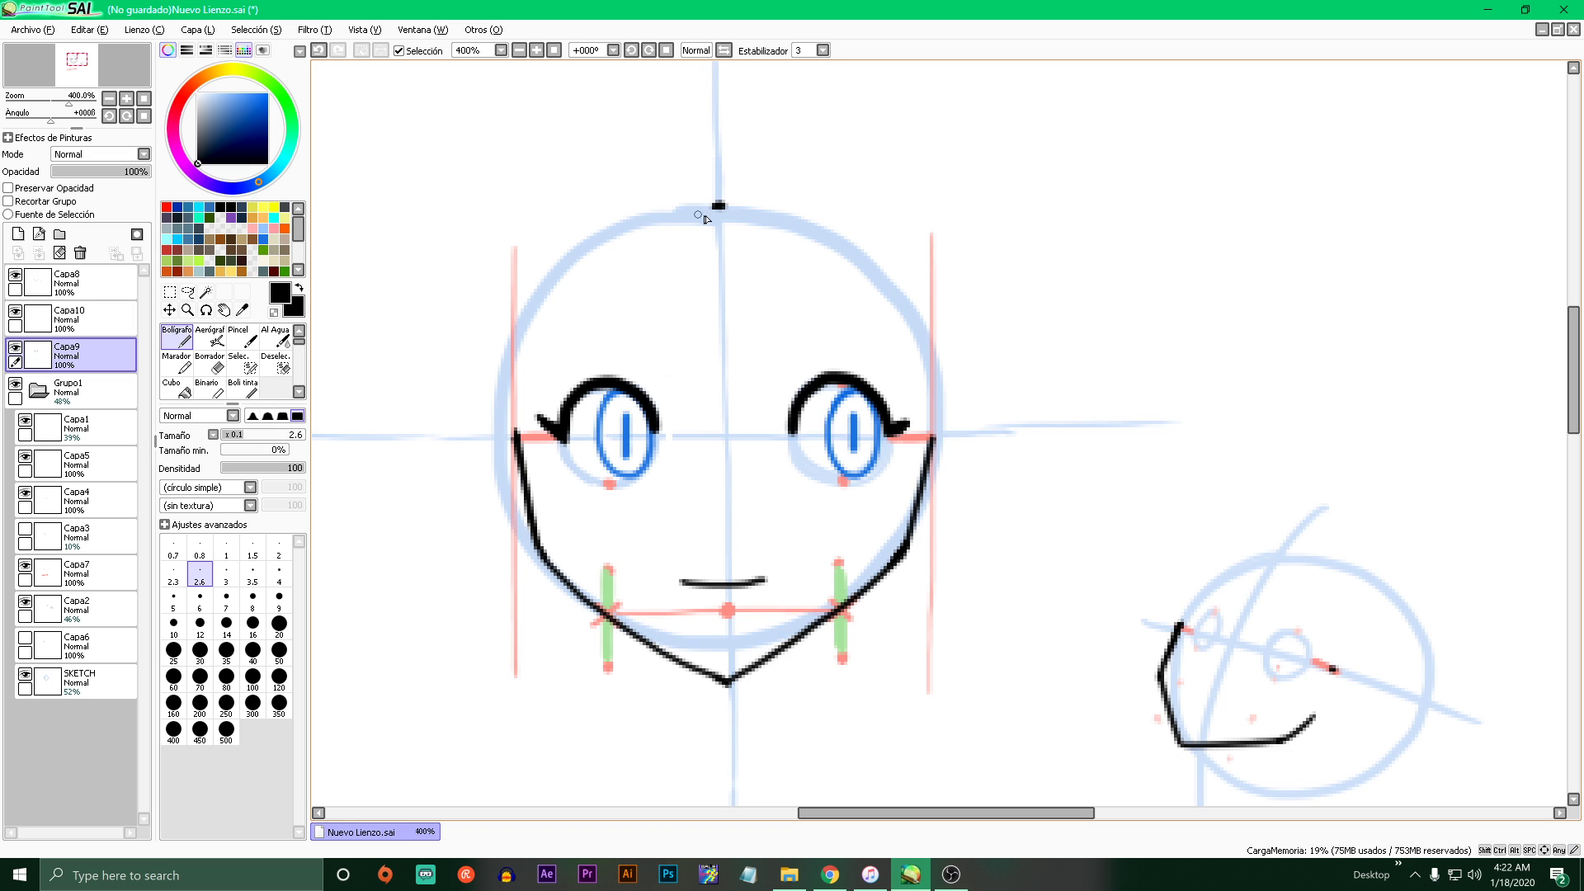
- Undo the black mark at the top of the head, then try black hair strokes down toward one eye and undo them
key("ctrl+z")
mouse_move(697, 207)
left_mouse_down()
mouse_move(586, 245)
mouse_move(507, 332)
mouse_move(473, 484)
mouse_move(472, 644)
mouse_move(514, 593)
mouse_move(594, 381)
left_mouse_up()
mouse_move(611, 379)
left_mouse_down()
mouse_move(635, 274)
mouse_move(685, 337)
mouse_move(750, 356)
mouse_move(812, 276)
mouse_move(924, 473)
mouse_move(1050, 610)
mouse_move(673, 226)
left_mouse_up()
key("ctrl+z")
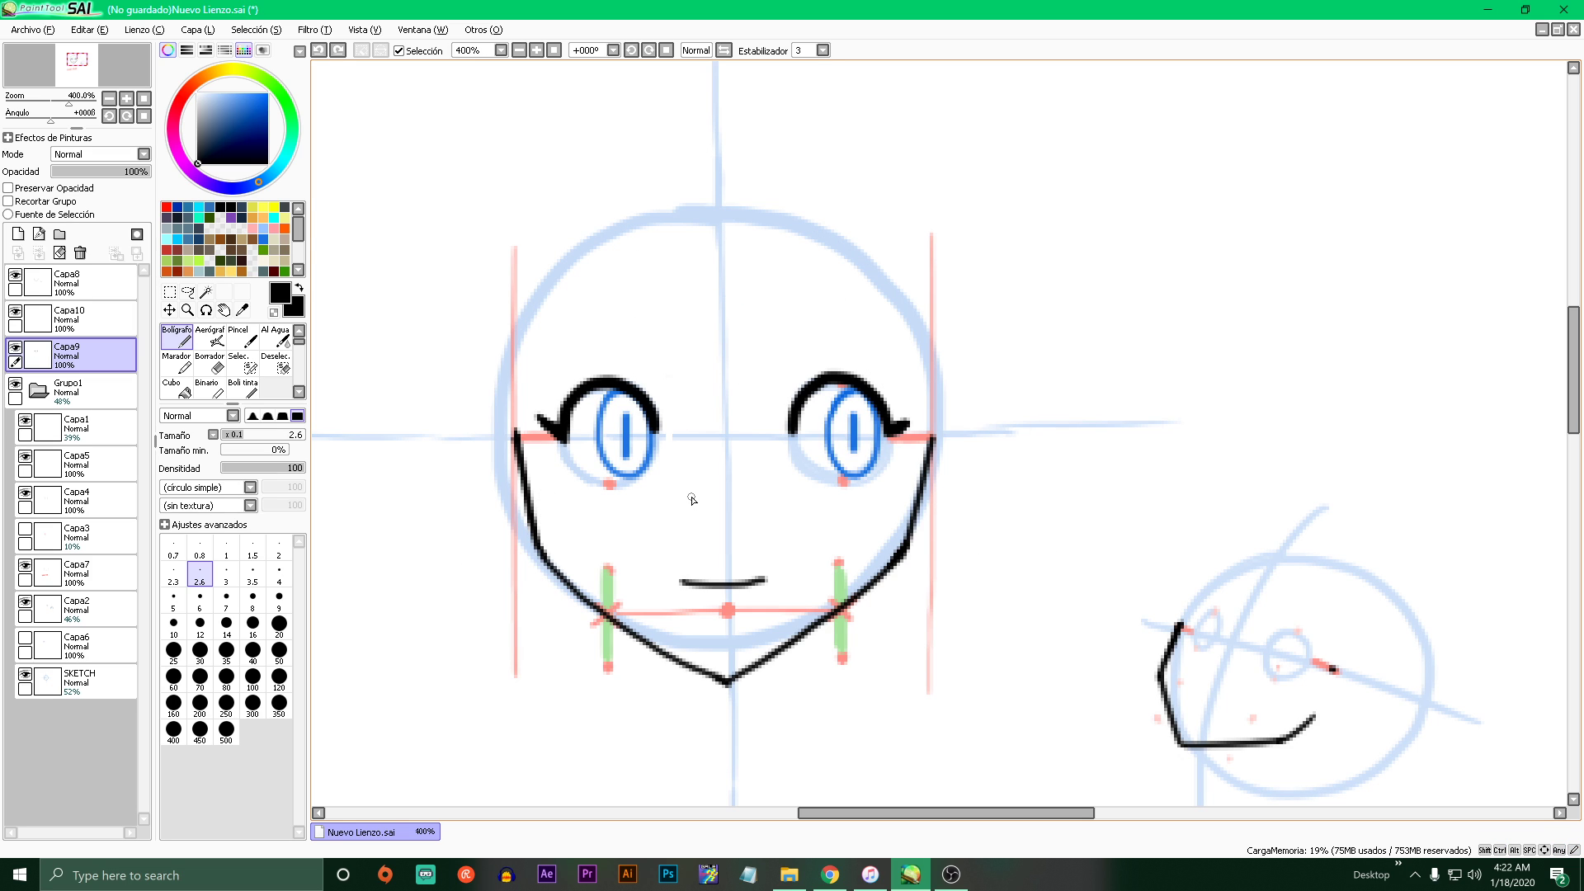
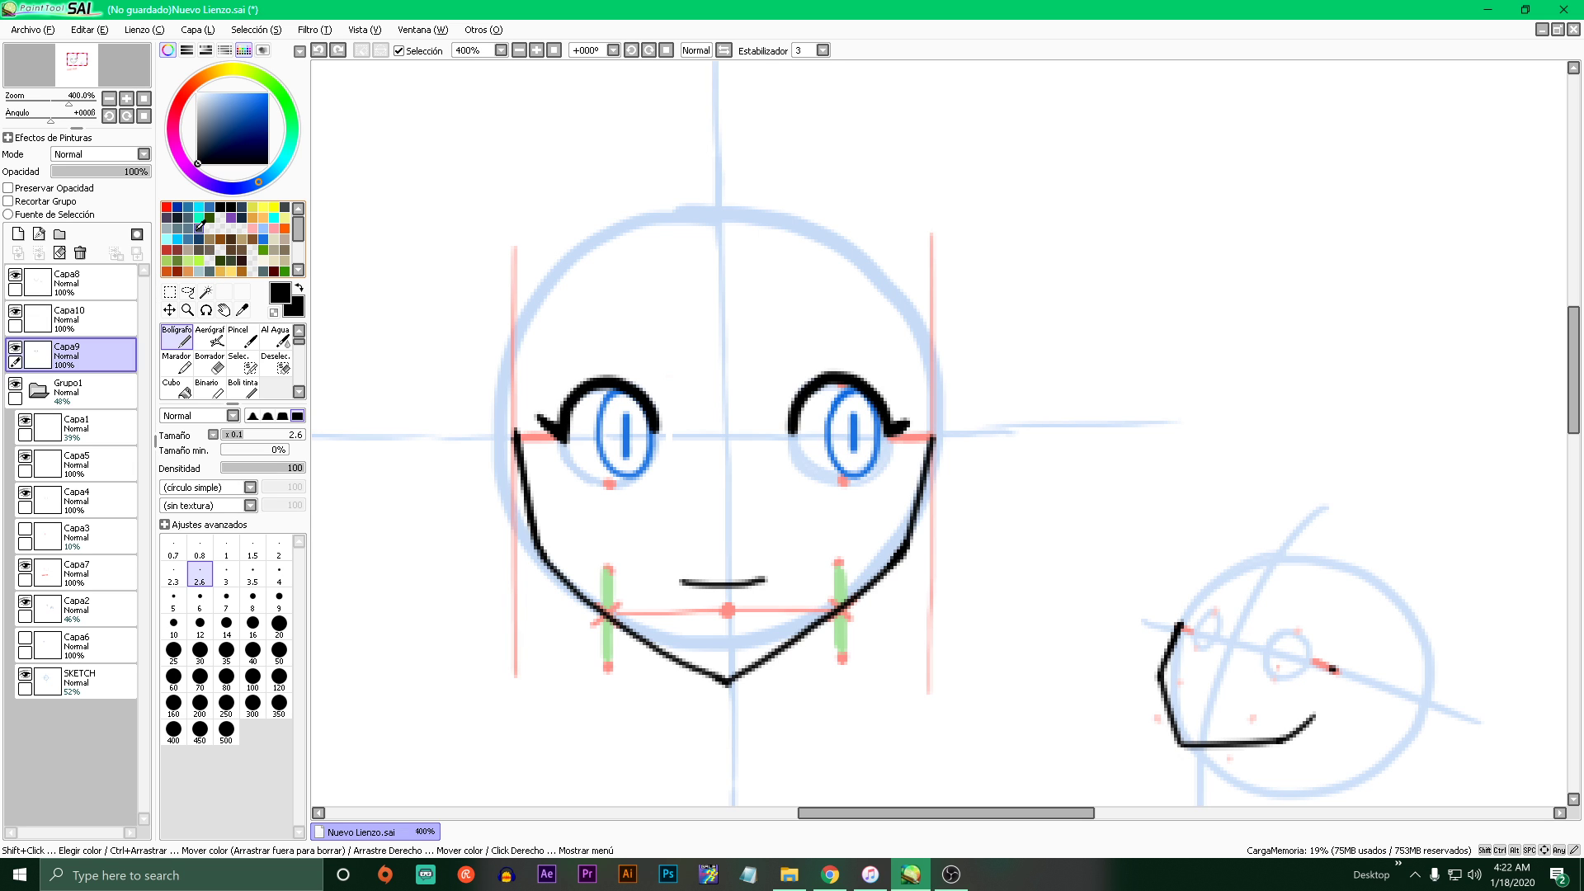
- On layer Capa1, mark the top of the head circle on the vertical centre line with a red dot at pen size 5.2
left_click(168, 205)
left_click(264, 435)
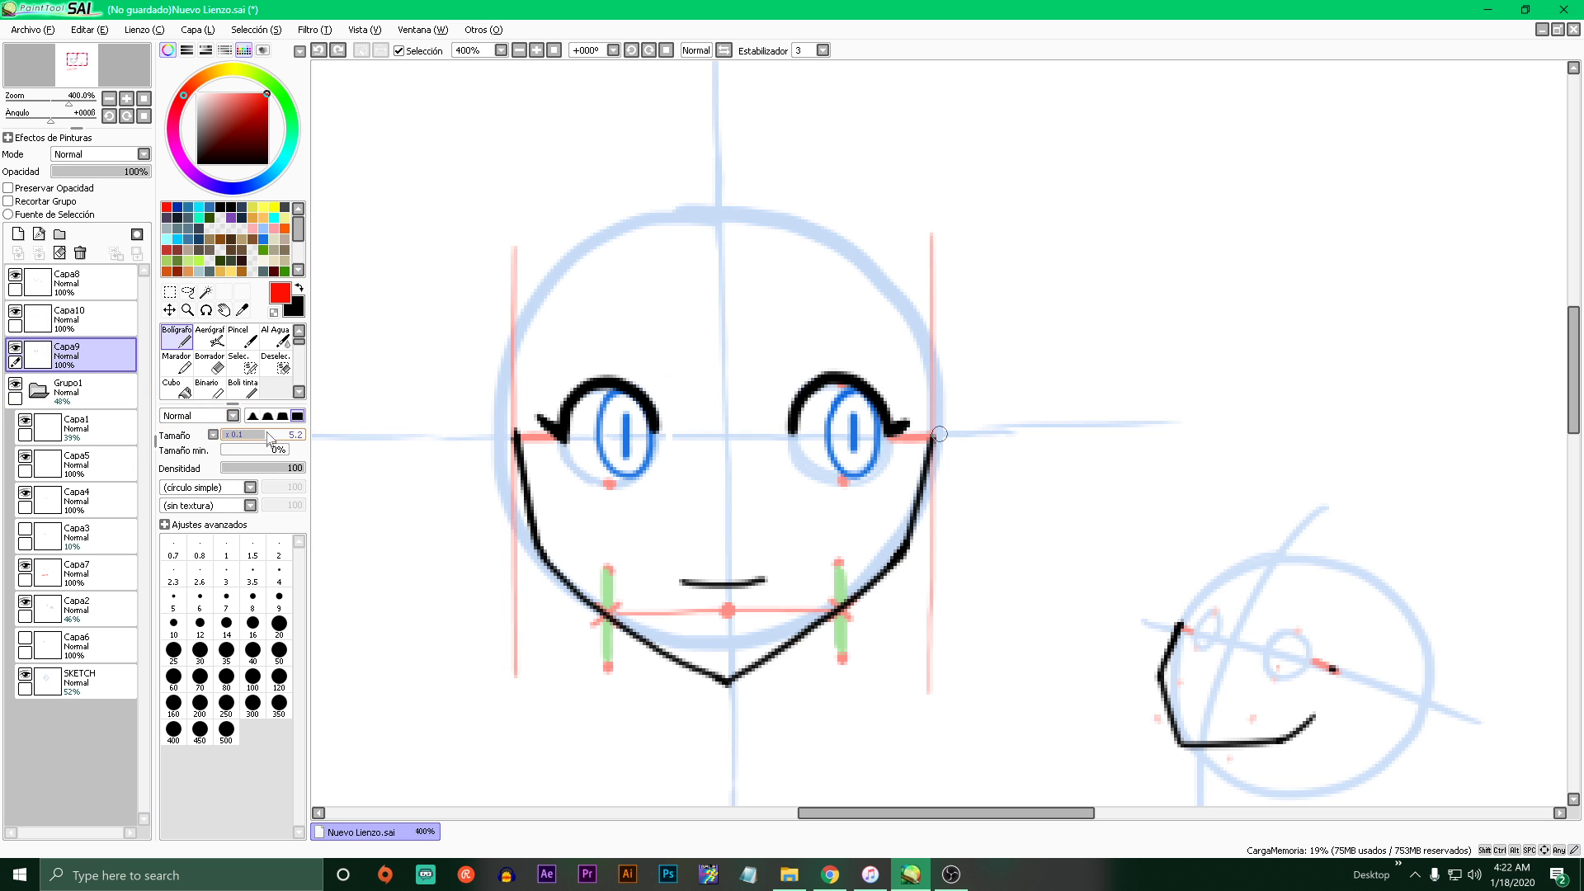
left_click(93, 419)
left_click_drag(536, 355, 817, 347)
key("ctrl+z")
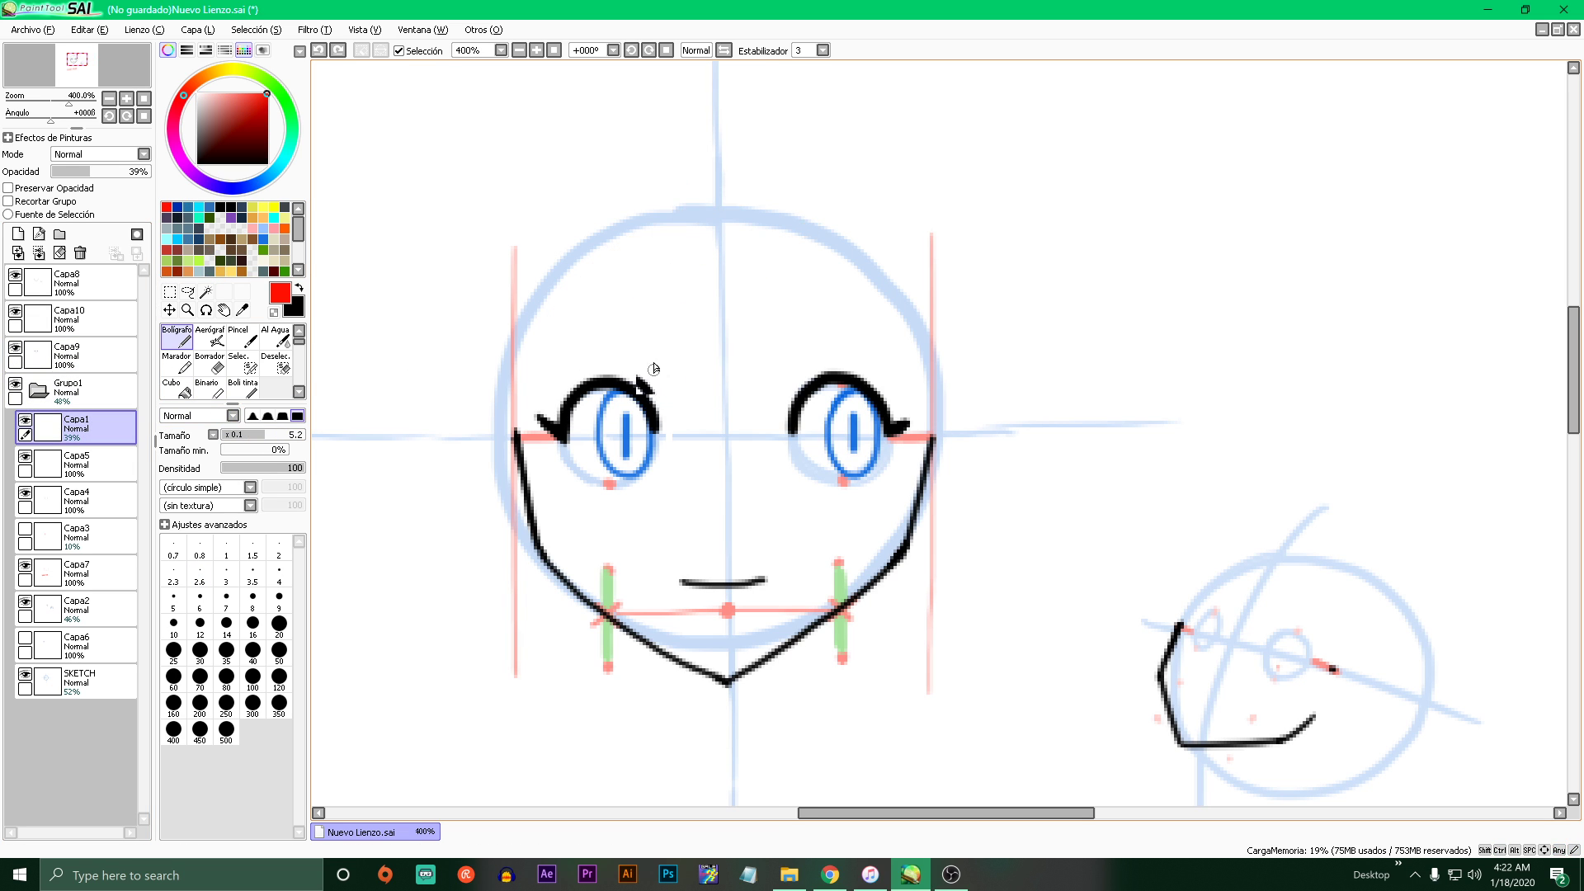
scroll(678, 320, "down", 1)
scroll(693, 322, "up", 1)
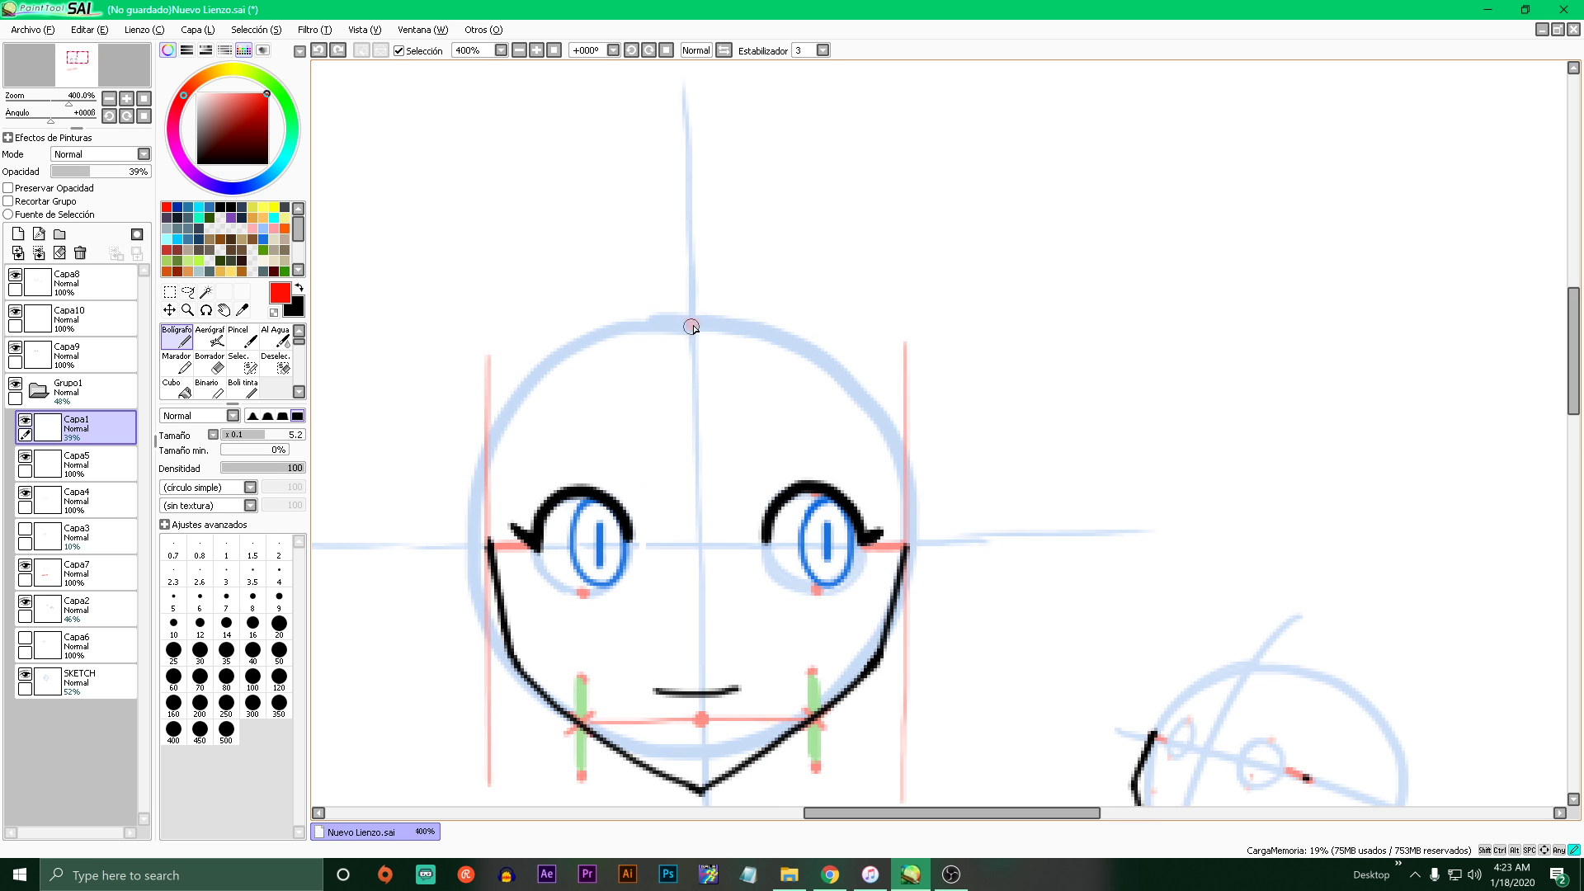
left_click(692, 326)
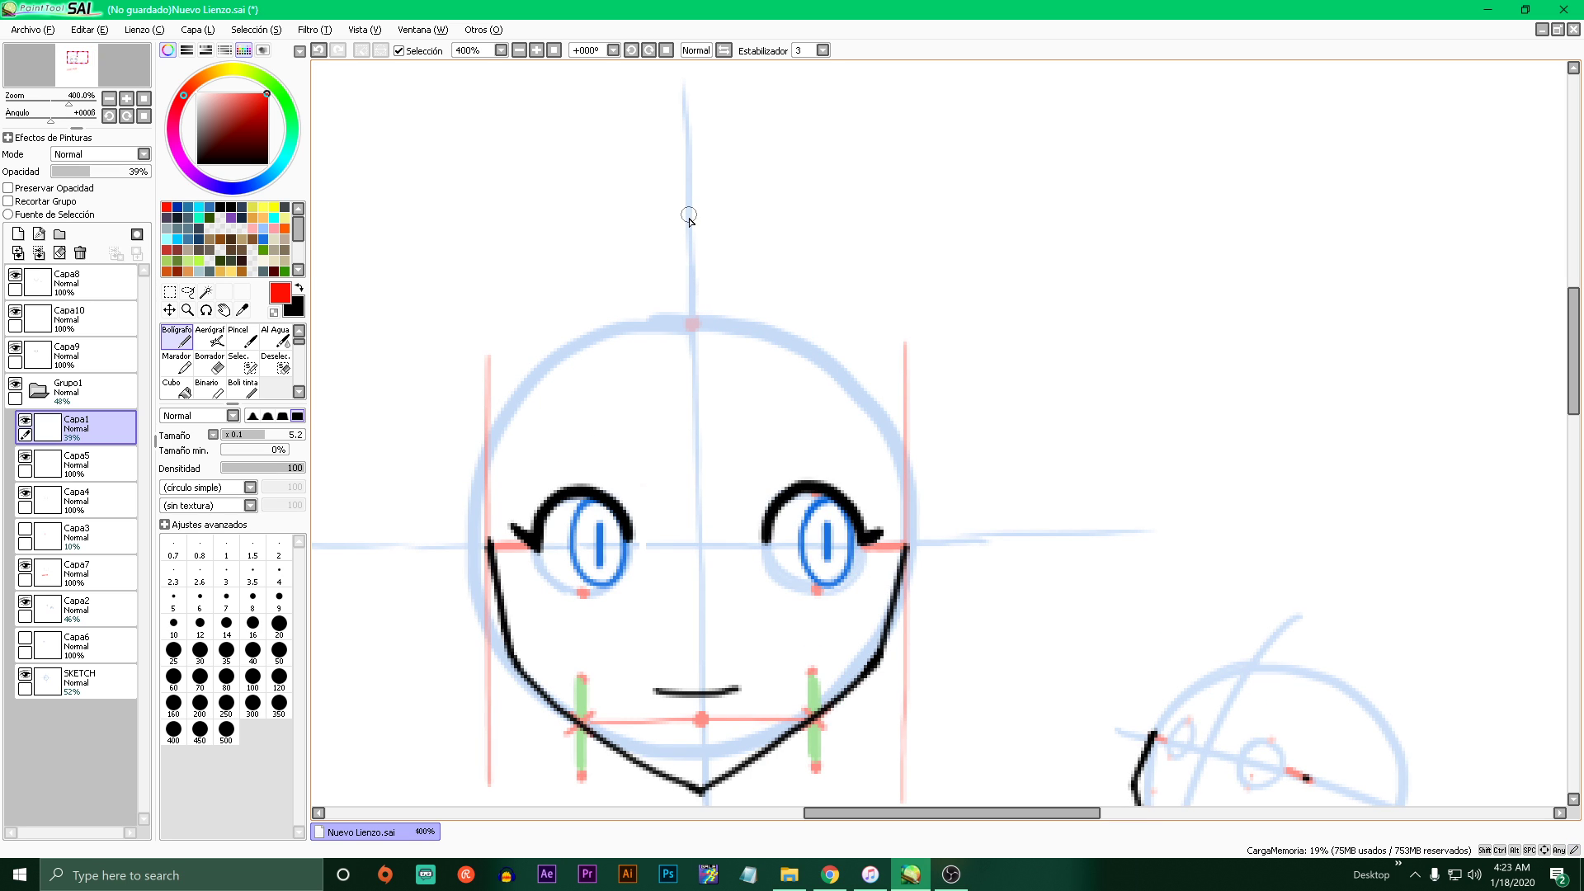
- Add a second red mark higher on the vertical centre line, then try a red box around the two marks and undo the box
mouse_move(688, 221)
left_mouse_down()
mouse_move(751, 223)
mouse_move(627, 219)
mouse_move(633, 338)
left_mouse_up()
key("ctrl+z")
key("ctrl+z")
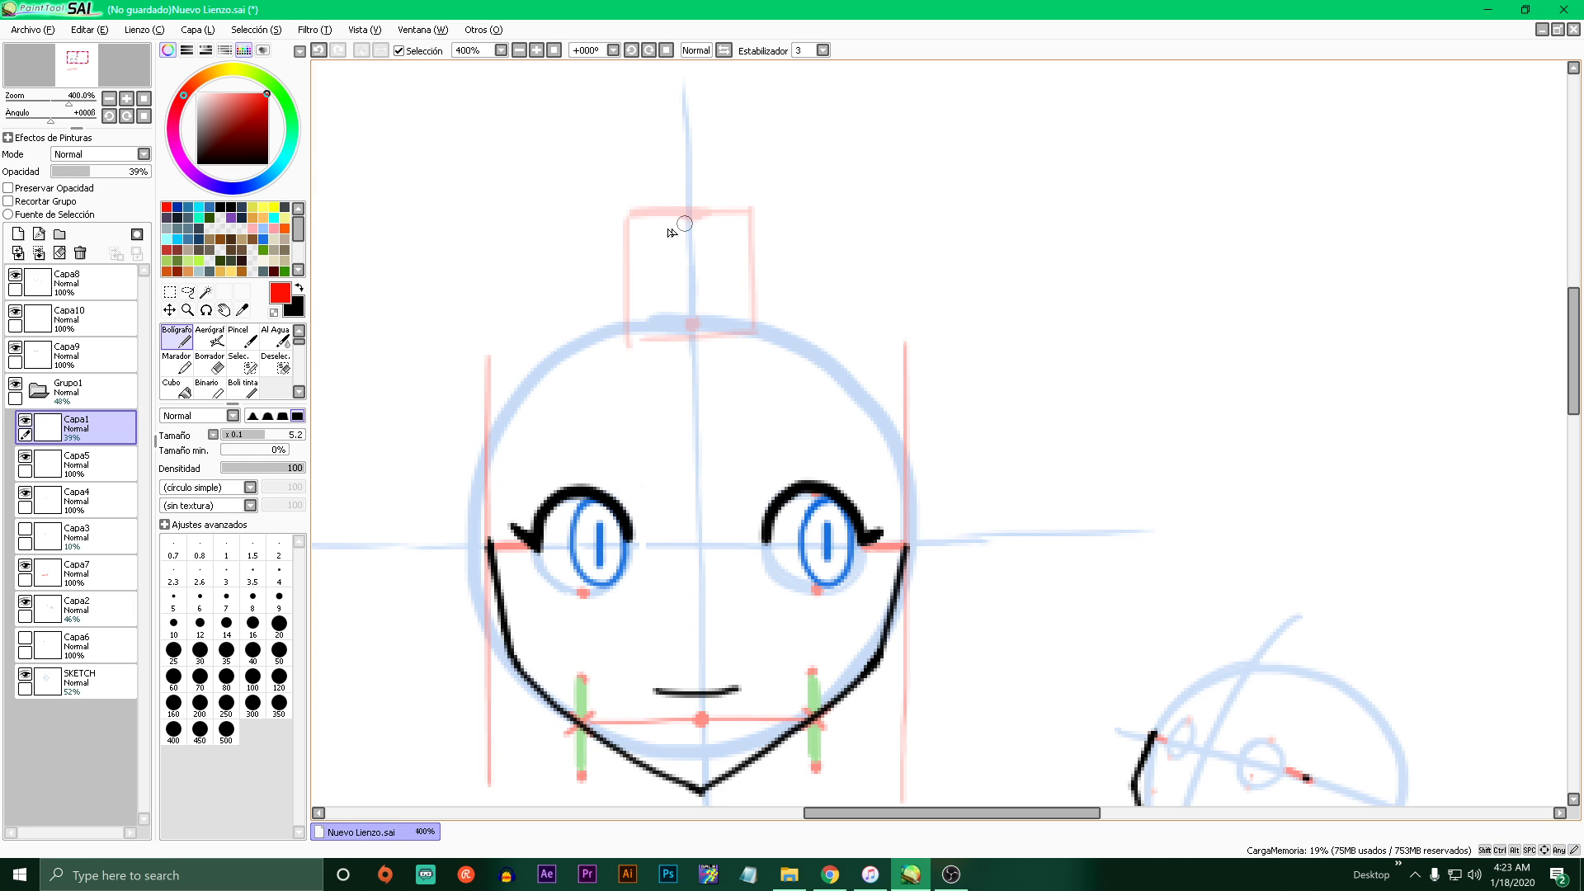
key("ctrl+z")
key("ctrl+z")
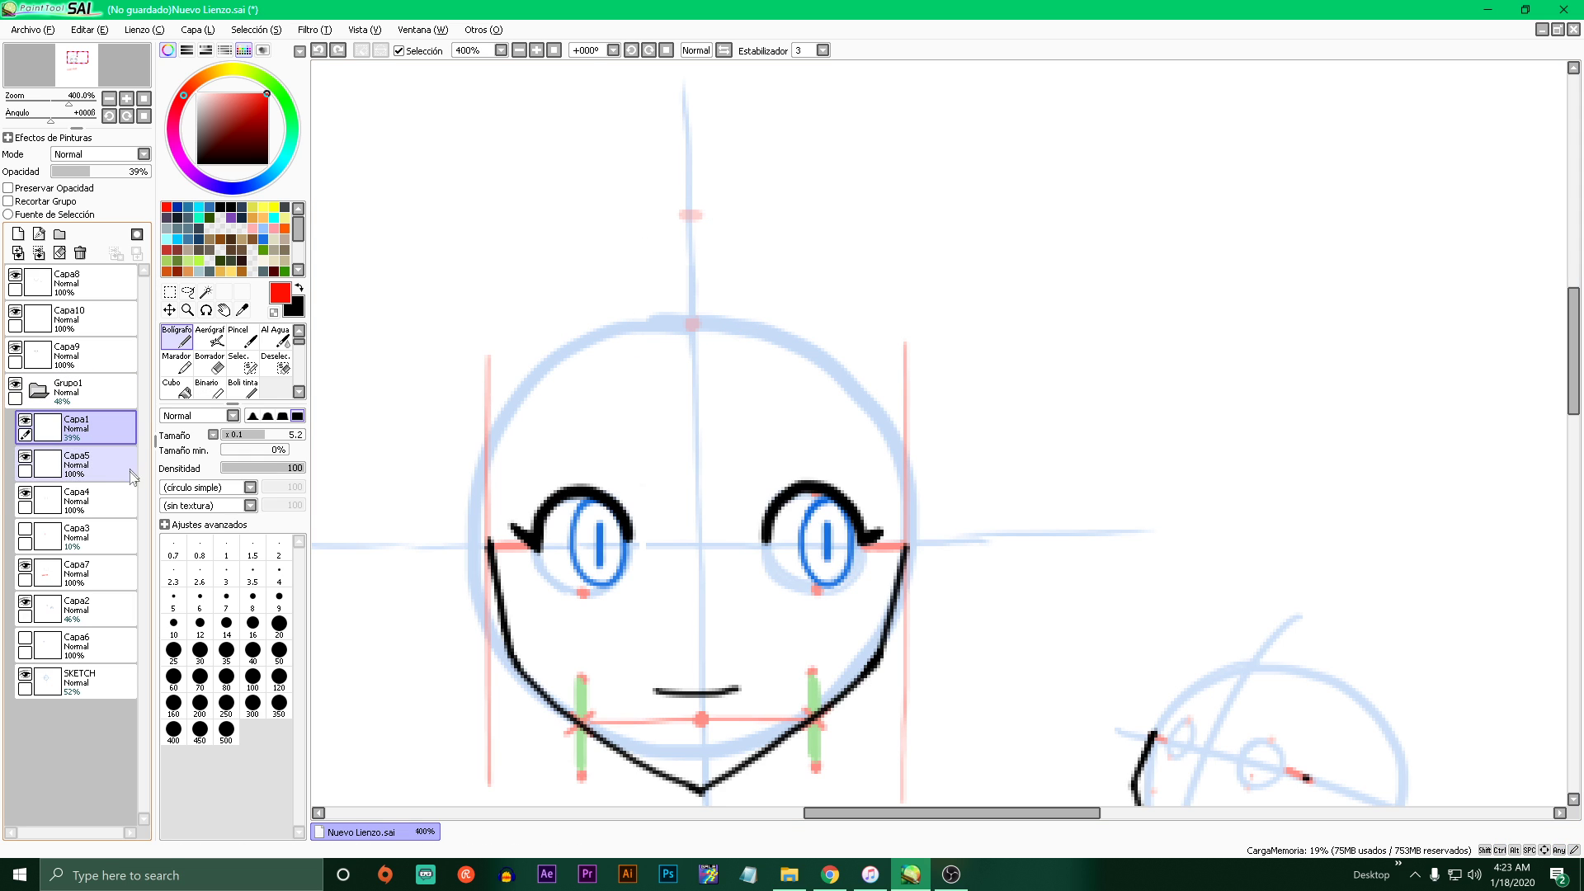
- Hide layer Capa2, then show layer Capa6 with the blue guide circle and make it active
left_click(92, 619)
left_click(24, 607)
left_click(26, 652)
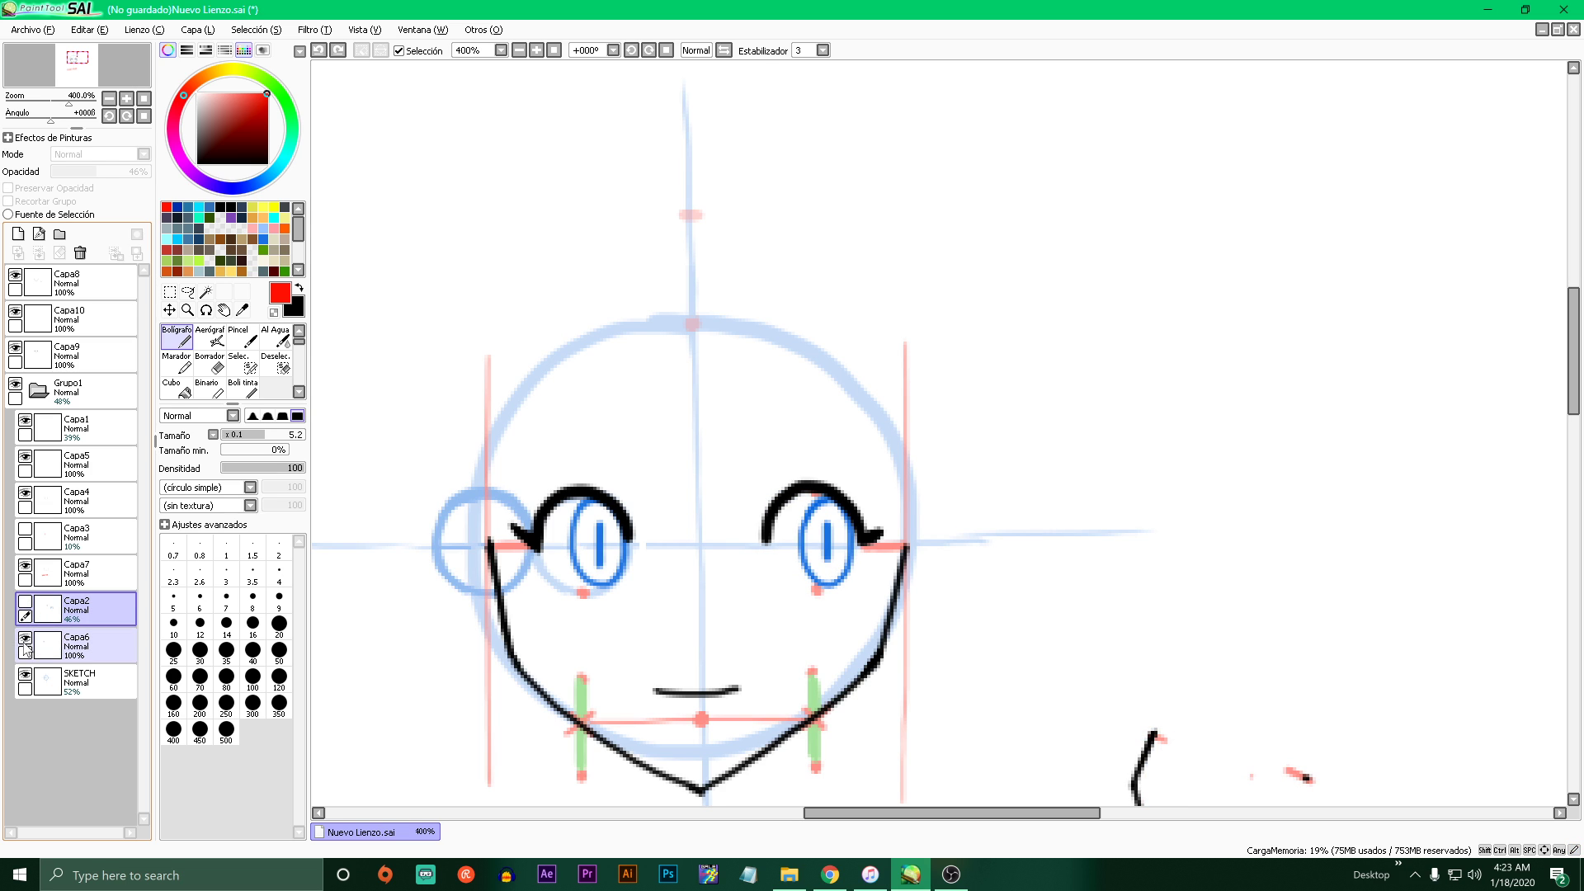
left_click(26, 638)
left_click(75, 649)
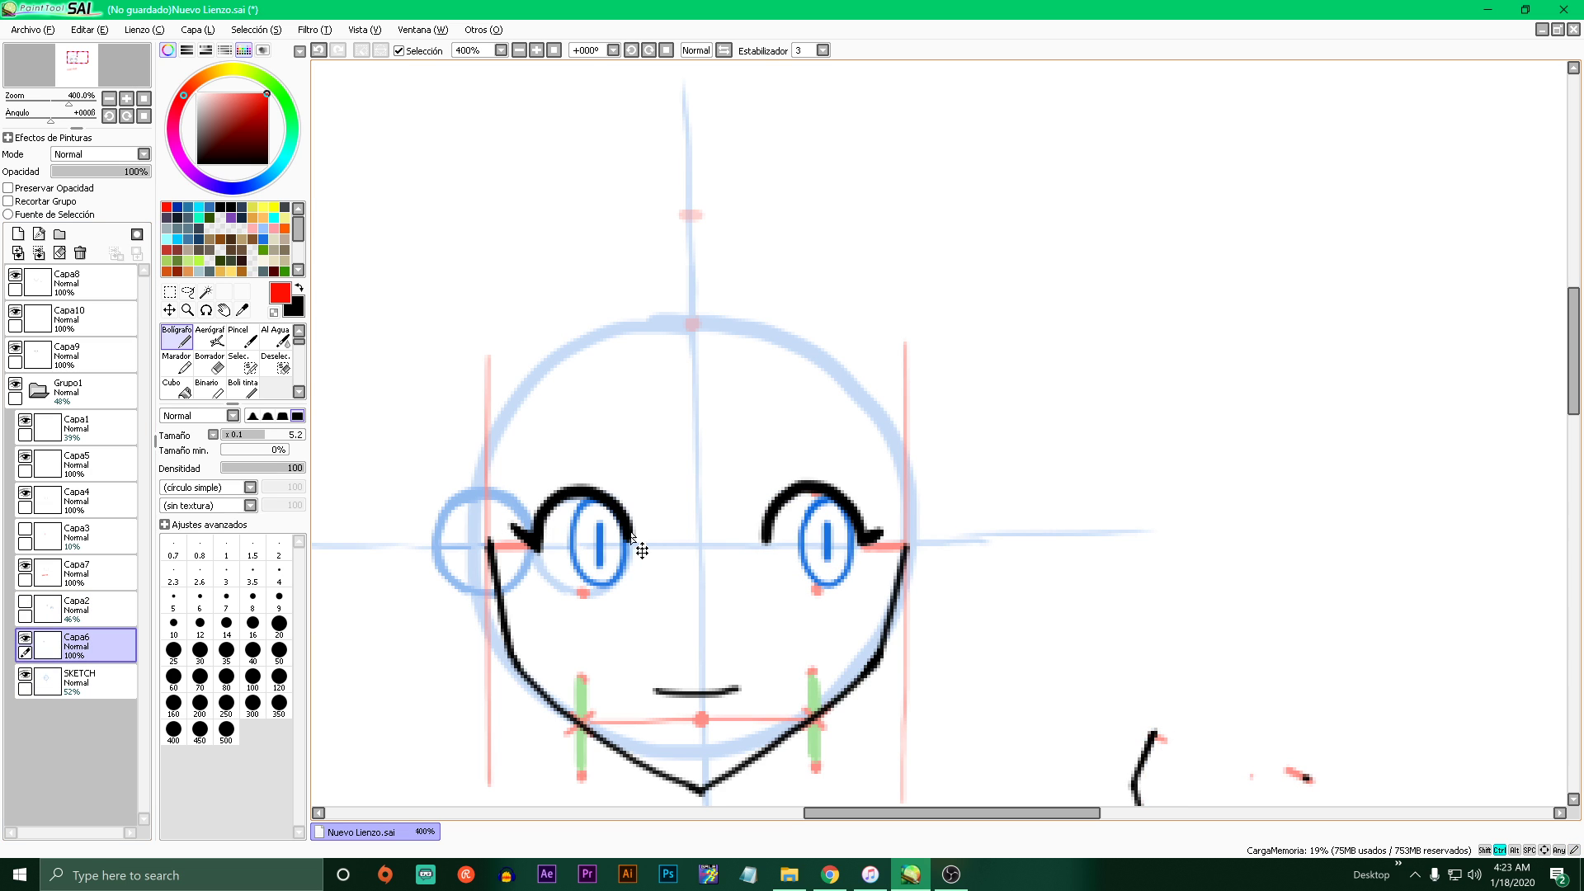
- Move the blue guide circle between the two red marks above the head, then park it in the empty area beside the head
left_click_drag(624, 551, 828, 282)
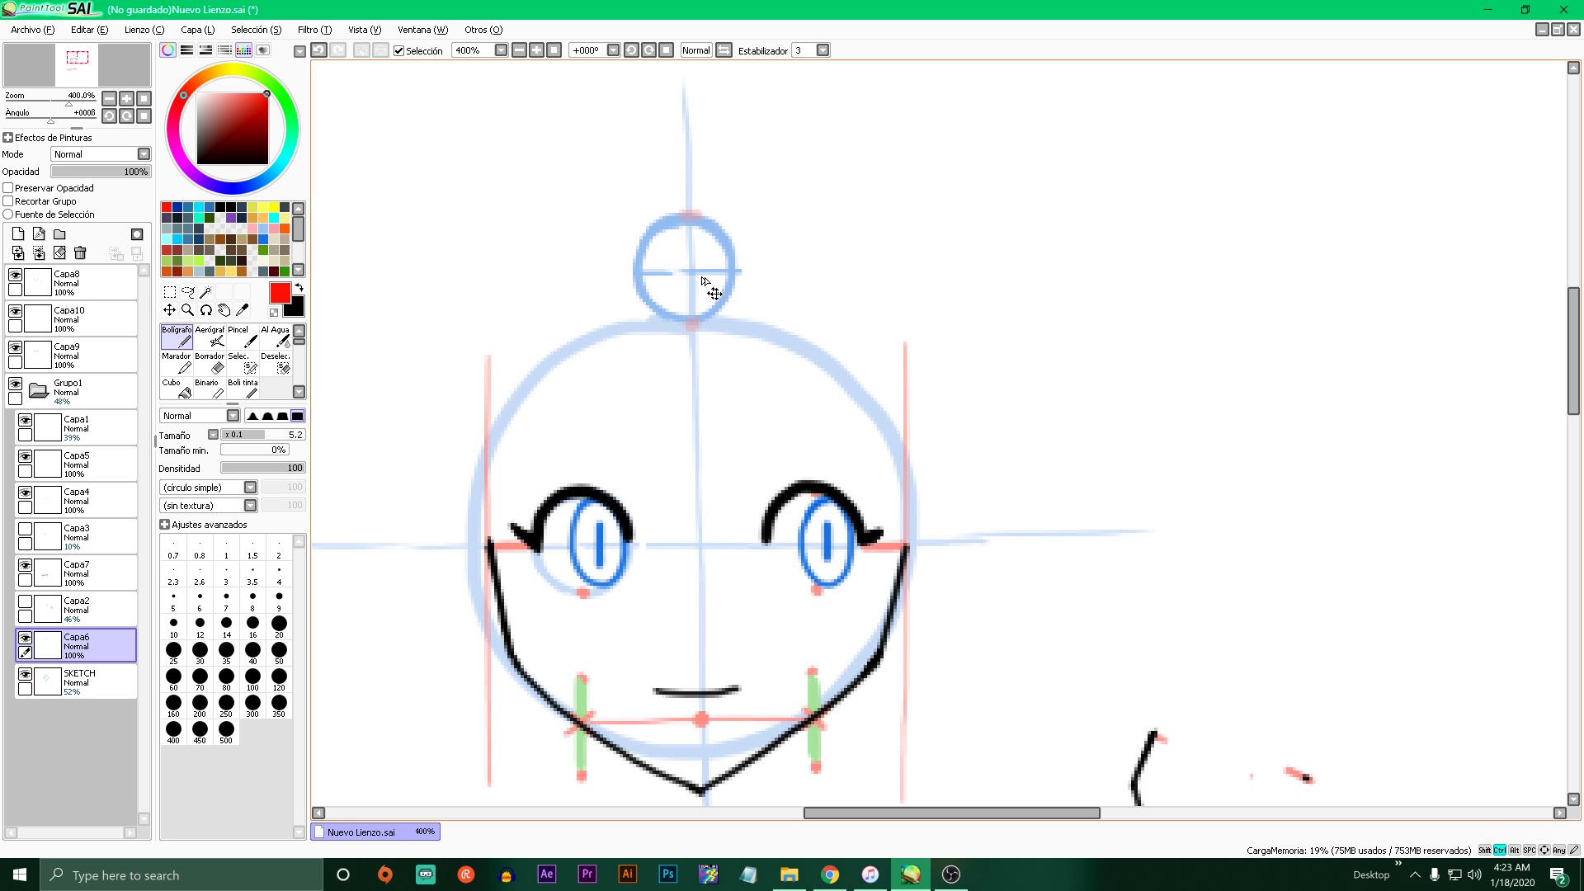
left_click_drag(708, 289, 1096, 271)
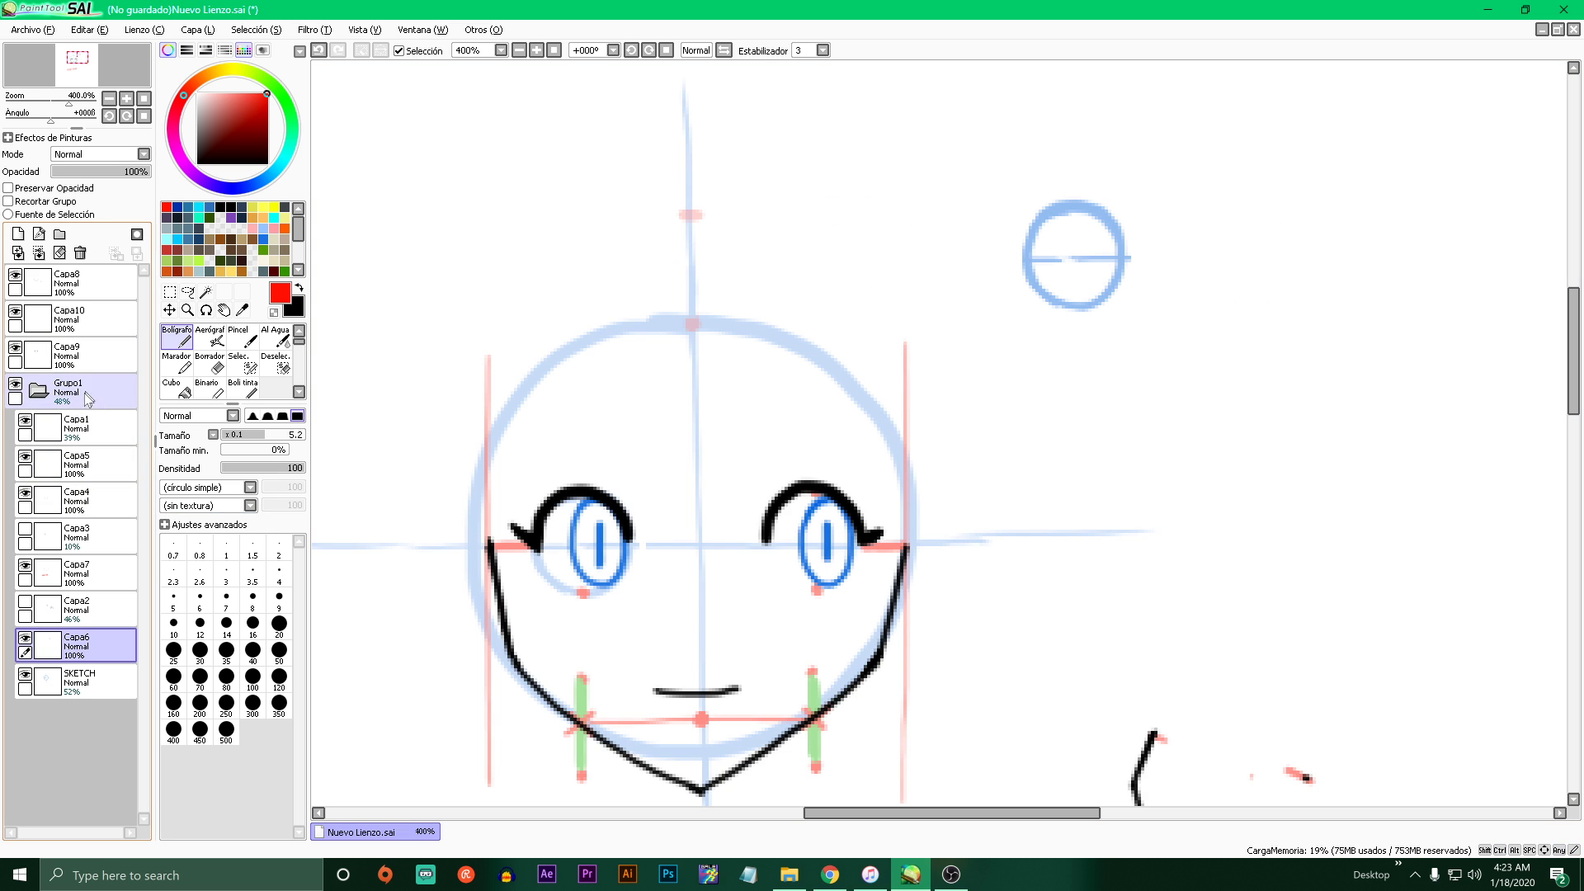
- On layer Capa1, select the upper red mark, move it about halfway down toward the head circle, and deselect
left_click(86, 426)
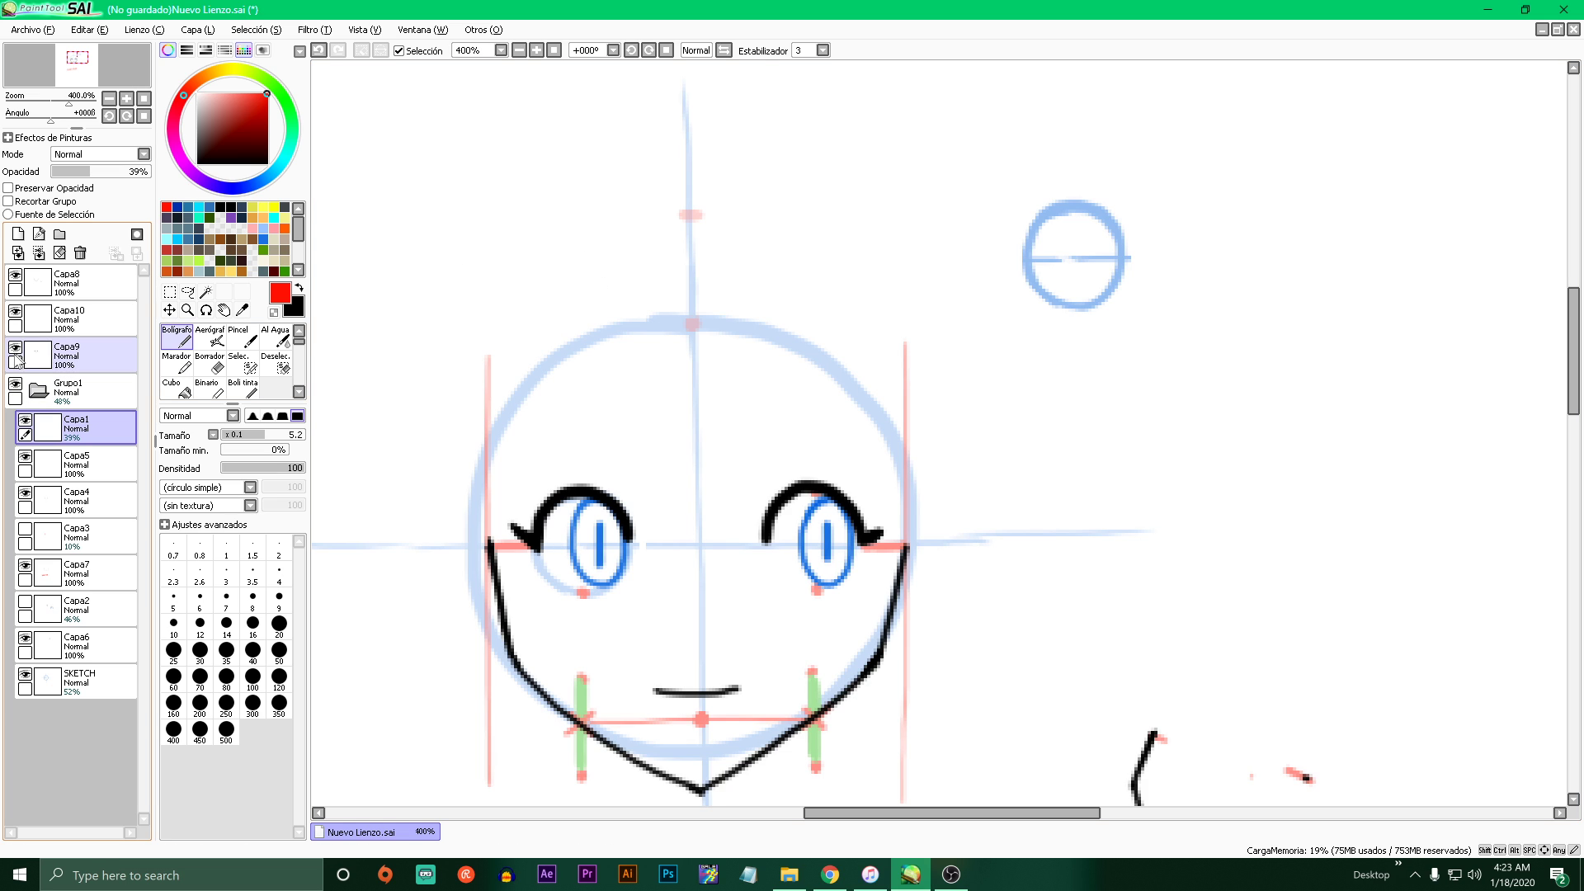
left_click(78, 355)
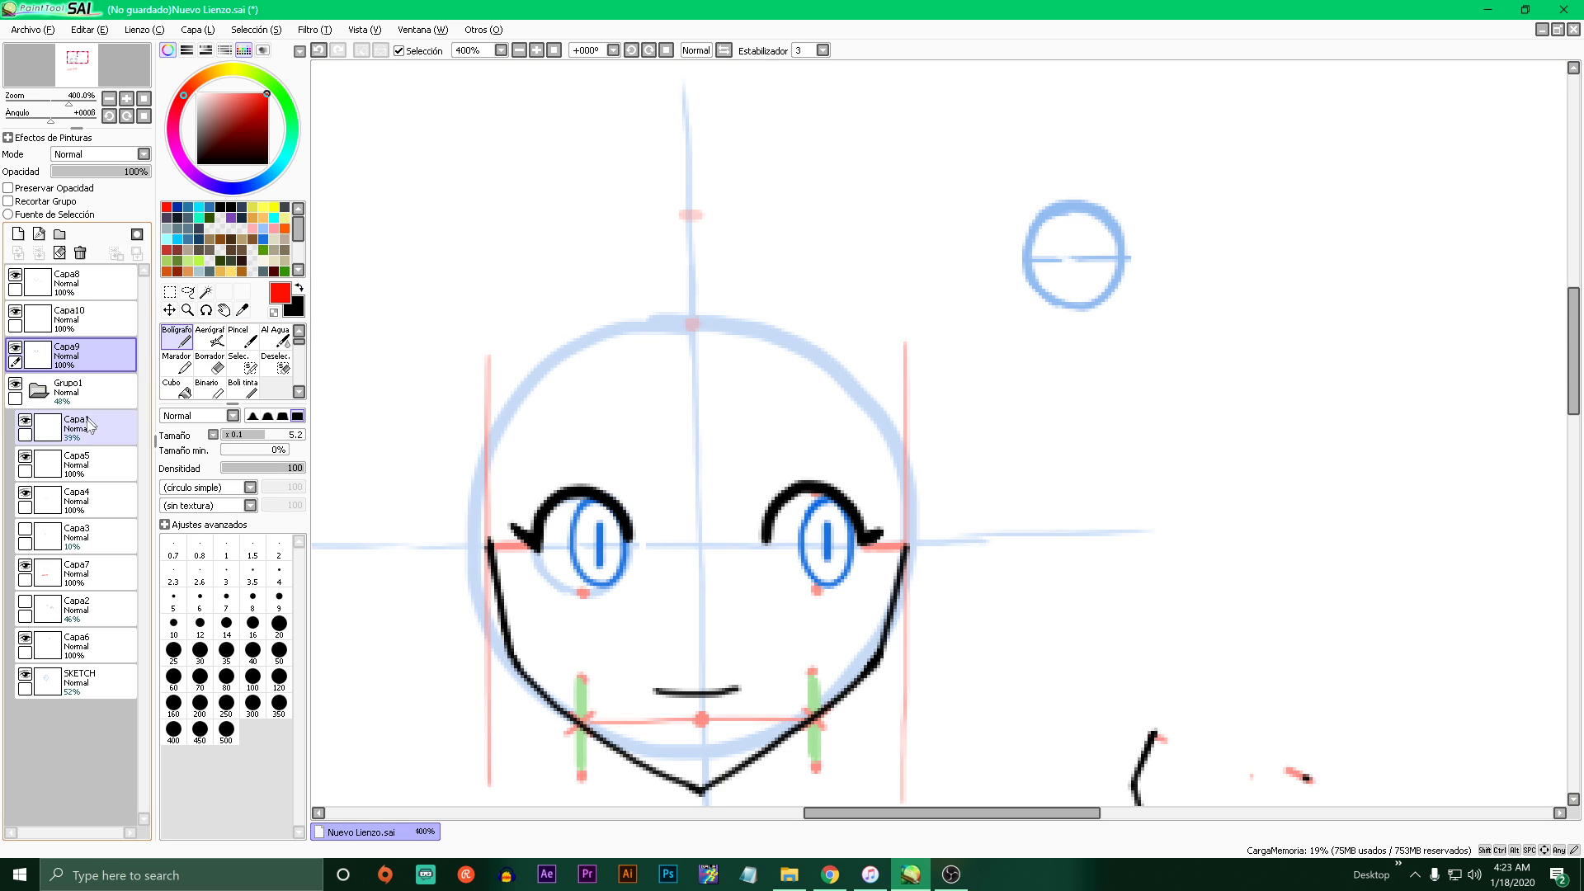
left_click(37, 427)
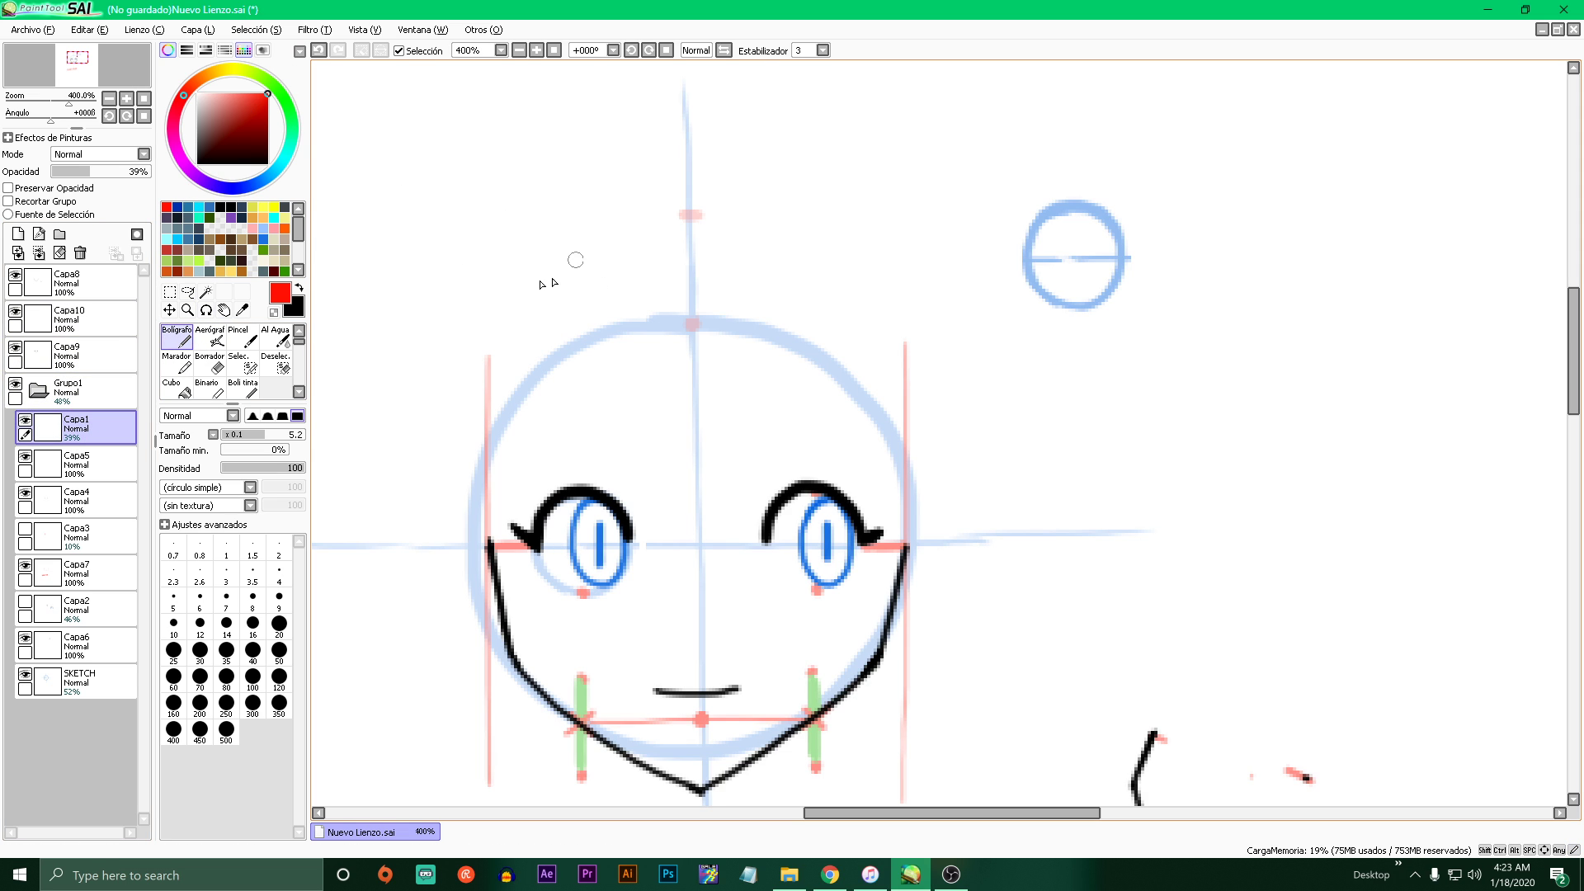
left_click(170, 293)
left_click_drag(580, 145, 889, 241)
left_click_drag(819, 237, 818, 291)
key("ctrl+d")
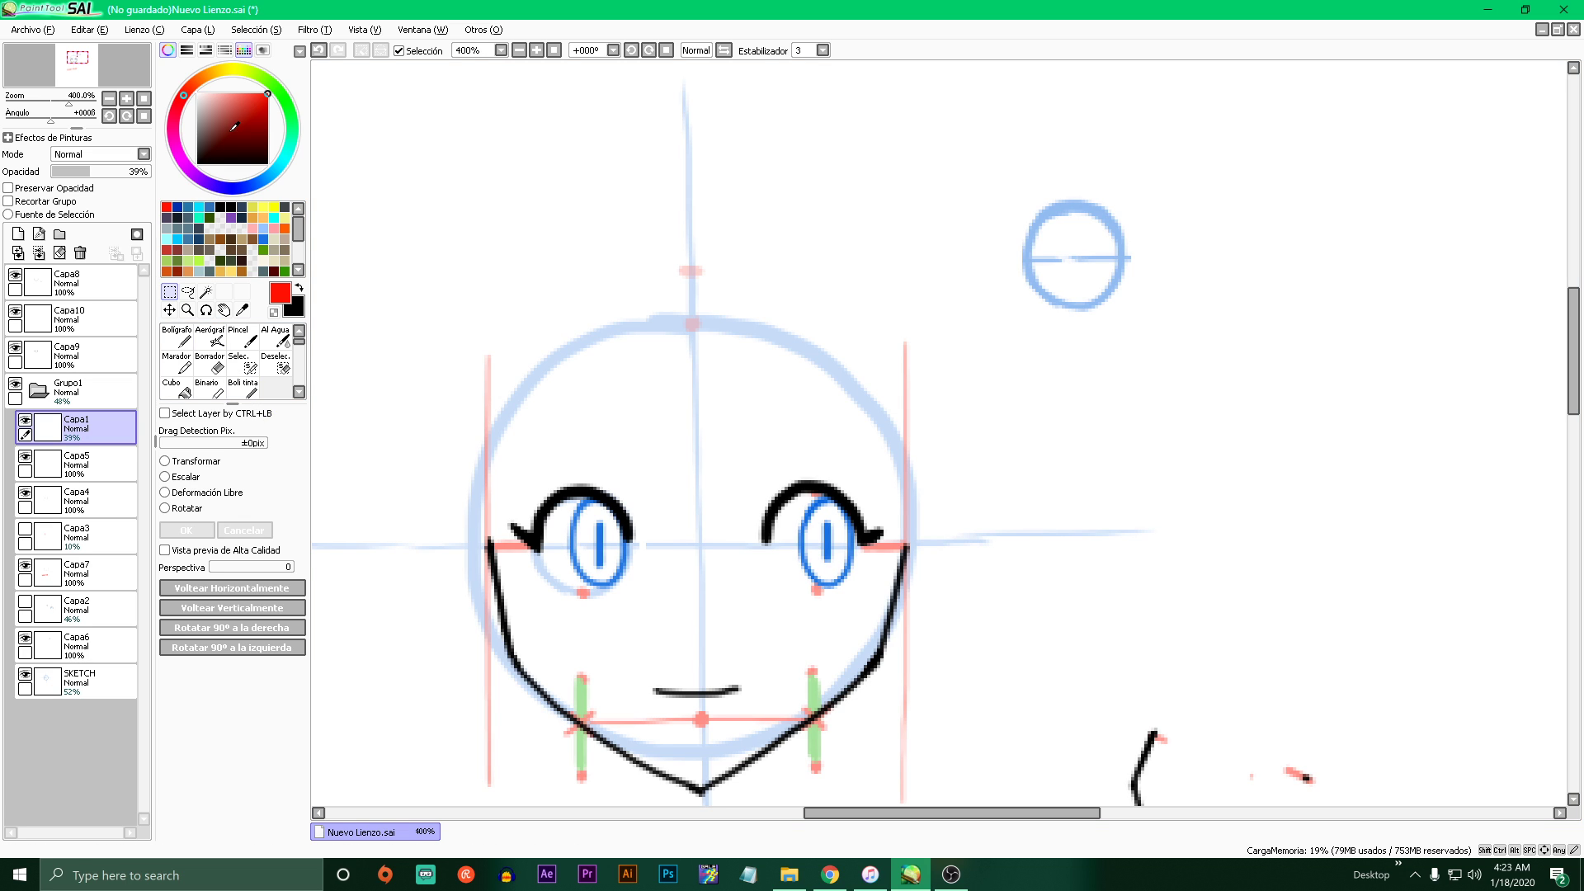
- Raise the opacity of group Grupo1 to 100% and make layer Capa1 active again
left_click(109, 396)
left_click_drag(136, 172, 150, 171)
left_click(83, 427)
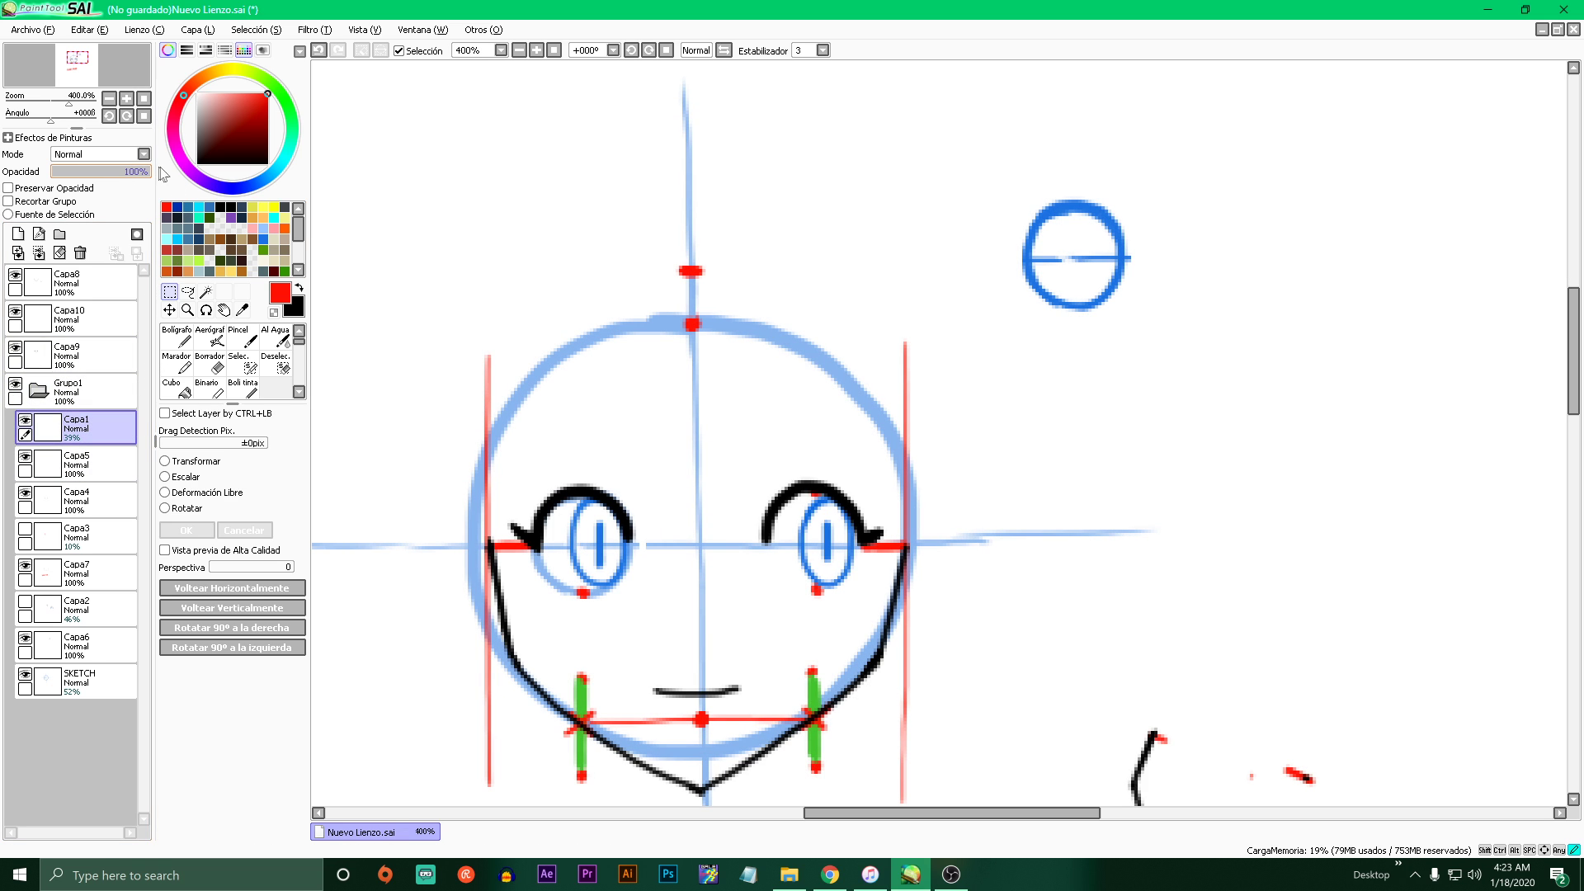
- With the pen, draw a red outer arc from the lowered mark down both sides of the head to the eye line
left_click(187, 340)
left_click(187, 340)
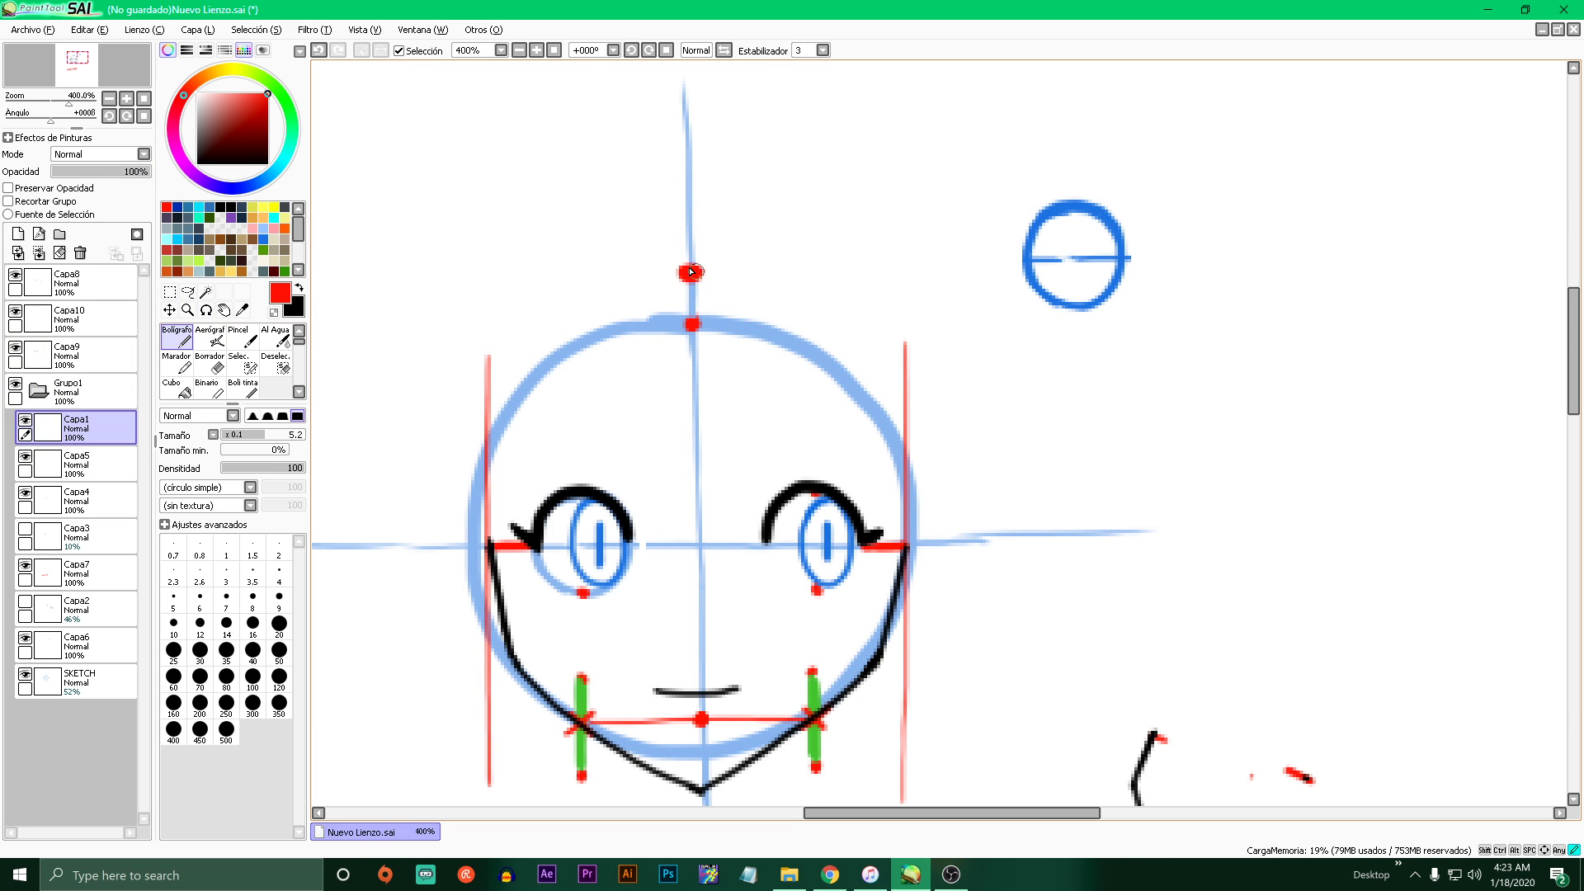
left_click_drag(681, 271, 701, 271)
mouse_move(677, 271)
left_mouse_down()
mouse_move(558, 301)
mouse_move(481, 364)
mouse_move(447, 433)
mouse_move(433, 544)
left_mouse_up()
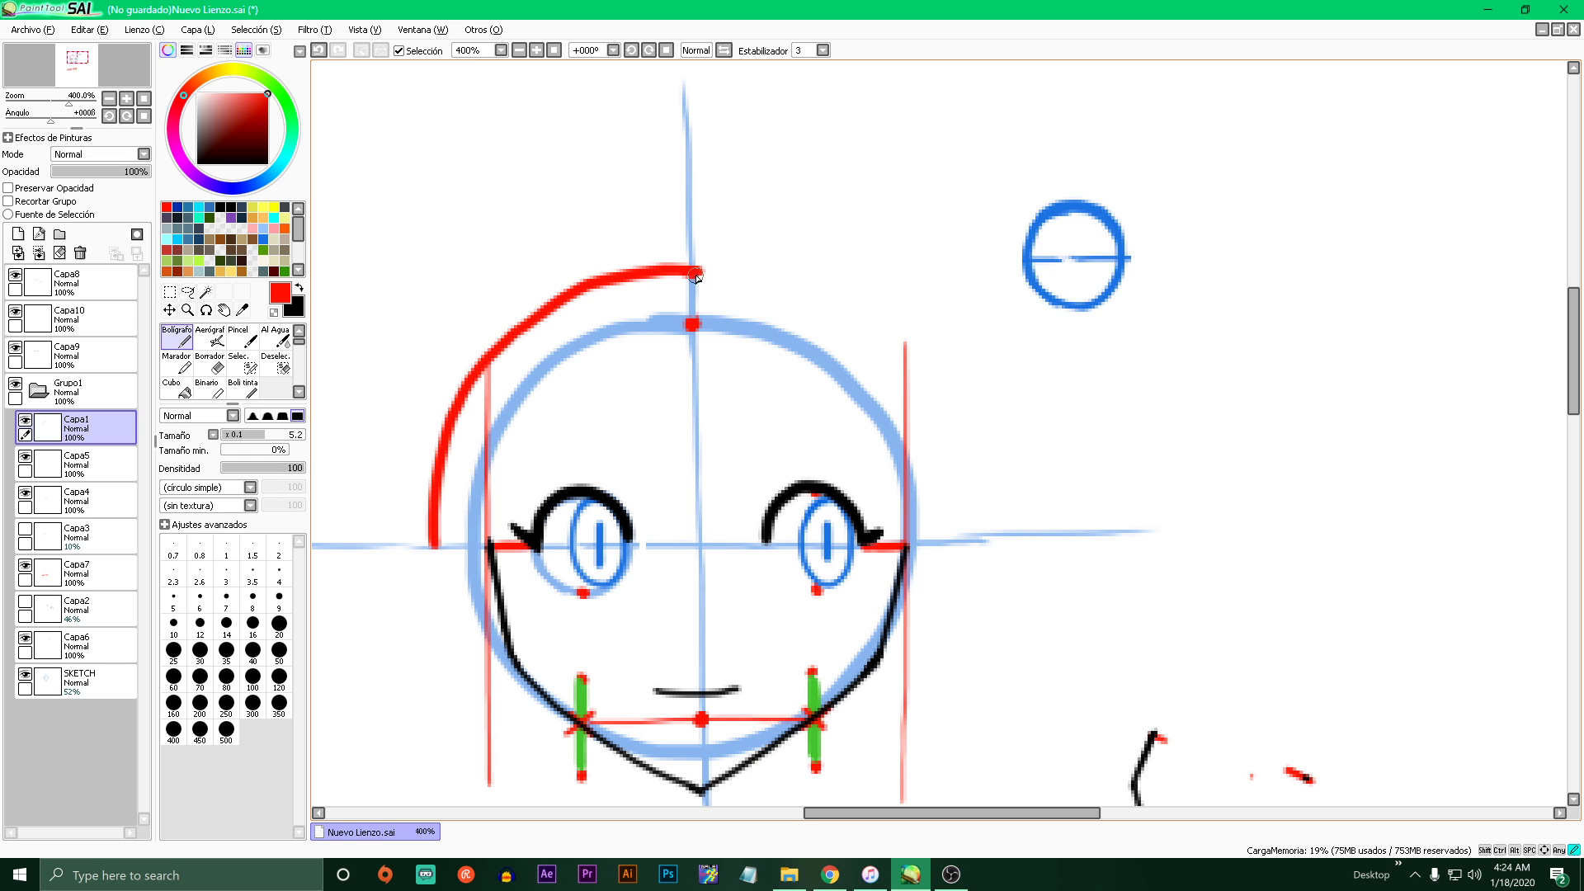
mouse_move(698, 277)
left_mouse_down()
mouse_move(770, 268)
mouse_move(698, 274)
mouse_move(794, 284)
mouse_move(696, 269)
mouse_move(833, 302)
mouse_move(904, 357)
mouse_move(942, 424)
mouse_move(956, 547)
left_mouse_up()
key("ctrl+z")
key("ctrl+z")
scroll(956, 546, "down", 5)
scroll(878, 441, "up", 5)
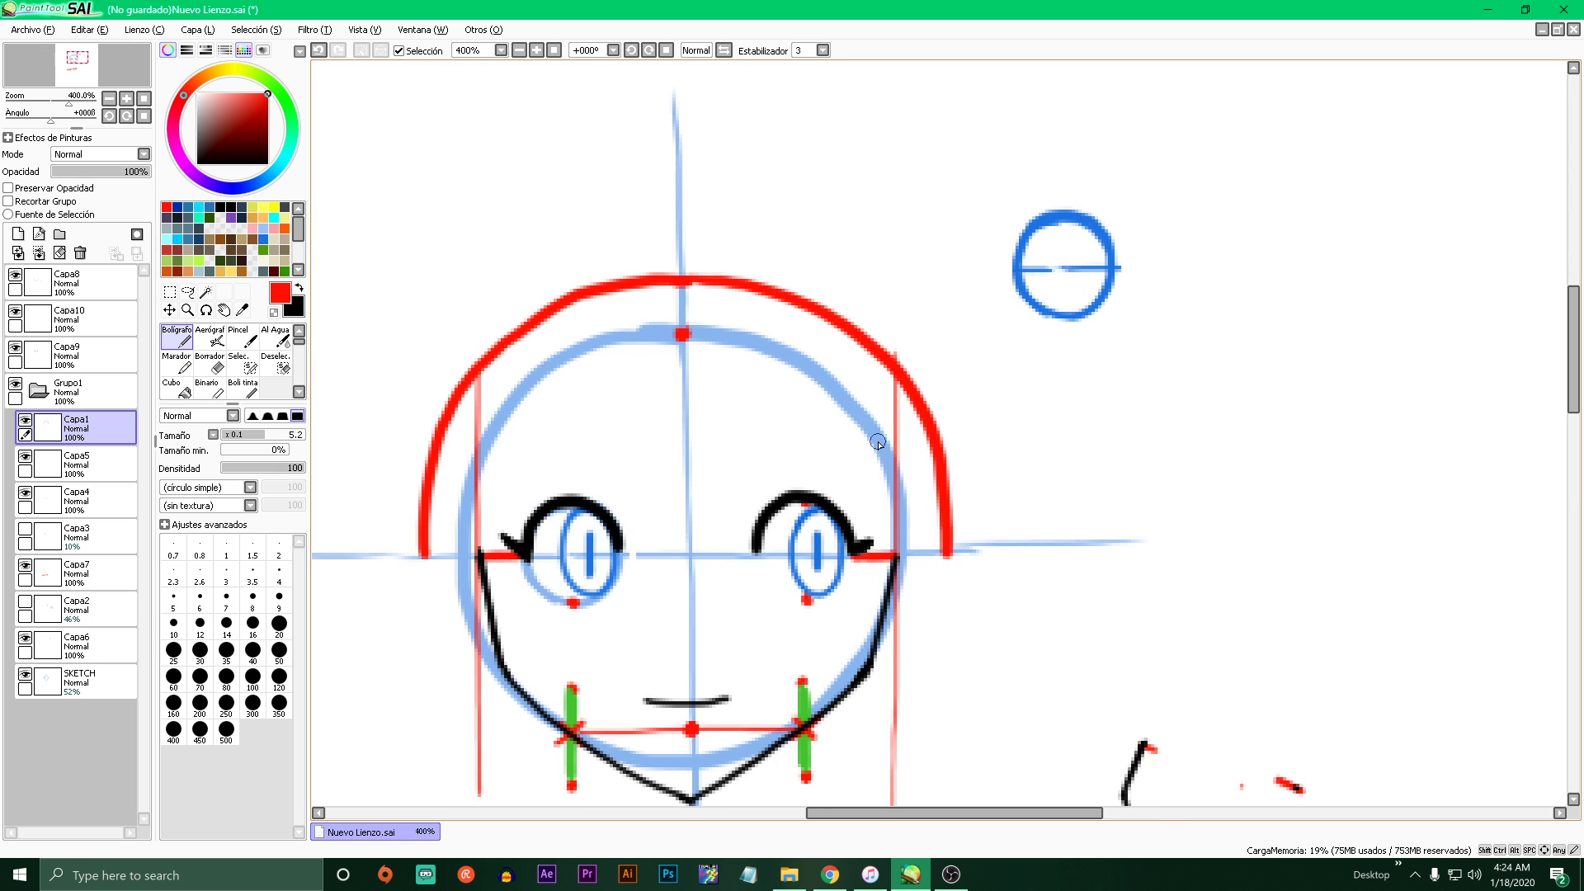
- Close both ends of the red outer arc with short horizontal strokes to the face along the eye line
left_click_drag(423, 556, 470, 555)
key("ctrl+z")
left_click_drag(900, 556, 947, 555)
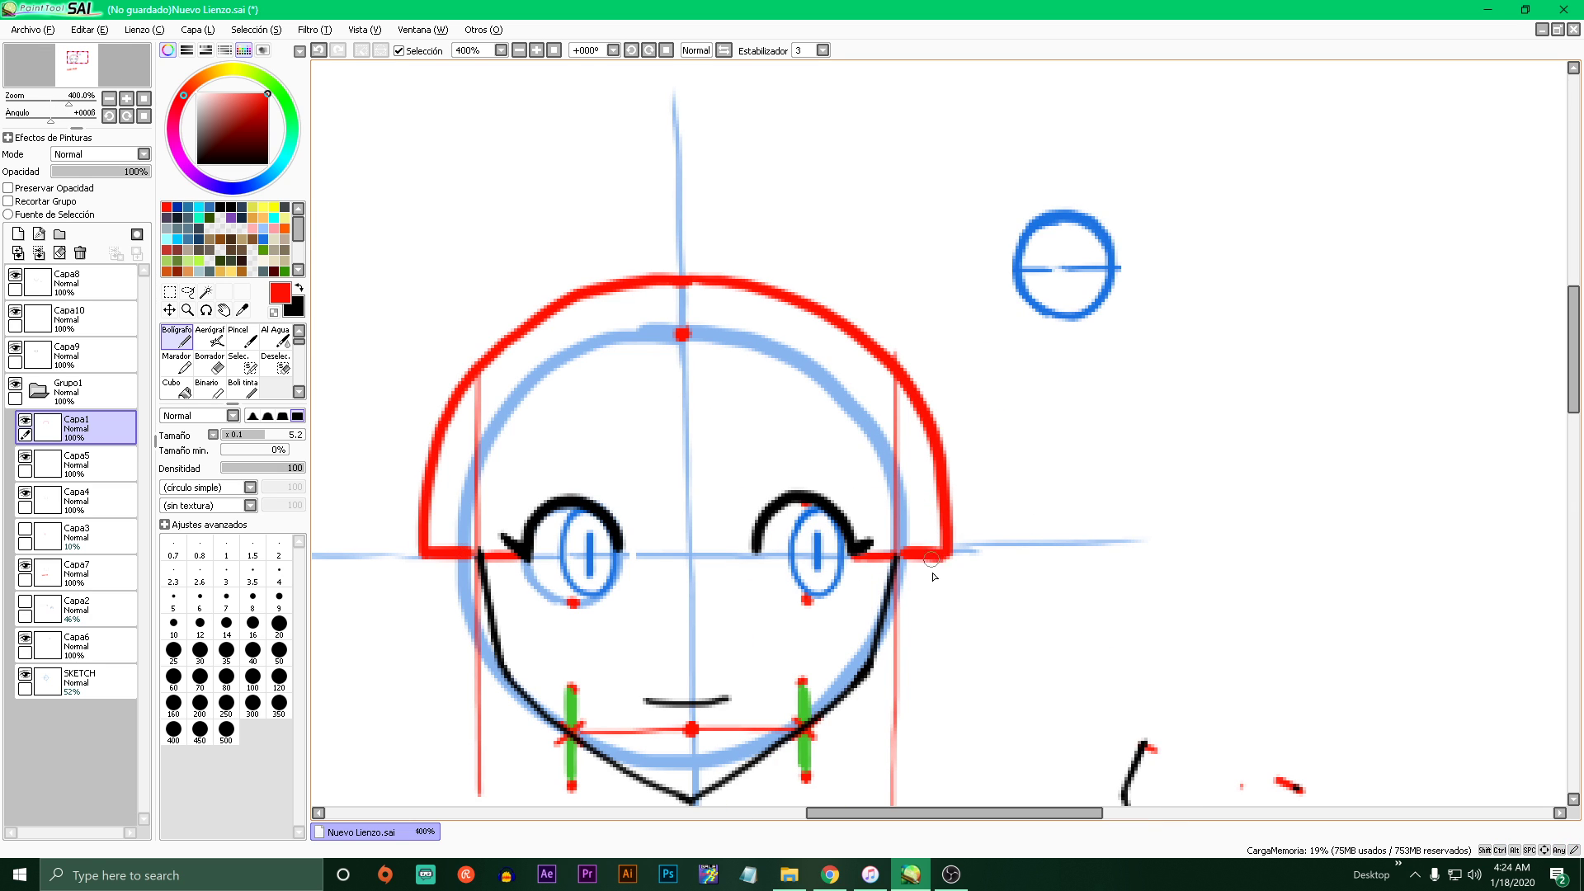
scroll(938, 556, "down", 5)
scroll(873, 588, "up", 3)
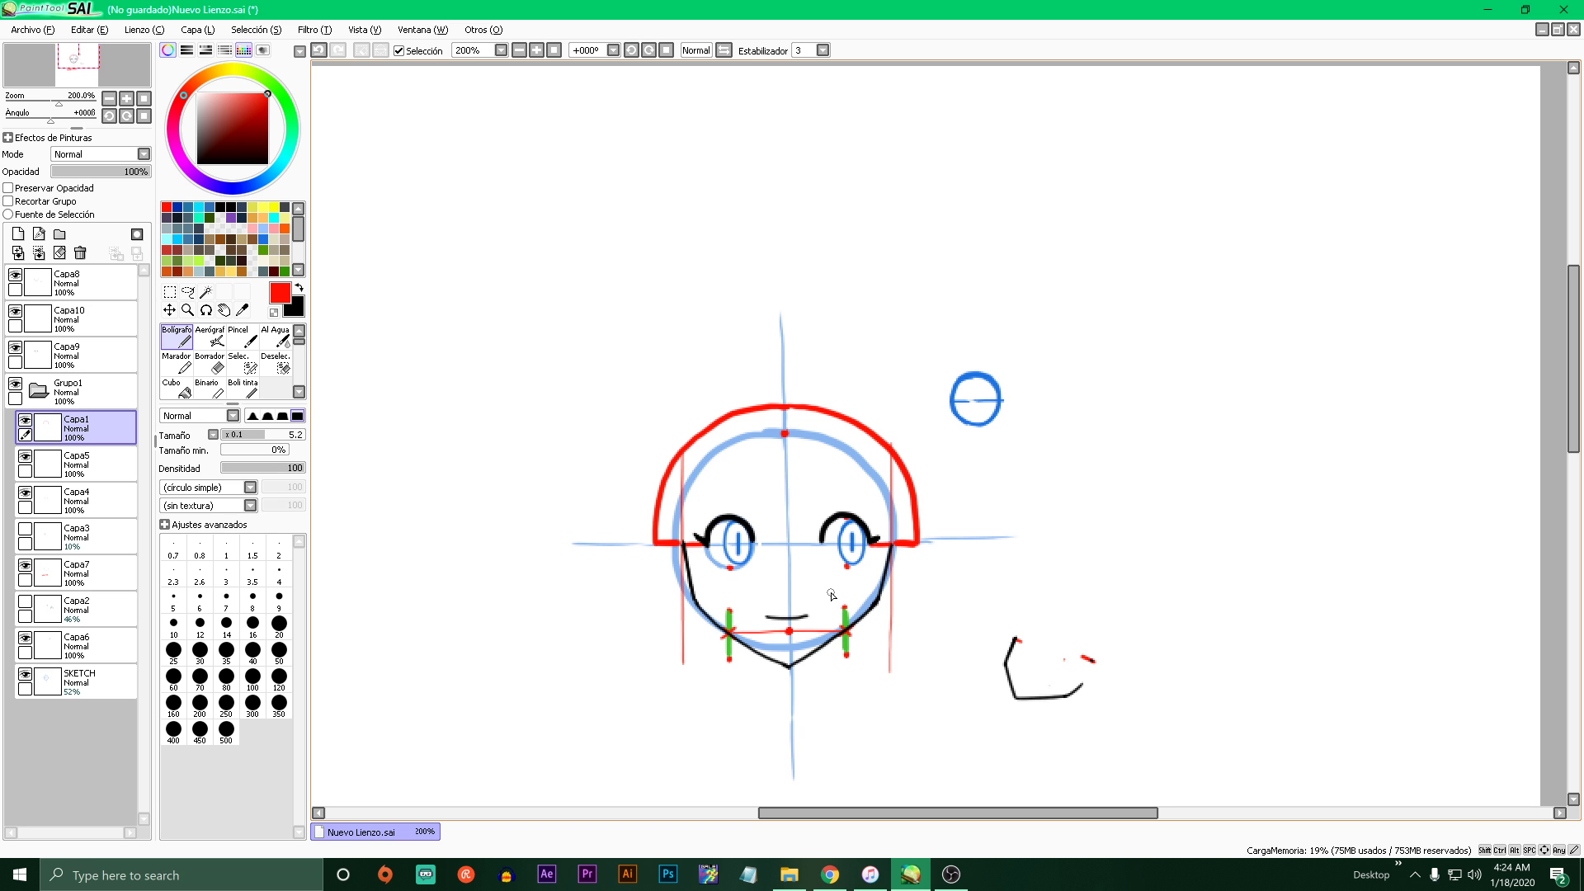
- At pen size 4, try a red vertical stroke on the centre line at the top of the head and undo it
left_click(279, 573)
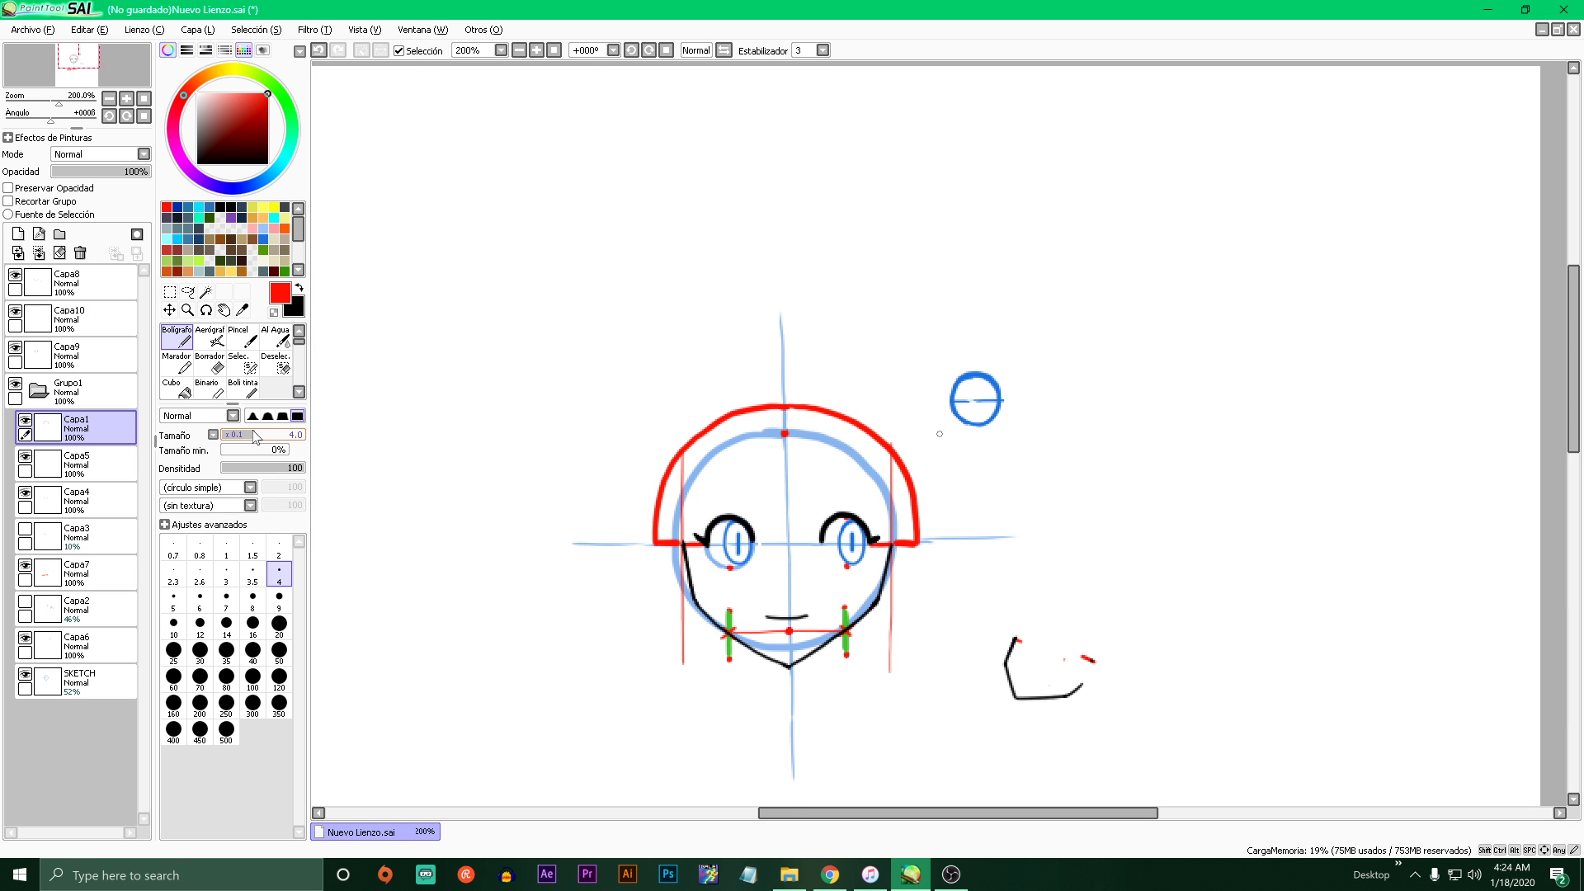
scroll(861, 455, "up", 2)
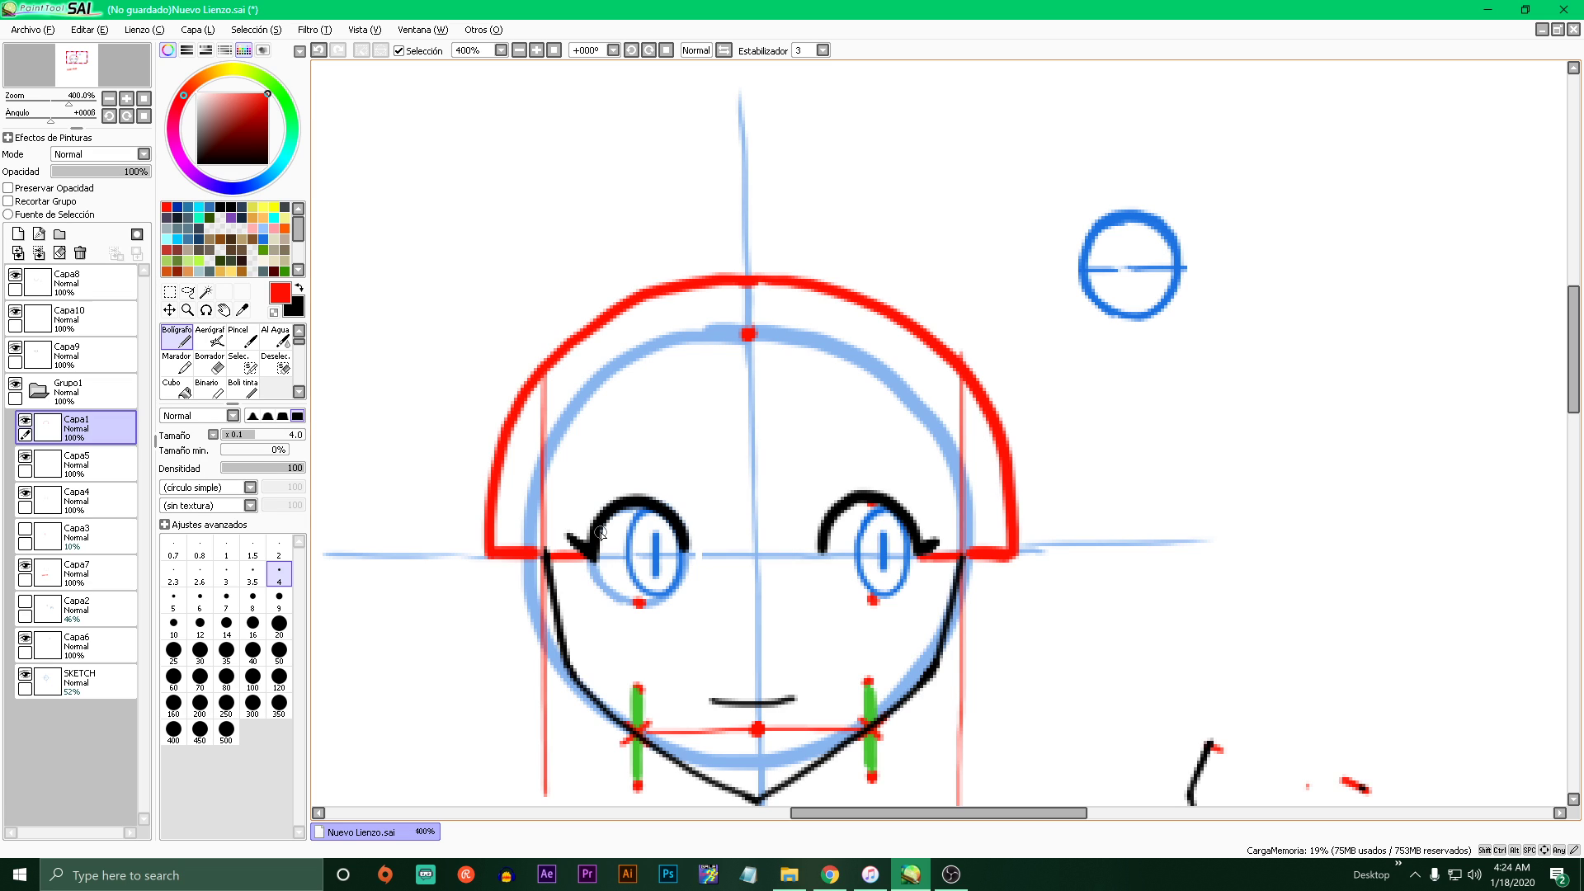
left_click_drag(752, 323, 746, 236)
key("ctrl+z")
scroll(797, 499, "down", 5)
scroll(759, 559, "up", 4)
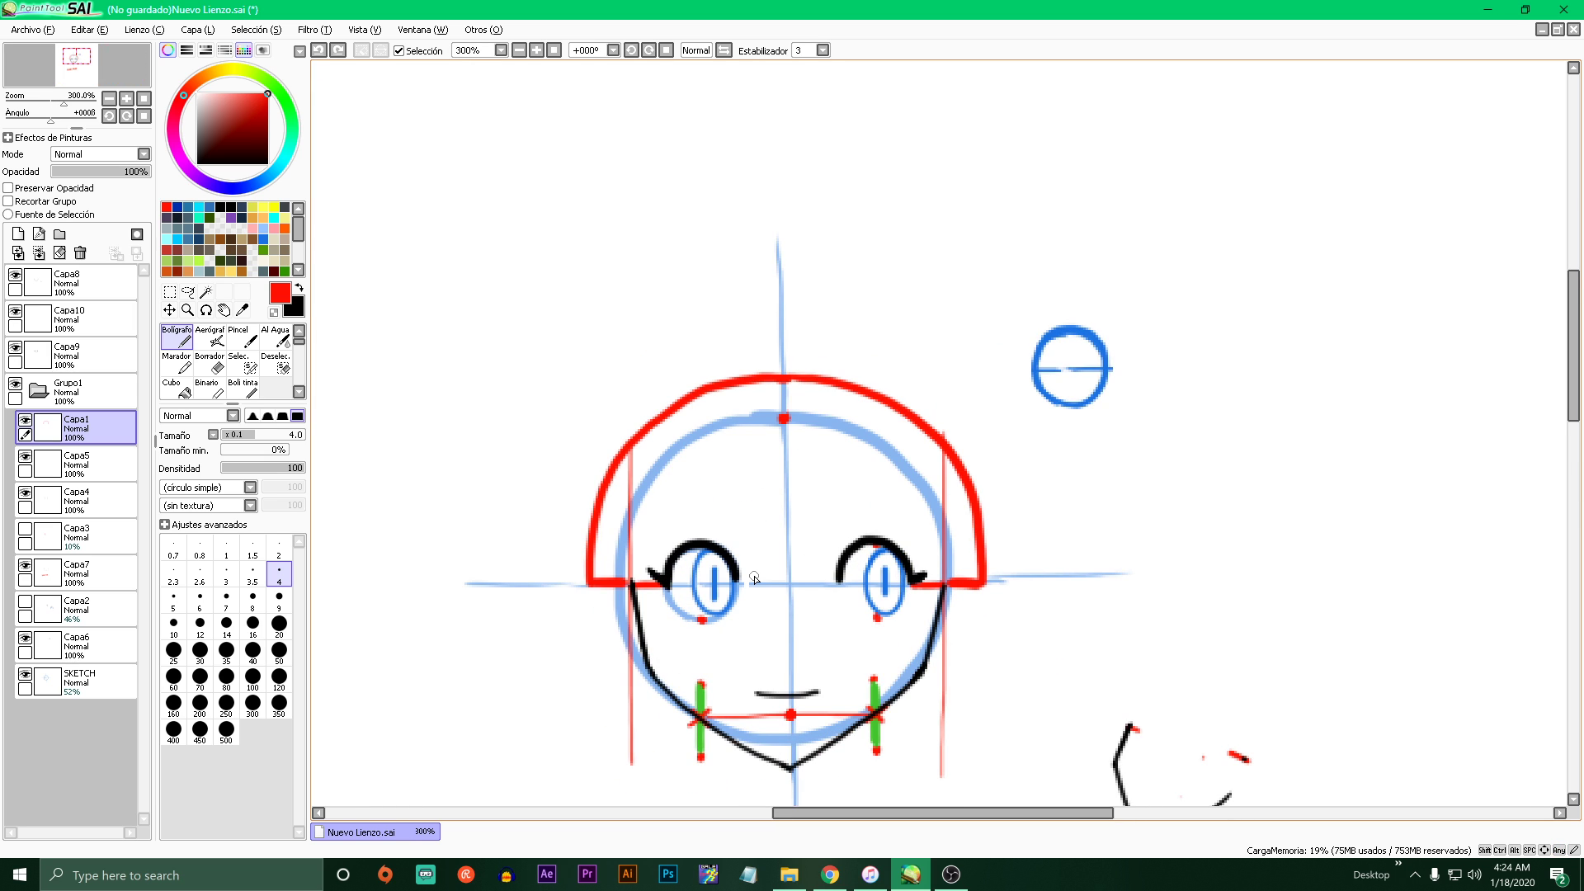
scroll(755, 579, "down", 4)
scroll(859, 654, "up", 4)
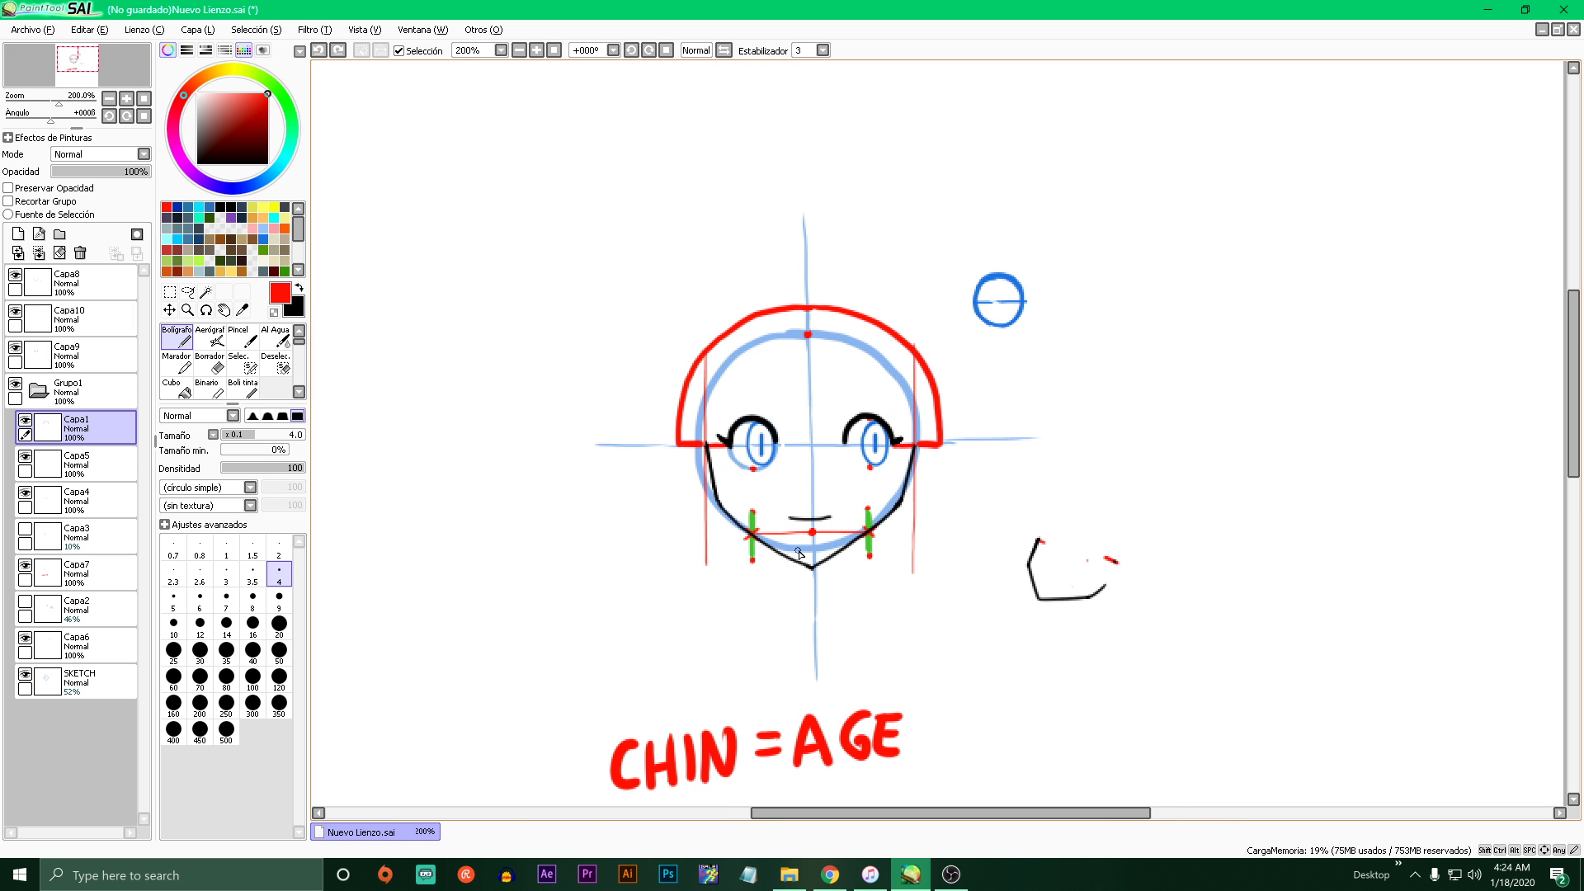
scroll(802, 633, "down", 1)
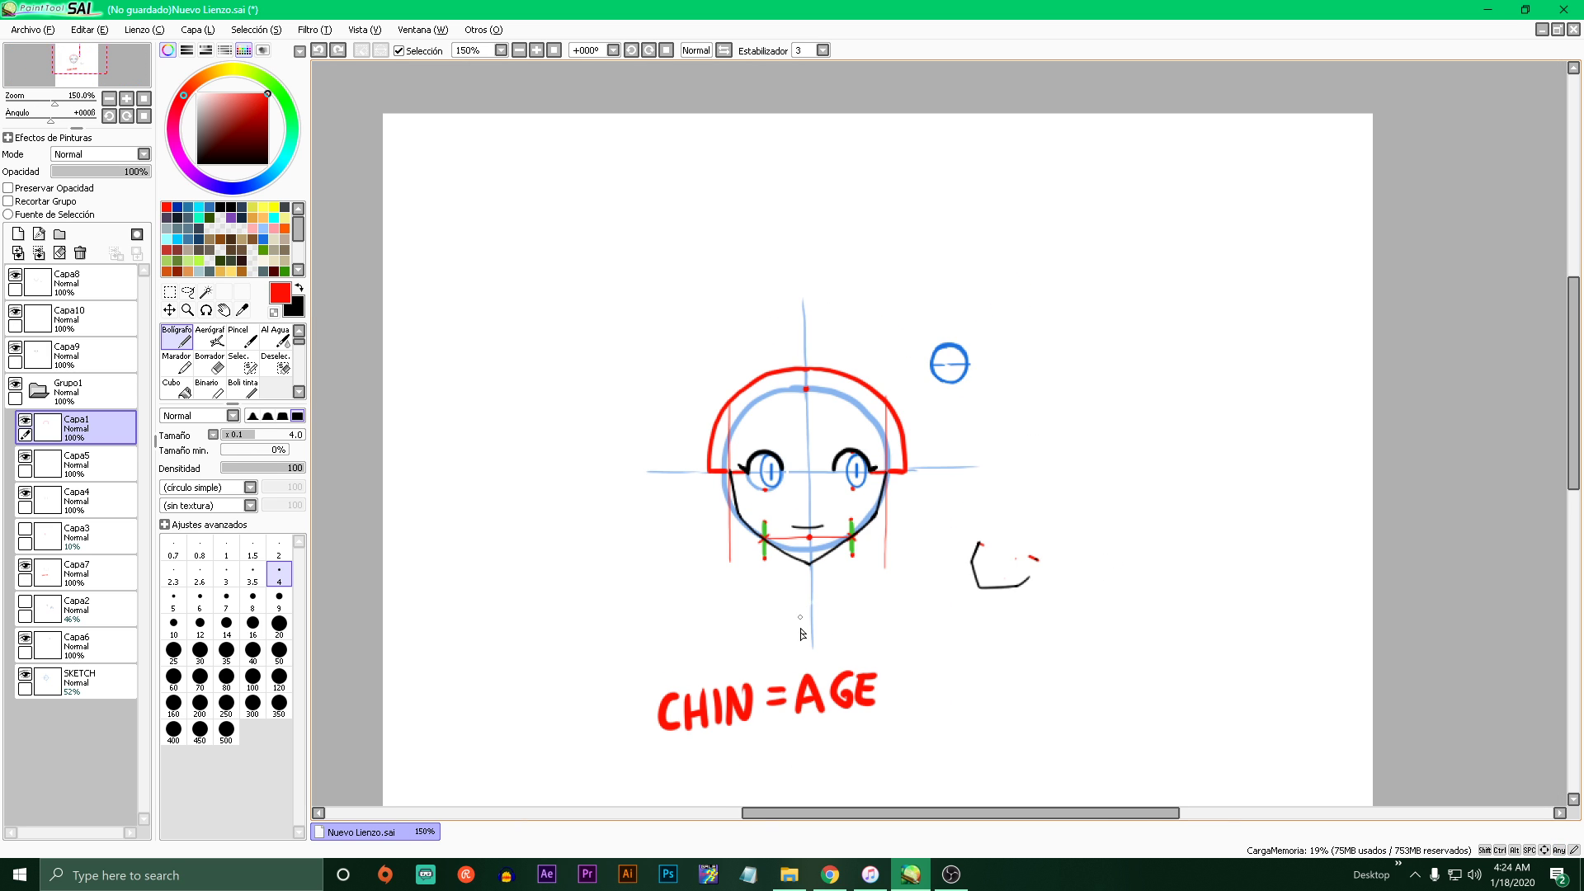
- Switch to Chrome and copy the enlarged Granblue Fantasy Concept Art Character image from the image search results
left_click(830, 876)
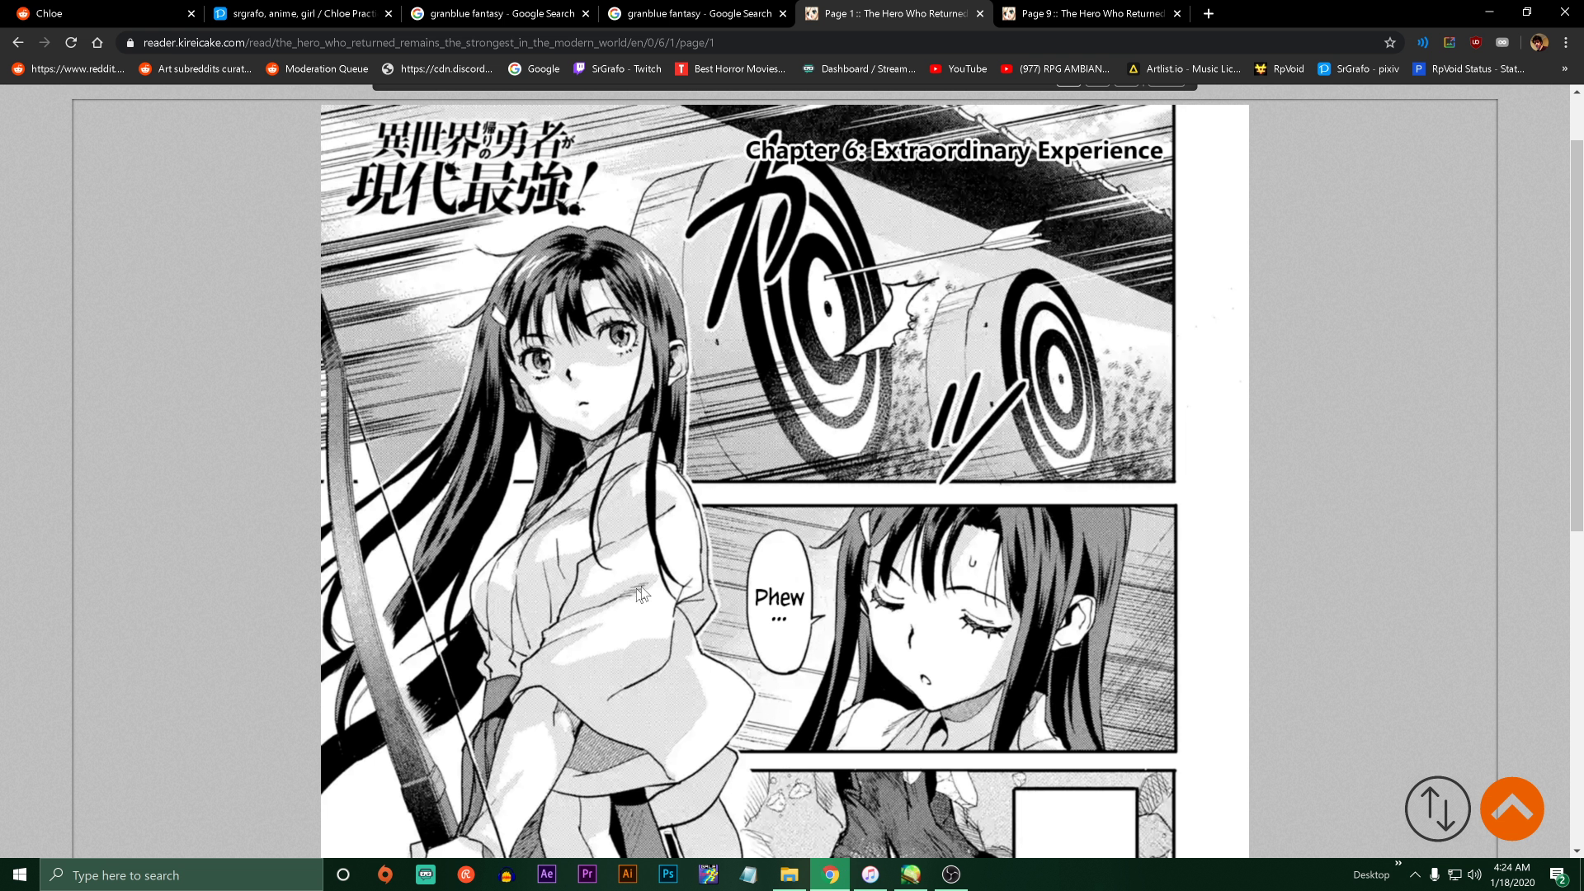
left_click(474, 8)
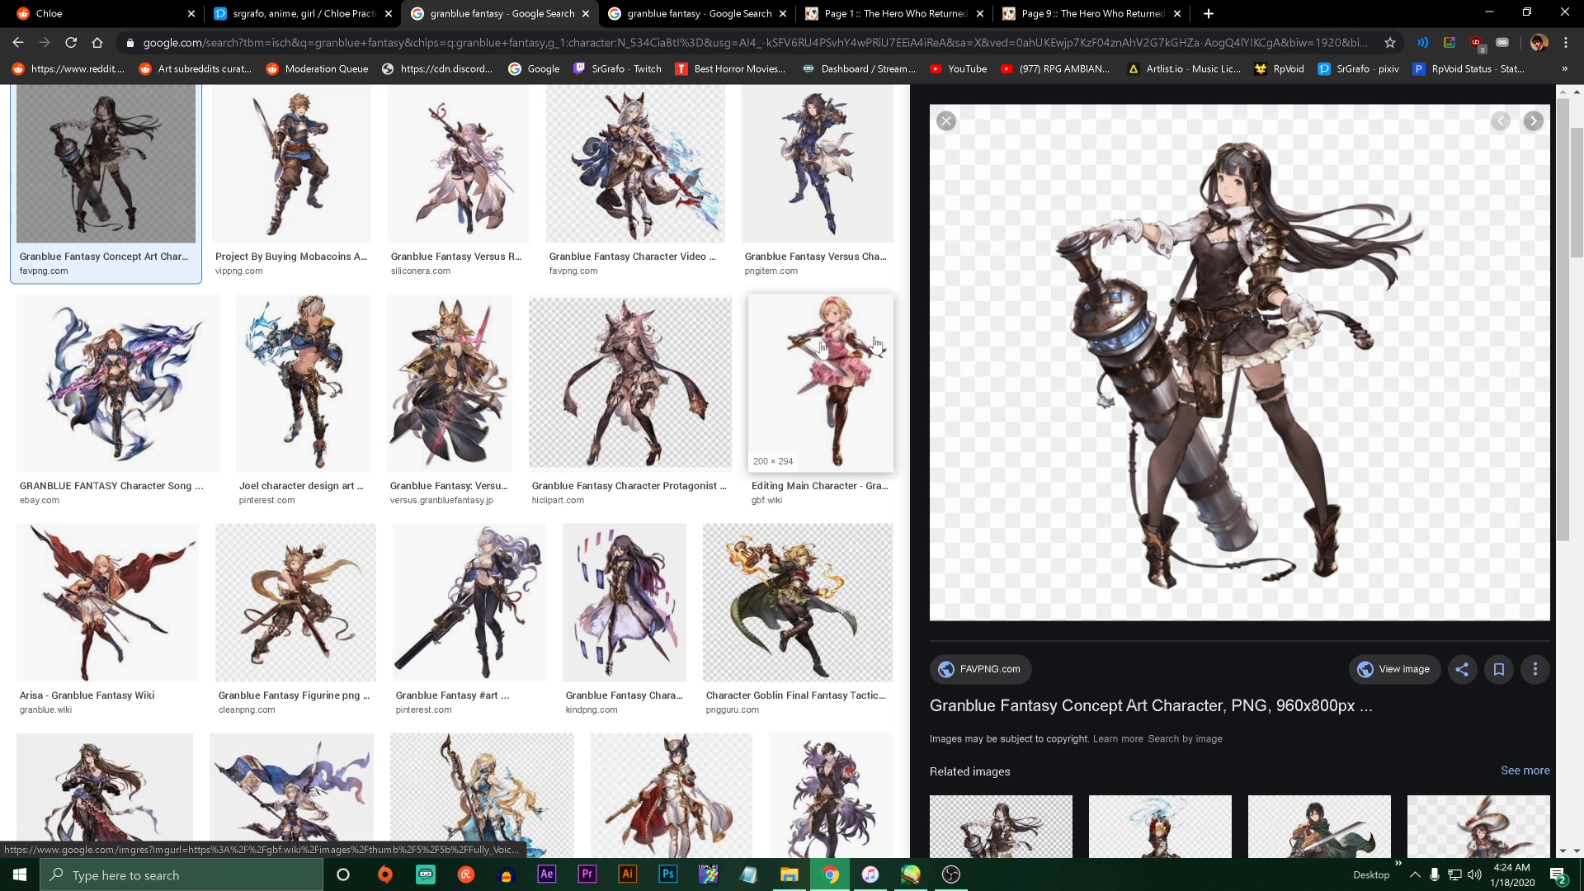
right_click(1178, 311)
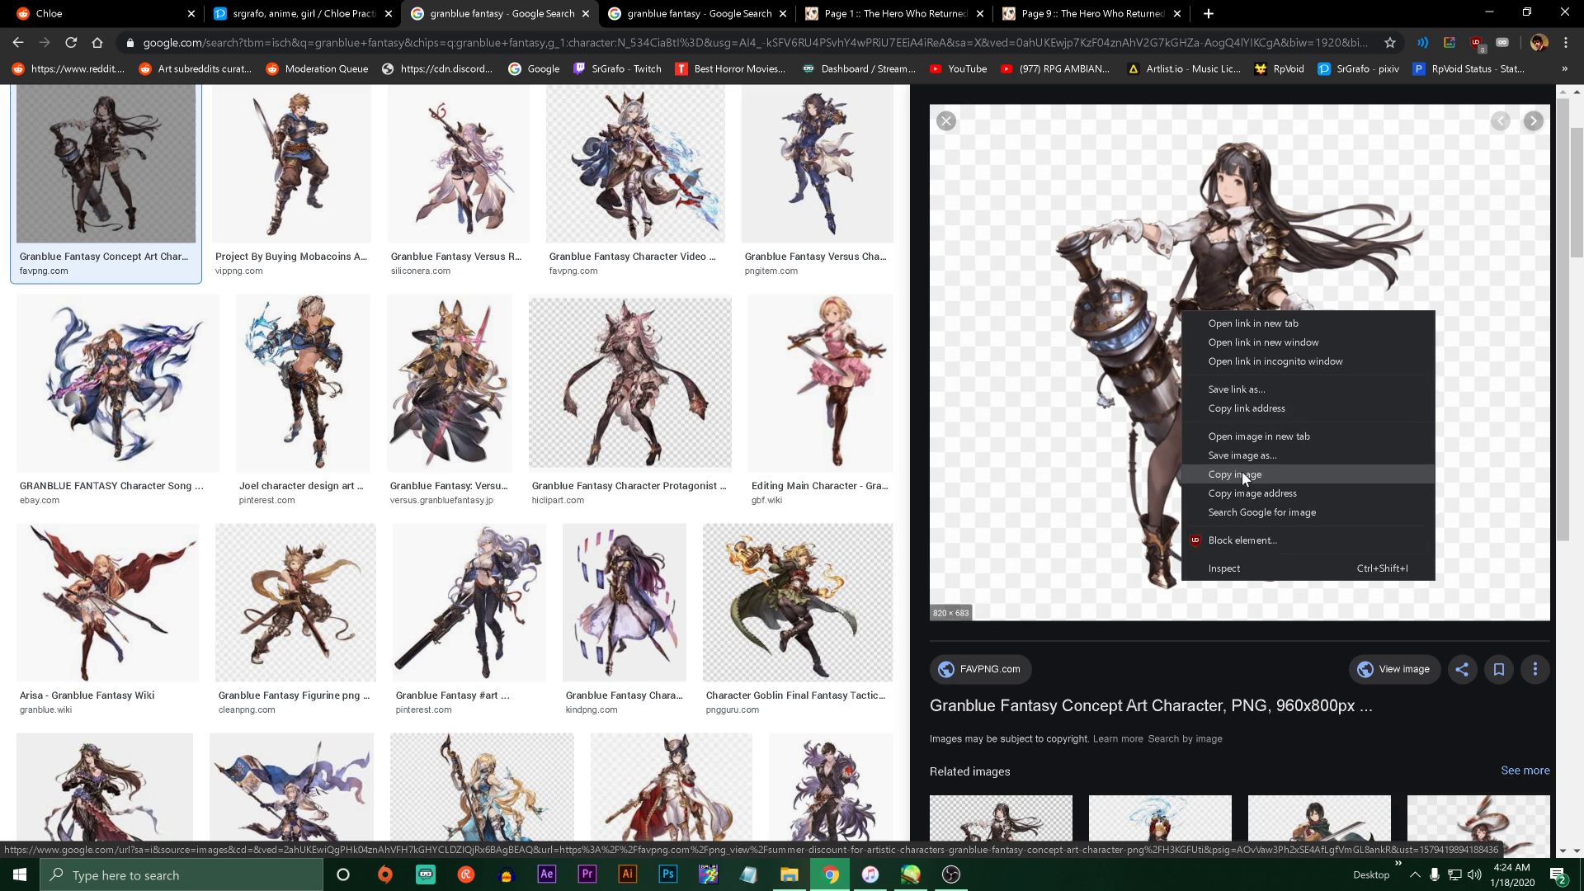
left_click(1241, 472)
- Switch back to PaintTool SAI and create a new canvas from the copied character image
left_click(911, 874)
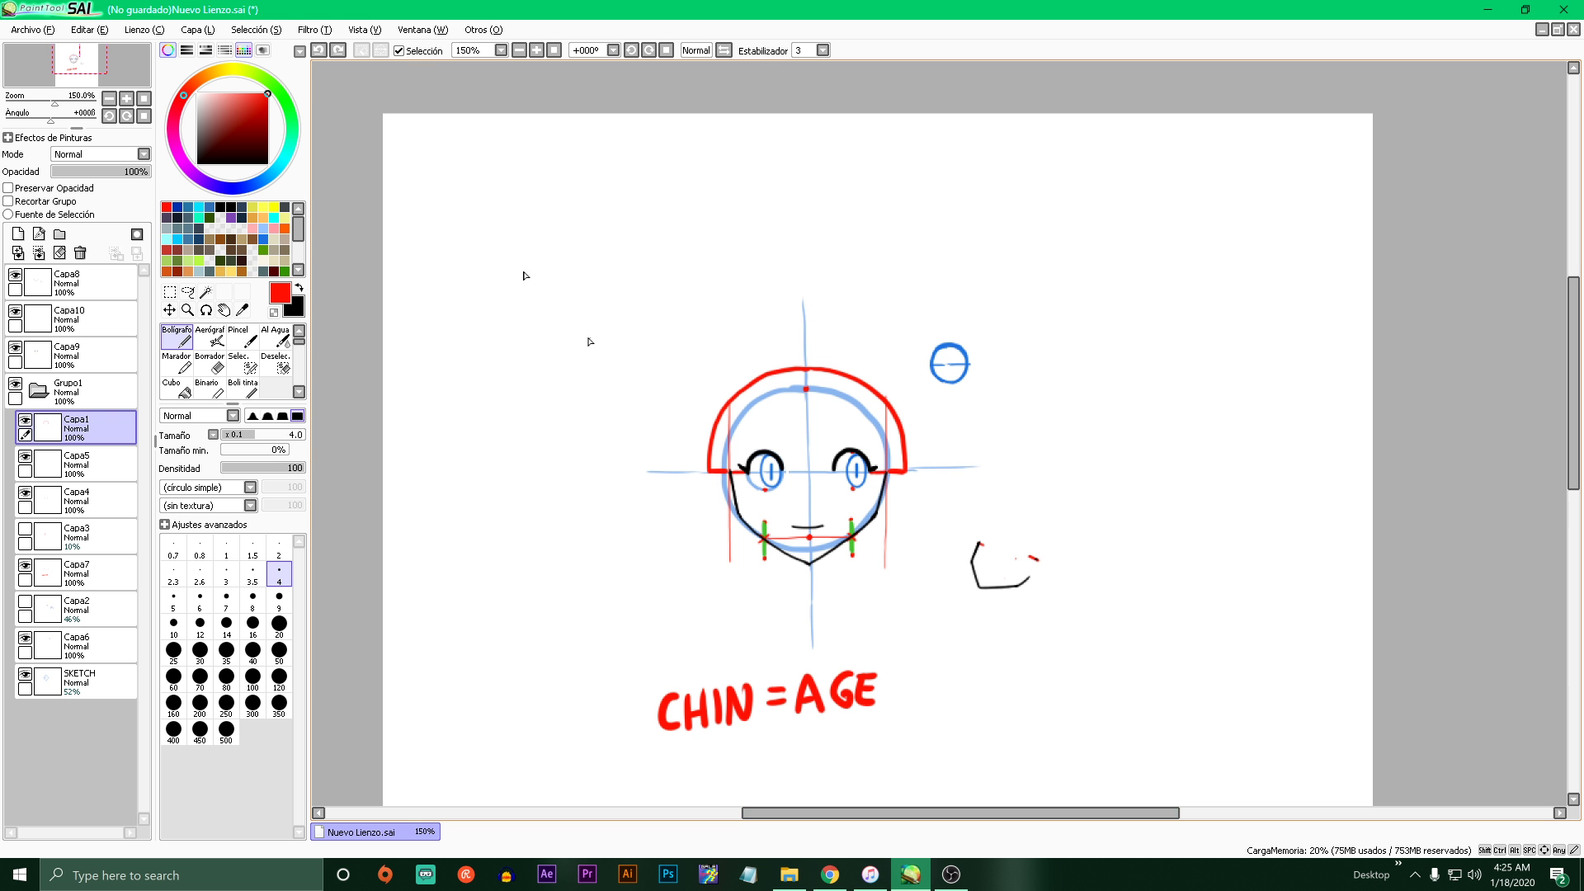
left_click(76, 27)
left_click(66, 82)
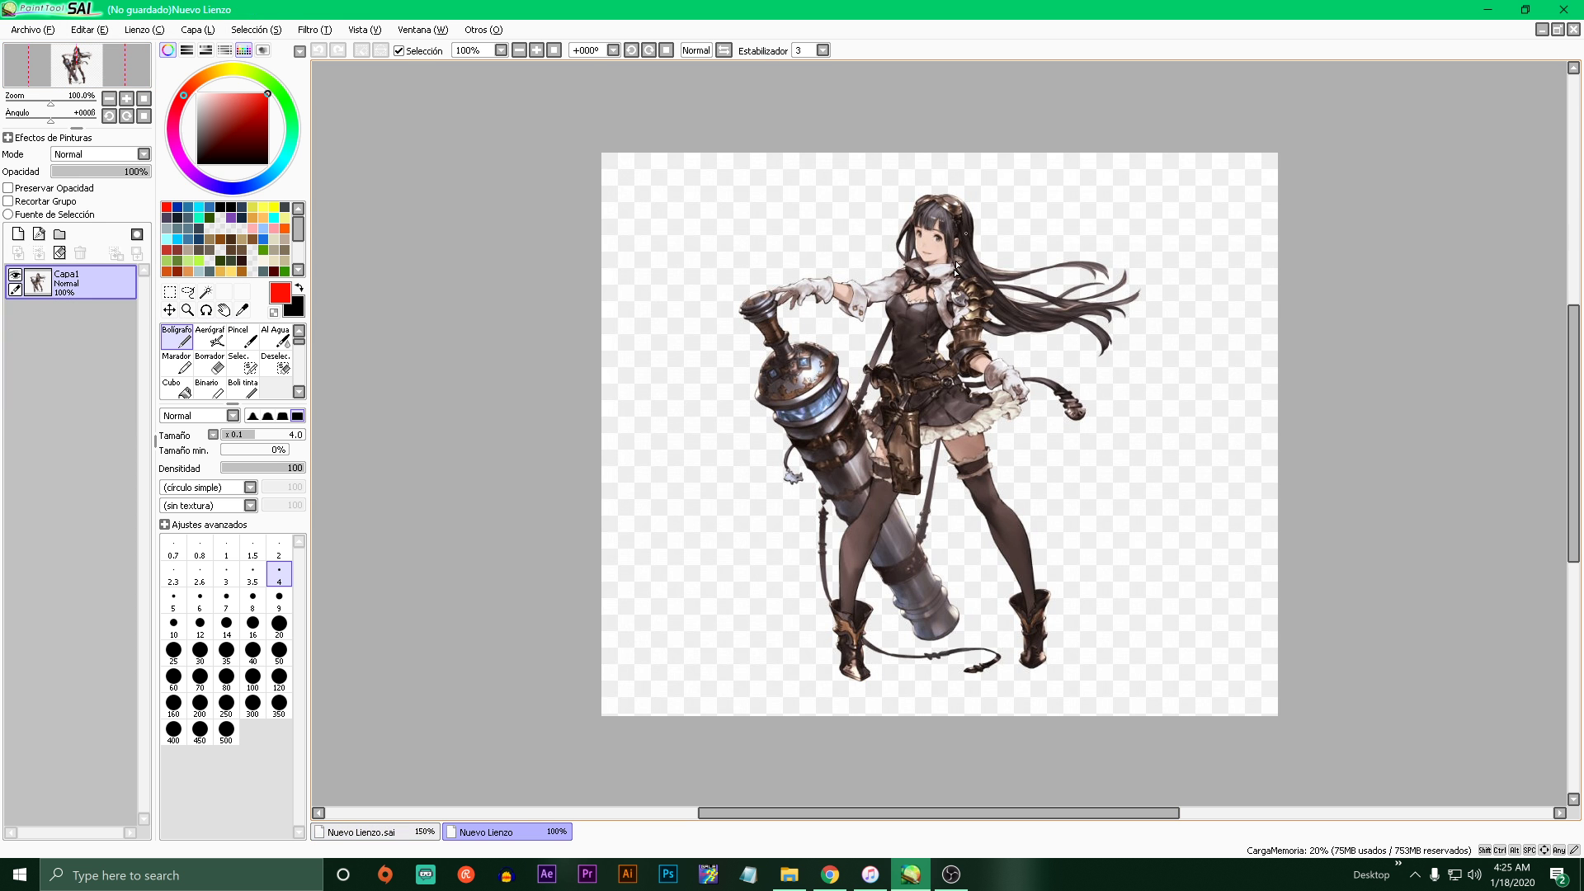
- Lower the character image layer's opacity to 21% and add a new layer above it
scroll(957, 268, "up", 4)
scroll(933, 207, "down", 1)
scroll(921, 166, "up", 1)
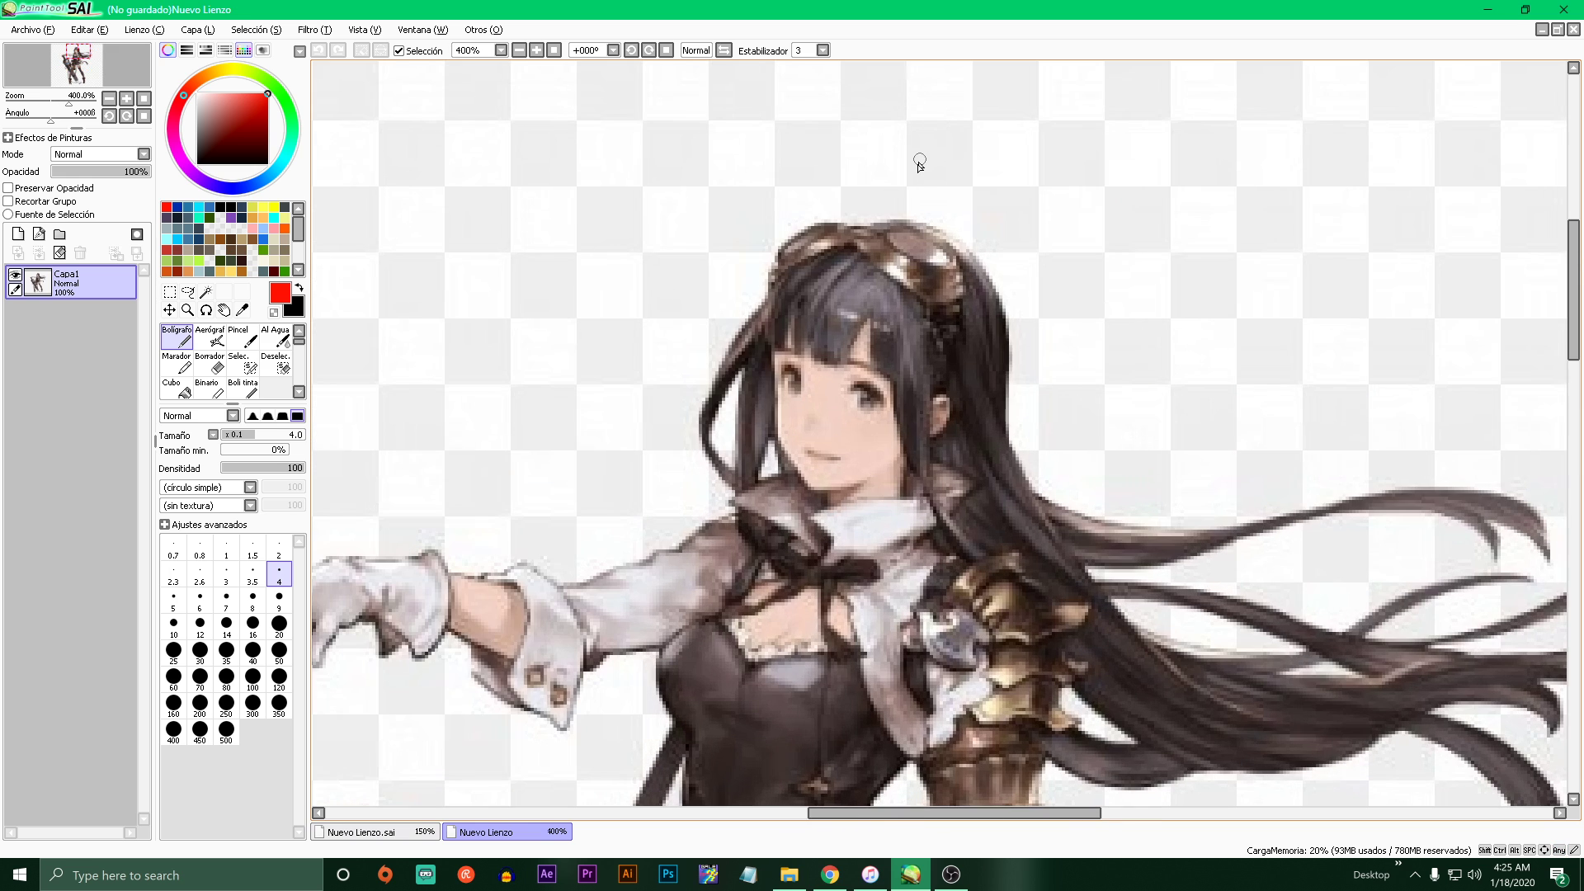
left_click_drag(78, 173, 72, 175)
left_click(17, 235)
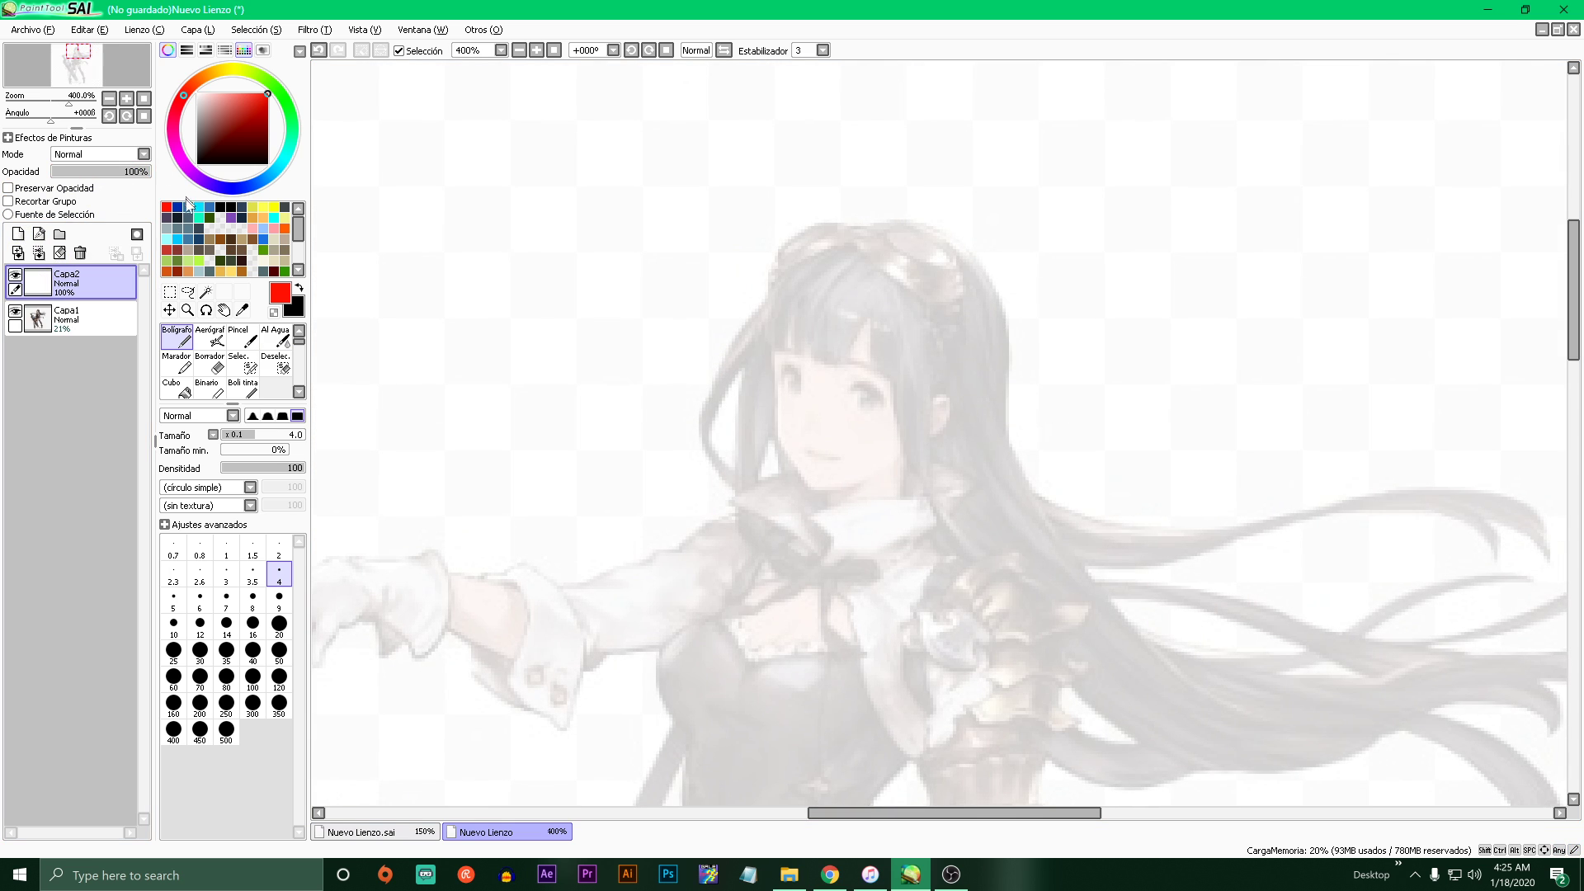
- Choose blue with pen size 2.6, try a curved stroke across the character's face, and undo it
left_click(210, 207)
left_click(200, 573)
left_click_drag(629, 413, 957, 364)
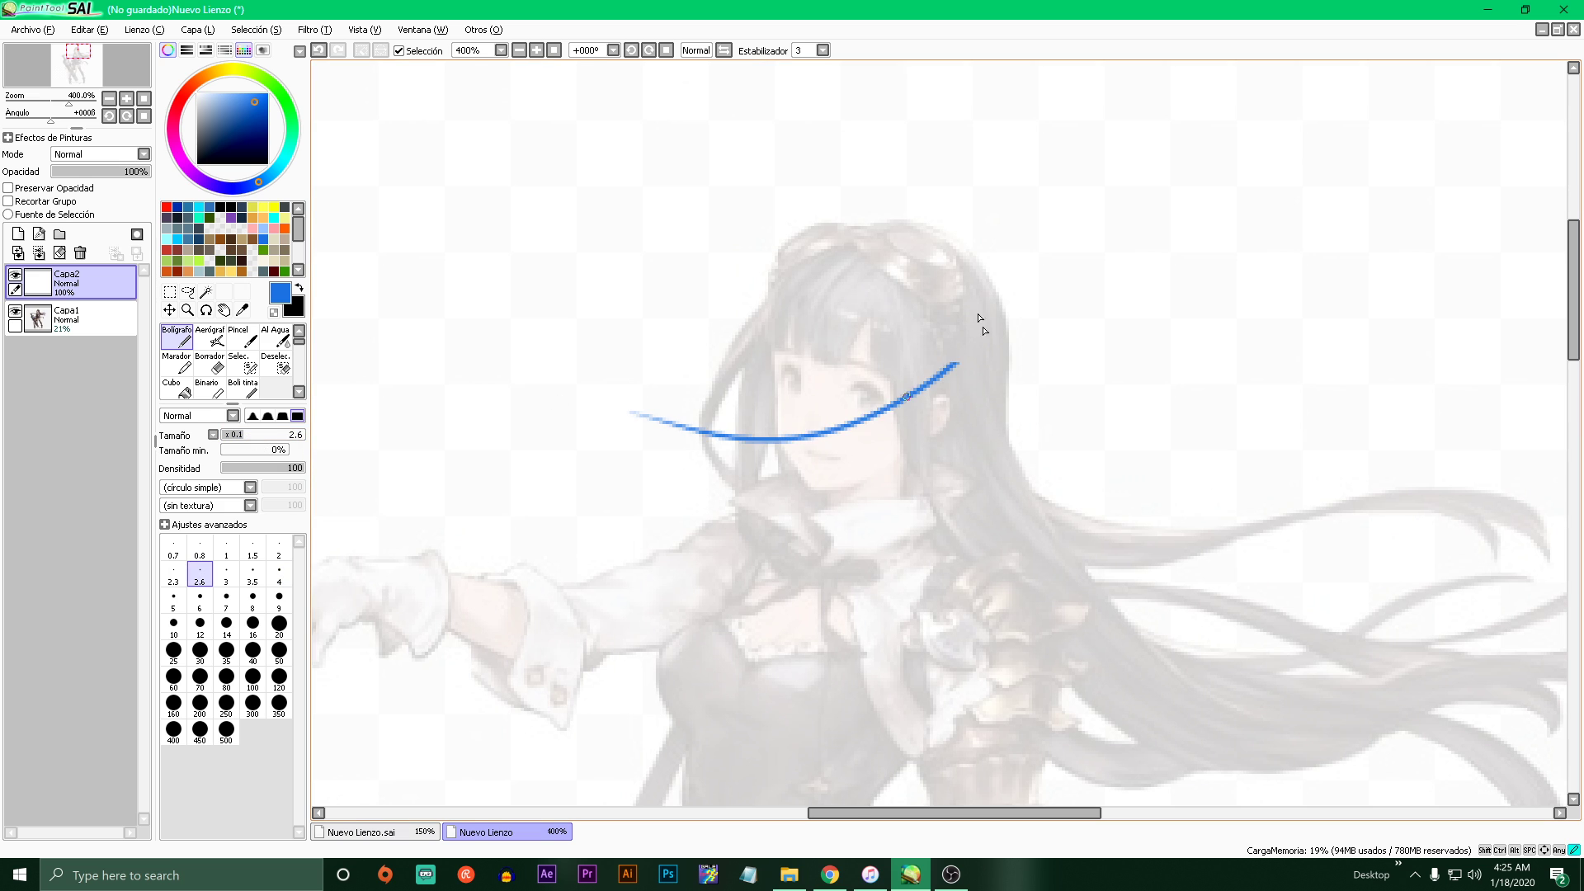
key("ctrl+z")
- At pen size 1.8 with layer Capa2 at 49% opacity, outline both eyes with blue ovals and dot the point between them
scroll(891, 354, "up", 4)
left_click_drag(238, 434, 232, 434)
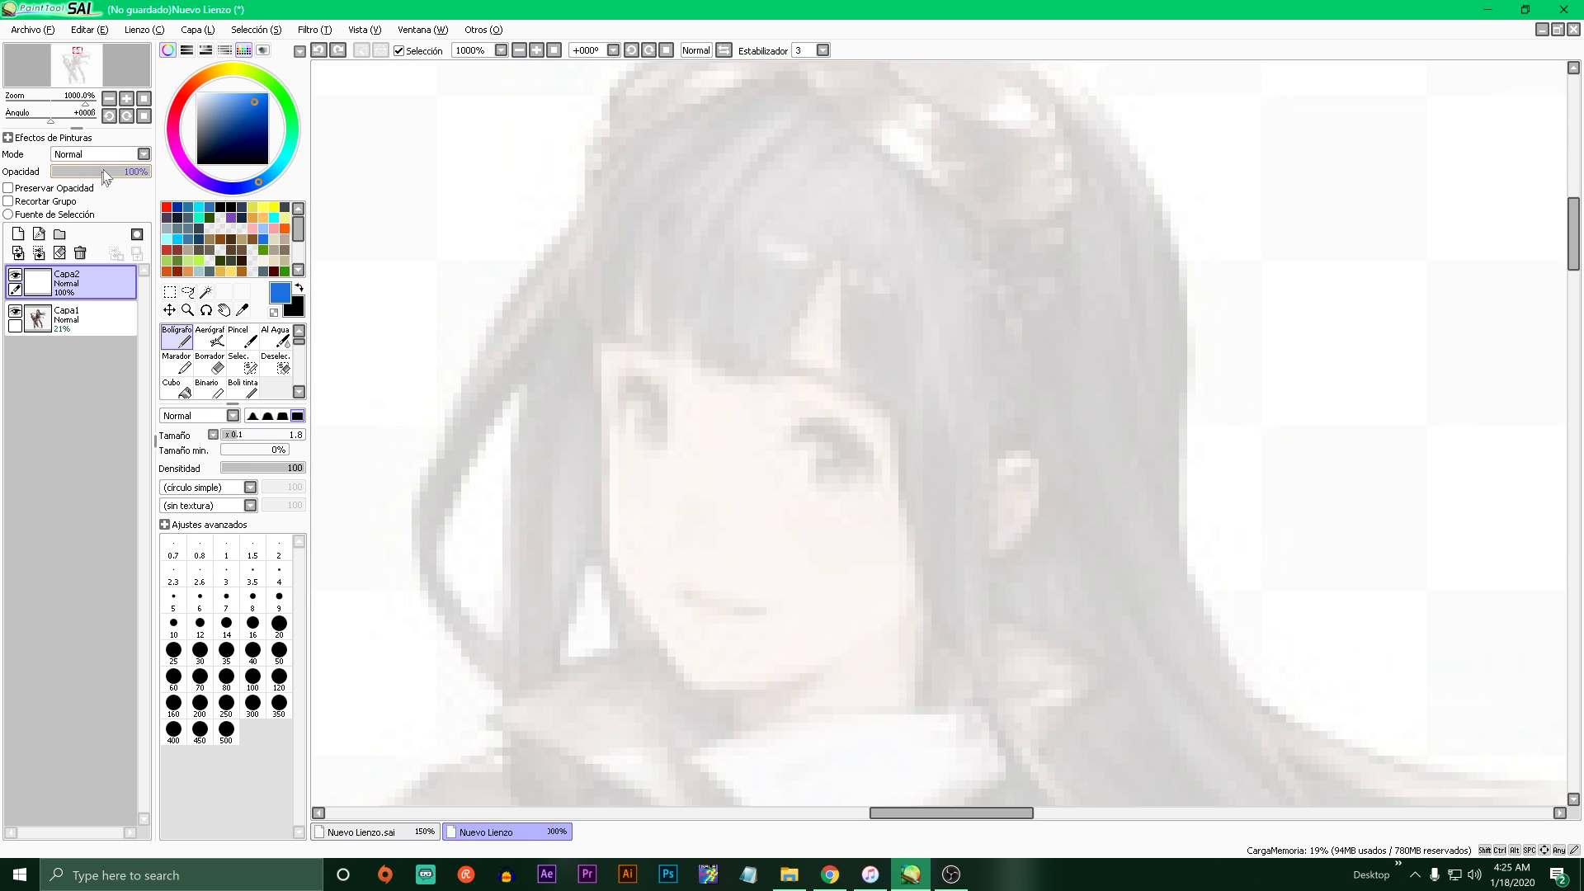
left_click(100, 172)
mouse_move(533, 363)
left_mouse_down()
mouse_move(898, 344)
mouse_move(701, 535)
left_mouse_up()
key("ctrl+z")
mouse_move(814, 421)
left_mouse_down()
mouse_move(795, 499)
mouse_move(864, 508)
mouse_move(855, 436)
mouse_move(809, 419)
left_mouse_up()
mouse_move(644, 369)
left_mouse_down()
mouse_move(620, 392)
mouse_move(657, 469)
mouse_move(667, 396)
mouse_move(629, 375)
left_mouse_up()
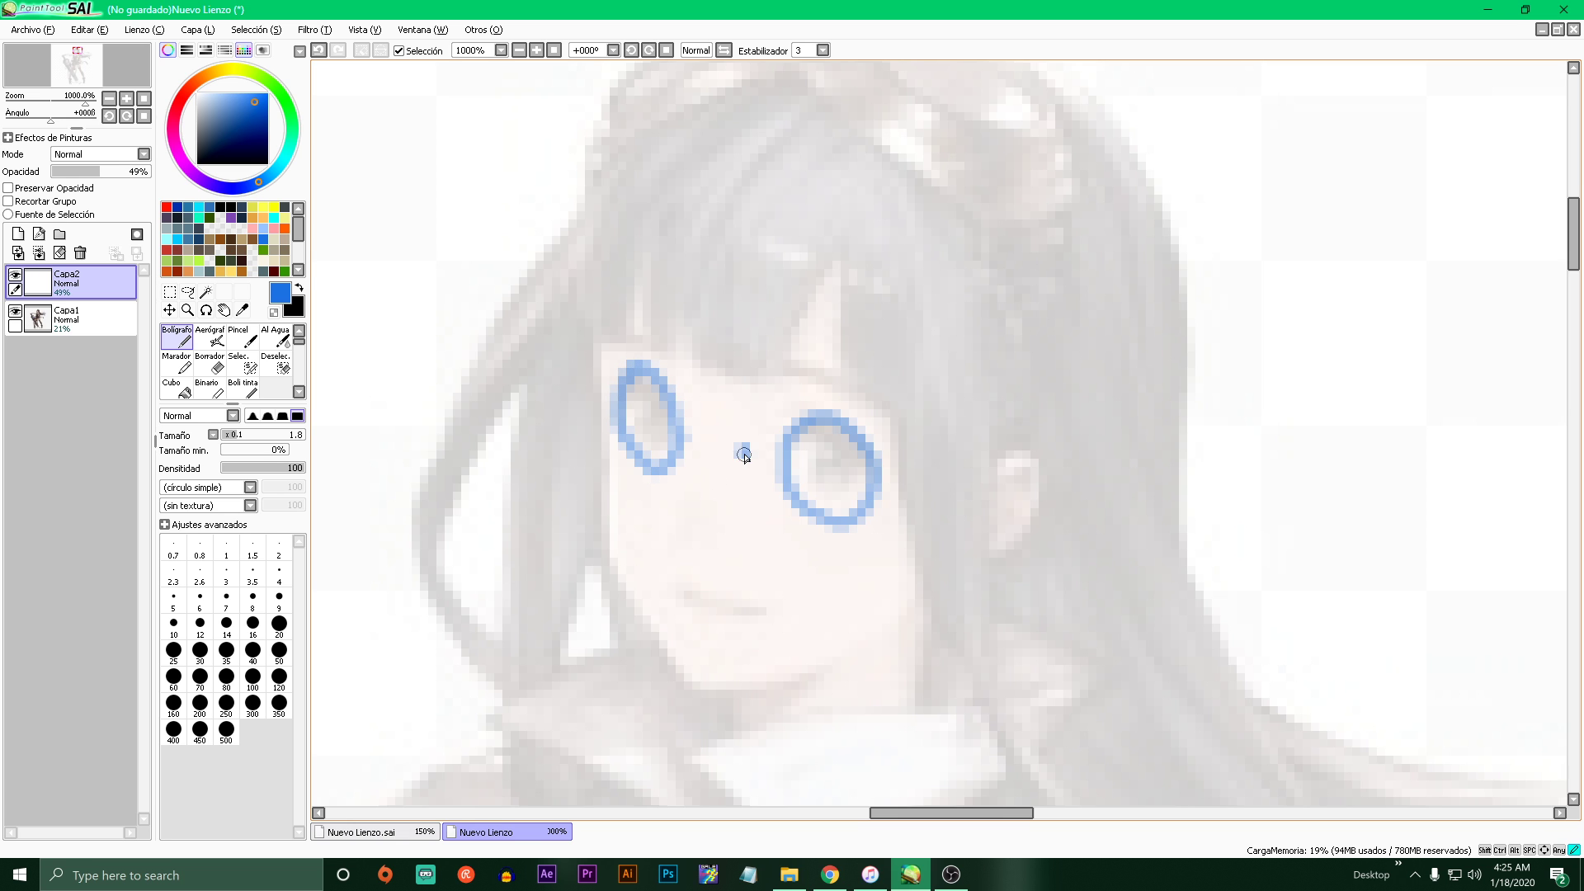
- Mark two spaced blue dots below each eye, at cheek level and at chin level
scroll(786, 471, "down", 3)
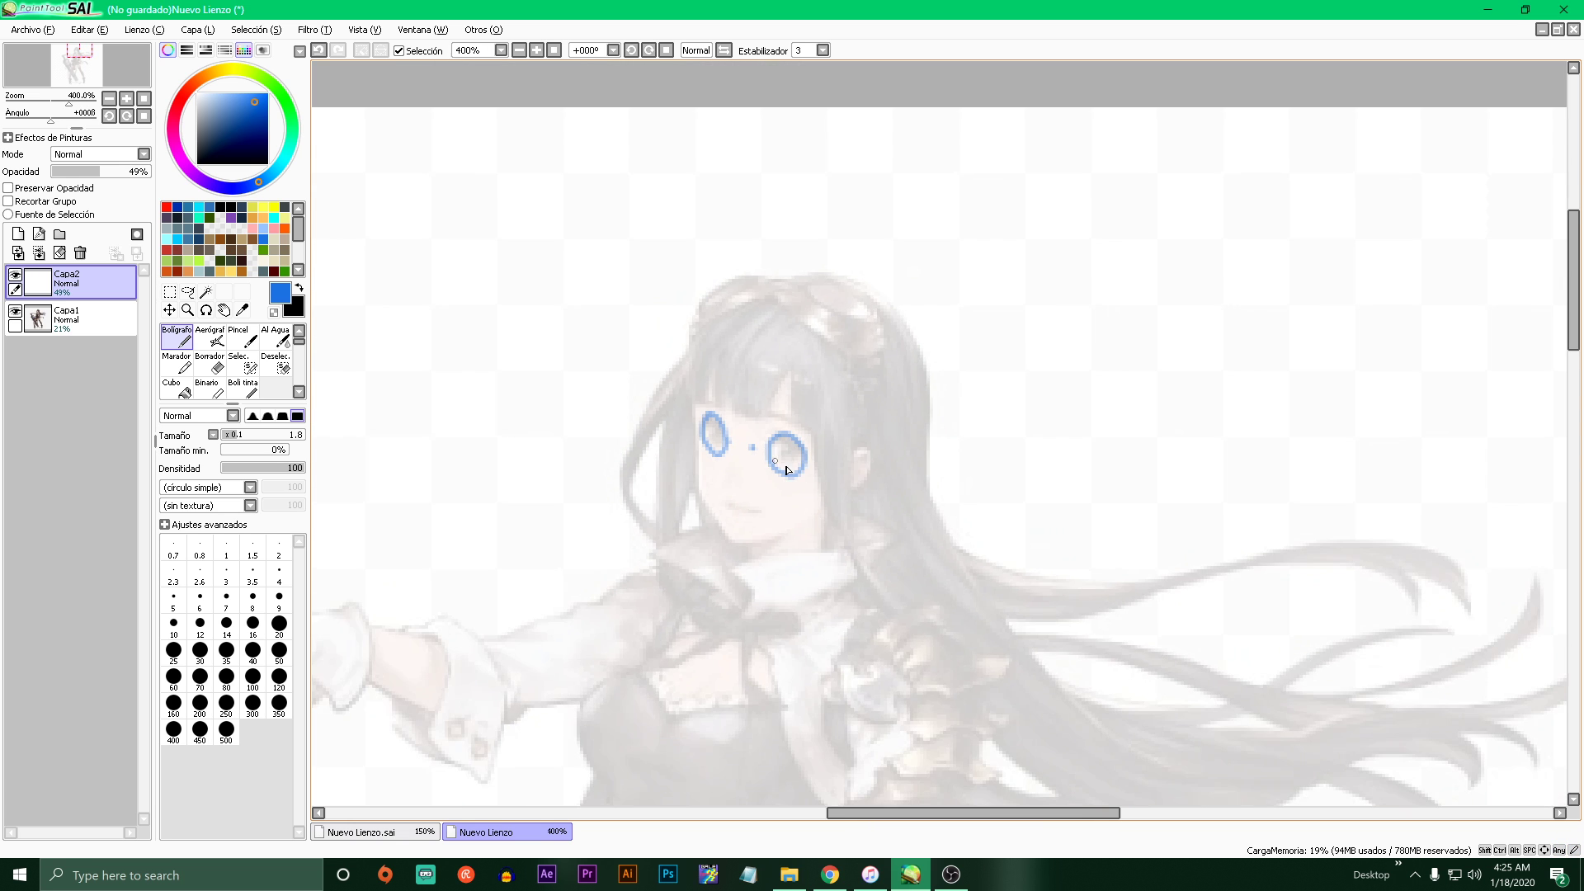
scroll(787, 471, "up", 3)
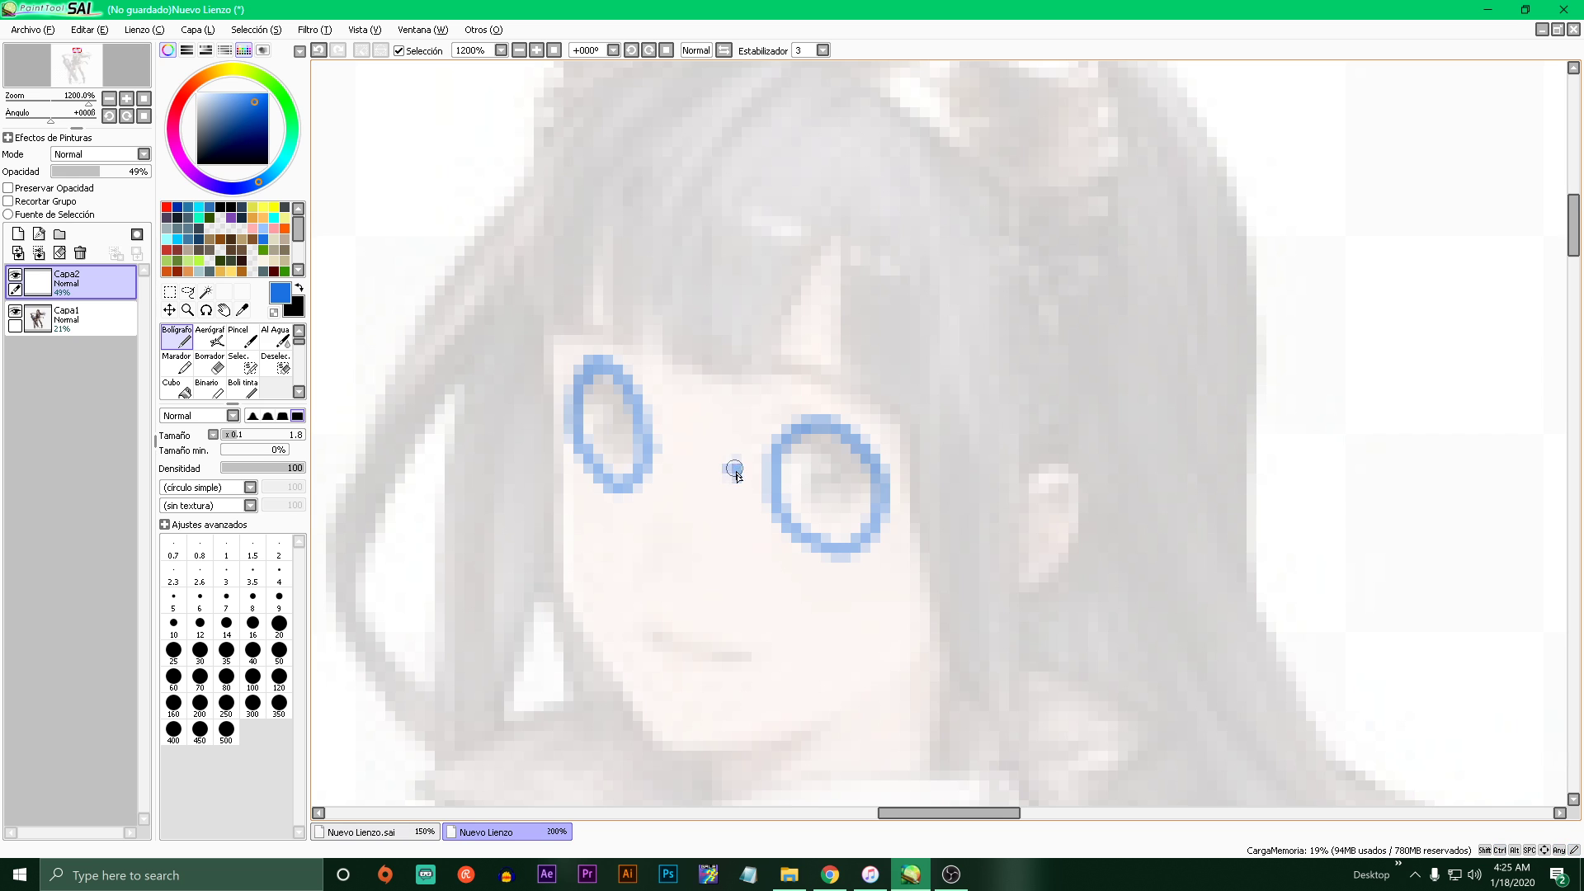
scroll(735, 471, "down", 2)
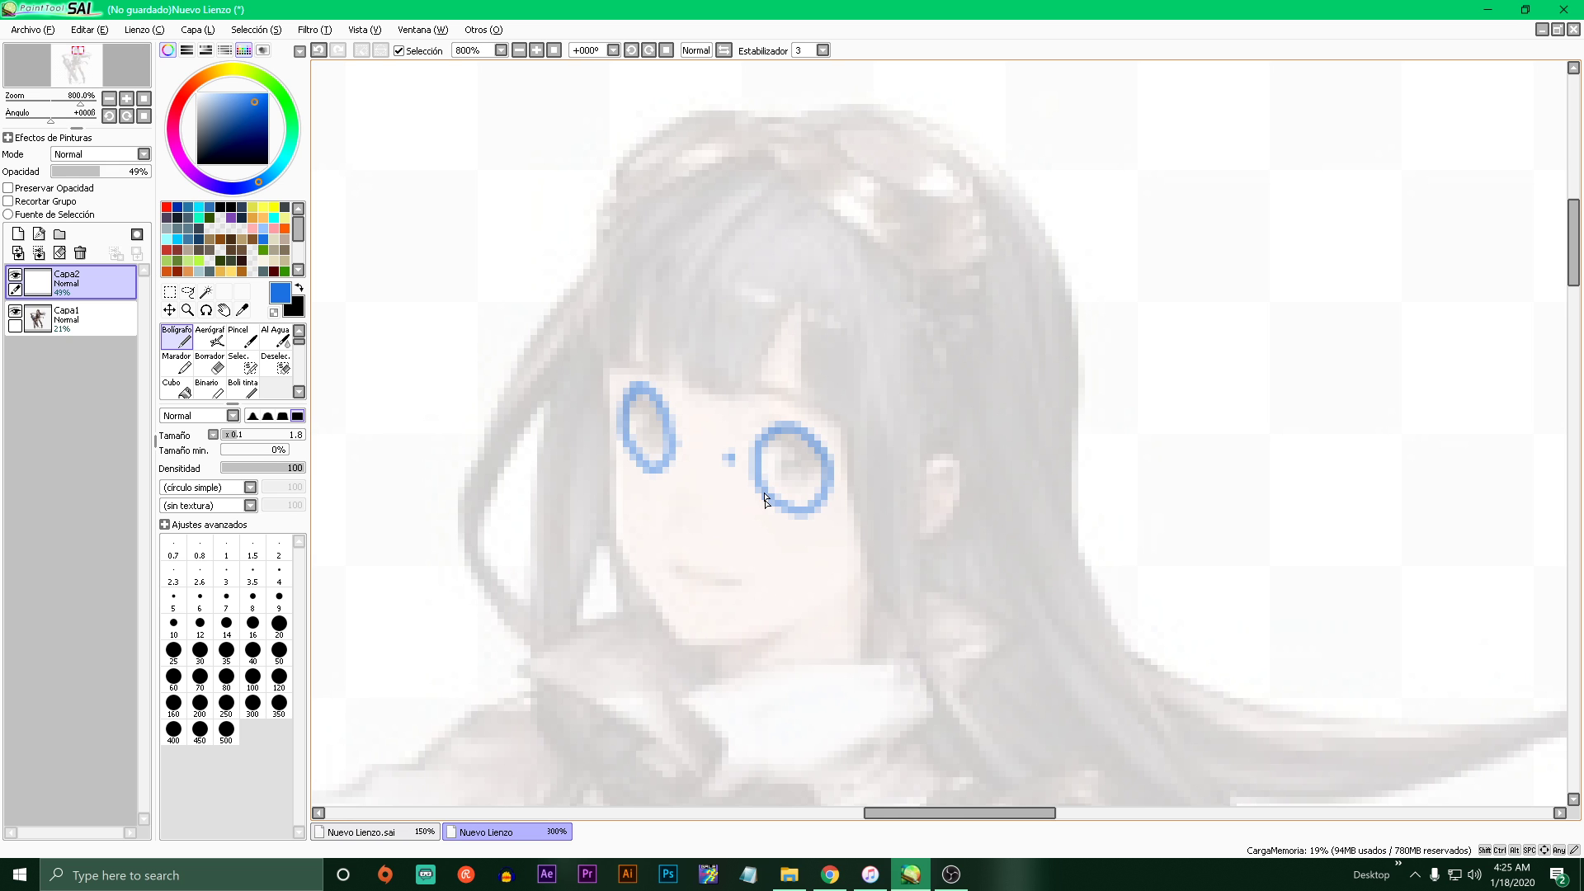
scroll(765, 500, "down", 3)
scroll(600, 382, "up", 4)
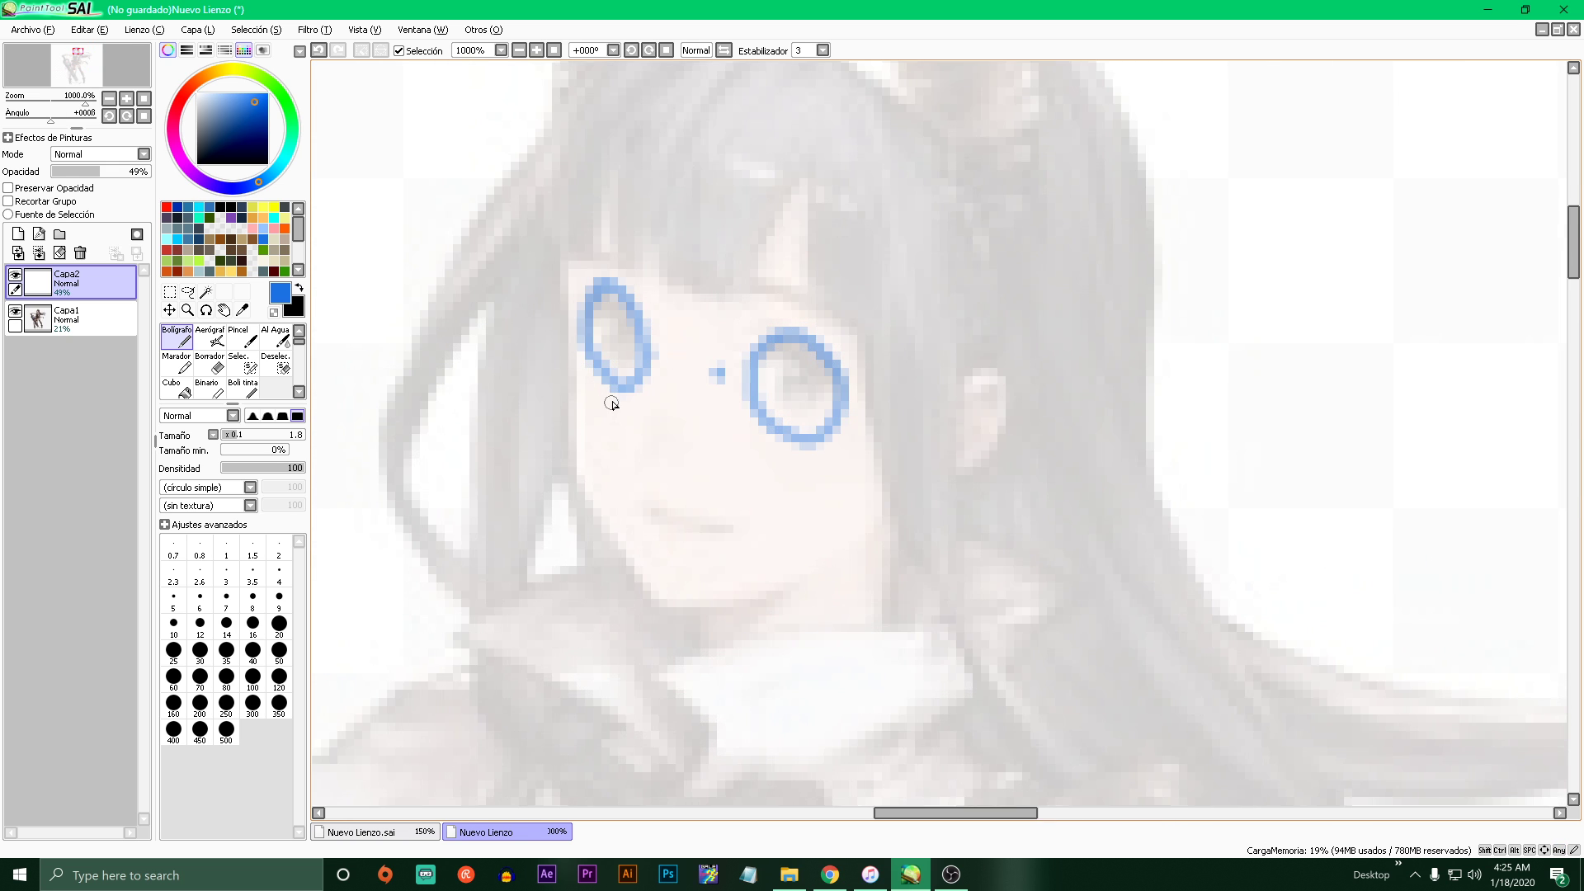
left_click(612, 458)
left_click(601, 557)
left_click(791, 515)
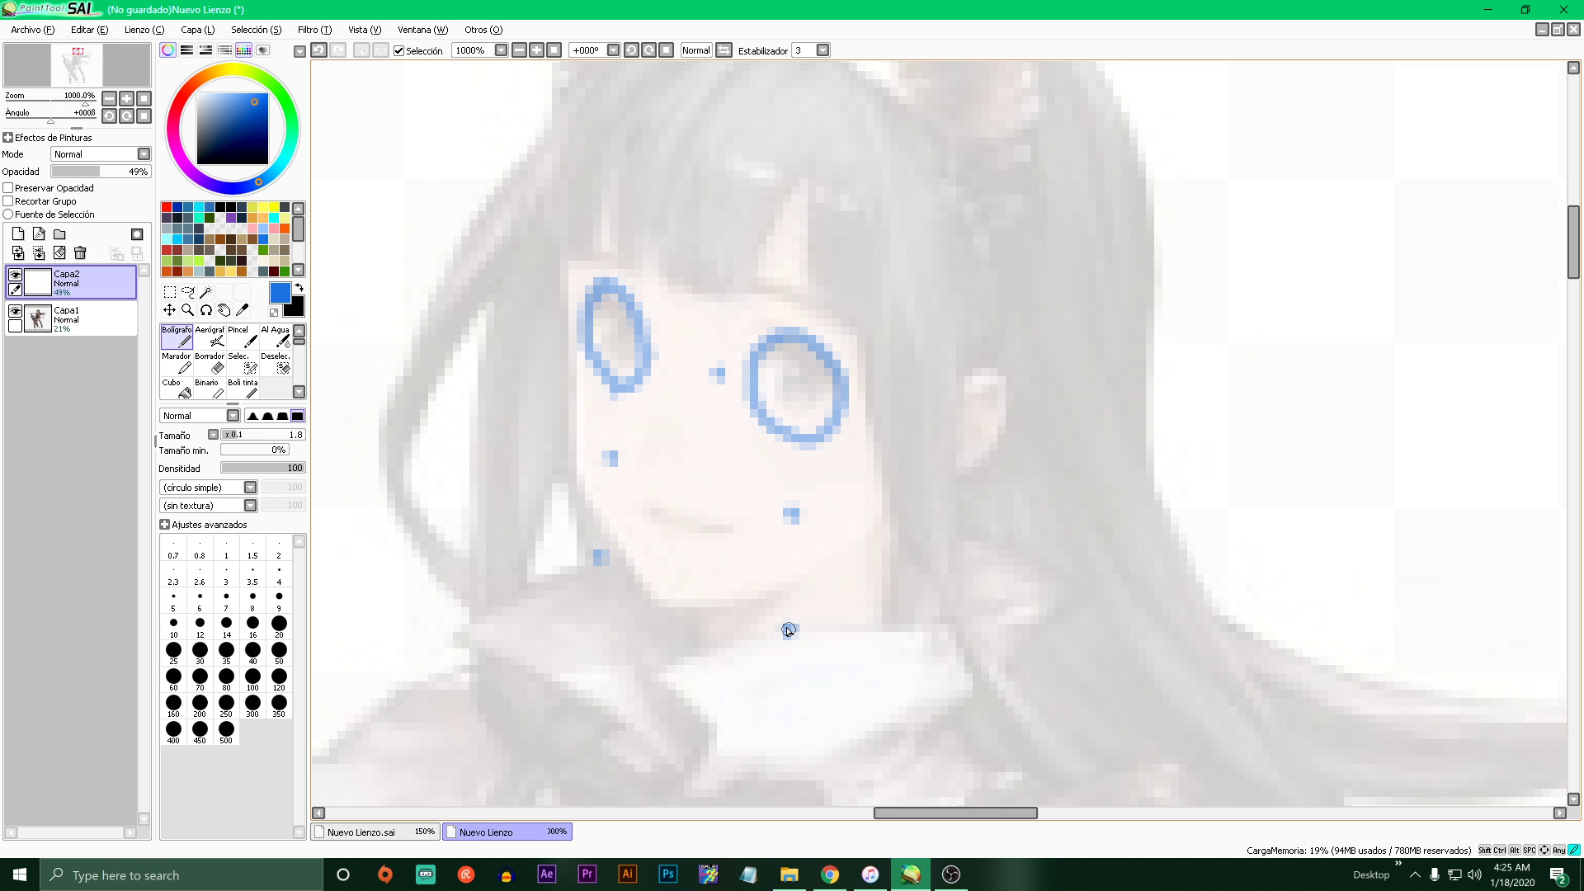
- Draw a red angled line along the jaw and chin, then mark over the four blue dots below the eyes in red
left_click(165, 208)
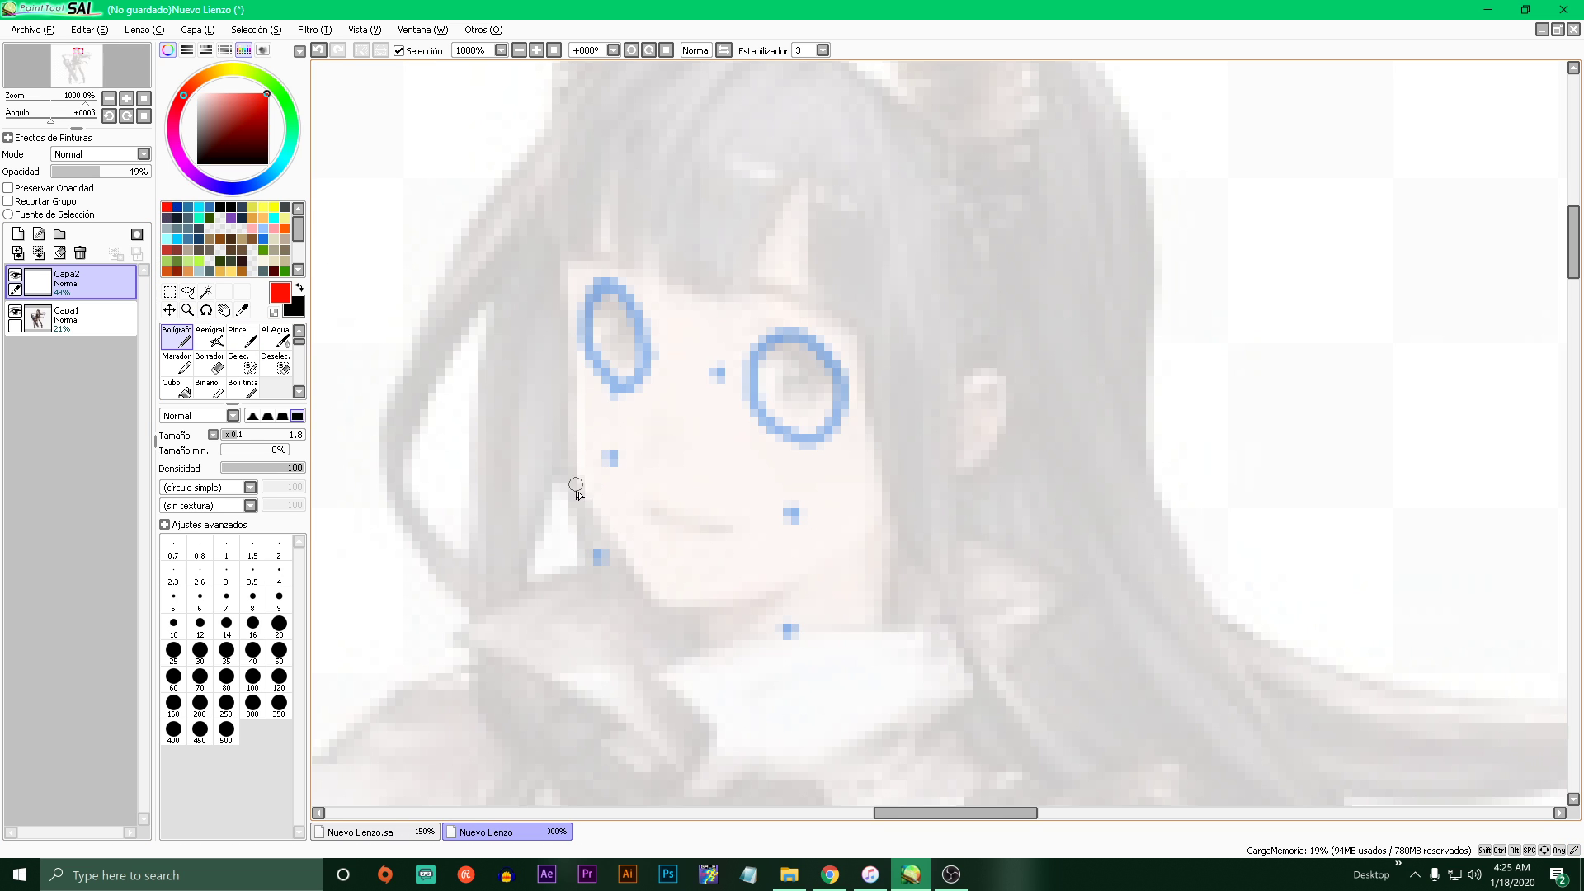
mouse_move(561, 463)
left_mouse_down()
mouse_move(661, 614)
mouse_move(814, 578)
left_mouse_up()
left_click(790, 516)
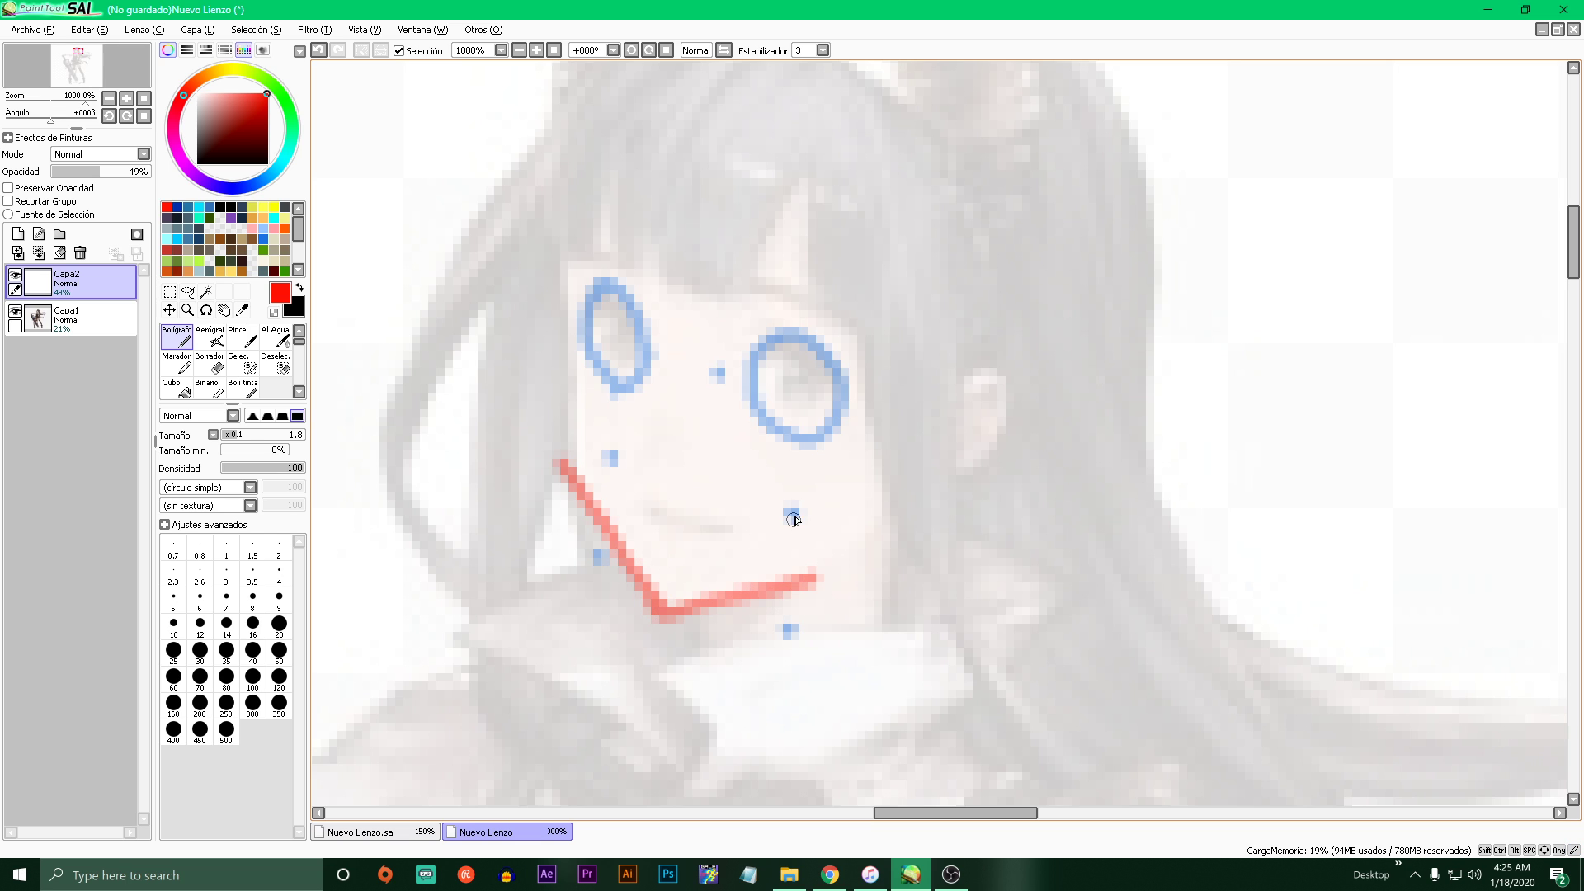
left_click(790, 632)
left_click(611, 458)
left_click(594, 557)
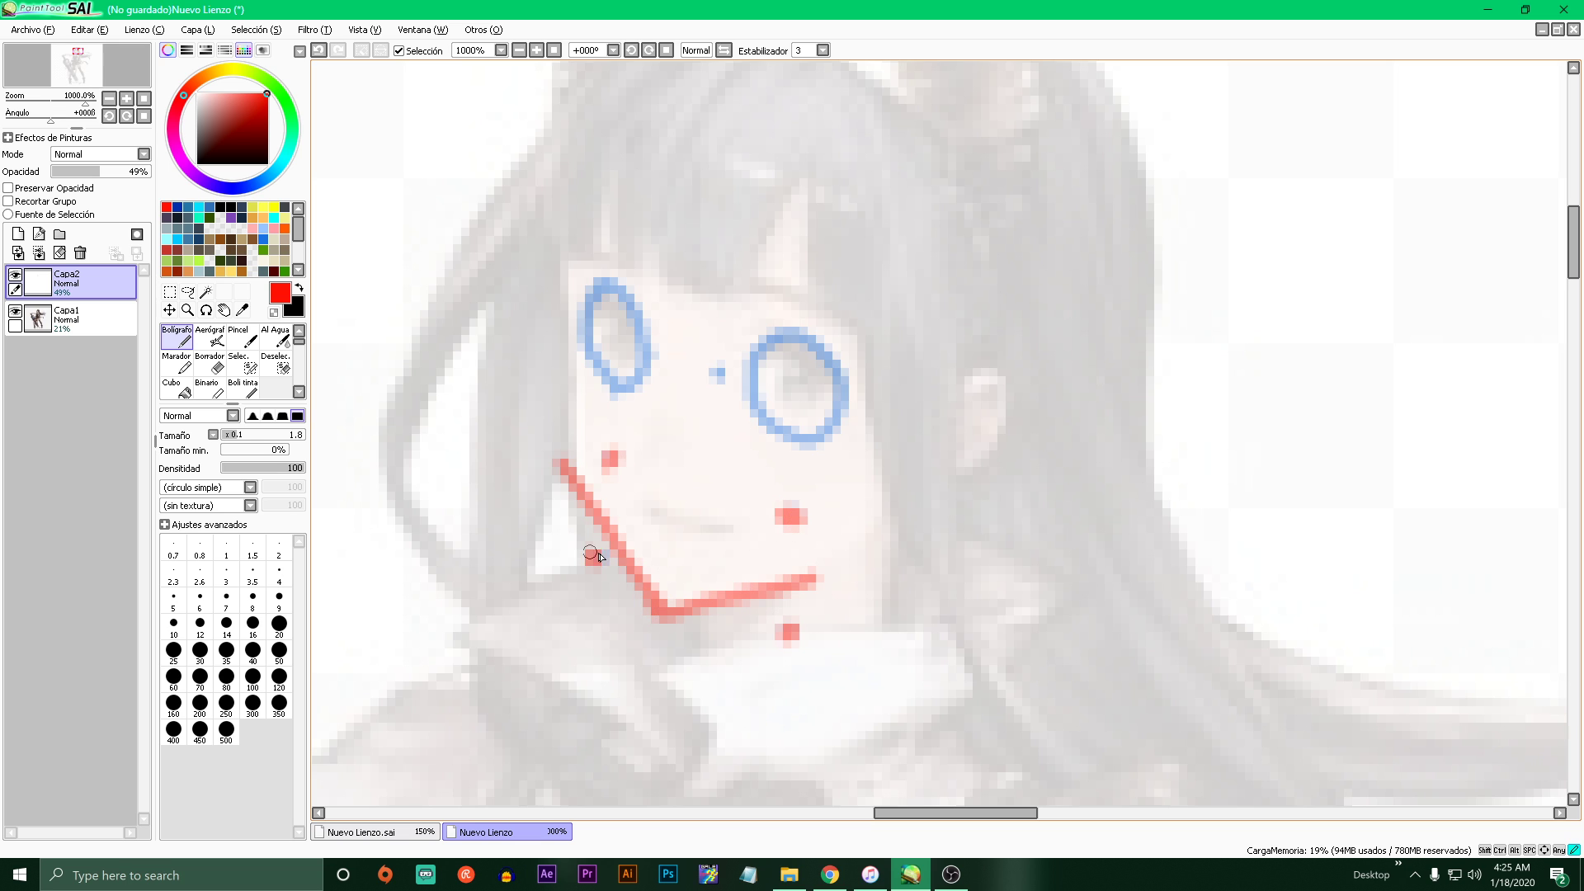
- Extend the red jaw line up the far cheek and draw a slanted guide through both eyes toward the ear
mouse_move(560, 464)
left_mouse_down()
mouse_move(571, 392)
mouse_move(556, 306)
left_mouse_up()
scroll(606, 472, "down", 2)
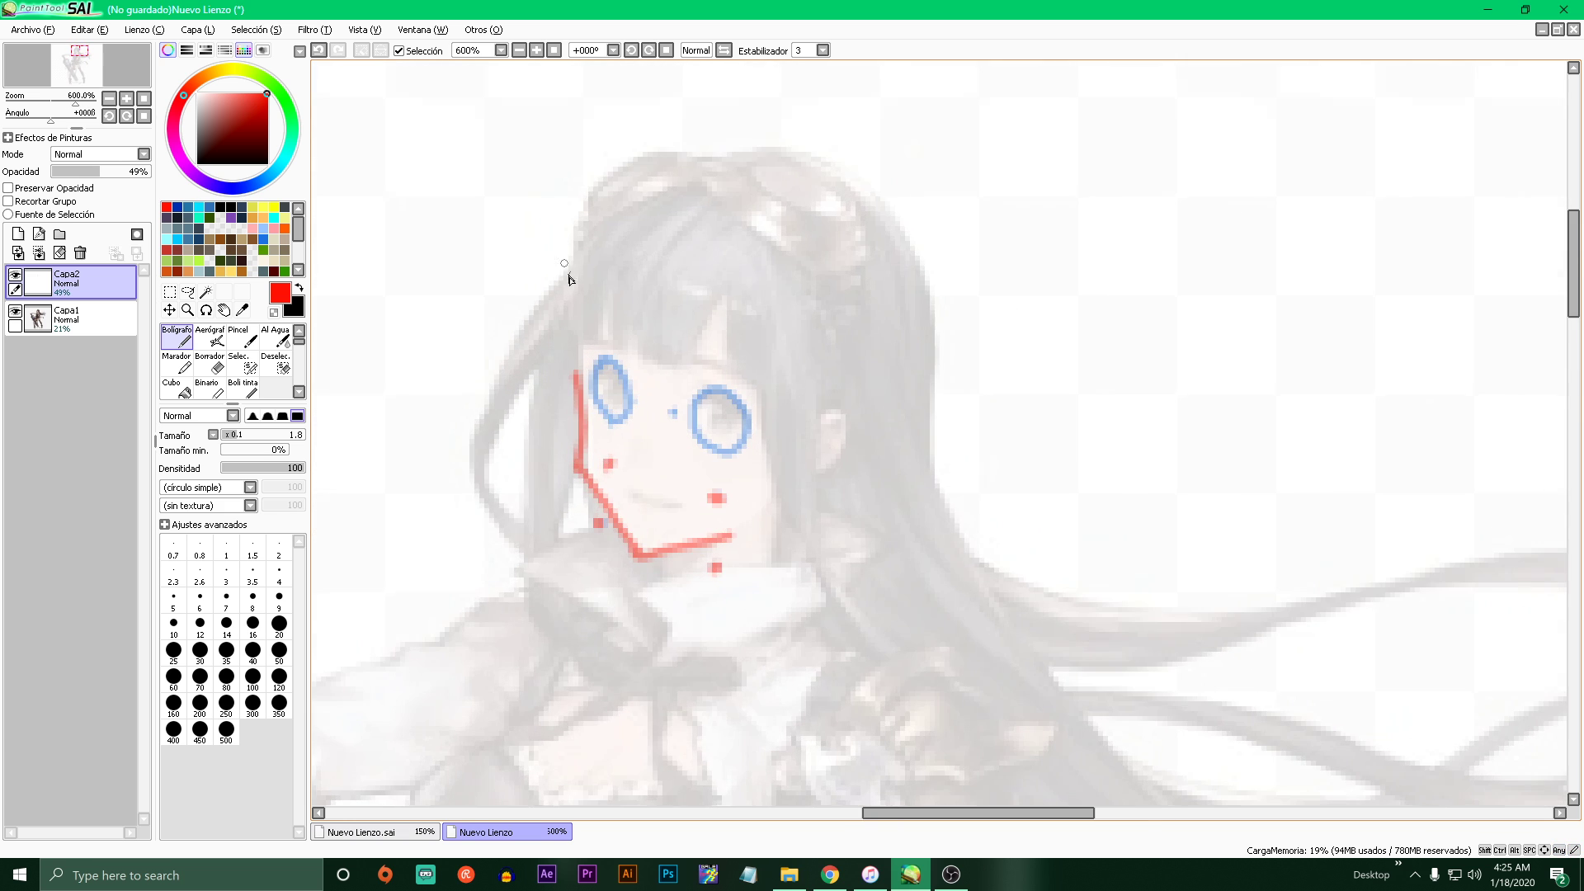
scroll(657, 349, "up", 2)
left_click_drag(532, 405, 837, 479)
left_click(931, 487)
- Draw a red circle for the character's skull around the eyes and under the hair, reaching down to the cheek dots
mouse_move(1037, 324)
left_mouse_down()
mouse_move(1032, 281)
mouse_move(947, 146)
left_mouse_up()
left_click_drag(630, 128, 528, 228)
key("ctrl+z")
mouse_move(1008, 195)
left_mouse_down()
mouse_move(726, 119)
mouse_move(499, 358)
left_mouse_up()
key("ctrl+z")
mouse_move(757, 132)
left_mouse_down()
mouse_move(634, 165)
mouse_move(525, 403)
mouse_move(535, 468)
left_mouse_up()
mouse_move(580, 540)
left_mouse_down()
mouse_move(817, 597)
mouse_move(715, 619)
mouse_move(938, 519)
mouse_move(927, 543)
mouse_move(1013, 340)
mouse_move(874, 167)
mouse_move(890, 150)
mouse_move(718, 132)
left_mouse_up()
mouse_move(742, 128)
left_mouse_down()
mouse_move(1030, 318)
mouse_move(1015, 453)
left_mouse_up()
key("ctrl+z")
left_click_drag(954, 200, 1004, 425)
scroll(984, 430, "down", 5)
scroll(964, 364, "up", 5)
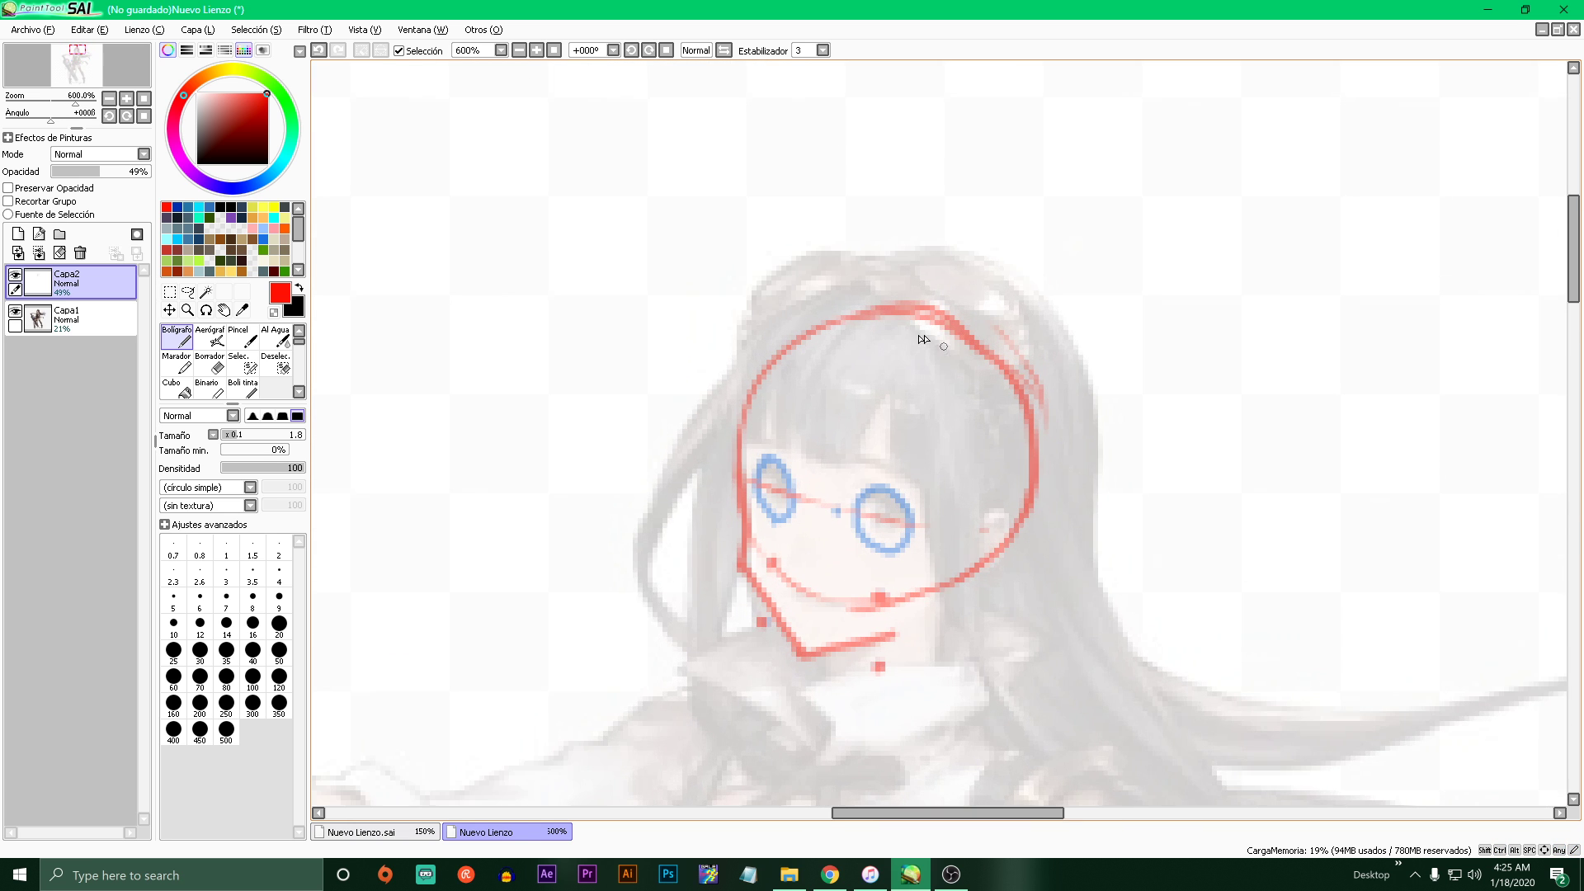
- Add short red spokes outward from the skull circle, spaced around its upper half from one side to the other
mouse_move(909, 320)
left_mouse_down()
mouse_move(910, 279)
mouse_move(909, 322)
left_mouse_up()
left_click_drag(815, 269, 817, 323)
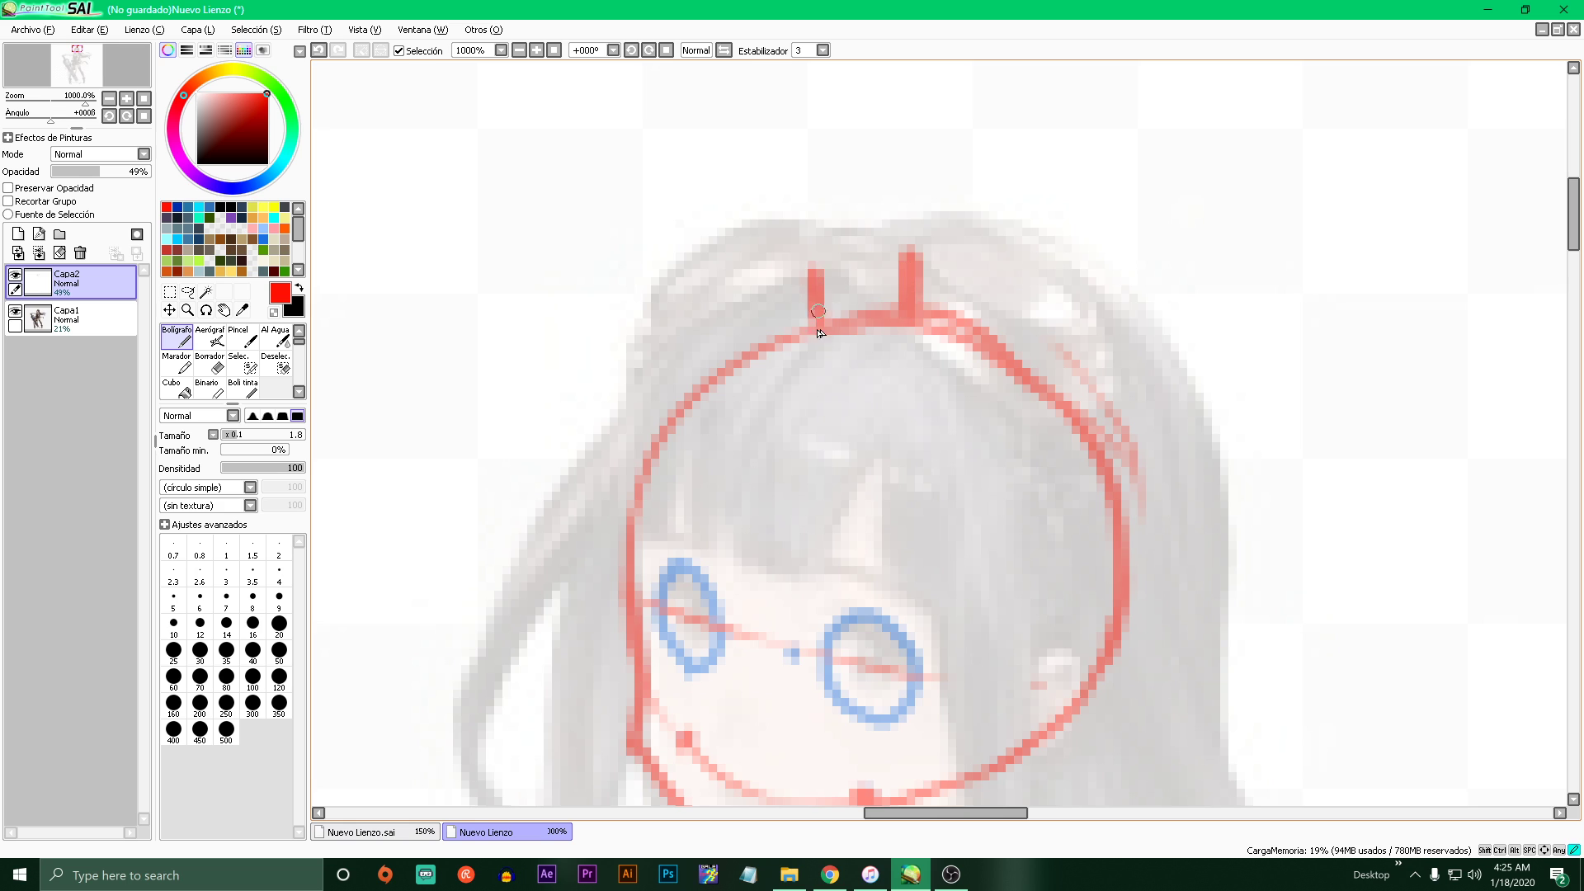
left_click_drag(682, 322, 709, 377)
left_click_drag(612, 428, 647, 452)
left_click_drag(619, 533, 633, 532)
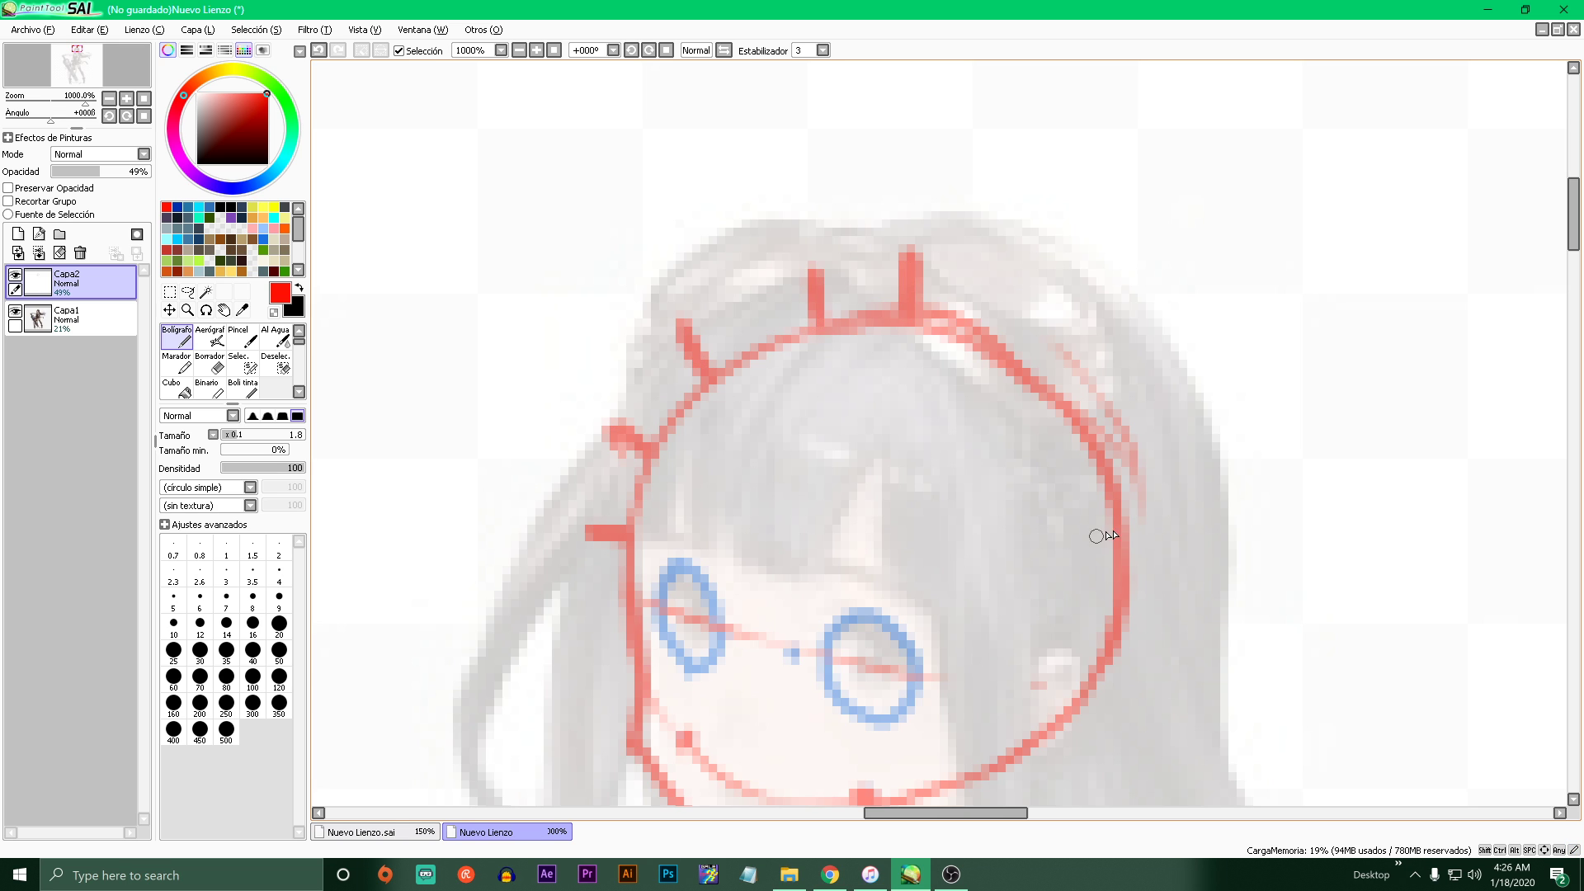
left_click_drag(1110, 555, 1170, 552)
left_click_drag(1108, 477, 1176, 456)
left_click_drag(1087, 405, 1116, 379)
left_click_drag(1044, 312, 1008, 373)
- Join the outer ends of the spokes with a red arc to outline the hair-volume band
mouse_move(1181, 565)
left_mouse_down()
mouse_move(1153, 404)
mouse_move(1026, 283)
mouse_move(950, 260)
mouse_move(855, 260)
mouse_move(740, 301)
mouse_move(650, 390)
mouse_move(590, 541)
left_mouse_up()
mouse_move(621, 415)
left_mouse_down()
mouse_move(789, 273)
mouse_move(844, 263)
left_mouse_up()
scroll(950, 305, "down", 7)
scroll(951, 305, "up", 4)
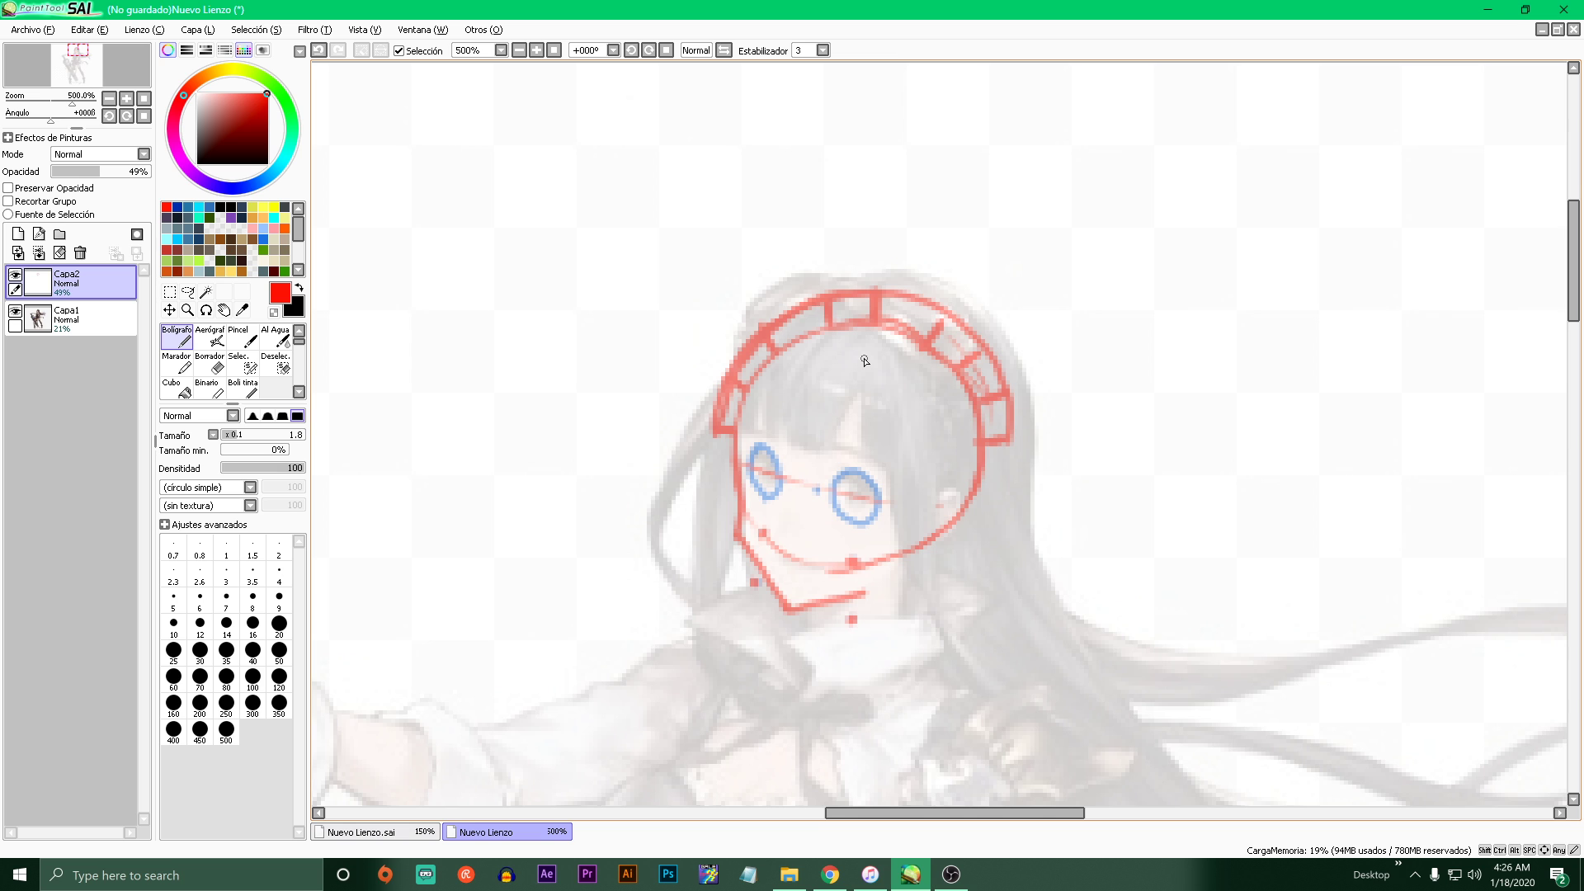
scroll(864, 360, "down", 4)
scroll(825, 372, "up", 4)
scroll(797, 384, "up", 1)
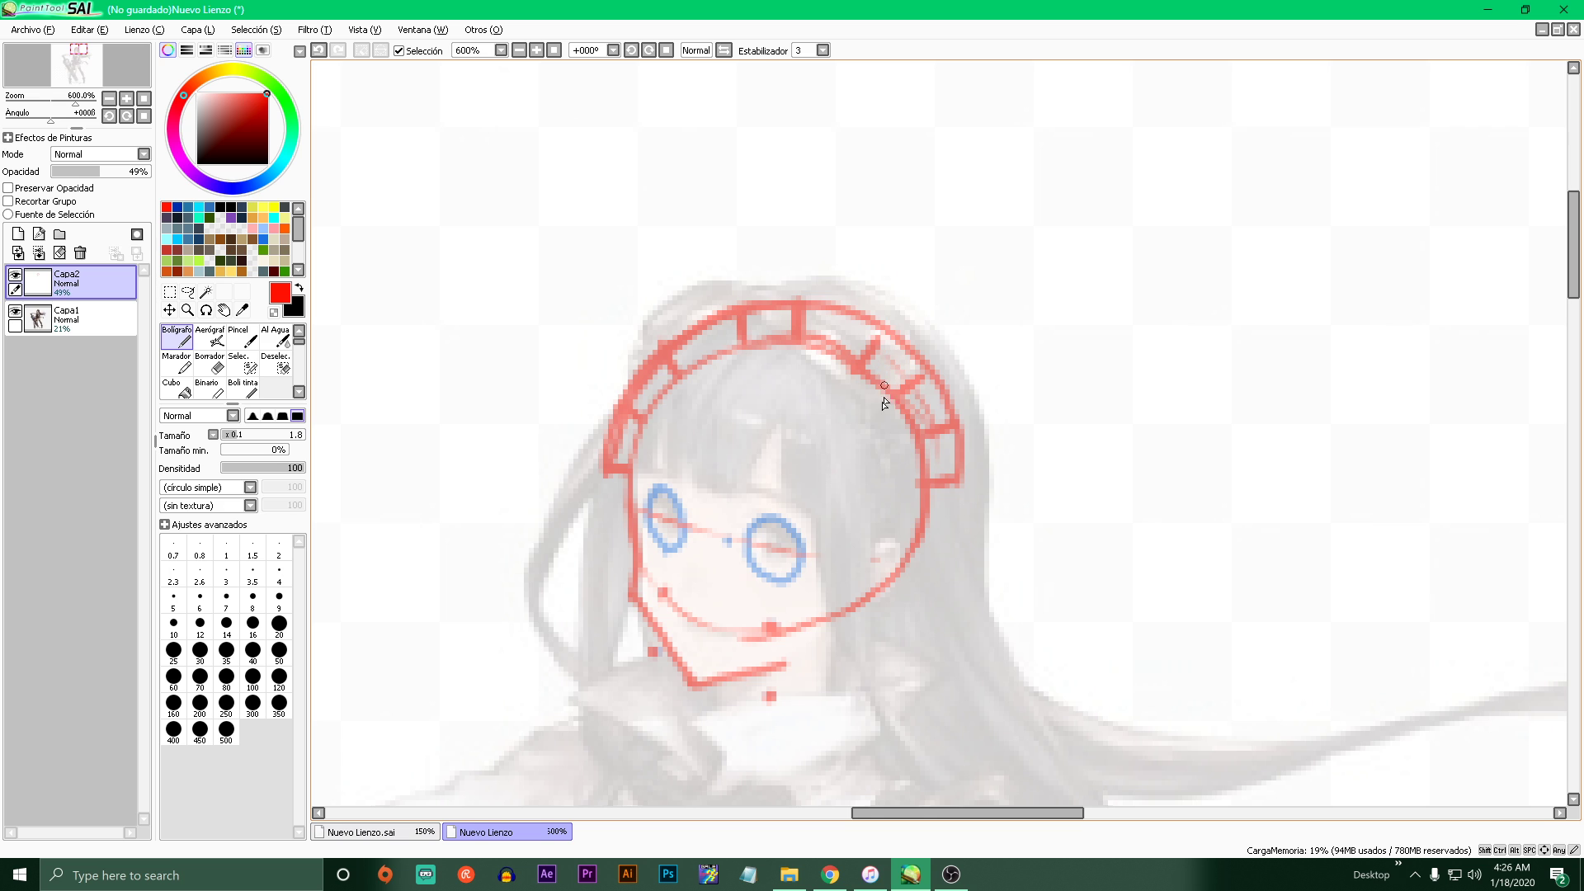
mouse_move(1259, 368)
left_mouse_down()
mouse_move(1302, 498)
mouse_move(1145, 632)
left_mouse_up()
key("ctrl+z")
left_click_drag(1071, 332, 1125, 609)
key("ctrl+z")
scroll(813, 522, "down", 3)
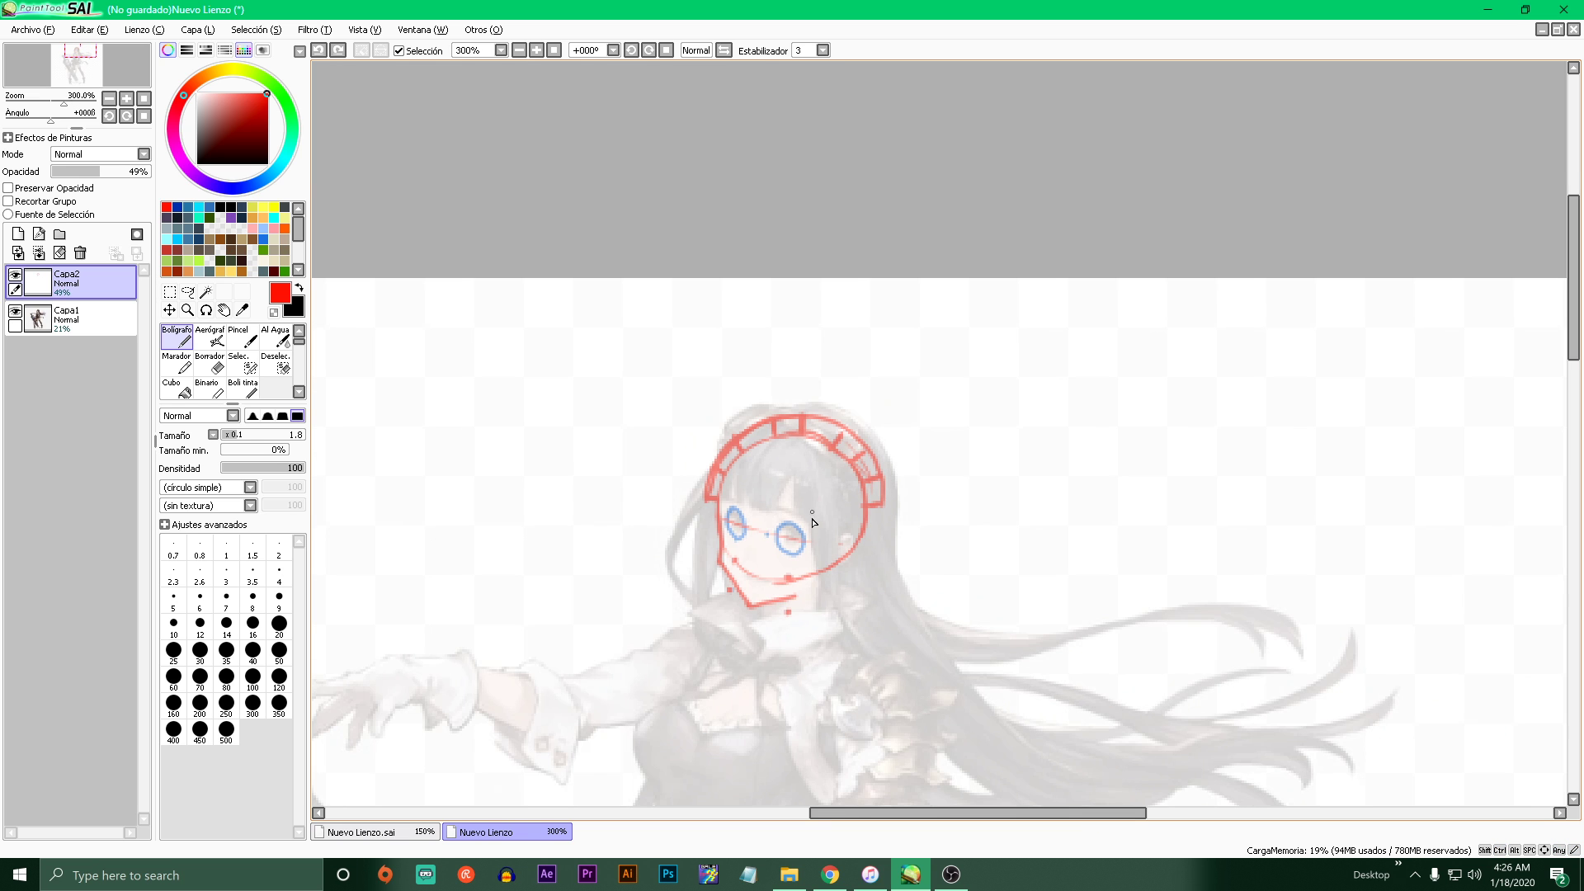
scroll(831, 517, "up", 4)
- Try black hair-contour strokes around the character's crown and undo them
left_click(222, 207)
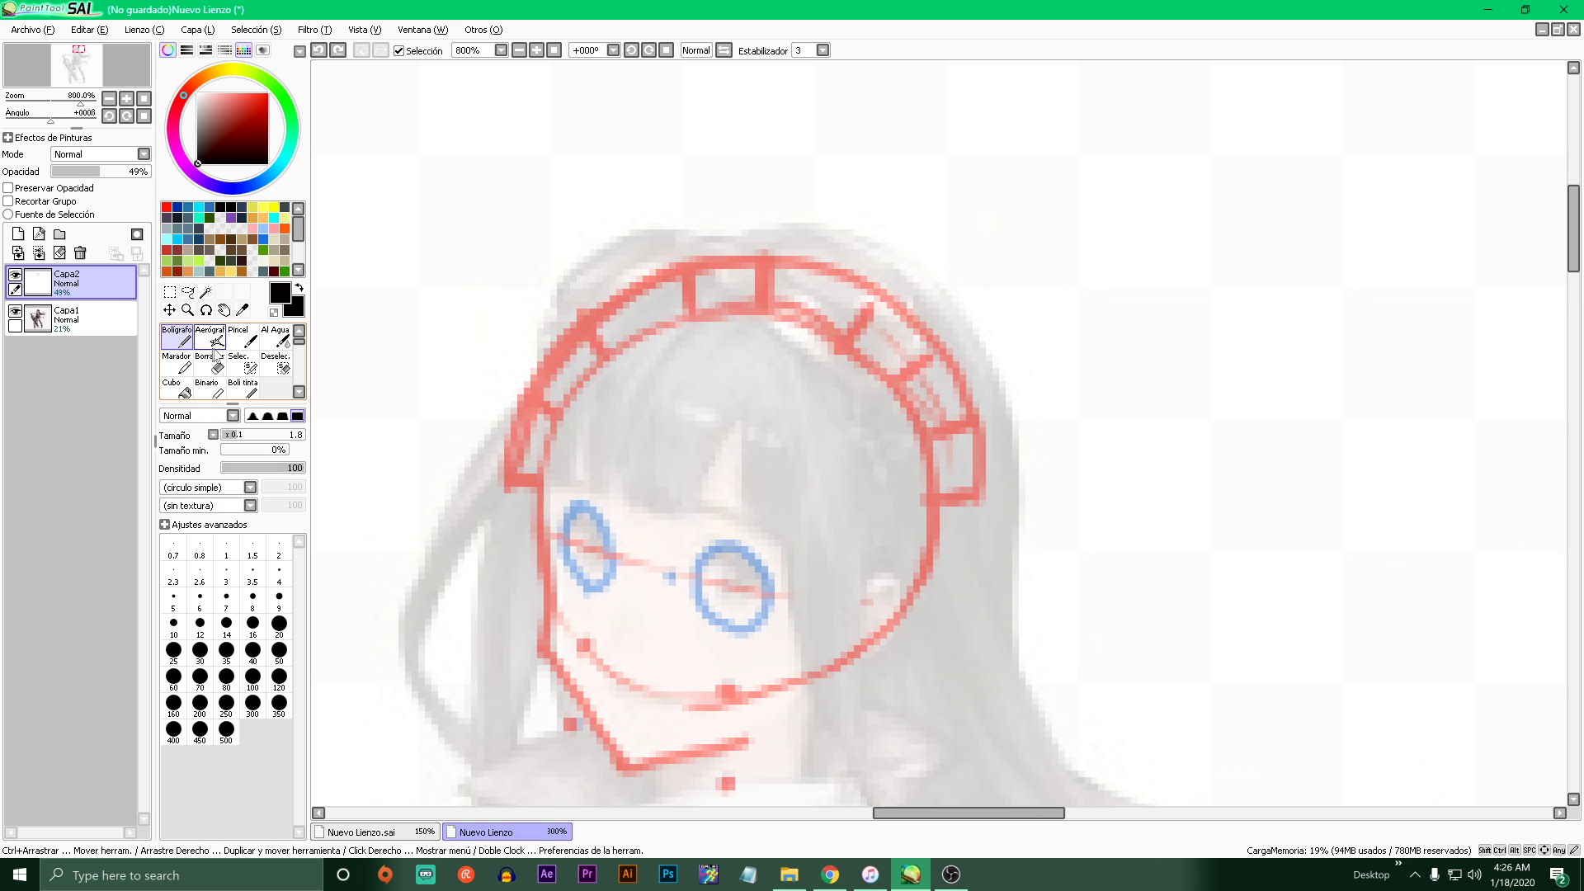
left_click_drag(489, 264, 623, 314)
key("ctrl+z")
mouse_move(726, 241)
left_mouse_down()
mouse_move(627, 240)
mouse_move(516, 332)
mouse_move(454, 513)
left_mouse_up()
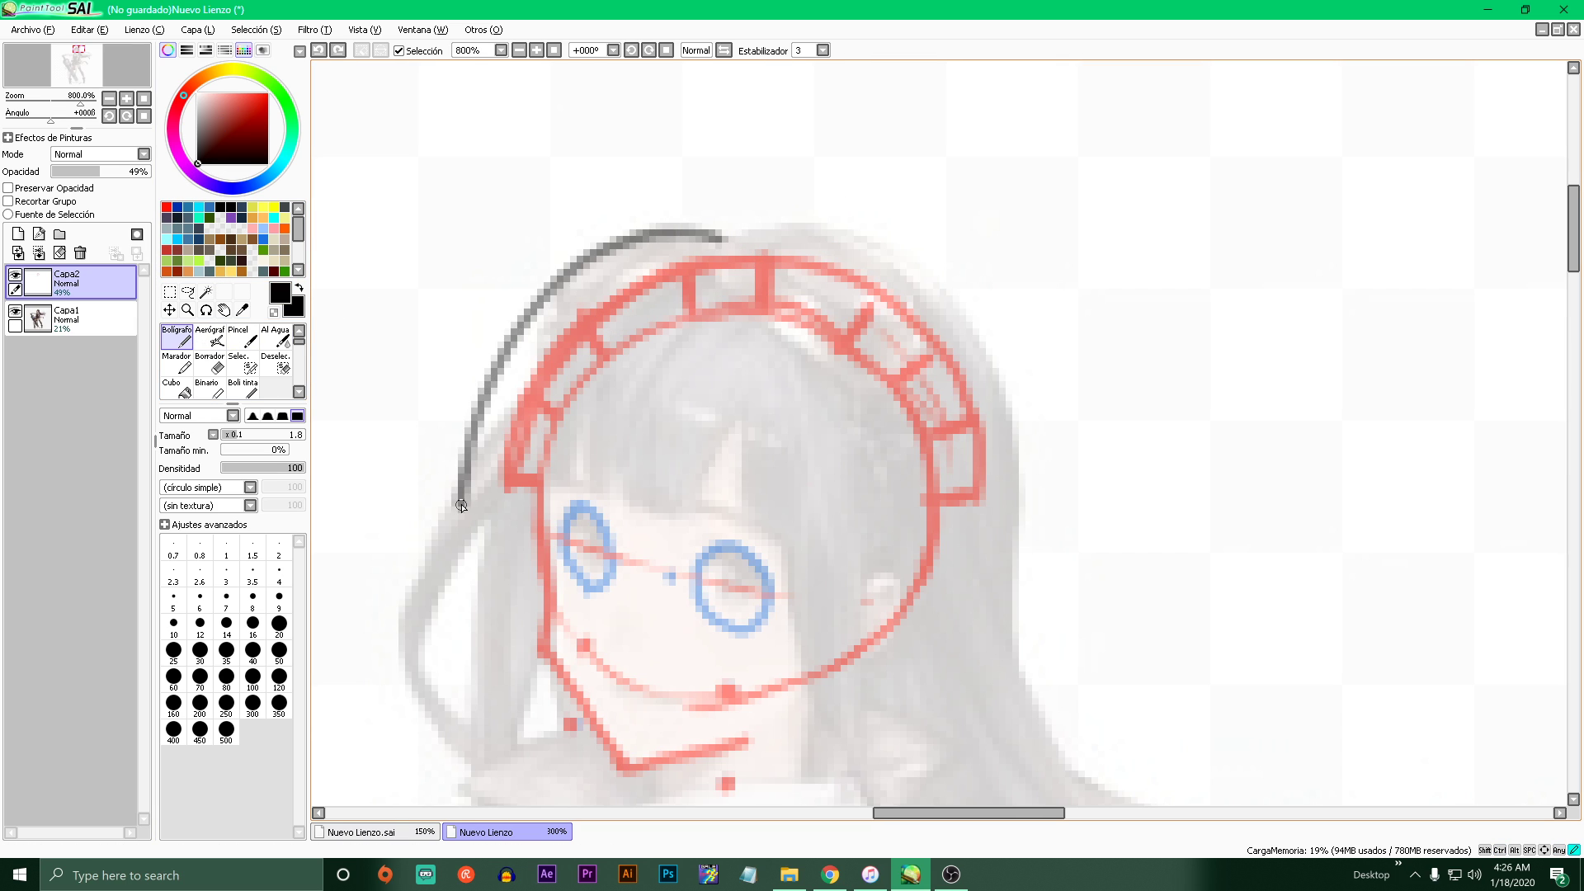
key("ctrl+z")
mouse_move(721, 245)
left_mouse_down()
mouse_move(551, 330)
mouse_move(520, 402)
left_mouse_up()
key("ctrl+z")
mouse_move(565, 353)
left_mouse_down()
mouse_move(776, 252)
mouse_move(858, 291)
left_mouse_up()
key("ctrl+z")
mouse_move(714, 239)
left_mouse_down()
mouse_move(505, 364)
mouse_move(460, 546)
mouse_move(526, 431)
mouse_move(572, 495)
mouse_move(693, 462)
left_mouse_up()
key("ctrl+z")
- Switch to the Nuevo Lienzo.sai drawing, collapse the Grupo1 layer folder, and set its opacity to 33%
left_click(397, 833)
scroll(832, 413, "up", 2)
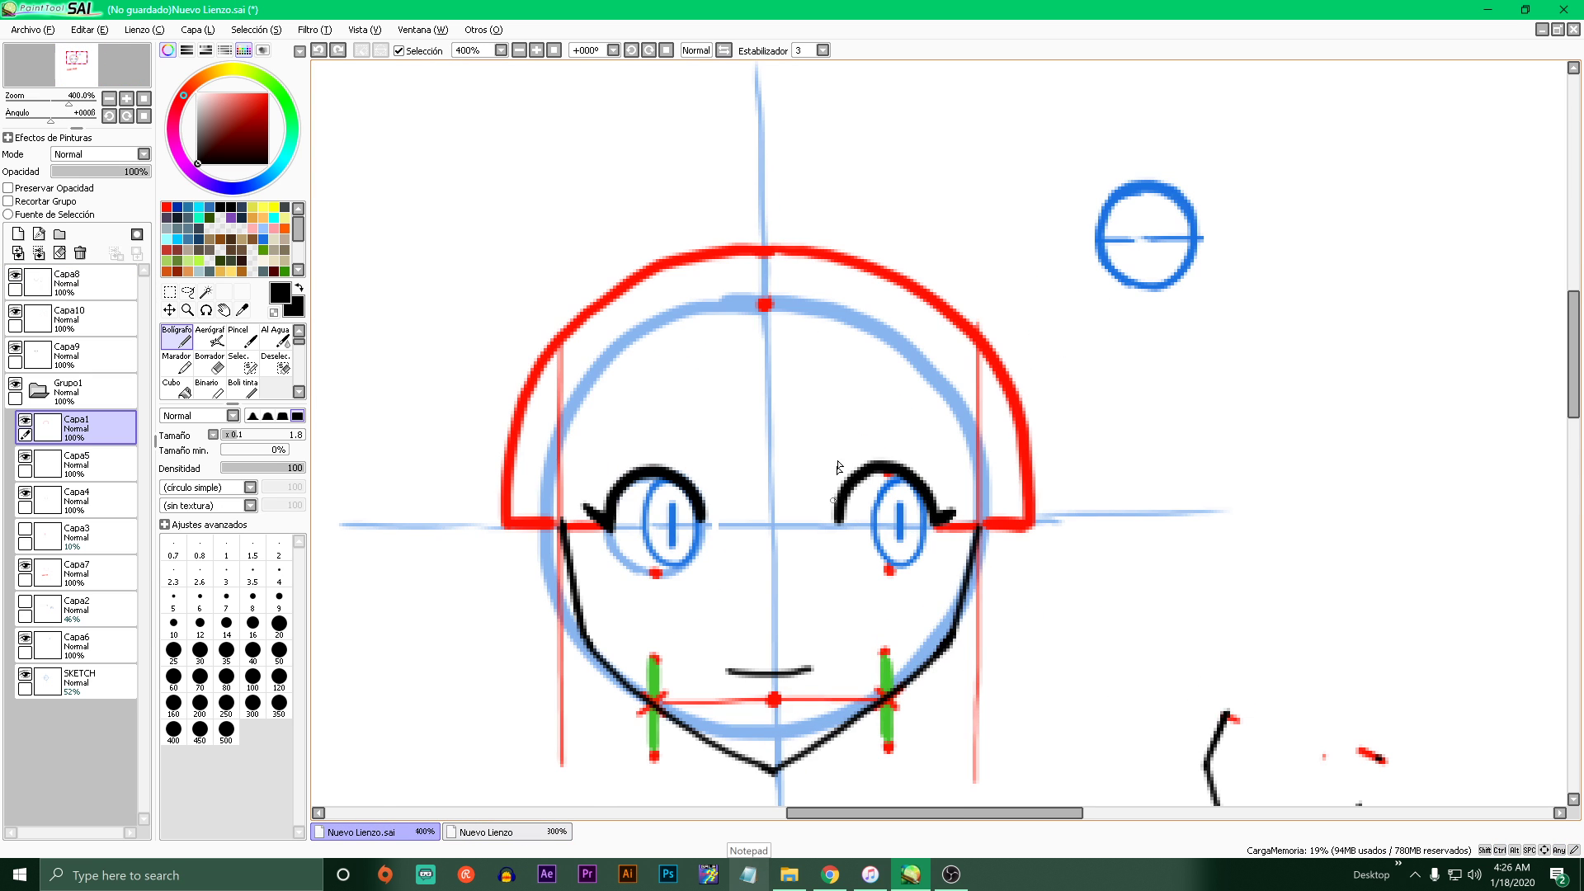
scroll(832, 414, "up", 1)
left_click(38, 391)
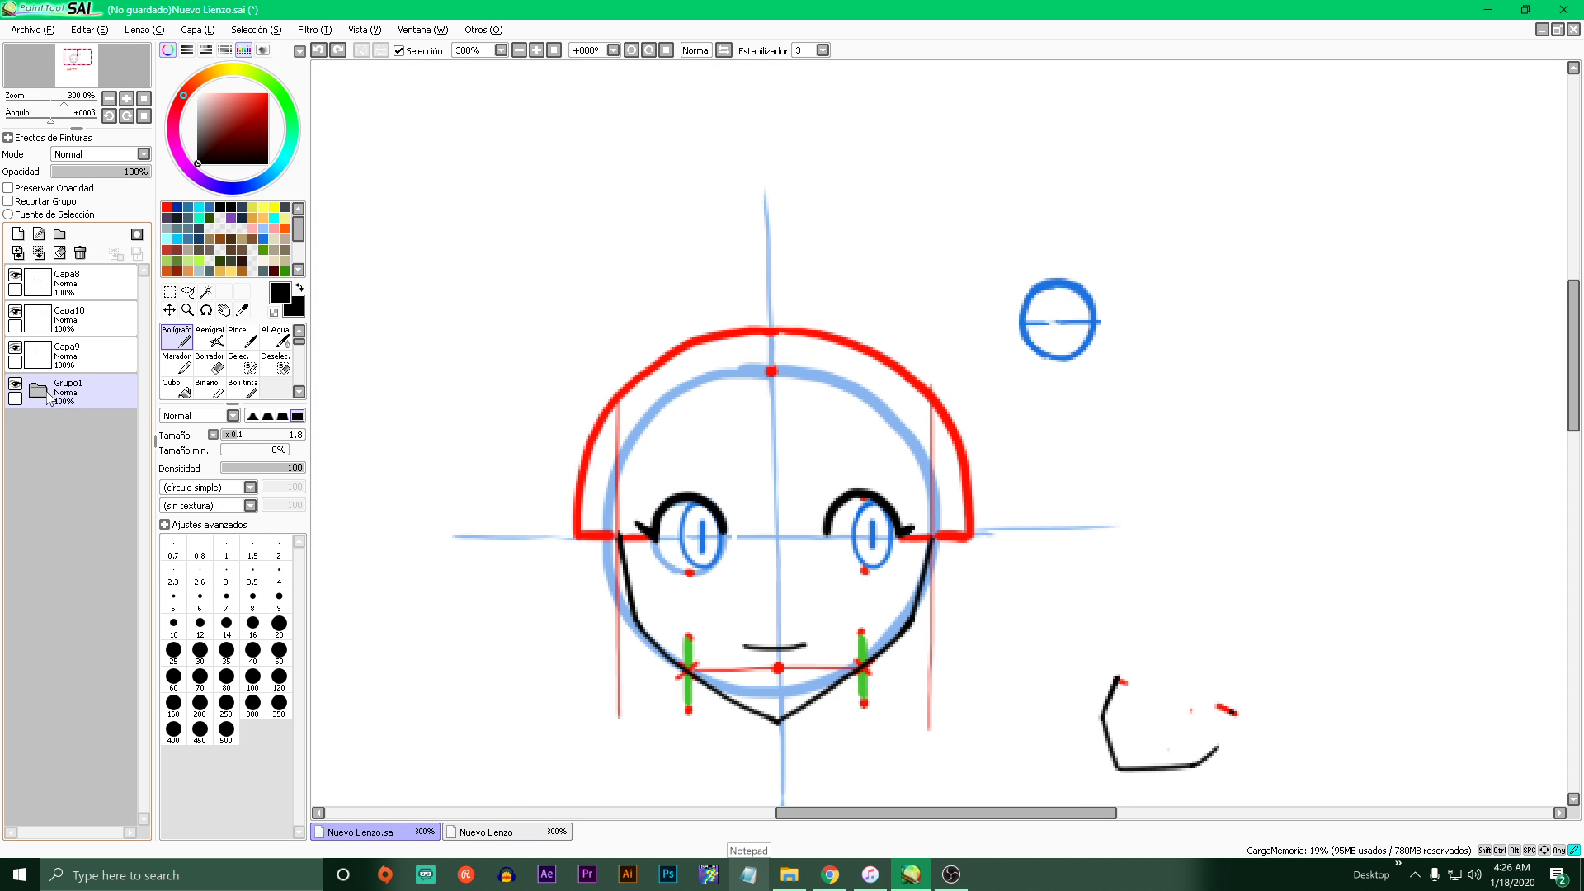
left_click(74, 392)
left_click_drag(111, 172, 89, 174)
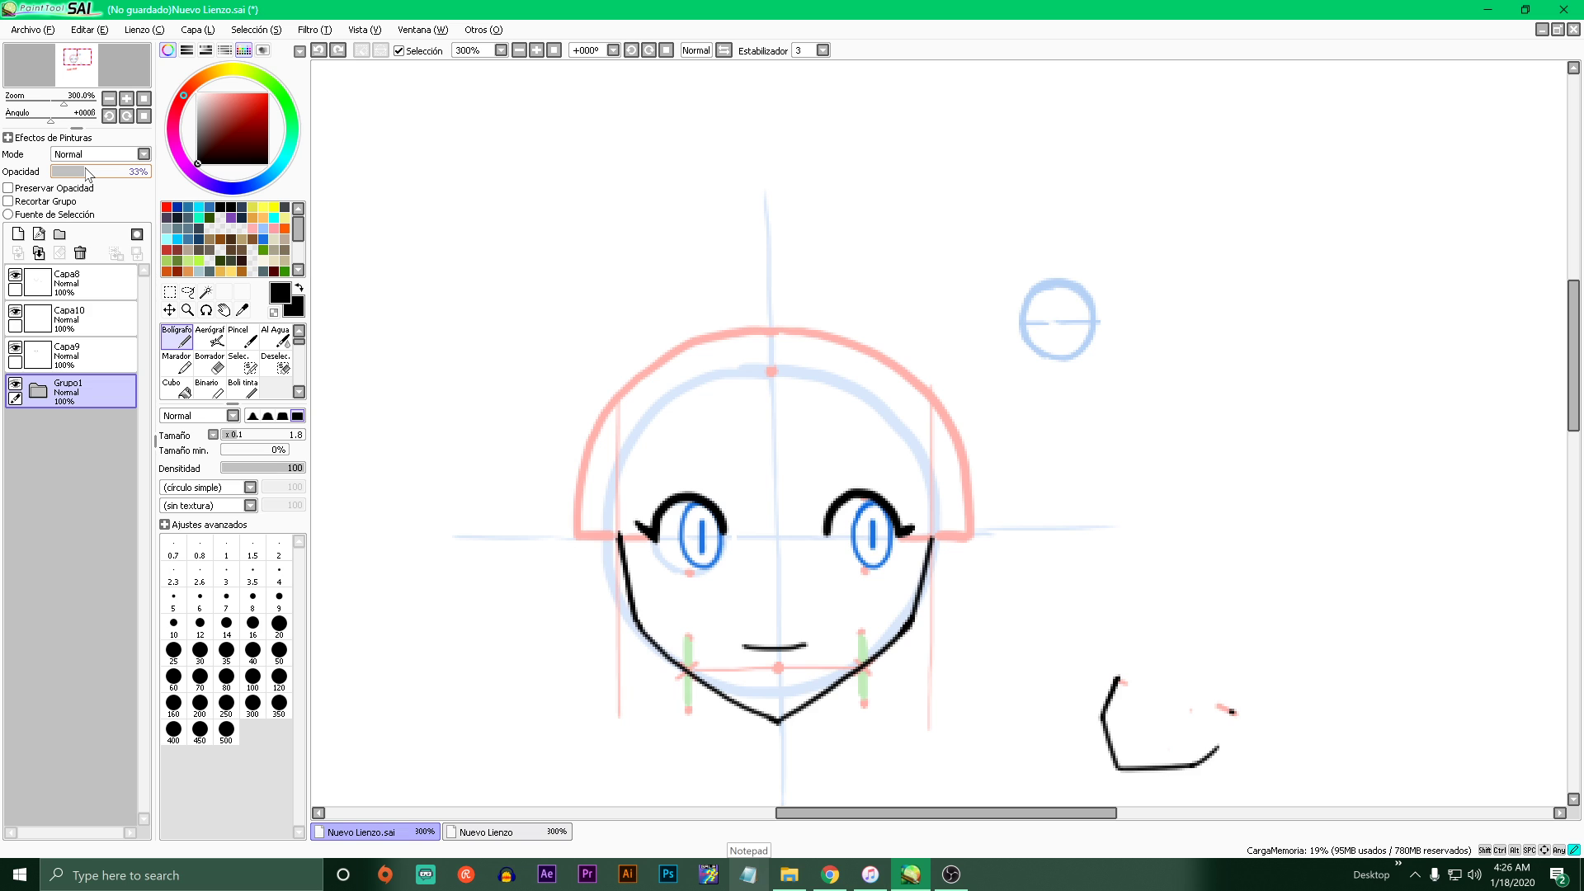
- Add a new layer above Grupo1 at 31% opacity, choose red, and try a stroke across the front head
left_click(17, 234)
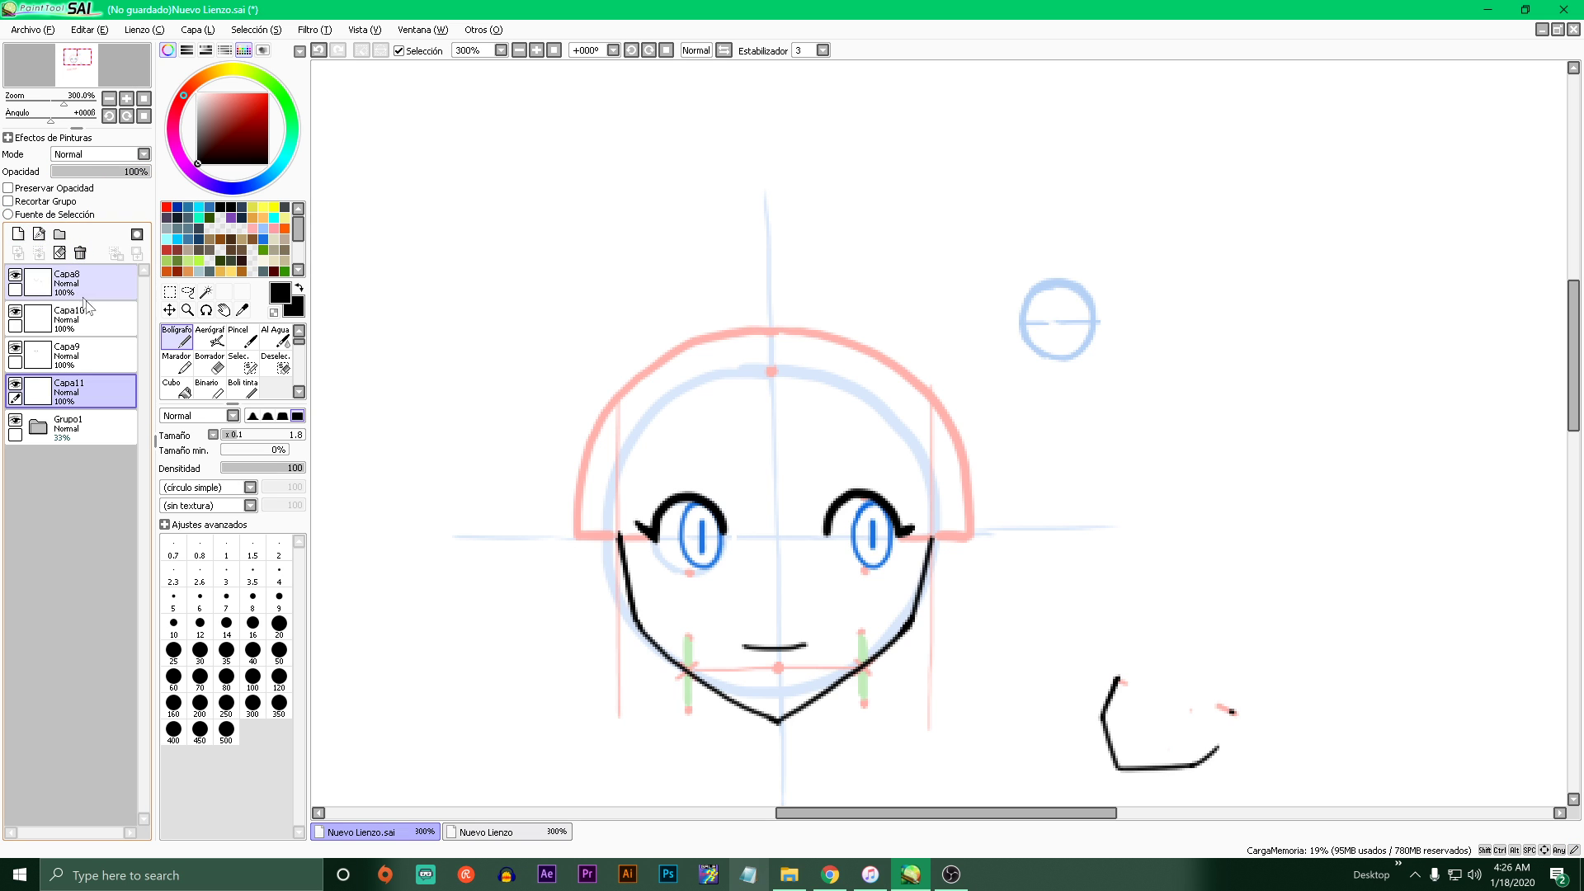
left_click(86, 173)
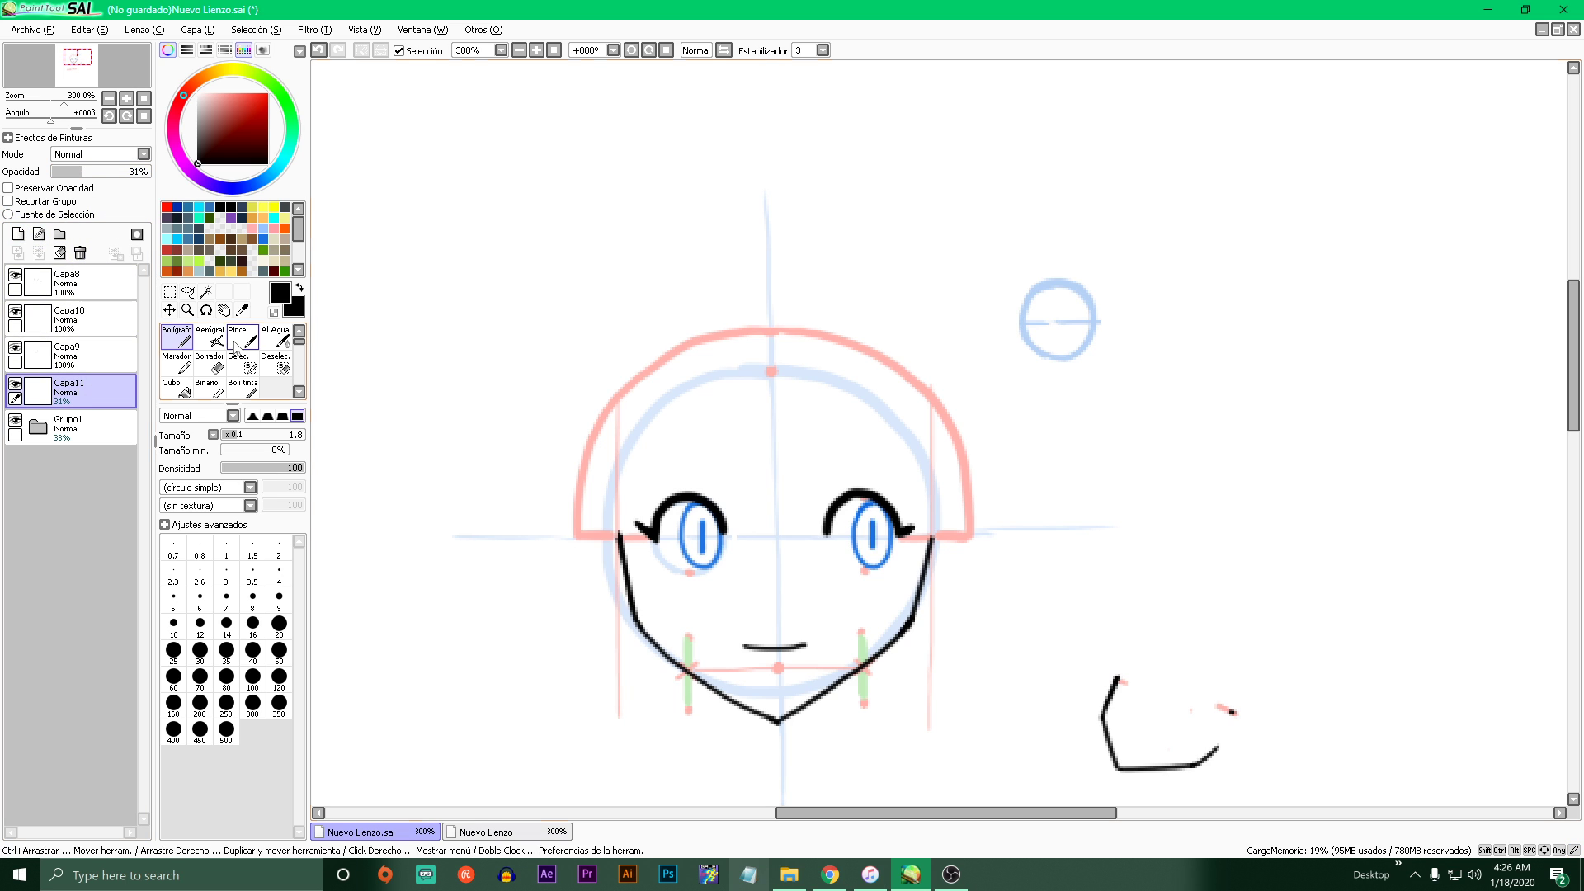
left_click(166, 207)
mouse_move(437, 454)
left_mouse_down()
mouse_move(796, 396)
mouse_move(633, 633)
mouse_move(730, 644)
left_mouse_up()
key("ctrl+z")
scroll(663, 487, "down", 4)
scroll(663, 471, "up", 3)
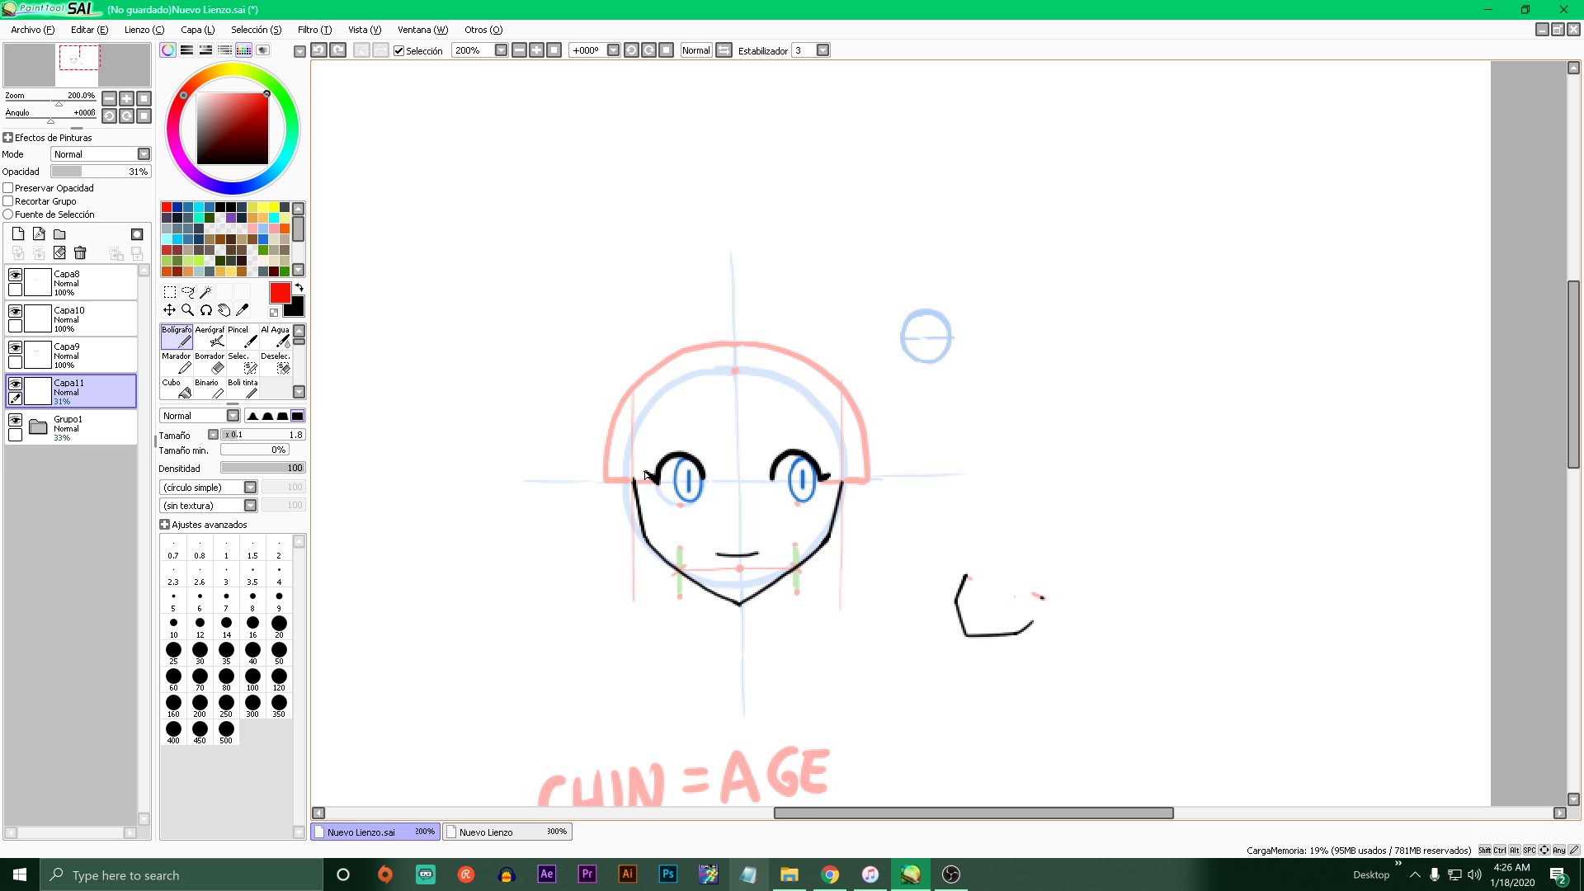
scroll(721, 417, "up", 2)
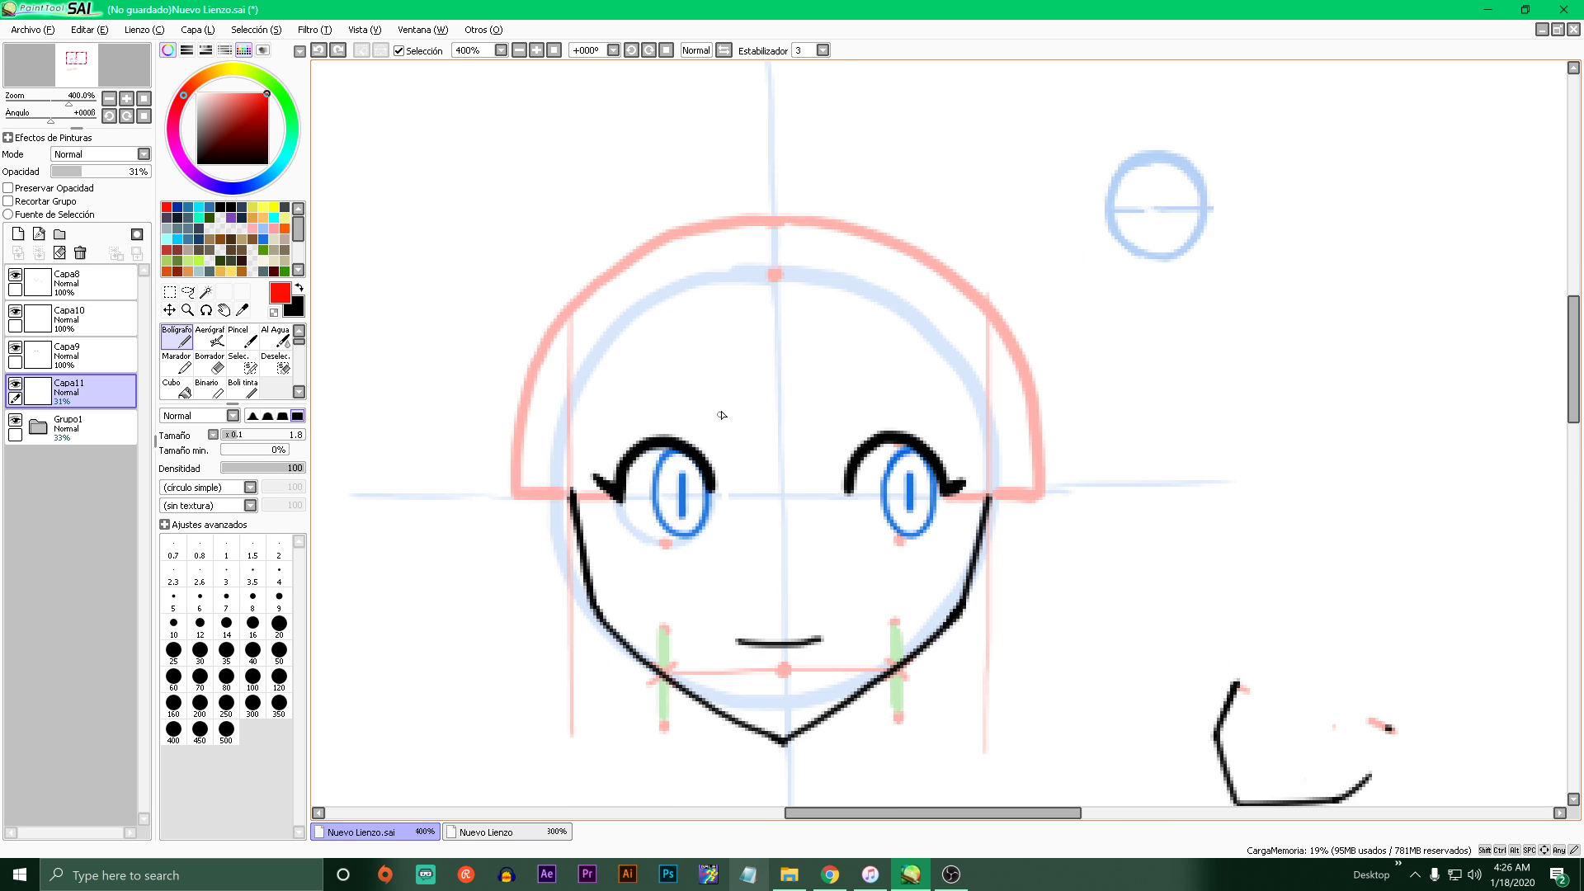
scroll(732, 305, "down", 2)
scroll(627, 248, "up", 1)
- Choose purple with pen size 2.1, raise the new layer's opacity to 75%, and undo the test strokes
left_click(231, 218)
mouse_move(601, 211)
left_mouse_down()
mouse_move(743, 367)
mouse_move(767, 360)
left_mouse_up()
key("ctrl+z")
left_click(254, 433)
mouse_move(592, 340)
left_mouse_down()
mouse_move(854, 273)
mouse_move(774, 308)
left_mouse_up()
key("ctrl+z")
left_click(125, 172)
left_click_drag(426, 262, 495, 371)
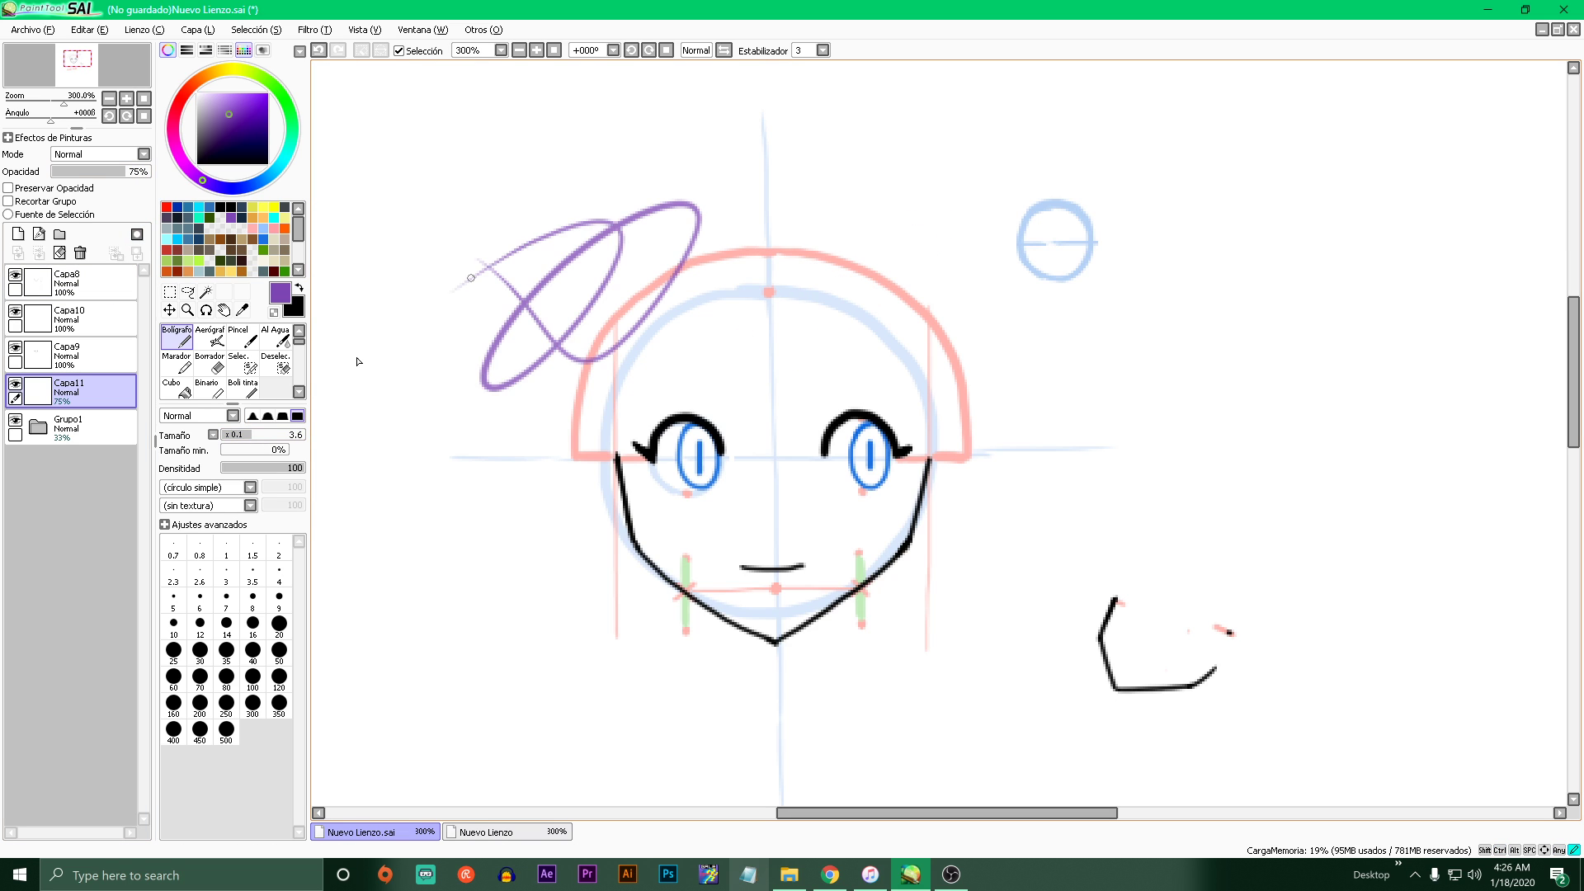
key("ctrl+z")
left_click_drag(561, 482, 743, 371)
key("ctrl+z")
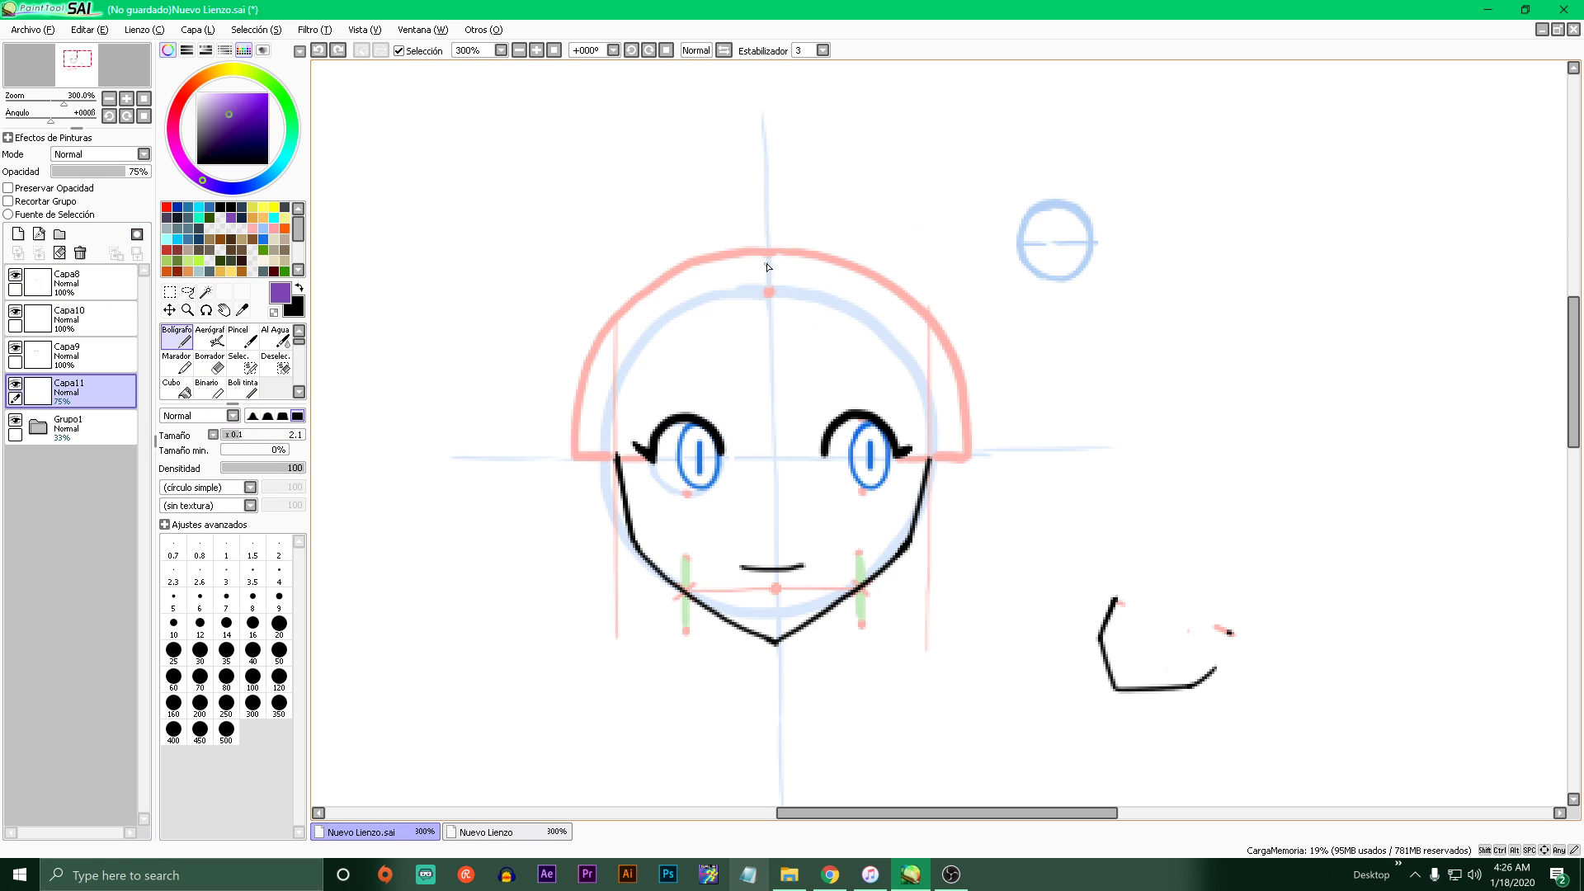
- Mark a purple dot at the crown and draw arrows from it showing the hair direction over the forehead and temples
left_click(767, 250)
key("ctrl+z")
mouse_move(767, 241)
left_mouse_down()
mouse_move(748, 367)
mouse_move(788, 396)
left_mouse_up()
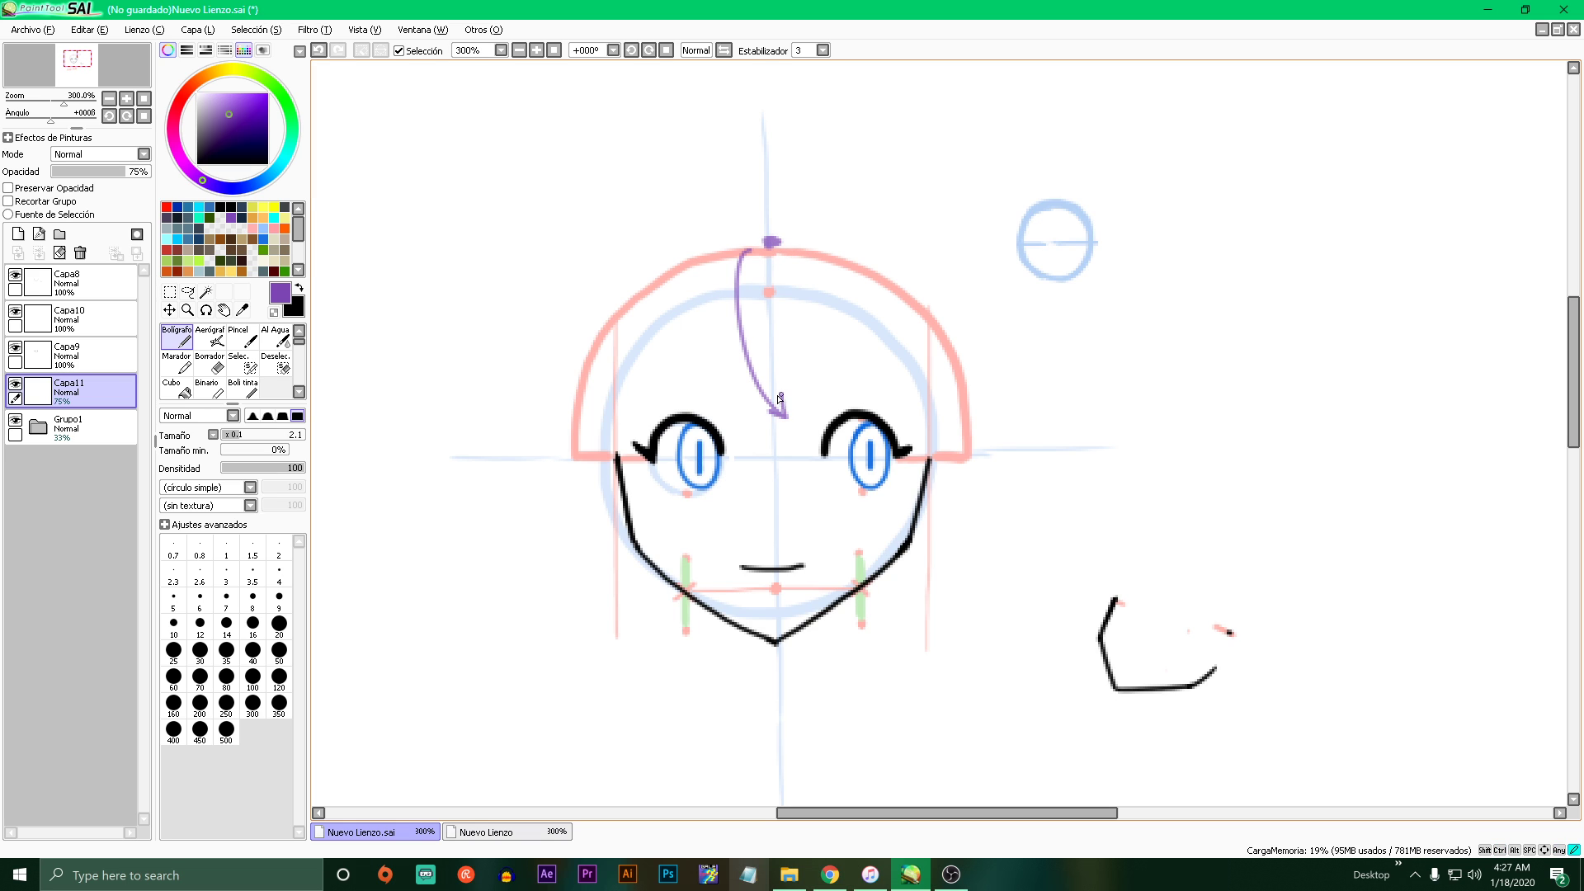
mouse_move(741, 251)
left_mouse_down()
mouse_move(611, 448)
mouse_move(593, 425)
mouse_move(813, 299)
mouse_move(869, 402)
left_mouse_up()
left_click_drag(868, 378, 869, 401)
mouse_move(804, 242)
left_mouse_down()
mouse_move(922, 320)
mouse_move(950, 410)
left_mouse_up()
left_click_drag(950, 409, 960, 387)
- Draw longer purple arrows down both sides of the head for the direction of the side locks
mouse_move(665, 283)
left_mouse_down()
mouse_move(637, 302)
mouse_move(616, 600)
left_mouse_up()
left_click_drag(625, 588, 617, 601)
left_click_drag(970, 445, 974, 568)
left_click_drag(959, 540, 973, 569)
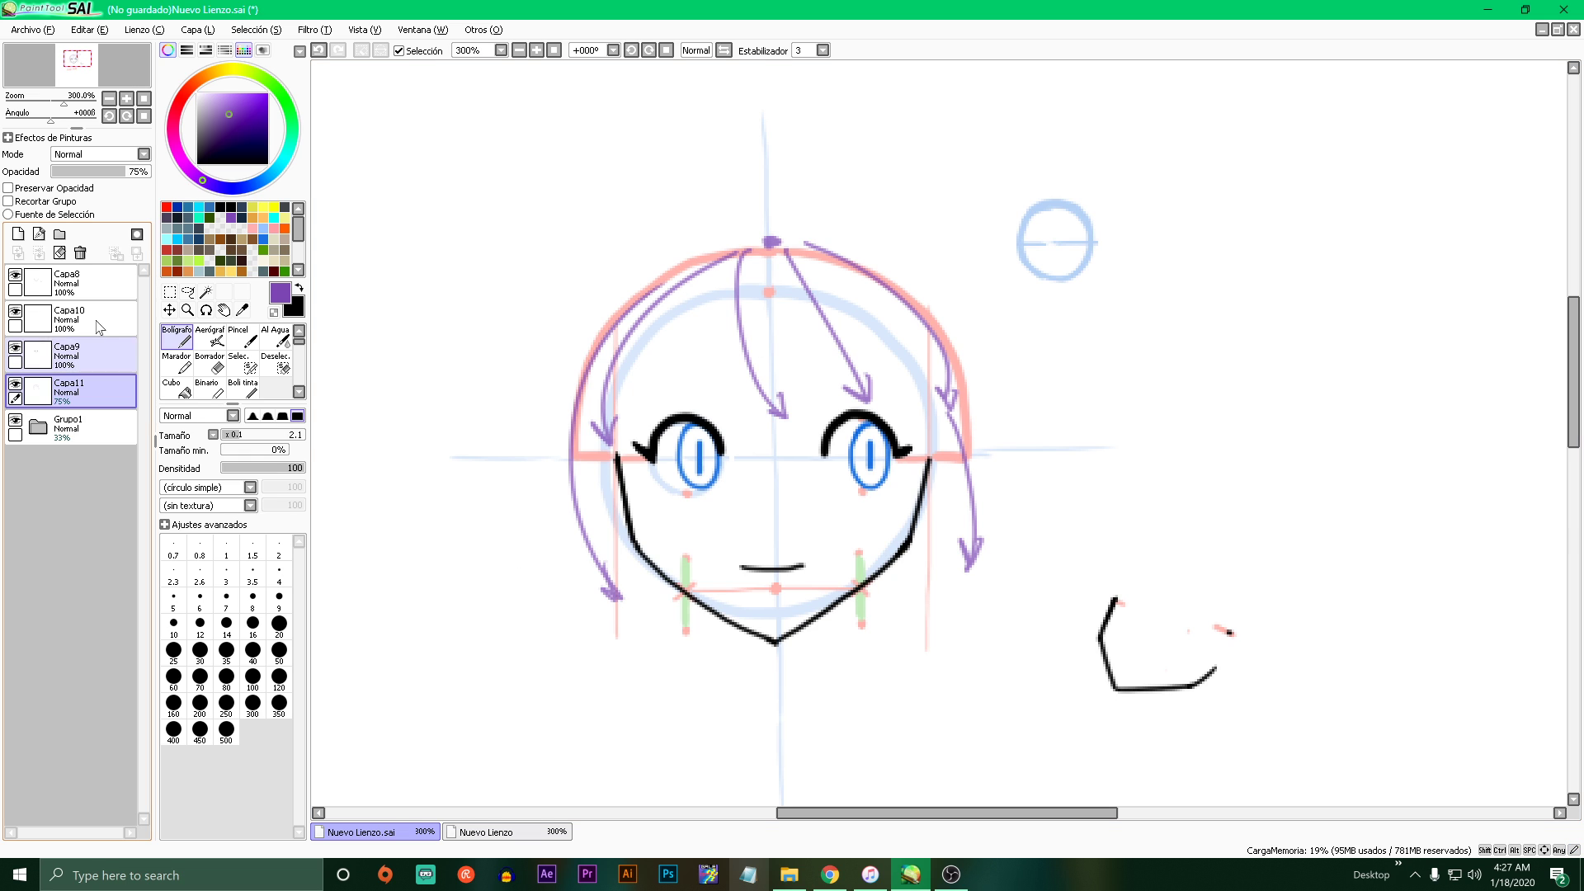
- Lower the arrow layer's opacity to 31%, add a new layer above it, and choose black at pen size 2.8
left_click(81, 172)
left_click(18, 235)
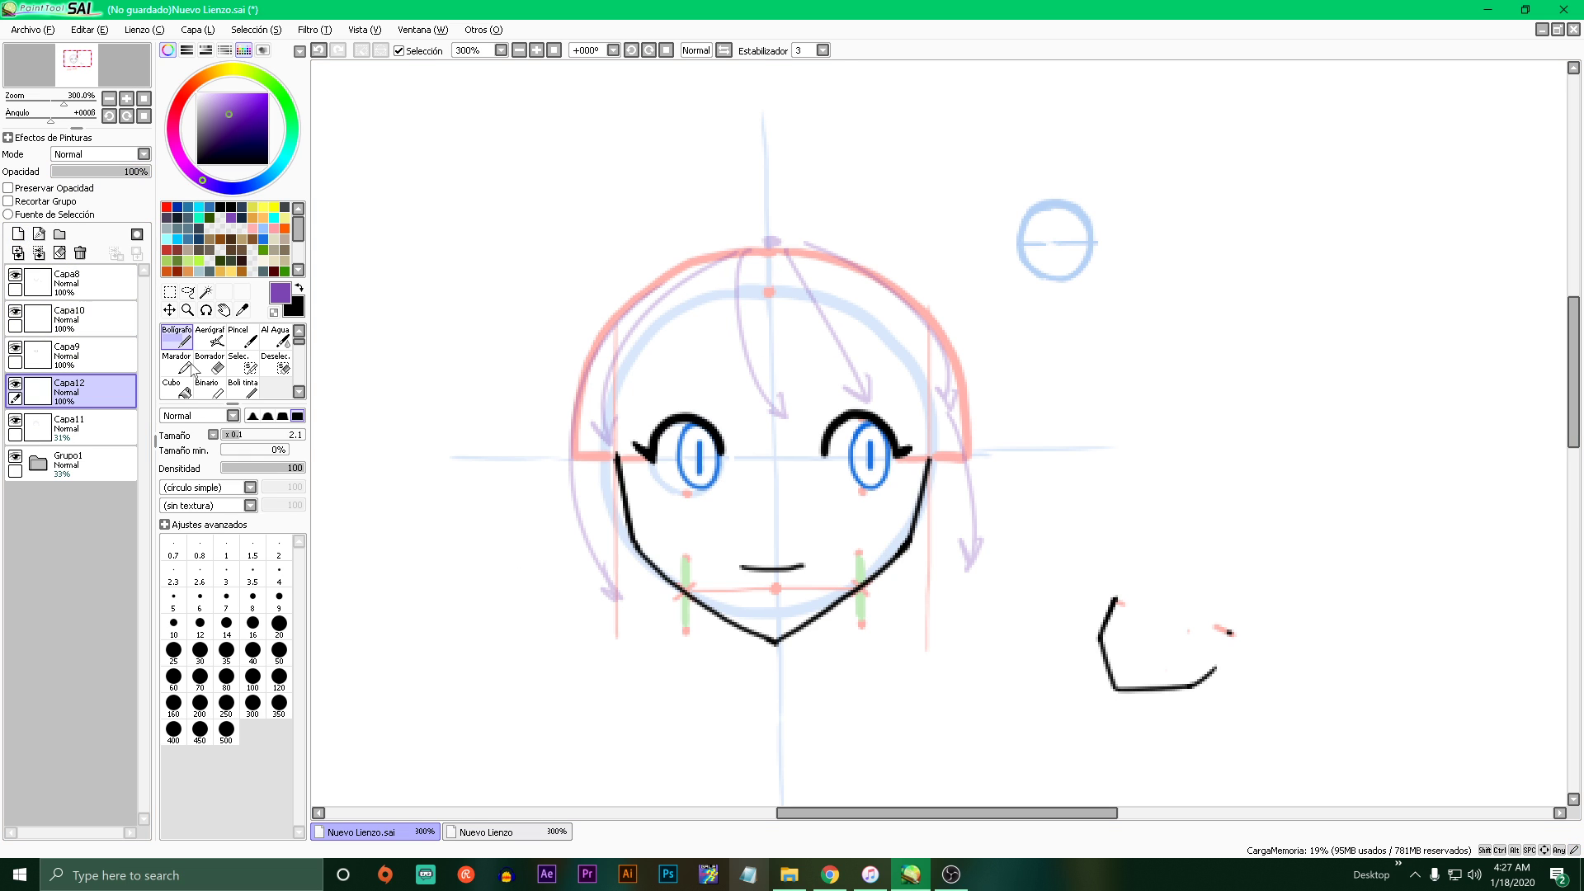
left_click(244, 435)
left_click_drag(815, 242, 739, 542)
key("ctrl+z")
left_click(197, 163)
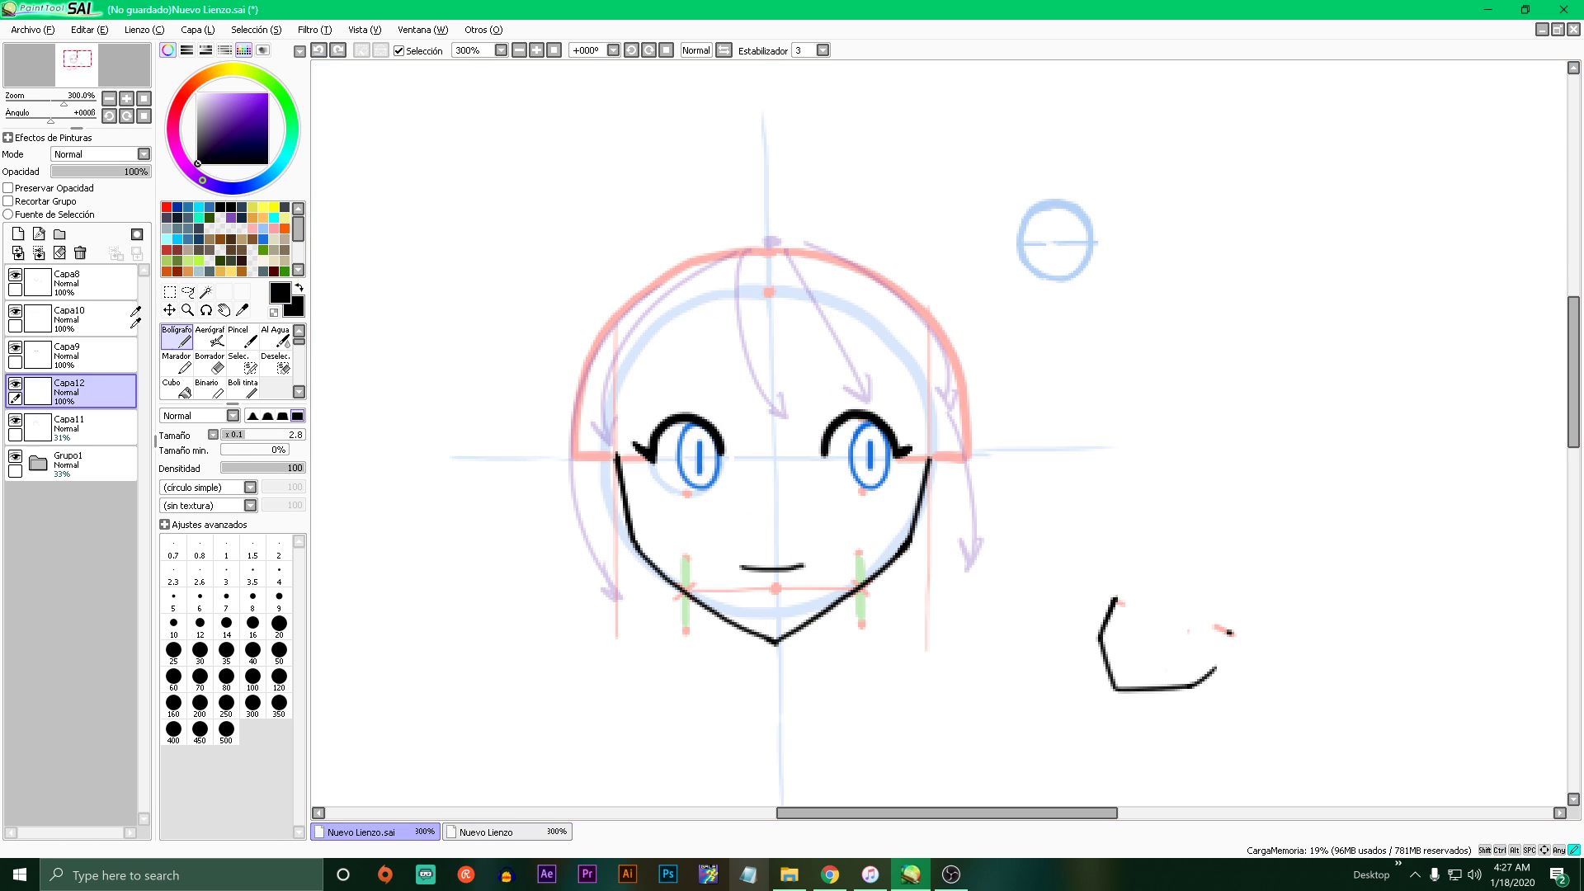
- Sketch pointed black fringe strands across the forehead, following the purple arrows
mouse_move(700, 281)
left_mouse_down()
mouse_move(767, 424)
mouse_move(813, 430)
left_mouse_up()
left_click_drag(813, 430, 771, 328)
left_click_drag(792, 375, 783, 274)
mouse_move(784, 289)
left_mouse_down()
mouse_move(875, 408)
mouse_move(850, 289)
mouse_move(883, 342)
left_mouse_up()
key("ctrl+z")
- Sketch black side locks on both sides of the face, from the temples down to the jaw
mouse_move(692, 305)
left_mouse_down()
mouse_move(658, 376)
mouse_move(663, 322)
mouse_move(619, 477)
left_mouse_up()
left_click_drag(634, 285, 621, 475)
mouse_move(574, 392)
left_mouse_down()
mouse_move(615, 621)
mouse_move(614, 466)
left_mouse_up()
left_click_drag(933, 458, 924, 551)
left_click_drag(929, 495, 908, 611)
left_click_drag(976, 520, 957, 578)
left_click_drag(974, 322, 959, 573)
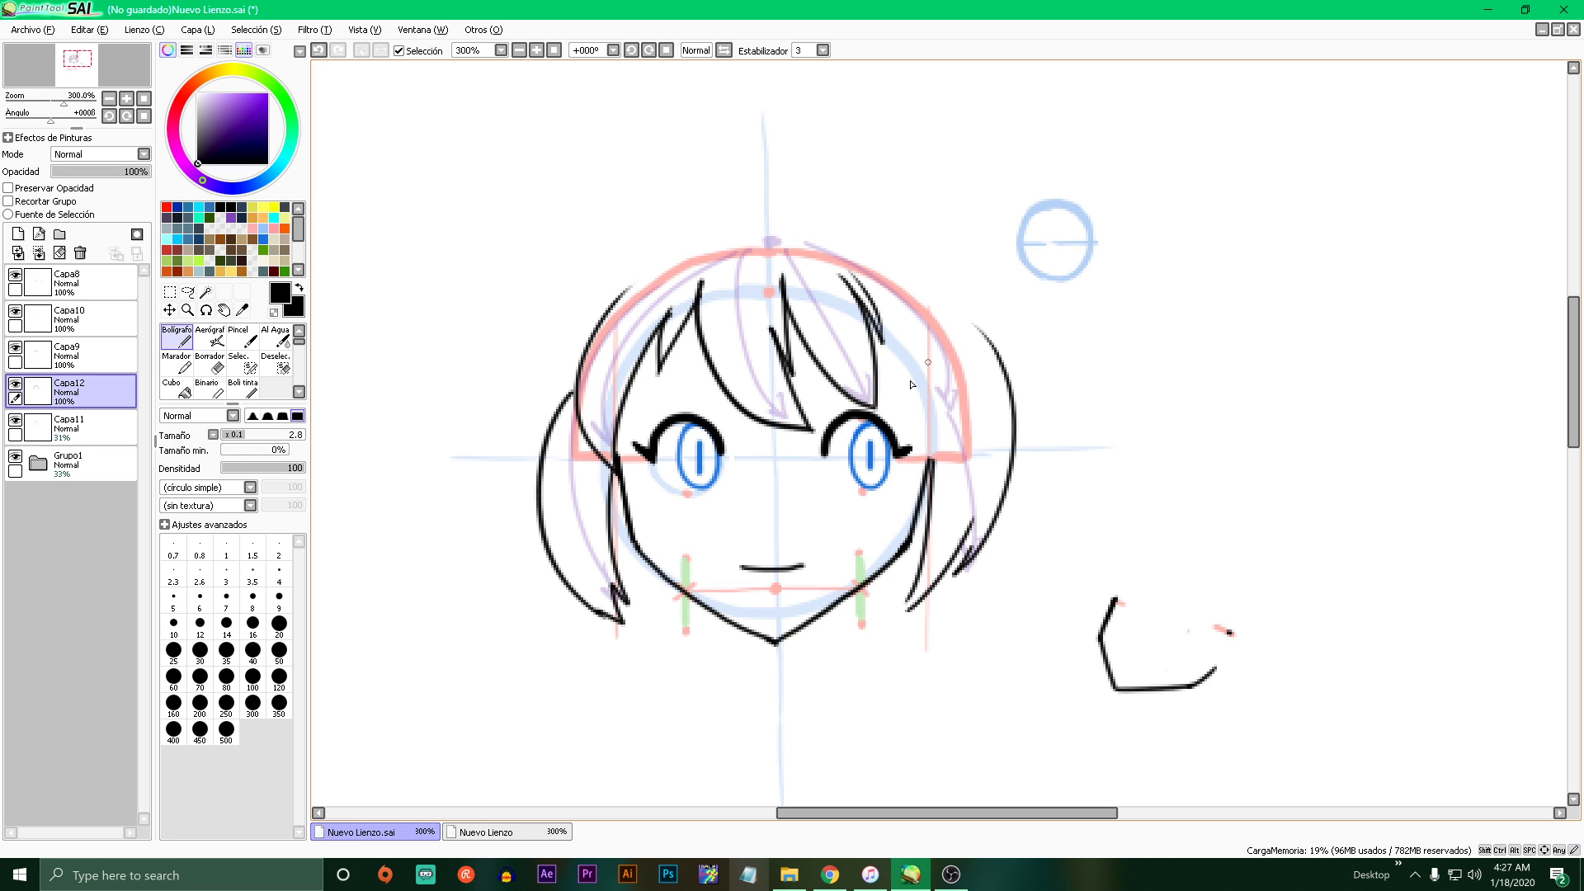
left_click_drag(879, 380, 920, 482)
left_click_drag(912, 416, 924, 508)
- Sketch the outer hair contour and crown strands in black, and clear all the hair strokes from the layer
left_click_drag(881, 243, 999, 346)
left_click_drag(652, 248, 545, 441)
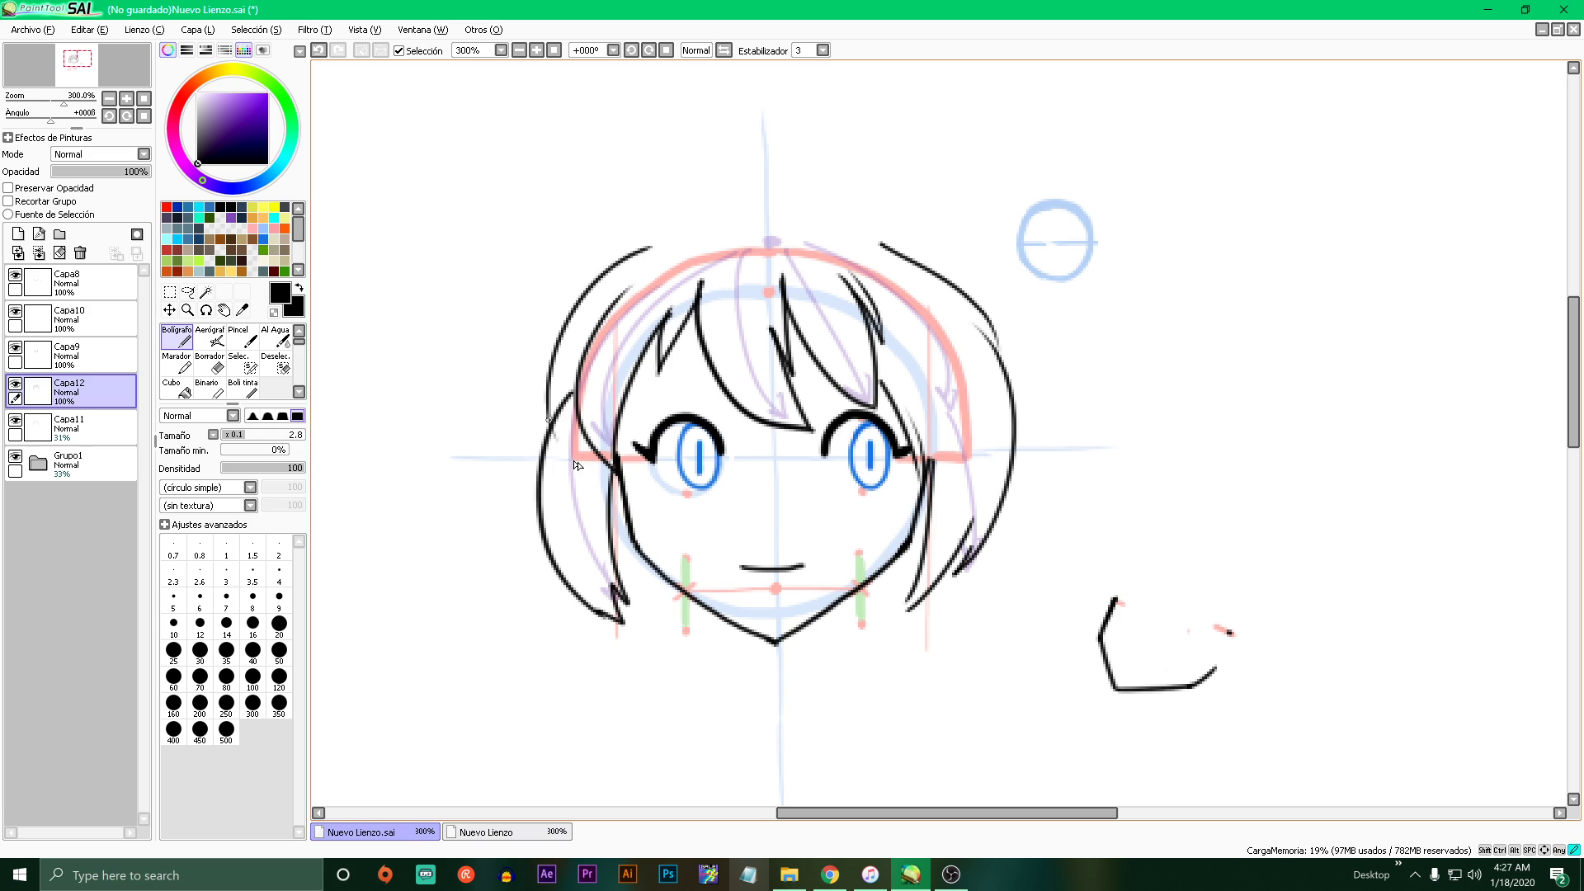
key("ctrl+z")
left_click_drag(607, 295, 528, 450)
mouse_move(767, 213)
left_mouse_down()
mouse_move(703, 240)
mouse_move(691, 285)
left_mouse_up()
left_click_drag(775, 247, 844, 306)
left_click_drag(842, 233, 866, 262)
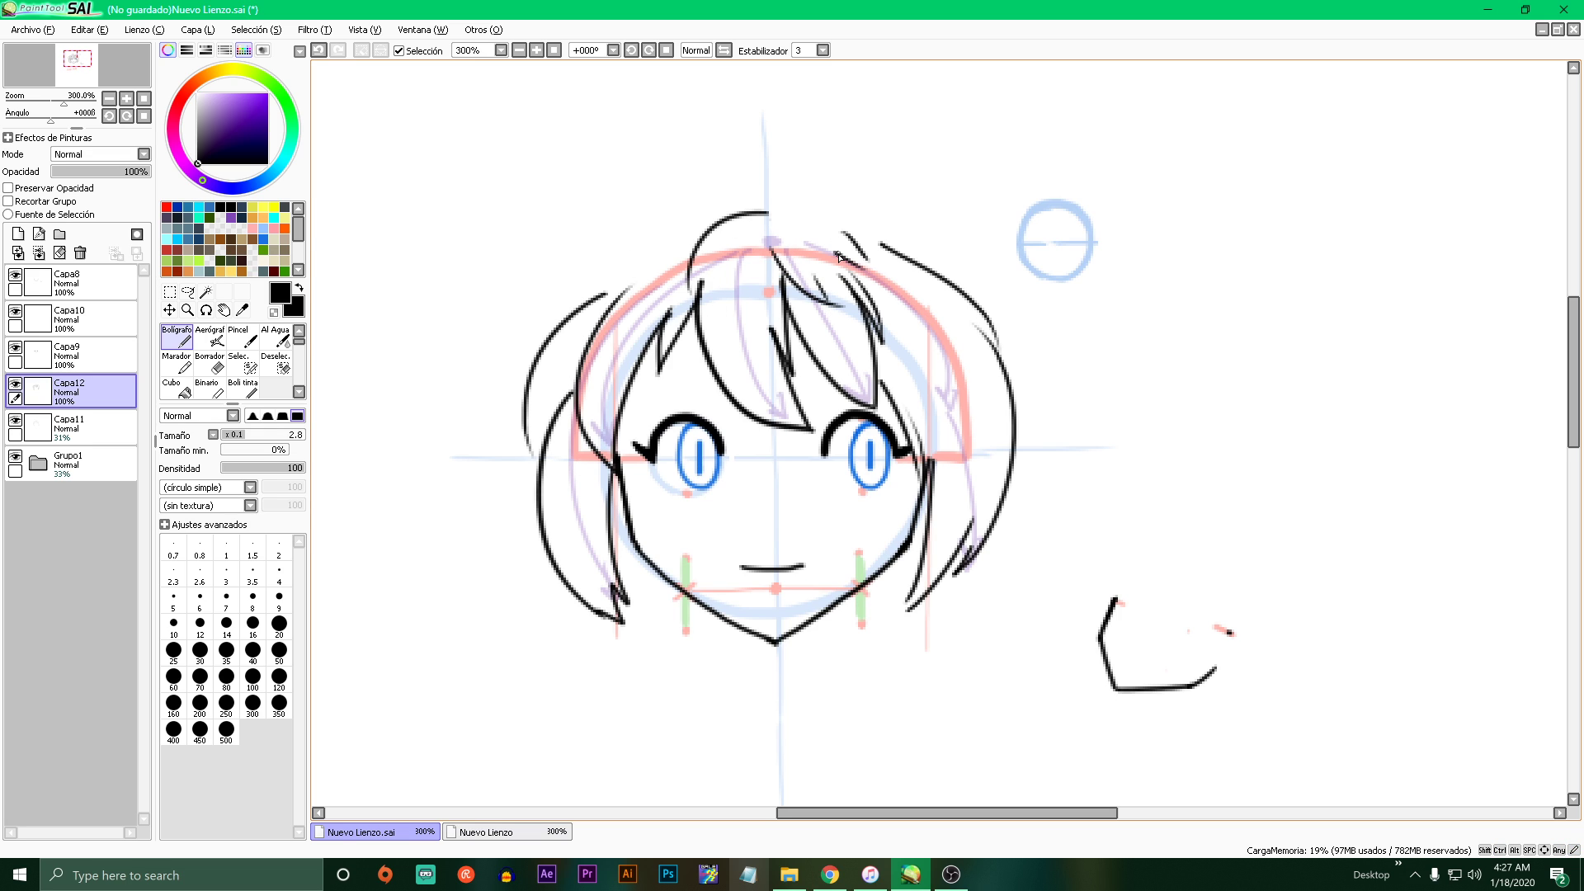
key("Delete")
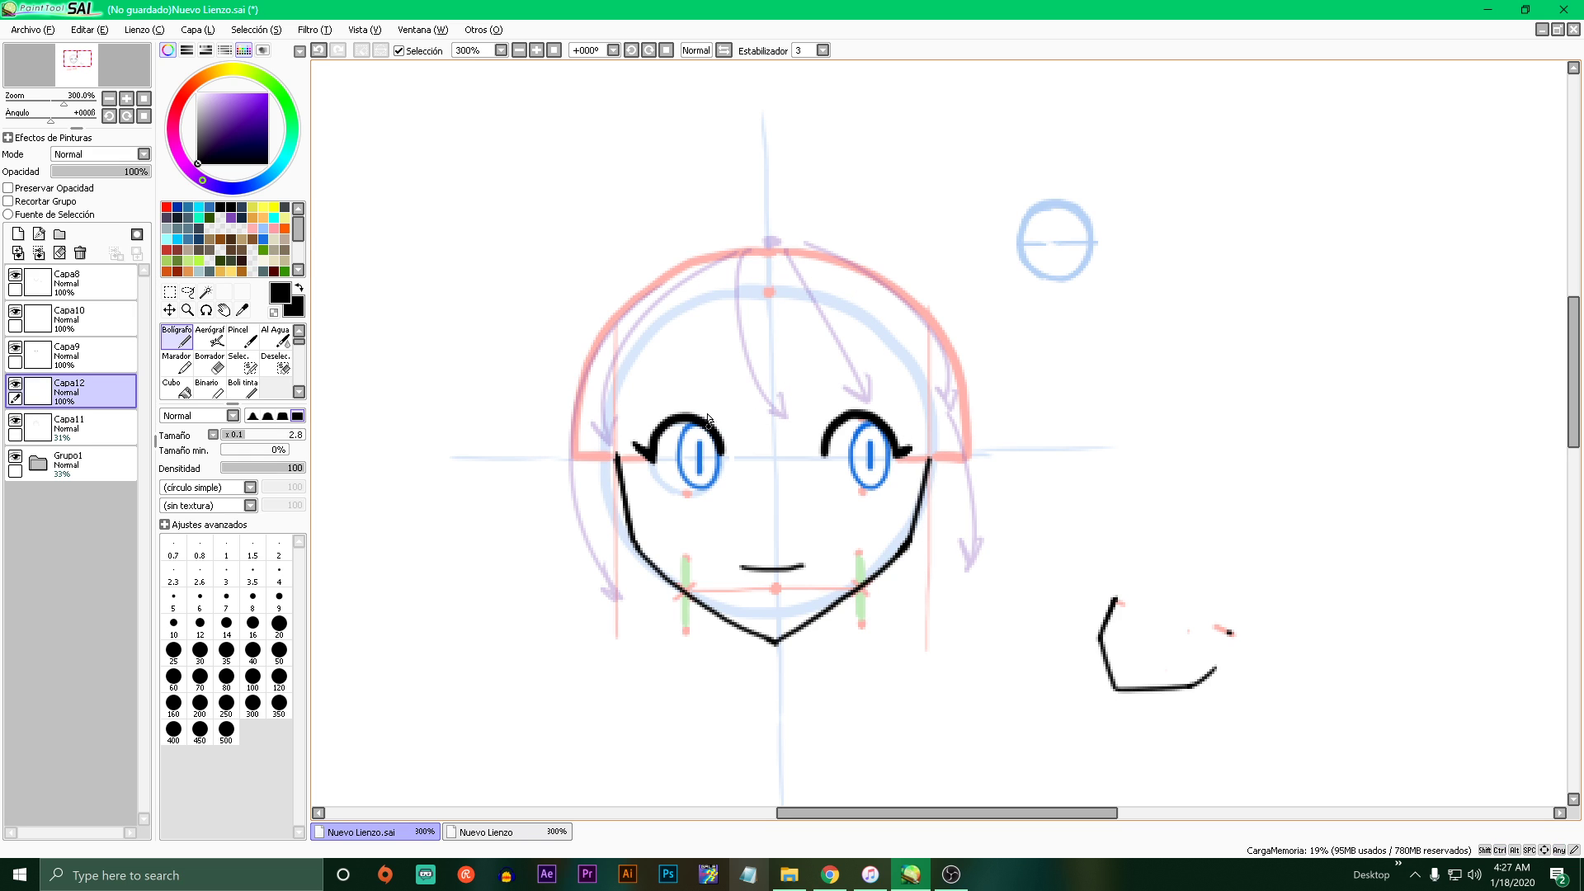
- Set the purple arrow layer's opacity to 63%, choose red, and try a stroke across the face
left_click(70, 425)
left_click(113, 171)
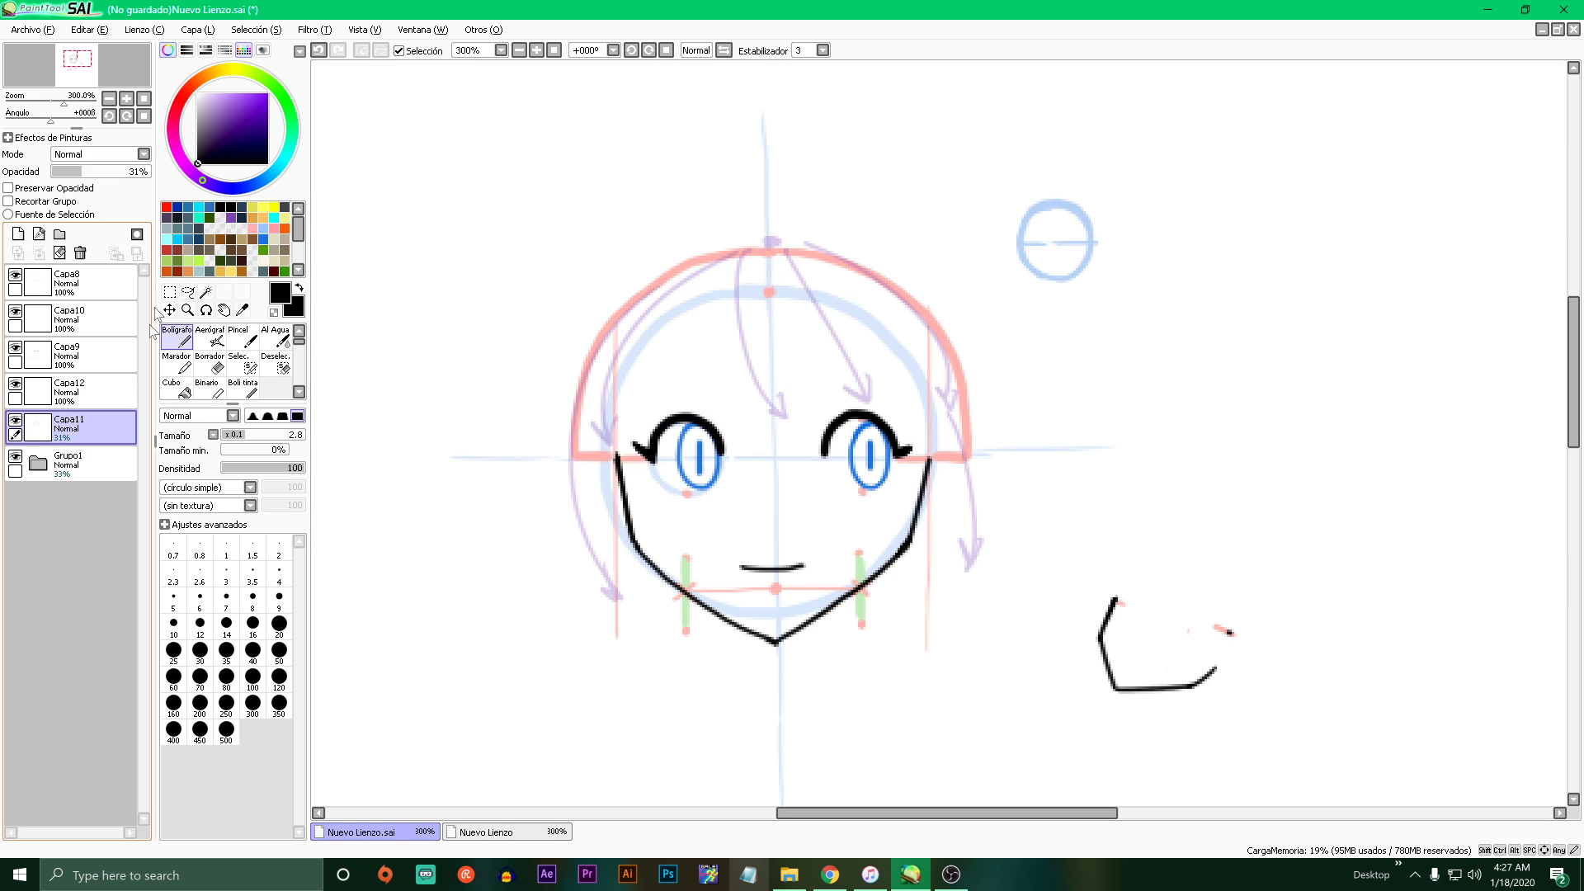
left_click(166, 207)
left_click_drag(475, 491, 801, 520)
key("ctrl+z")
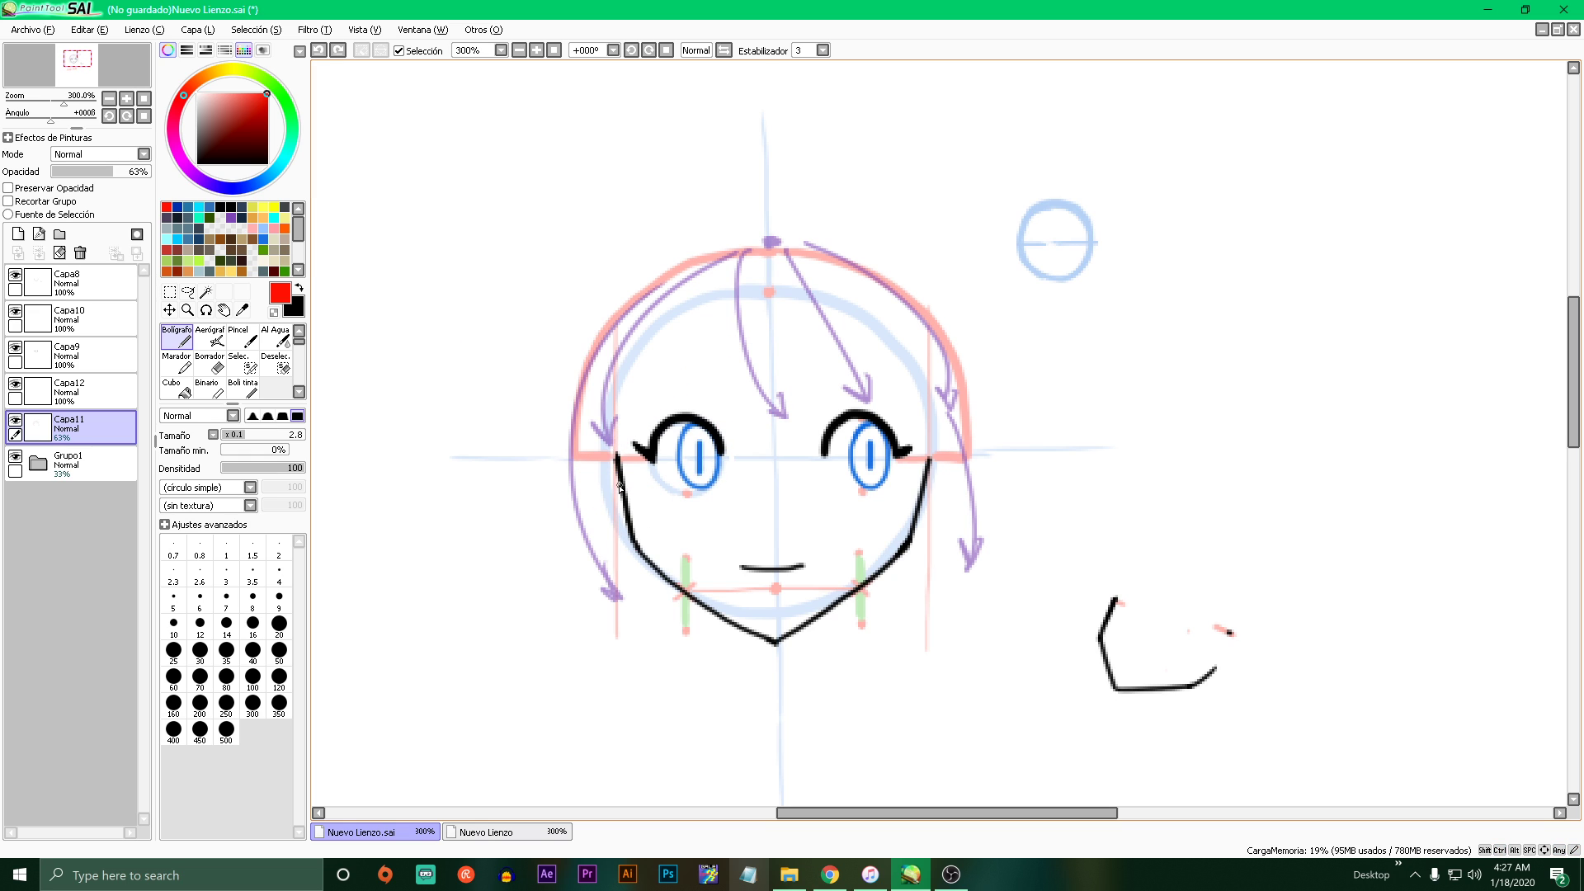
- Expand Grupo1, toggle the SKETCH and Capa2 layers to check their contents, and try deleting Capa2
left_click(38, 463)
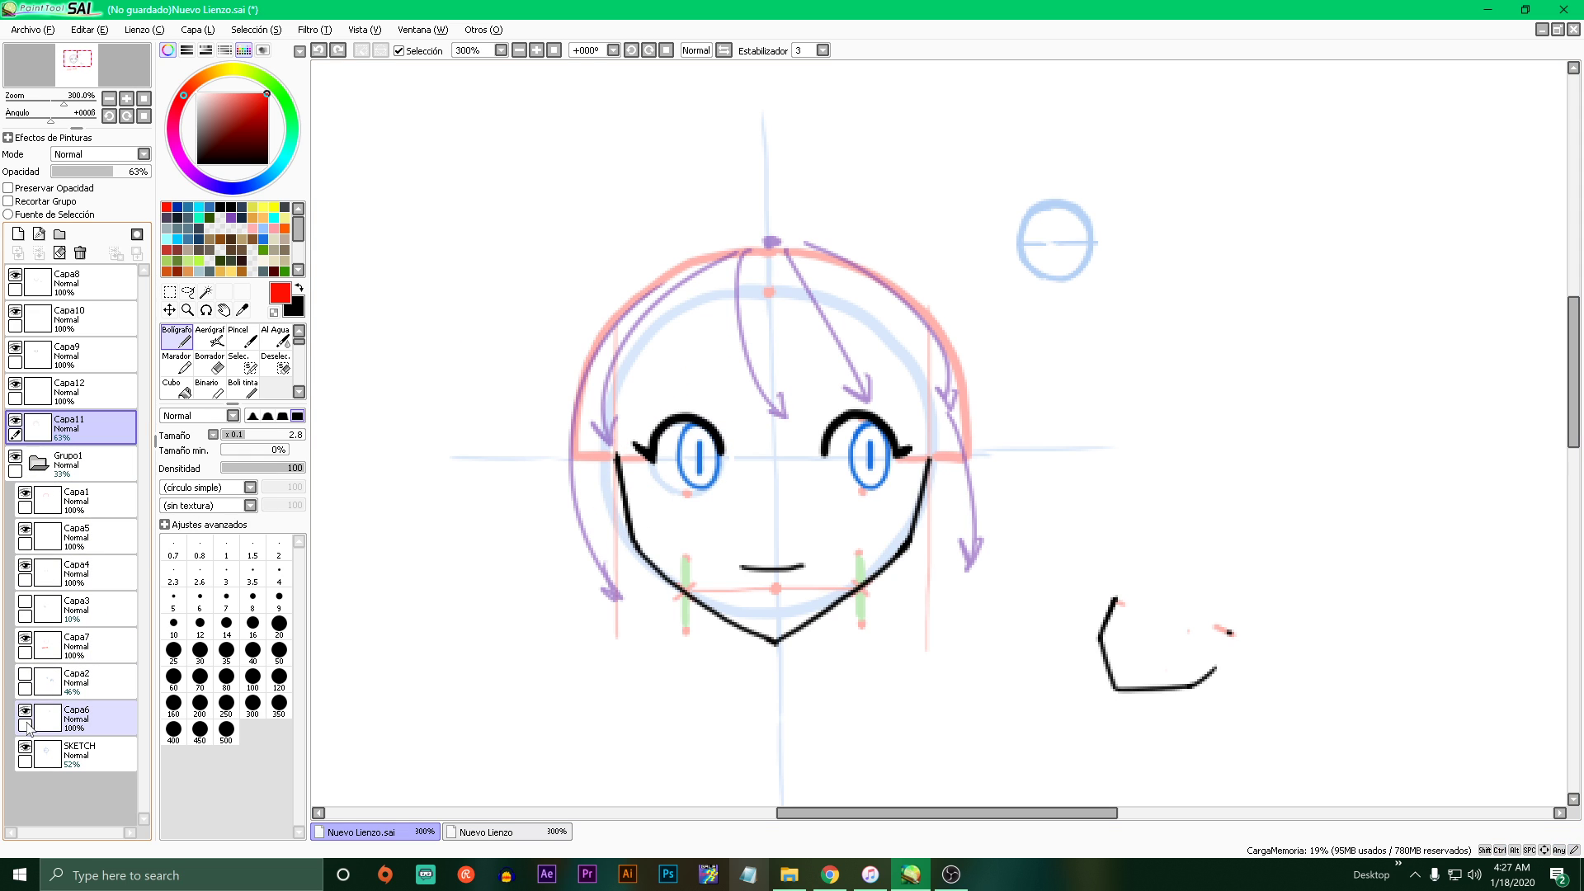
left_click(25, 748)
left_click(26, 748)
left_click(25, 748)
left_click(26, 748)
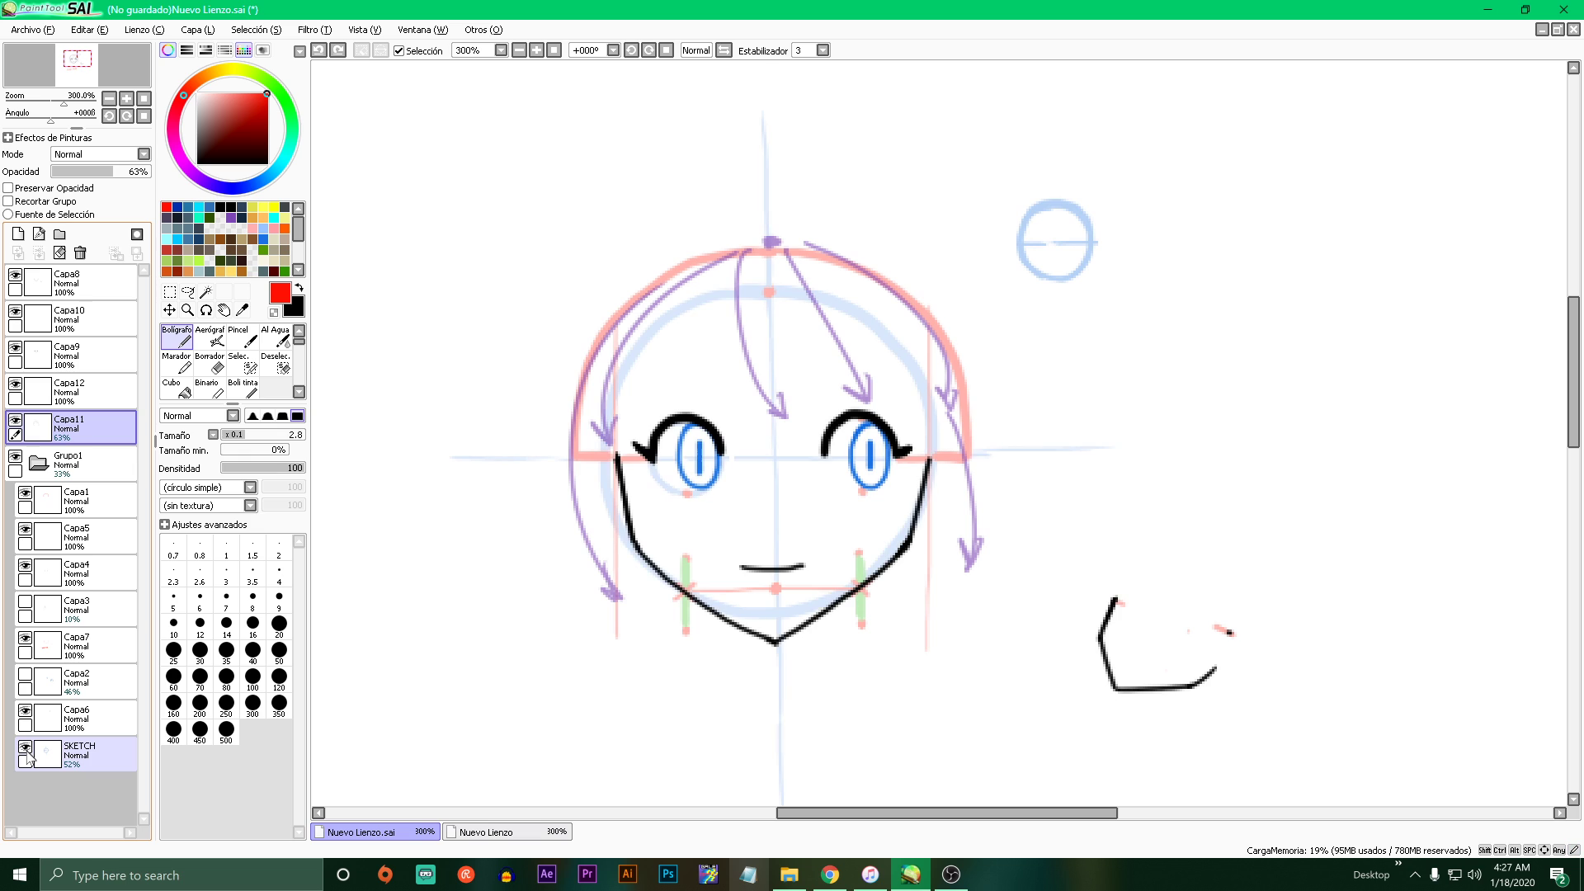
left_click(25, 674)
left_click(26, 674)
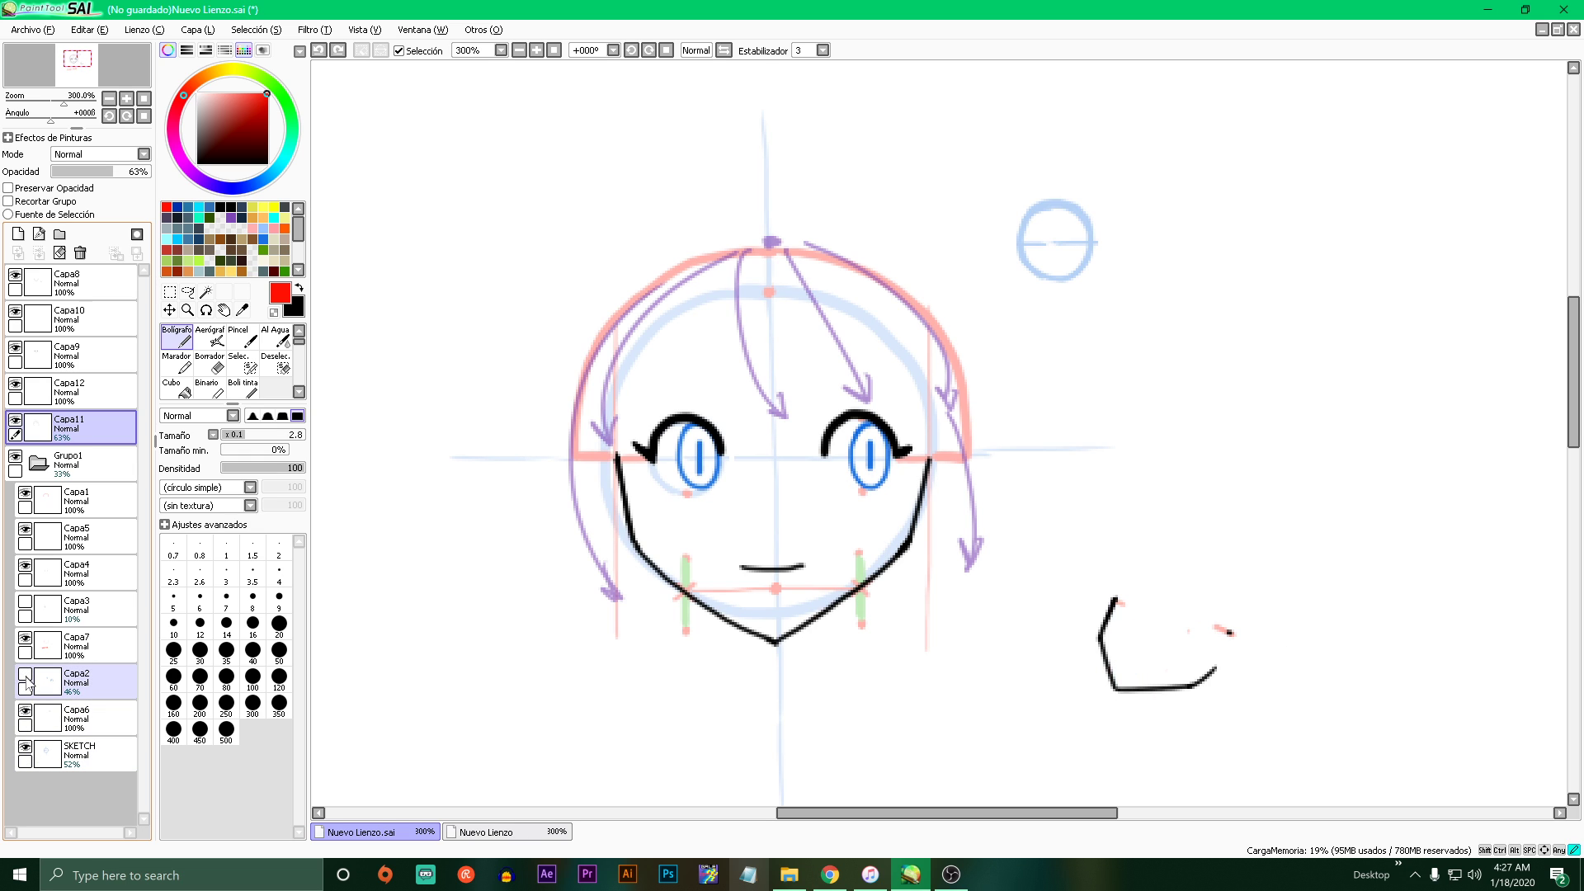
left_click_drag(74, 679, 80, 253)
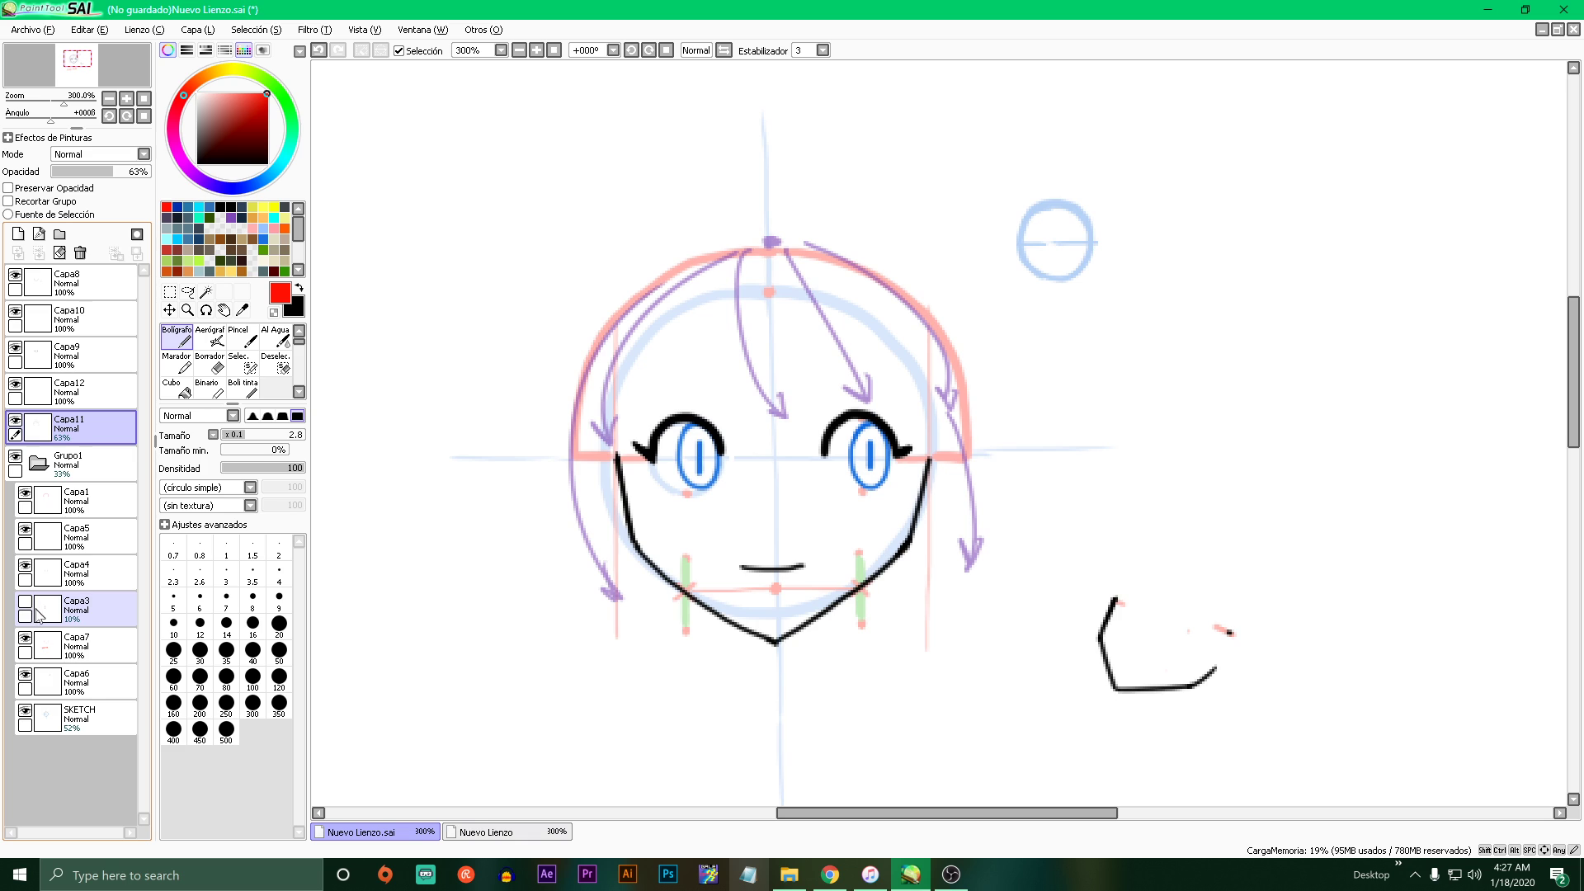
key("ctrl+z")
- Hide the Capa4 layer holding the green chin markers, and toggle Capa1 to check its contents
left_click(26, 603)
left_click(25, 567)
left_click(26, 567)
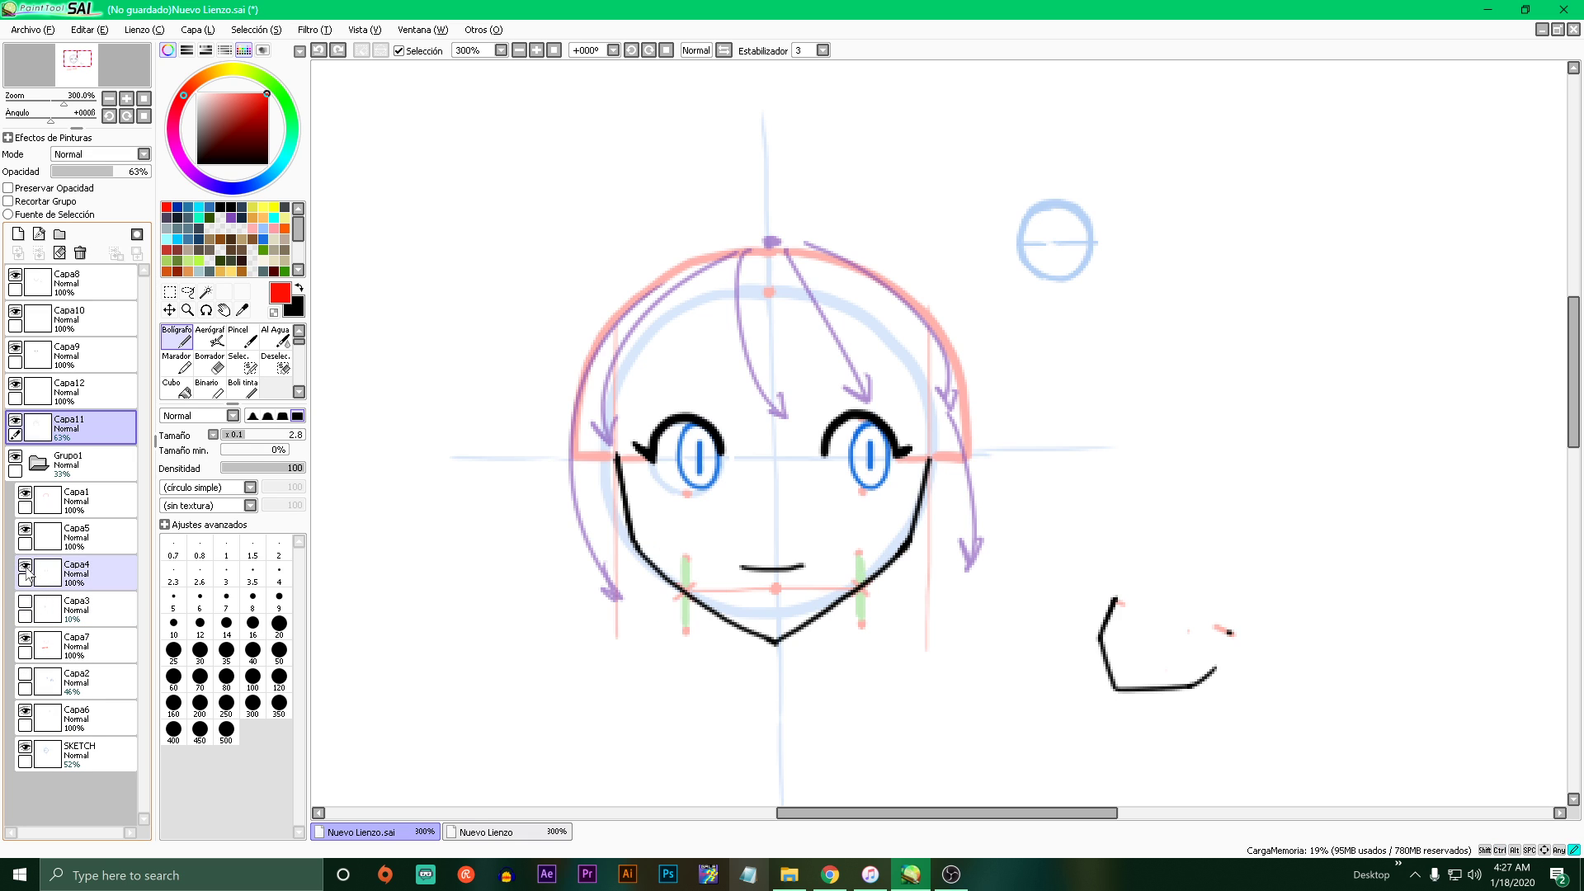
left_click(26, 568)
left_click(26, 567)
left_click(26, 567)
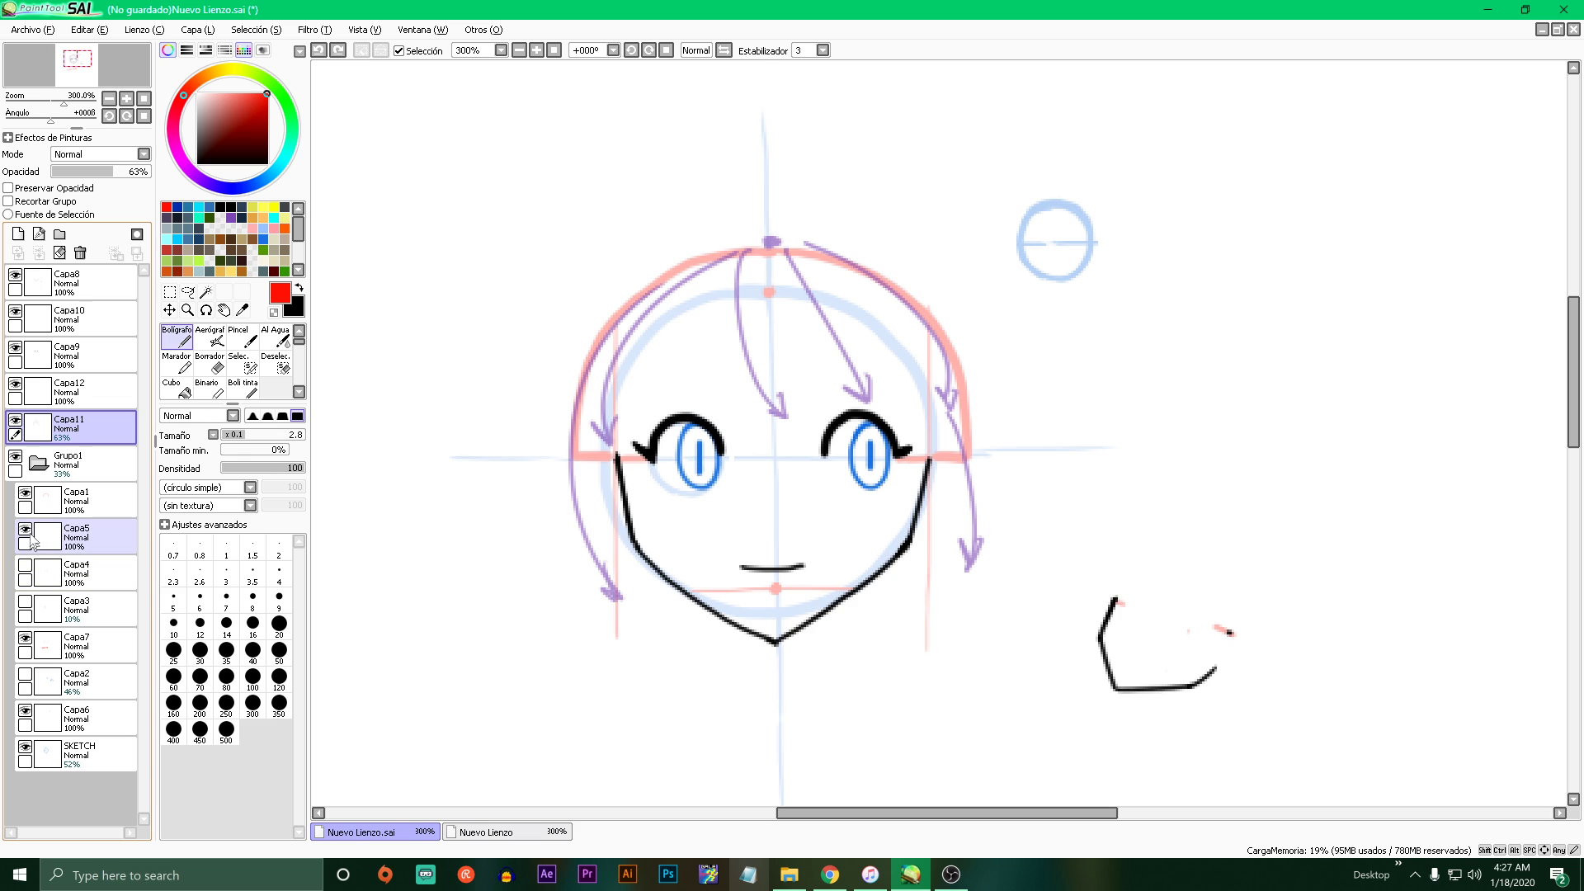
left_click(26, 492)
left_click(26, 493)
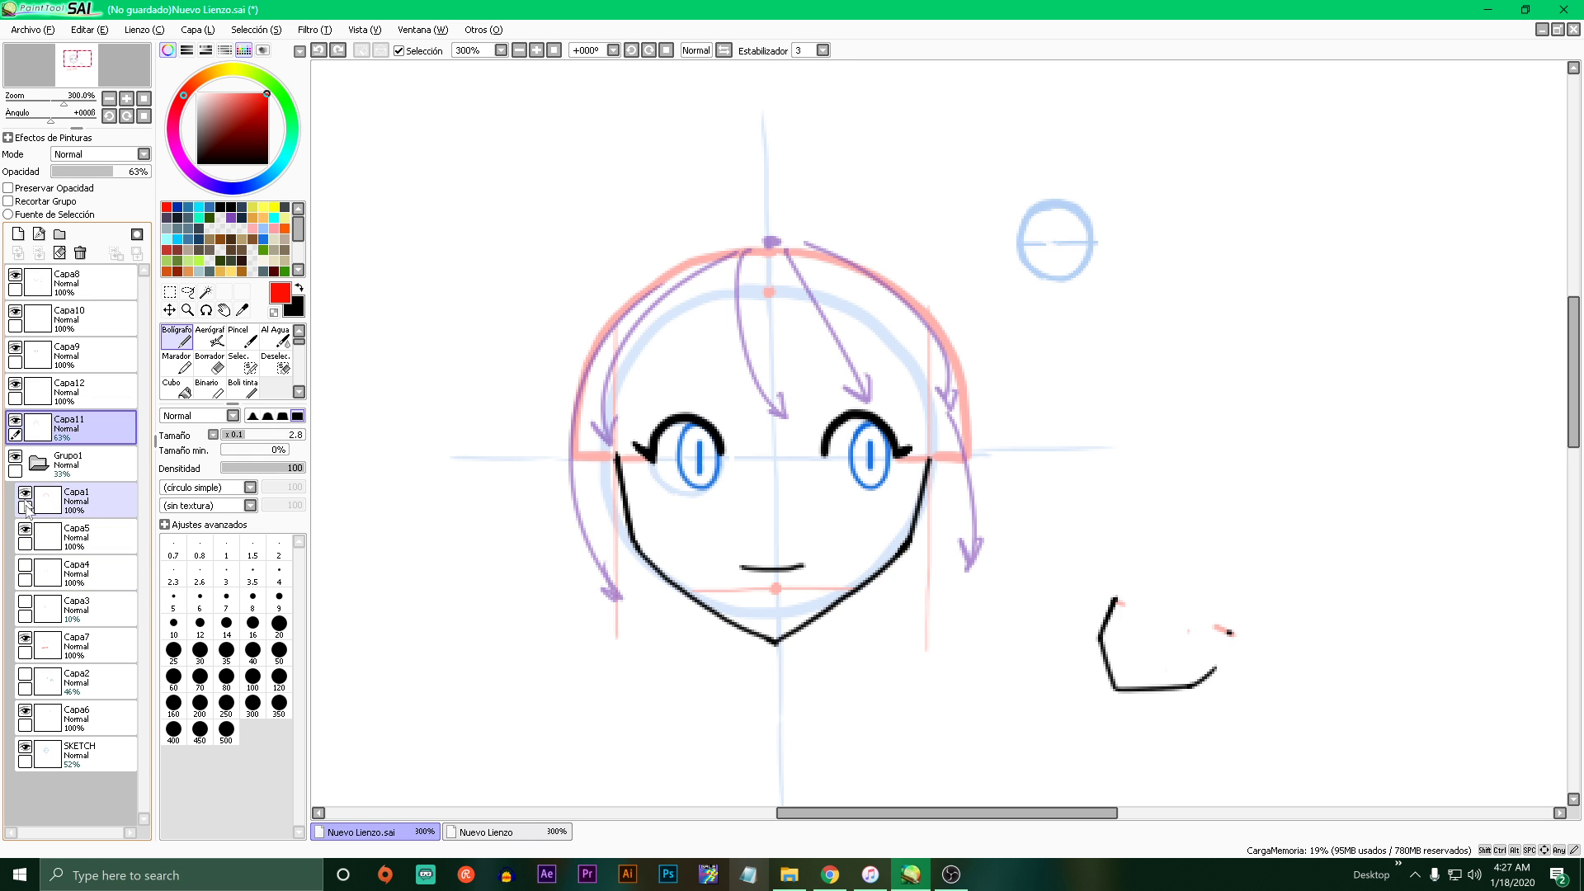
- Toggle the Capa11, Capa9 and Capa8 layers off and on to check their contents
left_click(17, 385)
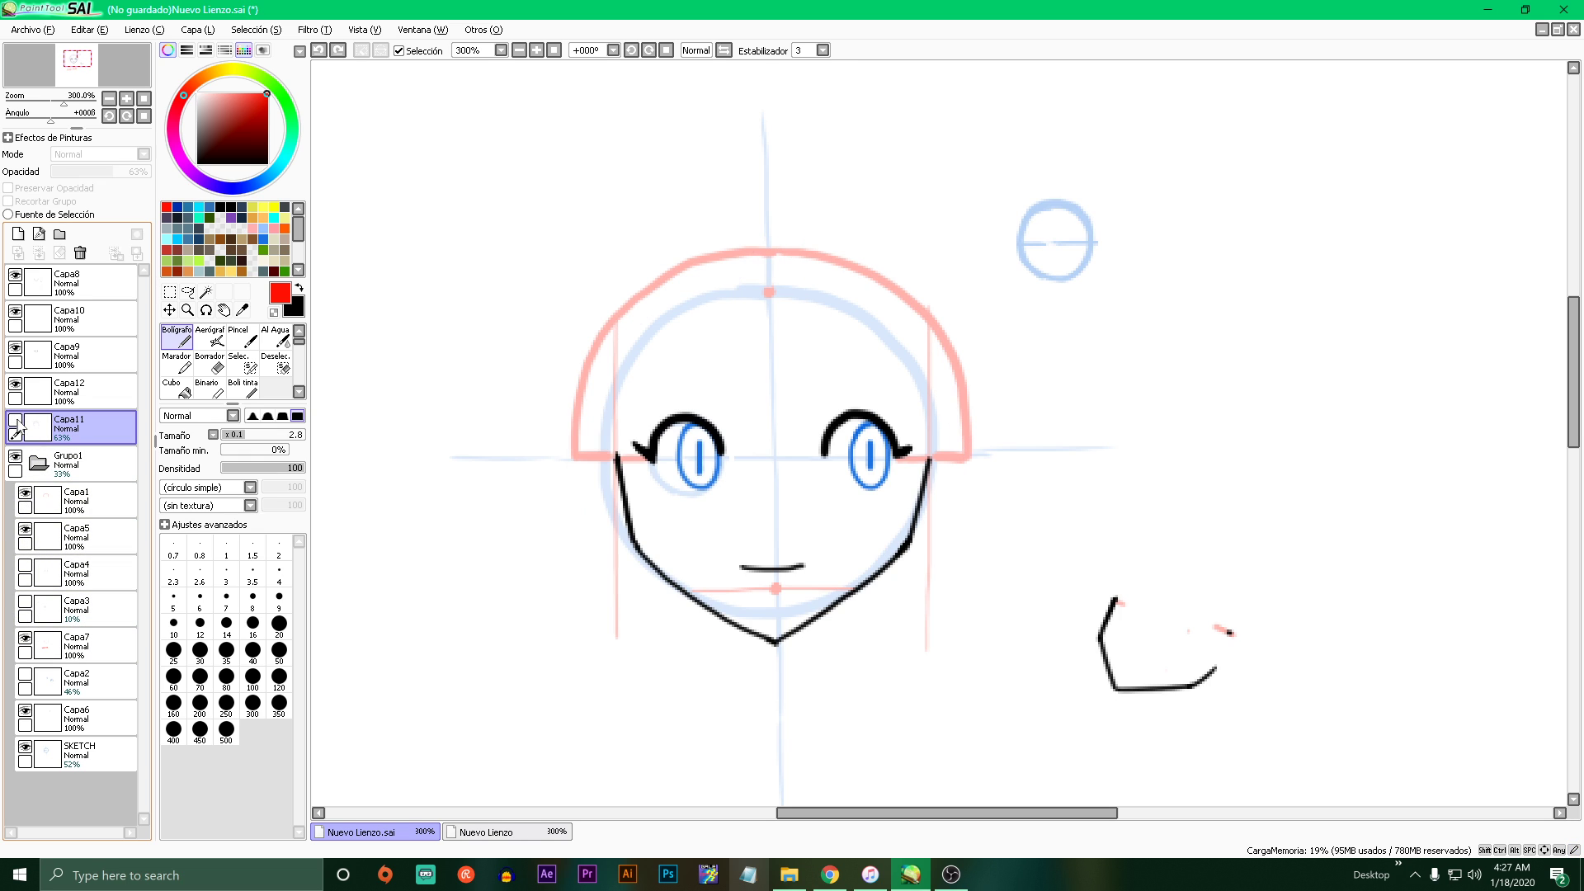
left_click(18, 384)
left_click(15, 349)
left_click(15, 349)
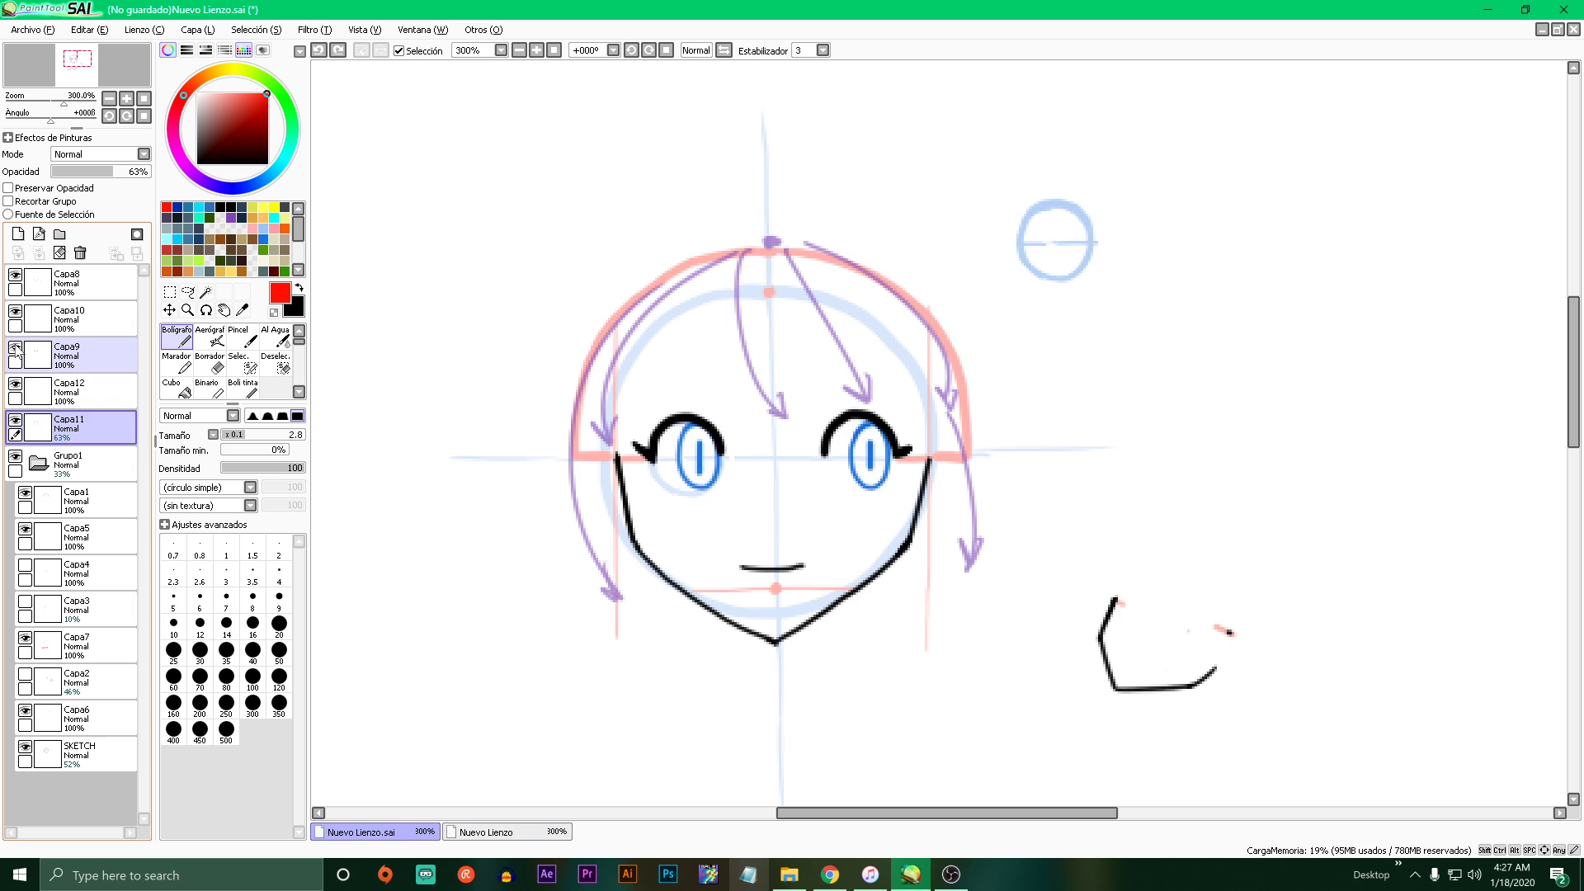
left_click(16, 275)
left_click(16, 275)
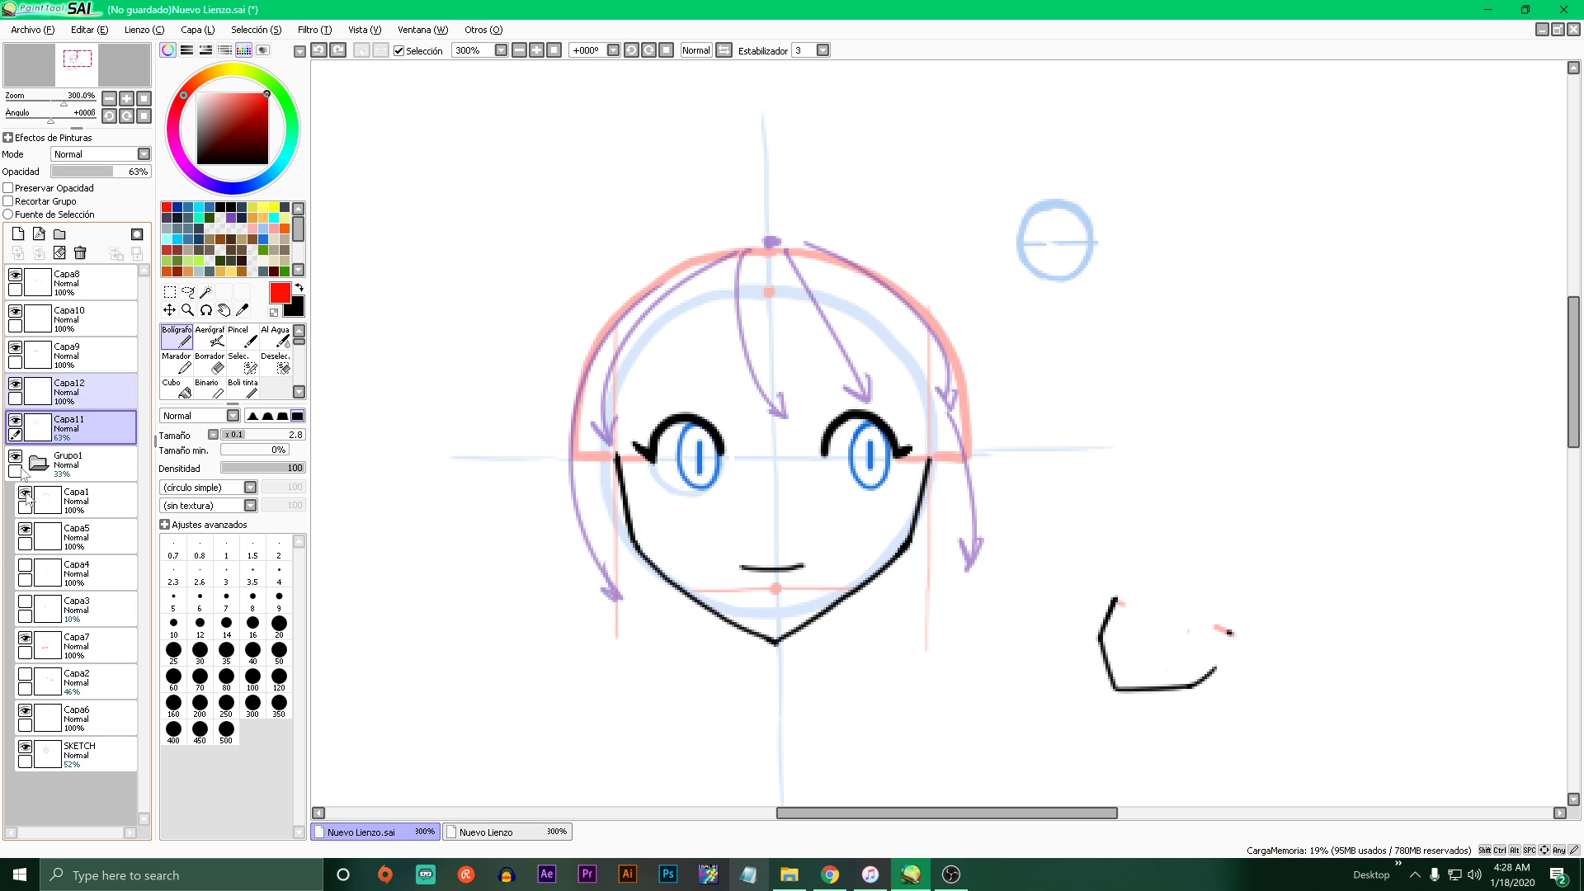
- Identify the SKETCH layer by toggling its visibility and set its opacity to 100%
left_click(25, 747)
left_click(26, 747)
left_click(84, 753)
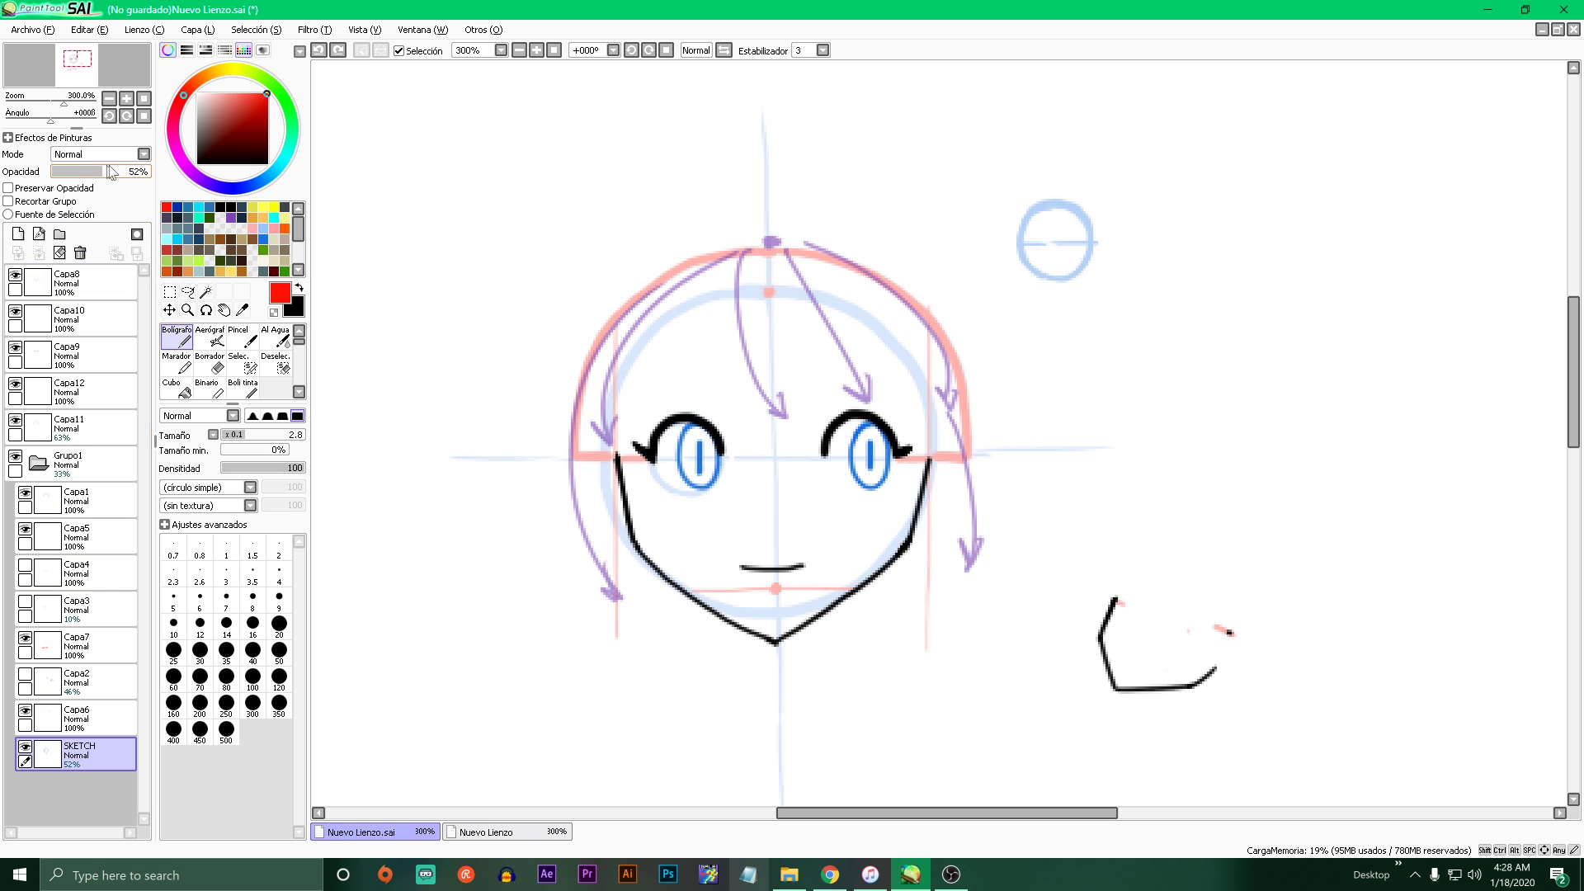
mouse_move(144, 170)
left_mouse_down()
mouse_move(112, 173)
mouse_move(186, 177)
left_mouse_up()
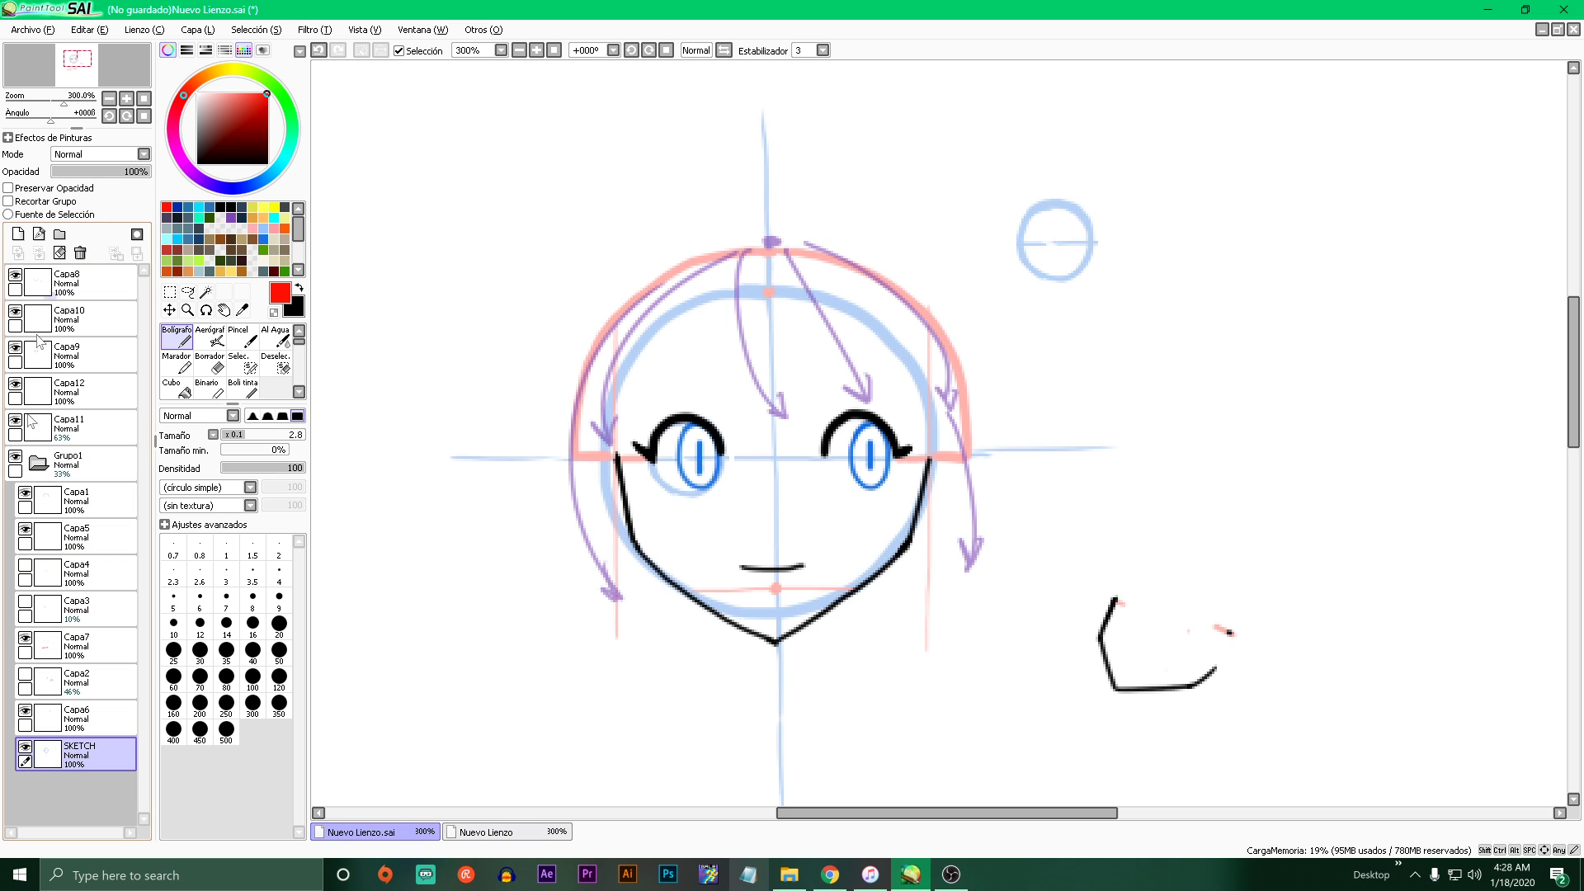
- Check what Capa6 and Capa7 hold, and delete the Capa7 layer with the pale red guide lines
left_click(25, 711)
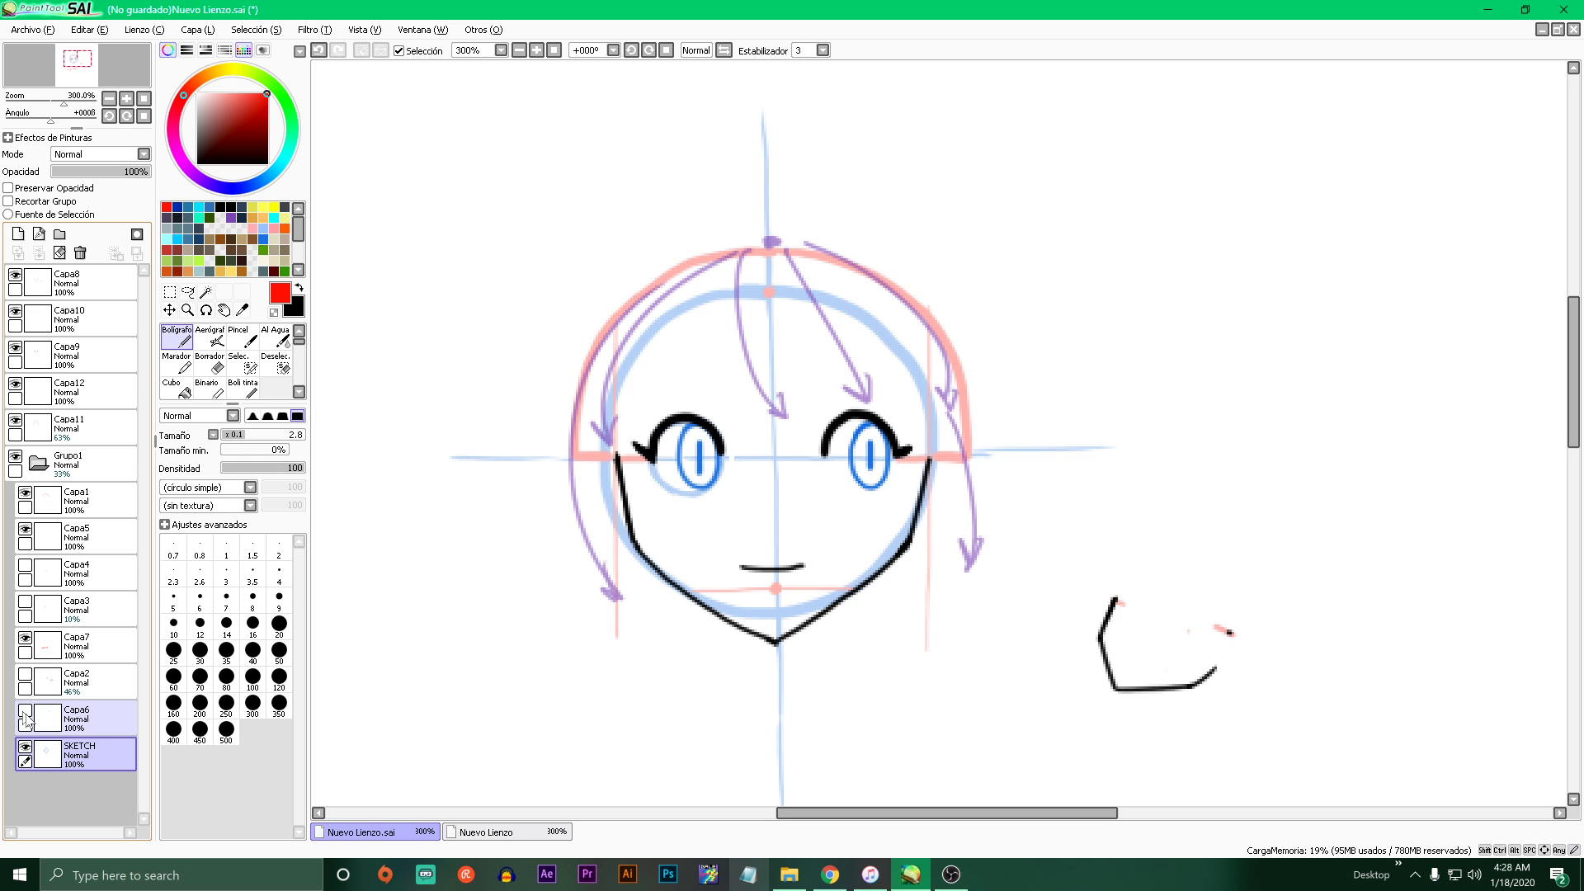
left_click(25, 711)
left_click(27, 639)
left_click(27, 639)
left_click(81, 648)
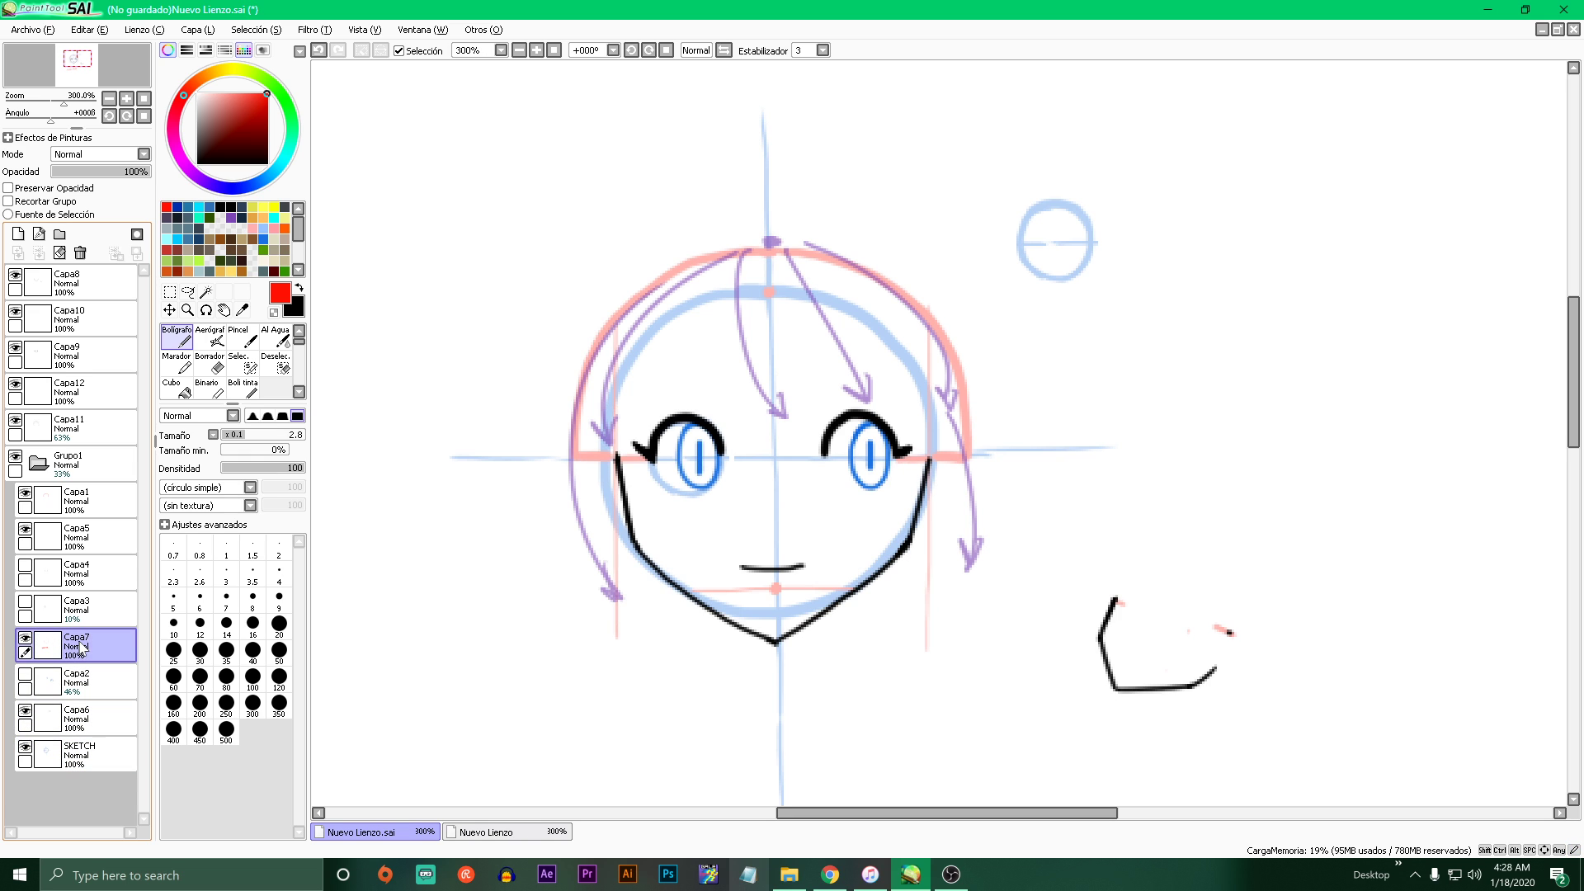
left_click_drag(91, 652, 80, 252)
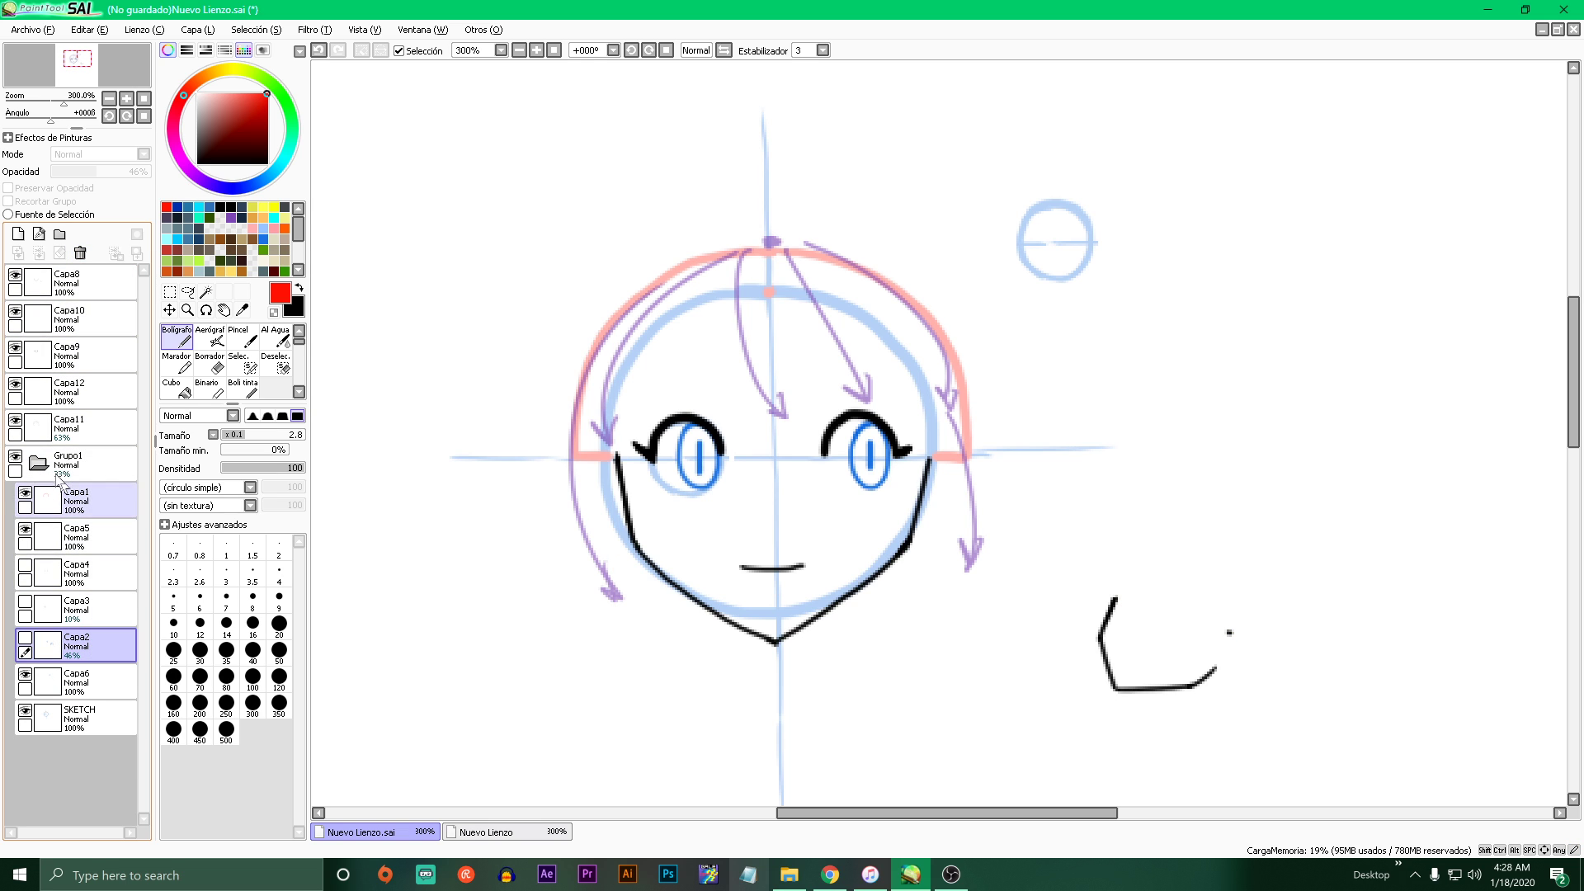
- Confirm that Capa11 holds the purple hair-direction arrows and delete that layer
left_click(17, 422)
left_click(16, 421)
left_click_drag(86, 427, 80, 253)
- On Capa12, draw two red vertical guide lines running from eye height past the jaw at both edges of the face
left_click(15, 385)
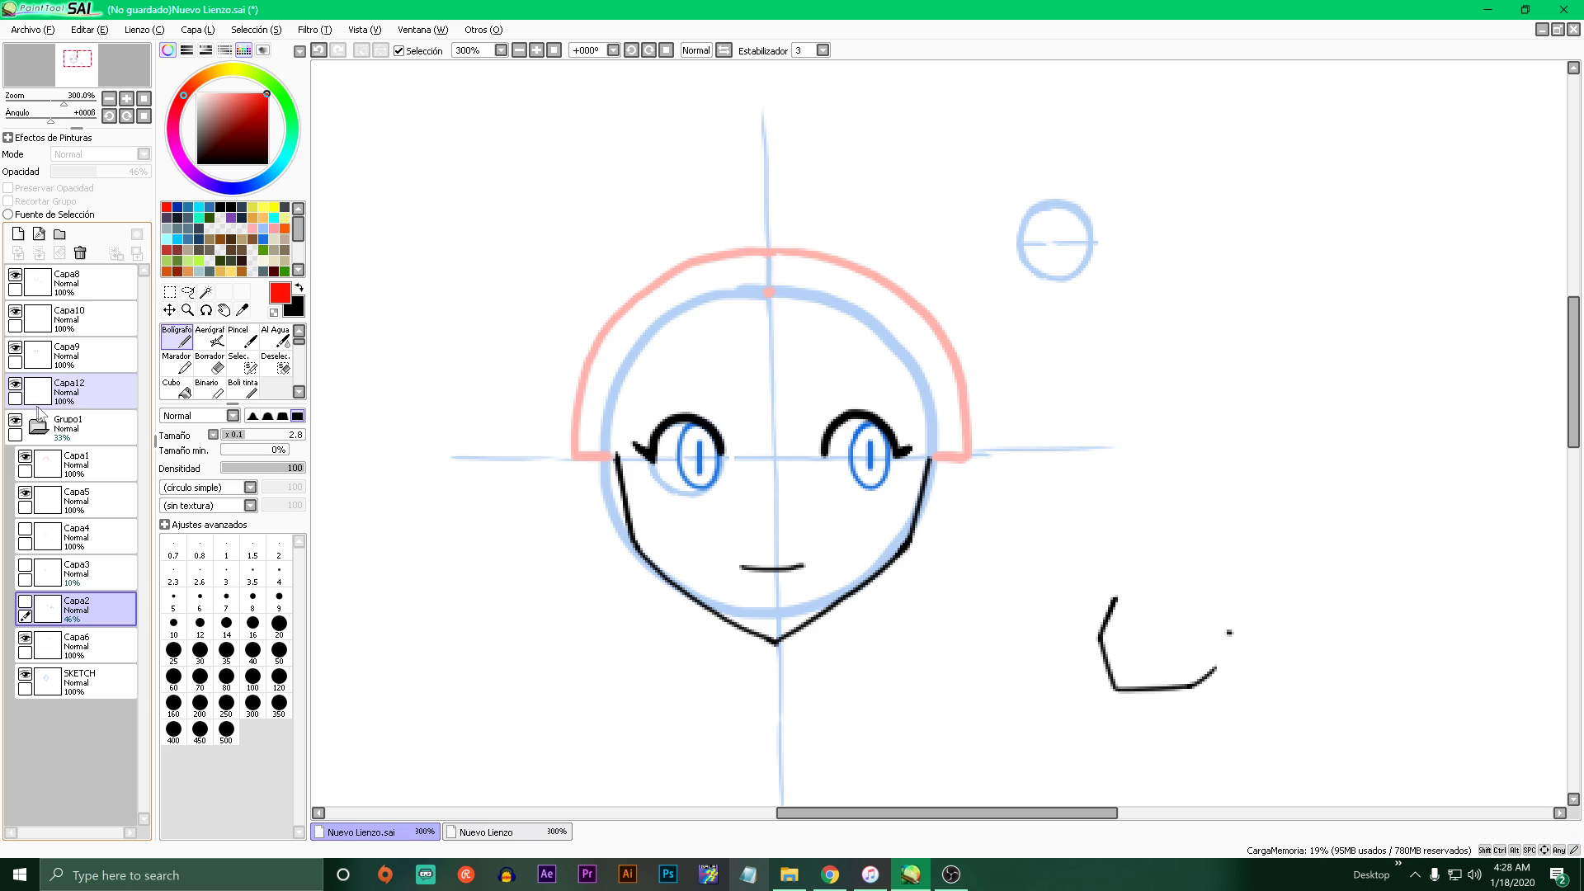
left_click(33, 391)
mouse_move(534, 231)
left_mouse_down()
mouse_move(752, 425)
mouse_move(577, 505)
left_mouse_up()
key("ctrl+z")
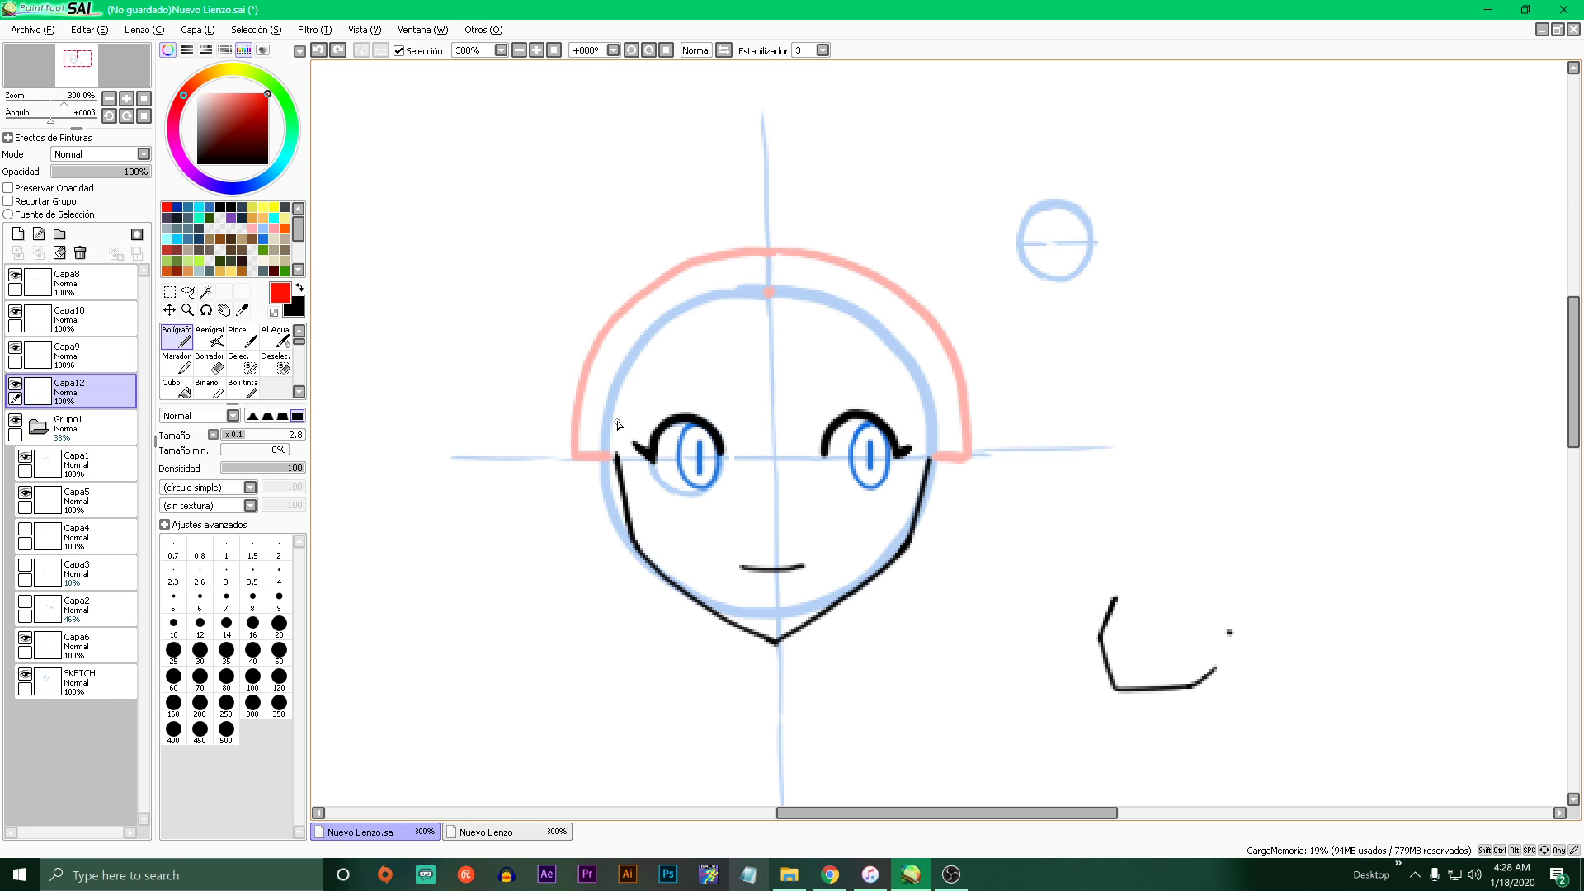
left_click_drag(618, 423, 619, 675)
left_click_drag(922, 411, 933, 684)
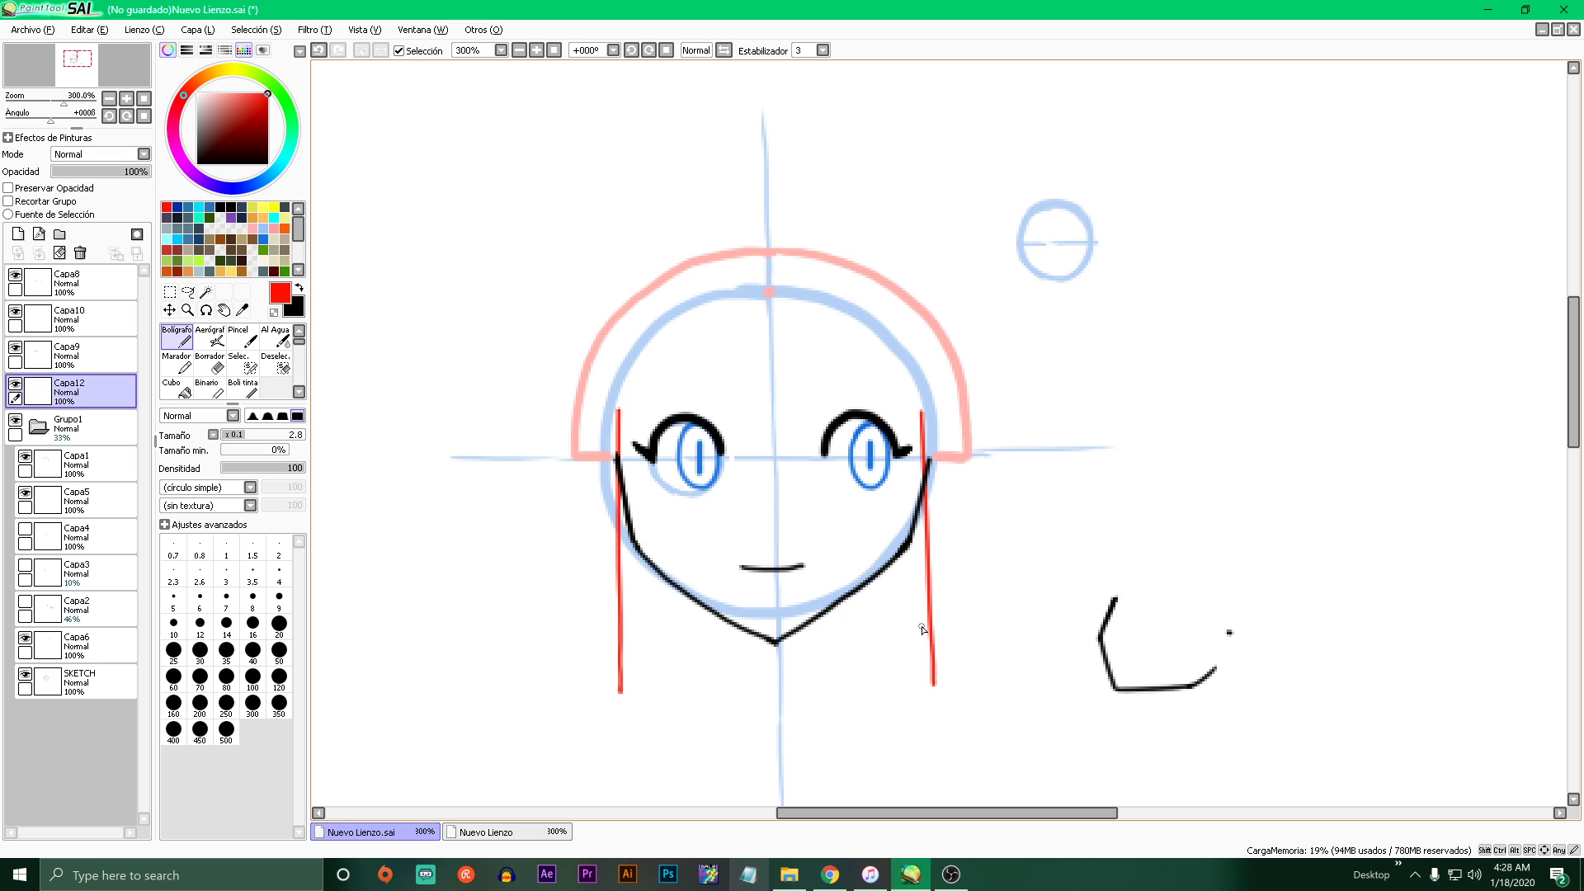
key("ctrl+z")
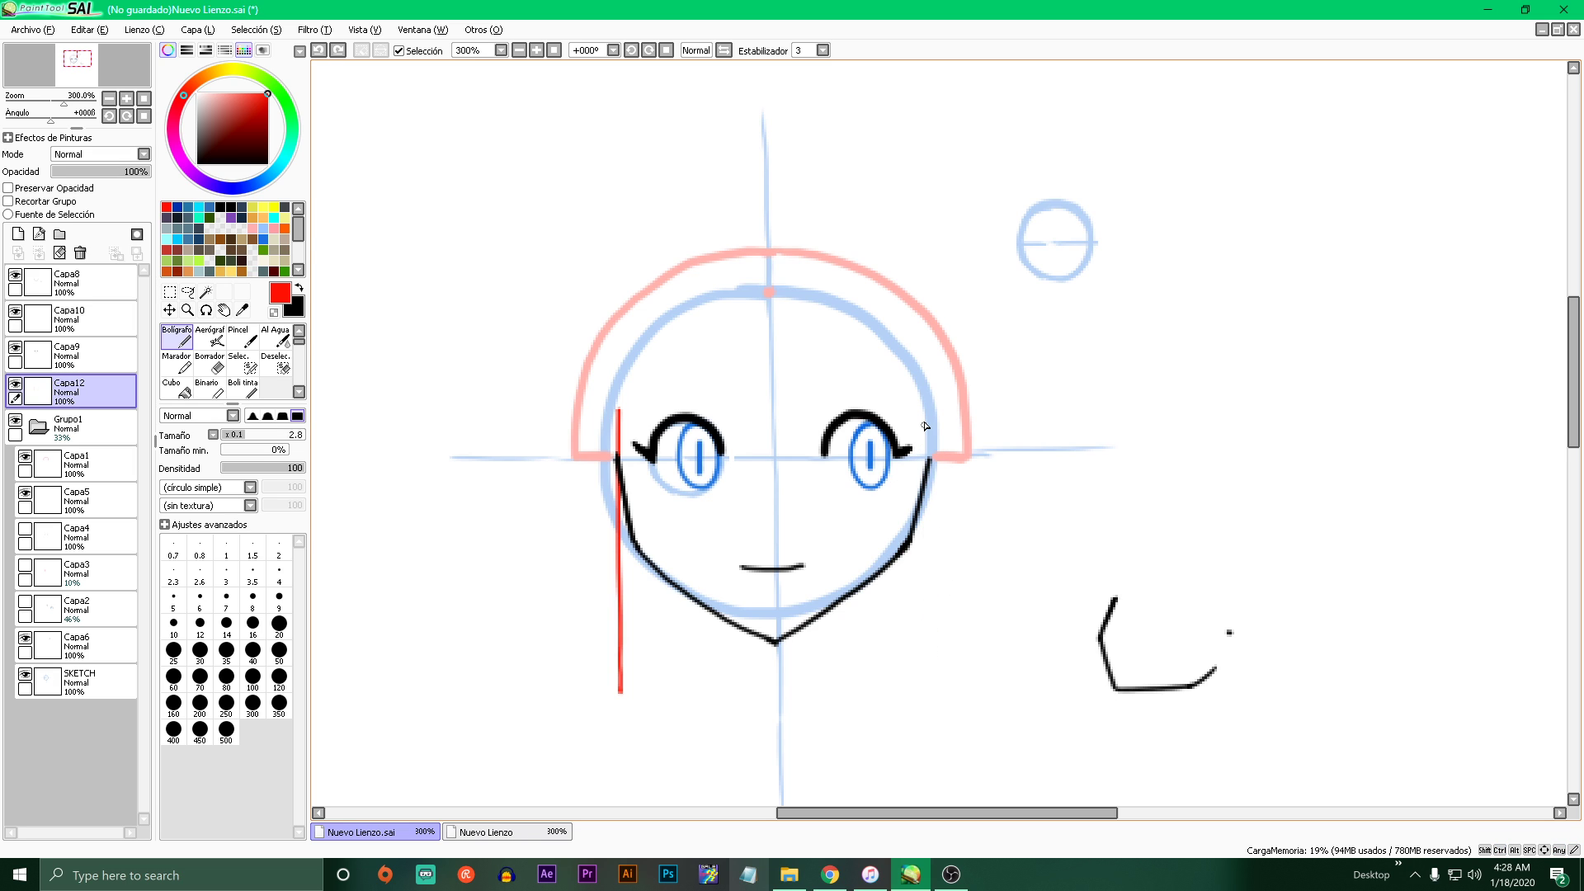
left_click_drag(928, 417, 925, 695)
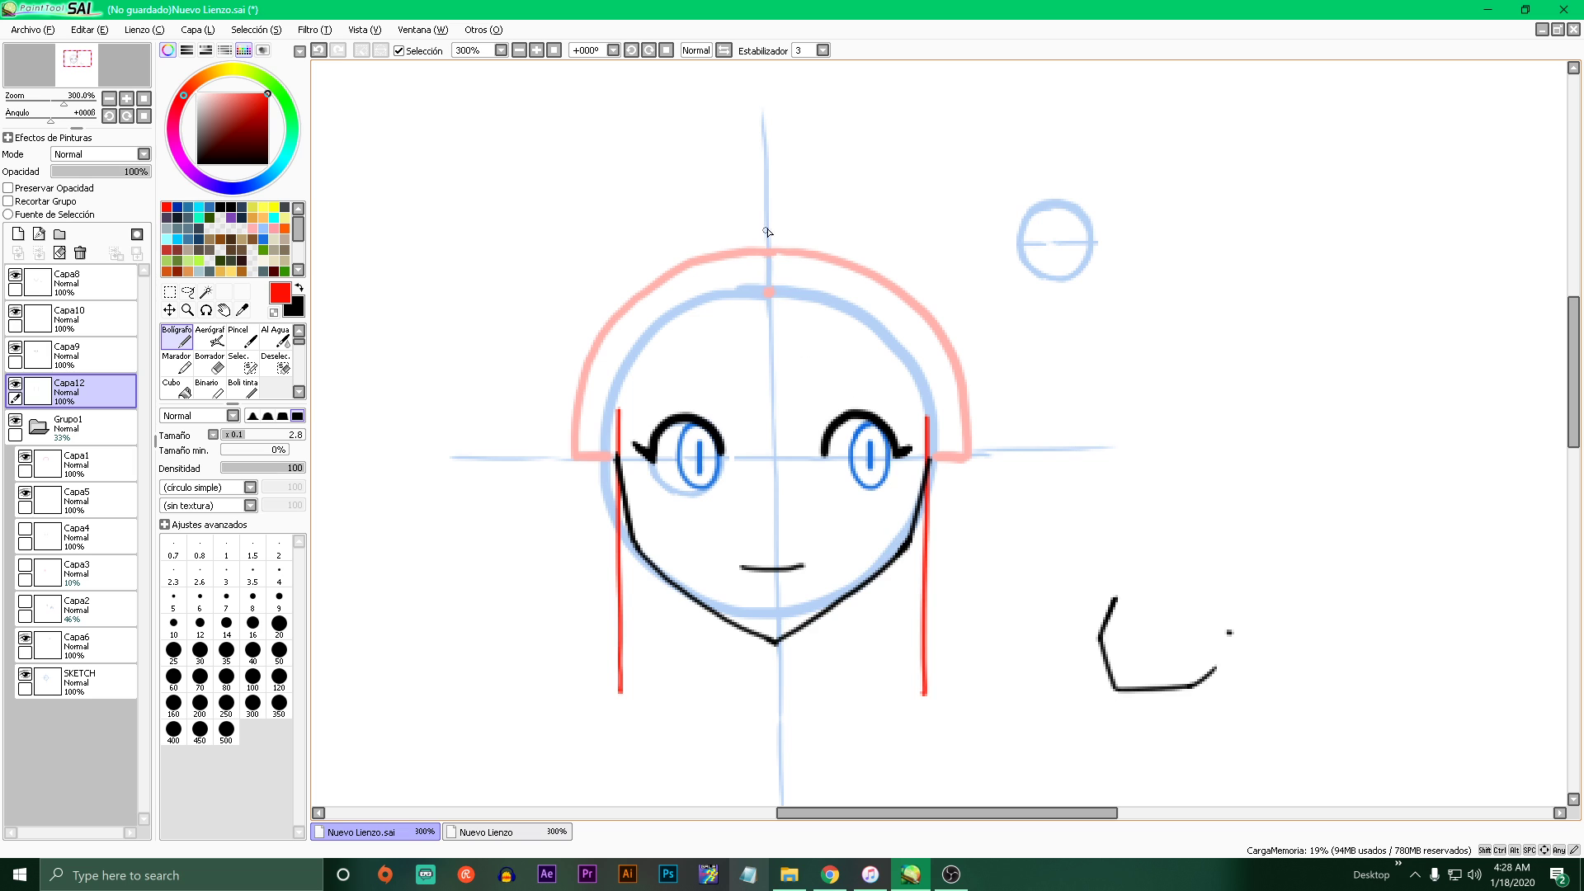
- Draw a blue dome from the top of the hair-volume arc down to the face edge on each side
left_click_drag(746, 253, 810, 259)
key("ctrl+z")
scroll(742, 274, "up", 1)
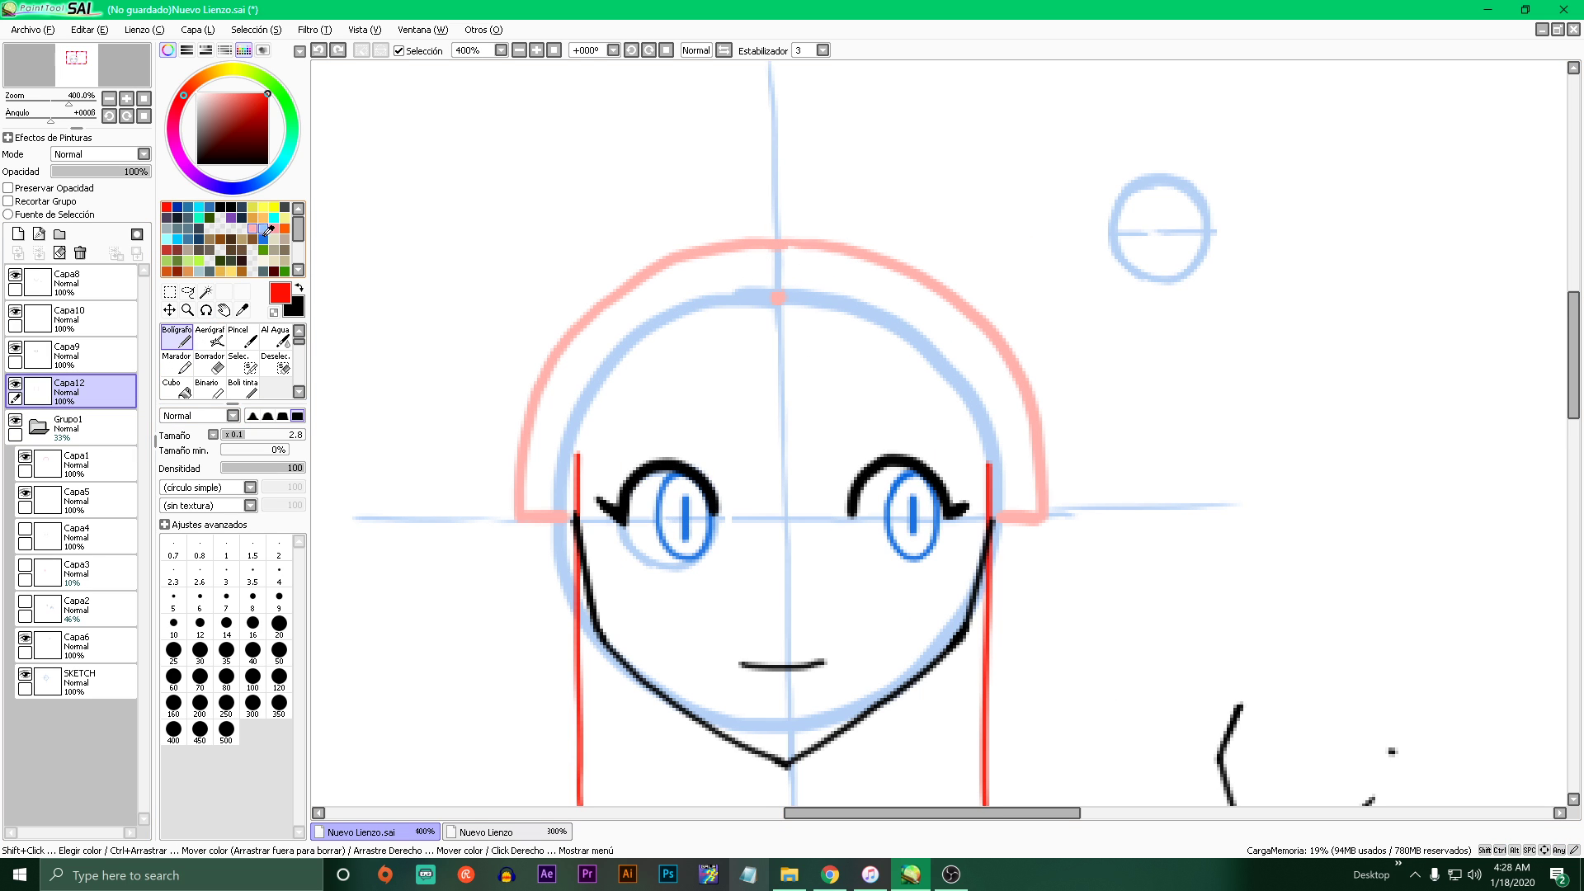
left_click(263, 239)
mouse_move(788, 242)
left_mouse_down()
mouse_move(690, 262)
mouse_move(630, 301)
mouse_move(582, 371)
mouse_move(575, 537)
left_mouse_up()
mouse_move(781, 248)
left_mouse_down()
mouse_move(902, 277)
mouse_move(949, 321)
mouse_move(988, 401)
mouse_move(994, 528)
left_mouse_up()
scroll(993, 541, "down", 5)
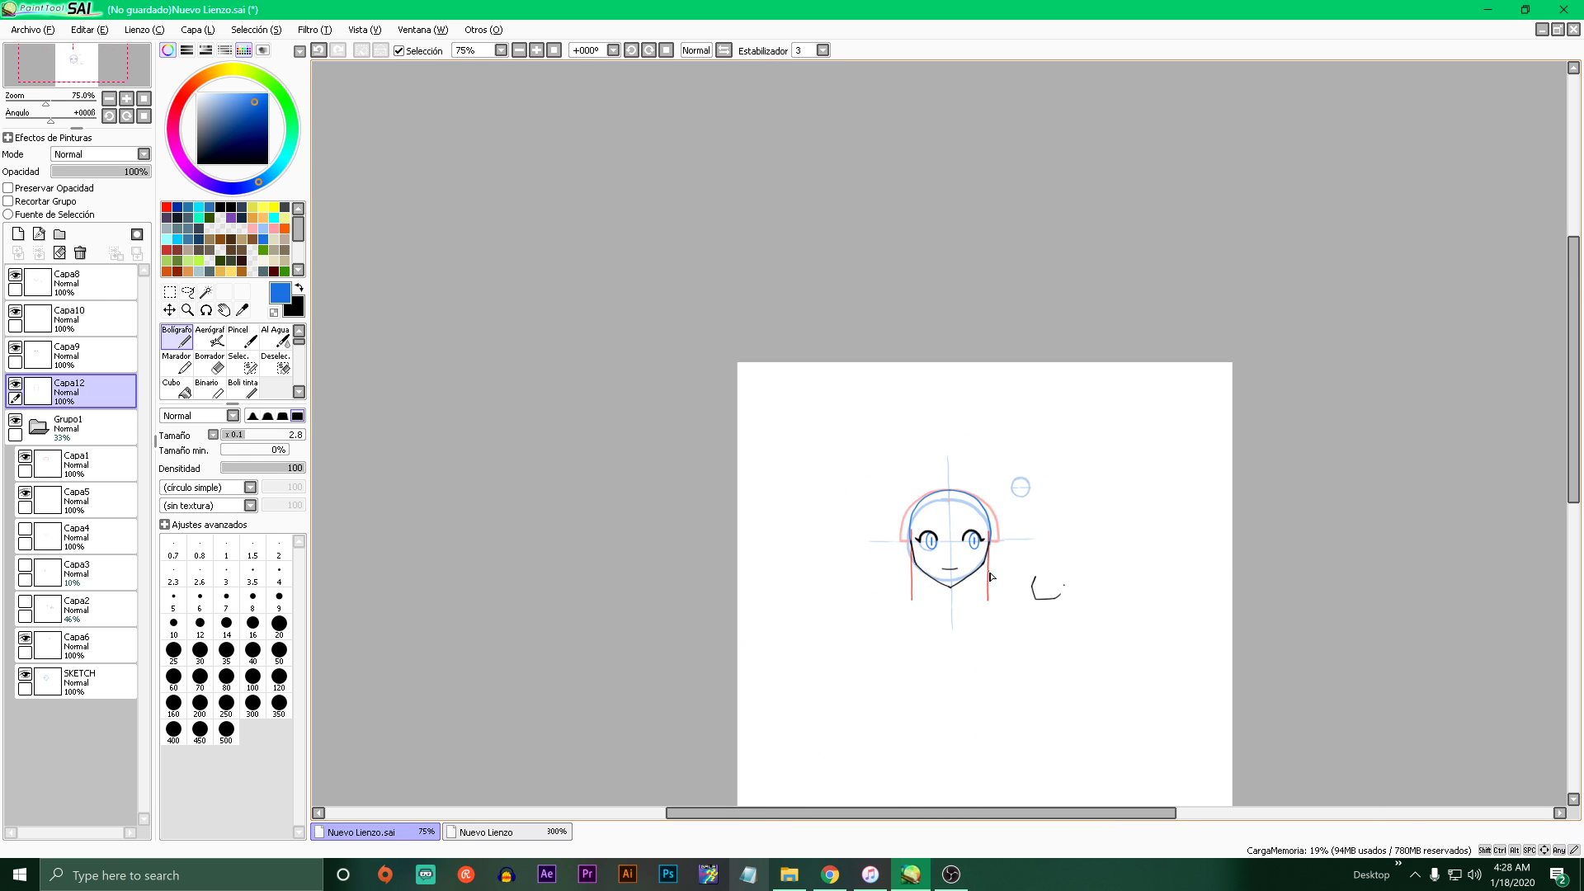
scroll(992, 565, "up", 4)
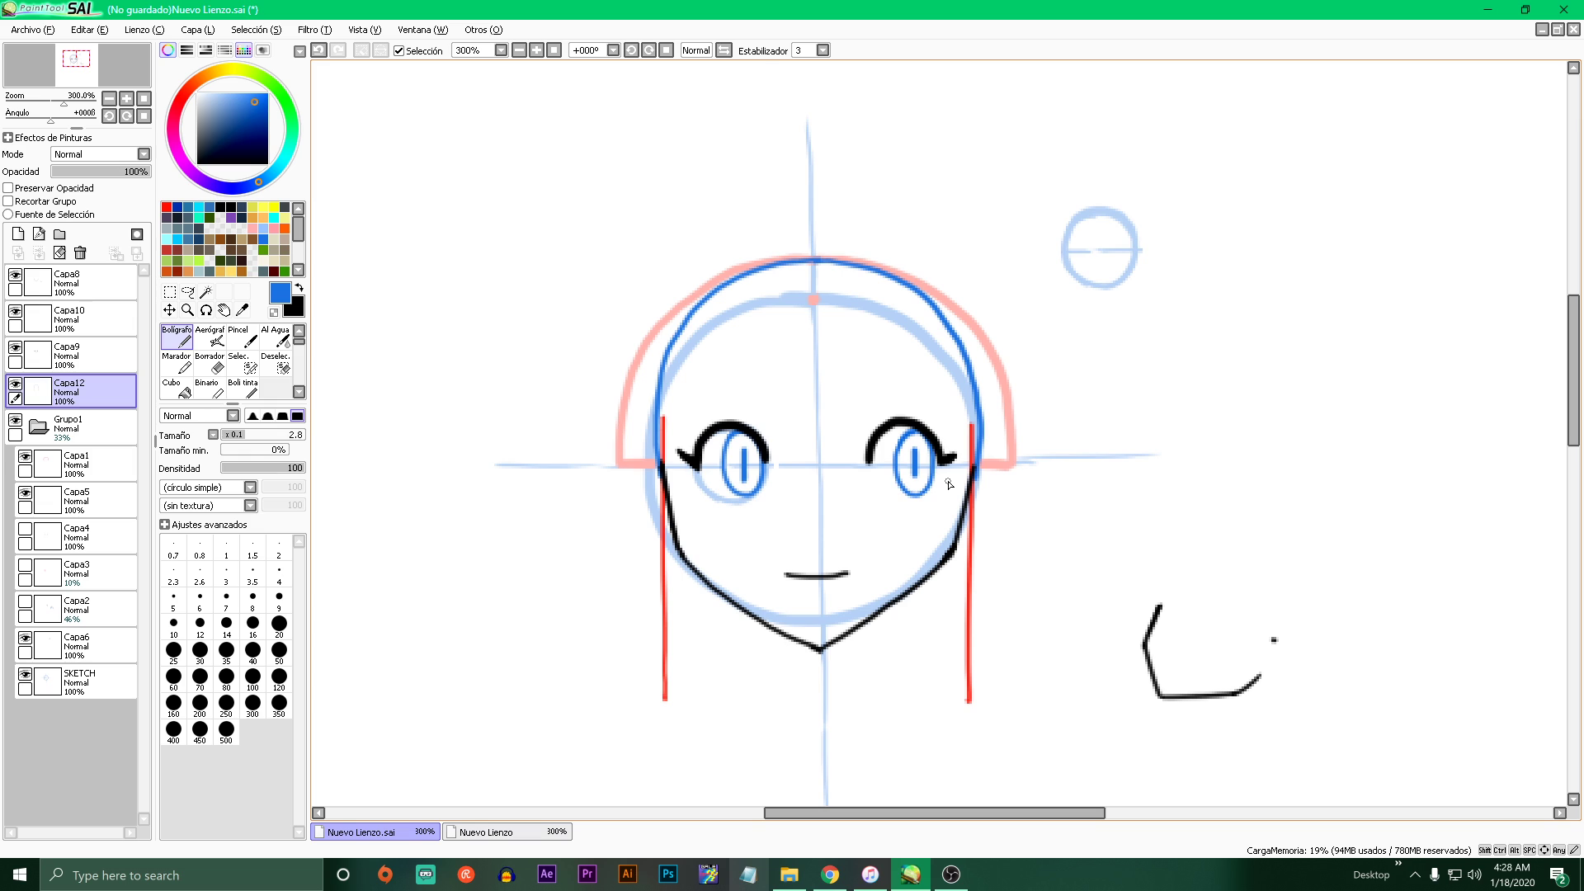
scroll(993, 487, "up", 1)
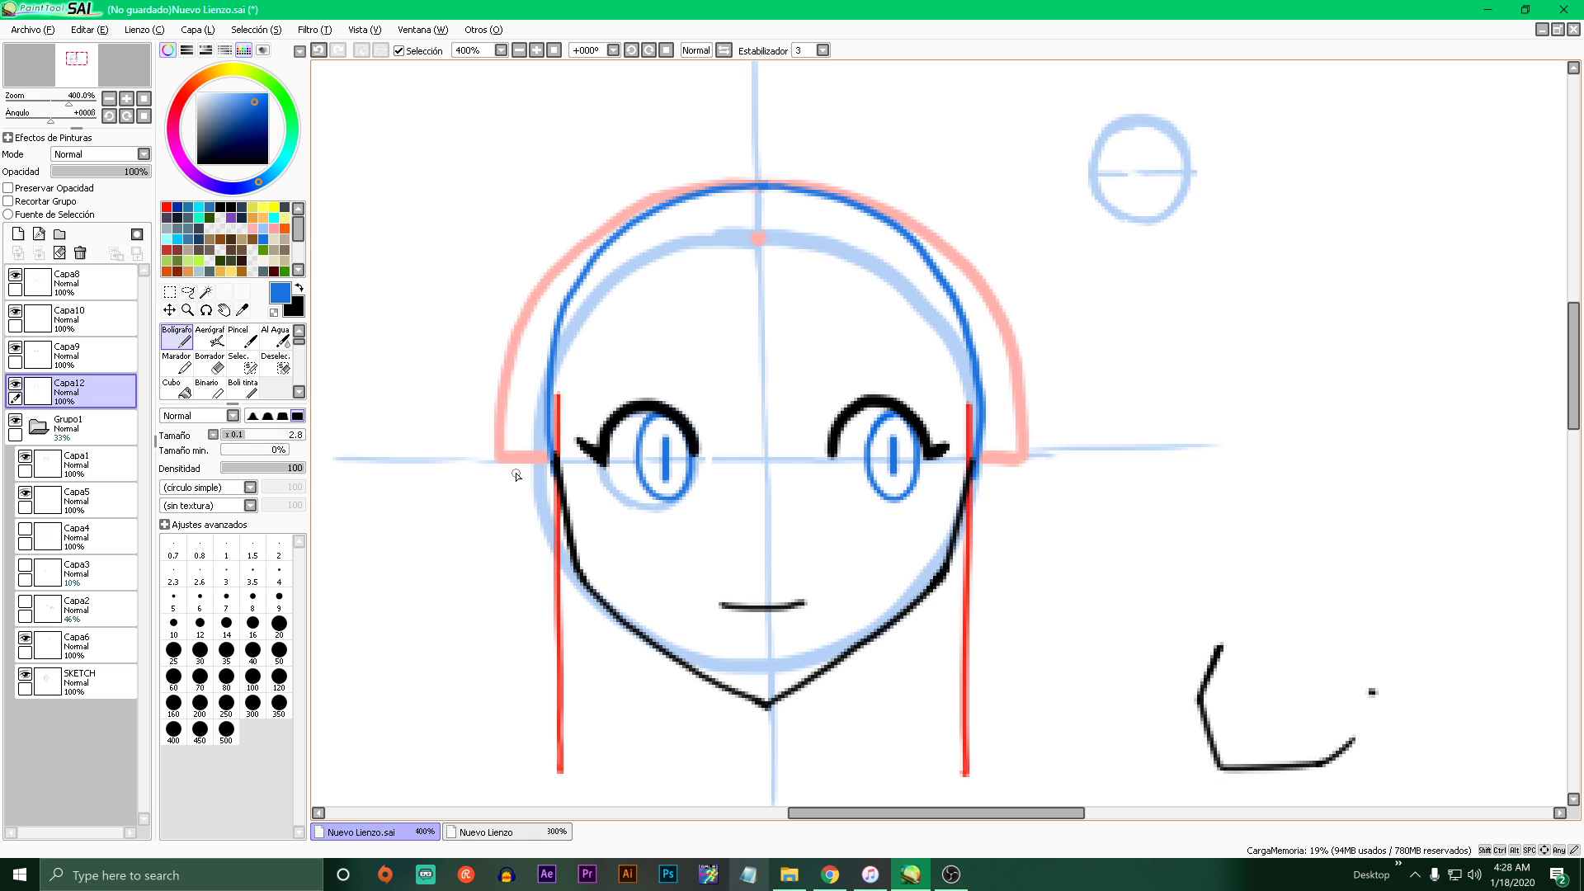
- Create a new layer and fill a rectangular selection across both eyes with purple
left_click(17, 234)
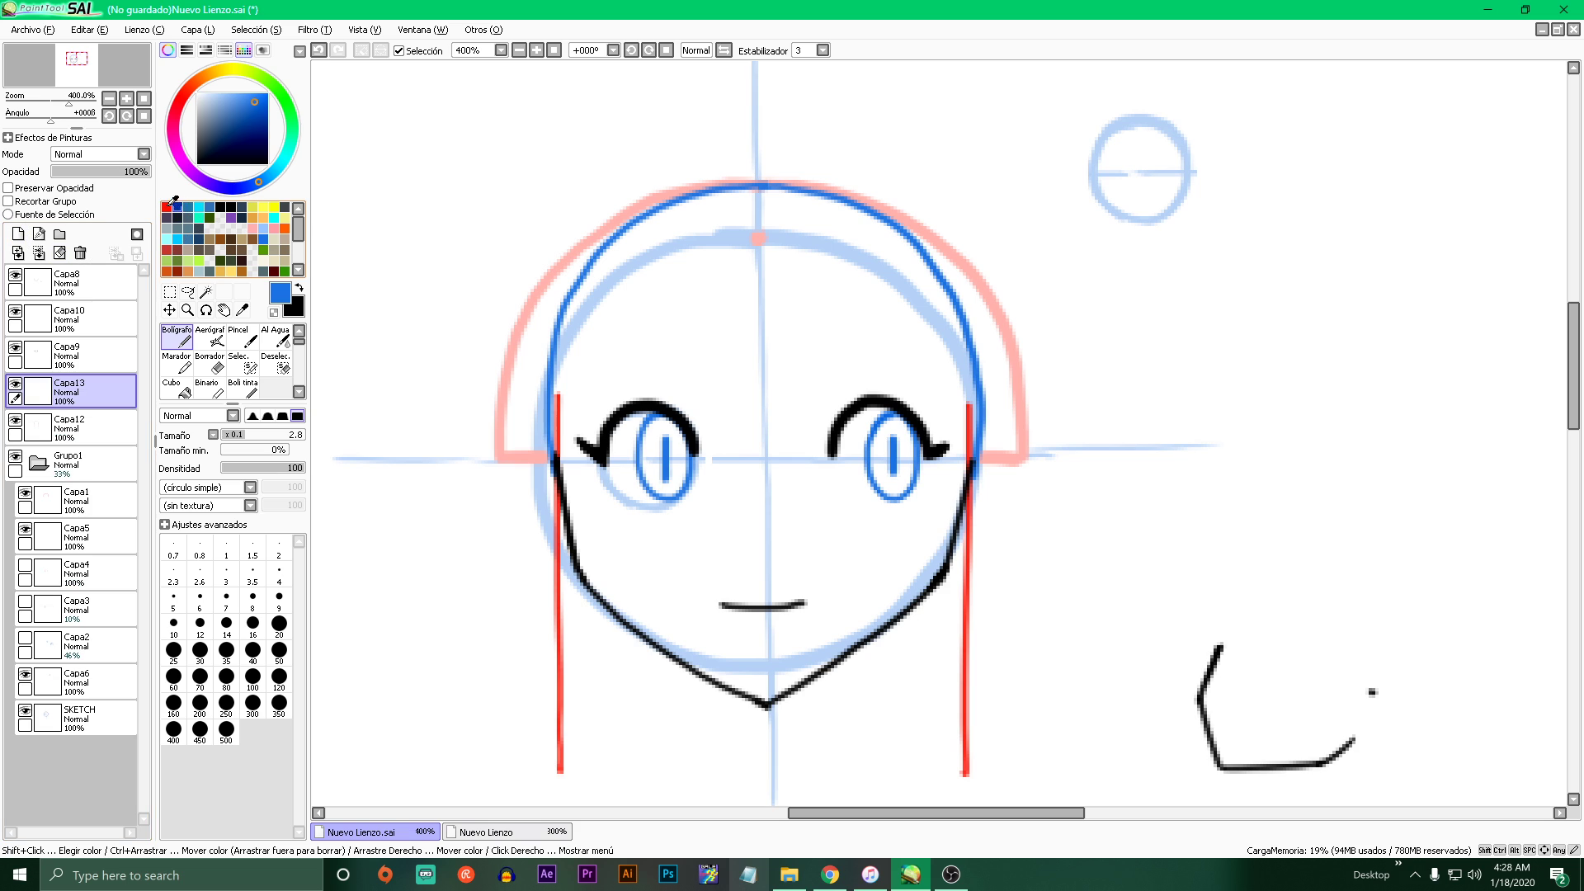
left_click(168, 206)
left_click(242, 217)
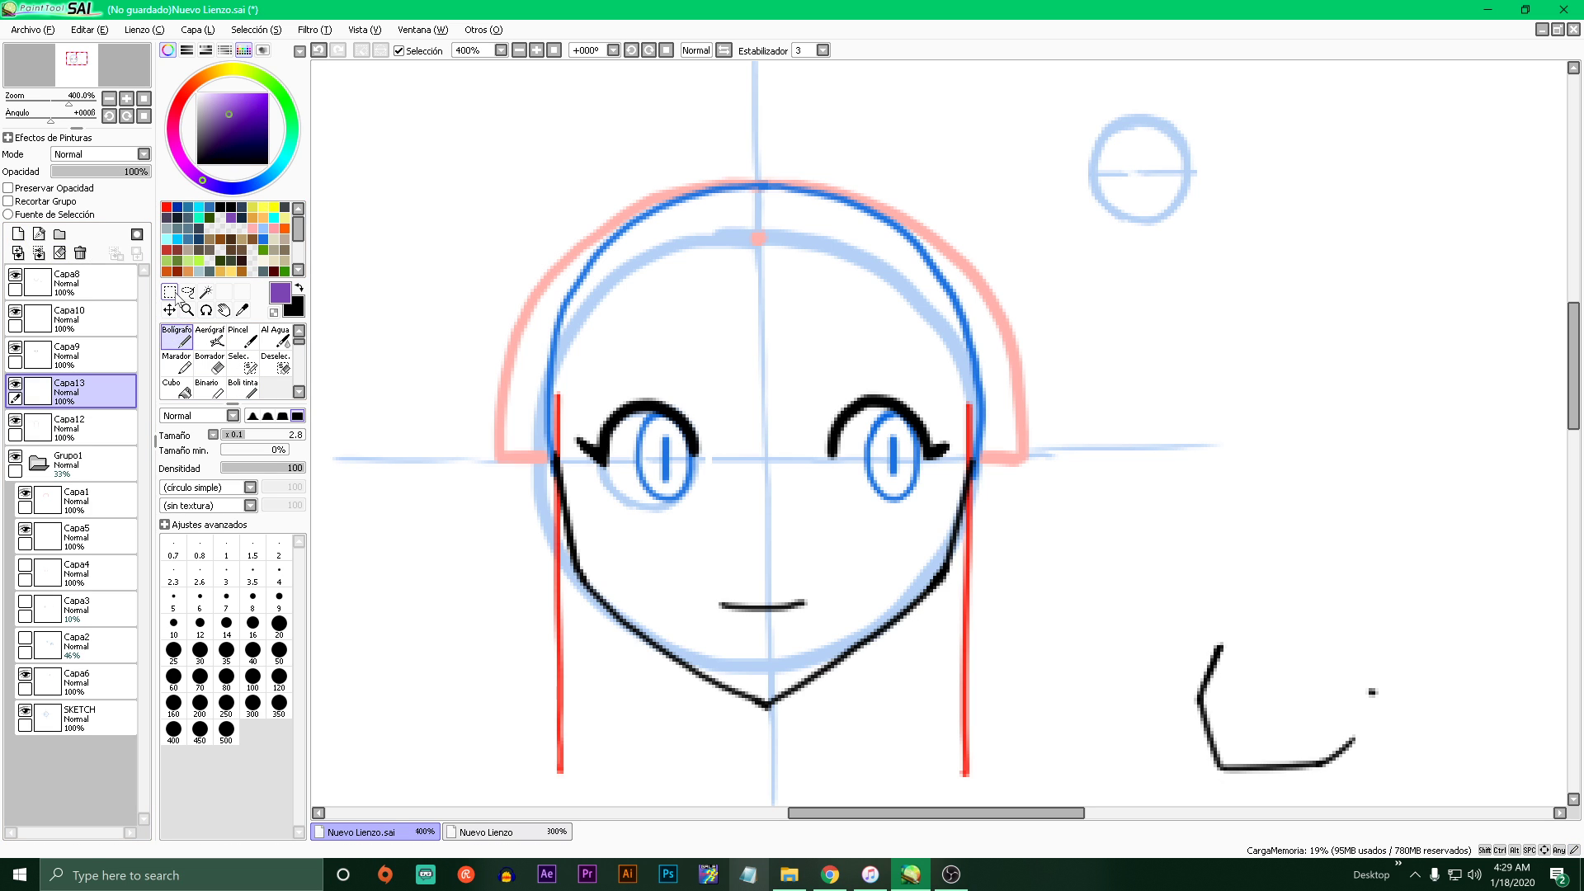
left_click(170, 292)
mouse_move(570, 402)
left_mouse_down()
mouse_move(902, 513)
mouse_move(963, 509)
left_mouse_up()
left_click(177, 387)
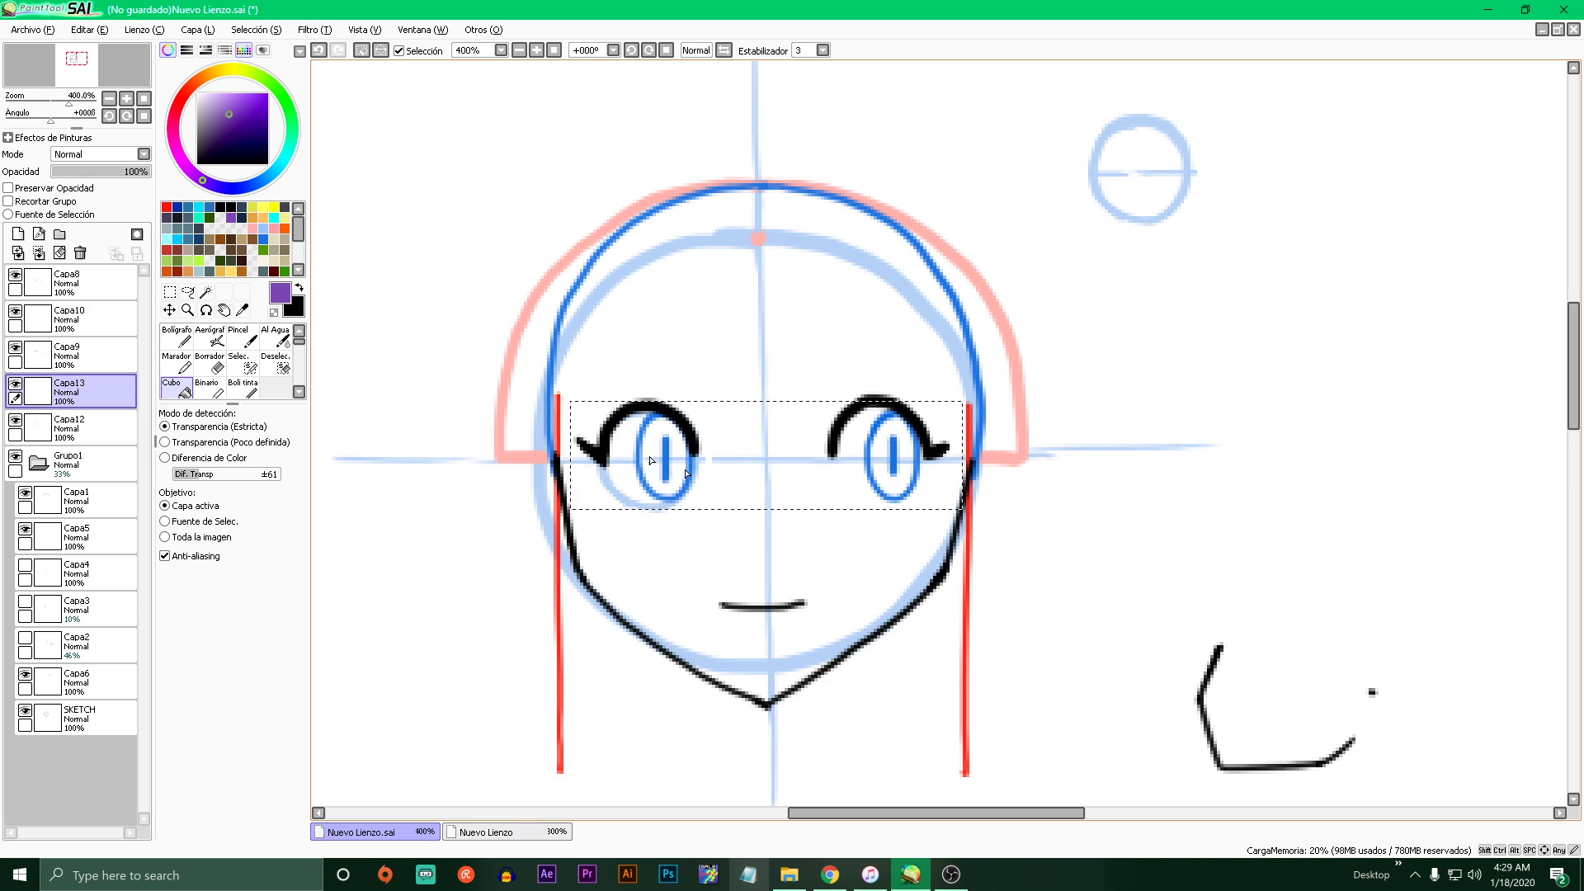
left_click(651, 460)
- Deselect the band, move its layer to the top of the stack and set its opacity to 22%
key("ctrl+d")
left_click_drag(83, 392, 113, 237)
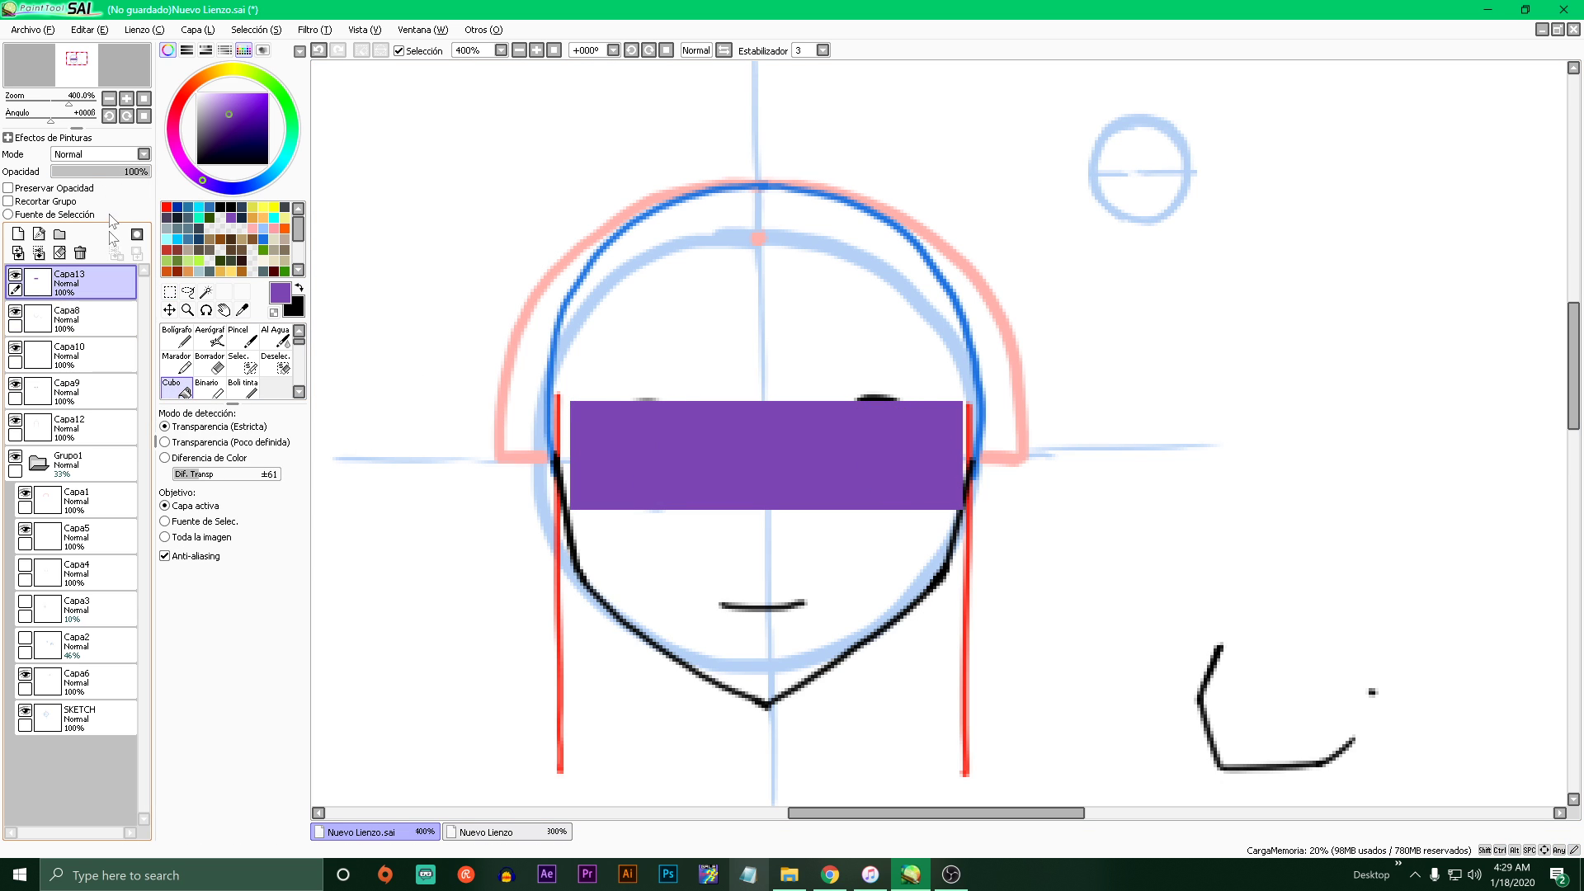
left_click_drag(133, 171, 82, 178)
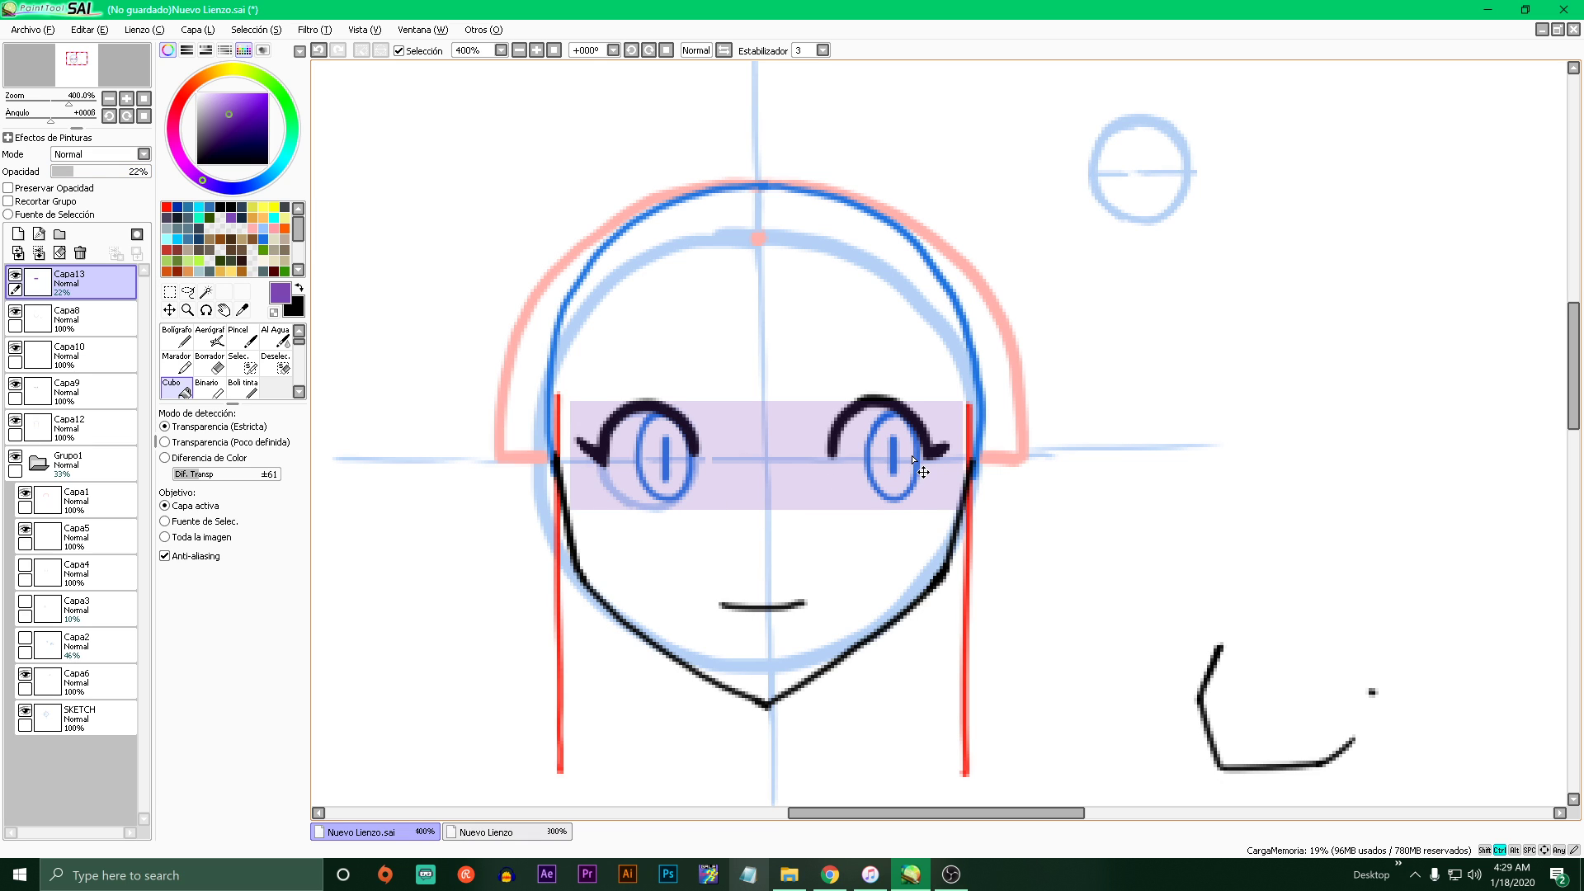
- Move the purple band down to start at the horizontal eye line and widen it past both sides of the face
left_click_drag(918, 459, 914, 532)
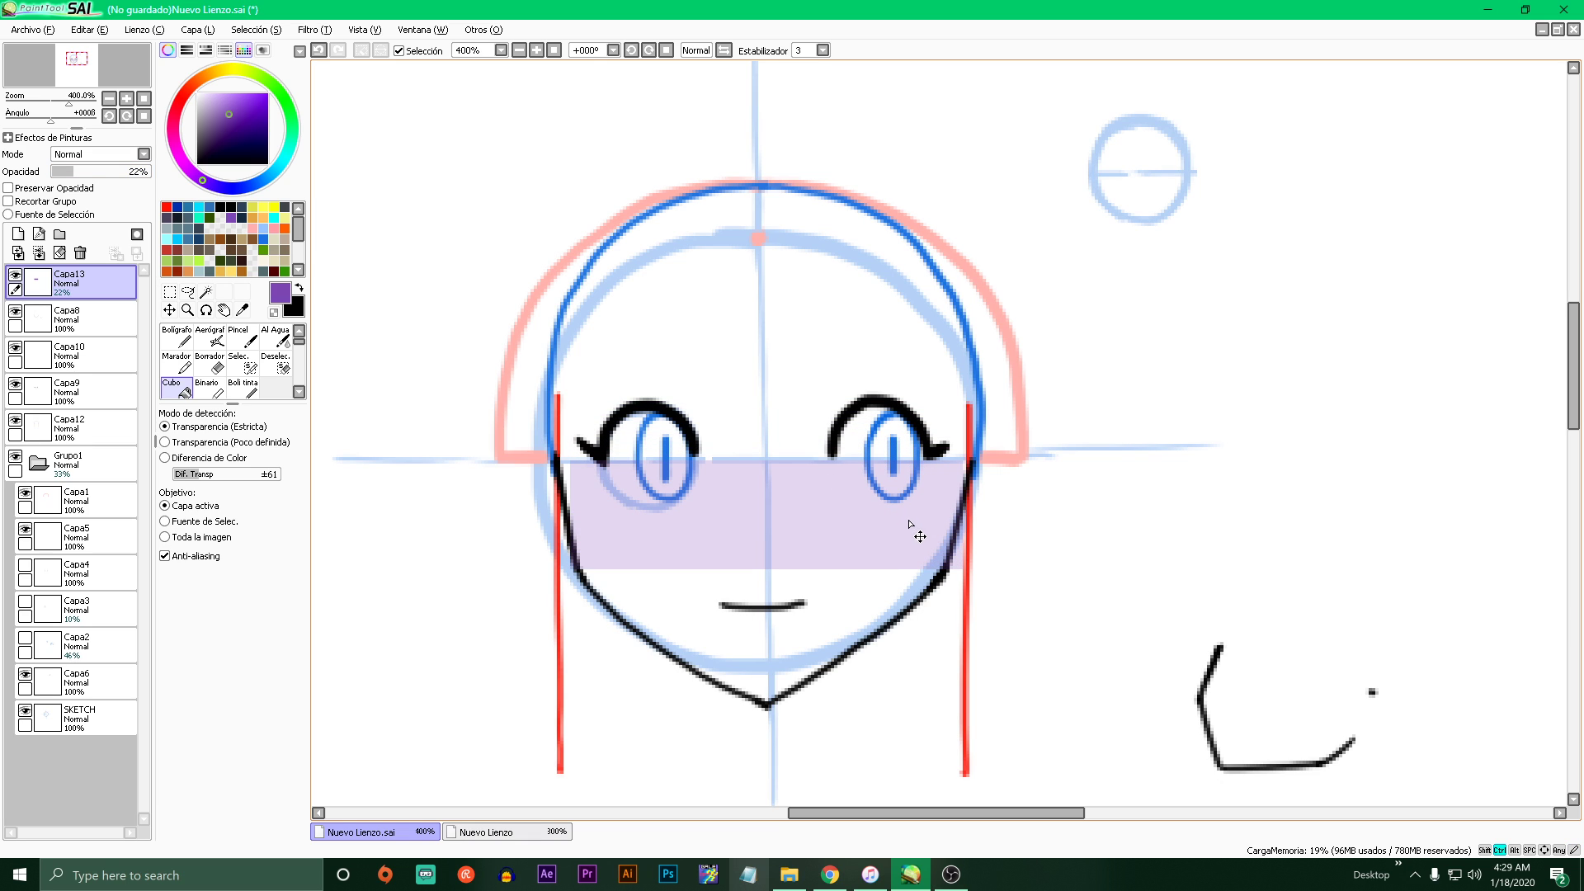
key("ctrl+t")
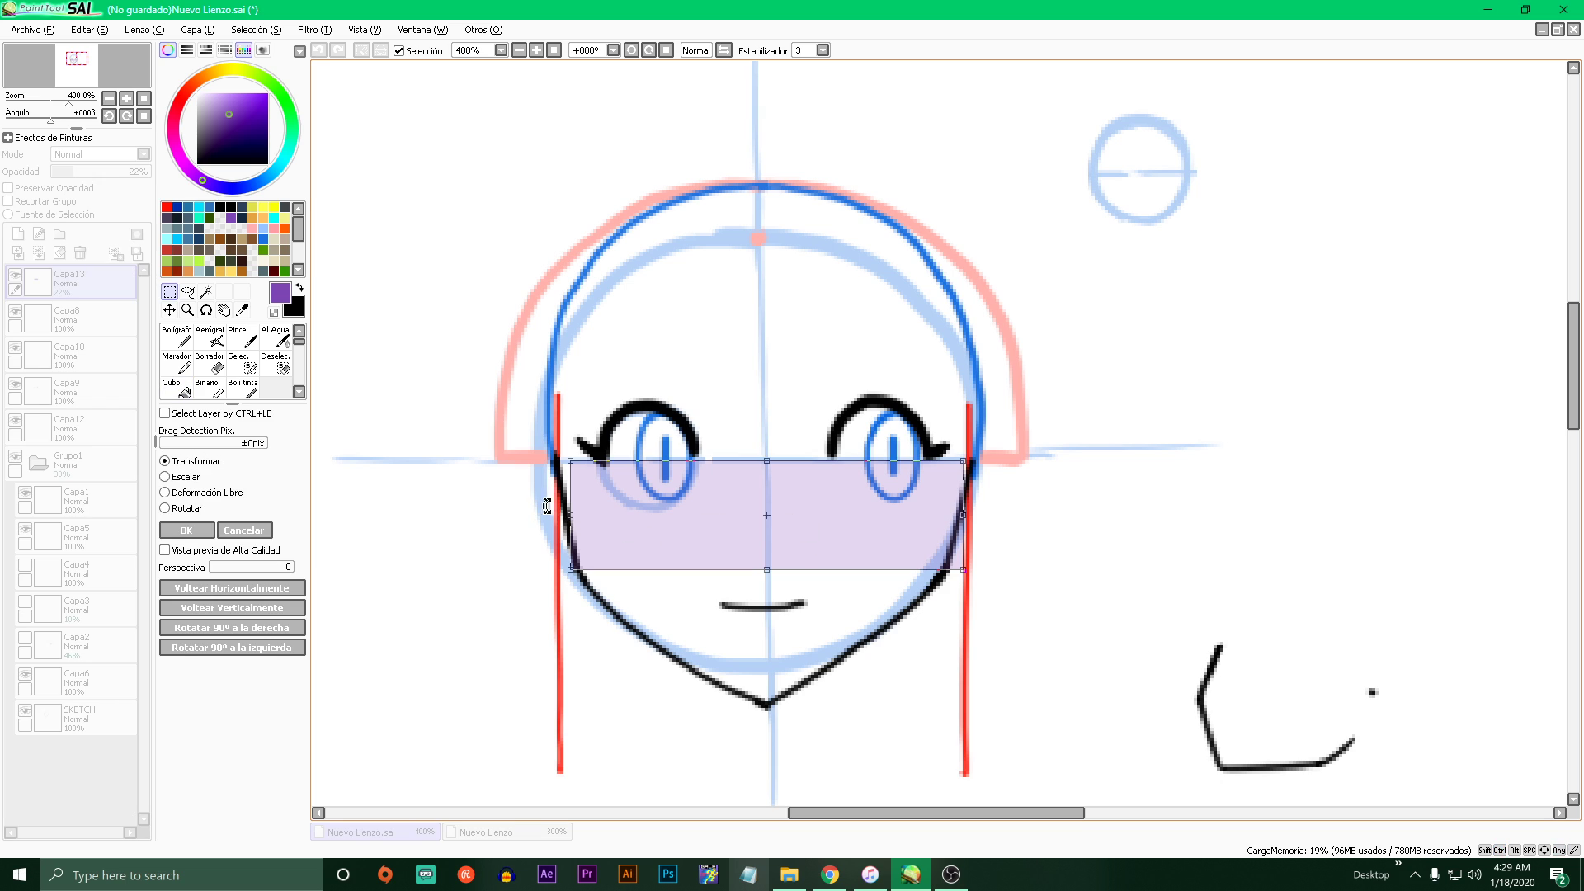
left_click_drag(548, 510, 518, 520)
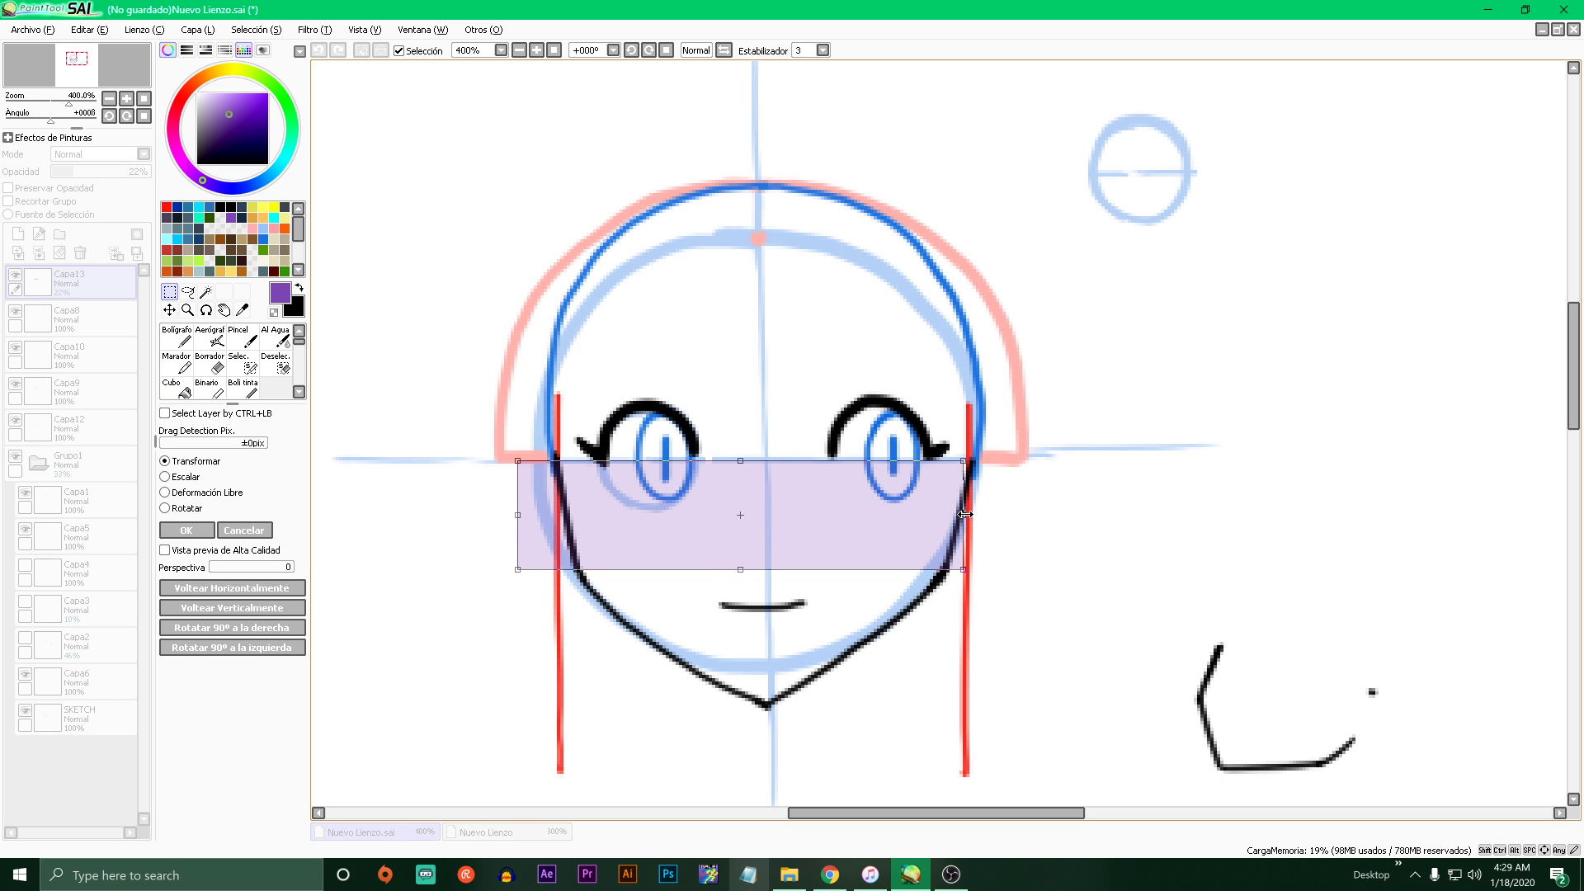
left_click_drag(965, 514, 991, 519)
key("Return")
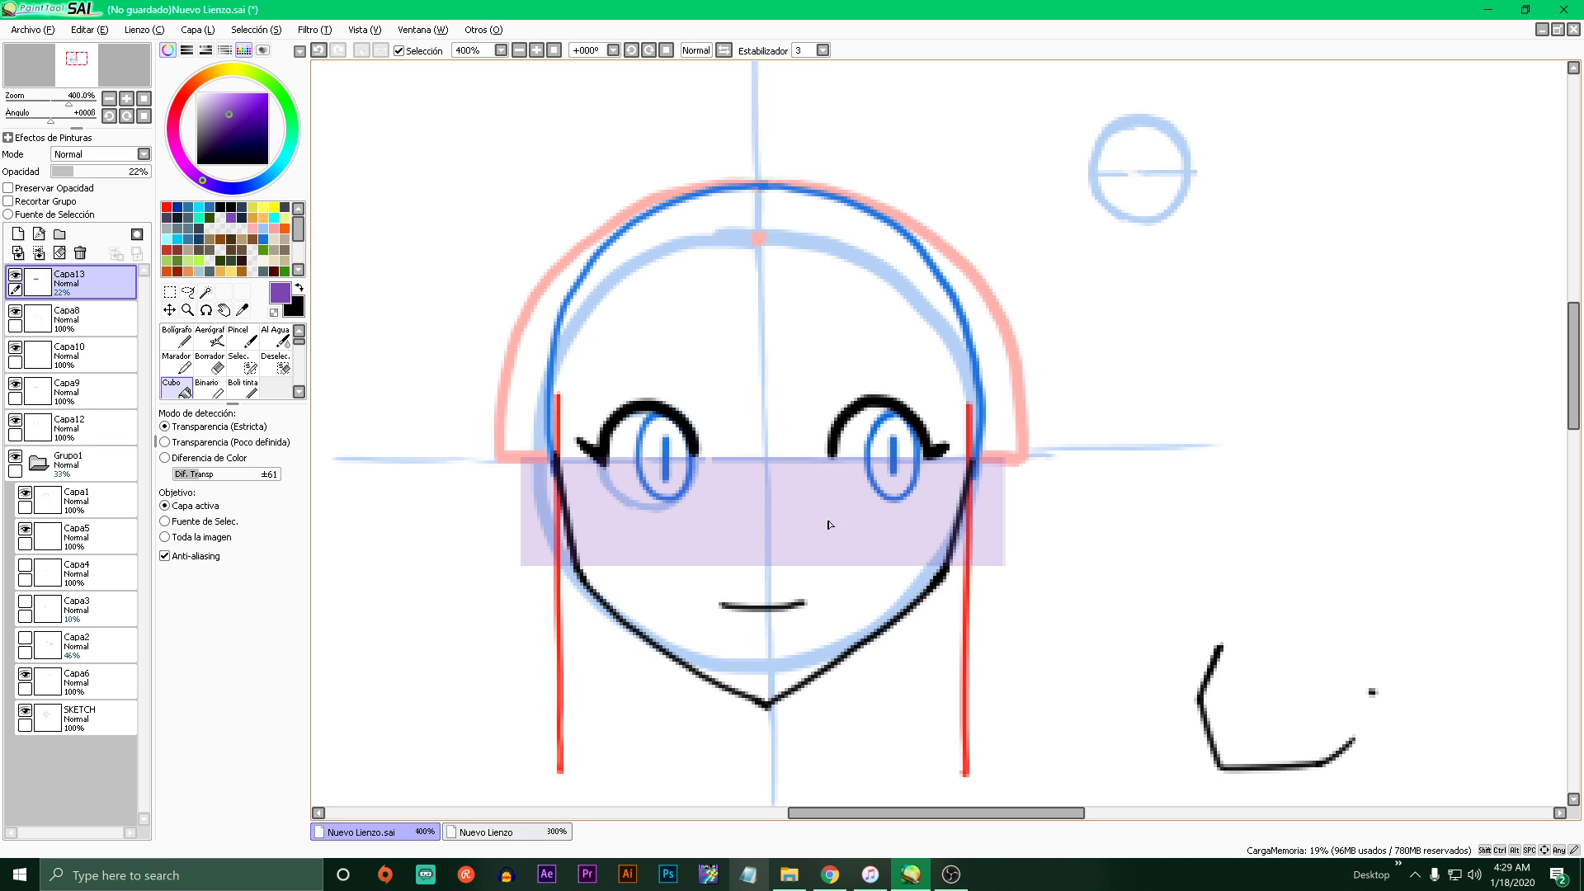
- Move the purple band over the mouth, up above the eyes, and back down across the lower eyes and cheeks
left_click_drag(822, 533, 820, 612)
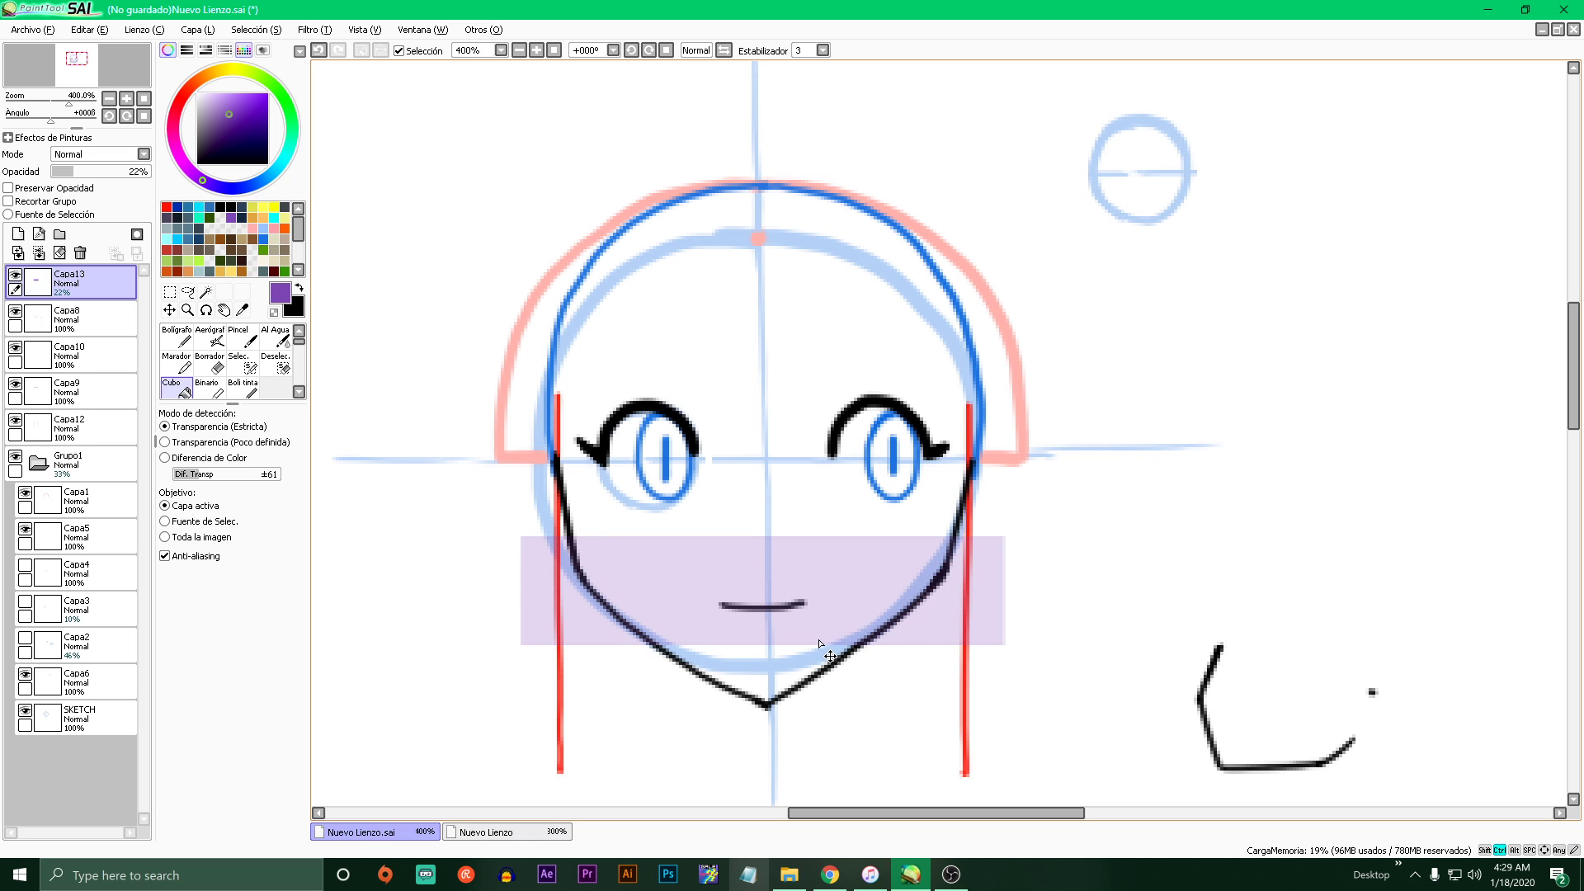
left_click_drag(839, 607, 840, 428)
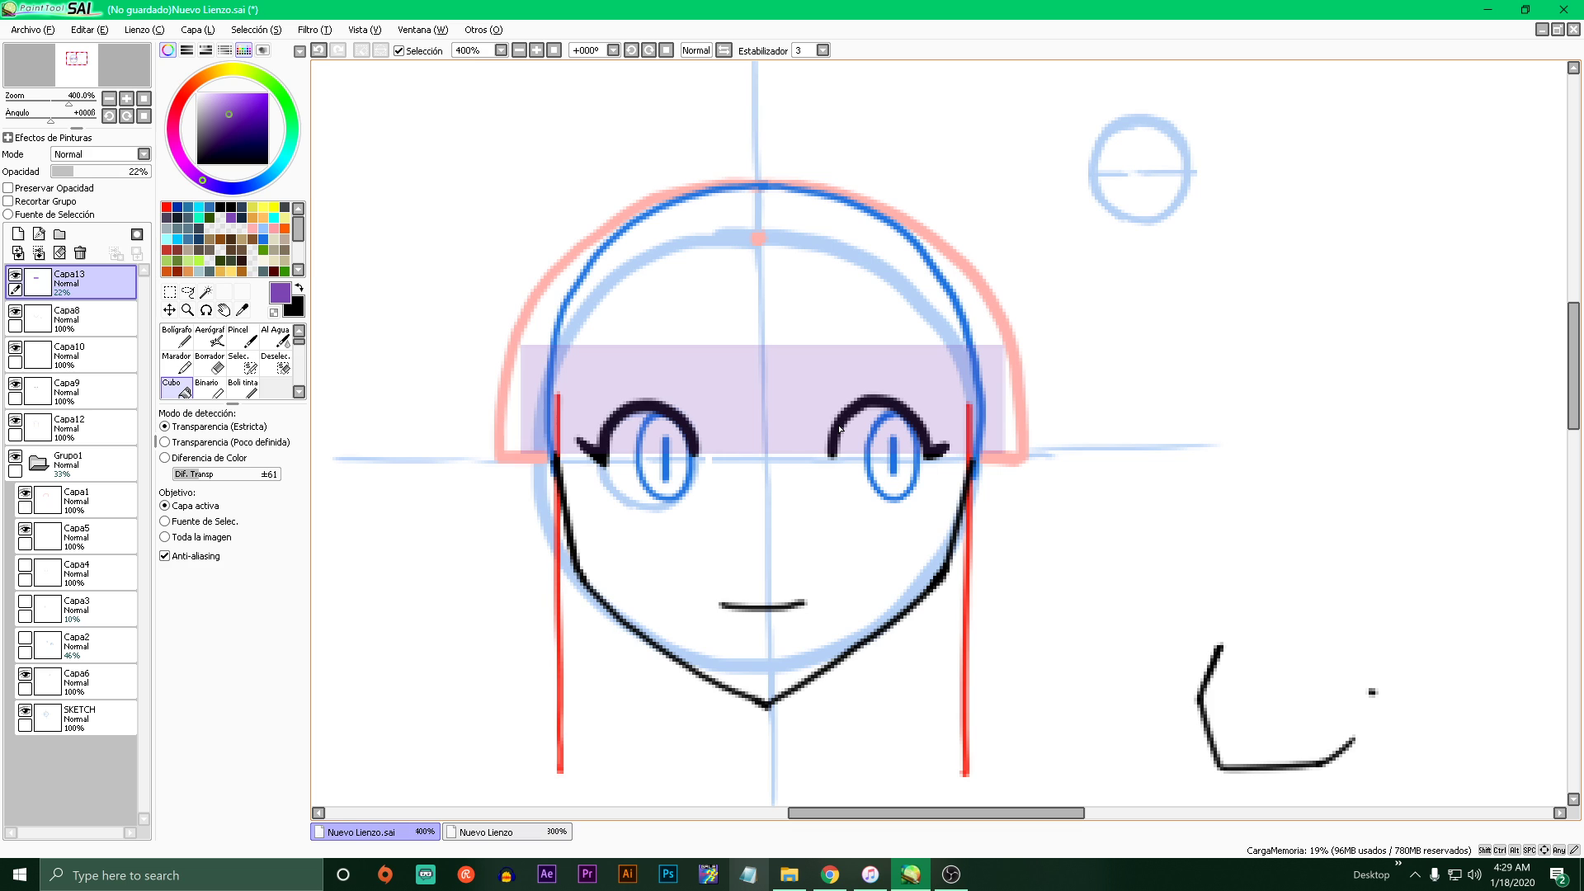
left_click_drag(786, 406, 772, 434)
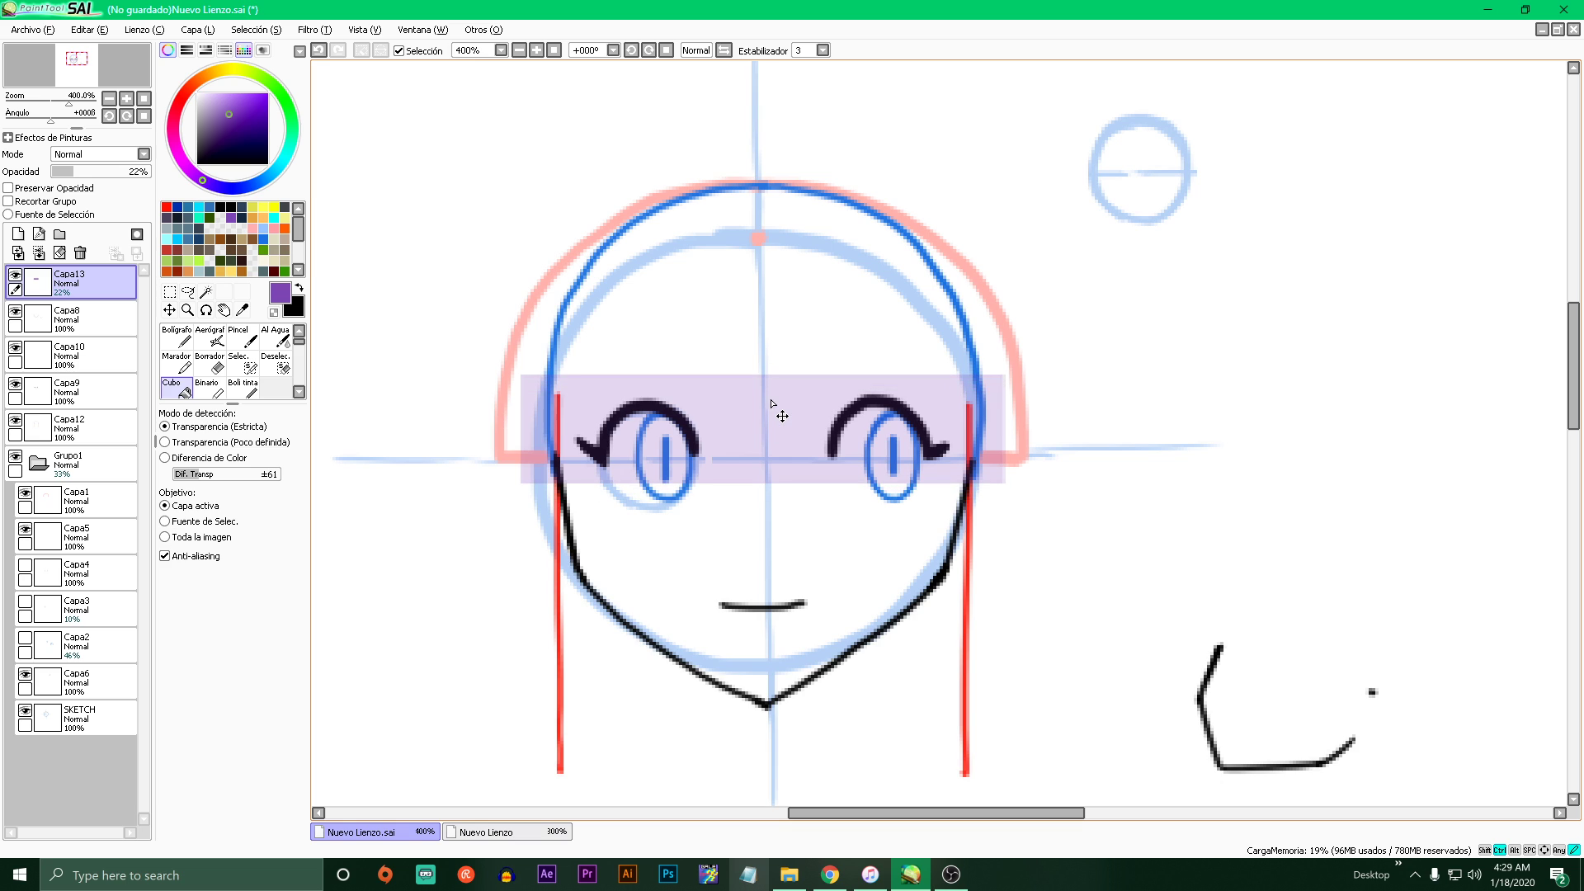
left_click_drag(771, 403, 814, 491)
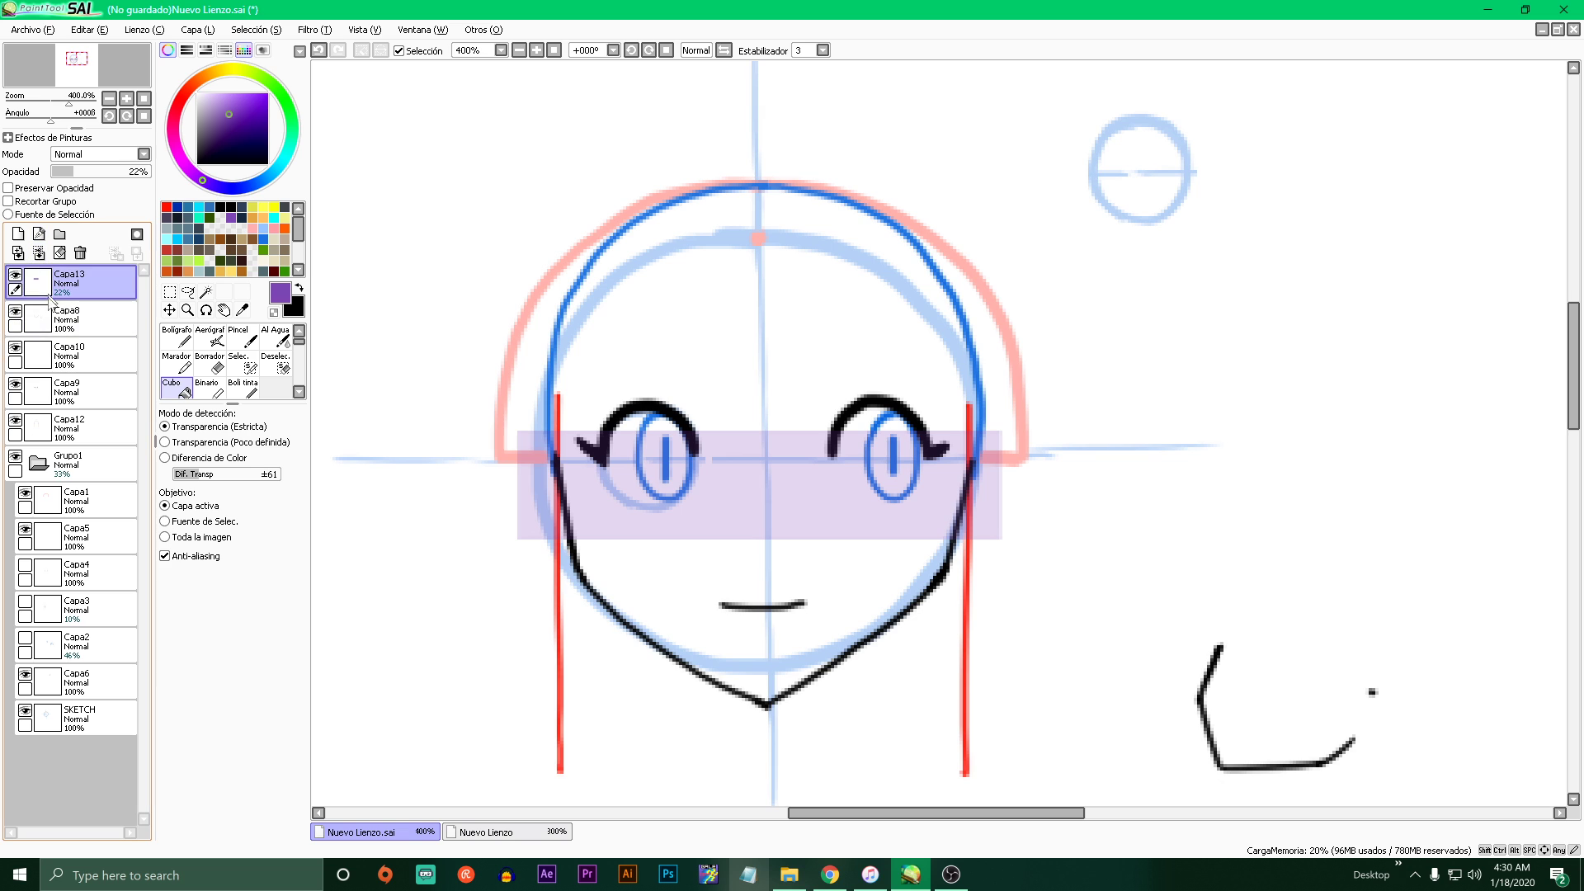
left_click(15, 347)
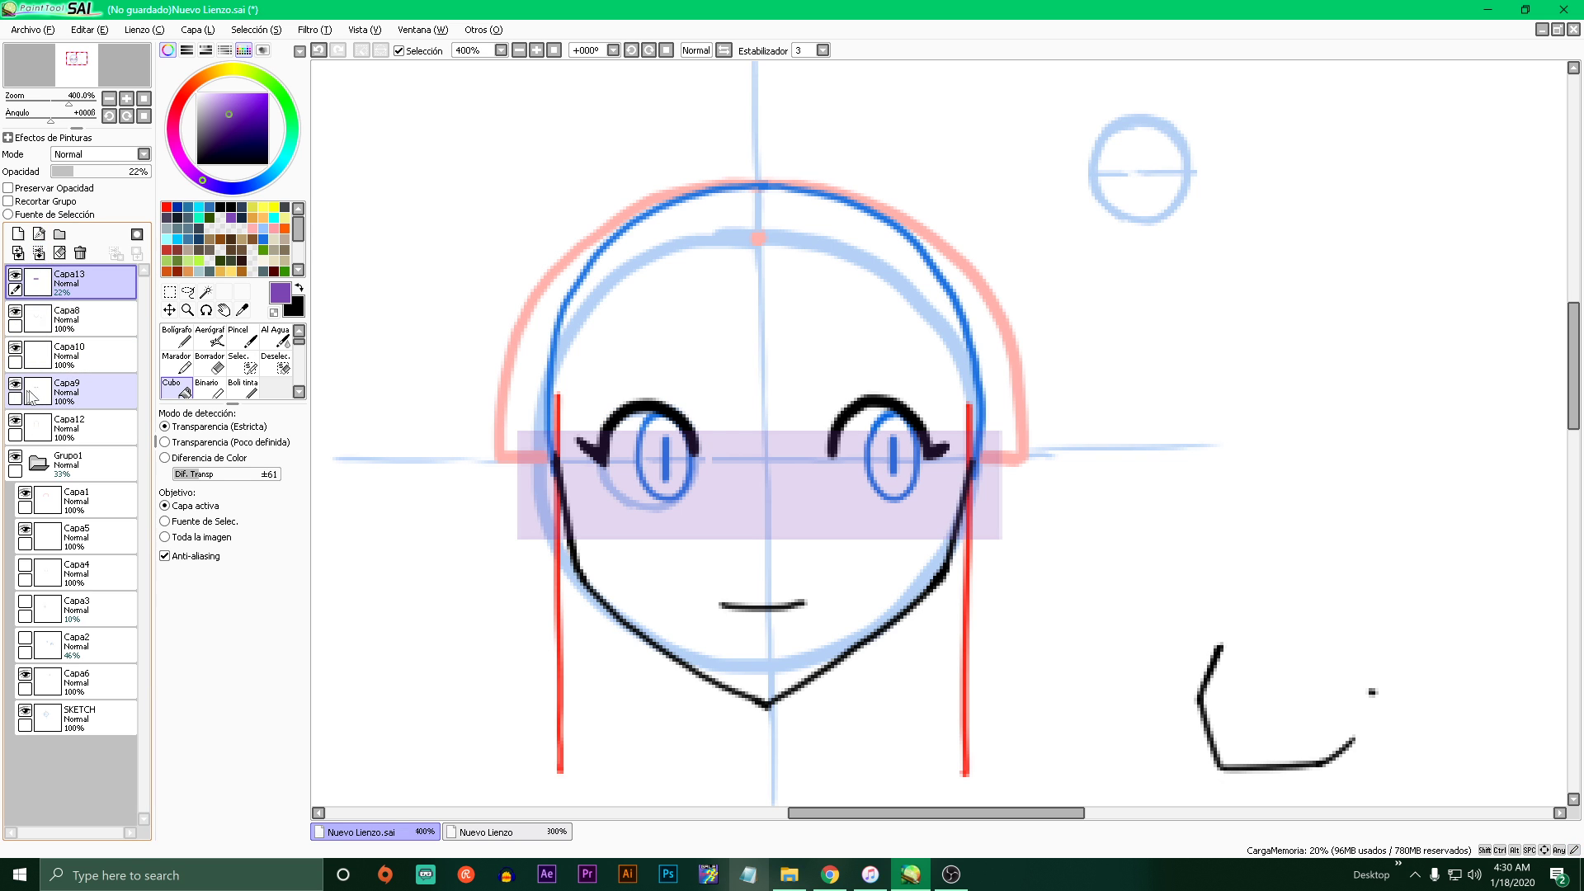
left_click(91, 391)
left_click(177, 337)
left_click_drag(715, 434, 1048, 530)
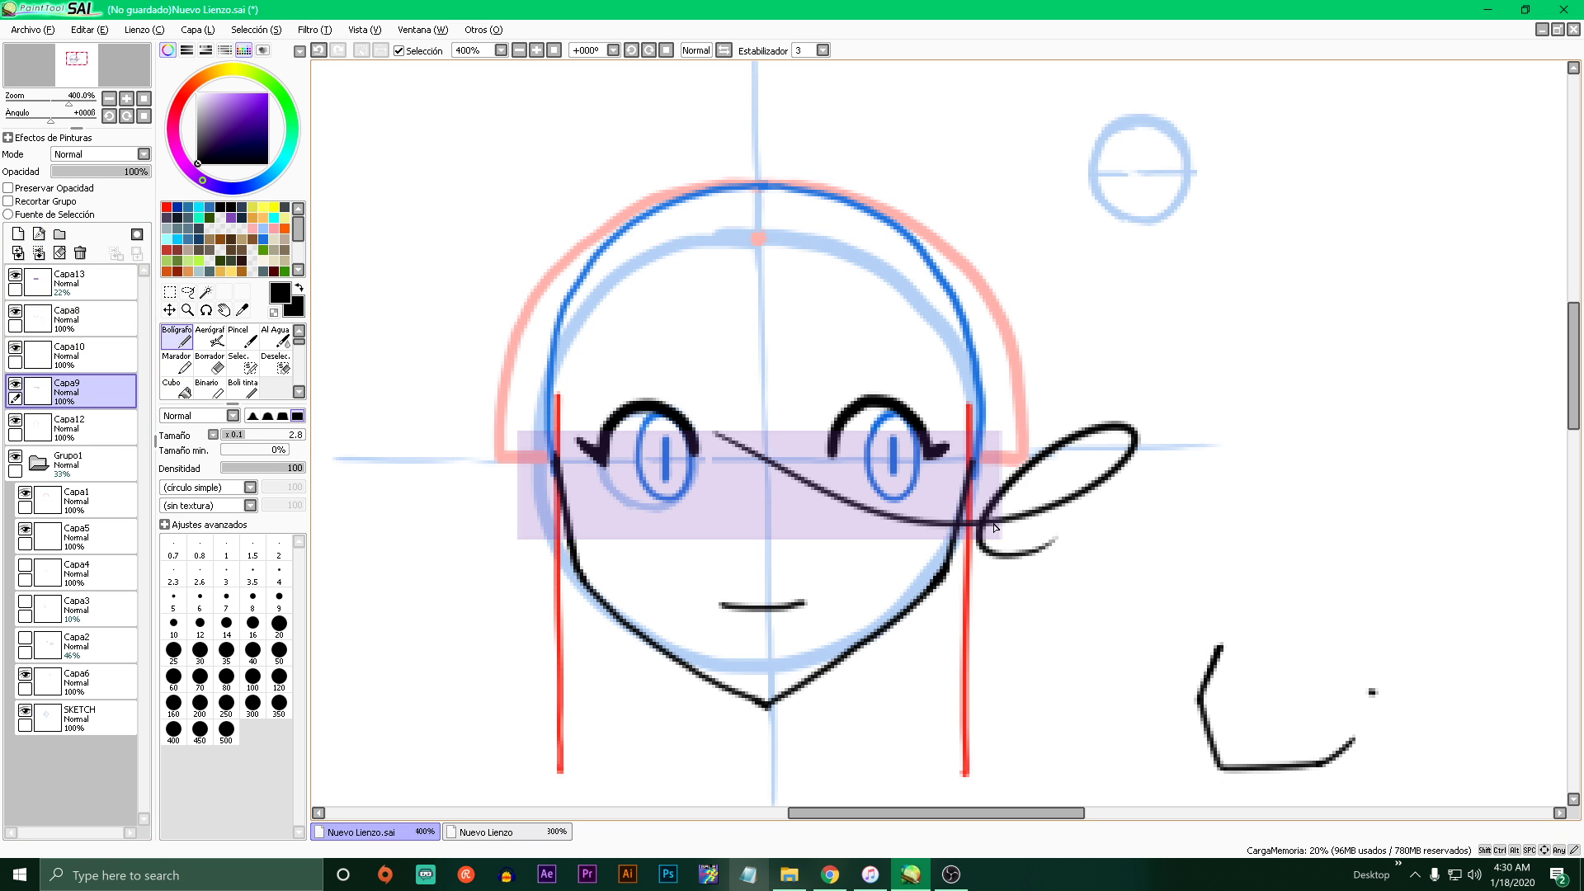
key("ctrl+z")
scroll(986, 489, "up", 2)
mouse_move(1001, 403)
left_mouse_down()
mouse_move(1162, 424)
mouse_move(1175, 373)
left_mouse_up()
key("ctrl+z")
scroll(1073, 497, "down", 6)
scroll(1071, 499, "up", 4)
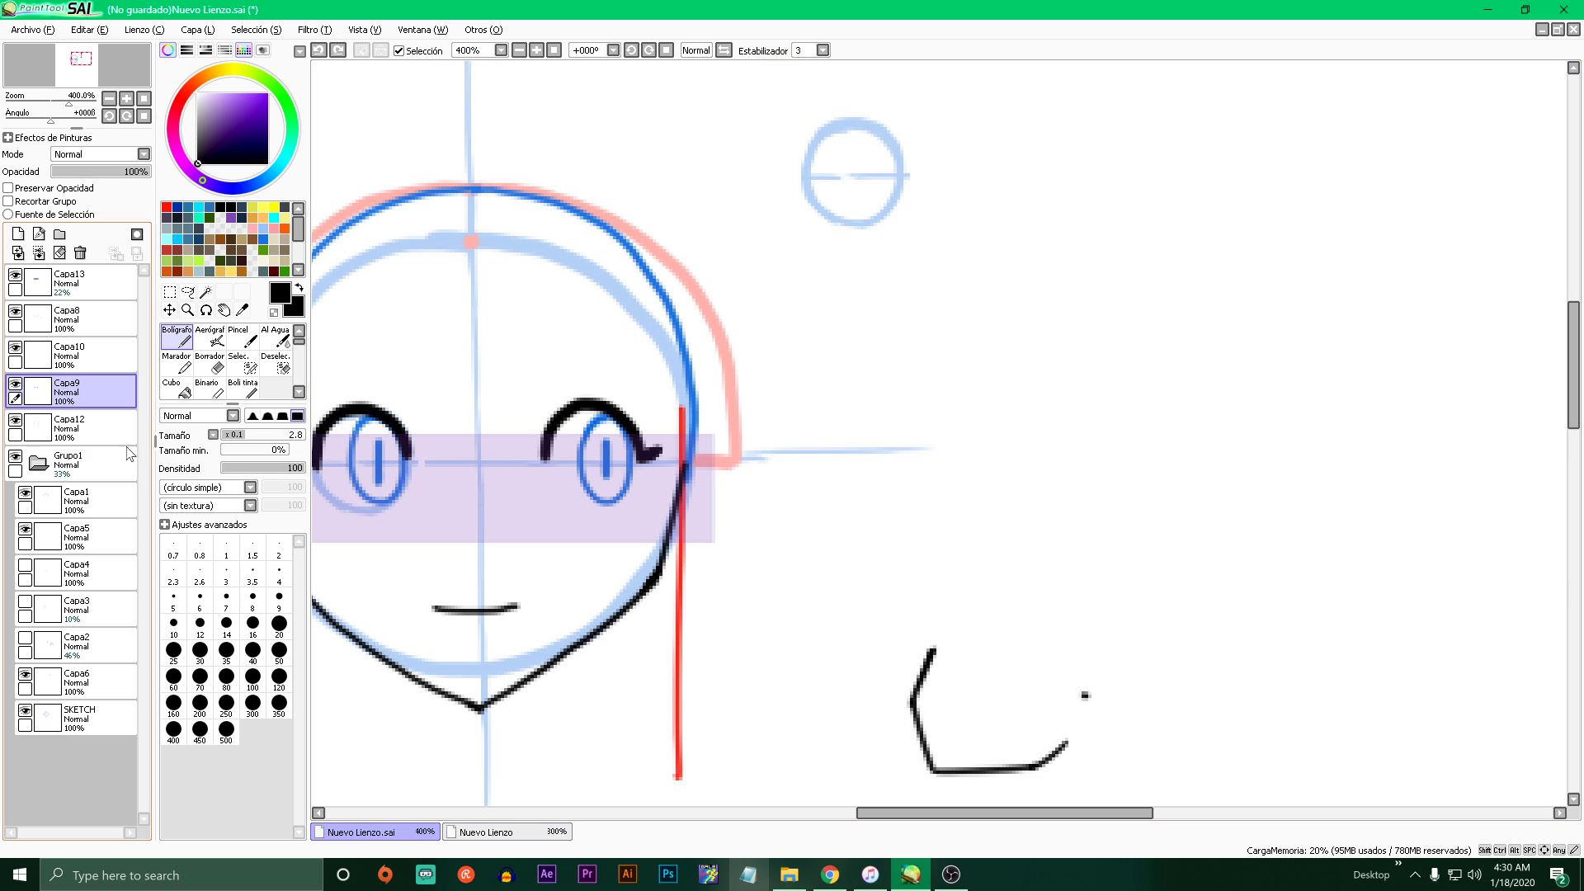
- On Capa1, pick the blue and draw a round ear guide on the face's right edge at eye level
left_click(82, 499)
left_click(684, 449, "alt")
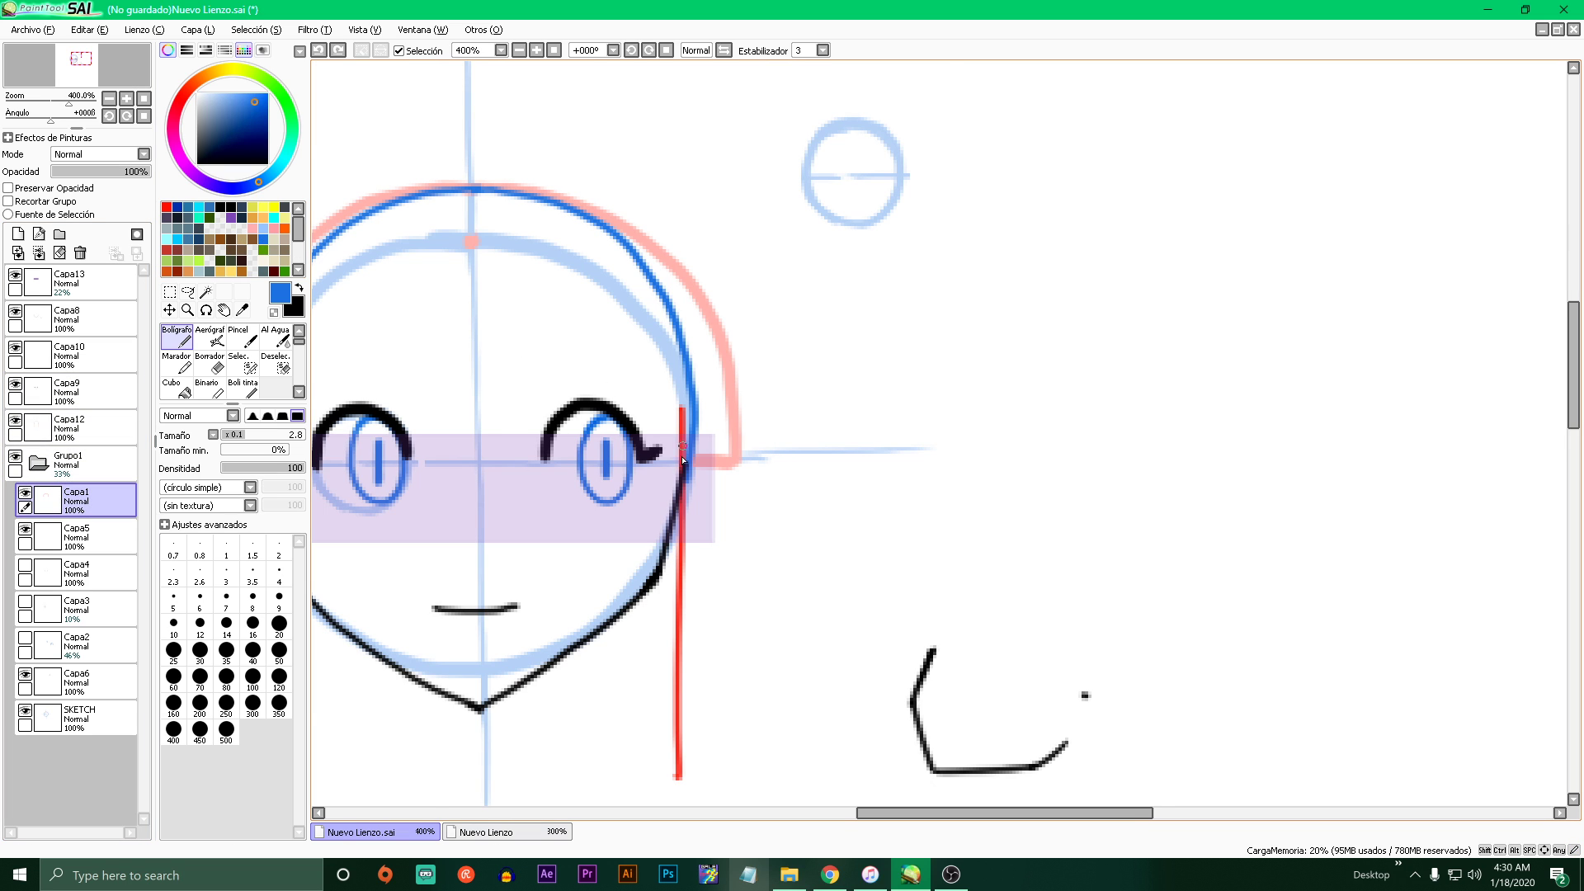
scroll(683, 460, "up", 1)
mouse_move(678, 431)
left_mouse_down()
mouse_move(630, 509)
mouse_move(707, 558)
mouse_move(751, 484)
mouse_move(693, 426)
mouse_move(641, 457)
mouse_move(636, 524)
mouse_move(720, 549)
mouse_move(752, 474)
mouse_move(688, 428)
left_mouse_up()
scroll(691, 445, "down", 4)
scroll(566, 451, "up", 5)
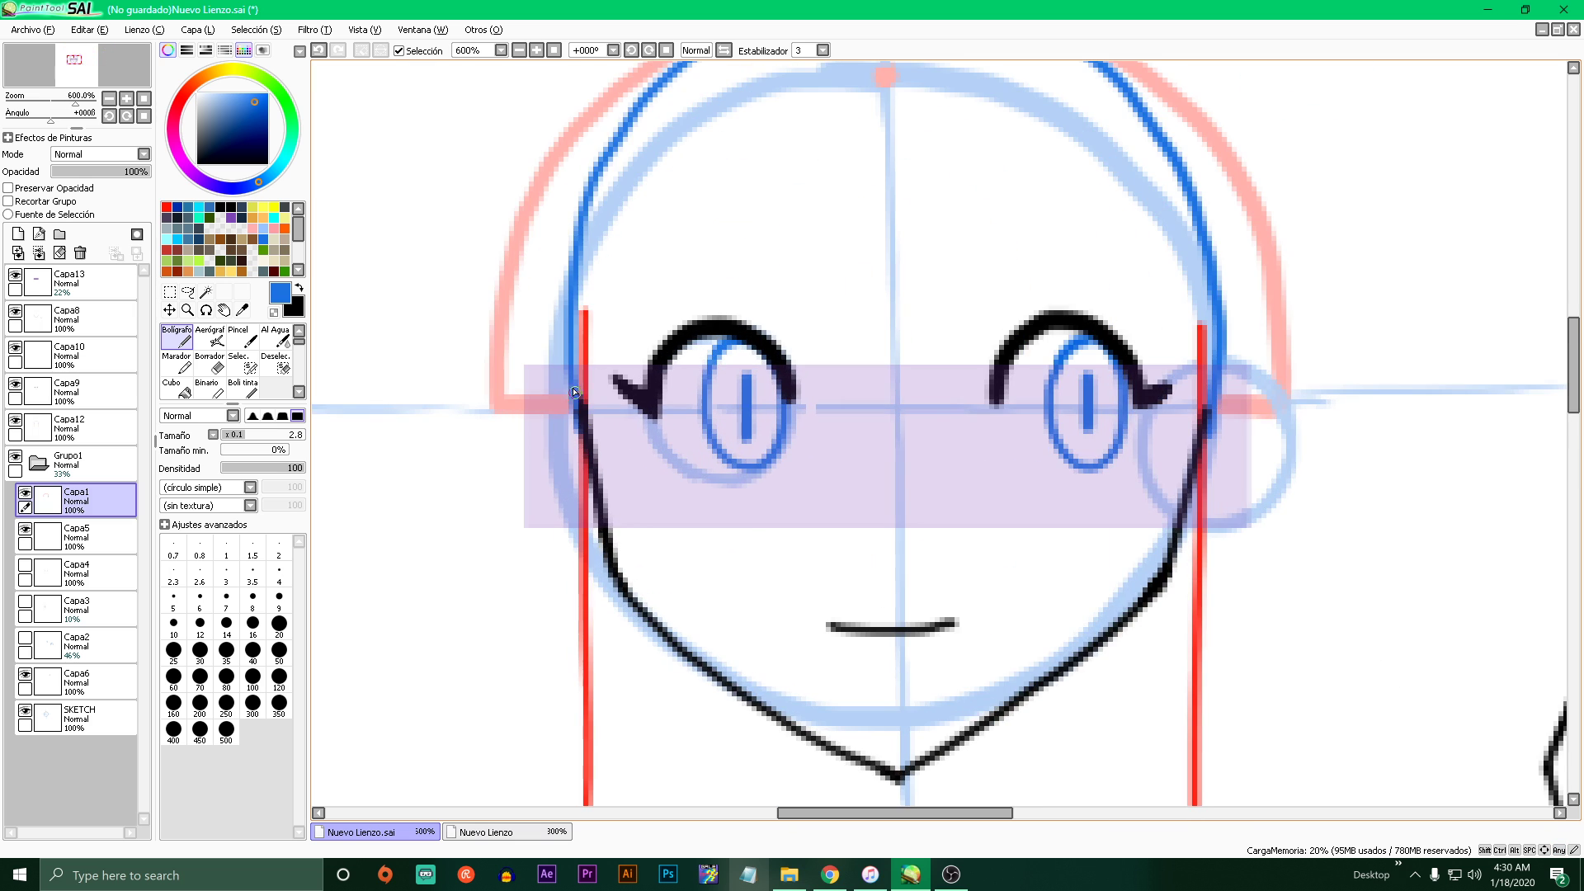
- Draw a matching round ear guide on the face's other edge at eye level, and switch to black on layer Capa9
mouse_move(575, 392)
left_mouse_down()
mouse_move(505, 441)
mouse_move(597, 523)
mouse_move(646, 431)
mouse_move(529, 380)
mouse_move(525, 515)
mouse_move(624, 515)
left_mouse_up()
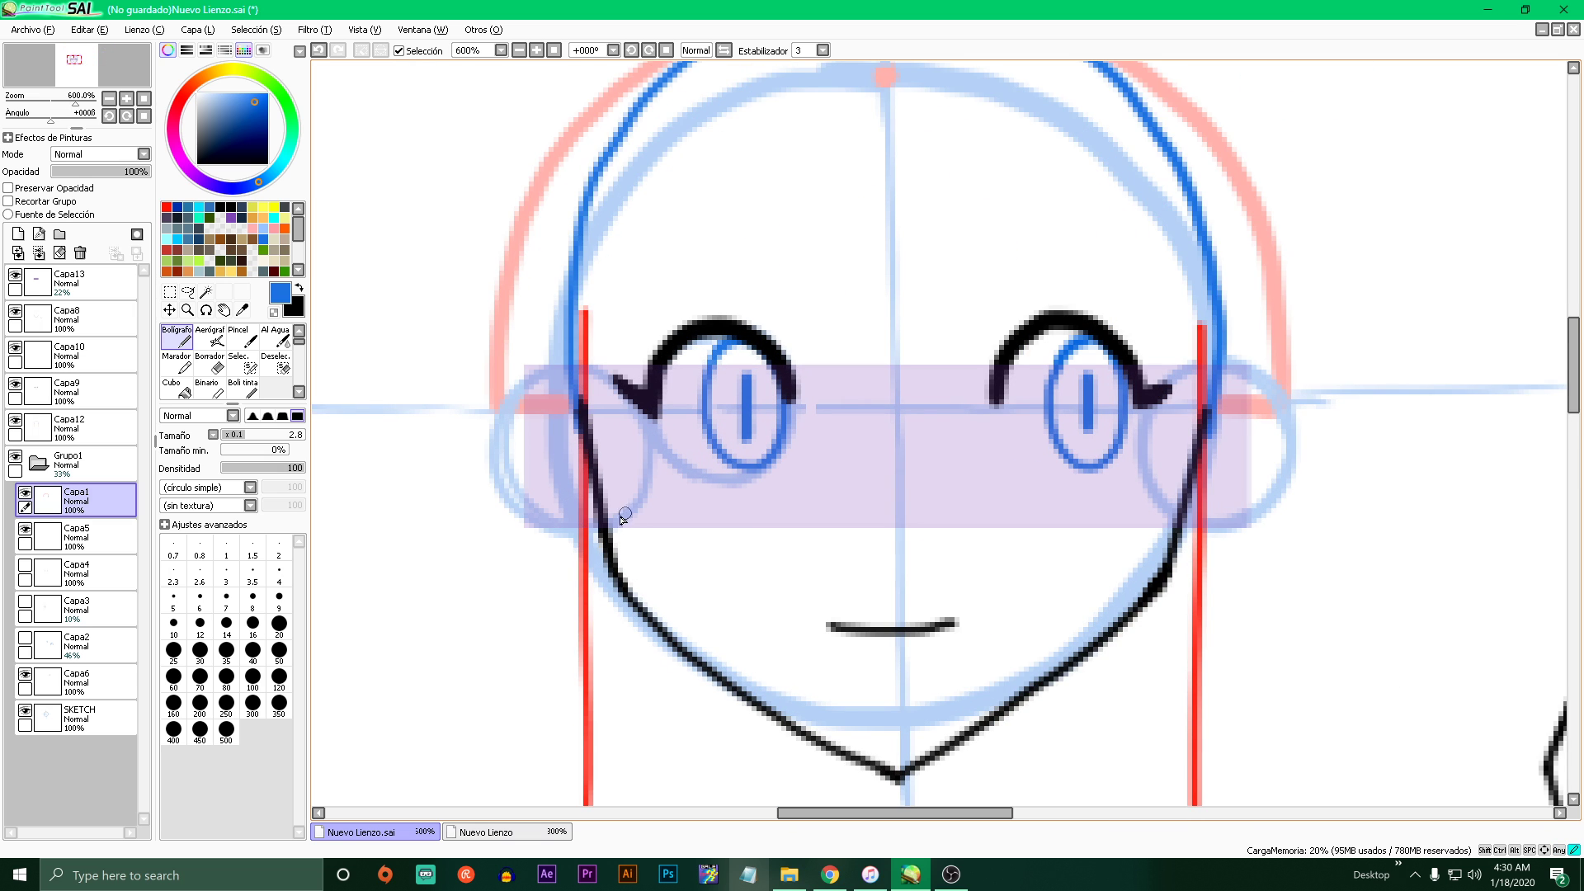
left_click(78, 319)
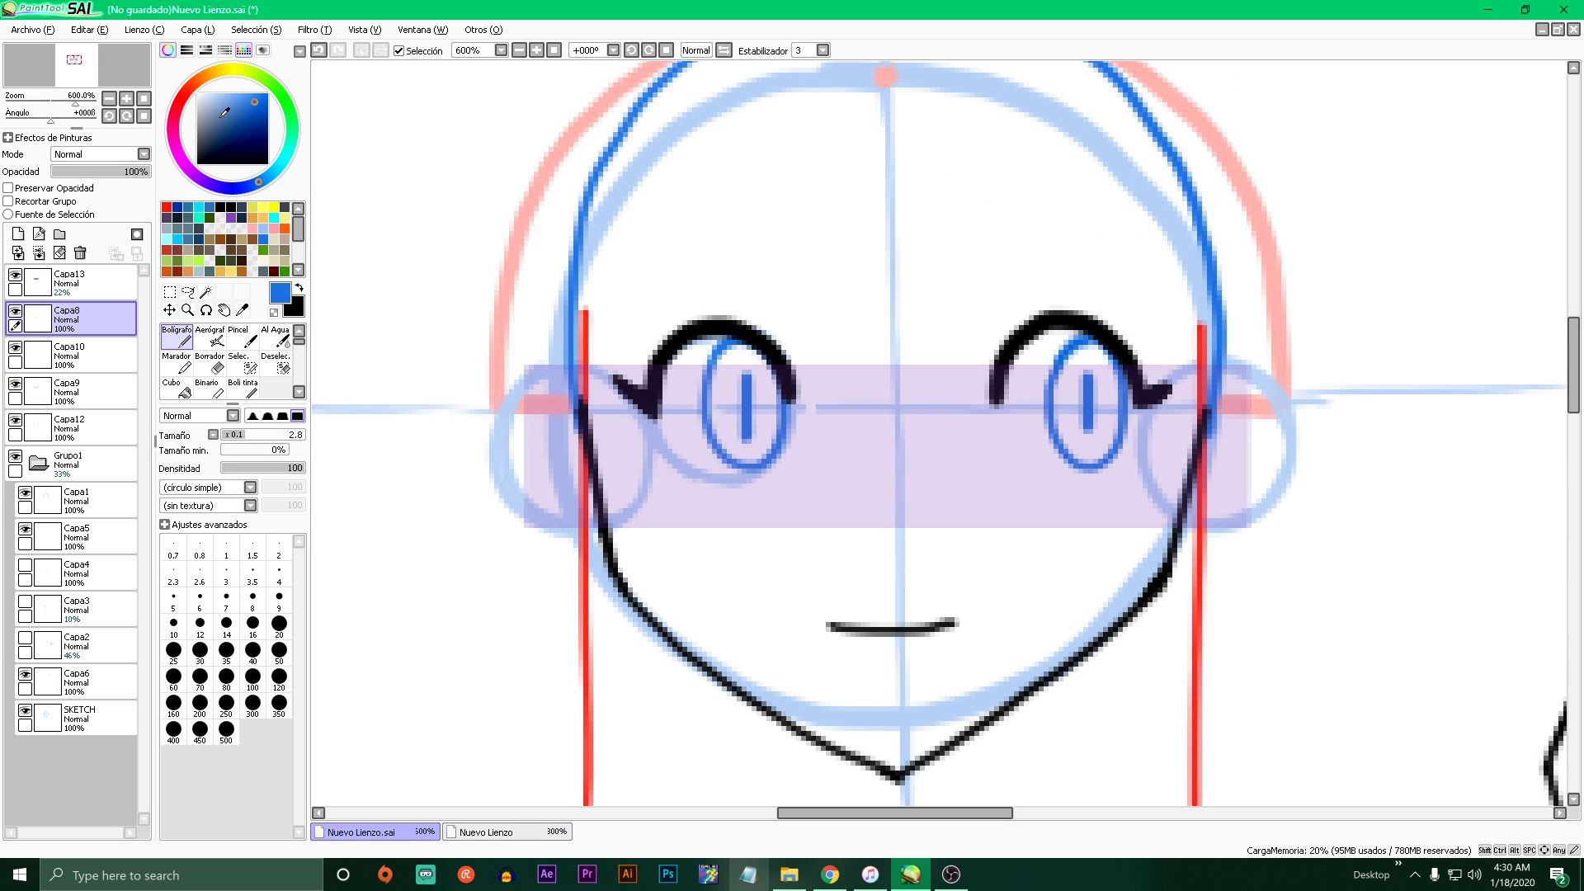
left_click_drag(221, 118, 195, 166)
left_click(17, 314)
left_click(17, 314)
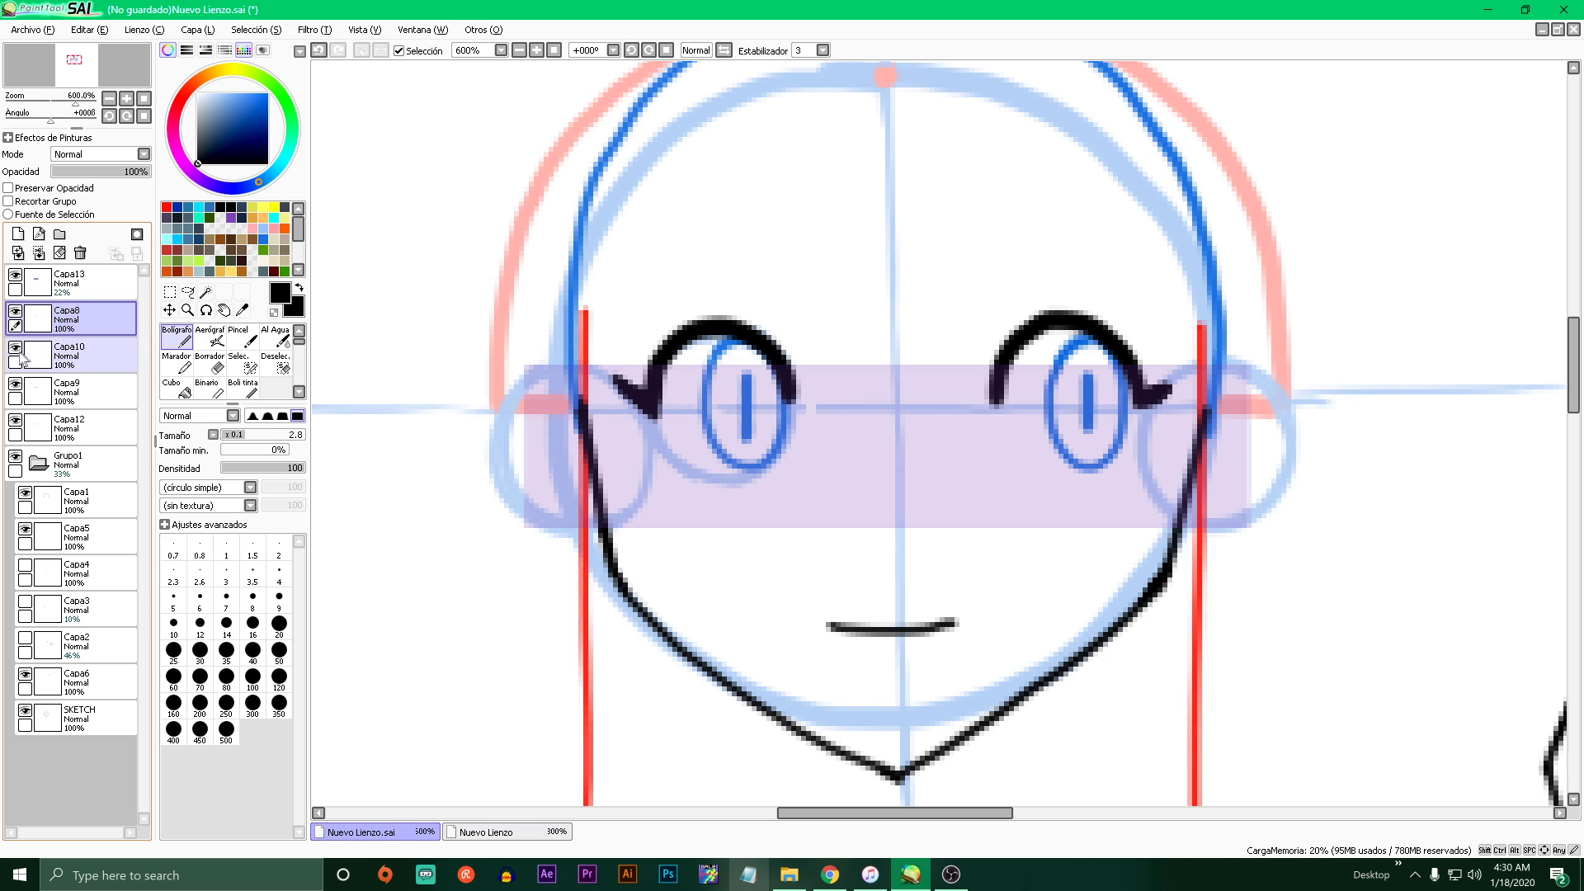
left_click(15, 383)
left_click(15, 383)
left_click(78, 392)
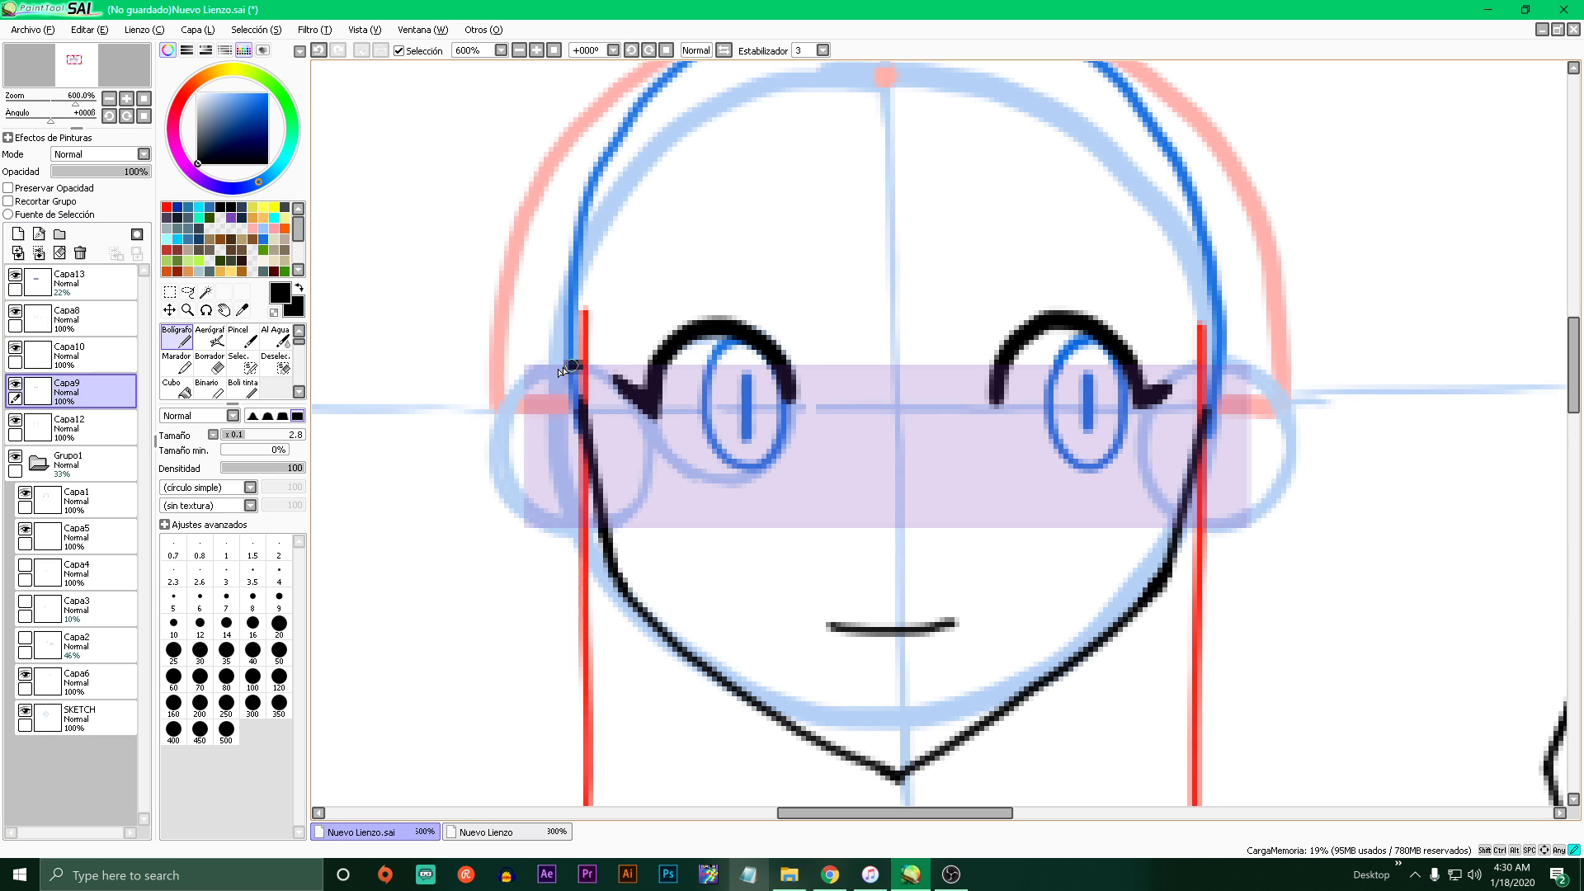
- Try outlining the outer halves of both round ear guides in black on Capa9
mouse_move(572, 365)
left_mouse_down()
mouse_move(513, 403)
mouse_move(498, 449)
mouse_move(525, 505)
mouse_move(605, 535)
left_mouse_up()
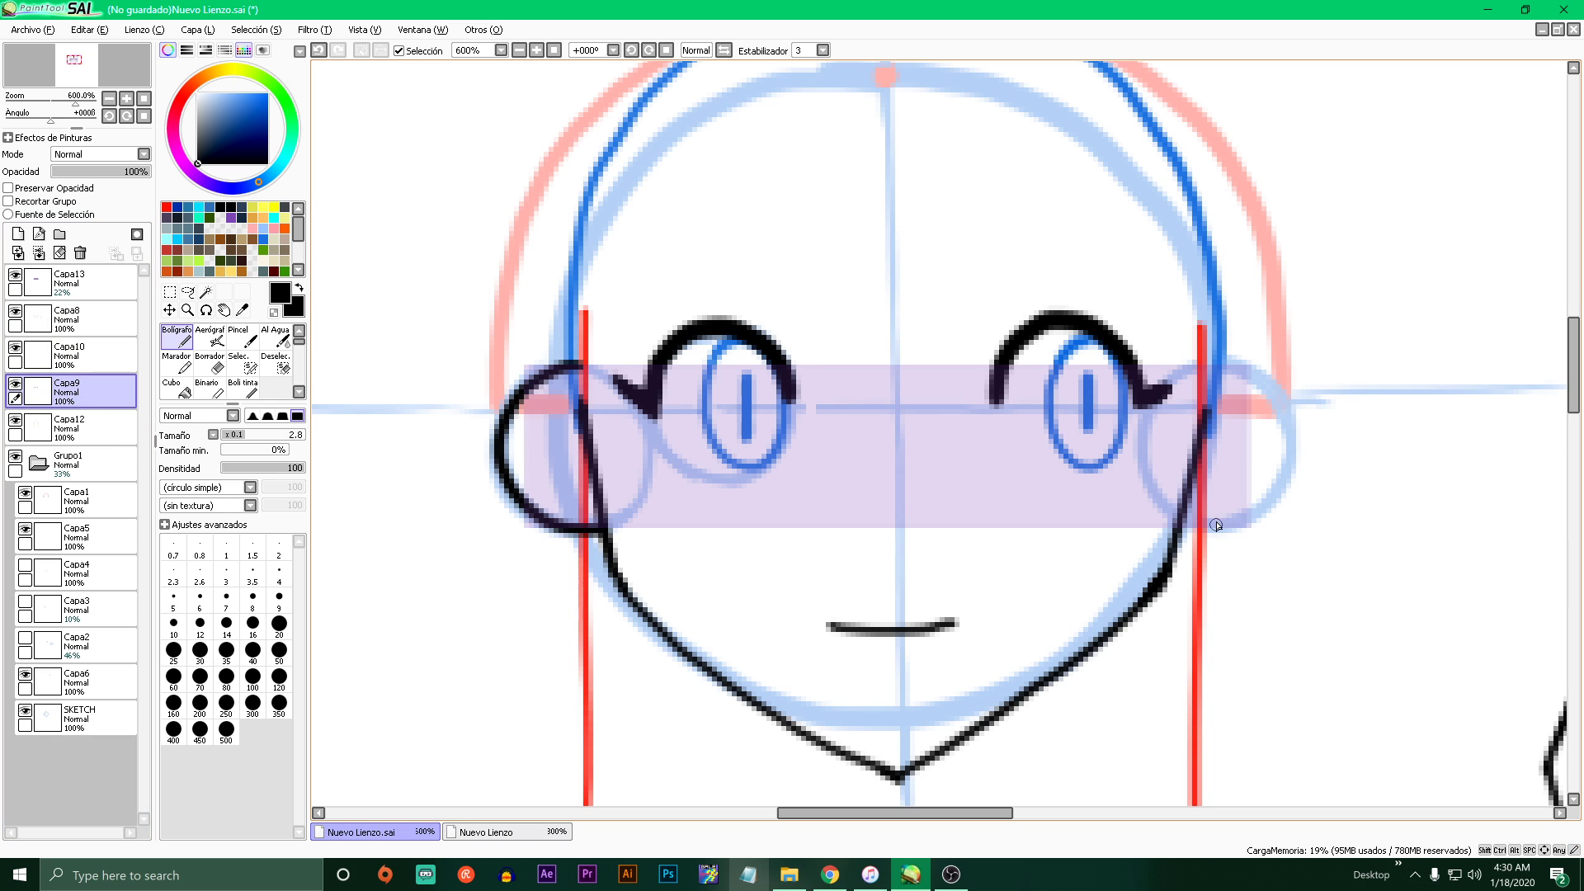
mouse_move(1217, 525)
left_mouse_down()
mouse_move(1283, 482)
mouse_move(1292, 411)
mouse_move(1245, 369)
mouse_move(1203, 359)
left_mouse_up()
scroll(1232, 359, "down", 1)
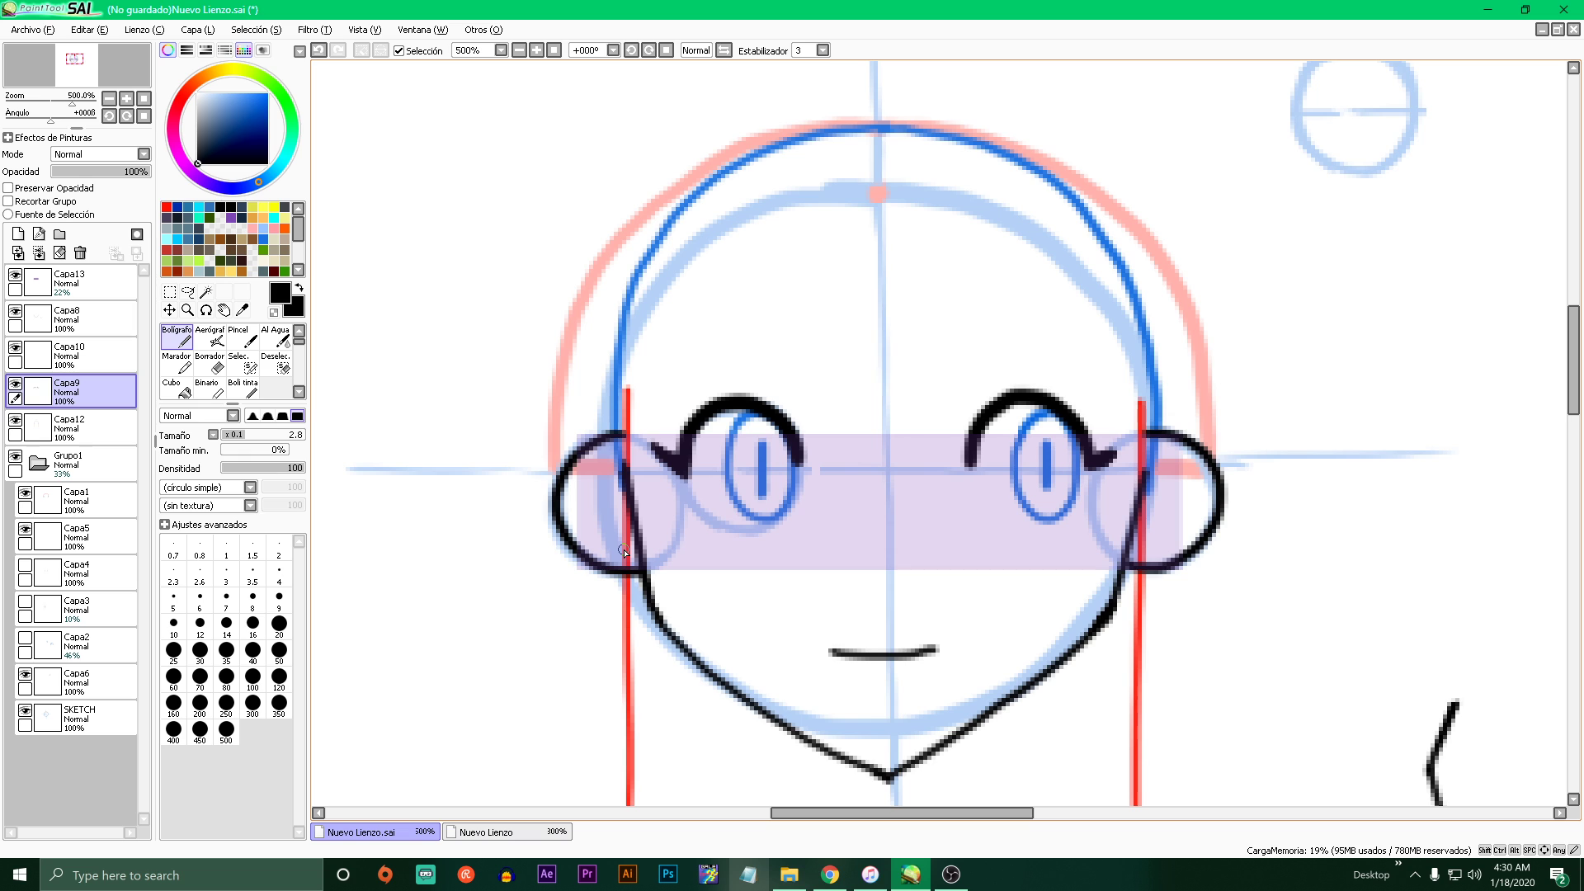
key("ctrl+z")
- Draw a black diamond in the empty space beside the small circle guide, and undo its strokes
scroll(647, 442, "down", 5)
scroll(643, 365, "up", 6)
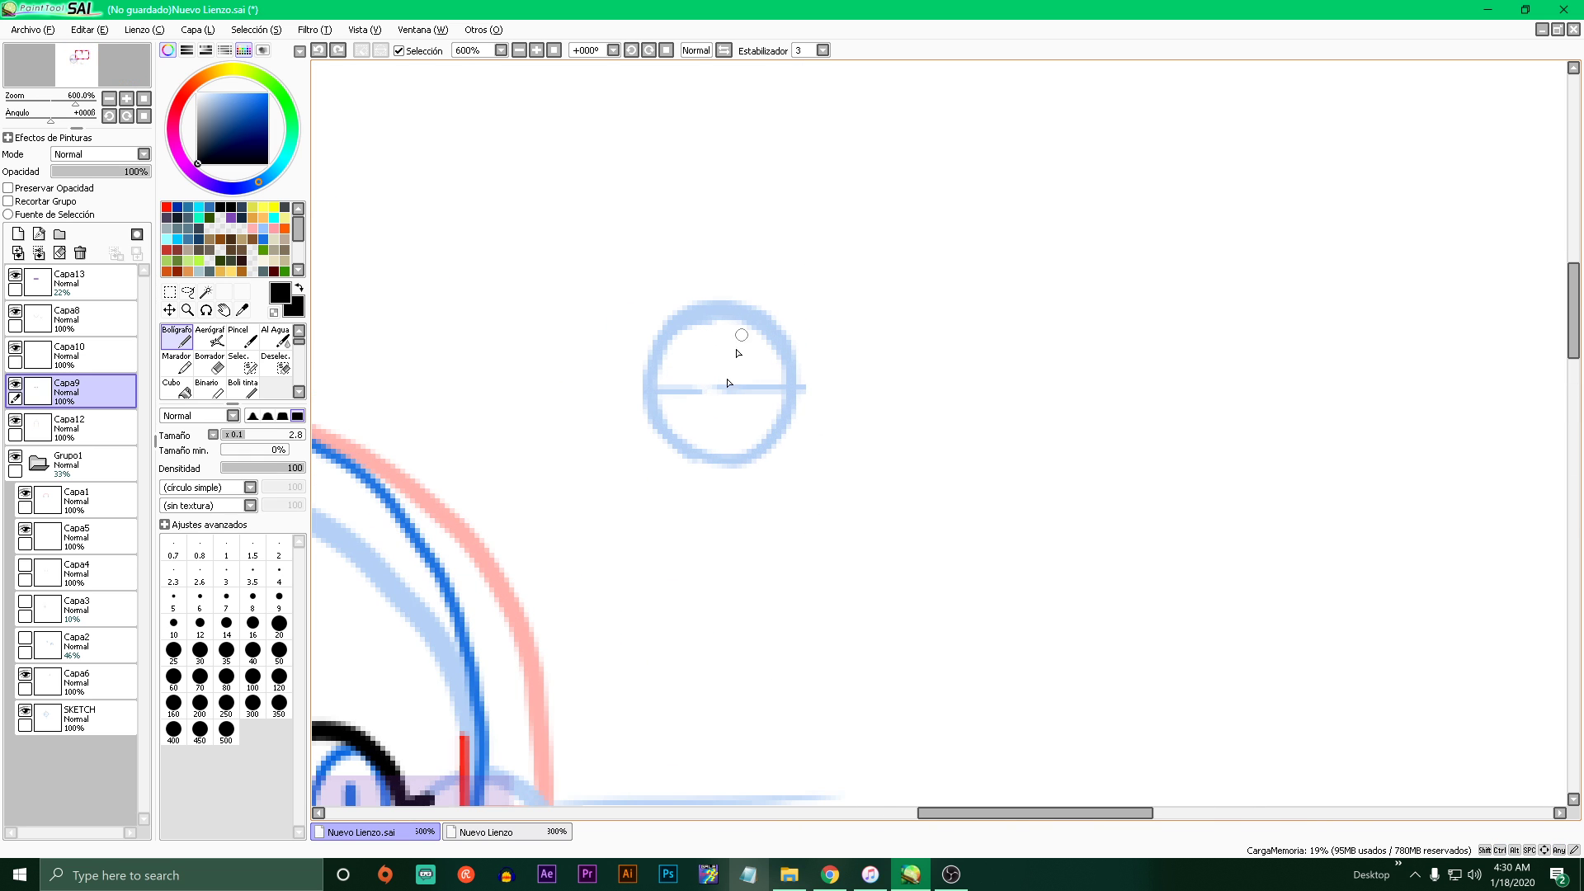
scroll(739, 347, "up", 3)
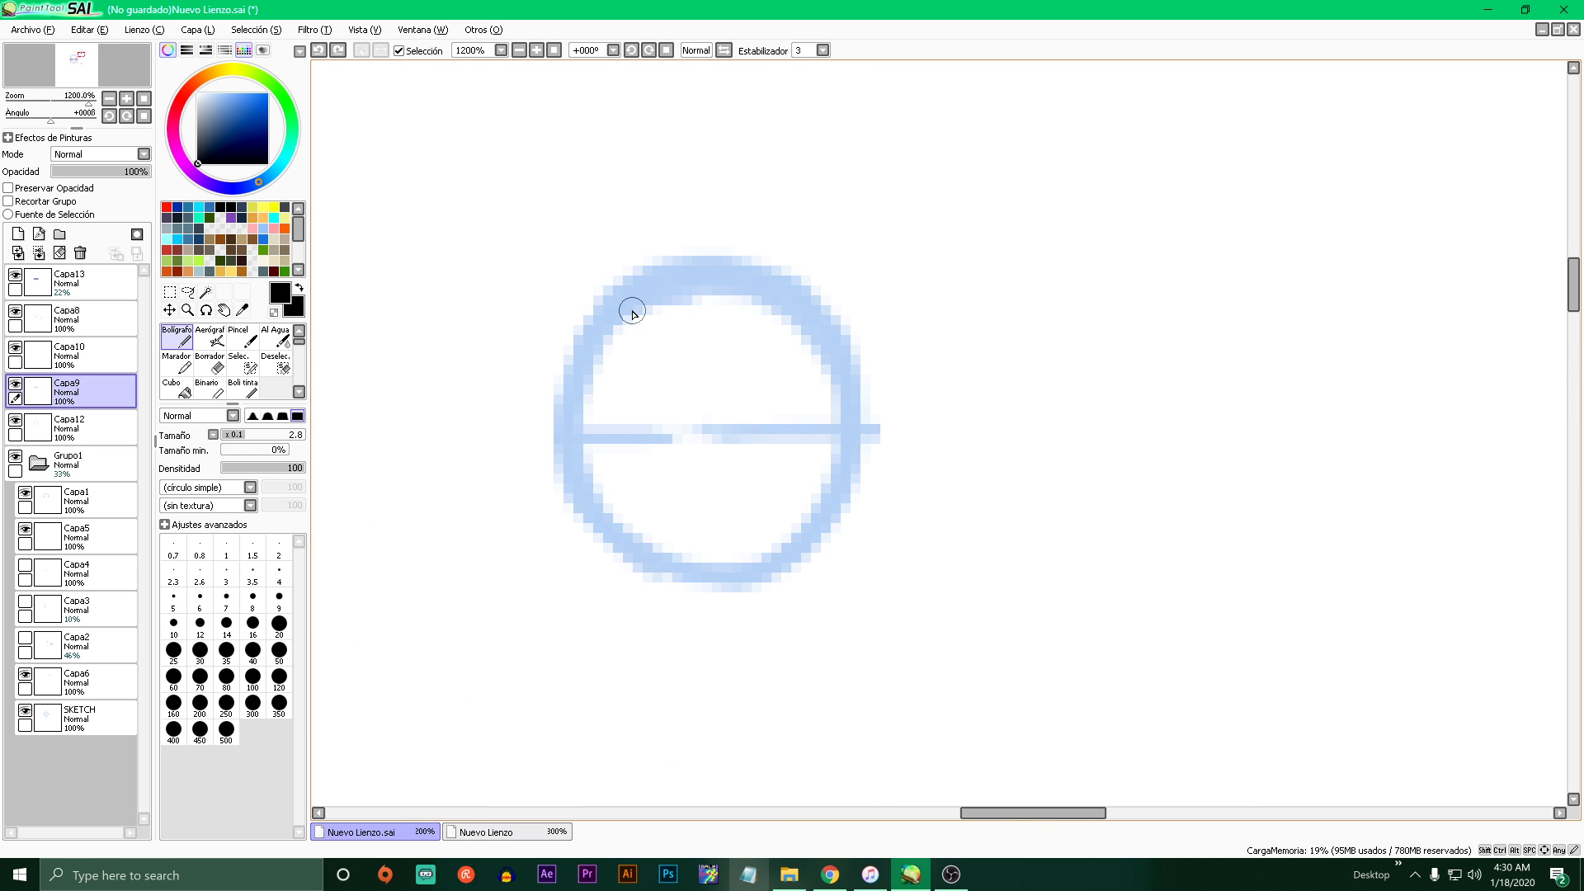
mouse_move(1155, 283)
left_mouse_down()
mouse_move(1004, 440)
mouse_move(1149, 626)
mouse_move(1282, 467)
mouse_move(1152, 262)
mouse_move(1041, 414)
mouse_move(1129, 304)
mouse_move(1062, 406)
left_mouse_up()
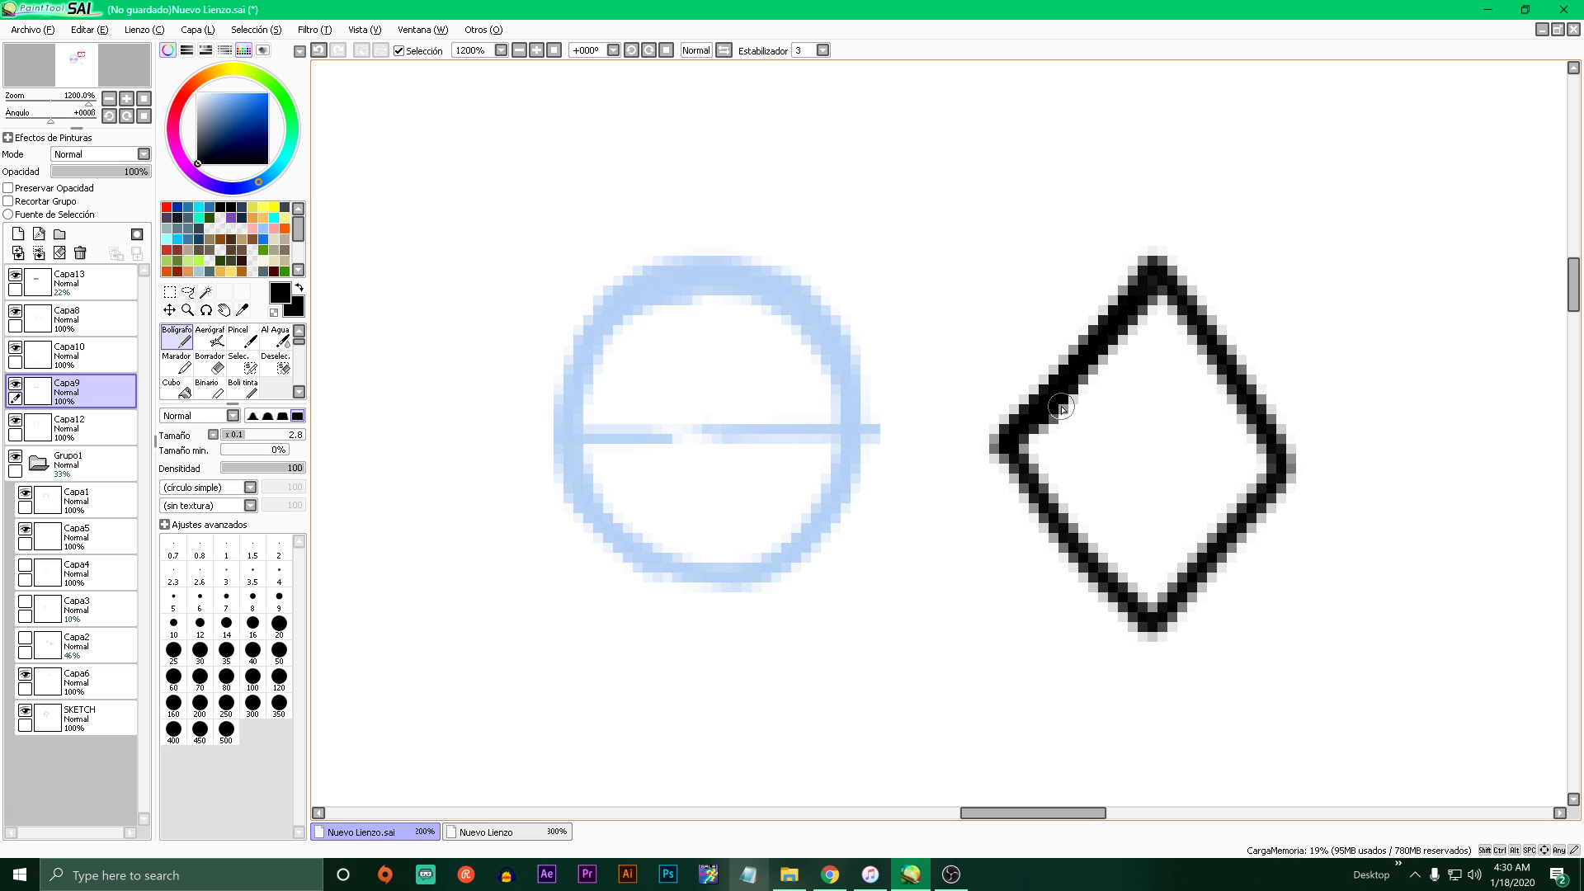
key("ctrl+z")
key("ctrl+z")
key("ctrl+z")
key("ctrl+z")
key("ctrl+z")
key("ctrl+z")
key("ctrl+z")
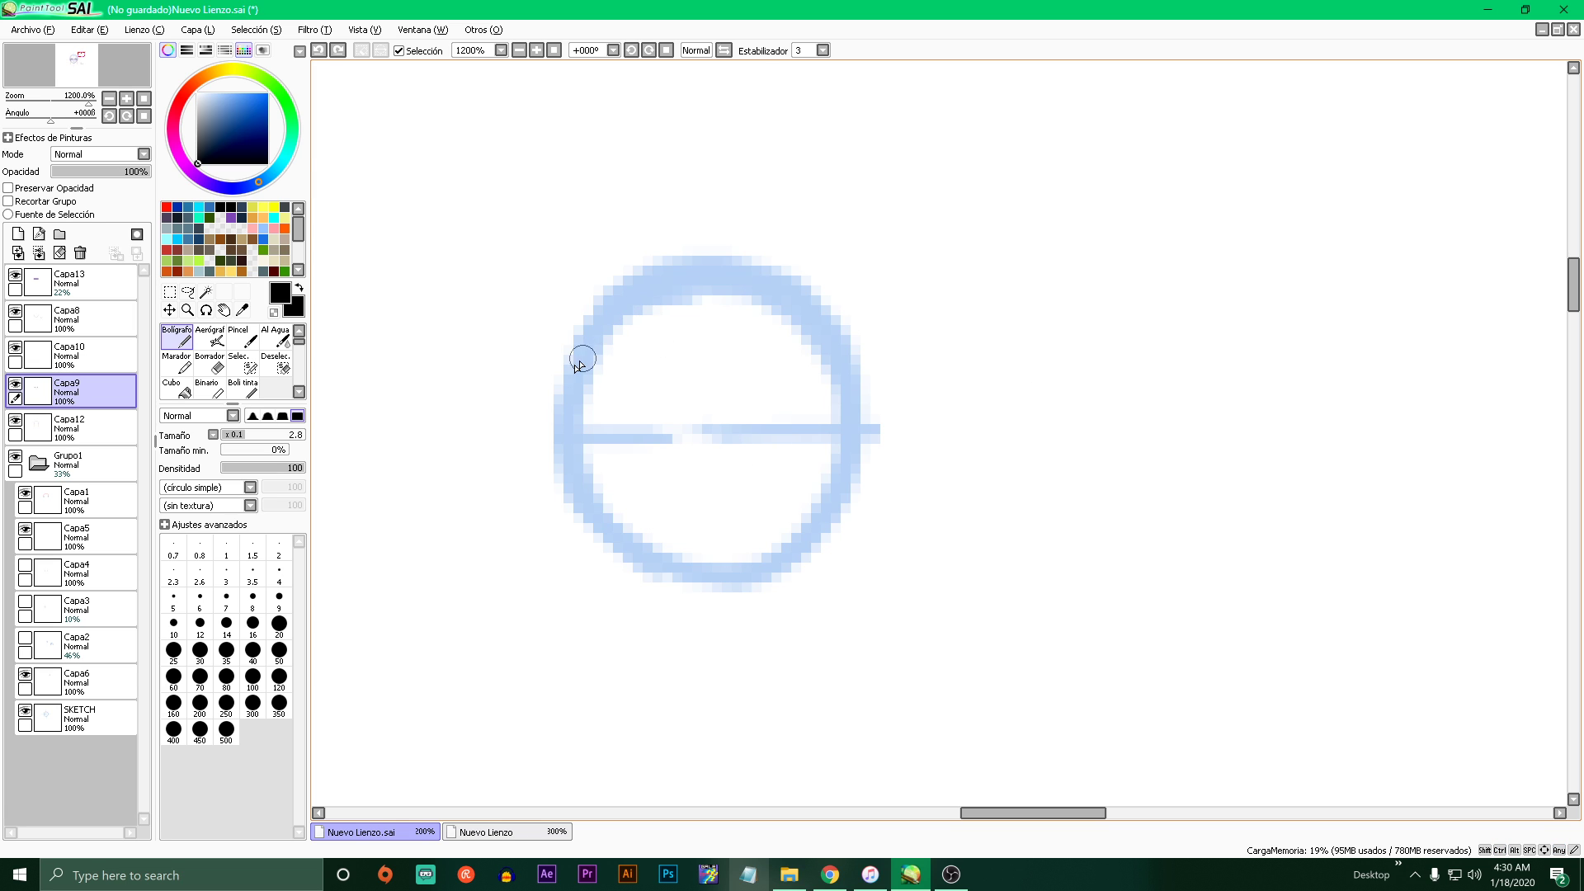
- Try tracing a straight-sided black diamond over the small circle guide with its corners on the circle
mouse_move(559, 397)
left_mouse_down()
mouse_move(717, 260)
mouse_move(858, 429)
mouse_move(694, 595)
mouse_move(547, 445)
left_mouse_up()
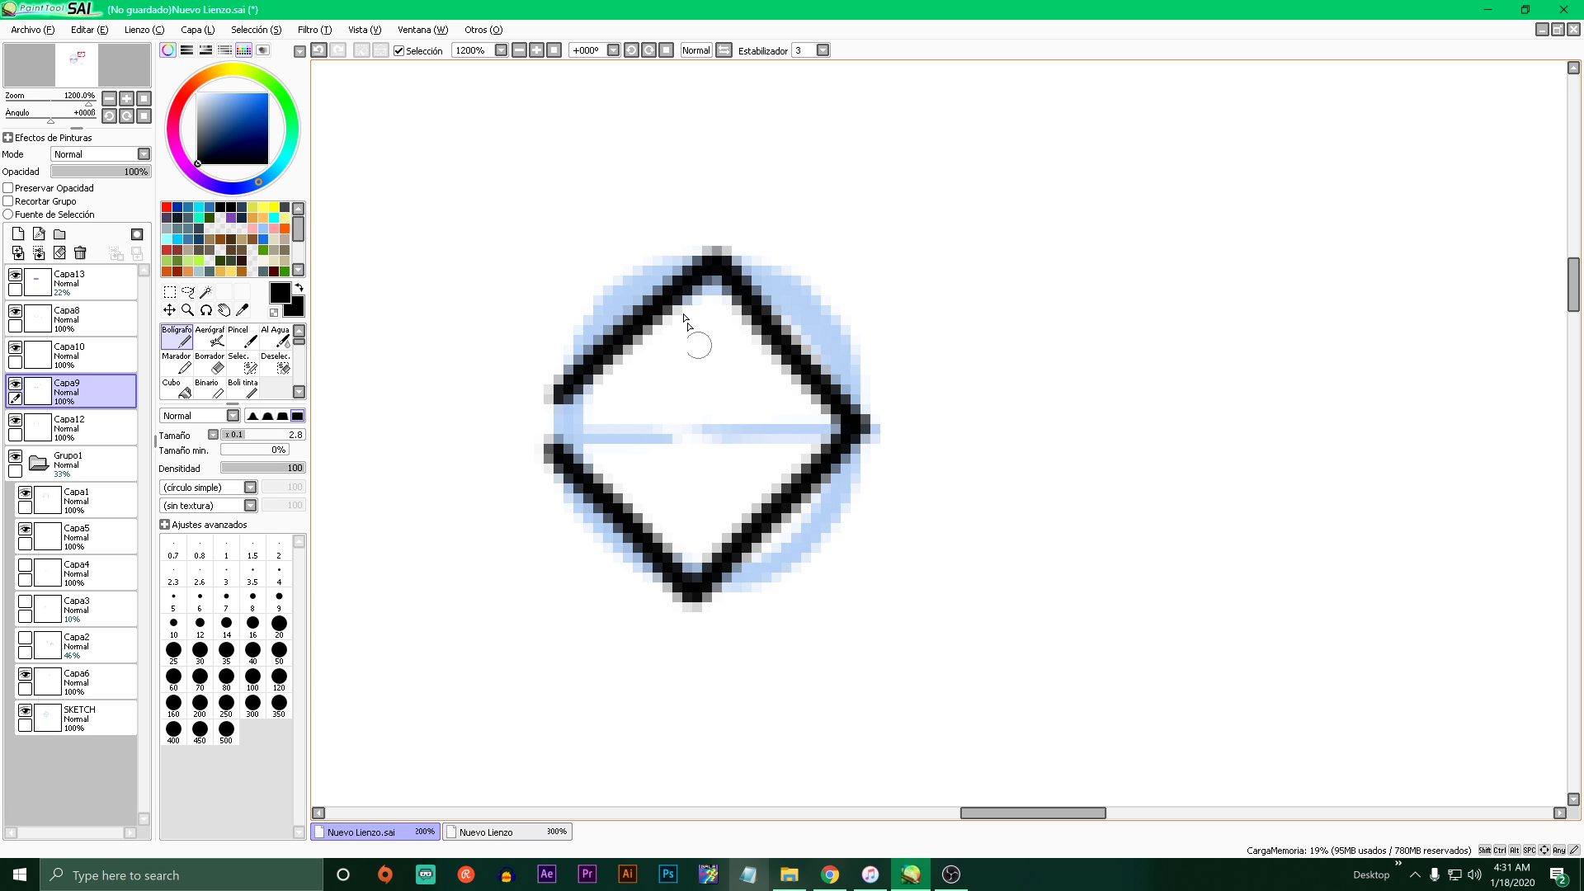
key("ctrl+z")
key("ctrl+z")
- Trace a black diamond with rounded corners over the small circle guide, leaving a gap on the side facing the head
mouse_move(568, 387)
left_mouse_down()
mouse_move(721, 265)
mouse_move(786, 315)
mouse_move(846, 423)
mouse_move(814, 496)
mouse_move(713, 581)
mouse_move(694, 587)
mouse_move(591, 515)
left_mouse_up()
scroll(628, 509, "down", 9)
scroll(595, 587, "up", 4)
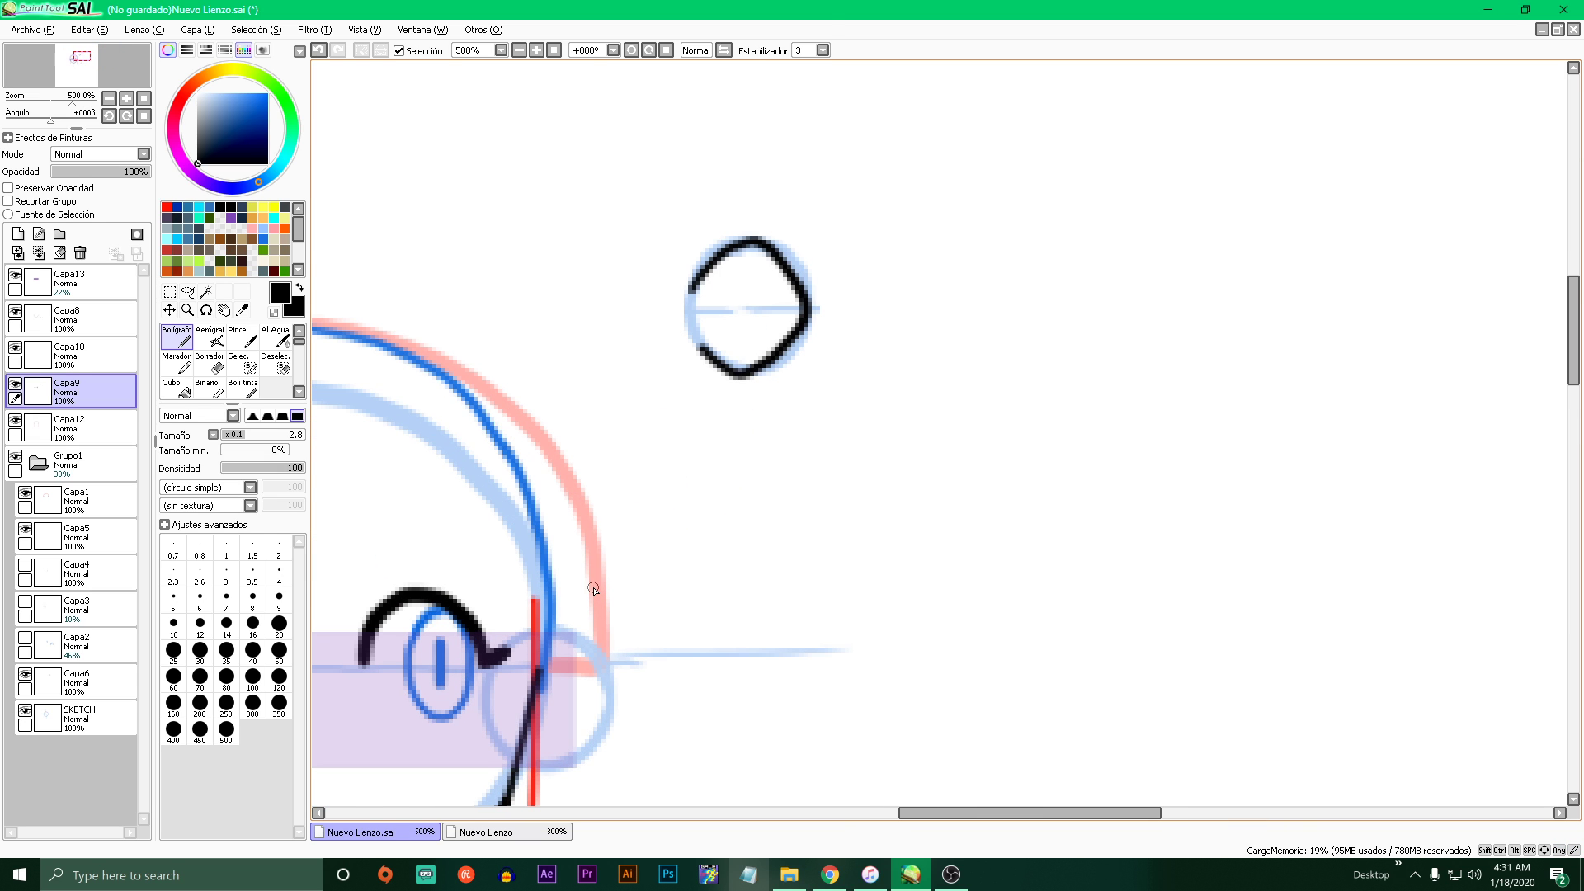
scroll(771, 247, "up", 7)
scroll(632, 454, "down", 11)
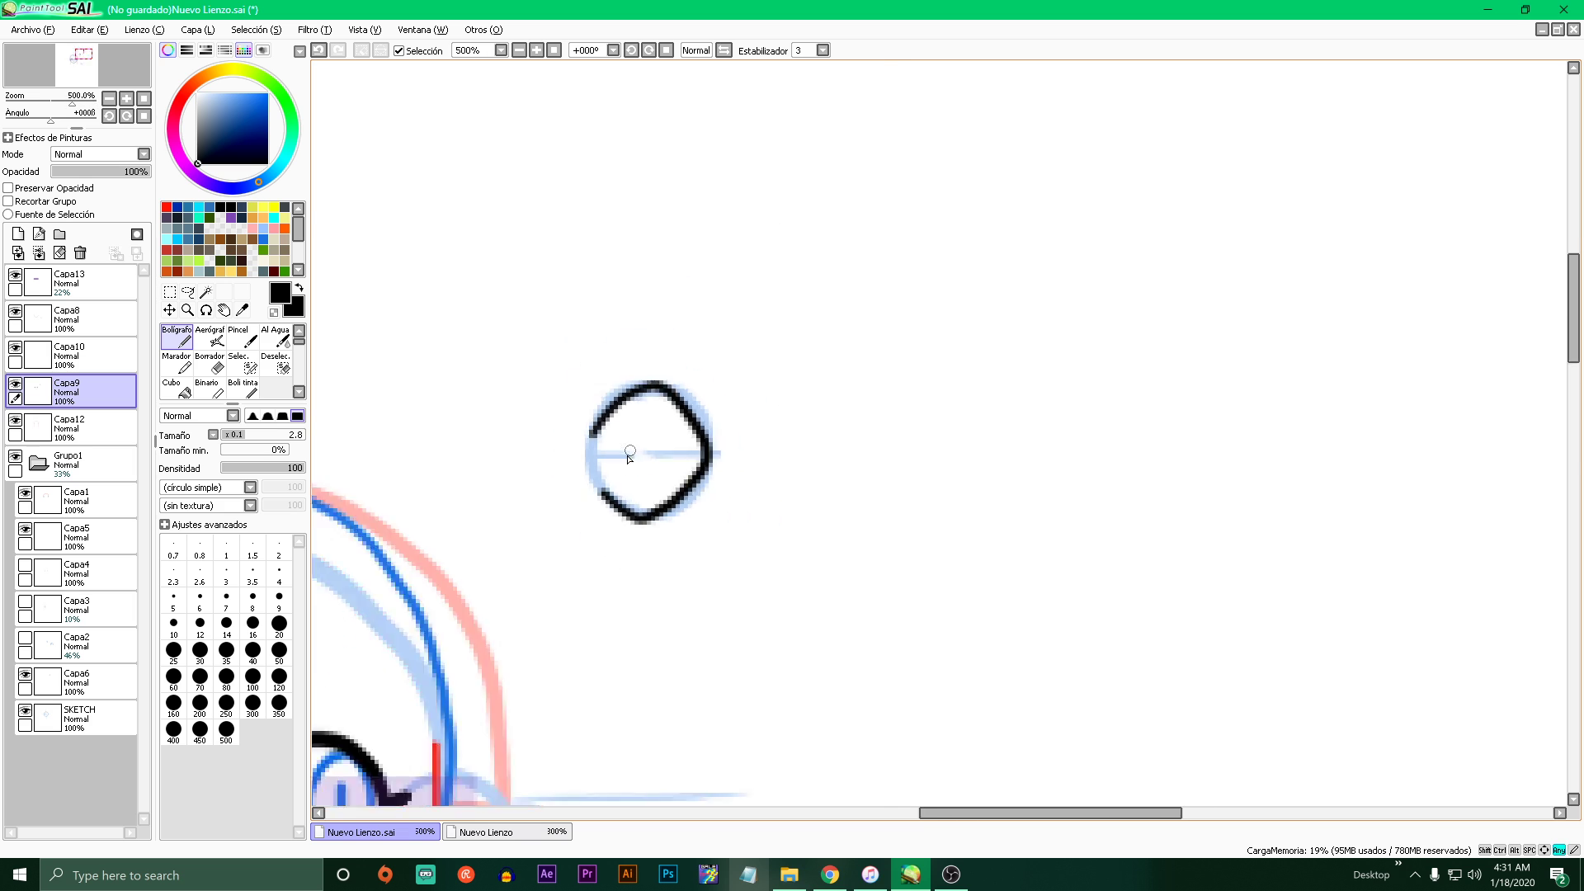
- Try outlining the ear over the guide circle at the right side of the face
scroll(502, 582, "up", 3)
scroll(505, 591, "up", 2)
scroll(577, 537, "down", 5)
scroll(811, 473, "up", 6)
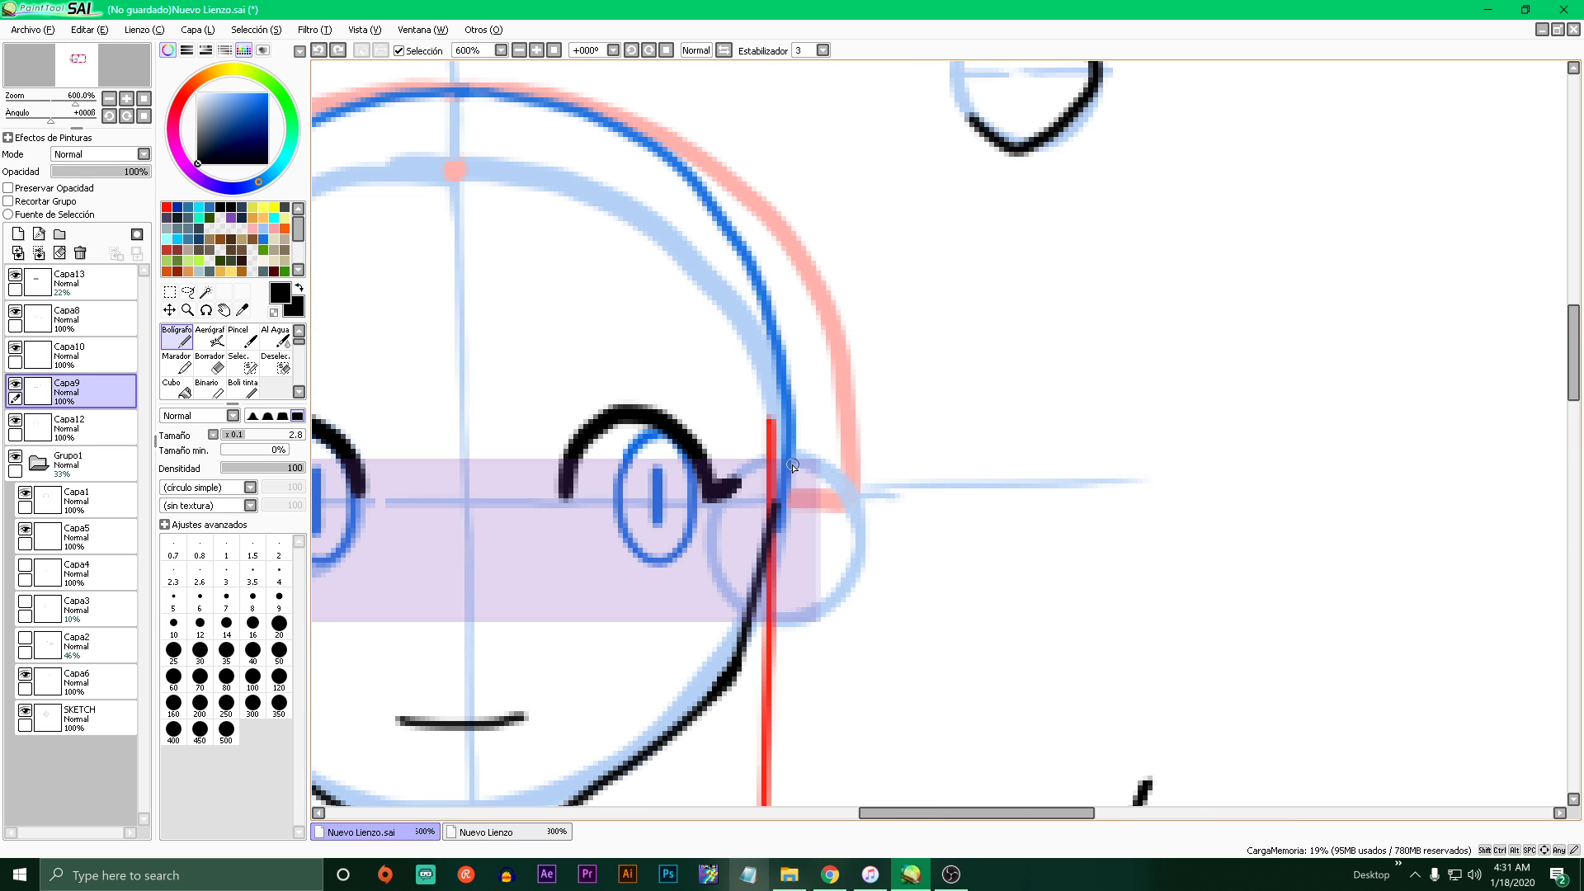
mouse_move(793, 466)
left_mouse_down()
mouse_move(845, 505)
mouse_move(803, 462)
mouse_move(831, 482)
mouse_move(848, 554)
mouse_move(794, 618)
mouse_move(761, 614)
left_mouse_up()
key("ctrl+z")
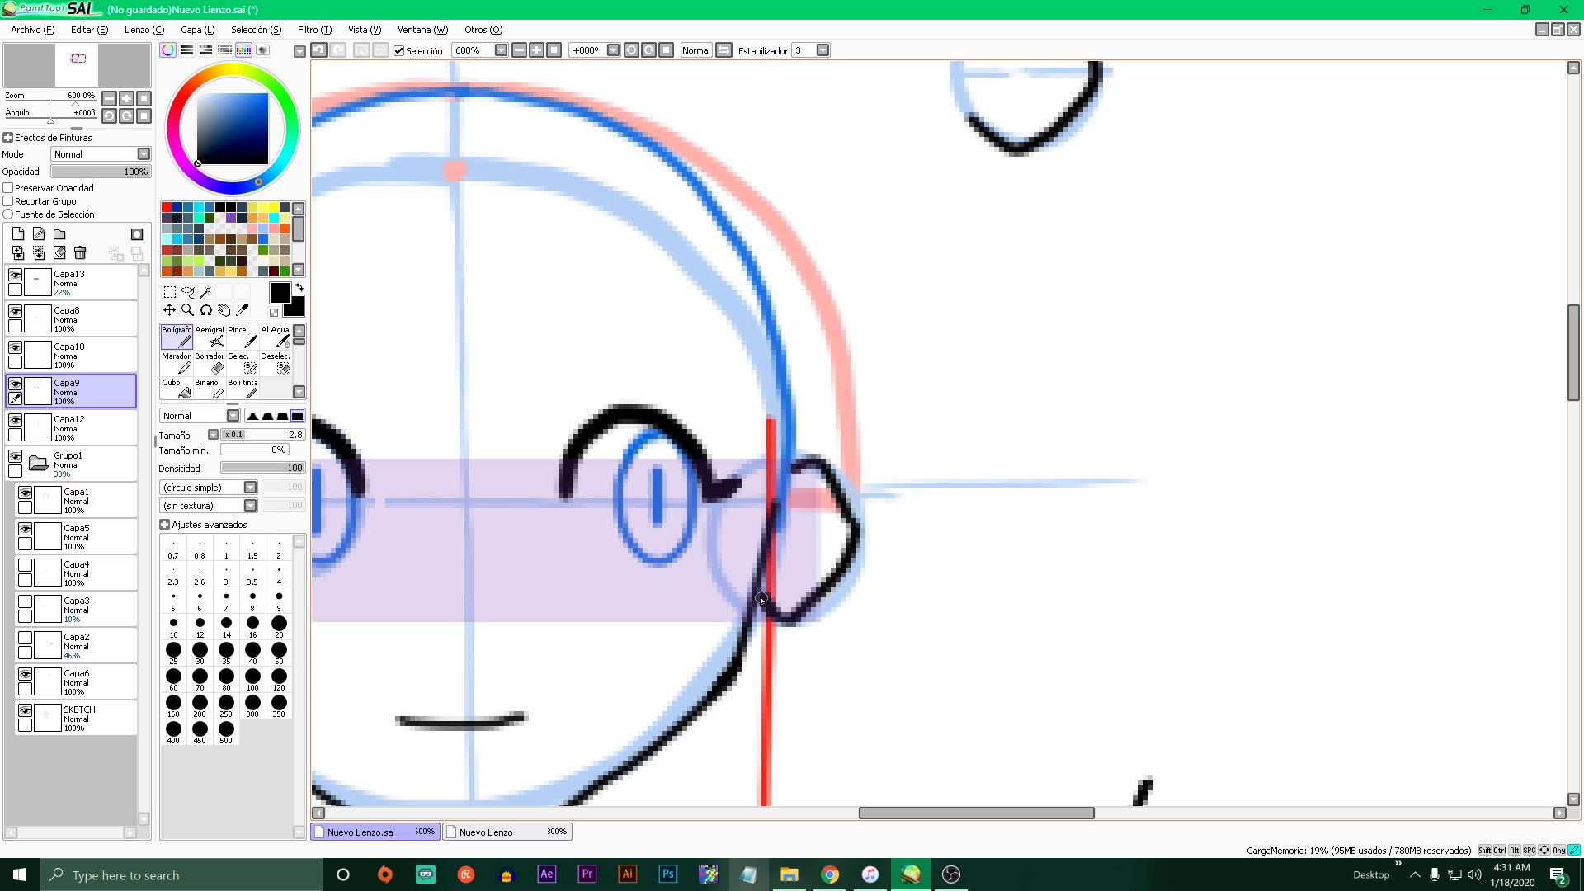
scroll(776, 611, "down", 4)
scroll(826, 594, "up", 4)
left_click_drag(1018, 387, 856, 477)
key("ctrl+z")
key("ctrl+z")
key("ctrl+z")
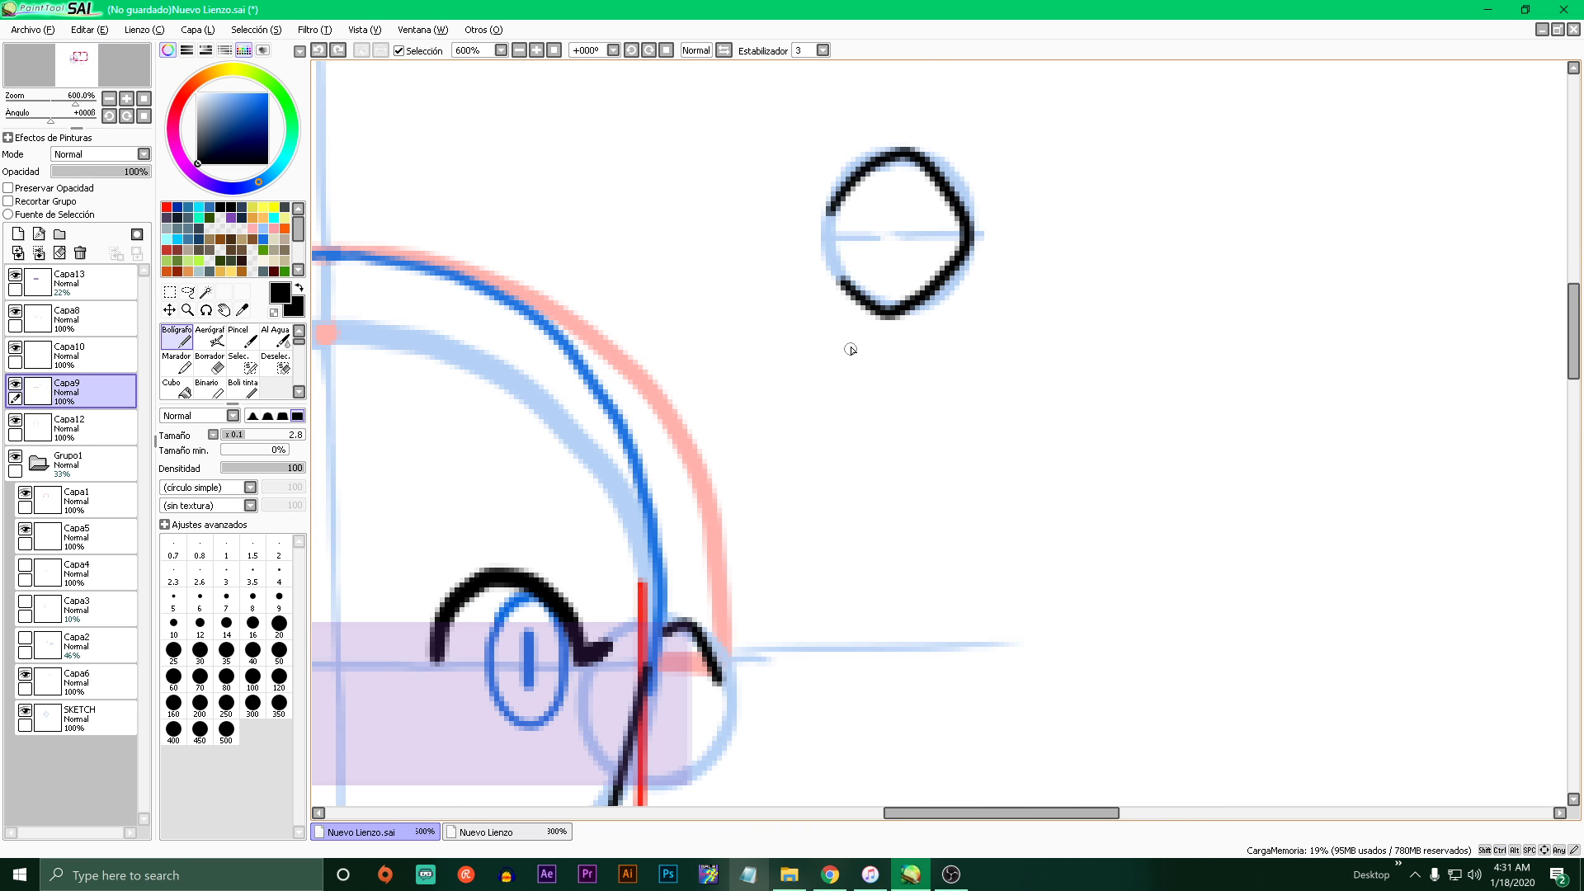
- Undo the previous ear outline in the practice circle beside the head
scroll(884, 294, "up", 4)
mouse_move(887, 107)
left_mouse_down()
mouse_move(890, 201)
mouse_move(934, 209)
left_mouse_up()
scroll(889, 201, "down", 2)
scroll(908, 207, "up", 2)
key("ctrl+z")
key("ctrl+z")
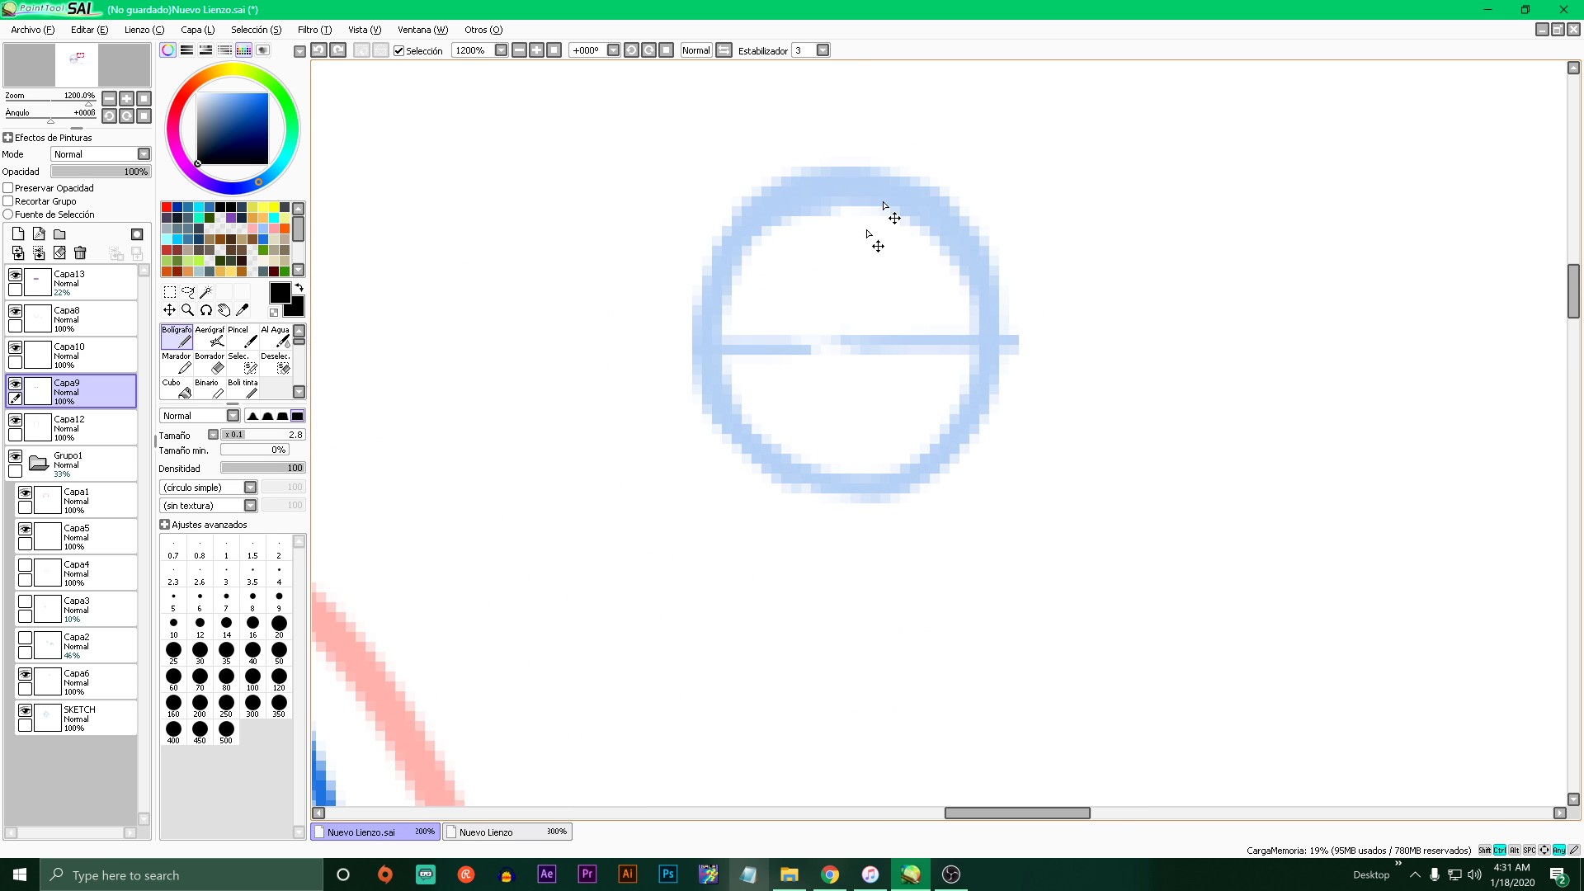
- Try out an angular ear outline inside the practice circle beside the head
mouse_move(779, 221)
left_mouse_down()
mouse_move(786, 233)
mouse_move(931, 167)
mouse_move(1015, 347)
left_mouse_up()
key("ctrl+z")
key("ctrl+z")
mouse_move(928, 167)
left_mouse_down()
mouse_move(1012, 344)
mouse_move(866, 503)
mouse_move(831, 431)
left_mouse_up()
scroll(862, 558, "down", 3)
scroll(854, 405, "up", 3)
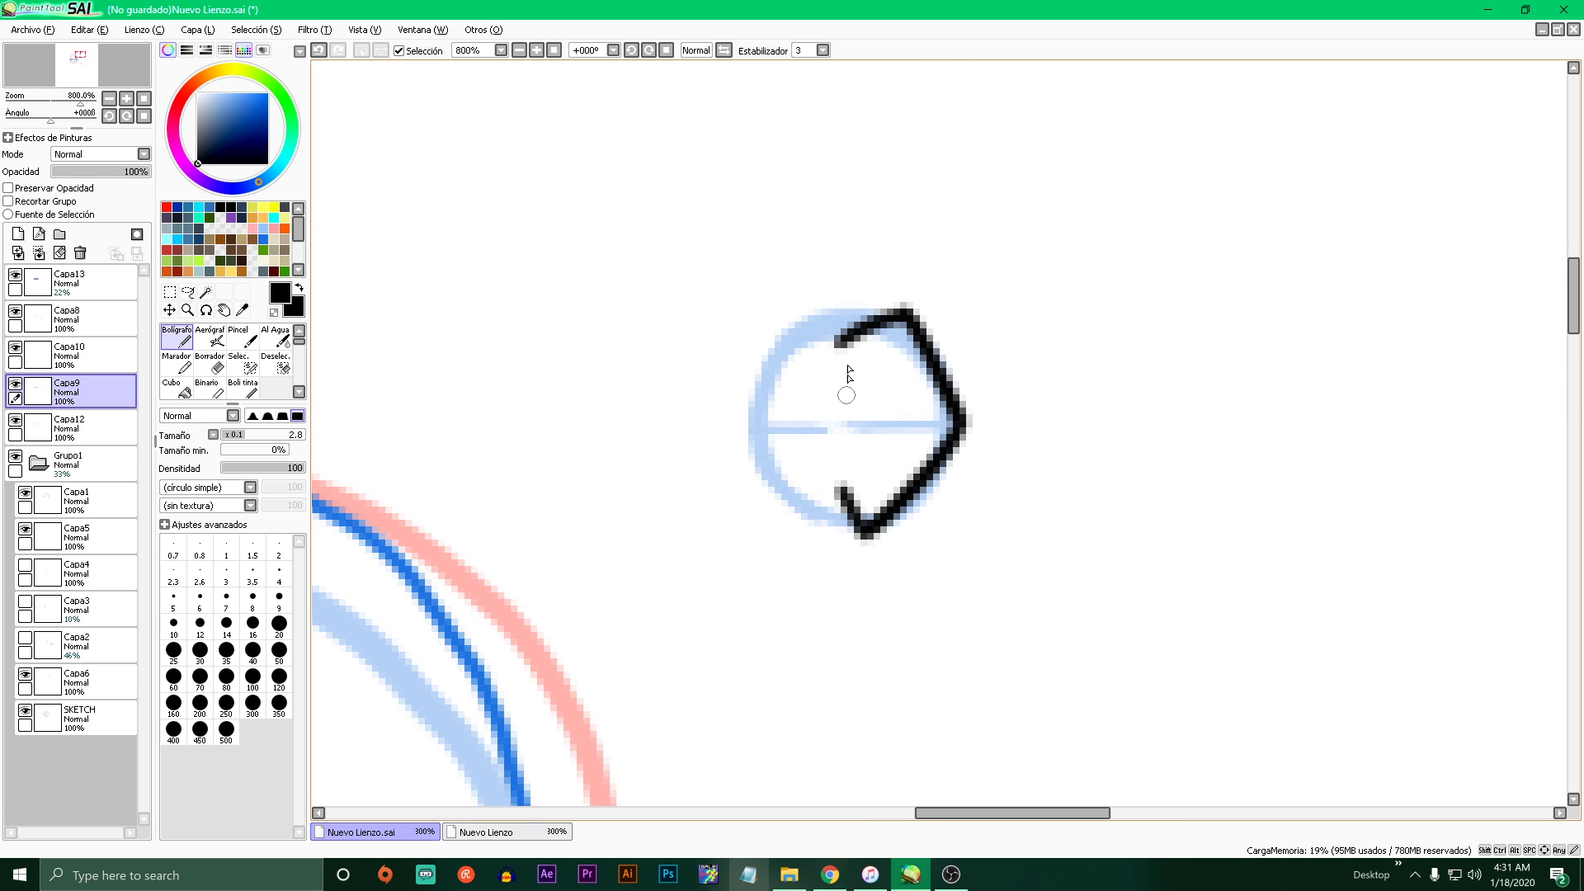
key("ctrl+z")
key("ctrl+z")
key("ctrl+z")
key("ctrl+z")
mouse_move(850, 321)
left_mouse_down()
mouse_move(946, 416)
mouse_move(876, 533)
left_mouse_up()
key("ctrl+z")
key("ctrl+z")
- Draw a black angular ear outline over the guide circle at the right side of the face
scroll(860, 336, "down", 3)
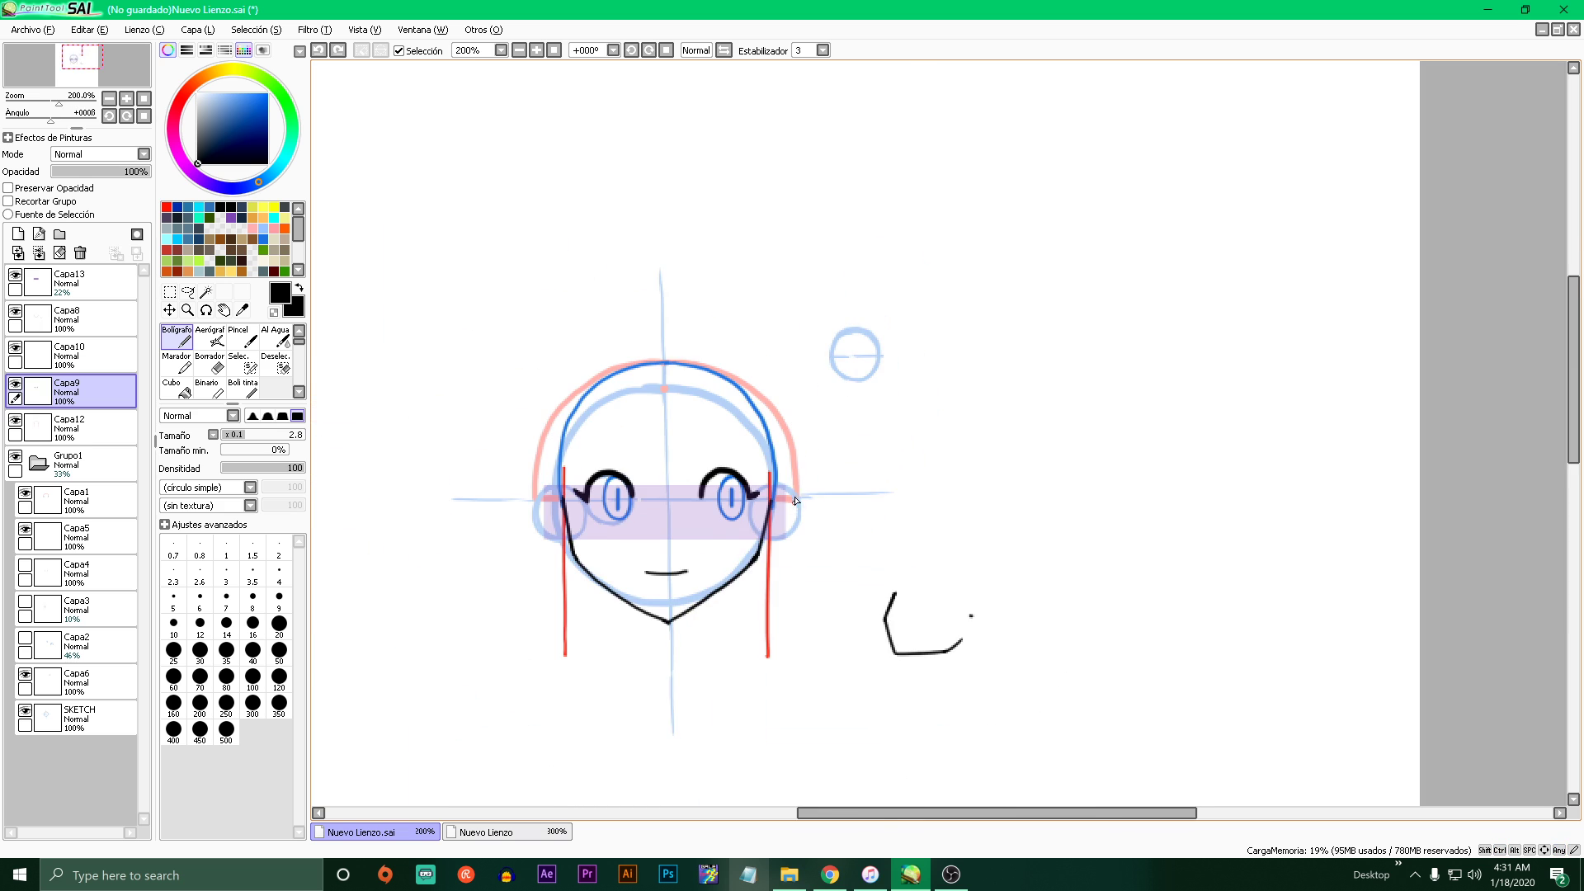
scroll(760, 529, "up", 3)
mouse_move(703, 504)
left_mouse_down()
mouse_move(791, 410)
mouse_move(855, 535)
mouse_move(755, 634)
mouse_move(741, 623)
left_mouse_up()
scroll(772, 442, "down", 3)
scroll(760, 462, "up", 3)
key("ctrl+z")
- Draw the matching angular ear outline over the guide circle at the left side of the face
scroll(742, 587, "down", 6)
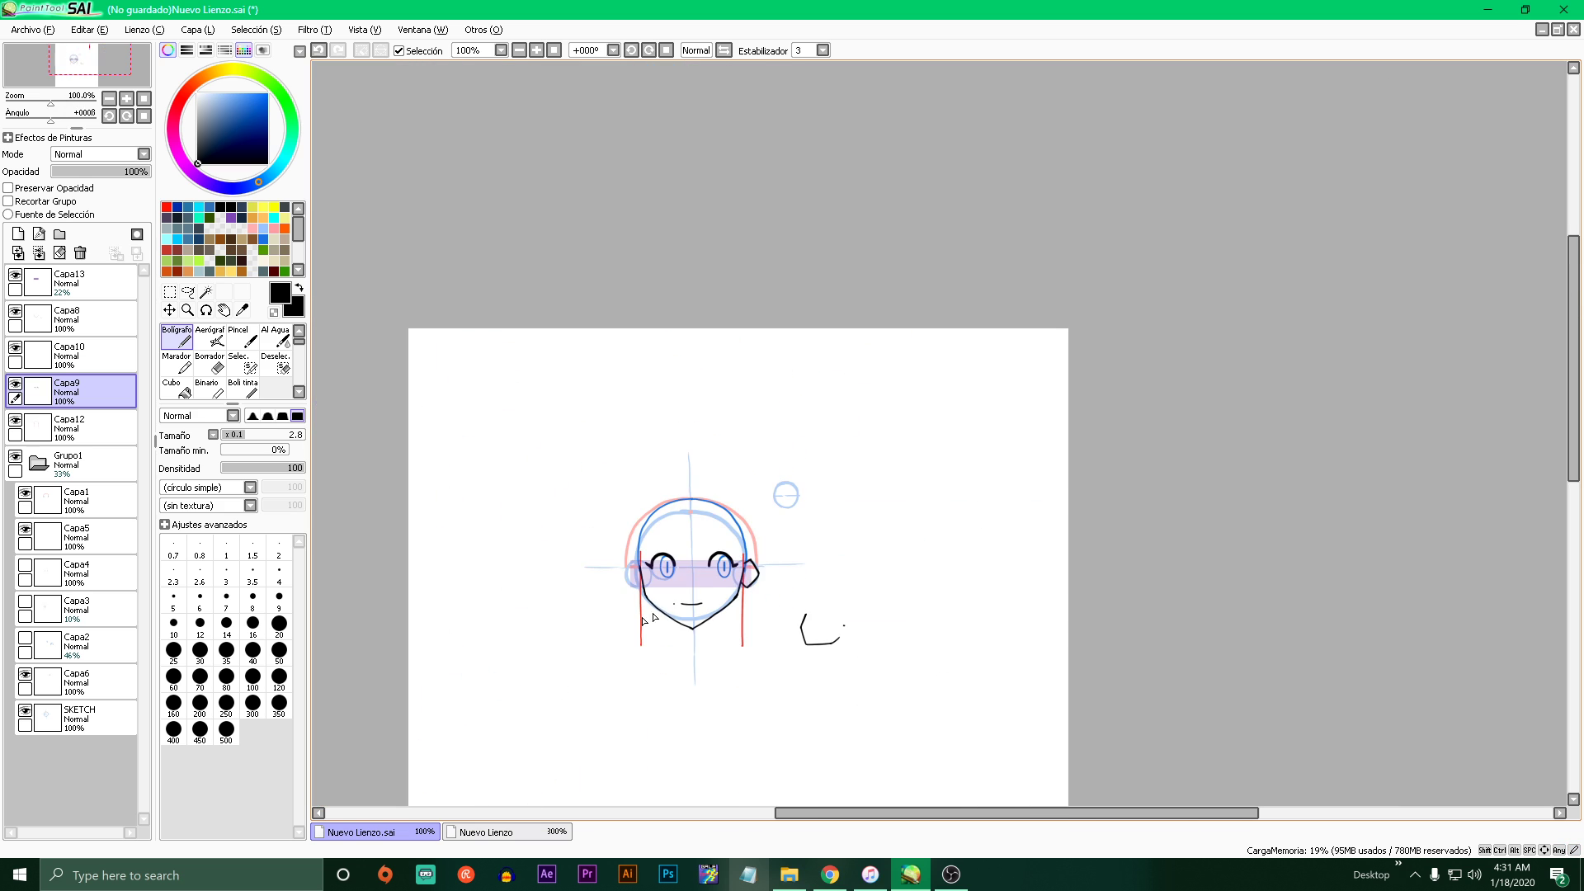
scroll(619, 606, "up", 7)
mouse_move(828, 419)
left_mouse_down()
mouse_move(760, 361)
mouse_move(686, 480)
mouse_move(752, 602)
mouse_move(789, 628)
mouse_move(850, 592)
left_mouse_up()
scroll(842, 593, "down", 3)
scroll(835, 589, "down", 6)
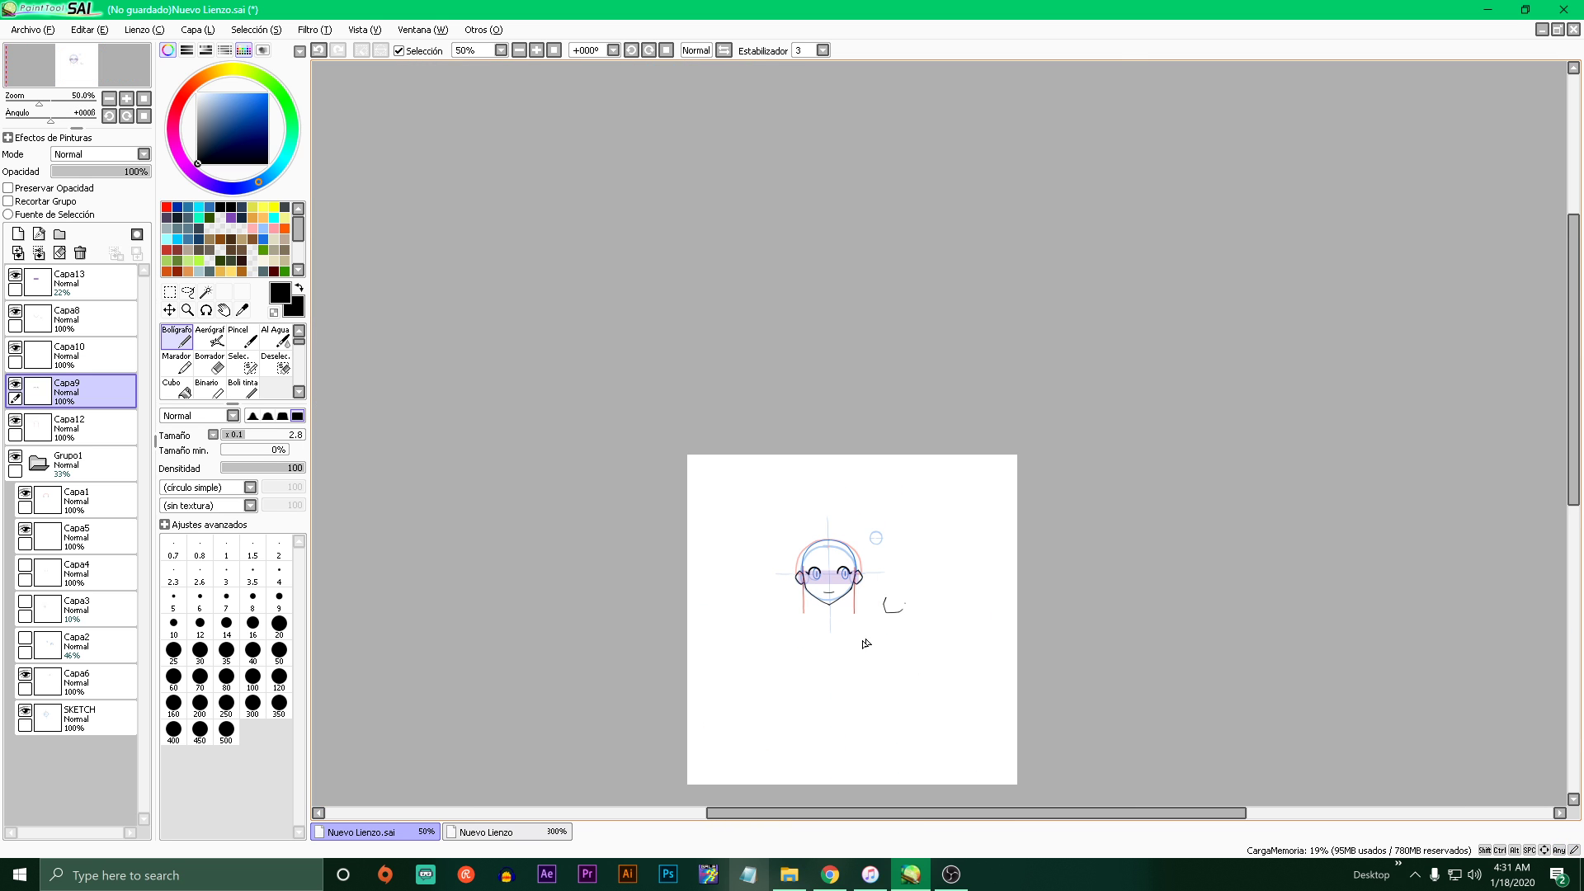
scroll(865, 642, "up", 4)
left_click_drag(966, 288, 854, 415)
key("ctrl+z")
scroll(842, 428, "up", 6)
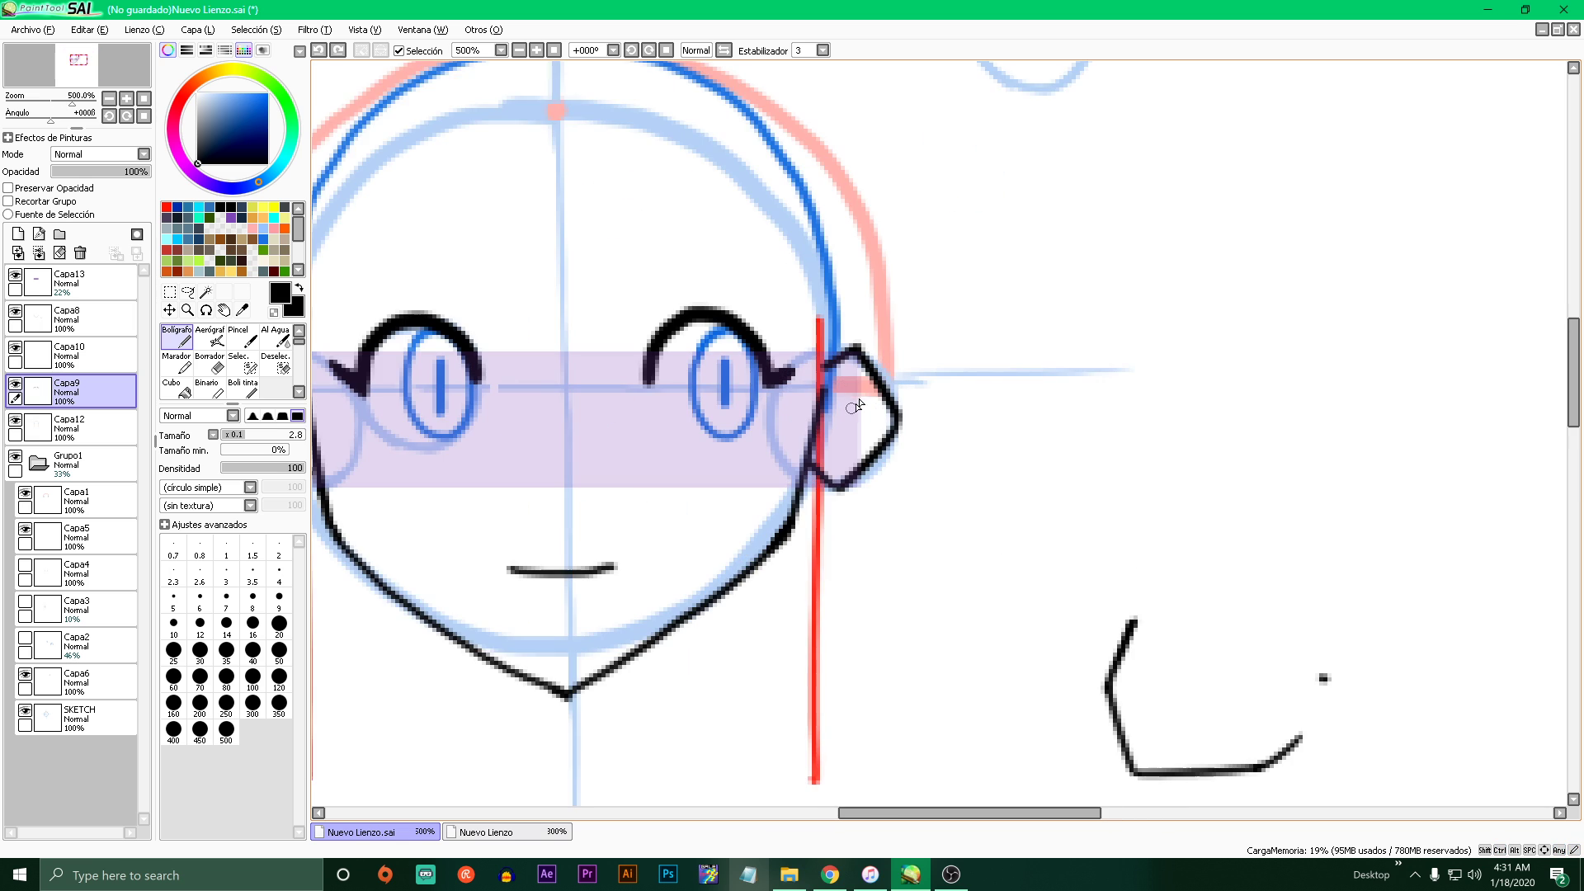
left_click_drag(858, 339, 825, 496)
left_click_drag(875, 412, 825, 569)
key("ctrl+z")
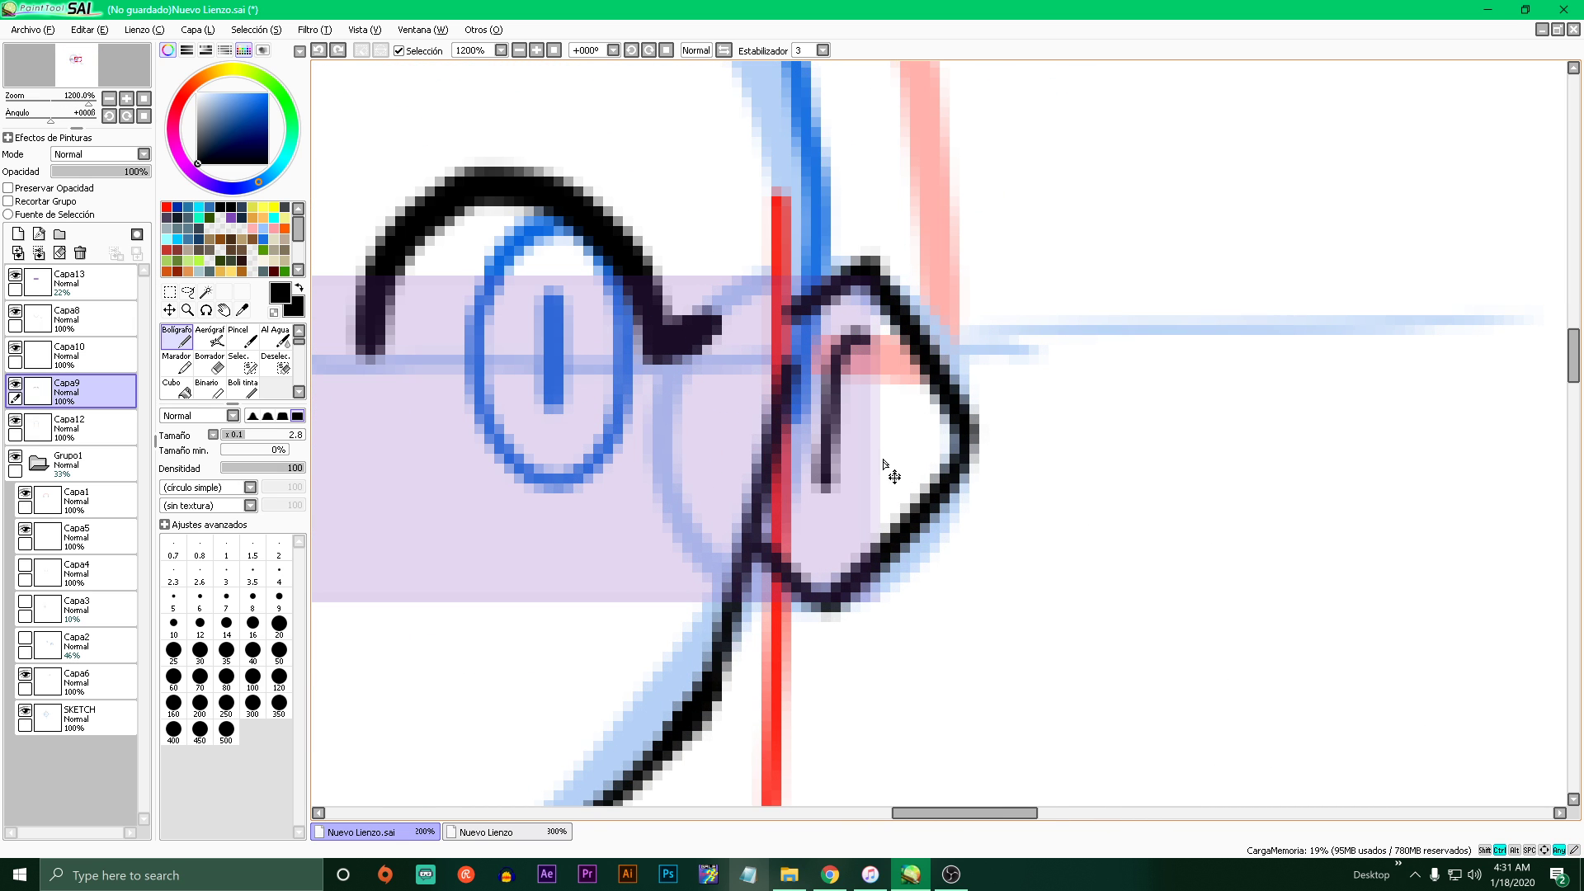
key("ctrl+z")
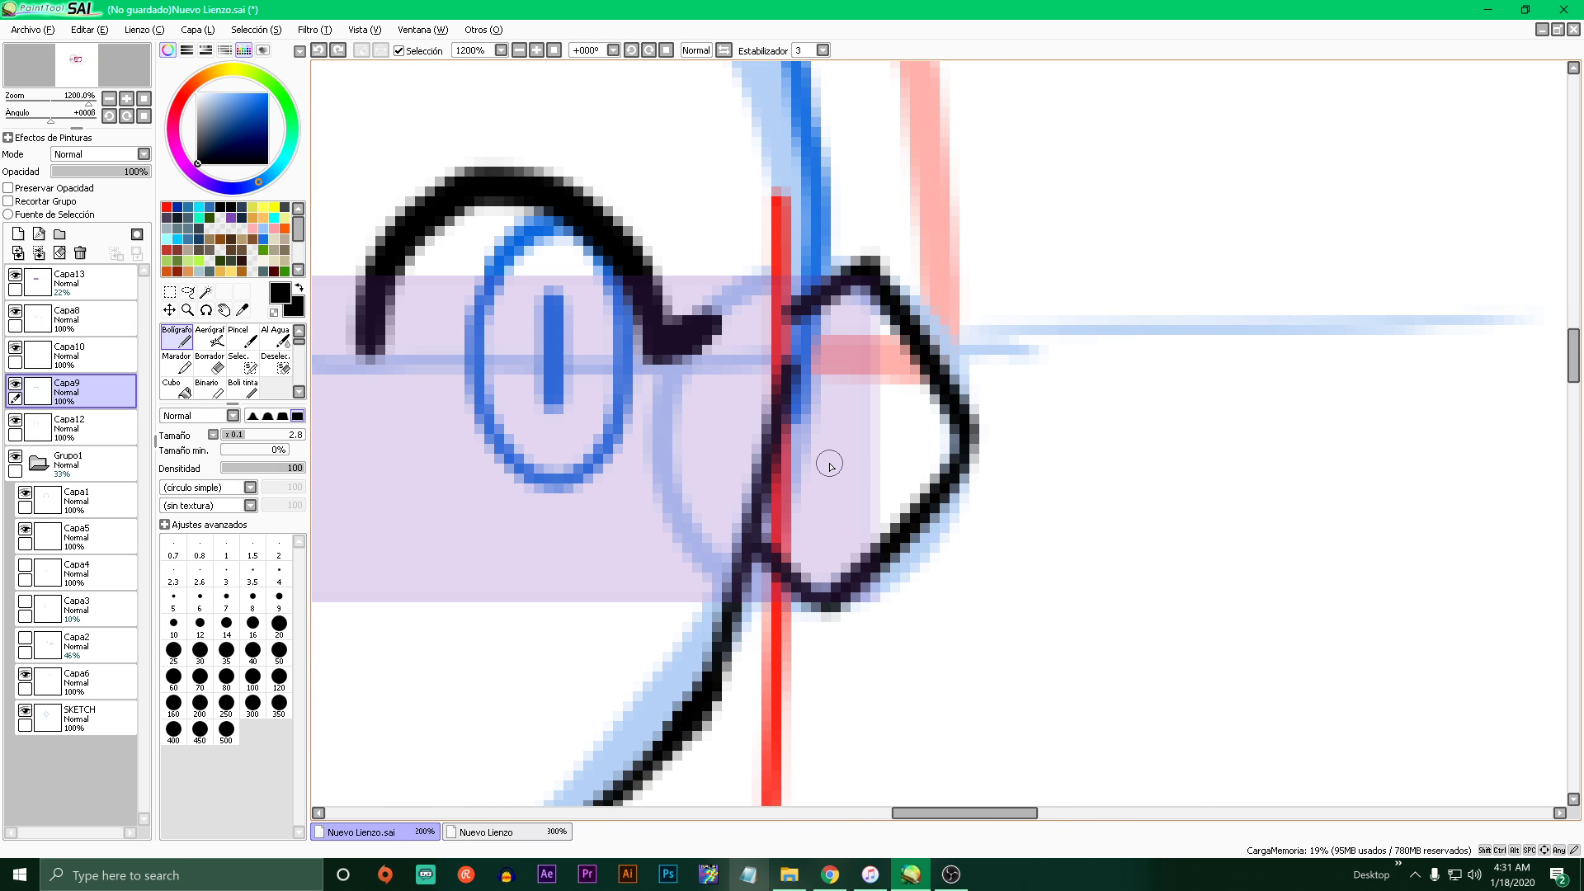
- Sketch a hand beside the right ear with its index finger pointing at it, including fingernail, folded fingers and knuckle
mouse_move(1495, 386)
left_mouse_down()
mouse_move(1375, 397)
mouse_move(1181, 402)
mouse_move(1072, 470)
mouse_move(1188, 553)
mouse_move(1384, 561)
mouse_move(1483, 687)
left_mouse_up()
key("ctrl+z")
scroll(1403, 627, "down", 4)
scroll(1205, 538, "up", 3)
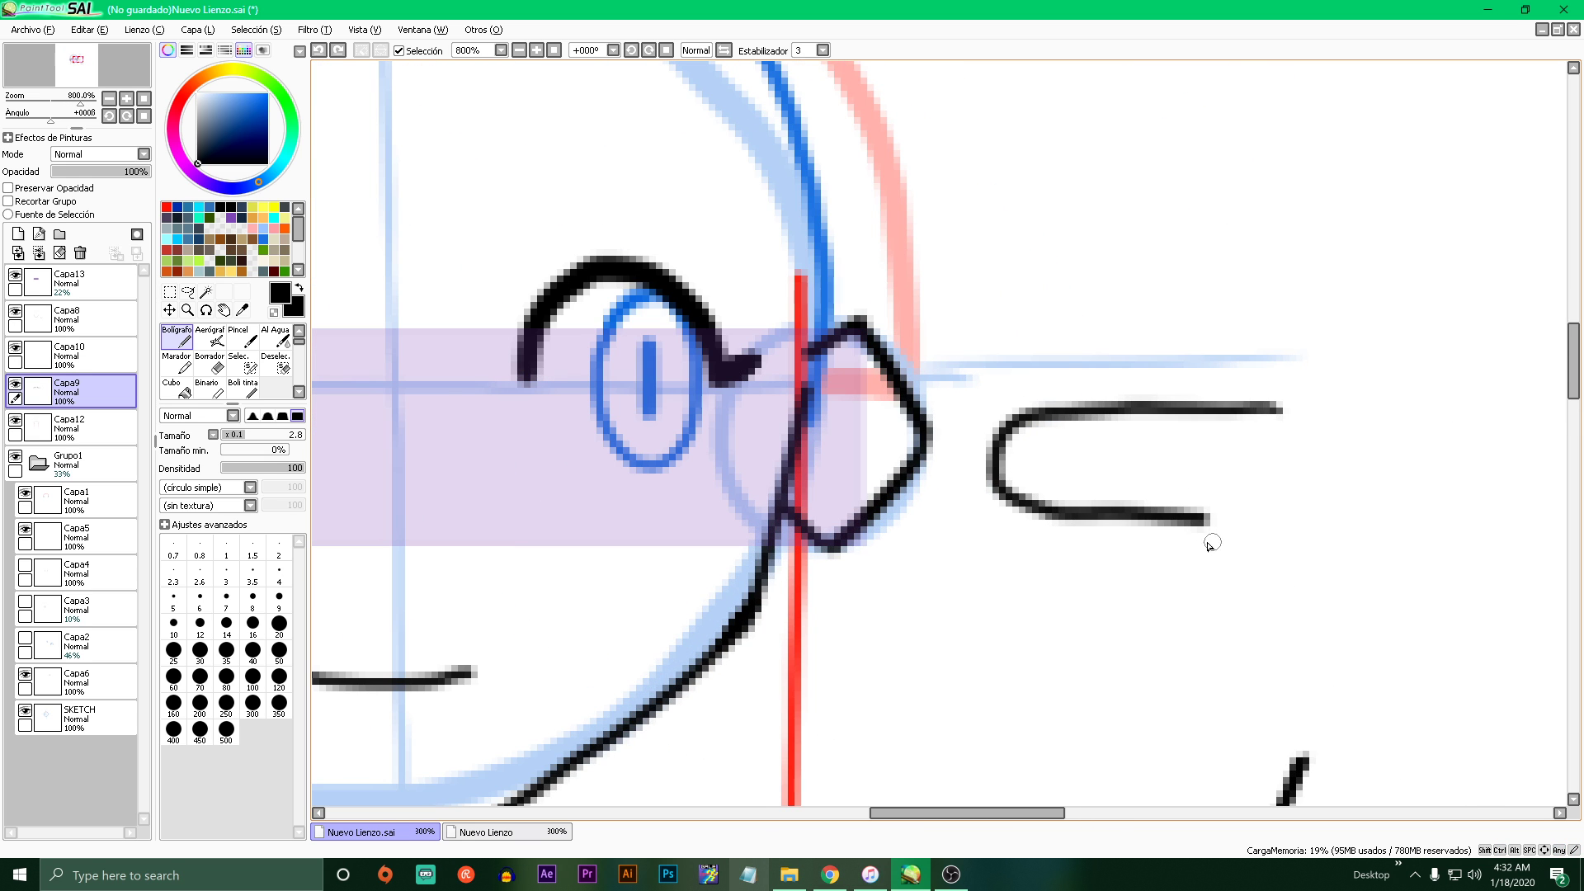
left_click_drag(1107, 517, 1159, 594)
mouse_move(1110, 585)
left_mouse_down()
mouse_move(1108, 625)
mouse_move(1213, 671)
left_mouse_up()
mouse_move(1135, 666)
left_mouse_down()
mouse_move(1143, 696)
mouse_move(1222, 707)
left_mouse_up()
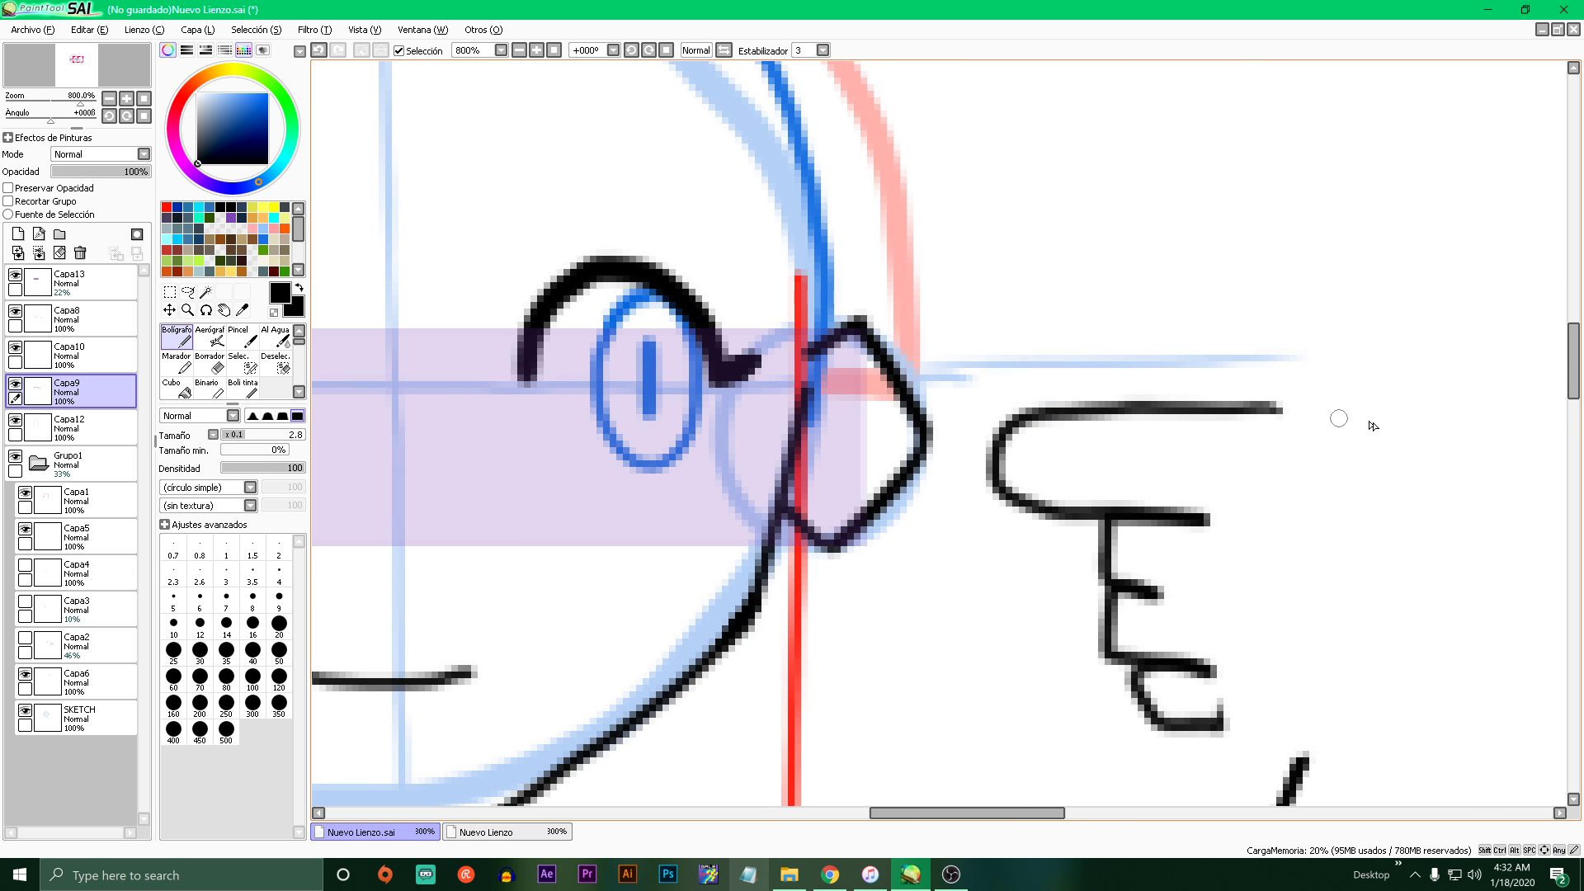
mouse_move(1388, 419)
left_mouse_down()
mouse_move(1207, 386)
mouse_move(1205, 405)
left_mouse_up()
scroll(1029, 464, "up", 1)
mouse_move(1004, 437)
left_mouse_down()
mouse_move(1000, 480)
mouse_move(1021, 435)
mouse_move(1006, 437)
left_mouse_up()
scroll(1025, 462, "down", 4)
scroll(795, 554, "up", 4)
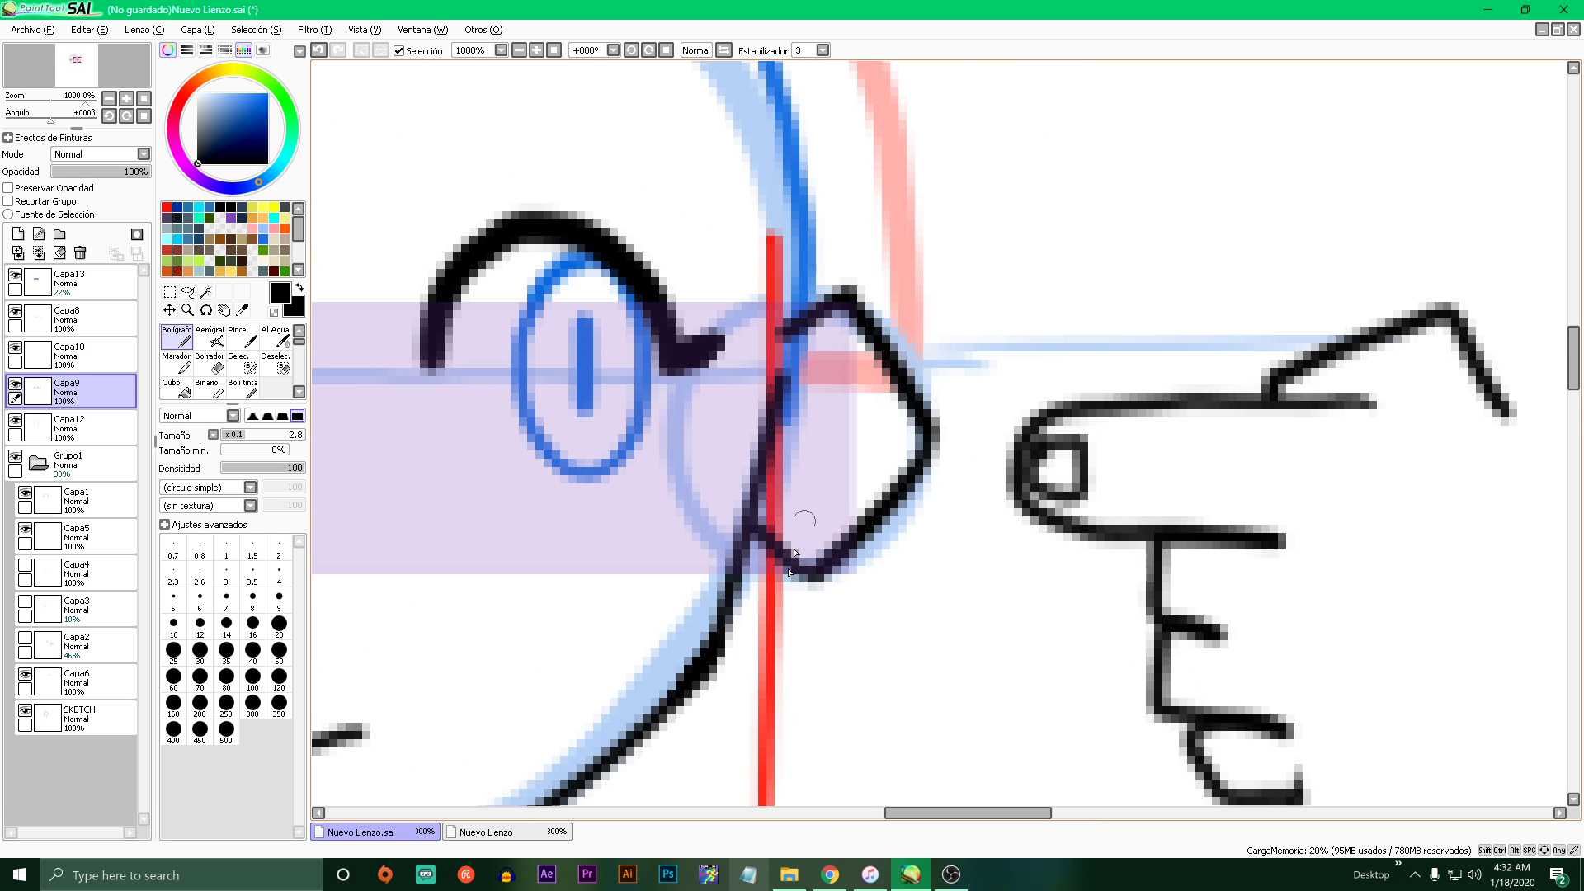
- Select the pointing-hand sketch with a rectangular selection, move it slightly closer to the ear and deselect it
scroll(943, 589, "down", 4)
scroll(759, 330, "up", 3)
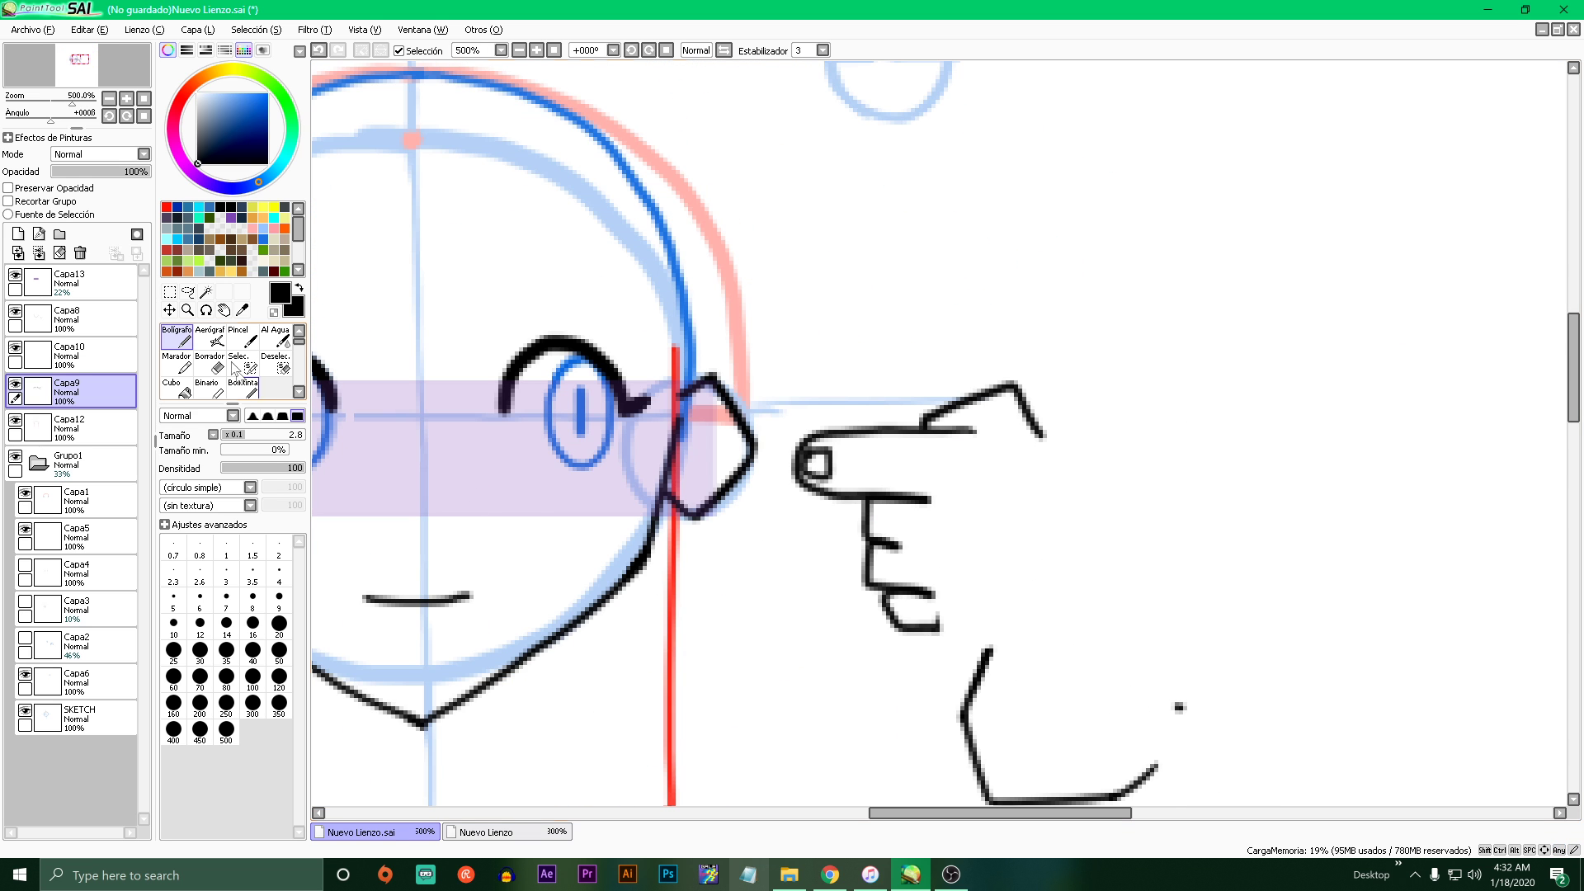
key("m")
left_click_drag(759, 299, 1089, 541)
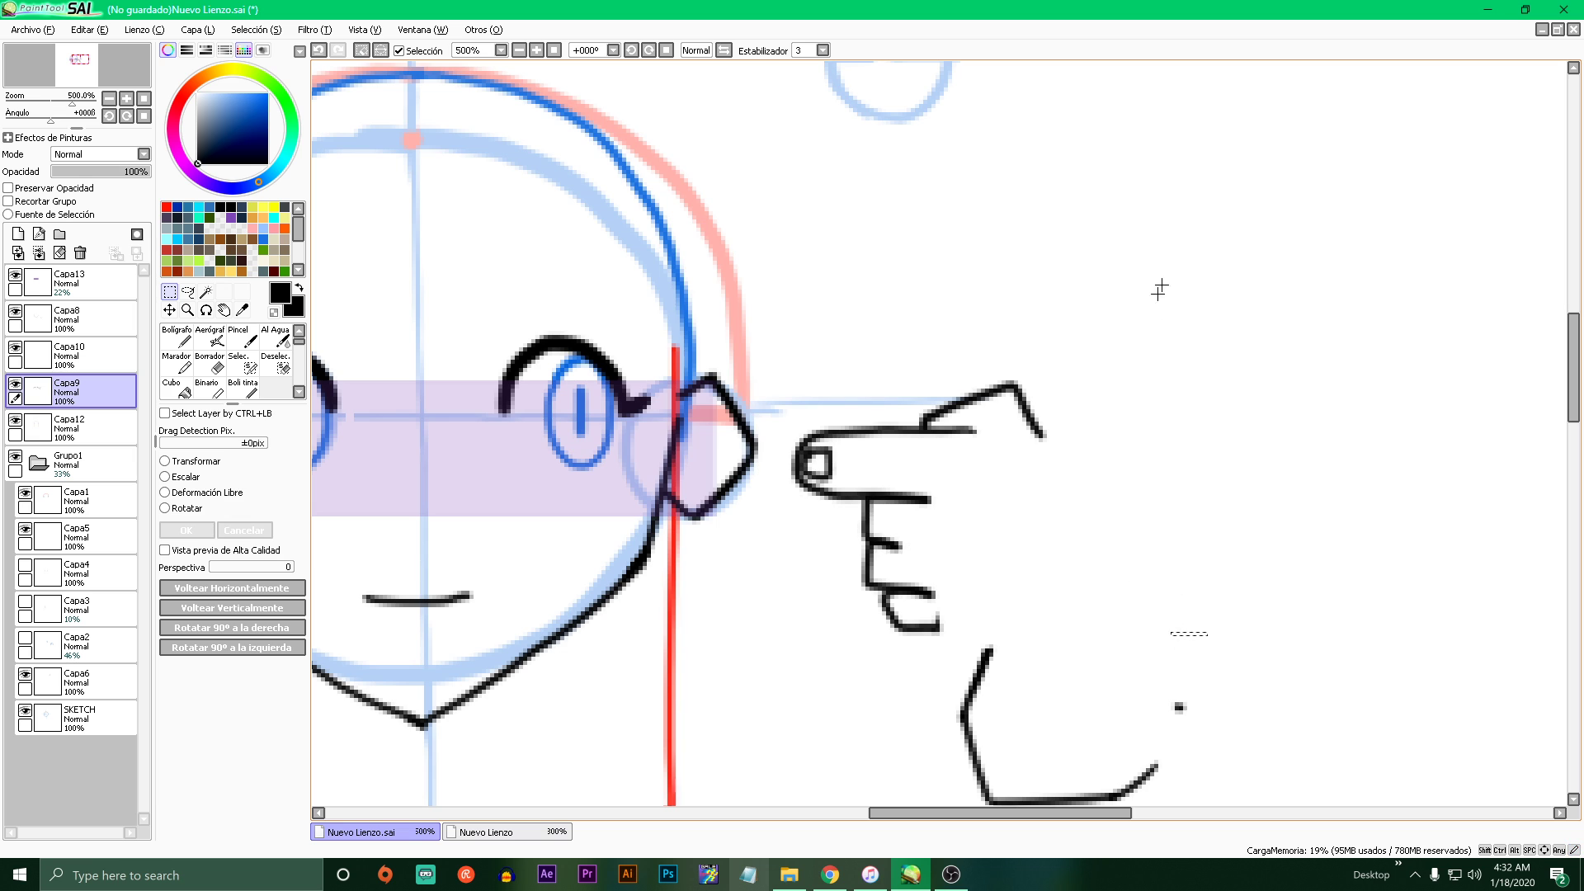
mouse_move(1171, 276)
left_mouse_down()
mouse_move(778, 661)
mouse_move(790, 639)
left_mouse_up()
mouse_move(998, 542)
left_mouse_down()
mouse_move(912, 542)
mouse_move(990, 536)
left_mouse_up()
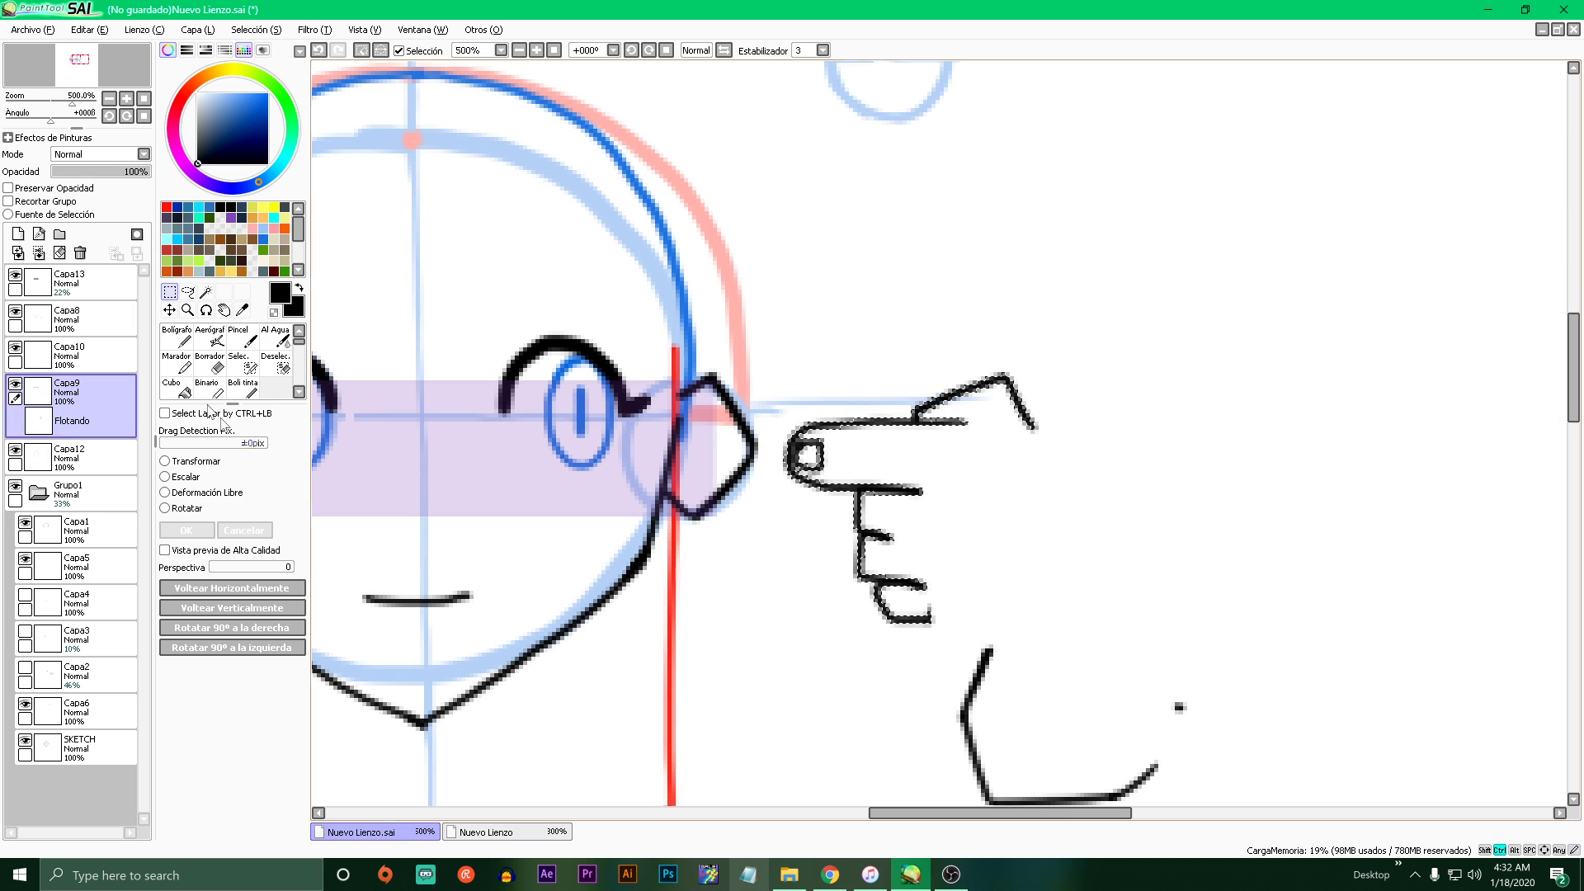
key("ctrl+d")
left_click(177, 338)
scroll(717, 453, "up", 3)
scroll(718, 453, "up", 1)
mouse_move(733, 376)
left_mouse_down()
mouse_move(671, 444)
mouse_move(714, 521)
left_mouse_up()
scroll(714, 535, "down", 3)
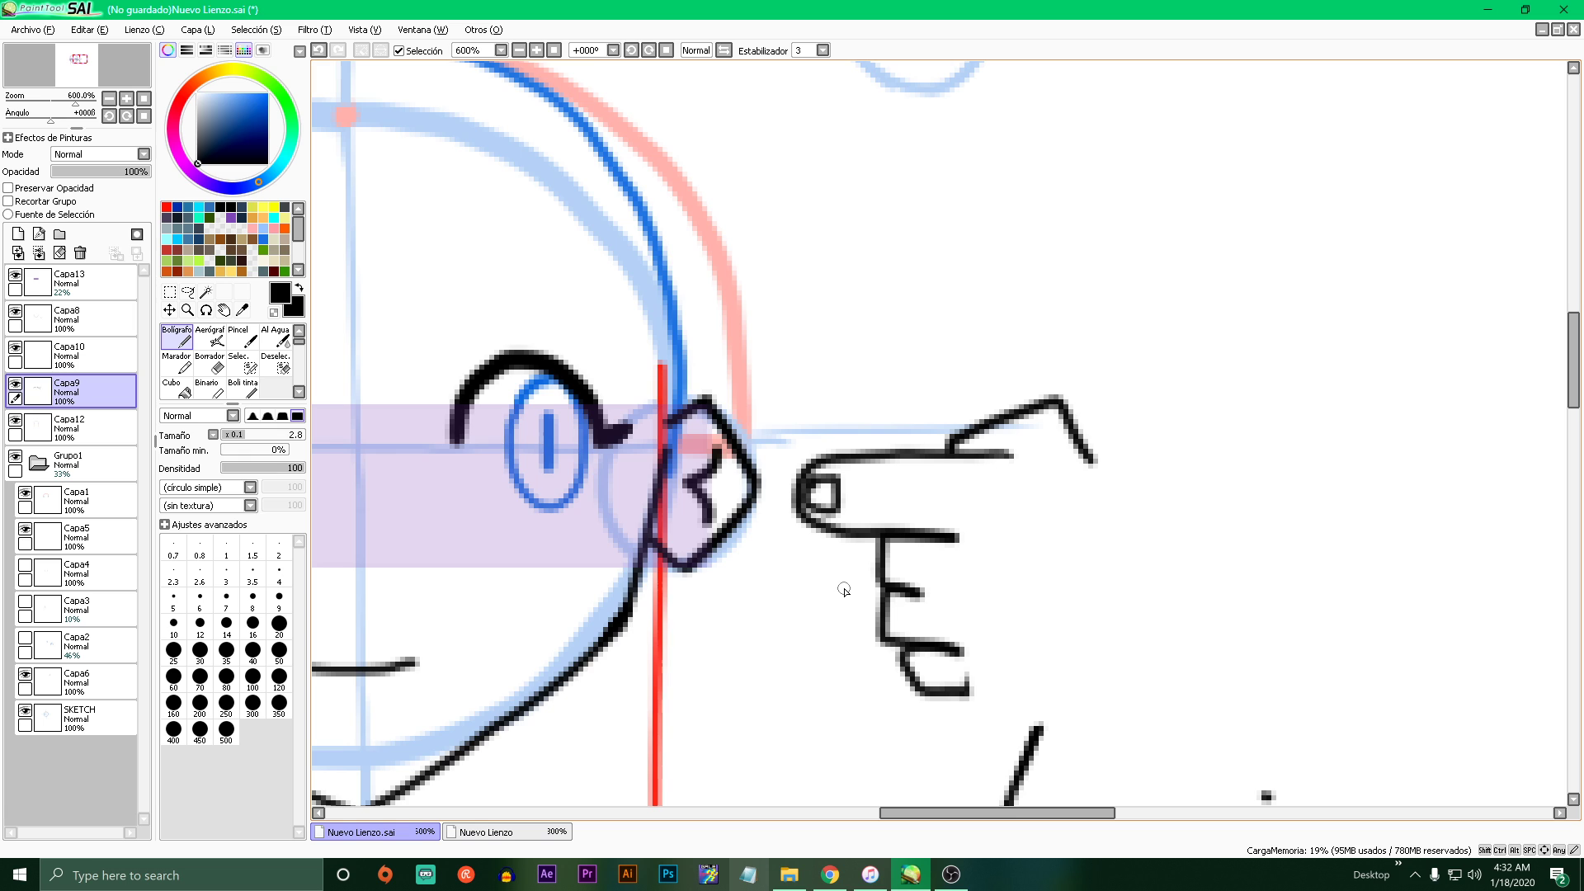
key("ctrl+z")
key("ctrl+z")
- Draw the inner fold of the right ear as a slanted curved line with a short branch
scroll(702, 499, "up", 3)
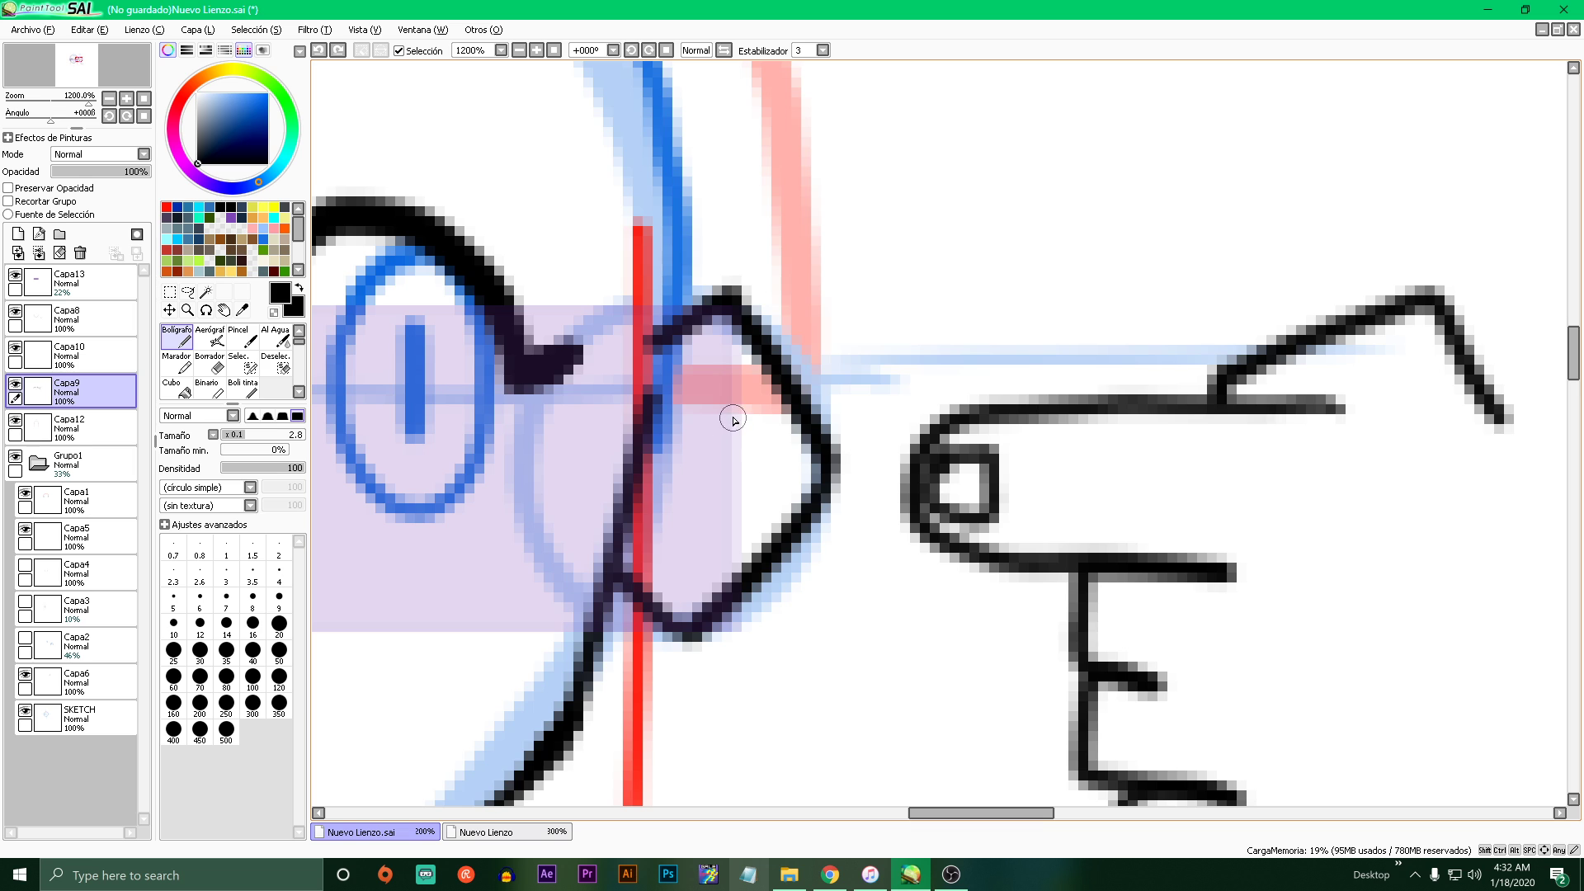
left_click_drag(741, 396, 673, 530)
key("ctrl+z")
left_click_drag(742, 398, 683, 596)
key("ctrl+z")
left_click_drag(742, 402, 695, 554)
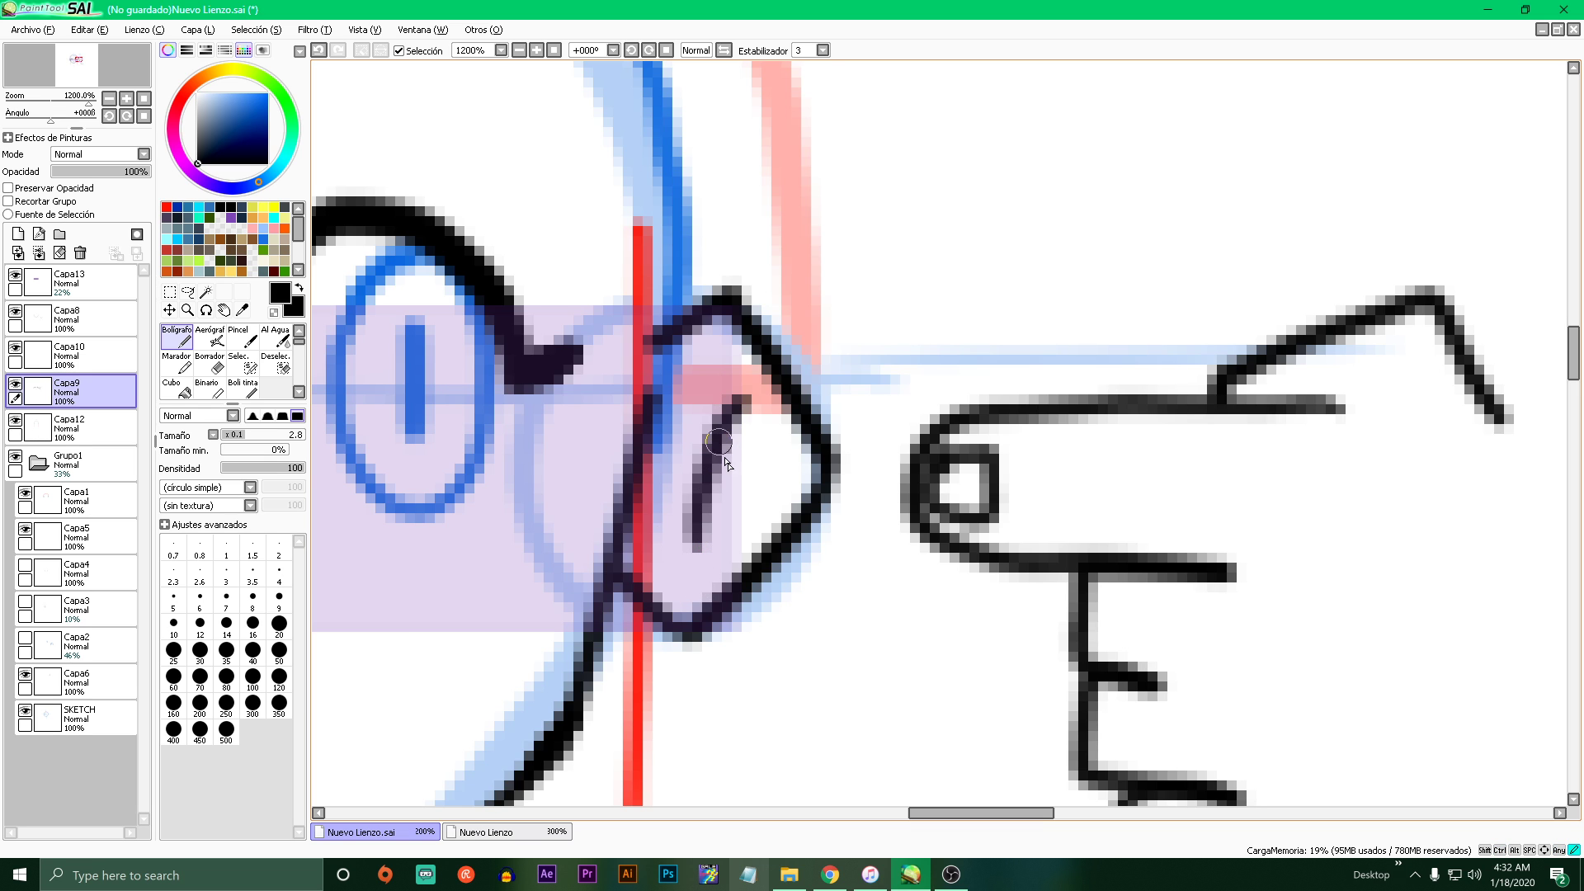
left_click_drag(719, 444, 744, 490)
scroll(736, 579, "down", 3)
scroll(737, 580, "down", 4)
- Draw the matching inner fold lines inside the left ear
scroll(862, 524, "up", 6)
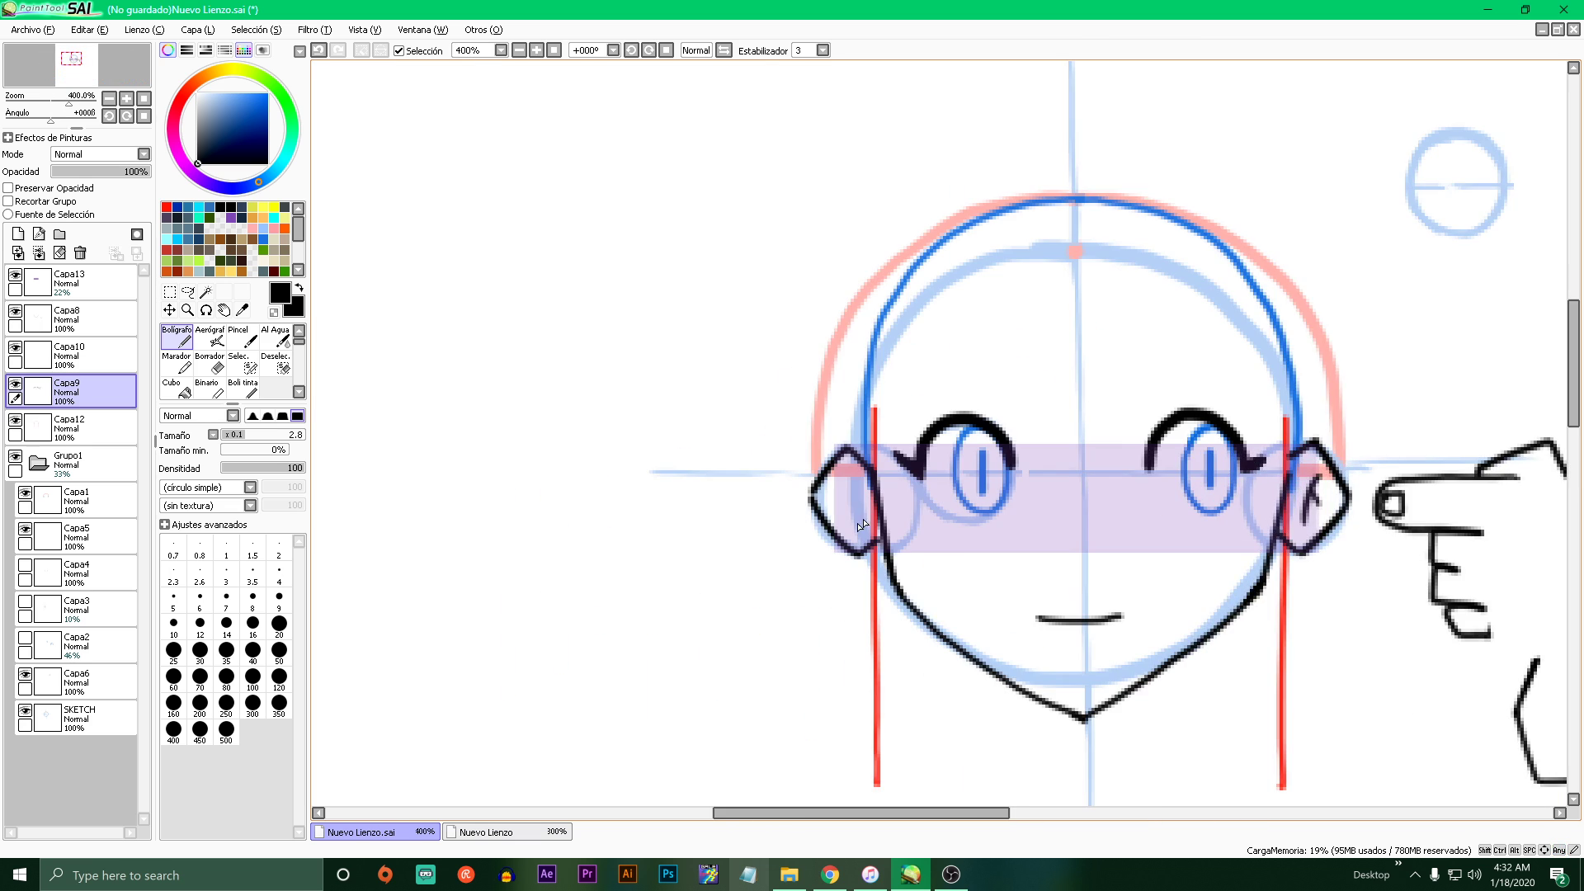
mouse_move(811, 423)
left_mouse_down()
mouse_move(843, 482)
mouse_move(847, 542)
left_mouse_up()
left_click_drag(840, 462, 813, 537)
scroll(828, 549, "down", 4)
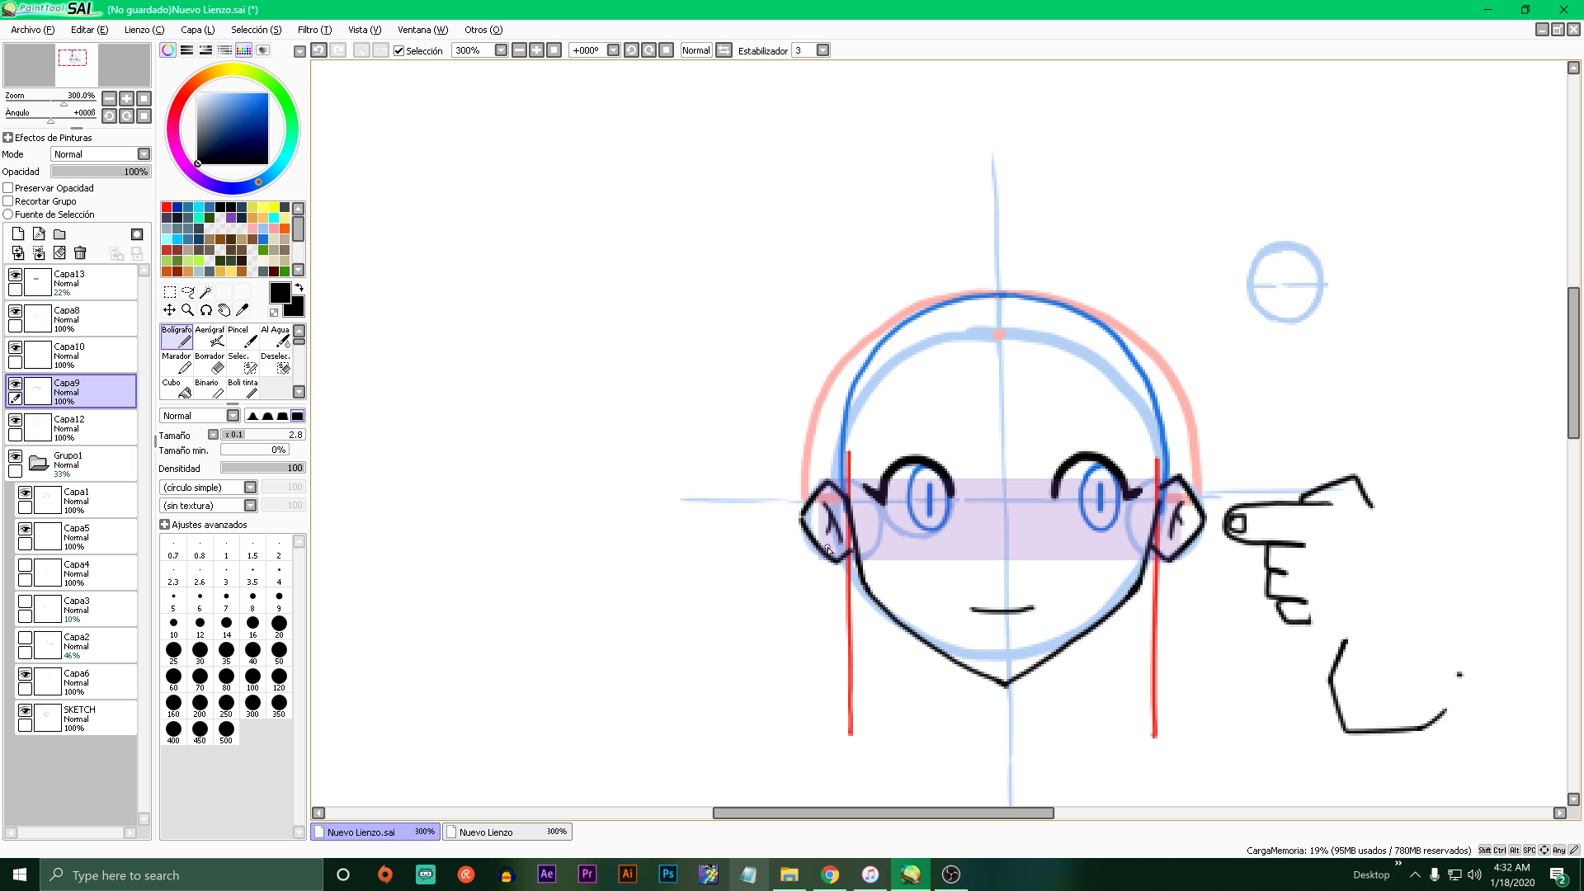
scroll(788, 529, "up", 1)
scroll(775, 427, "down", 5)
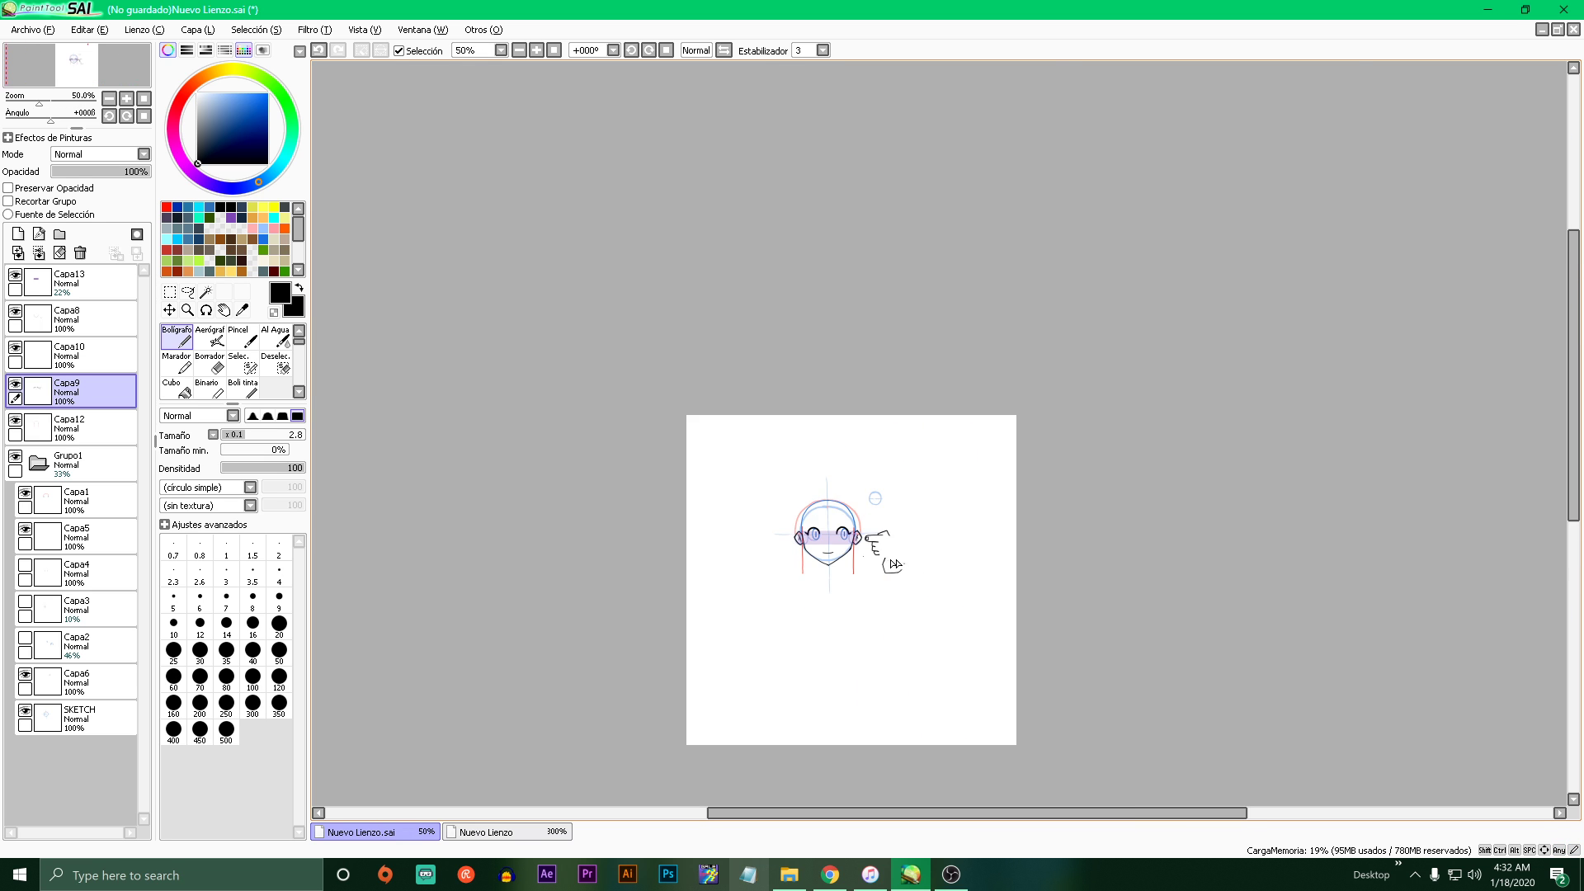
- On layer Capa12, draw a red horizontal guide line below the chin across the lower ends of both vertical red guides
scroll(733, 518, "up", 3)
scroll(732, 516, "up", 1)
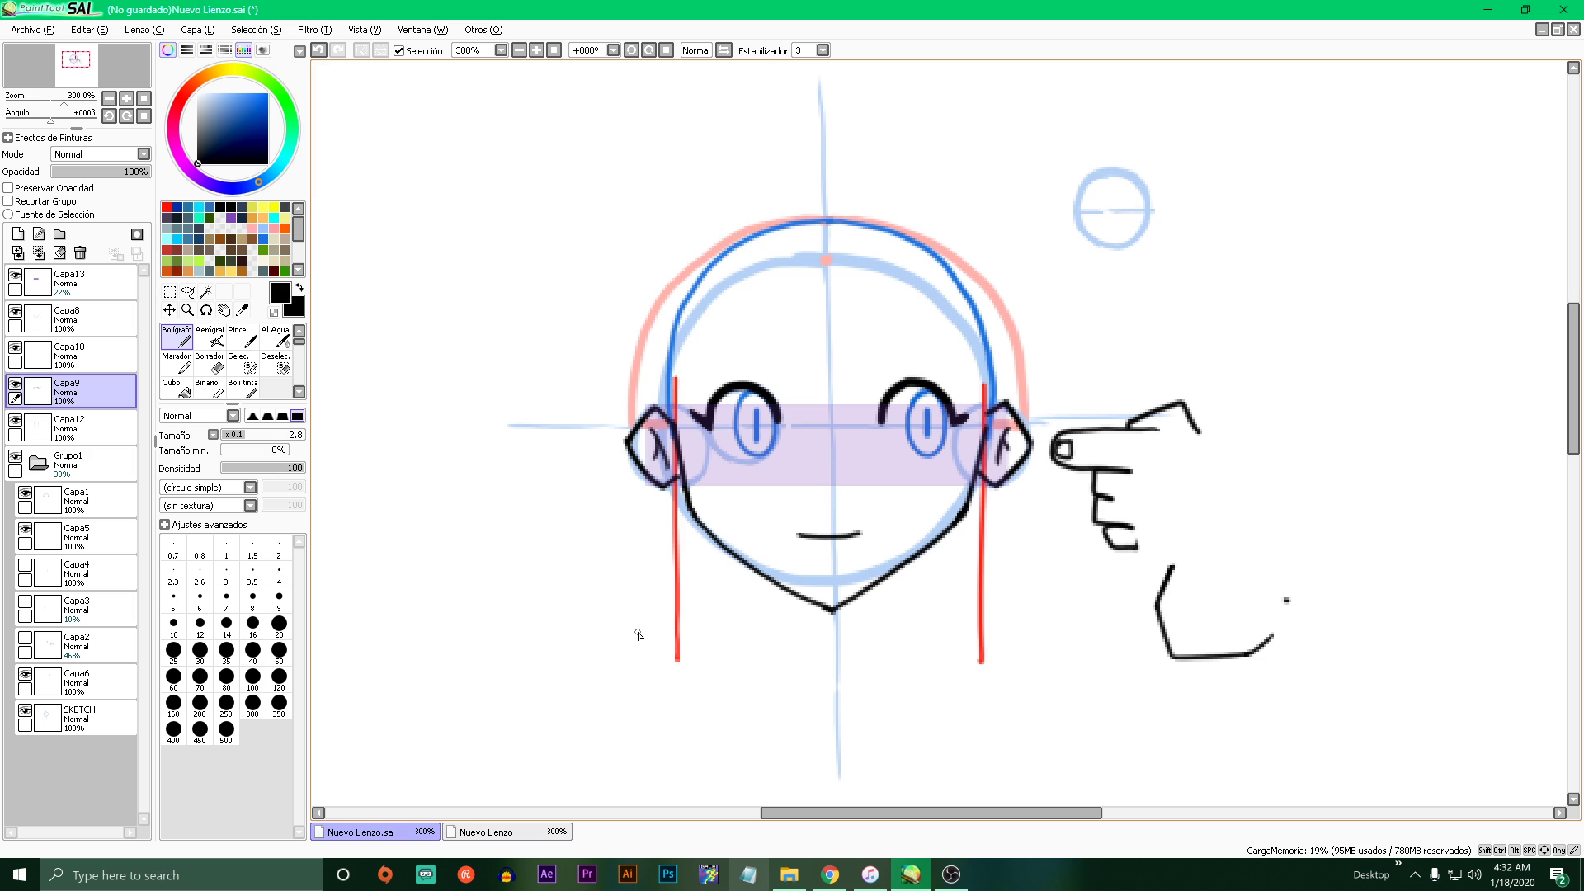
left_click(82, 425)
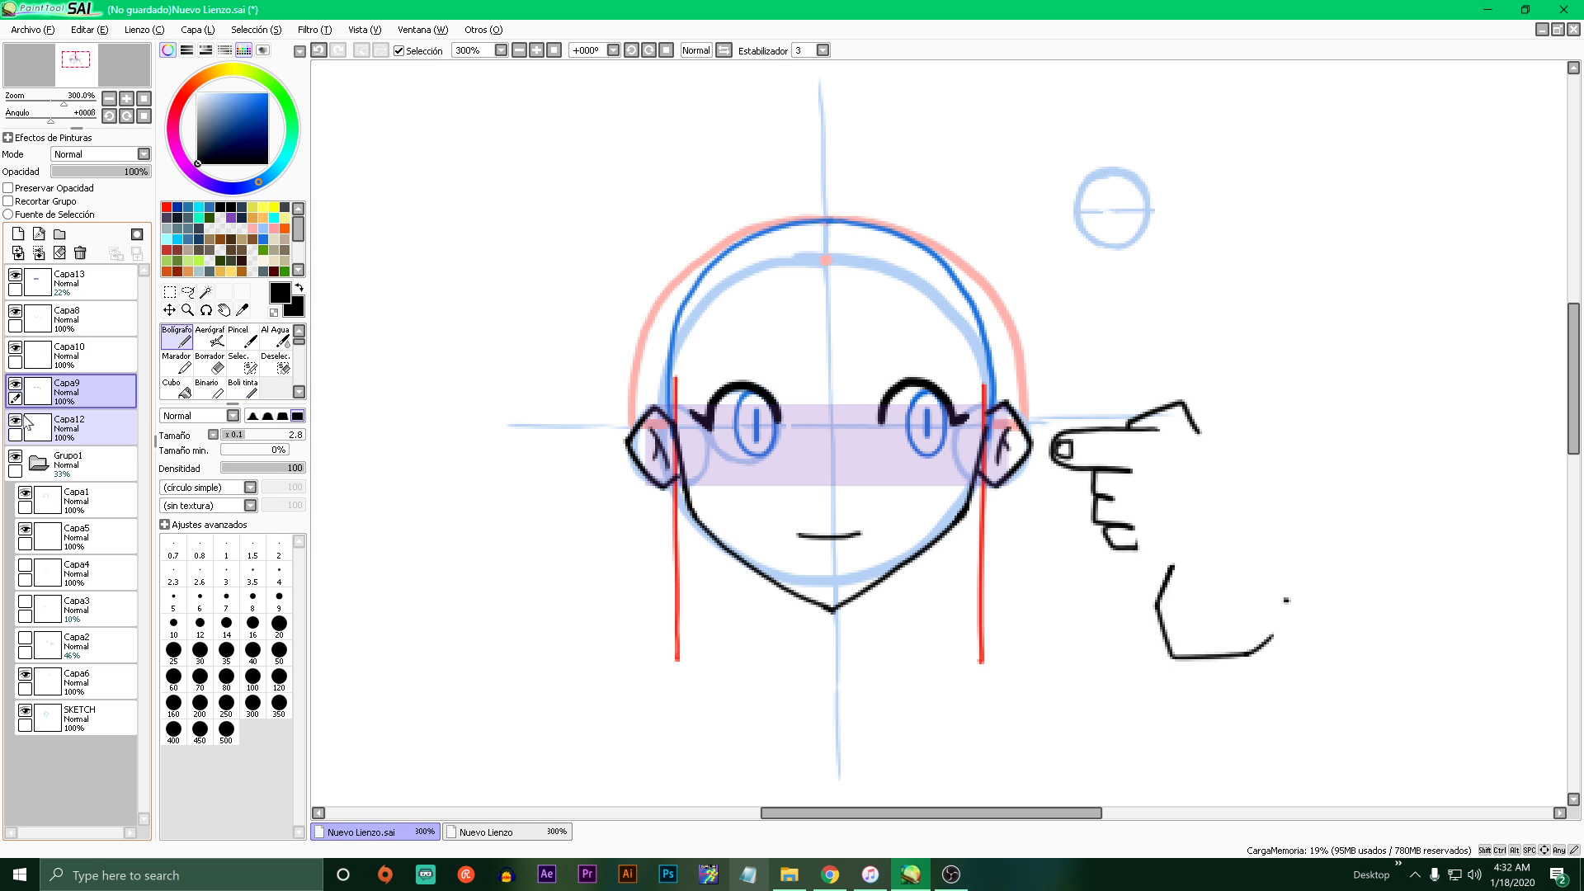
left_click_drag(588, 587, 837, 467)
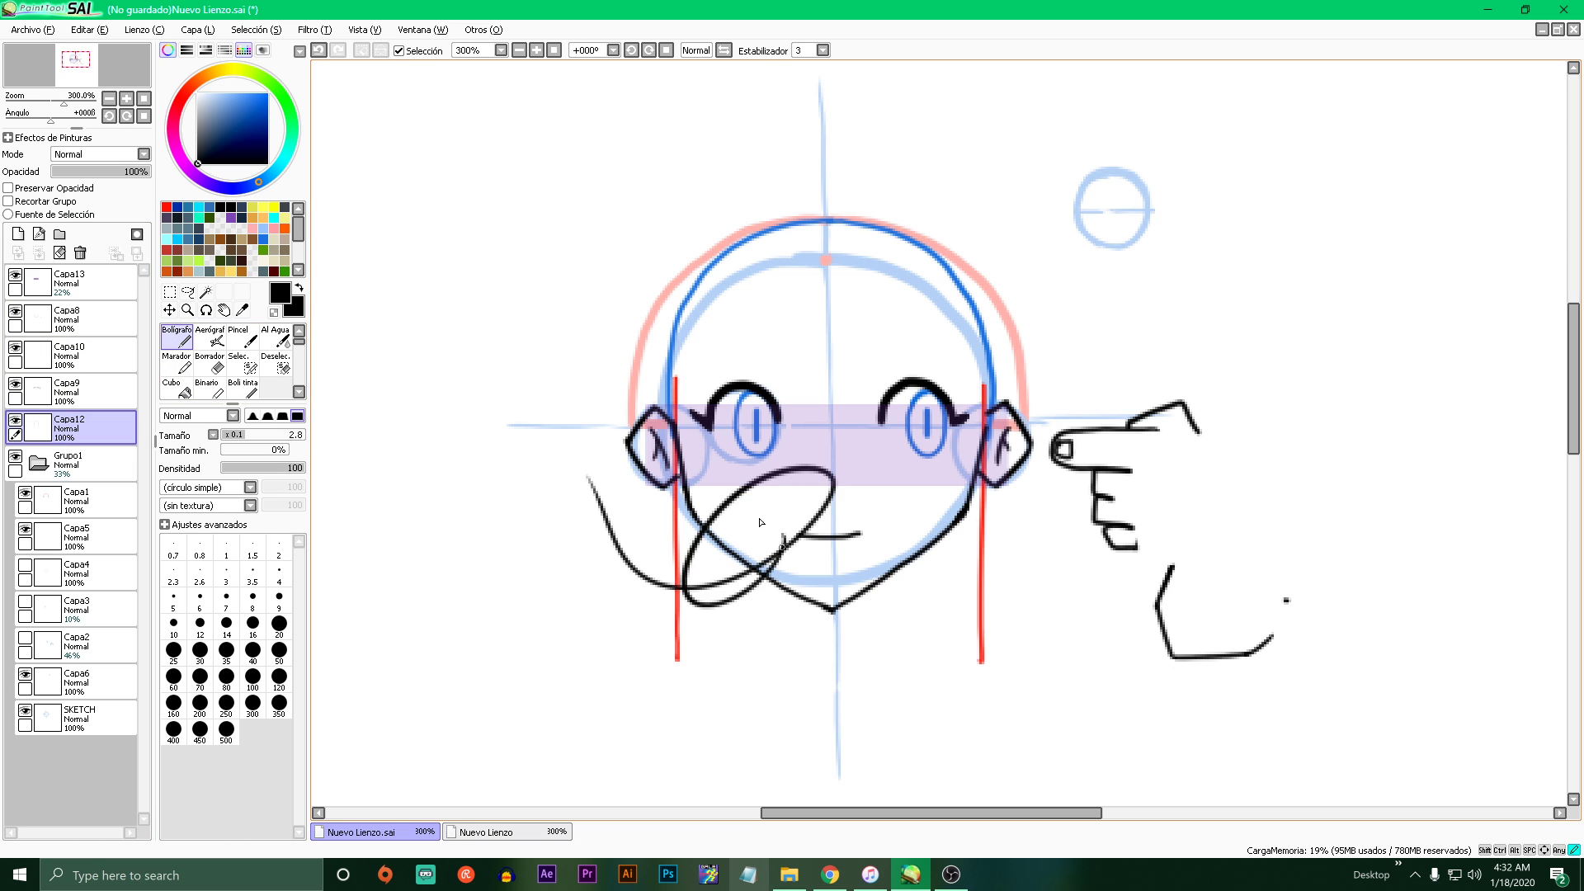
key("ctrl+z")
left_click(167, 207)
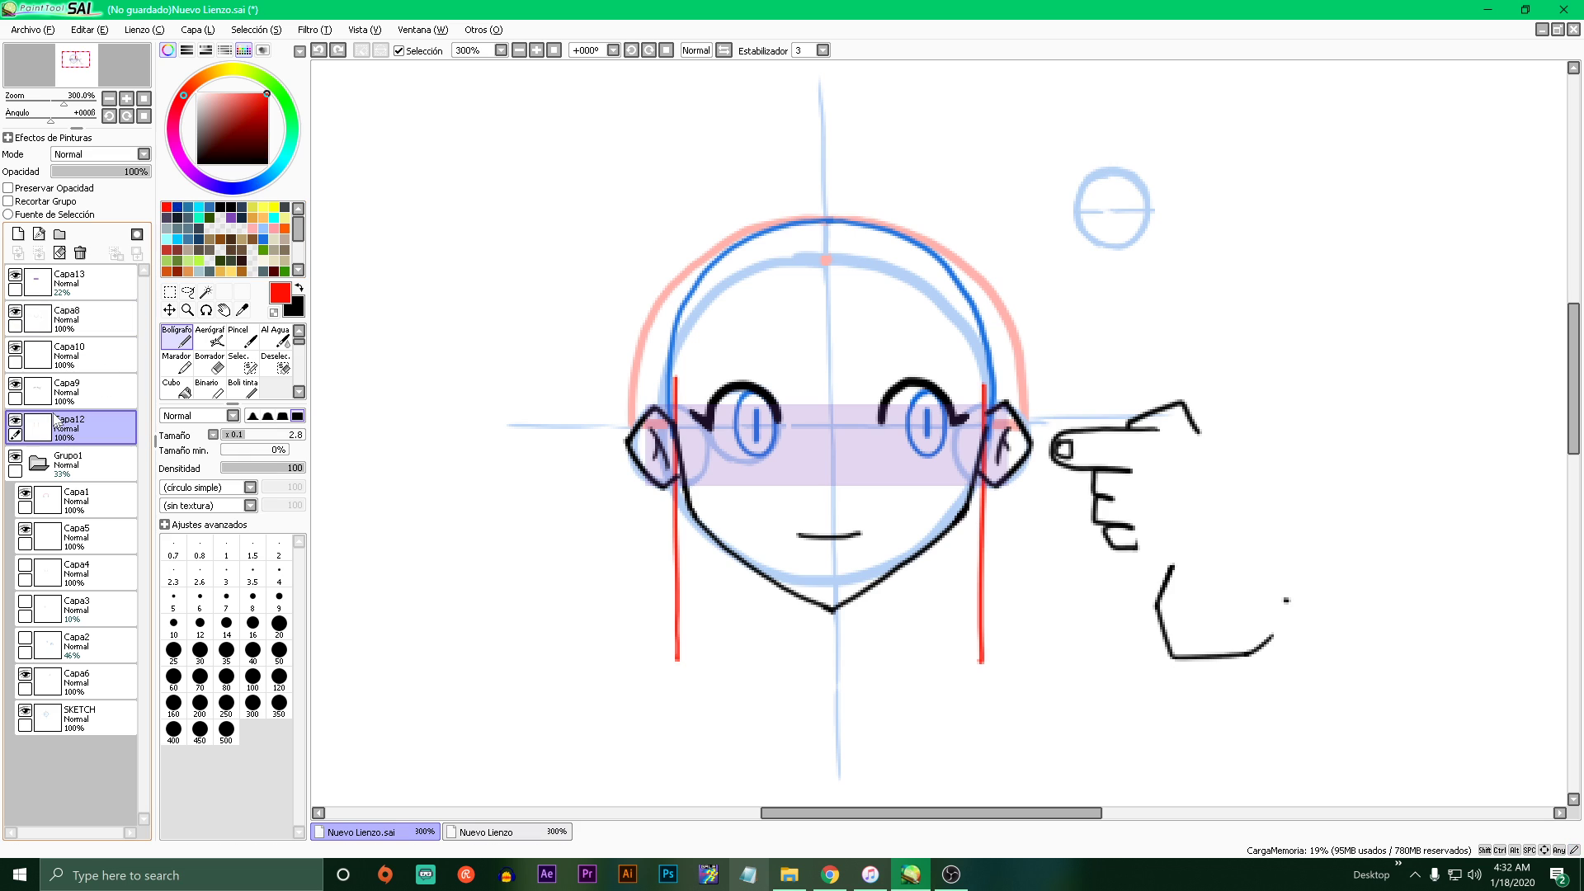
left_click(16, 420)
left_click(16, 421)
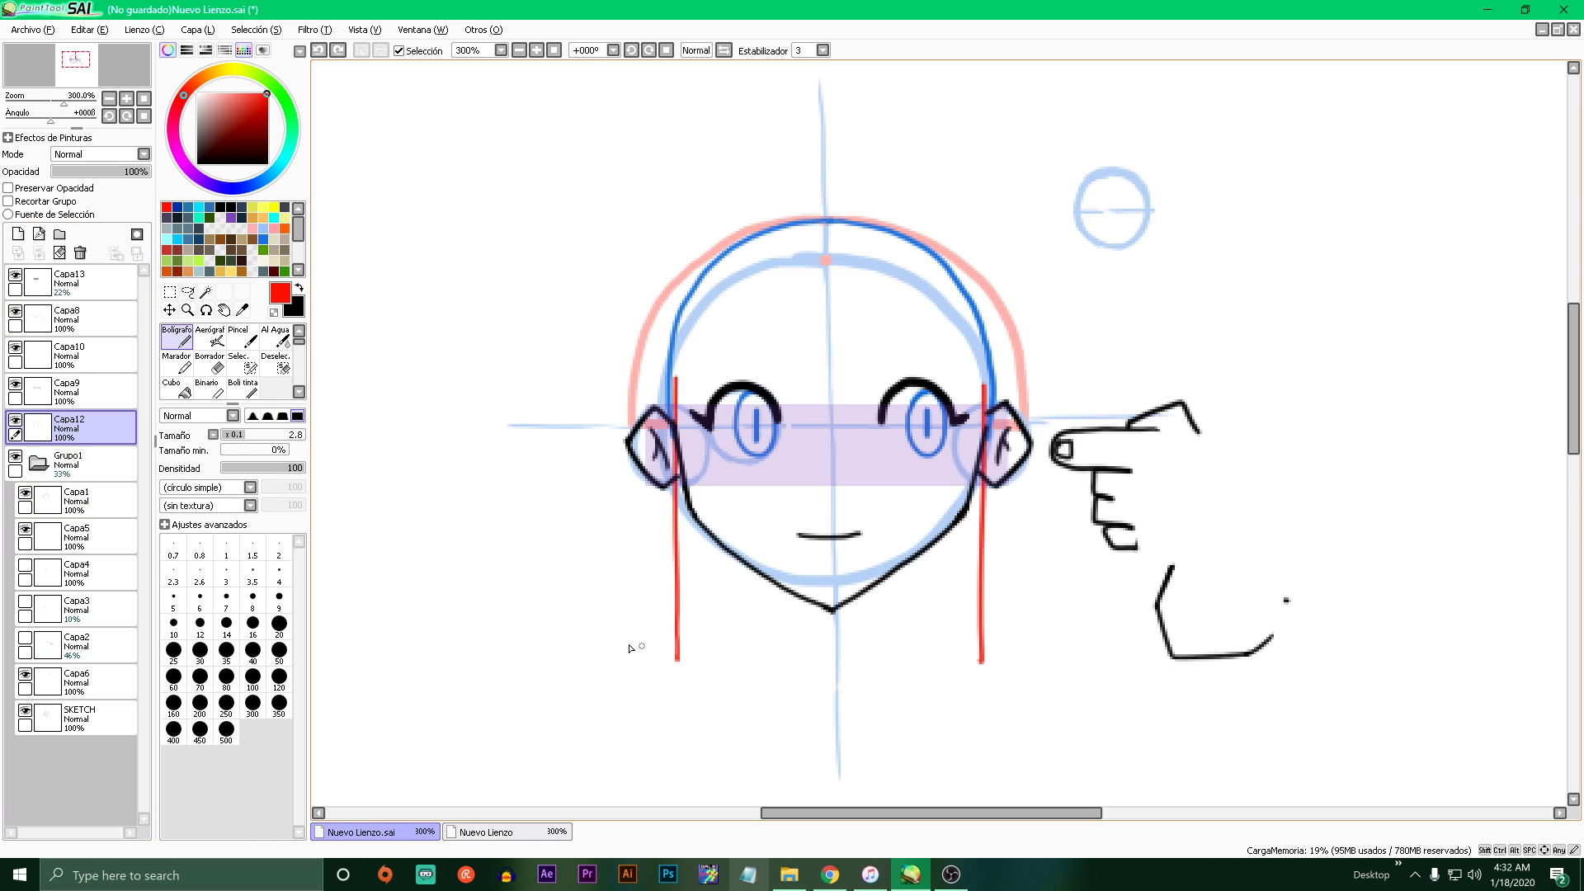
left_click_drag(548, 656, 1126, 678)
key("ctrl+z")
left_click_drag(559, 653, 1094, 666)
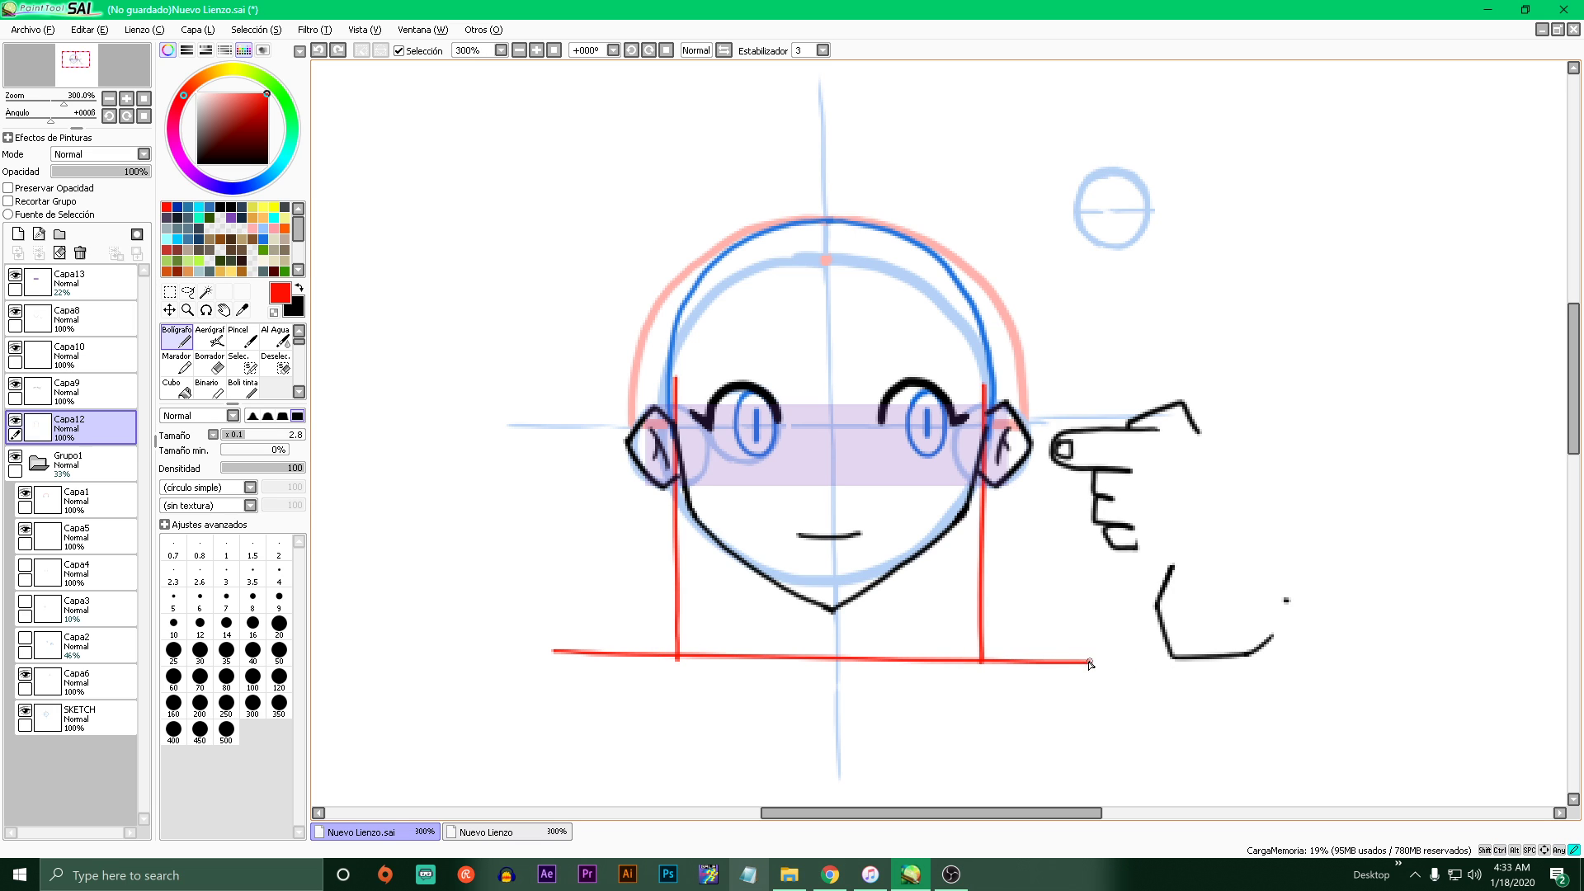
key("ctrl+z")
left_click_drag(555, 654, 1128, 652)
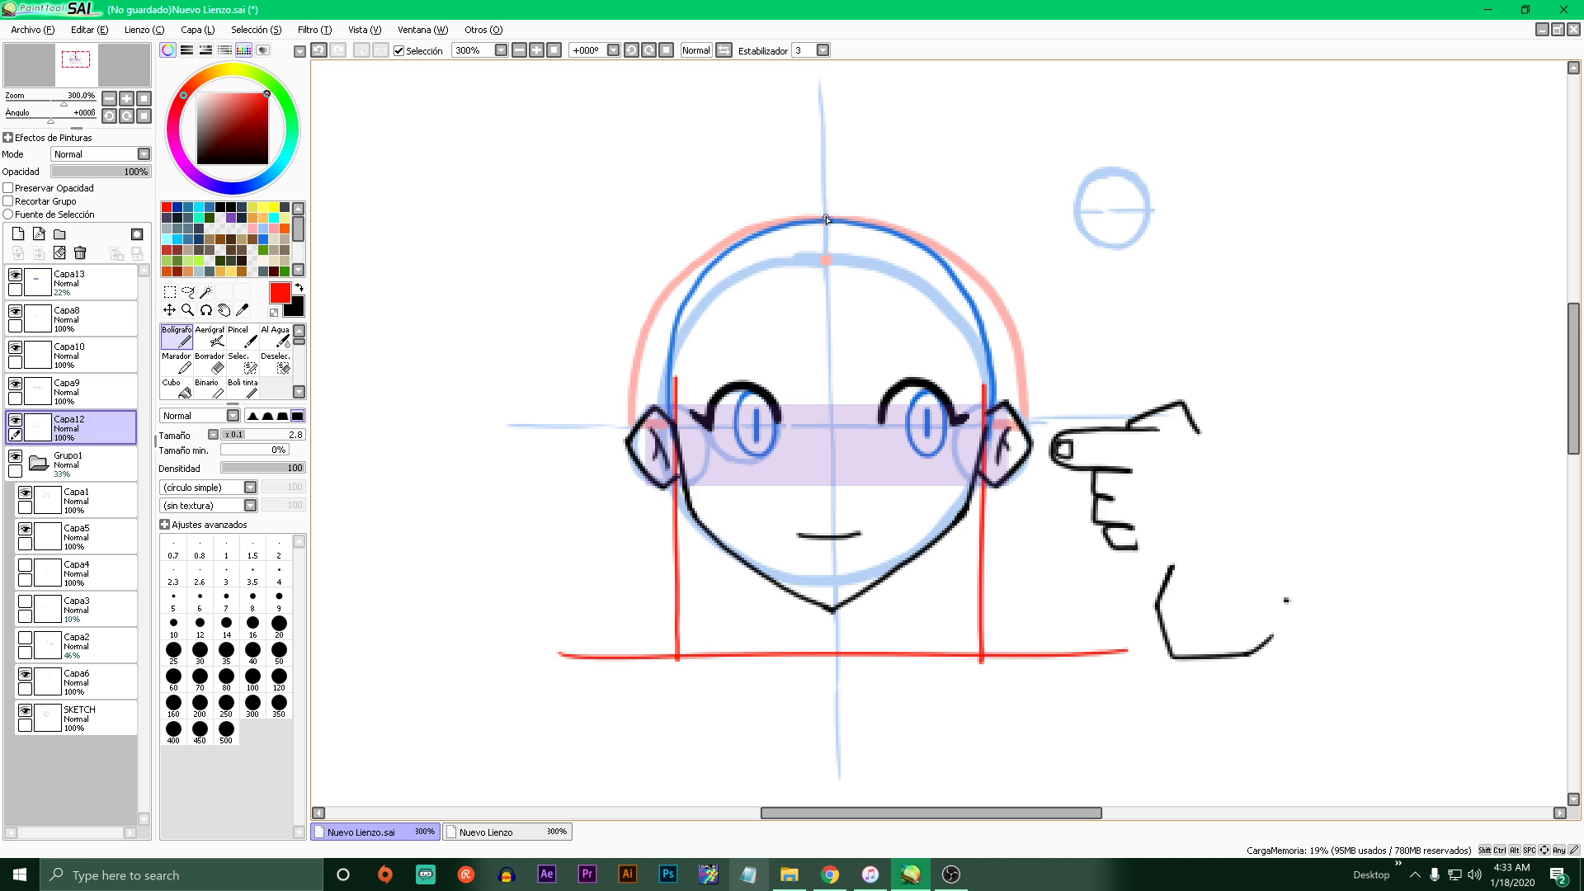
- Mark a red point on the vertical center guide slightly above the top of the head
mouse_move(827, 220)
left_mouse_down()
mouse_move(831, 232)
mouse_move(828, 179)
left_mouse_up()
key("ctrl+z")
key("ctrl+z")
key("ctrl+z")
key("ctrl+z")
- Draw the hair's outer contour in black from the red mark down the left side to the red horizontal guide
left_click(175, 249)
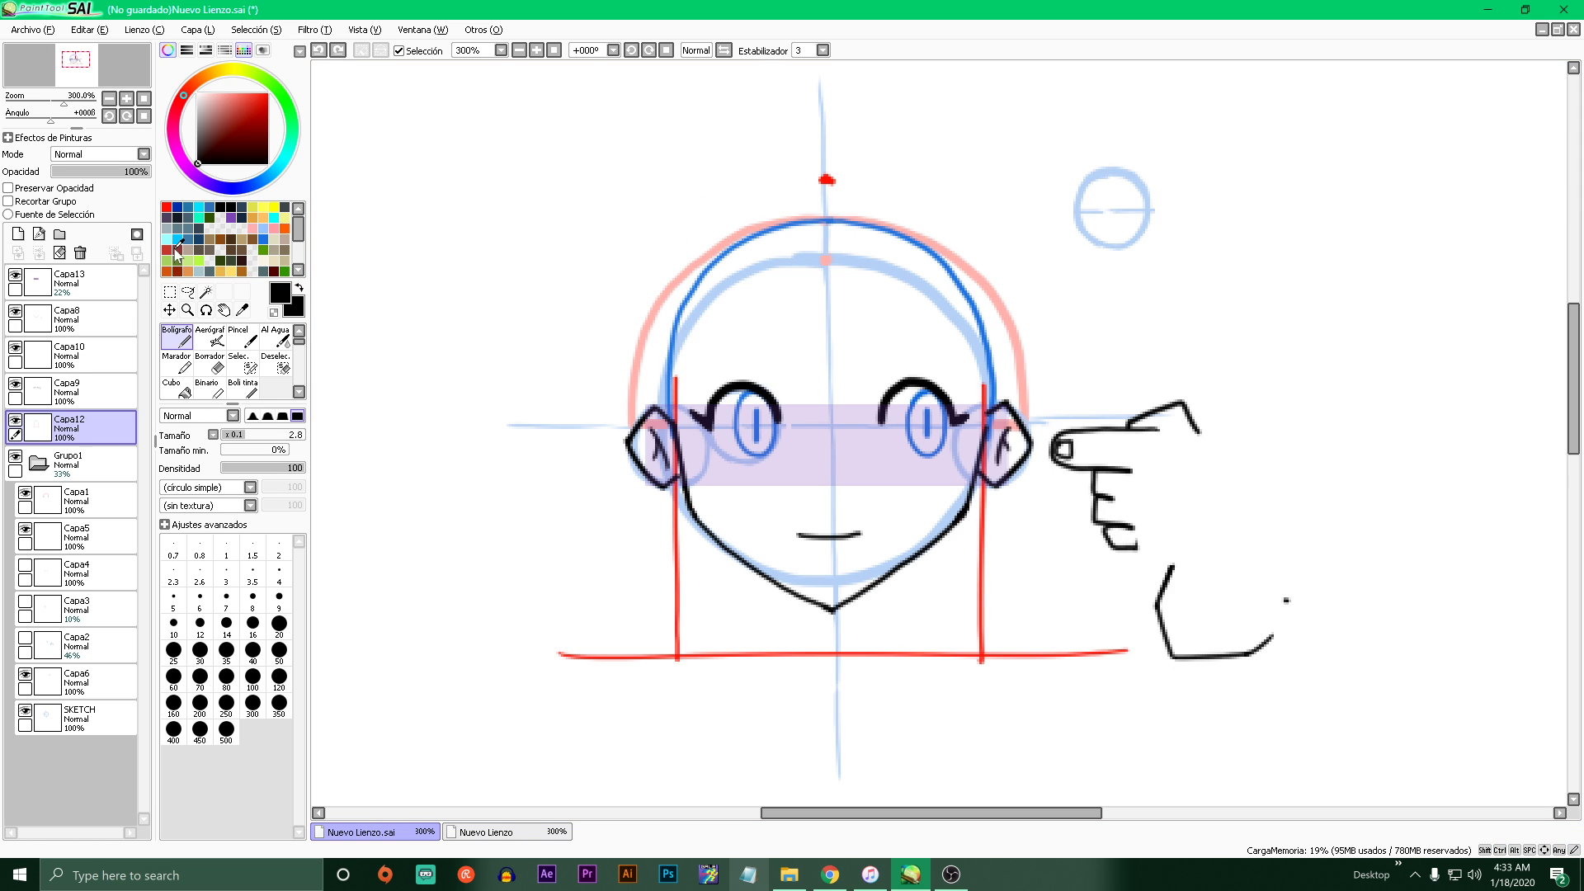
left_click_drag(761, 198, 730, 216)
key("ctrl+z")
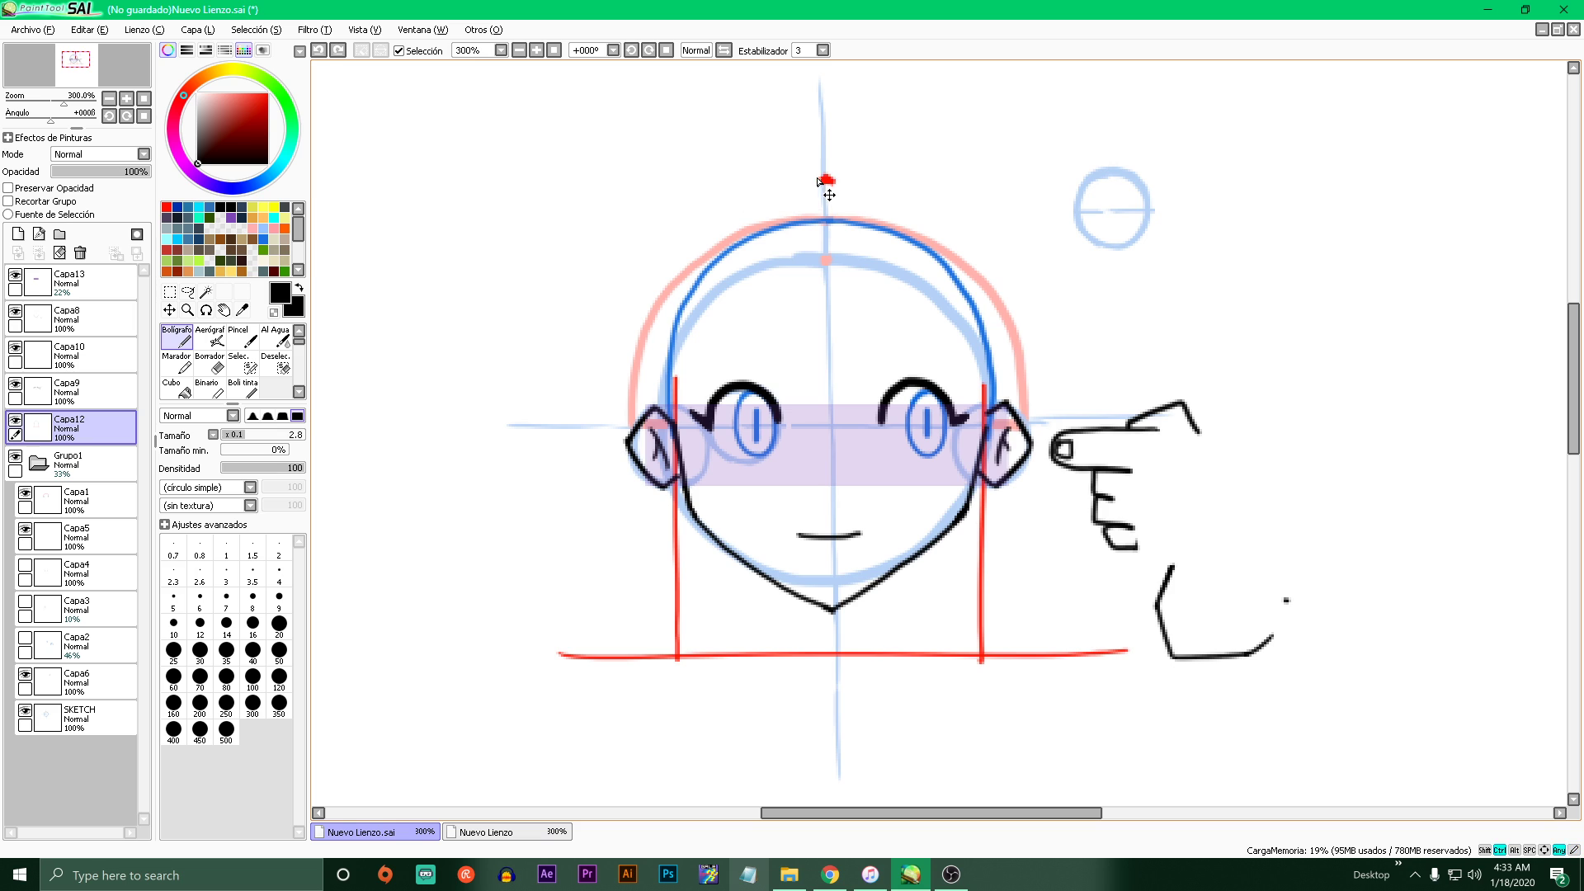
mouse_move(842, 175)
left_mouse_down()
mouse_move(725, 199)
mouse_move(669, 241)
left_mouse_up()
mouse_move(620, 312)
left_mouse_down()
mouse_move(594, 458)
mouse_move(599, 609)
left_mouse_up()
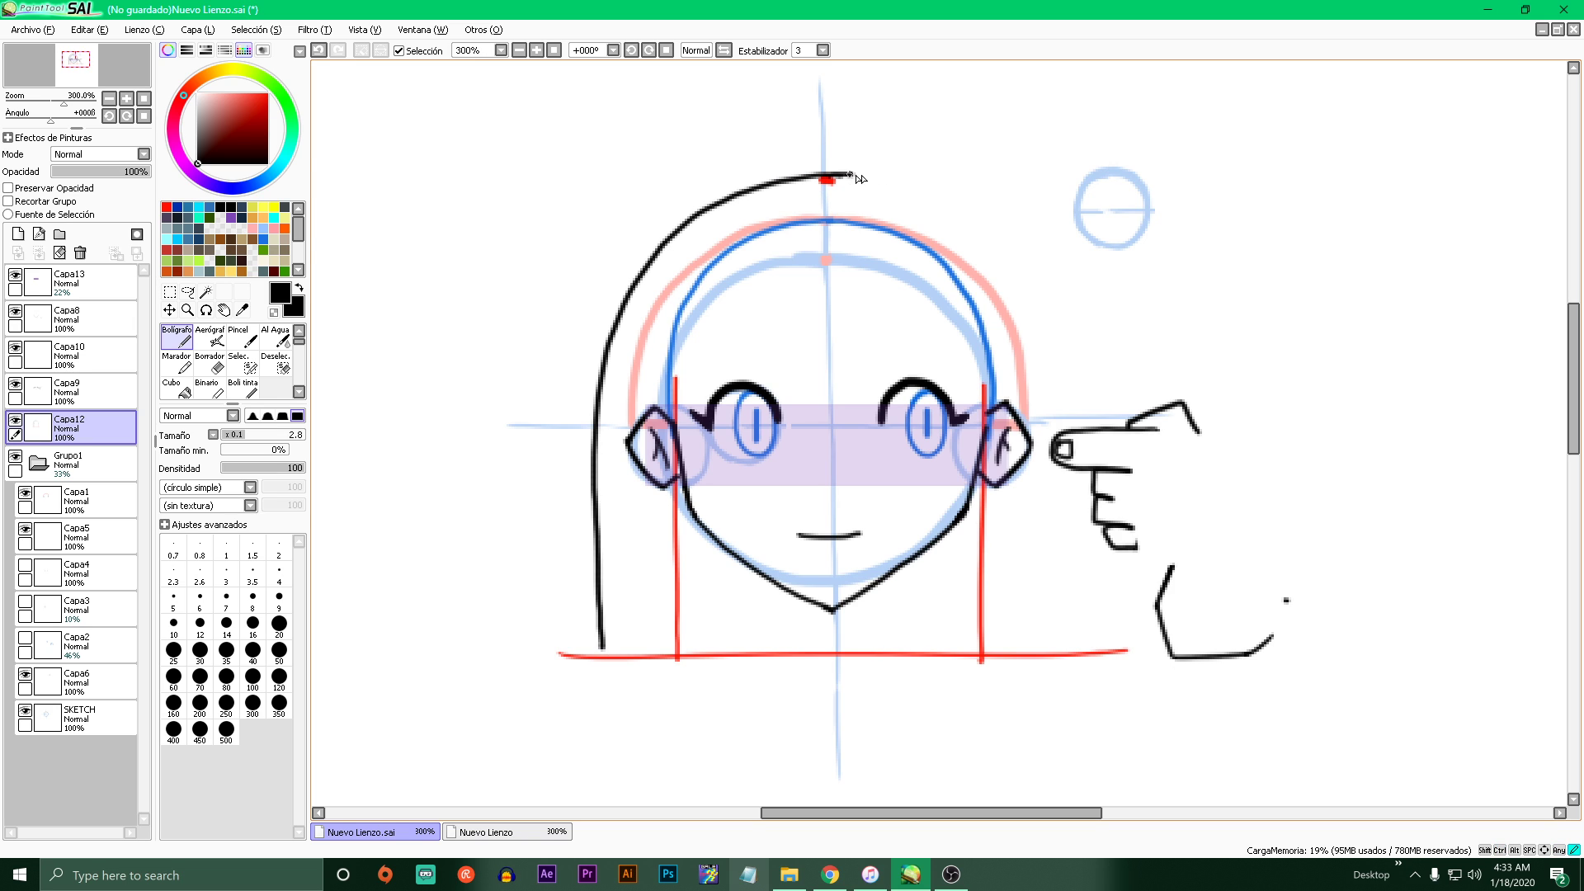
key("ctrl+z")
- Delete the pointing-hand sketch beside the right ear from layer Capa9 and clear the selection
left_click(170, 293)
mouse_move(1263, 342)
left_mouse_down()
mouse_move(1139, 629)
mouse_move(1061, 626)
left_mouse_up()
left_click_drag(1321, 525, 1155, 683)
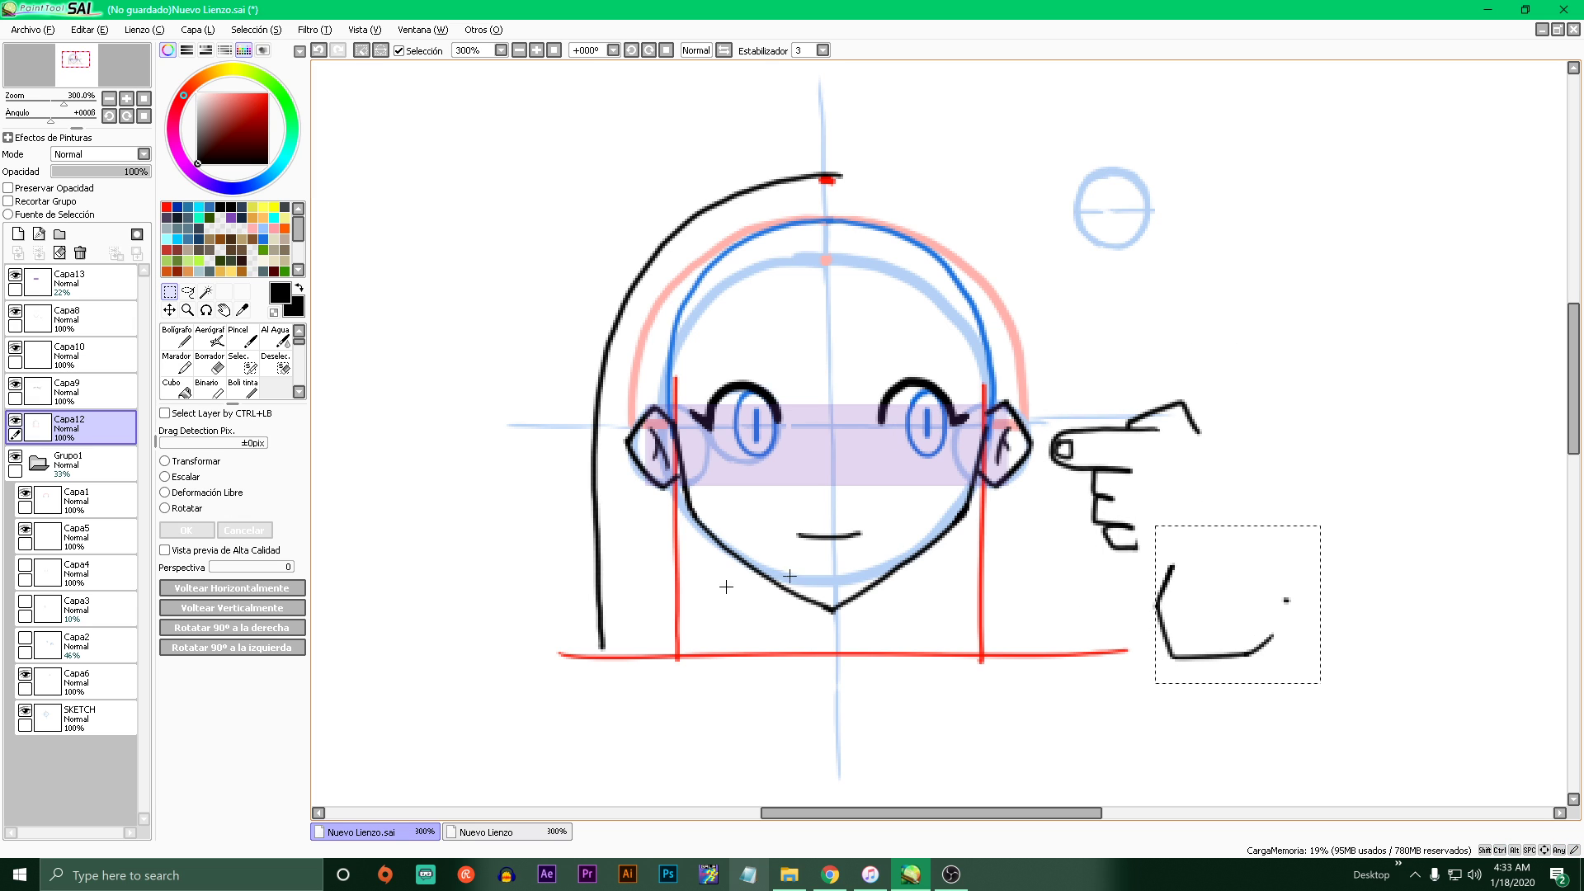
left_click(74, 391)
mouse_move(1302, 300)
left_mouse_down()
mouse_move(1023, 593)
mouse_move(1047, 589)
left_mouse_up()
key("Delete")
key("ctrl+d")
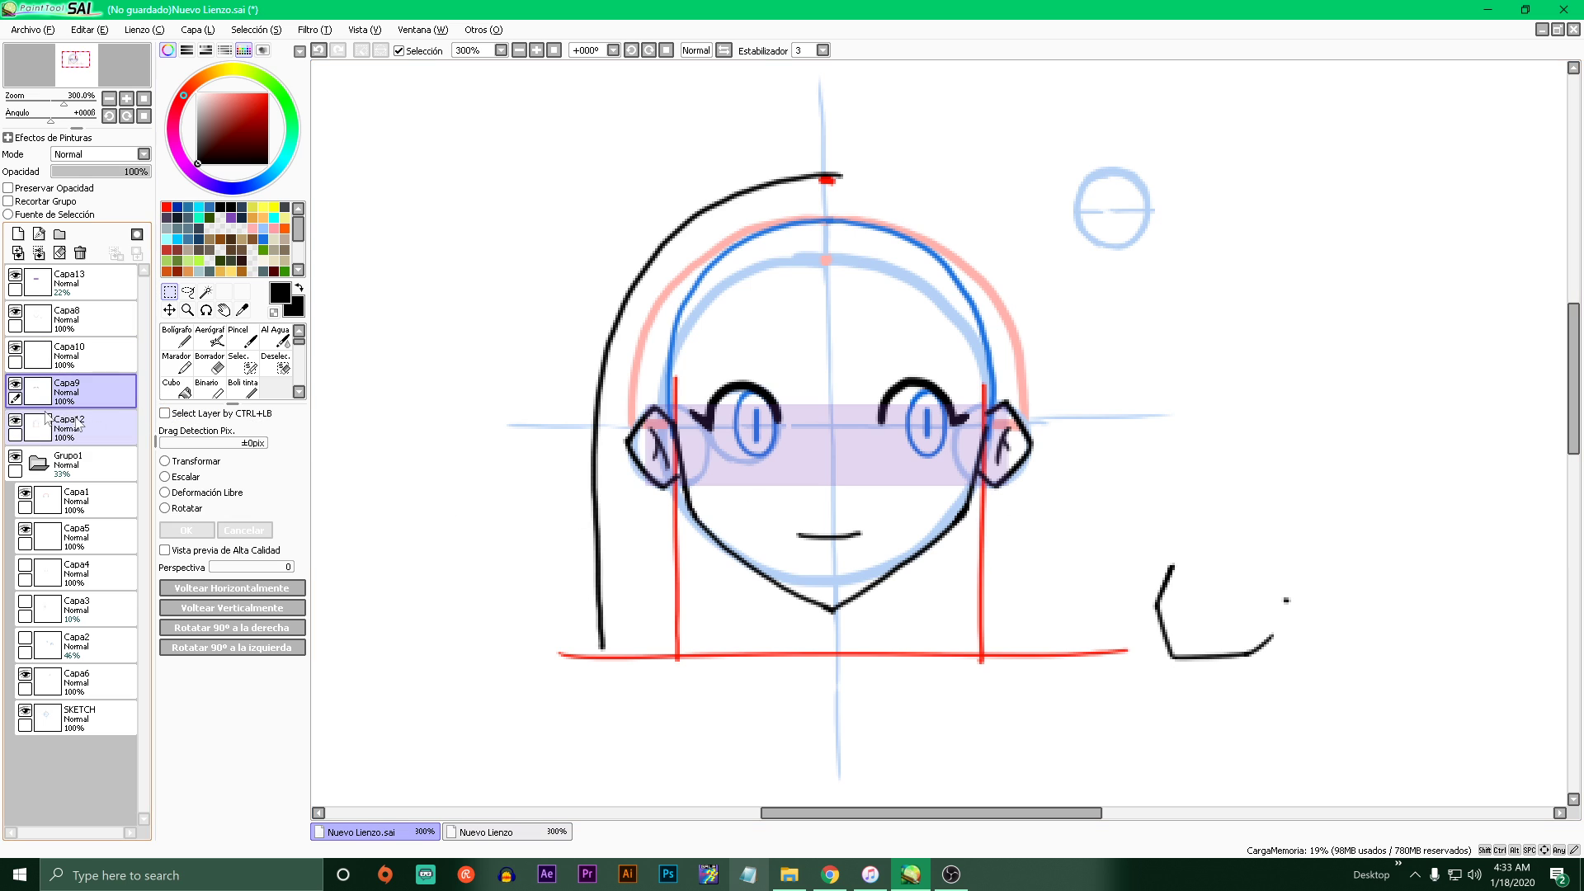
- On layer Capa12, continue the hair's black outer contour from the top mark down the right side to the red horizontal guide
left_click(15, 385)
left_click(15, 385)
left_click(15, 421)
left_click(15, 422)
left_click(72, 427)
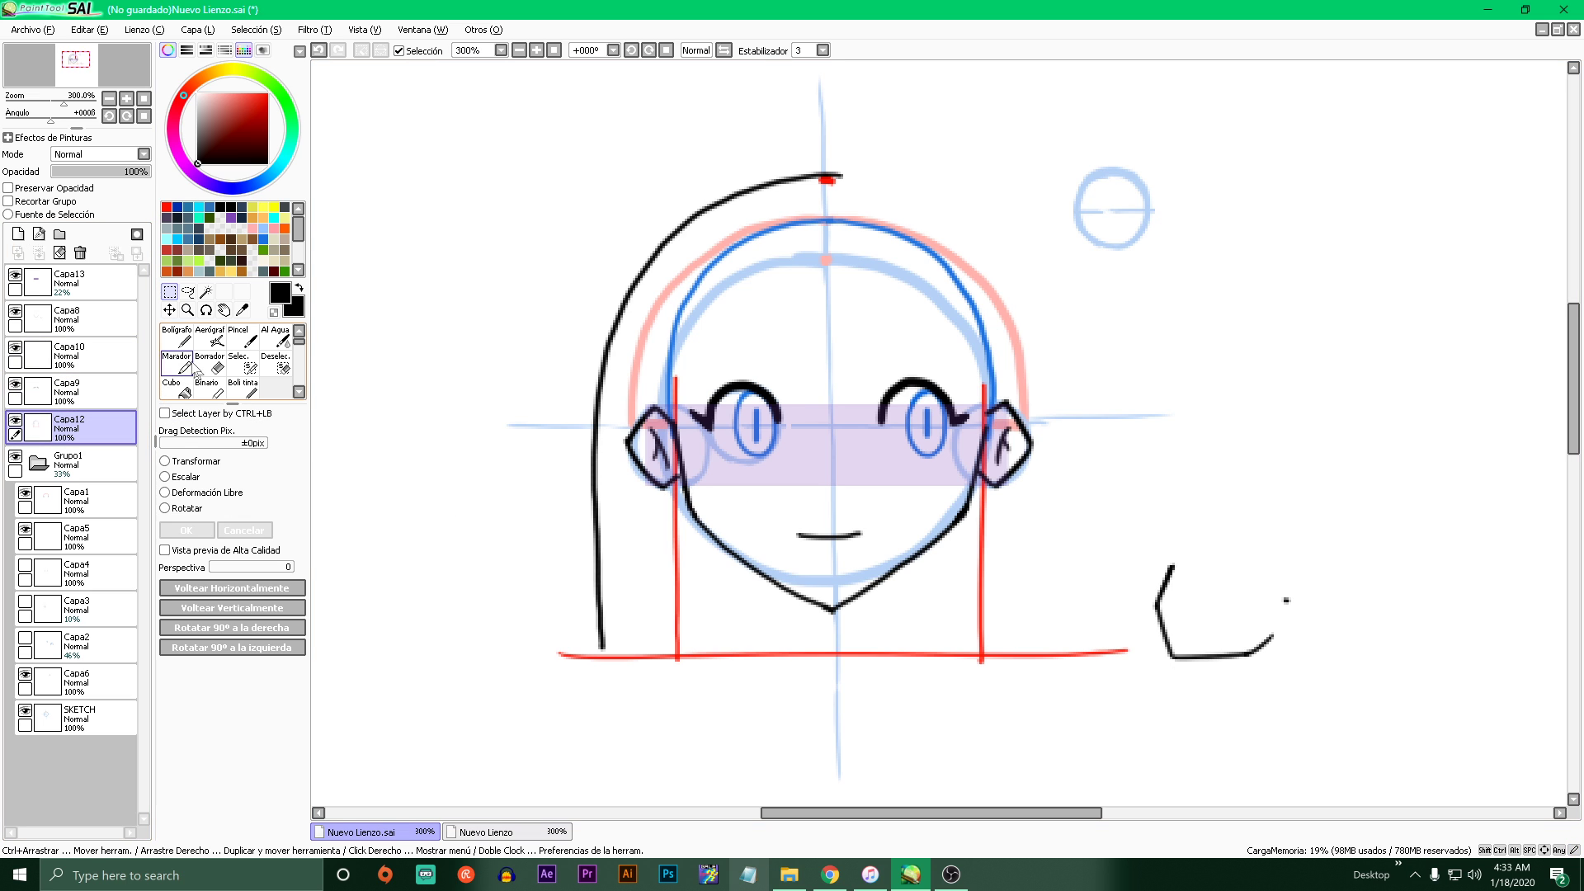
left_click(178, 338)
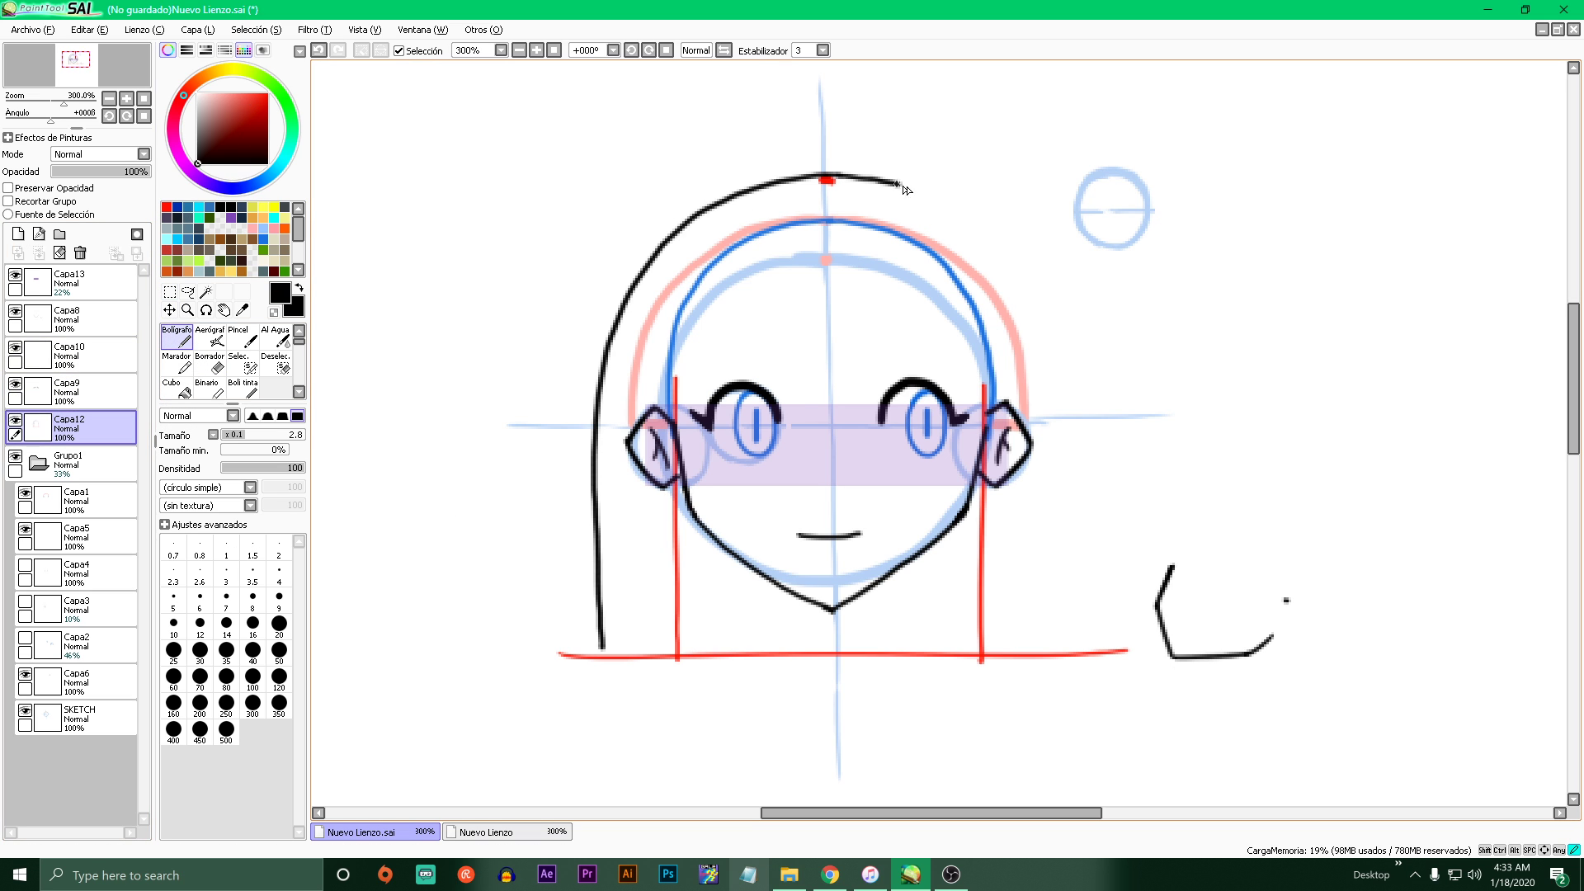
mouse_move(900, 184)
left_mouse_down()
mouse_move(988, 240)
mouse_move(1040, 326)
mouse_move(1052, 566)
left_mouse_up()
key("ctrl+z")
left_click_drag(1046, 357, 1045, 643)
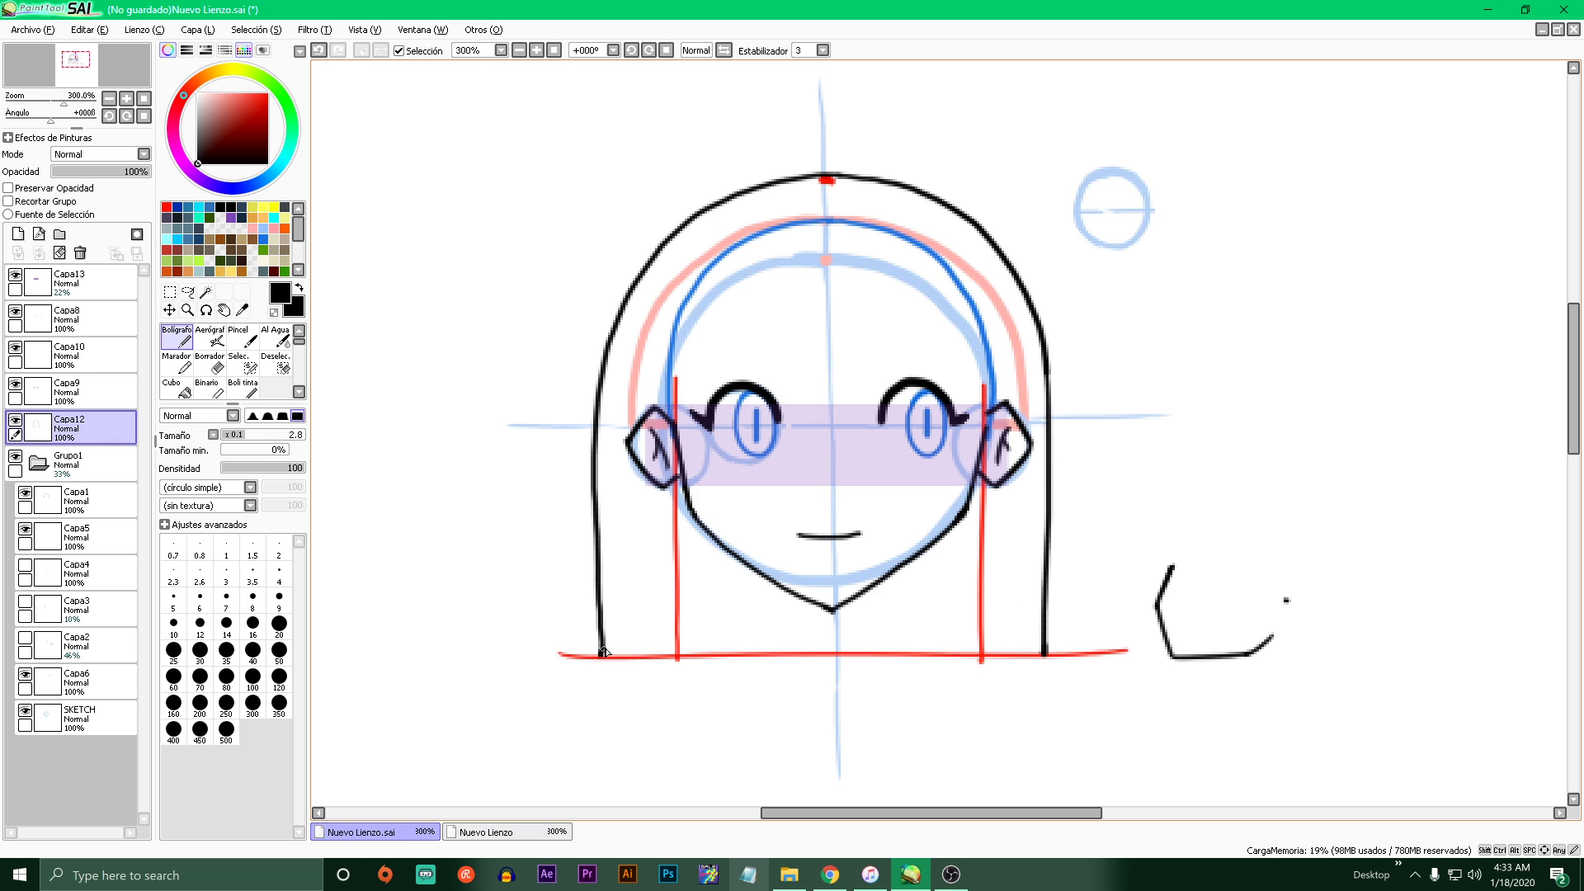
- Trace the inner edges of both side locks along the vertical red guides and close their lower ends in black
left_click_drag(678, 342, 677, 508)
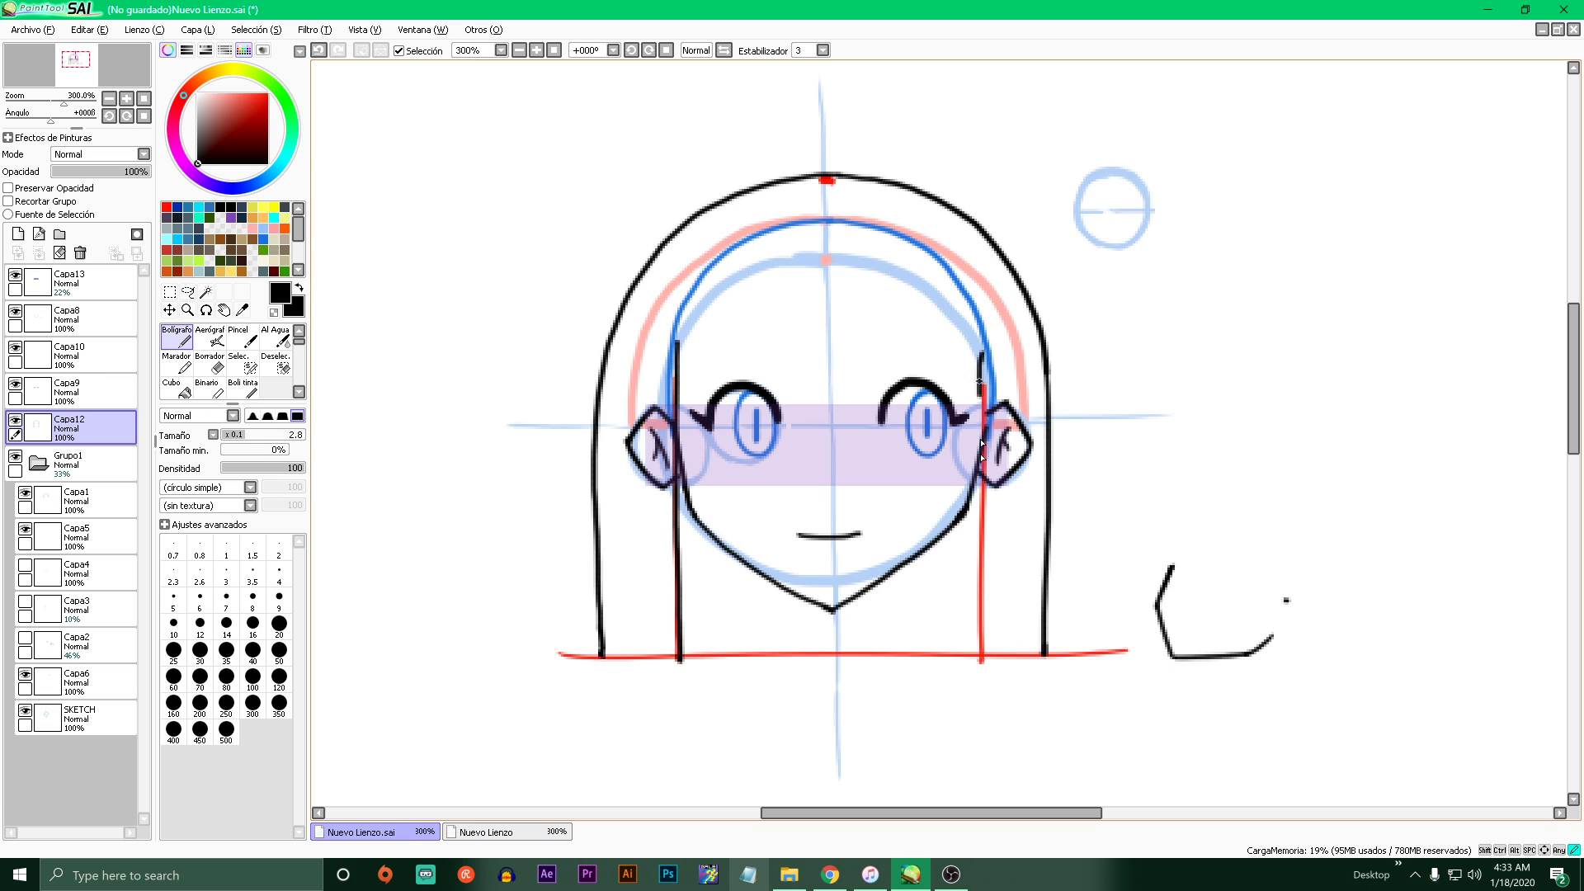
left_click_drag(982, 445, 983, 641)
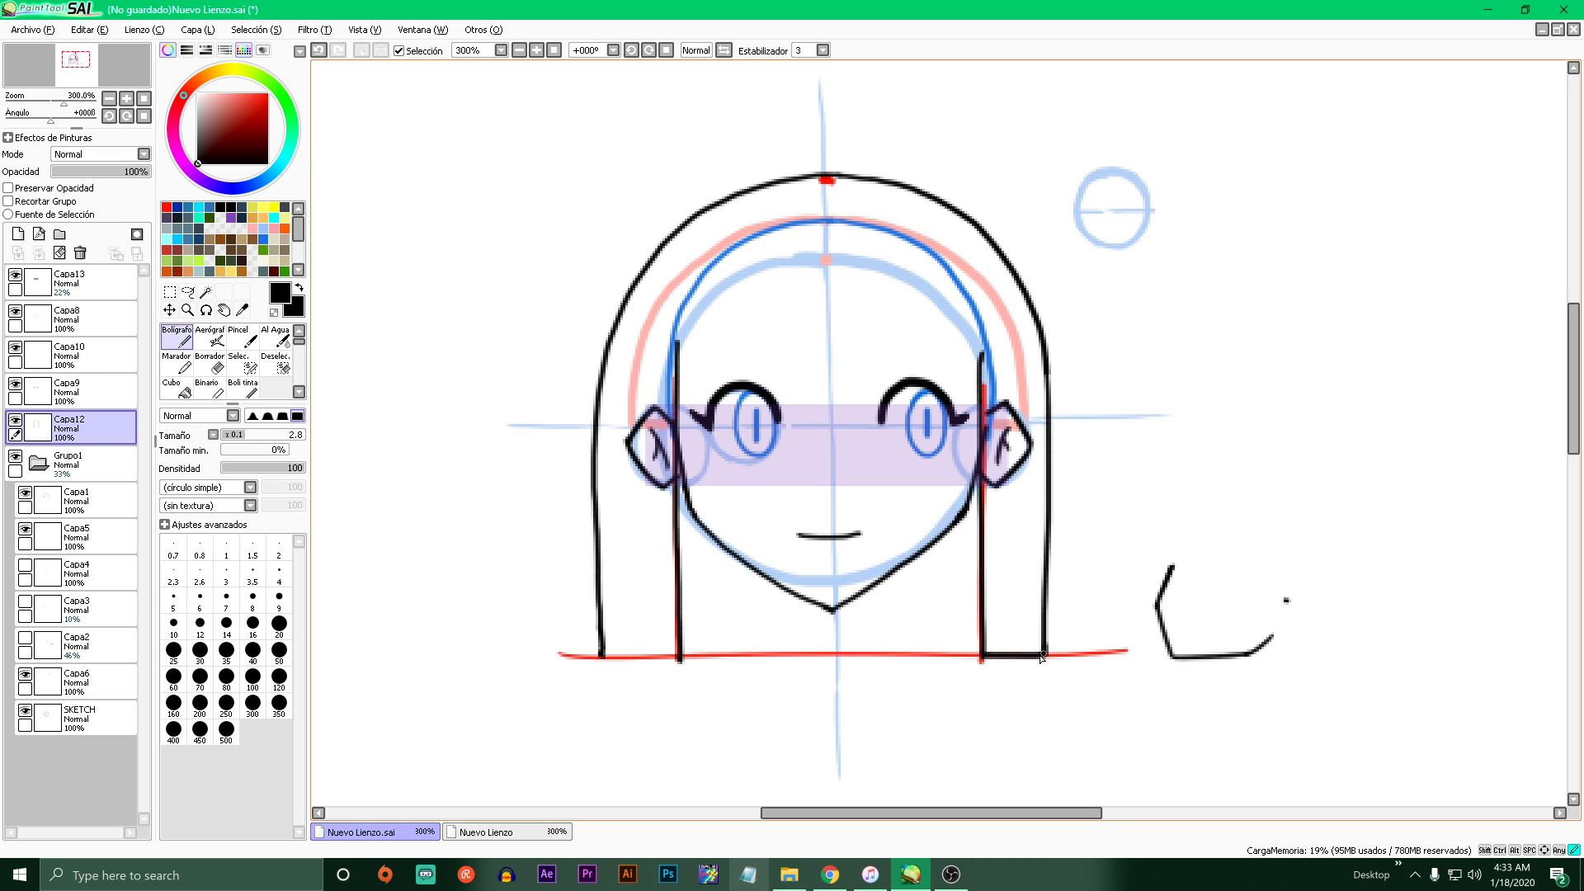
left_click_drag(600, 655, 658, 656)
- On layer Capa1, draw a red horizontal fringe guide across the forehead between the upper ends of the inner hair lines
left_click_drag(796, 333, 744, 498)
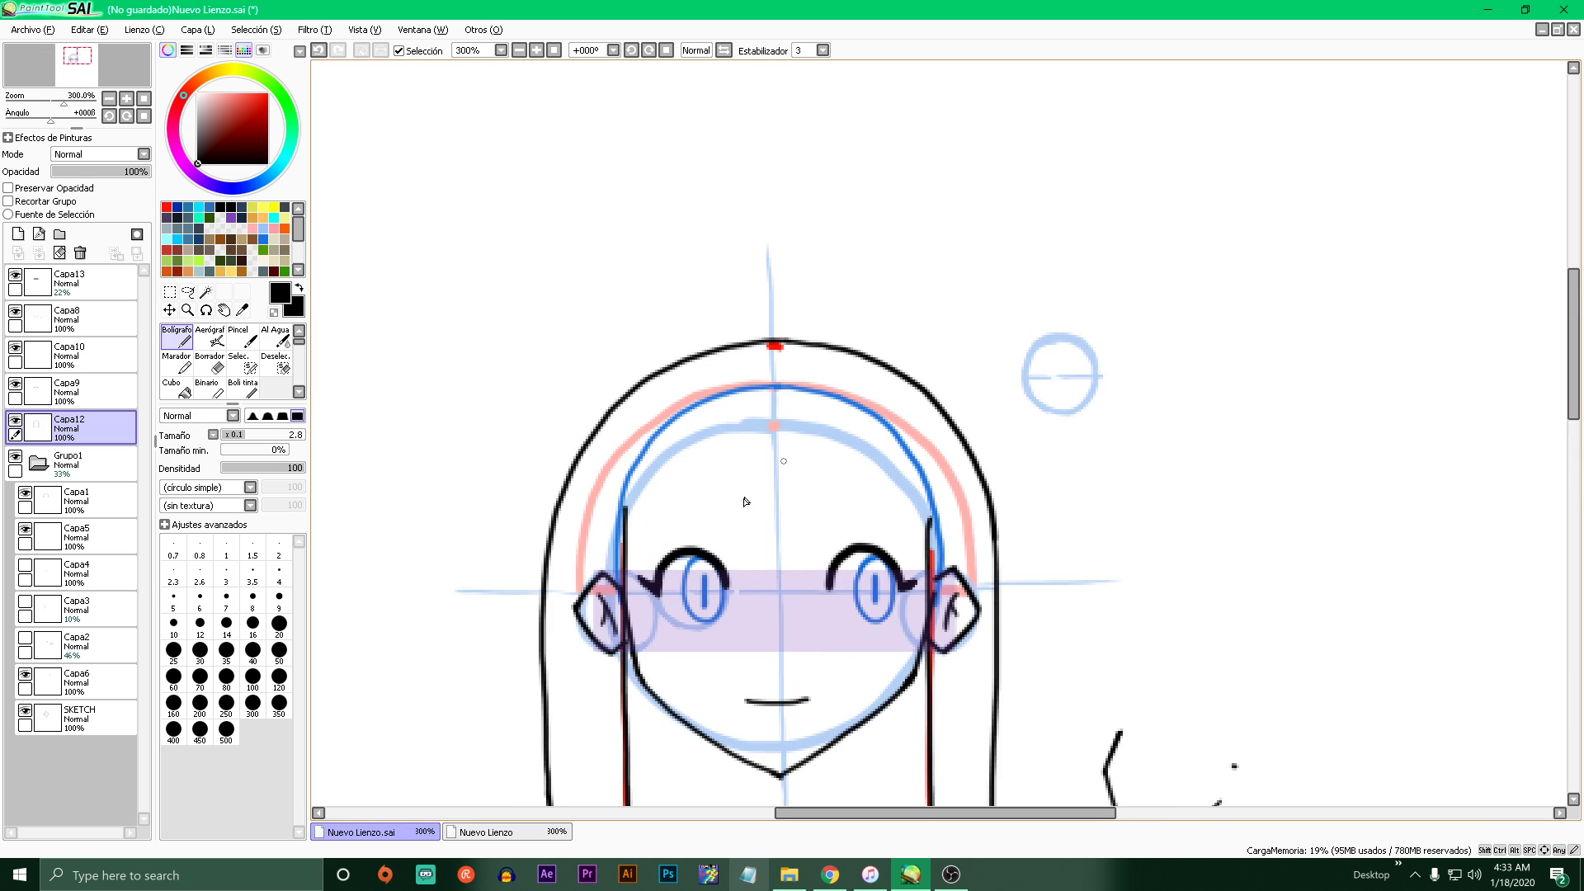
left_click(79, 500)
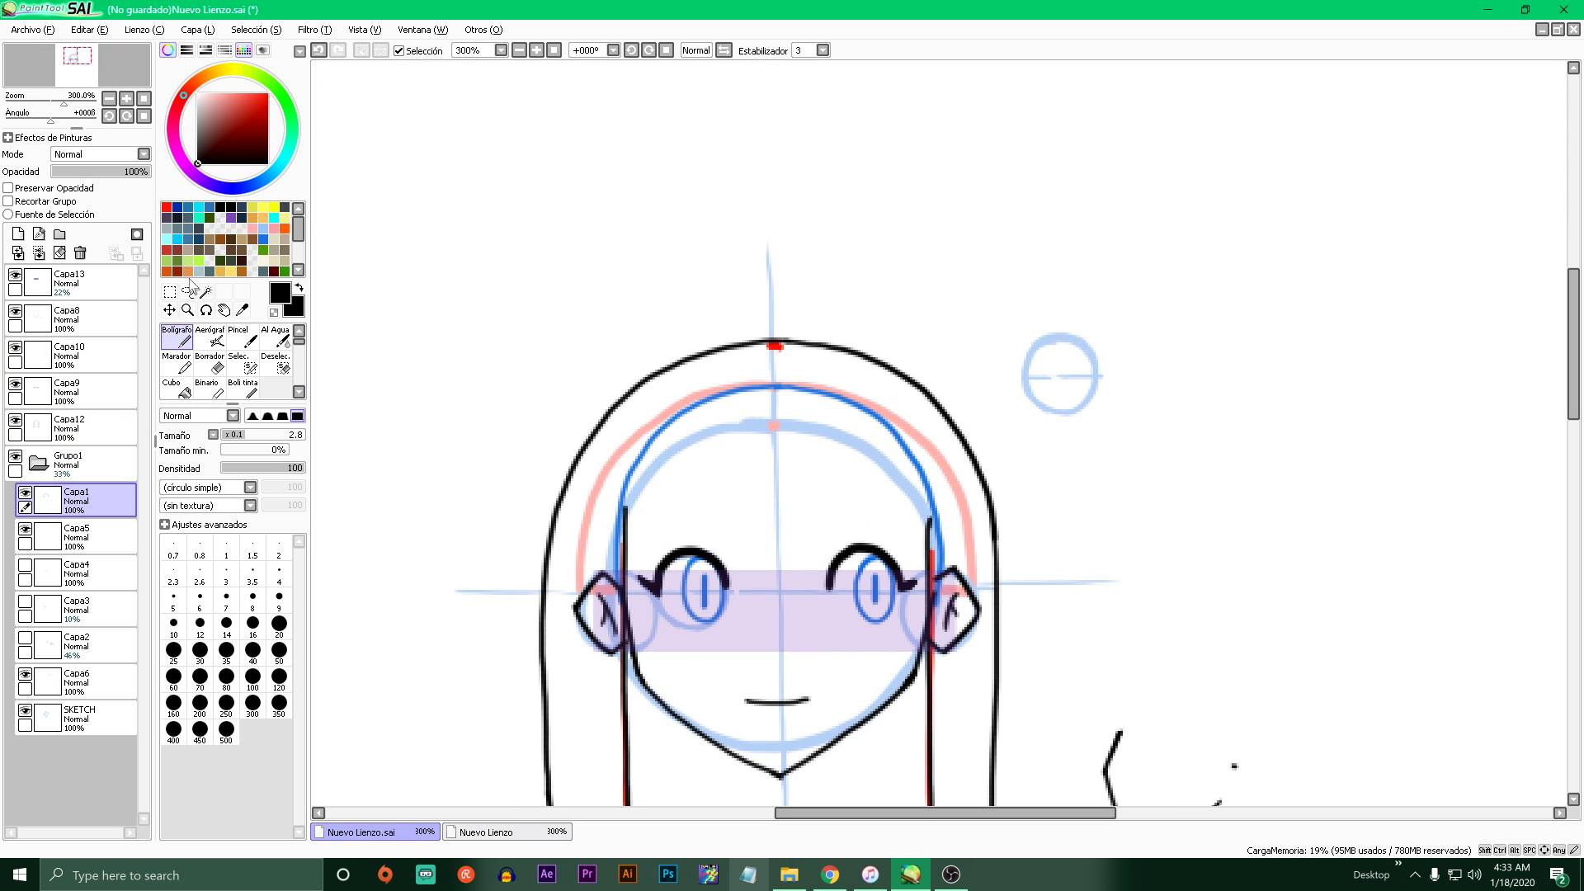
left_click(169, 206)
scroll(726, 476, "up", 1)
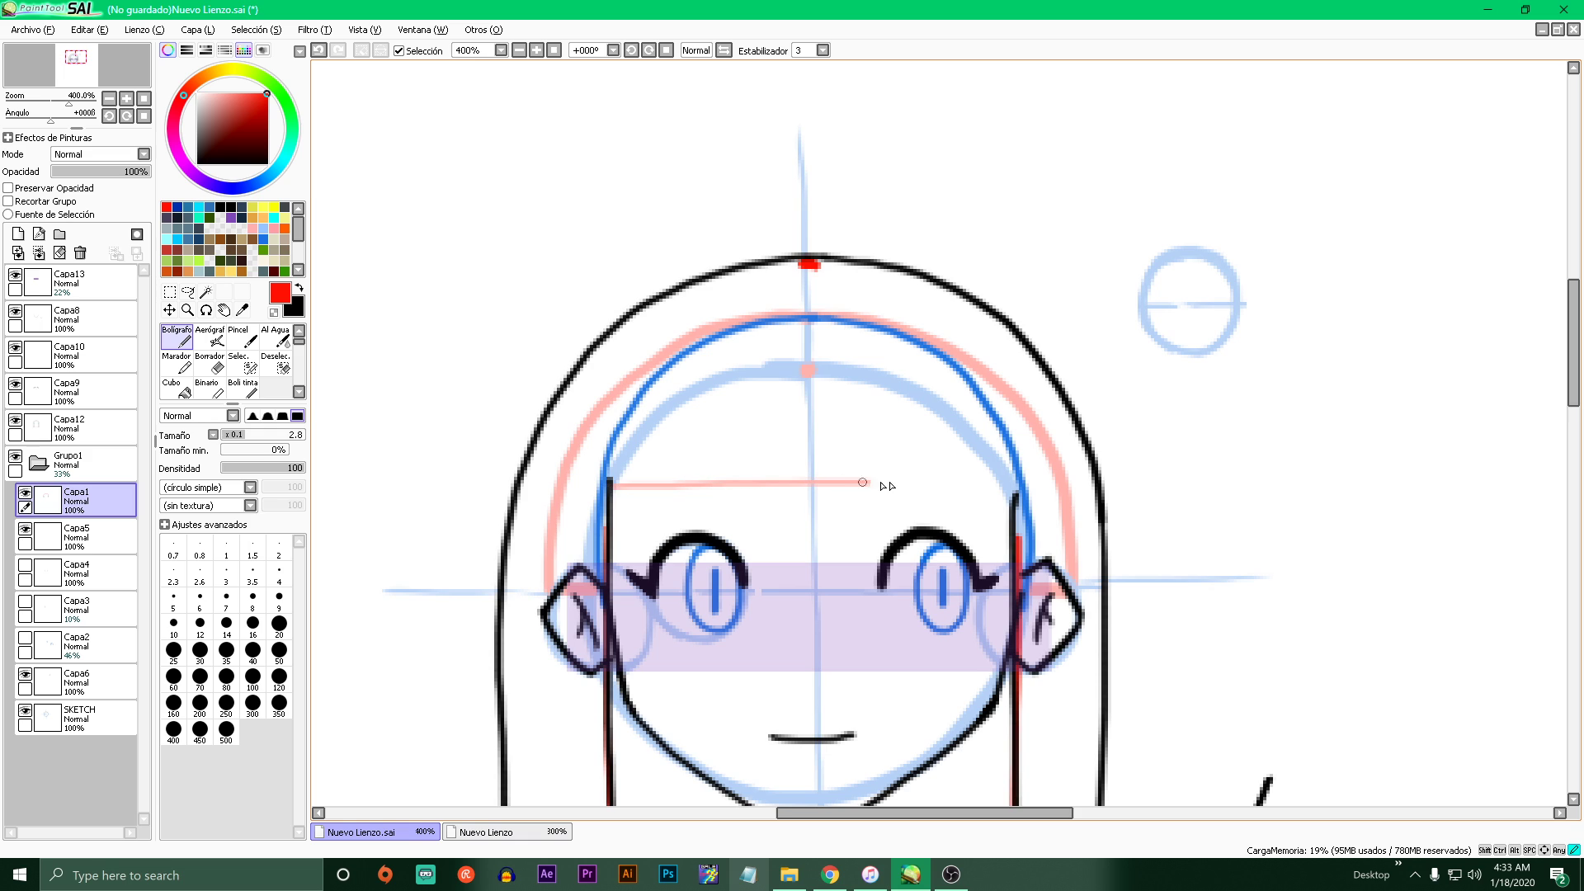
left_click_drag(611, 494, 976, 488)
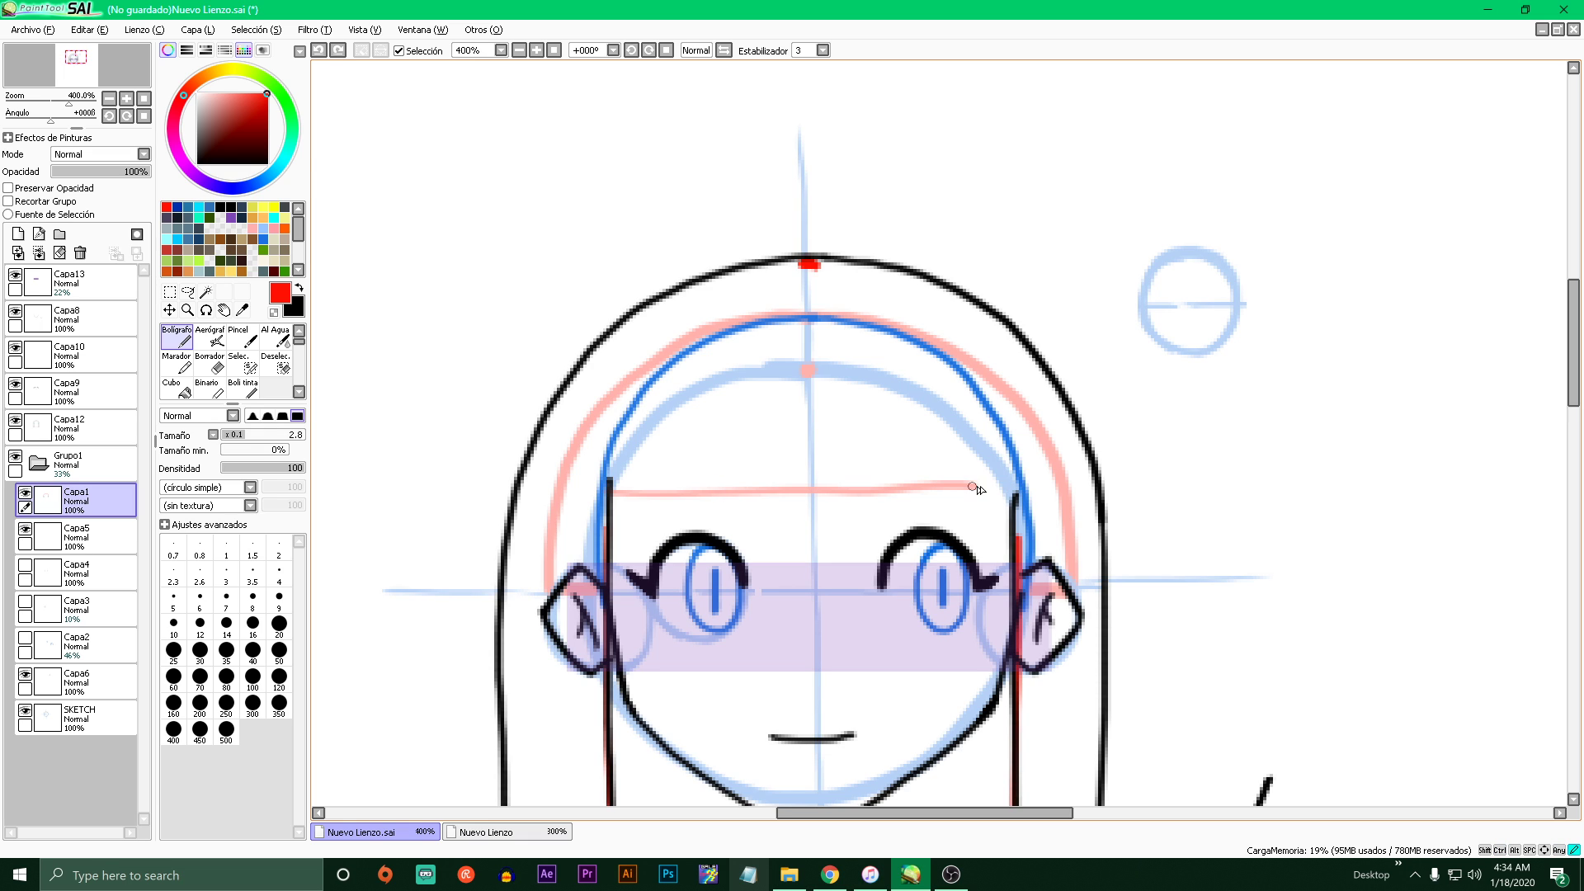
mouse_move(660, 489)
left_mouse_down()
mouse_move(719, 331)
mouse_move(687, 486)
mouse_move(796, 326)
mouse_move(793, 474)
mouse_move(855, 390)
mouse_move(900, 491)
left_mouse_up()
key("ctrl+z")
left_click_drag(828, 343, 862, 363)
key("ctrl+z")
key("ctrl+z")
key("ctrl+z")
key("ctrl+z")
key("ctrl+z")
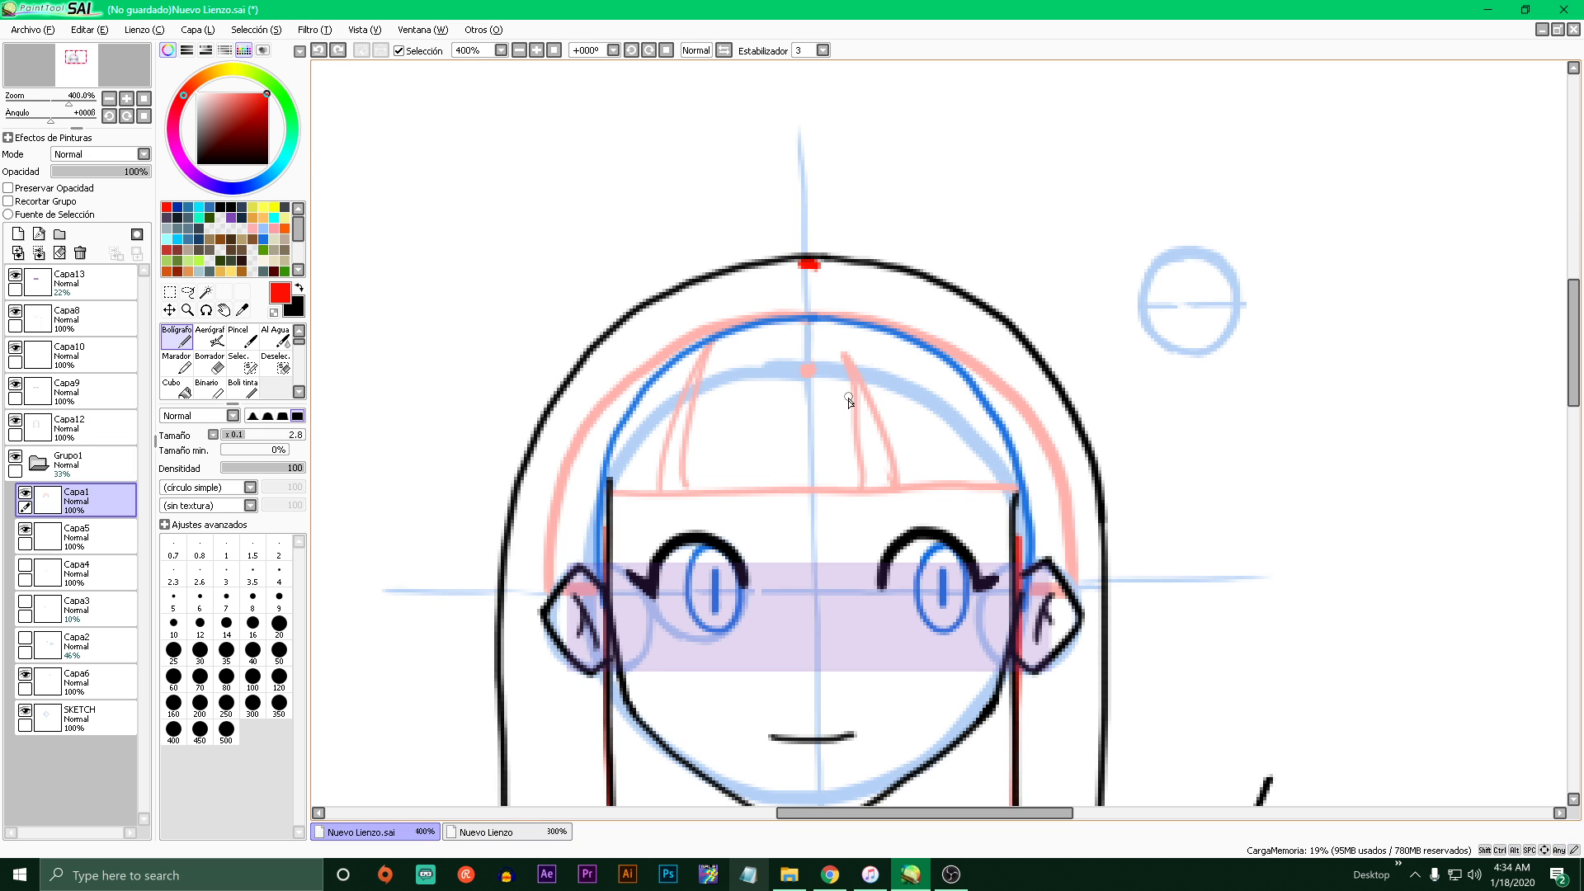
mouse_move(828, 241)
left_mouse_down()
mouse_move(797, 264)
mouse_move(820, 277)
mouse_move(820, 224)
mouse_move(772, 252)
left_mouse_up()
key("ctrl+z")
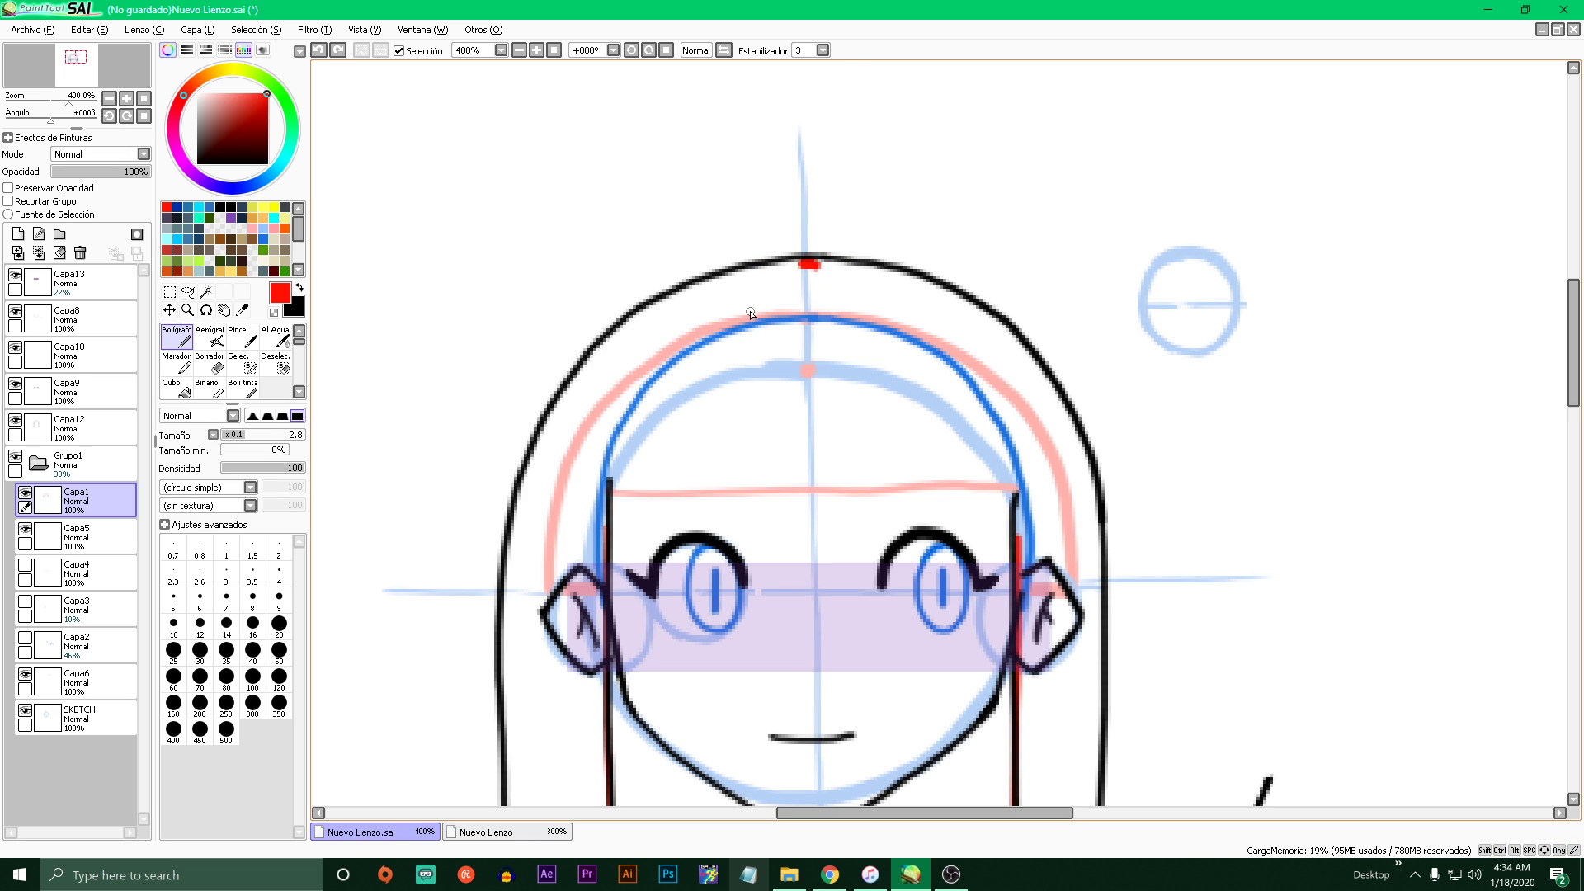
- Sketch three pairs of converging red strand guides rising from the horizontal fringe guide toward the crown
mouse_move(673, 480)
left_mouse_down()
mouse_move(730, 363)
mouse_move(697, 490)
mouse_move(779, 449)
mouse_move(817, 458)
left_mouse_up()
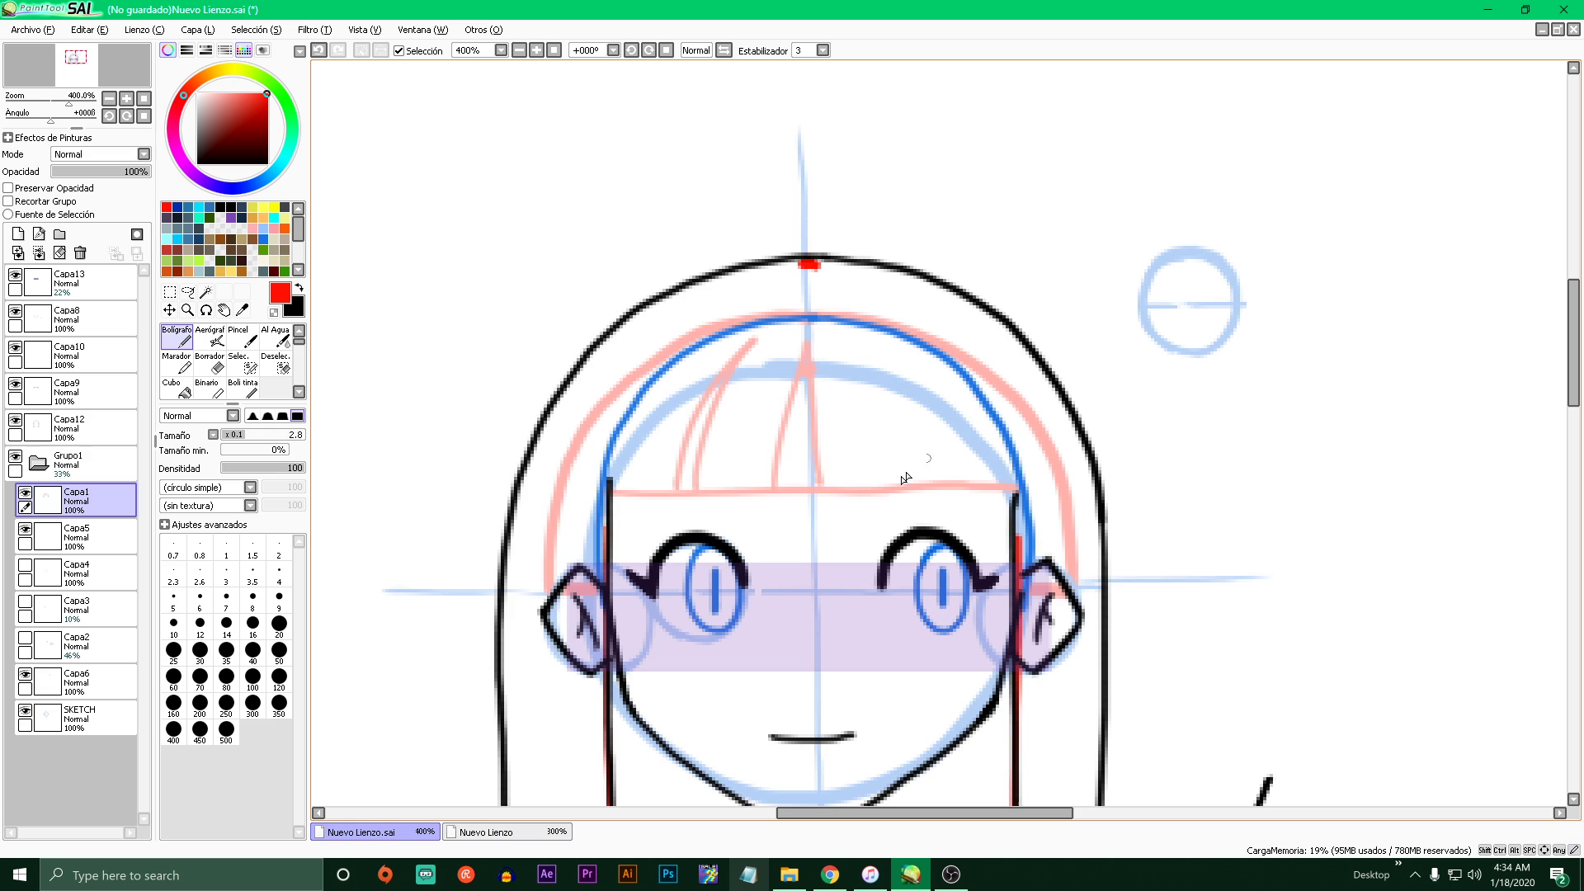
mouse_move(902, 493)
left_mouse_down()
mouse_move(884, 368)
mouse_move(939, 484)
left_mouse_up()
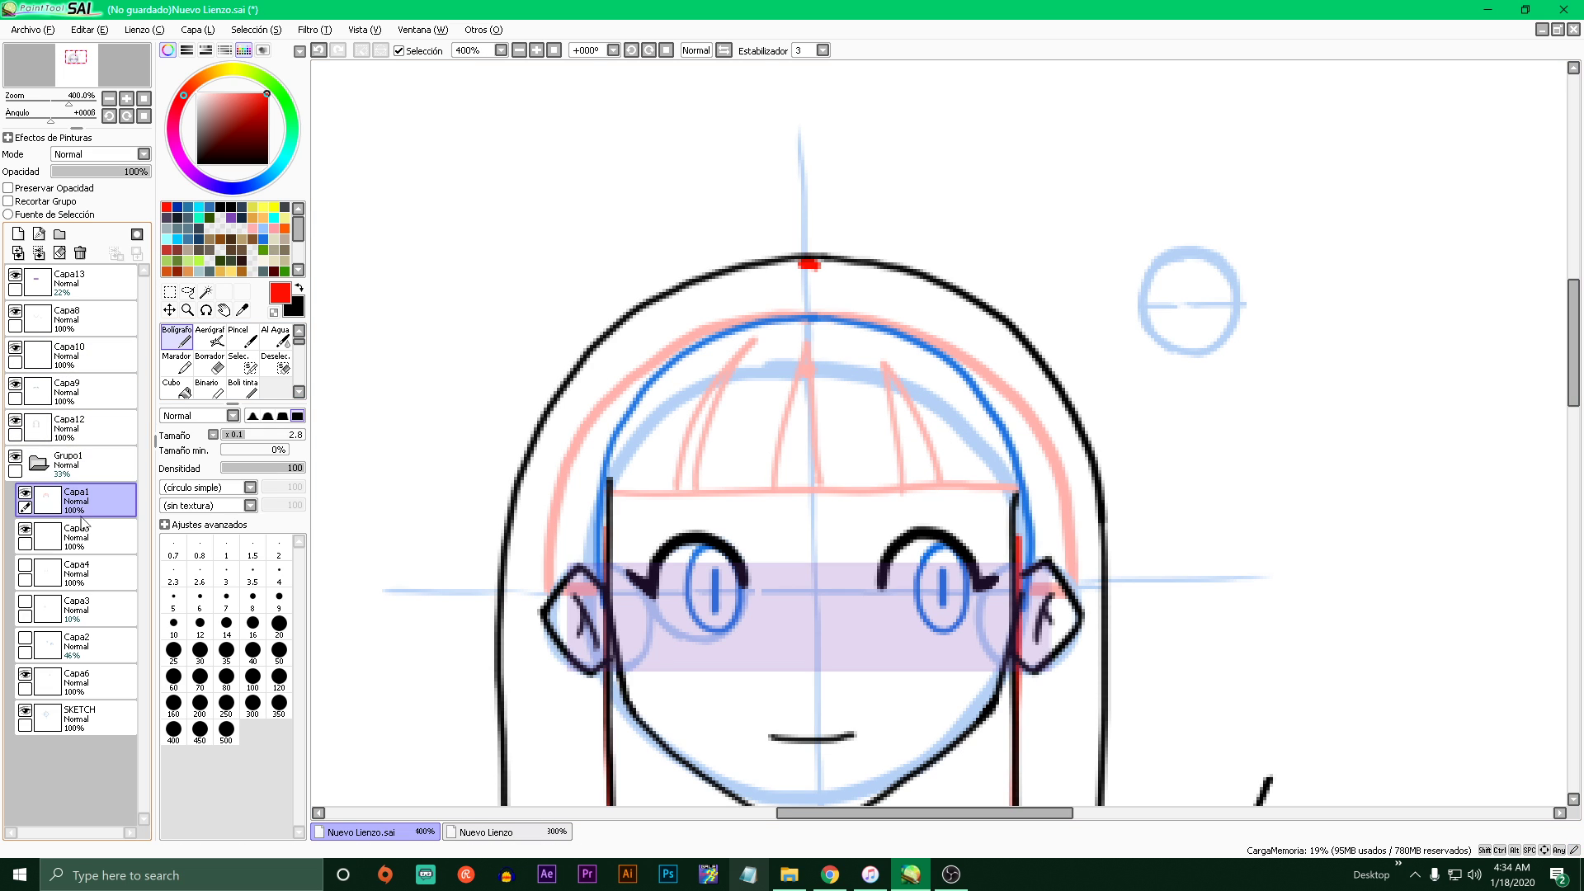
- On layer Capa12, trace the fringe in black over the red guides, leaving three narrow pointed gaps between its locks
left_click(90, 428)
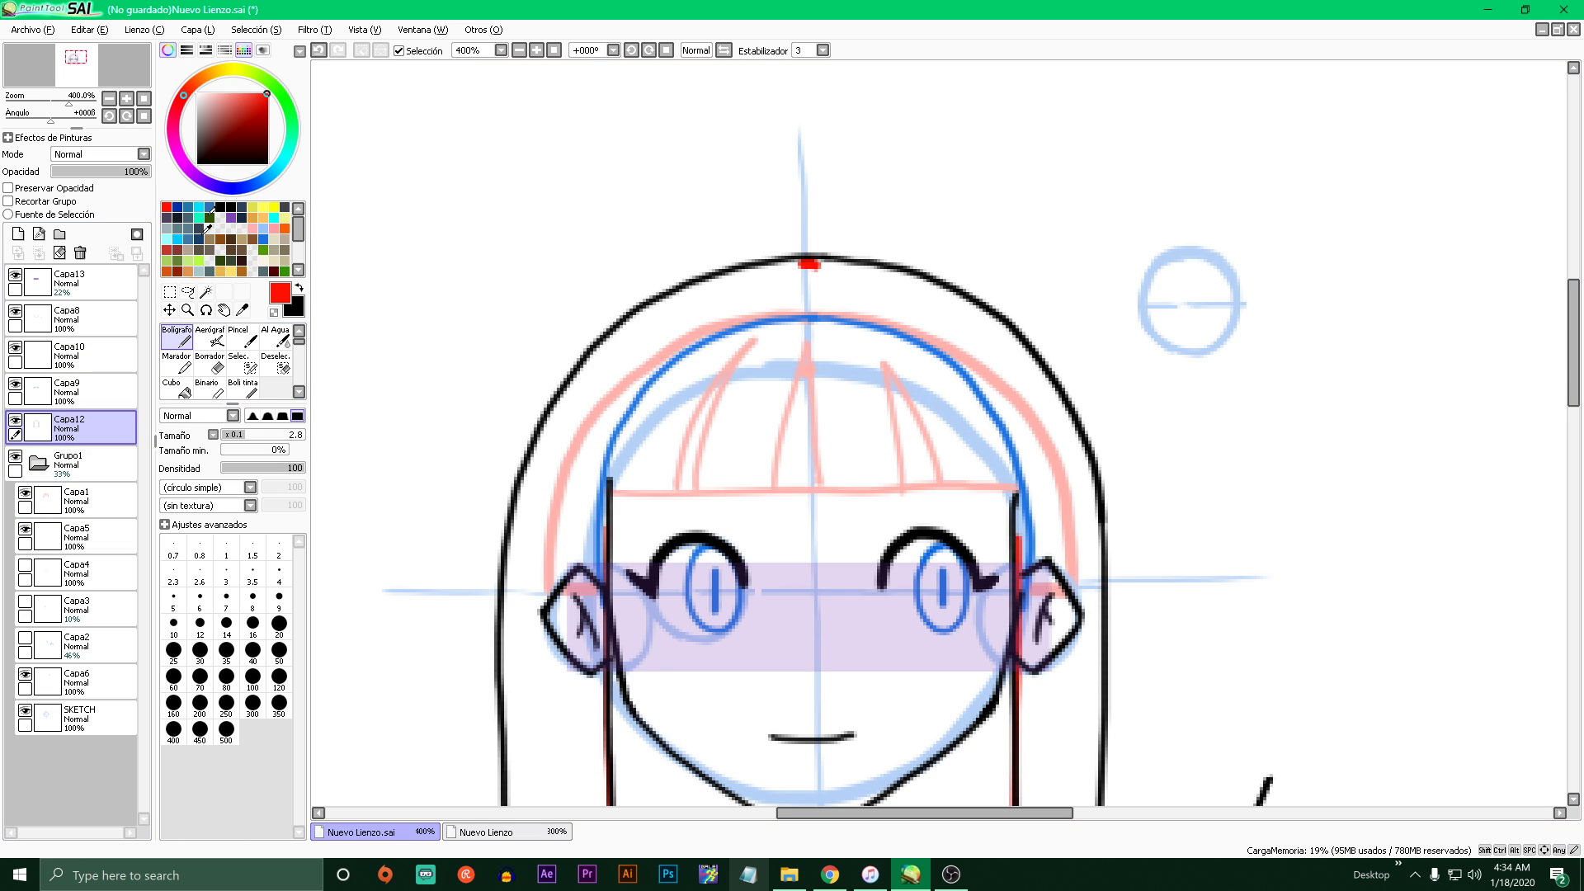
left_click(578, 396, "alt")
mouse_move(605, 492)
left_mouse_down()
mouse_move(678, 492)
mouse_move(684, 434)
mouse_move(748, 342)
mouse_move(697, 485)
mouse_move(776, 493)
mouse_move(807, 383)
mouse_move(815, 493)
mouse_move(905, 490)
mouse_move(881, 346)
mouse_move(905, 489)
left_mouse_up()
key("ctrl+z")
key("ctrl+z")
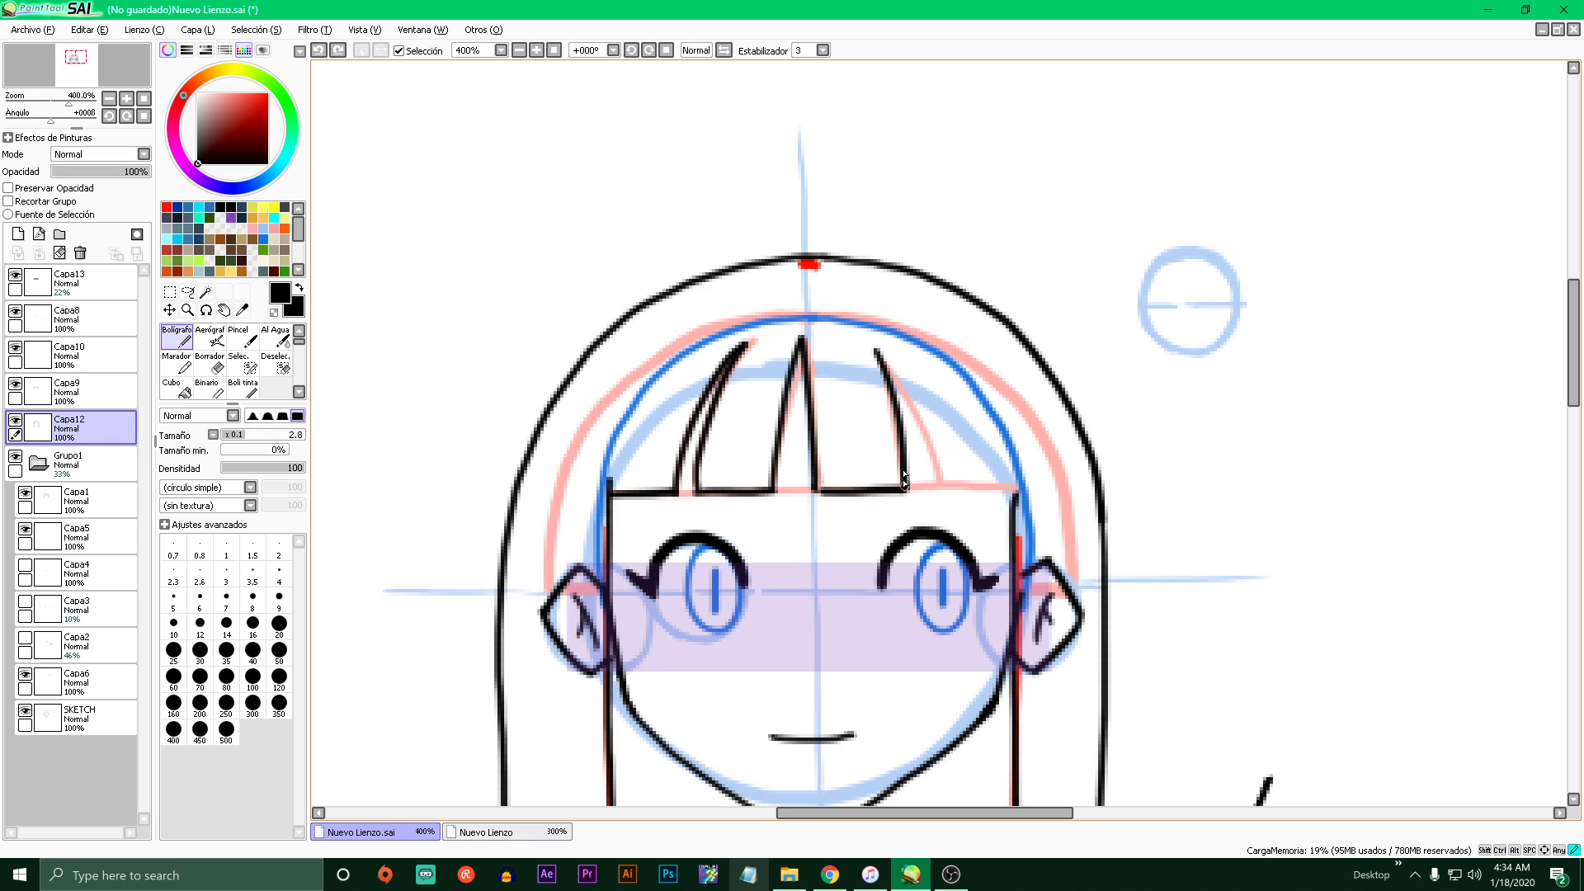
mouse_move(877, 347)
left_mouse_down()
mouse_move(933, 479)
mouse_move(928, 429)
mouse_move(947, 485)
mouse_move(1027, 486)
mouse_move(948, 488)
mouse_move(1020, 494)
left_mouse_up()
key("ctrl+z")
key("ctrl+z")
scroll(996, 497, "down", 3)
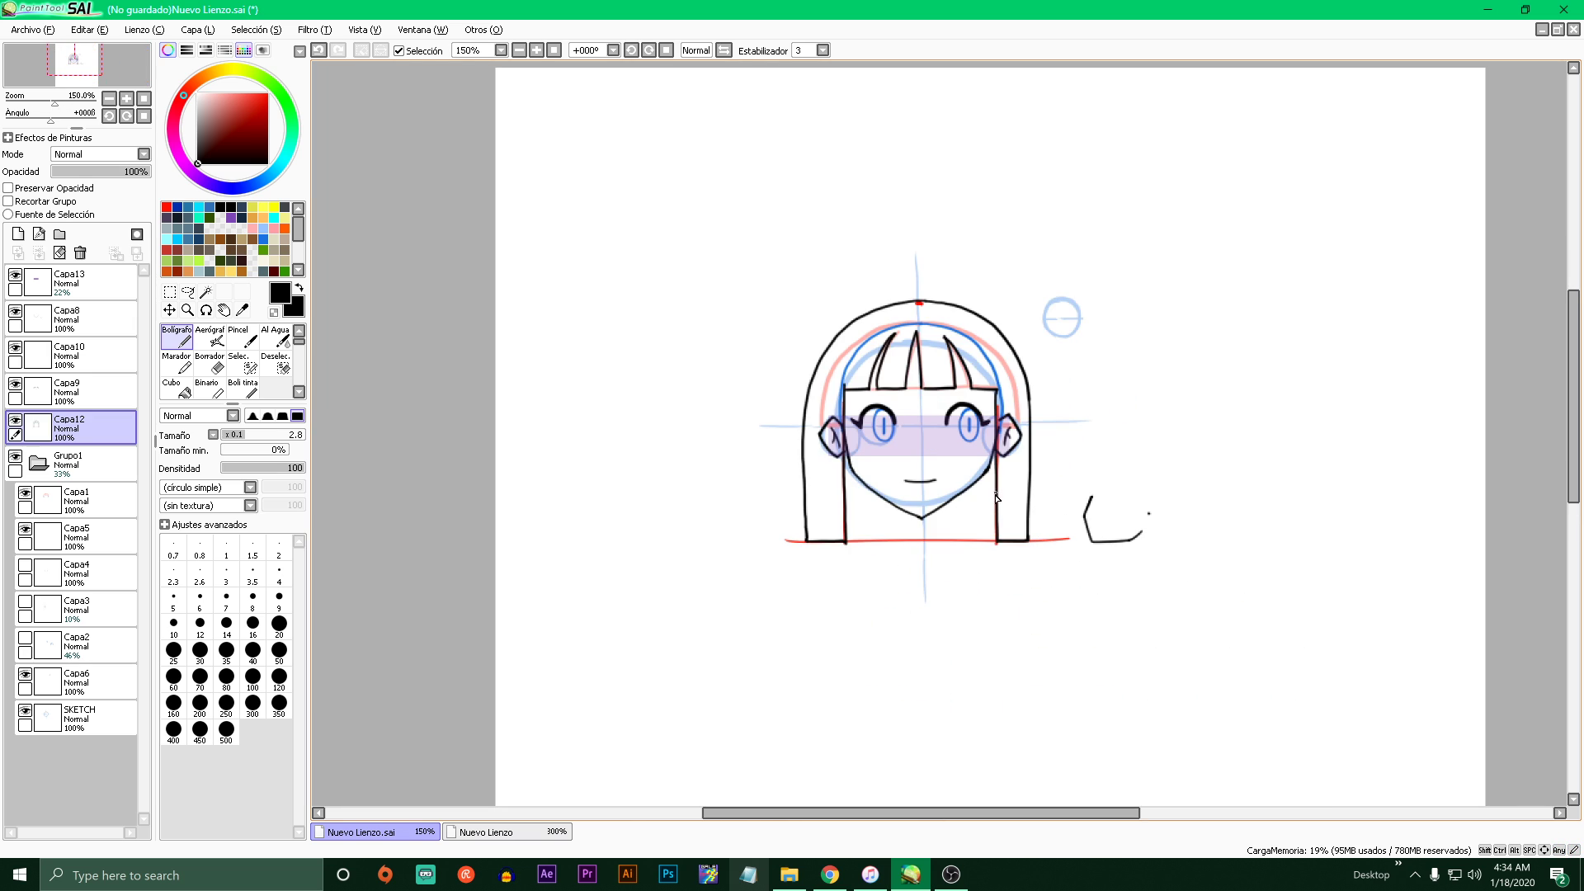
- Fill the fringe locks and the rest of the hair with black, leaving the pointed gaps open
scroll(935, 350, "up", 3)
left_click(173, 388)
left_click(882, 334)
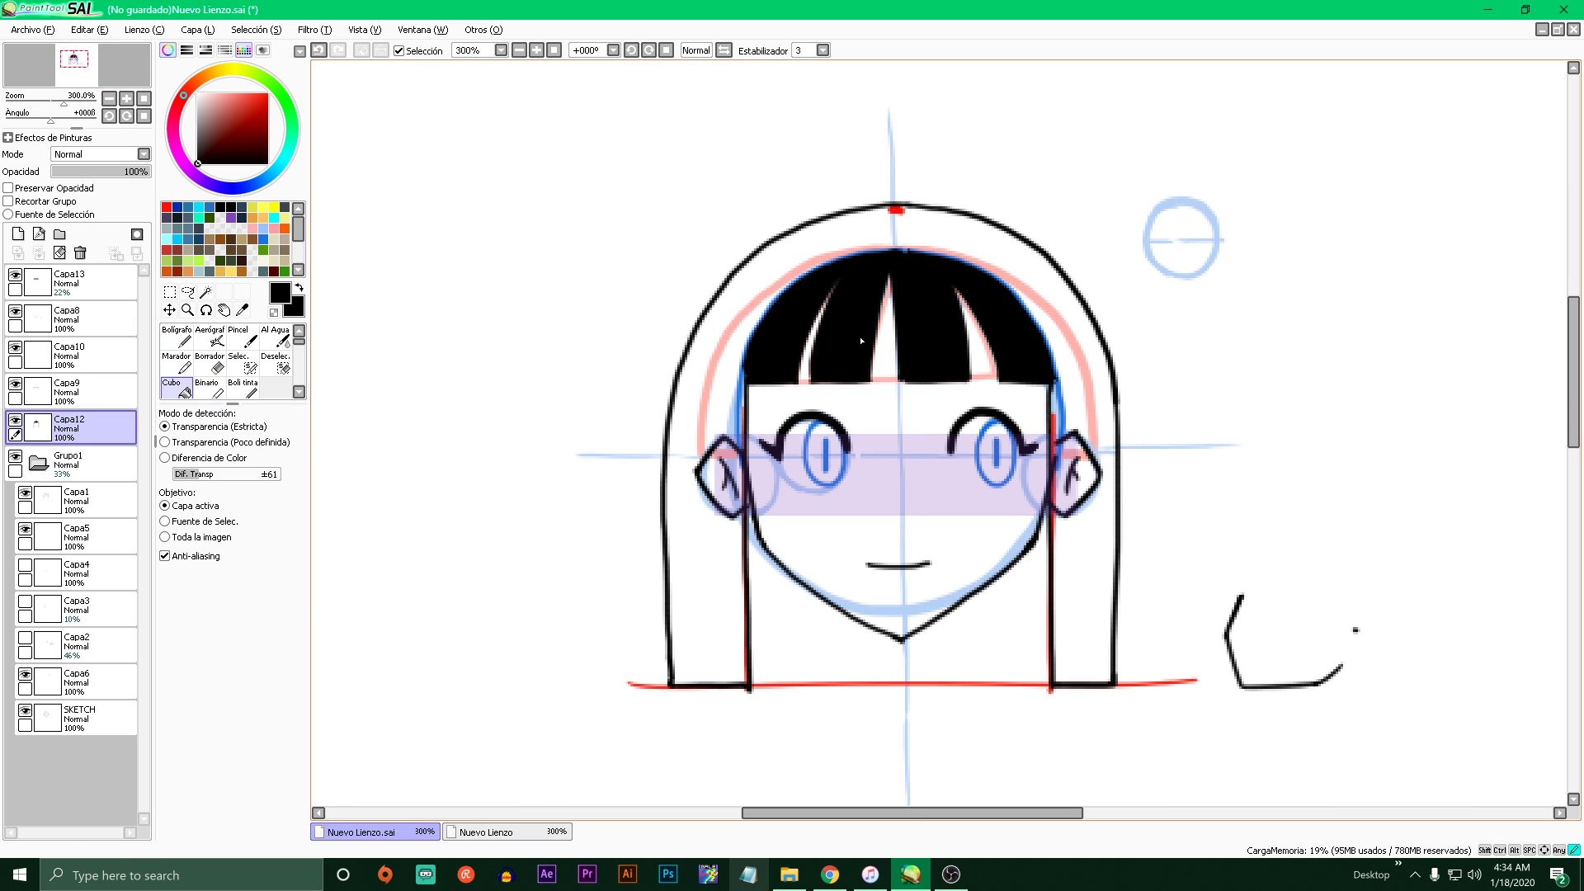
left_click(860, 324)
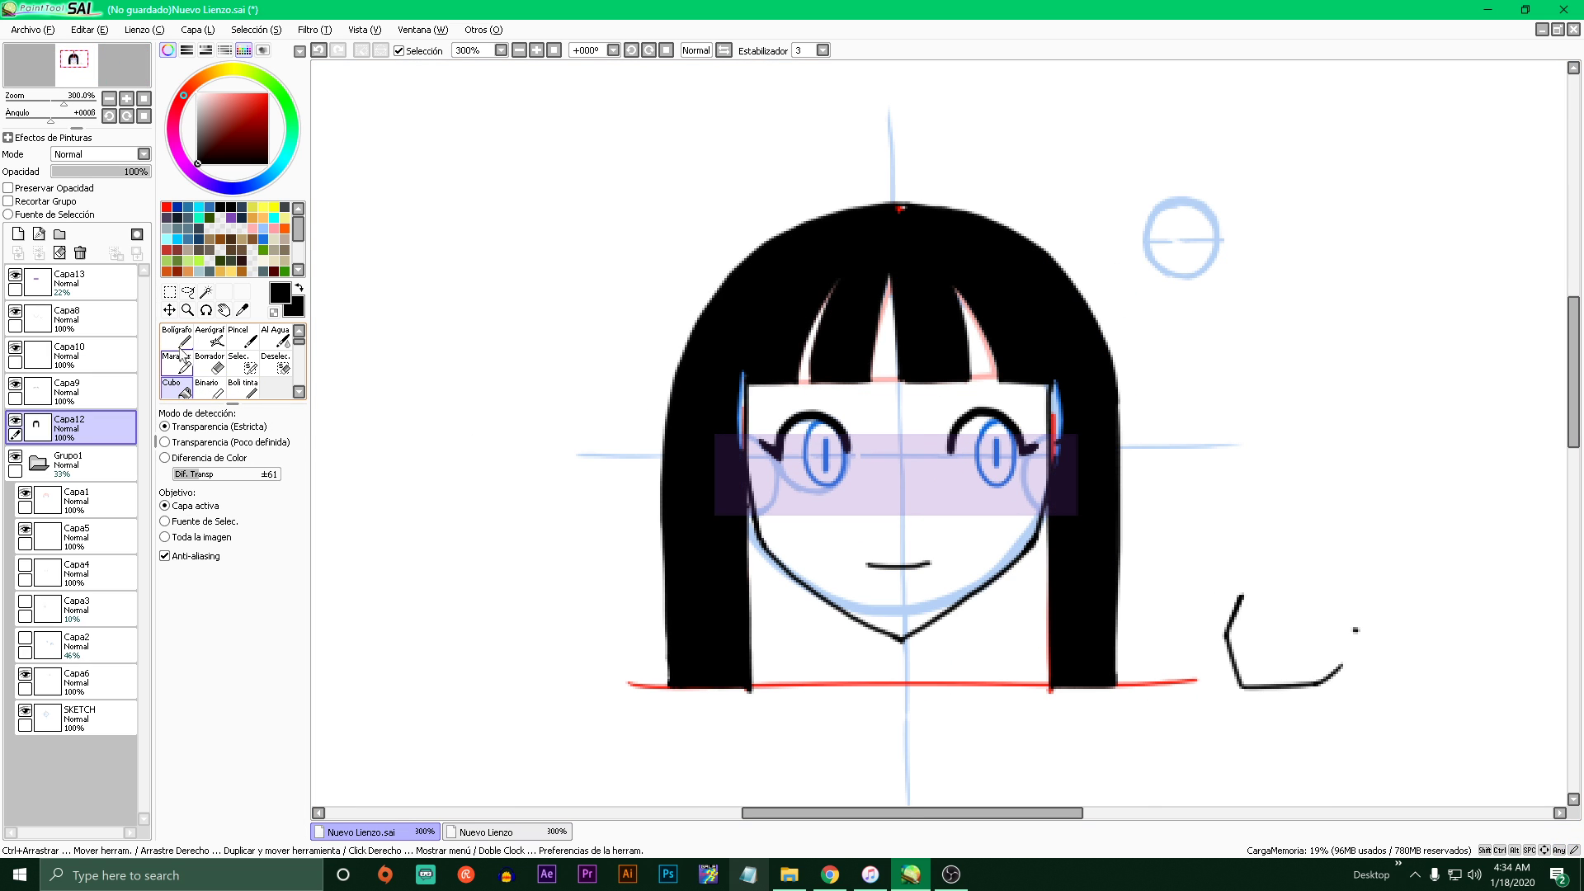
- Paint over the remaining gaps in the hair beside both eyes with the black pen
left_click(177, 338)
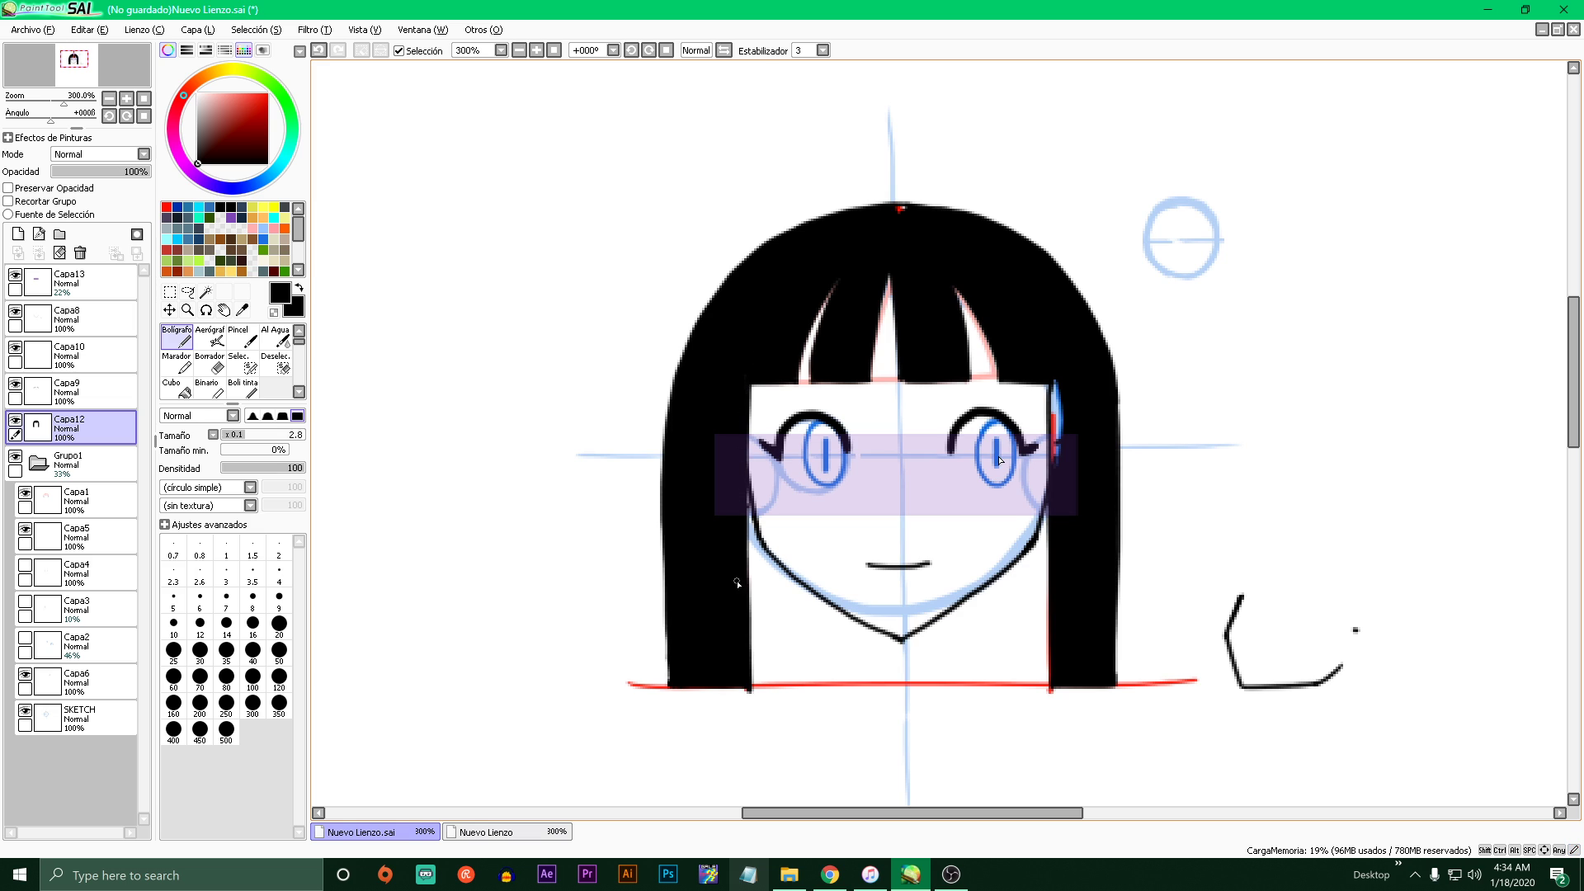
left_click_drag(1058, 381, 1051, 464)
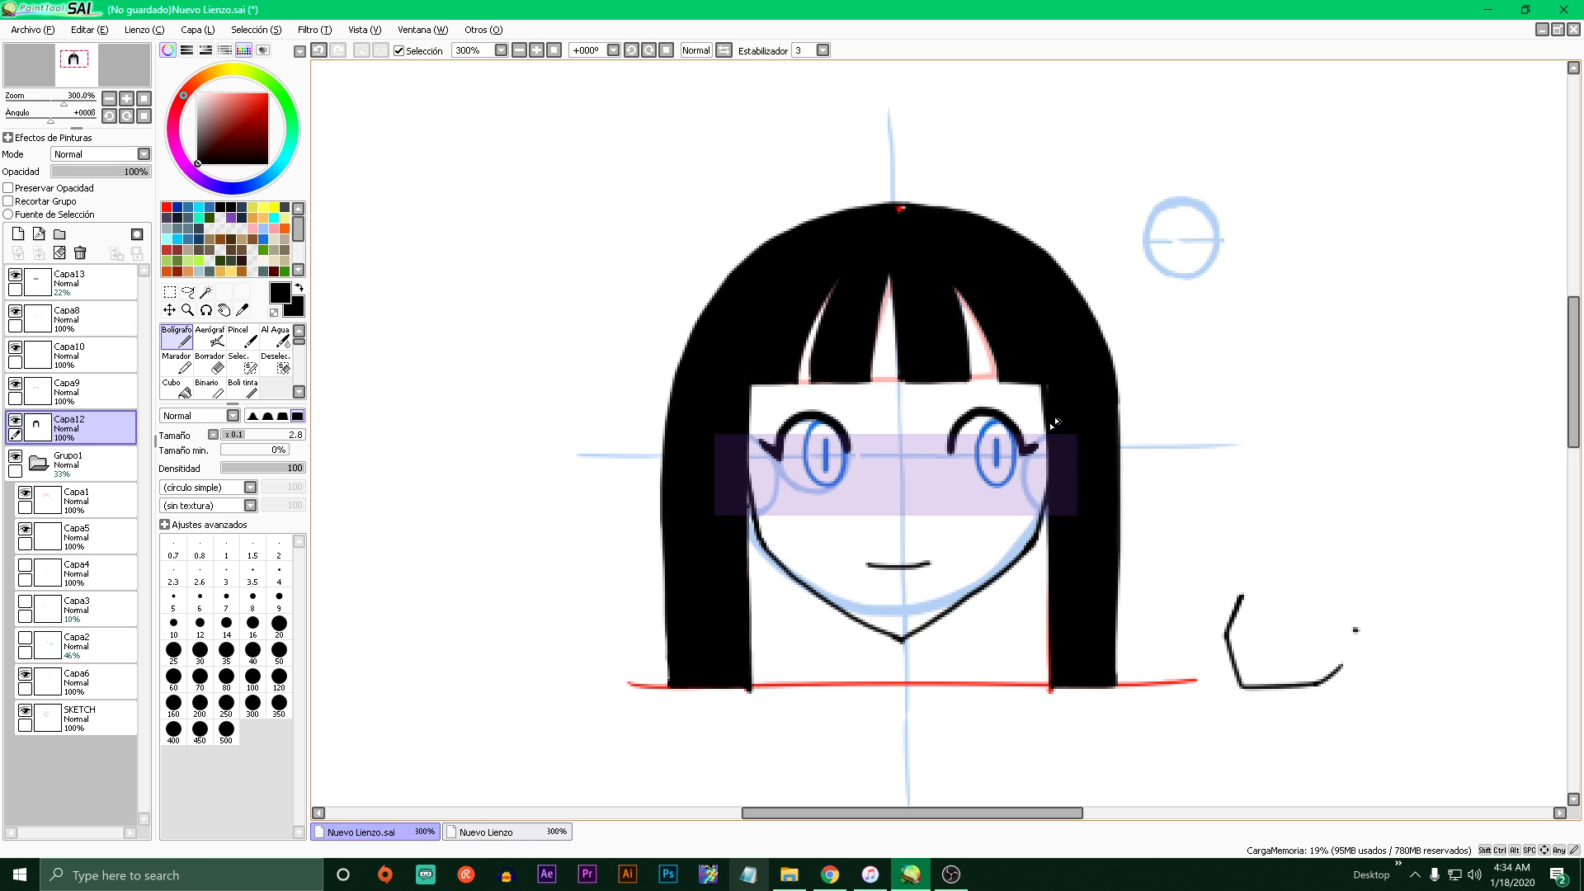
key("ctrl+z")
key("ctrl+z")
- Lower Capa12's opacity to 31% and delete the red arc and fringe guides from layer Capa1, clearing the selection
left_click_drag(49, 171, 82, 171)
left_click(90, 501)
left_click(169, 291)
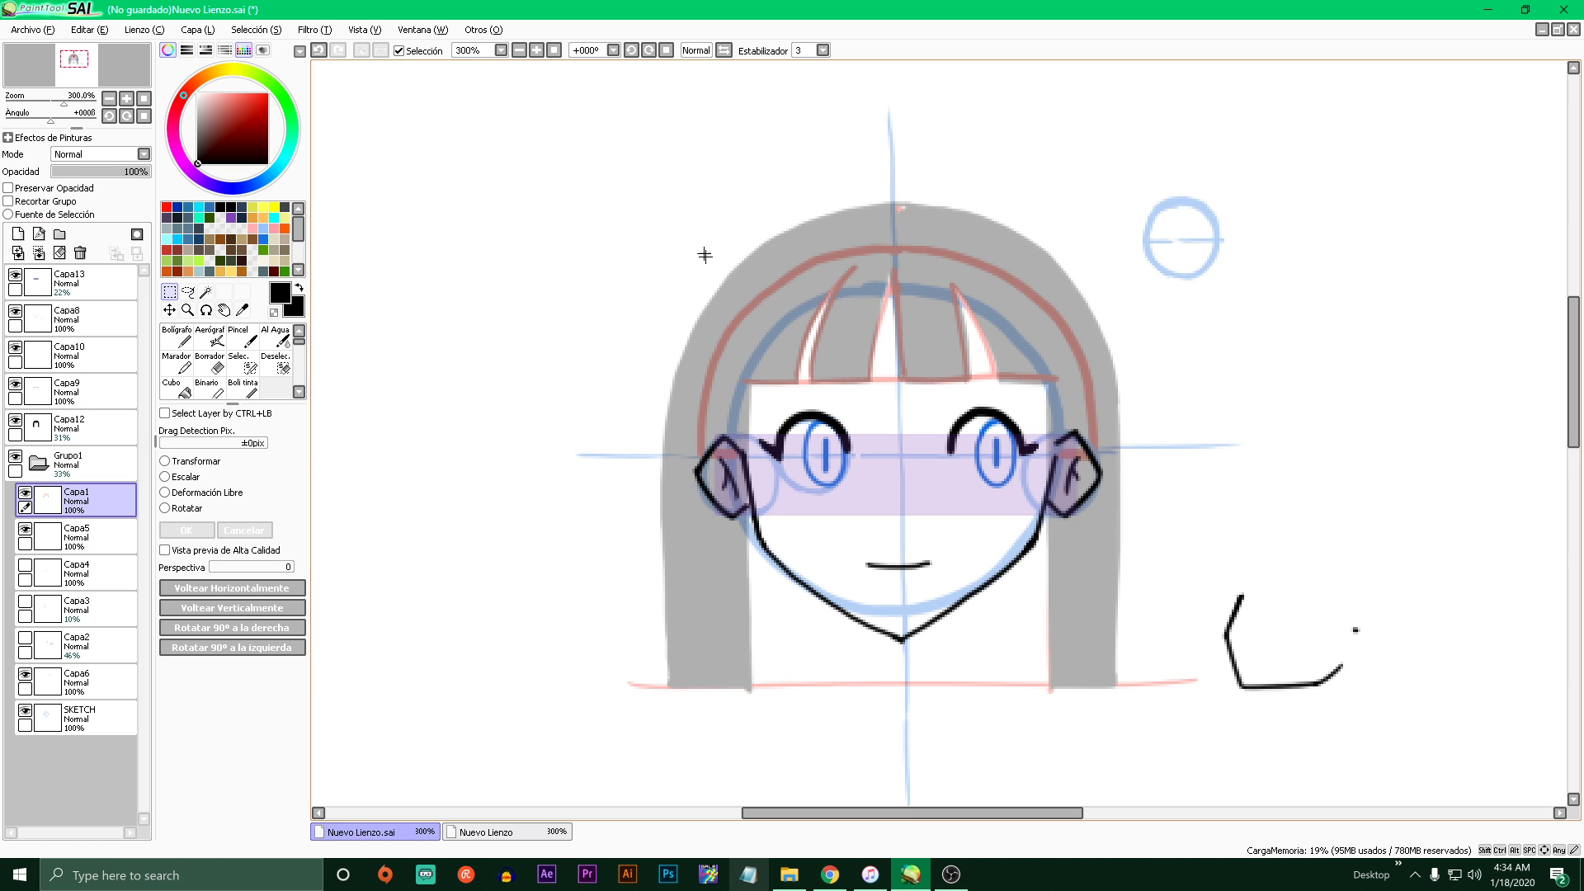
left_click_drag(689, 237, 1227, 391)
key("ctrl+x")
left_click_drag(682, 358, 712, 456)
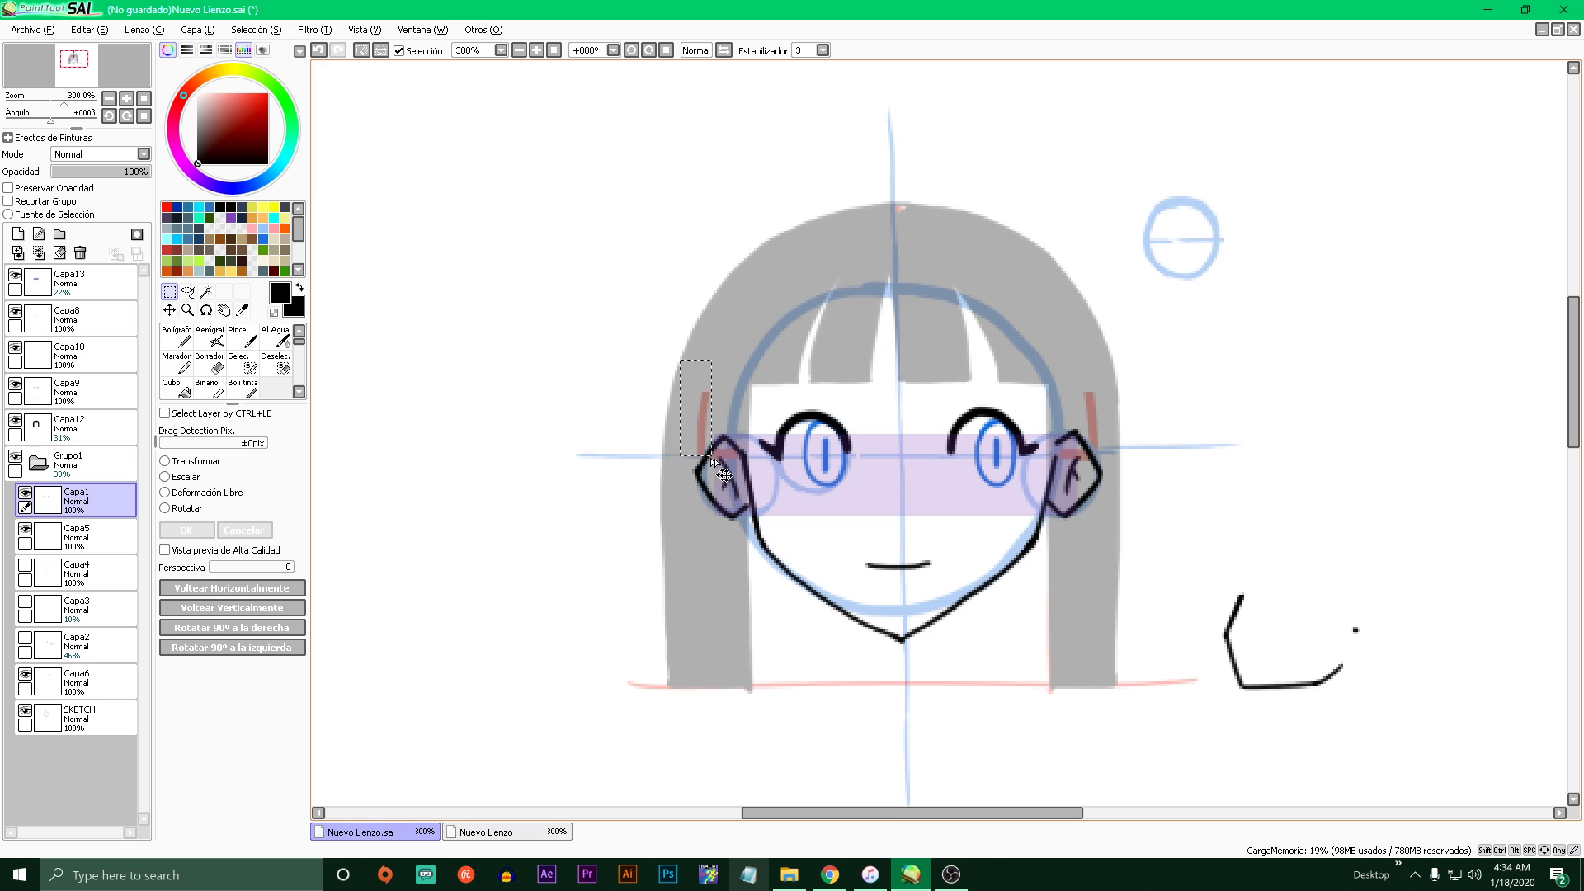
key("ctrl+x")
left_click_drag(1079, 383, 1122, 471)
key("ctrl+x")
key("ctrl+d")
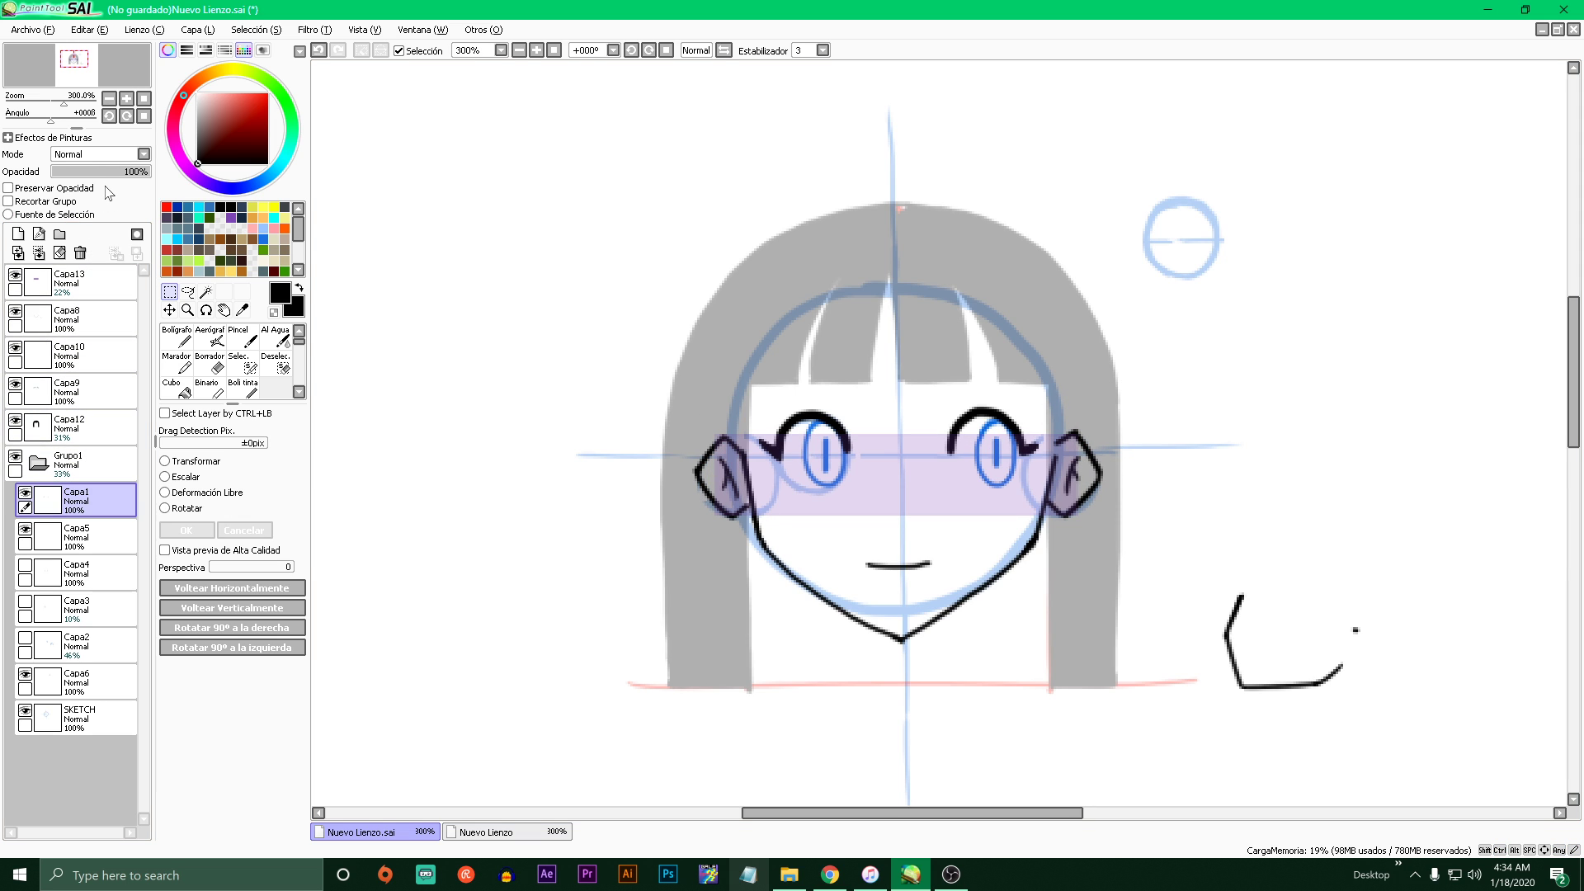
- Set the opacity of the hair layer Capa12 to 10%
left_click(91, 425)
mouse_move(82, 172)
left_mouse_down()
mouse_move(53, 173)
mouse_move(66, 187)
left_mouse_up()
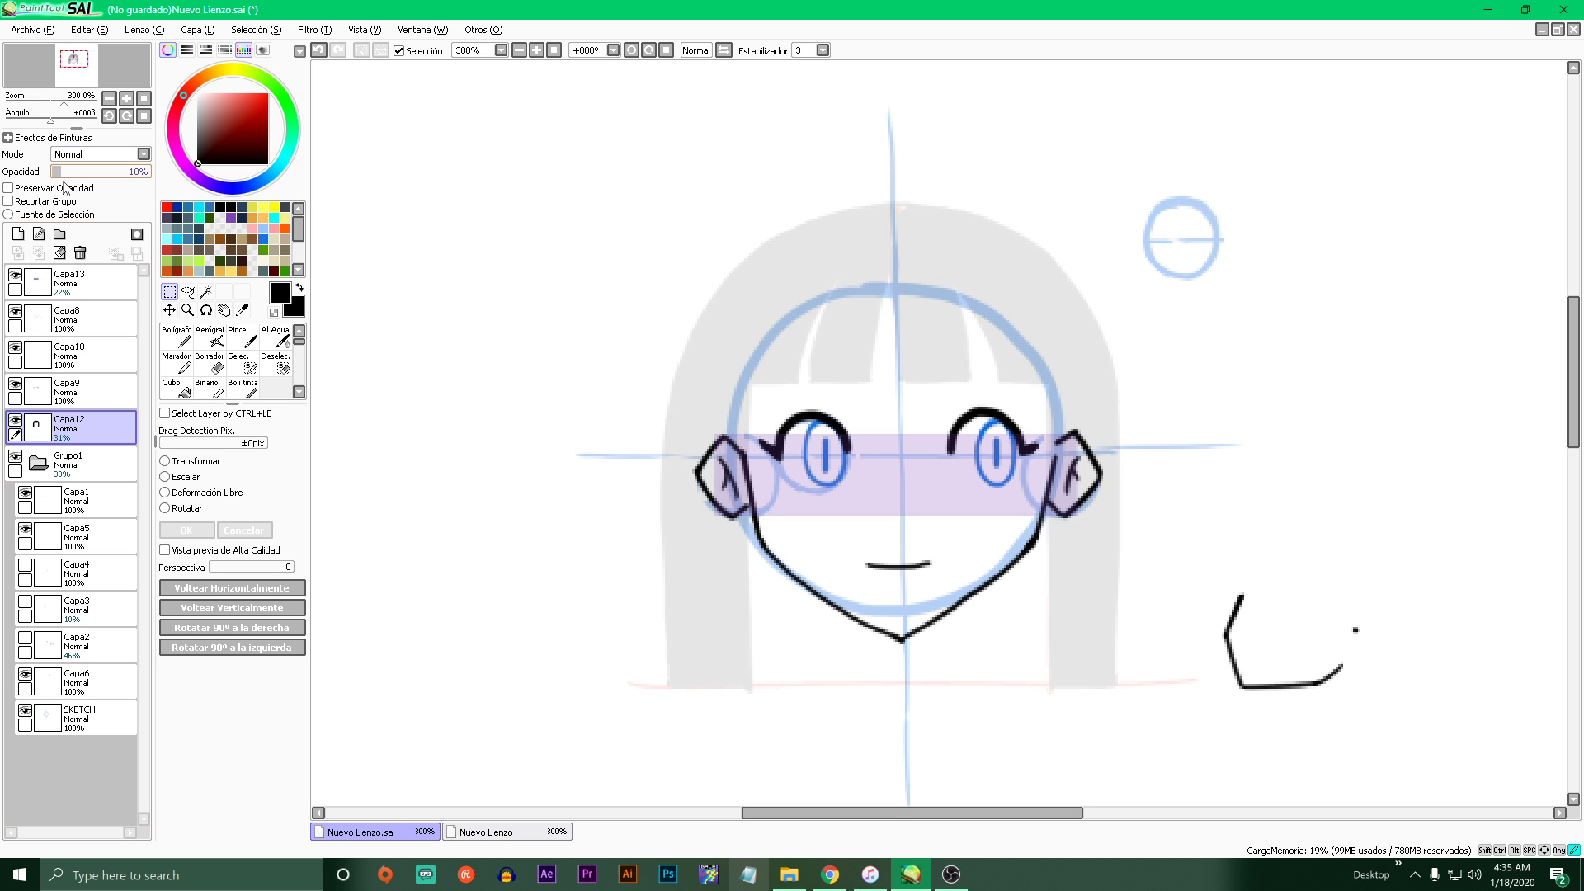
- Add a new layer above Capa12 and choose blue as the pen color
left_click(17, 252)
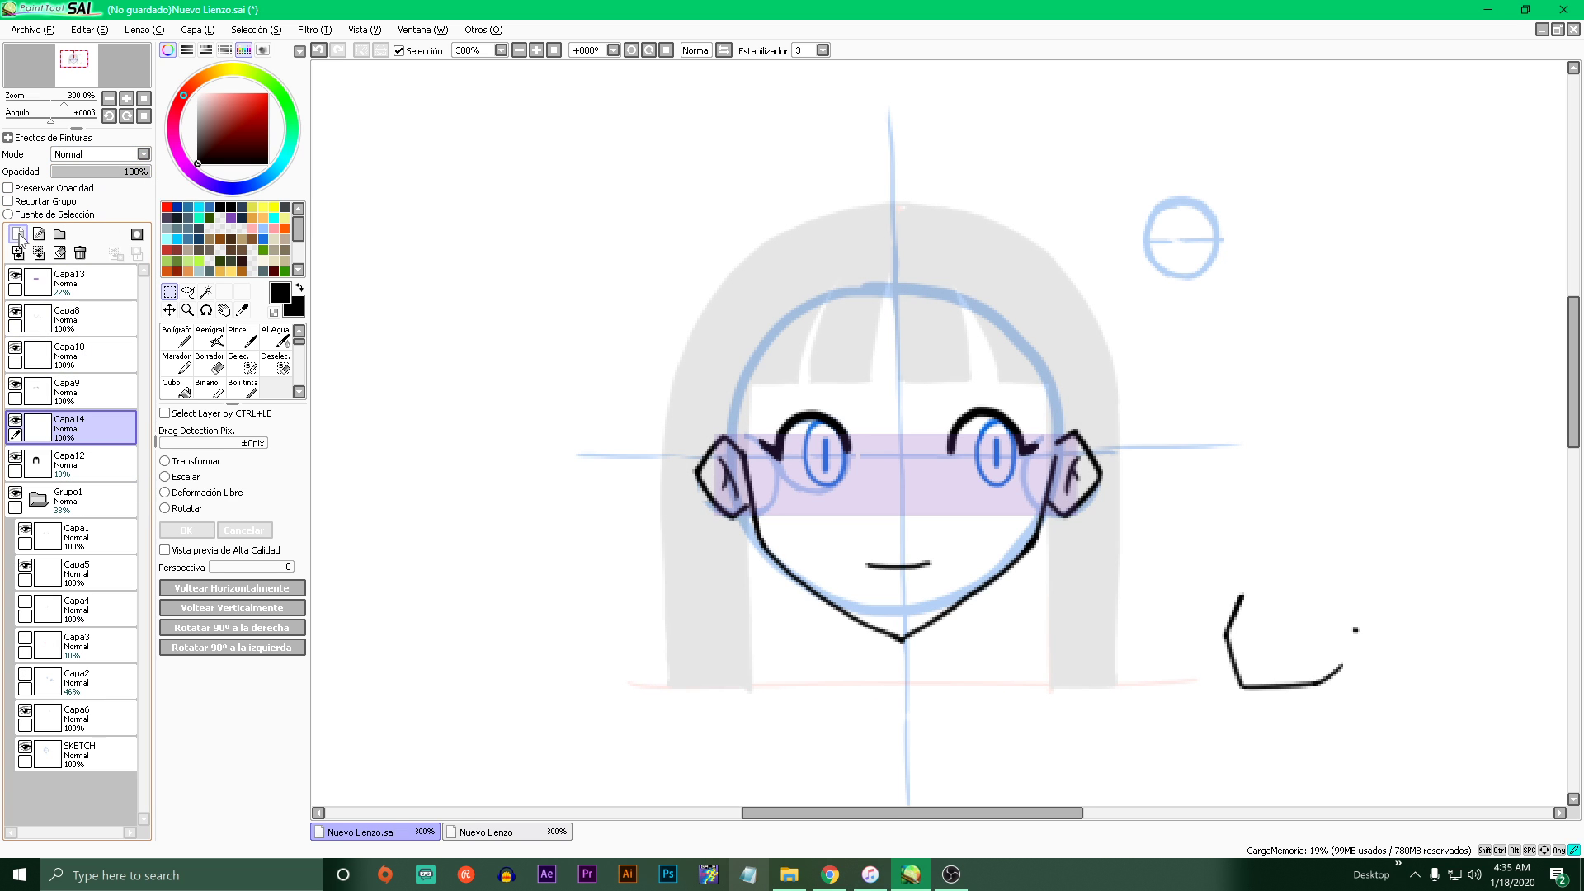
key("ctrl+z")
left_click(177, 339)
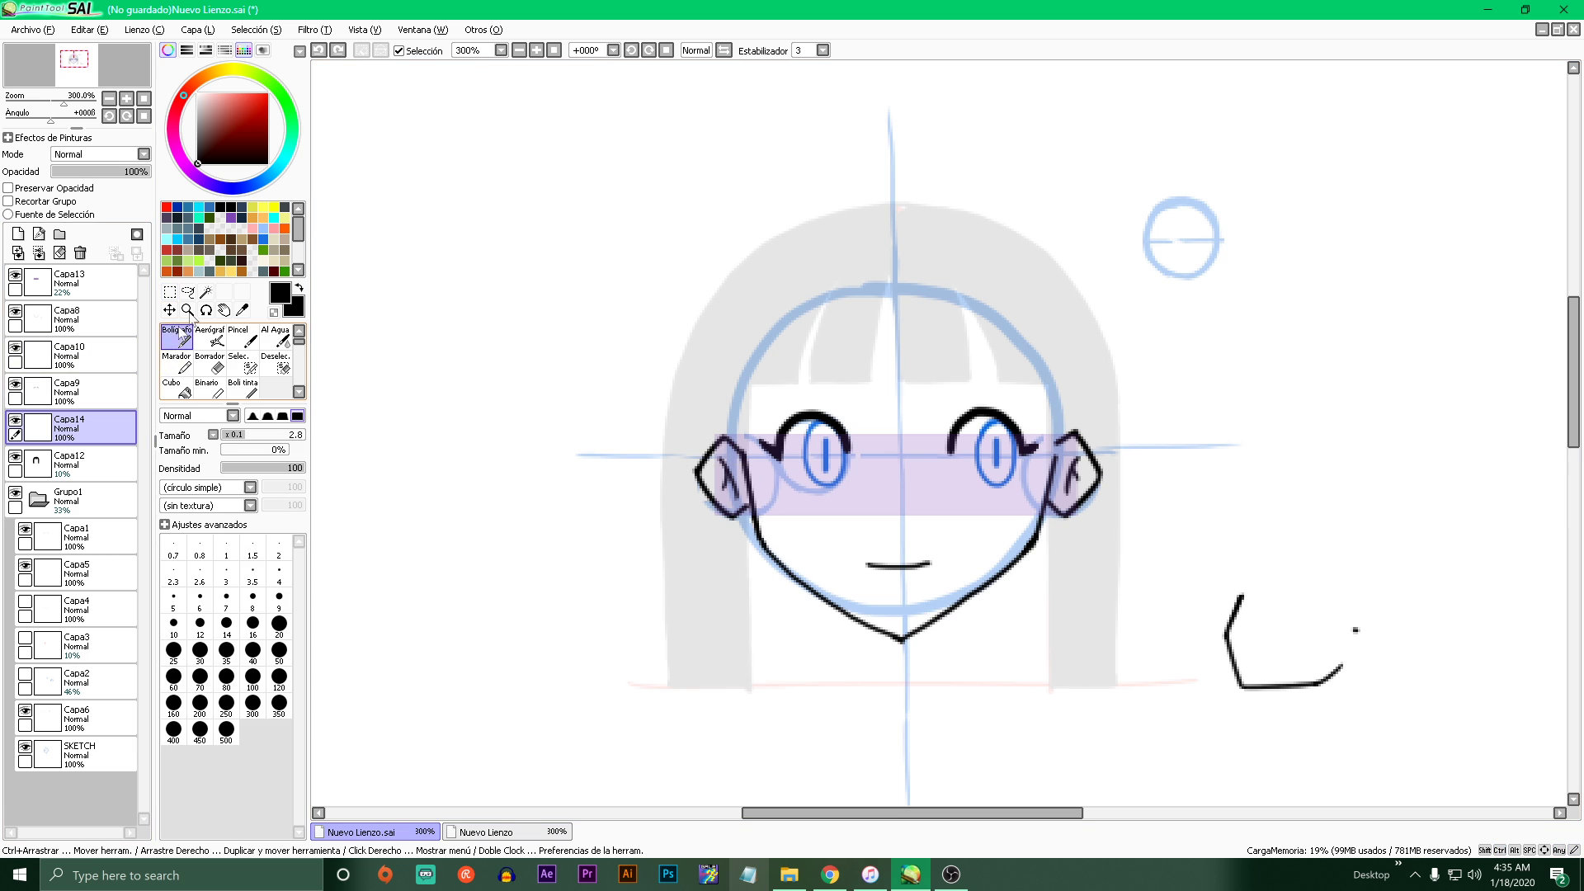
left_click(273, 236)
left_click(264, 240)
mouse_move(547, 290)
left_mouse_down()
mouse_move(670, 473)
mouse_move(659, 387)
left_mouse_up()
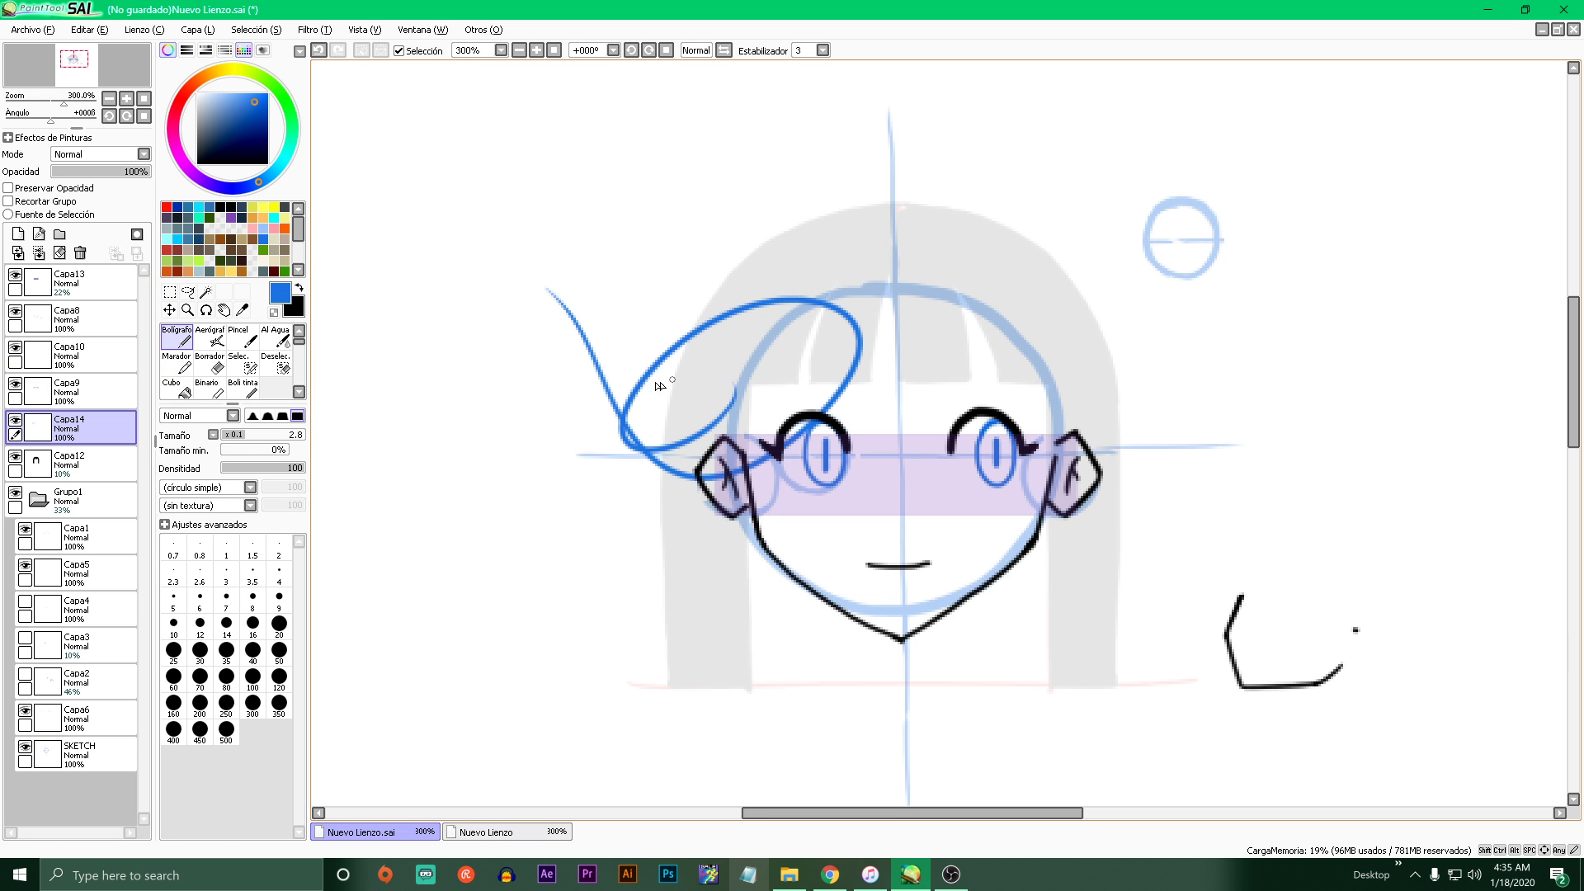
scroll(658, 389, "down", 3)
scroll(665, 412, "up", 4)
key("ctrl+z")
scroll(667, 419, "down", 3)
scroll(665, 413, "up", 5)
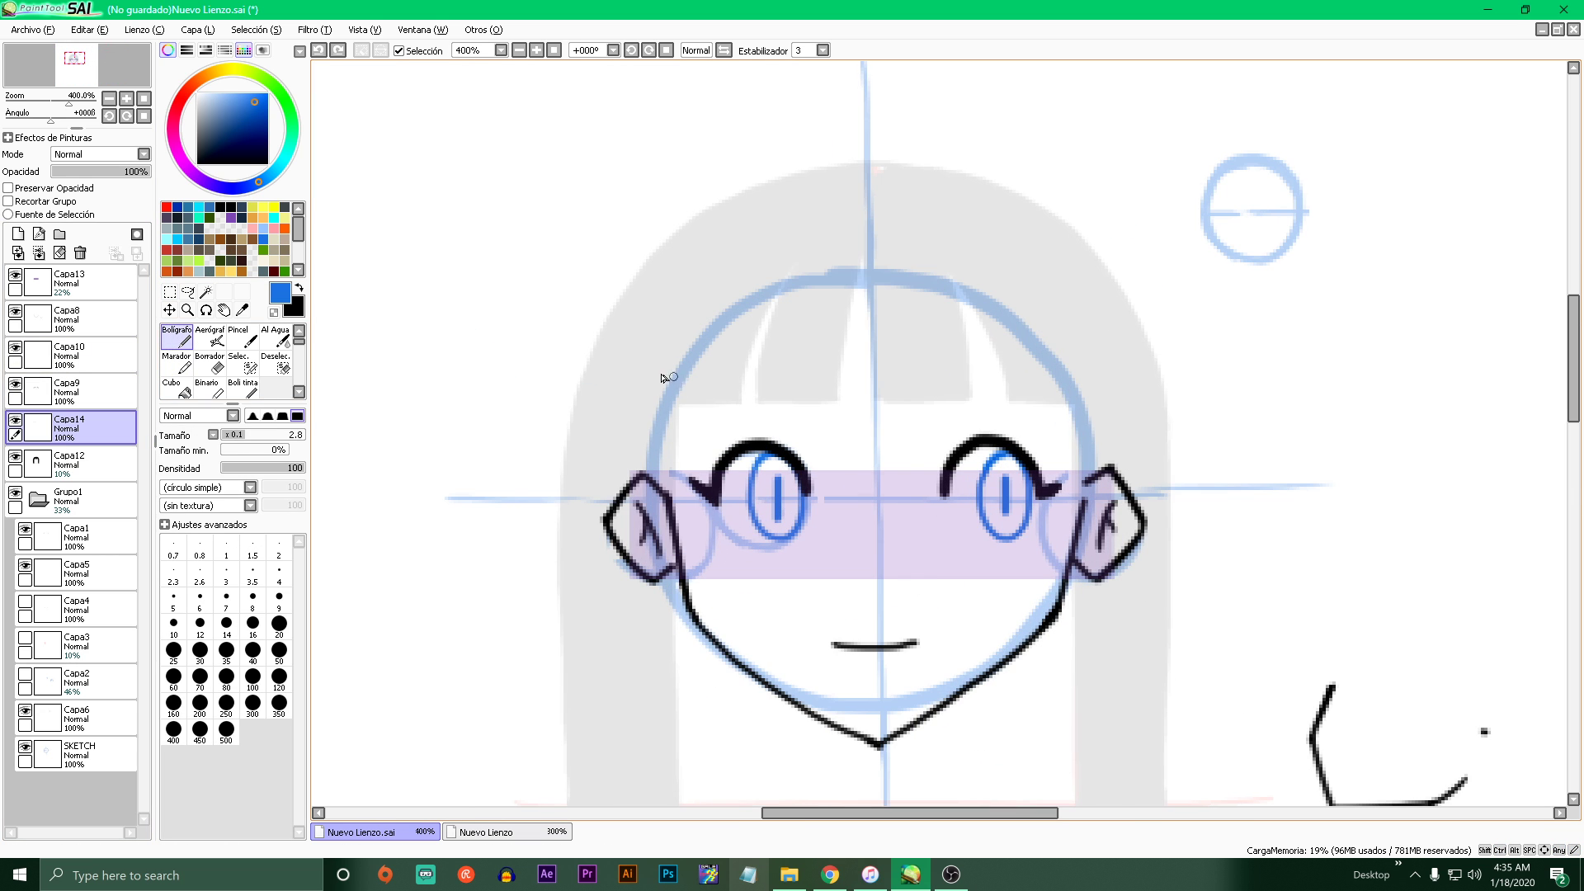
mouse_move(632, 350)
left_mouse_down()
mouse_move(742, 566)
mouse_move(771, 487)
mouse_move(754, 496)
mouse_move(580, 413)
mouse_move(576, 518)
left_mouse_up()
key("ctrl+z")
- Draw a small blue circle on layer Capa14 in the empty area left of the head
left_click_drag(591, 394, 598, 541)
scroll(695, 565, "down", 4)
scroll(759, 577, "up", 3)
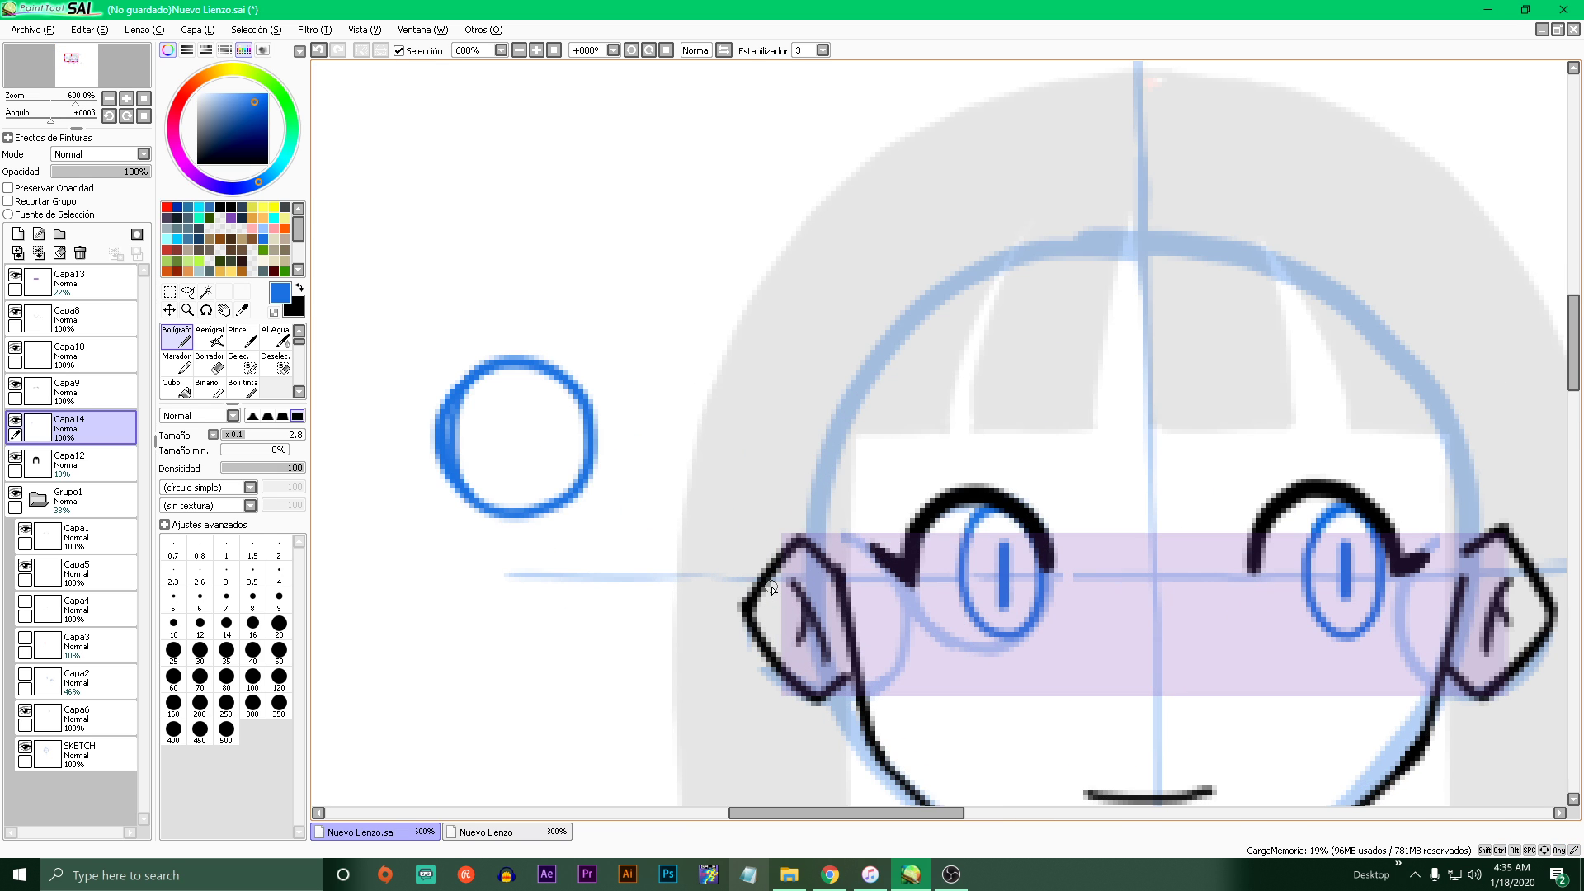
- Select the blue circle, move it over the upper part of the left eye and clear the selection
left_click(169, 310)
scroll(707, 481, "down", 3)
scroll(680, 445, "up", 2)
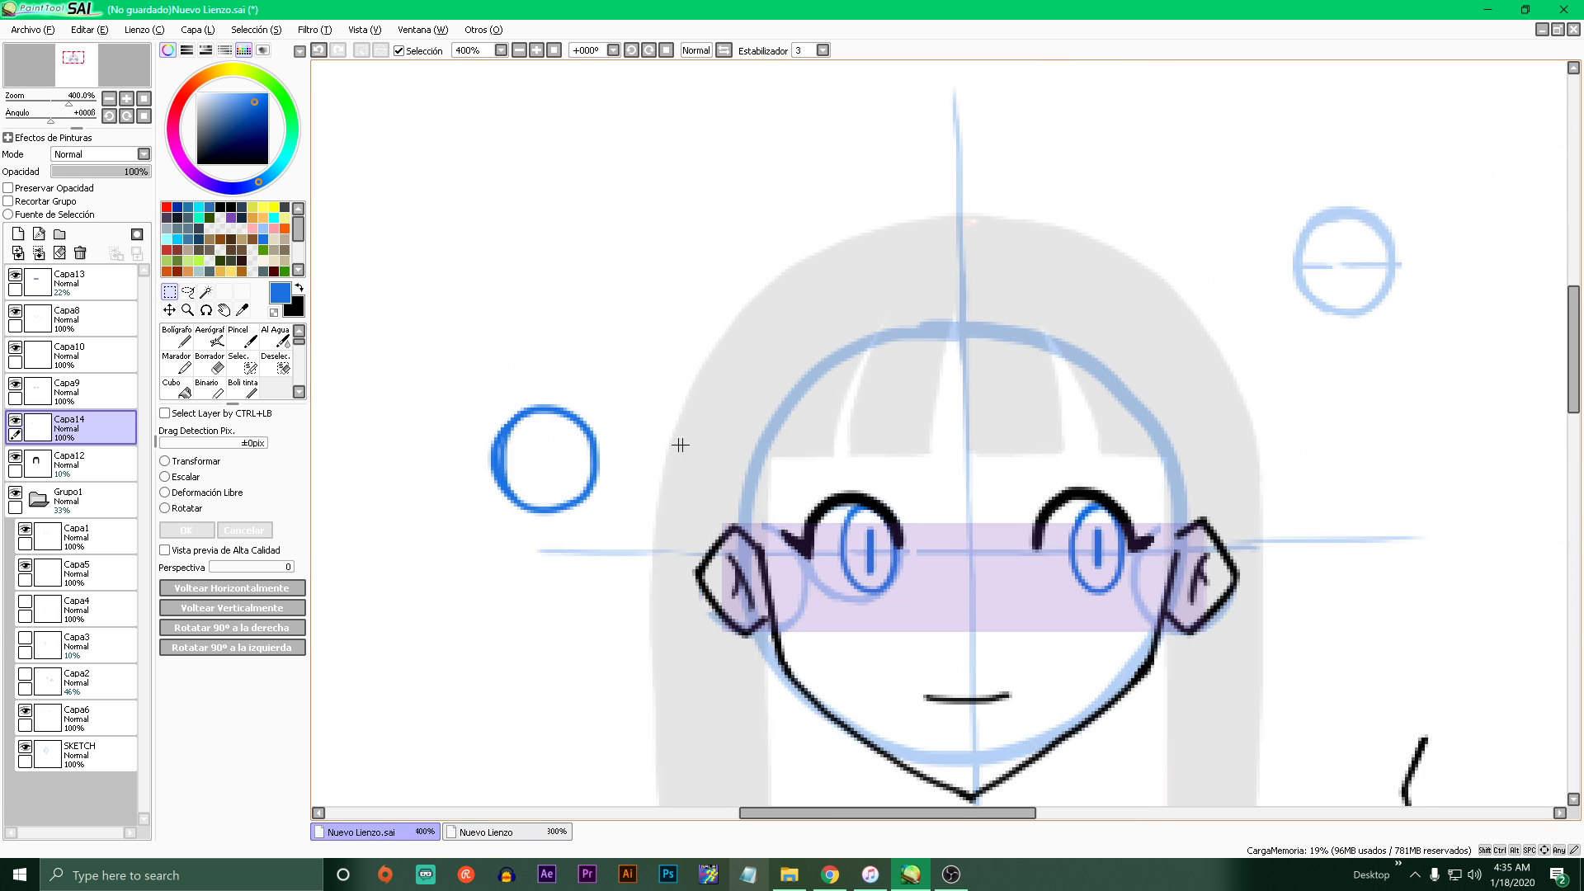
left_click_drag(484, 375, 630, 542)
left_click_drag(540, 501, 884, 530)
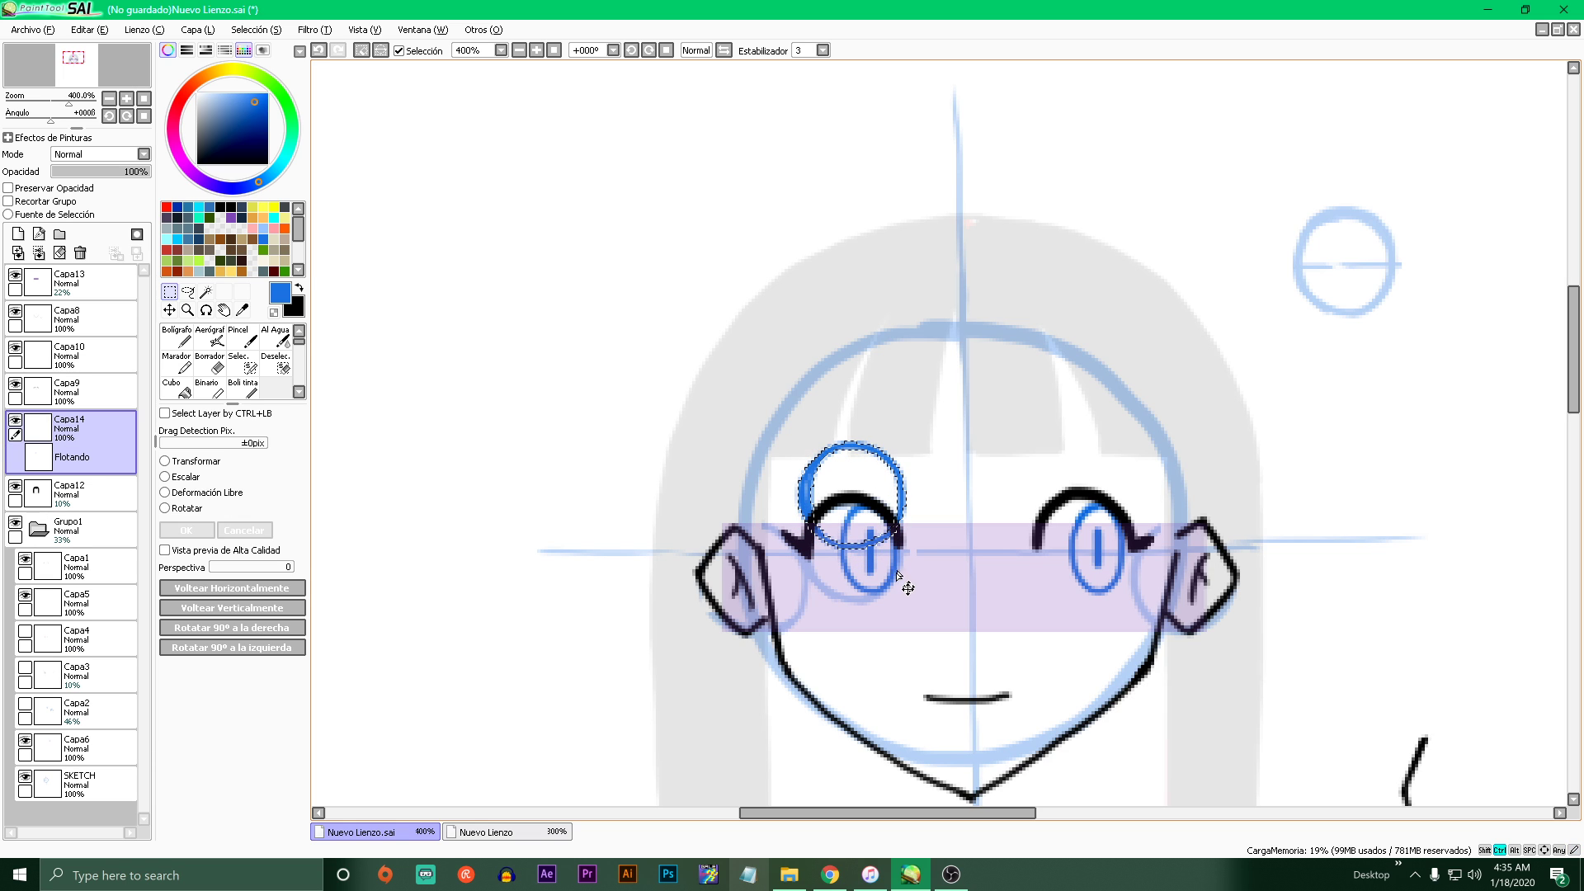
left_click_drag(933, 623, 786, 613)
key("ctrl+d")
- Paste a copy of the blue circle and place it over the upper part of the right eye
key("ctrl+v")
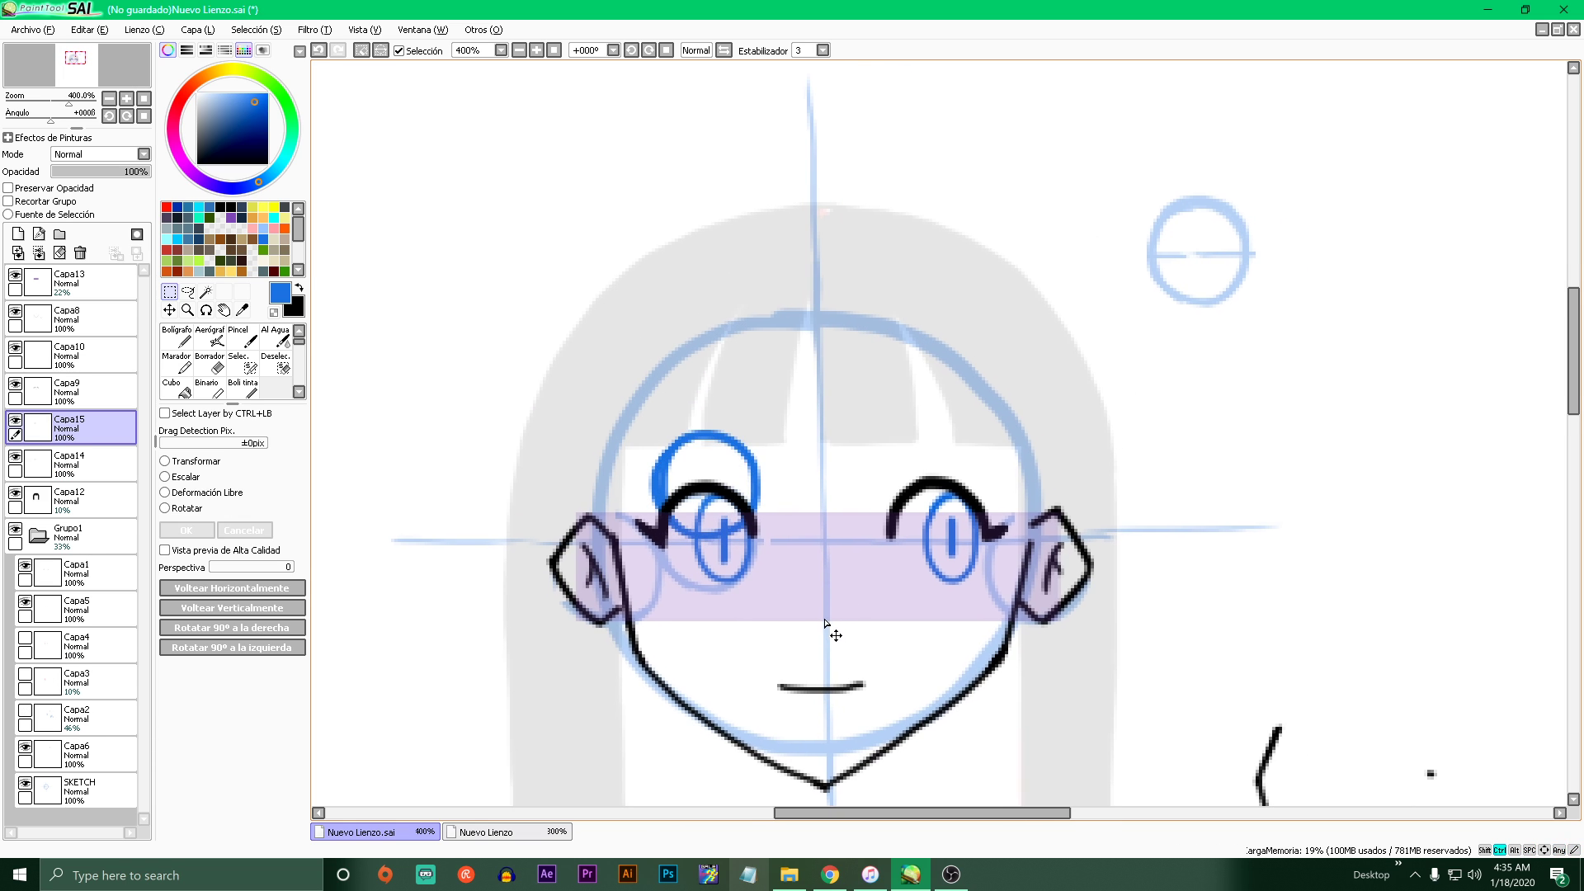
left_click_drag(812, 528, 993, 538)
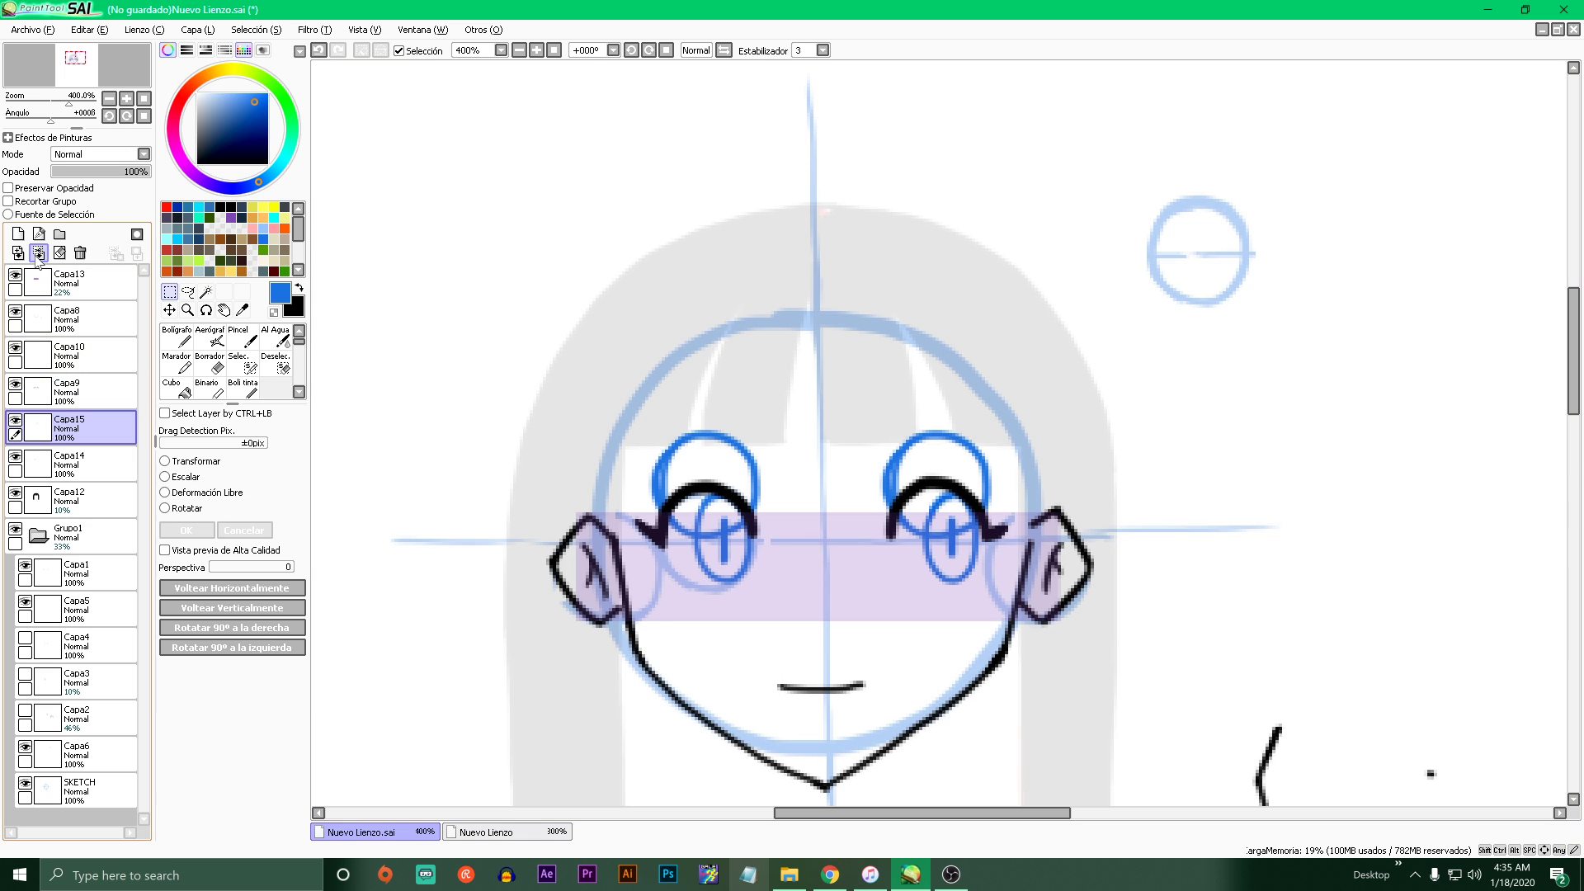
- Merge the copied circle's layer down into Capa14 and set Capa14's opacity to 23%
left_click(39, 252)
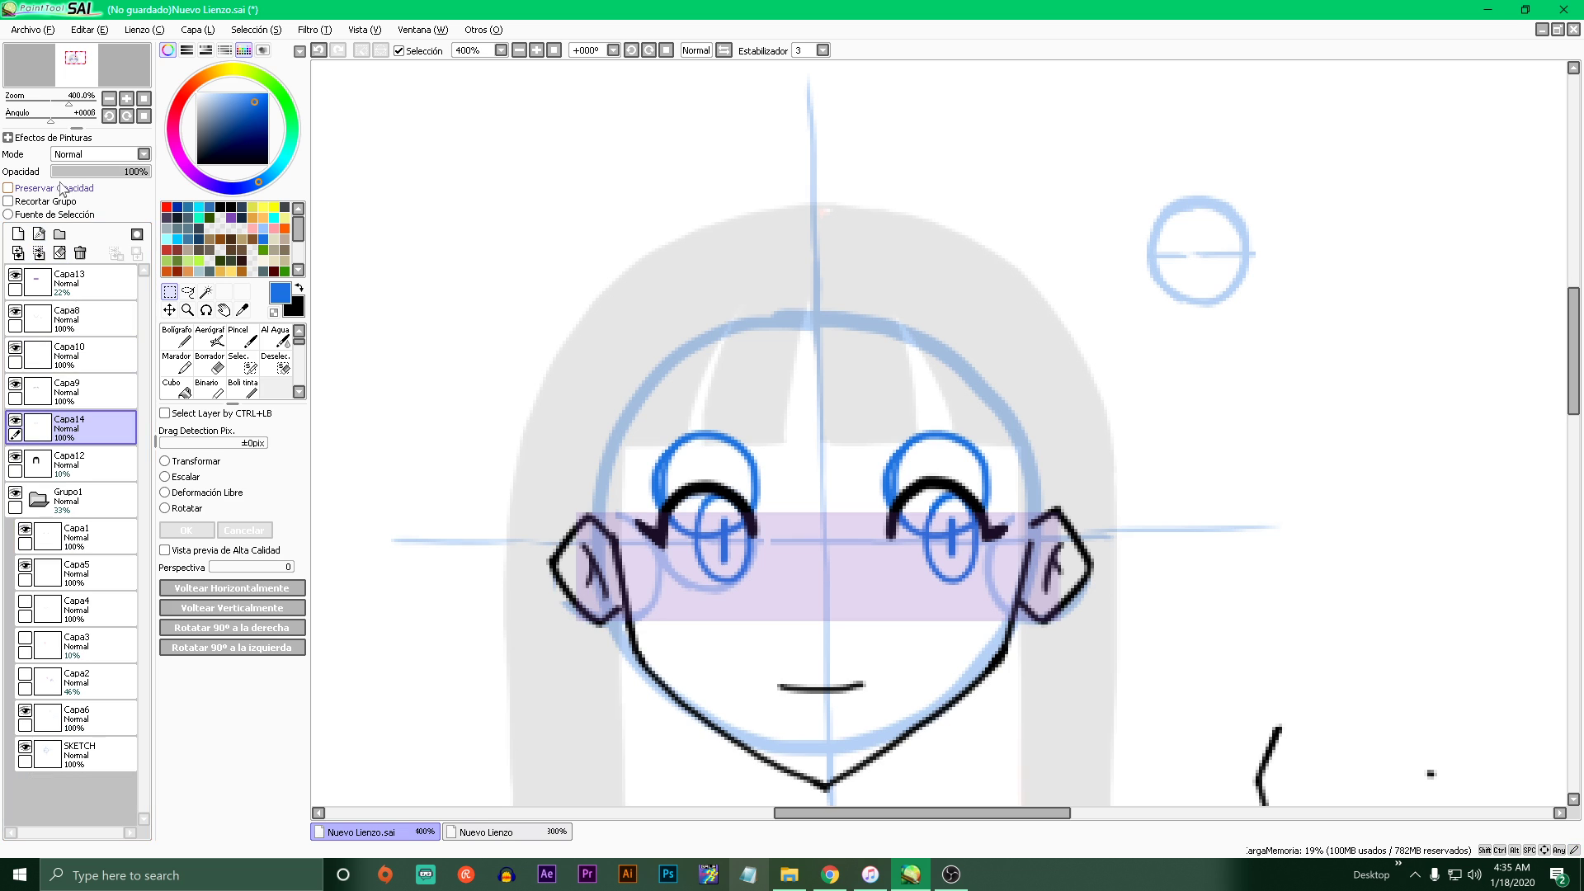
left_click(80, 172)
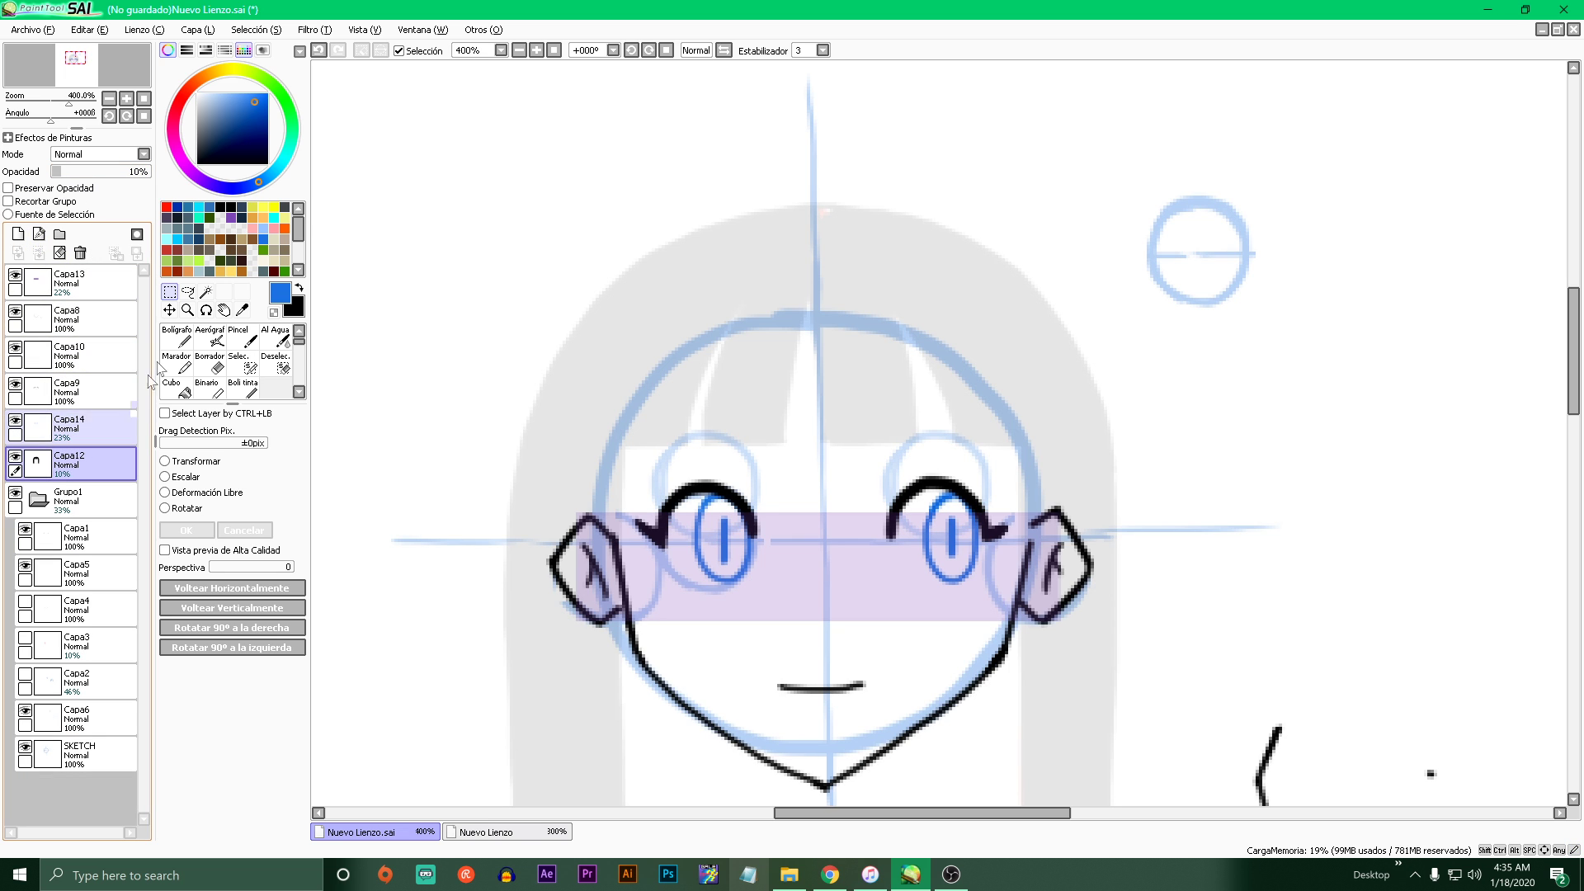
- Make Capa9 the active layer and set up the Bolígrafo pen with black
left_click(78, 389)
left_click(178, 336)
left_click_drag(221, 140, 134, 298)
scroll(701, 452, "up", 3)
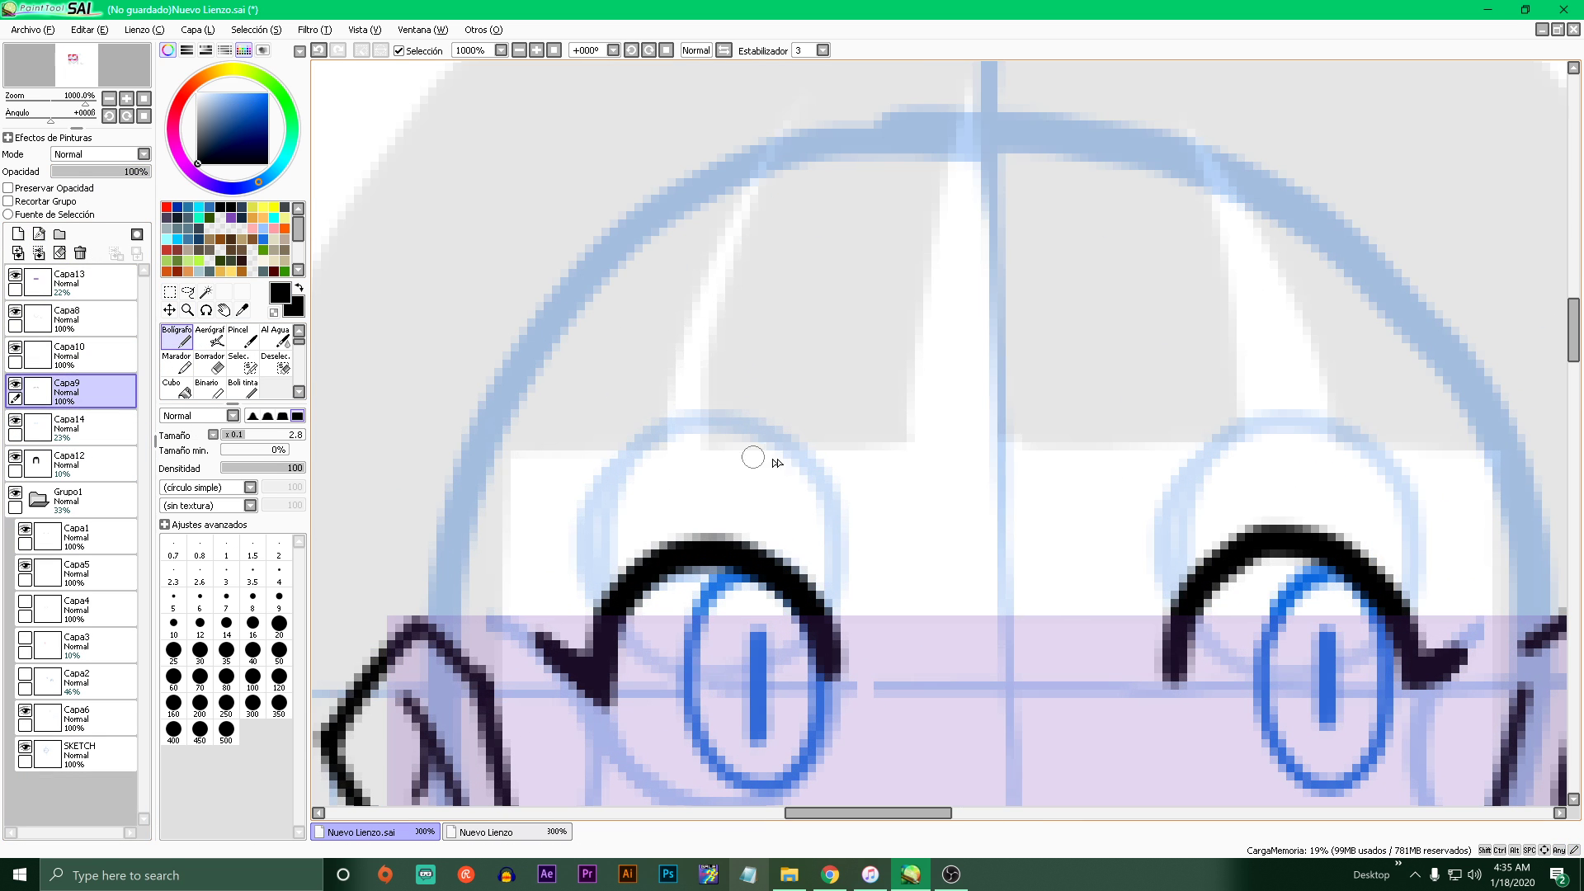
mouse_move(828, 474)
left_mouse_down()
mouse_move(731, 420)
mouse_move(621, 460)
mouse_move(595, 515)
mouse_move(659, 434)
mouse_move(769, 424)
mouse_move(830, 487)
left_mouse_up()
scroll(829, 487, "down", 3)
scroll(941, 505, "up", 2)
key("ctrl+z")
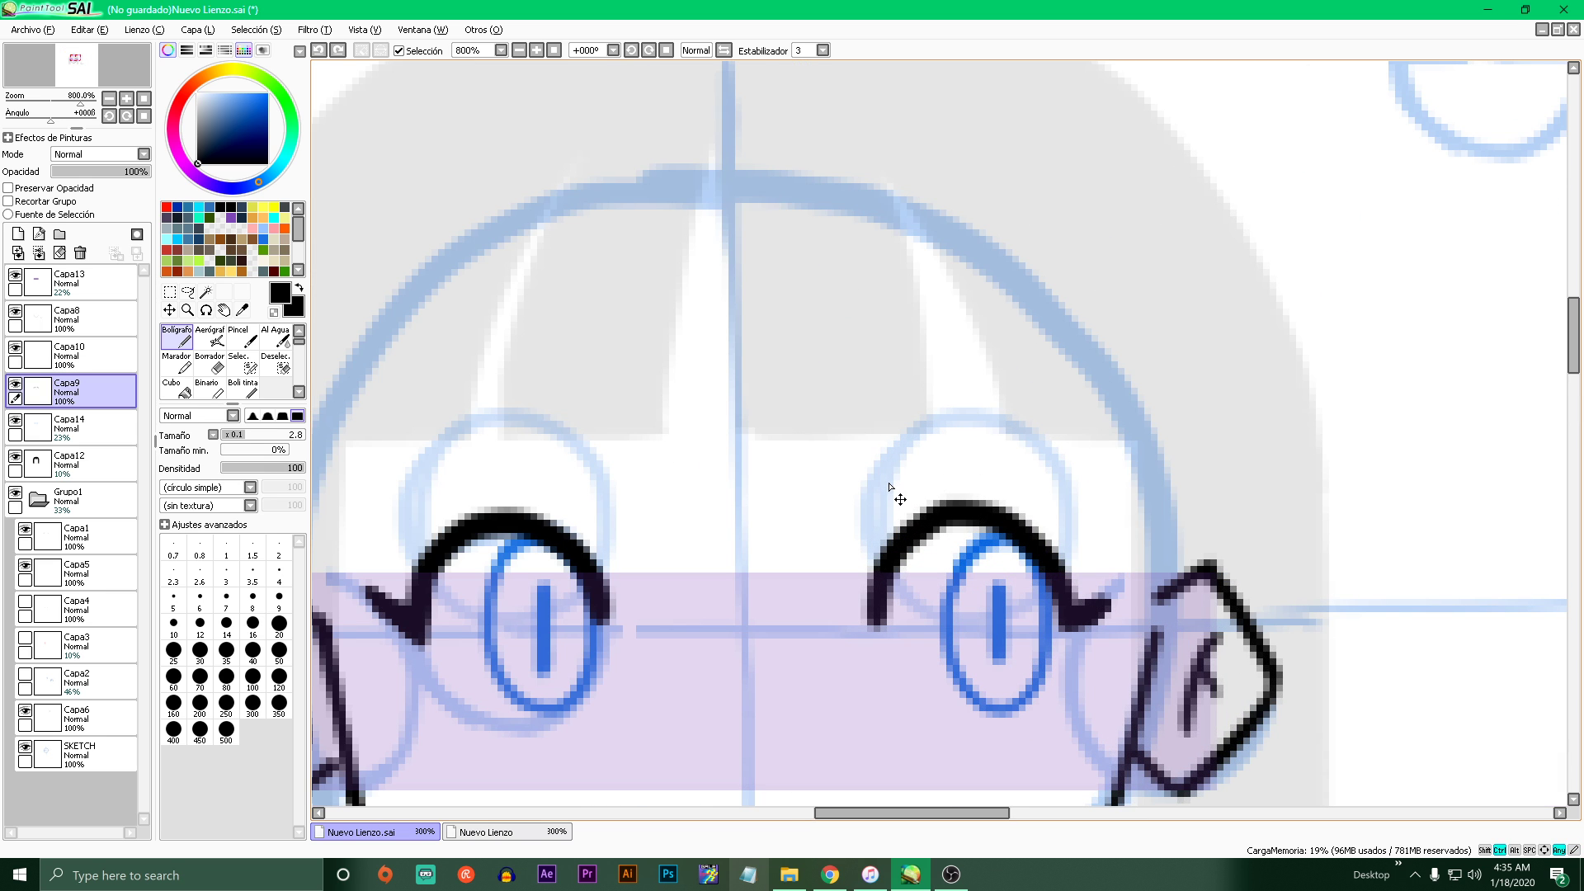
mouse_move(878, 499)
left_mouse_down()
mouse_move(940, 482)
mouse_move(842, 520)
mouse_move(1114, 422)
mouse_move(786, 546)
left_mouse_up()
key("ctrl+z")
key("ctrl+z")
left_click_drag(921, 477, 994, 453)
key("ctrl+z")
- Draw a black arched eyebrow along the top of each circle guide and thicken the inner ends
mouse_move(872, 493)
left_mouse_down()
mouse_move(935, 427)
mouse_move(1019, 441)
mouse_move(1070, 500)
left_mouse_up()
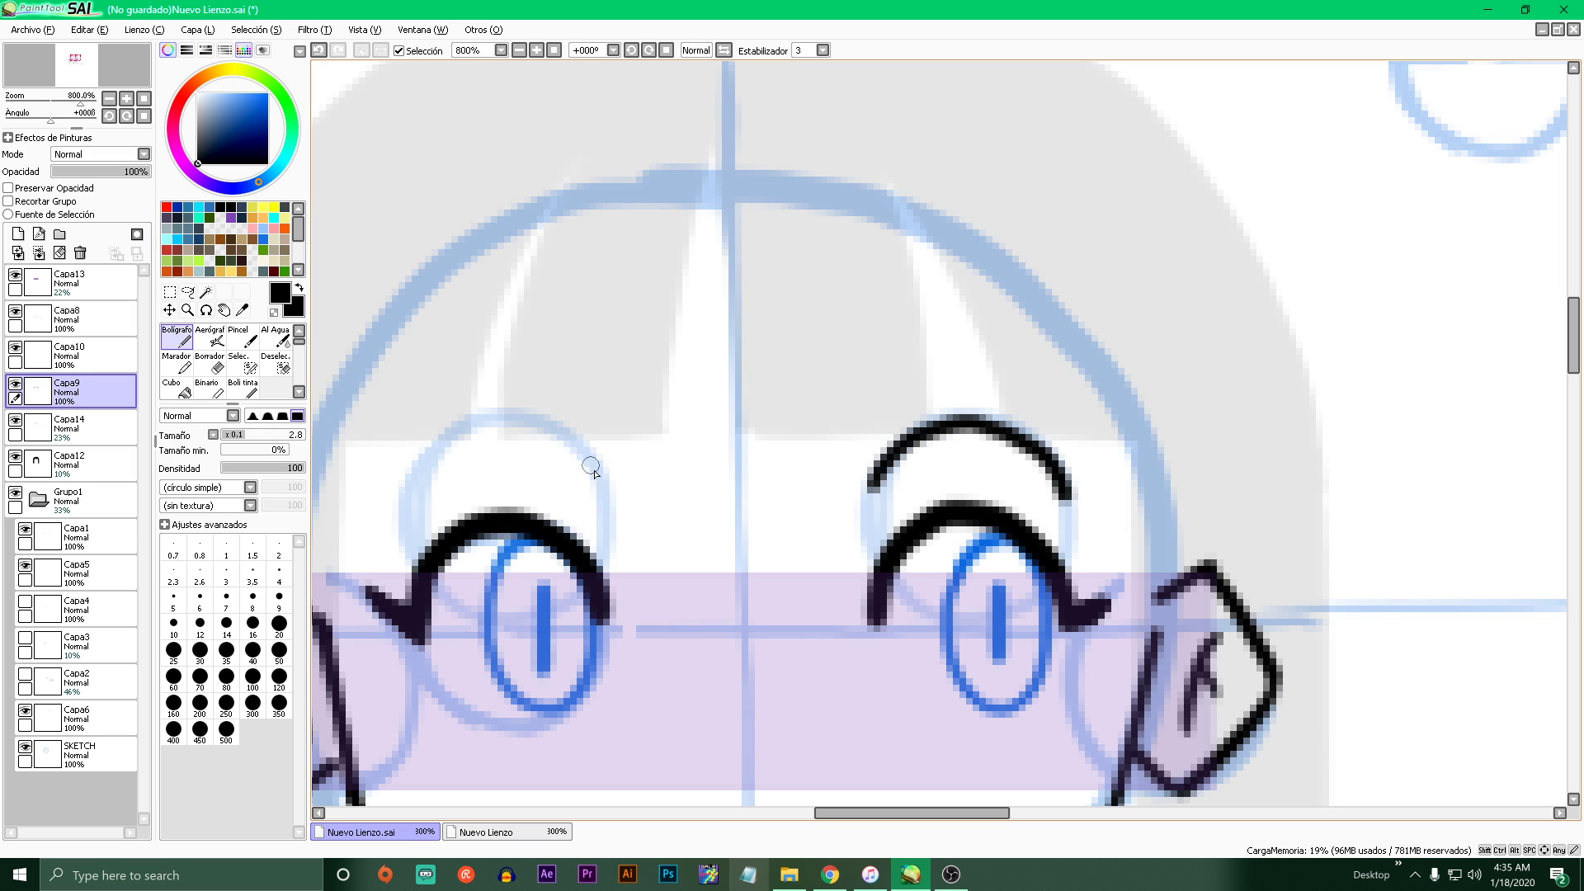
mouse_move(405, 496)
left_mouse_down()
mouse_move(499, 419)
mouse_move(562, 440)
mouse_move(597, 486)
left_mouse_up()
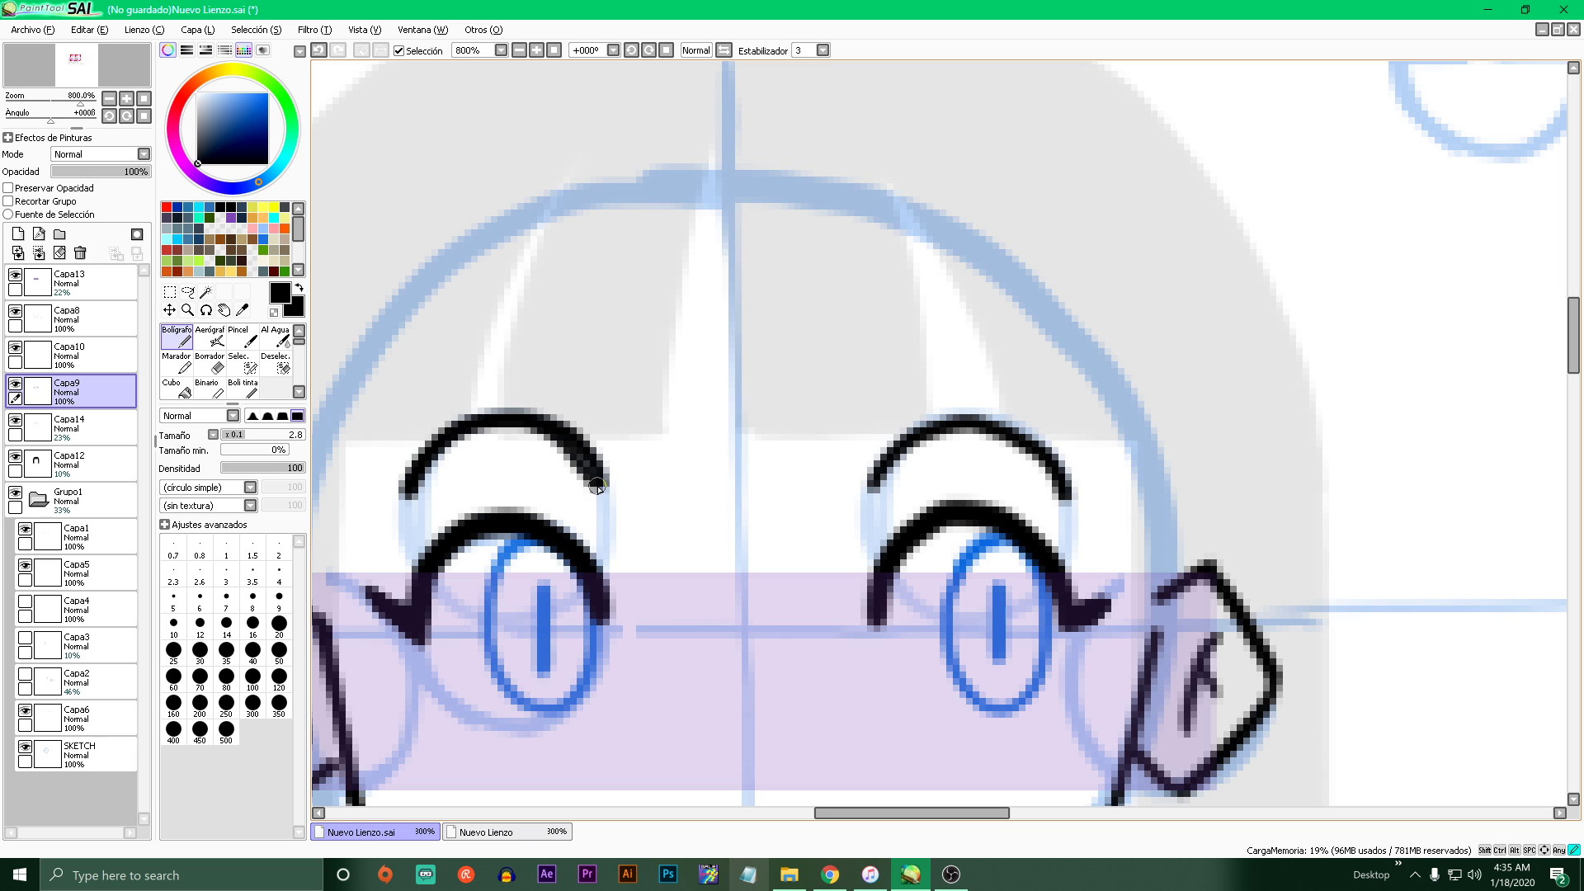
left_click_drag(865, 481, 906, 456)
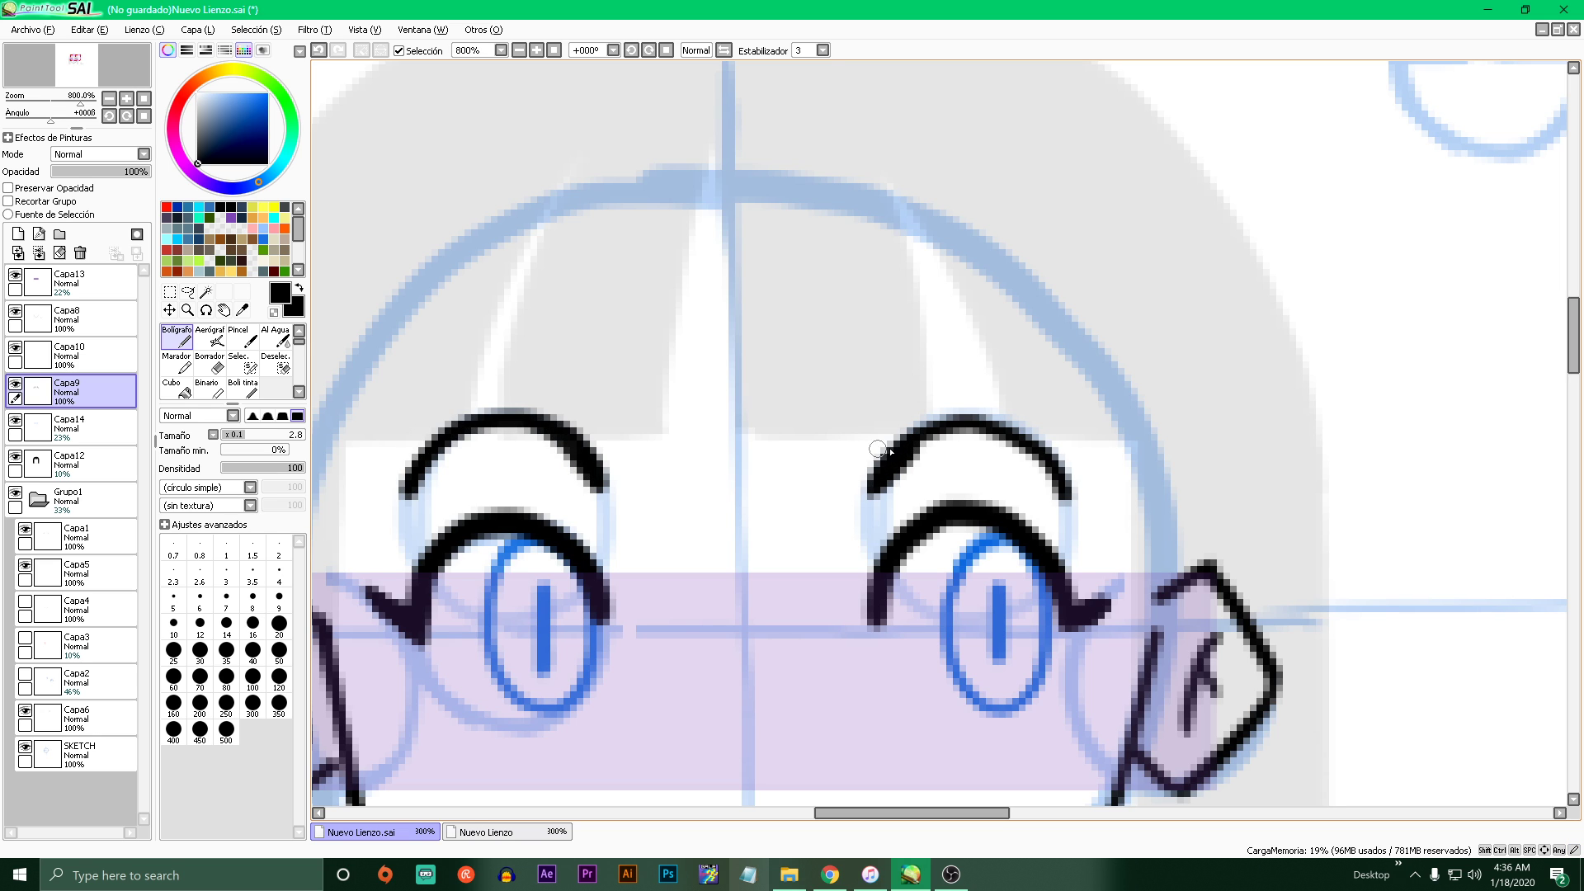
scroll(883, 445, "down", 4)
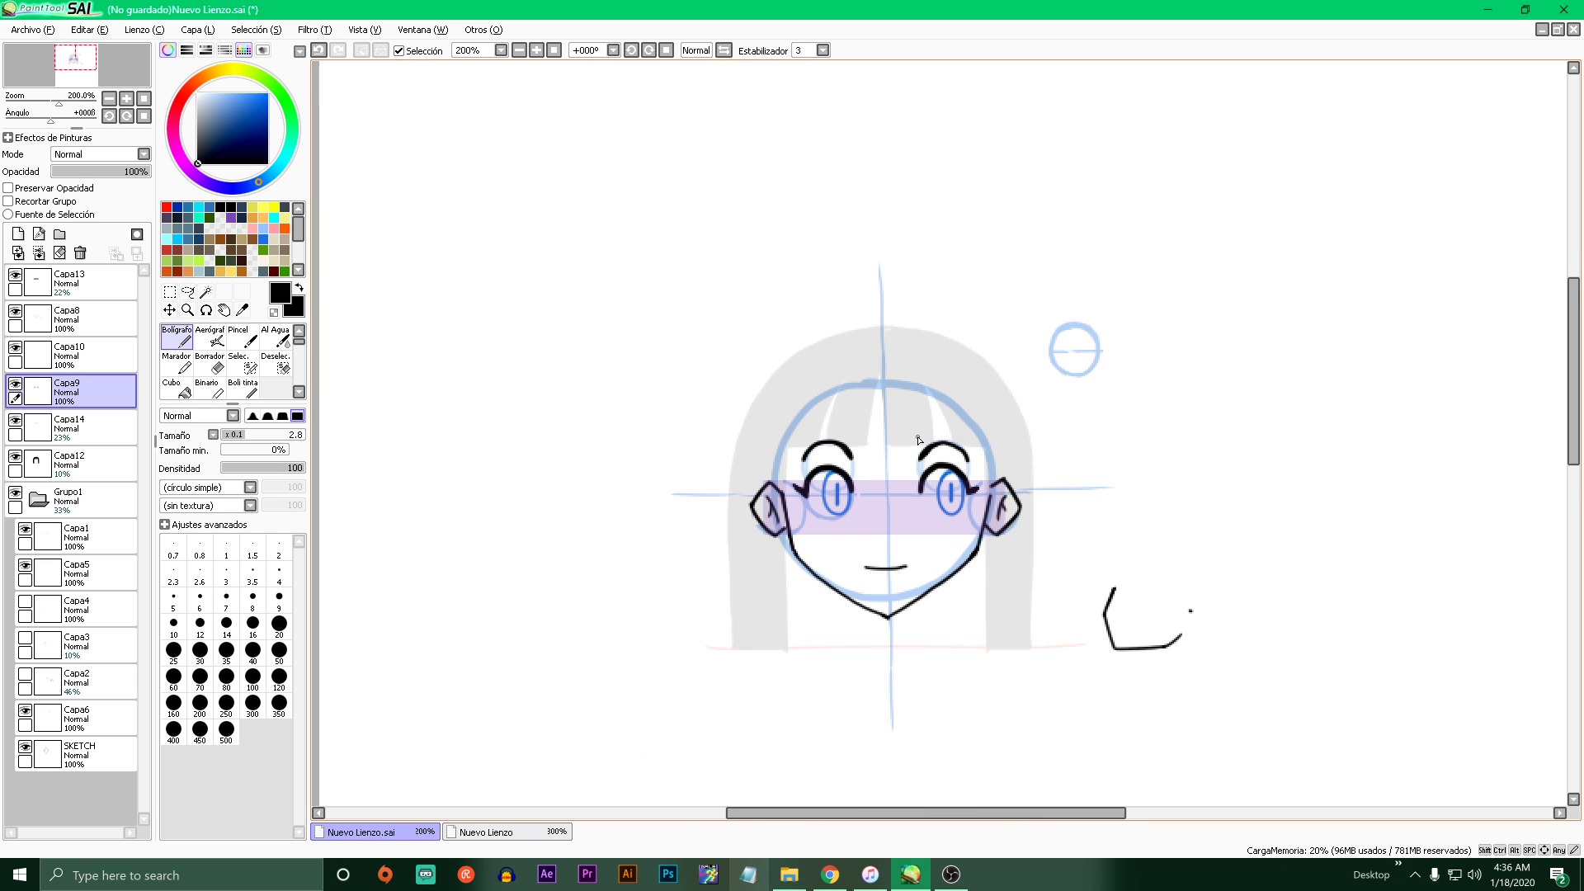
scroll(999, 522, "up", 4)
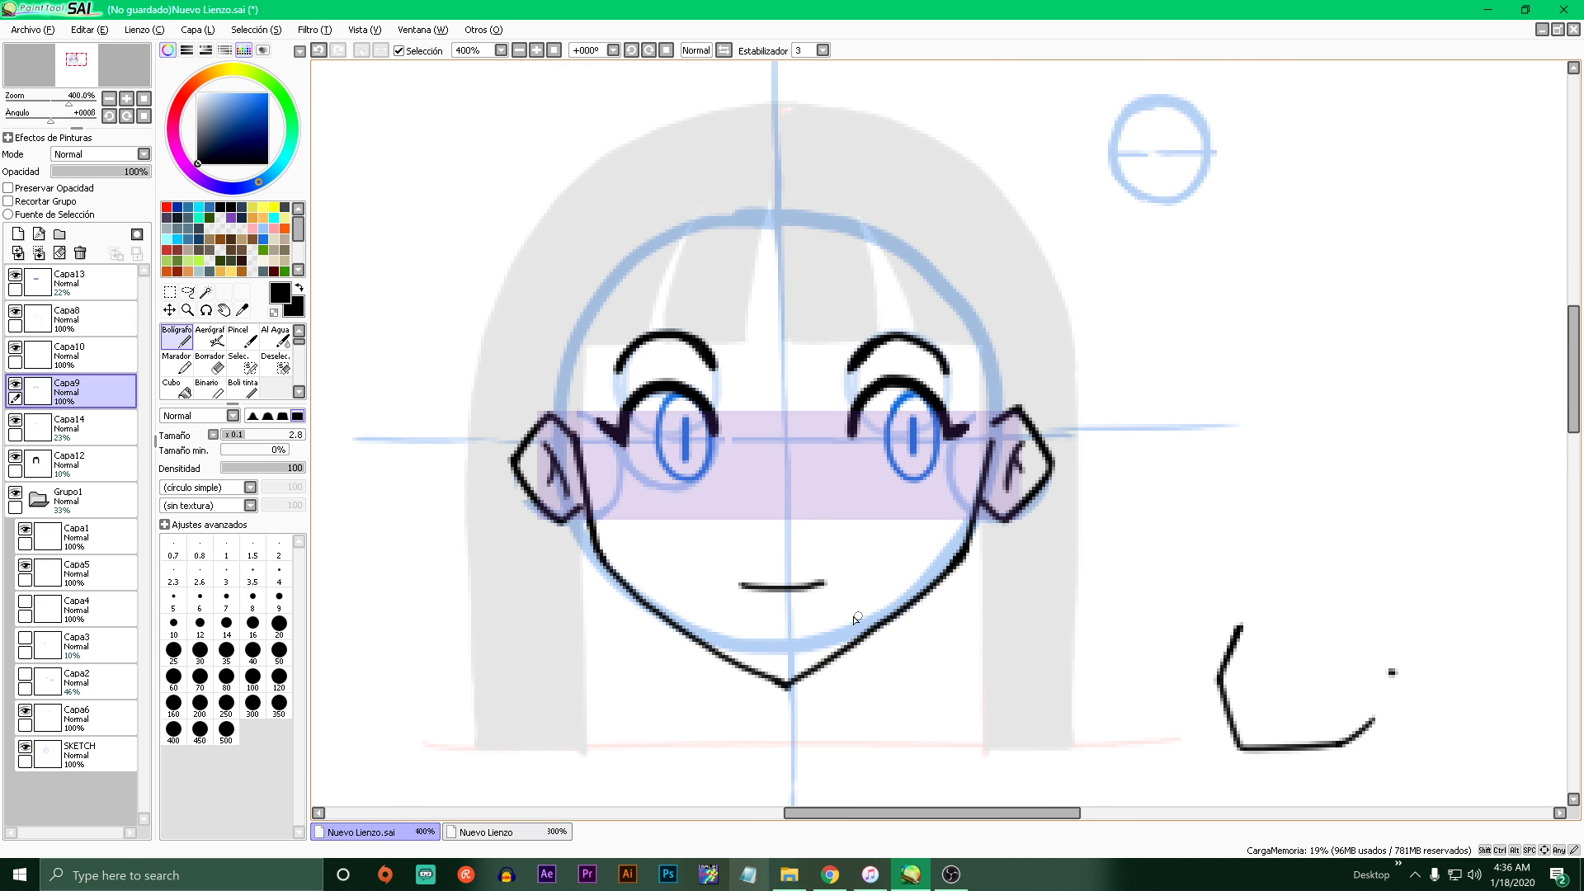
left_click(188, 293)
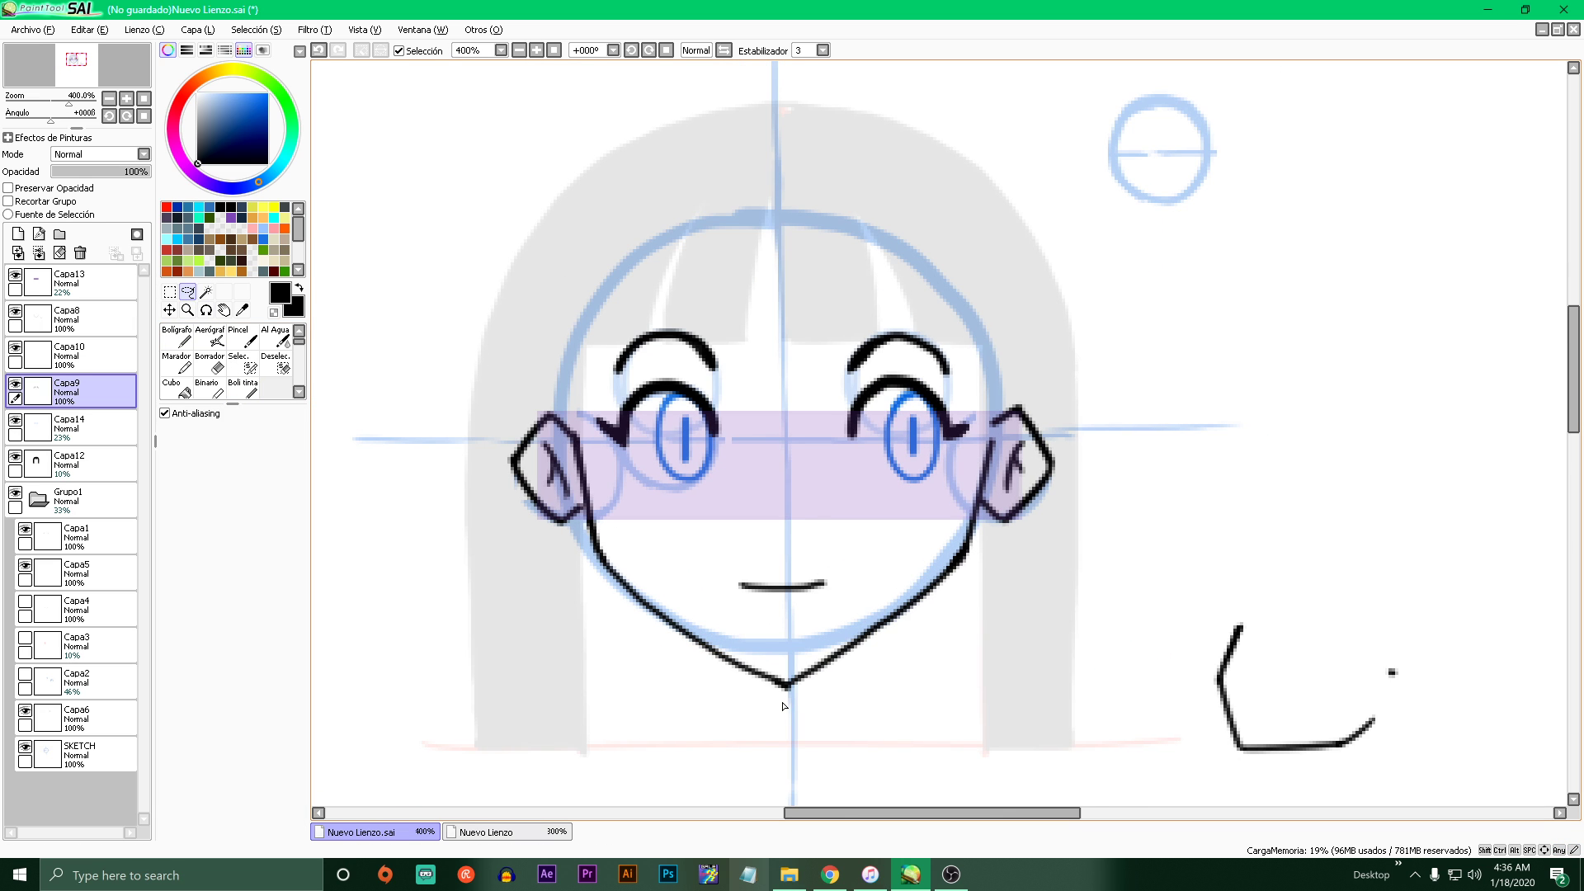
mouse_move(579, 415)
left_mouse_down()
mouse_move(447, 505)
mouse_move(667, 709)
mouse_move(771, 696)
left_mouse_up()
key("ctrl+t")
left_click(186, 530)
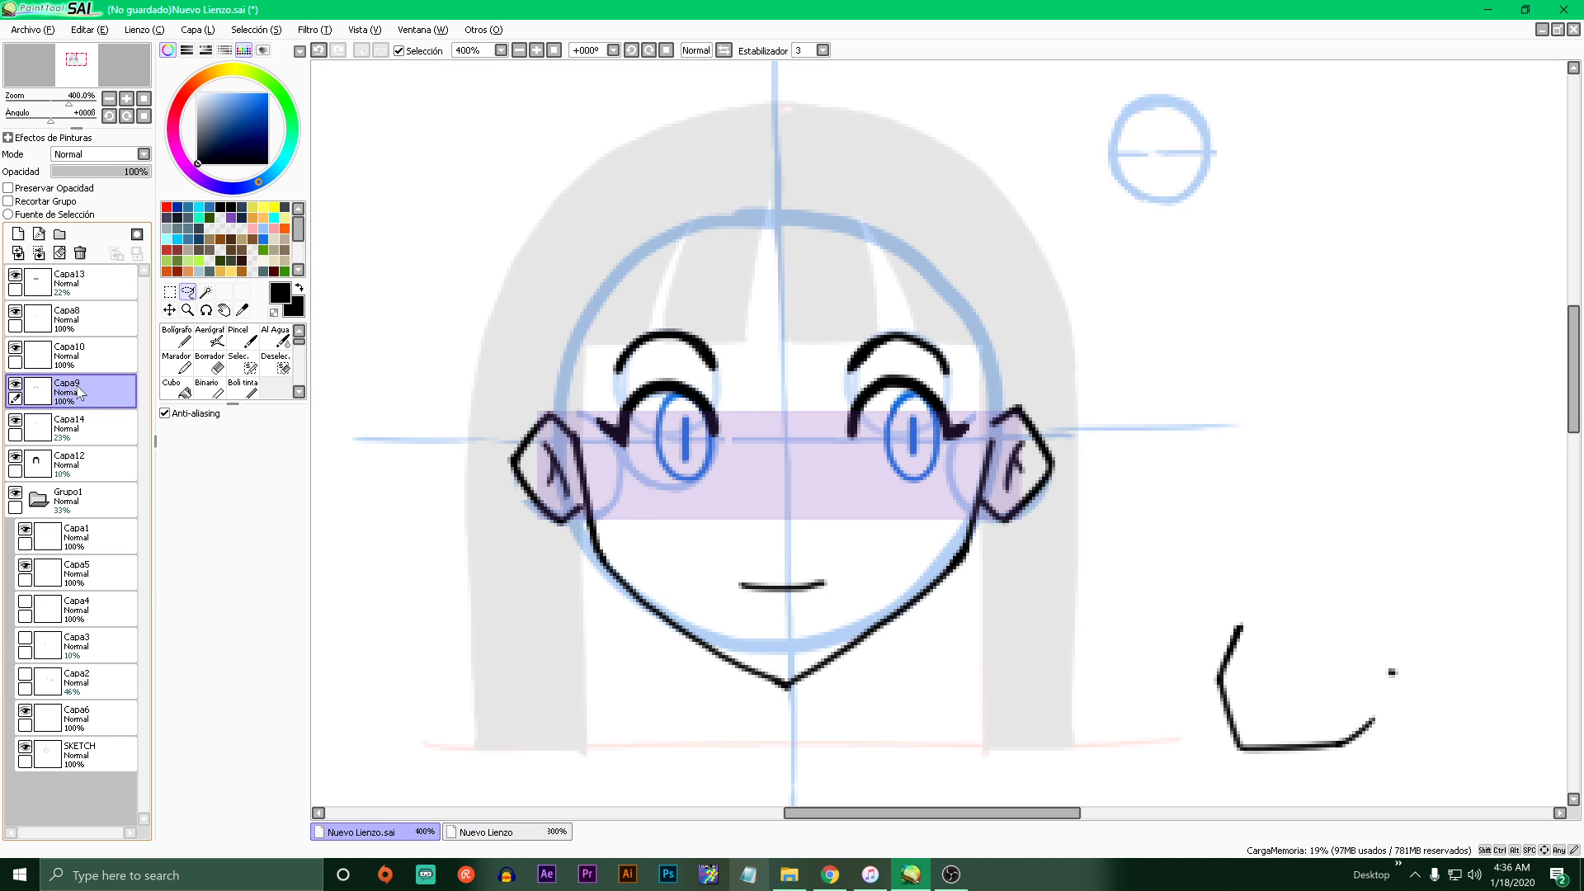
- Move layer Capa8 directly above Capa9 and merge it down into Capa9
left_click(16, 312)
left_click(16, 312)
left_click_drag(50, 318, 83, 375)
left_click(39, 253)
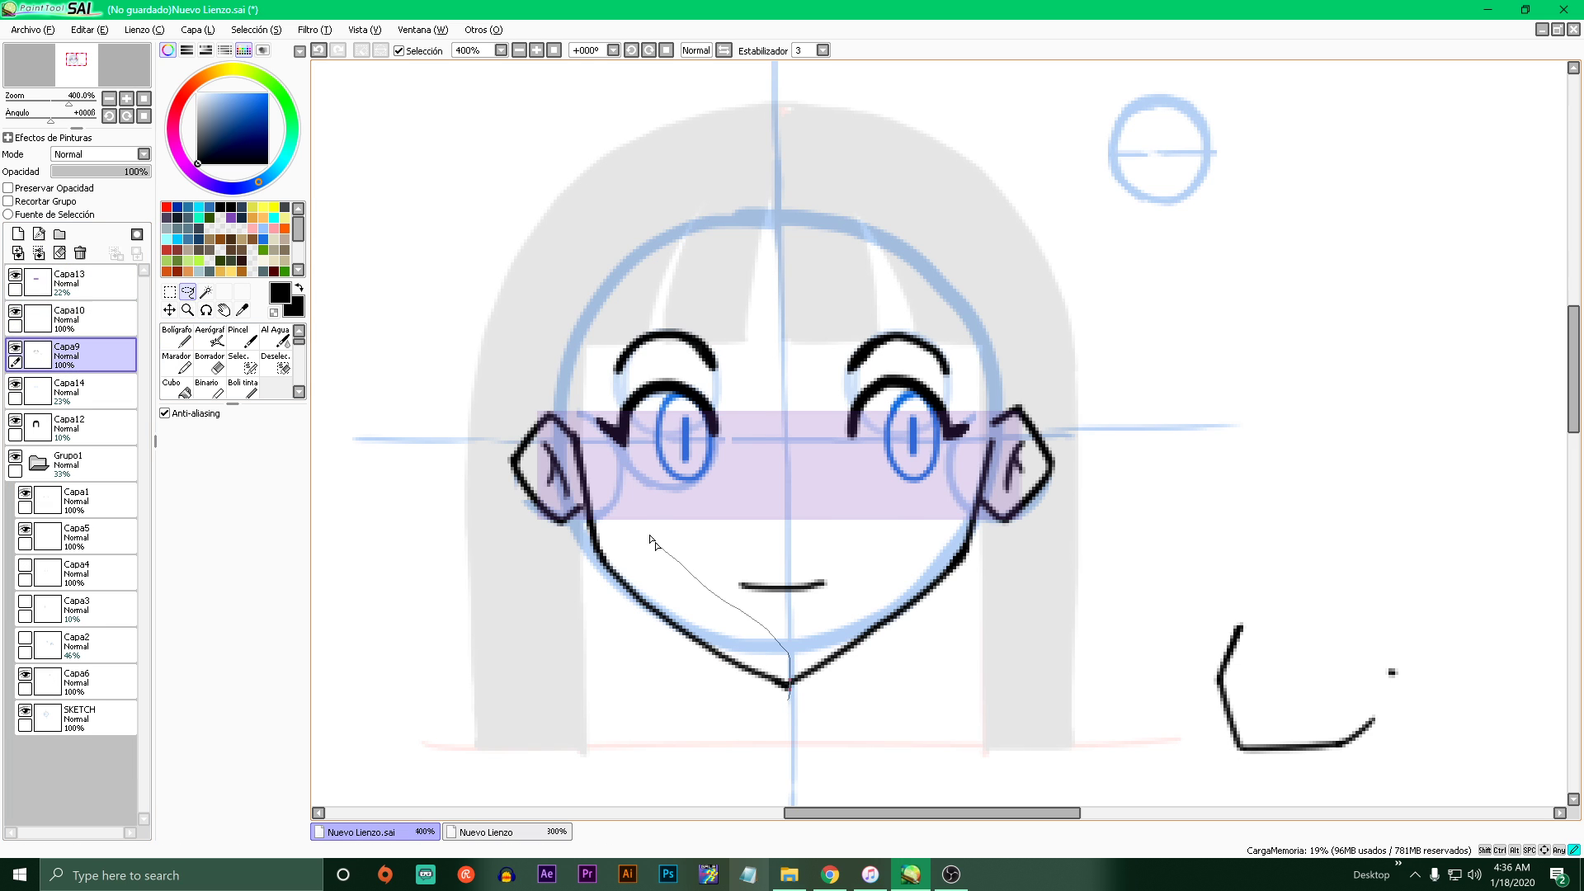
- Lasso the left ear and left jaw line on Capa9 and narrow them slightly towards the face's centre line
mouse_move(572, 421)
left_mouse_down()
mouse_move(582, 648)
mouse_move(788, 694)
left_mouse_up()
key("ctrl+t")
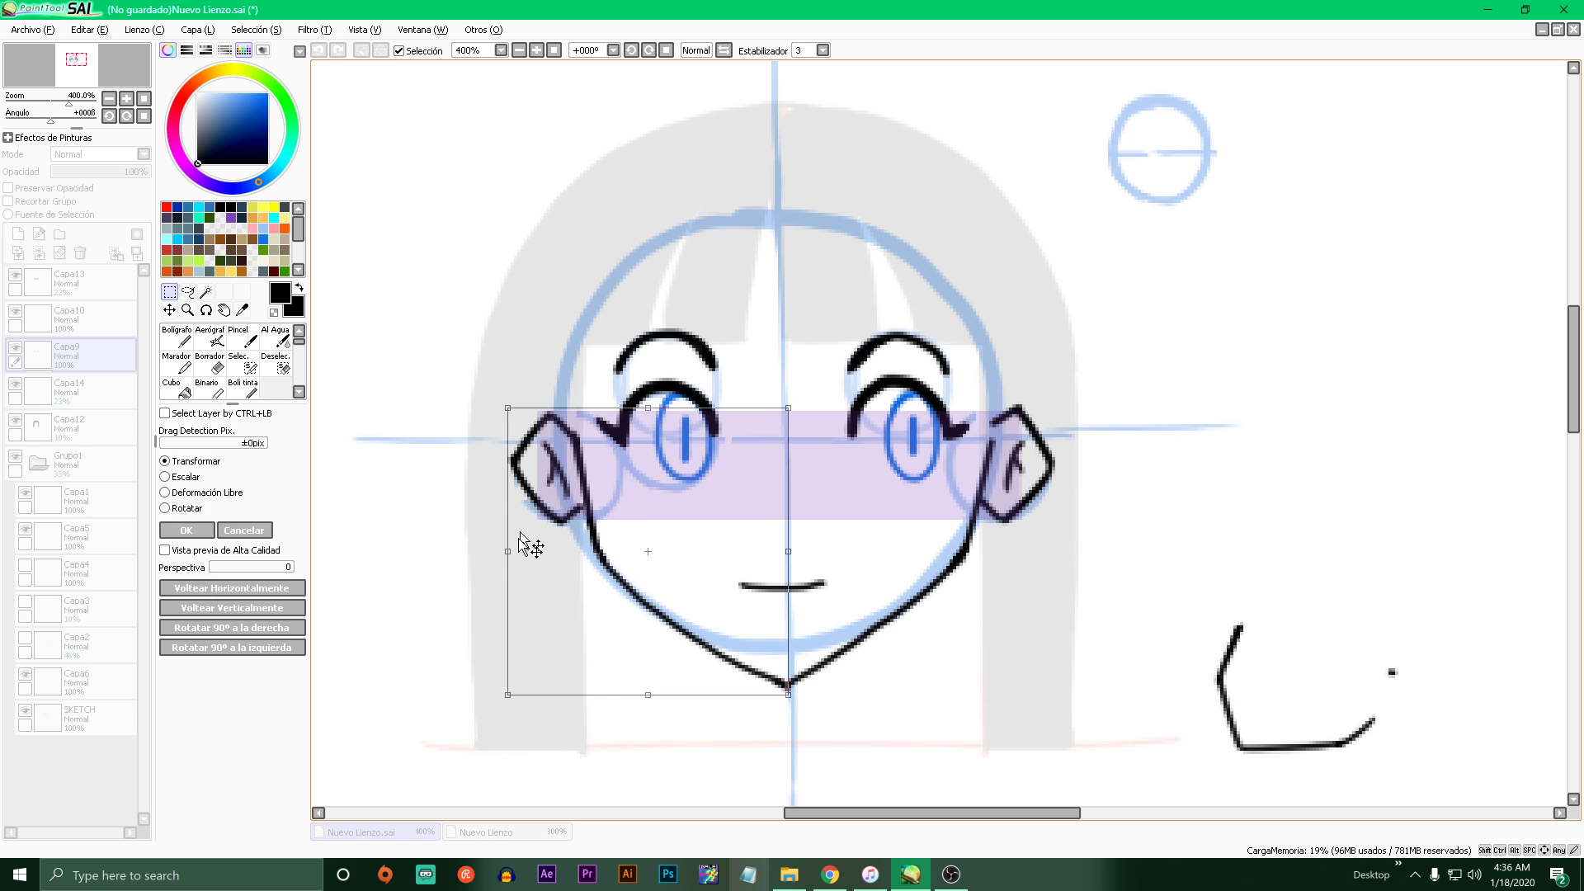
left_click_drag(509, 551, 527, 551)
key("Return")
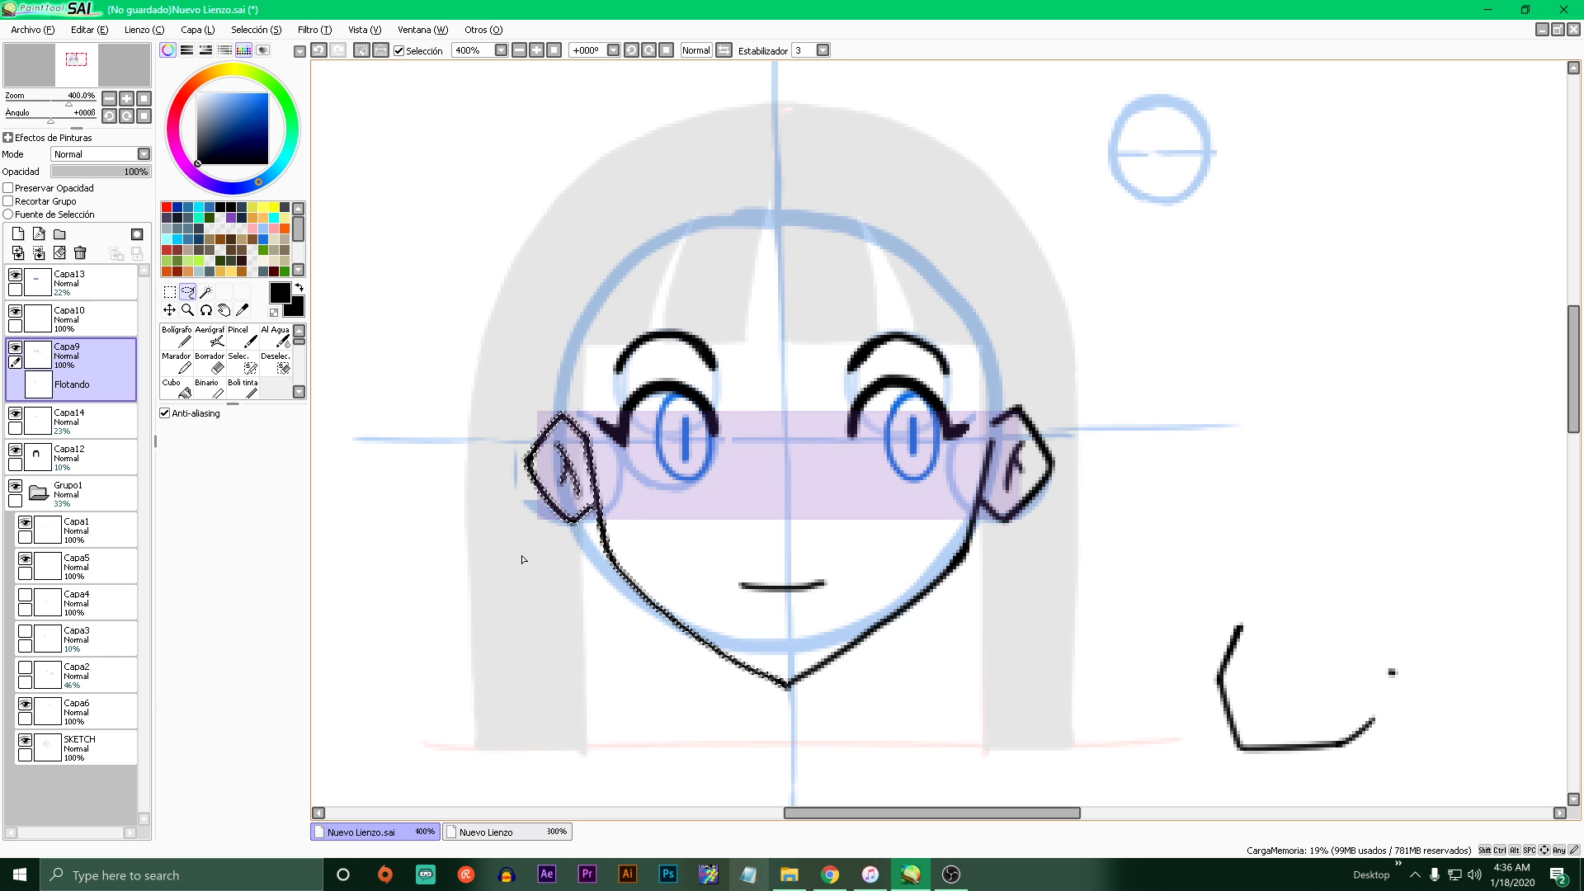
- Lasso the right ear and right jaw line and narrow them slightly towards the face's centre line
left_click_drag(1033, 548, 984, 408)
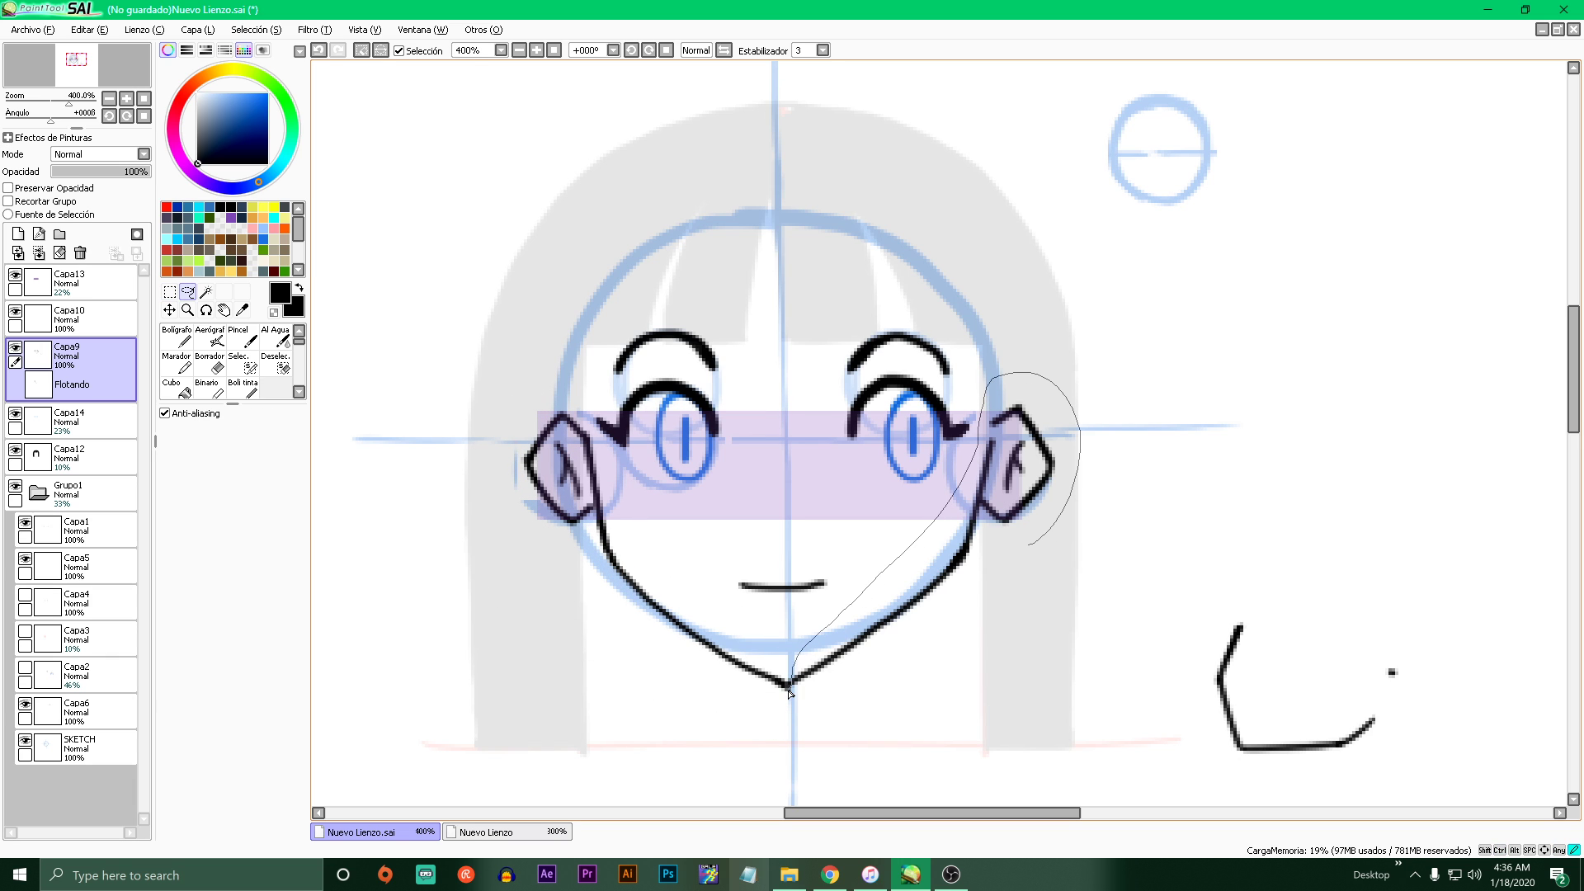
key("ctrl+t")
left_click_drag(960, 682, 1043, 548)
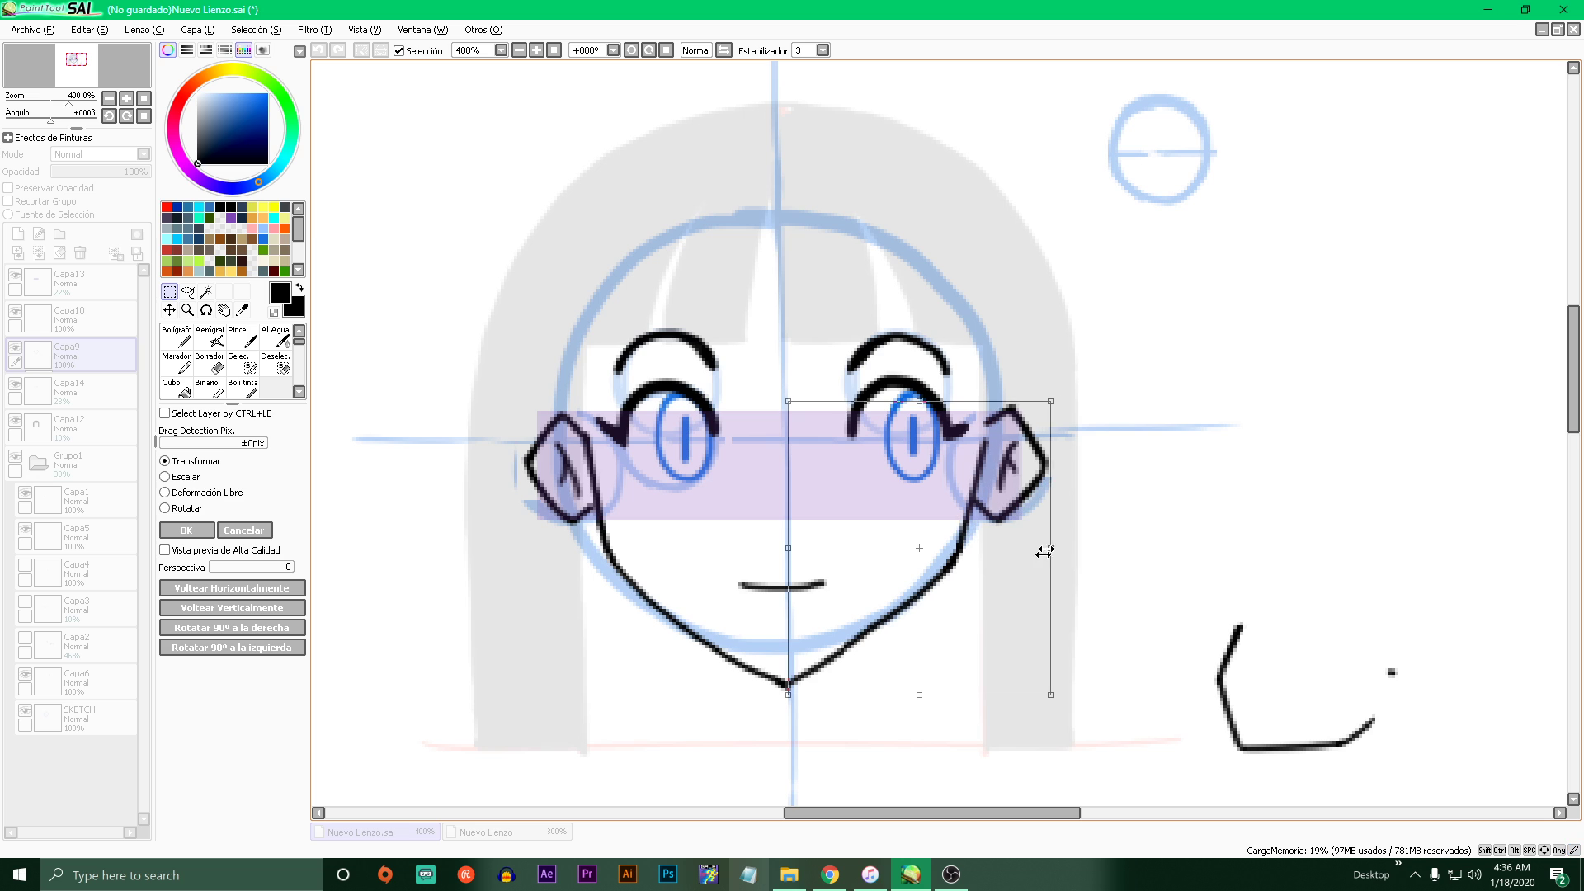
key("Return")
- Set the opacity of the hair layer Capa12 to 100%
left_click_drag(941, 588, 888, 634)
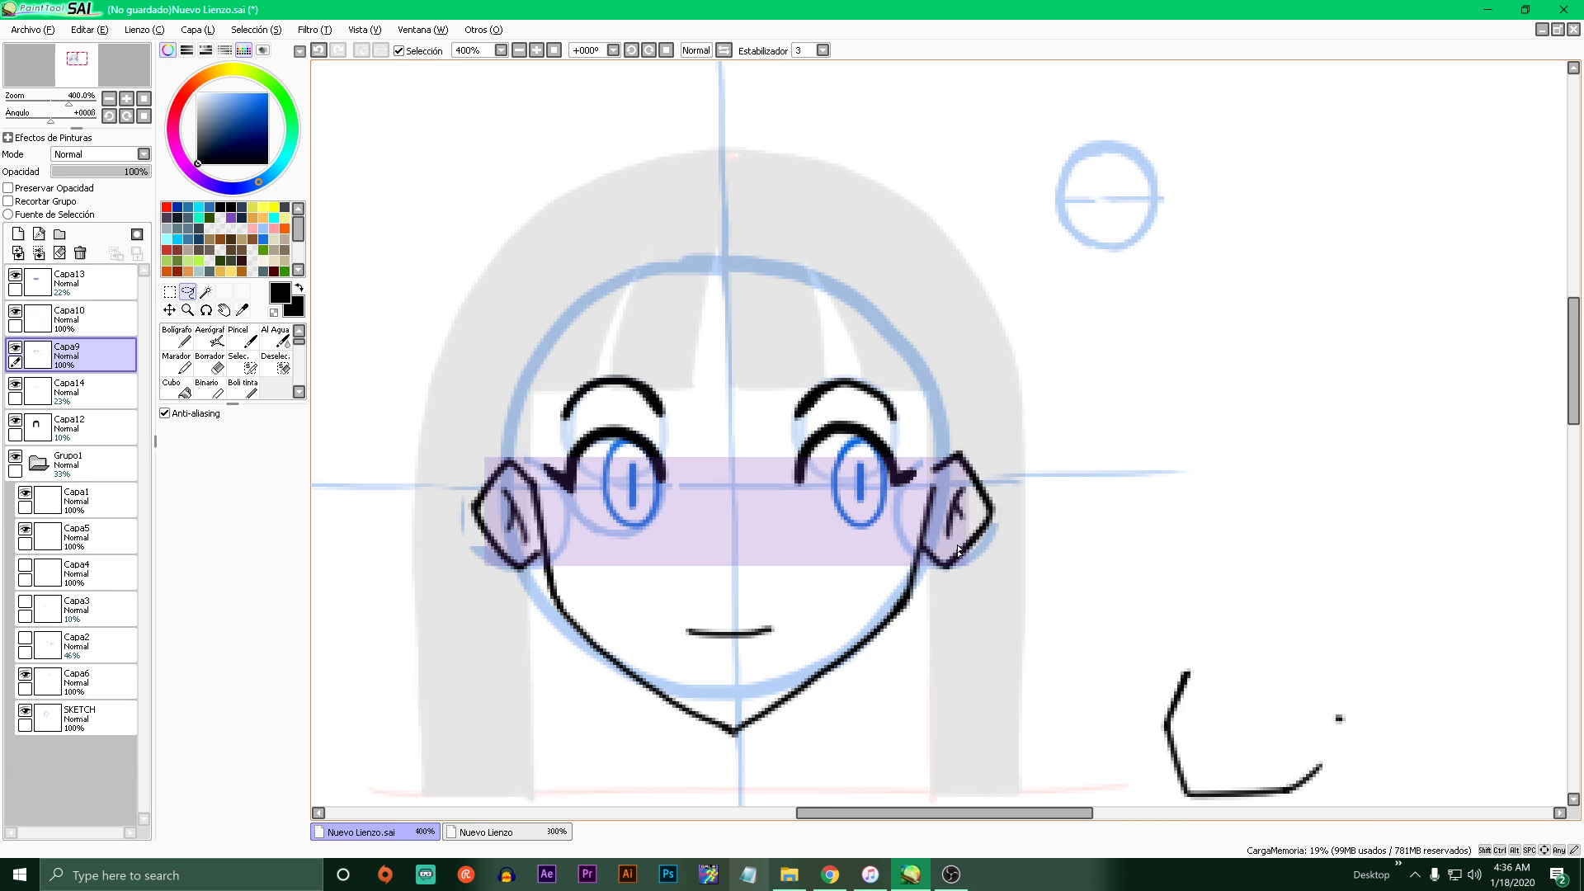
left_click(89, 431)
left_click_drag(114, 173, 153, 172)
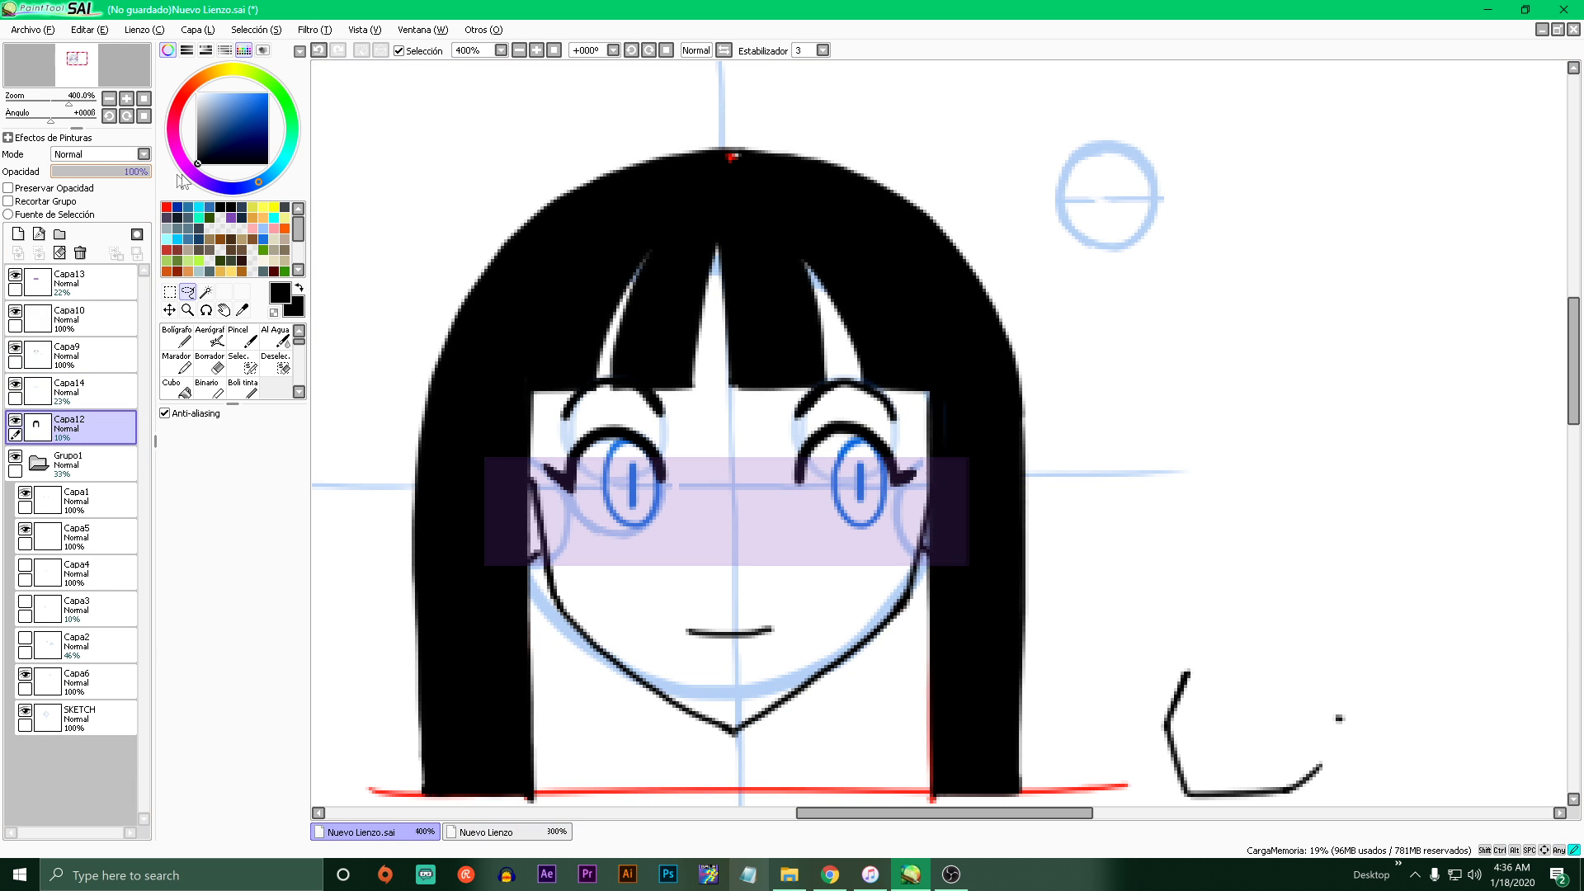
- On layer Capa9, draw a short black lower-eyelid line beneath each iris with the Bolígrafo pen
left_click(177, 335)
left_click(89, 355)
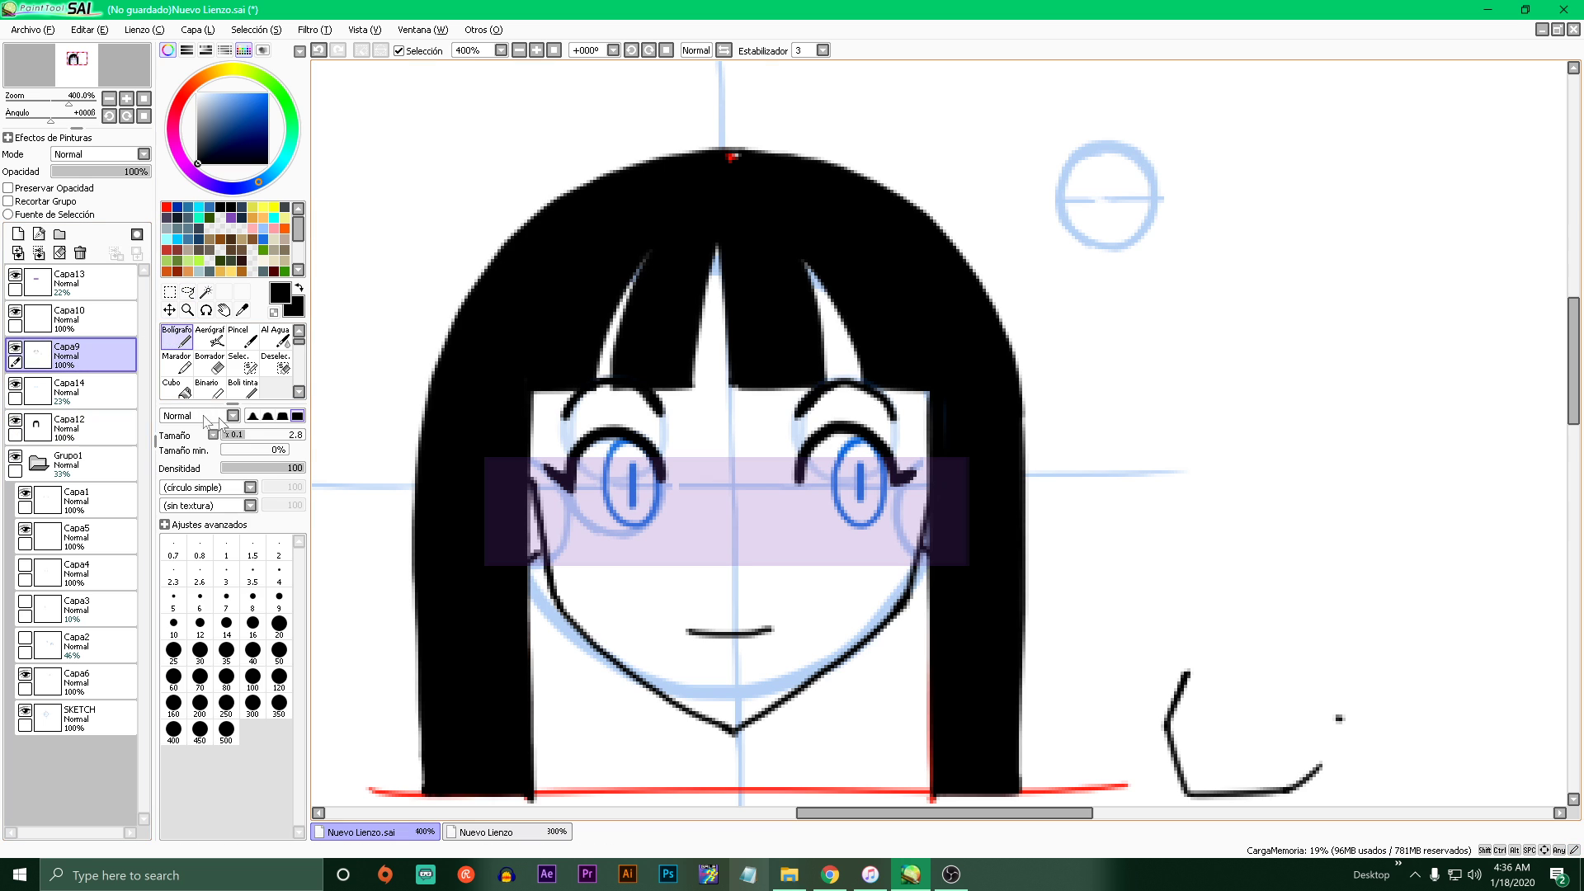
left_click_drag(544, 520, 678, 536)
key("ctrl+z")
scroll(611, 529, "up", 4)
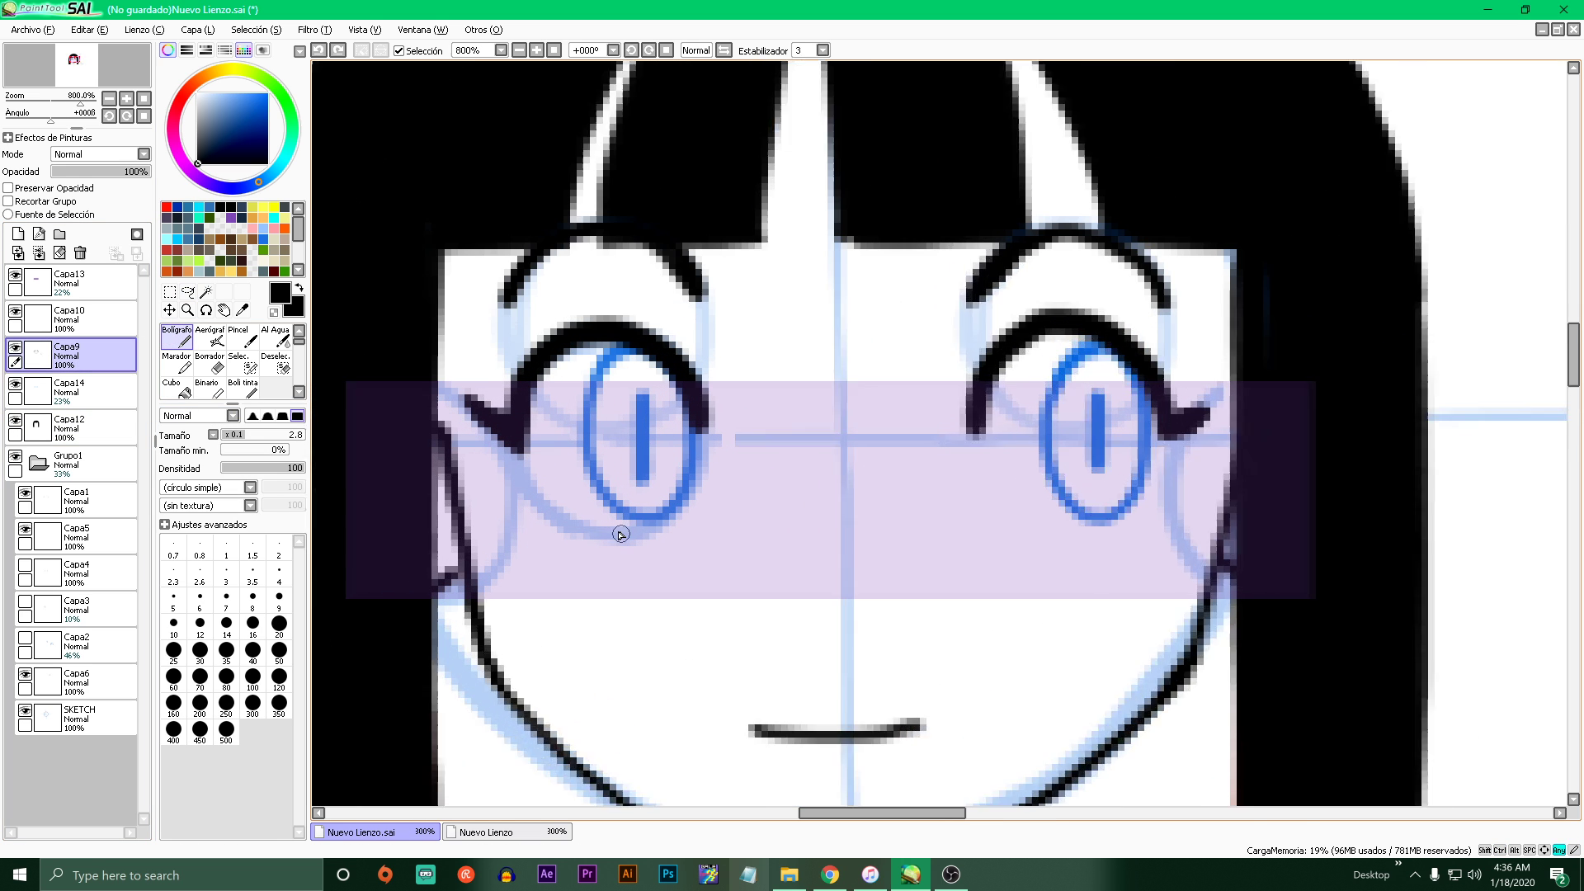
left_click_drag(566, 520, 652, 536)
scroll(957, 506, "down", 1)
scroll(1060, 515, "up", 3)
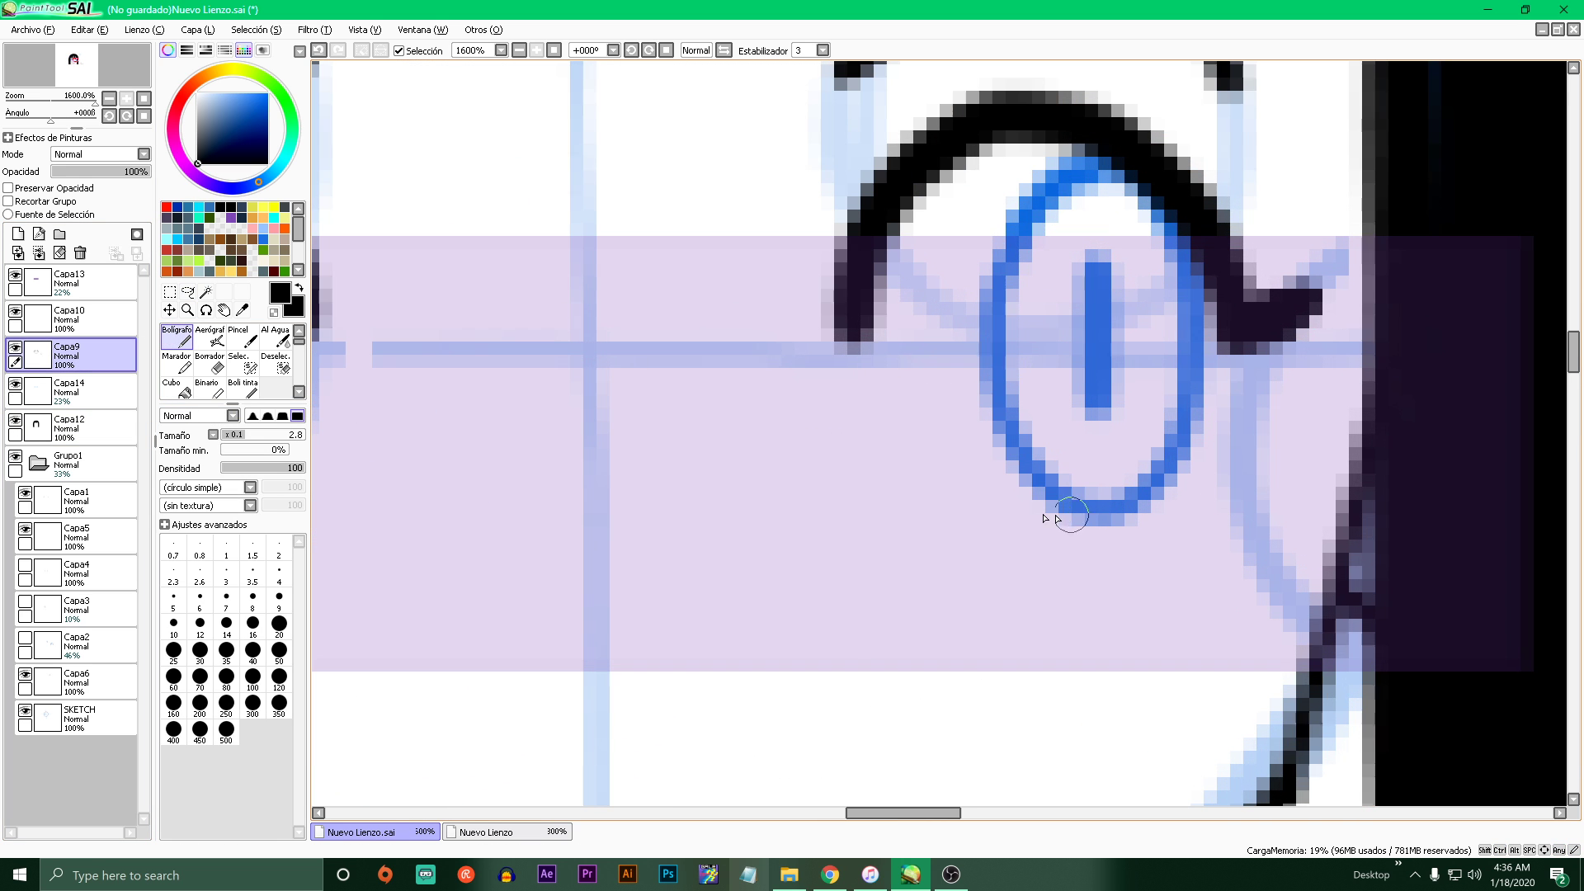
left_click_drag(946, 512, 1051, 535)
scroll(1048, 534, "down", 5)
scroll(1053, 532, "up", 1)
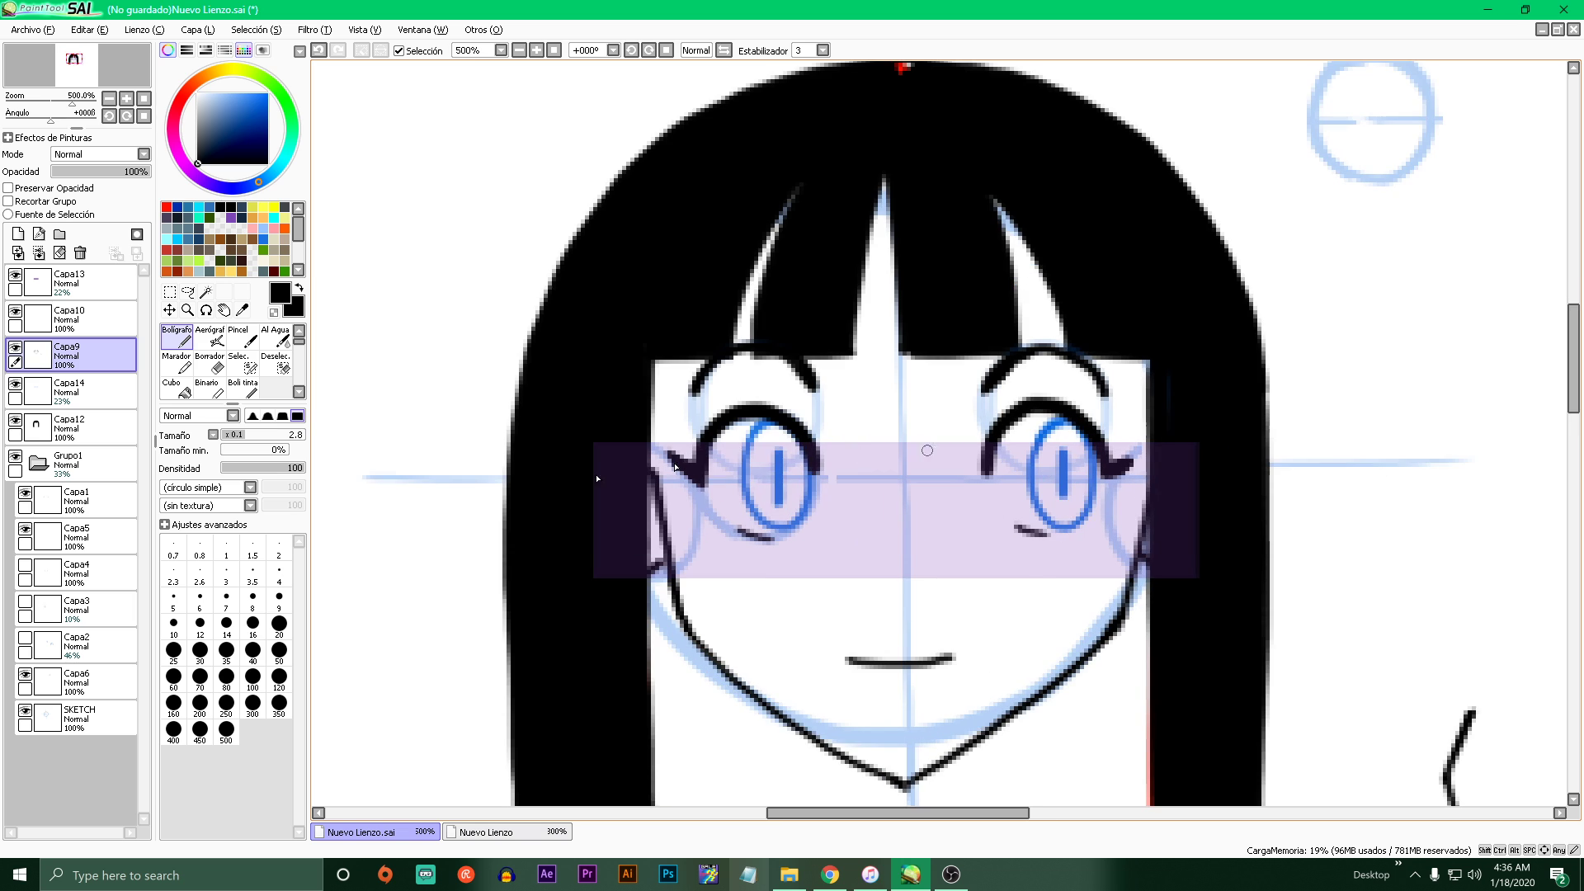
- Hide the eyebrow circle guide layer Capa14
left_click(15, 385)
scroll(840, 542, "down", 3)
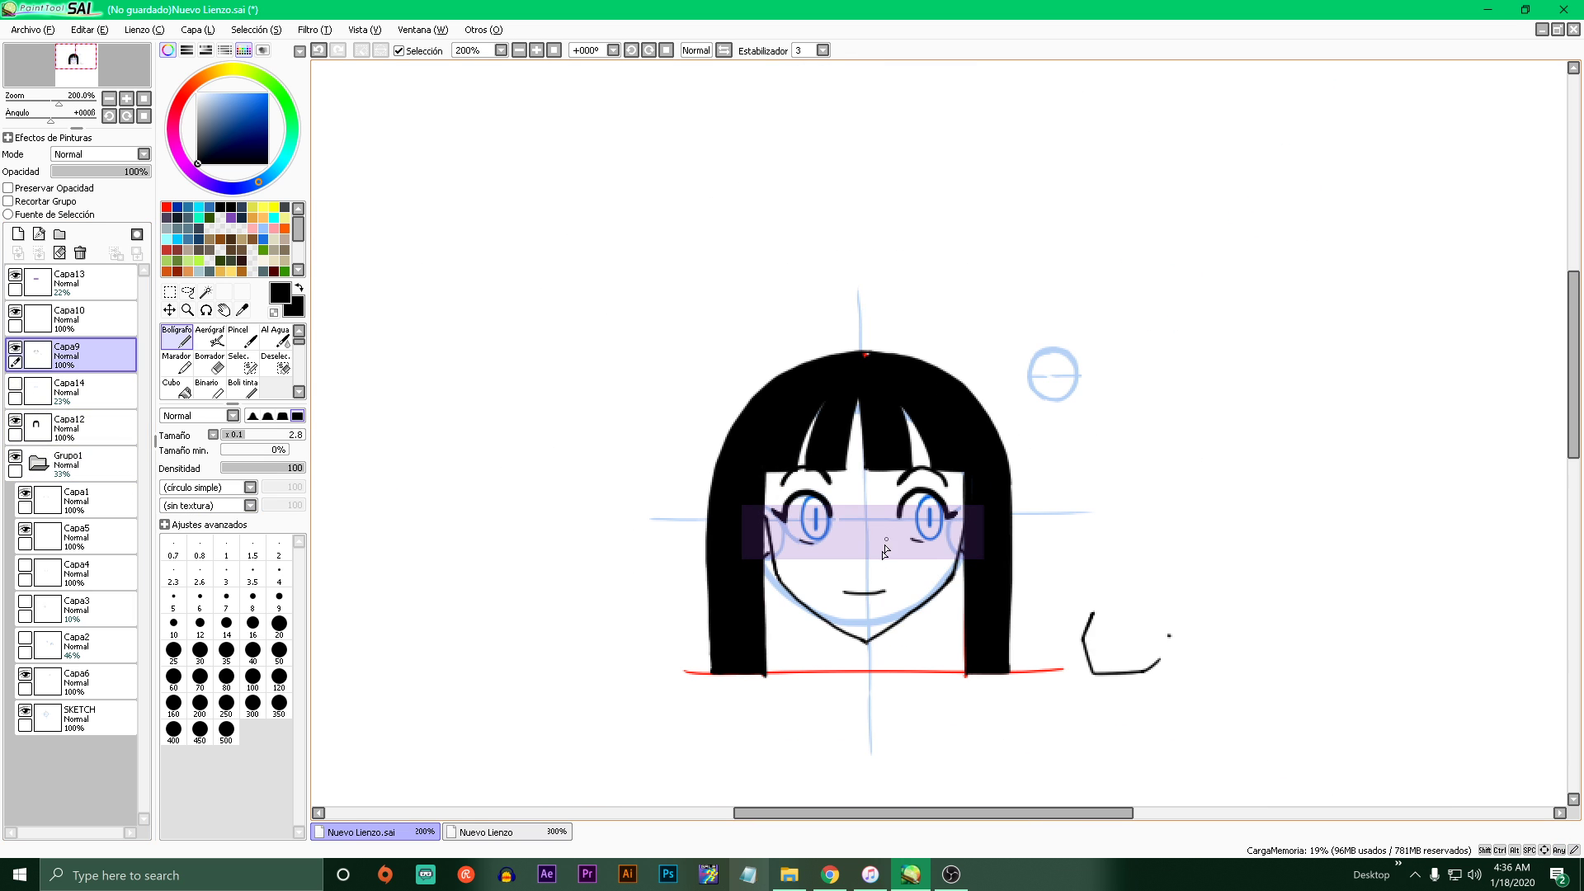
scroll(893, 592, "up", 2)
mouse_move(912, 515)
left_mouse_down()
mouse_move(703, 647)
mouse_move(703, 570)
left_mouse_up()
key("ctrl+z")
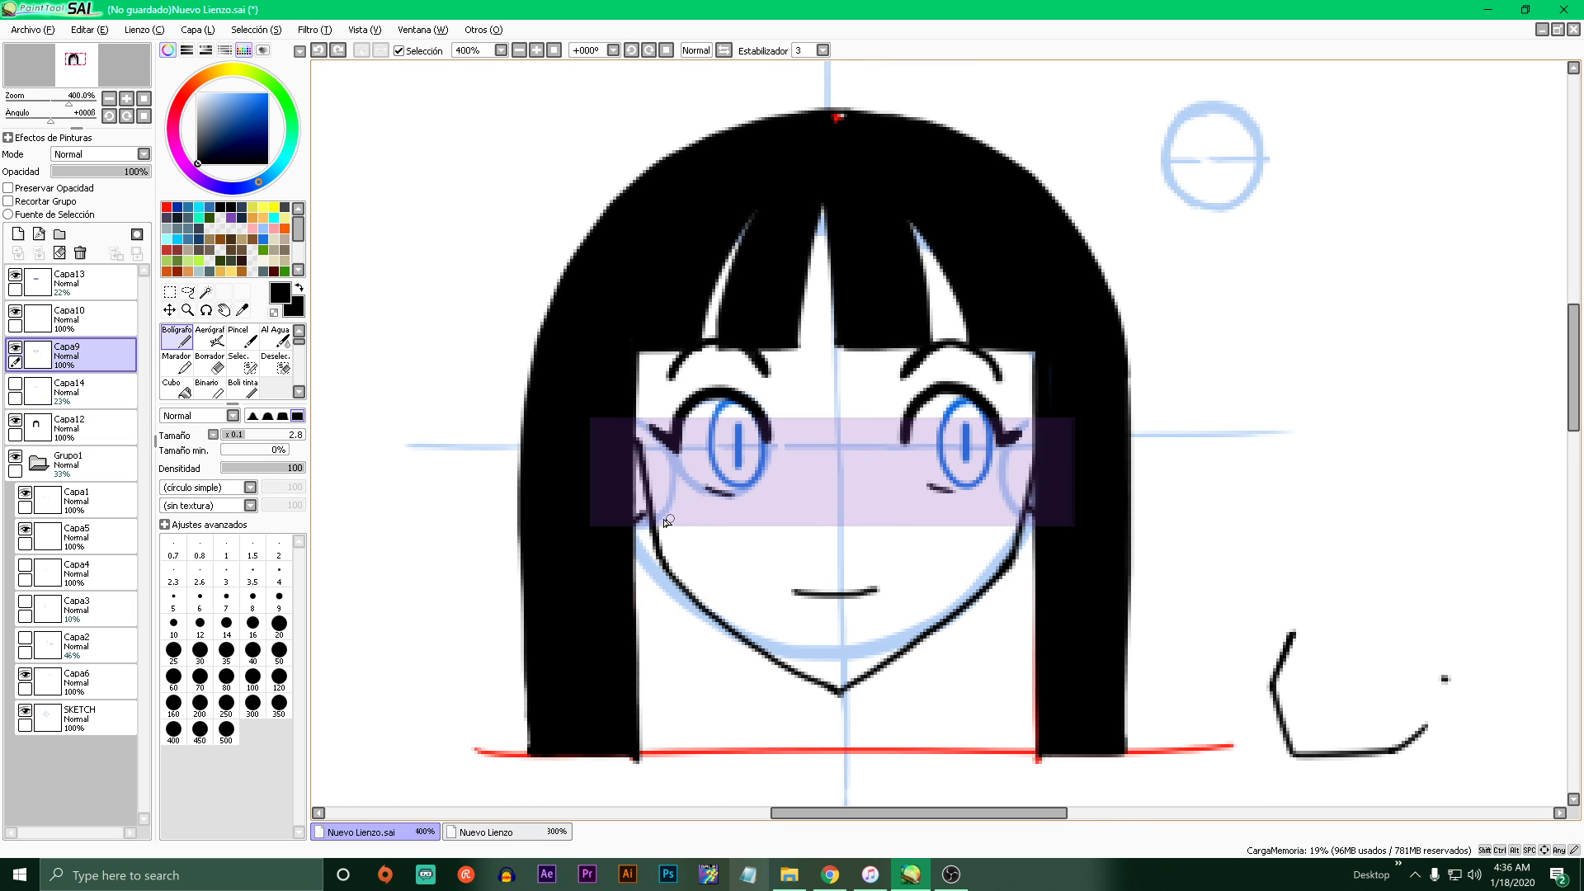
left_click_drag(664, 515, 703, 610)
key("ctrl+z")
scroll(955, 513, "down", 3)
scroll(939, 516, "up", 3)
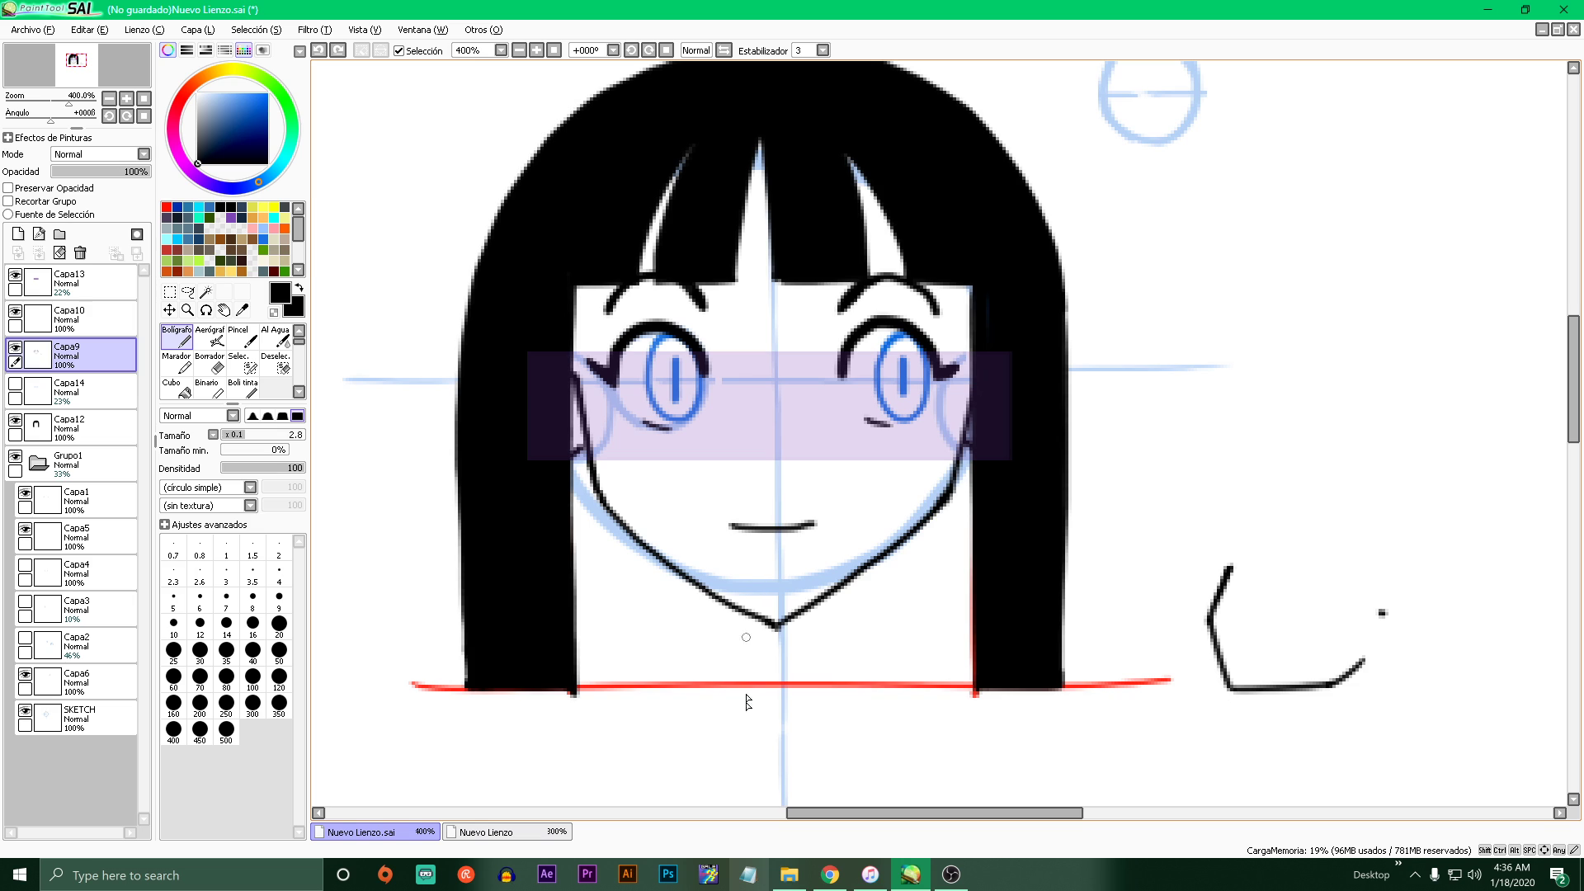
left_click_drag(871, 587, 817, 726)
key("ctrl+z")
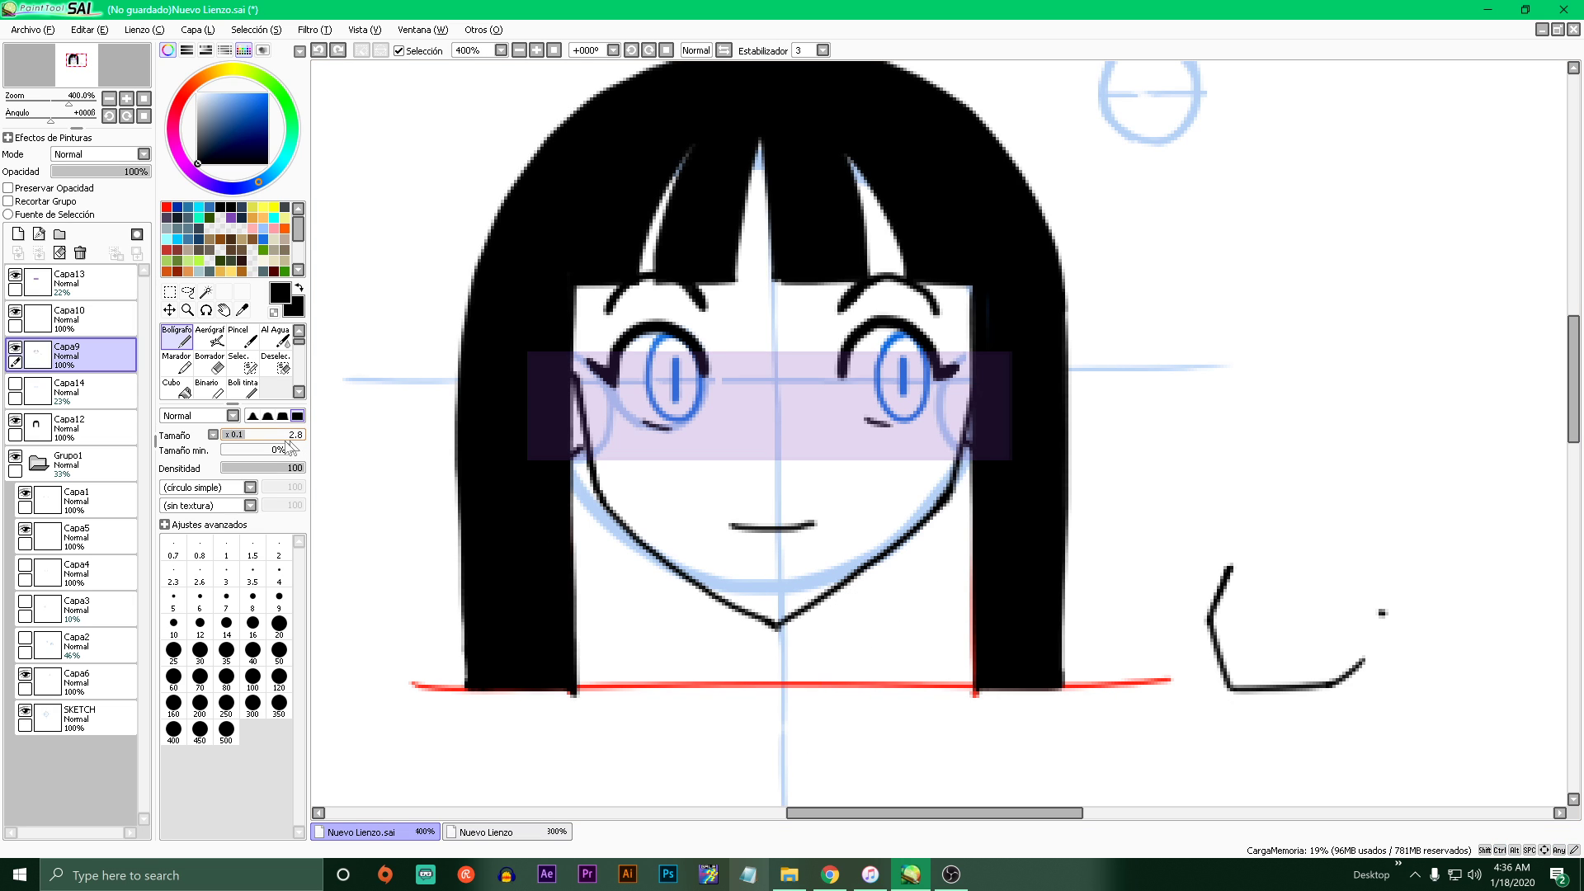
- Set the Bolígrafo pen size to 3.6
left_click(253, 435)
- Show the hidden guide layers Capa2, Capa3 and Capa4 in turn to examine them, hiding each again
left_click(24, 638)
left_click(24, 637)
left_click(26, 601)
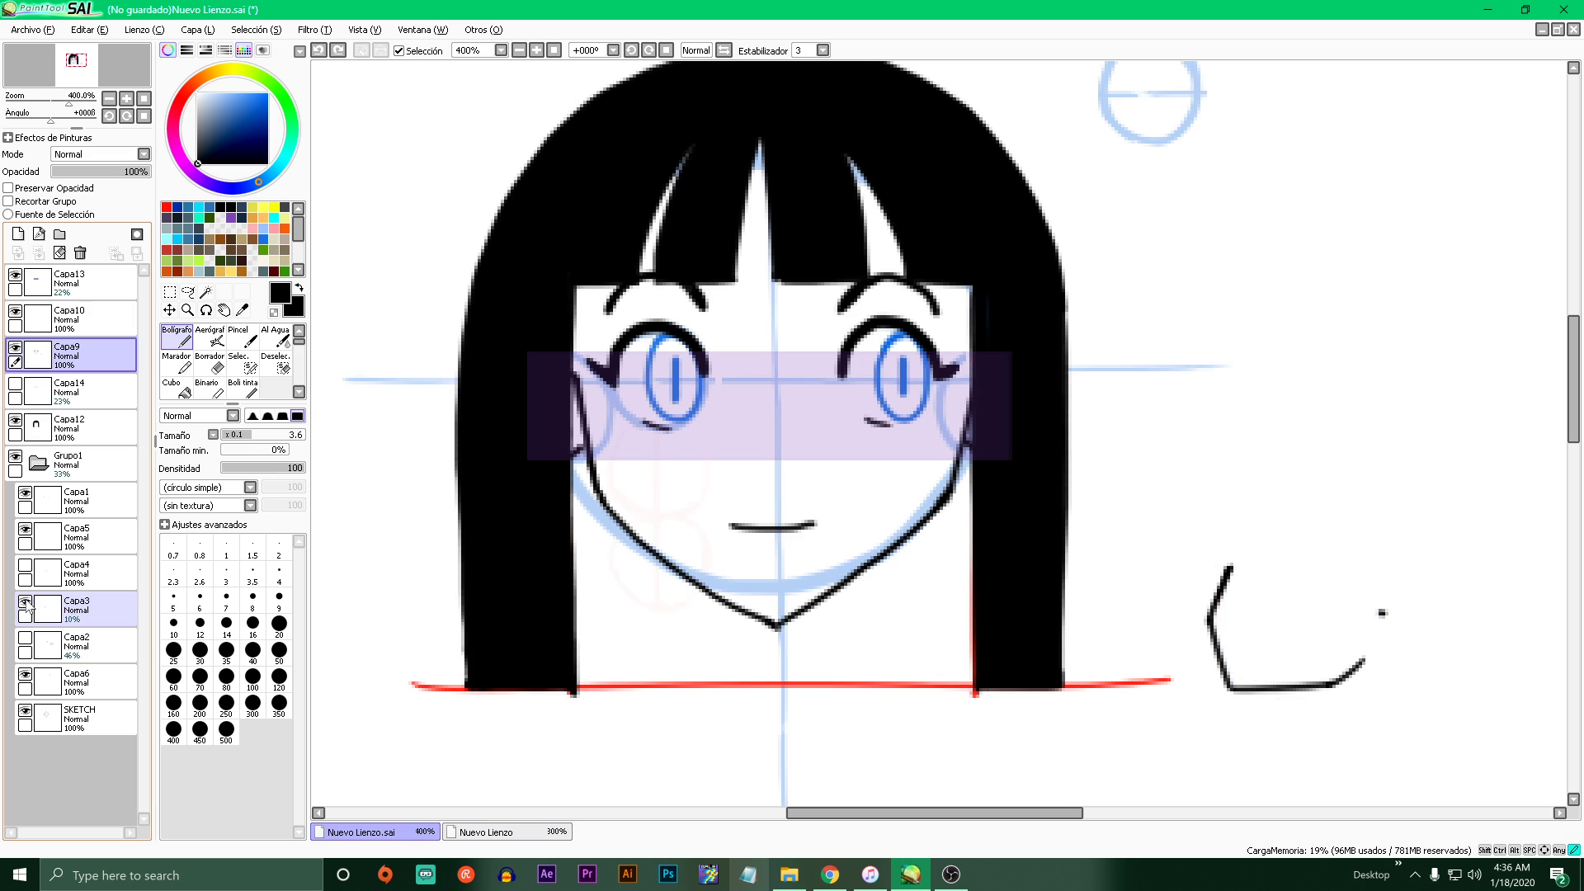
left_click(25, 566)
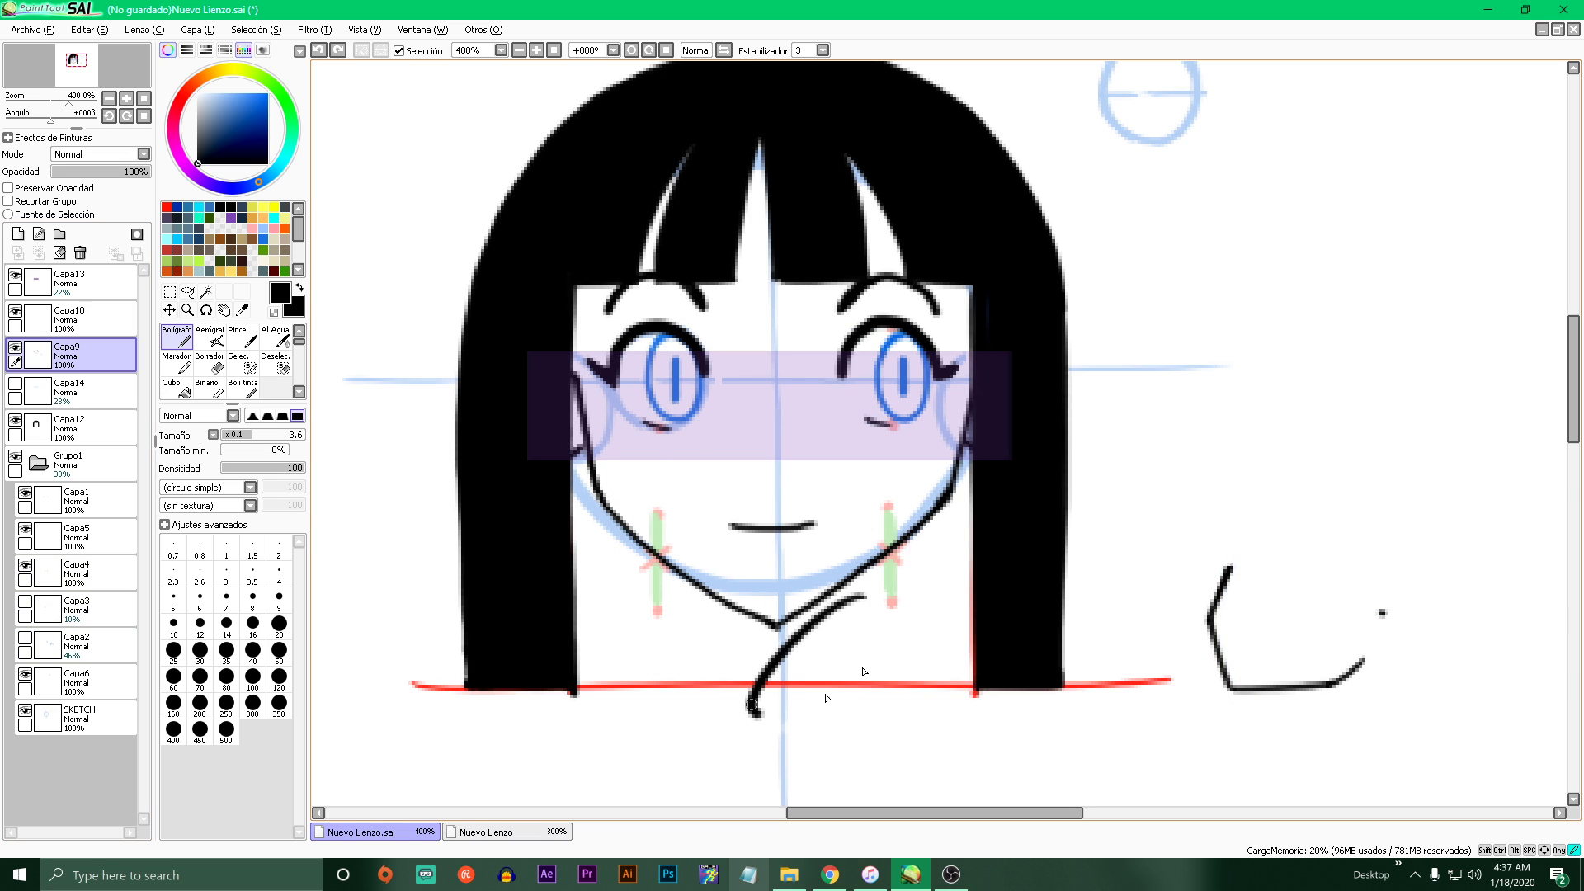
left_click(26, 566)
left_click(26, 567)
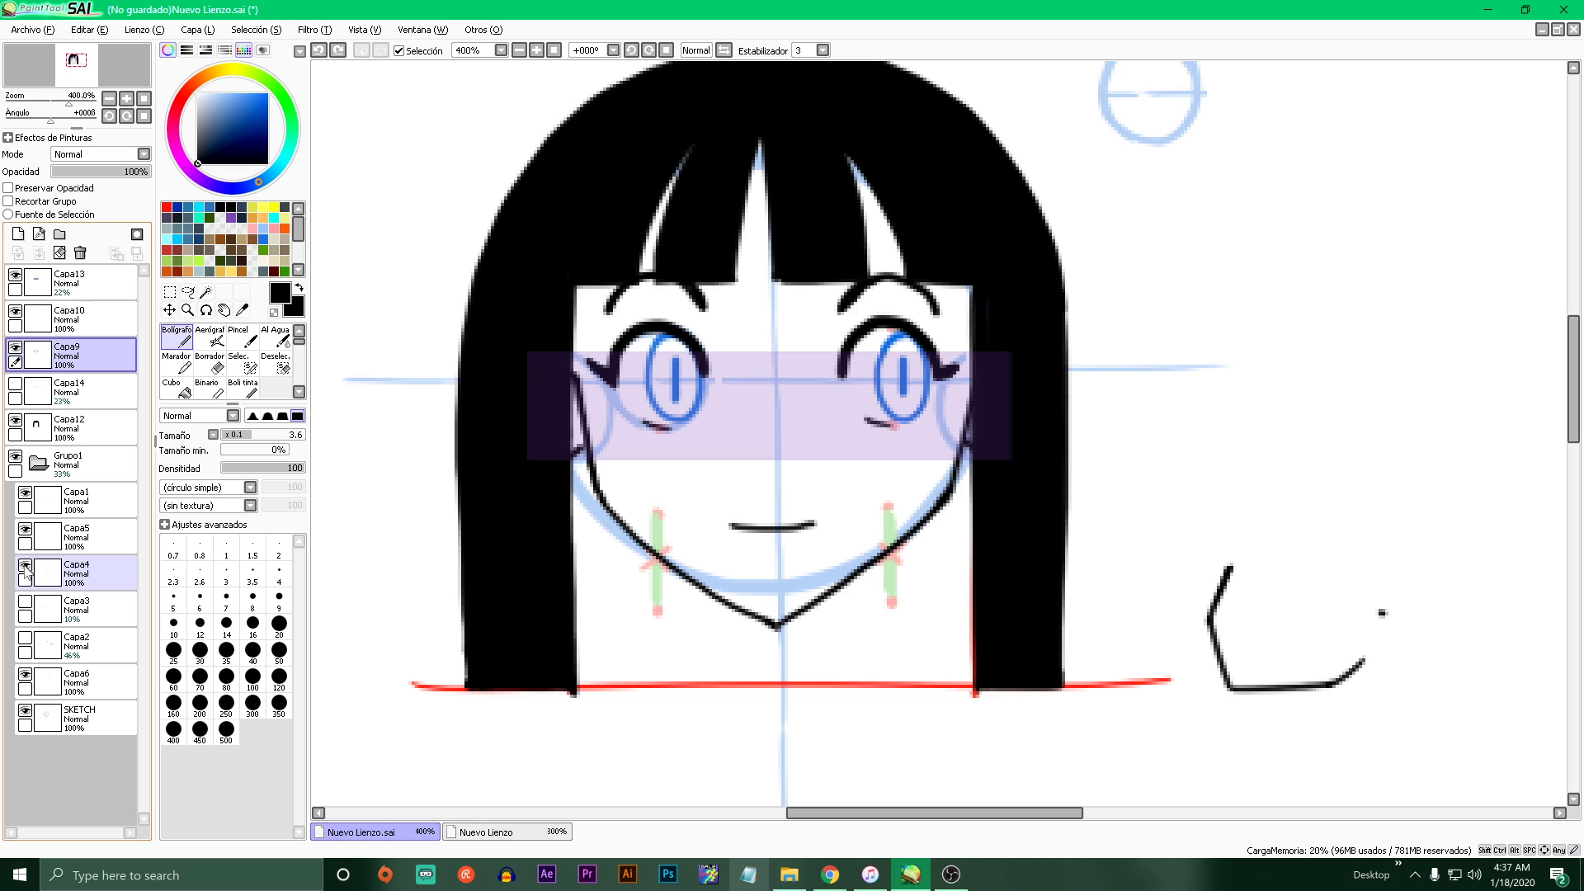
left_click(25, 566)
left_click(25, 566)
left_click(26, 566)
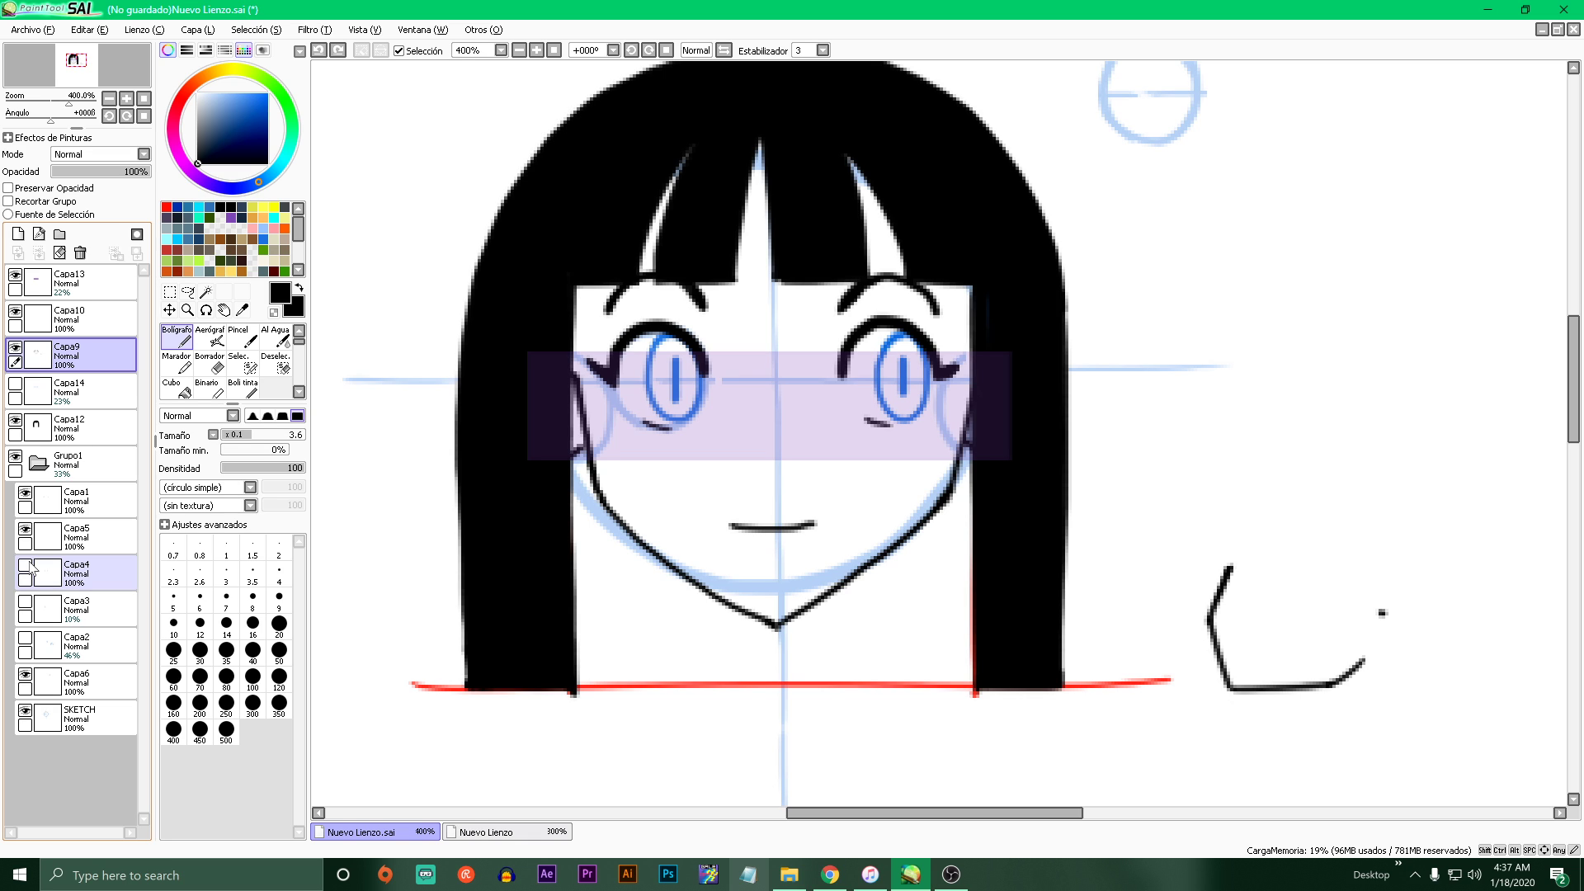
mouse_move(632, 518)
left_mouse_down()
mouse_move(650, 711)
mouse_move(788, 639)
left_mouse_up()
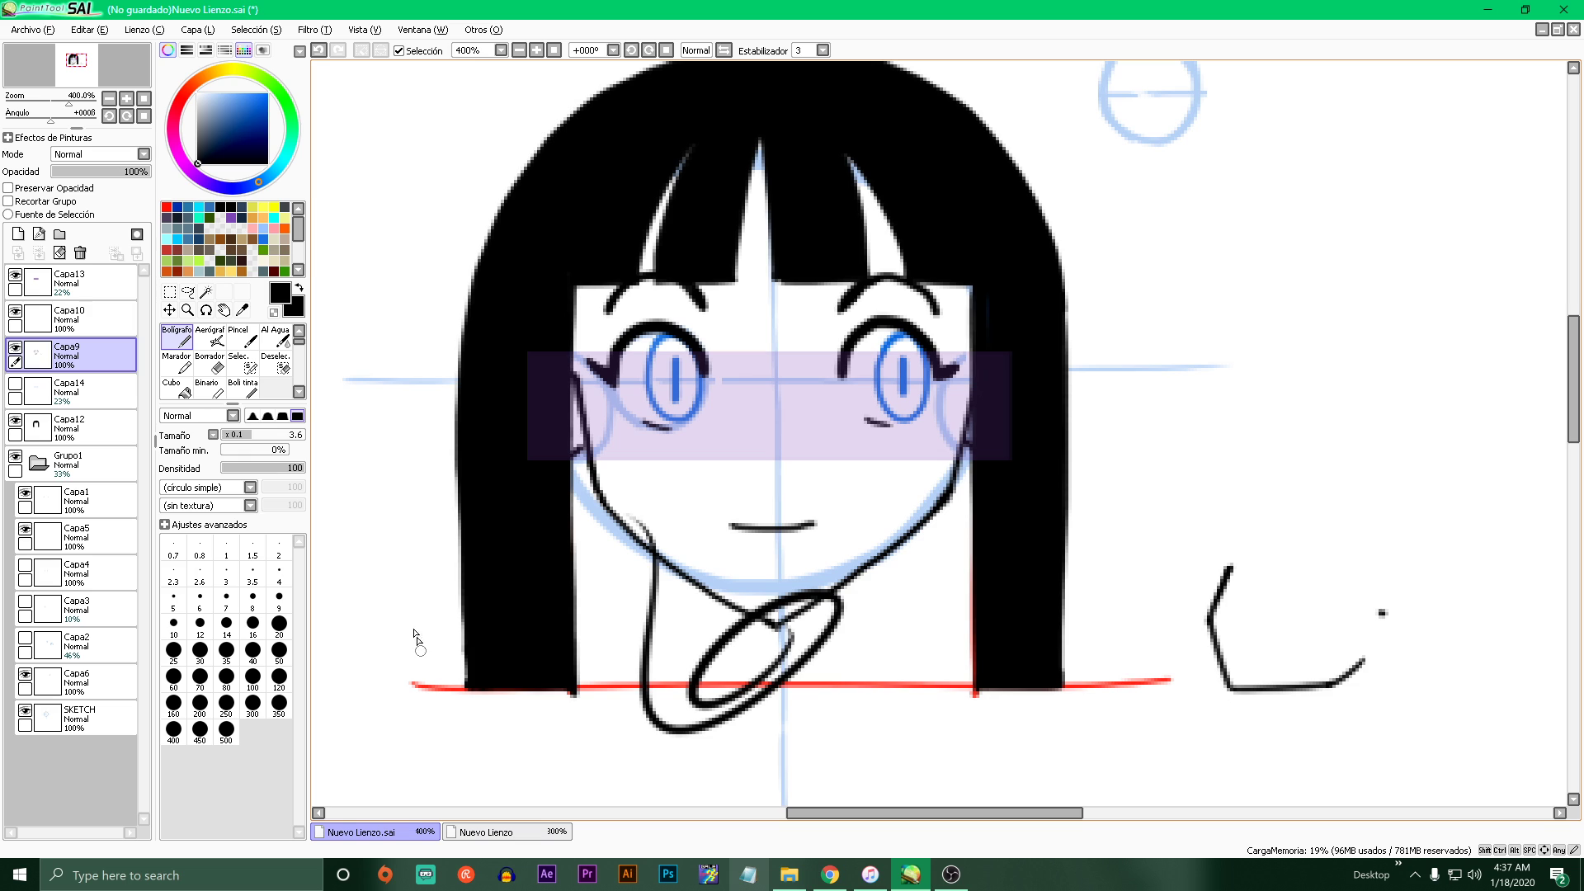
key("ctrl+z")
mouse_move(801, 521)
left_mouse_down()
mouse_move(722, 520)
mouse_move(771, 480)
mouse_move(796, 519)
mouse_move(765, 480)
mouse_move(741, 522)
mouse_move(789, 513)
mouse_move(774, 537)
mouse_move(773, 512)
mouse_move(720, 525)
mouse_move(718, 685)
mouse_move(818, 609)
mouse_move(817, 693)
left_mouse_up()
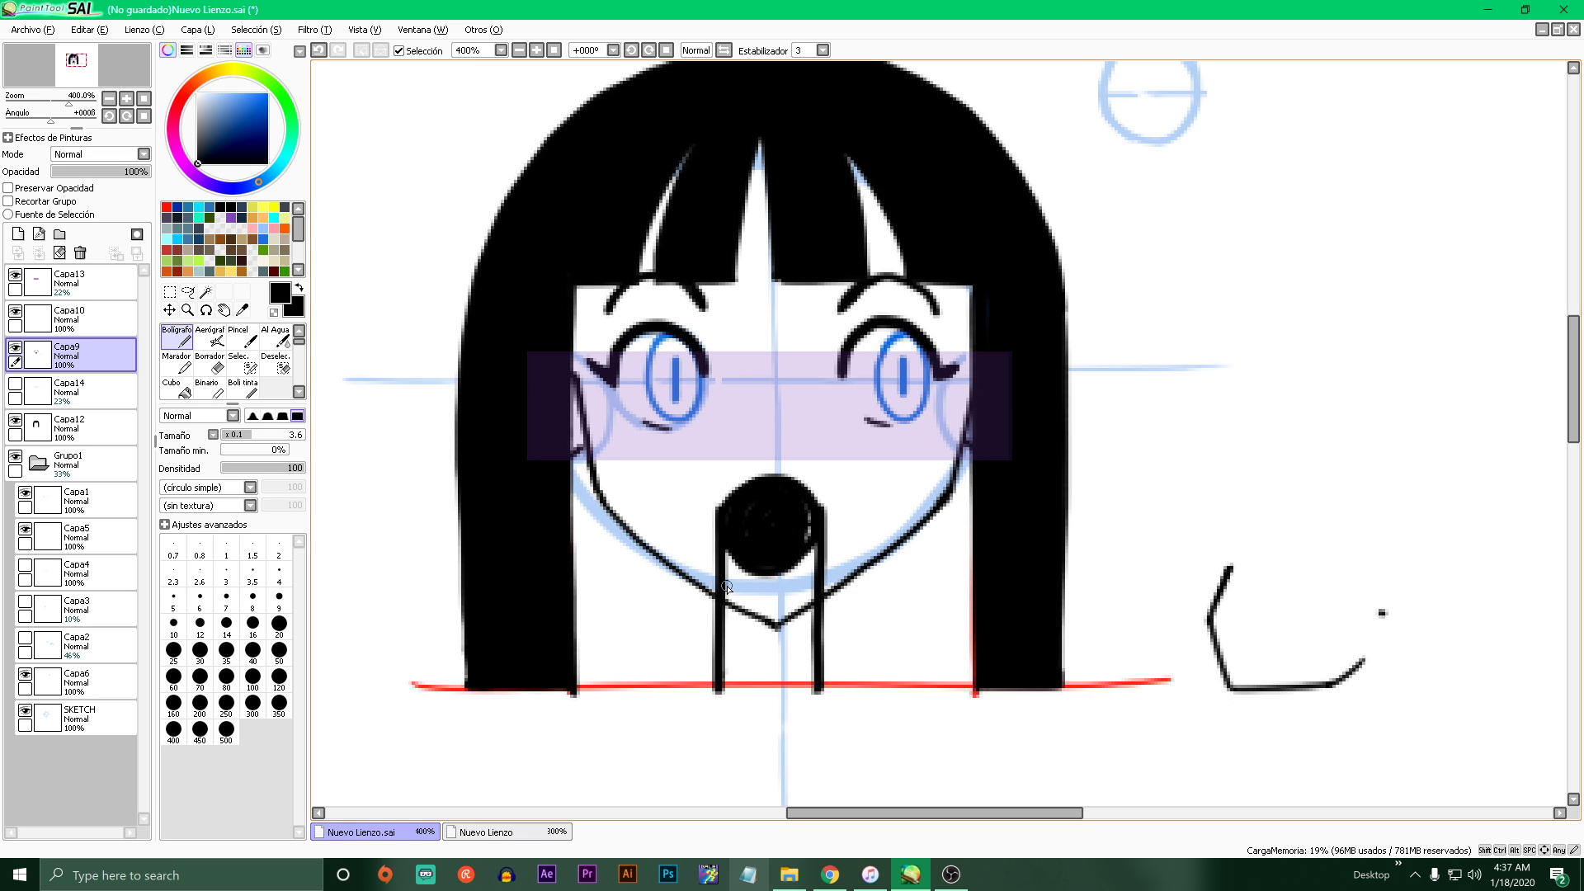
key("ctrl+z")
key("ctrl+z")
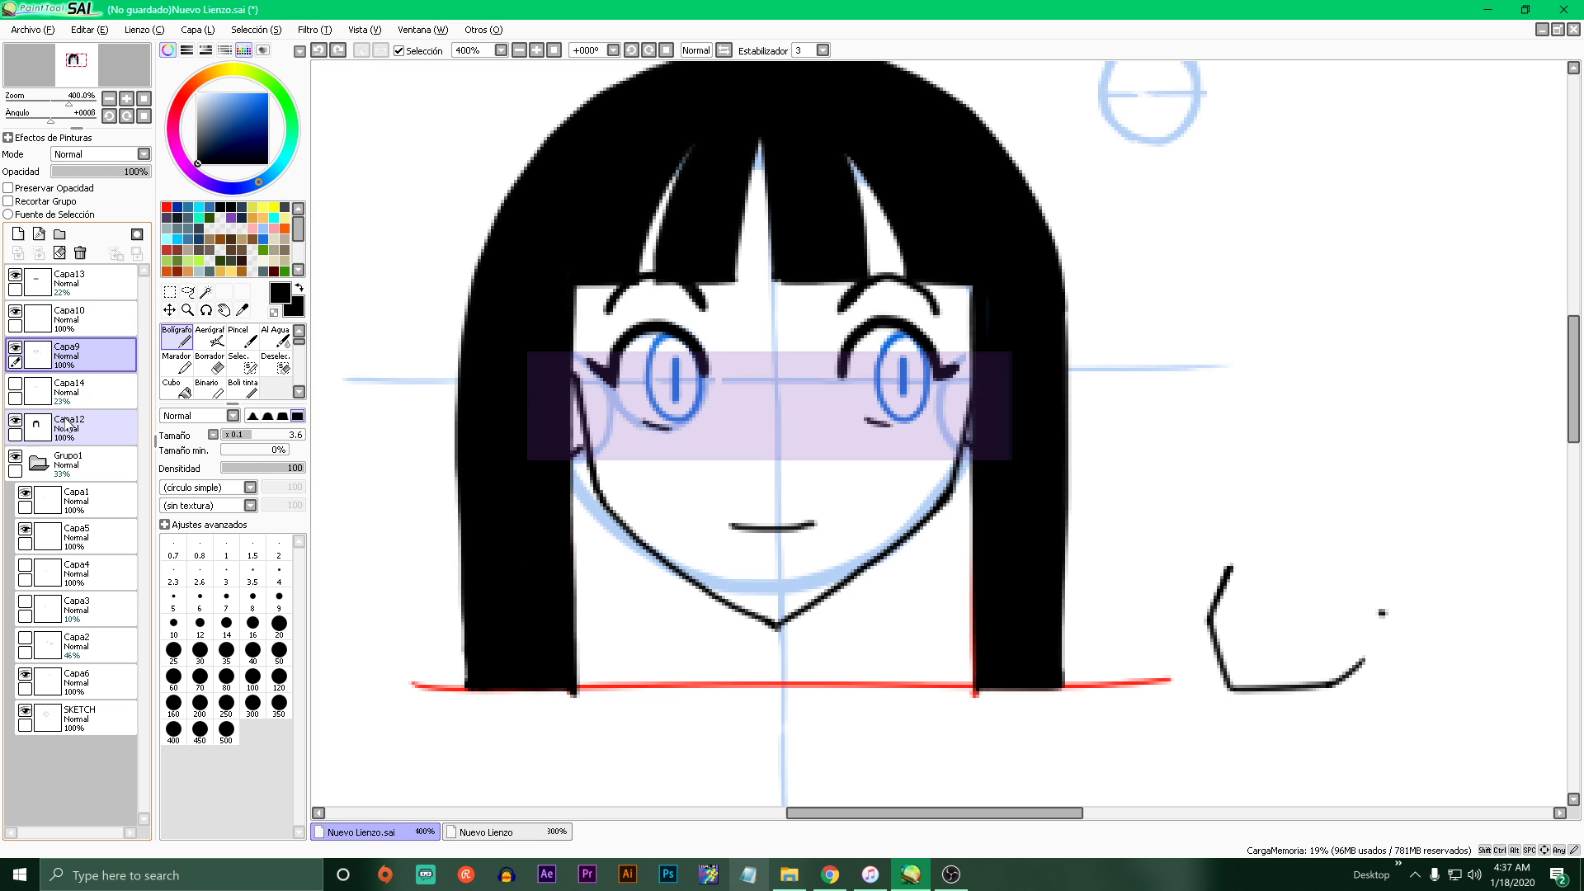
- Add a new layer above Capa1 in Grupo1, set its opacity to 52% and choose red
left_click(83, 505)
left_click(18, 234)
left_click(102, 172)
left_click(167, 207)
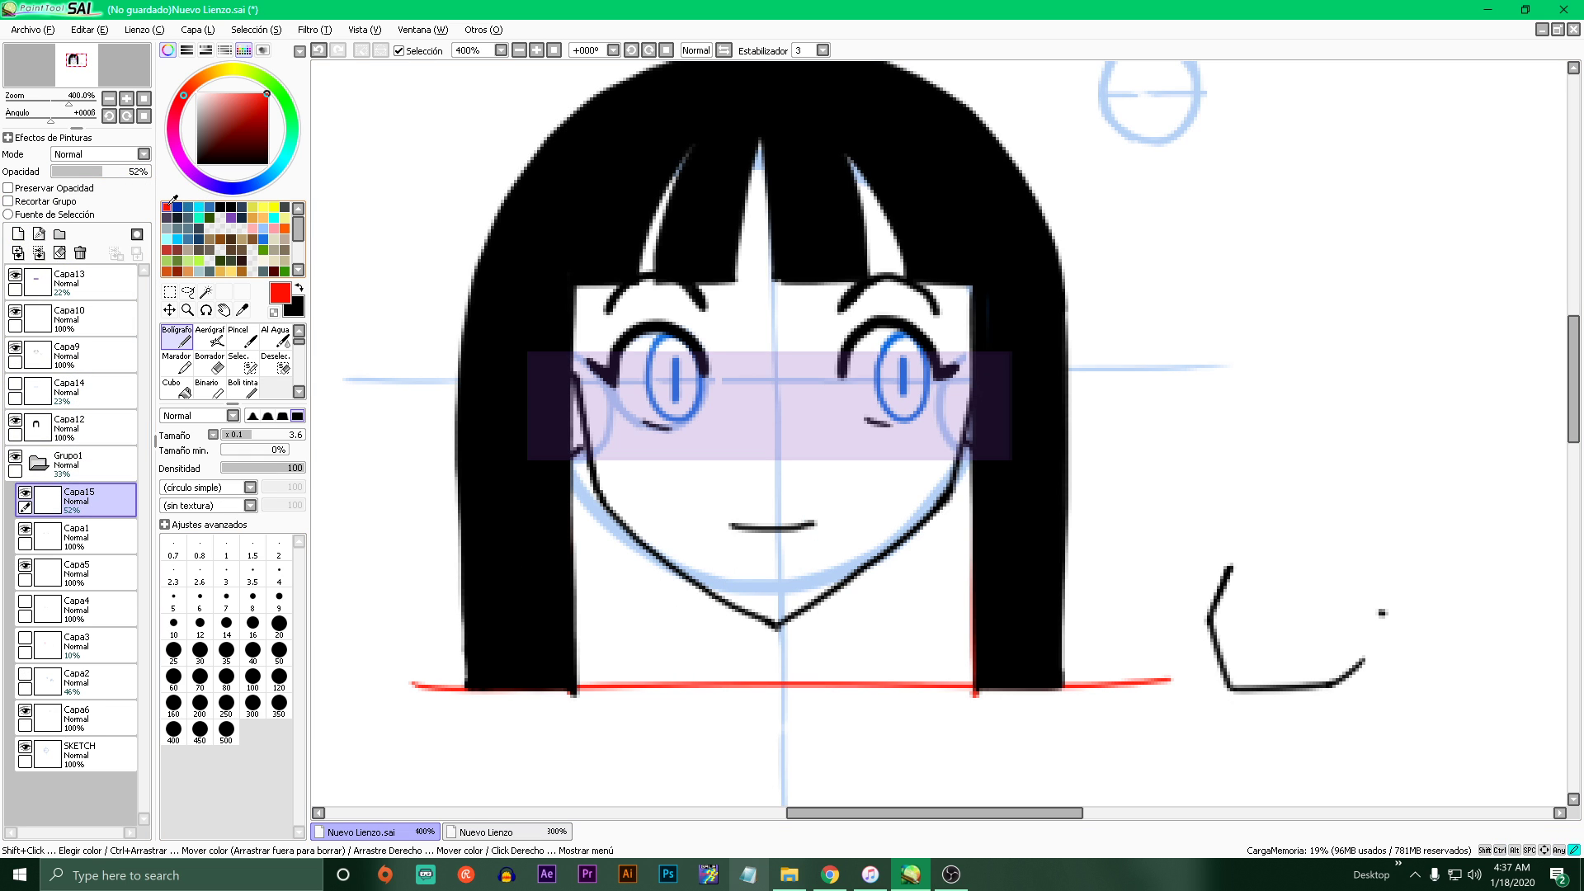
- Draw a red neck guide from the mouth's two ends down to the red horizontal line and hatch it in
left_click_drag(730, 526, 730, 695)
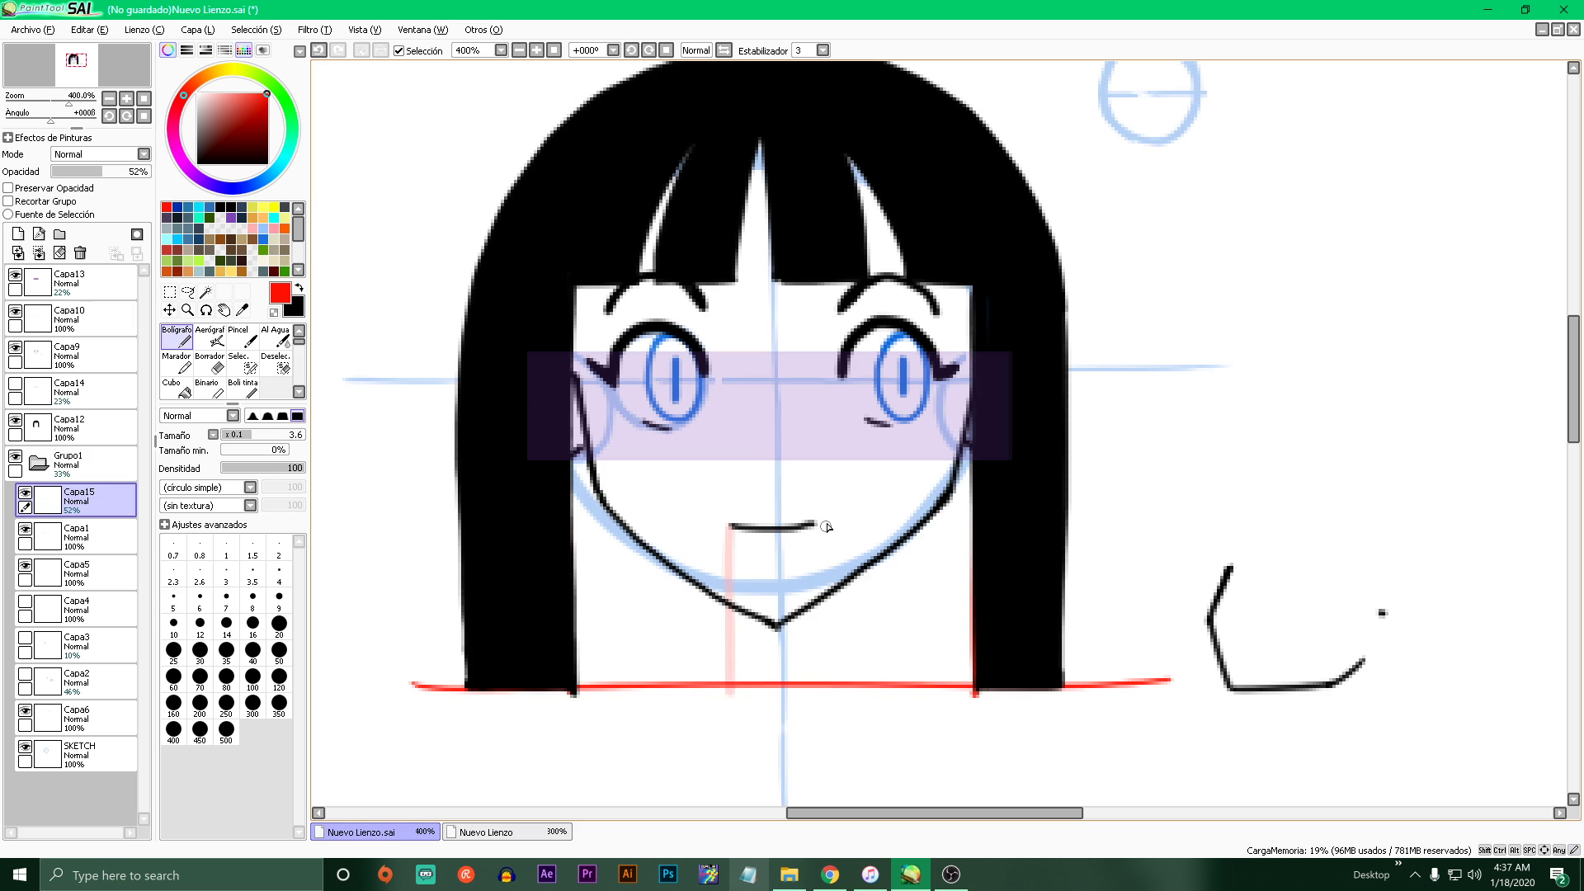
left_click_drag(819, 521, 816, 683)
mouse_move(736, 534)
left_mouse_down()
mouse_move(801, 527)
mouse_move(741, 642)
mouse_move(818, 596)
mouse_move(765, 674)
mouse_move(817, 659)
mouse_move(808, 681)
mouse_move(784, 639)
mouse_move(761, 674)
left_mouse_up()
- On layer Capa9, draw two black neck lines from the jaw down to the red line along the guide's edges
left_click(90, 373)
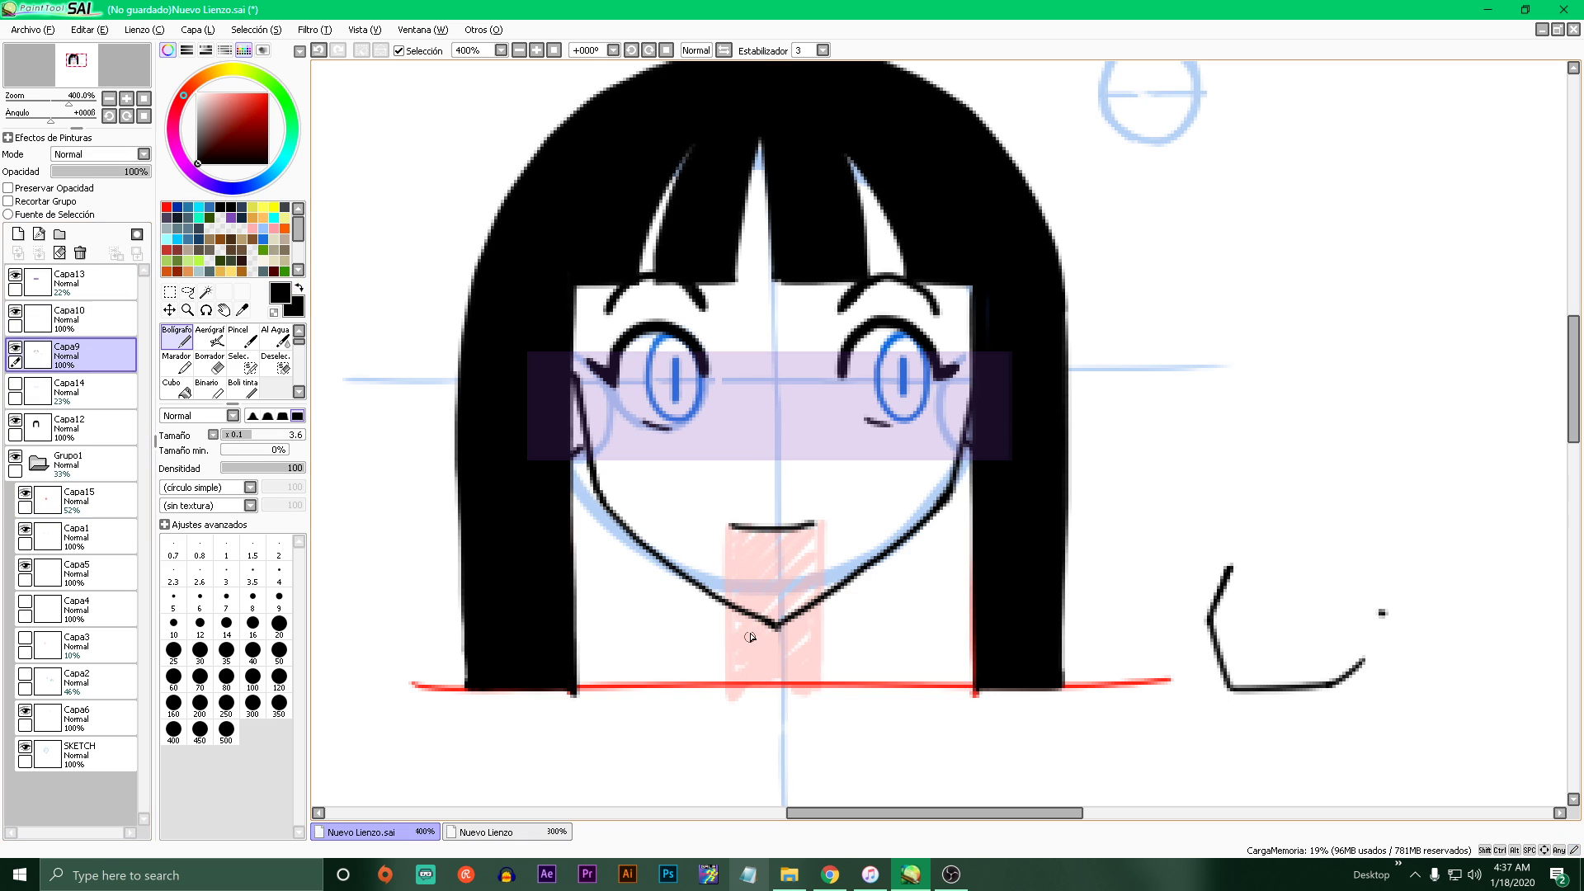
left_click_drag(726, 602, 727, 685)
left_click_drag(825, 591, 826, 691)
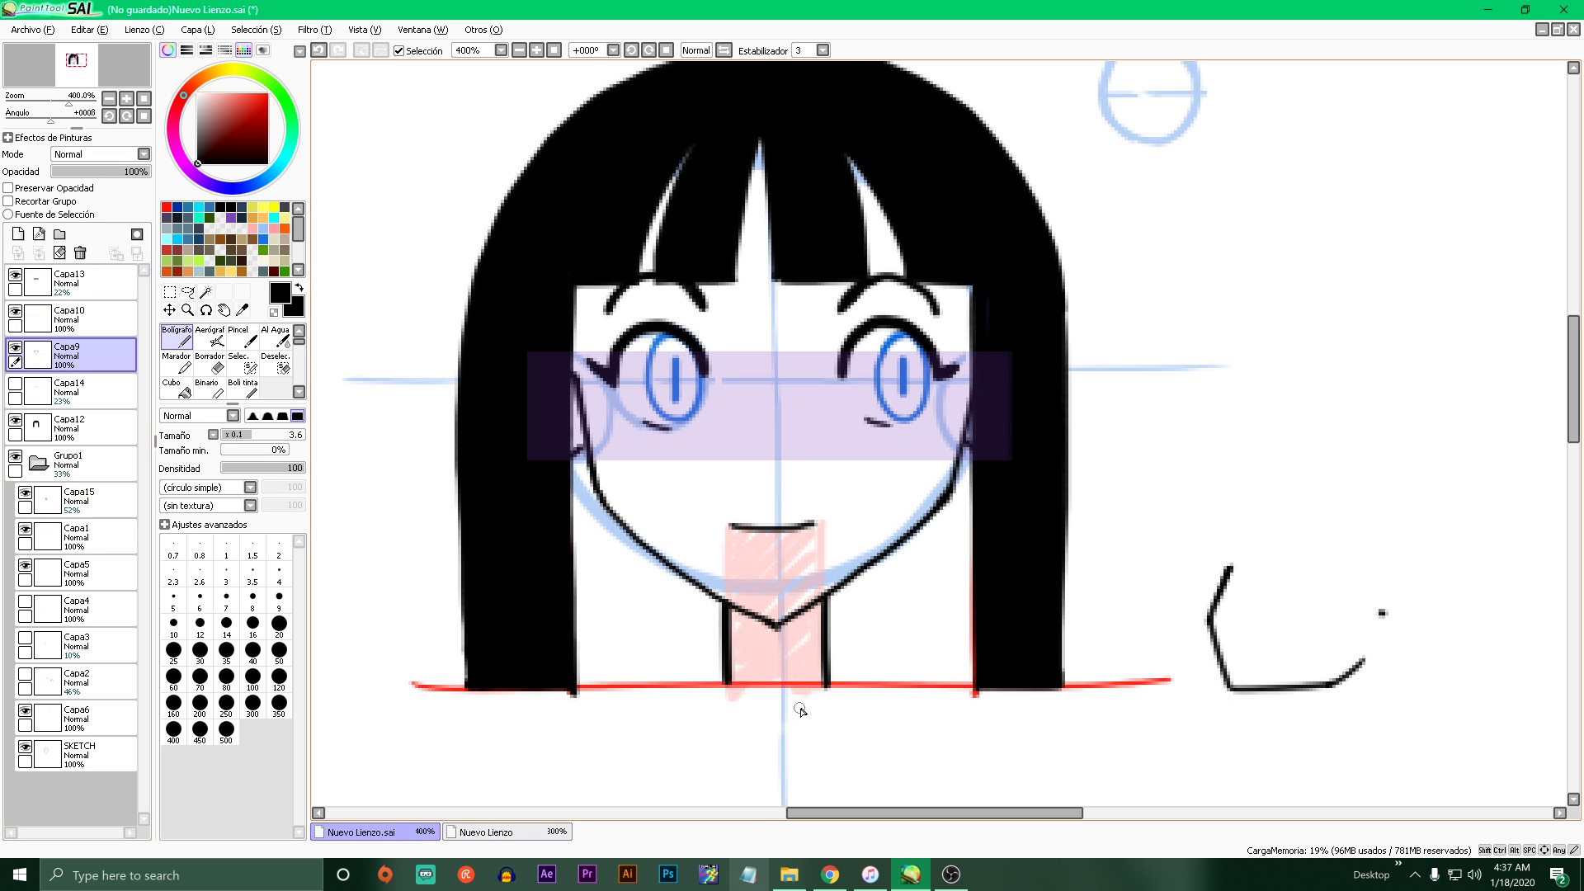
- Replace the two neck lines with straight black ones slightly outside the red guide's edges, from the jaw to the red horizontal line
key("ctrl+z")
key("ctrl+z")
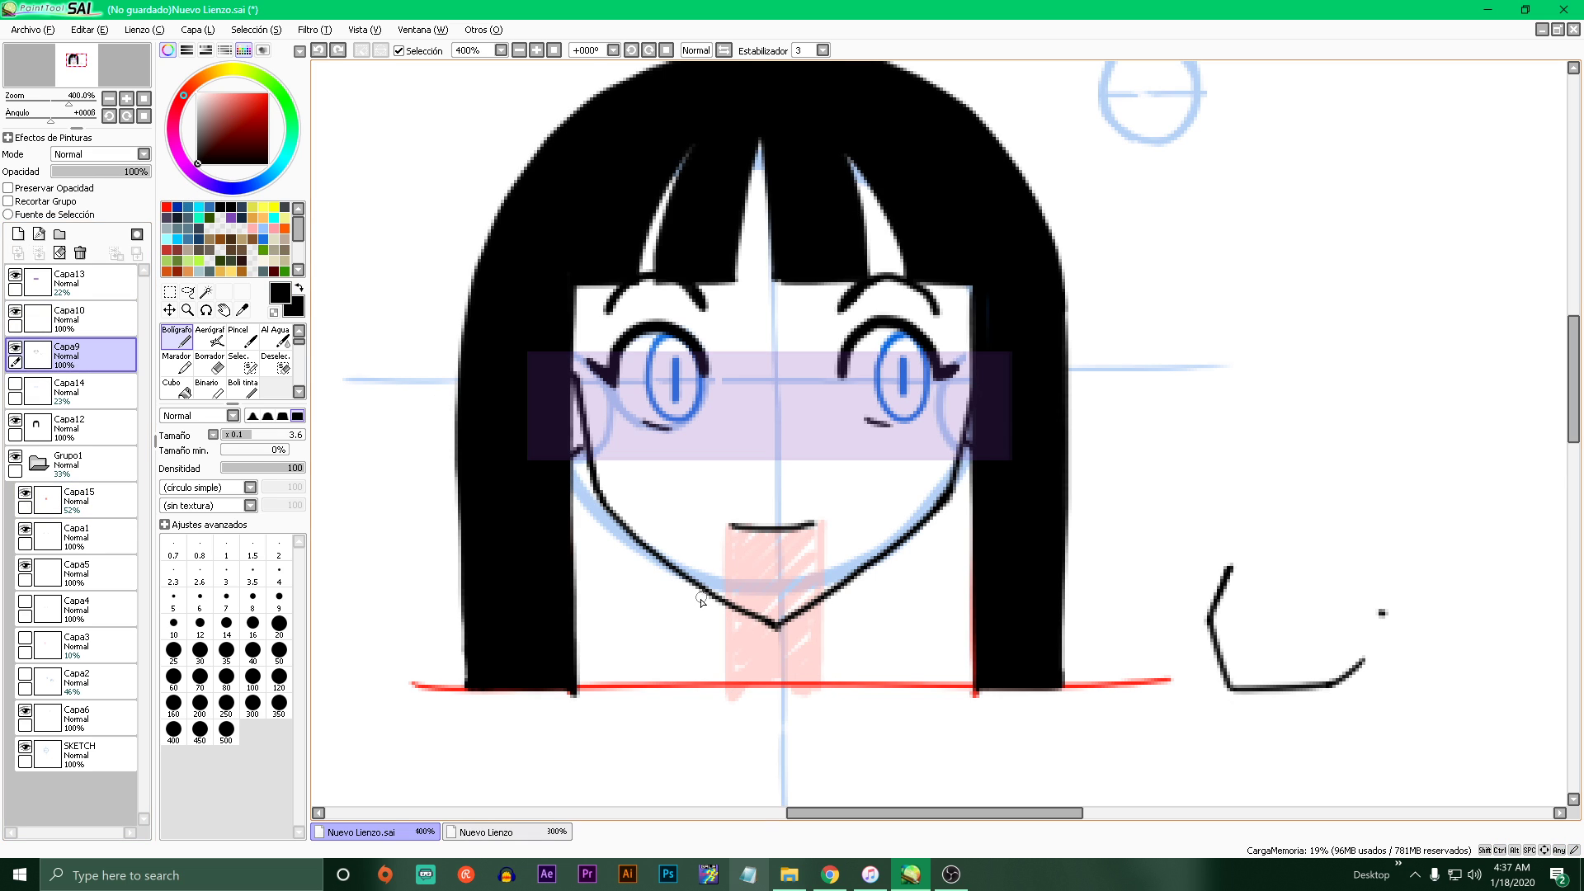
left_click_drag(700, 589, 702, 688)
key("ctrl+z")
left_click_drag(699, 584, 704, 683)
key("ctrl+z")
left_click_drag(704, 584, 704, 685)
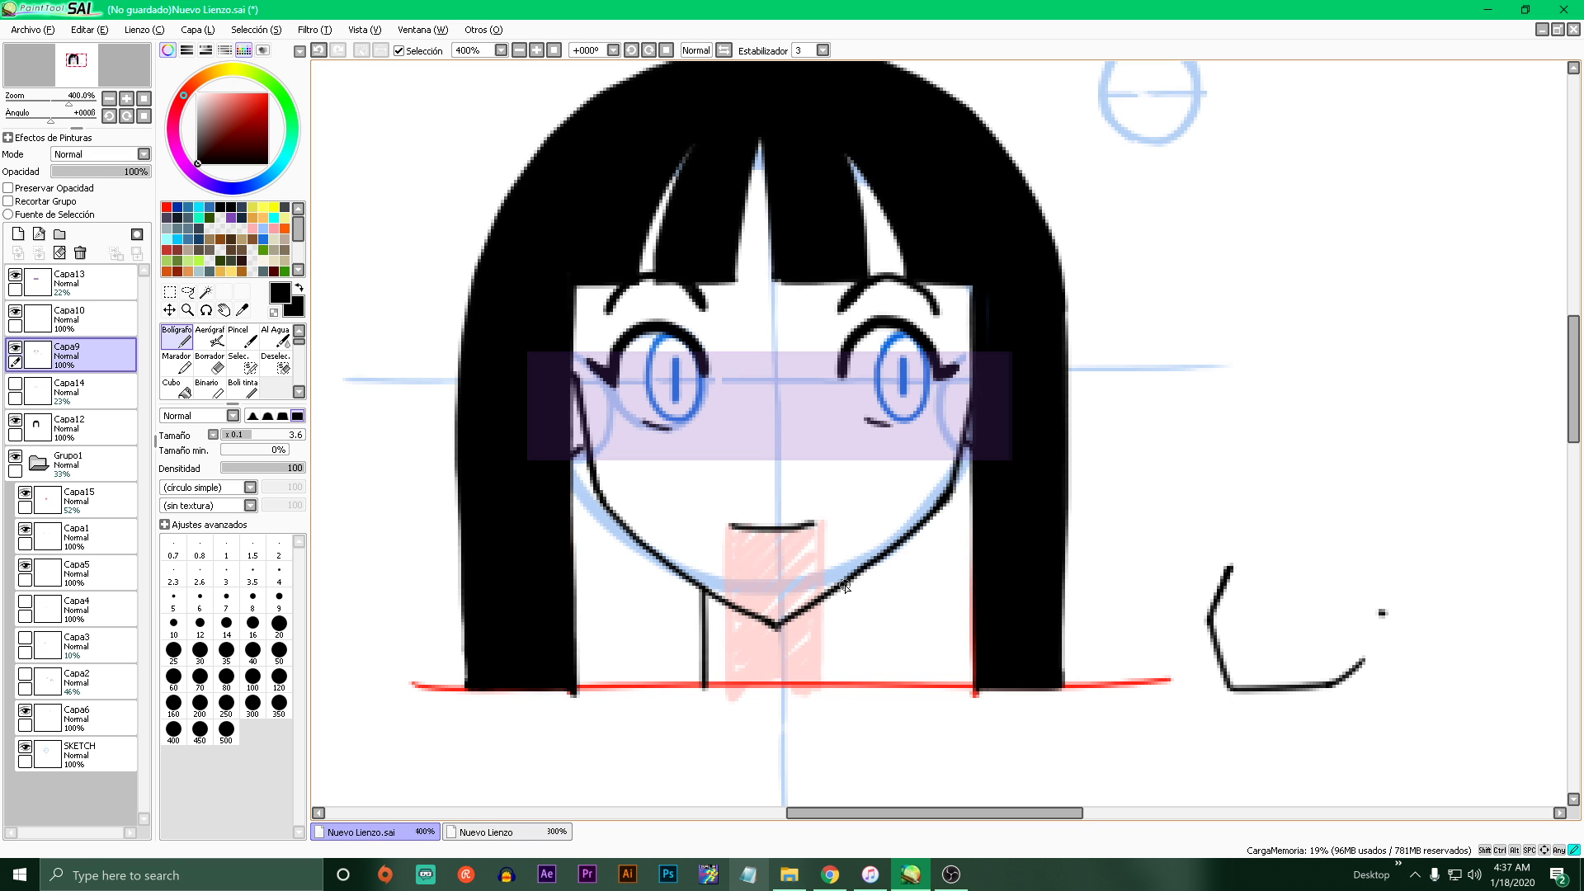
left_click_drag(842, 582, 841, 680)
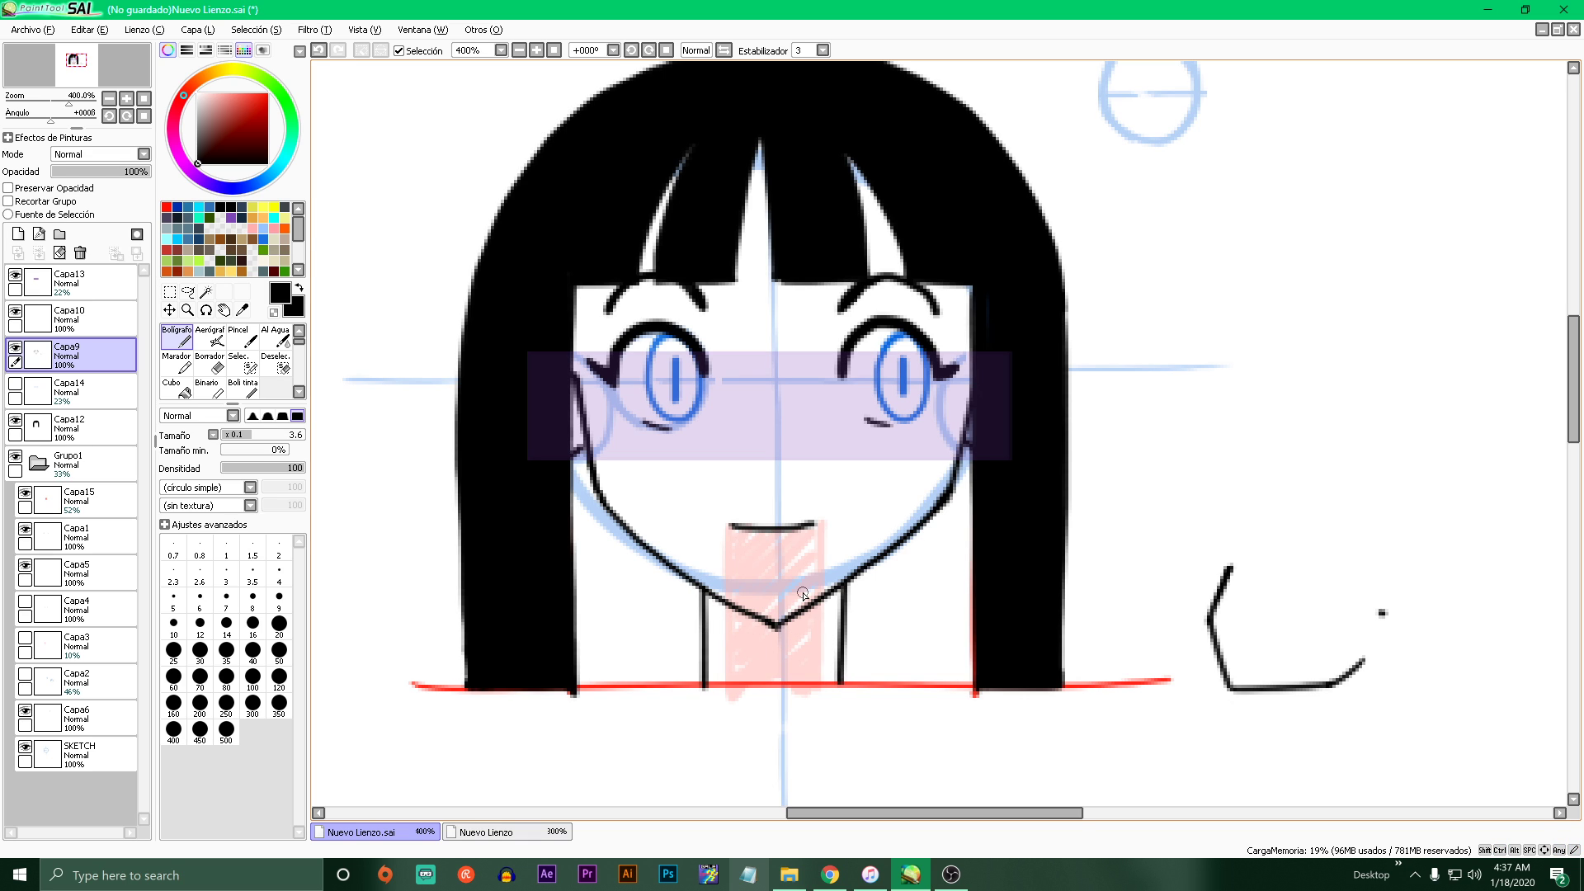
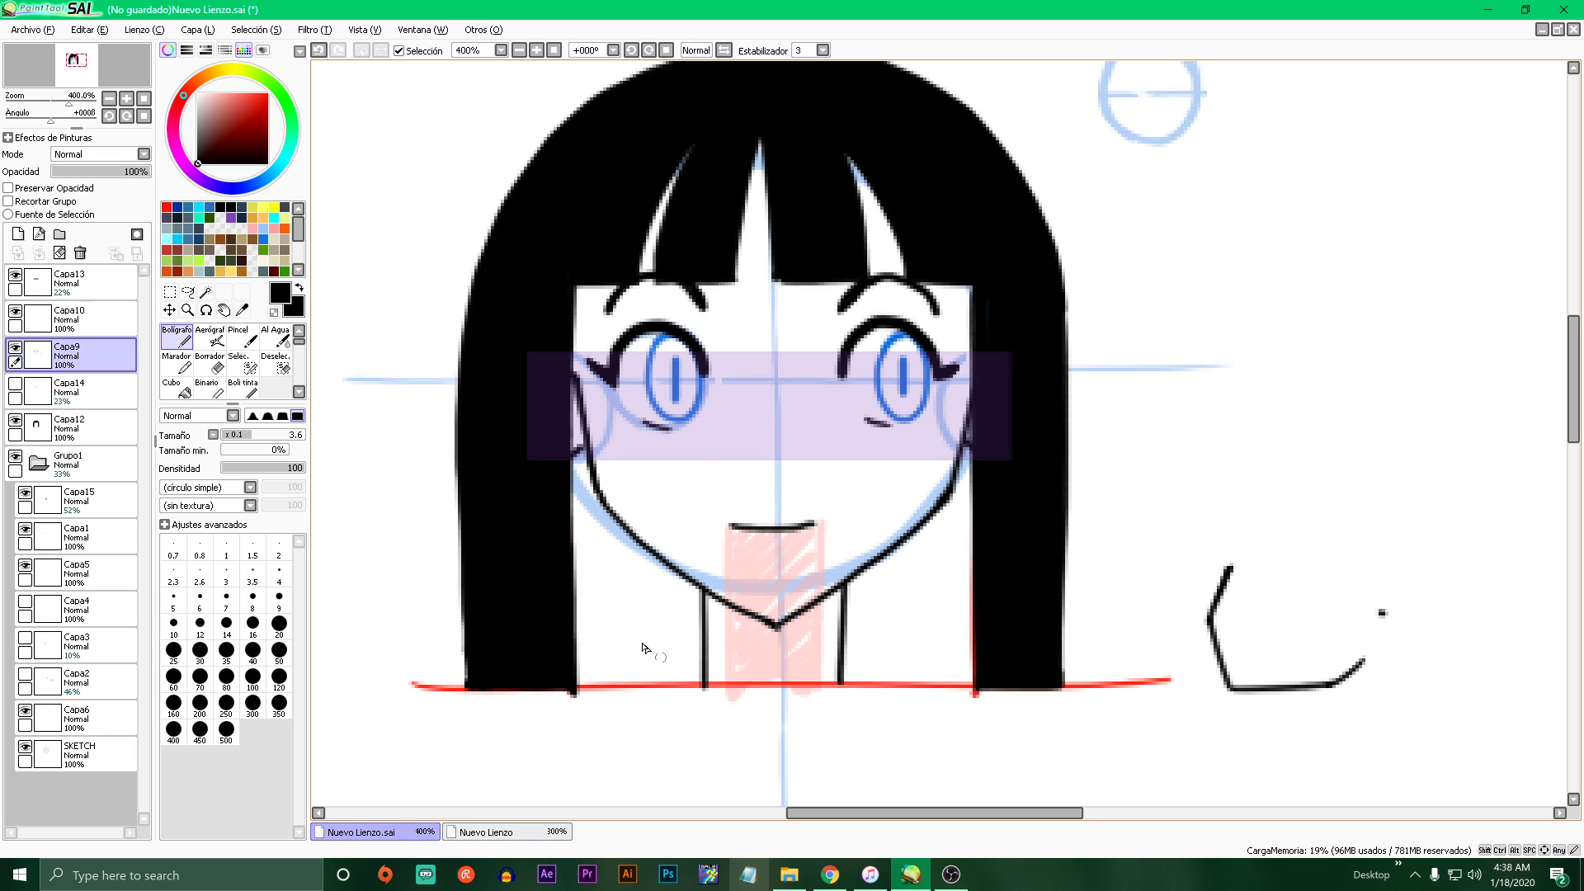
mouse_move(617, 628)
left_mouse_down()
mouse_move(681, 631)
mouse_move(662, 647)
left_mouse_up()
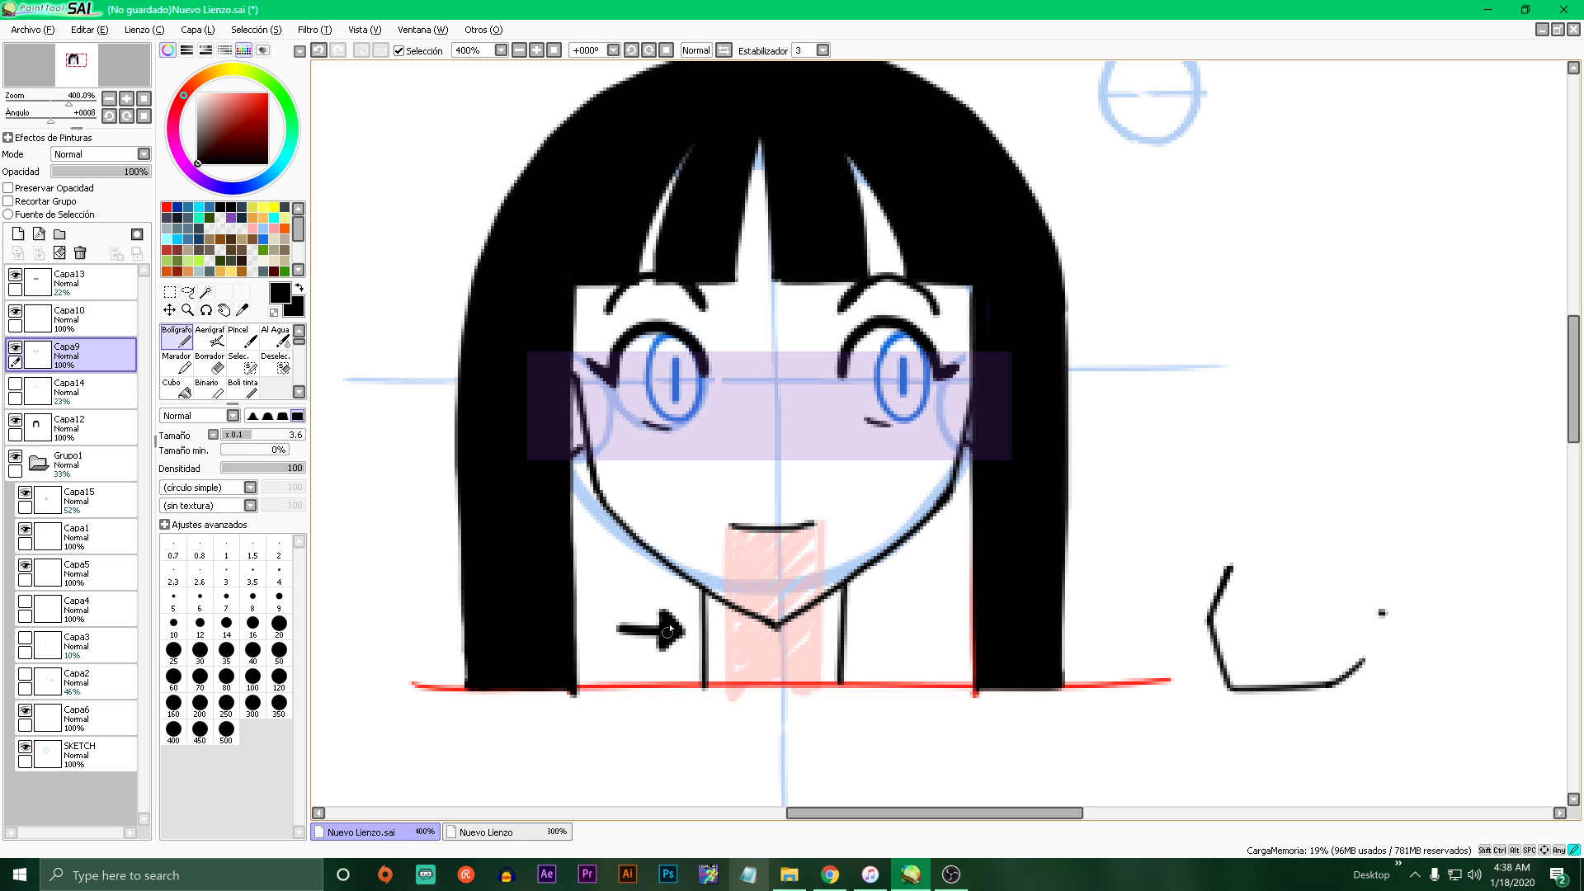
mouse_move(864, 630)
left_mouse_down()
mouse_move(930, 630)
mouse_move(865, 630)
left_mouse_up()
mouse_move(865, 631)
left_mouse_down()
mouse_move(890, 650)
mouse_move(879, 630)
left_mouse_up()
key("ctrl+z")
key("ctrl+z")
key("ctrl+z")
key("ctrl+z")
key("ctrl+z")
key("ctrl+z")
key("ctrl+z")
- Undo the straight neck lines and draw two that curve slightly inward from the jaw down to the red horizontal line
key("ctrl+z")
key("ctrl+z")
key("ctrl+z")
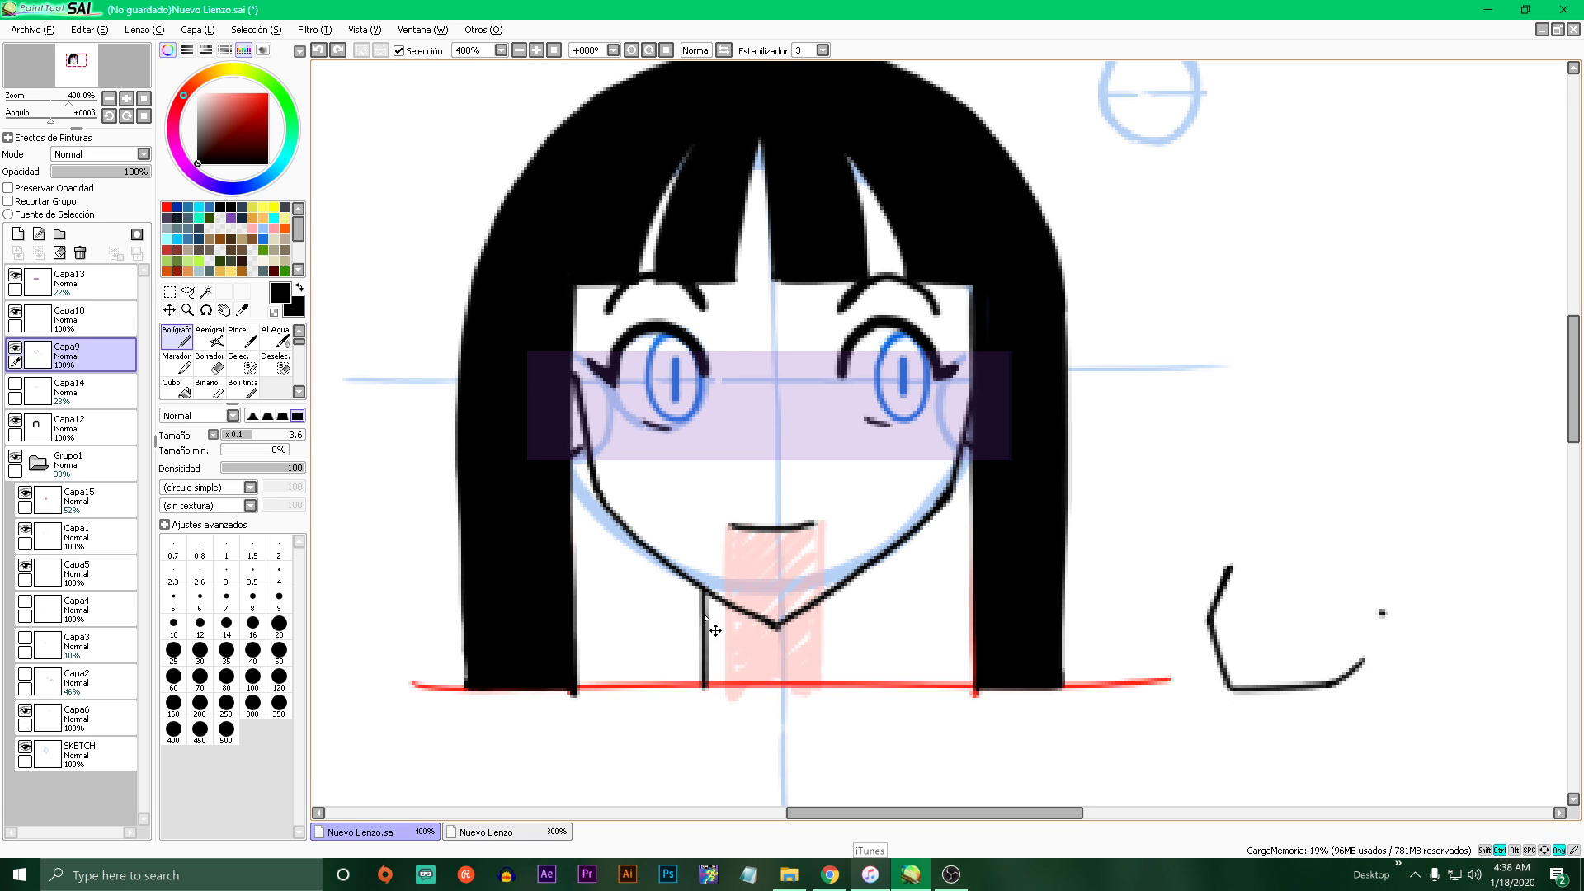
left_click_drag(696, 583, 706, 688)
key("ctrl+z")
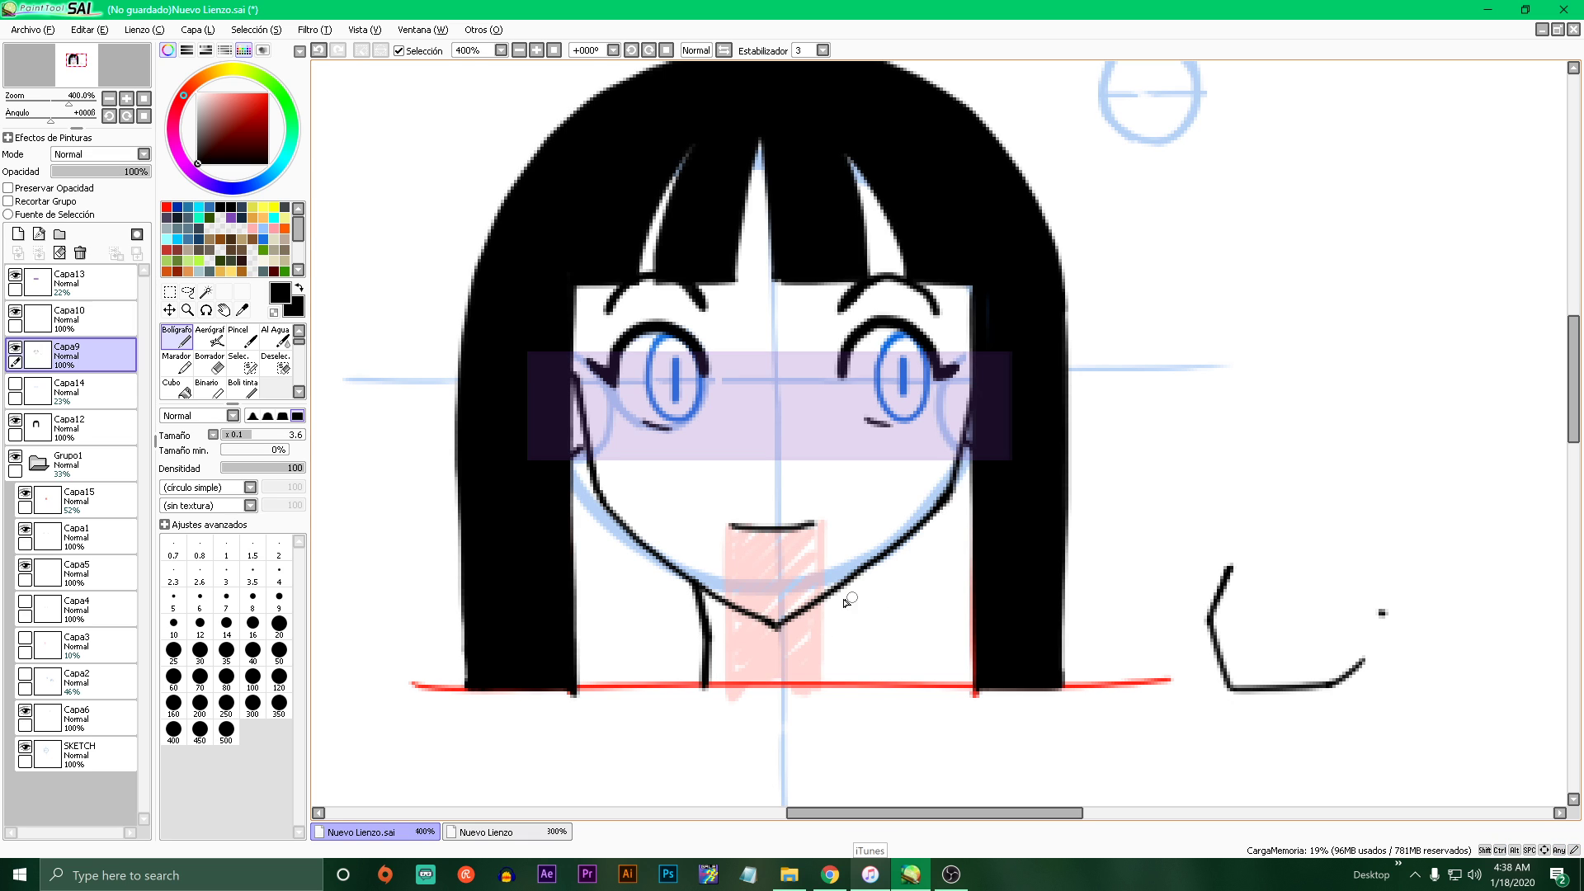
left_click_drag(858, 575, 848, 689)
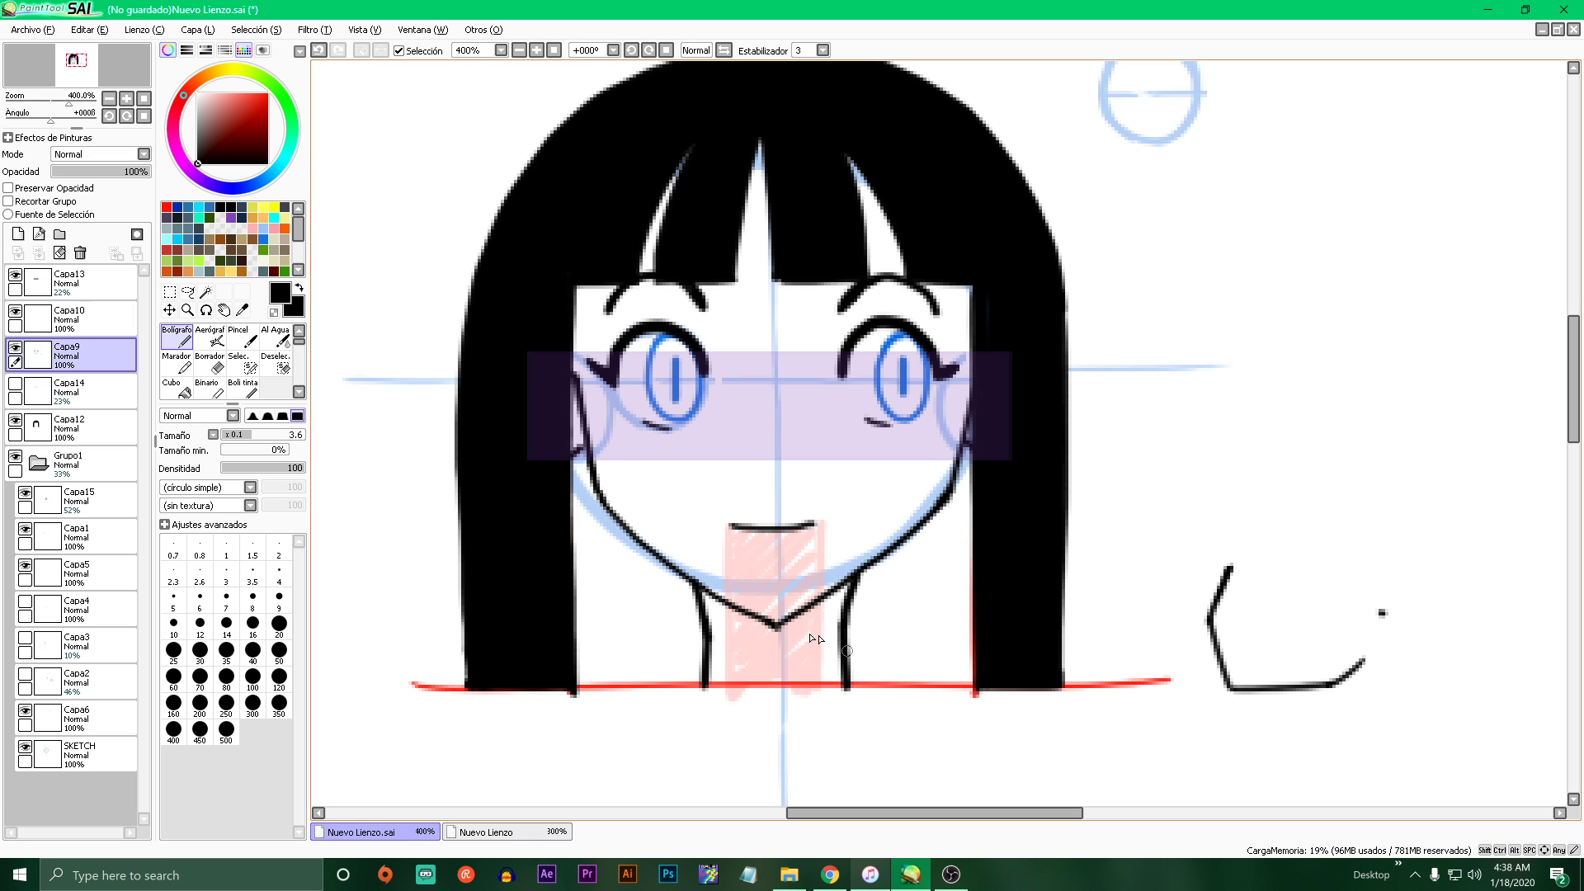
left_click_drag(631, 629, 676, 629)
key("ctrl+z")
- Add a new layer above Capa13 and try red arrows pointing at eye level and at the jaw
left_click(17, 233)
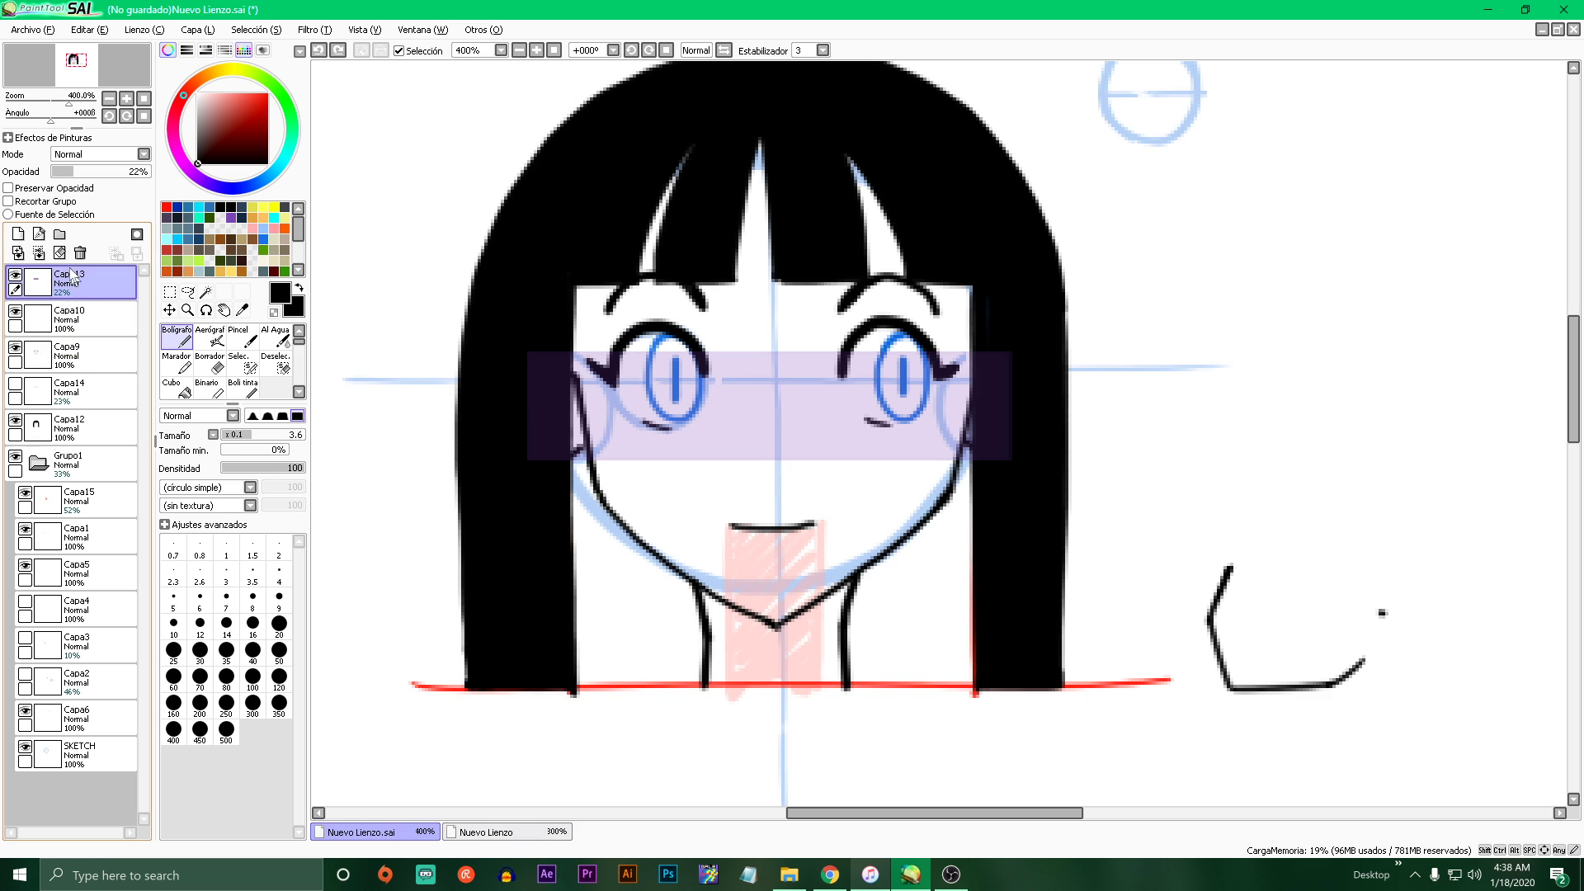
left_click(168, 206)
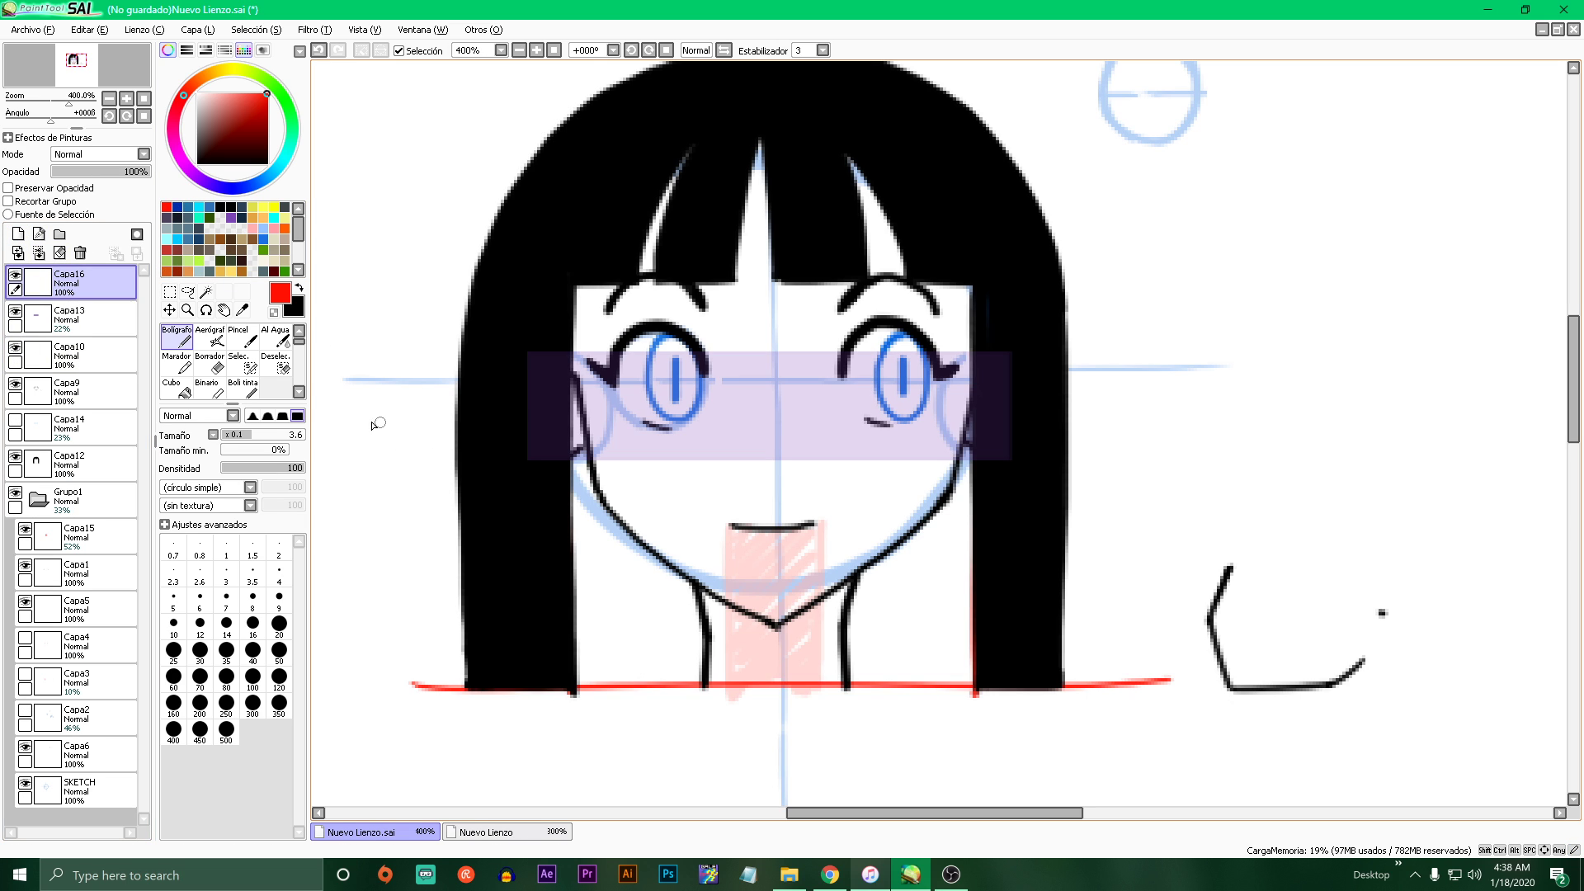
mouse_move(382, 369)
left_mouse_down()
mouse_move(525, 368)
mouse_move(518, 350)
mouse_move(520, 375)
left_mouse_up()
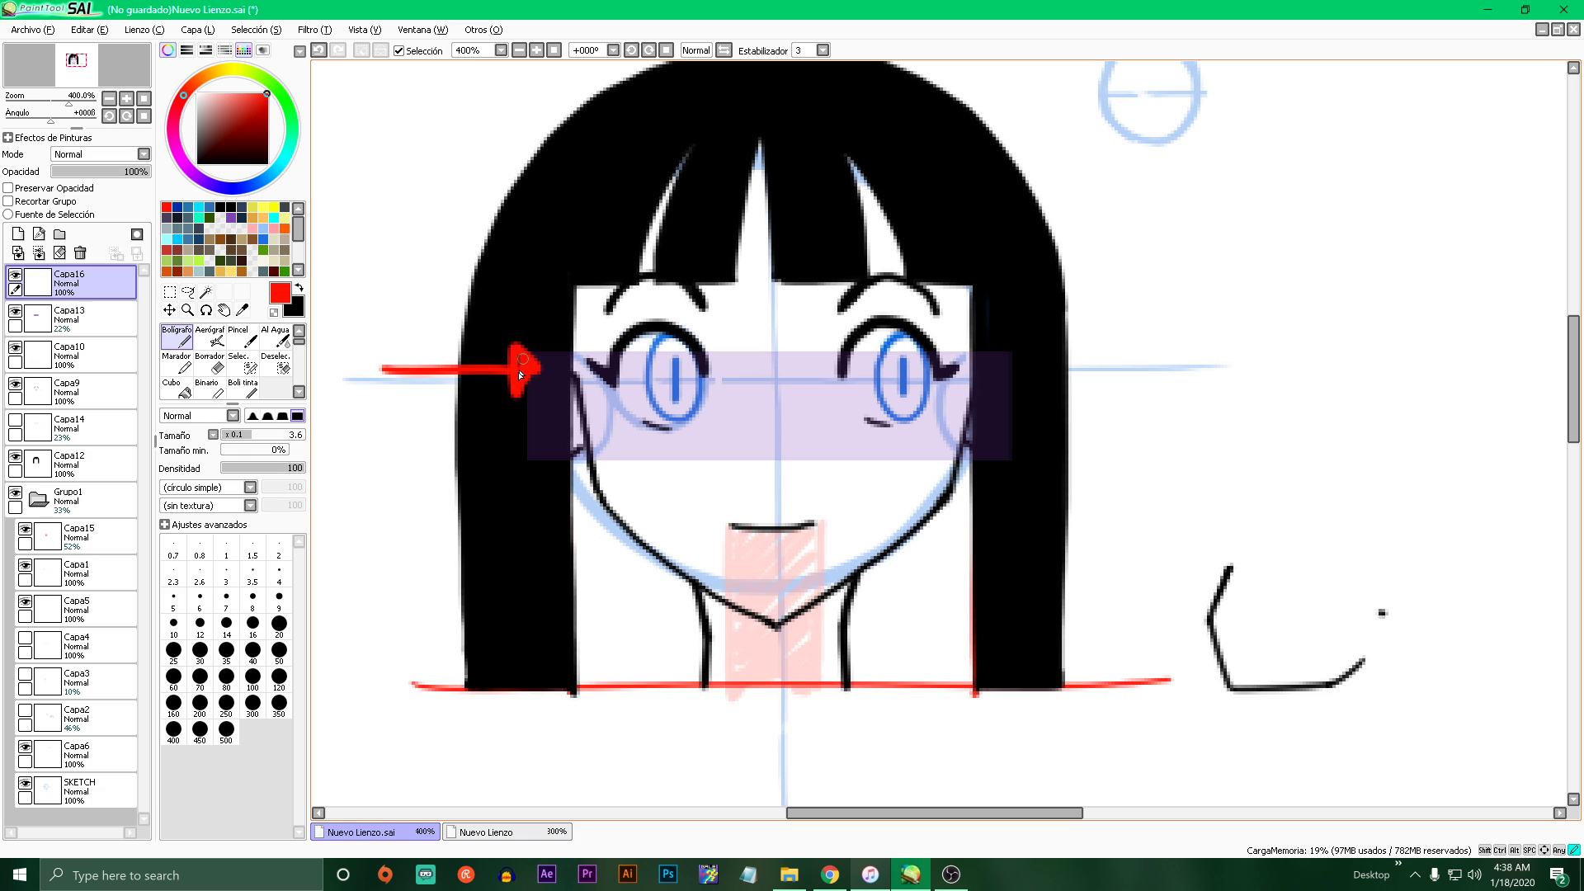
mouse_move(493, 591)
left_mouse_down()
mouse_move(615, 570)
mouse_move(594, 575)
left_mouse_up()
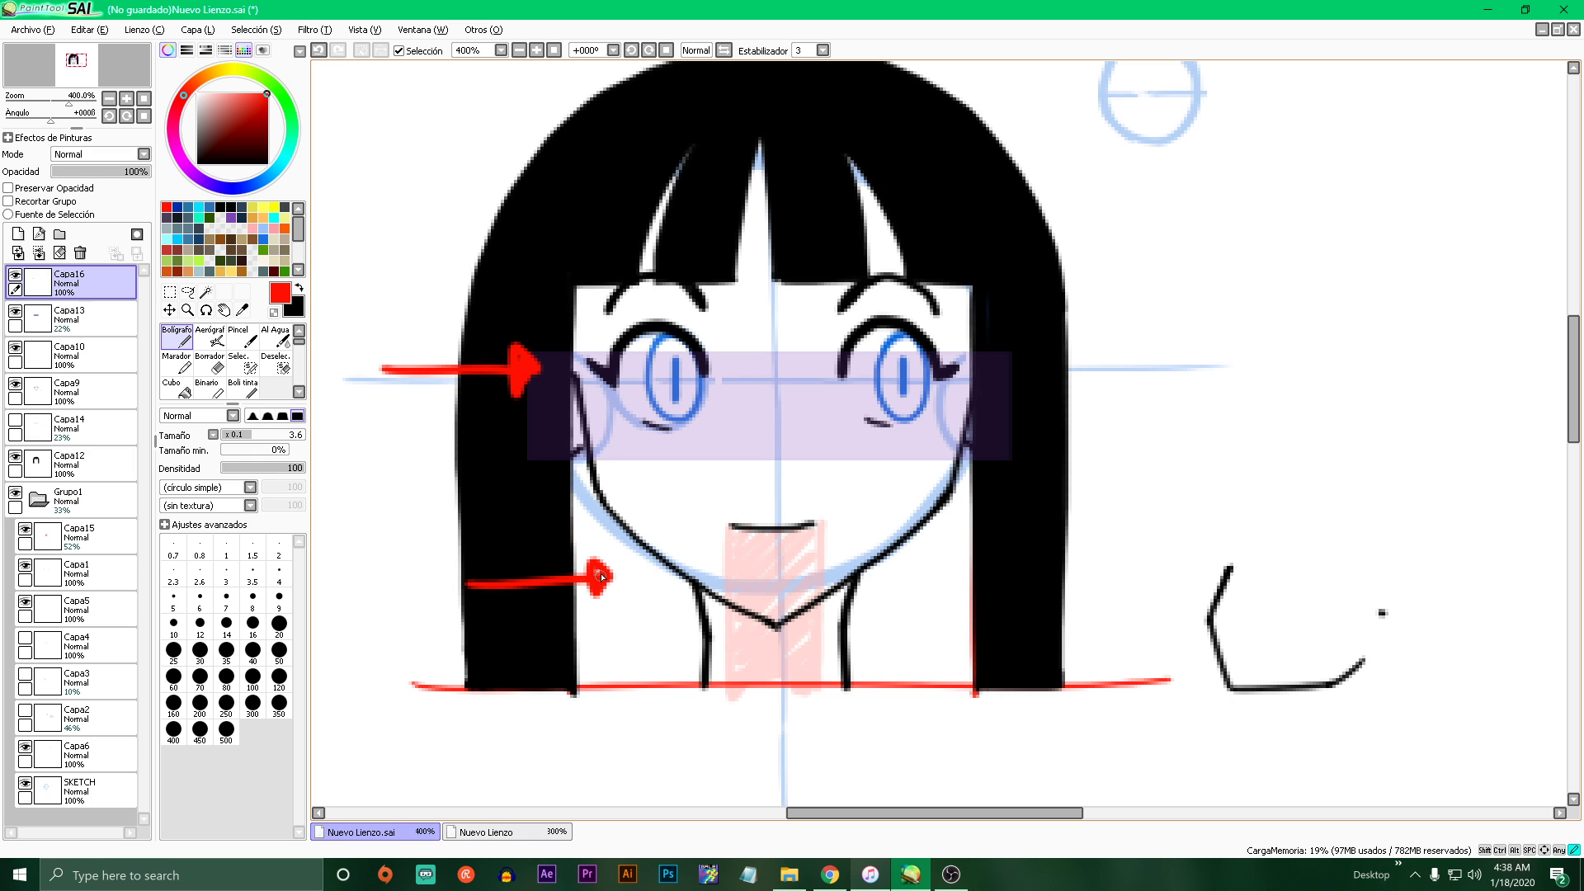
key("ctrl+z")
left_click_drag(439, 592, 634, 578)
key("ctrl+z")
key("ctrl+z")
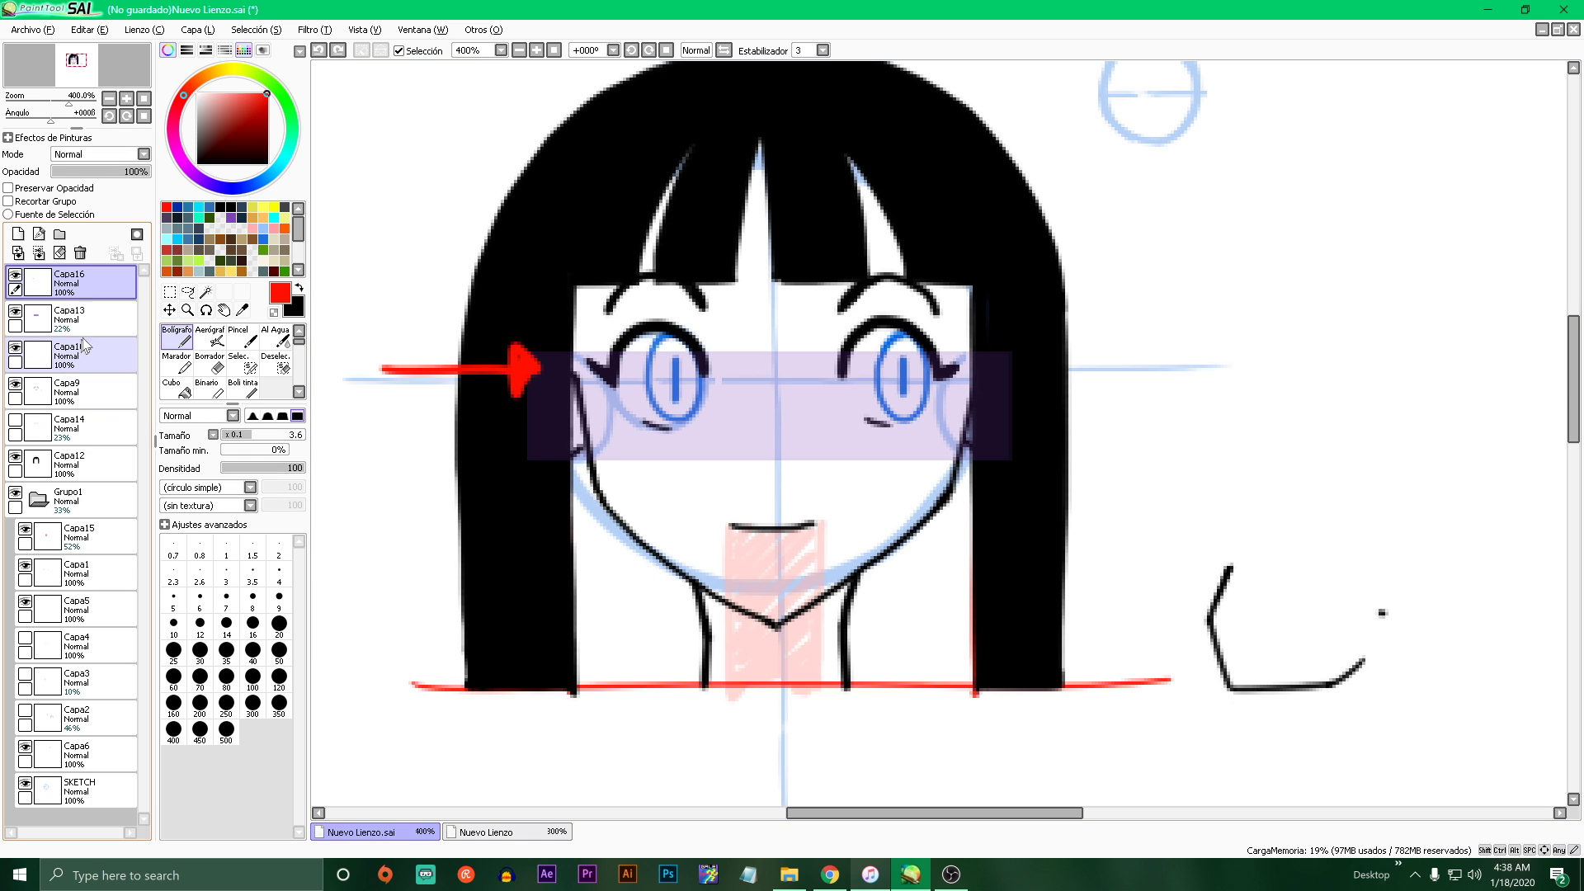
- Switch to black on layer Capa9 and thicken both sides of the face contour from eye level down to the cheeks
left_click_drag(239, 107, 198, 164)
left_click(113, 400)
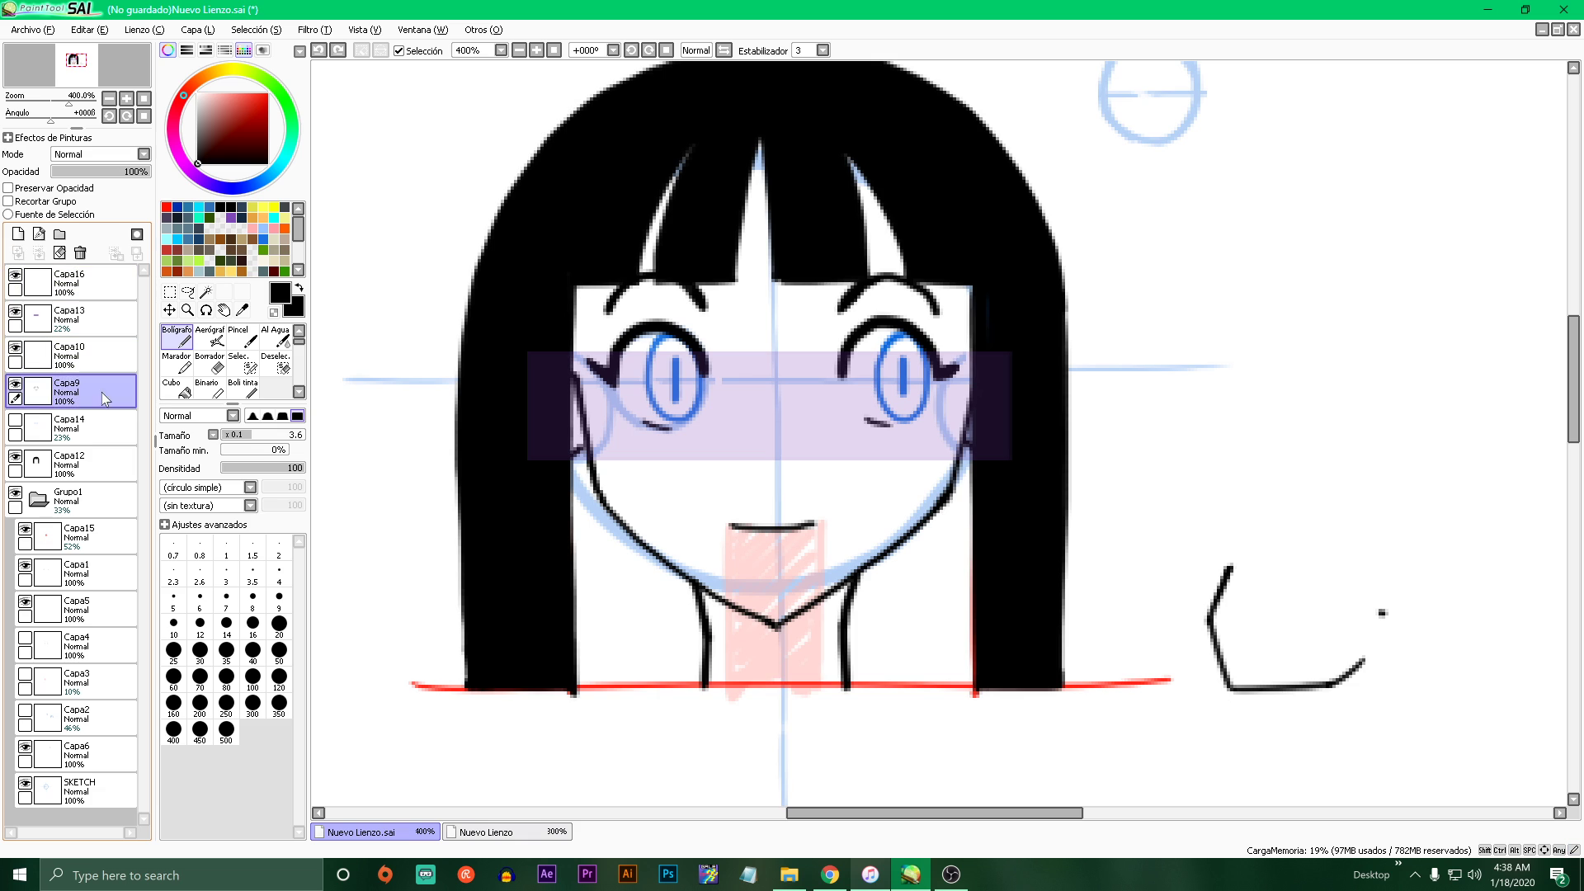
left_click_drag(572, 515, 621, 463)
key("ctrl+z")
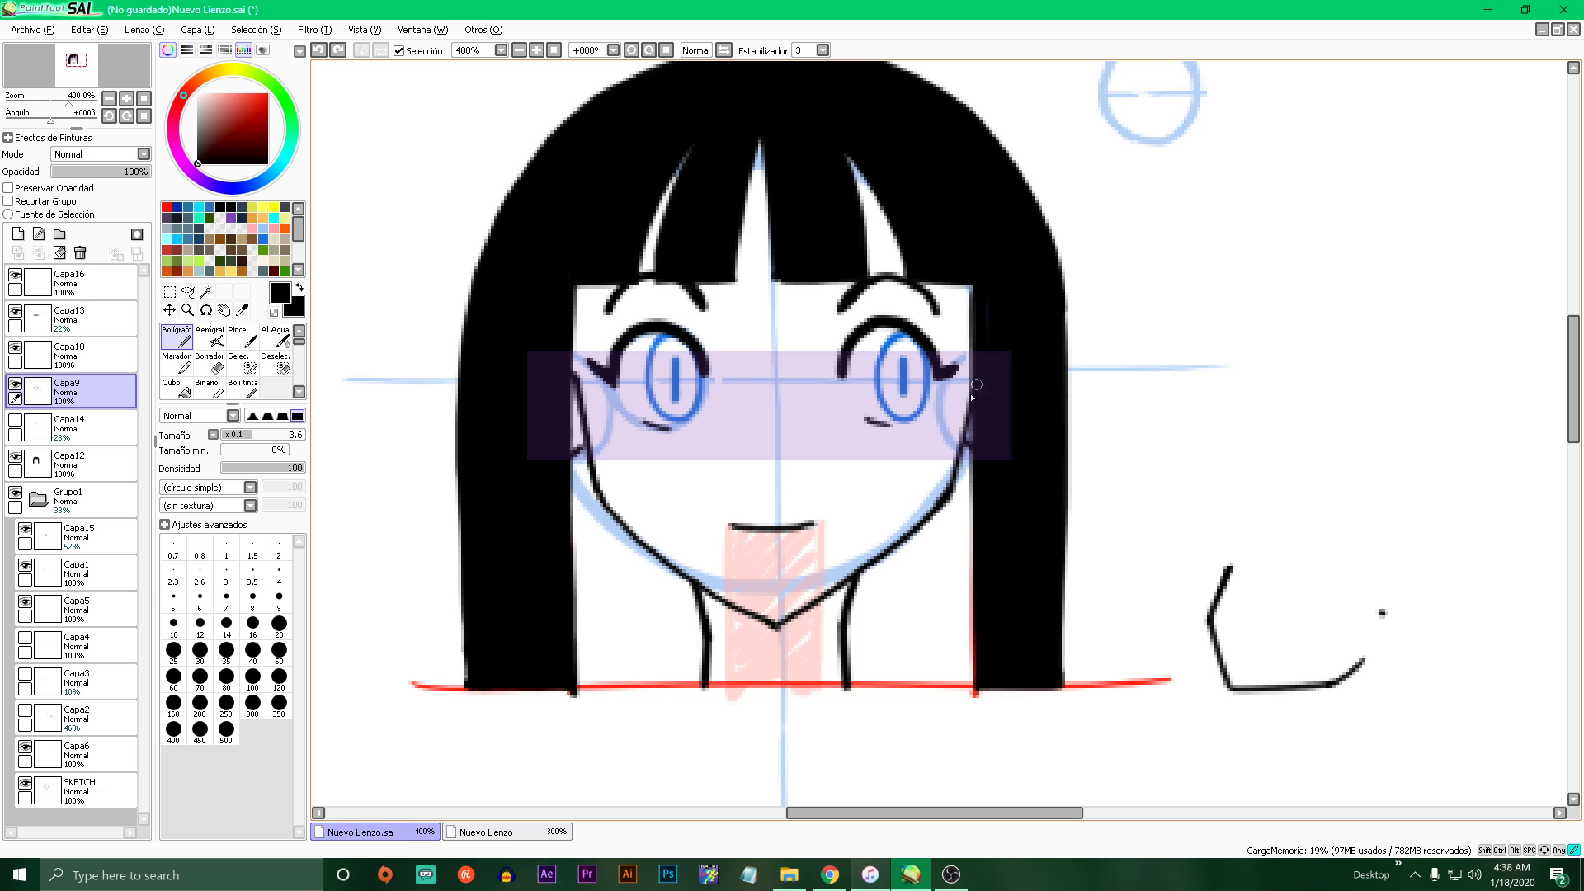
left_click_drag(974, 392, 955, 481)
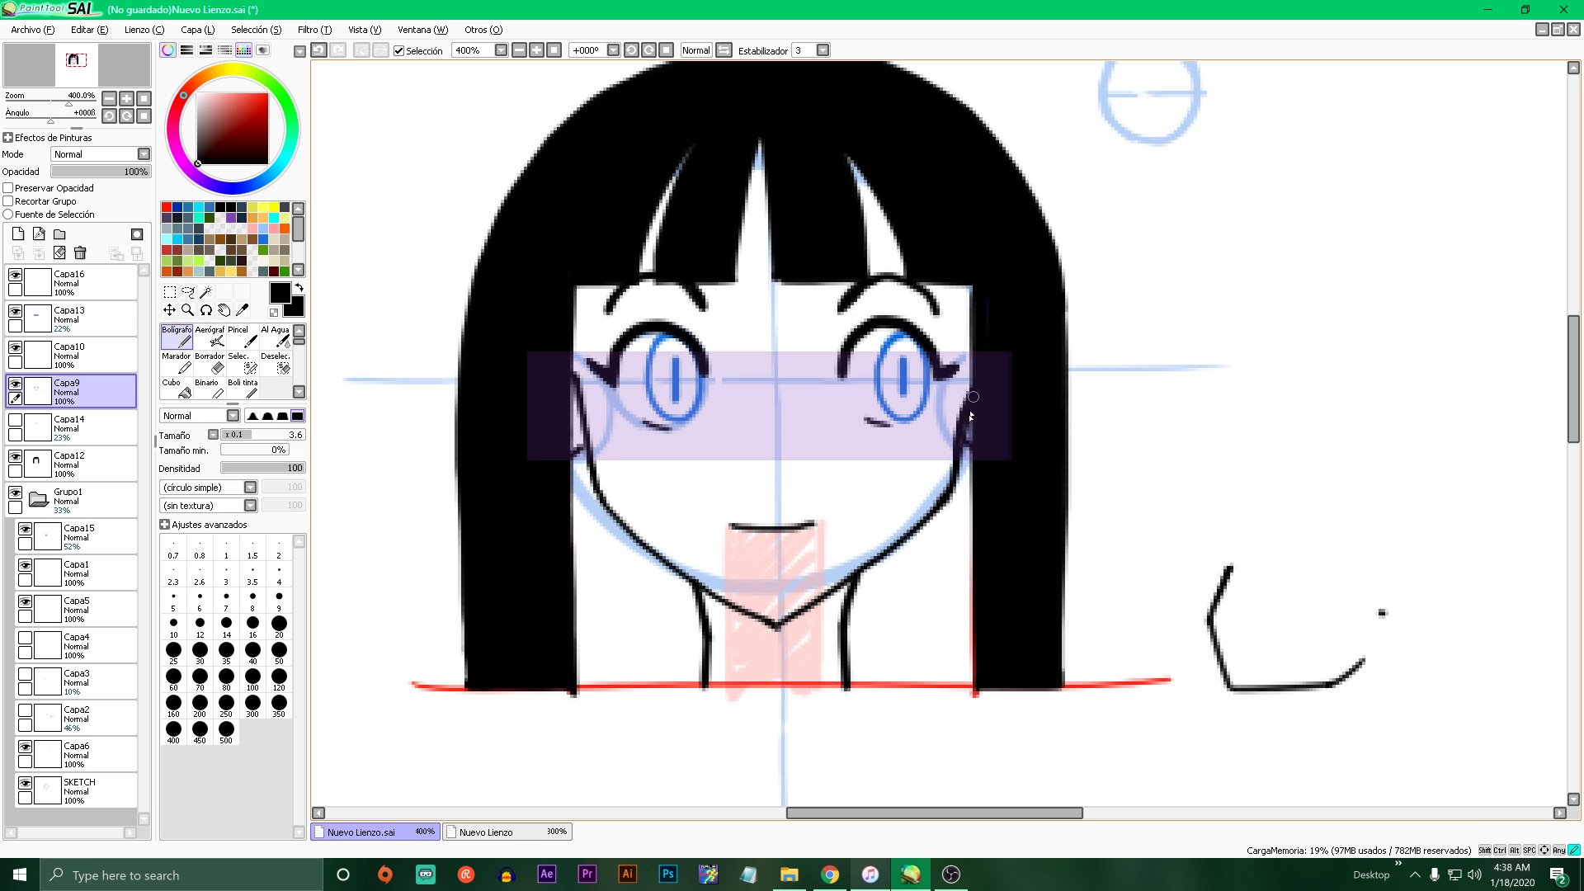
left_click_drag(575, 378, 589, 458)
left_click_drag(578, 388, 594, 481)
left_click(274, 313)
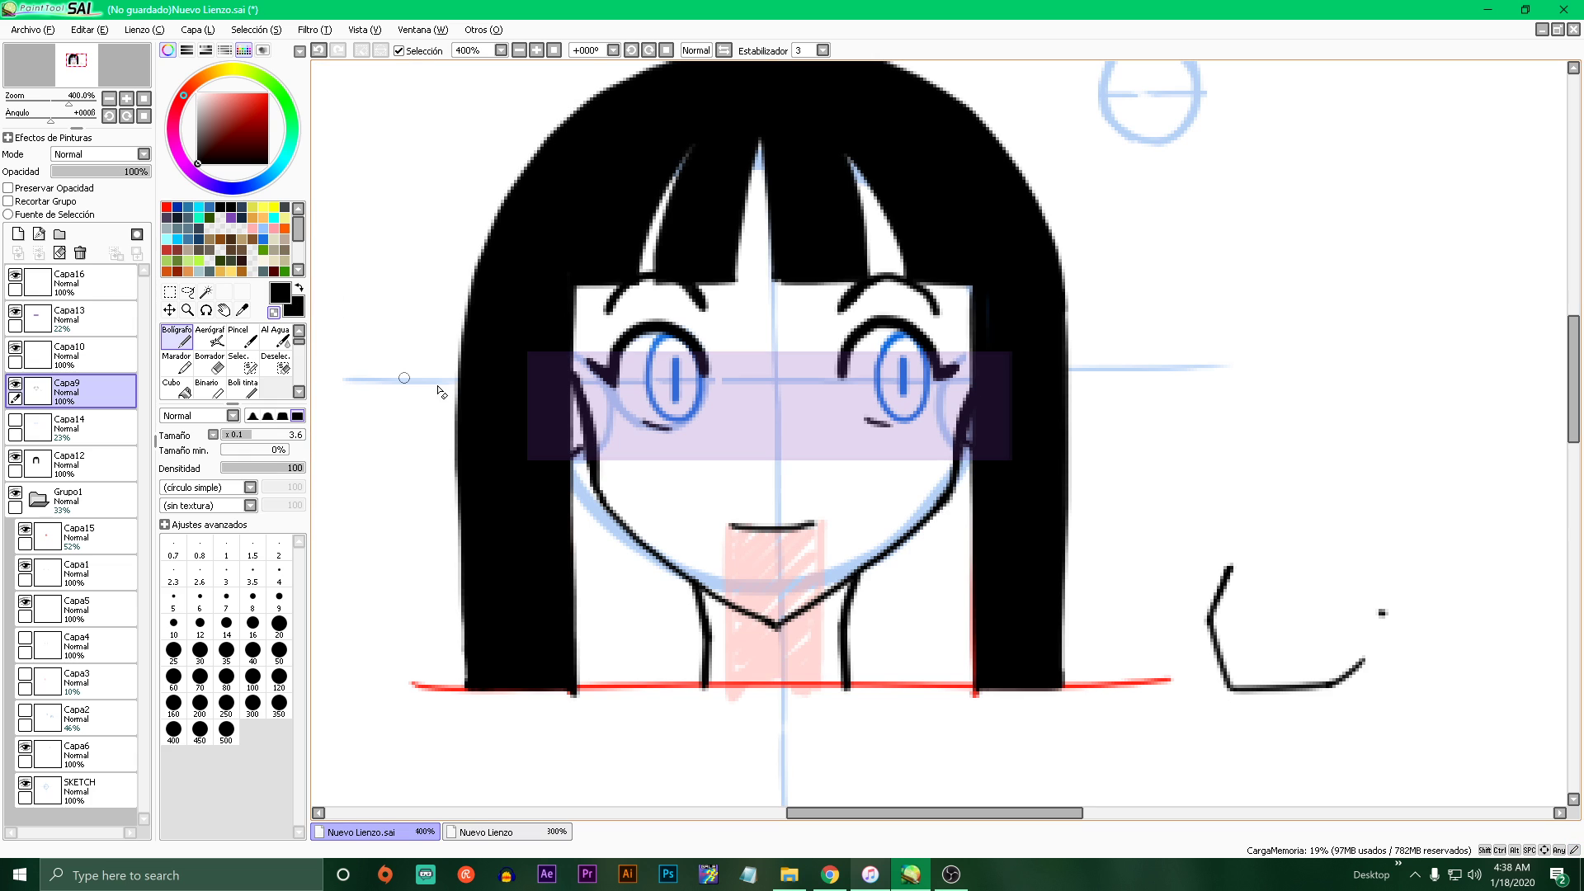
left_click_drag(574, 388, 585, 460)
left_click_drag(576, 400, 585, 485)
left_click_drag(974, 408, 960, 480)
key("ctrl+z")
mouse_move(582, 378)
left_mouse_down()
mouse_move(598, 488)
mouse_move(587, 453)
left_mouse_up()
left_click(274, 313)
key("ctrl+z")
key("ctrl+z")
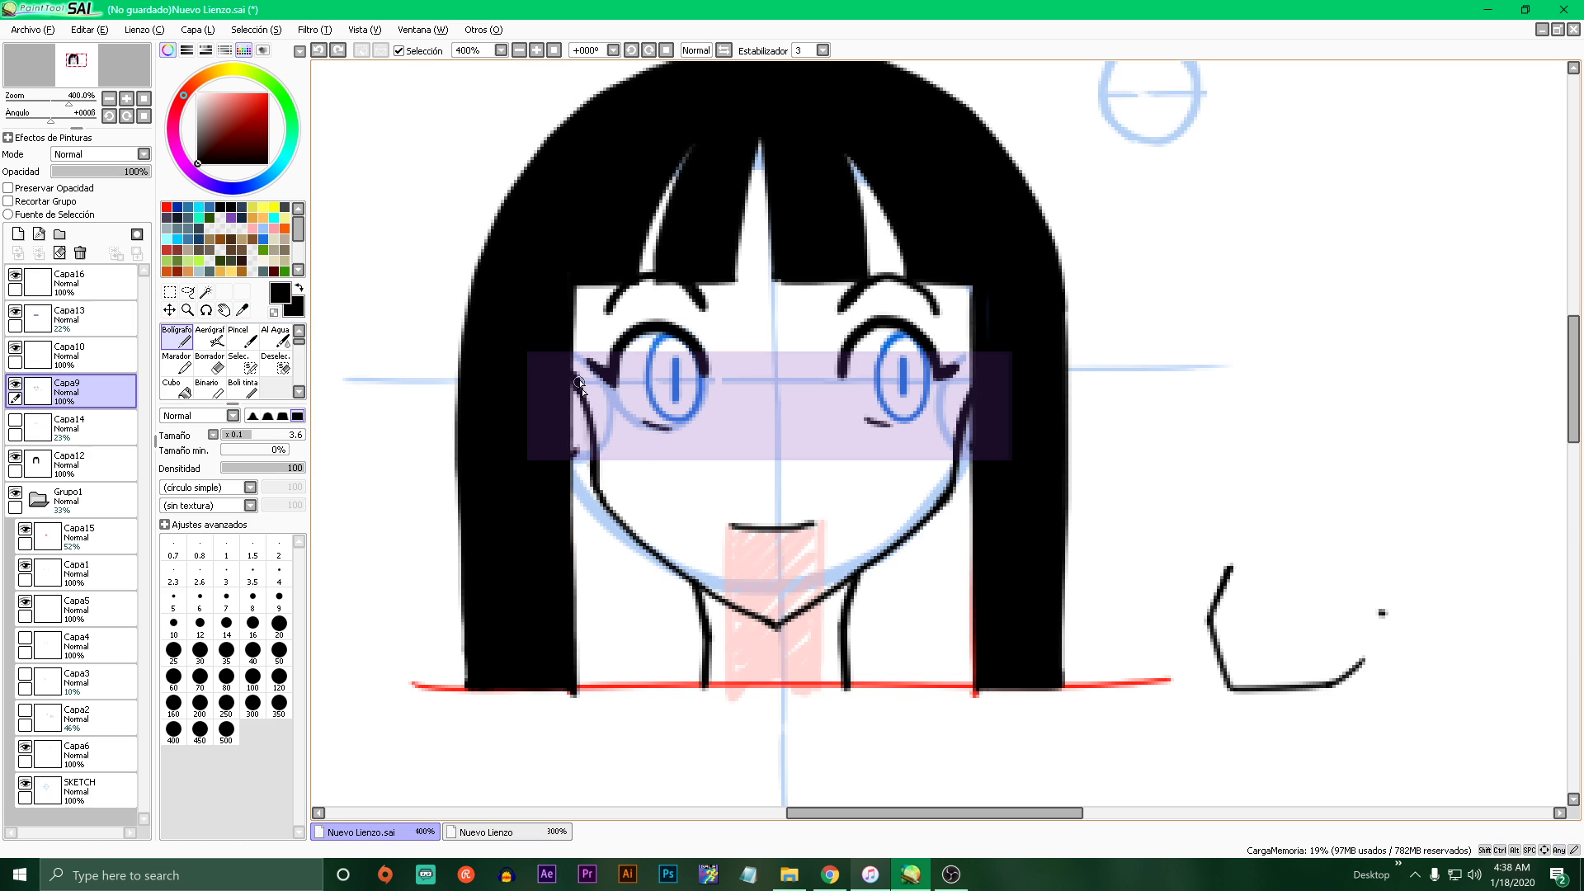
- Redraw the thick left face contour from eye level to the cheek and try trimming it with transparent colour
key("ctrl+z")
left_click_drag(575, 378, 595, 479)
left_click(274, 313)
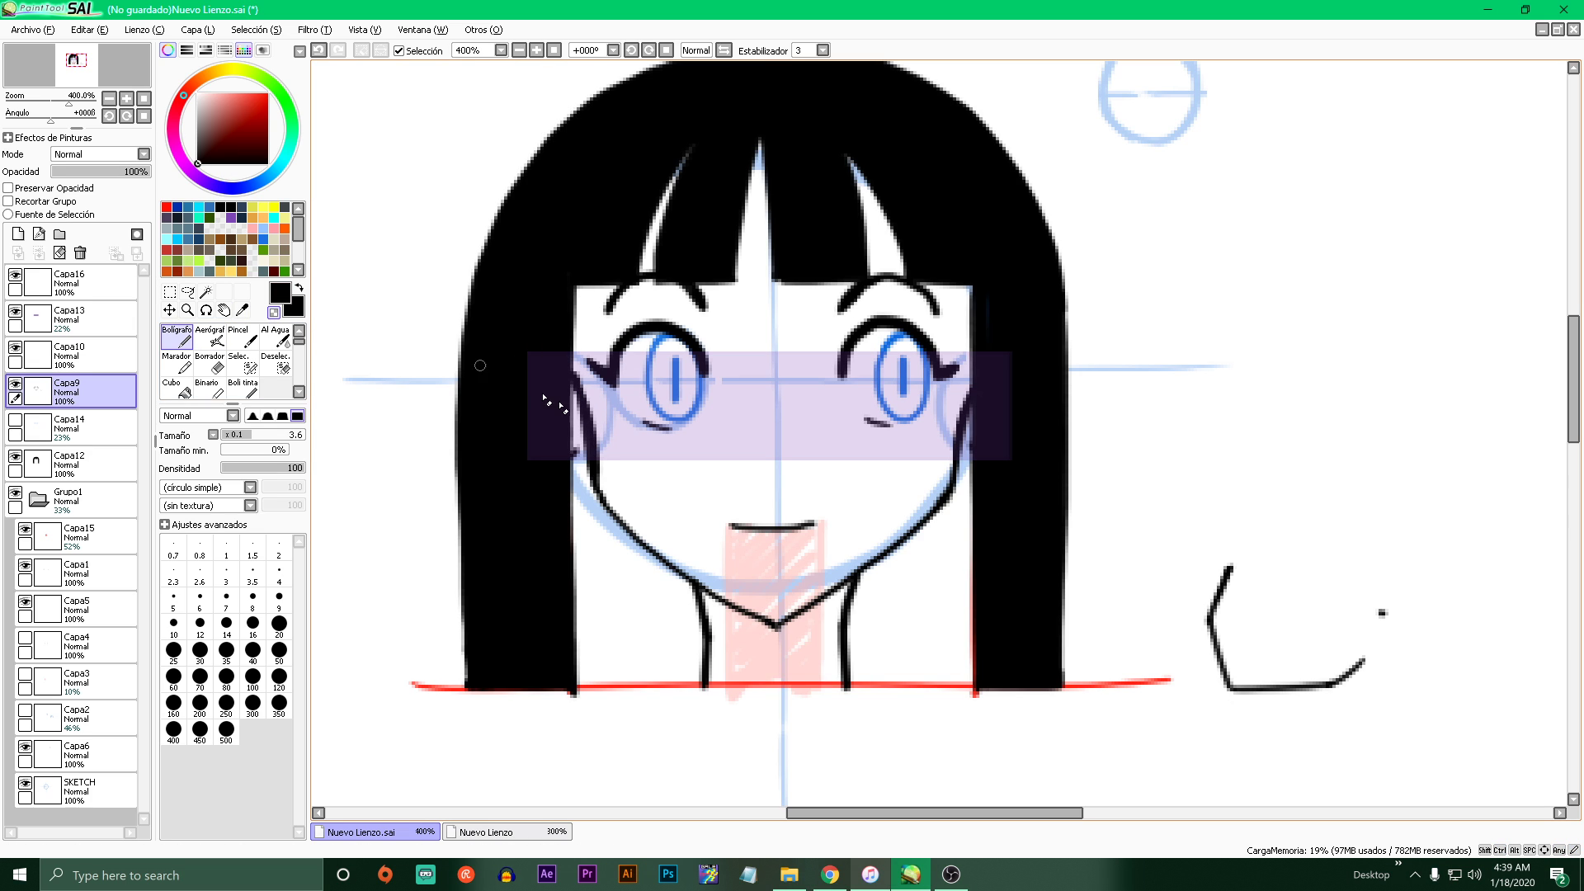
left_click_drag(581, 378, 609, 467)
key("ctrl+z")
- Thicken the jaw contour in black on both sides, from the cheeks towards the neck lines
left_click_drag(596, 476, 686, 573)
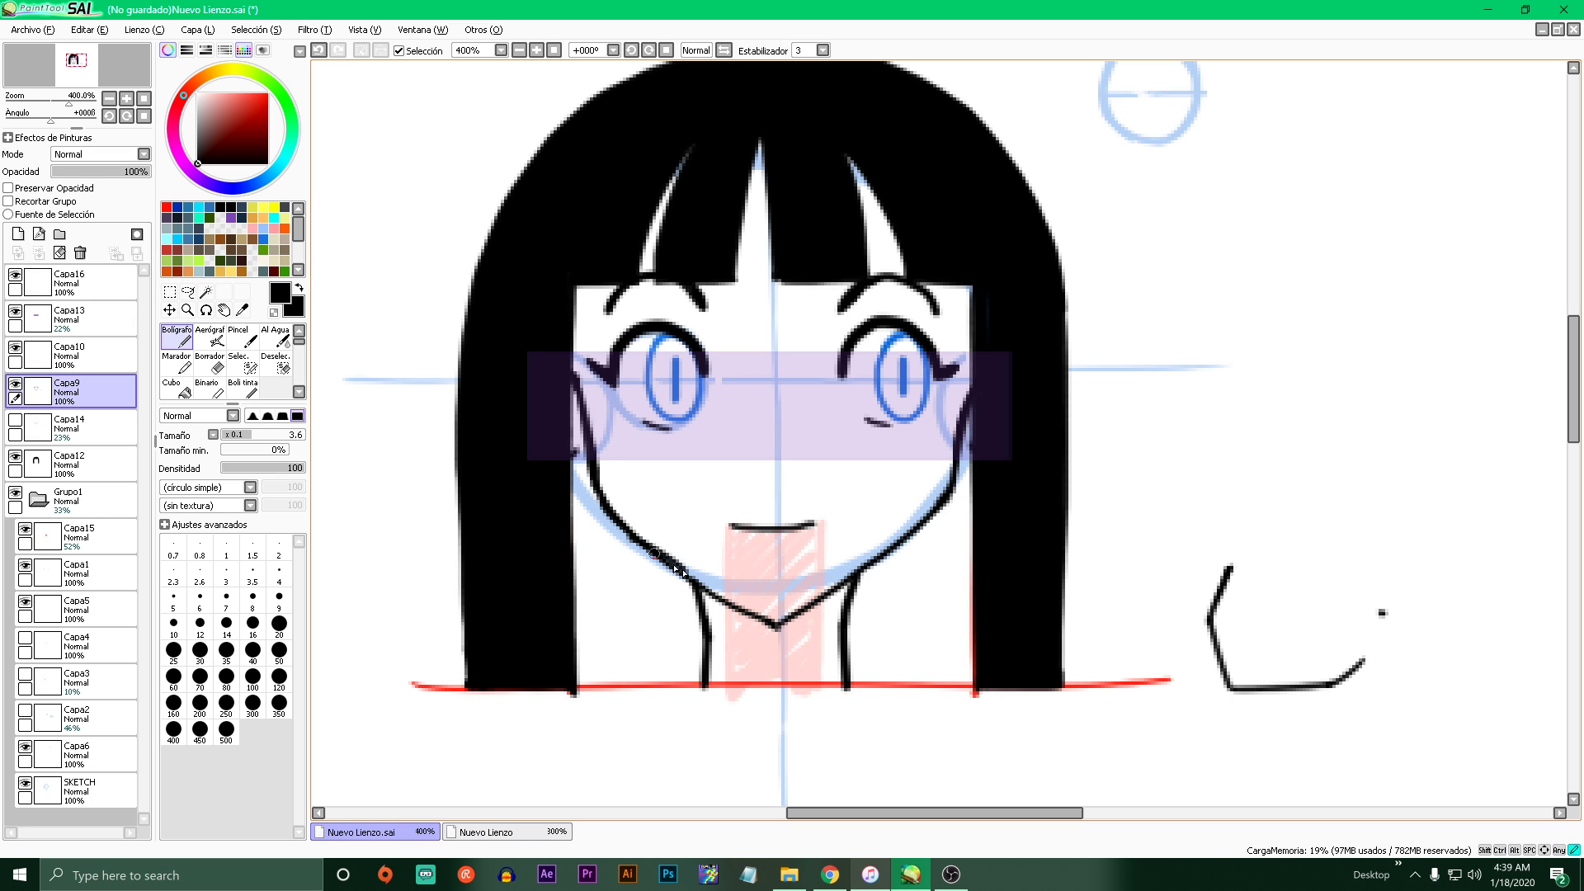
key("ctrl+z")
key("ctrl+z")
mouse_move(609, 513)
left_mouse_down()
mouse_move(767, 624)
mouse_move(904, 538)
left_mouse_up()
key("ctrl+z")
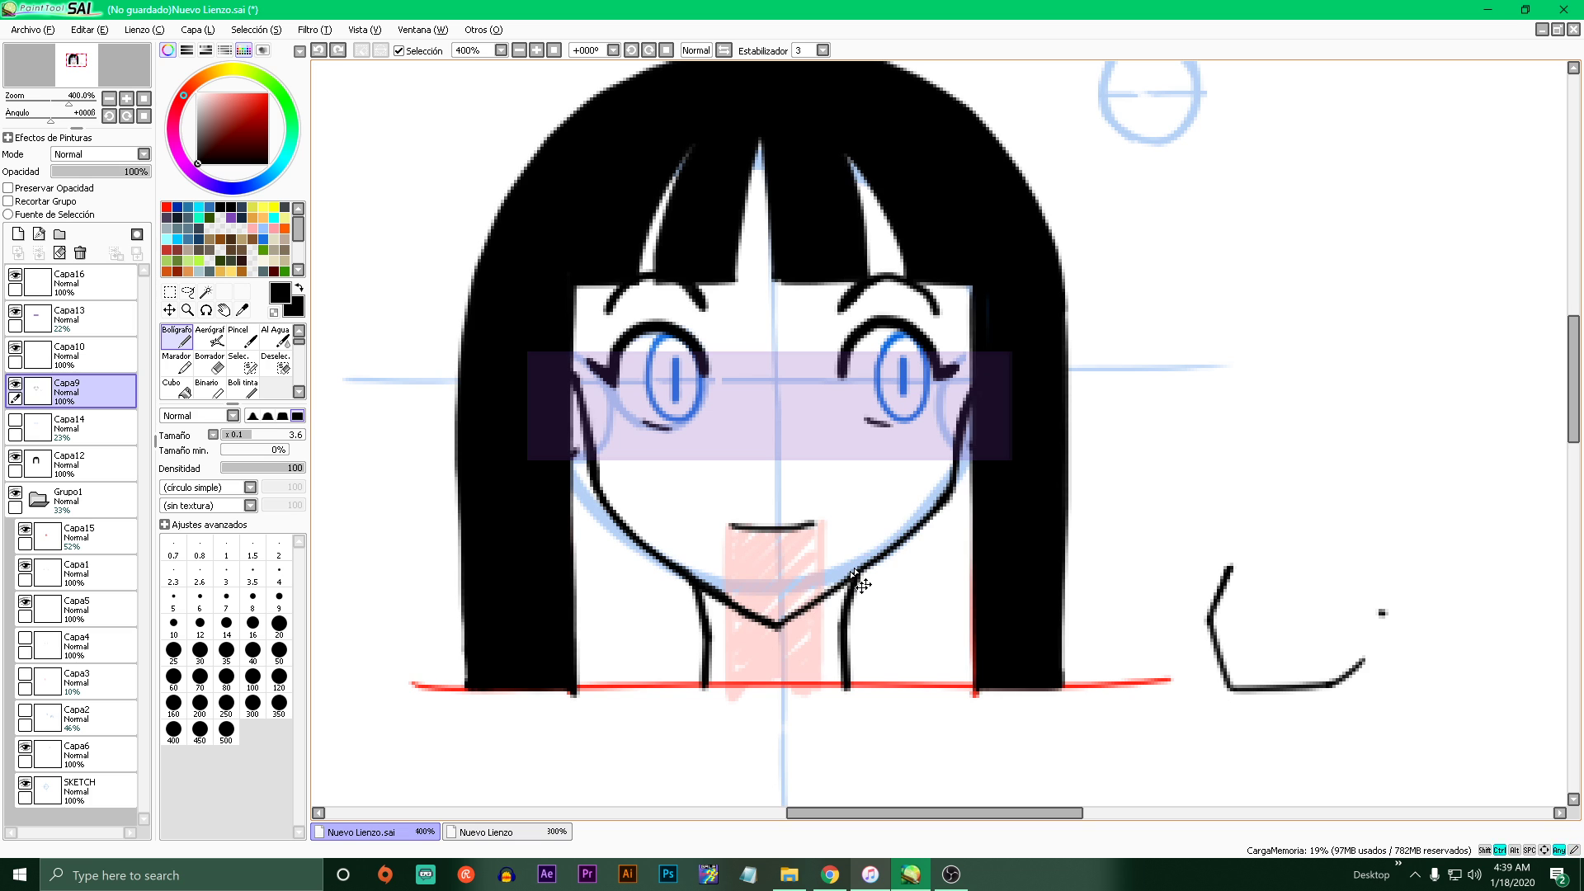
mouse_move(828, 589)
left_mouse_down()
mouse_move(954, 483)
mouse_move(923, 523)
left_mouse_up()
scroll(918, 495, "down", 2)
scroll(939, 437, "up", 3)
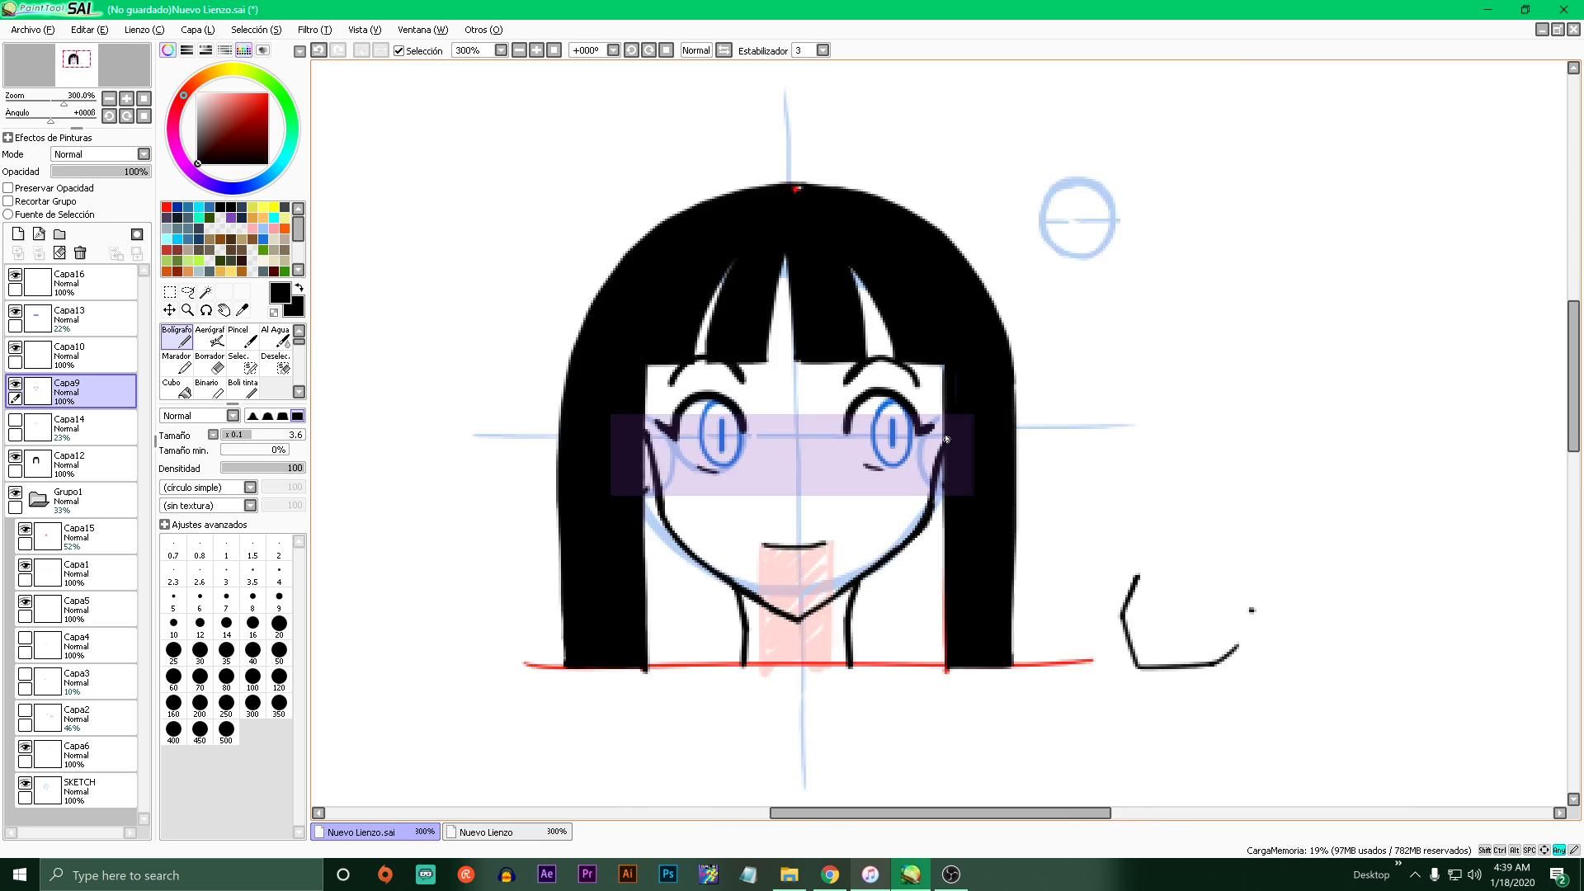
left_click_drag(855, 485, 904, 441)
key("ctrl+z")
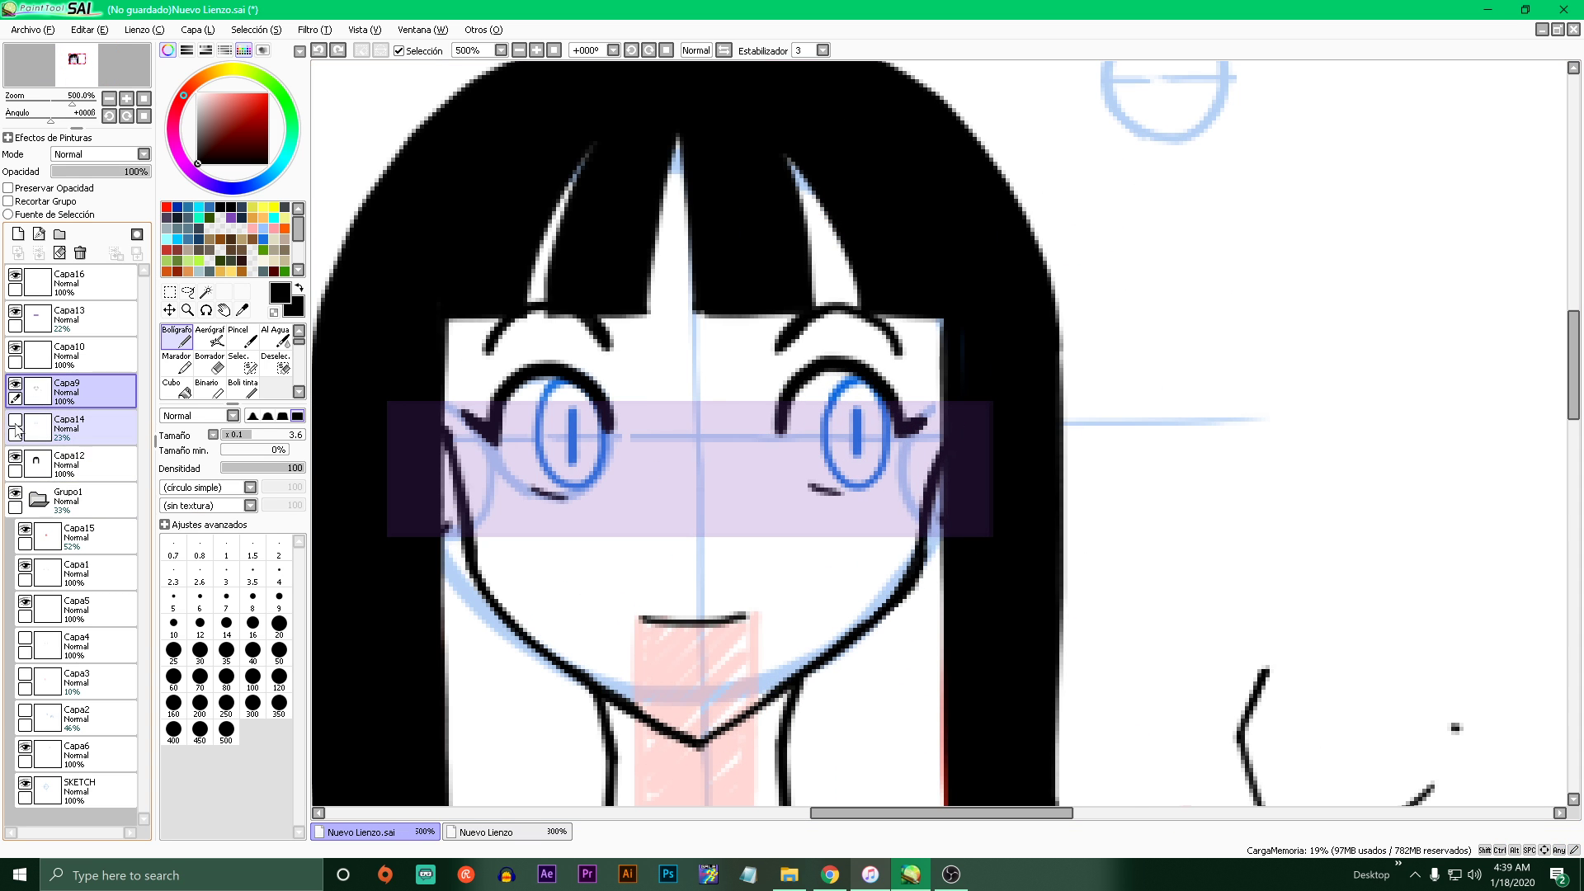
- Hide the neck guide layer Capa15 and dab black over the red mark at the top of the hair
scroll(763, 511, "down", 4)
scroll(764, 512, "up", 2)
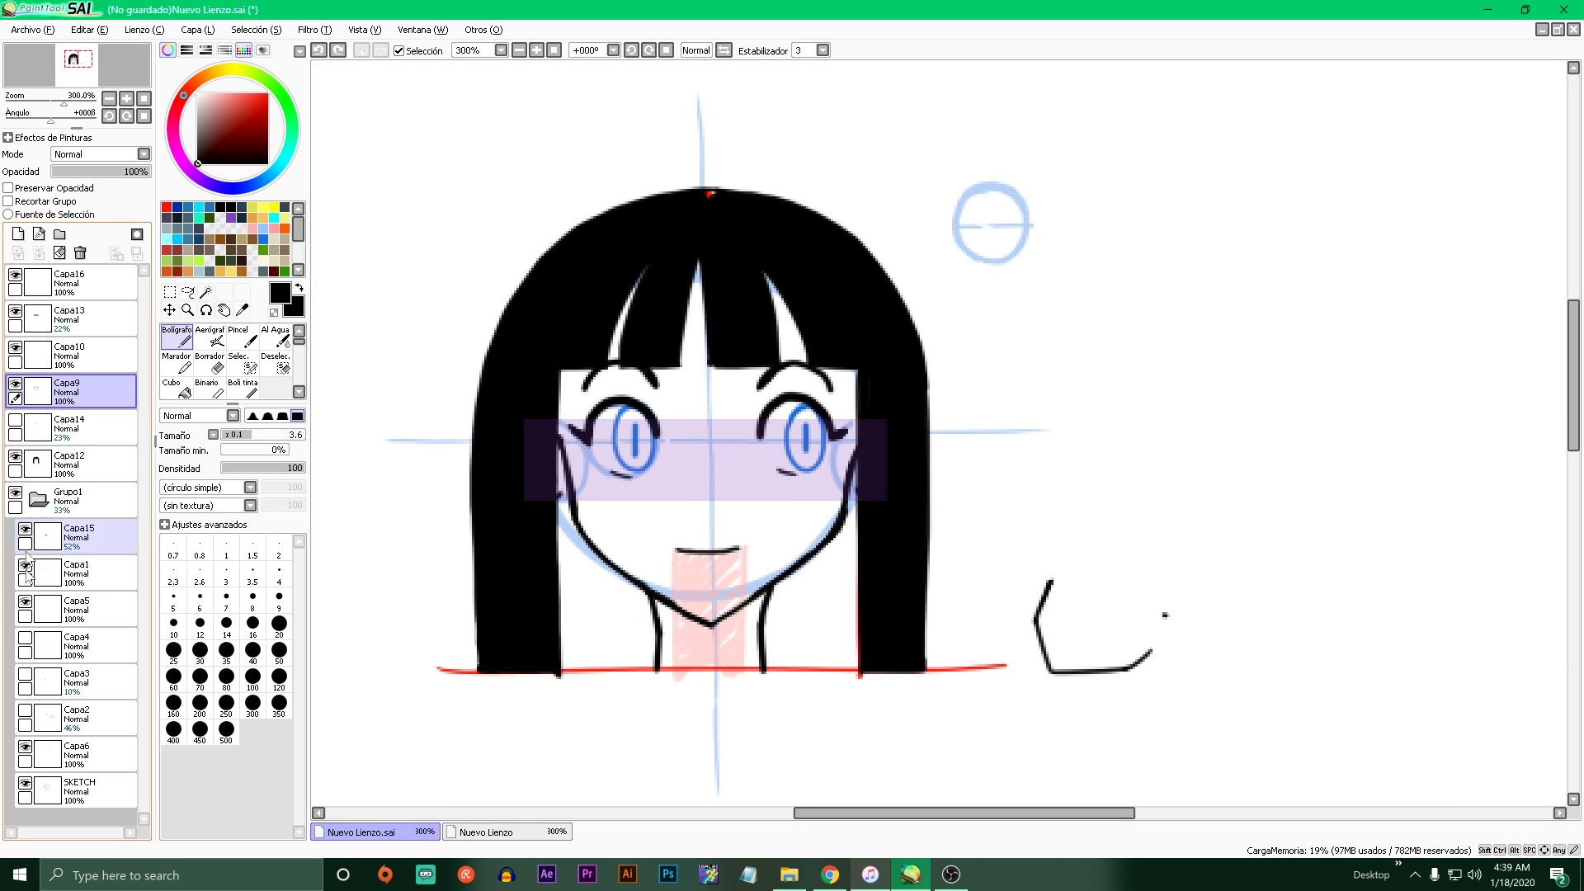
left_click(28, 531)
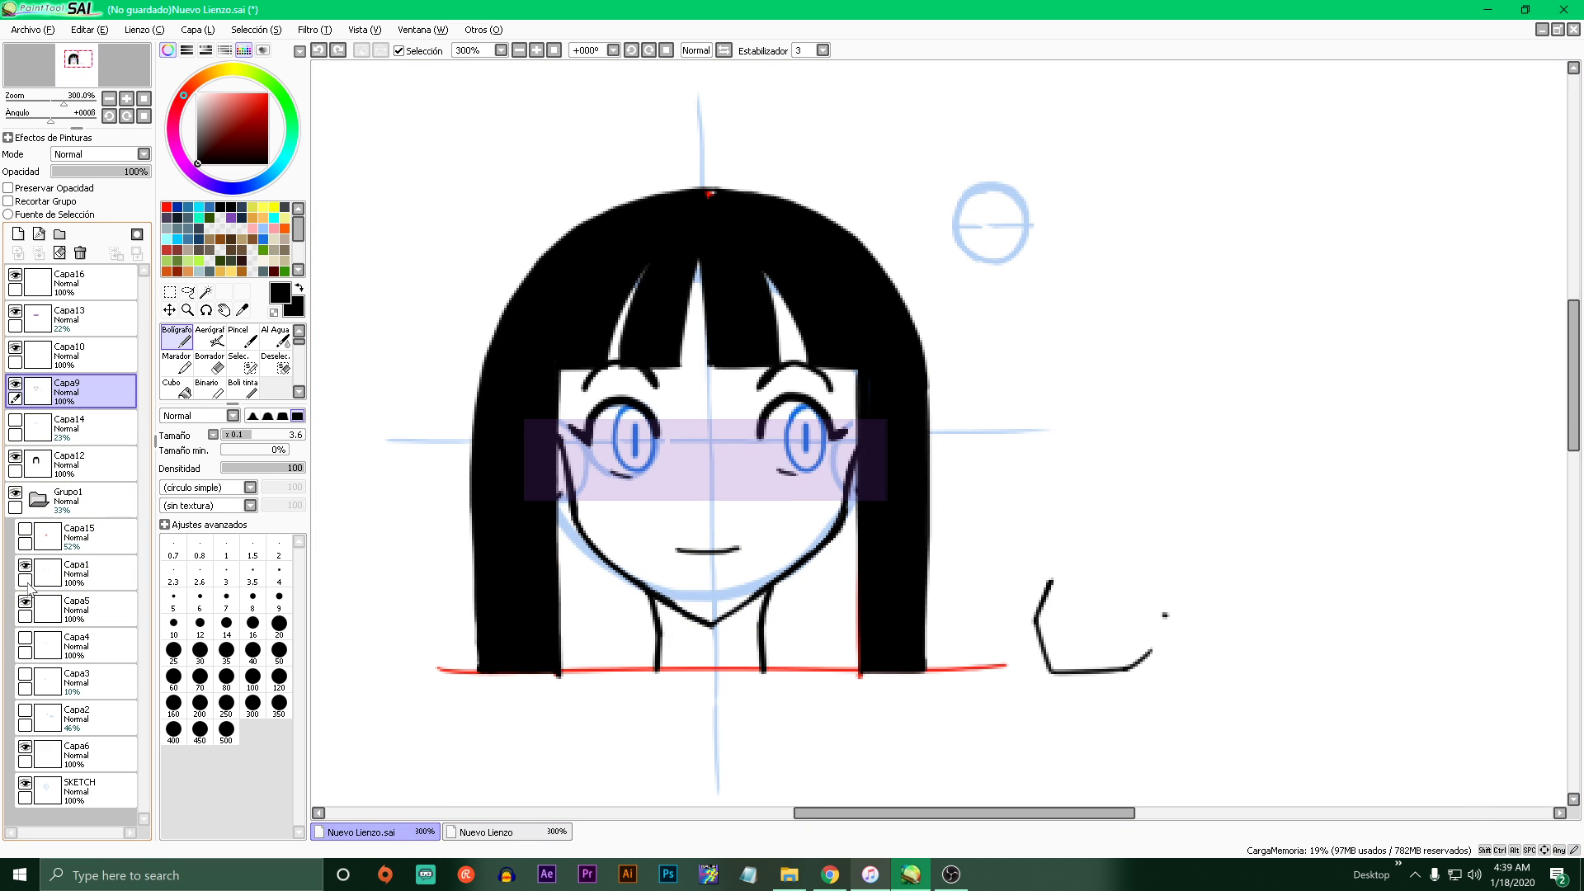
left_click_drag(713, 195, 717, 193)
left_click_drag(732, 72, 722, 231)
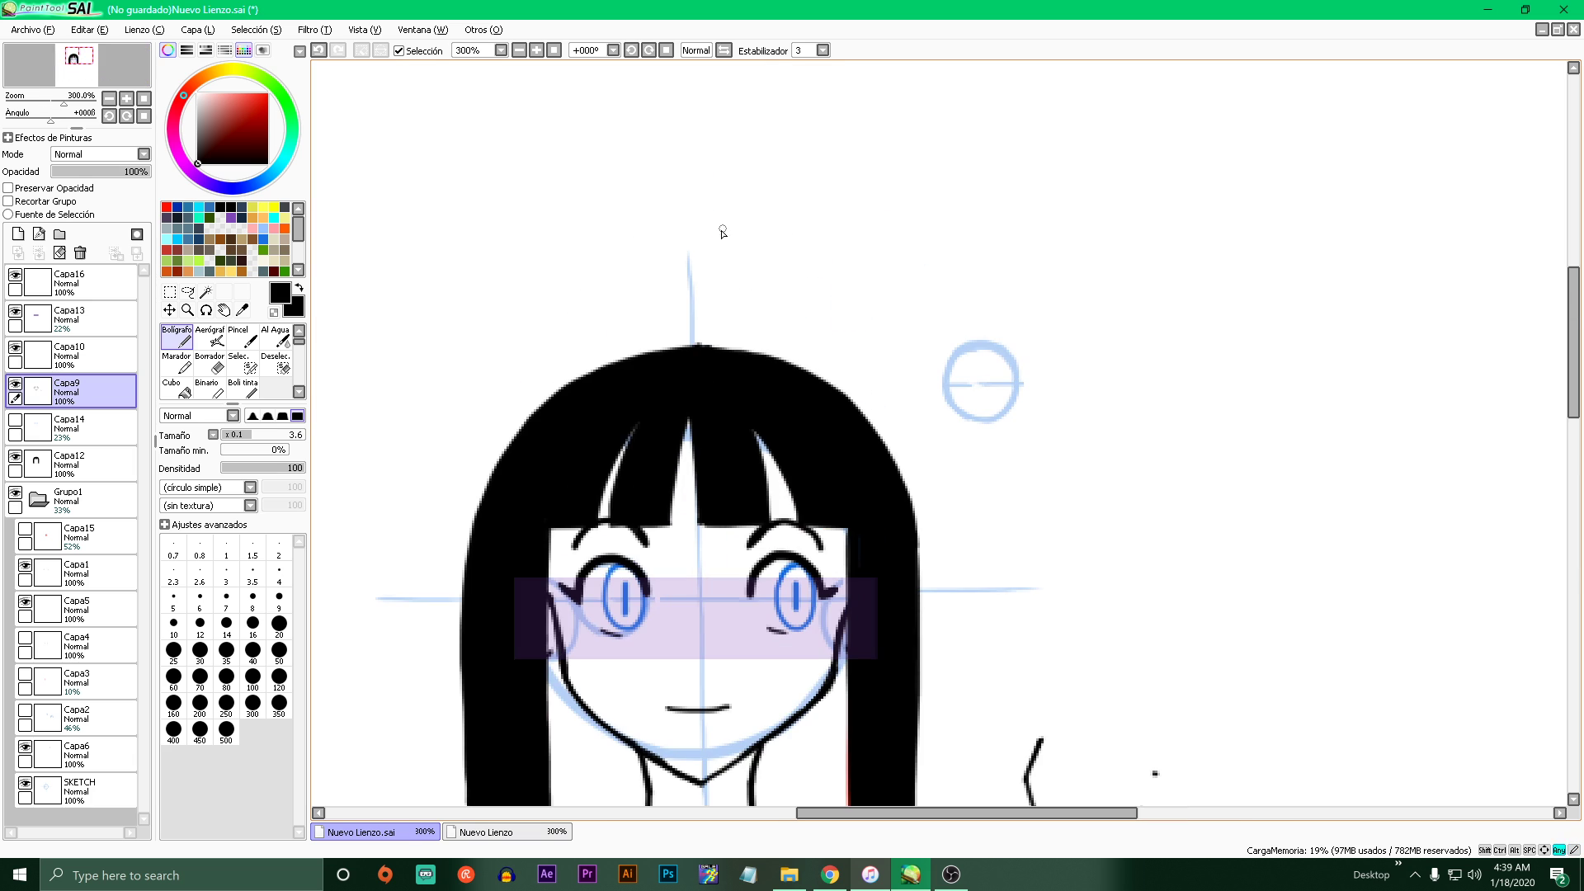
scroll(660, 288, "down", 2)
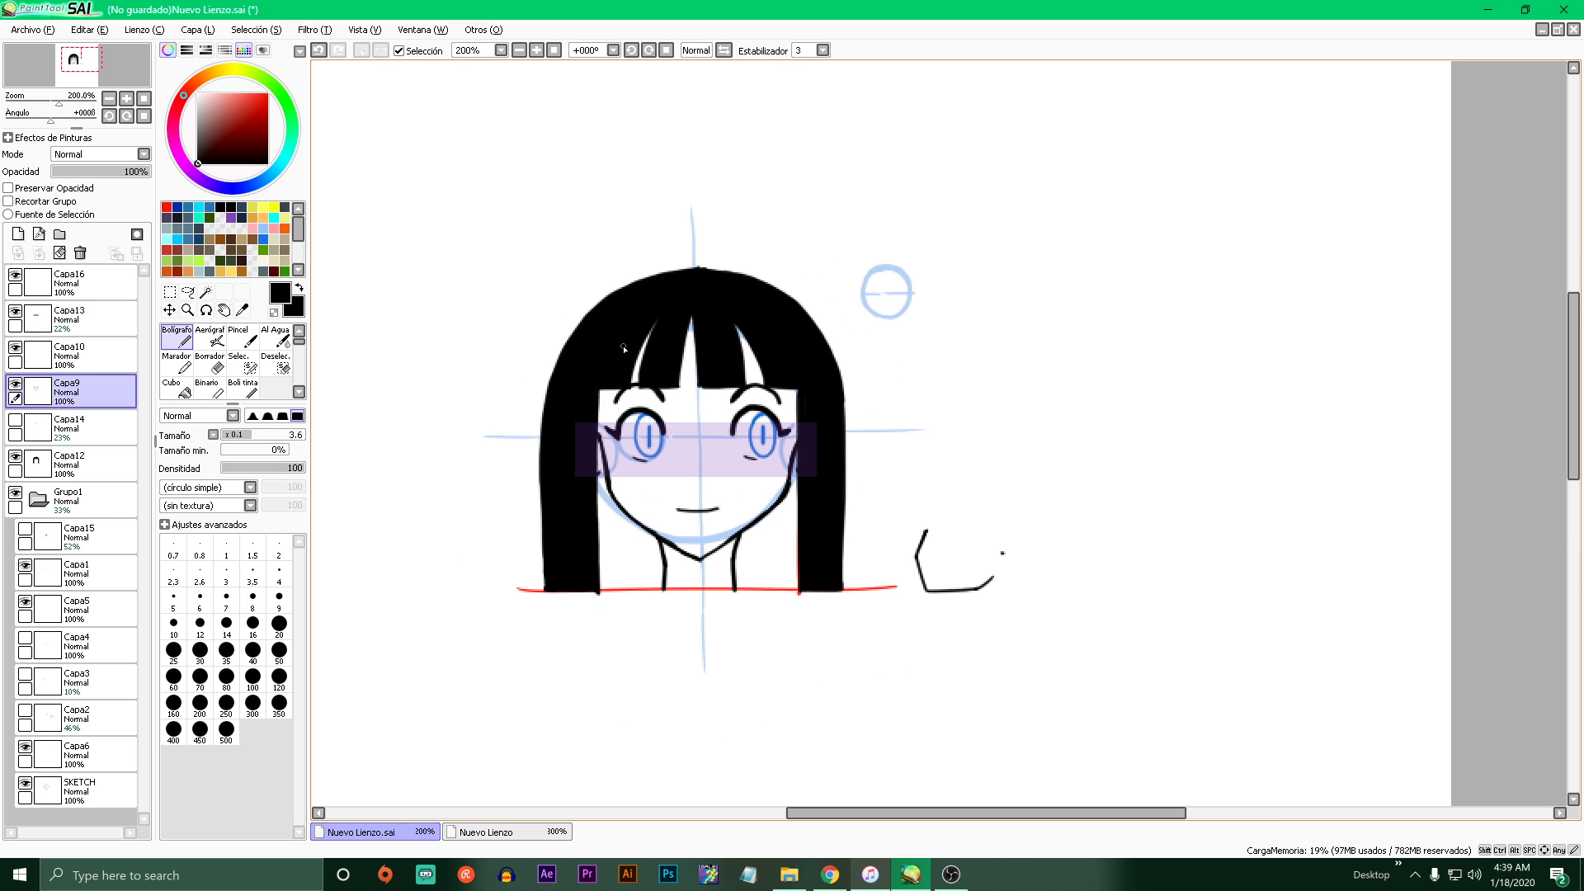
- Hide the hair layer Capa12 and check layers Capa14 and Capa15, leaving both hidden
left_click(15, 456)
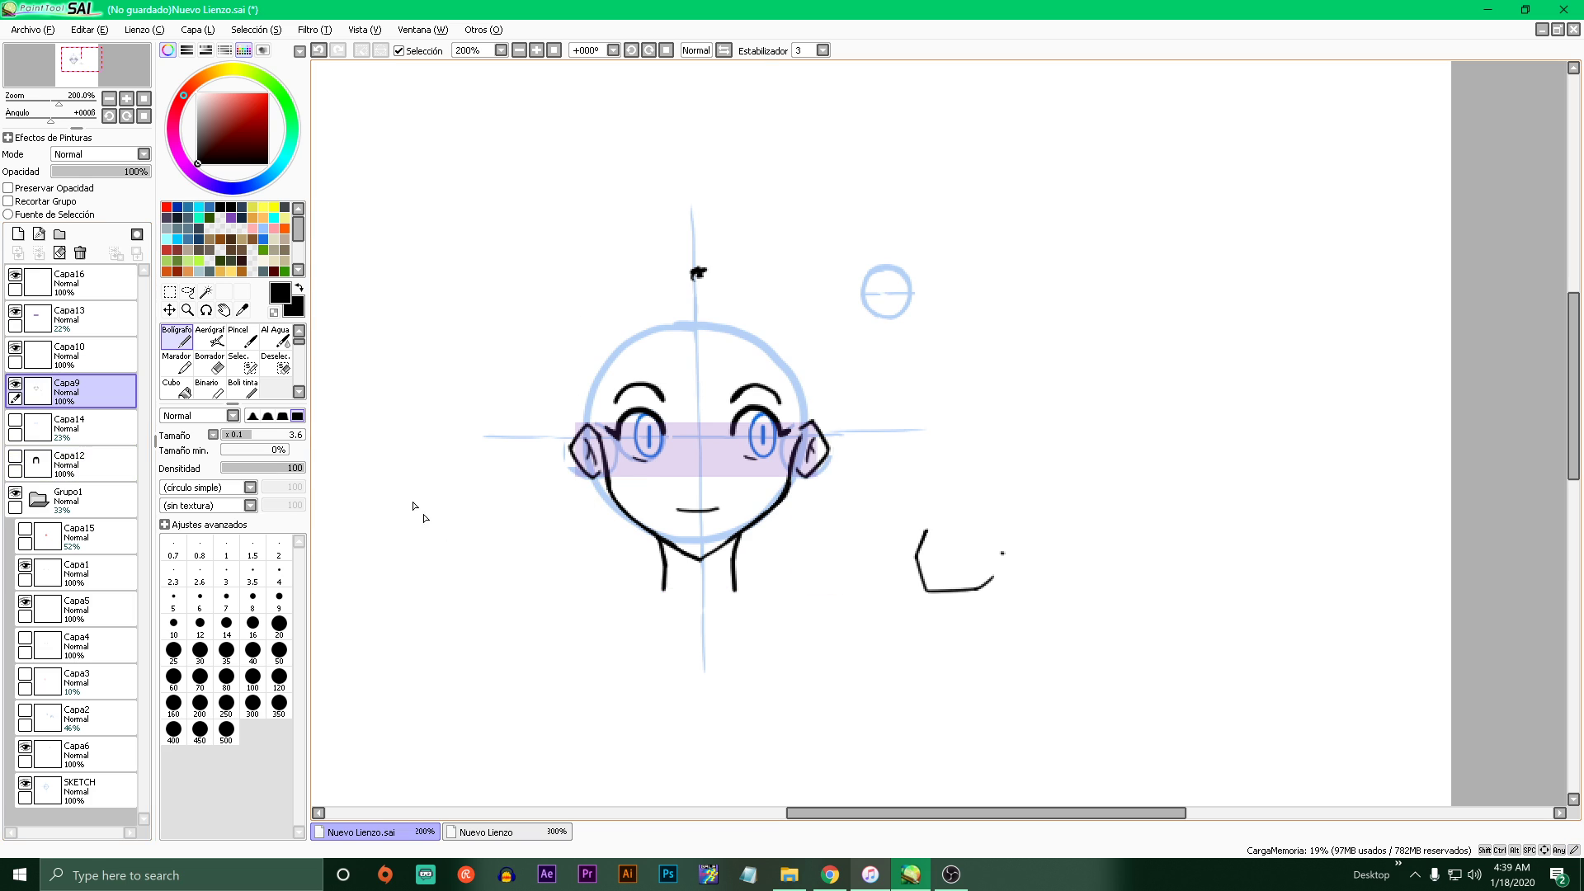
left_click(15, 421)
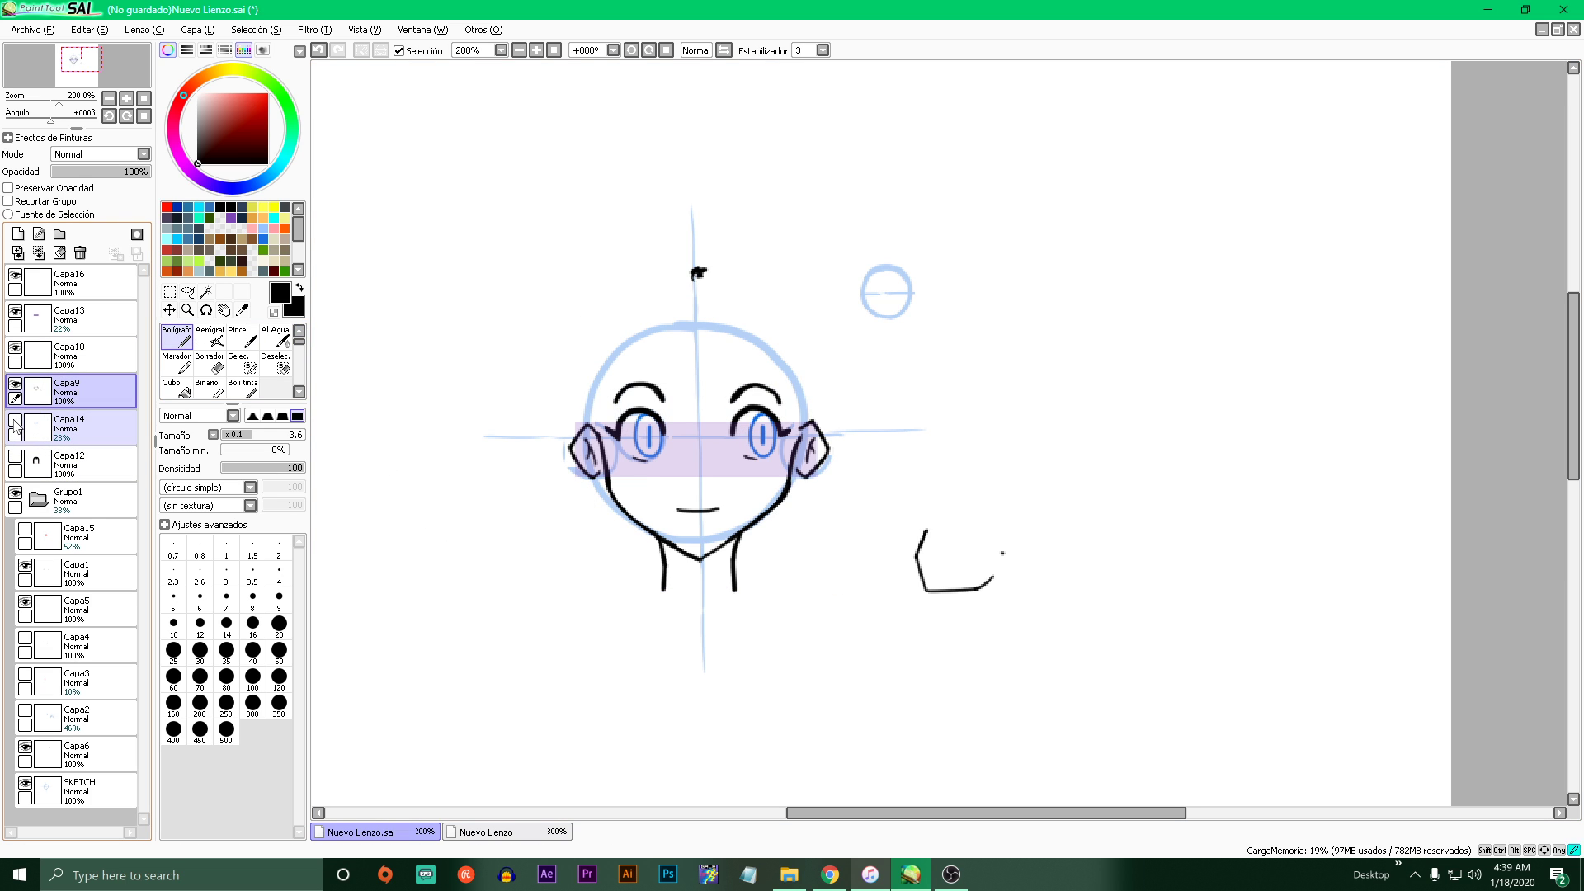
left_click(15, 420)
left_click(25, 529)
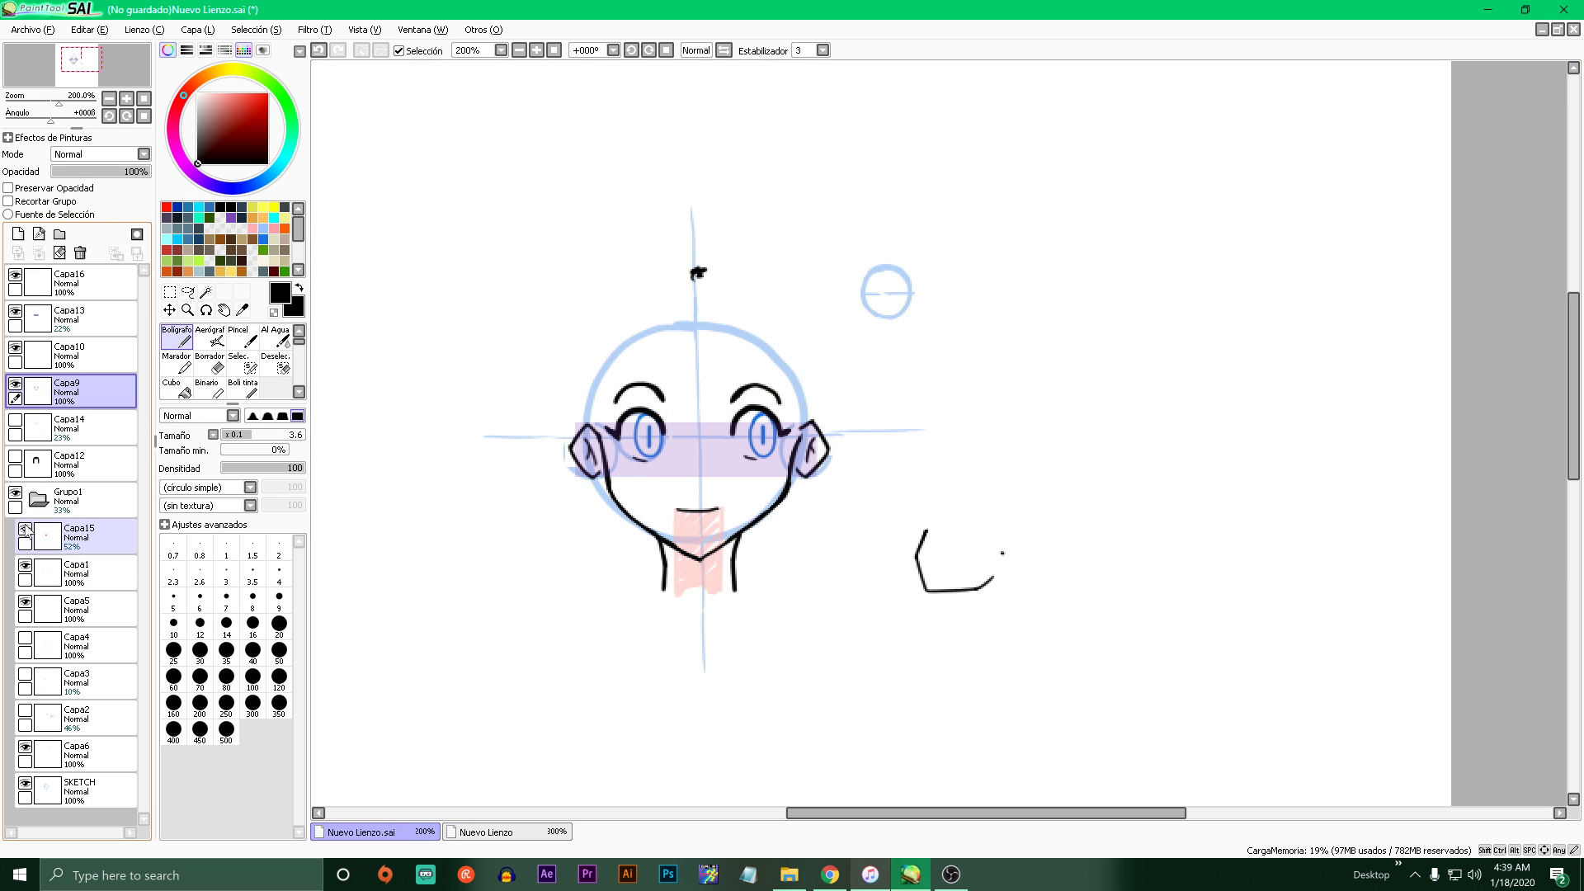
left_click(25, 529)
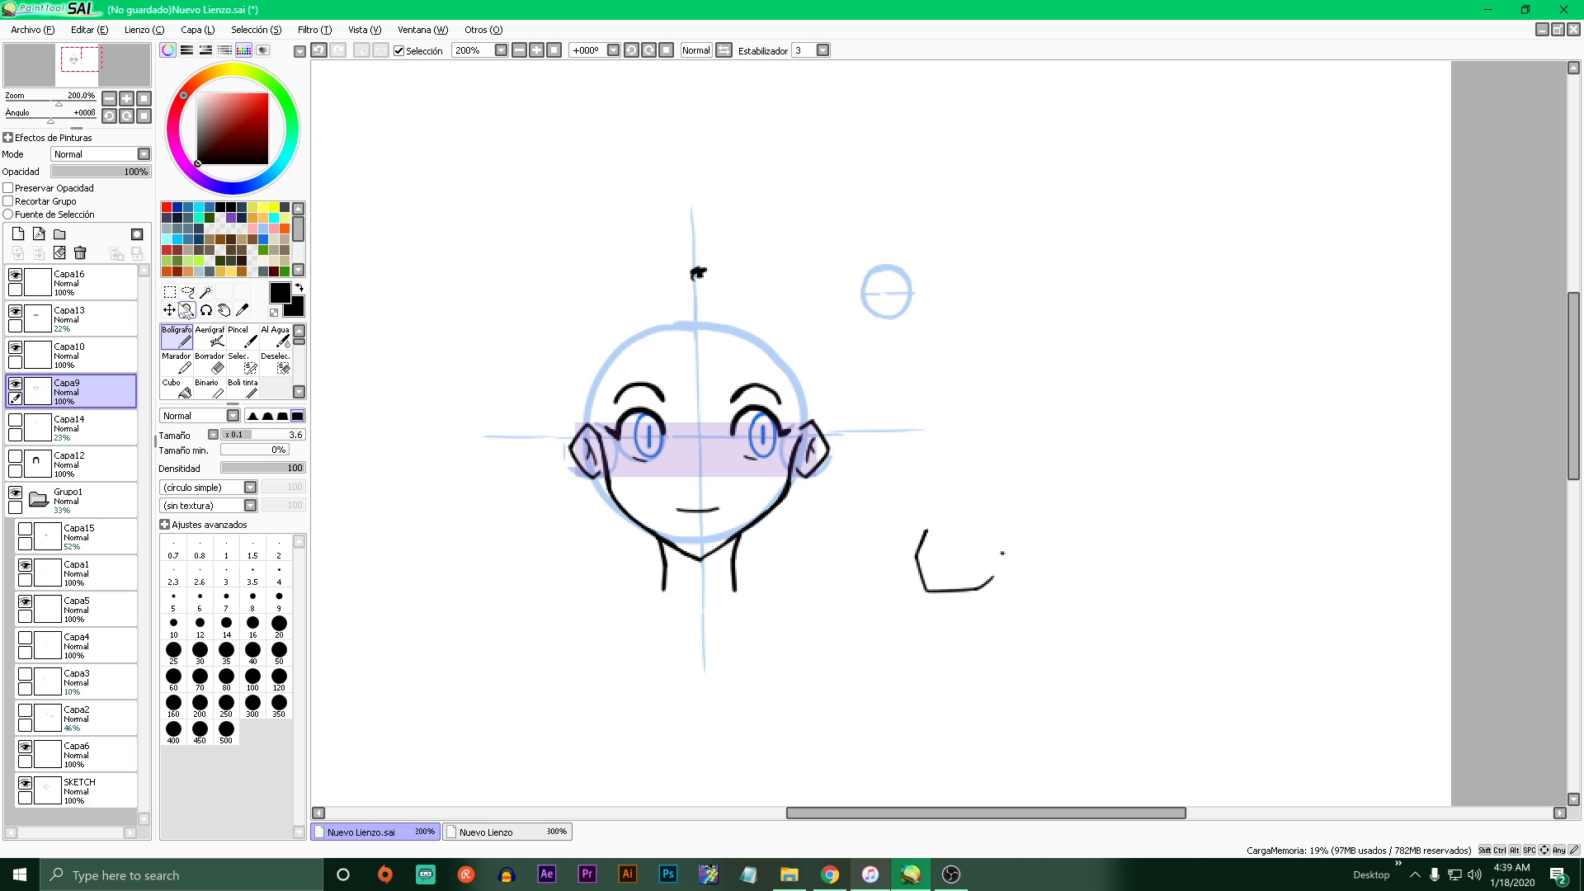
- Draw a blue hair-volume arc above the head circle, from the centre line to both ears, and make layer Capa16 active
left_click(263, 238)
scroll(663, 312, "up", 4)
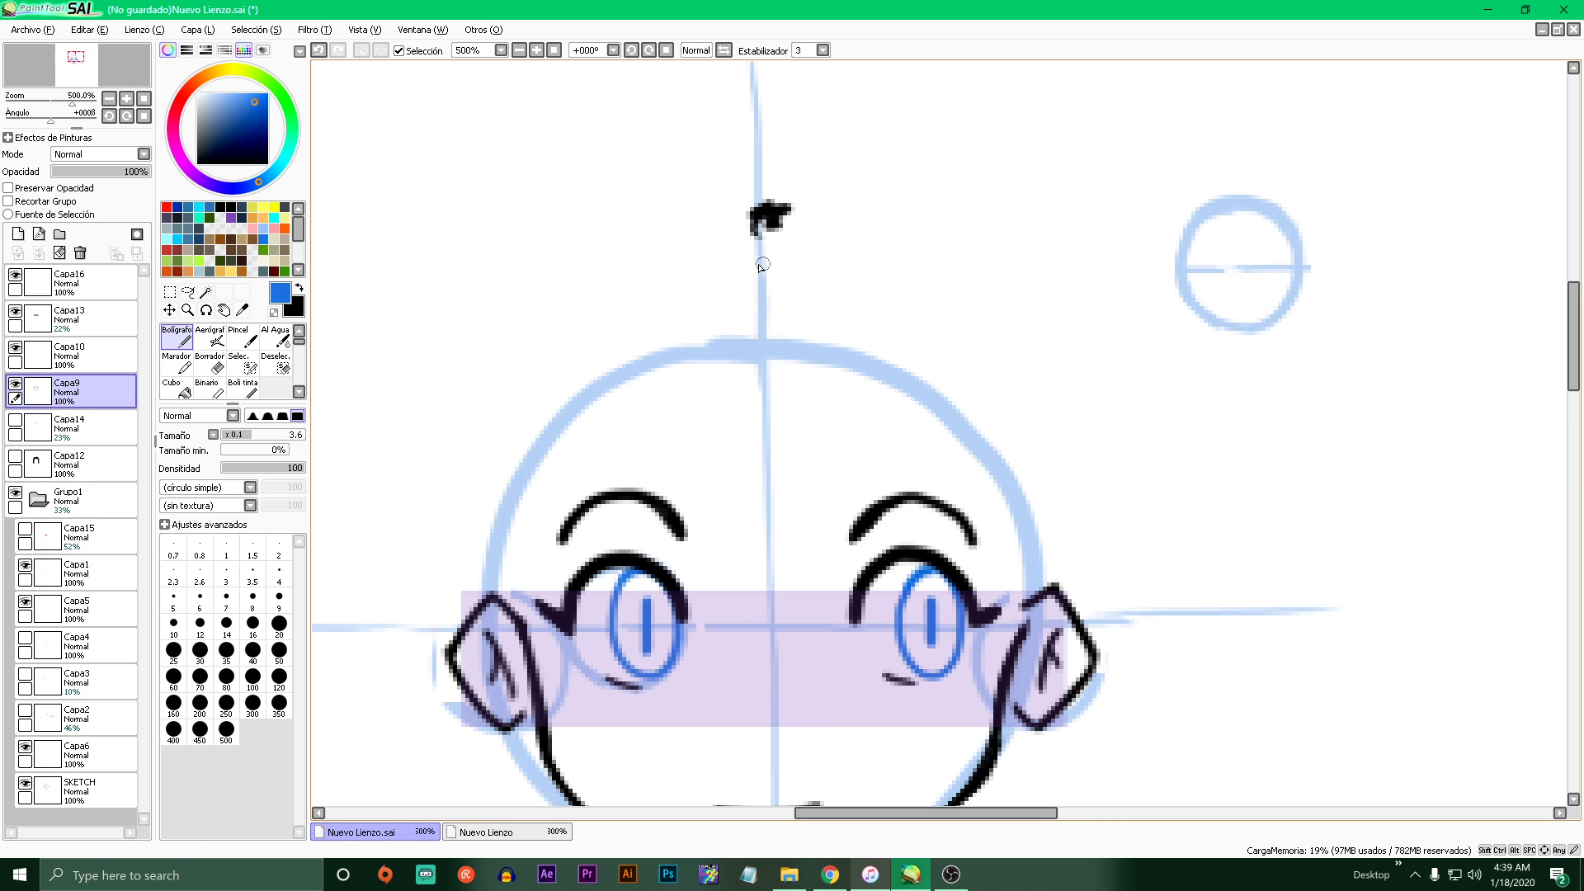
mouse_move(778, 263)
left_mouse_down()
mouse_move(658, 279)
mouse_move(547, 404)
mouse_move(541, 541)
left_mouse_up()
scroll(760, 271, "down", 1)
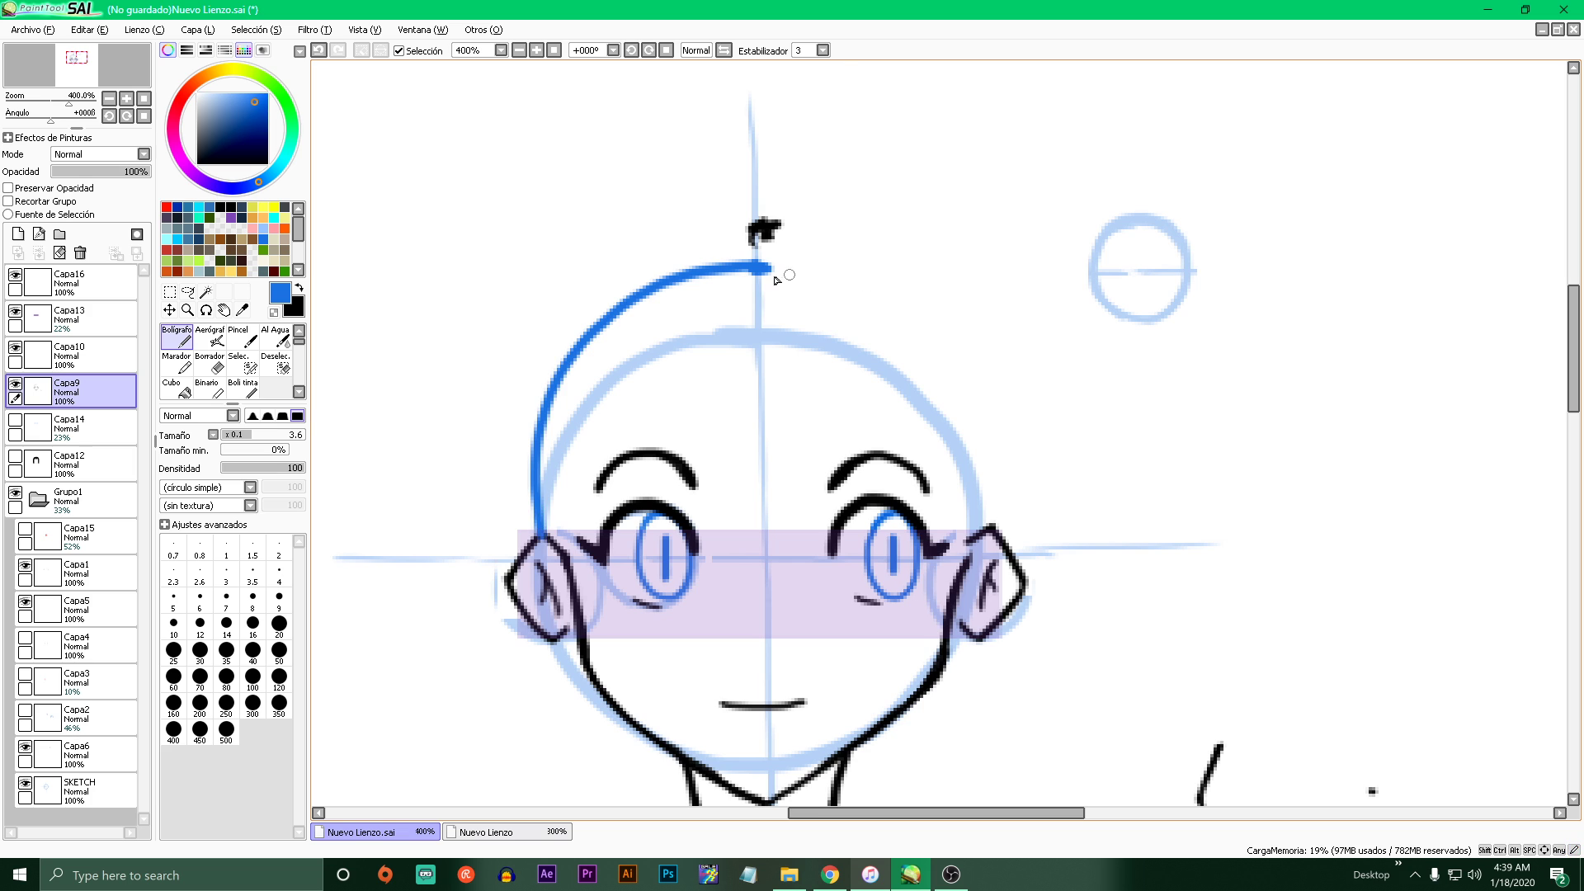
mouse_move(760, 266)
left_mouse_down()
mouse_move(837, 268)
mouse_move(978, 380)
mouse_move(986, 405)
left_mouse_up()
key("ctrl+z")
mouse_move(760, 266)
left_mouse_down()
mouse_move(908, 316)
mouse_move(973, 421)
mouse_move(986, 535)
mouse_move(935, 498)
left_mouse_up()
scroll(986, 535, "down", 1)
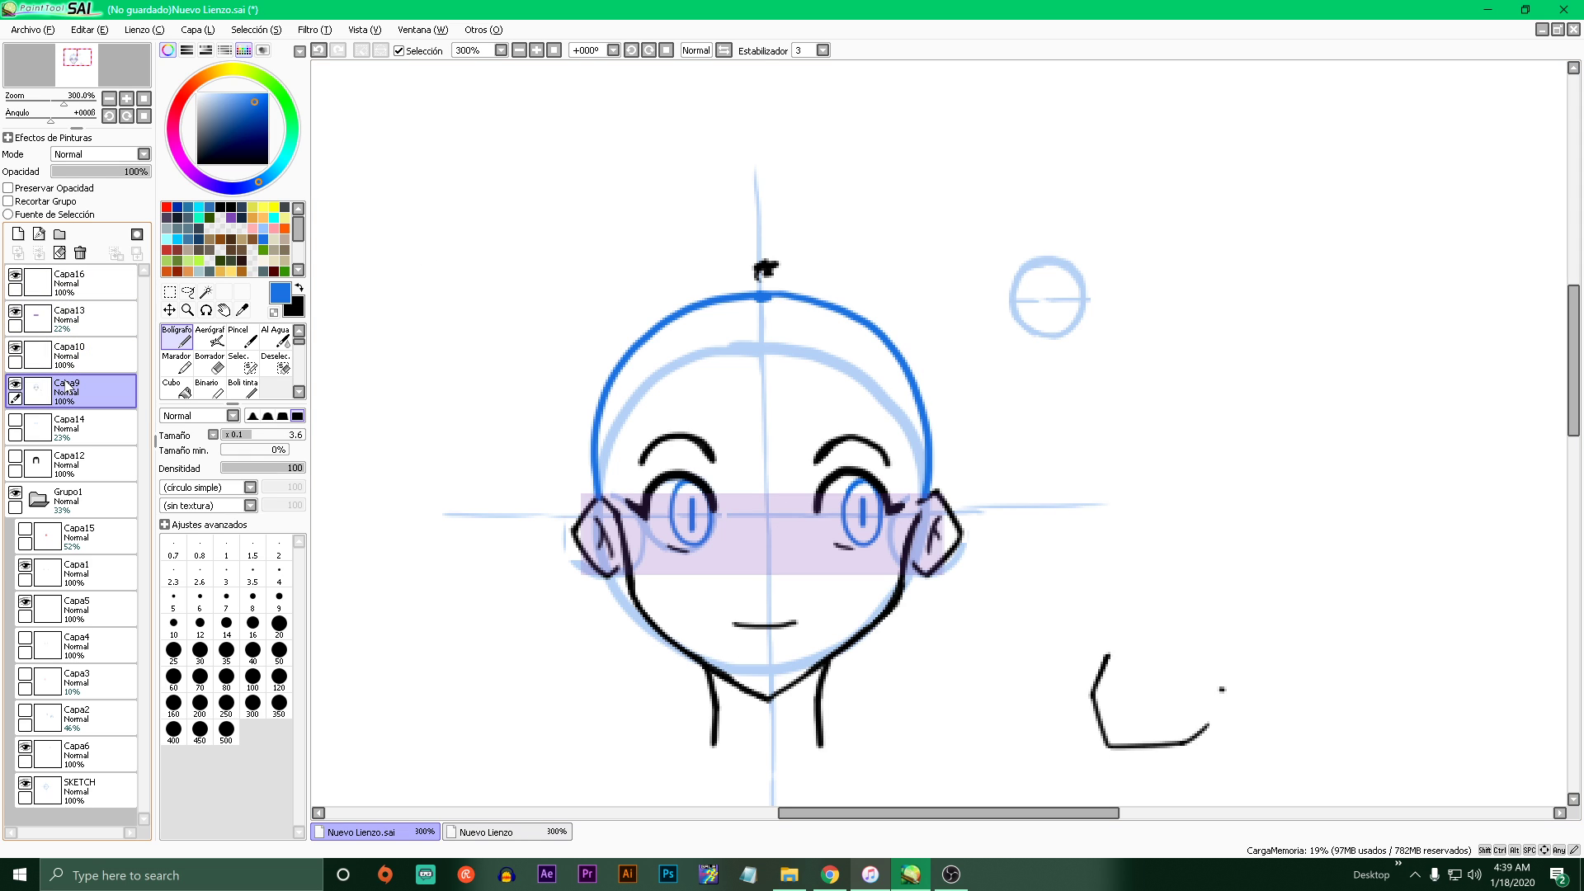
left_click(74, 279)
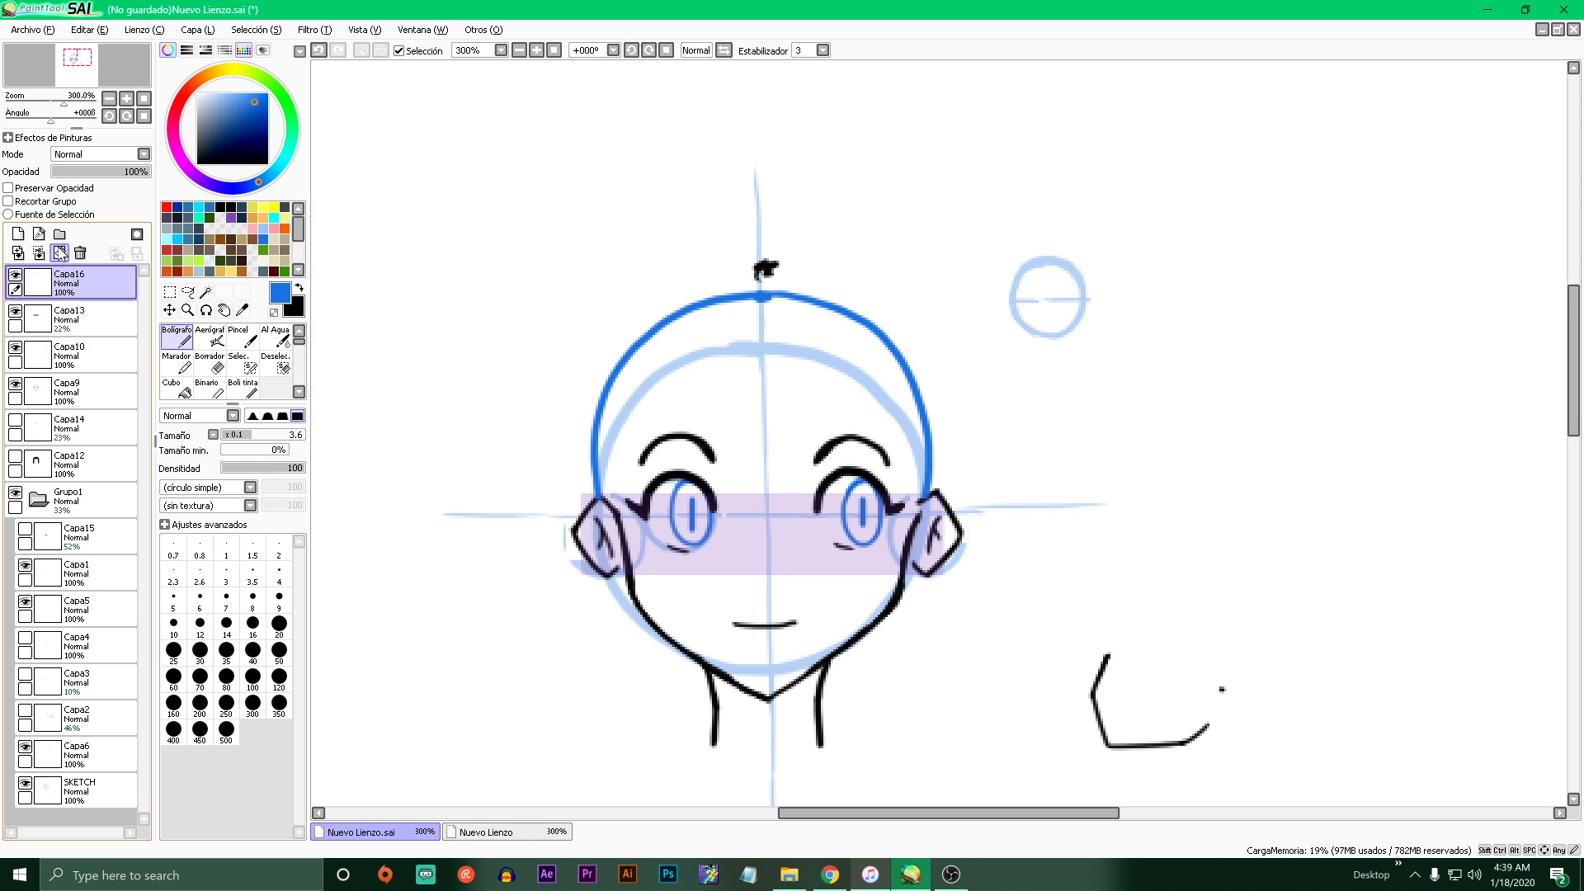
- Create a layer group at the top of the stack, move Capa16, Capa13, Capa10, Capa9, Capa14 and Capa12 into it, and collapse it
left_click(59, 234)
left_click_drag(79, 314, 78, 286)
left_click_drag(81, 350, 82, 325)
left_click_drag(86, 387, 87, 361)
left_click_drag(92, 425, 94, 398)
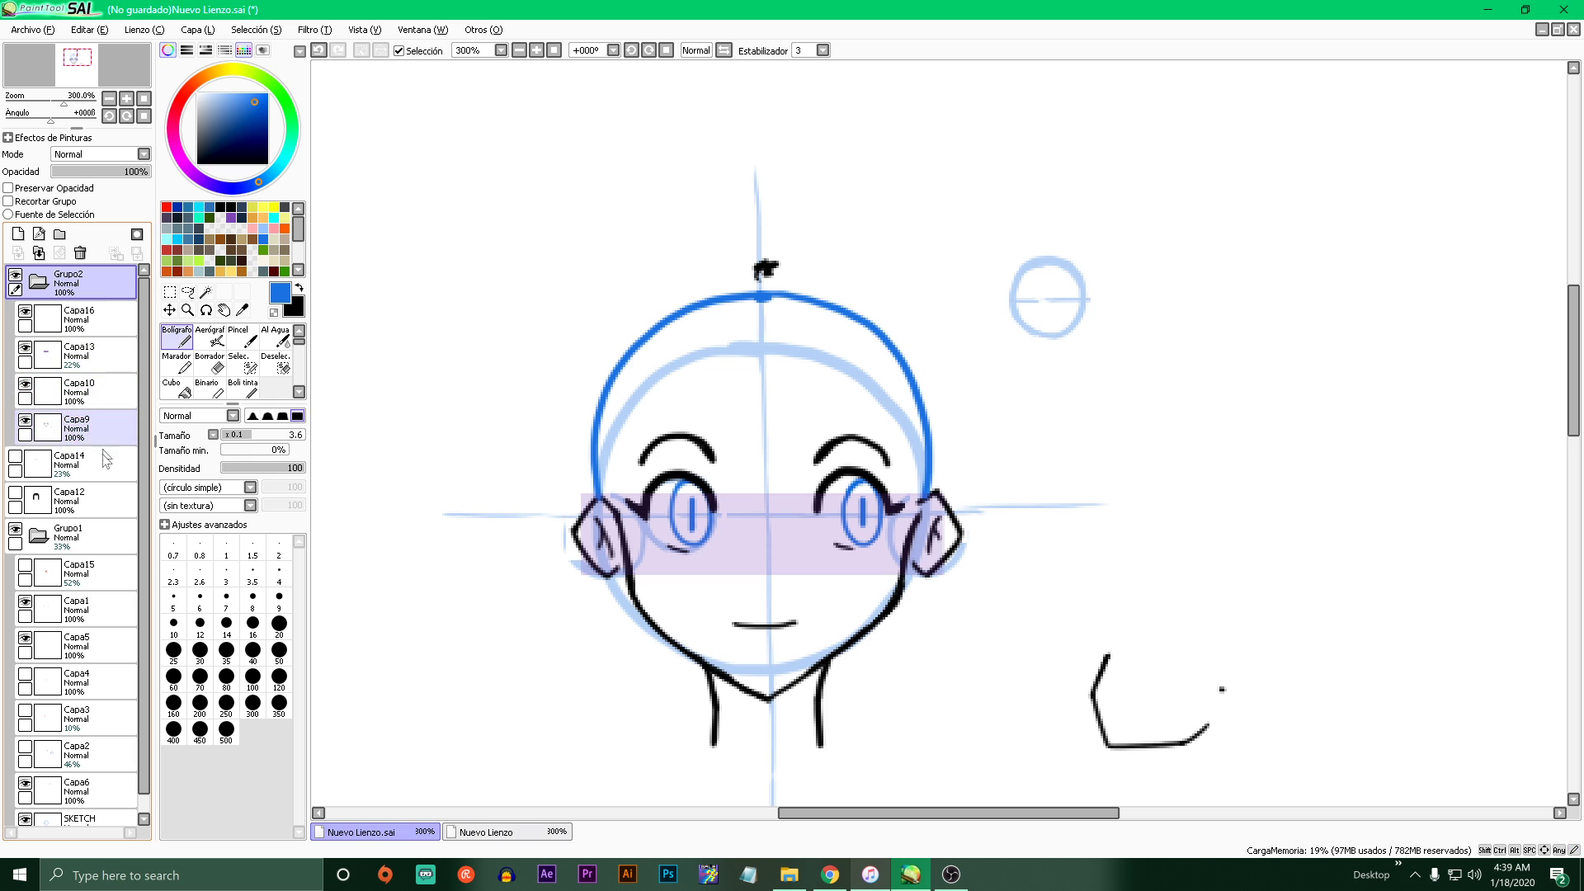
left_click_drag(104, 462, 103, 435)
left_click_drag(105, 490, 105, 468)
left_click(40, 282)
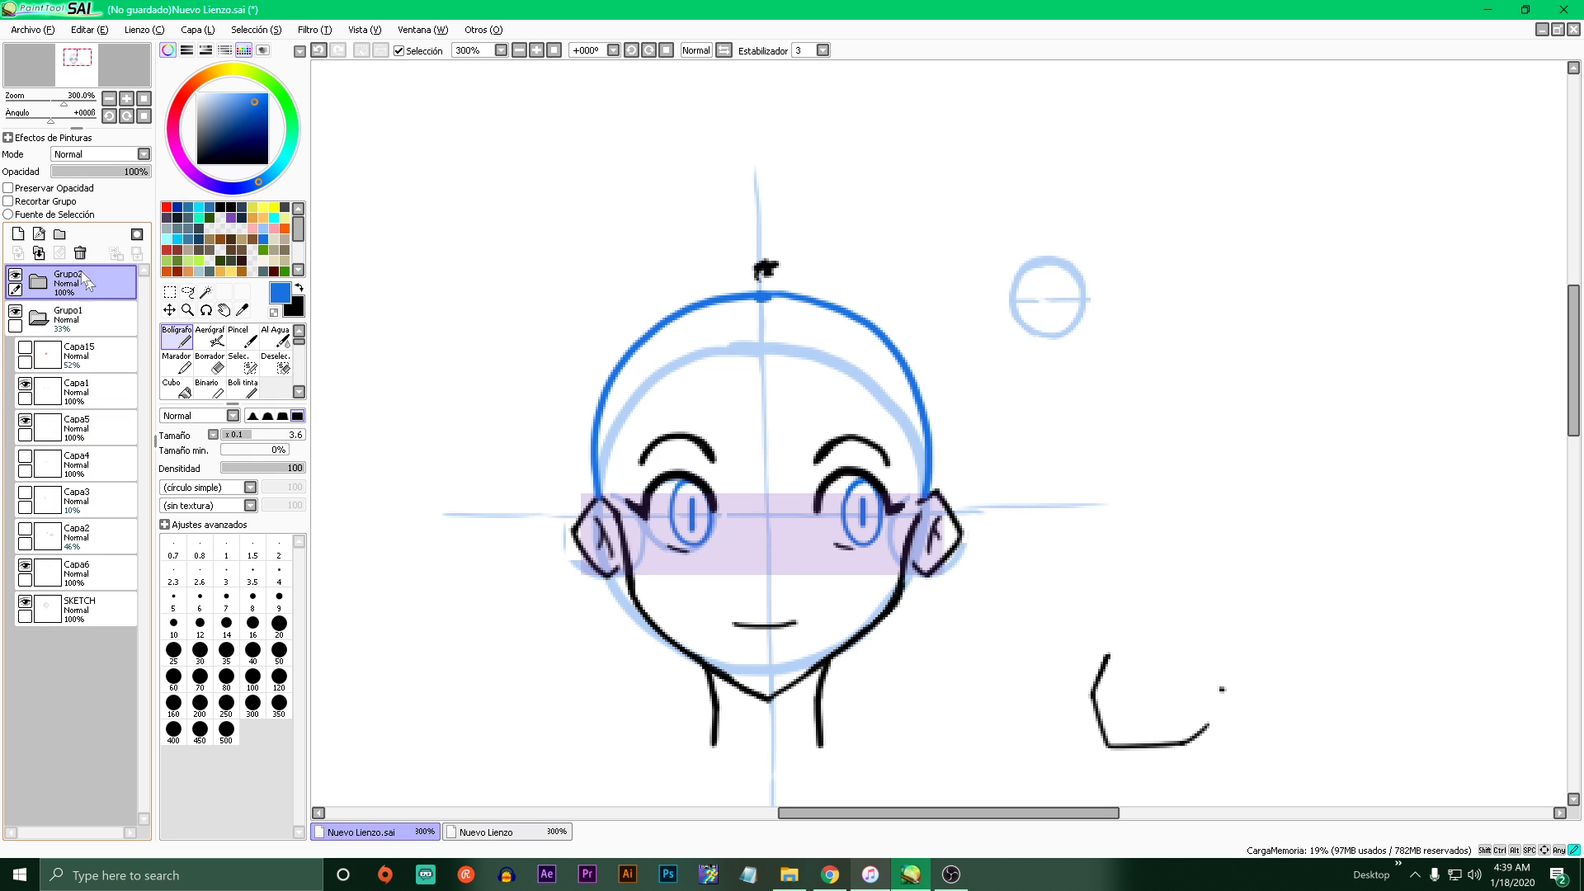
- Add a new layer above the collapsed group, lower the group's opacity to 31%, and make the new layer active
left_click(20, 233)
left_click(90, 318)
left_click(82, 172)
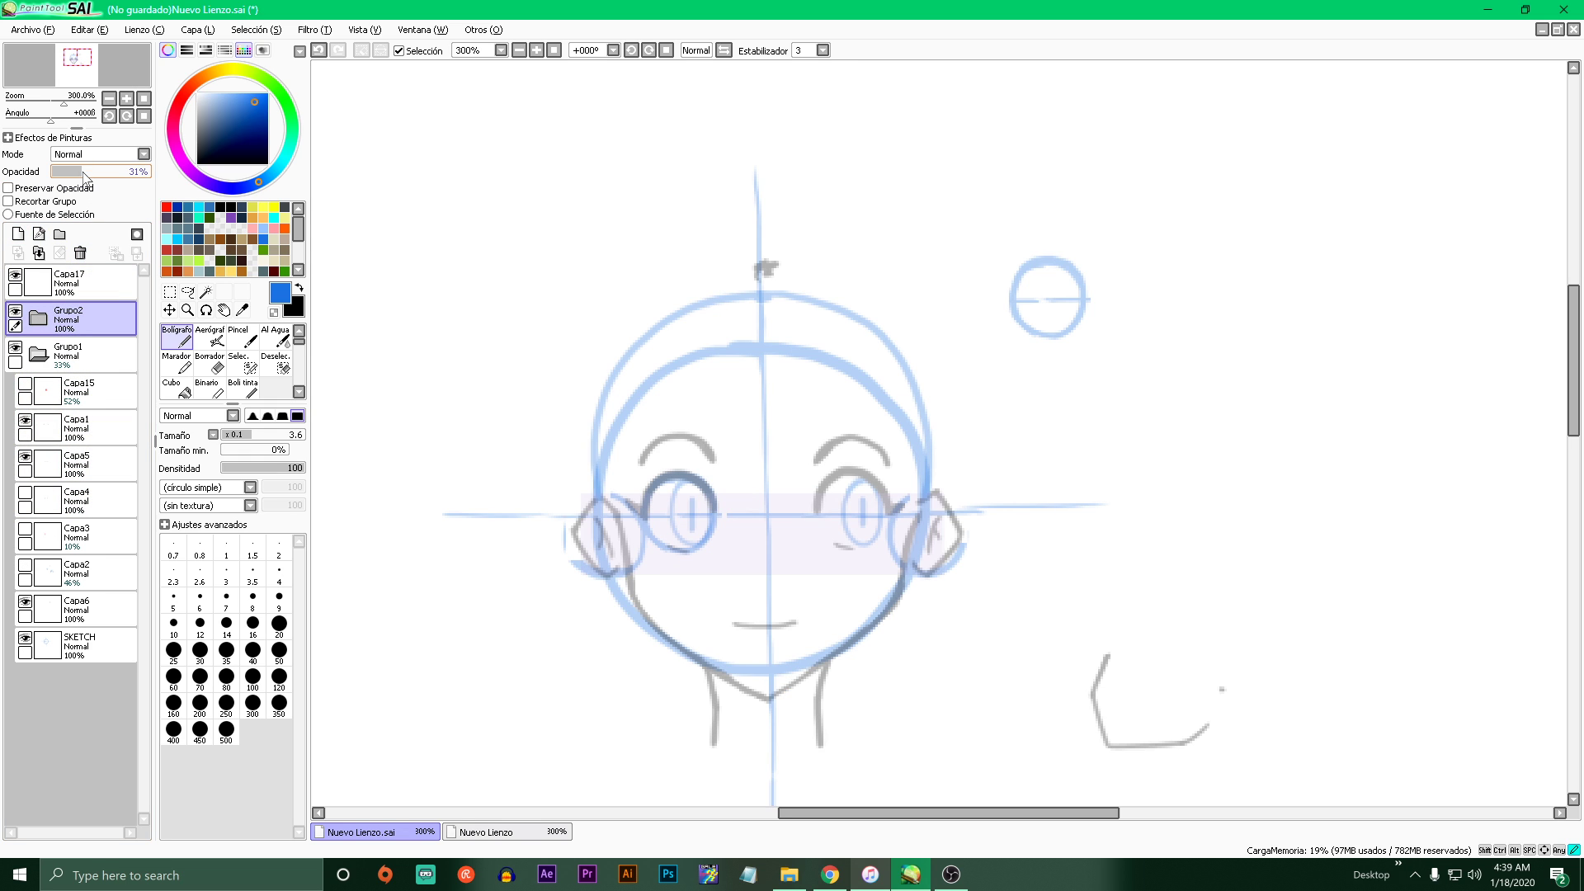
left_click(114, 287)
- Draw a swept fringe with small tufts in black across the forehead, plus a side lock curving down the left cheek
mouse_move(500, 362)
left_mouse_down()
mouse_move(679, 481)
mouse_move(838, 402)
left_mouse_up()
key("ctrl+z")
mouse_move(710, 294)
left_mouse_down()
mouse_move(794, 480)
mouse_move(807, 437)
mouse_move(873, 455)
left_mouse_up()
left_click_drag(898, 450, 906, 470)
mouse_move(684, 392)
left_mouse_down()
mouse_move(649, 434)
mouse_move(702, 614)
left_mouse_up()
left_click_drag(635, 620, 681, 631)
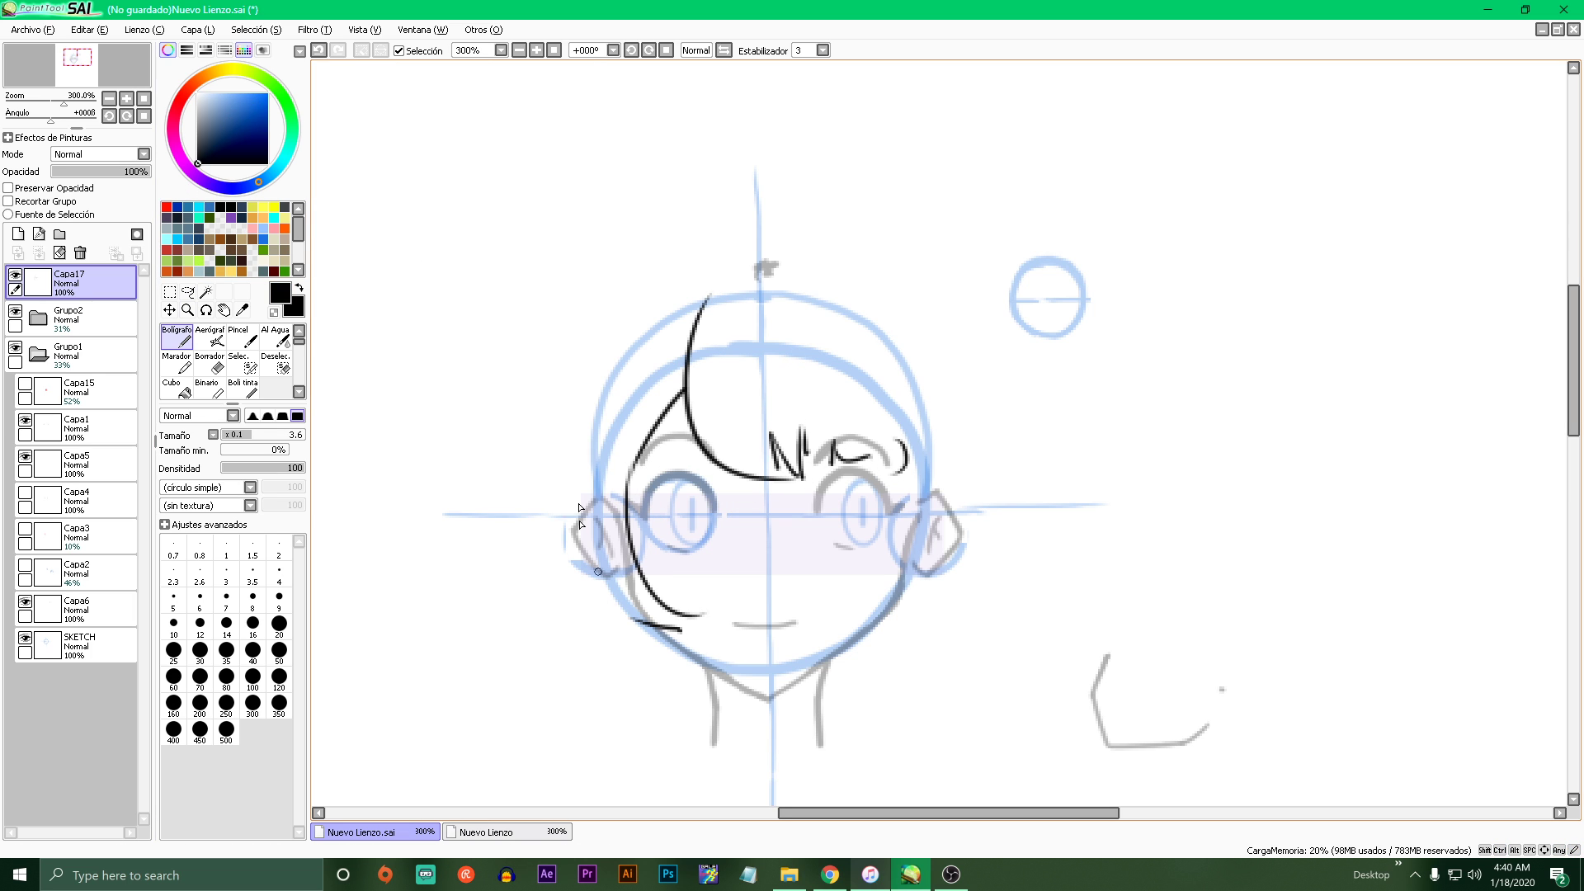
- Outline the rounded side hair in black on both sides of the face, adding outer strands on the right and a flick on the left
left_click_drag(594, 401, 632, 664)
mouse_move(908, 449)
left_mouse_down()
mouse_move(837, 637)
mouse_move(998, 586)
left_mouse_up()
left_click_drag(957, 440, 1008, 610)
left_click_drag(975, 379, 1031, 541)
left_click_drag(545, 466, 474, 452)
- Outline the crown of the hair above the blue volume arc on both sides, add loose left strands, and close it with a top tuft
left_click_drag(577, 413, 688, 248)
mouse_move(876, 269)
left_mouse_down()
mouse_move(982, 409)
mouse_move(921, 462)
left_mouse_up()
left_click_drag(914, 425, 921, 468)
left_click_drag(577, 421, 519, 503)
left_click_drag(528, 468, 508, 538)
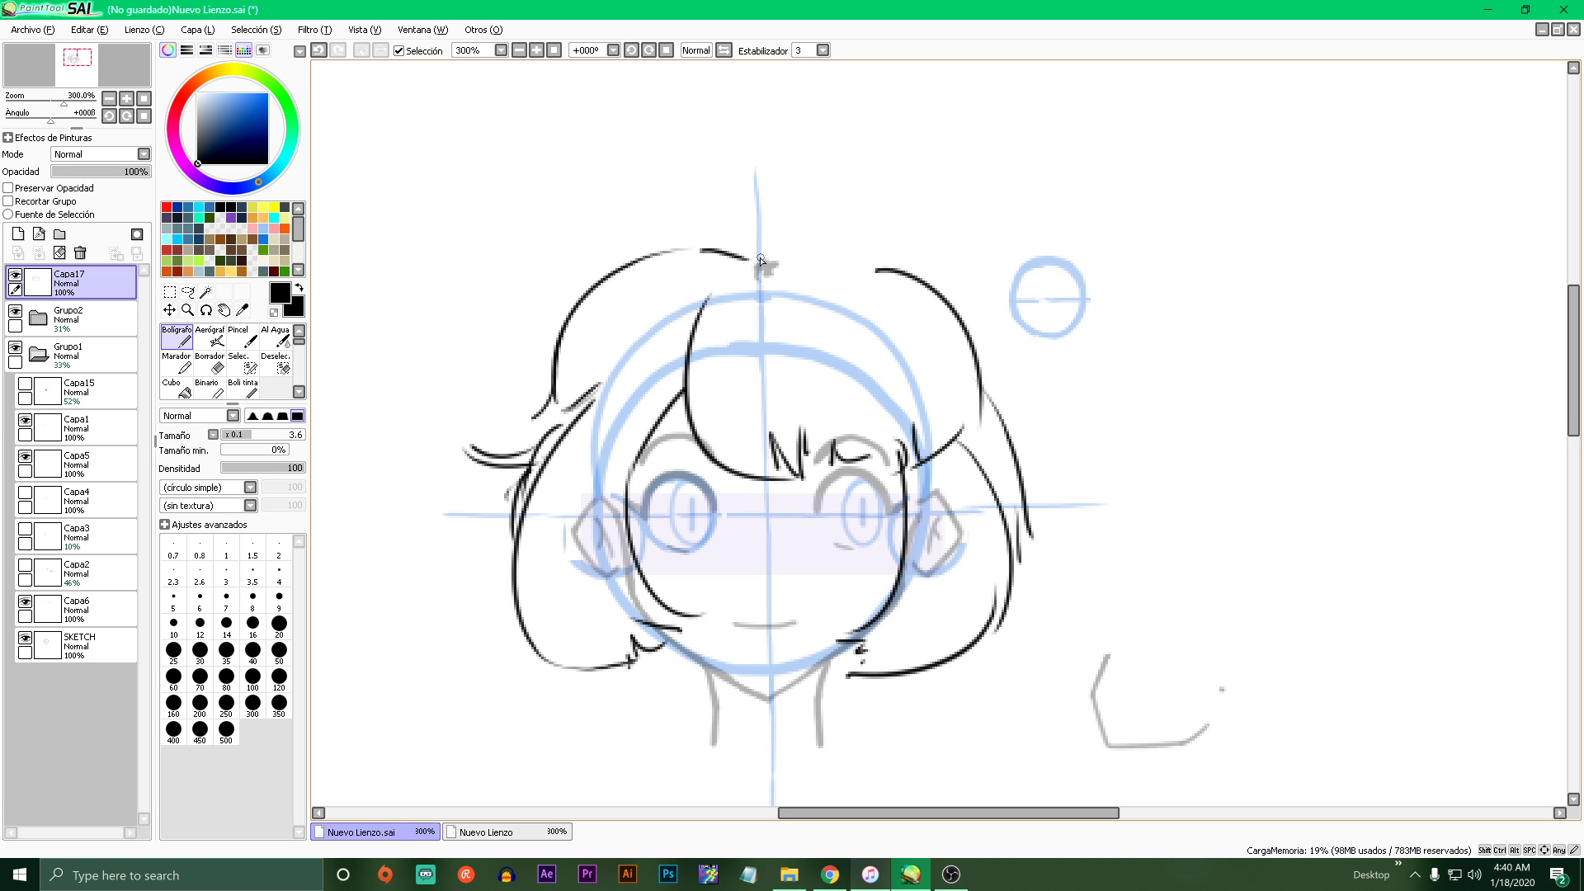
mouse_move(737, 253)
left_mouse_down()
mouse_move(856, 225)
mouse_move(897, 316)
left_mouse_up()
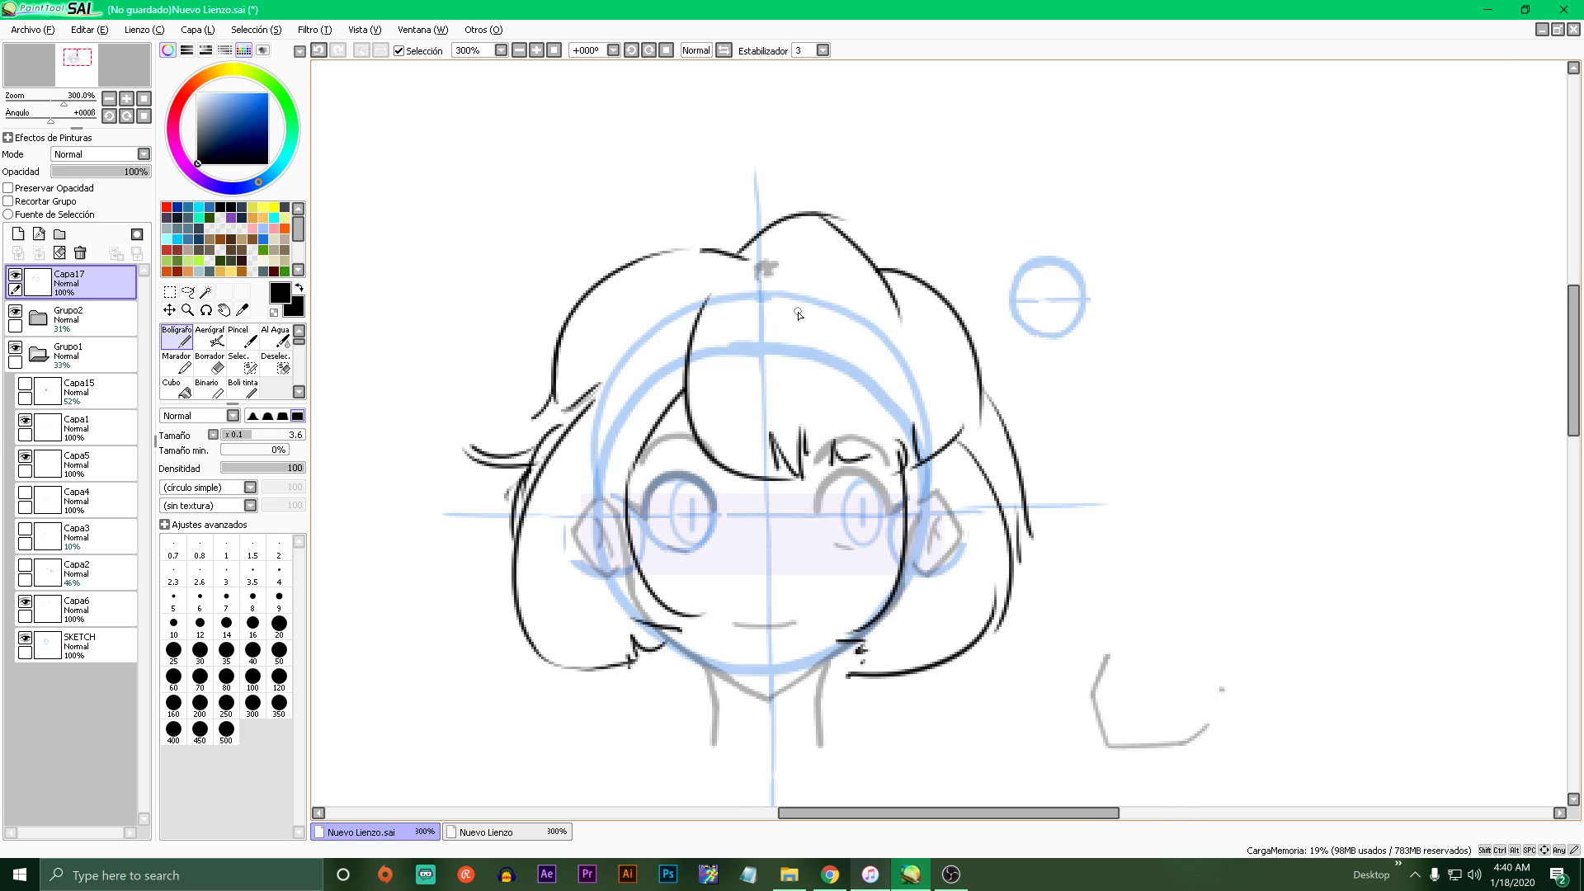
- Sketch a small black face beside the head with a pointed chin contour, two looped eyes and a short smile
scroll(797, 313, "down", 2)
scroll(845, 381, "up", 2)
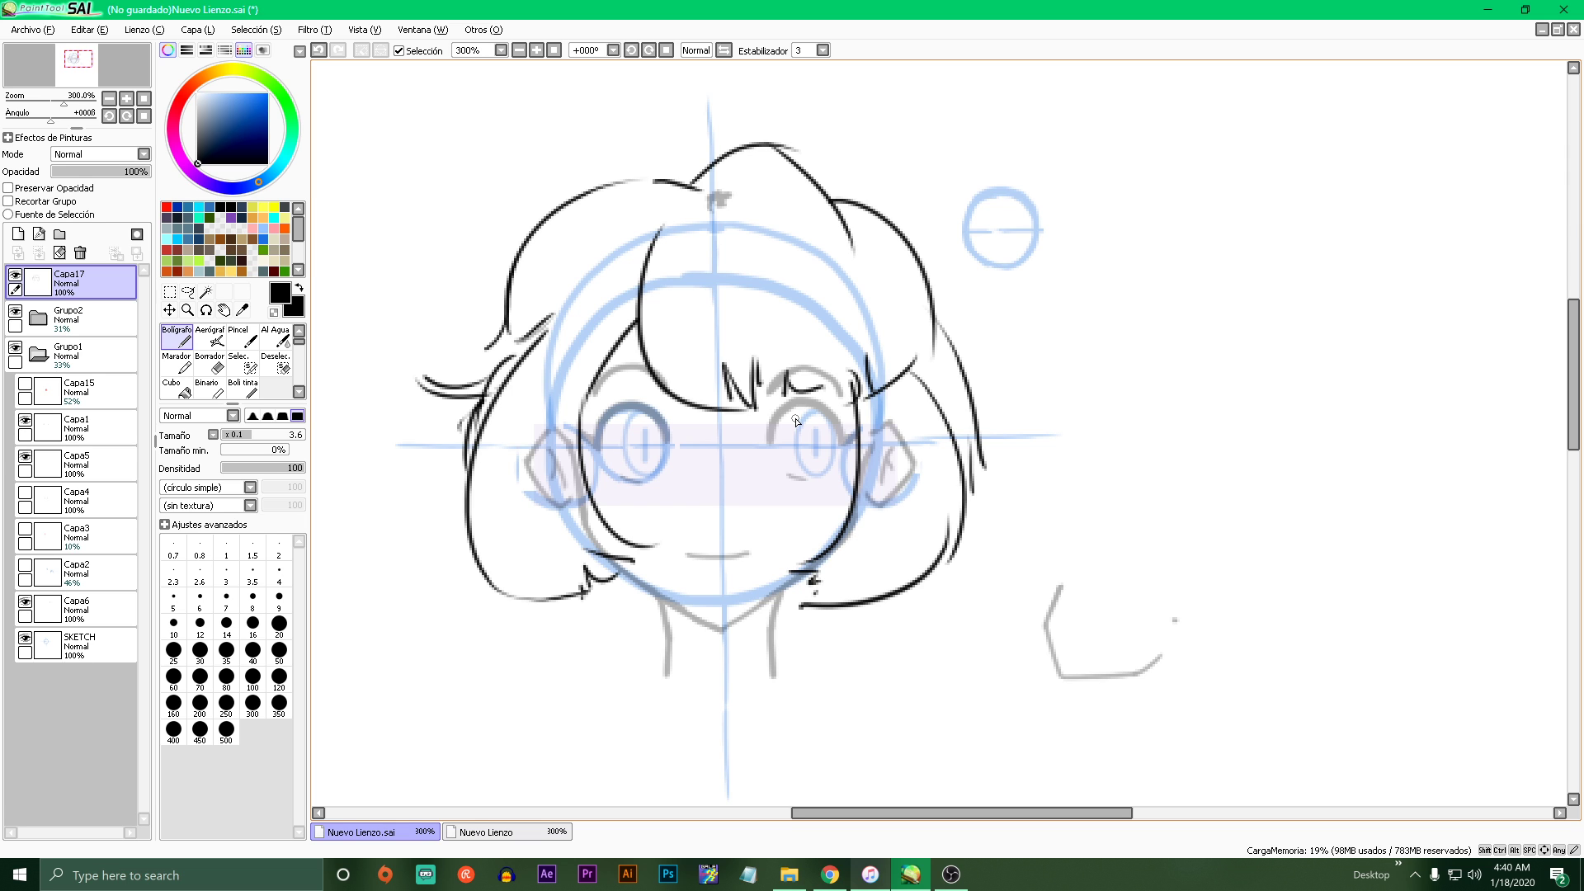
scroll(796, 421, "down", 2)
scroll(911, 422, "up", 4)
mouse_move(846, 319)
left_mouse_down()
mouse_move(871, 447)
mouse_move(879, 427)
mouse_move(1020, 541)
mouse_move(987, 501)
mouse_move(1023, 502)
mouse_move(1112, 422)
mouse_move(1114, 293)
left_mouse_up()
left_click_drag(1014, 328, 1070, 320)
mouse_move(883, 350)
left_mouse_down()
mouse_move(909, 320)
mouse_move(905, 375)
mouse_move(914, 330)
left_mouse_up()
left_click_drag(1064, 313, 1041, 318)
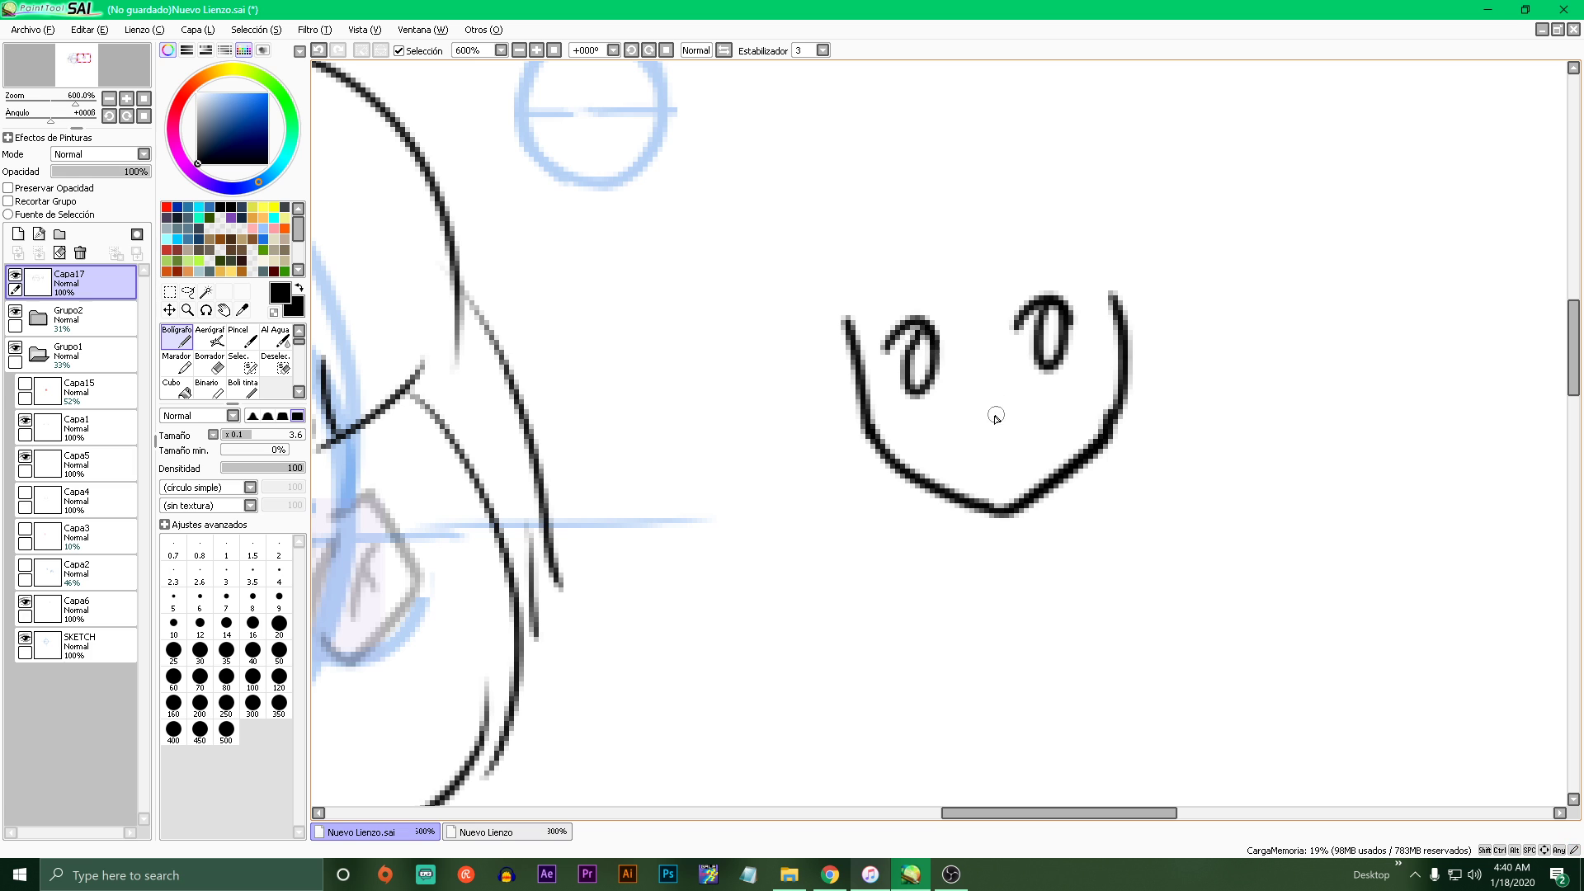
left_click_drag(951, 419, 1018, 422)
- Lasso the pupils of the small sketched face, shift them slightly left, deselect, and return to the Bolígrafo brush
scroll(1008, 435, "down", 5)
scroll(1083, 441, "up", 4)
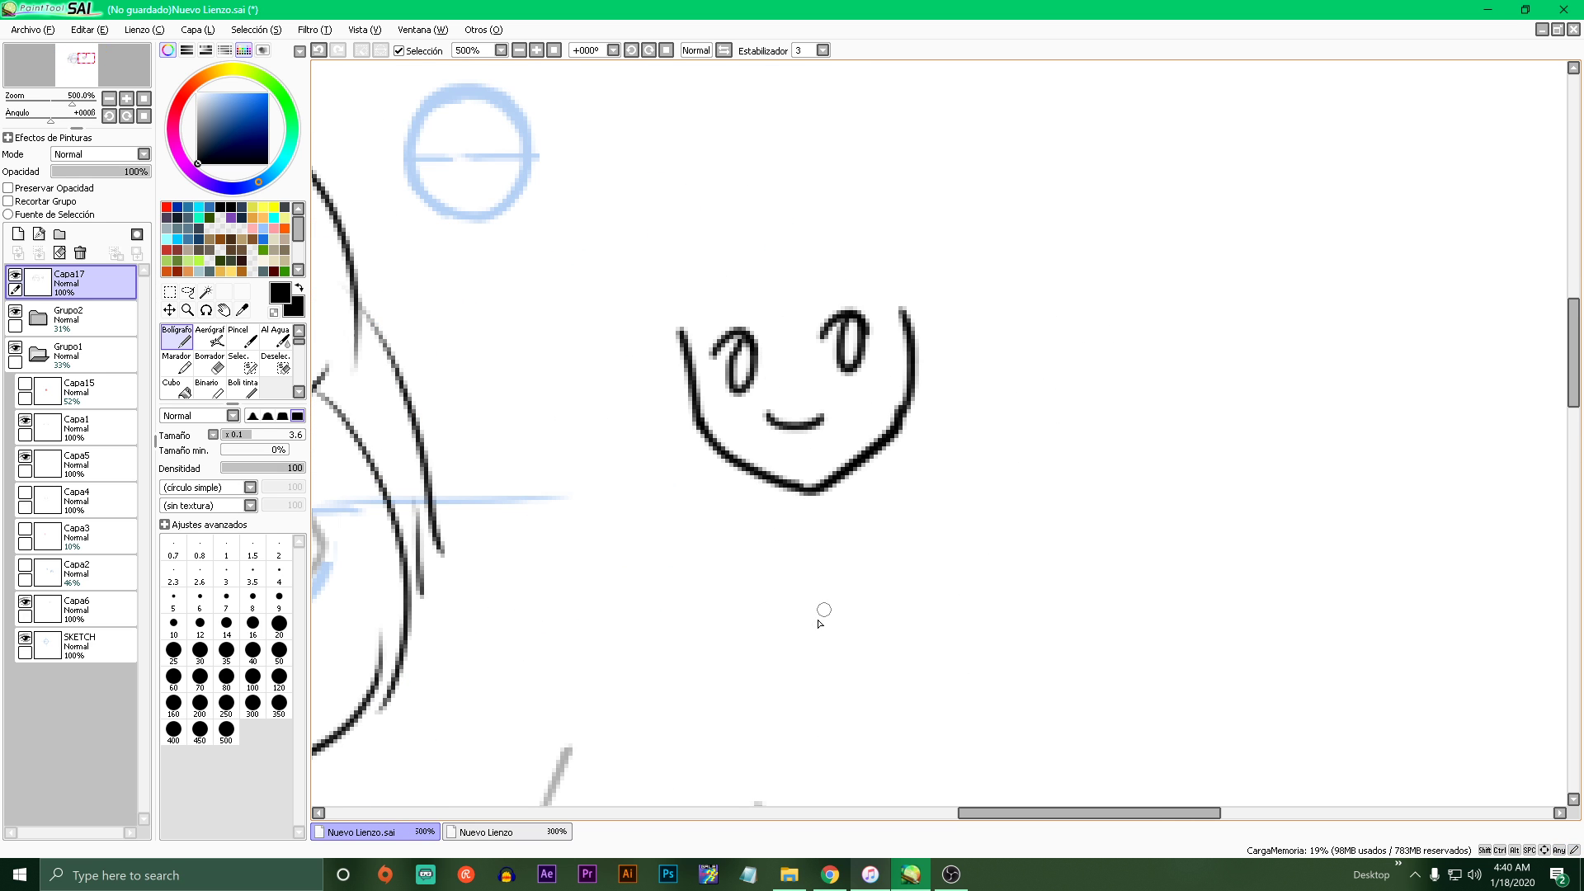
left_click(190, 293)
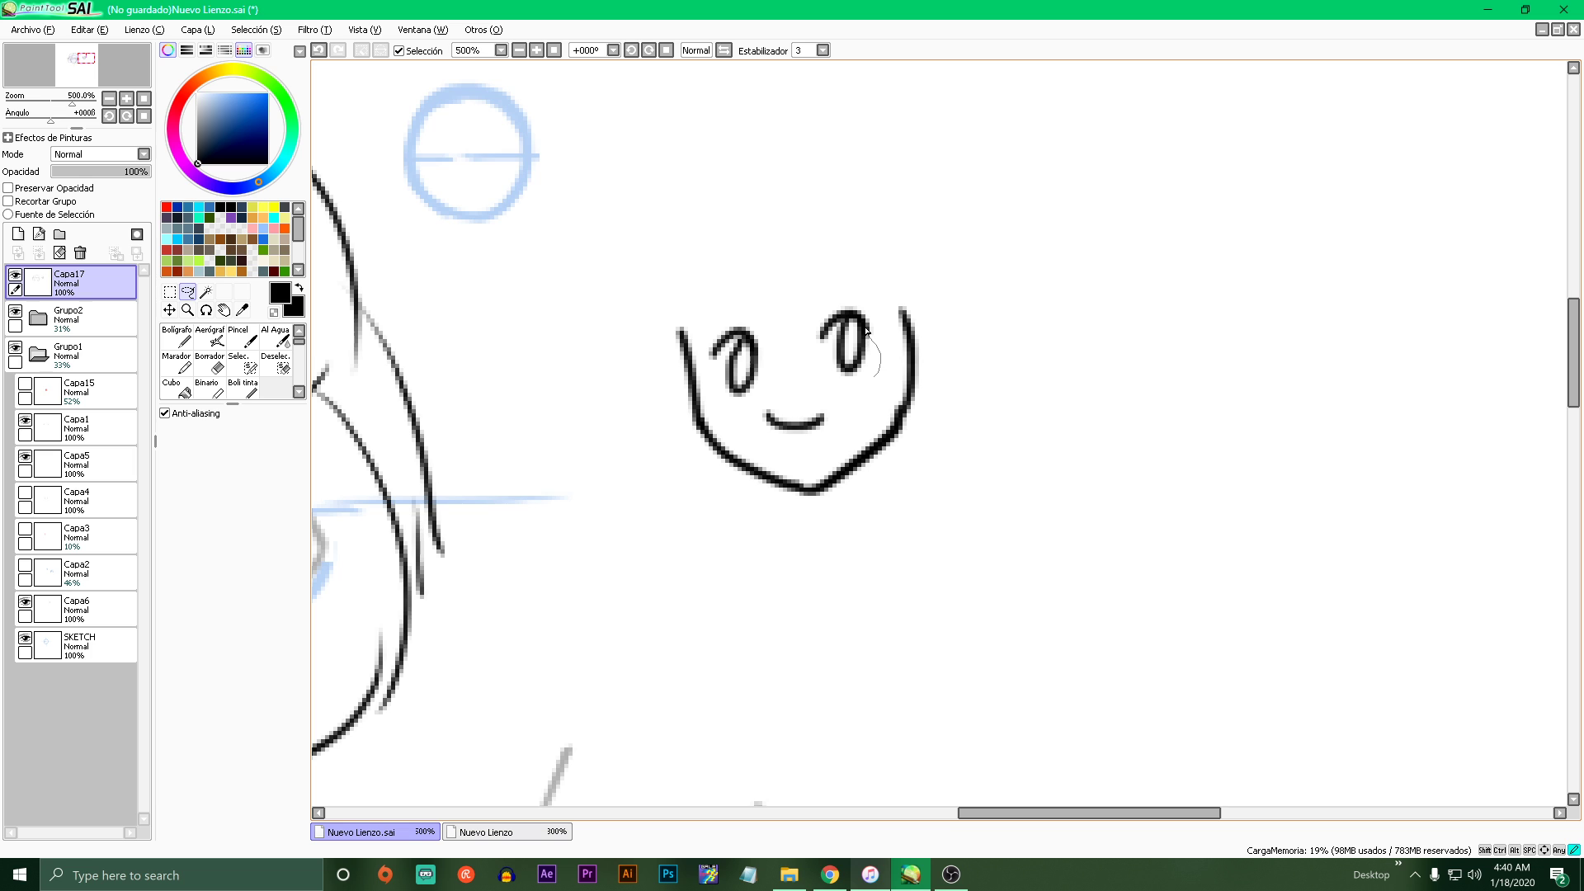
mouse_move(837, 330)
left_mouse_down()
mouse_move(805, 378)
mouse_move(769, 374)
left_mouse_up()
left_click_drag(752, 388, 735, 384)
key("ctrl+d")
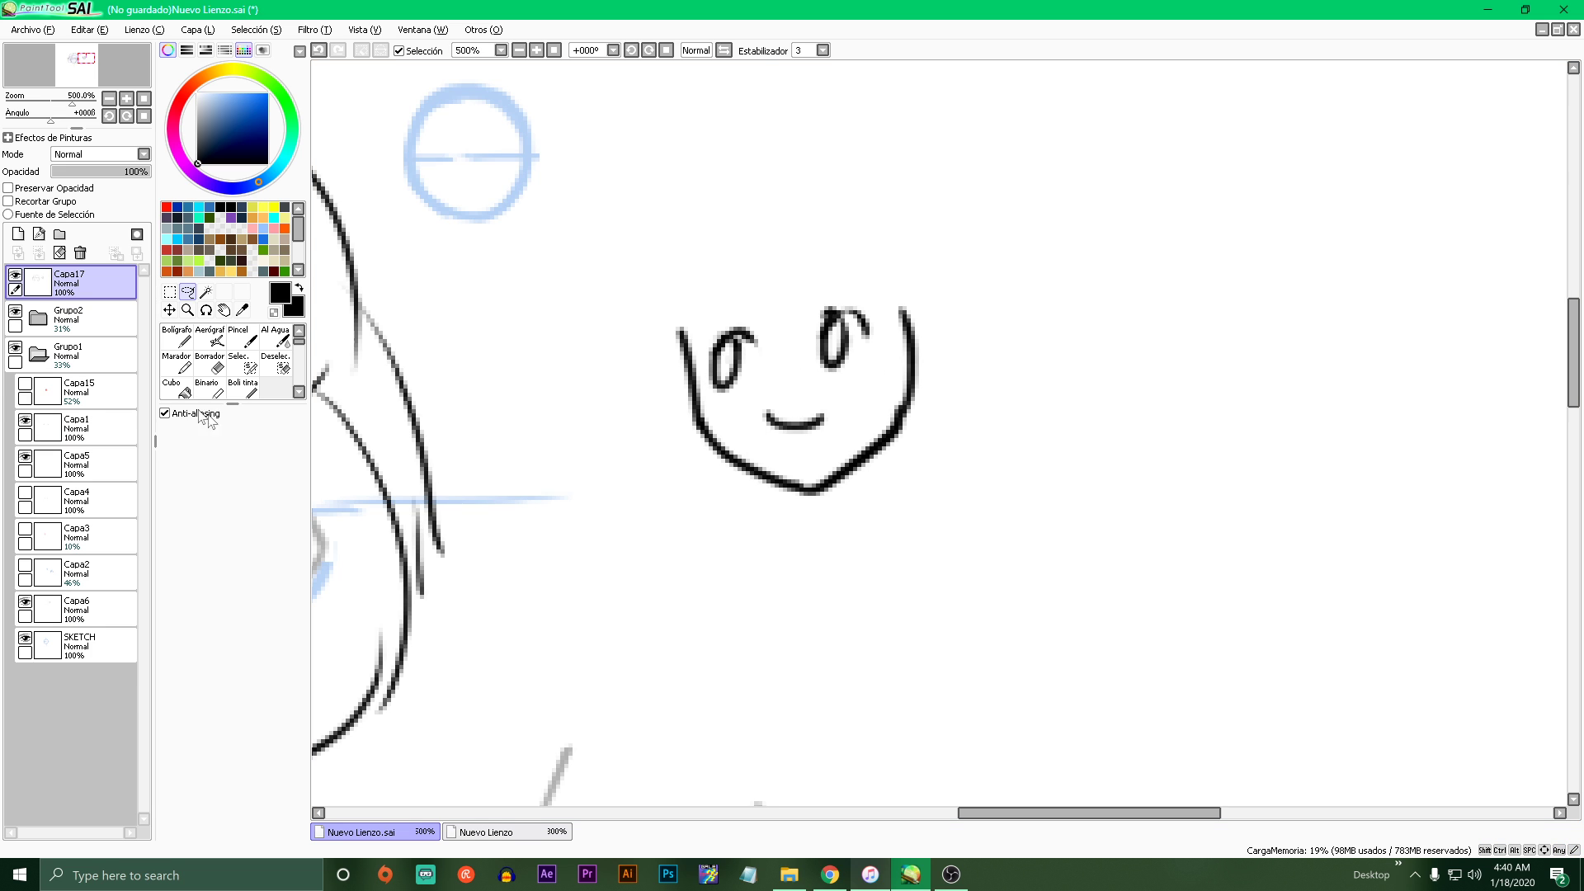
left_click(176, 338)
- Restore the opacity of the collapsed group Grupo2 to 100% and make the hair layer Capa17 active
scroll(661, 355, "down", 8)
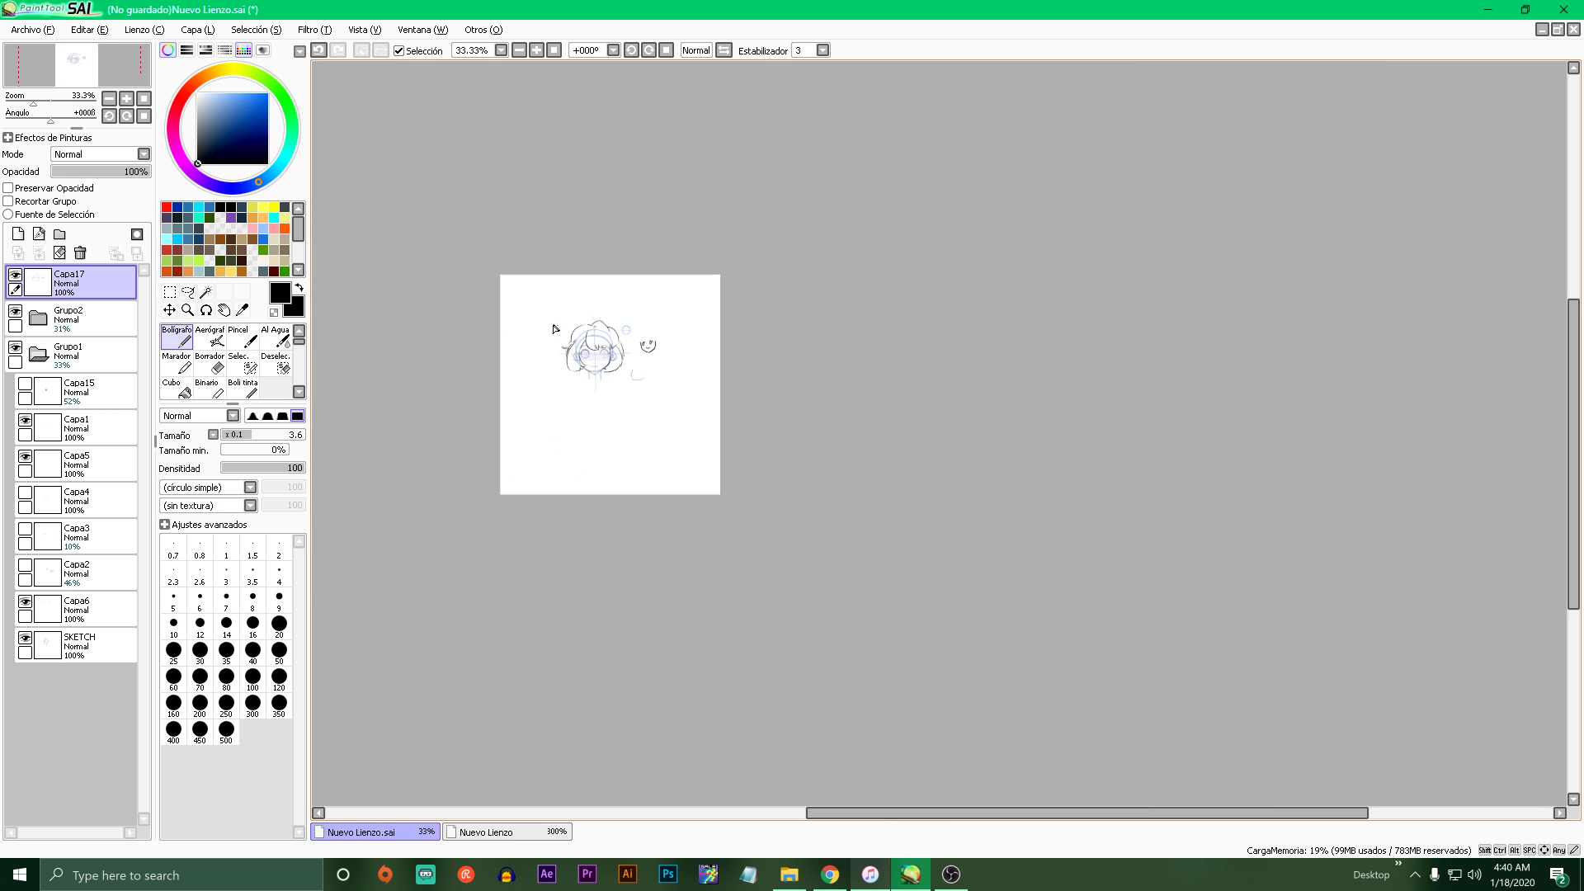
scroll(556, 330, "up", 6)
scroll(904, 488, "down", 3)
scroll(1029, 540, "up", 3)
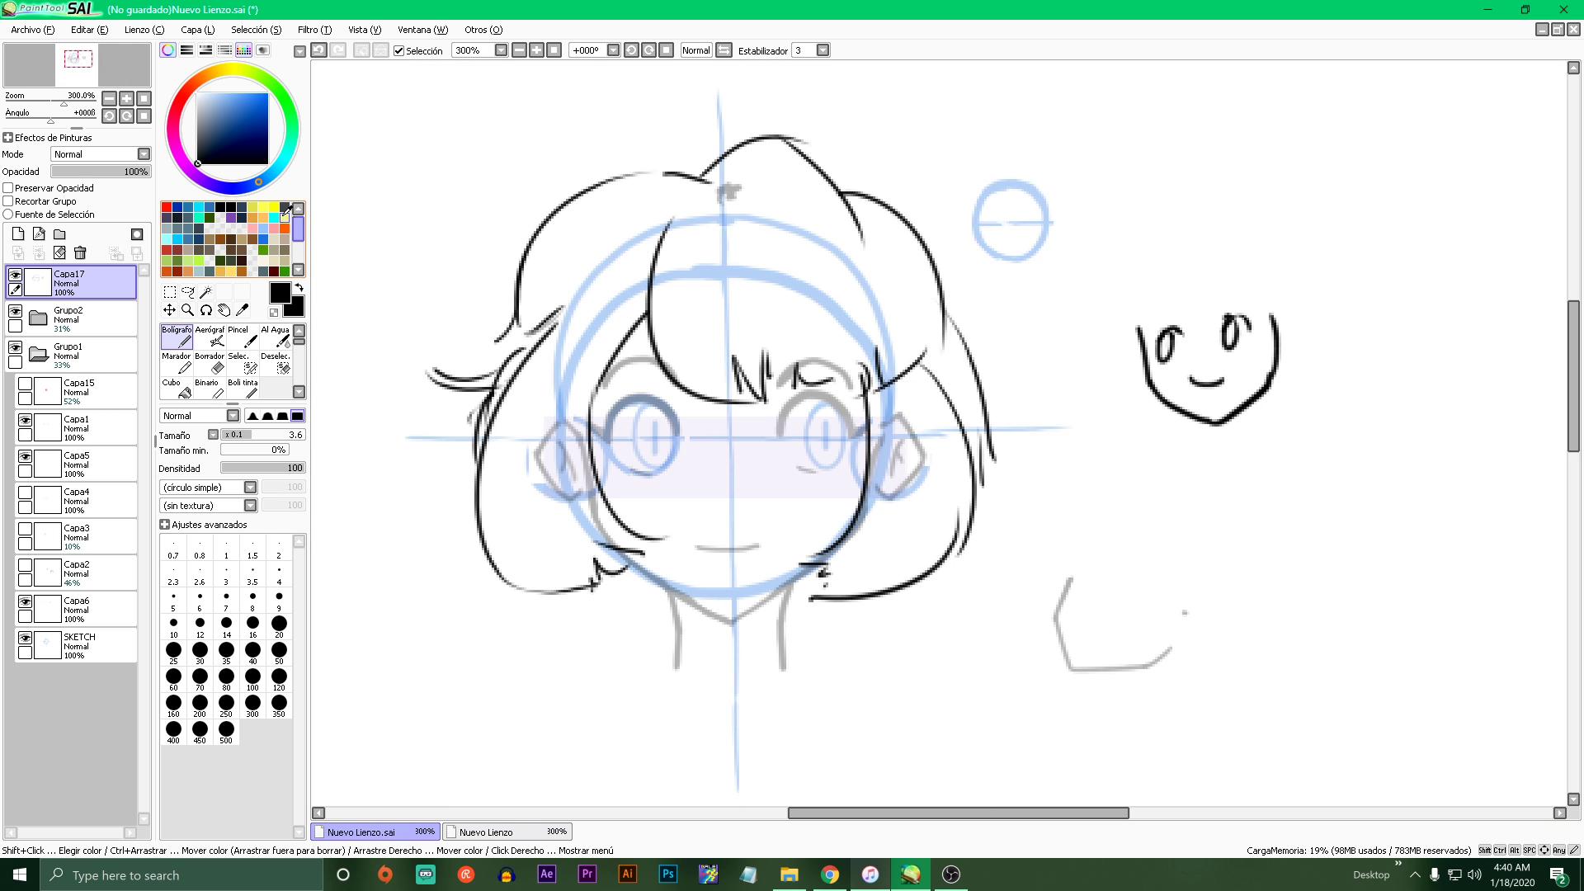
scroll(647, 452, "down", 5)
scroll(634, 412, "up", 4)
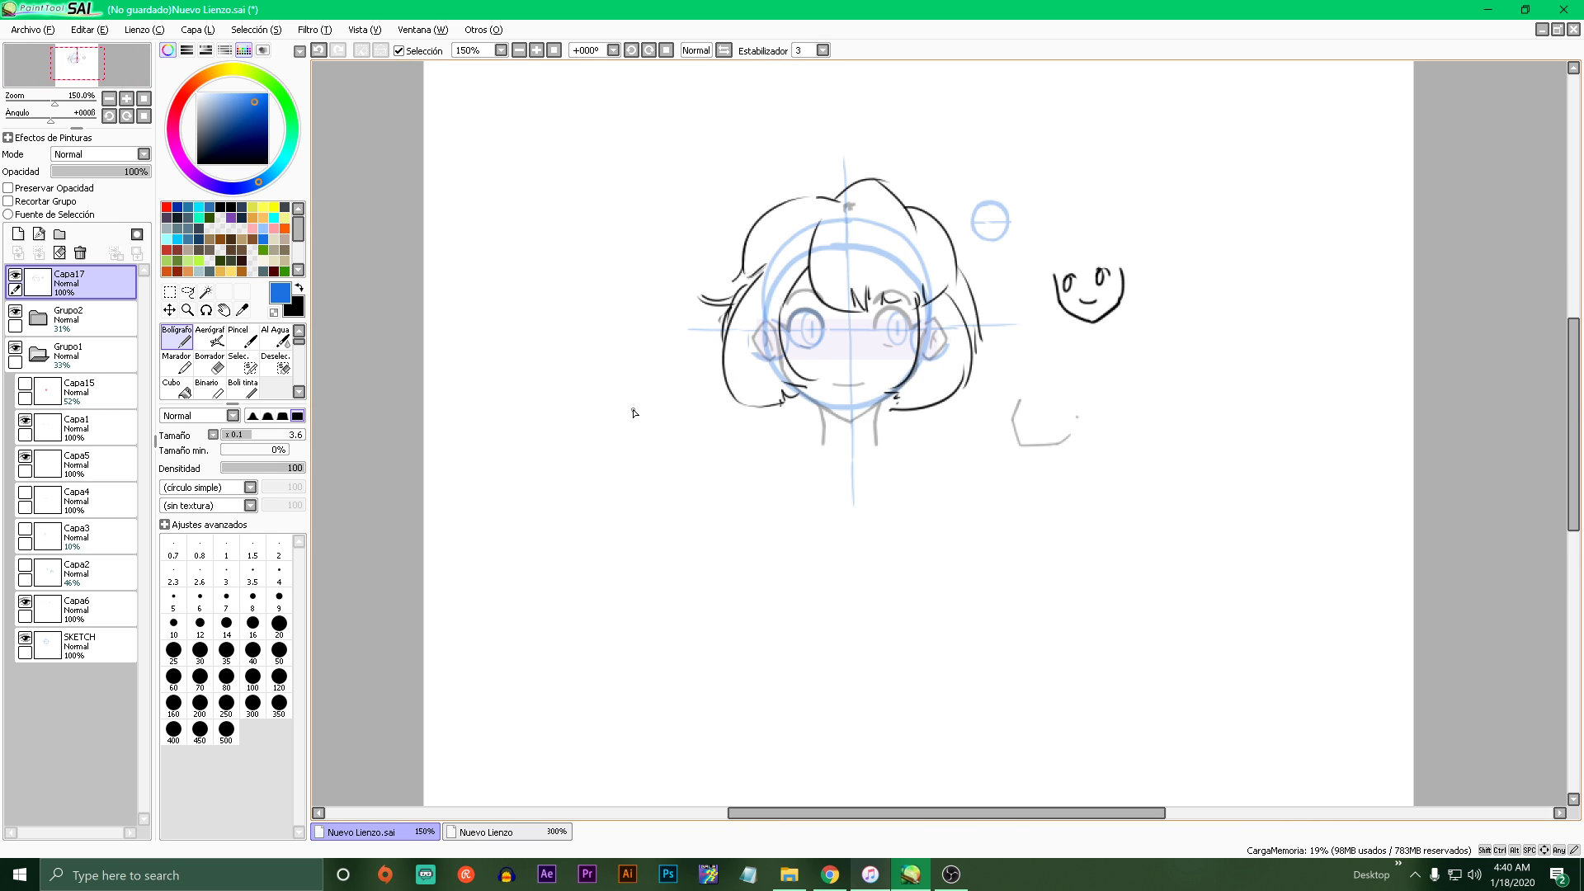
left_click(112, 312)
left_click_drag(129, 171, 169, 175)
left_click(91, 283)
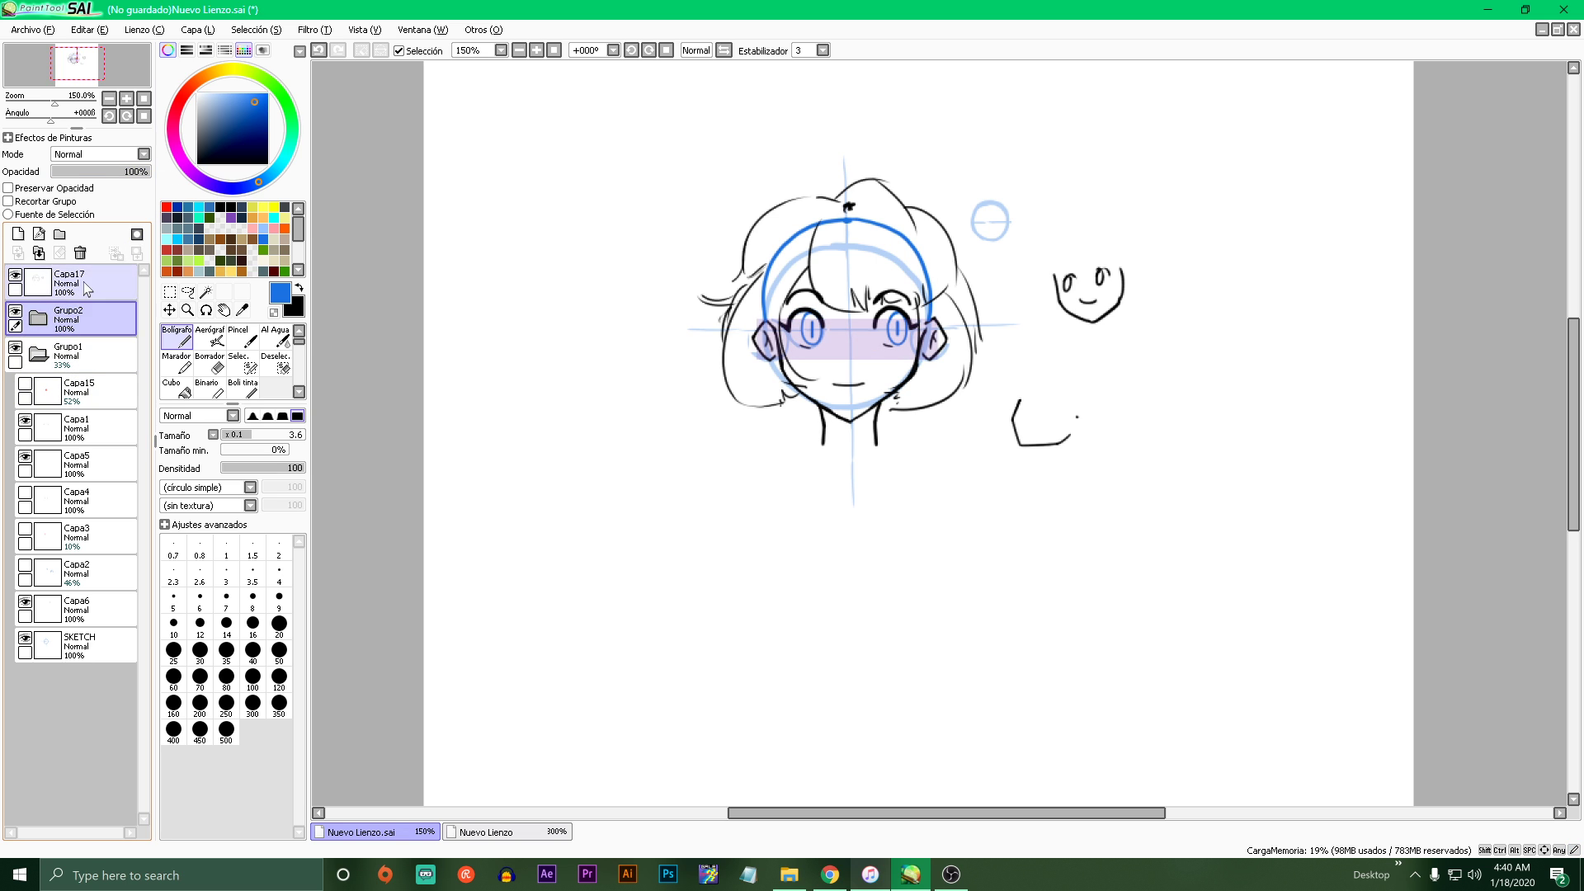
- Add two new layers above the hair layer and set the lower one's opacity to 47%
left_click(20, 236)
left_click(20, 236)
left_click(92, 317)
left_click(97, 171)
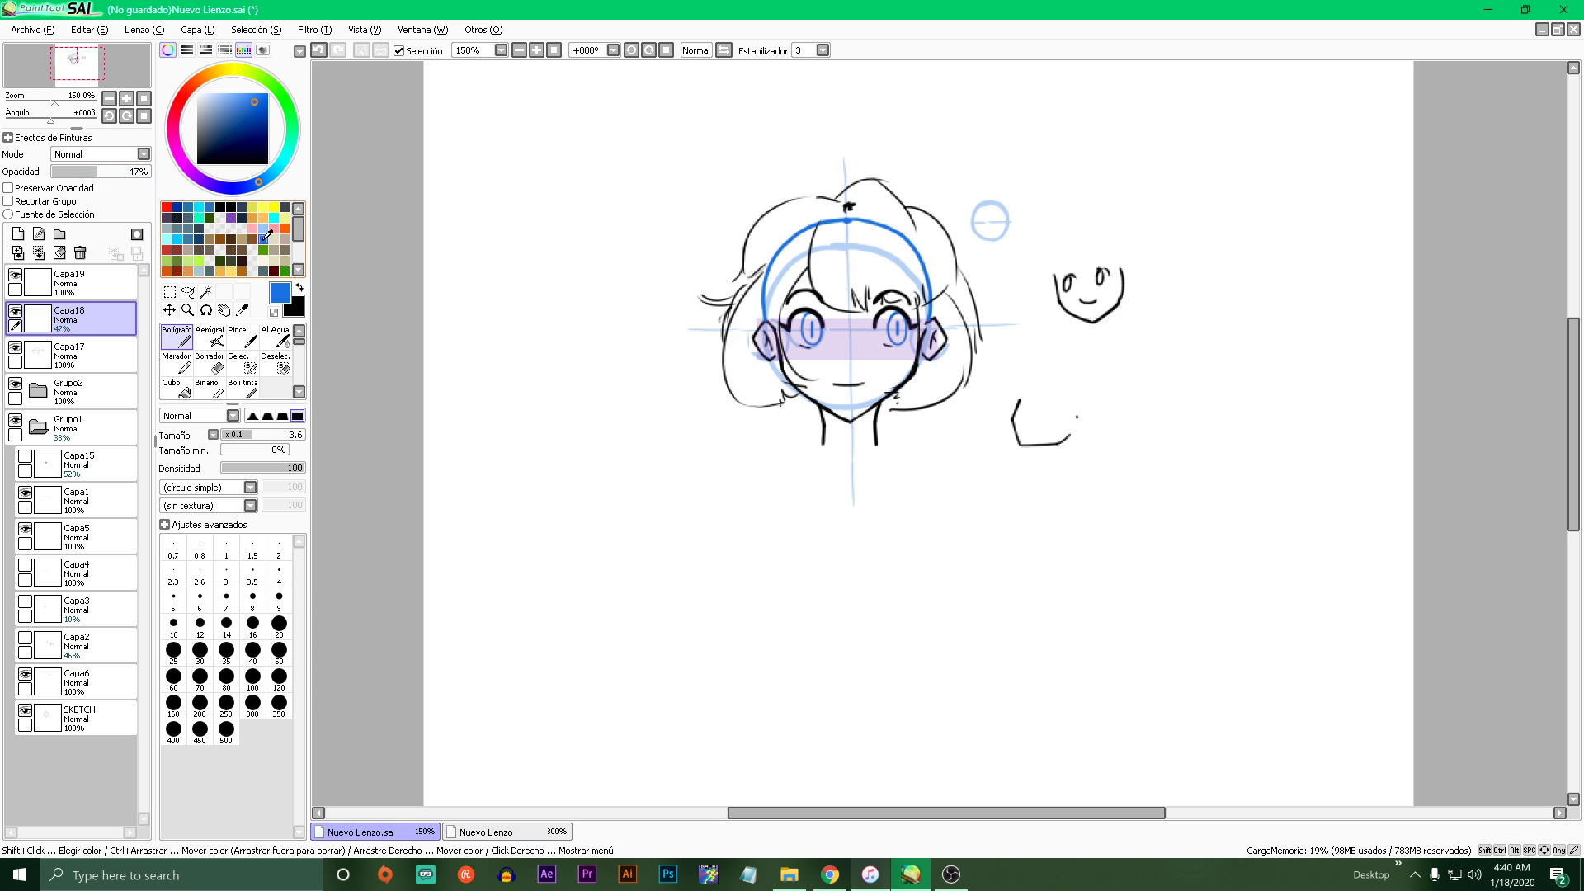
left_click_drag(631, 436, 803, 473)
left_click_drag(726, 483, 687, 535)
key("ctrl+z")
key("ctrl+z")
scroll(617, 487, "up", 3)
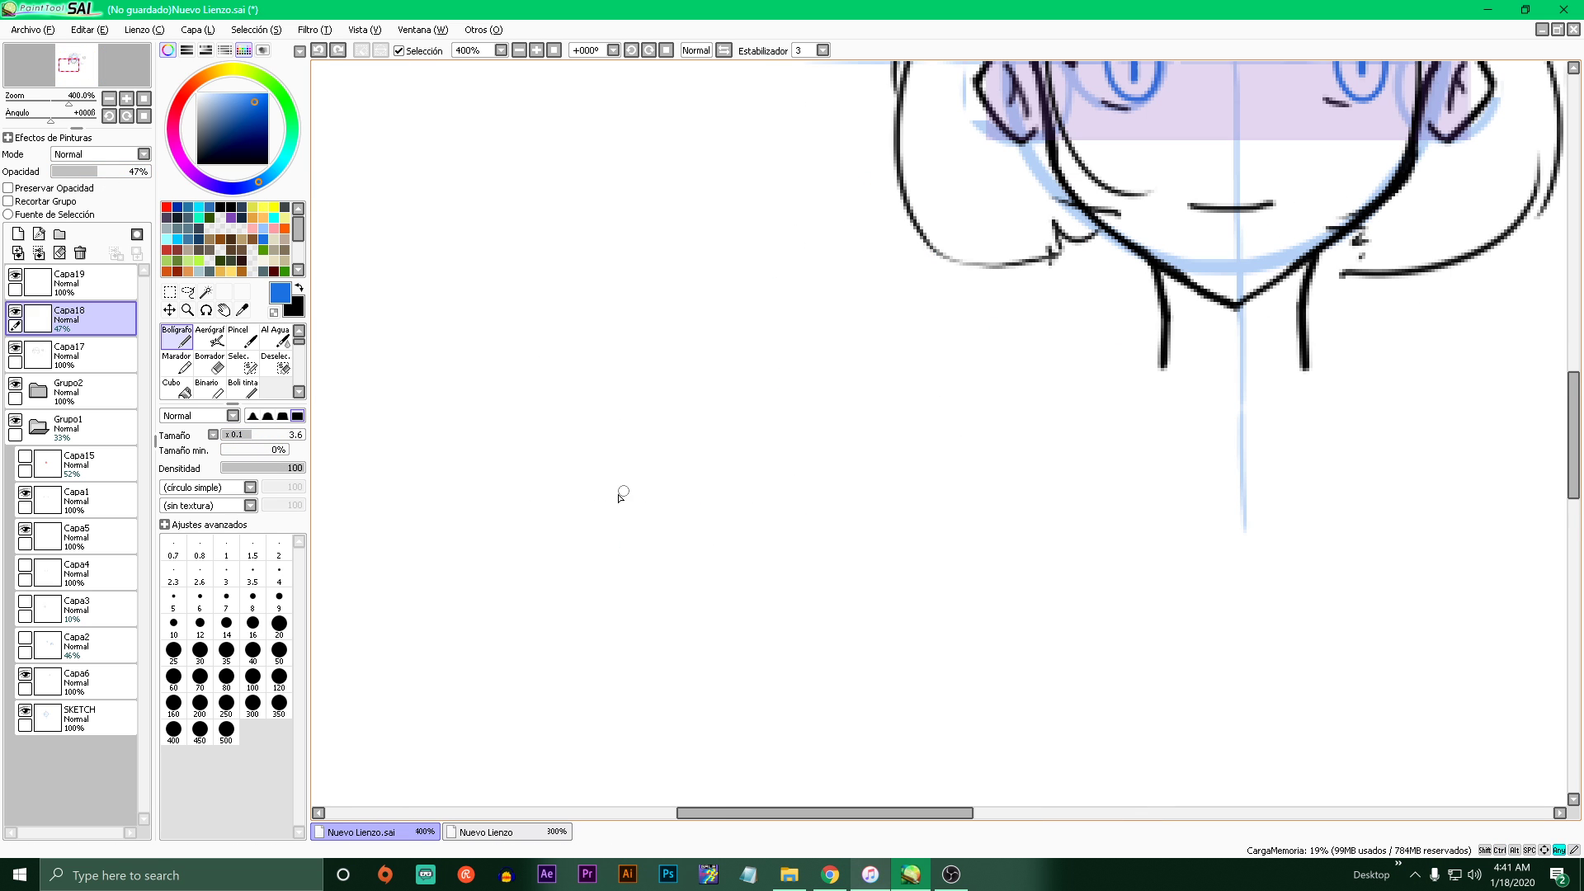
mouse_move(617, 412)
left_mouse_down()
mouse_move(628, 599)
mouse_move(783, 482)
mouse_move(634, 396)
mouse_move(577, 495)
left_mouse_up()
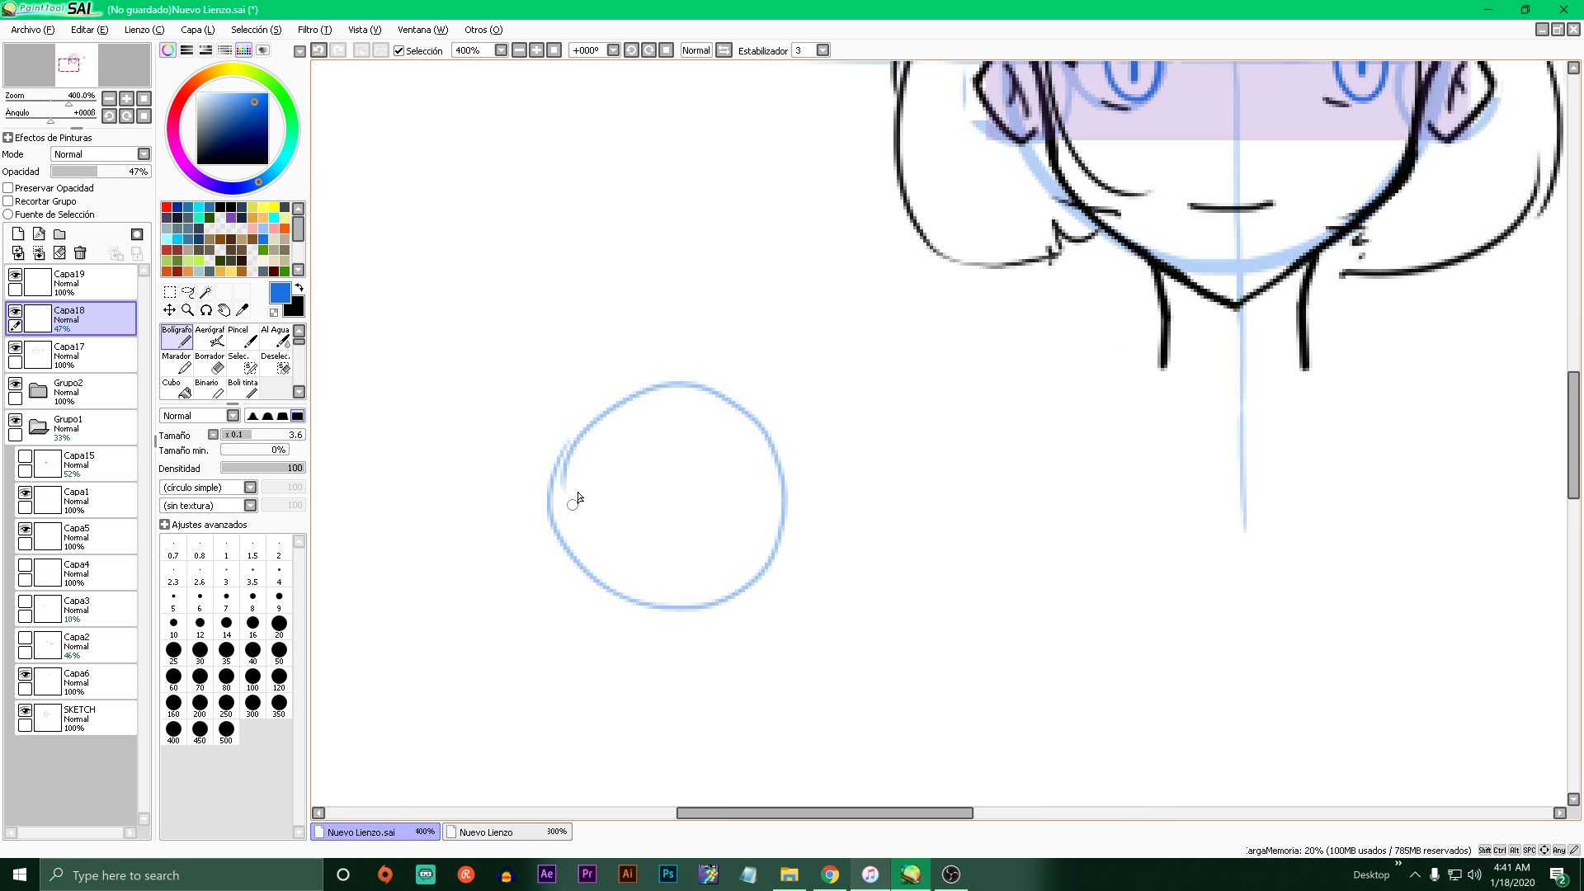
key("ctrl+z")
- Draw a blue head circle below and left of the frontal head, with a curved vertical guide line crossing its right side
mouse_move(656, 359)
left_mouse_down()
mouse_move(751, 581)
mouse_move(797, 441)
mouse_move(679, 358)
mouse_move(621, 374)
mouse_move(658, 571)
mouse_move(824, 422)
mouse_move(616, 368)
mouse_move(757, 340)
left_mouse_up()
key("ctrl+z")
left_click_drag(730, 274, 745, 632)
key("ctrl+z")
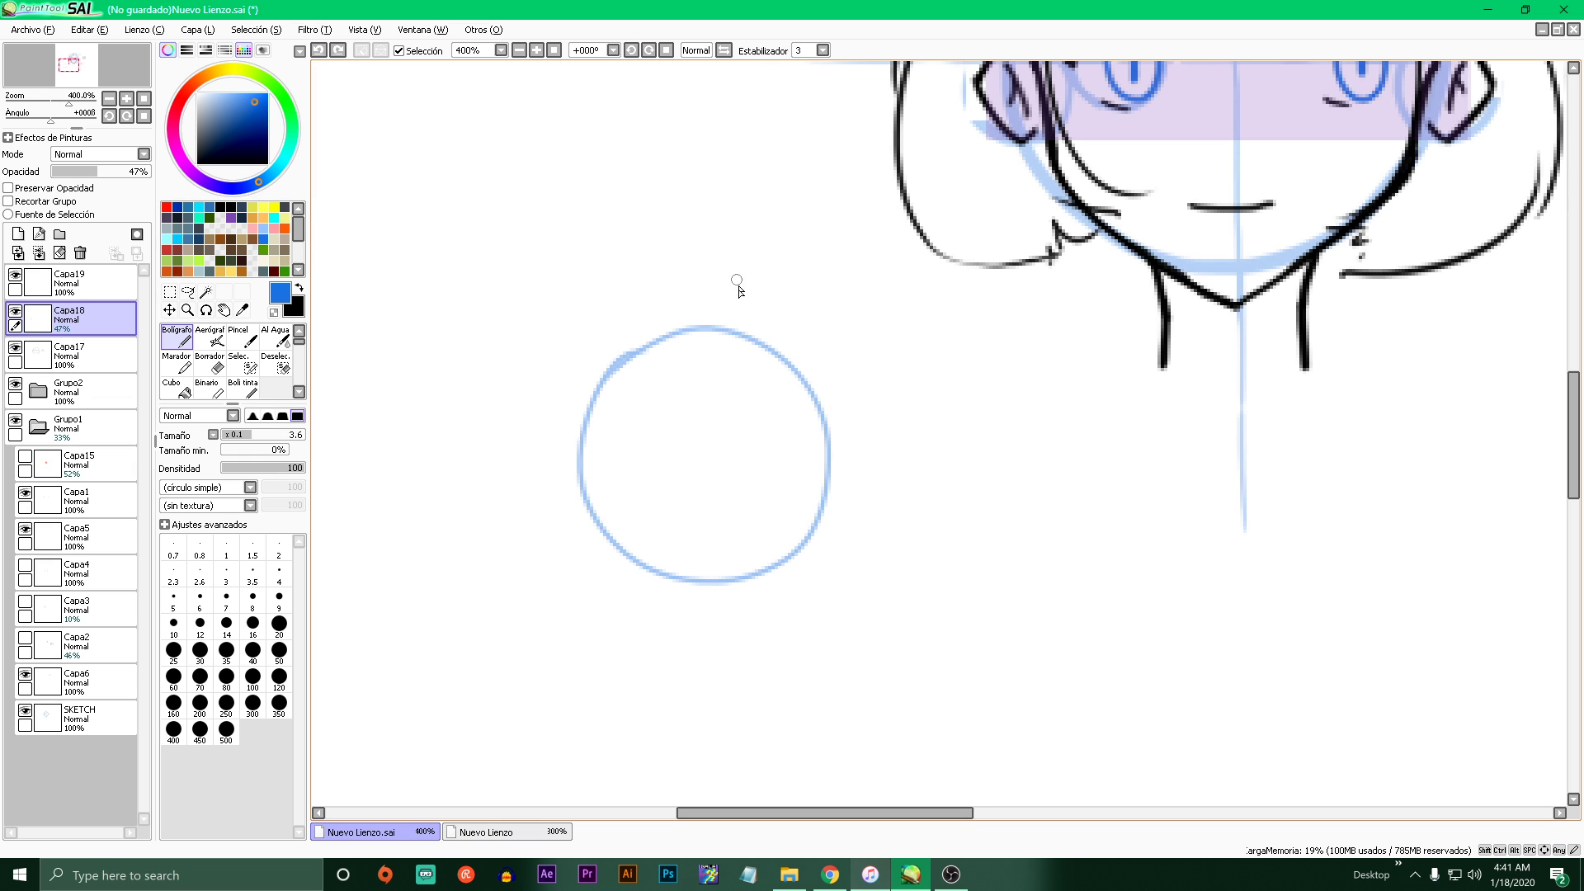
mouse_move(737, 280)
left_mouse_down()
mouse_move(723, 573)
mouse_move(697, 665)
left_mouse_up()
key("ctrl+z")
left_click_drag(784, 276, 726, 622)
key("ctrl+z")
mouse_move(745, 280)
left_mouse_down()
mouse_move(801, 455)
mouse_move(821, 597)
mouse_move(782, 394)
mouse_move(812, 632)
left_mouse_up()
key("ctrl+z")
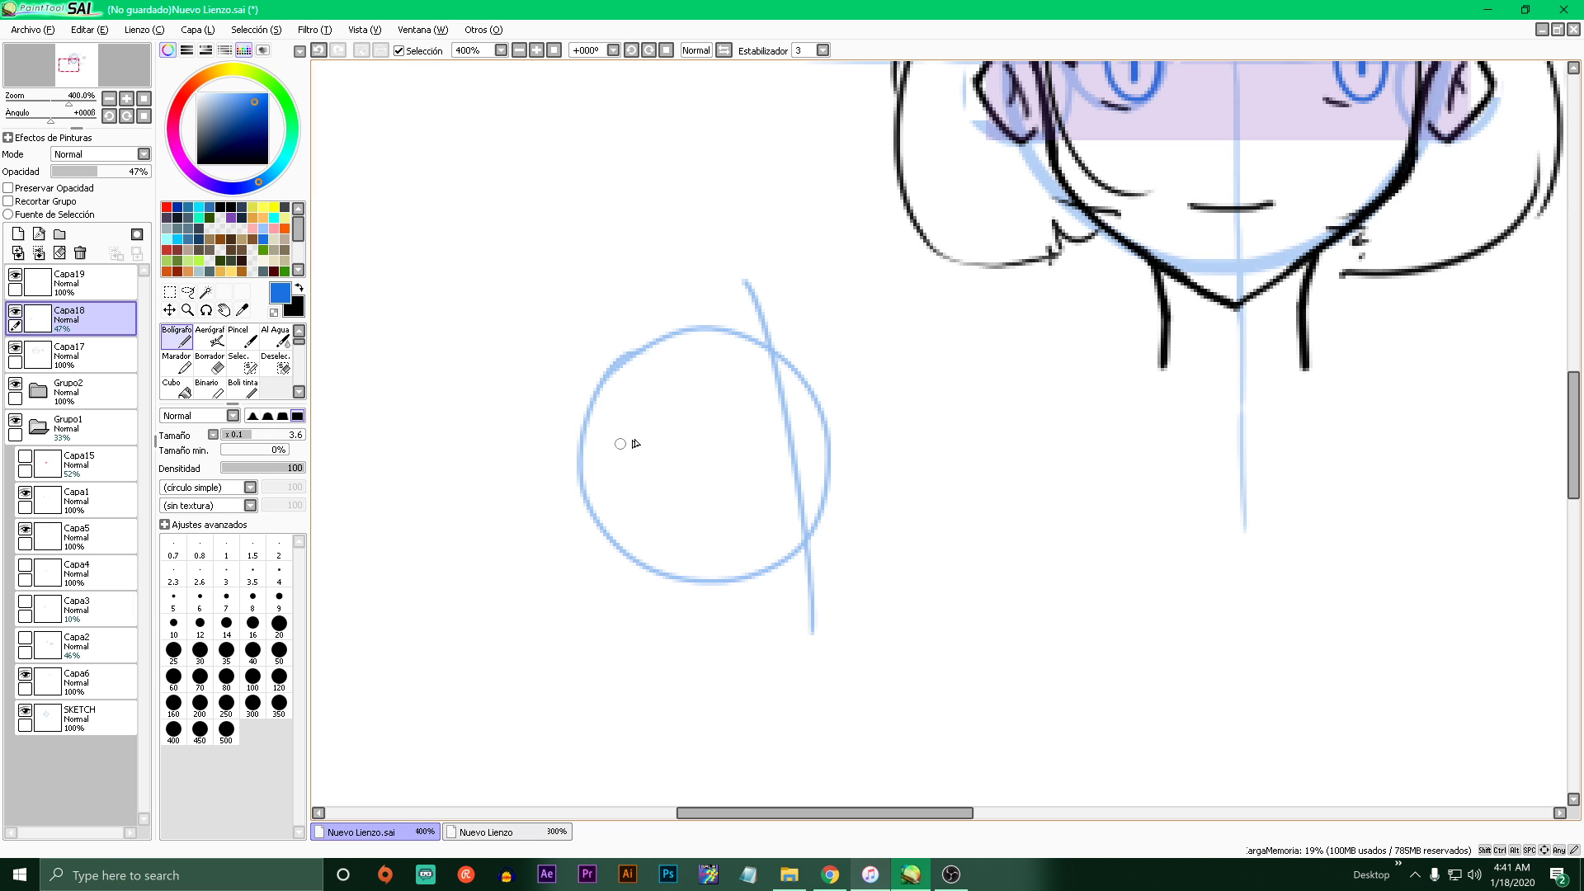
- Draw a curved horizontal eye line across the new head circle and sketch the round near eye on it
left_click_drag(581, 460, 930, 442)
scroll(743, 432, "up", 4)
mouse_move(745, 427)
left_mouse_down()
mouse_move(701, 372)
mouse_move(656, 457)
mouse_move(643, 434)
mouse_move(720, 501)
mouse_move(751, 436)
mouse_move(730, 450)
mouse_move(896, 410)
mouse_move(876, 430)
mouse_move(746, 426)
mouse_move(680, 376)
mouse_move(656, 437)
mouse_move(648, 416)
mouse_move(652, 448)
mouse_move(713, 485)
mouse_move(755, 427)
left_mouse_up()
key("ctrl+z")
key("ctrl+z")
key("ctrl+z")
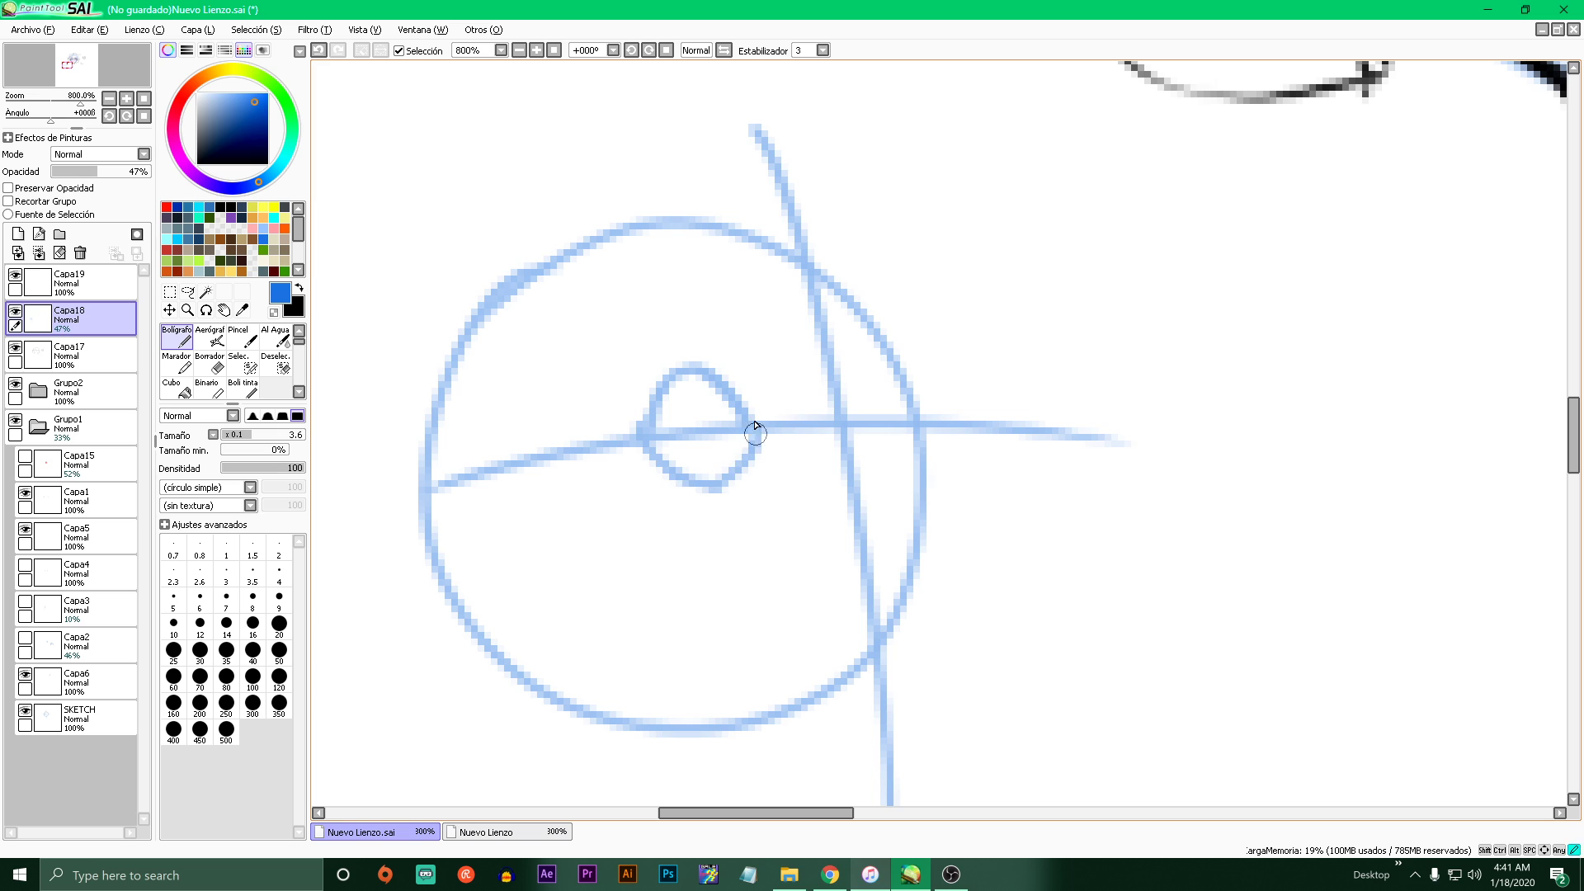
- Sketch the narrow far eye as a slim oval on the eye line between the vertical guide and the circle's edge
left_click_drag(872, 420, 875, 363)
mouse_move(875, 362)
left_mouse_down()
mouse_move(890, 420)
mouse_move(868, 417)
mouse_move(893, 464)
left_mouse_up()
key("ctrl+z")
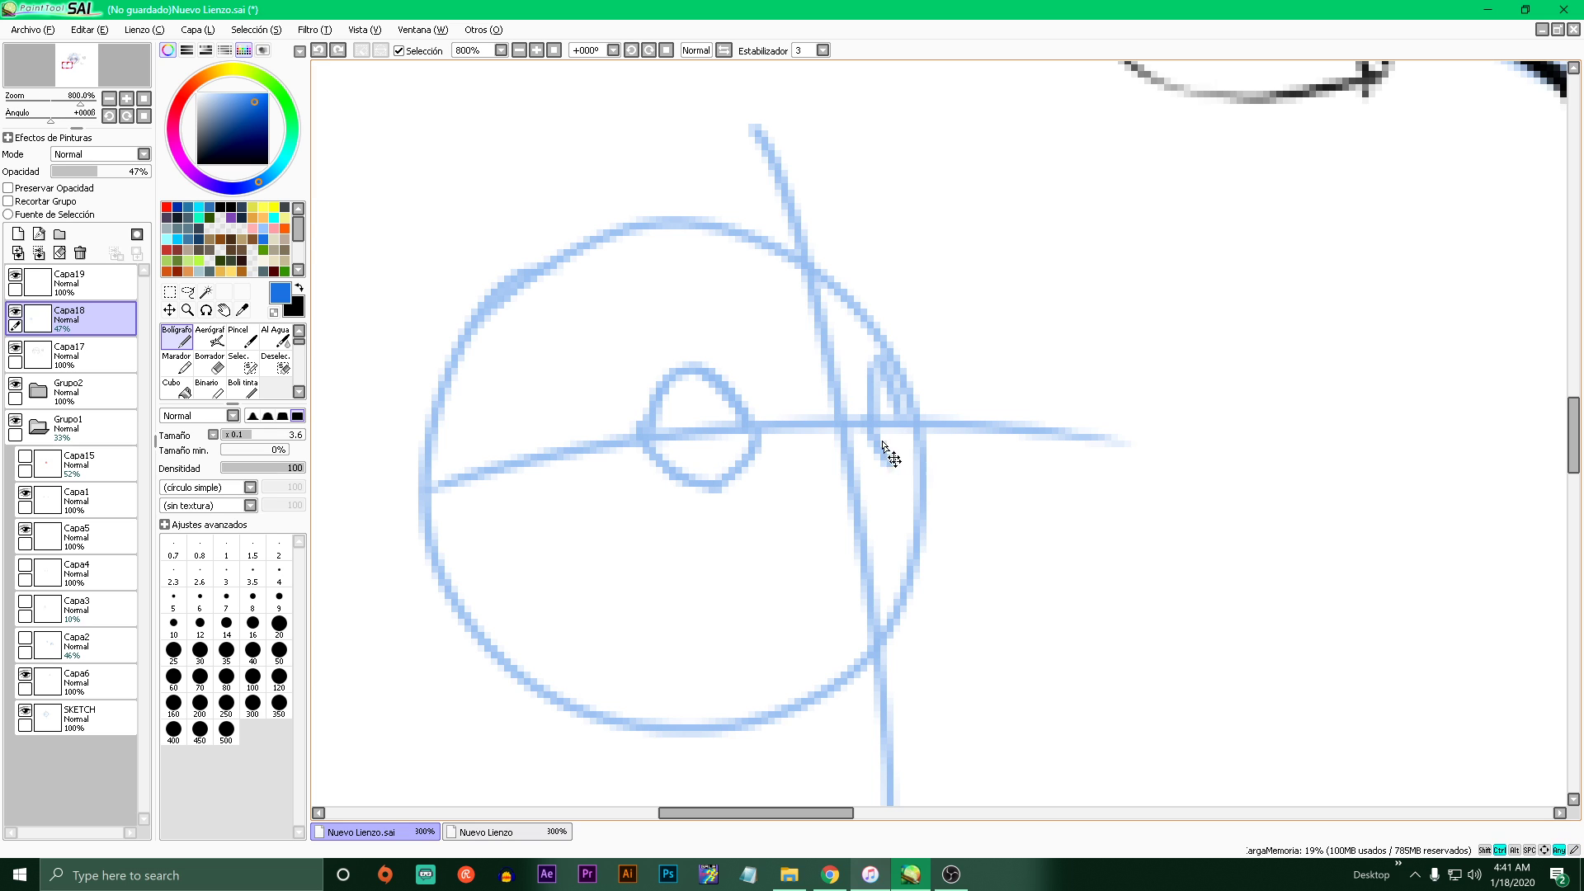
key("ctrl+z")
mouse_move(878, 361)
left_mouse_down()
mouse_move(869, 419)
mouse_move(898, 392)
mouse_move(896, 441)
mouse_move(871, 422)
mouse_move(889, 477)
mouse_move(892, 366)
mouse_move(912, 373)
mouse_move(896, 476)
left_mouse_up()
key("ctrl+z")
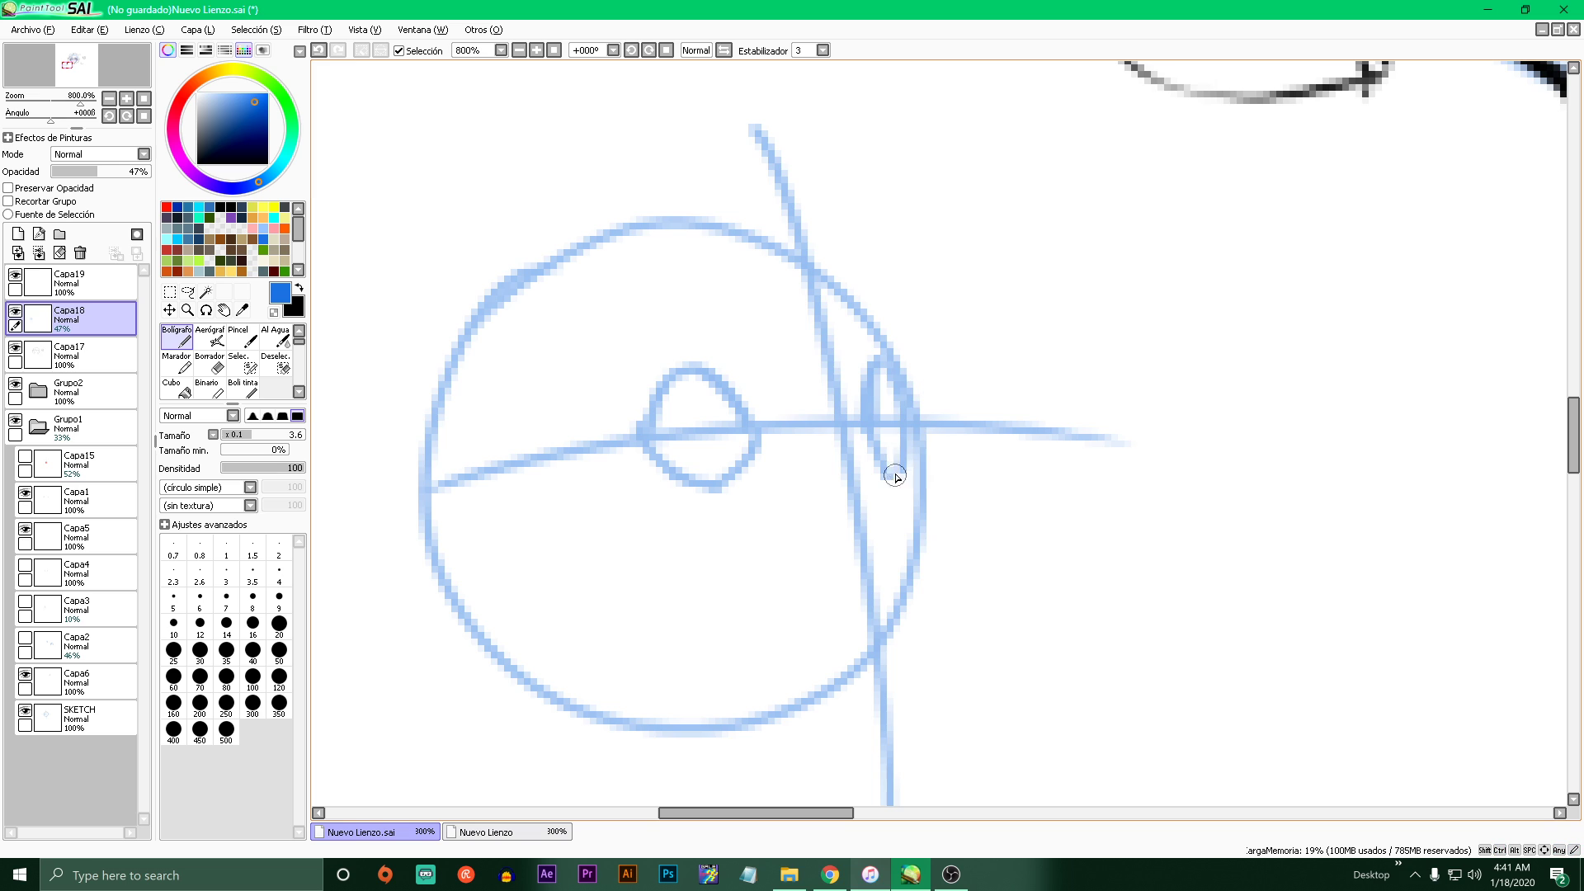
left_click_drag(954, 332, 970, 375)
key("ctrl+z")
mouse_move(954, 272)
left_mouse_down()
mouse_move(1015, 239)
mouse_move(966, 347)
left_mouse_up()
key("ctrl+z")
- Mark guide dots for the lower face around the bottom of the circle and draw a short, slightly tilted guide line between two of them
left_click(722, 580)
left_click(735, 677)
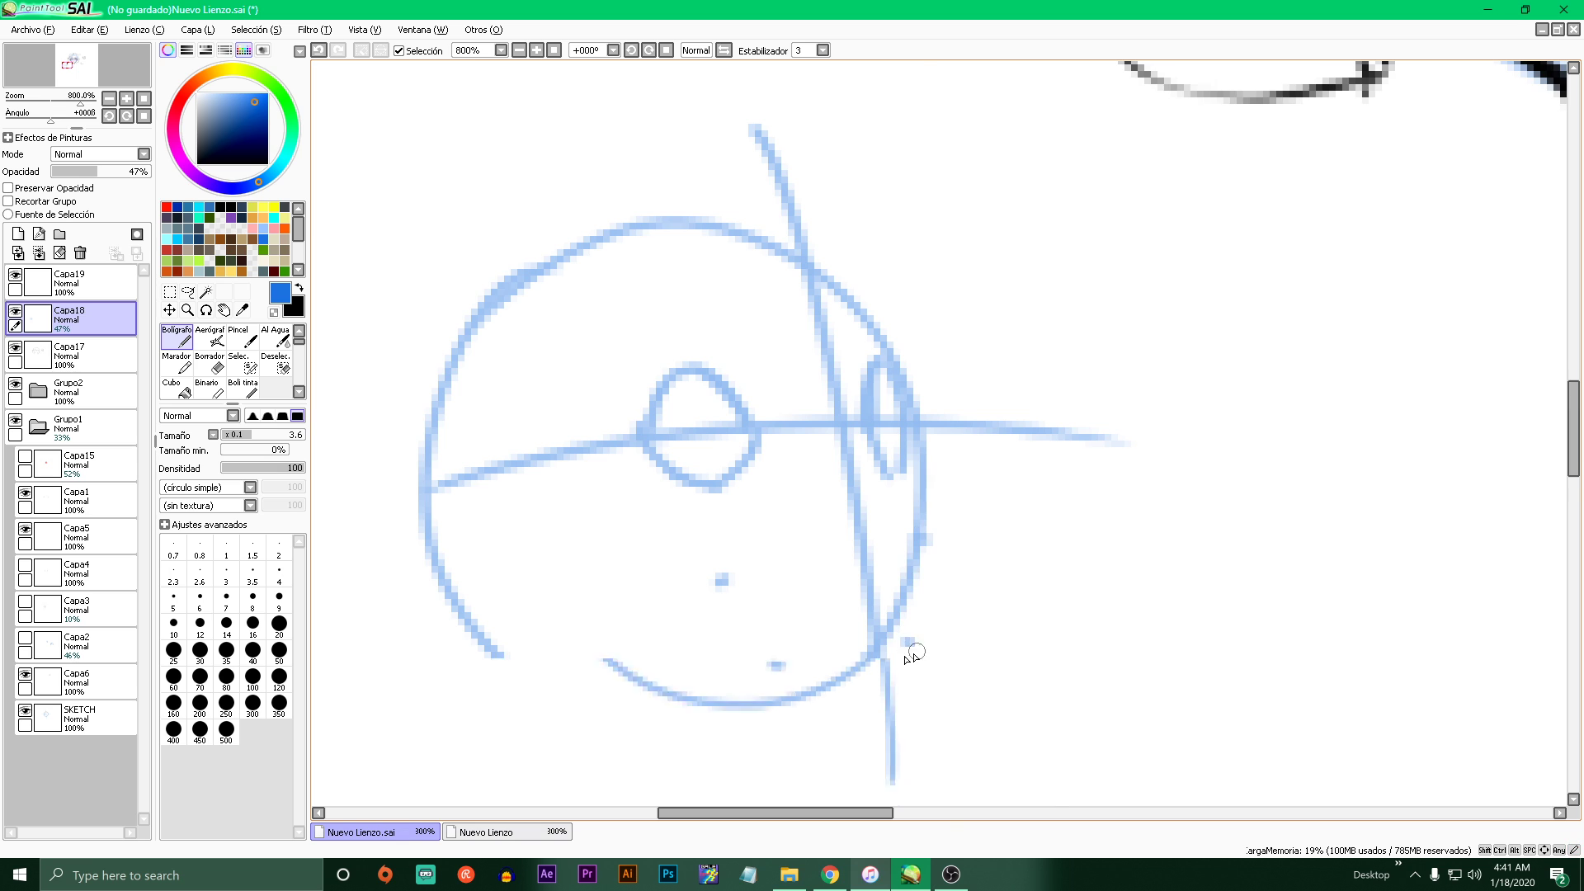
scroll(891, 595, "down", 2)
key("ctrl+z")
left_click(872, 574)
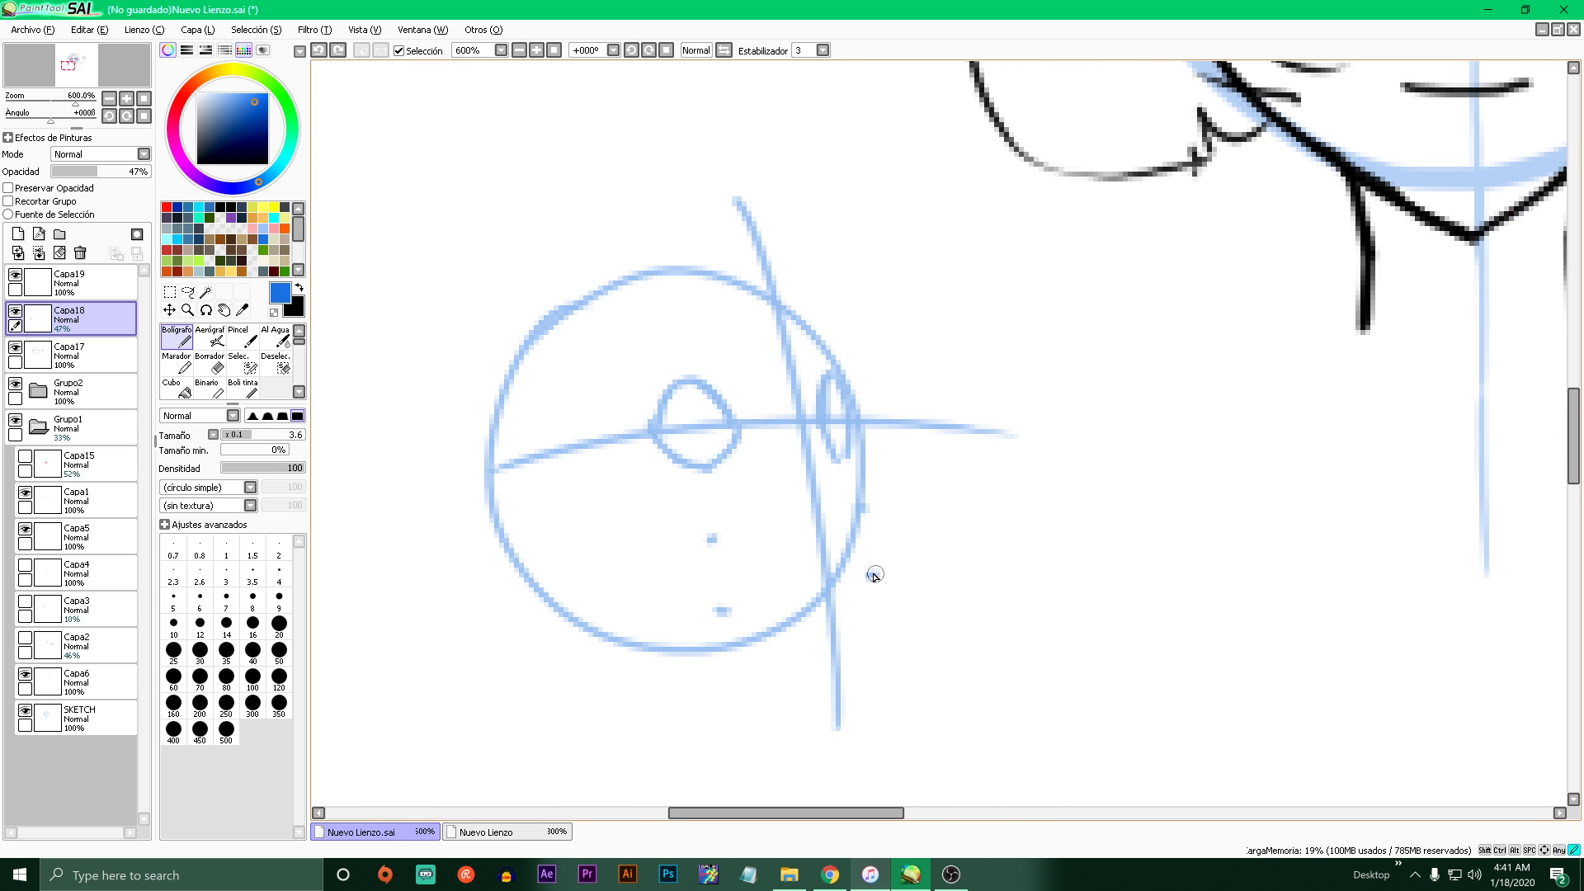
left_click_drag(678, 614, 862, 583)
key("ctrl+z")
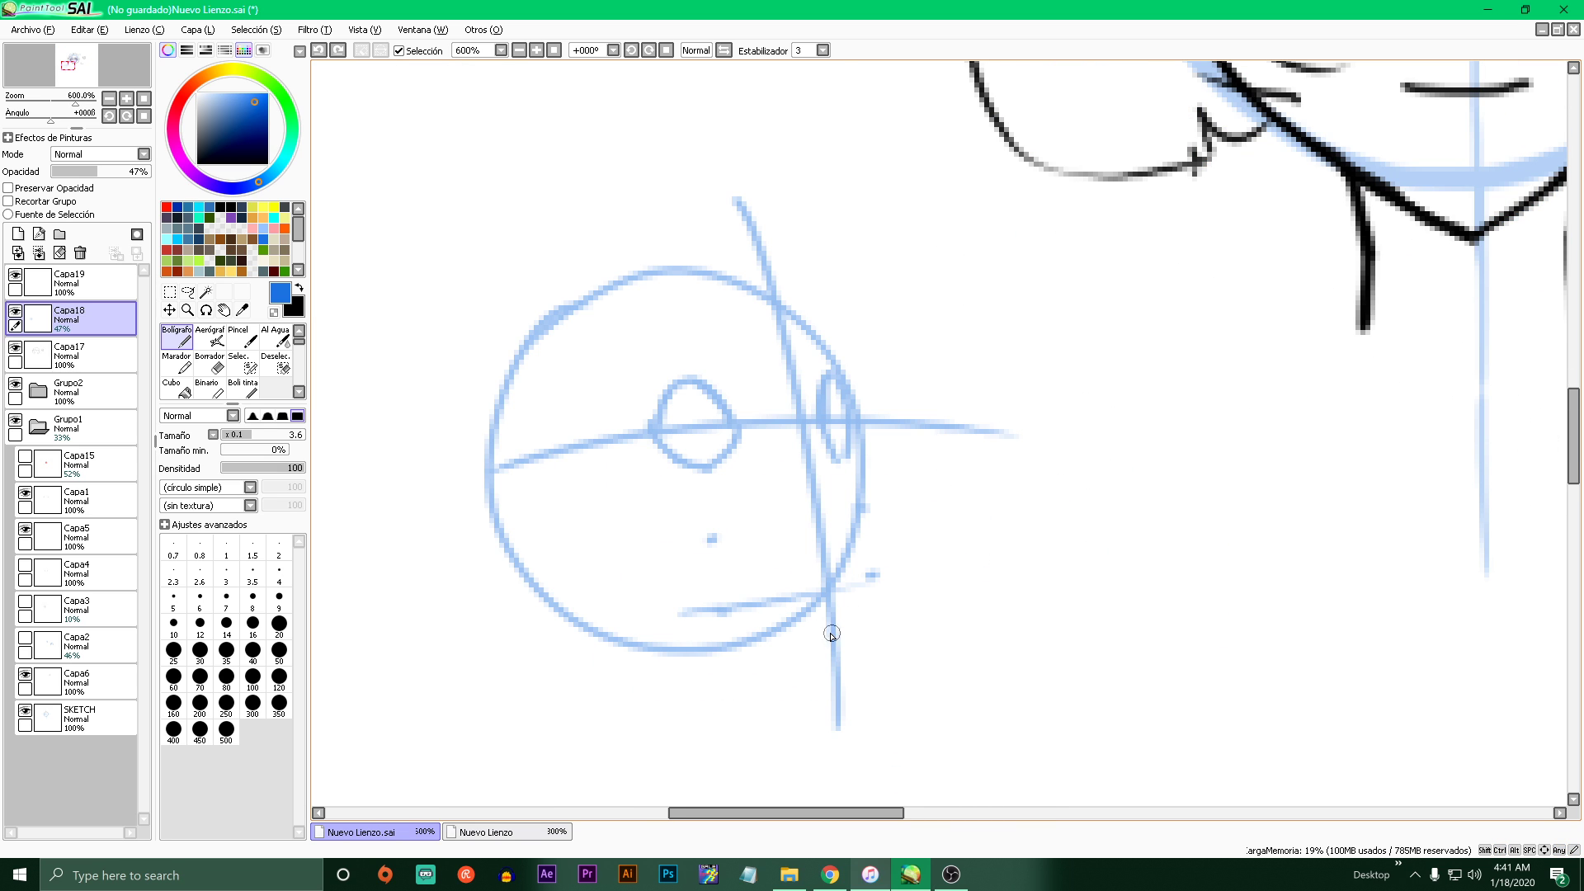
left_click(825, 631)
- Set up black line work on Capa19 with brush size 2.6, lower guide layer Capa18 to 28% opacity, and undo the test strokes
left_click(74, 280)
left_click(220, 207)
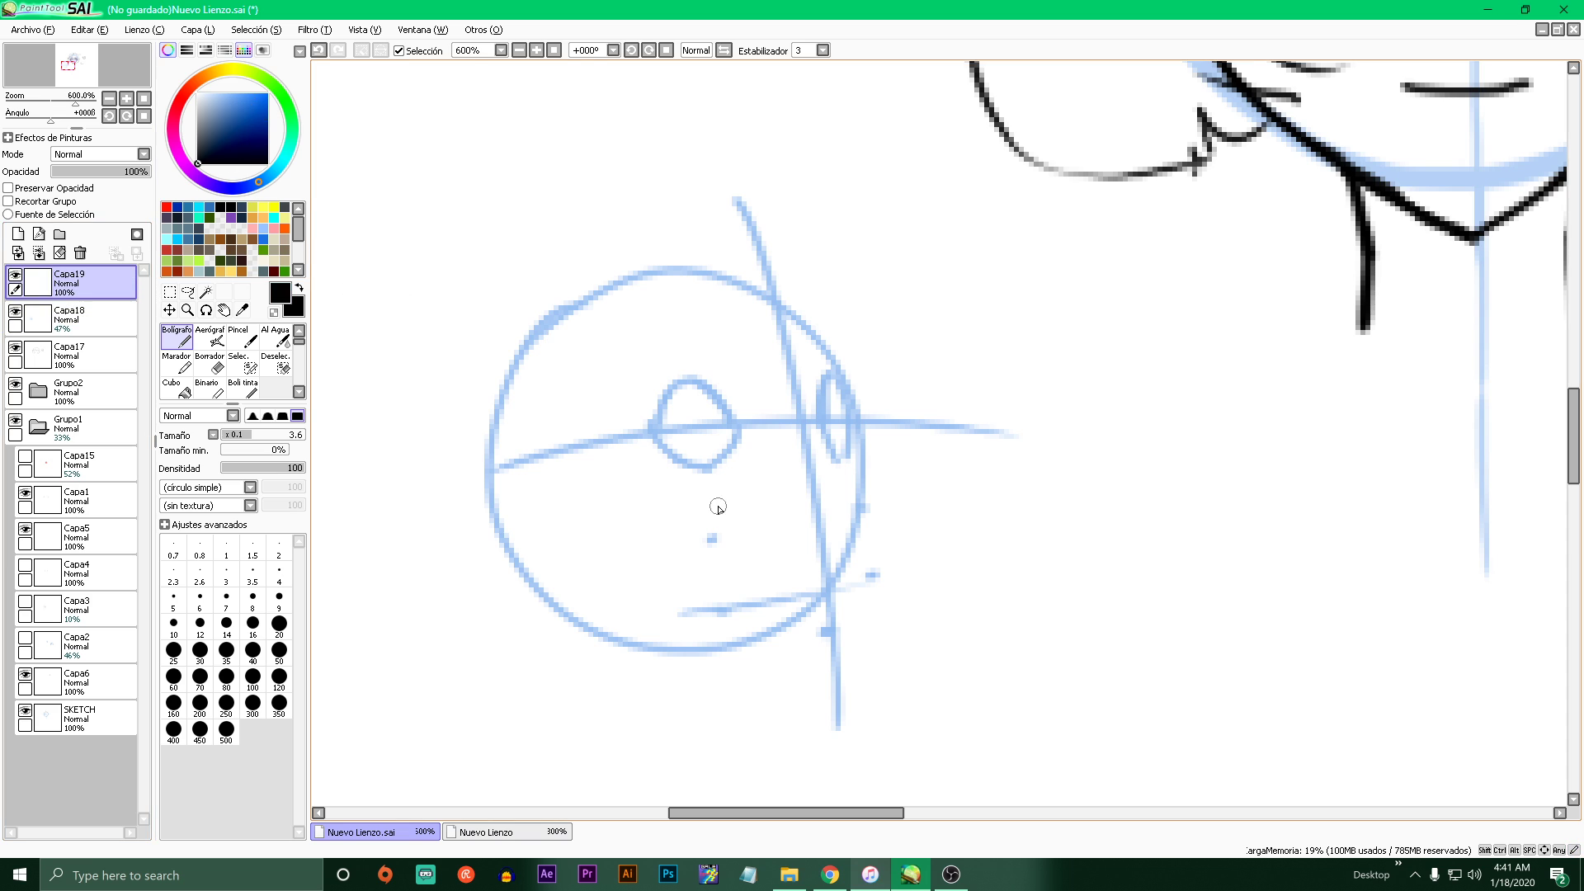
left_click_drag(520, 495, 908, 437)
key("ctrl+z")
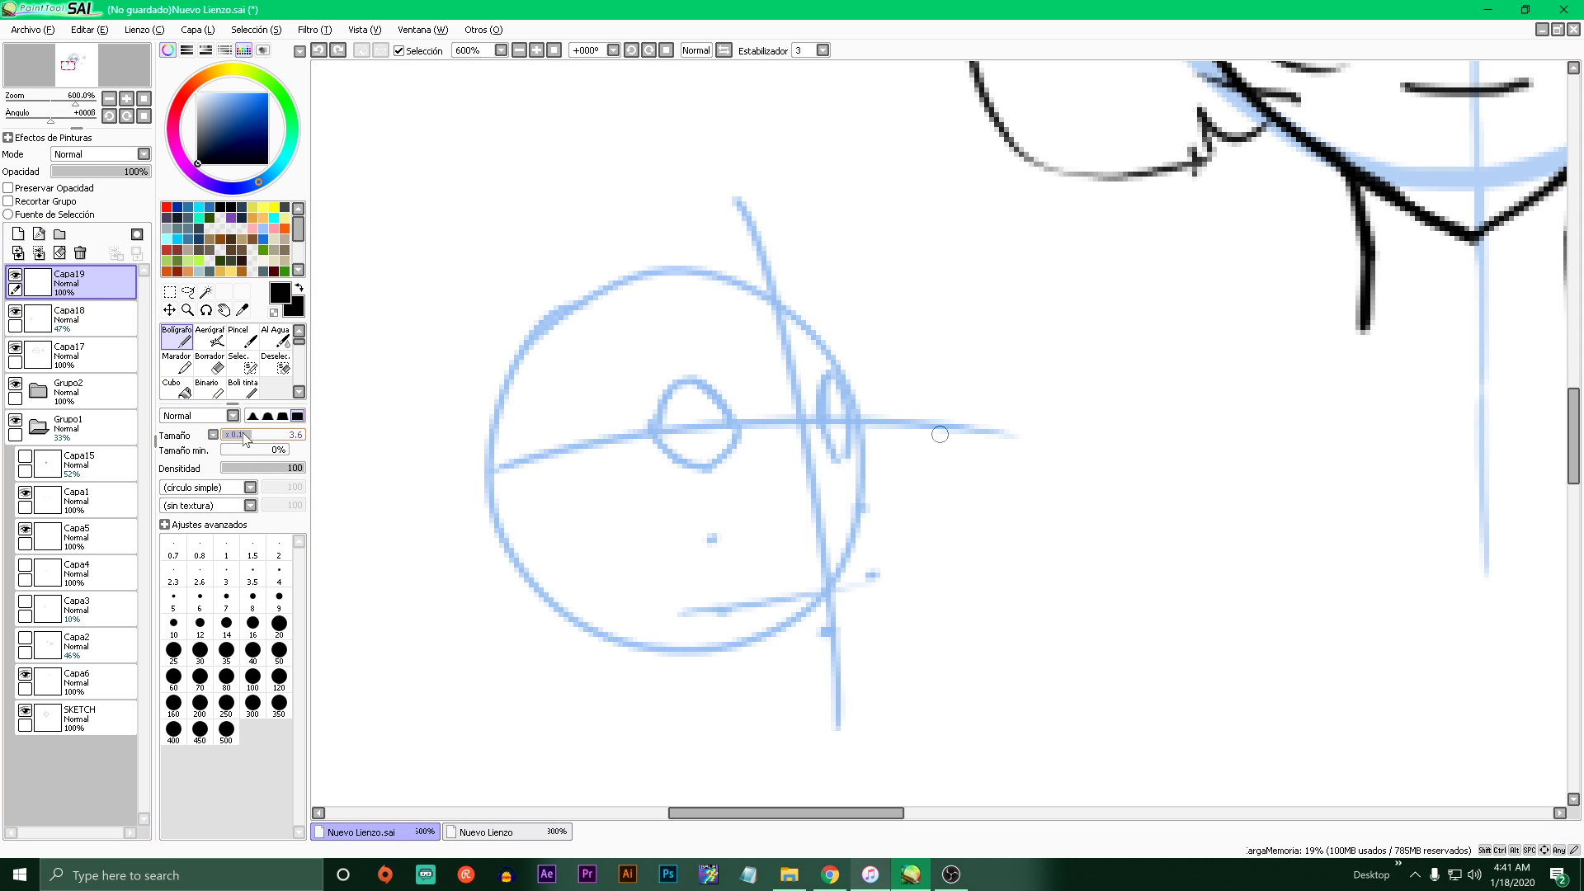
left_click(200, 575)
left_click(83, 318)
left_click_drag(97, 171, 79, 171)
left_click(83, 281)
left_click_drag(566, 468, 810, 495)
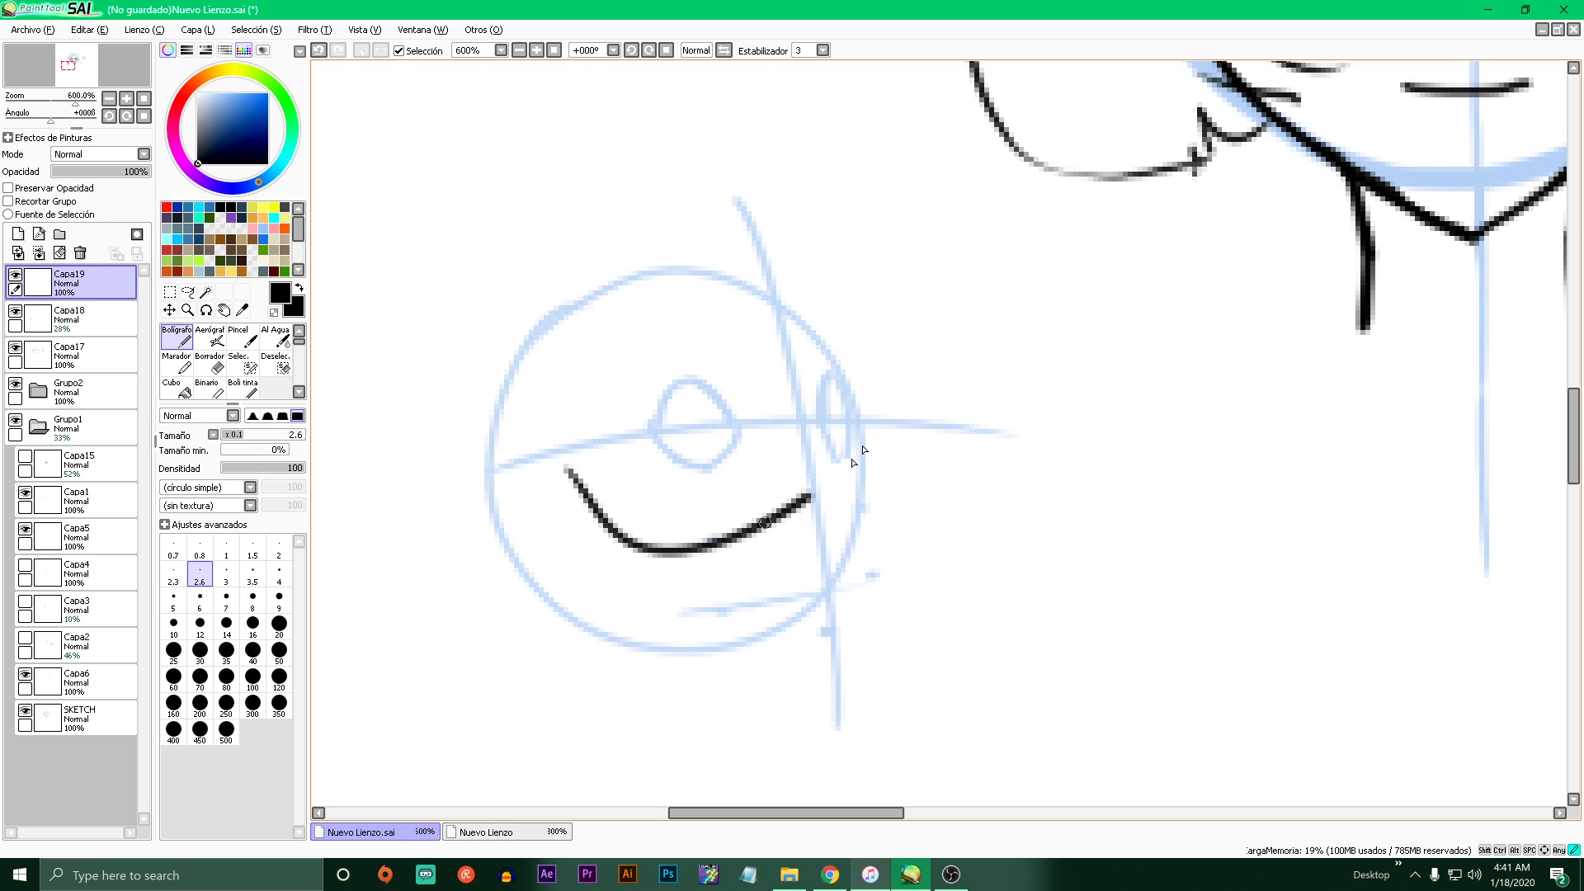
key("ctrl+z")
- Draw both eyes of the turned head in black over the blue ovals, with an upper lash line and iris on the near eye
scroll(711, 404, "down", 5)
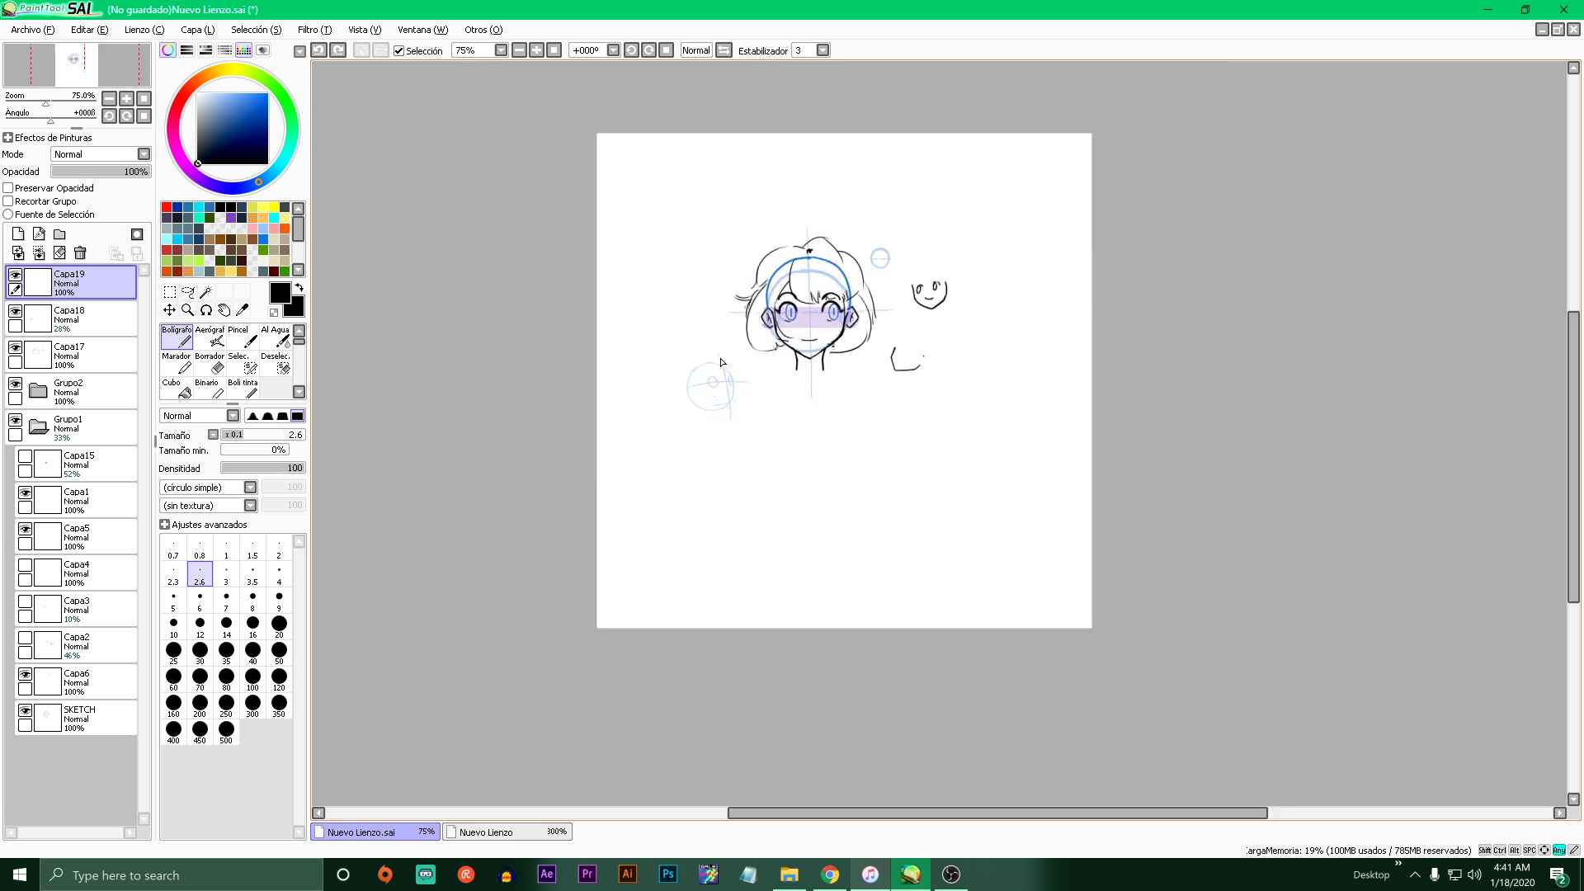
scroll(720, 345, "up", 1)
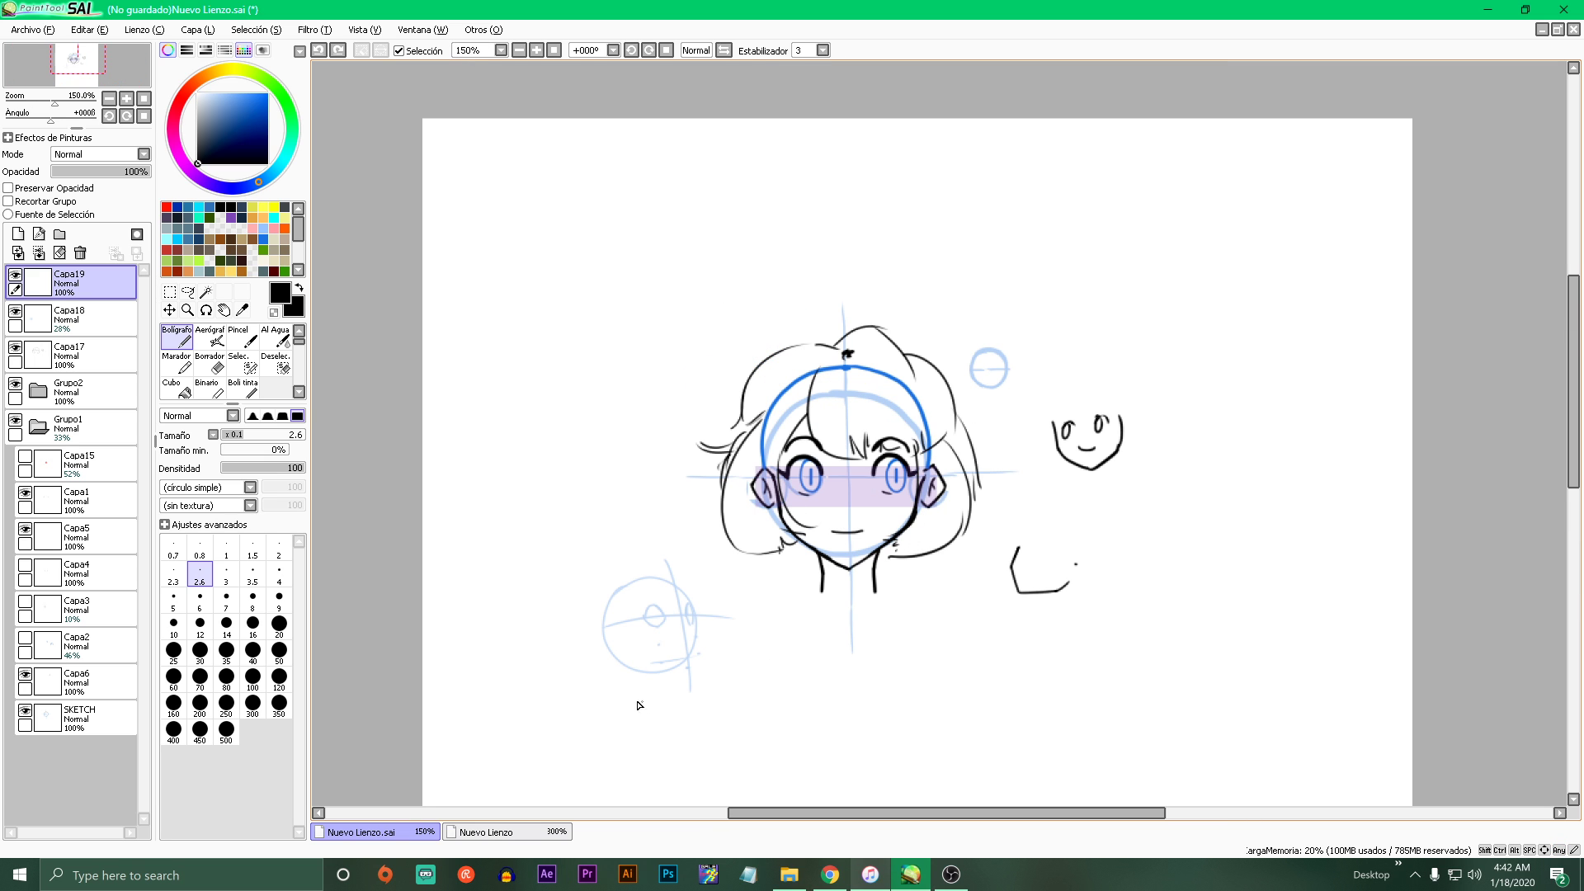
scroll(640, 706, "up", 4)
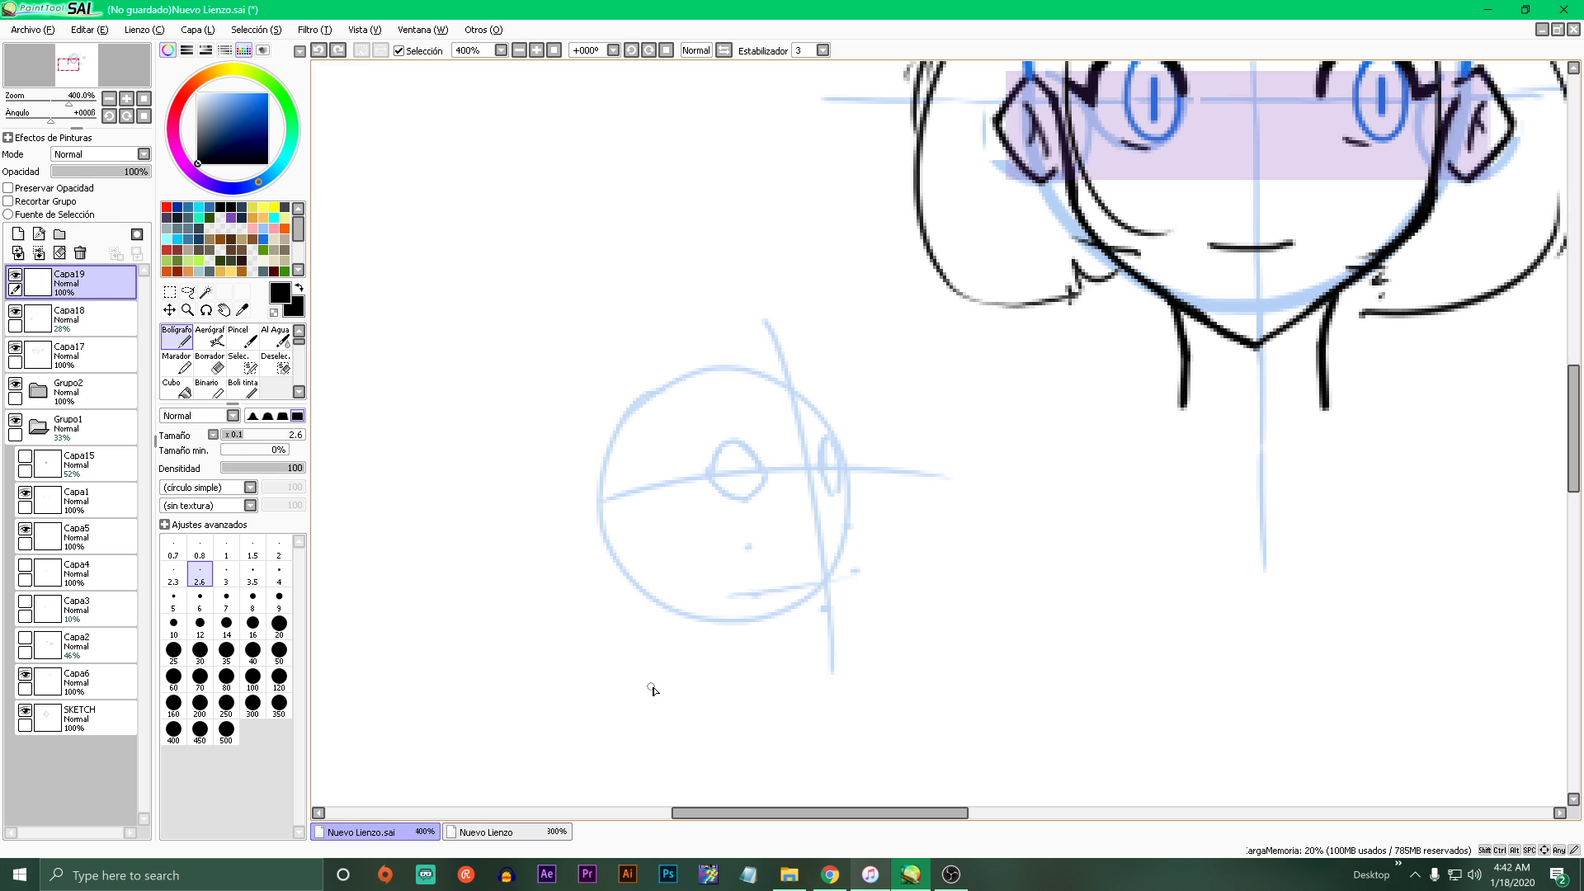
scroll(695, 638, "up", 4)
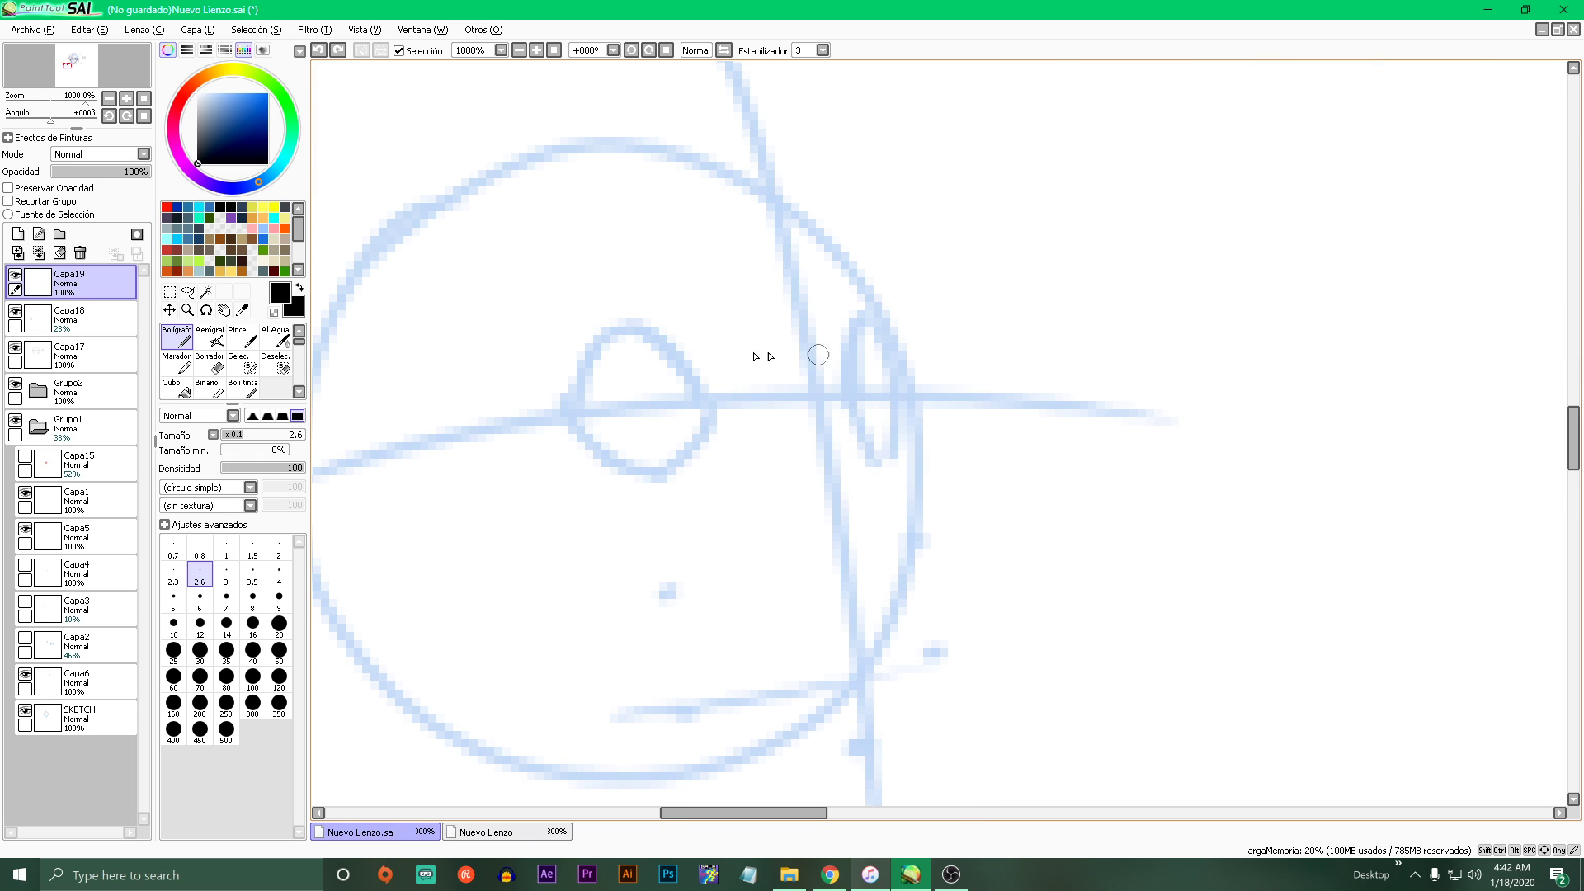
mouse_move(700, 365)
left_mouse_down()
mouse_move(671, 330)
mouse_move(644, 332)
mouse_move(561, 389)
mouse_move(583, 420)
left_mouse_up()
mouse_move(842, 345)
left_mouse_down()
mouse_move(867, 311)
mouse_move(893, 363)
left_mouse_up()
mouse_move(644, 347)
left_mouse_down()
mouse_move(675, 452)
mouse_move(662, 448)
mouse_move(694, 375)
mouse_move(683, 432)
left_mouse_up()
key("ctrl+z")
mouse_move(863, 330)
left_mouse_down()
mouse_move(854, 376)
mouse_move(874, 429)
mouse_move(893, 365)
left_mouse_up()
scroll(894, 367, "down", 6)
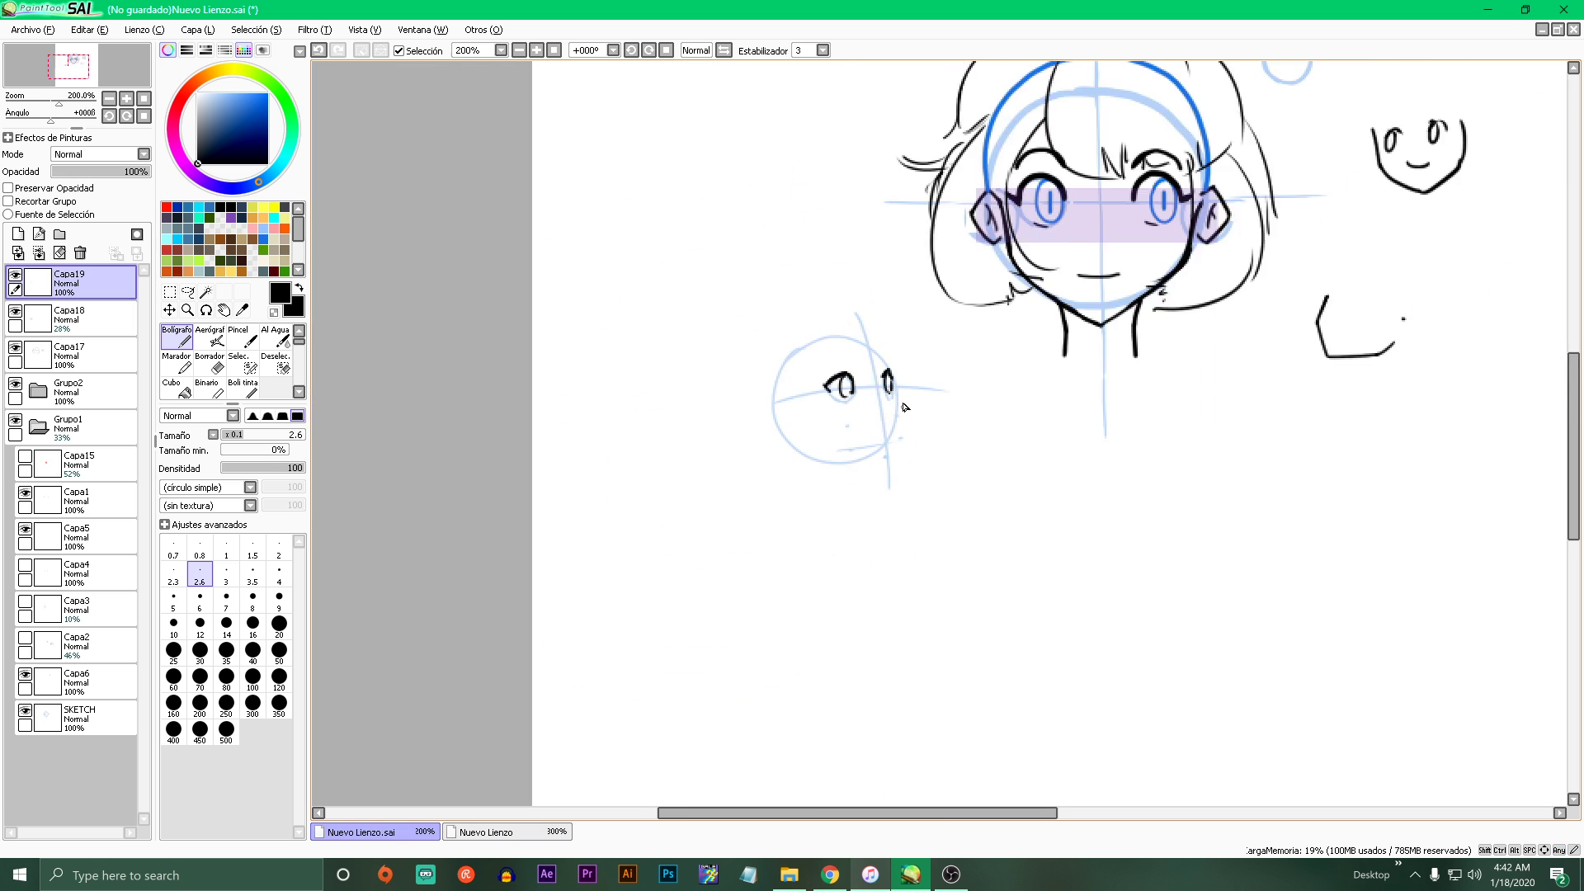
- Draw the far-side face contour from beside the far eye out to the cheek and in to the chin
scroll(898, 376, "up", 5)
mouse_move(899, 294)
left_mouse_down()
mouse_move(888, 354)
mouse_move(914, 491)
mouse_move(871, 570)
left_mouse_up()
key("ctrl+z")
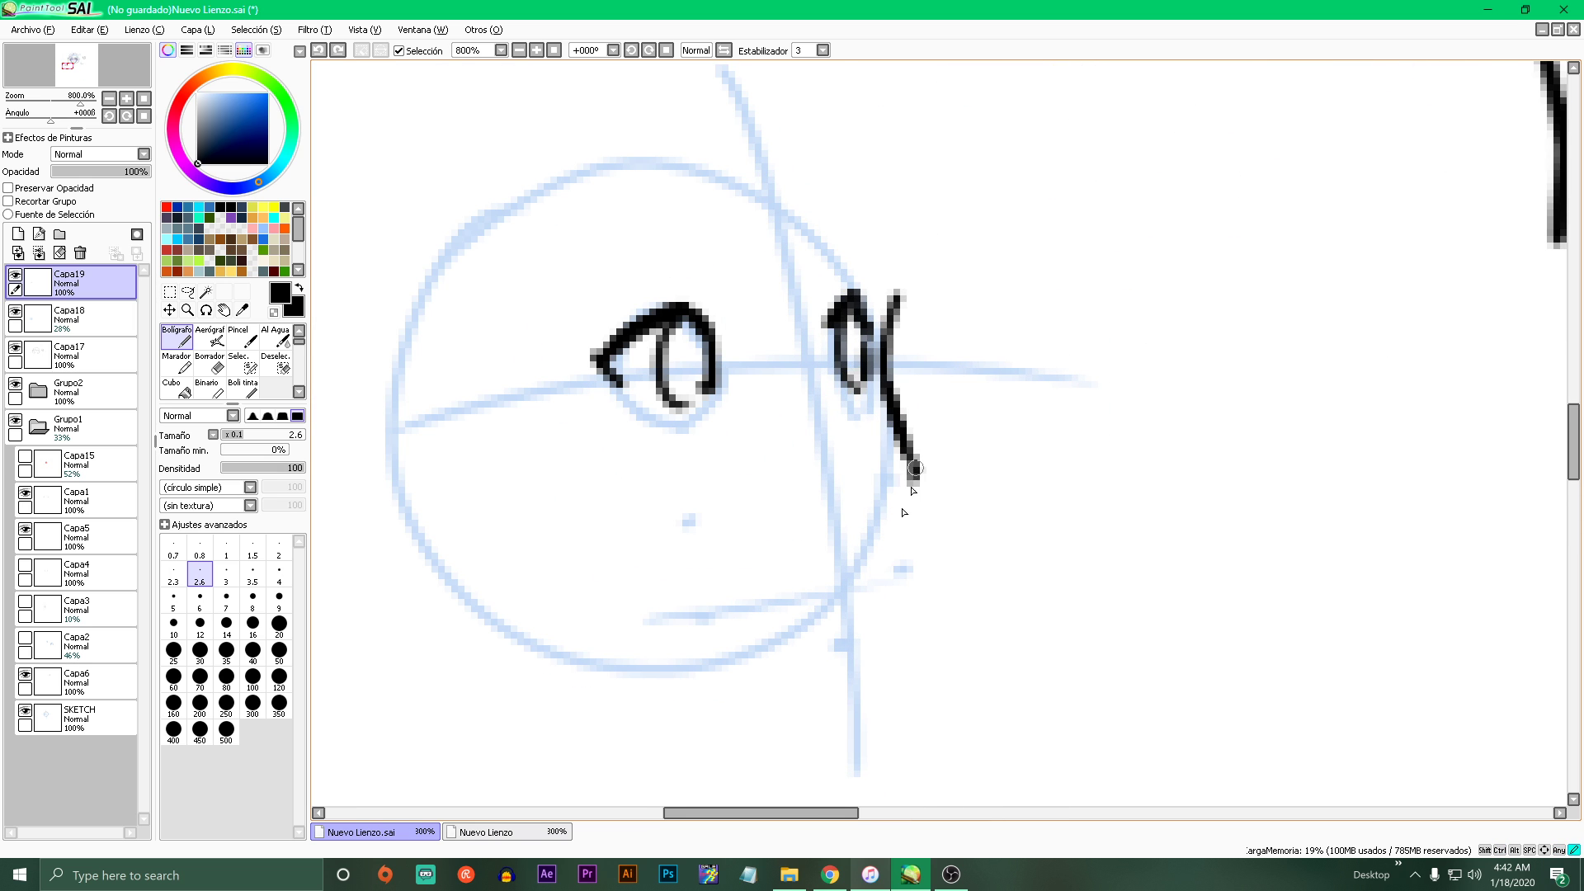
mouse_move(914, 466)
left_mouse_down()
mouse_move(854, 588)
mouse_move(803, 612)
left_mouse_up()
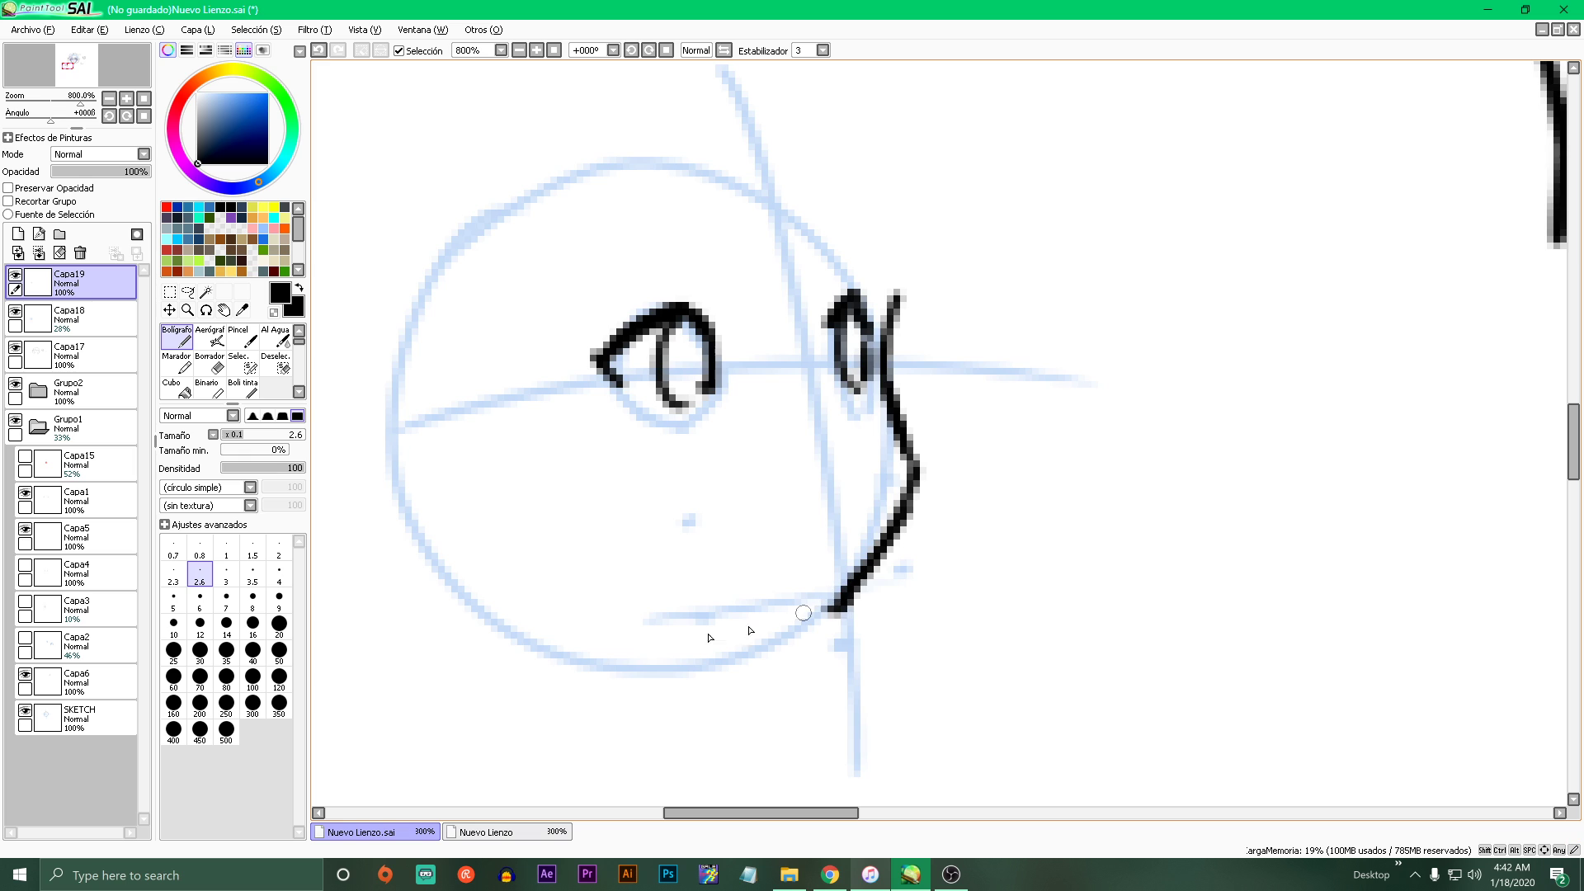
- Draw the near jawline running back from the chin and a curved front neck line beneath it
key("ctrl+z")
left_click_drag(643, 557, 840, 611)
key("ctrl+z")
mouse_move(656, 571)
left_mouse_down()
mouse_move(840, 610)
mouse_move(819, 610)
mouse_move(743, 693)
mouse_move(755, 731)
left_mouse_up()
left_click_drag(851, 602, 892, 535)
key("ctrl+z")
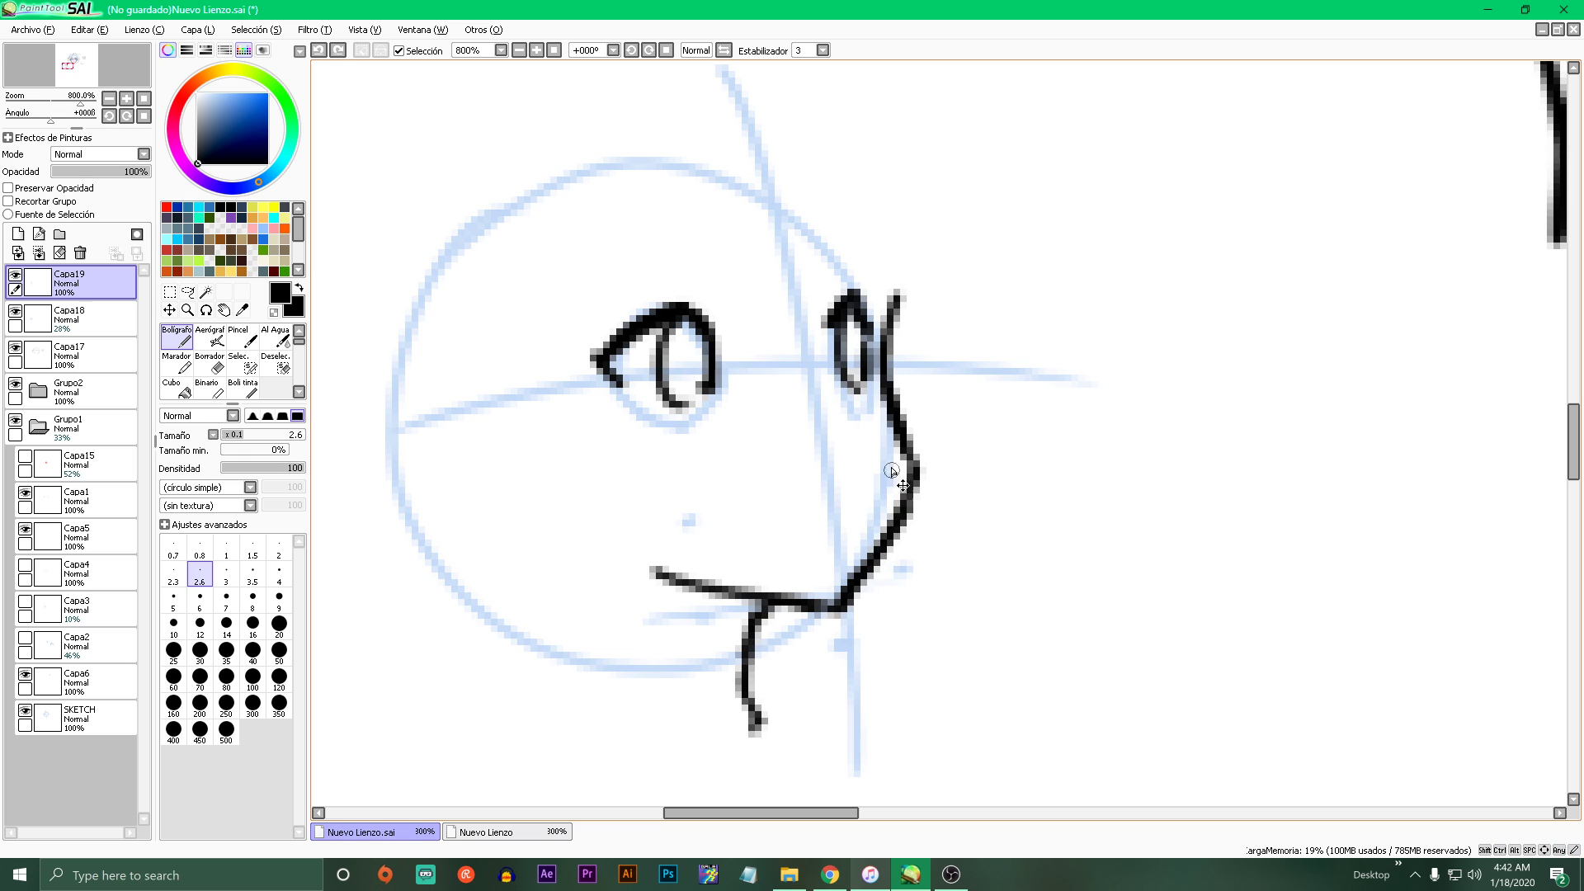
- Round off the cheek corner by thickening its inner edge in black and erasing the outer edge
mouse_move(899, 439)
left_mouse_down()
mouse_move(910, 476)
mouse_move(880, 544)
left_mouse_up()
mouse_move(901, 490)
left_mouse_down()
mouse_move(837, 608)
mouse_move(863, 580)
left_mouse_up()
key("ctrl+z")
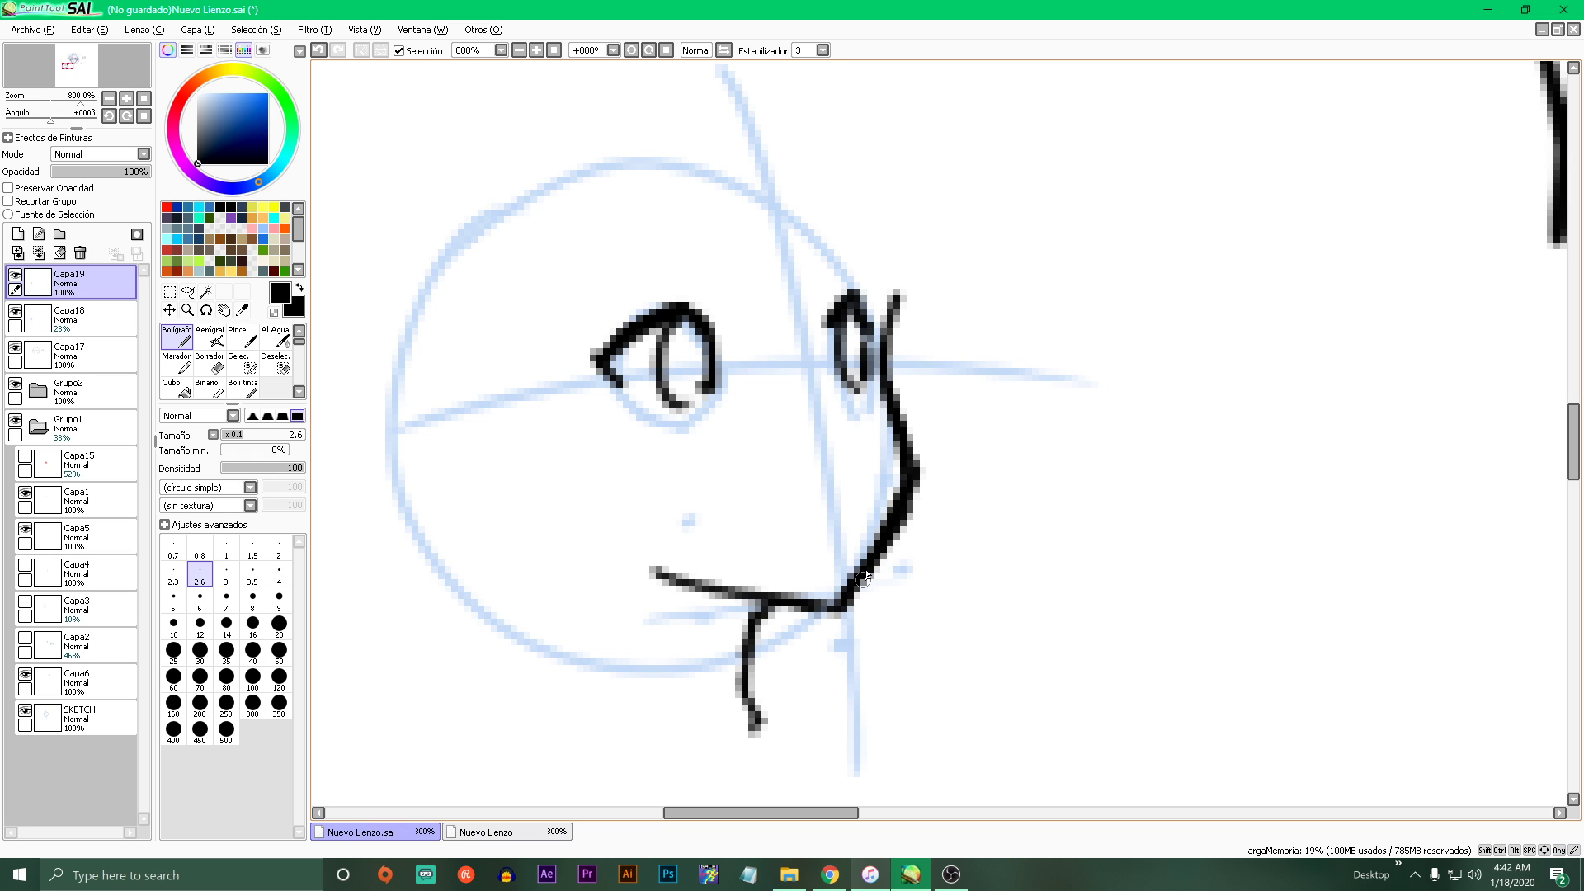
left_click_drag(918, 439, 918, 534)
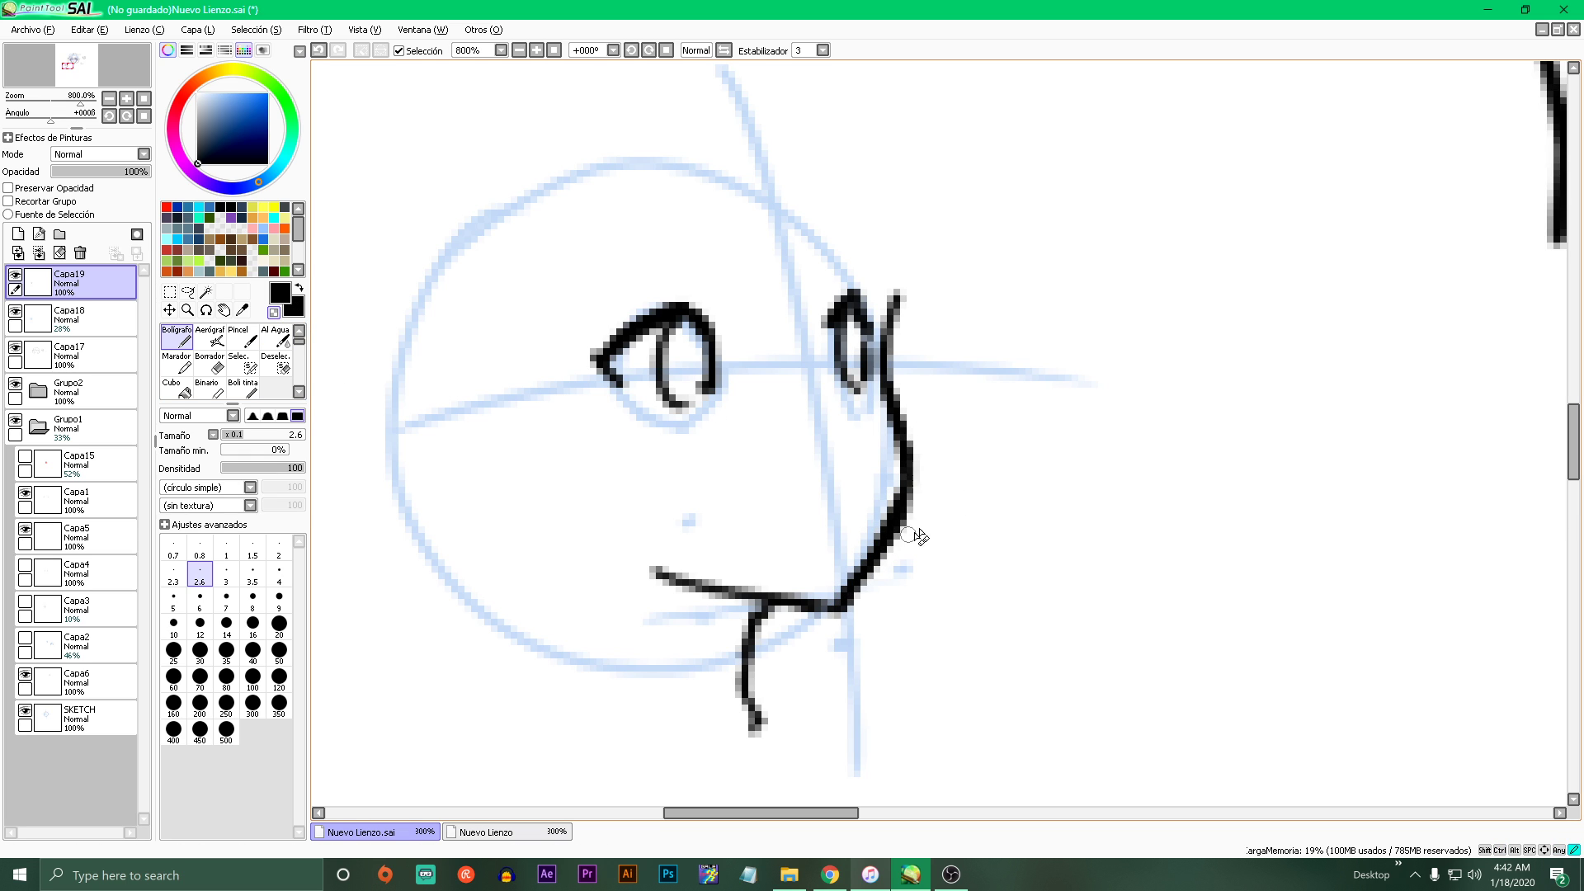
left_click_drag(922, 472, 898, 561)
mouse_move(922, 500)
left_mouse_down()
mouse_move(870, 601)
mouse_move(847, 609)
left_mouse_up()
left_click(274, 313)
- Set the brush size to 2.3 and arch the skull outline from the forehead over the guide circle to the back of the head
left_click(248, 431)
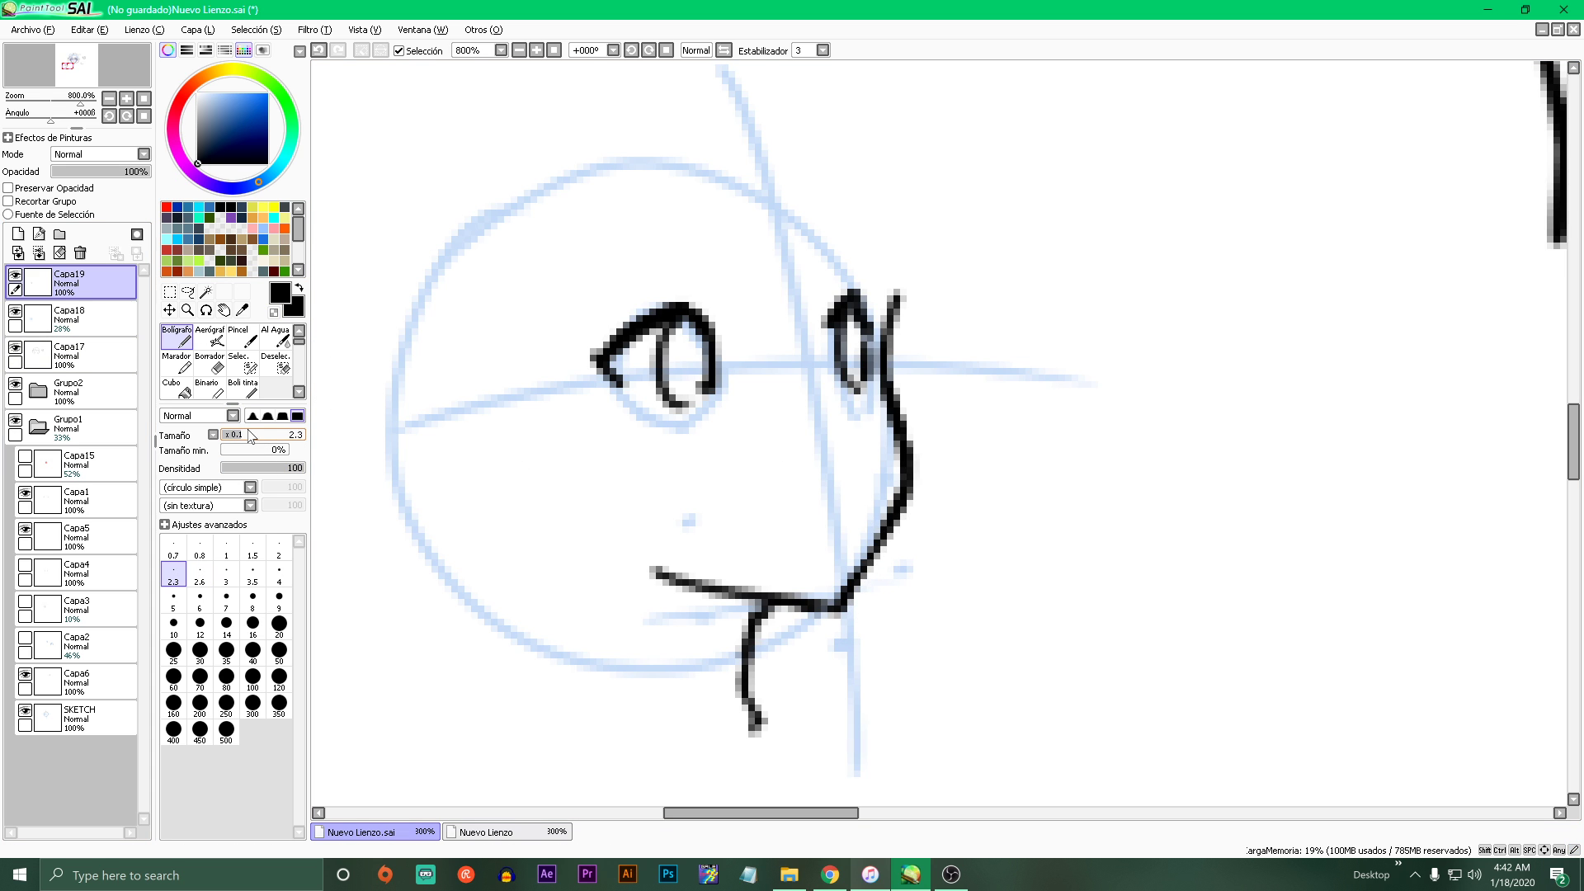
mouse_move(883, 325)
left_mouse_down()
mouse_move(891, 259)
mouse_move(891, 292)
left_mouse_up()
scroll(862, 264, "down", 4)
scroll(803, 211, "up", 3)
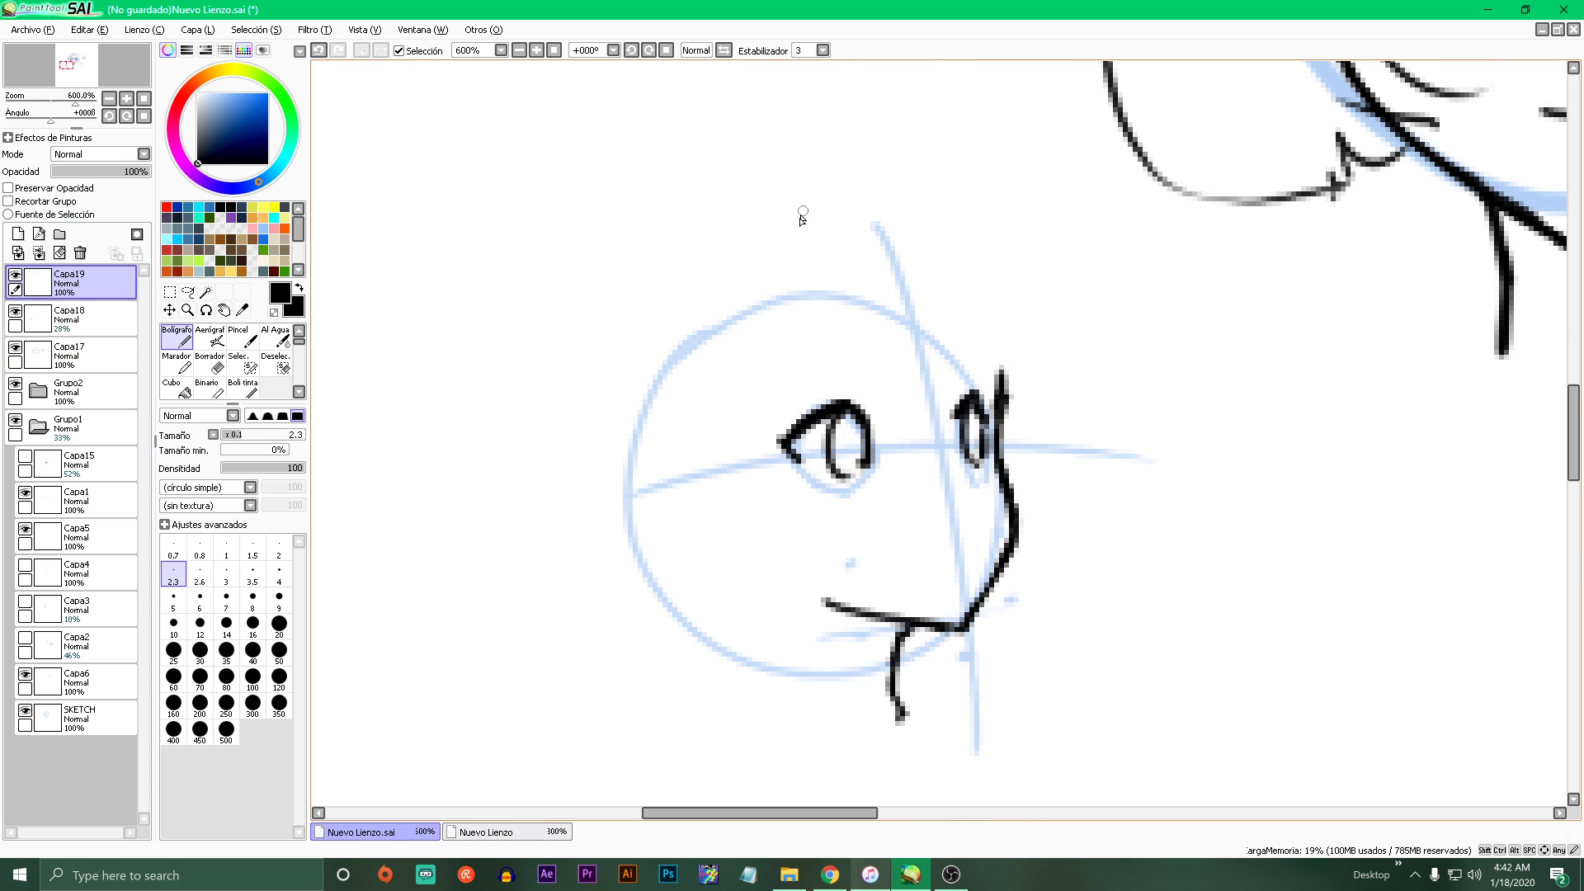
key("ctrl+z")
key("ctrl+z")
mouse_move(1003, 391)
left_mouse_down()
mouse_move(984, 317)
mouse_move(896, 247)
mouse_move(792, 240)
mouse_move(701, 265)
left_mouse_up()
key("ctrl+z")
mouse_move(1001, 392)
left_mouse_down()
mouse_move(961, 289)
mouse_move(867, 238)
mouse_move(747, 251)
mouse_move(658, 322)
mouse_move(652, 465)
mouse_move(660, 417)
mouse_move(631, 417)
mouse_move(600, 512)
mouse_move(658, 571)
mouse_move(697, 582)
mouse_move(712, 528)
left_mouse_up()
- Draw a rounded ear with a small inner fold just below the eye line, behind the near eye
scroll(776, 512, "up", 4)
left_click_drag(692, 436, 711, 539)
key("ctrl+z")
left_click_drag(646, 470, 701, 538)
left_click_drag(677, 510, 650, 522)
scroll(694, 528, "down", 6)
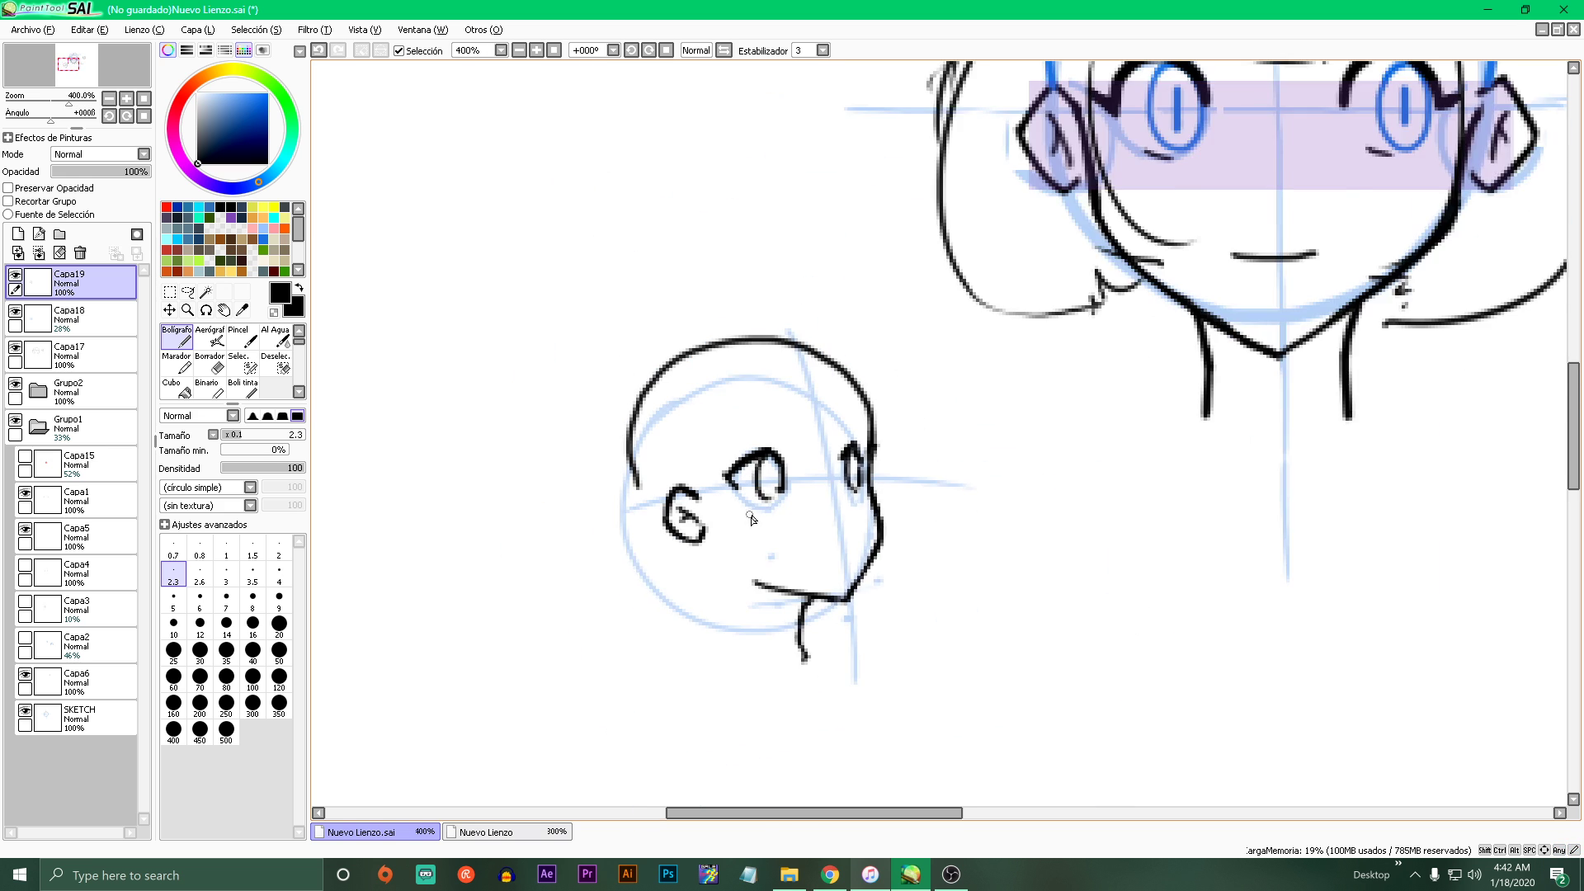
- Reinforce the forehead contour beside the far eye so it joins the skull outline
scroll(753, 511, "up", 1)
scroll(858, 477, "up", 4)
left_click_drag(911, 505, 922, 345)
scroll(916, 423, "down", 6)
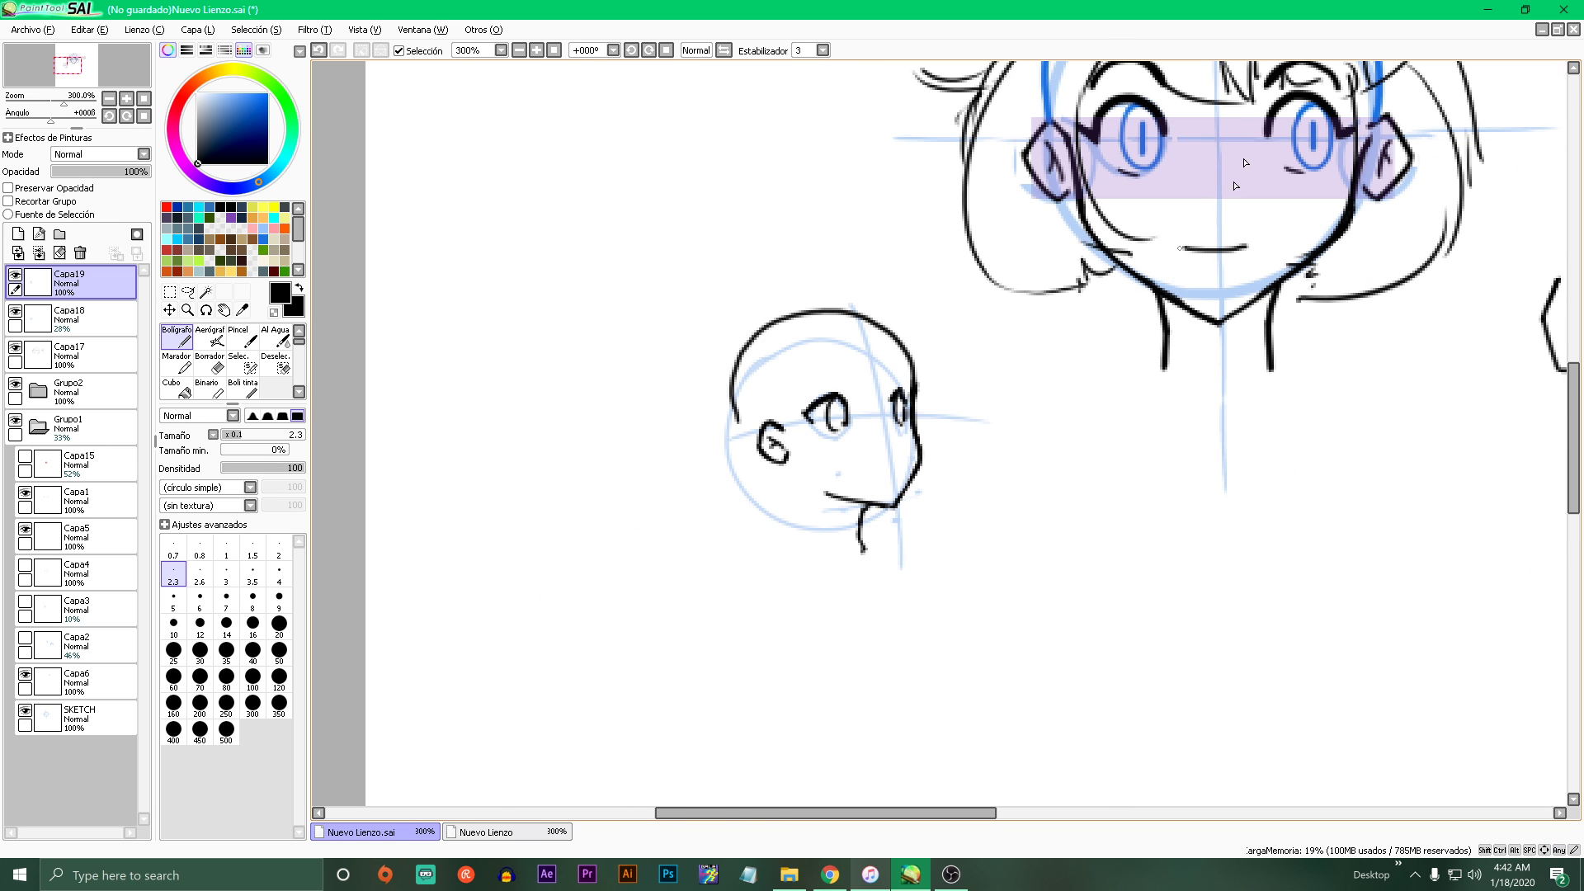
- Add a narrow vertical black pupil inside the iris of each eye
scroll(859, 431, "up", 4)
scroll(778, 547, "up", 5)
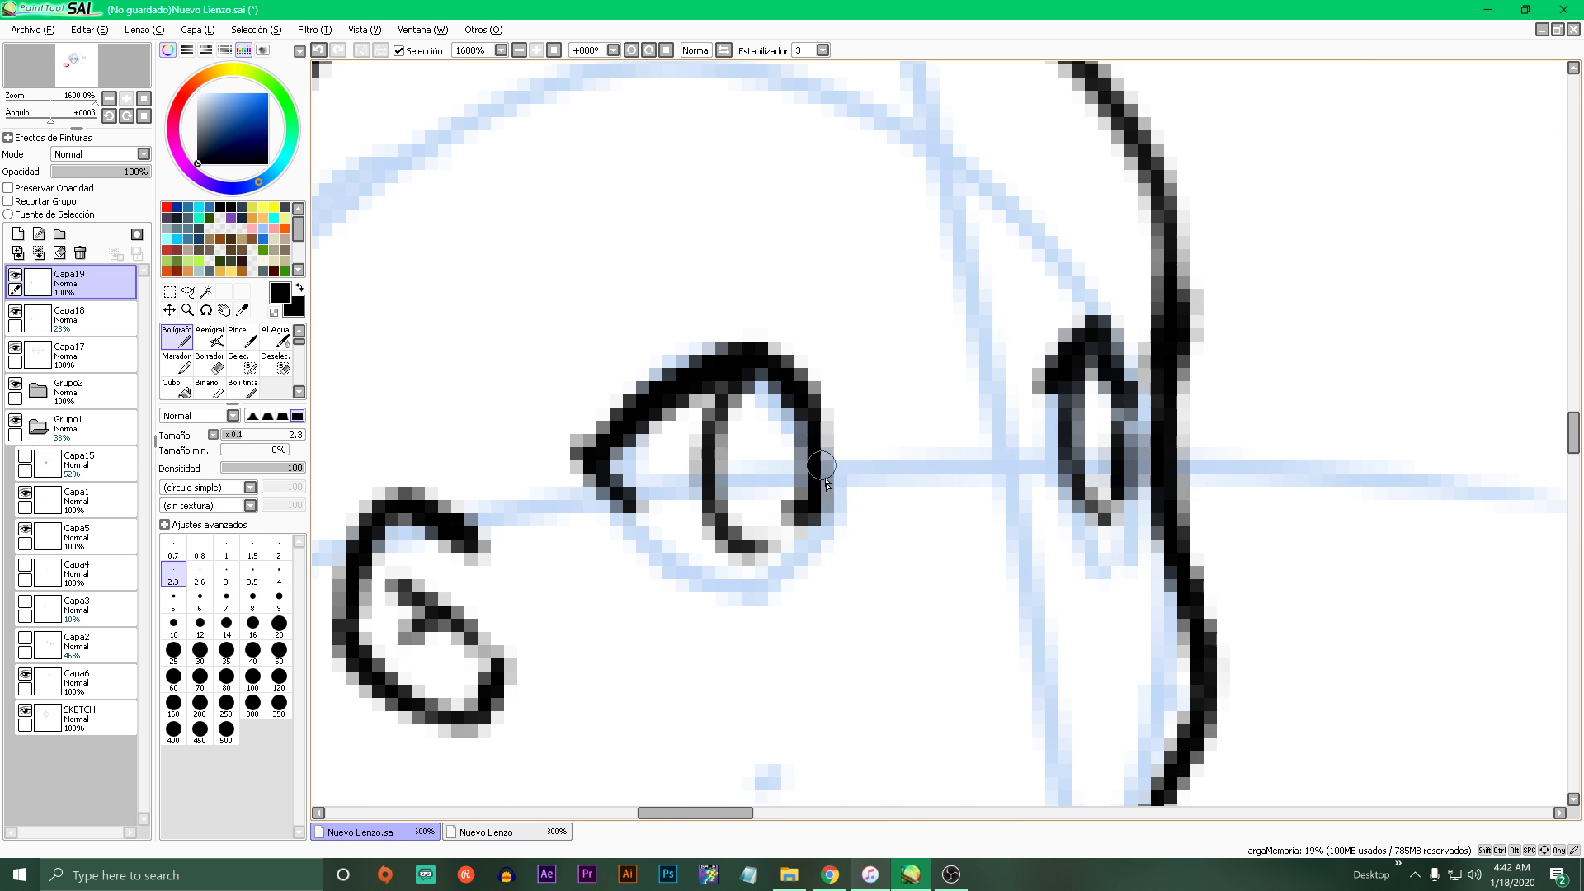
left_click_drag(764, 417, 769, 495)
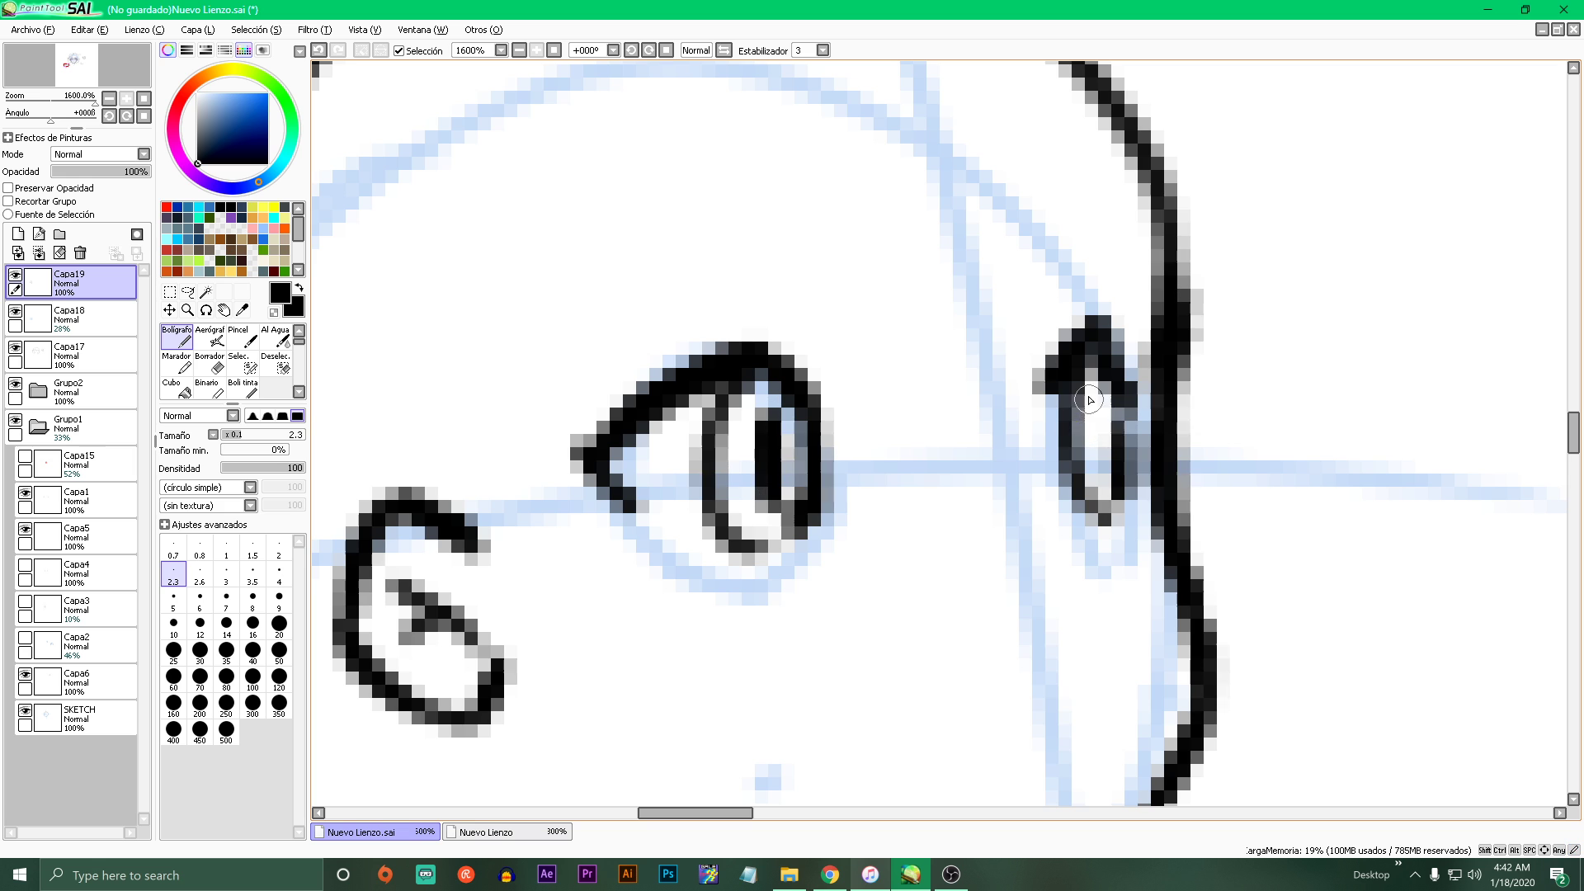
left_click_drag(1091, 386, 1091, 486)
- Draw an arched eyebrow above the near eye and a shorter one above the far eye at the face contour
scroll(923, 287, "down", 5)
scroll(922, 287, "up", 1)
scroll(923, 286, "up", 1)
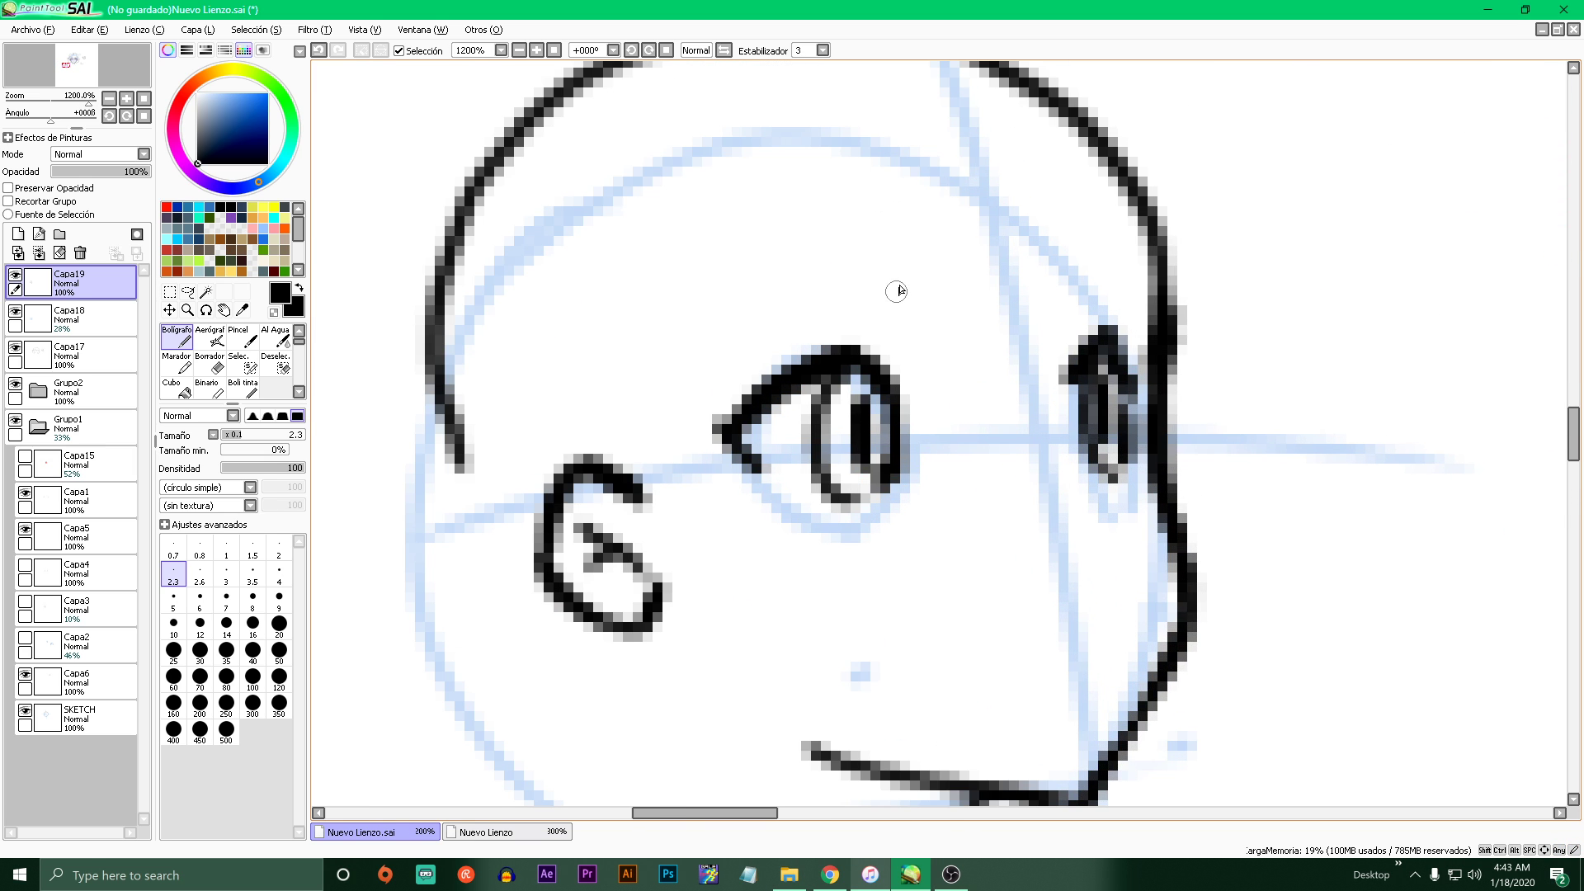
mouse_move(914, 278)
left_mouse_down()
mouse_move(850, 235)
mouse_move(685, 298)
left_mouse_up()
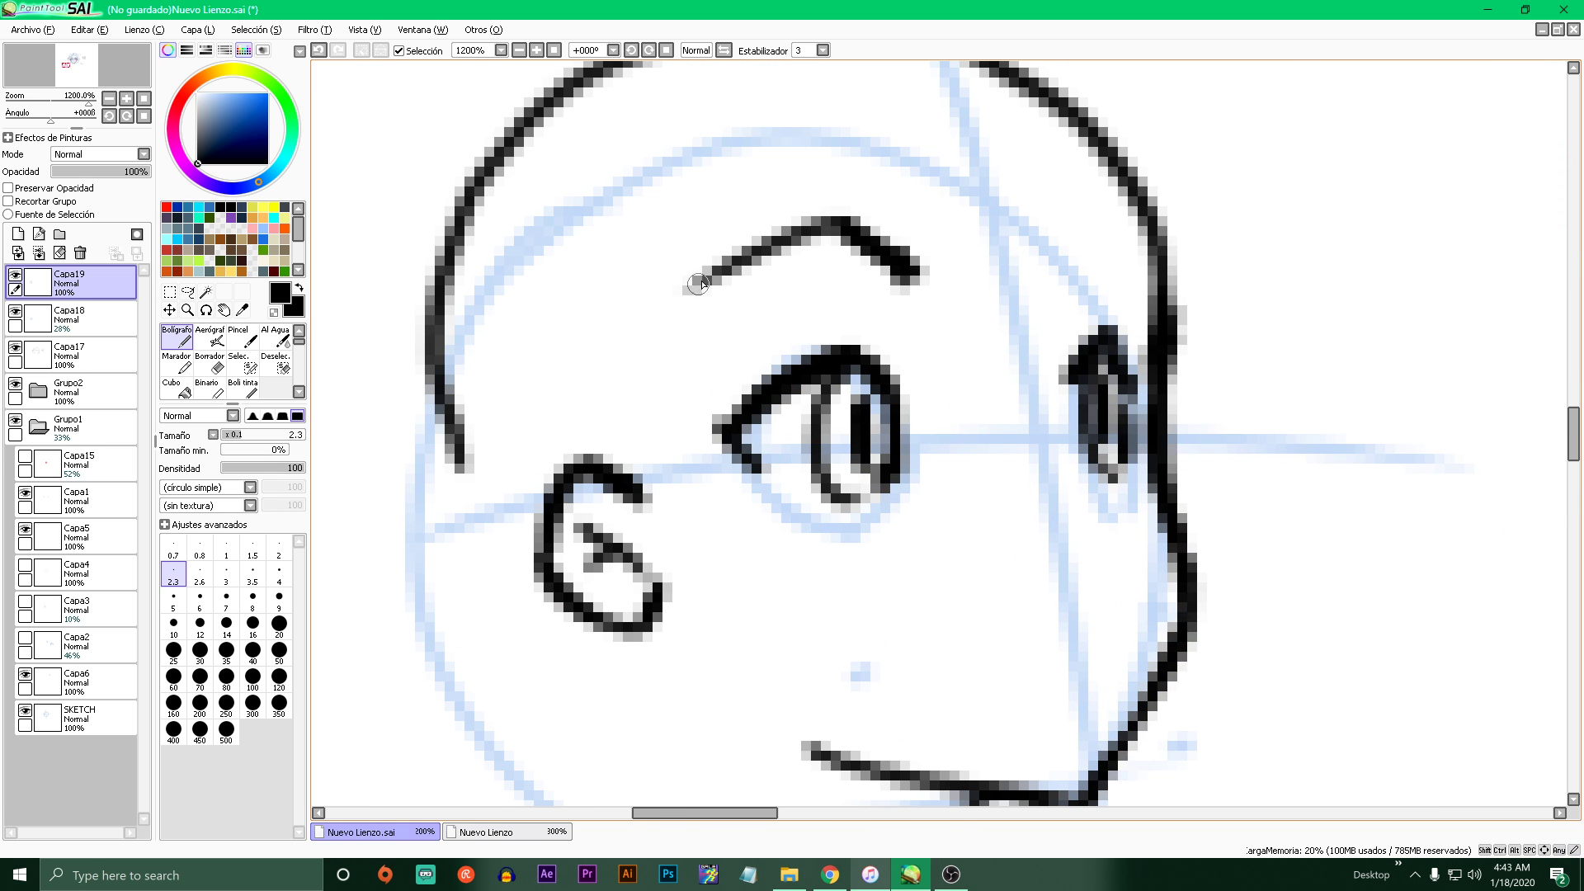
mouse_move(1078, 238)
left_mouse_down()
mouse_move(1114, 205)
mouse_move(1163, 273)
left_mouse_up()
key("ctrl+z")
key("ctrl+y")
scroll(1147, 285, "down", 4)
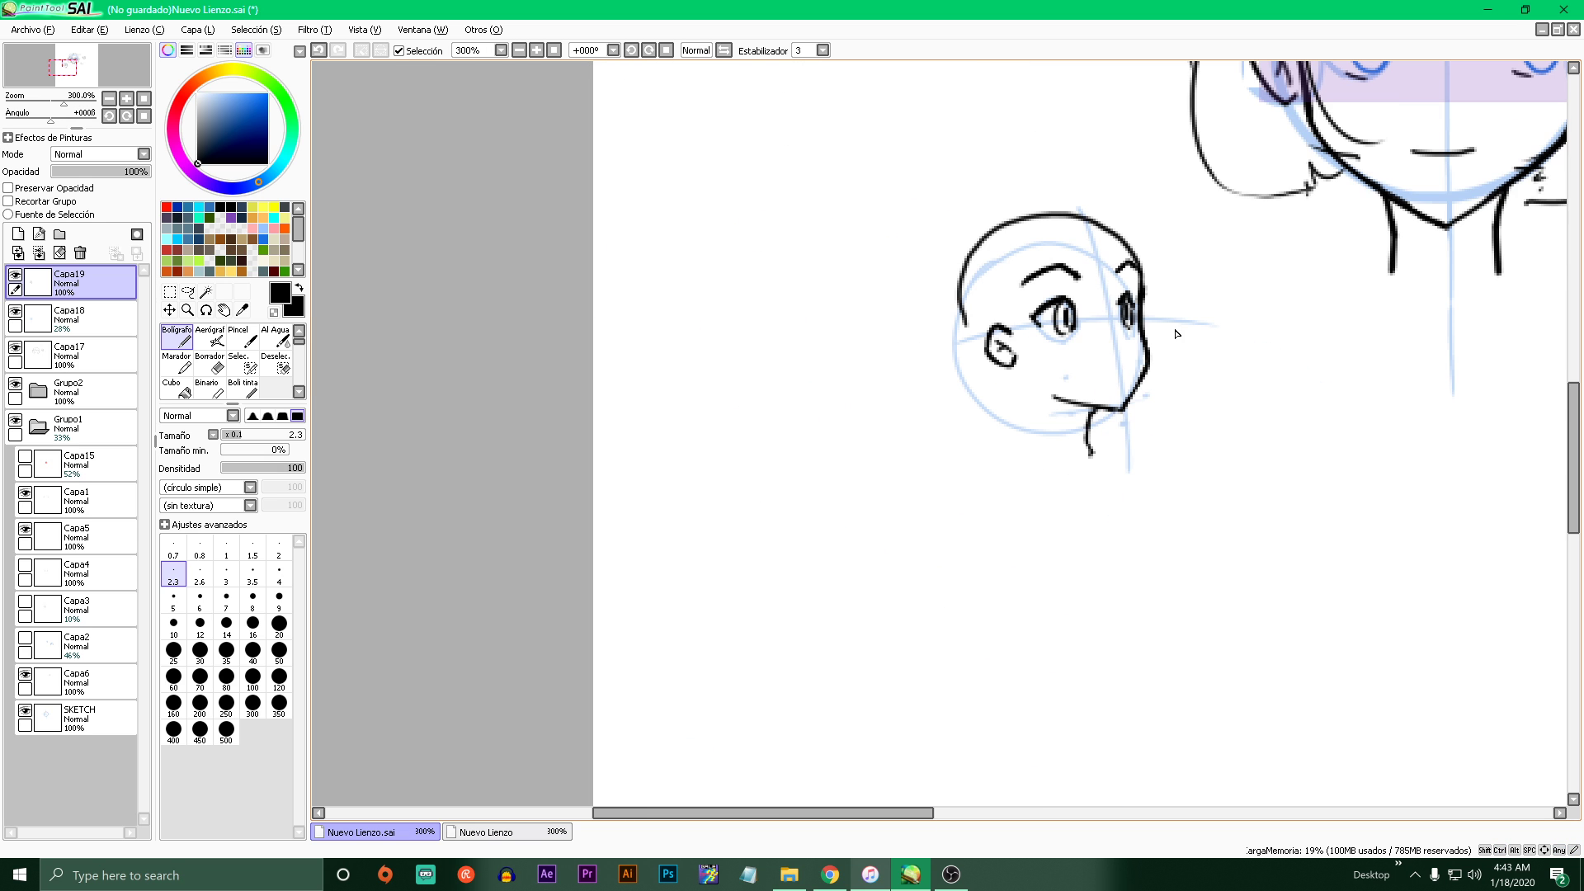
- Refine the far eye with a lash stroke on its inner side and a lower line reaching the face contour
scroll(1154, 299, "up", 4)
left_click_drag(1070, 270, 1082, 297)
left_click_drag(1076, 225, 1020, 330)
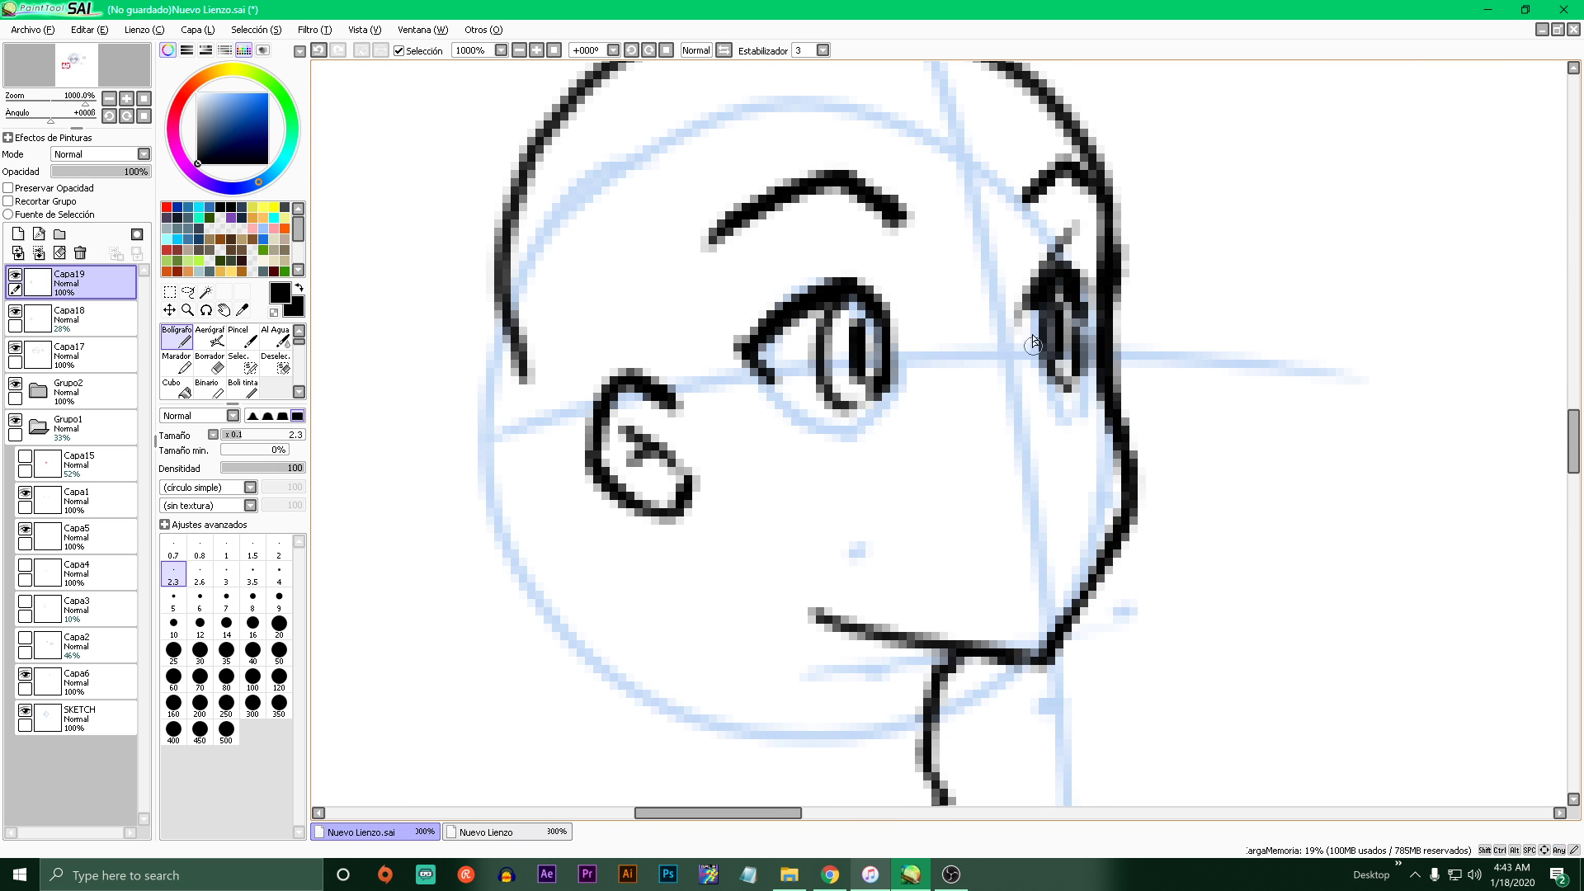
key("ctrl+z")
mouse_move(1041, 250)
left_mouse_down()
mouse_move(1018, 334)
mouse_move(1111, 397)
left_mouse_up()
key("ctrl+z")
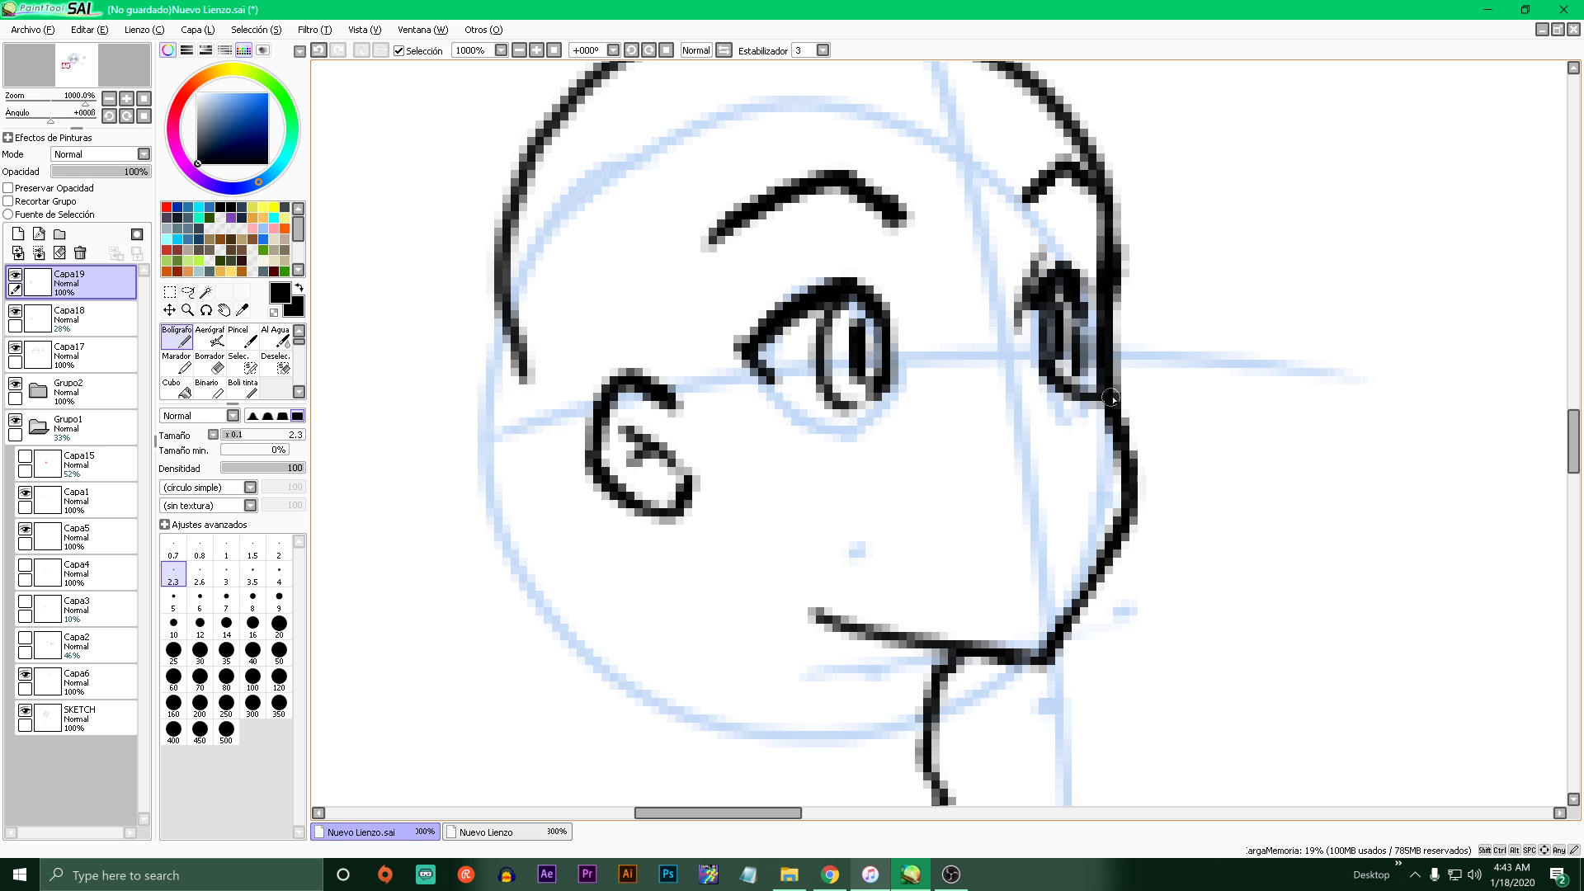
- Draw the back neck line down from below the ear, curving outward at its base
scroll(1126, 410, "down", 5)
scroll(1089, 463, "up", 5)
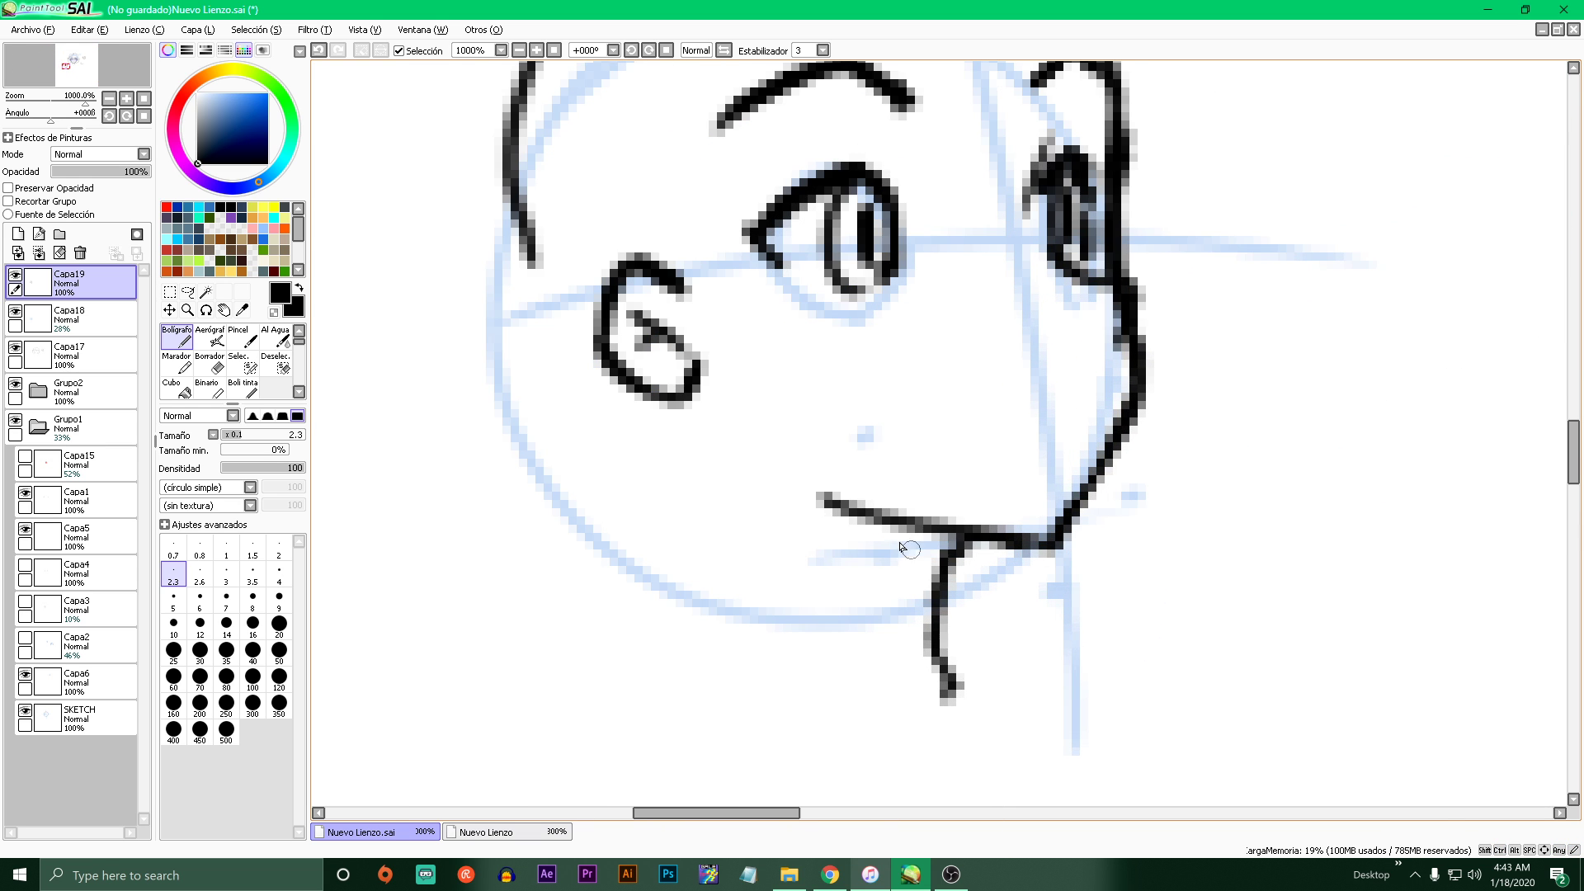
key("ctrl+z")
left_click_drag(717, 480, 759, 657)
left_click_drag(753, 556, 722, 670)
- Outline the neck base with a long diagonal near edge, a short vertical front line and sloping shoulder strokes on both sides
left_click_drag(671, 669, 1012, 793)
scroll(1048, 790, "down", 4)
scroll(939, 726, "up", 3)
key("ctrl+z")
left_click_drag(707, 642, 979, 748)
left_click_drag(999, 635, 1005, 751)
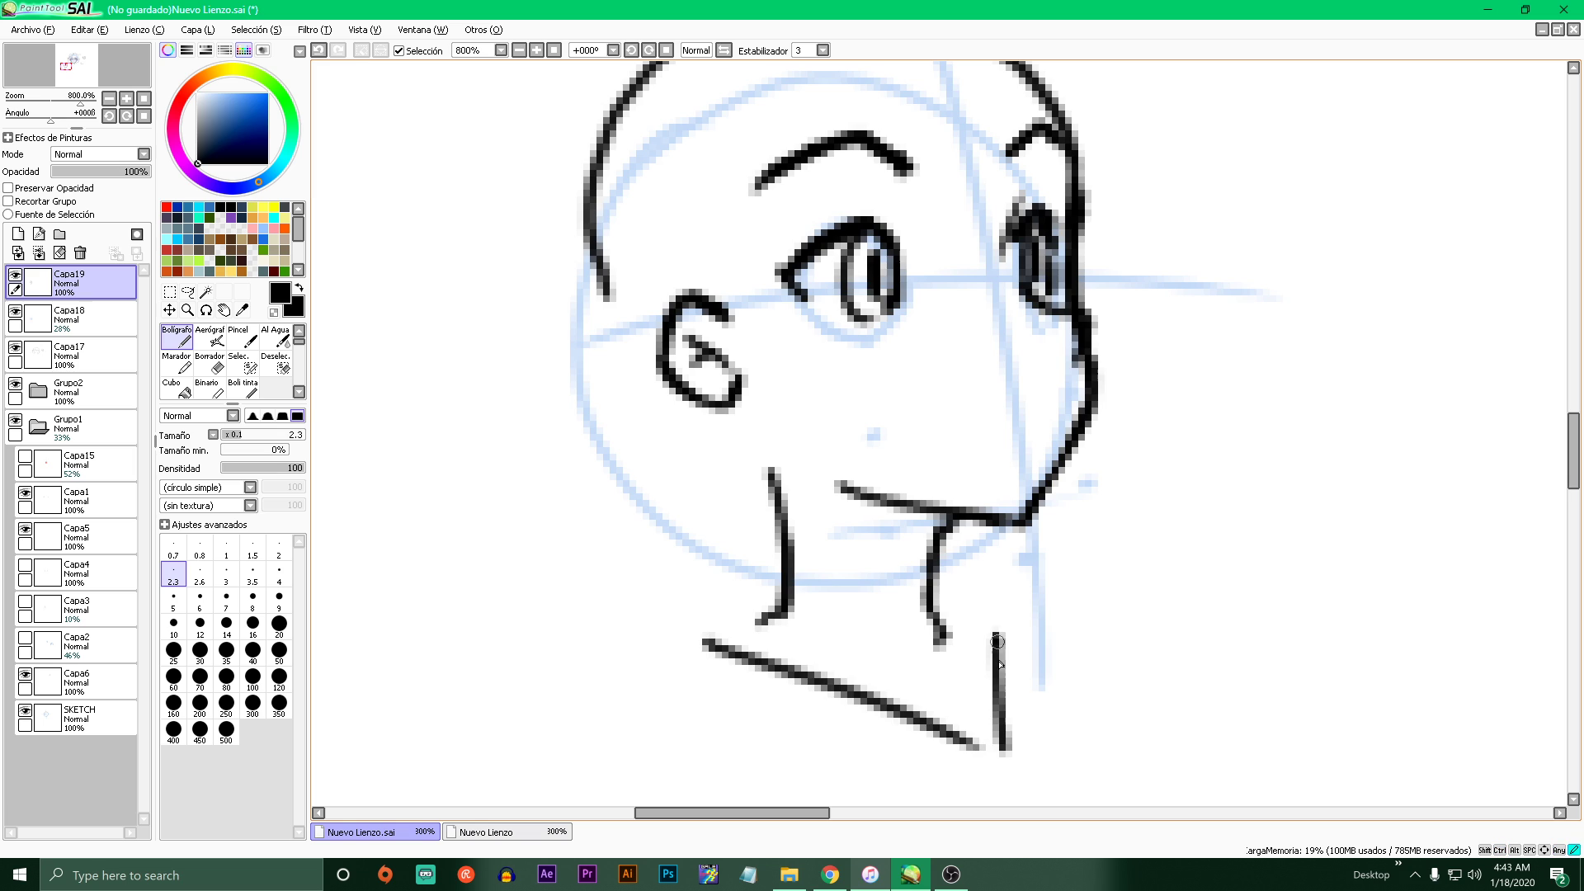
mouse_move(936, 619)
left_mouse_down()
mouse_move(1035, 648)
mouse_move(950, 661)
left_mouse_up()
left_click_drag(982, 638, 1055, 669)
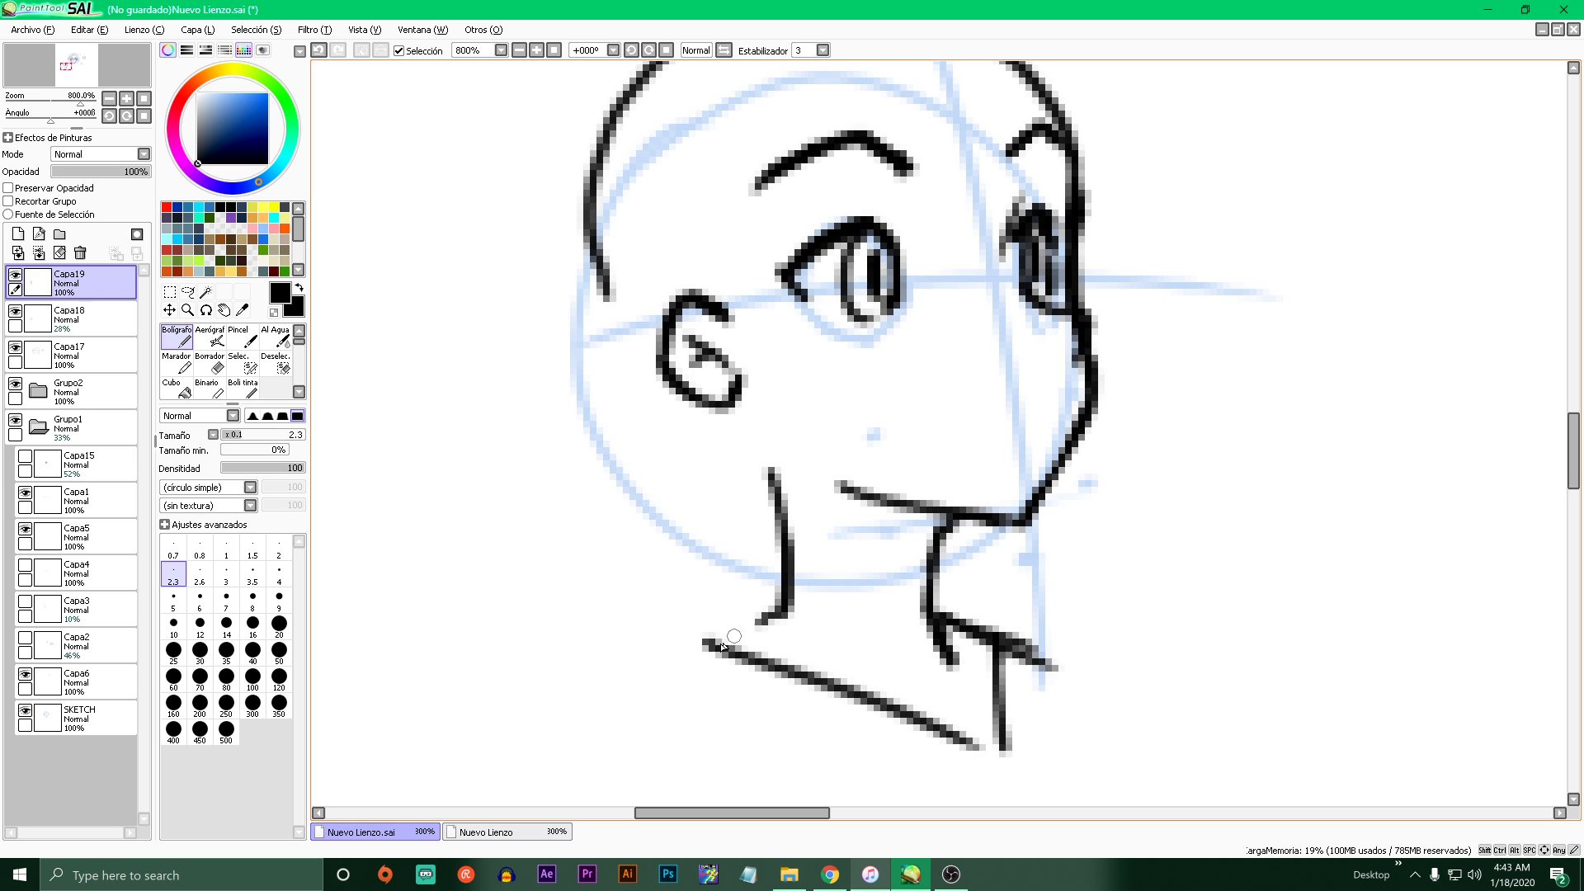
left_click_drag(719, 646, 794, 614)
- Add a faint diagonal muscle line on the neck and short collarbone strokes at its base
left_click_drag(807, 622, 897, 673)
key("ctrl+z")
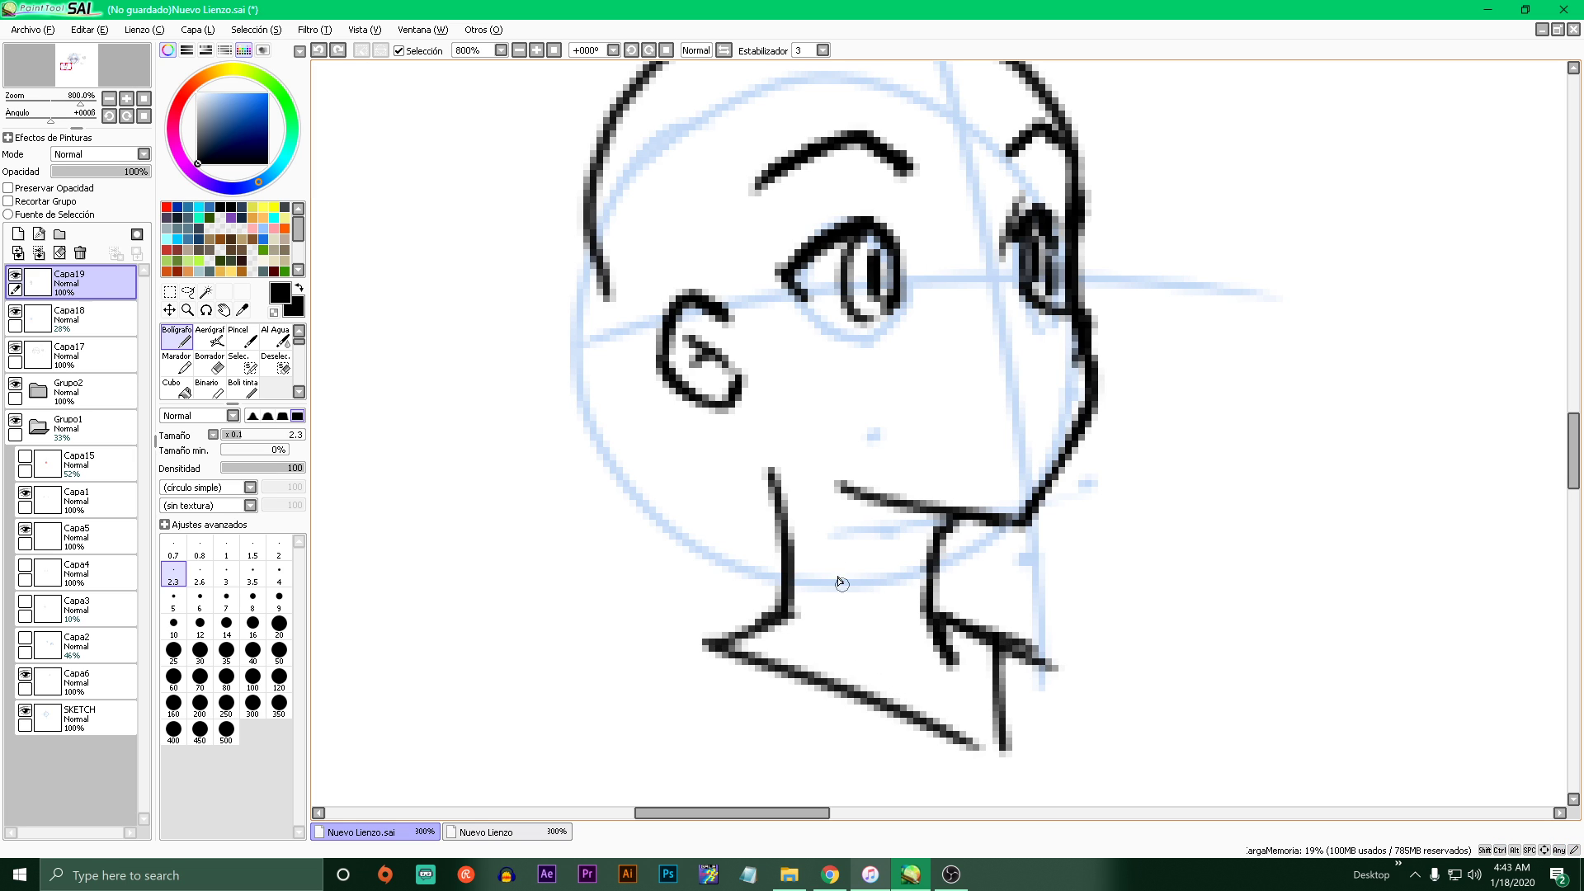
left_click_drag(840, 585, 885, 663)
left_click_drag(817, 706, 928, 701)
left_click_drag(997, 684, 1046, 668)
scroll(1040, 667, "down", 6)
scroll(1041, 670, "up", 5)
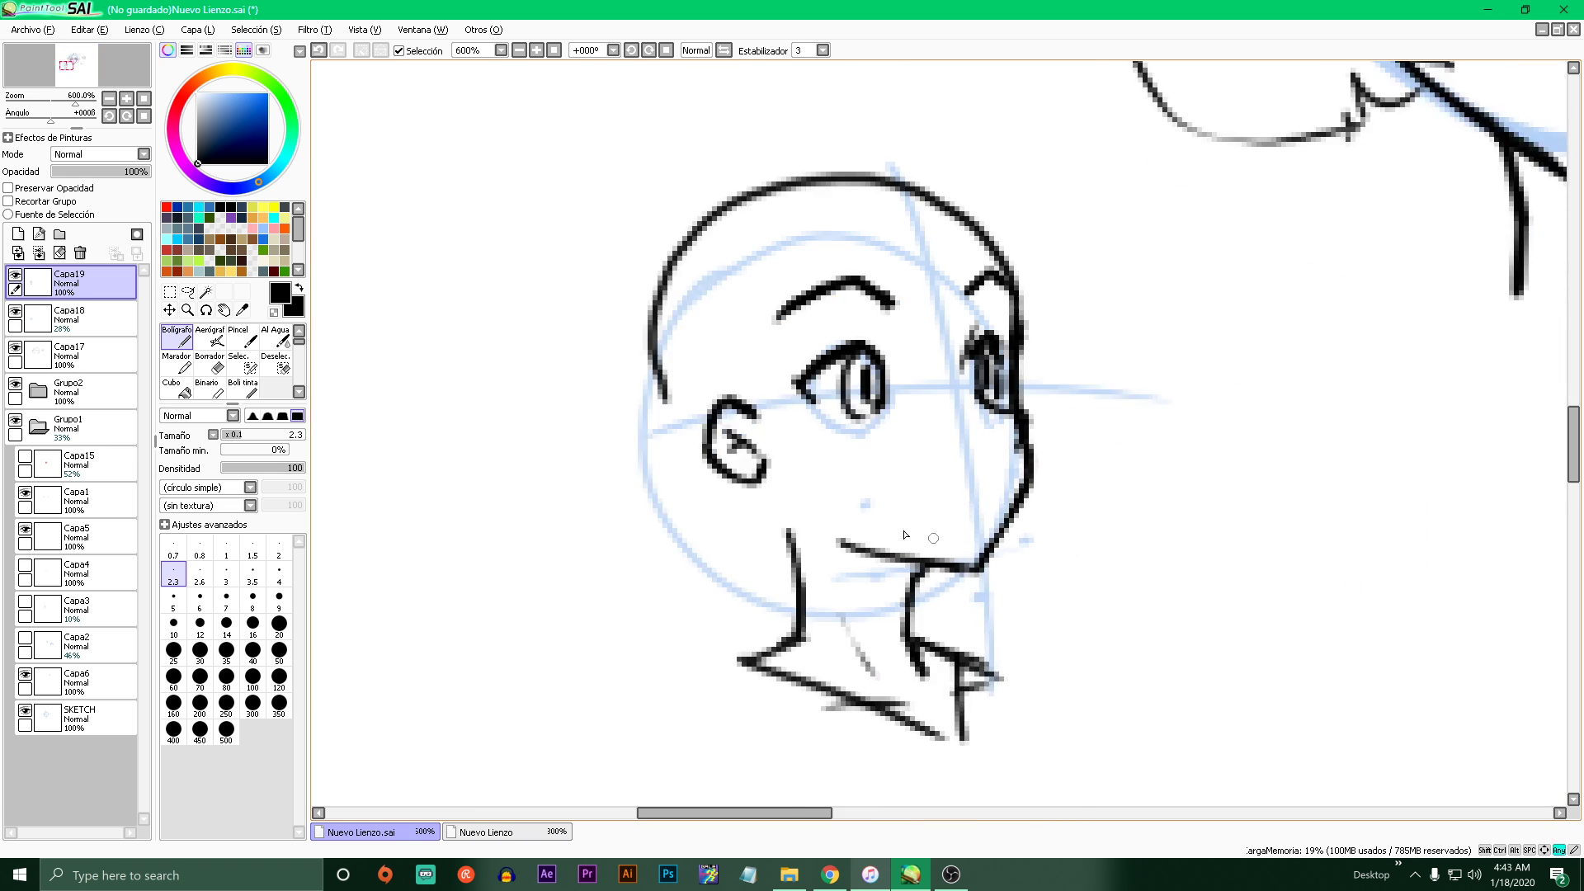
- Set the brush size to 1.8 and add a small lash mark at the inner upper corner of the near eye
scroll(905, 535, "up", 1)
left_click_drag(258, 435, 240, 435)
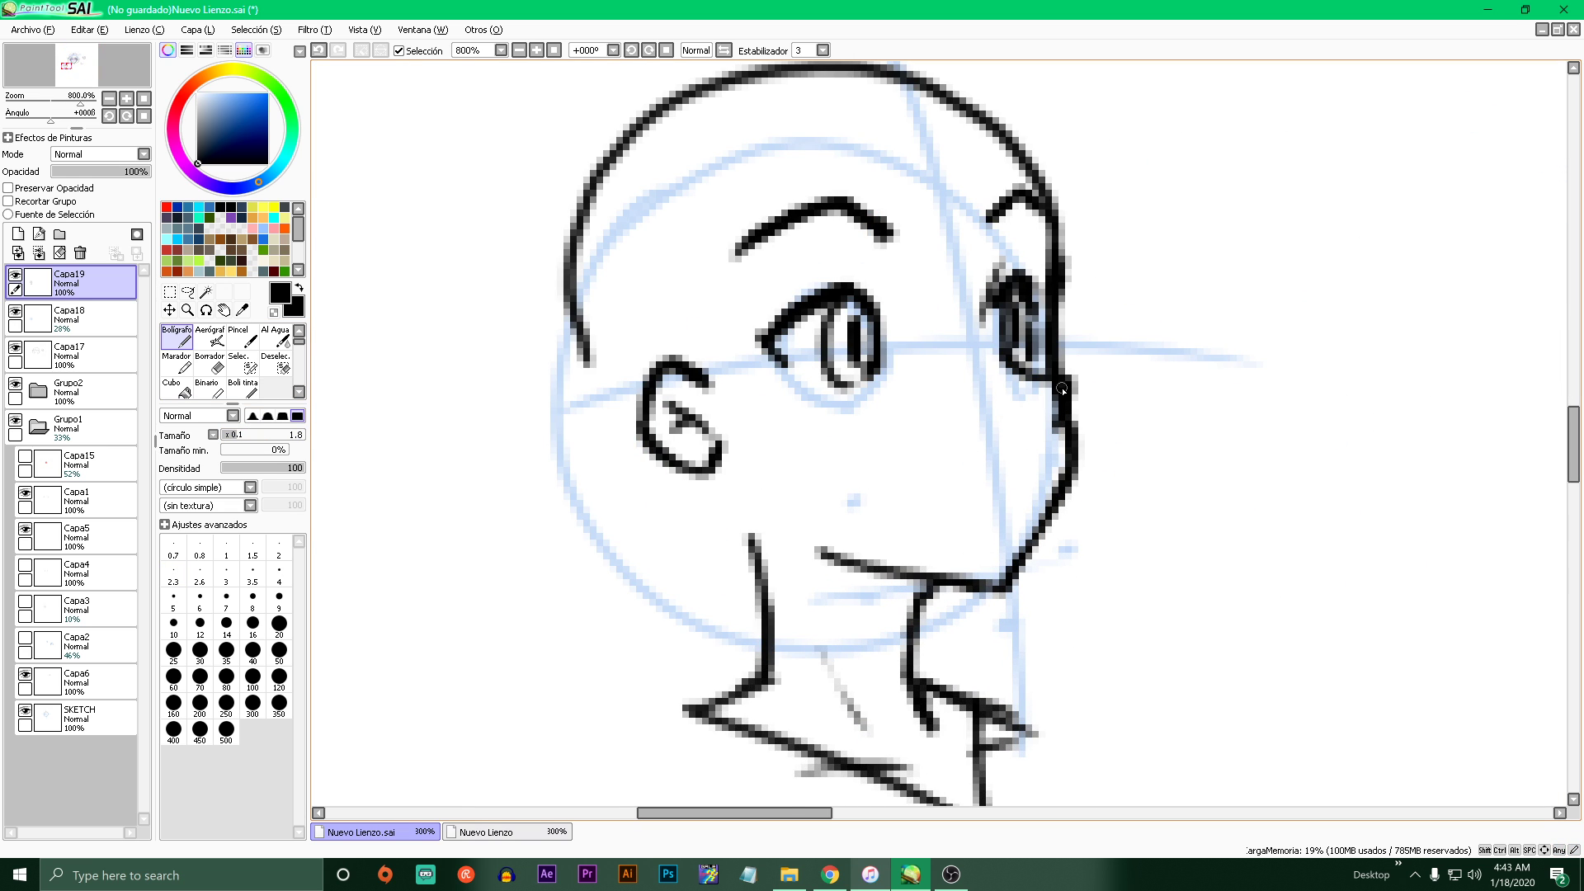
mouse_move(819, 322)
left_mouse_down()
mouse_move(830, 383)
mouse_move(807, 357)
mouse_move(863, 395)
left_mouse_up()
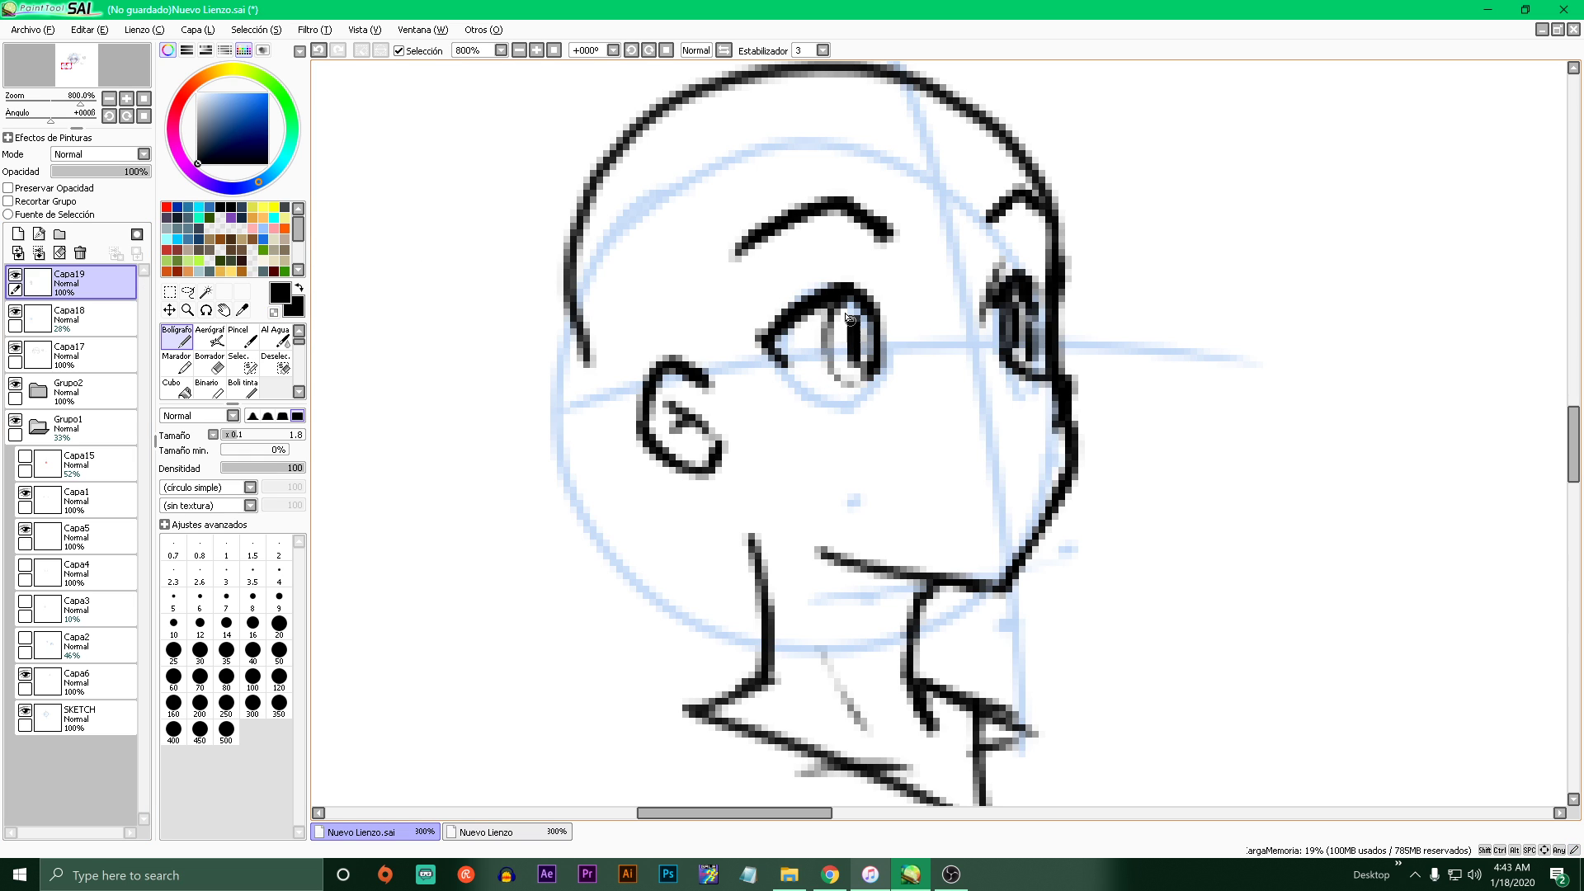
mouse_move(834, 306)
left_mouse_down()
mouse_move(829, 344)
mouse_move(851, 382)
mouse_move(838, 318)
mouse_move(838, 374)
mouse_move(772, 347)
left_mouse_up()
key("ctrl+z")
key("ctrl+z")
left_click_drag(876, 286, 865, 294)
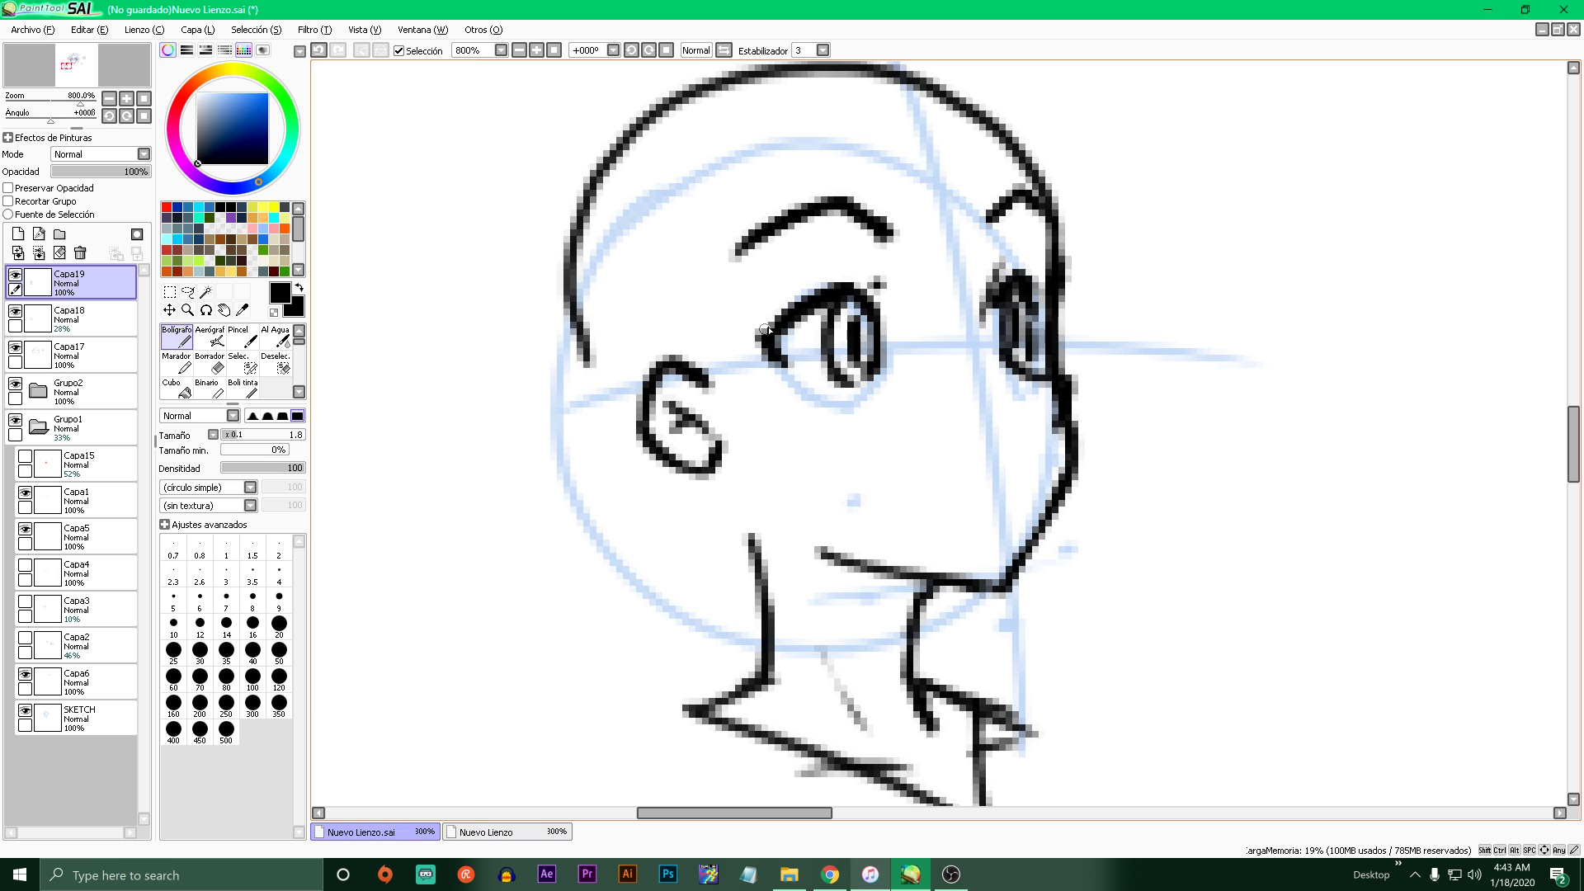
- Extend the back of the head down behind the ear and connect it to the back neck line
scroll(923, 355, "down", 6)
scroll(901, 341, "up", 4)
left_click_drag(624, 464, 647, 518)
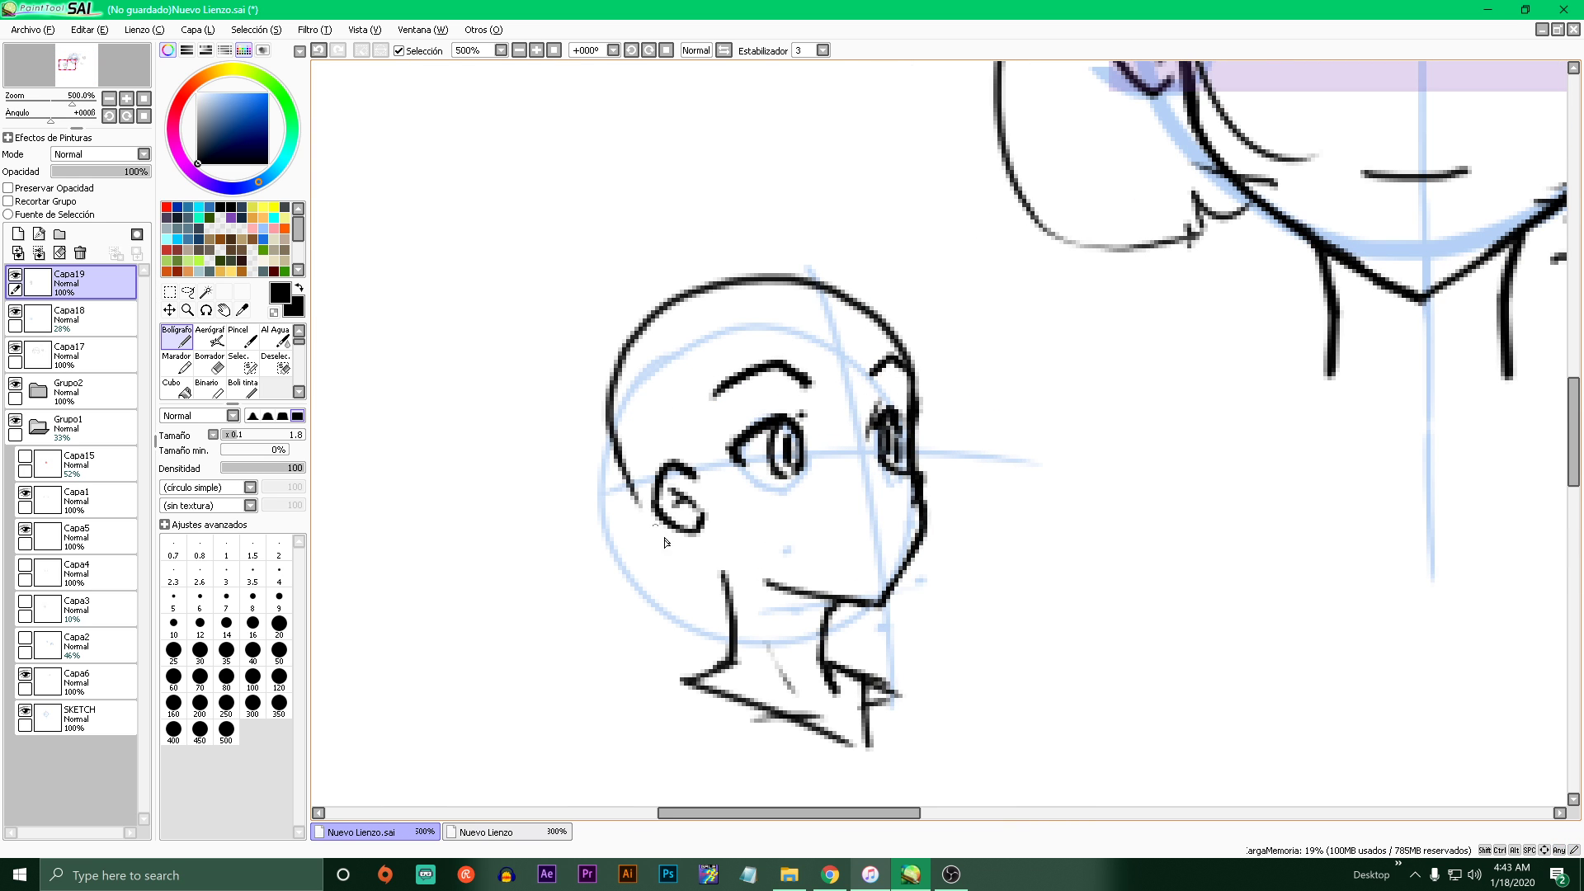
key("ctrl+z")
mouse_move(612, 410)
left_mouse_down()
mouse_move(641, 496)
mouse_move(723, 577)
left_mouse_up()
left_click_drag(672, 535, 725, 580)
key("ctrl+z")
key("ctrl+z")
mouse_move(685, 546)
left_mouse_down()
mouse_move(724, 591)
mouse_move(735, 665)
left_mouse_up()
- Draw a short mouth line above the chin and a small nose dot near the far cheek
scroll(881, 533, "up", 4)
mouse_move(771, 538)
left_mouse_down()
mouse_move(877, 583)
mouse_move(809, 553)
mouse_move(879, 553)
left_mouse_up()
key("ctrl+z")
key("ctrl+z")
scroll(895, 540, "down", 5)
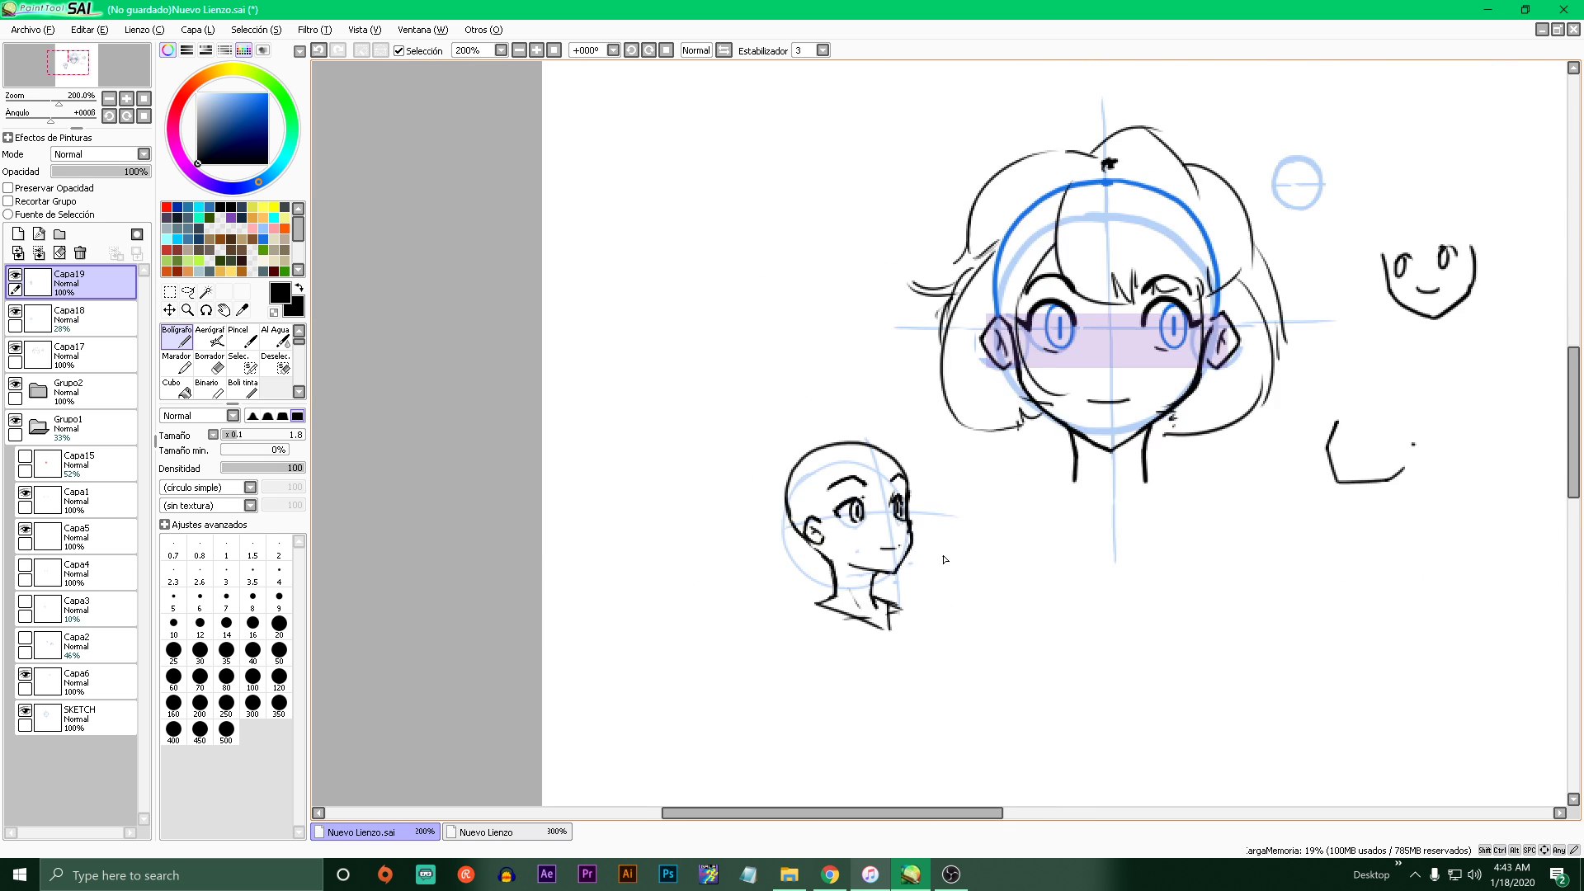
- Lower the opacity of layer Capa19 to 31% and add a new layer above it
scroll(907, 594, "up", 2)
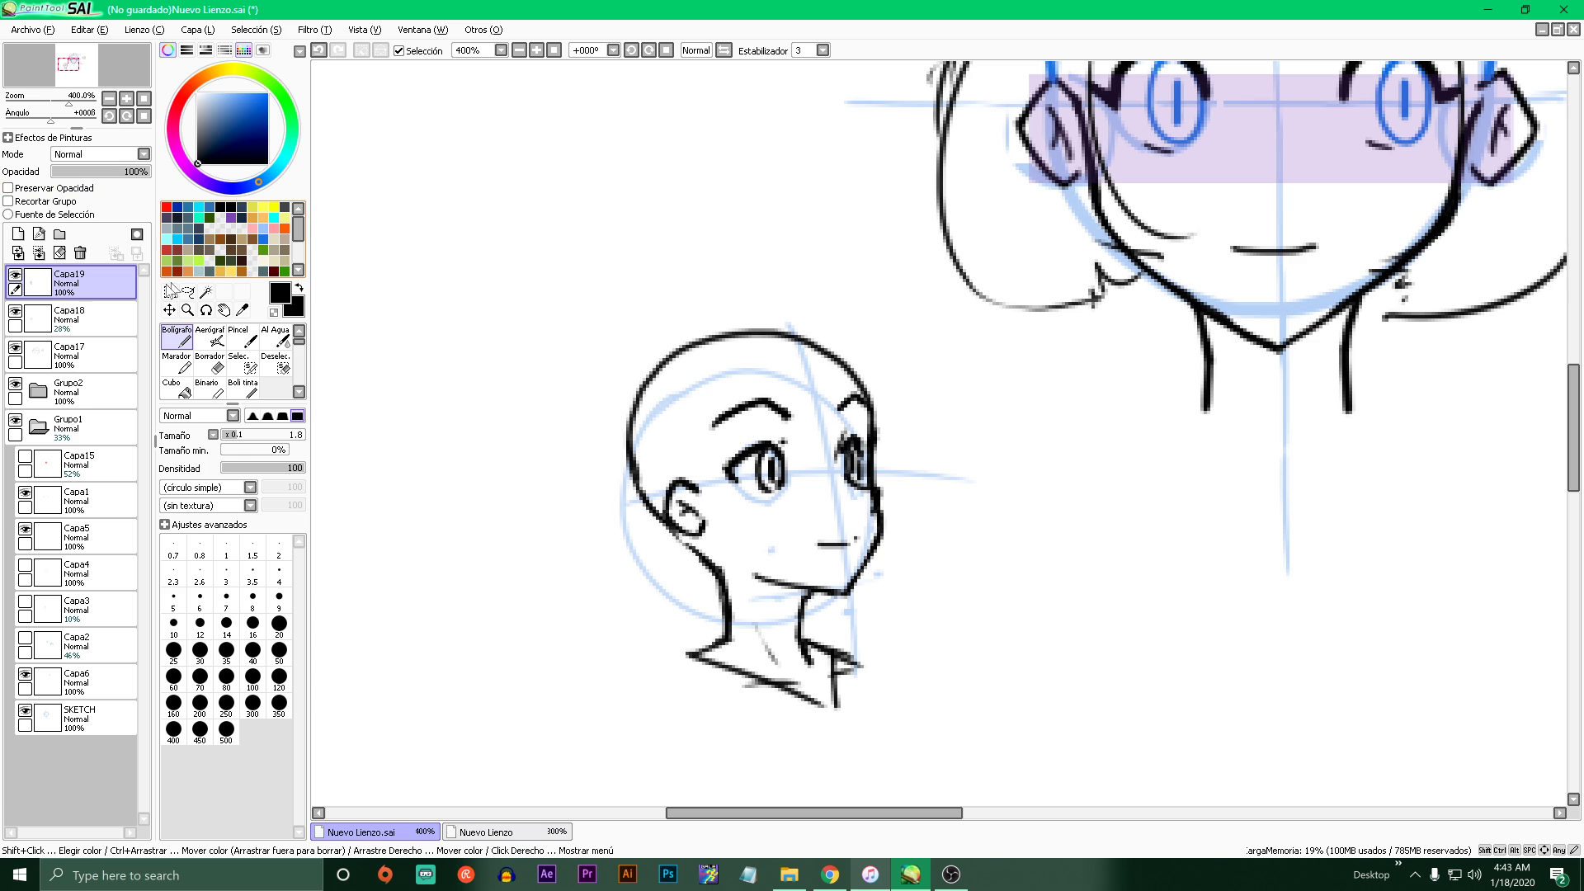
left_click(82, 173)
left_click(17, 233)
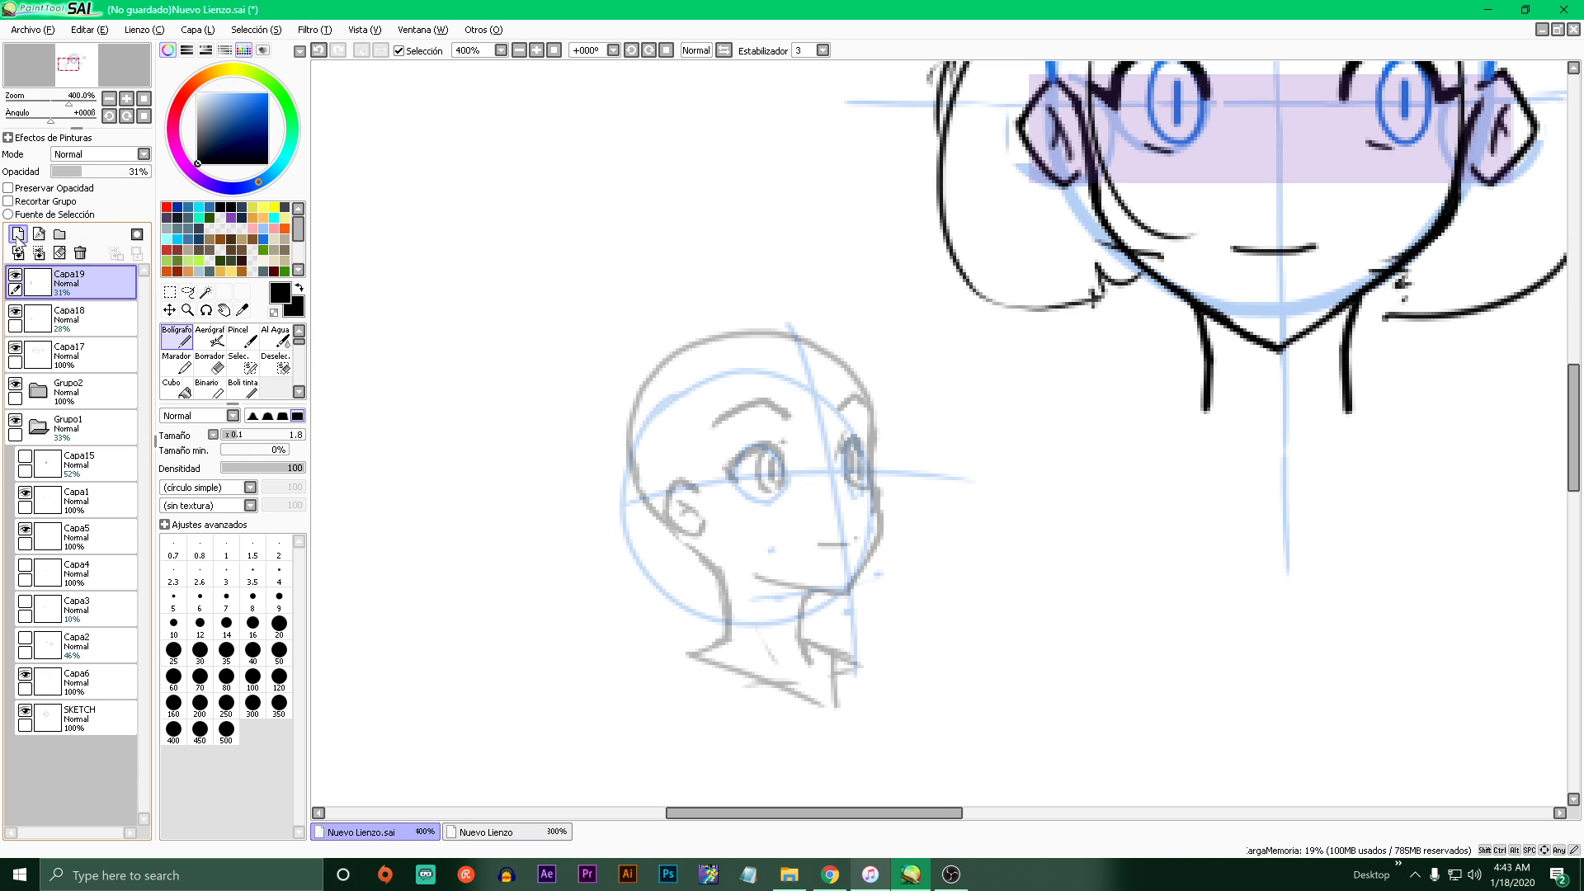
- Draw two long slanted side-lock lines, one in front of the ear and one down from the far temple
left_click_drag(555, 368, 817, 495)
key("ctrl+z")
left_click_drag(699, 381, 756, 644)
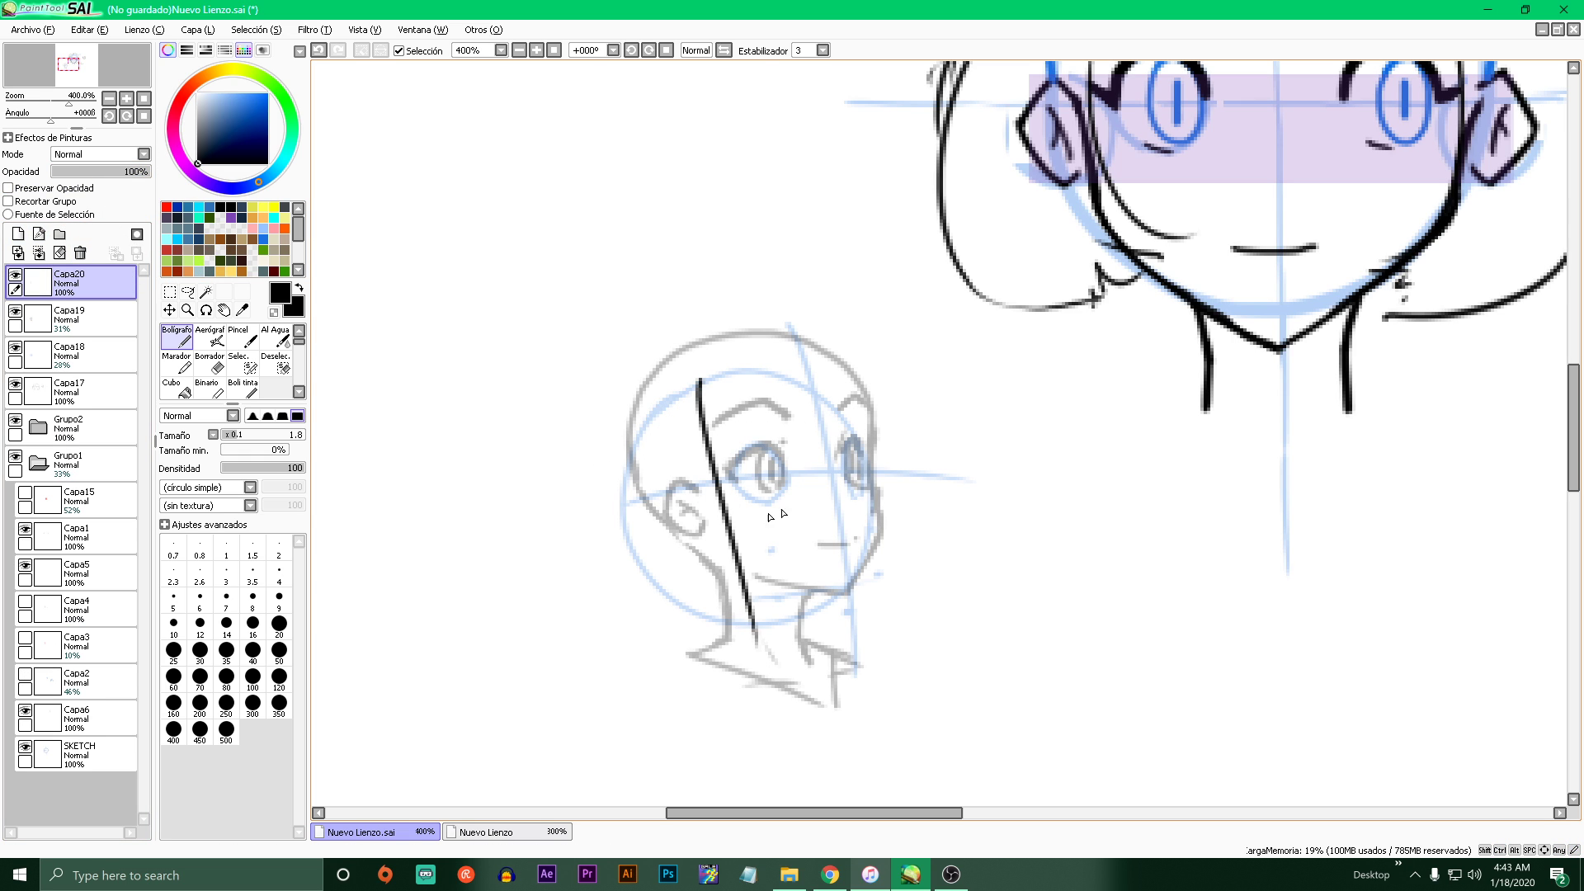
left_click_drag(874, 381, 935, 623)
- Draw the back hair edge and the jagged, blunt hair ends at neck level on both sides of the face
mouse_move(751, 644)
left_mouse_down()
mouse_move(689, 550)
mouse_move(694, 636)
mouse_move(664, 641)
mouse_move(654, 572)
mouse_move(633, 632)
left_mouse_up()
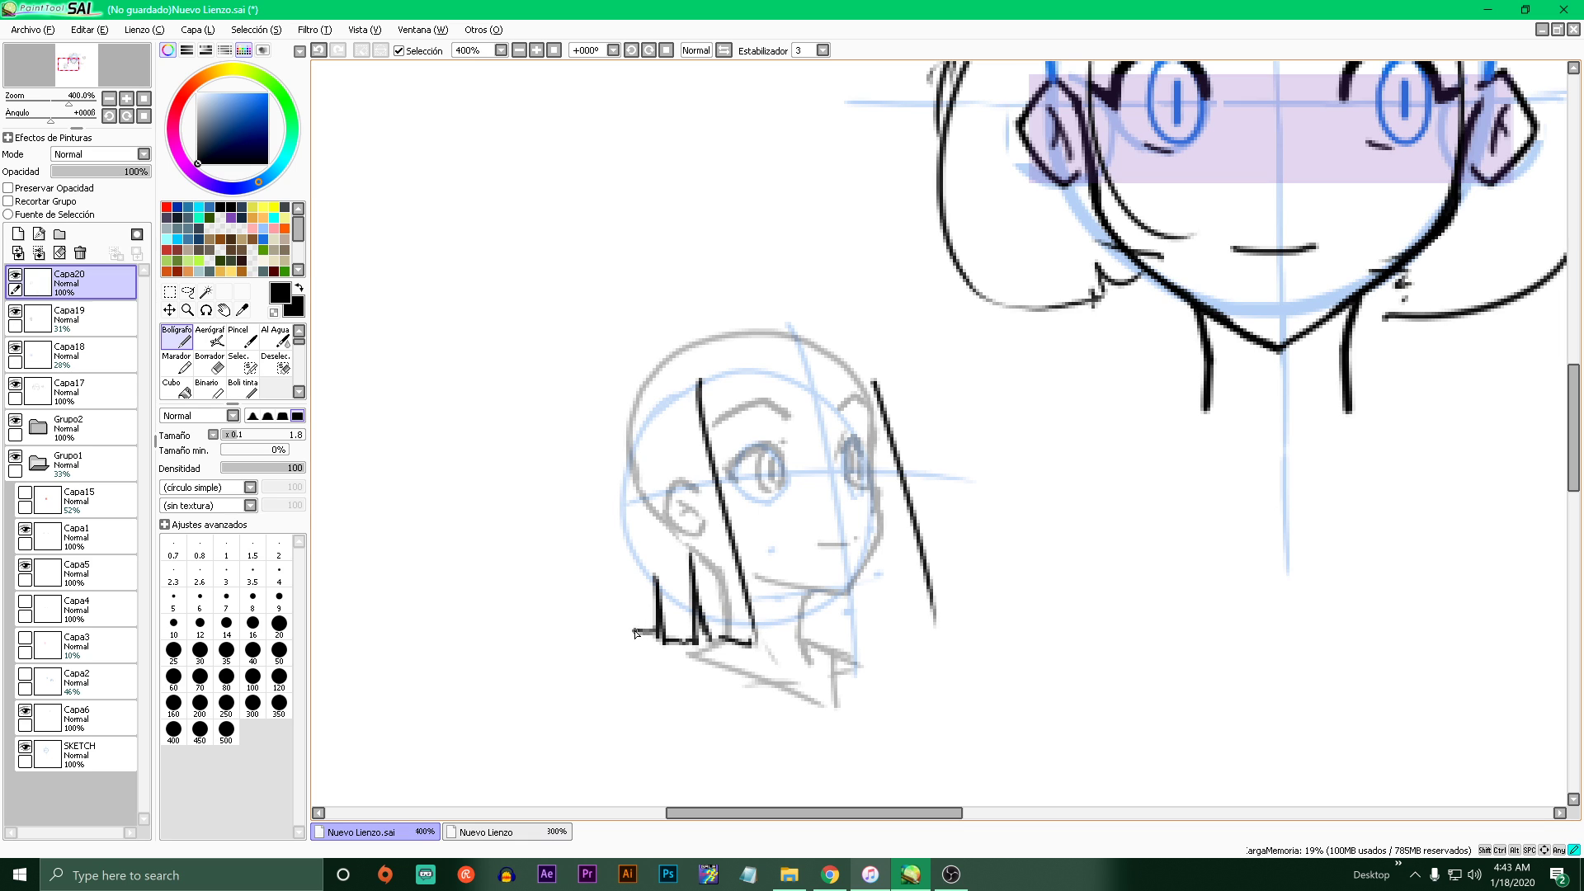
key("ctrl+z")
mouse_move(624, 393)
left_mouse_down()
mouse_move(597, 589)
mouse_move(631, 640)
mouse_move(631, 607)
mouse_move(667, 640)
left_mouse_up()
key("ctrl+z")
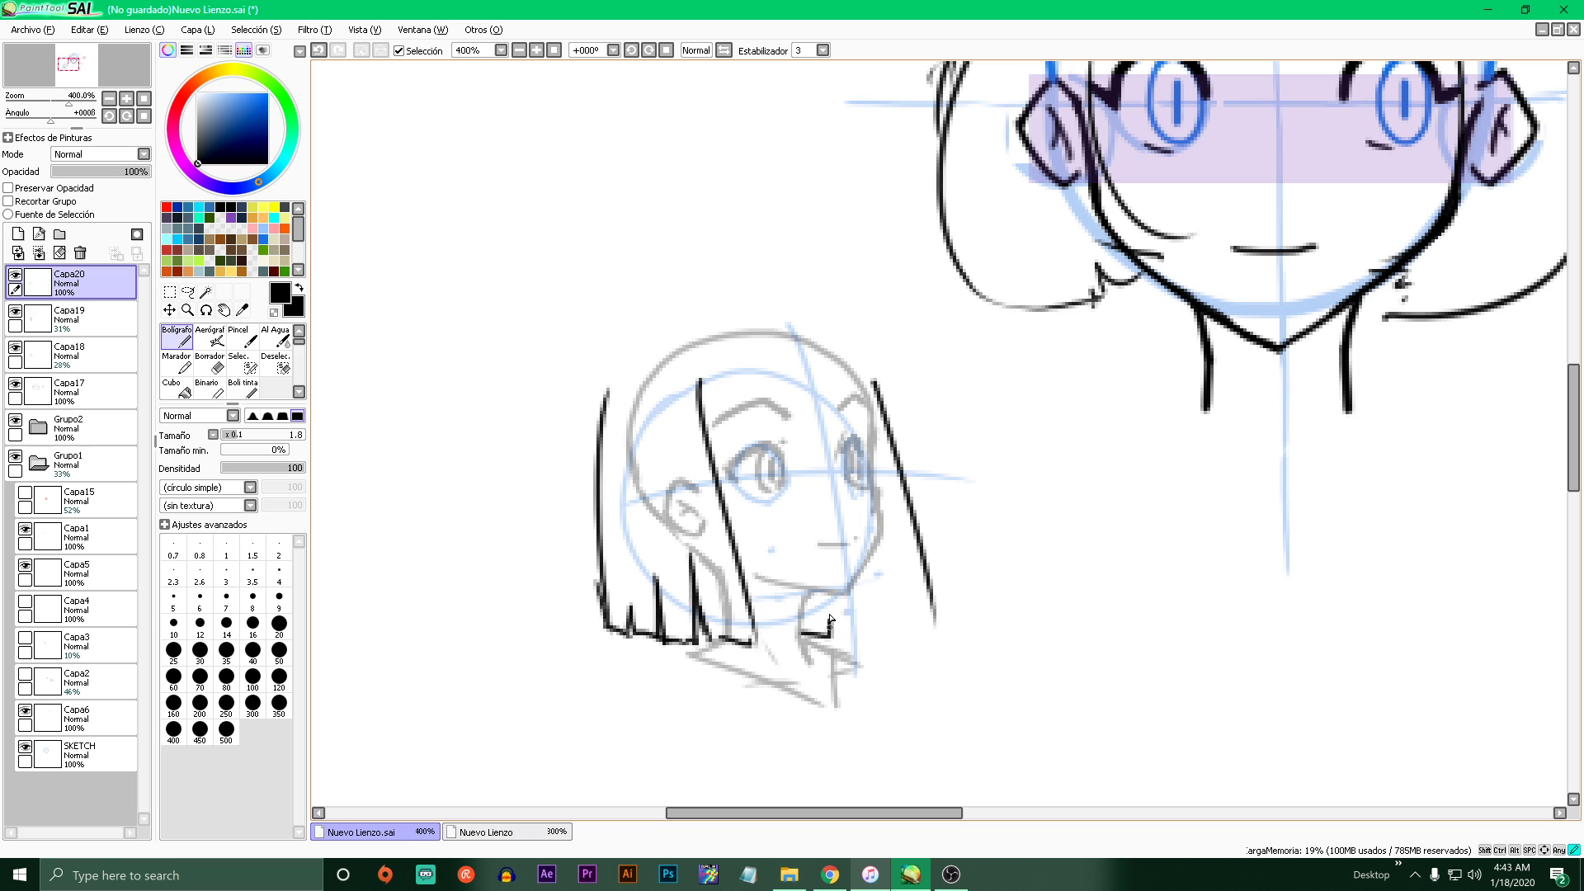
left_click_drag(862, 636, 925, 621)
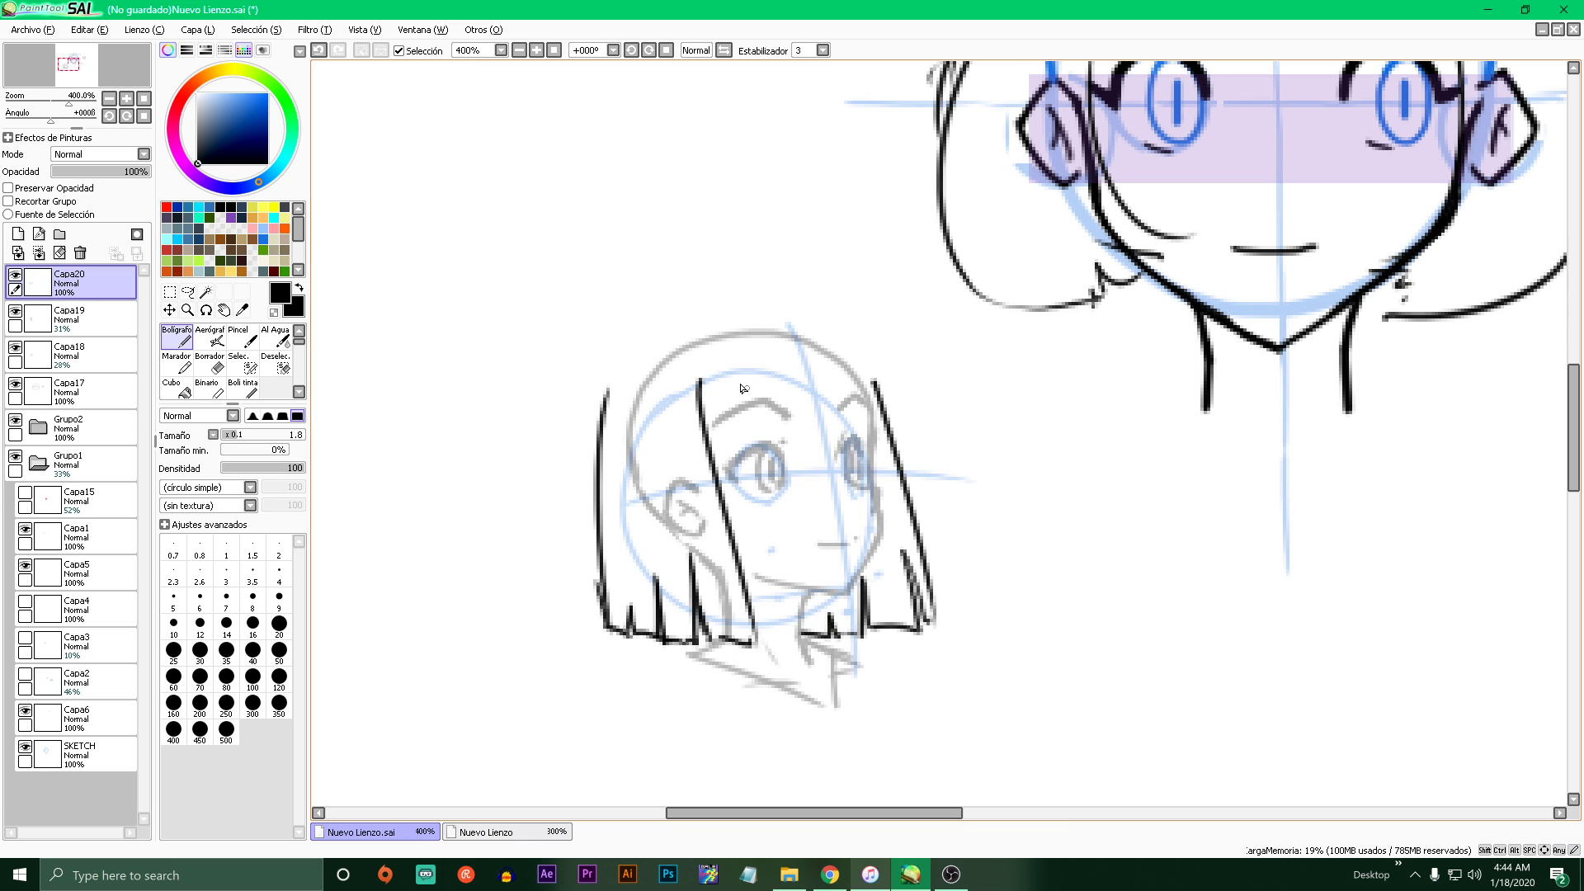
- Draw a straight-cut fringe with pointed gaps across the forehead and arch the hair crown above the skull
mouse_move(703, 402)
left_mouse_down()
mouse_move(783, 394)
mouse_move(705, 390)
mouse_move(745, 389)
mouse_move(739, 357)
mouse_move(788, 394)
left_mouse_up()
key("ctrl+z")
key("ctrl+z")
mouse_move(729, 333)
left_mouse_down()
mouse_move(795, 401)
mouse_move(770, 384)
mouse_move(819, 384)
left_mouse_up()
key("ctrl+z")
mouse_move(792, 324)
left_mouse_down()
mouse_move(866, 388)
mouse_move(830, 294)
mouse_move(670, 311)
mouse_move(621, 375)
left_mouse_up()
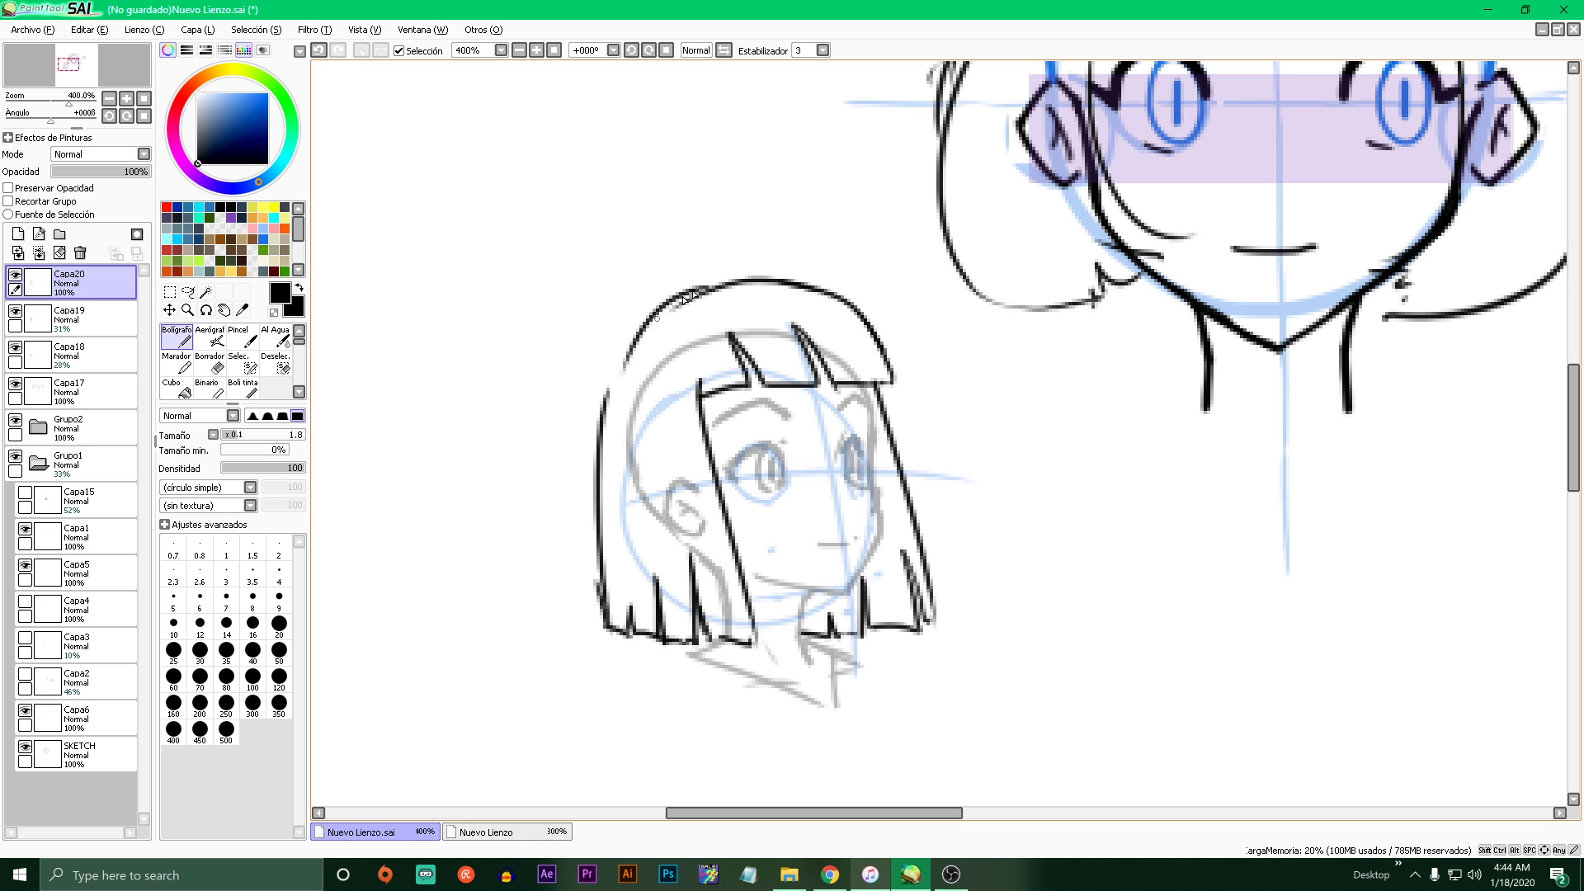
- Join and thicken the hair outline from the crown down the back, add a stroke along the far lock, and target layer Capa19
key("ctrl+z")
left_click_drag(747, 286, 609, 370)
mouse_move(702, 299)
left_mouse_down()
mouse_move(601, 393)
mouse_move(591, 487)
left_mouse_up()
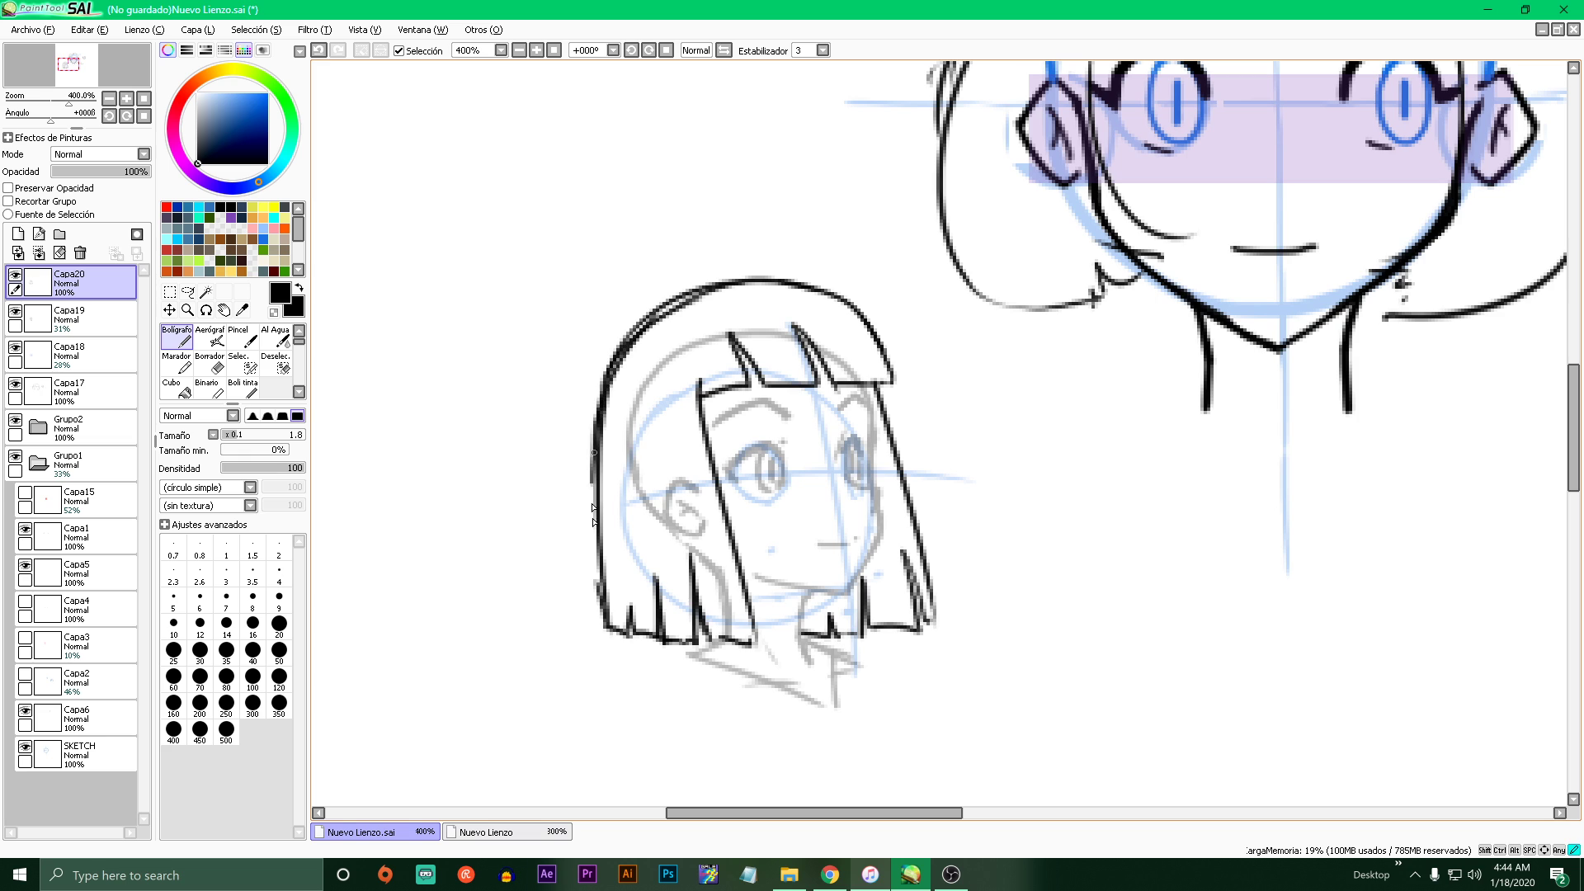
left_click_drag(612, 387, 596, 553)
left_click_drag(874, 382, 914, 491)
left_click(83, 318)
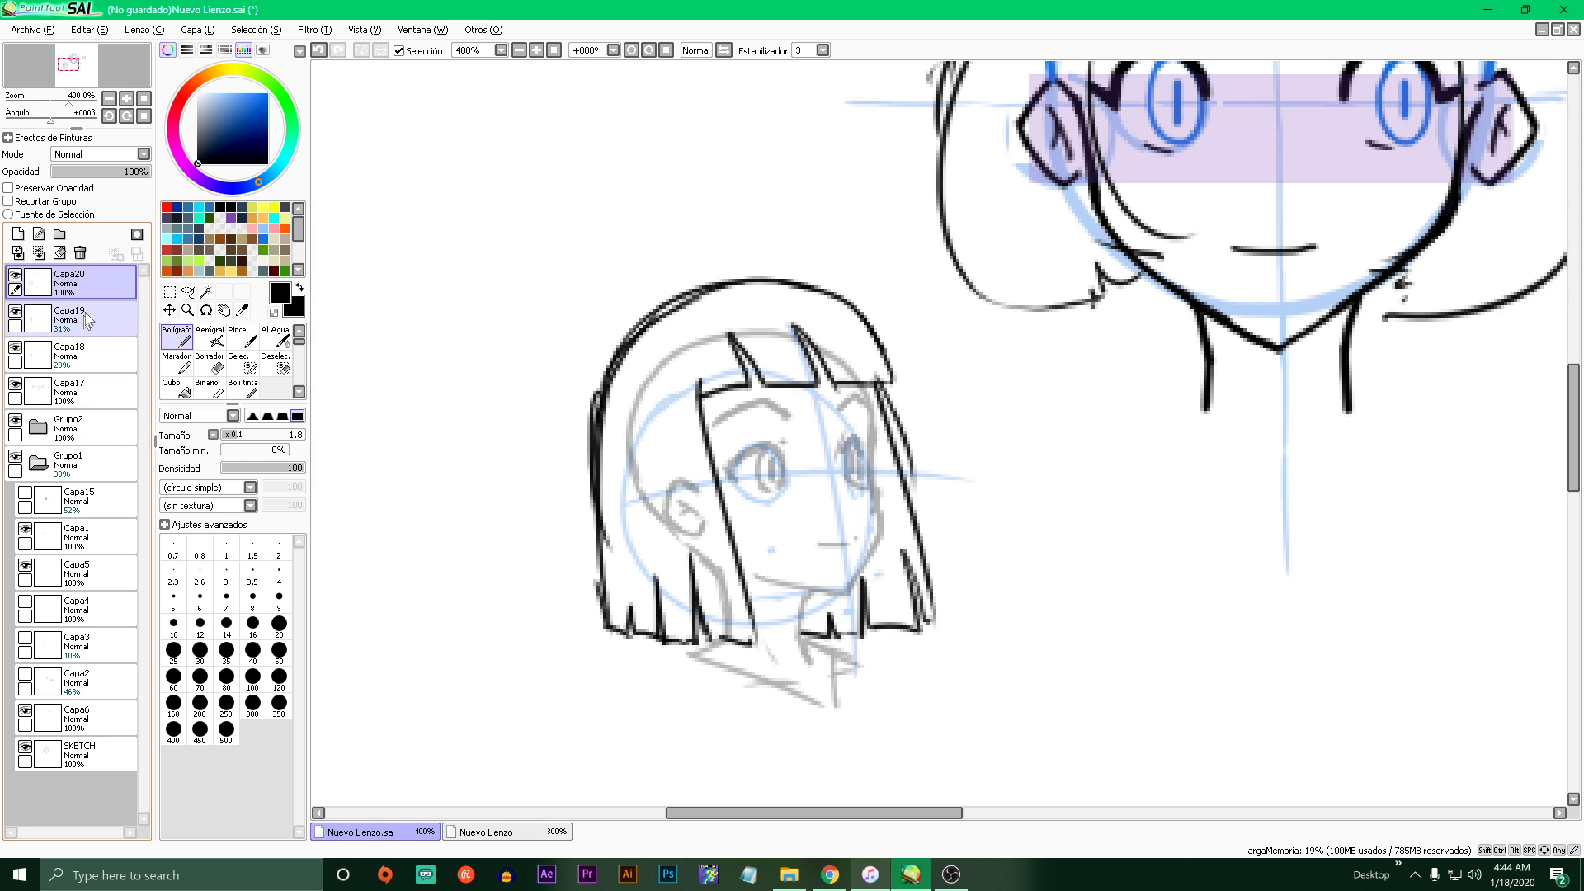
- Set layer Capa19's opacity to 100% and erase the skull and ear lines hidden behind the hair at brush size 10
left_click_drag(124, 171, 150, 171)
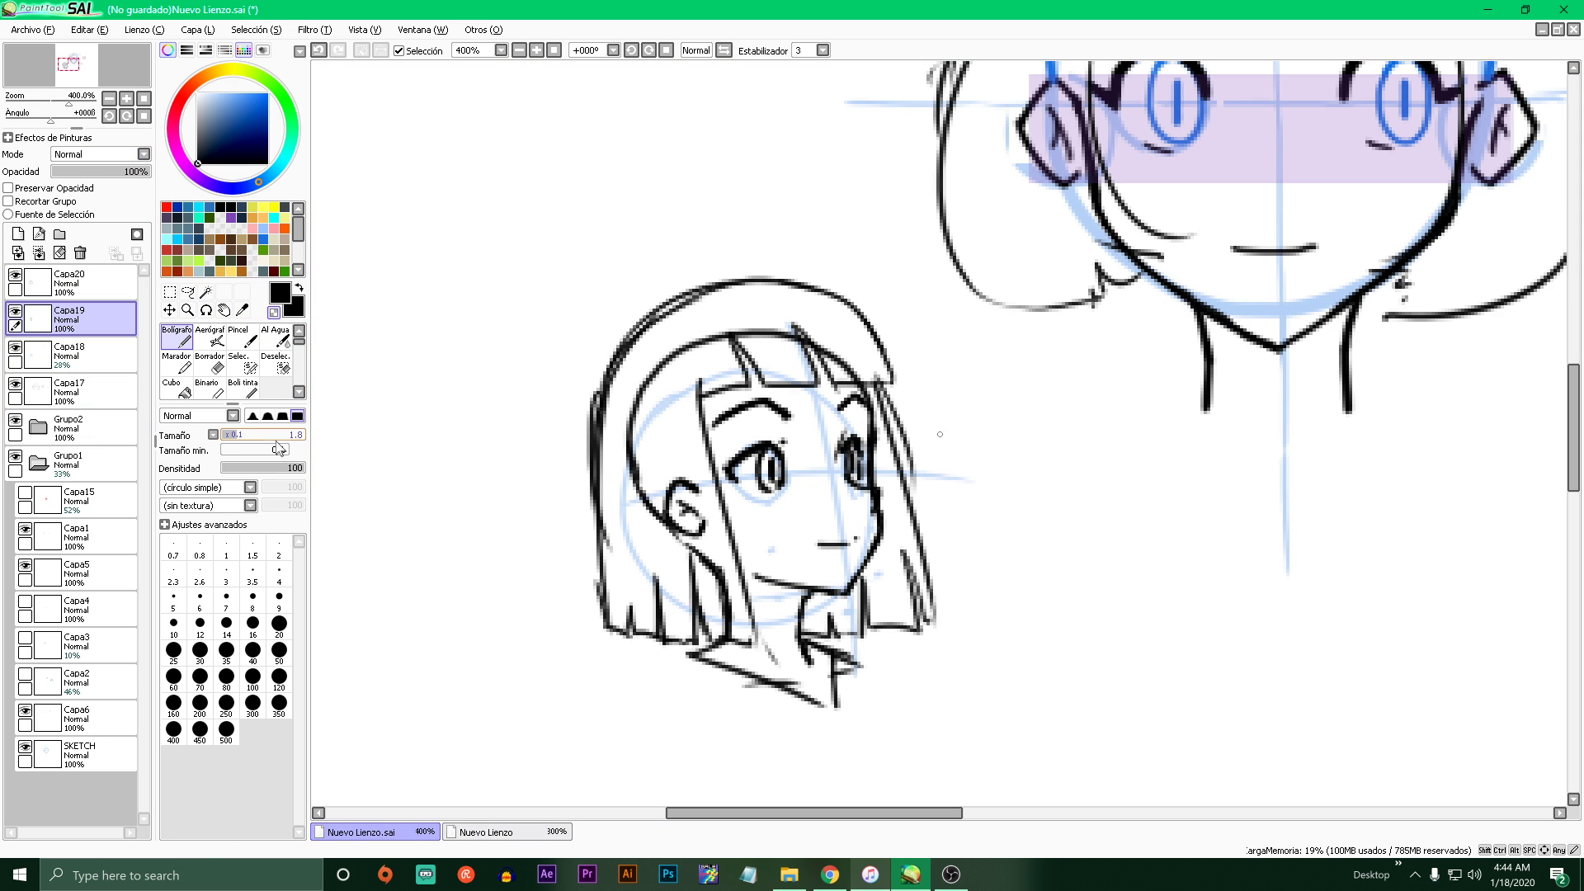
left_click(173, 624)
mouse_move(711, 518)
left_mouse_down()
mouse_move(724, 623)
mouse_move(699, 507)
mouse_move(668, 485)
mouse_move(648, 532)
mouse_move(634, 419)
mouse_move(664, 374)
left_mouse_up()
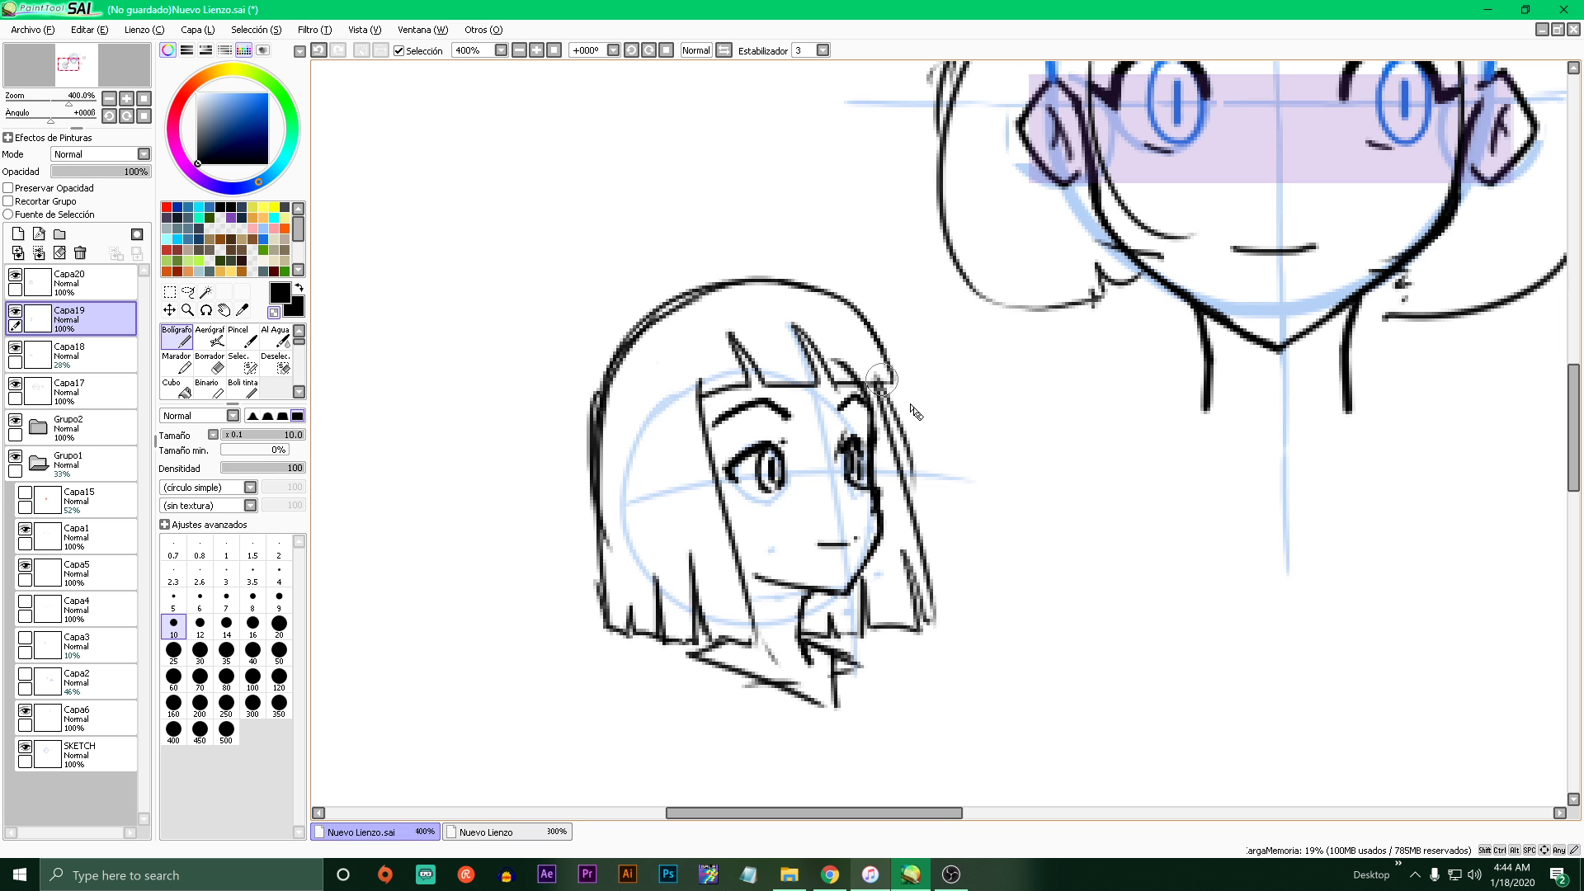
scroll(883, 425, "down", 3)
scroll(883, 427, "up", 4)
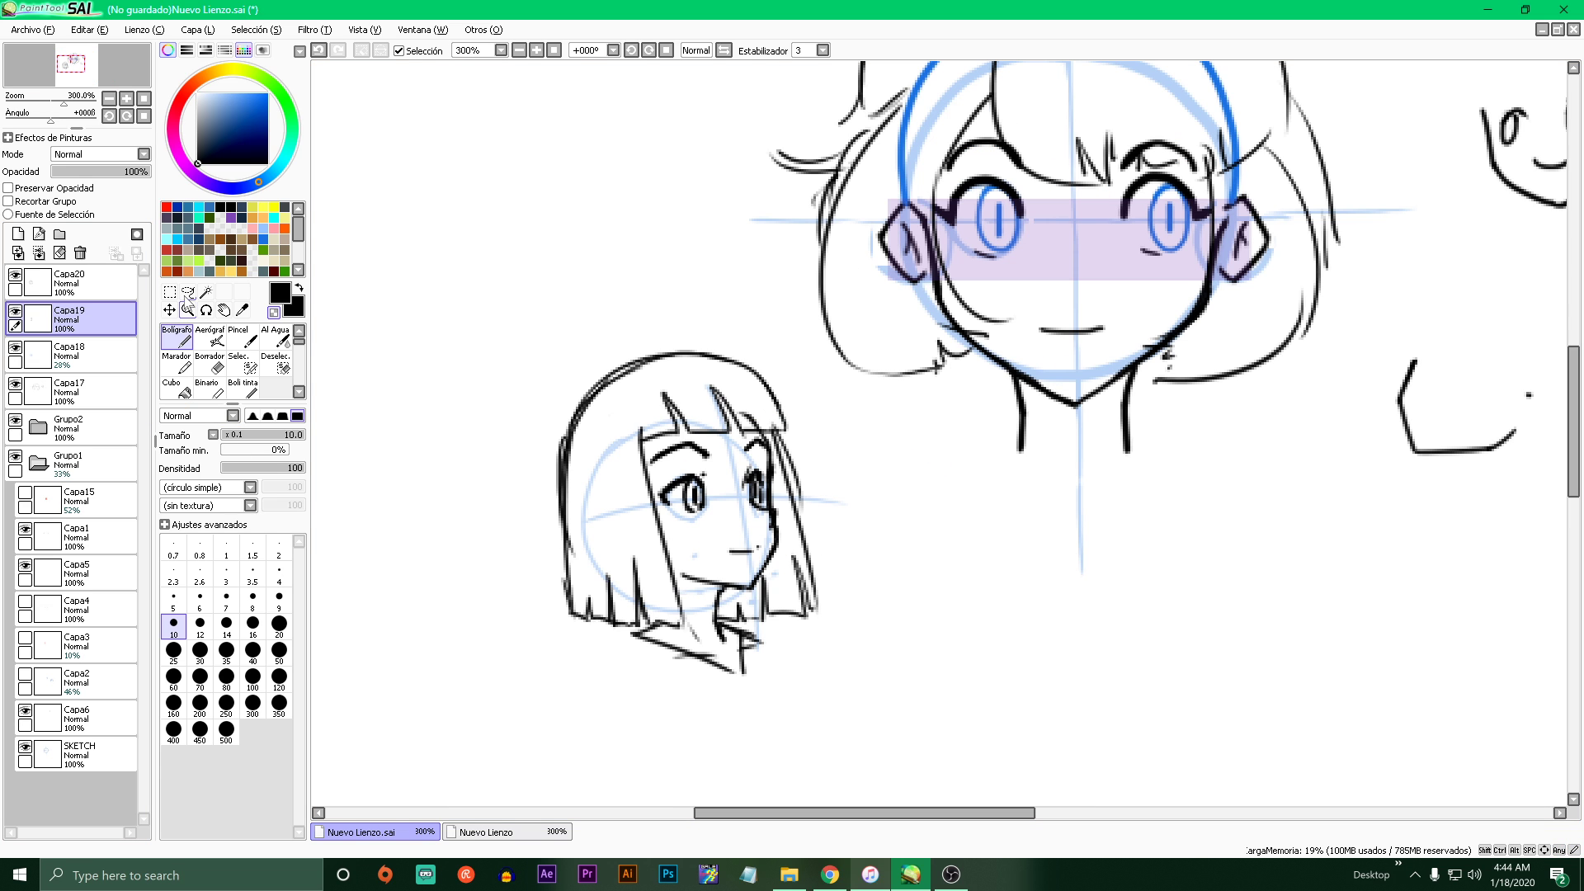
- Transform the bobbed hair on layer Capa20, stretching its far side slightly outward from the face
left_click(169, 291)
key("ctrl+t")
left_click_drag(823, 350, 843, 361)
left_click_drag(823, 635, 841, 629)
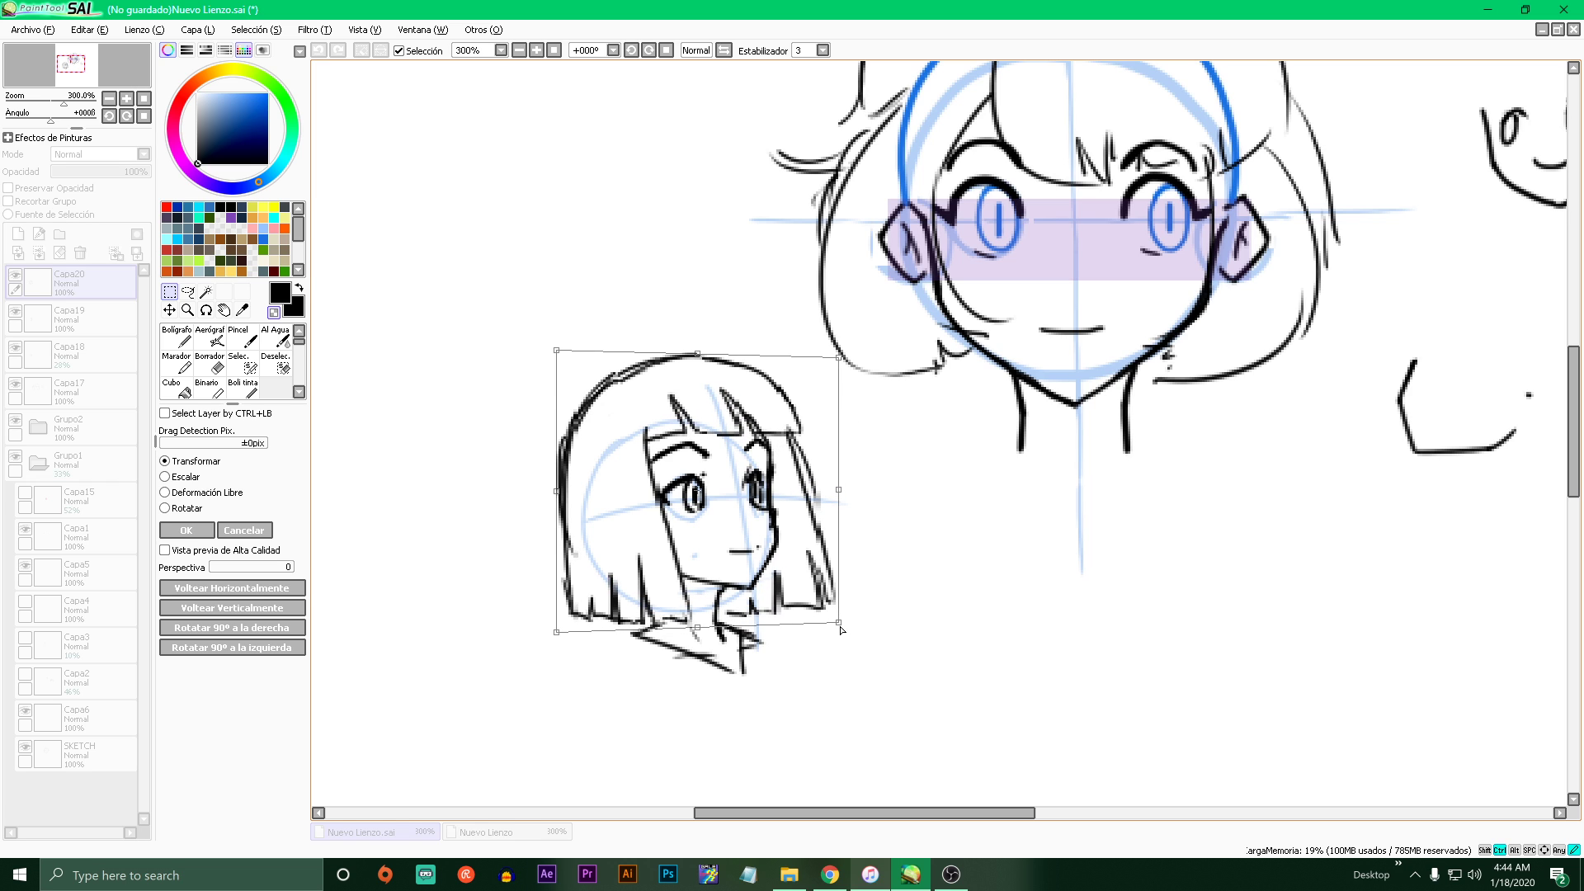
key("Return")
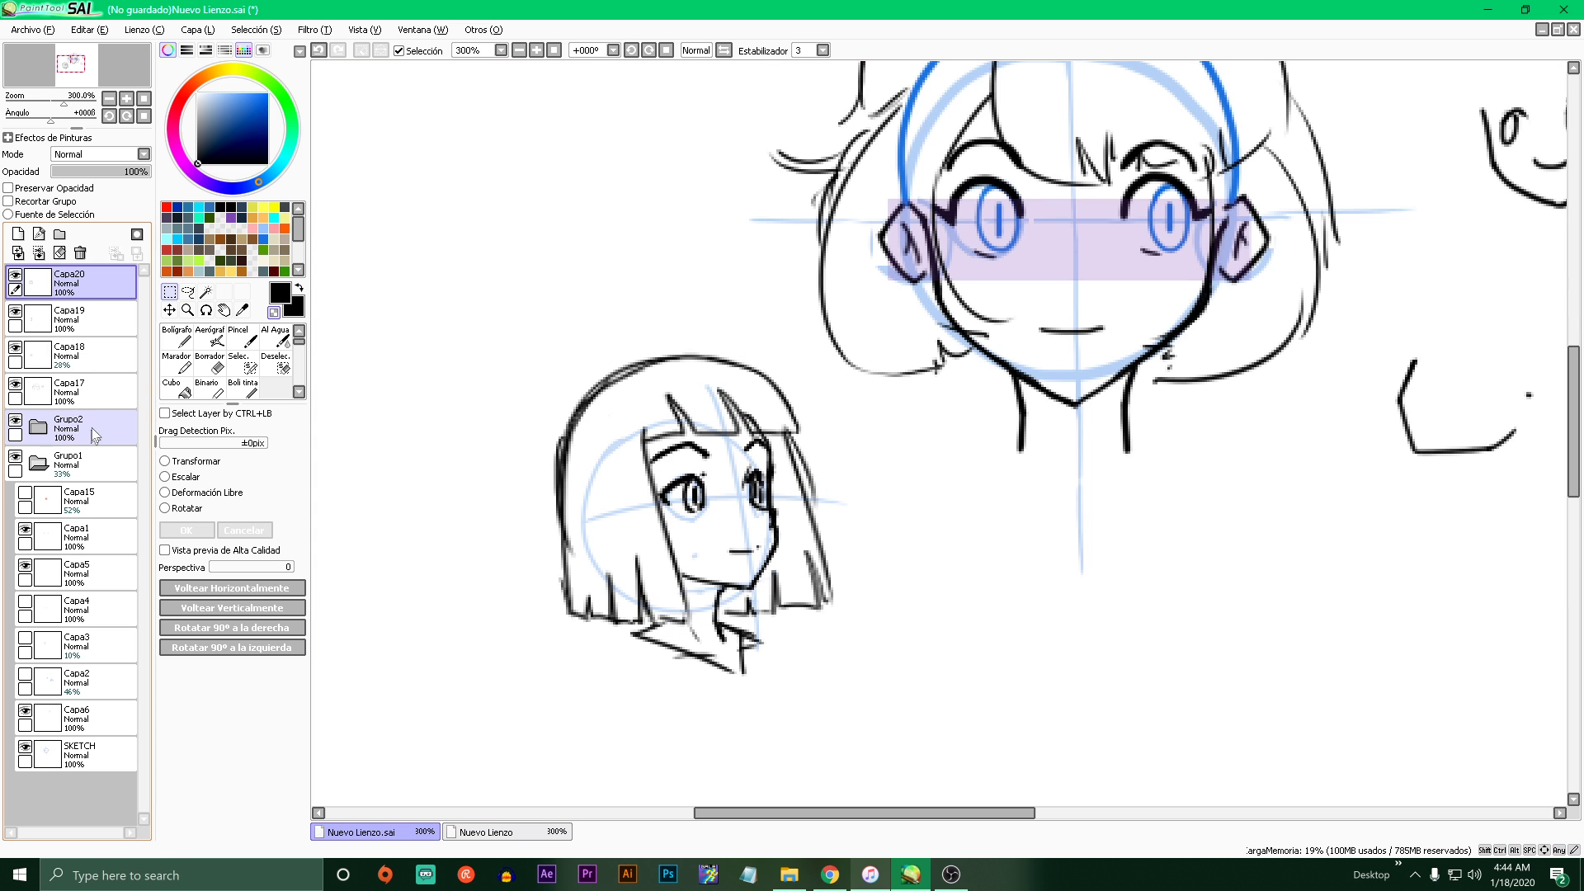
- Set layer Capa18's opacity to 0% and make Capa20 the active layer
left_click(74, 355)
left_click_drag(91, 172, 63, 170)
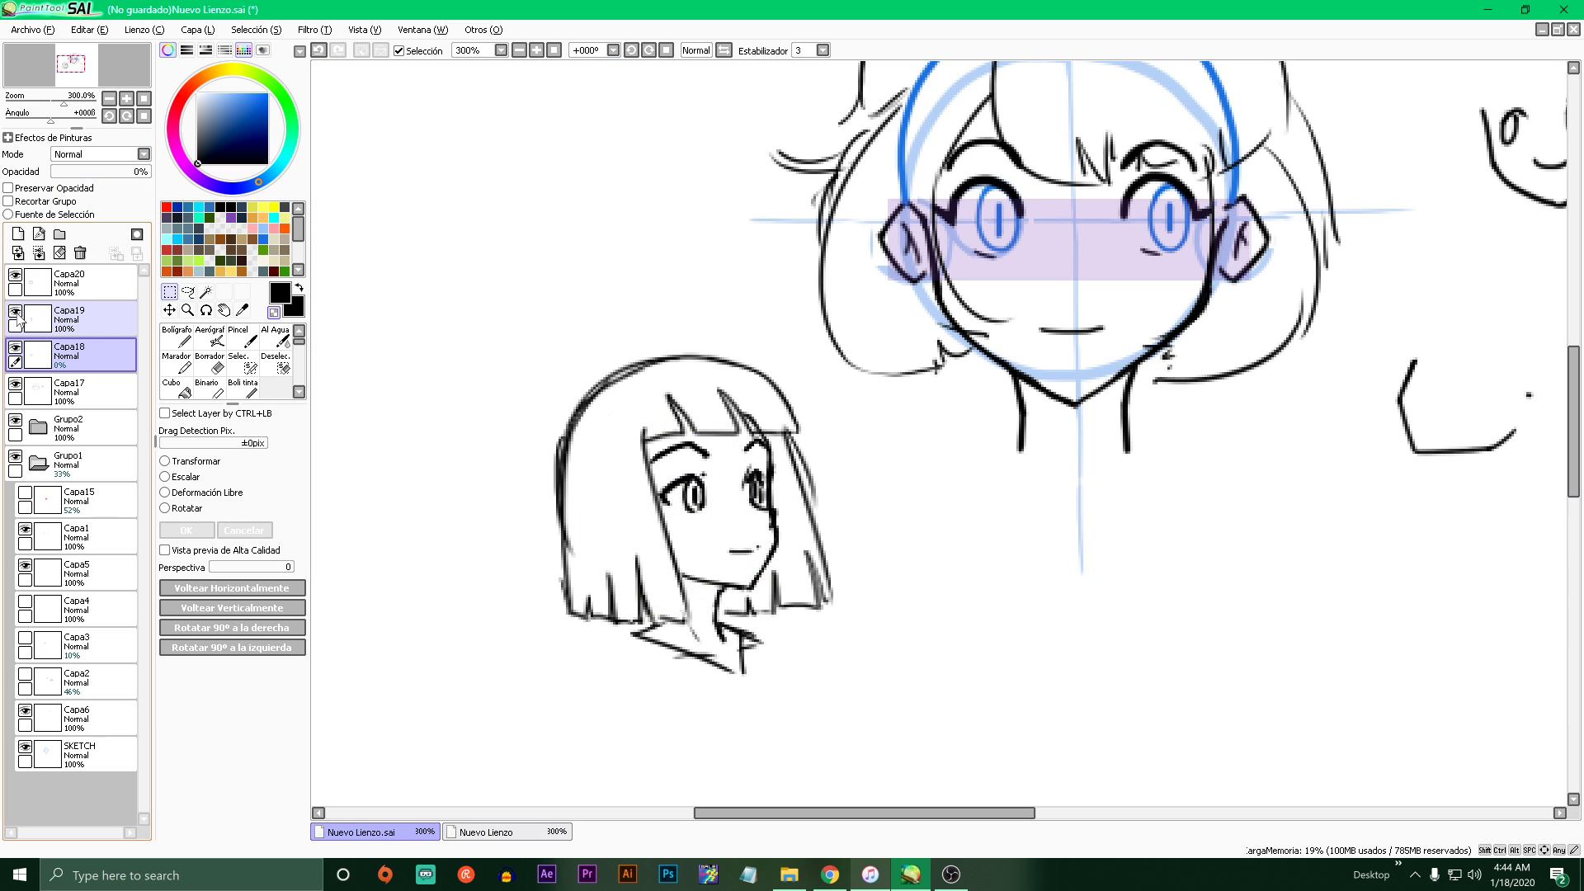
left_click(74, 320)
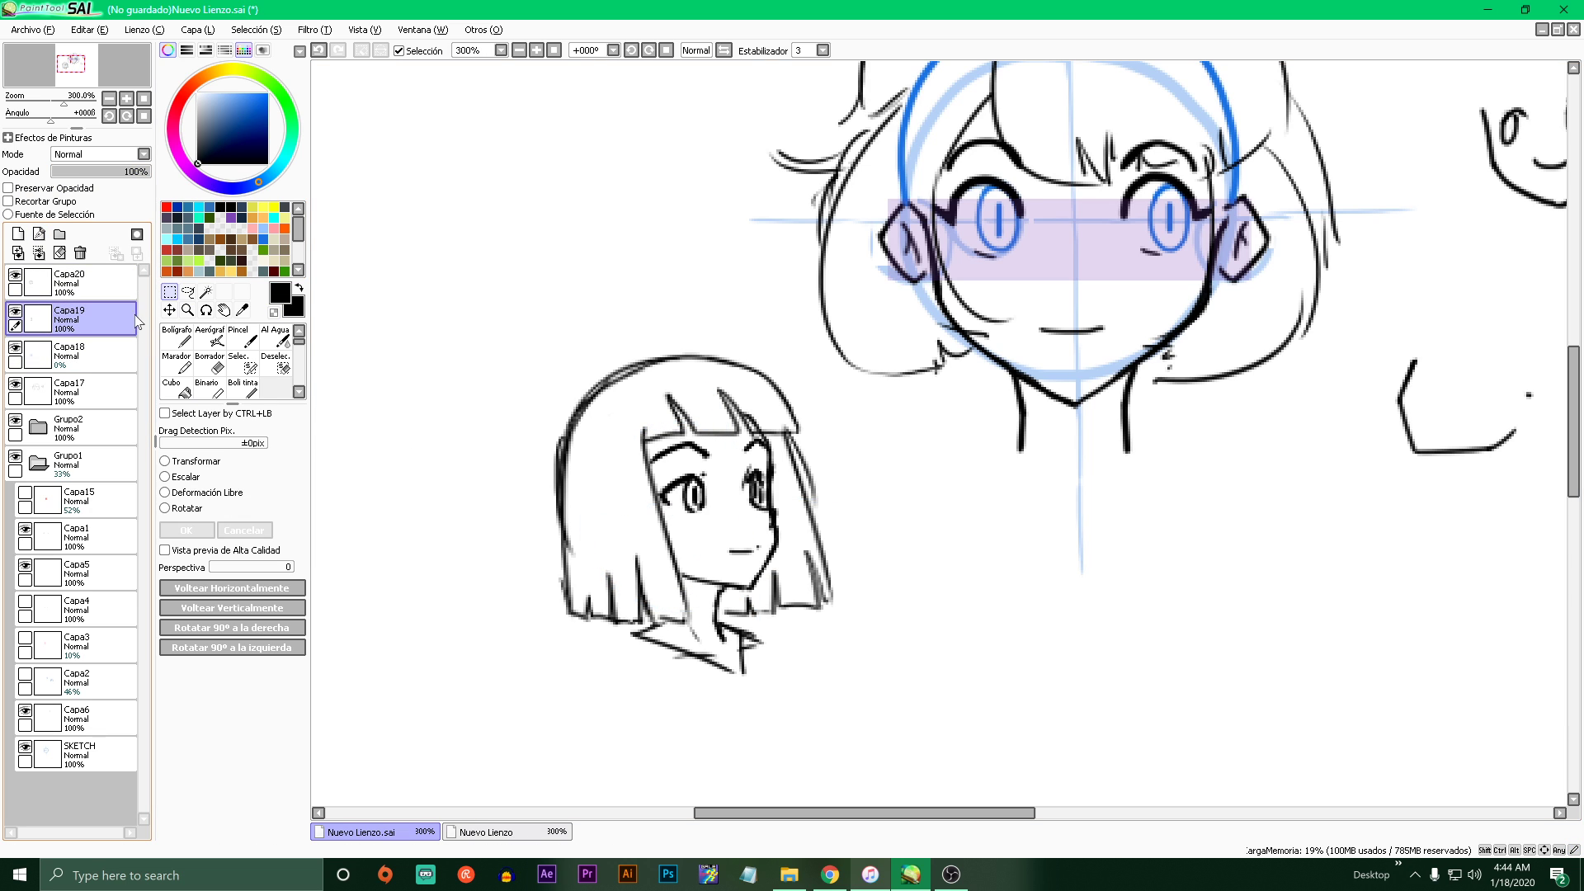
left_click(74, 284)
left_click(176, 388)
left_click(706, 445)
key("ctrl+z")
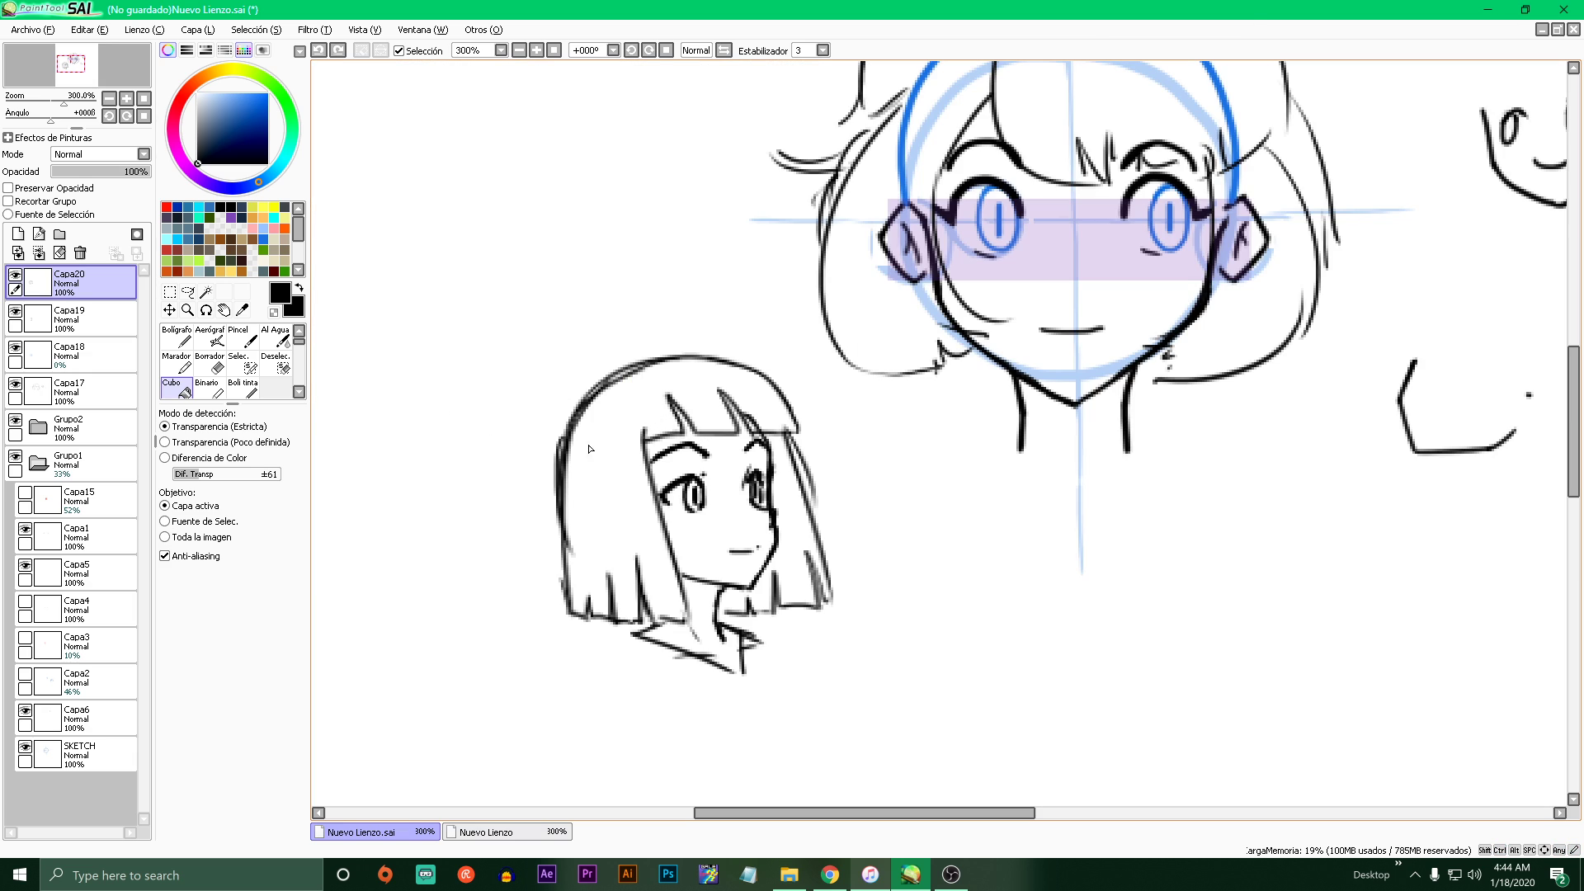
- Close the gaps in the hair outline at the neck-level ends and the far edge of the fringe with the pen
left_click(177, 339)
mouse_move(731, 664)
left_mouse_down()
mouse_move(656, 619)
mouse_move(685, 603)
left_mouse_up()
key("ctrl+z")
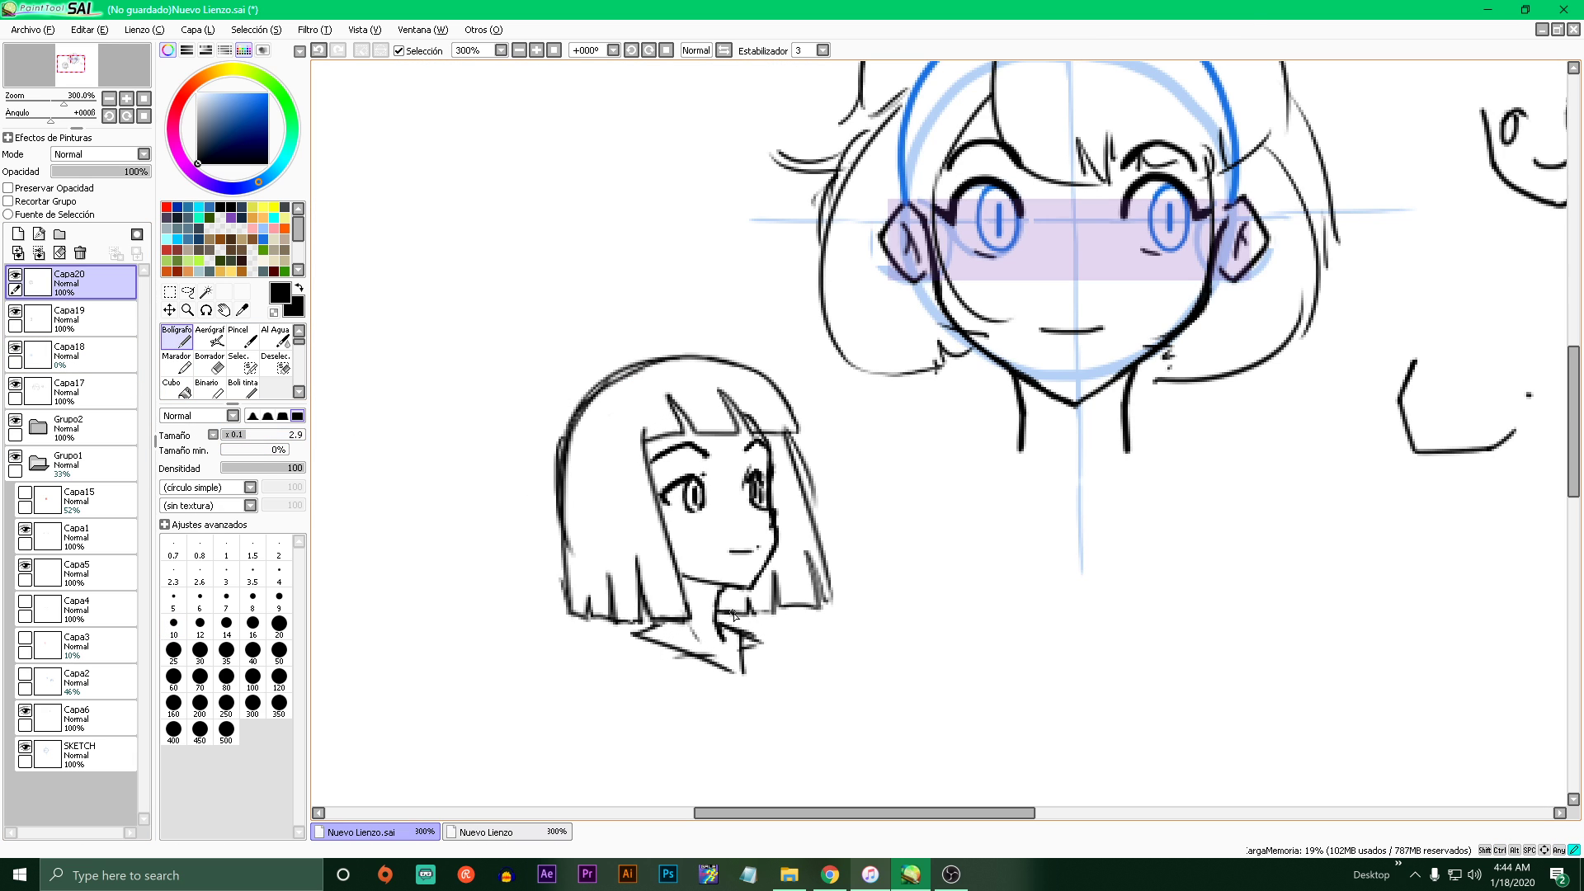
key("ctrl+z")
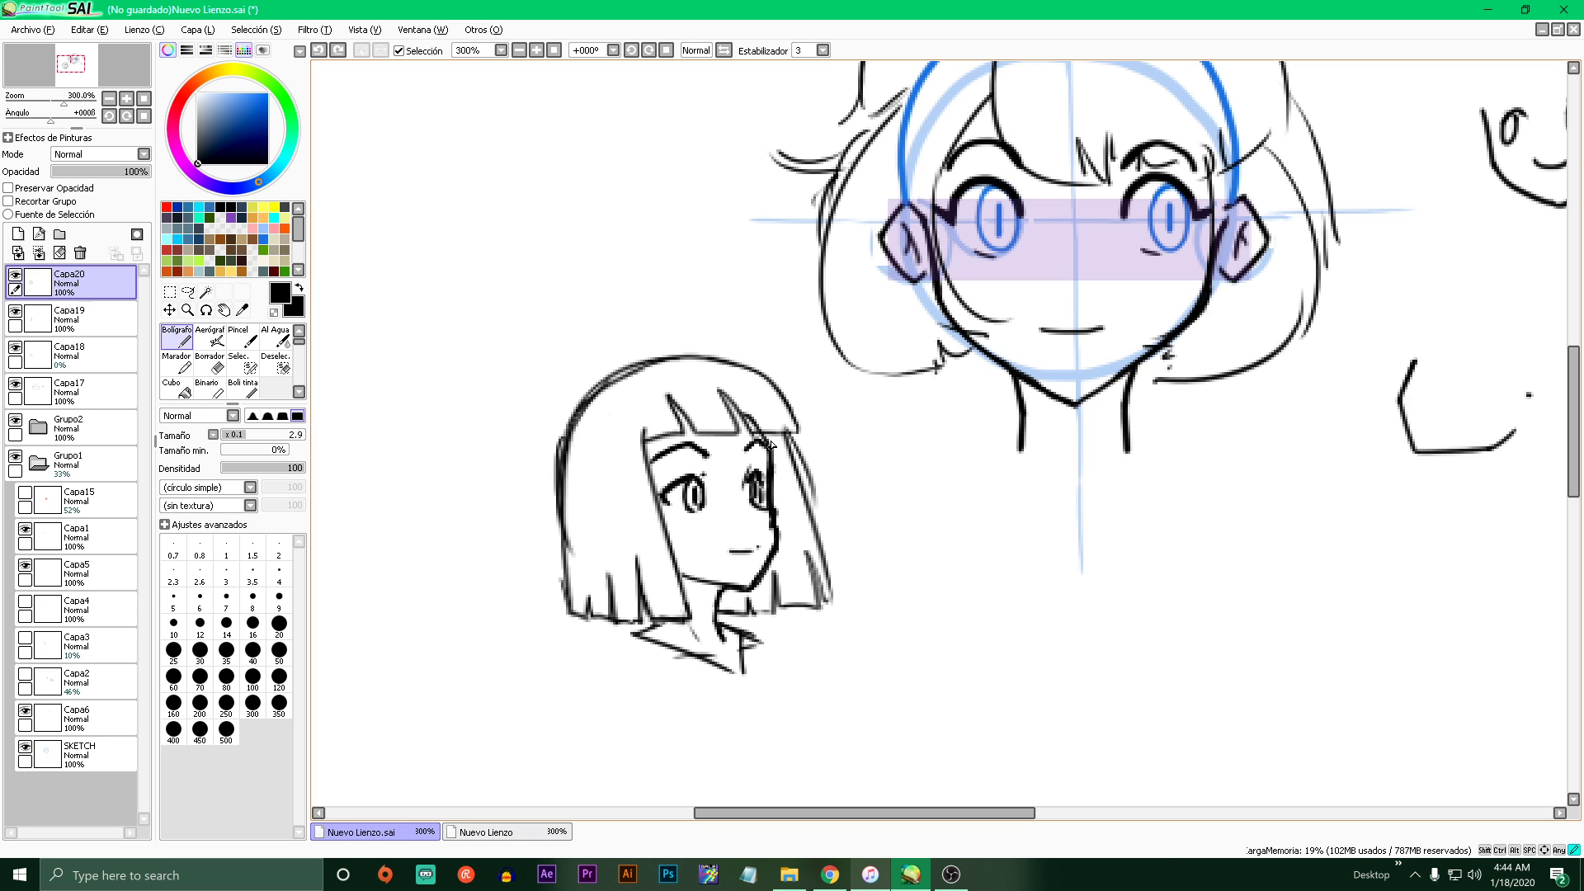
left_click_drag(772, 448, 766, 433)
- Fill the main hair mass and the far side lock with black, and return to the pen
left_click(175, 387)
left_click(594, 495)
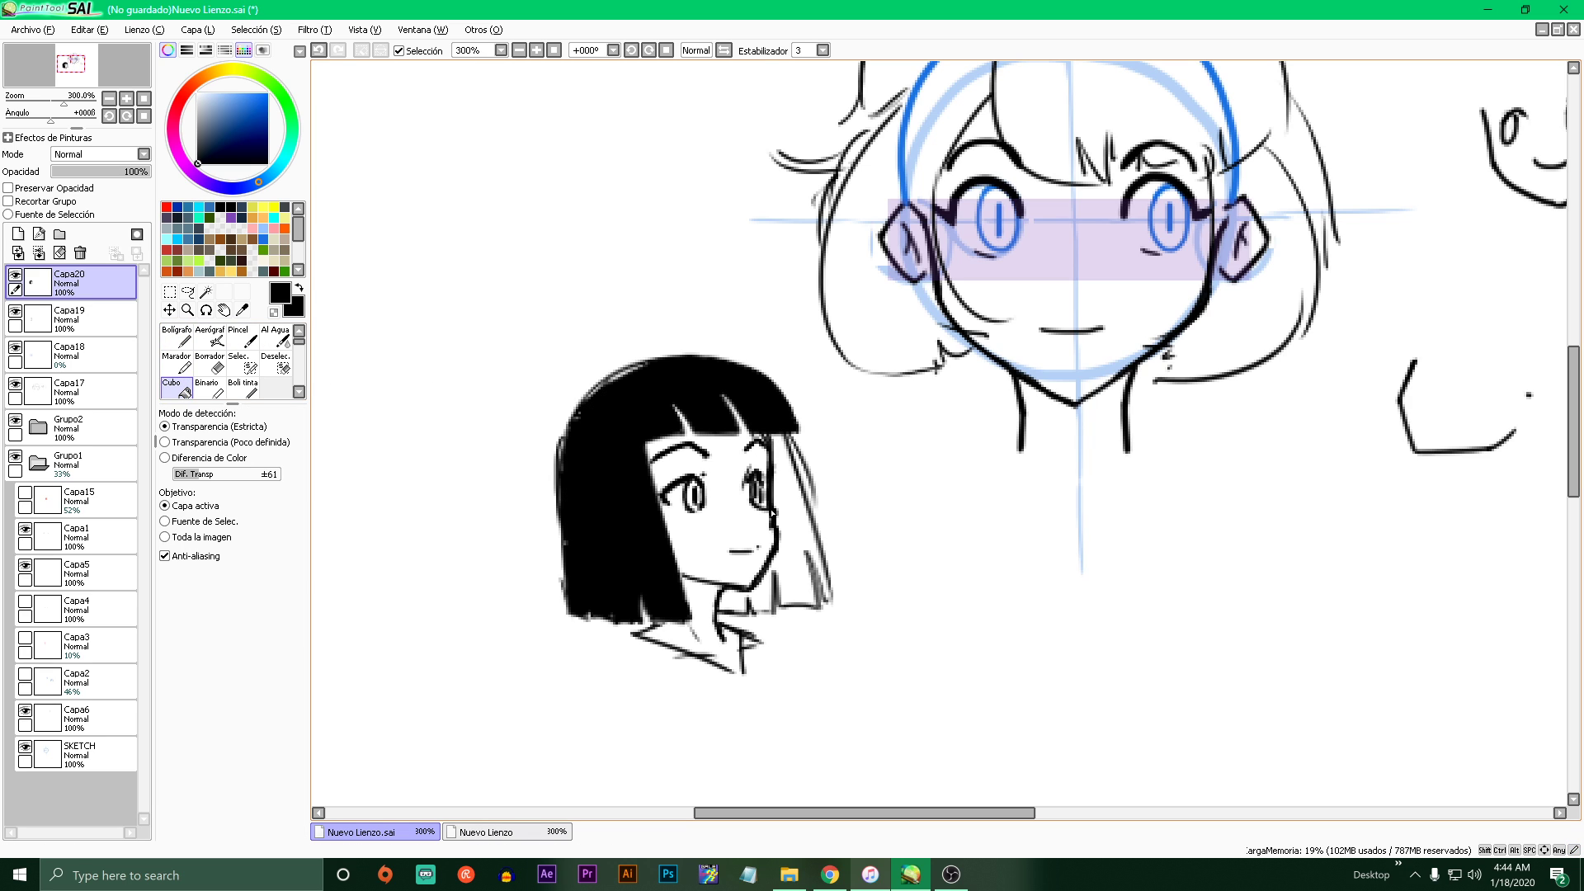
left_click(743, 573)
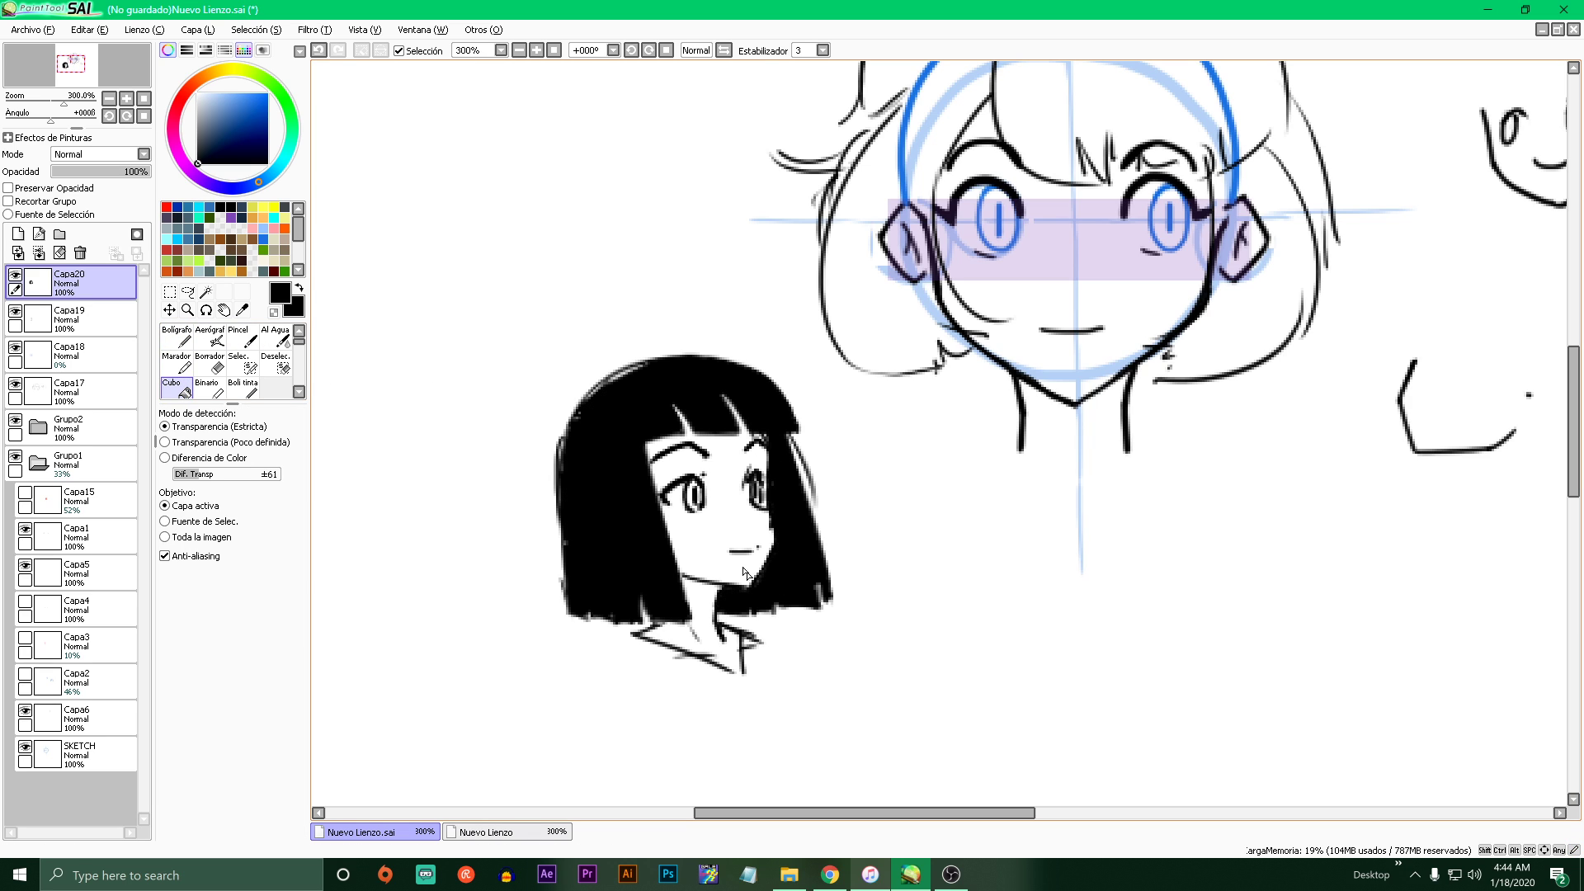
left_click(176, 339)
- Switch to Chrome and examine the Chloe Drawing Practice #6 artwork on pixiv, and return to PaintTool SAI
key("ctrl+plus")
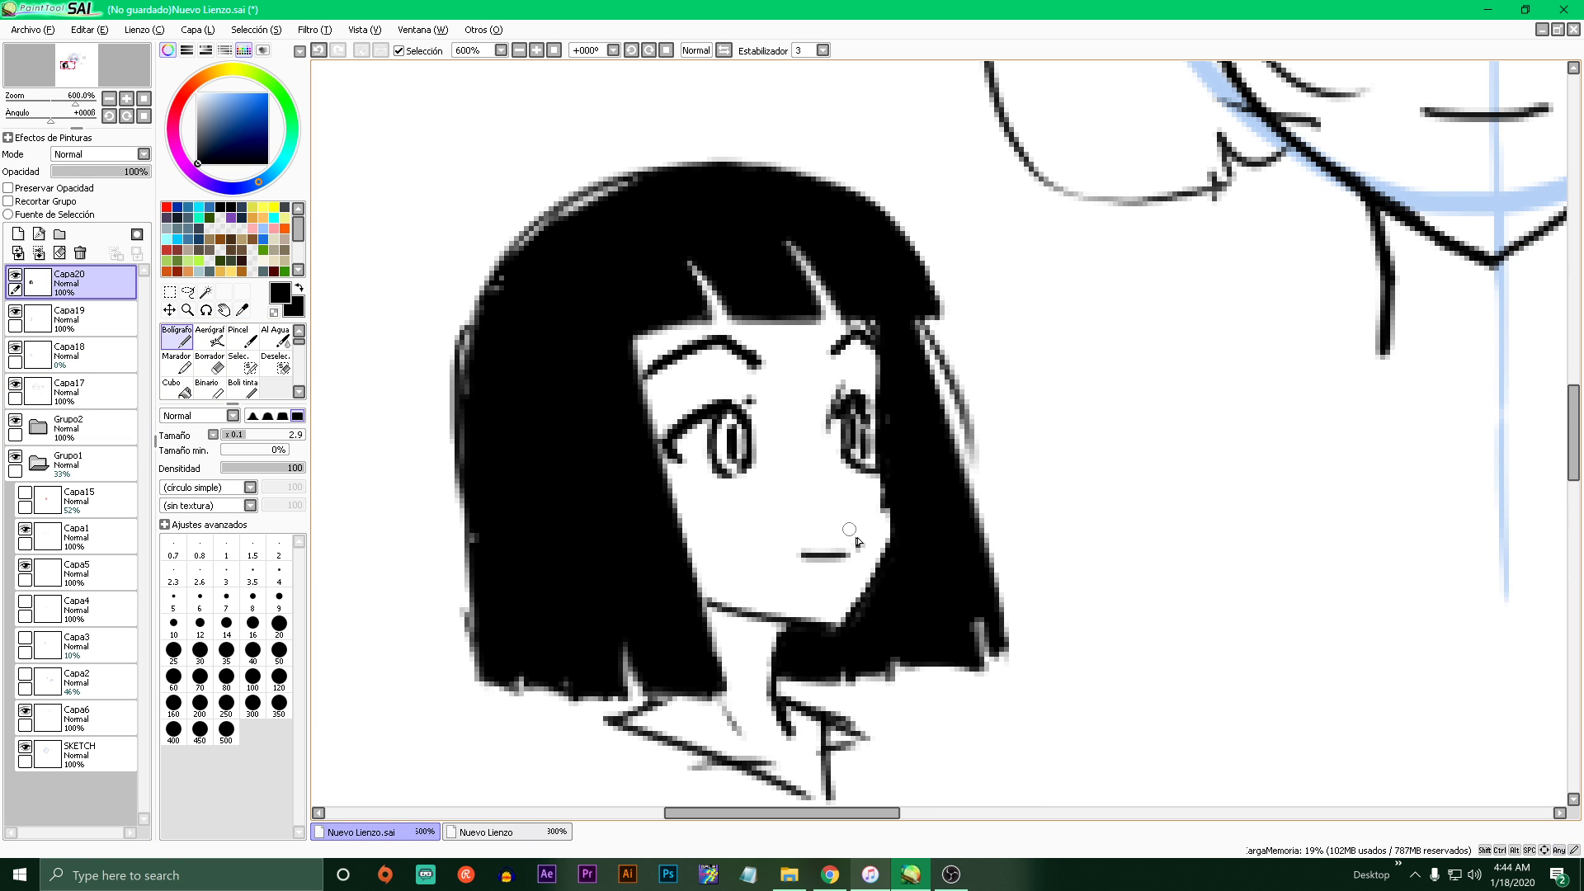
scroll(861, 616, "down", 2)
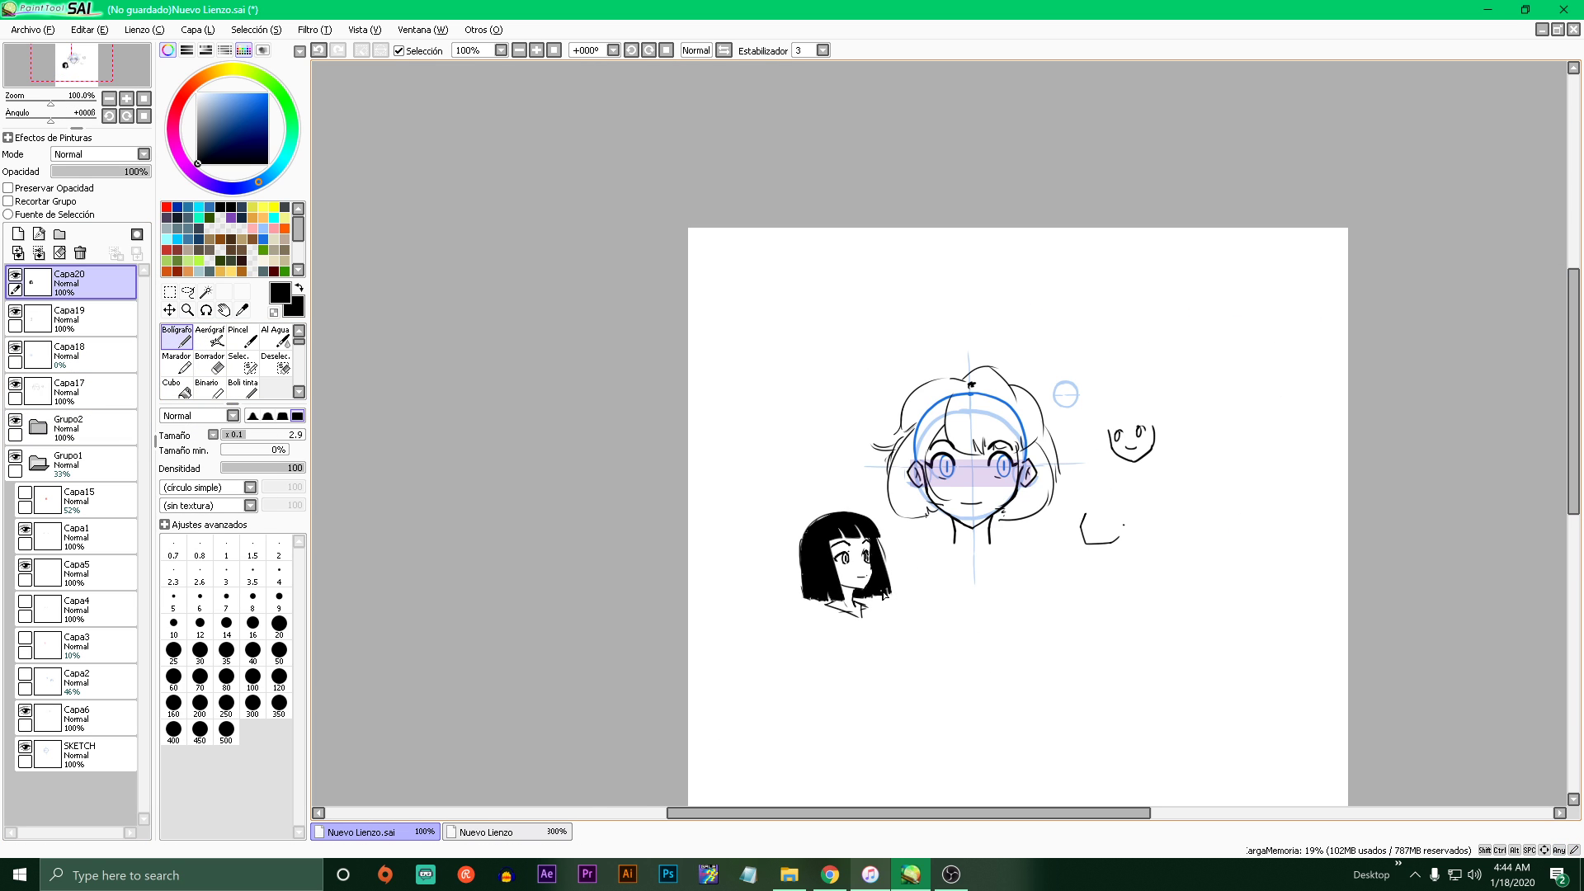
scroll(838, 381, "down", 2)
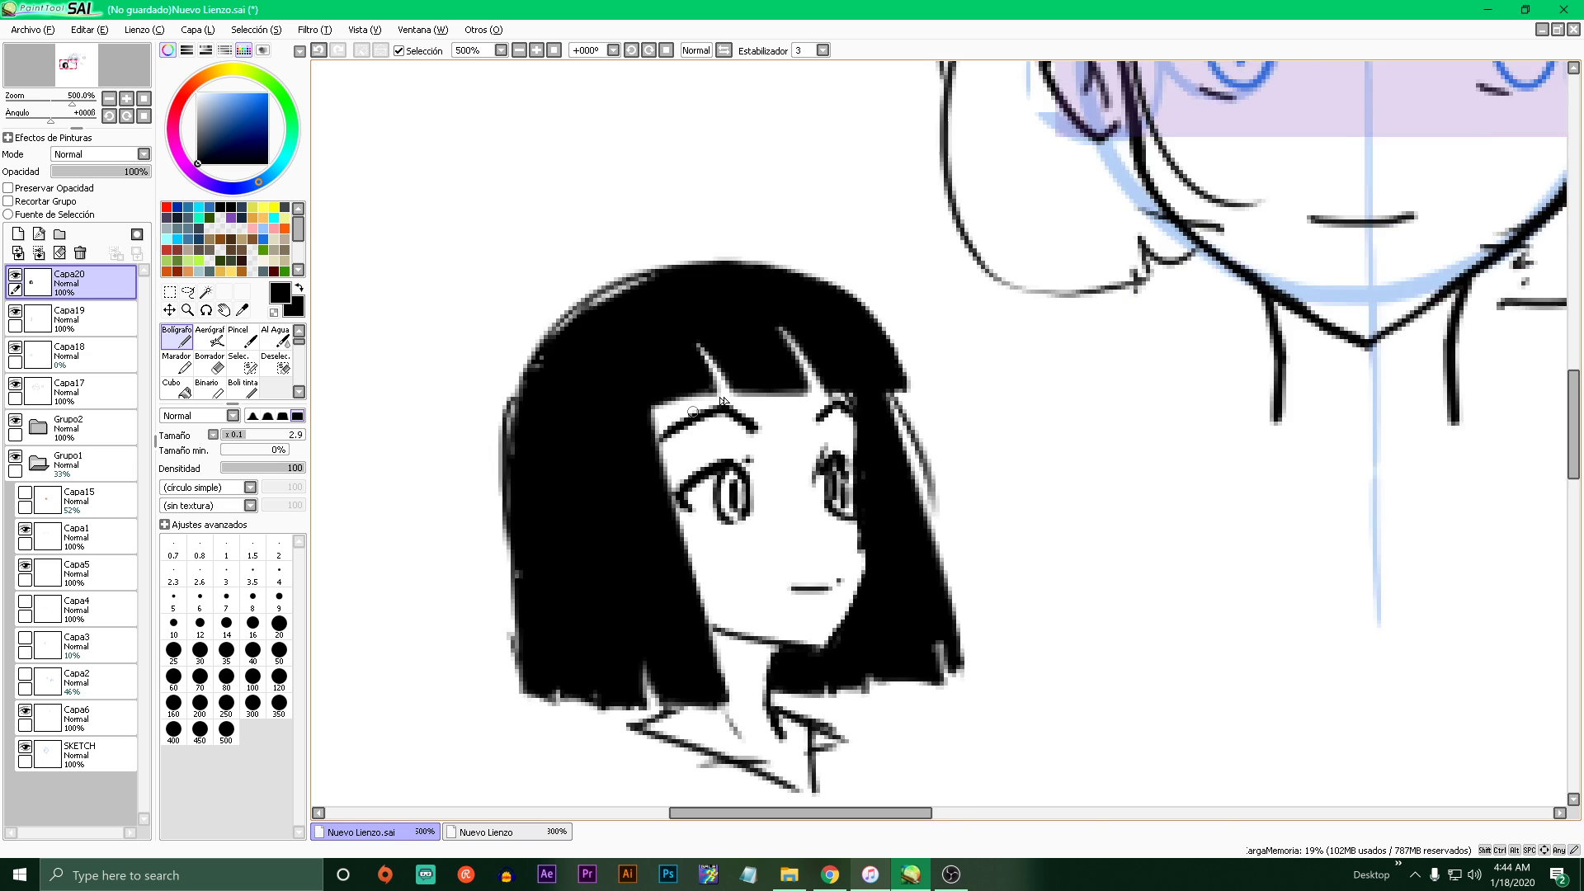
left_click(832, 883)
left_click(330, 14)
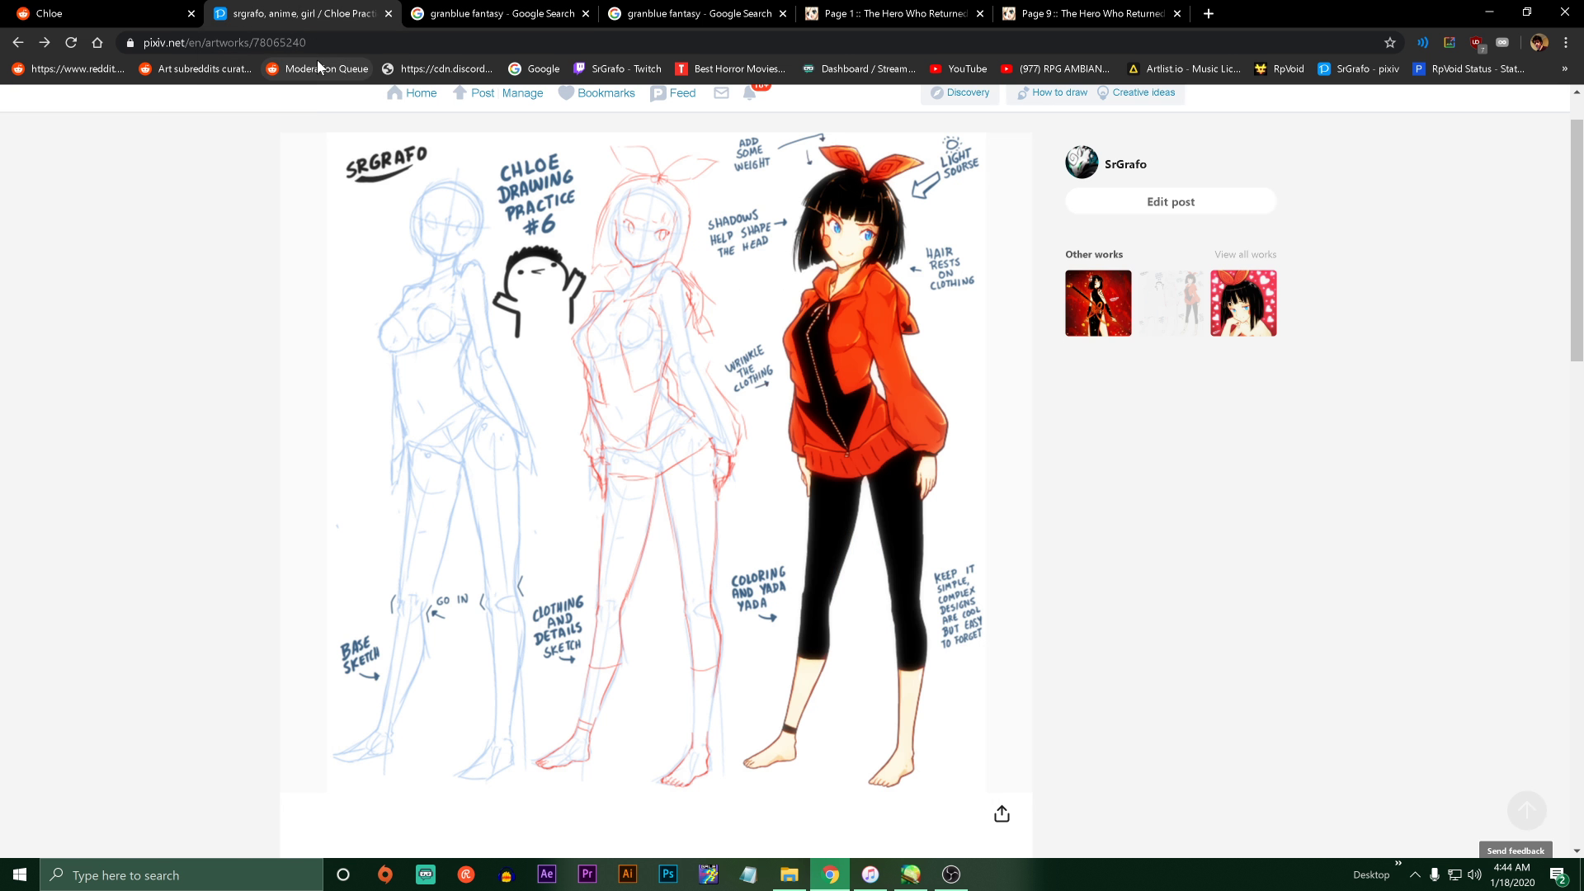
scroll(529, 459, "up", 1)
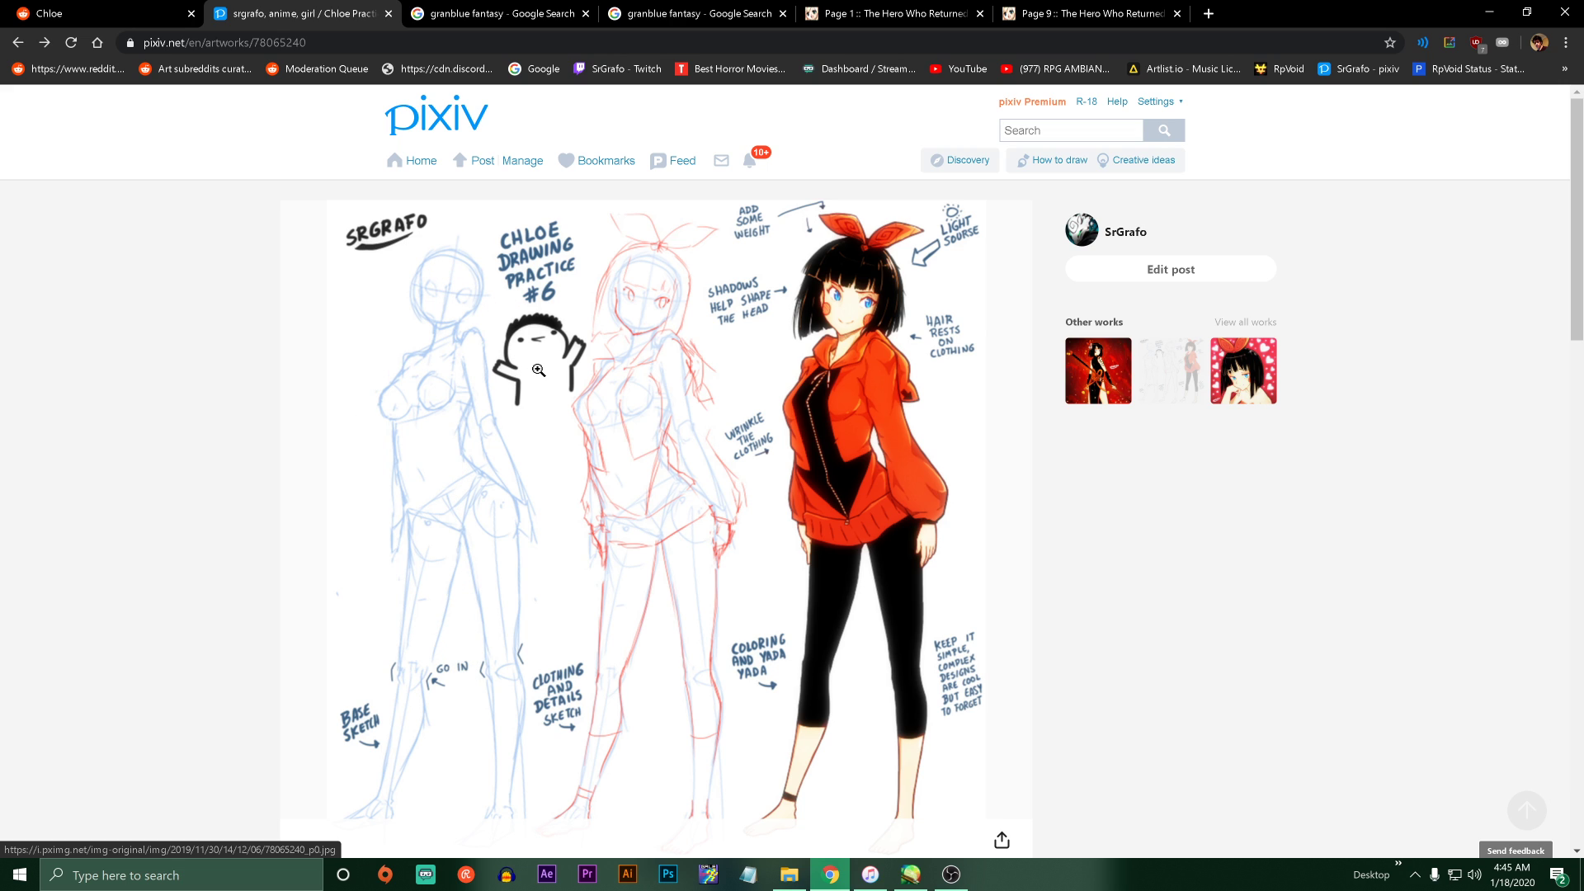
left_click(911, 875)
- Expand layer group Grupo2 and hide layer Capa13, which holds the purple band over the eyes
scroll(1031, 346, "down", 2)
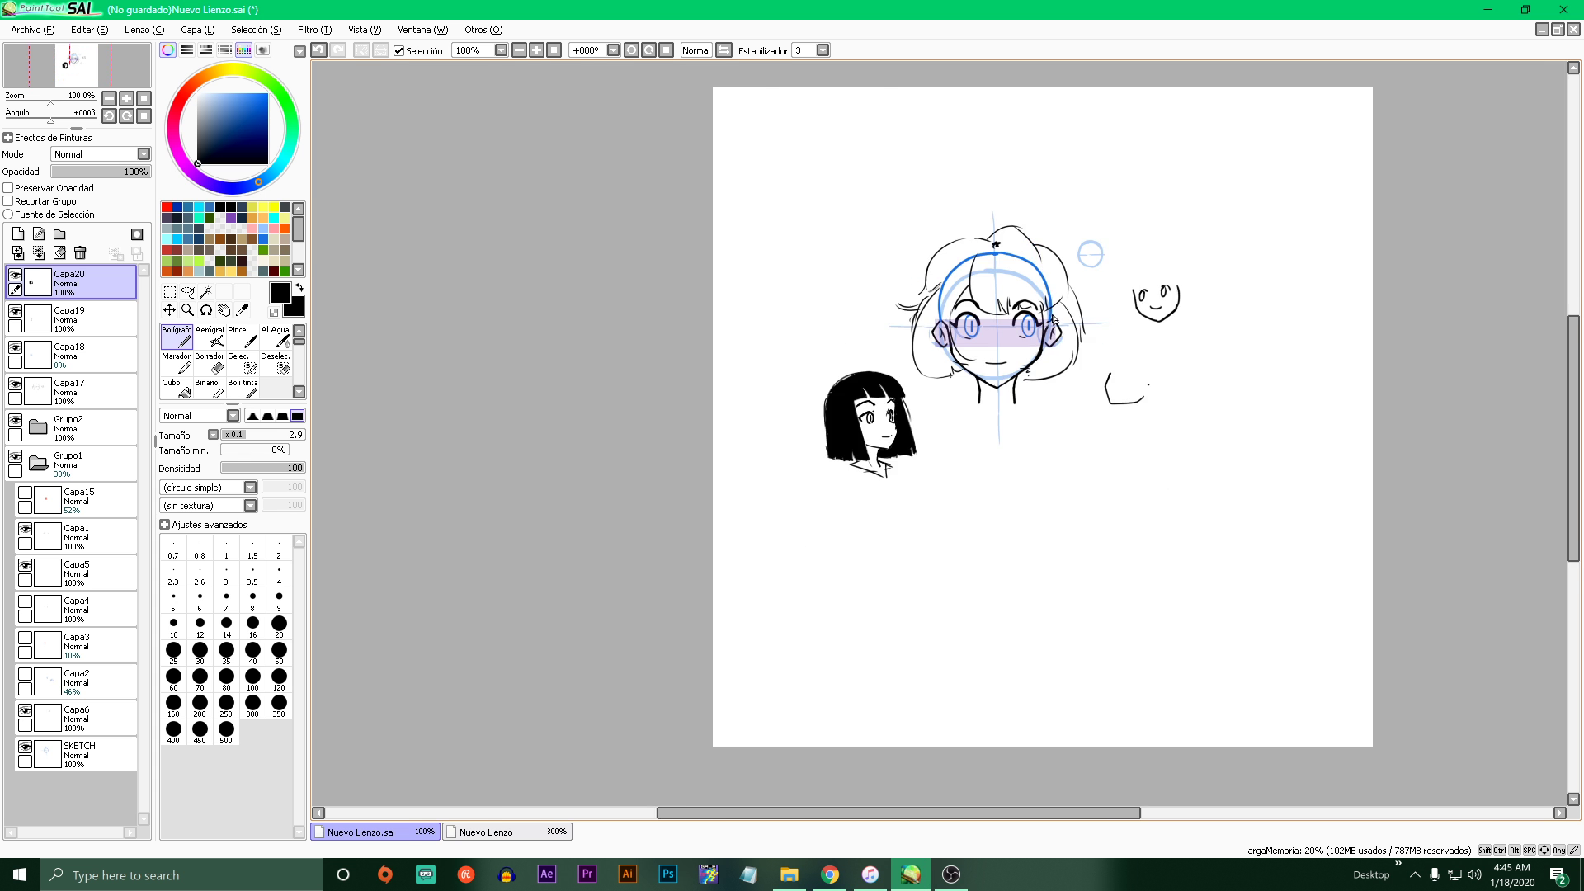
scroll(999, 340, "up", 5)
scroll(989, 340, "down", 3)
scroll(965, 336, "up", 2)
scroll(957, 332, "down", 1)
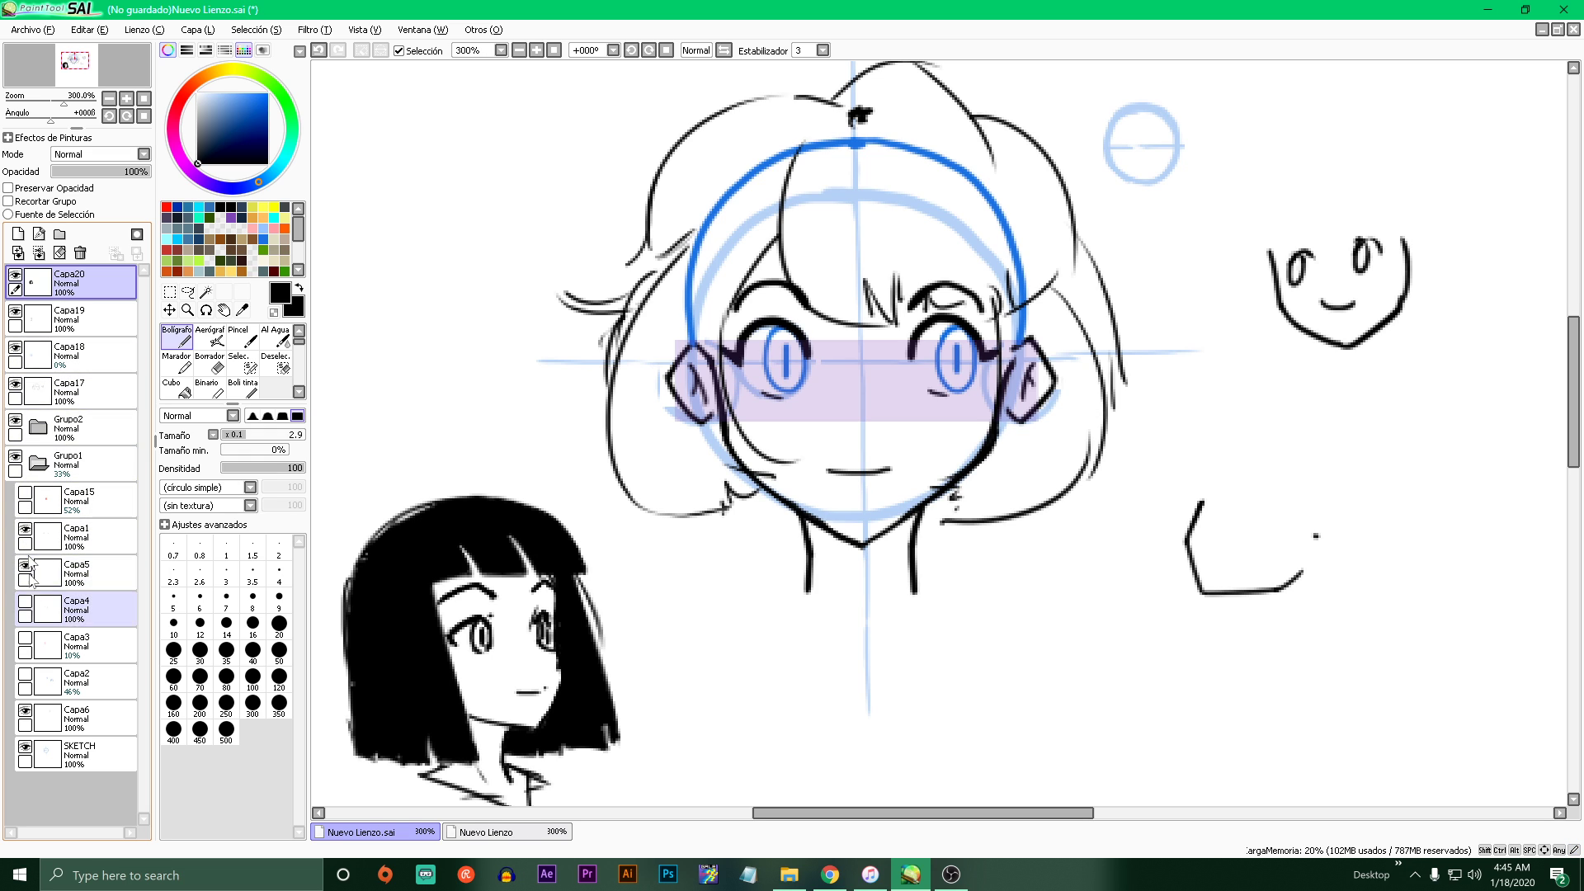
left_click(15, 385)
left_click(38, 427)
left_click(15, 385)
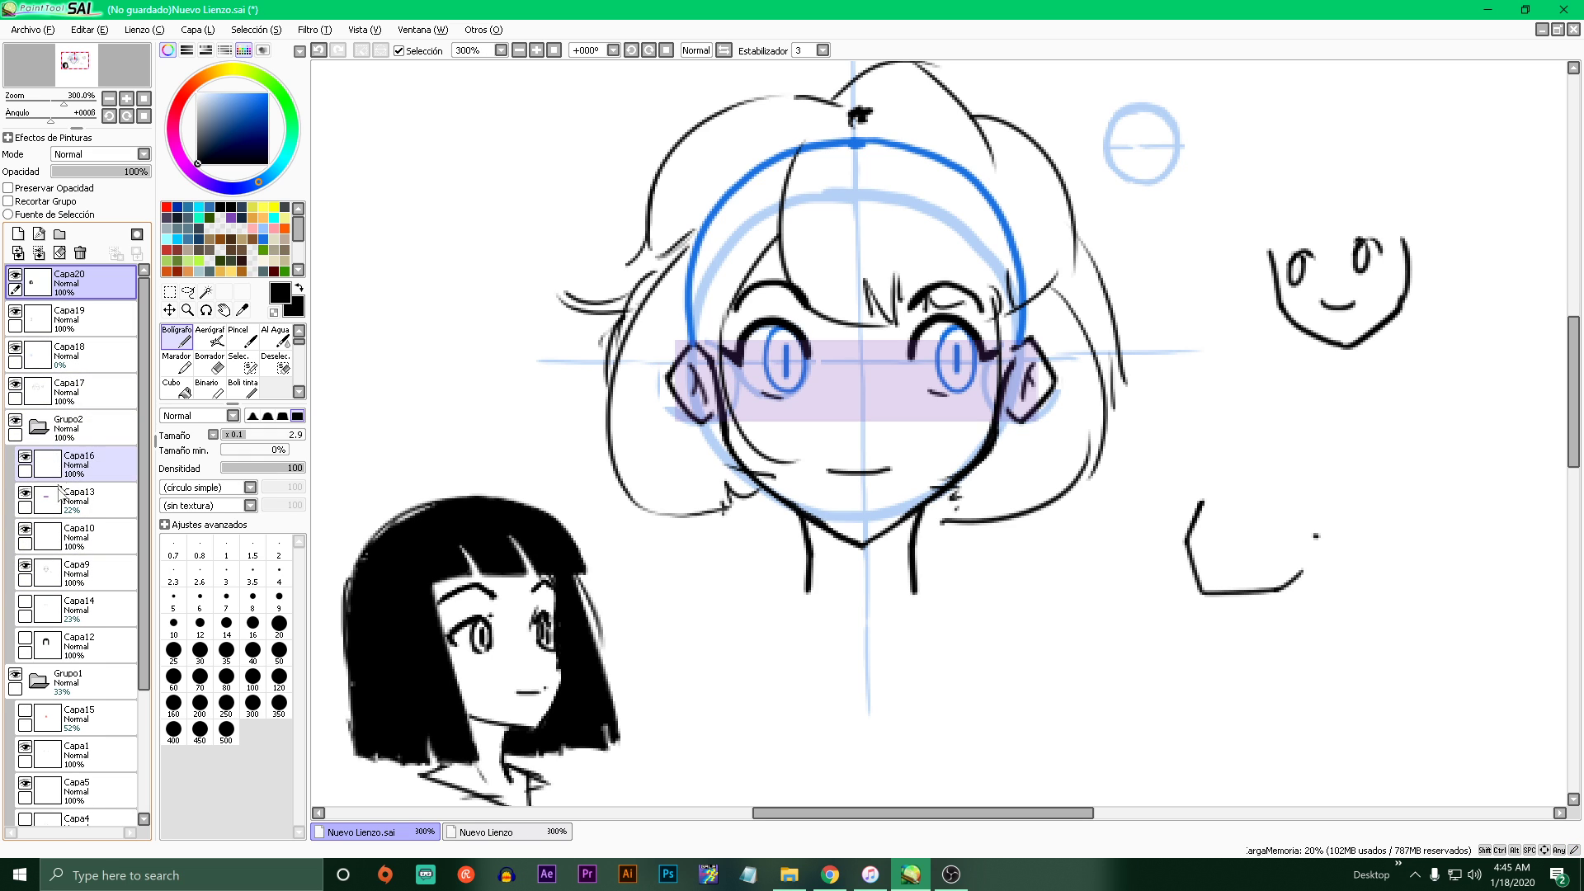
left_click(25, 493)
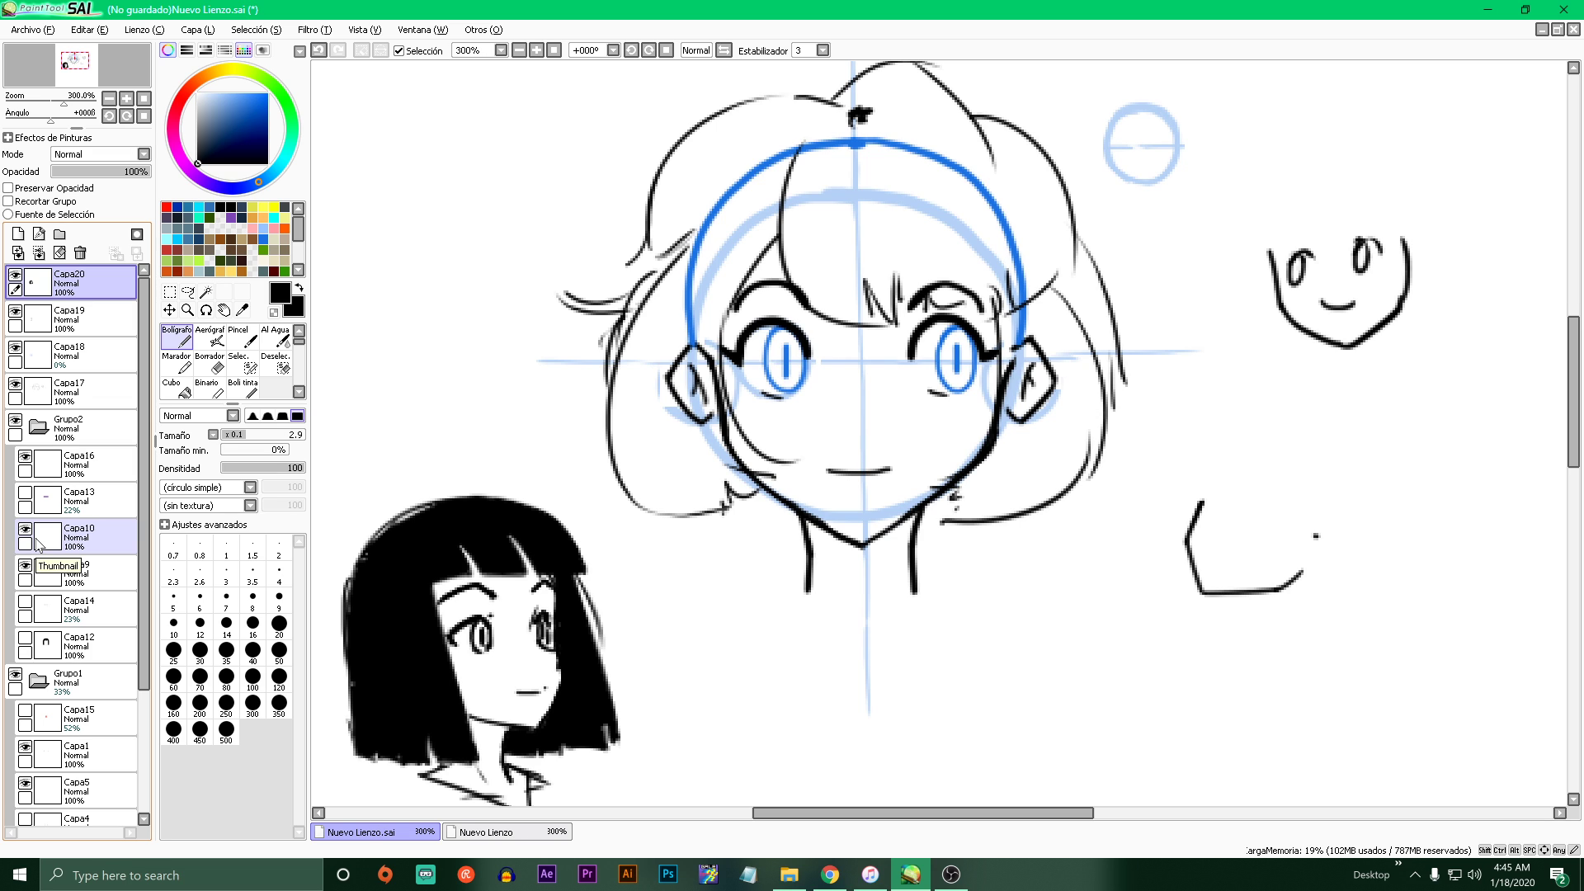
- Draw a large upright oval iris outline at pen size 4.5 in the empty space beside the three-quarter head
left_click_drag(676, 470, 778, 637)
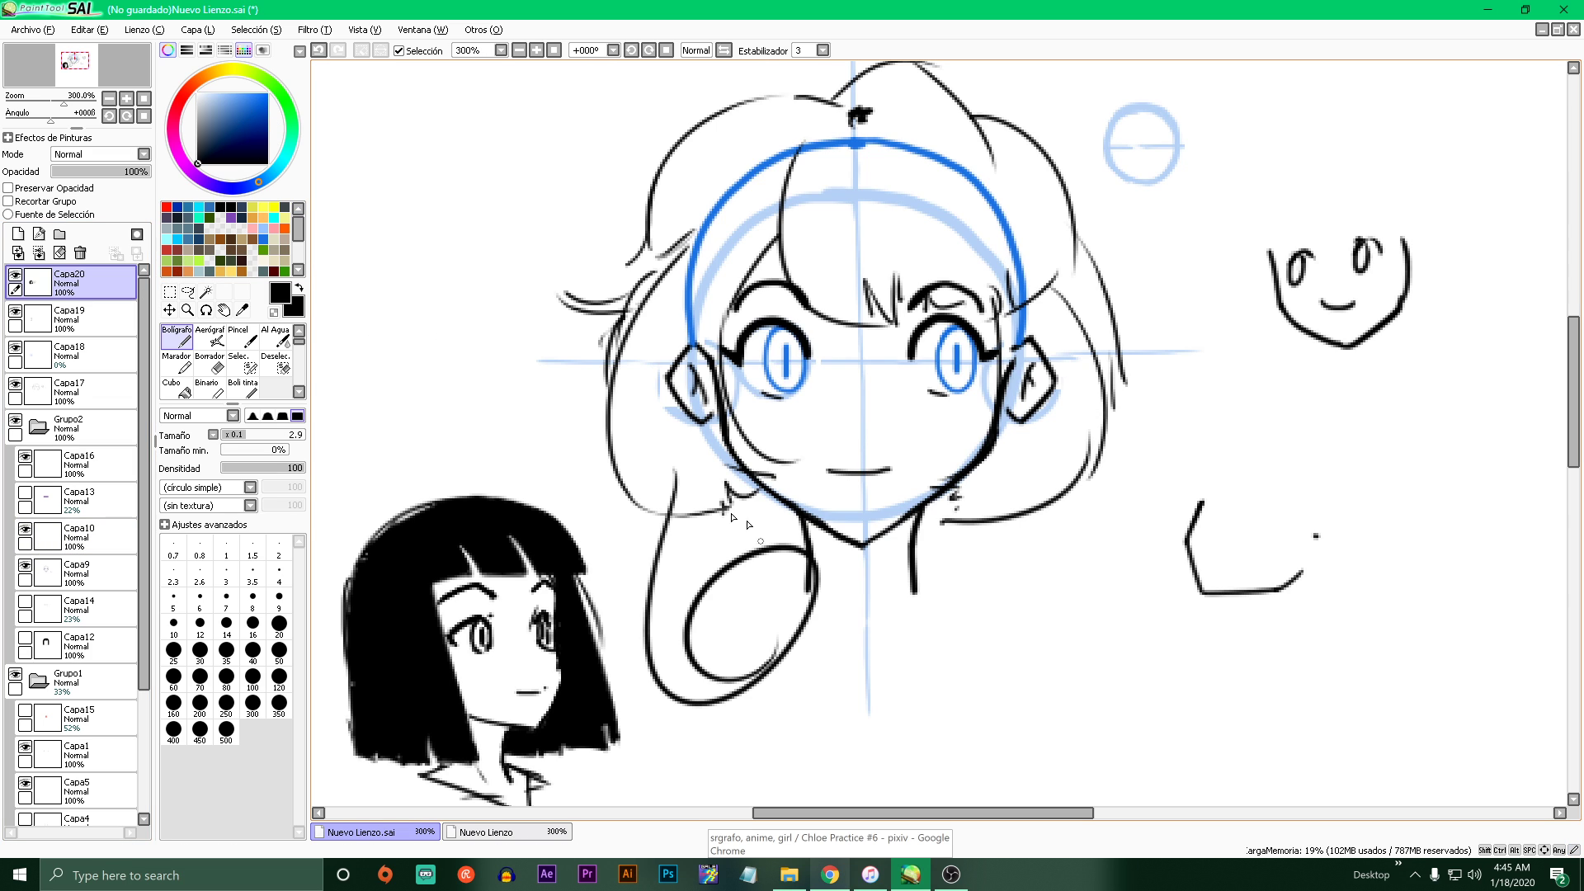
key("ctrl+z")
scroll(825, 445, "down", 5)
scroll(826, 437, "up", 8)
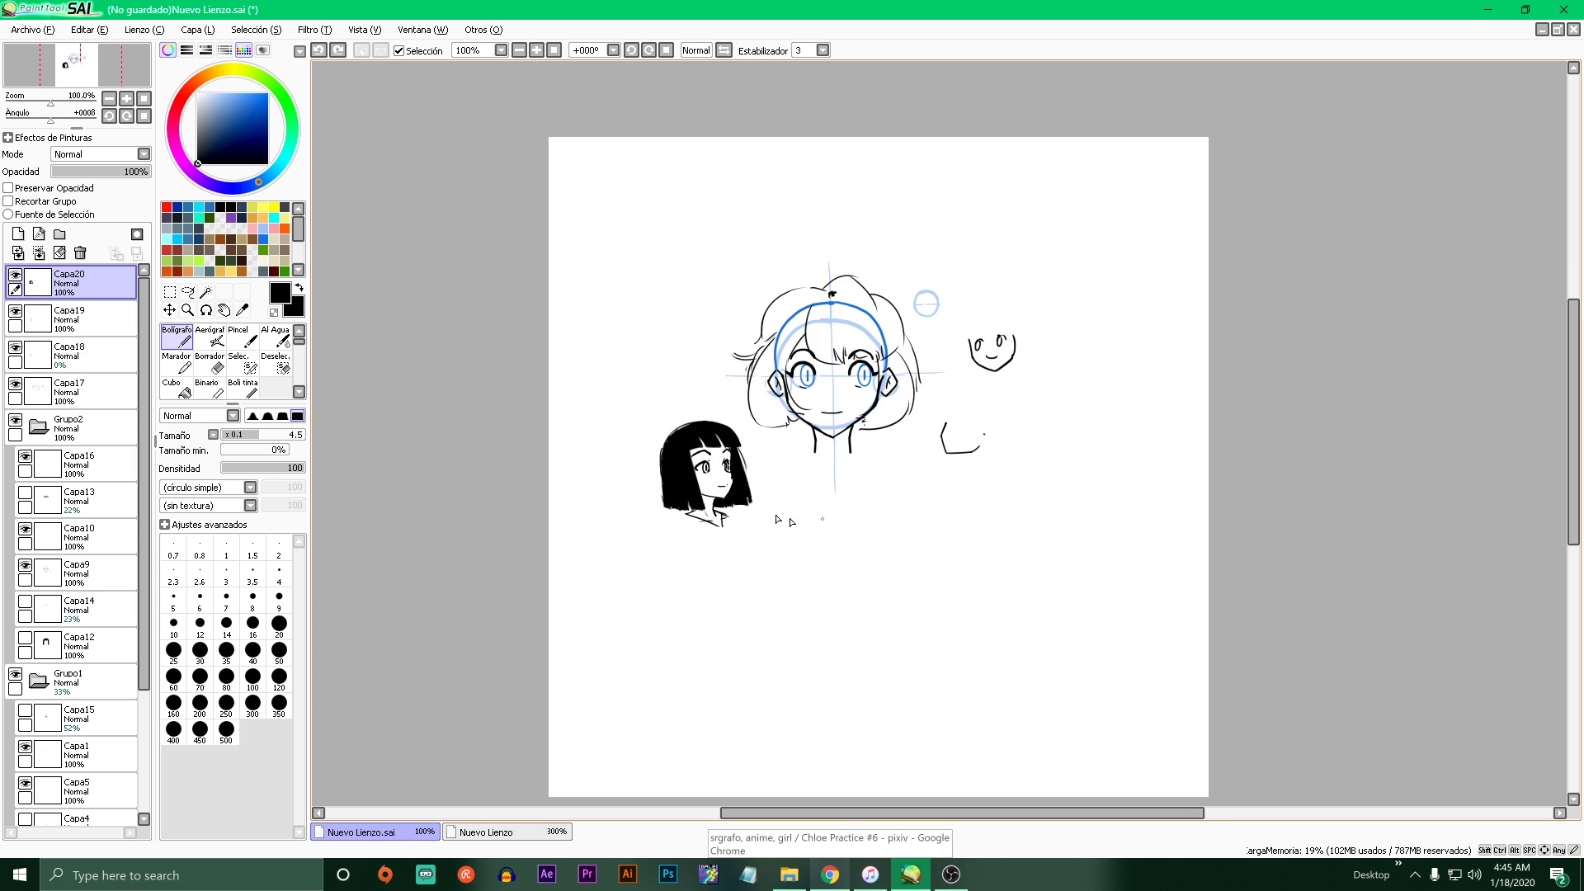
mouse_move(835, 346)
left_mouse_down()
mouse_move(759, 386)
mouse_move(802, 625)
mouse_move(960, 567)
mouse_move(945, 391)
mouse_move(794, 372)
mouse_move(849, 615)
mouse_move(961, 525)
mouse_move(939, 373)
mouse_move(846, 343)
mouse_move(785, 400)
left_mouse_up()
key("ctrl+z")
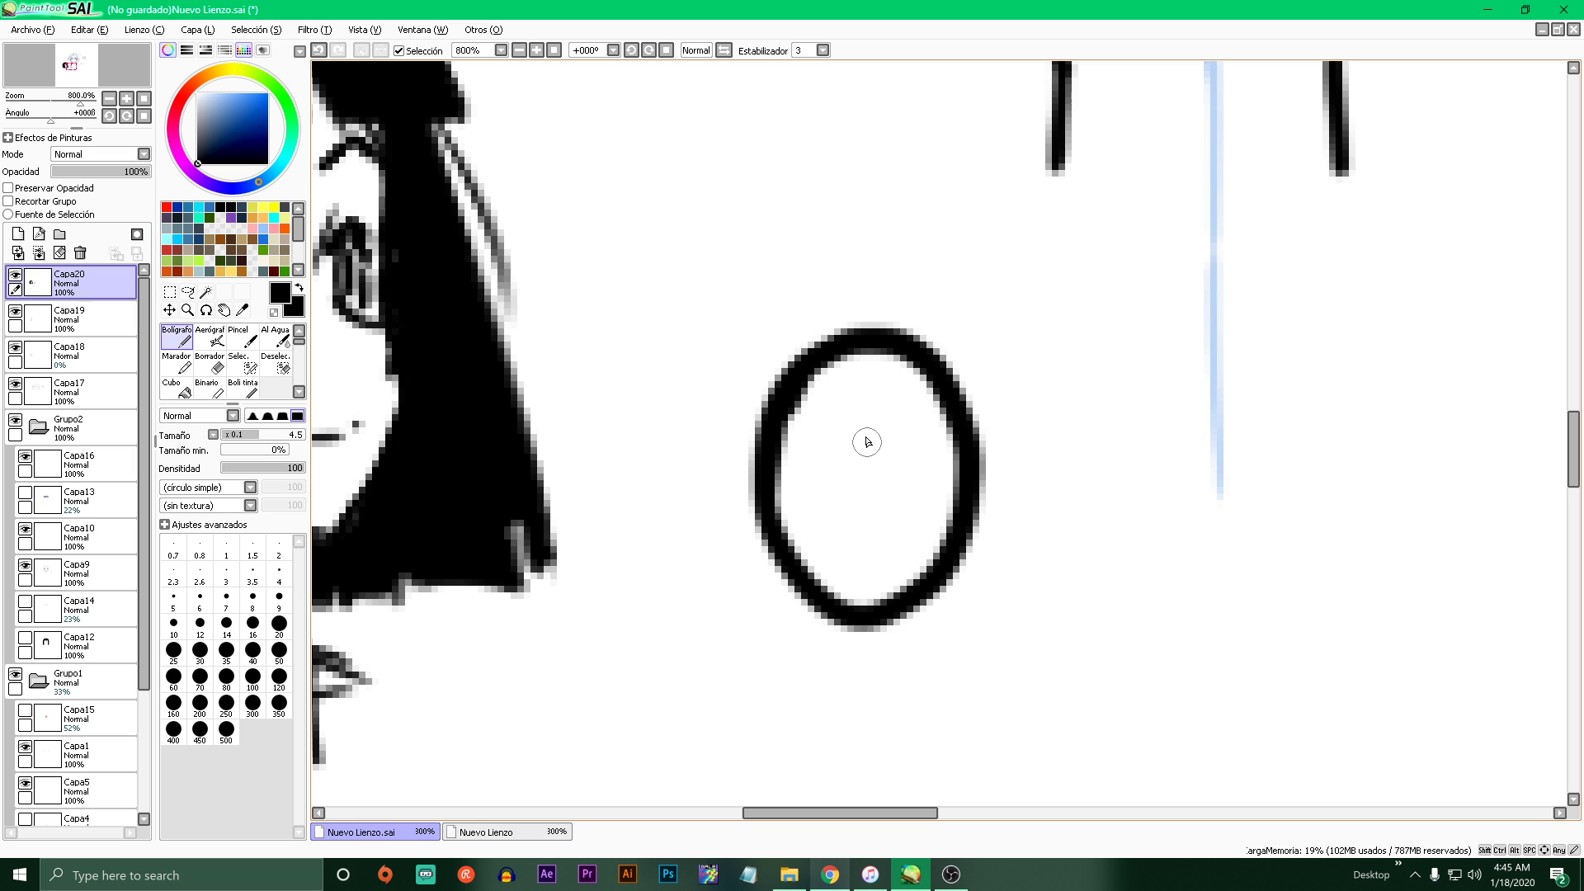
- Fill in a narrow vertical pupil in the centre of the oval iris and set the pen size to 1.3
mouse_move(866, 415)
left_mouse_down()
mouse_move(866, 542)
mouse_move(868, 415)
mouse_move(866, 532)
mouse_move(850, 413)
mouse_move(885, 537)
mouse_move(873, 448)
left_mouse_up()
scroll(906, 695, "down", 5)
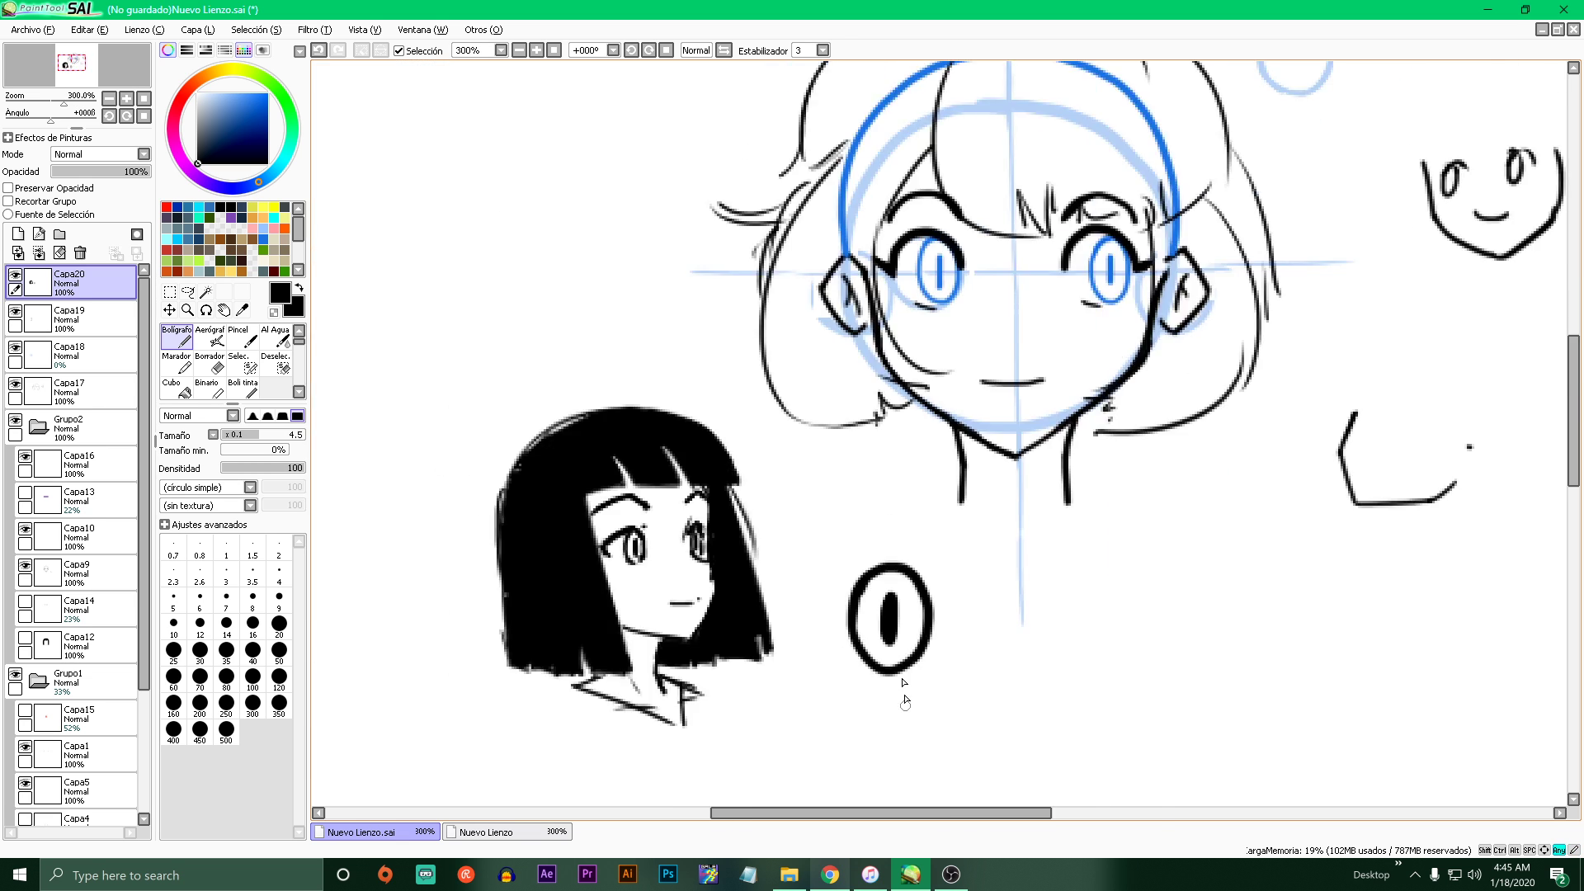
scroll(917, 683, "up", 6)
left_click_drag(787, 533, 785, 632)
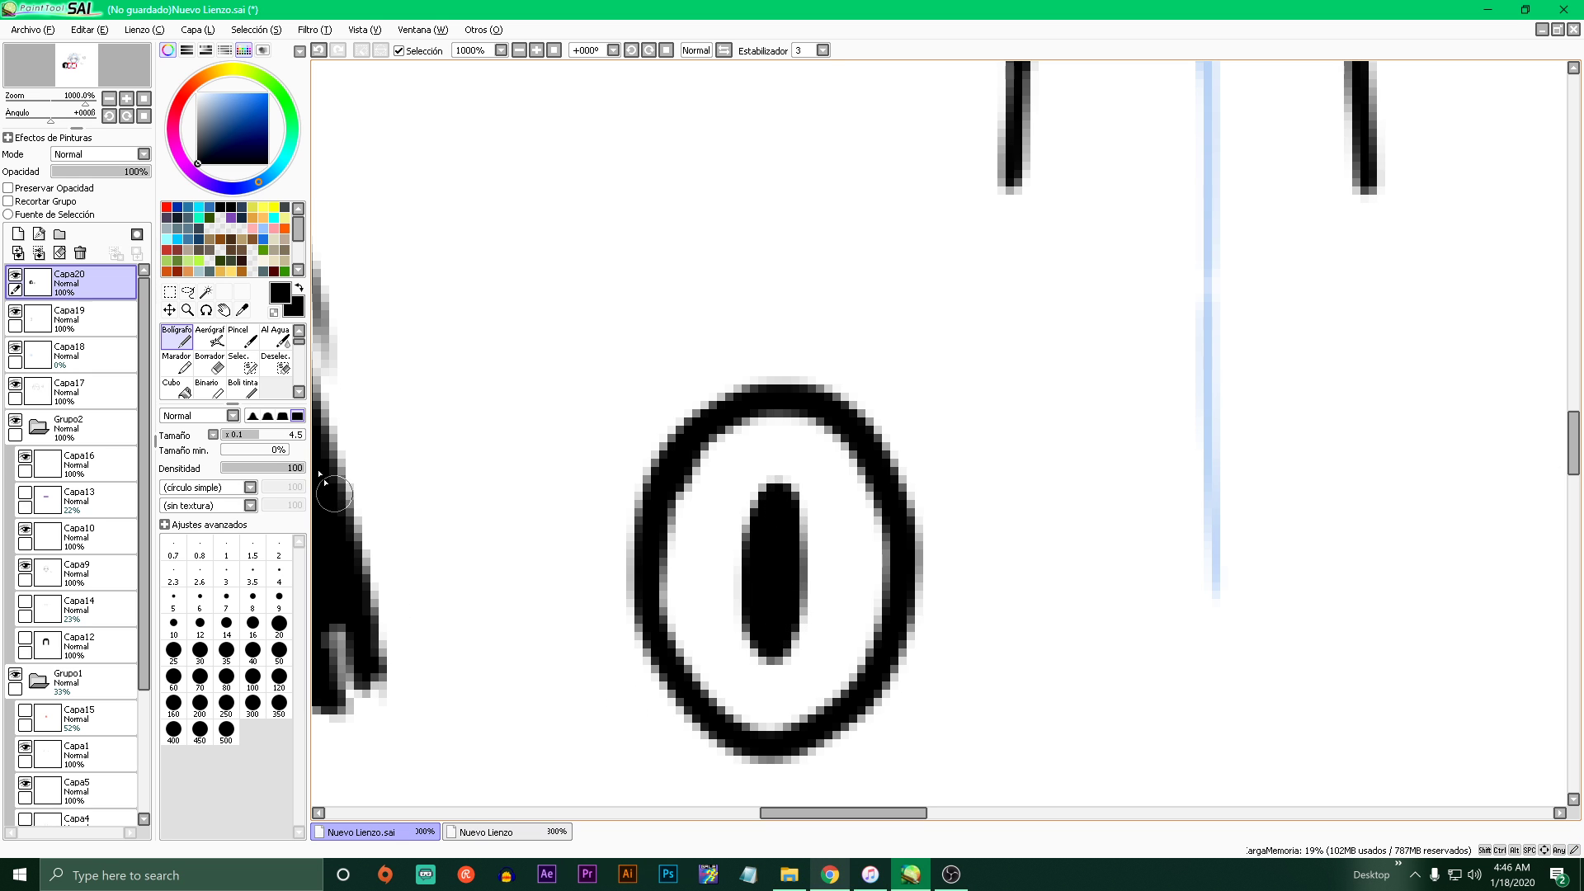
left_click_drag(250, 436, 242, 439)
left_click_drag(949, 555, 864, 696)
key("ctrl+z")
scroll(763, 577, "down", 4)
scroll(771, 658, "up", 3)
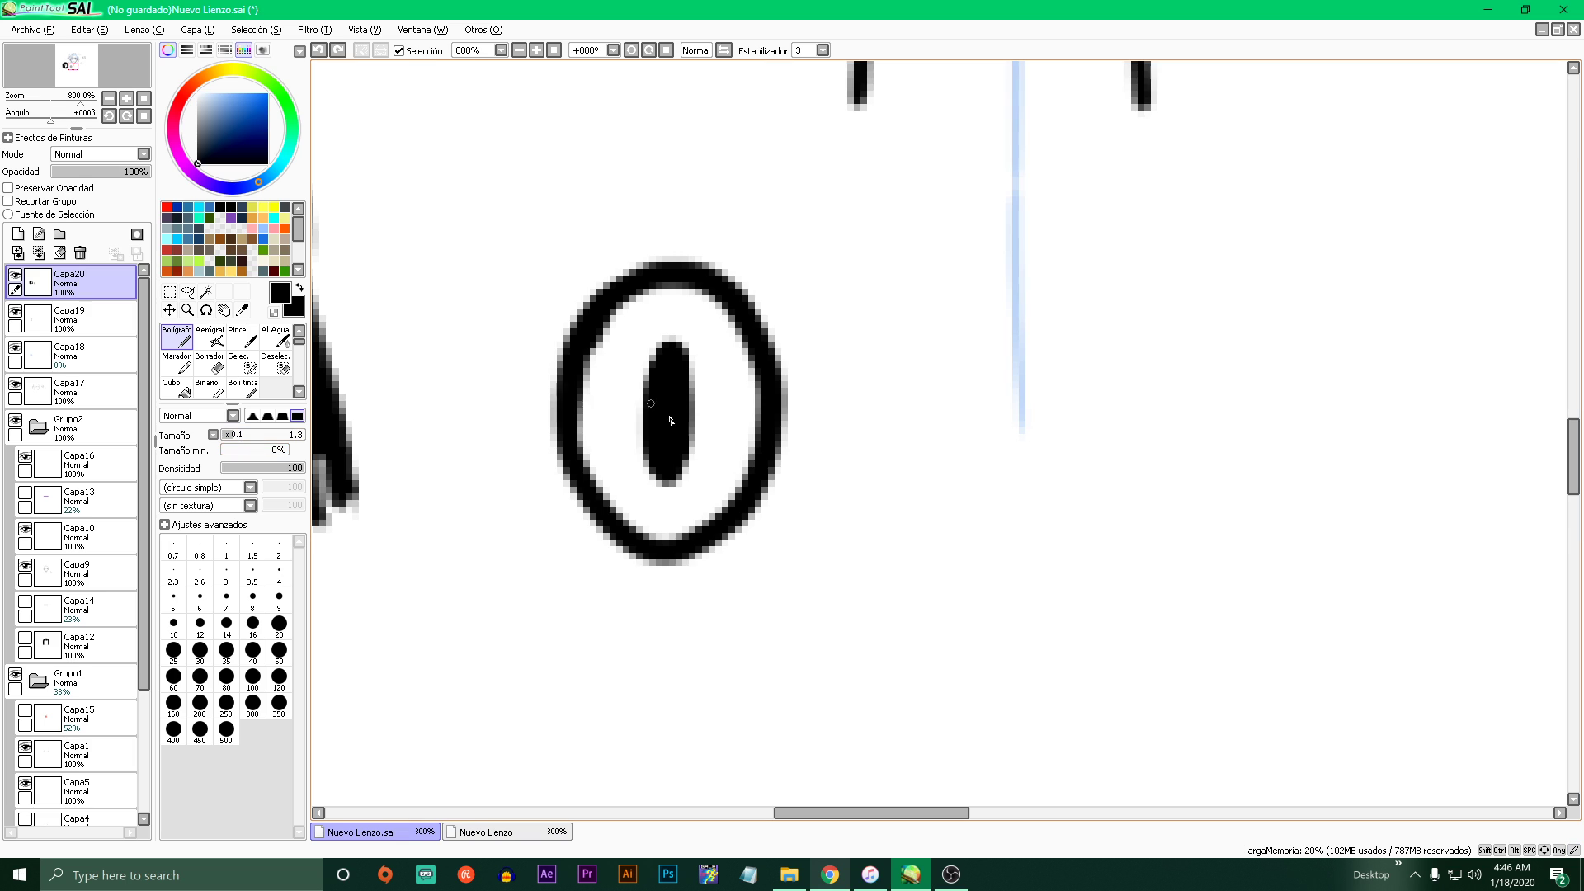
scroll(737, 477, "up", 1)
mouse_move(753, 452)
left_mouse_down()
mouse_move(673, 386)
mouse_move(562, 420)
mouse_move(546, 477)
left_mouse_up()
key("ctrl+z")
left_click_drag(788, 466, 775, 660)
mouse_move(759, 425)
left_mouse_down()
mouse_move(512, 655)
mouse_move(809, 594)
mouse_move(818, 528)
left_mouse_up()
key("ctrl+z")
mouse_move(815, 614)
left_mouse_down()
mouse_move(700, 389)
mouse_move(516, 487)
left_mouse_up()
key("ctrl+z")
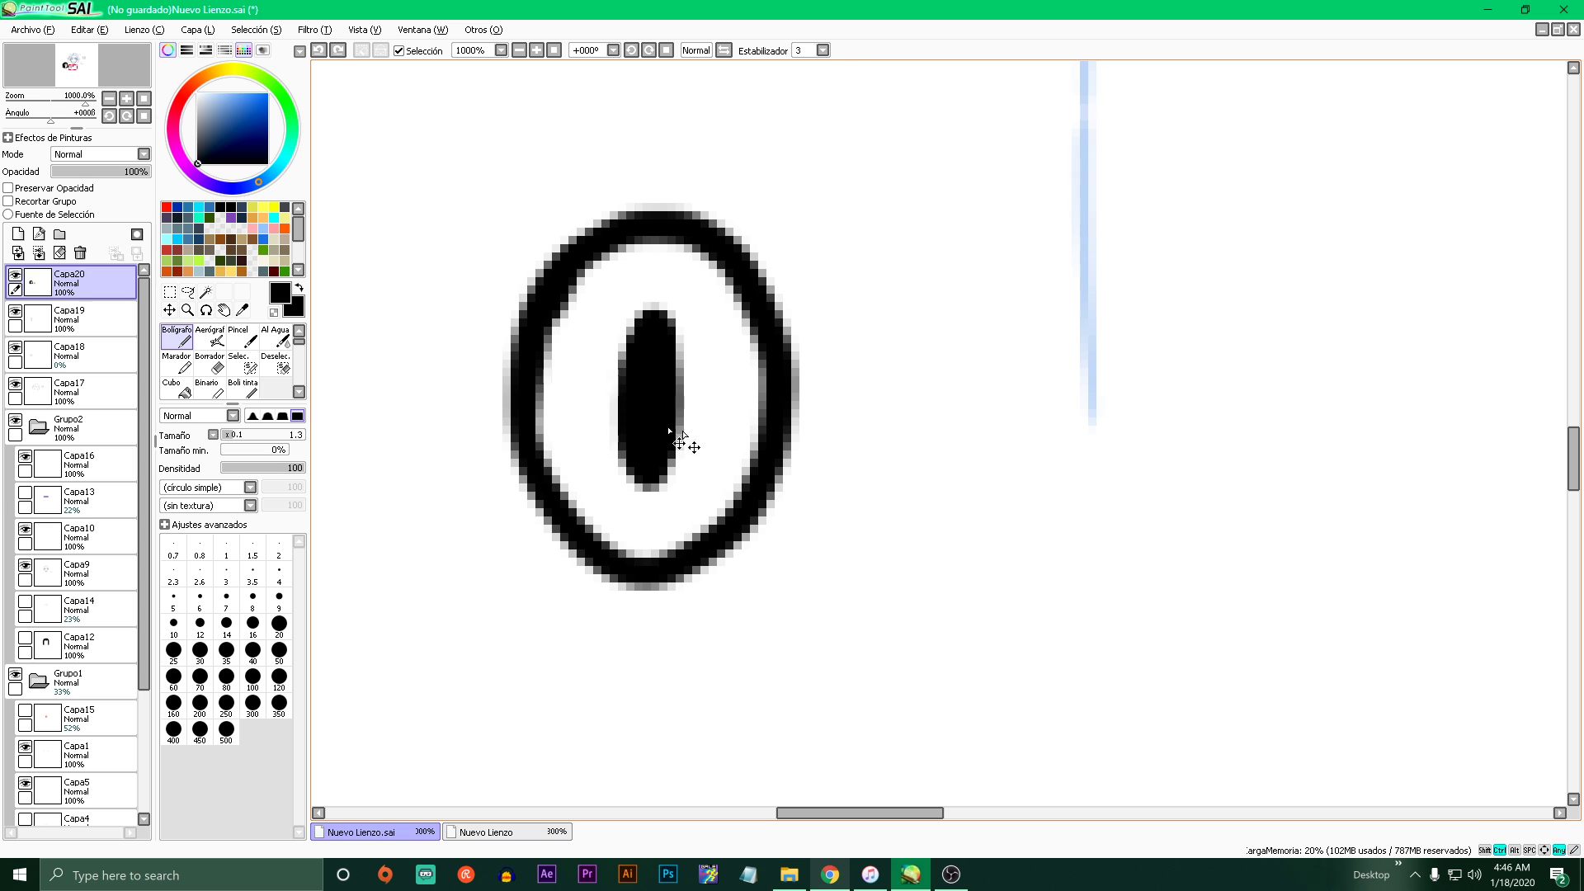
- Draw an arc across the middle of the iris and crosshatch the area above it around the pupil
mouse_move(759, 429)
left_mouse_down()
mouse_move(664, 377)
mouse_move(528, 445)
left_mouse_up()
key("ctrl+z")
mouse_move(796, 634)
left_mouse_down()
mouse_move(718, 407)
mouse_move(489, 507)
mouse_move(549, 681)
mouse_move(722, 698)
mouse_move(825, 581)
left_mouse_up()
key("ctrl+z")
mouse_move(759, 430)
left_mouse_down()
mouse_move(566, 409)
mouse_move(541, 445)
mouse_move(565, 359)
mouse_move(623, 387)
mouse_move(598, 264)
mouse_move(697, 272)
mouse_move(773, 380)
left_mouse_up()
scroll(772, 379, "down", 4)
scroll(660, 330, "up", 3)
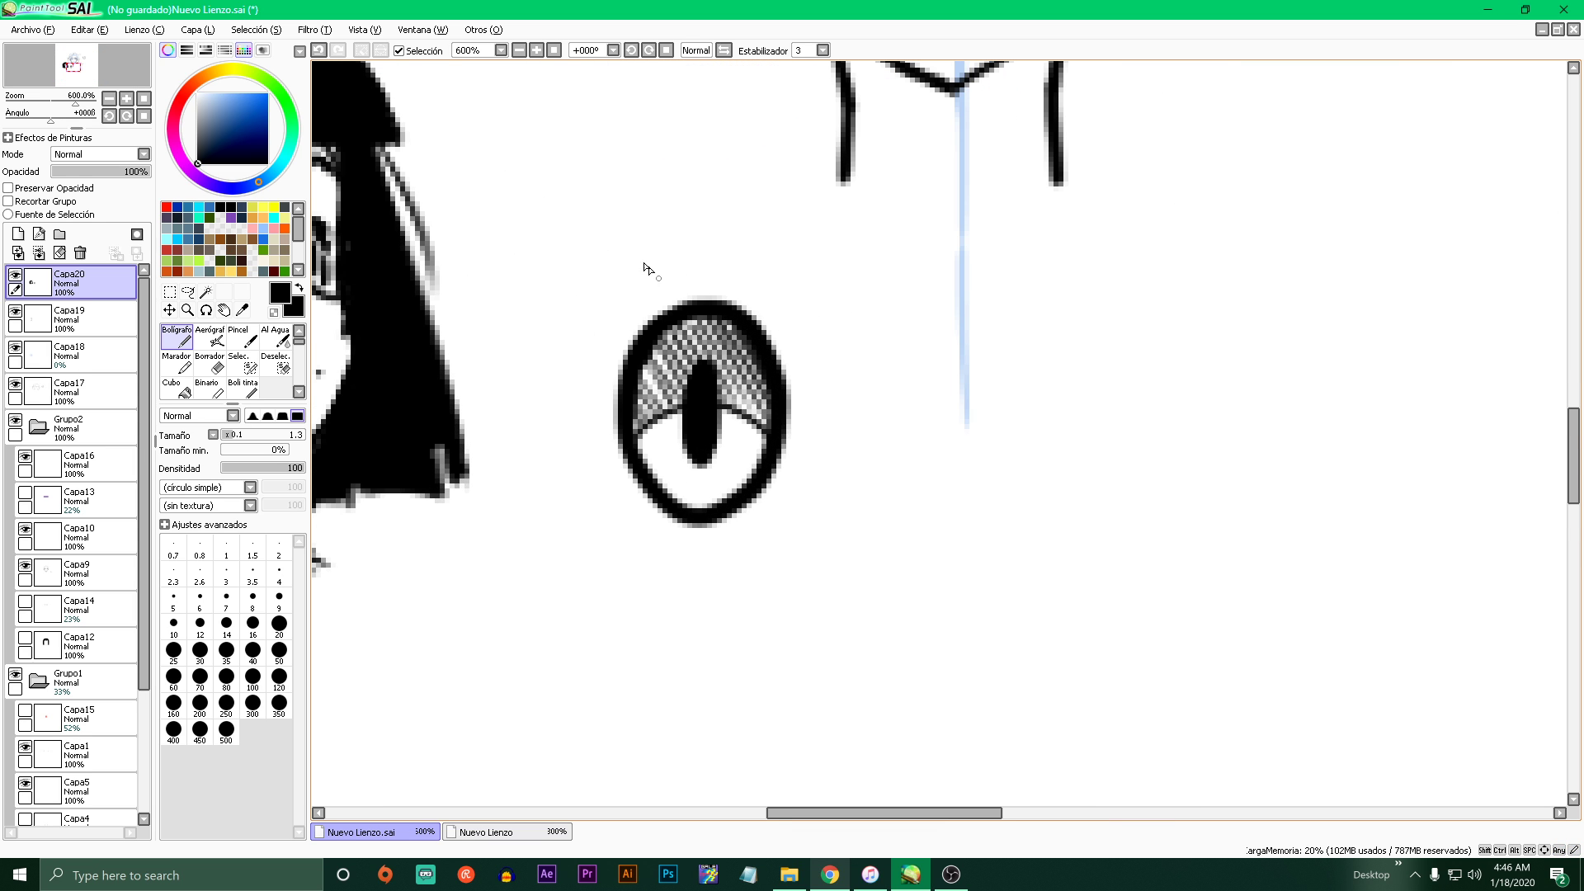
- Paint a white horizontal highlight from the upper pupil across the edge of the hatched iris
key("x")
left_click_drag(770, 372, 690, 353)
scroll(772, 372, "up", 2)
key("ctrl+z")
scroll(816, 356, "down", 3)
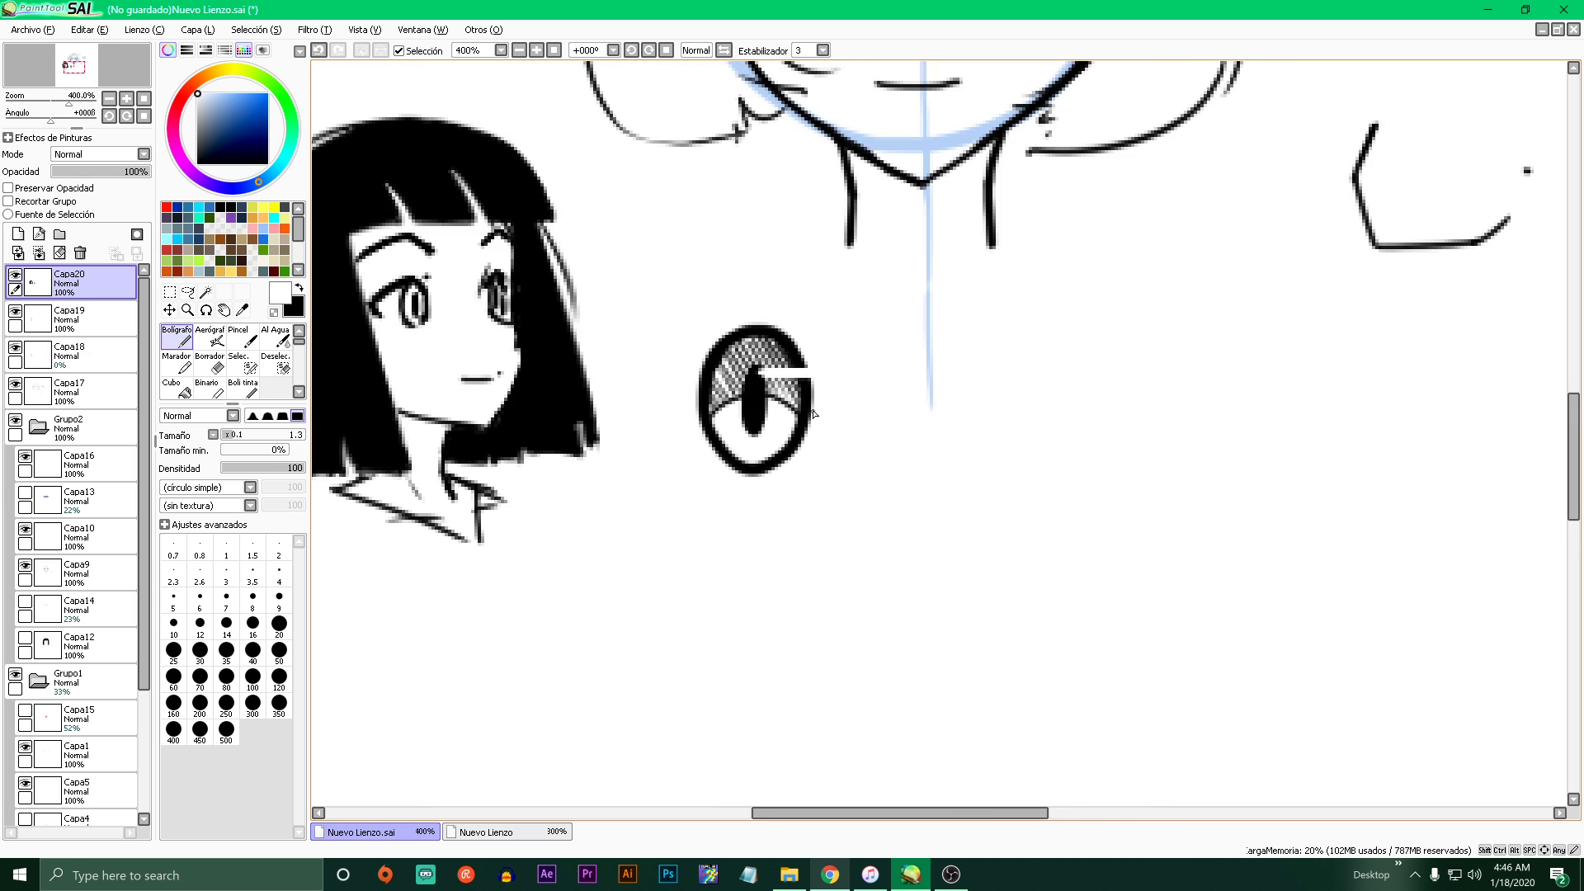
- Draw a thick, angled upper lash line and a thin lower lid around the iris in black at pen size 2.4
left_click_drag(204, 155, 157, 248)
left_click_drag(244, 434, 246, 434)
mouse_move(854, 340)
left_mouse_down()
mouse_move(801, 289)
mouse_move(813, 300)
mouse_move(693, 283)
mouse_move(594, 388)
mouse_move(622, 442)
left_mouse_up()
left_click_drag(644, 461, 684, 488)
left_click_drag(753, 497, 832, 487)
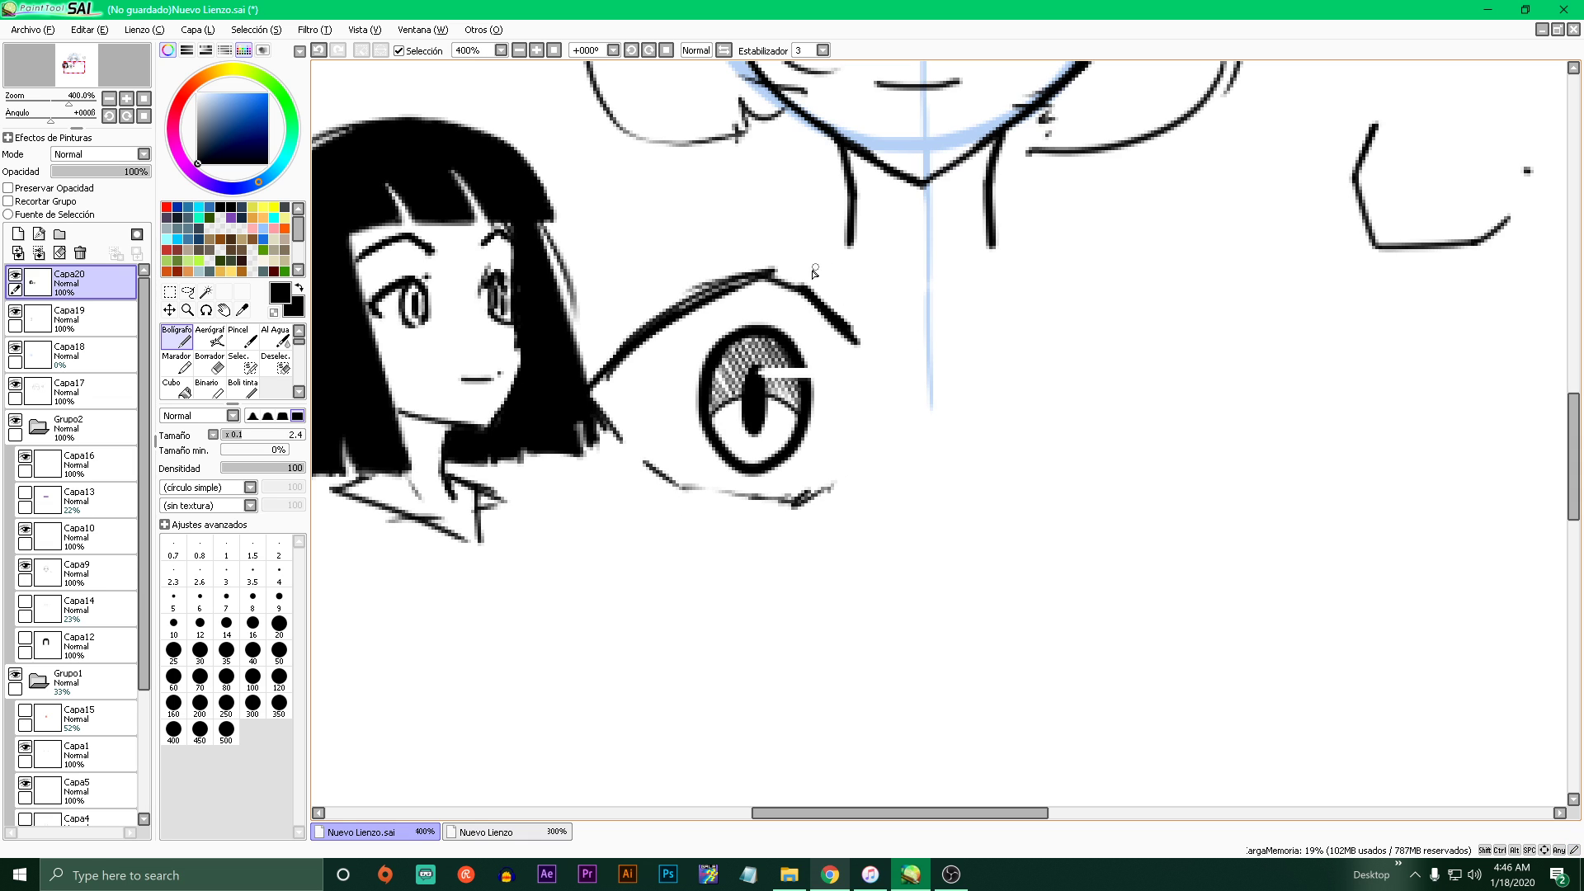
mouse_move(815, 271)
left_mouse_down()
mouse_move(854, 303)
mouse_move(837, 319)
left_mouse_up()
mouse_move(614, 356)
left_mouse_down()
mouse_move(781, 258)
mouse_move(770, 271)
mouse_move(824, 341)
left_mouse_up()
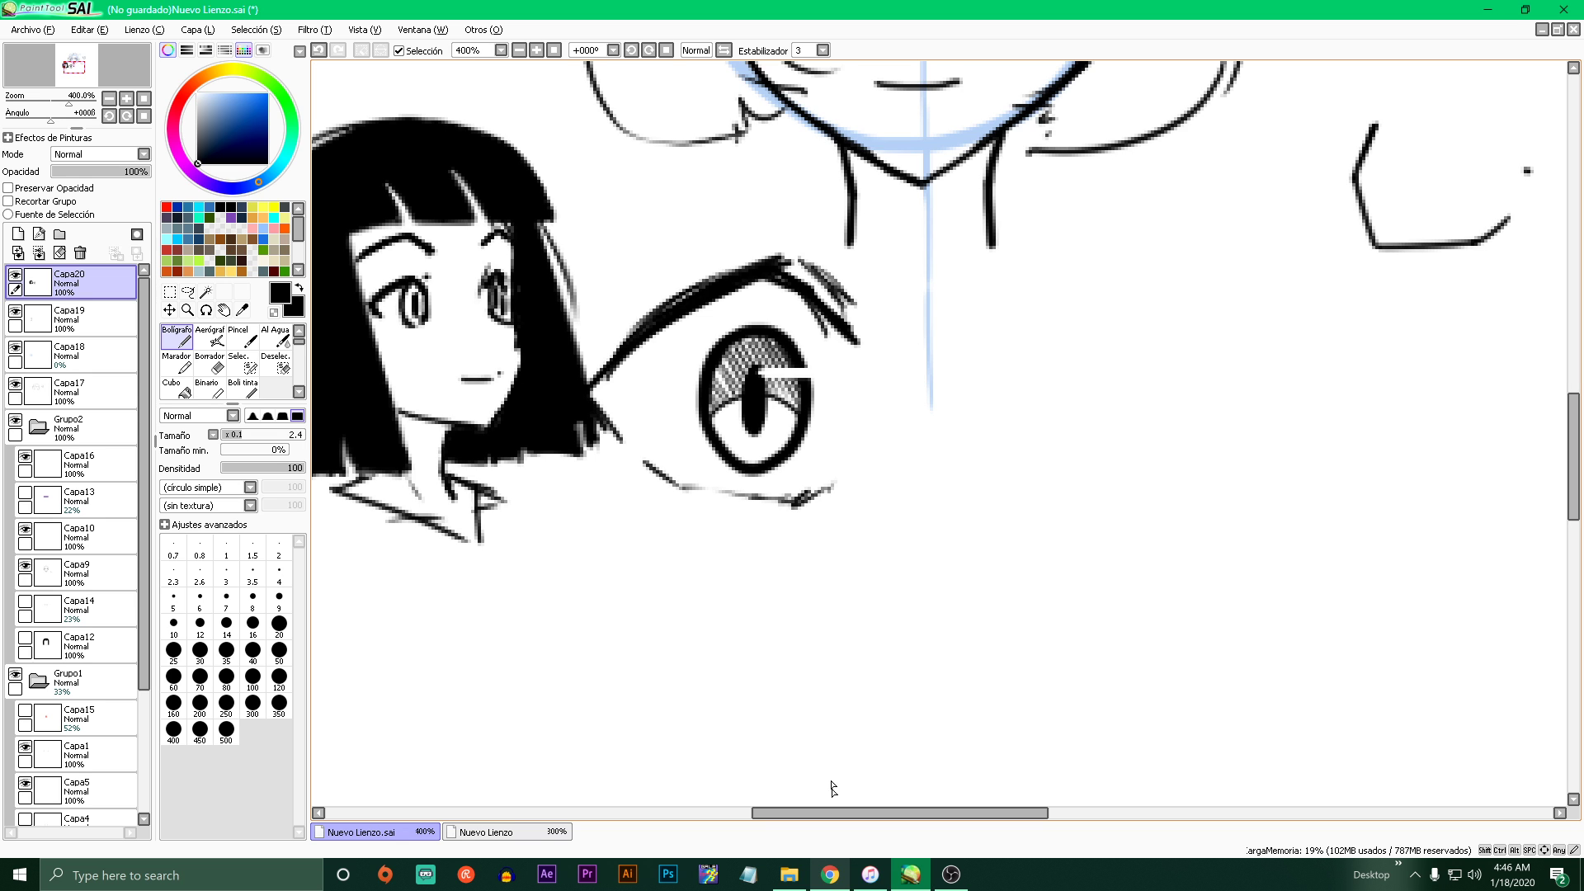
- Switch to the Chrome manga page on page 9 and take a region screenshot of the shouting girl's head and shoulders
left_click(830, 874)
left_click(1056, 10)
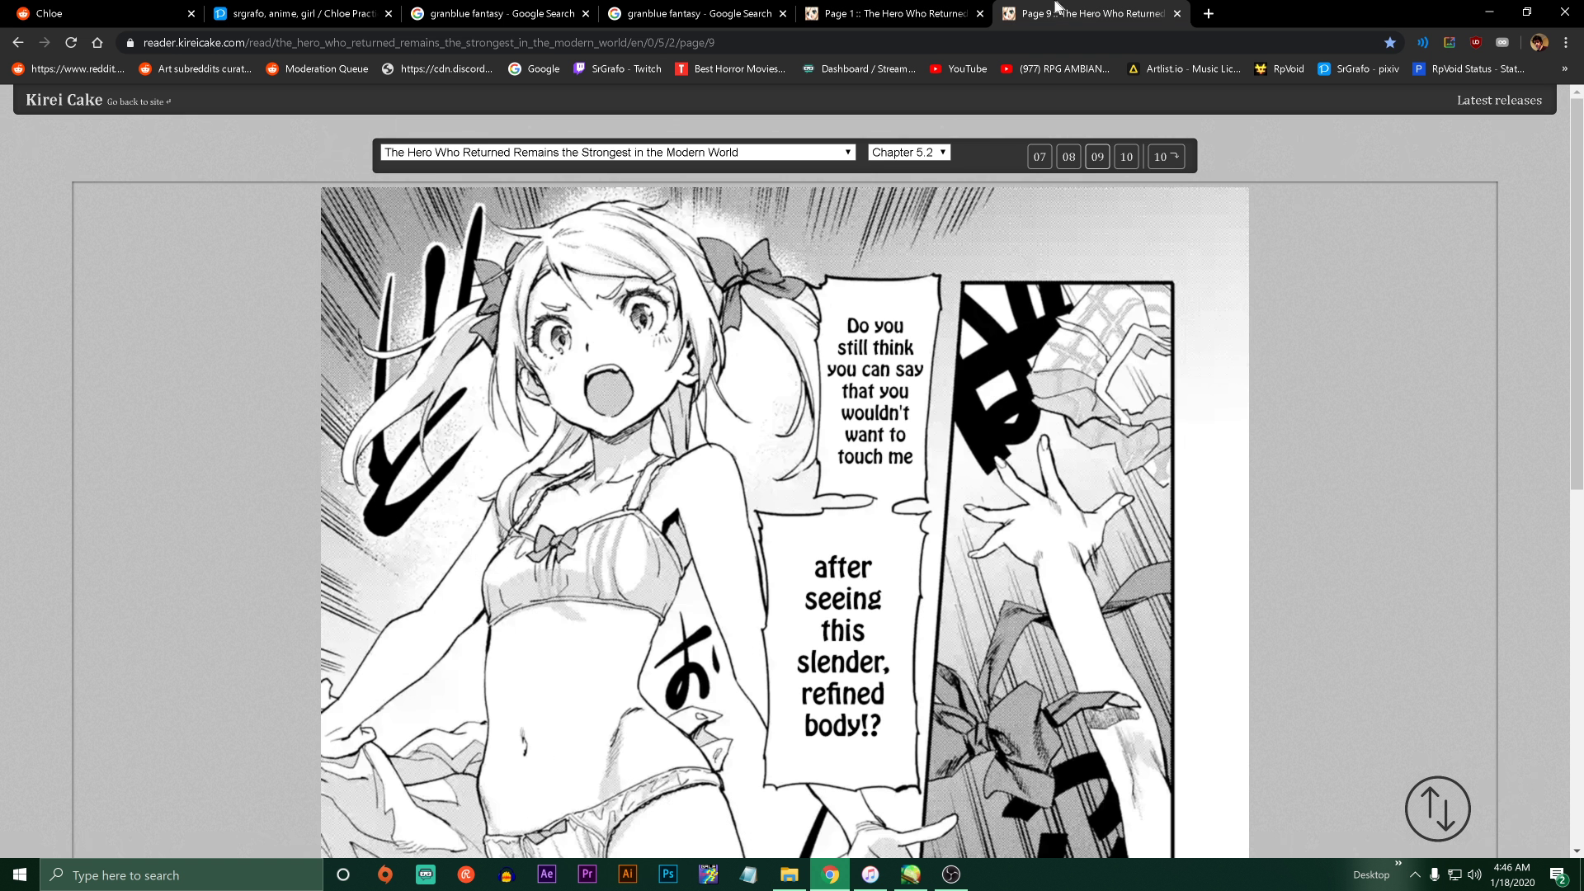
right_click(696, 484)
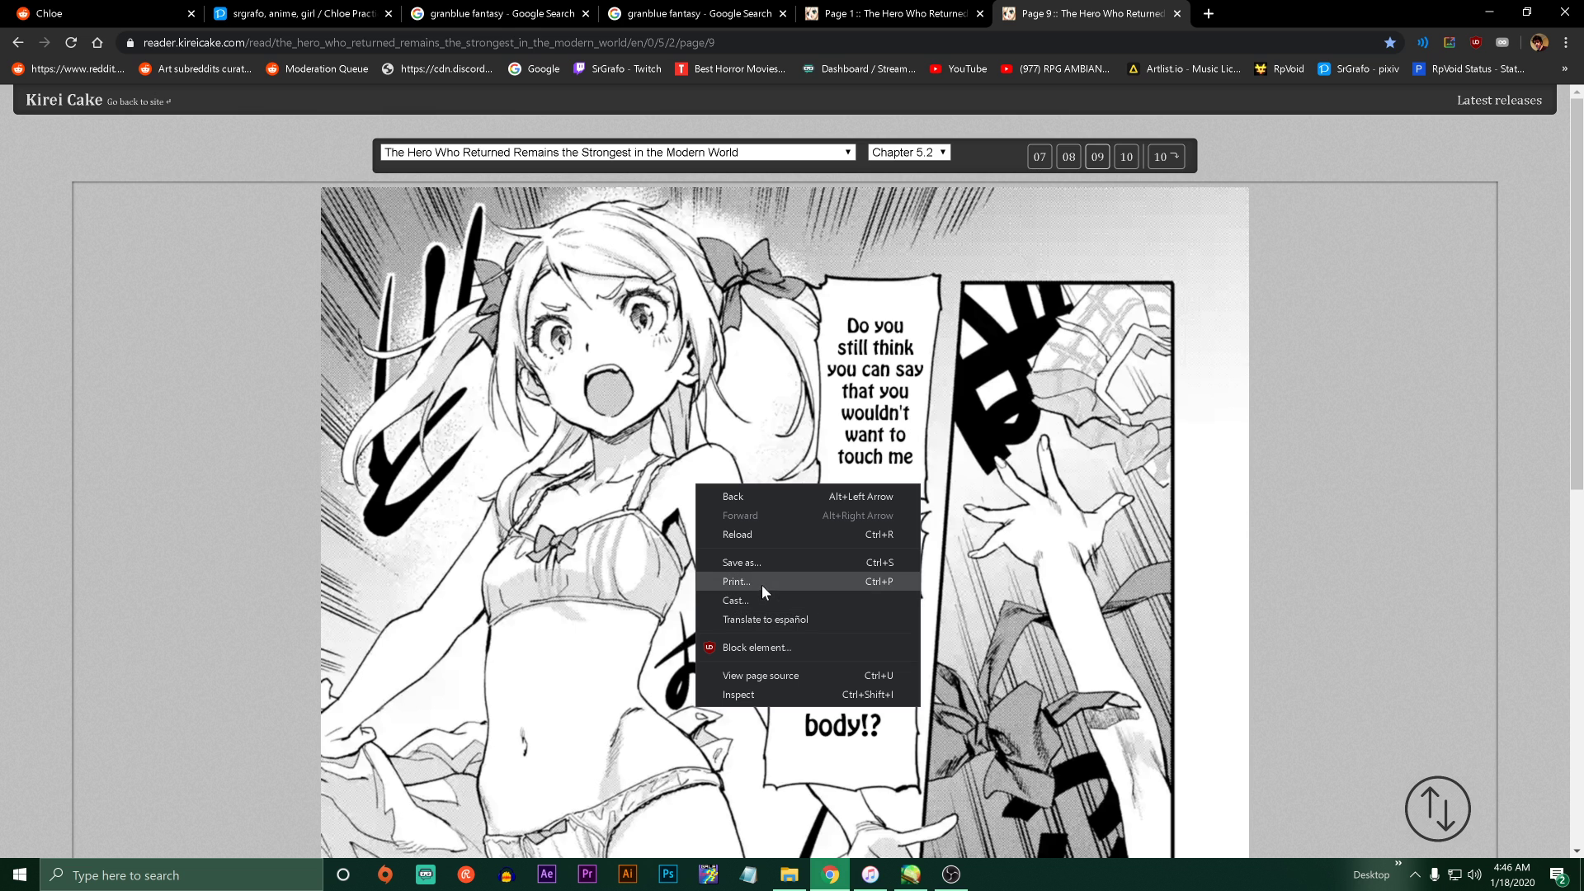
right_click(611, 557)
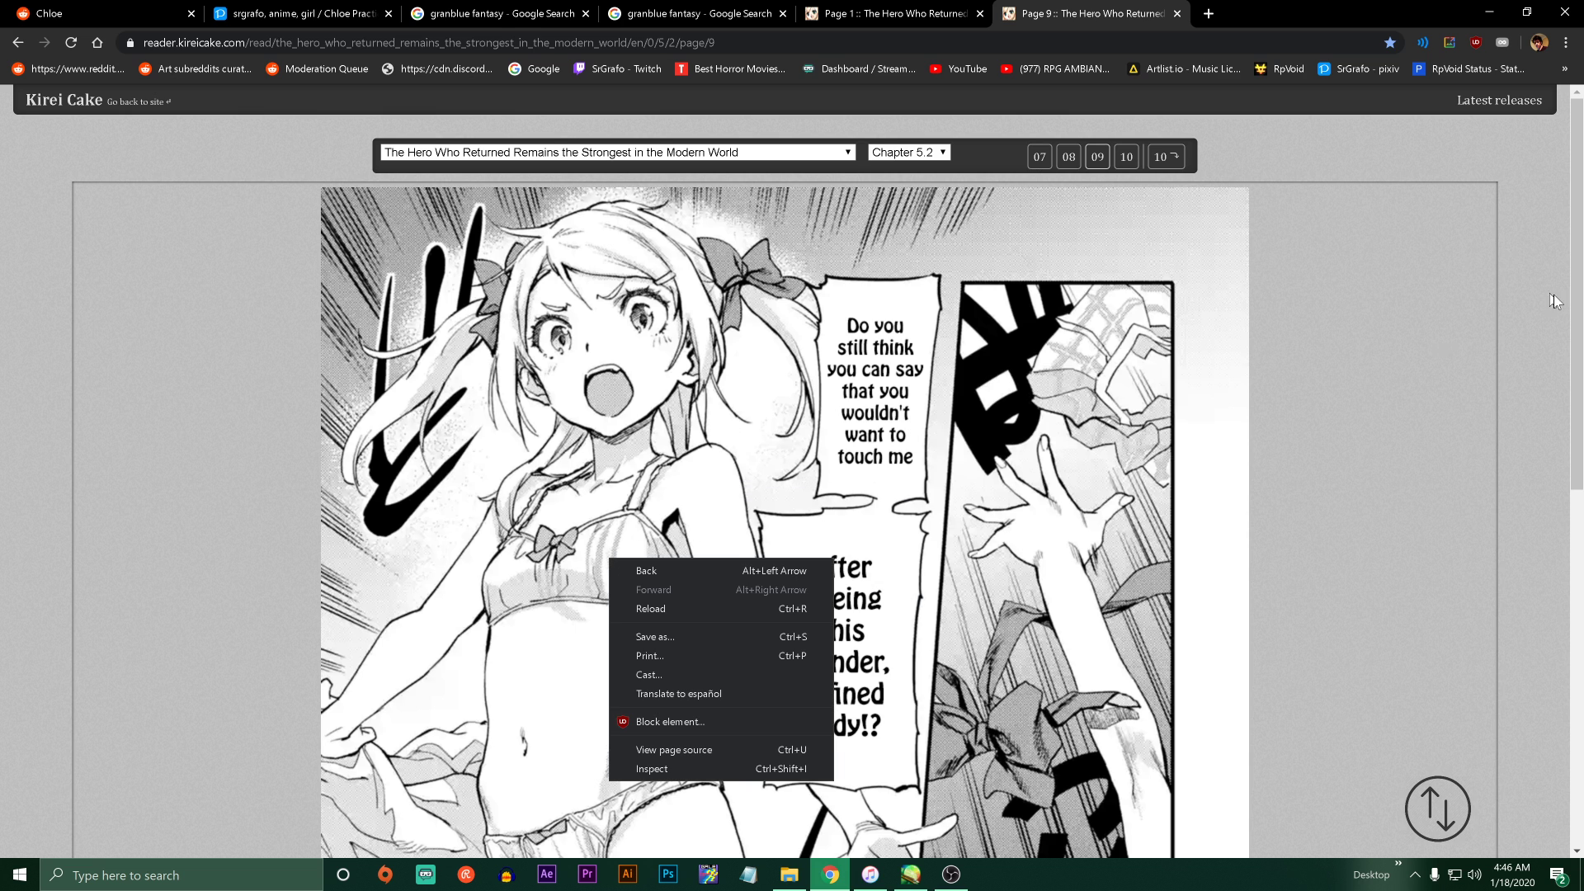
scroll(1580, 285, "down", 1)
scroll(805, 369, "up", 1)
key("ctrl+Print")
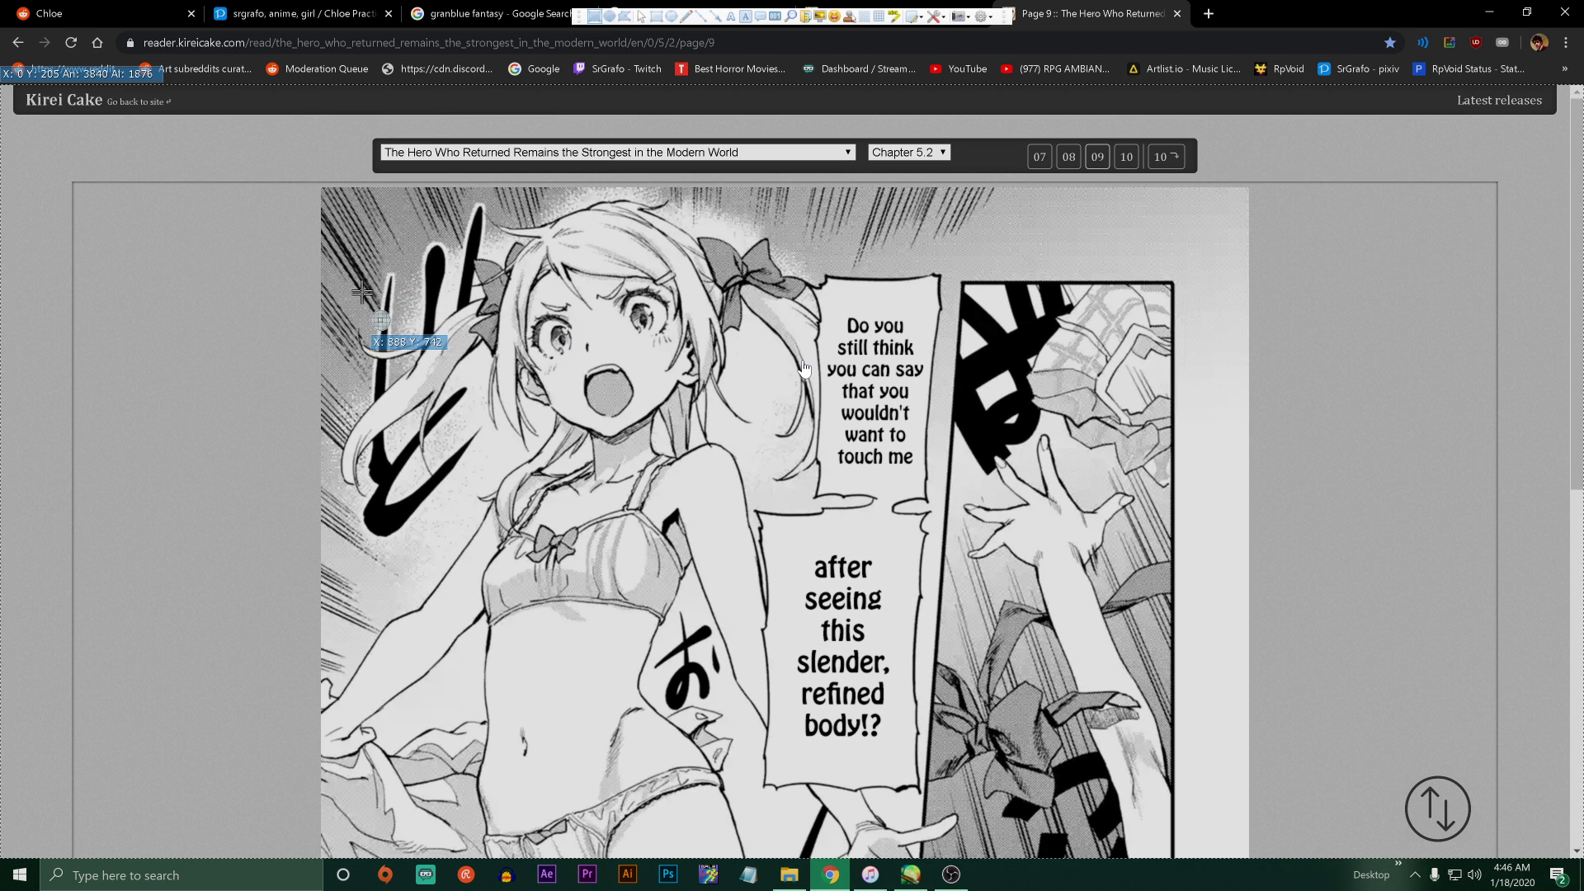
left_click_drag(331, 194, 945, 615)
- Return to PaintTool SAI and open the captured manga image from the ShareX 2020-01 screenshots folder as its own canvas
left_click(911, 875)
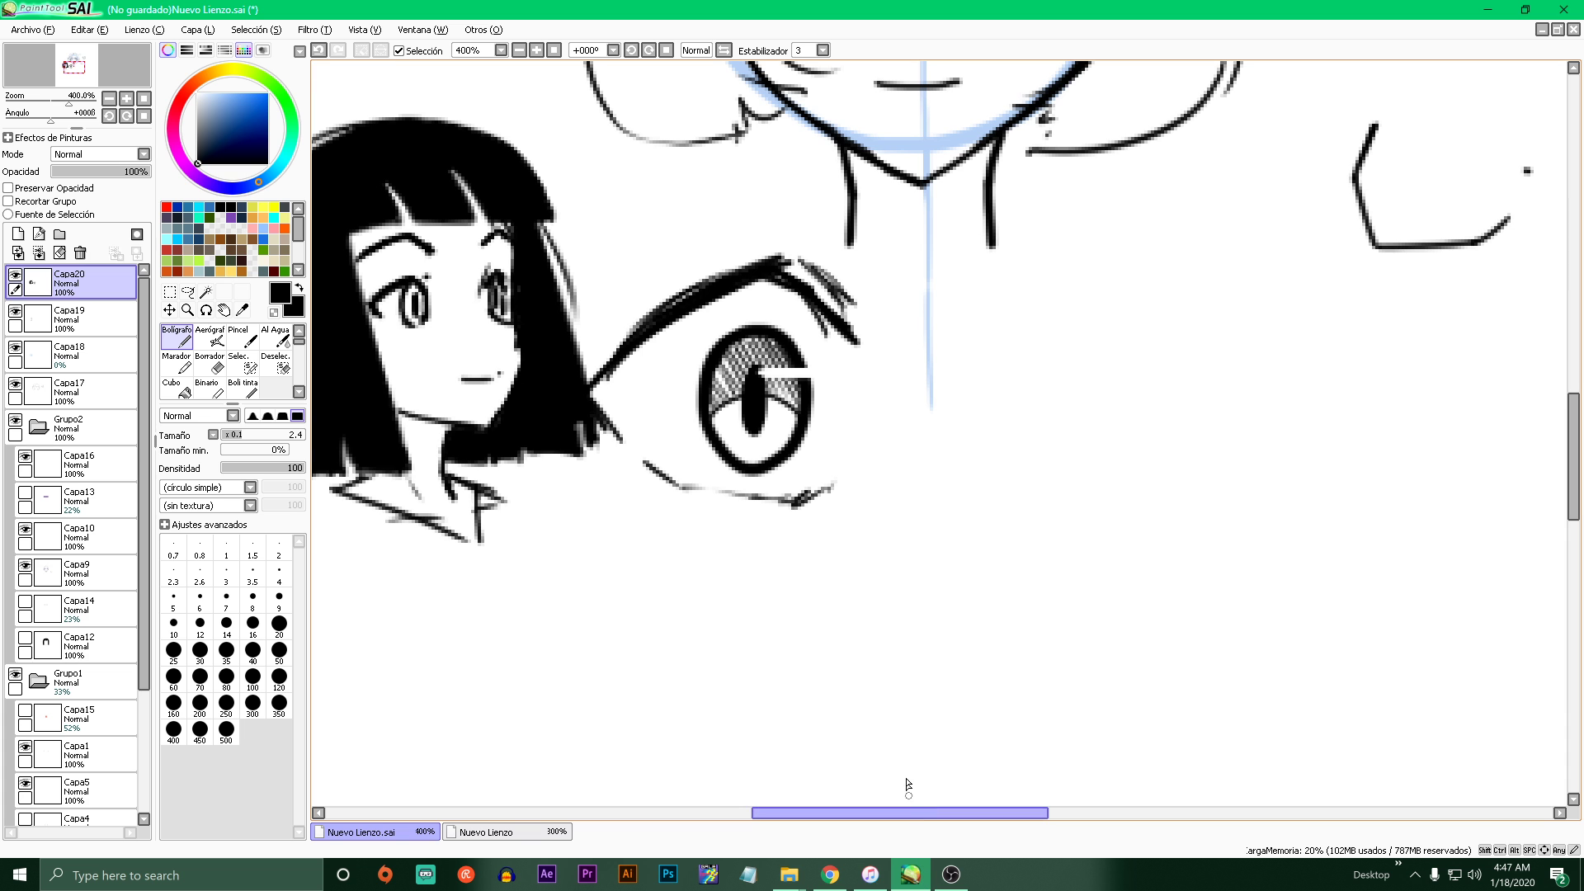
mouse_move(843, 547)
left_mouse_down()
mouse_move(968, 584)
mouse_move(848, 648)
left_mouse_up()
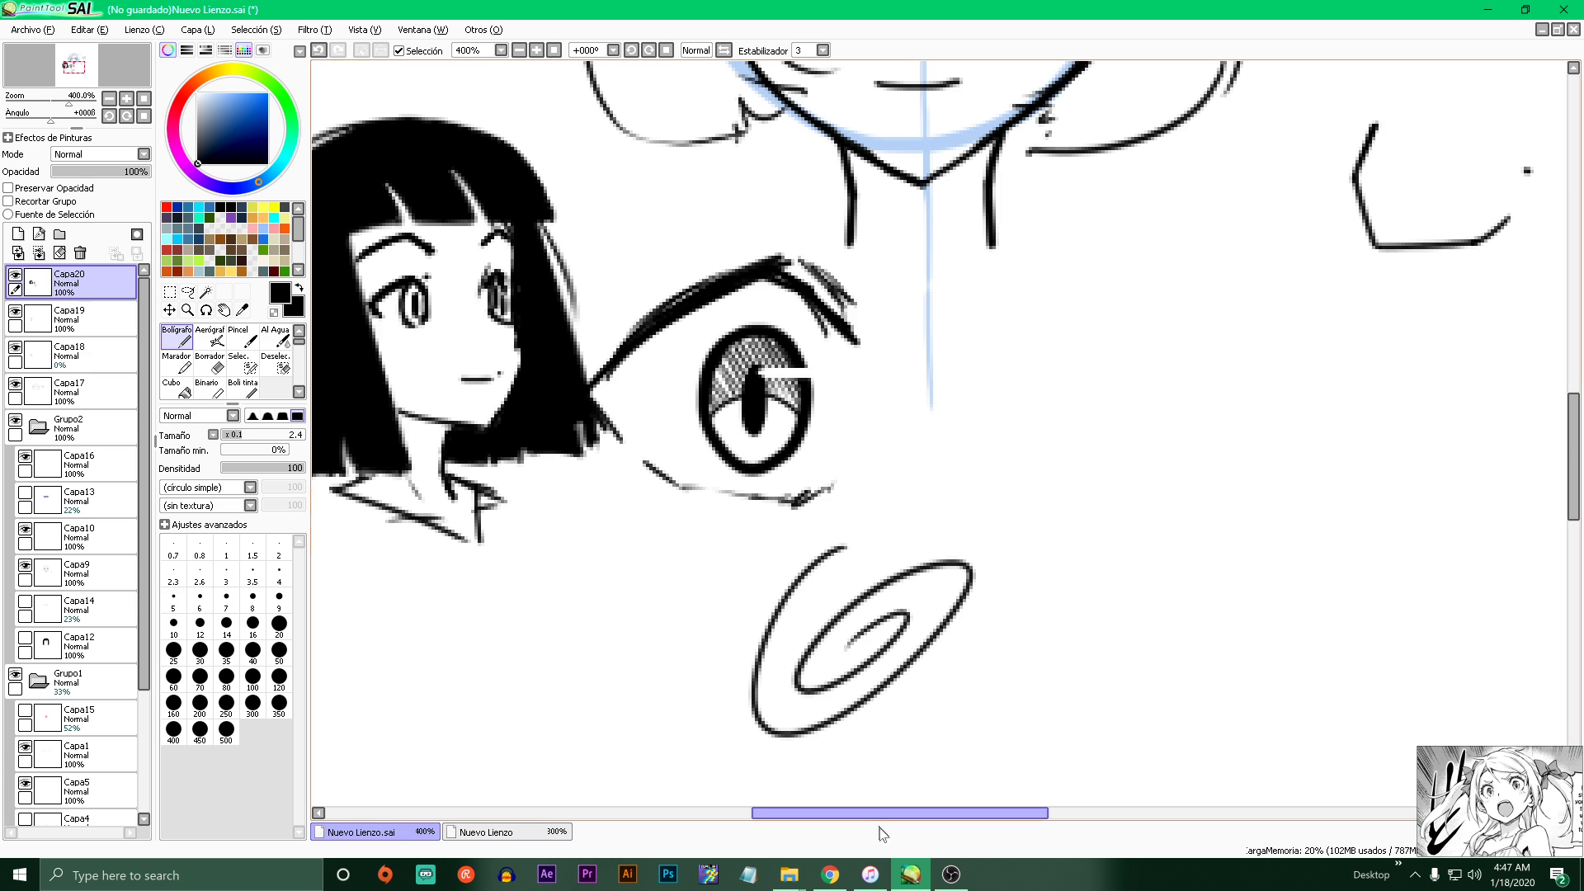
key("alt+Tab")
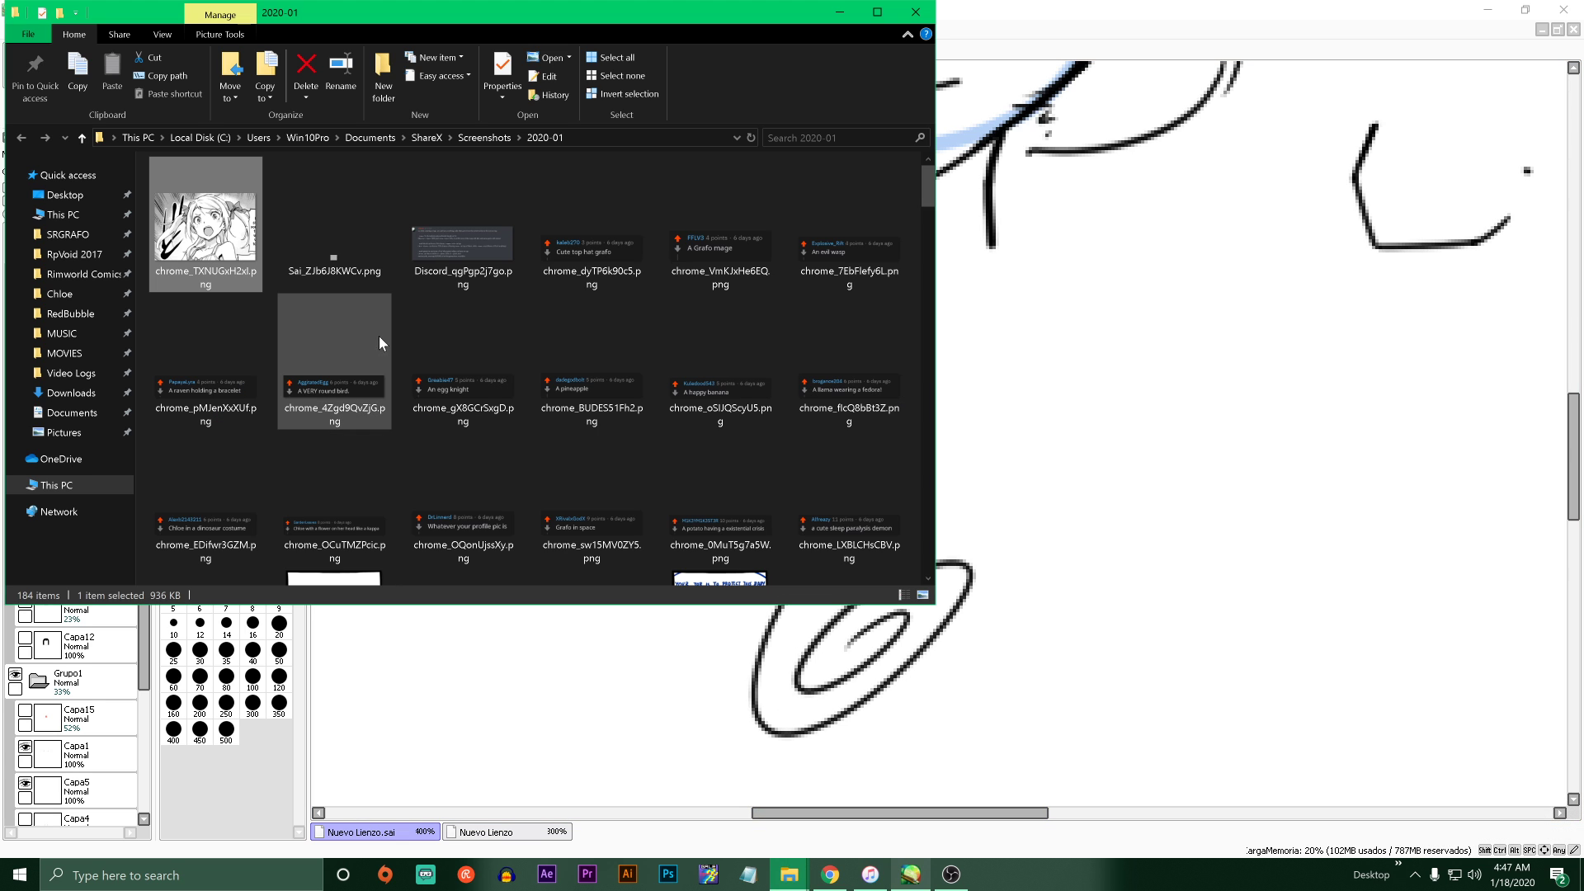
key("alt+Tab")
key("alt+Tab")
left_click_drag(223, 226, 1180, 442)
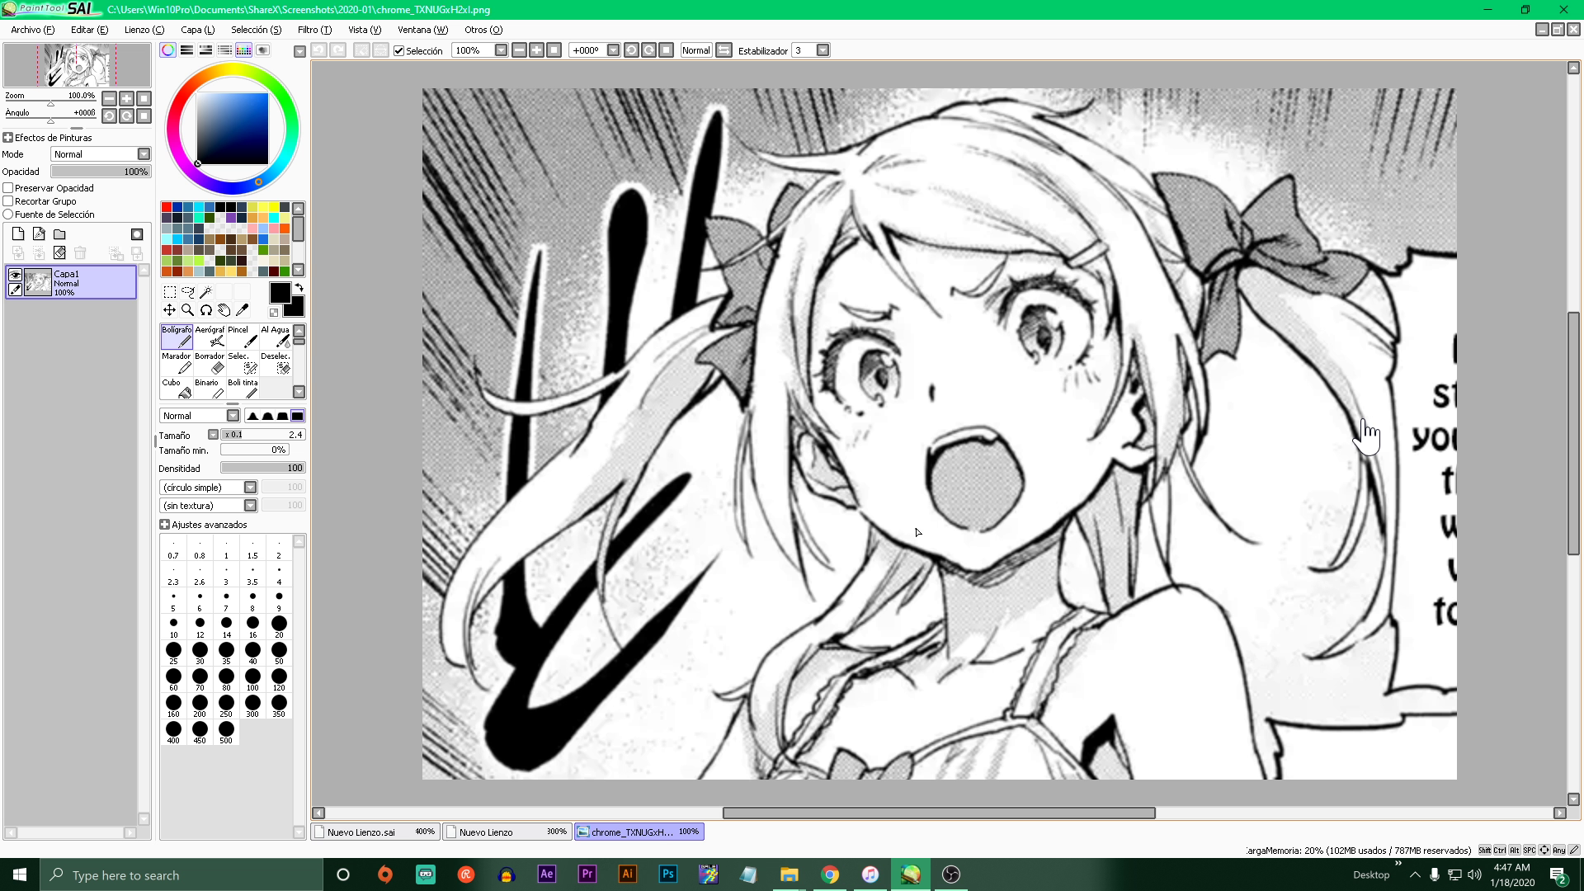
- Fade the manga image layer to 18% opacity, add a layer above it, and set up a blue pen at size 7.2
left_click(72, 171)
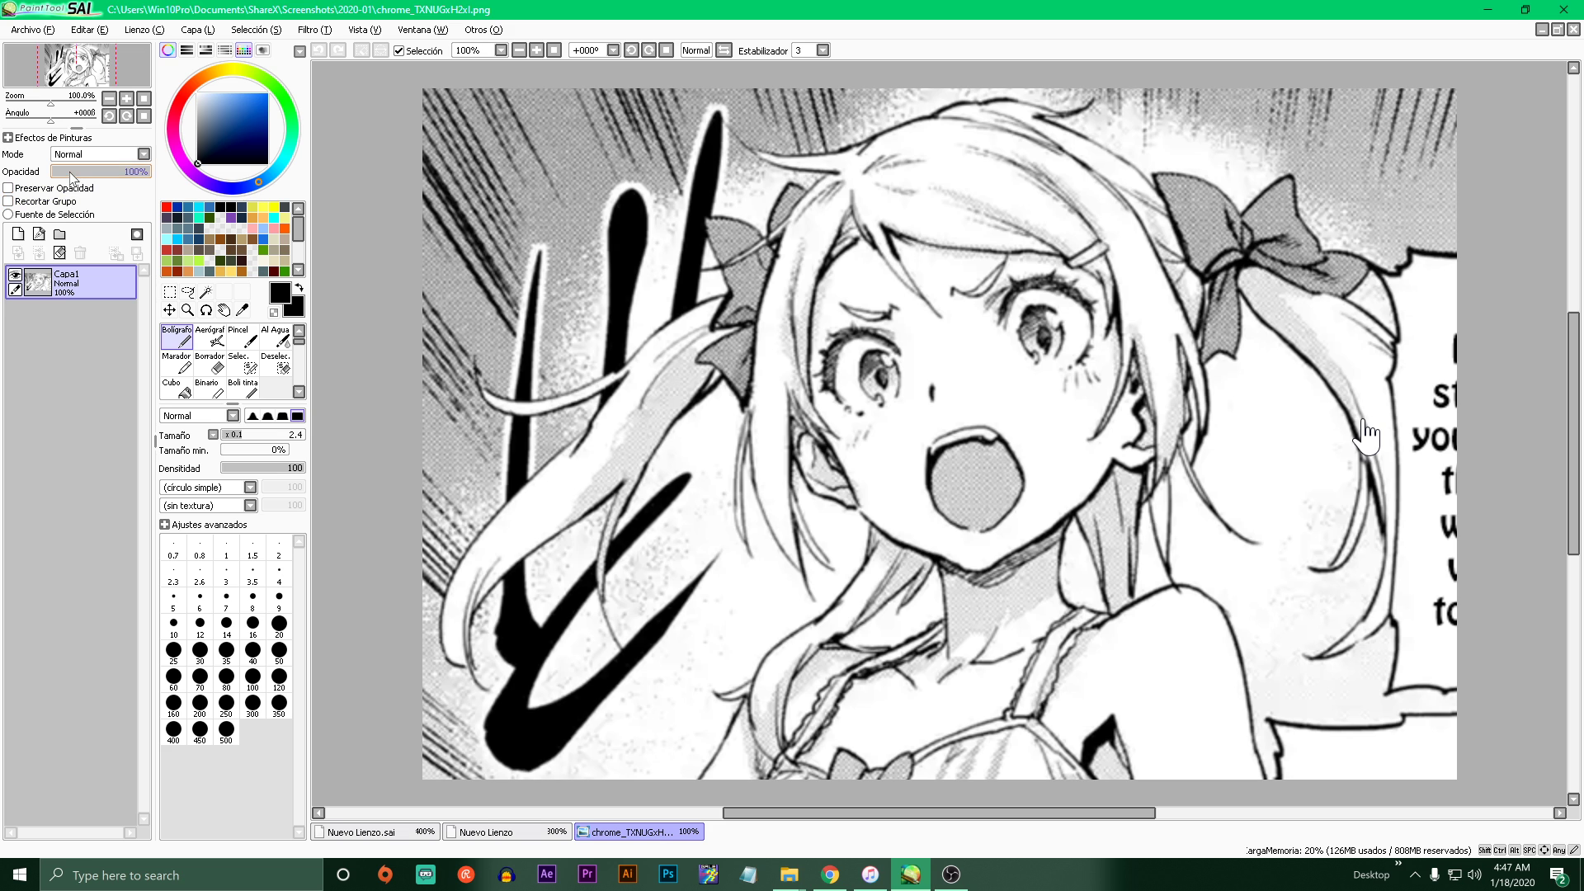
left_click(17, 253)
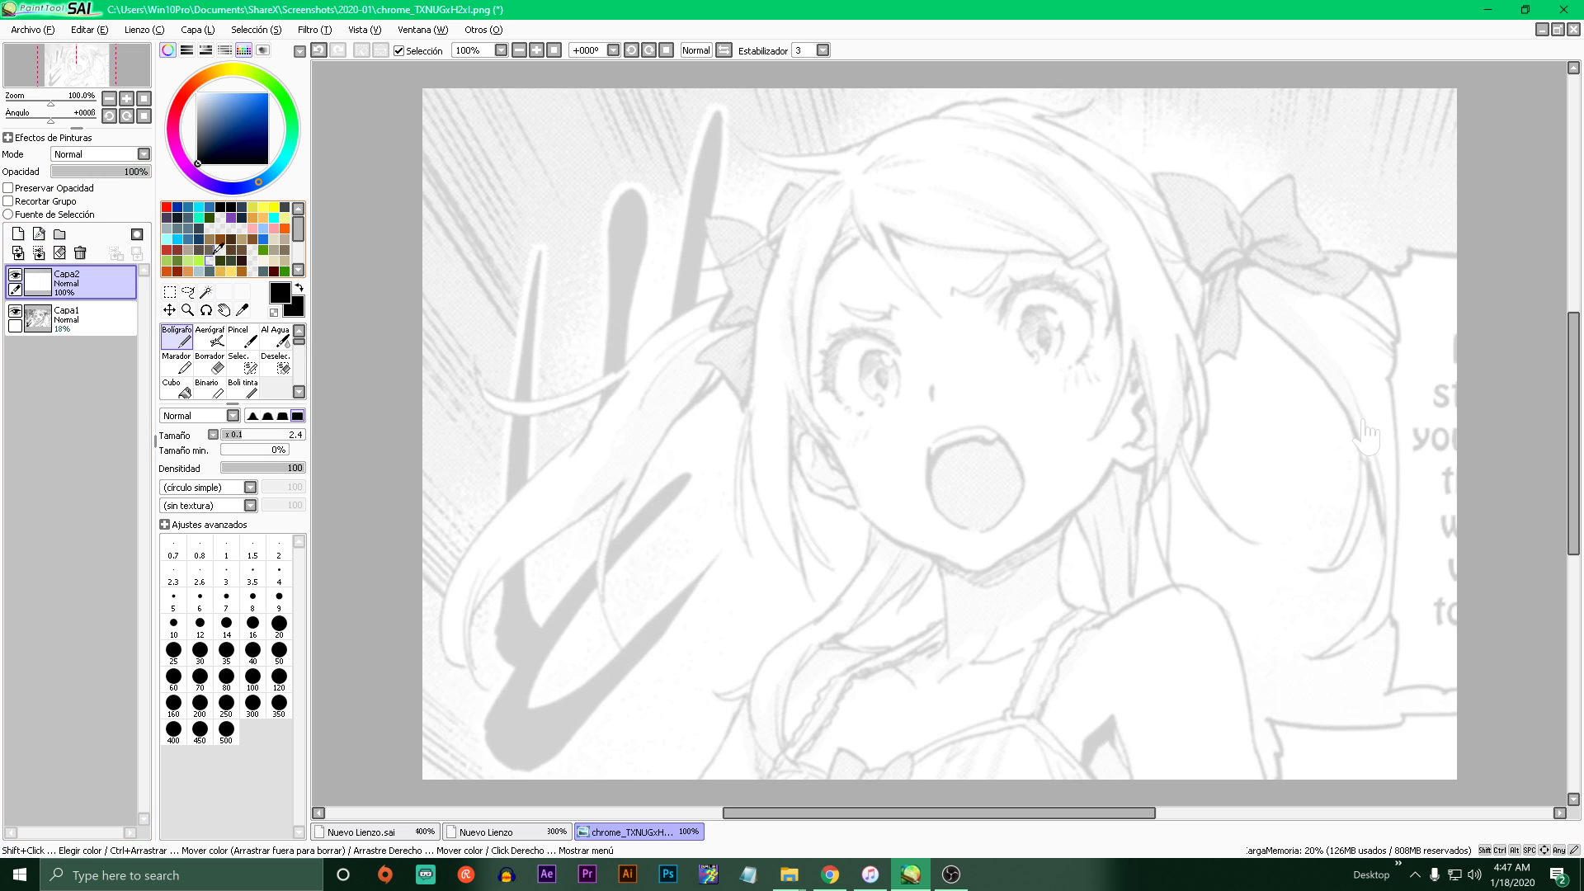
left_click(263, 239)
left_click(282, 435)
mouse_move(495, 482)
left_mouse_down()
mouse_move(930, 518)
mouse_move(812, 436)
left_mouse_up()
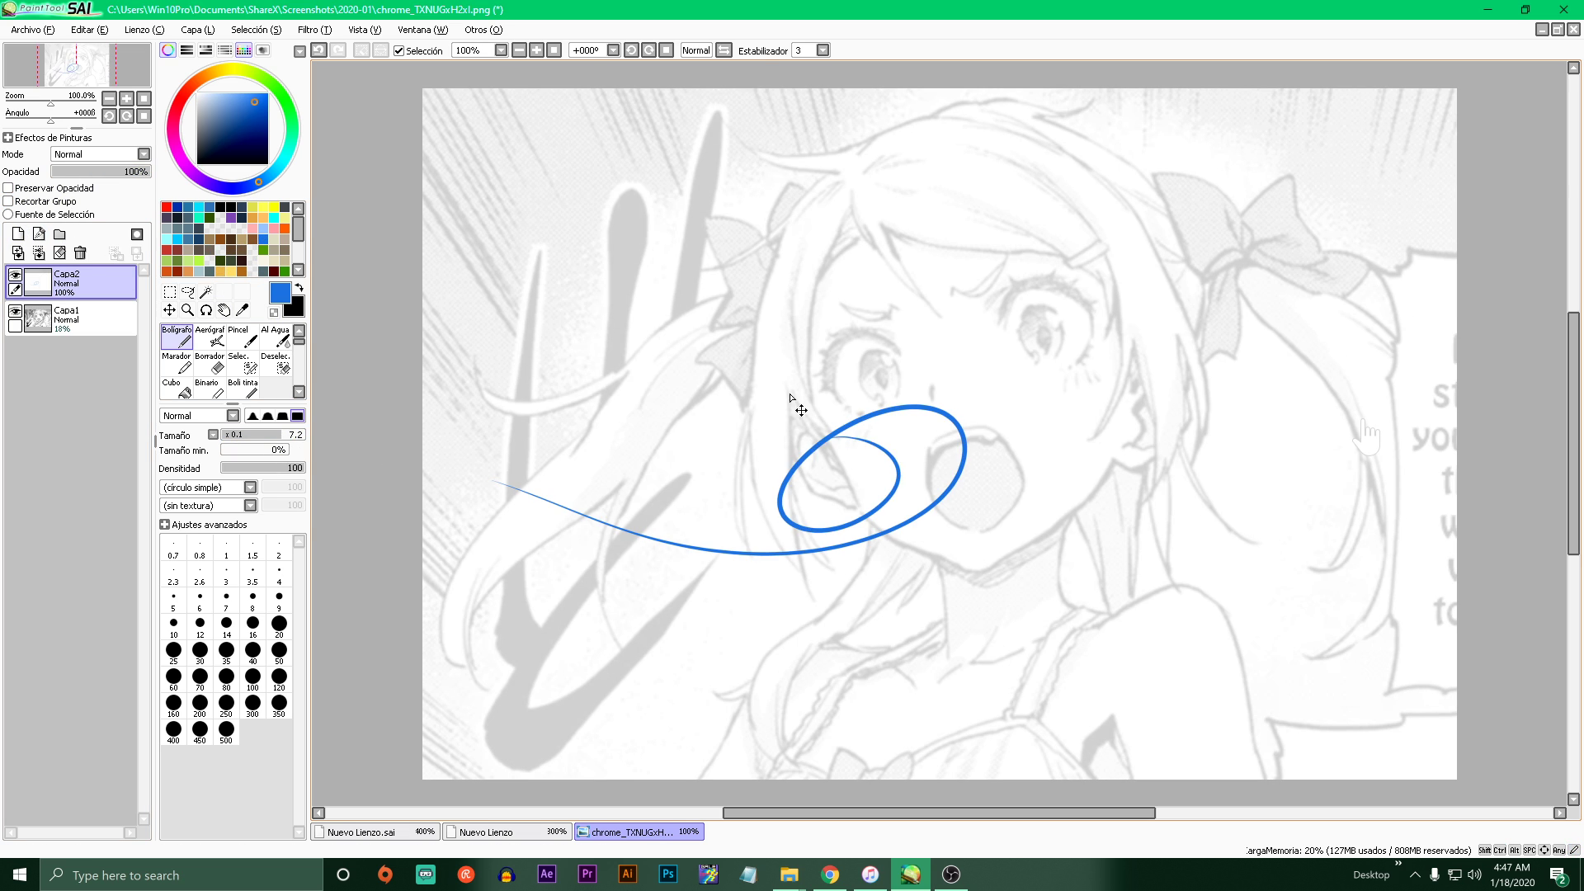
key("ctrl+z")
- Set the guide layer's opacity to 44% and draw a blue circle around each of the girl's eyes
scroll(892, 422, "down", 4)
scroll(950, 395, "up", 6)
scroll(792, 450, "down", 6)
scroll(748, 437, "up", 6)
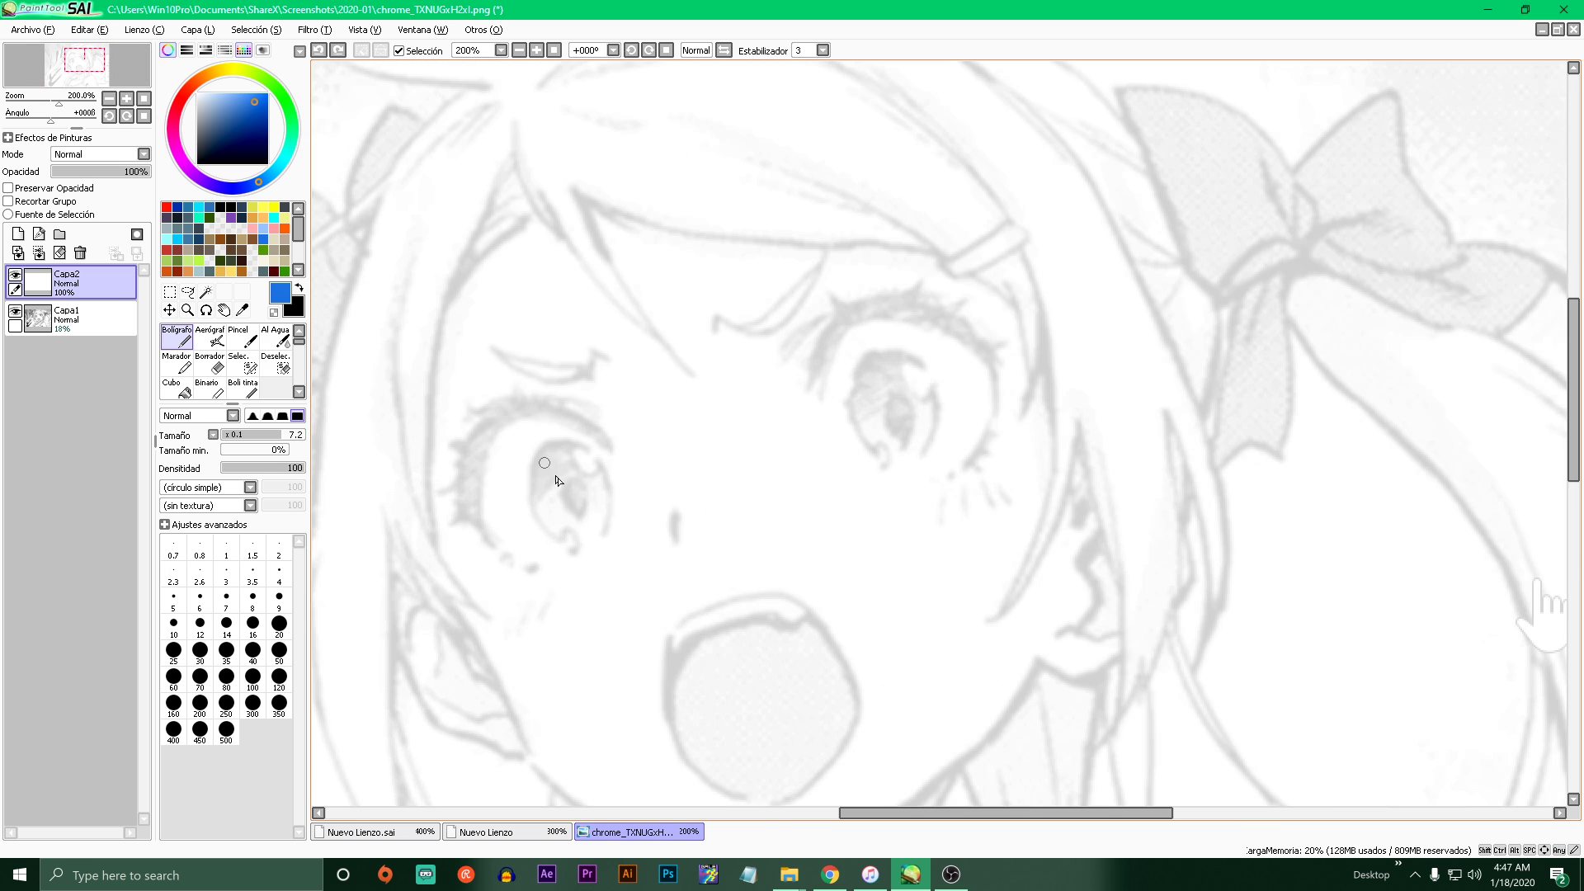
mouse_move(605, 532)
left_mouse_down()
mouse_move(621, 450)
mouse_move(580, 405)
left_mouse_up()
key("ctrl+z")
left_click(95, 171)
mouse_move(606, 533)
left_mouse_down()
mouse_move(618, 475)
mouse_move(586, 414)
mouse_move(500, 403)
mouse_move(463, 468)
mouse_move(491, 543)
mouse_move(558, 561)
mouse_move(612, 516)
left_mouse_up()
mouse_move(911, 307)
left_mouse_down()
mouse_move(890, 308)
mouse_move(859, 451)
mouse_move(986, 398)
mouse_move(901, 306)
left_mouse_up()
scroll(865, 328, "down", 2)
scroll(856, 494, "up", 1)
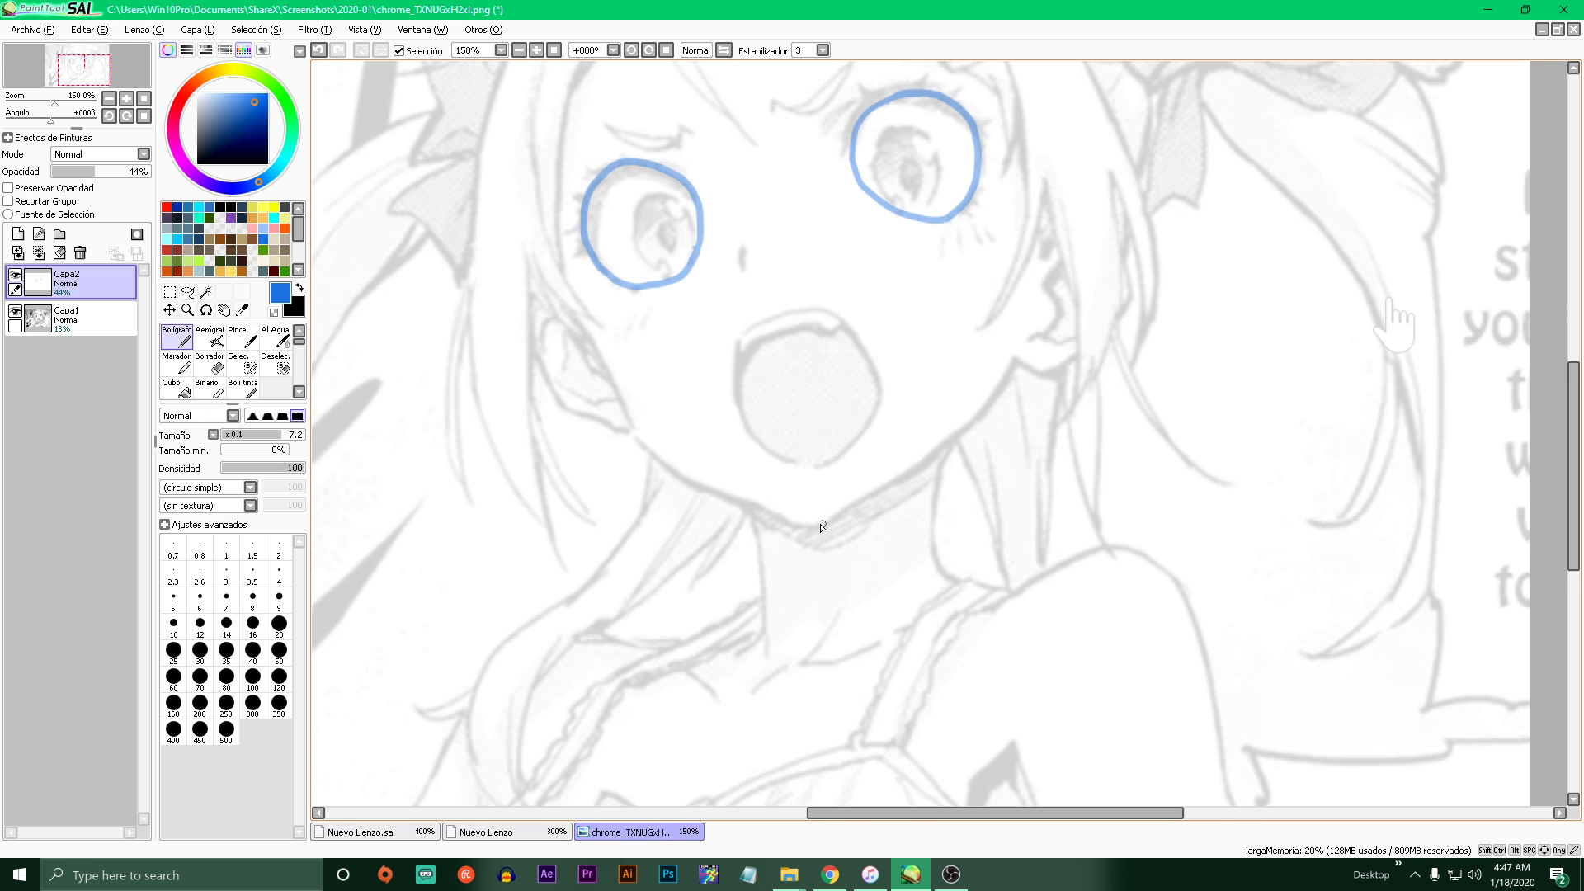
- Mark blue guide dots at the chin tip, on the cheeks below each eye circle, and along the jaw
left_click(812, 525)
left_click_drag(689, 148, 729, 274)
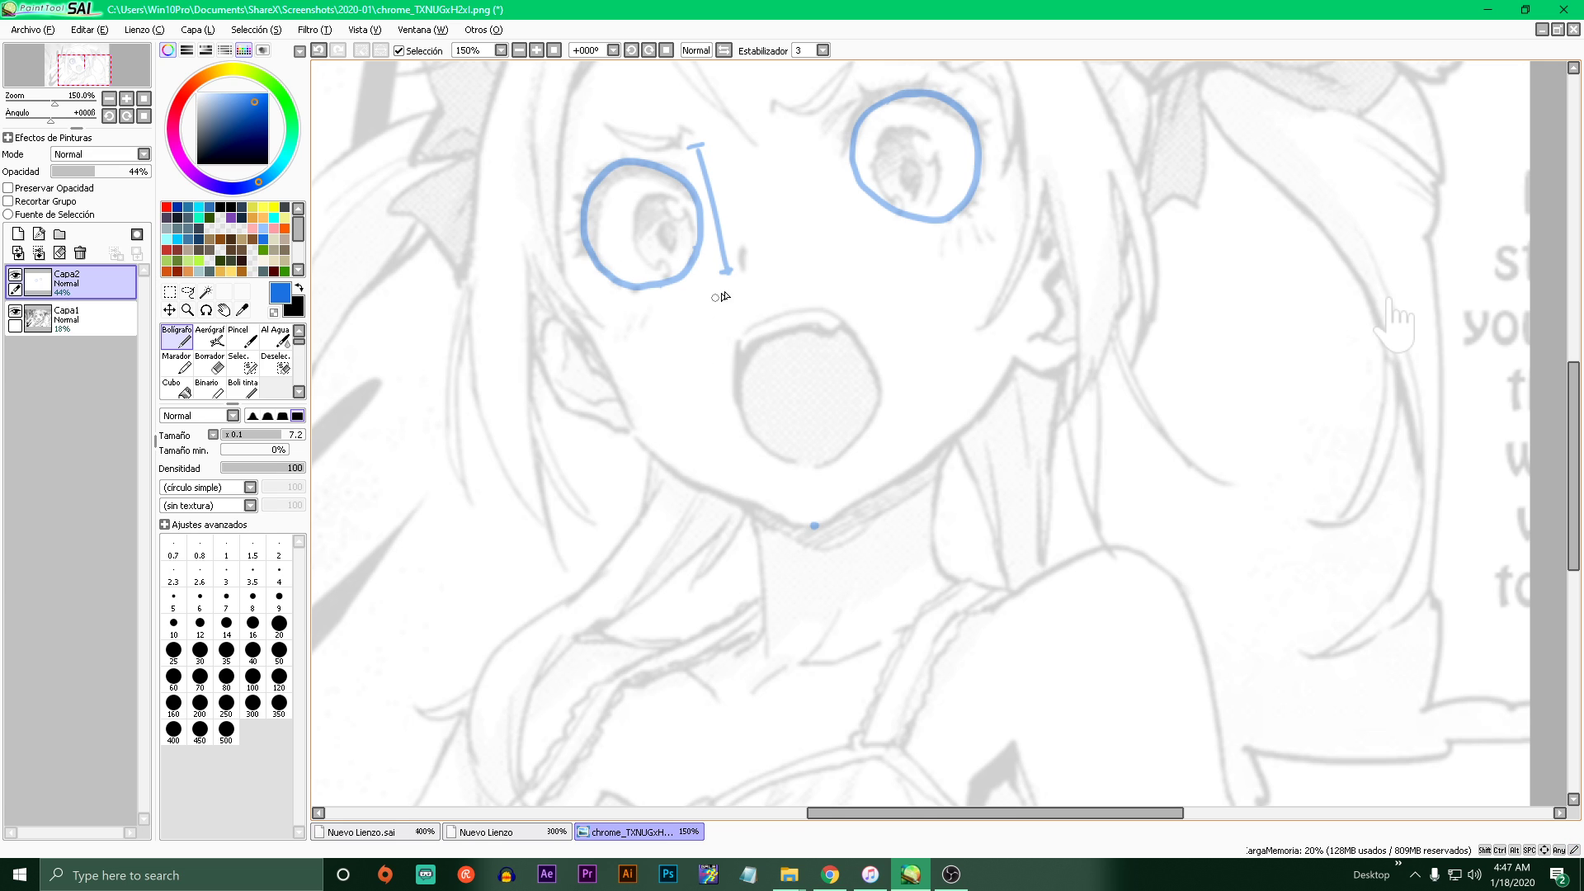
key("ctrl+z")
key("ctrl+z")
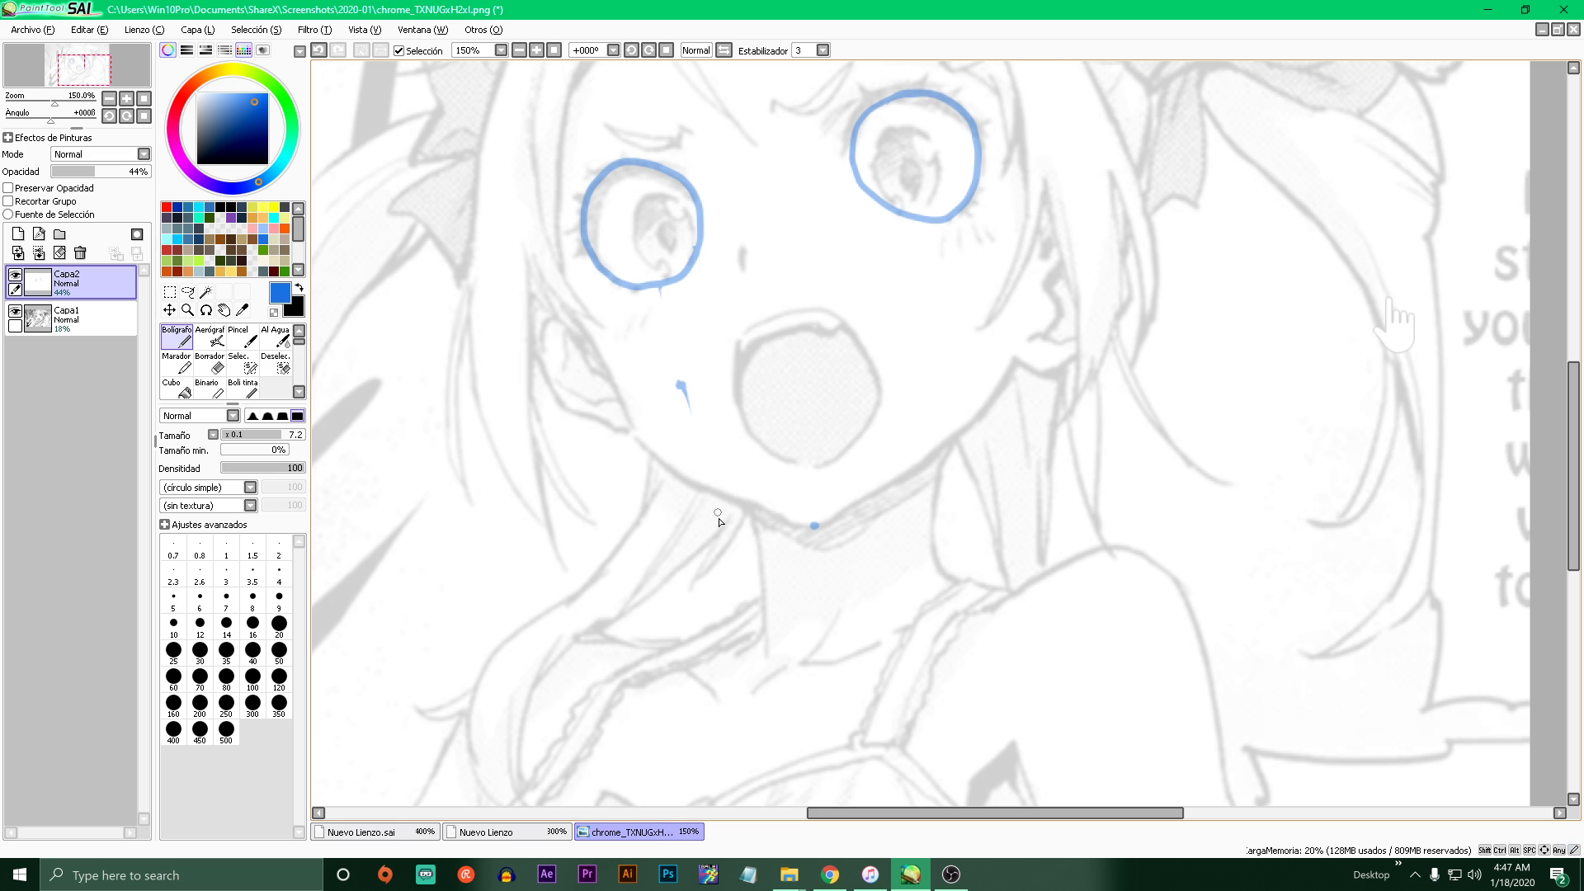
key("ctrl+z")
left_click(707, 495)
left_click(960, 307)
key("ctrl+z")
left_click(960, 307)
left_click_drag(677, 478, 753, 508)
left_click_drag(939, 455, 970, 424)
key("ctrl+z")
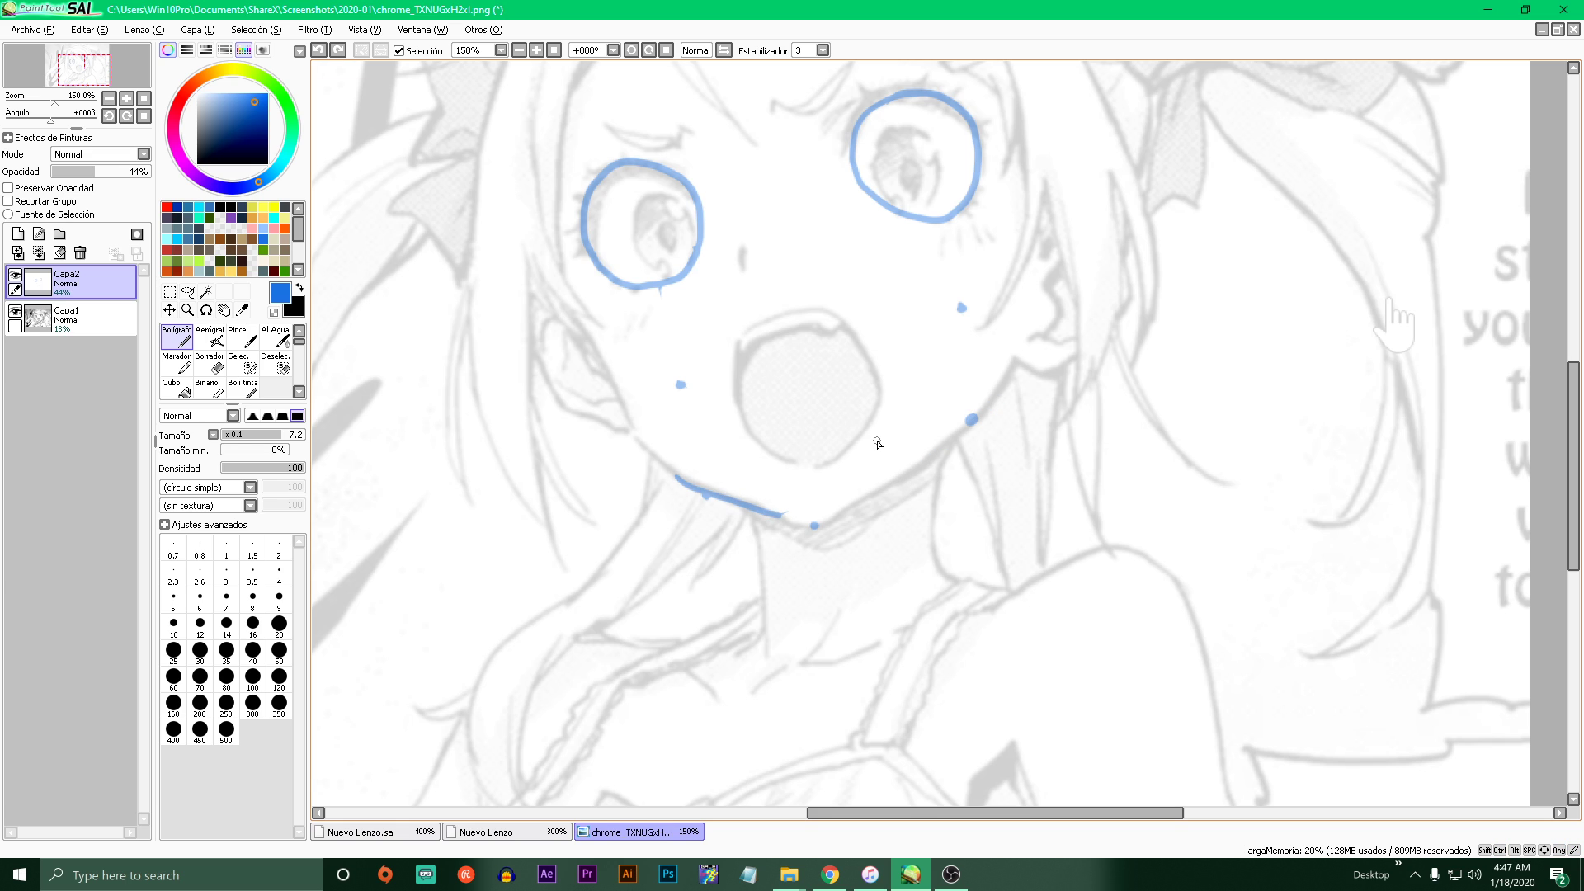
key("ctrl+z")
left_click_drag(681, 479, 752, 510)
key("ctrl+z")
left_click_drag(568, 293, 633, 427)
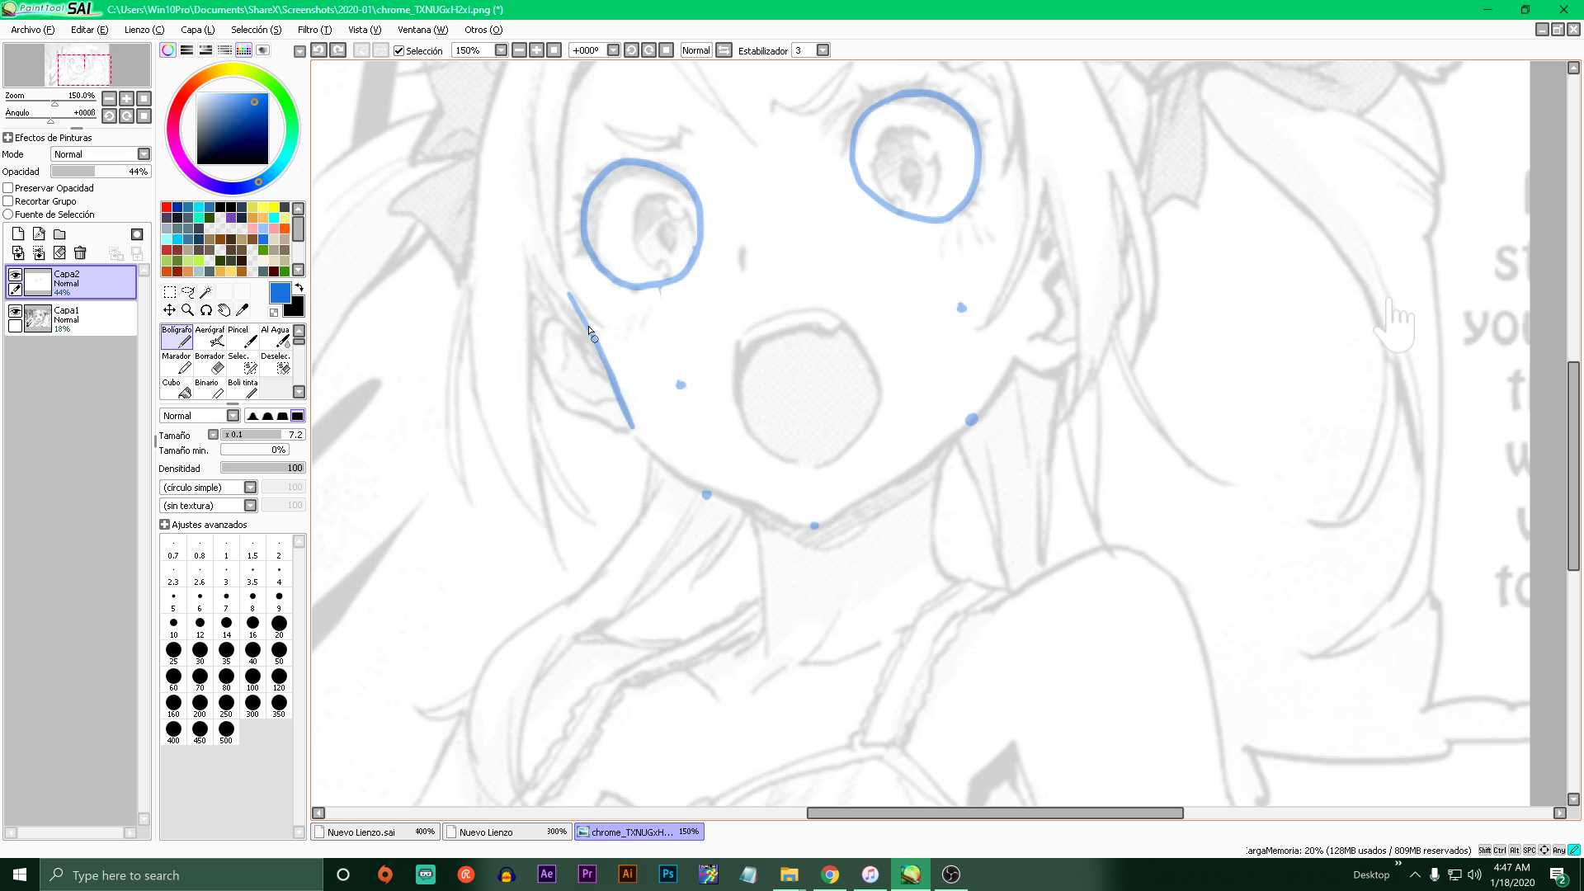
- Draw a short blue tick from the outer edge of each eye circle to the side of the face
mouse_move(589, 328)
left_mouse_down()
mouse_move(574, 292)
mouse_move(631, 426)
mouse_move(565, 287)
mouse_move(586, 325)
mouse_move(555, 266)
left_mouse_up()
key("ctrl+z")
key("ctrl+z")
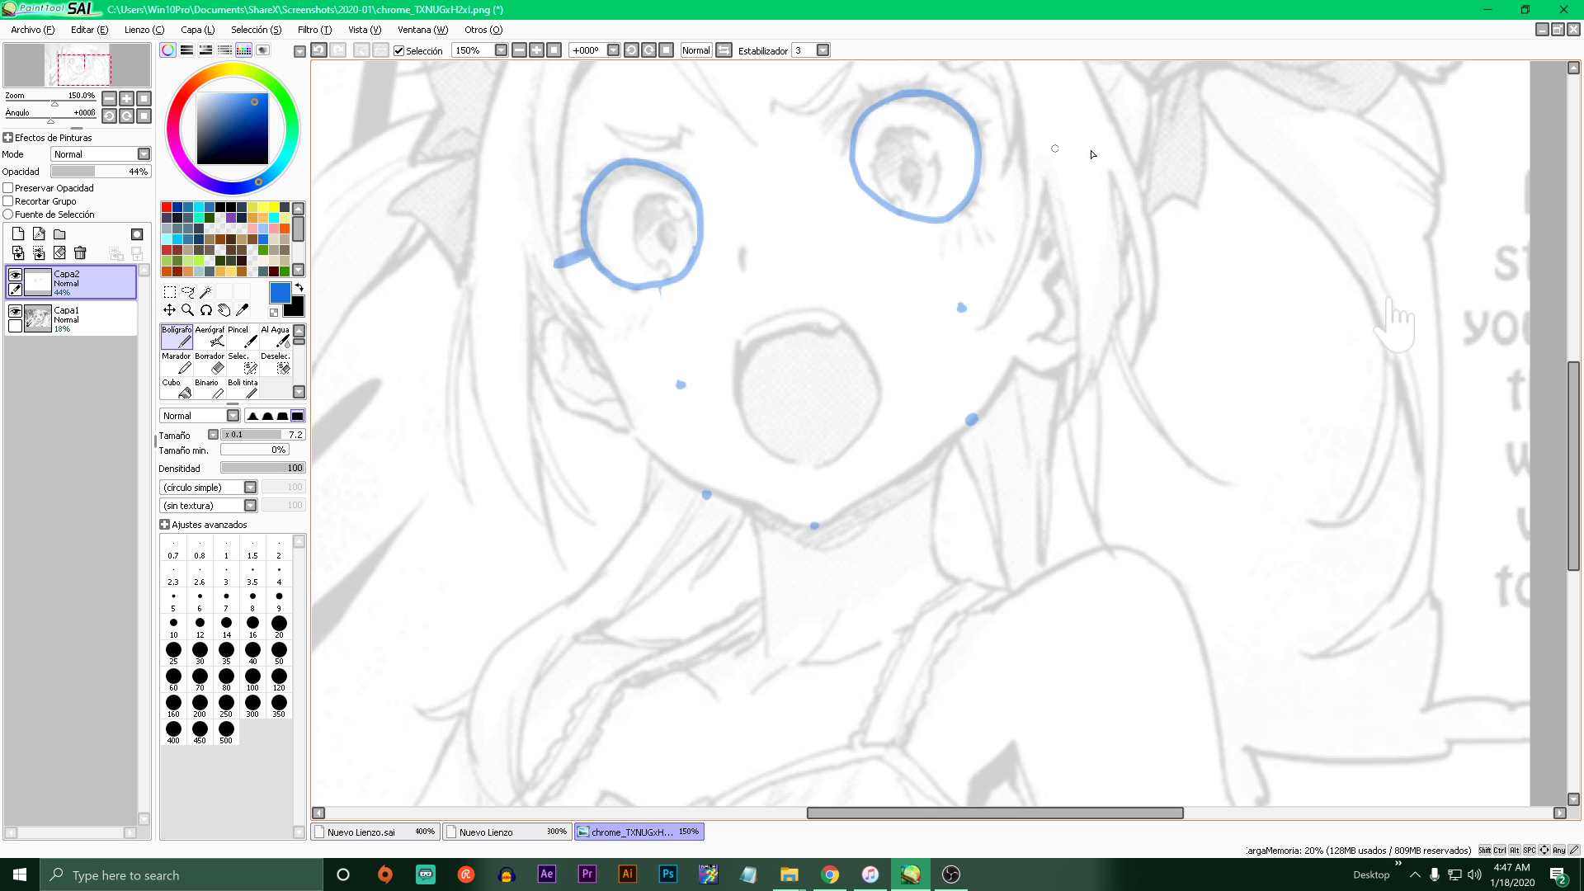
mouse_move(987, 152)
left_mouse_down()
mouse_move(1025, 143)
mouse_move(1022, 173)
mouse_move(986, 164)
mouse_move(1020, 176)
left_mouse_up()
key("ctrl+z")
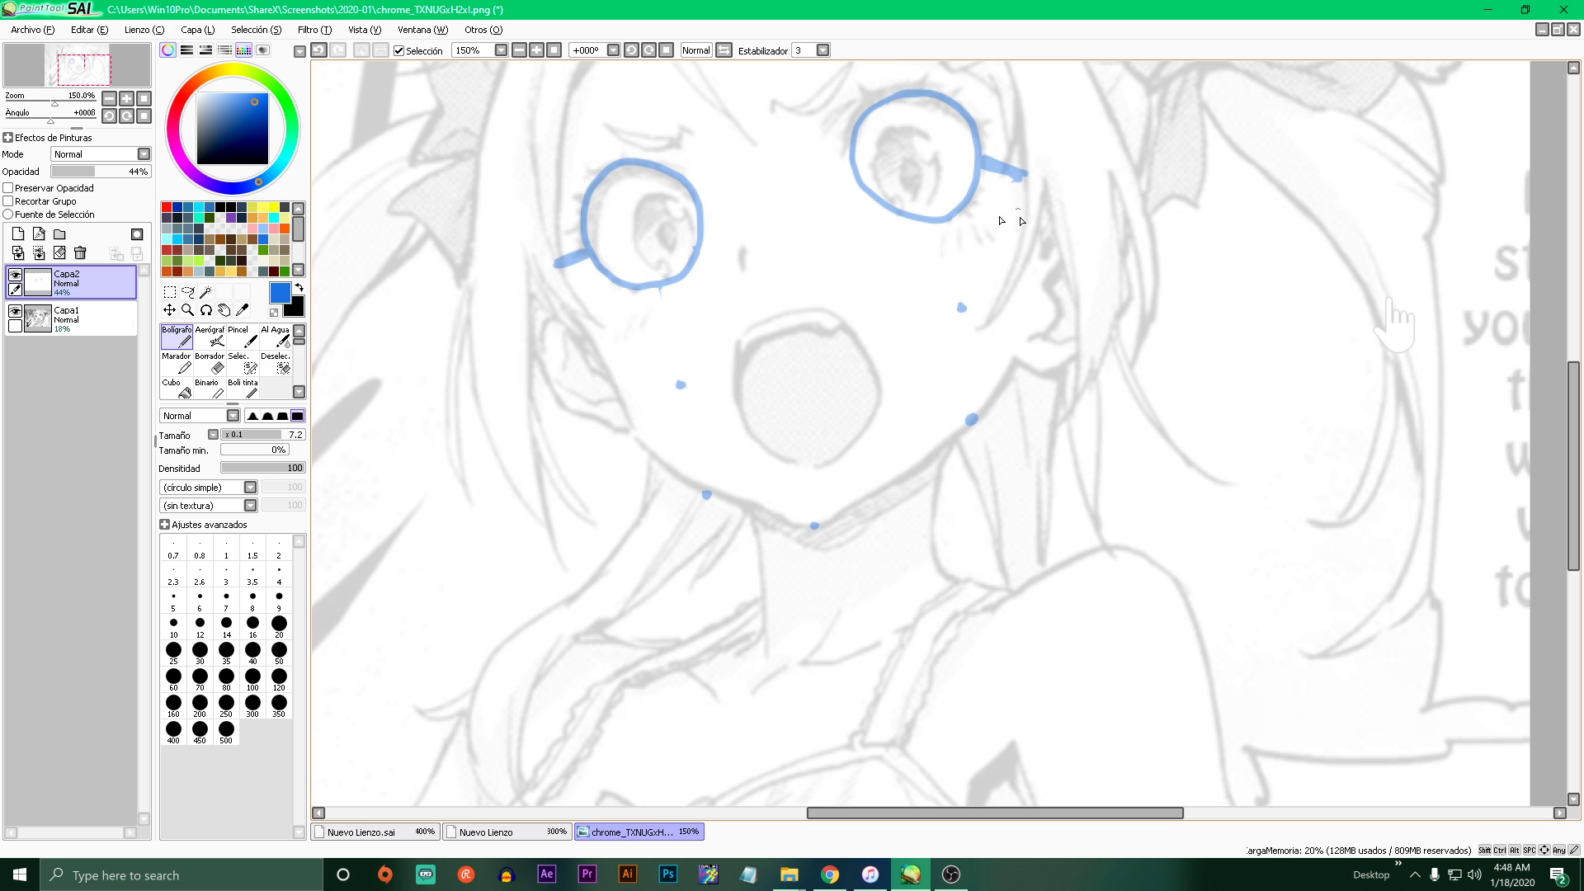
- Draw a straight line down the face's left side to the jaw corner, and another from there to the chin dot
left_click_drag(534, 220, 630, 439)
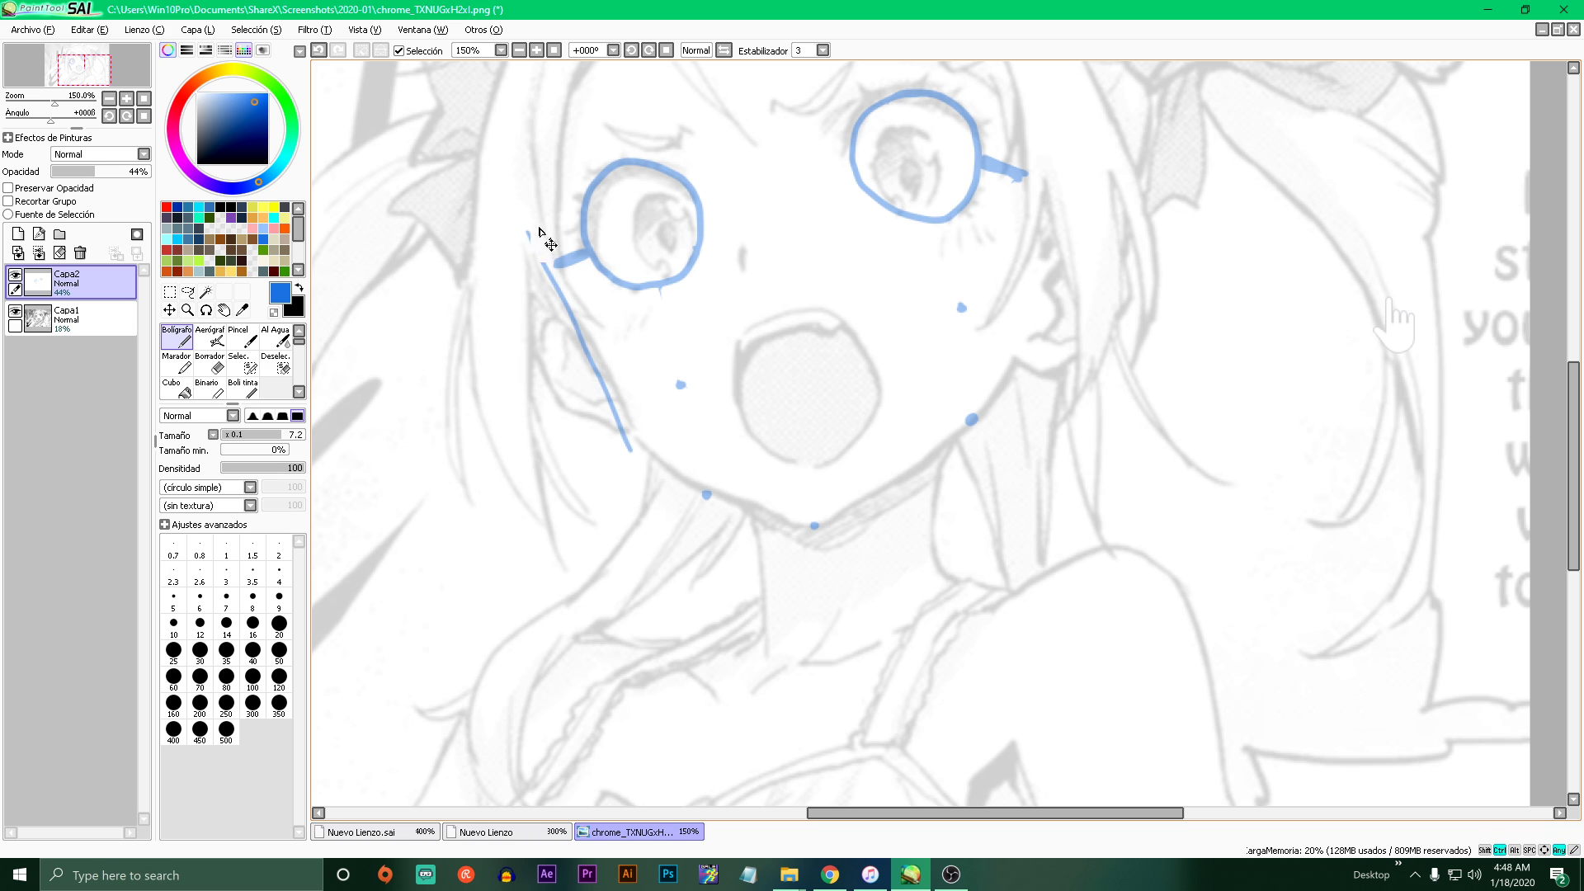
key("ctrl+z")
mouse_move(535, 218)
left_mouse_down()
mouse_move(629, 436)
mouse_move(633, 421)
mouse_move(647, 448)
mouse_move(817, 538)
left_mouse_up()
key("ctrl+z")
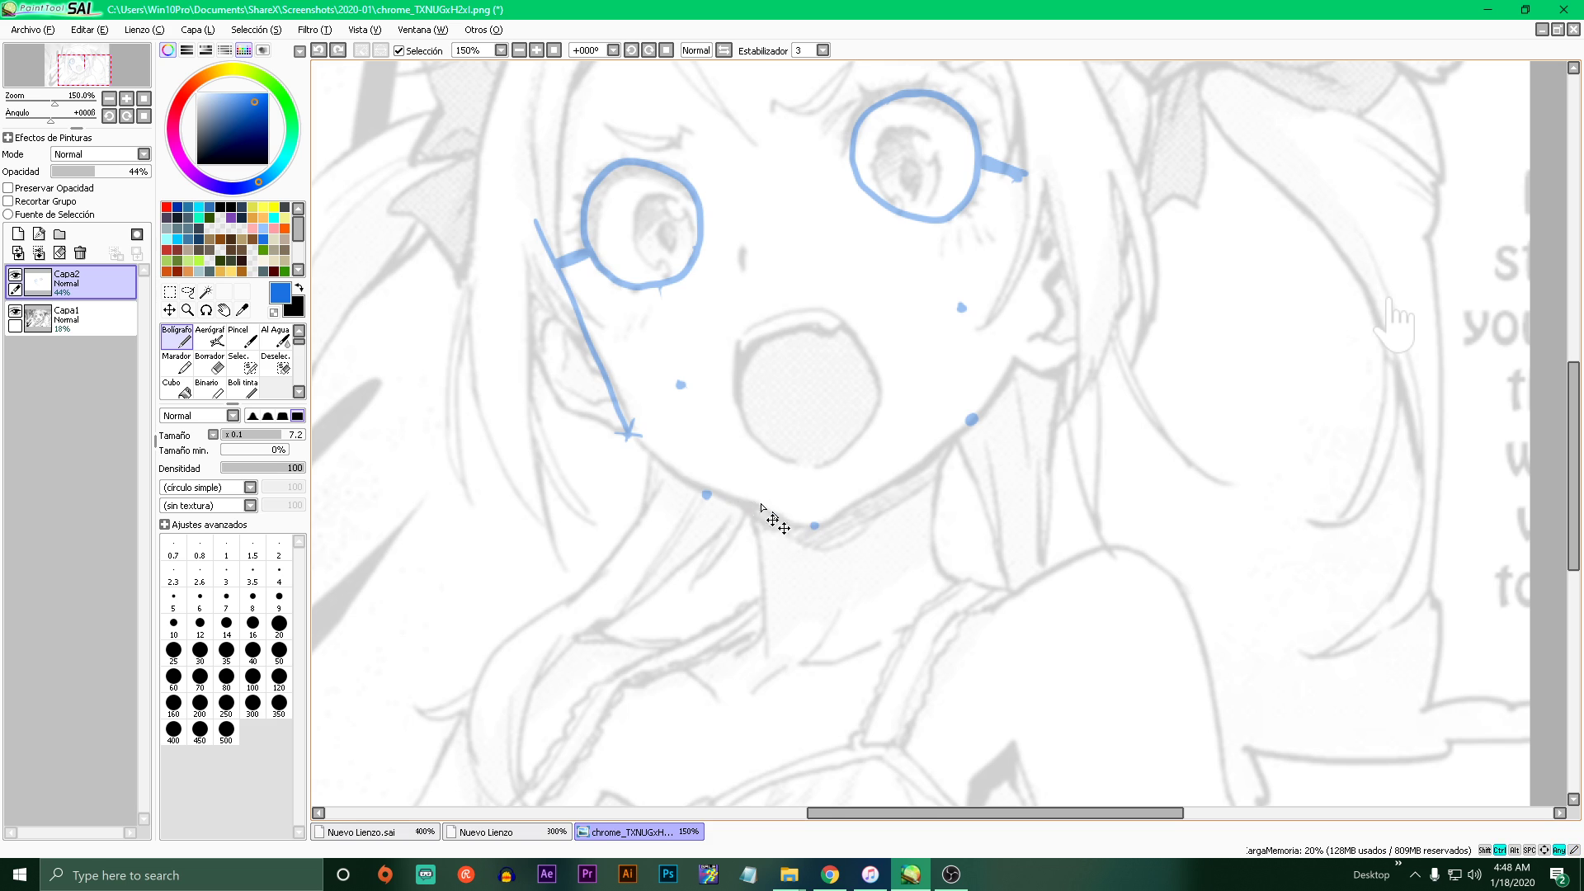
mouse_move(640, 446)
left_mouse_down()
mouse_move(812, 529)
mouse_move(974, 417)
left_mouse_up()
key("ctrl+z")
key("ctrl+z")
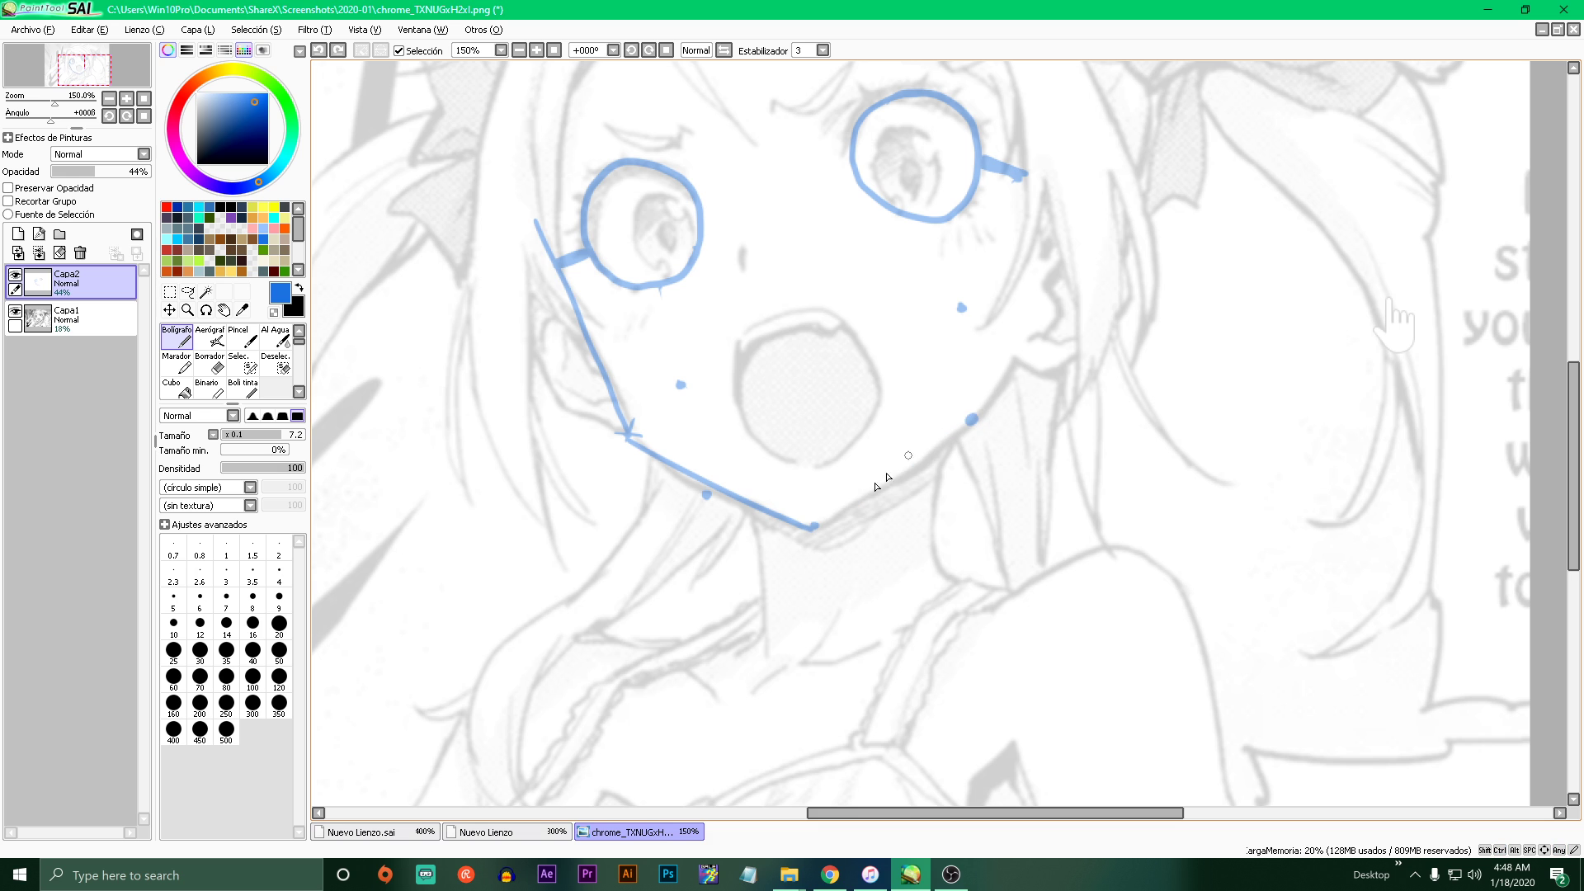
- Draw the right jawline up from the chin, cross its corner below the ear, and connect it to the right eye's tick
left_click_drag(814, 528, 1029, 363)
key("ctrl+z")
left_click_drag(814, 528, 1029, 361)
left_click_drag(1008, 353, 1032, 373)
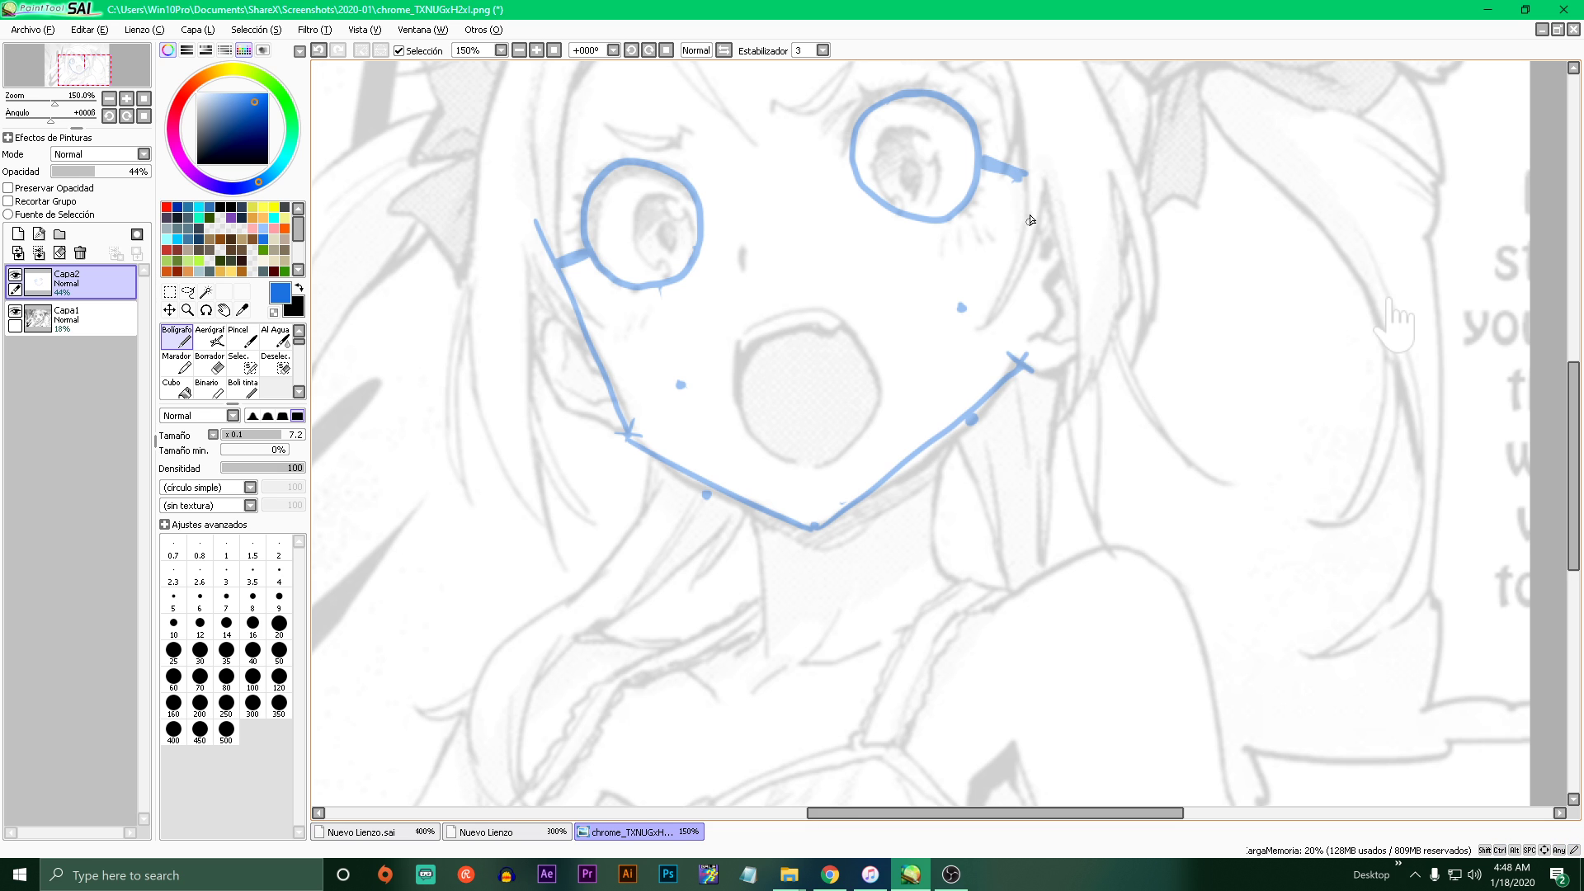
left_click_drag(1023, 171, 1020, 368)
scroll(974, 297, "down", 5)
scroll(966, 270, "up", 5)
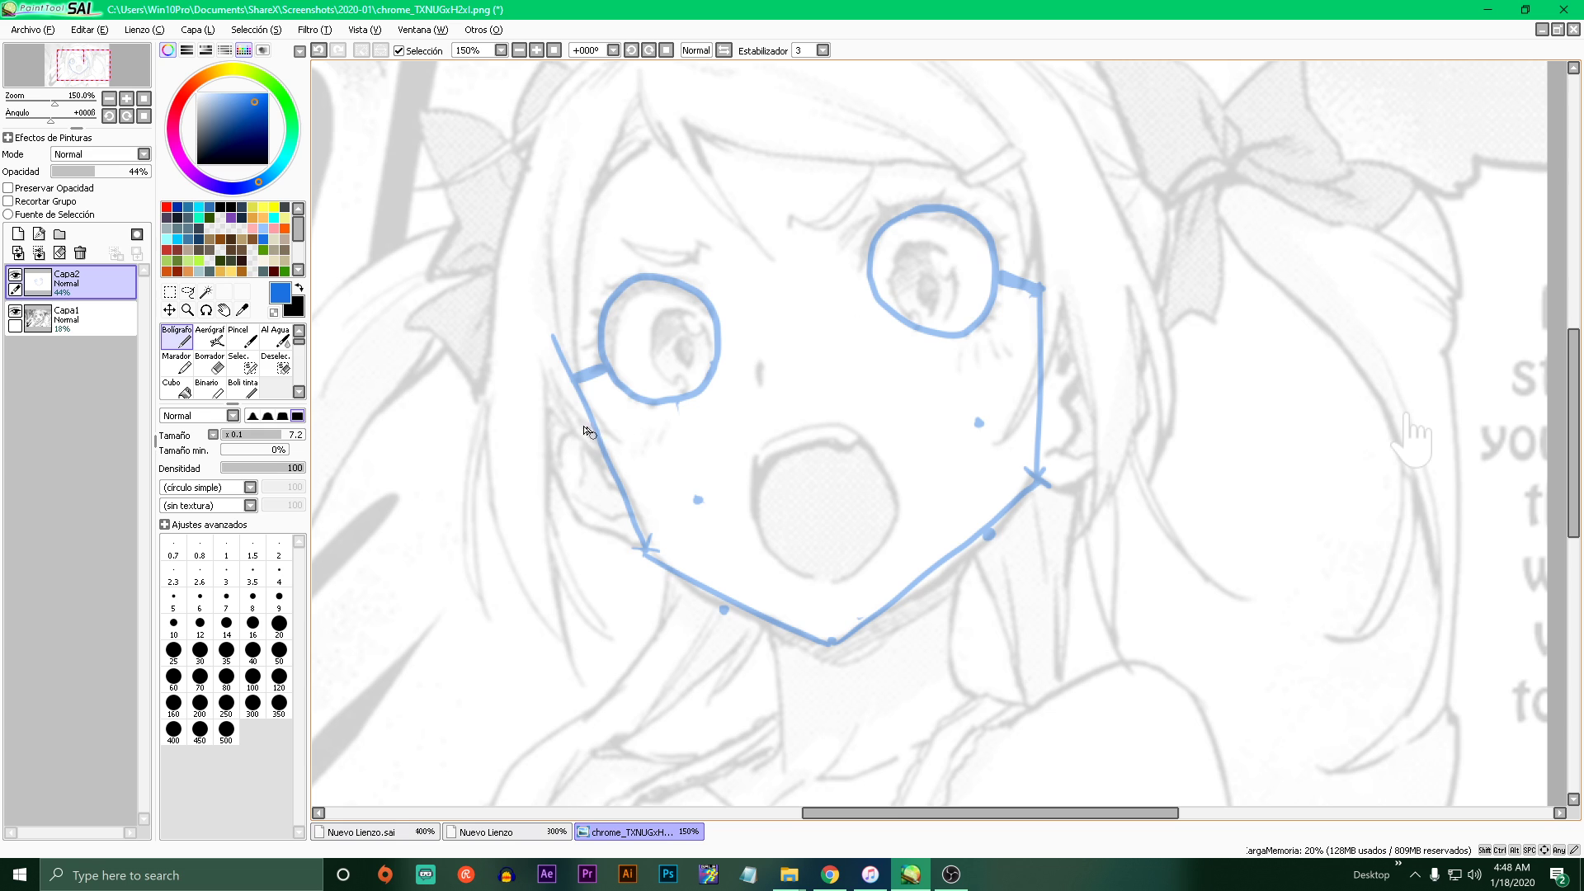
left_click_drag(552, 429, 623, 395)
left_click_drag(551, 430, 590, 528)
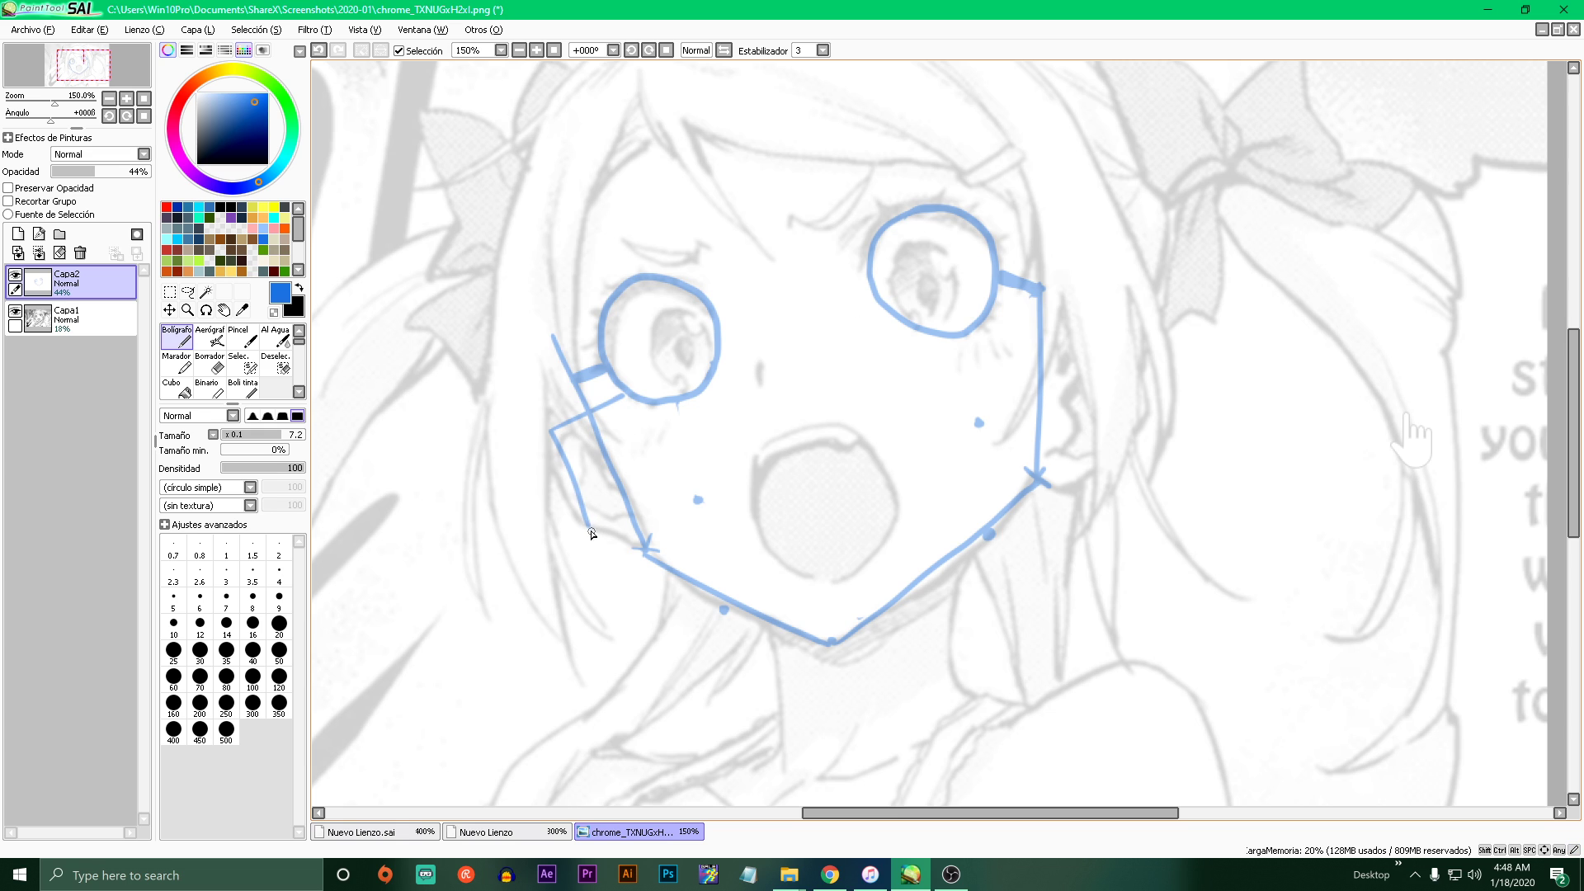
key("ctrl+z")
key("ctrl+z")
mouse_move(582, 394)
left_mouse_down()
mouse_move(536, 420)
mouse_move(536, 406)
mouse_move(591, 565)
left_mouse_up()
key("ctrl+z")
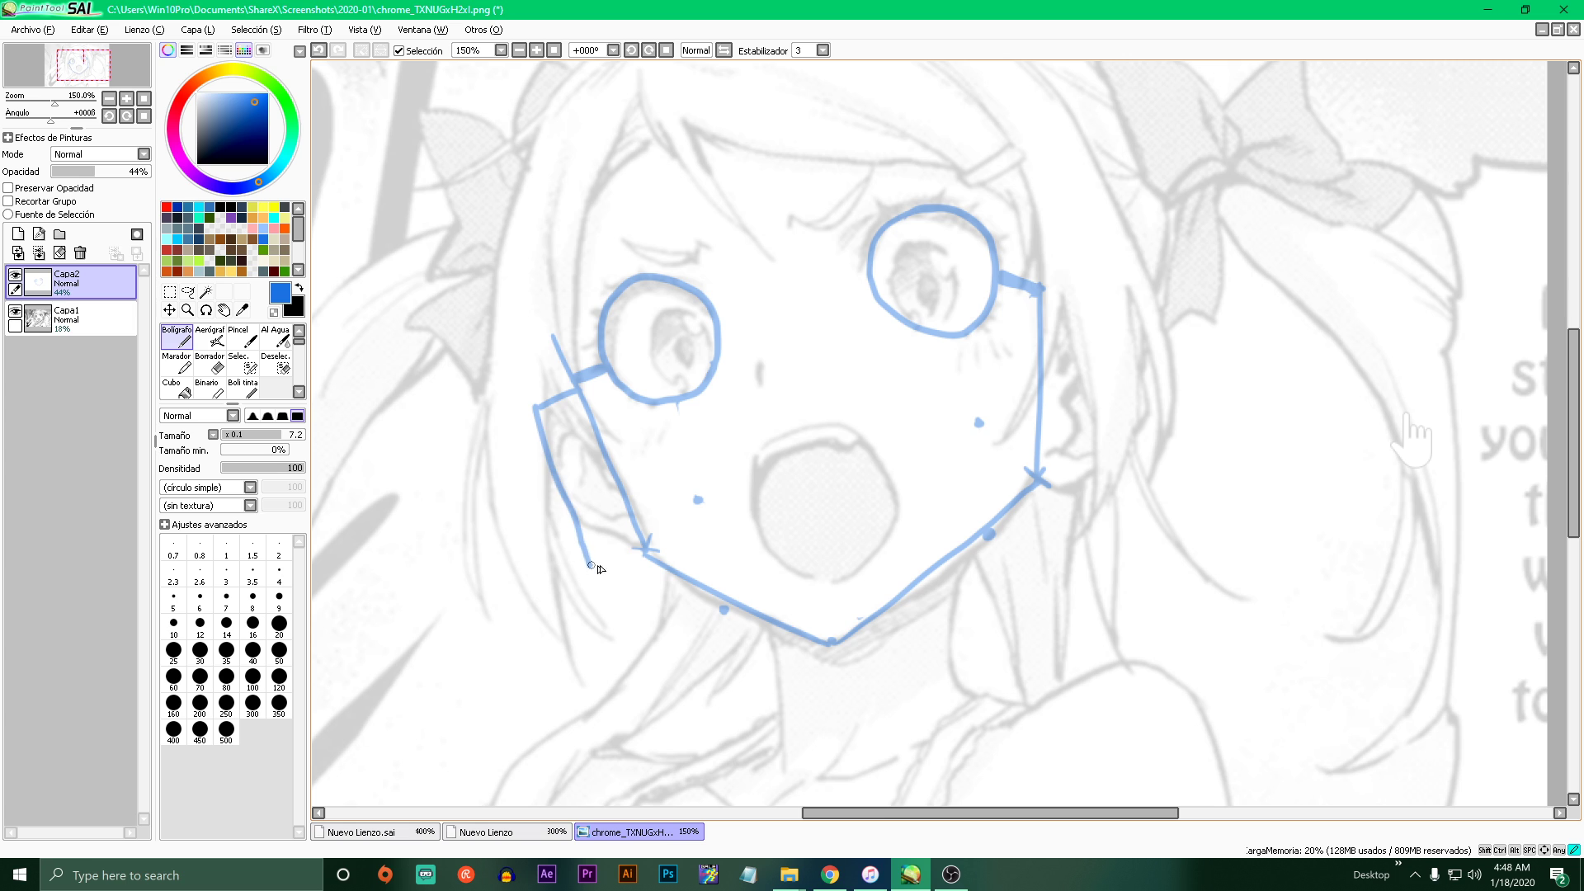
key("ctrl+z")
mouse_move(534, 406)
left_mouse_down()
mouse_move(589, 553)
mouse_move(635, 546)
left_mouse_up()
mouse_move(1041, 477)
left_mouse_down()
mouse_move(1101, 474)
mouse_move(1135, 314)
mouse_move(1042, 294)
left_mouse_up()
scroll(1053, 299, "down", 7)
scroll(1048, 266, "up", 6)
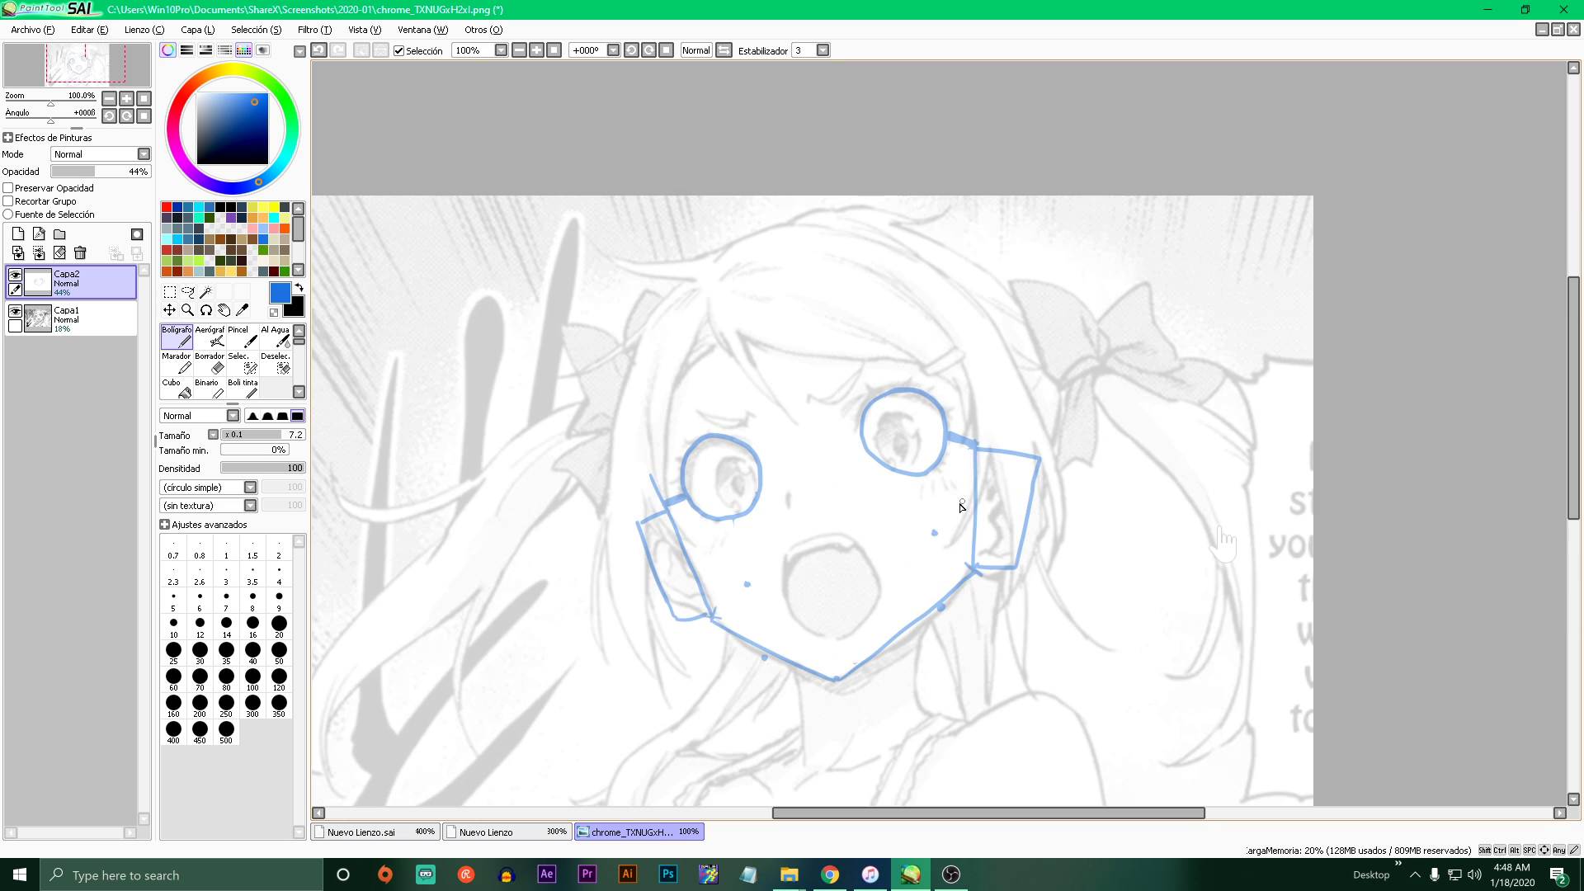
key("ctrl+z")
key("ctrl+z")
key("ctrl+z")
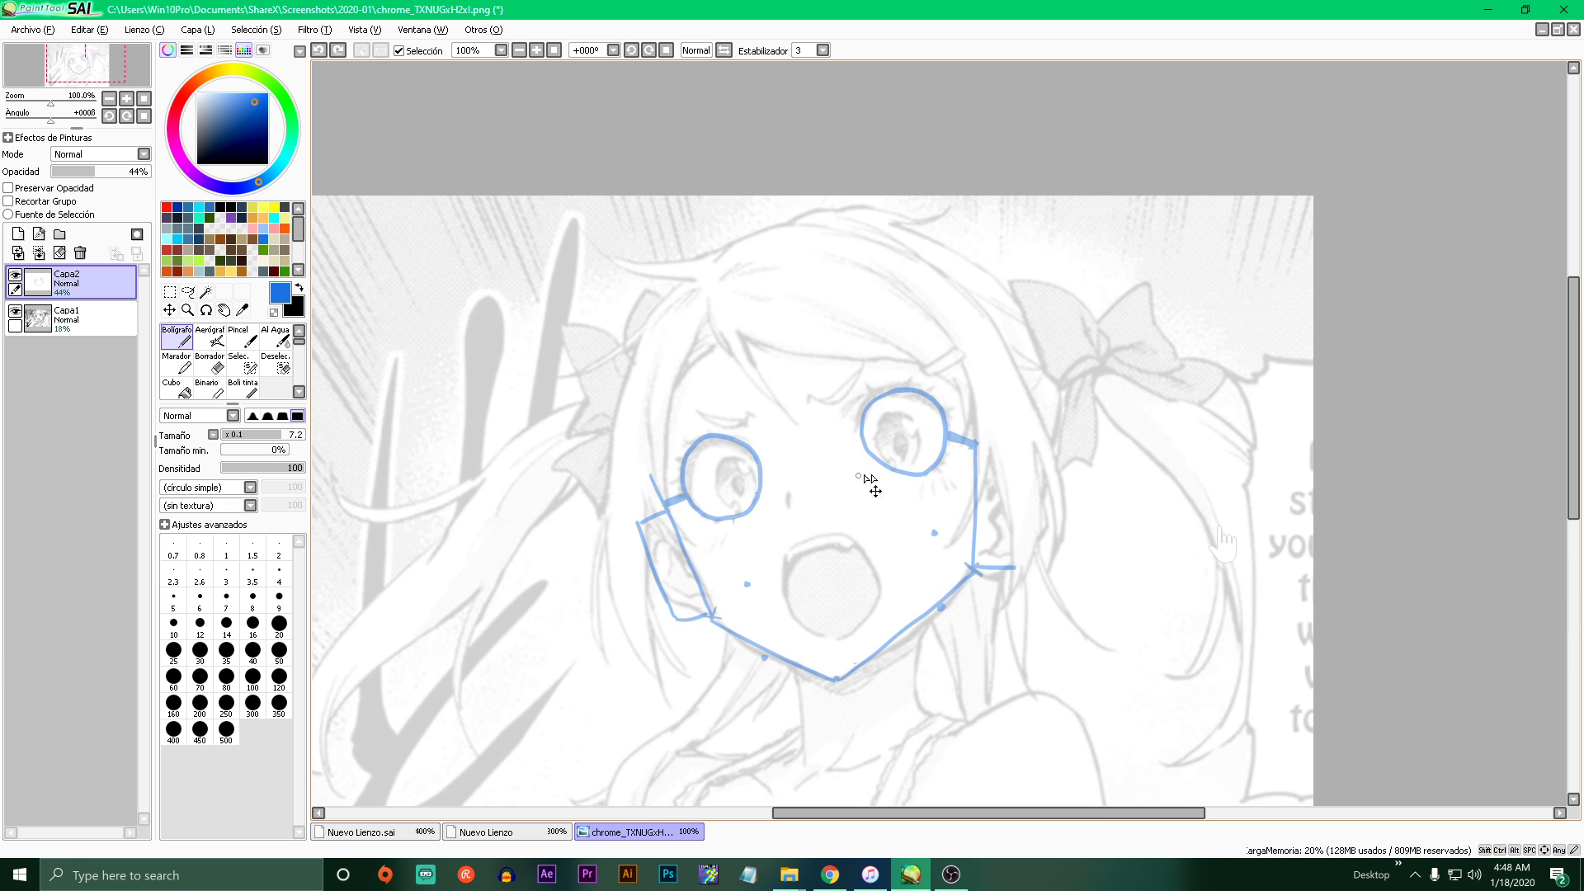
key("ctrl+z")
scroll(858, 554, "down", 6)
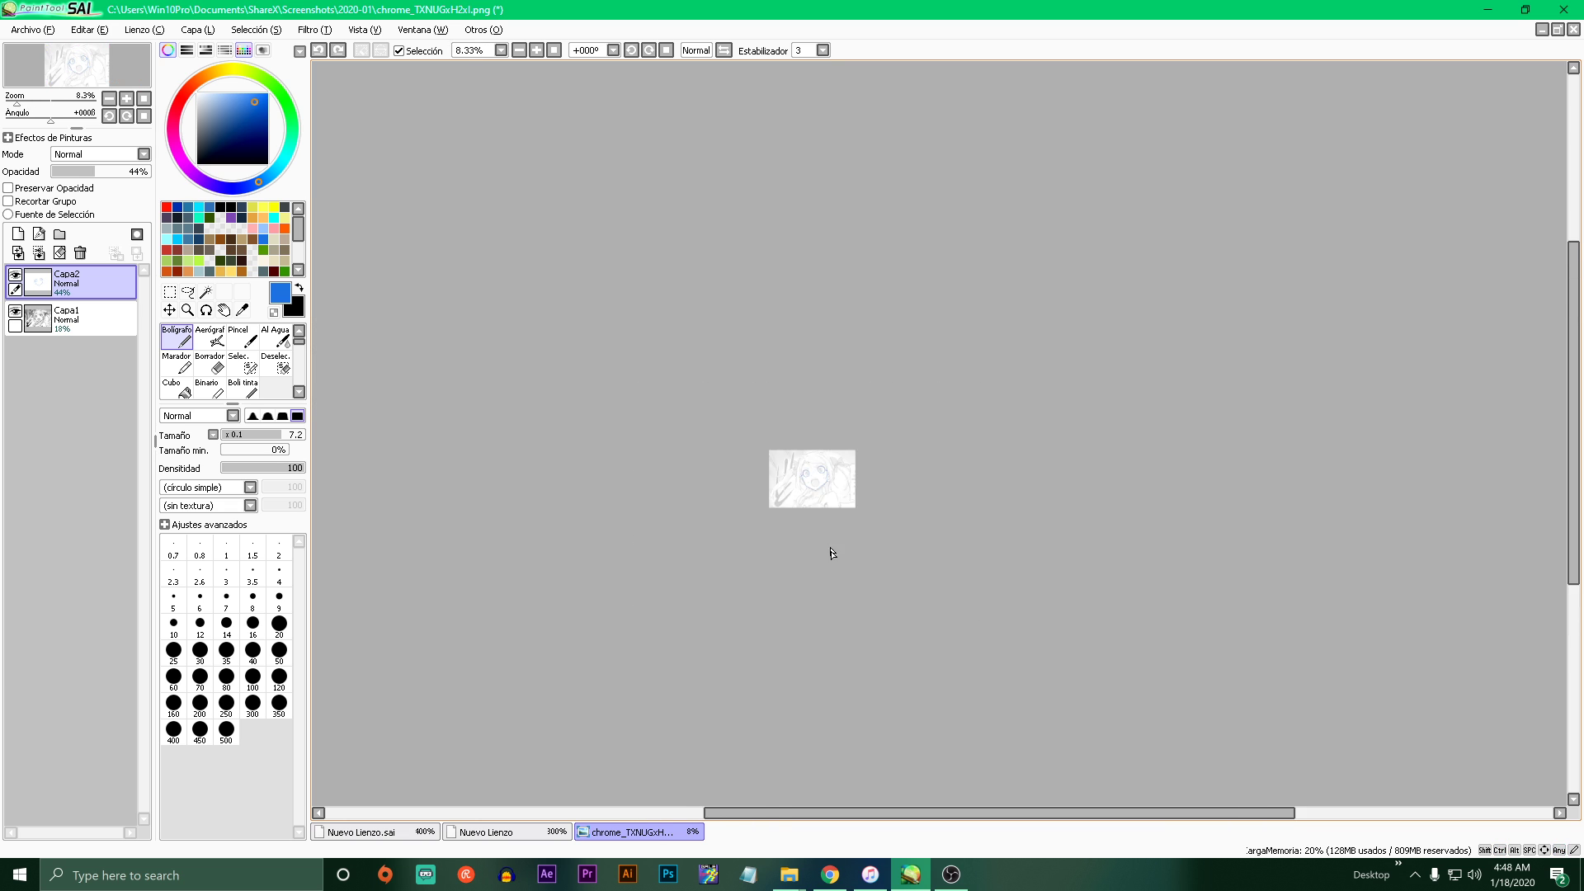
scroll(831, 548, "up", 7)
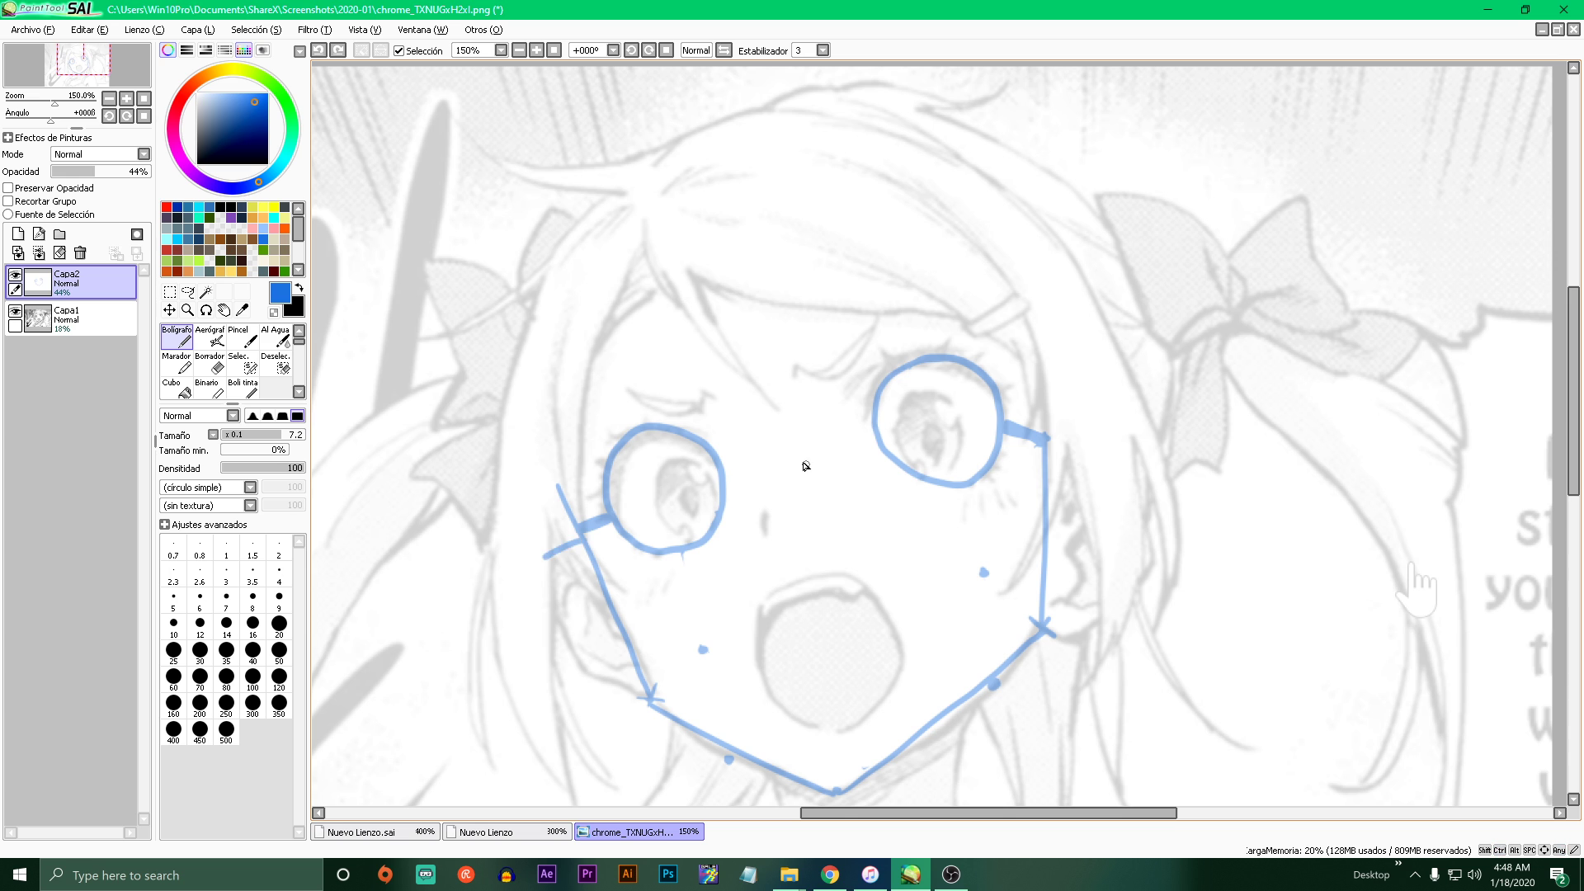
scroll(791, 456, "down", 6)
scroll(792, 431, "up", 6)
- Connect the two eye circles with a slightly curved line across the nose bridge and add a short vertical mark on it
scroll(749, 446, "down", 2)
scroll(751, 462, "up", 1)
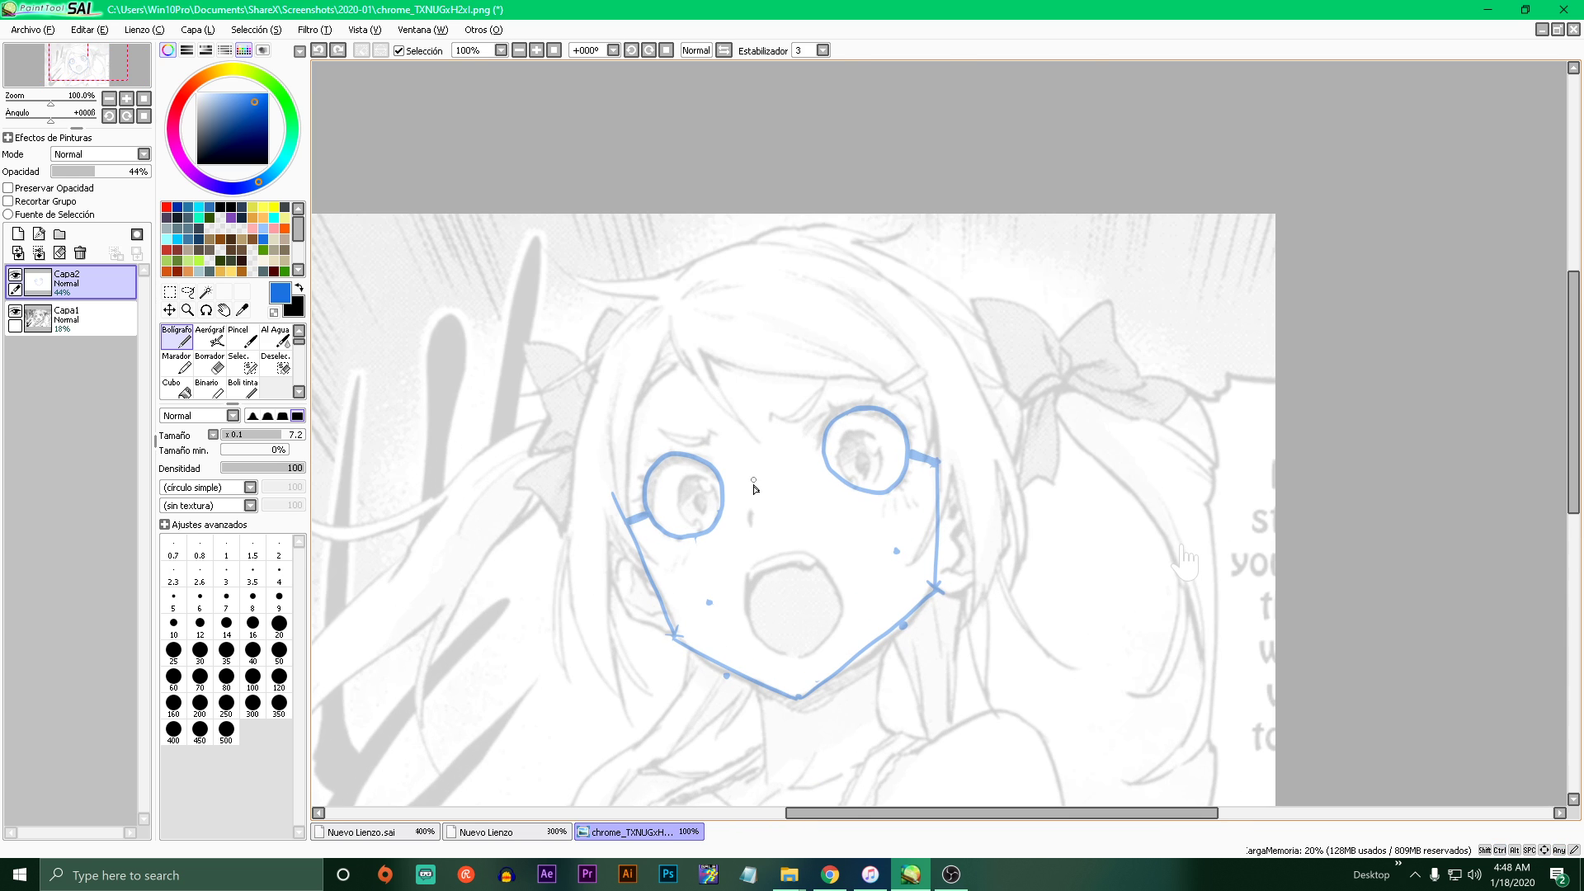
left_click_drag(727, 483, 817, 460)
key("ctrl+z")
scroll(820, 458, "up", 2)
mouse_move(643, 417)
left_mouse_down()
mouse_move(746, 472)
mouse_move(767, 465)
left_mouse_up()
key("ctrl+z")
scroll(834, 400, "down", 1)
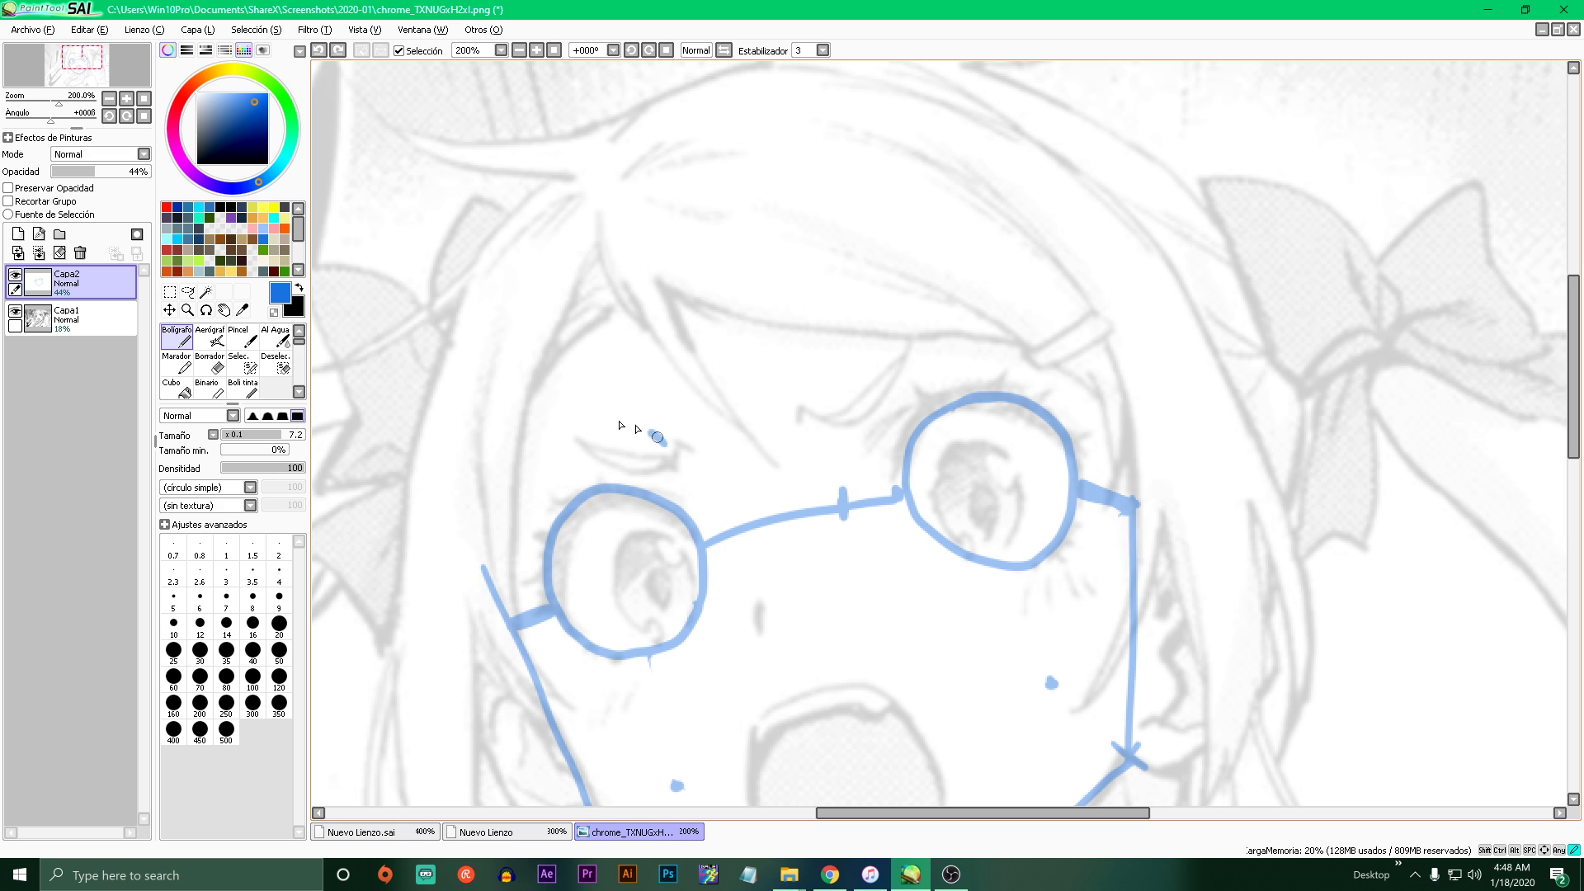
- Draw a curved blue eyebrow arc above each eye circle
left_click_drag(665, 444, 535, 464)
key("ctrl+z")
mouse_move(855, 406)
left_mouse_down()
mouse_move(958, 314)
mouse_move(893, 377)
mouse_move(1009, 322)
left_mouse_up()
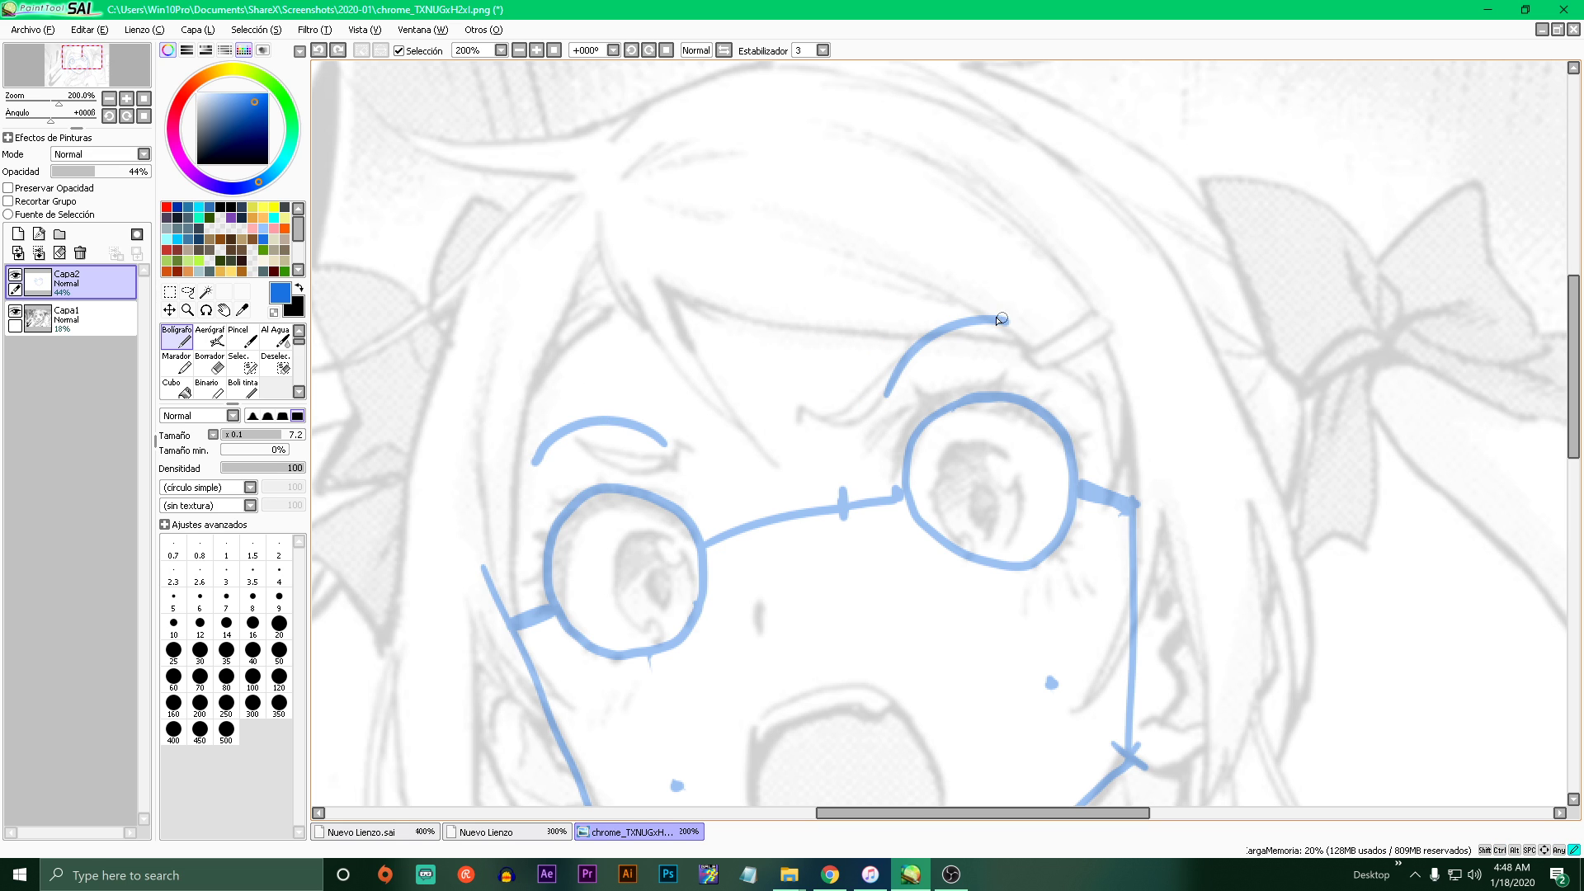
- Lasso each eyebrow arc and shift it inward toward the middle of the forehead, then deselect and return to the pen
left_click(206, 291)
left_click(188, 292)
mouse_move(600, 447)
left_mouse_down()
mouse_move(495, 424)
mouse_move(636, 442)
left_mouse_up()
left_click_drag(911, 418, 890, 411)
key("ctrl+d")
left_click(182, 342)
left_click_drag(682, 347, 880, 441)
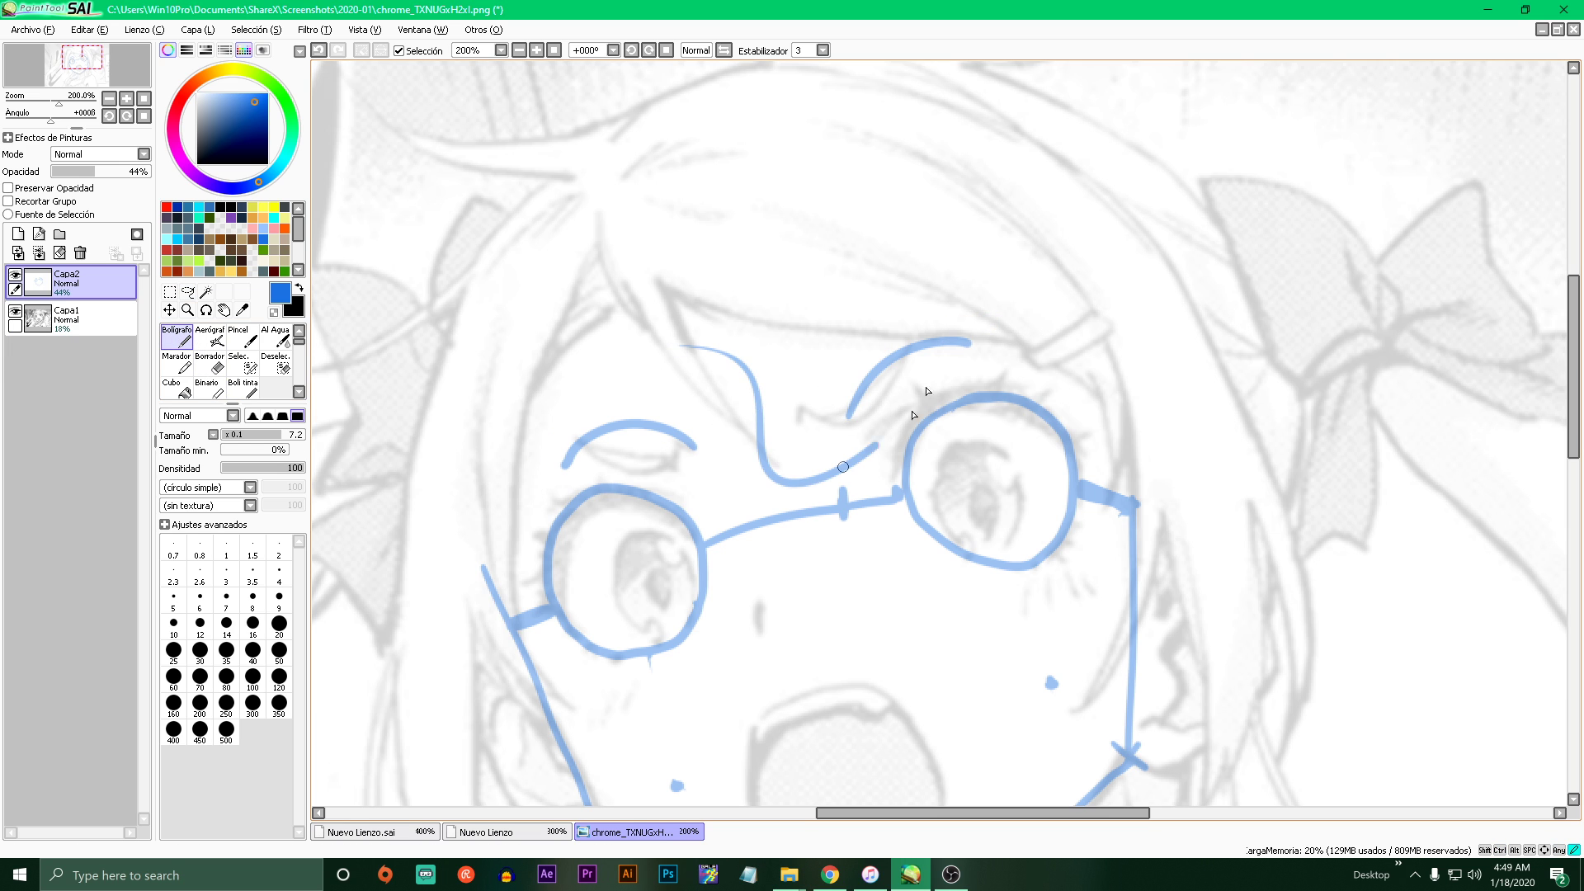
scroll(824, 454, "down", 6)
scroll(840, 452, "up", 4)
key("ctrl+z")
scroll(793, 523, "down", 4)
scroll(777, 575, "up", 3)
scroll(783, 562, "up", 1)
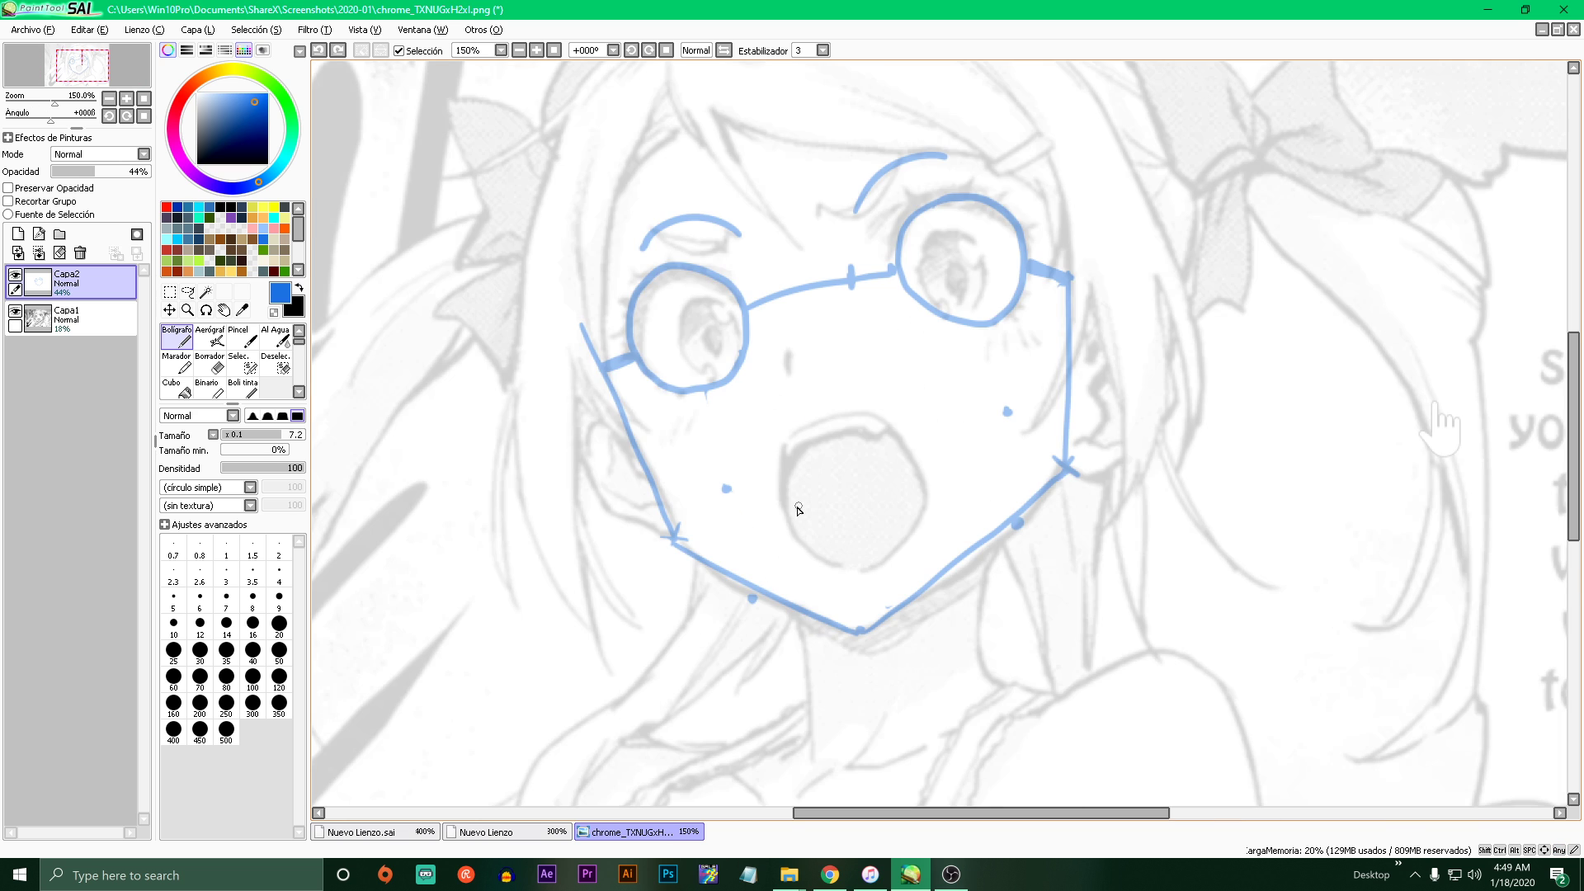
- Draw a straight, slanted blue guide line across the girl's open mouth
left_click_drag(807, 498, 923, 467)
scroll(916, 507, "down", 1)
scroll(923, 450, "up", 2)
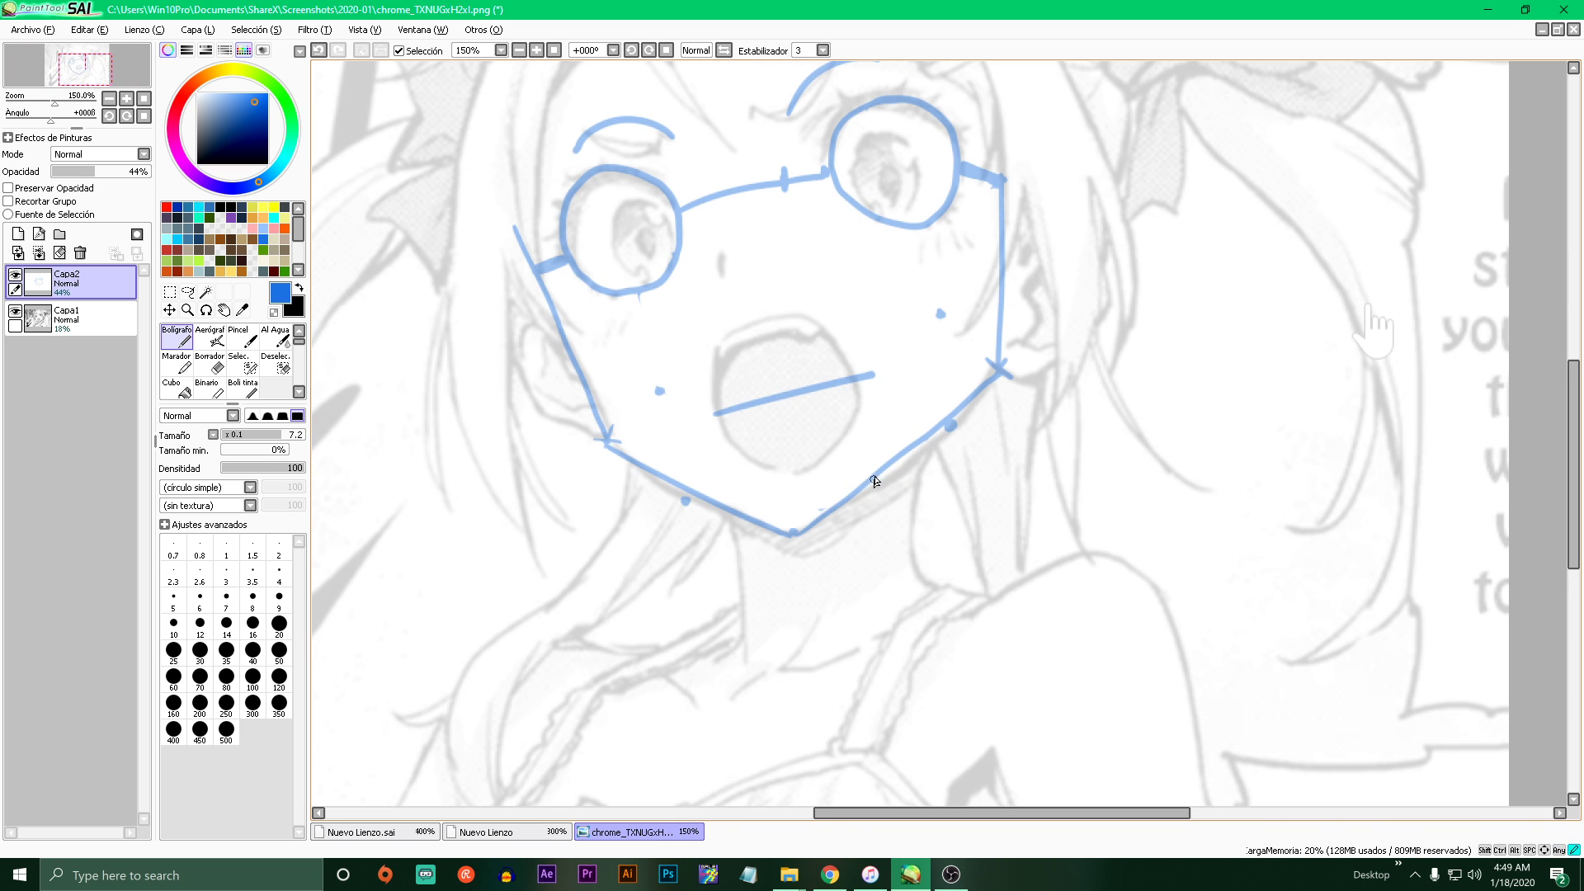
- Draw blue neck guide lines running down from the jaw on both sides of the chin
left_click_drag(875, 476, 887, 609)
left_click_drag(757, 527, 786, 656)
mouse_move(726, 509)
left_mouse_down()
mouse_move(748, 594)
mouse_move(742, 688)
left_mouse_up()
left_click_drag(920, 446, 923, 580)
scroll(928, 601, "down", 2)
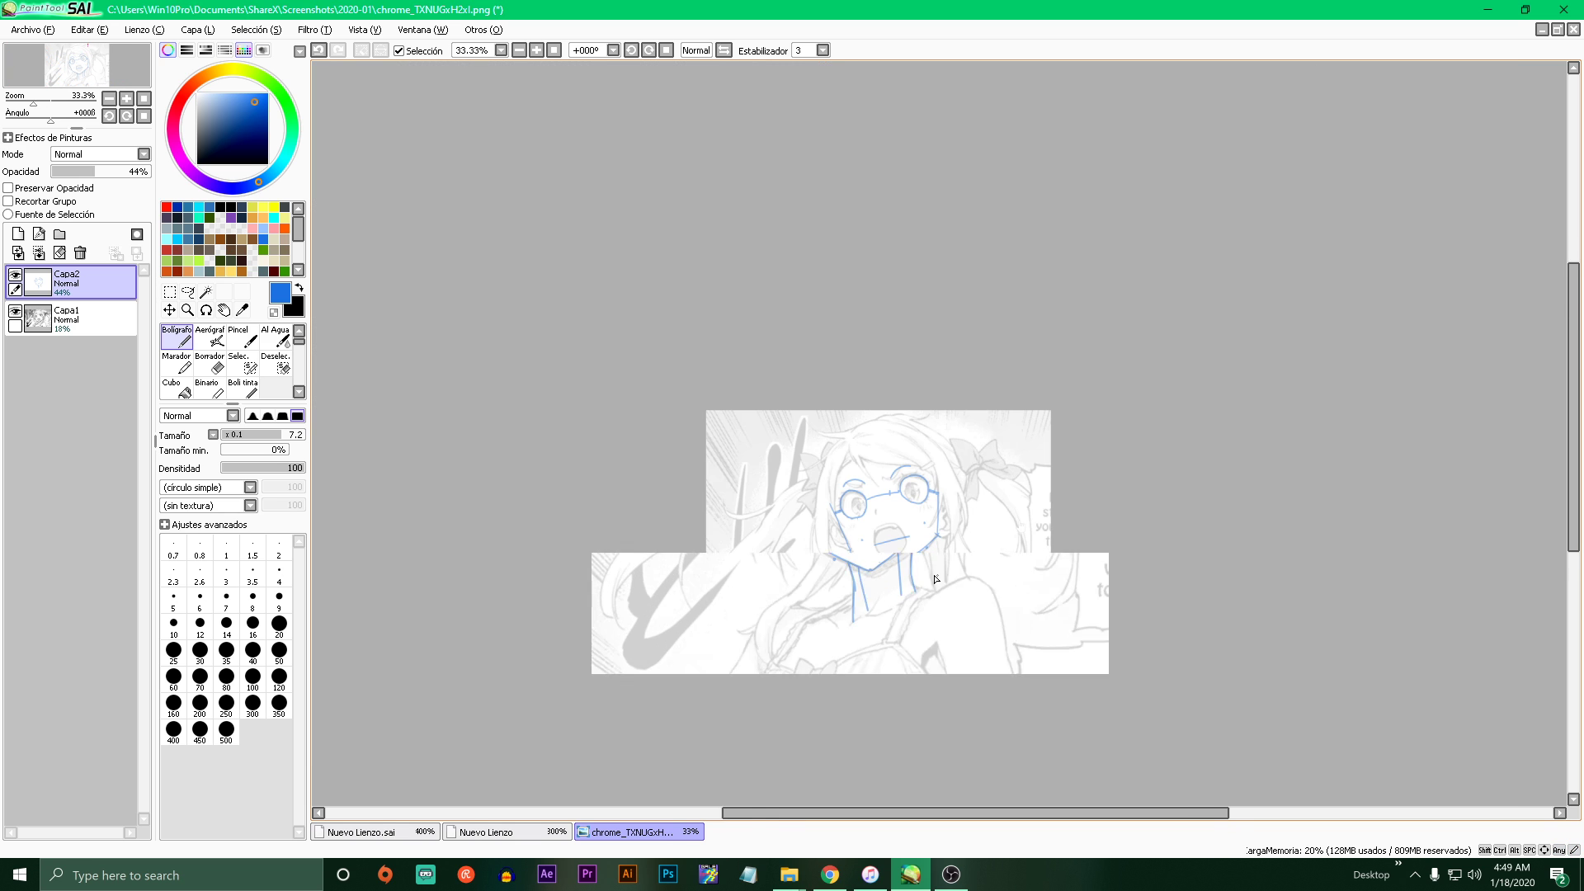
- Review the guided full-body illustration in Nuevo Lienzo and the practice heads in Nuevo Lienzo.sai
left_click(481, 836)
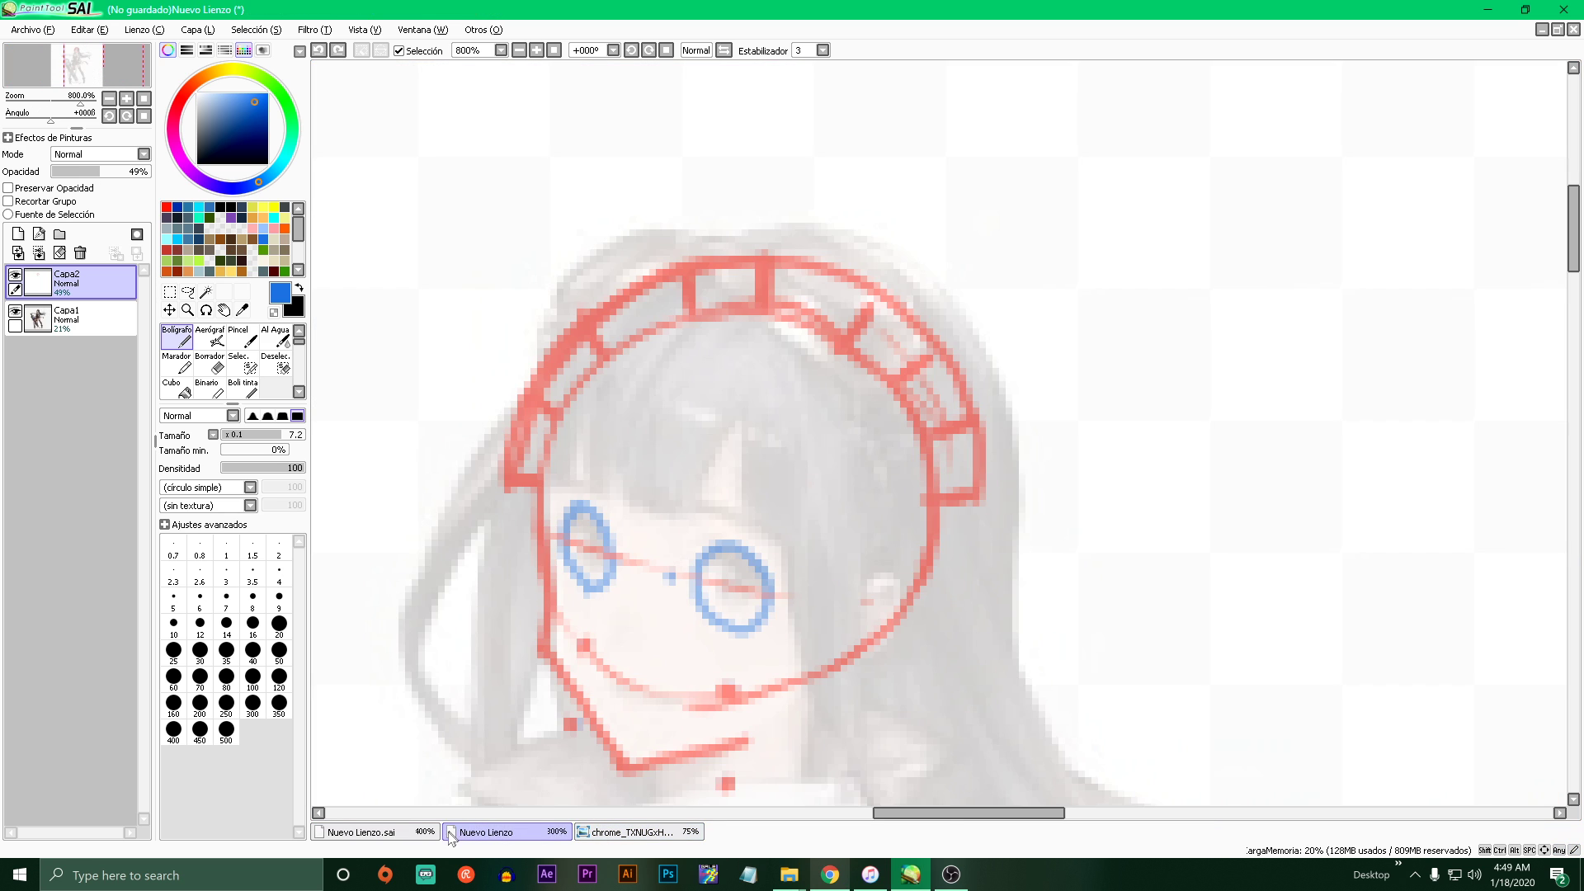
scroll(772, 637, "down", 5)
scroll(773, 637, "up", 2)
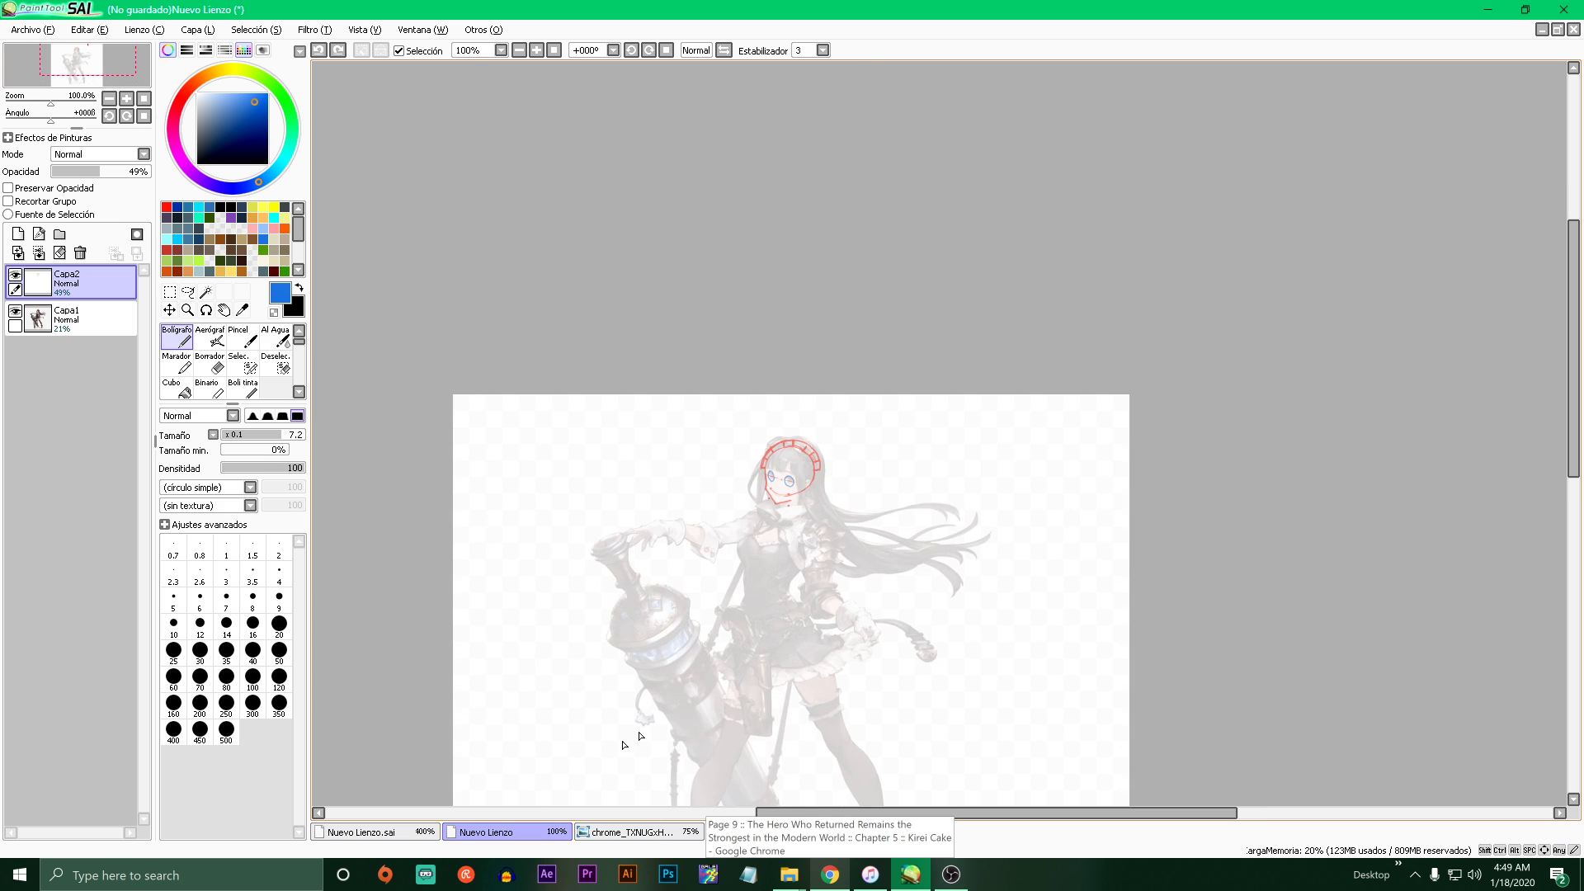
left_click(429, 833)
scroll(913, 559, "down", 3)
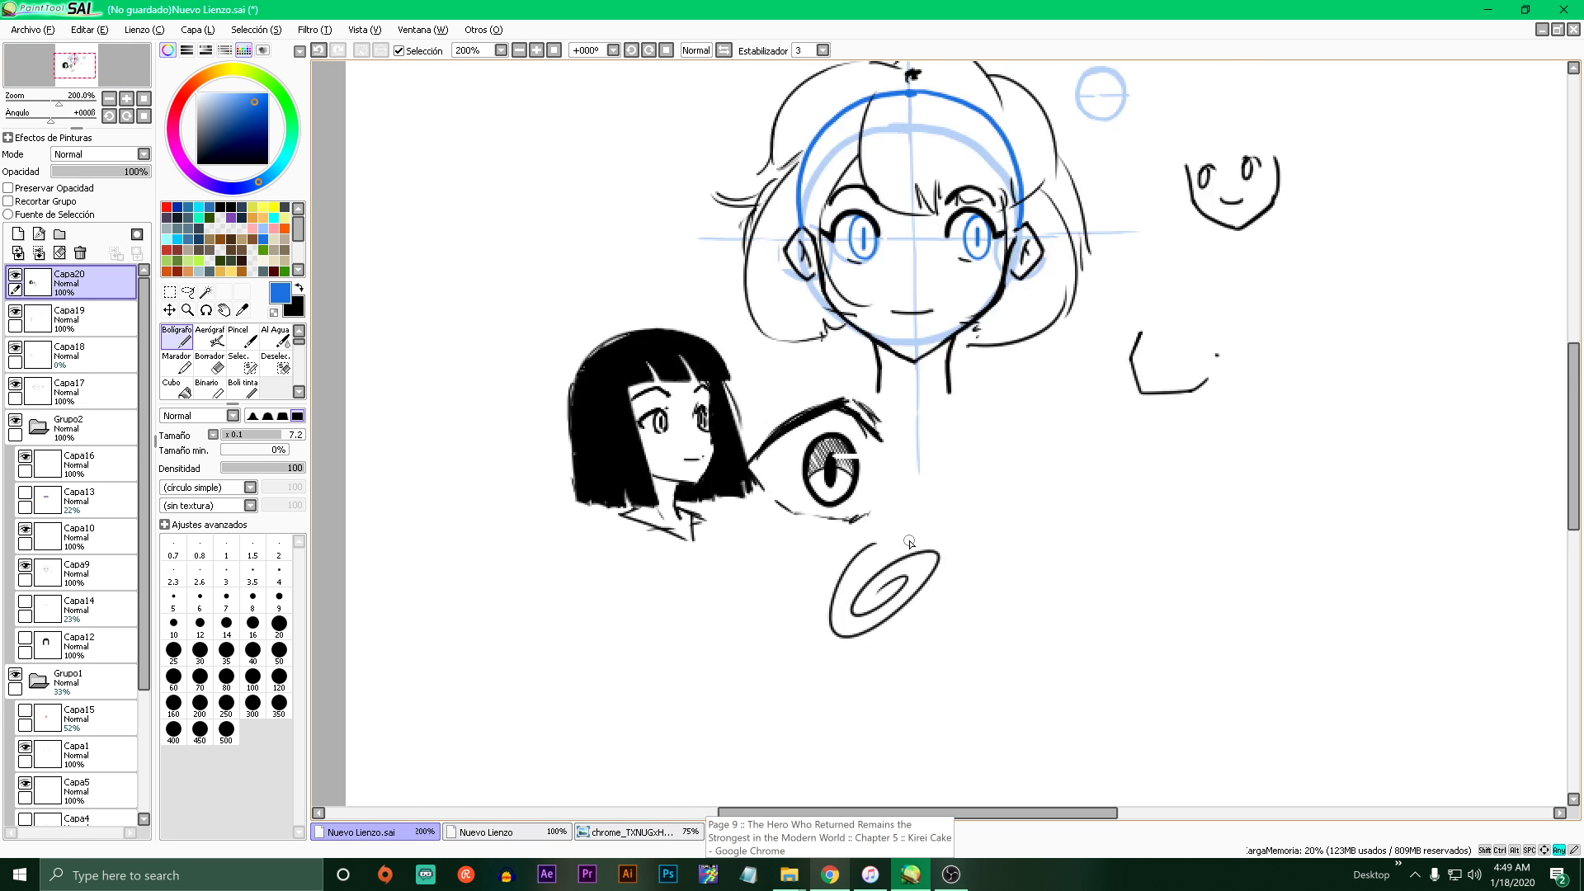
scroll(922, 378, "up", 2)
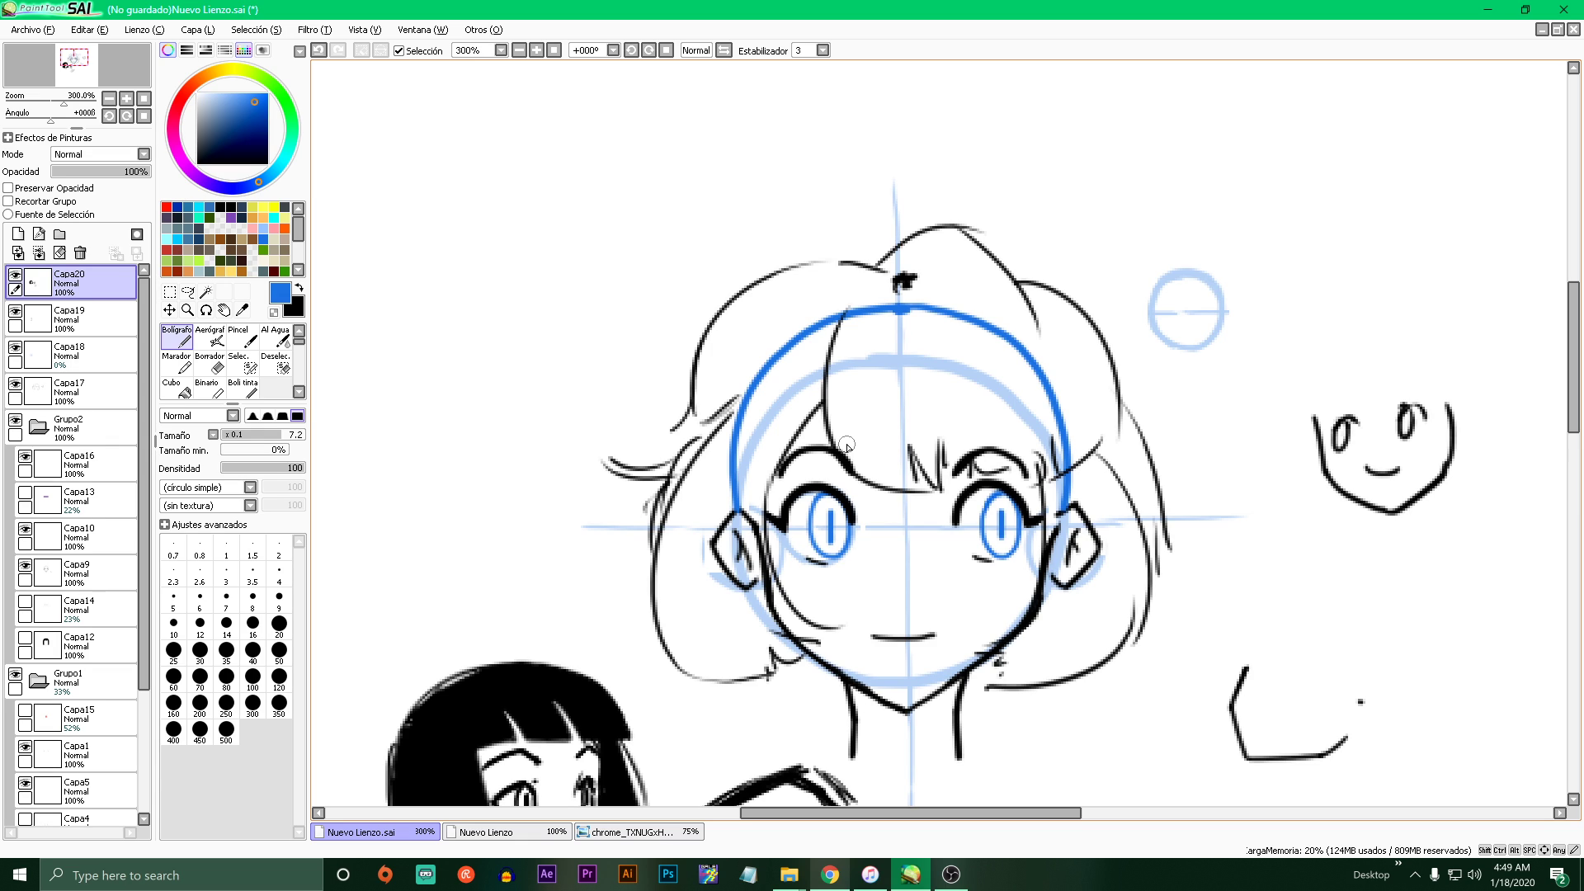
scroll(730, 526, "down", 5)
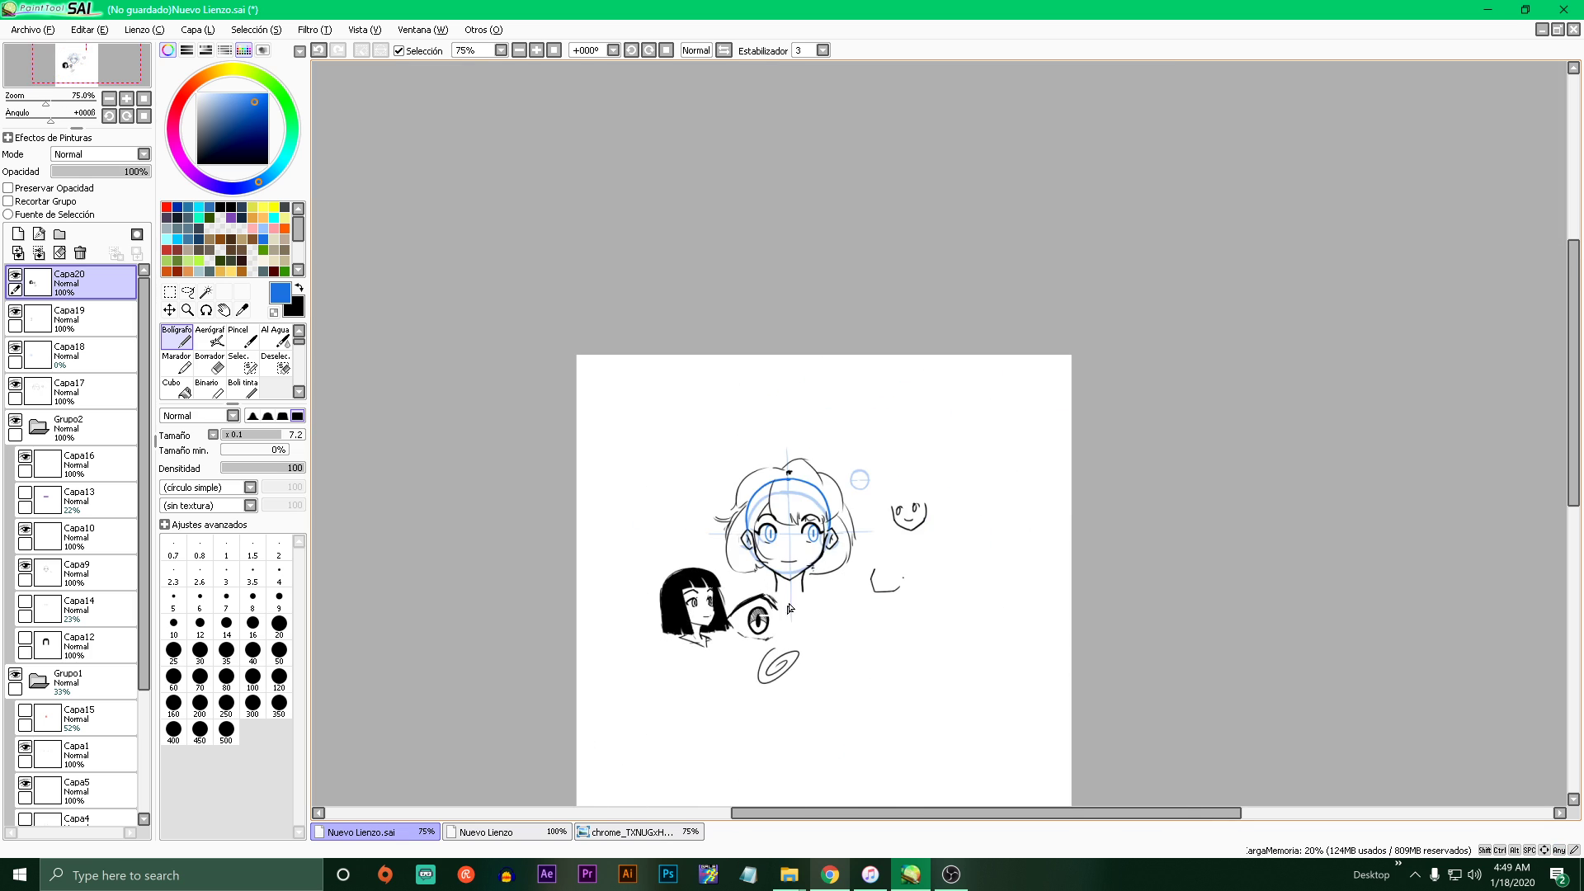
scroll(830, 599, "up", 5)
- Draw hatched oval blush marks on both cheeks of the front-facing head with a black 3.5 pen
left_click(221, 207)
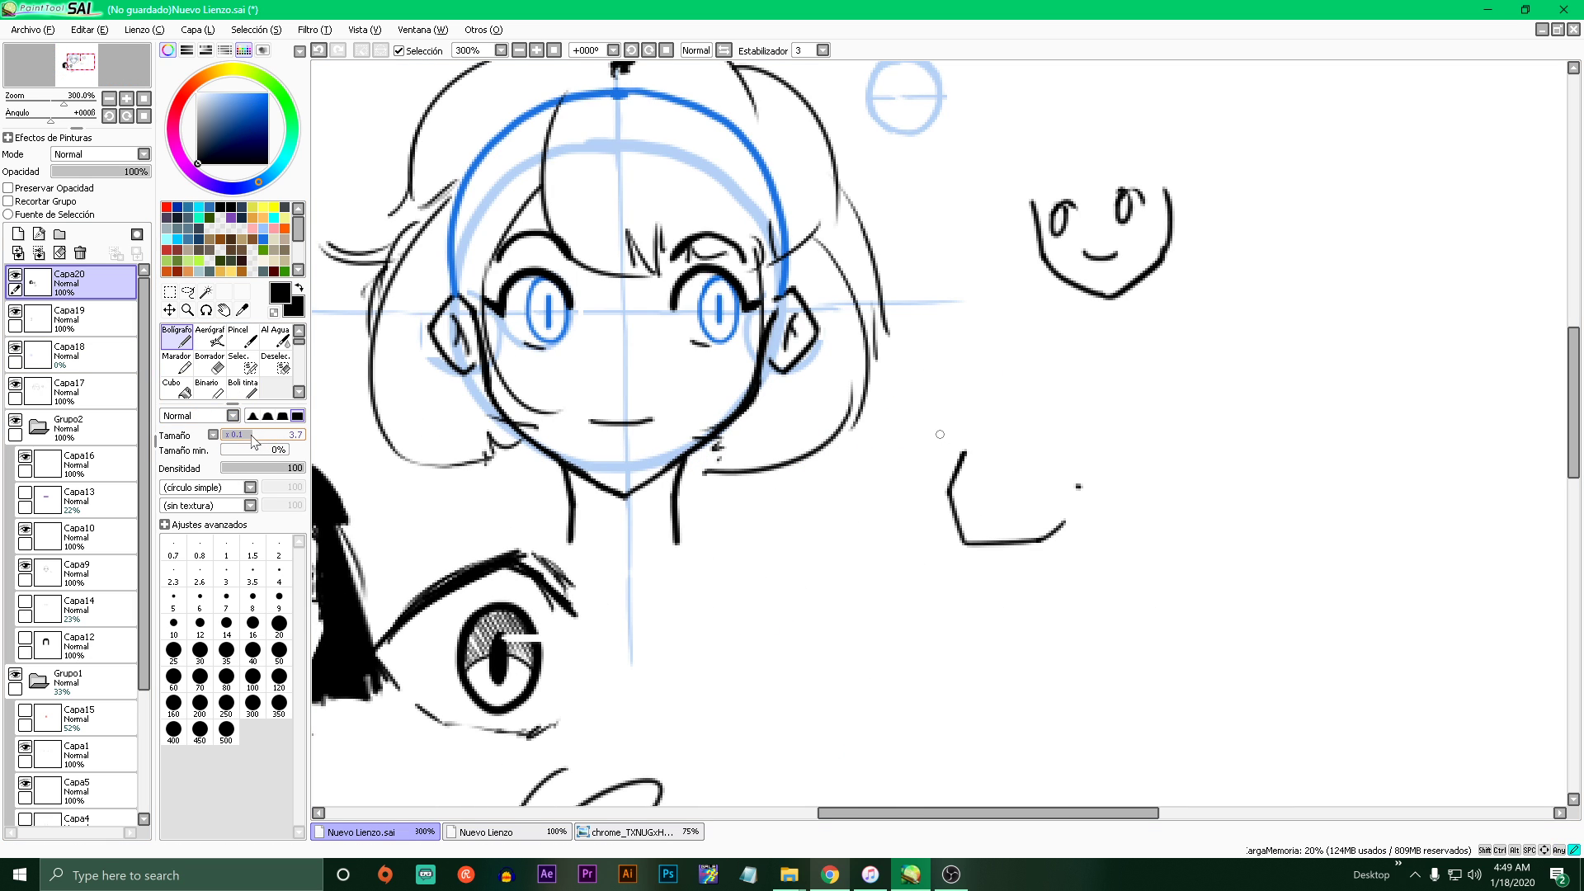
left_click(252, 572)
scroll(499, 368, "up", 3)
left_click_drag(478, 348, 553, 499)
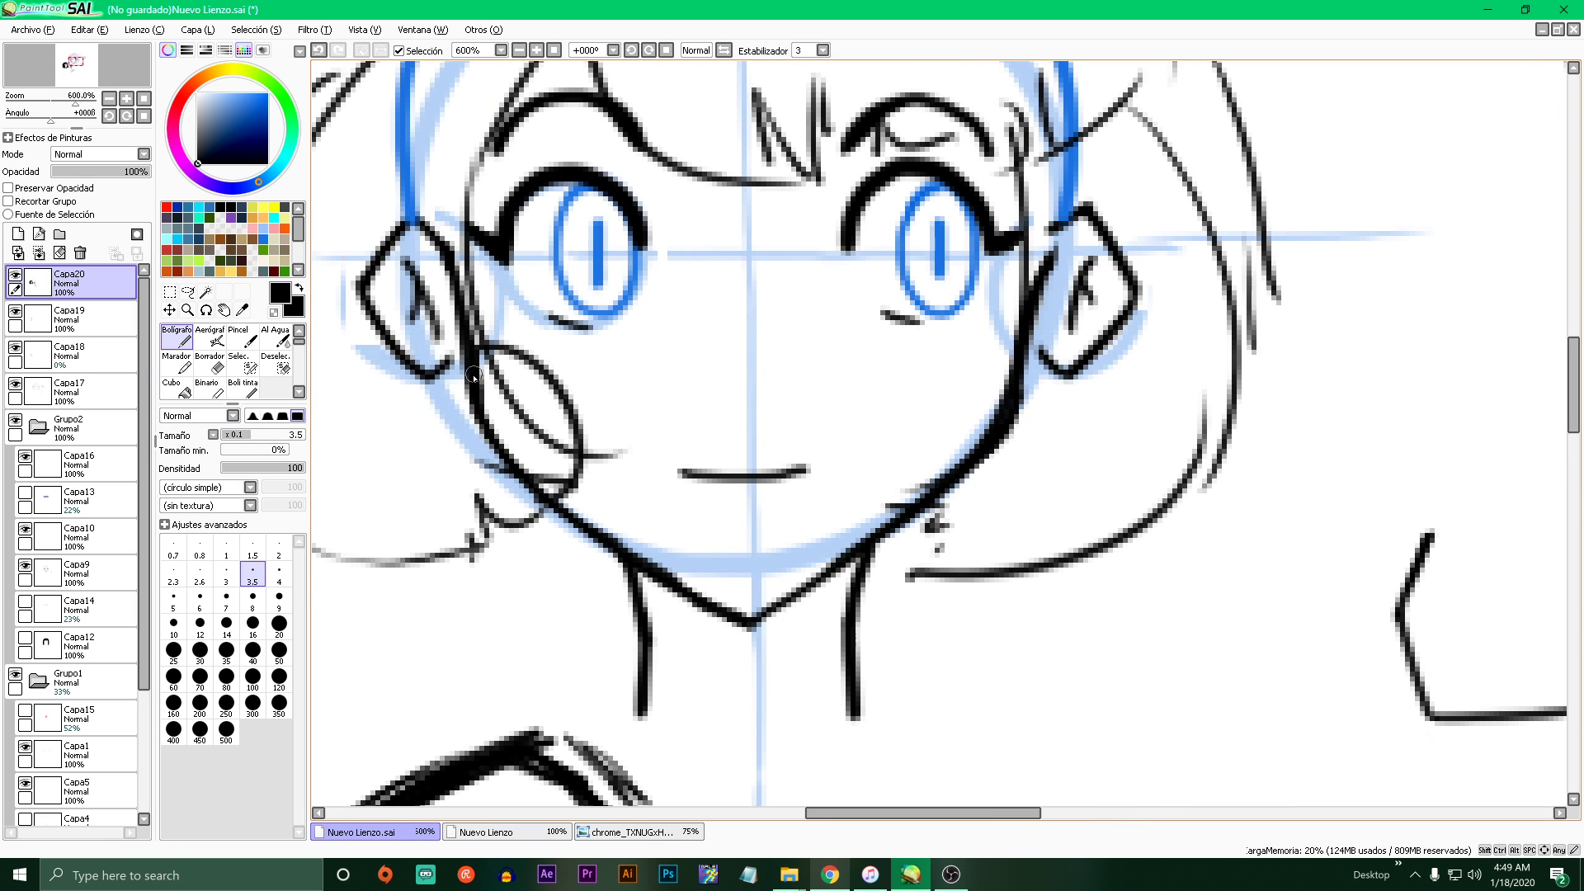
mouse_move(485, 381)
left_mouse_down()
mouse_move(519, 409)
mouse_move(547, 419)
mouse_move(552, 497)
left_mouse_up()
mouse_move(1028, 350)
left_mouse_down()
mouse_move(940, 462)
mouse_move(941, 377)
mouse_move(980, 358)
mouse_move(990, 429)
left_mouse_up()
left_click_drag(924, 380, 1007, 454)
- Outline a round blush mark on the near cheek of the black-haired head, cut off by the hair edge
scroll(914, 457, "down", 5)
scroll(628, 495, "up", 6)
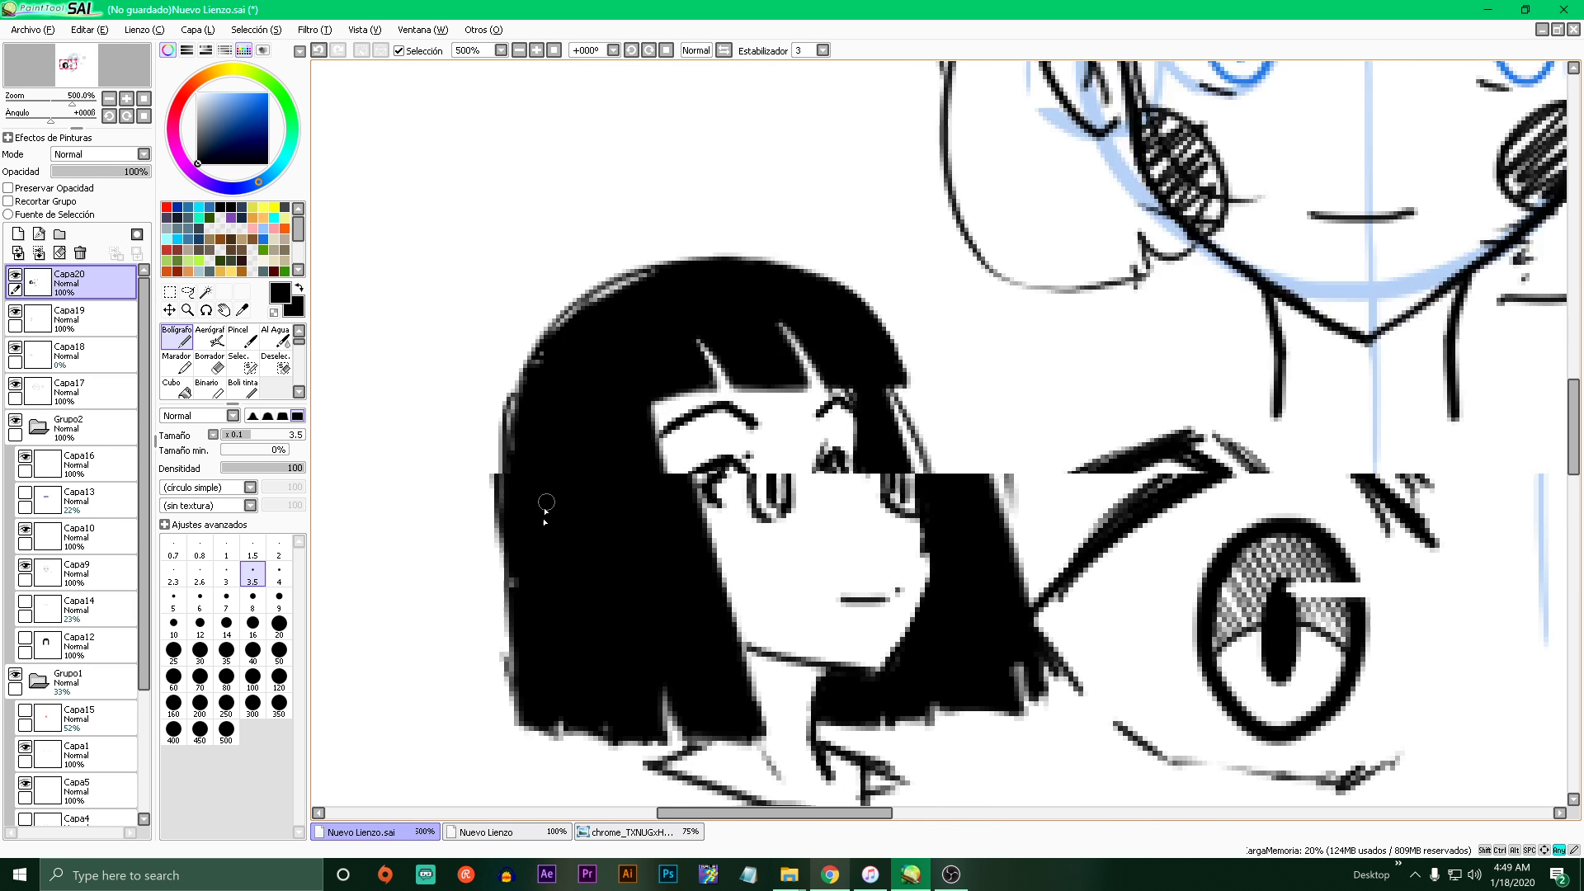
scroll(978, 477, "down", 5)
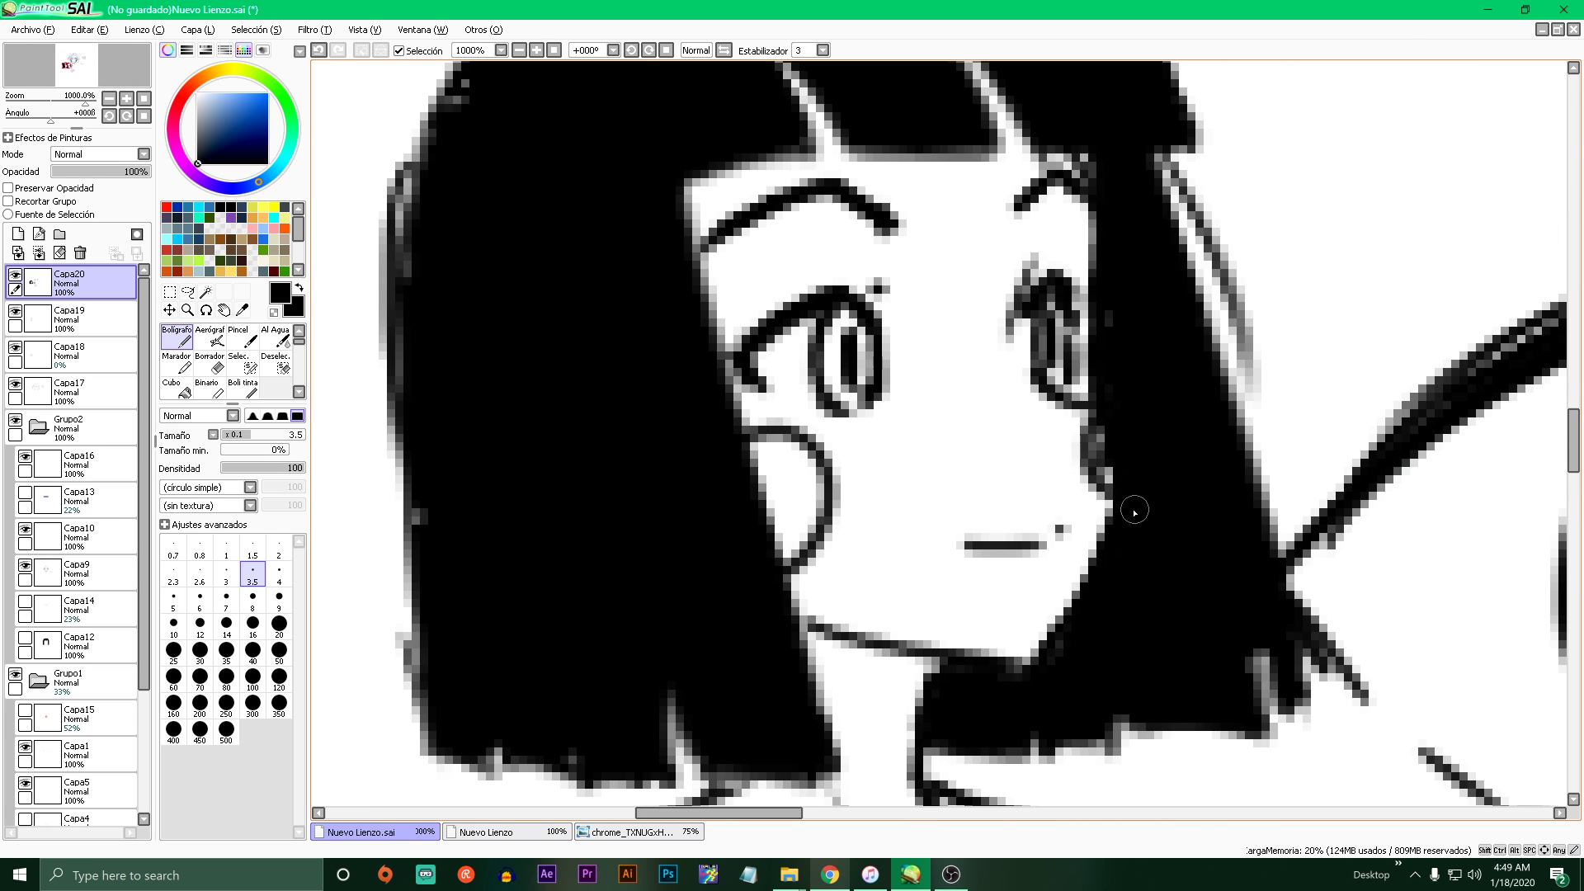
scroll(949, 410, "up", 5)
scroll(949, 410, "down", 3)
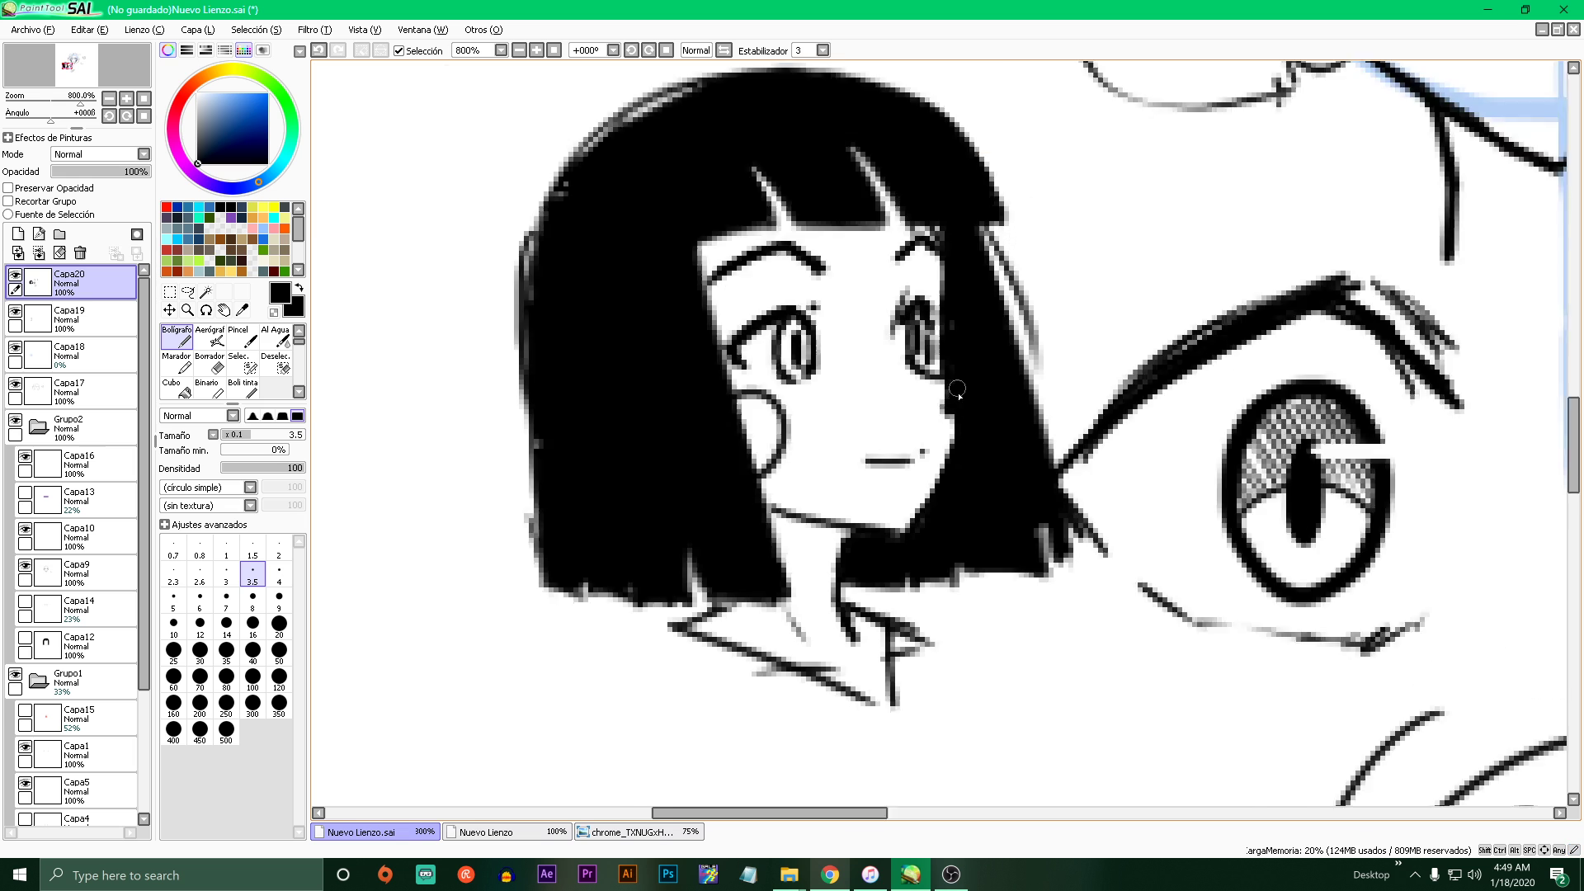
scroll(967, 388, "down", 4)
scroll(983, 363, "up", 4)
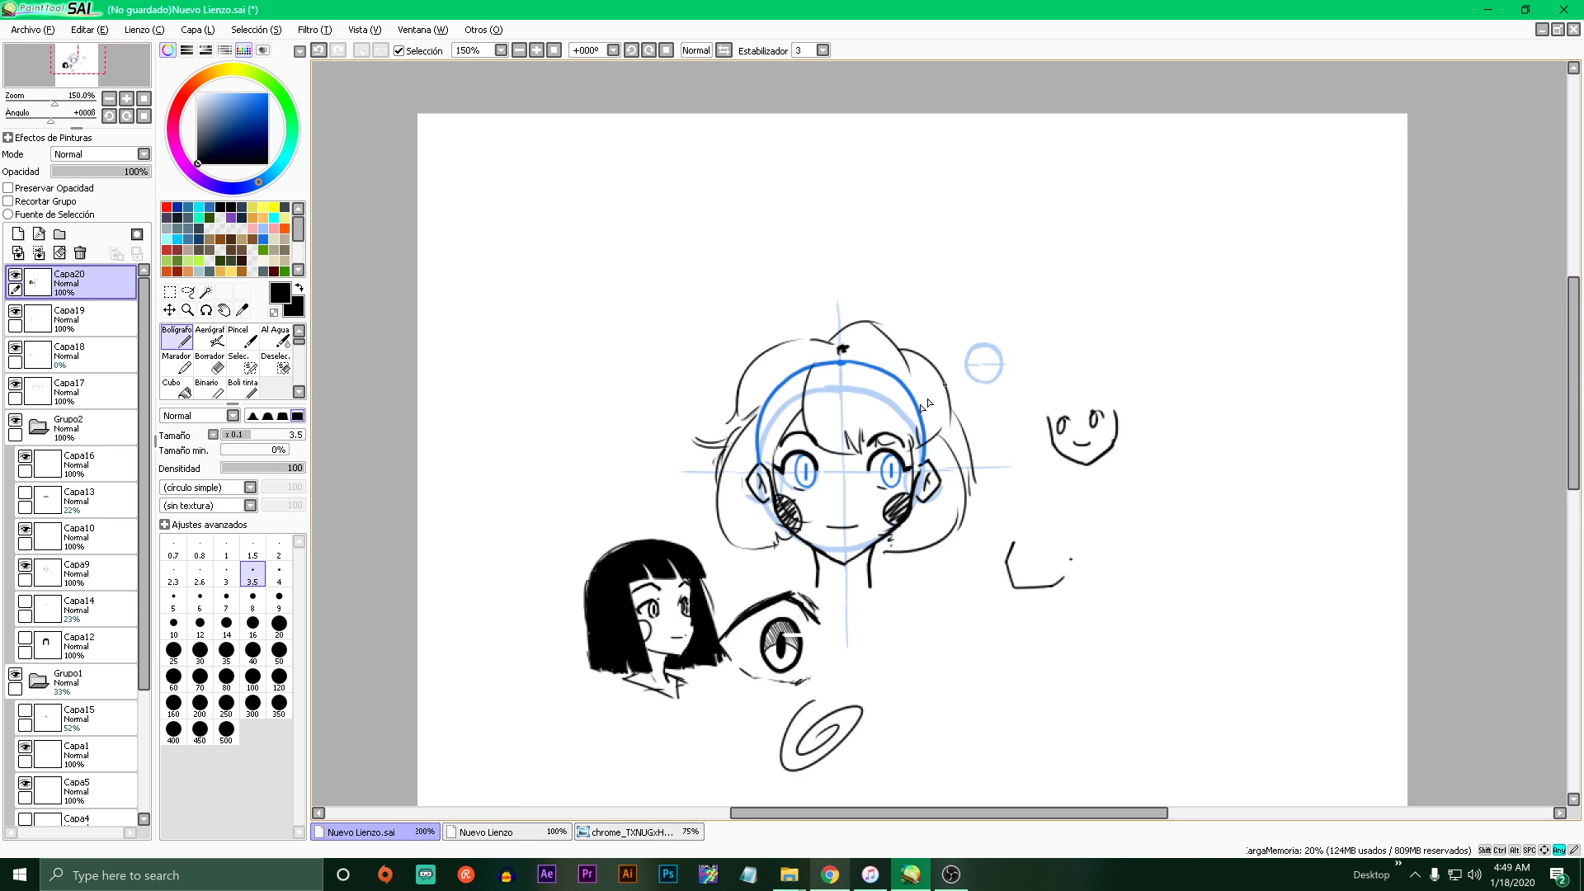
scroll(985, 373, "down", 3)
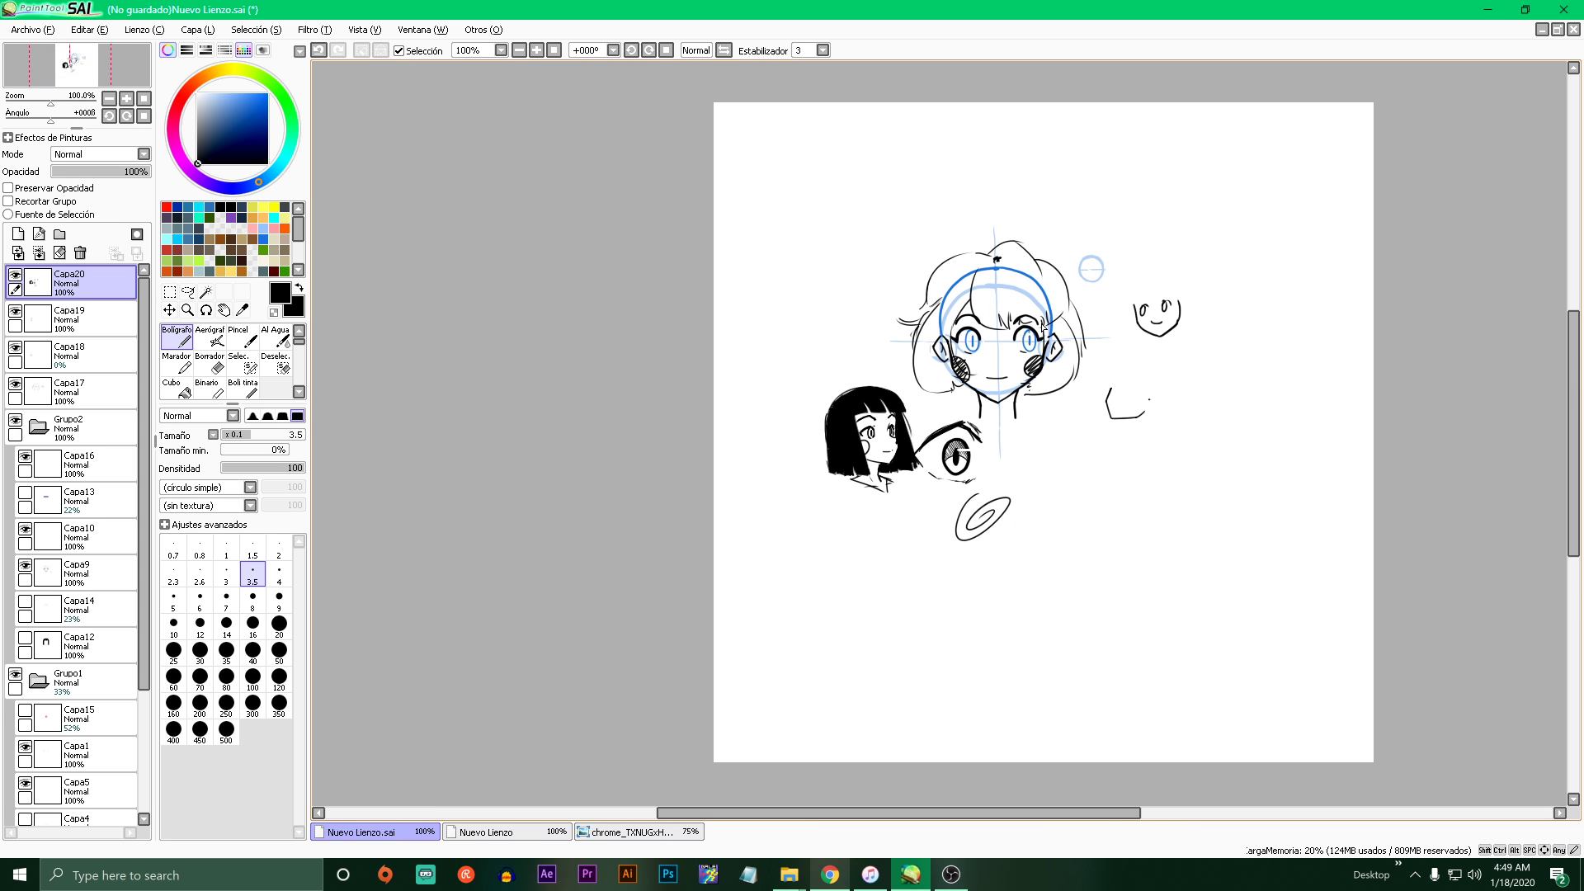
scroll(1043, 326, "up", 2)
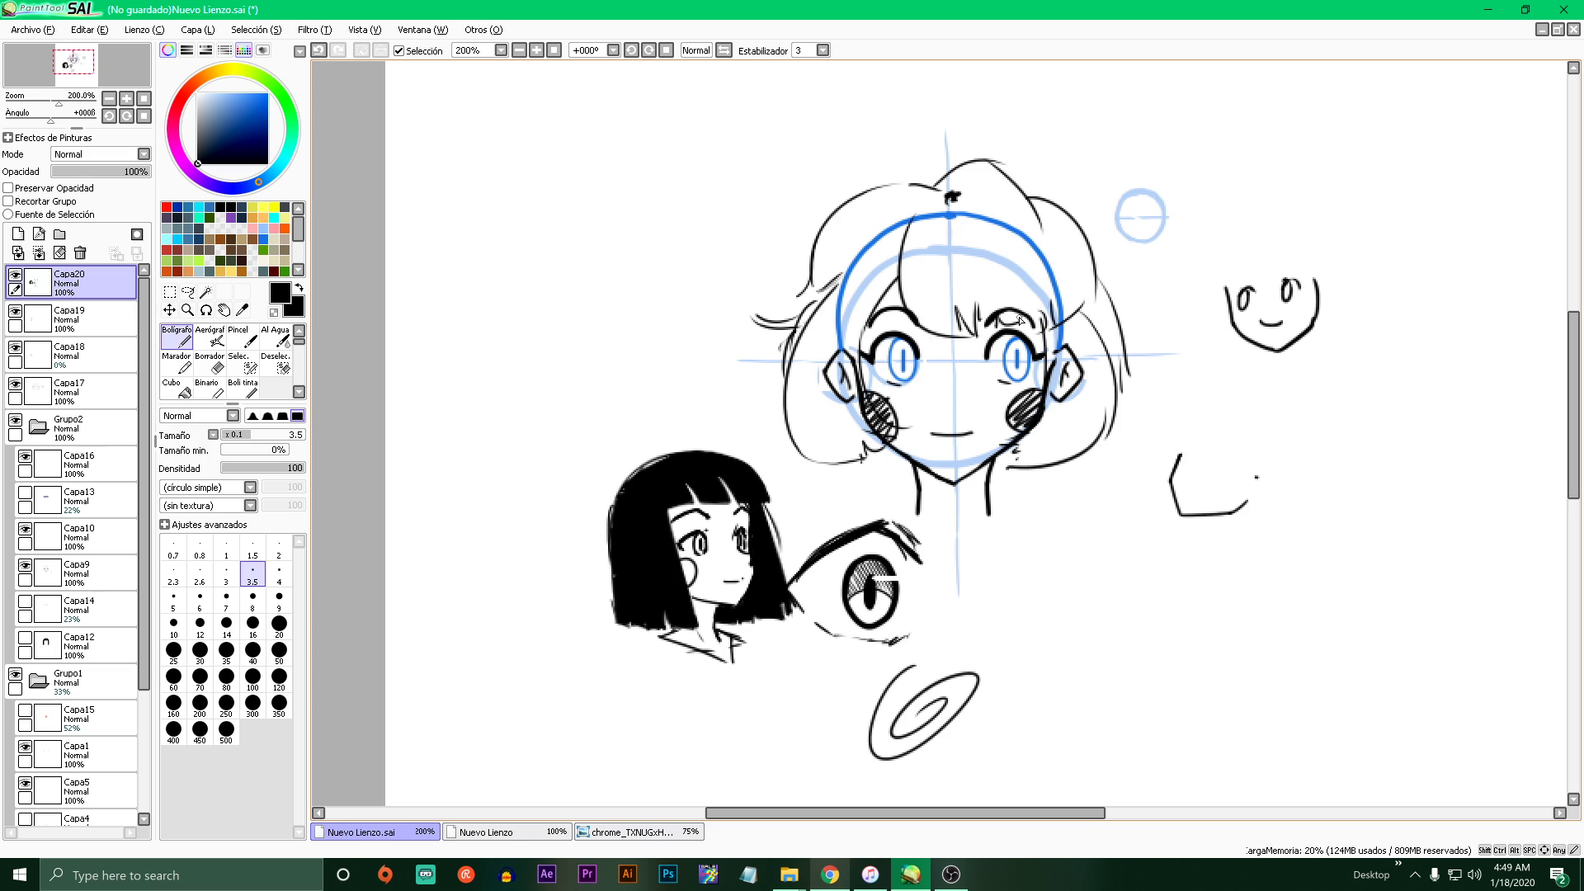